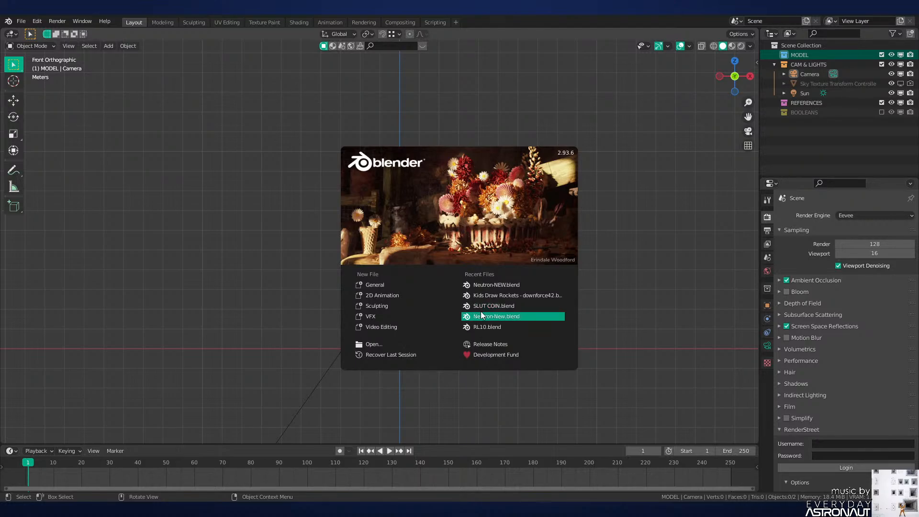
Step: Open the recent project file Neutron-NEW.blend
click(507, 284)
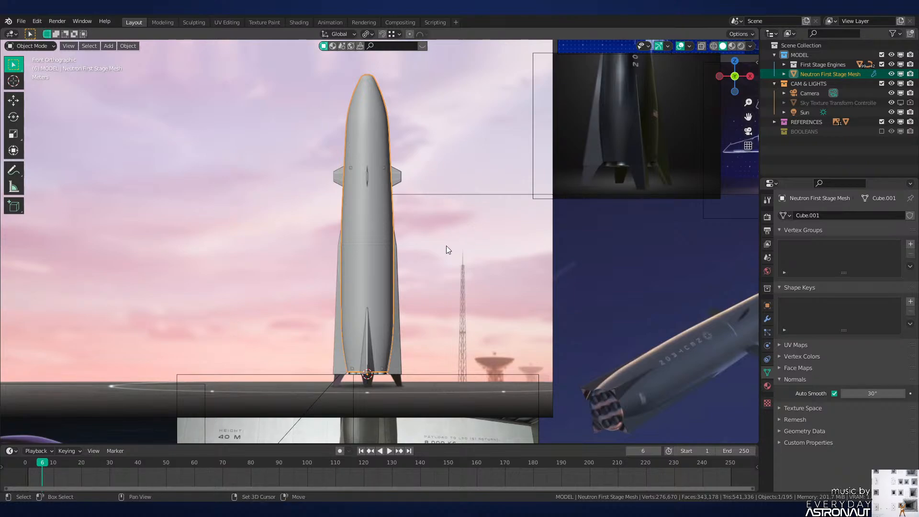
Step: Examine the engine bells, base ring and tail fins at the bottom of the rocket
middle_drag(446, 245, 505, 227)
scroll(470, 264, up, 2)
scroll(480, 258, up, 3)
scroll(479, 213, up, 2)
scroll(350, 144, down, 2)
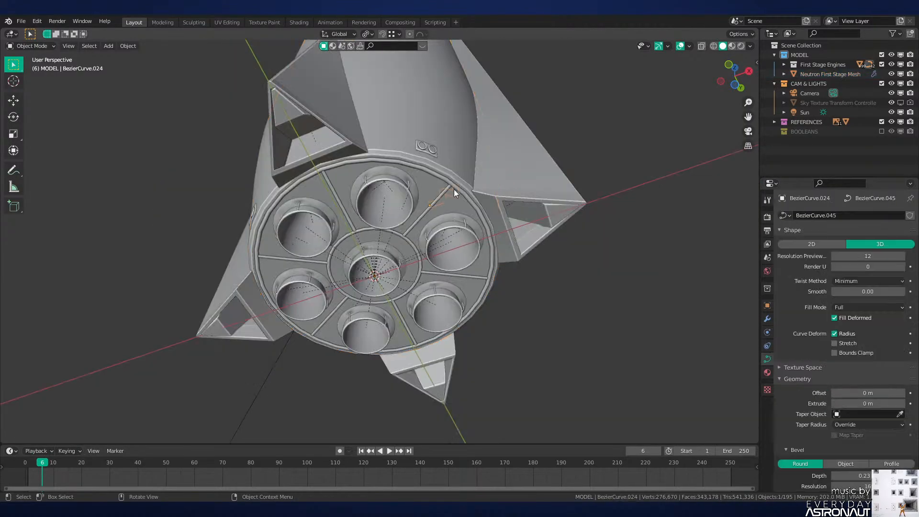
click(393, 211)
scroll(392, 211, up, 4)
scroll(393, 211, down, 5)
middle_drag(393, 211, 427, 270)
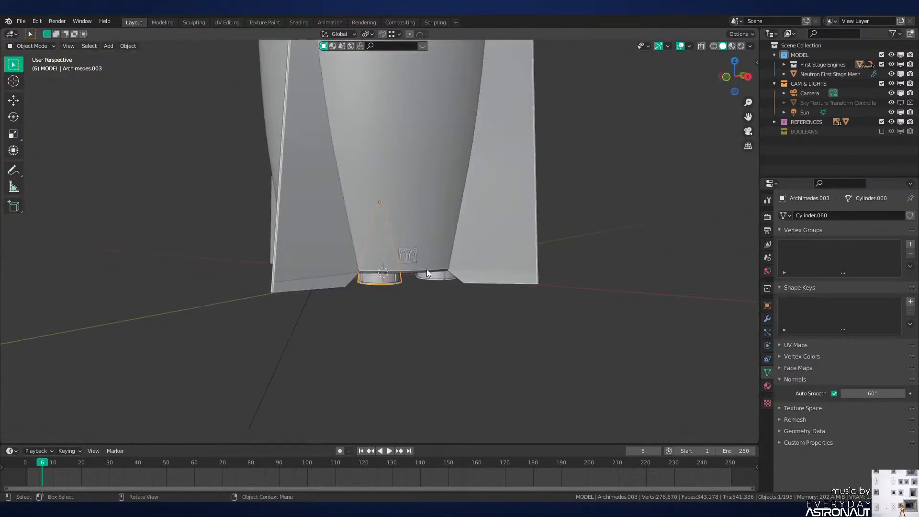
scroll(428, 264, up, 2)
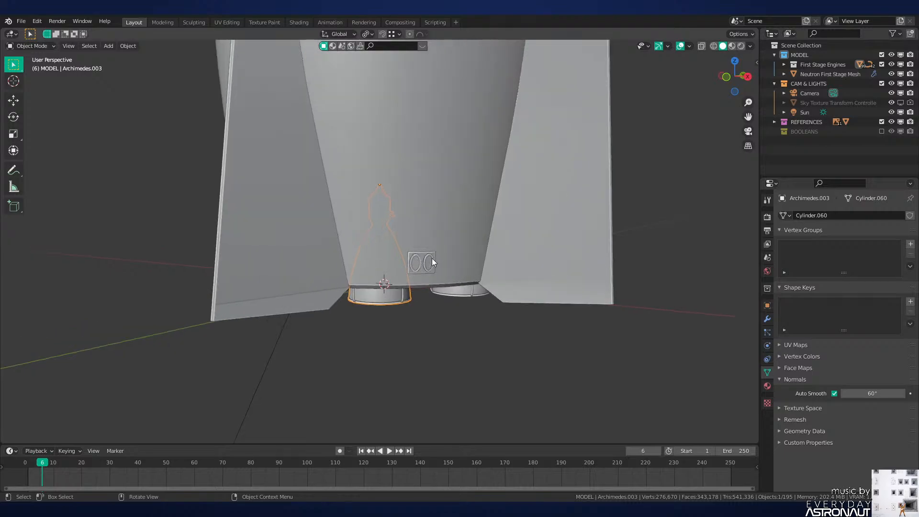
Step: Hide the Neutron First Stage Mesh to examine the engines and plumbing inside it
click(448, 253)
key(h)
middle_drag(459, 236, 409, 344)
scroll(429, 309, down, 2)
scroll(429, 309, down, 3)
scroll(443, 260, up, 3)
scroll(444, 259, up, 2)
middle_drag(446, 257, 481, 256)
scroll(481, 255, up, 2)
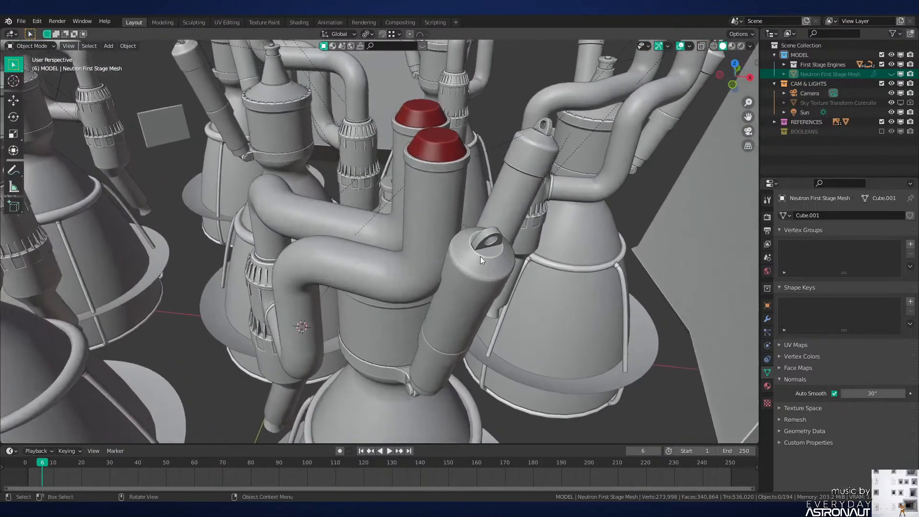
Step: Move the gimbal actuator cylinder beside the nearest engine freehand
click(457, 274)
key(g)
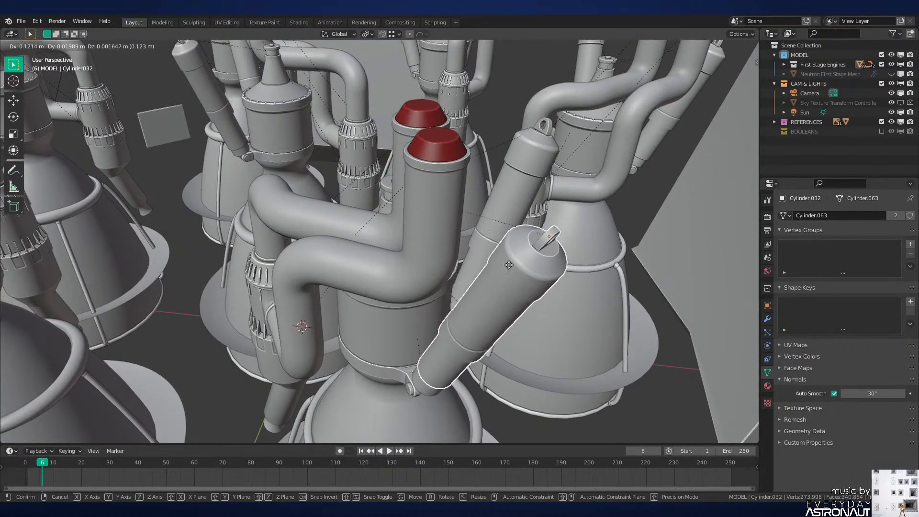
click(491, 287)
Step: Unhide the Neutron First Stage Mesh and clear the selection
scroll(491, 284, down, 6)
key(alt+h)
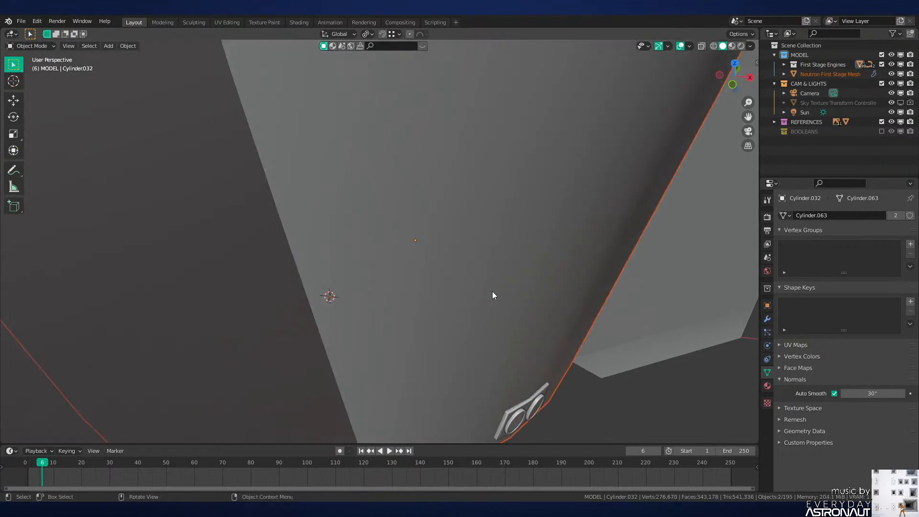
key(alt+a)
scroll(492, 285, down, 4)
middle_drag(491, 285, 465, 233)
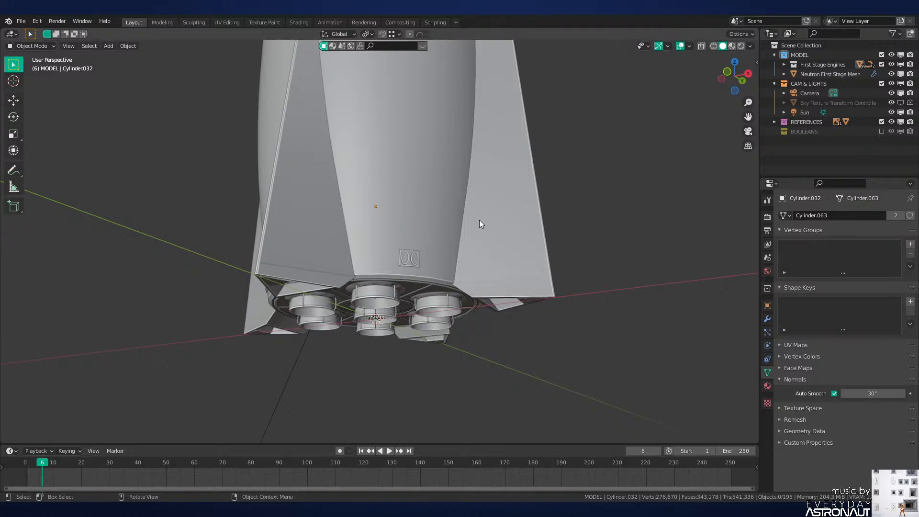
Step: Examine the outer body, tail fins and forward fins of the first stage up to the nose
mouse_move(481, 224)
middle_down()
mouse_move(464, 219)
mouse_move(458, 203)
mouse_move(464, 219)
middle_up()
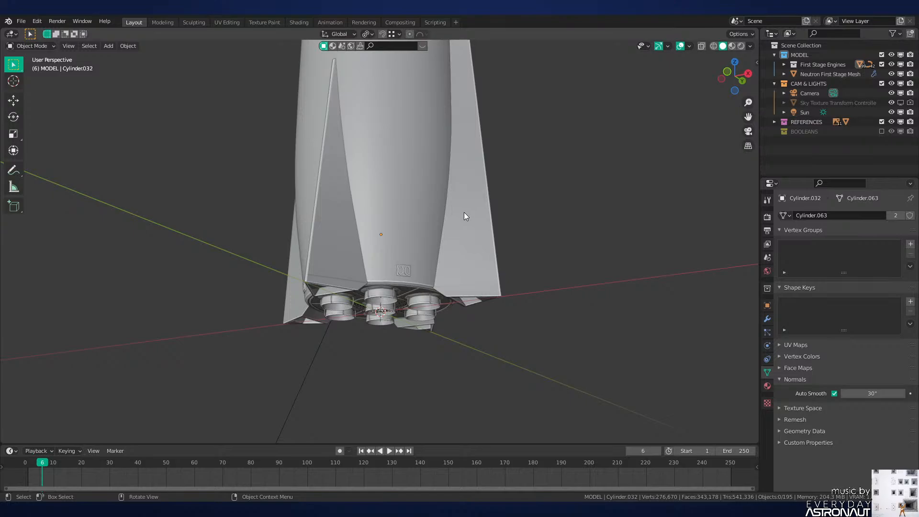
middle_drag(461, 211, 468, 305)
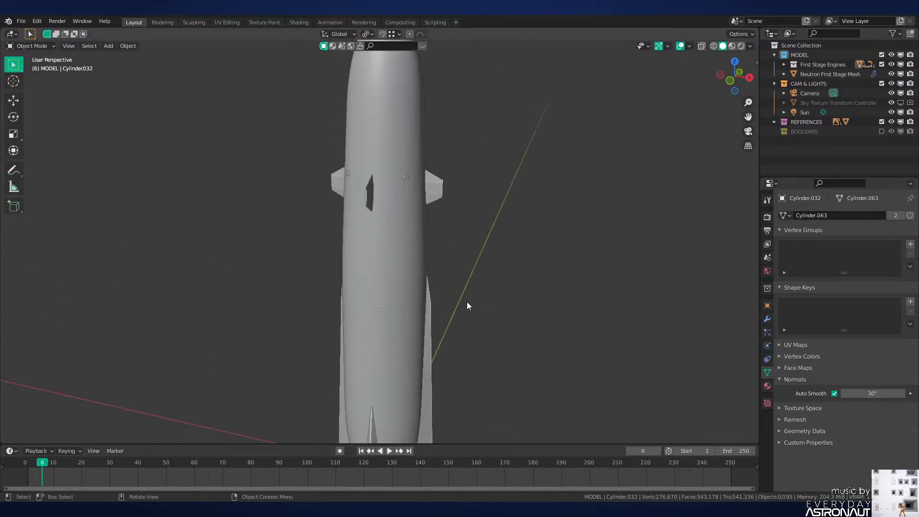
scroll(468, 305, up, 1)
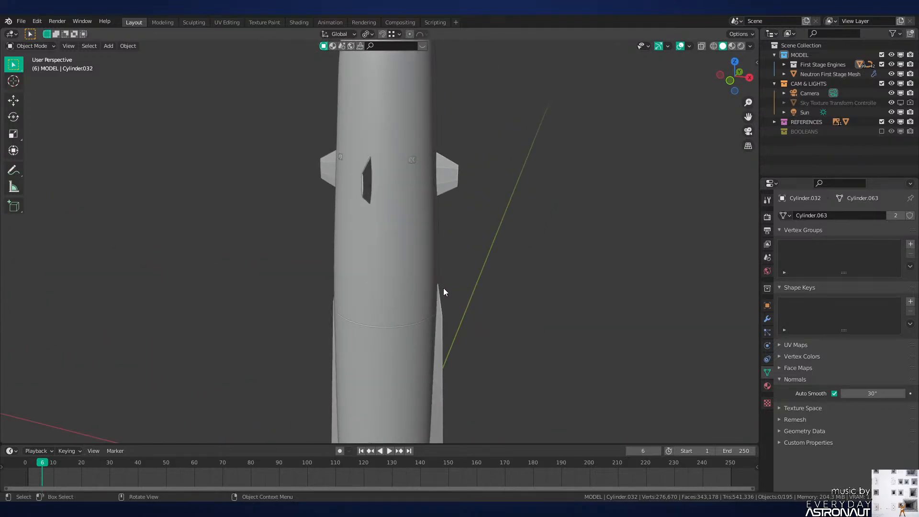
shift+middle_drag(450, 247, 438, 312)
scroll(438, 311, up, 2)
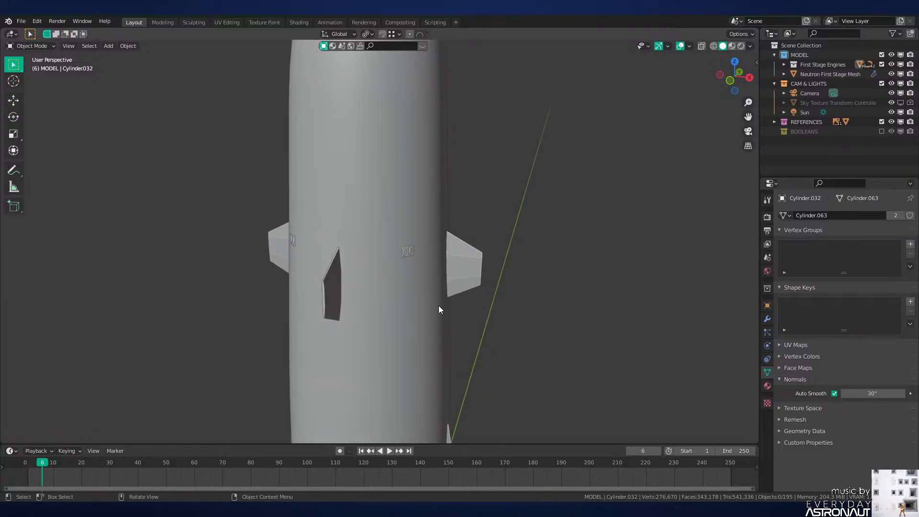
shift+middle_drag(478, 234, 481, 249)
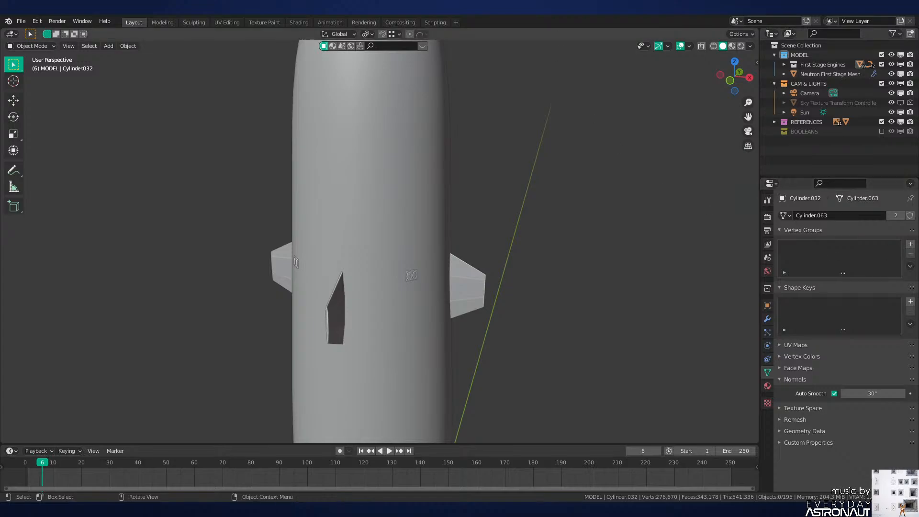
shift+middle_drag(494, 152, 492, 244)
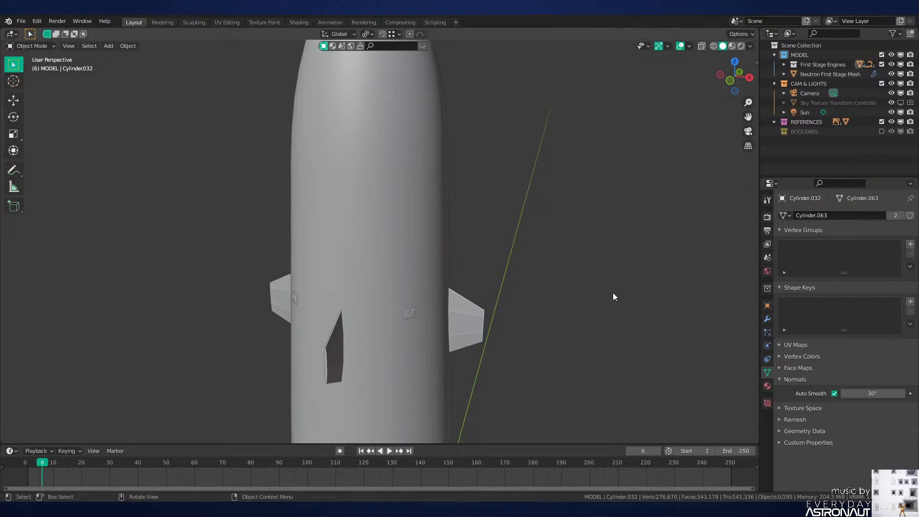
scroll(455, 297, down, 5)
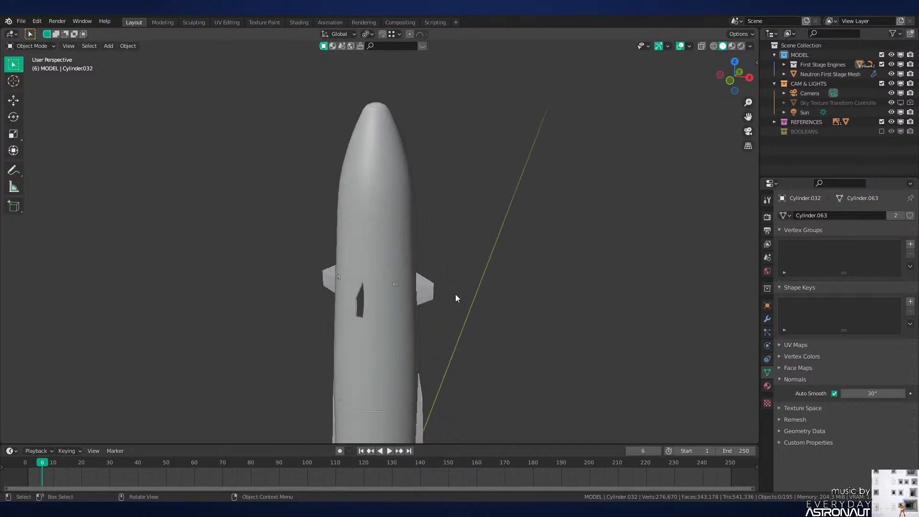
middle_drag(482, 317, 478, 277)
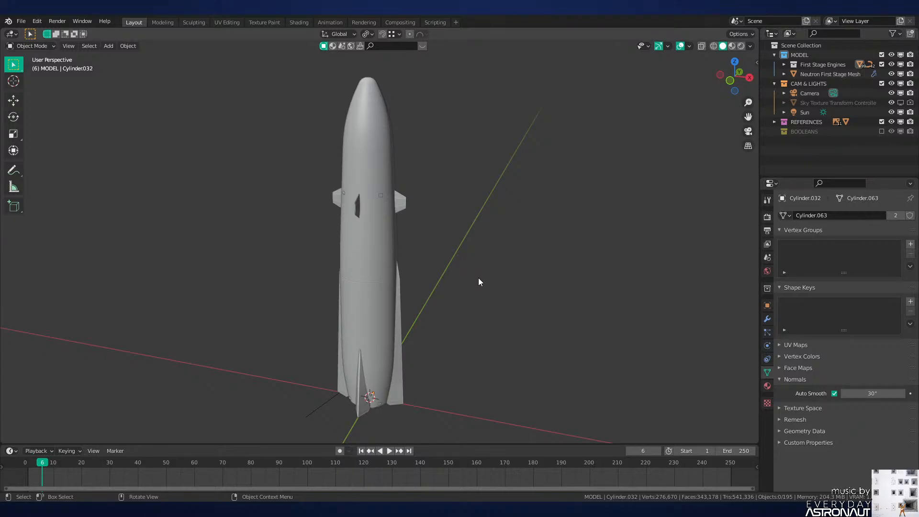
Step: Inspect the first stage's nose topology in Edit Mode by selecting the face loop above the forward fins, then deselect it and return to Object Mode
shift+middle_drag(478, 277, 482, 366)
scroll(410, 287, up, 3)
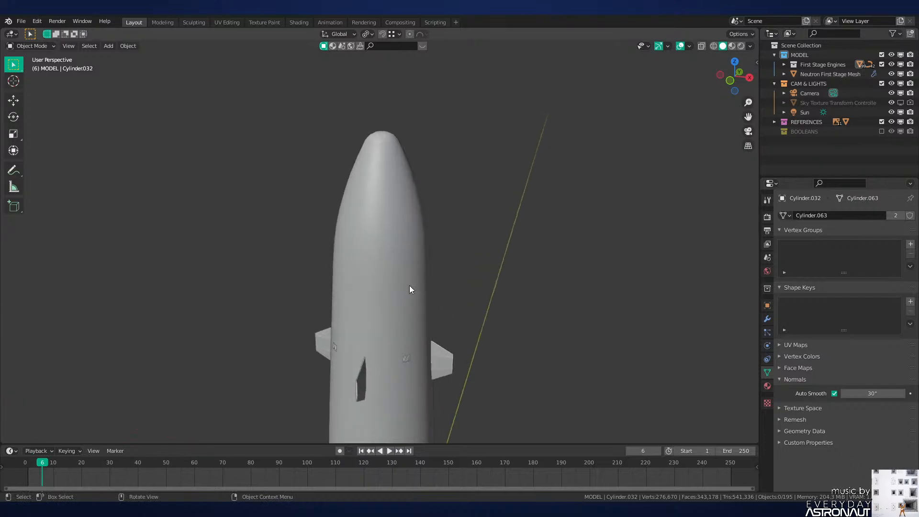
click(408, 286)
key(Tab)
key(3)
alt+click(389, 298)
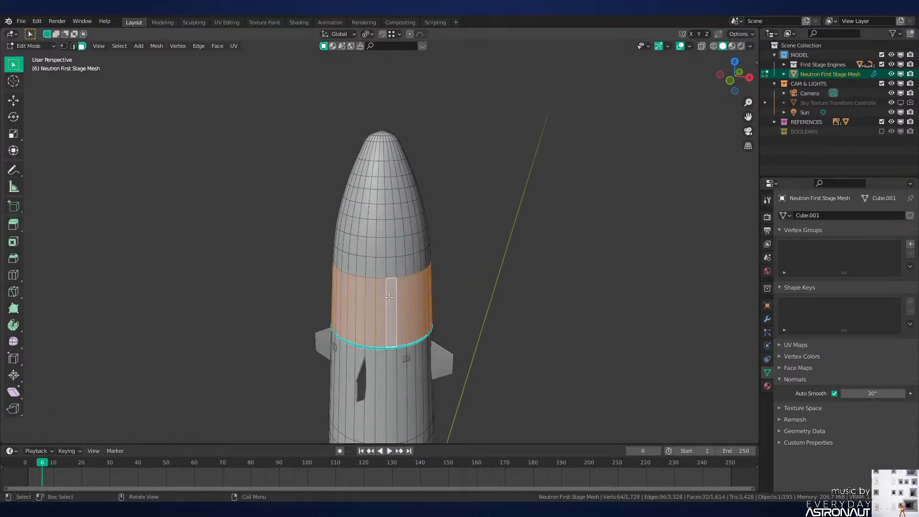
key(KP_1)
scroll(389, 298, up, 4)
shift+middle_drag(442, 276, 388, 299)
key(alt+a)
key(Tab)
Step: Study the open-fairing reference image and compare it with the rocket model in front view
scroll(388, 298, down, 5)
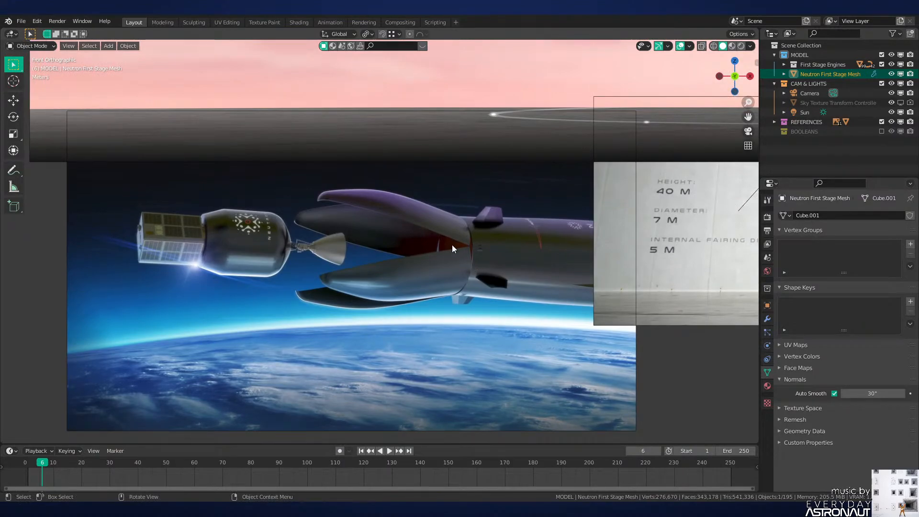
scroll(452, 245, up, 3)
mouse_move(341, 254)
shift+middle_down()
mouse_move(479, 277)
mouse_move(326, 257)
shift+middle_up()
scroll(427, 271, down, 1)
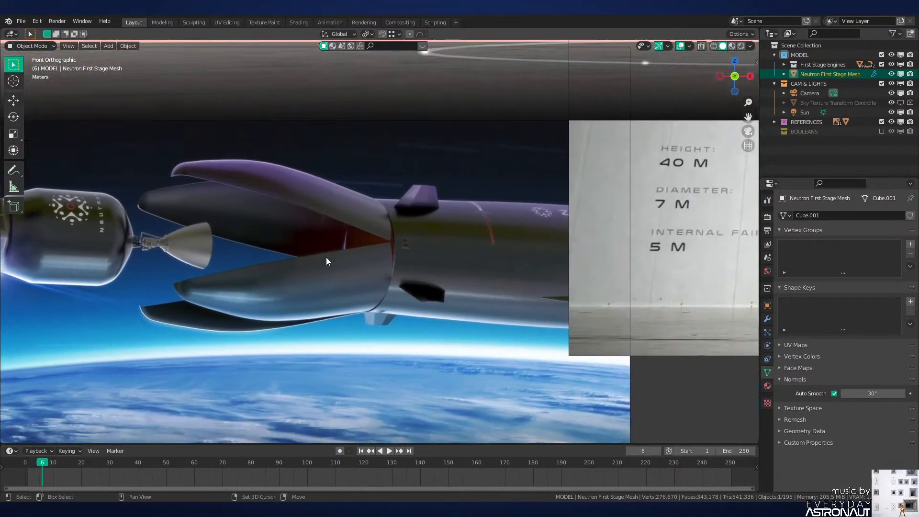
scroll(326, 257, down, 1)
scroll(464, 305, down, 5)
shift+middle_drag(517, 172, 344, 360)
scroll(506, 298, up, 5)
scroll(479, 295, down, 2)
shift+middle_drag(467, 294, 412, 263)
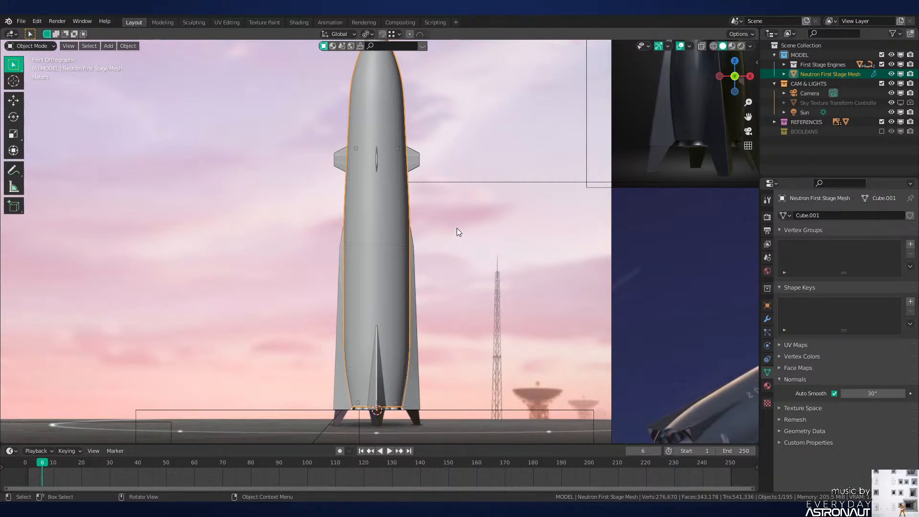
Step: Review the open-fairing image again along with the surrounding booster and specification references
scroll(458, 228, down, 1)
shift+middle_drag(358, 297, 449, 156)
shift+middle_drag(234, 302, 472, 232)
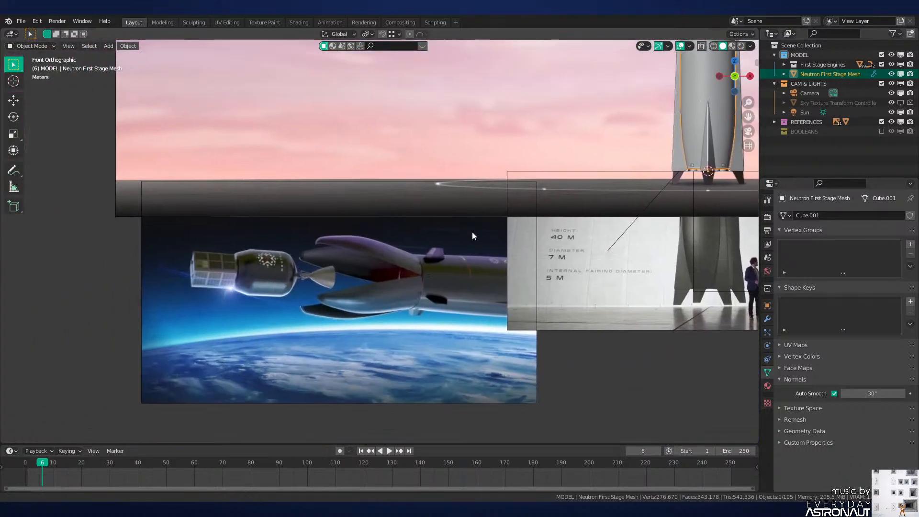
scroll(460, 239, up, 1)
shift+middle_drag(433, 300, 468, 280)
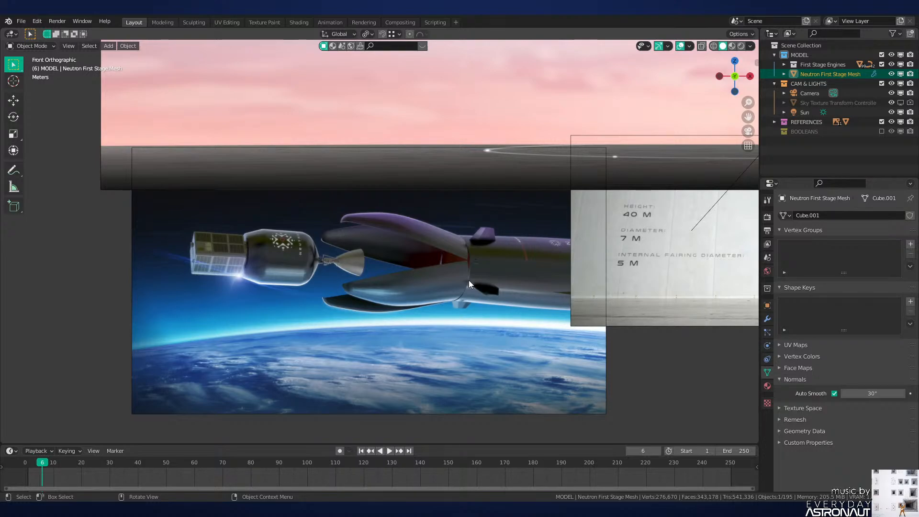
scroll(470, 277, down, 3)
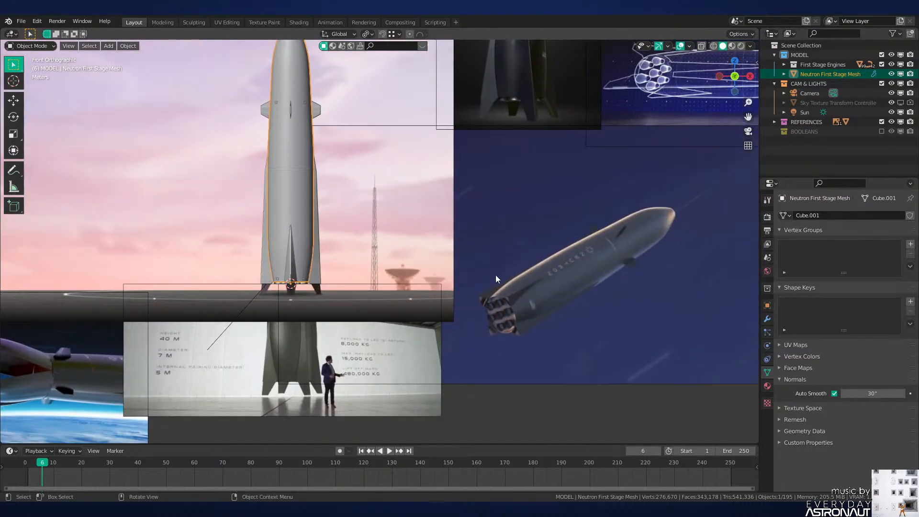
shift+middle_drag(343, 352, 155, 456)
shift+middle_drag(367, 162, 336, 261)
scroll(342, 258, down, 2)
shift+middle_drag(435, 240, 593, 88)
shift+middle_drag(396, 135, 448, 135)
scroll(459, 209, up, 5)
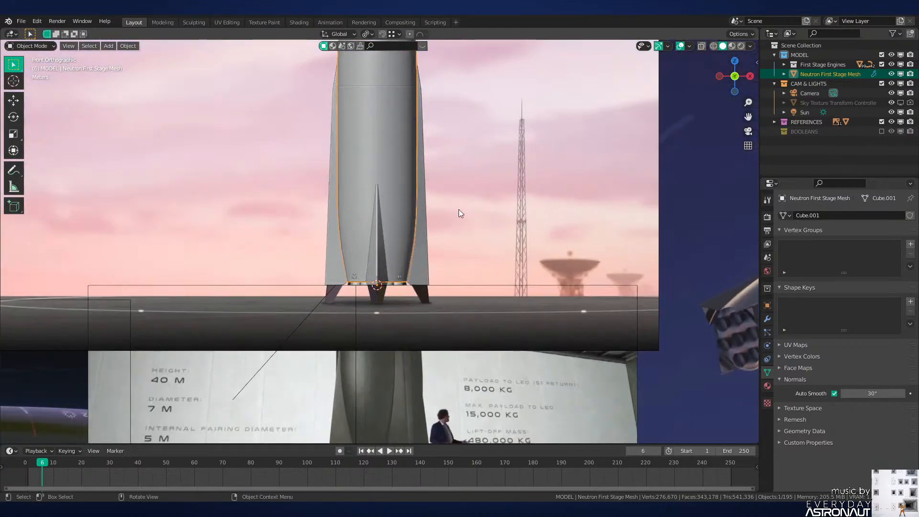
click(458, 214)
key(g)
right_click(273, 222)
shift+middle_drag(273, 222, 308, 343)
scroll(592, 79, down, 2)
key(alt+a)
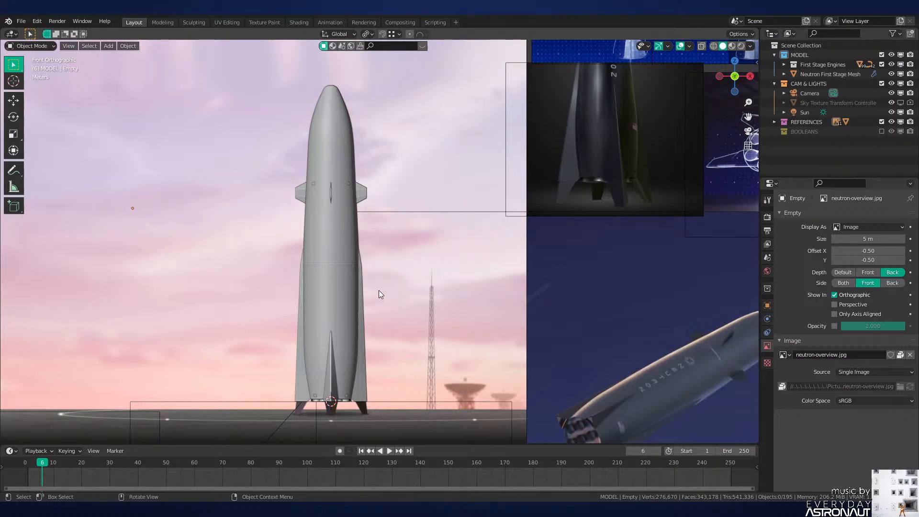
Step: In wireframe display, select all faces of the first stage mesh's nose section above the seam by the forward fins
scroll(446, 238, up, 5)
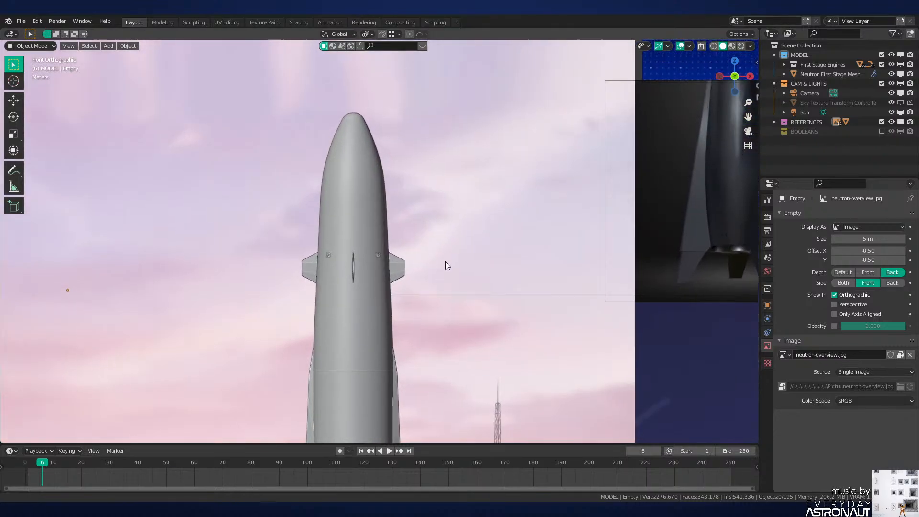
click(420, 309)
key(Tab)
shift+middle_drag(421, 320, 450, 299)
scroll(454, 301, up, 2)
scroll(457, 301, down, 3)
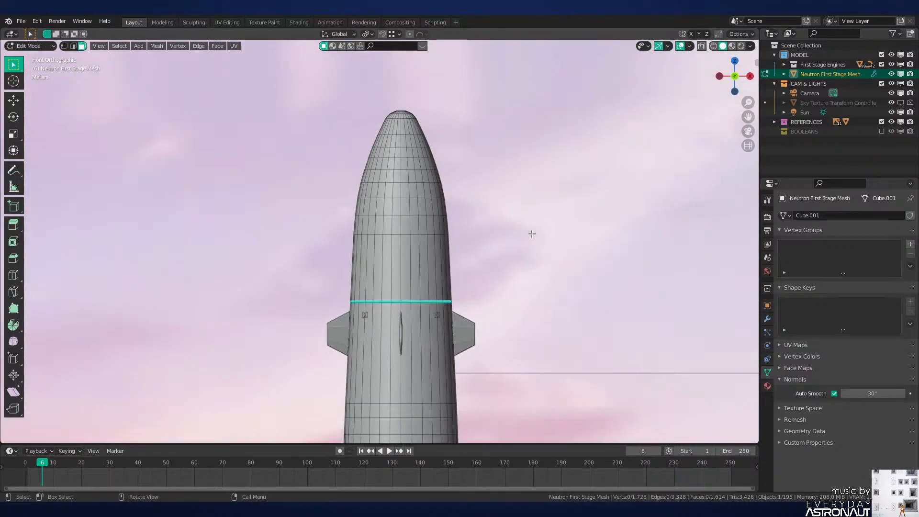
key(shift+z)
drag(512, 80, 312, 301)
Step: Try changing which narrow seam face loops are included in the nose selection, then undo that change
scroll(427, 329, up, 4)
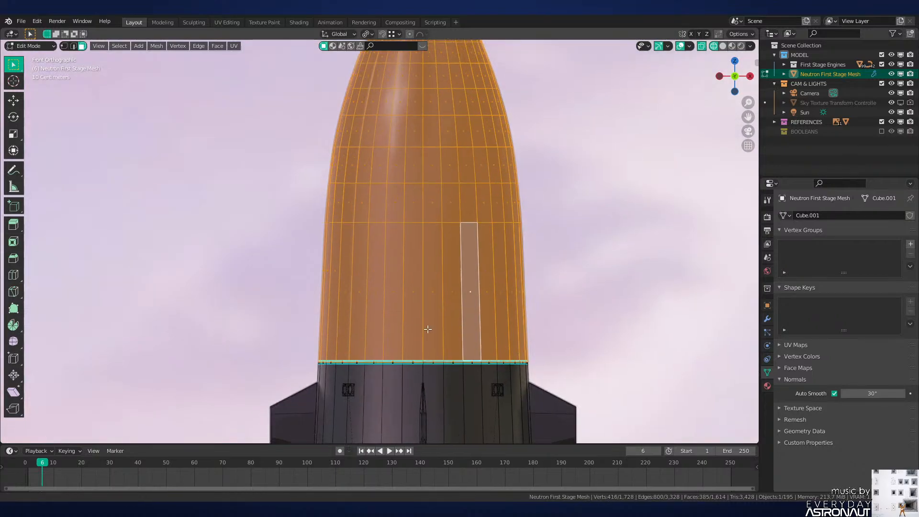
shift+middle_drag(453, 341, 426, 219)
scroll(426, 220, up, 4)
scroll(412, 234, up, 3)
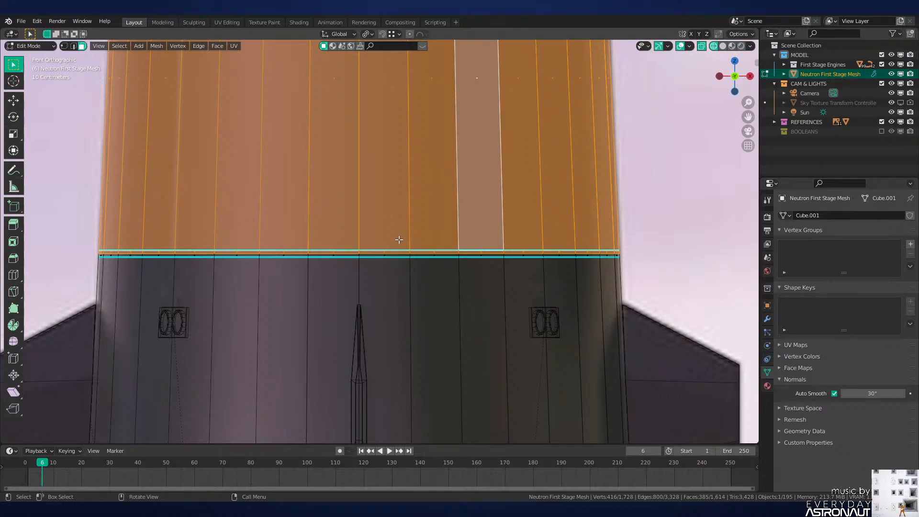
scroll(399, 239, down, 3)
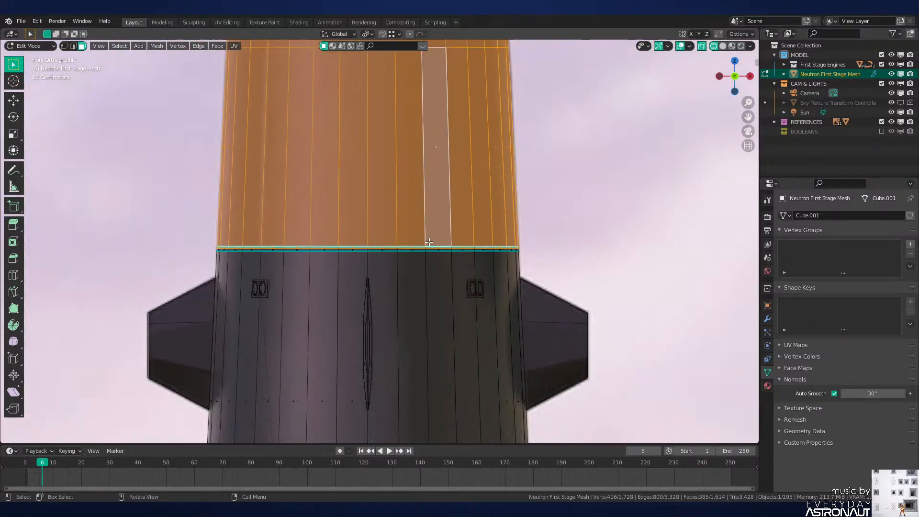
scroll(460, 313, up, 4)
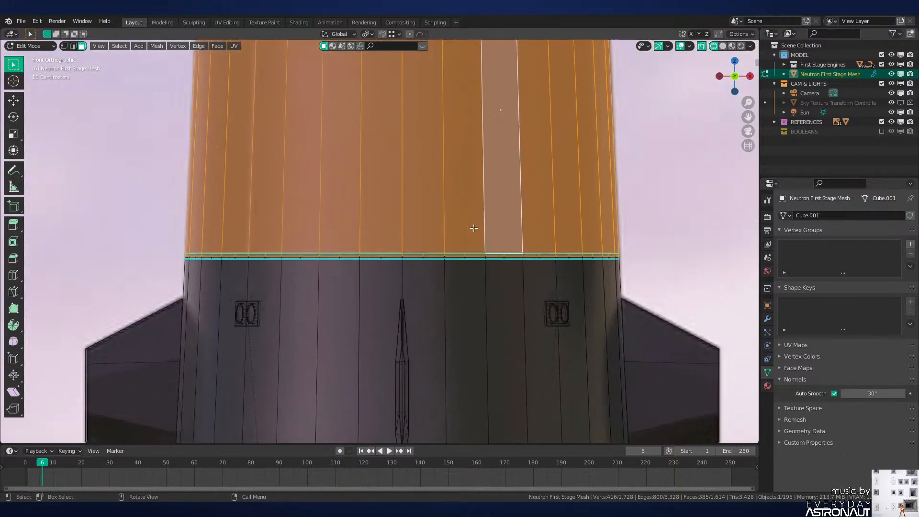
alt+shift+click(492, 264)
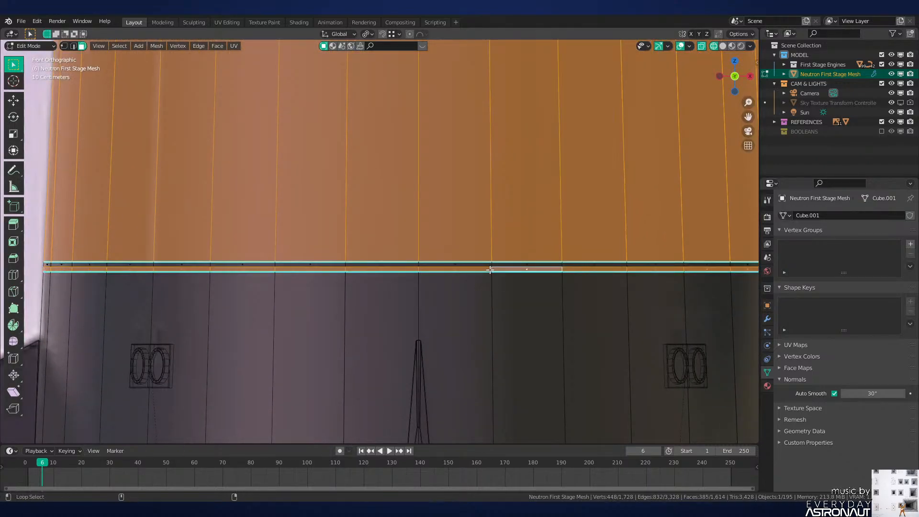
alt+shift+click(491, 264)
key(ctrl+z)
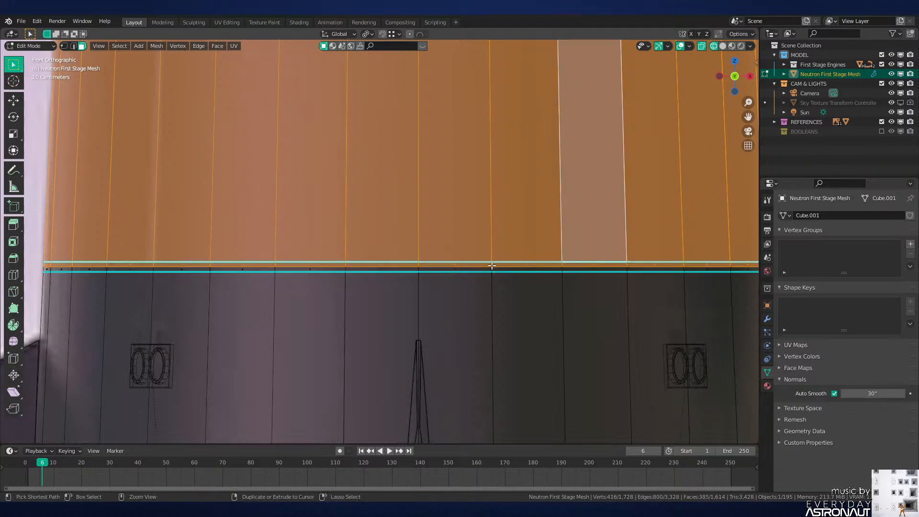
scroll(493, 265, down, 7)
shift+middle_drag(499, 261, 490, 367)
scroll(506, 259, down, 1)
shift+middle_drag(490, 287, 467, 334)
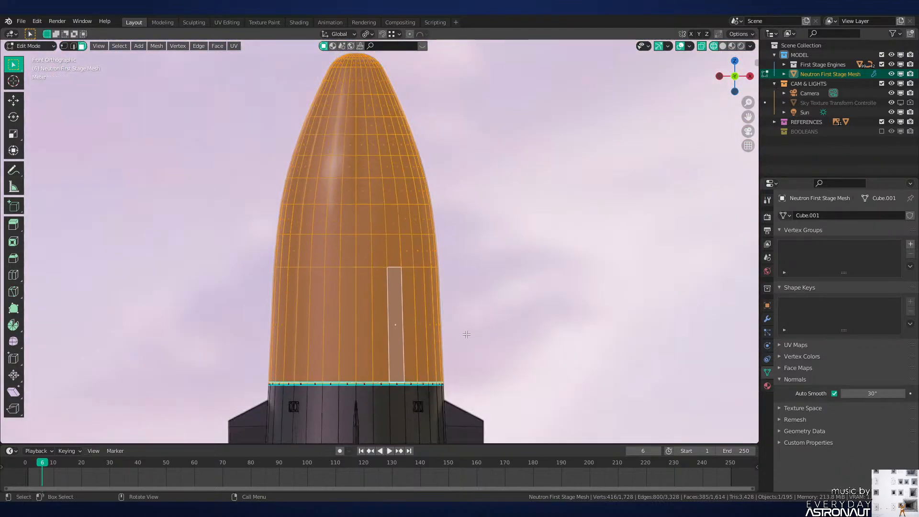
Step: Separate the selected nose faces into their own object, restore solid display and return to Object Mode
key(p)
click(467, 335)
key(shift+z)
scroll(366, 266, down, 3)
key(Tab)
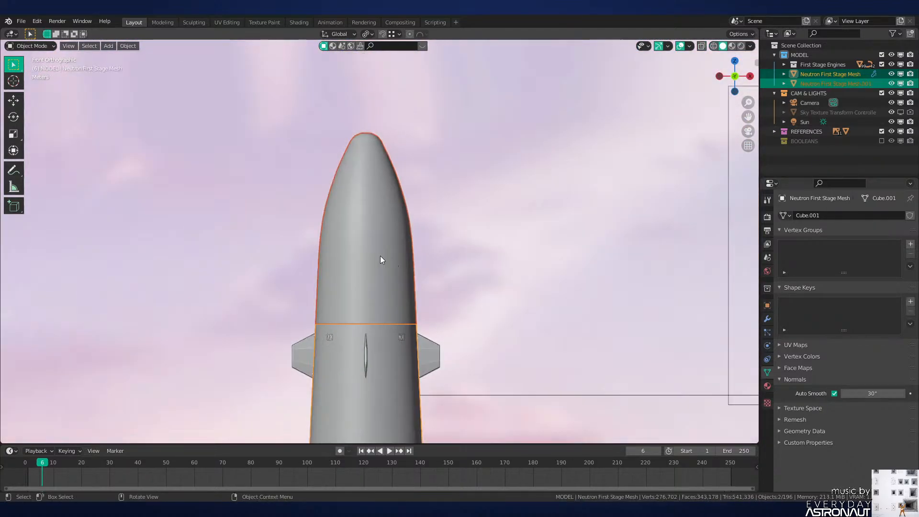
Step: Divide the nose tip's round cap face into quarters by connecting its opposite vertices along the X and Y axes
click(381, 255)
middle_drag(395, 258, 401, 233)
key(Tab)
key(KP_7)
key(1)
click(304, 86)
key(KP_Decimal)
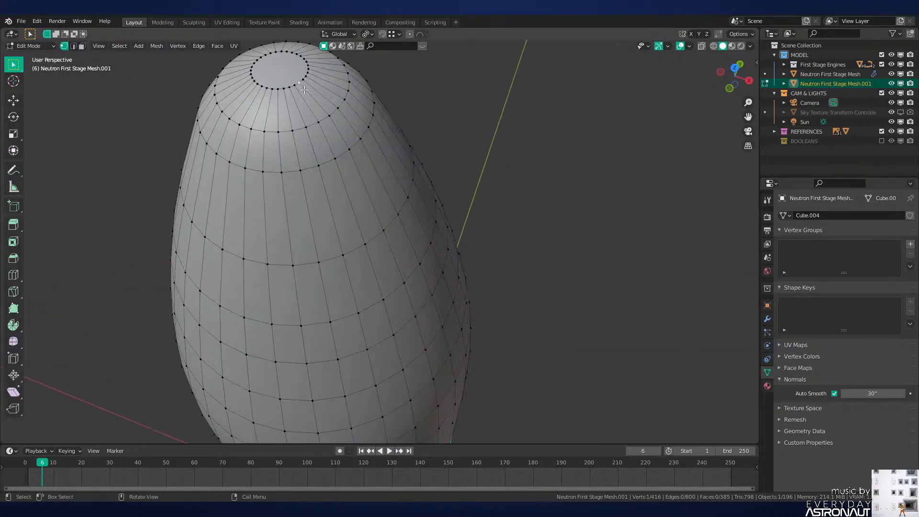
key(KP_7)
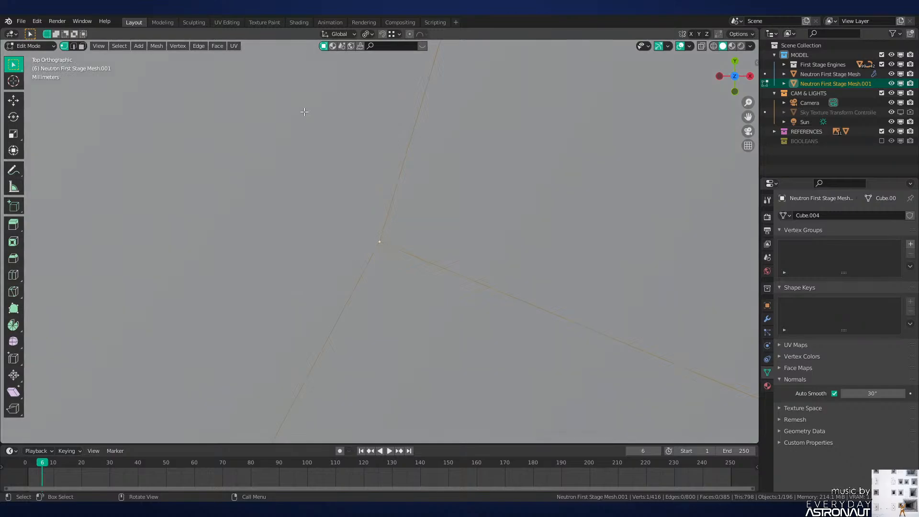
scroll(305, 112, down, 20)
shift+middle_drag(305, 112, 364, 134)
scroll(364, 134, up, 8)
shift+middle_drag(293, 241, 192, 236)
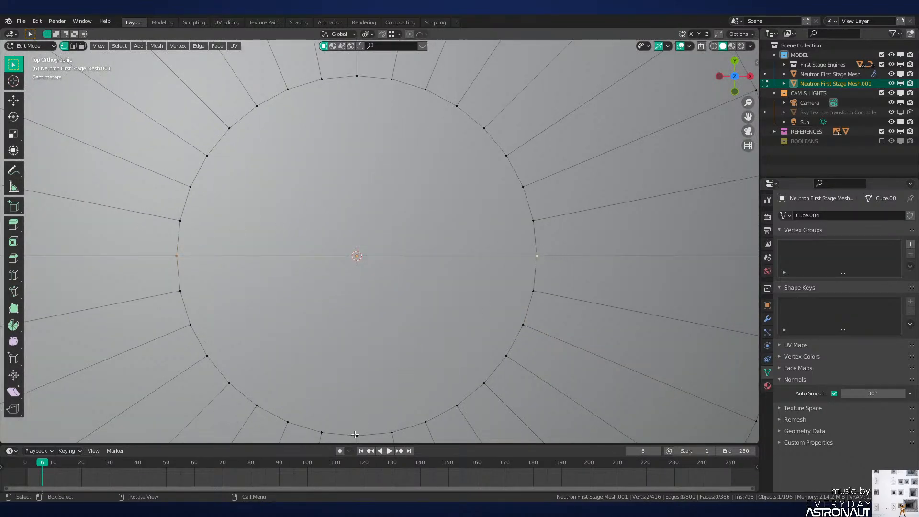
key(j)
scroll(354, 84, down, 5)
middle_drag(354, 84, 405, 274)
Step: Mark the two perpendicular edge loops crossing at the nose tip as seams
key(KP_7)
key(2)
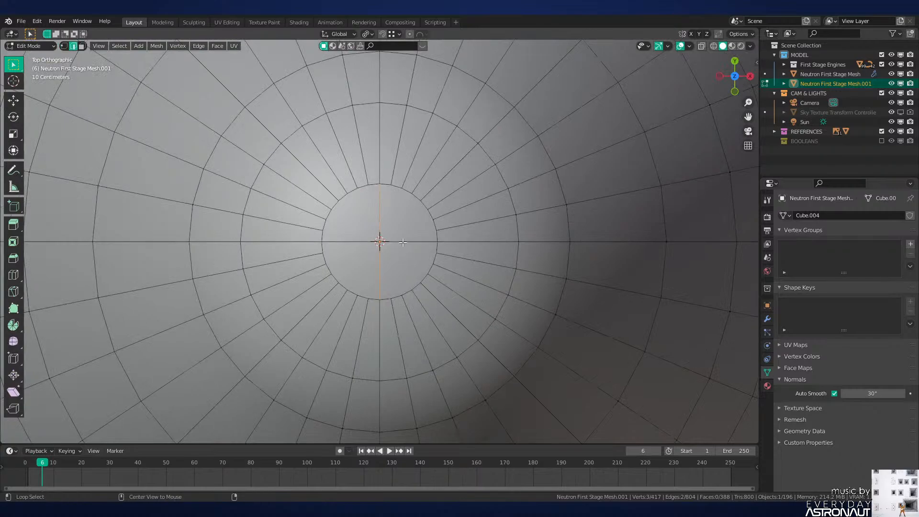
alt+click(409, 242)
alt+shift+click(382, 274)
key(ctrl+e)
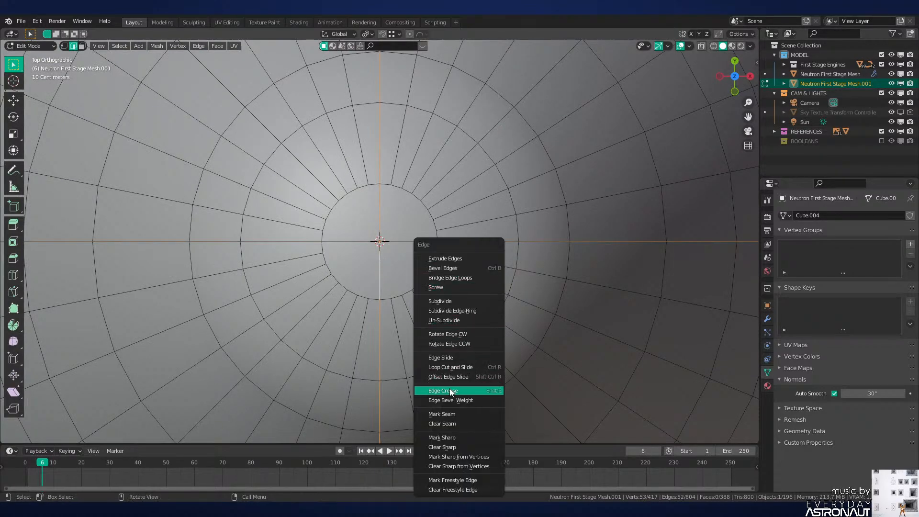
click(450, 413)
scroll(436, 317, down, 5)
middle_drag(435, 317, 405, 324)
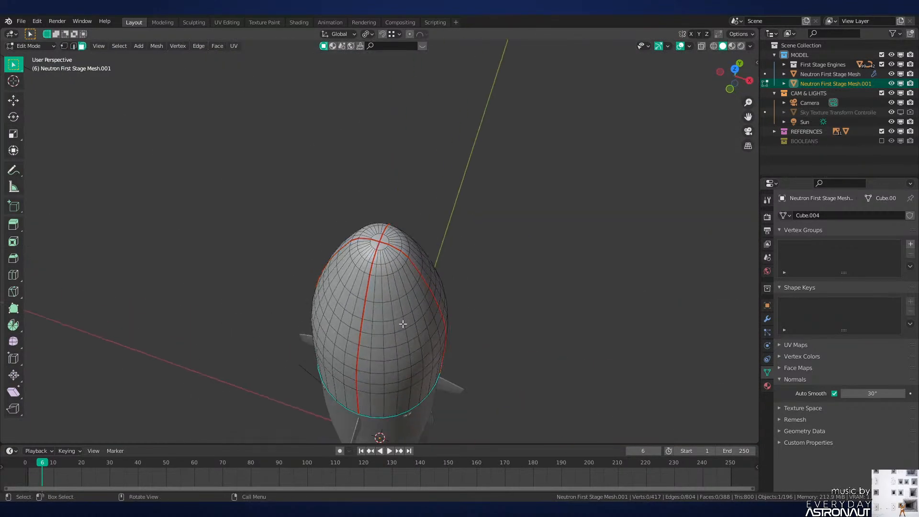
Step: Select one seam-bounded quarter of the nose, invert the selection and delete the other three quarters' faces
key(3)
key(l)
scroll(423, 372, up, 3)
shift+scroll(424, 372, down, 8)
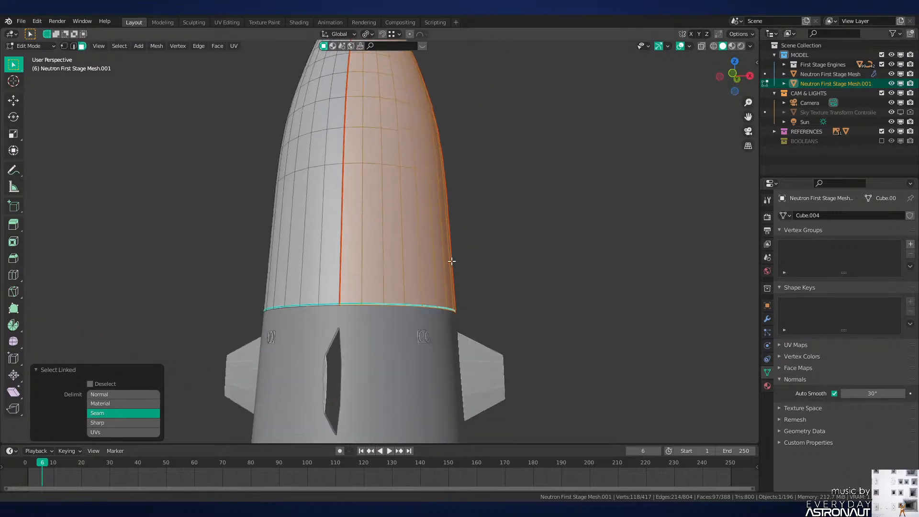
key(shift+z)
key(shift+z)
key(ctrl+i)
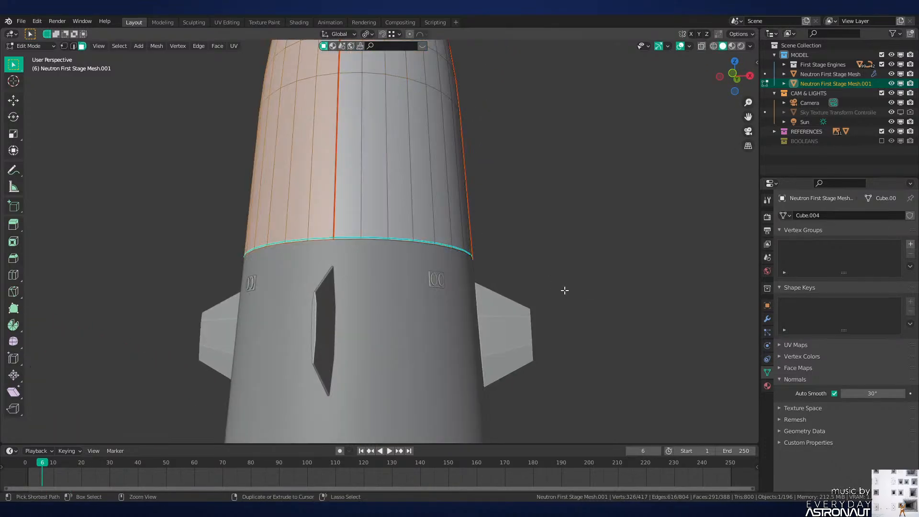
key(x)
click(539, 311)
scroll(479, 263, down, 3)
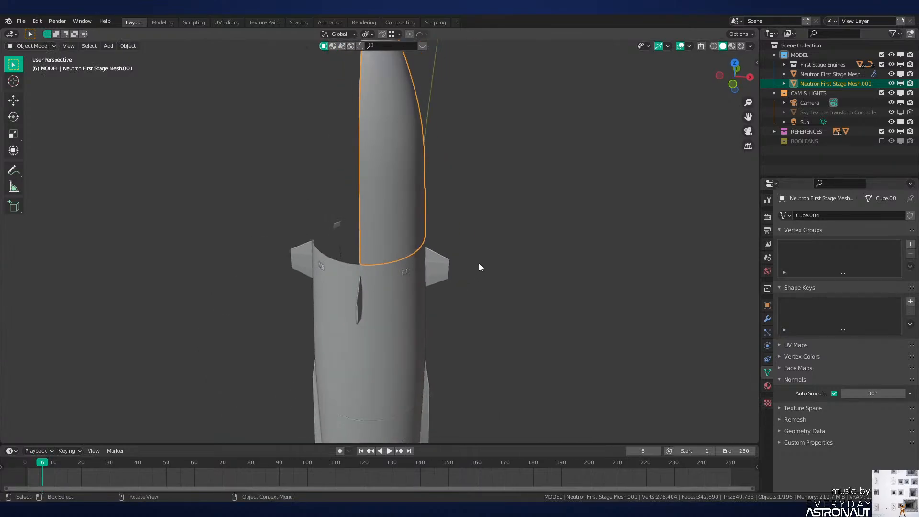
Step: Snap the 3D cursor to the quarter panel's origin and make it the pivot point for the fully selected panel mesh
middle_drag(478, 263, 508, 297)
key(Tab)
key(shift+s)
click(507, 313)
key(Tab)
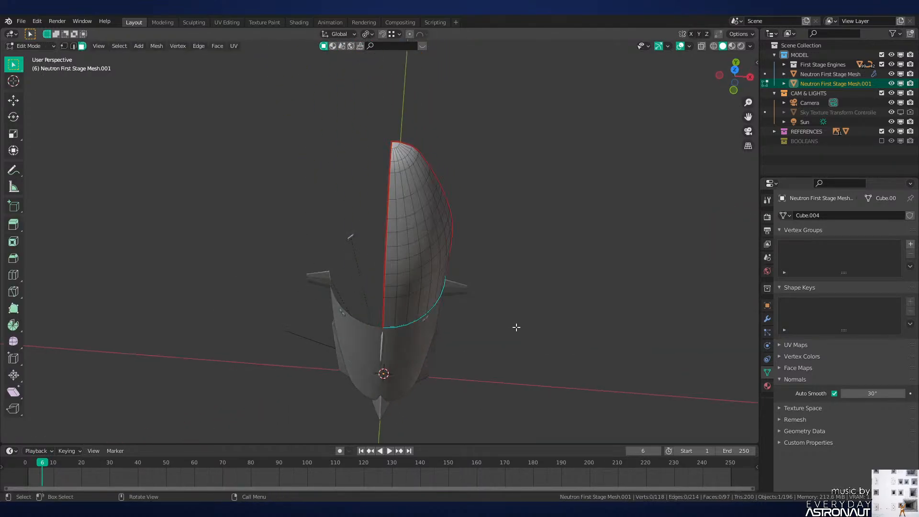
key(a)
key(period)
click(581, 321)
Step: Rotate the panel's mesh -45° about global Z in Edit Mode and counter-rotate the panel object 45° about global Z
text(rz)
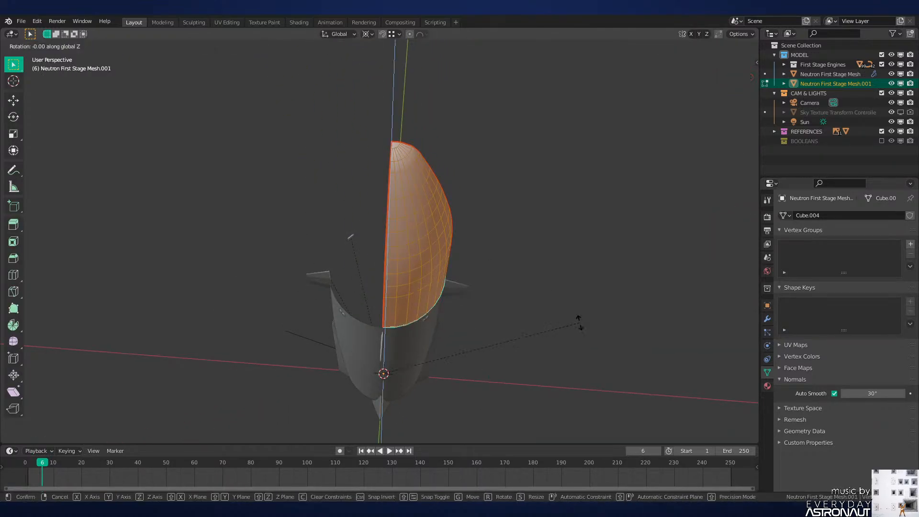
text(-45)
key(Return)
key(Tab)
text(rz45)
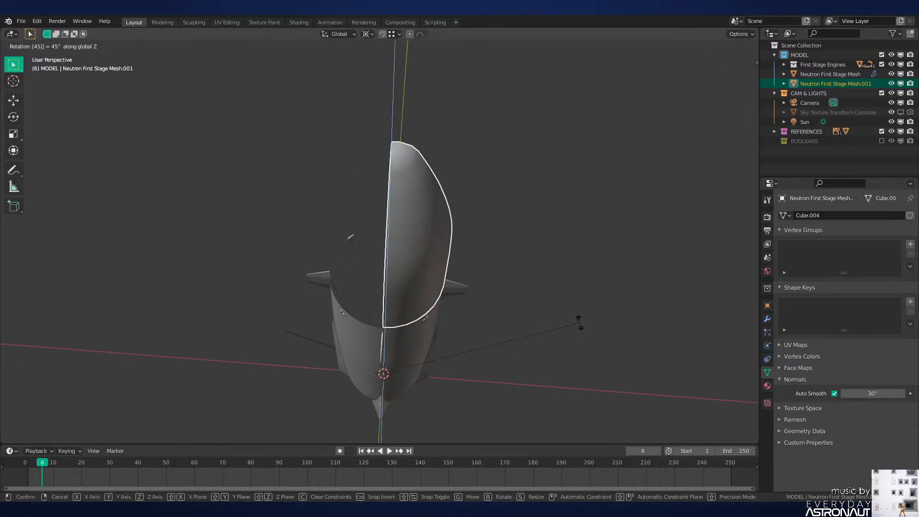
key(Return)
Step: Select the middle vertex of the panel's lower edge and snap the 3D cursor to it
middle_drag(437, 367, 400, 318)
scroll(460, 317, up, 5)
key(Tab)
key(1)
scroll(398, 339, down, 2)
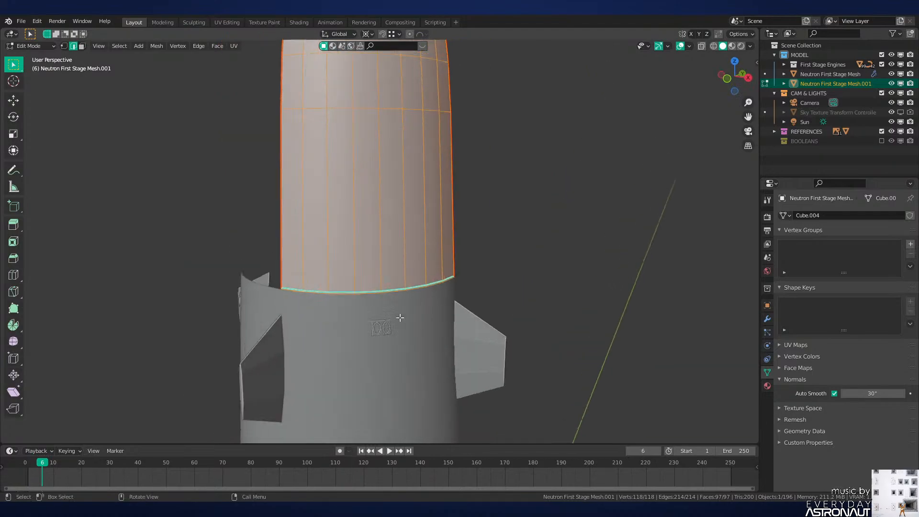
scroll(400, 318, up, 3)
click(385, 336)
click(385, 340)
key(shift+s)
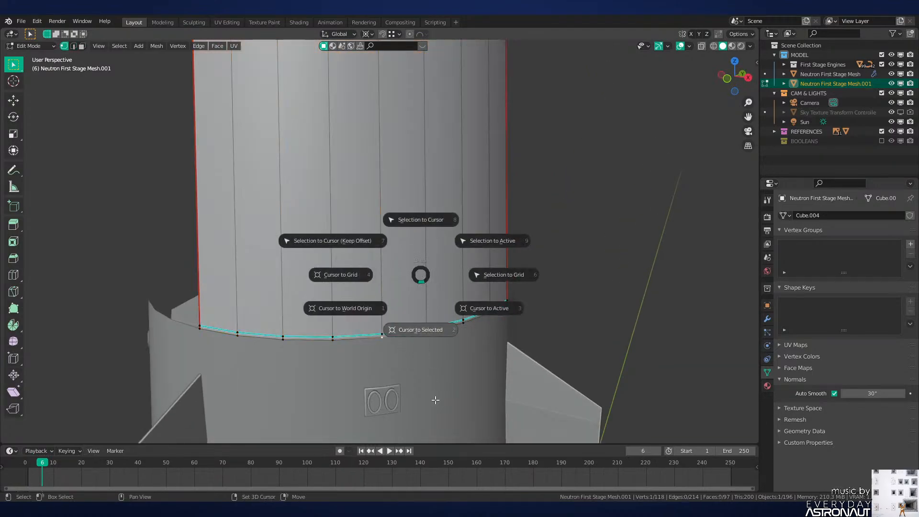
click(435, 400)
Step: Set the pivot to Median Point and move the panel's origin to the 3D cursor on its lower edge
shift+middle_drag(476, 373, 473, 332)
key(period)
click(474, 292)
scroll(474, 292, down, 3)
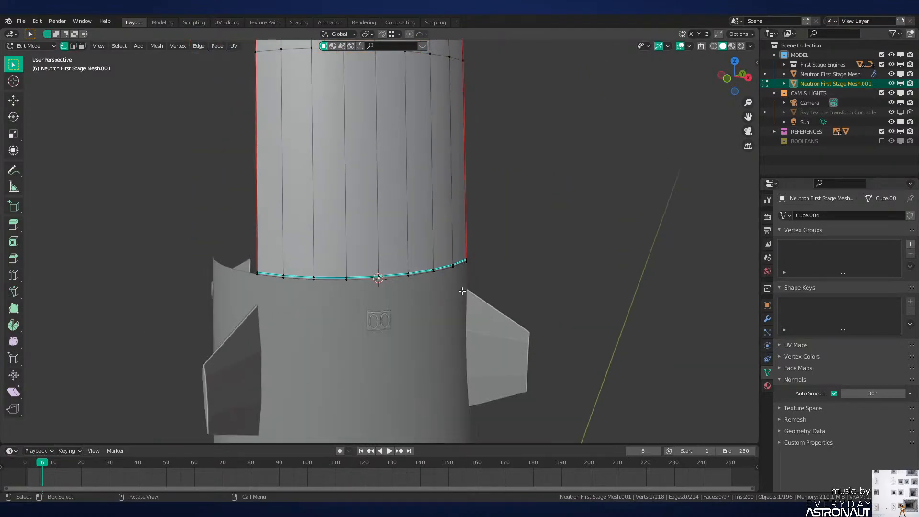
key(Tab)
middle_drag(474, 292, 489, 299)
right_click(487, 303)
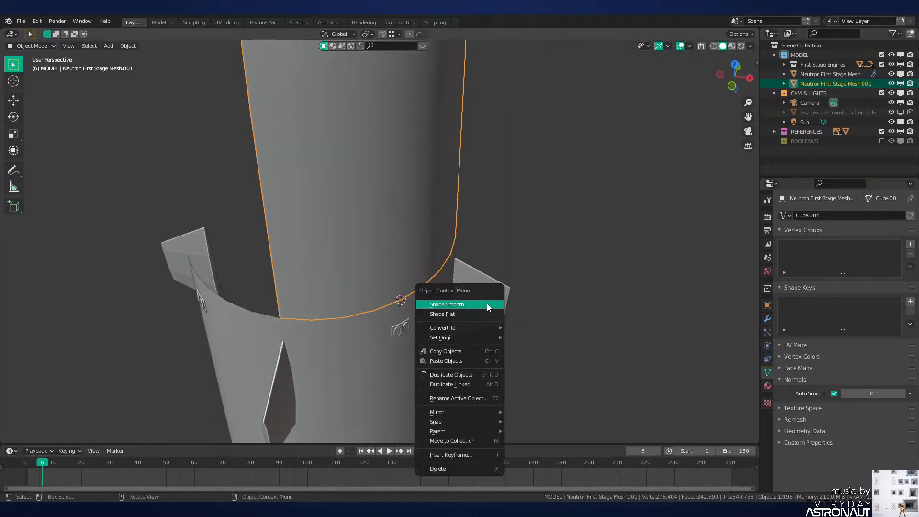
mouse_move(490, 337)
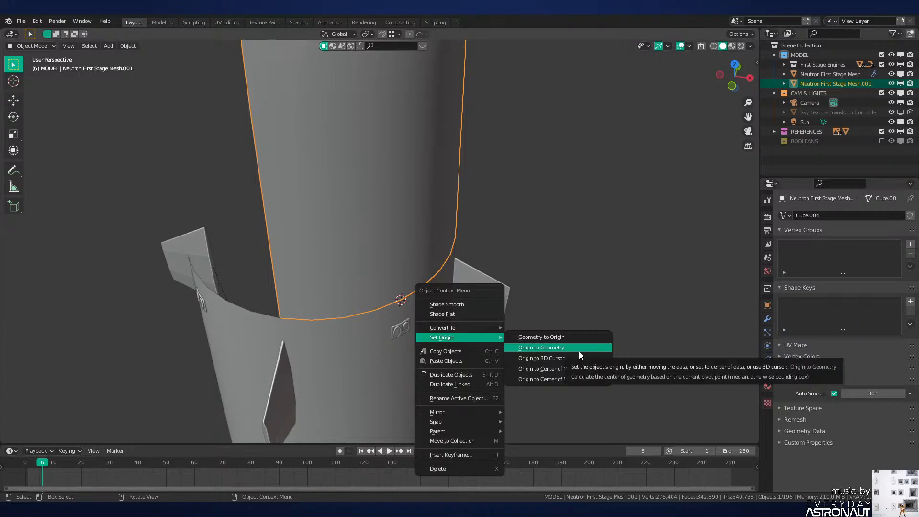
click(576, 359)
Step: Try rotating the panel about the local and global X axes to compare how it hinges, cancelling each rotation
middle_drag(576, 359, 506, 316)
key(r)
key(x)
key(x)
right_click(551, 346)
scroll(521, 294, down, 2)
scroll(509, 304, up, 1)
key(r)
key(x)
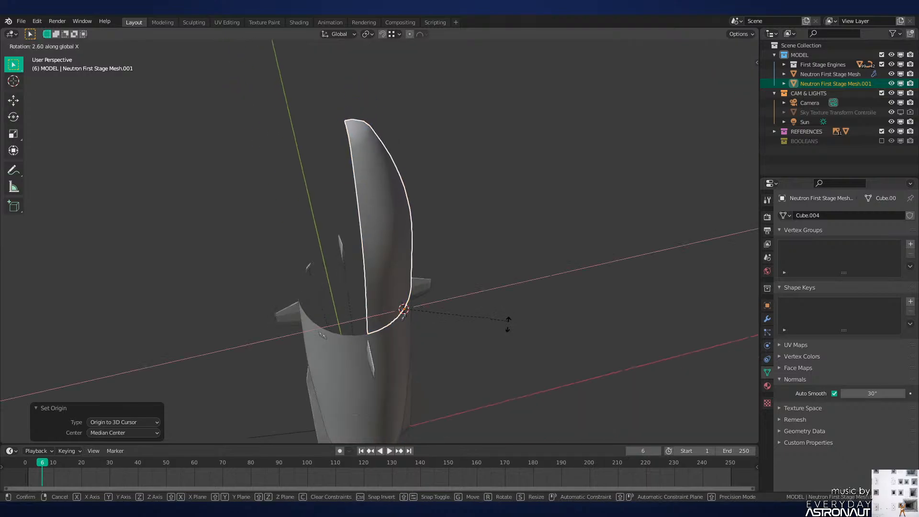
right_click(513, 346)
Step: Try swinging the panel outward about its local X axis from the hinge point on its lower edge
key(r)
middle_drag(516, 352, 530, 274)
key(x)
key(x)
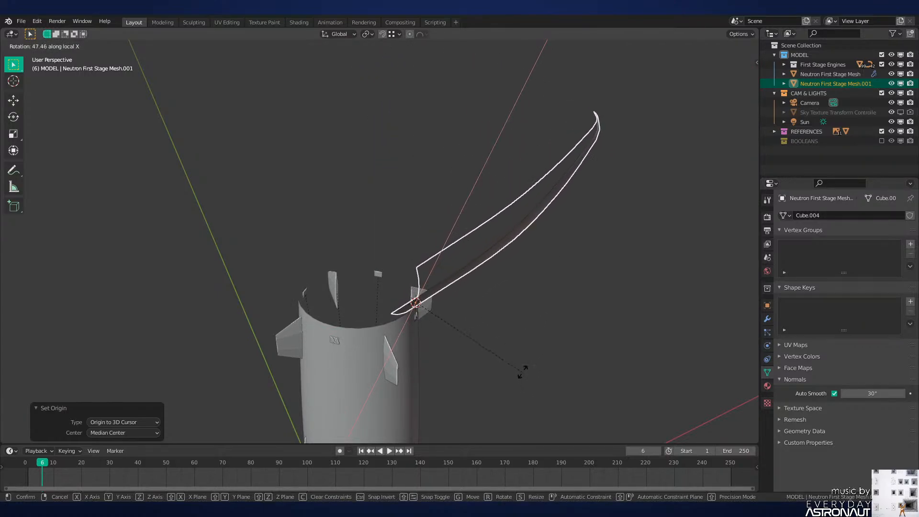
click(511, 352)
middle_drag(510, 353, 519, 378)
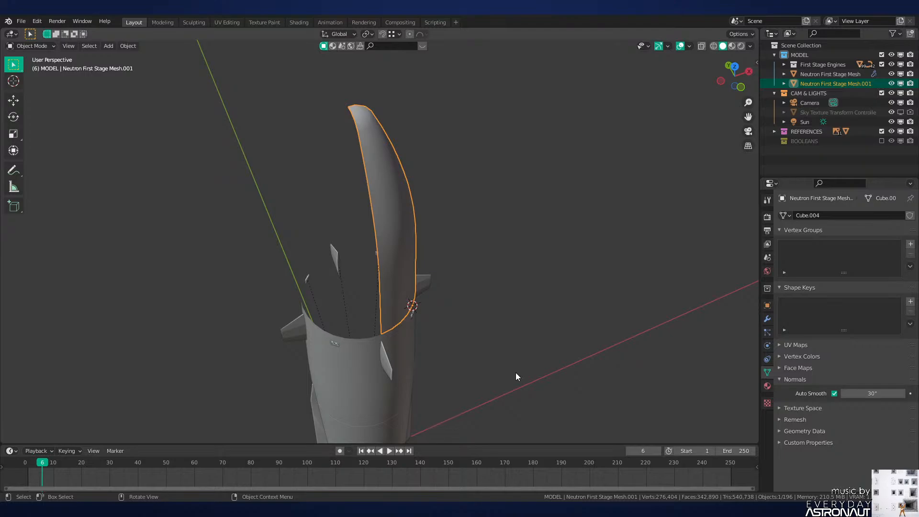
middle_drag(512, 360, 495, 341)
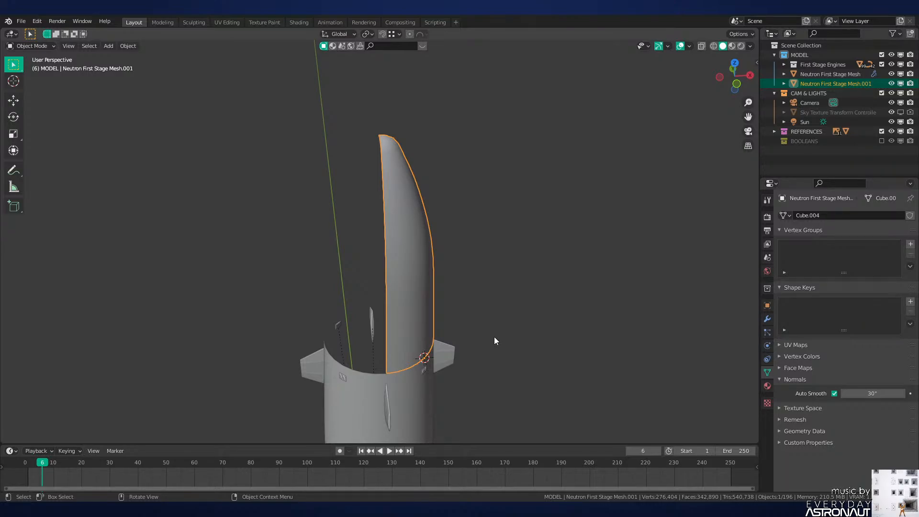
Step: Reset the 3D cursor to the world origin and make it the pivot point
middle_drag(494, 341, 476, 286)
key(shift+c)
key(KP_Decimal)
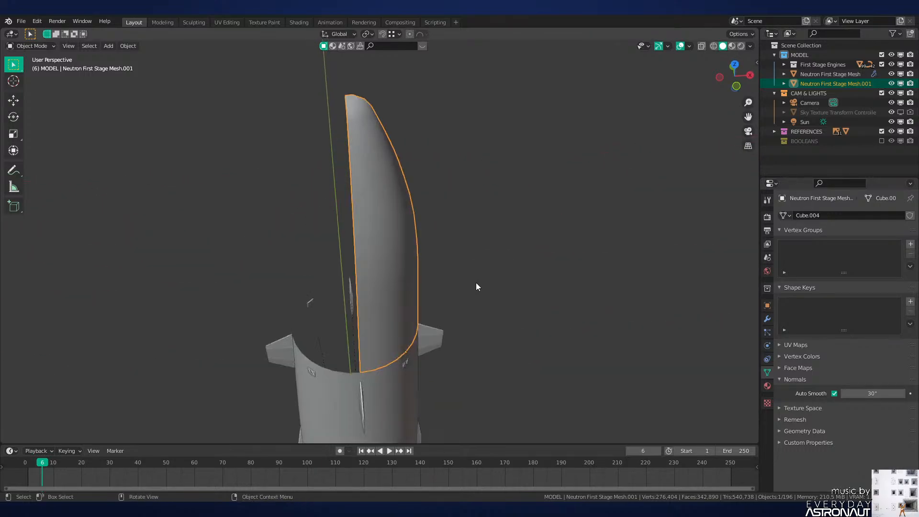
key(period)
click(539, 279)
middle_drag(535, 264, 541, 282)
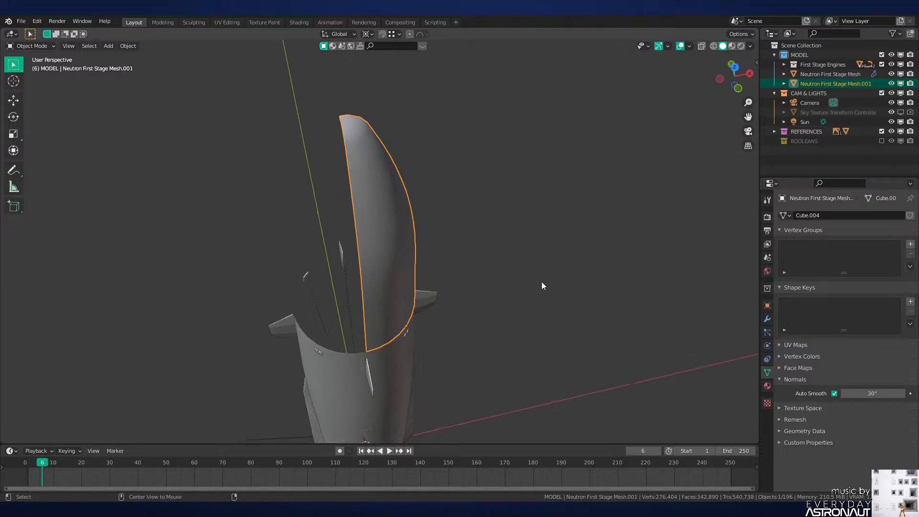
Step: Create a linked duplicate of the panel rotated 90° about global Z and repeat it twice to complete four fairing panels
key(shift+d)
text(rz)
text(90)
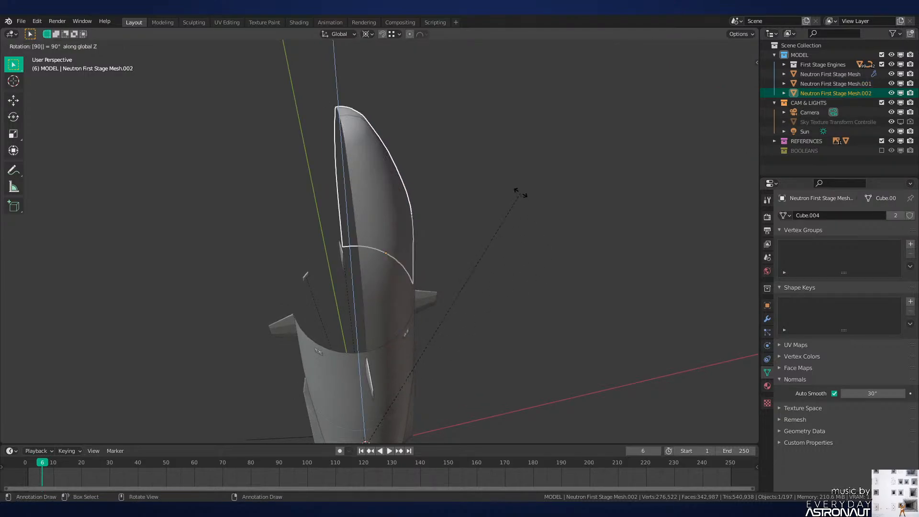
key(Return)
key(shift+r)
key(shift+r)
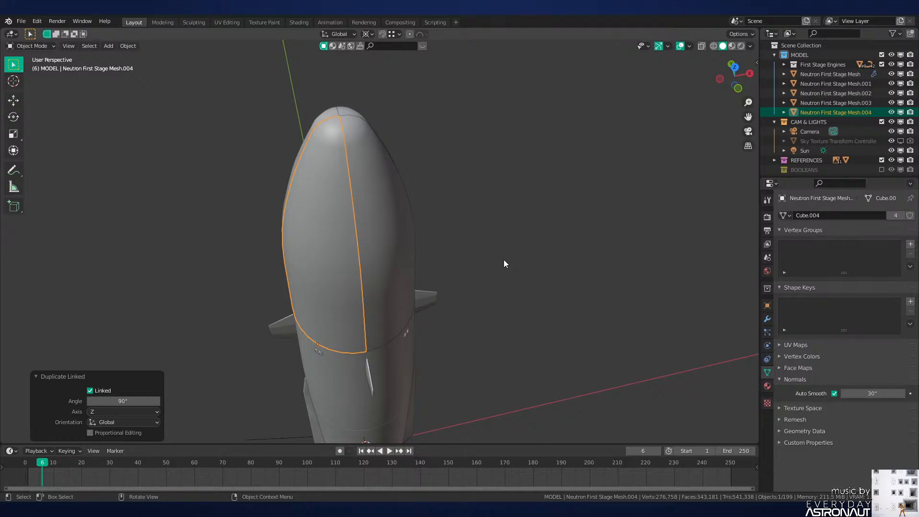
Step: Set the pivot to Median Point and check one linked panel's mesh in Edit Mode before deselecting everything
key(period)
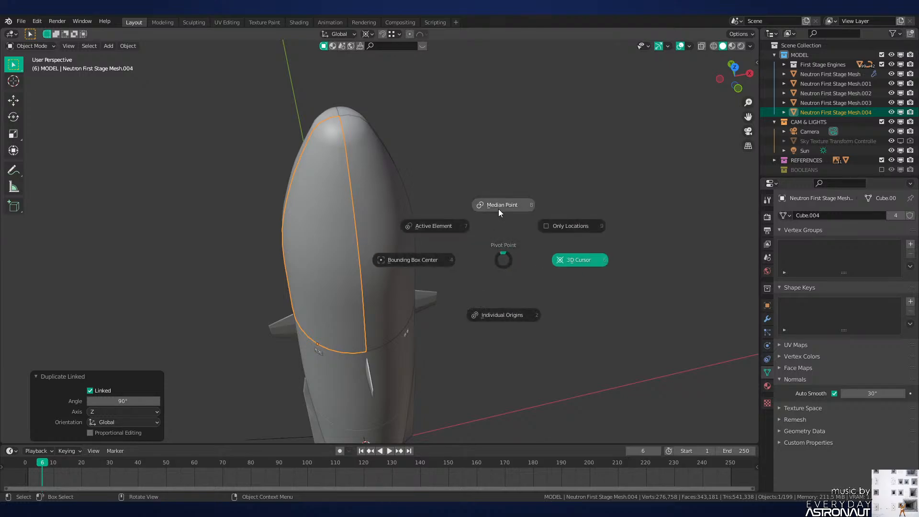
click(499, 208)
shift+middle_drag(501, 221, 522, 225)
scroll(521, 225, up, 1)
click(395, 225)
key(Tab)
key(a)
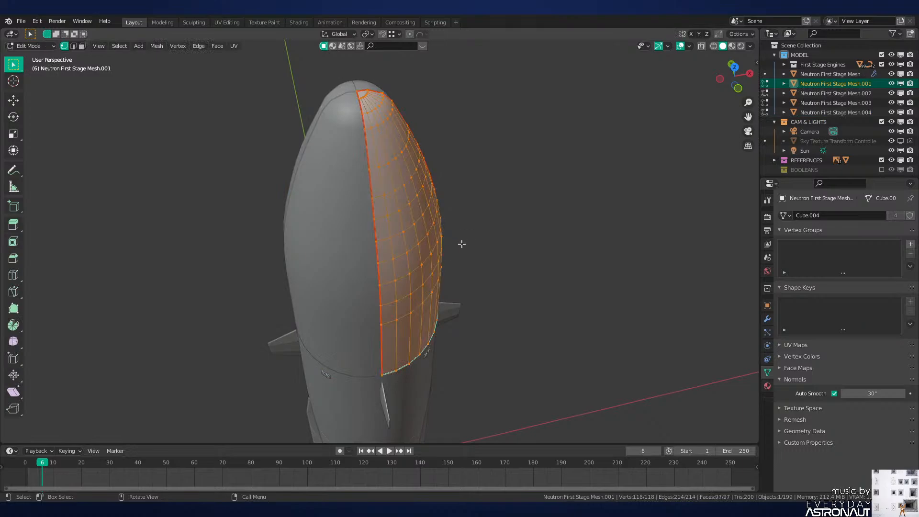
key(Tab)
scroll(541, 335, down, 5)
middle_drag(549, 366, 512, 342)
click(561, 286)
Step: Select all four fairing panels and set the pivot to Individual Origins
scroll(507, 354, up, 3)
scroll(512, 341, up, 2)
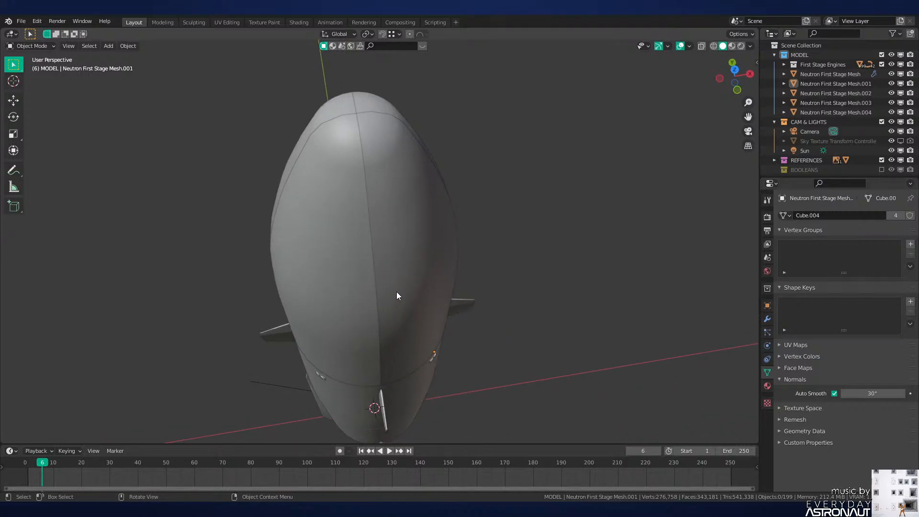
shift+middle_drag(397, 291, 407, 316)
click(419, 312)
shift+click(373, 232)
shift+click(353, 136)
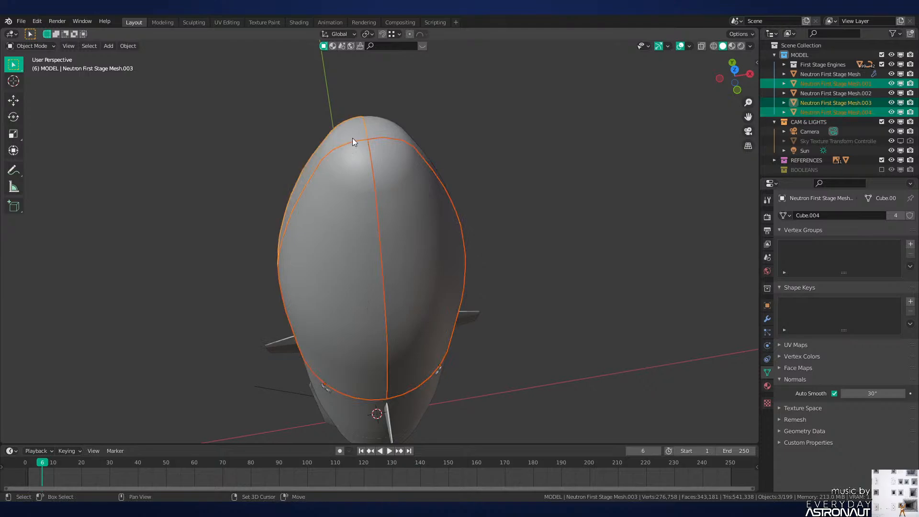
shift+click(394, 130)
scroll(513, 211, down, 1)
key(grave)
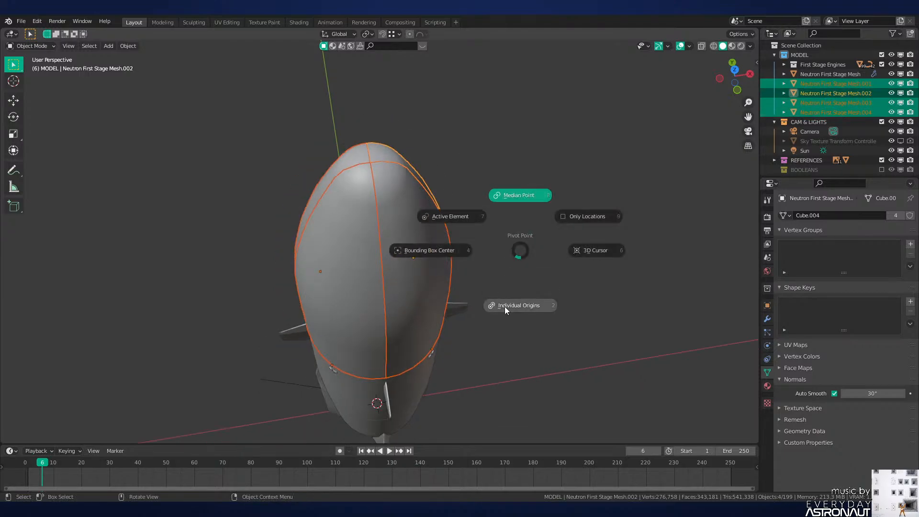
click(505, 306)
Step: Try opening all four panels together by rotating them about their local X axes, and undo the rotation
key(z)
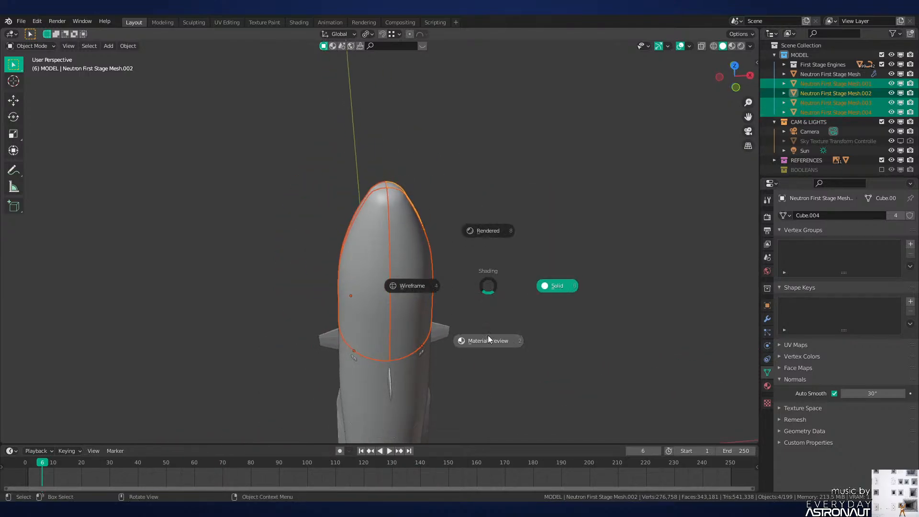
click(488, 339)
key(r)
key(x)
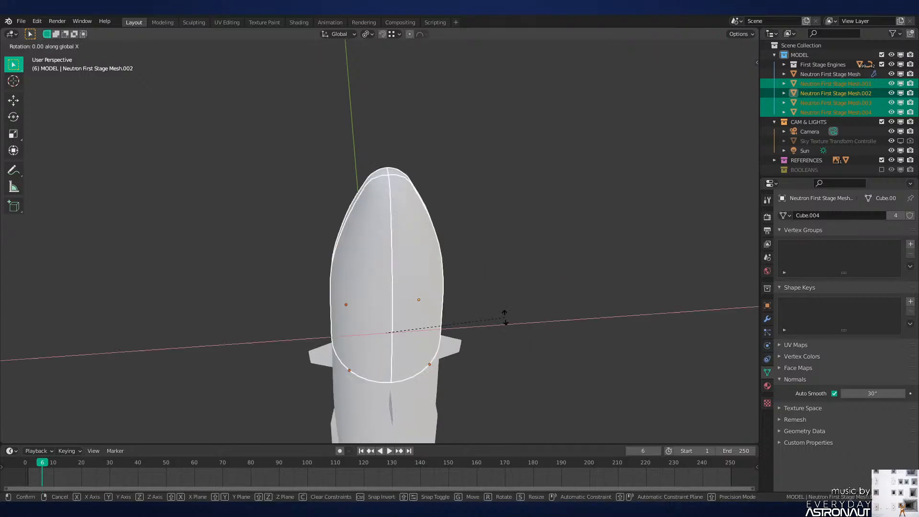
key(x)
click(527, 384)
middle_drag(527, 383, 394, 300)
click(553, 342)
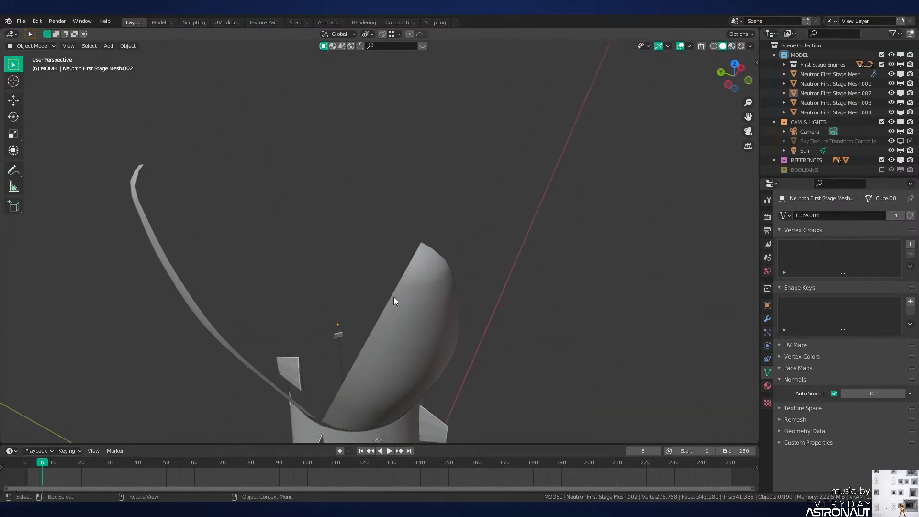
key(ctrl+z)
key(ctrl+z)
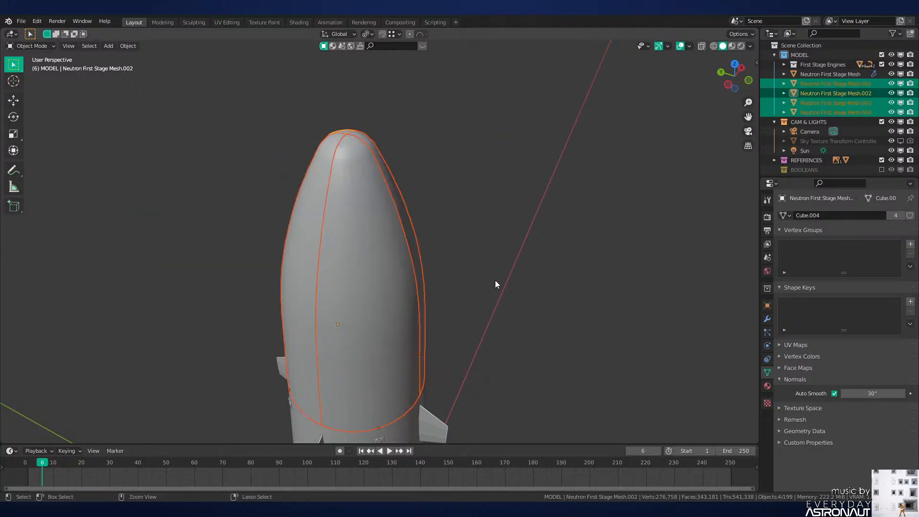
Step: Hide three of the four fairing panels so that only Neutron First Stage Mesh.001 remains visible
middle_drag(495, 280, 484, 297)
click(459, 285)
click(350, 257)
key(h)
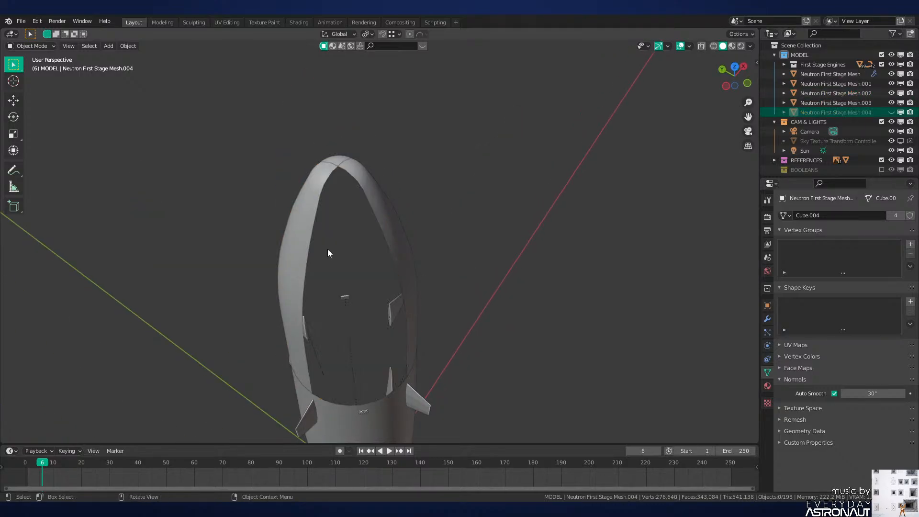
click(306, 238)
key(h)
click(335, 157)
key(h)
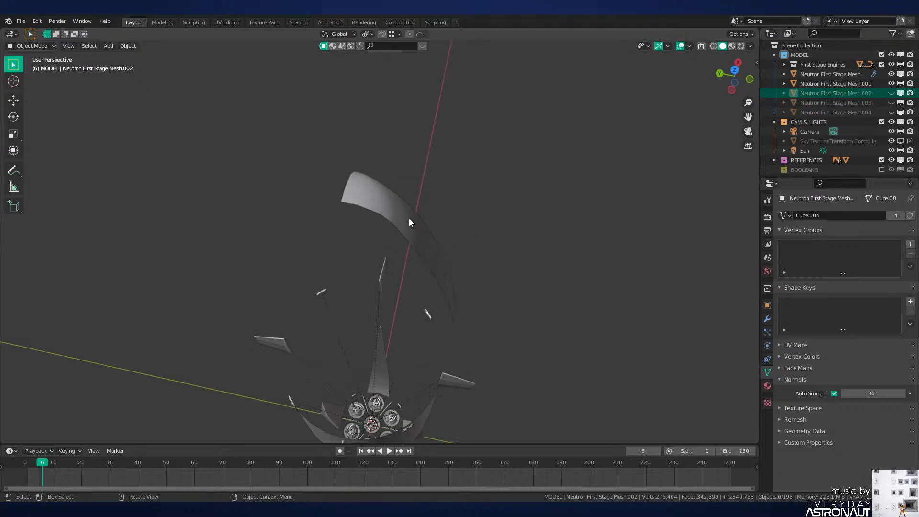
Step: Duplicate the remaining panel's whole mesh in place in Edit Mode and shrink the copy inward by about 0.218 m
click(408, 222)
key(Tab)
middle_drag(448, 238, 467, 251)
middle_drag(555, 315, 533, 287)
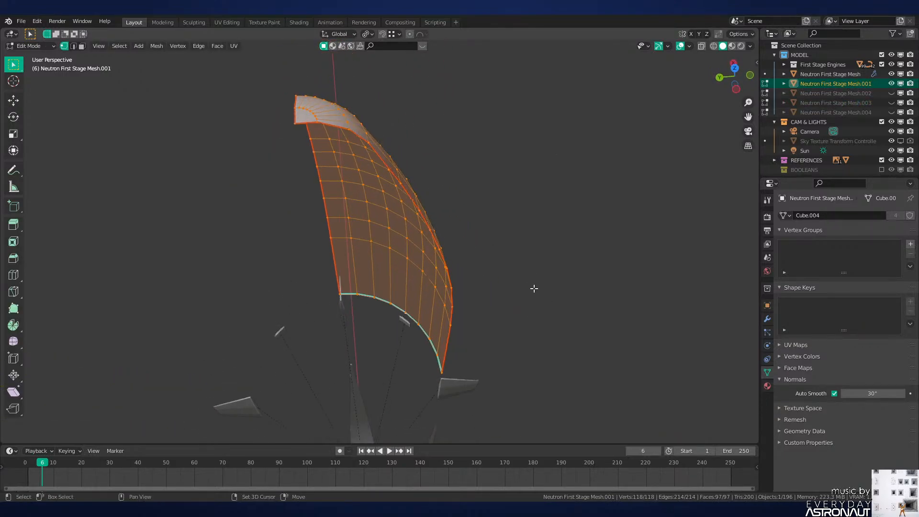
key(shift+d)
right_click(535, 285)
key(alt+s)
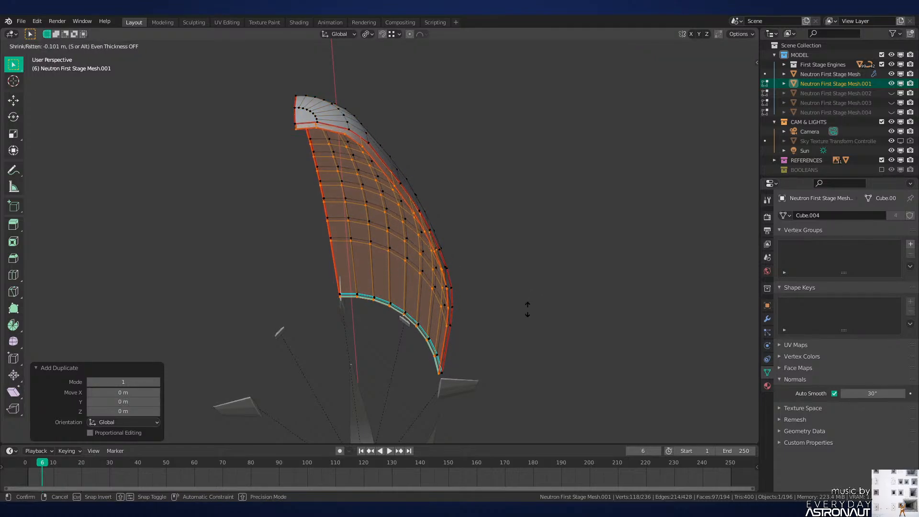
click(524, 338)
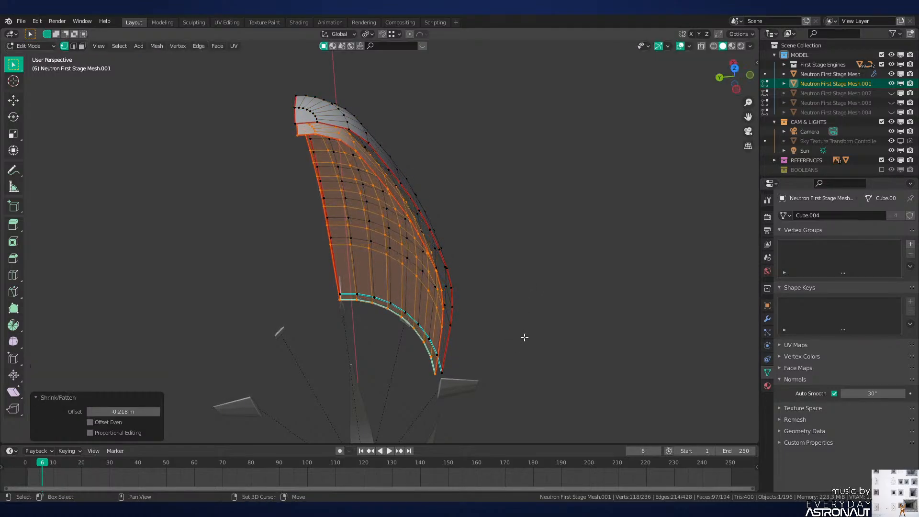
Step: Recalculate the normals of the duplicated inner shell so they point inside
key(shift+n)
click(114, 429)
scroll(364, 312, up, 3)
Step: Fill the gap between the outer and inner shells with faces, from the panel's tip down one side
key(2)
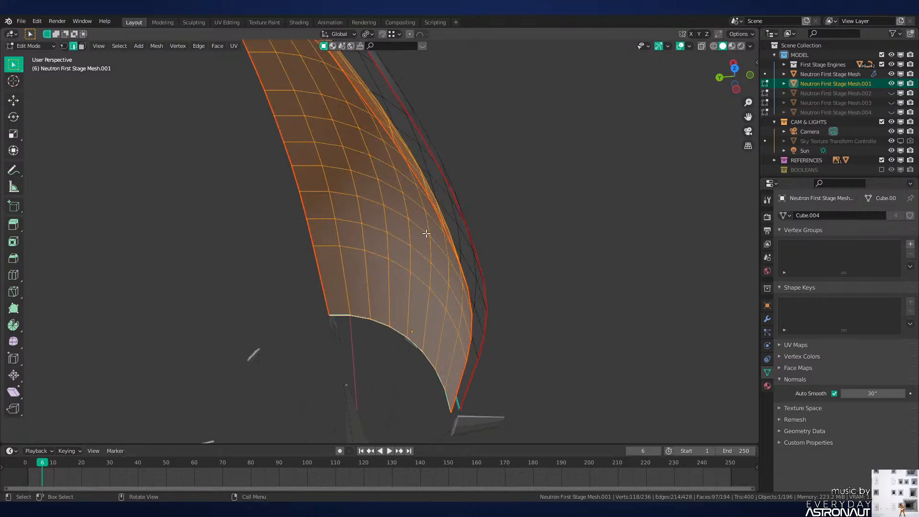
shift+middle_drag(427, 232, 446, 292)
key(alt+a)
click(282, 191)
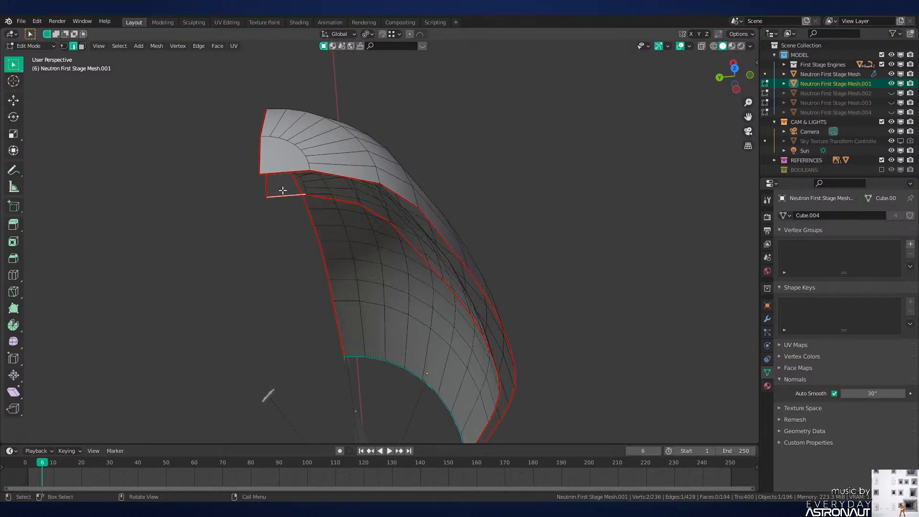
key(f)
middle_drag(289, 177, 502, 242)
key(f)
key(f)
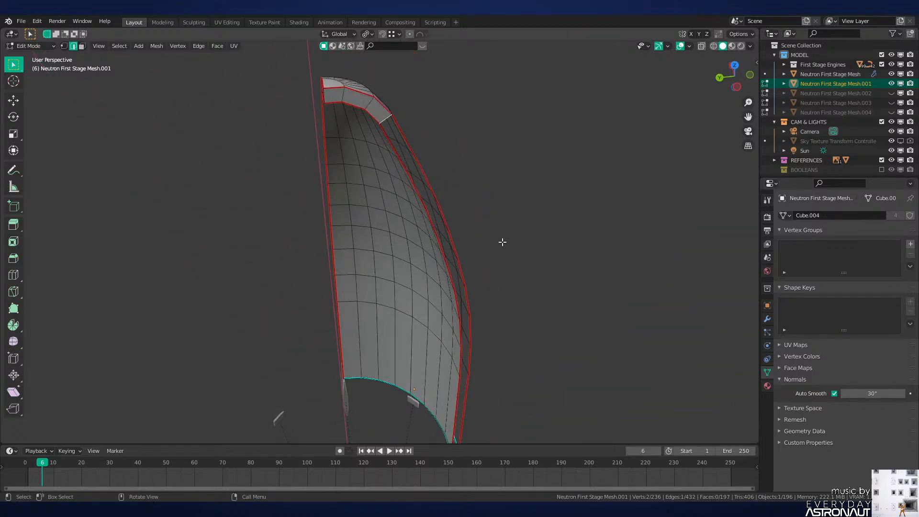
key(f)
key(f)
middle_drag(542, 287, 514, 234)
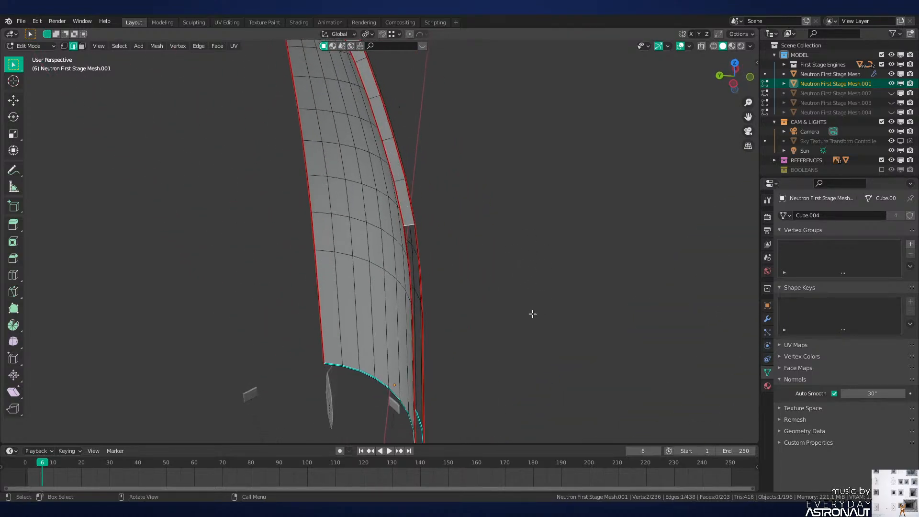
middle_drag(533, 314, 547, 286)
middle_drag(538, 327, 563, 307)
key(f)
key(f)
key(f)
key(f)
Step: Continue filling faces along the panel's bottom arc and up the opposite side to close the rim, and return to Object Mode
middle_drag(509, 338, 609, 368)
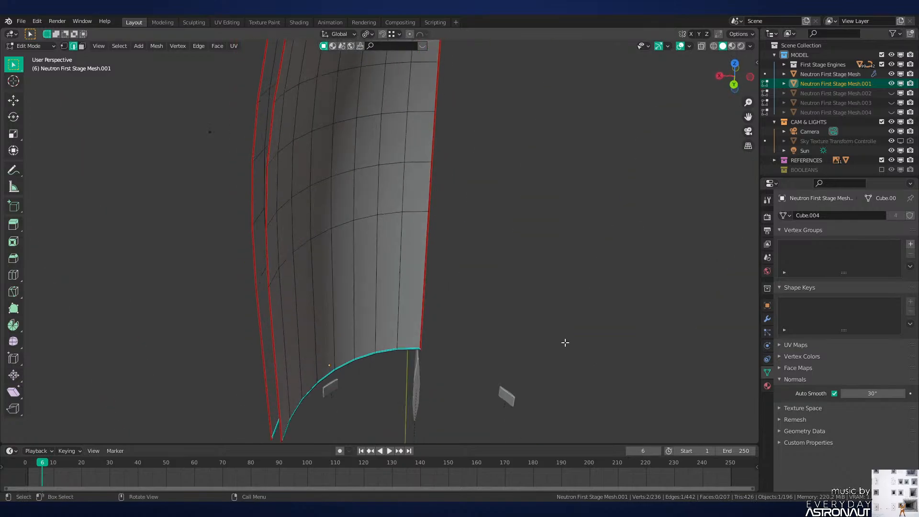
scroll(565, 343, down, 2)
middle_drag(452, 267, 411, 289)
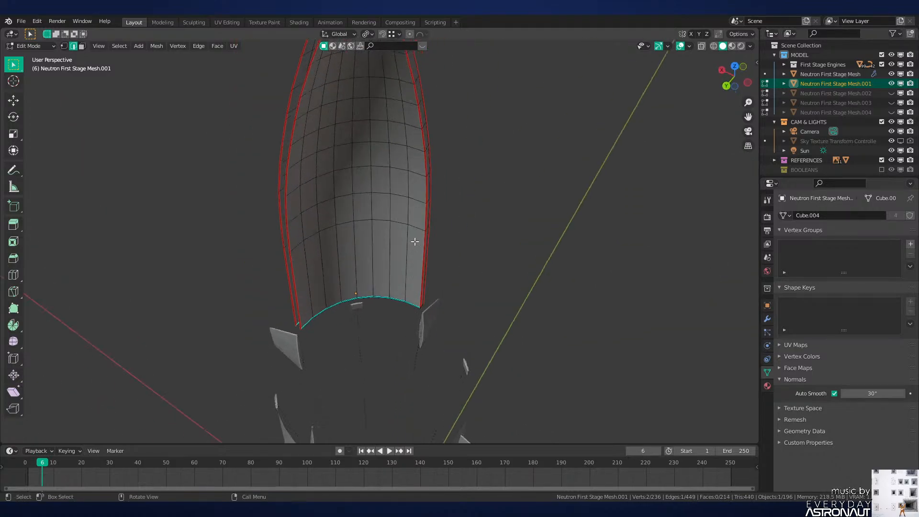
key(f)
key(f)
middle_drag(415, 240, 477, 295)
key(f)
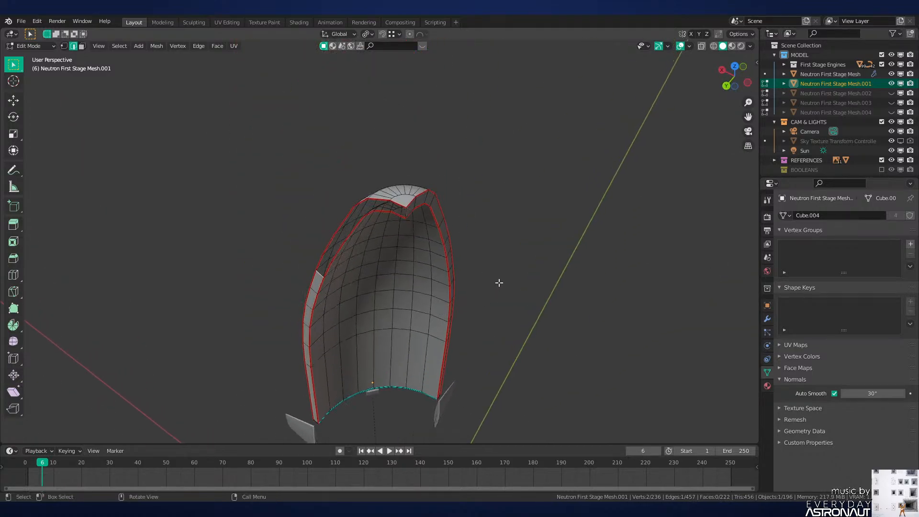
key(Tab)
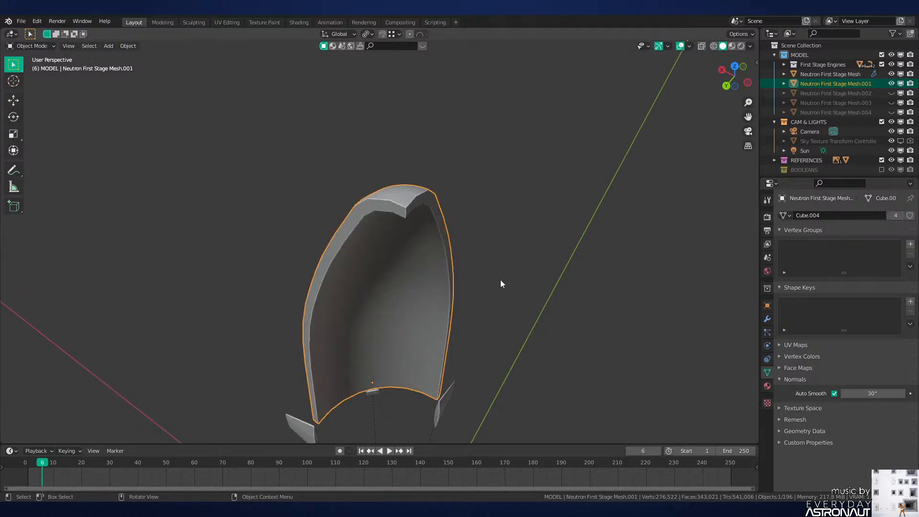
Step: Mark the inner shell's bottom edge loop as a UV seam
middle_drag(500, 280, 540, 268)
right_click(540, 268)
middle_drag(295, 311, 391, 289)
key(Tab)
alt+click(391, 289)
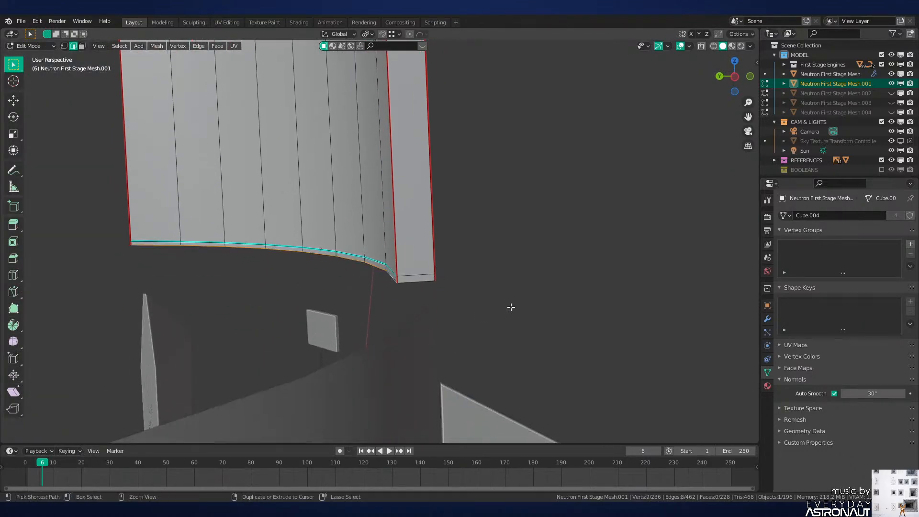
key(ctrl+e)
click(511, 307)
Step: Check the inner shell's seam boundaries by selecting its linked faces with the Seam delimiter
key(3)
key(l)
middle_drag(359, 251, 445, 233)
middle_drag(389, 199, 406, 272)
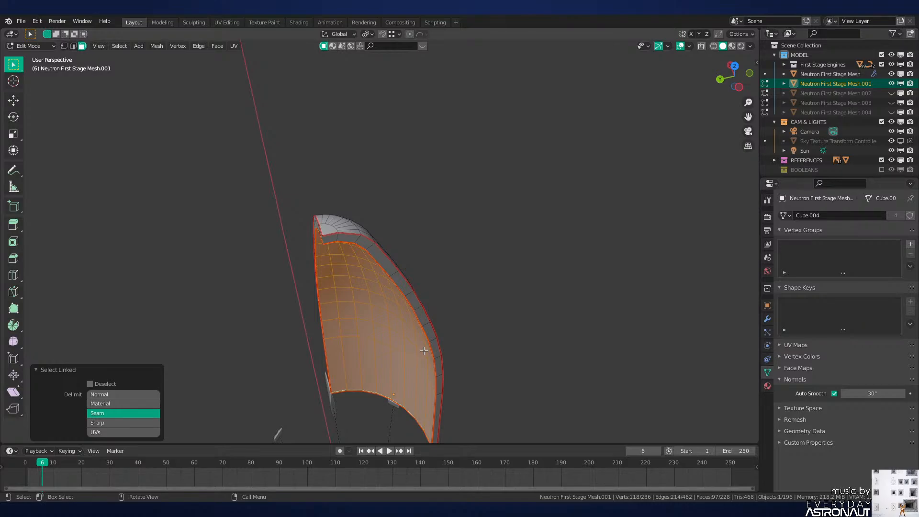
middle_drag(450, 329, 432, 297)
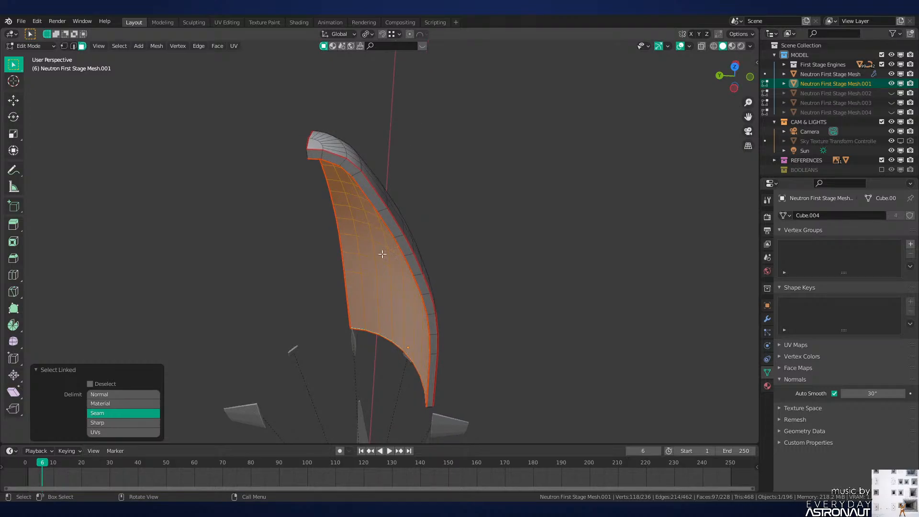
middle_drag(393, 236, 500, 272)
key(Tab)
scroll(501, 272, down, 2)
key(Tab)
scroll(497, 228, up, 3)
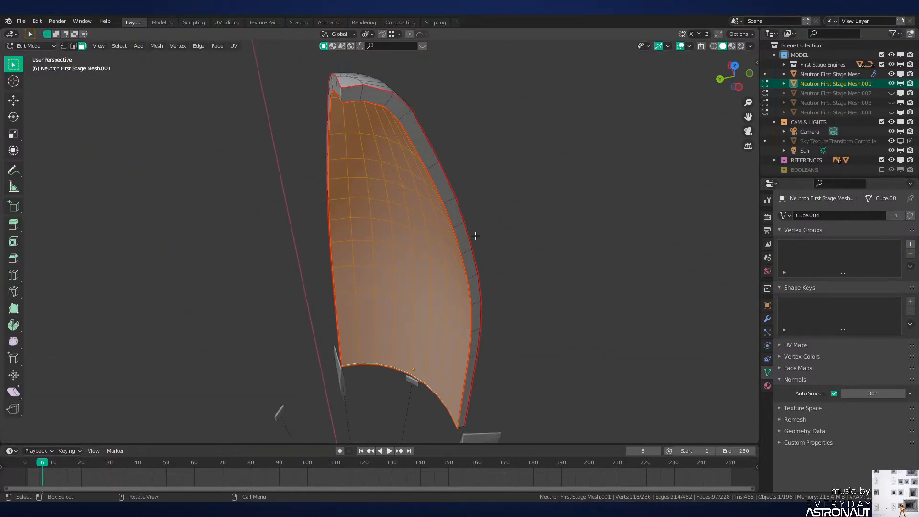
Step: Mark the outer shell's bottom edge loop and the short rim edge at one bottom corner as seams
key(alt+a)
key(l)
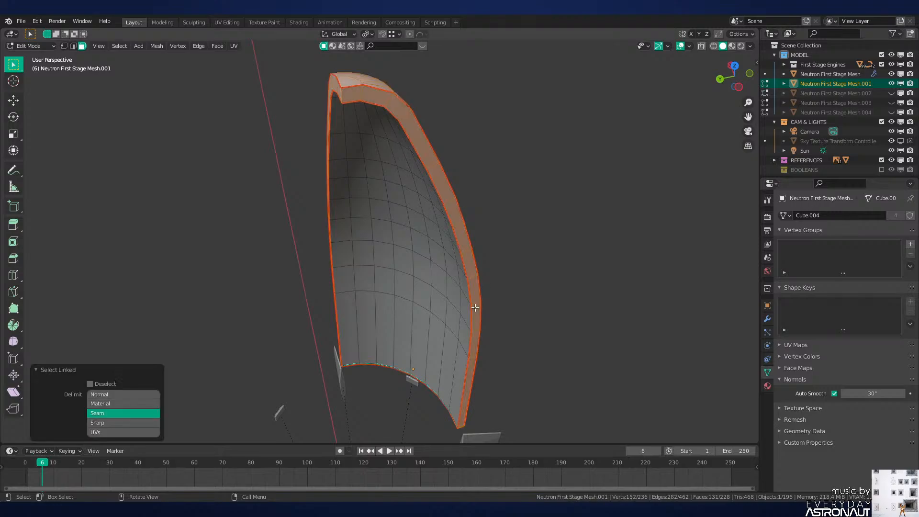
middle_drag(474, 307, 452, 244)
scroll(453, 245, up, 2)
key(2)
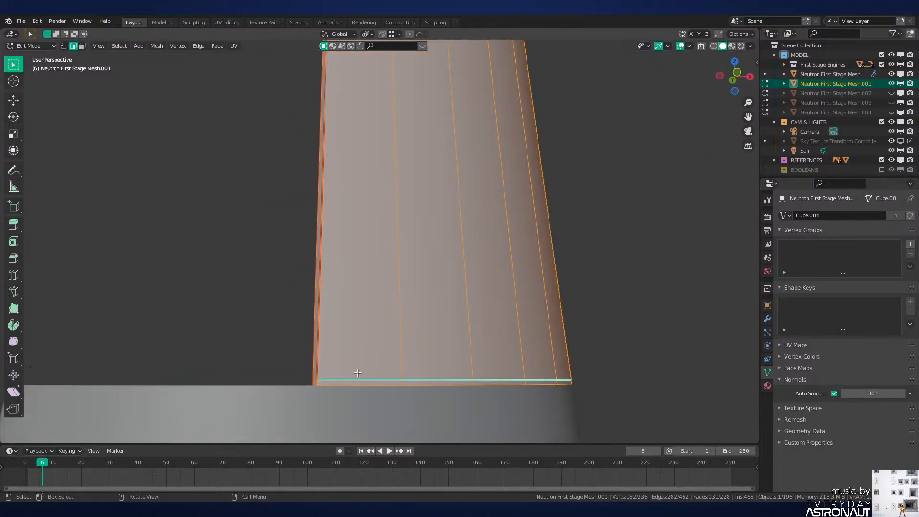
alt+click(352, 383)
middle_drag(352, 383, 409, 405)
shift+middle_drag(409, 405, 425, 317)
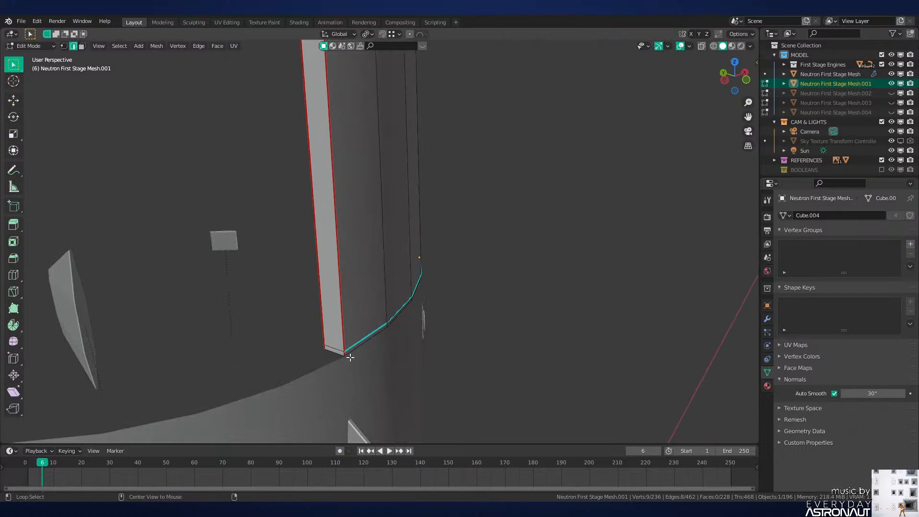
shift+click(335, 351)
key(ctrl+e)
click(515, 329)
Step: Check the seam separation with a linked face selection, deselect it, and inspect the thickened panel in both modes
key(3)
key(l)
middle_drag(353, 325, 432, 272)
click(432, 272)
scroll(431, 271, up, 4)
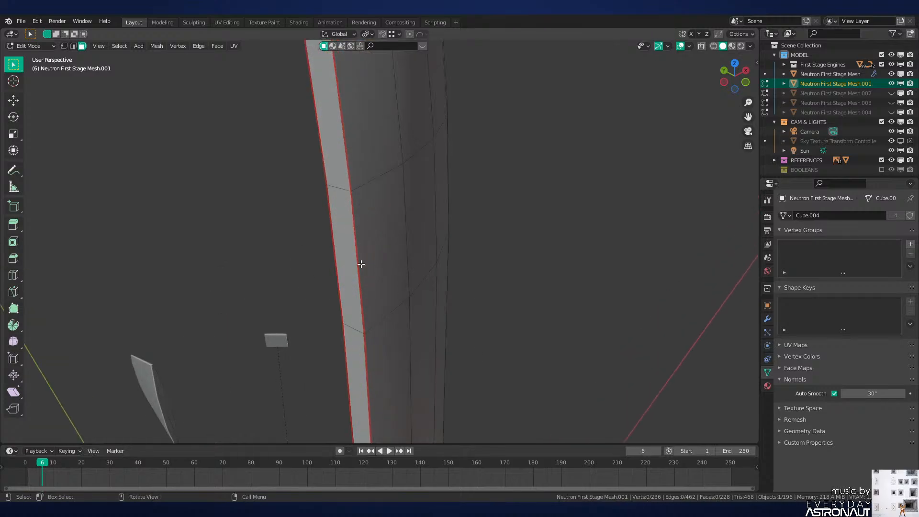
key(2)
scroll(357, 238, down, 2)
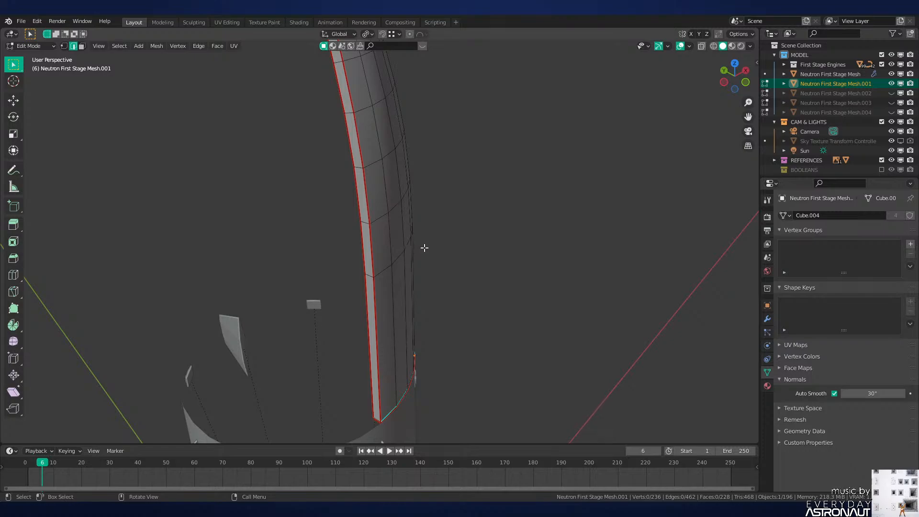
scroll(484, 220, down, 2)
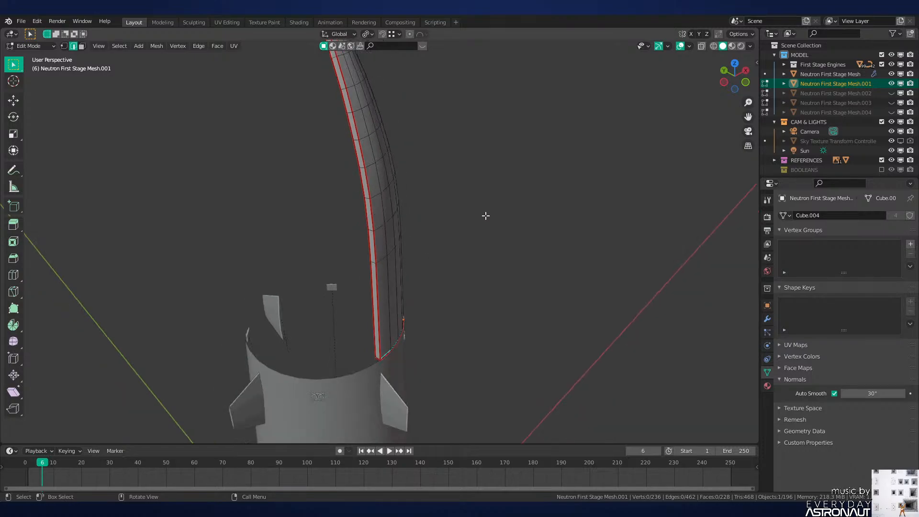
key(Tab)
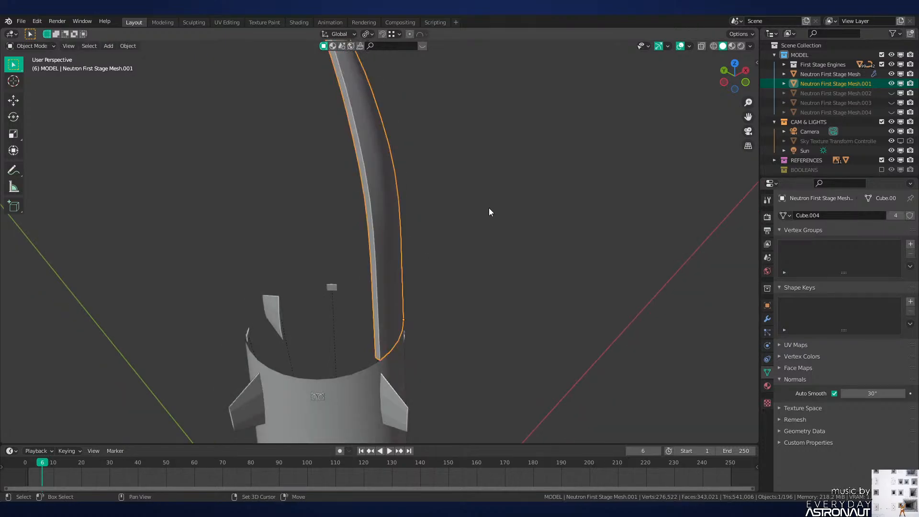
middle_drag(490, 208, 465, 255)
key(Tab)
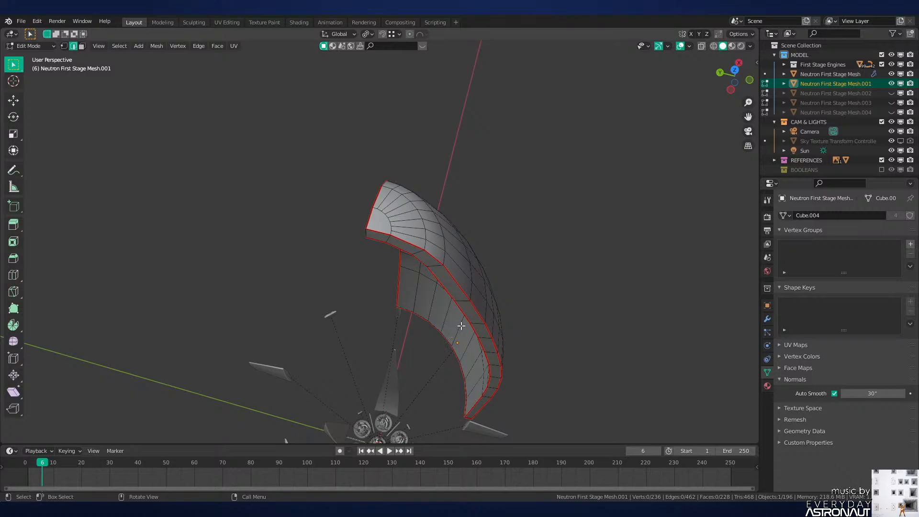
Step: Select the entire panel mesh and unwrap it along its seams in the UV Editing workspace
key(a)
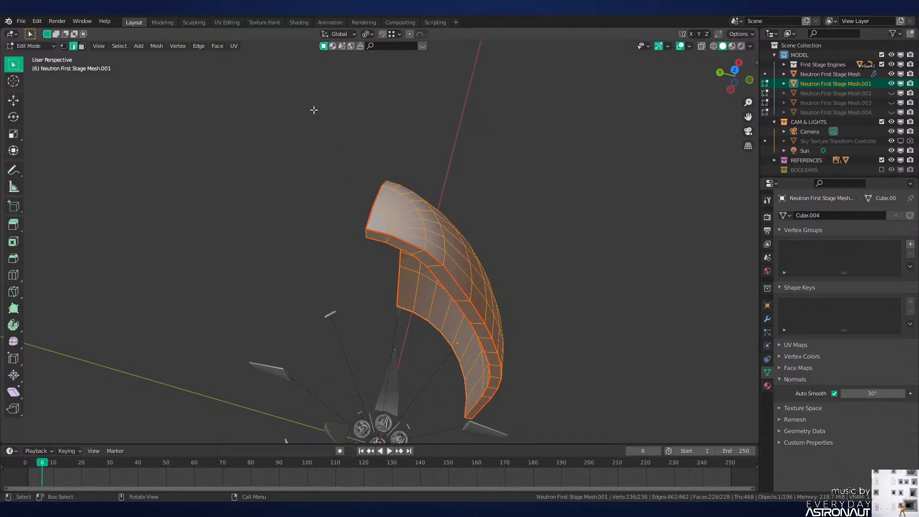
click(233, 23)
scroll(214, 253, up, 1)
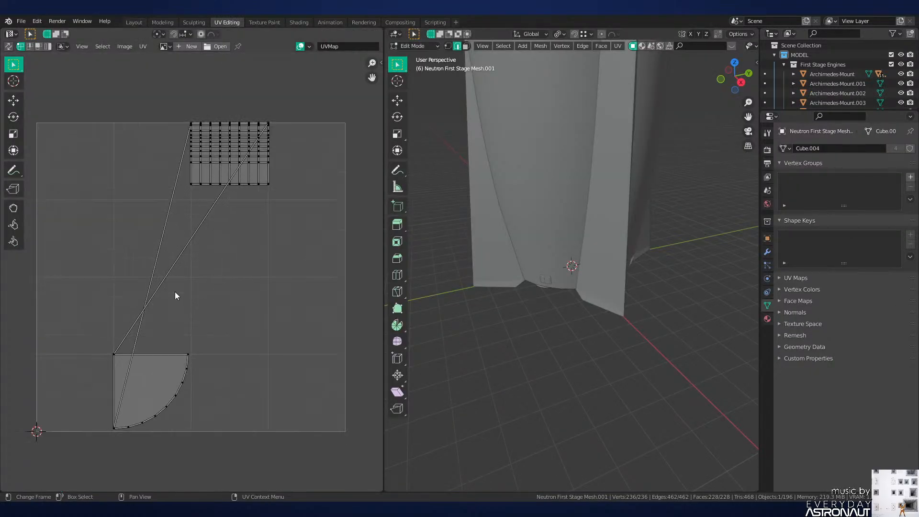
key(KP_Decimal)
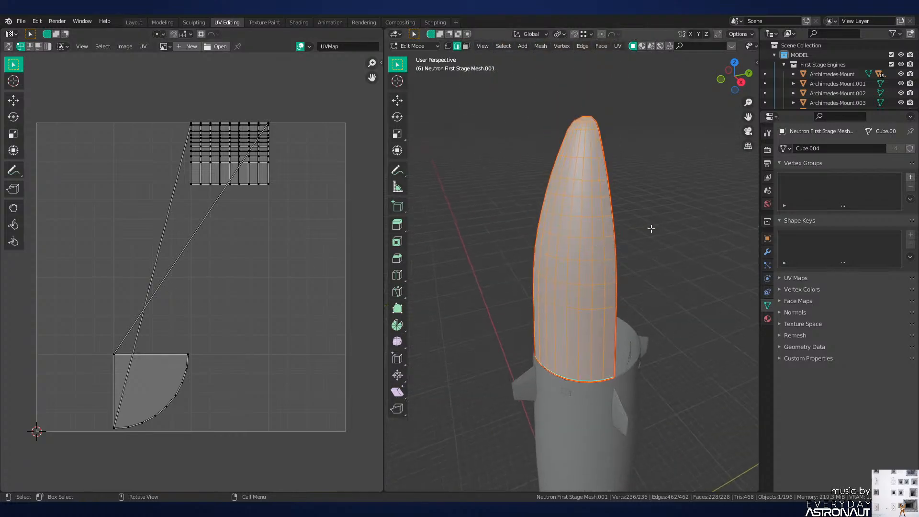
middle_drag(652, 229, 606, 303)
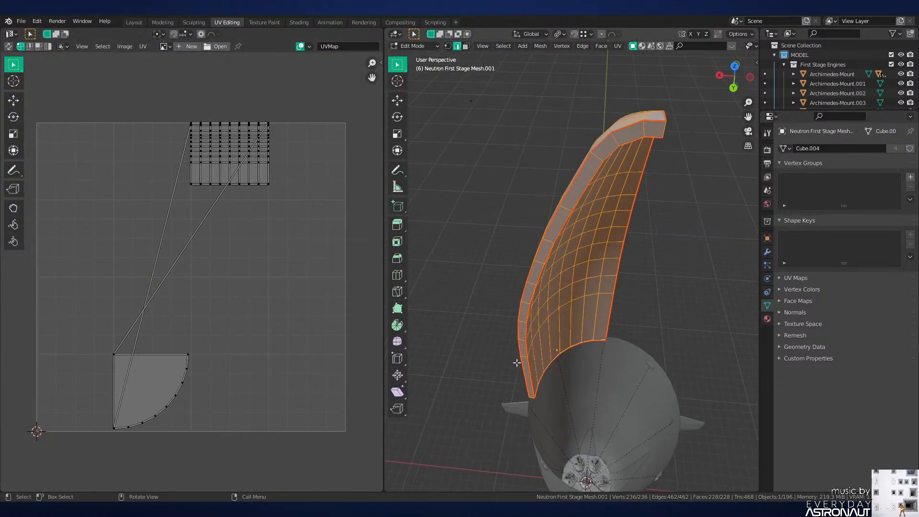
middle_drag(516, 363, 579, 207)
middle_drag(623, 240, 642, 231)
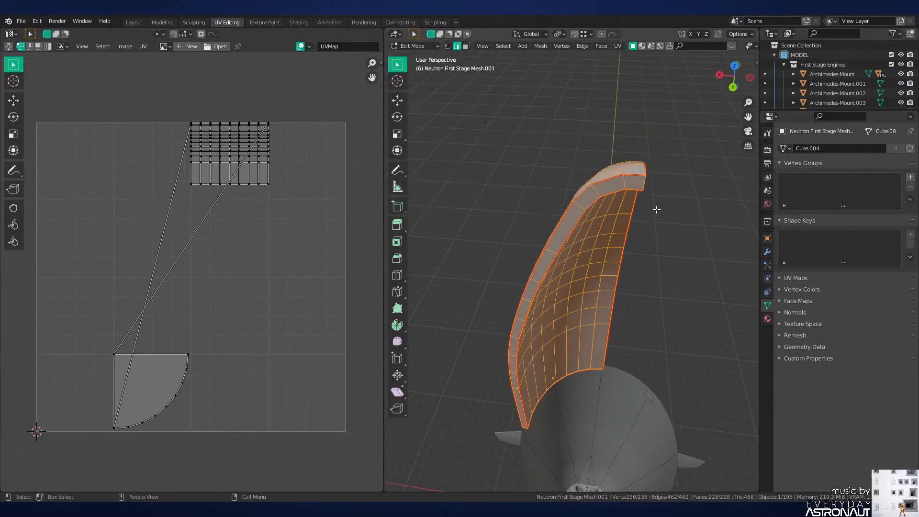
key(u)
click(616, 249)
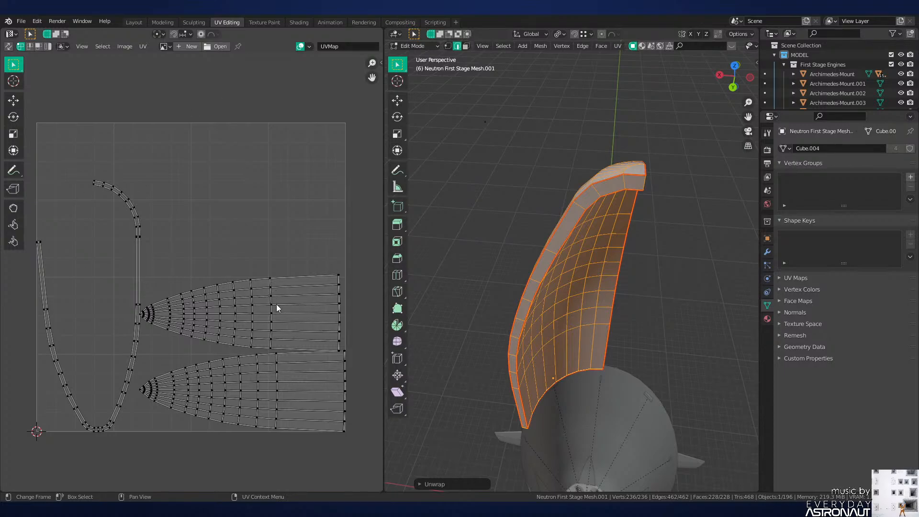
Step: Show the 3D view's transform values and examine the panel's new UV islands against the mesh
key(n)
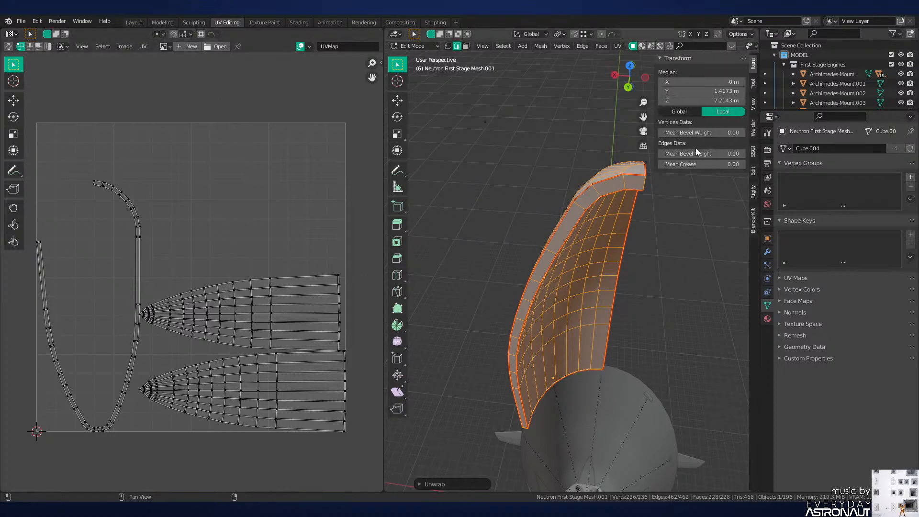
key(Tab)
key(Tab)
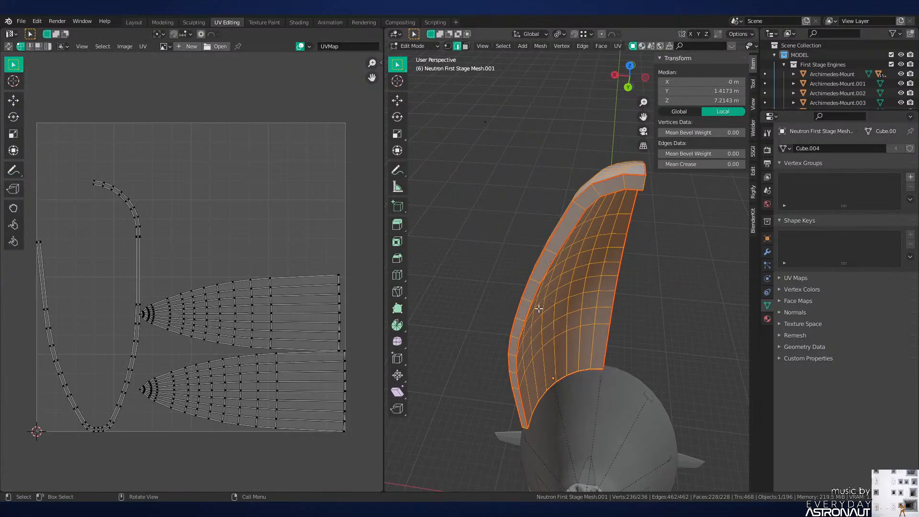
middle_drag(407, 362, 475, 335)
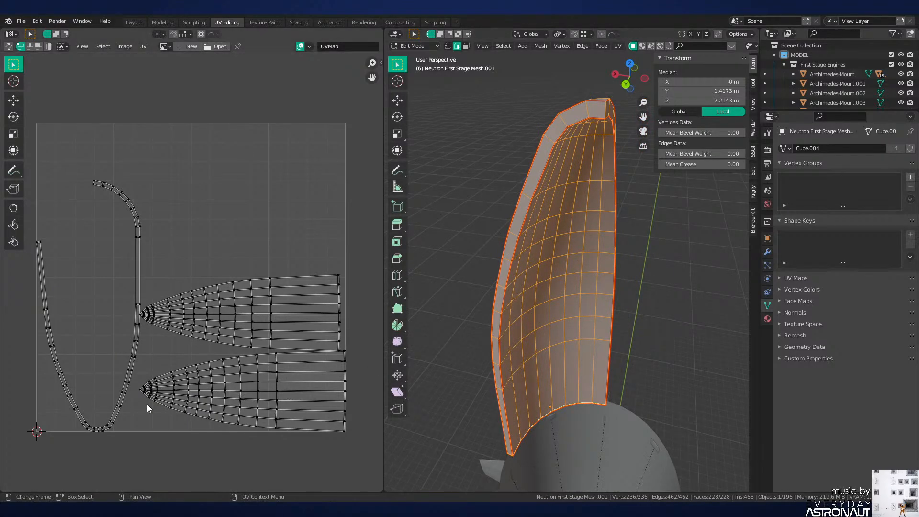
key(a)
key(alt+a)
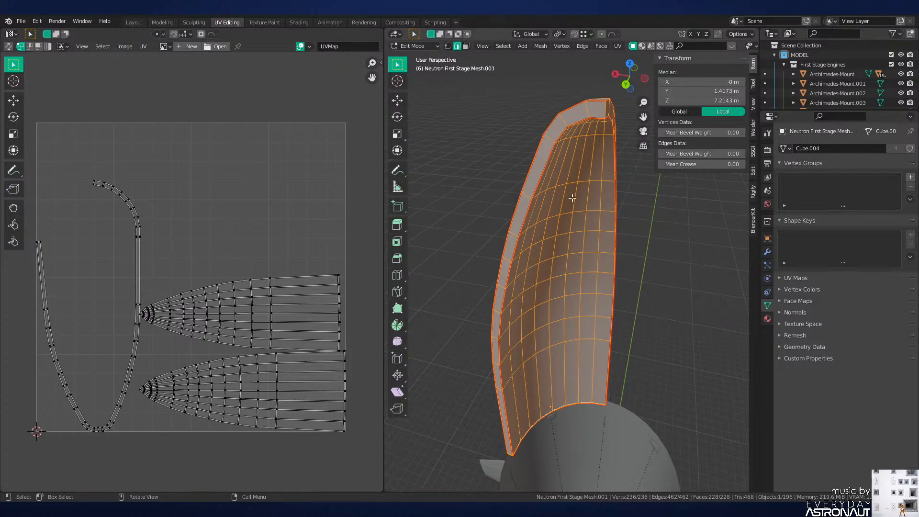
Step: Inspect the unwrapped panel's thickness, side edges and base from several angles against the rocket body
middle_drag(541, 226, 565, 271)
scroll(631, 244, down, 2)
key(Tab)
key(Tab)
scroll(618, 281, up, 4)
middle_drag(618, 281, 474, 206)
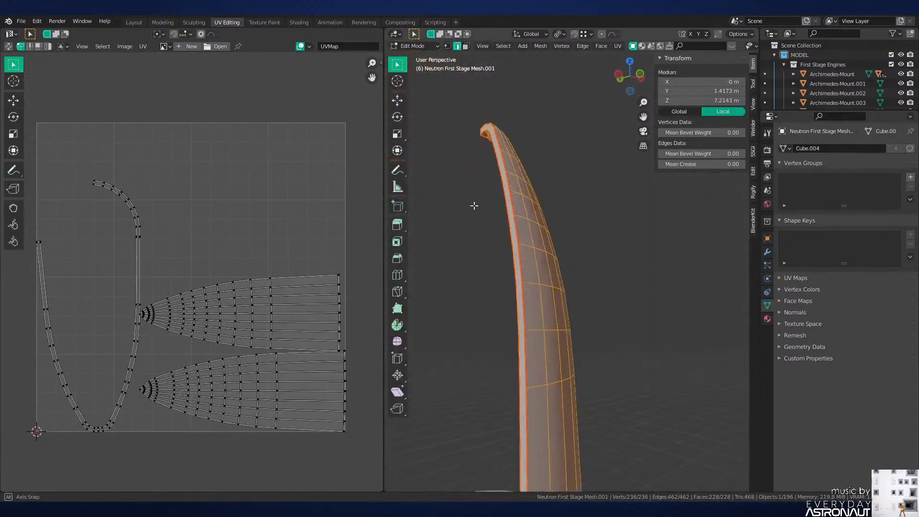
shift+middle_drag(579, 402, 609, 132)
scroll(624, 246, up, 4)
shift+middle_drag(637, 337, 605, 306)
scroll(628, 272, down, 5)
scroll(596, 248, down, 3)
middle_drag(604, 266, 605, 285)
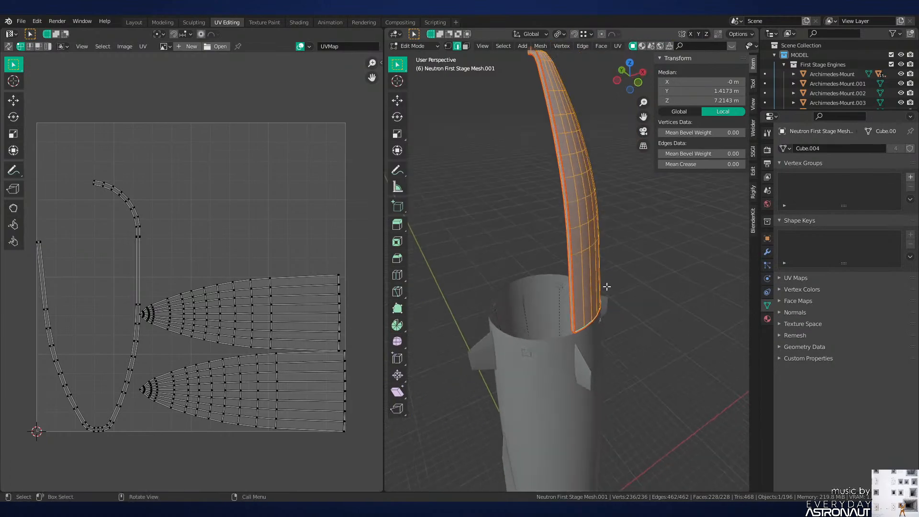
Step: Leave mesh editing, return to the Layout workspace and unhide the other fairing panels
key(Tab)
shift+middle_drag(600, 216, 593, 278)
scroll(592, 278, down, 1)
click(134, 22)
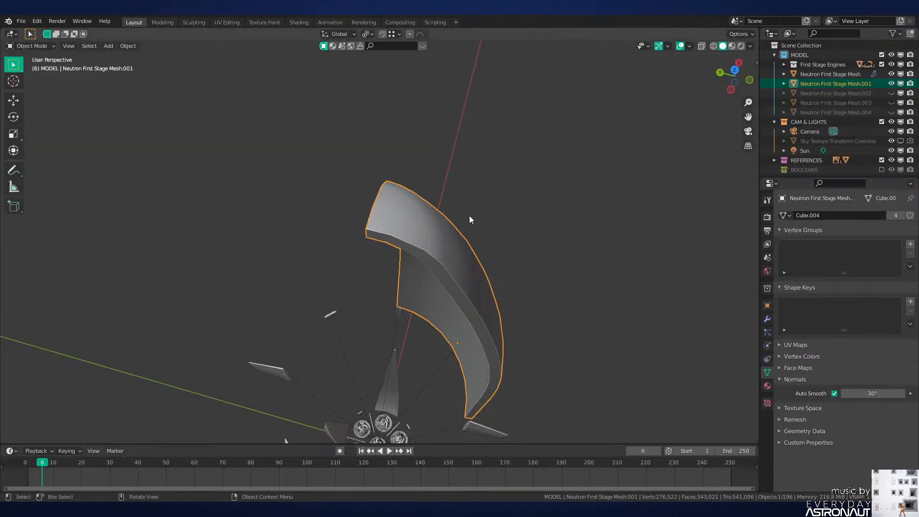
middle_drag(470, 219, 554, 281)
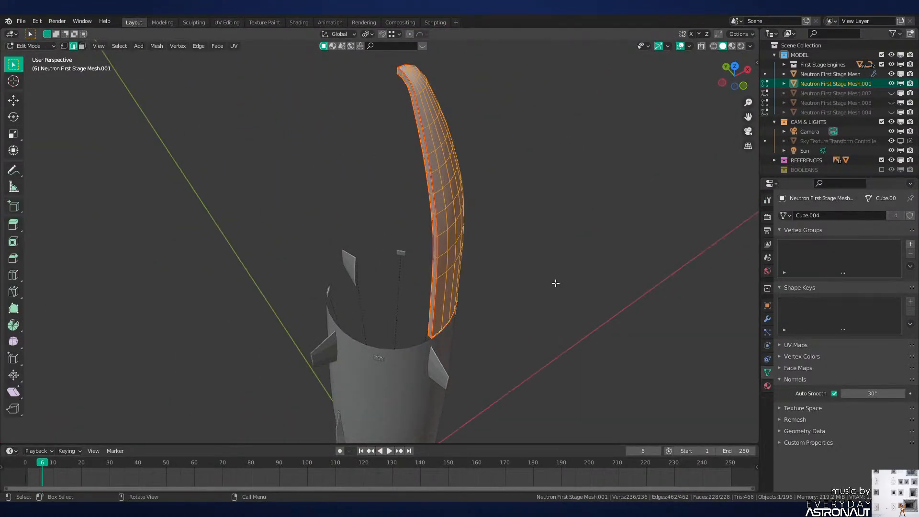
key(alt+h)
Step: Try rotating two adjacent fairing panels together about their local X axes, and undo the rotation
click(432, 185)
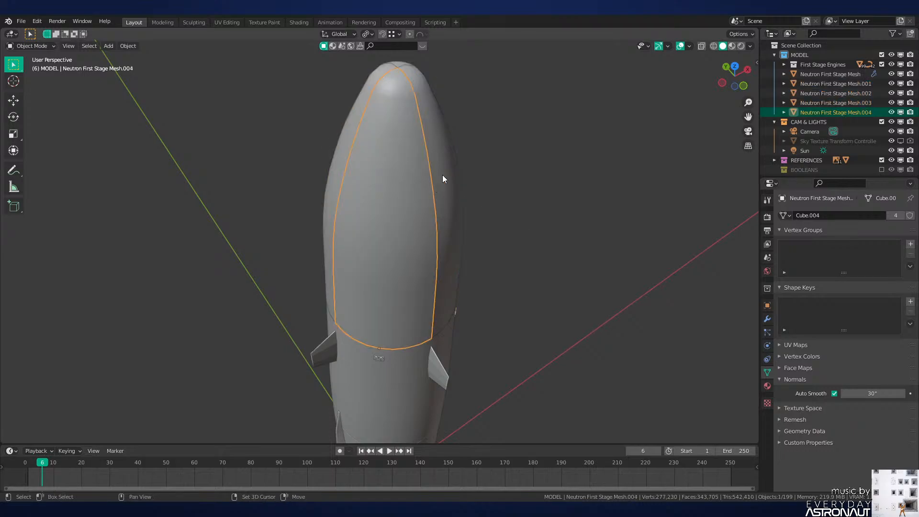
shift+click(442, 174)
key(r)
key(x)
key(x)
click(480, 196)
middle_drag(481, 196, 456, 183)
key(ctrl+z)
Step: Isolate the Neutron First Stage Mesh.001 panel in local view and open its mesh for editing
click(372, 244)
click(426, 222)
key(KP_Divide)
key(Tab)
scroll(455, 182, up, 1)
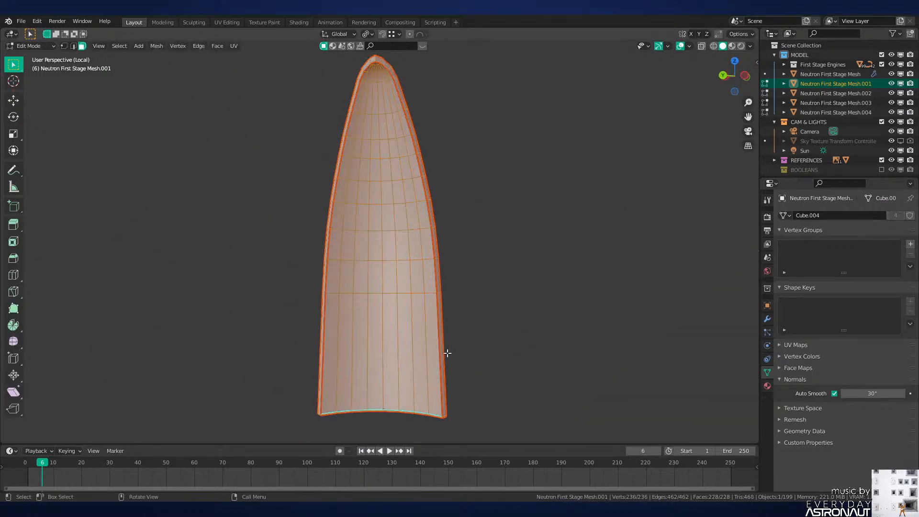
Step: Deselect the panel's mesh, and in Object Mode place the 3D cursor at the panel's origin on its bottom edge
middle_drag(448, 353, 472, 342)
shift+middle_drag(472, 349, 480, 293)
click(480, 294)
scroll(481, 293, up, 4)
shift+middle_drag(472, 378, 441, 298)
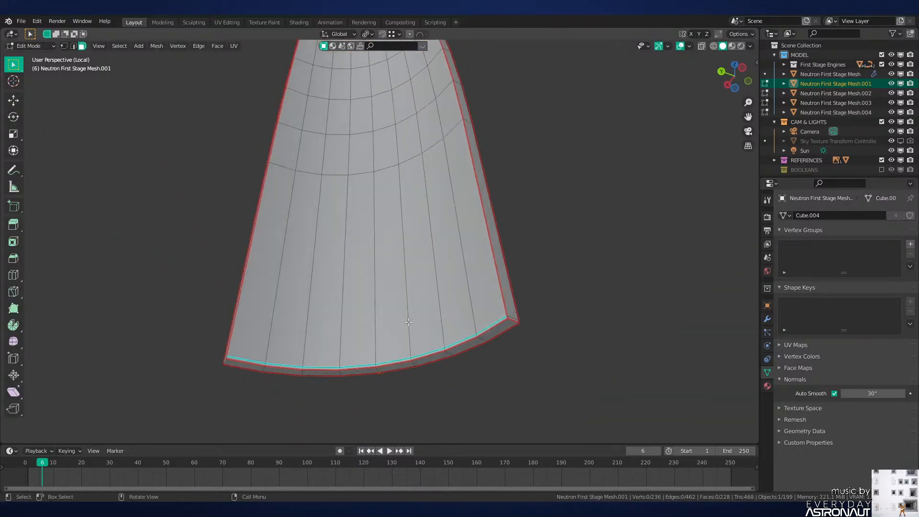
key(1)
key(Tab)
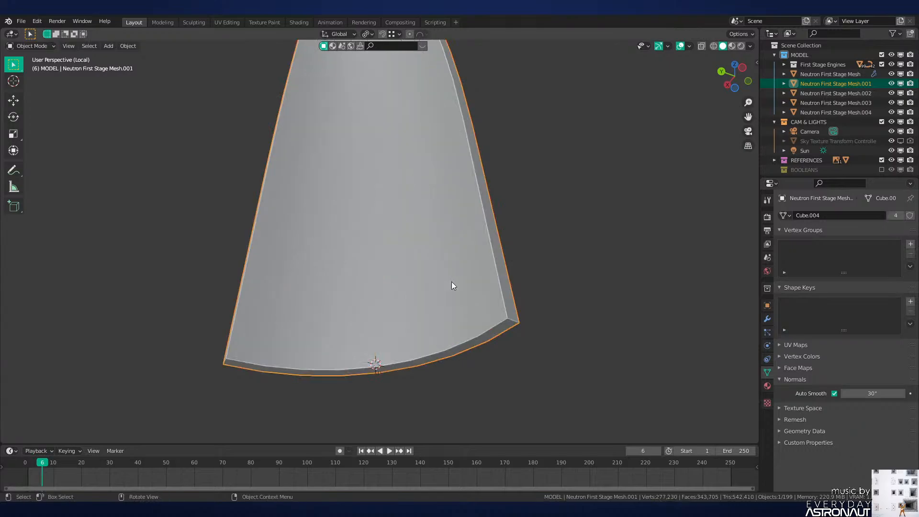
Step: Add a cube at the 3D cursor on the panel's bottom edge and rotate it 45° about Z
key(shift+a)
key(shift+a)
mouse_move(341, 79)
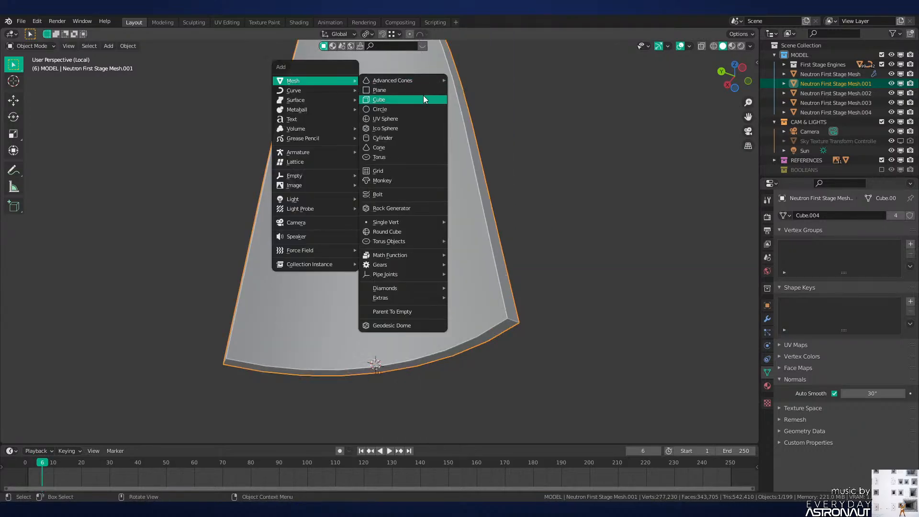
click(418, 99)
middle_drag(421, 104, 549, 300)
text(rz45)
key(Return)
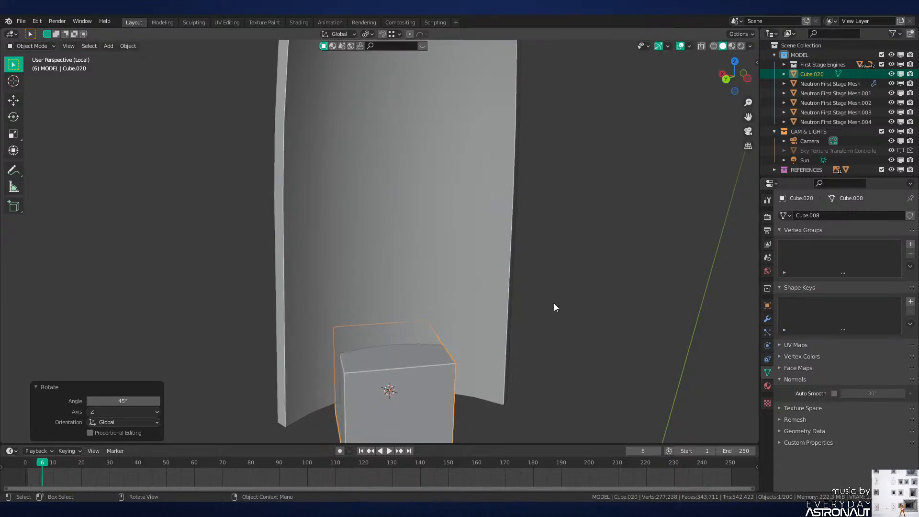
Step: Raise the cube along Z and shift it along its local Y axis toward the inside of the panel
key(g)
key(z)
click(549, 256)
middle_drag(550, 256, 584, 277)
key(g)
key(y)
key(y)
click(668, 267)
Step: Scale the cube's mesh by about 0.097 along its local Y axis to form a thin plate
key(Tab)
key(s)
key(y)
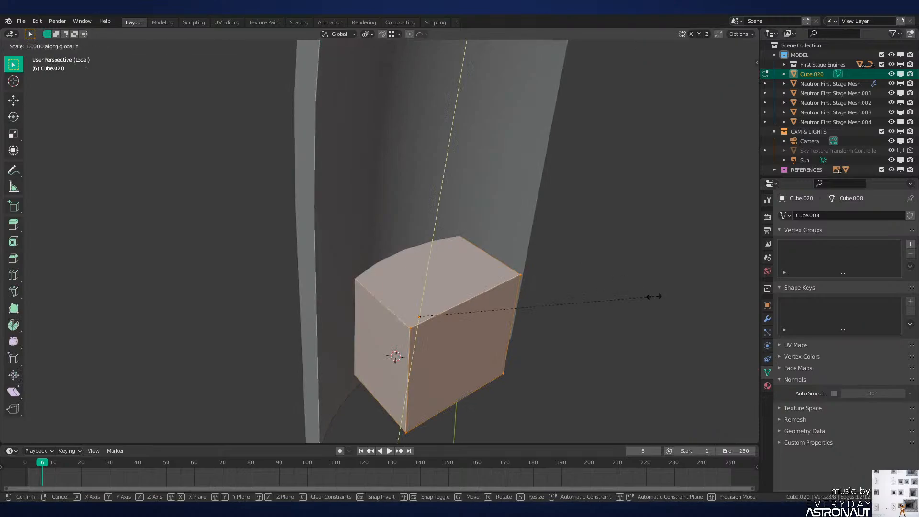
key(y)
click(435, 302)
Step: Scale the plate's mesh down to about 0.94 m wide along X and by about 0.414 along Z
key(s)
key(x)
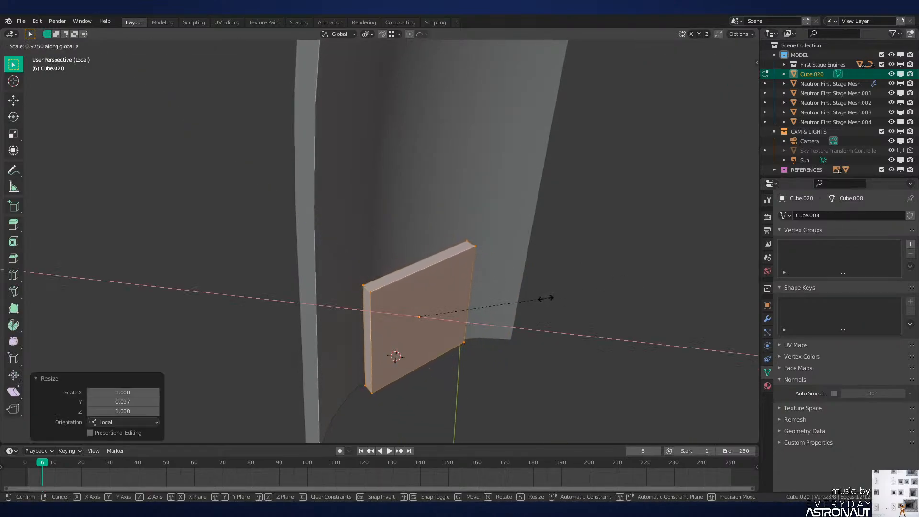
click(481, 322)
key(s)
key(z)
click(479, 325)
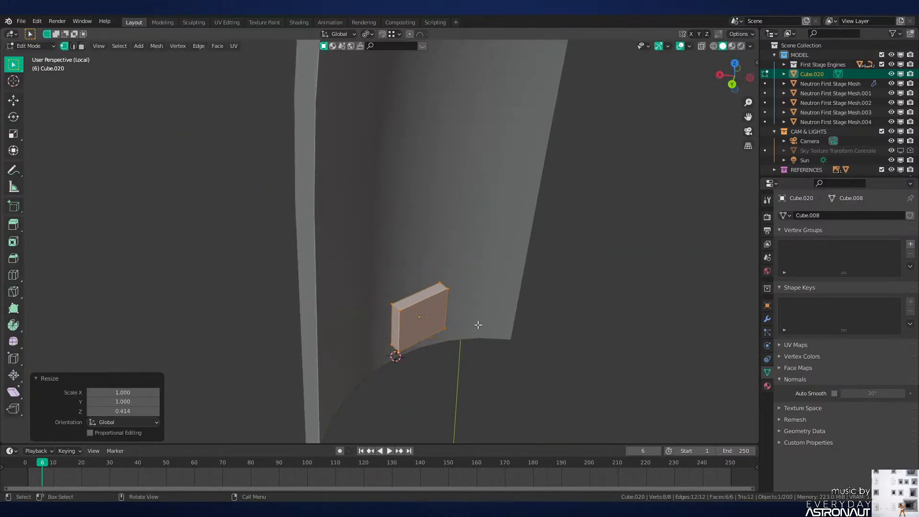
Step: Thin the plate's mesh to about 0.122 m along its local Y axis and return to Object Mode
middle_drag(478, 325, 530, 322)
key(s)
key(y)
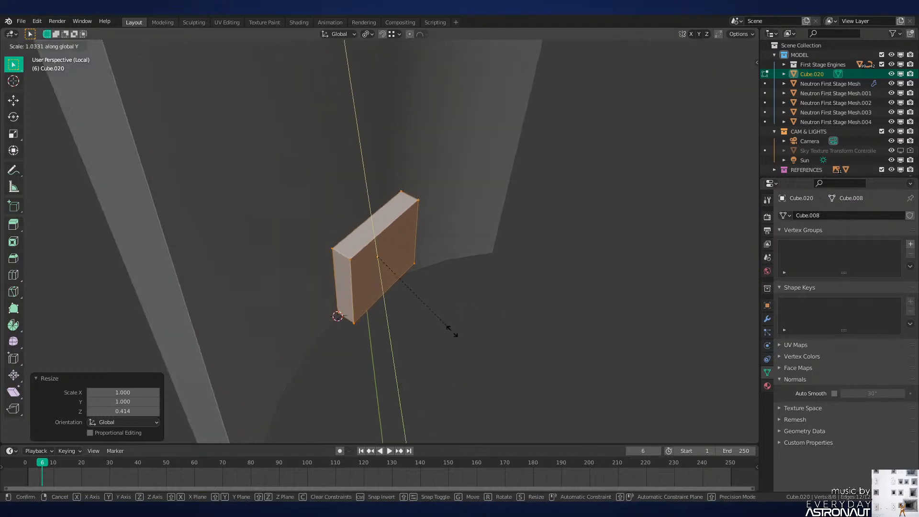
key(x)
click(414, 328)
key(Tab)
Step: Lower the plate about 0.77 m along Z and move it about -0.51 m along local Y into the panel's inner wall
mouse_move(431, 314)
middle_down()
mouse_move(406, 303)
mouse_move(434, 324)
middle_up()
key(g)
key(z)
click(436, 282)
key(g)
key(y)
key(y)
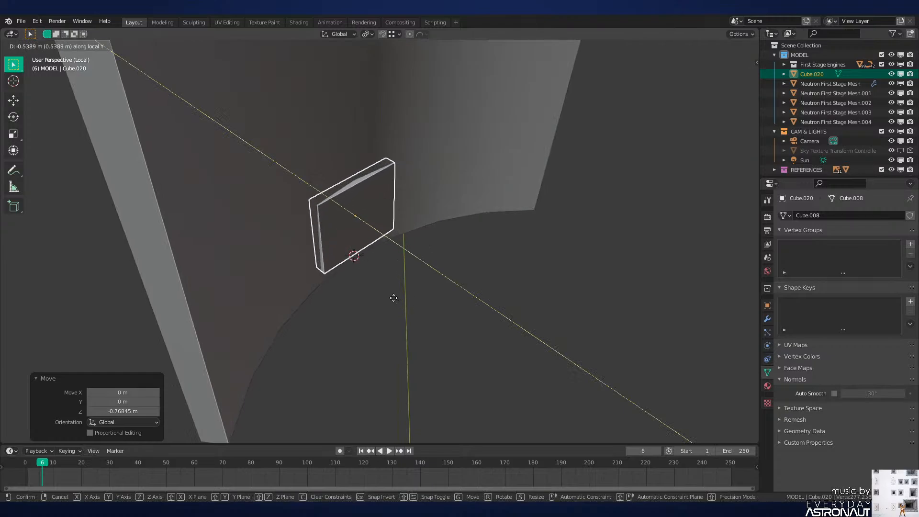
click(396, 301)
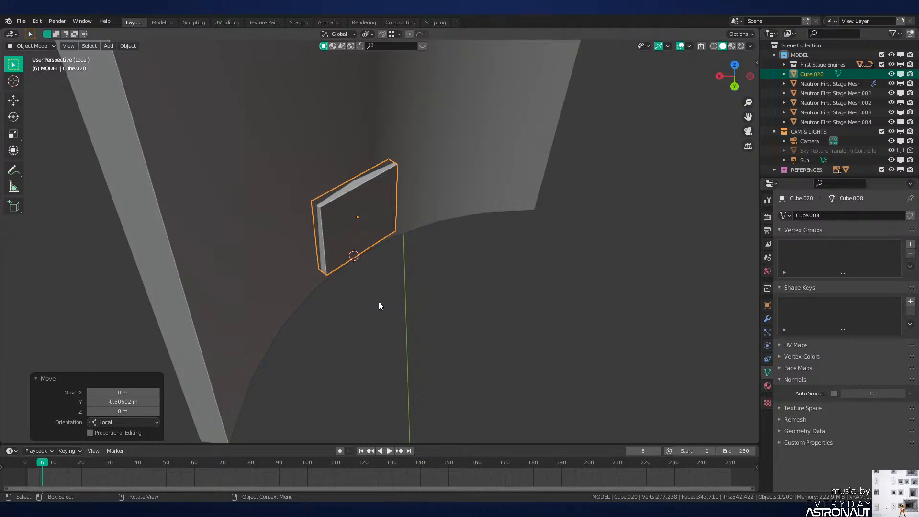
Step: Reset the 3D cursor to the world origin, set it as the transform pivot and refocus on the plate
key(shift+c)
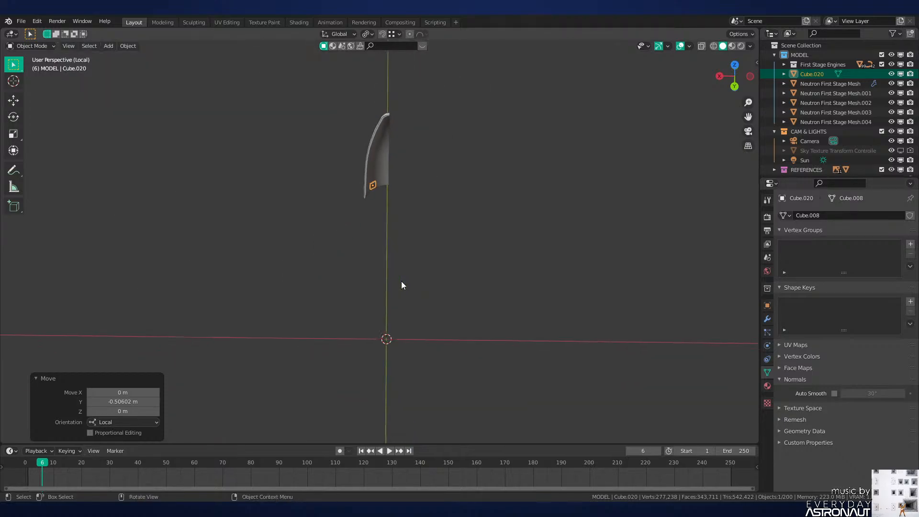
key(KP_Decimal)
key(period)
click(470, 281)
scroll(492, 290, down, 8)
middle_drag(492, 290, 457, 233)
Step: Rotate the plate 15° about Z around the 3D cursor
key(r)
key(z)
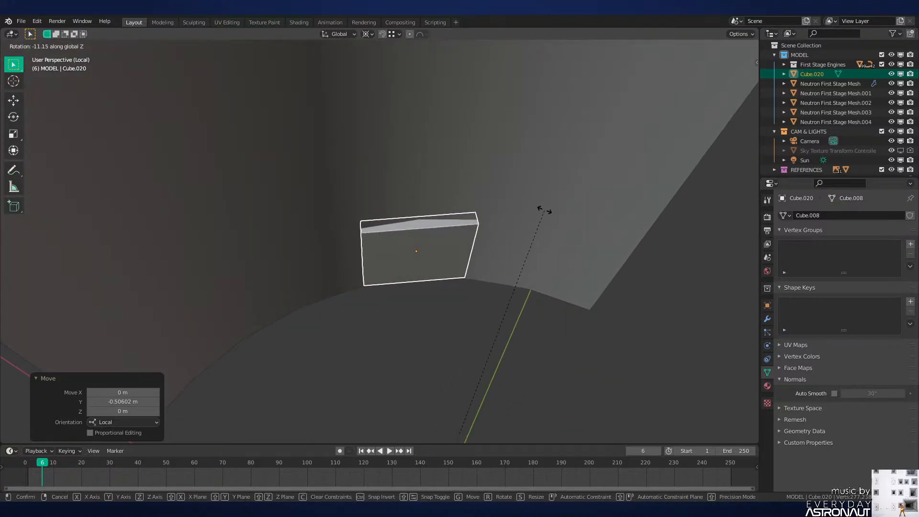
text(15)
key(Return)
Step: Create a linked duplicate of the plate rotated -15° about Z, and rotate it a further -7.5°
middle_drag(544, 211, 481, 276)
key(shift+d)
text(rz15)
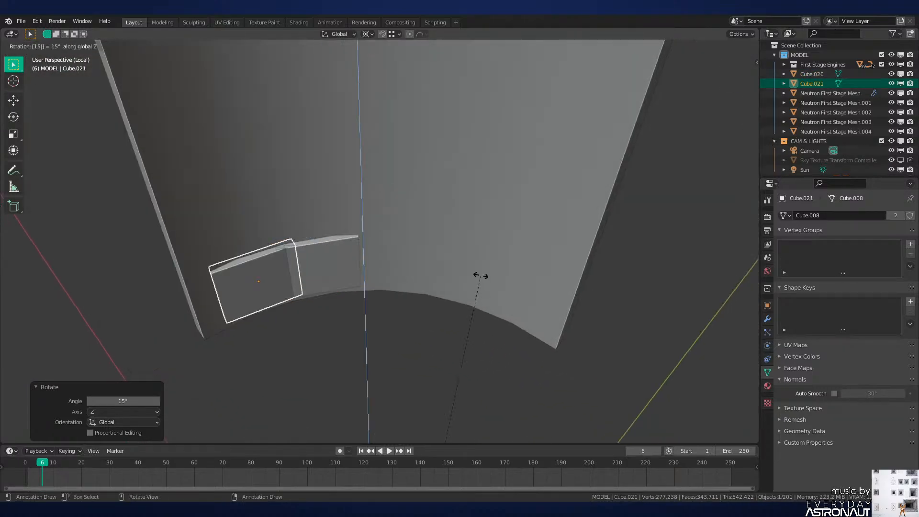
key(BackSpace)
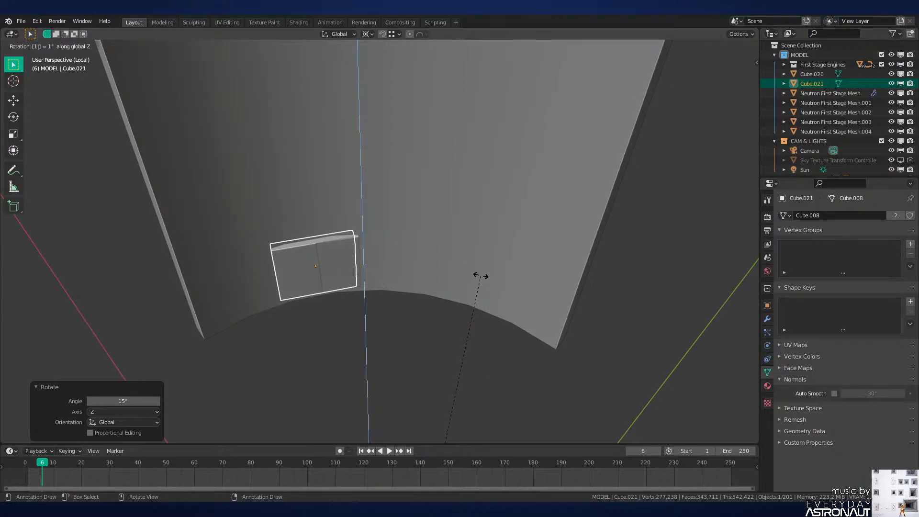
text(5)
key(minus)
key(Return)
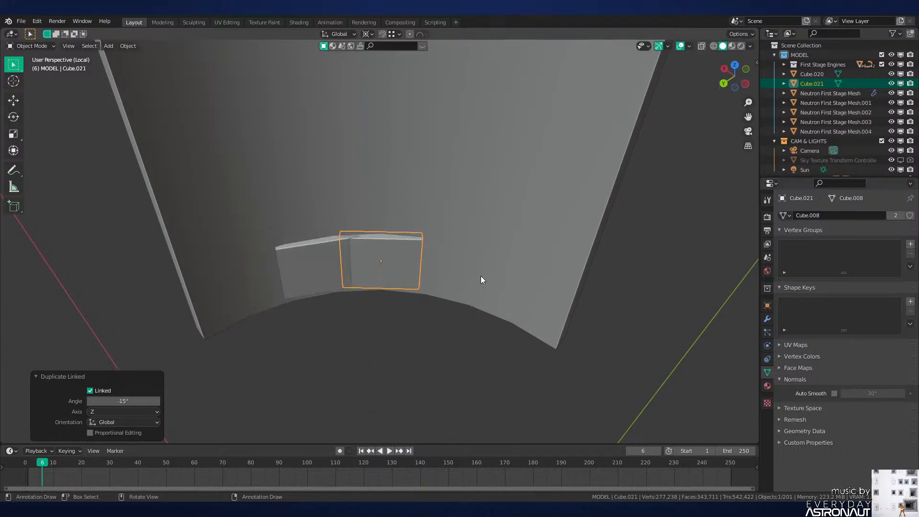
text(rz-7.5)
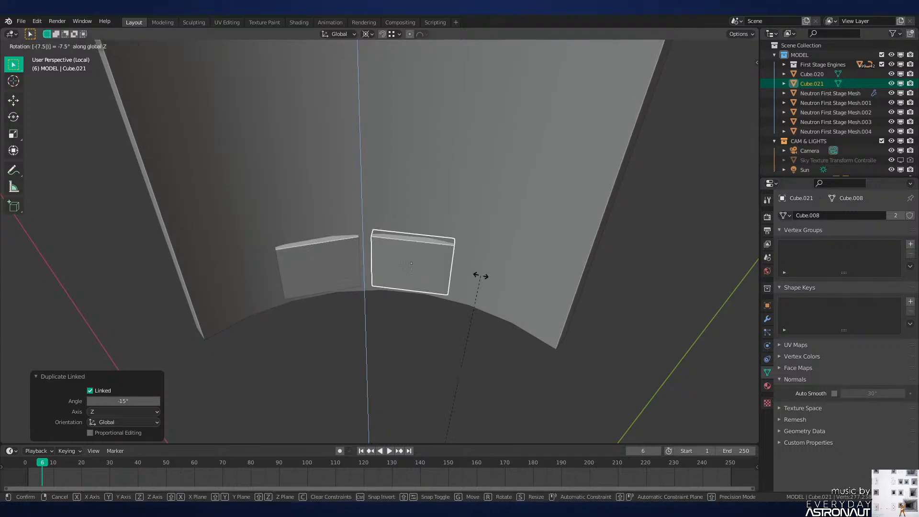
key(Return)
Step: Select both plates and rotate them together -7.5° about Z
shift+click(335, 269)
text(rz7)
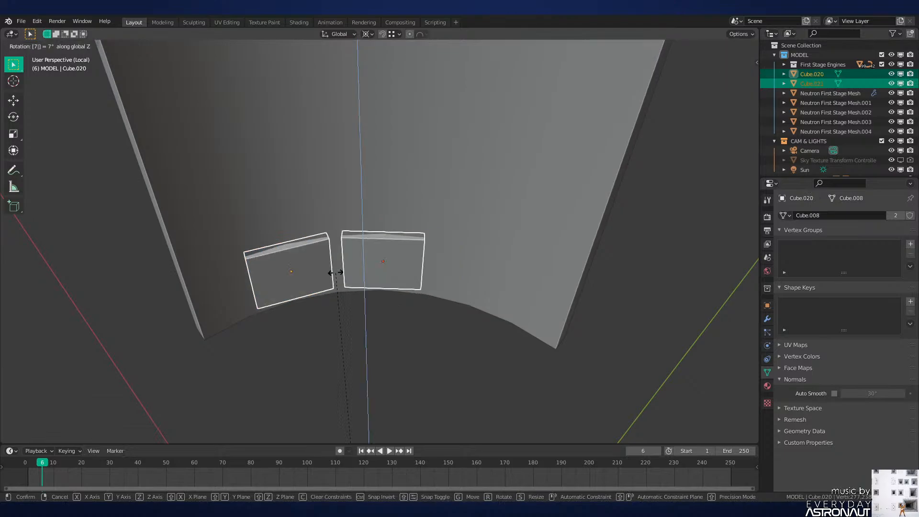
text(.5)
key(minus)
key(Return)
Step: Check the plates' spacing in a top wireframe view, and delete the original plate in solid shading
key(KP_7)
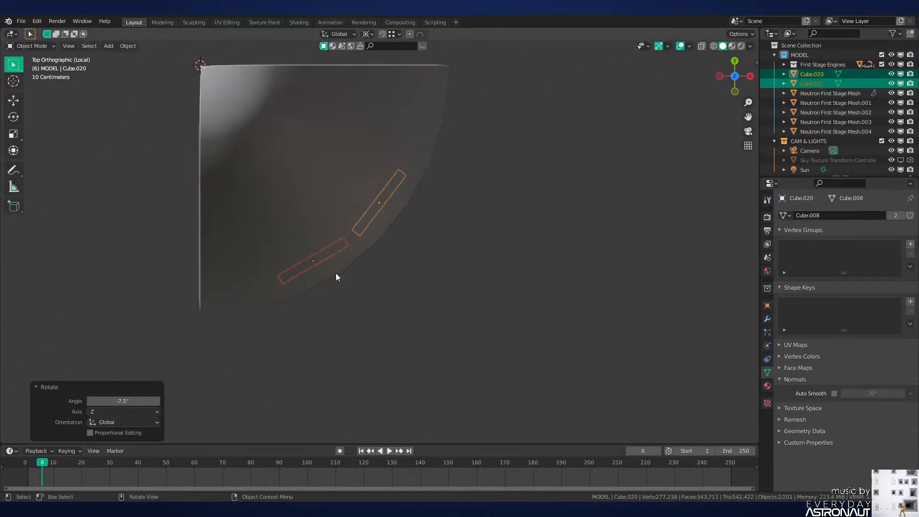
key(z)
click(330, 330)
key(Home)
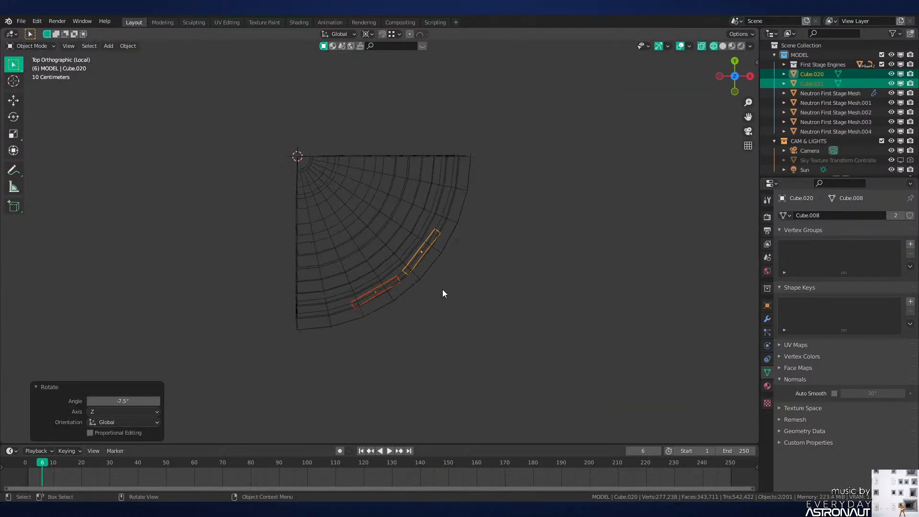
key(shift+z)
mouse_move(371, 303)
middle_down()
mouse_move(475, 239)
mouse_move(435, 328)
mouse_move(422, 317)
mouse_move(426, 307)
middle_up()
click(339, 290)
click(350, 296)
key(Delete)
click(382, 297)
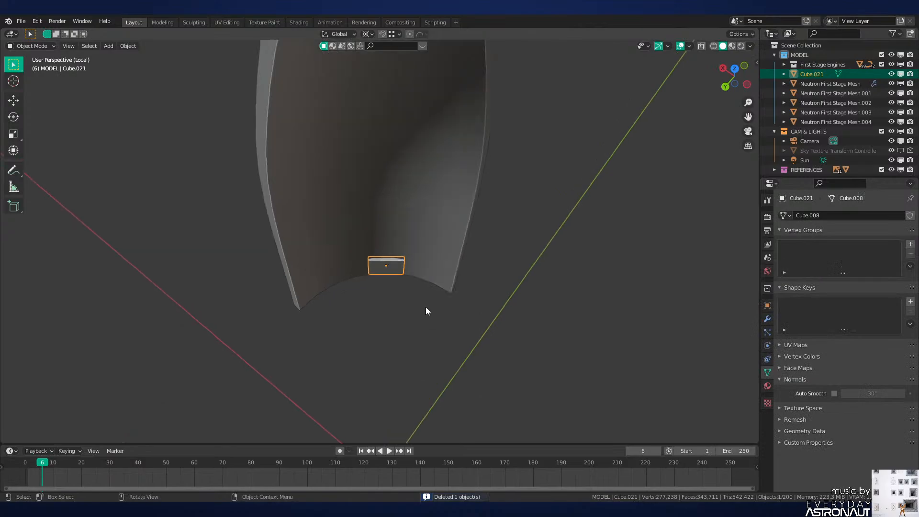
Step: Show the transform values and rotate the remaining plate about Z to a rotation of 60°
key(n)
middle_drag(590, 237, 533, 236)
key(r)
key(z)
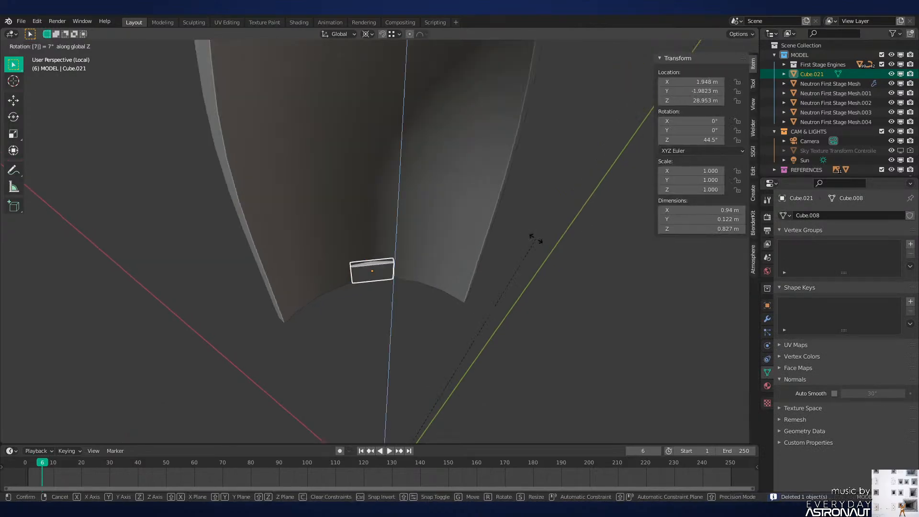
key(Return)
text(rz15)
key(Return)
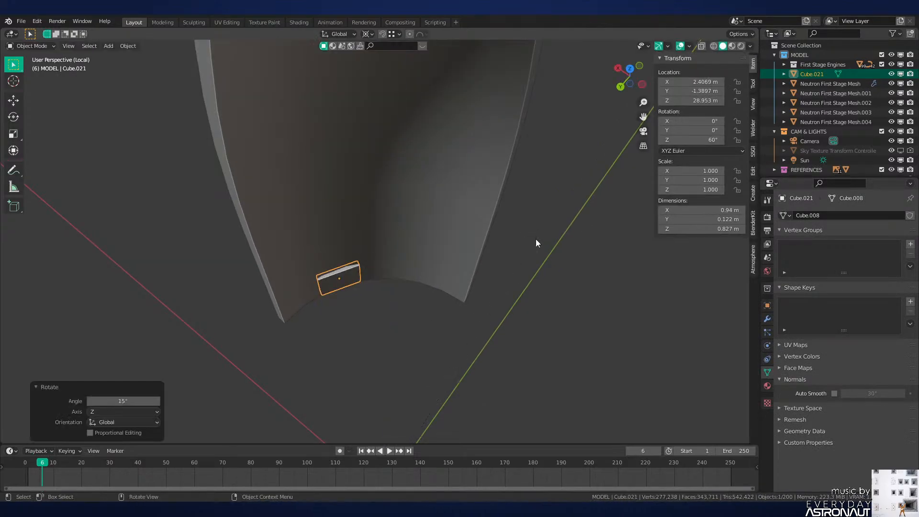
Step: Create a linked duplicate of the plate rotated -30° about Z around the 3D cursor
key(alt+d)
text(rz-30)
key(Return)
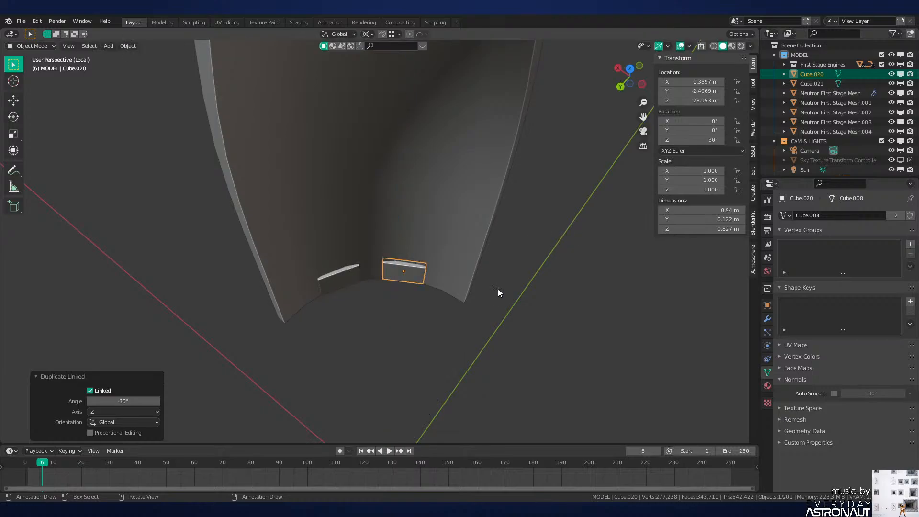
Step: Widen the linked plates' shared mesh by scaling it 1.44 along its local X axis
middle_drag(498, 289, 492, 318)
key(Tab)
key(s)
key(x)
key(x)
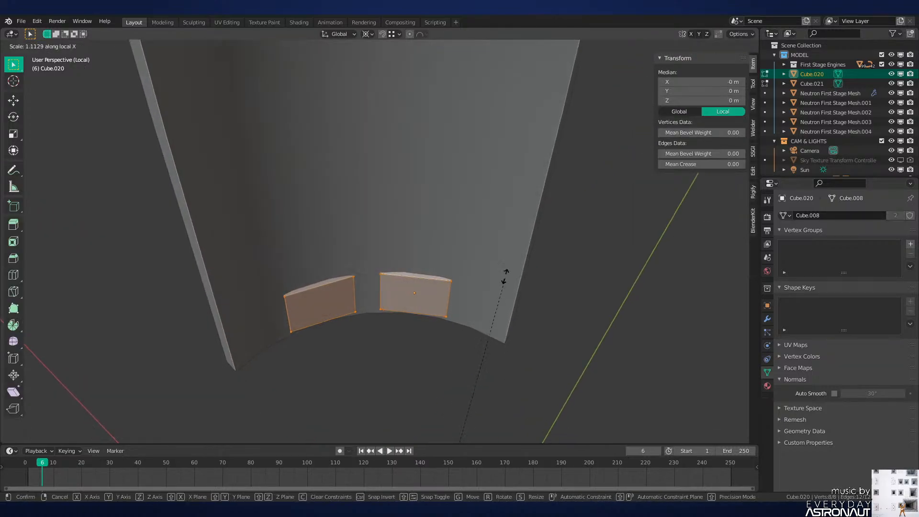
key(Return)
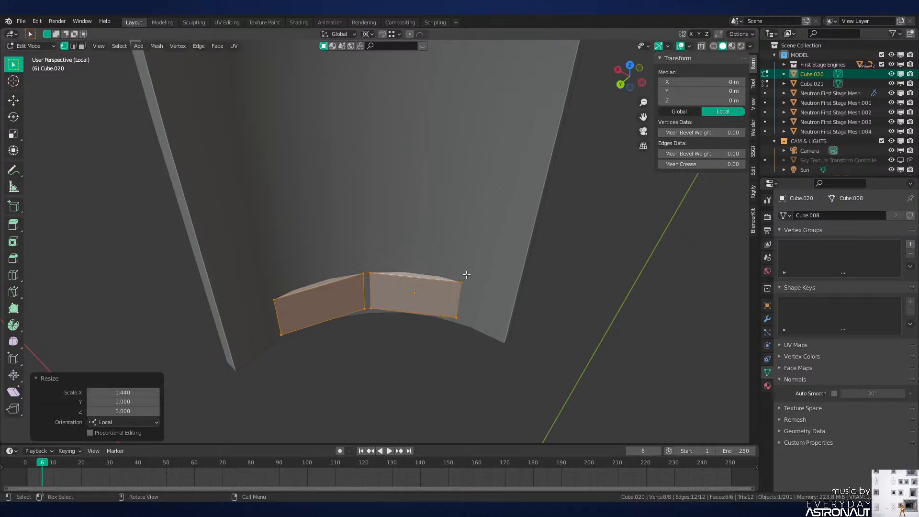
key(Tab)
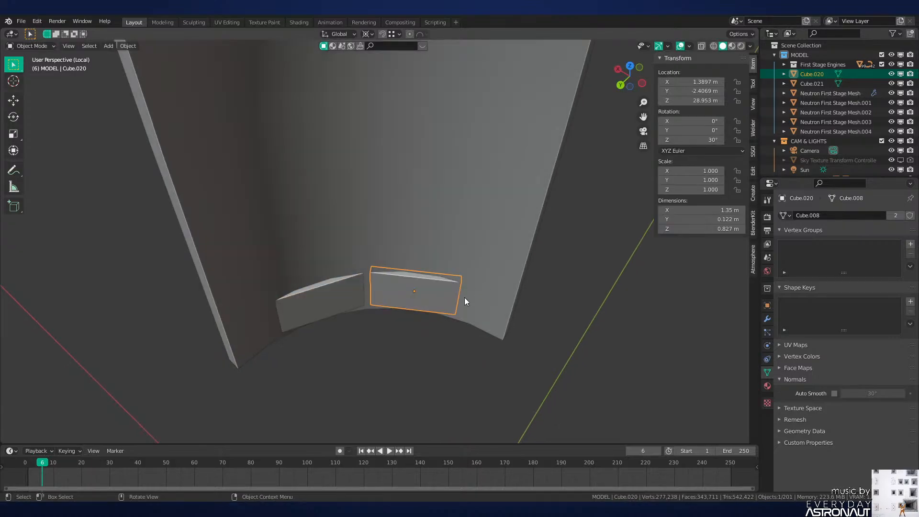
Step: Change the transform pivot point from the 3D cursor and focus the view on the selected plate
middle_drag(465, 297, 464, 301)
key(period)
click(478, 254)
key(KP_Decimal)
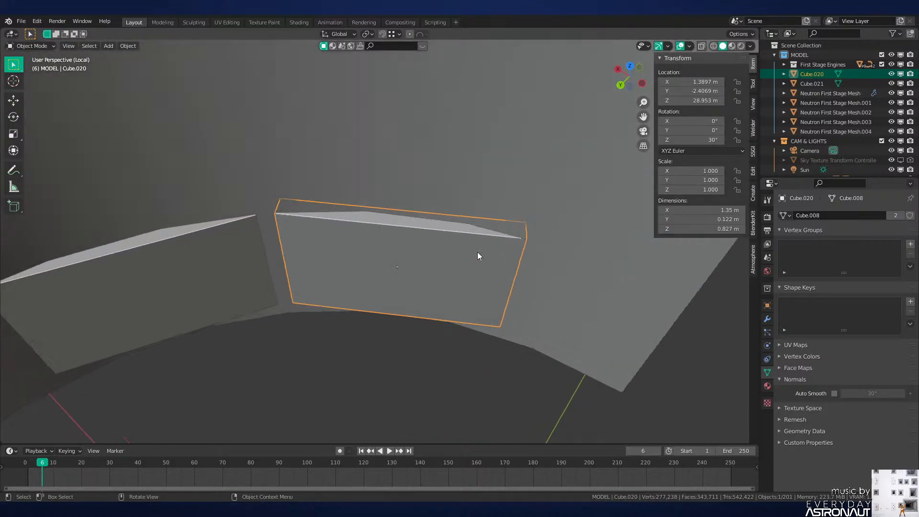
scroll(498, 256, down, 3)
shift+middle_drag(501, 258, 451, 262)
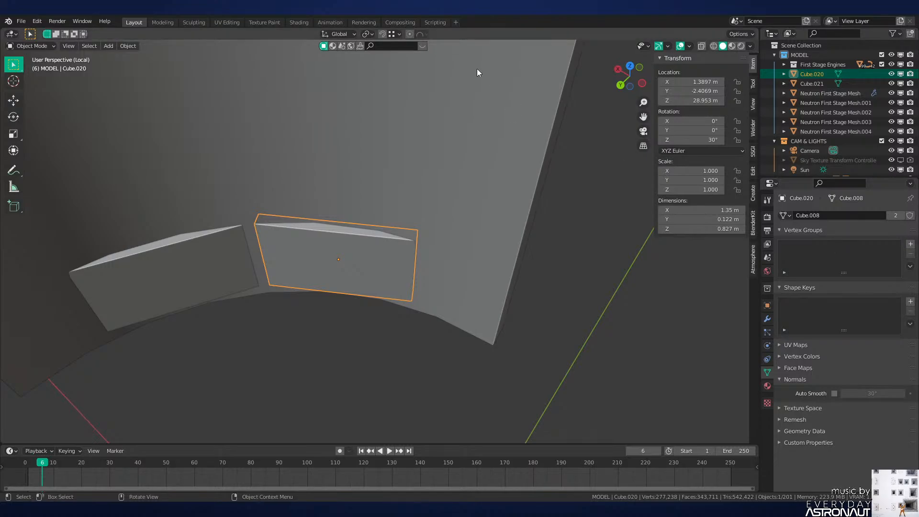
Step: Add a centre edge loop across the linked plate mesh and move it about -0.047 m along local Y
shift+middle_drag(437, 208, 459, 207)
key(Tab)
scroll(459, 207, up, 2)
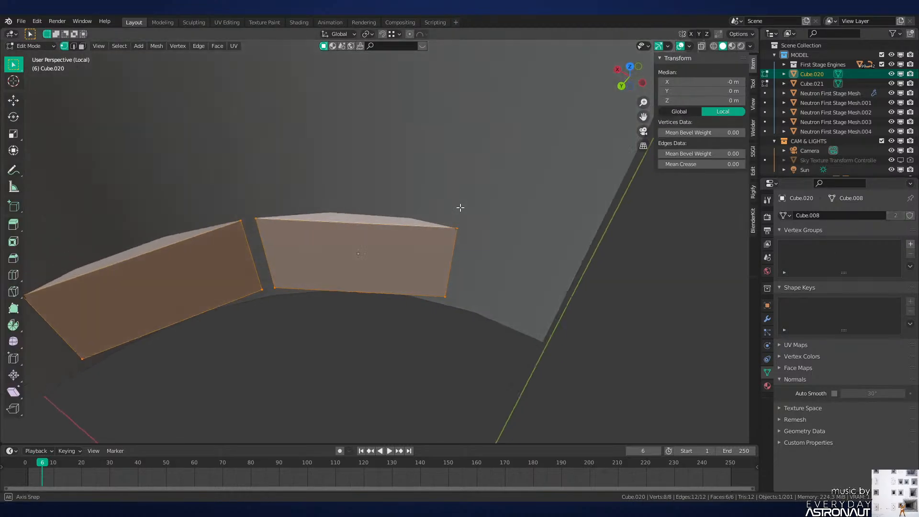
key(ctrl+r)
click(363, 235)
right_click(363, 235)
middle_drag(363, 235, 389, 242)
key(g)
key(z)
key(z)
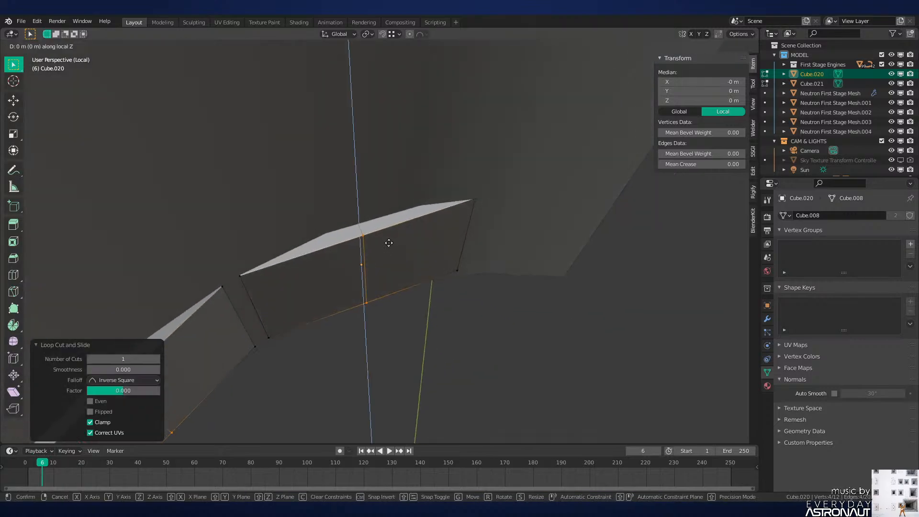
key(y)
key(y)
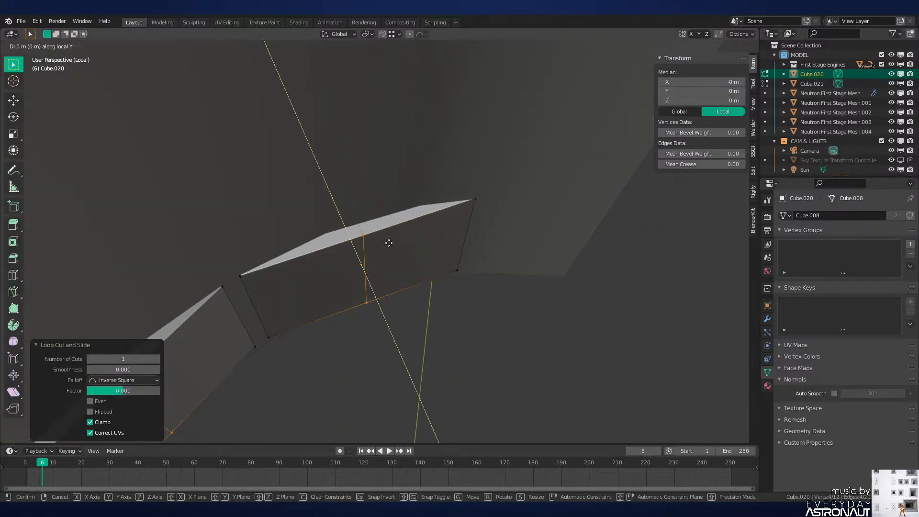
click(350, 194)
Step: Move the two vertical end edges of the plate's front face about 0.057 m along local Y
middle_drag(348, 195, 383, 204)
key(2)
click(298, 350)
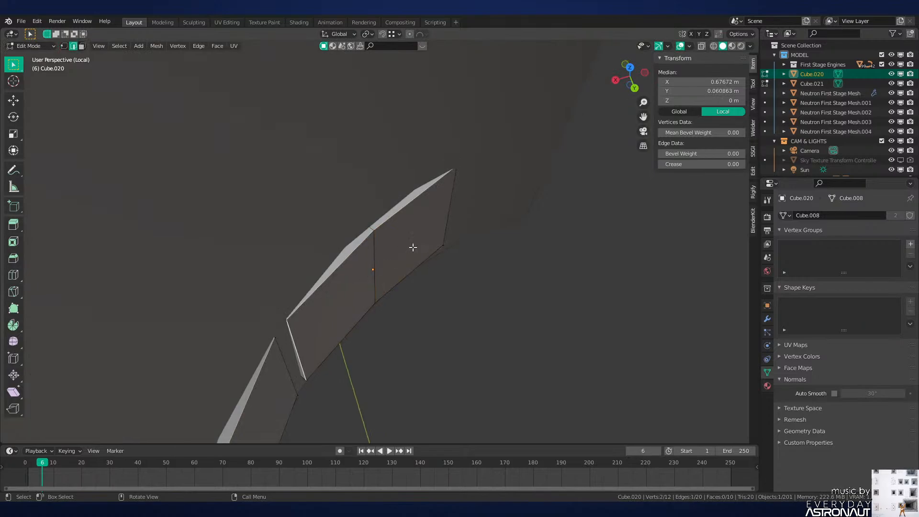
shift+click(450, 205)
key(g)
key(y)
key(y)
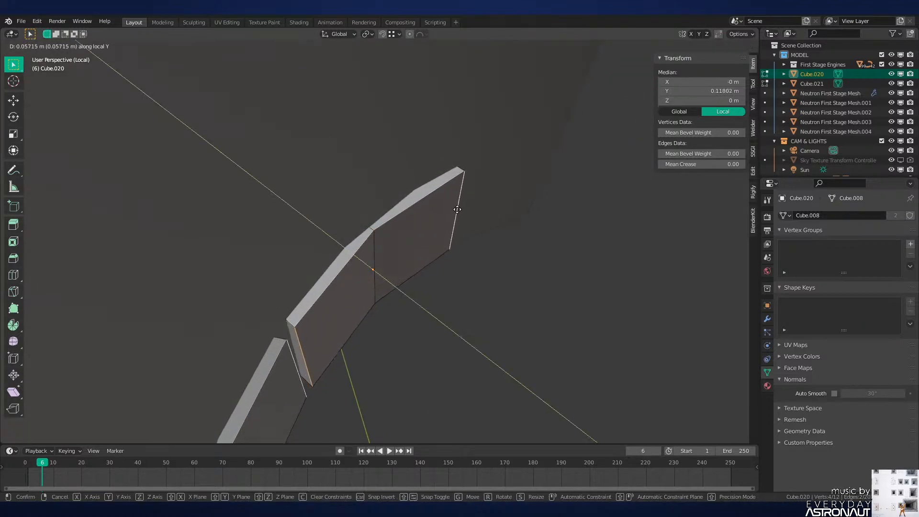
click(458, 208)
Step: Bevel the plate's centre edge loop into two loops about 0.37 m apart
middle_drag(457, 210, 408, 248)
alt+click(405, 270)
middle_drag(404, 281, 436, 256)
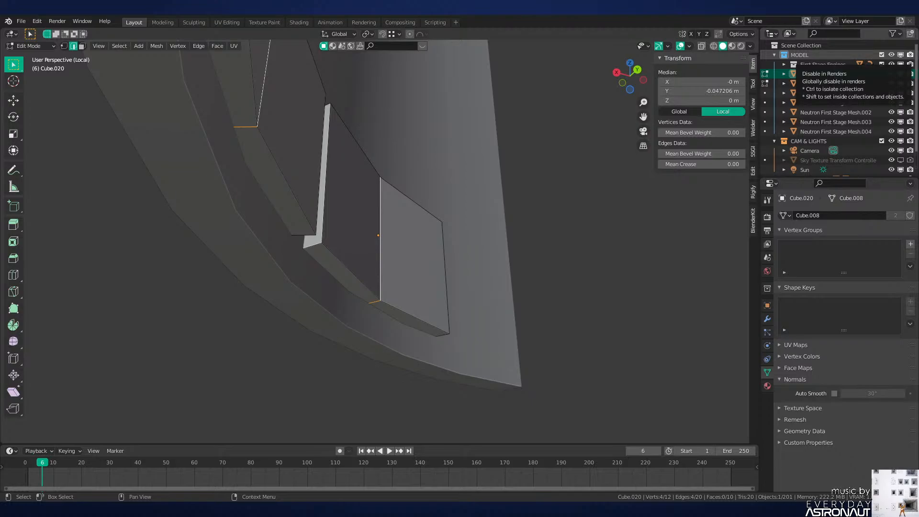
middle_drag(478, 287, 449, 353)
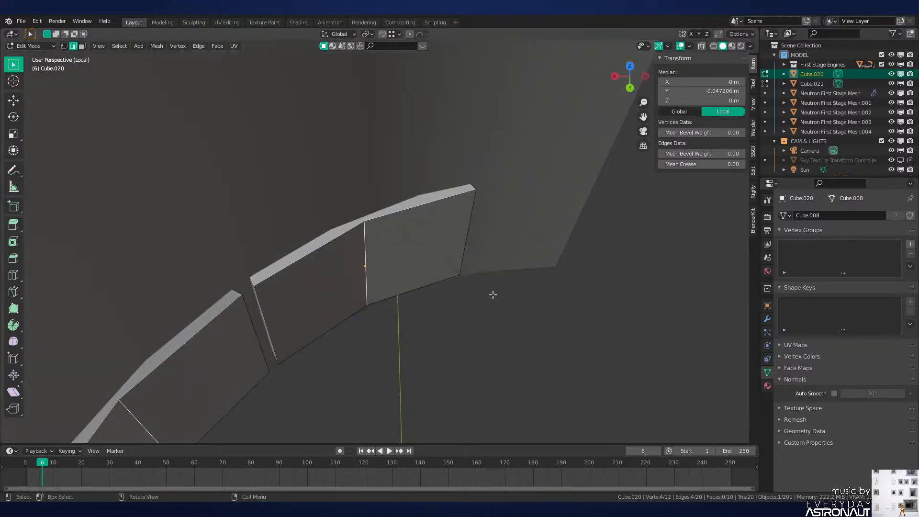
middle_drag(493, 294, 416, 253)
click(360, 259)
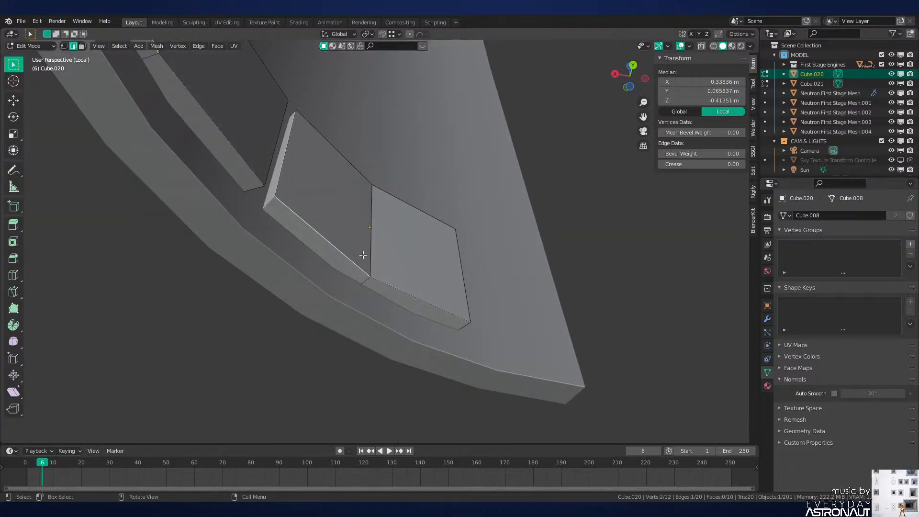
middle_drag(369, 256, 407, 275)
key(Tab)
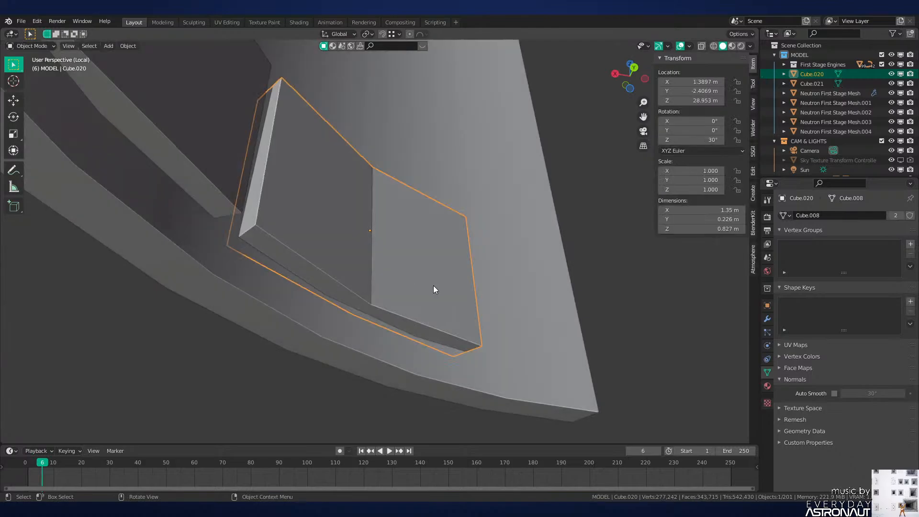
key(Tab)
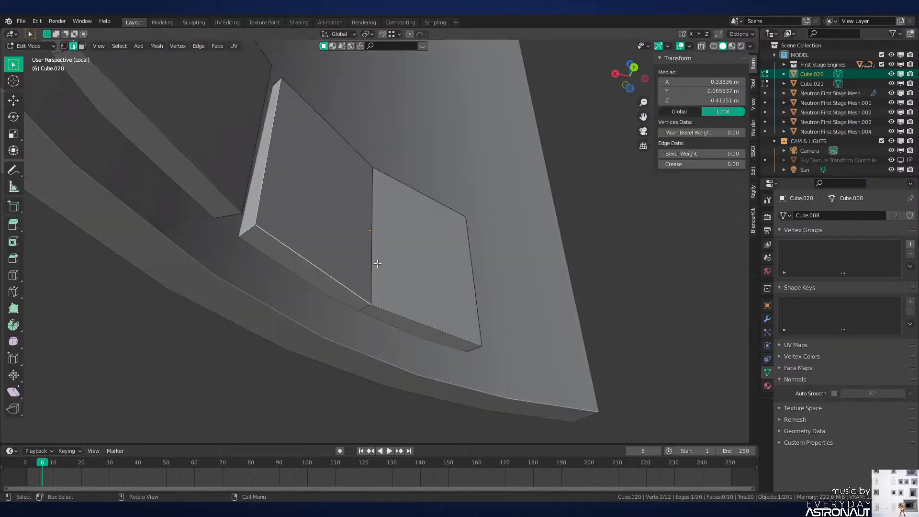
middle_drag(378, 263, 447, 246)
key(ctrl+b)
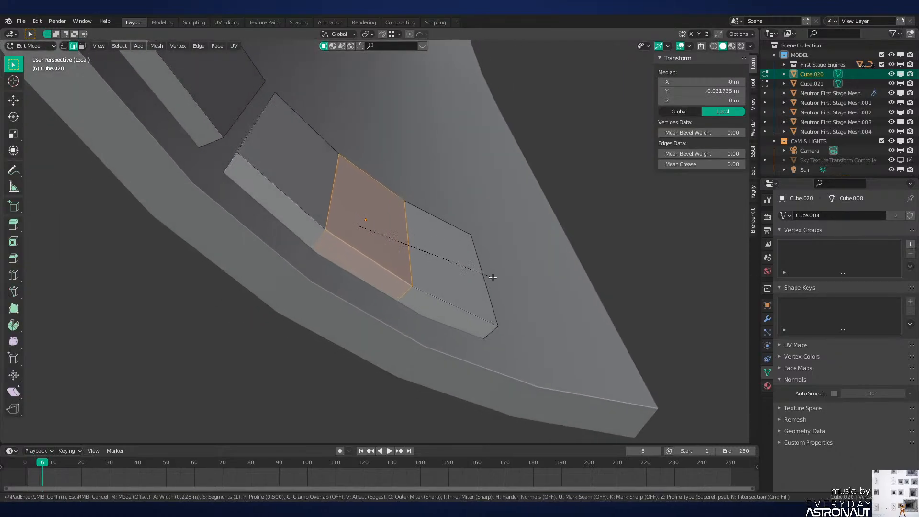
click(485, 269)
Step: Shade the plate smooth and enable Auto Smooth with a 60° angle
key(Tab)
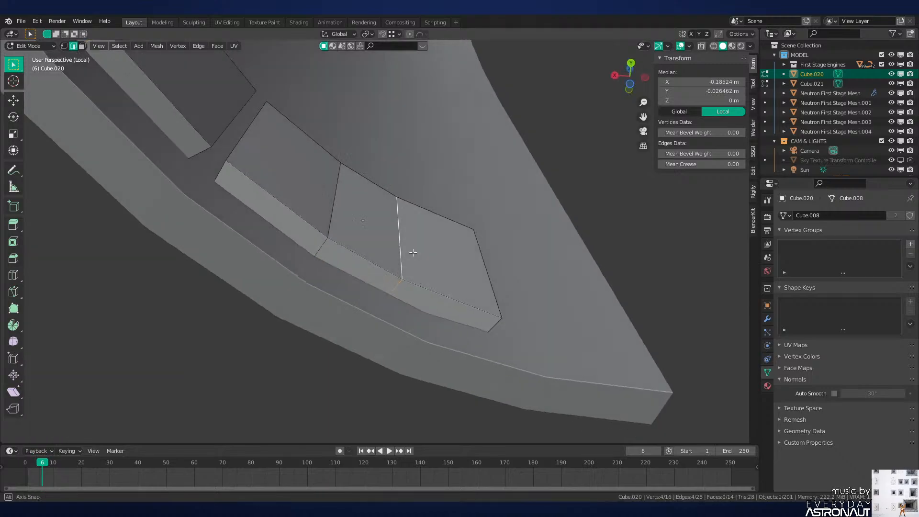
key(KP_Decimal)
right_click(401, 249)
click(378, 214)
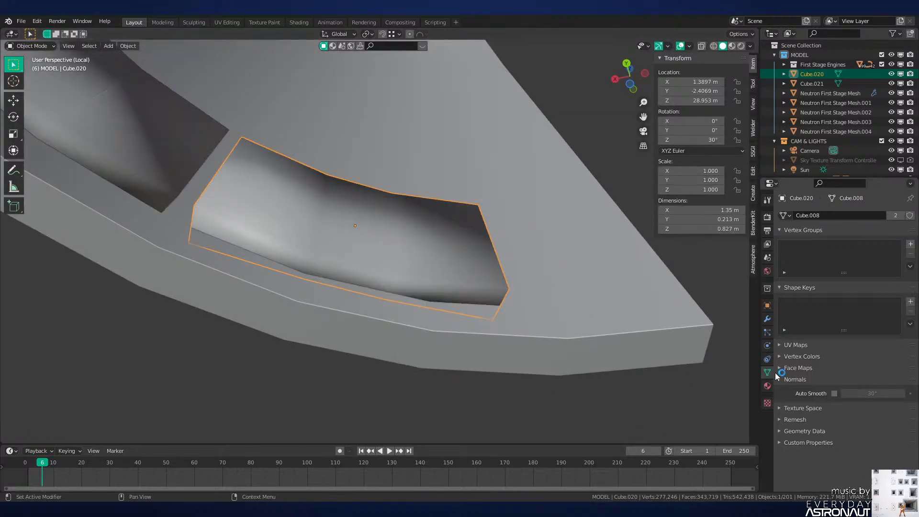
click(835, 394)
click(863, 394)
text(60)
key(Return)
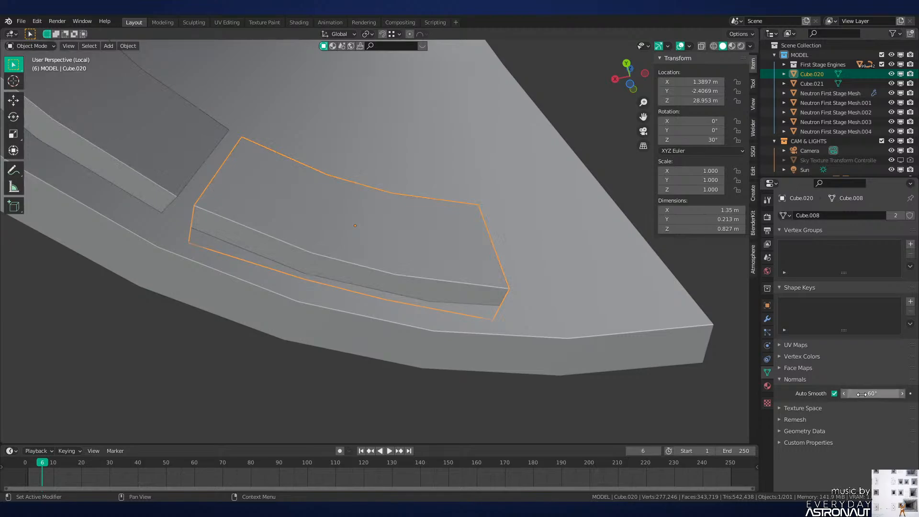
Step: Bevel the plate's two inner edge loops with a width of about 0.145 m and one segment
middle_drag(443, 209, 470, 304)
scroll(453, 304, up, 2)
scroll(455, 303, down, 2)
scroll(468, 302, up, 3)
key(Tab)
alt+click(359, 272)
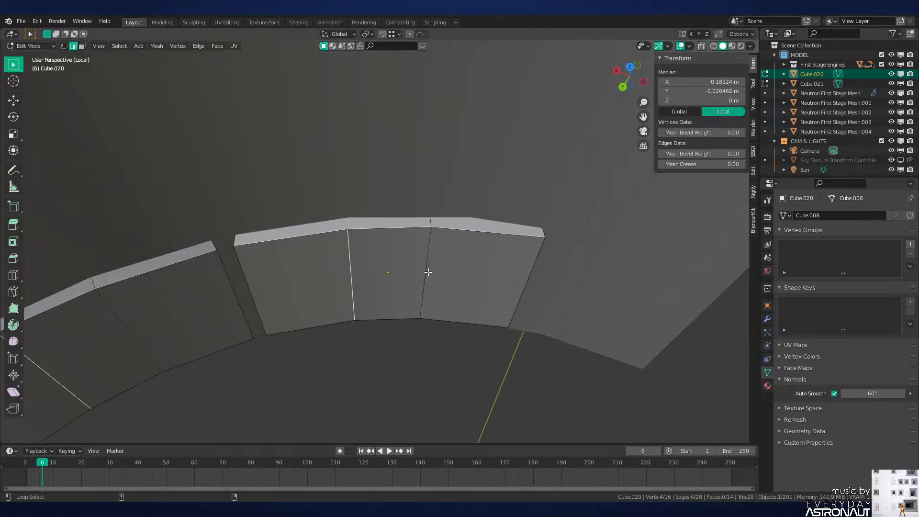
alt+shift+click(426, 271)
key(b)
key(Escape)
key(ctrl+b)
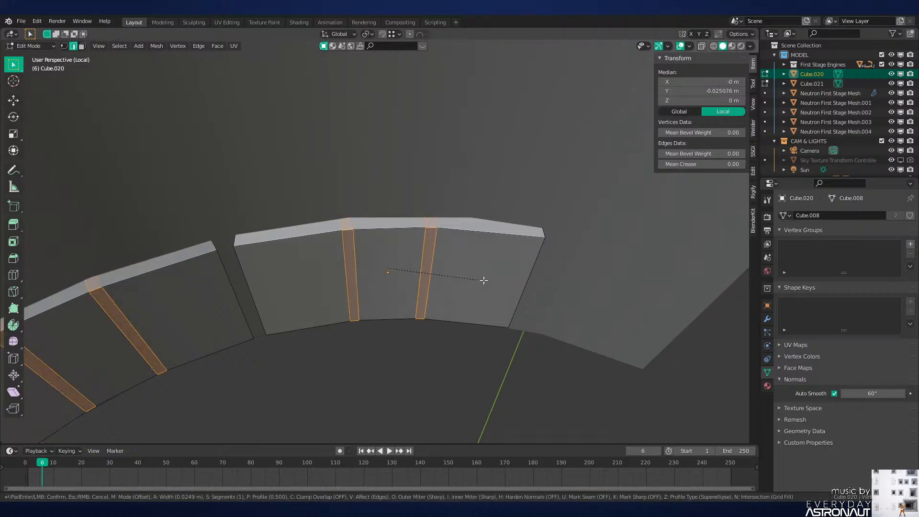
click(496, 284)
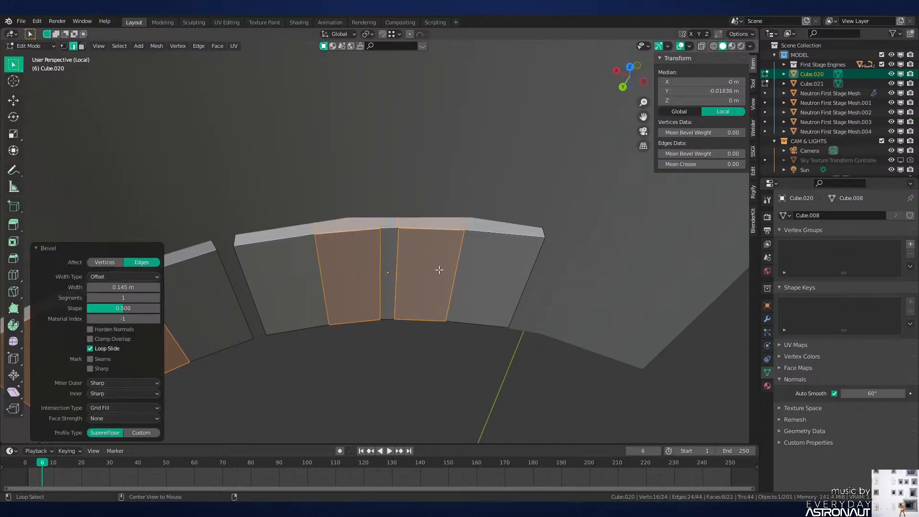
Step: Spread the two innermost edge loops of the plate apart by scaling them along X
alt+click(391, 262)
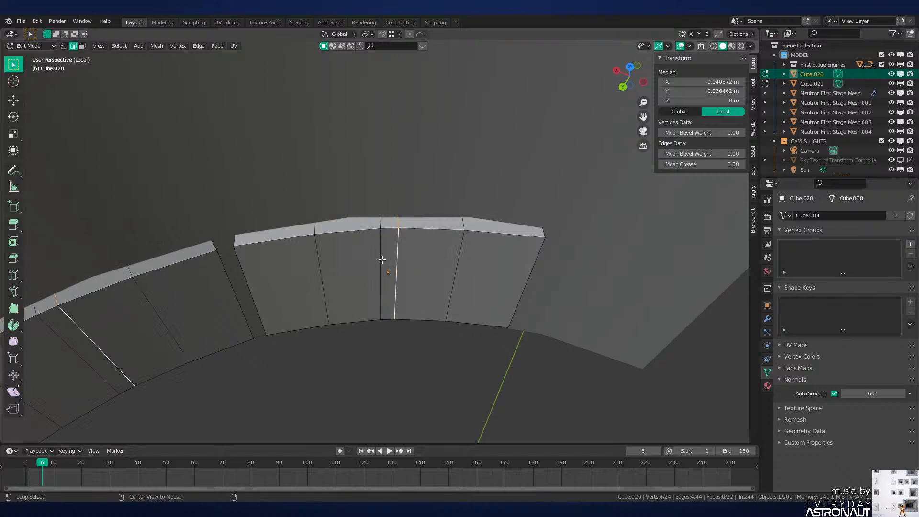
alt+shift+click(382, 259)
key(s)
key(x)
click(543, 263)
Step: Scale the two outer inserted edge loops by about 1.252 along local X to even out the segments
alt+click(457, 267)
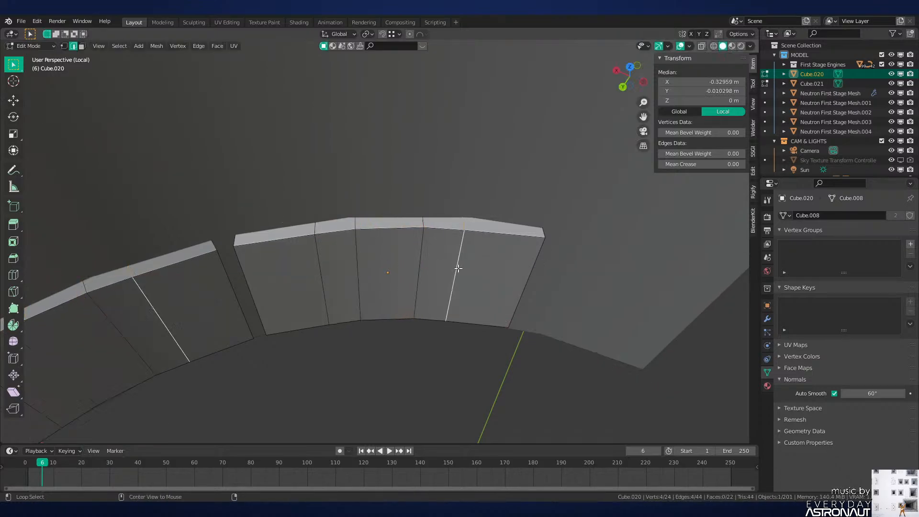
alt+shift+click(324, 269)
key(s)
key(x)
key(x)
click(481, 275)
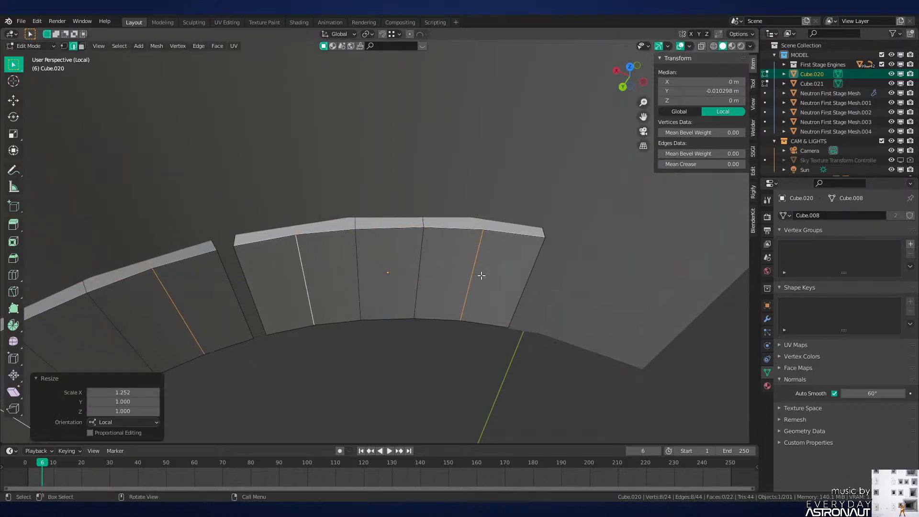
Step: Extrude the five front faces of the plate outward by about 0.073 m
key(Tab)
scroll(479, 278, down, 3)
middle_drag(479, 279, 473, 232)
scroll(450, 235, up, 1)
key(Tab)
middle_drag(416, 236, 413, 274)
key(3)
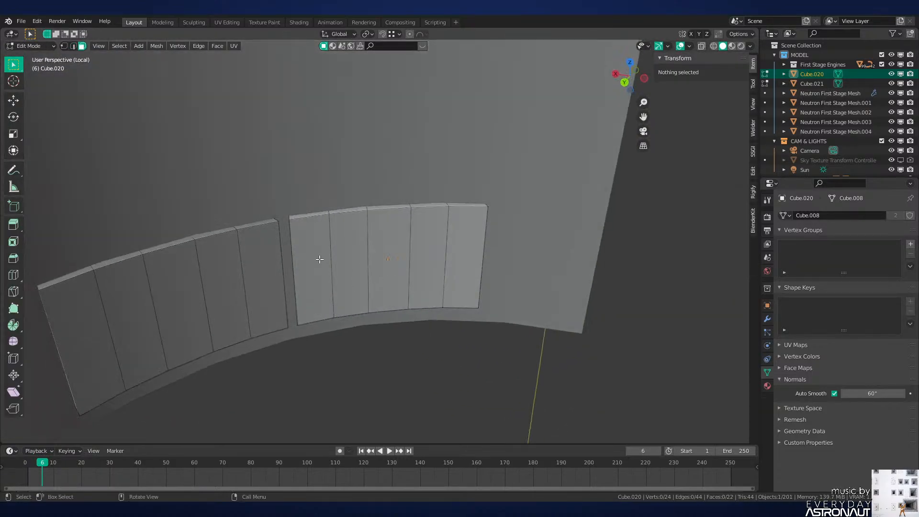
click(315, 260)
ctrl+shift+click(460, 251)
middle_drag(462, 251, 495, 277)
key(e)
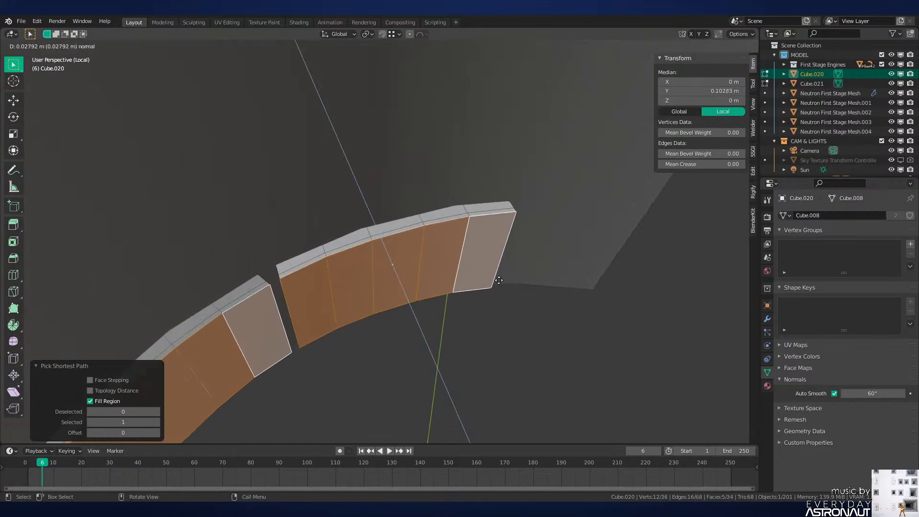
click(504, 283)
Step: Scale the extruded front faces down to taper the plate's sides, and adjust their height along Z
key(s)
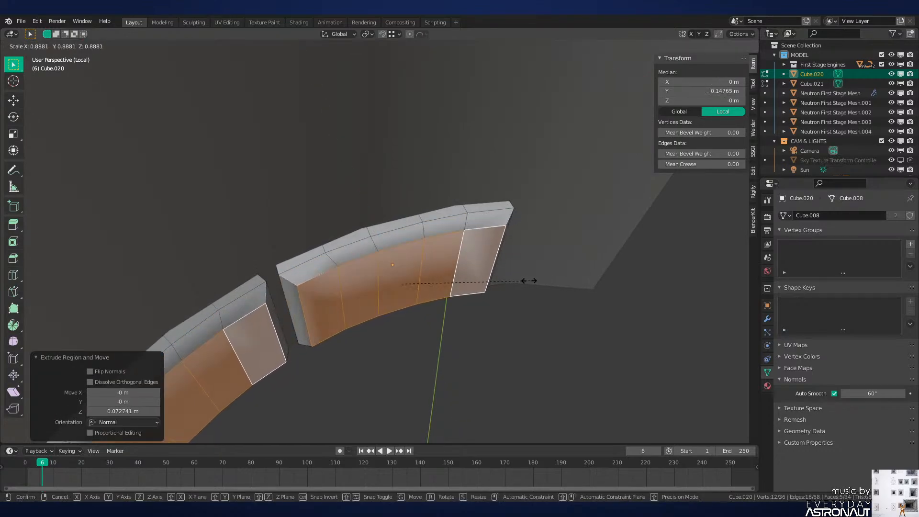
click(525, 282)
middle_drag(560, 271, 564, 203)
key(s)
key(z)
click(542, 211)
Step: Mark the border edges of the raised front face and the rim around its taper as sharp
key(2)
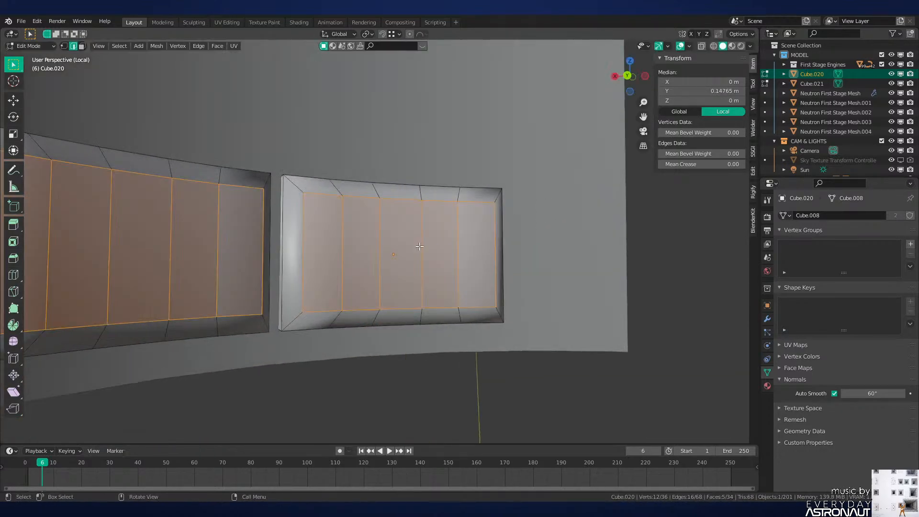
key(c)
middle_drag(344, 248, 460, 255)
right_click(497, 261)
key(ctrl+e)
click(490, 286)
middle_drag(489, 286, 482, 266)
key(Tab)
scroll(501, 249, down, 4)
scroll(482, 267, up, 2)
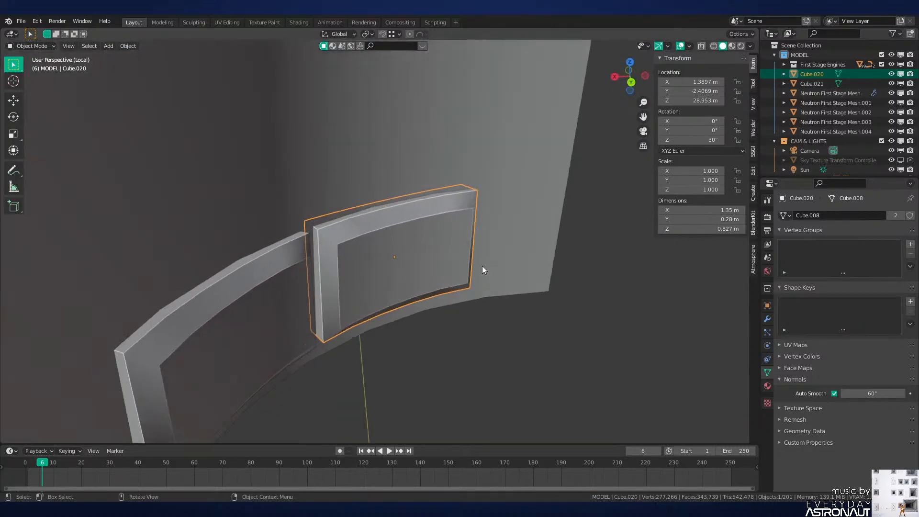
key(Tab)
key(Tab)
scroll(442, 214, down, 5)
scroll(443, 216, up, 5)
Step: Move the outer pair of inner vertical edges on the raised front face about 0.026 m along local Y
key(Tab)
click(370, 268)
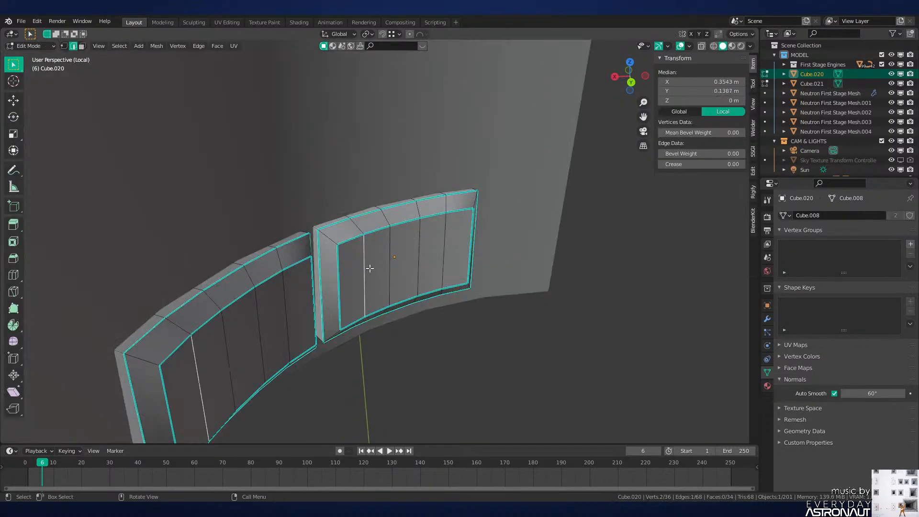
shift+click(436, 246)
middle_drag(482, 240, 487, 271)
key(g)
key(y)
key(y)
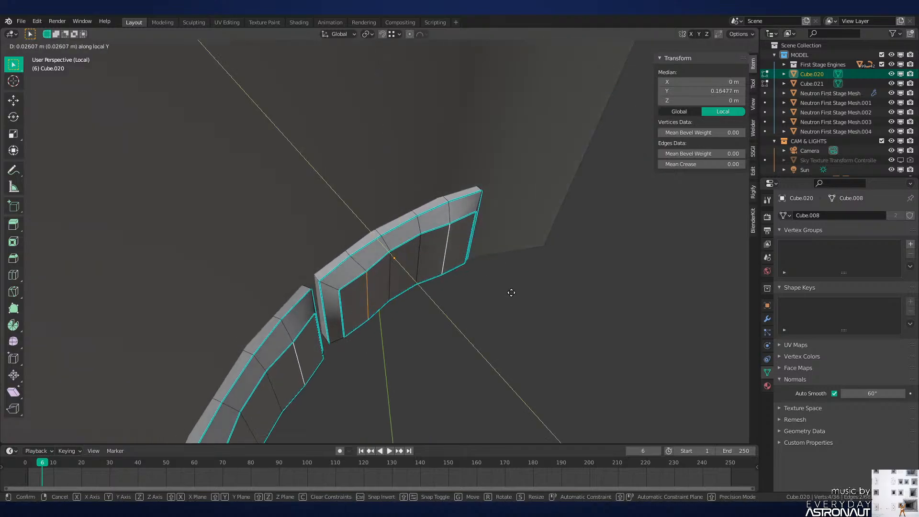
click(511, 293)
Step: Move the middle pair of vertical edges on the raised front face outward along local Y
click(392, 278)
shift+click(422, 260)
middle_drag(430, 257, 432, 275)
key(g)
key(y)
key(y)
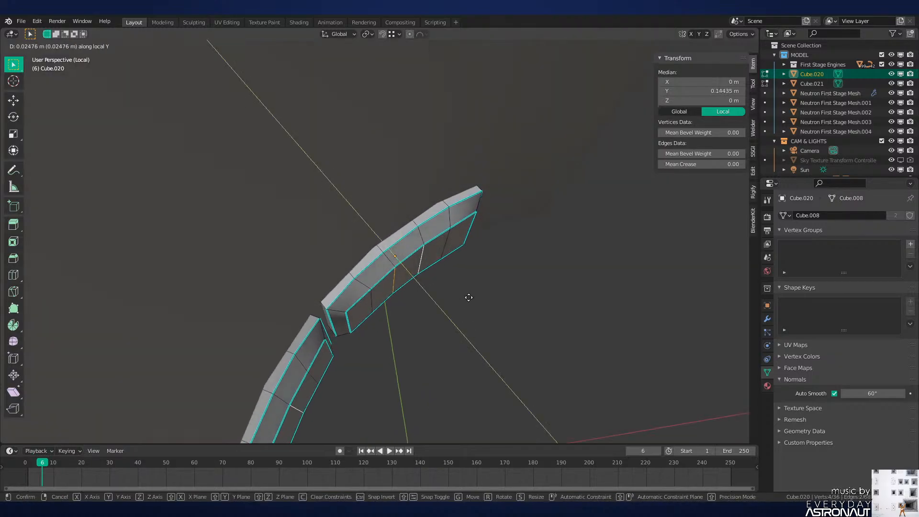
click(508, 319)
Step: Readjust the outer pair of inner vertical edges along local Y to smooth the front face's curve
click(374, 306)
shift+click(447, 246)
key(g)
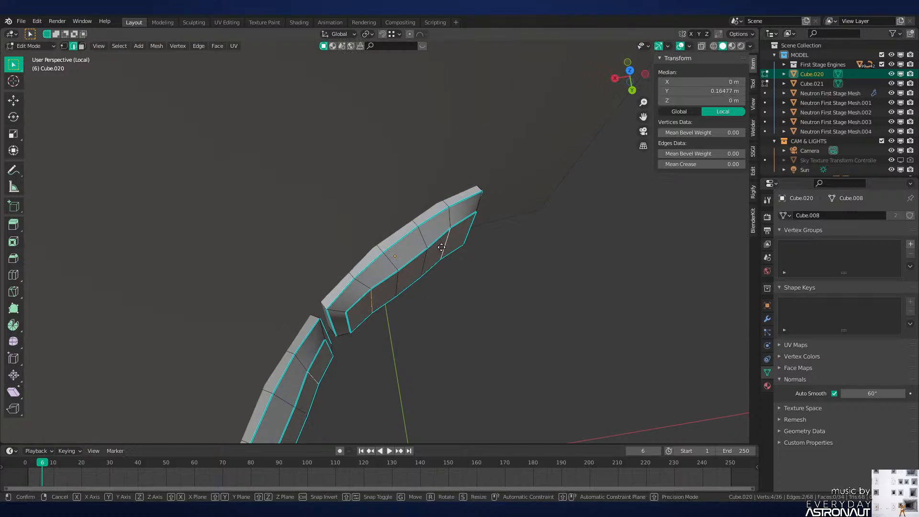
key(y)
key(y)
click(479, 260)
click(480, 260)
key(Tab)
scroll(479, 261, down, 3)
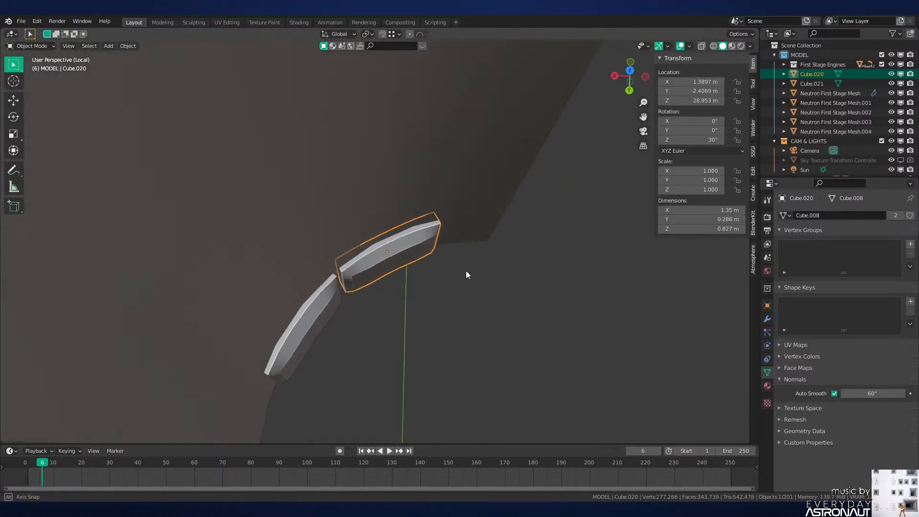
Step: Select the five raised front faces of the plate and flatten them along the local Y axis
middle_drag(467, 271, 412, 252)
key(Tab)
key(3)
click(355, 269)
ctrl+shift+click(426, 259)
key(ctrl+z)
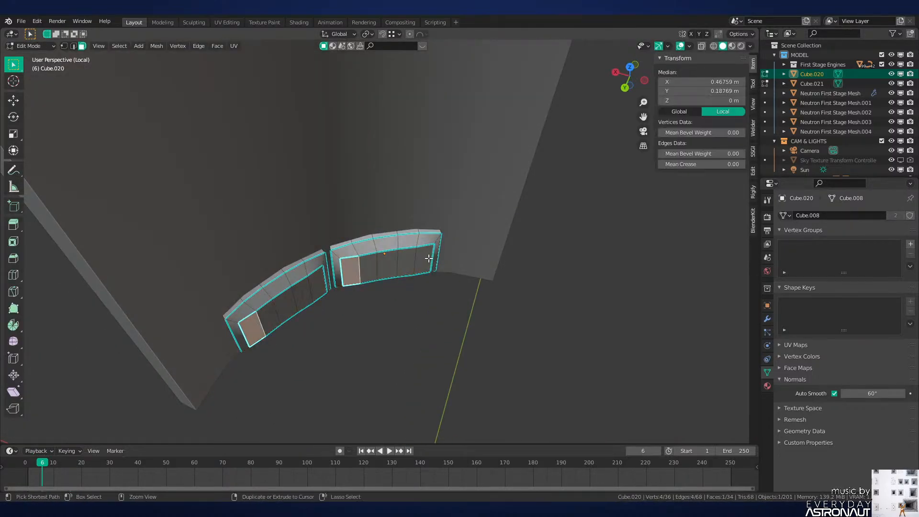
key(ctrl+shift+z)
right_click(474, 238)
mouse_move(486, 225)
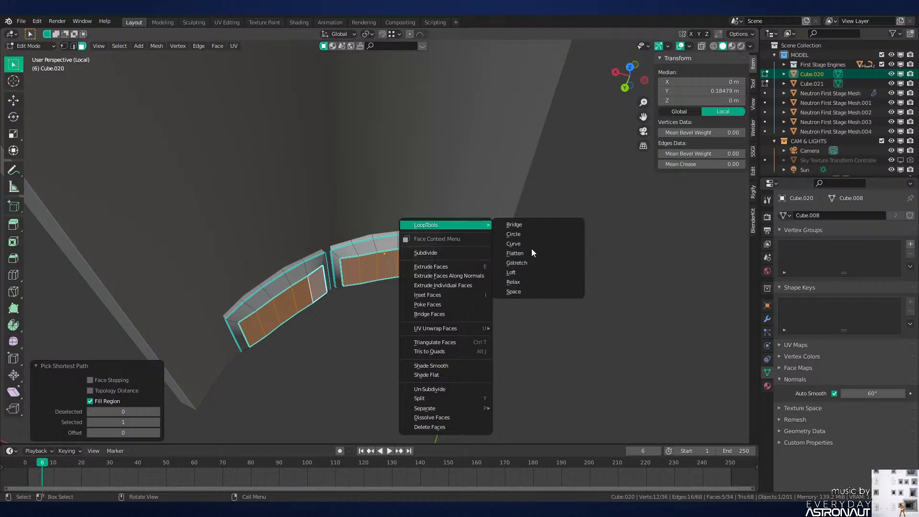
key(s)
key(y)
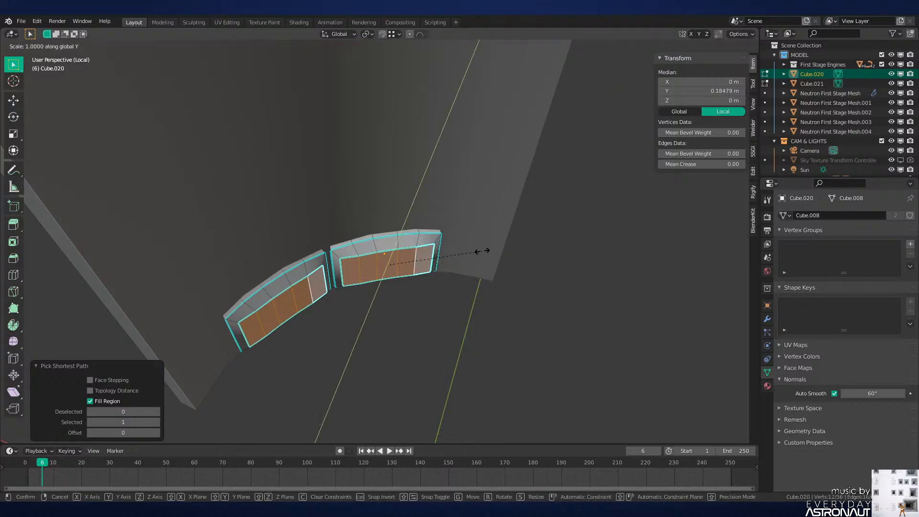
click(482, 251)
Step: Leave mesh editing, deselect everything and save the file
key(Tab)
mouse_move(482, 251)
middle_down()
mouse_move(444, 245)
mouse_move(429, 258)
mouse_move(485, 297)
middle_up()
key(alt+a)
key(ctrl+s)
Step: Examine the mounting plates in Material Preview shading and return to Solid shading
key(z)
scroll(375, 267, up, 2)
mouse_move(374, 268)
middle_down()
mouse_move(337, 174)
mouse_move(343, 246)
middle_up()
key(z)
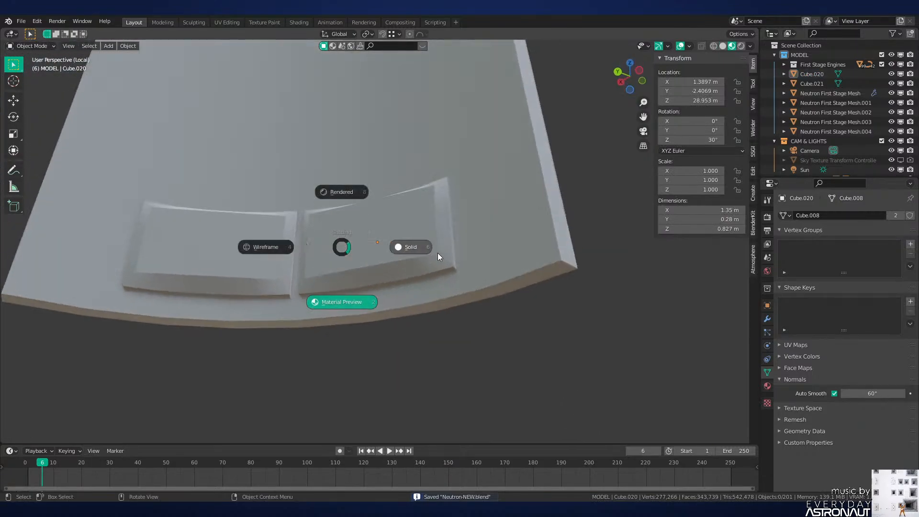
click(437, 253)
Step: Edge-slide an edge loop near the plate's lower rim
key(Tab)
scroll(438, 253, up, 2)
mouse_move(437, 253)
middle_down()
mouse_move(444, 305)
mouse_move(407, 307)
mouse_move(407, 293)
mouse_move(392, 292)
middle_up()
scroll(421, 306, up, 1)
key(2)
alt+click(422, 302)
key(g)
key(g)
click(425, 293)
Step: Select the middle edges along the plate's lower rim and edge-slide them towards the fairing wall
click(383, 297)
shift+click(327, 346)
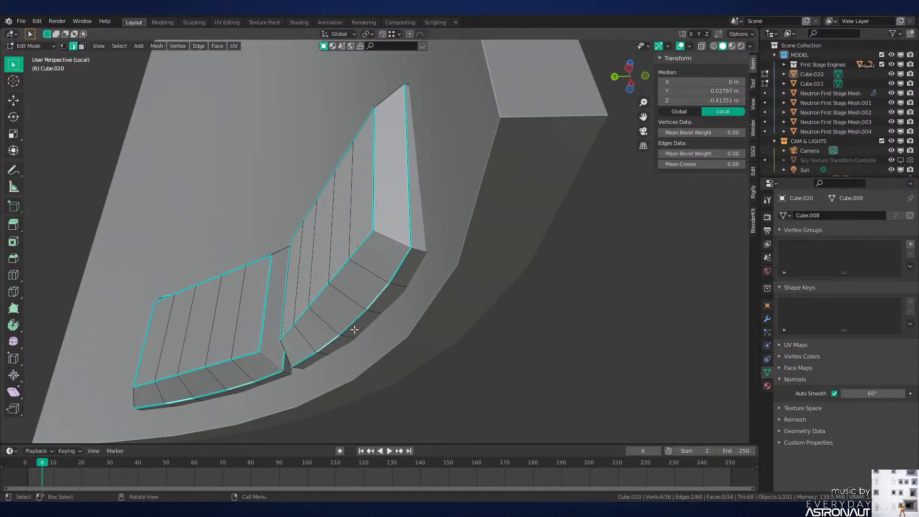
key(g)
key(g)
click(368, 331)
Step: Vertex-slide the end vertices of the plate's lower rim to follow the curve of the shifted edges
key(1)
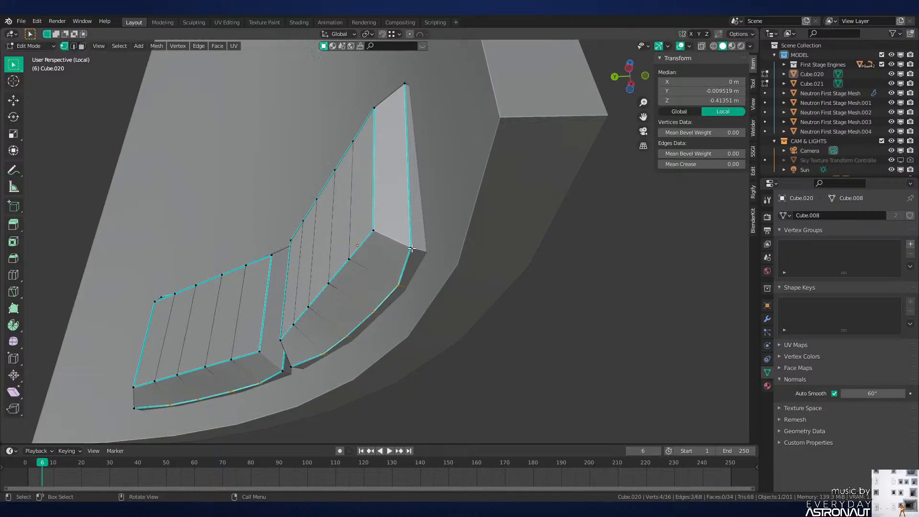
click(411, 250)
key(g)
key(g)
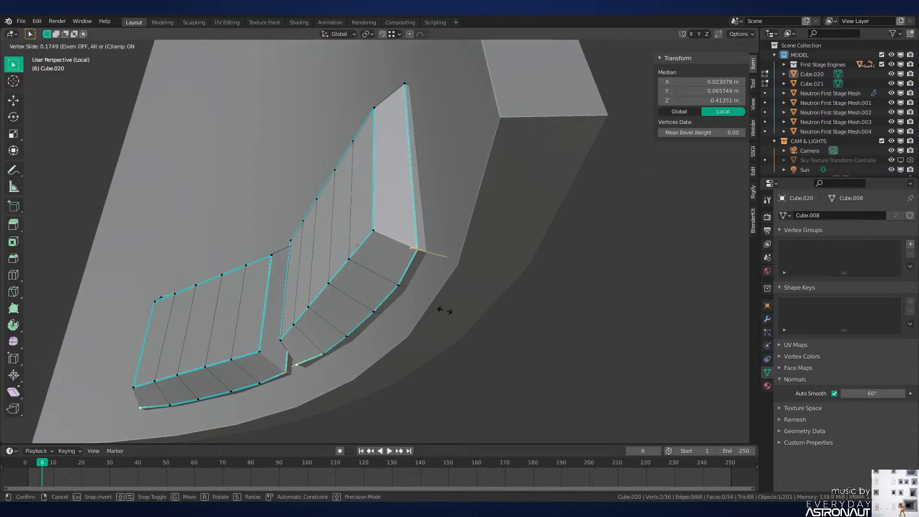
click(444, 312)
click(355, 334)
Step: Select the plate's five front faces and move them back along local Y to a plate depth of about 0.19 m
key(3)
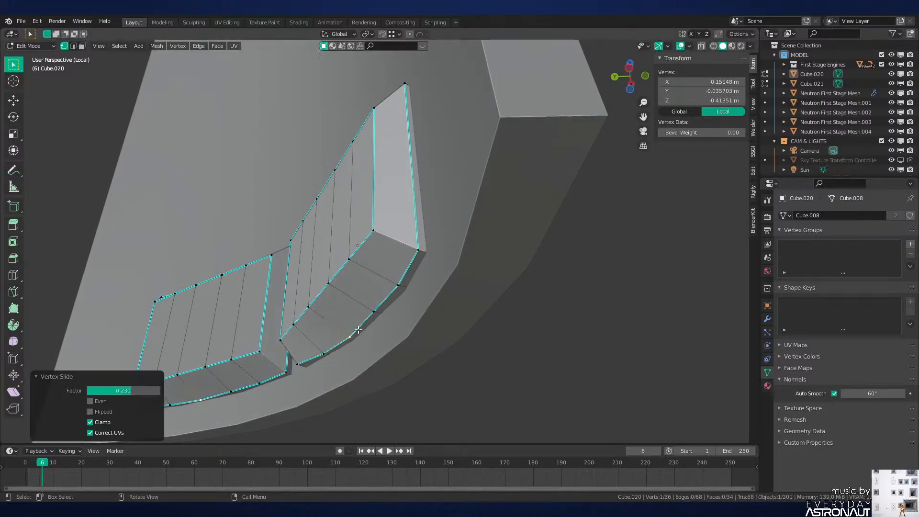
click(357, 216)
ctrl+shift+click(290, 305)
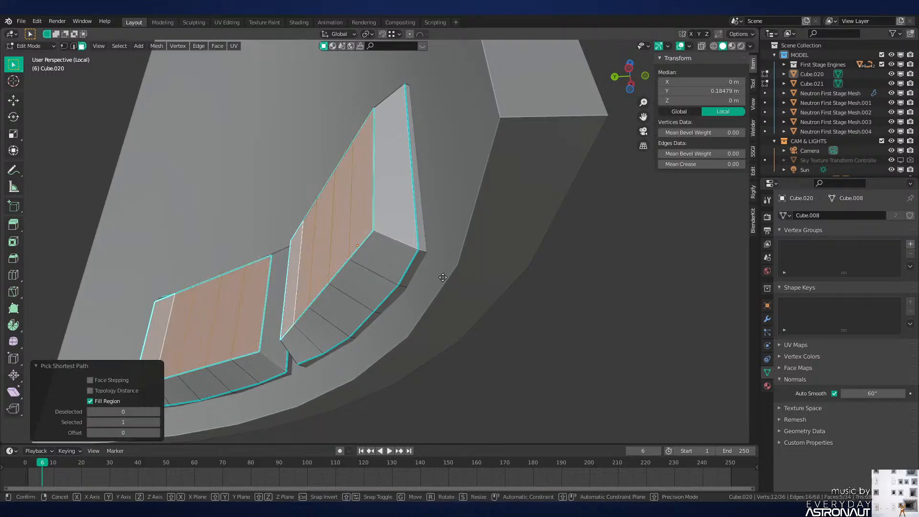
key(g)
key(y)
key(y)
click(431, 220)
middle_drag(431, 220, 480, 271)
Step: Clear the sharp marking from the front faces' border loop and bevel it about 0.06 m wide with 2 segments
key(2)
key(ctrl+e)
click(525, 258)
key(ctrl+b)
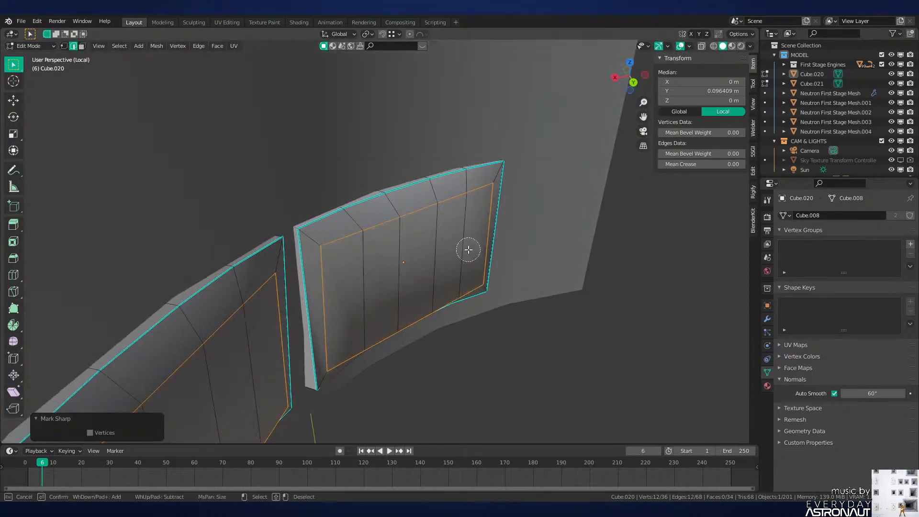
scroll(536, 265, up, 3)
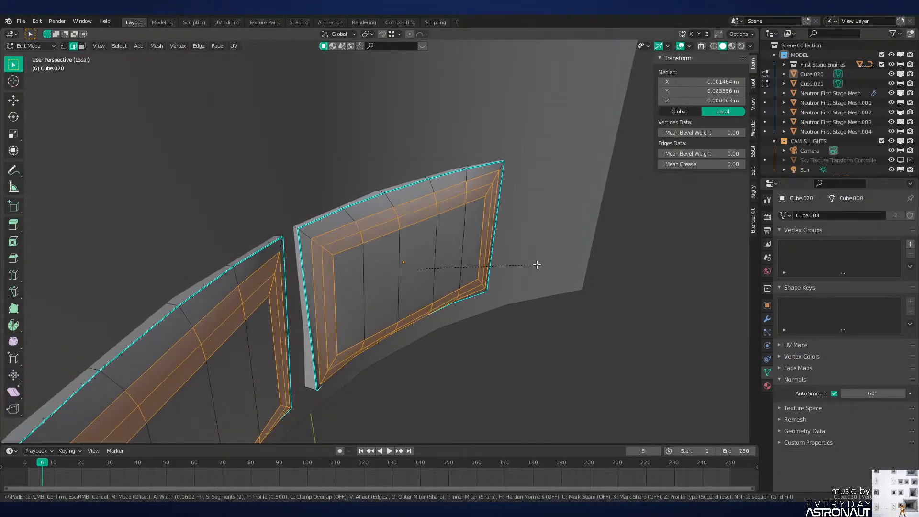
click(536, 265)
Step: Leave mesh editing, save the file and view the bevelled plates in Material Preview shading
key(Tab)
key(alt+a)
scroll(536, 264, down, 4)
key(ctrl+s)
middle_drag(495, 265, 461, 218)
key(z)
click(471, 260)
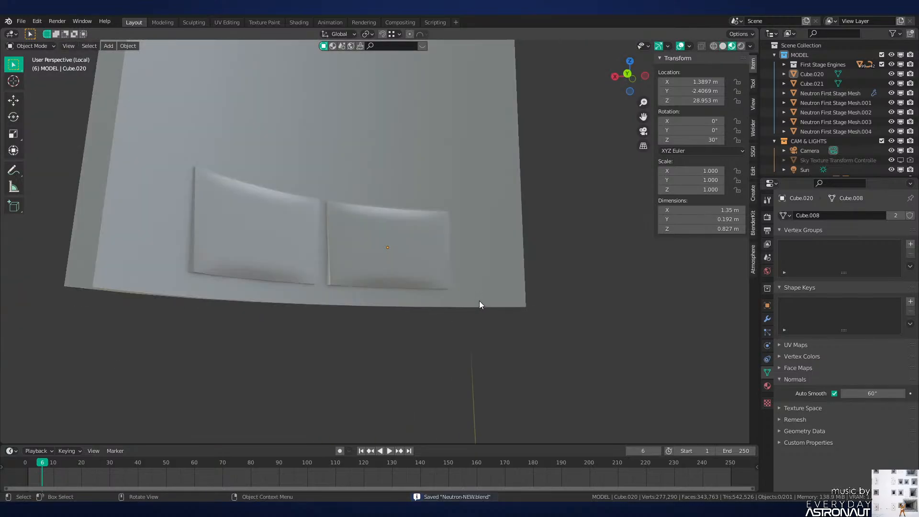
middle_drag(479, 300, 484, 254)
Step: Vertex-slide the corner vertices at the ends of the plate's lower rim towards the fairing wall
key(Tab)
scroll(455, 256, up, 4)
middle_drag(397, 258, 422, 263)
key(1)
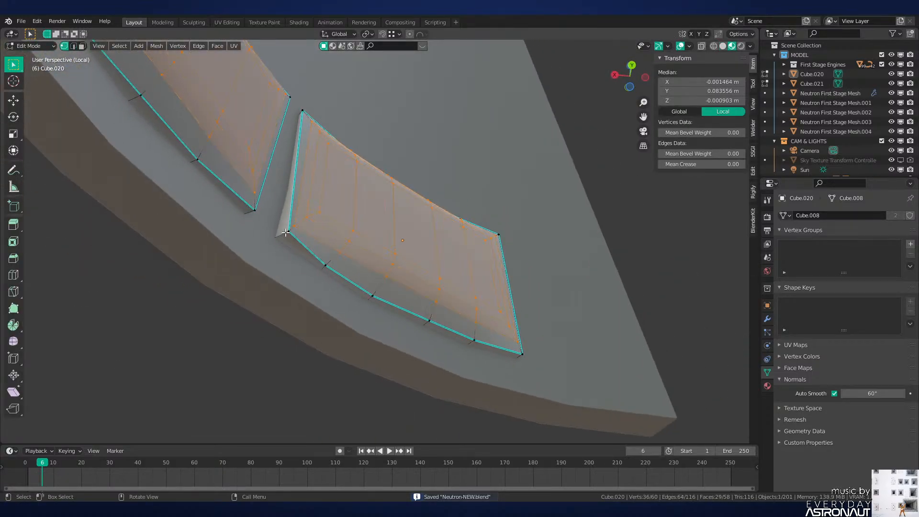
click(287, 233)
middle_drag(530, 338, 327, 331)
key(g)
key(g)
click(410, 278)
click(413, 271)
key(g)
key(g)
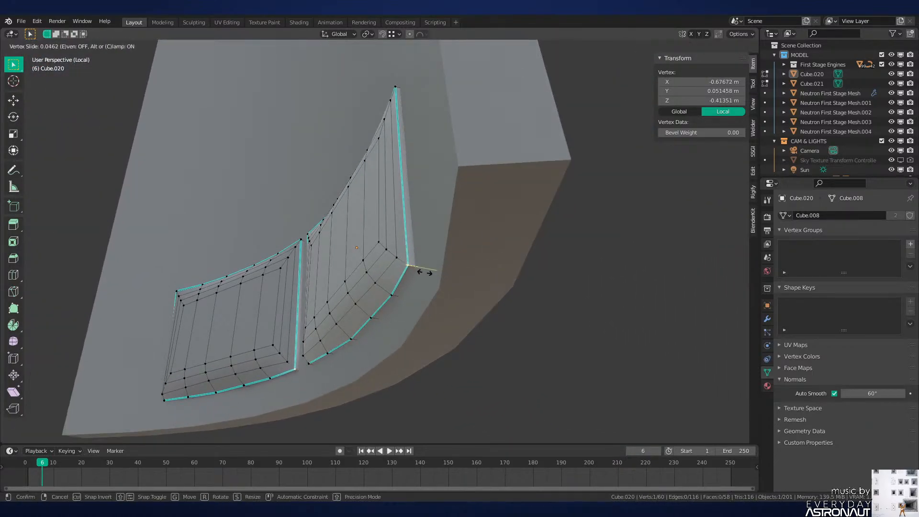
click(425, 271)
Step: Vertex-slide the bevel loop's vertex at the plate's lower corner slightly
key(Tab)
key(alt+a)
scroll(375, 288, down, 4)
middle_drag(375, 288, 391, 254)
key(Tab)
scroll(391, 254, up, 3)
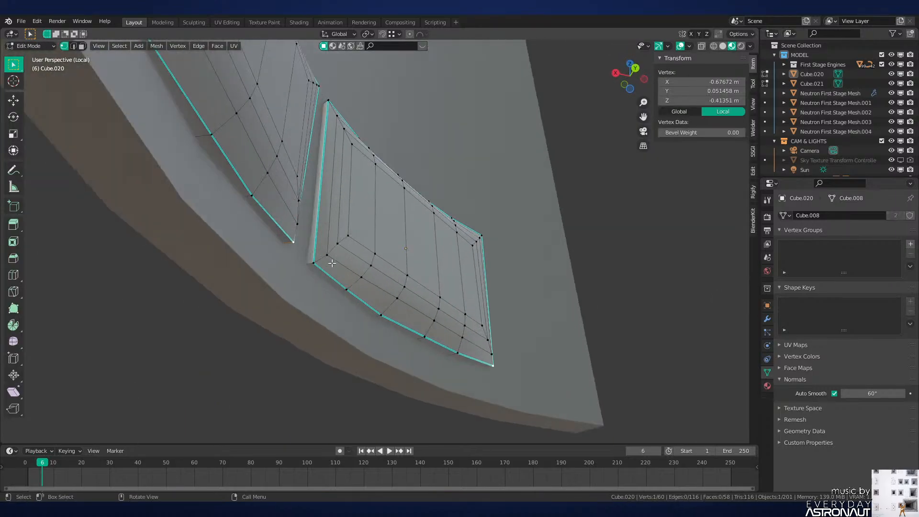
click(331, 263)
key(g)
key(g)
click(327, 266)
key(g)
key(g)
click(328, 266)
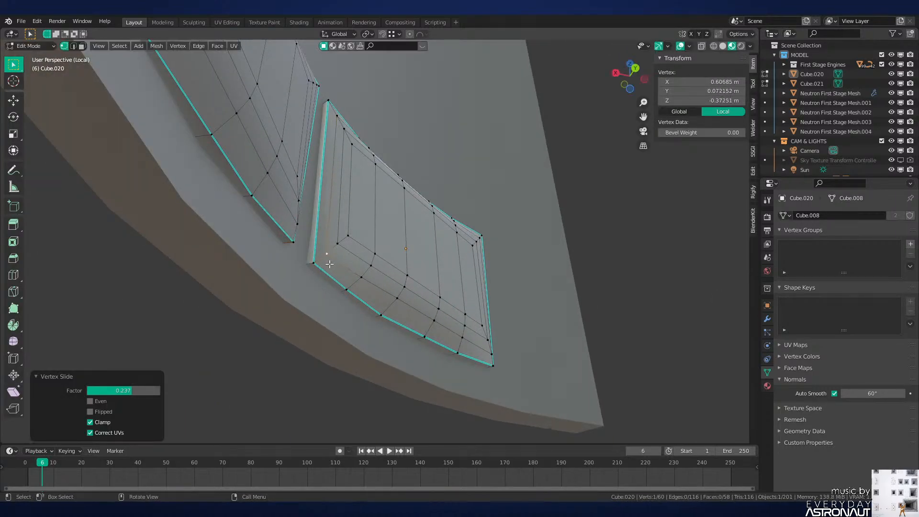
Step: Leave mesh editing, deselect everything and save the file with the adjusted corners
key(Tab)
key(alt+a)
scroll(475, 241, down, 3)
key(ctrl+s)
mouse_move(475, 241)
middle_down()
mouse_move(452, 273)
mouse_move(391, 285)
mouse_move(452, 170)
mouse_move(460, 261)
mouse_move(396, 257)
mouse_move(473, 243)
mouse_move(454, 229)
mouse_move(460, 235)
middle_up()
scroll(392, 284, down, 3)
scroll(396, 257, up, 2)
Step: Return to Solid shading and flatten the plate's narrow end face by scaling it to 0 along X
key(Tab)
key(alt+a)
key(2)
key(l)
key(z)
key(3)
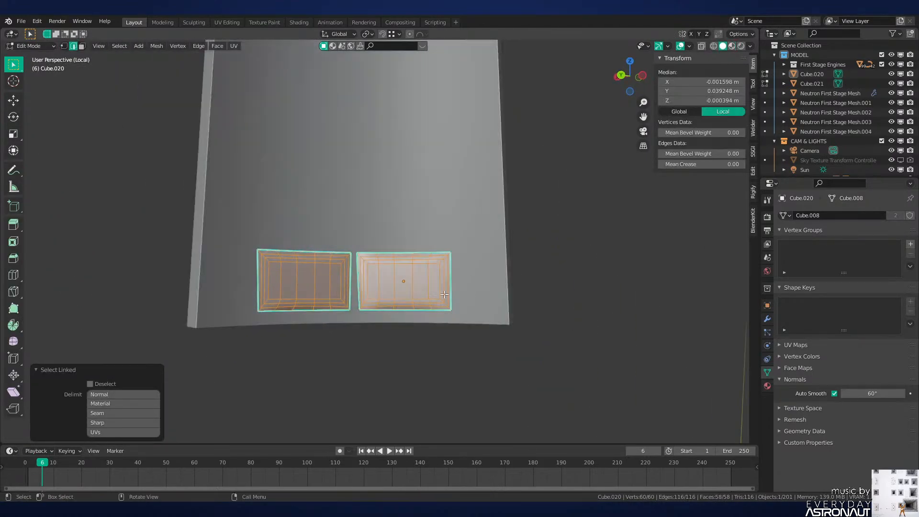
scroll(459, 234, up, 4)
middle_drag(390, 199, 414, 230)
click(414, 230)
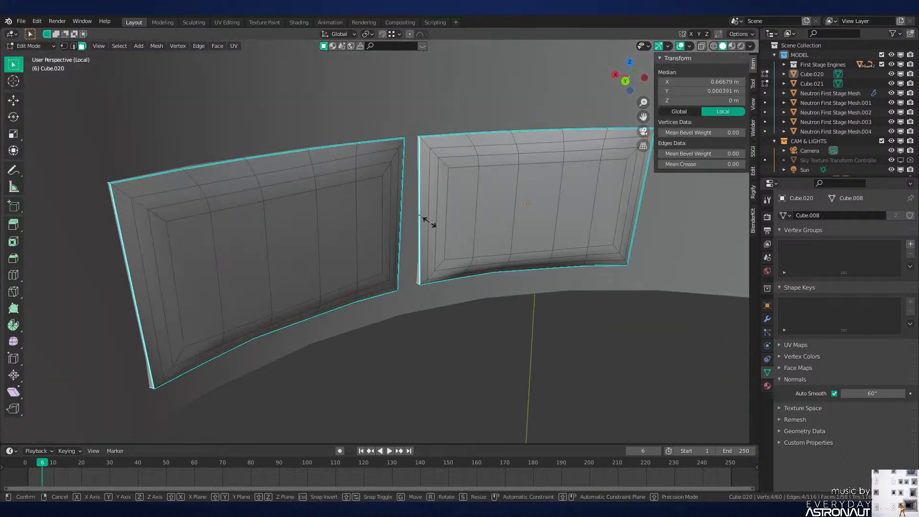
key(s)
key(x)
key(0)
key(Return)
Step: Select the vertical bevel-loop edge beside the flattened end face and leave mesh editing
key(2)
click(426, 195)
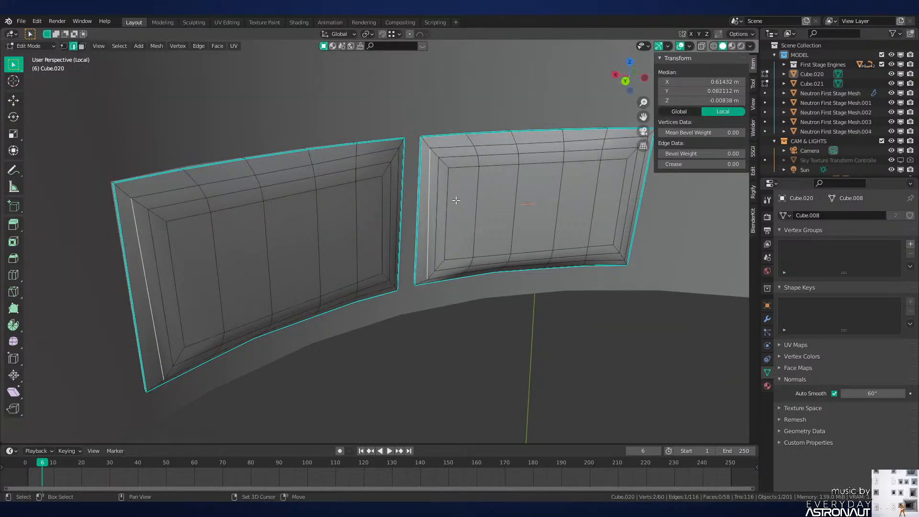
middle_drag(436, 188, 512, 245)
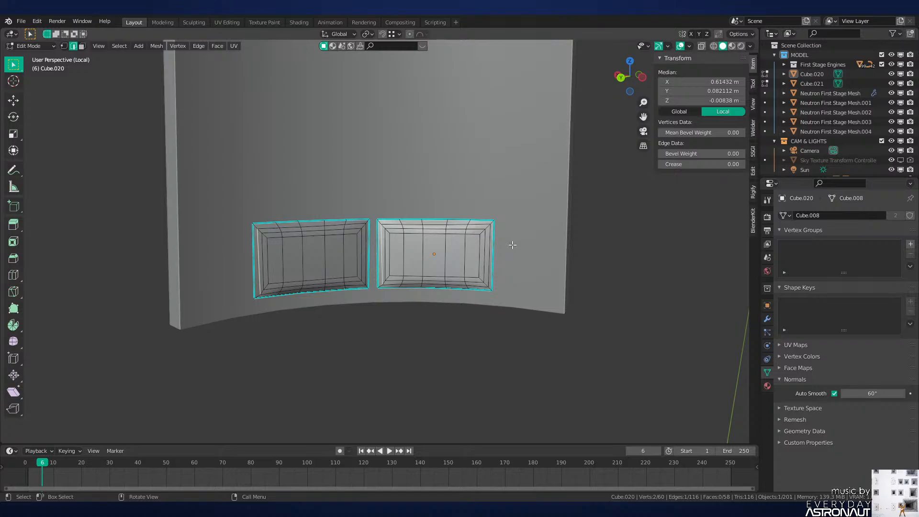
key(Tab)
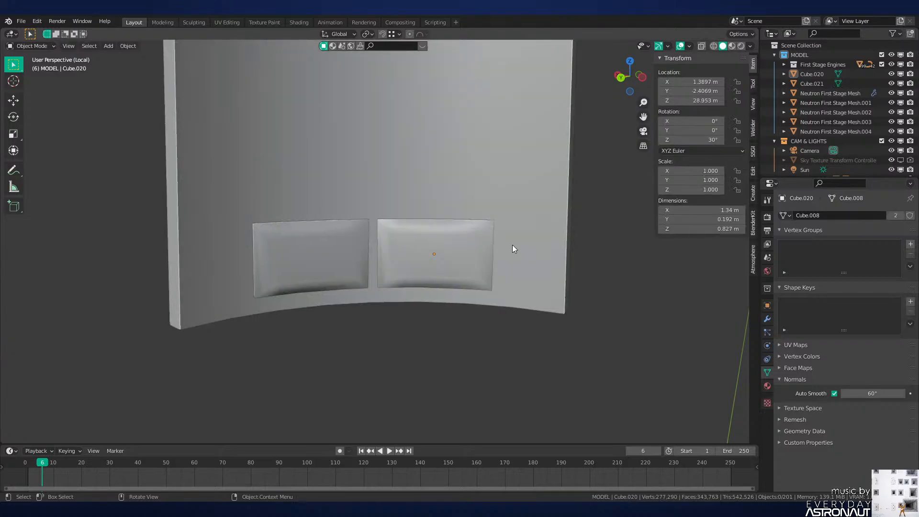
Step: Try to stack linked copies of both plates up the fairing wall, offset about 0.95 m along Z
click(461, 233)
shift+click(343, 242)
shift+middle_drag(420, 219, 414, 344)
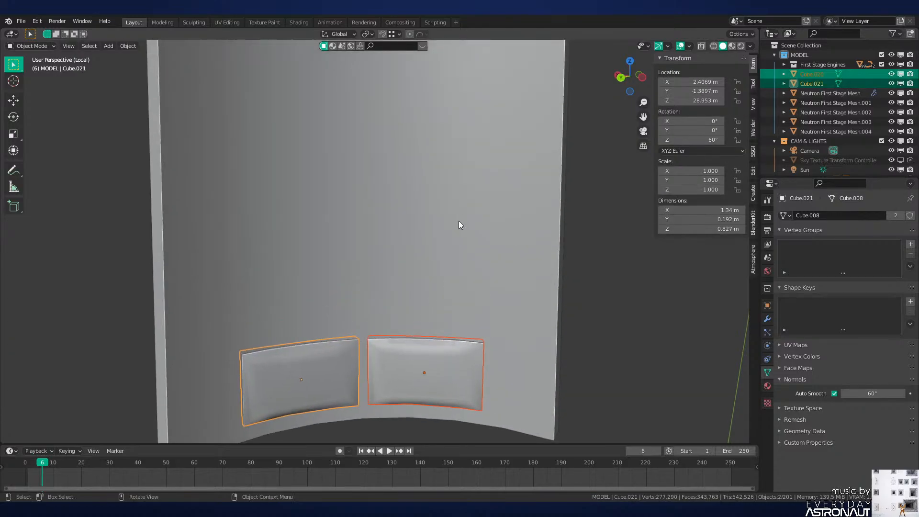
key(shift+d)
key(z)
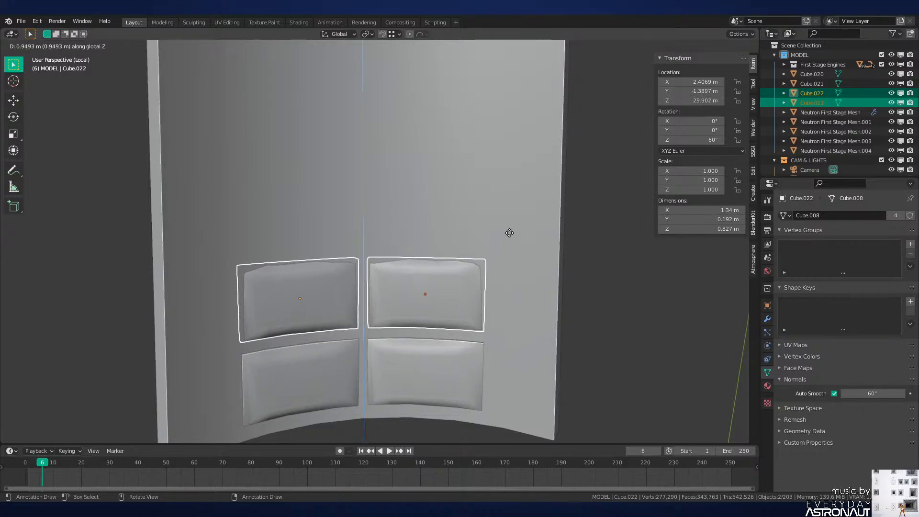
click(510, 231)
scroll(509, 235, down, 3)
key(shift+r)
middle_drag(507, 223, 546, 246)
key(ctrl+z)
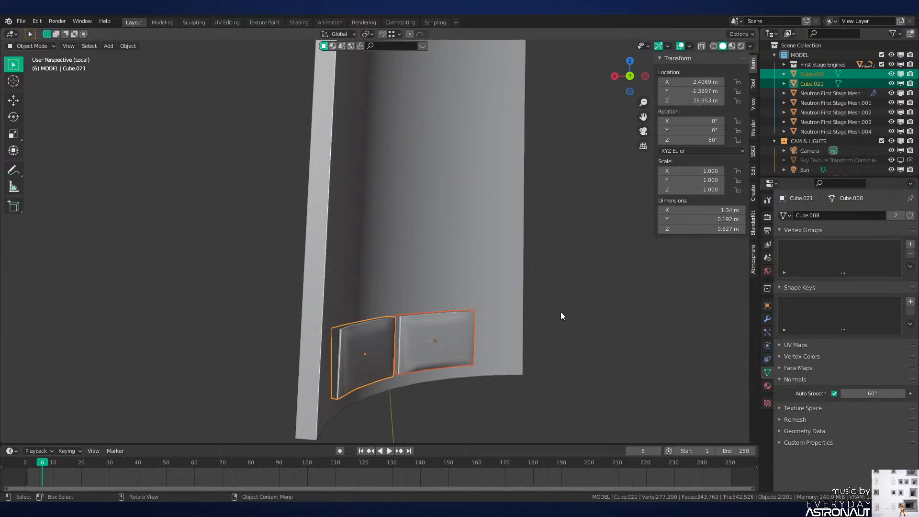
Step: View the fairing panel side-on in orthographic wireframe and select both mounting plates
middle_drag(562, 316, 435, 348)
click(388, 360)
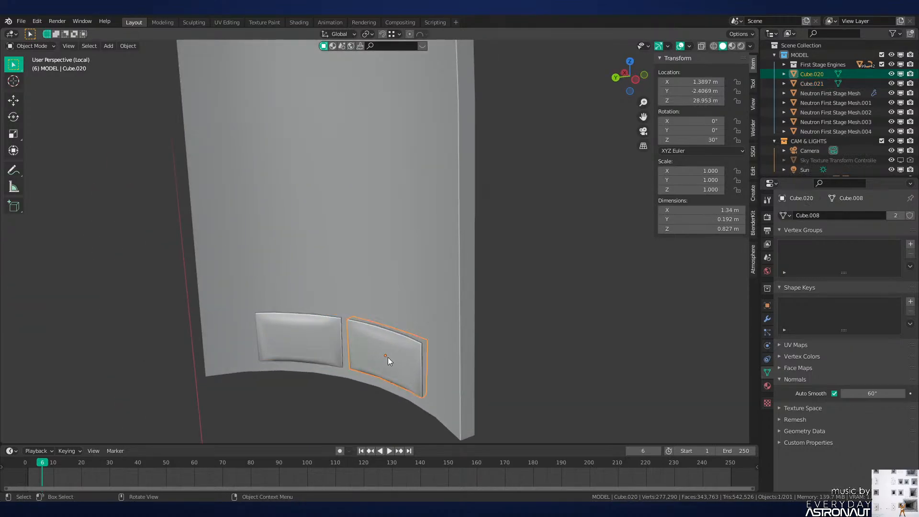
shift+click(317, 334)
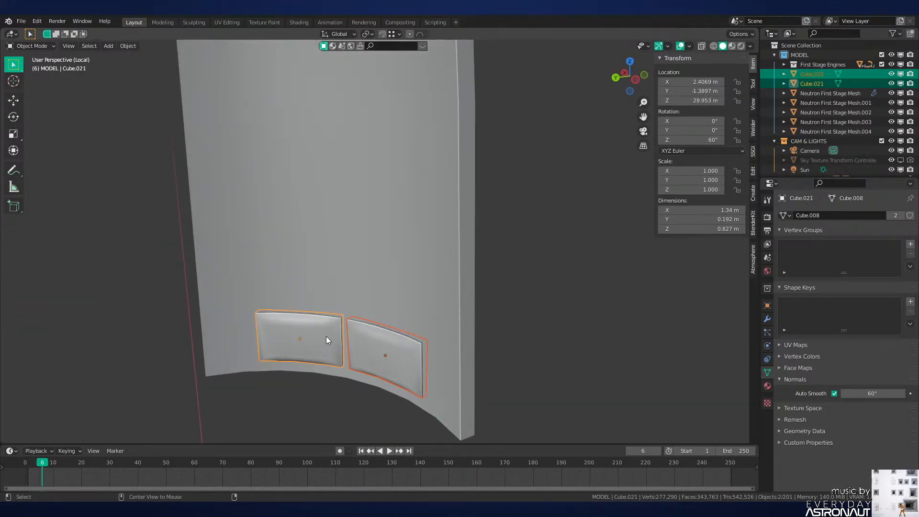
click(357, 305)
key(shift+KP_3)
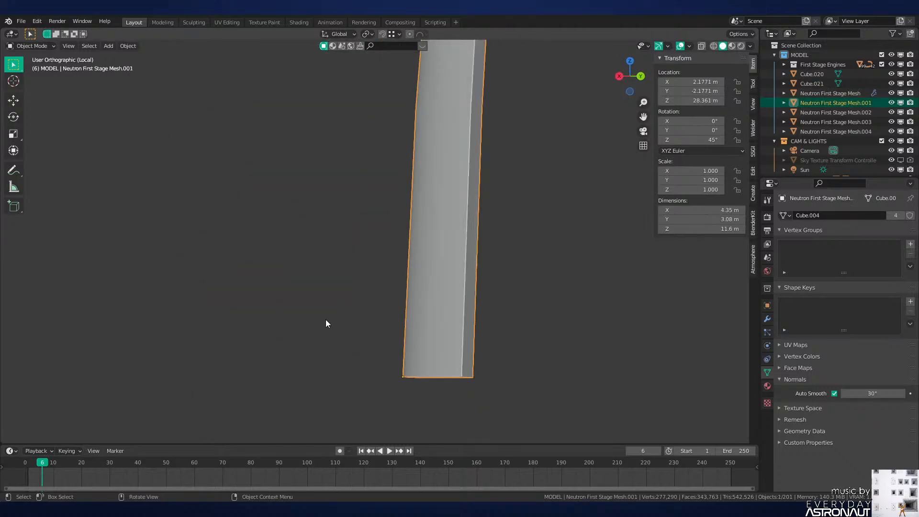
key(shift+z)
click(444, 318)
shift+click(444, 318)
shift+middle_drag(445, 318, 386, 279)
scroll(386, 280, up, 3)
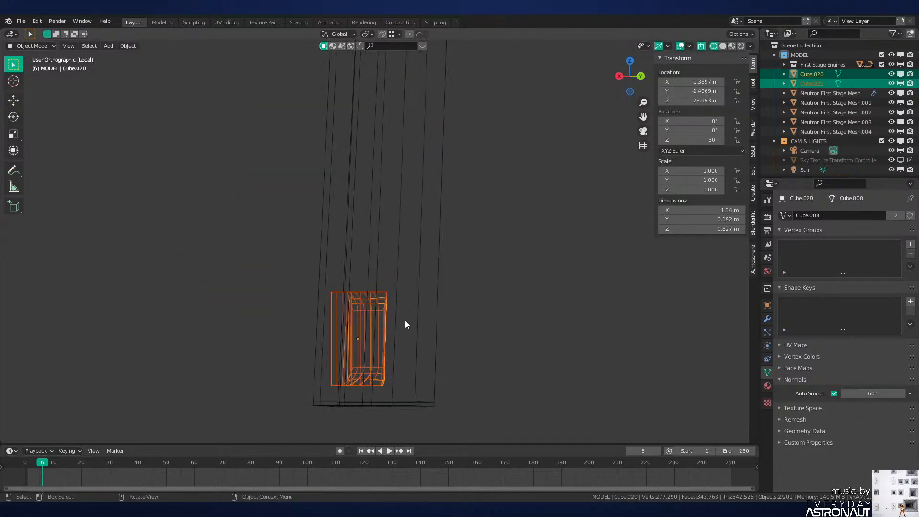
Step: Make linked duplicates of both plates about 0.94 m higher along the wall and rotate them about 2.2° in the view
key(alt+d)
click(410, 218)
key(r)
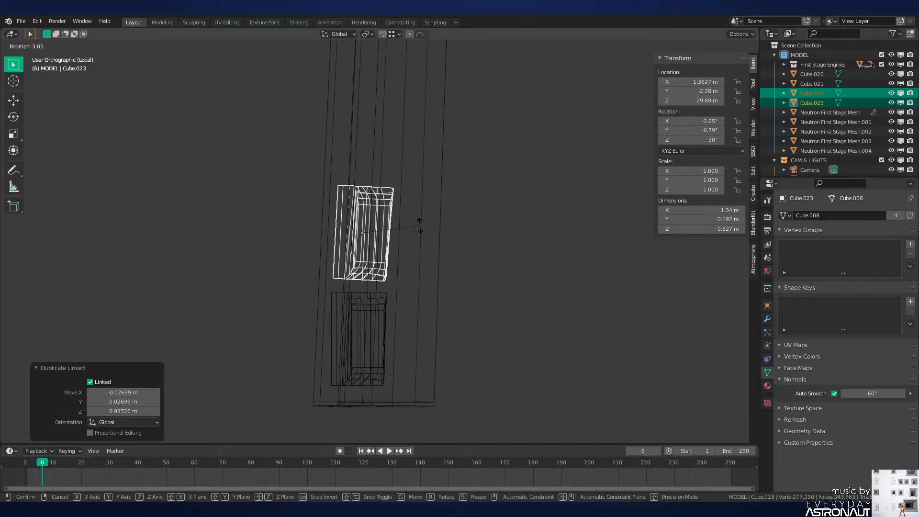
click(422, 227)
Step: Make a third linked plate pair above, rotate it about 0.3° in the view and nudge it about 0.07 m down
key(alt+d)
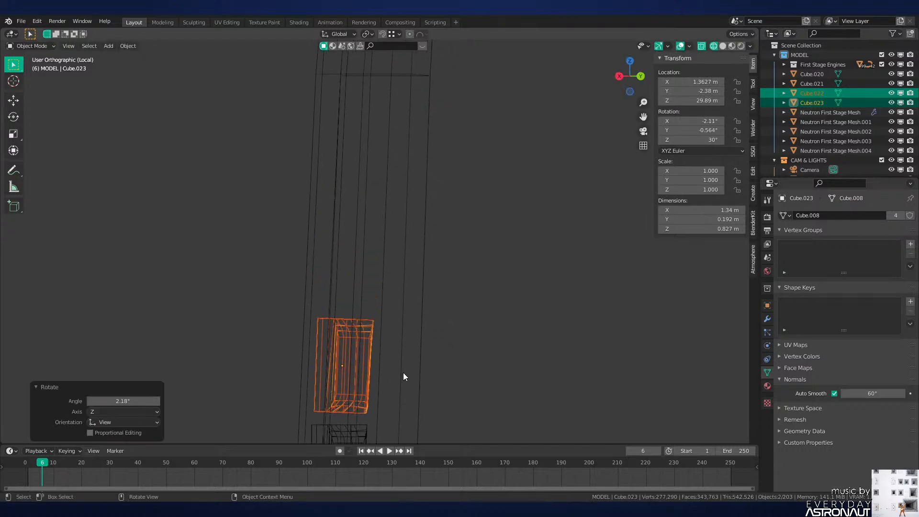
click(412, 266)
key(r)
click(413, 267)
key(g)
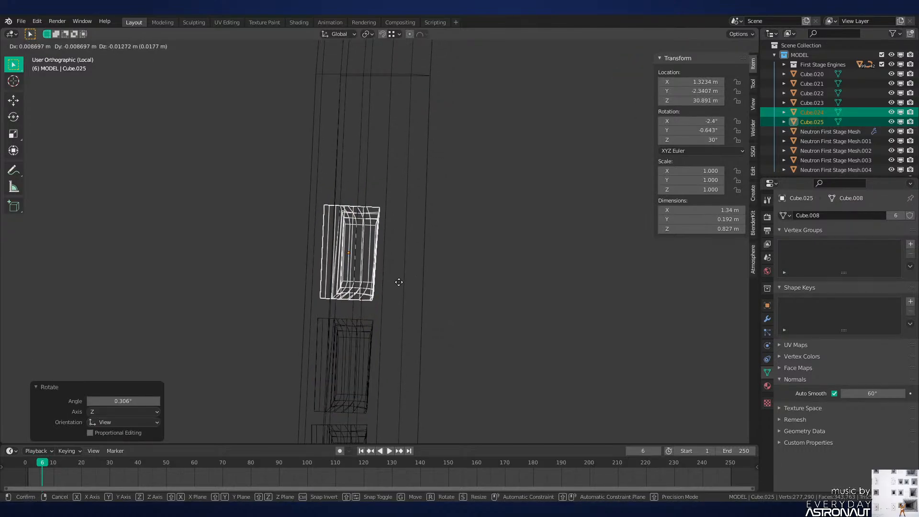
click(383, 337)
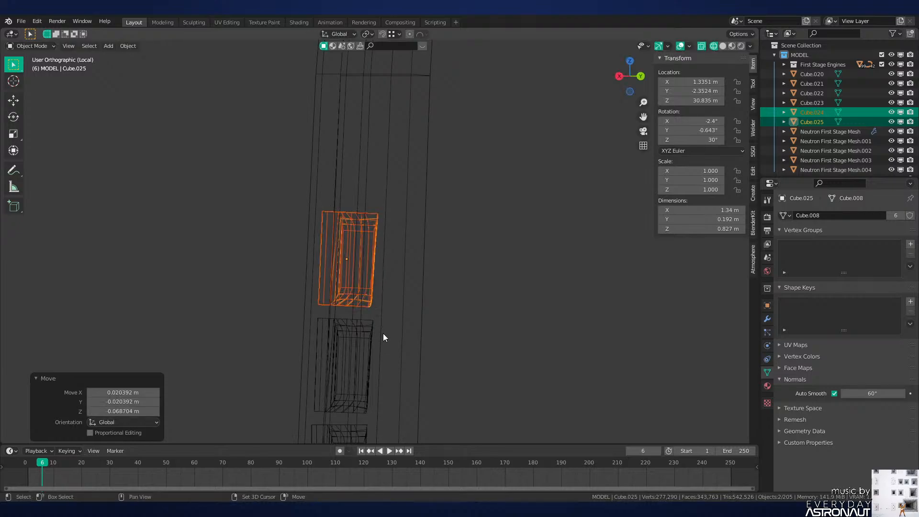
Step: Make a fourth linked plate pair about 0.93 m above the third, following the wall's slope
shift+middle_drag(383, 337, 387, 402)
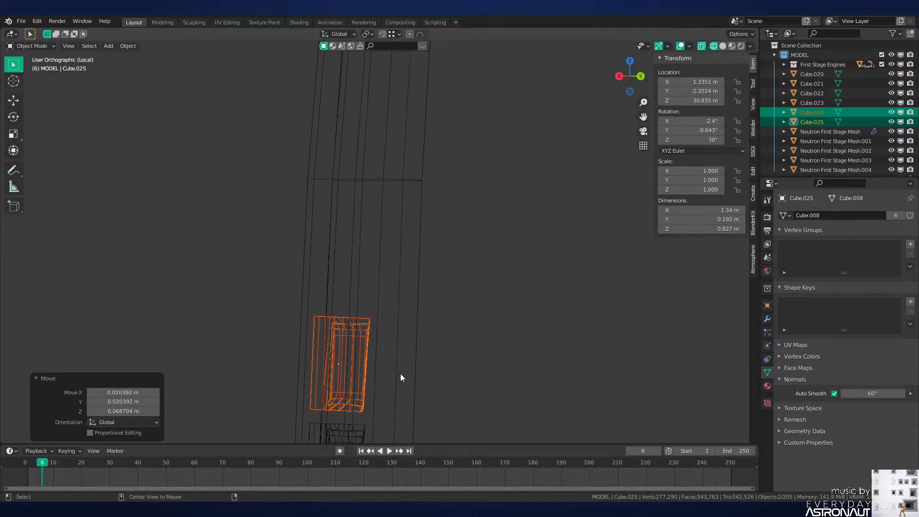
key(alt+d)
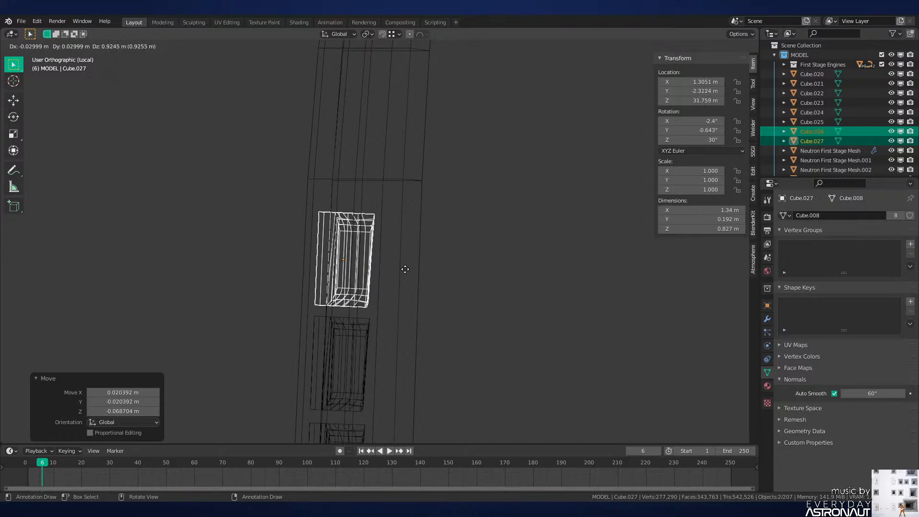
click(407, 268)
Step: Return to Solid shading and move the topmost plate pair about 0.02 m out of the wall along local Y
key(shift+z)
mouse_move(407, 268)
middle_down()
mouse_move(446, 294)
mouse_move(435, 332)
mouse_move(435, 273)
mouse_move(446, 255)
middle_up()
key(g)
key(y)
key(y)
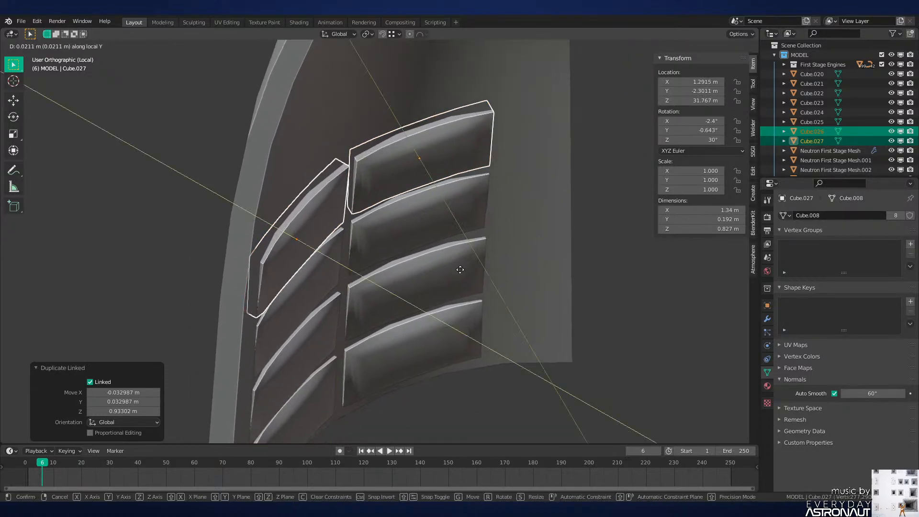
click(466, 273)
Step: Move the second plate pair from the top about 0.026 m out of the wall along local Y
click(324, 264)
shift+click(366, 239)
key(g)
key(y)
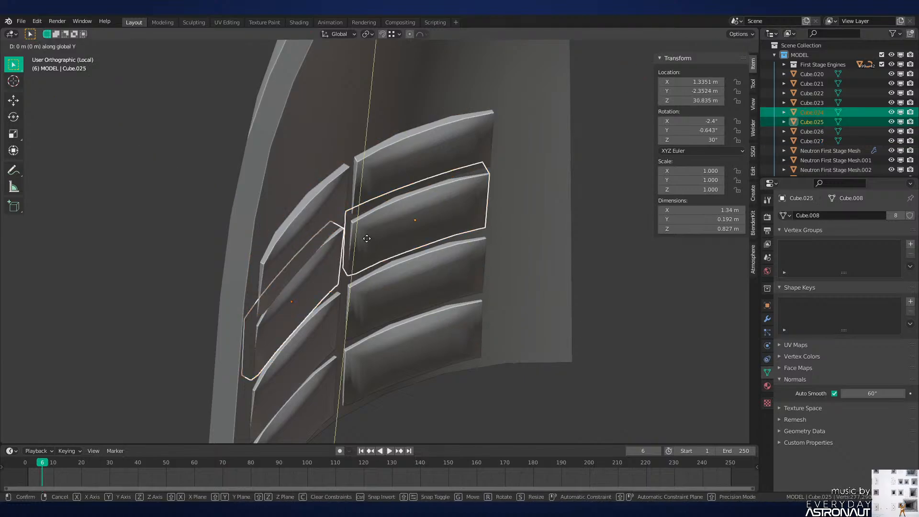
key(y)
click(389, 254)
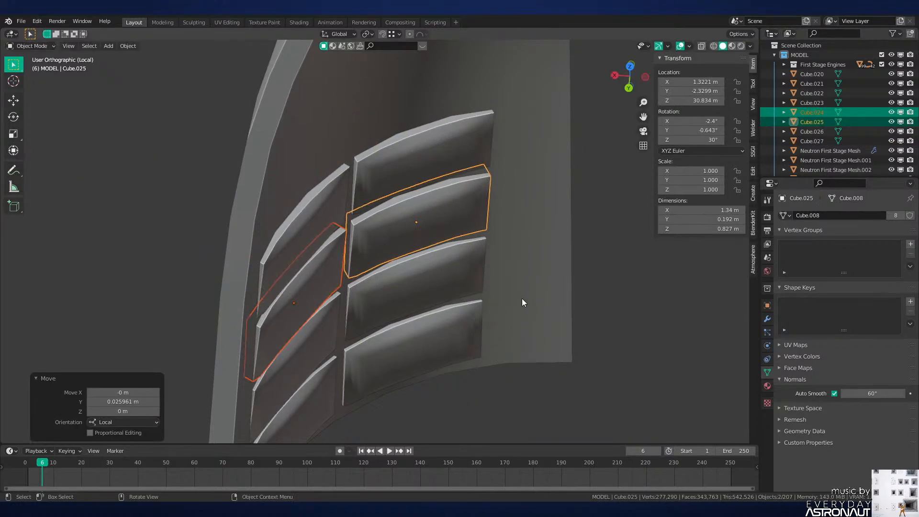
Step: Rotate the second plate pair from the top about 3.5° around local X
key(shift+s)
key(Escape)
key(r)
key(x)
key(x)
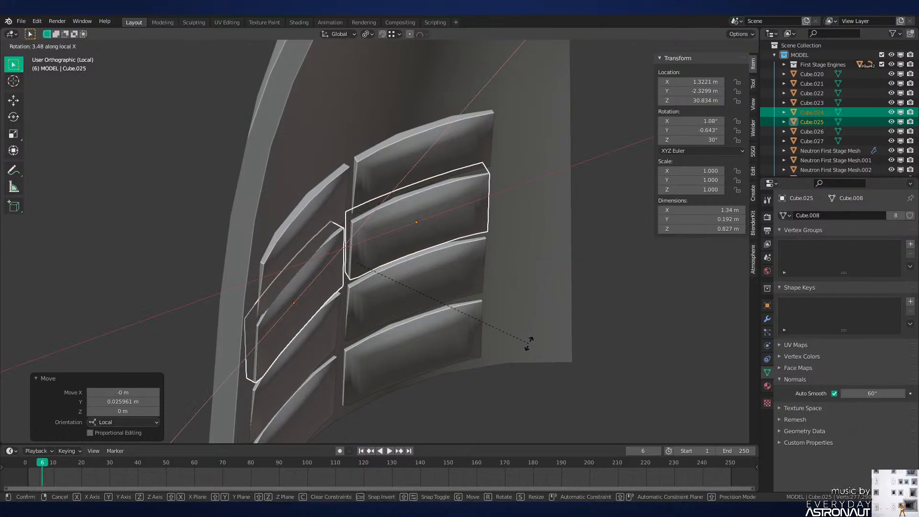
click(529, 343)
Step: Rotate the third plate pair from the top about 2.6° around local X and adjust its depth along local Y
click(371, 297)
shift+click(326, 312)
key(r)
key(x)
key(x)
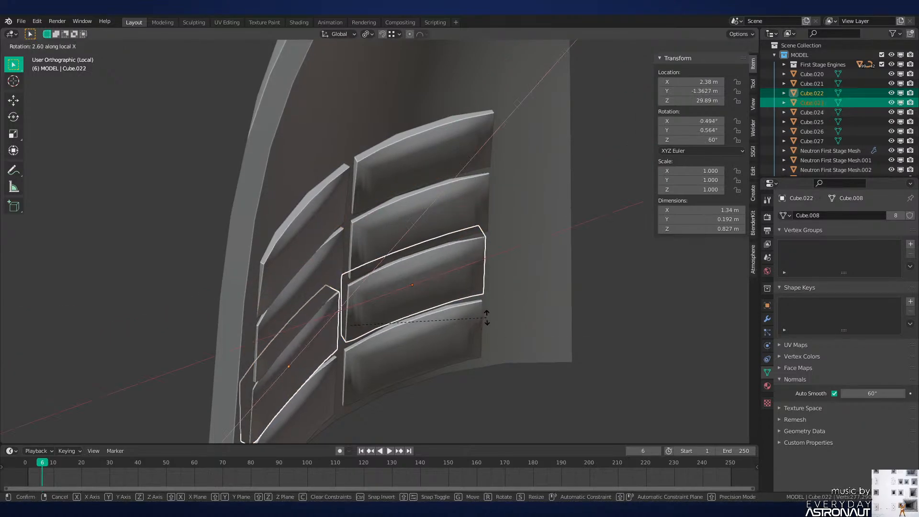
click(487, 317)
key(g)
key(y)
key(y)
click(497, 320)
Step: Rotate the topmost plate pair about 0.81° around local X
click(386, 185)
shift+click(337, 204)
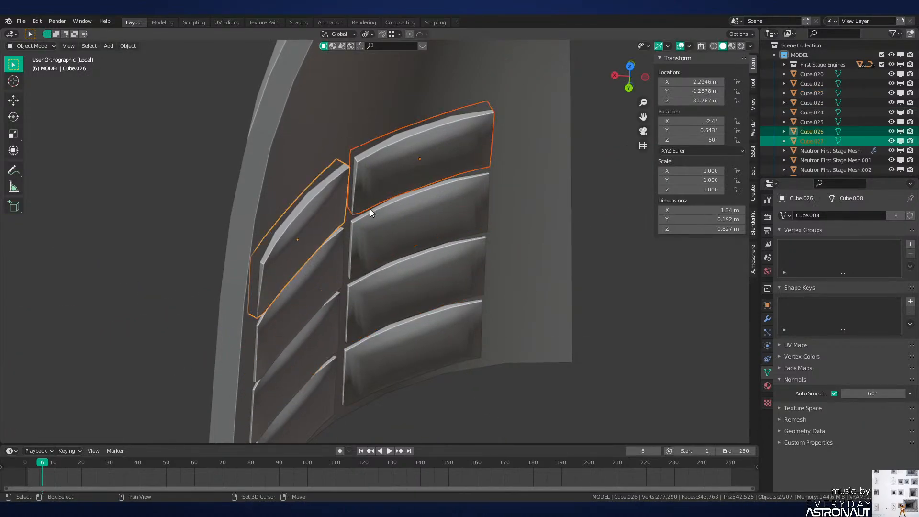
key(r)
key(x)
key(x)
click(473, 216)
Step: Make a fifth linked plate pair about 1.15 m above the fourth and move it out of the wall along local Y
key(shift+d)
key(z)
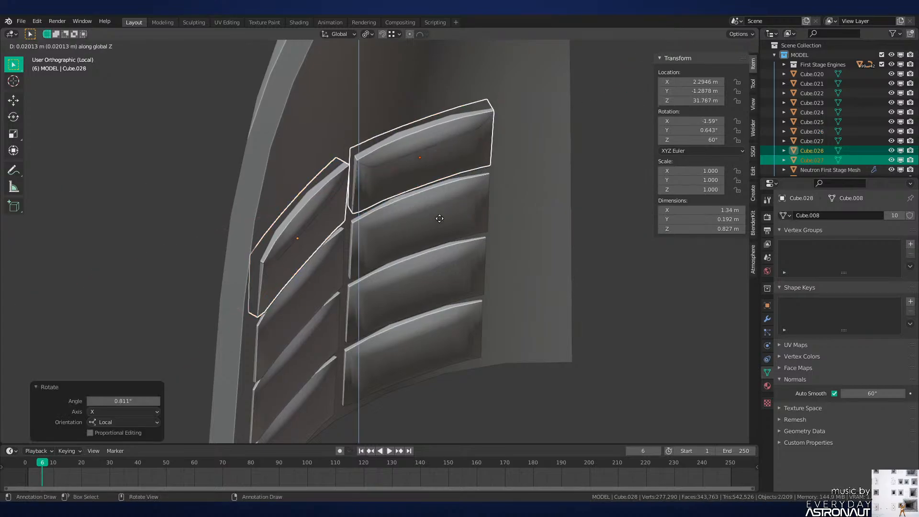
click(471, 139)
key(g)
key(y)
key(y)
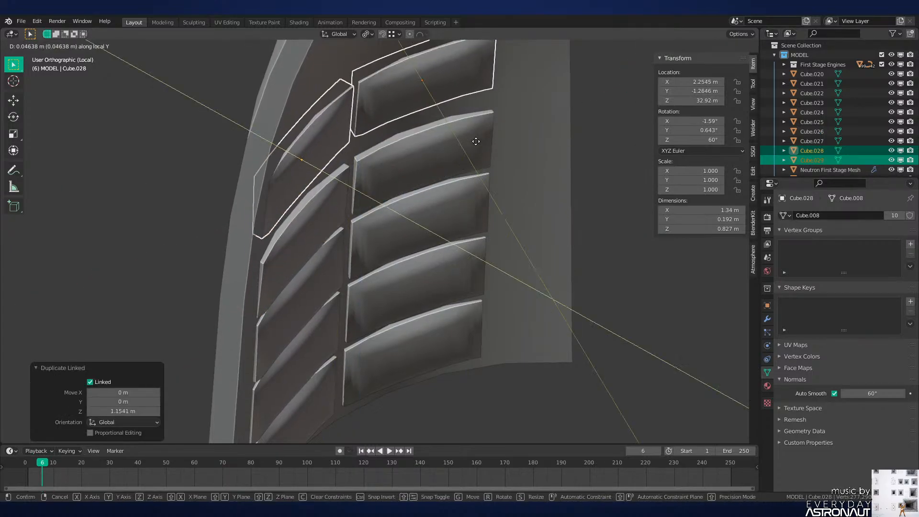
click(479, 141)
Step: Lower the new top plate pair about 0.087 m along global Z, plus about 0.09 m along local Z
key(g)
key(z)
click(473, 177)
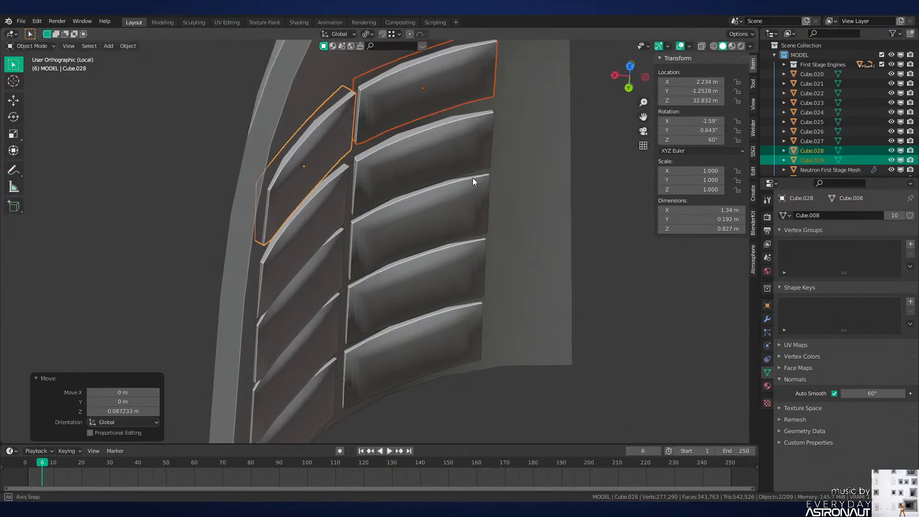
middle_drag(472, 177, 467, 153)
scroll(485, 178, down, 3)
key(g)
key(z)
key(z)
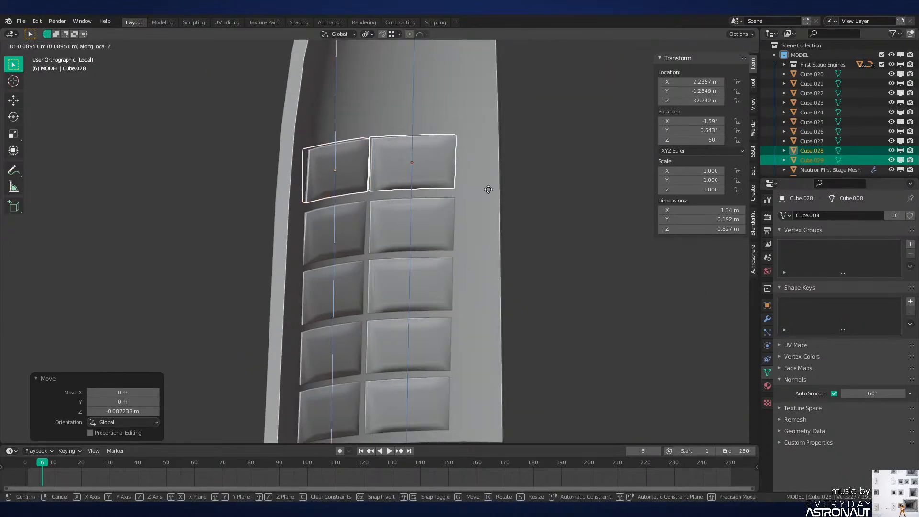
click(489, 189)
Step: Deselect the plates and examine the stacked rows and the bare upper wall in perspective view
middle_drag(488, 188, 512, 289)
scroll(523, 323, up, 2)
scroll(512, 281, down, 2)
scroll(456, 253, down, 3)
click(457, 254)
scroll(488, 264, down, 2)
key(KP_5)
scroll(500, 292, up, 3)
scroll(512, 290, up, 2)
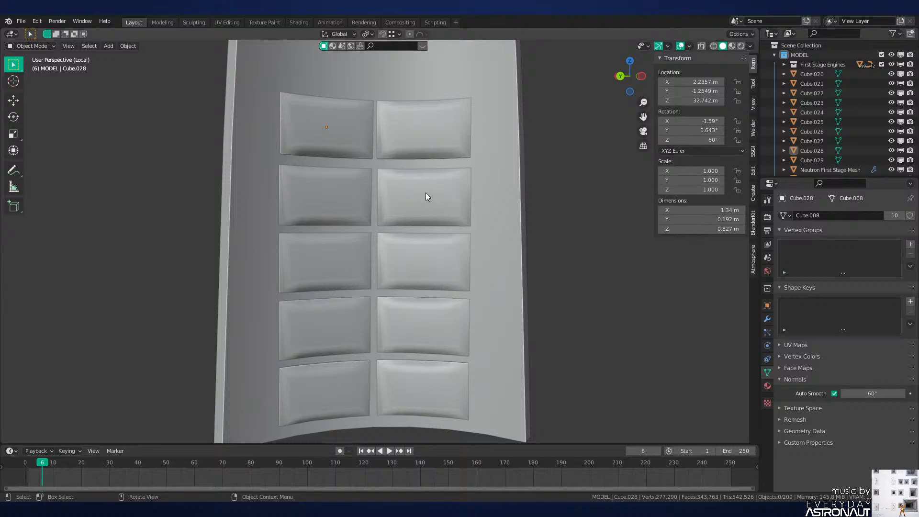
middle_drag(428, 197, 435, 285)
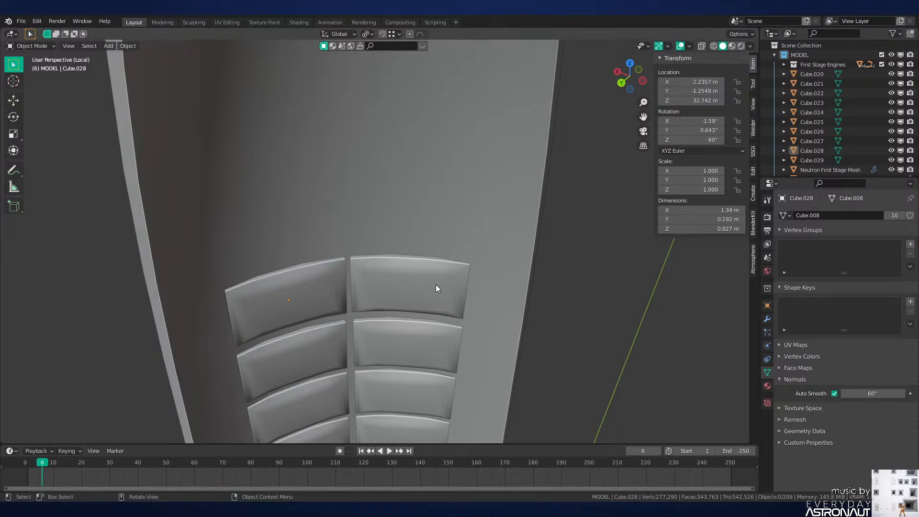
scroll(425, 221, down, 5)
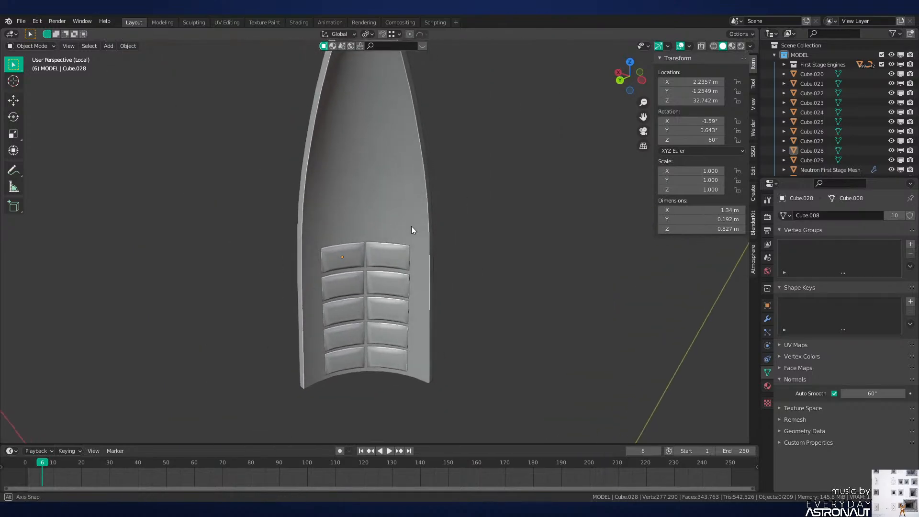
scroll(412, 226, up, 2)
middle_drag(411, 226, 383, 313)
scroll(462, 249, up, 2)
Step: Set the pivot to the 3D Cursor and make an unlinked copy of one top-row plate, rotated -15° around global Z
click(383, 314)
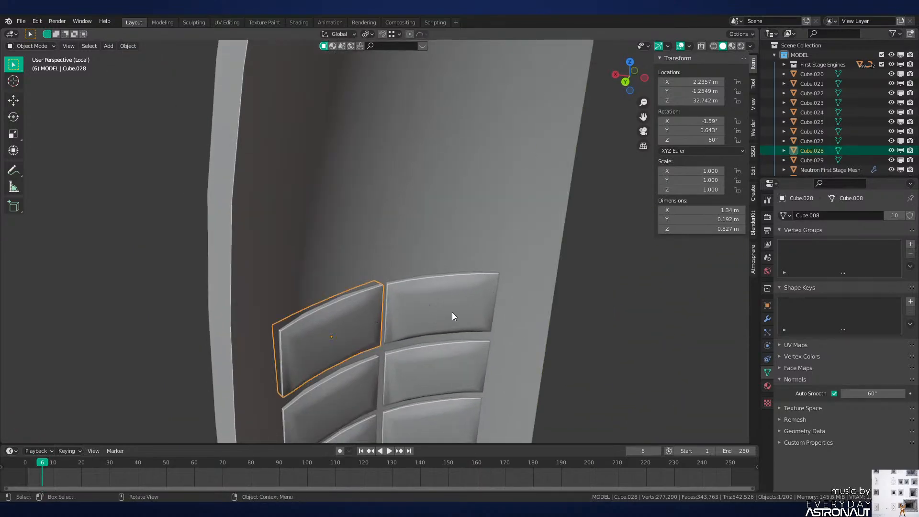
middle_drag(452, 316, 412, 287)
click(367, 34)
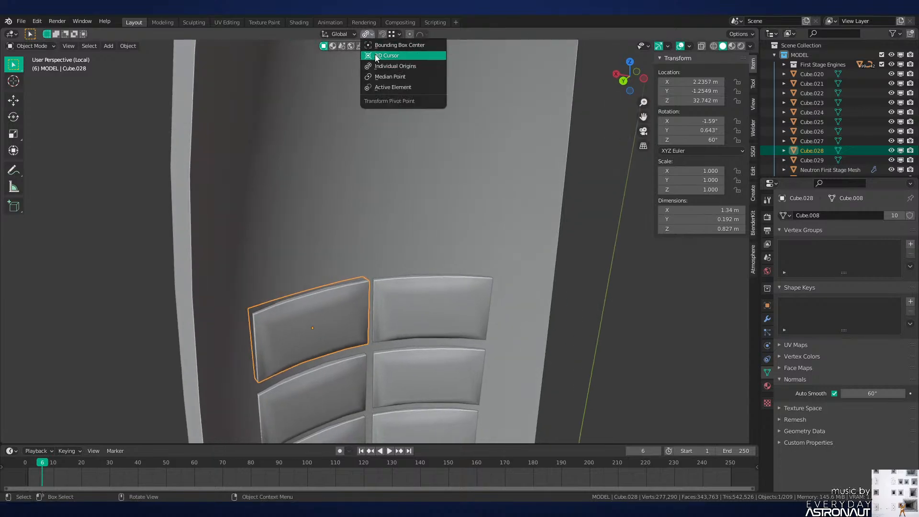
click(377, 56)
scroll(420, 116, down, 3)
scroll(419, 116, up, 4)
scroll(430, 138, down, 3)
scroll(381, 195, up, 2)
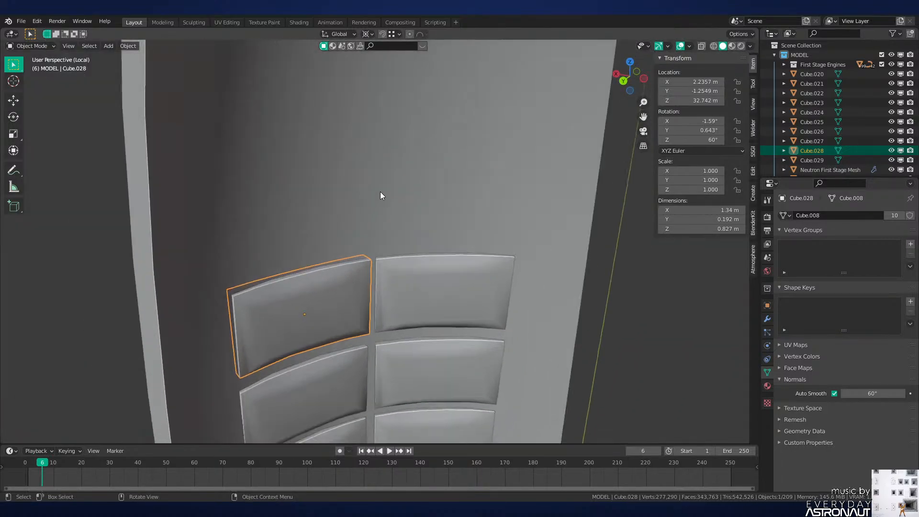
key(shift+d)
text(rz)
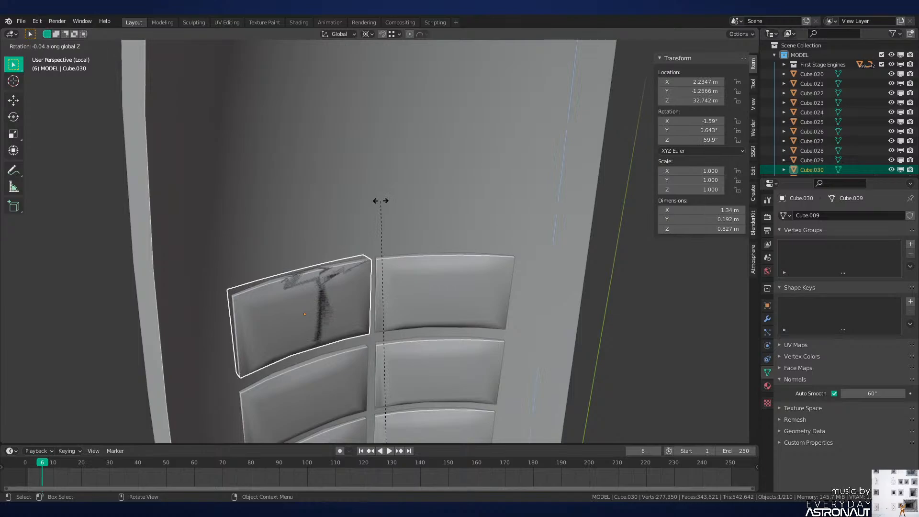
text(-15)
key(Return)
Step: Raise the centred plate copy about 0.96 m along global Z and switch the pivot point away from the 3D cursor
middle_drag(411, 288, 390, 246)
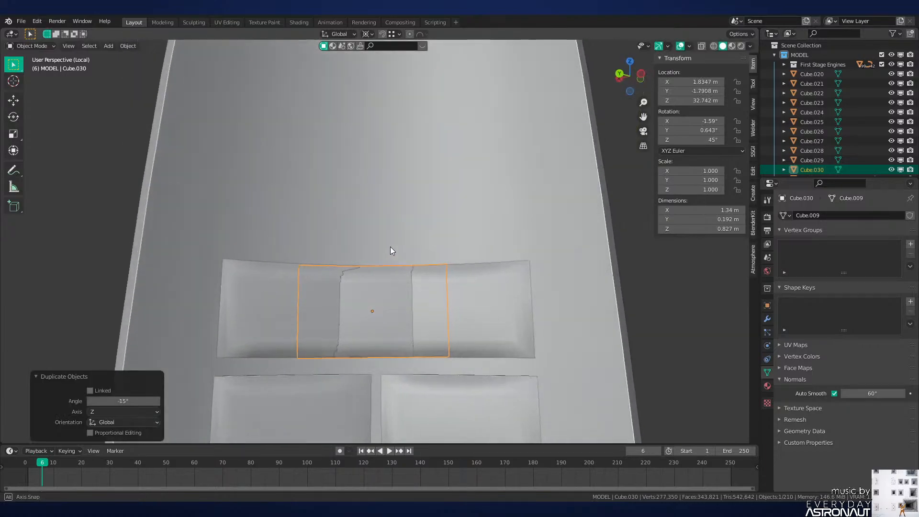
key(g)
key(z)
click(401, 272)
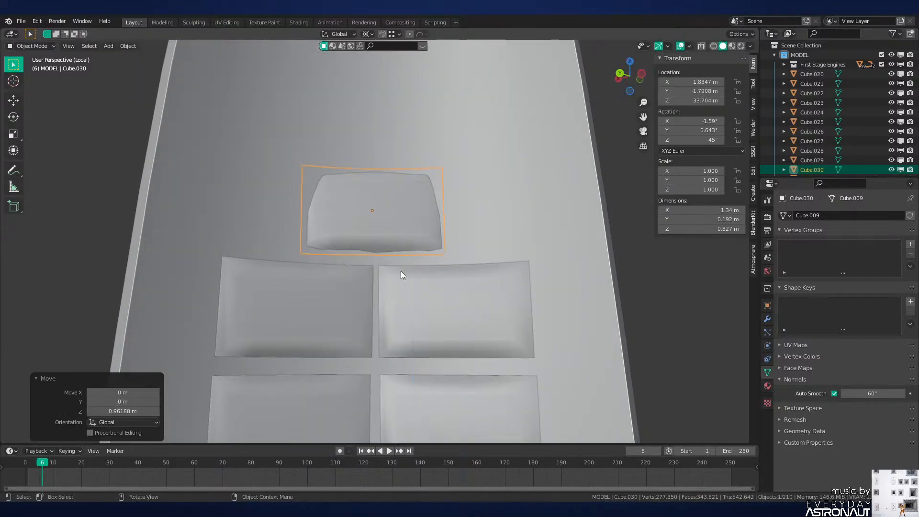
key(period)
click(405, 219)
Step: Set the centred plate's X and Y rotation to 0° and compare it with the top pair's plates
middle_drag(427, 222, 458, 251)
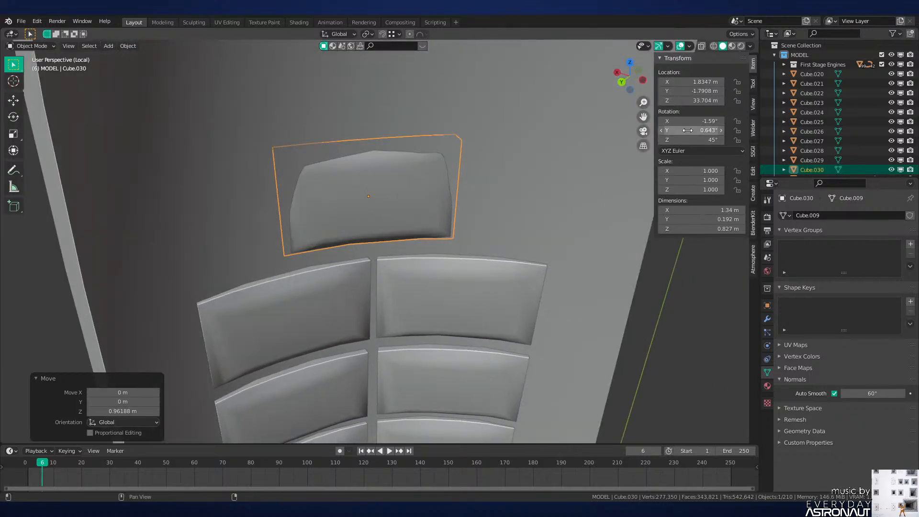
middle_drag(452, 200, 452, 209)
click(688, 114)
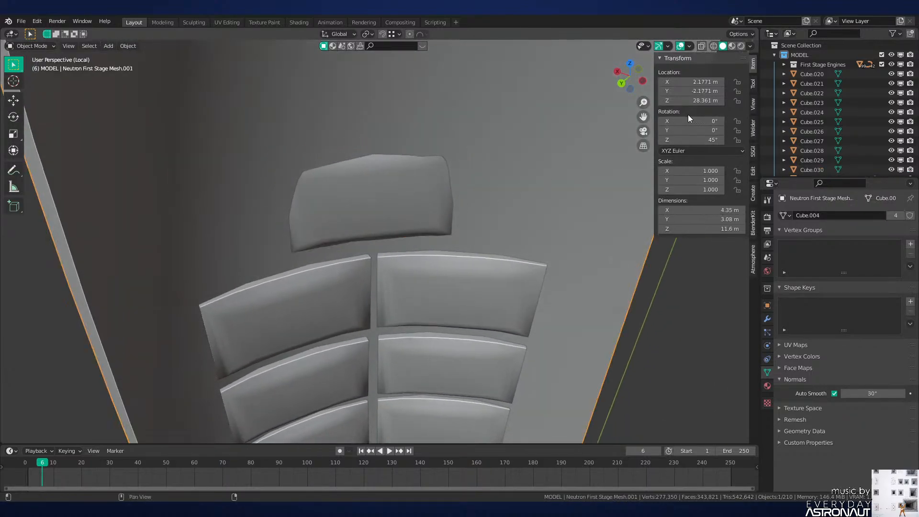
click(429, 208)
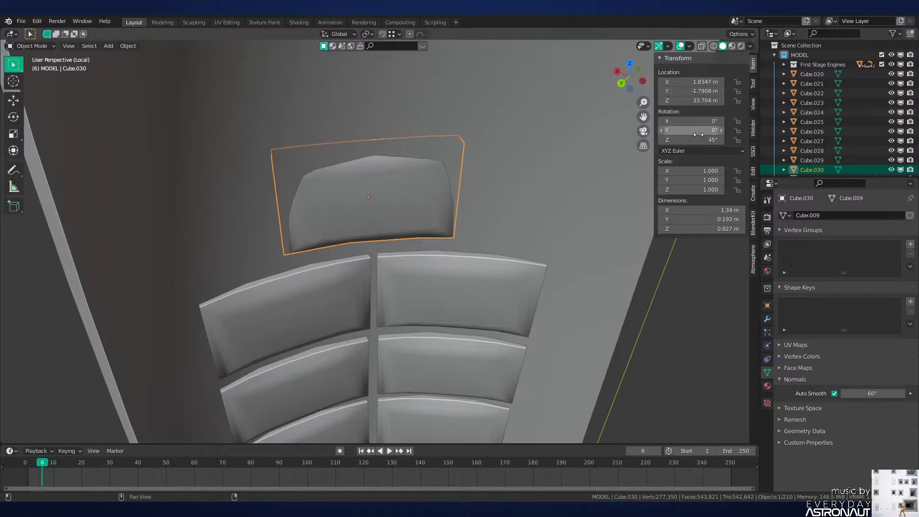
click(438, 273)
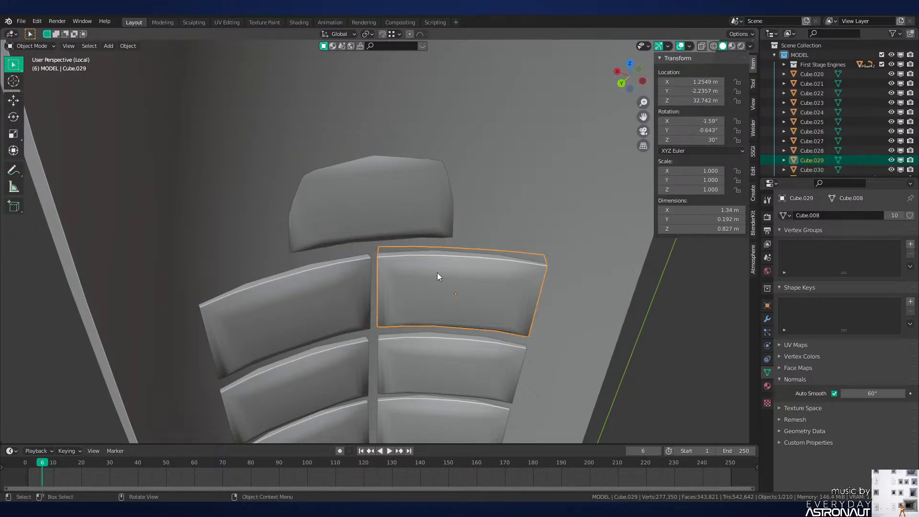
click(337, 287)
click(394, 199)
key(shift+KP_1)
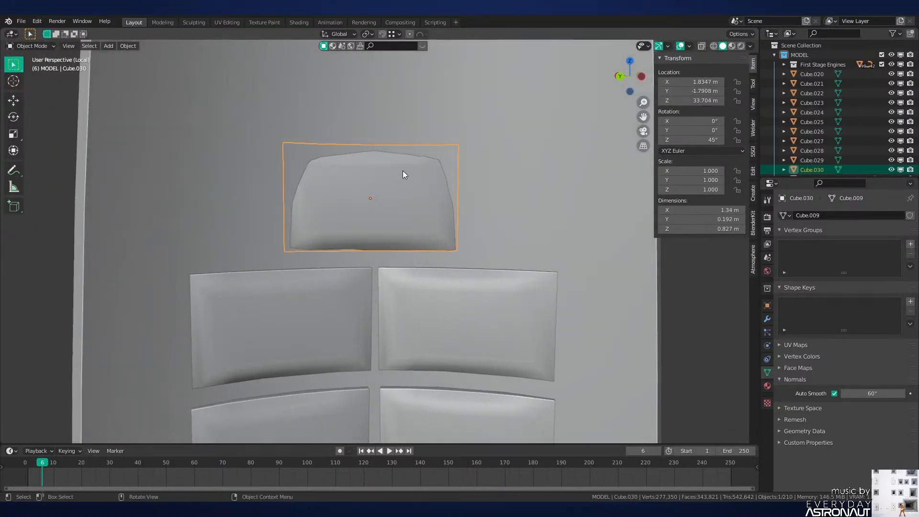
Step: Move the centred plate out of the fairing wall along its local Y axis
middle_drag(403, 163, 410, 309)
scroll(412, 308, down, 6)
scroll(412, 302, up, 7)
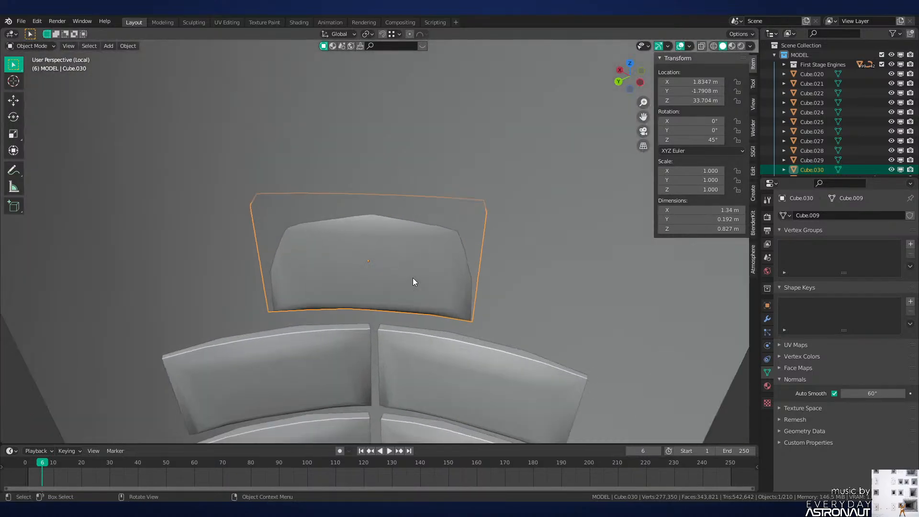
middle_drag(412, 277, 457, 244)
scroll(439, 237, down, 7)
scroll(421, 230, up, 4)
key(g)
key(y)
key(y)
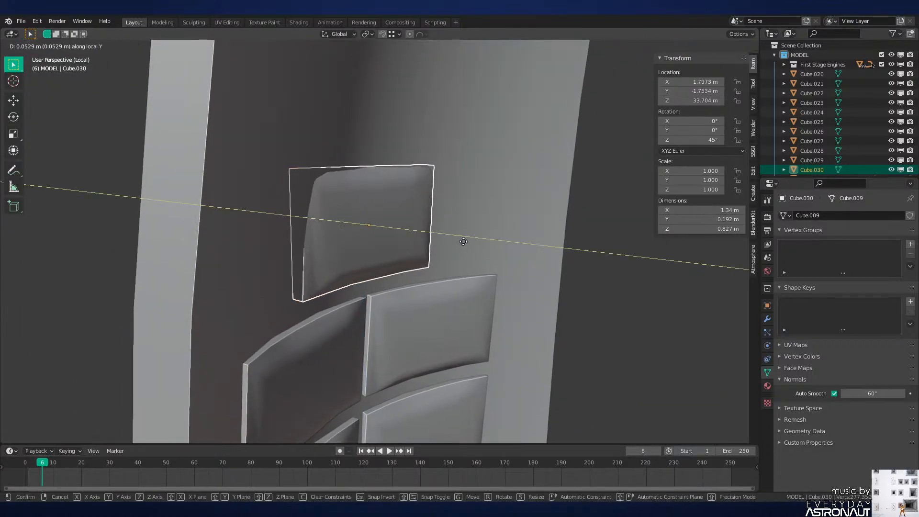
click(476, 242)
Step: Rotate the centred plate -5.66° around local X and move it about 0.045 m back towards the wall along local Y
key(r)
key(x)
key(x)
click(470, 254)
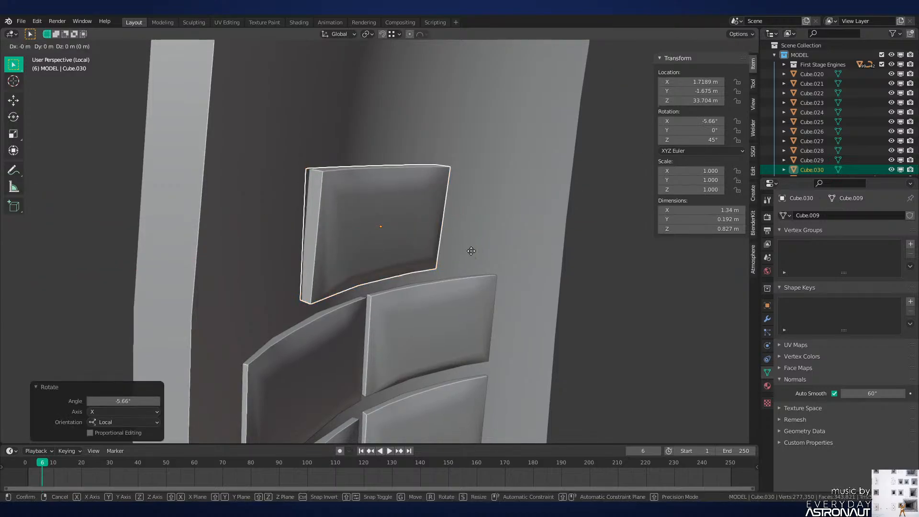
key(g)
key(y)
key(y)
click(468, 245)
Step: Reduce the centred plate's tilt around local X to an X rotation of -3.14°
key(r)
key(x)
key(x)
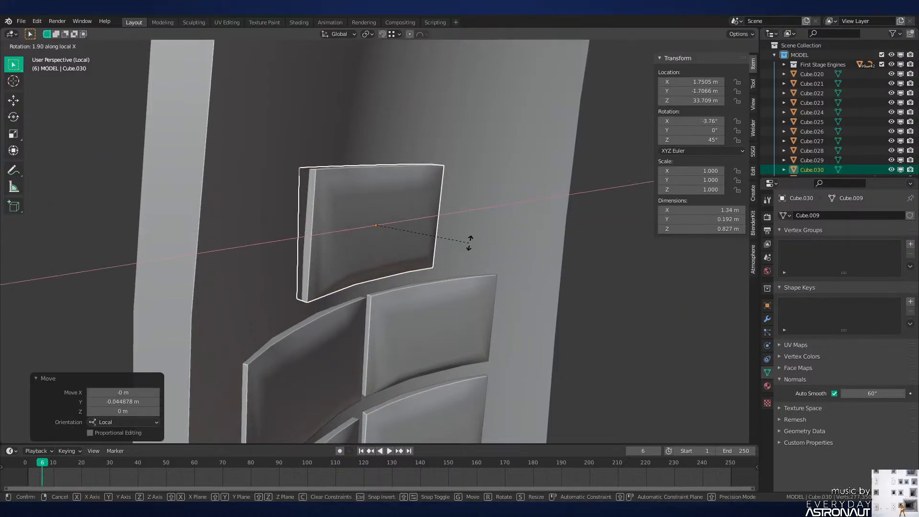
click(468, 243)
Step: Try to widen the centred plate's whole mesh about 1.83 times along local X in Edit Mode
middle_drag(468, 242, 414, 239)
scroll(452, 218, down, 5)
key(Tab)
scroll(416, 239, up, 4)
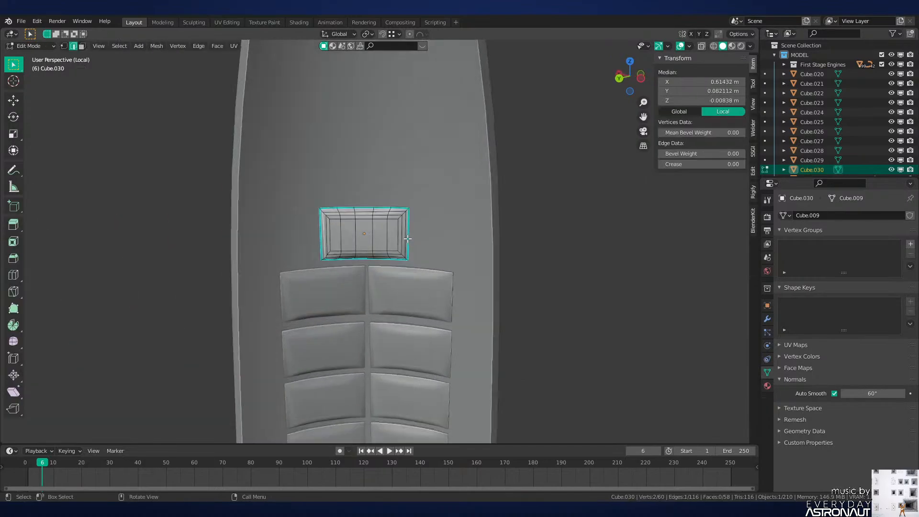
key(a)
key(s)
key(x)
key(x)
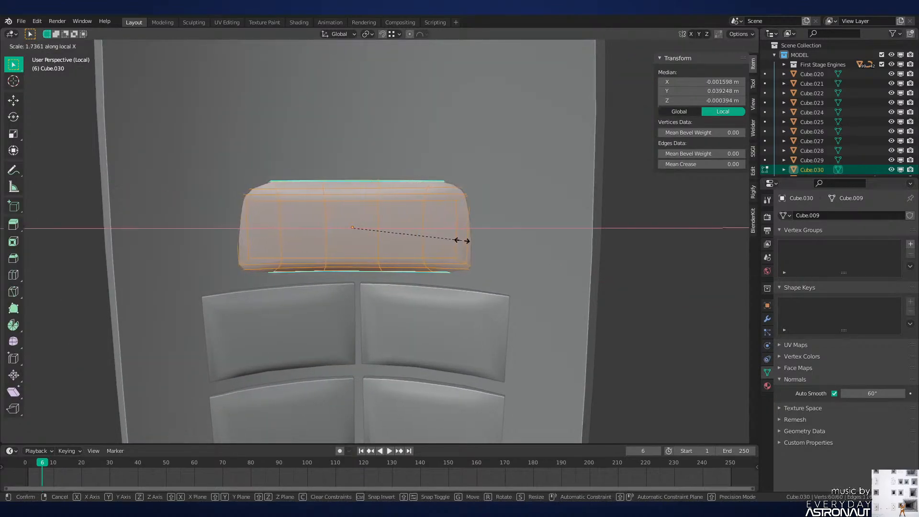
click(468, 241)
Step: Try scaling the plate mesh along local Y, cancel it, undo the local X widening and return to Object Mode
middle_drag(468, 240, 544, 288)
key(s)
key(y)
key(y)
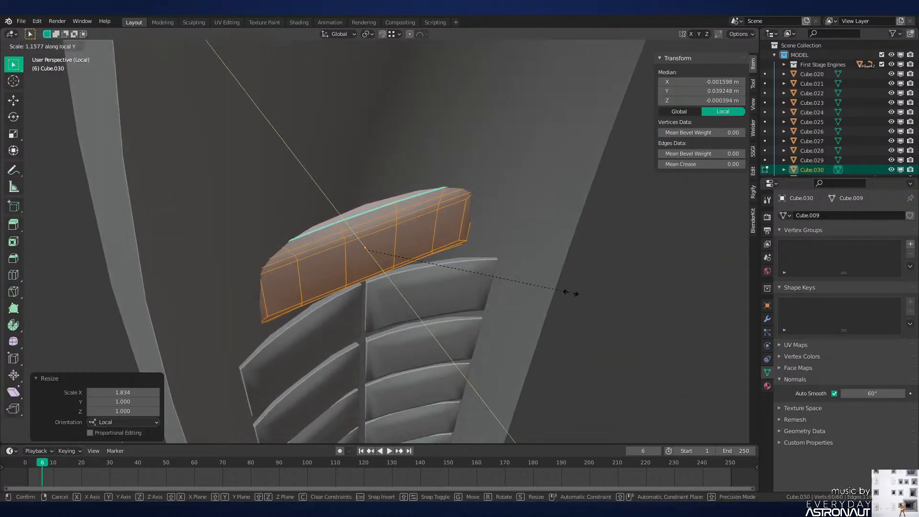
right_click(123, 308)
key(ctrl+z)
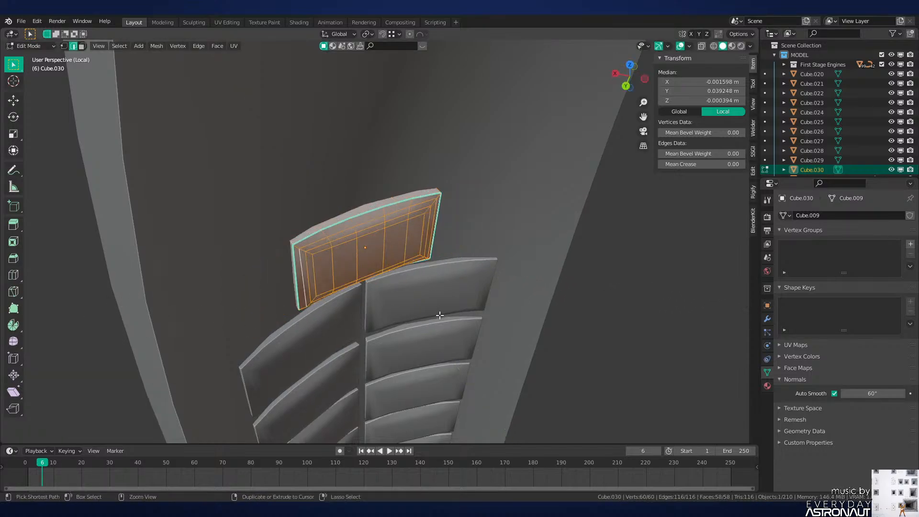
middle_drag(440, 315, 411, 266)
scroll(411, 266, down, 3)
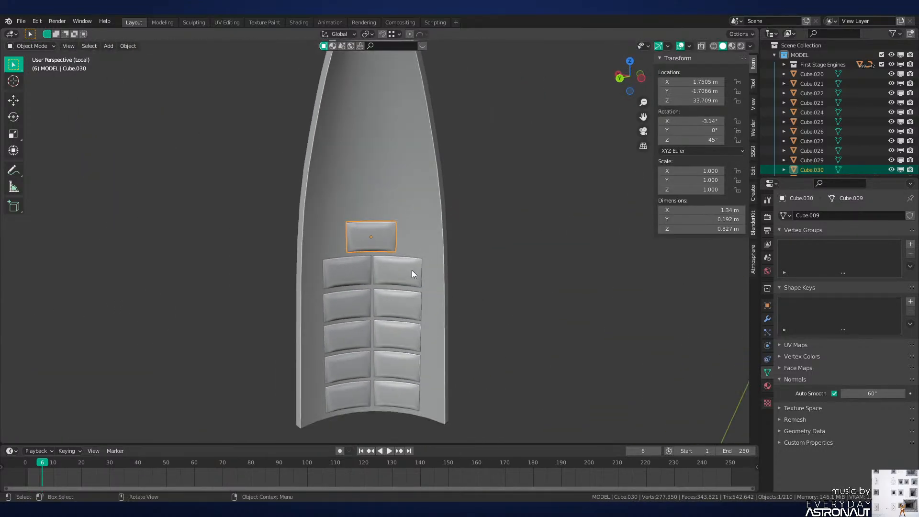
key(Tab)
Step: Circle-select all eleven plates and exclude the fairing panel from the selection
mouse_move(422, 298)
middle_down()
mouse_move(452, 298)
mouse_move(409, 295)
middle_up()
click(366, 247)
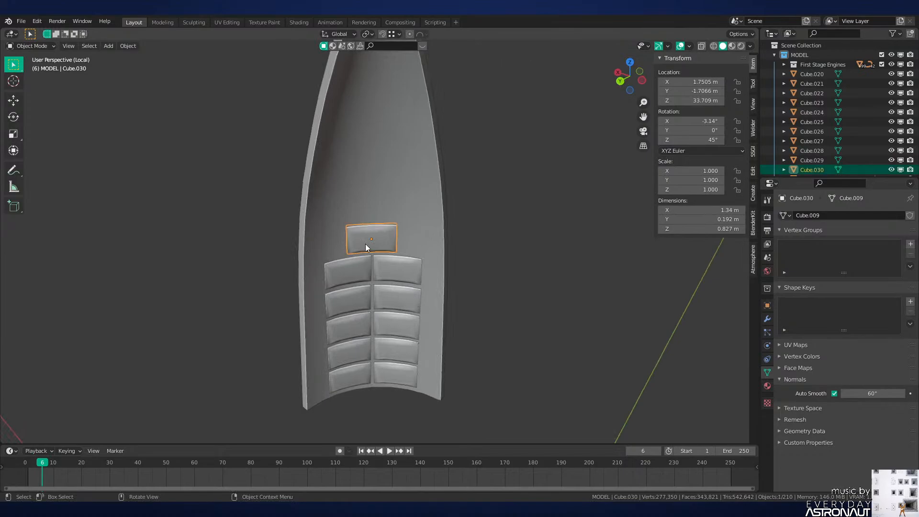
middle_drag(370, 249, 441, 258)
key(c)
mouse_move(375, 220)
mouse_down()
mouse_move(352, 217)
mouse_move(359, 355)
mouse_move(418, 229)
mouse_up()
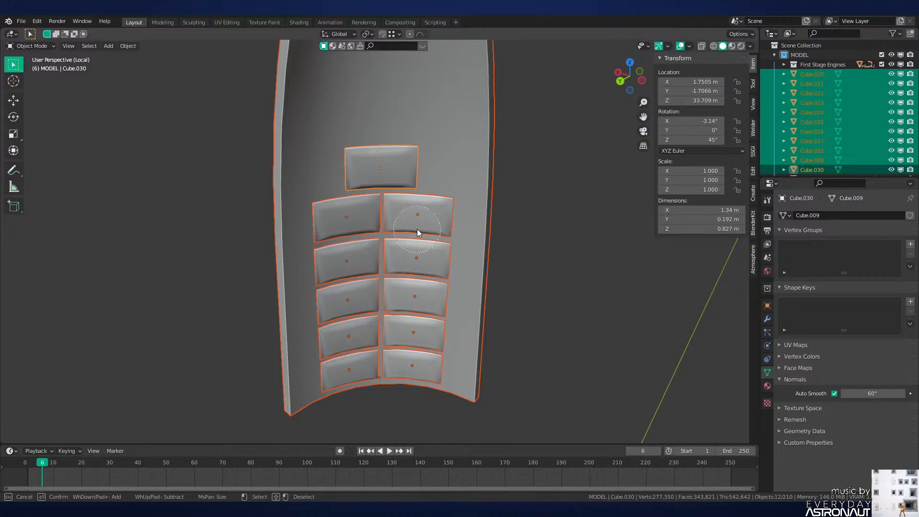
shift+click(376, 403)
right_click(380, 398)
middle_drag(380, 399, 459, 263)
scroll(460, 267, up, 2)
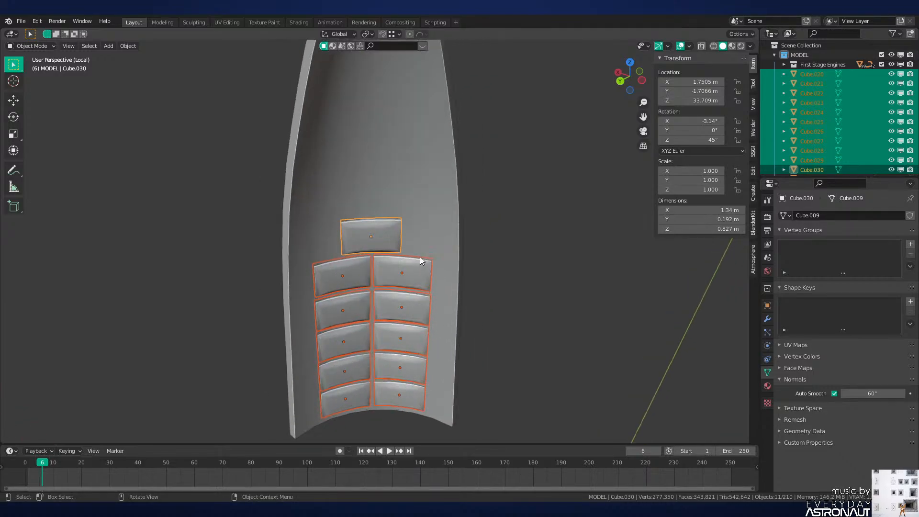
Step: Leave local view and move the eleven selected plates to the REFERENCES collection
key(F2)
key(KP_Divide)
key(m)
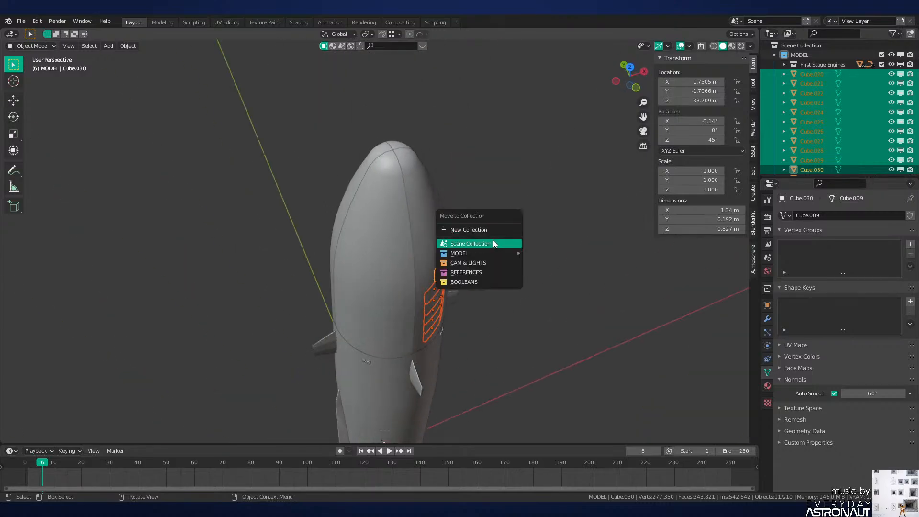
click(480, 272)
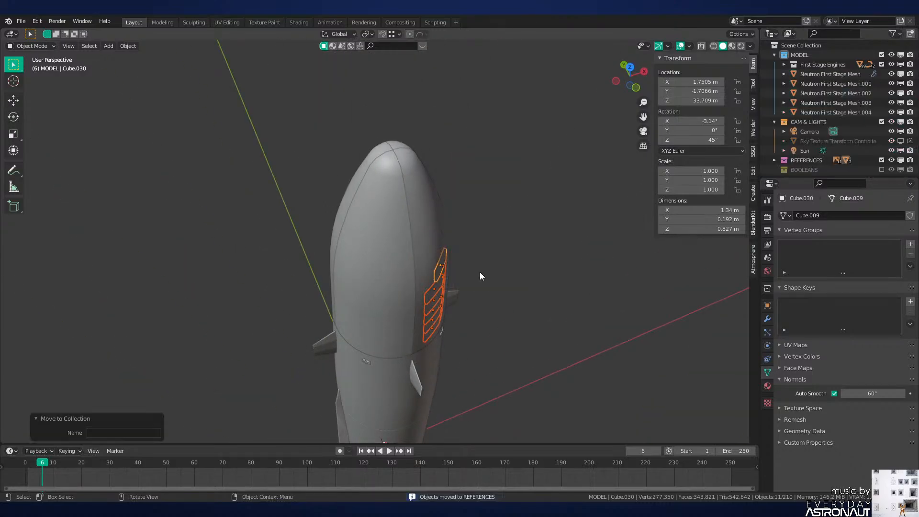
Step: Move the eleven selected plates to the BOOLEANS collection and save the file
middle_drag(479, 272, 479, 268)
key(m)
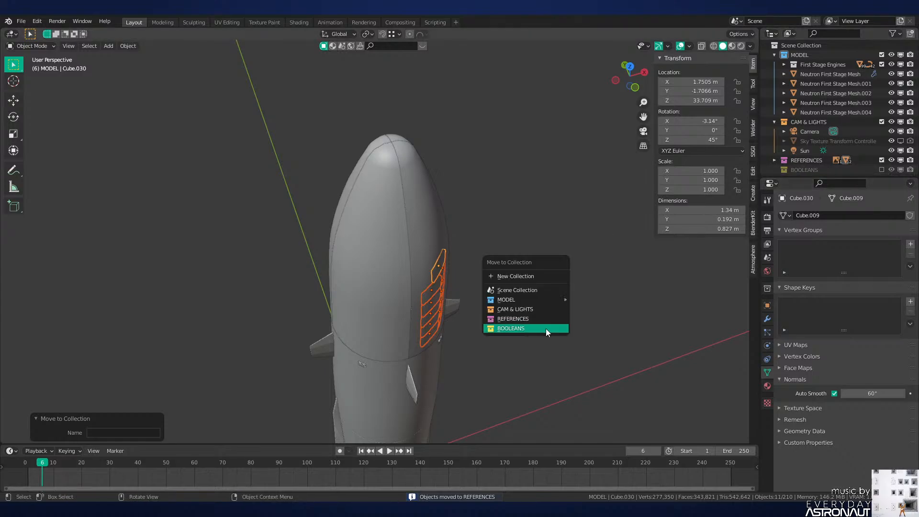
click(550, 328)
middle_drag(573, 318, 594, 294)
key(ctrl+s)
Step: Select the front fairing panel, examine its tip vertex up close in Edit Mode and return to Object Mode
click(403, 277)
key(z)
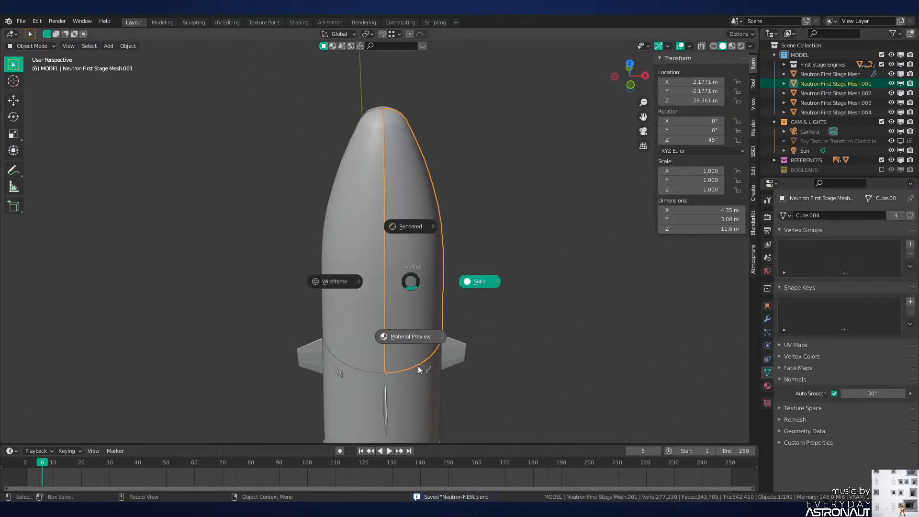
click(418, 366)
click(529, 343)
shift+middle_drag(410, 261, 406, 347)
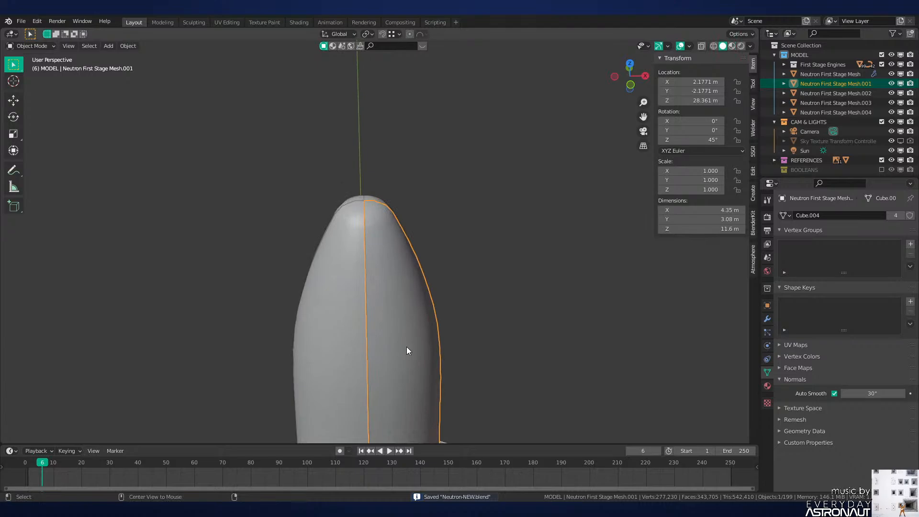
key(Tab)
key(1)
click(372, 210)
key(KP_Decimal)
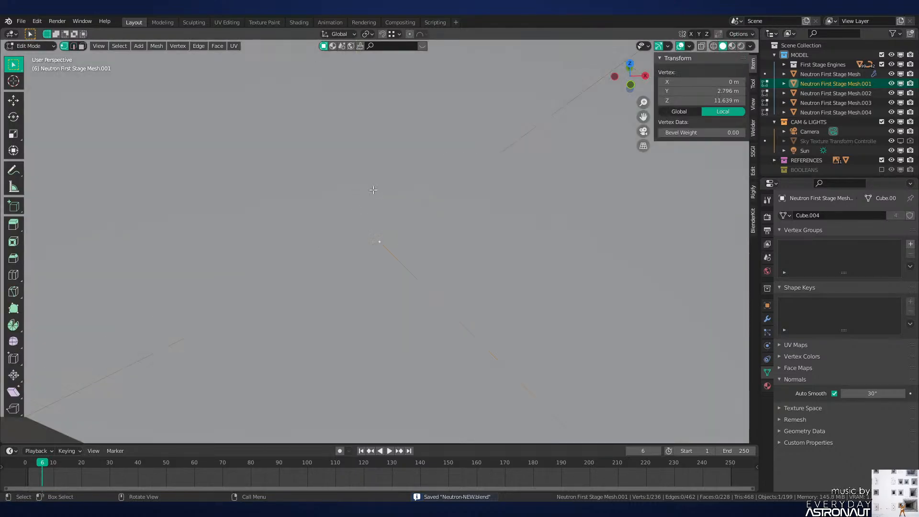
scroll(370, 210, down, 5)
key(Tab)
Step: Examine the seams where the four fairing panels meet at the nose with nothing selected
scroll(372, 263, down, 3)
middle_drag(371, 264, 429, 269)
scroll(384, 299, down, 3)
key(alt+a)
scroll(437, 287, up, 2)
scroll(430, 268, down, 2)
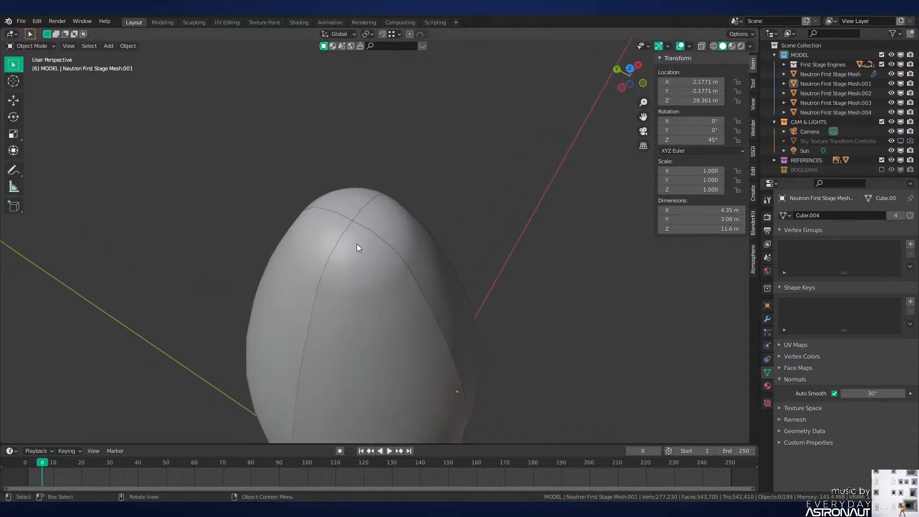
scroll(341, 218, up, 3)
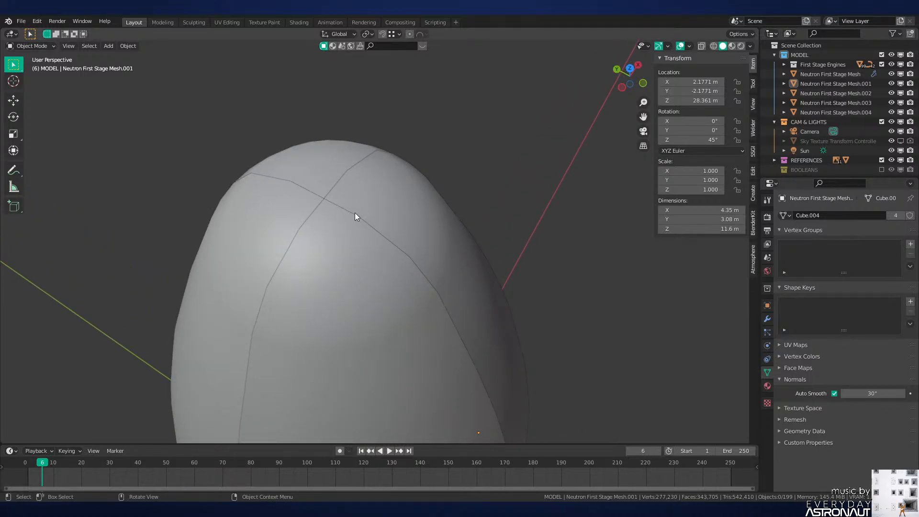
scroll(355, 212, down, 5)
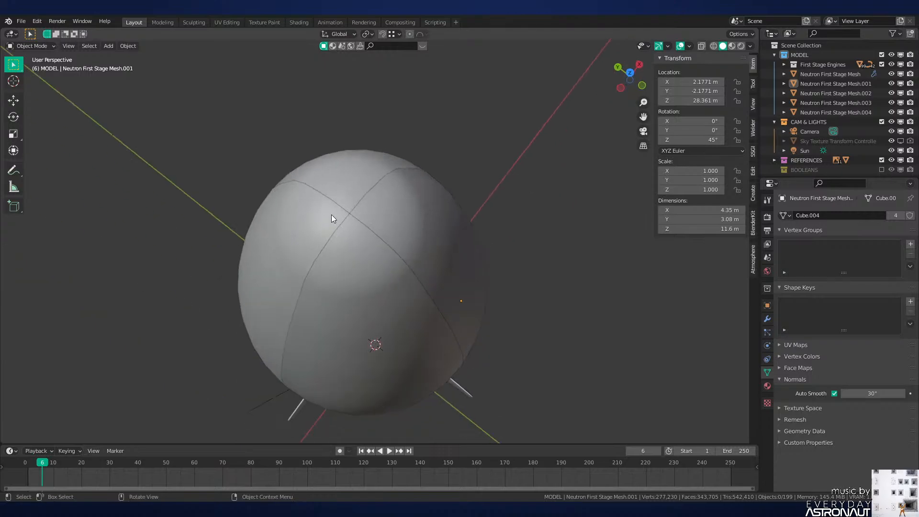
click(331, 214)
shift+click(347, 208)
shift+click(356, 197)
shift+click(374, 213)
scroll(377, 219, up, 2)
middle_drag(378, 227, 393, 196)
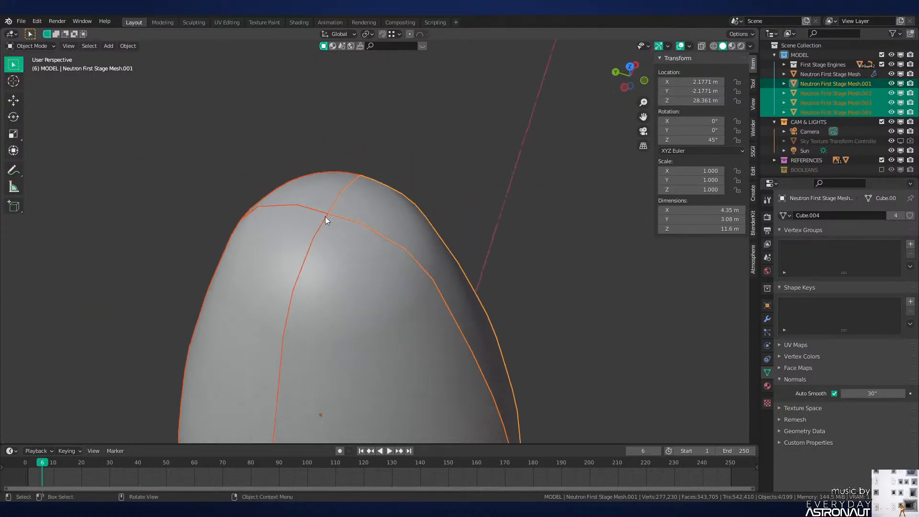
middle_drag(345, 224, 378, 238)
key(alt+a)
Step: Select all four fairing panels and try rotating them open around their local X axes
scroll(363, 261, up, 2)
click(402, 224)
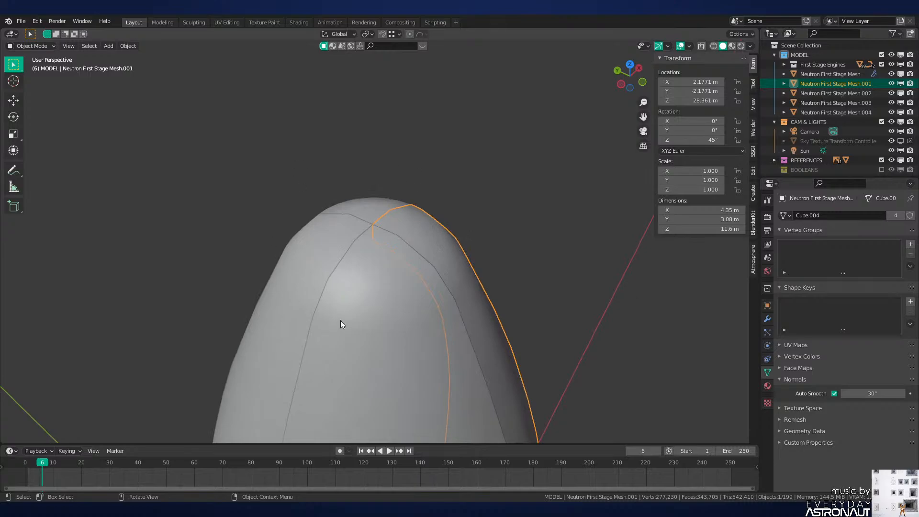
middle_drag(341, 321, 376, 215)
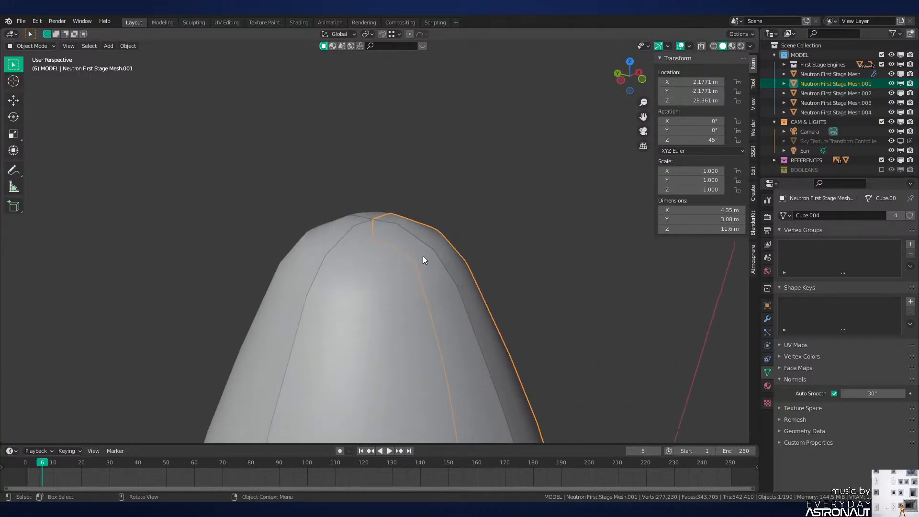
middle_drag(423, 260, 498, 281)
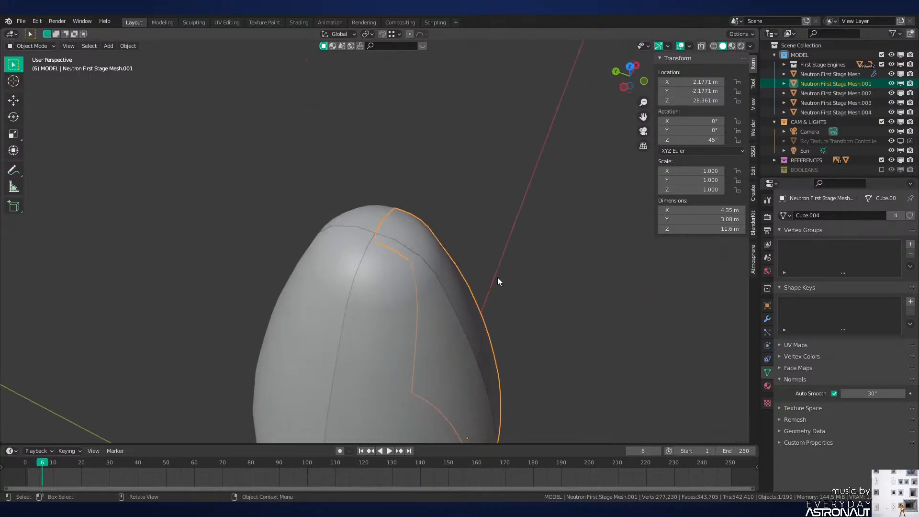
middle_drag(390, 305, 406, 271)
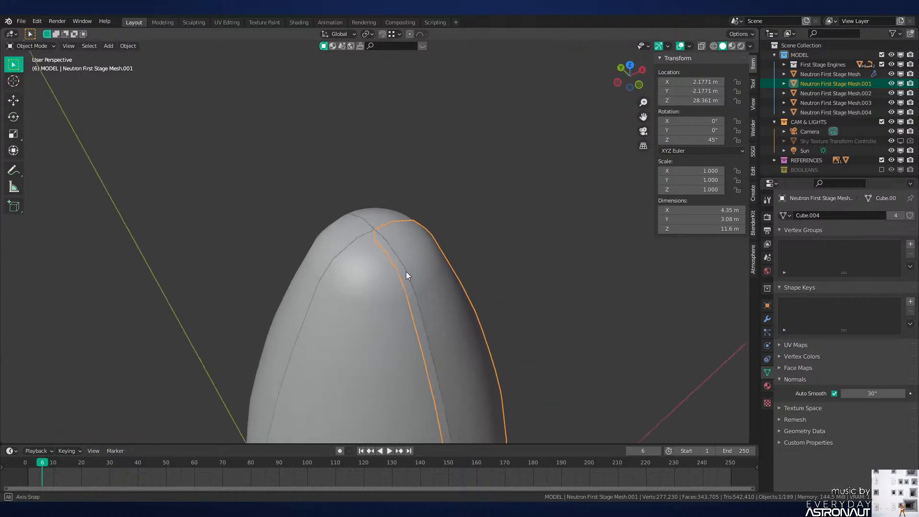
shift+click(382, 271)
shift+click(348, 229)
shift+click(386, 215)
key(r)
key(x)
key(x)
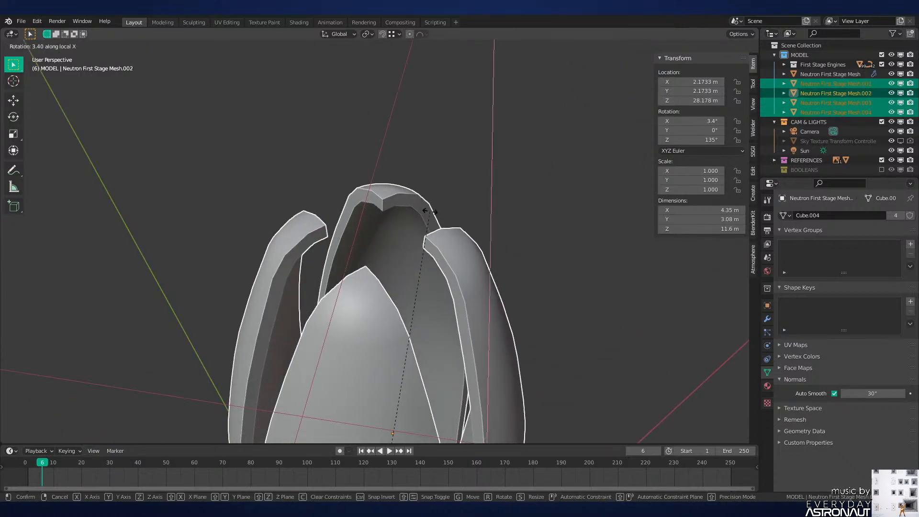
right_click(480, 214)
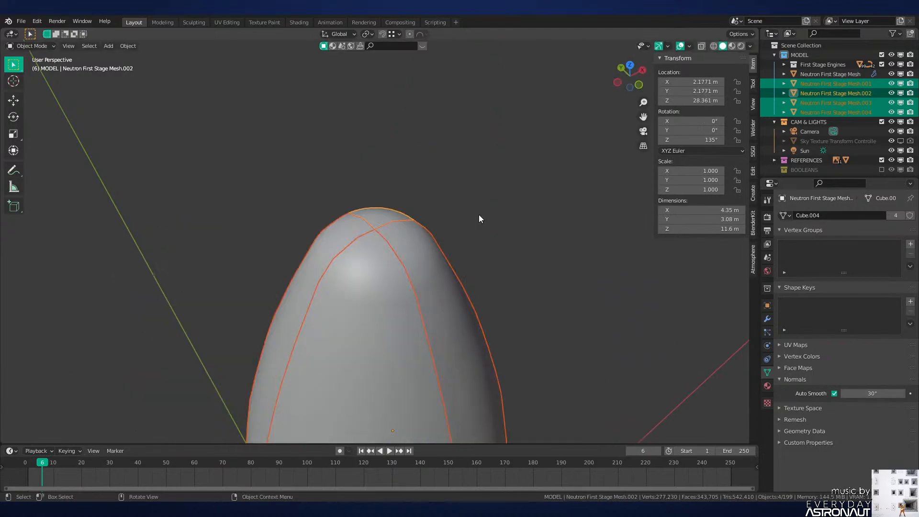
Step: Deselect the fairing panels and save the file
scroll(474, 226, down, 4)
click(465, 241)
middle_drag(464, 242, 519, 269)
key(ctrl+s)
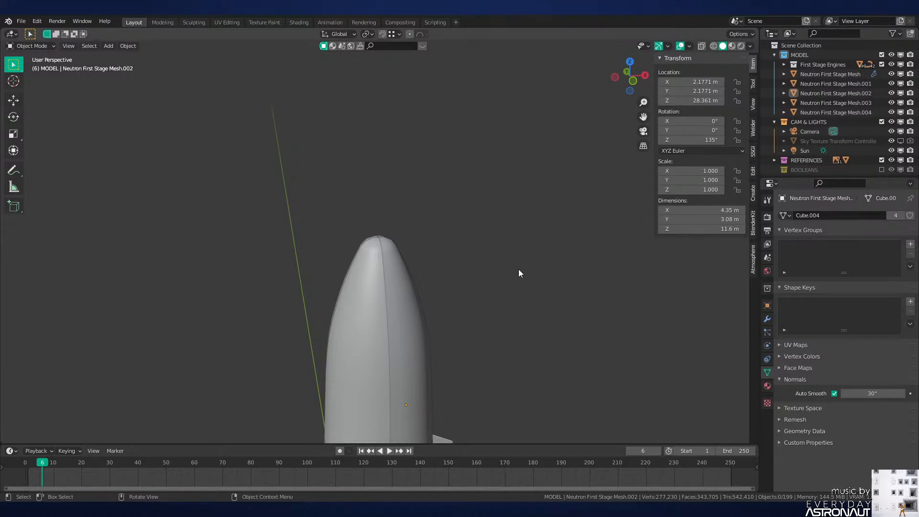
Step: Examine the opened fairing panels in the reference image from the front view
shift+middle_drag(510, 271, 493, 190)
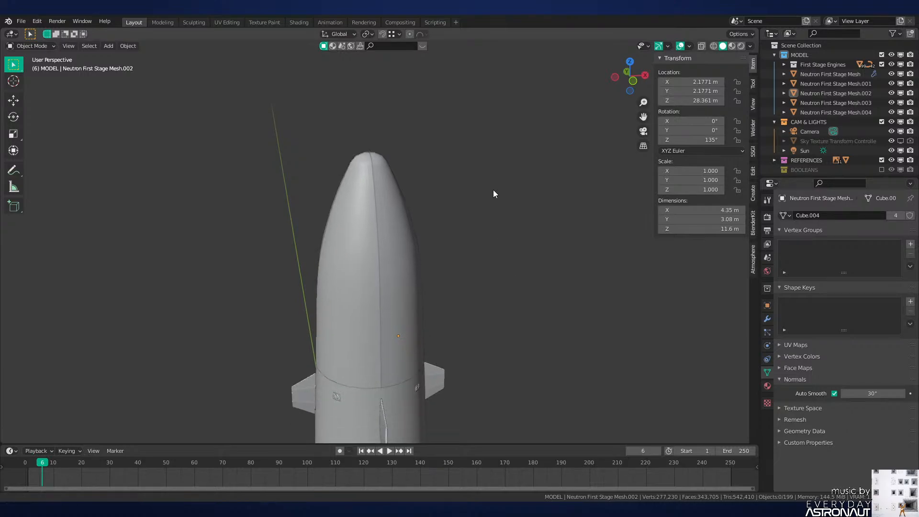
scroll(492, 197, down, 3)
shift+middle_drag(489, 283, 493, 194)
scroll(493, 201, up, 2)
key(KP_1)
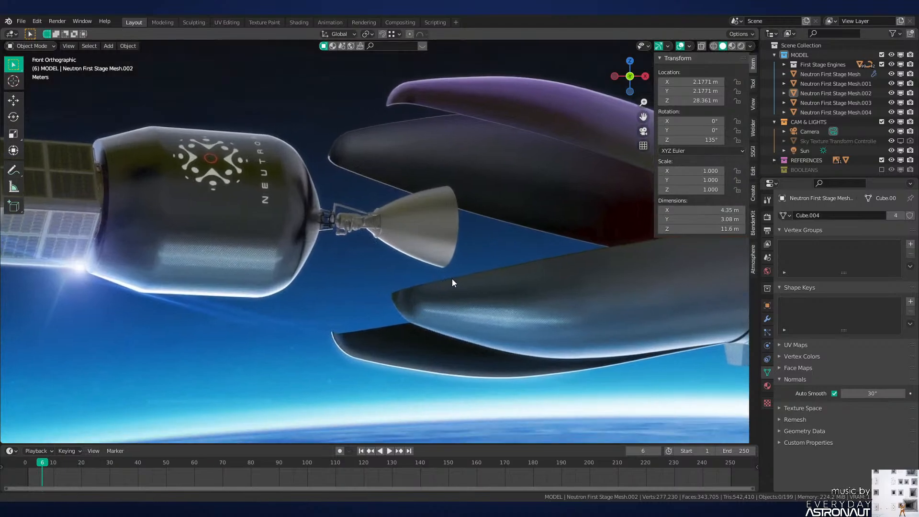
scroll(393, 341, up, 1)
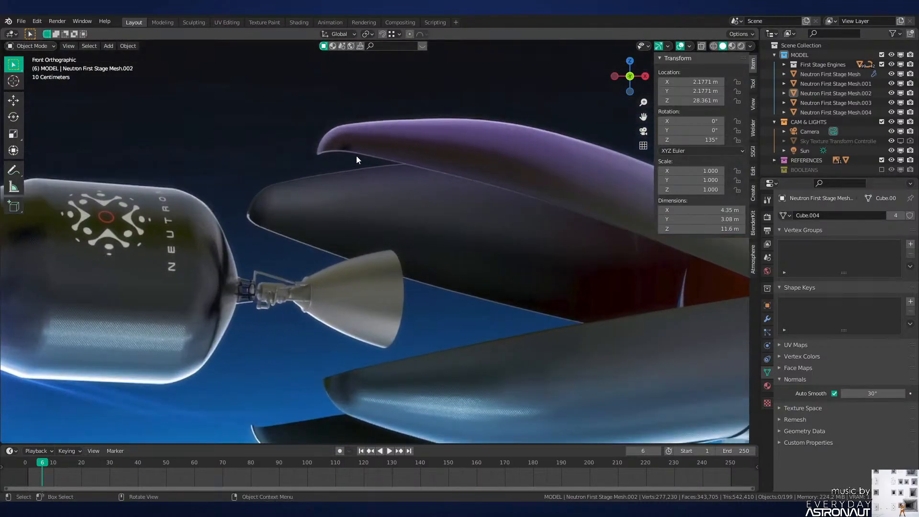
scroll(271, 379, down, 2)
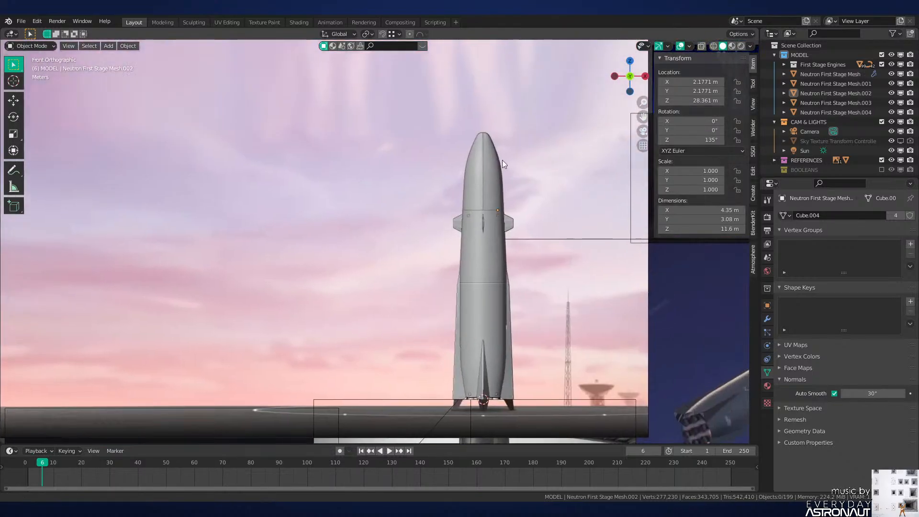
Step: Isolate one fairing panel in local view and open its mesh in Edit Mode with nothing selected
scroll(416, 260, up, 7)
mouse_move(502, 160)
shift+middle_down()
mouse_move(416, 260)
mouse_move(402, 149)
shift+middle_up()
key(z)
click(507, 182)
click(382, 194)
middle_drag(382, 194, 406, 254)
key(KP_Divide)
key(alt+a)
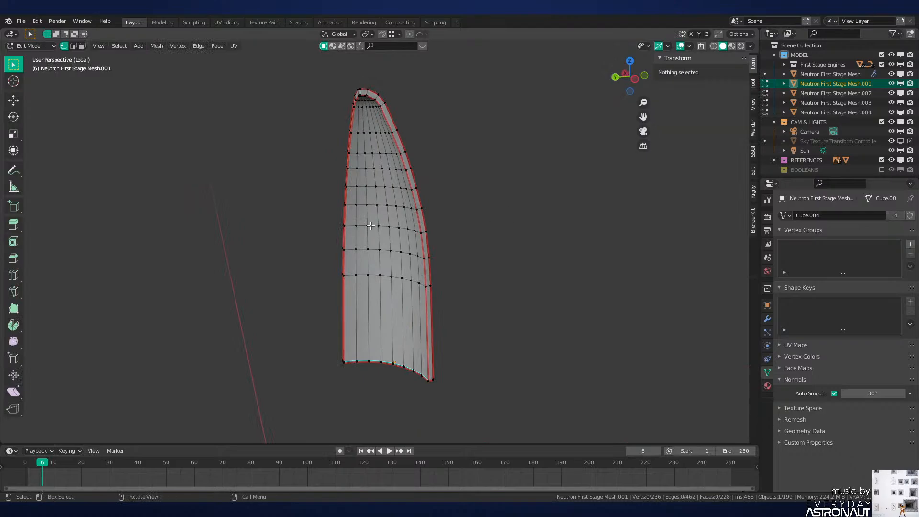
Step: Shrink/Fatten the panel's seam-bounded inner surface by about -0.157 m and return to the full model in Object Mode
key(ctrl+l)
middle_drag(530, 246, 473, 253)
scroll(473, 253, up, 1)
key(alt+s)
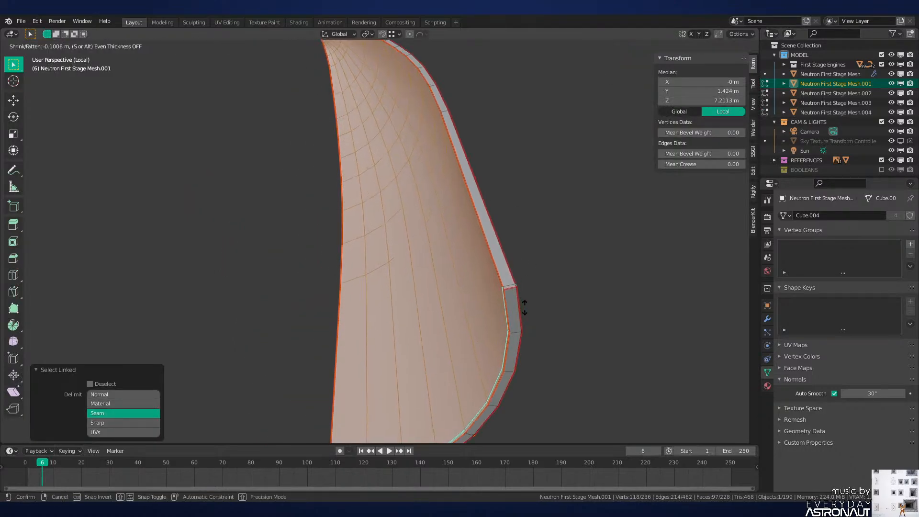
click(527, 315)
scroll(475, 335, down, 4)
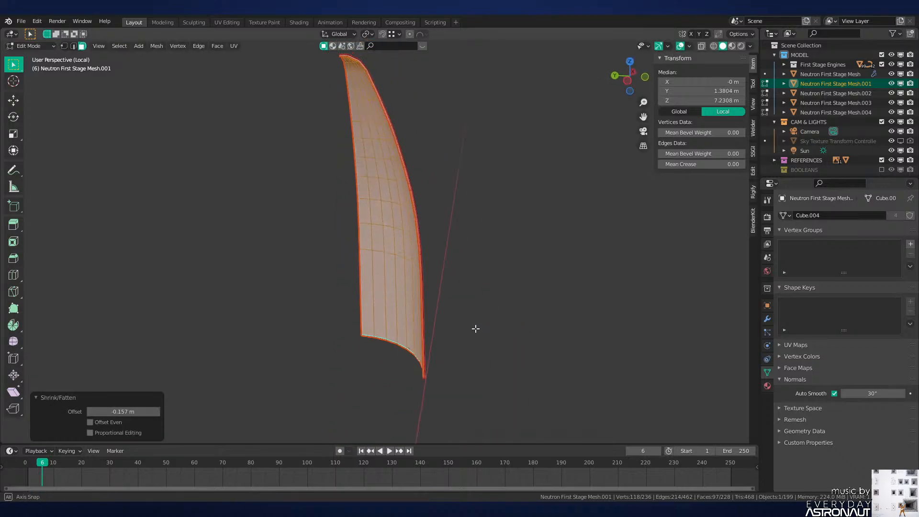
key(Tab)
key(KP_Divide)
click(474, 329)
Step: Select all four fairing panels around the nose
click(330, 175)
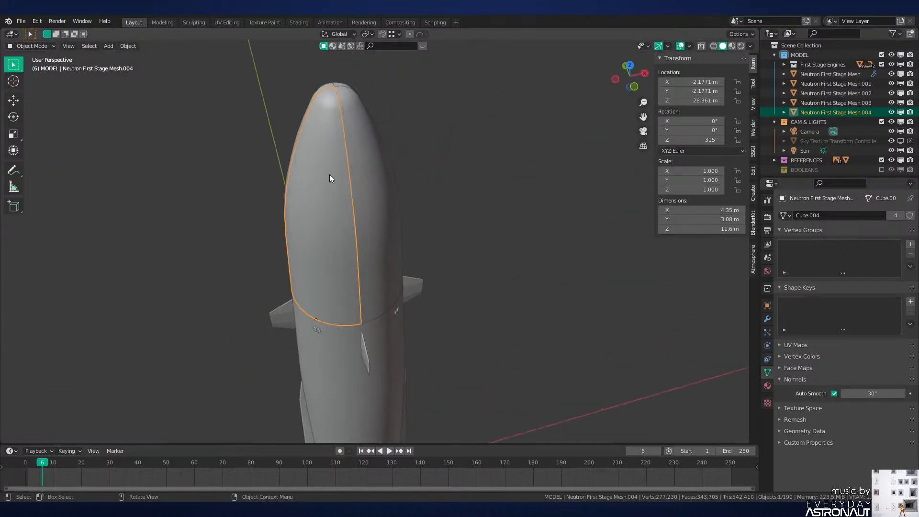
key(c)
drag(374, 157, 402, 202)
Step: Try rotating the four panels open around their local X axes and undo the rotation
key(r)
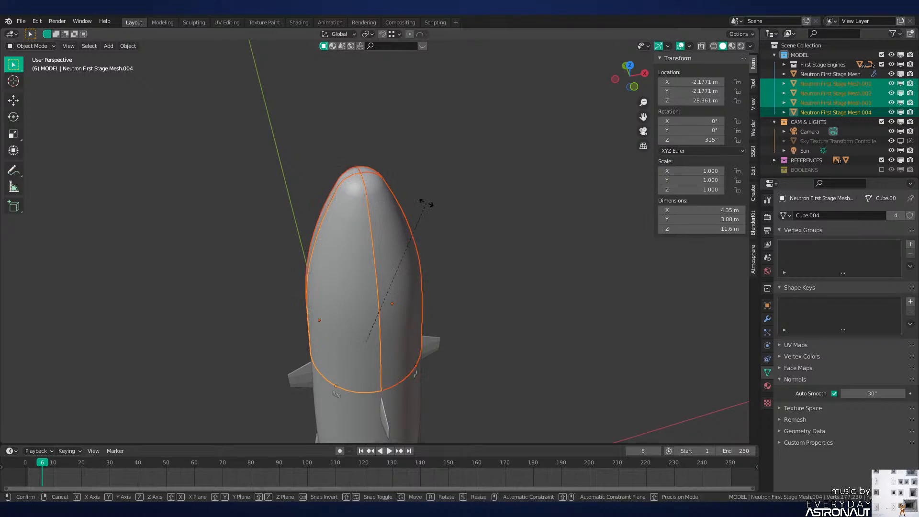
key(x)
key(x)
click(439, 208)
middle_drag(439, 208, 509, 257)
key(ctrl+z)
Step: Hide the four fairing panels and open the first-stage body in Edit Mode
middle_drag(535, 303, 374, 312)
key(h)
click(374, 312)
key(Tab)
scroll(404, 279, up, 3)
shift+middle_drag(404, 279, 418, 242)
scroll(418, 242, up, 4)
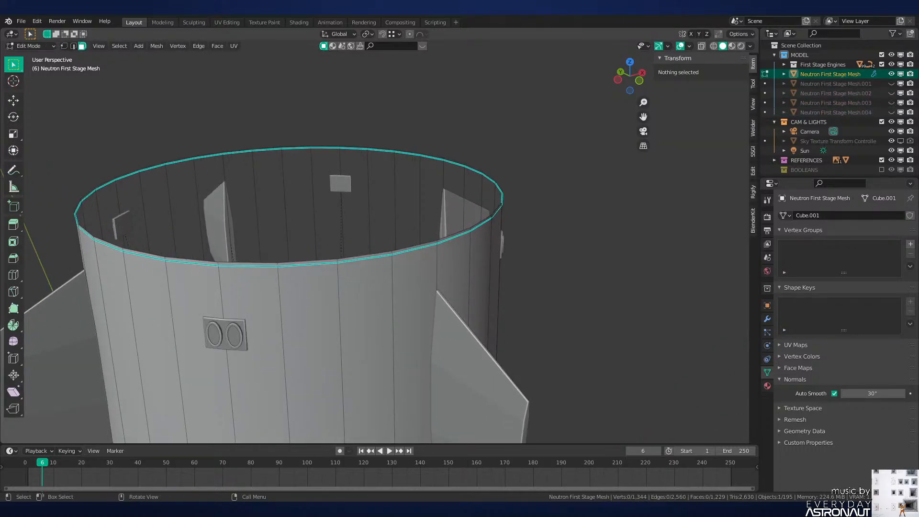
Step: Select the uppermost edge loop on the first-stage body's open rim
middle_drag(467, 257, 511, 300)
middle_drag(402, 309, 469, 220)
scroll(470, 220, up, 1)
key(2)
alt+click(377, 206)
middle_drag(382, 203, 384, 205)
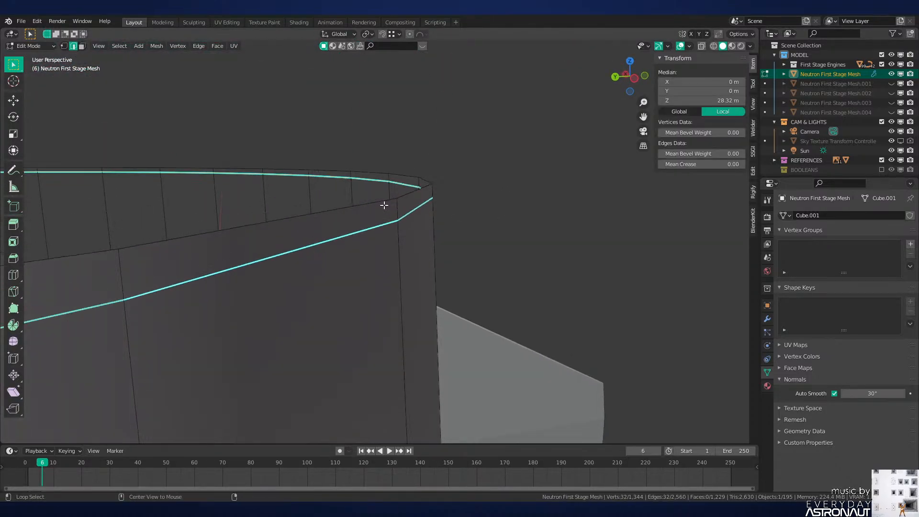
alt+click(383, 205)
Step: Scale the selected rim loop inward to about 0.995 and fill its opening with a face
key(KP_1)
scroll(380, 220, down, 10)
shift+middle_drag(355, 263, 419, 124)
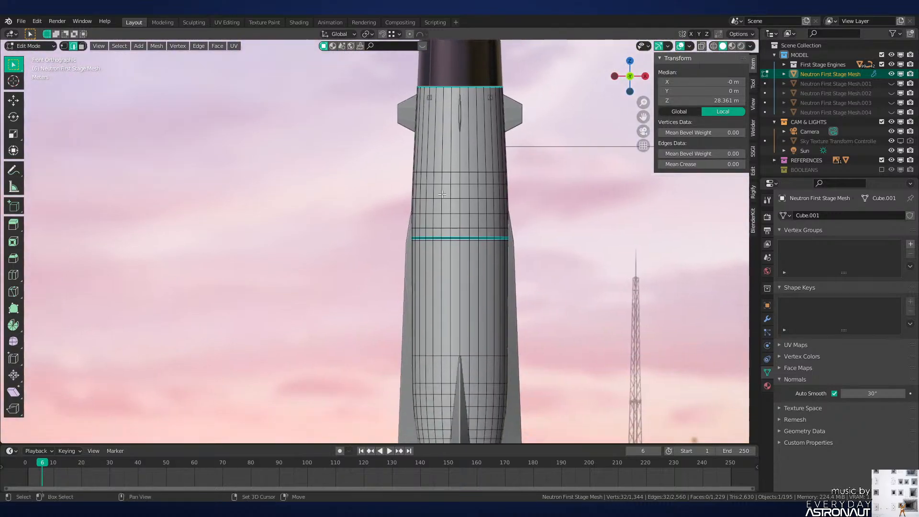
shift+middle_drag(425, 233, 383, 412)
scroll(499, 162, up, 10)
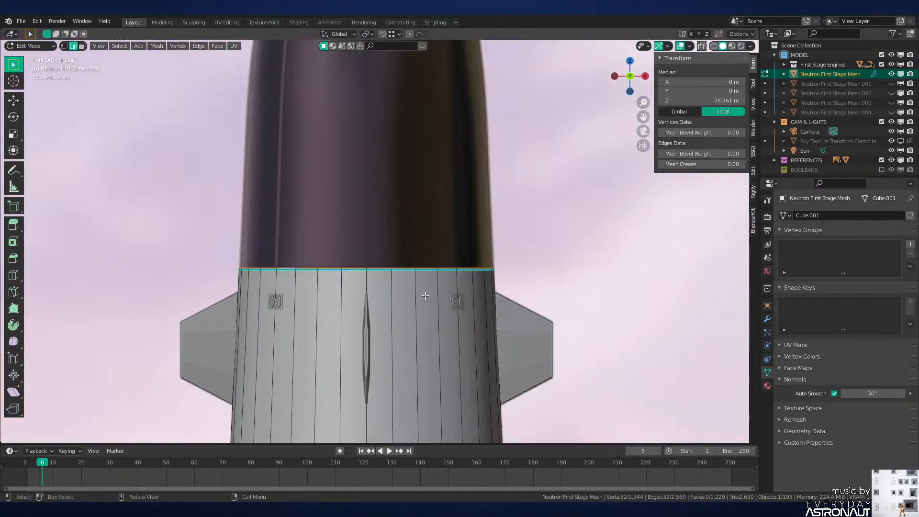
scroll(384, 179, up, 3)
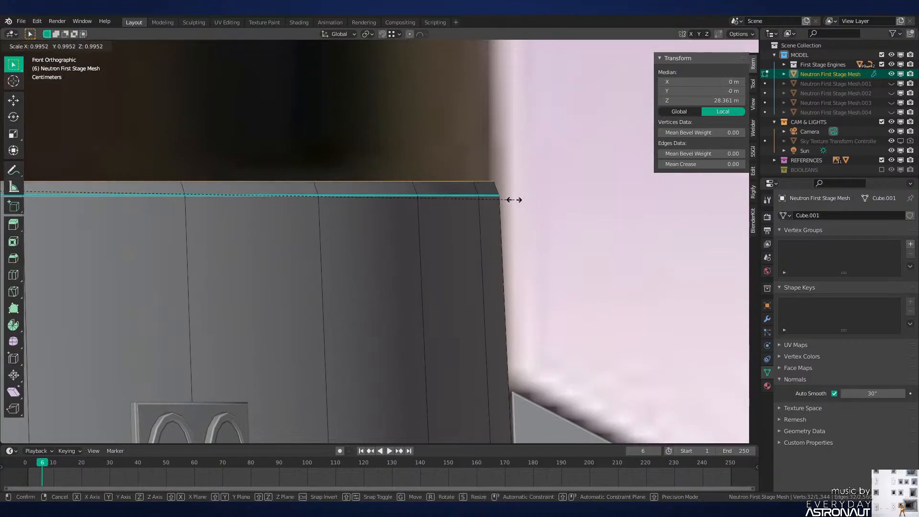
key(f)
middle_drag(512, 205, 515, 261)
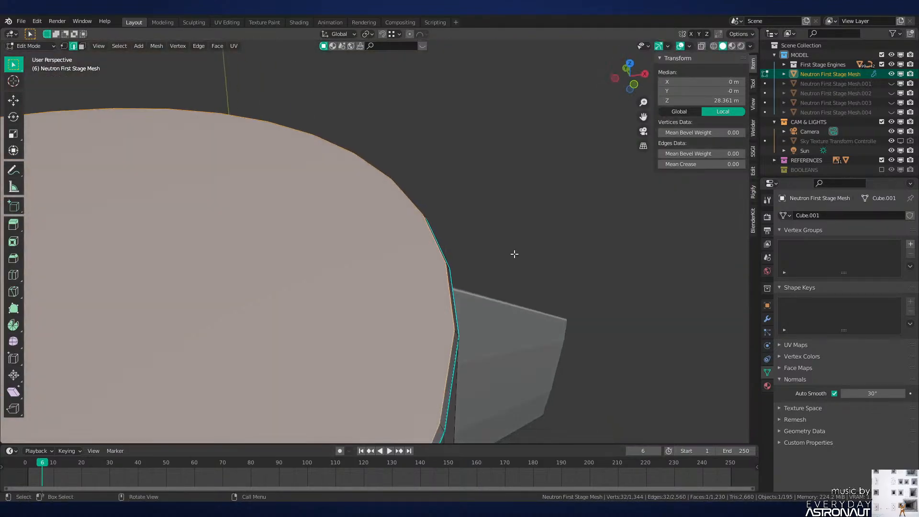
Step: Inset the first stage's top face slightly and extrude it about 0.779 m down into the body
key(i)
click(502, 263)
key(e)
click(497, 377)
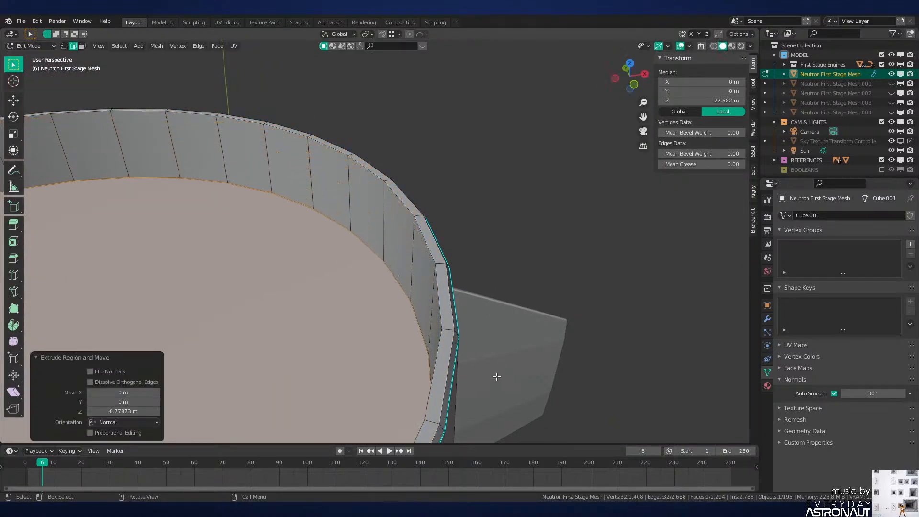
Step: Compare the recessed stage top with the reference images from the front, using wireframe shading
scroll(479, 367, down, 6)
key(KP_1)
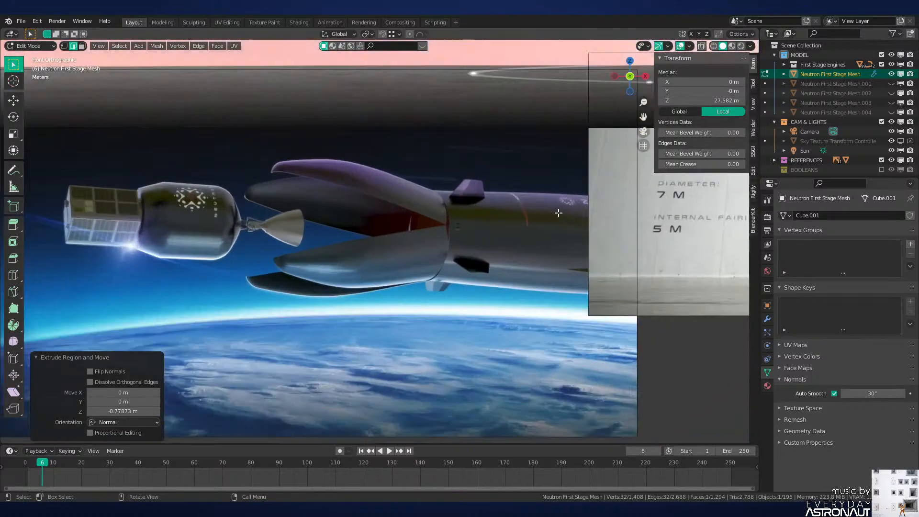
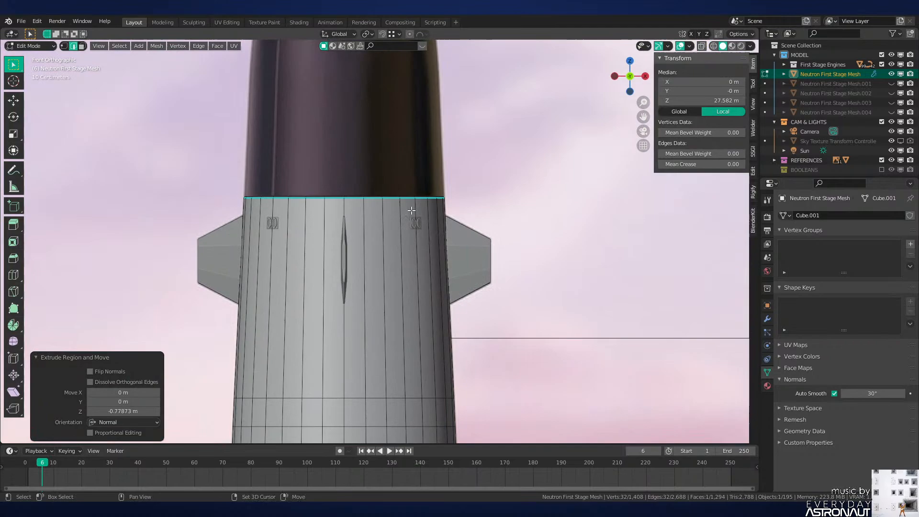
shift+middle_drag(412, 211, 422, 248)
scroll(426, 246, up, 6)
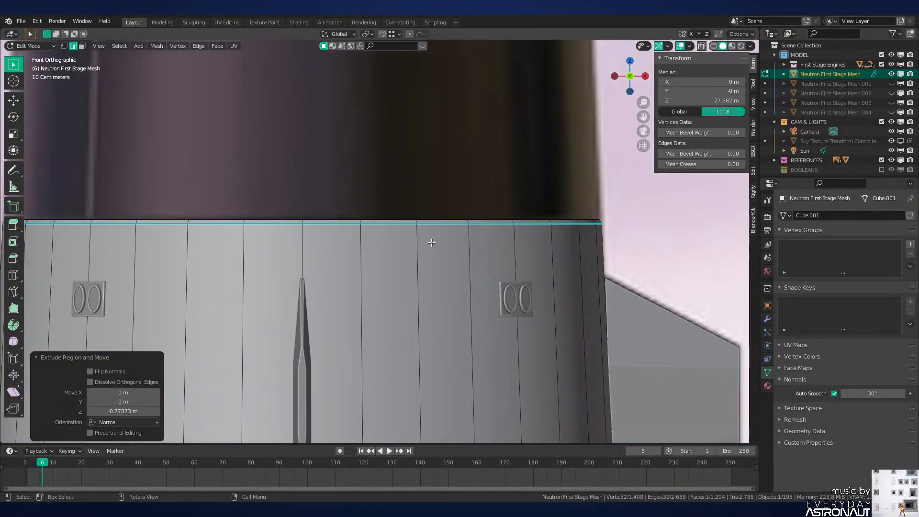
scroll(413, 221, down, 2)
scroll(244, 218, down, 2)
key(shift+z)
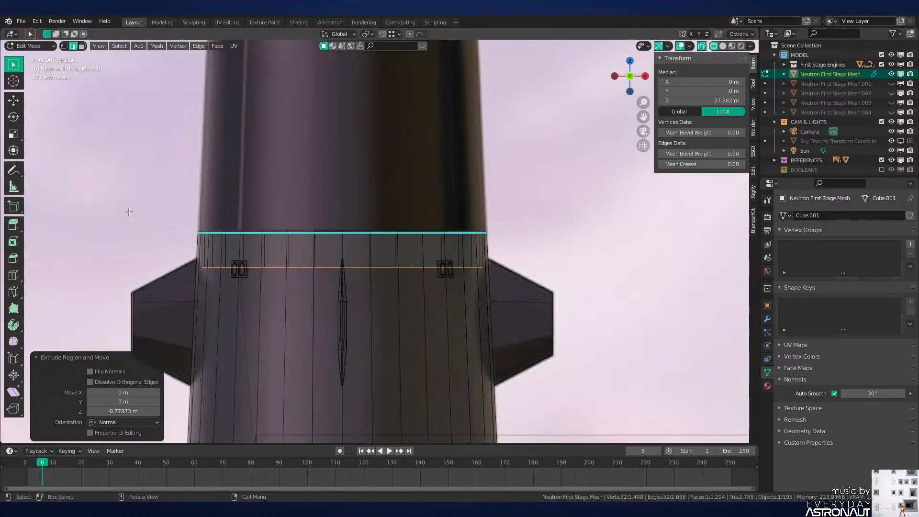
Step: Lower the floor face of the first stage's top recess along Z by about 5.09 m, plus another 4.38 m
key(3)
scroll(397, 290, up, 4)
scroll(290, 299, down, 4)
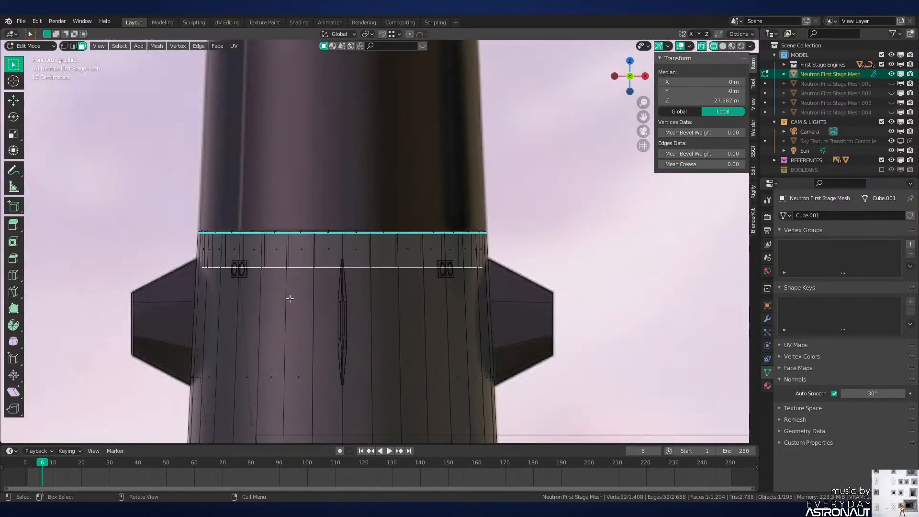
shift+middle_drag(290, 298, 324, 131)
key(g)
key(z)
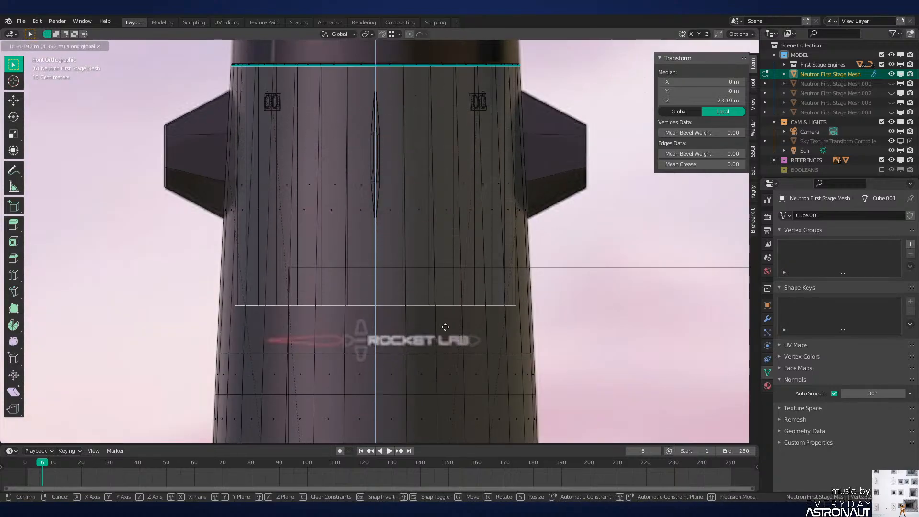
click(406, 354)
shift+middle_drag(406, 354, 363, 117)
key(g)
key(z)
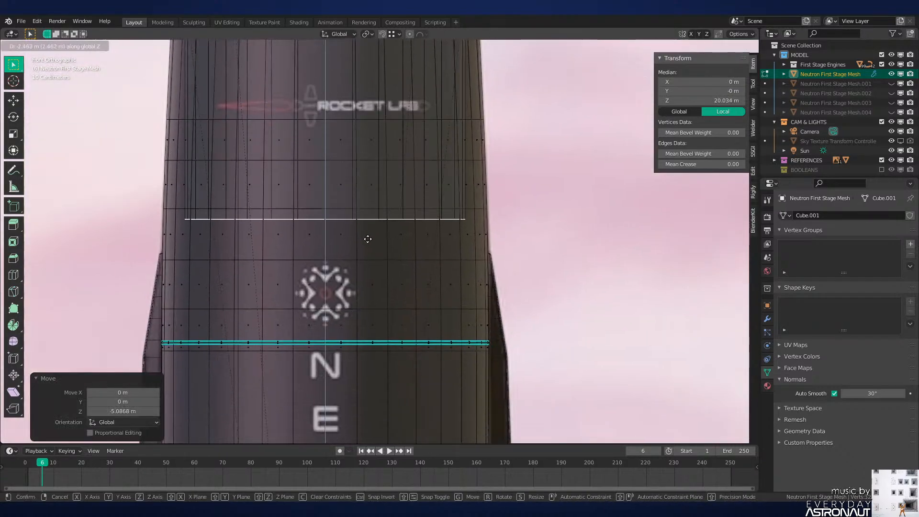
click(366, 324)
Step: Scale the recess floor face up to about 1.11 and lower it another 0.541 m, close to the hull's seam ring
key(s)
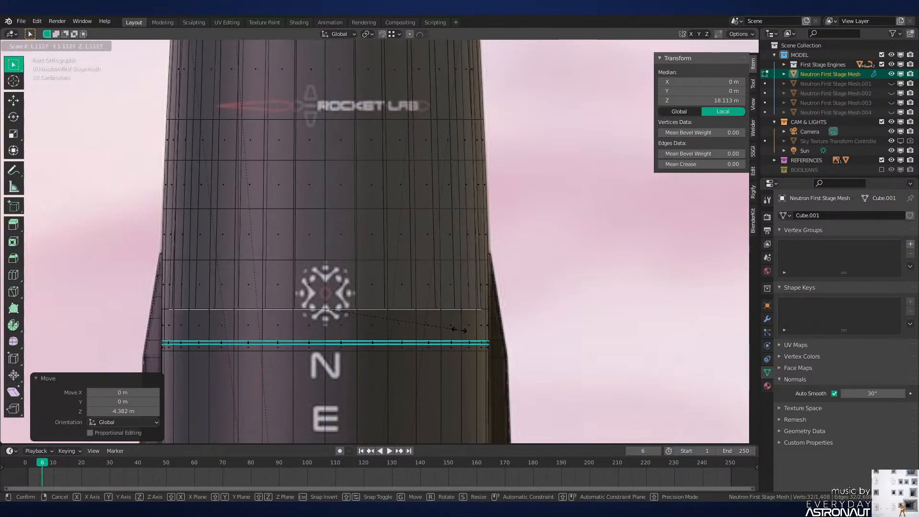
click(460, 331)
key(g)
key(z)
click(463, 356)
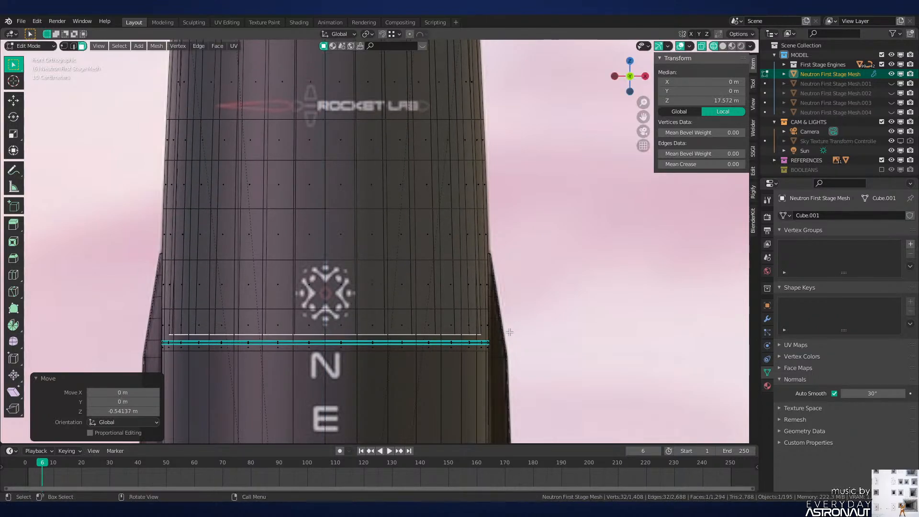
Step: Inspect the deepened first-stage cavity and the surrounding hull from several angles in shaded view
scroll(506, 365, up, 2)
scroll(337, 354, down, 2)
scroll(337, 354, up, 6)
scroll(455, 256, down, 6)
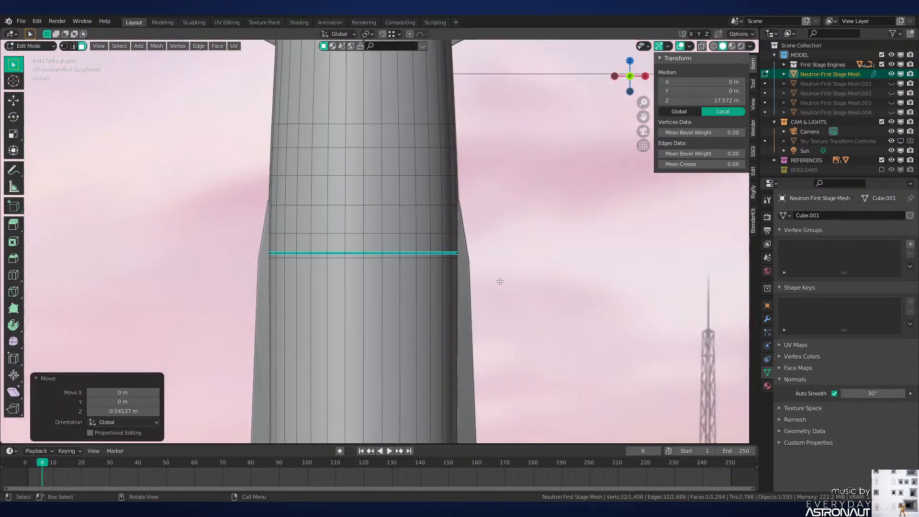
key(Tab)
middle_drag(455, 255, 465, 217)
scroll(463, 278, up, 4)
scroll(470, 275, down, 6)
key(Tab)
scroll(415, 275, up, 2)
shift+middle_drag(416, 284, 466, 200)
drag(521, 196, 238, 414)
shift+middle_drag(513, 254, 447, 205)
scroll(427, 273, down, 3)
mouse_move(437, 247)
middle_down()
mouse_move(397, 255)
mouse_move(426, 268)
mouse_move(460, 244)
mouse_move(440, 238)
middle_up()
drag(441, 138, 329, 250)
key(Tab)
middle_drag(440, 259, 430, 297)
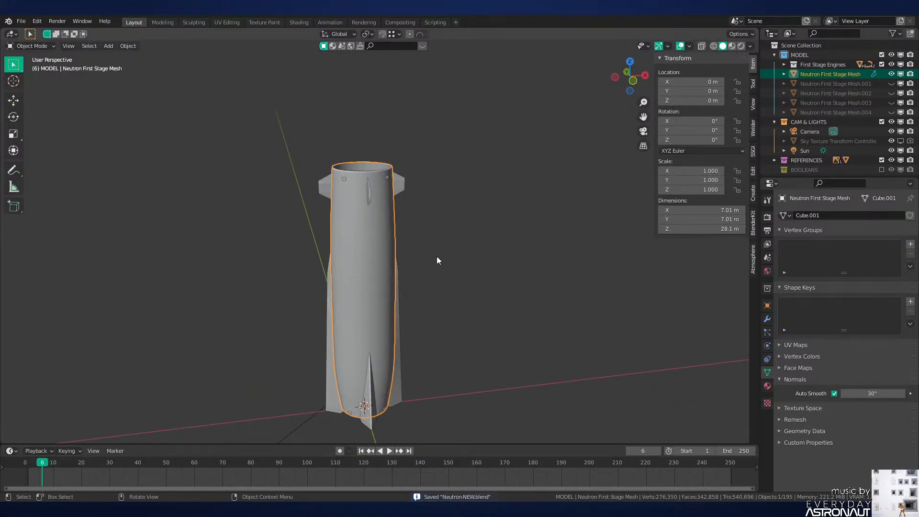
Step: Add one centred edge loop around the inner wall of the first-stage cavity
scroll(436, 257, up, 3)
middle_drag(437, 257, 463, 364)
scroll(456, 339, up, 3)
key(Tab)
click(392, 325)
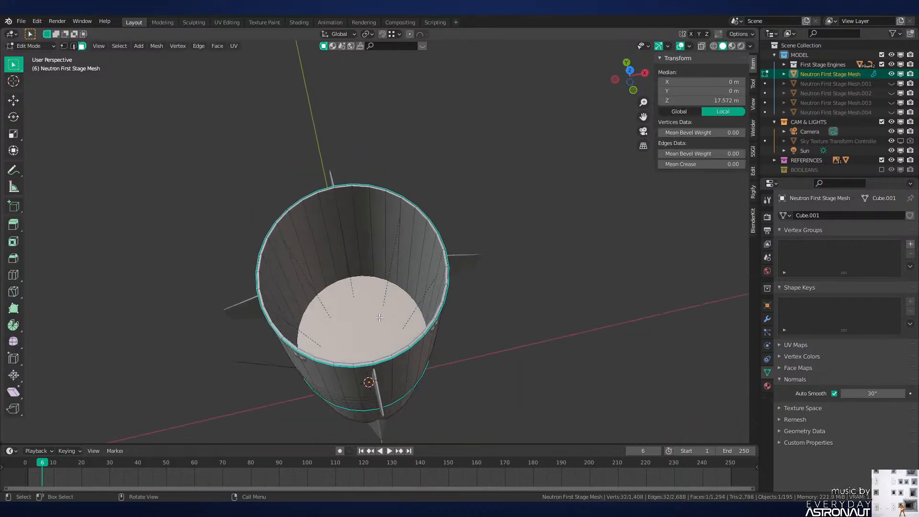
scroll(380, 317, up, 2)
click(412, 287)
right_click(411, 286)
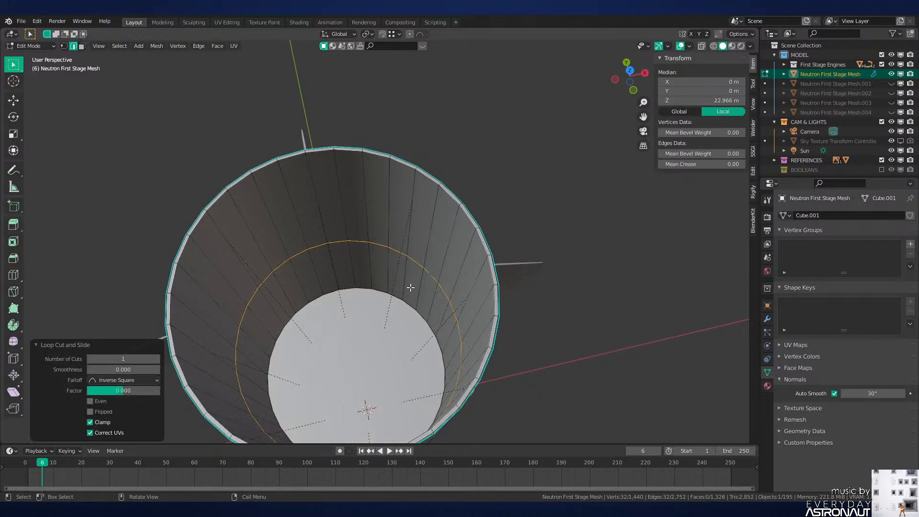
Step: In front wireframe view, slide the inner-wall loop down by a factor of about 0.492 and scale it up slightly, about 1.009
key(KP_1)
key(z)
click(124, 332)
shift+middle_drag(368, 300, 387, 241)
key(g)
key(g)
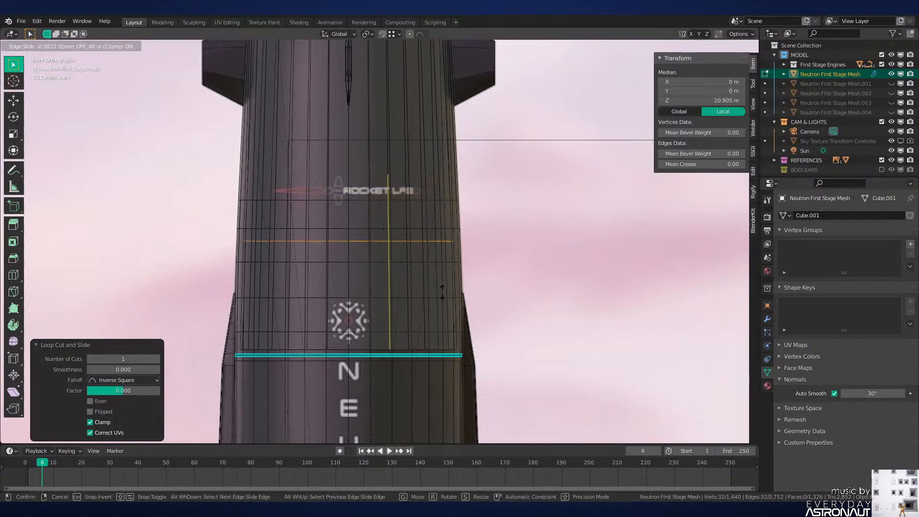
click(499, 311)
key(s)
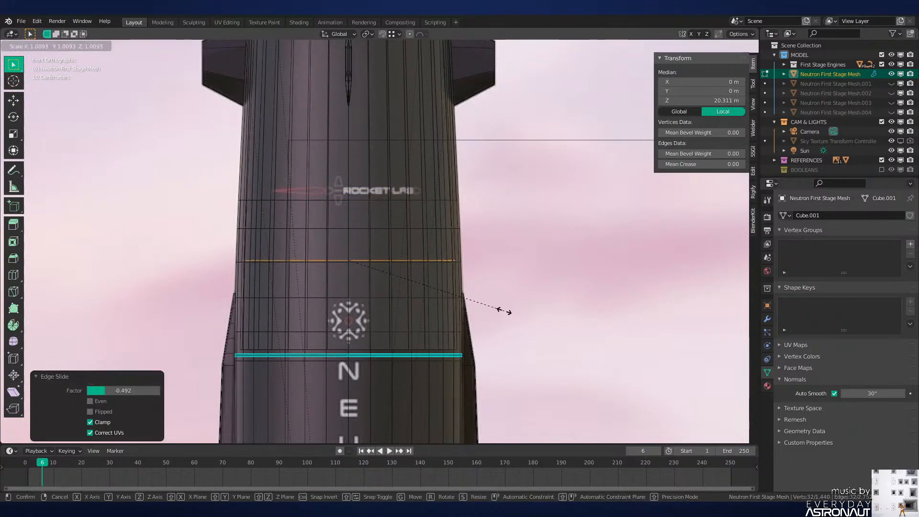
click(503, 311)
Step: Slide the inner-wall loop fully down to the cavity floor, raise it about 1.59 m along Z, and save the file
key(g)
key(g)
click(514, 48)
key(g)
key(z)
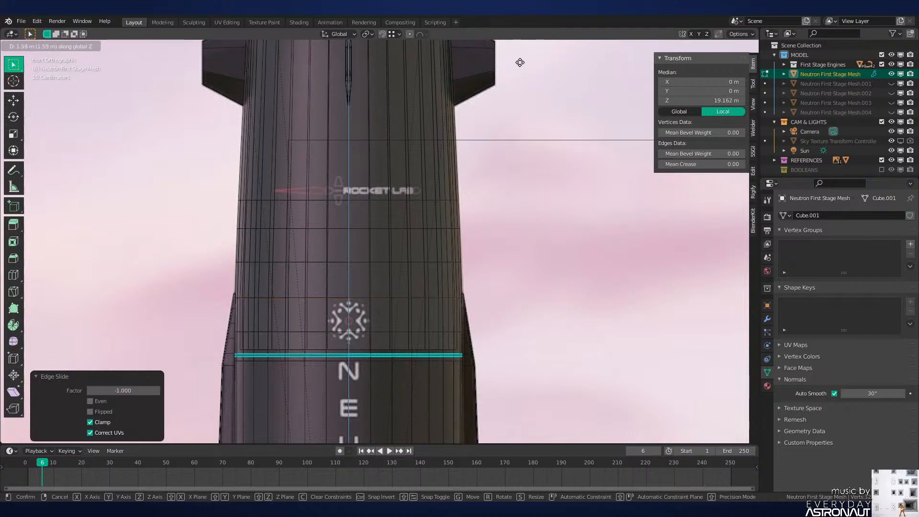
click(520, 62)
key(Tab)
scroll(450, 229, down, 4)
key(ctrl+s)
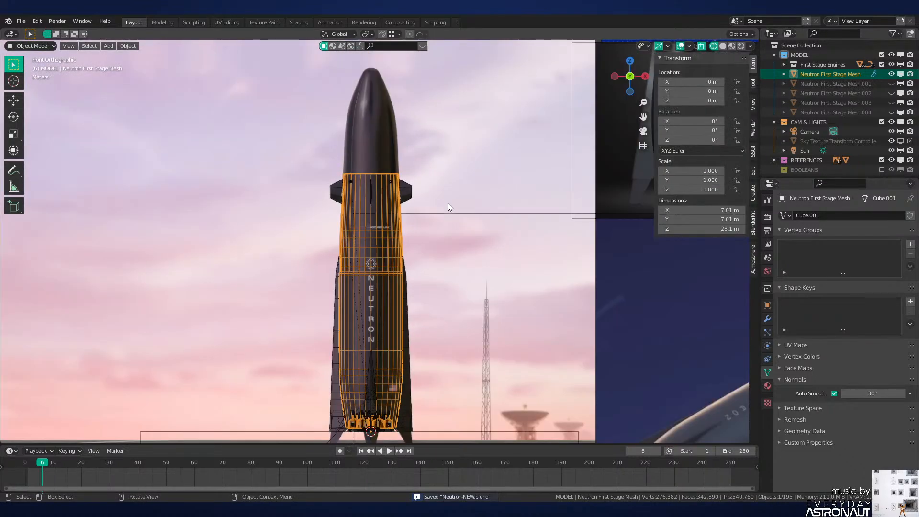
Step: Examine how the second stage, its engine and payload sit inside the rocket in the reference images
scroll(478, 223, up, 2)
click(463, 224)
scroll(381, 293, down, 4)
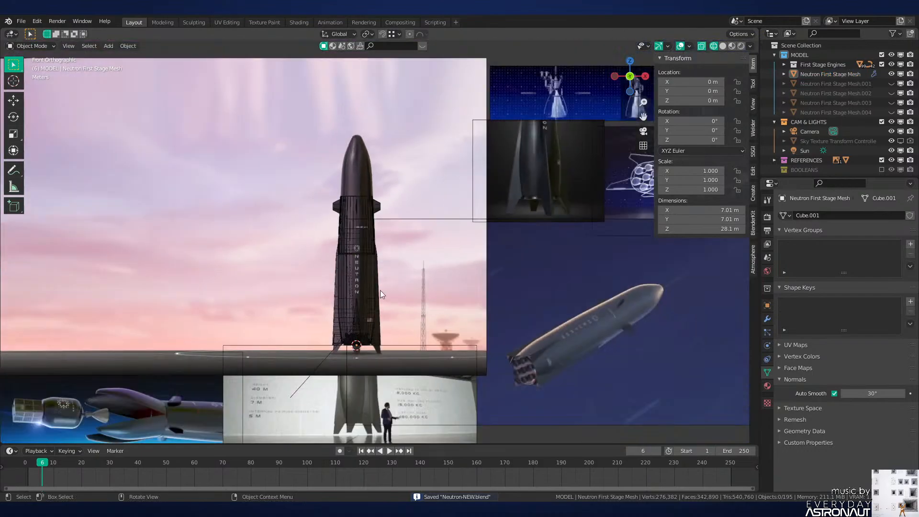
scroll(381, 290, up, 2)
shift+middle_drag(479, 238, 288, 243)
scroll(367, 236, down, 2)
shift+middle_drag(518, 202, 317, 265)
scroll(431, 254, up, 5)
shift+middle_drag(589, 254, 479, 231)
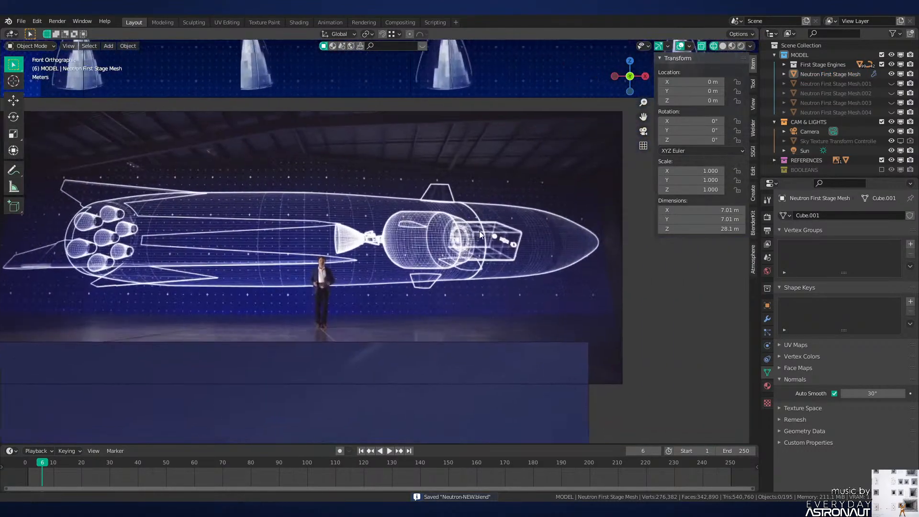
scroll(464, 231, up, 1)
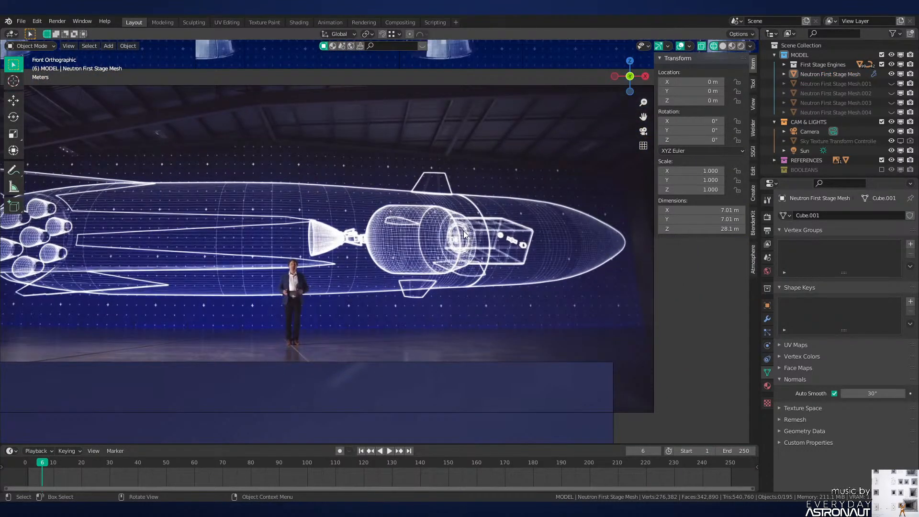
scroll(464, 230, down, 5)
shift+middle_drag(48, 221, 475, 170)
scroll(304, 192, up, 5)
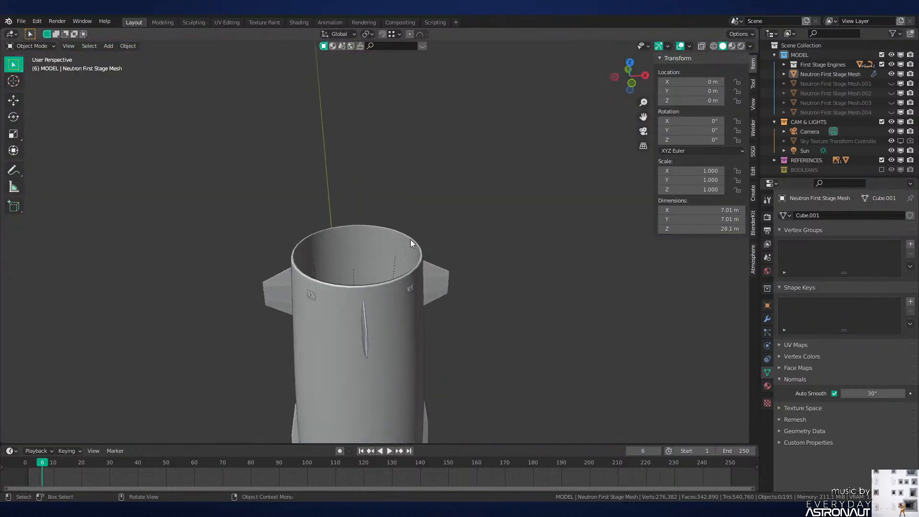
Step: Add a 32-vertex mesh cylinder with a 1 m radius and 2 m depth for the second stage
middle_drag(411, 239, 389, 302)
scroll(398, 302, down, 3)
key(KP_1)
scroll(399, 302, down, 3)
shift+middle_drag(287, 352, 551, 172)
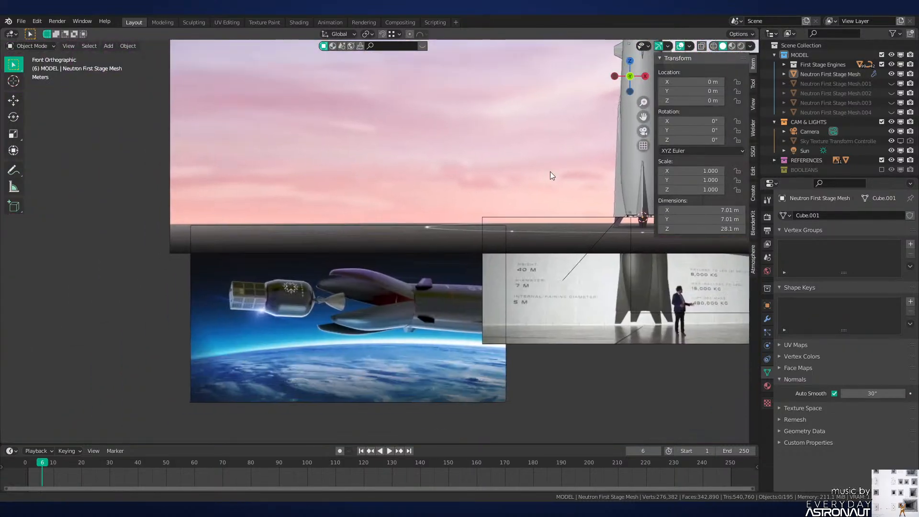
scroll(482, 263, up, 3)
scroll(524, 218, down, 2)
key(shift+a)
mouse_move(390, 232)
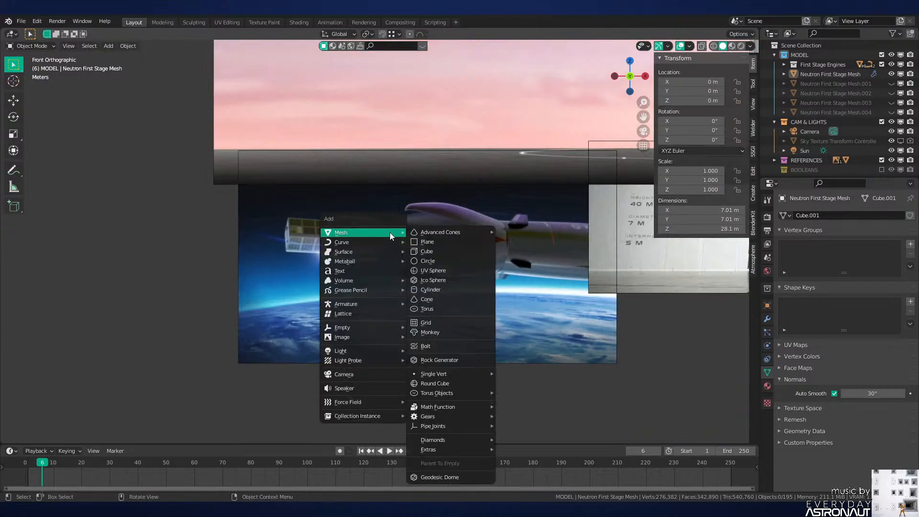
click(450, 290)
scroll(503, 282, down, 3)
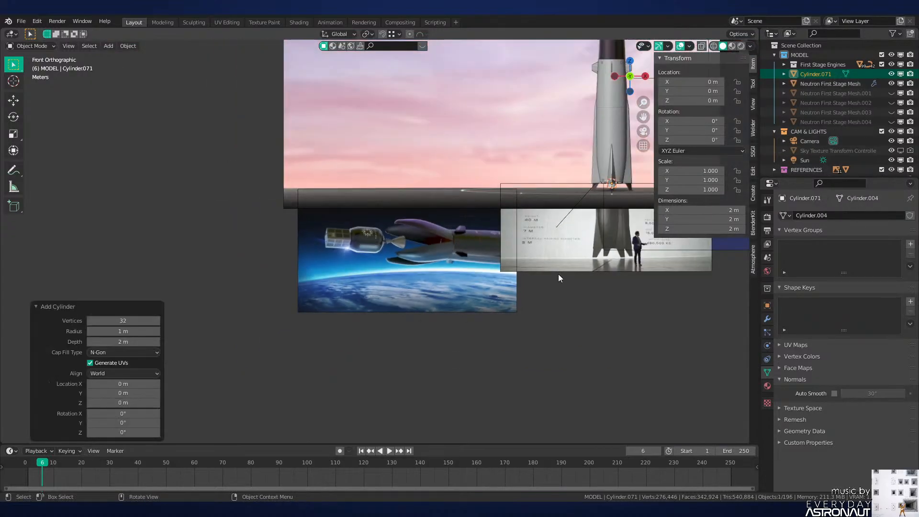
shift+middle_drag(558, 274, 441, 287)
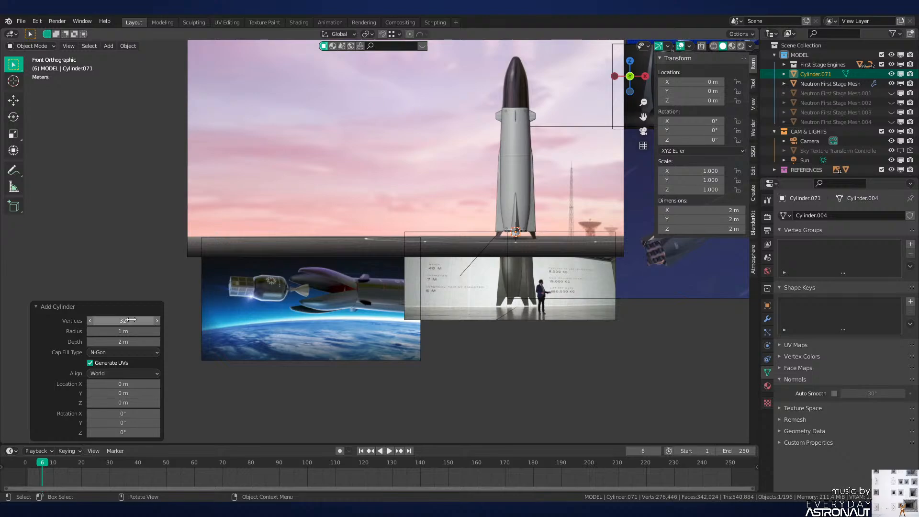
Step: Move the cylinder about -56.4 m in X and -12.24 m in Z onto the second stage in the orbit reference image
key(g)
click(260, 232)
shift+middle_drag(268, 254, 395, 221)
scroll(398, 223, up, 12)
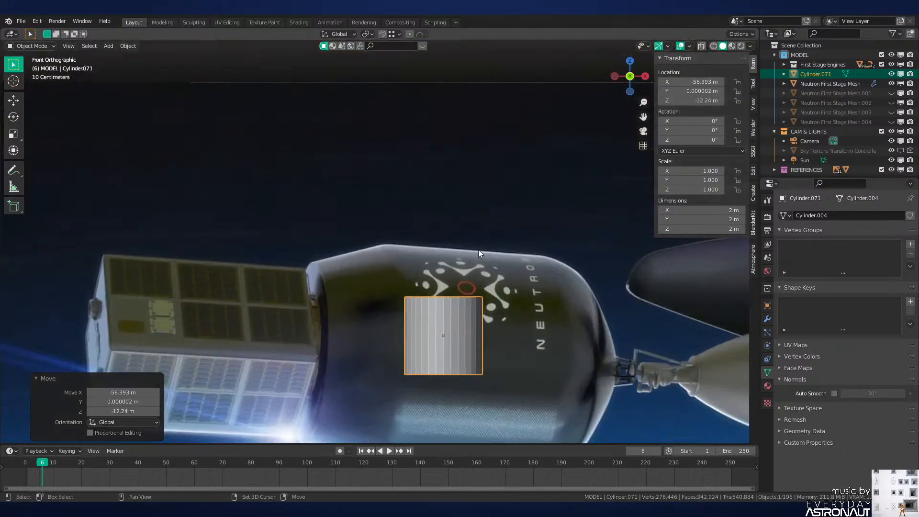
scroll(415, 136, up, 1)
Step: Rotate the cylinder to lie horizontally at -90° about Y and scale its mesh up to about 5.27 m across
text(r)
shift+middle_drag(479, 251, 392, 119)
text(90-)
key(Return)
key(Tab)
key(s)
click(558, 177)
Step: Centre the cylinder on the reference stage body and scale its mesh by about 1.11 to match the body's diameter
key(Tab)
key(g)
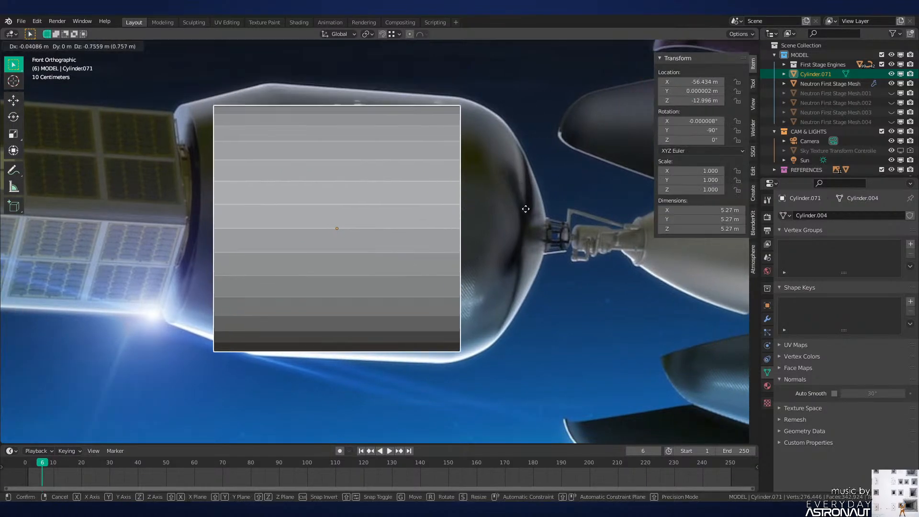
click(539, 204)
key(Tab)
key(s)
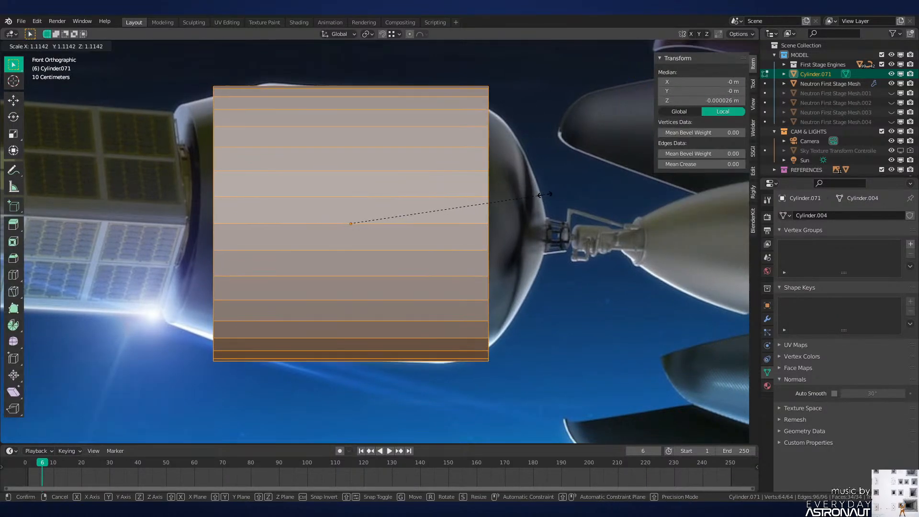
click(545, 195)
Step: In wireframe, push the cylinder's satellite-side end face inward by 1.55 m
key(alt+z)
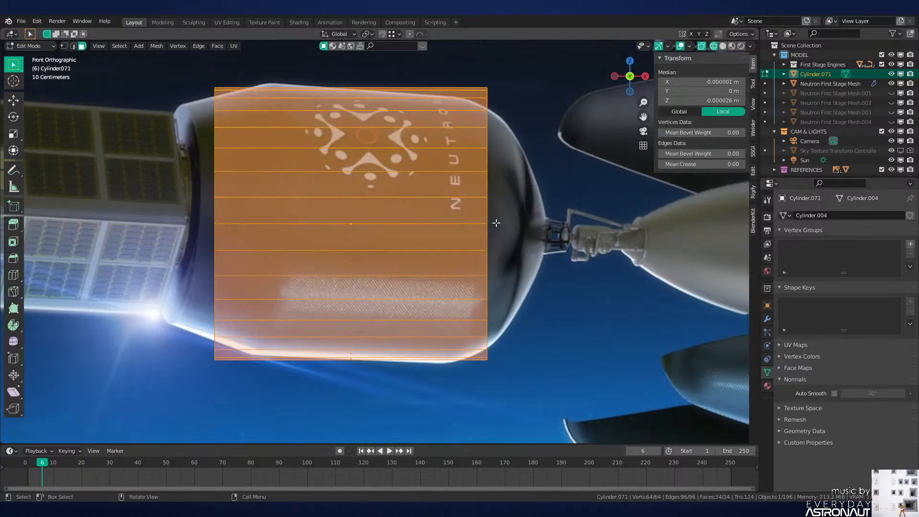
click(340, 234)
key(alt+s)
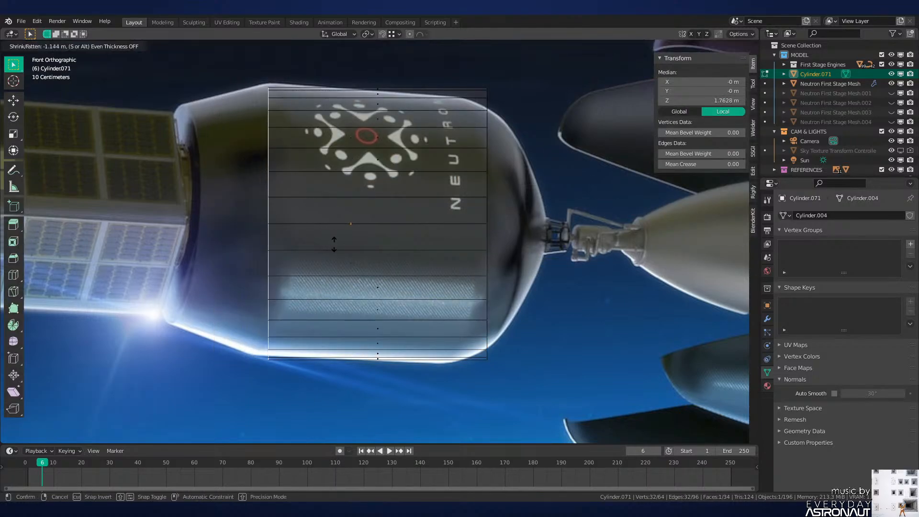
click(340, 254)
Step: Extrude the satellite-side end face 2.329 m, scale it to 0.764 and shift it slightly back along X to form the tapered section
key(e)
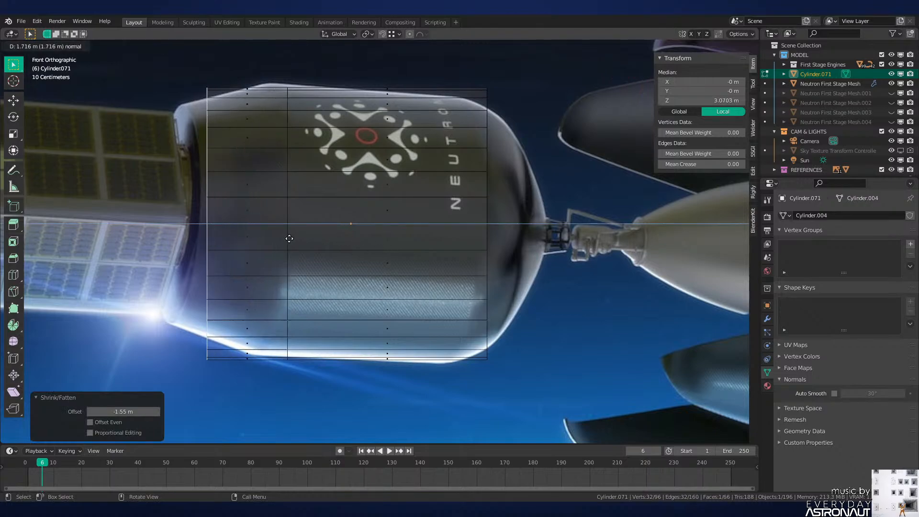
click(258, 236)
key(s)
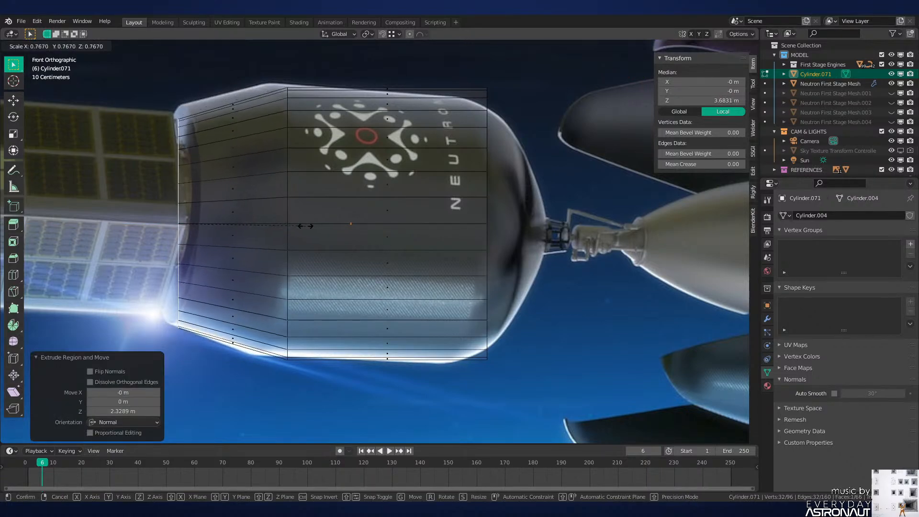
click(309, 222)
key(g)
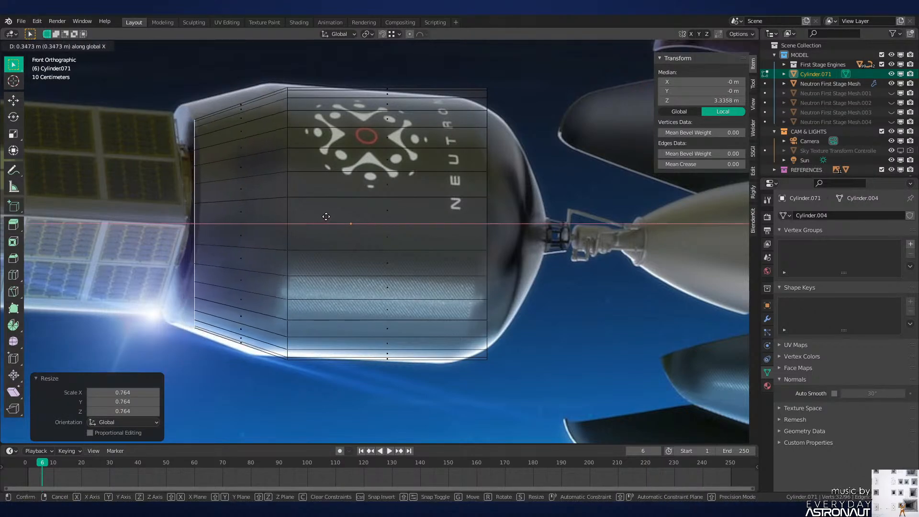
click(329, 217)
Step: Select the vertex ring where the taper begins and move it about -0.061 m along X
key(2)
key(1)
drag(310, 78, 248, 376)
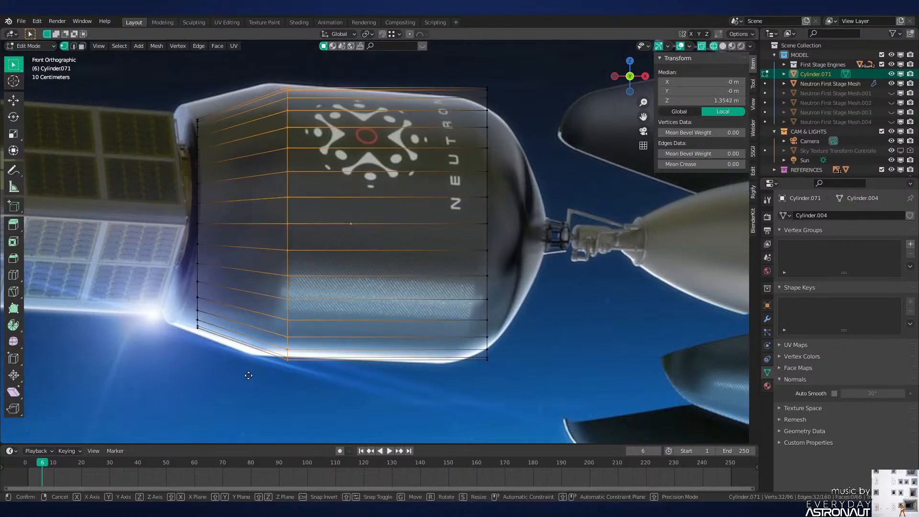
key(g)
key(x)
click(246, 377)
Step: Select the vertex ring at the cylinder's engine-side end and move it about -0.102 m along X
shift+middle_drag(471, 248, 384, 252)
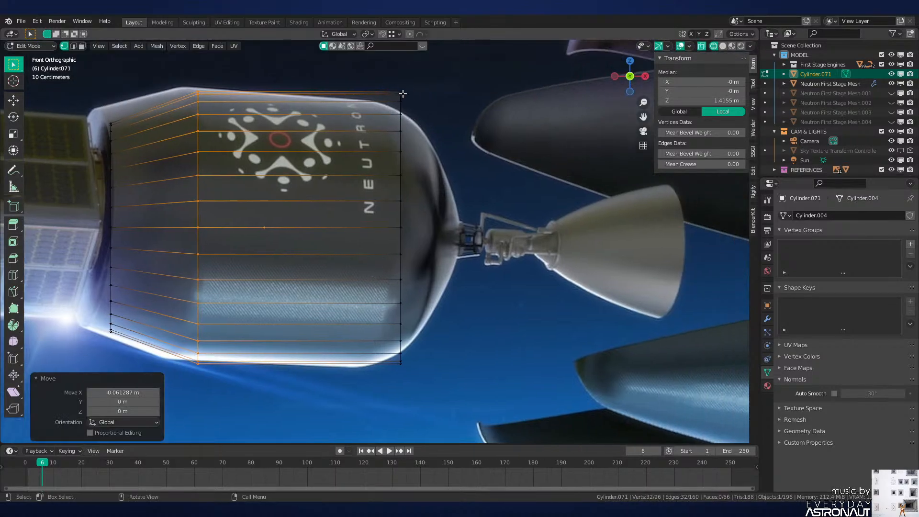
drag(430, 69, 318, 365)
key(g)
key(x)
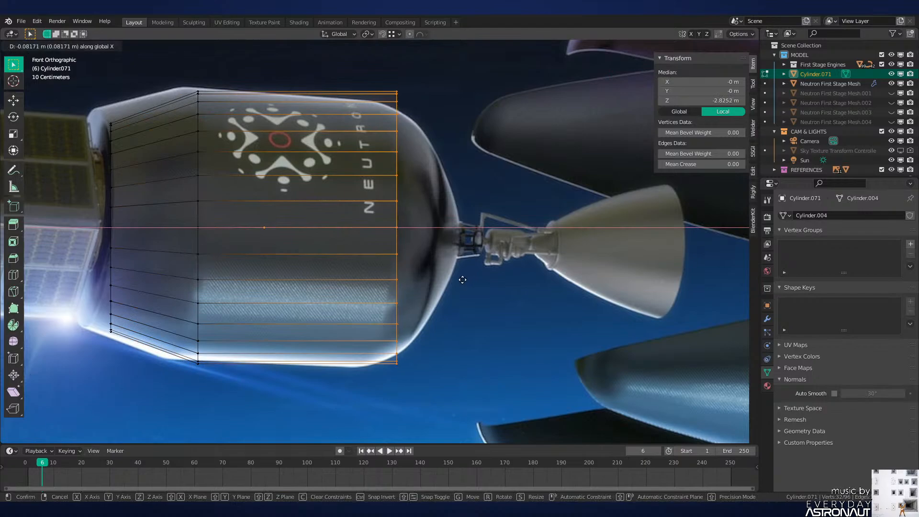
click(462, 281)
Step: Extrude the engine-side end toward the engine, scale it to 0.426 and shift it slightly along X to follow the dome
key(e)
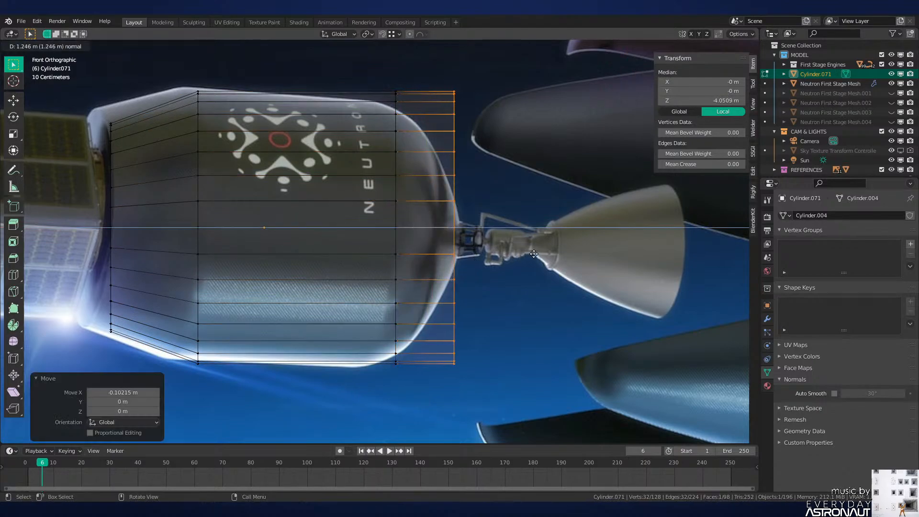
click(593, 265)
key(s)
click(517, 244)
key(g)
key(x)
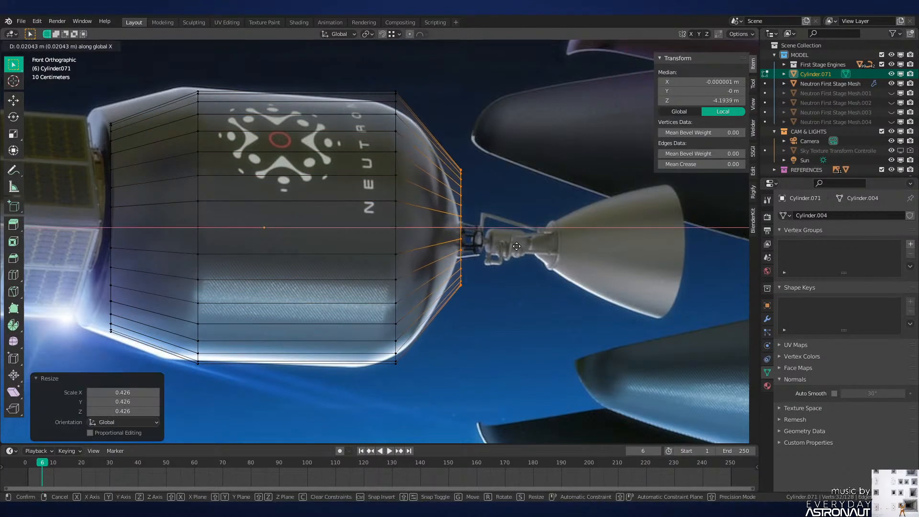
click(523, 245)
Step: Scale the engine-side end ring of the dome to 0.808
key(s)
click(512, 243)
key(ctrl+b)
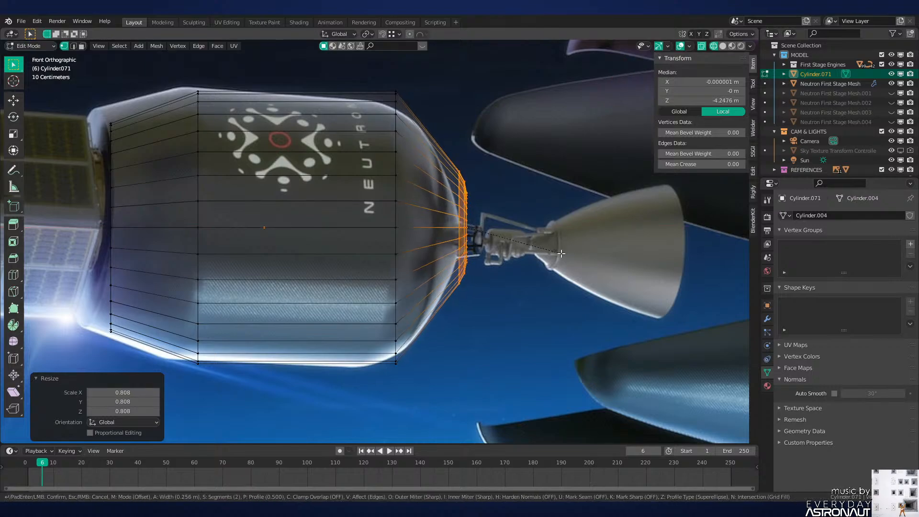
key(Escape)
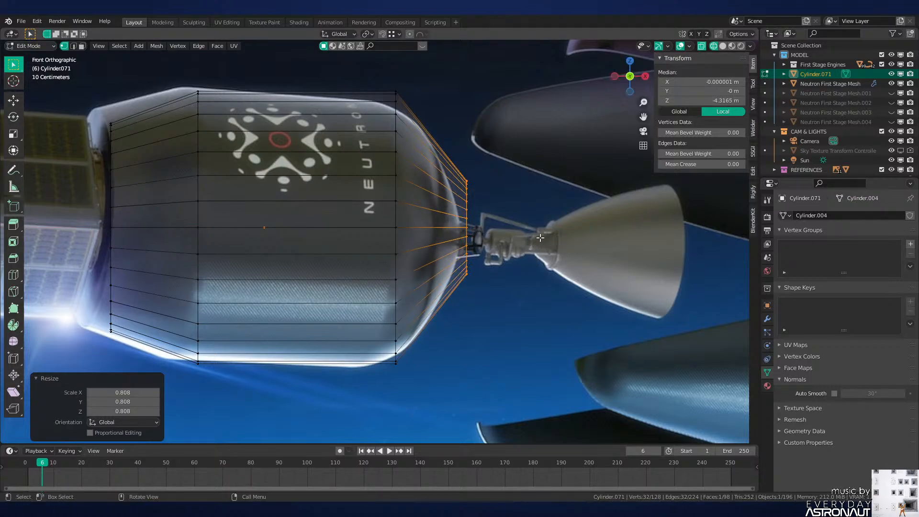
Step: Add one centred loop cut across the dome section and scale the new ring to 1.316
key(ctrl+r)
click(481, 181)
right_click(481, 181)
key(s)
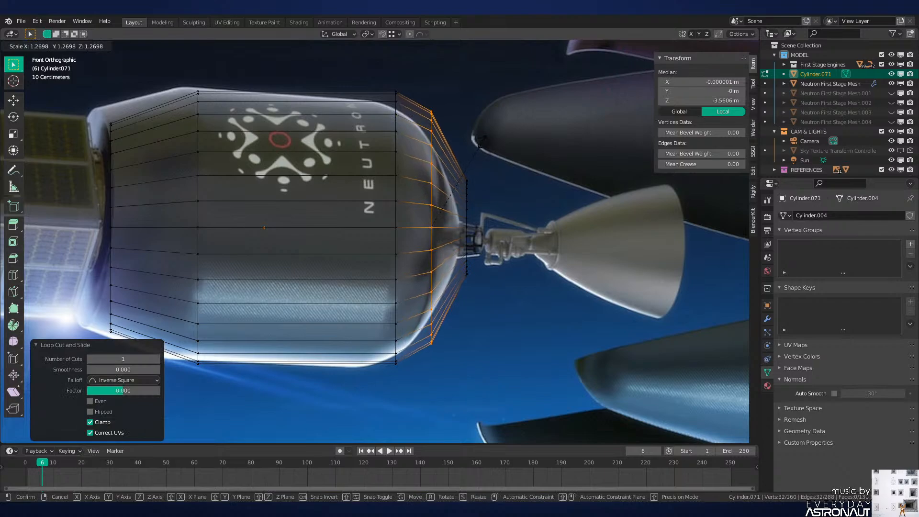
click(486, 142)
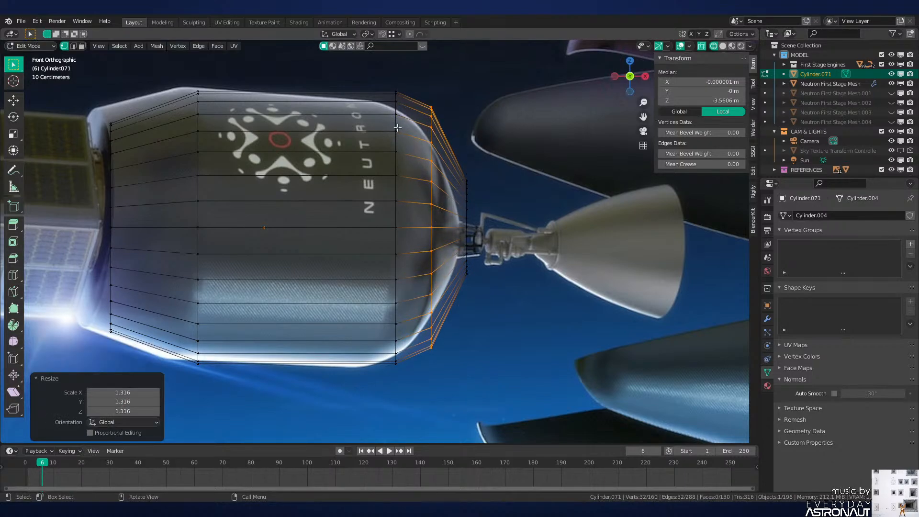
Step: Scale the dome's middle ring by a further 1.115 and bevel it 0.551 m with 4 segments
key(ctrl+b)
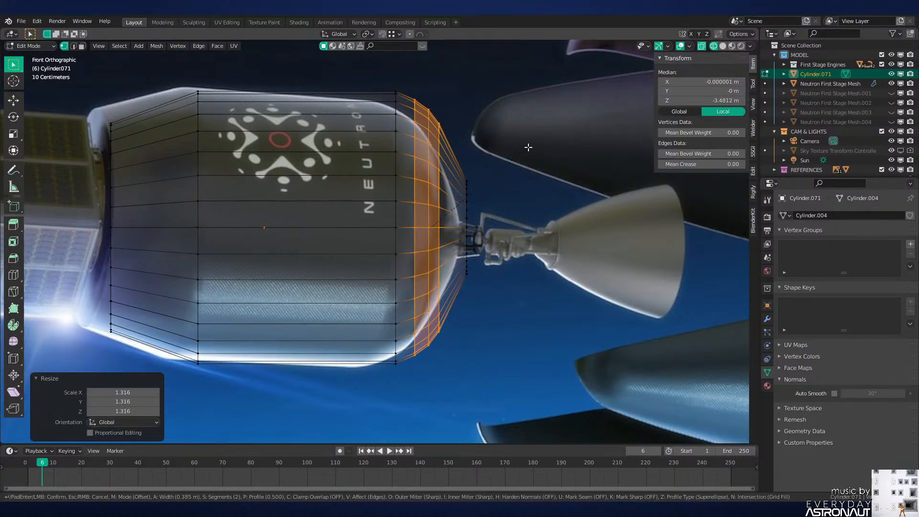
scroll(558, 141, up, 2)
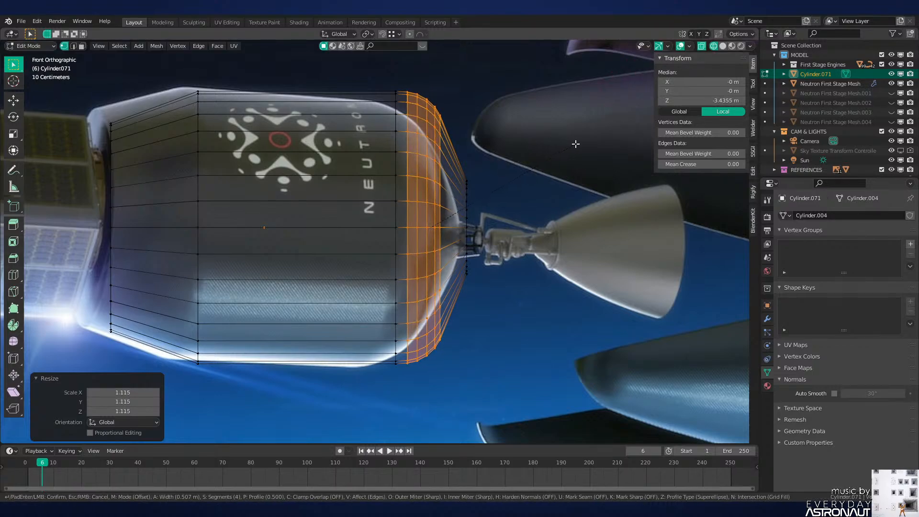
click(578, 144)
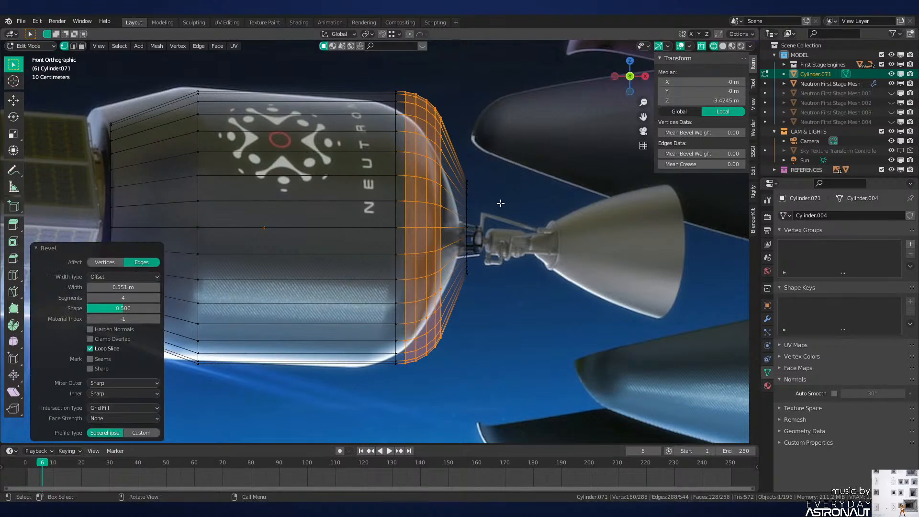
Step: Scale the dome's end ring to 1.253 and bevel it about 0.55 m with 4 segments
alt+click(468, 207)
key(ctrl+b)
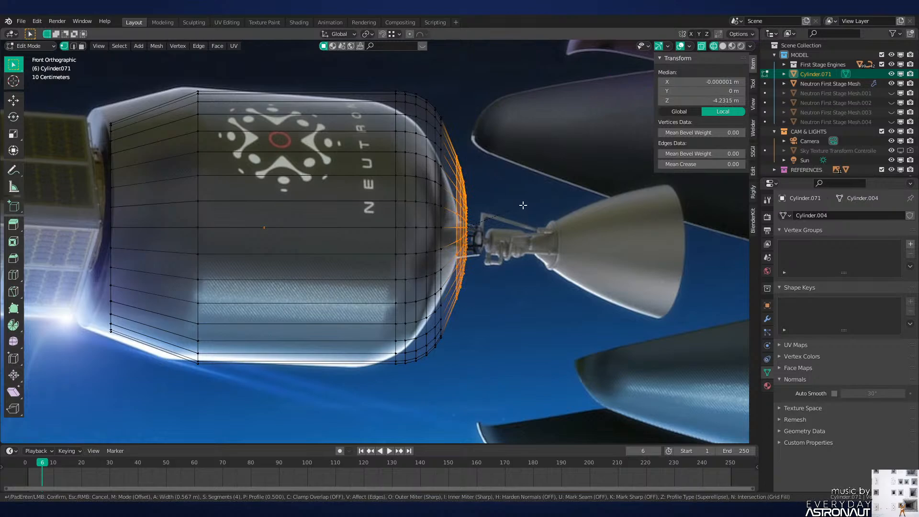
right_click(524, 205)
key(s)
click(540, 202)
key(ctrl+b)
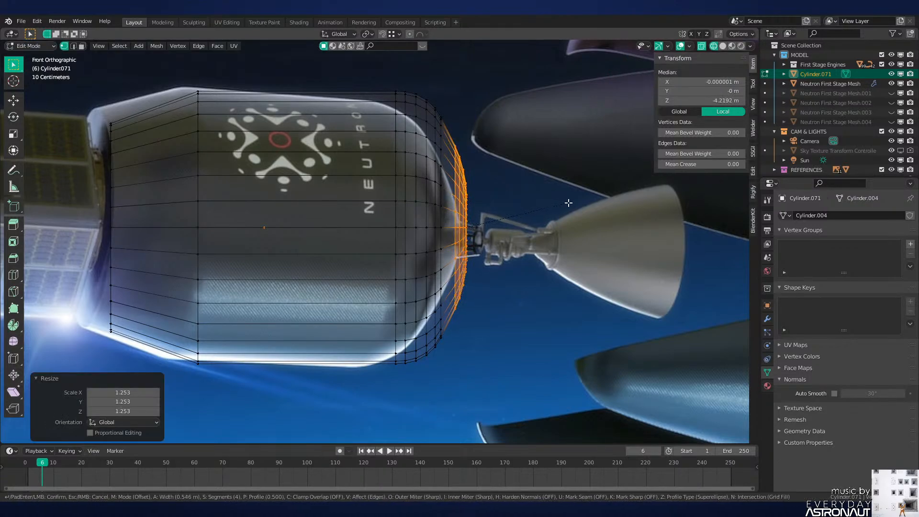
click(572, 203)
key(alt+a)
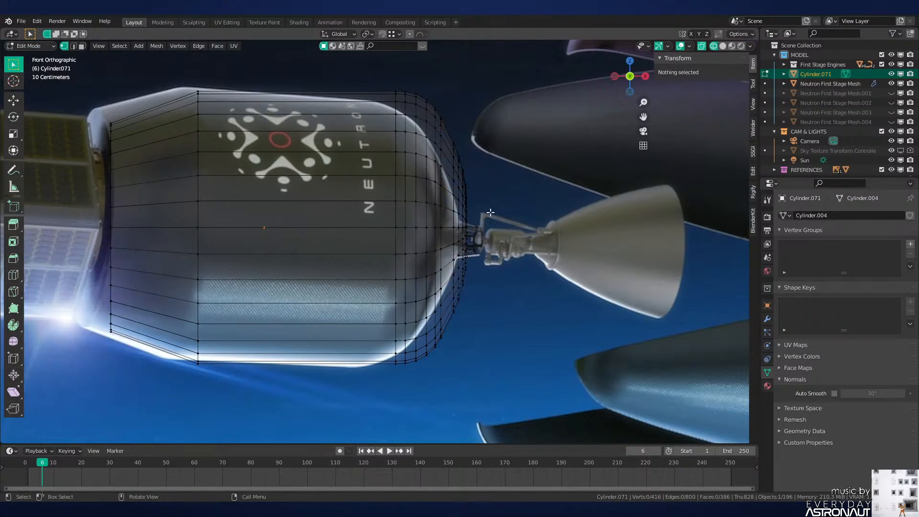
Step: Select the vertex ring where the satellite-side taper begins
key(Tab)
shift+middle_drag(367, 237, 447, 243)
key(Tab)
alt+click(340, 206)
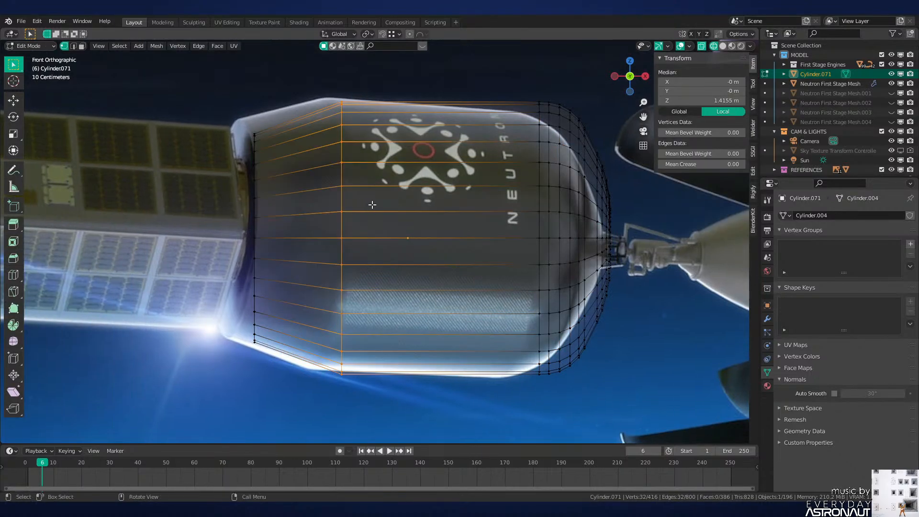
Step: Try to move the taper ring about -0.327 m along X and bevel it 0.312 m with 4 segments
key(g)
key(x)
click(385, 206)
key(ctrl+b)
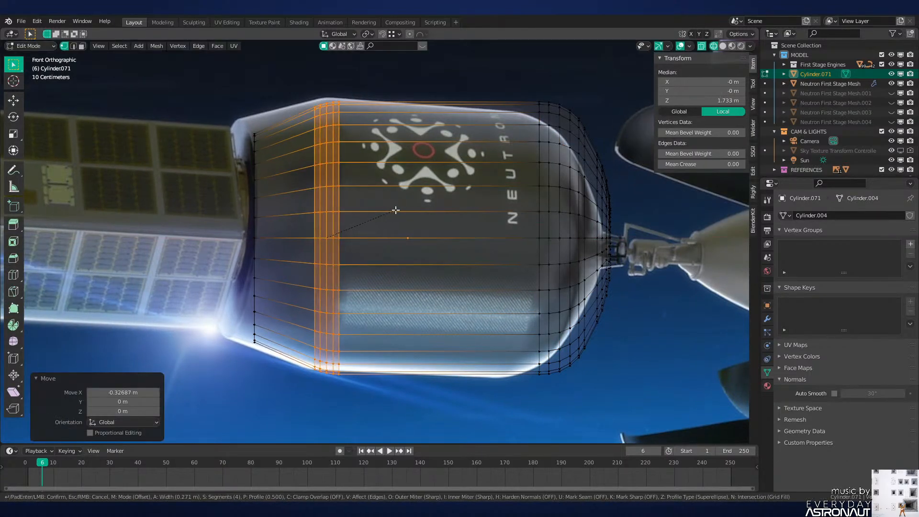
click(398, 210)
right_click(407, 210)
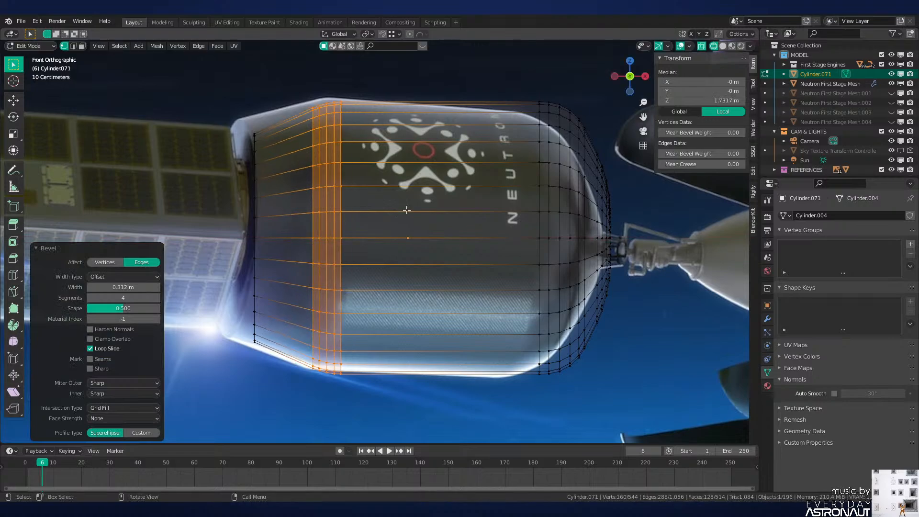
key(ctrl+z)
key(ctrl+z)
key(g)
right_click(407, 210)
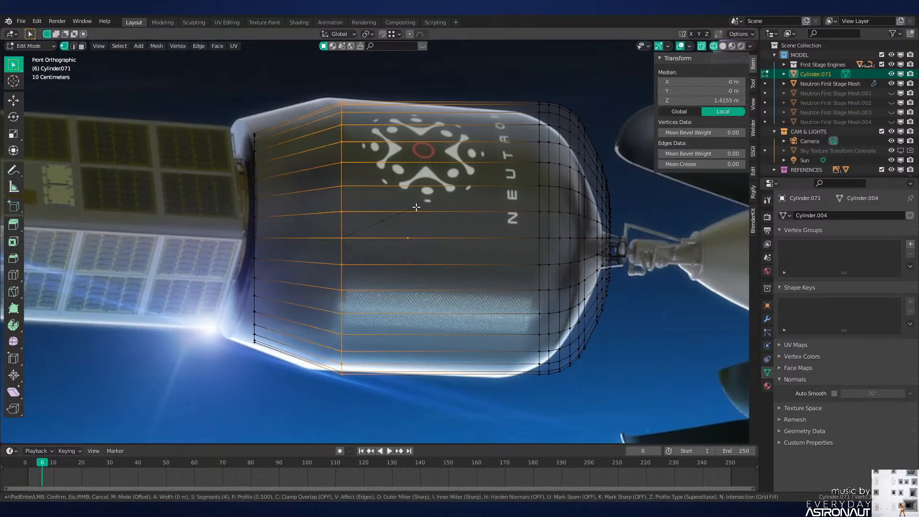
Step: Bevel the ring where the taper begins 0.255 m with 4 segments
key(ctrl+b)
click(414, 208)
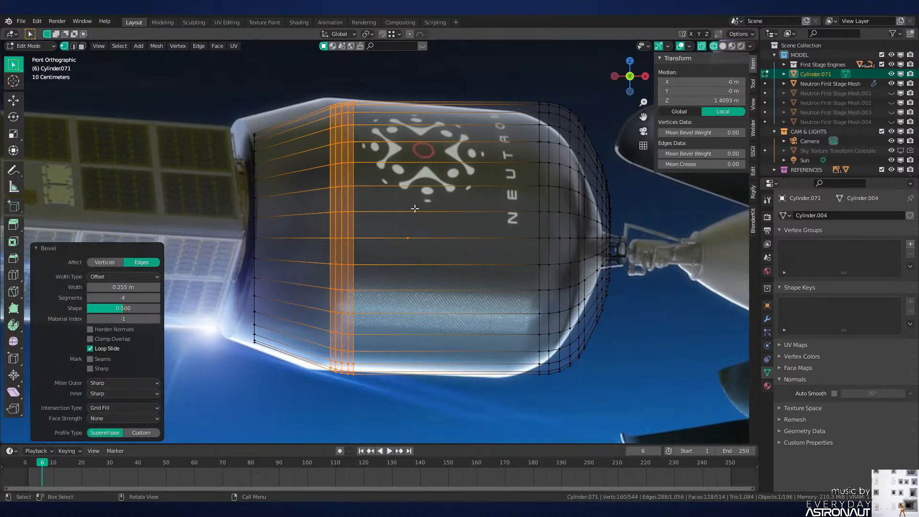
Step: Mark the satellite-side end ring as sharp and bevel it 0.0459 m with 1 segment
alt+click(251, 211)
key(ctrl+e)
click(381, 220)
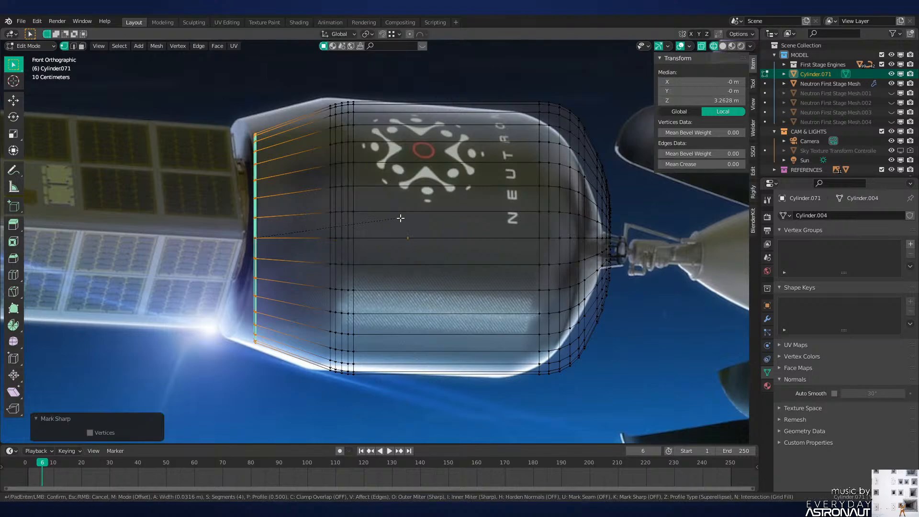
key(ctrl+b)
click(405, 214)
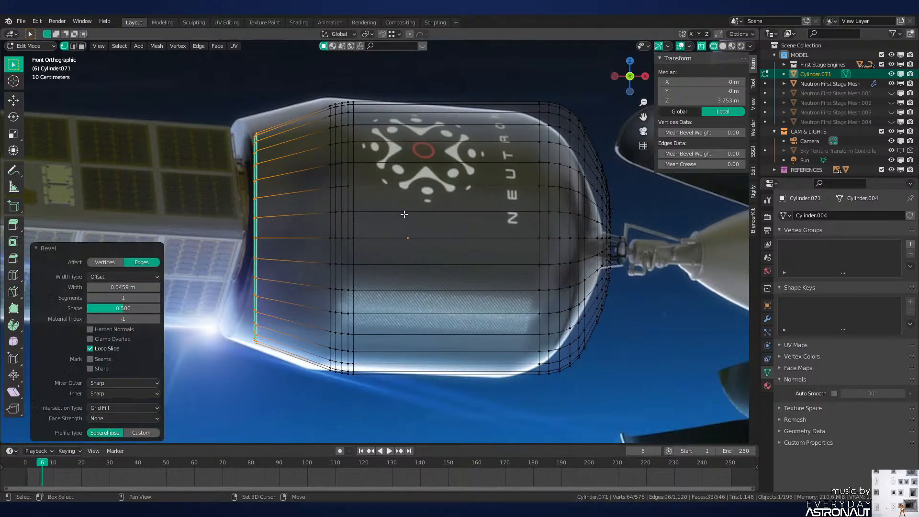
Step: Return to Object Mode and rotate the second-stage body 90° in the front view
key(Tab)
scroll(418, 200, down, 10)
shift+middle_drag(506, 197, 325, 246)
text(r90)
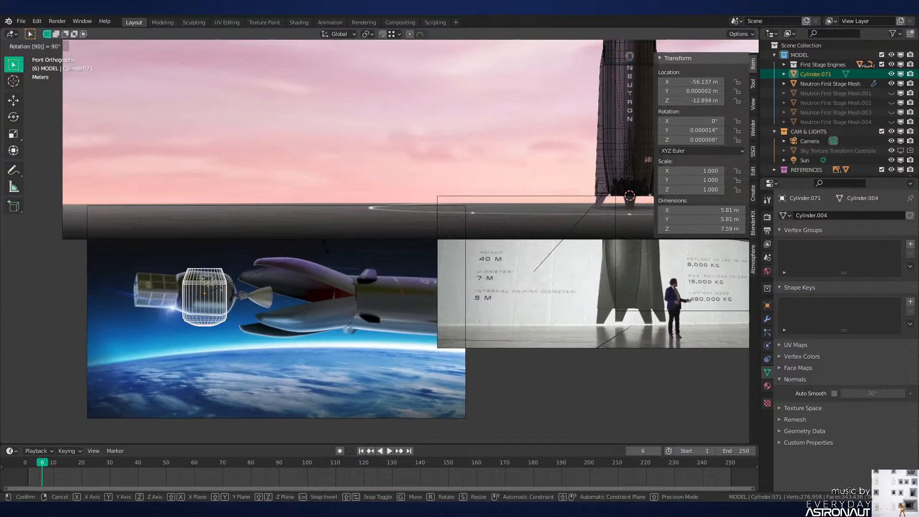
key(Return)
Step: Clear the second-stage body's location and move it 24.539 m up along Z into the first stage
shift+middle_drag(399, 180, 152, 317)
key(g)
key(z)
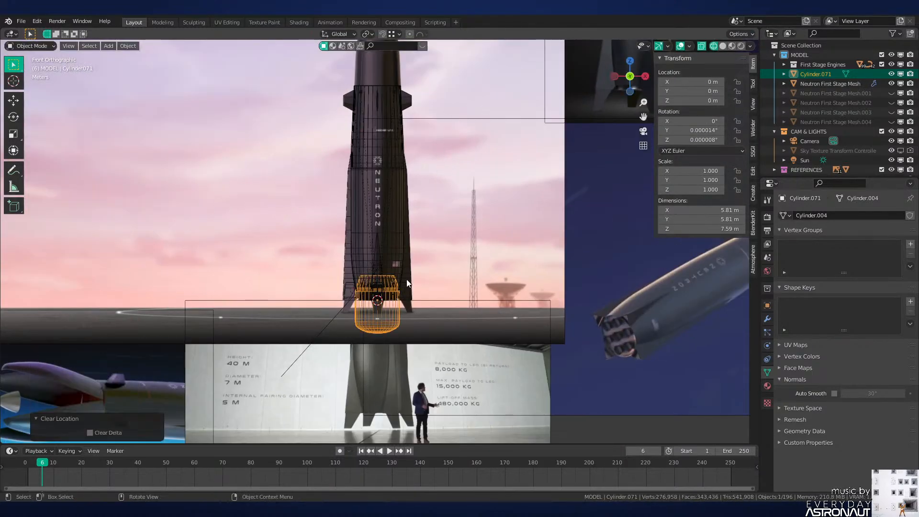
click(432, 167)
Step: Open the second-stage body for mesh editing and select its entire mesh
scroll(432, 167, up, 5)
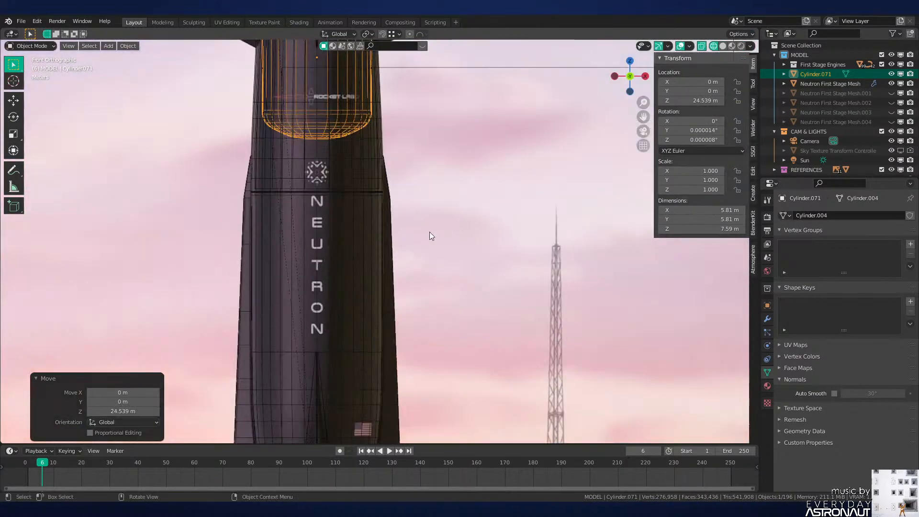
shift+middle_drag(406, 109, 498, 316)
scroll(498, 317, up, 3)
key(Tab)
key(a)
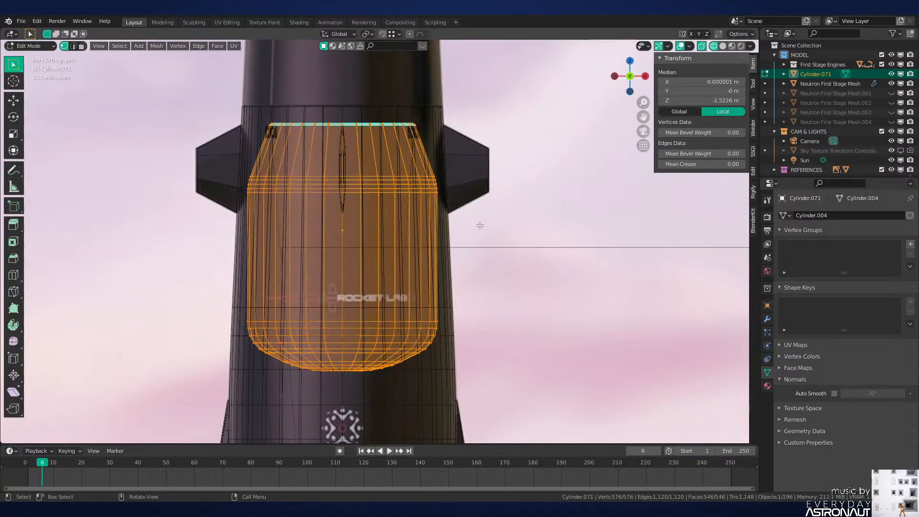
Step: Examine the wireframe reference image for the second stage's size and position inside the rocket
scroll(481, 225, down, 6)
shift+middle_drag(481, 288, 709, 308)
shift+middle_drag(600, 251, 395, 296)
scroll(377, 265, up, 7)
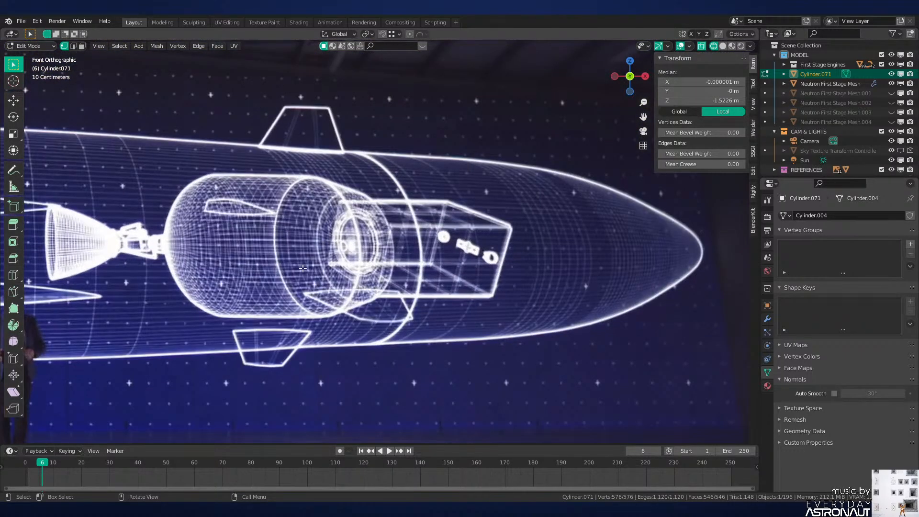
scroll(341, 233, down, 8)
shift+middle_drag(341, 234, 747, 210)
shift+middle_drag(355, 254, 457, 190)
scroll(458, 189, up, 7)
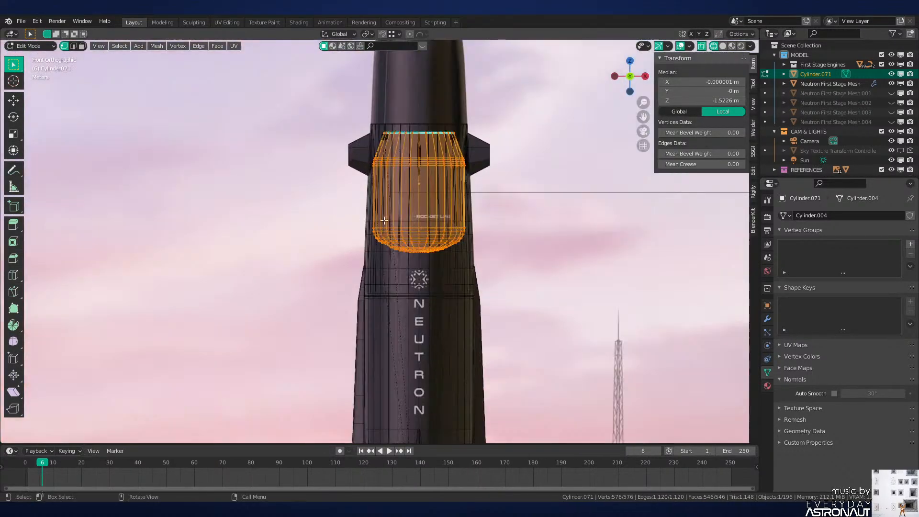
Step: Scale the whole second-stage mesh uniformly to 0.779 and move it about 1.495 m up along Z
shift+middle_drag(607, 166, 469, 259)
key(s)
key(shift+z)
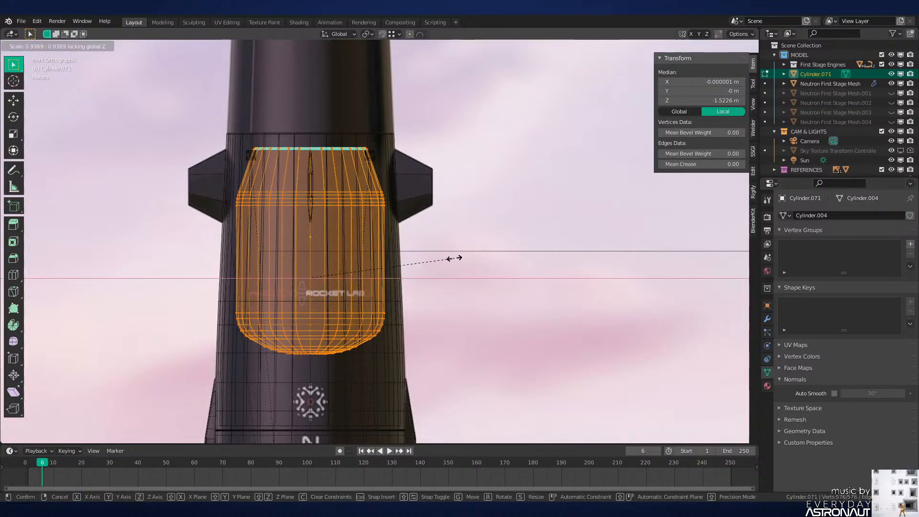
click(421, 254)
key(g)
key(z)
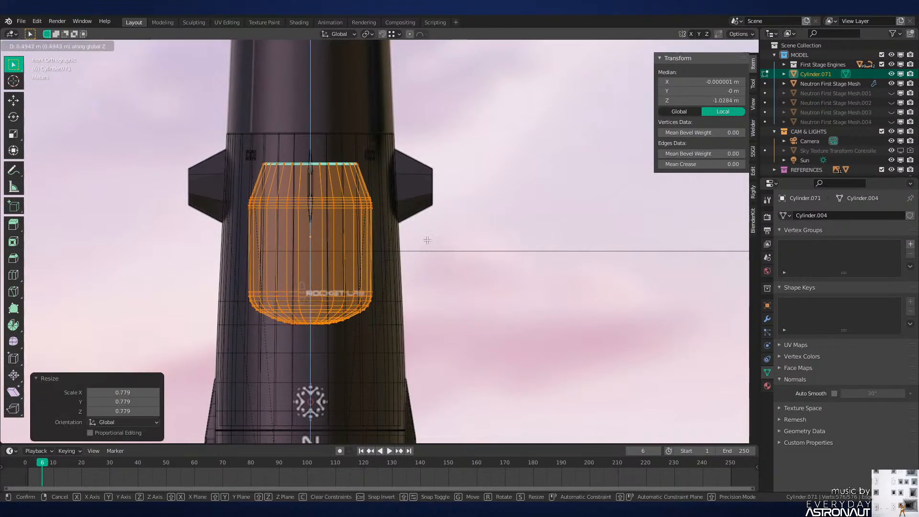
click(427, 240)
Step: Align the second stage's top with the first-stage rim by moving the mesh 0.144 m and -0.057 m along Z
scroll(437, 203, up, 3)
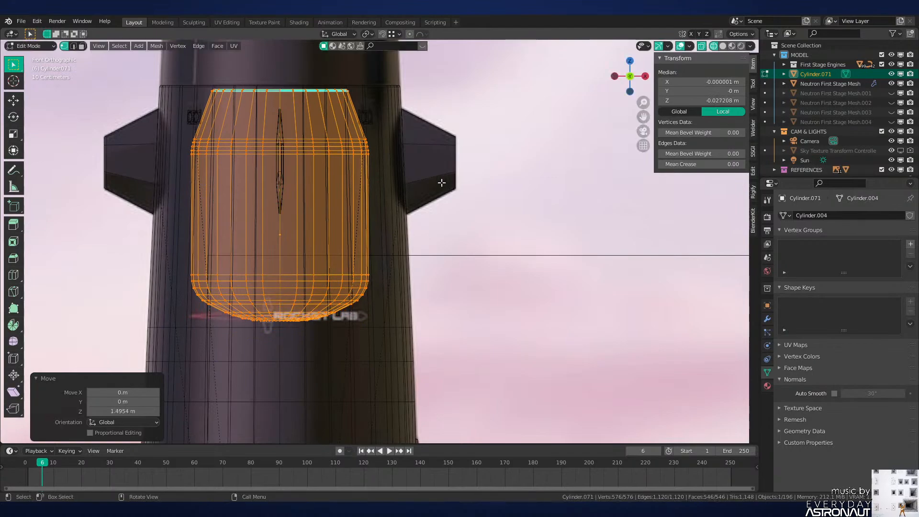
shift+middle_drag(351, 117, 429, 200)
scroll(429, 199, up, 6)
key(g)
key(z)
click(414, 103)
key(g)
key(z)
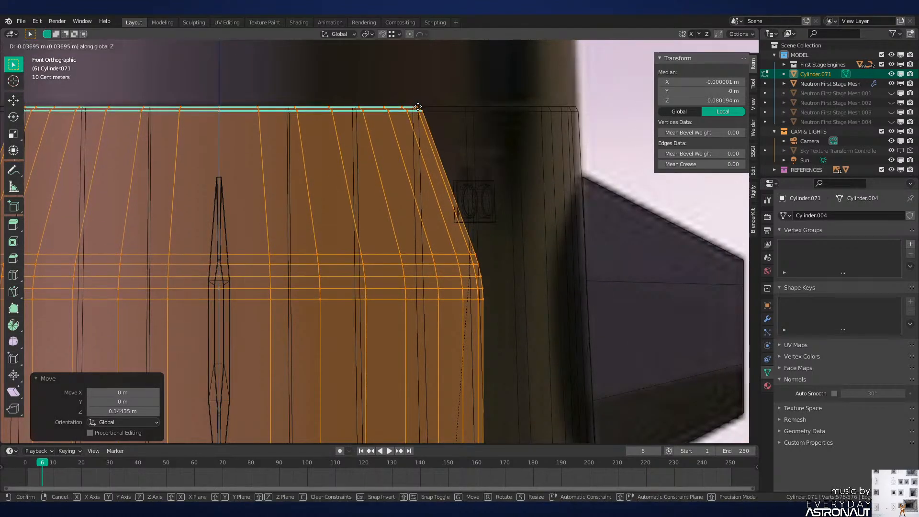
click(420, 109)
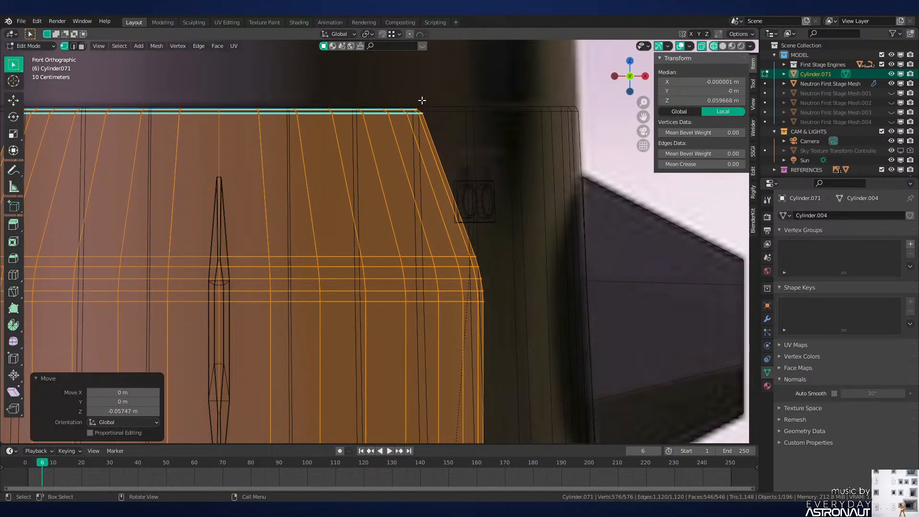
Step: Switch the viewport to solid shading and shade the second-stage body smooth in Object Mode
scroll(416, 115, down, 7)
key(z)
click(493, 207)
scroll(472, 227, down, 6)
key(Tab)
middle_drag(448, 226, 467, 278)
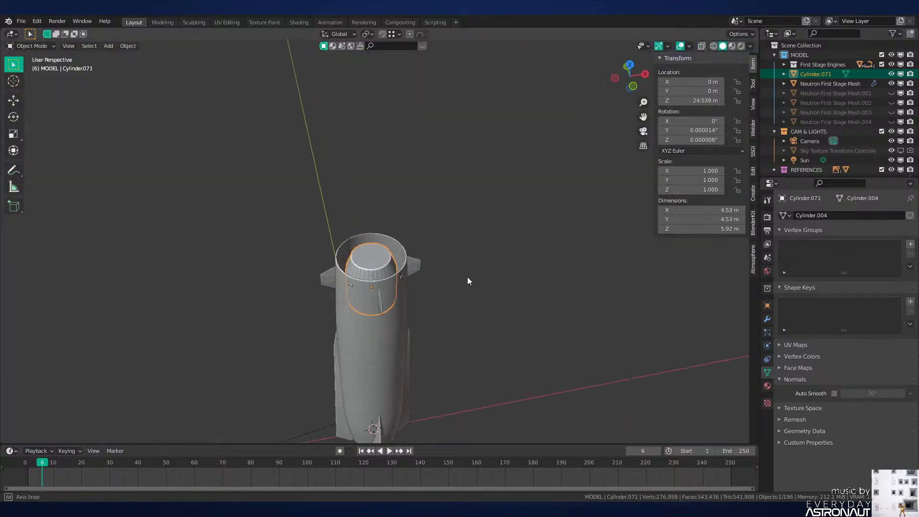
scroll(465, 298, up, 4)
right_click(466, 299)
click(465, 299)
scroll(476, 240, up, 5)
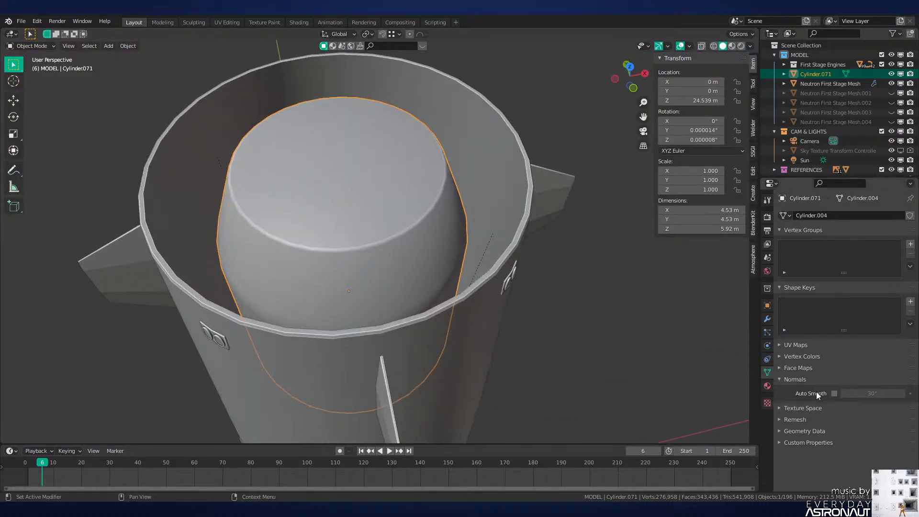
Step: Enable Auto Smooth on the second-stage body with an angle of 60°
click(834, 394)
double_click(874, 393)
text(60)
key(Return)
scroll(547, 248, down, 3)
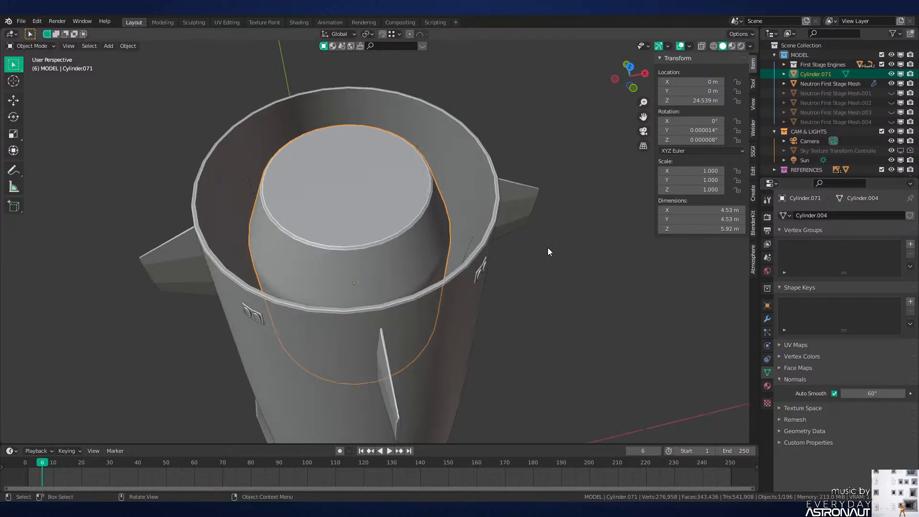
Step: Examine the second-stage engine and nozzle in the space reference image using the front wireframe view
scroll(476, 274, down, 2)
mouse_move(476, 274)
middle_down()
mouse_move(522, 251)
mouse_move(513, 290)
mouse_move(493, 267)
mouse_move(489, 219)
mouse_move(511, 286)
middle_up()
key(shift+z)
key(KP_1)
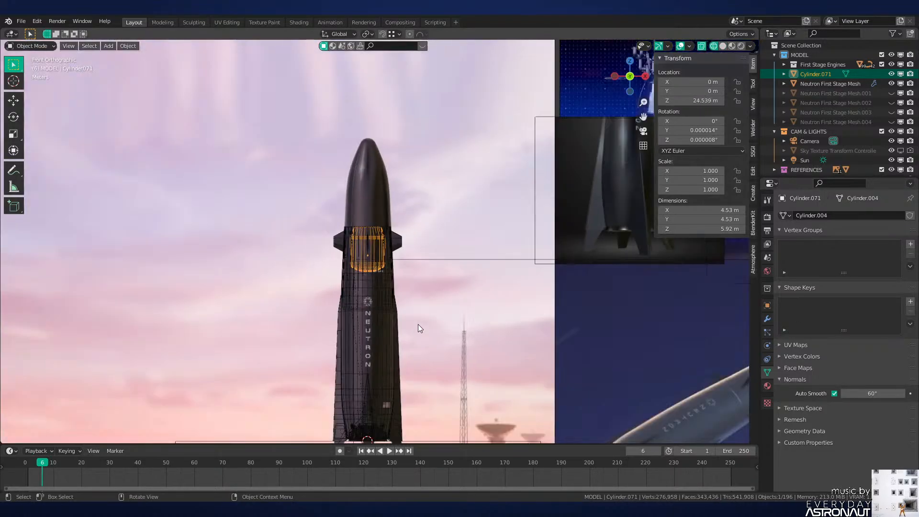
scroll(428, 217, down, 2)
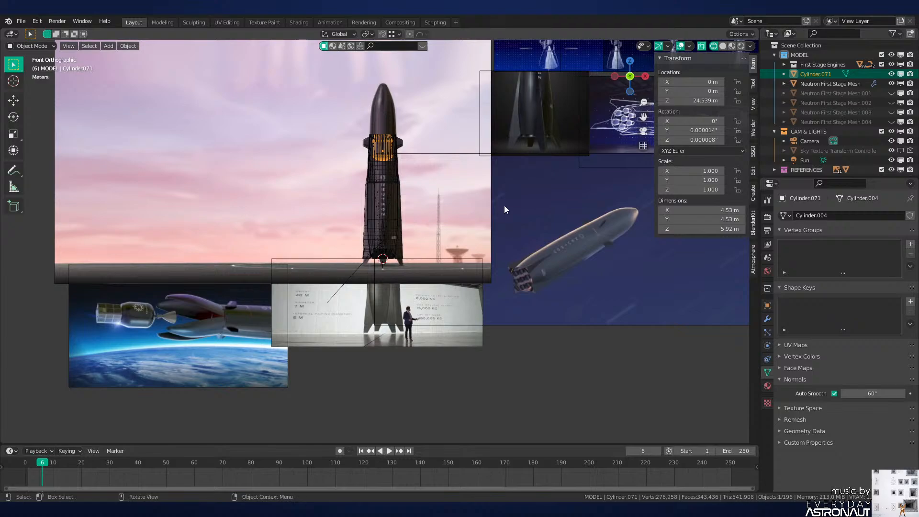
shift+middle_drag(267, 286, 432, 289)
scroll(498, 195, up, 7)
scroll(434, 287, up, 6)
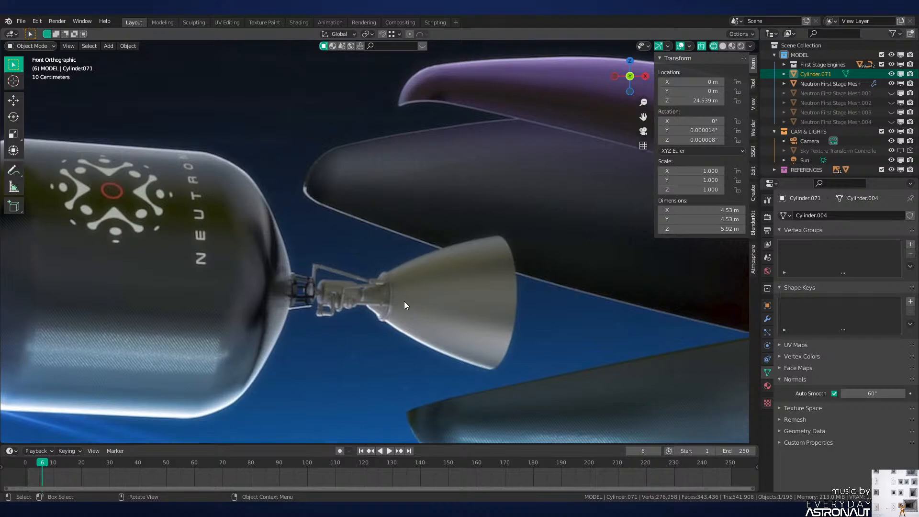
scroll(404, 301, down, 5)
scroll(422, 291, up, 5)
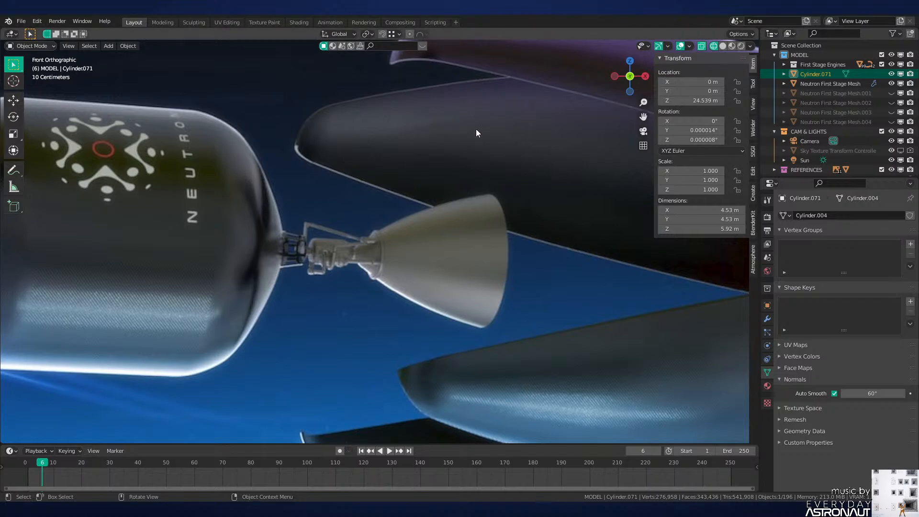
Step: Switch the viewport to solid shading and hide the first-stage mesh around its engines
scroll(462, 217, up, 4)
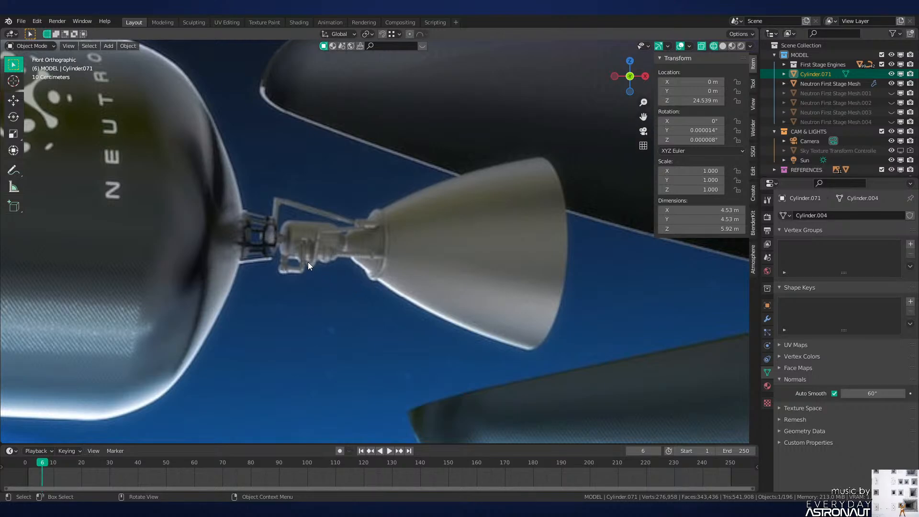
scroll(308, 266, down, 3)
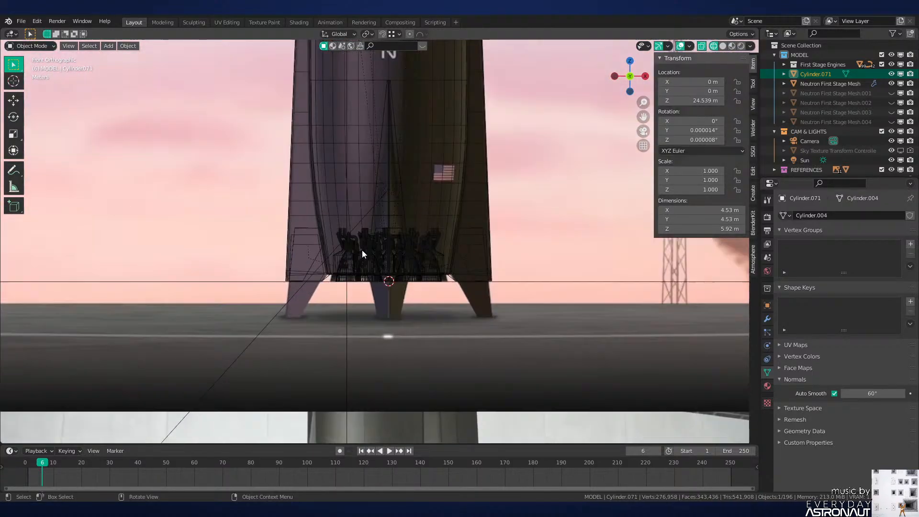
middle_drag(362, 250, 418, 260)
scroll(412, 267, up, 3)
scroll(412, 269, down, 1)
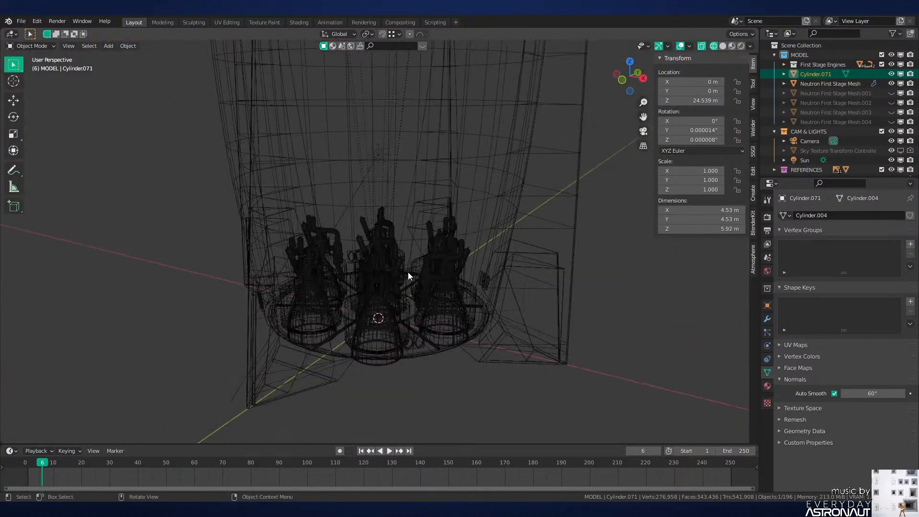
key(z)
click(421, 291)
click(419, 280)
key(h)
scroll(407, 276, up, 3)
middle_drag(398, 275, 382, 322)
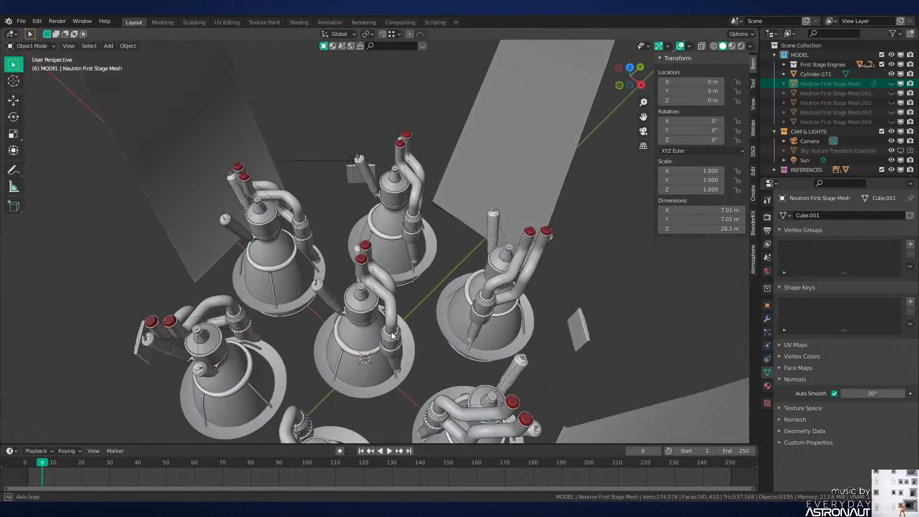
Step: Select the central Archimedes-Mount with its whole hierarchy and duplicate the engine upward along Z
click(380, 322)
scroll(382, 325, up, 2)
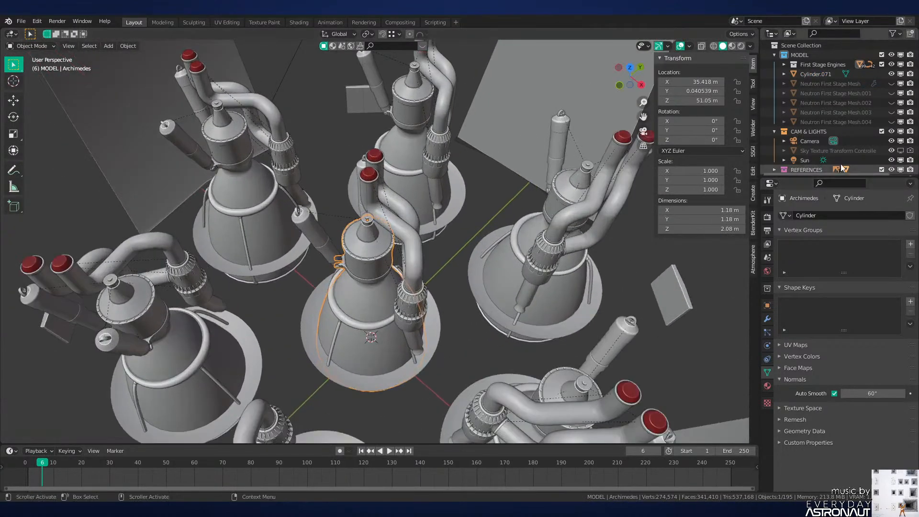
scroll(794, 93, down, 1)
click(785, 53)
right_click(835, 65)
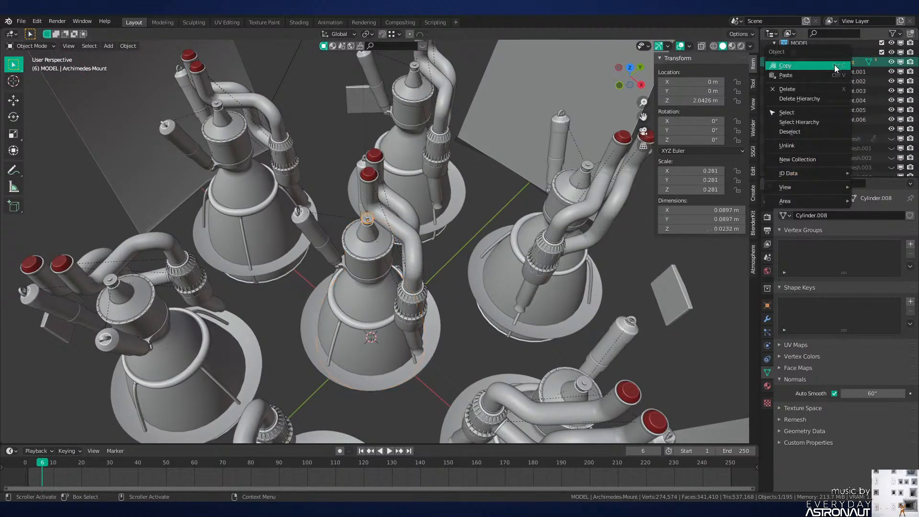
click(809, 121)
key(KP_Decimal)
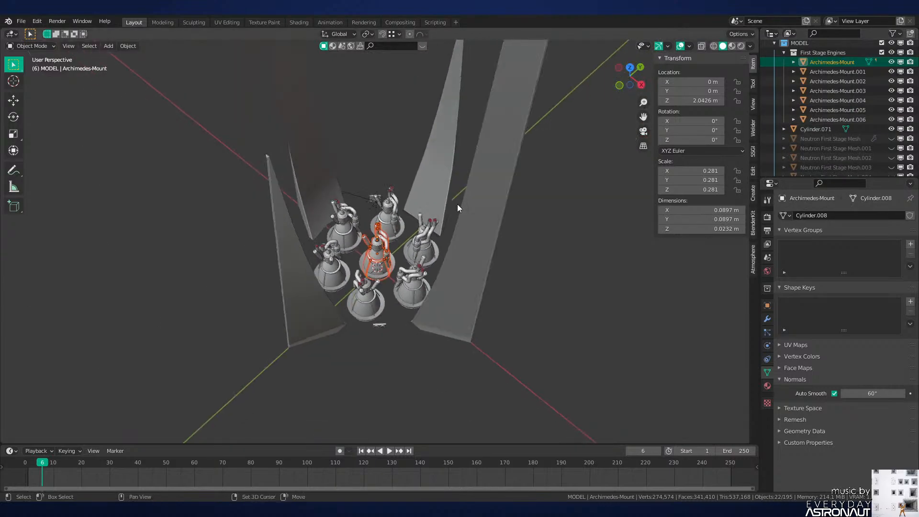
shift+middle_drag(417, 306, 435, 342)
key(shift+d)
key(z)
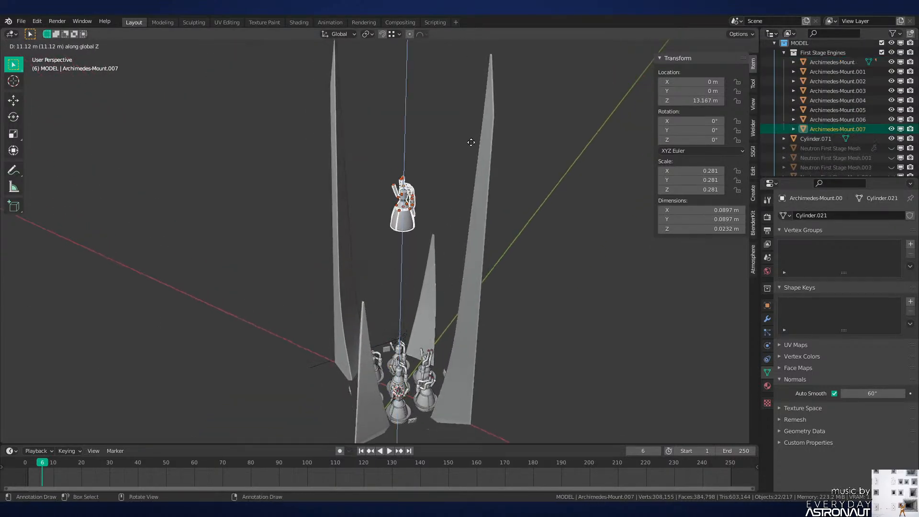
click(470, 134)
Step: Raise the duplicated engine along Z by 5.2816 m, 1.9244 m and 0.69752 m, placing it just below the second stage
shift+middle_drag(471, 133, 433, 283)
key(g)
key(z)
click(441, 210)
key(KP_1)
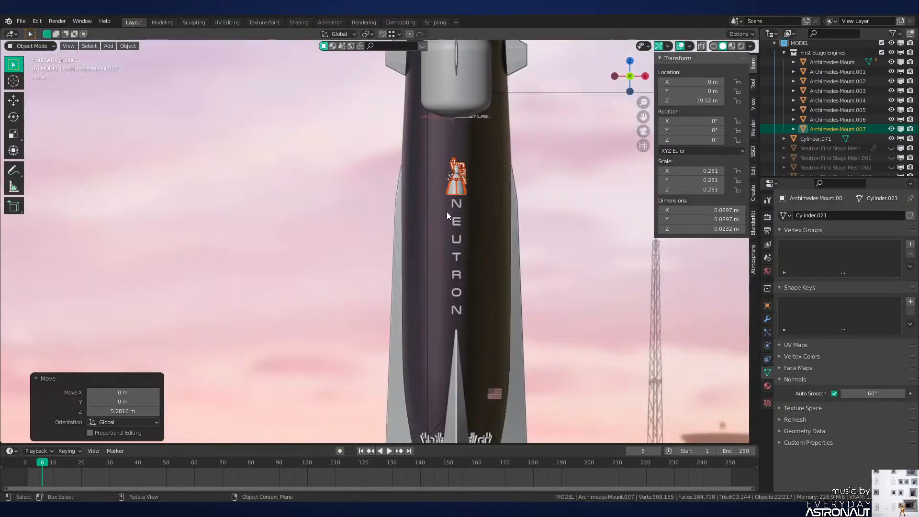
shift+middle_drag(447, 211, 412, 287)
scroll(425, 286, up, 5)
key(g)
key(z)
click(453, 217)
scroll(453, 216, up, 4)
key(g)
key(z)
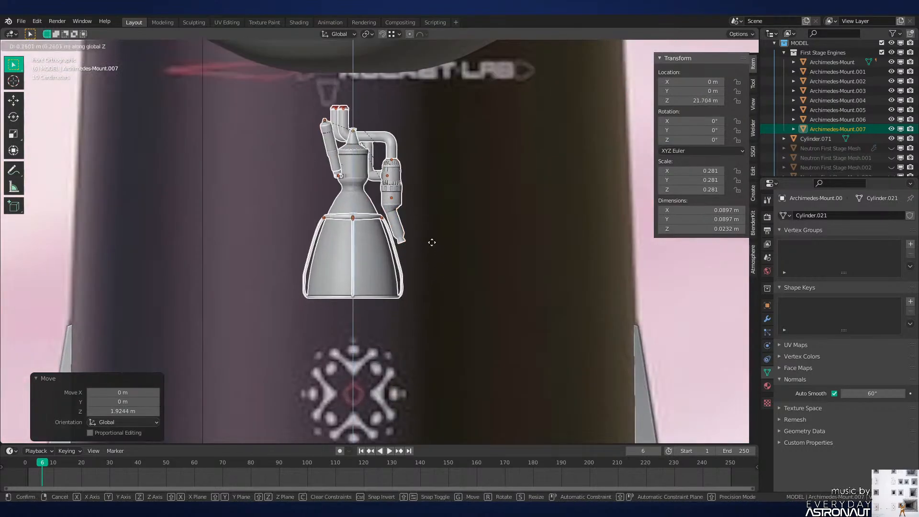
click(450, 211)
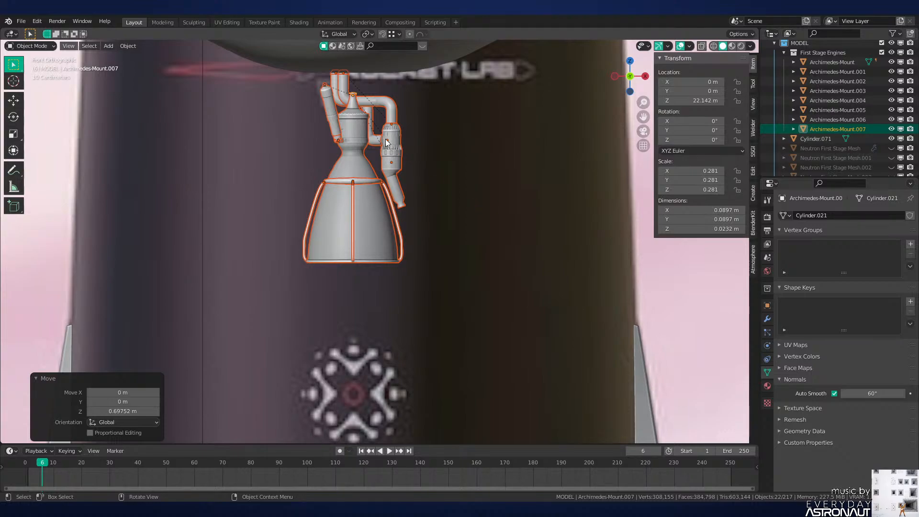
Step: Move the duplicated engine into a new collection named Second Stage Engine
scroll(399, 165, up, 1)
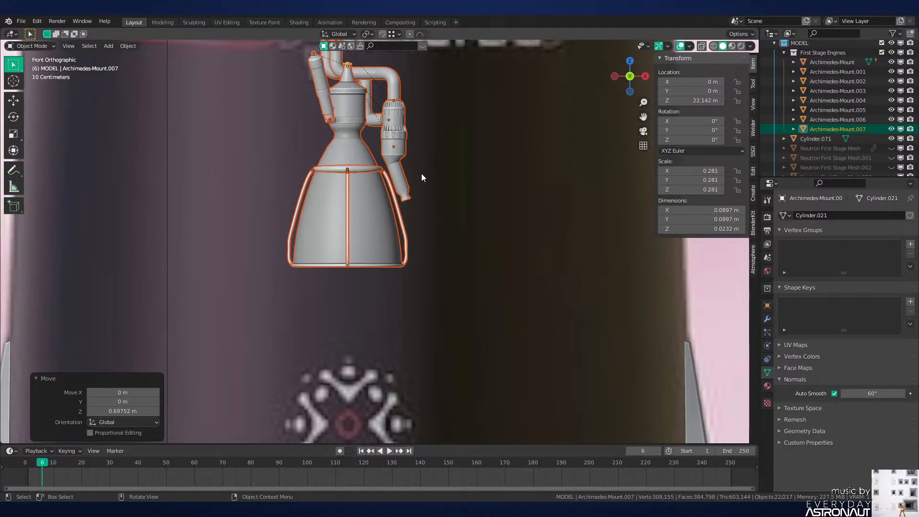
scroll(421, 178, up, 2)
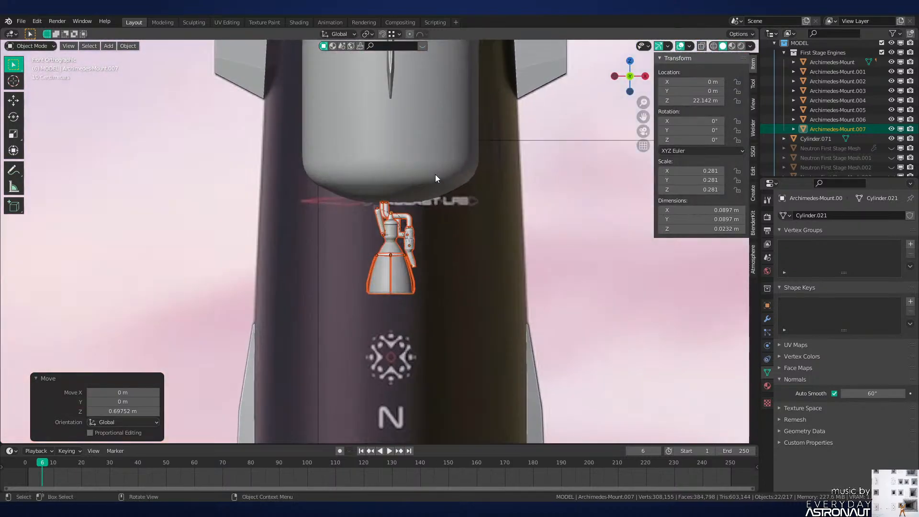
scroll(522, 230, up, 4)
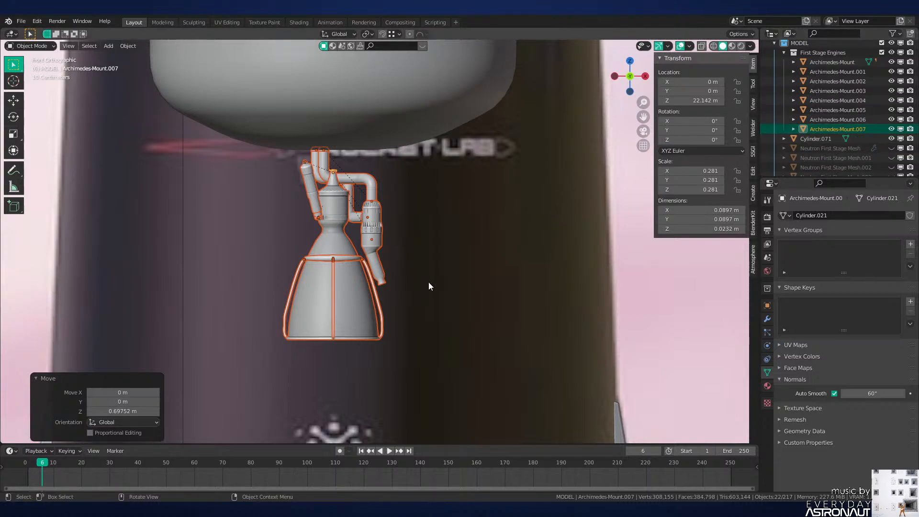
key(m)
mouse_move(436, 251)
click(473, 253)
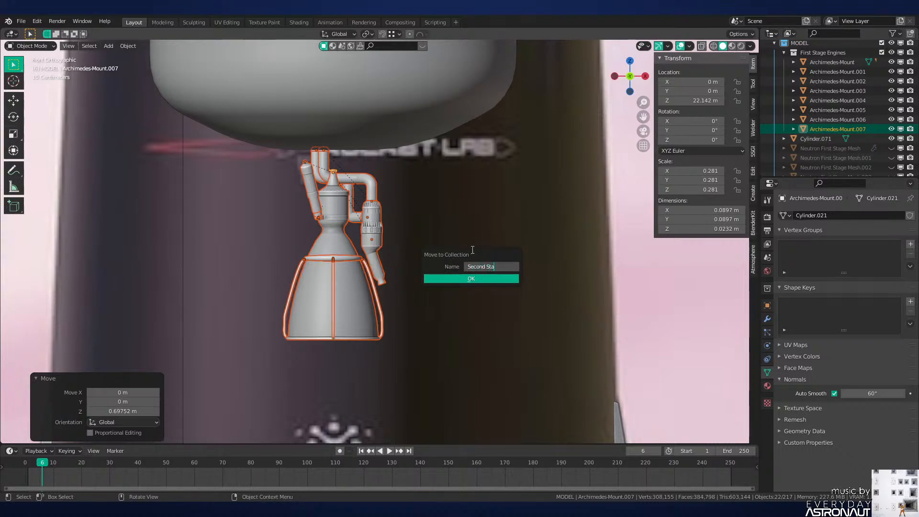
key(Return)
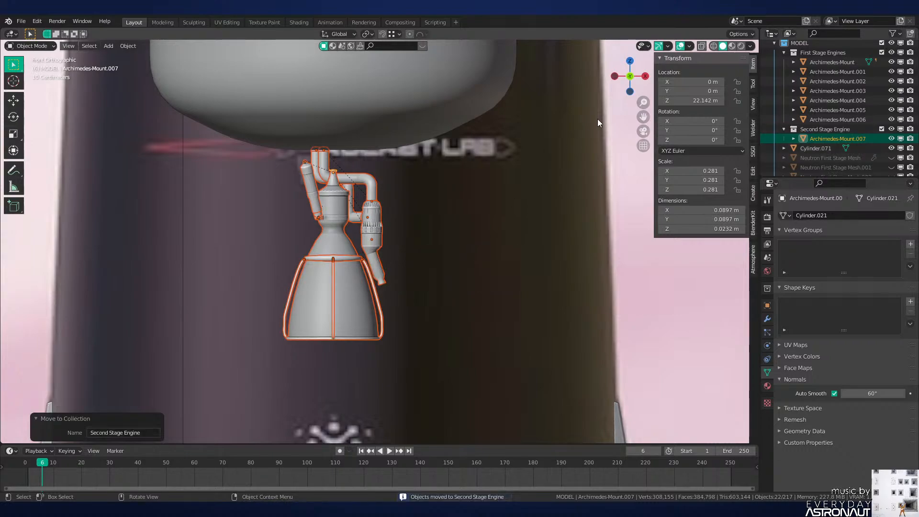
Step: Collapse the First Stage Engines collection and rename the duplicated mount as Archimedes-Vacuum-Mount
click(784, 53)
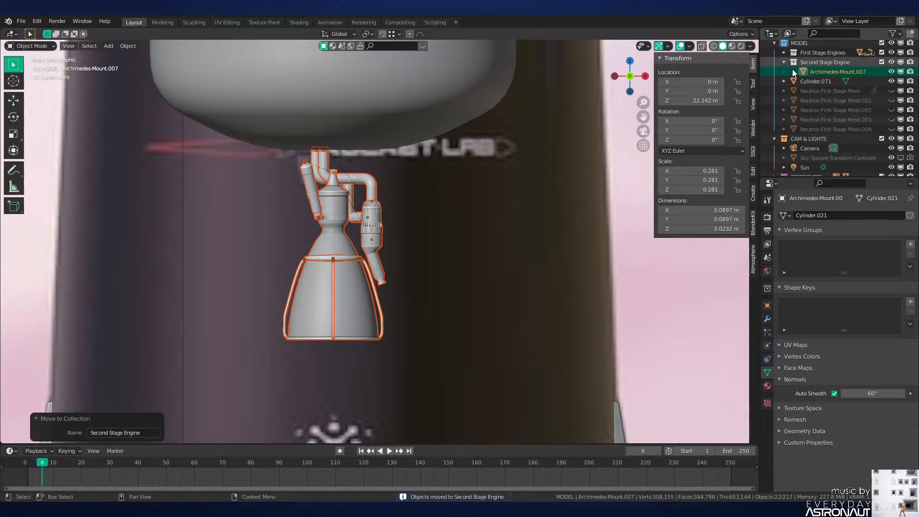
double_click(853, 74)
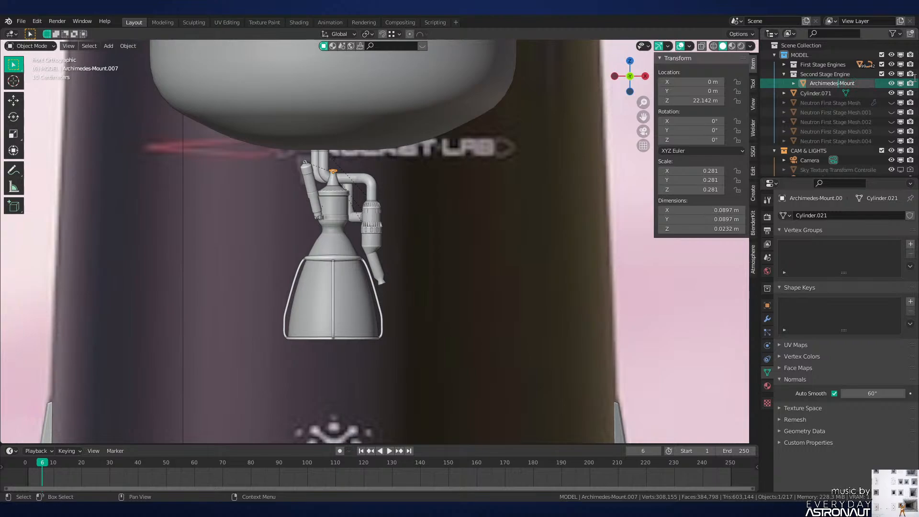
text(m)
key(Return)
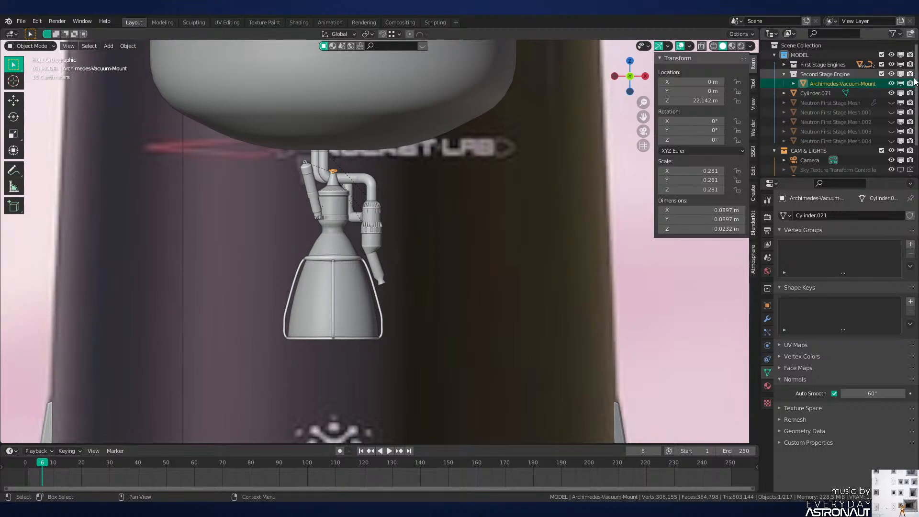
scroll(458, 206, up, 2)
scroll(492, 198, up, 5)
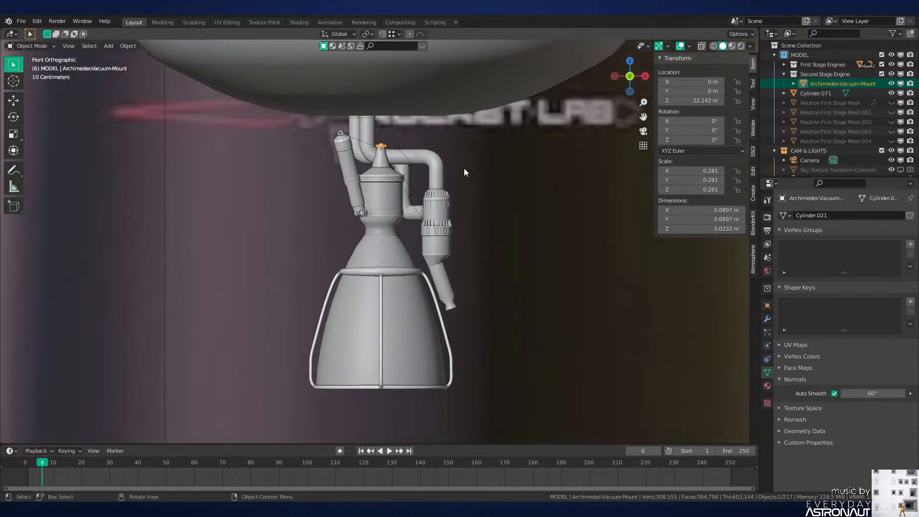
key(g)
key(z)
right_click(423, 153)
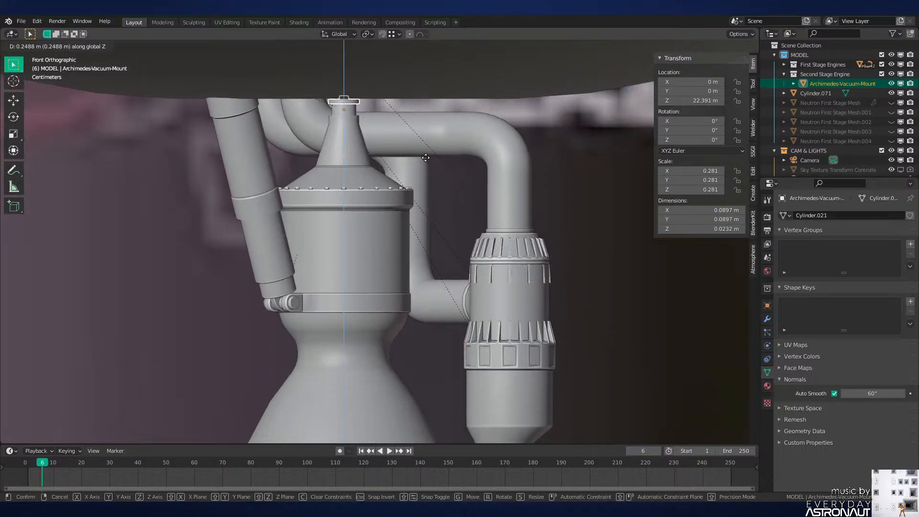
Step: Examine how the engine attaches to the second stage's base, comparing the model with the space reference image
scroll(413, 157, down, 3)
middle_drag(414, 157, 376, 204)
scroll(509, 181, down, 5)
scroll(372, 204, down, 8)
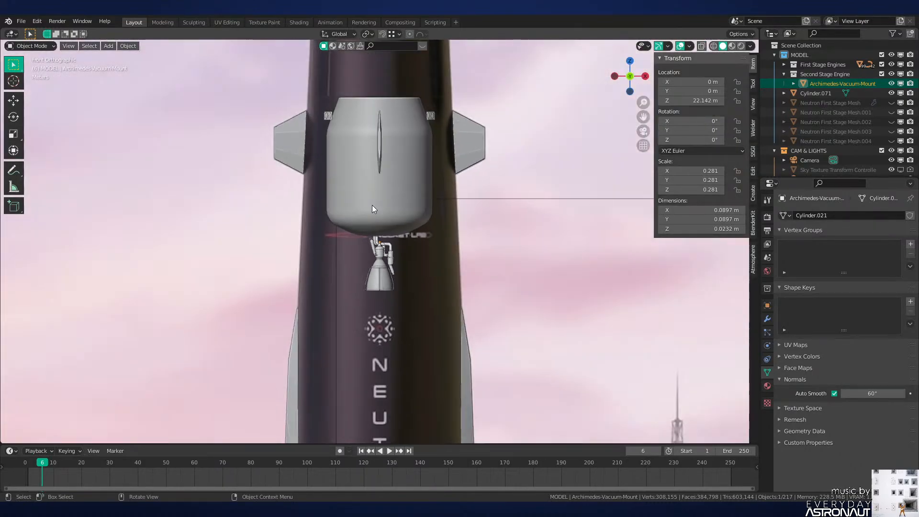
scroll(386, 231, up, 14)
middle_drag(380, 214, 367, 196)
click(350, 194)
click(351, 194)
scroll(367, 196, down, 10)
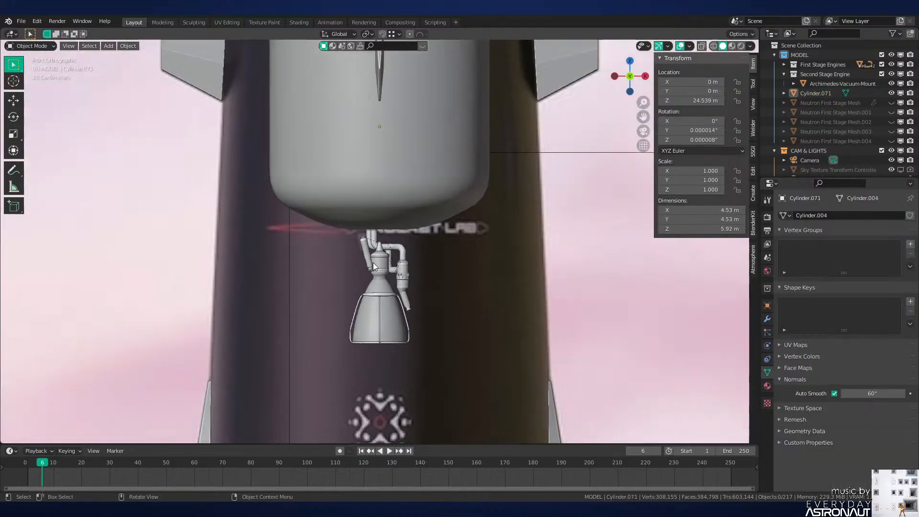
scroll(406, 225, up, 4)
scroll(433, 259, up, 8)
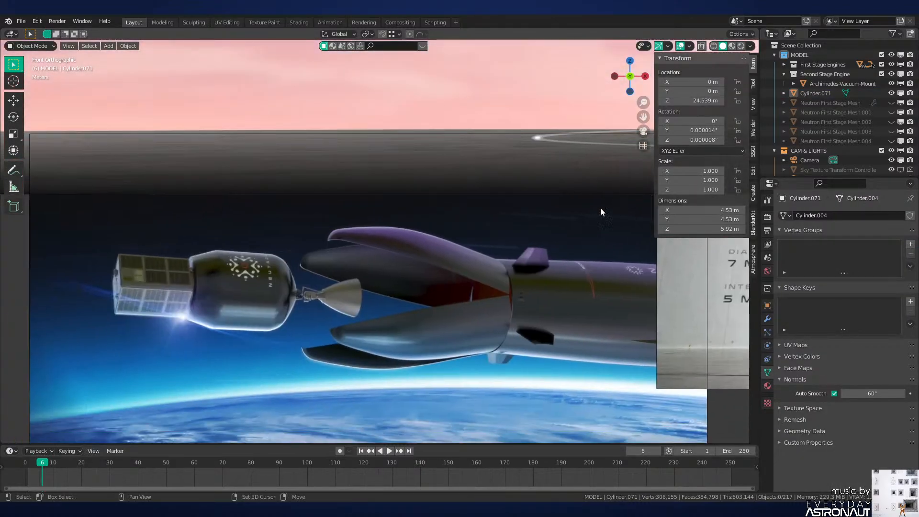
scroll(433, 259, down, 10)
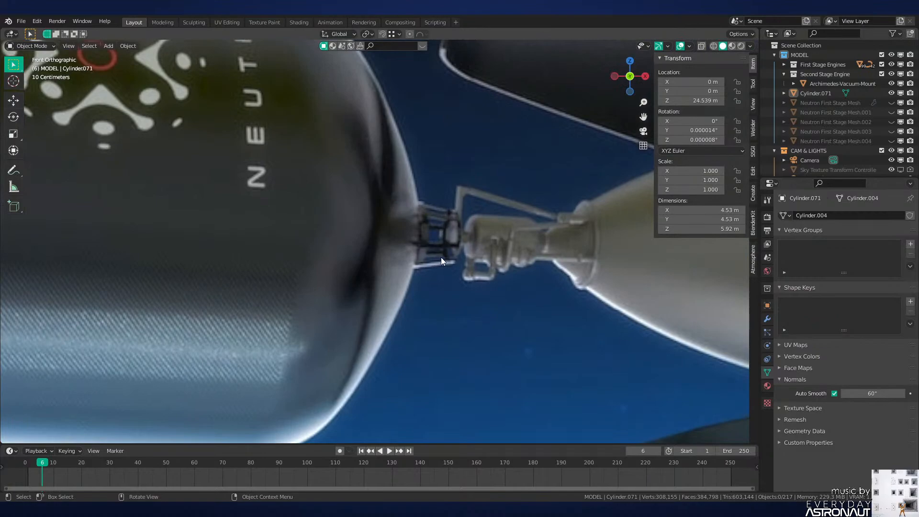
scroll(315, 298, up, 6)
scroll(478, 246, up, 9)
Step: Inset the second-stage body's bottom face by about 0.32 m in Edit Mode and extrude it 0.02364 m
shift+middle_drag(356, 200, 376, 239)
click(493, 232)
key(Tab)
scroll(376, 247, up, 2)
click(376, 247)
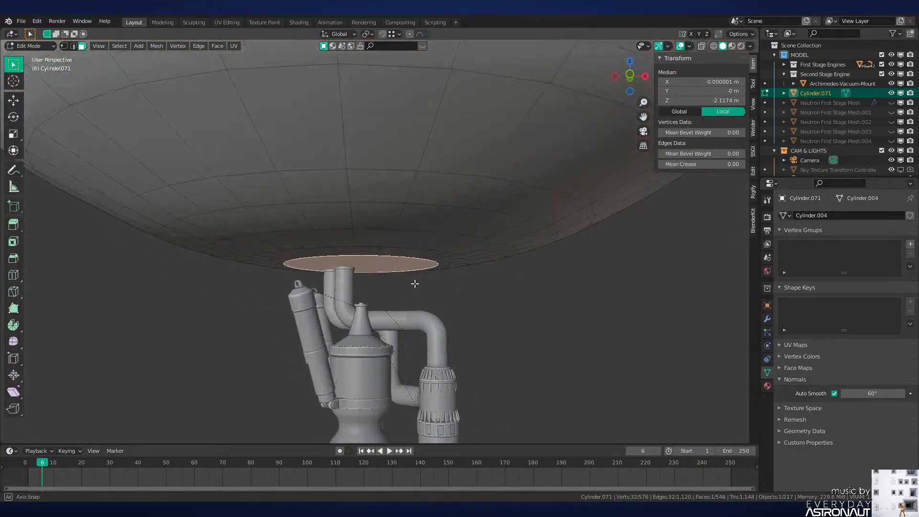
middle_drag(416, 281, 525, 181)
key(i)
click(447, 174)
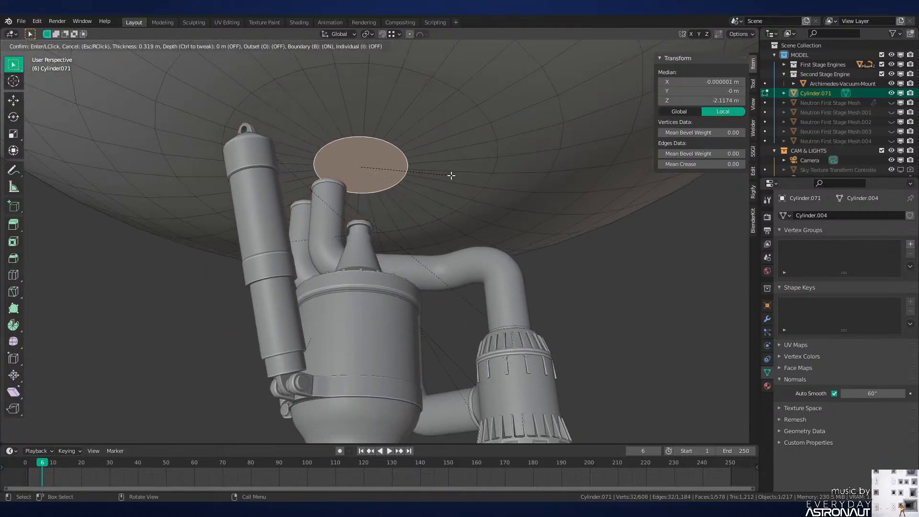
key(e)
click(452, 176)
scroll(455, 177, up, 2)
scroll(455, 178, up, 1)
shift+middle_drag(456, 178, 458, 222)
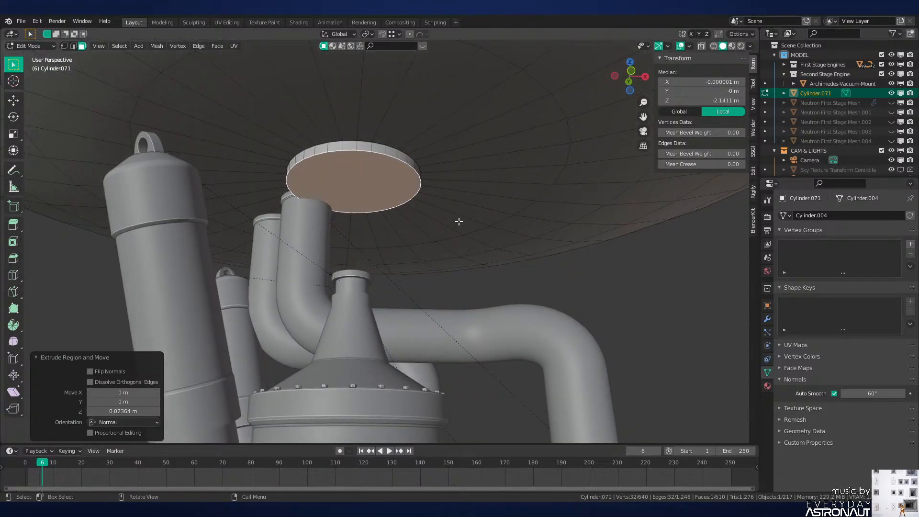
Step: Mark the extruded disc's outer edge sharp, then bevel it and check the shading in Object Mode
key(ctrl+e)
click(484, 214)
key(ctrl+b)
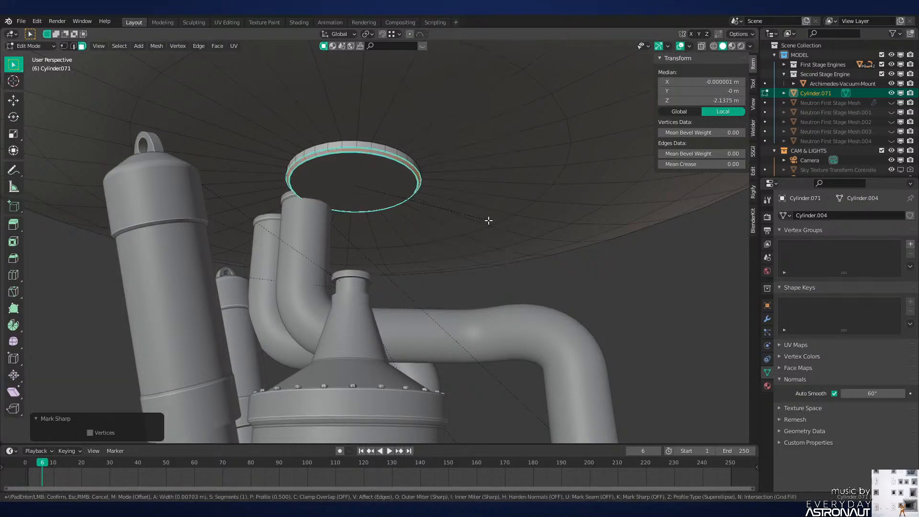
click(435, 216)
key(f)
middle_drag(438, 215, 488, 203)
key(Tab)
key(Tab)
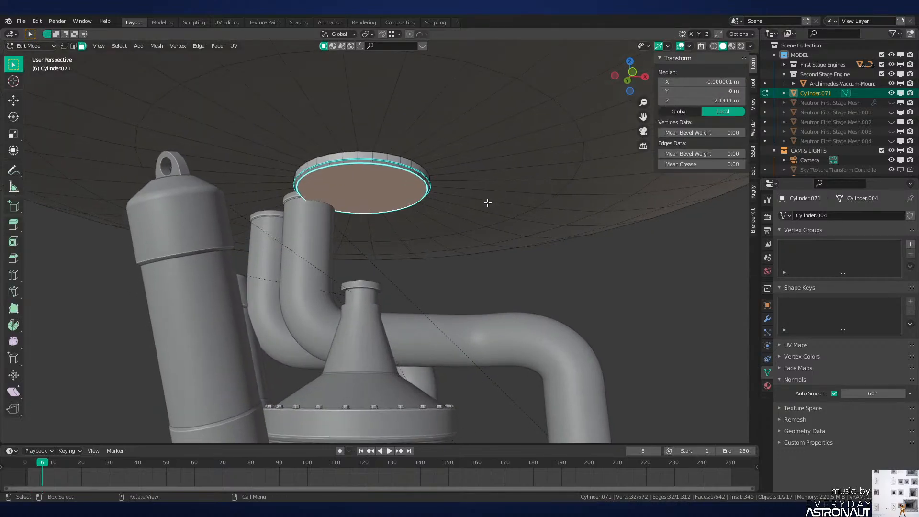
Step: Extrude the disc's face down to the engine mount and scale its end to 0.320, forming a tapered cone
key(e)
click(379, 284)
key(s)
click(394, 263)
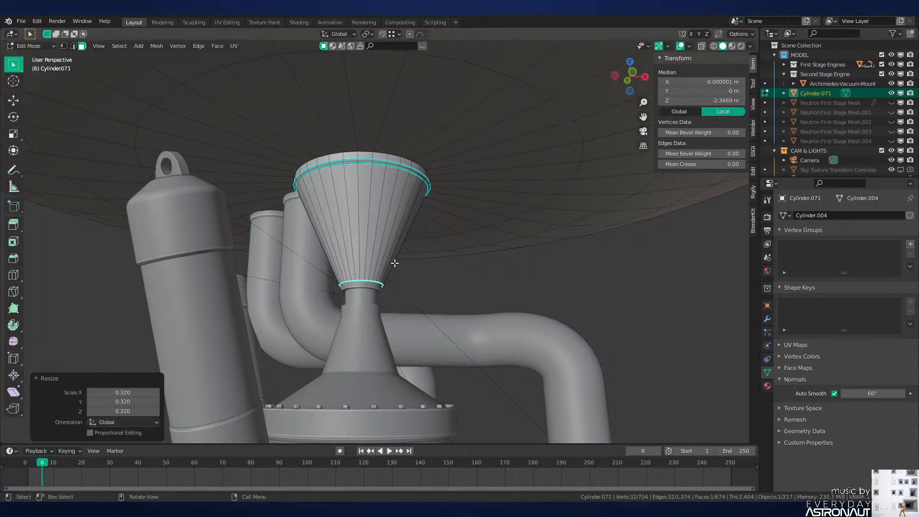
click(367, 235)
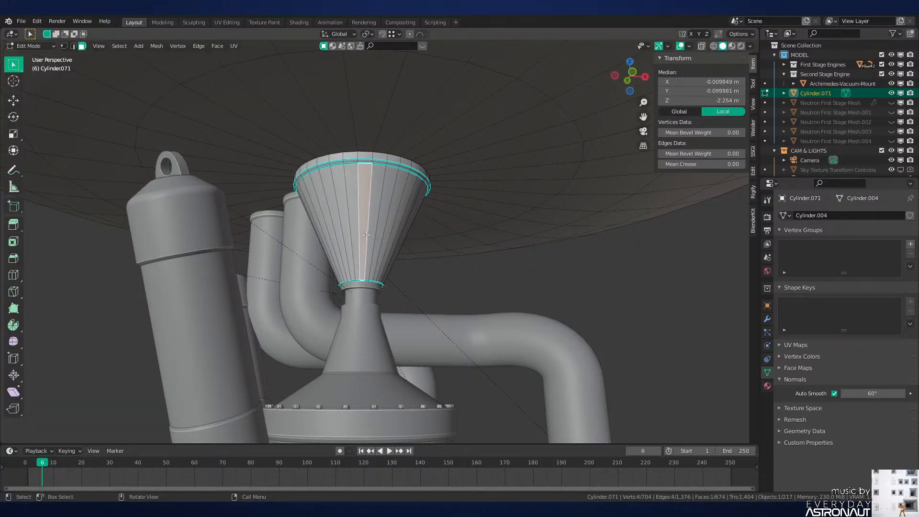
shift+click(397, 235)
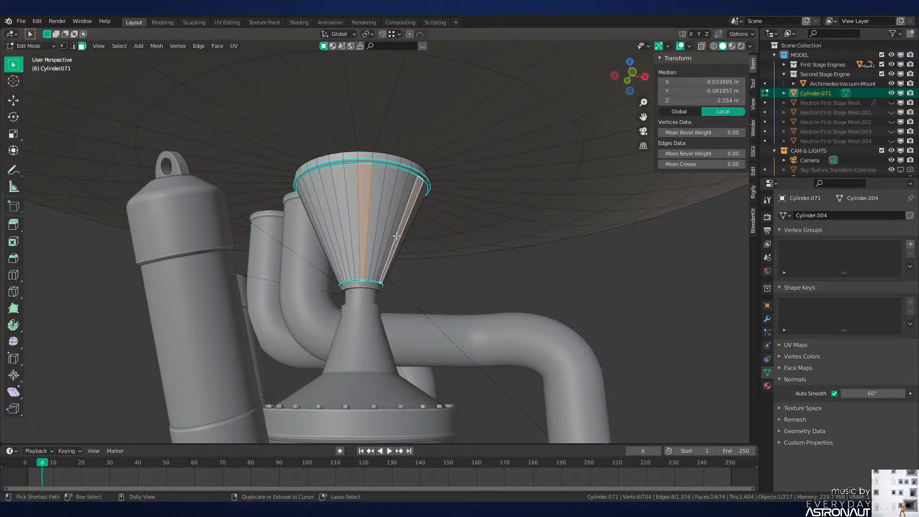
key(ctrl+shift+KP_Add)
key(ctrl+shift+KP_Add)
key(ctrl+shift+KP_Add)
key(ctrl+shift+KP_Add)
key(ctrl+shift+KP_Add)
key(ctrl+shift+KP_Add)
key(ctrl+shift+KP_Add)
key(ctrl+shift+KP_Add)
key(ctrl+shift+KP_Add)
key(ctrl+shift+KP_Add)
key(ctrl+shift+KP_Add)
key(ctrl+shift+KP_Add)
key(ctrl+shift+KP_Add)
key(ctrl+shift+KP_Add)
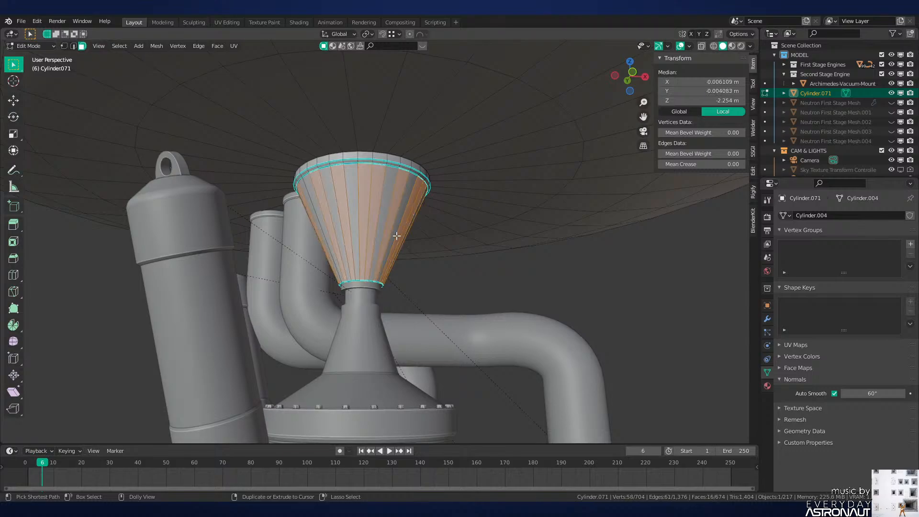
click(367, 214)
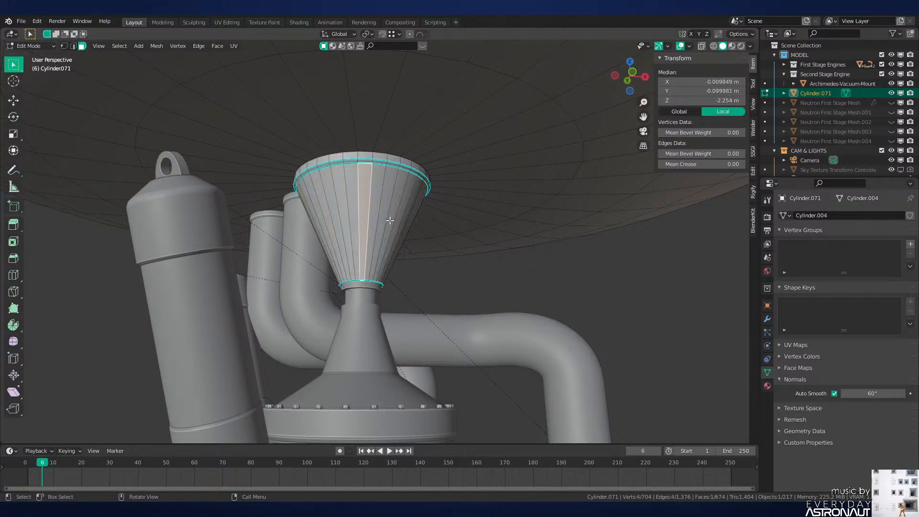
shift+click(404, 222)
key(ctrl+shift+KP_Add)
key(ctrl+shift+KP_Add)
key(ctrl+shift+KP_Add)
key(ctrl+shift+KP_Add)
key(ctrl+shift+KP_Add)
key(ctrl+shift+KP_Add)
key(ctrl+shift+KP_Add)
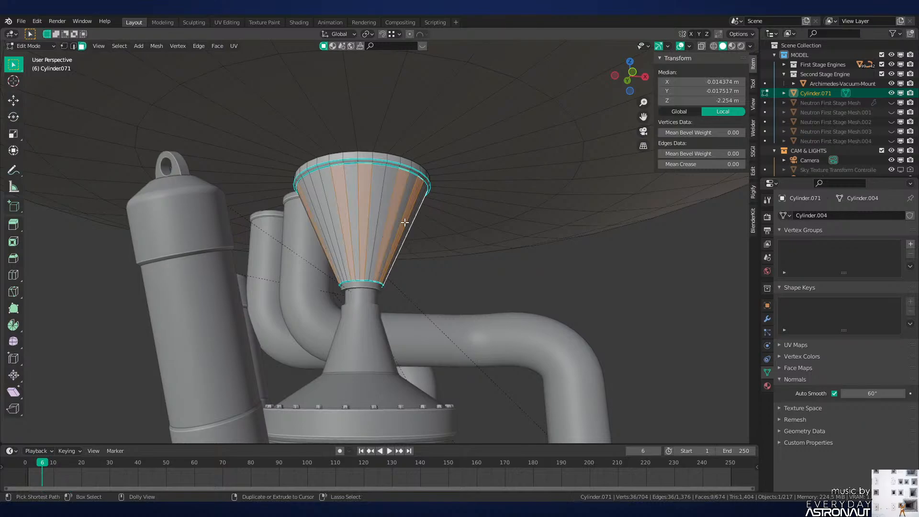
click(365, 204)
shift+click(393, 209)
key(ctrl+shift+KP_Add)
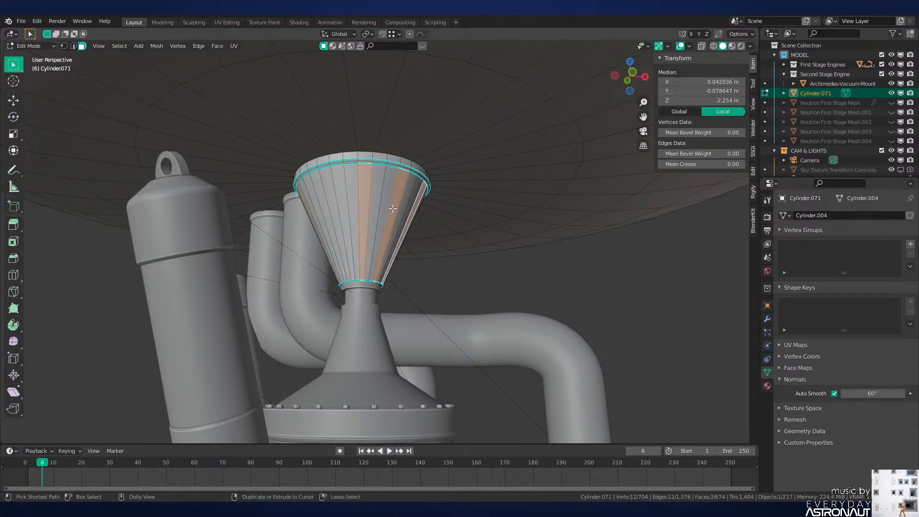
key(ctrl+shift+KP_Add)
key(ctrl+shift+KP_Add)
key(ctrl+shift+KP_Add)
key(ctrl+shift+KP_Add)
key(ctrl+shift+KP_Add)
key(ctrl+shift+KP_Add)
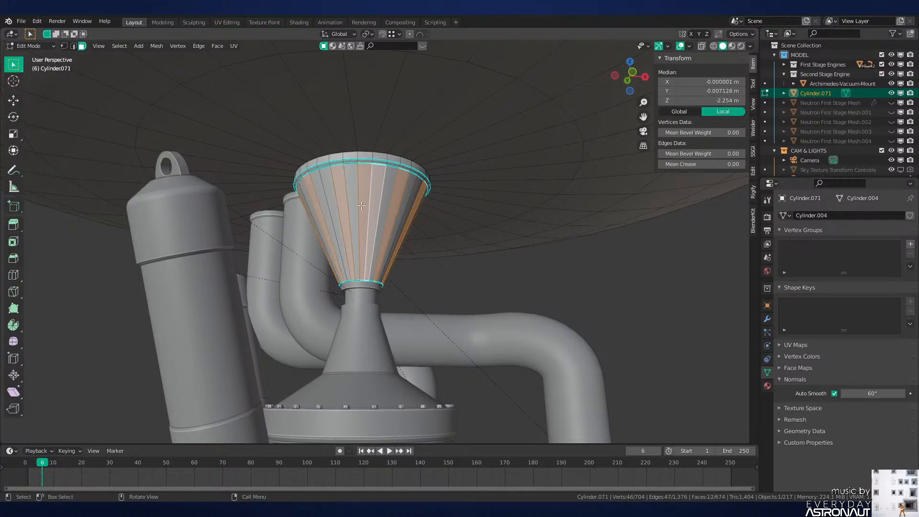
Step: Try to cut the cone into eight evenly spaced struts by deleting three of every four side faces, then undo the deletion
click(362, 206)
shift+click(403, 214)
key(ctrl+shift+KP_Add)
key(ctrl+shift+KP_Add)
key(ctrl+shift+KP_Add)
key(ctrl+shift+KP_Add)
key(ctrl+shift+KP_Add)
key(ctrl+shift+KP_Add)
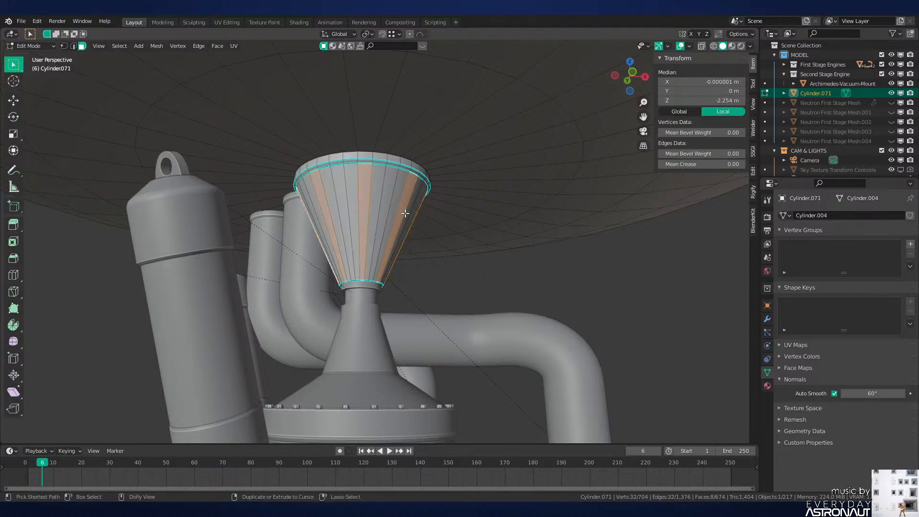
scroll(417, 230, up, 3)
shift+click(369, 229)
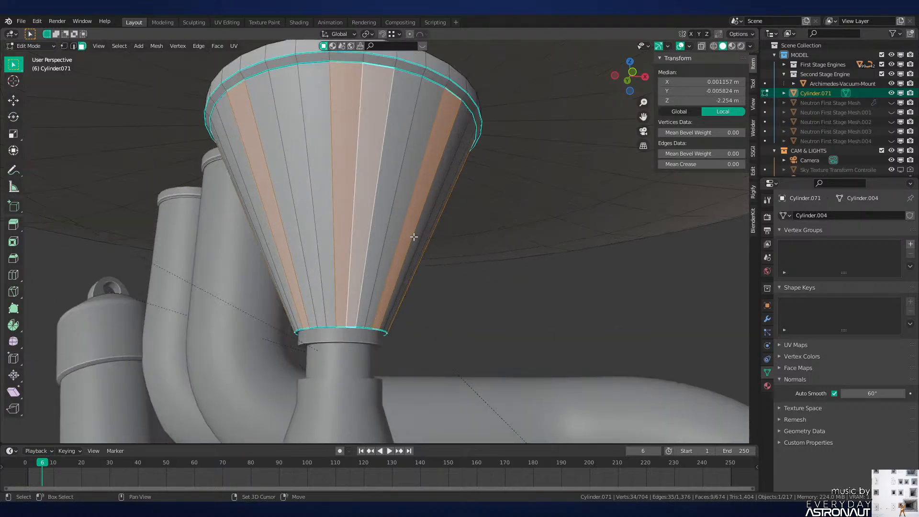
ctrl+click(414, 238)
ctrl+click(425, 236)
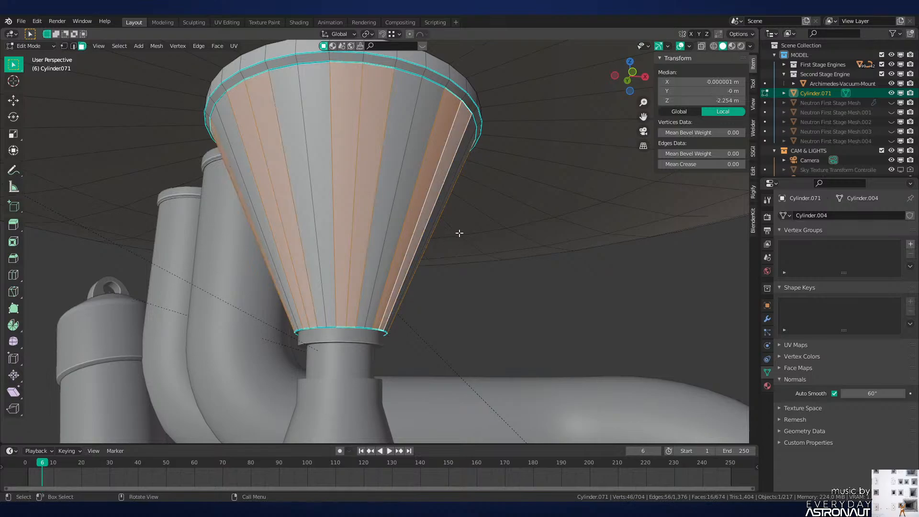
shift+click(379, 228)
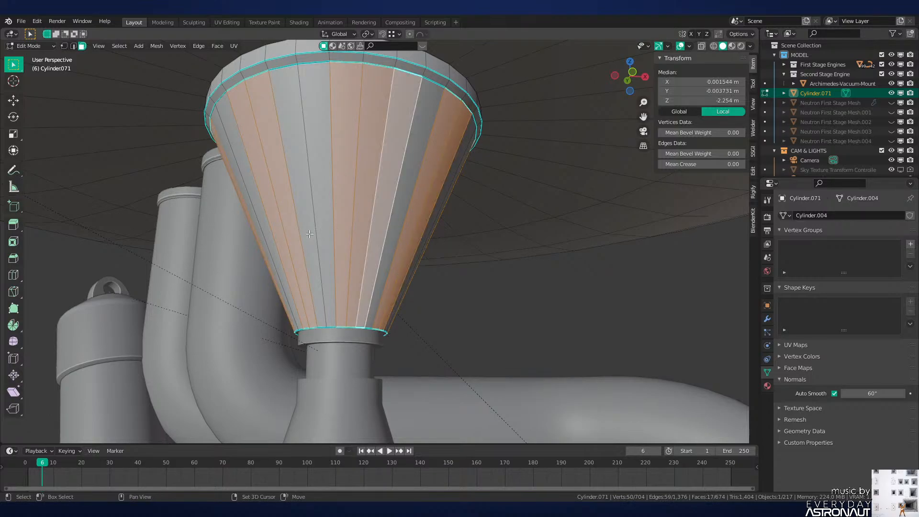
shift+click(310, 234)
key(ctrl+shift+KP_Add)
key(ctrl+shift+KP_Add)
key(ctrl+shift+KP_Add)
key(ctrl+shift+KP_Add)
key(ctrl+shift+KP_Add)
key(ctrl+shift+KP_Add)
key(ctrl+shift+KP_Add)
key(ctrl+shift+KP_Add)
key(ctrl+shift+KP_Add)
middle_drag(450, 280, 481, 304)
key(x)
click(577, 362)
middle_drag(558, 359, 442, 259)
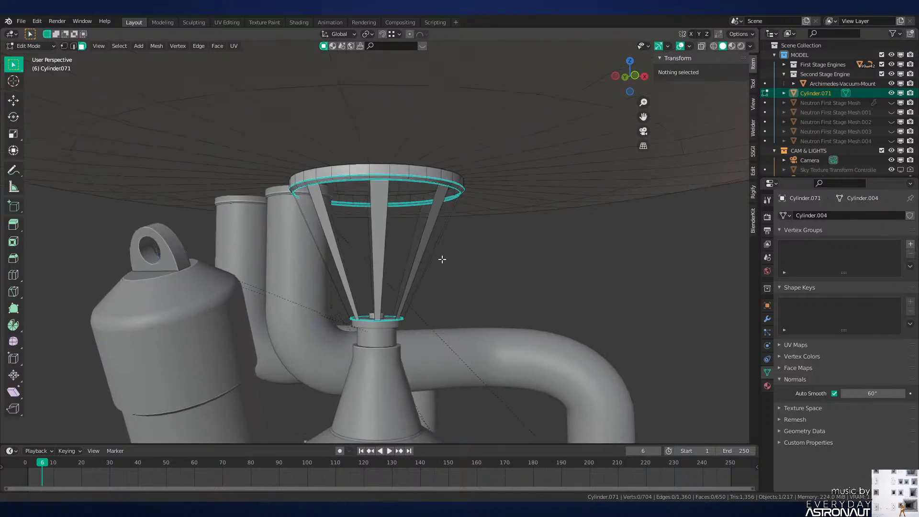
scroll(441, 259, up, 3)
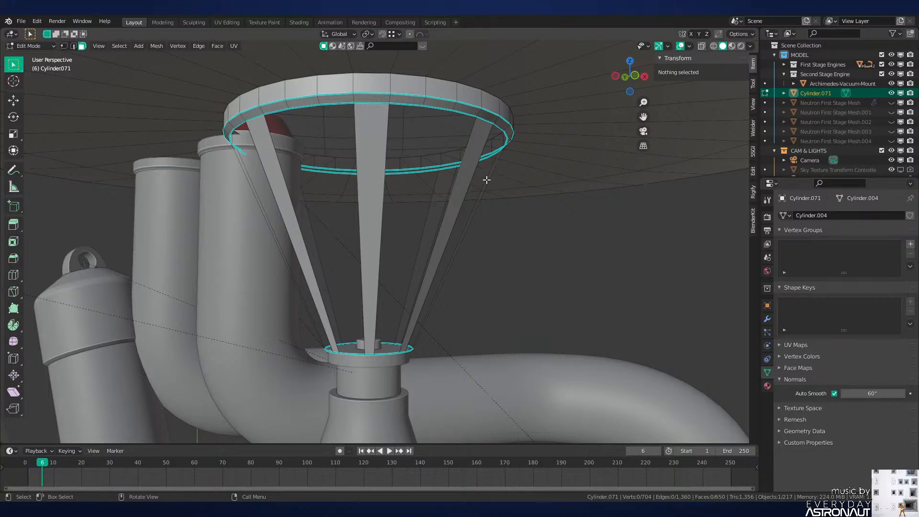
key(ctrl+z)
Step: Remove the tapered cone beneath the disc by dissolving its edges, leaving a flat closed underside on the disc
key(x)
key(Escape)
key(x)
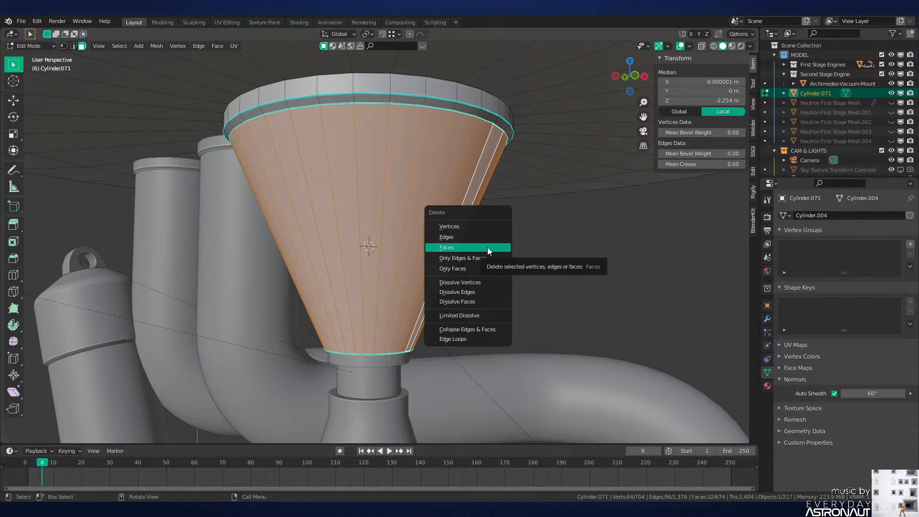
key(Escape)
key(z)
click(419, 340)
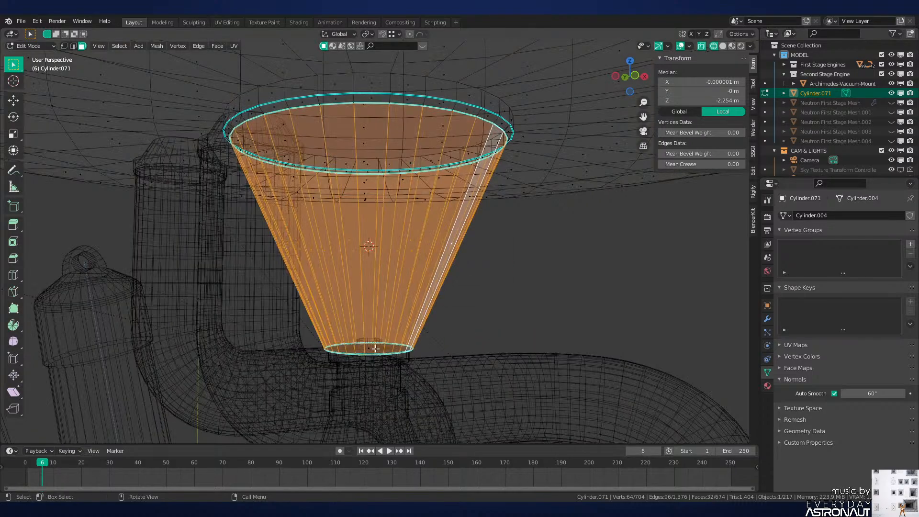
click(368, 349)
key(z)
click(558, 341)
key(x)
click(530, 382)
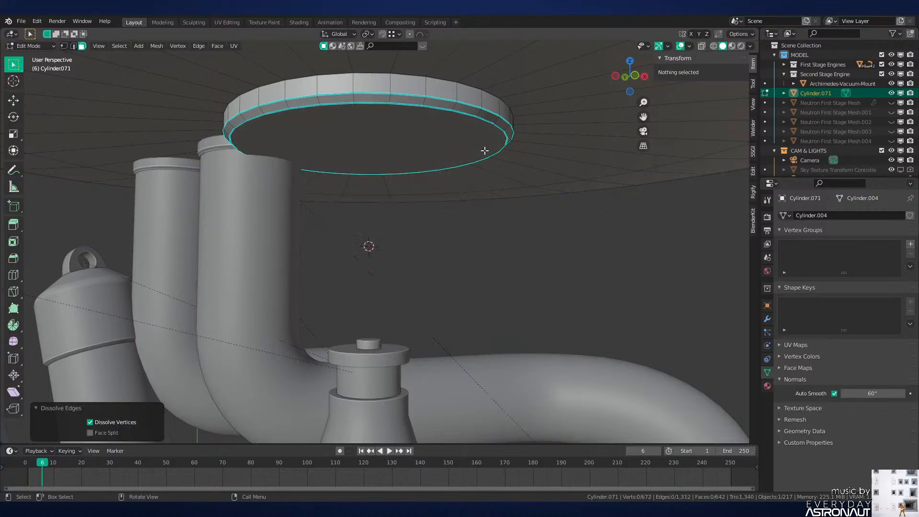
Step: Snap the 3D cursor to the centre of the disc's underside face and clear the mesh selection
click(471, 129)
key(shift+s)
click(484, 277)
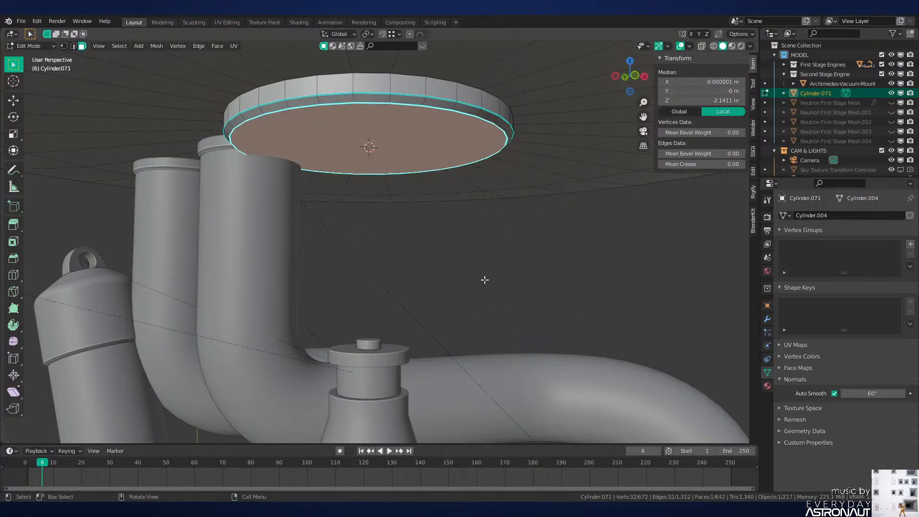
key(Tab)
key(Tab)
key(alt+a)
alt+click(491, 185)
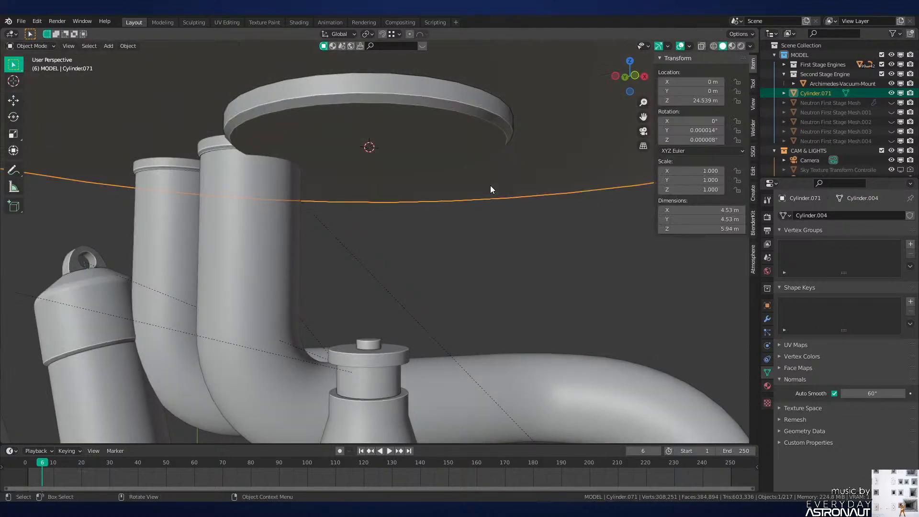
key(alt+a)
Step: In front view, duplicate the disc's underside face and move the copy about 0.226 m down along Z to the engine mount
key(KP_1)
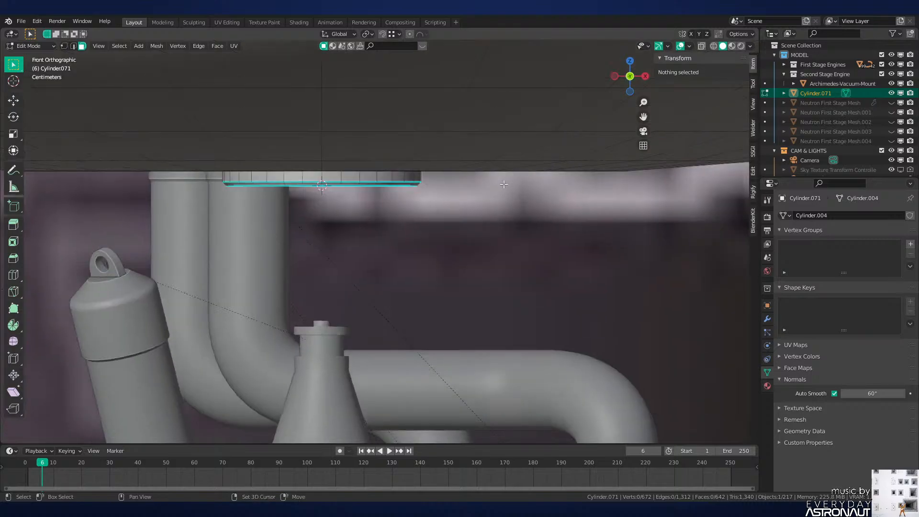
scroll(467, 203, up, 3)
key(shift+a)
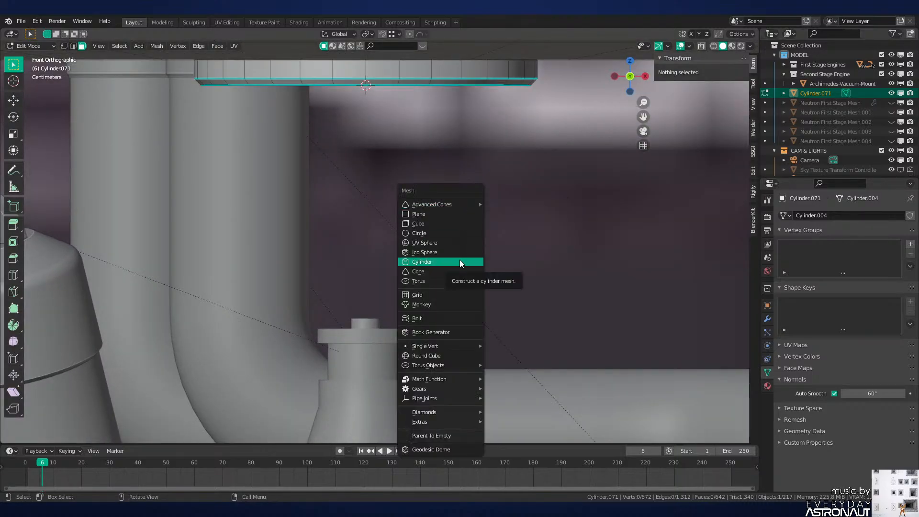
key(z)
click(426, 119)
click(368, 89)
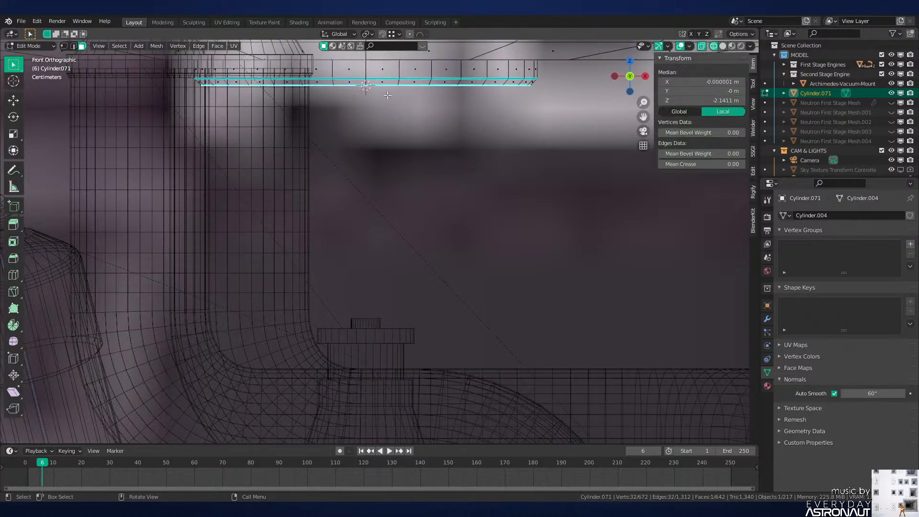
key(z)
key(shift+d)
key(z)
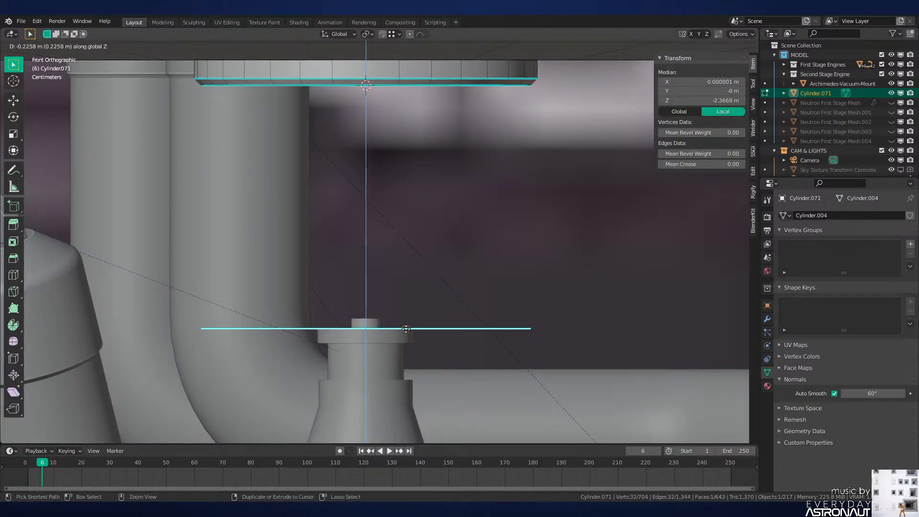
Step: Lower the ring about 0.23 m along Z to the top of the engine neck and scale it to 0.316
click(458, 328)
key(s)
click(427, 320)
Step: Extrude the small ring into a short collar and shift the whole collar along Z to sit on the engine neck
key(e)
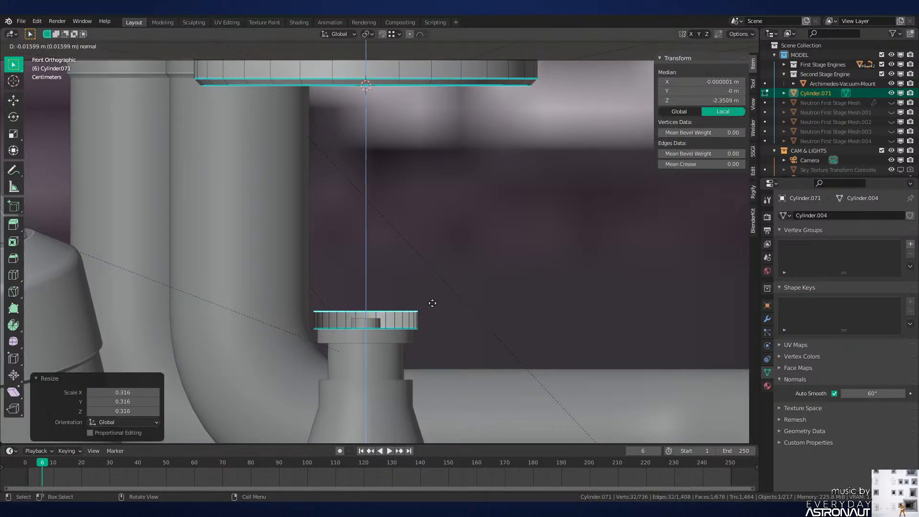
click(431, 304)
key(e)
click(433, 335)
key(ctrl+l)
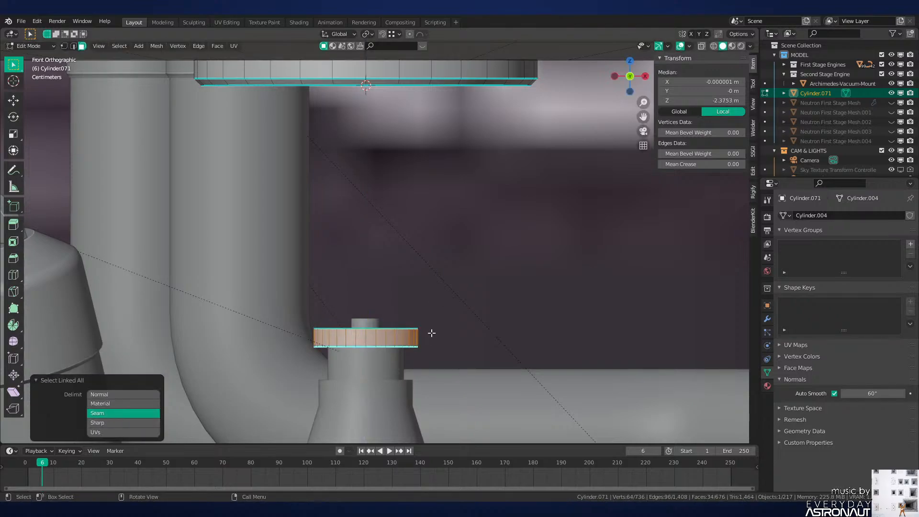
key(g)
key(z)
click(416, 332)
Step: Select the collar's top face in wireframe and flare it outward by scaling it to 1.241
key(z)
click(404, 313)
click(367, 310)
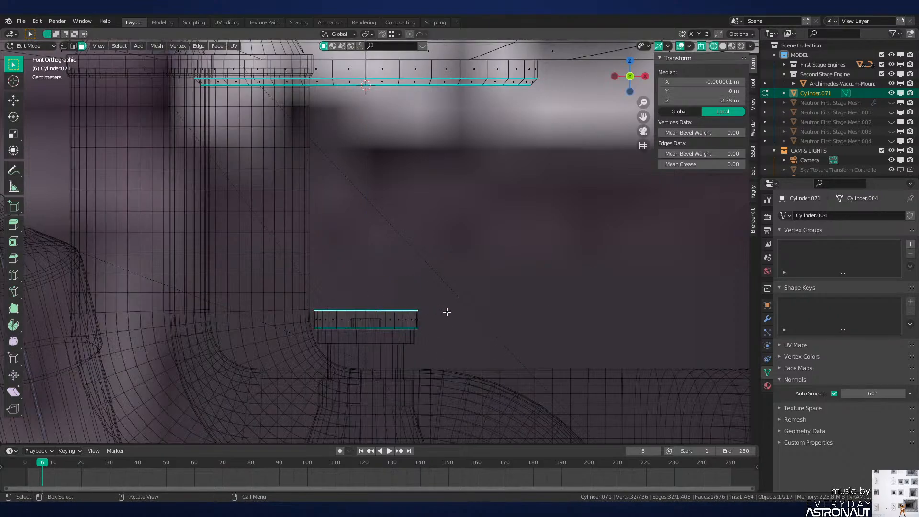
key(s)
click(467, 311)
Step: Extrude the flared rim upward in two thin bands and taper the uppermost one by scaling it to 0.864
key(e)
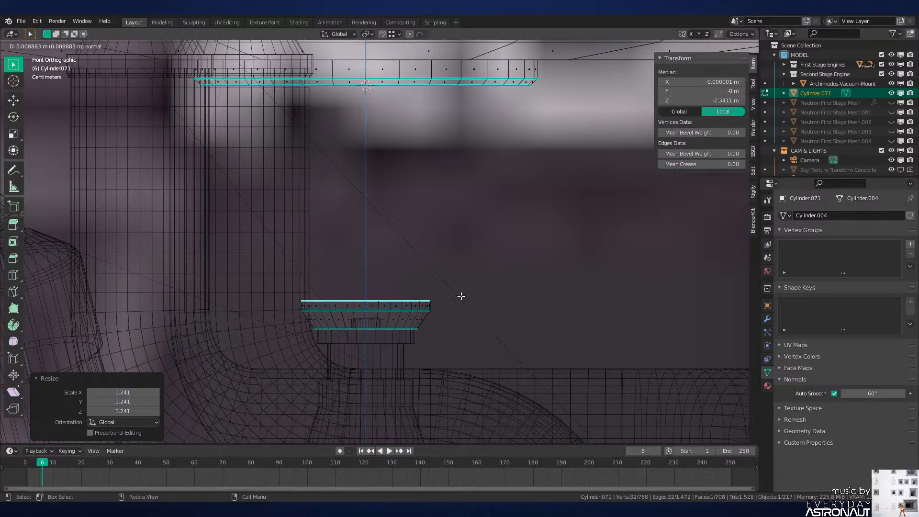
click(459, 294)
key(s)
click(450, 287)
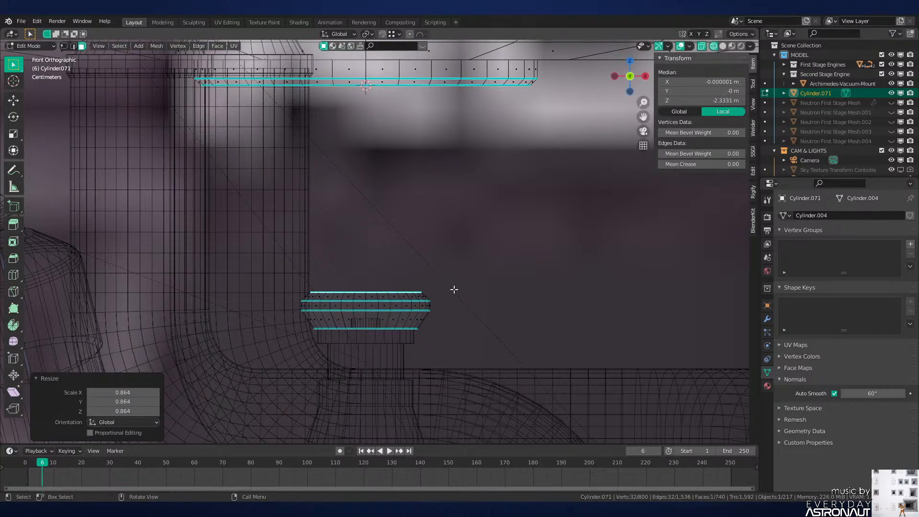
key(z)
click(537, 283)
shift+middle_drag(519, 178, 495, 217)
click(495, 217)
Step: Add a 16-vertex cylinder at the 3D cursor, scale it to 0.1, and narrow it horizontally to 0.444
key(shift+a)
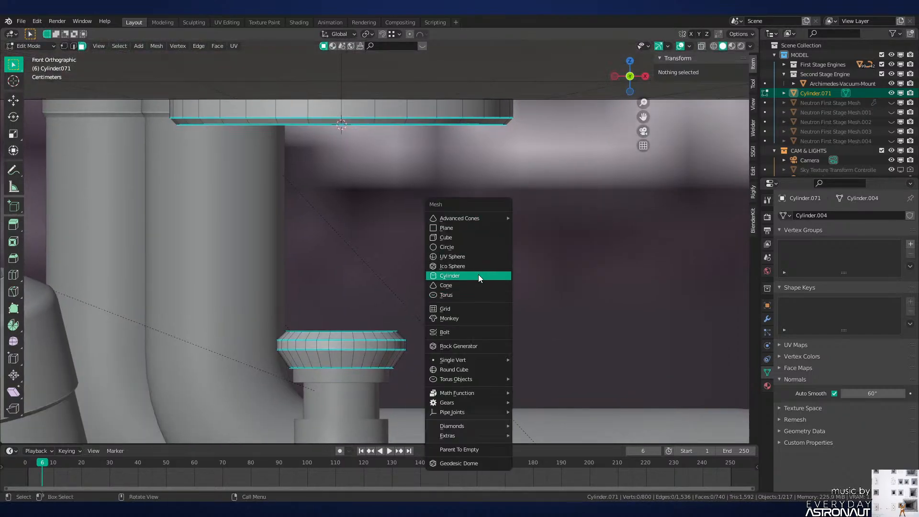
click(478, 277)
key(Return)
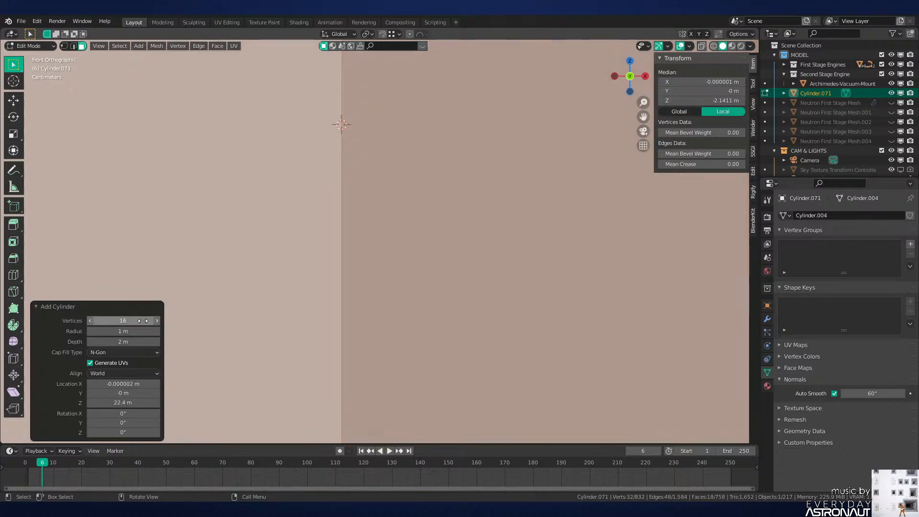
text(s.1)
key(Return)
key(s)
key(shift+z)
click(472, 194)
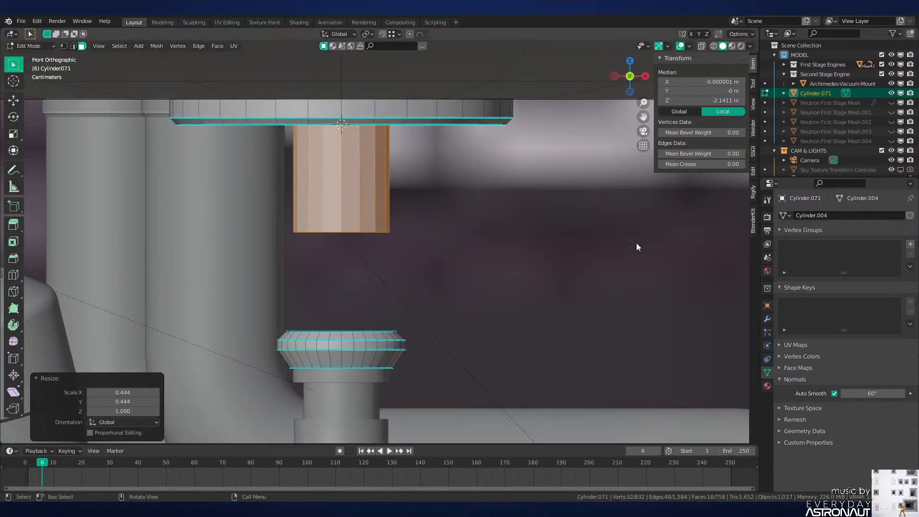
Step: Slim the new cylinder into a thin rod by scaling it horizontally and finally uniformly to 0.470
key(s)
click(477, 182)
key(s)
key(shift+z)
click(418, 176)
key(s)
click(438, 188)
Step: Lower the rod beneath the tank plate and stretch it along Z so it spans from the plate to the collar
key(g)
key(z)
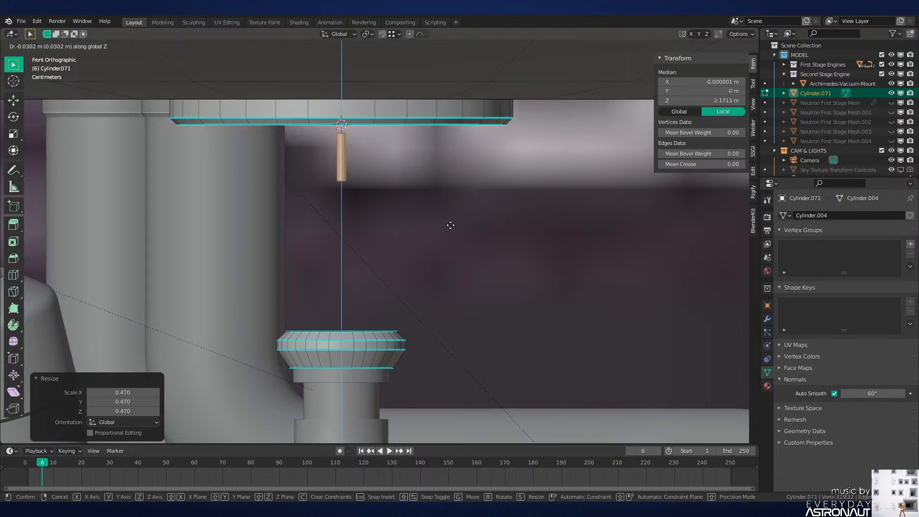
click(435, 325)
key(s)
key(z)
click(724, 294)
key(s)
key(z)
click(558, 282)
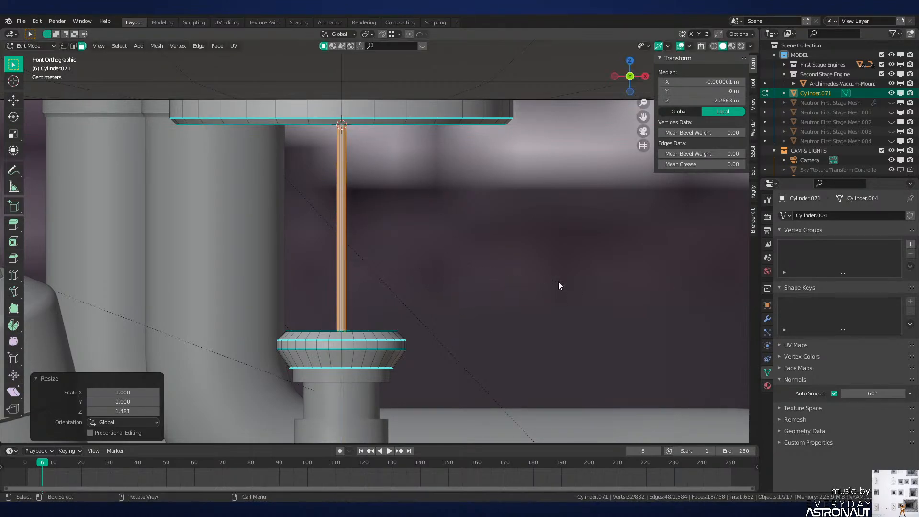
key(g)
key(z)
right_click(648, 271)
Step: Move and tilt the rod so it leans from the plate's outer edge down to the collar's upper rim
key(g)
key(r)
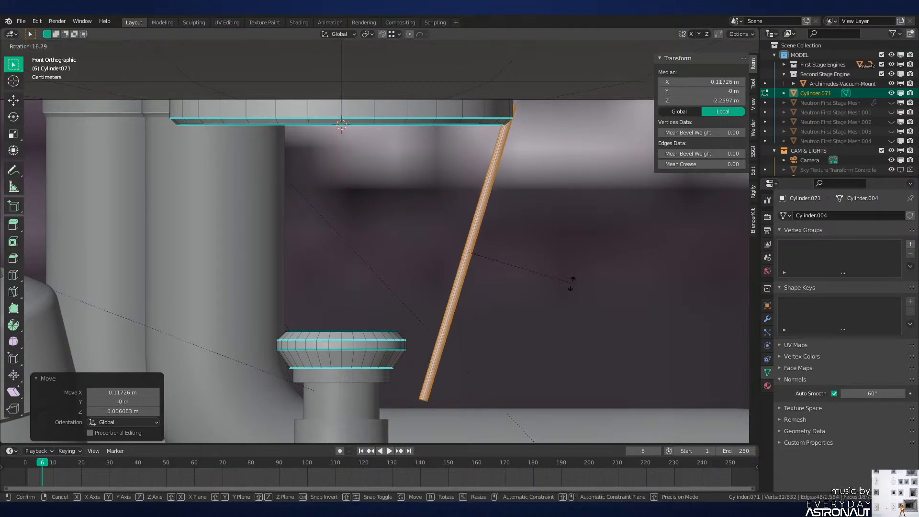
click(573, 309)
key(g)
click(561, 293)
key(r)
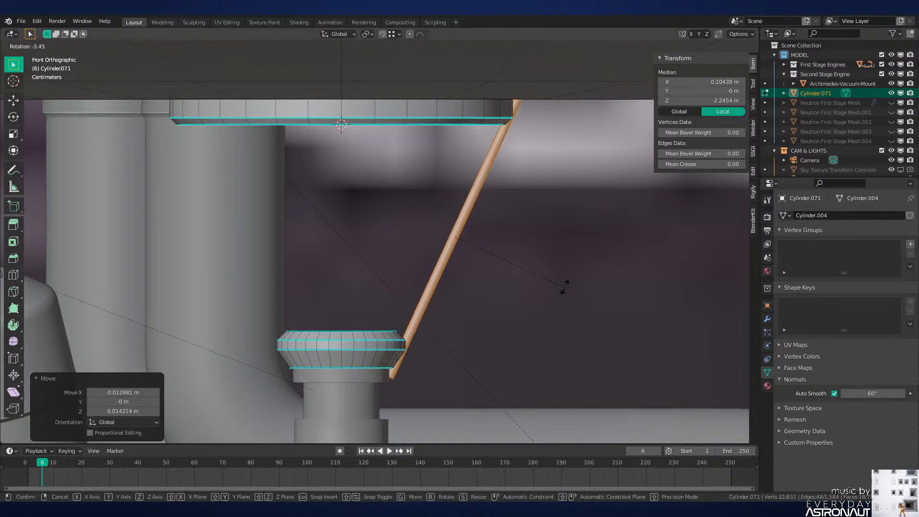
click(566, 286)
key(g)
click(559, 282)
key(r)
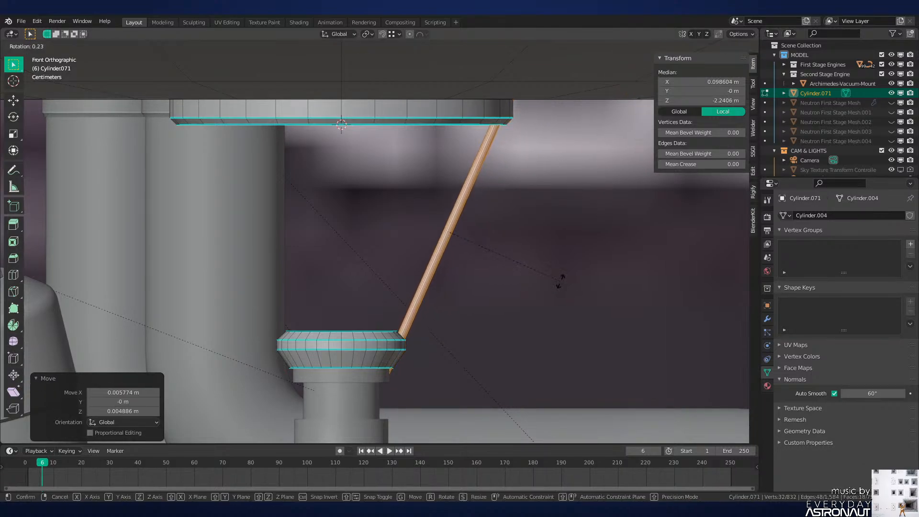
click(559, 281)
Step: Shorten the rod at both ends with Shrink/Fatten, offsetting the lower end by -0.0346 m and the upper end by -0.0293 m
key(z)
click(472, 288)
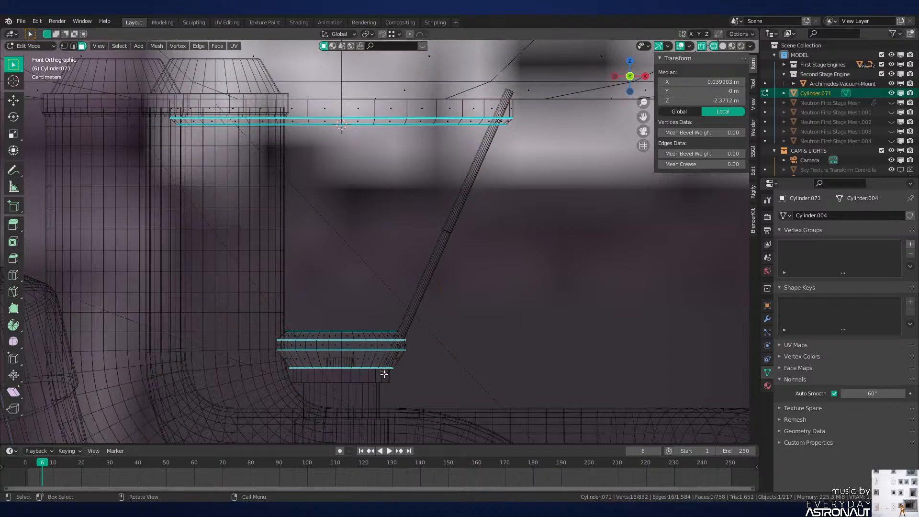
key(alt+s)
click(463, 347)
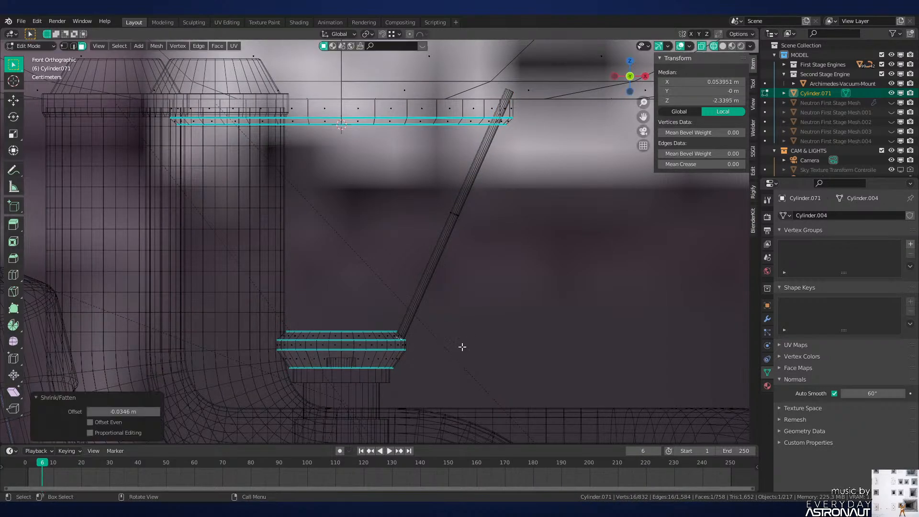
key(alt+s)
click(508, 102)
key(z)
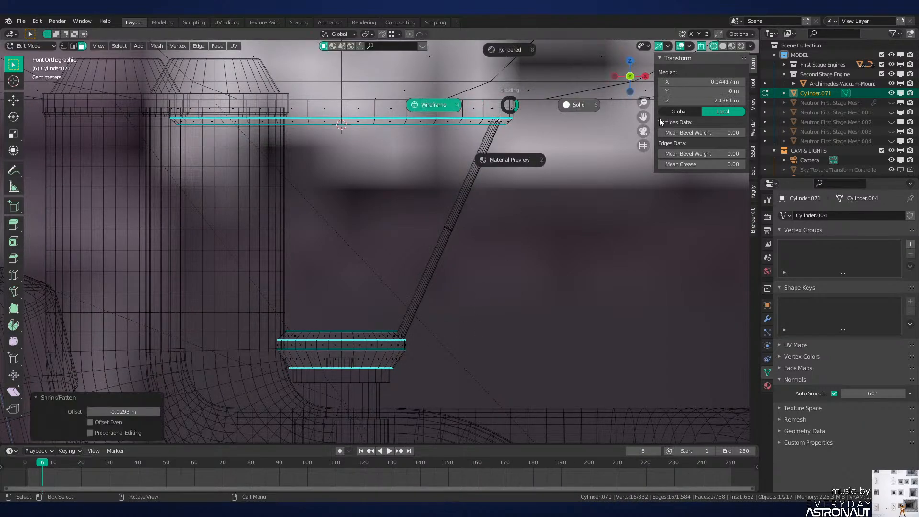
click(579, 102)
Step: Select the whole linked rod and use the 3D cursor as the pivot point
key(ctrl+l)
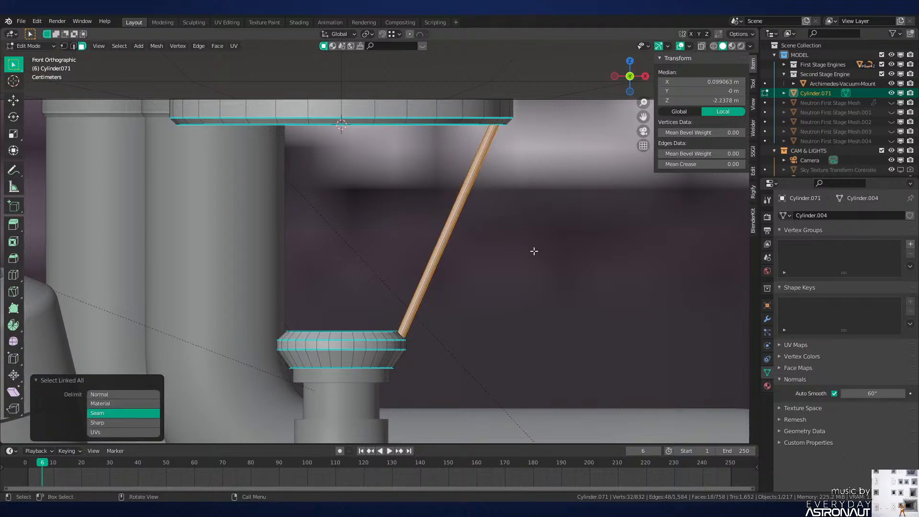
key(period)
click(581, 251)
scroll(574, 250, down, 3)
Step: Duplicate the rod rotated 30° around Z and repeat the duplication around the collar
key(shift+d)
text(rz)
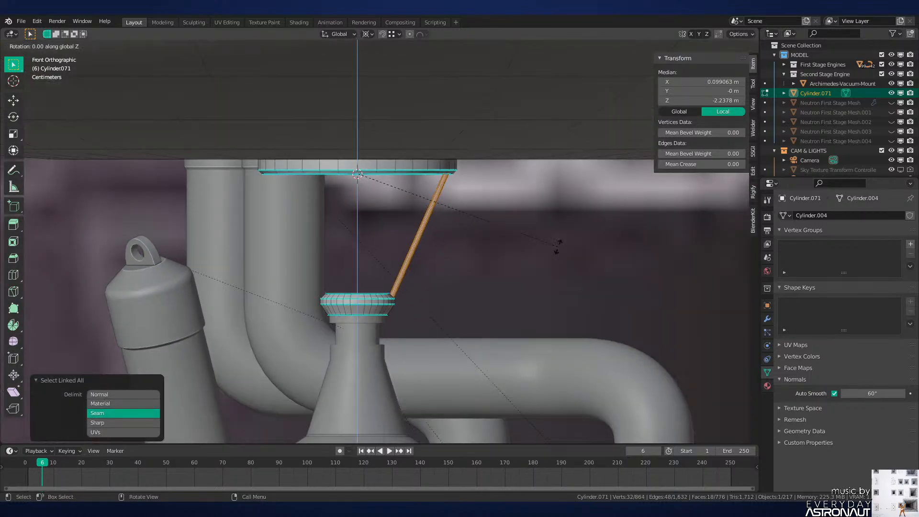
text(30)
key(Return)
key(shift+r)
key(shift+r)
key(shift+r)
key(shift+r)
key(shift+r)
key(shift+r)
key(shift+r)
key(shift+r)
key(shift+r)
key(shift+r)
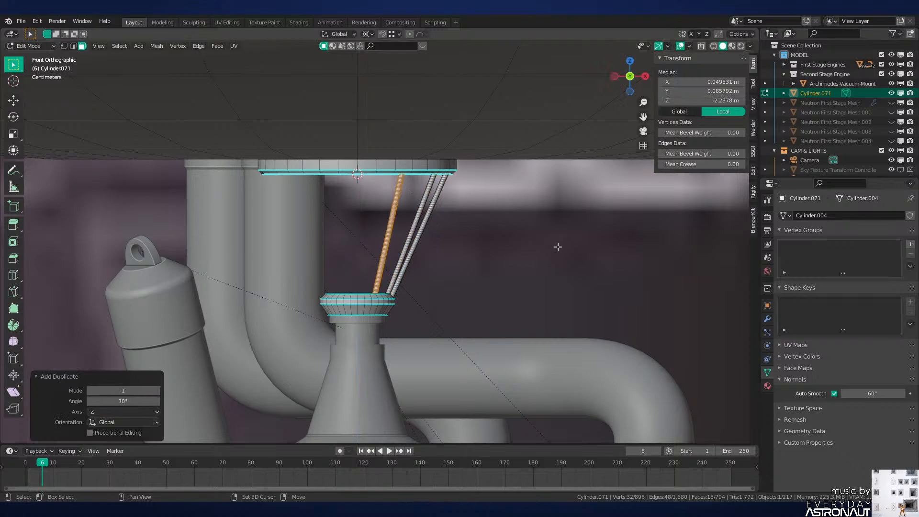
middle_drag(564, 277, 443, 273)
Step: Undo the rod copies spaced at 30°
key(ctrl+z)
key(ctrl+z)
key(ctrl+z)
key(ctrl+z)
key(ctrl+z)
key(ctrl+z)
key(ctrl+z)
key(ctrl+z)
key(ctrl+z)
key(ctrl+z)
Step: Rotate the duplicated rod 45° around Z and repeat the duplication to form a ring of eight rods
text(r)
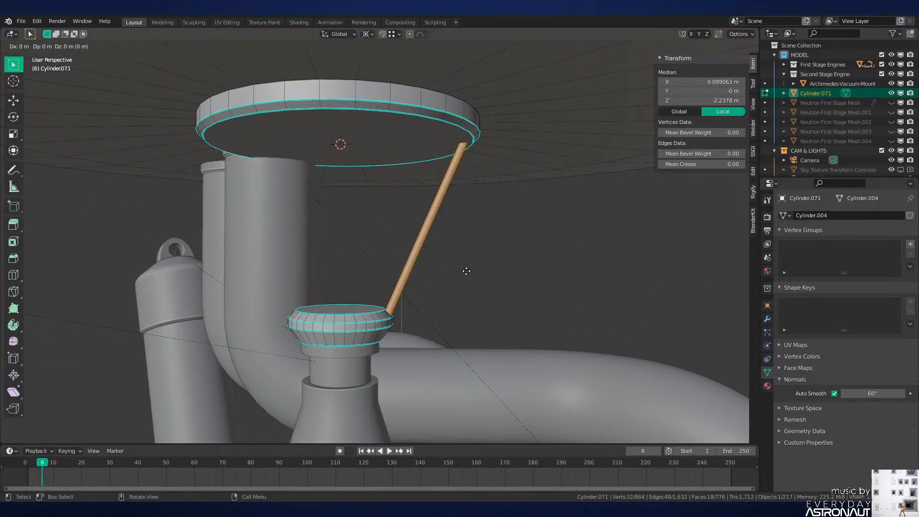
text(z45)
key(Return)
key(shift+r)
key(shift+r)
key(shift+r)
key(shift+r)
key(shift+r)
key(shift+r)
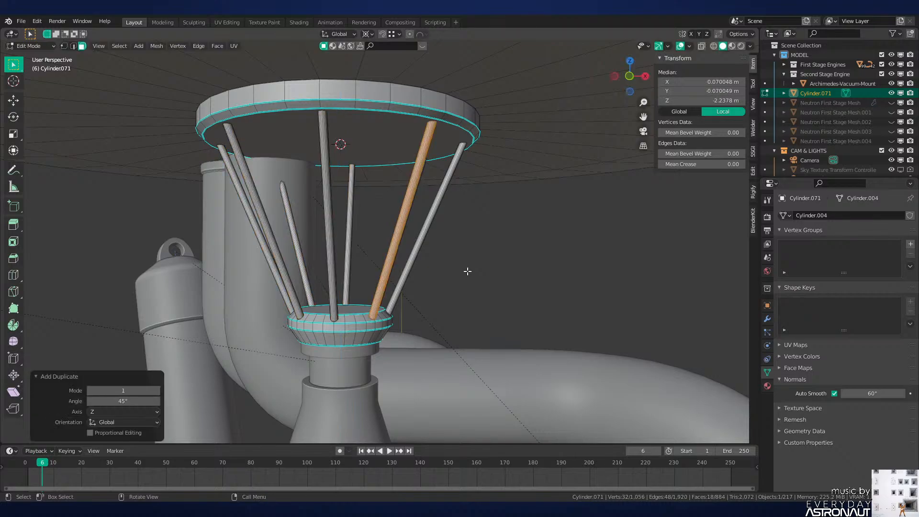
Step: Examine the strut ring in object mode from several angles and compare the engine mount with the background reference images
key(Tab)
right_click(518, 275)
click(518, 275)
middle_drag(518, 275, 466, 272)
key(Tab)
key(Tab)
scroll(501, 260, down, 9)
scroll(460, 274, up, 6)
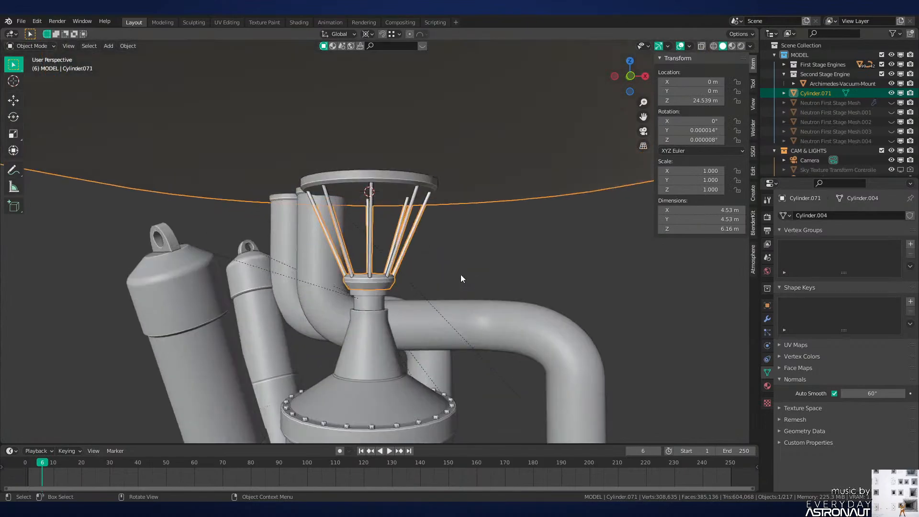
key(KP_1)
scroll(454, 297, down, 3)
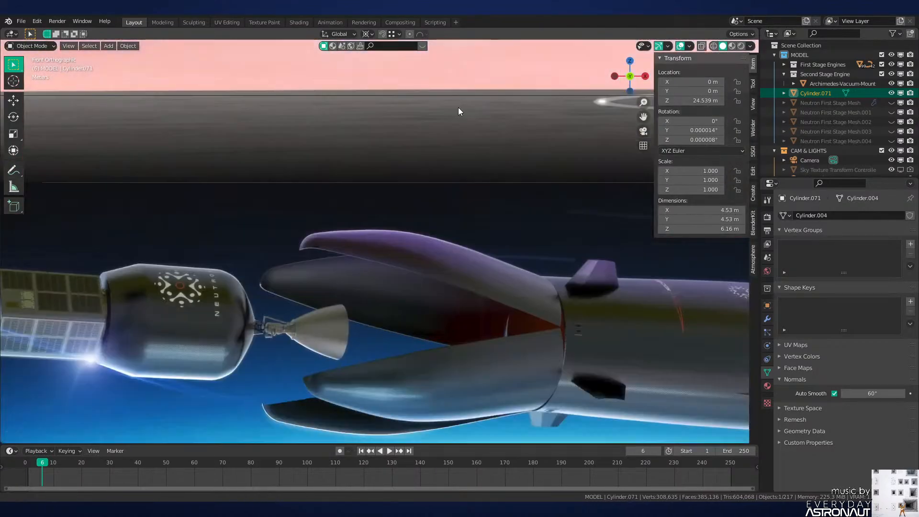
scroll(418, 246, up, 6)
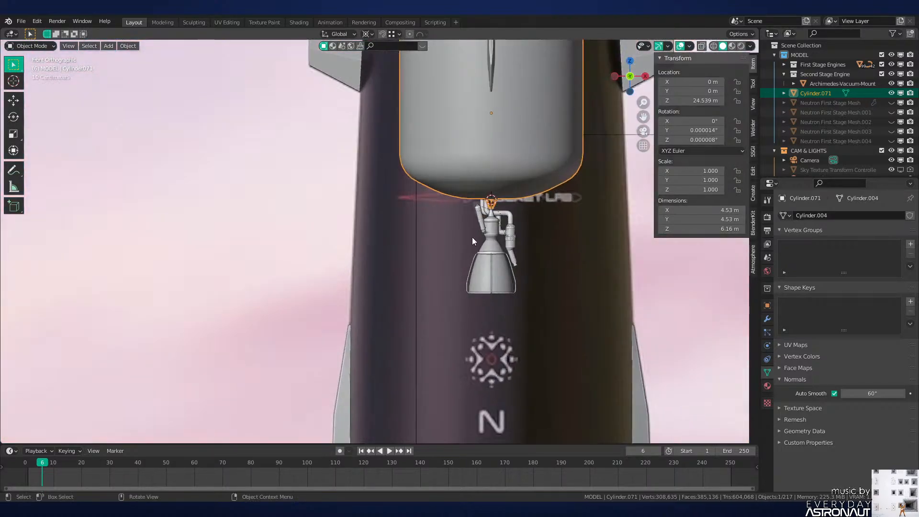
scroll(472, 237, up, 10)
Step: Try widening the collar together with the rods' lower ends by scaling them horizontally without affecting Z
key(Tab)
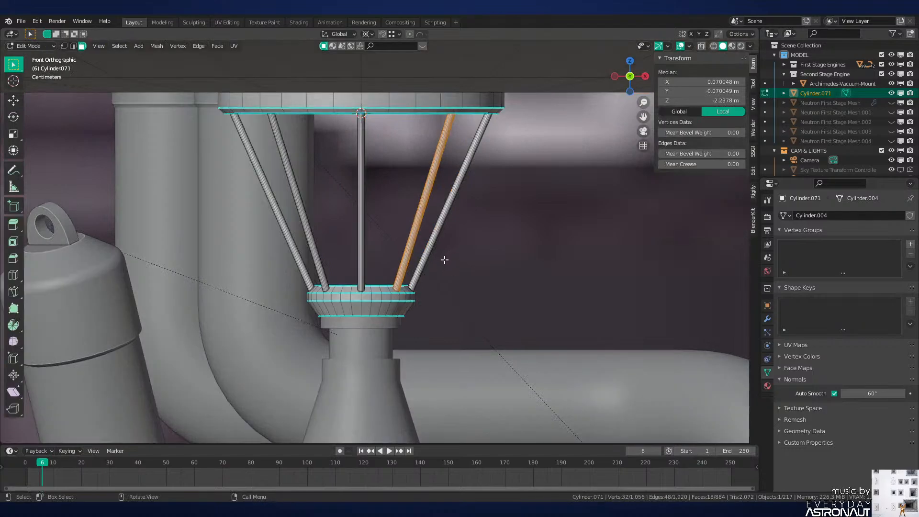
click(531, 296)
drag(249, 244, 577, 338)
key(z)
click(526, 296)
key(s)
key(shift+z)
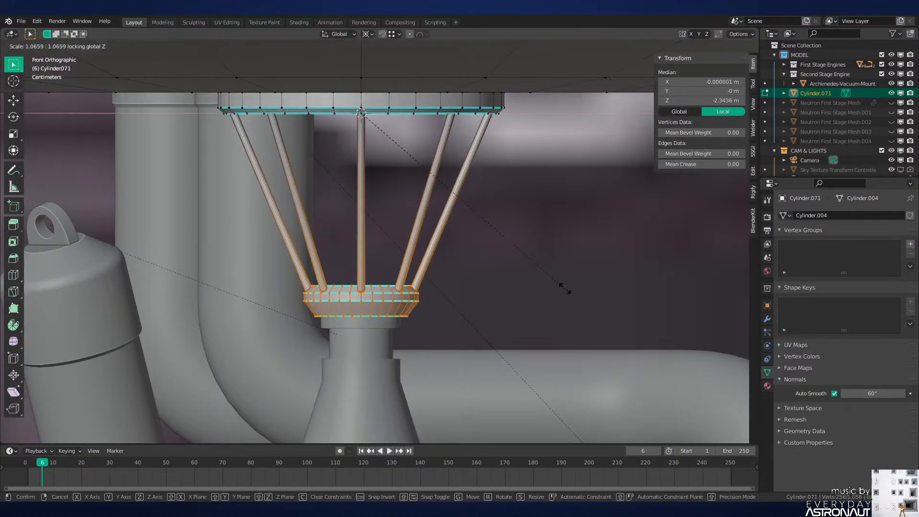
click(631, 287)
Step: Scale the collar and the rods' lower ends back inward horizontally
key(Tab)
key(Tab)
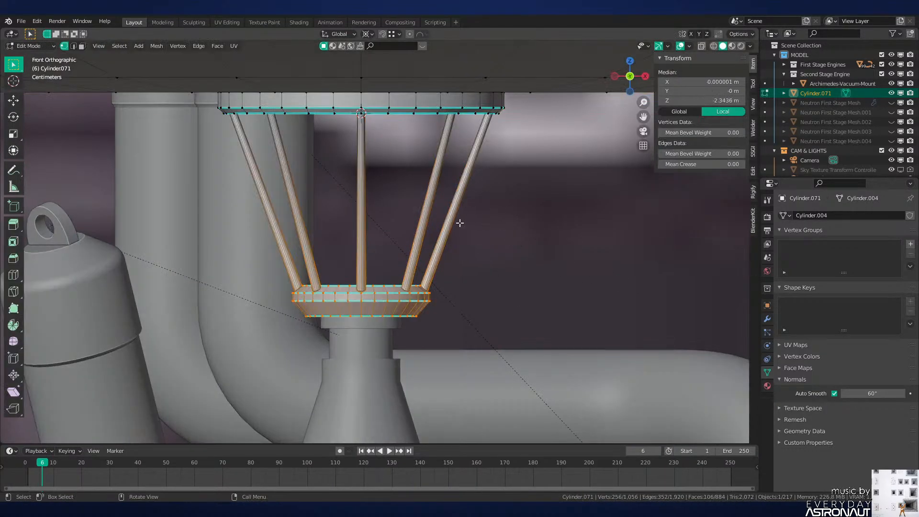
key(Tab)
key(Tab)
key(s)
key(shift+z)
click(385, 305)
Step: Select only the linked collar and widen it horizontally to about 1.25, keeping its height
key(alt+a)
key(2)
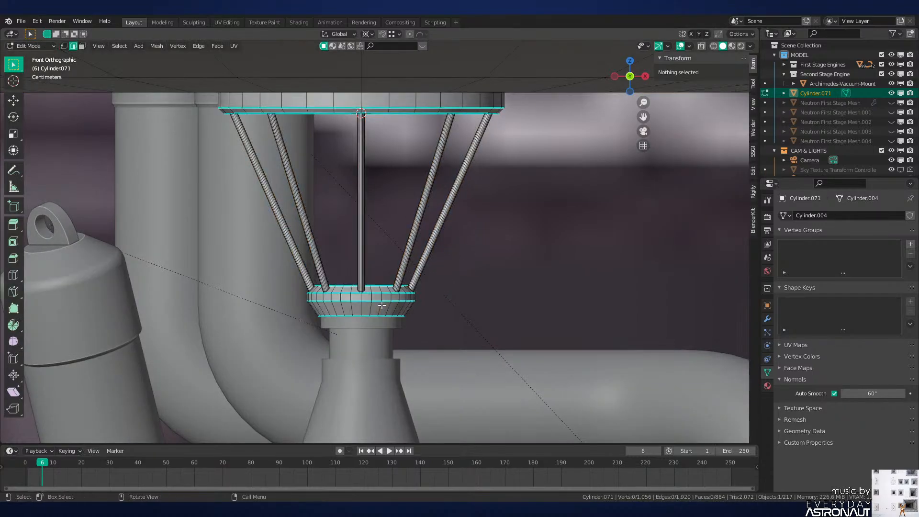
key(l)
key(s)
key(shift+z)
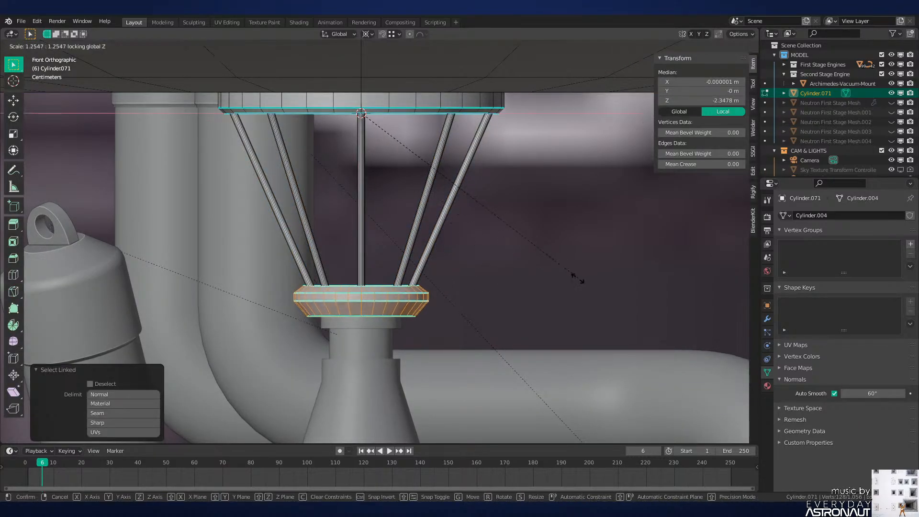
click(573, 276)
Step: Select all eight rods in wireframe and thicken them with a Shrink/Fatten offset of 0.00533 m
key(alt+a)
key(3)
key(z)
click(564, 248)
drag(543, 176, 187, 246)
key(z)
click(547, 243)
key(alt+s)
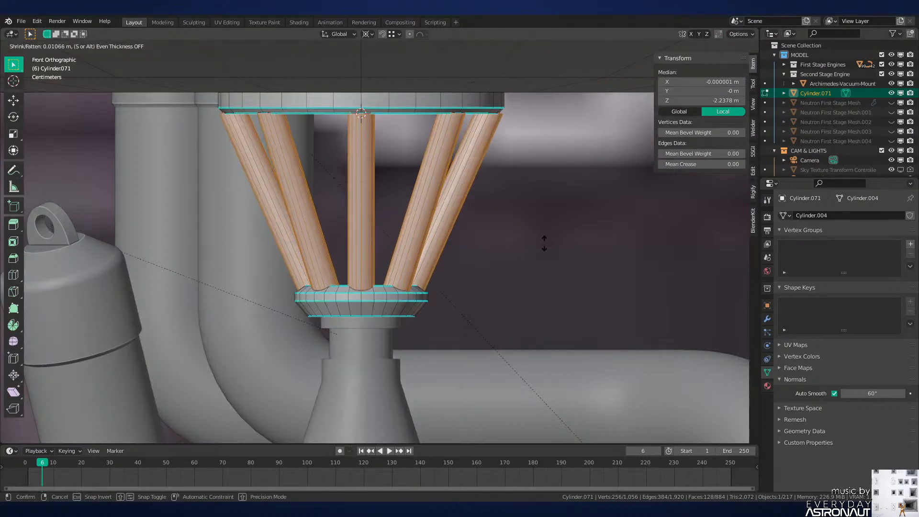
click(544, 243)
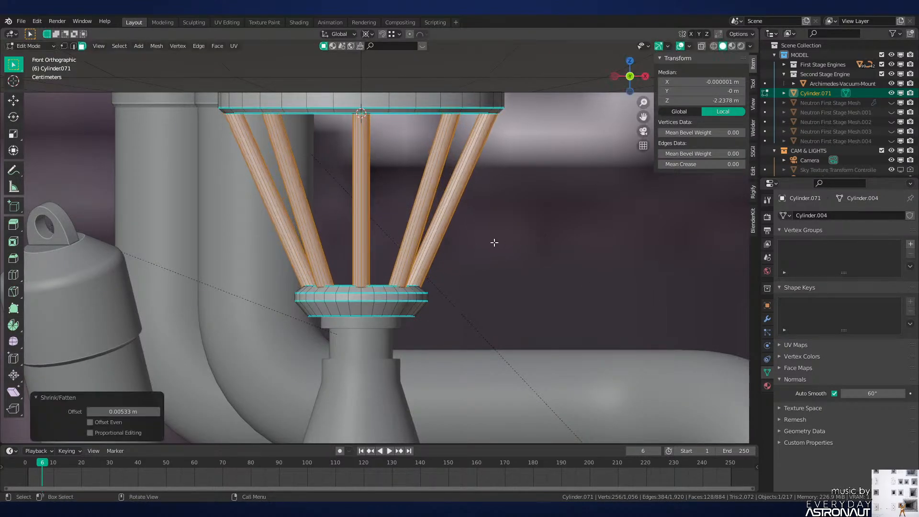
Step: Examine the thickened struts and collar between the tank and engine in object mode, using different shading modes and viewing angles
key(Tab)
key(z)
click(492, 188)
scroll(492, 188, down, 12)
click(493, 234)
mouse_move(493, 233)
middle_down()
mouse_move(446, 203)
mouse_move(350, 217)
mouse_move(544, 224)
mouse_move(529, 317)
mouse_move(513, 316)
middle_up()
scroll(513, 316, up, 2)
key(z)
click(562, 307)
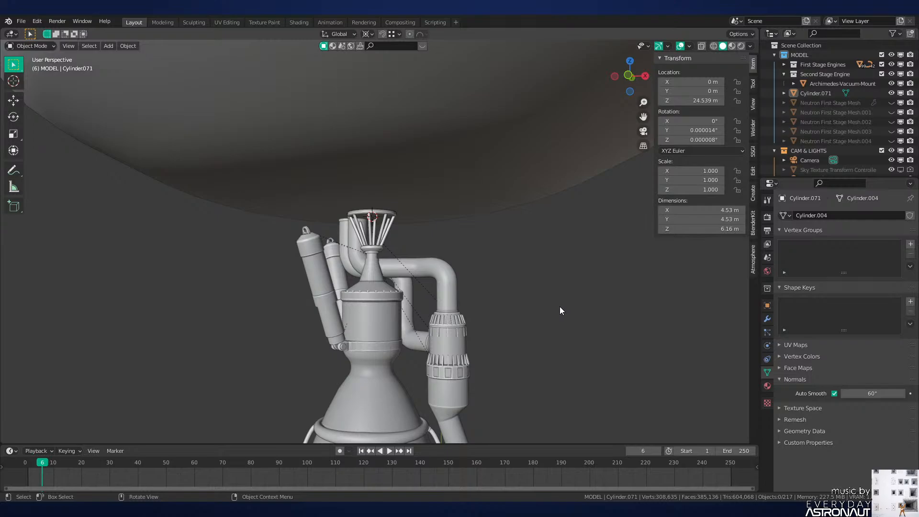
Step: Set the pivot point to Median Point and select the top face of the collar below the struts in edit mode
key(KP_1)
key(period)
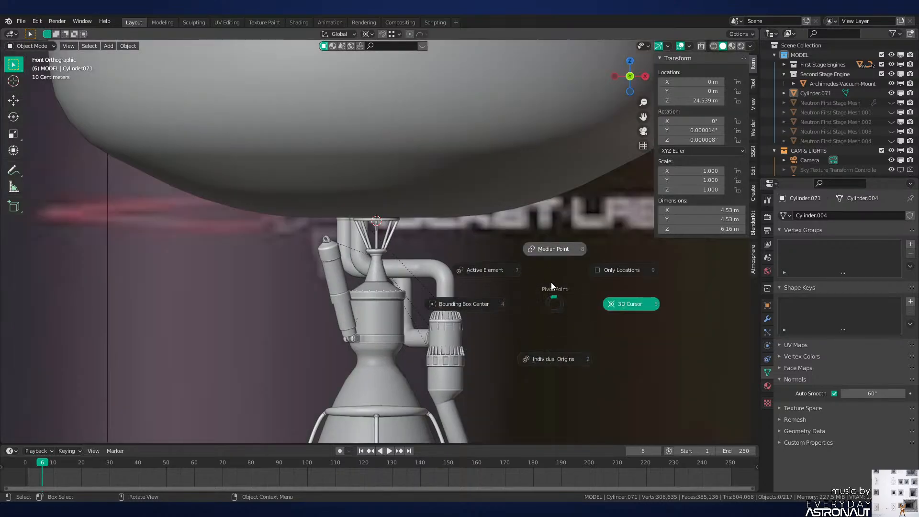
click(549, 258)
scroll(527, 260, up, 5)
scroll(497, 259, up, 1)
shift+middle_drag(494, 277, 465, 296)
scroll(493, 289, up, 2)
scroll(455, 299, up, 3)
key(Tab)
click(360, 339)
click(346, 335)
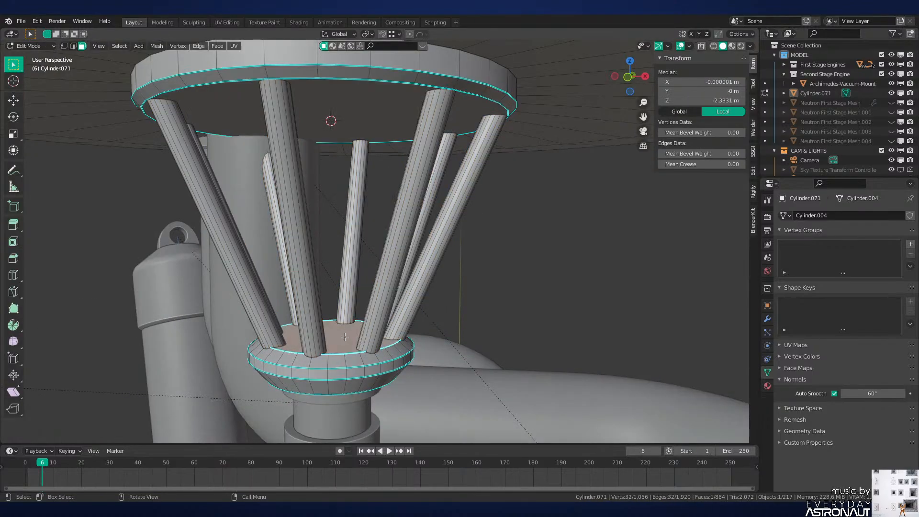
Step: Inset the collar's top face and extrude it upward into a small tapered boss between the rods
scroll(495, 290, down, 5)
scroll(498, 291, up, 4)
middle_drag(497, 292, 529, 306)
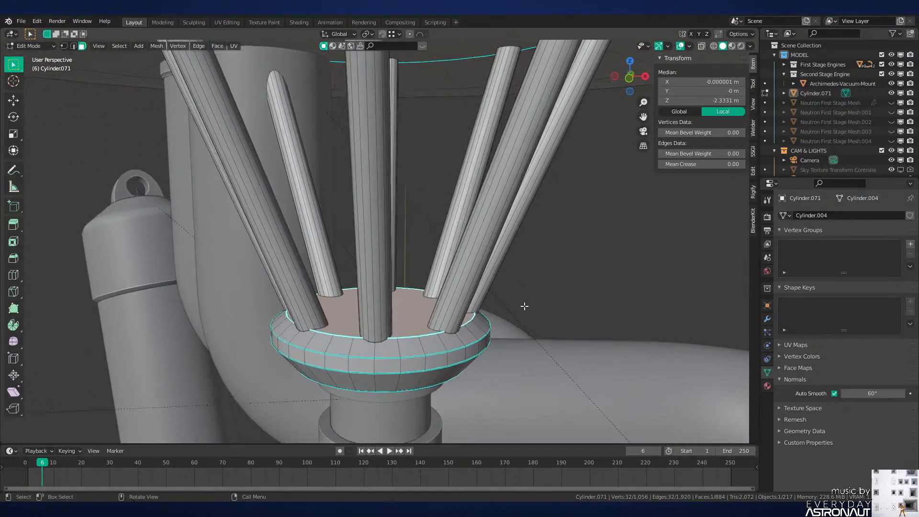
key(i)
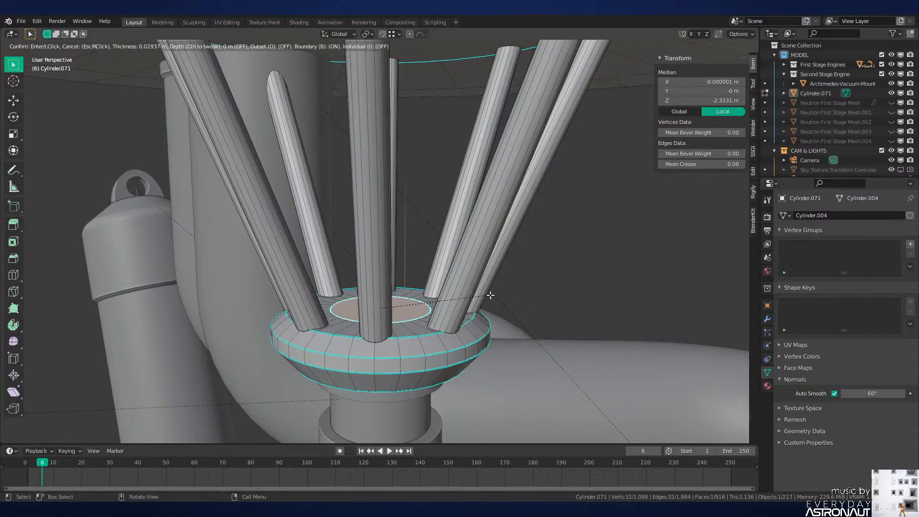
click(490, 296)
key(e)
click(491, 284)
key(s)
click(477, 283)
Step: Return to object mode with nothing selected and save the file
key(Tab)
key(alt+a)
scroll(462, 295, down, 7)
key(ctrl+s)
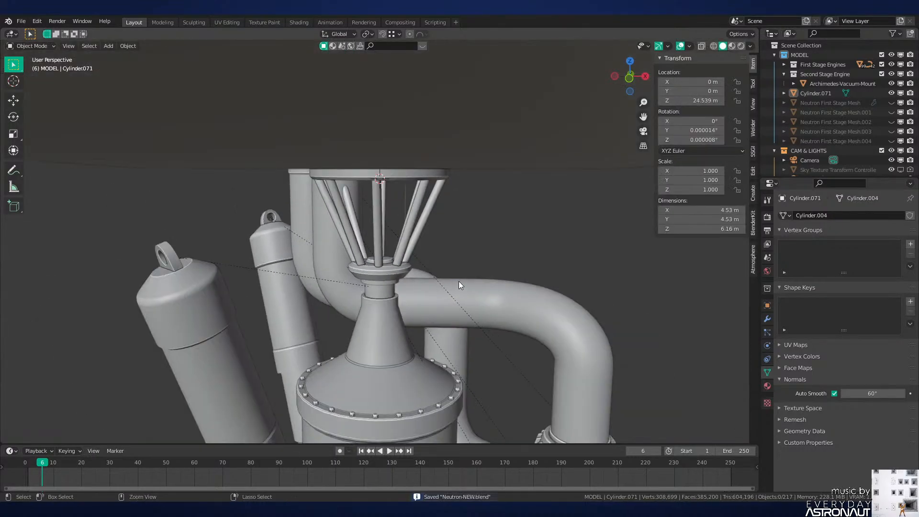
Step: Examine the finished strut mount and the vacuum engine from several angles and in front view
middle_drag(459, 282, 444, 239)
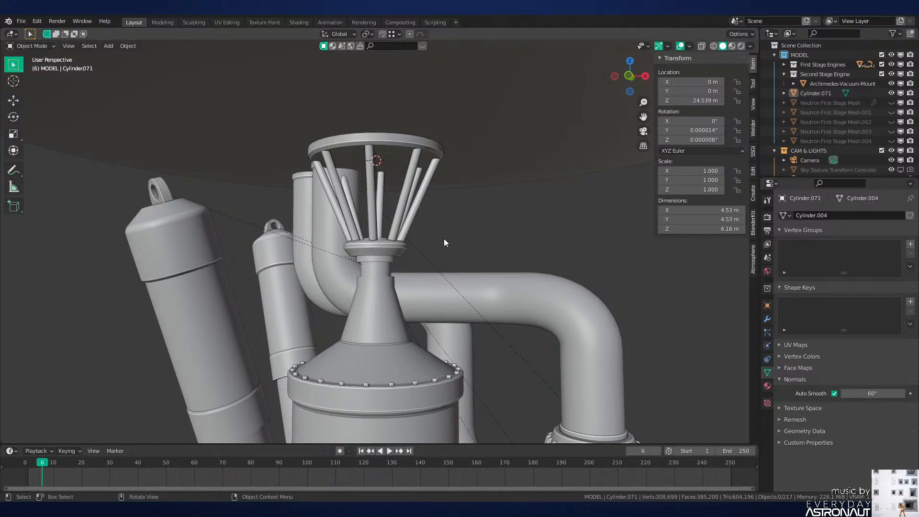
scroll(444, 239, down, 6)
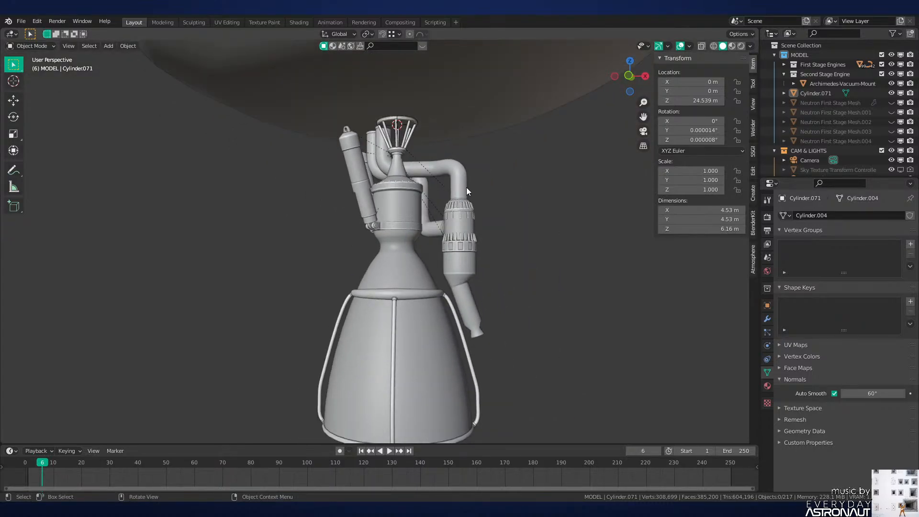
middle_drag(479, 189, 536, 251)
scroll(491, 312, up, 6)
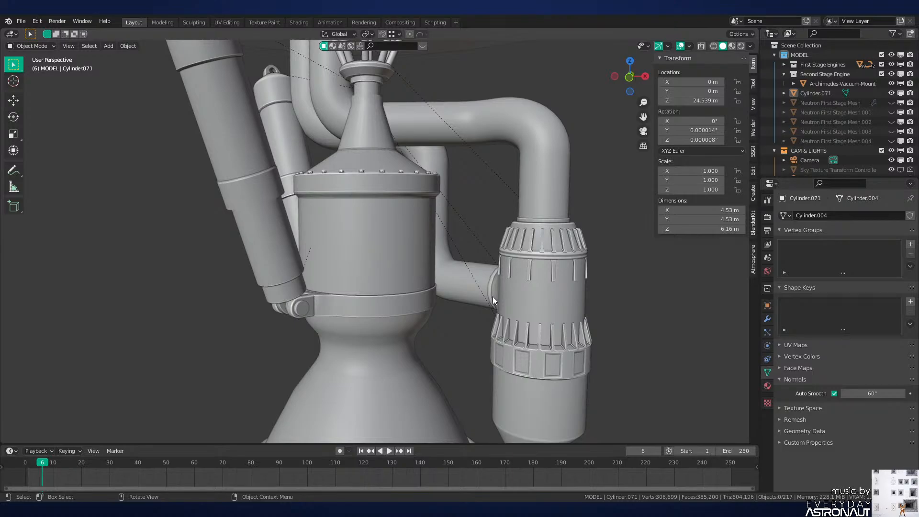
key(KP_1)
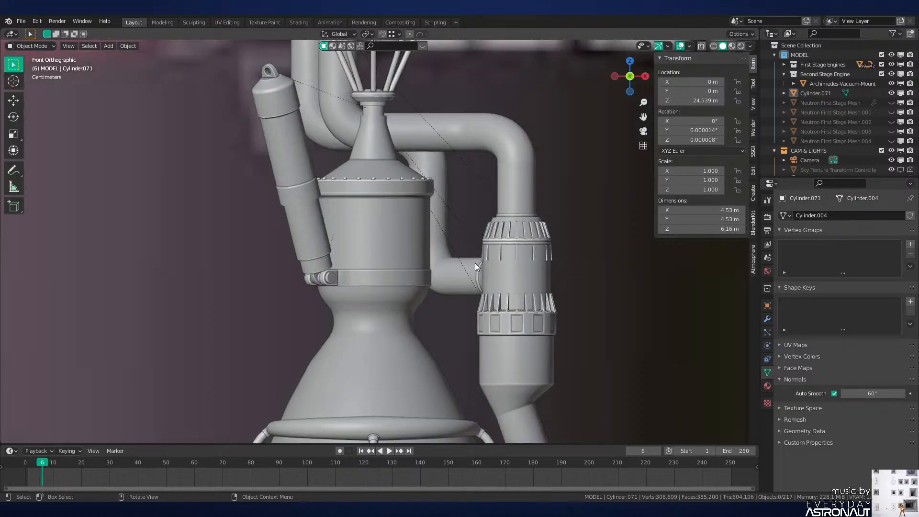
shift+middle_drag(436, 235, 434, 306)
scroll(410, 283, up, 2)
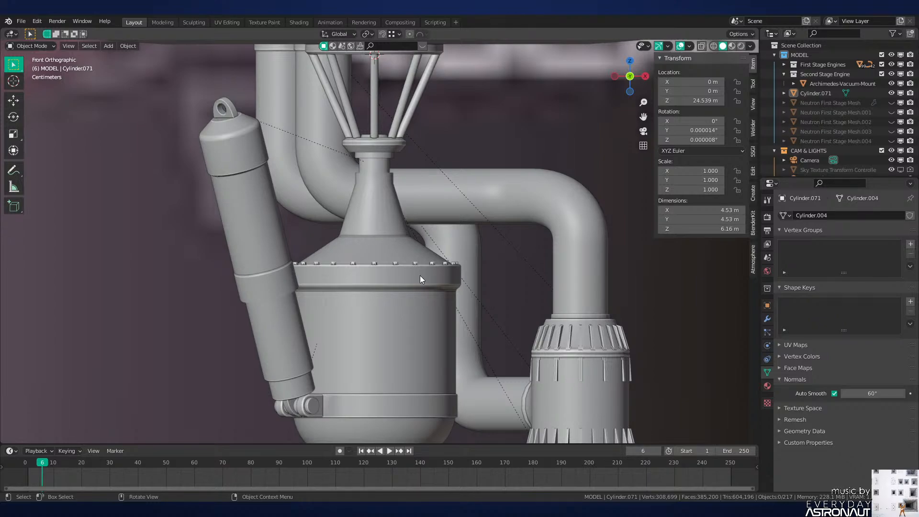
Step: Open the Preferences
click(37, 21)
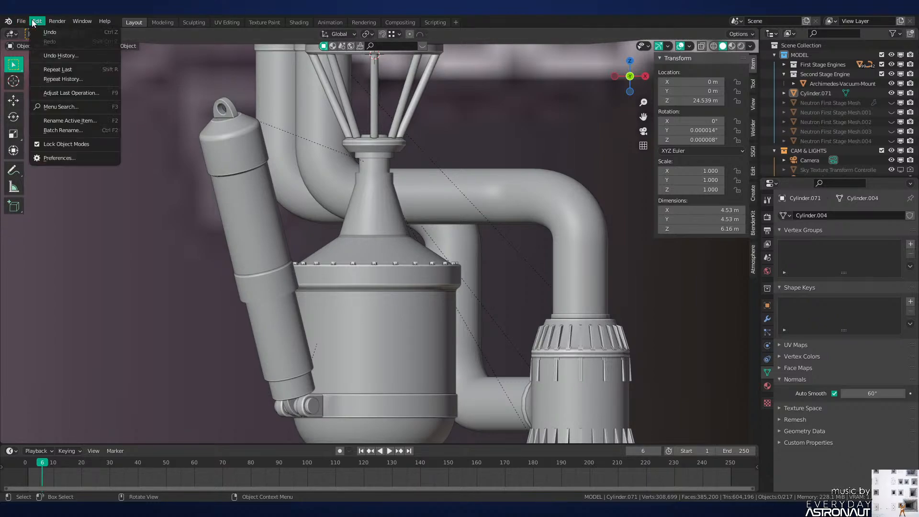
click(64, 157)
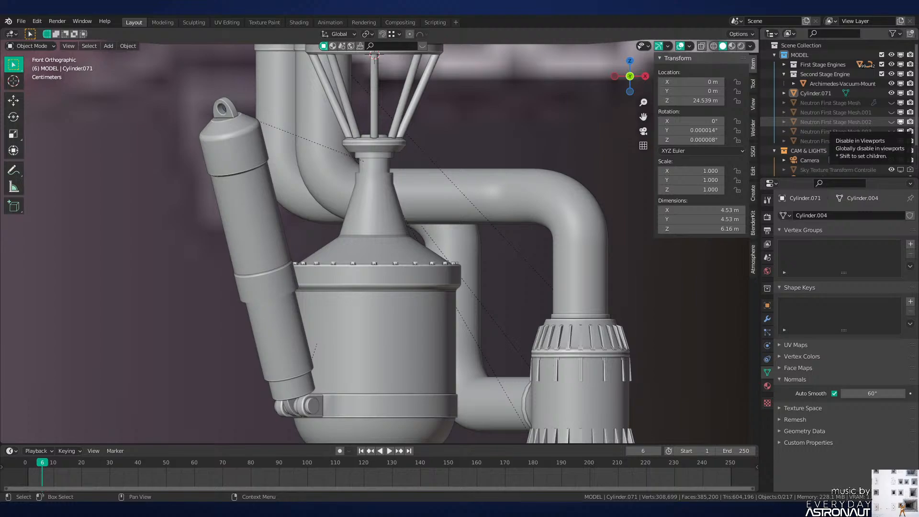
Step: Examine the Neutron reference images around the rocket, including the picture of the second stage leaving the open fairing
scroll(442, 191, down, 20)
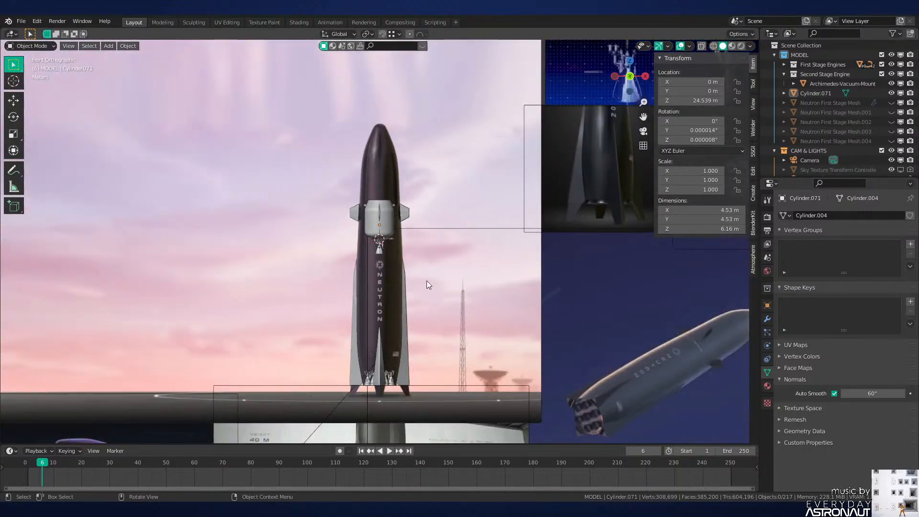
shift+middle_drag(411, 287, 397, 79)
shift+middle_drag(93, 251, 418, 187)
scroll(418, 187, up, 5)
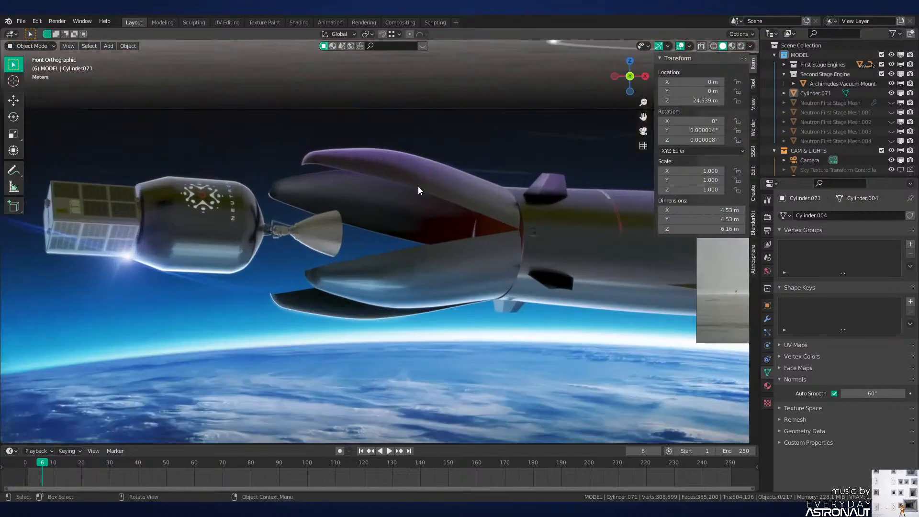
scroll(418, 186, down, 3)
shift+middle_drag(410, 221, 198, 253)
scroll(197, 253, down, 1)
shift+middle_drag(465, 243, 214, 249)
scroll(351, 214, down, 2)
shift+middle_drag(382, 196, 413, 266)
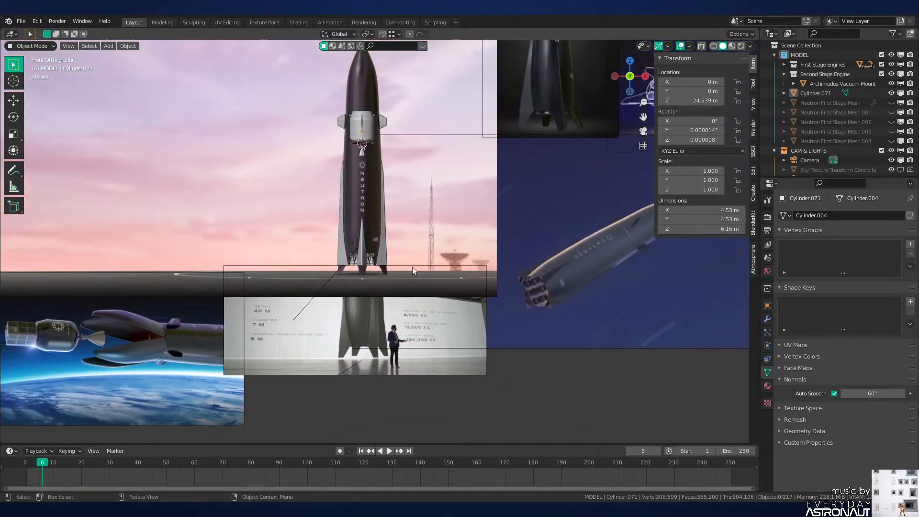
scroll(426, 204, up, 2)
shift+middle_drag(452, 204, 452, 372)
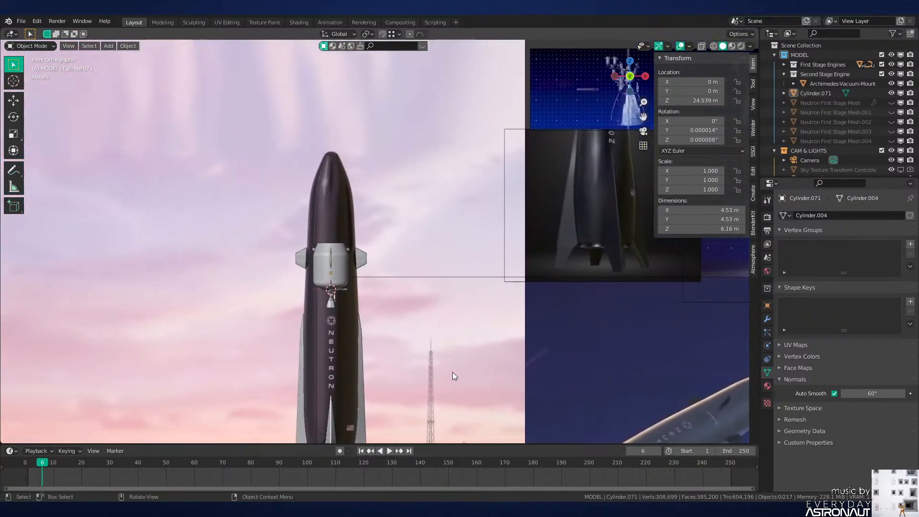
Step: Compare the second-stage tank and vacuum engine with the full rocket reference, both close up and from a distance
scroll(451, 367, up, 2)
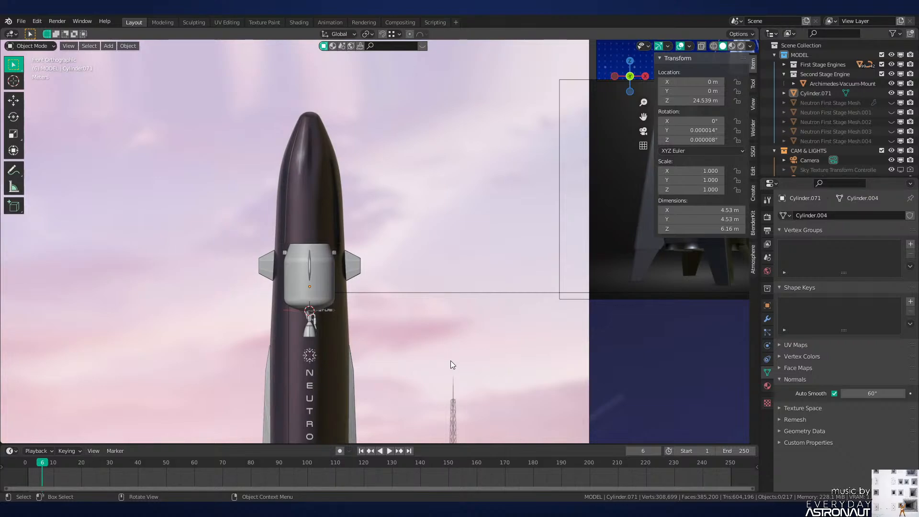
scroll(435, 362, up, 7)
scroll(467, 235, up, 5)
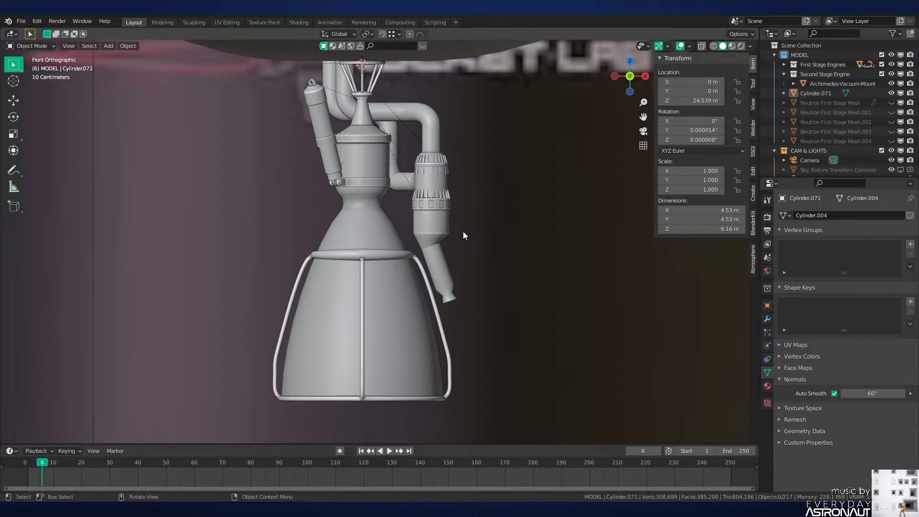
scroll(457, 240, down, 8)
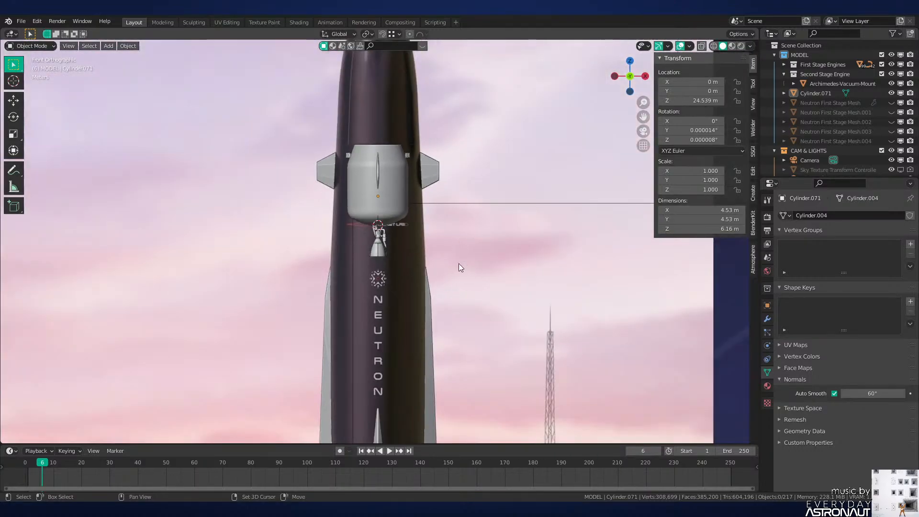
scroll(450, 158, down, 3)
shift+middle_drag(449, 172, 436, 231)
scroll(448, 182, down, 2)
scroll(447, 184, up, 5)
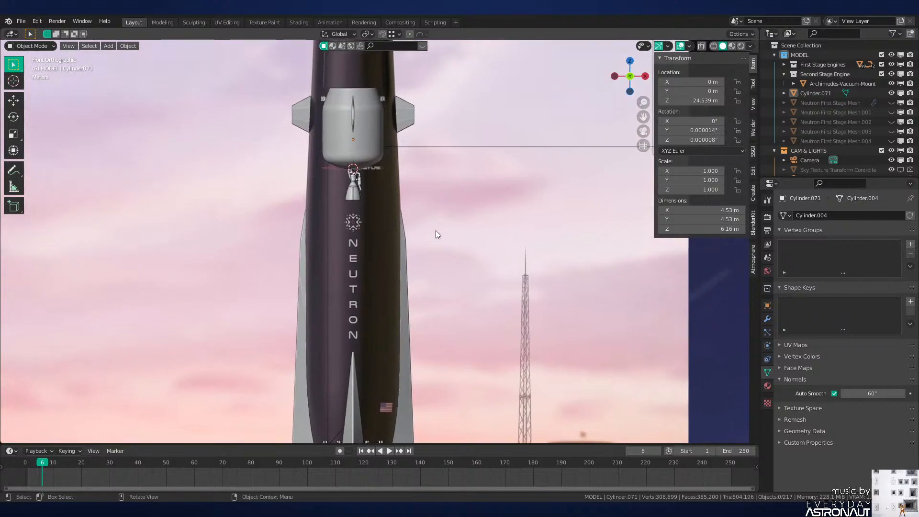
scroll(436, 231, down, 3)
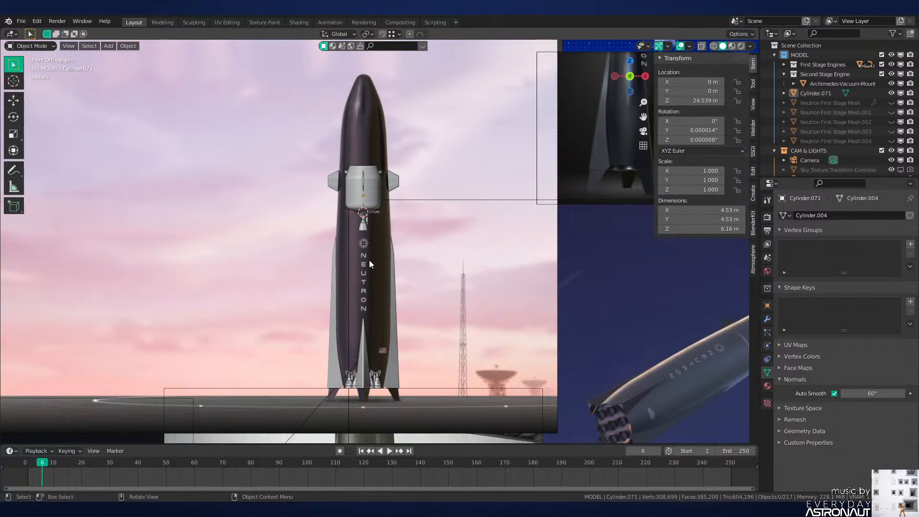
scroll(378, 232, up, 4)
scroll(387, 258, up, 3)
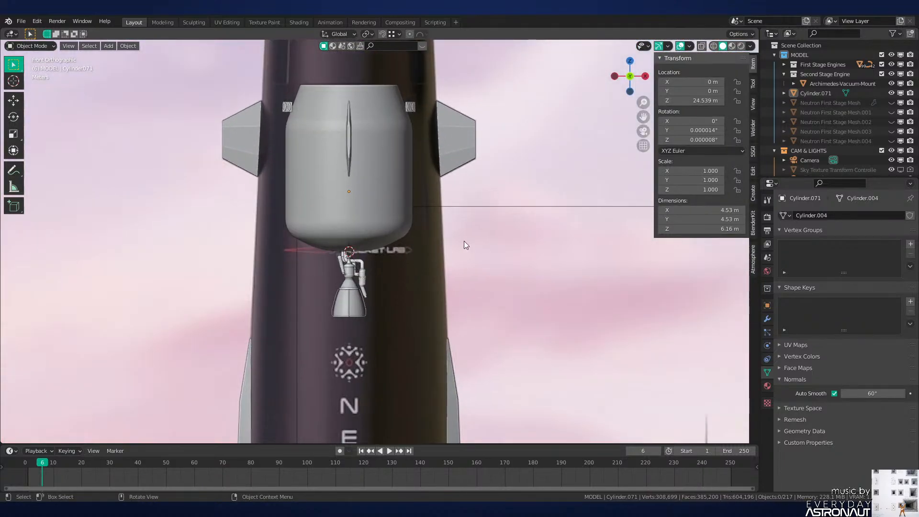
scroll(464, 242, down, 5)
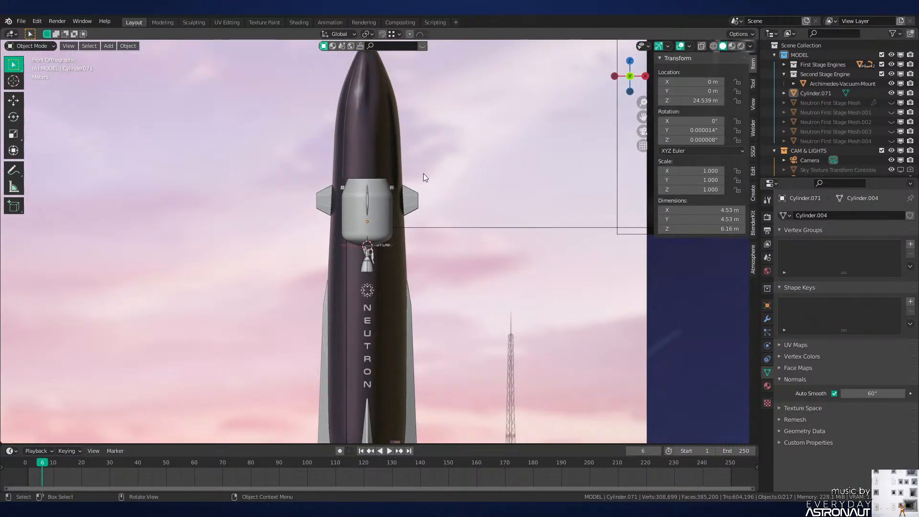
scroll(393, 190, up, 3)
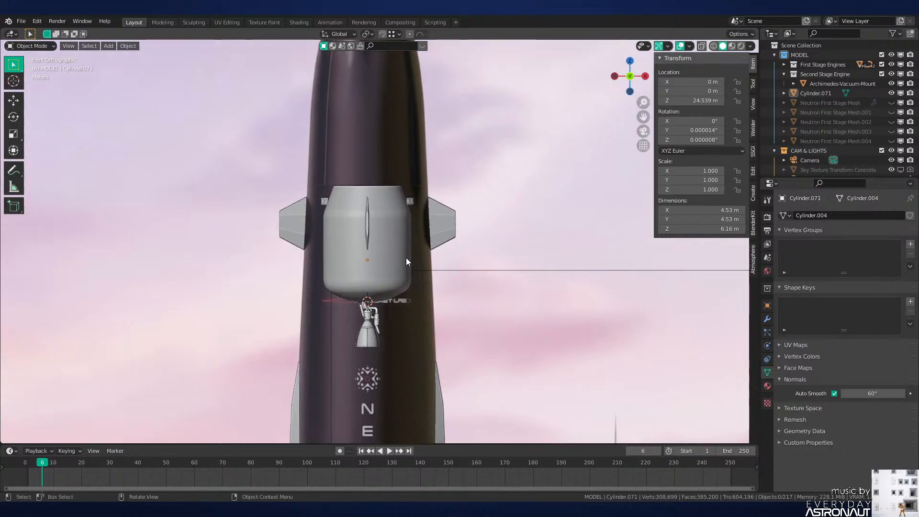
Step: Reveal all hidden rocket parts and swing one fairing panel open 26.5° about its local X axis
key(alt+h)
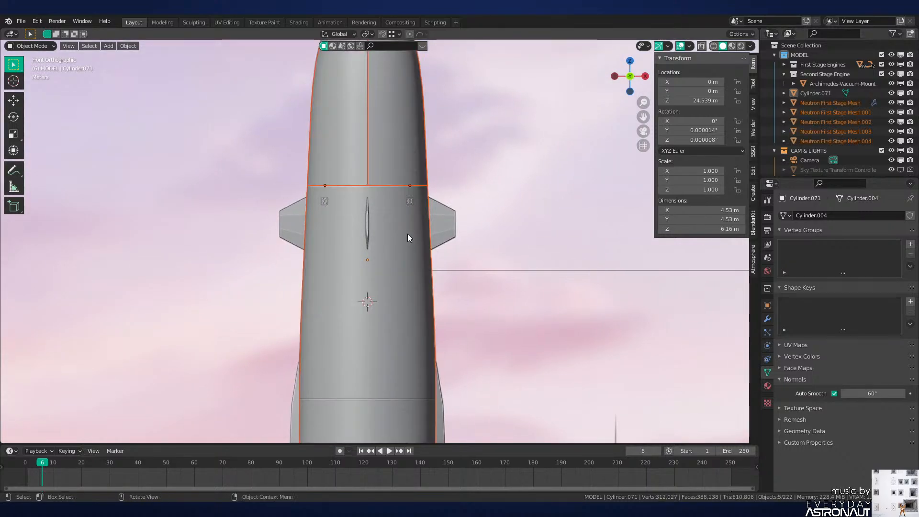
middle_drag(407, 234, 407, 269)
shift+middle_drag(408, 179, 423, 277)
scroll(421, 268, up, 1)
click(416, 227)
key(r)
key(x)
key(x)
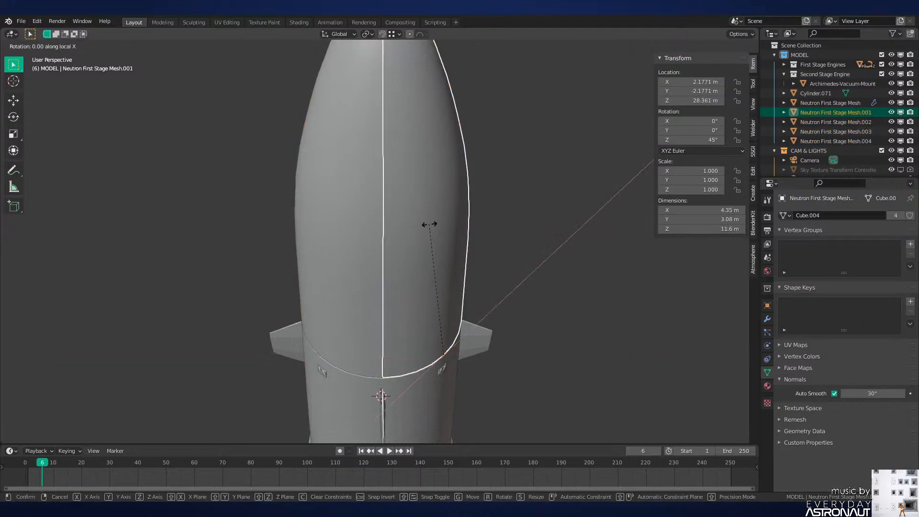
click(472, 284)
scroll(474, 285, down, 4)
mouse_move(476, 288)
middle_down()
mouse_move(513, 318)
mouse_move(555, 287)
mouse_move(478, 298)
mouse_move(515, 281)
mouse_move(461, 283)
middle_up()
scroll(513, 318, up, 4)
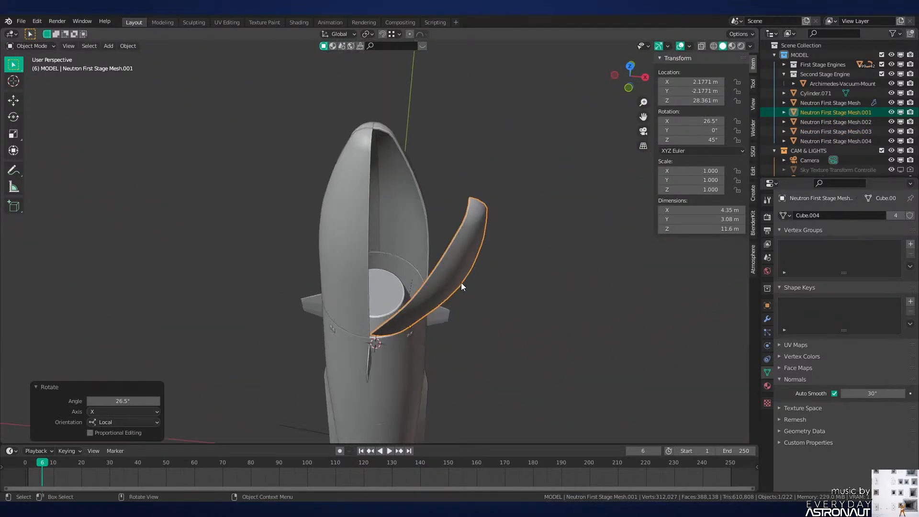
Step: Undo the fairing panel rotation and hide the four fairing panels and the first-stage body
key(ctrl+z)
key(h)
click(349, 243)
key(h)
click(366, 193)
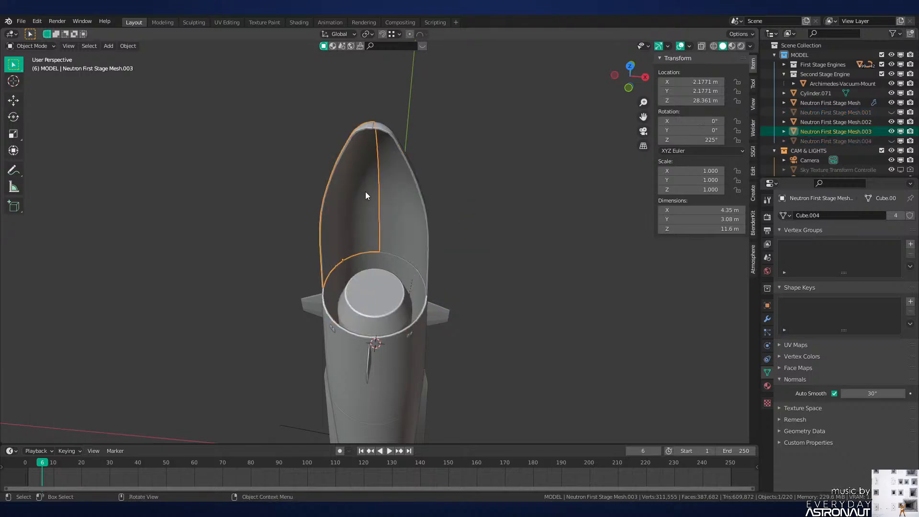
key(h)
click(397, 240)
key(h)
click(402, 322)
key(h)
Step: Hide the small front fin that overlaps the second-stage tank in front view
click(407, 298)
middle_drag(408, 316, 392, 135)
key(KP_1)
scroll(359, 183, up, 6)
click(358, 177)
key(h)
scroll(358, 178, down, 2)
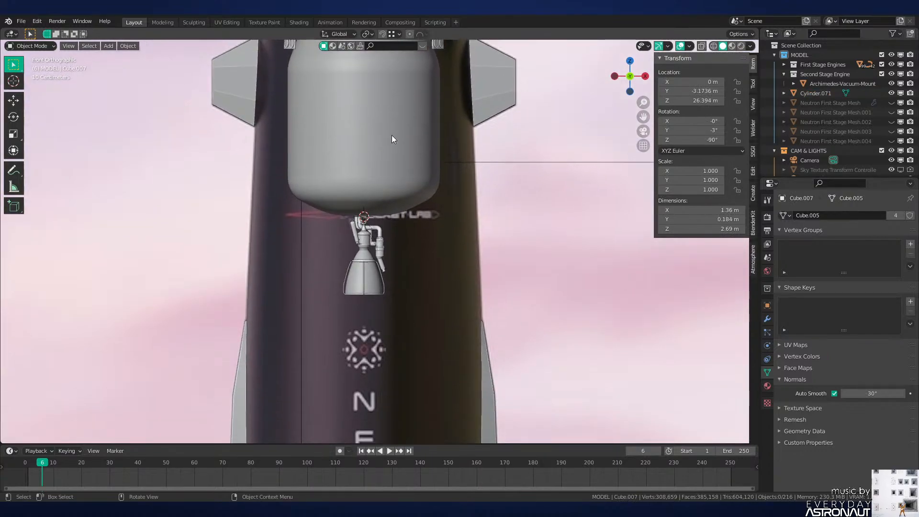
Step: Examine the vacuum engine below the tank against the rocket reference in front view
scroll(420, 249, up, 8)
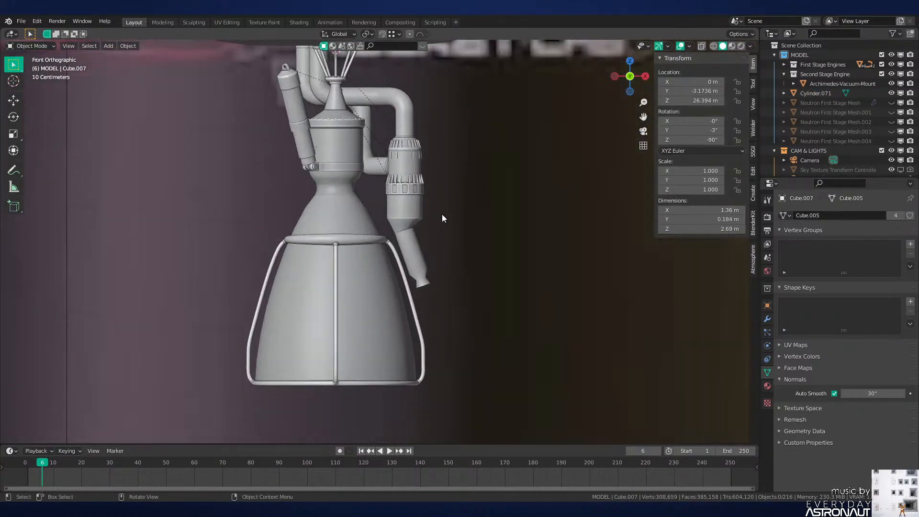
scroll(435, 214, down, 5)
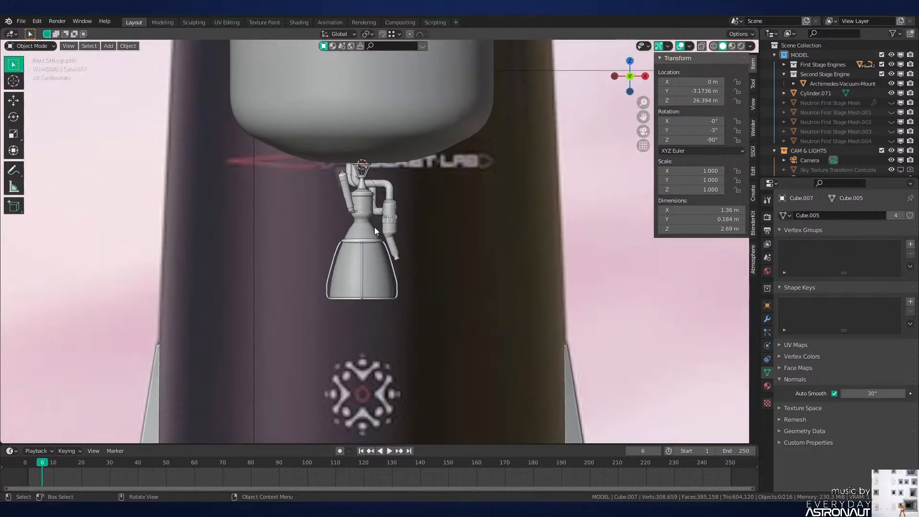
scroll(375, 227, down, 4)
shift+middle_drag(472, 303, 441, 283)
key(KP_1)
scroll(456, 227, down, 1)
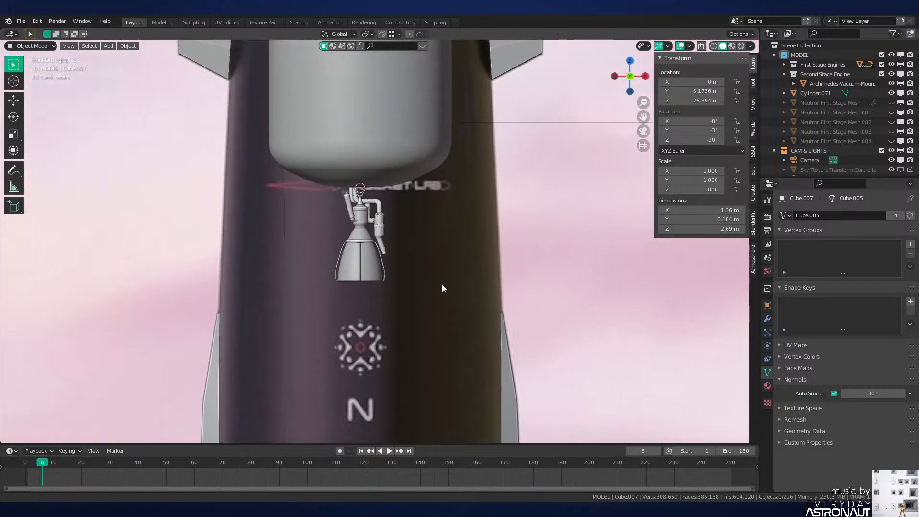
scroll(442, 283, up, 4)
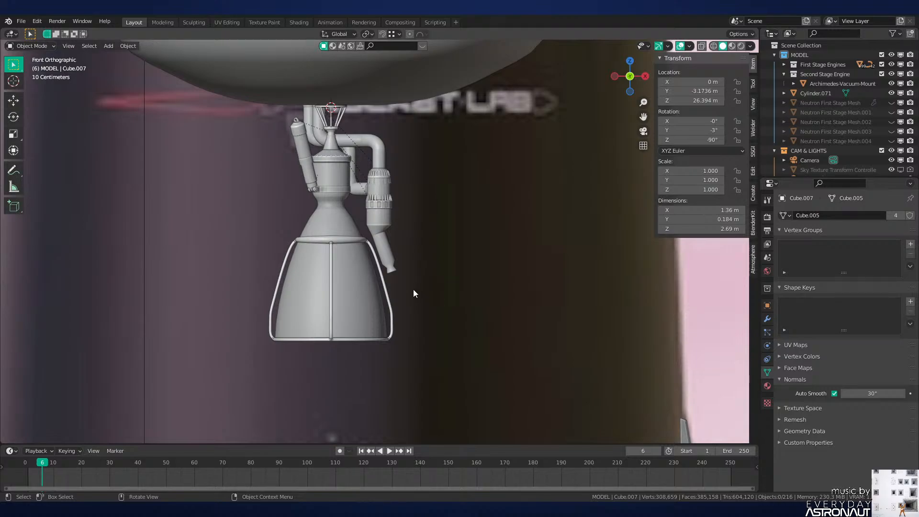
scroll(413, 289, up, 4)
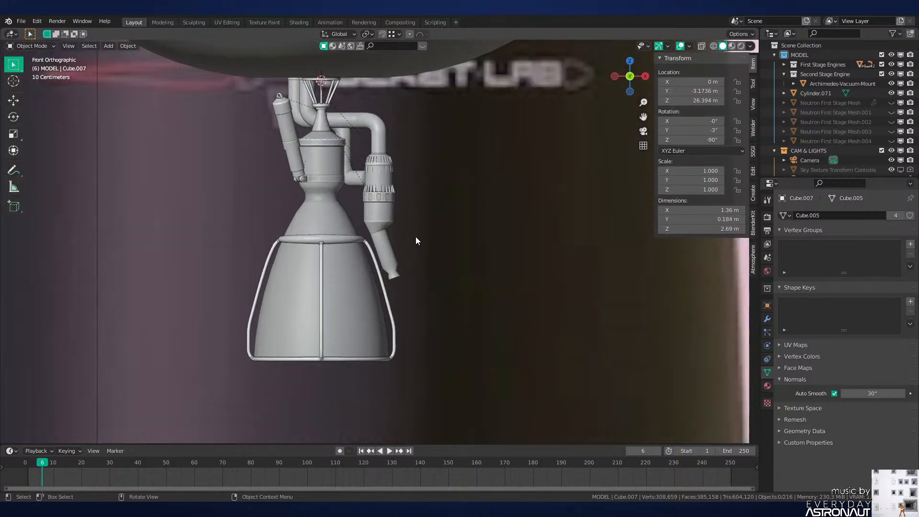
Step: Add a 16-vertex cylinder with a 0.13 m radius and 2 m depth on the vacuum engine's axis
key(shift+a)
mouse_move(404, 192)
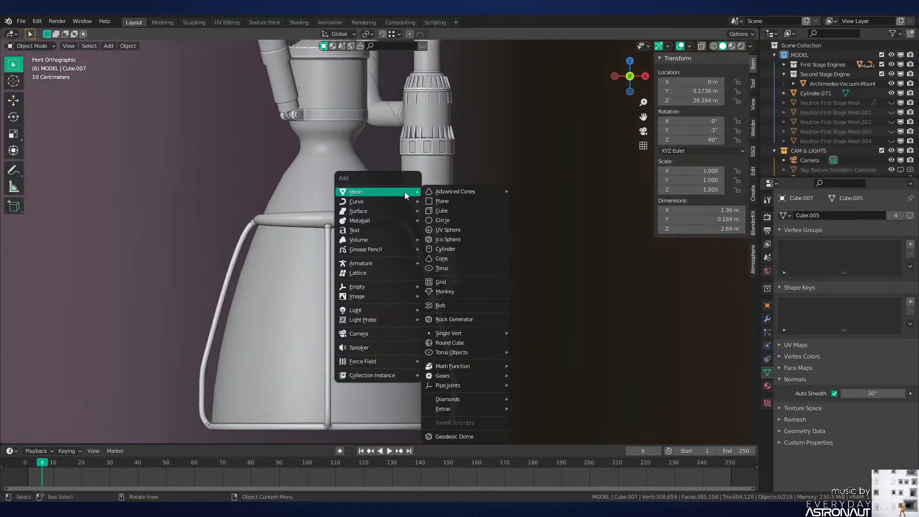
click(324, 134)
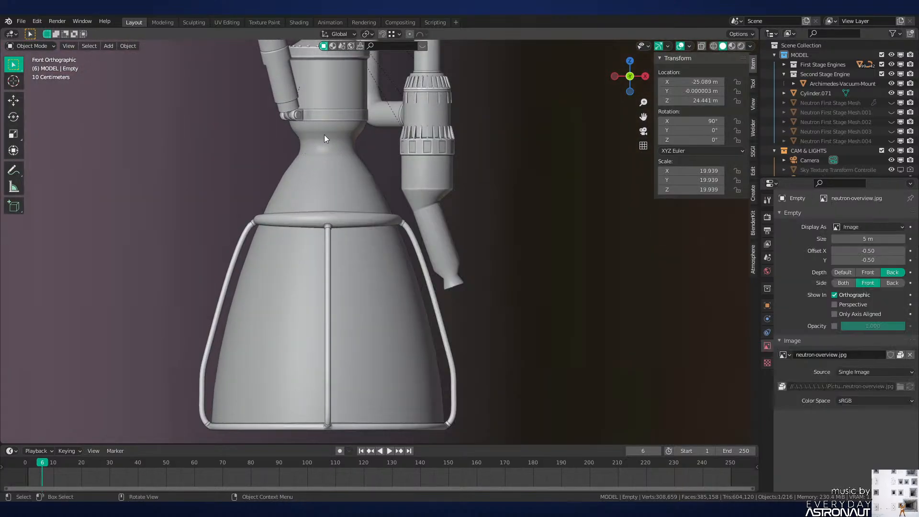
click(324, 134)
key(shift+s)
click(388, 263)
key(alt+a)
key(shift+a)
mouse_move(455, 167)
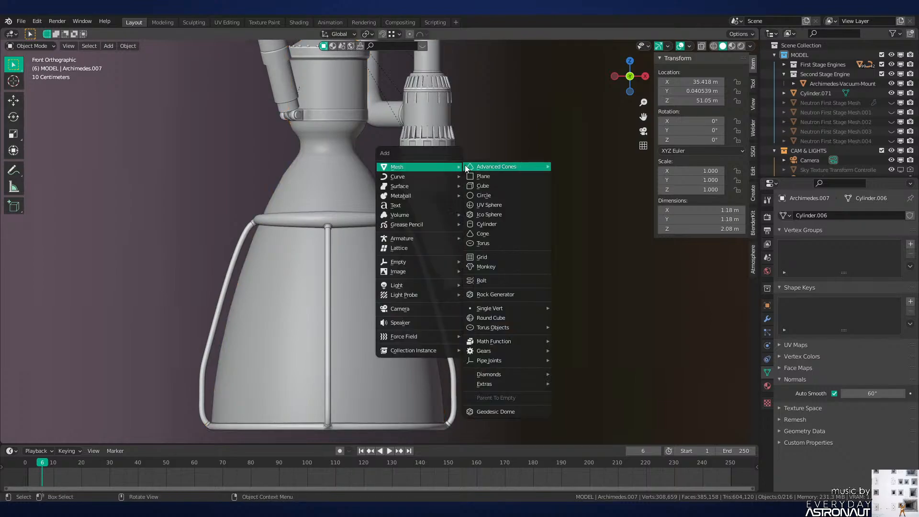
click(520, 227)
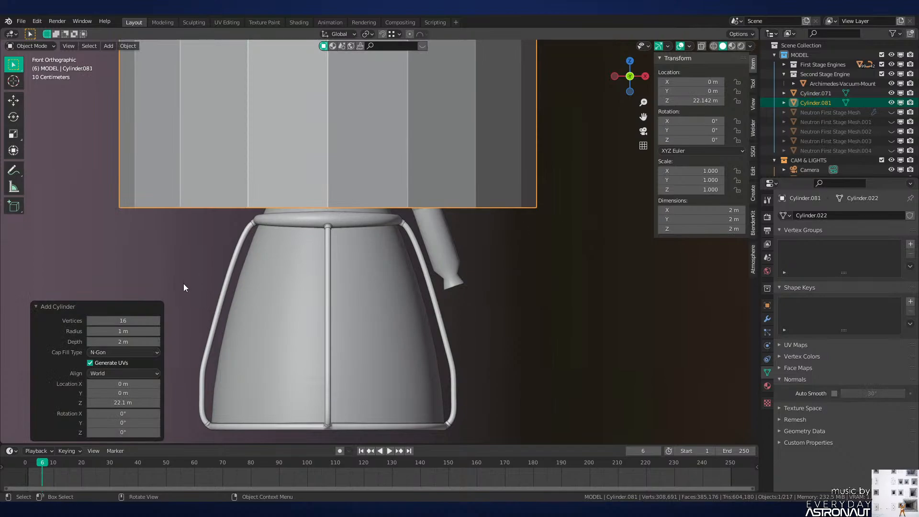
drag(116, 331, 77, 351)
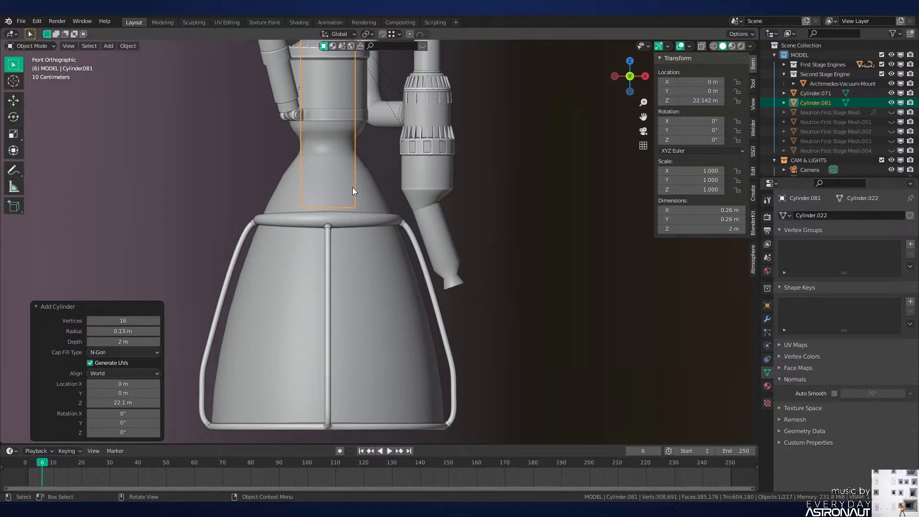
Step: Move the cylinder down 1.0726 m over the nozzle and scale it horizontally by 4.33 to match the bell's width
shift+middle_drag(353, 187, 380, 135)
key(g)
key(z)
click(378, 361)
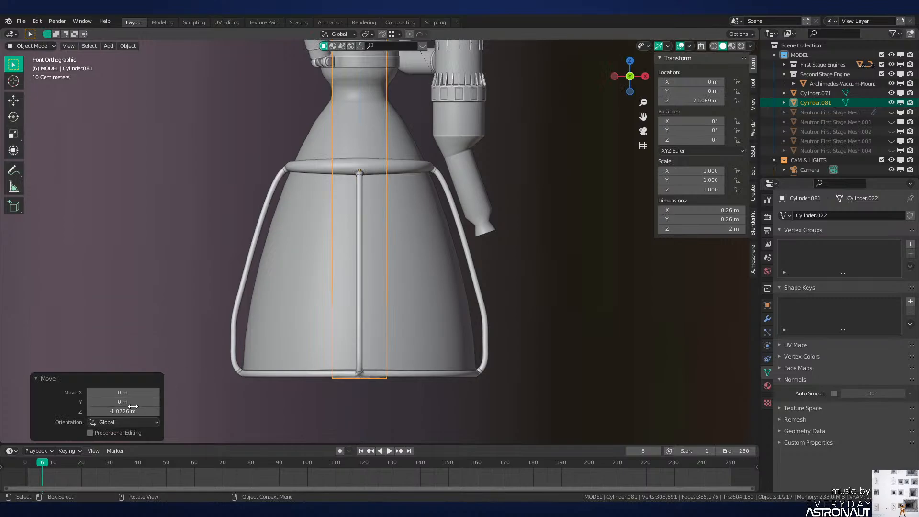
key(s)
key(shift+z)
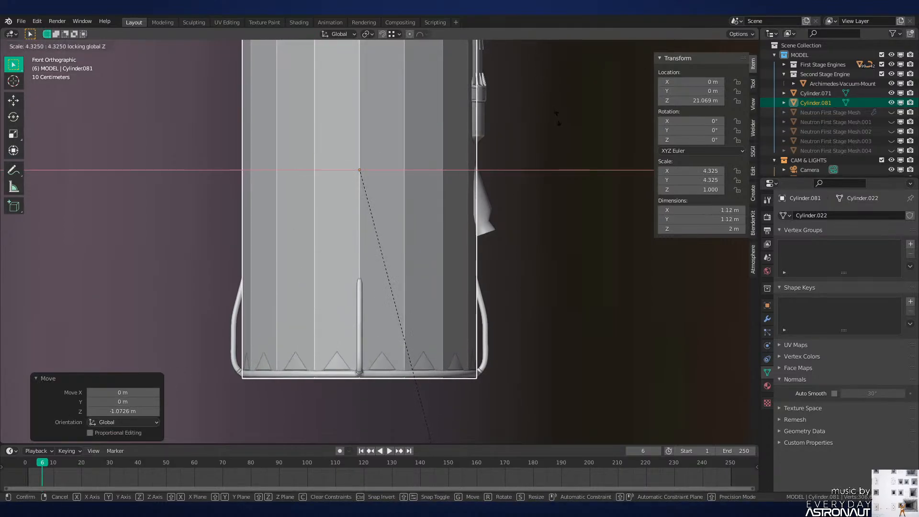
click(570, 117)
Step: Read the cylinder's exact width as a measure of the nozzle exit and delete the cylinder
drag(734, 222, 727, 207)
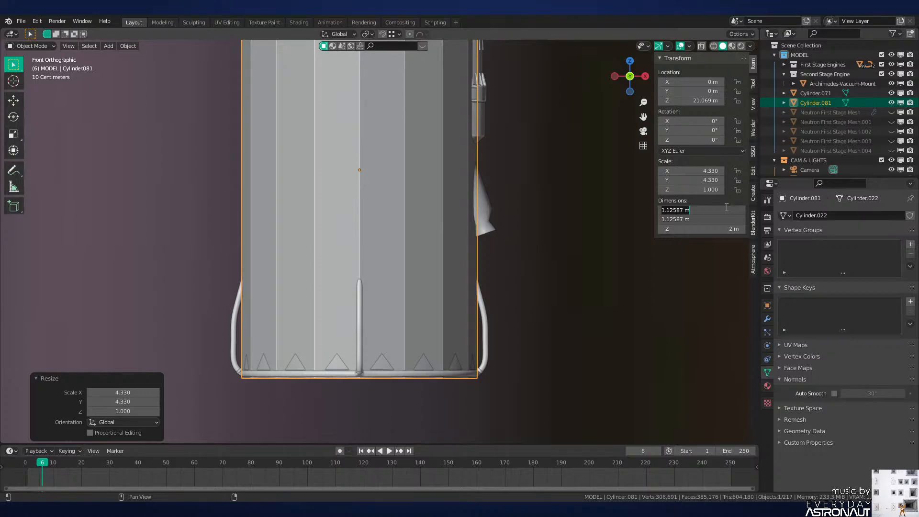
key(Return)
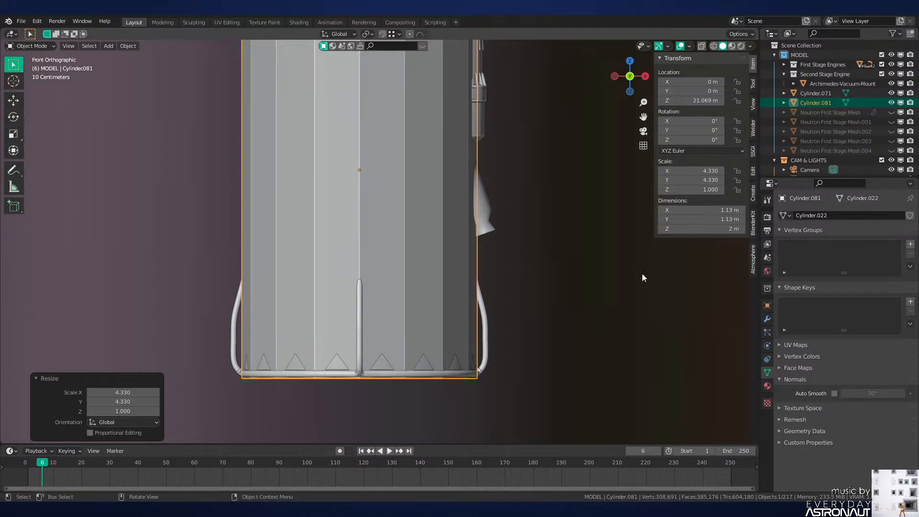
key(x)
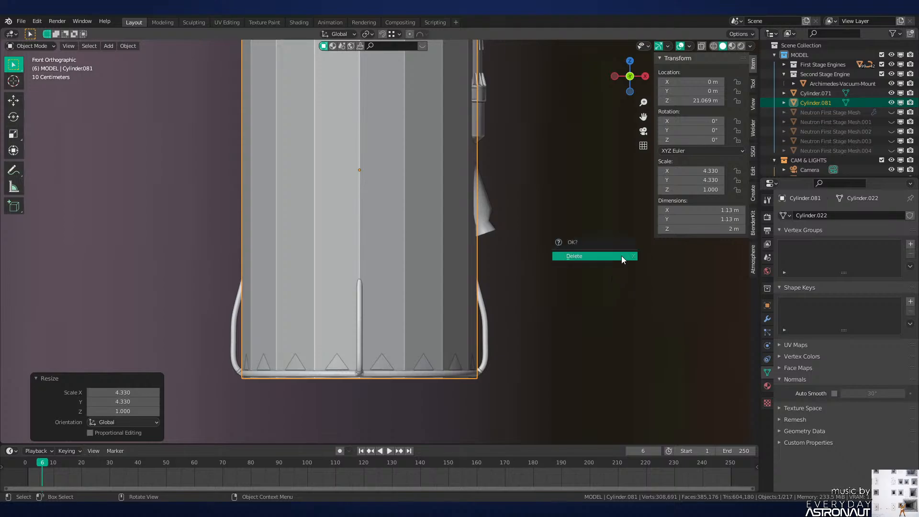
click(622, 256)
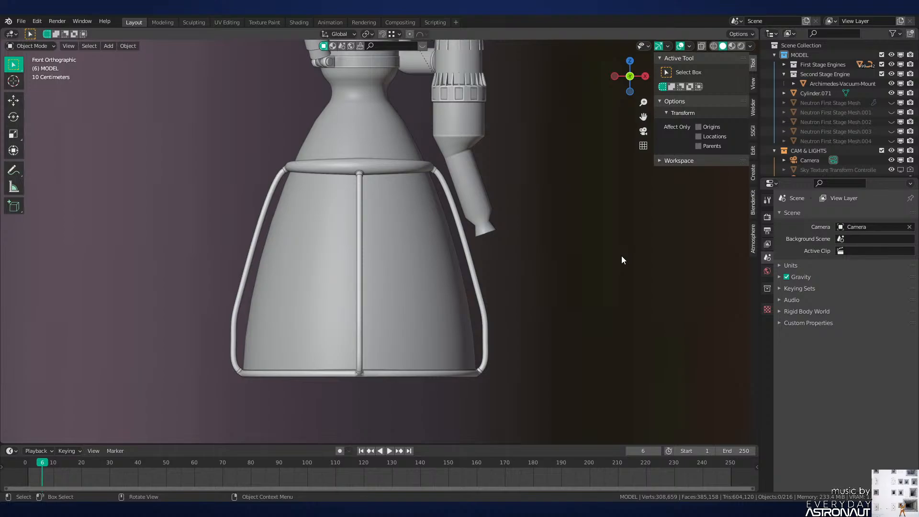
Step: Reveal all hidden rocket parts and show them in wireframe to see the engine inside the first stage
shift+middle_drag(576, 297, 583, 352)
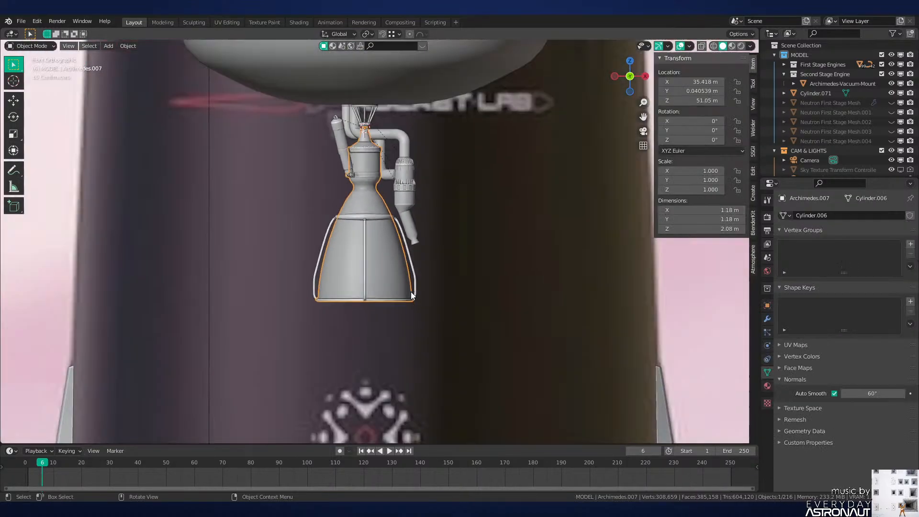
scroll(411, 292, down, 1)
shift+middle_drag(411, 291, 395, 249)
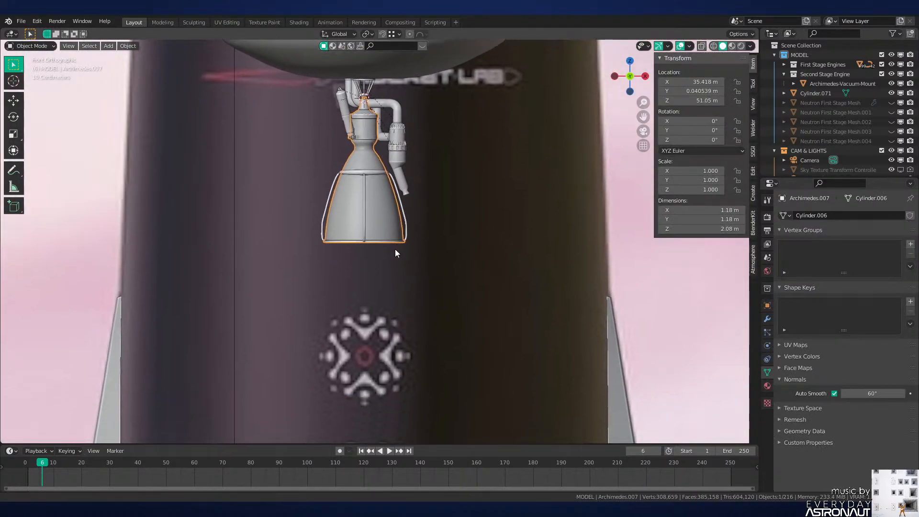
scroll(394, 256, up, 4)
scroll(392, 254, down, 3)
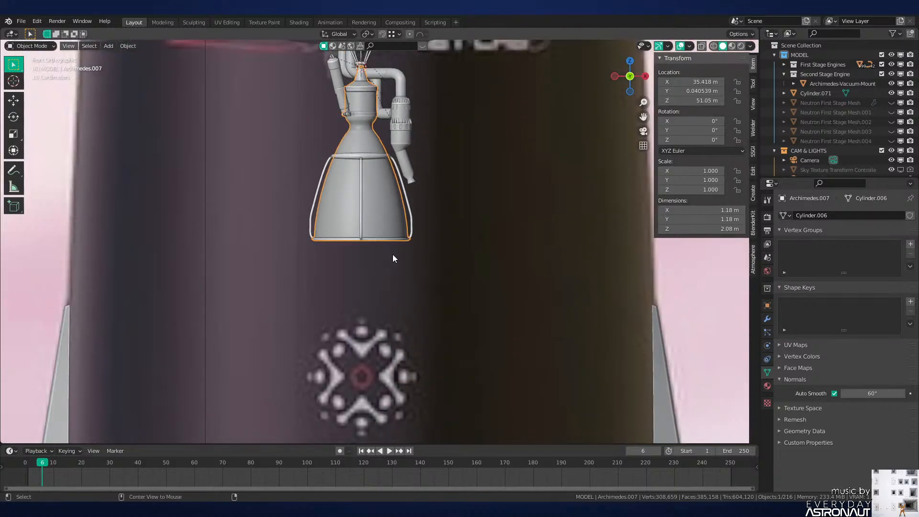
key(alt+h)
scroll(392, 254, down, 6)
click(460, 293)
key(z)
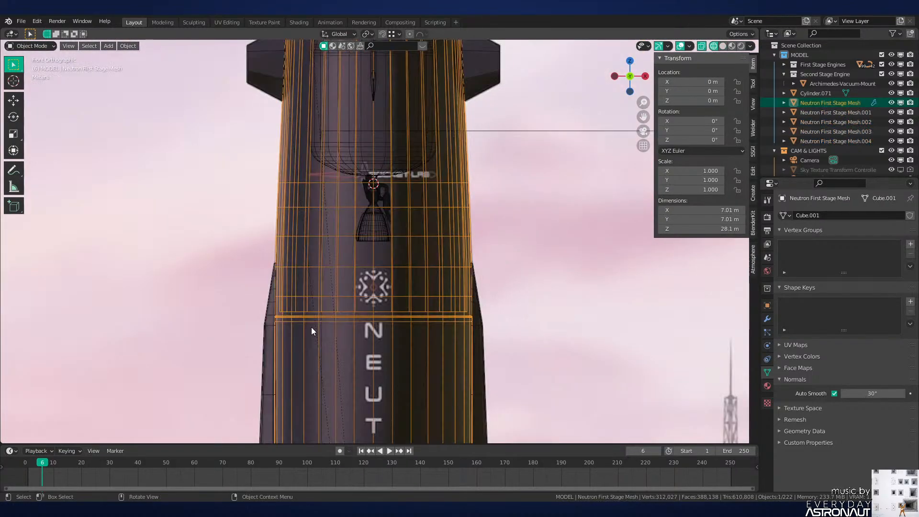
scroll(311, 326, down, 3)
key(z)
scroll(432, 311, up, 4)
key(z)
scroll(340, 286, up, 5)
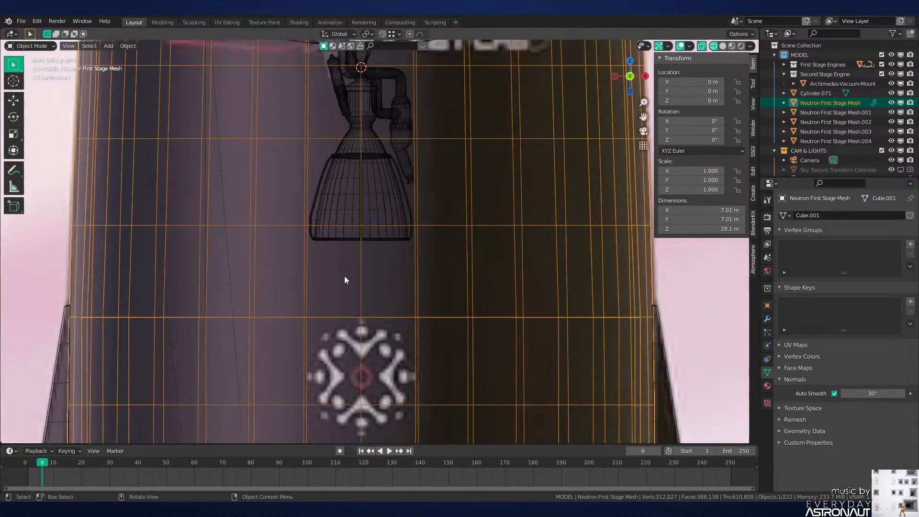
Step: Examine the reference images of the second stage and rocket dimensions, and compare them with the modelled vacuum engine
click(387, 237)
scroll(402, 261, down, 6)
scroll(411, 288, down, 1)
shift+middle_drag(412, 294, 432, 311)
scroll(427, 211, down, 1)
scroll(391, 217, up, 9)
scroll(431, 215, down, 10)
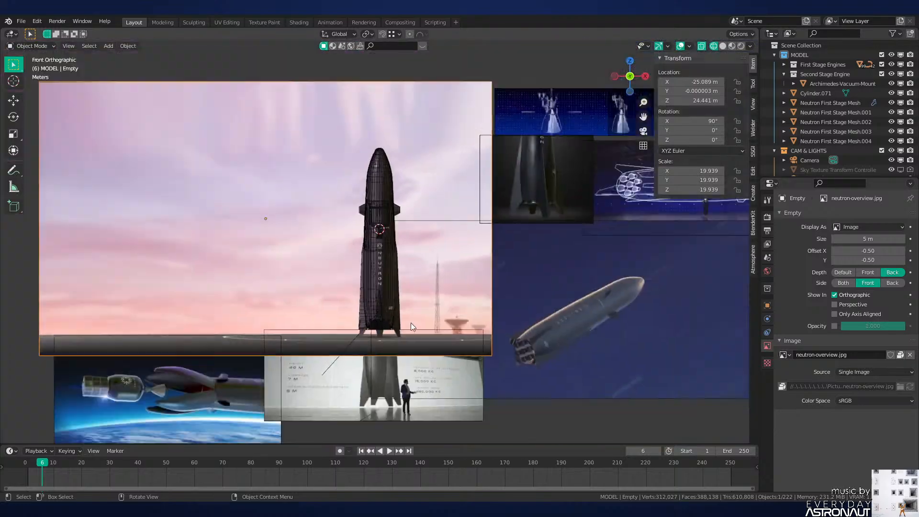
shift+middle_drag(411, 323, 513, 231)
scroll(469, 225, up, 4)
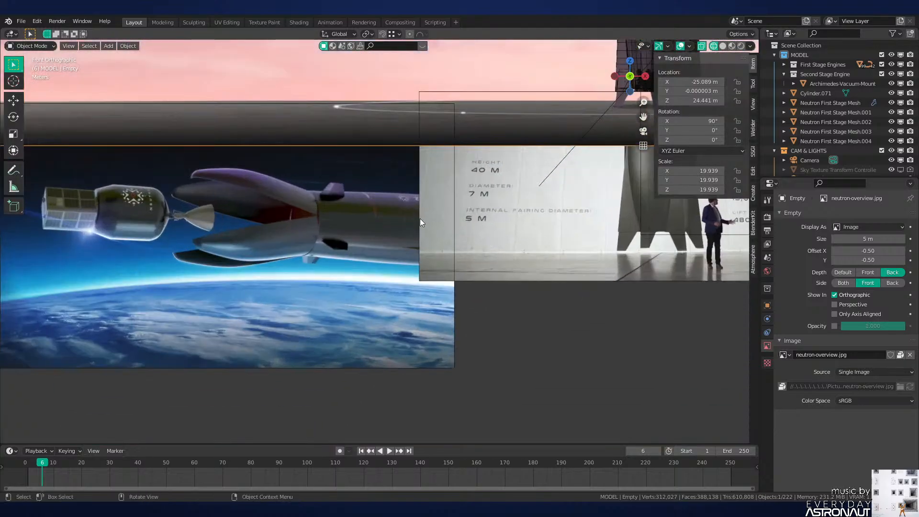
shift+middle_drag(608, 143, 371, 397)
scroll(508, 230, up, 4)
shift+middle_drag(539, 194, 339, 415)
scroll(410, 273, up, 6)
shift+middle_drag(410, 274, 366, 417)
scroll(393, 297, up, 3)
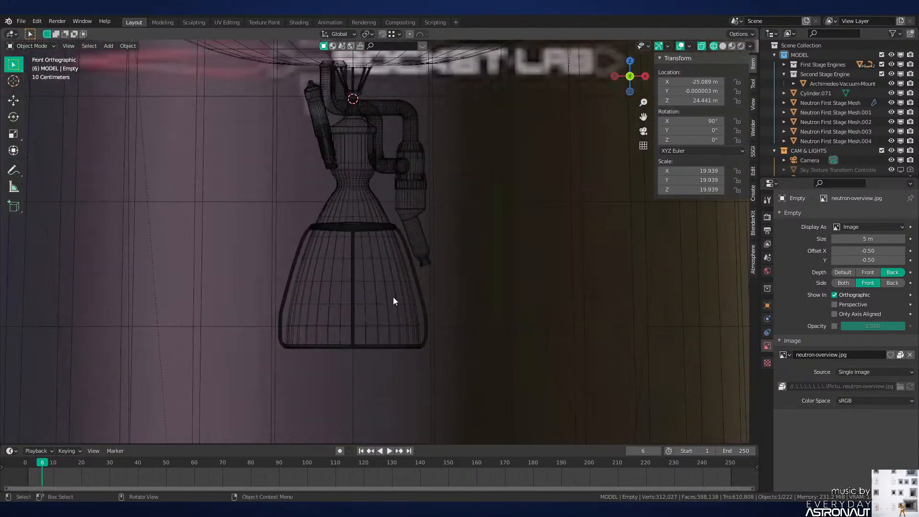
Step: Return to solid shading and hide the first-stage body
key(shift+z)
scroll(379, 295, down, 5)
click(432, 302)
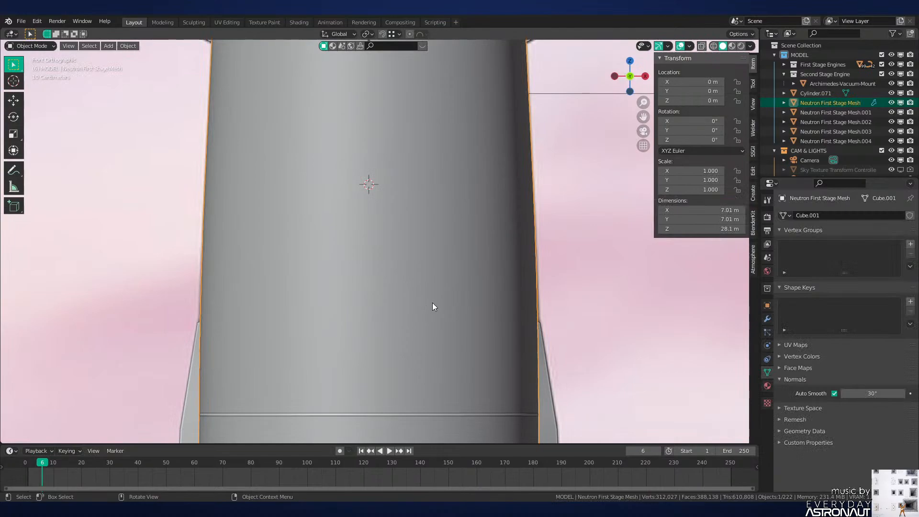
key(h)
Step: Delete the vertices of the engine bell's lower section and rim below the support ring
click(381, 286)
key(Tab)
scroll(380, 284, up, 5)
key(1)
scroll(381, 282, up, 3)
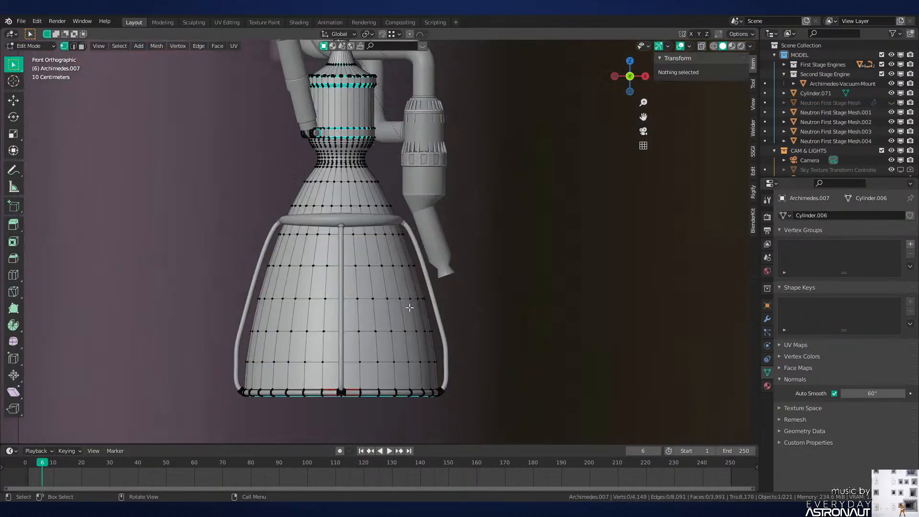
key(shift+z)
drag(197, 400, 611, 173)
key(x)
click(548, 133)
Step: Slide the bottom edge loops of the cut bell by a factor of 0.462 to meet the support ring
drag(282, 156, 591, 210)
shift+middle_drag(521, 220, 539, 317)
scroll(539, 307, up, 4)
key(z)
click(667, 293)
key(g)
key(g)
click(662, 270)
key(z)
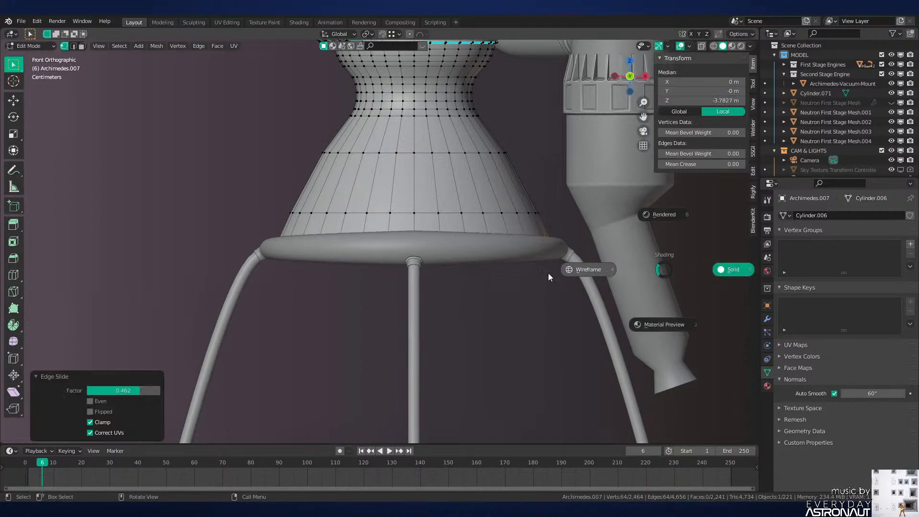
click(548, 275)
key(z)
click(642, 280)
middle_drag(642, 280, 633, 309)
scroll(586, 287, down, 4)
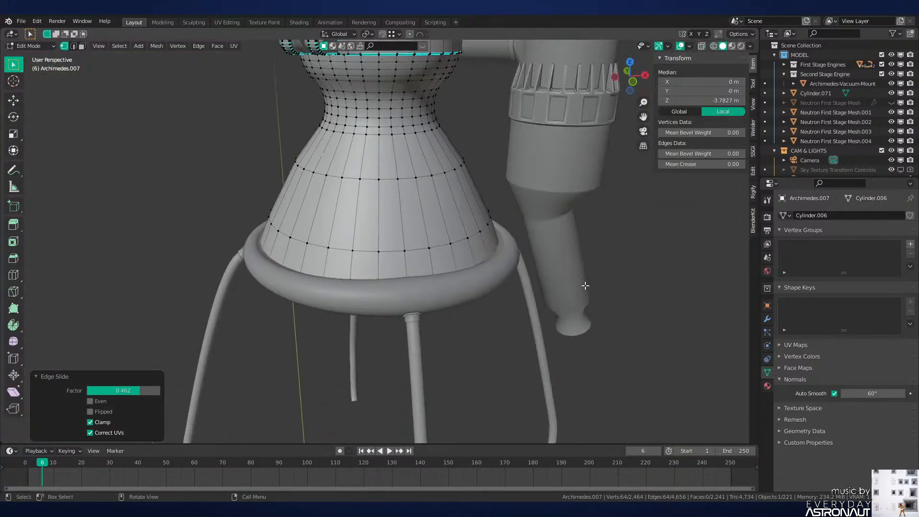
Step: Scale the bell's bottom edge loops outward horizontally by about 1.026 and adjust their slide position
middle_drag(584, 285, 612, 284)
scroll(613, 284, up, 2)
key(s)
key(shift+z)
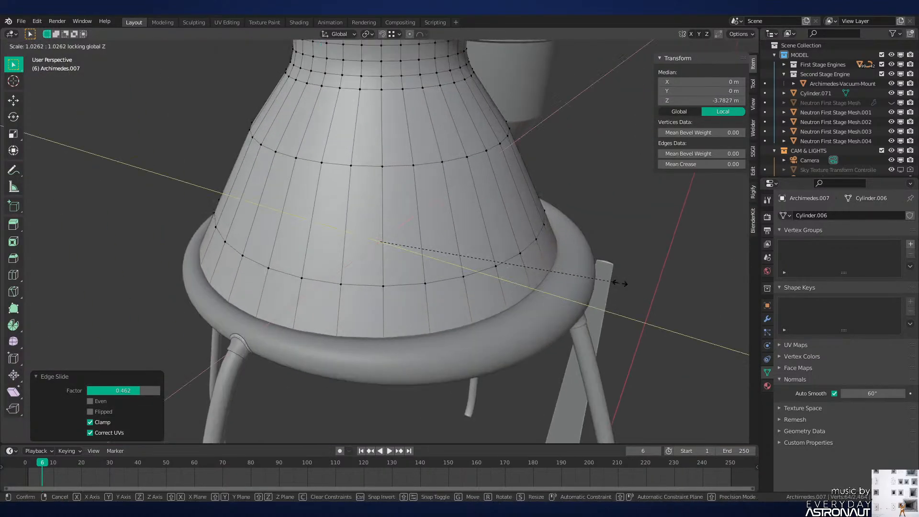
click(620, 284)
key(g)
key(g)
click(621, 286)
Step: Slide the bell's outer edge loop just above the cut rim by 0.330 and reposition the corresponding inner loop
alt+click(515, 262)
key(g)
key(g)
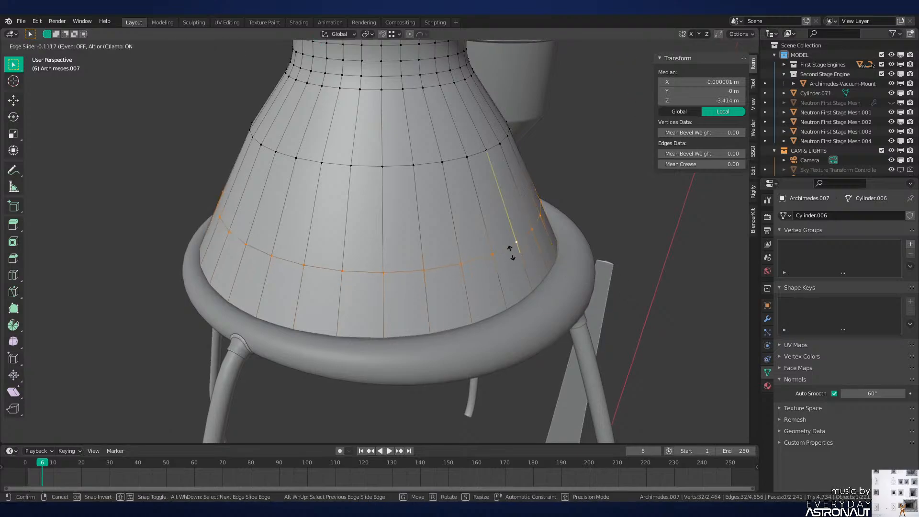
click(498, 215)
middle_drag(512, 242, 573, 163)
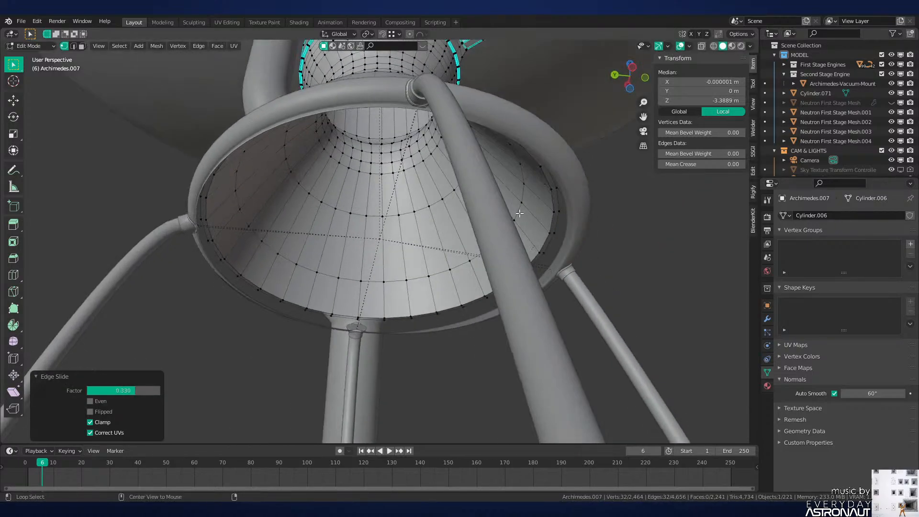
alt+click(511, 197)
key(g)
click(526, 208)
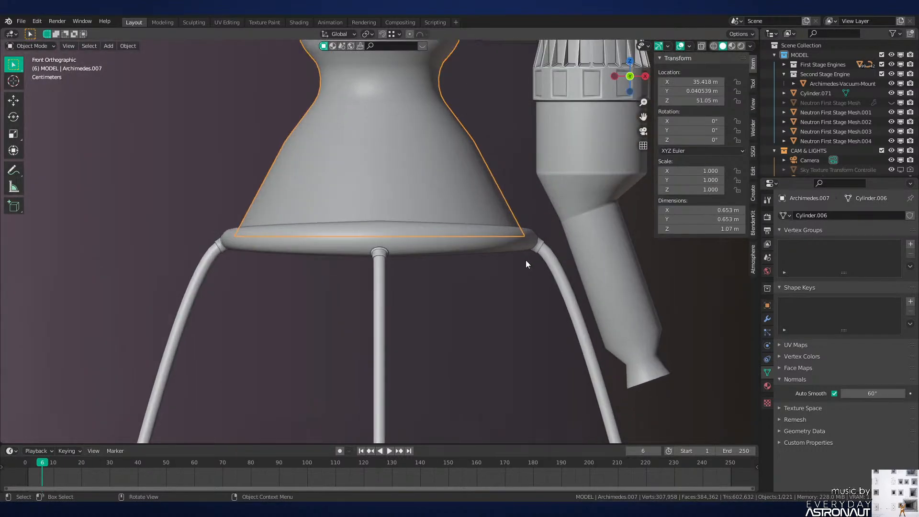
Step: Slide the edge loop on the upper bell, just below the throat, by a factor of -0.252 and finish mesh editing
scroll(525, 259, down, 4)
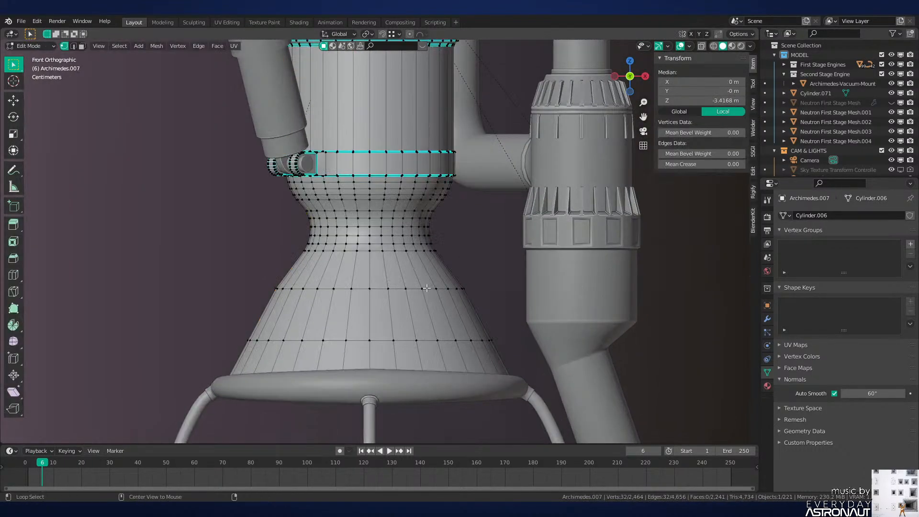
alt+click(427, 287)
key(g)
key(g)
click(428, 287)
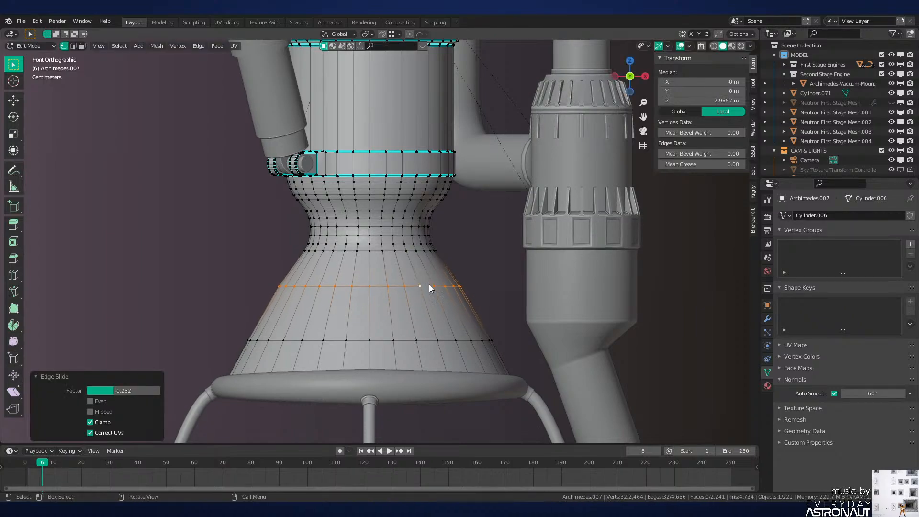
key(Tab)
Step: Delete the four curved support rods hanging below the bell's ring
scroll(460, 316, down, 3)
shift+middle_drag(480, 345, 478, 241)
click(478, 240)
click(375, 276)
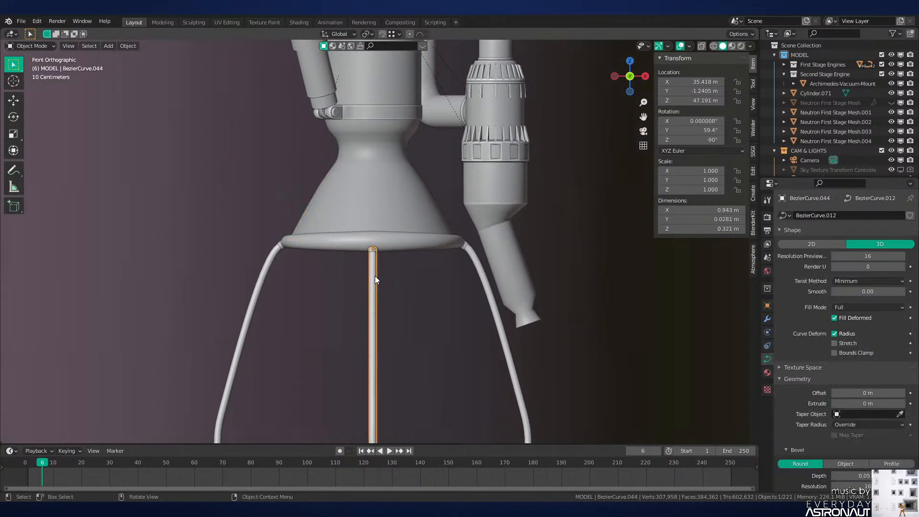
scroll(329, 266, down, 5)
shift+click(324, 258)
shift+click(435, 269)
middle_drag(435, 268, 498, 281)
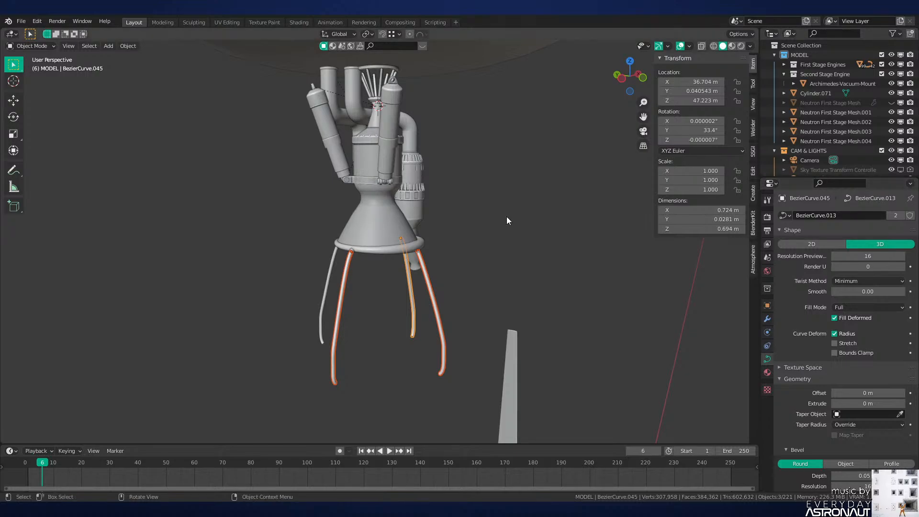
shift+click(334, 267)
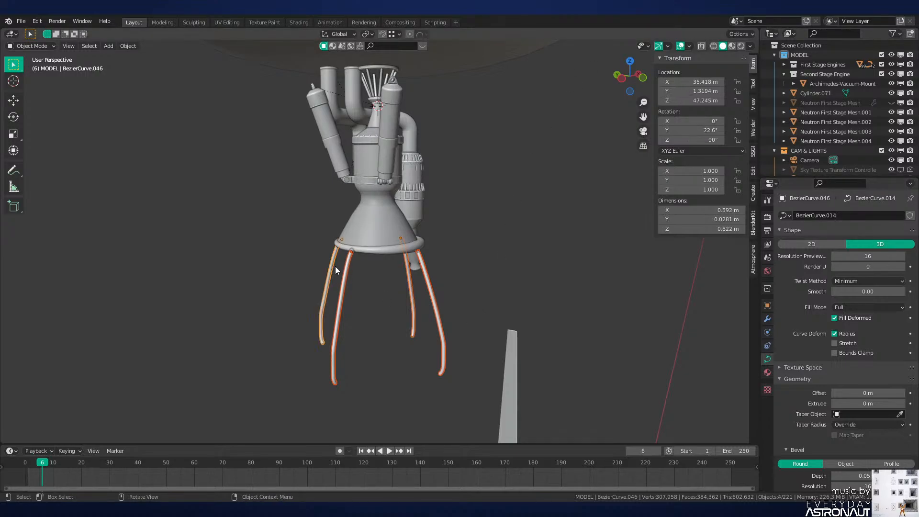
key(KP_1)
scroll(423, 254, up, 4)
key(x)
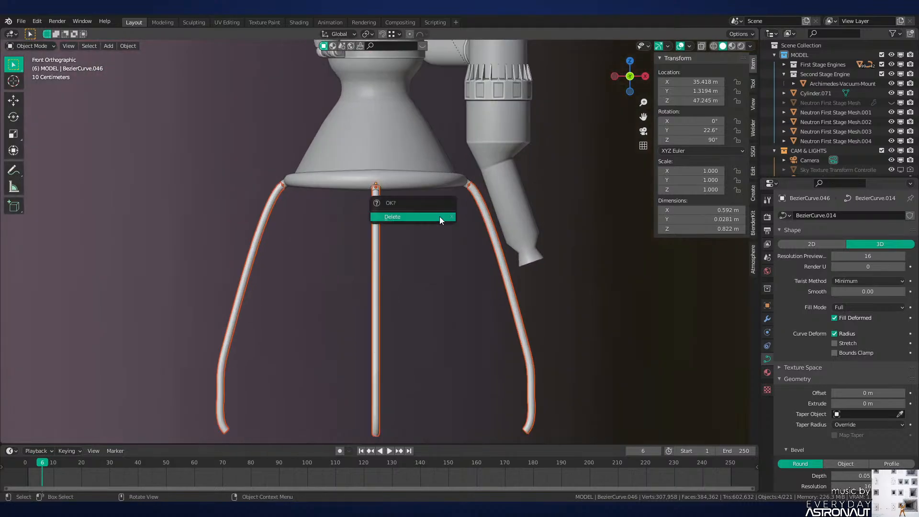
click(440, 217)
scroll(440, 219, up, 3)
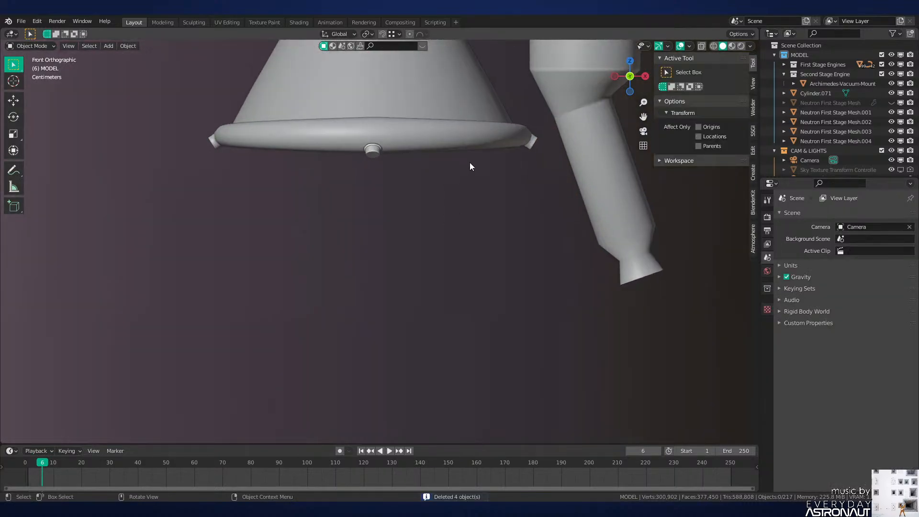
click(529, 146)
key(alt+a)
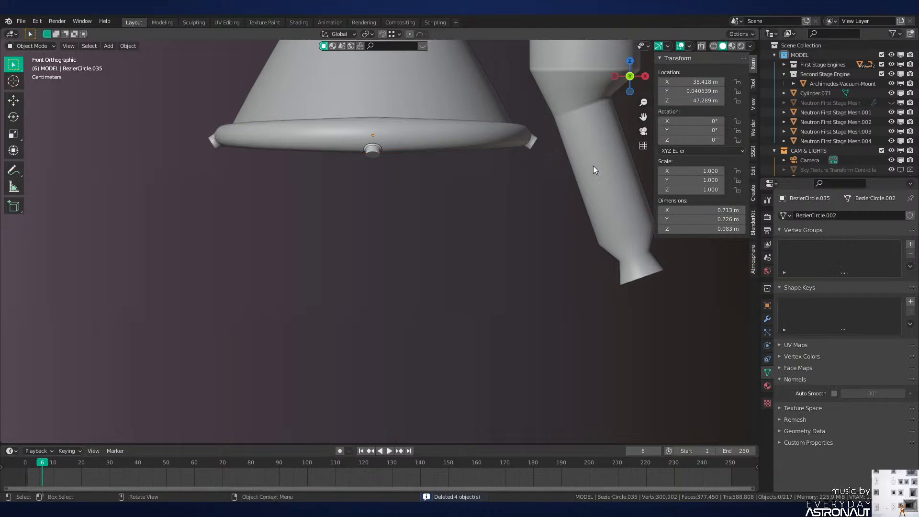
Step: Delete the four small rod stubs remaining around the bell's bottom ring, keeping the ring, and return to solid shading
key(shift+z)
key(c)
drag(526, 154, 225, 146)
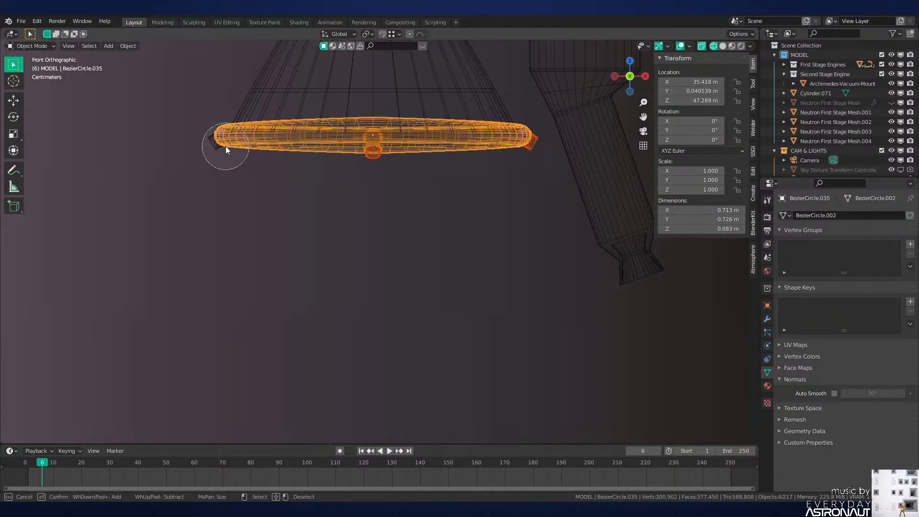
key(Escape)
key(KP_Decimal)
middle_drag(390, 286, 420, 288)
shift+click(392, 229)
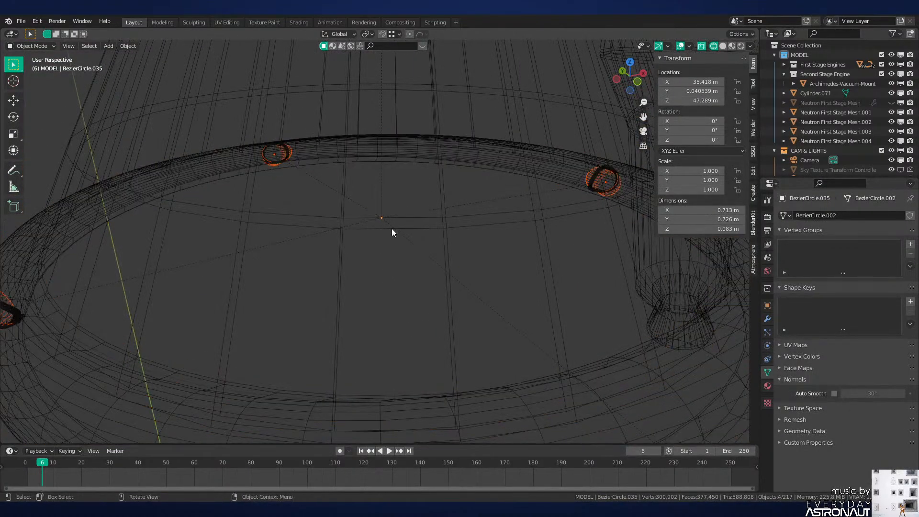
scroll(392, 230, down, 5)
key(x)
click(426, 261)
scroll(426, 263, up, 1)
key(z)
click(553, 306)
scroll(531, 305, up, 1)
middle_drag(516, 305, 496, 290)
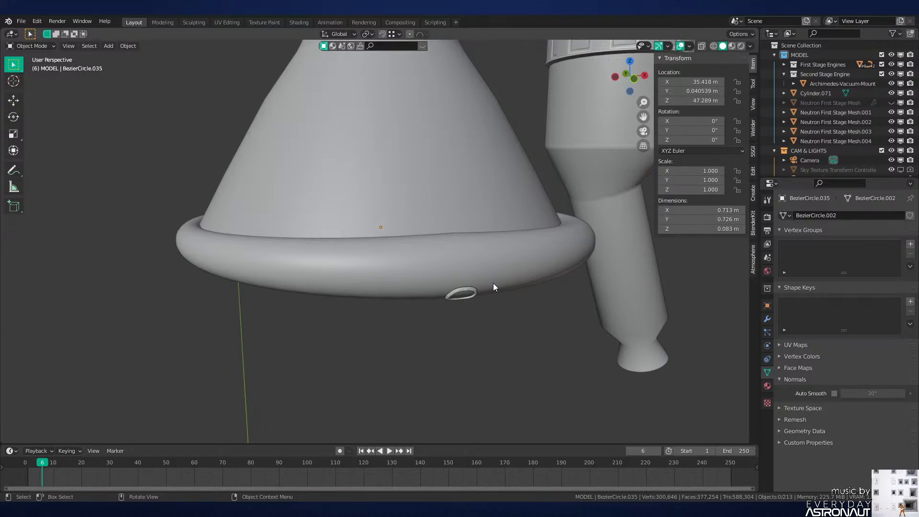
Step: Bevel the edge loop on the slanted exhaust pipe where its lower end starts to narrow
middle_drag(493, 283, 406, 276)
click(419, 280)
key(Tab)
middle_drag(506, 315, 443, 285)
scroll(508, 296, up, 3)
key(2)
alt+click(441, 270)
middle_drag(507, 306, 431, 307)
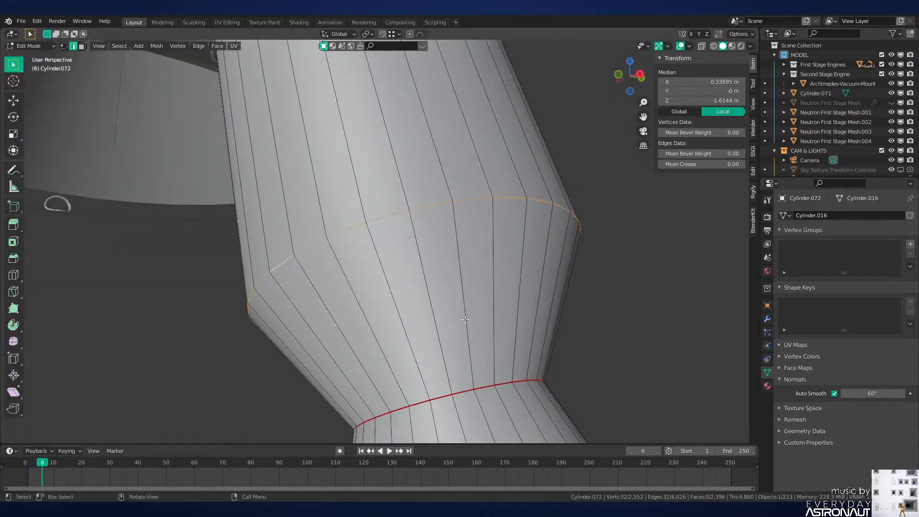
key(ctrl+b)
click(476, 334)
key(alt+a)
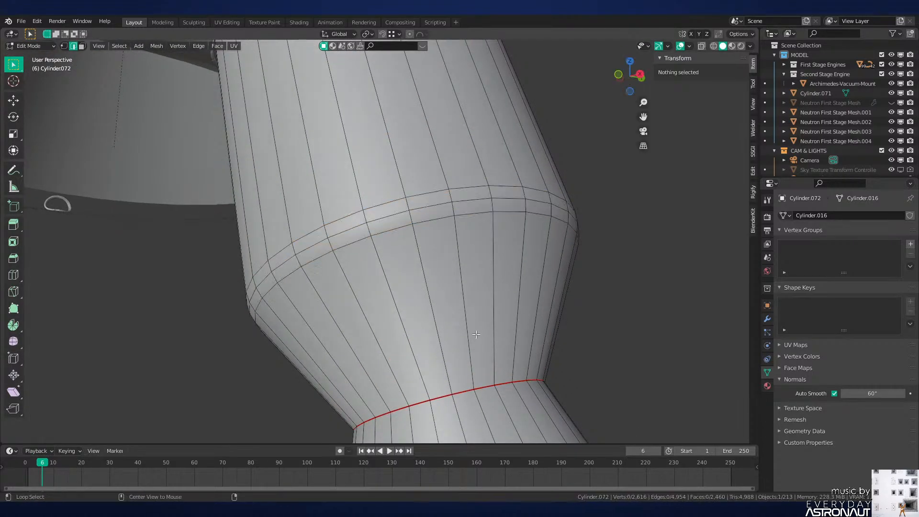
key(Tab)
scroll(450, 329, down, 6)
key(alt+a)
Step: Mark the neck edge loop above the exhaust pipe's flared tip as sharp, finish mesh editing and save the file
middle_drag(427, 324, 425, 262)
key(Tab)
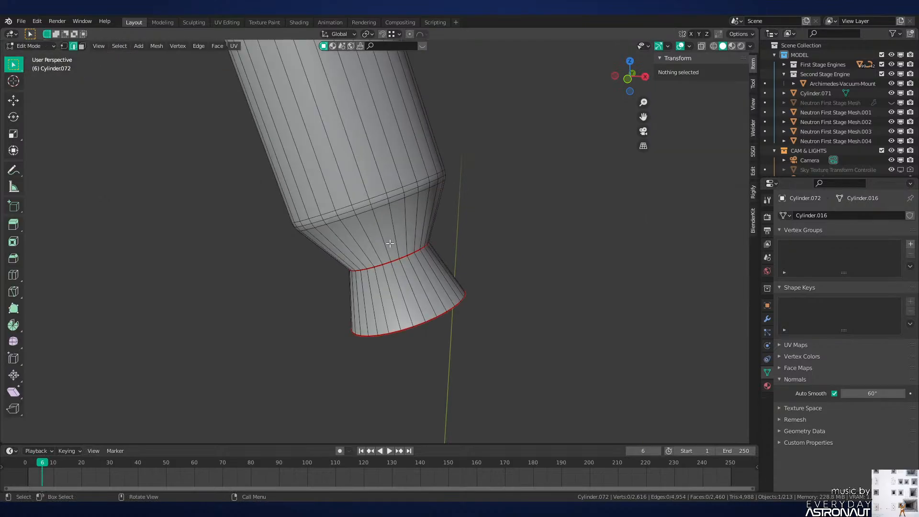
alt+click(400, 261)
key(ctrl+e)
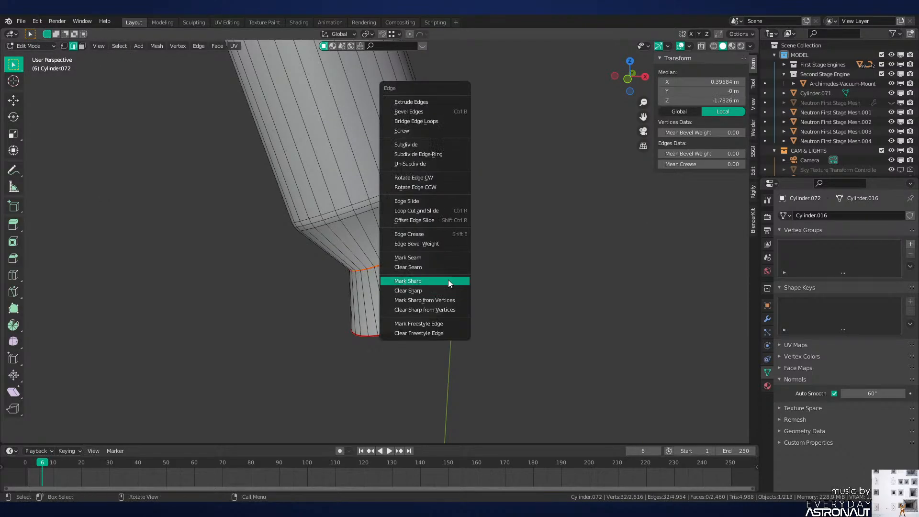
click(449, 281)
key(Tab)
key(ctrl+s)
Step: Examine the second stage engine's shortened bell and compare it with the first stage engines' nozzles at the rocket's base
scroll(448, 281, down, 5)
shift+middle_drag(407, 306, 480, 333)
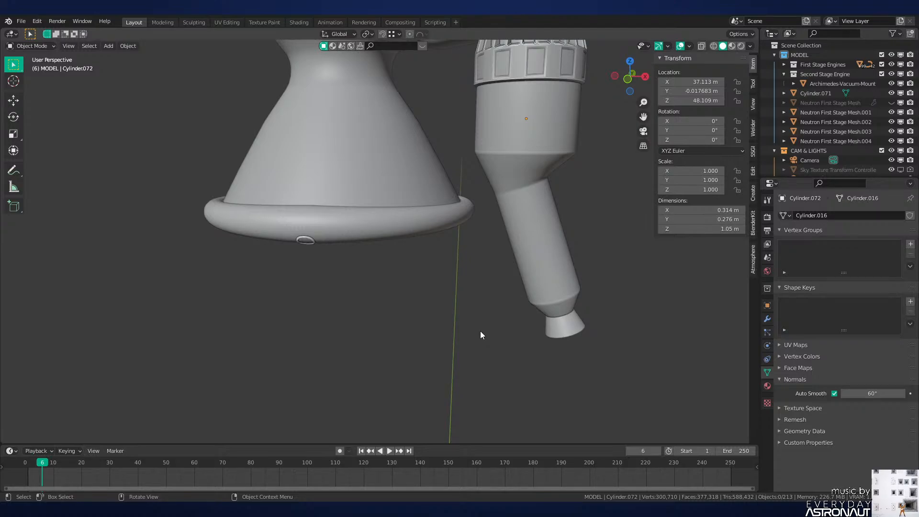
shift+middle_drag(480, 331, 495, 371)
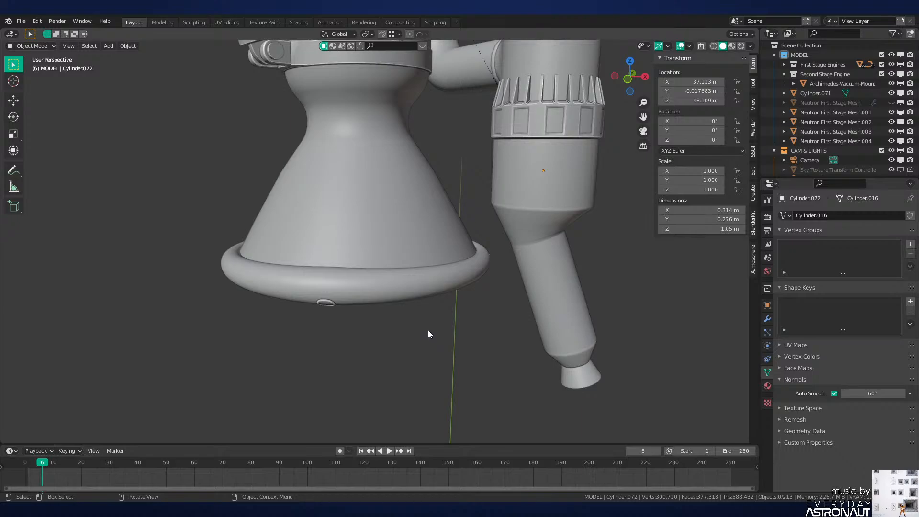
middle_drag(430, 329, 432, 320)
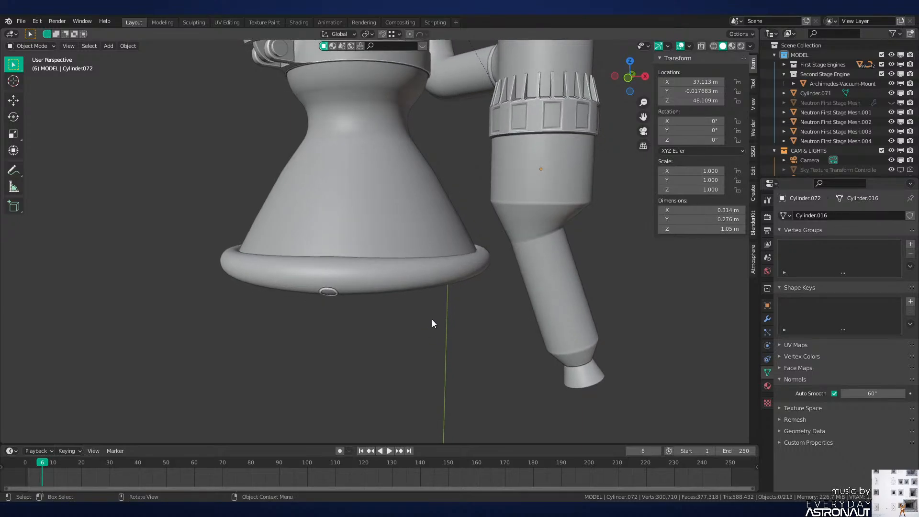
key(KP_1)
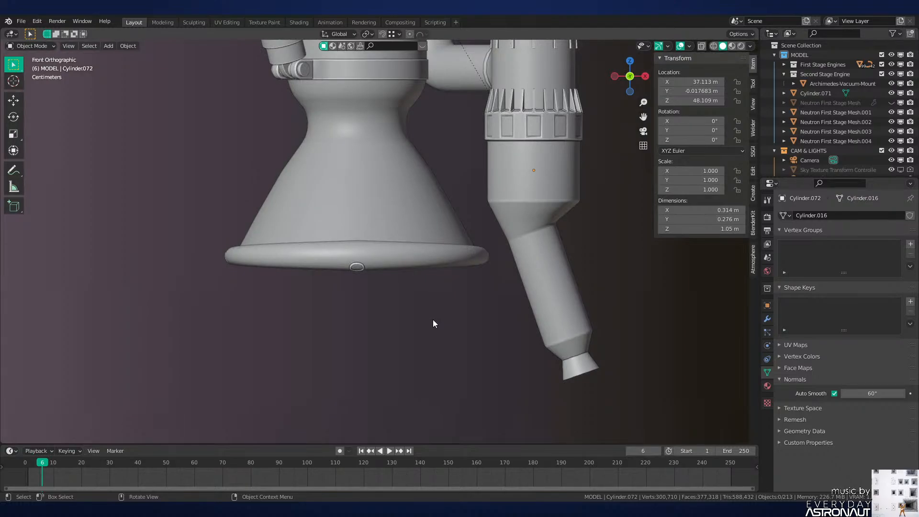
scroll(435, 323, down, 2)
scroll(463, 276, up, 2)
shift+middle_drag(457, 244, 459, 298)
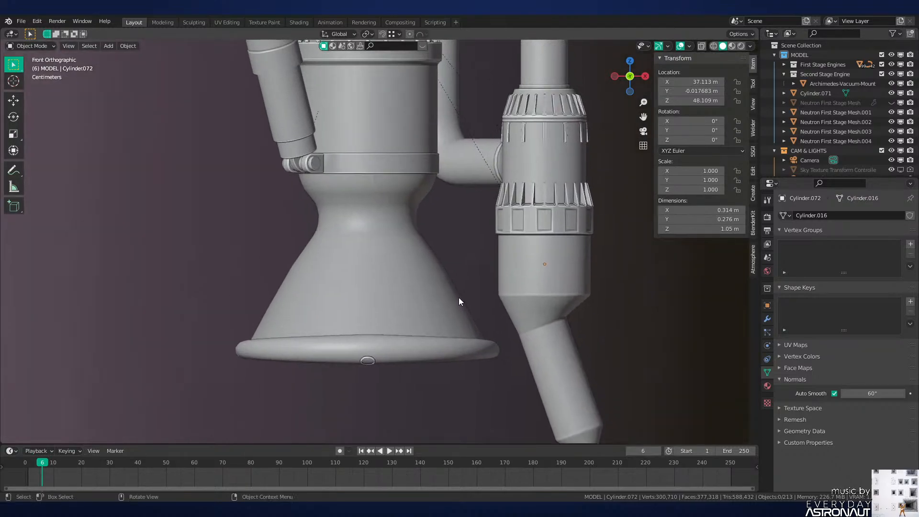
scroll(396, 251, down, 2)
scroll(395, 251, up, 3)
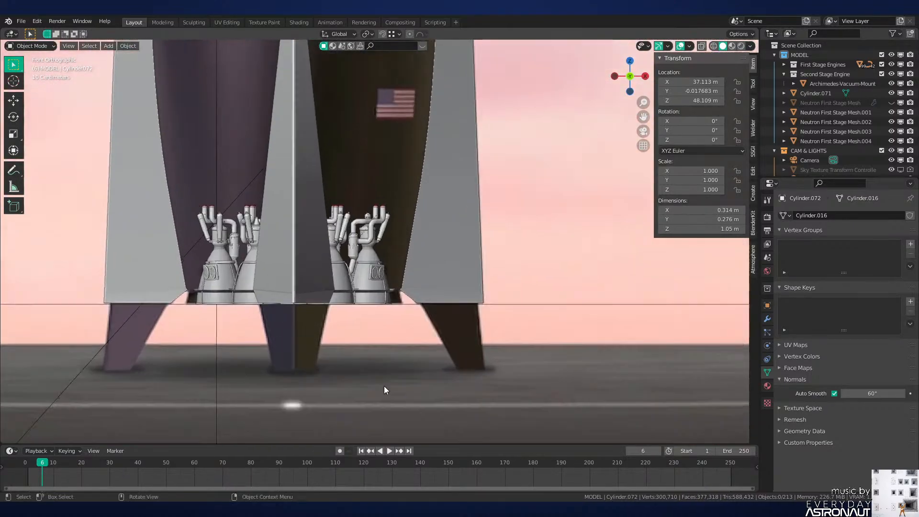
scroll(440, 317, up, 6)
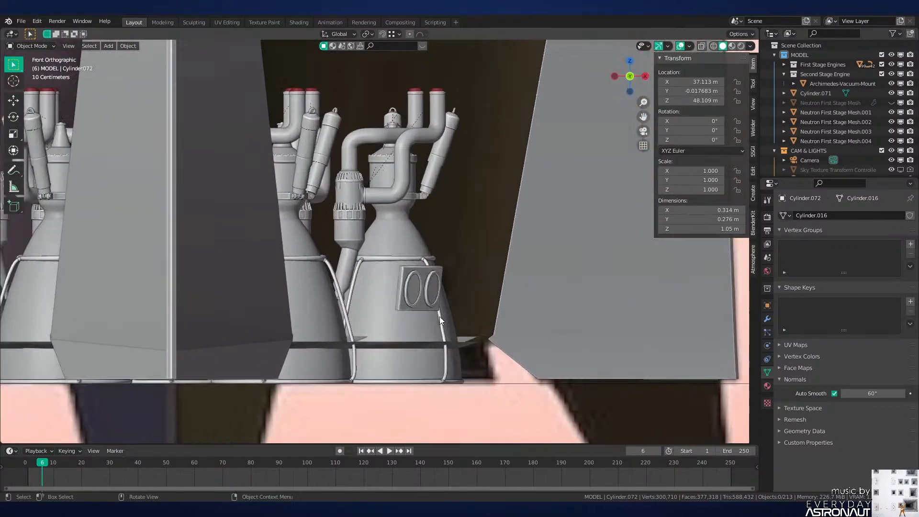
scroll(407, 158, down, 1)
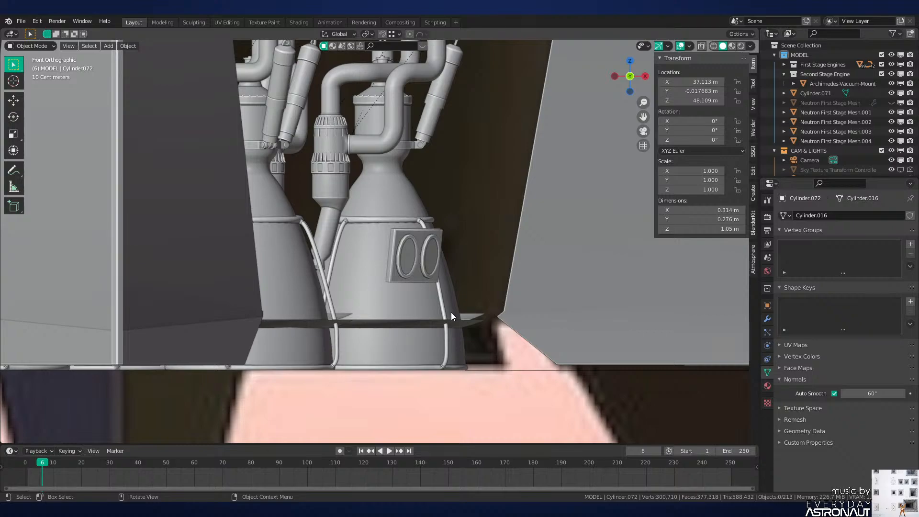
scroll(451, 312, down, 5)
middle_drag(458, 217, 433, 277)
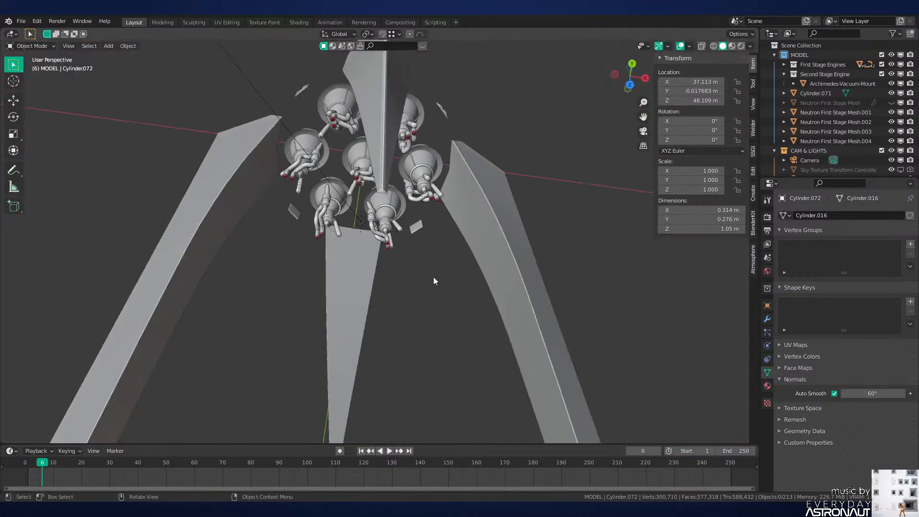
key(KP_1)
scroll(433, 277, down, 5)
shift+middle_drag(438, 138, 455, 158)
scroll(452, 307, up, 5)
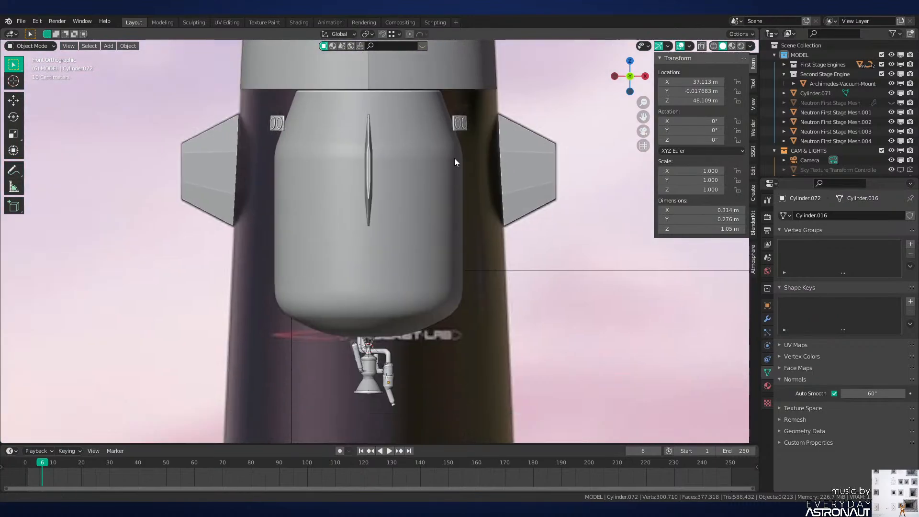
shift+middle_drag(454, 342, 456, 159)
scroll(456, 159, up, 4)
shift+middle_drag(456, 198, 426, 248)
scroll(456, 249, up, 4)
Step: Extrude the bottom edge loop of the second stage engine's bell straight down by about 0.21 m
click(376, 211)
scroll(375, 210, up, 4)
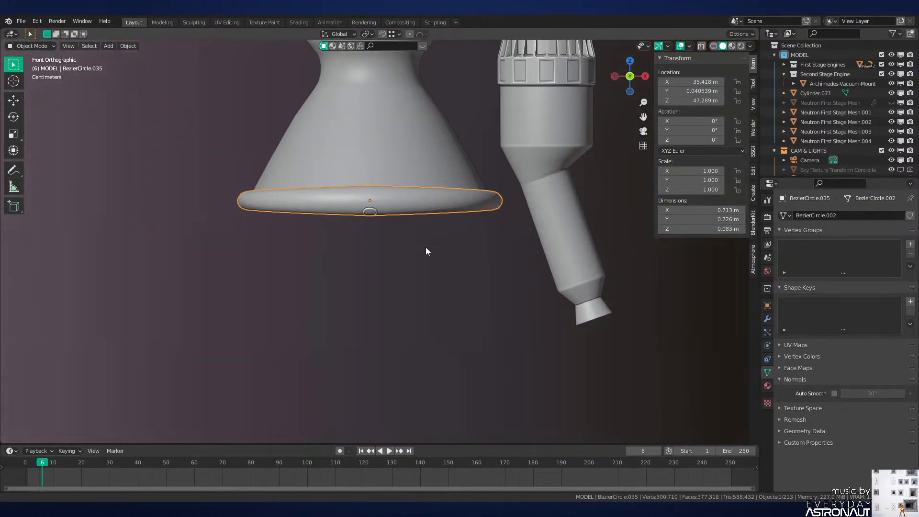
scroll(424, 244, up, 2)
click(425, 157)
scroll(430, 150, down, 6)
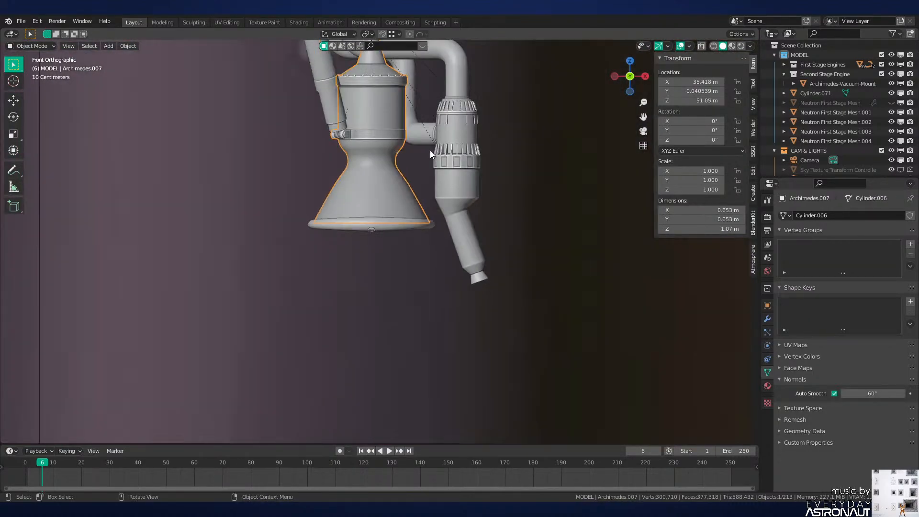
click(424, 274)
scroll(438, 218, up, 2)
click(421, 205)
key(Tab)
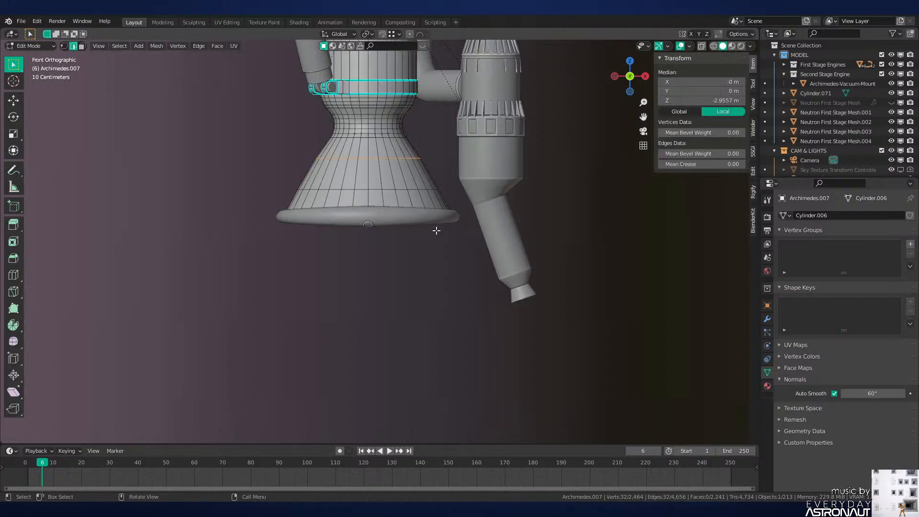
key(z)
middle_drag(436, 224, 436, 265)
click(407, 268)
alt+click(436, 265)
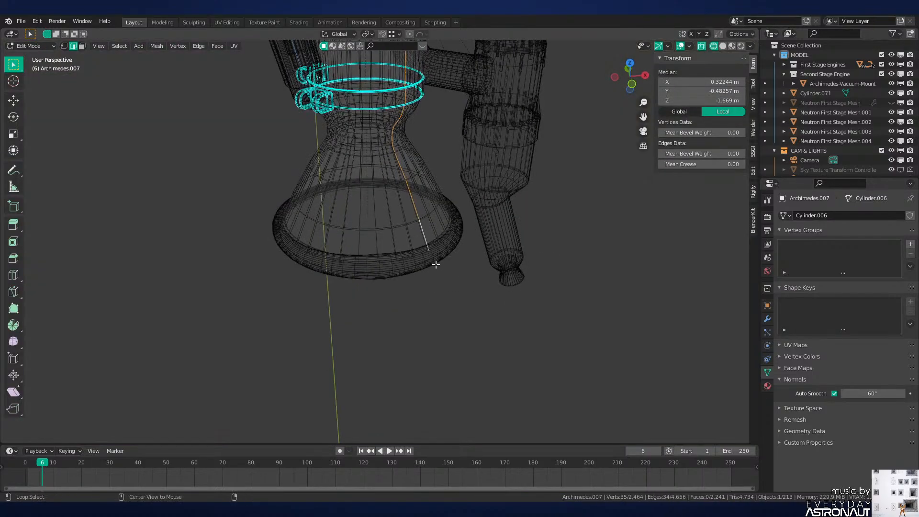
alt+click(435, 262)
key(KP_1)
scroll(470, 236, up, 2)
key(g)
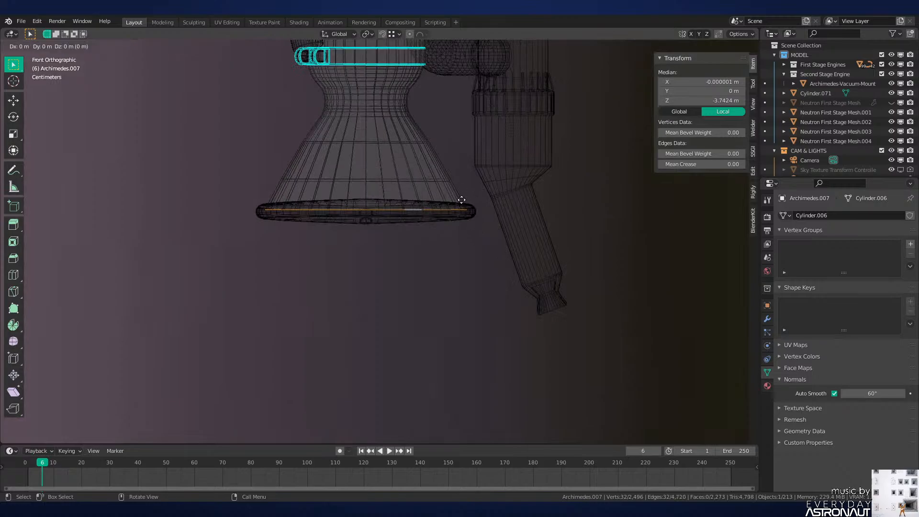
key(z)
click(464, 264)
Step: Lower the extruded bottom loop by about 1.3 m more and scale it out to about 2.52 m in diameter
scroll(498, 272, down, 7)
shift+middle_drag(485, 295, 489, 166)
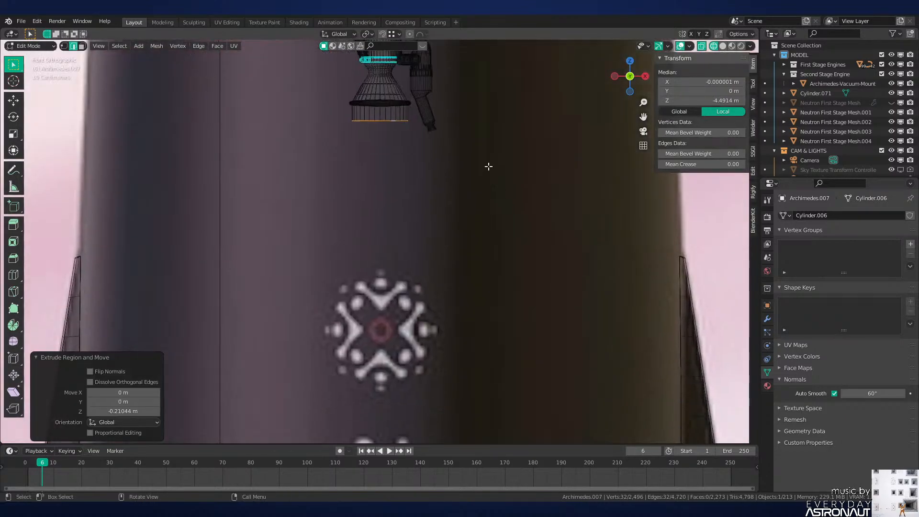
scroll(488, 166, down, 6)
scroll(476, 201, up, 2)
key(g)
key(z)
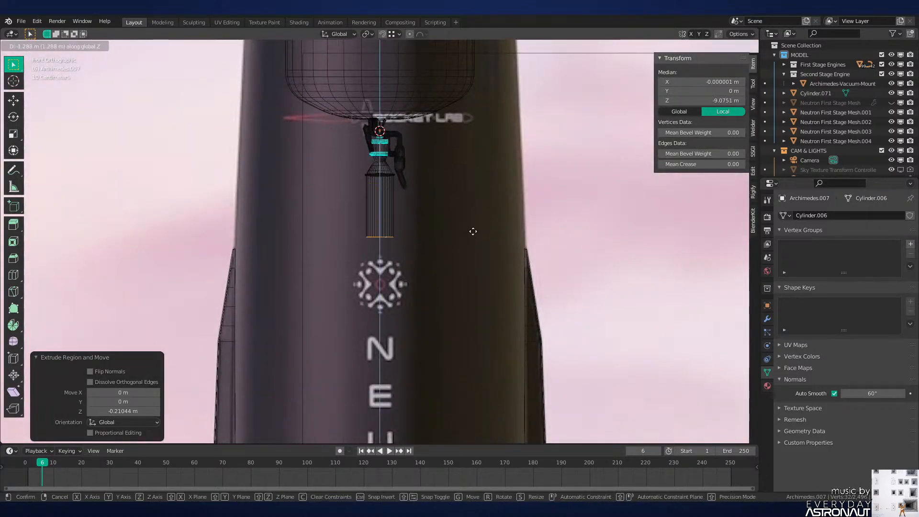
click(473, 231)
key(s)
click(649, 215)
scroll(497, 312, up, 4)
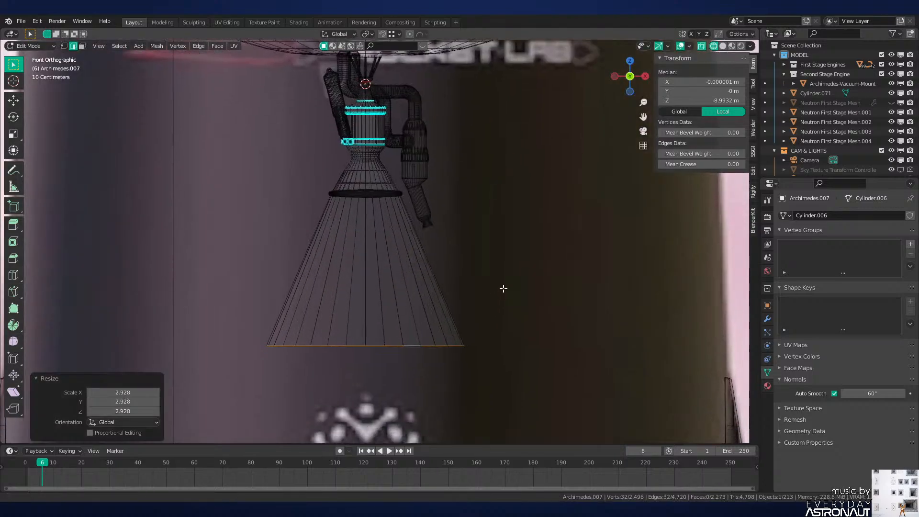
key(s)
click(535, 290)
key(Tab)
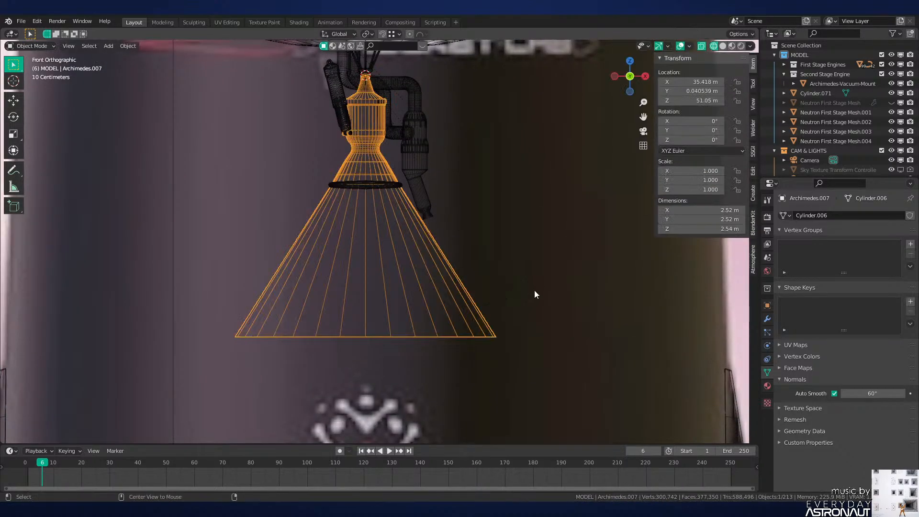
Step: Unhide the hidden Neutron First Stage Mesh around the second stage
key(alt+h)
click(447, 335)
scroll(431, 318, down, 5)
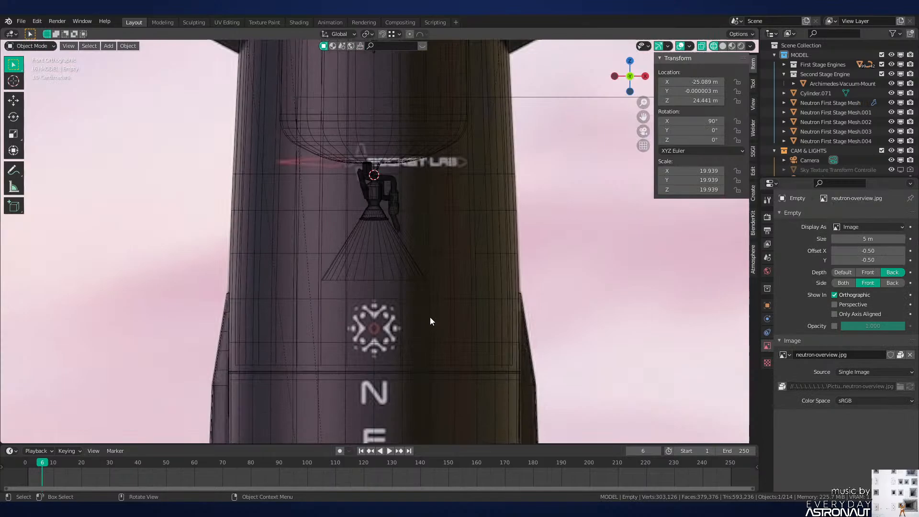
Step: Move the nozzle's bottom edge loop down by about 1.1 m and scale it by 1.245
click(401, 281)
key(Tab)
key(g)
key(z)
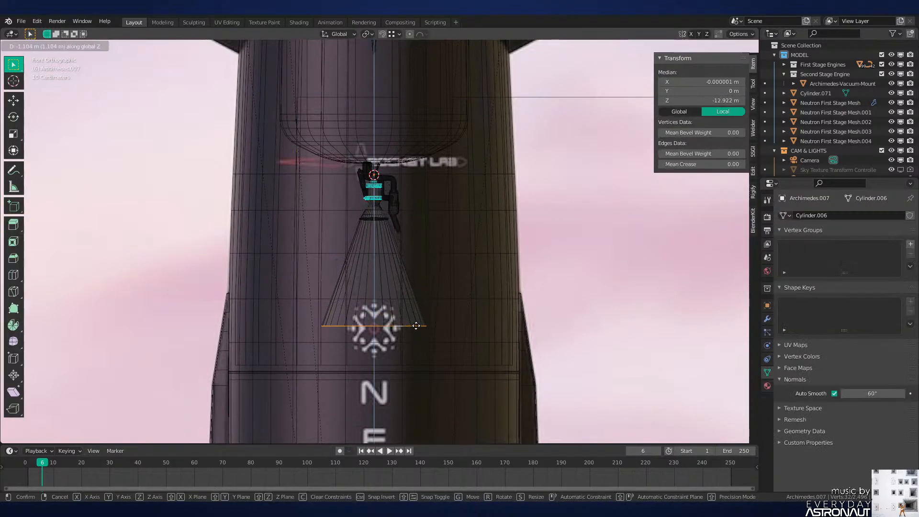
click(417, 326)
key(s)
click(428, 324)
Step: Examine the vacuum nozzle's proportions in the reference picture of the separated second stage in orbit
scroll(426, 325, down, 8)
shift+middle_drag(330, 363, 503, 177)
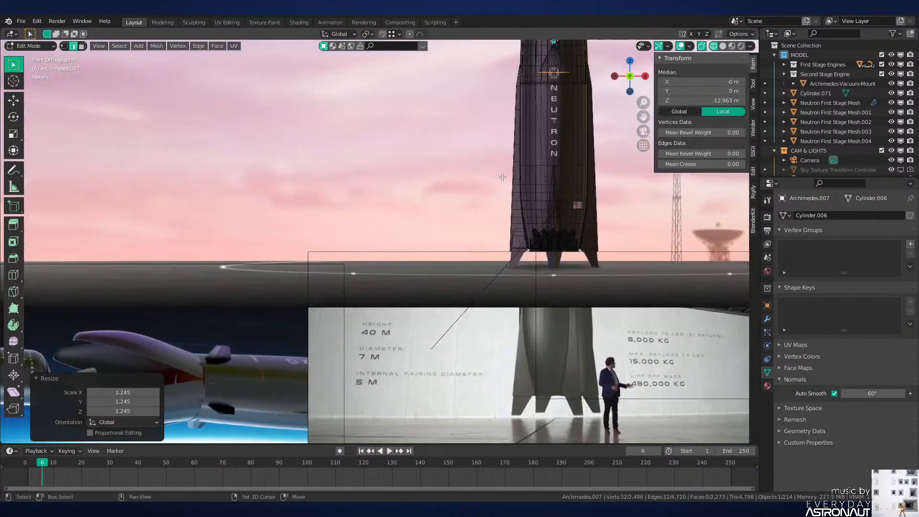
shift+middle_drag(292, 385, 439, 228)
scroll(439, 228, up, 5)
shift+middle_drag(148, 170, 577, 285)
scroll(578, 286, up, 2)
scroll(579, 285, down, 3)
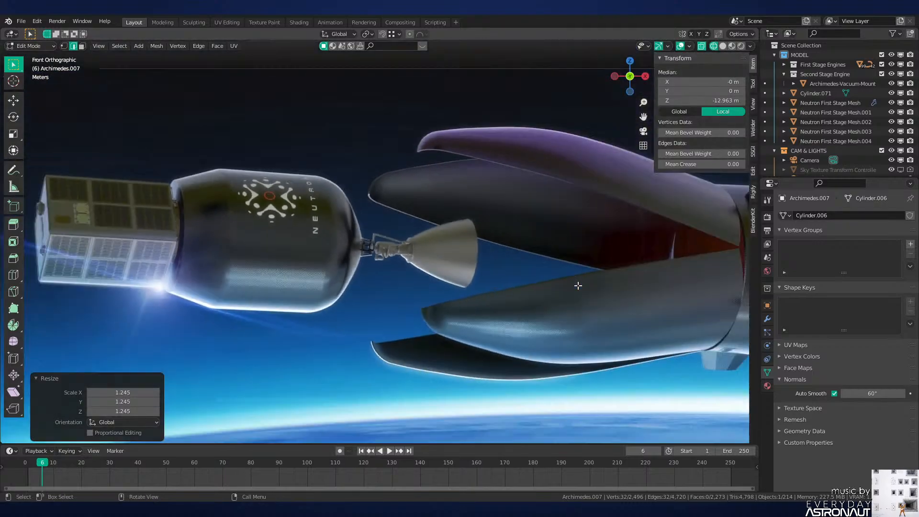
scroll(579, 286, down, 6)
shift+middle_drag(694, 81, 523, 345)
scroll(523, 345, up, 8)
shift+middle_drag(608, 326, 462, 323)
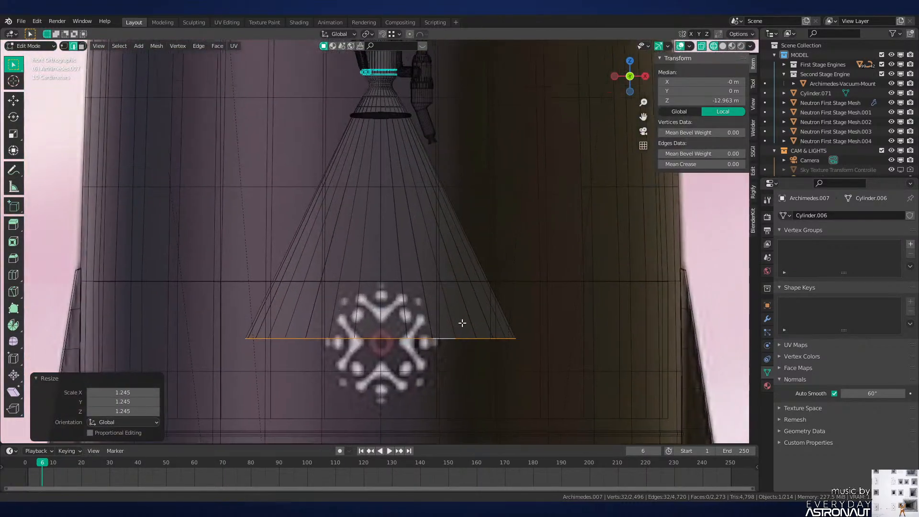
Step: Lower the nozzle's bottom edge loop further, raise it back by about 0.18 m and scale it by 1.053
scroll(462, 323, down, 4)
key(g)
key(z)
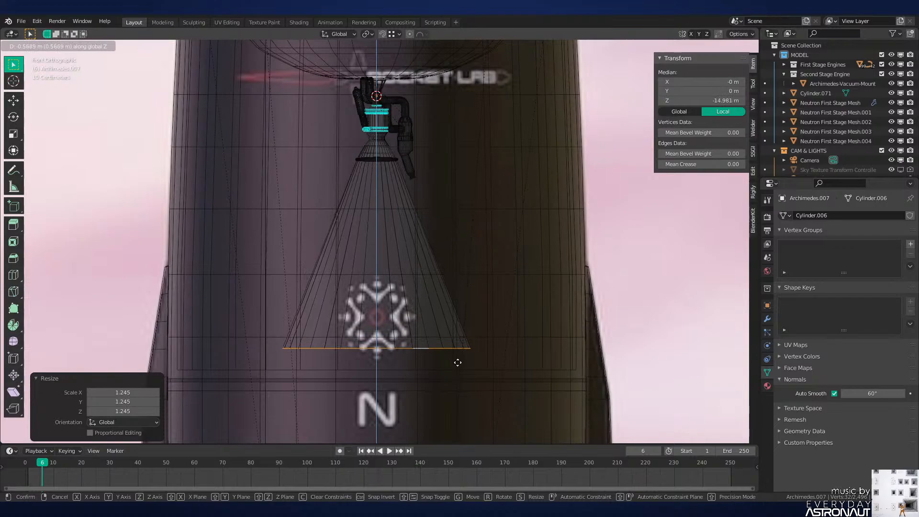
click(459, 363)
shift+middle_drag(468, 335, 452, 355)
key(g)
key(z)
click(458, 344)
key(s)
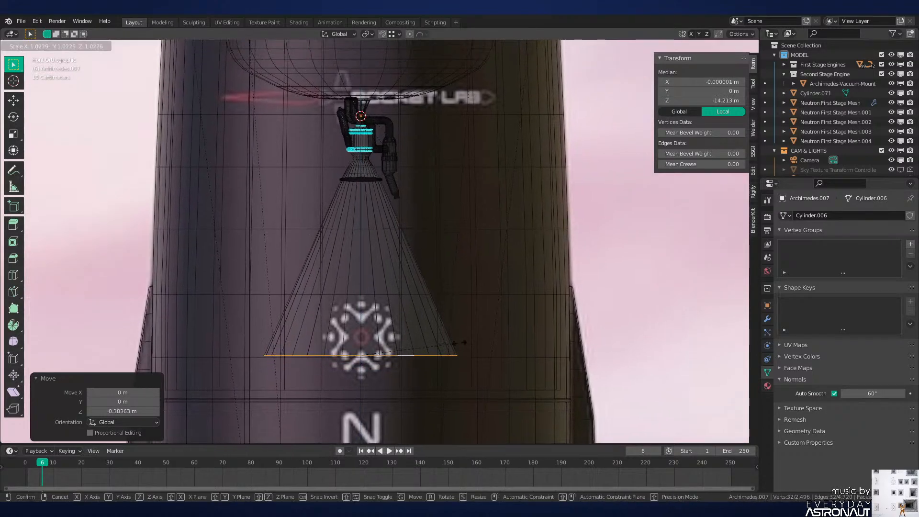
click(462, 343)
Step: Add an edge loop around the middle of the lower nozzle cone, slide it slightly upward and scale it by 1.684
key(g)
key(g)
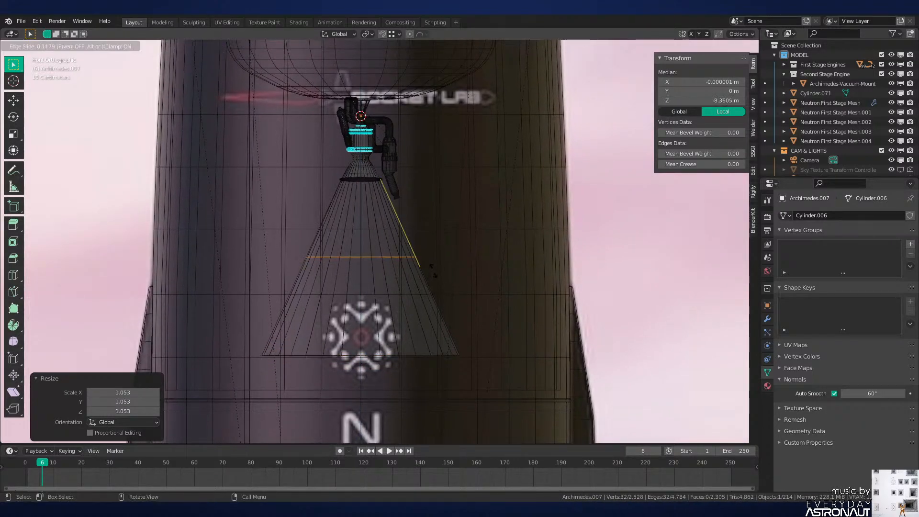
click(433, 267)
key(s)
click(494, 279)
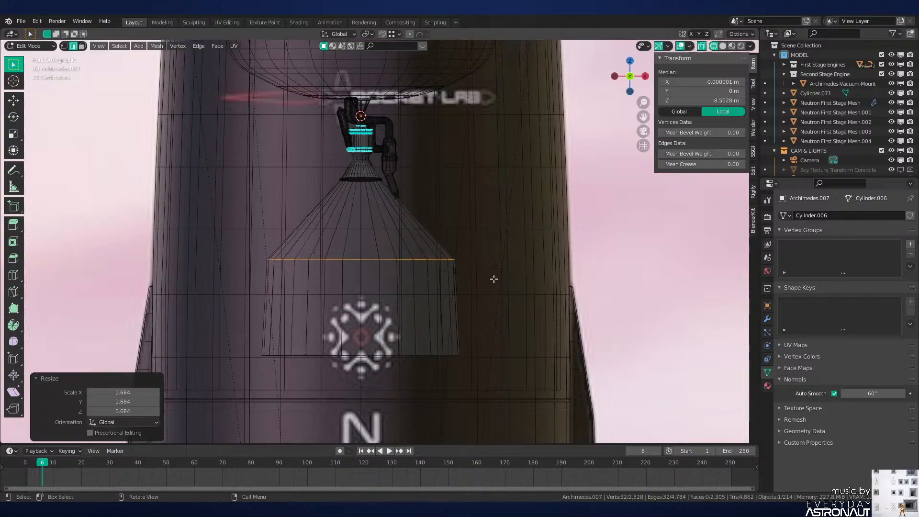
Step: Scale the nozzle's middle edge loop by 0.802 and its bottom edge loop by 0.807
key(ctrl+b)
right_click(521, 373)
key(s)
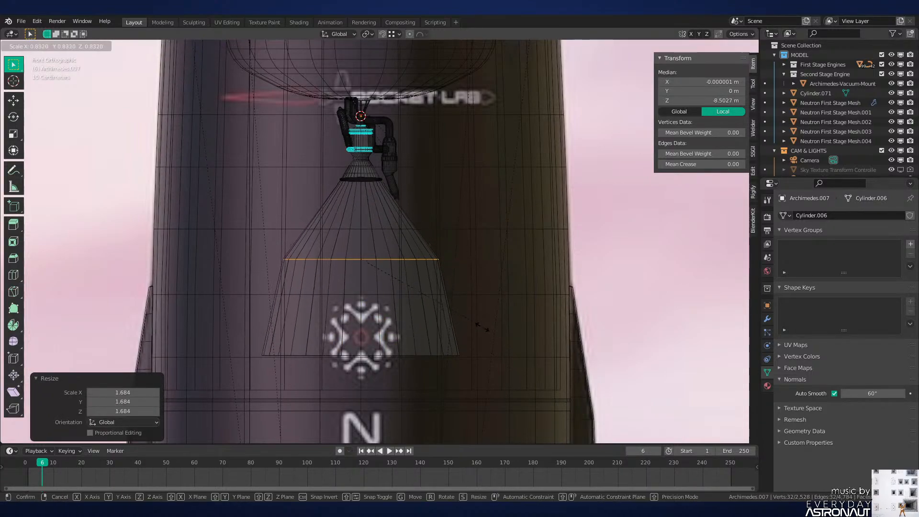
click(481, 327)
key(ctrl+b)
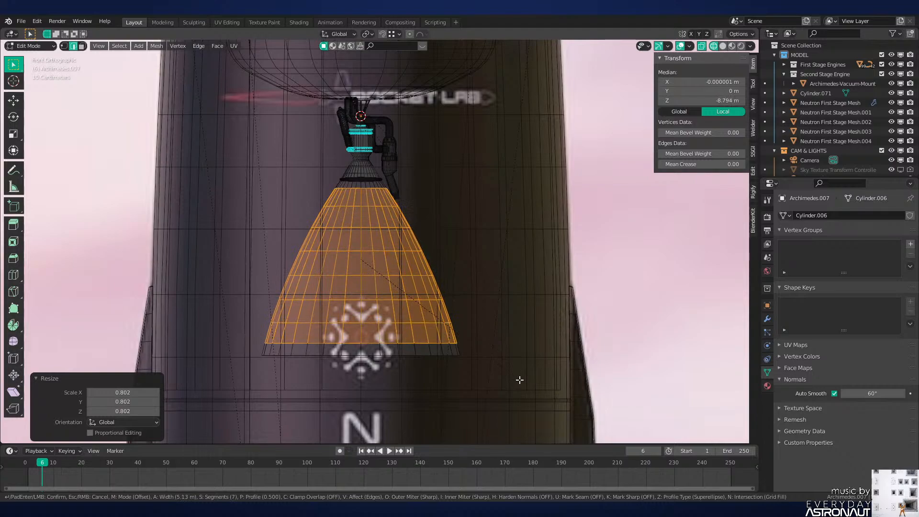
right_click(520, 380)
alt+click(401, 359)
key(s)
click(488, 363)
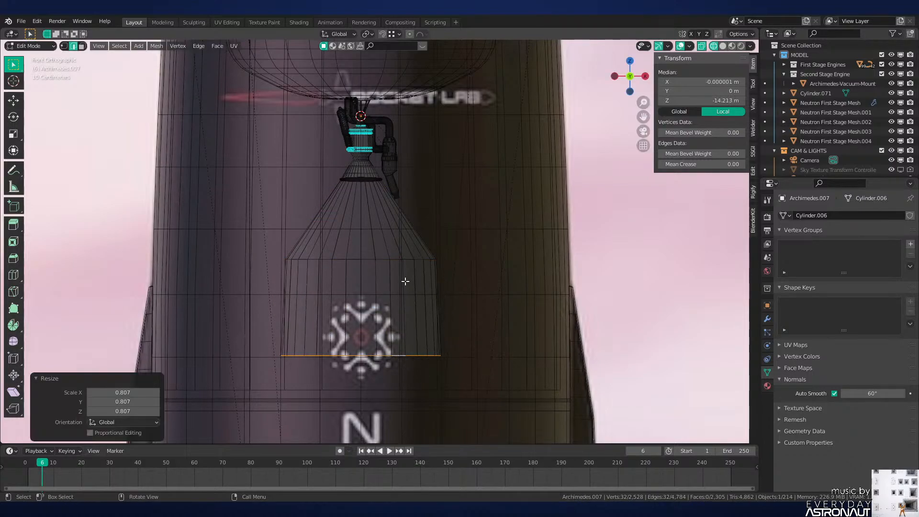
Step: Bevel the nozzle's middle edge loop with a width of 5.24 m and 10 segments to curve the bell
key(ctrl+b)
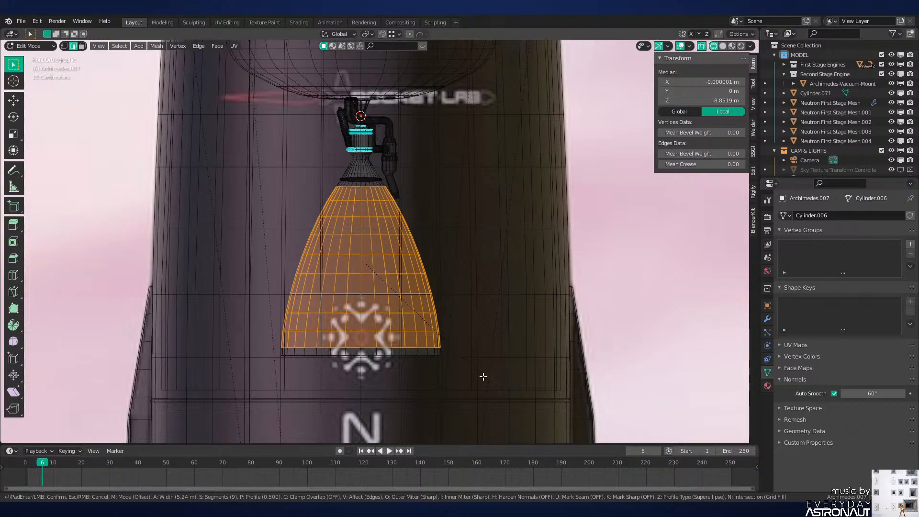
scroll(483, 377, up, 1)
click(483, 377)
scroll(479, 364, up, 4)
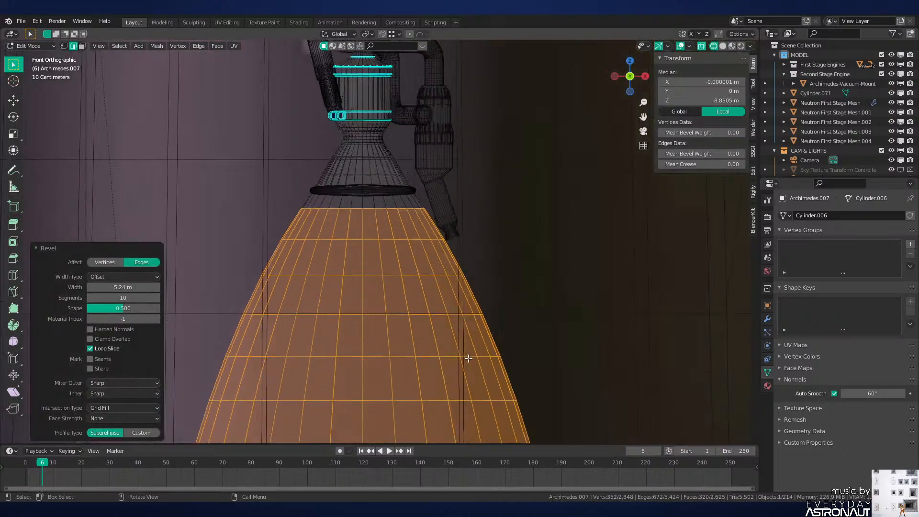
scroll(303, 261, up, 4)
click(321, 255)
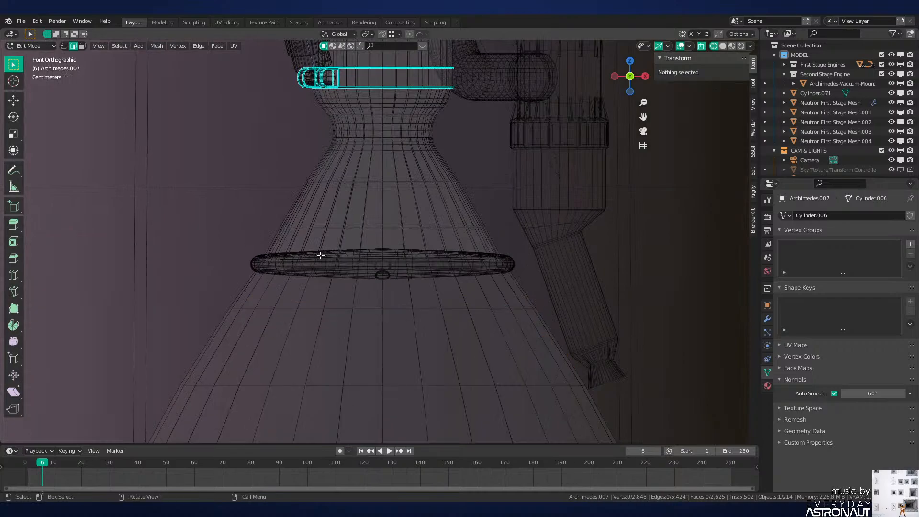
key(ctrl+z)
key(ctrl+shift+z)
Step: On the nozzle mesh, scale the close pair of edge loops just above the ring by 0.960 and 0.972
key(Tab)
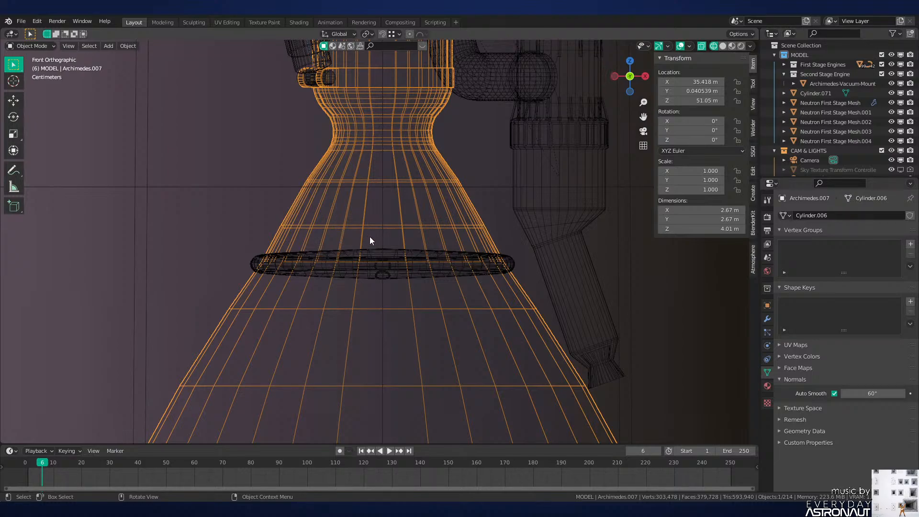
click(373, 249)
scroll(378, 246, up, 3)
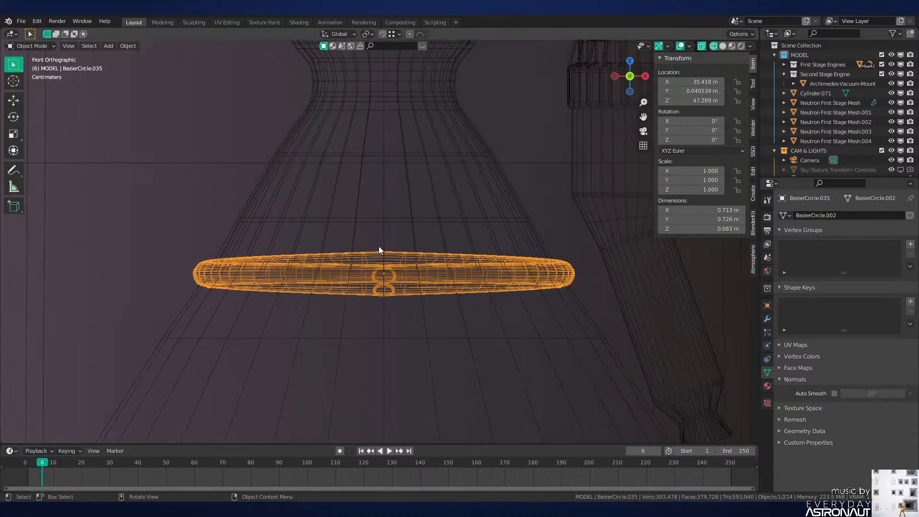
click(401, 239)
click(405, 237)
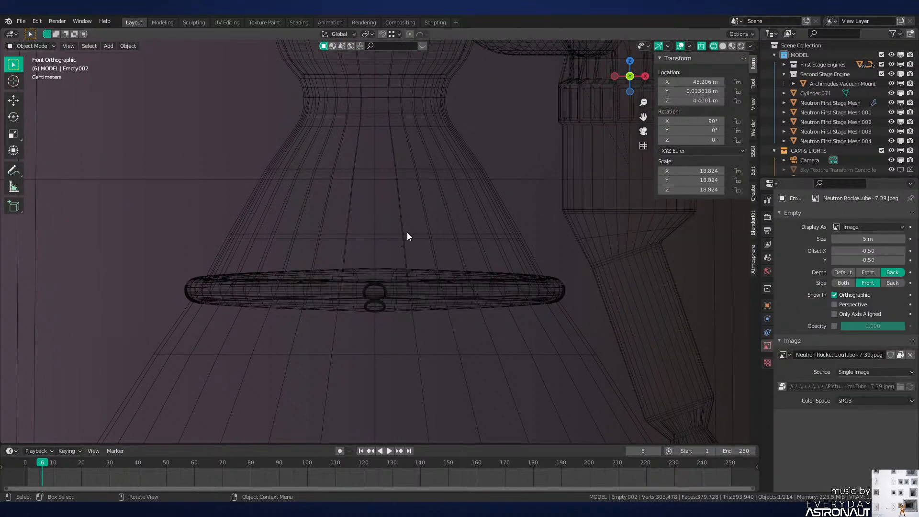
click(407, 236)
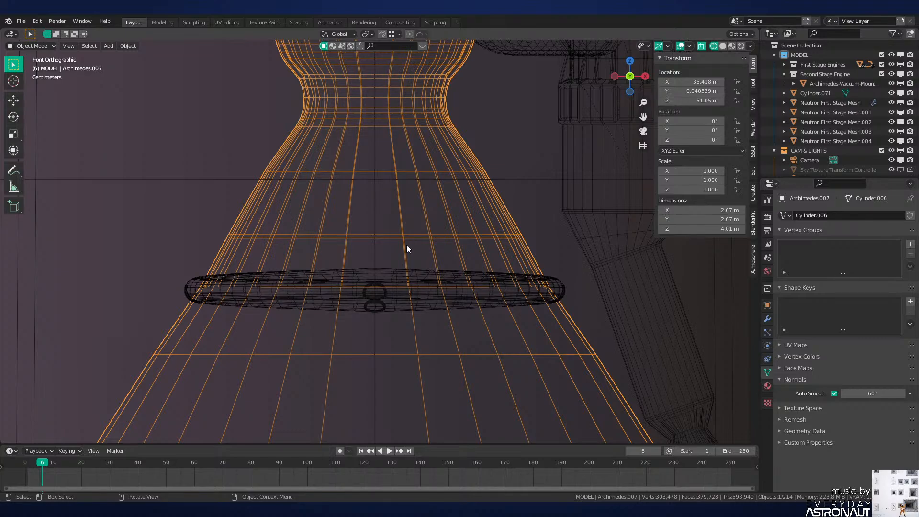
key(Tab)
alt+click(498, 246)
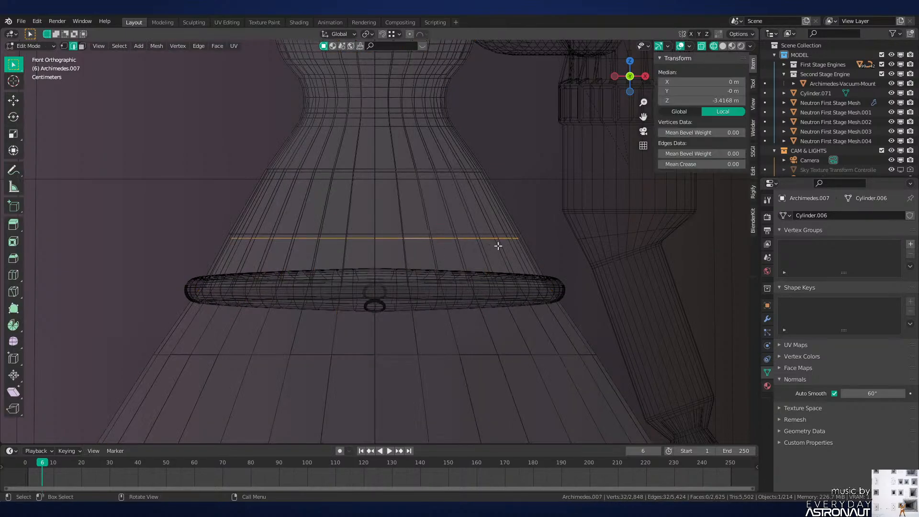
key(s)
click(496, 244)
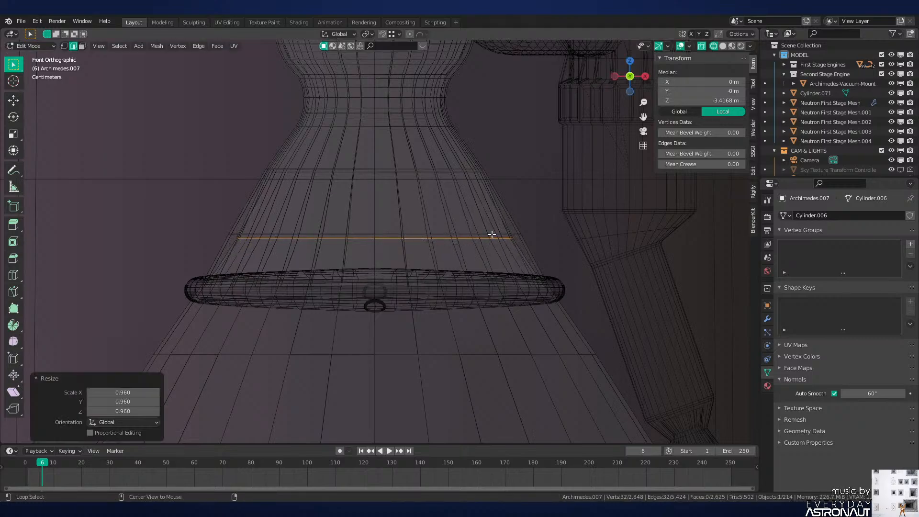
alt+click(492, 234)
key(s)
click(489, 236)
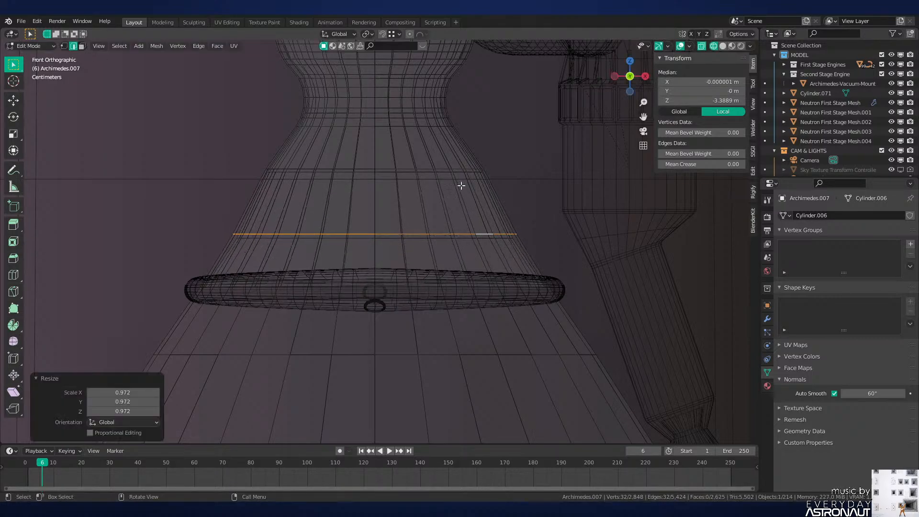
Step: Scale the next pair of edge loops up the nozzle by 0.943 and about 0.955
alt+click(455, 173)
key(s)
click(453, 179)
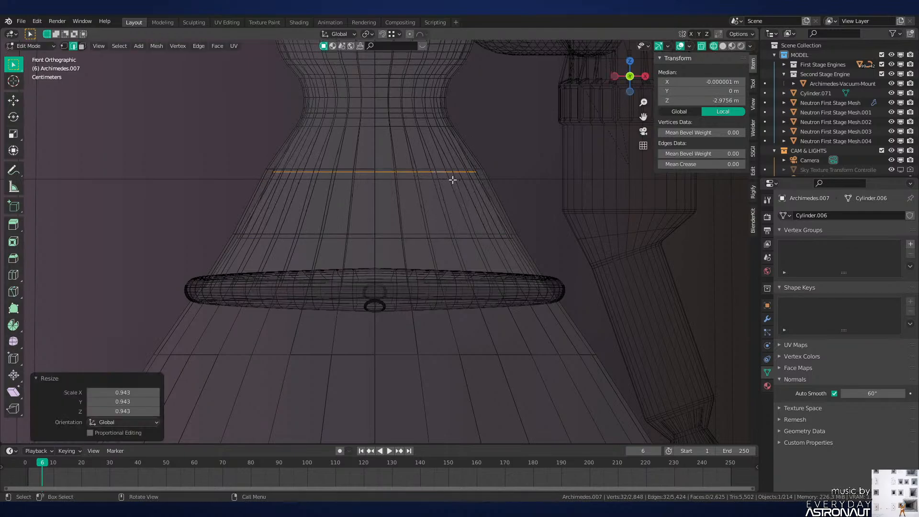
alt+click(446, 169)
key(s)
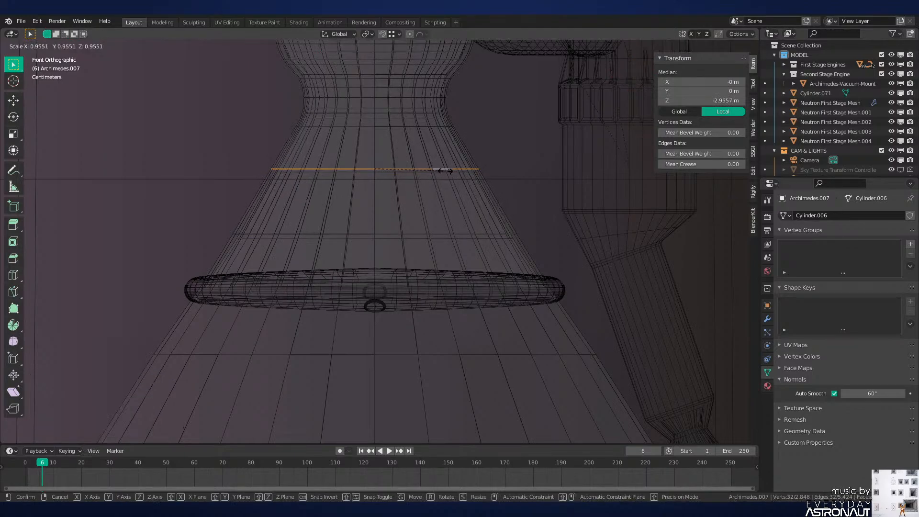
click(445, 170)
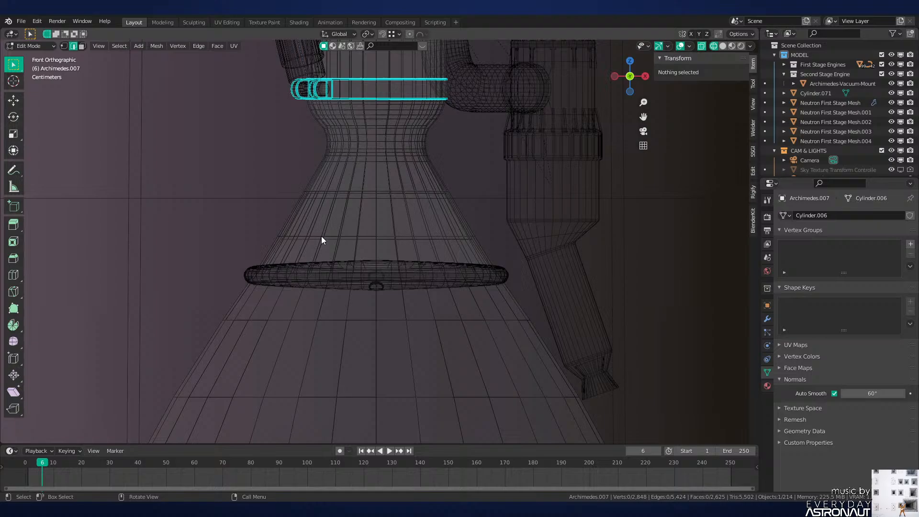
Step: Select the whole bell below the ring and scale it horizontally by 0.939, keeping its height
key(Tab)
scroll(330, 239, down, 5)
scroll(394, 258, up, 2)
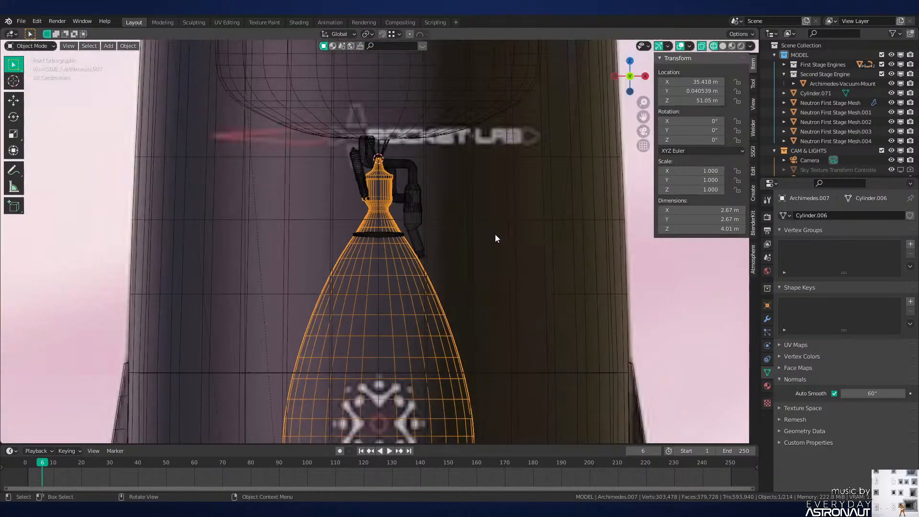
scroll(426, 283, up, 3)
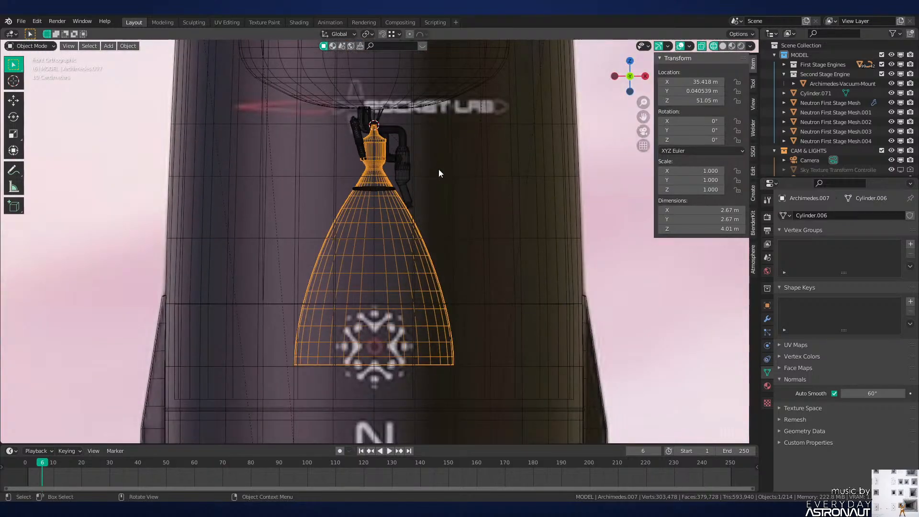
scroll(445, 216, up, 3)
key(Tab)
drag(504, 437, 185, 165)
key(g)
key(shift+z)
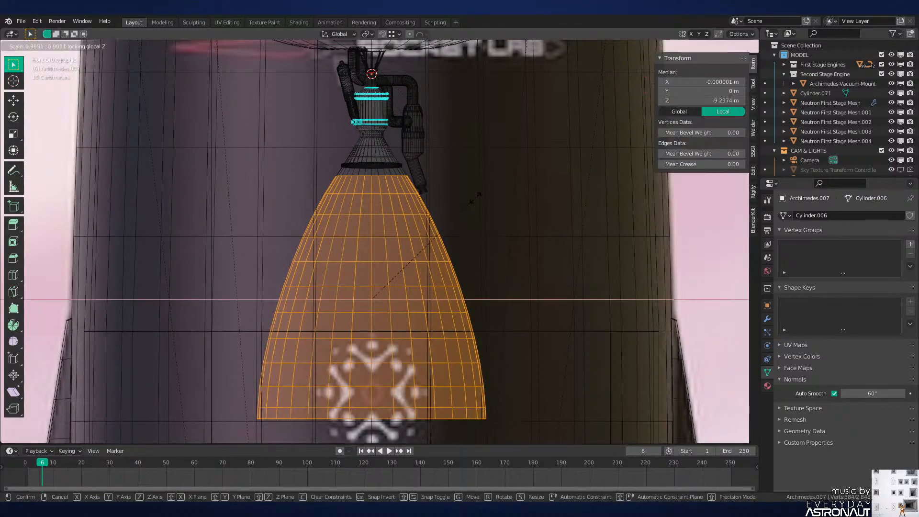
click(434, 248)
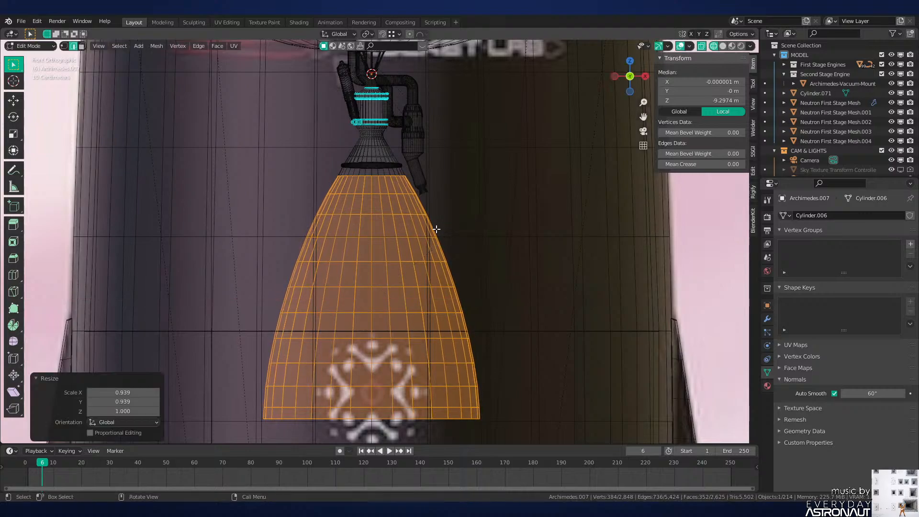
Step: Narrow the bell slightly more in the horizontal plane, leaving its uppermost edge loop out of the selection
key(s)
key(shift+z)
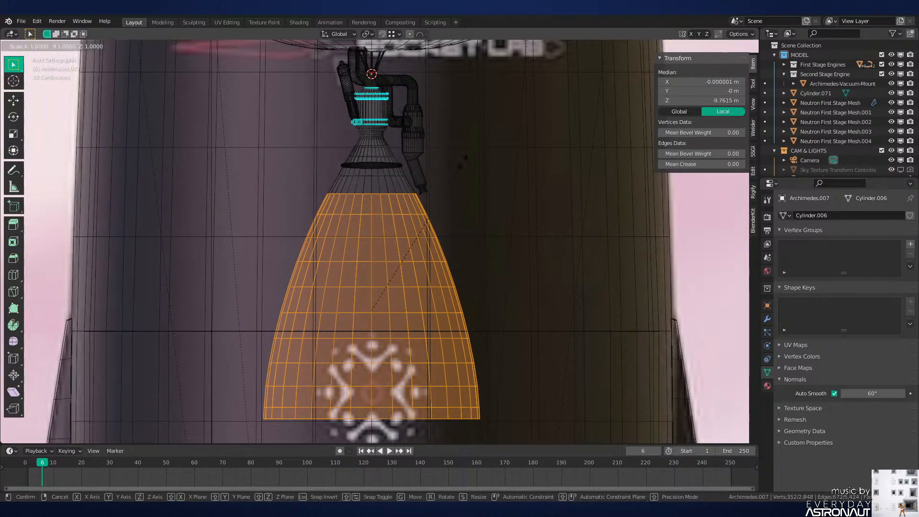
click(431, 208)
key(Tab)
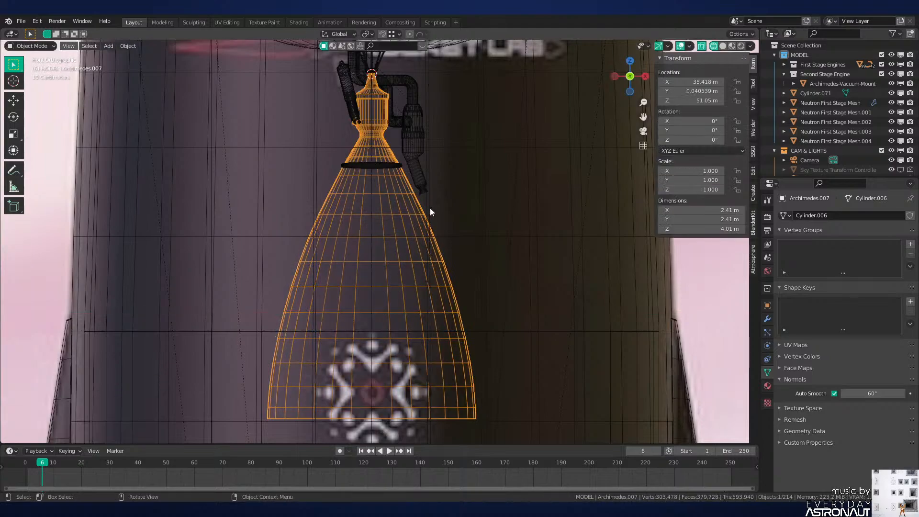
Step: Switch to solid shading, hide the outer first-stage mesh covering the engine and save the file
key(alt+a)
scroll(435, 206, down, 4)
key(z)
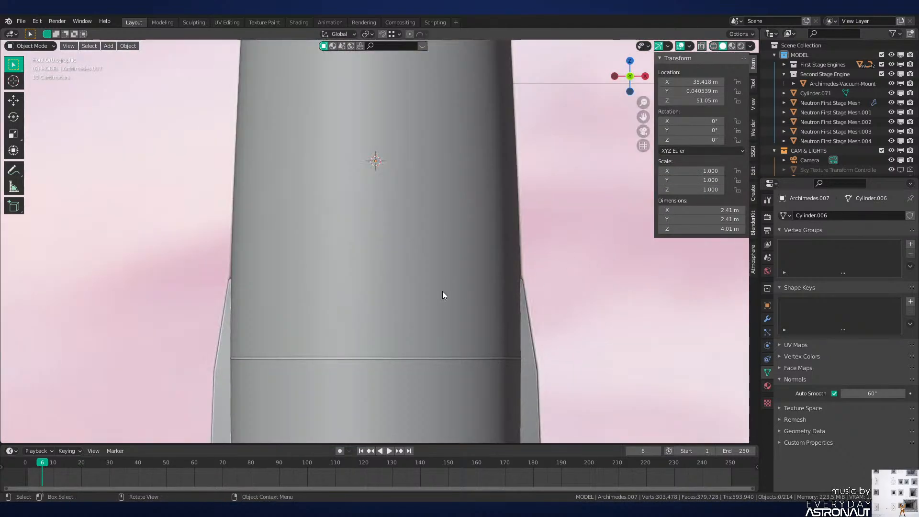
click(443, 291)
key(h)
scroll(442, 292, down, 3)
middle_drag(442, 291, 622, 140)
key(ctrl+s)
Step: Examine the vacuum nozzle in the orbital reference picture and compare it with the modelled nozzle from the front
scroll(456, 301, up, 3)
key(KP_1)
scroll(445, 320, down, 5)
scroll(440, 330, down, 3)
shift+middle_drag(402, 315, 634, 136)
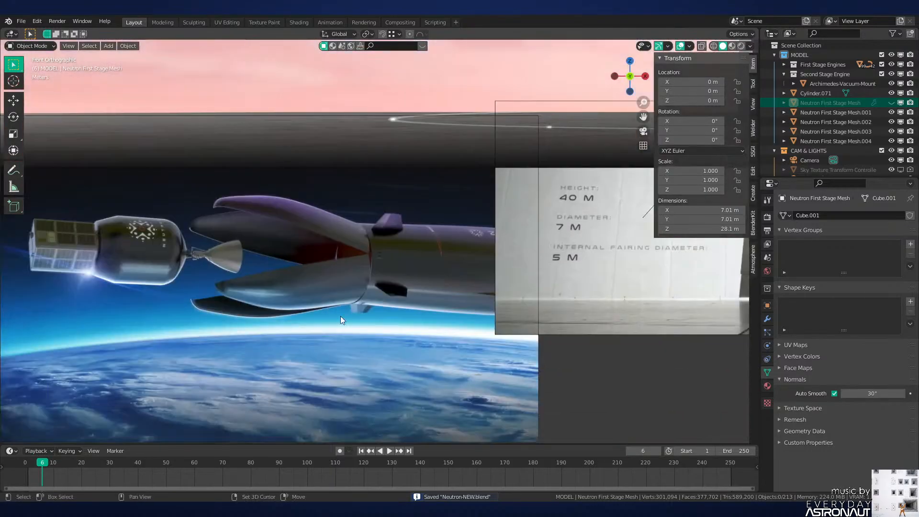
scroll(567, 280, up, 6)
shift+middle_drag(341, 316, 366, 258)
scroll(366, 257, up, 1)
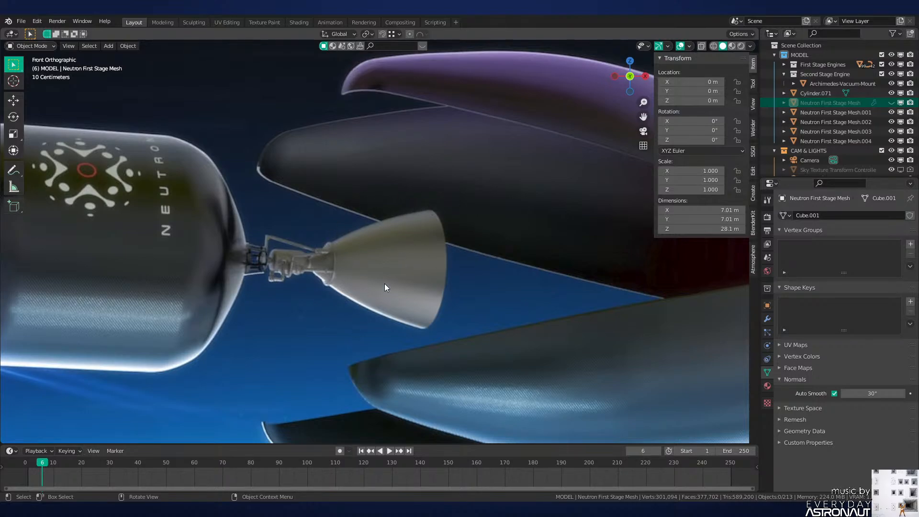
scroll(384, 283, down, 6)
shift+middle_drag(565, 175, 258, 380)
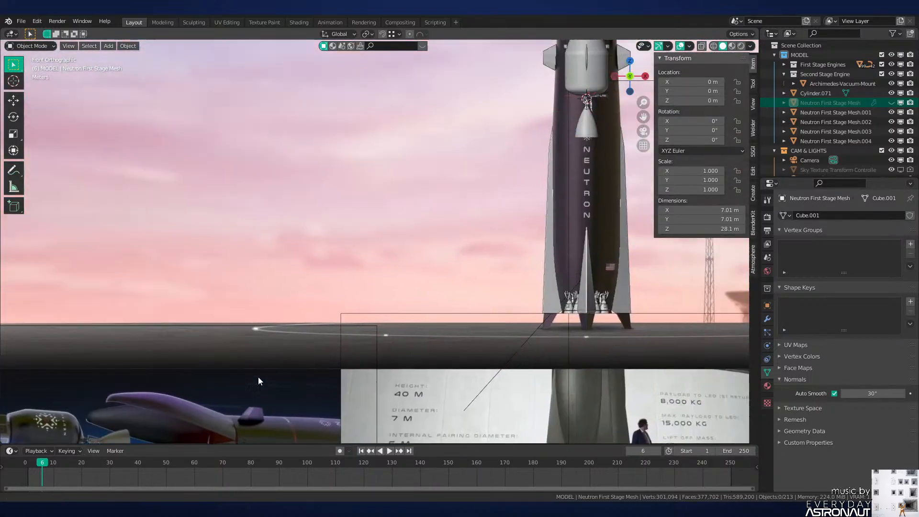
shift+middle_drag(550, 134, 379, 276)
scroll(379, 276, up, 4)
shift+middle_drag(476, 261, 386, 214)
scroll(387, 214, up, 6)
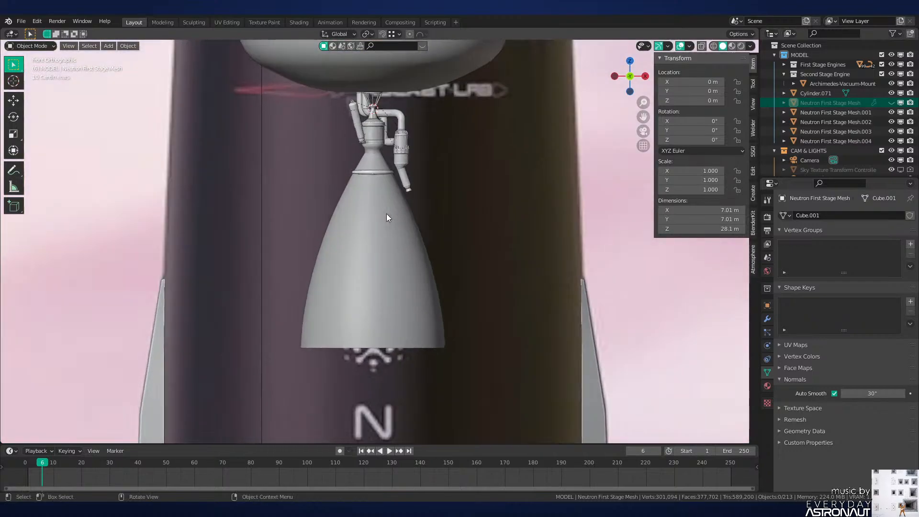
Step: Select the modelled nozzle and check its curve and width against the reference picture once more
click(419, 265)
scroll(419, 264, down, 6)
shift+middle_drag(308, 367, 496, 122)
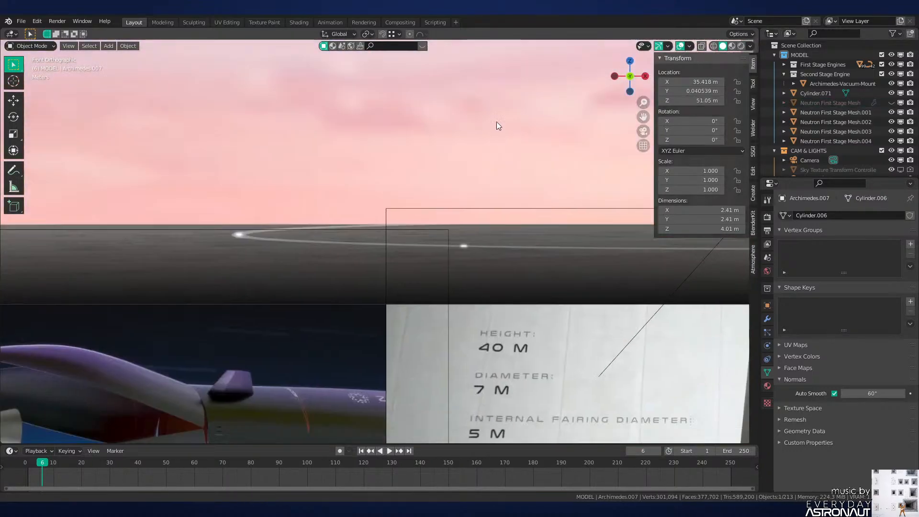
shift+middle_drag(331, 345, 430, 150)
scroll(429, 149, up, 6)
scroll(505, 136, down, 6)
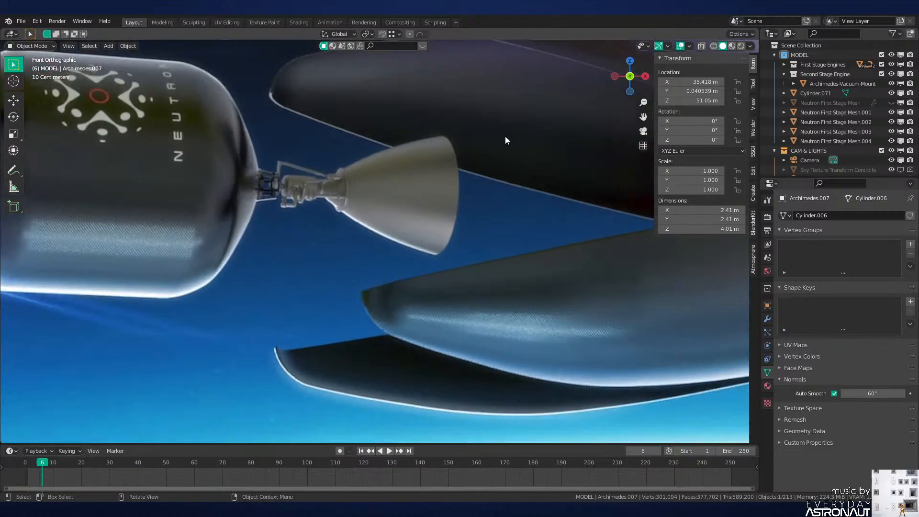
shift+middle_drag(505, 136, 351, 231)
shift+middle_drag(522, 53, 423, 167)
scroll(426, 174, up, 6)
key(KP_Decimal)
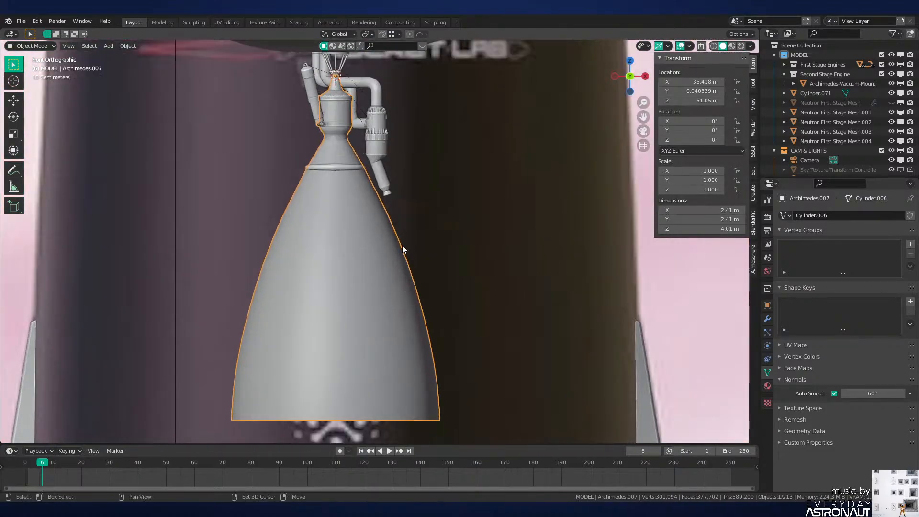
key(Tab)
scroll(414, 230, down, 2)
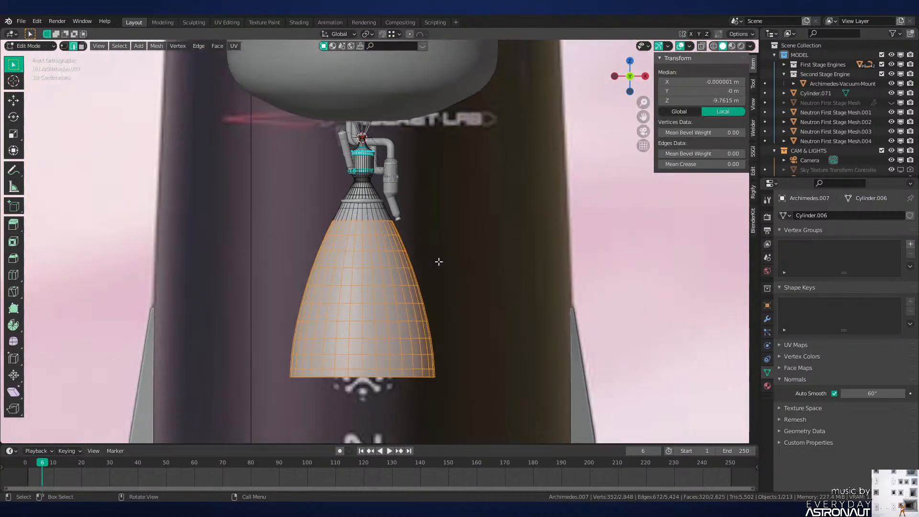
key(s)
key(shift+z)
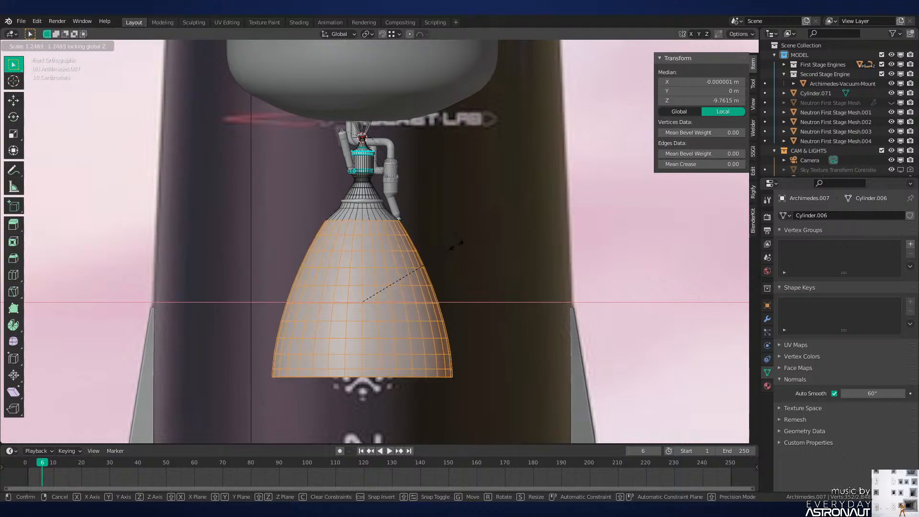
right_click(457, 246)
key(Tab)
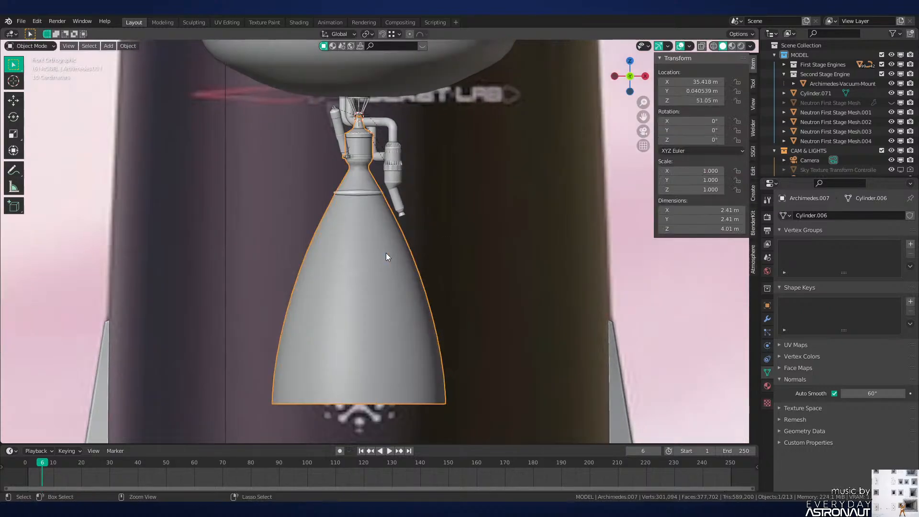
Step: Show the hidden first-stage mesh in wireframe and undo the nozzle edits back to the unbevelled edge loops
key(alt+h)
scroll(388, 252, up, 1)
key(shift+z)
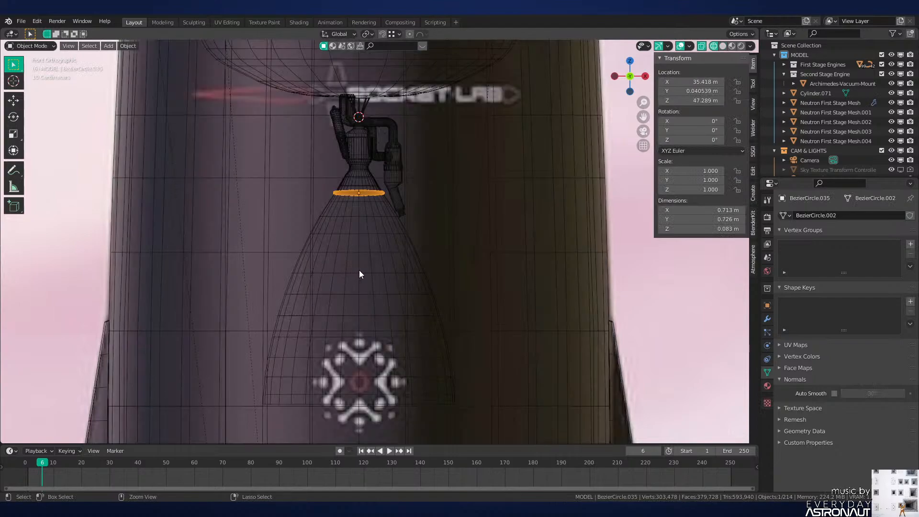
key(Tab)
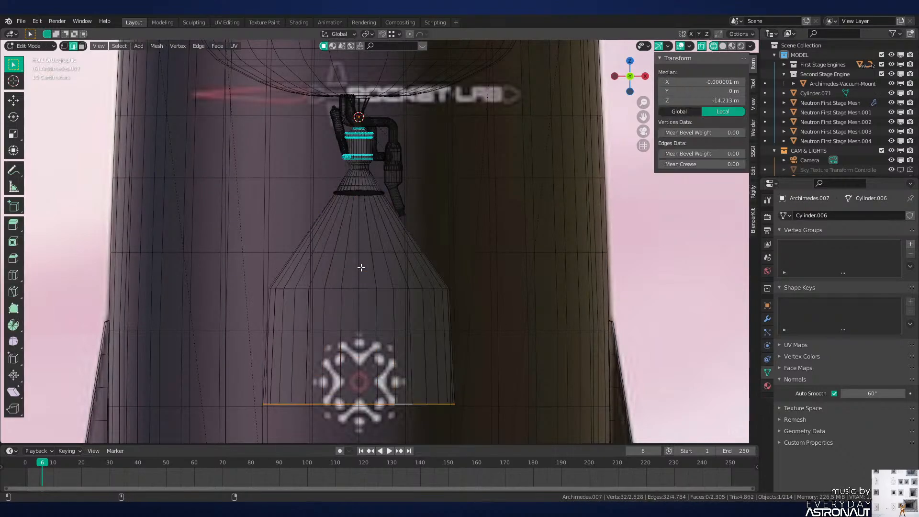
Step: Dissolve the edge loop where the nozzle's flared cone meets its straight lower section
alt+click(467, 291)
key(x)
click(434, 367)
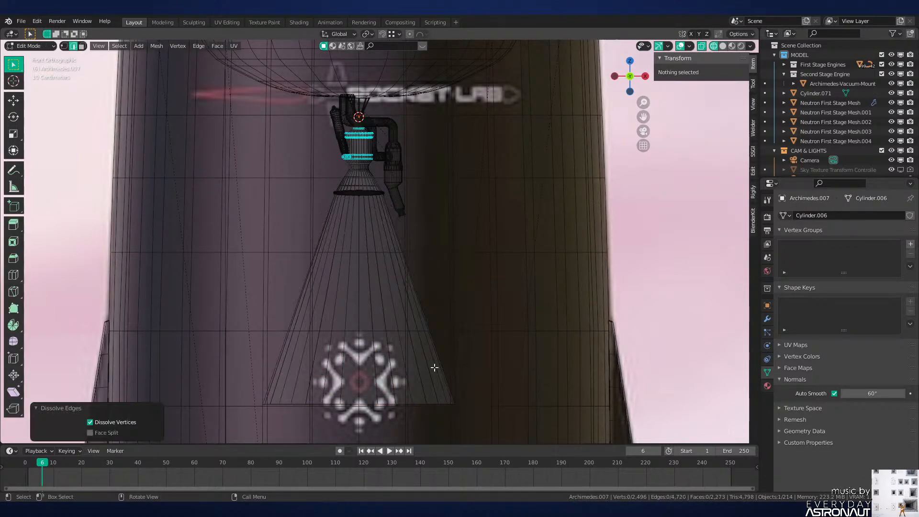
Step: Widen the nozzle's bottom rim by scaling its edge loop by 1.376
drag(189, 403, 481, 343)
key(s)
right_click(489, 341)
drag(489, 380, 241, 421)
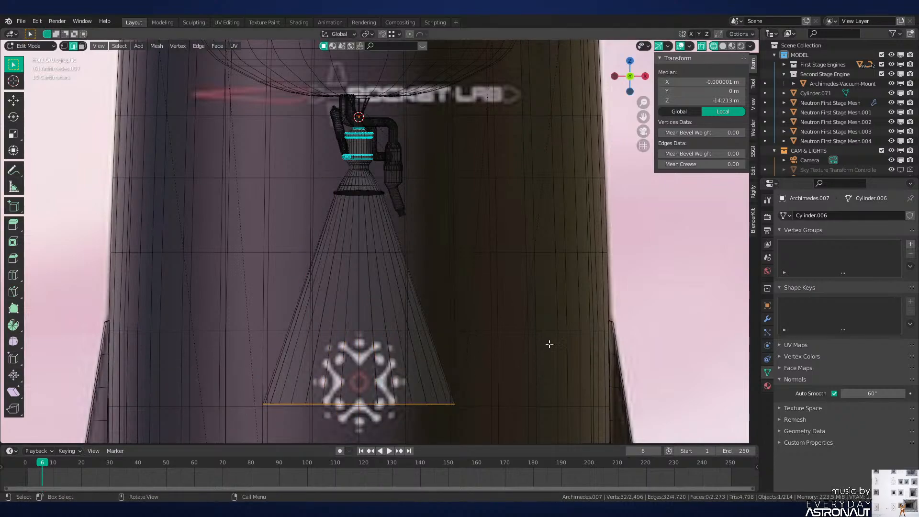
key(s)
key(Return)
Step: Dissolve the inner and outer pairs of edge loops between the throat and the ring
scroll(393, 289, up, 8)
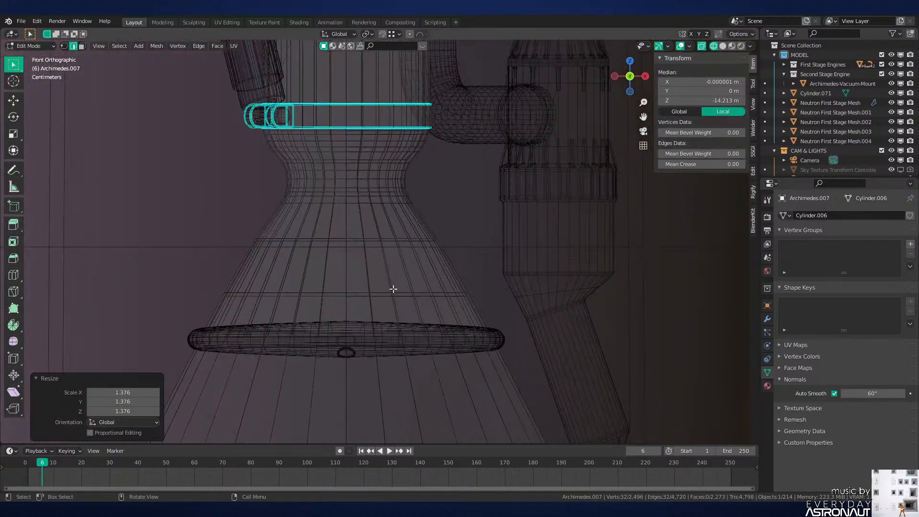
alt+click(354, 291)
alt+shift+click(361, 239)
key(x)
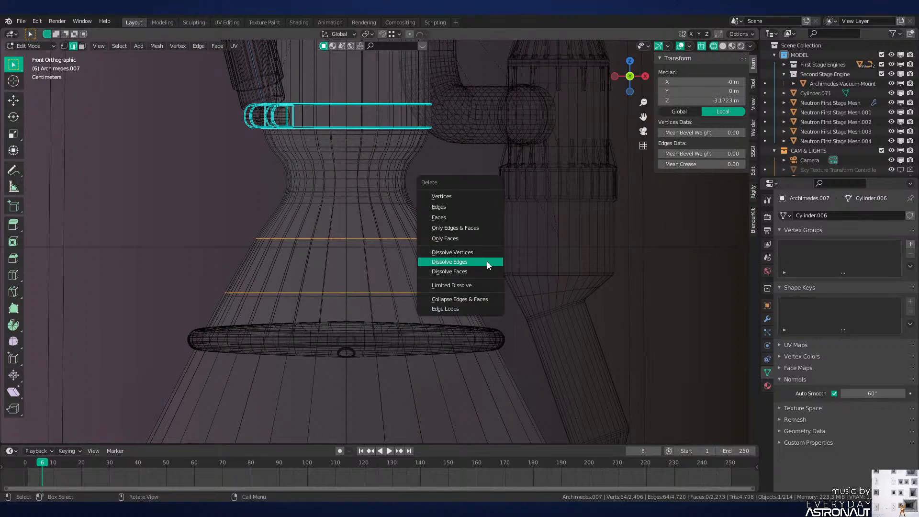
click(487, 261)
alt+click(364, 296)
alt+shift+click(353, 245)
key(x)
click(439, 260)
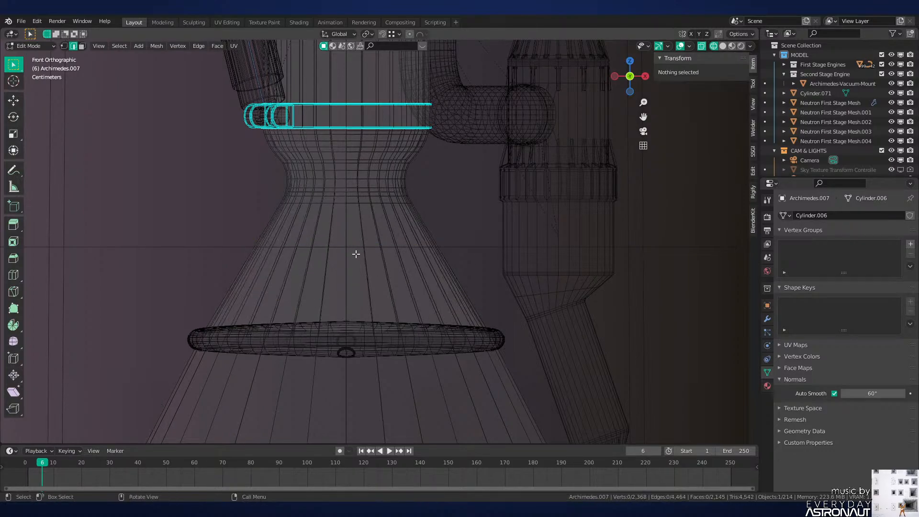
alt+click(356, 252)
scroll(358, 249, down, 6)
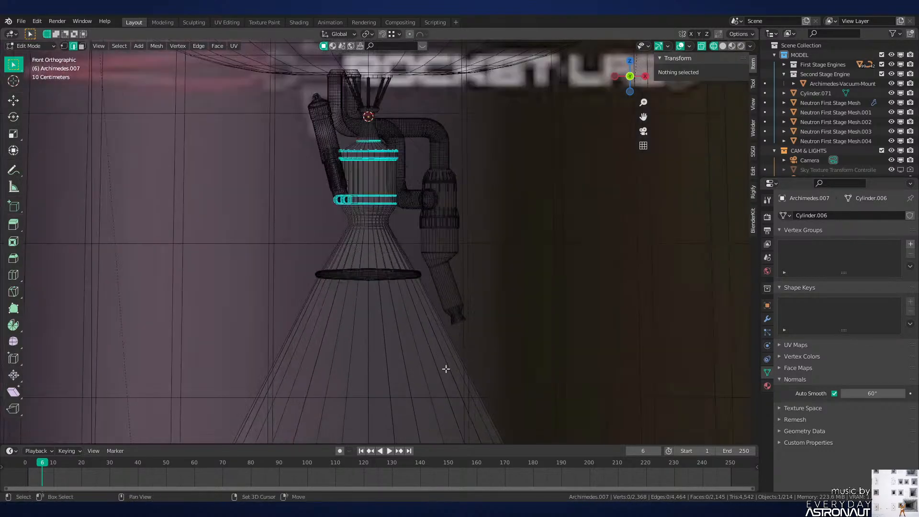
Step: Add a loop cut around the middle of the nozzle cone and scale it outward by 1.342
key(alt+a)
key(ctrl+r)
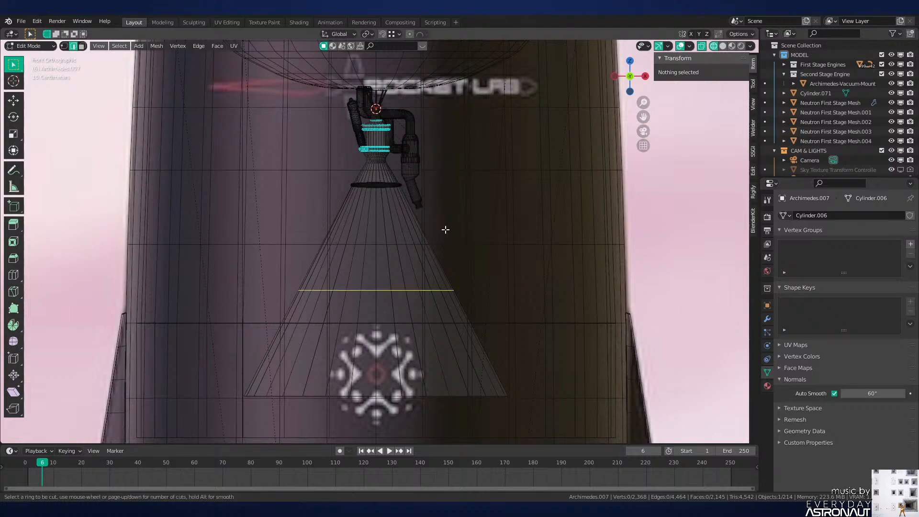
click(446, 230)
click(449, 219)
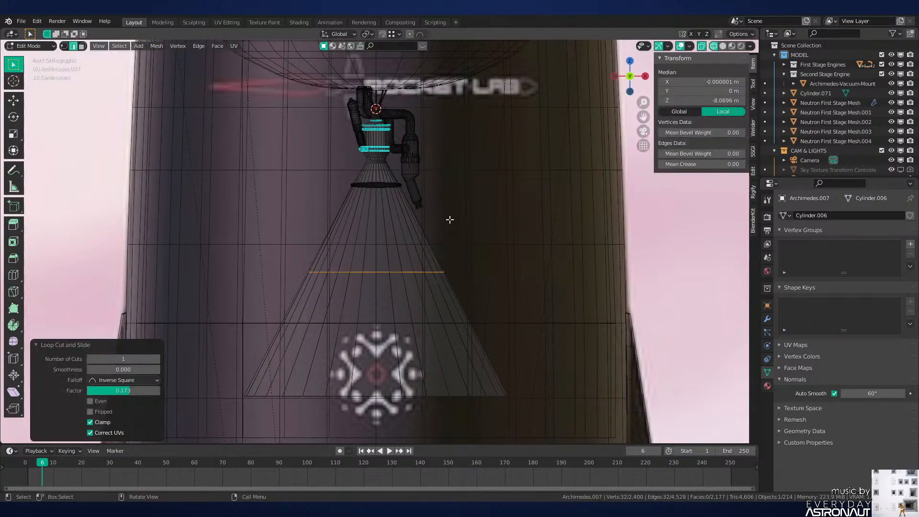
key(s)
click(493, 237)
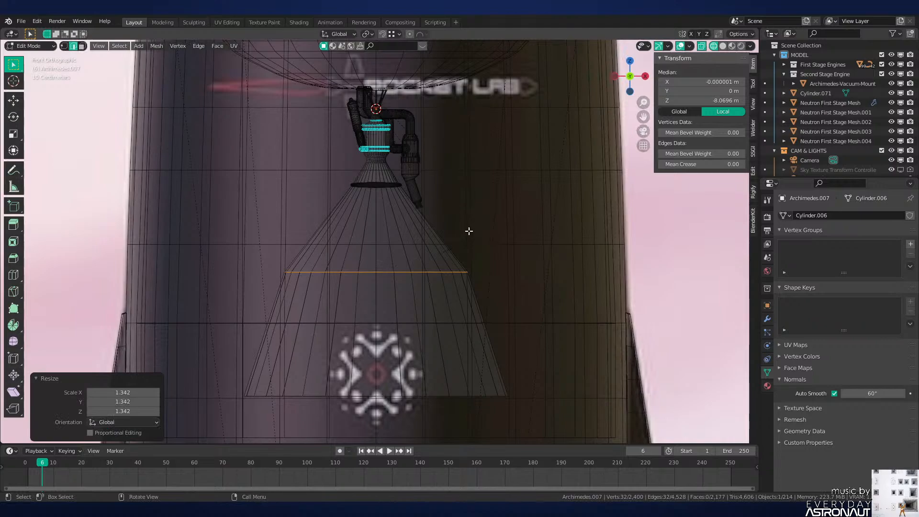
Step: Dissolve the nozzle's edge loop at the height of the ring
shift+middle_drag(469, 228, 470, 263)
scroll(470, 263, up, 7)
alt+click(394, 185)
alt+click(392, 182)
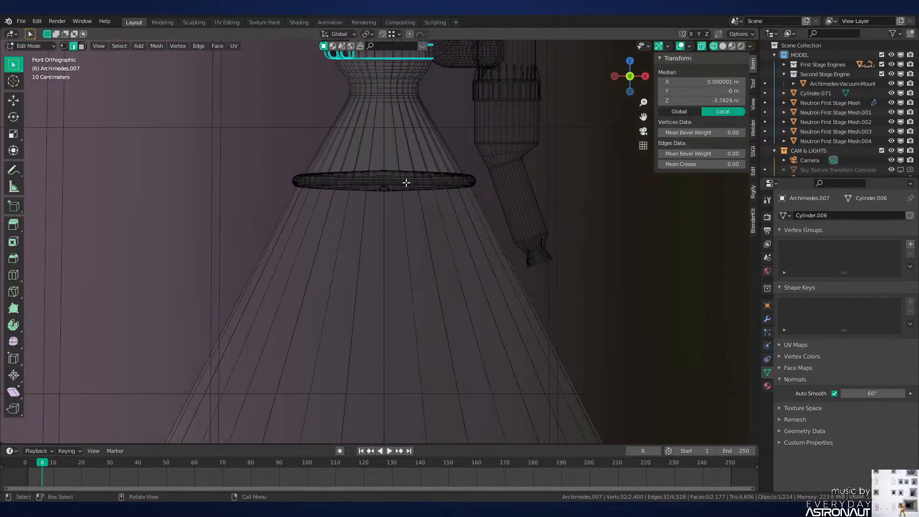
key(x)
click(521, 217)
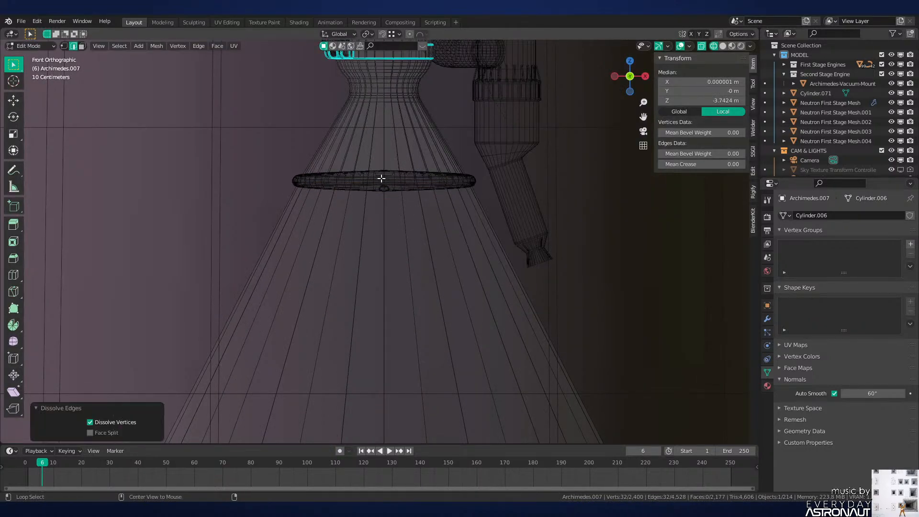
key(x)
click(561, 216)
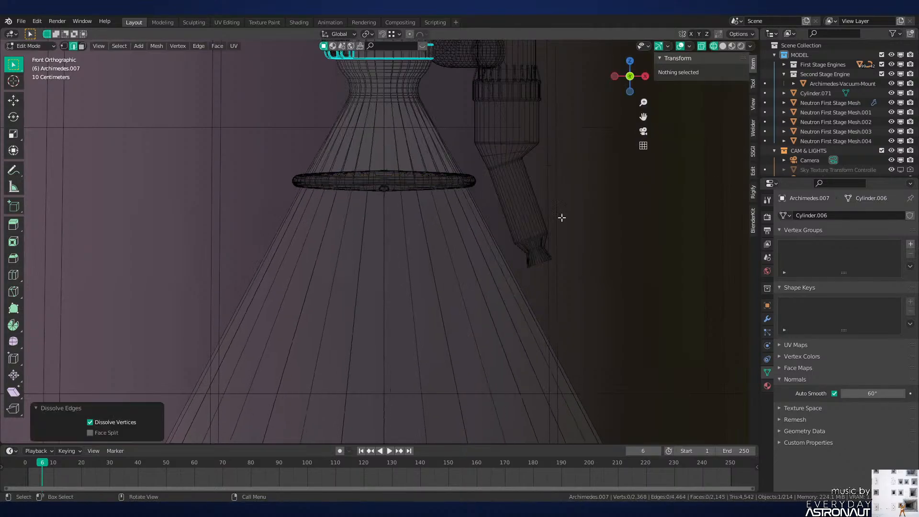
Step: Try to place and resize an extra edge loop on the nozzle just below the ring
scroll(562, 217, down, 6)
alt+click(447, 230)
key(g)
key(g)
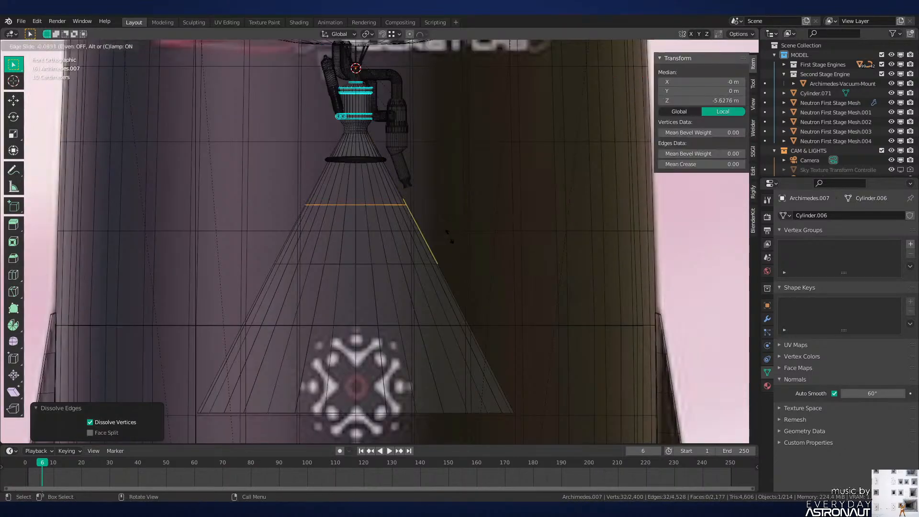
right_click(450, 236)
key(s)
right_click(497, 238)
key(ctrl+z)
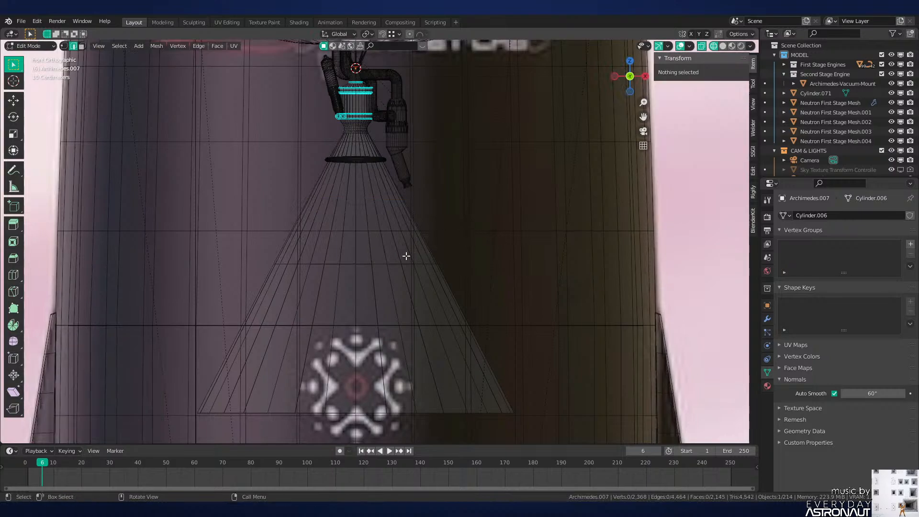
Step: Widen the nozzle's middle edge loop by scaling it by 1.519
alt+click(392, 263)
right_click(491, 279)
key(Escape)
key(s)
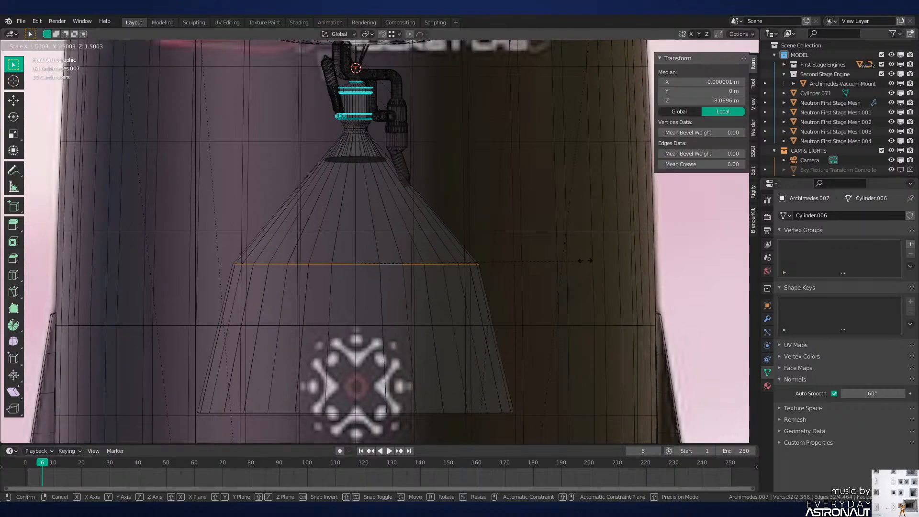
click(588, 261)
Step: Slide the widened middle loop up toward the ring and preview a bevel on it without applying it
scroll(474, 266, down, 2)
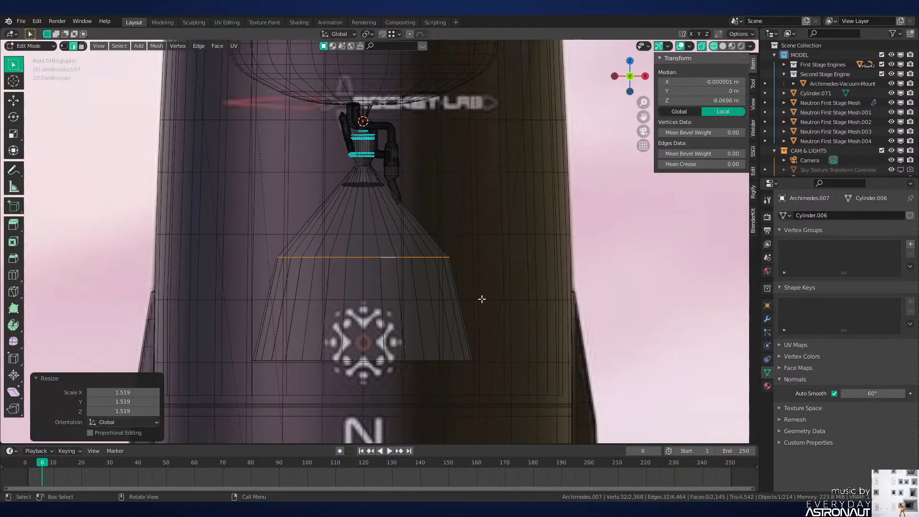
key(g)
key(g)
click(451, 263)
key(ctrl+b)
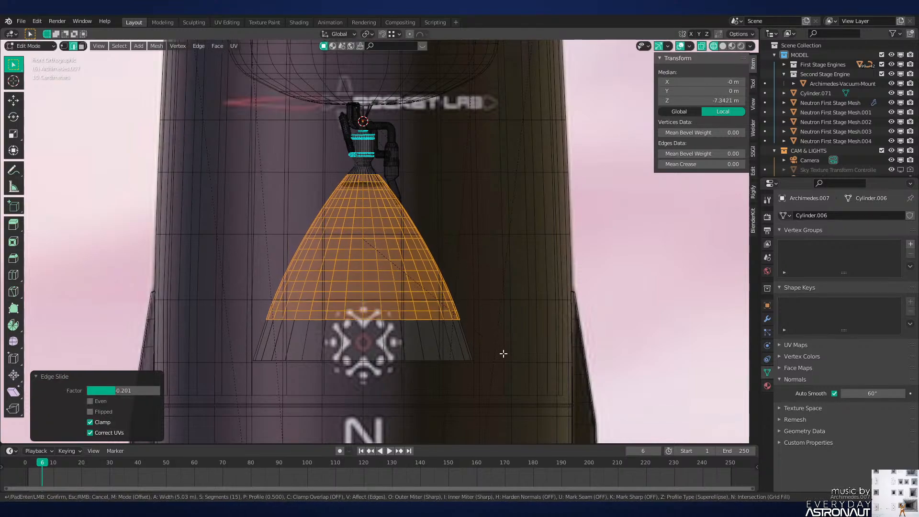
right_click(504, 356)
Step: Slide the middle loop slightly back down by a factor of 0.089 and preview its bevel again without applying it
key(g)
key(g)
click(490, 332)
key(ctrl+b)
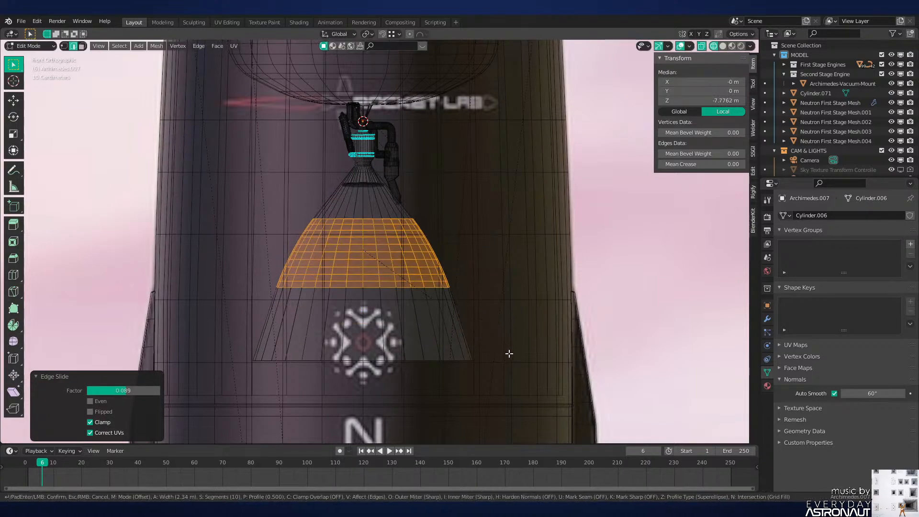
right_click(546, 392)
Step: Scale the middle loop outward by 1.168 and preview the resulting bevel curve without applying it
key(s)
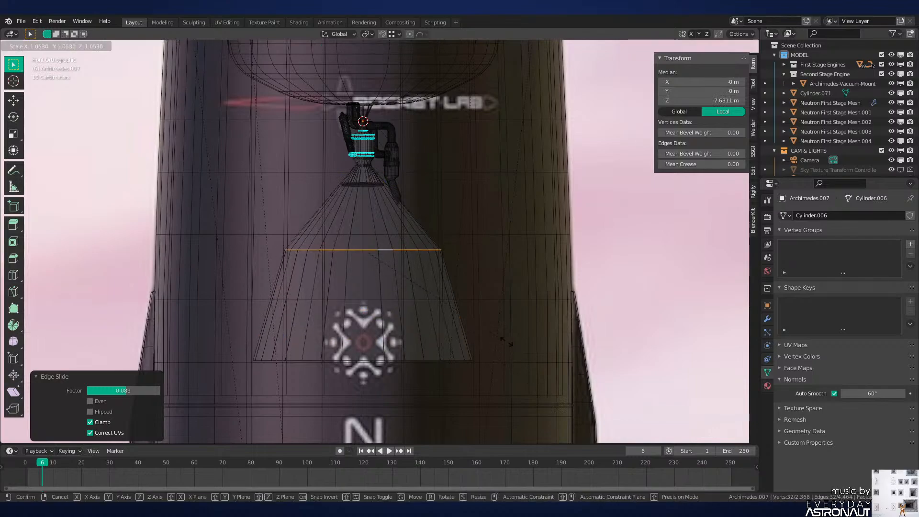
click(522, 352)
key(ctrl+b)
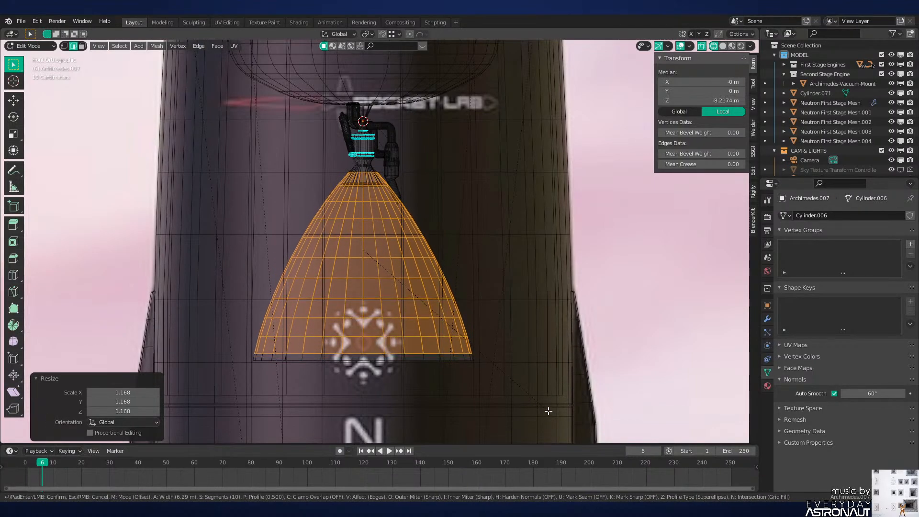
right_click(548, 411)
Step: Select the nozzle's bottom rim and scale it inward to narrow the exit
drag(508, 345, 214, 387)
key(s)
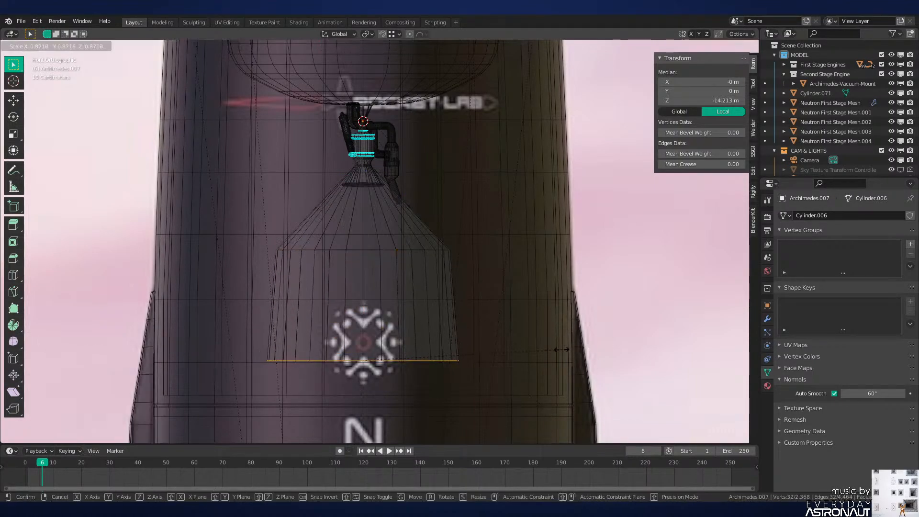
click(559, 354)
Step: Bevel the middle loop about 6.34 m wide with 10 segments into a curved bell and leave Edit Mode
key(ctrl+b)
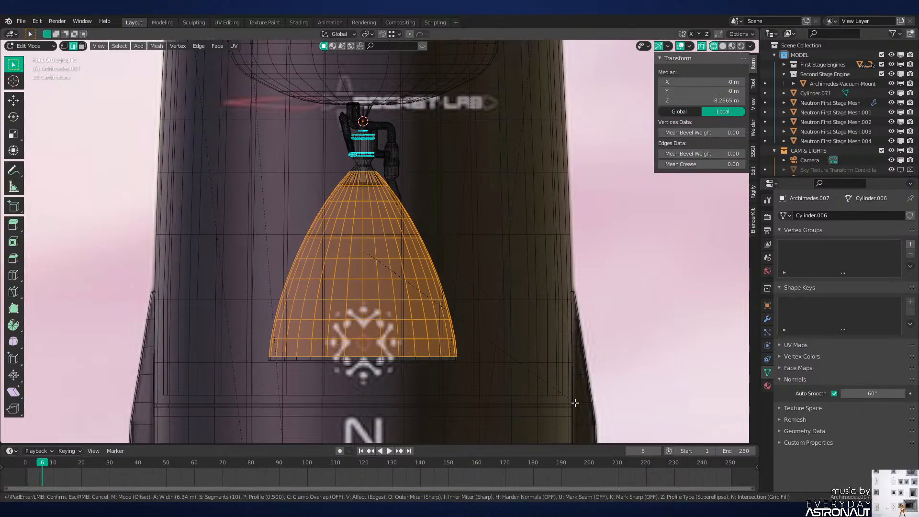
click(575, 404)
key(Tab)
scroll(420, 277, down, 5)
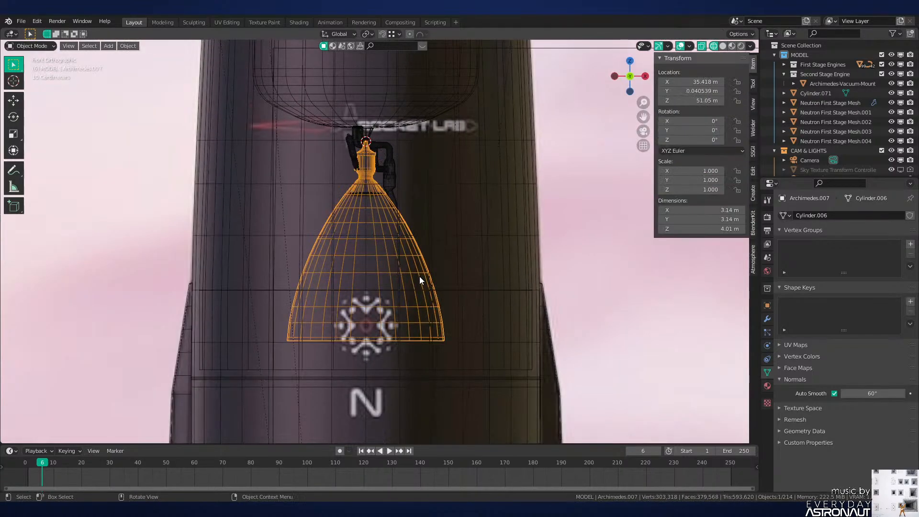
Step: Show the model in opaque solid shading and hide the outer first-stage mesh covering the engine
key(alt+z)
click(440, 270)
key(h)
scroll(421, 274, up, 3)
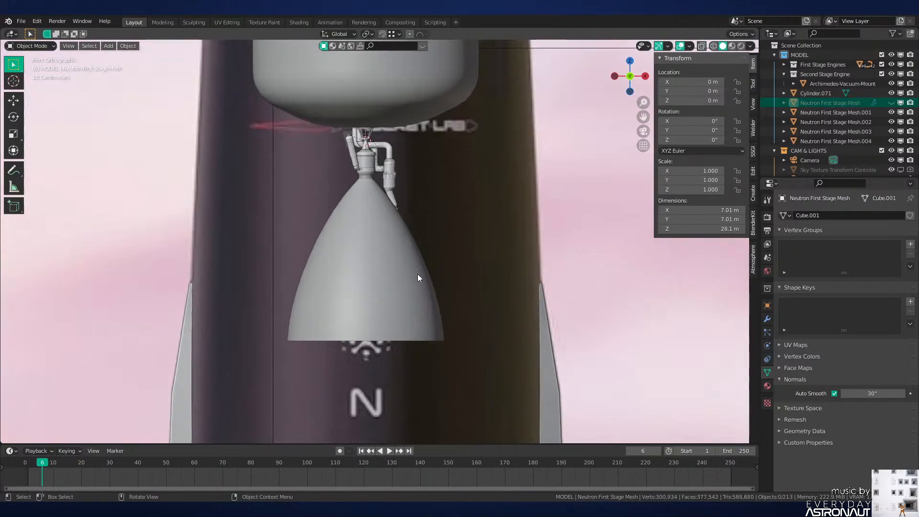
Step: Compare the modelled nozzle's curve and width with the vacuum nozzle in the orbital reference picture
click(417, 274)
middle_drag(417, 273, 505, 259)
scroll(428, 260, down, 5)
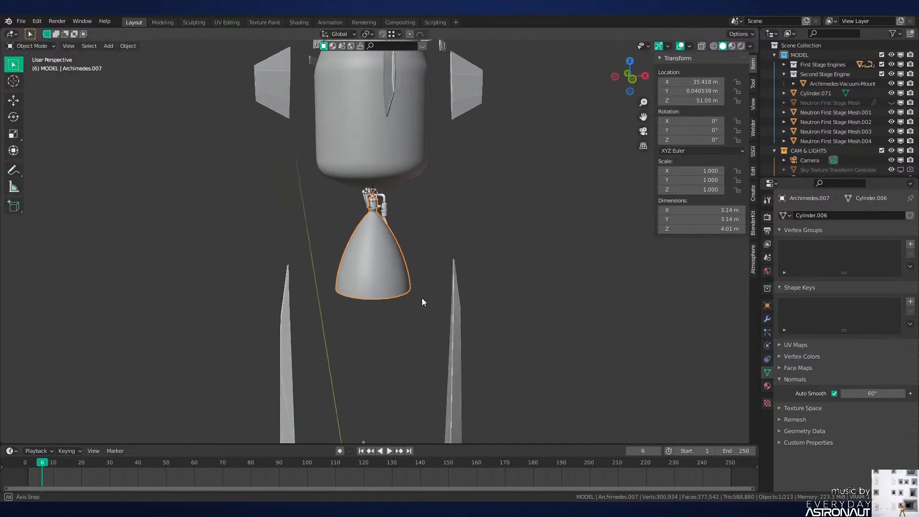
key(KP_1)
scroll(386, 324, down, 1)
shift+middle_drag(144, 423, 404, 240)
scroll(332, 281, up, 8)
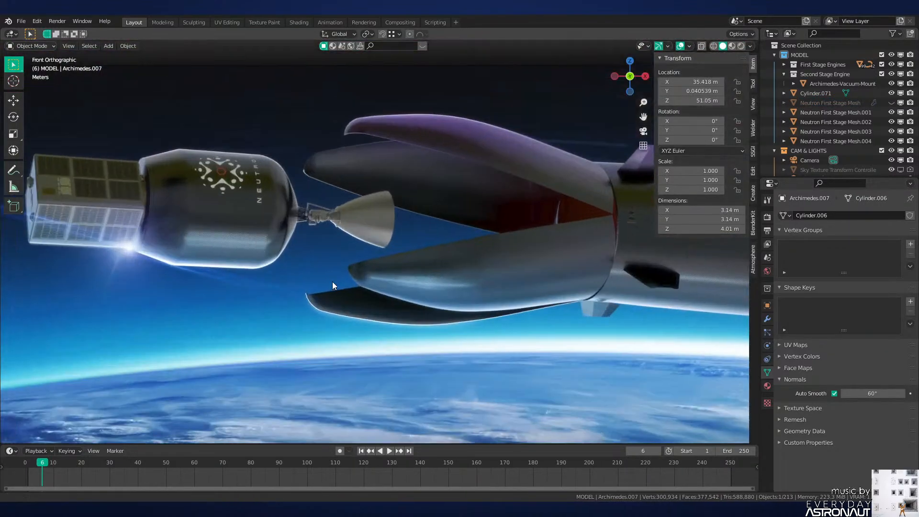
shift+middle_drag(333, 282, 358, 295)
scroll(358, 295, up, 3)
scroll(358, 295, down, 10)
shift+middle_drag(497, 213, 420, 272)
scroll(419, 272, up, 6)
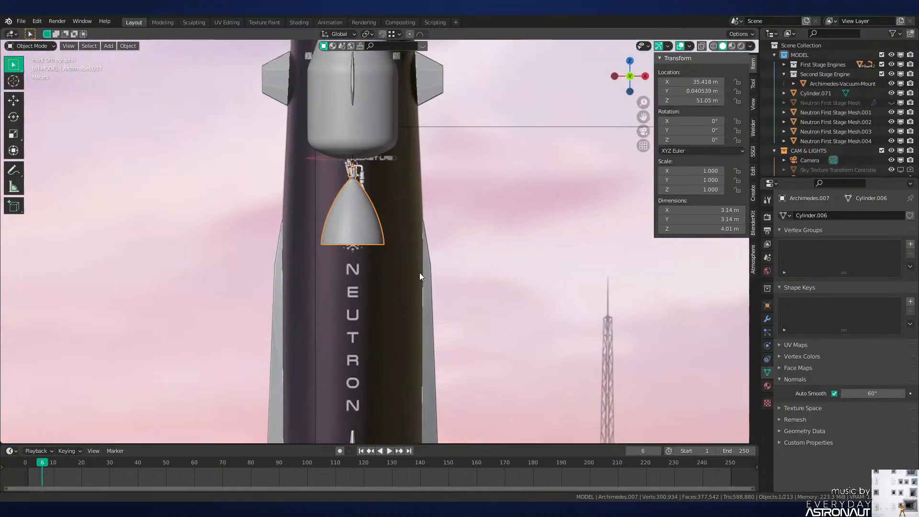
shift+middle_drag(472, 189, 495, 228)
scroll(495, 228, up, 8)
Step: Show the hidden first-stage mesh, switch to wireframe and undo the nozzle edits back to before the bevel
key(ctrl+z)
key(alt+h)
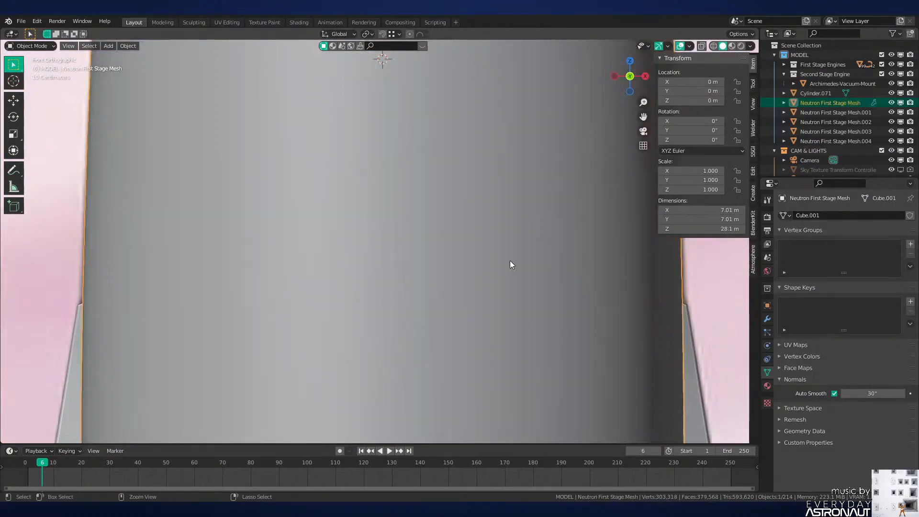
key(z)
click(434, 271)
key(ctrl+z)
key(ctrl+z)
key(ctrl+z)
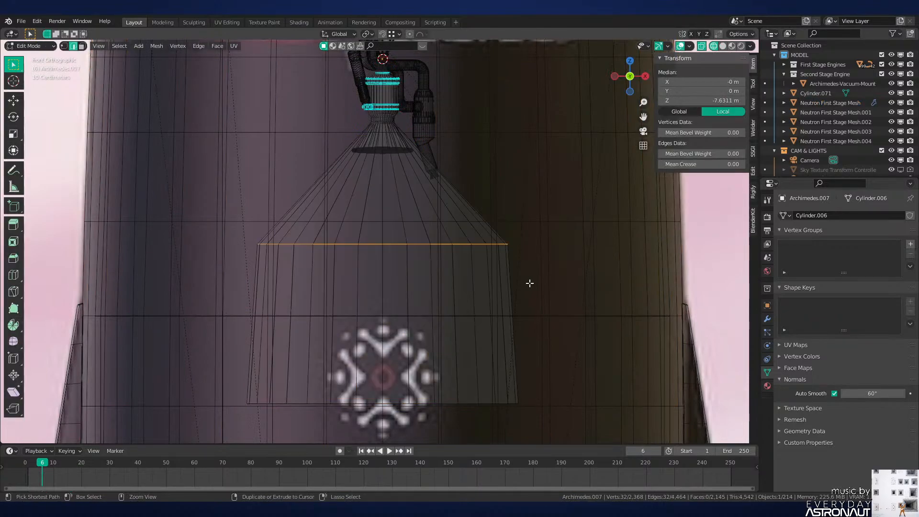
Step: Scale the middle loop by 0.901 and bevel it about 6.1 m wide with 10 segments into a smooth bell
key(s)
click(512, 287)
key(ctrl+b)
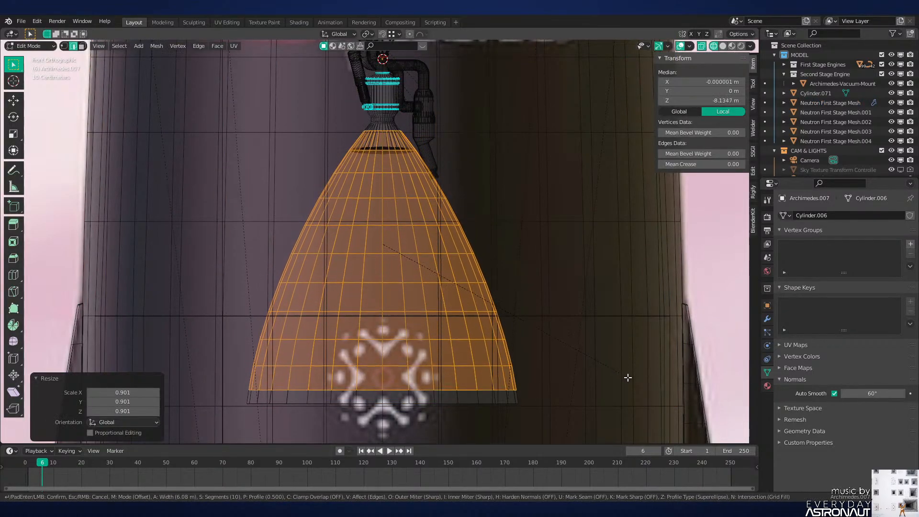
click(454, 337)
Step: Switch to solid shading, return to Object Mode and hide the outer first-stage mesh
key(z)
click(615, 334)
key(Tab)
click(524, 280)
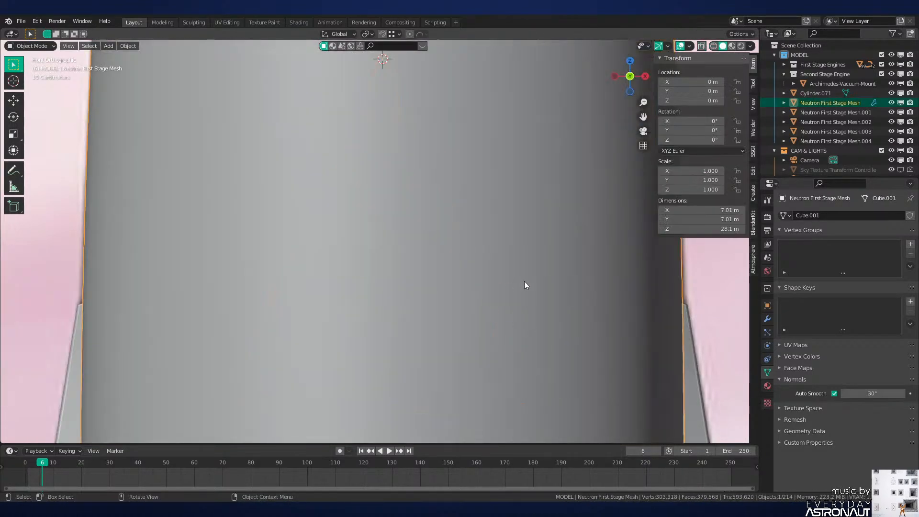
key(h)
scroll(525, 271, down, 6)
Step: Select the reshaped nozzle, check its bell curve from several angles and save the file
middle_drag(525, 271, 459, 286)
scroll(458, 286, up, 4)
scroll(415, 232, up, 1)
click(416, 232)
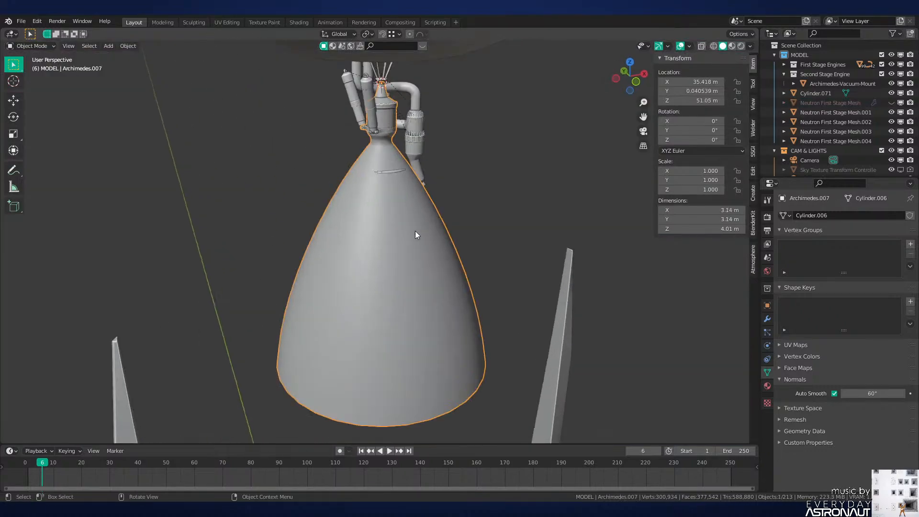
middle_drag(415, 232, 460, 179)
scroll(469, 206, down, 3)
key(ctrl+s)
Step: Select the nozzle bell's linked geometry in Edit Mode, check it in front view and return to Object Mode
middle_drag(477, 238, 411, 231)
scroll(429, 301, up, 3)
key(Tab)
scroll(422, 245, up, 3)
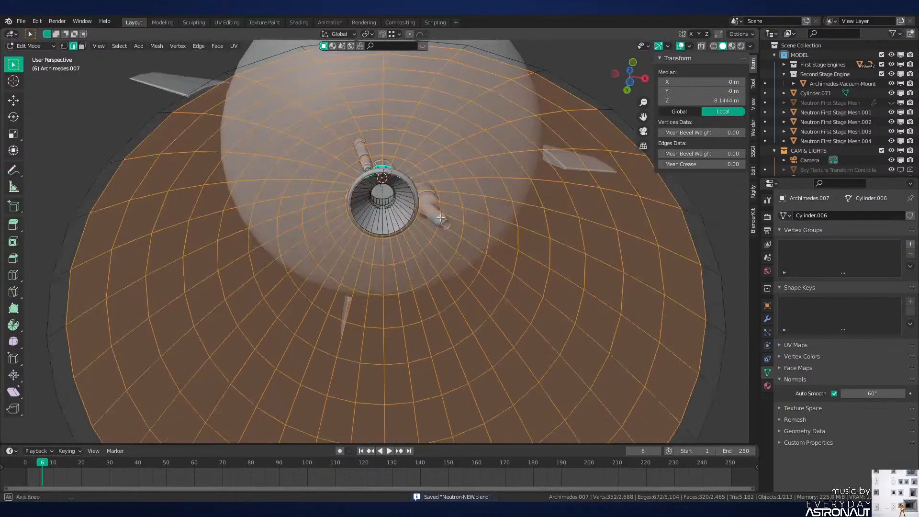
key(alt+a)
scroll(402, 232, up, 1)
click(405, 230)
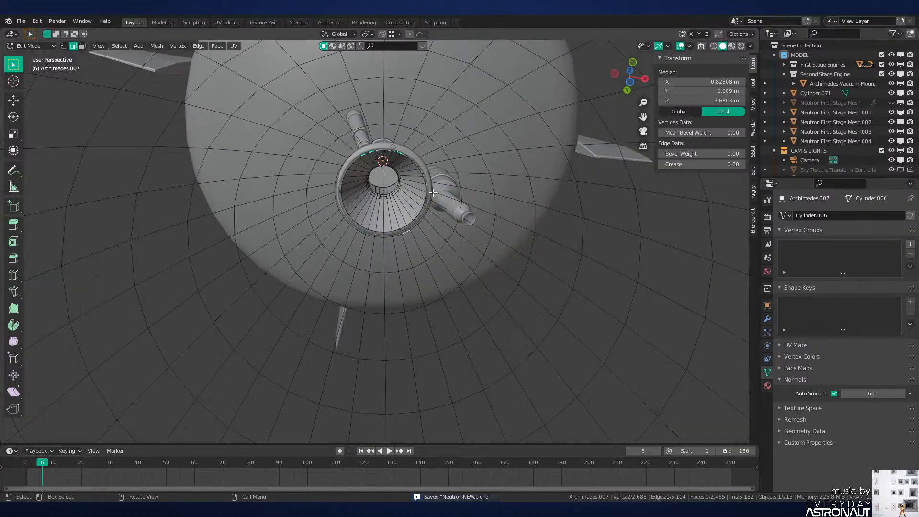
key(ctrl+l)
key(KP_1)
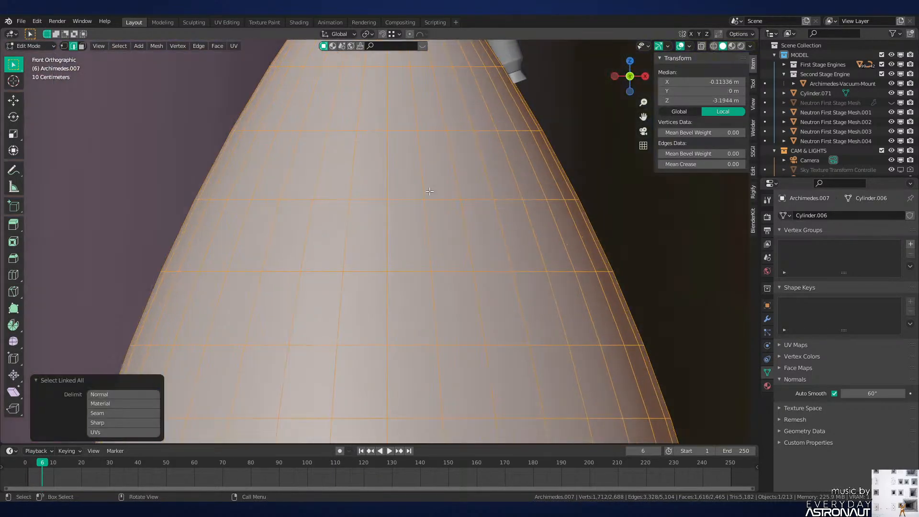
shift+middle_drag(469, 81, 429, 292)
key(Tab)
Step: Select the thin ring mesh around the upper nozzle in wireframe and check in solid shading how it sits against the bell
key(shift+z)
click(361, 222)
key(Tab)
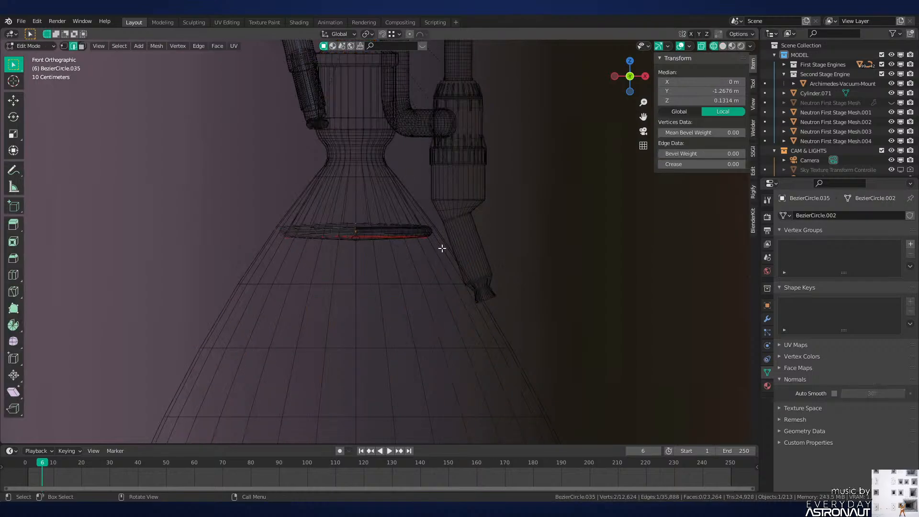
key(a)
middle_drag(381, 242, 394, 270)
key(shift+z)
scroll(483, 275, down, 3)
key(Tab)
scroll(478, 280, up, 4)
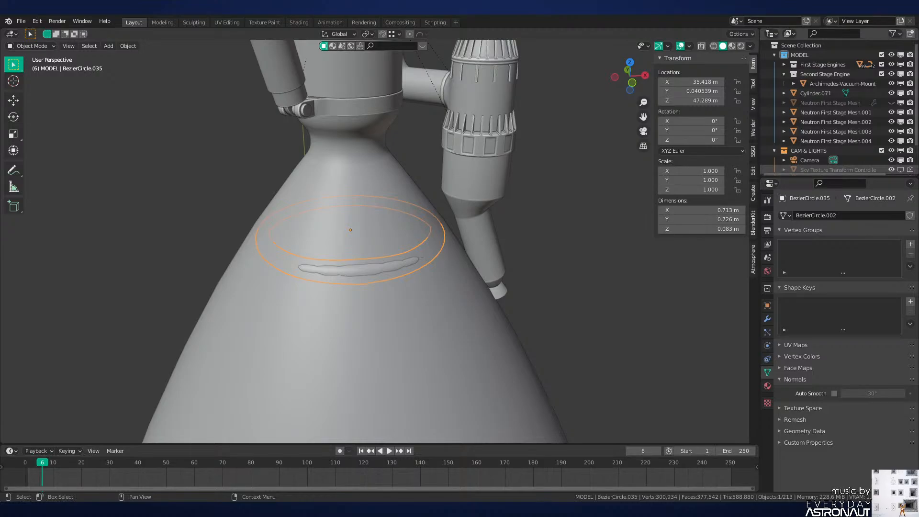
scroll(479, 249, down, 5)
middle_drag(478, 258, 416, 225)
scroll(827, 107, down, 3)
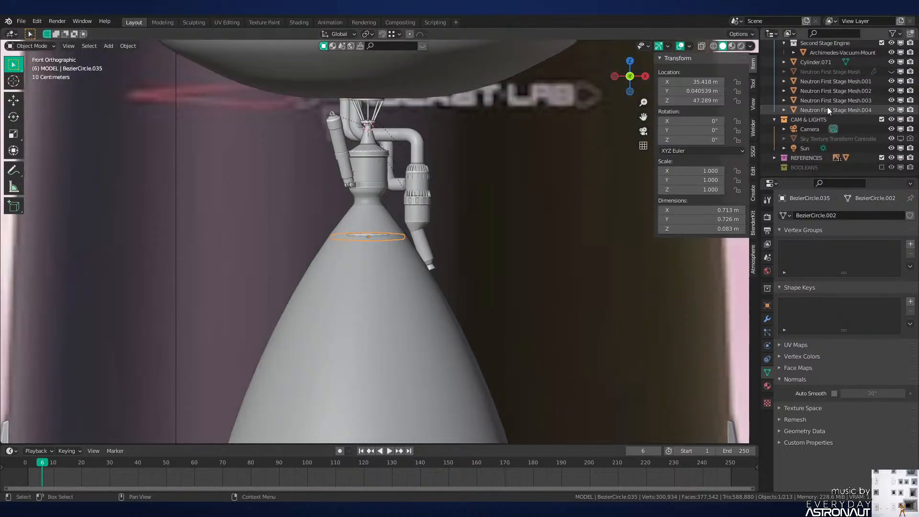
Step: Add V6fiNfW.png as a background image in the REFERENCES collection, aligned to the front view
click(799, 158)
shift+middle_drag(538, 237, 529, 189)
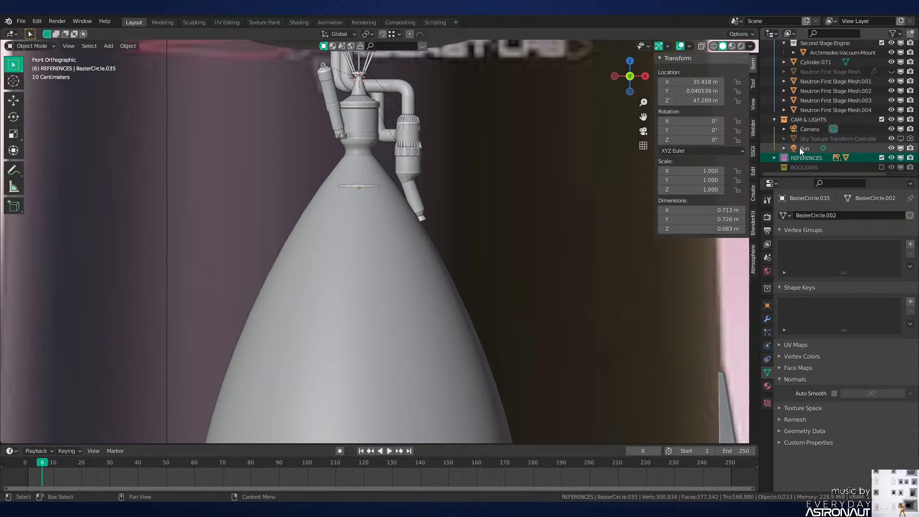
click(774, 157)
scroll(784, 155, down, 5)
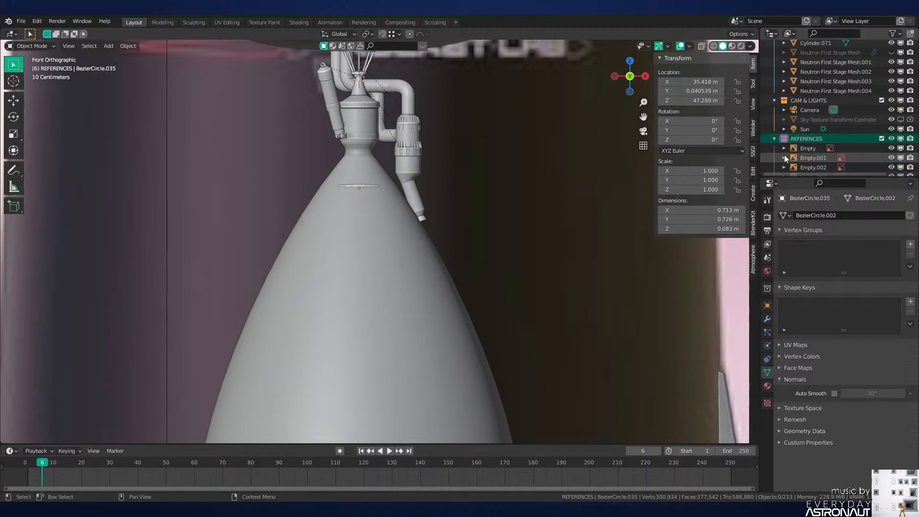
key(shift+a)
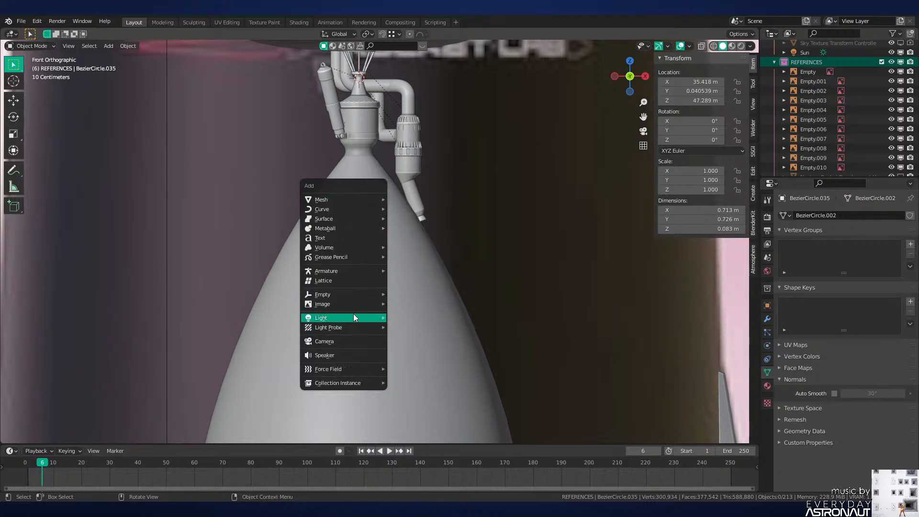
mouse_move(378, 304)
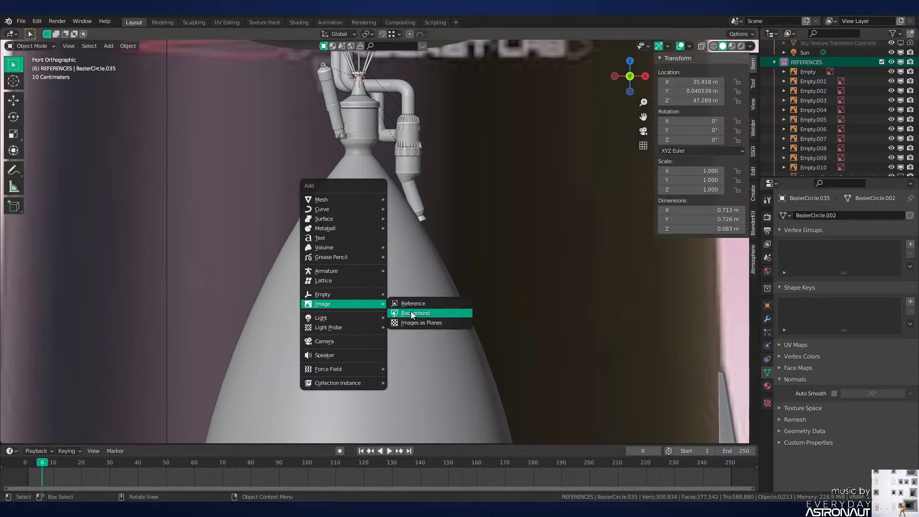
click(411, 312)
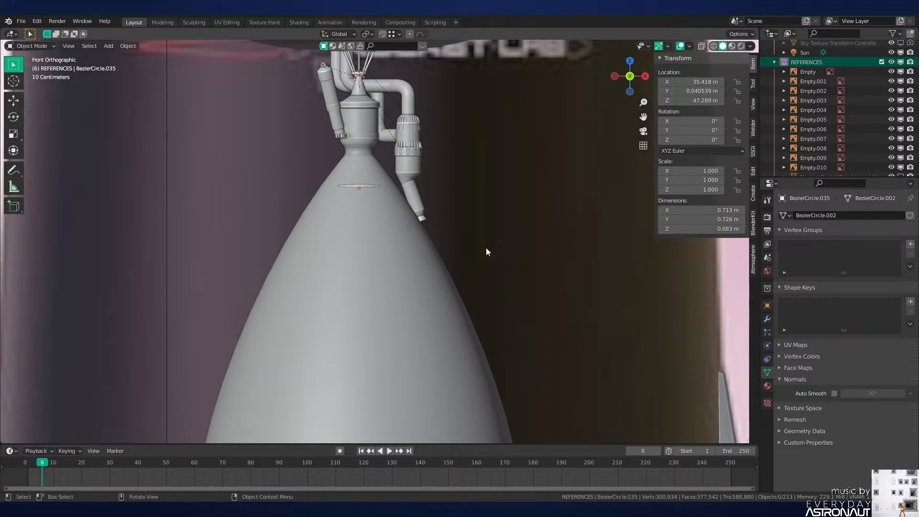
click(538, 358)
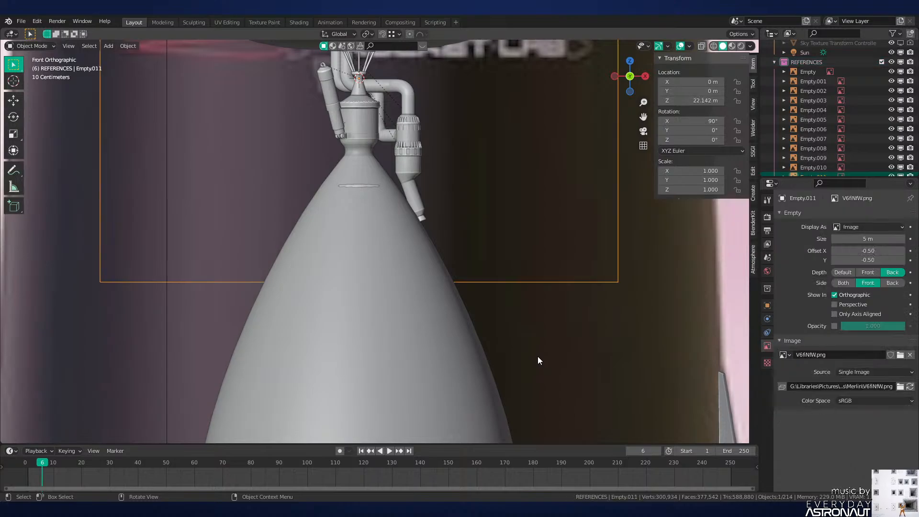
Step: Scale the engine render image to 1.533 and place it beside the nozzle at about X 4.57 m, Z 18.86 m
key(g)
click(522, 317)
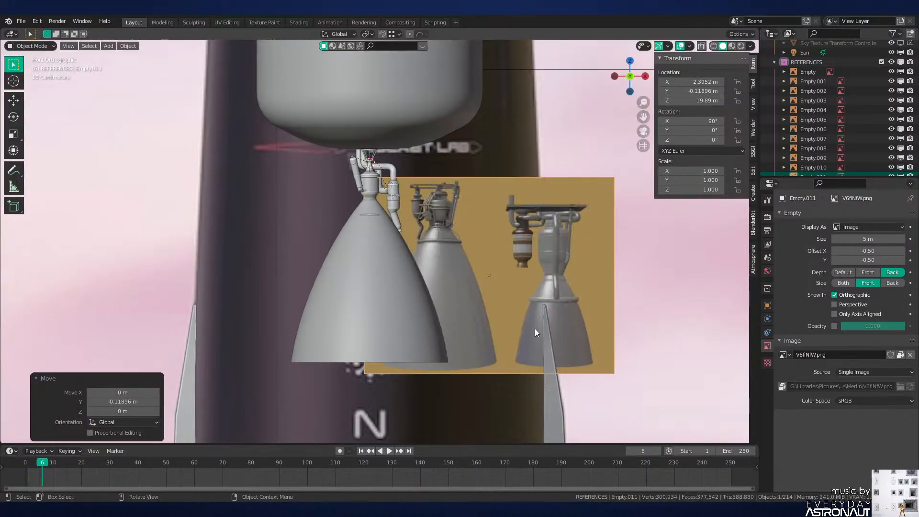
key(s)
click(600, 332)
key(g)
click(593, 339)
key(s)
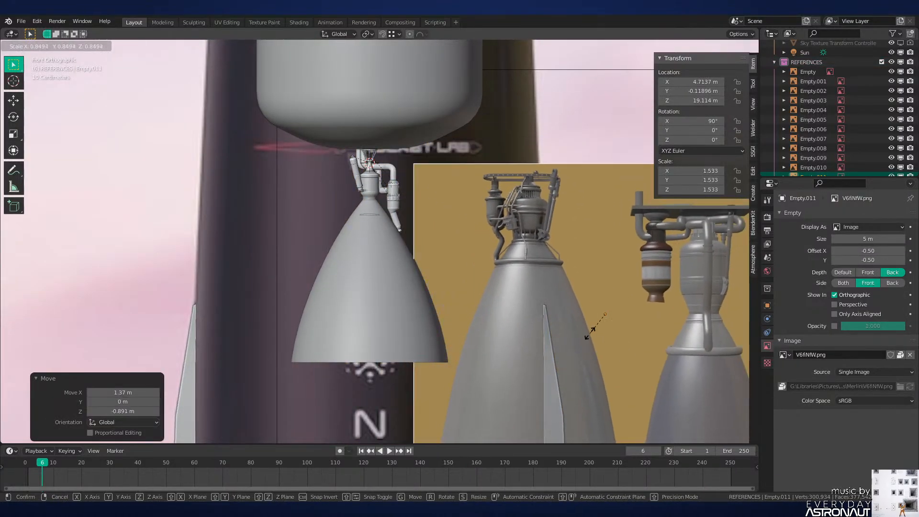
click(589, 333)
key(g)
click(583, 347)
Step: Examine the turbopump, piping and upper nozzle flange of the engine in the rendered reference image
scroll(579, 308, up, 2)
shift+middle_drag(579, 305, 483, 335)
scroll(455, 315, up, 5)
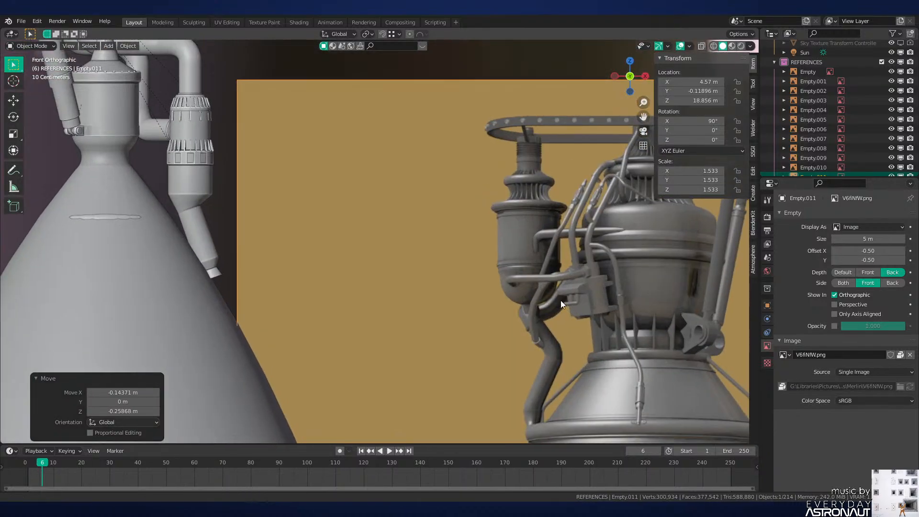
shift+middle_drag(553, 295, 440, 231)
scroll(479, 249, down, 4)
shift+middle_drag(513, 261, 476, 253)
scroll(261, 185, up, 2)
scroll(428, 288, down, 5)
Step: Add IpmRPhf.jpg as a second background image in the REFERENCES collection
key(shift+a)
key(Escape)
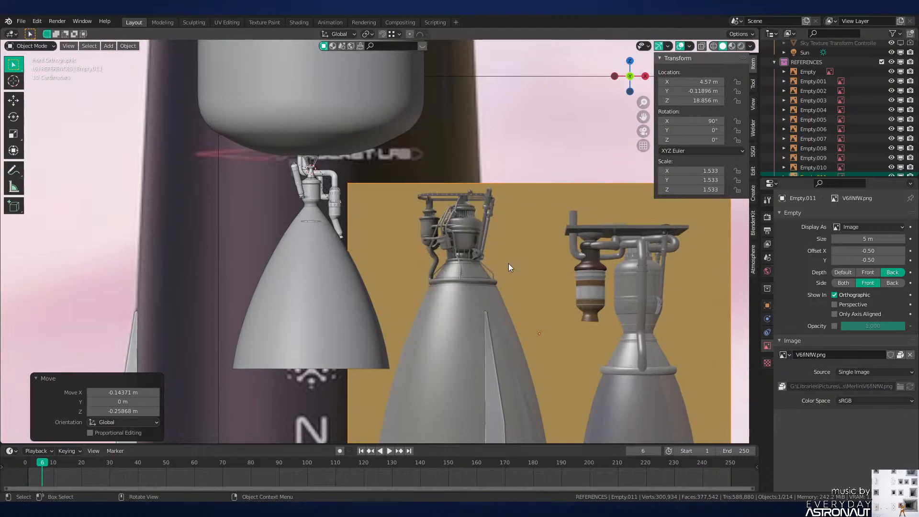
double_click(415, 216)
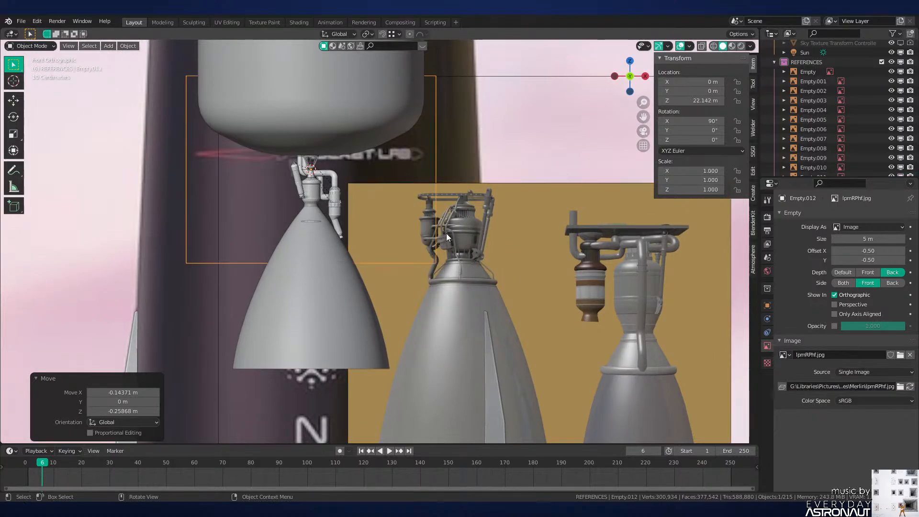
Step: Scale the Falcon 9 engine photo to 2.283 and place it beside the nozzle at about X -7.64 m, Z 19.6 m
key(s)
click(533, 305)
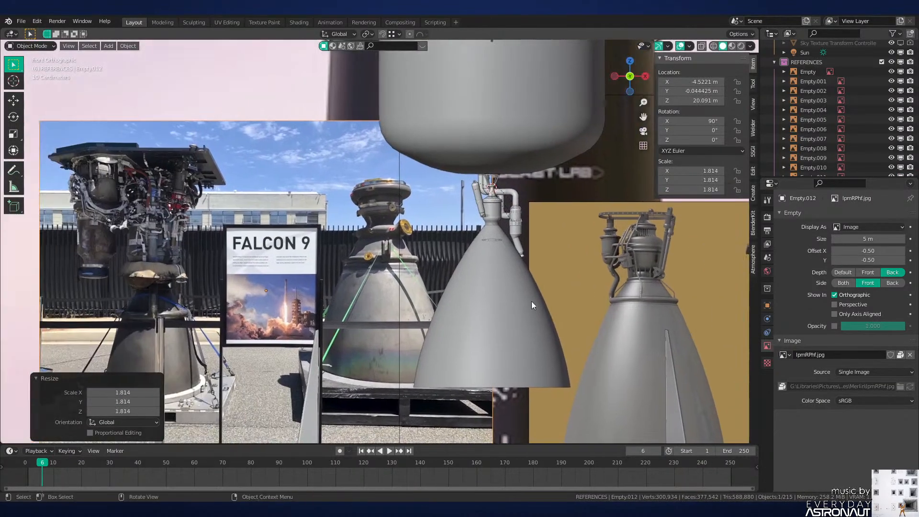
key(s)
click(362, 299)
key(g)
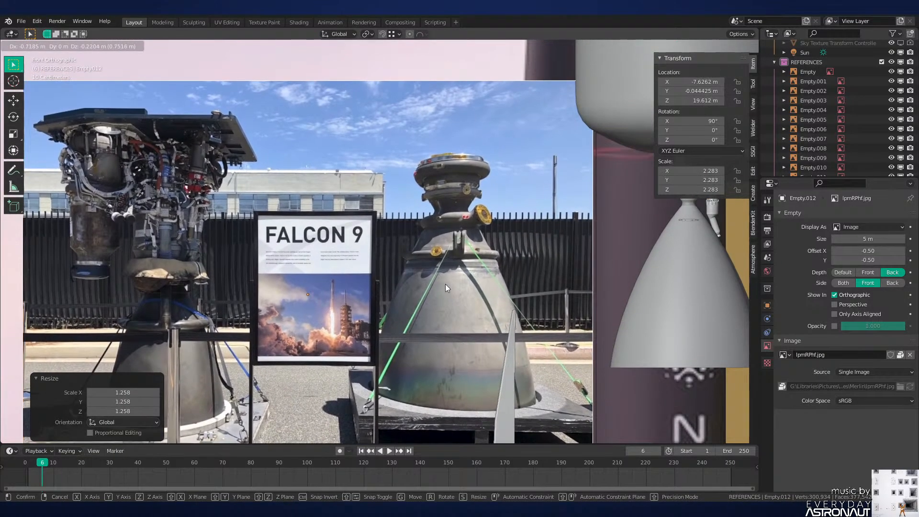
click(446, 284)
Step: Examine the two engines in the Falcon 9 photo, especially the vacuum nozzle's throat, manifold rings and flange
shift+middle_drag(268, 271, 543, 283)
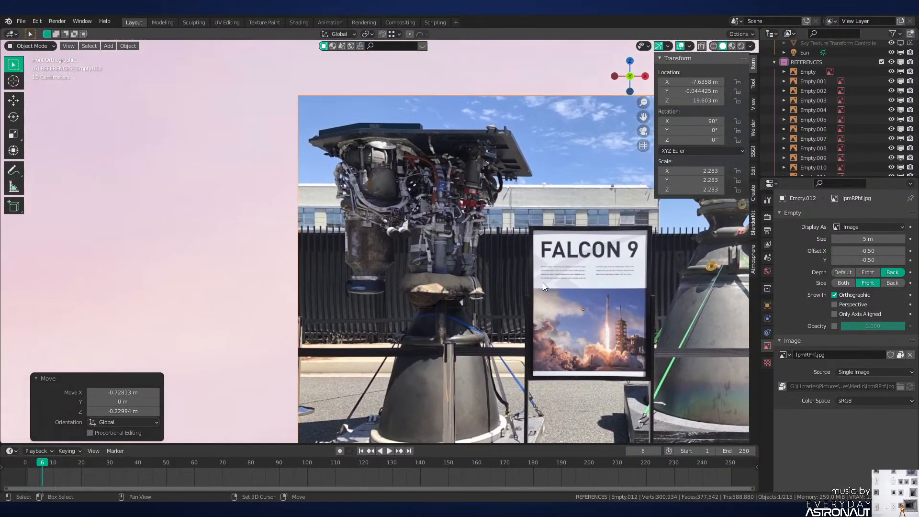
scroll(543, 282, up, 2)
shift+middle_drag(545, 240, 401, 195)
scroll(395, 154, down, 1)
scroll(401, 209, down, 1)
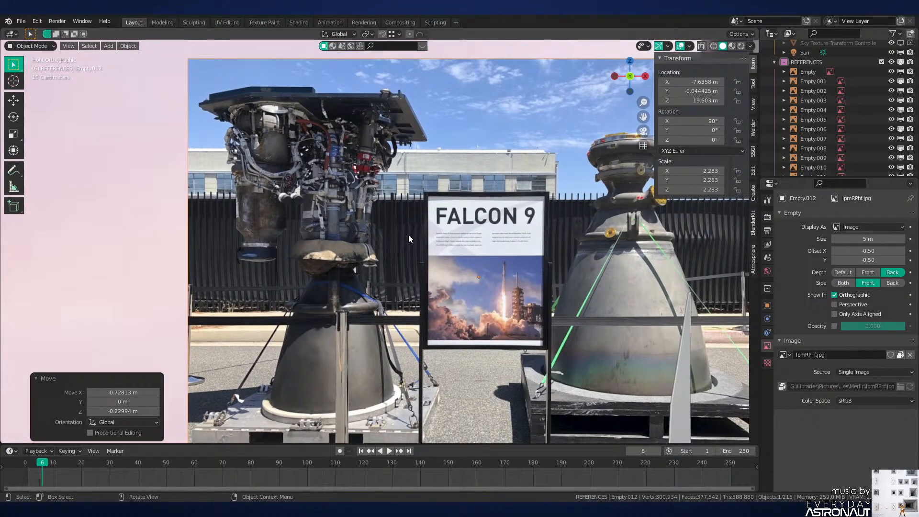
shift+middle_drag(629, 236, 461, 242)
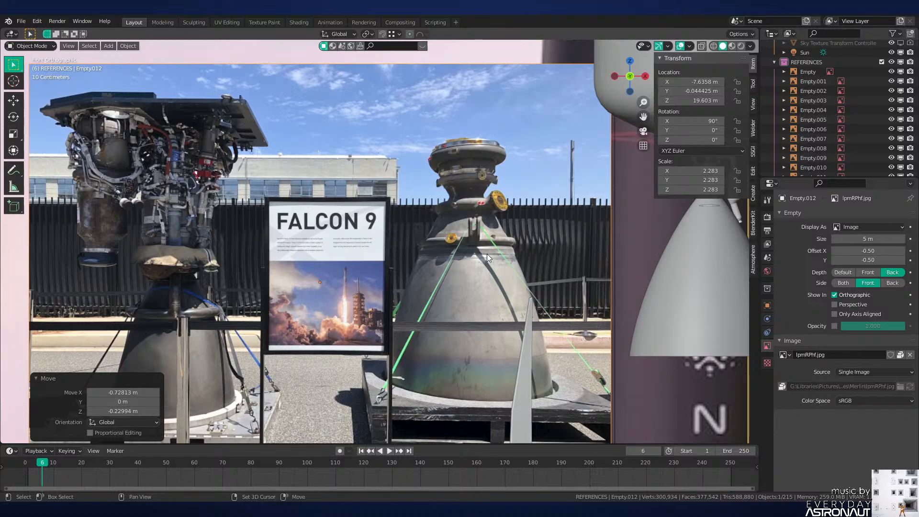
scroll(487, 254, up, 3)
shift+middle_drag(421, 298, 282, 174)
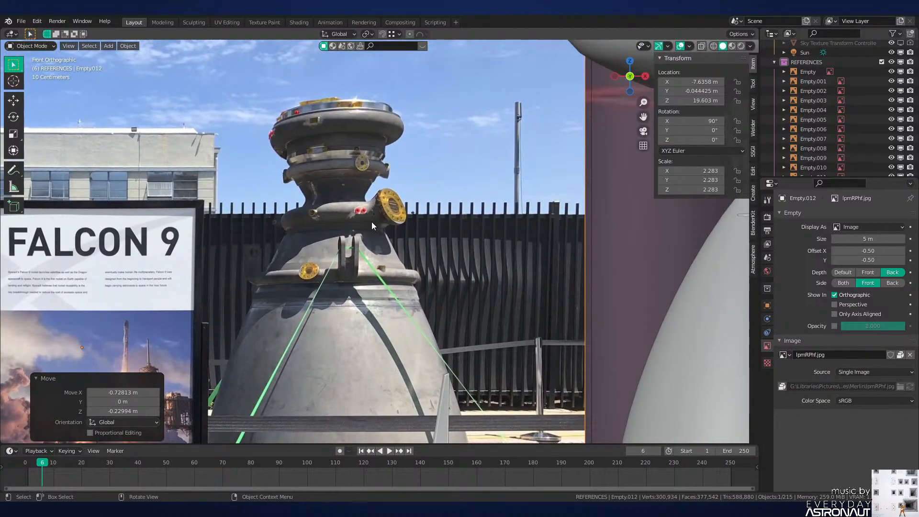
scroll(372, 222, up, 2)
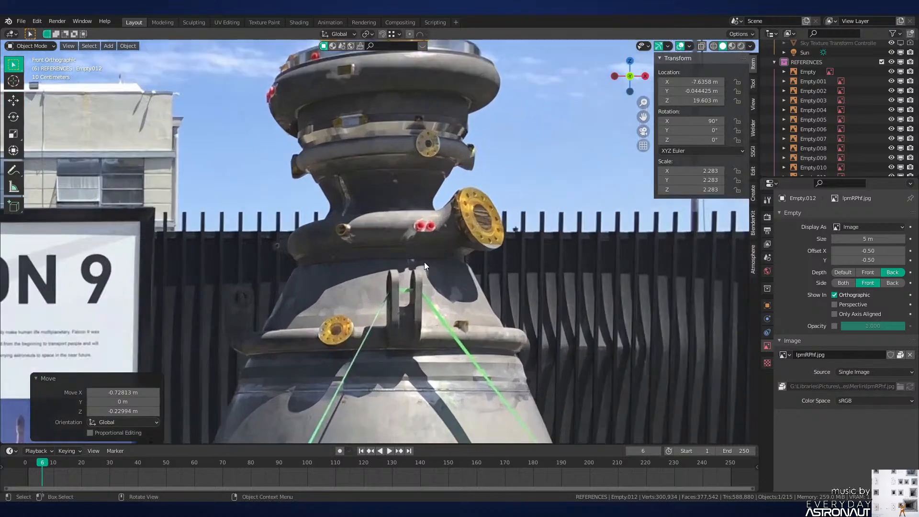
scroll(424, 262, down, 4)
shift+middle_drag(380, 248, 227, 208)
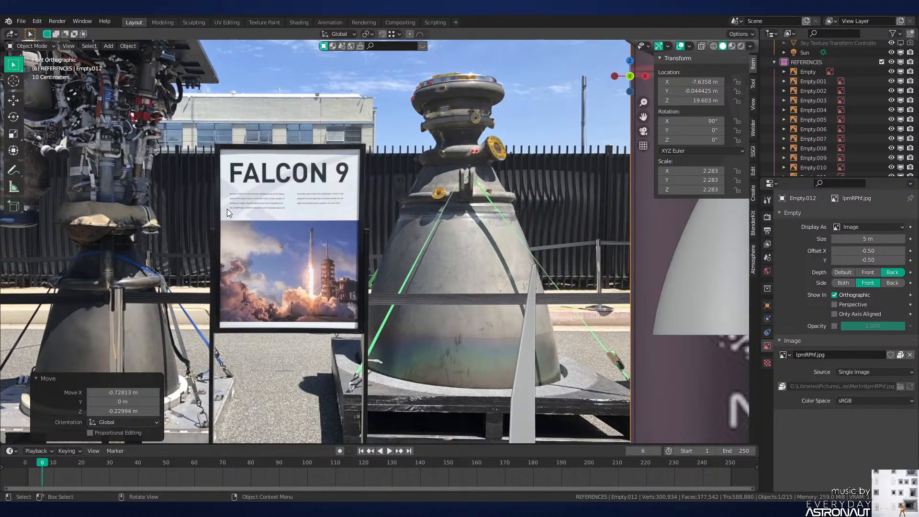
Step: Compare the modelled vacuum engine's upper nozzle with the engine in the rendered reference image
shift+middle_drag(285, 222, 107, 281)
scroll(164, 222, down, 3)
scroll(338, 243, up, 2)
scroll(418, 281, up, 2)
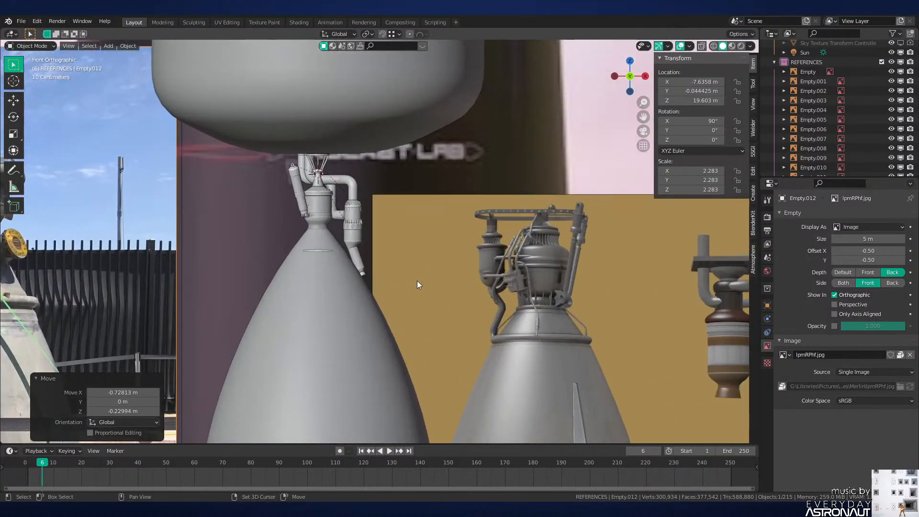
scroll(316, 201, down, 2)
shift+middle_drag(418, 281, 397, 245)
scroll(407, 256, up, 7)
scroll(346, 208, down, 5)
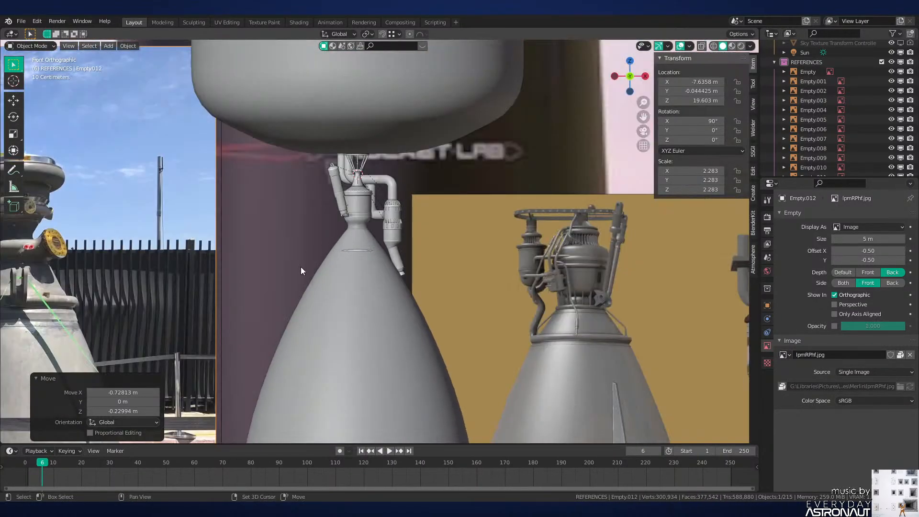
Step: Compare the modelled nozzle's proportions with the Falcon 9 photo and select the nozzle
shift+middle_drag(301, 266, 598, 225)
shift+middle_drag(210, 261, 416, 254)
scroll(415, 254, down, 3)
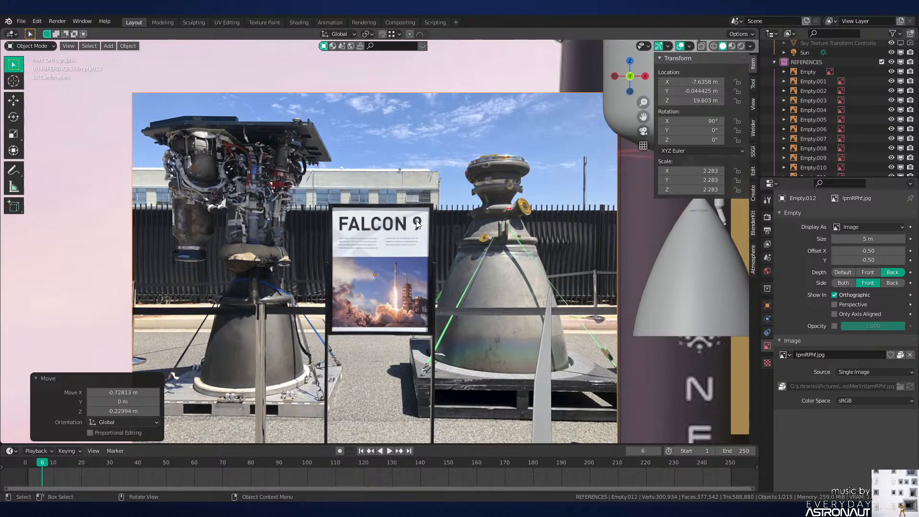
shift+middle_drag(446, 214, 388, 219)
scroll(599, 223, up, 3)
shift+middle_drag(600, 223, 304, 261)
scroll(321, 244, up, 1)
scroll(386, 282, up, 3)
click(451, 298)
scroll(452, 287, down, 2)
shift+middle_drag(453, 280, 567, 182)
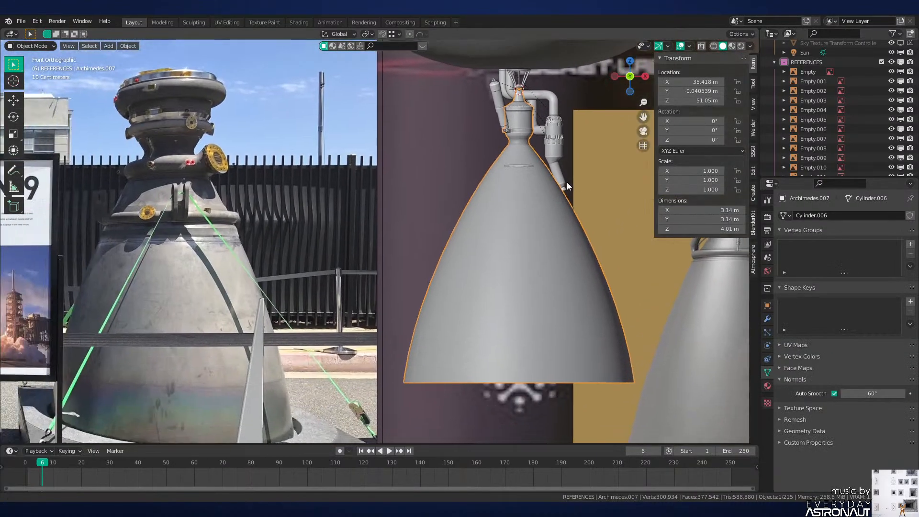
Step: Examine the photographed nozzle's upper manifold and flange, and the plumbing of the neighbouring engine
shift+middle_drag(267, 205, 497, 299)
scroll(498, 300, up, 3)
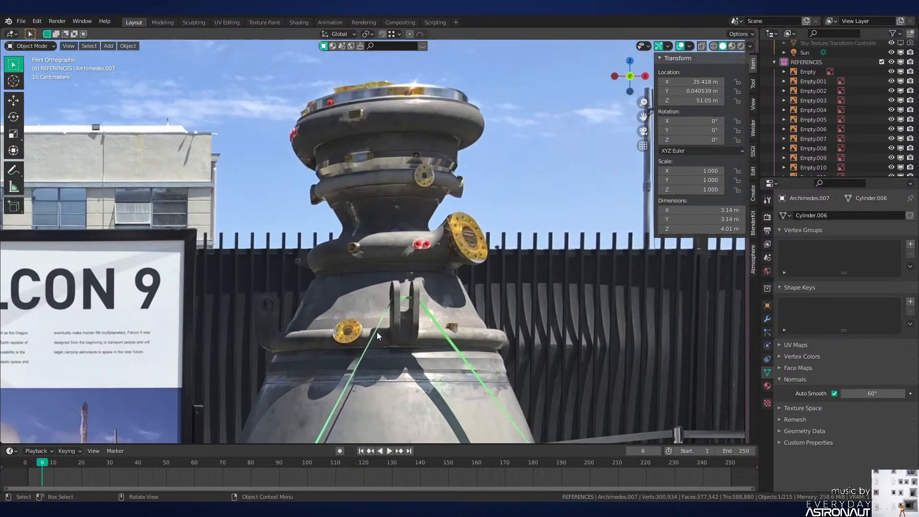
scroll(371, 332, down, 4)
shift+middle_drag(337, 329, 579, 256)
shift+middle_drag(393, 277, 502, 323)
scroll(488, 312, up, 1)
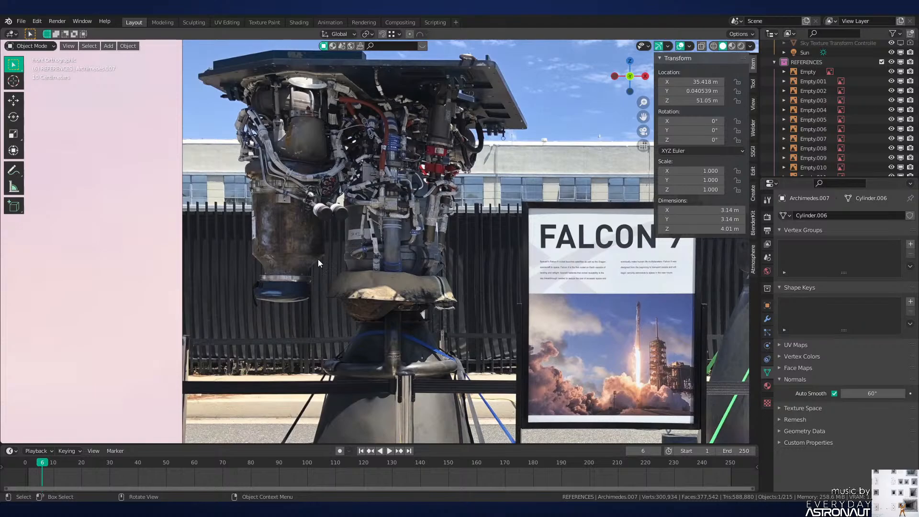
shift+middle_drag(639, 229, 330, 230)
scroll(401, 228, down, 1)
shift+middle_drag(183, 246, 425, 228)
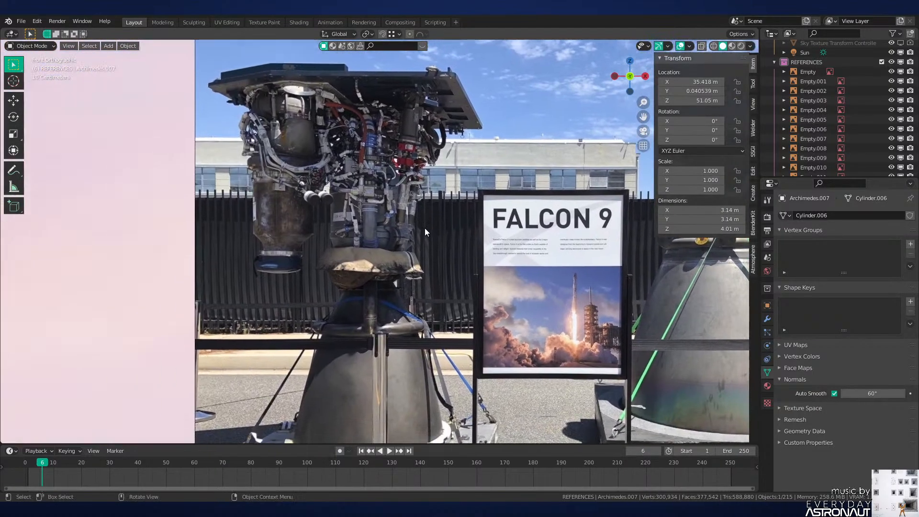
Step: Examine the flange, turbopump and exhaust piping on both engines in the rendered reference image
scroll(424, 228, down, 3)
shift+middle_drag(689, 210, 297, 239)
shift+middle_drag(587, 221, 307, 146)
scroll(206, 203, up, 4)
shift+middle_drag(131, 199, 408, 238)
scroll(408, 238, up, 4)
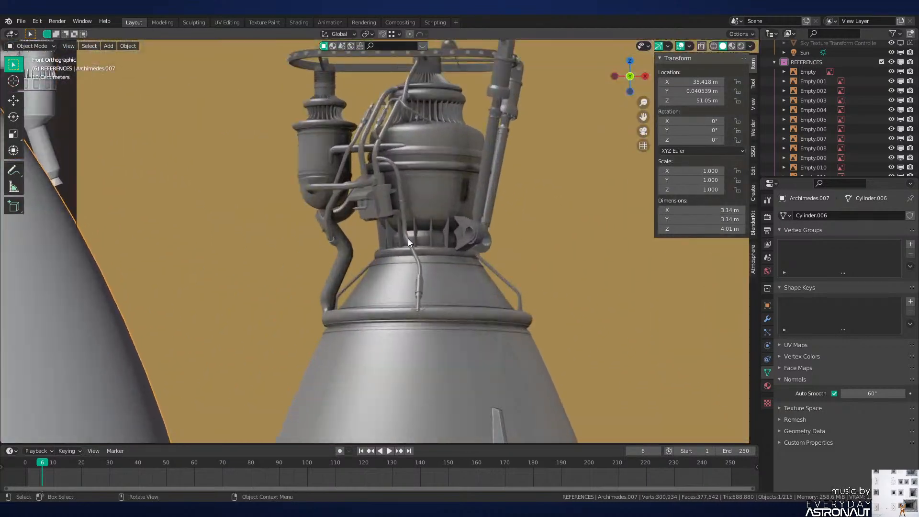
scroll(352, 206, up, 2)
scroll(335, 200, down, 6)
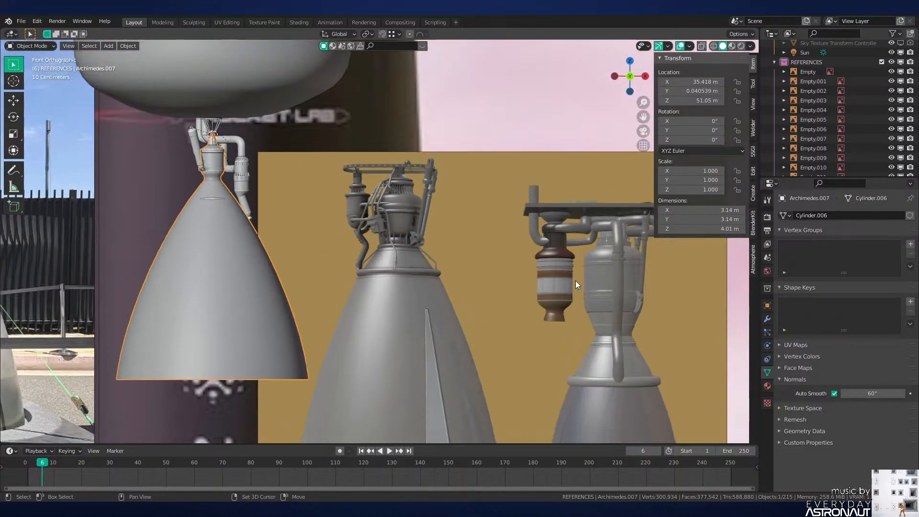
shift+middle_drag(575, 281, 396, 278)
scroll(395, 278, up, 2)
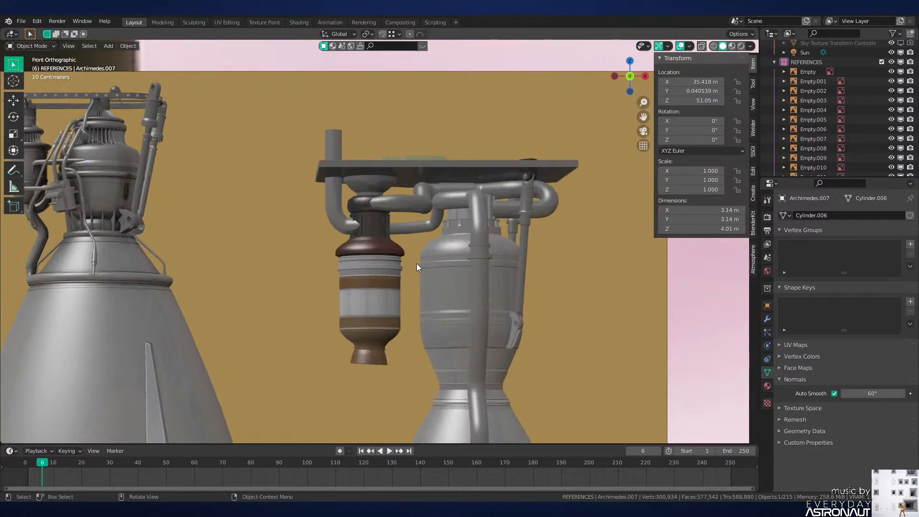
Step: Delete the Falcon 9 engine photo and the rendered engine reference image beside the vacuum engine
scroll(363, 227, down, 4)
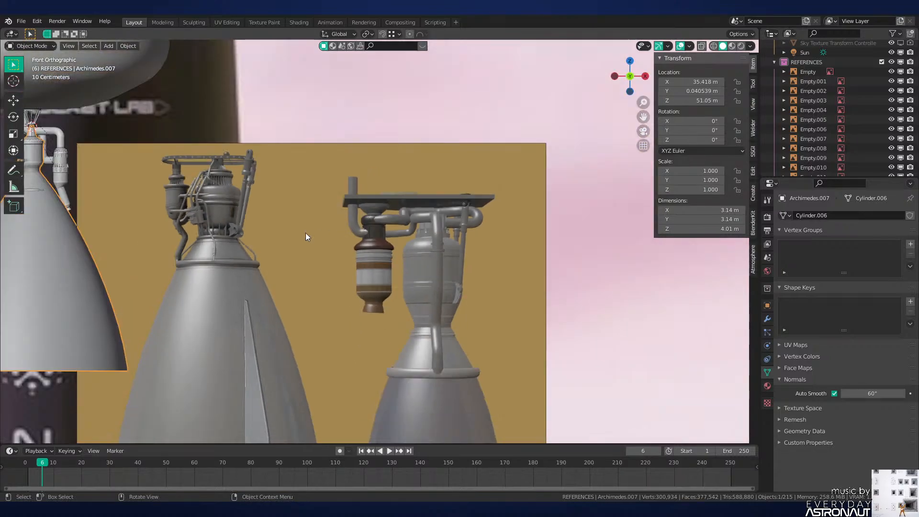
shift+middle_drag(306, 232, 526, 246)
scroll(824, 75, up, 3)
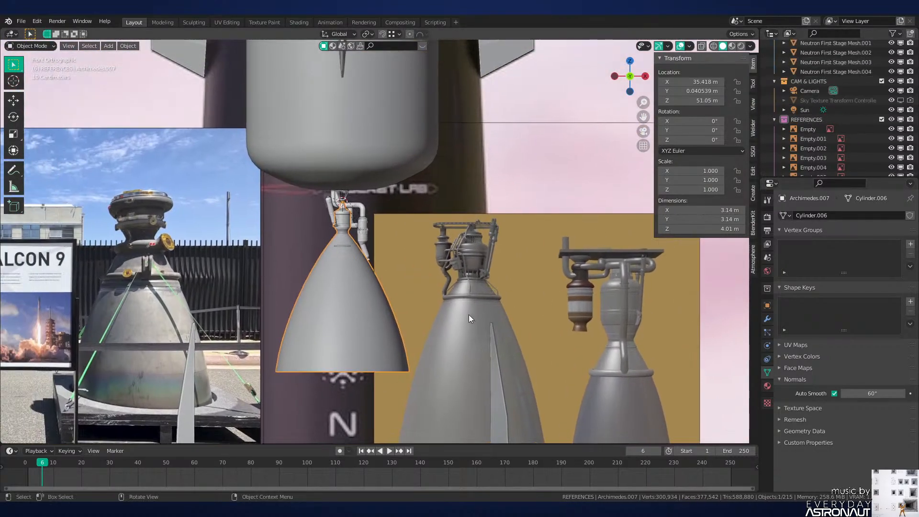
click(598, 249)
scroll(642, 244, down, 4)
shift+click(230, 234)
key(x)
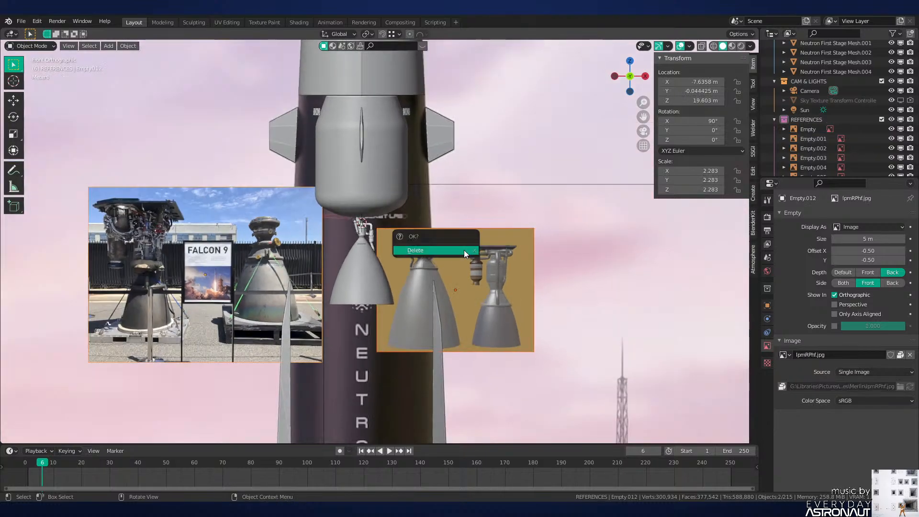
click(464, 250)
Step: Append the Merlin 1D engine model from another file into the REFERENCES collection
scroll(455, 247, up, 3)
scroll(853, 133, up, 2)
scroll(819, 139, down, 3)
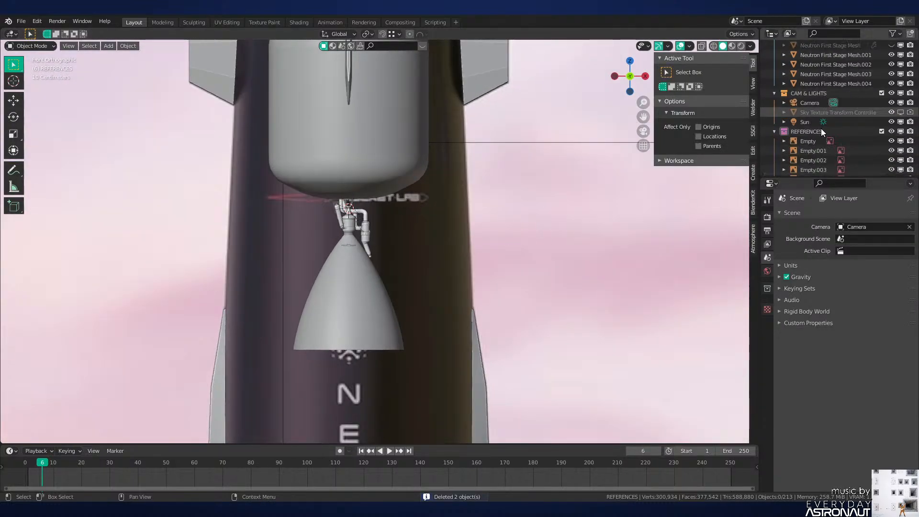
click(812, 94)
key(shift+a)
mouse_move(525, 211)
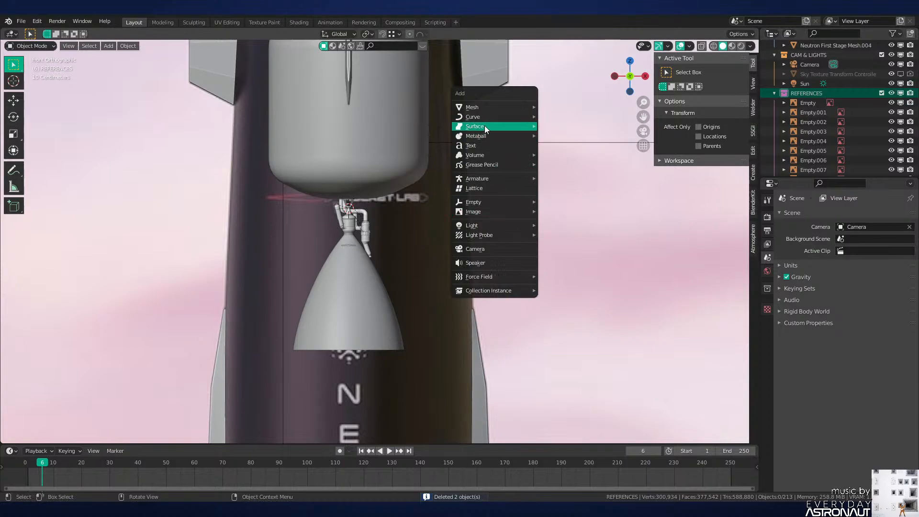
click(21, 21)
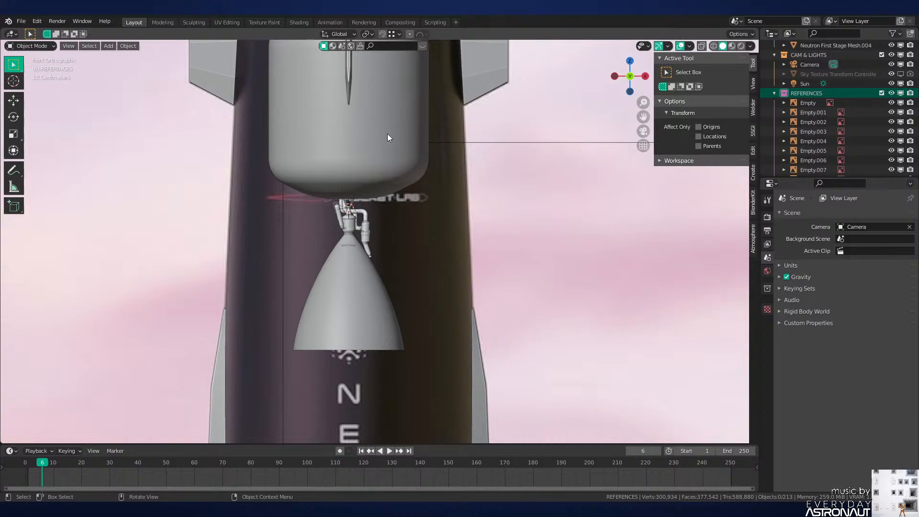
Step: Snap the Merlin 1D empty to the 3D cursor, then place it beside the vacuum engine at about X -2.58 m, Z 19.70 m
click(824, 113)
scroll(419, 289, down, 4)
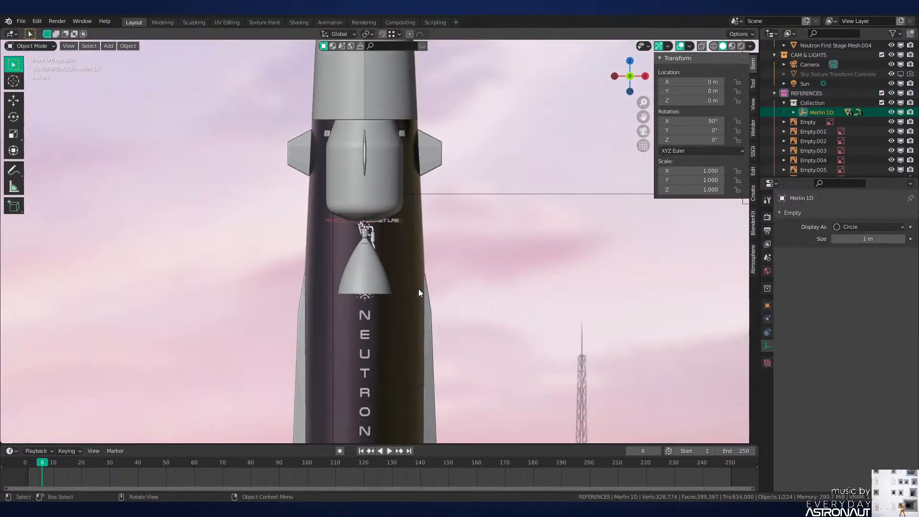
key(shift+s)
click(369, 261)
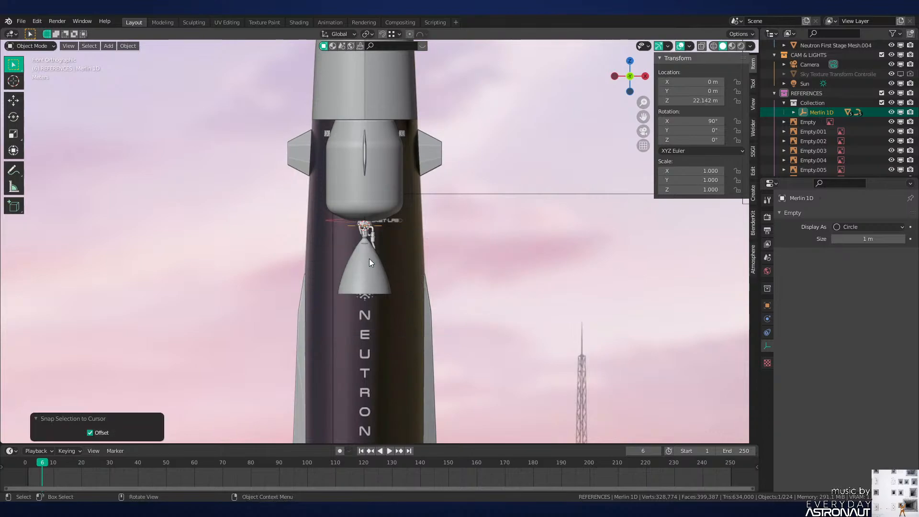
key(g)
key(x)
click(398, 261)
key(g)
key(z)
click(404, 298)
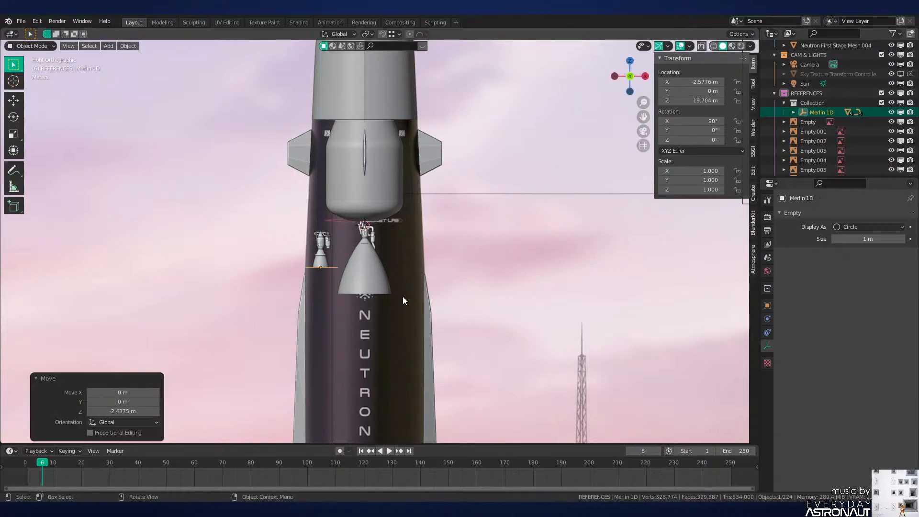
Step: Shift the Merlin 1D closer to the vacuum nozzle by about 0.34 m in X and 0.21 m in Z
scroll(403, 297, up, 6)
shift+middle_drag(364, 257, 480, 256)
scroll(450, 225, up, 3)
key(g)
click(435, 198)
middle_drag(435, 201, 504, 253)
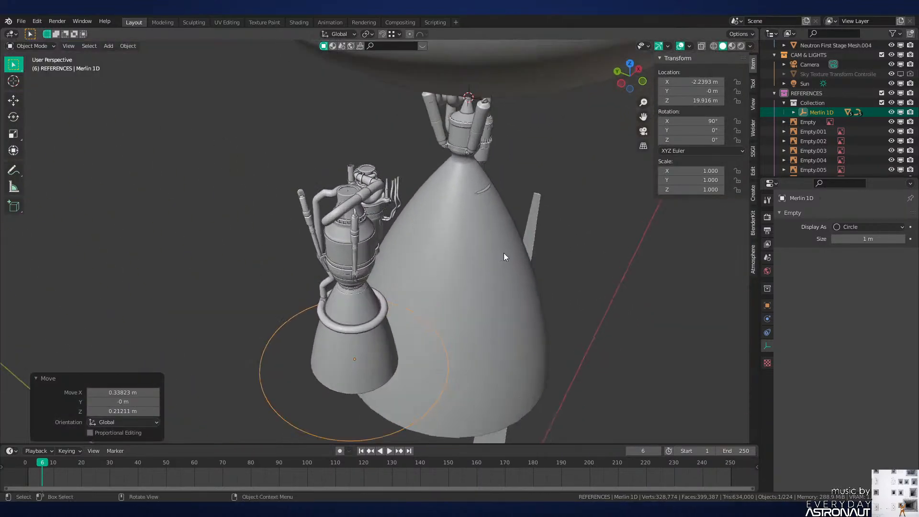
Step: Examine the Merlin 1D's turbopump, looping pipes and actuators from all sides and compare it with the vacuum engine
scroll(503, 252, up, 2)
shift+middle_drag(430, 245, 398, 306)
scroll(418, 268, up, 2)
scroll(423, 283, up, 2)
click(307, 298)
key(alt+a)
middle_drag(402, 251, 535, 317)
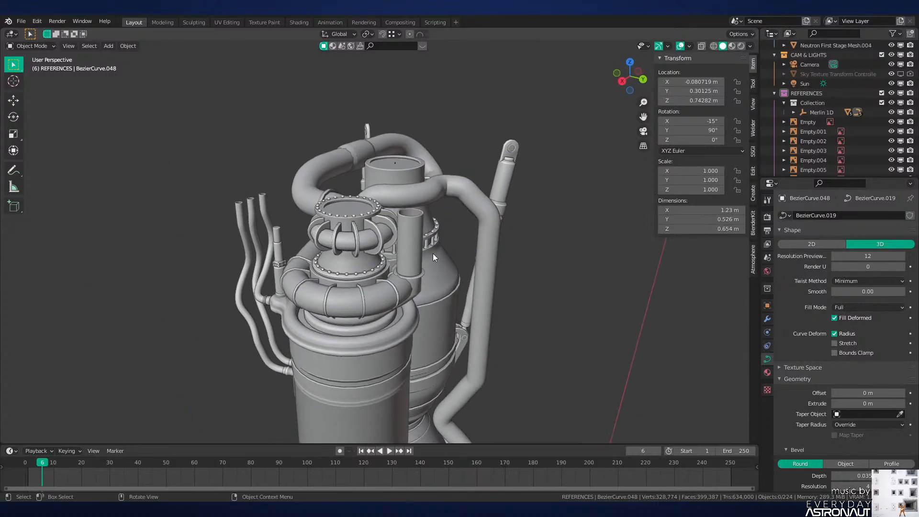
middle_drag(433, 255, 389, 296)
middle_drag(398, 213, 489, 310)
middle_drag(291, 187, 334, 217)
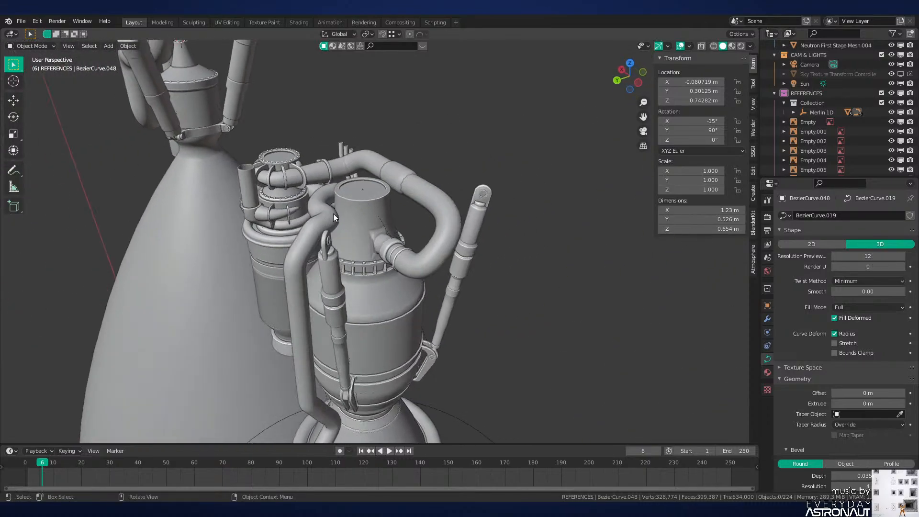
scroll(373, 239, up, 5)
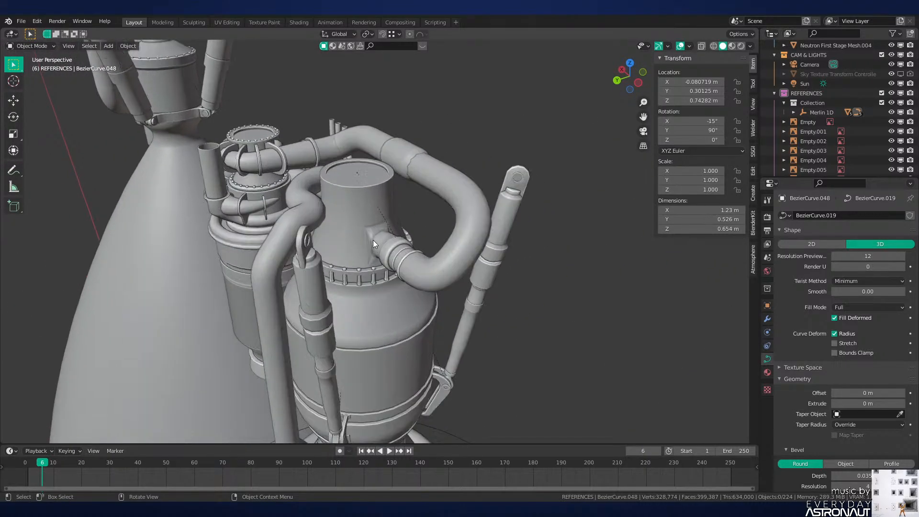
scroll(378, 213, down, 8)
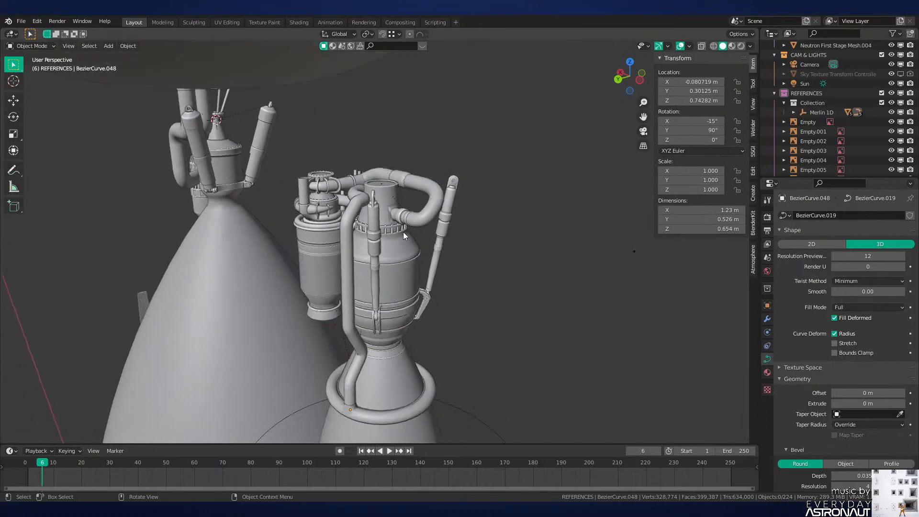
middle_drag(461, 226, 488, 228)
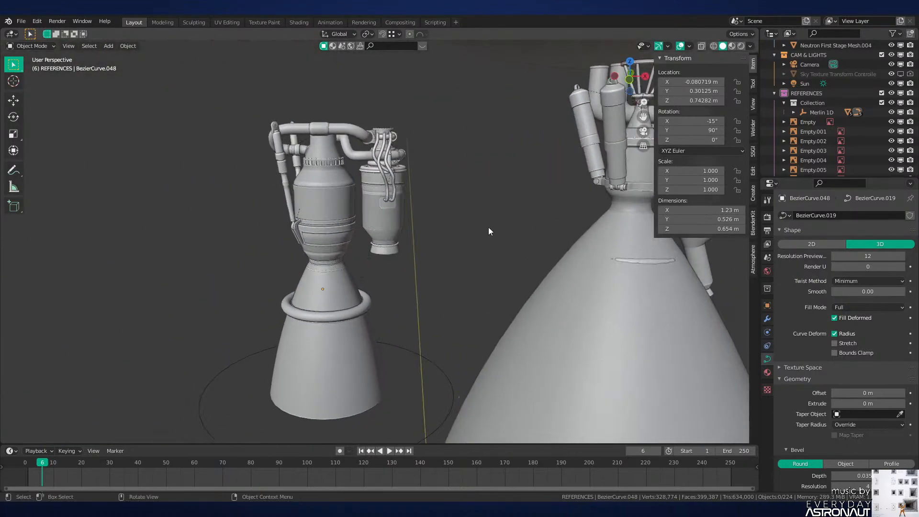
Step: Undo the Merlin 1D's selection changes, moves, cursor snap and import
key(ctrl+z)
key(ctrl+z)
key(ctrl+z)
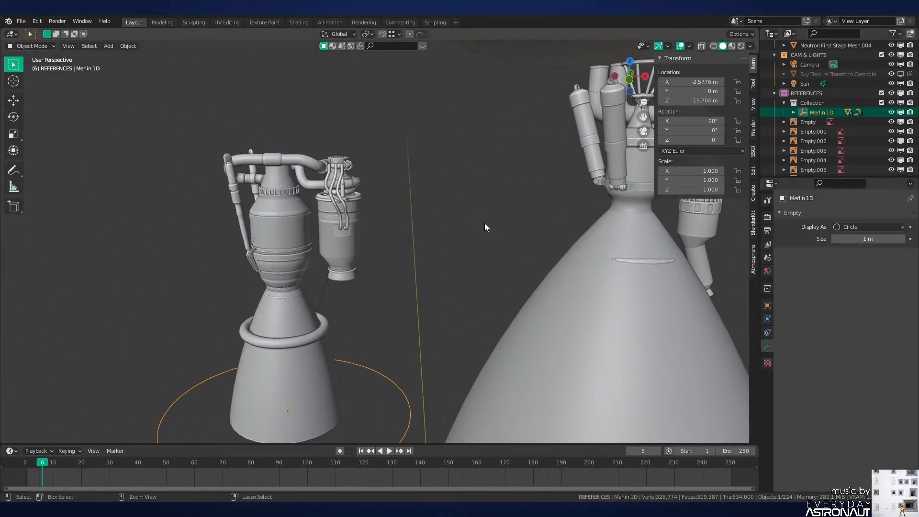
key(ctrl+z)
key(ctrl+z)
scroll(479, 245, down, 5)
shift+middle_drag(522, 224, 418, 260)
scroll(417, 260, up, 4)
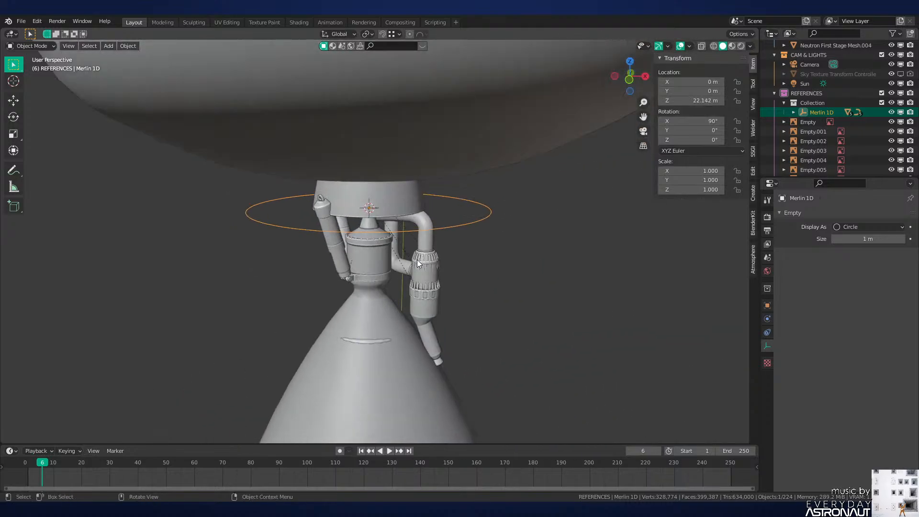
key(ctrl+z)
key(ctrl+z)
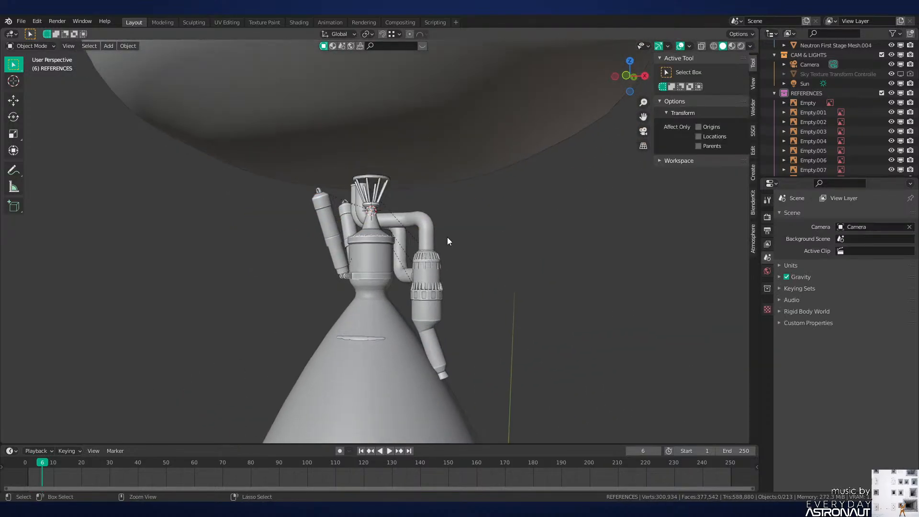
Step: Save the file and check the vacuum engine against the second stage from the front
key(ctrl+s)
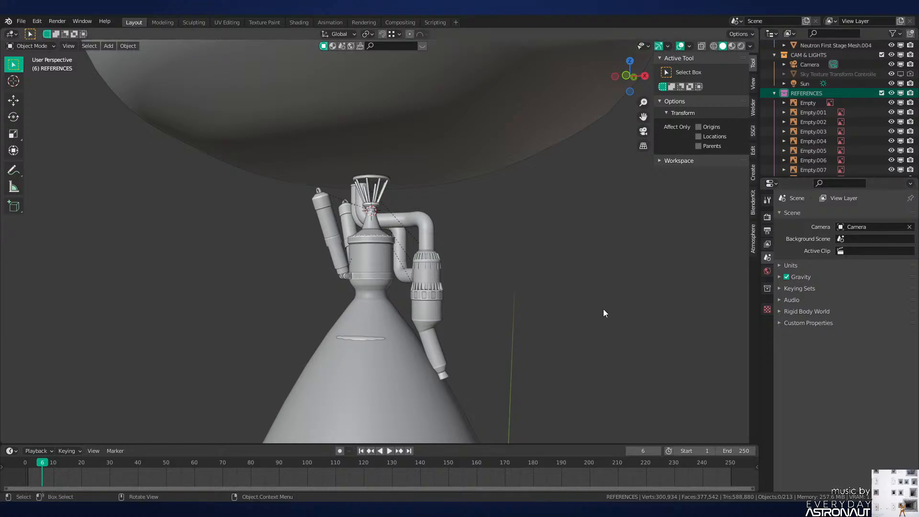
shift+middle_drag(501, 305, 441, 241)
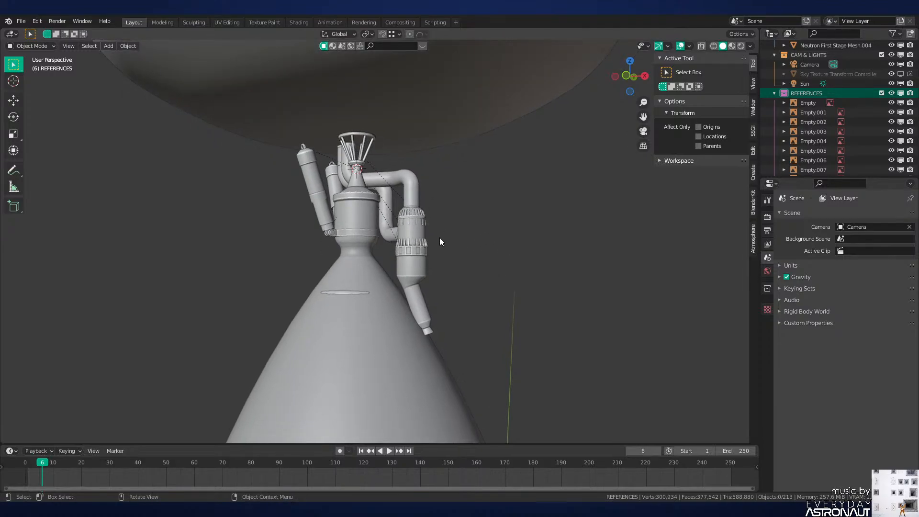
scroll(434, 235, down, 4)
key(KP_1)
scroll(400, 239, down, 3)
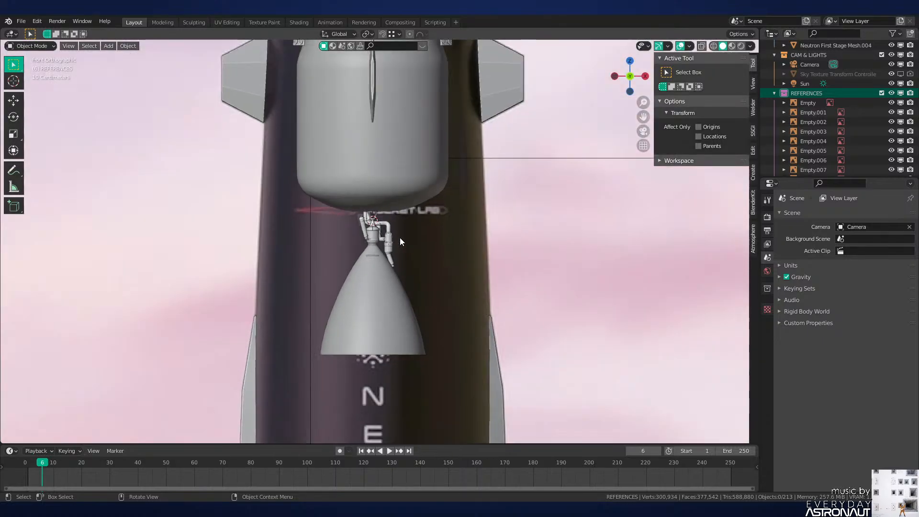
scroll(400, 237, up, 3)
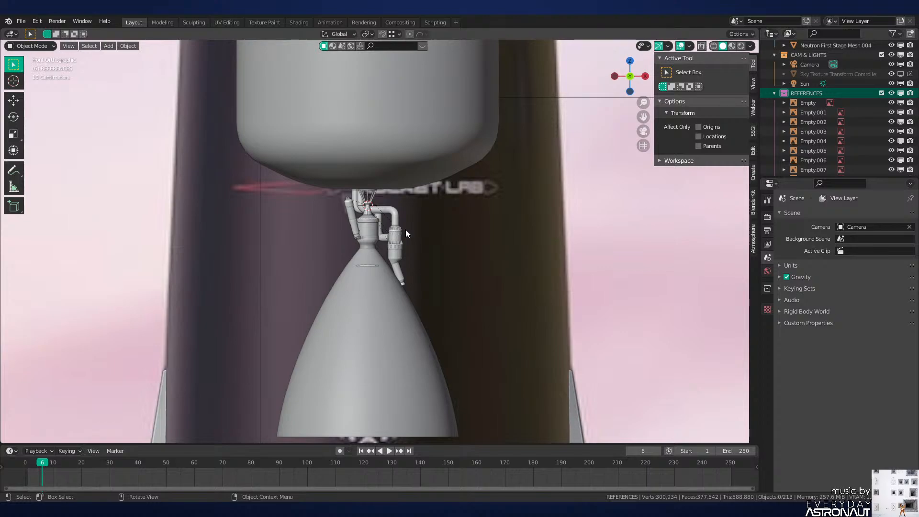
scroll(406, 229, up, 2)
shift+middle_drag(386, 283, 386, 167)
shift+middle_drag(427, 262, 433, 288)
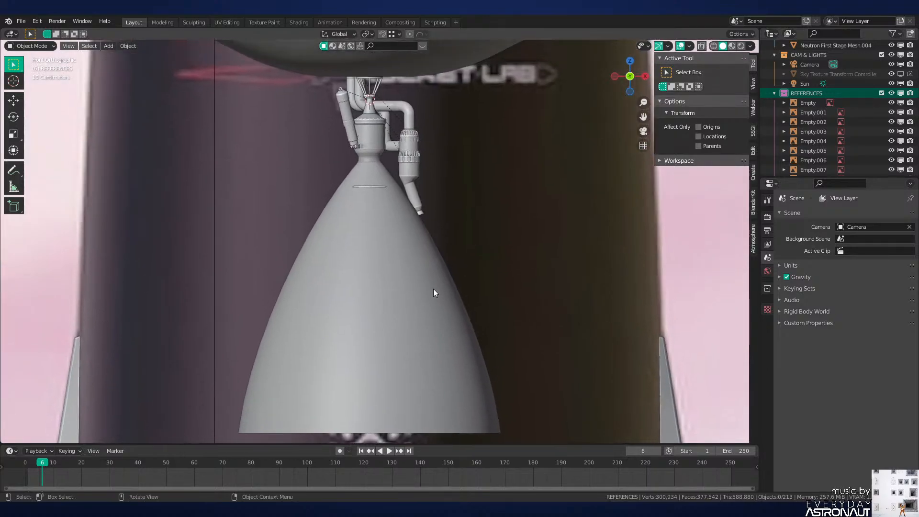
scroll(434, 289, down, 1)
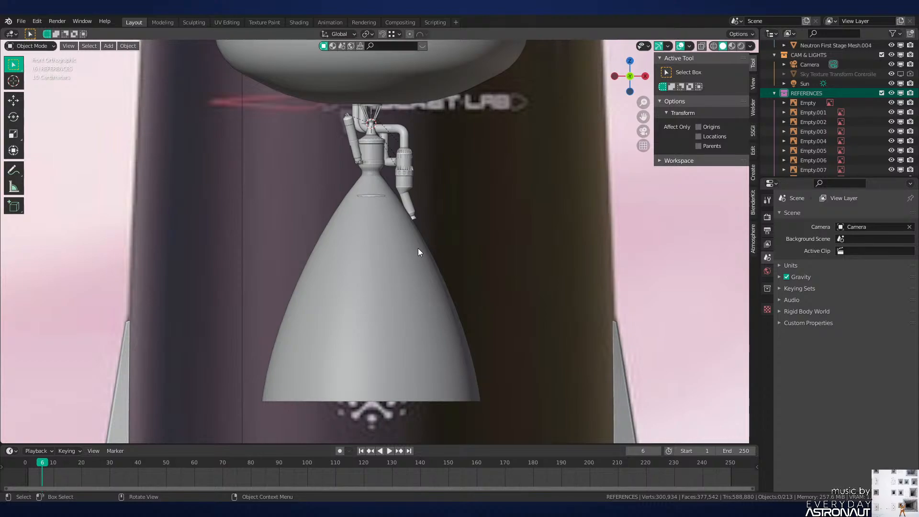
Step: Inspect the ring poking through the upper nozzle and the turbopump exhaust beside it
scroll(418, 248, up, 5)
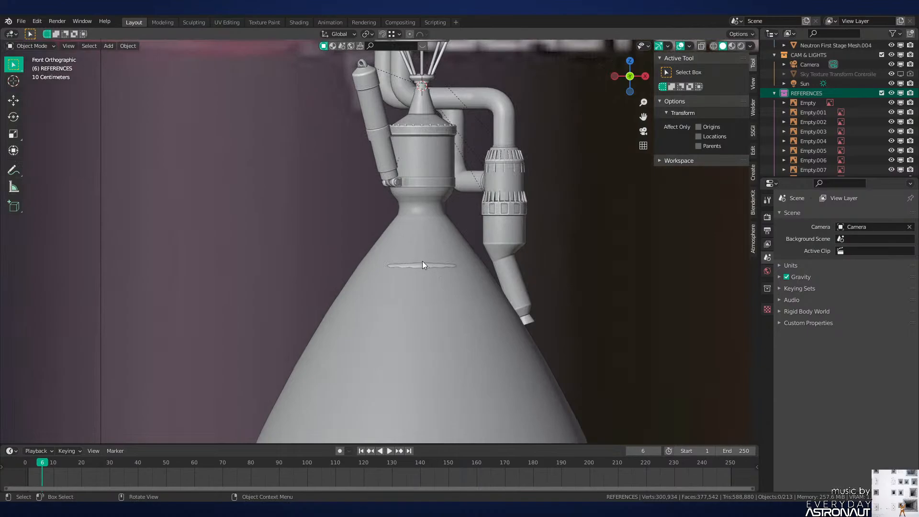
click(421, 263)
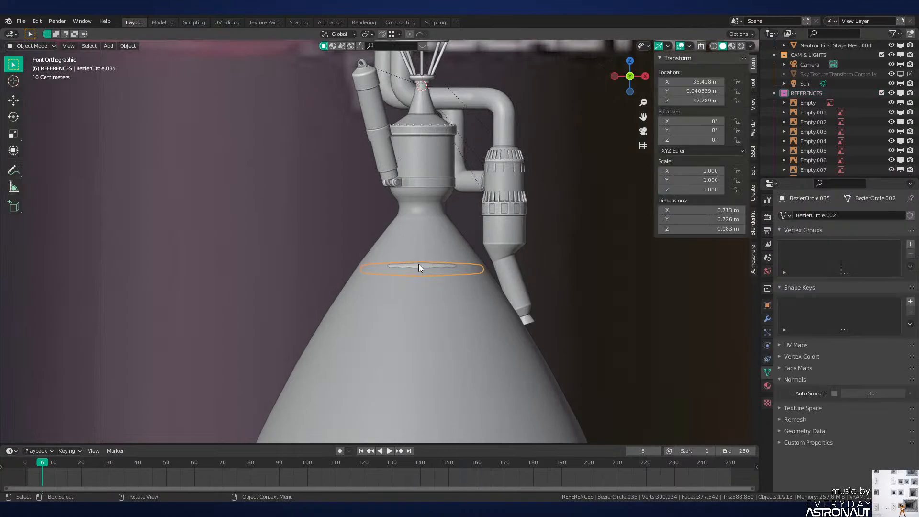
scroll(545, 297, up, 1)
shift+middle_drag(544, 297, 464, 271)
scroll(485, 264, down, 2)
scroll(464, 272, up, 2)
scroll(466, 272, up, 1)
click(508, 260)
shift+middle_drag(532, 247, 434, 229)
scroll(417, 236, down, 4)
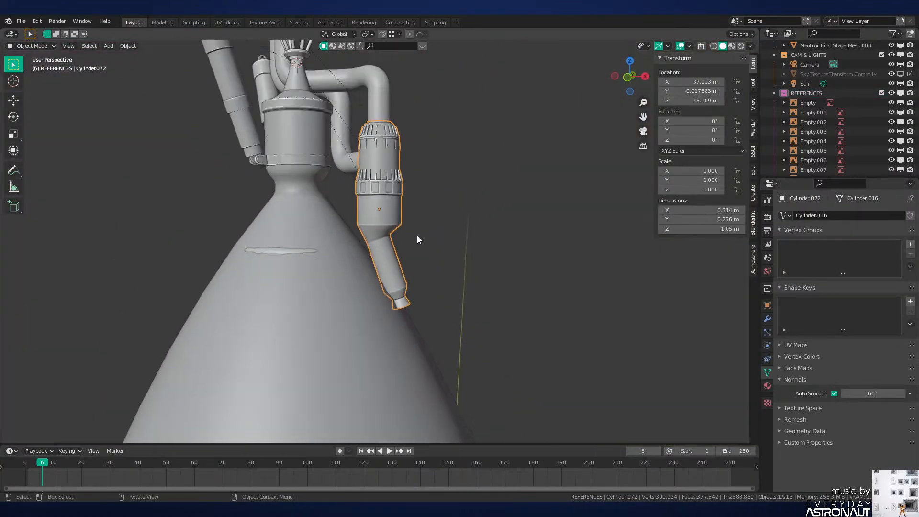
Step: Examine the second-stage engine's upper plumbing and nozzle flange in the Neutron stage-separation reference render
key(KP_1)
scroll(414, 254, down, 2)
scroll(415, 253, down, 4)
shift+middle_drag(242, 367, 484, 72)
shift+middle_drag(268, 412, 479, 91)
scroll(430, 143, down, 3)
shift+middle_drag(149, 405, 413, 220)
scroll(417, 255, up, 7)
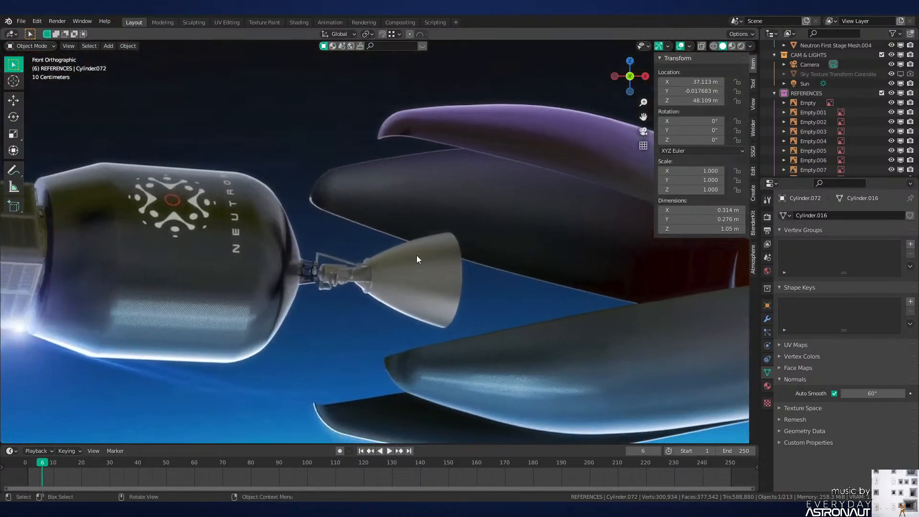
scroll(416, 262, down, 1)
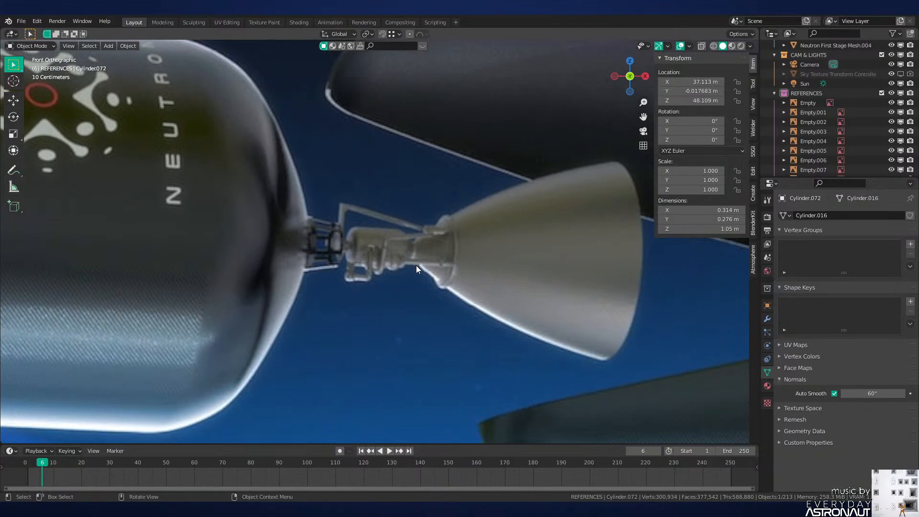
scroll(412, 259, up, 1)
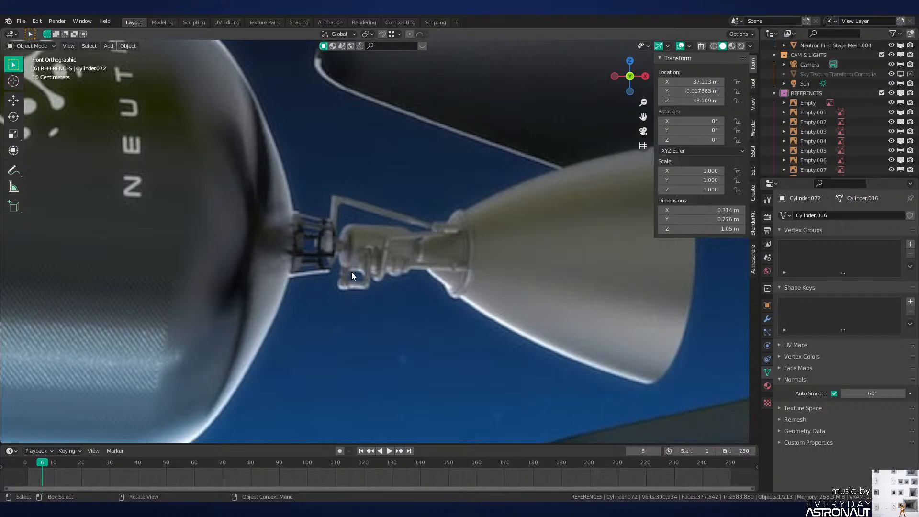
scroll(306, 306, down, 3)
scroll(333, 242, up, 3)
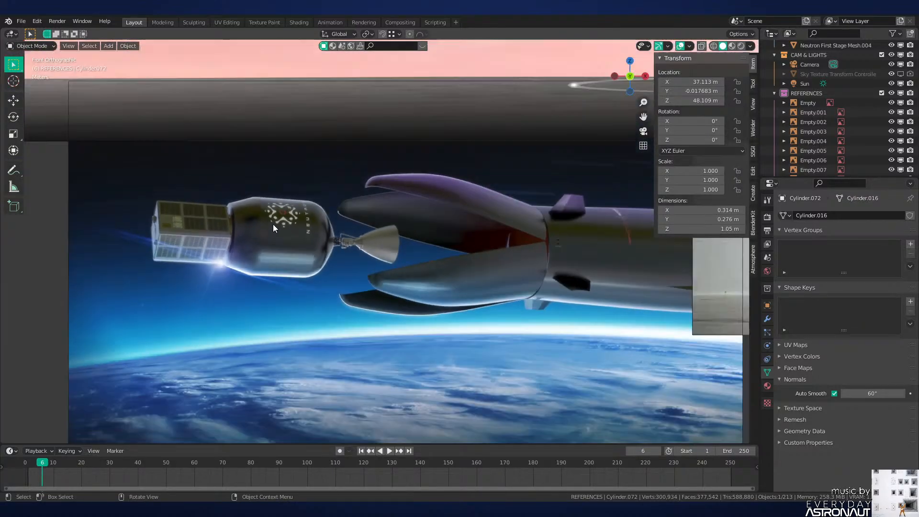
Step: Return to the modelled second-stage engine, select its bell nozzle and frame it
scroll(273, 224, down, 4)
shift+middle_drag(479, 163, 112, 215)
shift+middle_drag(287, 167, 320, 329)
scroll(320, 329, up, 8)
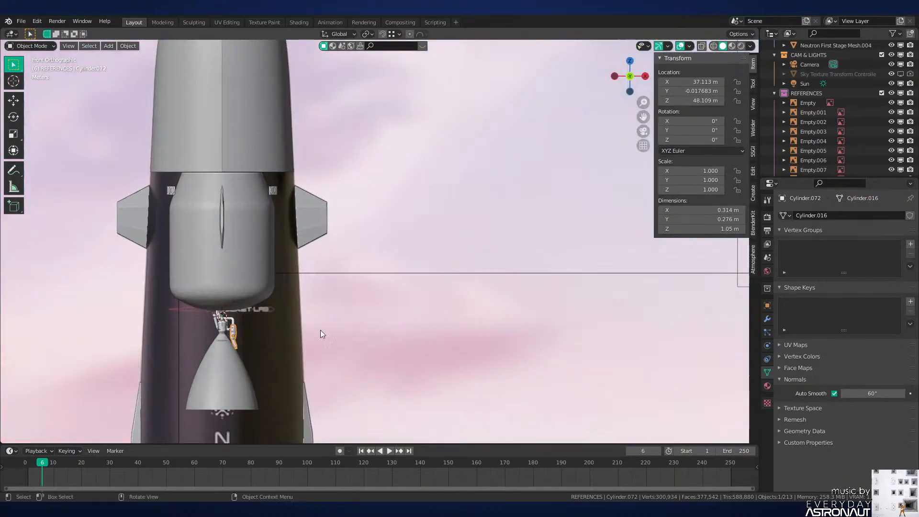
shift+middle_drag(270, 306, 430, 218)
scroll(430, 217, up, 4)
scroll(418, 245, up, 3)
click(411, 280)
key(KP_Decimal)
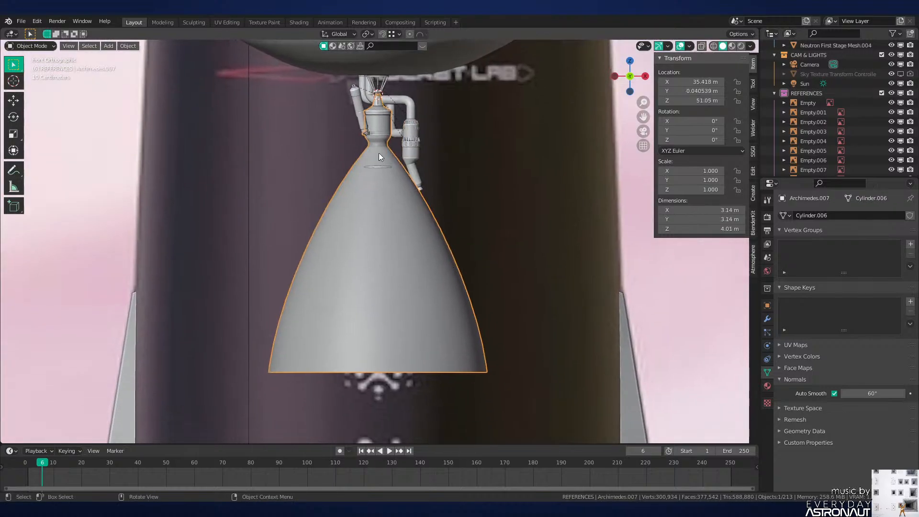
Step: Lower the ring around the upper nozzle by about 0.15 m along Z, level with the turbopump exhaust's end
shift+middle_drag(488, 236, 404, 266)
scroll(488, 324, up, 5)
click(374, 285)
key(Tab)
key(Tab)
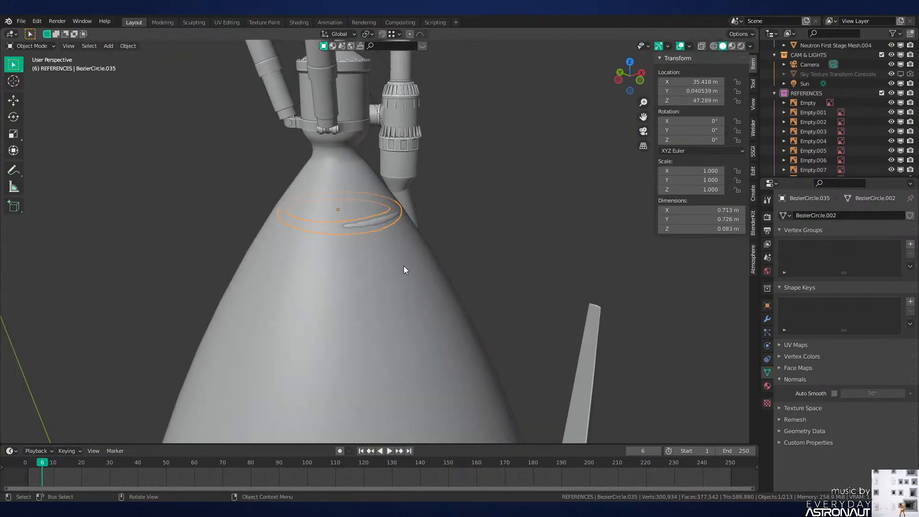
key(KP_1)
key(shift+z)
key(g)
key(z)
click(318, 255)
key(shift+z)
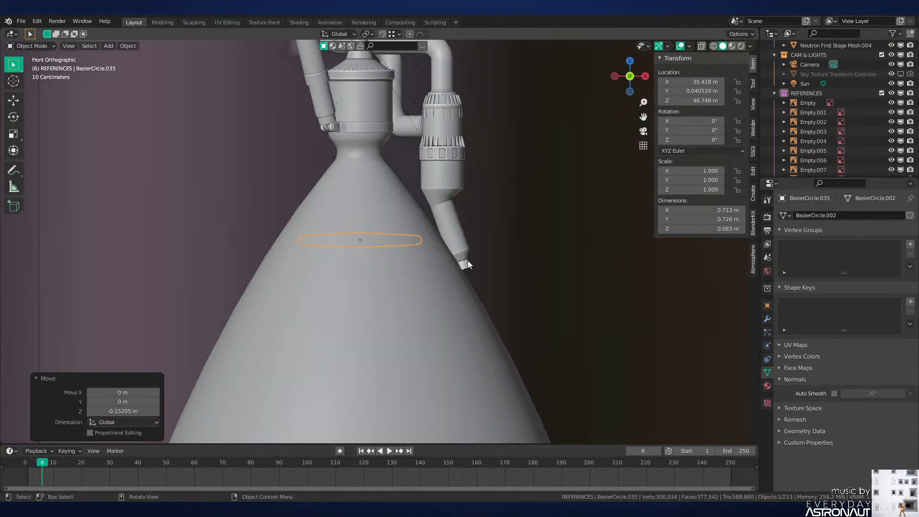
Step: Set the pivot to the 3D cursor and scale the ring's mesh by about 1.49 in X and Y, leaving Z locked
middle_drag(386, 232, 417, 265)
key(Tab)
scroll(417, 266, up, 3)
key(s)
right_click(446, 266)
key(period)
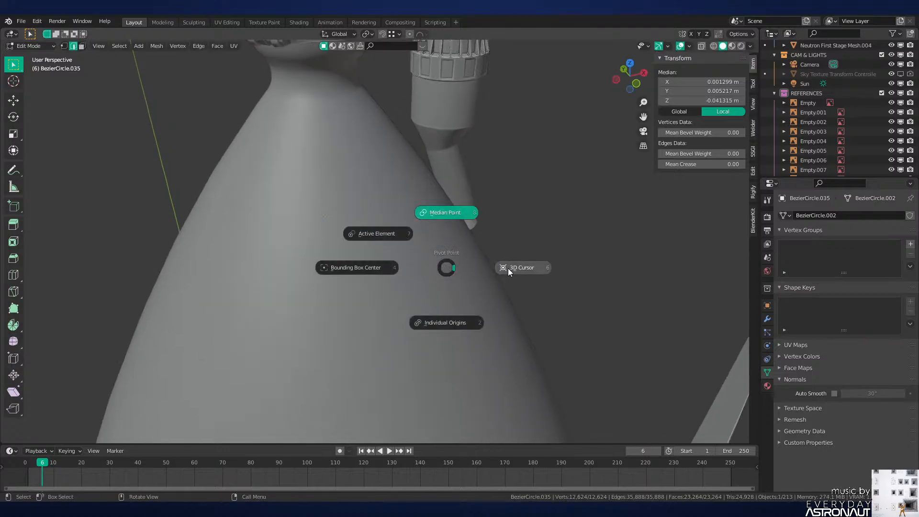
click(508, 269)
key(Tab)
scroll(445, 222, down, 6)
scroll(444, 221, up, 6)
key(Tab)
key(s)
key(shift+z)
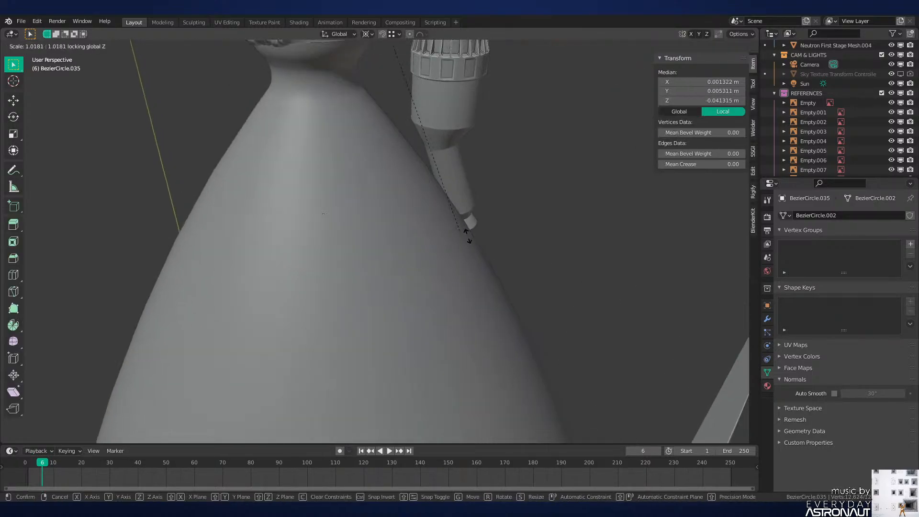
click(532, 437)
middle_drag(456, 337, 484, 310)
scroll(516, 309, up, 3)
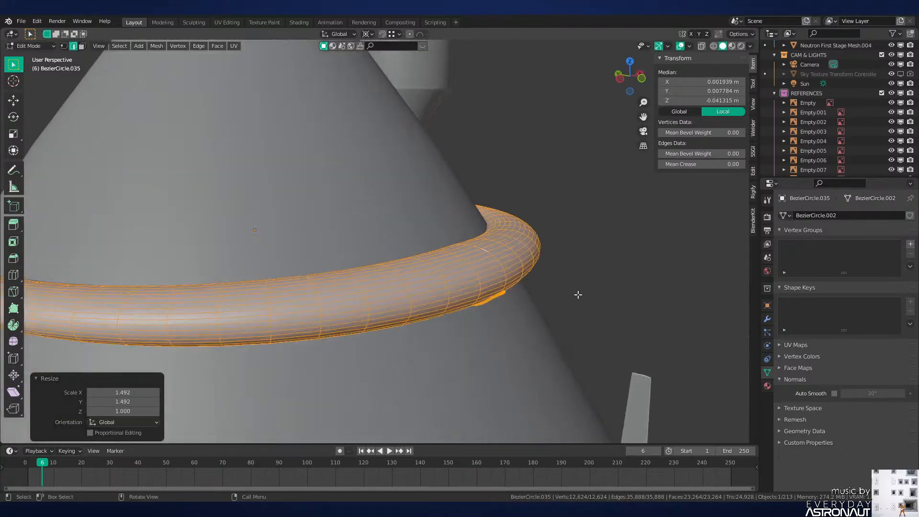
Step: Widen the ring slightly more by scaling it about 1.026 in X and Y only
middle_drag(577, 295, 610, 297)
key(s)
key(shift+z)
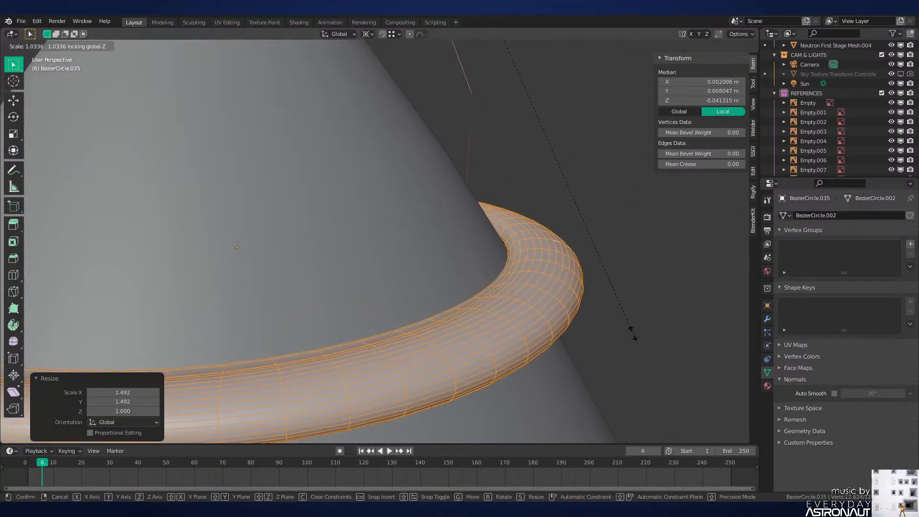
click(628, 325)
Step: Set the pivot to the median point and scale the ring by about 1.6 along Z to thicken it
key(period)
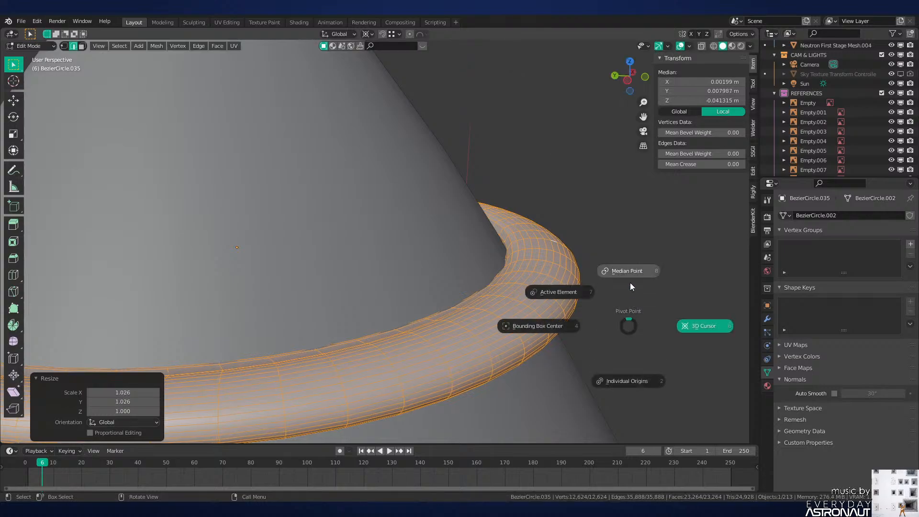
click(631, 282)
text(sz2)
key(Return)
scroll(631, 281, down, 4)
middle_drag(631, 281, 595, 261)
key(ctrl+z)
key(s)
key(z)
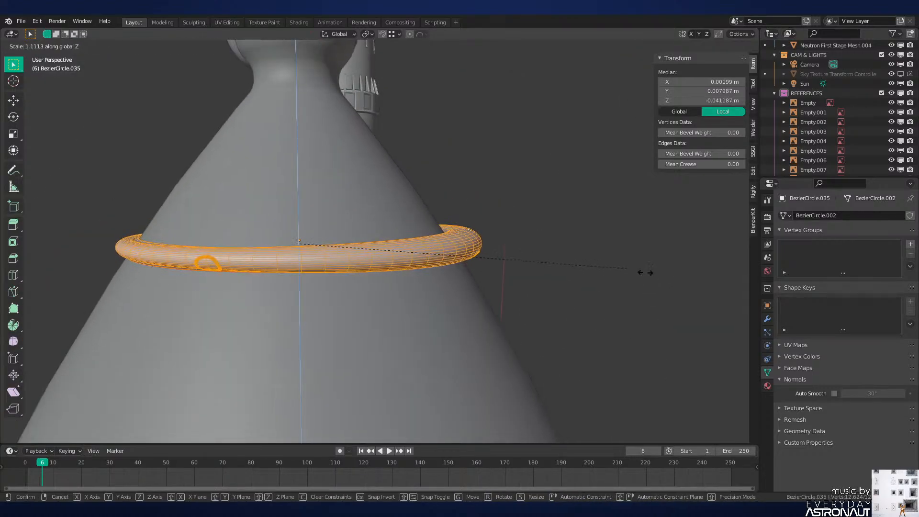
click(23, 283)
middle_drag(527, 284, 597, 258)
scroll(537, 276, up, 2)
scroll(597, 258, down, 2)
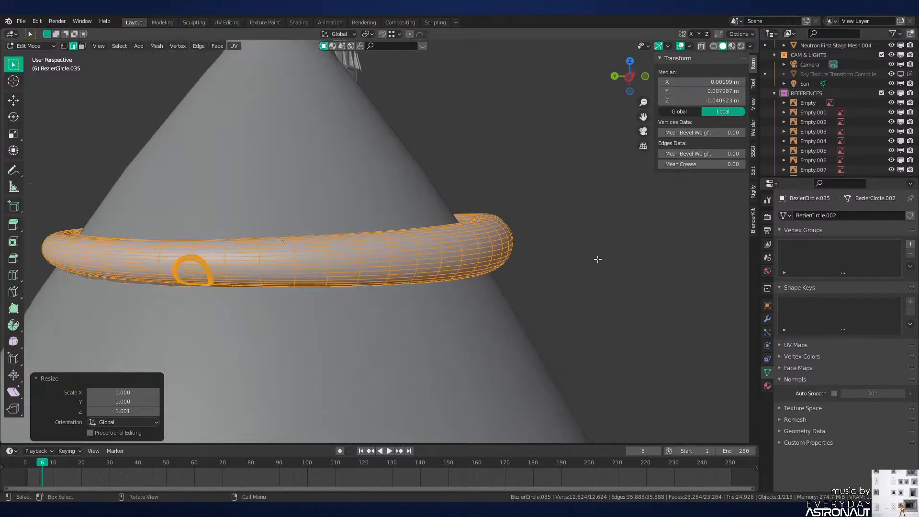
Step: Try to adjust the ring's thickness with Shrink/Fatten at an offset of about -0.083 m
key(alt+s)
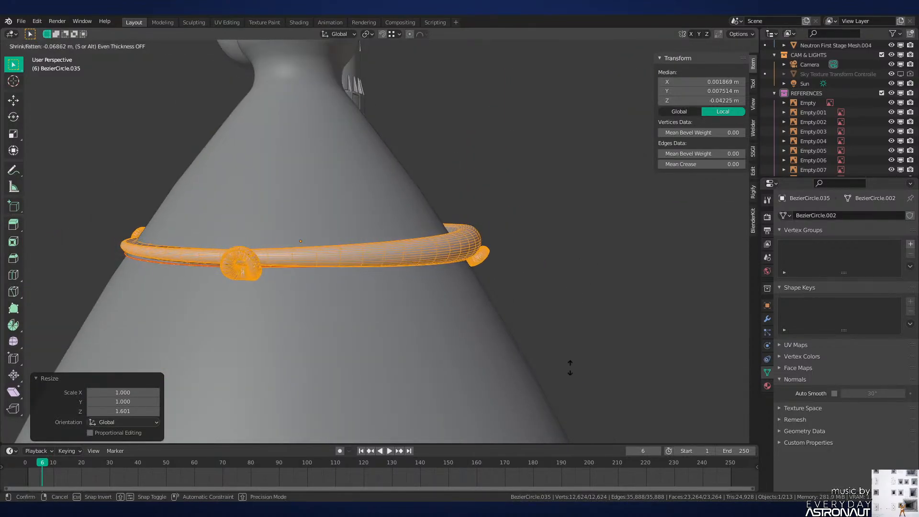
click(570, 380)
middle_drag(570, 384, 511, 301)
scroll(511, 302, up, 5)
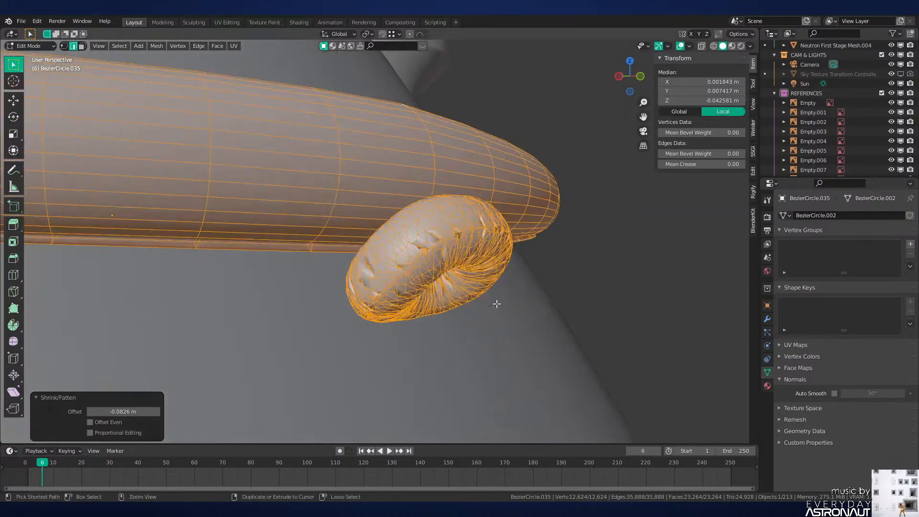
key(alt+s)
right_click(495, 267)
scroll(482, 273, down, 3)
middle_drag(495, 266, 459, 287)
scroll(517, 278, down, 3)
key(Tab)
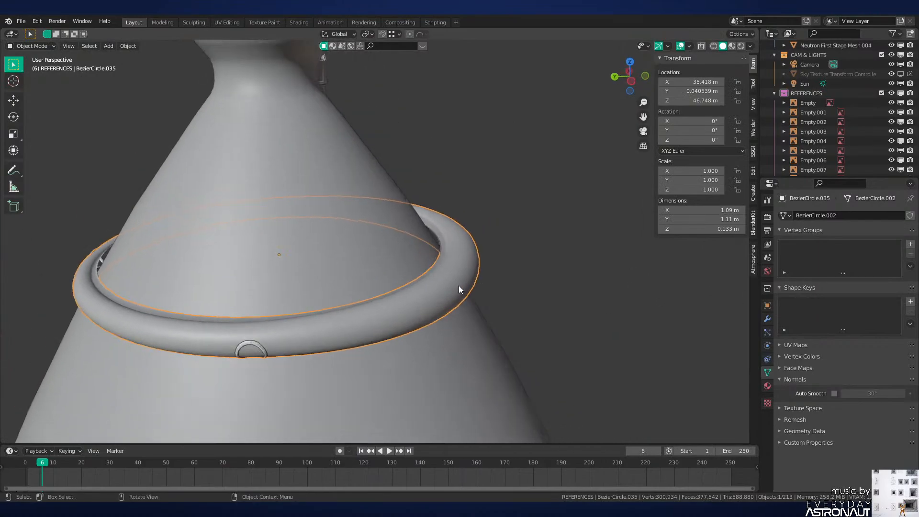
Step: Flatten the ring's upper inner edge loop to 0 along Z and scale it by about 0.983 toward the nozzle
key(Tab)
scroll(462, 275, up, 4)
scroll(445, 265, up, 3)
alt+click(460, 201)
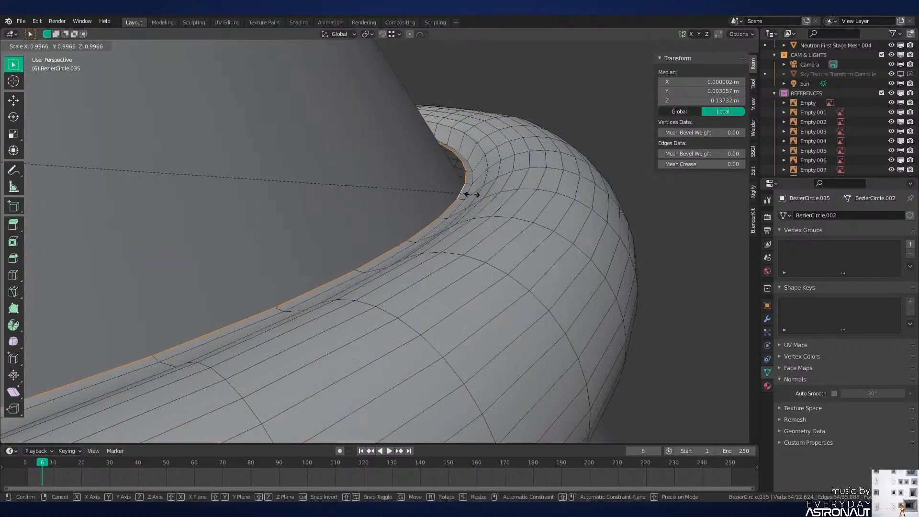
key(s)
key(z)
key(0)
key(Return)
key(s)
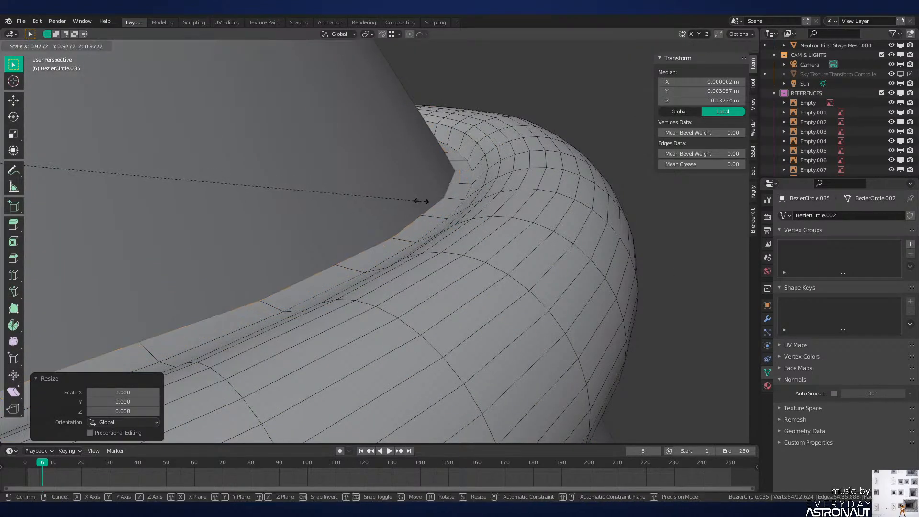
click(424, 206)
scroll(424, 206, down, 10)
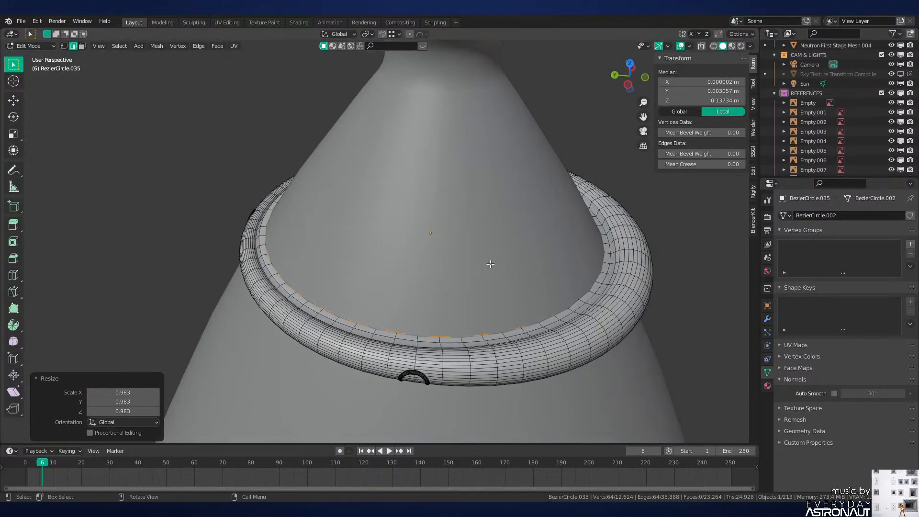
Step: Set the upper inner loop's median X and Y to 0 and scale it by about 0.996
drag(709, 91, 708, 84)
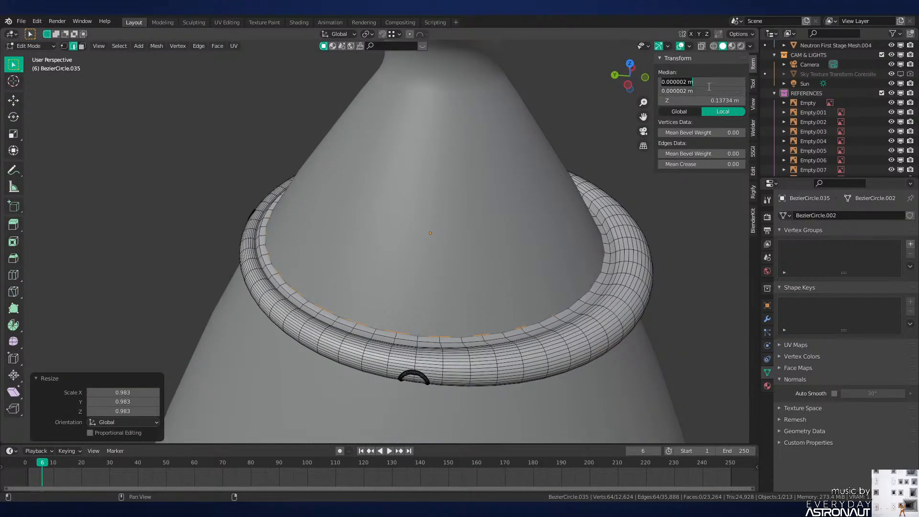
text(0)
key(Return)
key(s)
click(624, 261)
middle_drag(624, 262, 617, 178)
Step: Set the lower inner edge loop's median X and Y to 0 and scale the loop to fit the nozzle surface
shift+middle_drag(617, 178, 477, 201)
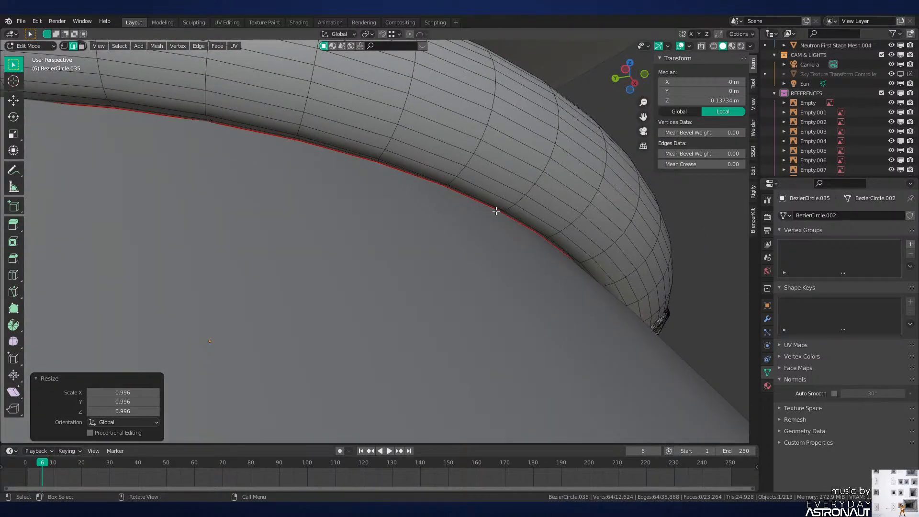
shift+middle_drag(509, 219, 514, 266)
ctrl+middle_drag(515, 266, 589, 302)
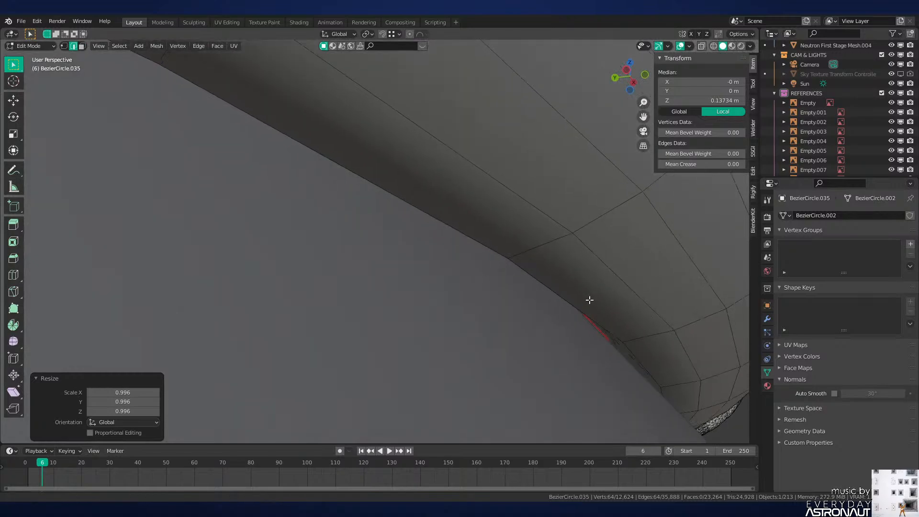
alt+click(589, 293)
right_click(604, 299)
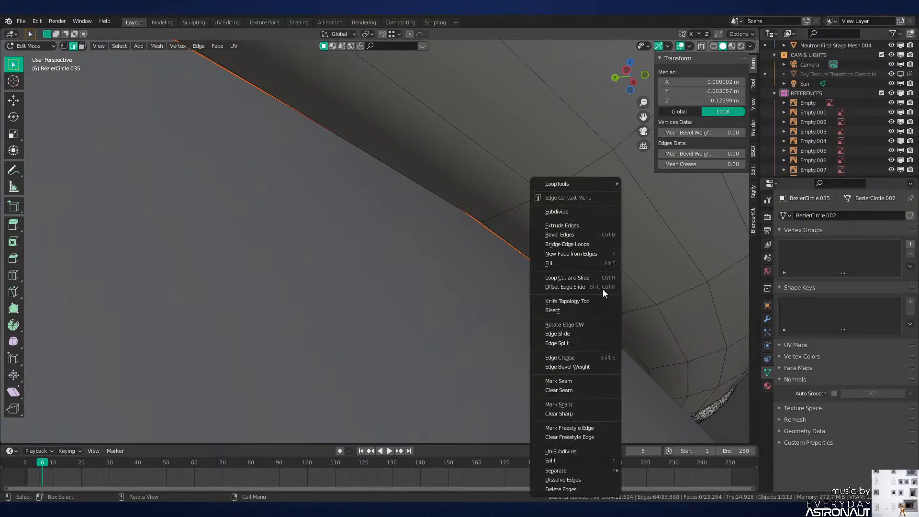
drag(700, 82, 699, 92)
text(0)
key(Return)
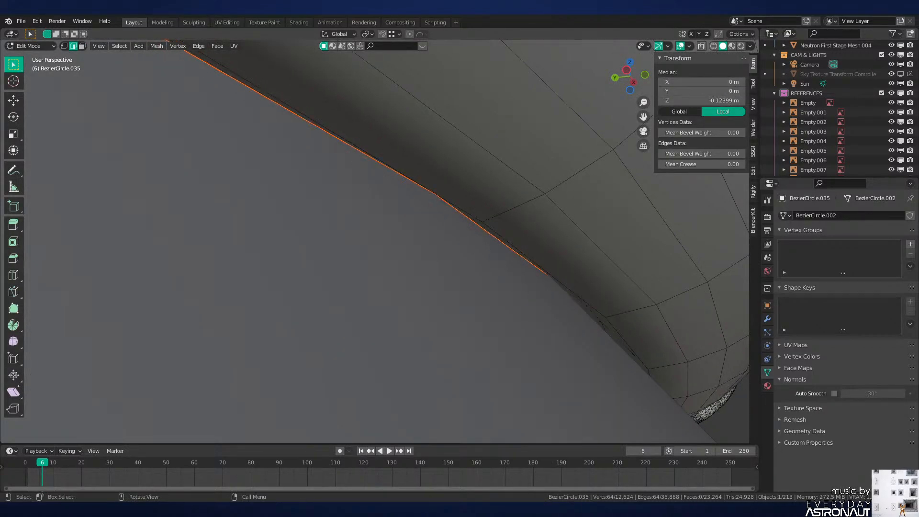
key(s)
click(546, 244)
key(s)
right_click(526, 249)
mouse_move(529, 250)
middle_down()
mouse_move(550, 243)
mouse_move(550, 232)
mouse_move(534, 228)
mouse_move(514, 254)
mouse_move(547, 258)
mouse_move(533, 242)
middle_up()
scroll(548, 259, down, 5)
scroll(547, 259, up, 3)
key(Tab)
scroll(479, 254, down, 4)
middle_drag(447, 258, 511, 282)
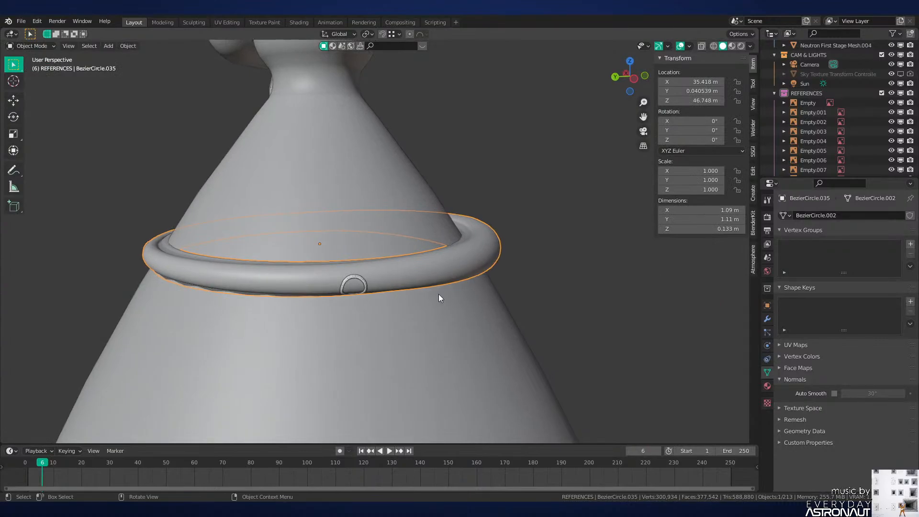
Step: Delete all the mesh's other geometry, including the small arches, keeping only the large ring around the nozzle
middle_drag(439, 294, 481, 260)
scroll(479, 268, up, 4)
key(Tab)
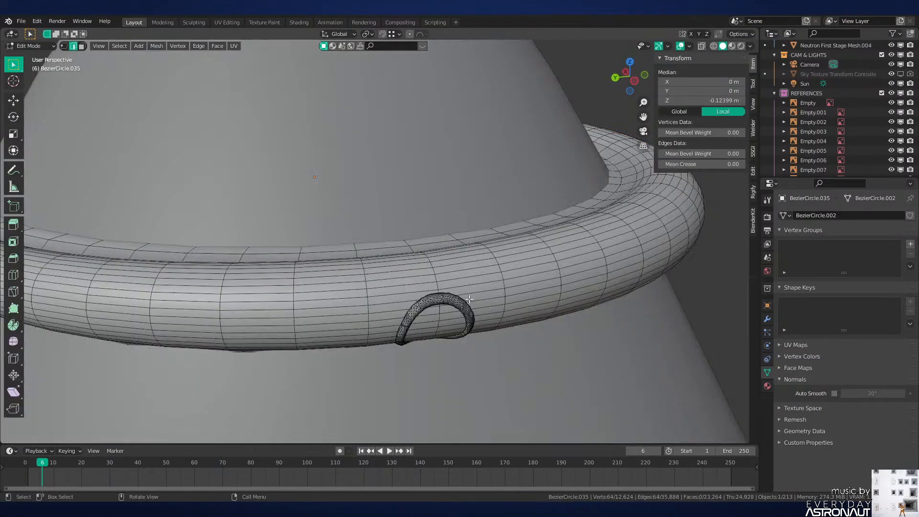
key(alt+a)
key(l)
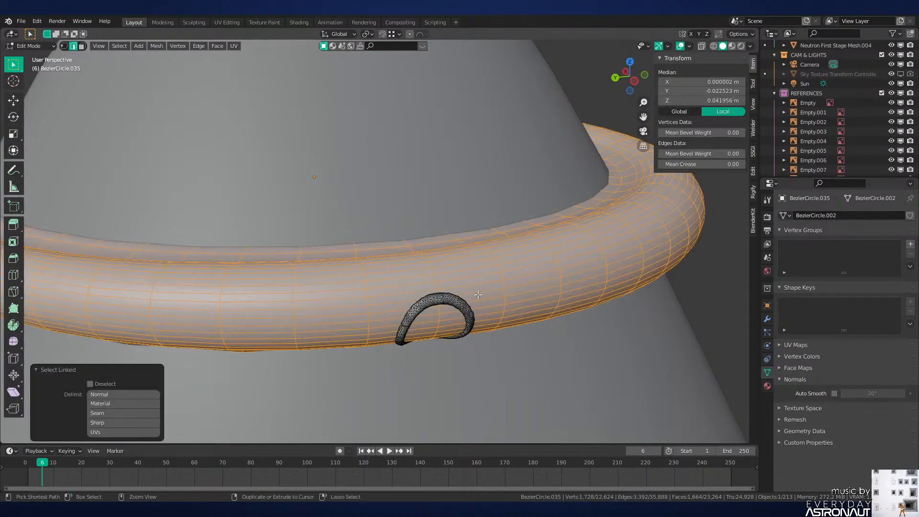
key(ctrl+i)
scroll(509, 288, down, 5)
key(z)
click(472, 279)
scroll(471, 273, down, 6)
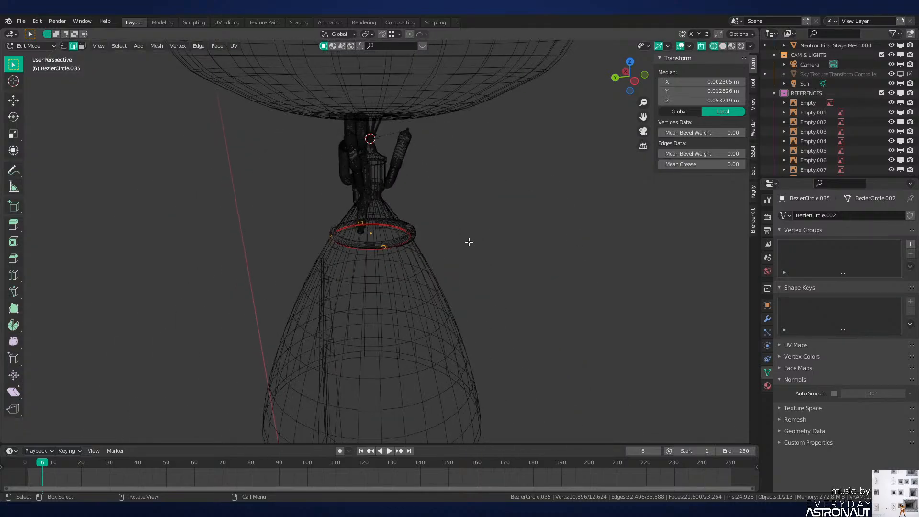
key(x)
click(452, 177)
key(z)
click(536, 211)
scroll(515, 230, up, 6)
key(Tab)
middle_drag(501, 243, 489, 271)
key(alt+a)
middle_drag(521, 259, 484, 255)
scroll(484, 255, up, 3)
click(484, 255)
Step: Flatten the edge loop next to the ring's upper inner rim by scaling it to 0 along Z
key(Tab)
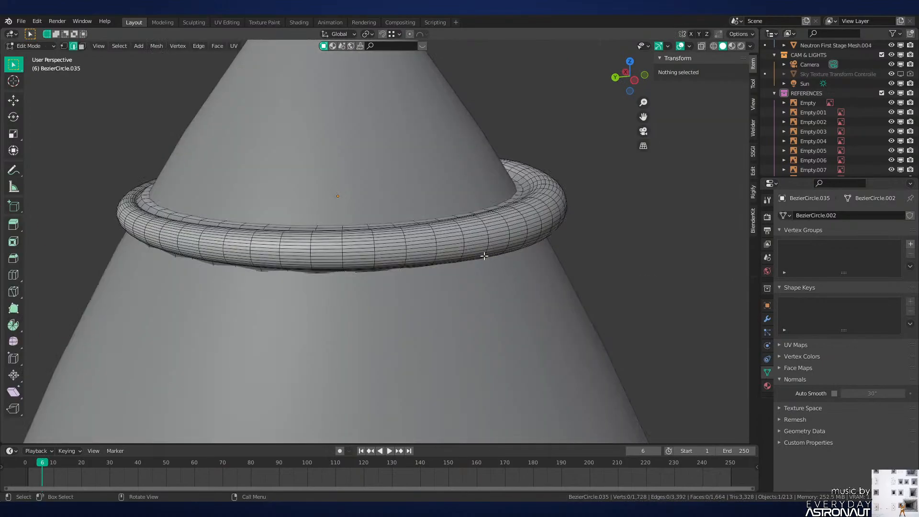
shift+middle_drag(309, 249, 401, 283)
scroll(401, 283, up, 2)
alt+click(307, 261)
key(s)
key(z)
key(0)
key(Return)
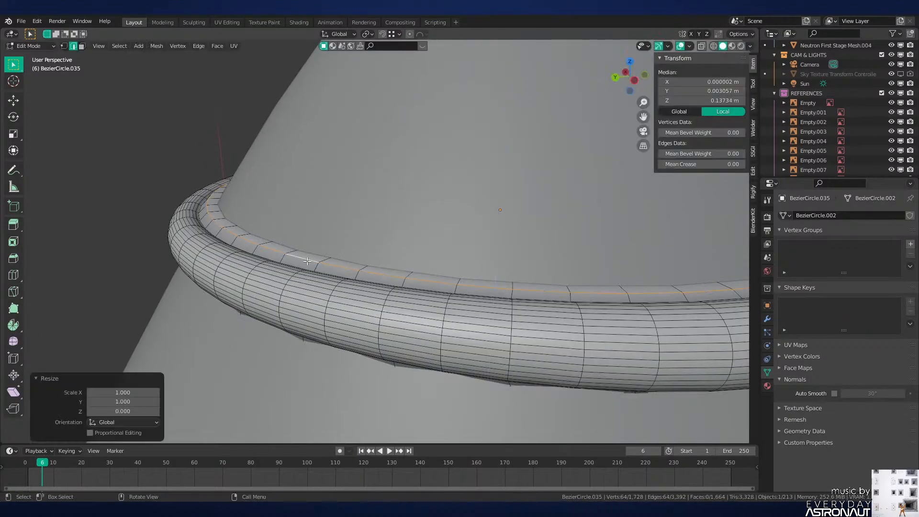
Step: Inspect the ring's upper and lower inner edges and its fit around the nozzle beside the turbopump exhaust
shift+middle_drag(263, 280, 405, 283)
scroll(404, 284, up, 2)
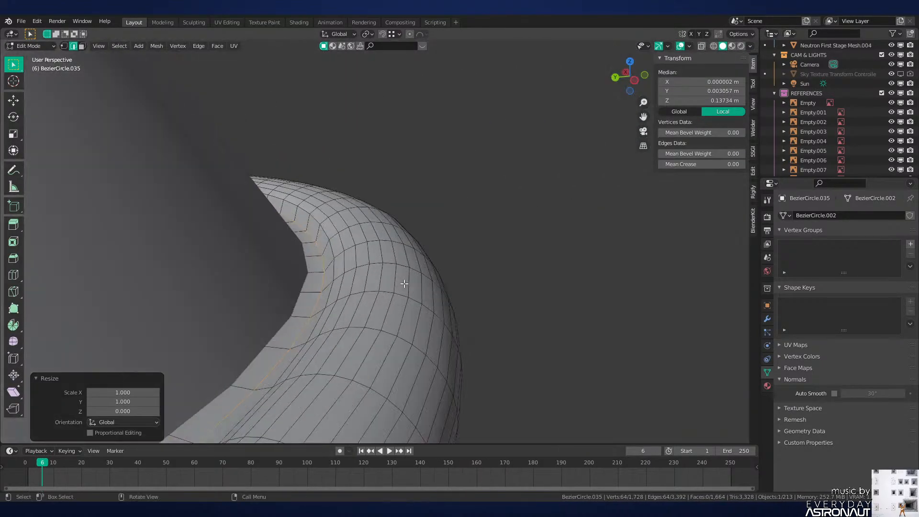
shift+middle_drag(353, 270, 400, 269)
scroll(400, 269, down, 7)
shift+middle_drag(263, 301, 366, 238)
key(Tab)
key(alt+a)
scroll(239, 297, up, 1)
key(Tab)
shift+middle_drag(341, 203, 238, 251)
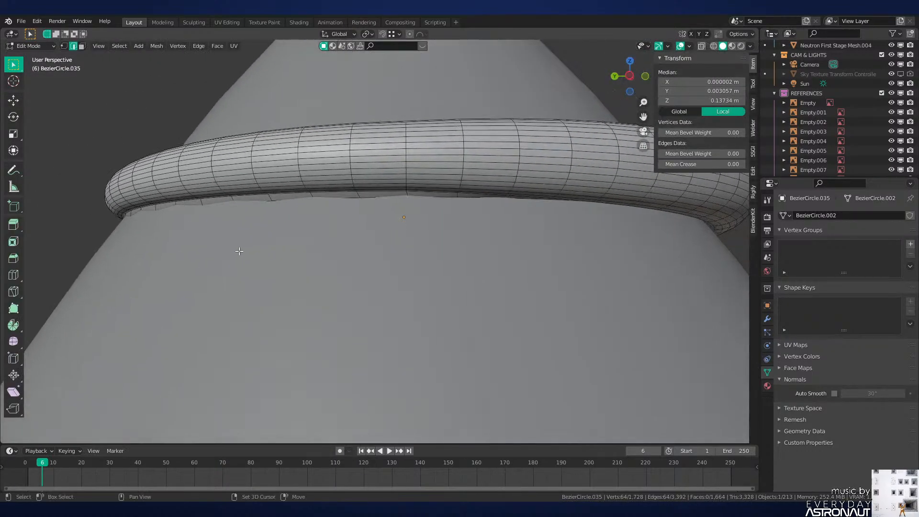
scroll(241, 245, down, 4)
key(Tab)
middle_drag(434, 256, 327, 266)
scroll(327, 266, down, 5)
mouse_move(386, 269)
middle_down()
mouse_move(312, 266)
mouse_move(382, 298)
mouse_move(421, 284)
mouse_move(407, 264)
mouse_move(397, 276)
middle_up()
scroll(396, 266, up, 5)
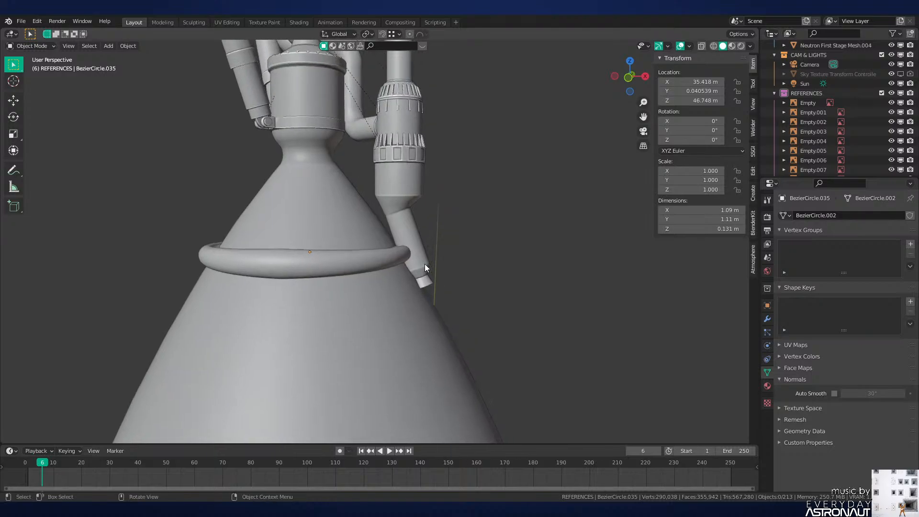
scroll(425, 264, up, 2)
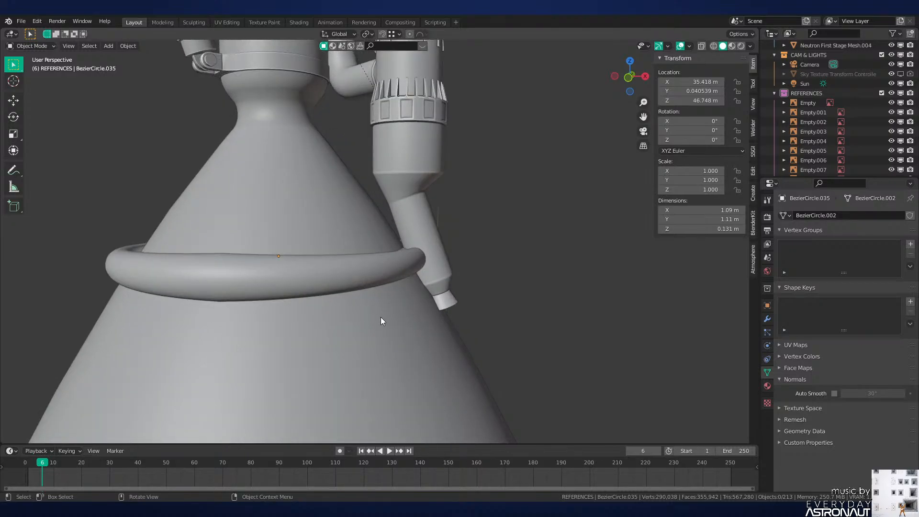
Step: View the engine from the front, select the REFERENCES collection and save the file
key(KP_1)
scroll(397, 310, down, 5)
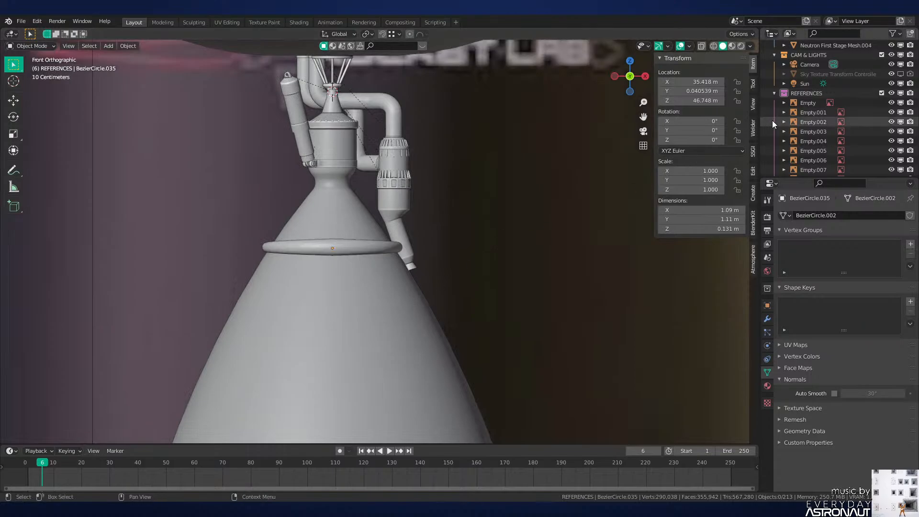
click(786, 93)
shift+middle_drag(257, 195, 323, 209)
key(ctrl+s)
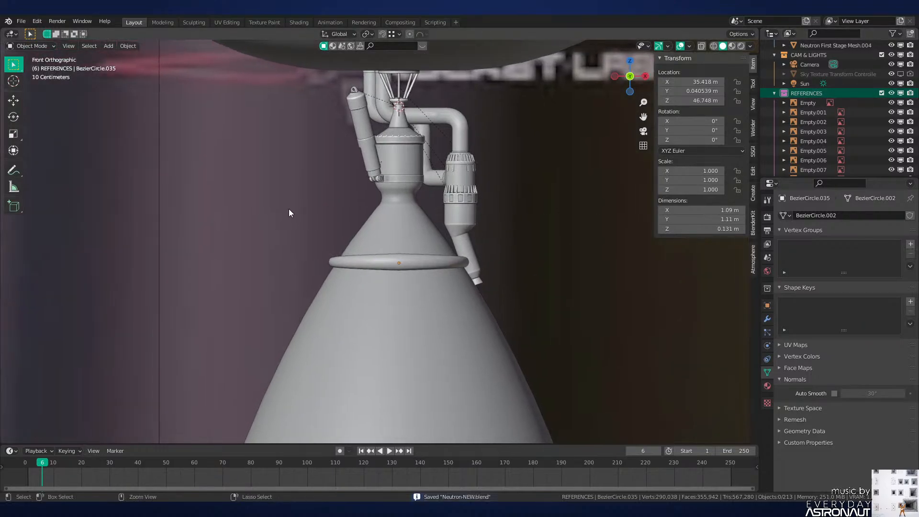
Step: Examine how the ring and the turbopump exhaust meet the upper nozzle in the front view
scroll(289, 209, up, 1)
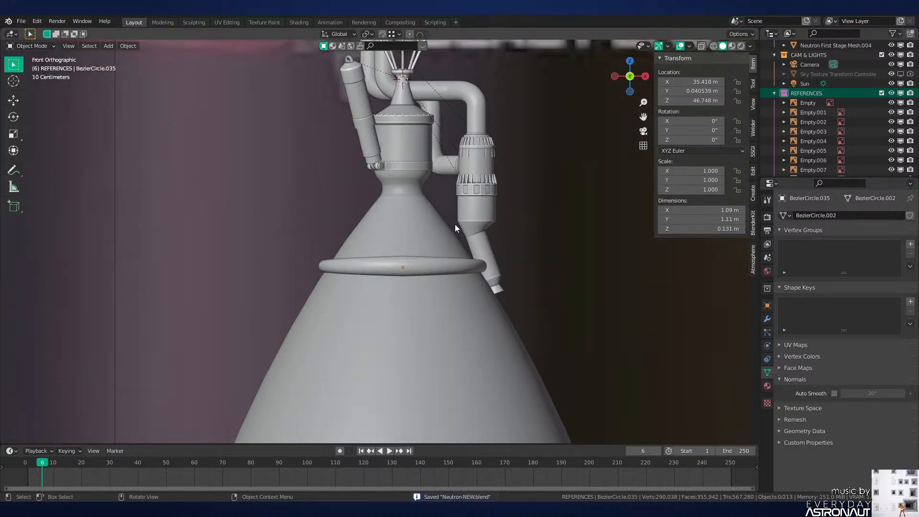
scroll(422, 220, up, 2)
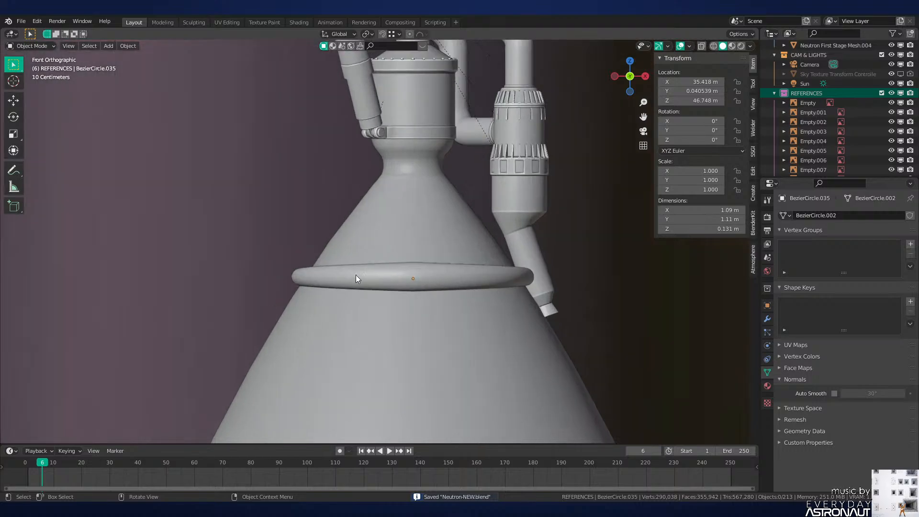
scroll(355, 275, up, 5)
scroll(302, 259, down, 6)
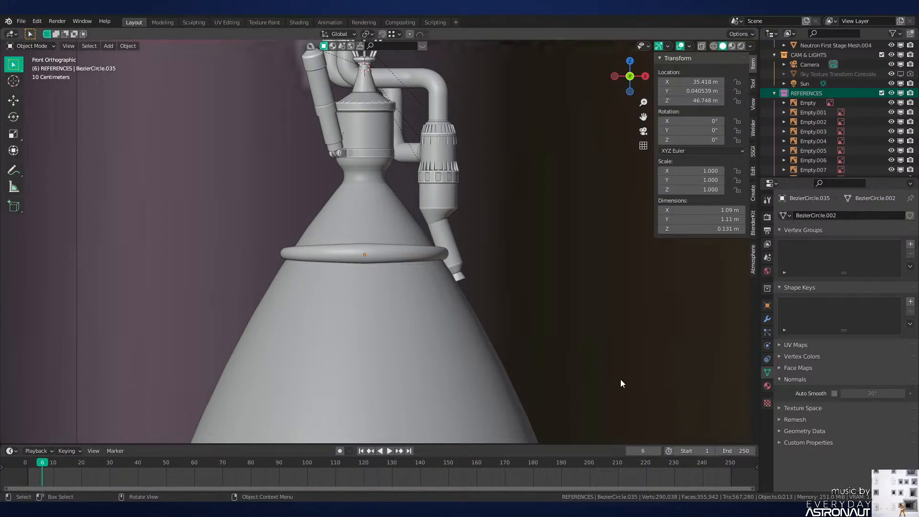
scroll(617, 369, up, 4)
shift+middle_drag(492, 286, 338, 321)
scroll(359, 276, down, 5)
shift+middle_drag(360, 273, 398, 300)
scroll(474, 281, up, 2)
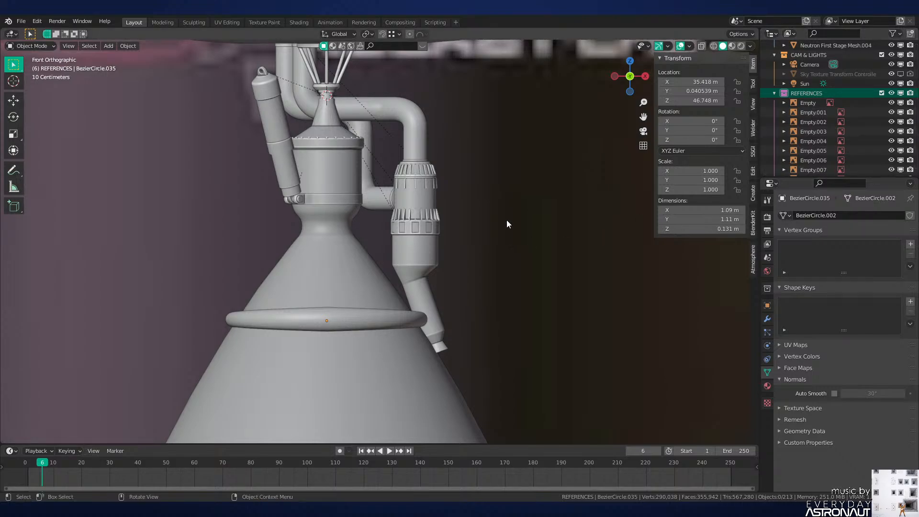
Step: Rotate the manifold ring around the nozzle 90° about the Z axis
scroll(479, 201, up, 3)
click(392, 257)
middle_drag(392, 257, 369, 291)
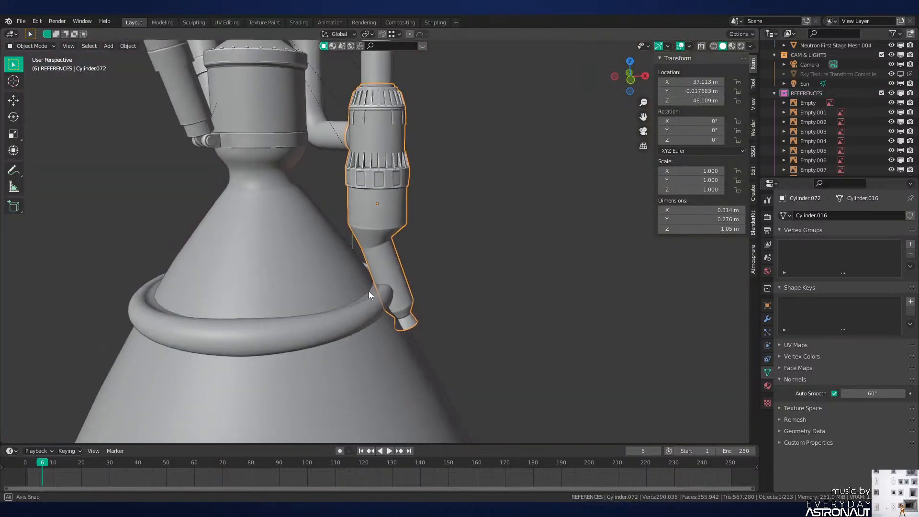
click(358, 329)
key(Tab)
key(Tab)
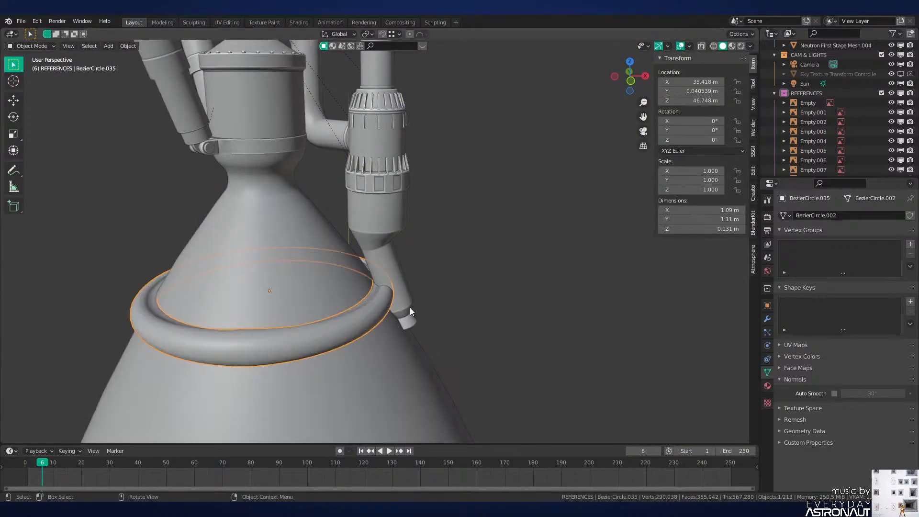
key(period)
click(426, 279)
text(rz90)
key(Return)
scroll(427, 278, up, 2)
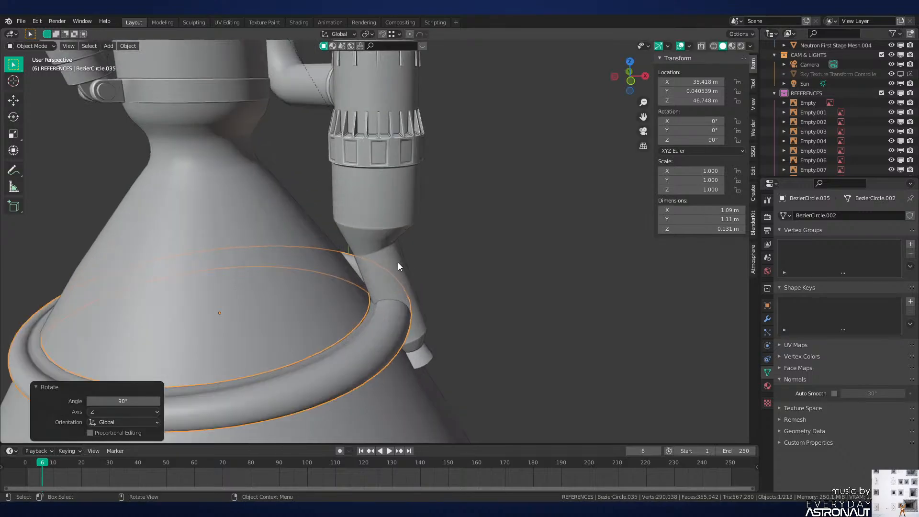
Step: Inspect the rotated manifold ring where the turbopump exhaust passes over it
click(398, 255)
middle_drag(398, 258, 402, 318)
click(406, 325)
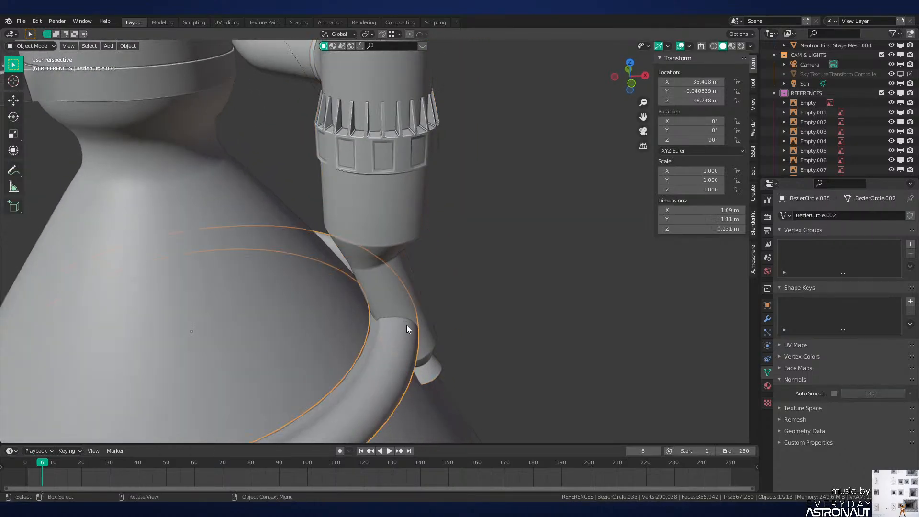
key(Tab)
key(Tab)
middle_drag(462, 271, 458, 303)
scroll(459, 303, up, 2)
key(Tab)
key(Tab)
key(Tab)
middle_drag(473, 352, 363, 261)
key(Tab)
Step: Dissolve the edges around the turbopump exhaust's recessed inner face so the bore closes into a flat end face
click(390, 336)
key(Tab)
scroll(424, 300, up, 4)
key(x)
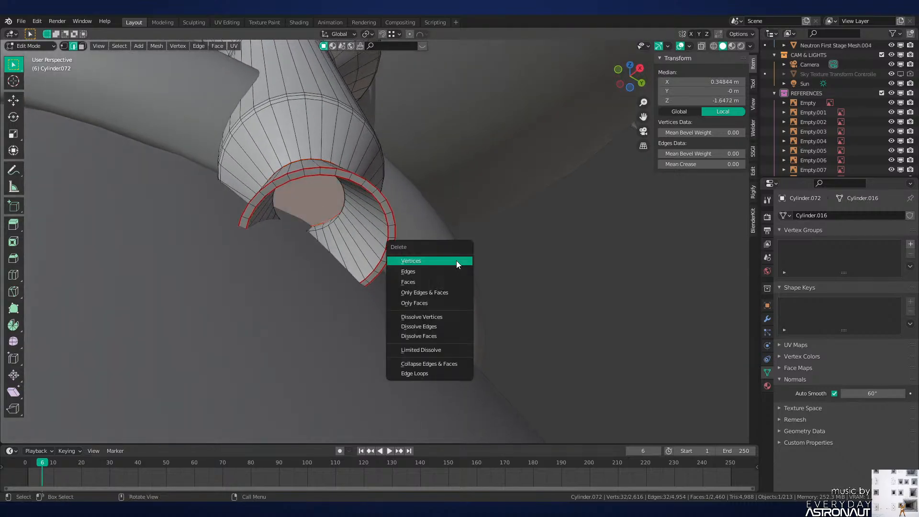
click(440, 328)
alt+click(338, 216)
alt+click(337, 214)
key(shift+r)
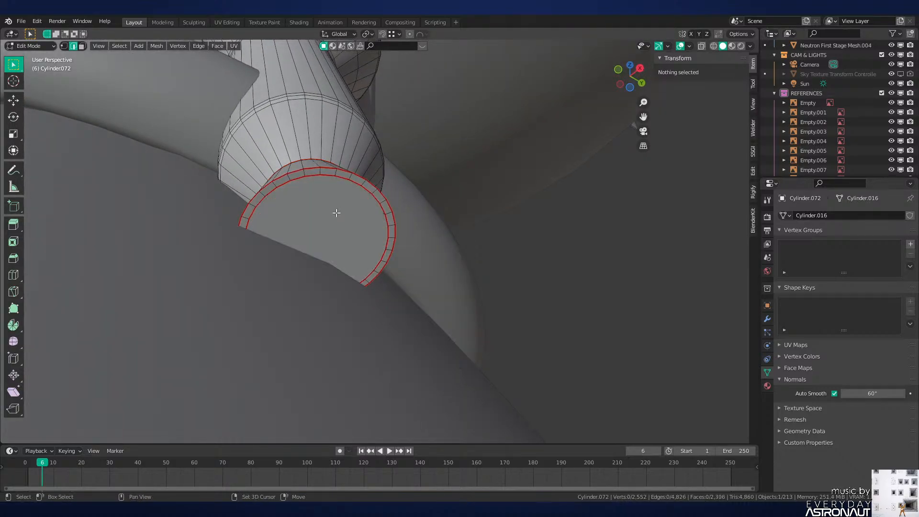
Step: Dissolve the edge loops of the exhaust outlet's rim and flared tip back to the end of its taper
key(3)
click(340, 220)
middle_drag(340, 220, 405, 269)
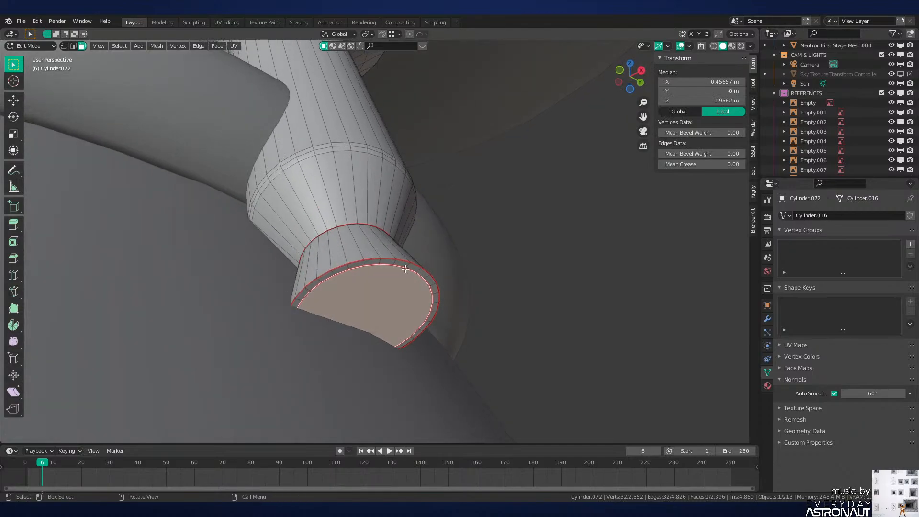
key(x)
click(462, 308)
click(382, 291)
key(shift+r)
click(365, 263)
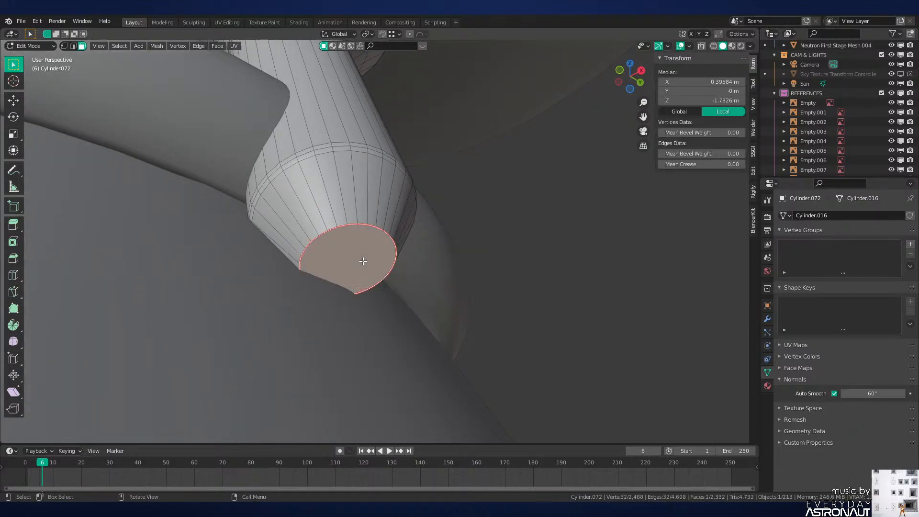
Step: Keep dissolving end-face edges to remove the angled exhaust pipe up to the turbopump's conical reducer
key(shift+r)
click(336, 217)
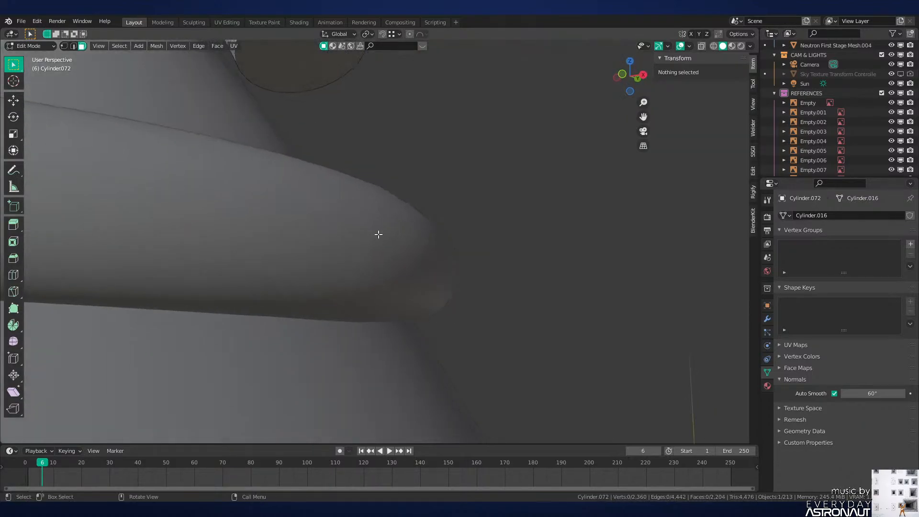
click(391, 262)
middle_drag(391, 262, 420, 259)
key(shift+r)
click(415, 256)
key(shift+r)
click(410, 246)
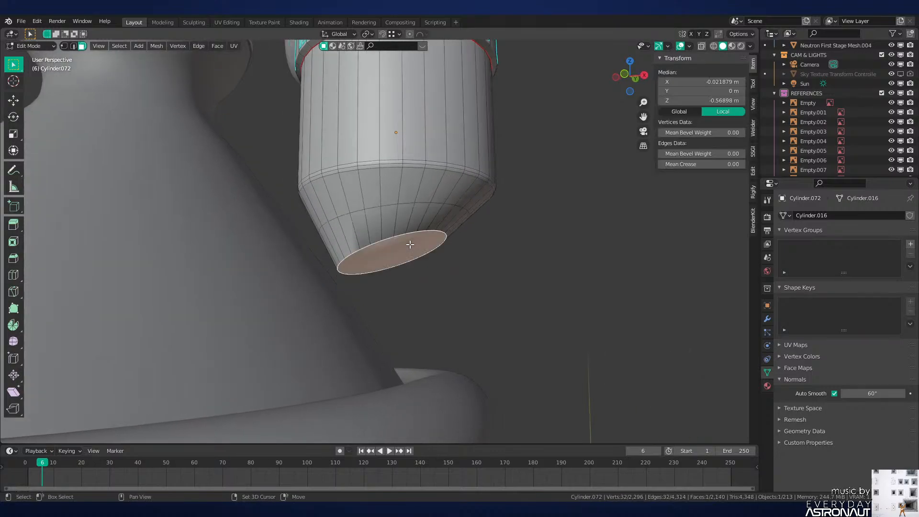
Step: Dissolve the conical reducer's edge loops, leaving the turbopump's straight cylindrical lower body, and check it from the front
key(shift+r)
click(421, 228)
key(shift+r)
click(416, 189)
key(KP_1)
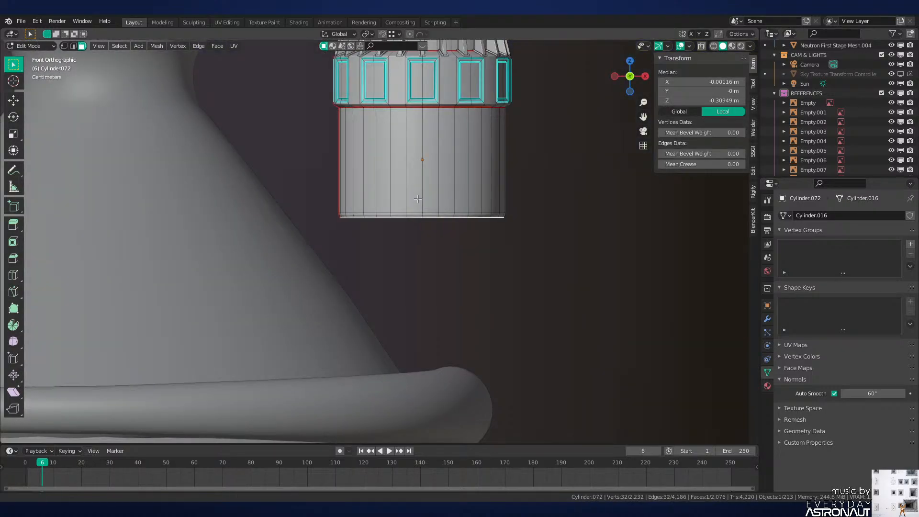
scroll(418, 302, down, 4)
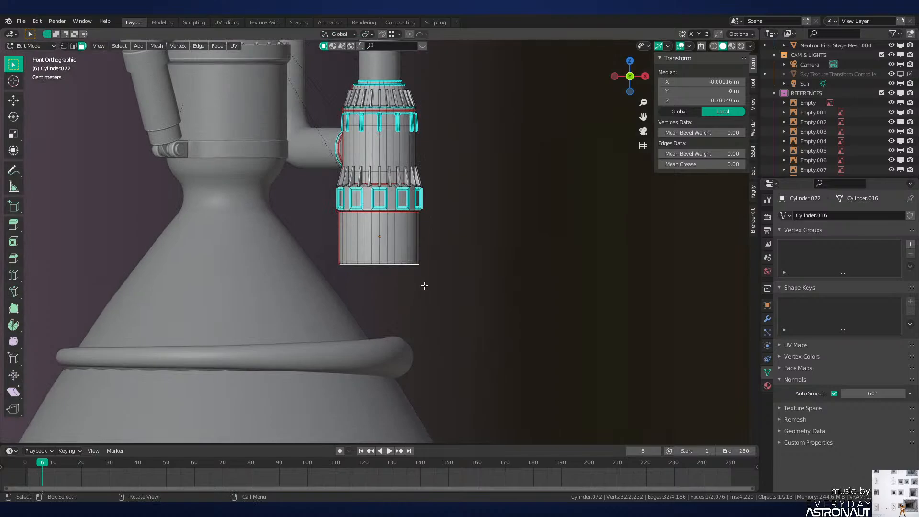
scroll(424, 286, up, 4)
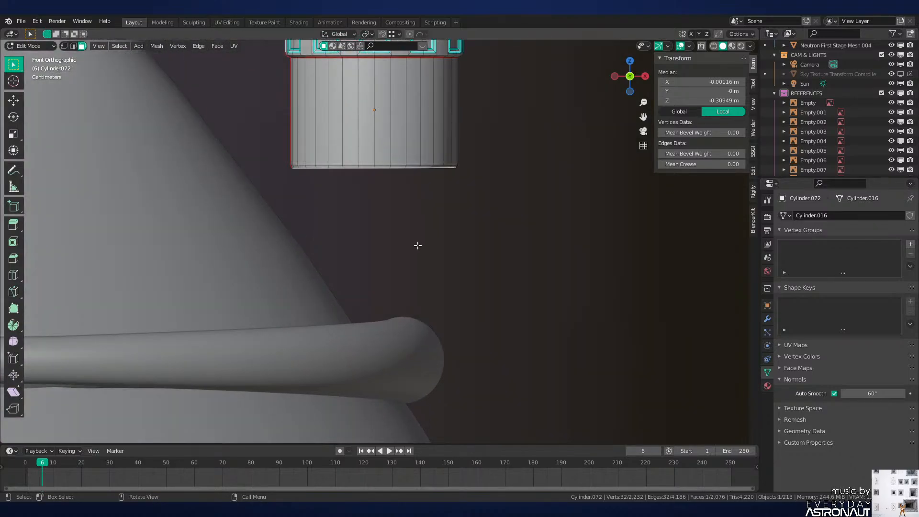
scroll(429, 333, down, 3)
Step: Select the manifold ring's cross-section loop nearest the turbopump and check its alignment with the pump from the side
scroll(422, 321, up, 1)
key(Tab)
click(418, 325)
middle_drag(419, 326, 420, 362)
shift+middle_drag(420, 362, 384, 297)
key(Tab)
key(alt+a)
scroll(367, 314, down, 5)
scroll(323, 307, up, 1)
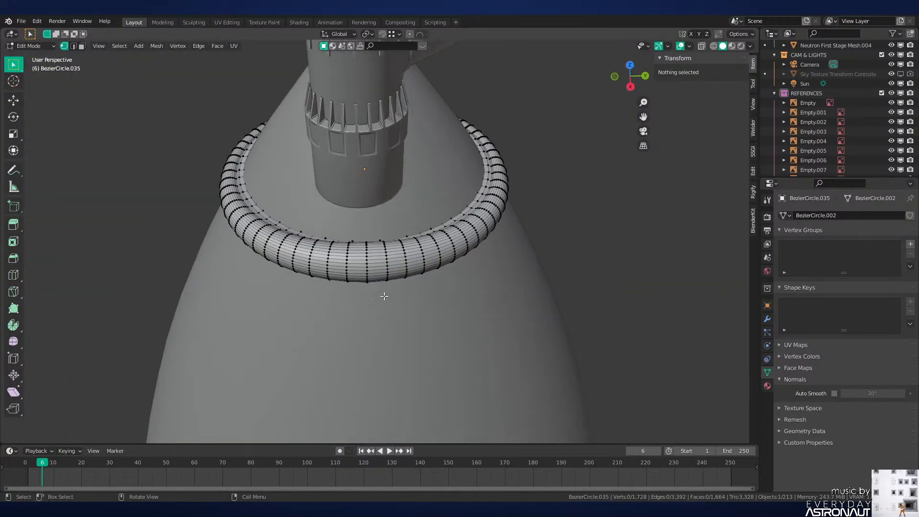
key(z)
click(360, 290)
middle_drag(371, 240, 370, 244)
drag(377, 224, 356, 307)
key(z)
click(406, 309)
middle_drag(401, 307, 395, 277)
key(Tab)
key(Tab)
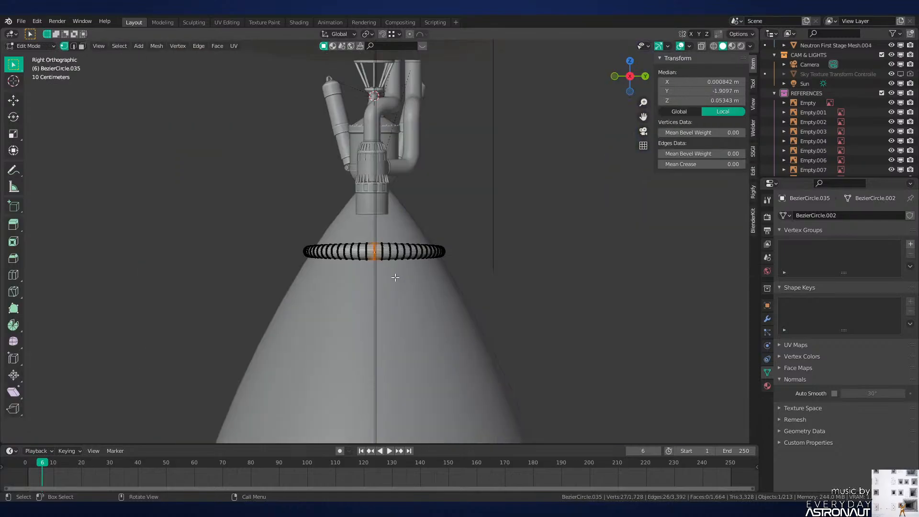
scroll(398, 279, up, 6)
key(Tab)
Step: Move the turbopump body along Y toward the nozzle's centreline, using wireframe shading in the right view
click(378, 138)
scroll(392, 187, down, 2)
shift+middle_drag(398, 204, 410, 301)
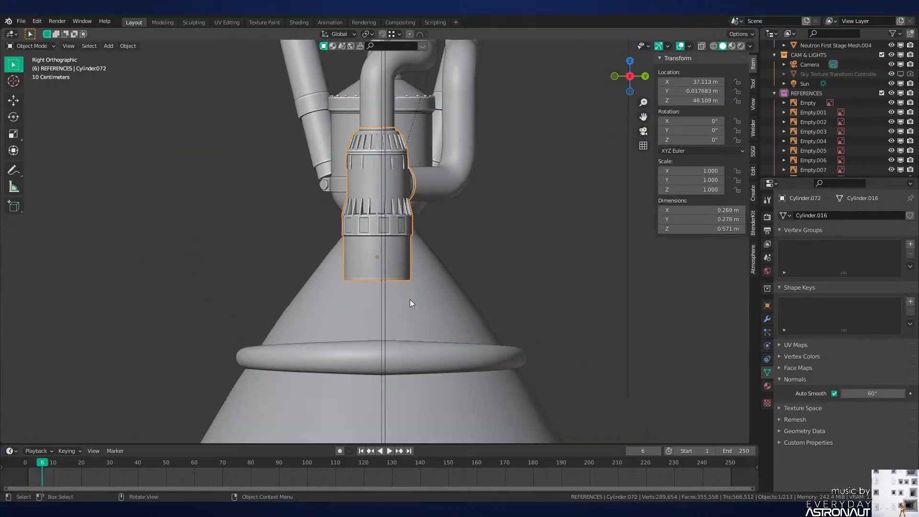
scroll(415, 262, down, 3)
scroll(415, 255, up, 6)
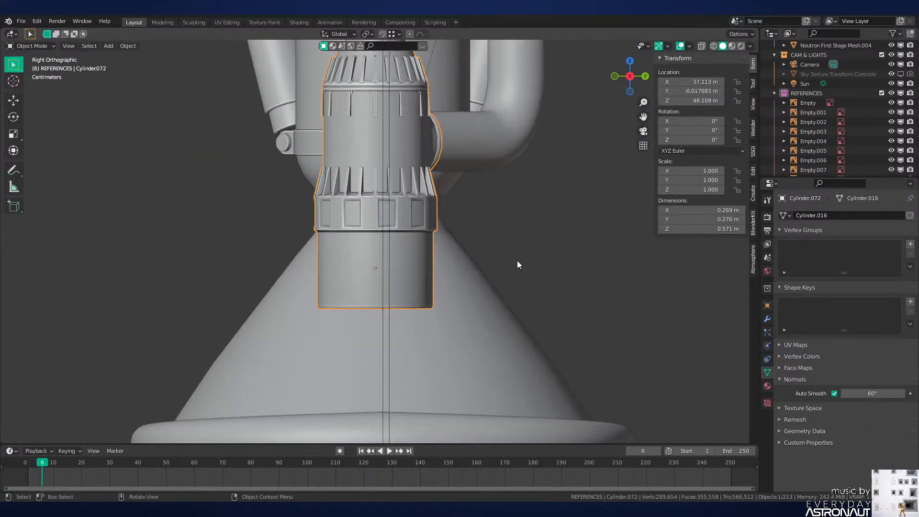
scroll(517, 264, down, 5)
scroll(471, 240, up, 4)
shift+middle_drag(460, 231, 449, 334)
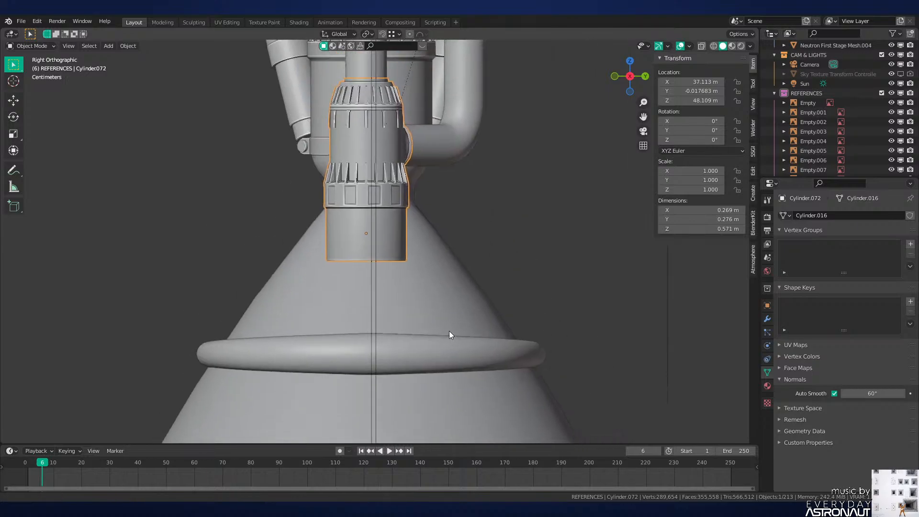
scroll(433, 331, down, 3)
scroll(430, 245, up, 8)
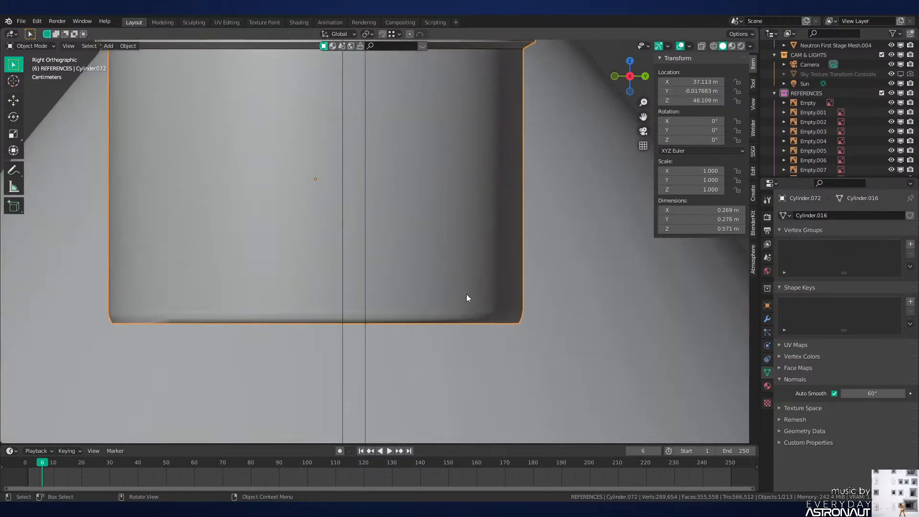
key(z)
scroll(280, 312, down, 2)
shift+middle_drag(354, 308, 367, 262)
scroll(367, 261, up, 2)
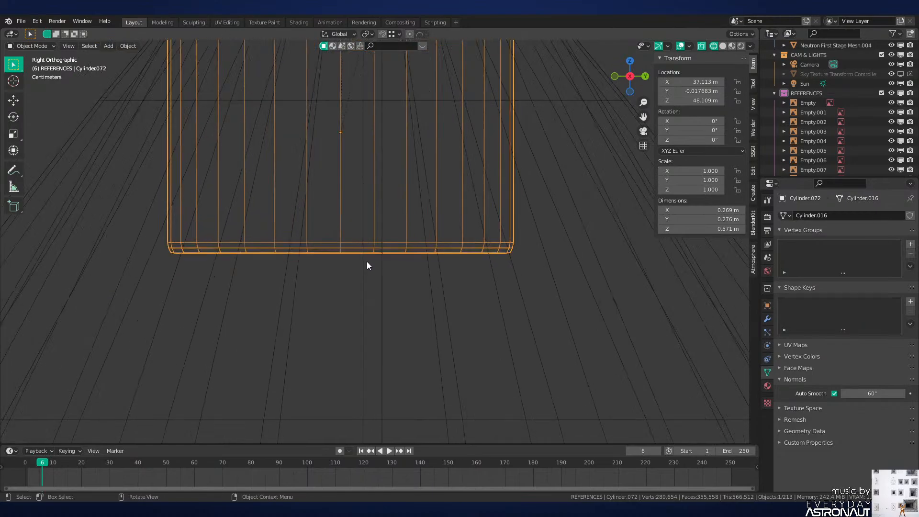
key(g)
key(y)
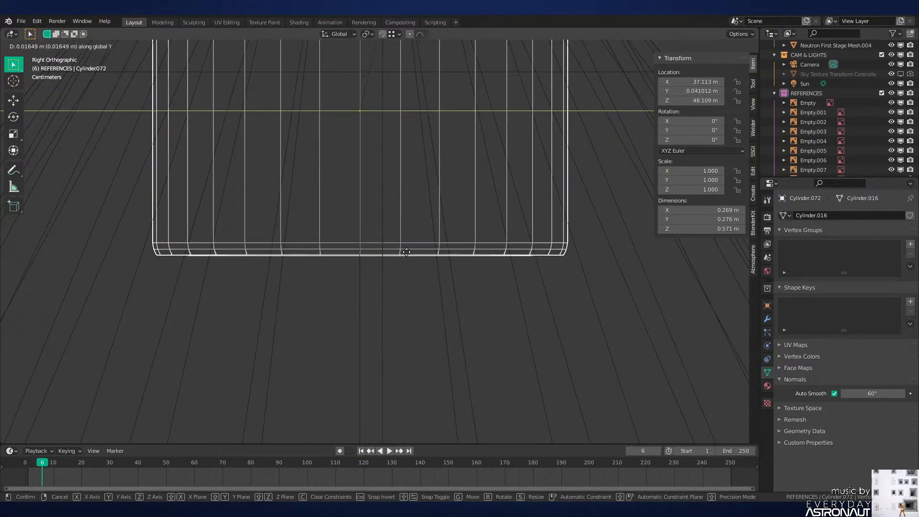
click(403, 261)
Step: Fine-tune the turbopump body's Y location to 0.04054 m and return to solid shading
scroll(383, 240, up, 5)
scroll(413, 236, up, 5)
shift+middle_drag(342, 78, 415, 351)
key(g)
key(y)
click(409, 238)
scroll(379, 244, down, 19)
scroll(424, 281, down, 10)
shift+middle_drag(434, 260, 449, 380)
key(z)
mouse_move(484, 271)
middle_down()
mouse_move(501, 291)
mouse_move(342, 299)
mouse_move(495, 296)
mouse_move(370, 283)
mouse_move(407, 182)
middle_up()
Step: Undo the last three changes and redo them to compare the turbopump's position
key(ctrl+z)
key(ctrl+z)
key(ctrl+z)
key(ctrl+shift+z)
key(ctrl+shift+z)
key(ctrl+shift+z)
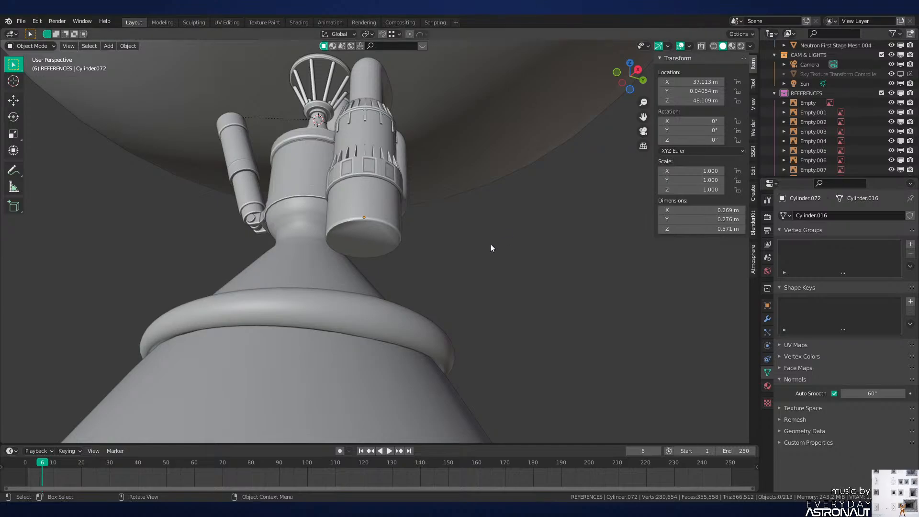
Step: Mark the edge loop above the bevel at the turbopump body's lower end as sharp
scroll(414, 242, up, 3)
key(Tab)
key(KP_1)
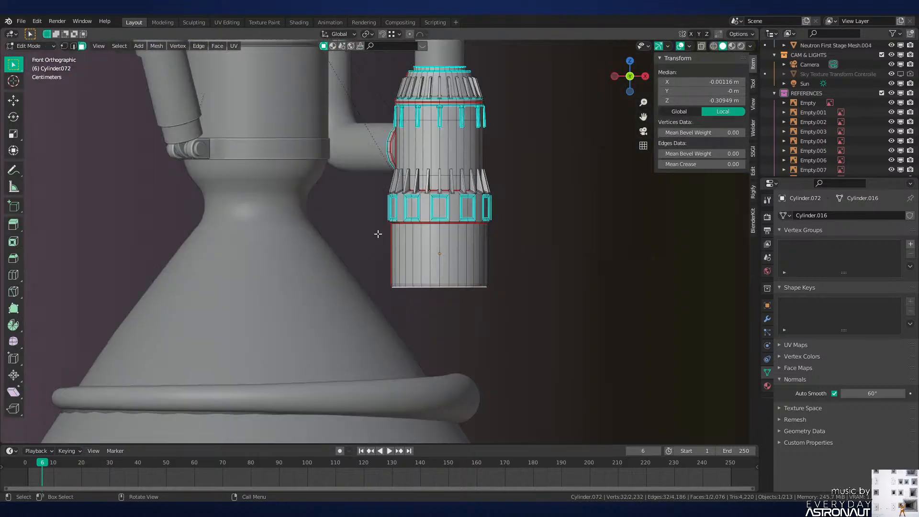
shift+middle_drag(378, 234, 487, 269)
scroll(343, 203, up, 4)
scroll(465, 262, up, 2)
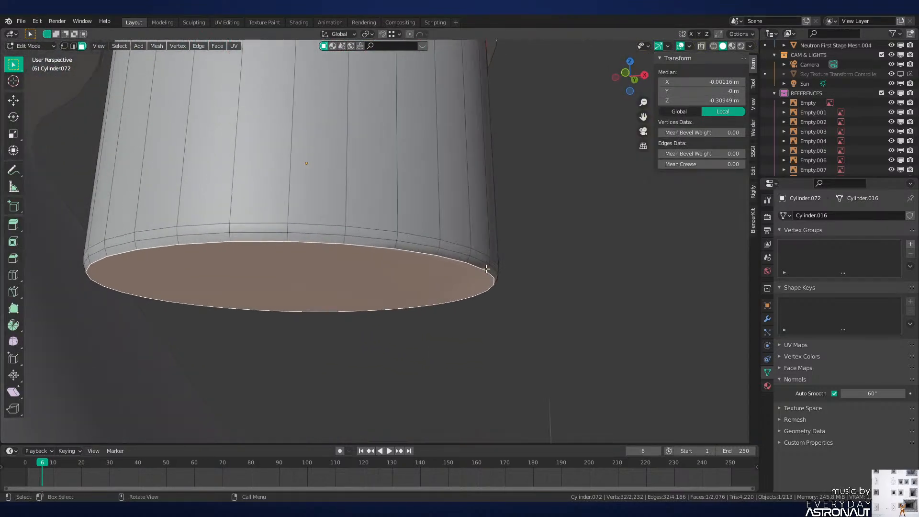
scroll(476, 258, down, 3)
key(Tab)
key(Tab)
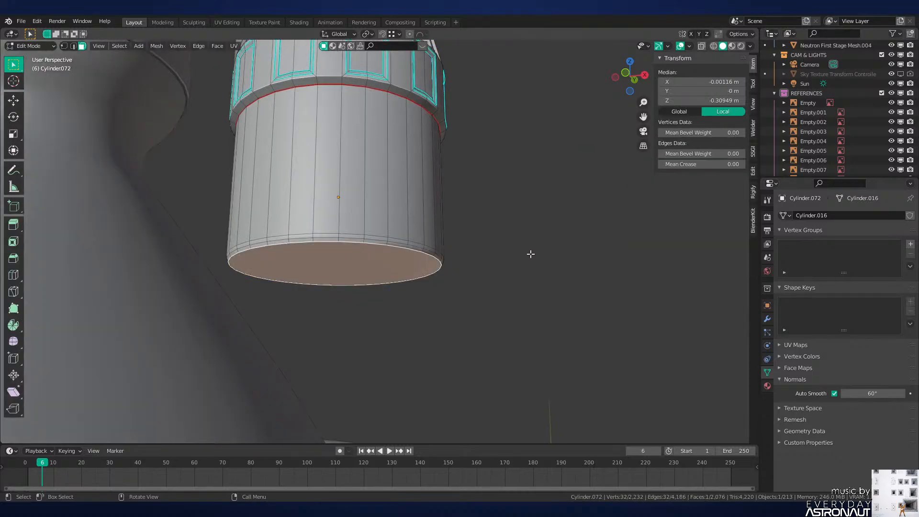
scroll(517, 258, up, 2)
key(2)
alt+click(418, 237)
key(ctrl+e)
click(598, 279)
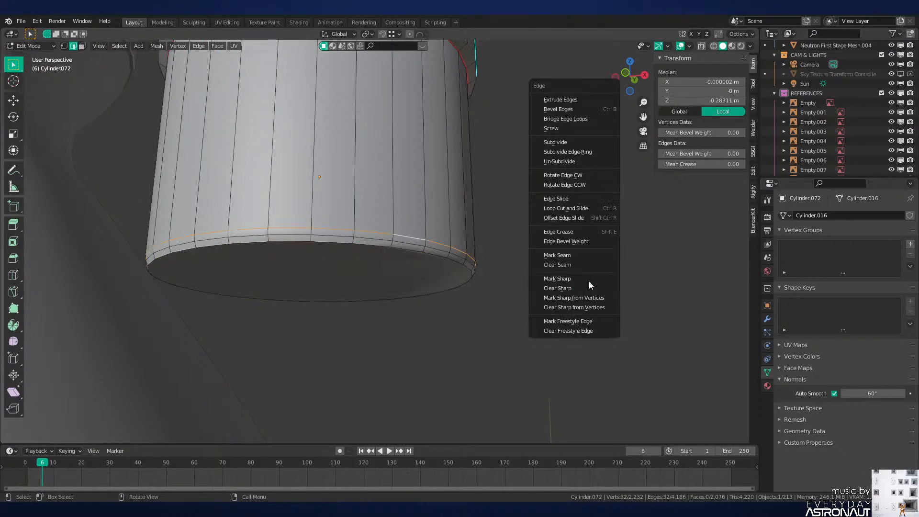
Step: Mark the edges of the turbopump body's bottom face as sharp and check the shading
key(3)
click(418, 272)
key(Tab)
key(Tab)
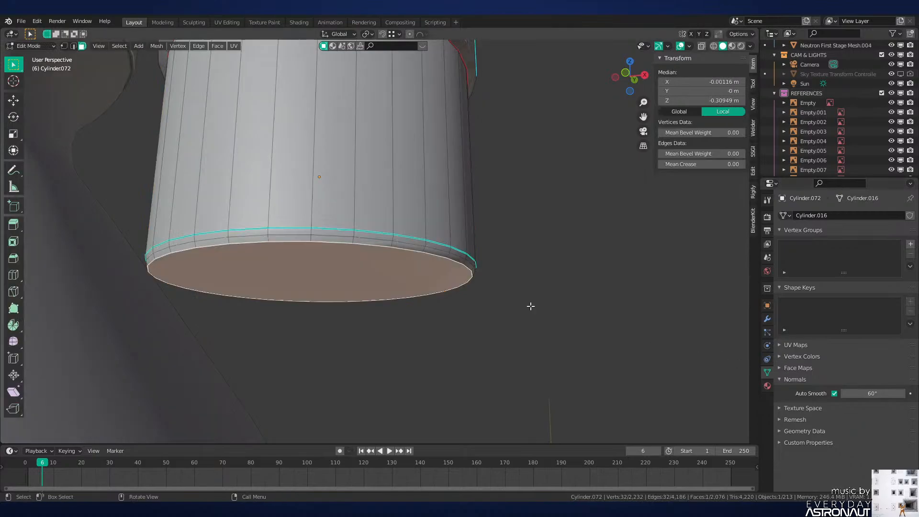
key(ctrl+e)
click(654, 321)
key(Tab)
middle_drag(551, 304, 559, 305)
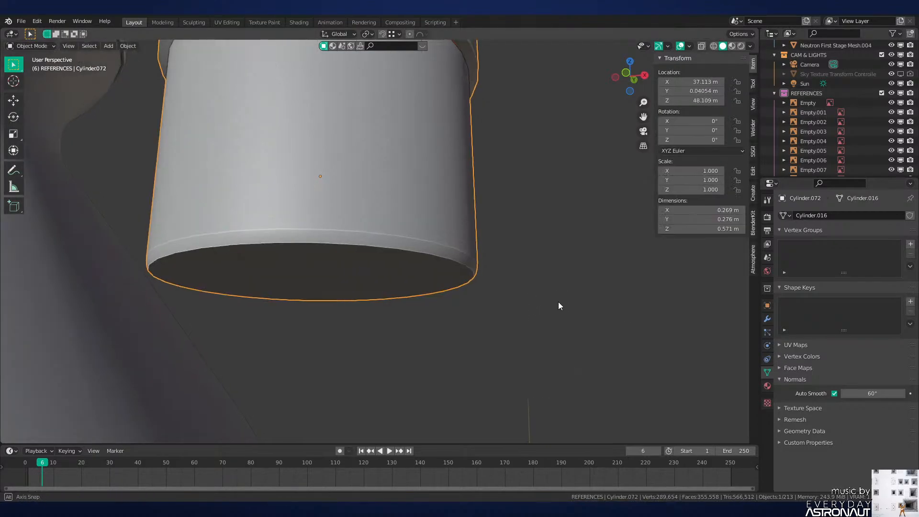
Step: Extrude the turbopump body's bottom face downward in the front view and scale the new end to 0.641
key(Tab)
scroll(431, 301, down, 6)
key(KP_1)
scroll(450, 279, up, 5)
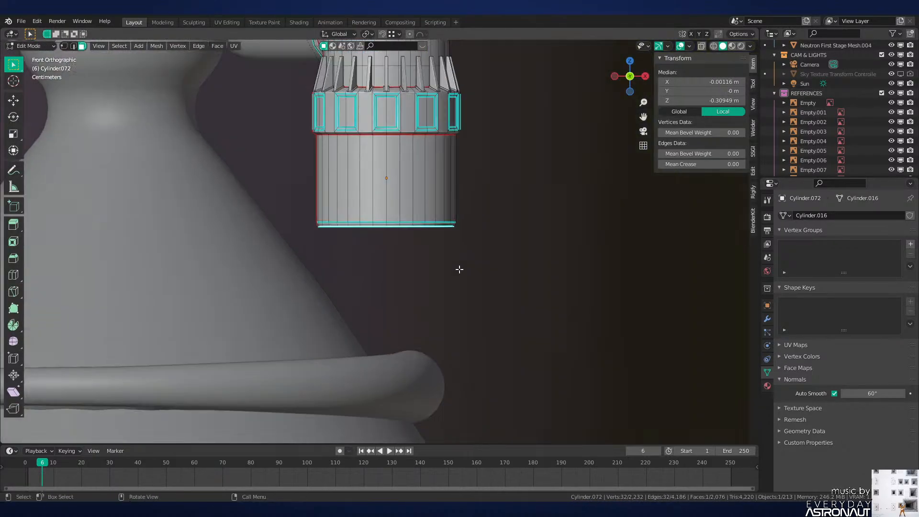
shift+middle_drag(452, 253, 444, 246)
scroll(425, 239, up, 3)
shift+middle_drag(419, 189, 418, 138)
key(e)
click(489, 298)
key(s)
click(472, 289)
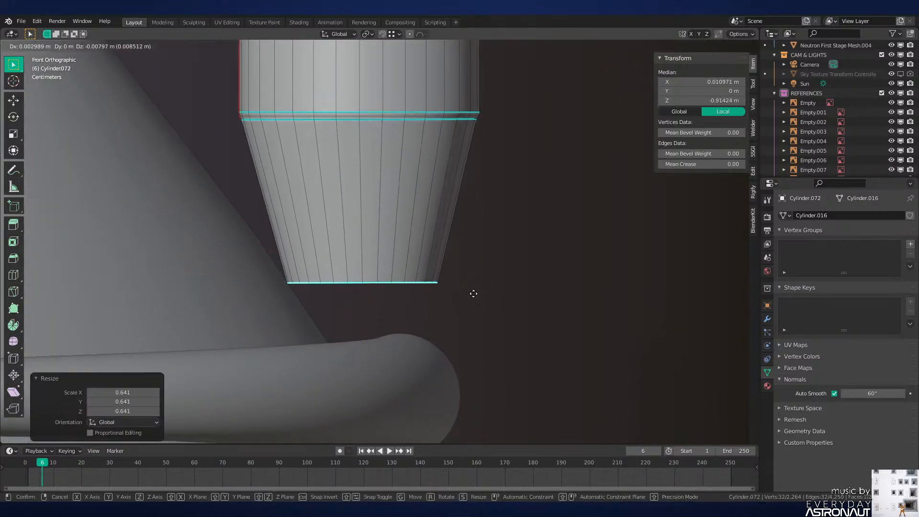
Step: Move the tapered end about 0.035 m in X and 0.045 m down, and snap it along X to the pump's outer side
key(g)
click(498, 323)
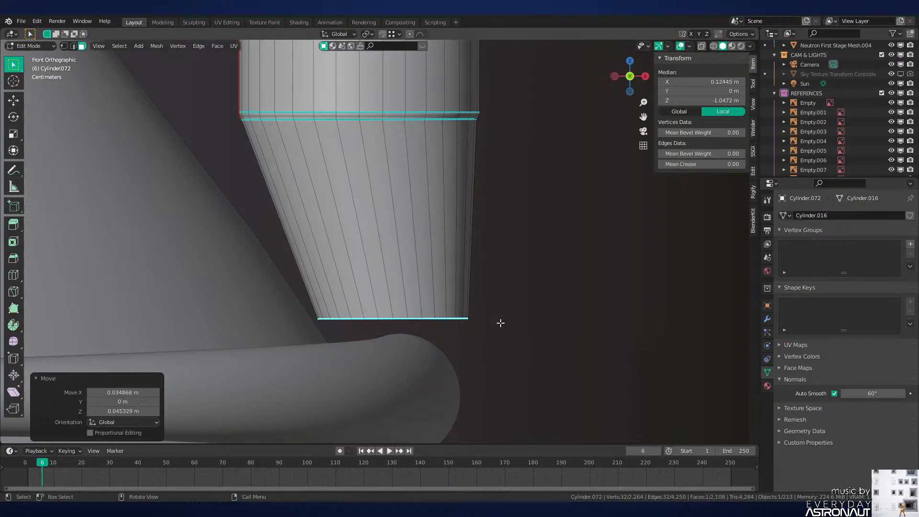
scroll(496, 144, up, 1)
key(shift+z)
key(g)
key(x)
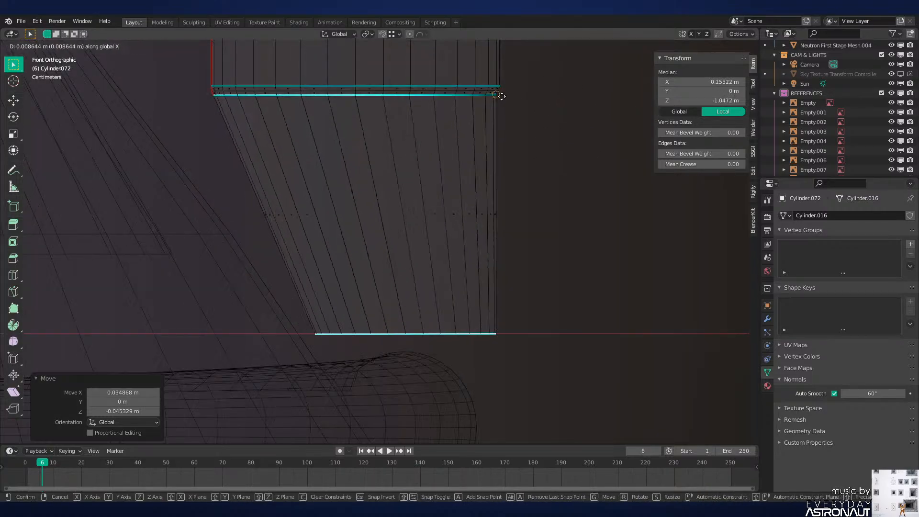
click(499, 96)
Step: Scale the tapered end face to 0.843 and move it 0.012298 m along X back in line with the outer side
key(shift+z)
key(s)
click(531, 217)
key(z)
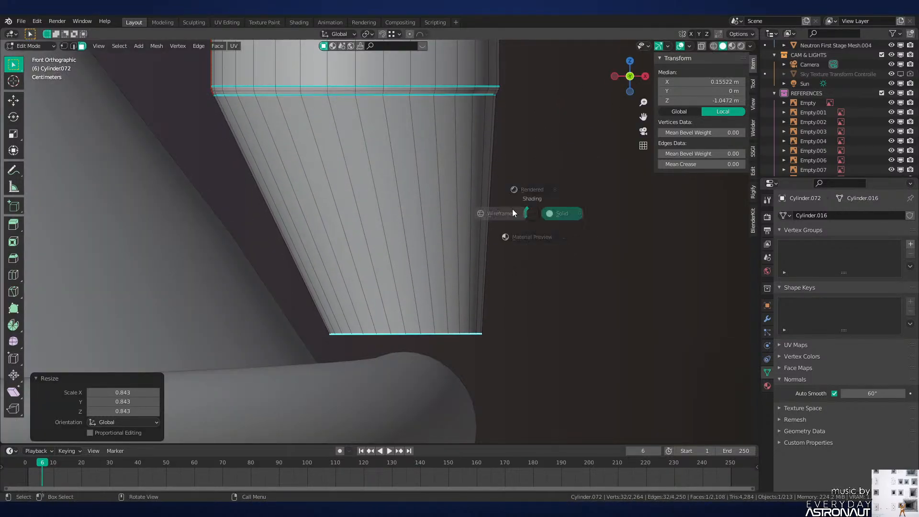
click(507, 213)
key(g)
key(x)
click(501, 98)
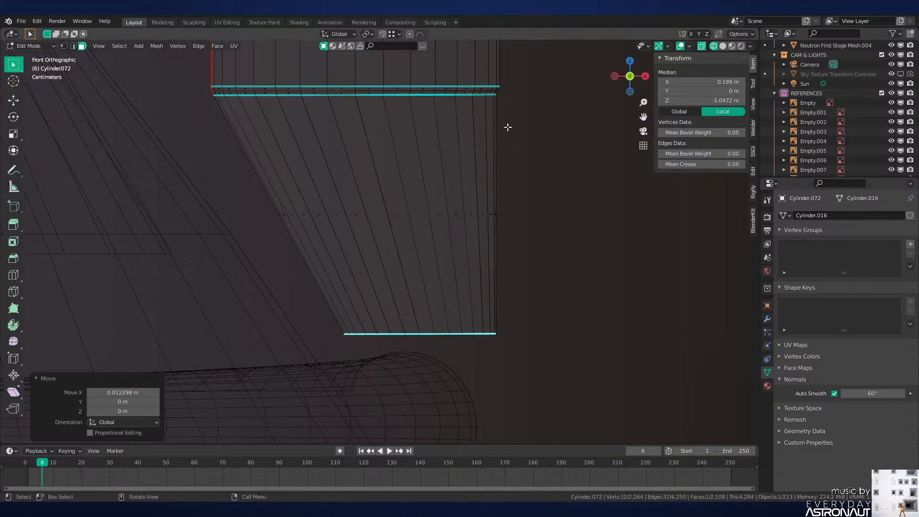
Step: Extrude the tapered end face about 0.055 m straight down into the manifold ring
shift+middle_drag(553, 207, 531, 136)
key(e)
click(509, 228)
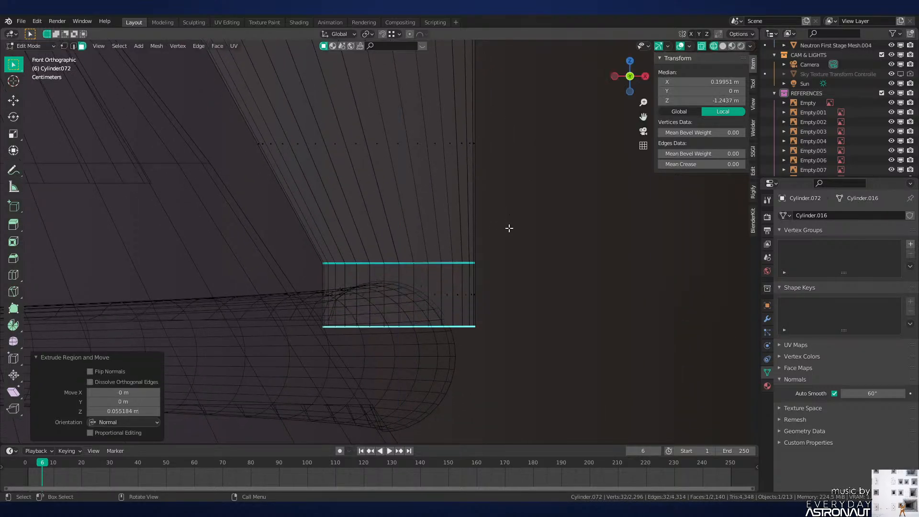
Step: Rotate the pipe's end face 27.5° in the front view and move it about -0.010 m in X and 0.020 m down
key(r)
click(536, 326)
key(g)
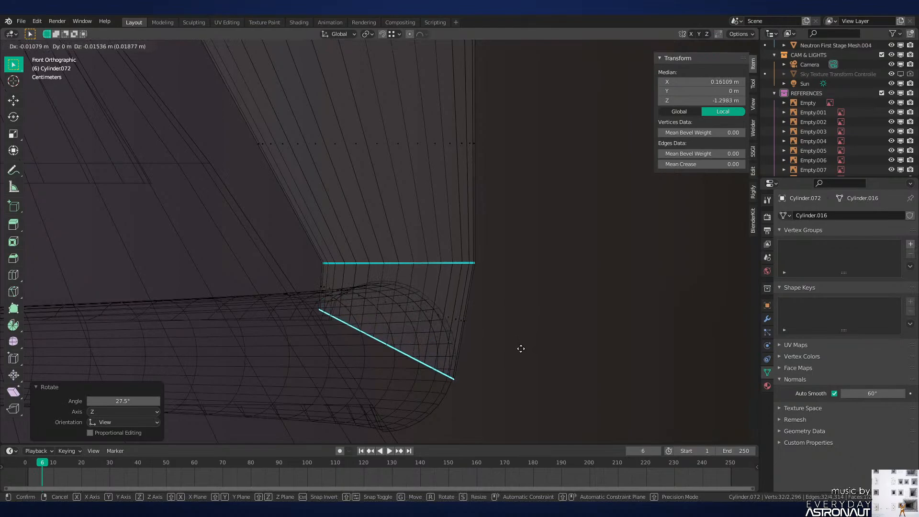
click(522, 354)
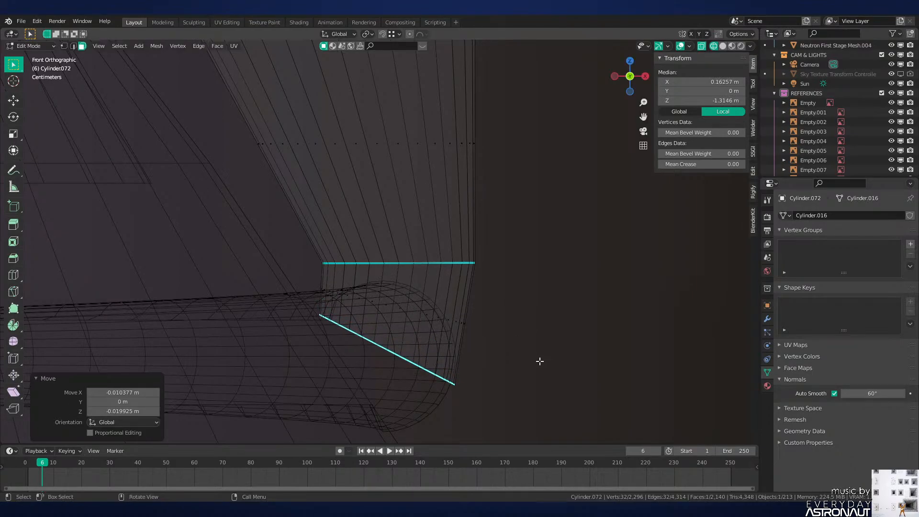
Step: Rotate the end face a further 8.47° and nudge it into line with the inside of the manifold ring
key(r)
click(531, 365)
key(g)
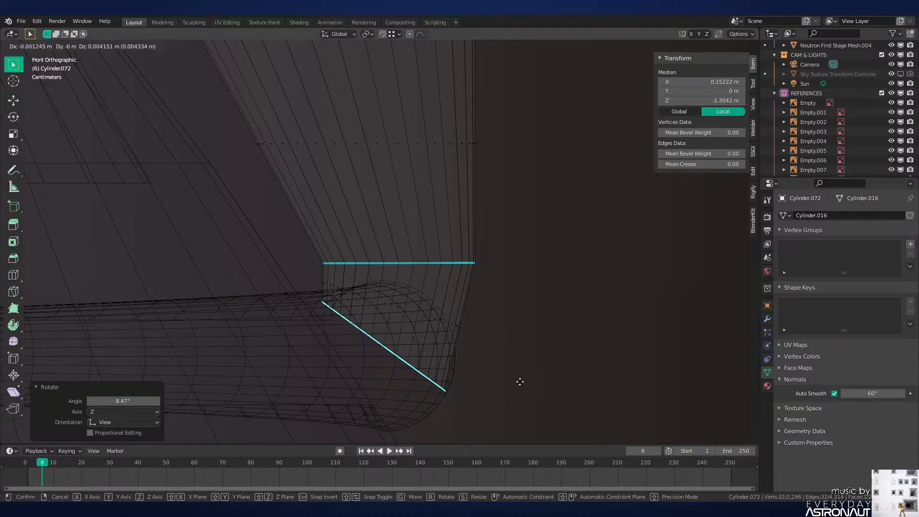
click(520, 381)
Step: Clear the sharp marking from the edge loop where the taper meets the angled end section
key(2)
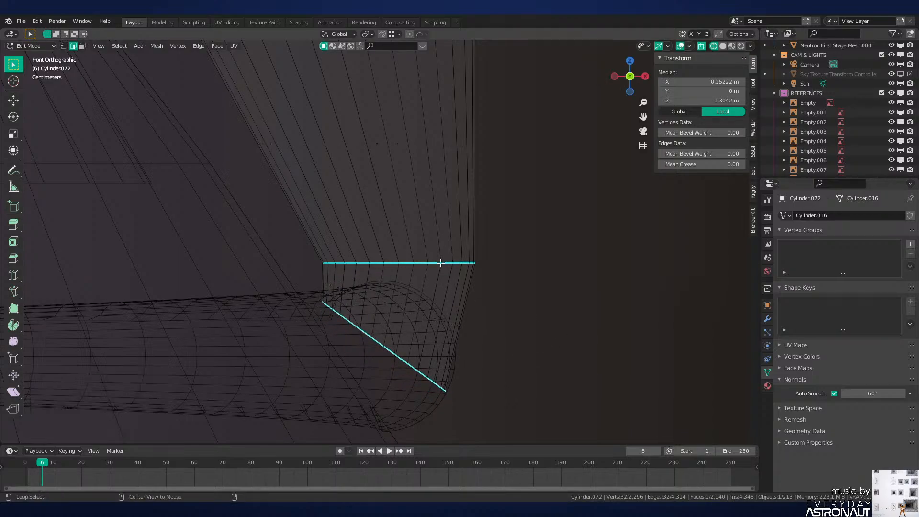
key(ctrl+e)
click(501, 303)
key(shift+z)
scroll(460, 279, down, 4)
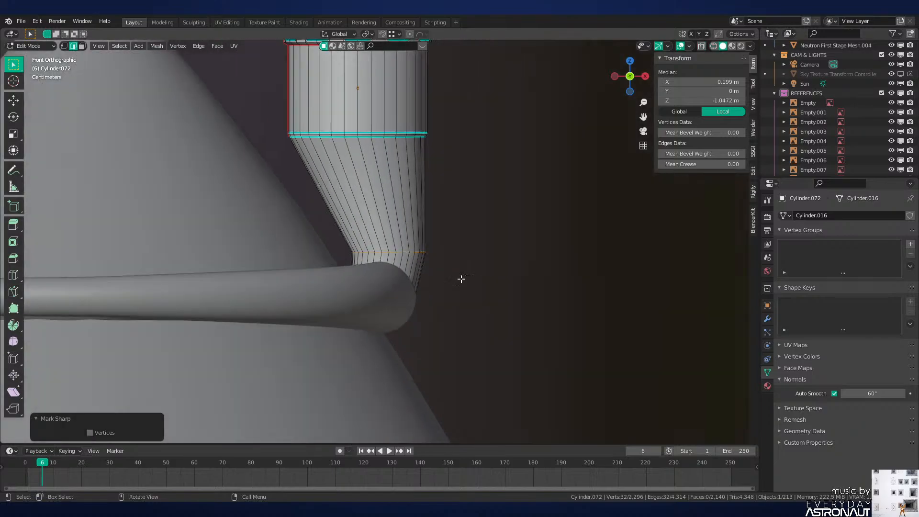
Step: Raise the loop at the bend 0.008757 m along Z and bevel it with 7 segments, about 0.104 m wide
mouse_move(460, 279)
middle_down()
mouse_move(460, 296)
mouse_move(470, 286)
middle_up()
scroll(470, 286, up, 4)
key(g)
key(z)
click(475, 277)
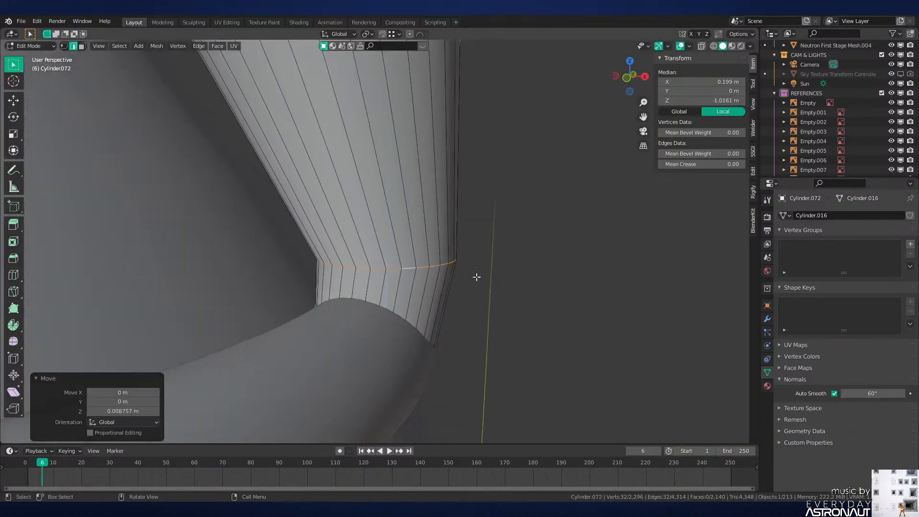
key(ctrl+b)
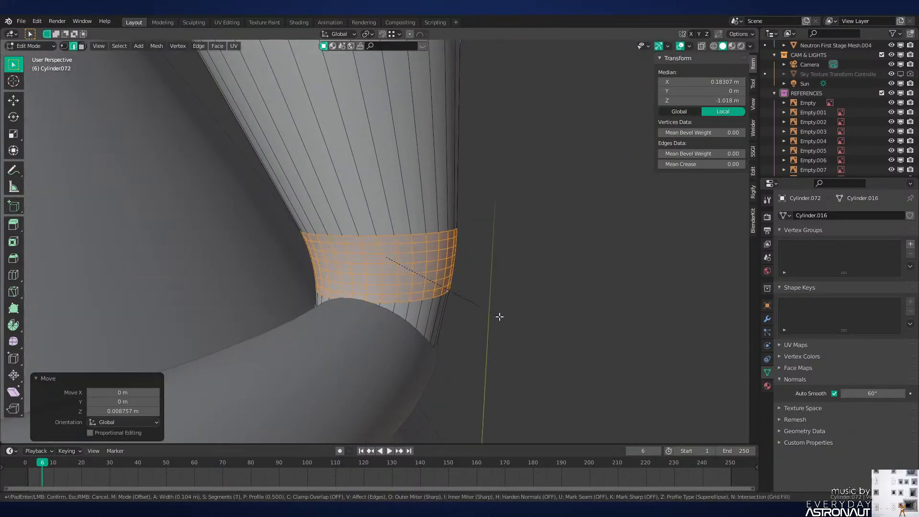
click(503, 317)
Step: Extrude the pipe's angled end face a short distance further into the manifold ring
middle_drag(502, 318, 472, 328)
key(3)
key(alt+z)
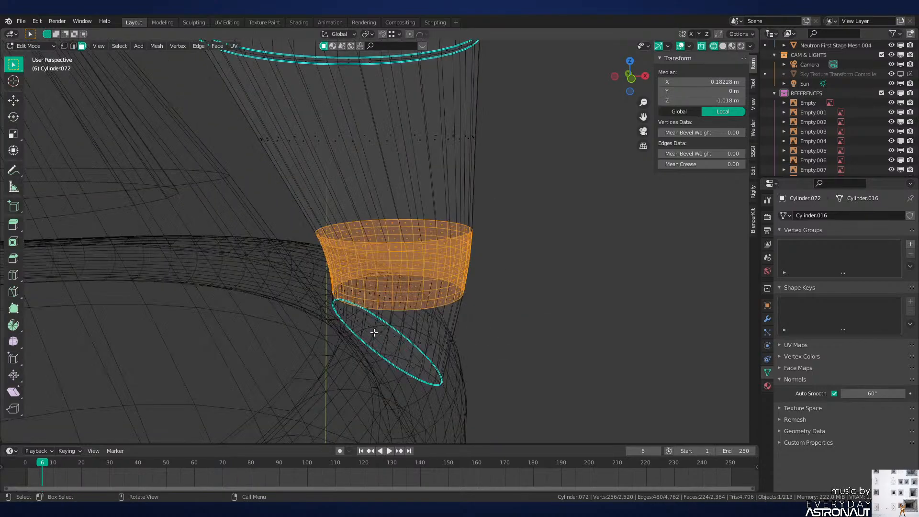
click(376, 334)
click(379, 346)
key(shift+z)
key(e)
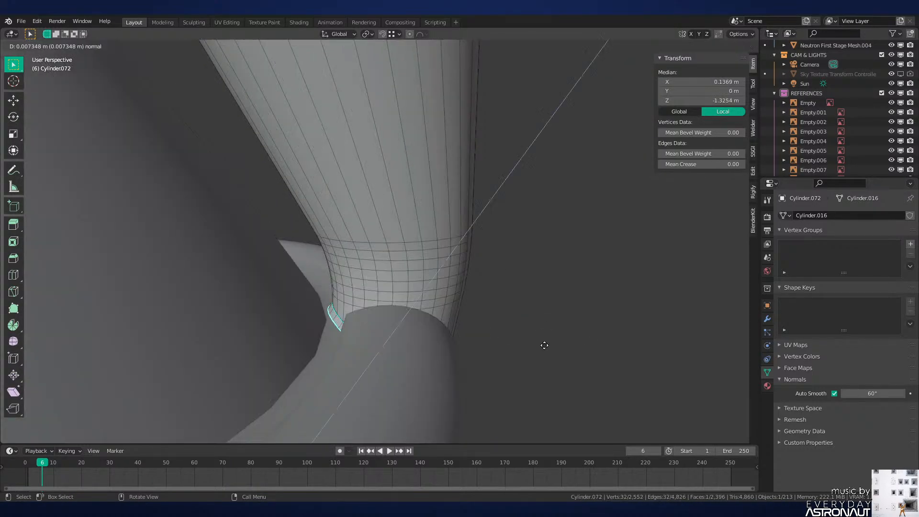
click(543, 355)
Step: Clear the sharp marking from the loop at the base of the new extrusion and bevel it with 2 segments
key(2)
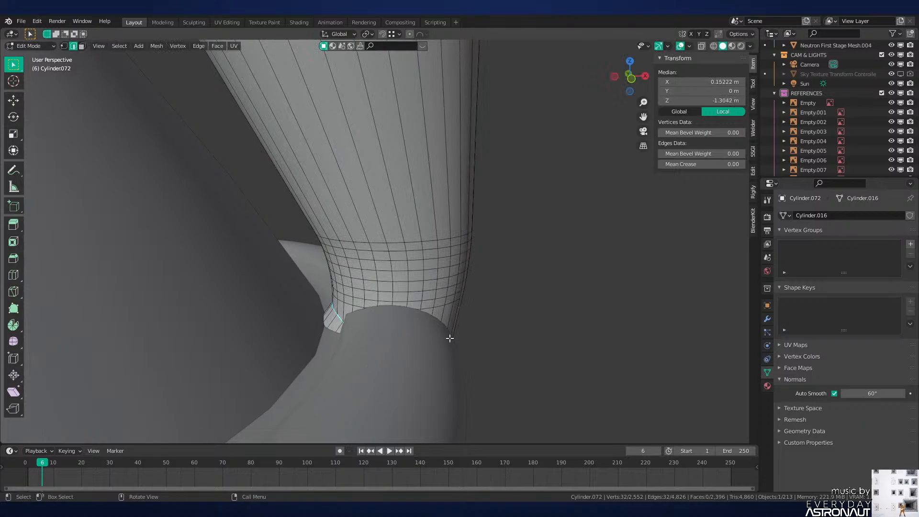
key(ctrl+e)
click(476, 343)
key(ctrl+b)
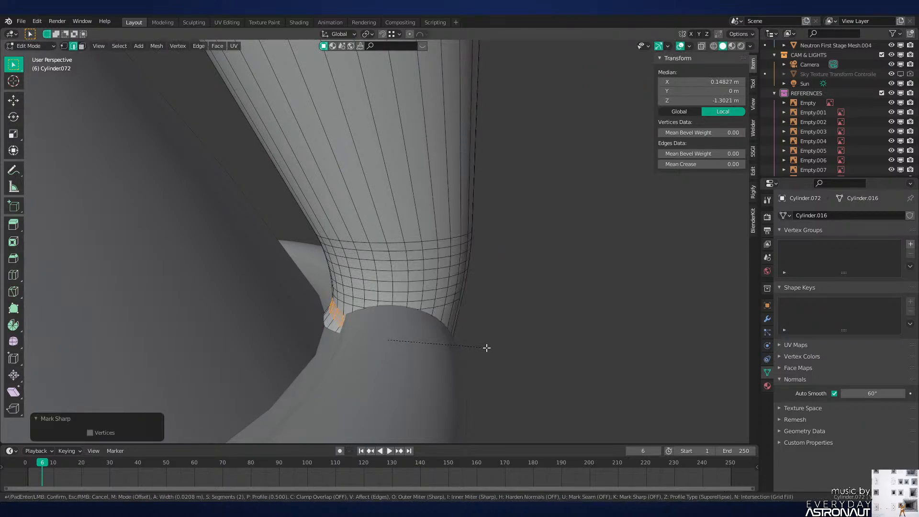
click(487, 347)
Step: Save the file and check how the pump's exhaust pipe meets the manifold ring
key(Tab)
scroll(476, 332, down, 4)
key(ctrl+s)
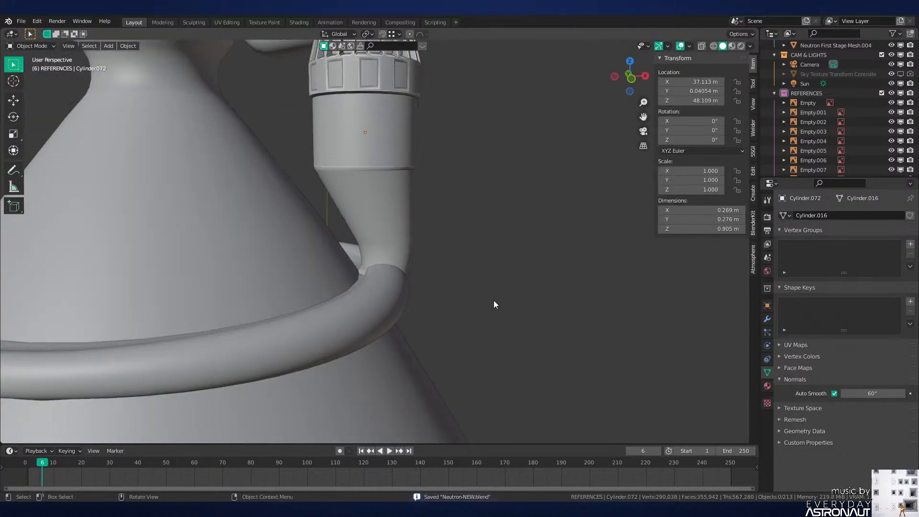
key(z)
mouse_move(479, 349)
middle_down()
mouse_move(419, 326)
mouse_move(499, 321)
mouse_move(475, 291)
middle_up()
key(z)
scroll(475, 291, down, 4)
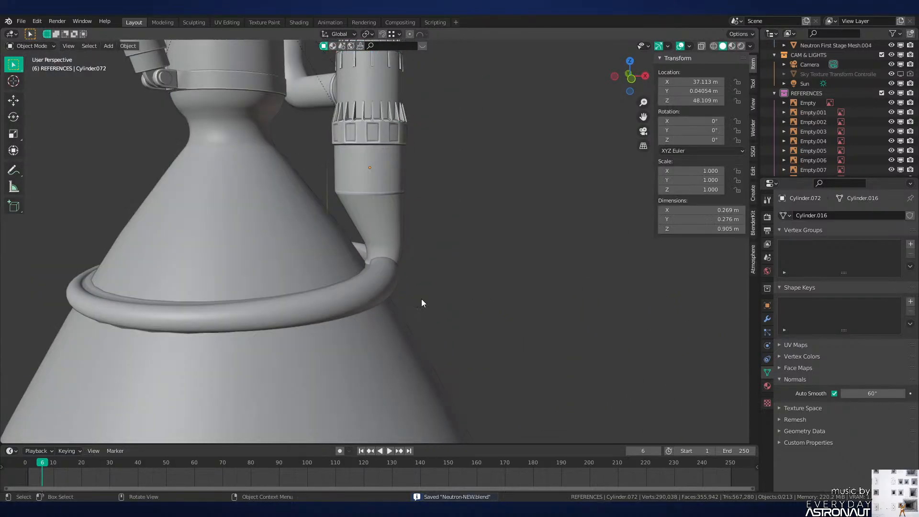
middle_drag(421, 299, 419, 283)
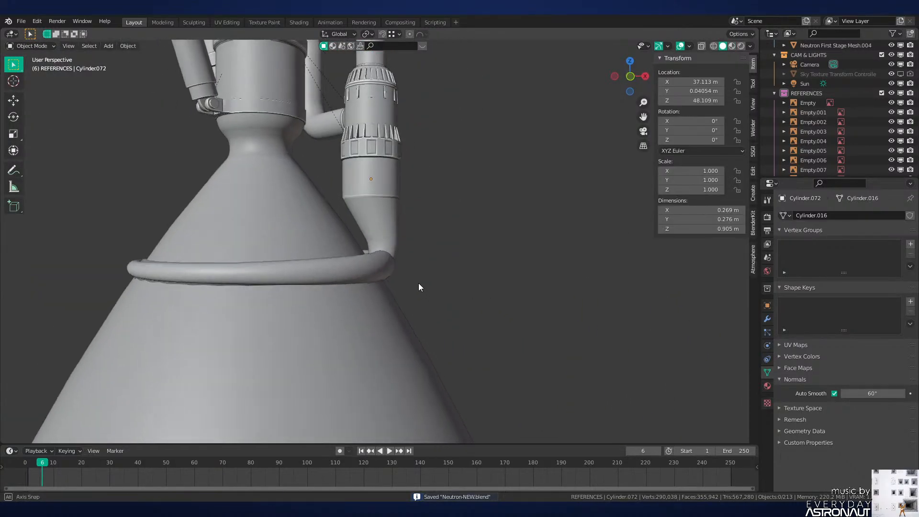
Step: Cut an edge loop around the taper just below the pump body's lower rim, scale it slightly inward and bevel it
key(z)
click(418, 242)
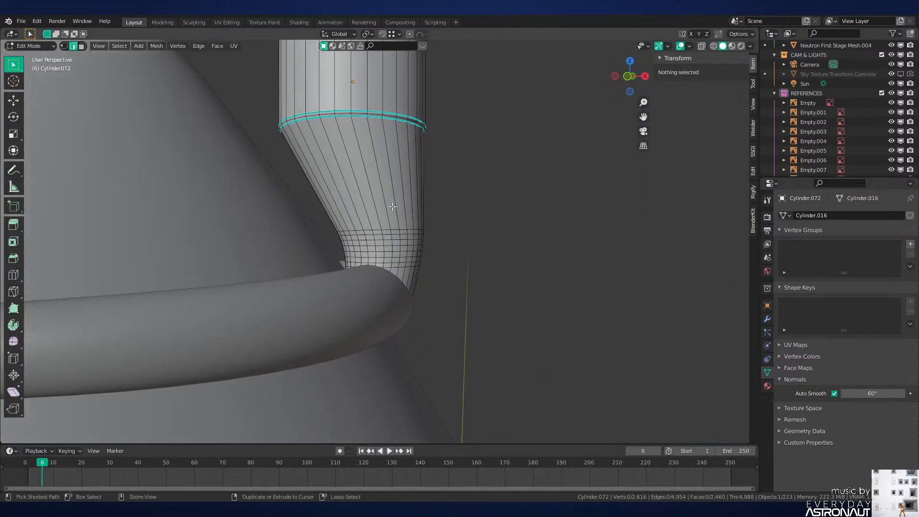
key(g)
key(g)
click(424, 141)
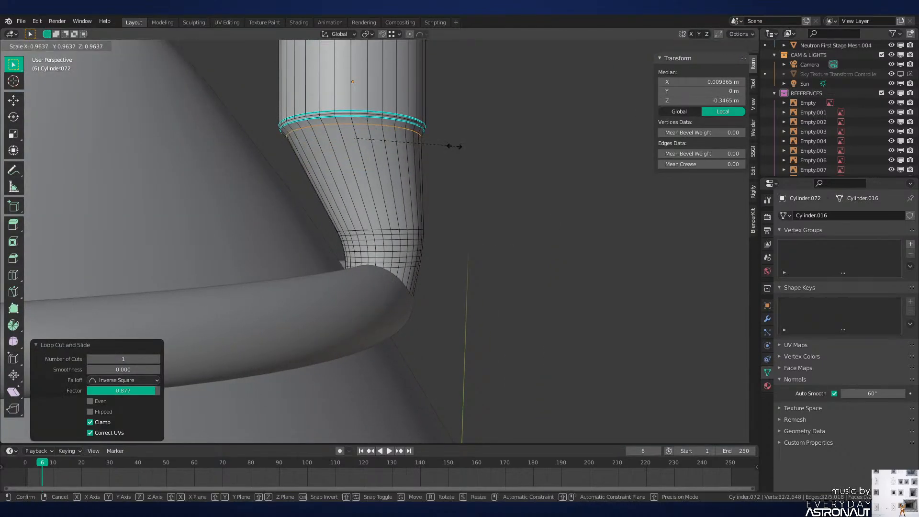
key(s)
click(452, 143)
key(ctrl+b)
click(460, 149)
scroll(440, 180, down, 3)
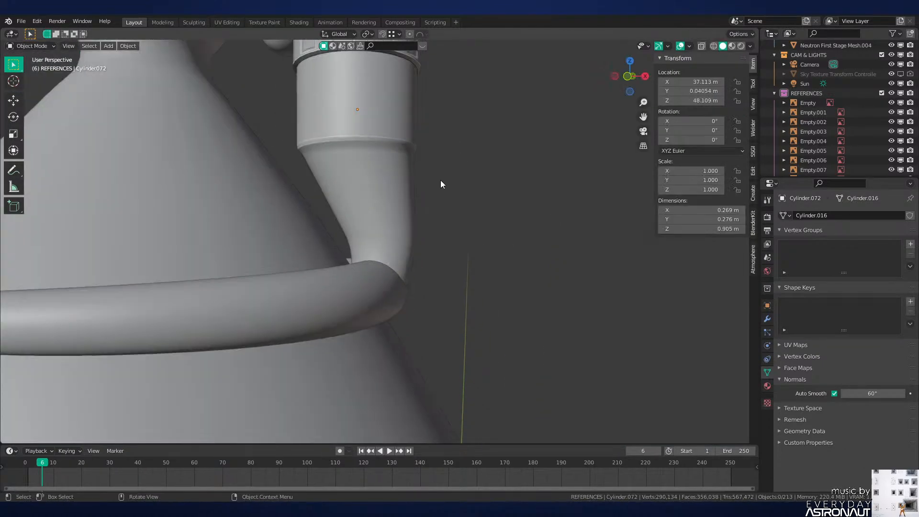
Step: Mark the upper loop of that bevel as sharp and raise it slightly along Z toward the rim
scroll(453, 162, up, 6)
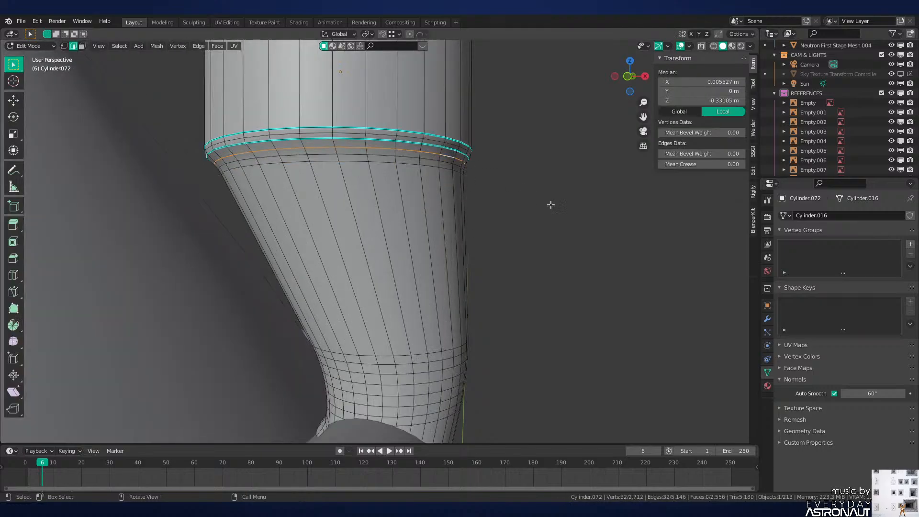
key(ctrl+e)
click(550, 205)
key(g)
key(z)
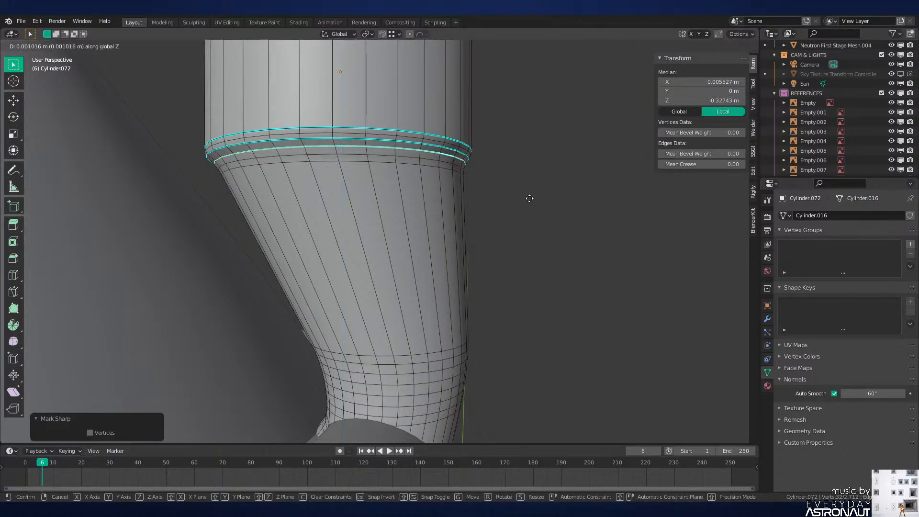
click(529, 186)
key(Tab)
click(513, 198)
scroll(509, 203, down, 7)
middle_drag(471, 248, 419, 227)
Step: In the front view, move the bend's uppermost edge loop along X into line with the taper's outer side
key(Tab)
key(KP_1)
scroll(483, 274, up, 5)
scroll(480, 265, up, 1)
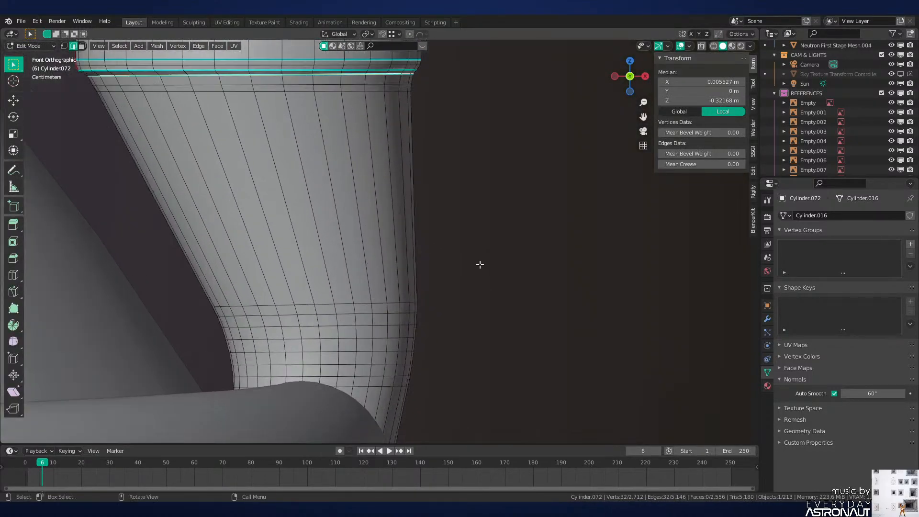
mouse_move(480, 265)
shift+middle_down()
mouse_move(534, 255)
mouse_move(527, 297)
mouse_move(540, 355)
shift+middle_up()
alt+click(409, 245)
scroll(519, 282, down, 3)
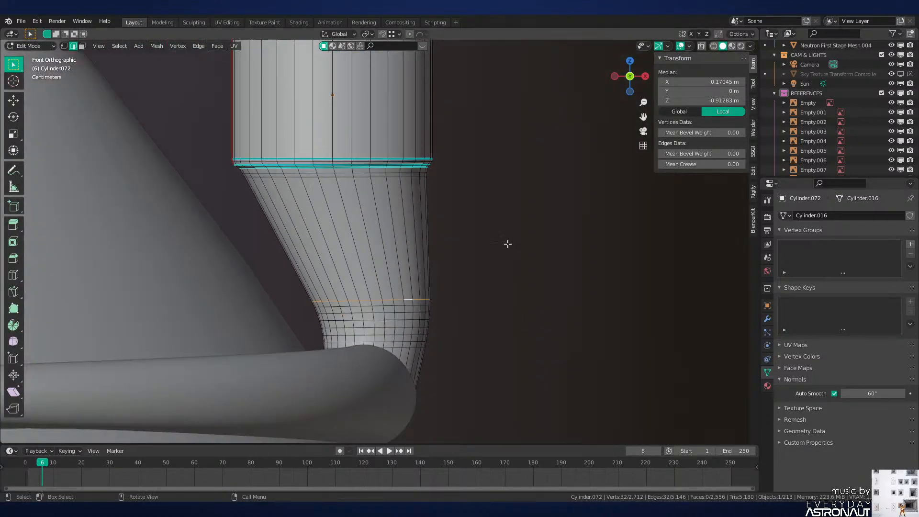
scroll(517, 243, up, 2)
shift+middle_drag(555, 242, 552, 222)
scroll(552, 221, up, 1)
key(z)
key(g)
key(x)
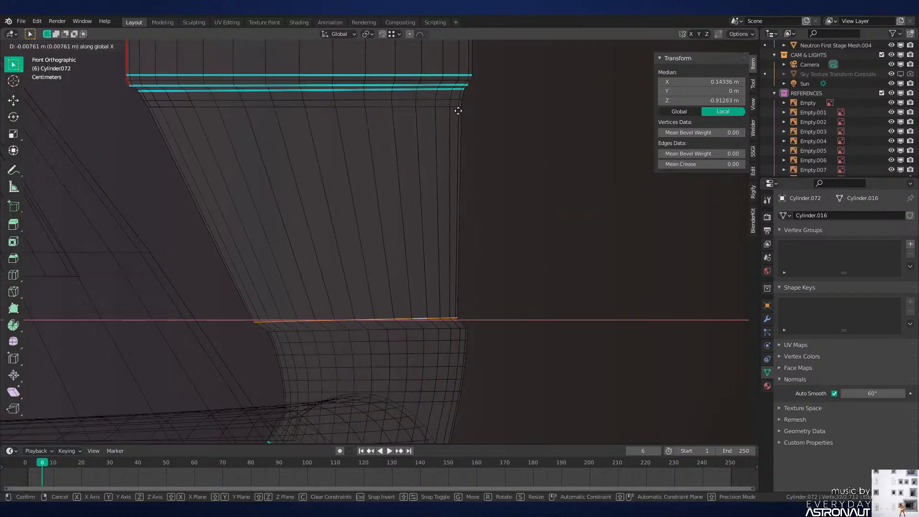
click(463, 108)
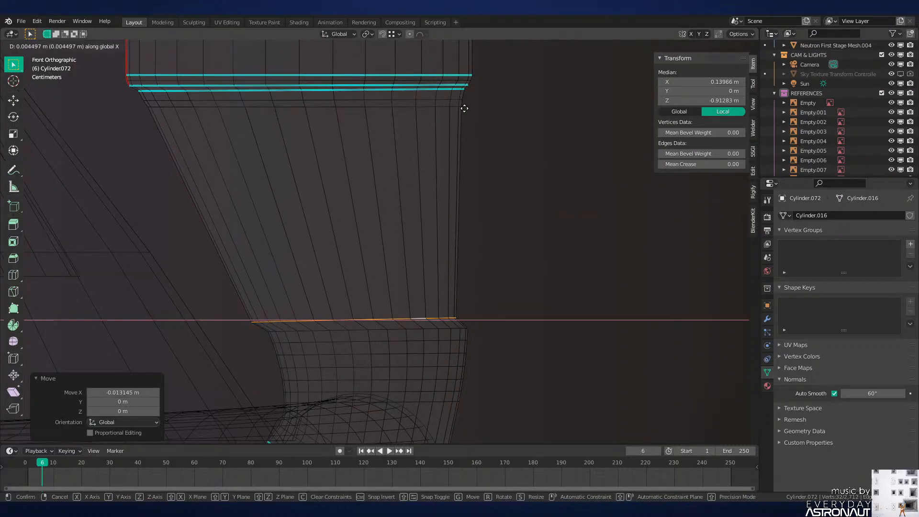
Step: Move the bend's second edge loop from the top along X to straighten the outer side
alt+click(442, 330)
key(g)
key(x)
click(502, 254)
key(g)
key(x)
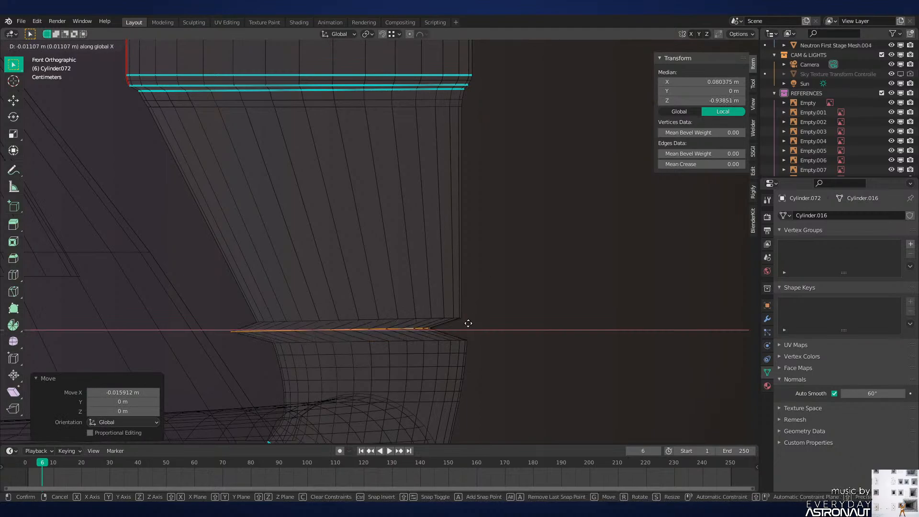
click(468, 323)
Step: Align the bend's third edge loop along X with the straightened outer side
shift+middle_drag(468, 318, 478, 238)
scroll(464, 215, up, 2)
key(g)
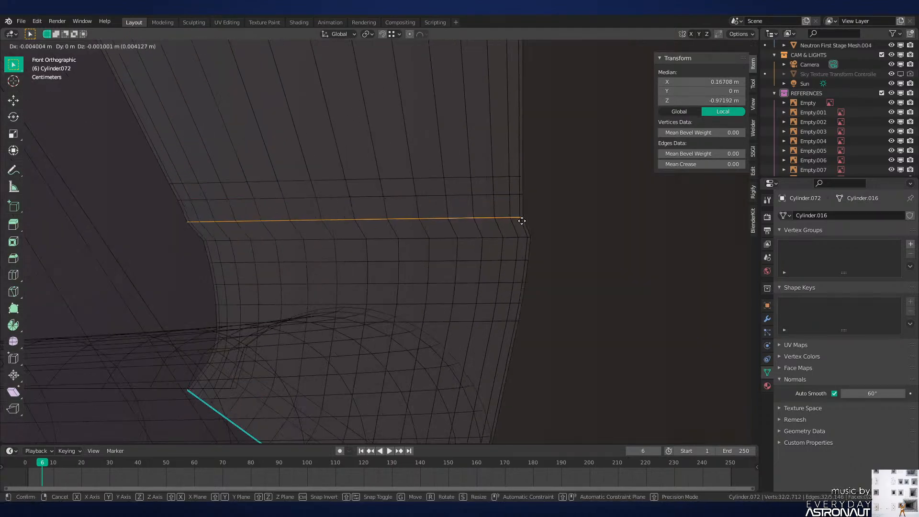
key(x)
click(523, 211)
Step: Align the bend's fourth edge loop along X with the loop above it on the outer side
alt+click(507, 238)
key(g)
key(x)
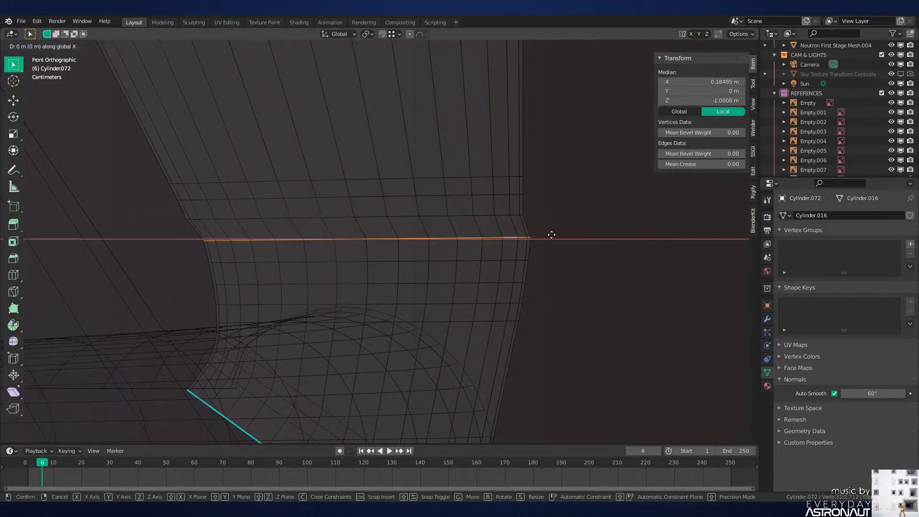
click(532, 222)
key(g)
key(x)
click(527, 215)
Step: Align the bend's fifth edge loop along X with the outer side
alt+click(507, 259)
key(g)
key(x)
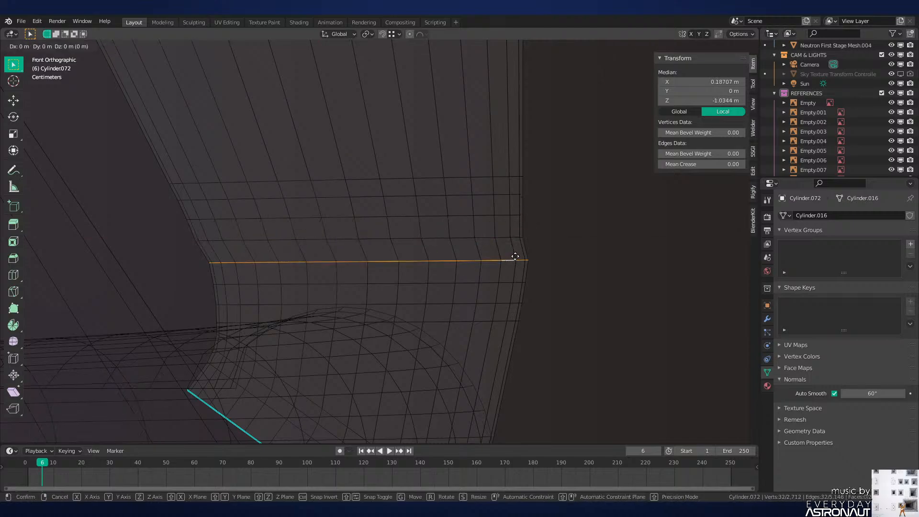
click(513, 246)
key(g)
key(x)
click(519, 238)
Step: Align the bend's sixth edge loop along X with the outer side
alt+click(507, 284)
key(g)
key(x)
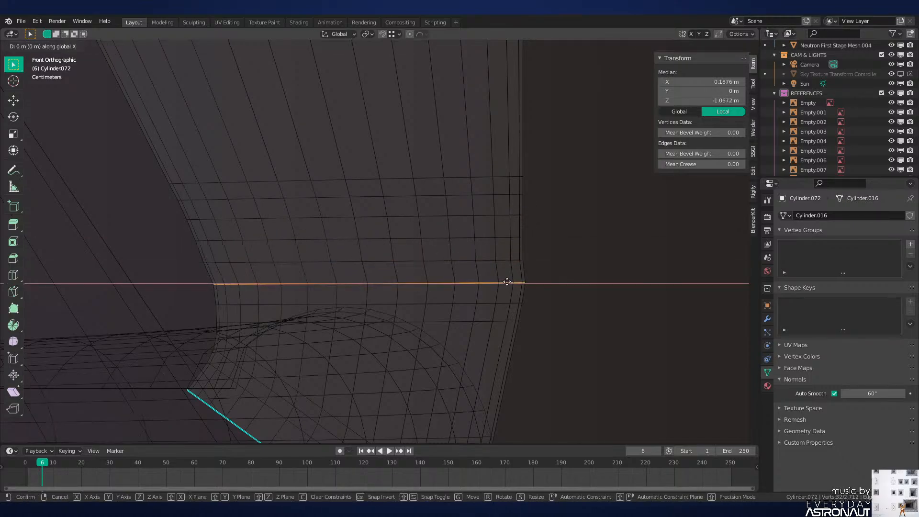
click(516, 267)
key(g)
key(x)
click(523, 261)
Step: Adjust the bend's seventh edge loop along X so the outer side runs smoothly into the angled section
alt+click(504, 303)
key(g)
key(x)
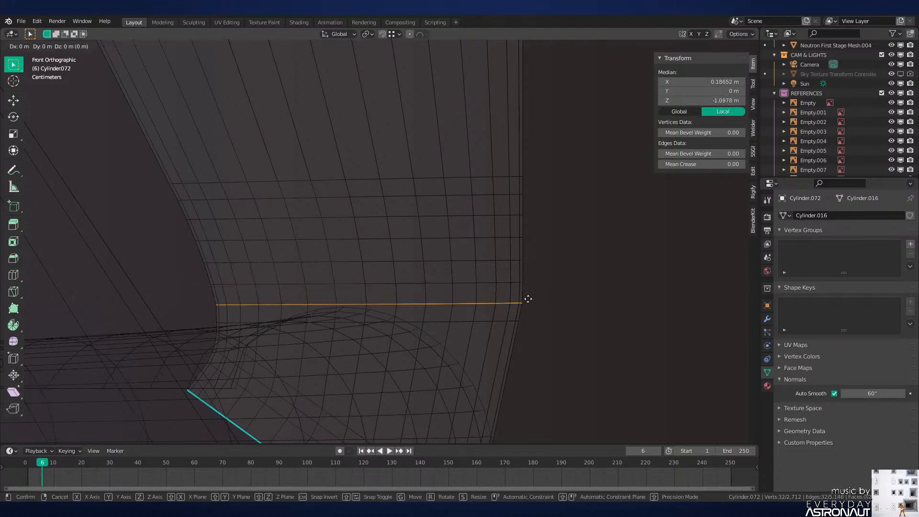
click(523, 281)
key(g)
key(x)
click(546, 320)
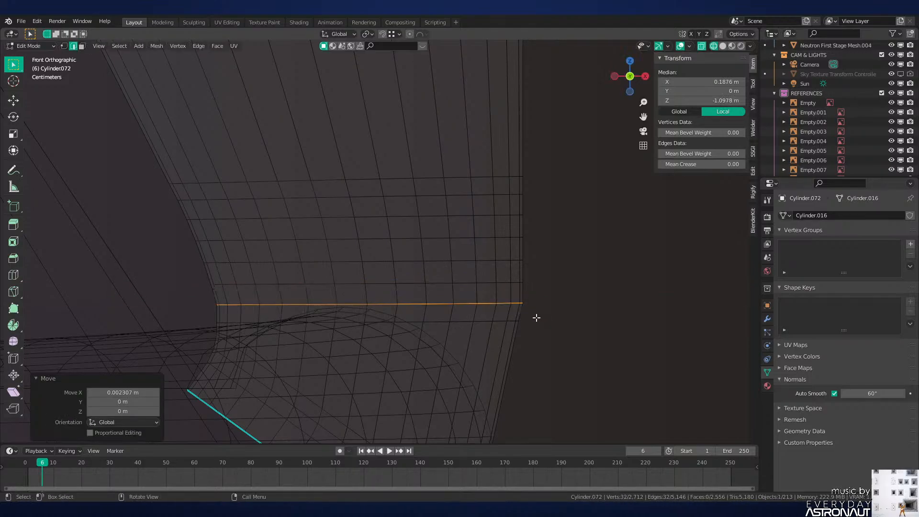
key(g)
key(x)
click(525, 325)
Step: Save the file and check the whole engine in rendered shading
key(Tab)
key(z)
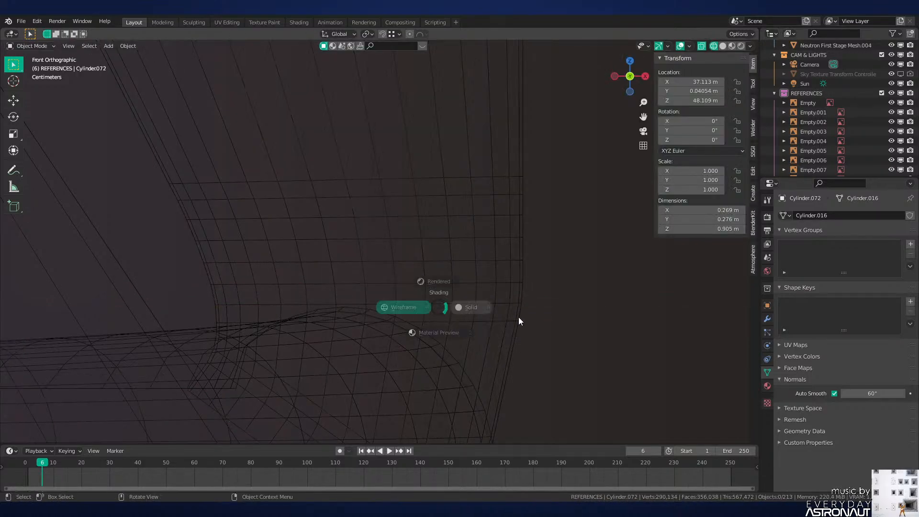
click(519, 317)
key(ctrl+s)
scroll(498, 310, down, 8)
key(z)
click(489, 384)
scroll(465, 344, down, 4)
middle_drag(441, 308, 456, 328)
scroll(458, 259, down, 7)
scroll(474, 262, down, 3)
scroll(471, 263, up, 2)
Step: Edit the engine nozzle's mesh and mark the edge loop just below the manifold ring as sharp
click(441, 275)
key(Tab)
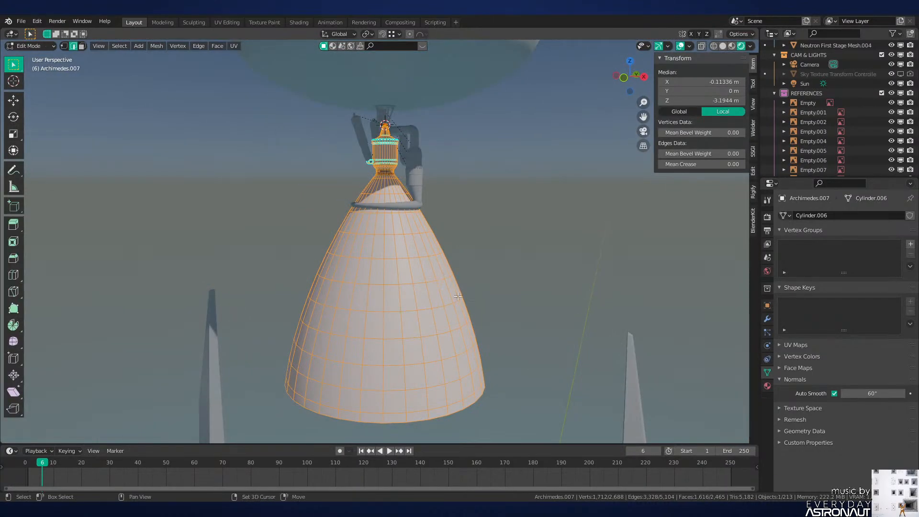
scroll(443, 269, up, 1)
key(Tab)
key(Tab)
key(Tab)
key(Tab)
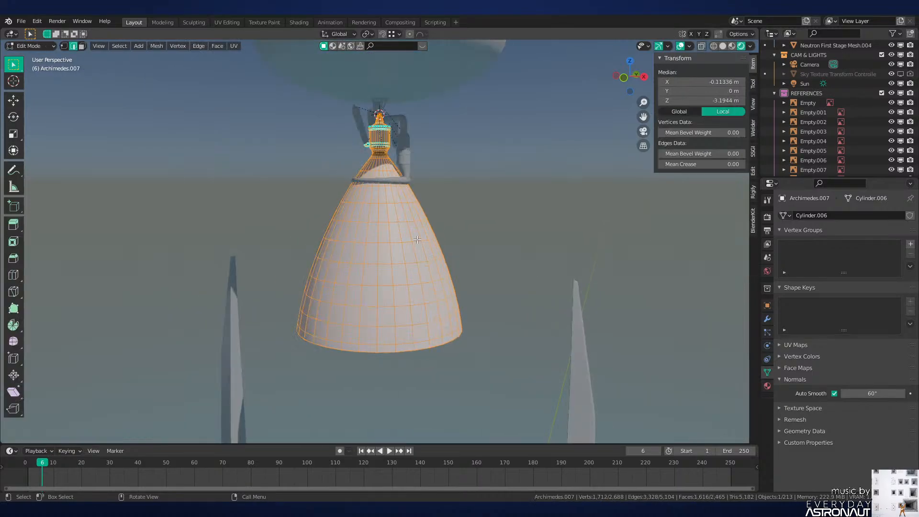
scroll(433, 268, up, 3)
alt+click(413, 210)
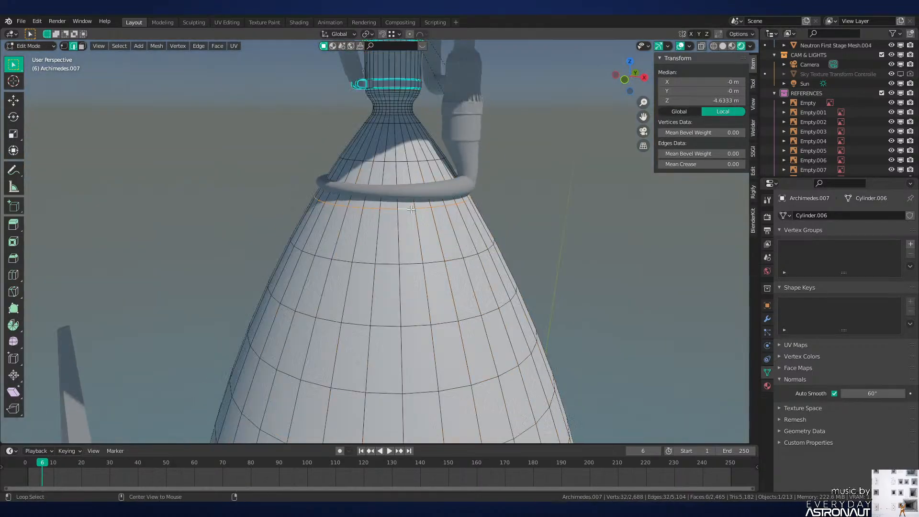
middle_drag(426, 216, 396, 208)
shift+middle_drag(412, 217, 501, 313)
scroll(501, 313, up, 5)
key(ctrl+e)
click(501, 318)
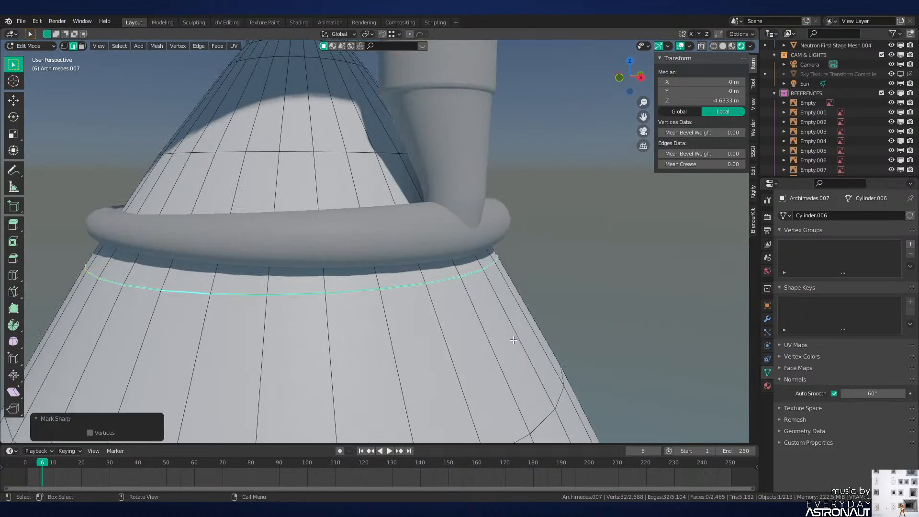
Step: Bevel the sharp edge loop just below the manifold ring with 2 segments and a width of about 0.026 m
scroll(508, 313, up, 3)
key(ctrl+b)
click(516, 312)
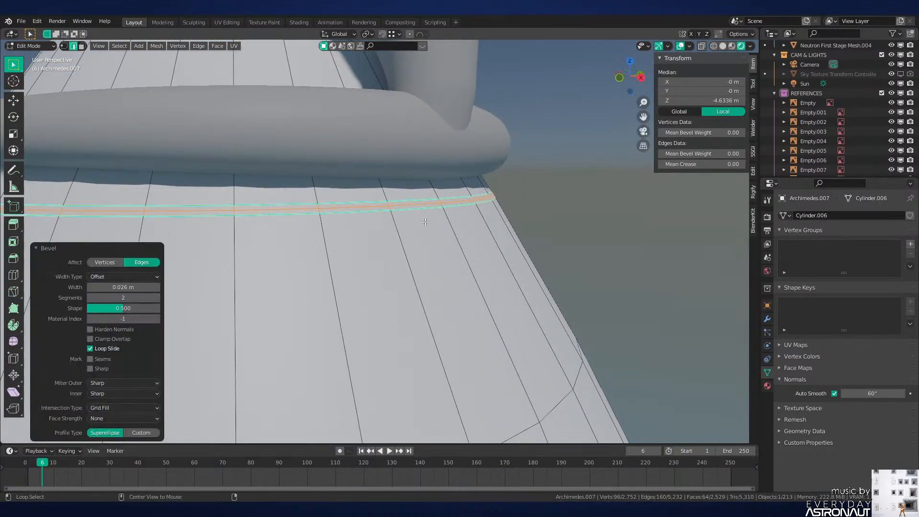
Step: Scale the beveled band's middle edge loop to about 0.993 and mark it as a seam
key(s)
click(452, 217)
key(ctrl+e)
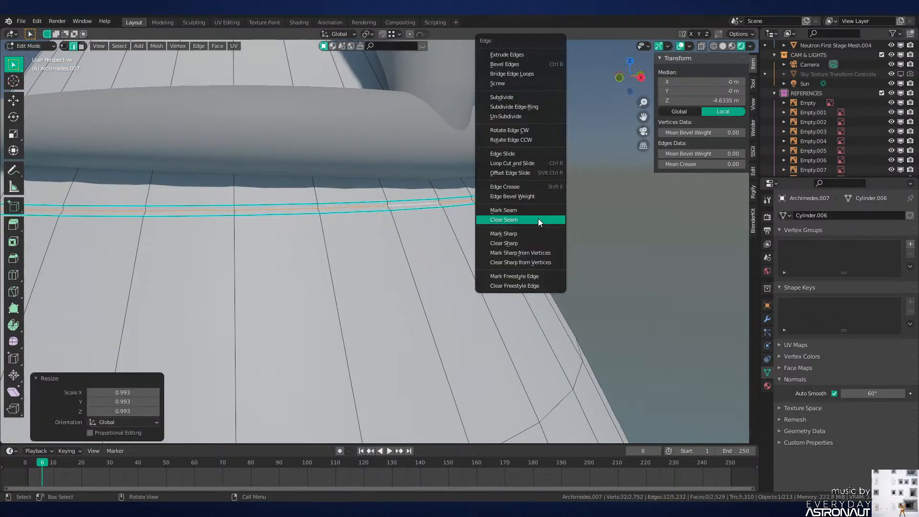
click(530, 211)
Step: Inspect the nozzle's interior from below and switch the viewport to solid shading
scroll(525, 220, down, 5)
mouse_move(508, 249)
middle_down()
mouse_move(495, 242)
mouse_move(470, 175)
middle_up()
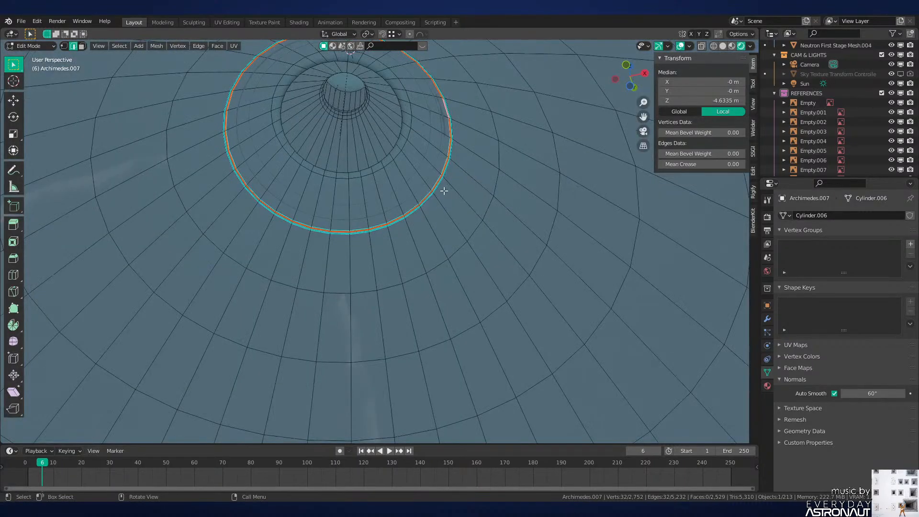
key(Tab)
key(z)
click(453, 207)
key(Tab)
scroll(453, 211, down, 3)
mouse_move(452, 211)
middle_down()
mouse_move(435, 261)
mouse_move(418, 232)
middle_up()
Step: Enlarge the inner wall's edge loop above the manifold ring by about 1.1 and slide it level with the outer loop
key(KP_1)
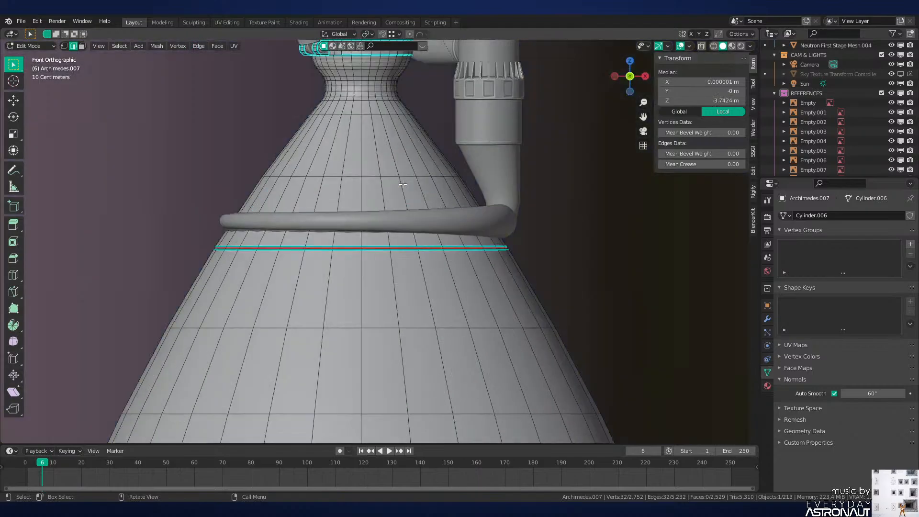
key(alt+z)
key(g)
key(g)
click(475, 189)
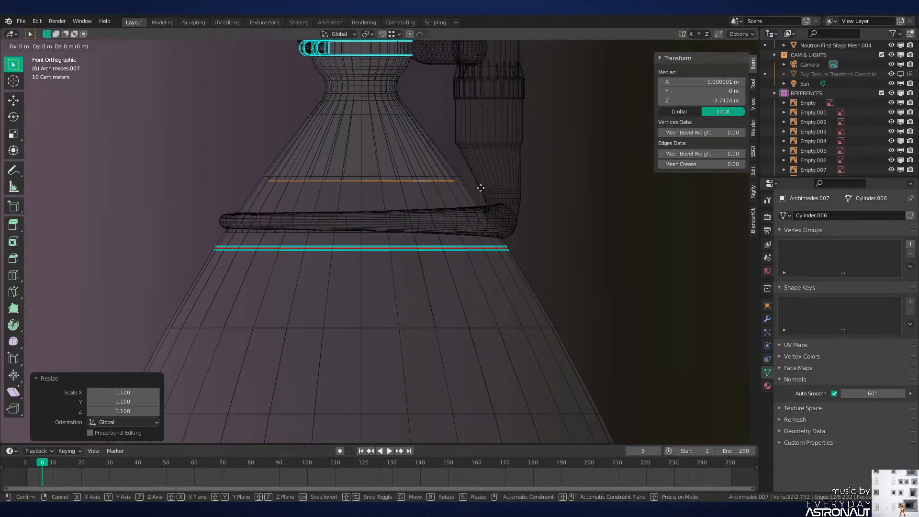
key(g)
key(g)
click(480, 185)
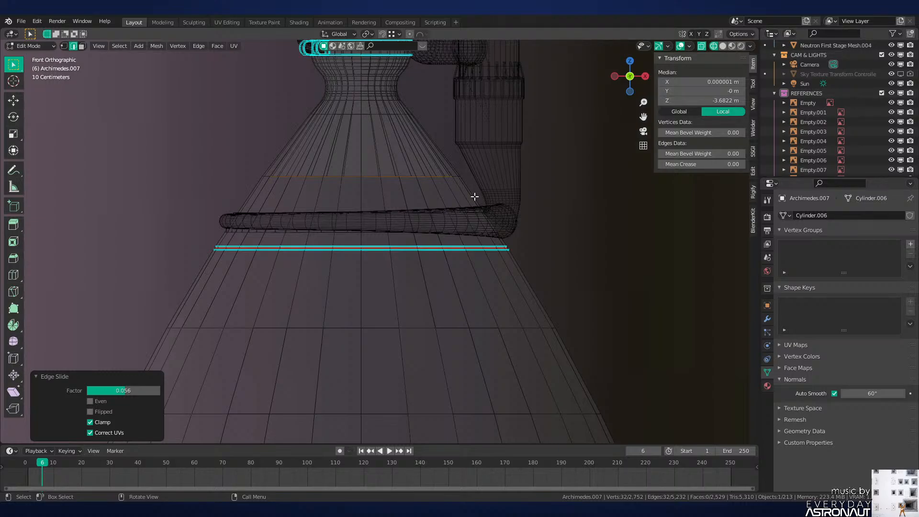
Step: Extrude the inner wall's edge about 0.565 m down along Z and scale it by about 2.024 to match the outer profile
scroll(475, 196, down, 5)
shift+middle_drag(474, 253, 465, 209)
scroll(463, 201, up, 2)
key(e)
key(z)
click(451, 235)
key(s)
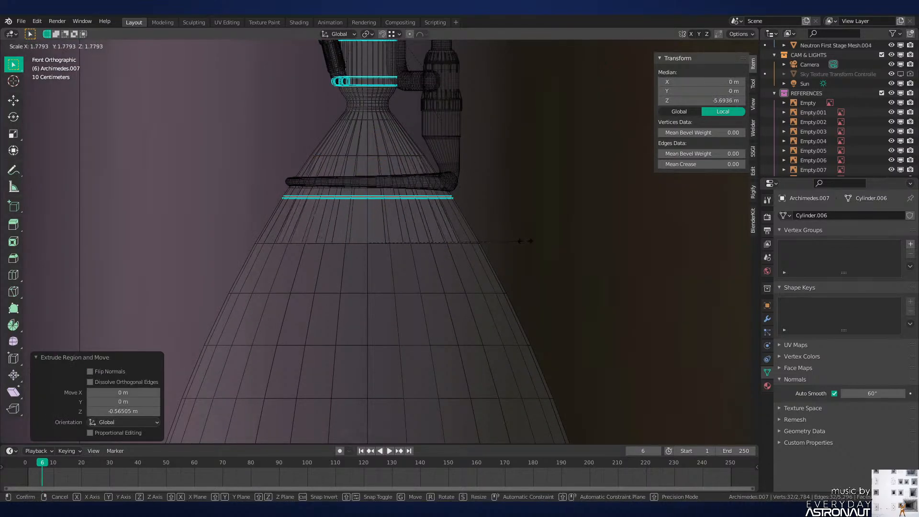
click(546, 239)
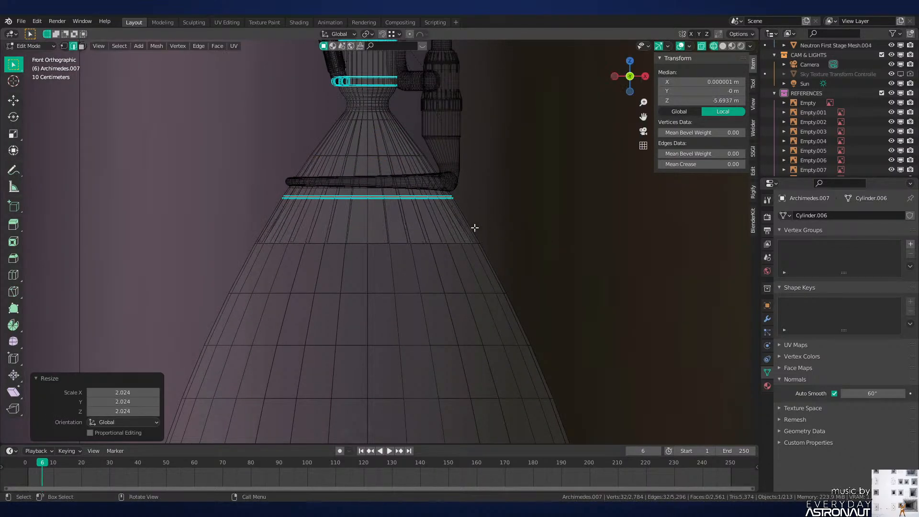
Step: Add an edge loop to the new inner section level with the beveled band and scale it to follow the outer wall
click(452, 213)
click(451, 209)
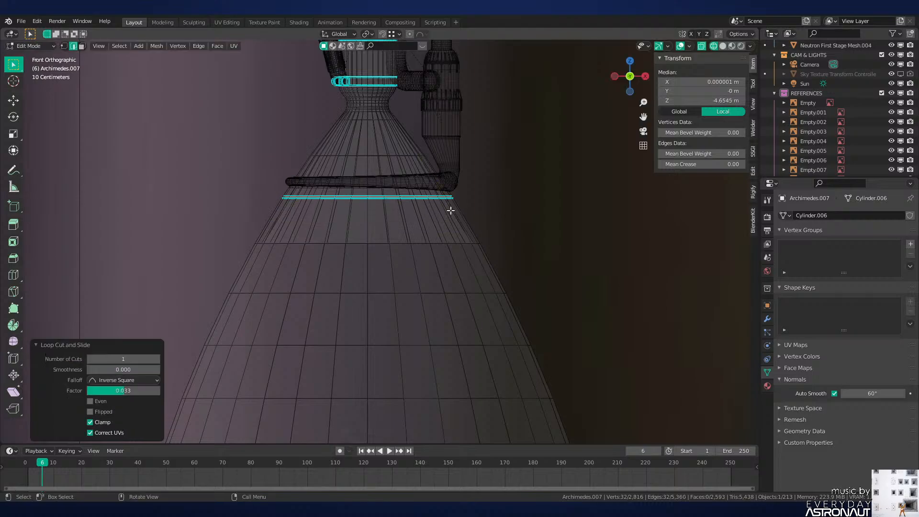
key(s)
click(455, 211)
Step: Extrude the inner wall's lowest edge loop about 2.39 m down to the nozzle's exit and scale it to nearly the outer rim's width
right_click(560, 260)
click(577, 266)
middle_drag(577, 266, 470, 224)
key(KP_1)
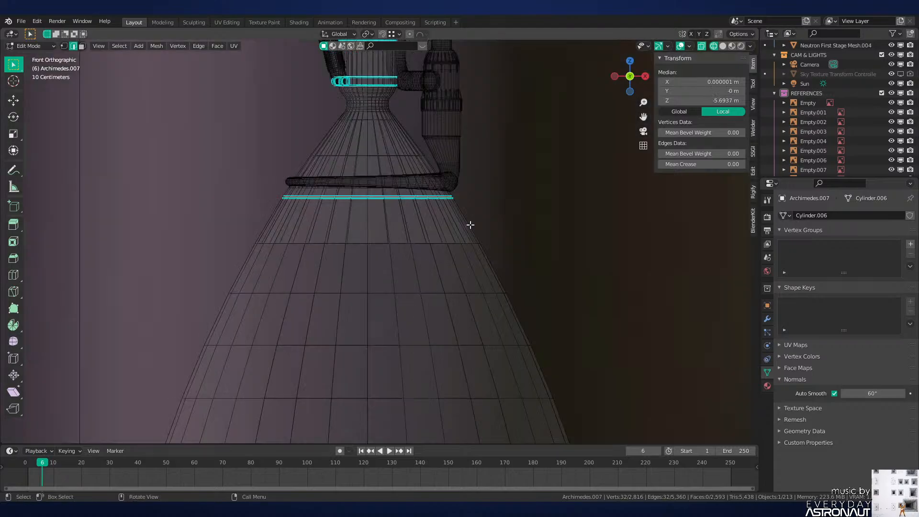
scroll(469, 240, down, 2)
shift+middle_drag(462, 280, 407, 145)
key(e)
key(z)
click(437, 370)
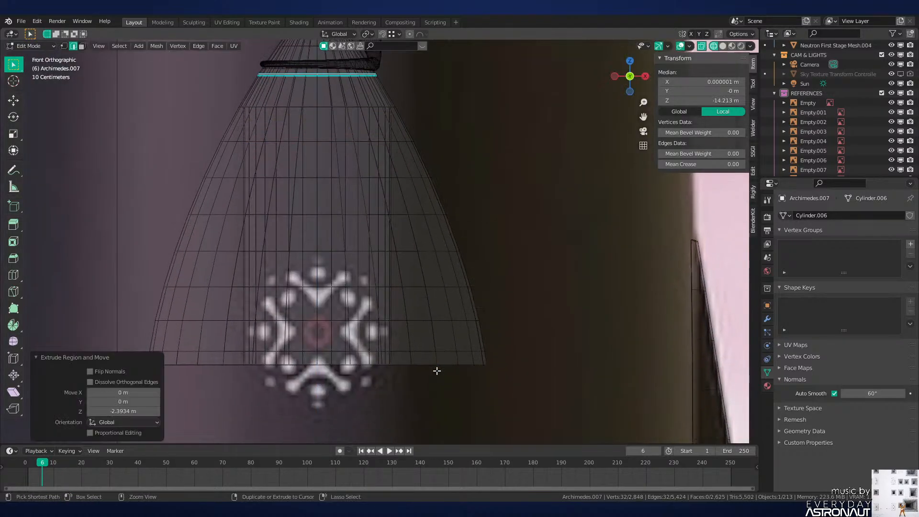
key(s)
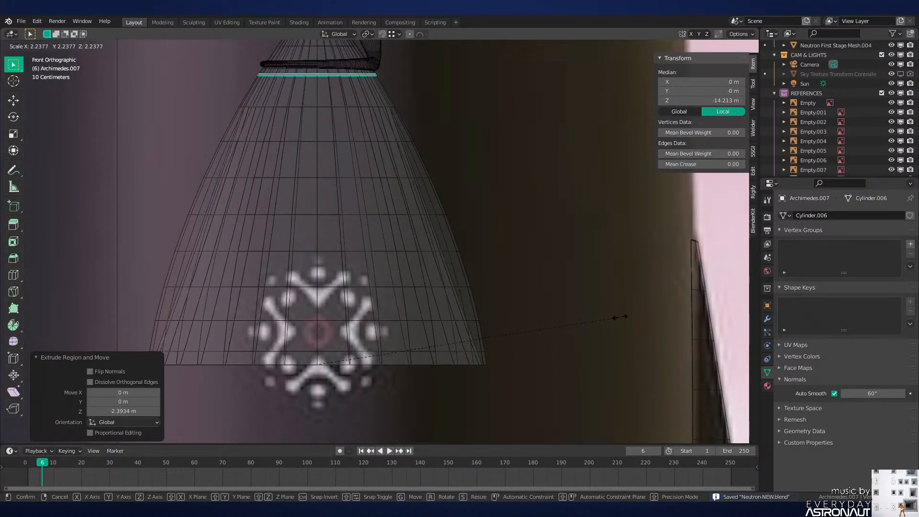
click(620, 317)
Step: Bridge the inner and outer edge loops at the nozzle's exit to close the rim
middle_drag(521, 365, 536, 271)
scroll(536, 271, up, 2)
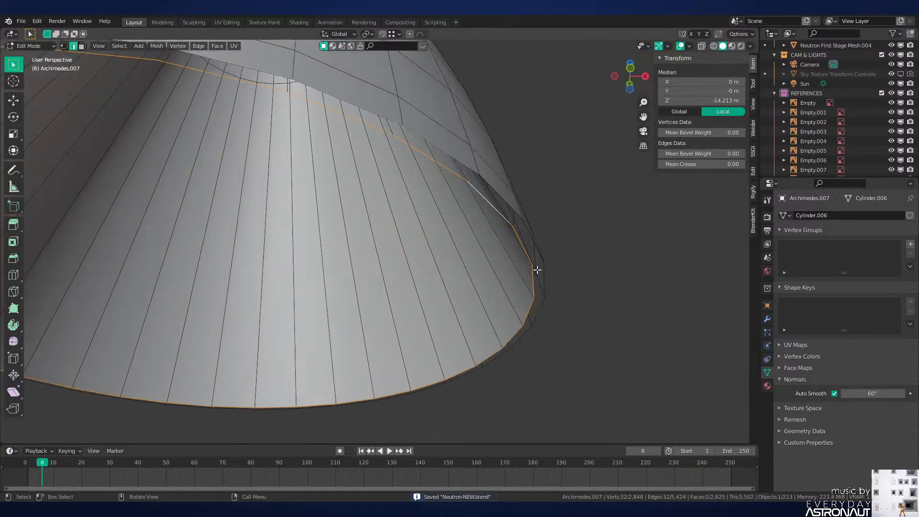
alt+shift+click(547, 281)
right_click(572, 299)
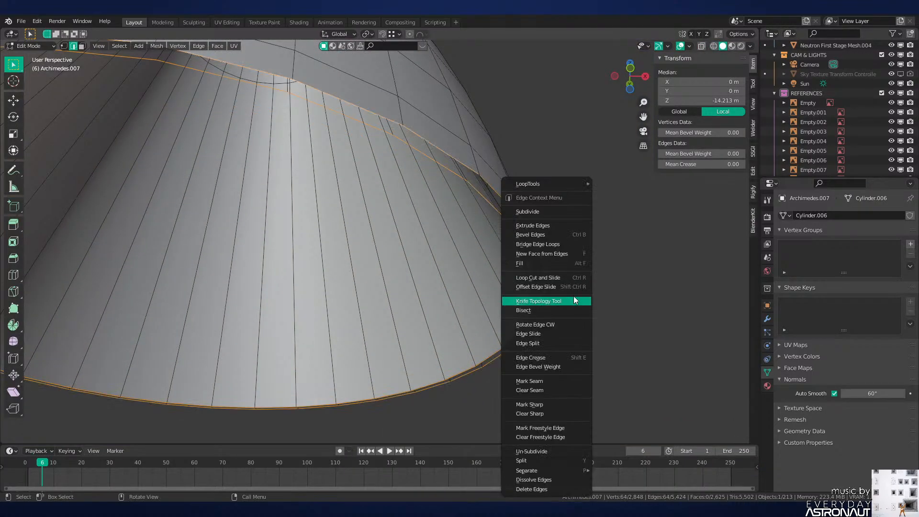
click(562, 245)
Step: Slide the inner rim loop outward to make the nozzle's exit rim very thin
key(g)
key(g)
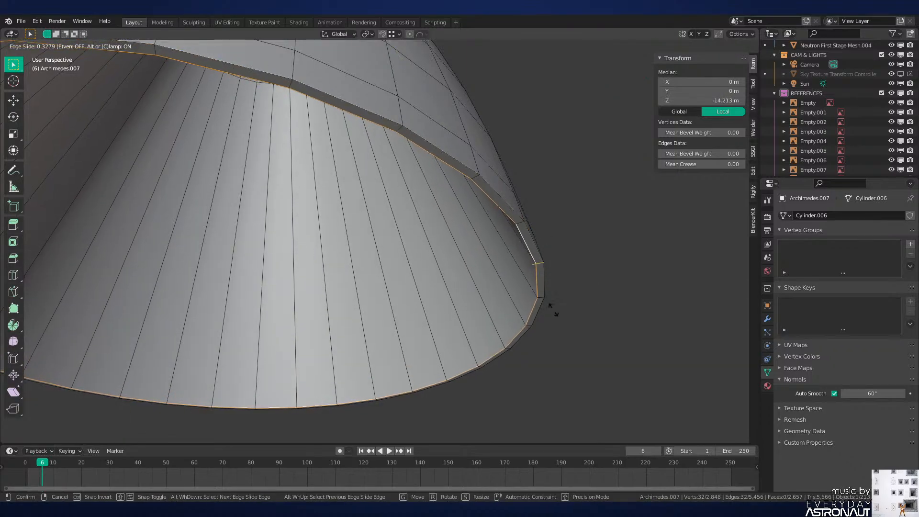
click(561, 390)
Step: Add a centered edge loop to the long inner wall, scale it by about 1.107 and slide it level with an outer loop
key(ctrl+r)
click(499, 273)
right_click(499, 273)
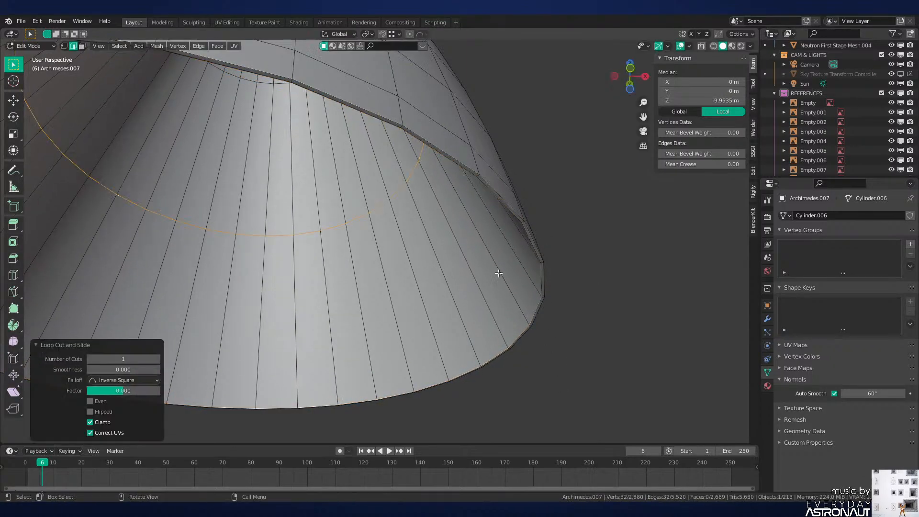
key(KP_1)
key(alt+z)
key(s)
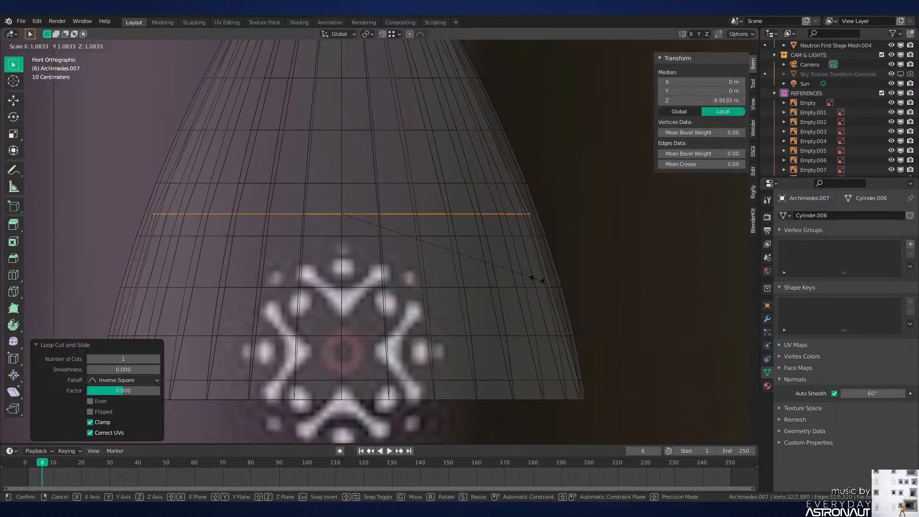
click(542, 277)
key(g)
key(g)
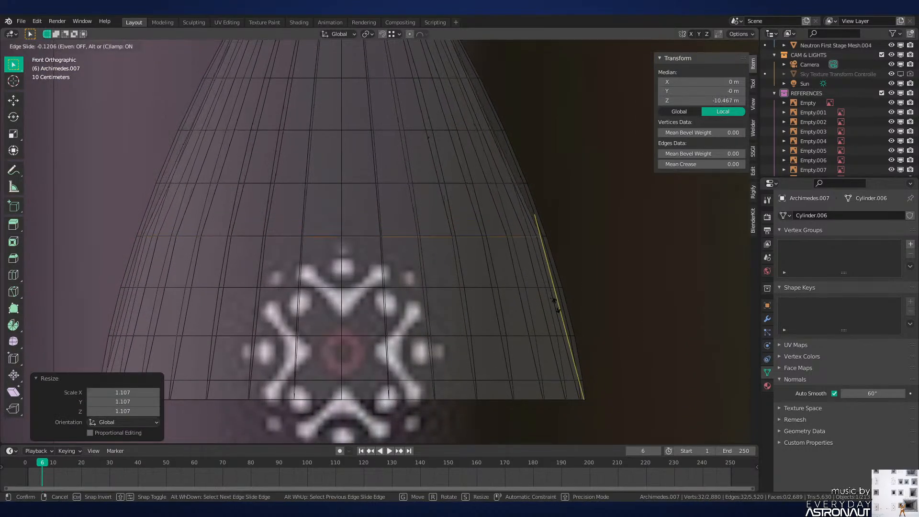
click(554, 303)
Step: Add a second edge loop lower on the inner wall, slide it level with the next outer loop and scale it by about 1.019
key(ctrl+r)
click(550, 293)
right_click(552, 292)
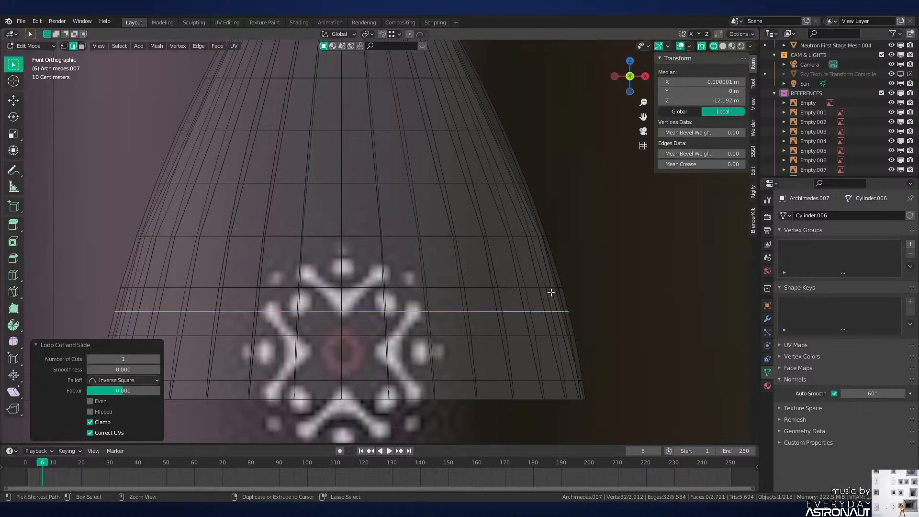
key(g)
key(g)
click(572, 277)
key(s)
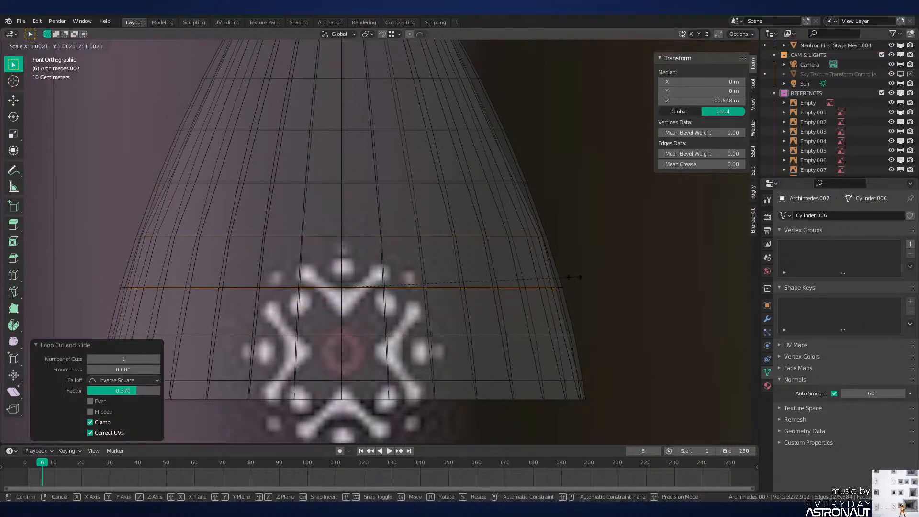
click(577, 276)
Step: Add a third edge loop near the nozzle's exit, level with the outer loop, and scale it by about 1.011
key(ctrl+r)
click(551, 305)
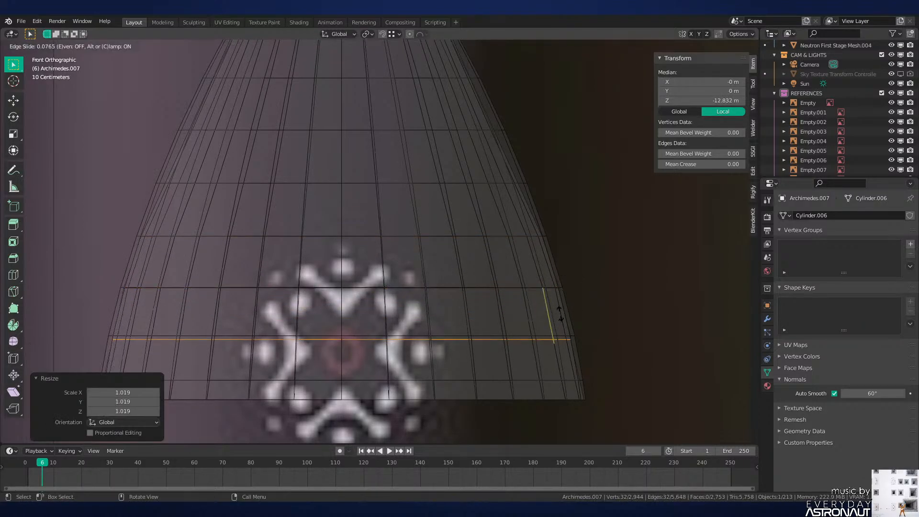
click(561, 311)
key(s)
click(561, 309)
Step: Add an edge loop to the inner wall's undivided upper section
scroll(561, 309, down, 3)
key(ctrl+r)
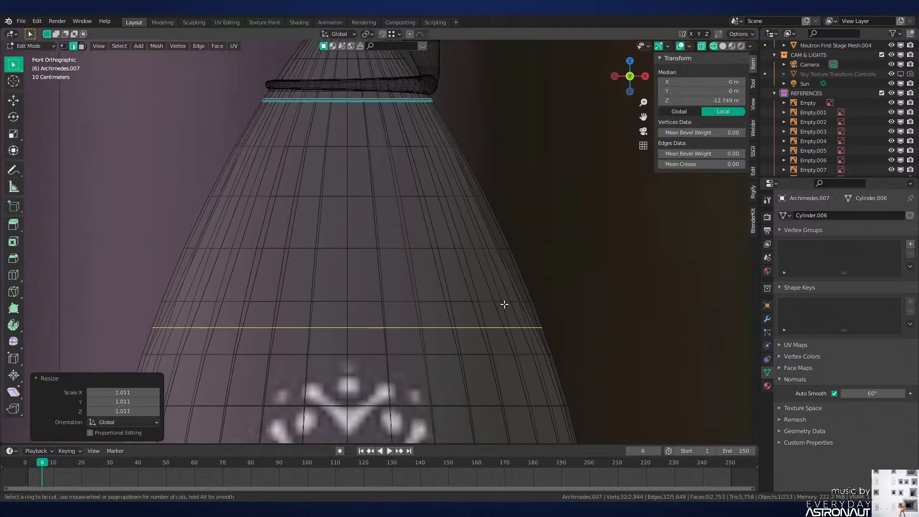
Step: Add an edge loop around the upper half of the engine nozzle bell and scale it outward by 1.052
click(476, 257)
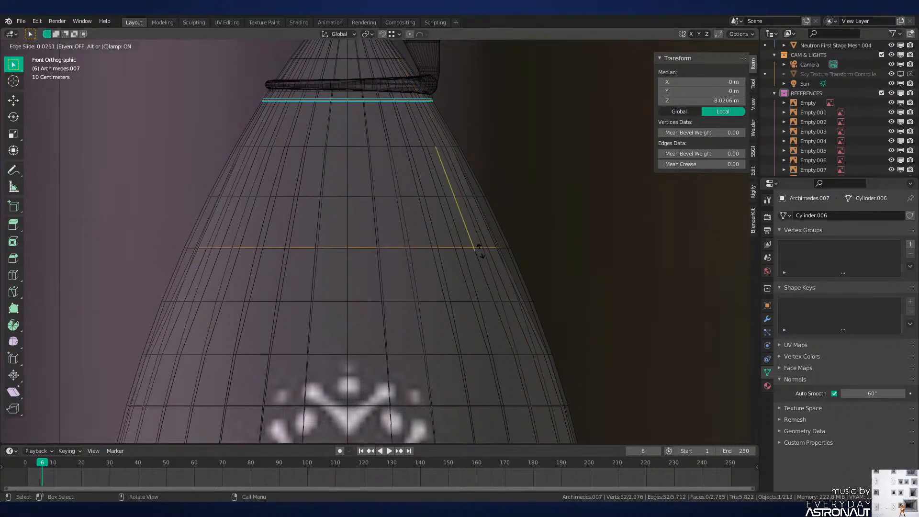
click(481, 254)
key(s)
click(503, 280)
Step: Add a centred edge loop just below the previous one and scale it outward to round the nozzle's profile
key(ctrl+r)
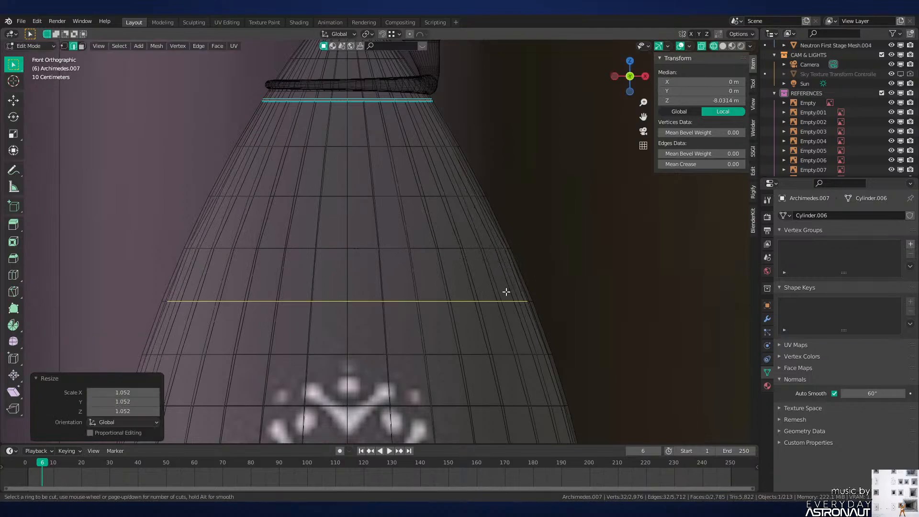
key(Escape)
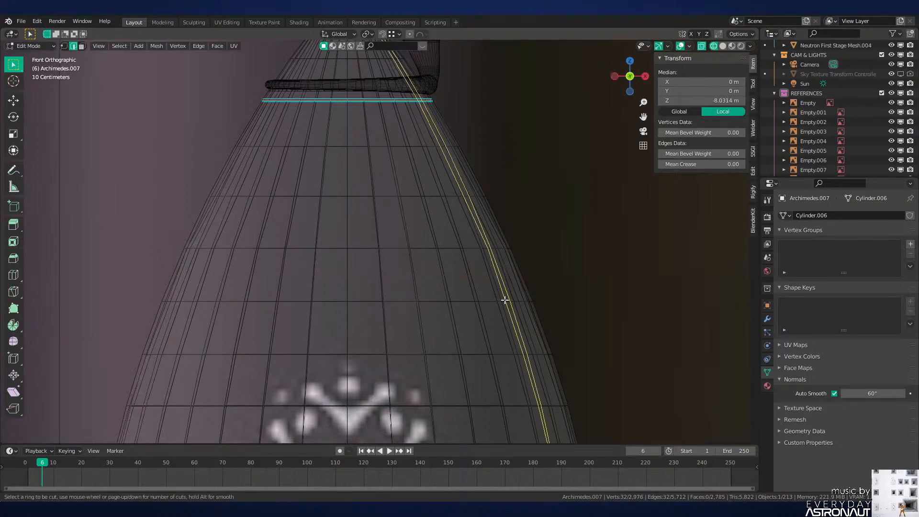
key(Escape)
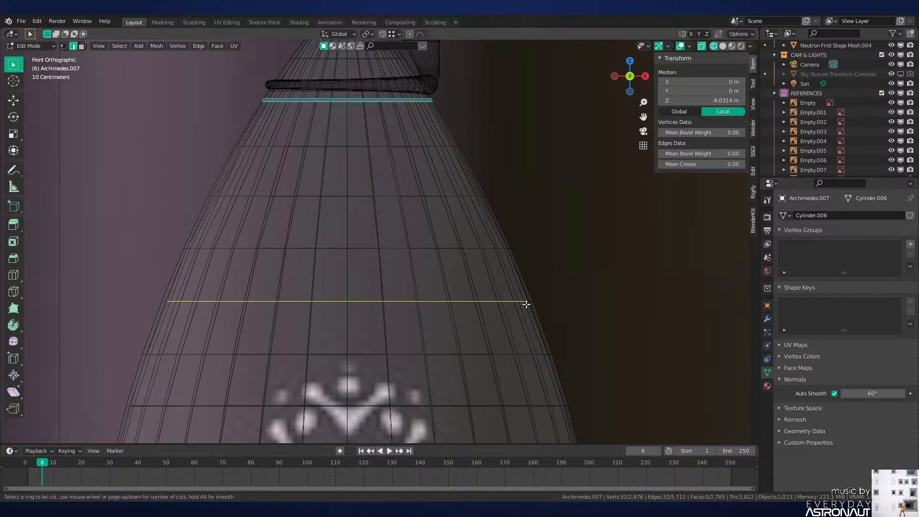
click(527, 305)
right_click(546, 311)
key(s)
click(618, 312)
Step: Add a centred edge loop above the previous ones on the nozzle bell and scale it outward by 1.024
shift+middle_drag(542, 274, 557, 345)
scroll(556, 342, up, 1)
key(ctrl+r)
click(519, 290)
right_click(519, 289)
key(s)
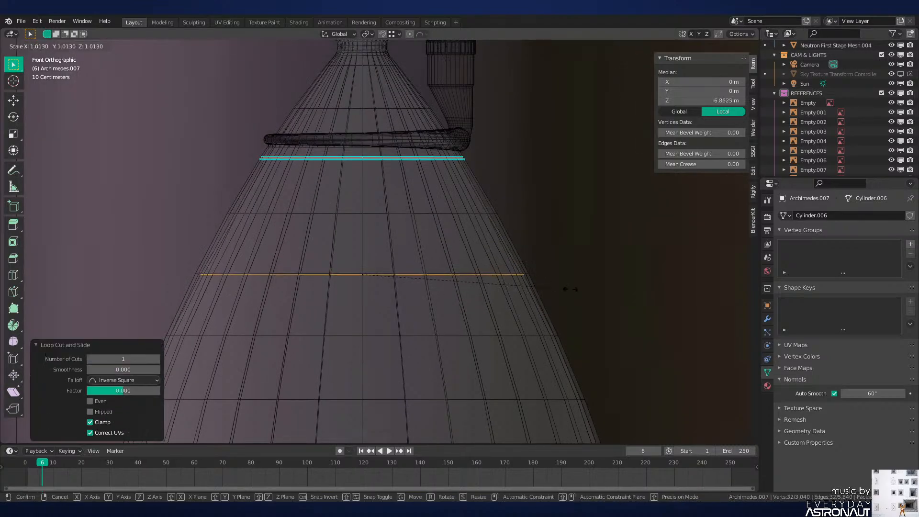
click(591, 290)
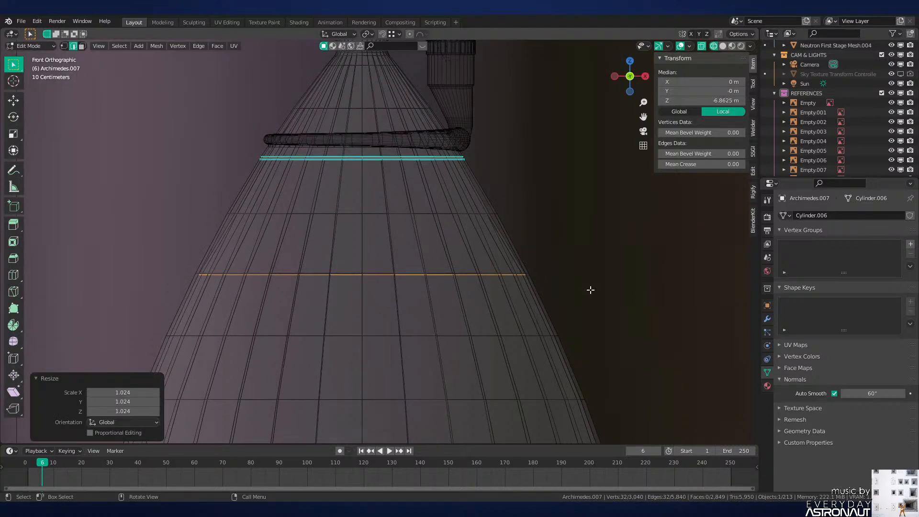
Step: Try to add and scale an edge loop just below the nozzle's marked ring
right_click(480, 202)
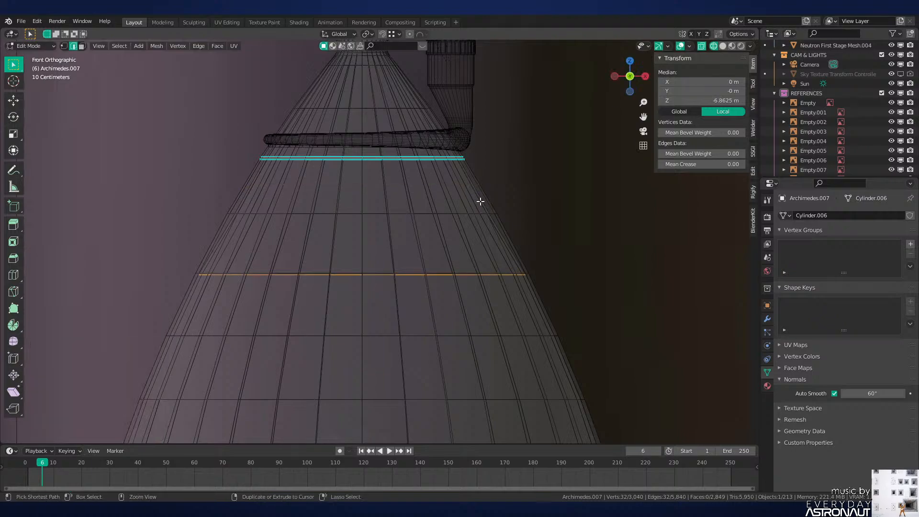
click(479, 198)
click(498, 217)
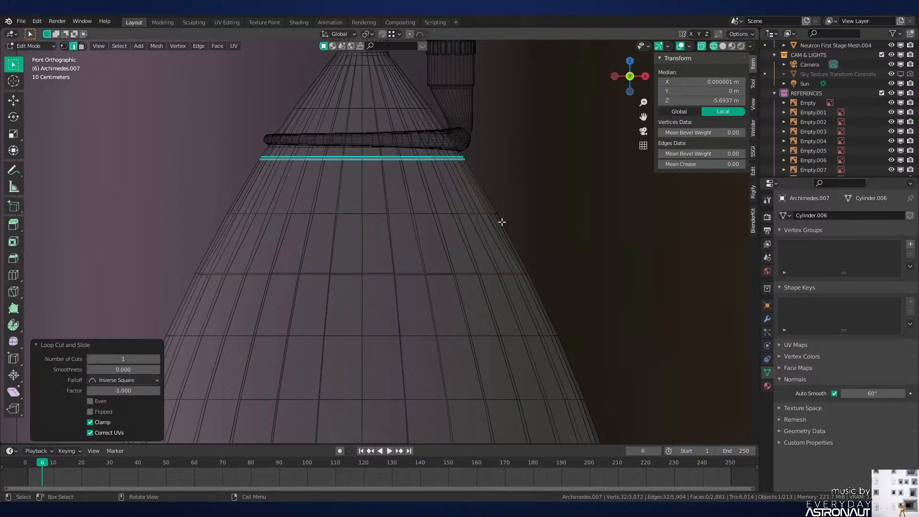
key(s)
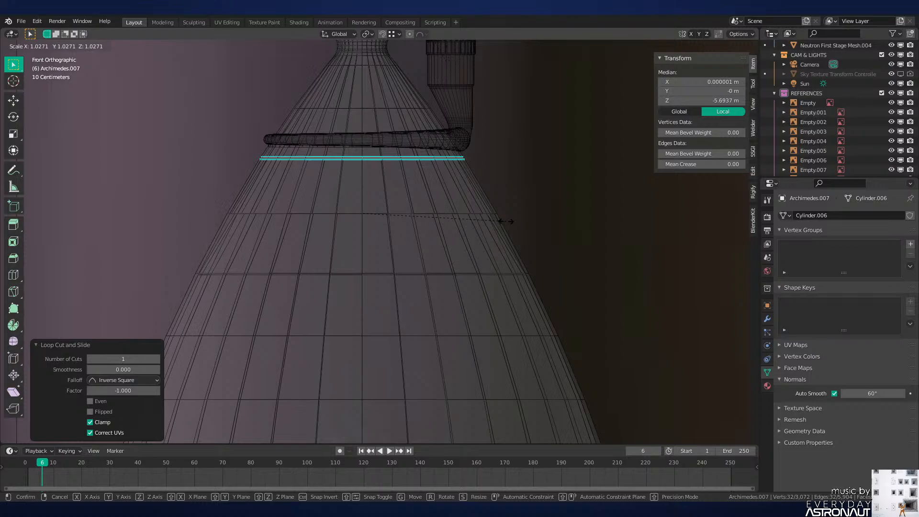
right_click(506, 221)
key(ctrl+z)
Step: Merge all of the nozzle's vertices by distance, leaving nothing selected
key(a)
key(F3)
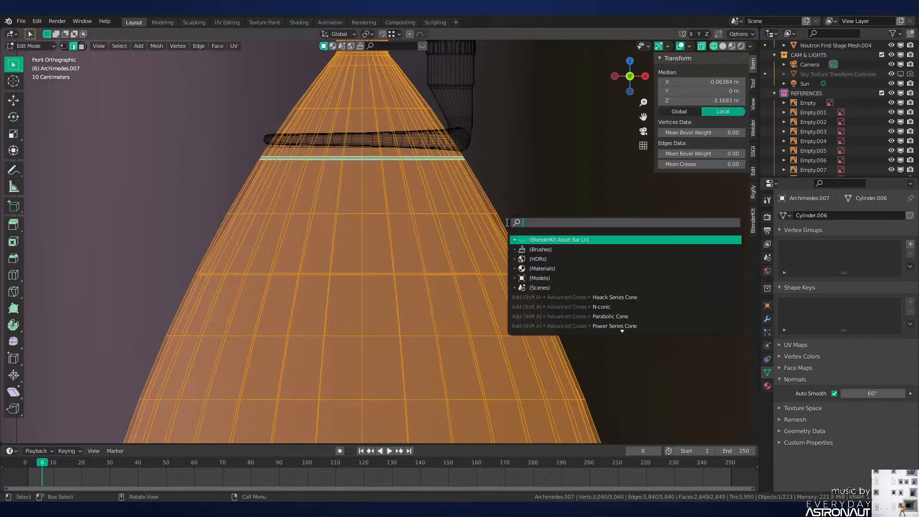
text(merge)
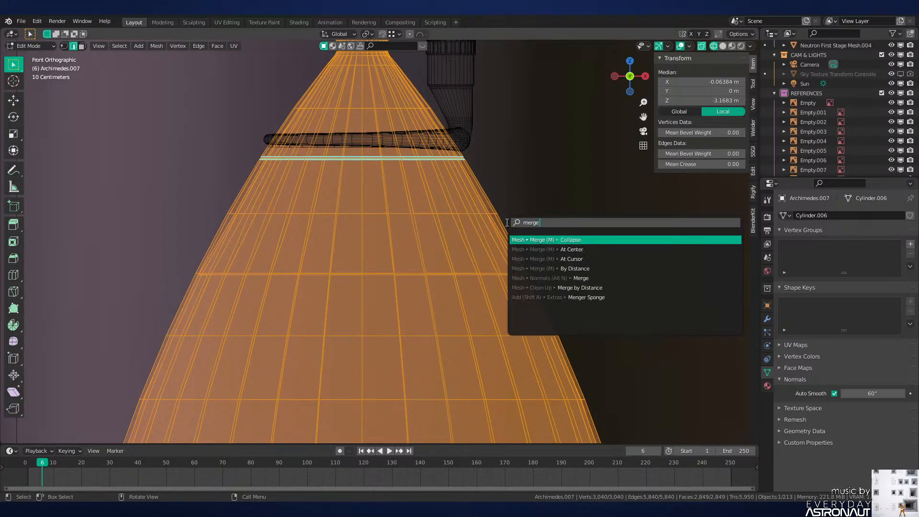
text( i by)
key(Return)
key(alt+a)
Step: Retry the loop cut between the nozzle's marked ring and the next edge loop, and undo it
key(ctrl+r)
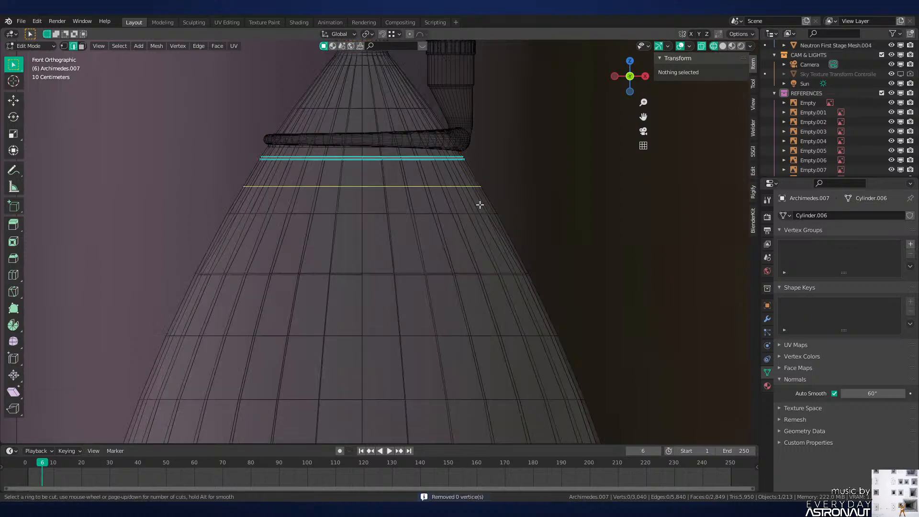
click(474, 198)
click(474, 198)
key(ctrl+z)
Step: Select the nozzle's marked edge loop in solid shading and try scaling it in the front wireframe view
key(z)
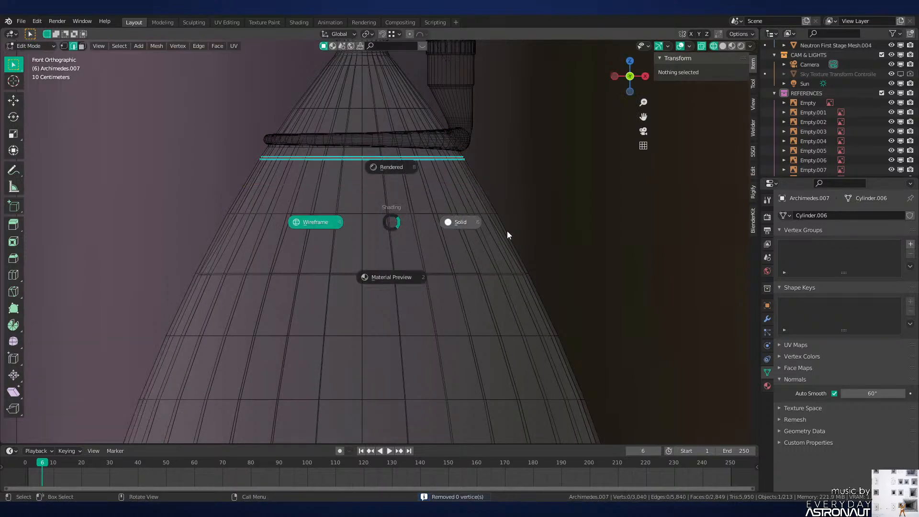
click(509, 234)
middle_drag(509, 235, 529, 161)
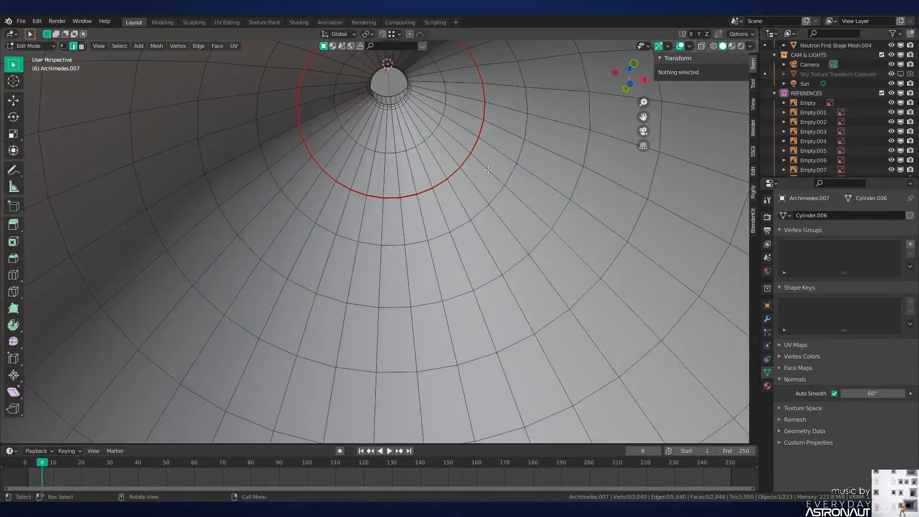
alt+click(471, 159)
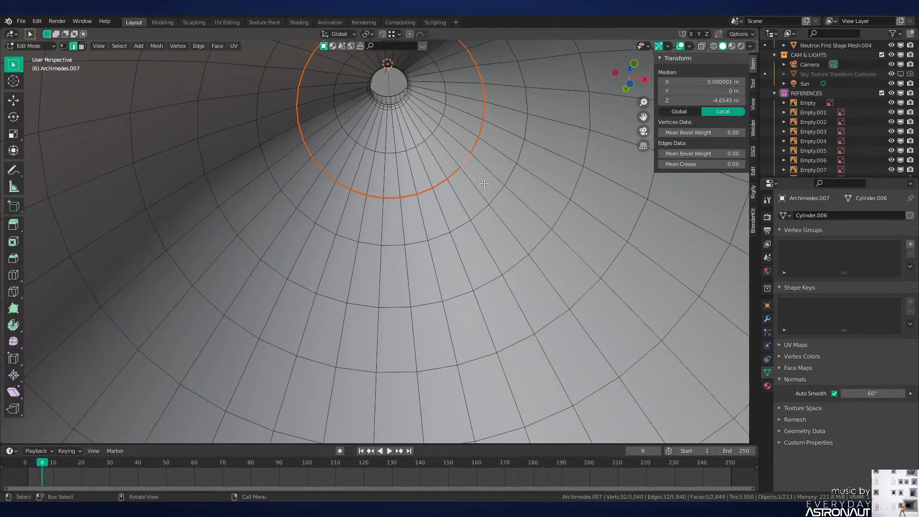
key(KP_1)
key(alt+z)
scroll(515, 250, up, 2)
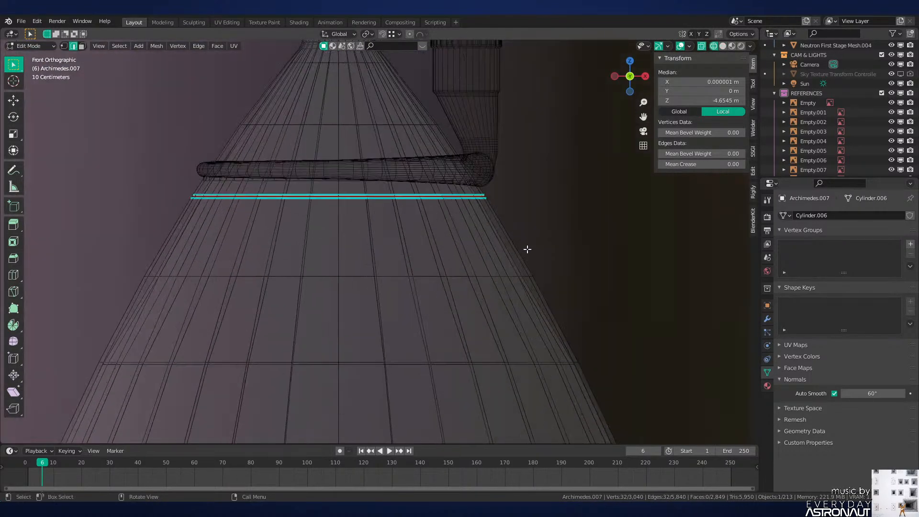
key(s)
right_click(523, 264)
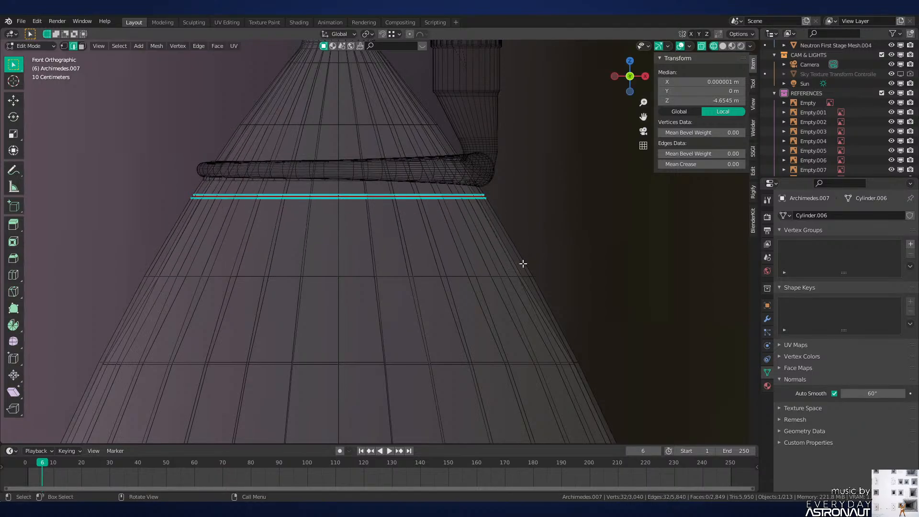
Step: Scale the first edge loop below the nozzle's marked ring outward by 1.020
alt+click(482, 276)
key(s)
right_click(555, 281)
key(s)
click(562, 283)
Step: Try to cut and scale an extra edge loop between the marked ring and the loop just below it
click(503, 256)
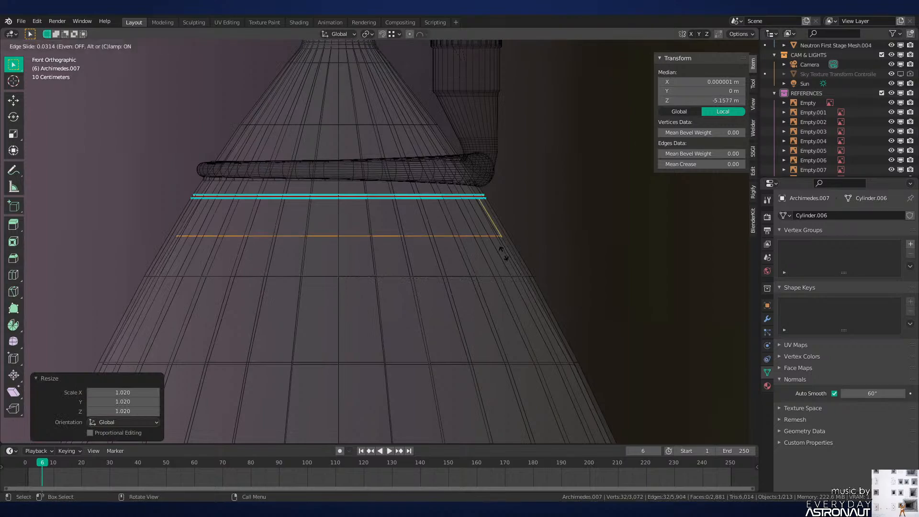
click(505, 251)
key(s)
click(509, 253)
key(ctrl+z)
key(ctrl+z)
Step: Leave mesh editing on the nozzle and save the file
key(Tab)
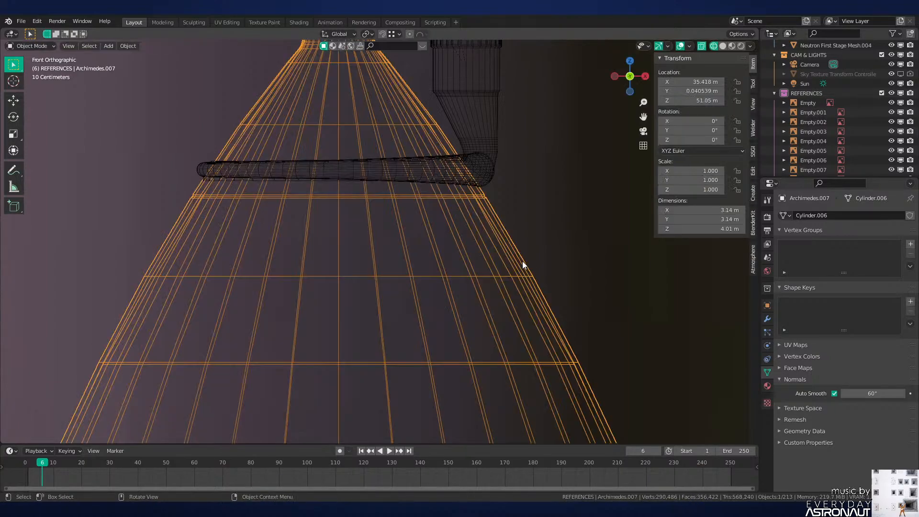
key(shift+z)
scroll(569, 265, down, 7)
key(ctrl+s)
Step: Show the rocket from the front in rendered shading and unhide all hidden objects
scroll(481, 266, down, 4)
mouse_move(452, 353)
middle_down()
mouse_move(478, 341)
mouse_move(457, 329)
mouse_move(455, 342)
middle_up()
click(477, 341)
key(z)
mouse_move(450, 251)
middle_down()
mouse_move(440, 201)
mouse_move(459, 171)
mouse_move(468, 257)
mouse_move(537, 258)
mouse_move(439, 254)
mouse_move(436, 285)
mouse_move(482, 250)
middle_up()
key(KP_1)
scroll(487, 250, down, 11)
shift+middle_drag(355, 297, 263, 401)
scroll(488, 188, up, 5)
scroll(380, 412, down, 7)
scroll(492, 214, up, 4)
shift+middle_drag(492, 214, 374, 207)
scroll(447, 219, up, 5)
scroll(445, 220, down, 4)
key(alt+h)
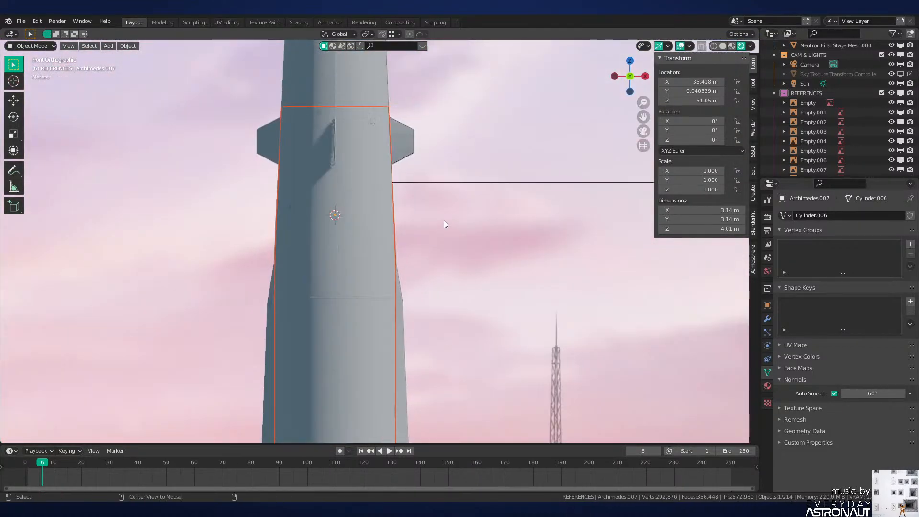
Step: Deselect the nozzle and switch the viewport to solid shading
key(shift+z)
shift+middle_drag(376, 289, 409, 284)
click(443, 286)
scroll(450, 272, up, 3)
scroll(459, 316, down, 4)
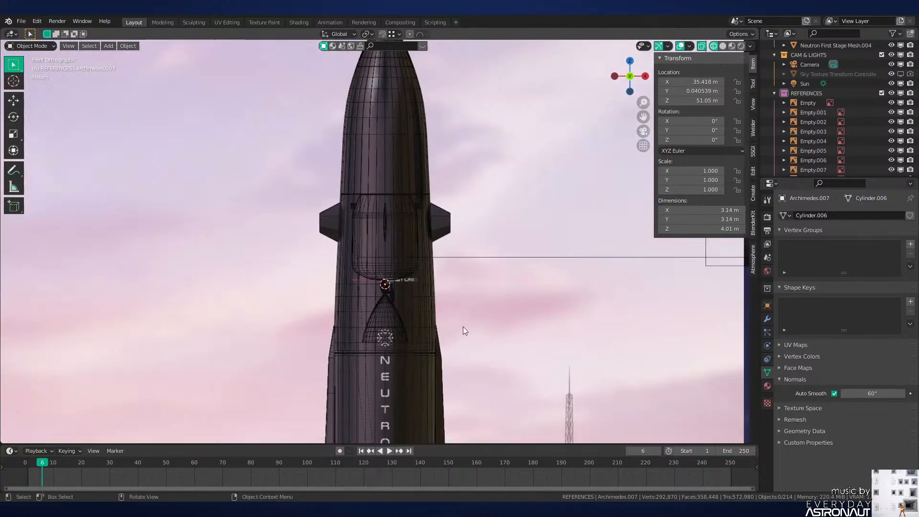
click(532, 326)
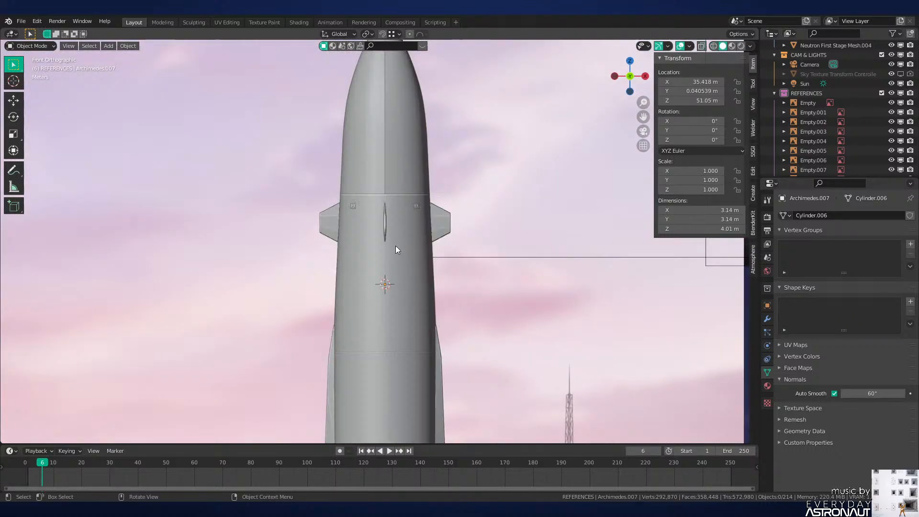
Step: Hide the front nose fairing panels to expose the second stage inside the rocket
middle_drag(395, 246, 400, 254)
click(381, 175)
key(h)
click(409, 169)
key(h)
scroll(434, 206, up, 5)
middle_drag(410, 170, 428, 265)
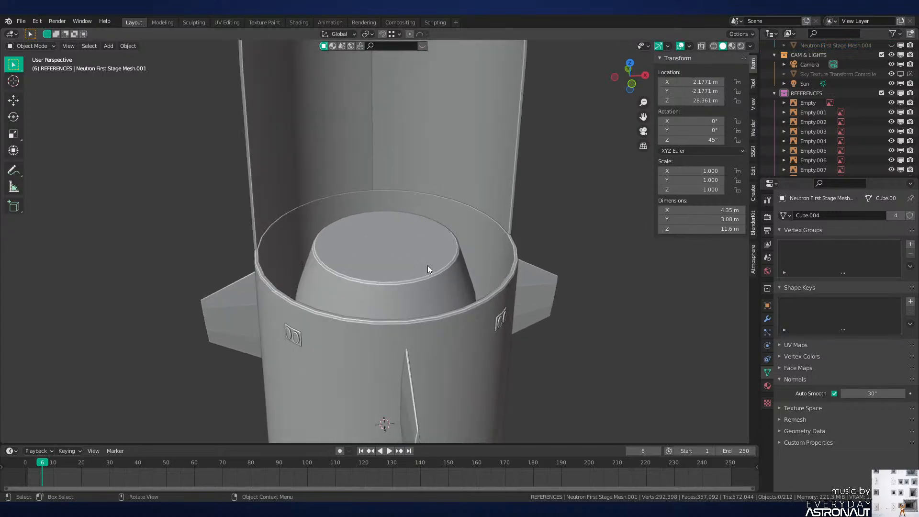
Step: Edit the second-stage cylinder in face selection mode and inset its flat top face
click(427, 265)
key(Tab)
key(3)
key(KP_Decimal)
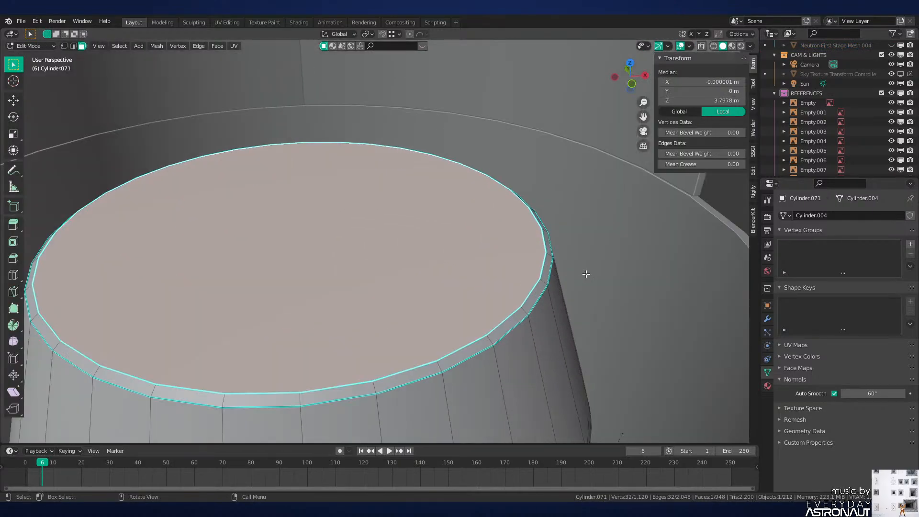
scroll(586, 273, down, 2)
key(KP_1)
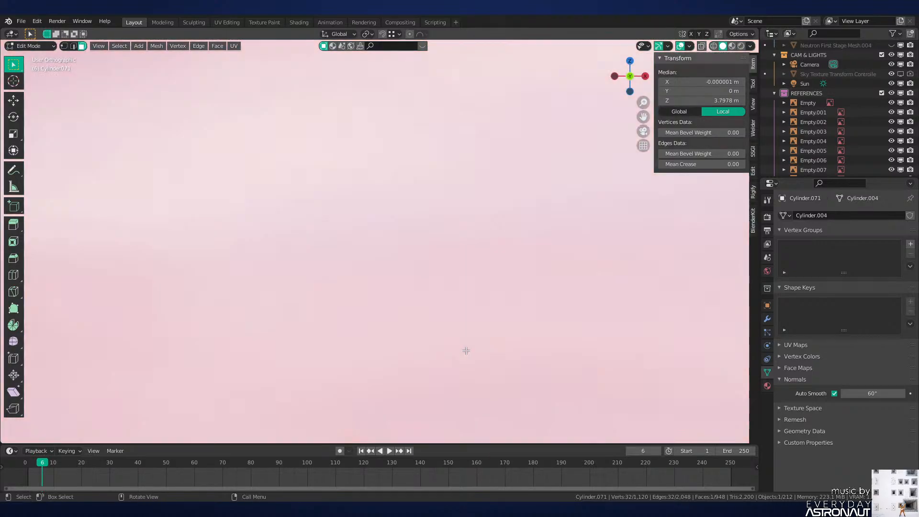
middle_drag(464, 349, 550, 316)
scroll(512, 248, down, 3)
key(i)
click(538, 246)
Step: Snap the 3D cursor to the centre of the inset top face
scroll(550, 317, up, 2)
key(shift+s)
click(513, 369)
Step: Try to add a cylinder at the 3D cursor on the stage's top face
key(shift+a)
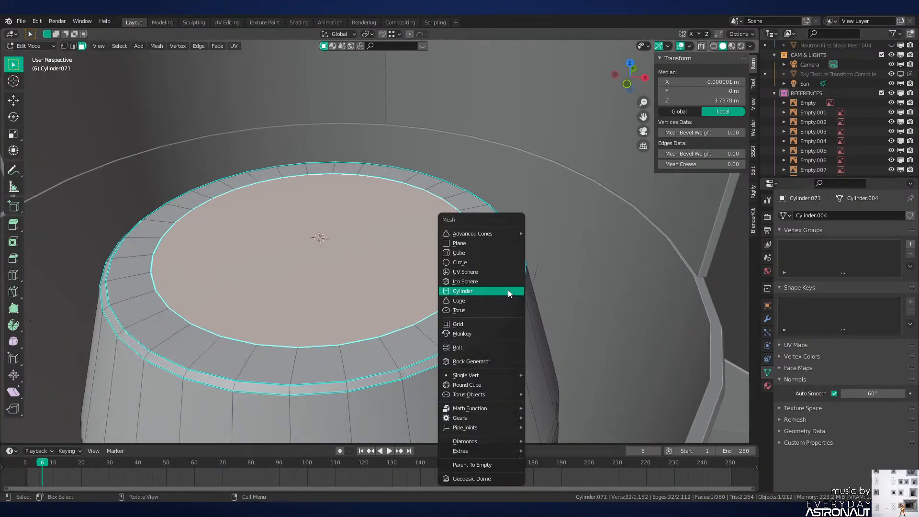
click(508, 289)
click(169, 327)
key(ctrl+z)
key(ctrl+z)
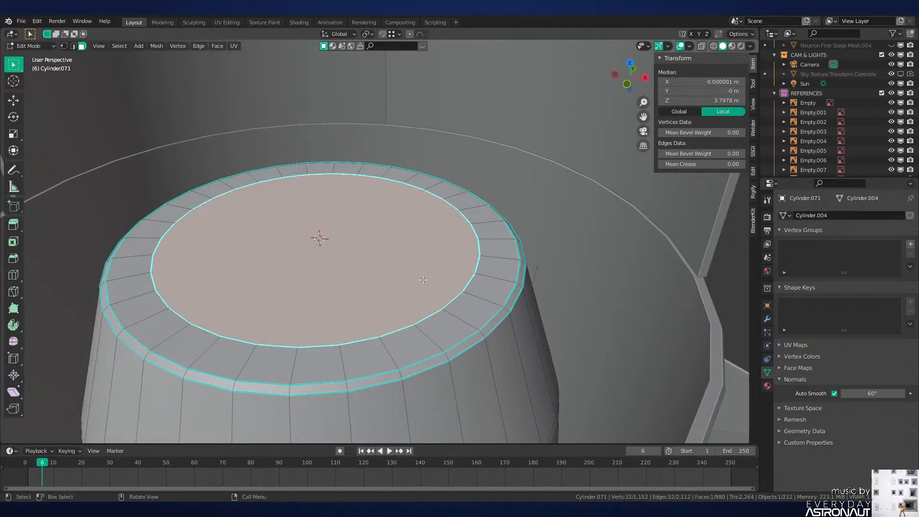
Step: Add a 16-vertex cylinder with a 1 m radius and 2 m depth at the 3D cursor
key(shift+a)
click(424, 280)
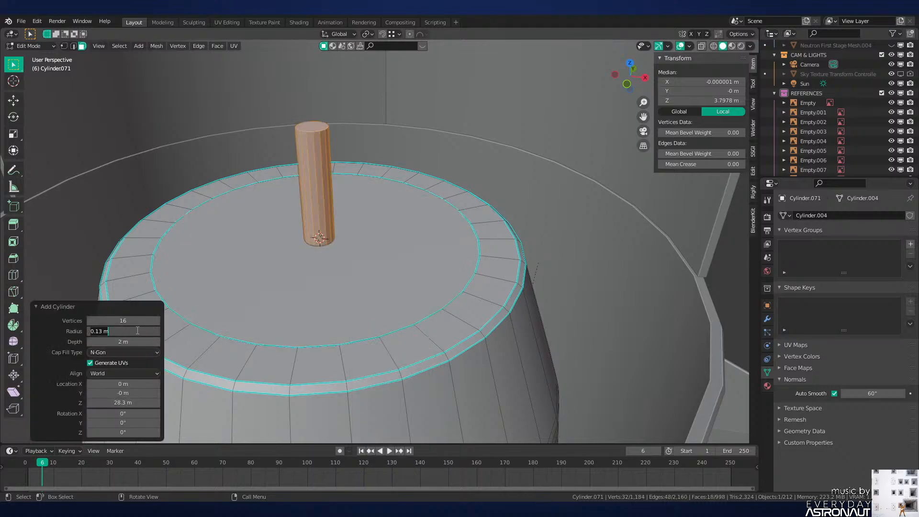
key(Return)
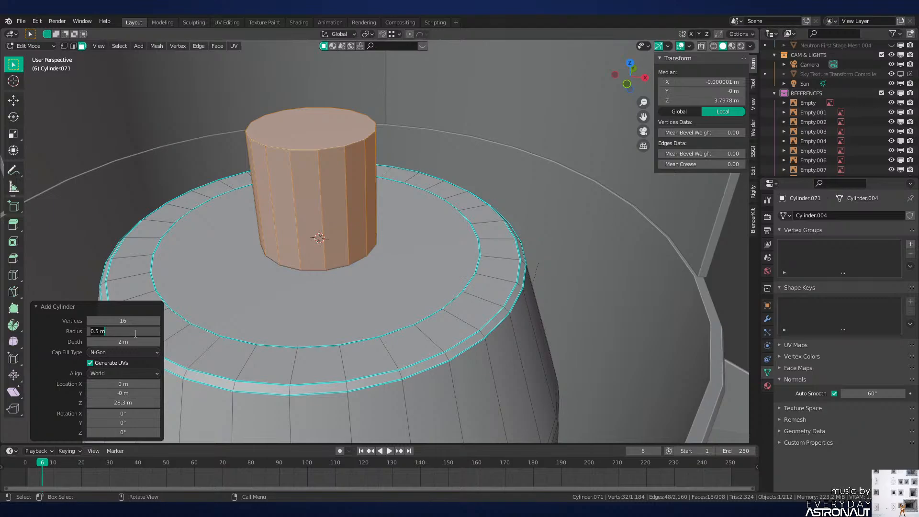
key(Return)
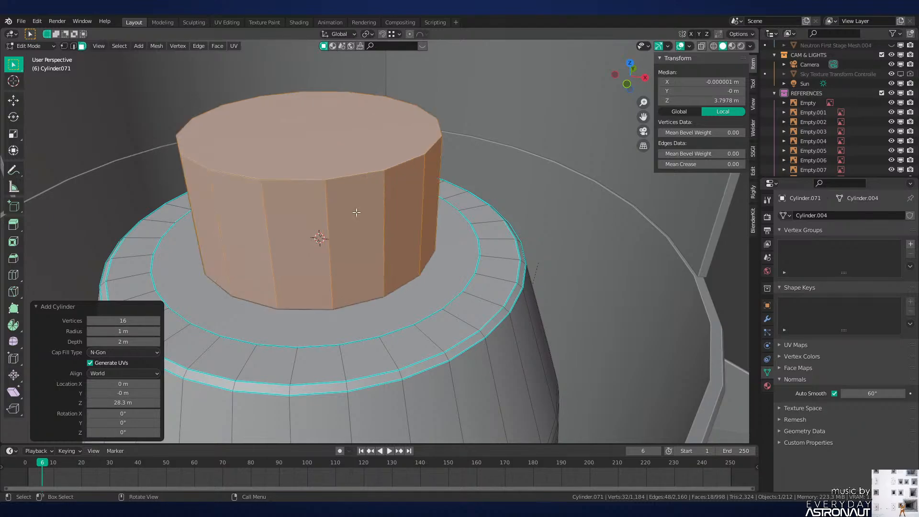
Step: Scale the inset top face down to match the footprint of the 1 m radius cylinder
key(x)
click(440, 297)
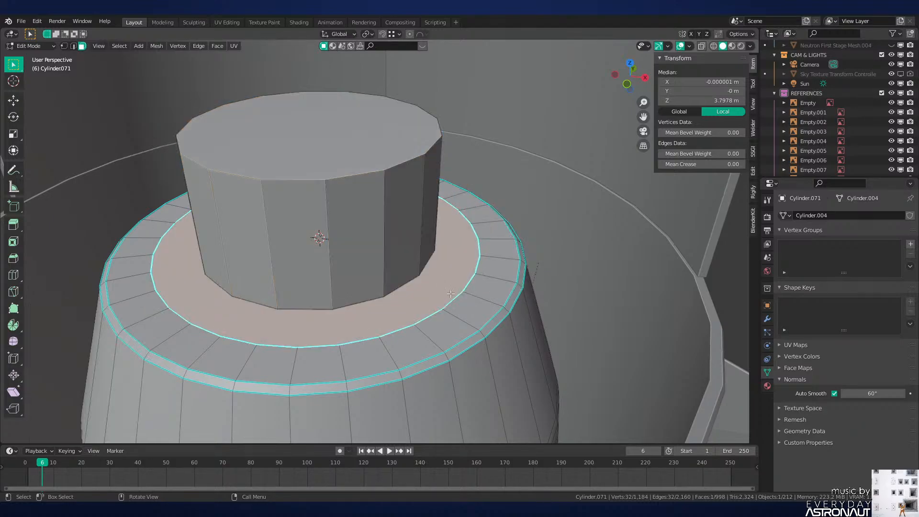
key(s)
click(435, 280)
Step: Delete the vertices of the guide cylinder and inner face, and fill the resulting hole with a new face
key(l)
key(x)
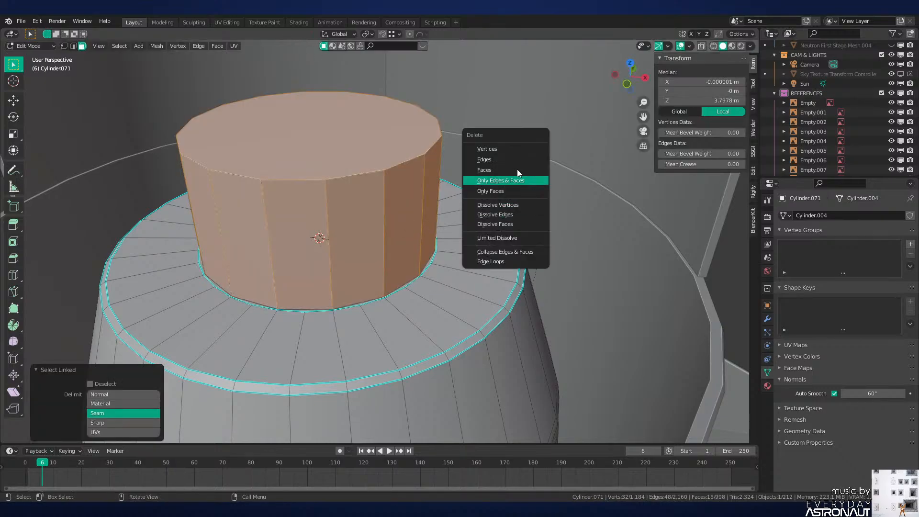
click(476, 148)
key(f)
Step: Extrude the new inner face upward by 0.185 m to form a raised disc
key(e)
click(432, 240)
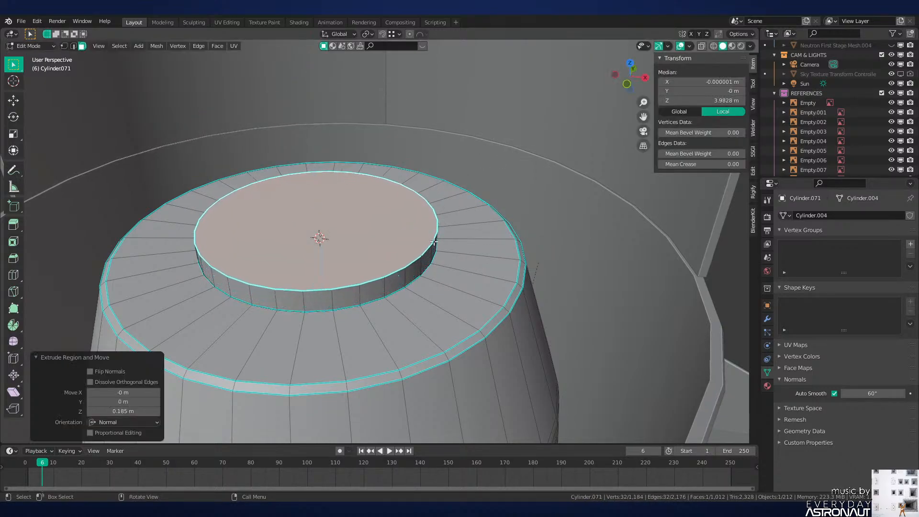
middle_drag(433, 241, 463, 248)
key(i)
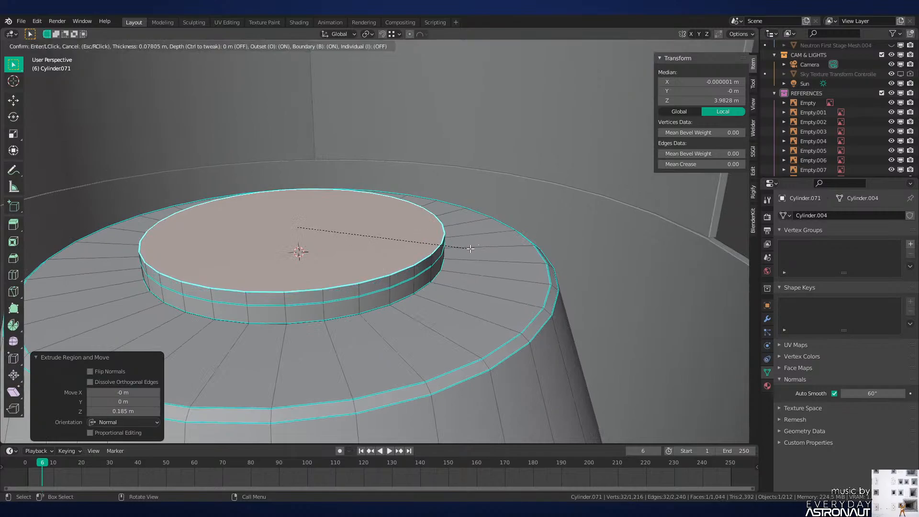
right_click(480, 238)
key(ctrl+z)
key(ctrl+shift+z)
Step: Inset the raised disc's top face by about 0.096 m and extrude the inner face down 0.185 m to leave a ring
key(i)
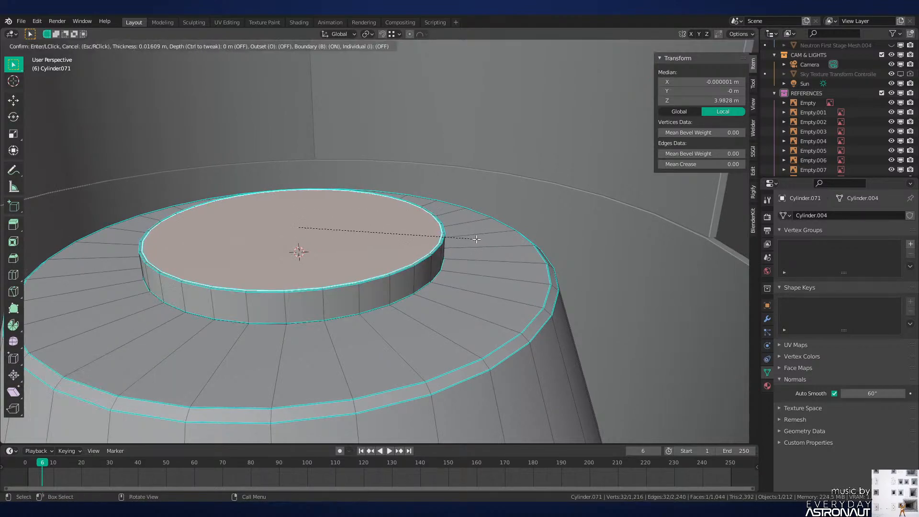
click(463, 254)
key(e)
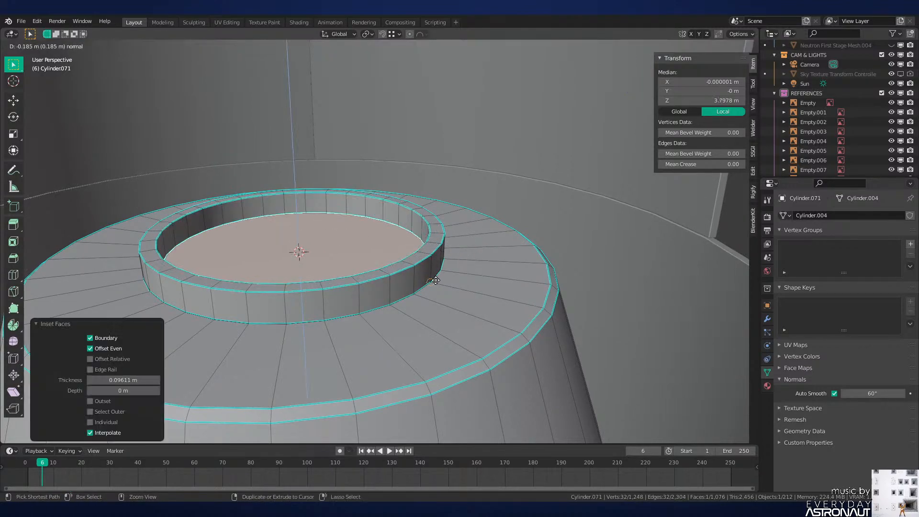
click(434, 281)
Step: Add two centred loop cuts around the ring's inner wall and two around its outer wall
scroll(450, 263, up, 1)
key(ctrl+r)
scroll(431, 227, up, 1)
click(431, 227)
right_click(432, 227)
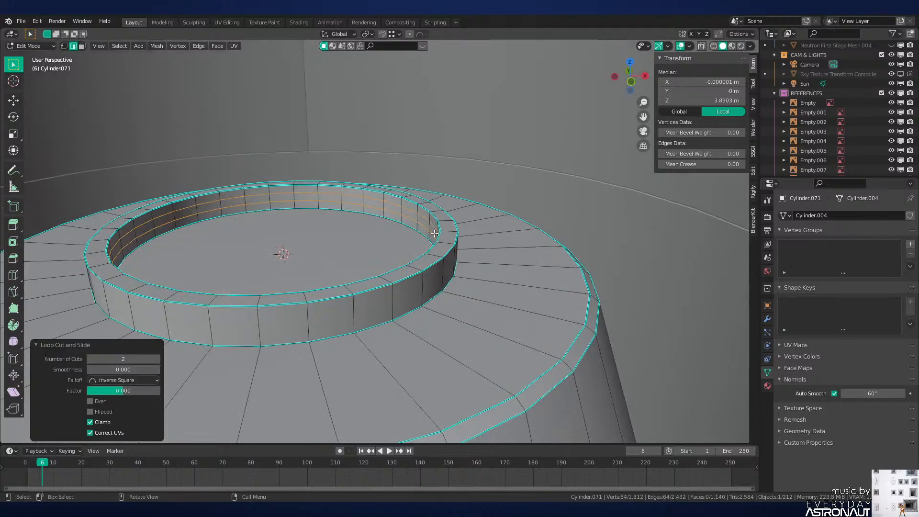
key(ctrl+r)
scroll(442, 265, up, 1)
click(443, 265)
right_click(442, 265)
Step: Add single edge loops on the ring's outer and inner walls, sliding each fully against an existing loop with factor 1
key(ctrl+r)
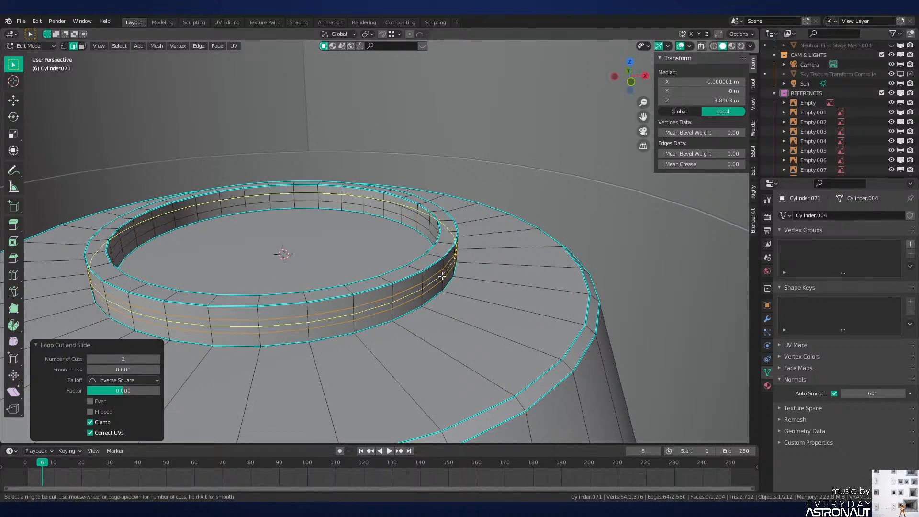
scroll(442, 276, down, 1)
click(442, 276)
click(434, 233)
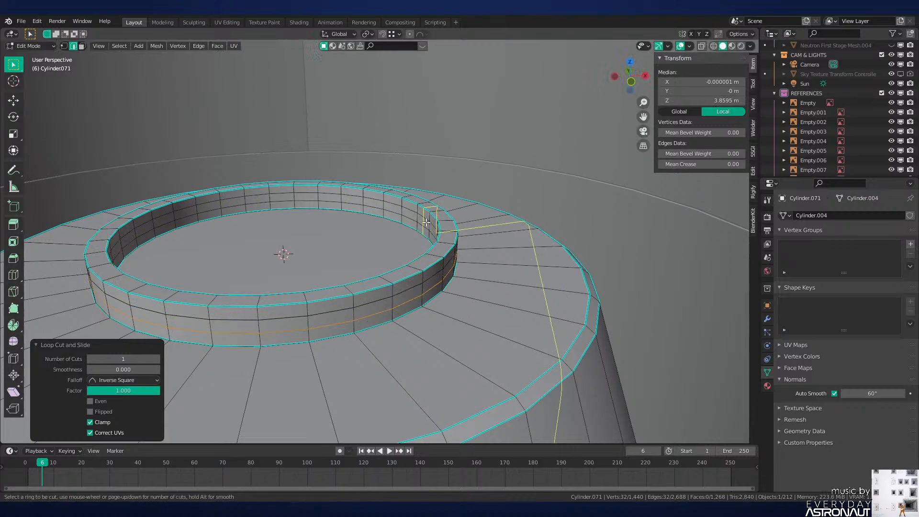
click(426, 229)
click(427, 225)
key(ctrl+r)
click(427, 229)
click(429, 228)
Step: Select the middle face bands on the ring's inner and outer walls and shrink them by 0.019 m to form grooves
key(3)
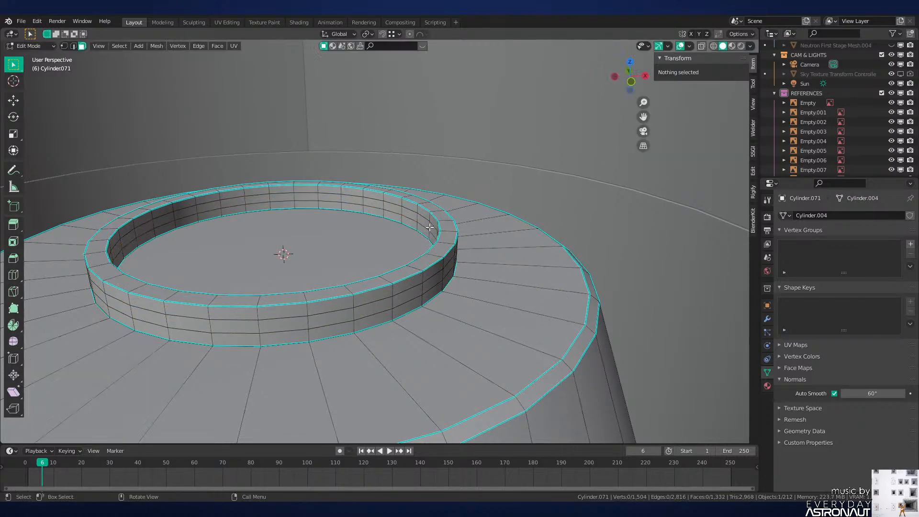
alt+click(429, 227)
alt+shift+click(440, 273)
key(ctrl+z)
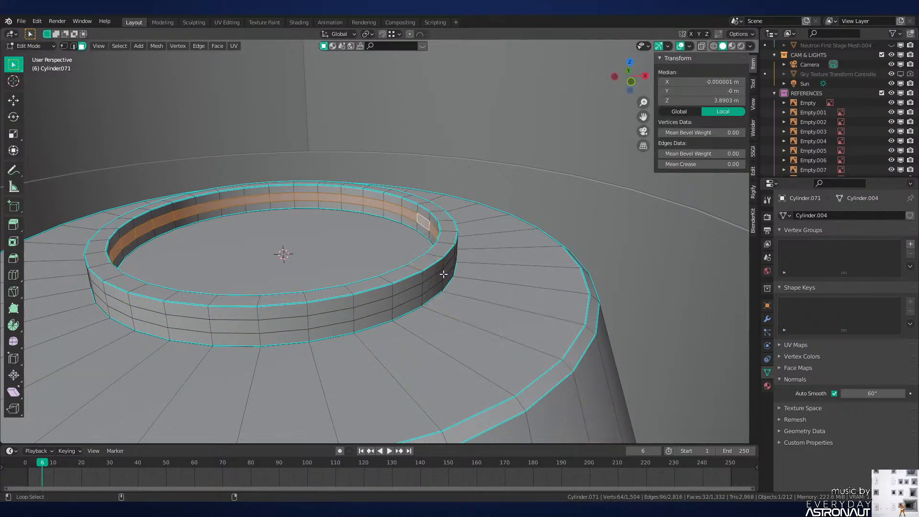
alt+shift+click(443, 273)
key(alt+s)
click(467, 265)
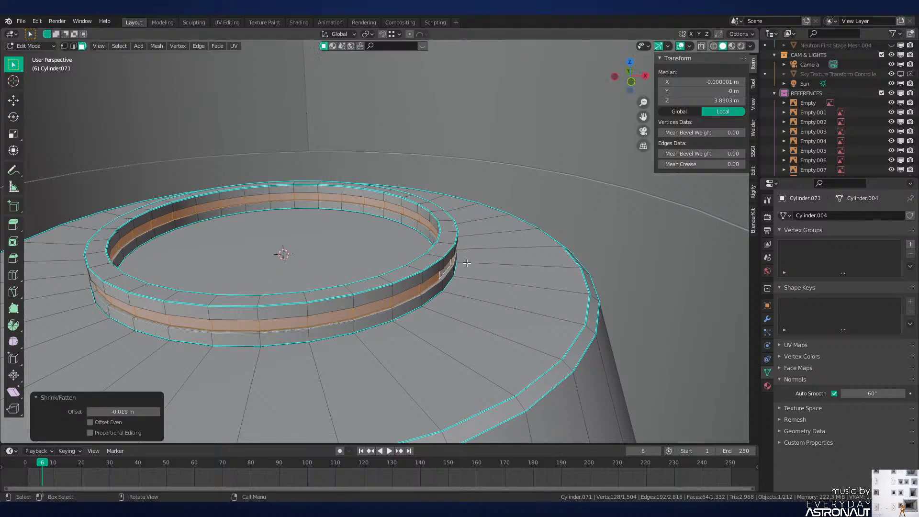
Step: Examine the grooved ring on top of the second stage in solid and rendered shading
key(Tab)
scroll(457, 258, down, 2)
scroll(439, 250, up, 1)
scroll(438, 253, up, 1)
key(Tab)
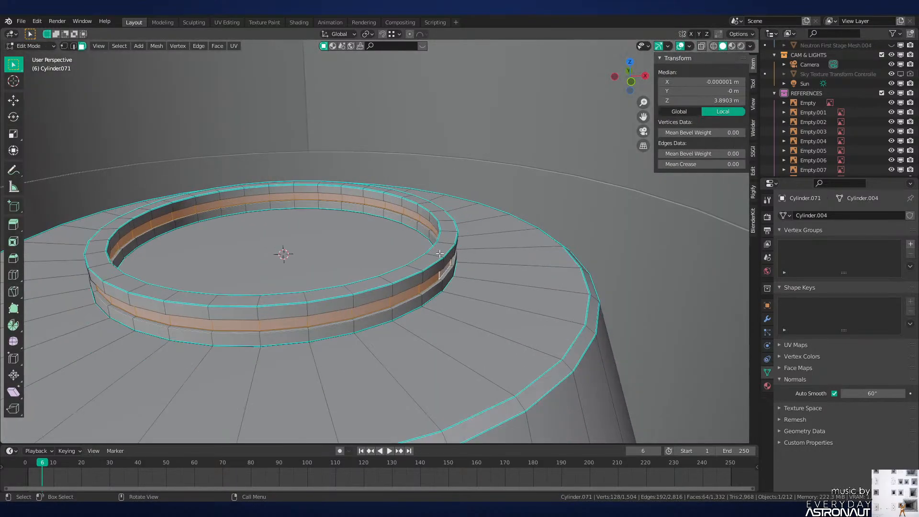
key(alt+a)
key(Tab)
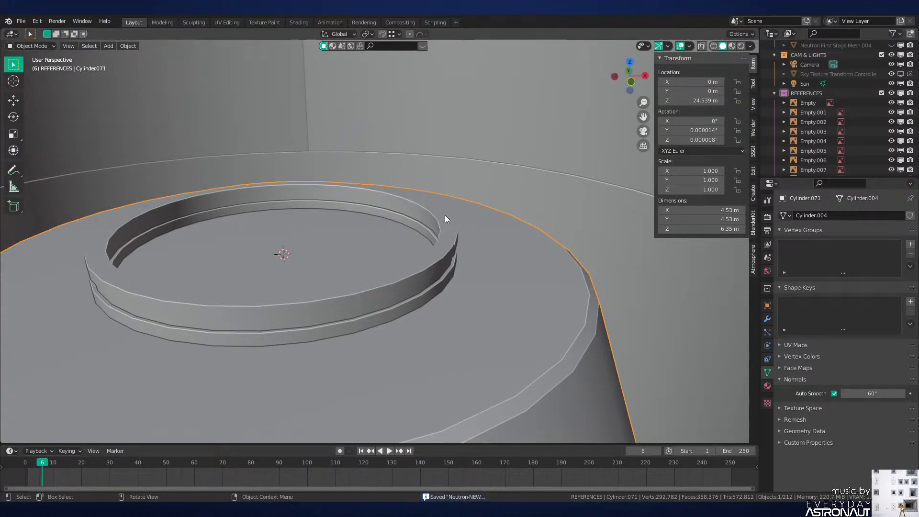
scroll(400, 220, down, 6)
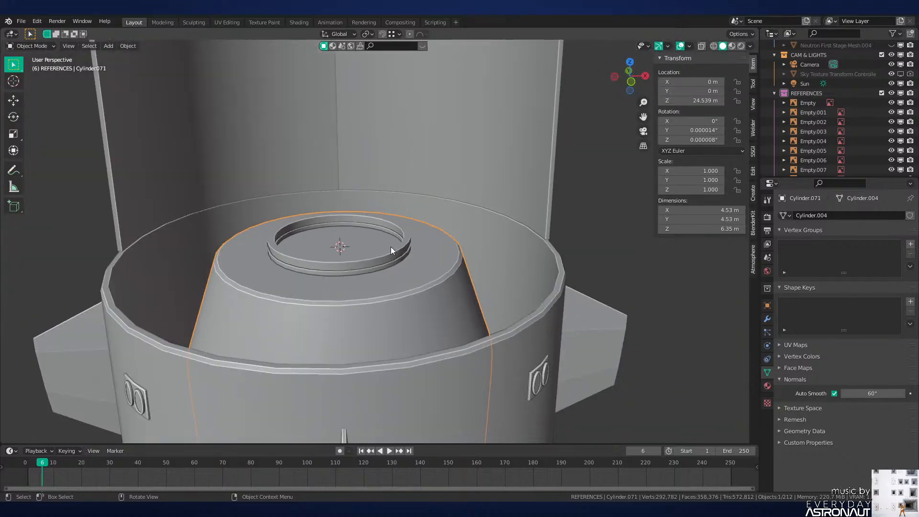
scroll(431, 261, up, 3)
key(alt+a)
key(z)
click(478, 261)
click(414, 269)
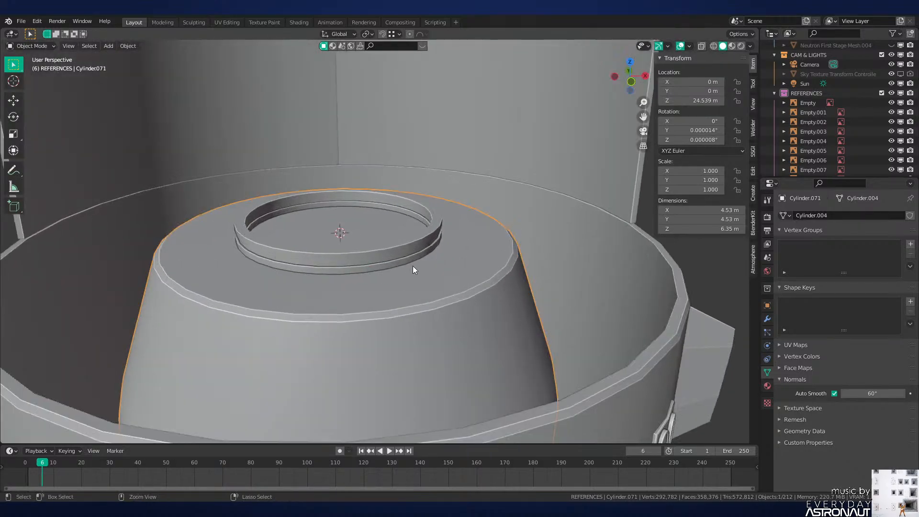
scroll(412, 266, down, 4)
middle_drag(413, 265, 391, 297)
key(z)
click(407, 192)
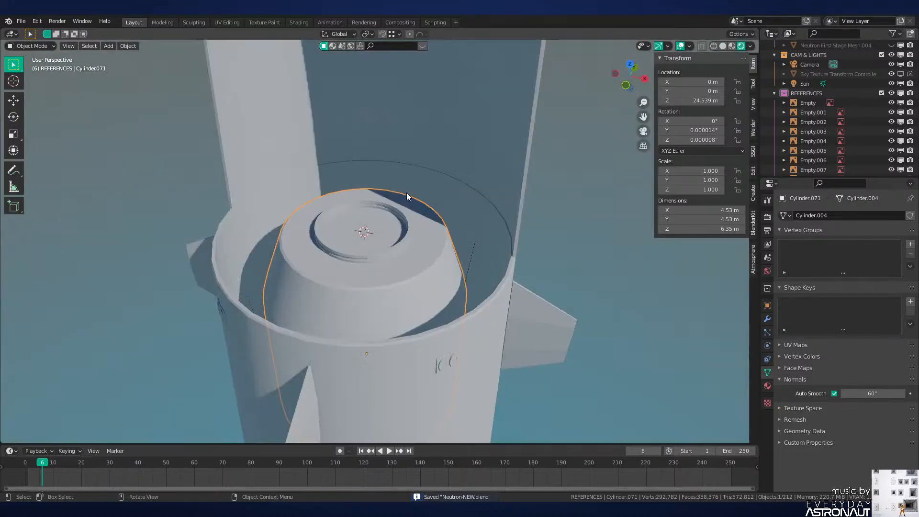
key(alt+a)
middle_drag(429, 254, 482, 230)
key(z)
click(447, 218)
Step: Slide the edge loop at the ring's outer base up the wall by a factor of 0.611
key(Tab)
scroll(483, 228, up, 9)
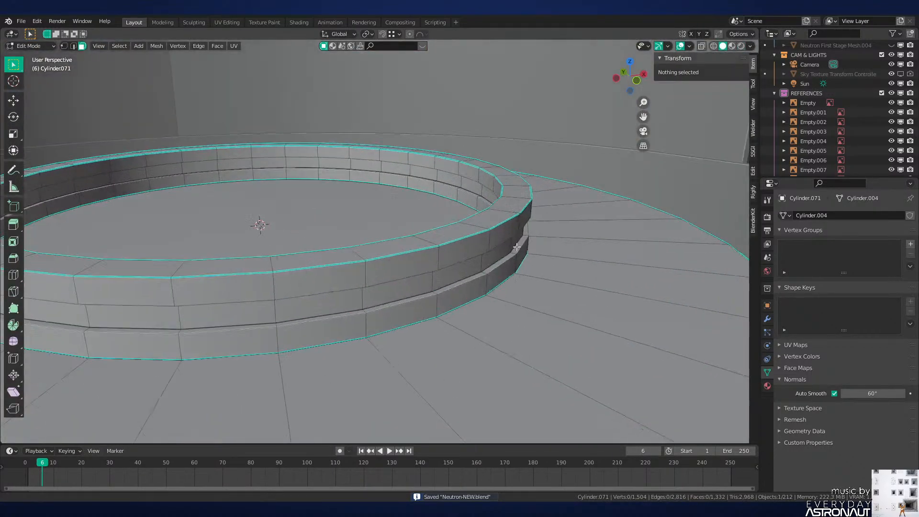
scroll(467, 269, down, 2)
shift+middle_drag(467, 275, 402, 240)
scroll(461, 280, down, 1)
middle_drag(461, 281, 484, 268)
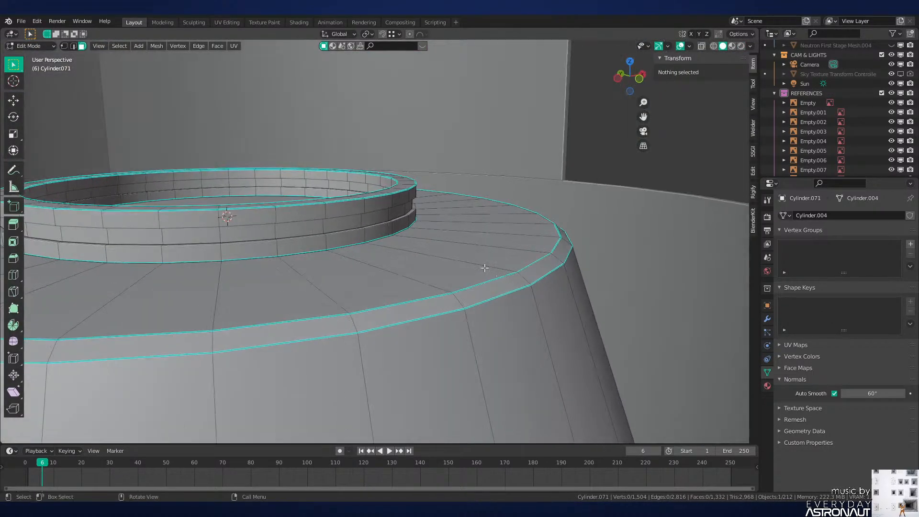
alt+click(381, 239)
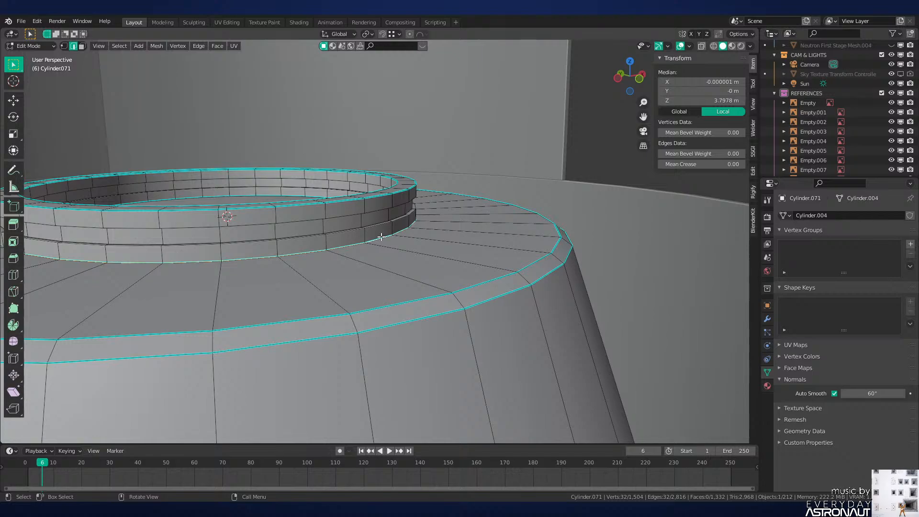
key(g)
key(g)
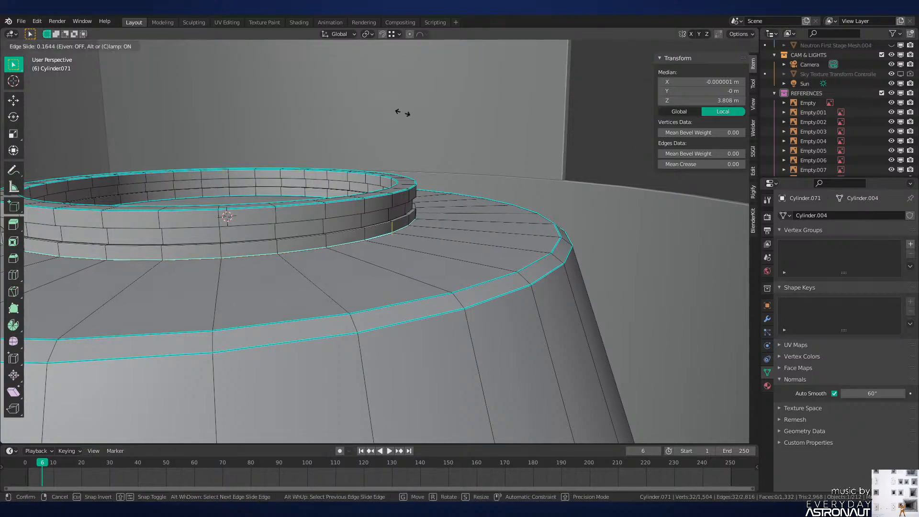
click(432, 286)
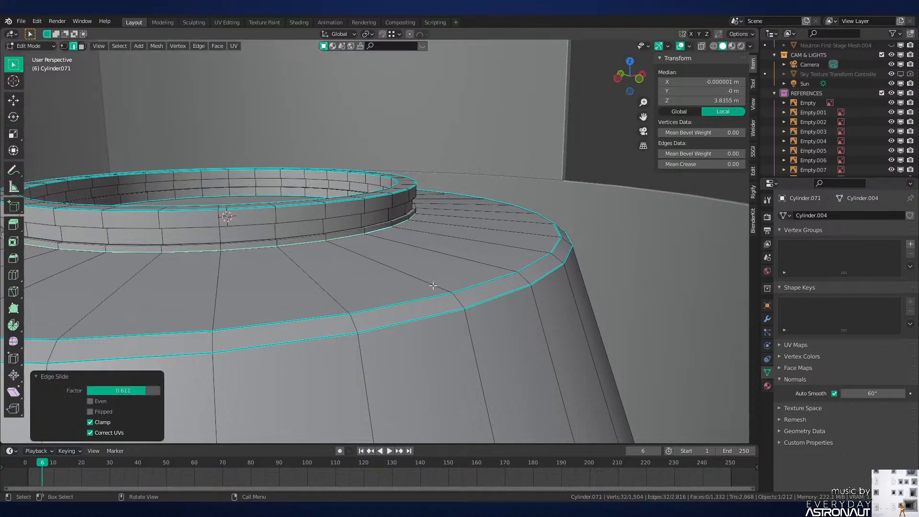
Step: Bevel the edge loop at the ring's outer base with a narrow width
middle_drag(433, 285, 447, 268)
key(ctrl+b)
click(478, 279)
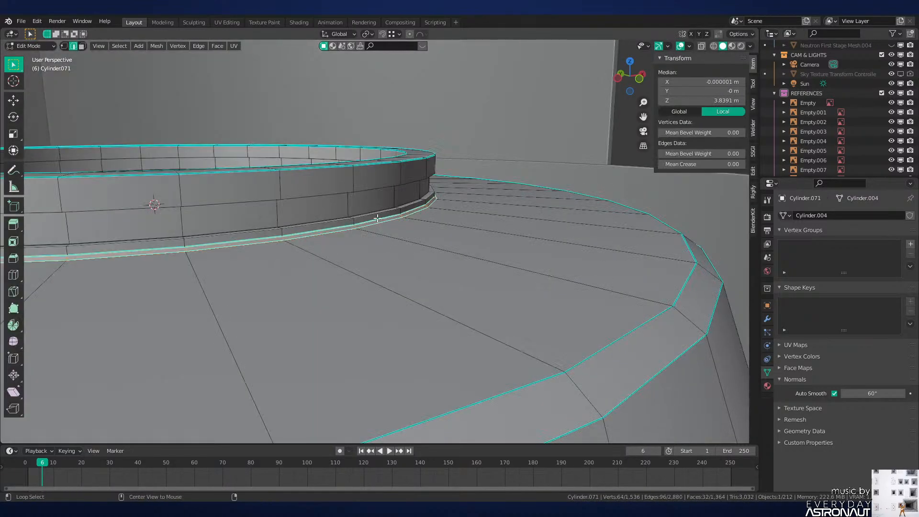
Step: Mark the groove's edge loops on the ring's outer wall as sharp and bevel them, saving the file
alt+click(378, 211)
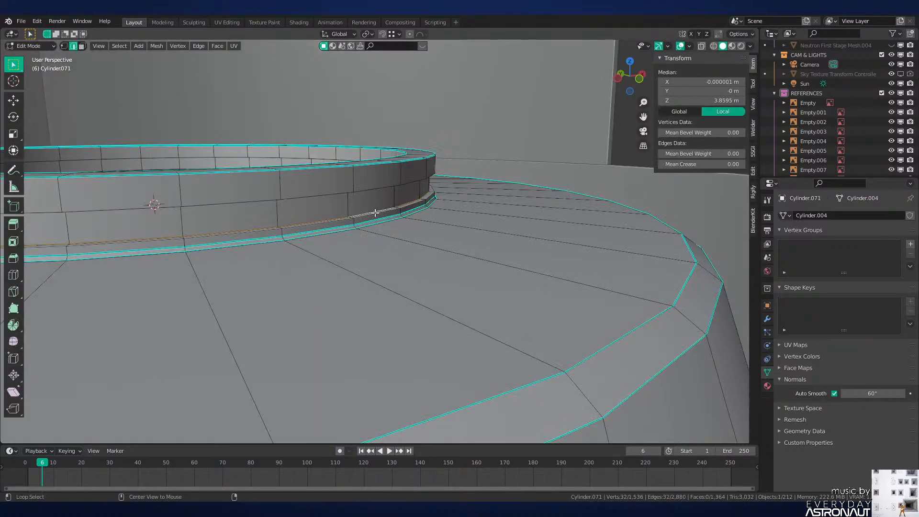
key(ctrl+e)
click(499, 211)
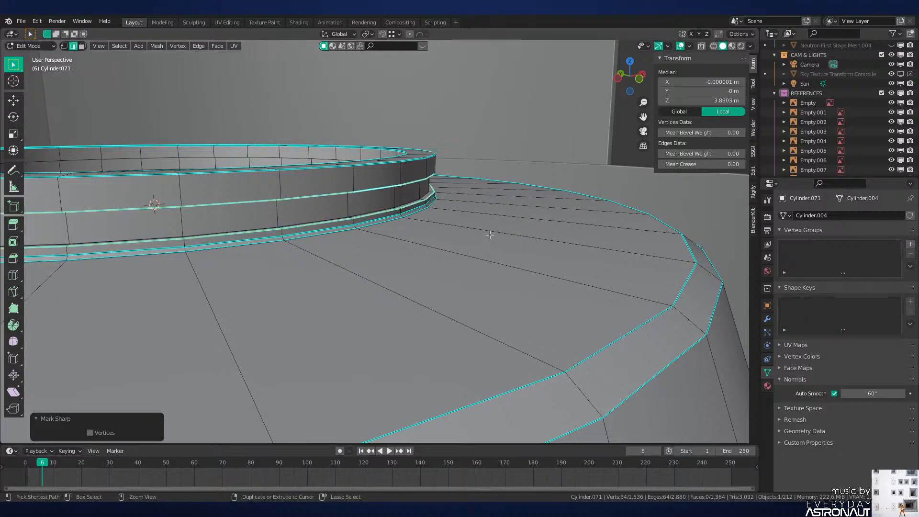
key(ctrl+b)
click(507, 234)
key(alt+a)
key(Tab)
scroll(498, 244, down, 4)
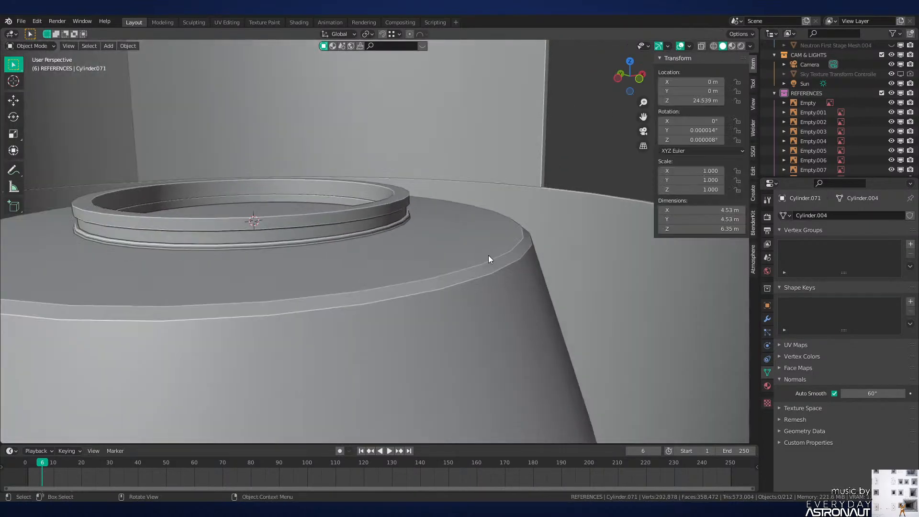
key(ctrl+s)
Step: Bevel the inner and outer edge loops of the ring's top rim
middle_drag(488, 255, 454, 275)
scroll(491, 270, up, 3)
key(Tab)
alt+click(380, 227)
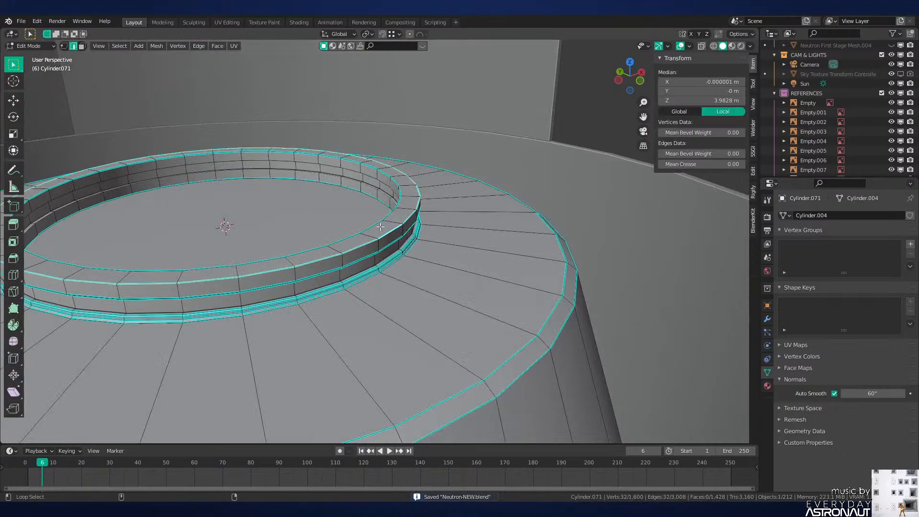
scroll(509, 264, up, 3)
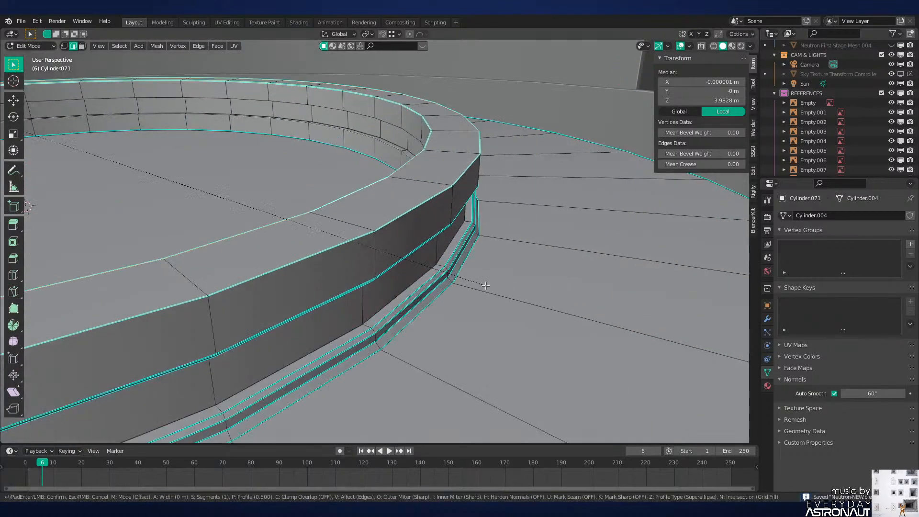
key(ctrl+b)
click(526, 306)
key(alt+a)
scroll(488, 309, down, 4)
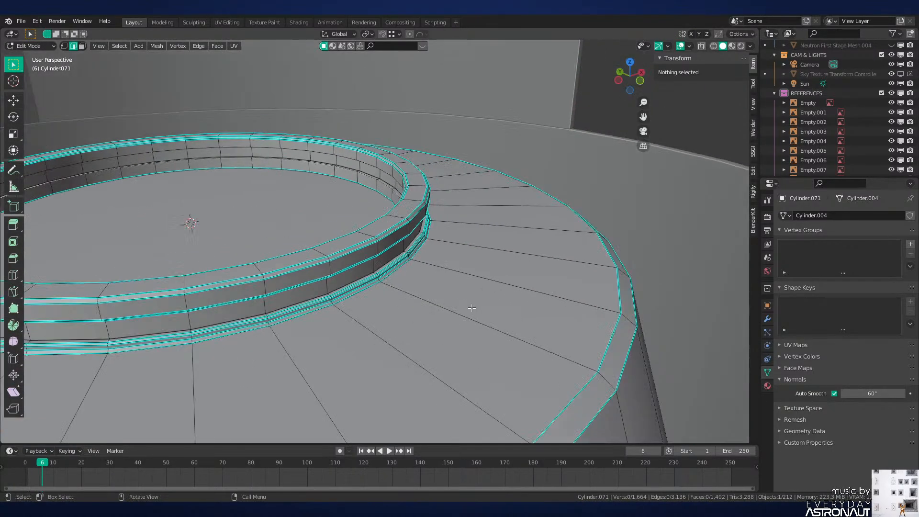
Step: Mark the groove's edge loops on the ring's inner wall as sharp and bevel them, saving the file
key(Tab)
scroll(472, 310, up, 4)
middle_drag(472, 310, 495, 315)
key(Tab)
alt+click(449, 198)
alt+shift+click(478, 206)
key(ctrl+e)
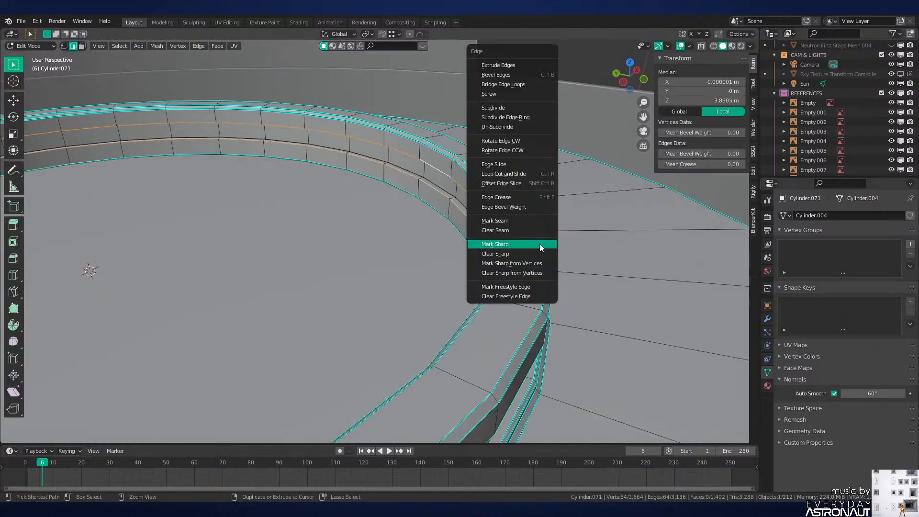
click(539, 243)
key(ctrl+b)
click(557, 245)
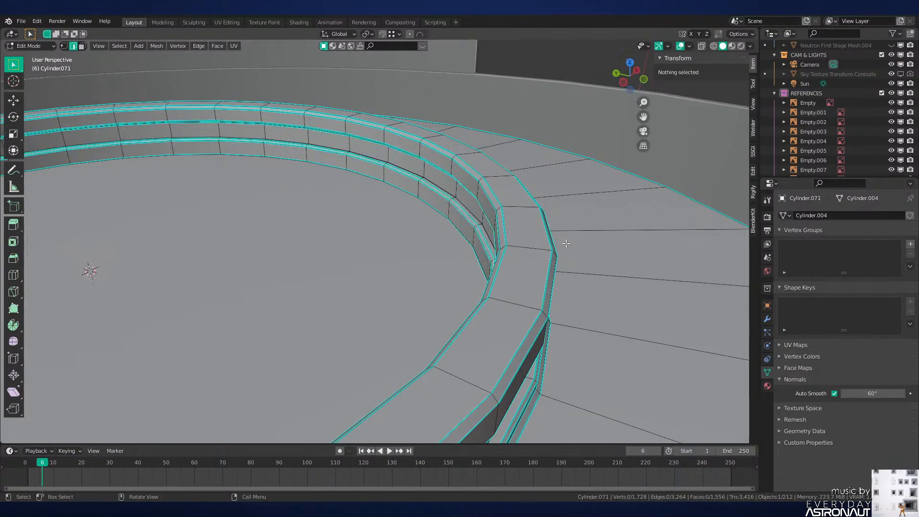
key(Tab)
key(ctrl+s)
Step: Examine the beveled ring in material preview and rendered shading, ending in solid shading
scroll(524, 330, down, 5)
middle_drag(524, 331, 448, 251)
key(z)
click(451, 282)
middle_drag(451, 330, 413, 326)
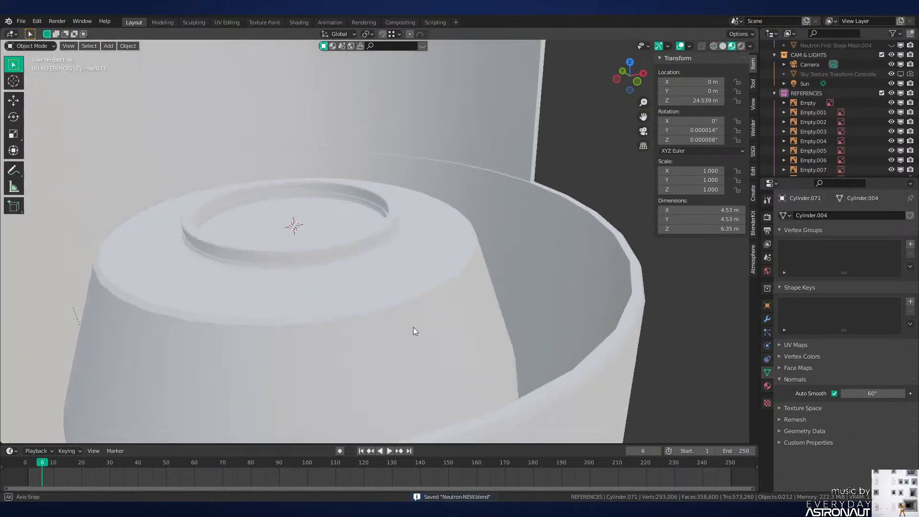
key(z)
click(450, 325)
key(z)
click(445, 257)
key(z)
click(449, 282)
scroll(449, 284, up, 2)
Step: Add a centred edge loop around the flat top surface outside the ring and raise it slightly along Z
key(Tab)
key(ctrl+r)
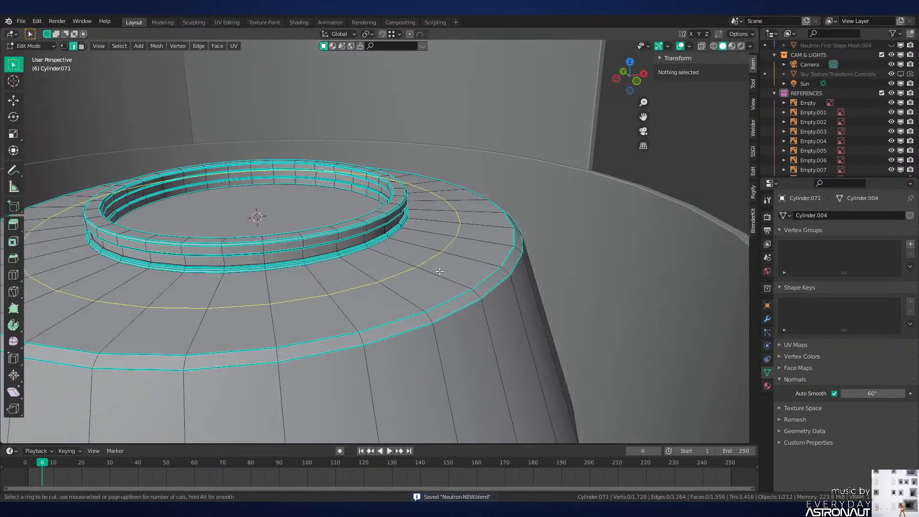
click(440, 271)
right_click(439, 272)
key(g)
key(z)
click(478, 265)
middle_drag(478, 265, 475, 286)
key(alt+a)
key(KP_1)
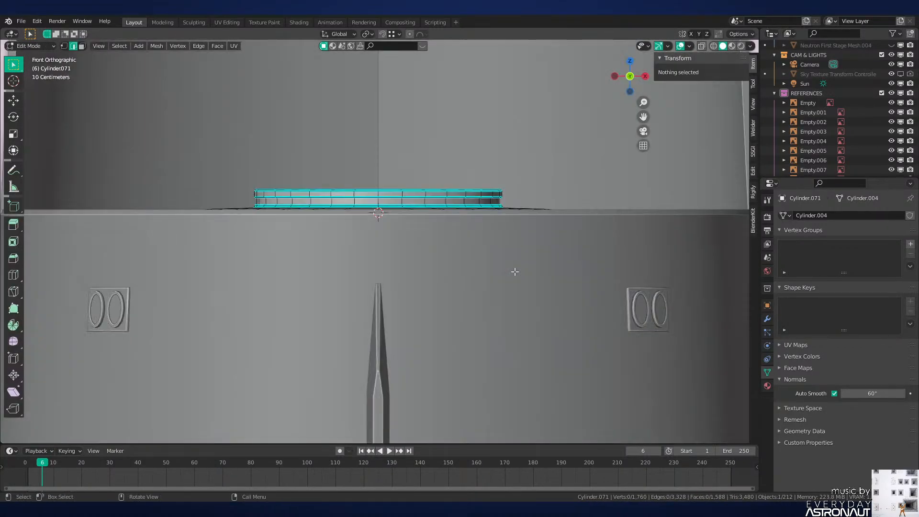
shift+middle_drag(551, 244, 492, 277)
scroll(493, 277, up, 3)
middle_drag(581, 272, 558, 287)
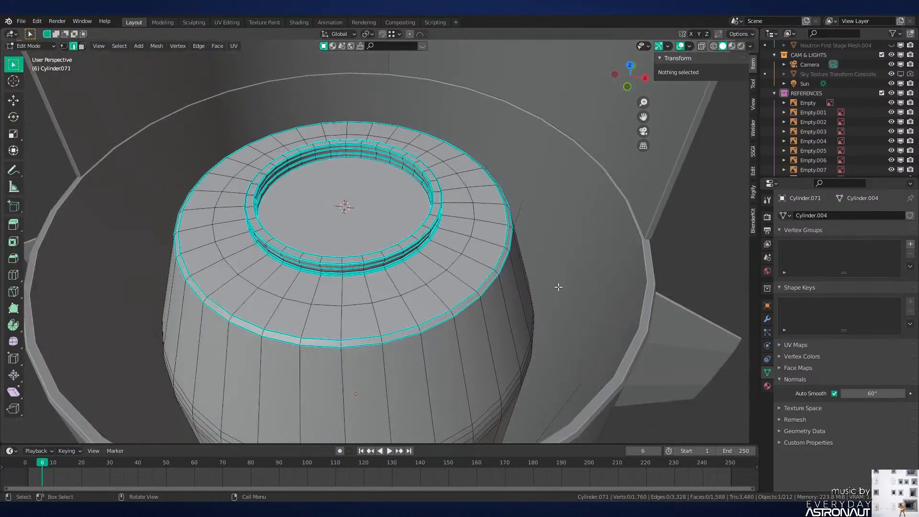
Step: Place the 3D cursor on a vertex of the new edge loop beside the ring and add a 2 m cube there
key(KP_7)
click(468, 191)
middle_drag(521, 212, 552, 262)
key(alt+a)
key(shift+a)
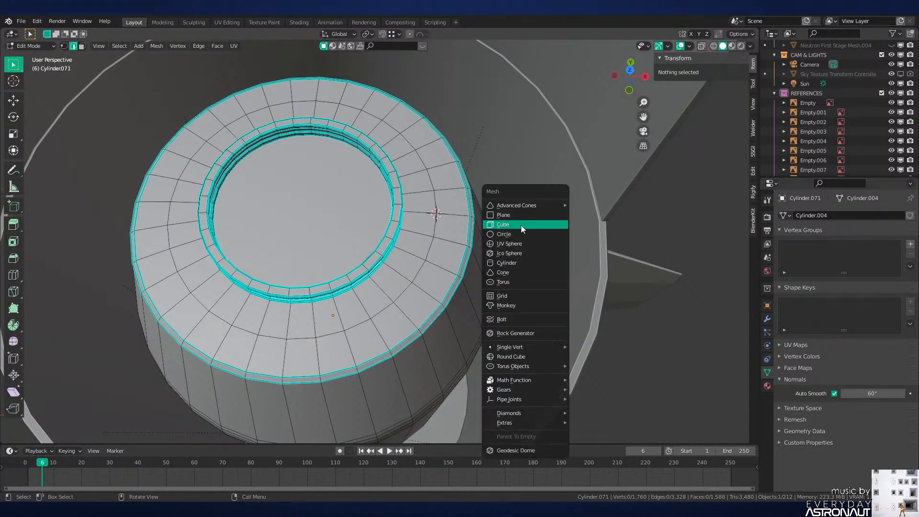
middle_drag(422, 322, 482, 261)
key(shift+a)
click(468, 218)
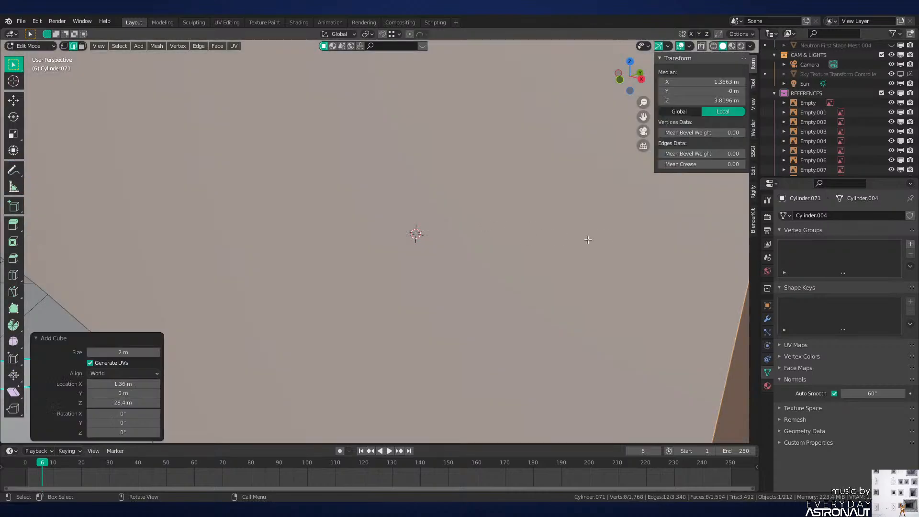
Step: Scale the new cube down by 0.326 and again by 0.089, and move it along X against the ring's base
key(s)
click(484, 243)
key(s)
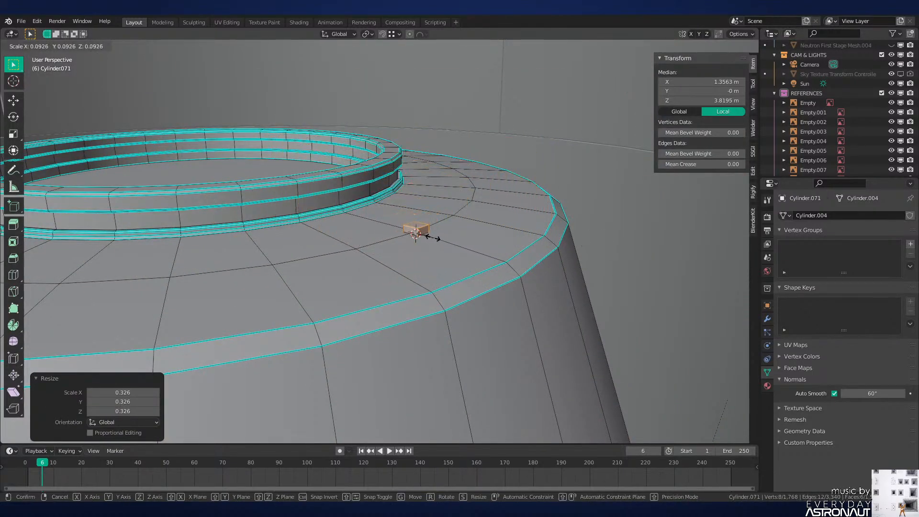
click(433, 239)
middle_drag(431, 240, 433, 246)
scroll(433, 246, up, 2)
key(g)
key(x)
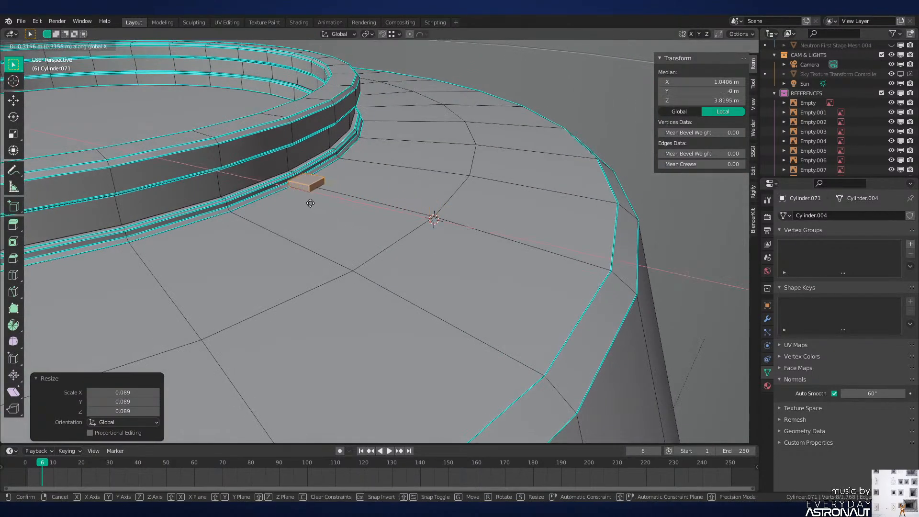
click(288, 199)
Step: Extend the small cube's outer end face about 0.186 m along X and lower it about 0.0165 m along Z
key(3)
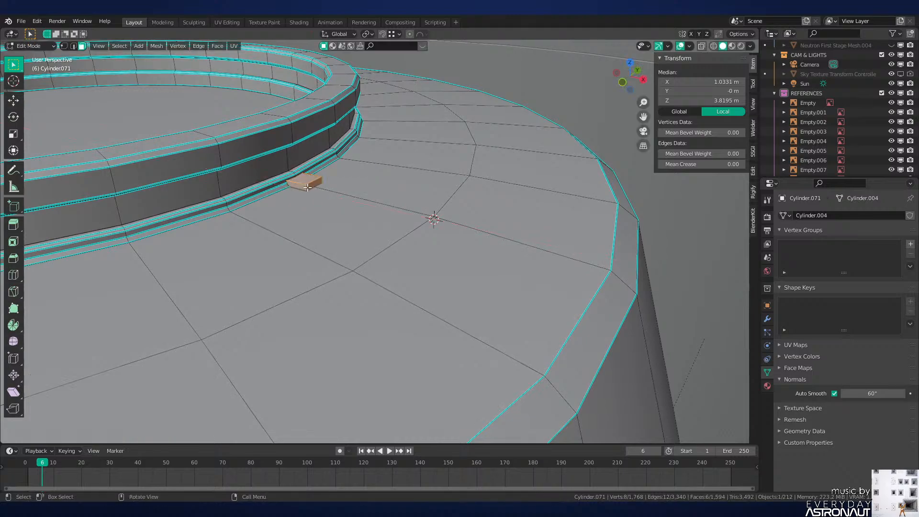
click(315, 184)
key(g)
key(x)
click(403, 215)
key(g)
key(z)
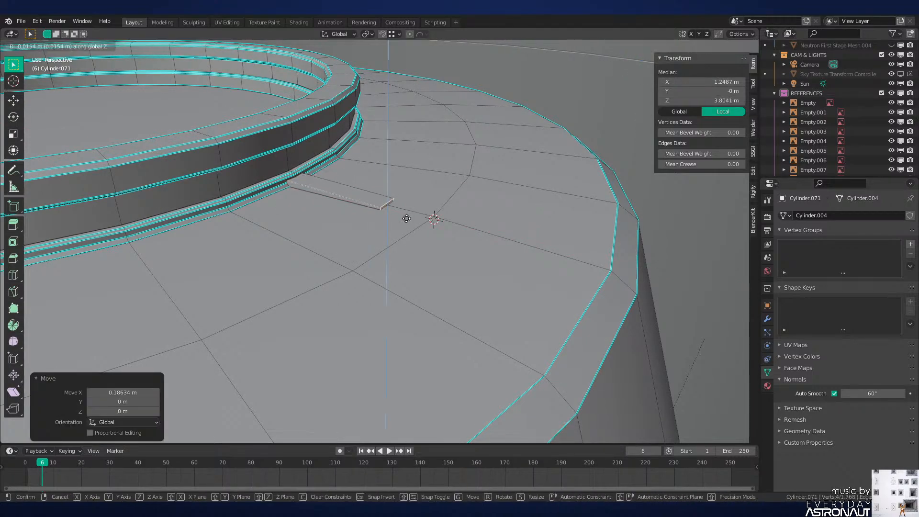
click(407, 219)
Step: Raise the wedge's inner end face at the ring about 0.008 m along Z
shift+middle_drag(406, 219, 491, 269)
scroll(491, 269, up, 3)
mouse_move(347, 211)
middle_down()
mouse_move(371, 206)
mouse_move(437, 249)
middle_up()
scroll(437, 249, up, 3)
key(z)
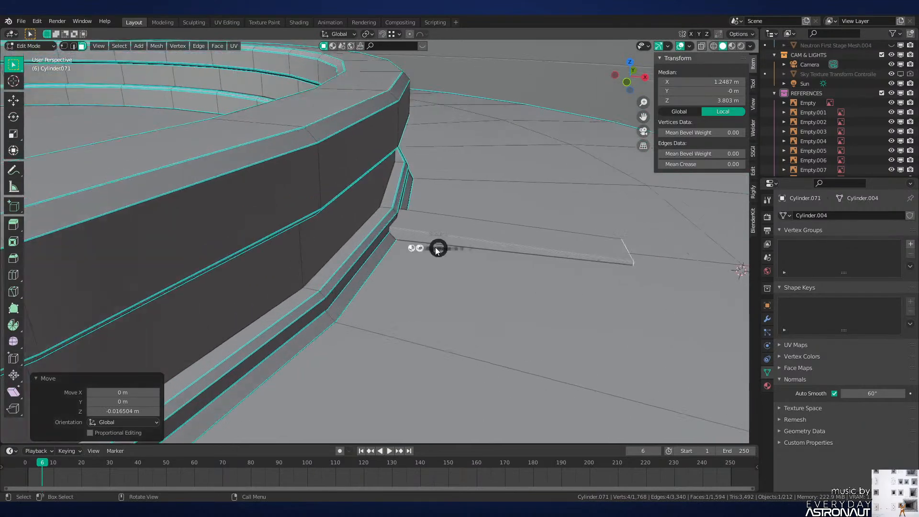
click(388, 238)
click(391, 243)
key(z)
key(g)
key(z)
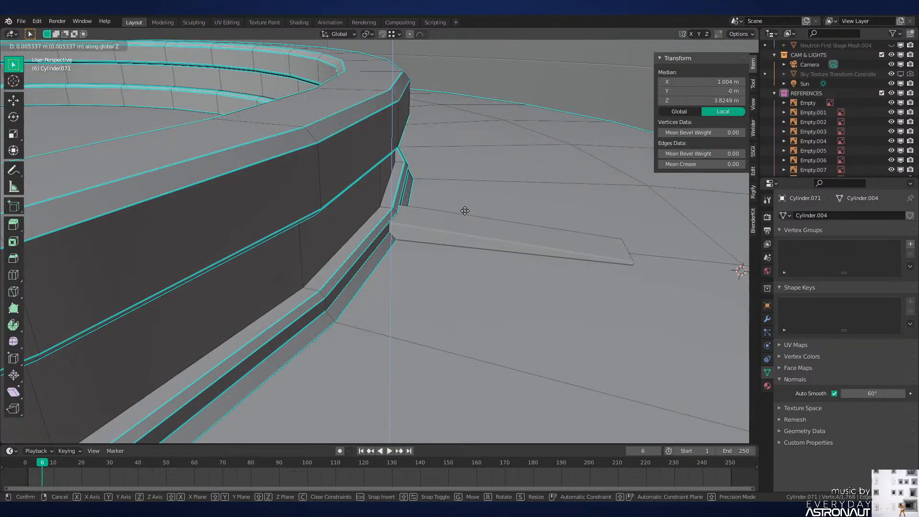
click(468, 189)
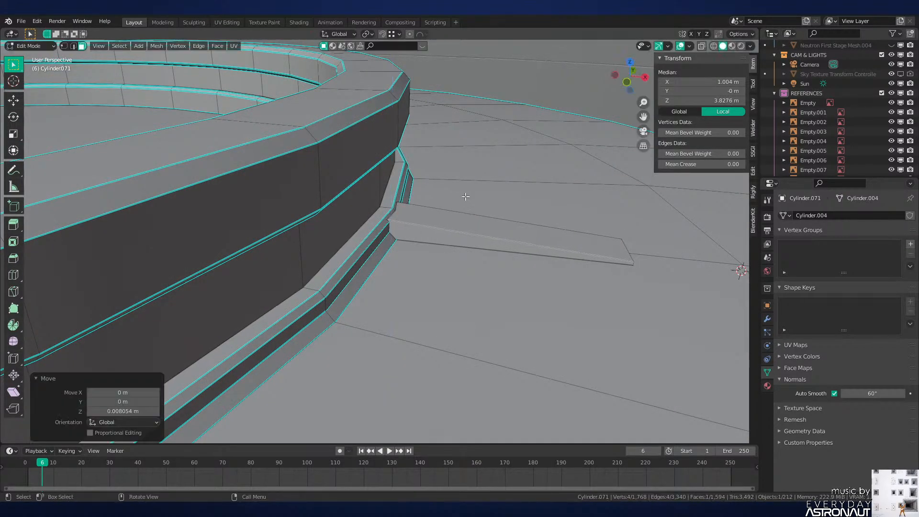
Step: Raise the wedge's bottom face along Z in two moves, the second about 0.0133 m
mouse_move(468, 194)
middle_down()
mouse_move(519, 259)
mouse_move(462, 296)
middle_up()
key(shift+z)
click(493, 319)
key(g)
key(z)
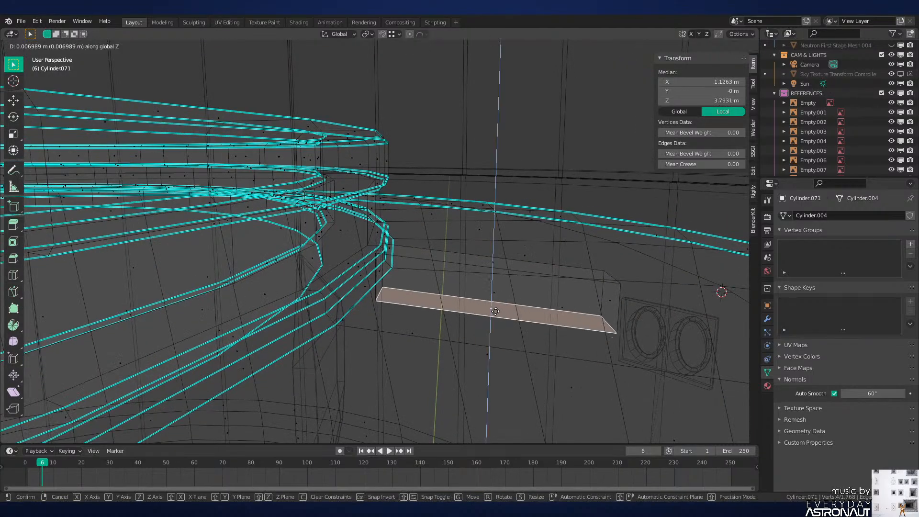
click(499, 298)
key(z)
click(580, 302)
key(g)
key(z)
click(613, 285)
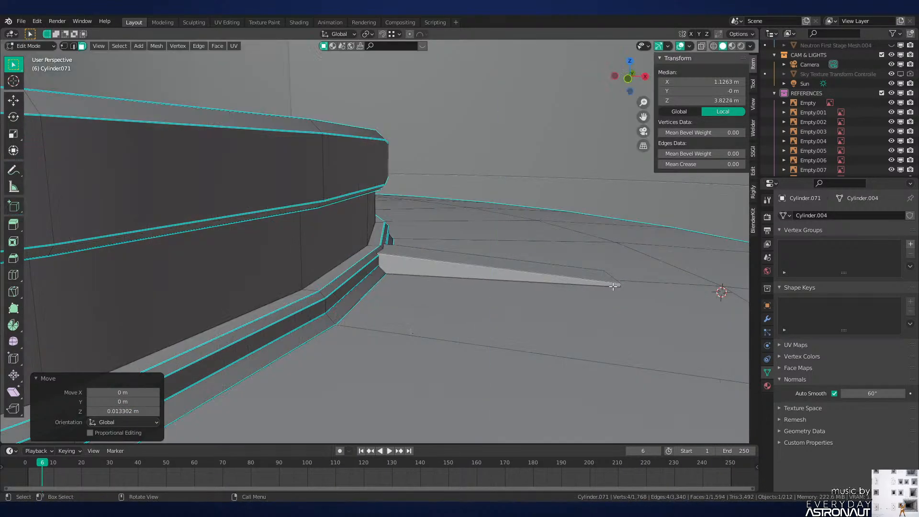
Step: Narrow the wedge's top face along Y to a scale of about 0.729
middle_drag(613, 285, 467, 302)
click(652, 310)
middle_drag(652, 311, 454, 241)
key(s)
key(y)
click(630, 324)
Step: Mark the edges of the wedge's top face as sharp and give them a small bevel
right_click(454, 241)
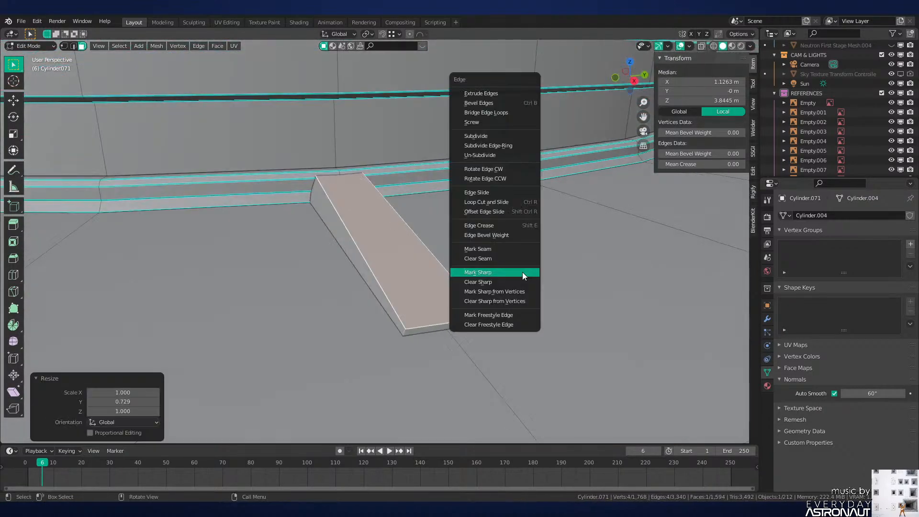
click(522, 272)
key(ctrl+b)
click(544, 271)
Step: Select the whole linked wedge, set the pivot to the 3D cursor and place the cursor at the object's origin
key(ctrl+l)
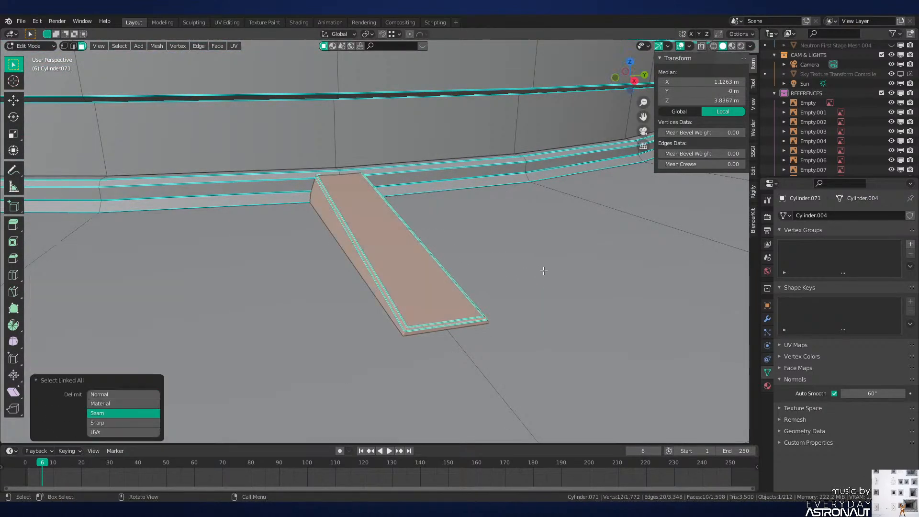
click(589, 275)
scroll(589, 286, down, 5)
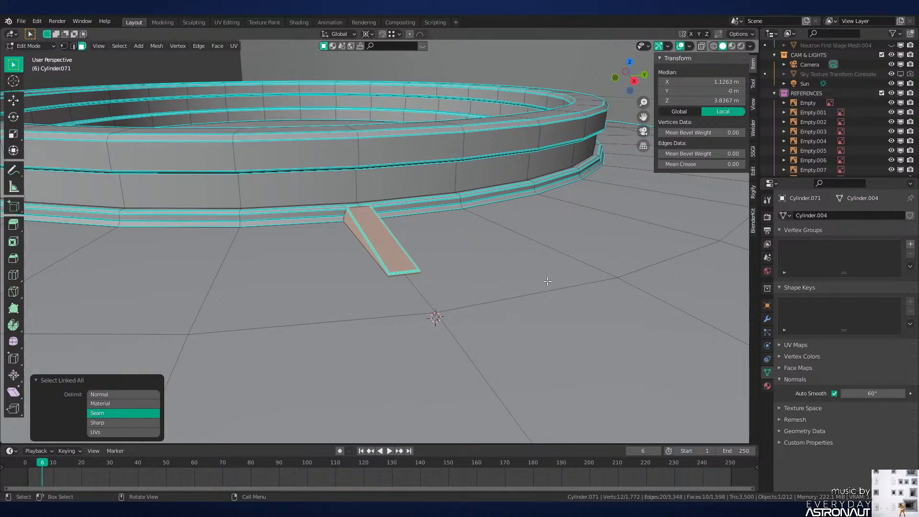
scroll(479, 279, down, 4)
middle_drag(478, 279, 507, 352)
scroll(485, 307, down, 2)
key(Tab)
key(alt+a)
scroll(454, 254, down, 5)
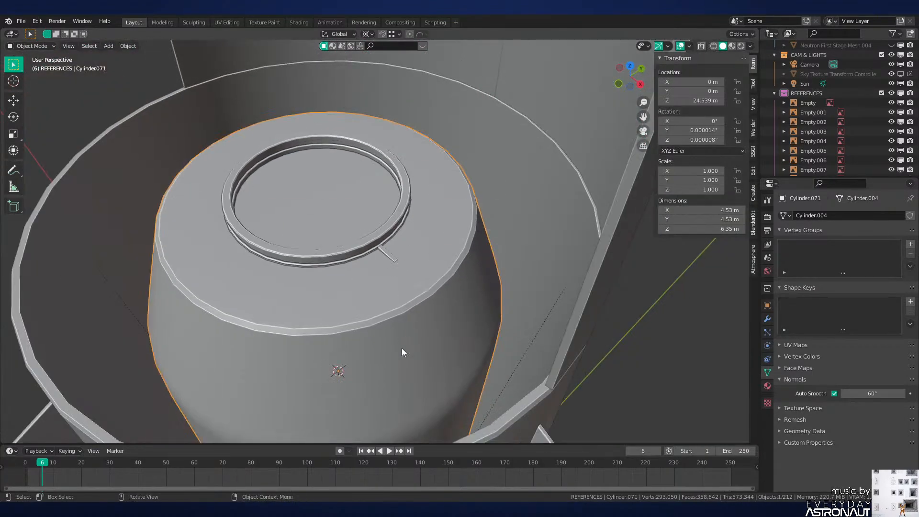
Step: Duplicate the wedge around the ring about the Z axis in 30° steps and save the file
key(Tab)
scroll(405, 306, up, 5)
scroll(405, 307, down, 2)
key(r)
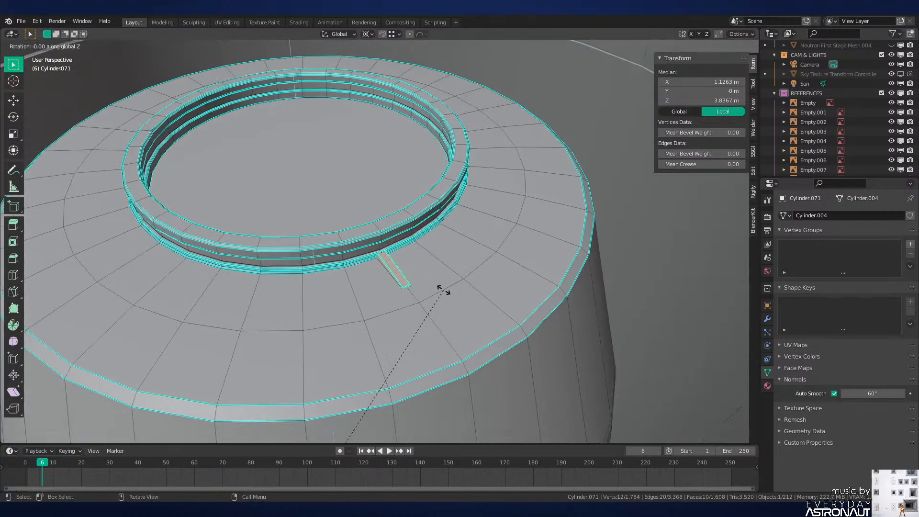
key(Return)
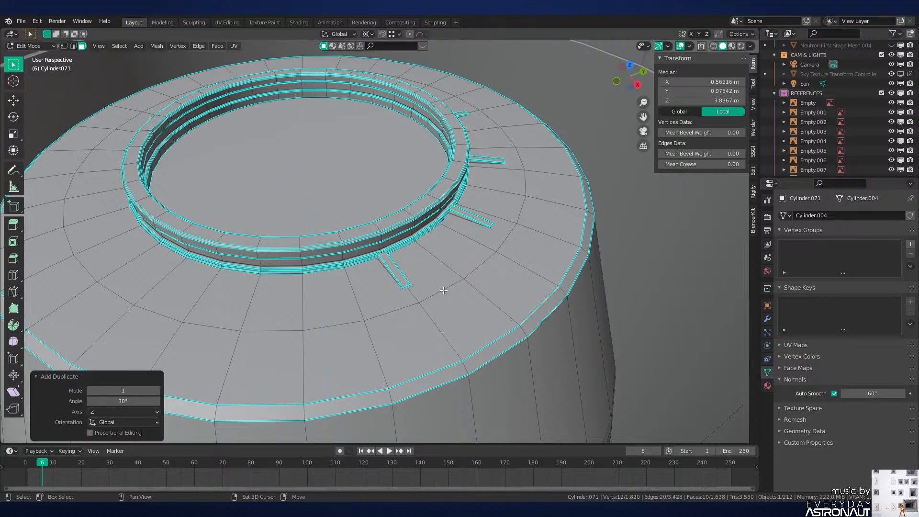
key(Tab)
scroll(438, 296, down, 5)
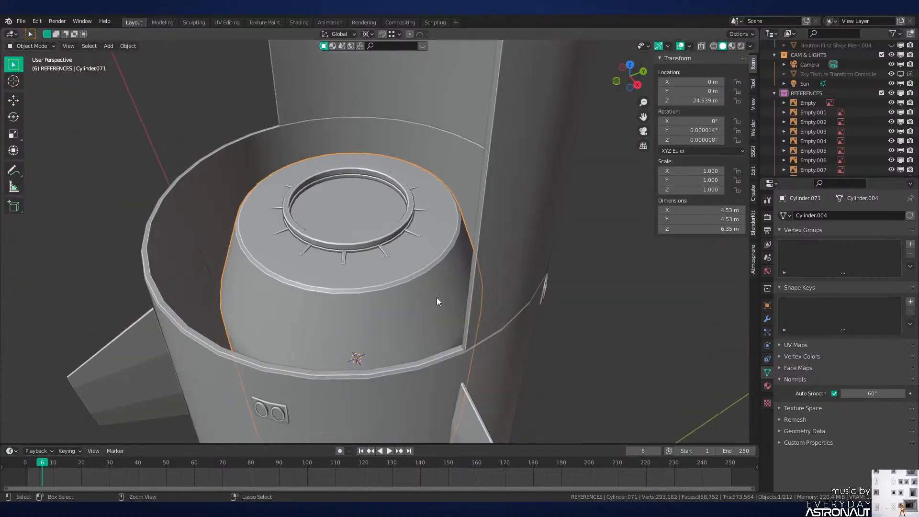
key(ctrl+s)
Step: Examine the ring and its radial wedges in material preview and rendered shading
key(z)
mouse_move(447, 210)
middle_down()
mouse_move(487, 243)
mouse_move(500, 240)
middle_up()
scroll(427, 321, up, 1)
key(z)
middle_drag(432, 353, 461, 364)
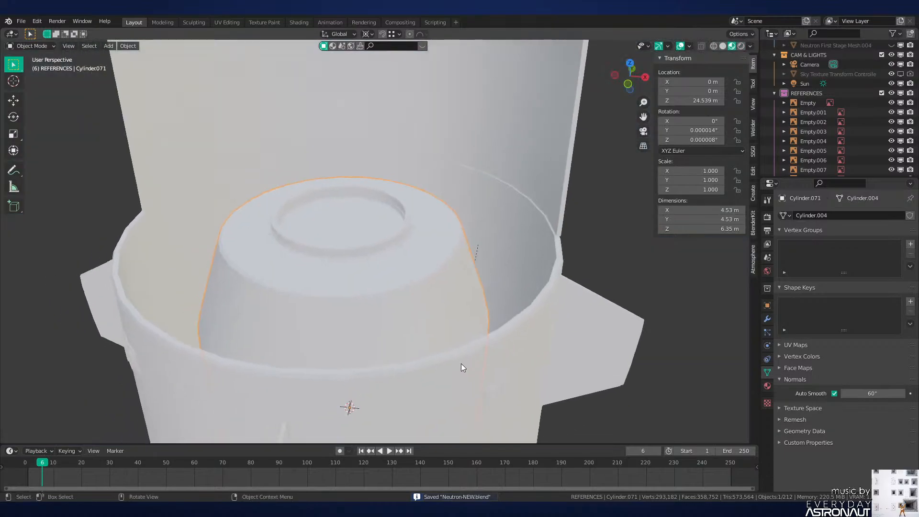
key(z)
mouse_move(451, 282)
middle_down()
mouse_move(482, 306)
mouse_move(448, 268)
mouse_move(453, 297)
mouse_move(502, 281)
mouse_move(492, 289)
mouse_move(492, 240)
mouse_move(420, 232)
mouse_move(539, 239)
mouse_move(524, 283)
mouse_move(501, 288)
mouse_move(438, 279)
mouse_move(434, 265)
mouse_move(456, 246)
middle_up()
scroll(479, 305, up, 1)
scroll(448, 269, down, 5)
click(502, 281)
scroll(504, 281, up, 6)
scroll(437, 278, up, 3)
scroll(380, 243, up, 4)
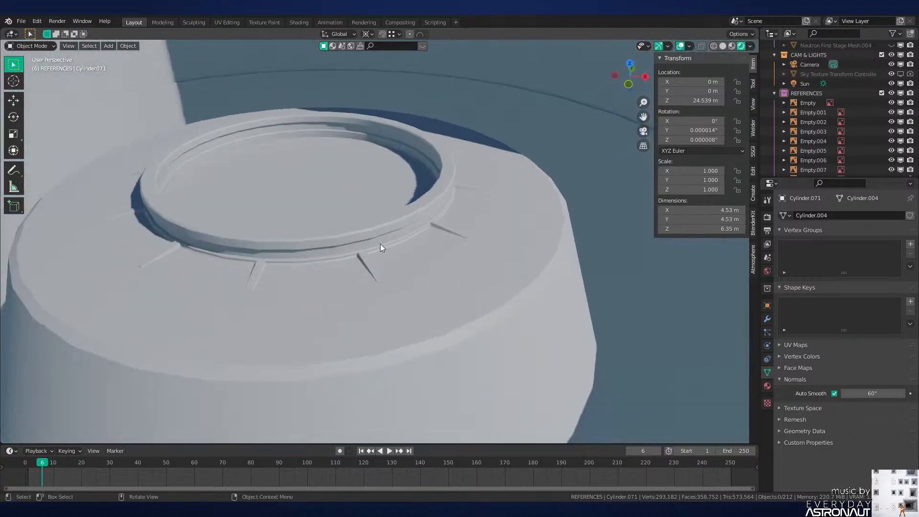
Step: Mark the recessed edge loop around the ring's outer base as a seam
key(Tab)
scroll(386, 245, up, 8)
key(2)
alt+click(400, 276)
middle_drag(499, 277, 585, 206)
key(ctrl+e)
click(570, 197)
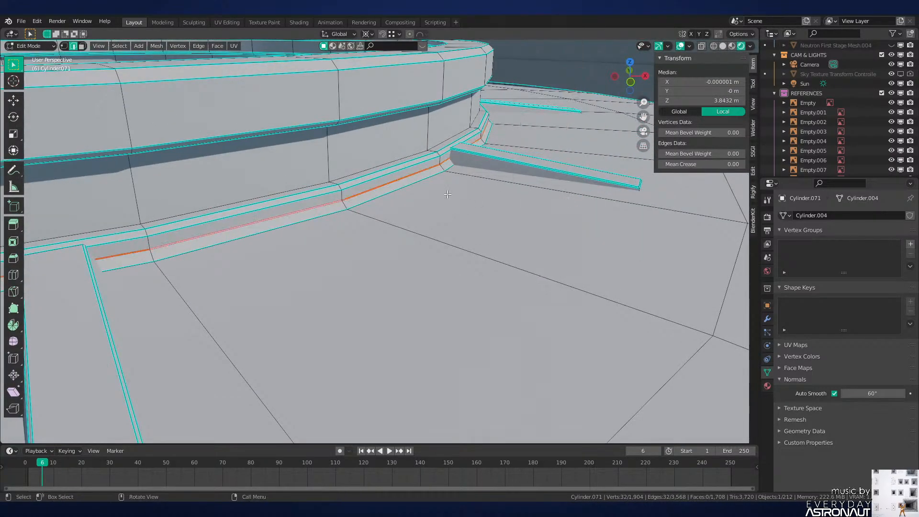
Step: Scale the lowest edge loop around the ring's outer base inward to about 0.993, excluding Z
alt+click(432, 176)
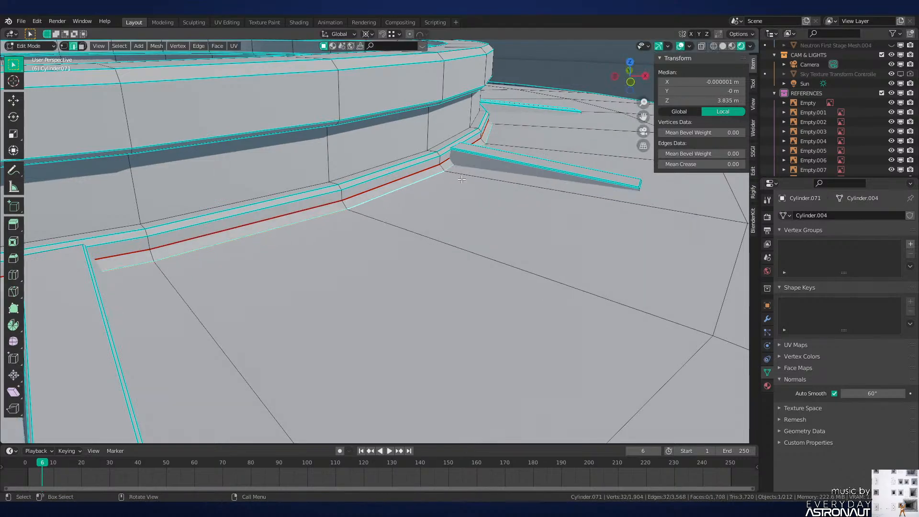
key(s)
key(shift+z)
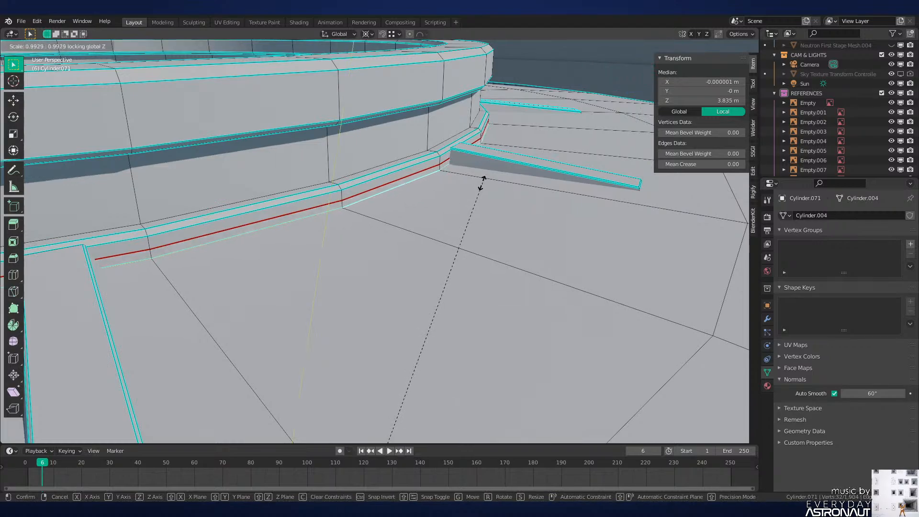
click(482, 182)
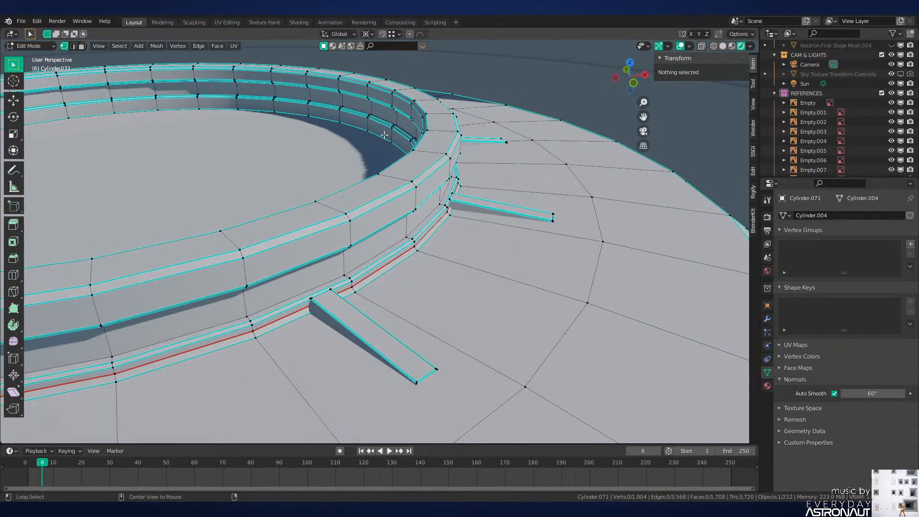
Step: Mark the edge loop around the floor inside the ring as sharp and as a seam
alt+click(401, 191)
key(ctrl+e)
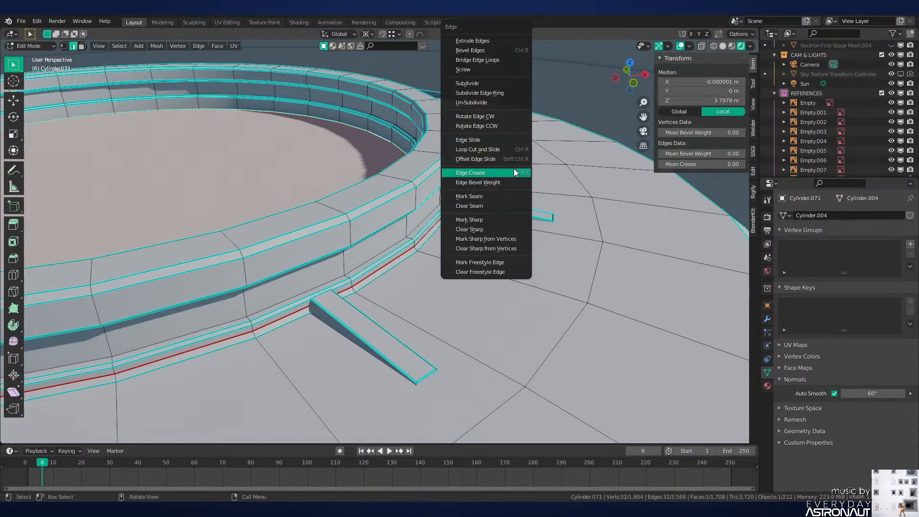
click(479, 220)
key(alt+a)
key(3)
key(l)
key(2)
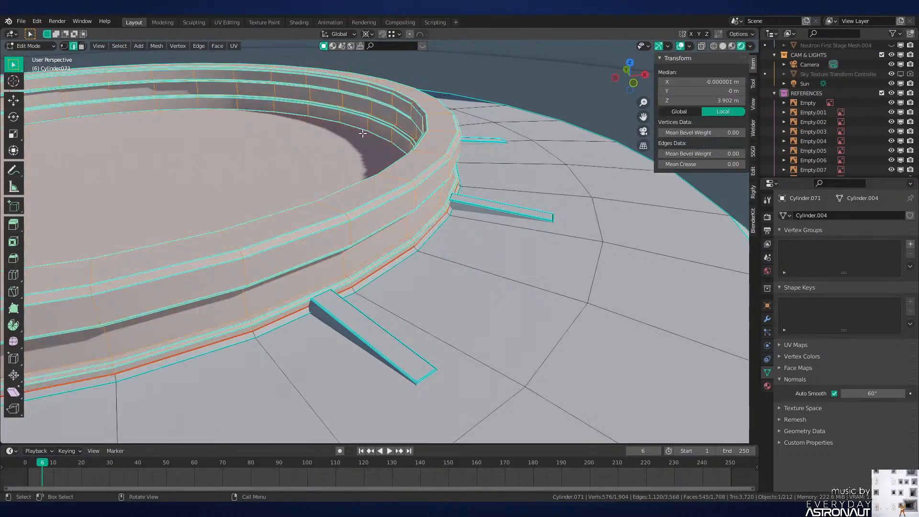
alt+click(373, 133)
key(ctrl+e)
click(423, 197)
key(alt+a)
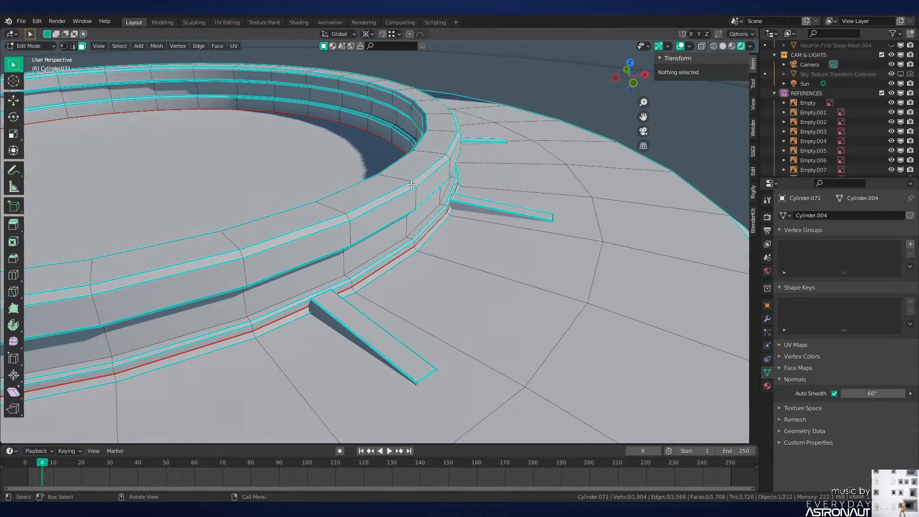
Step: Check the ring's linked selection with seams as the limit, and clear the selection
key(l)
scroll(414, 189, down, 5)
scroll(420, 202, up, 4)
shift+middle_drag(522, 244, 511, 218)
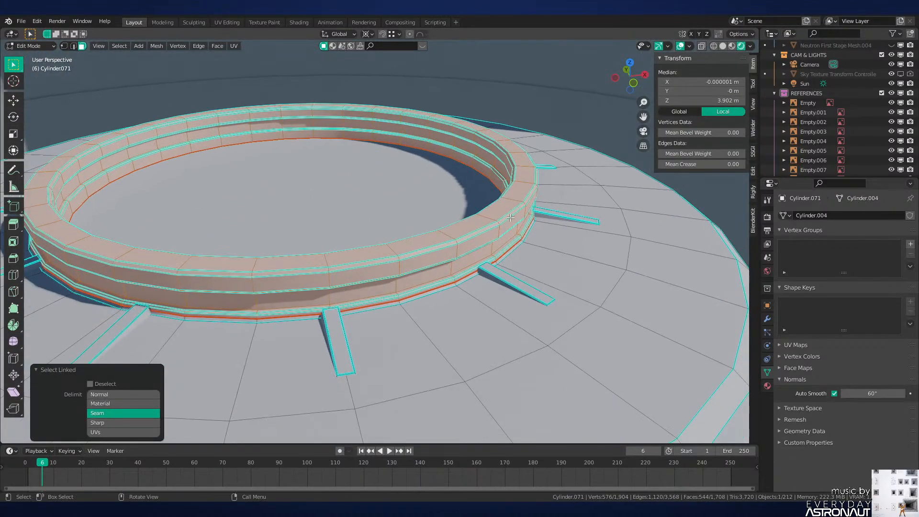
click(516, 284)
key(ctrl+l)
key(alt+a)
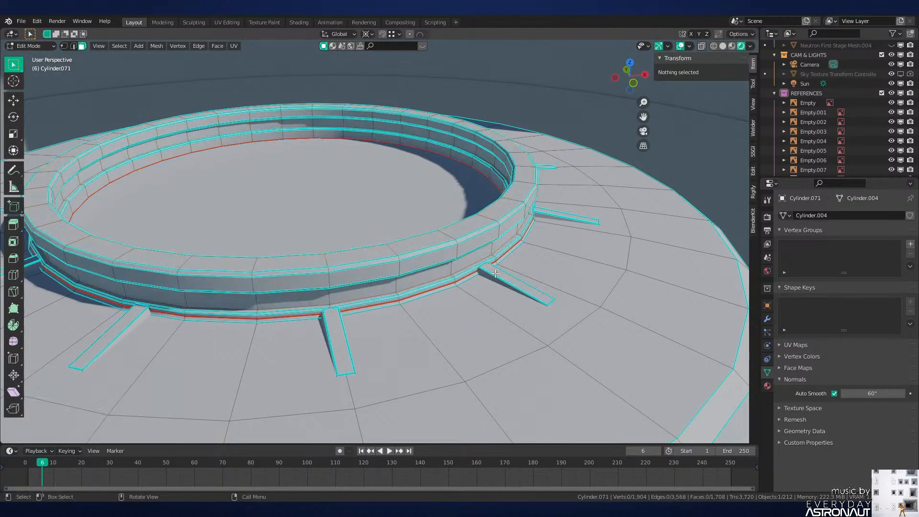
Step: Clear the sharp marks from both edge loops of the second stage's top rim and bevel them about 0.008 m
scroll(485, 295, down, 5)
click(452, 315)
scroll(451, 315, up, 3)
shift+middle_drag(452, 314, 416, 245)
key(2)
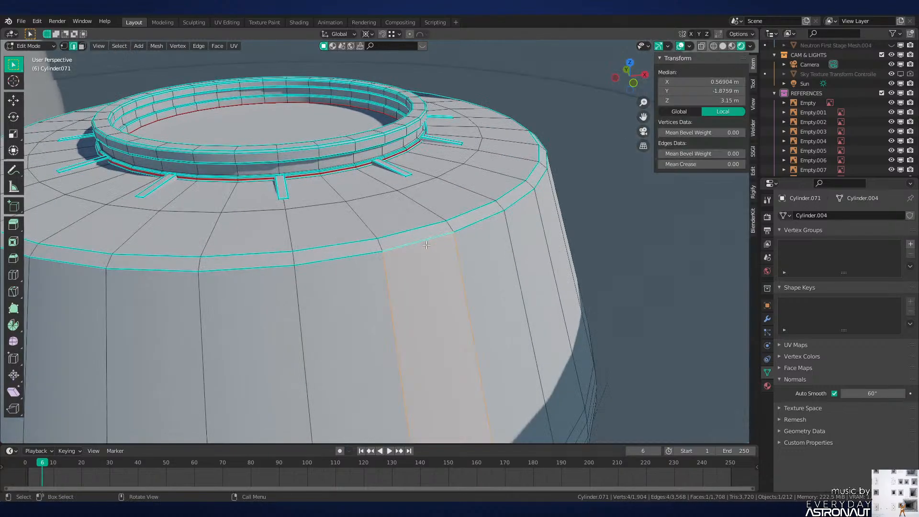
alt+click(401, 247)
alt+click(412, 226)
scroll(410, 244, up, 2)
key(ctrl+e)
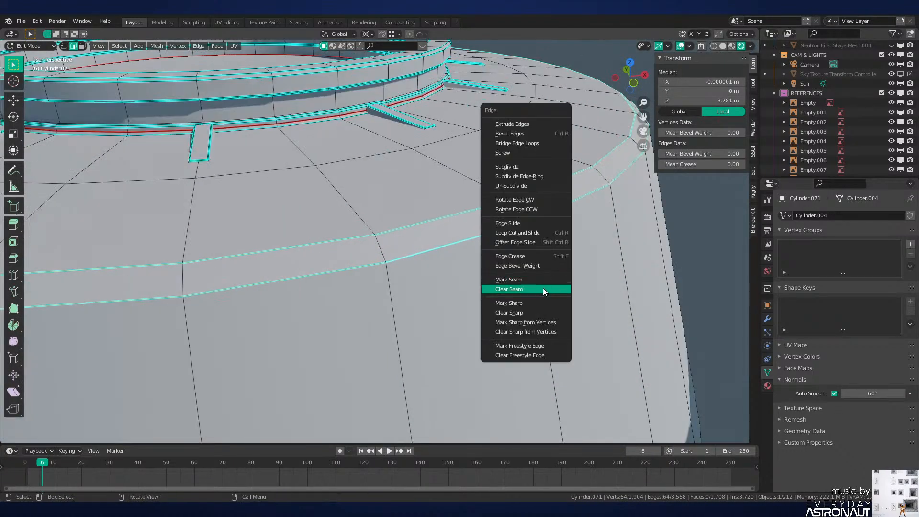
click(534, 312)
key(ctrl+b)
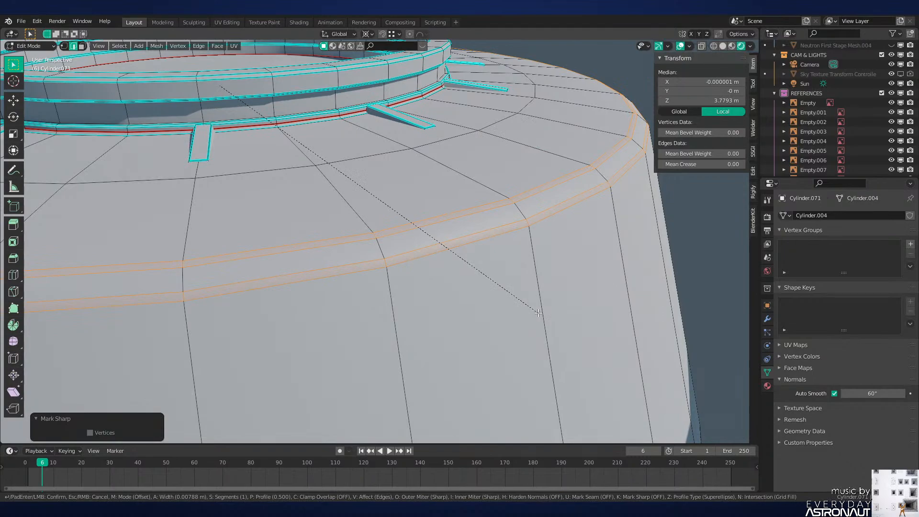
click(539, 313)
Step: Leave mesh editing with everything deselected and save the file
key(alt+a)
key(Tab)
scroll(530, 280, down, 3)
key(alt+a)
key(ctrl+s)
Step: Open the first stage's mesh for editing at its top rim
scroll(529, 278, down, 4)
mouse_move(527, 275)
middle_down()
mouse_move(534, 282)
mouse_move(558, 253)
mouse_move(539, 269)
middle_up()
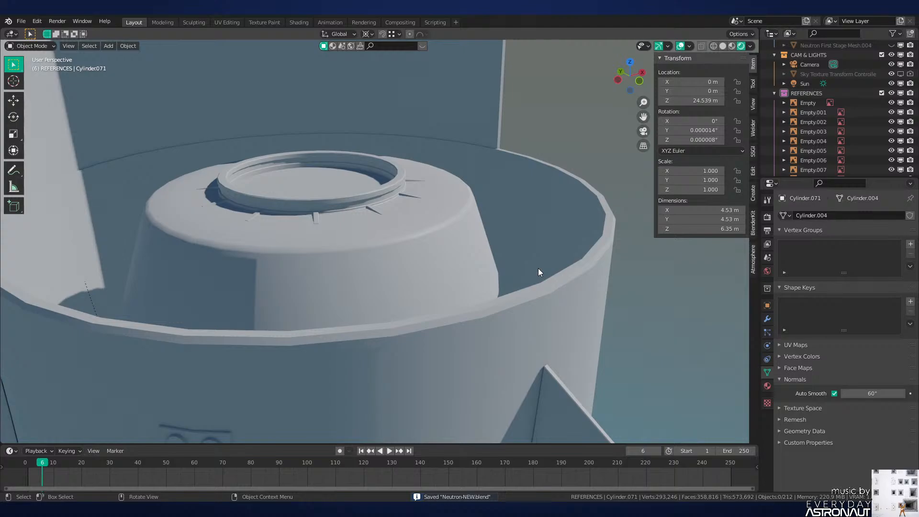
scroll(596, 258, up, 2)
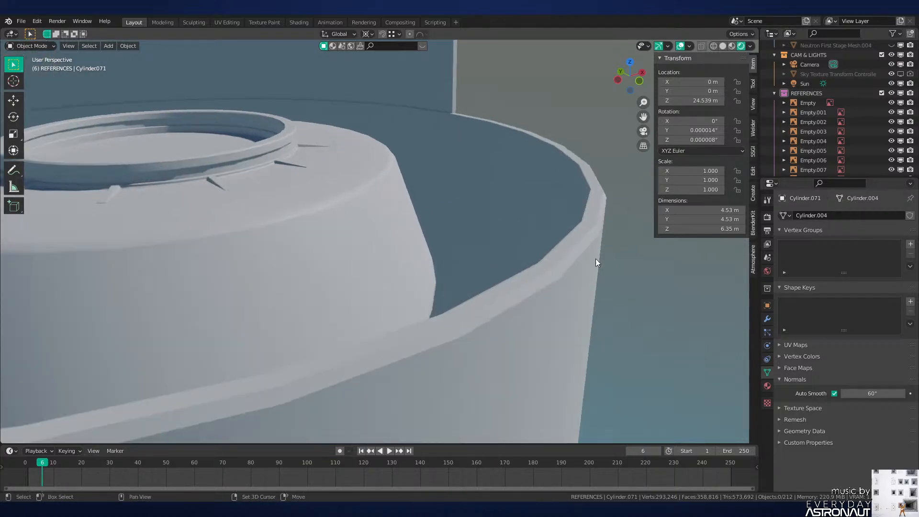
scroll(454, 263, up, 2)
shift+middle_drag(595, 258, 478, 263)
key(Tab)
key(Tab)
click(533, 211)
key(Tab)
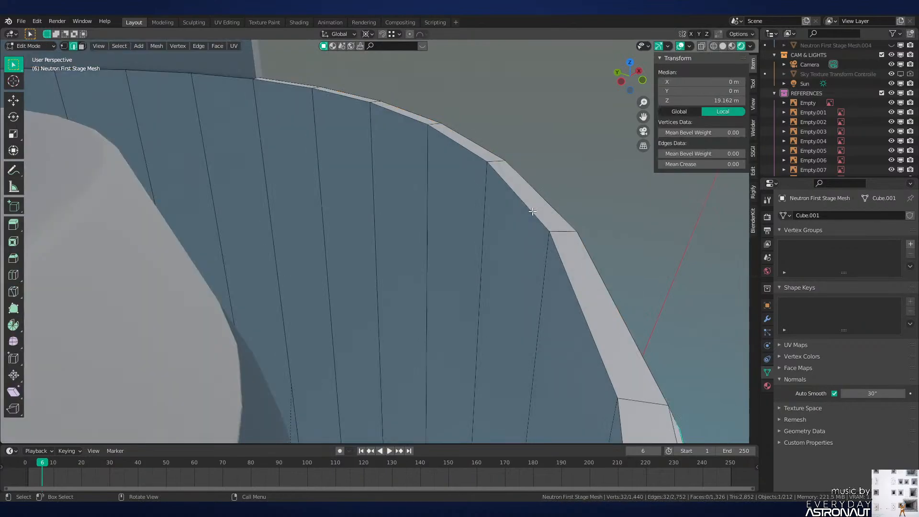
Step: Select both edge loops of the first stage's top rim and mark them as sharp
middle_drag(618, 252, 616, 255)
key(ctrl+e)
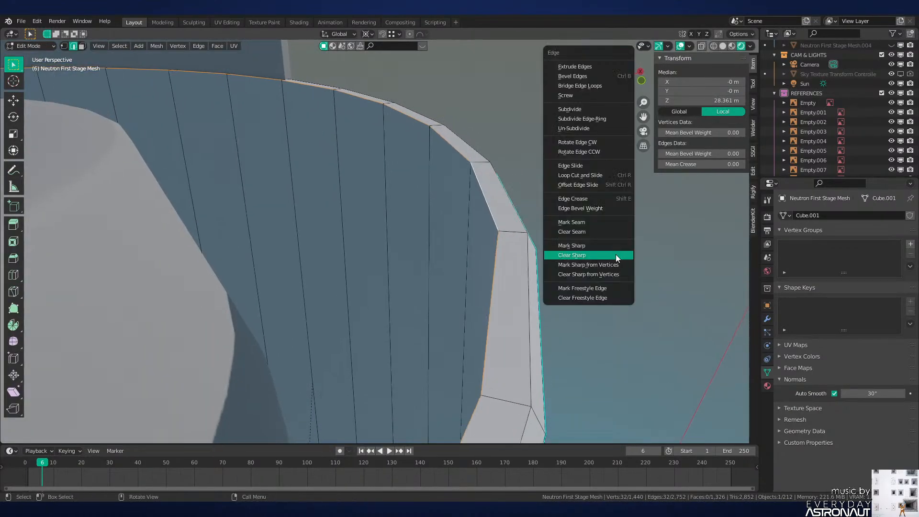
key(Escape)
key(ctrl+e)
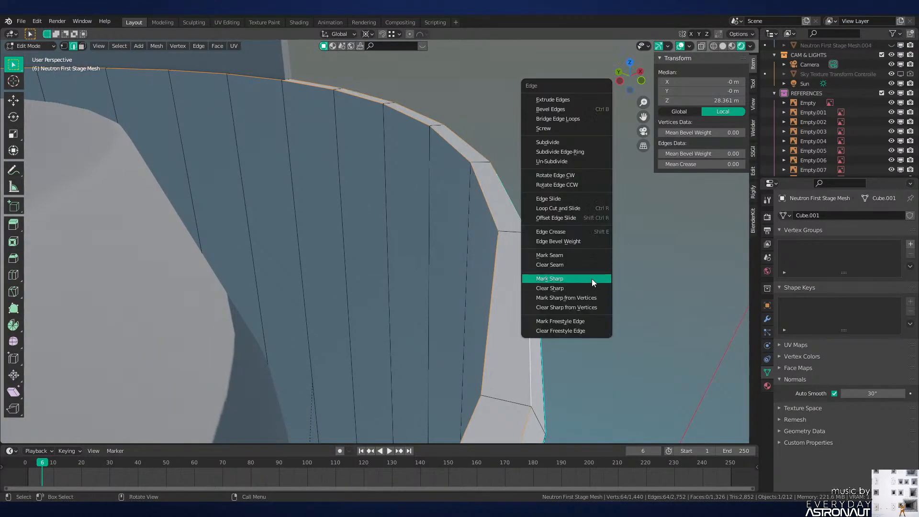
click(591, 278)
Step: Bevel the first stage's rim edge loops about 0.015 m, leave mesh editing and save the file
key(ctrl+b)
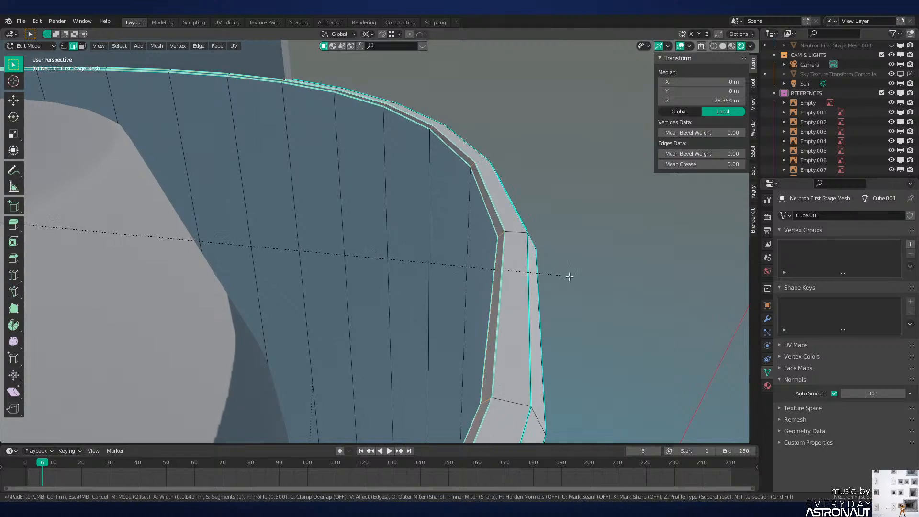
click(560, 276)
click(556, 277)
key(Tab)
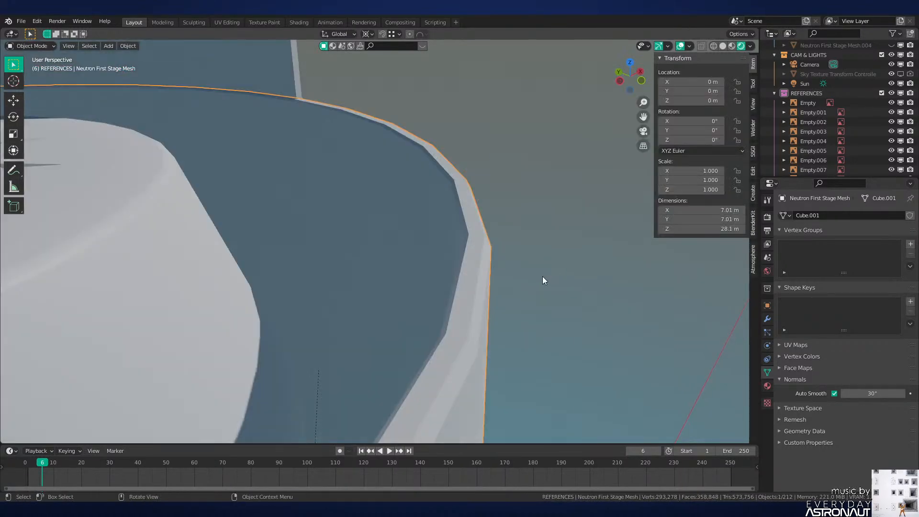
key(ctrl+s)
Step: Unhide the fairing halves above the first stage and save the file
middle_drag(542, 277, 449, 251)
scroll(449, 251, down, 2)
scroll(440, 257, up, 2)
mouse_move(587, 248)
middle_down()
mouse_move(491, 223)
mouse_move(587, 246)
middle_up()
scroll(541, 245, down, 4)
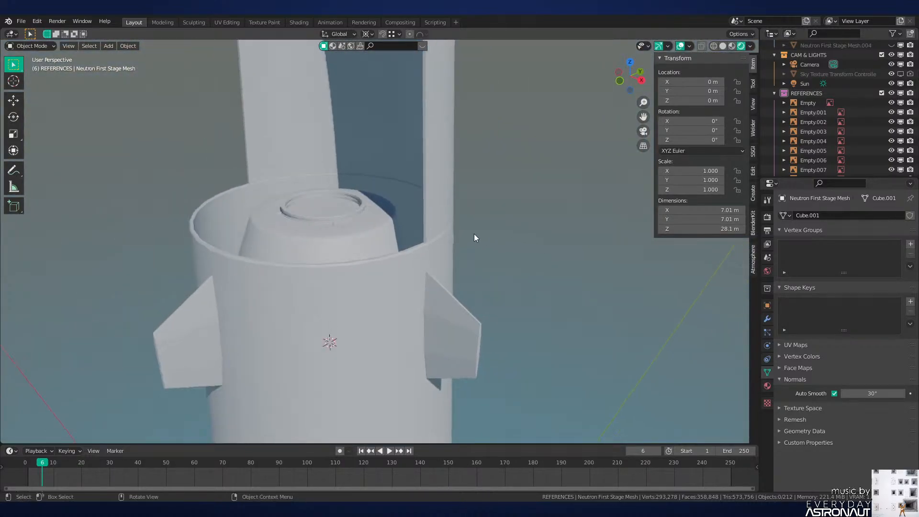
middle_drag(476, 238, 498, 223)
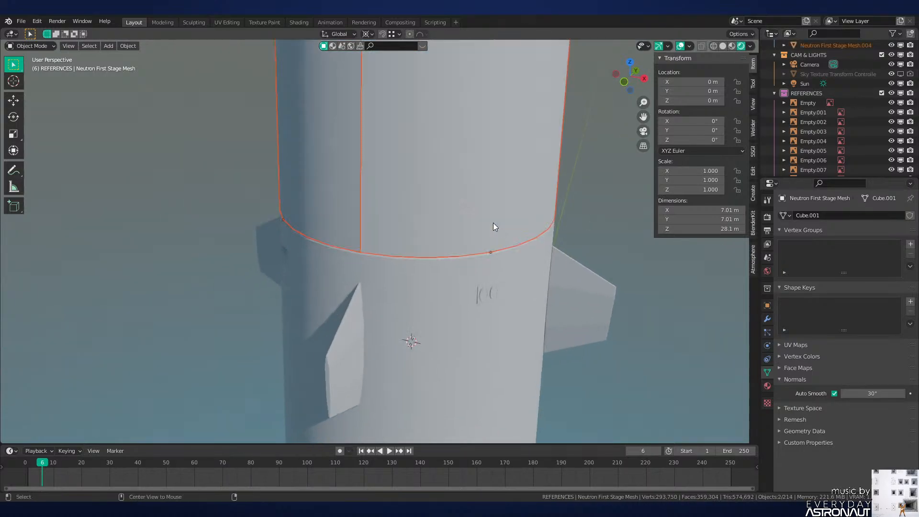
key(ctrl+s)
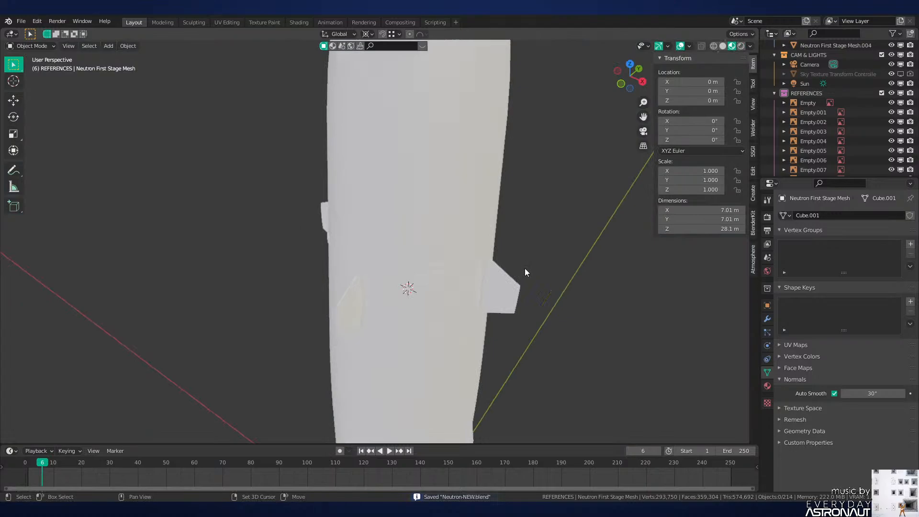
Step: Compare the closed rocket with the launch-pad reference image in front view, from the nose down to the landing legs
middle_drag(525, 272, 476, 207)
key(KP_1)
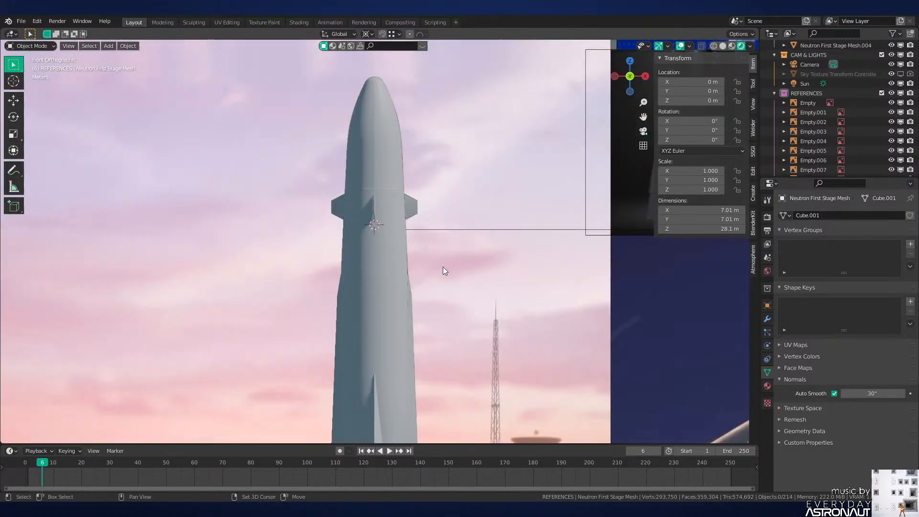
scroll(383, 315, down, 8)
scroll(383, 315, up, 10)
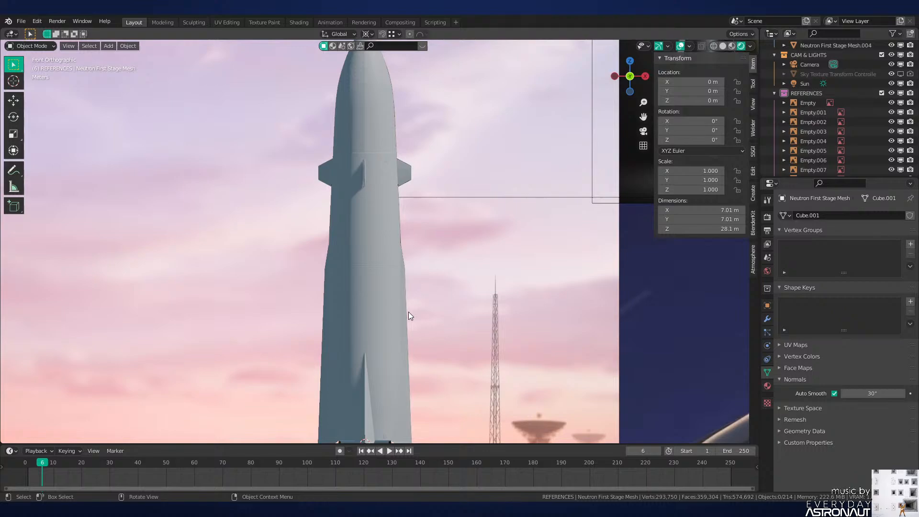
shift+middle_drag(409, 311, 463, 267)
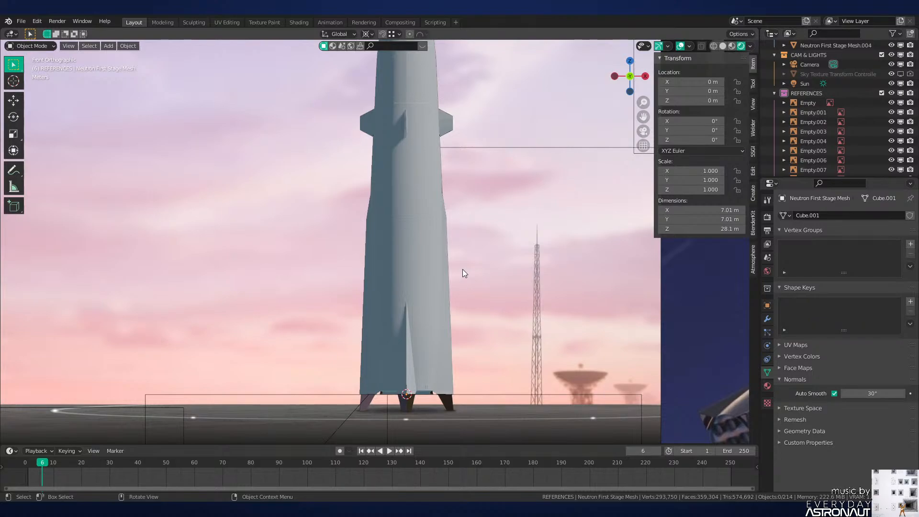
scroll(452, 301, up, 6)
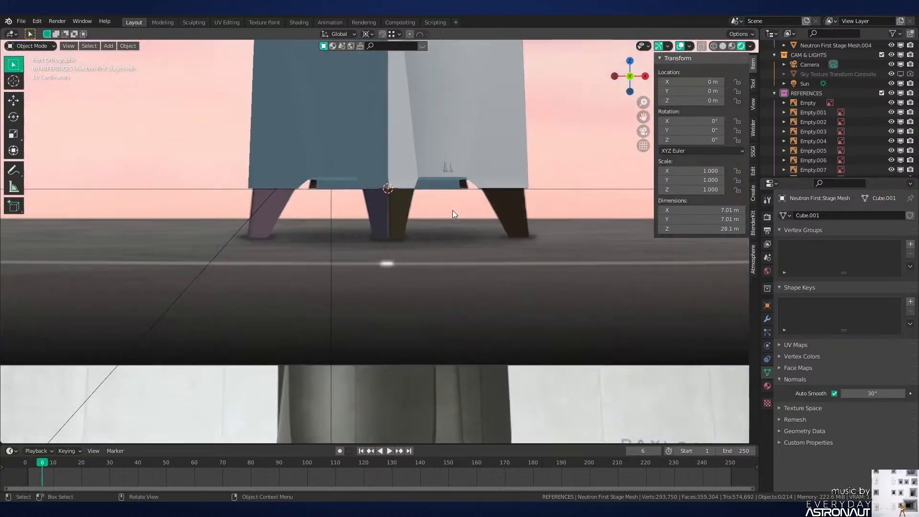
scroll(521, 198, down, 8)
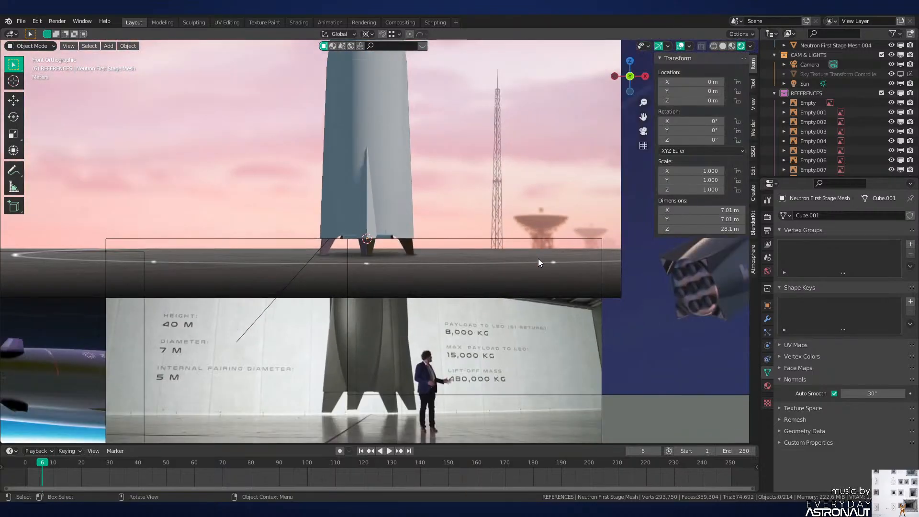
scroll(530, 257, up, 4)
Step: Inspect the first stage's engine section from below in solid shading and save the file
middle_drag(529, 258, 519, 289)
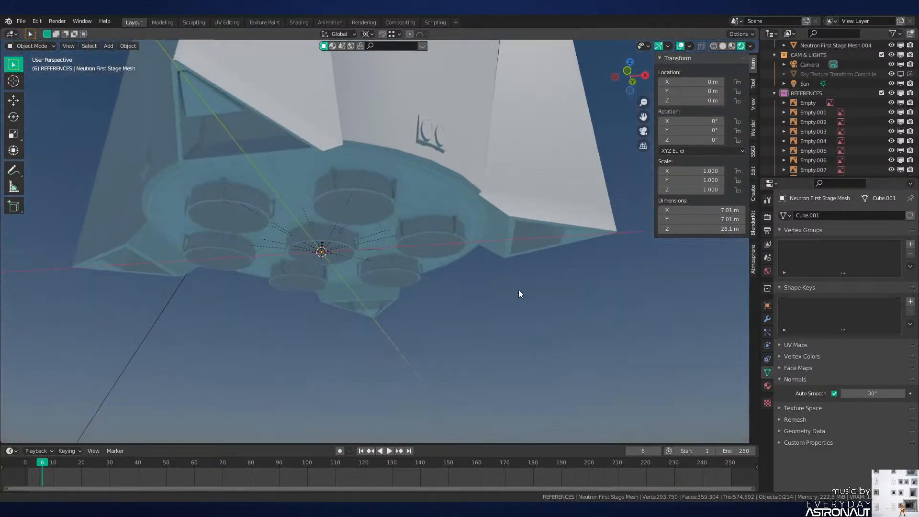
shift+middle_drag(519, 234, 547, 252)
scroll(547, 252, up, 1)
key(z)
click(489, 275)
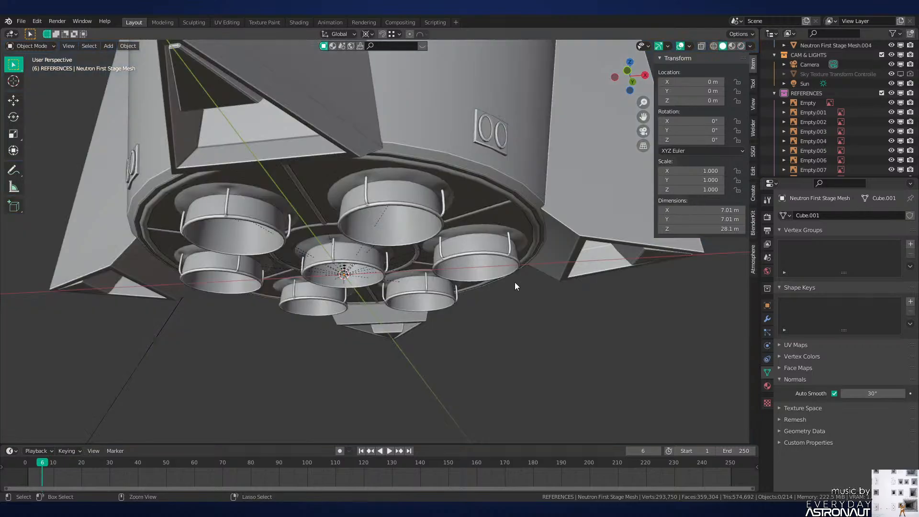
key(ctrl+s)
key(z)
click(501, 216)
key(z)
click(481, 242)
middle_drag(463, 305, 446, 301)
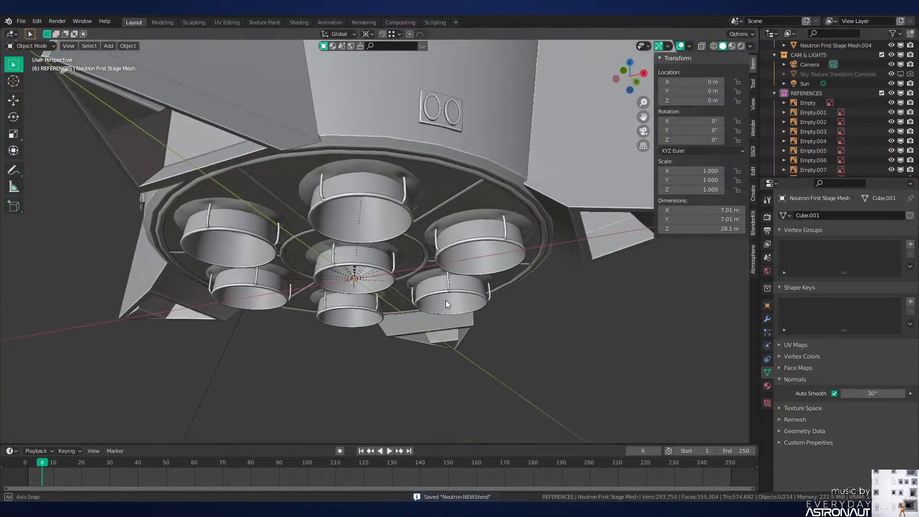
Step: Hide the first stage body in front view to expose the second stage and its engine
key(KP_1)
scroll(434, 328, down, 11)
shift+middle_drag(312, 337, 381, 282)
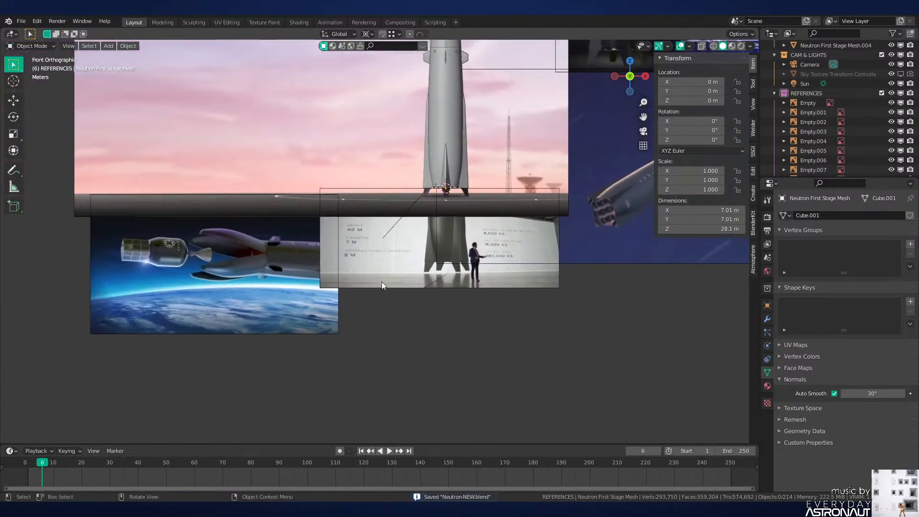
shift+middle_drag(412, 223, 332, 350)
scroll(393, 274, up, 3)
shift+middle_drag(395, 278, 419, 338)
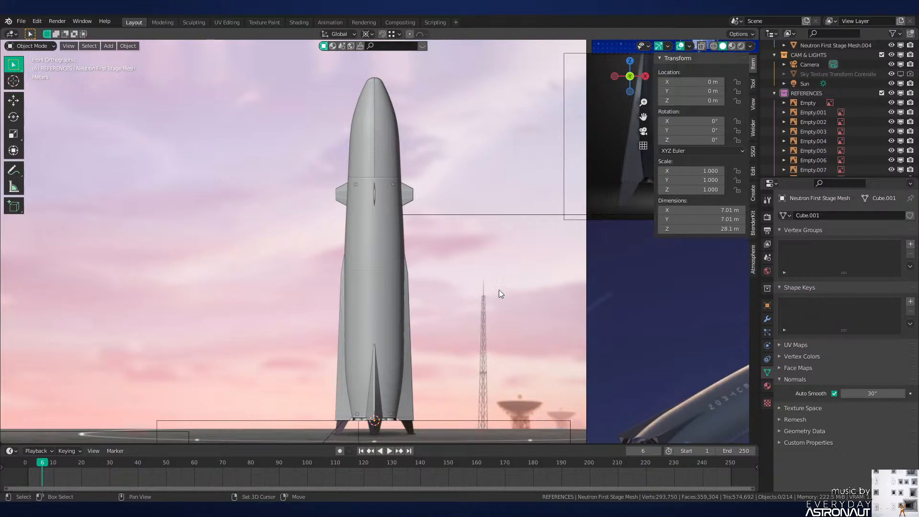
scroll(518, 278, up, 4)
scroll(406, 269, up, 2)
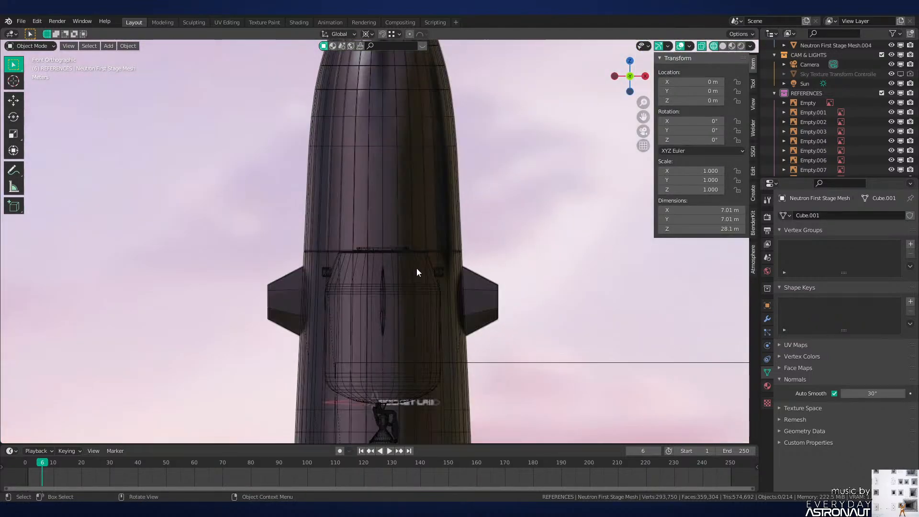
click(417, 268)
key(h)
shift+middle_drag(470, 344, 467, 260)
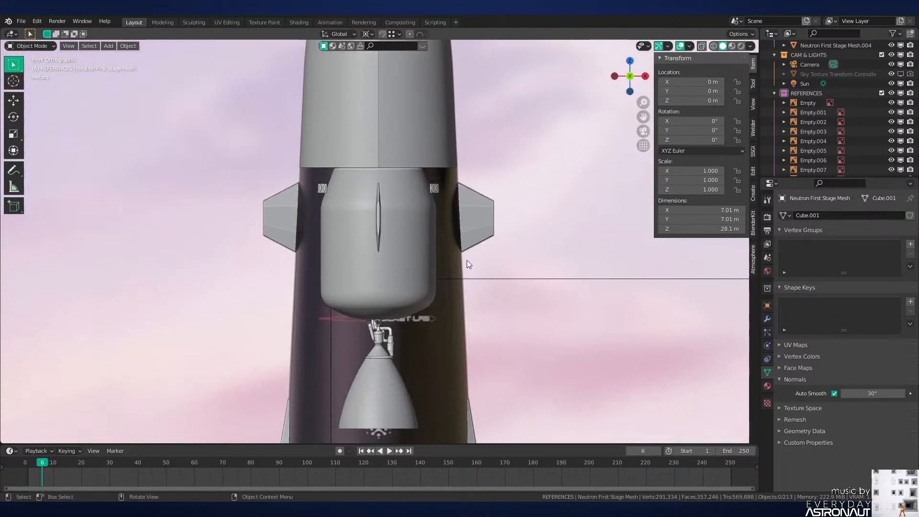
shift+middle_drag(484, 292, 485, 185)
Step: Open the second stage's mesh for editing at the bottom dome above the engine
scroll(485, 186, up, 2)
scroll(481, 231, up, 2)
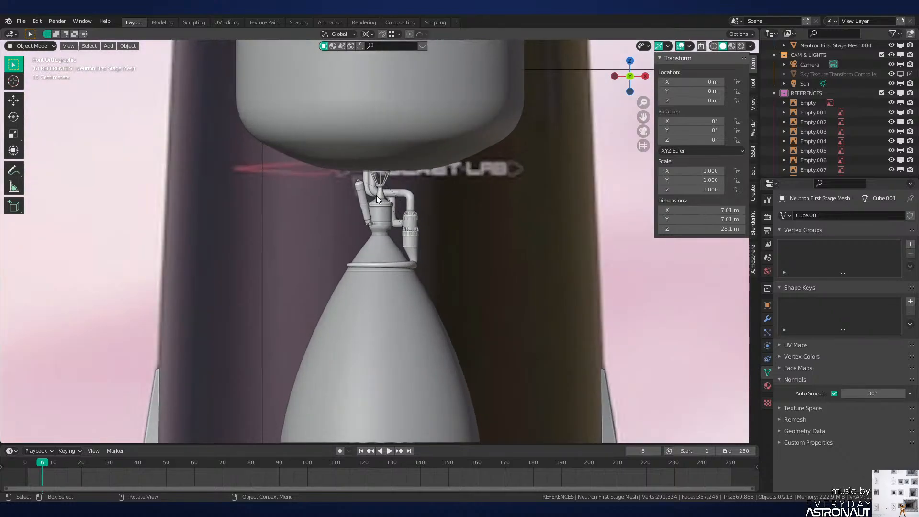
middle_drag(480, 231, 452, 169)
scroll(501, 188, up, 2)
scroll(465, 202, up, 1)
click(464, 202)
key(Tab)
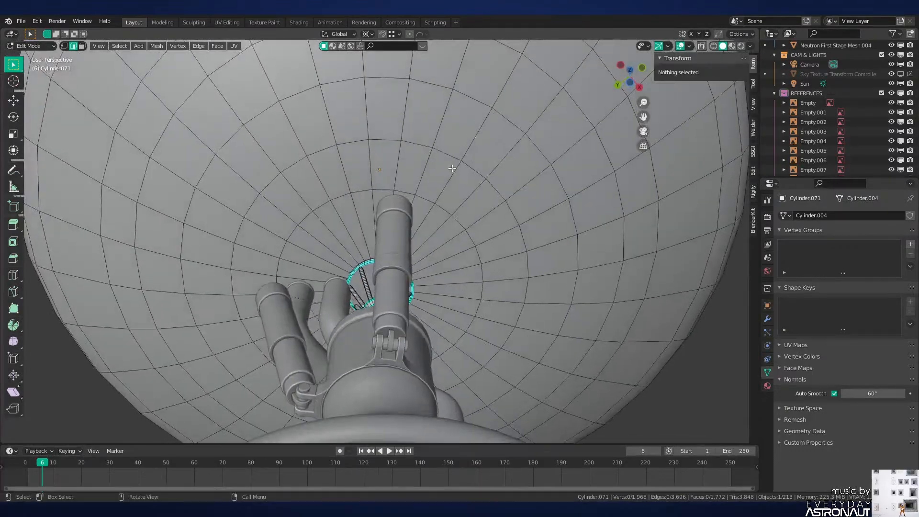
Step: Check the edge loop and face ring around the engine mount on the tank's bottom dome, and leave mesh editing
alt+click(408, 192)
middle_drag(408, 193, 455, 268)
scroll(456, 269, up, 2)
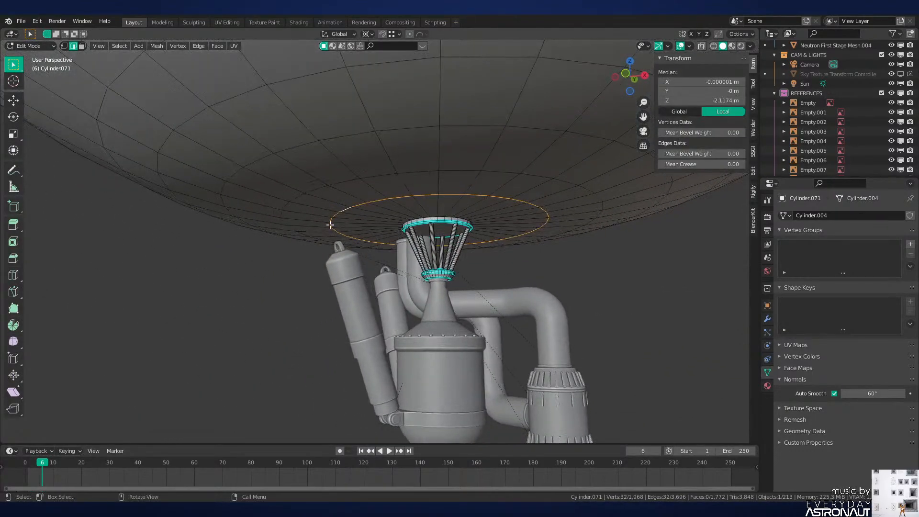
key(3)
alt+click(314, 218)
middle_drag(314, 218, 441, 261)
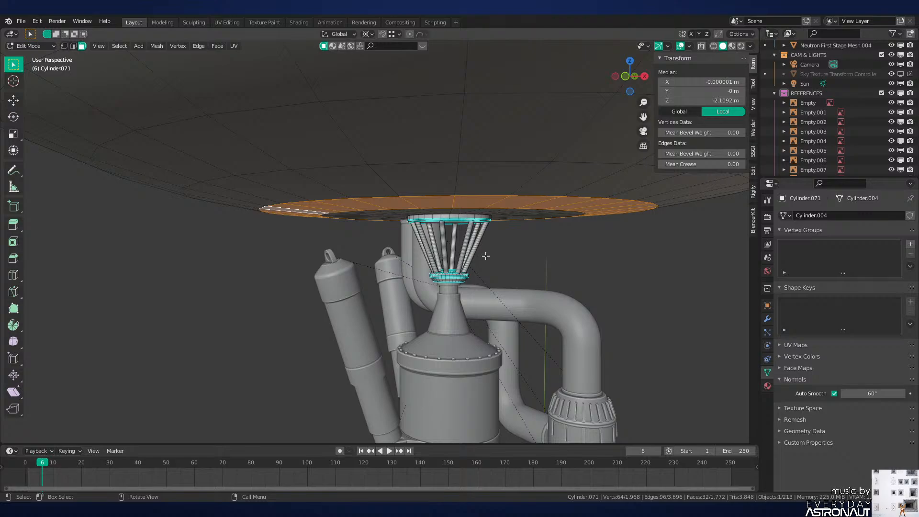
middle_drag(488, 258, 577, 198)
middle_drag(408, 168, 394, 193)
key(2)
click(397, 160)
key(Tab)
Step: Select the front engine actuator's upper cylinder and show its Track To constraint settings
click(401, 259)
middle_drag(403, 262, 423, 255)
scroll(425, 256, down, 1)
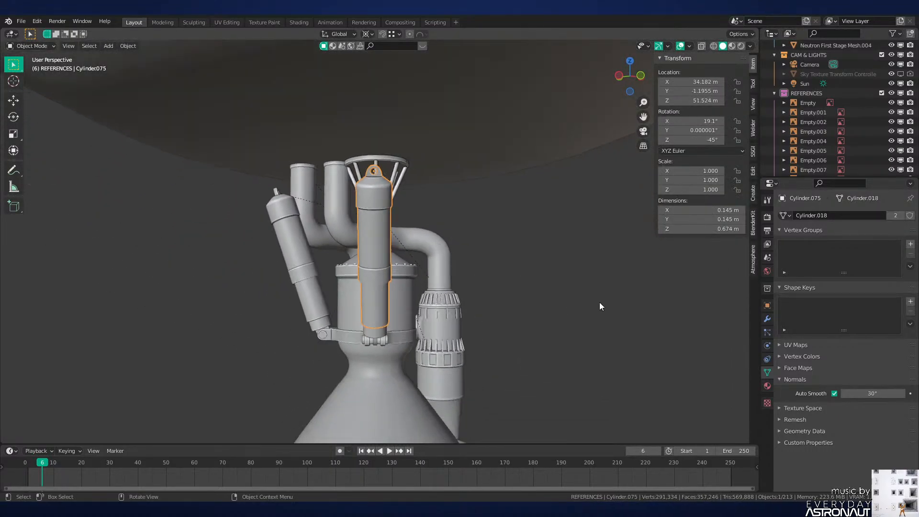
scroll(599, 303, up, 1)
click(768, 318)
click(767, 359)
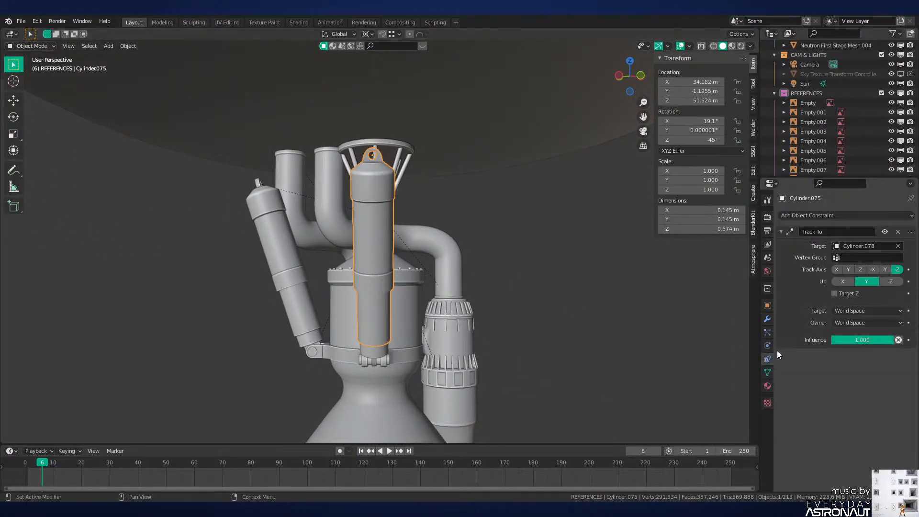
Step: Try to rotate the front actuator about the global Z axis, changing the pivot point between attempts
key(r)
key(z)
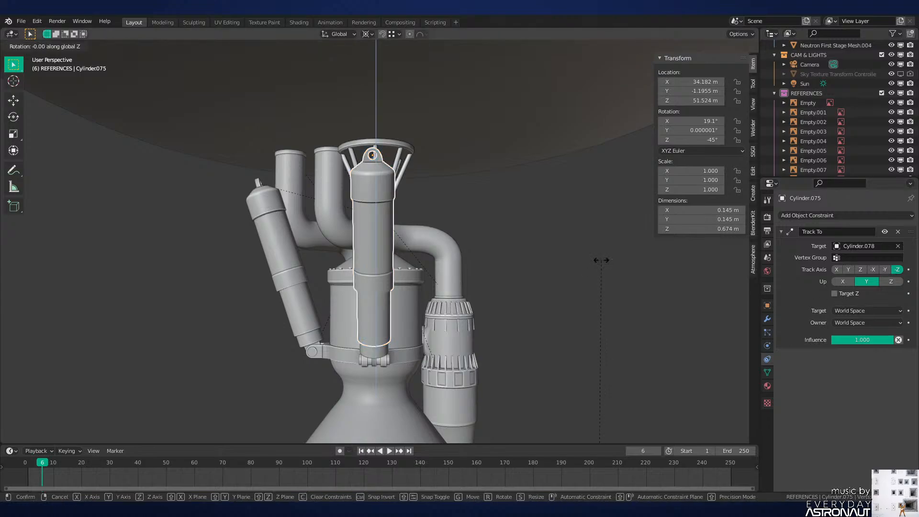
right_click(521, 178)
key(period)
click(556, 227)
key(KP_Decimal)
key(r)
key(z)
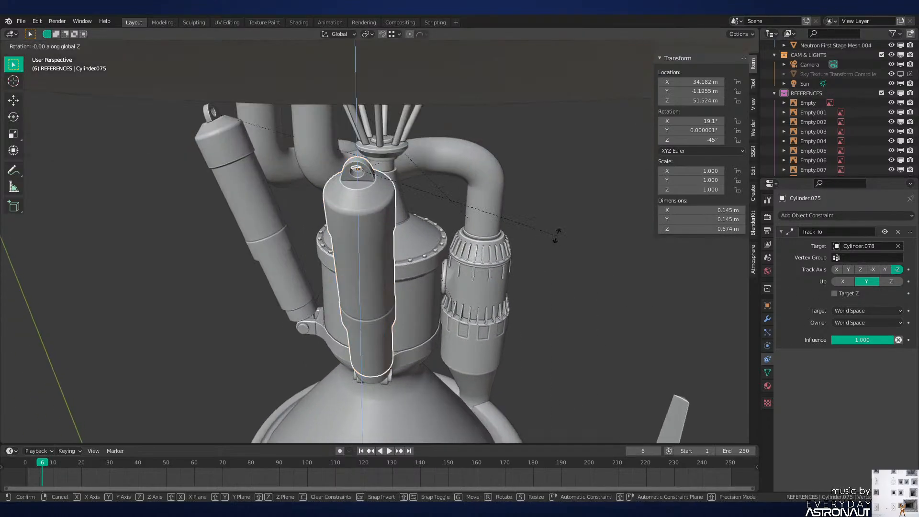
right_click(456, 112)
Step: Enable Target Z in the Track To constraints of both engine actuators' upper cylinders
middle_drag(508, 261, 520, 161)
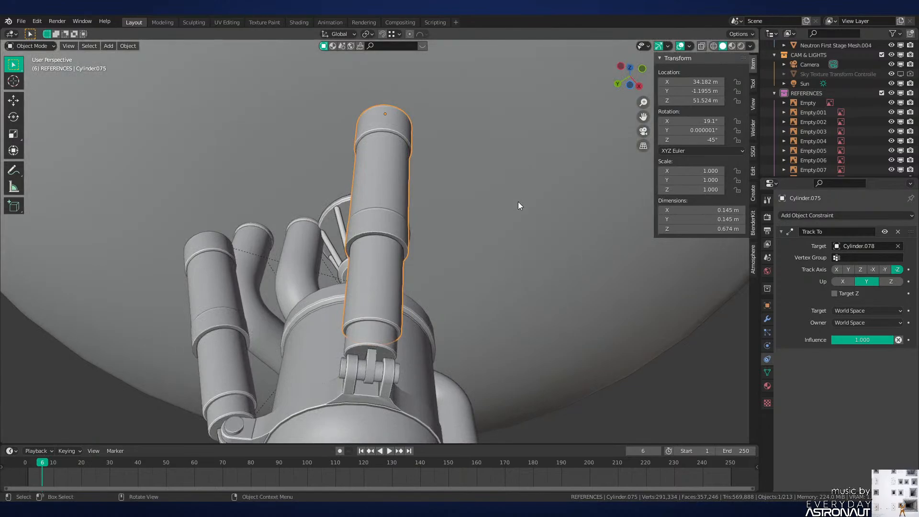
shift+middle_drag(523, 297, 556, 386)
scroll(511, 272, up, 2)
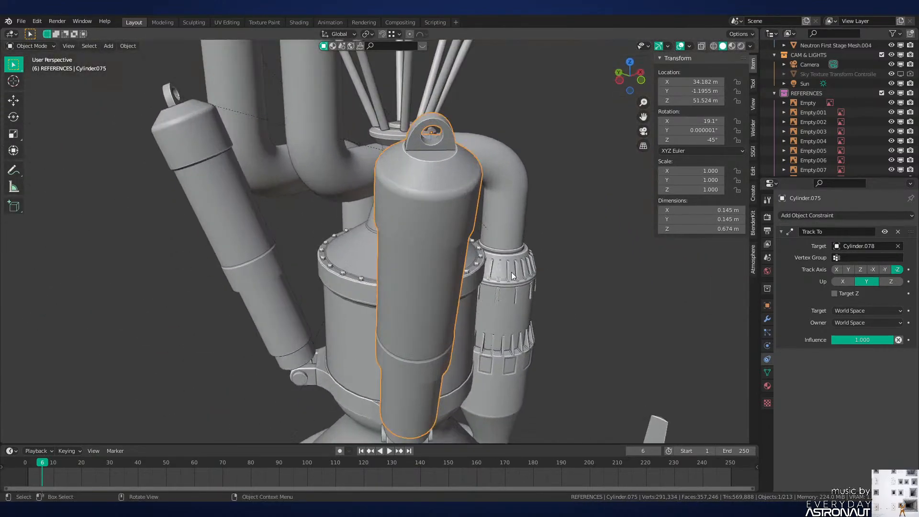
scroll(599, 284, down, 1)
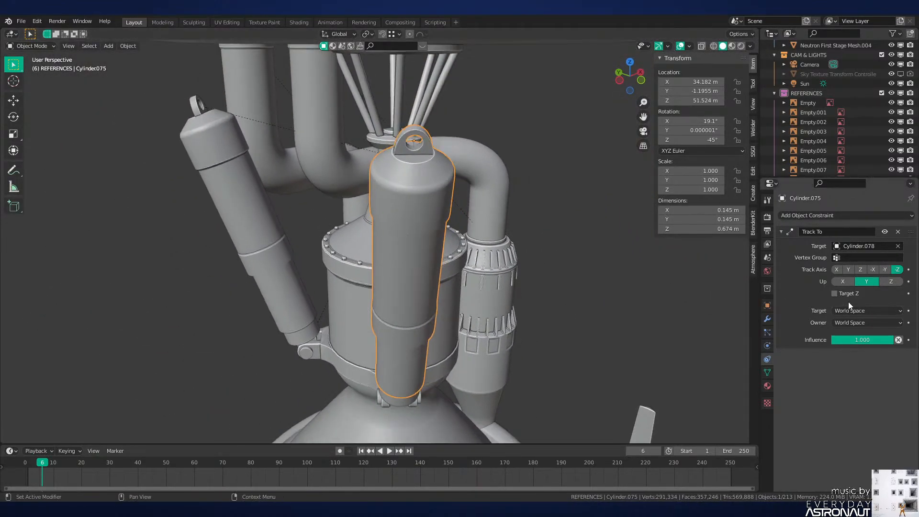
click(254, 192)
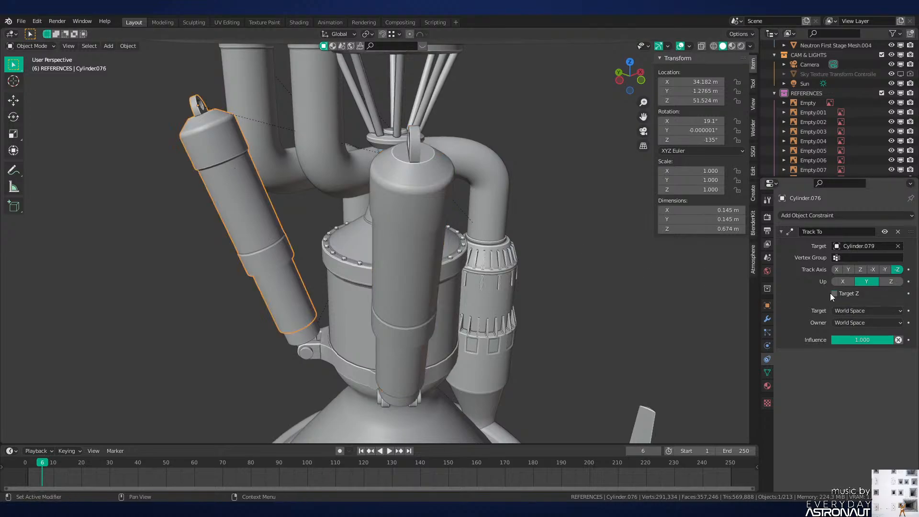
scroll(462, 205, down, 1)
Step: Add a cube to the tank mesh at the left actuator's upper lug, scaled by 0.1 and rotated 45° about Z
middle_drag(420, 183, 355, 185)
click(298, 154)
key(Tab)
key(alt+a)
key(shift+a)
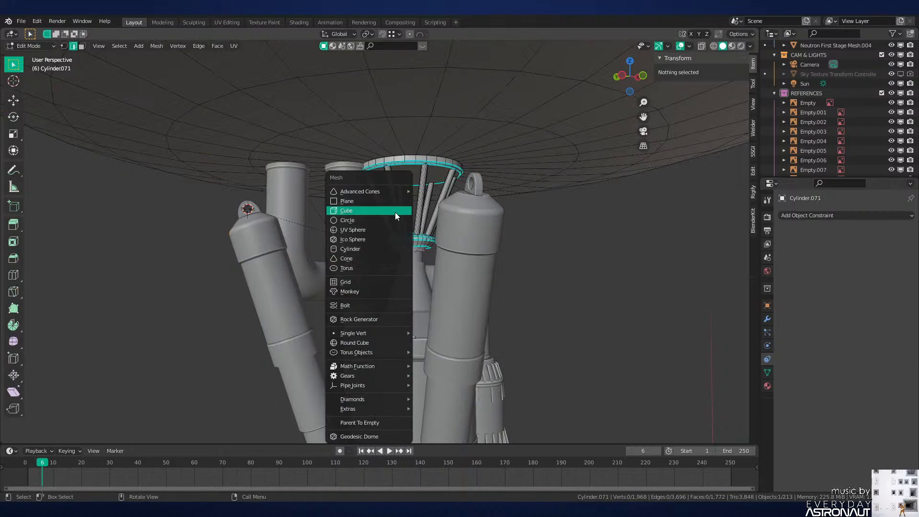
click(357, 211)
text(s.1)
key(Return)
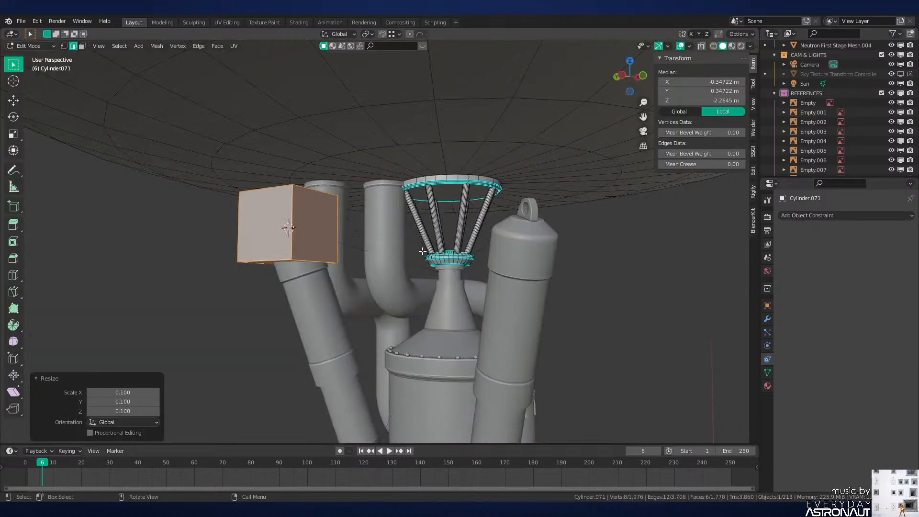
text(rz45)
key(Return)
Step: Raise the cube about 0.11 m along Z and narrow it horizontally to about 0.34, keeping its height
middle_drag(423, 251, 394, 263)
key(g)
key(z)
click(401, 226)
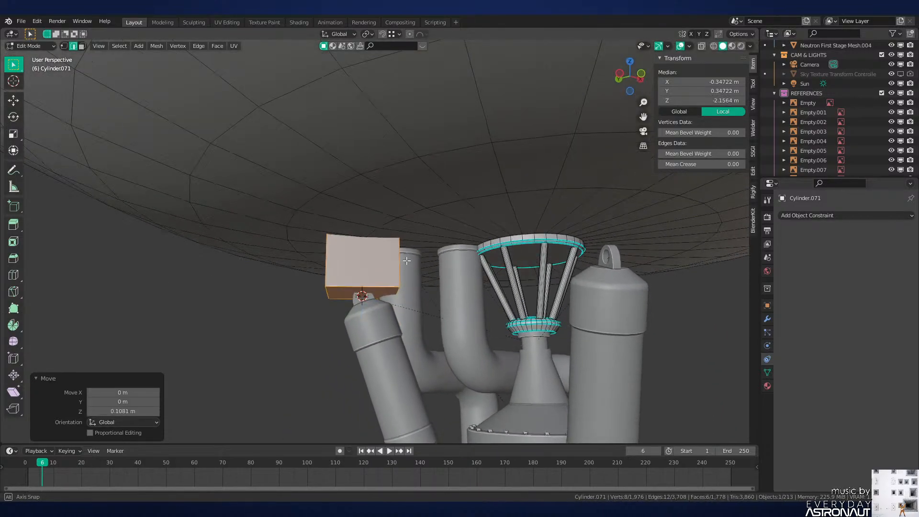
key(s)
key(shift+z)
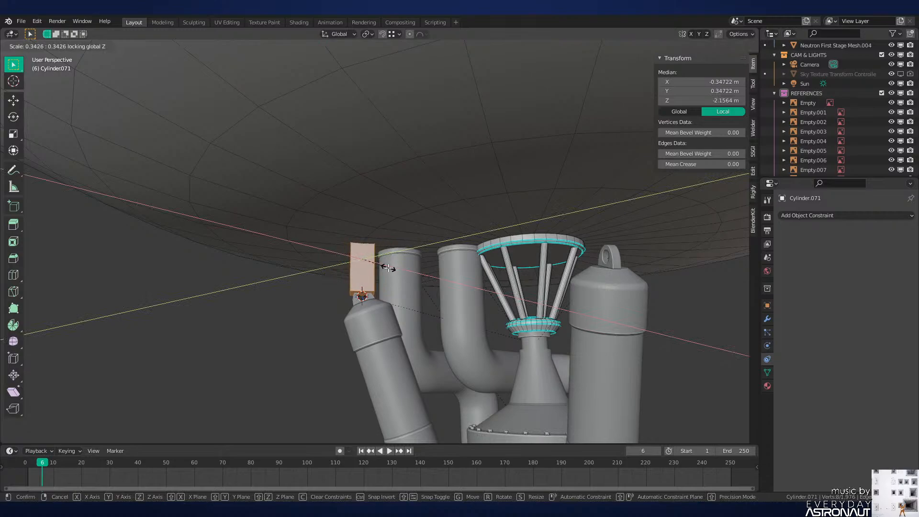
click(389, 268)
middle_drag(388, 268, 421, 315)
Step: Lower the block's bottom face along Z to the actuator's lug and fine-tune its height
scroll(438, 293, up, 4)
click(421, 275)
key(g)
key(z)
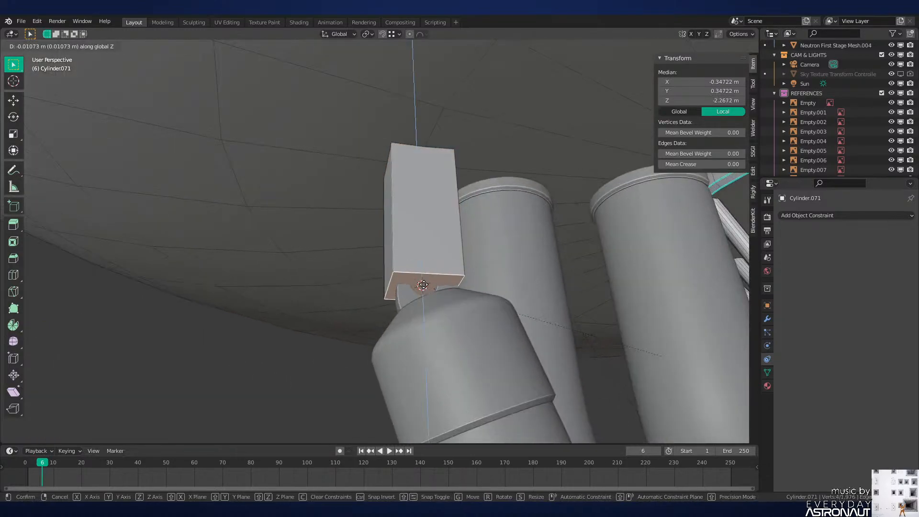
click(431, 289)
middle_drag(433, 285, 455, 273)
key(g)
key(z)
click(444, 283)
Step: Slide the block's engine-side bottom edge by a factor of about 0.09 to slant the underside along the actuator
key(2)
key(alt+z)
click(345, 292)
key(alt+z)
key(g)
key(g)
click(434, 296)
scroll(447, 268, up, 1)
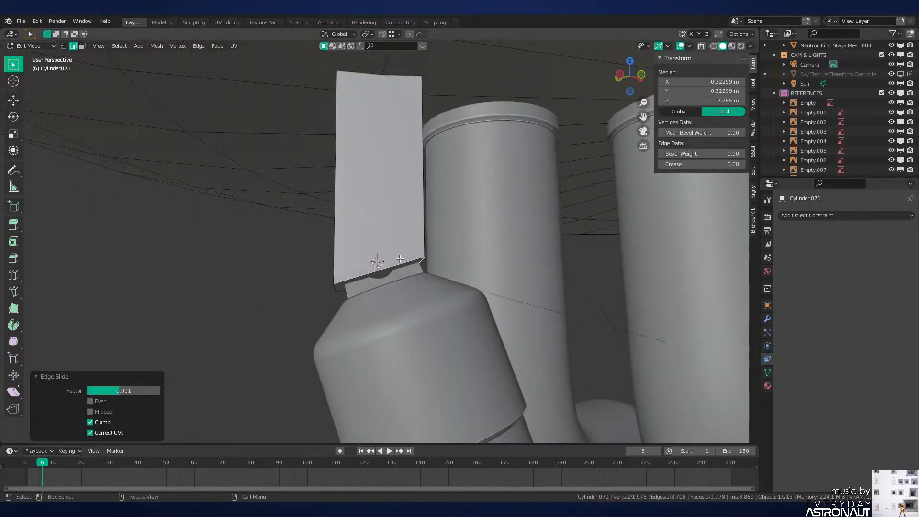
Step: Move the slanted bottom face down about 0.004 m and push the block's engine-side face outward
key(3)
click(391, 270)
middle_drag(392, 270, 368, 271)
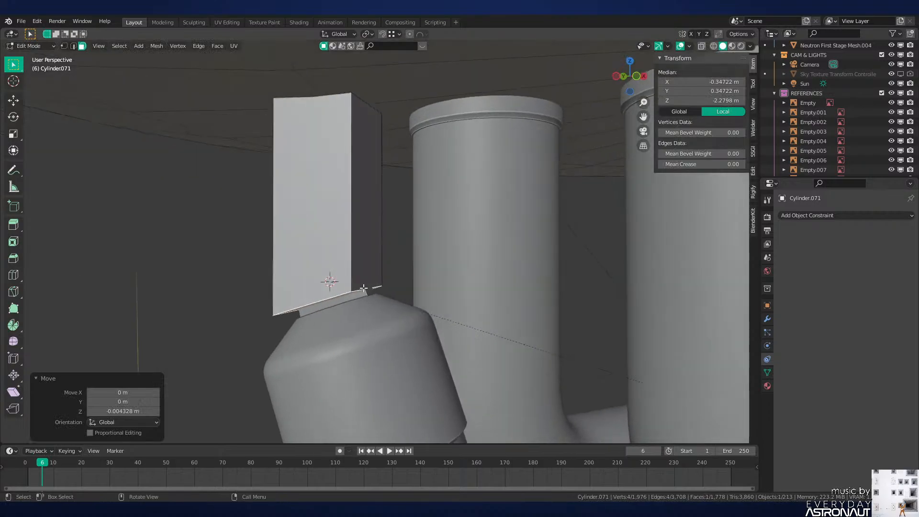
click(368, 271)
key(alt+s)
click(394, 224)
Step: Slide the bottom edge of the block's engine-side face to refine the underside's slant
key(2)
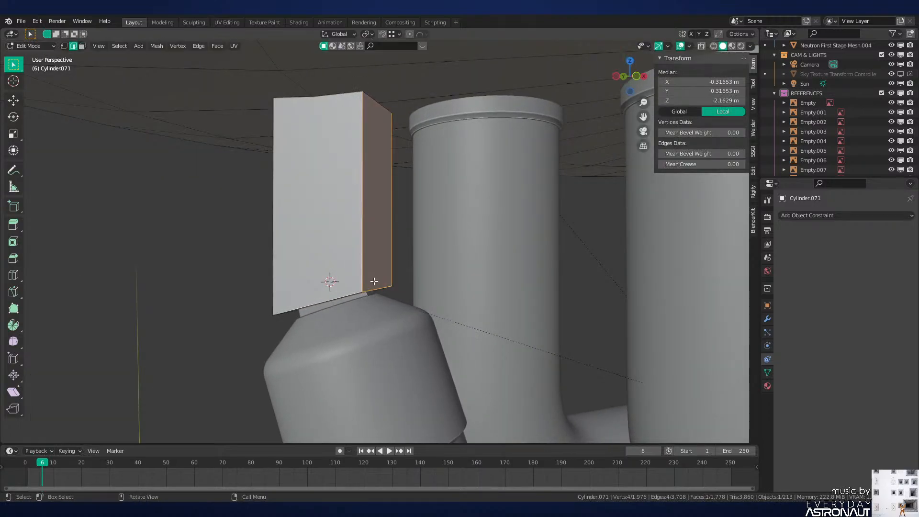
click(374, 286)
key(g)
key(g)
click(384, 257)
Step: Lower the block's top face along Z to shorten the bracket below the dome
middle_drag(384, 257, 412, 142)
key(3)
click(385, 100)
key(g)
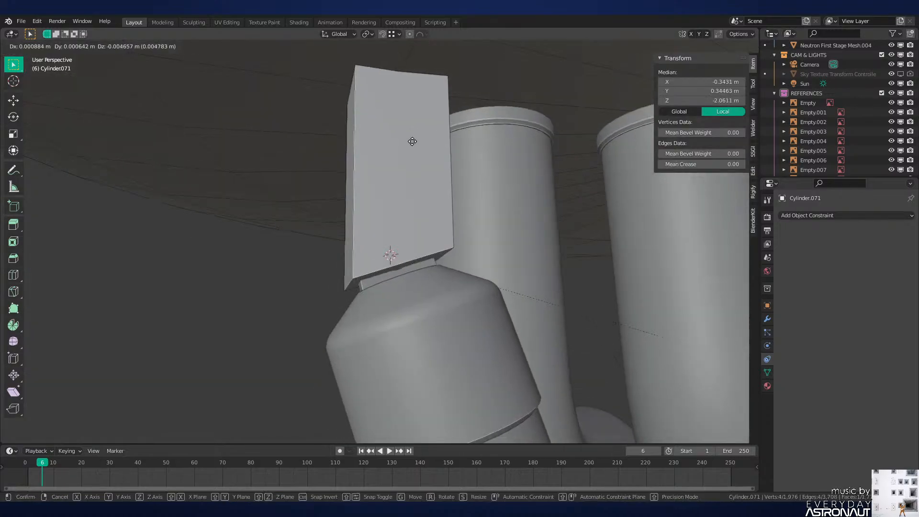
key(z)
click(410, 198)
Step: Widen the bracket's top into a flared collar and extrude its top face about 0.02 m
middle_drag(410, 198, 472, 225)
key(s)
click(474, 281)
key(e)
click(483, 259)
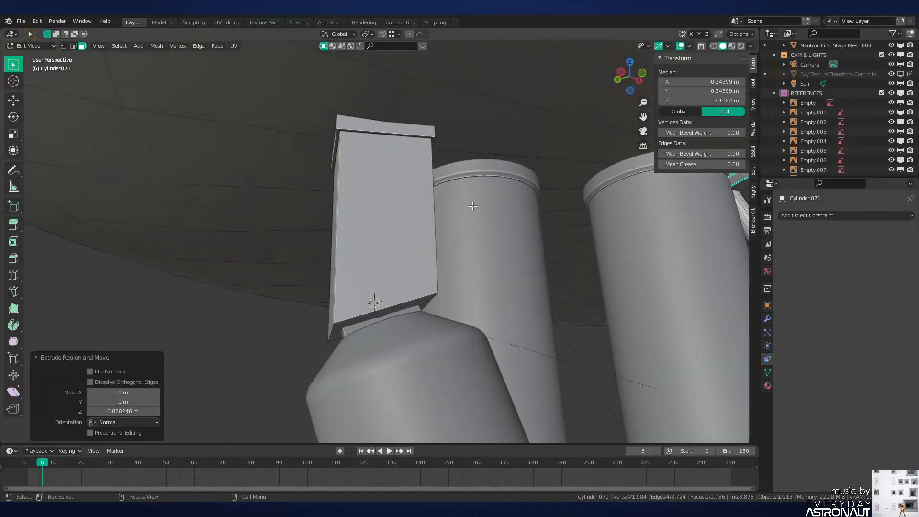
Step: Slide the collar's top edges by a factor of about 0.17, including a separate adjustment of one outer edge
key(2)
key(g)
key(g)
click(340, 122)
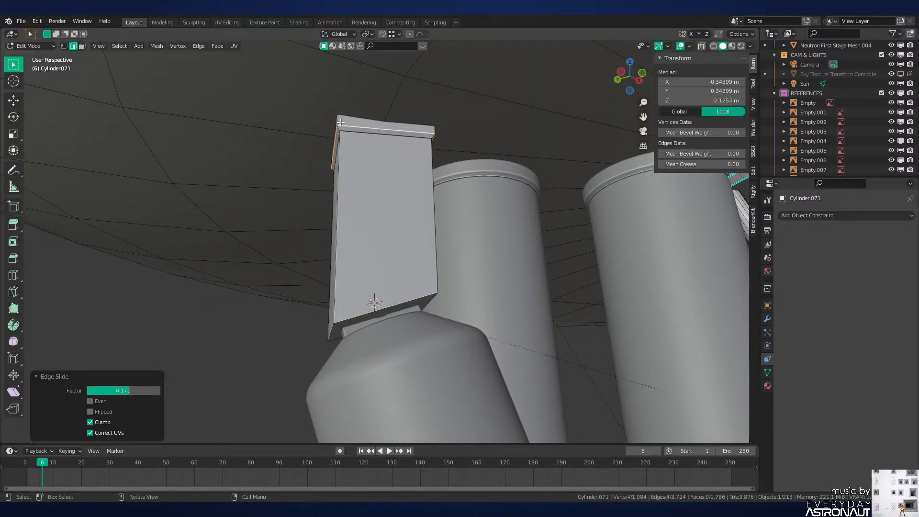
click(336, 133)
key(g)
key(g)
click(330, 114)
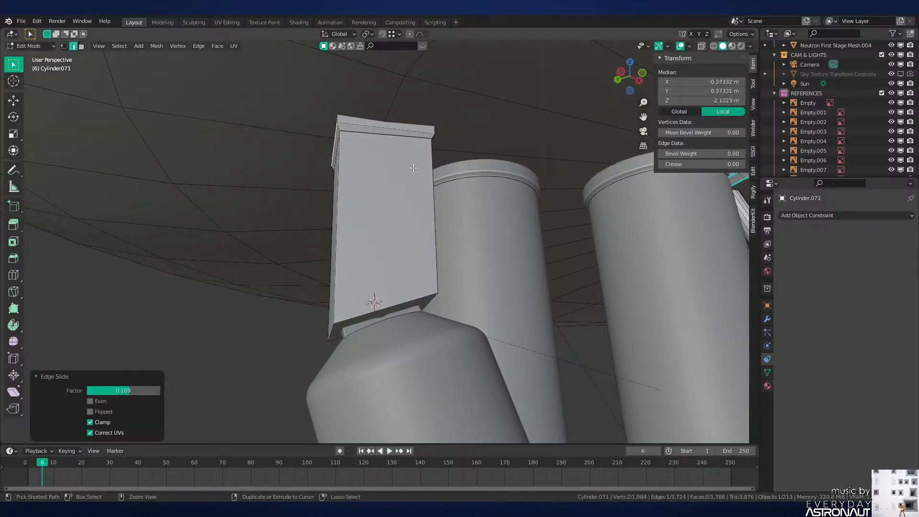
Step: Mark all of the bracket's edges sharp and bevel its four vertical edges by about 0.008 m
key(l)
key(ctrl+e)
click(404, 221)
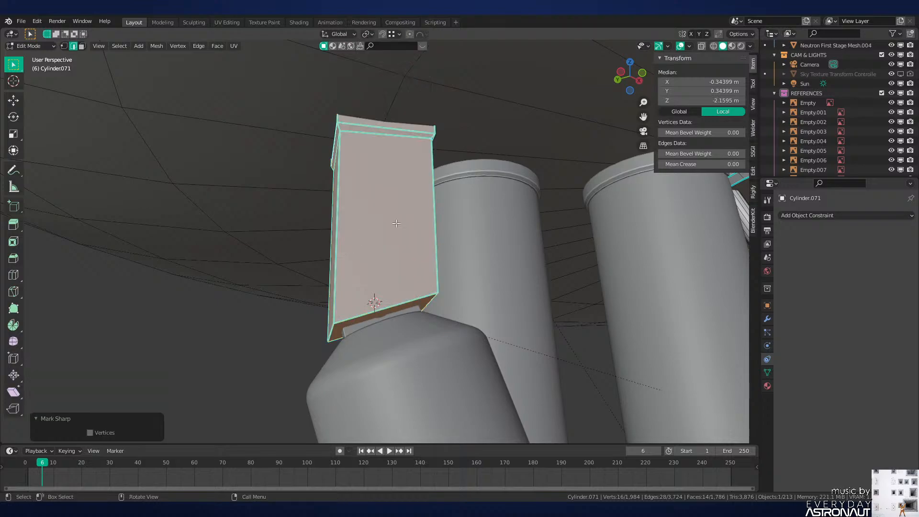
alt+click(343, 255)
key(alt+a)
ctrl+alt+click(339, 255)
middle_drag(487, 284, 488, 266)
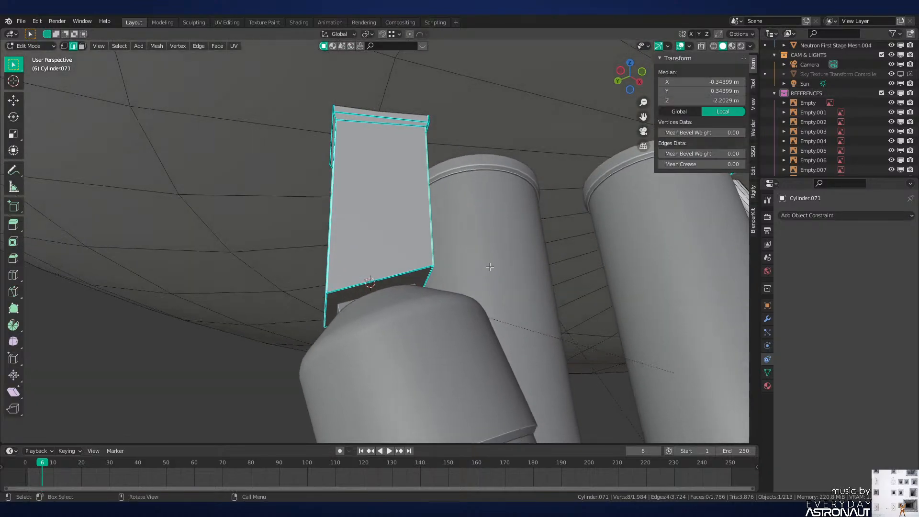
key(ctrl+b)
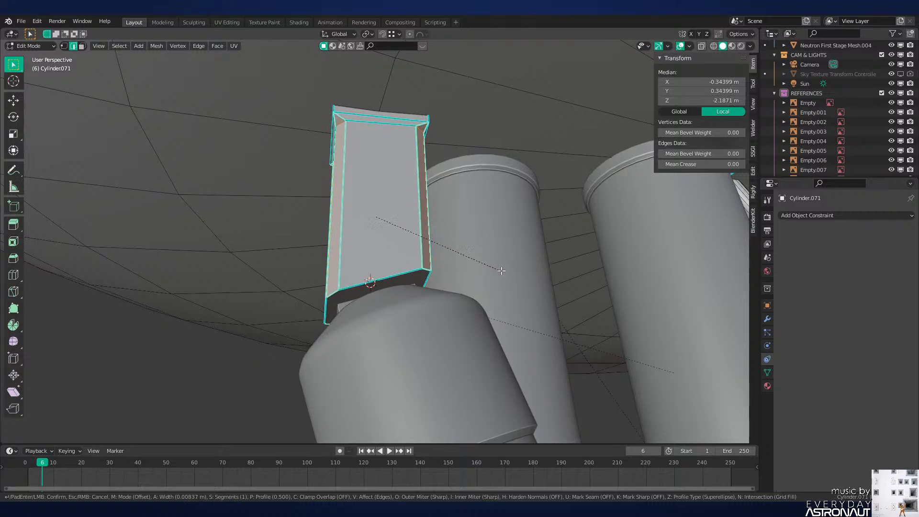
click(501, 269)
middle_drag(490, 264, 514, 294)
key(Tab)
key(Tab)
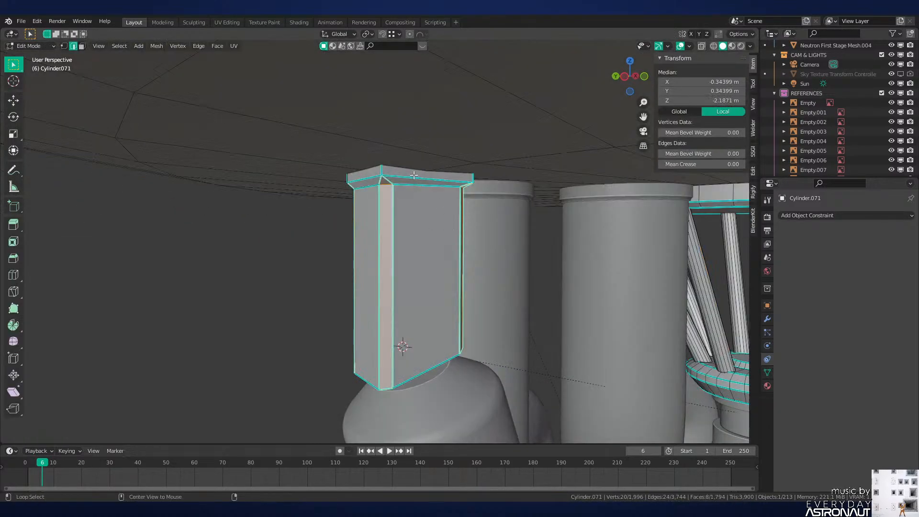
Step: Slide the edge loop around the collar's rim, leave mesh editing and save the file
alt+click(413, 179)
key(g)
key(g)
click(418, 152)
key(Tab)
middle_drag(496, 257, 411, 250)
key(ctrl+s)
Step: Raise the bracket's bottom face along Z to expose the lug's hole, and snap the 3D cursor to that face
key(Tab)
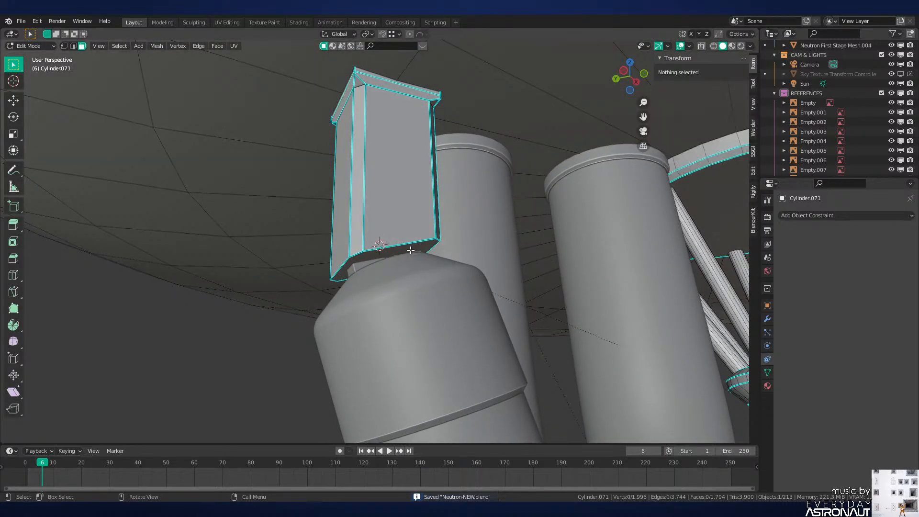
alt+click(408, 246)
key(g)
key(z)
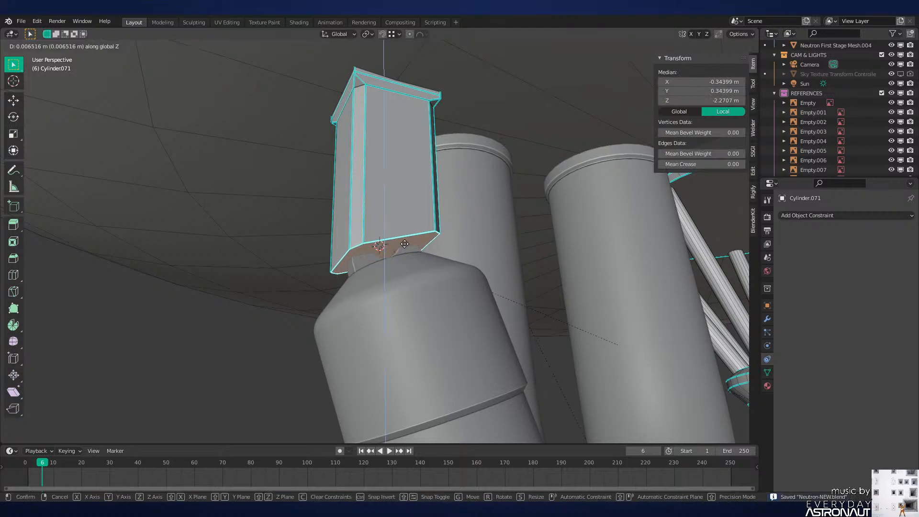
click(409, 238)
key(shift+s)
click(411, 279)
middle_drag(420, 292, 411, 303)
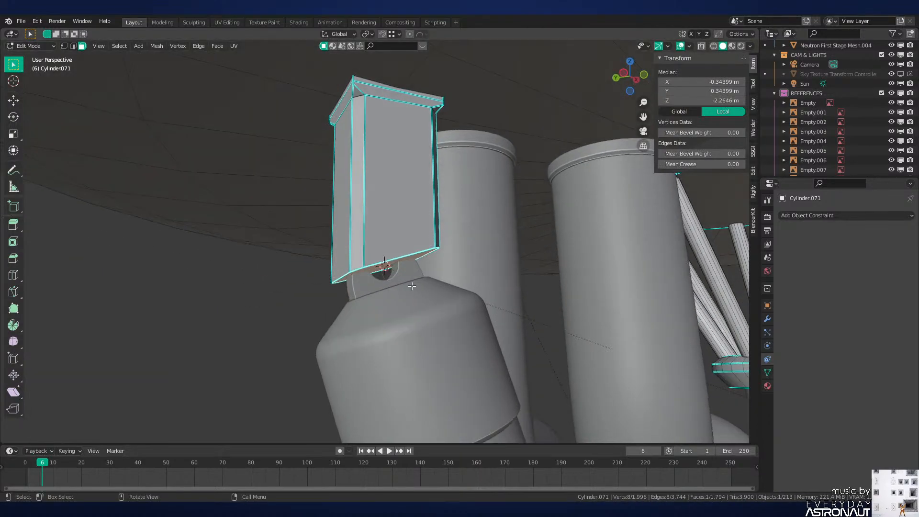
Step: Snap the 3D cursor to the origin of the actuator's upper cylinder and resume editing the tank mesh
key(Tab)
click(414, 299)
key(shift+s)
click(441, 302)
click(418, 230)
key(Tab)
Step: Add a 16-vertex cylinder at the cursor, scale it by 0.1 and smaller, and rotate it 90° about Y and 45° about Z
key(shift+a)
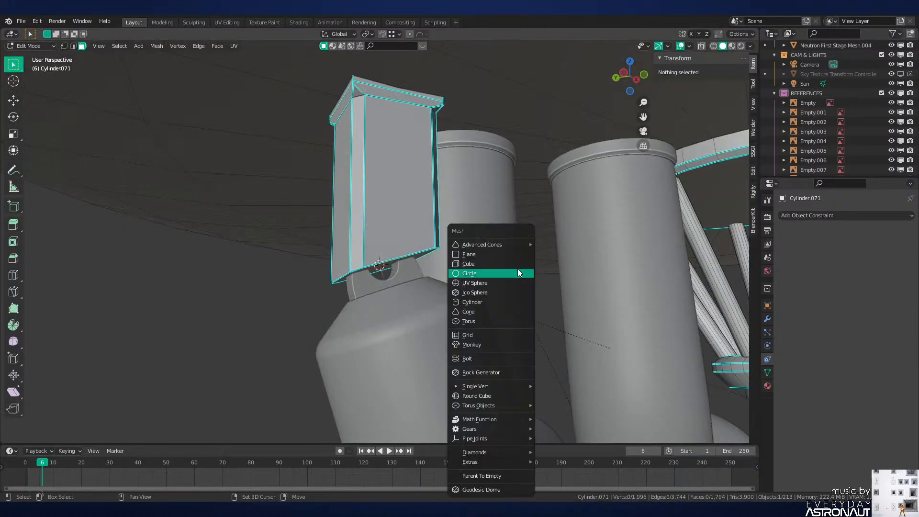
click(491, 301)
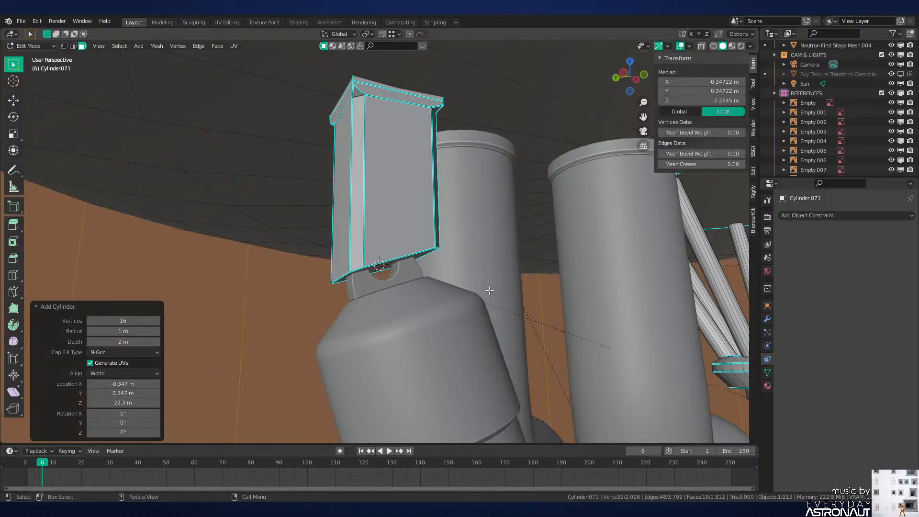
text(s.1)
key(Return)
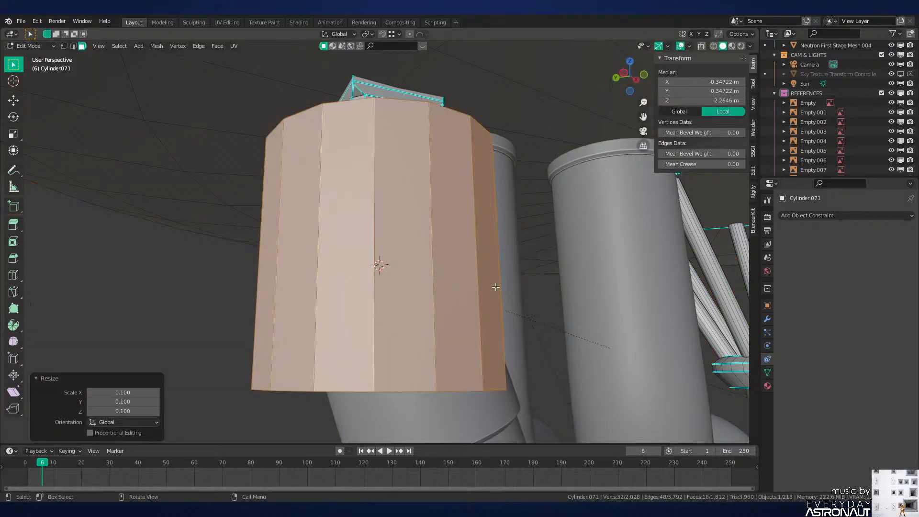
key(s)
click(475, 275)
text(ry90)
key(Return)
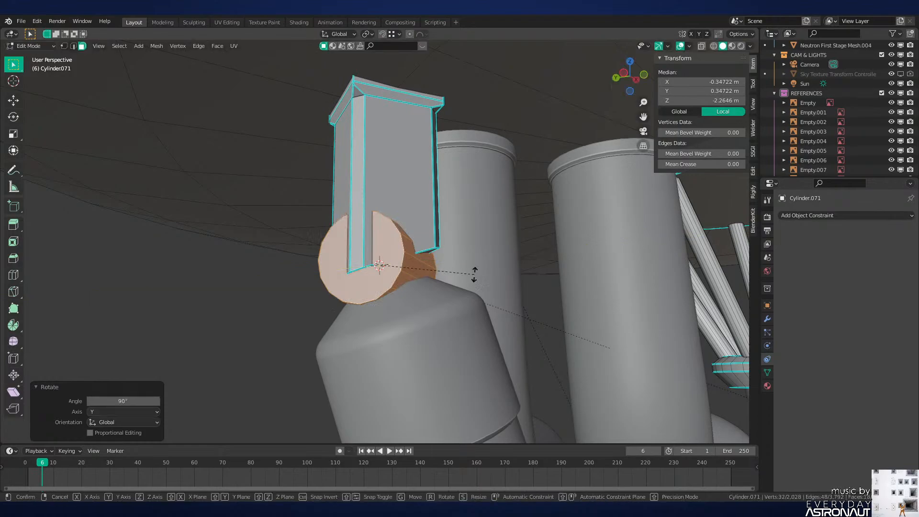
text(rz45)
key(Return)
Step: Scale the cylinder by about 0.32 to fit the lug's hole and push both end faces outward to lengthen the pin
key(s)
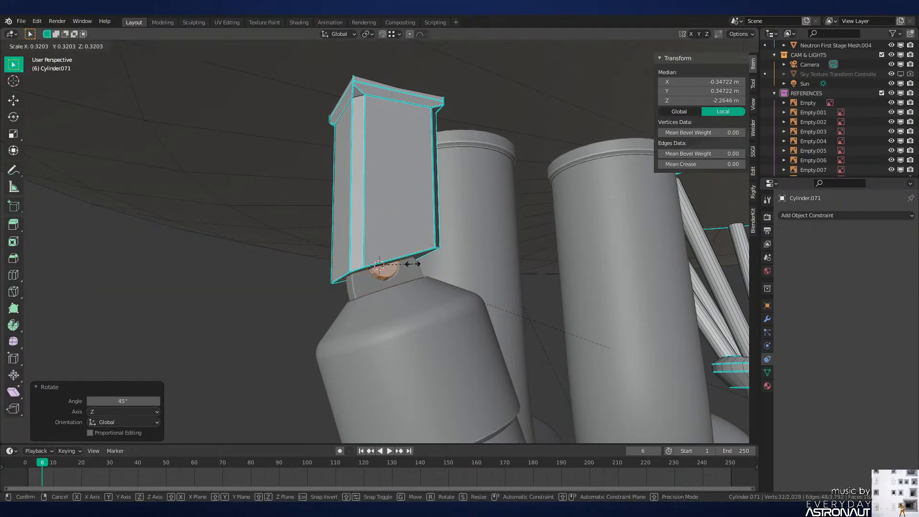
click(410, 264)
shift+middle_drag(421, 270, 427, 229)
scroll(427, 229, up, 6)
click(422, 194)
middle_drag(422, 193, 432, 253)
shift+click(586, 281)
key(alt+s)
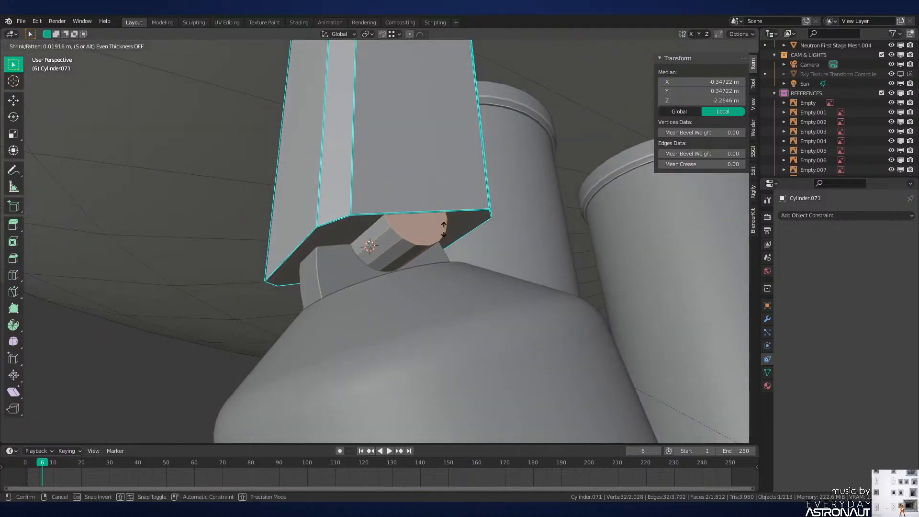
click(444, 230)
click(448, 193)
key(alt+a)
Step: Narrow the bracket's column horizontally without changing its height, and select its two opposite side faces
middle_drag(358, 216, 489, 210)
alt+click(354, 246)
key(s)
key(x)
key(shift+z)
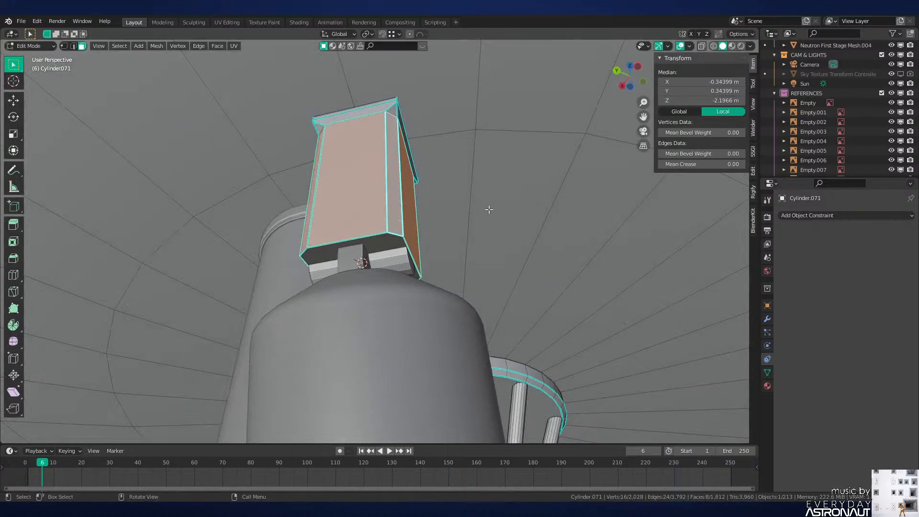
click(440, 211)
click(401, 216)
middle_drag(404, 218, 381, 248)
shift+click(426, 224)
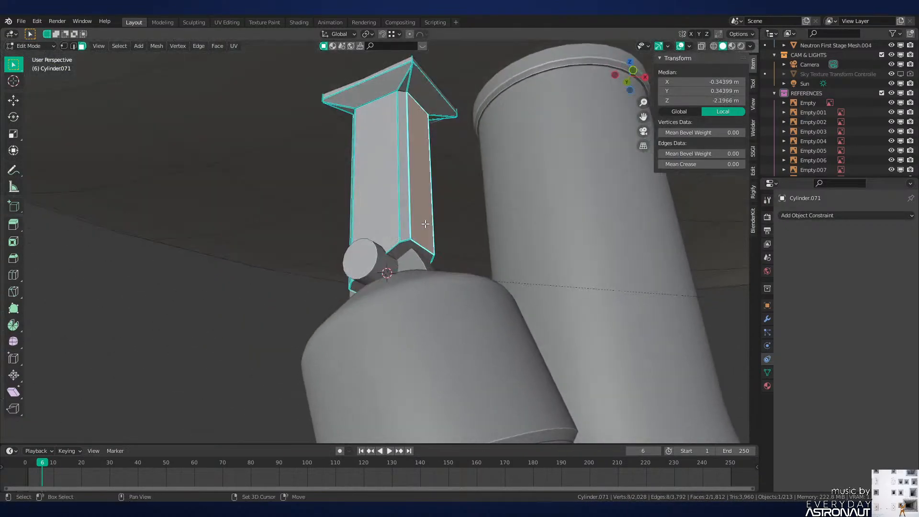
middle_drag(426, 224, 474, 227)
Step: Flatten the bracket's bottom face by scaling it to 0 along Z
key(2)
middle_drag(354, 264, 429, 248)
click(357, 274)
key(3)
click(362, 264)
key(s)
key(z)
key(0)
key(Return)
Step: Select the bracket's linked geometry and align the view with the side axis of the actuator's upper cylinder
key(ctrl+l)
key(KP_3)
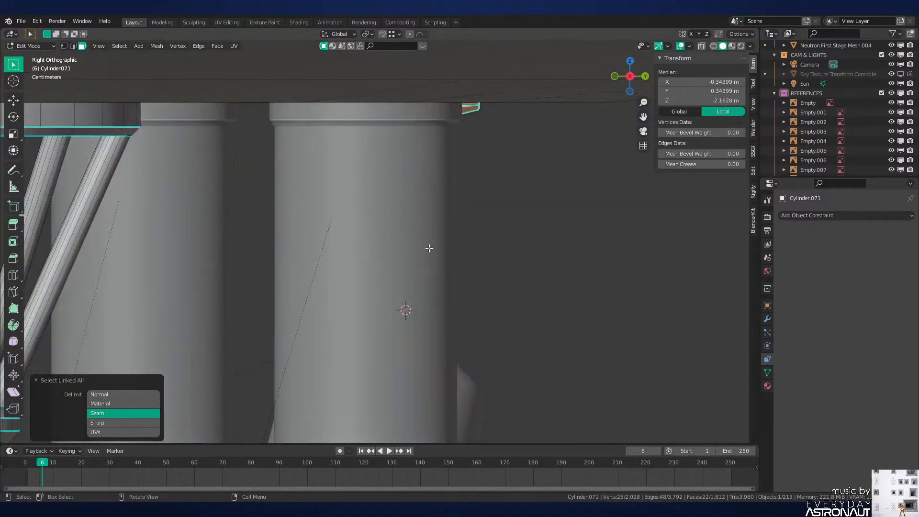
key(KP_1)
key(Tab)
scroll(415, 267, down, 4)
middle_drag(420, 349, 383, 309)
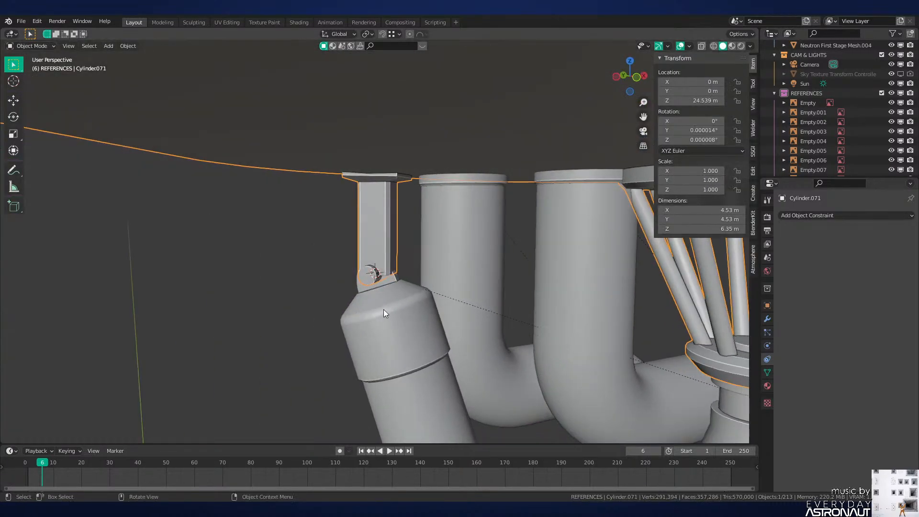
click(383, 310)
key(shift+KP_3)
key(shift+KP_1)
key(ctrl+shift+KP_3)
click(393, 248)
key(Tab)
scroll(421, 217, up, 5)
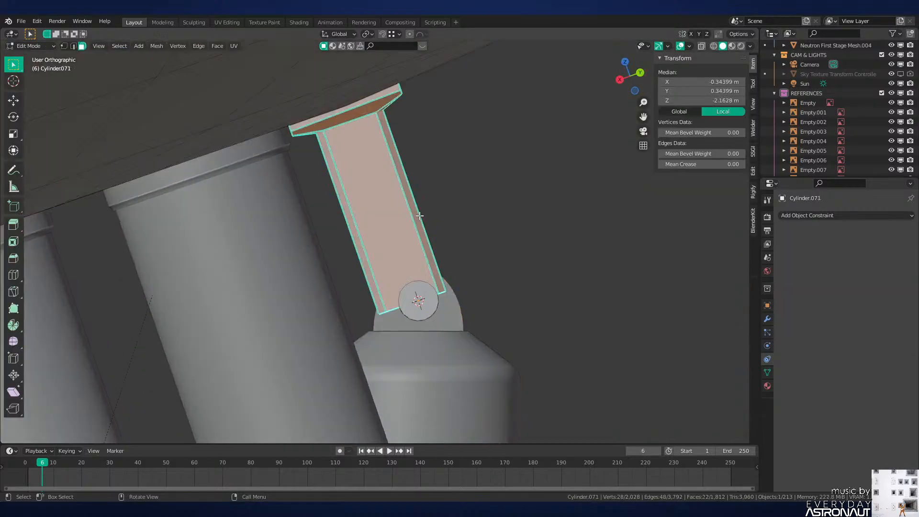
Step: Using the View orientation, shift the bracket sideways over the pin and raise it about 0.006 m toward the tank dome
shift+middle_drag(486, 221, 444, 251)
scroll(444, 251, down, 2)
key(comma)
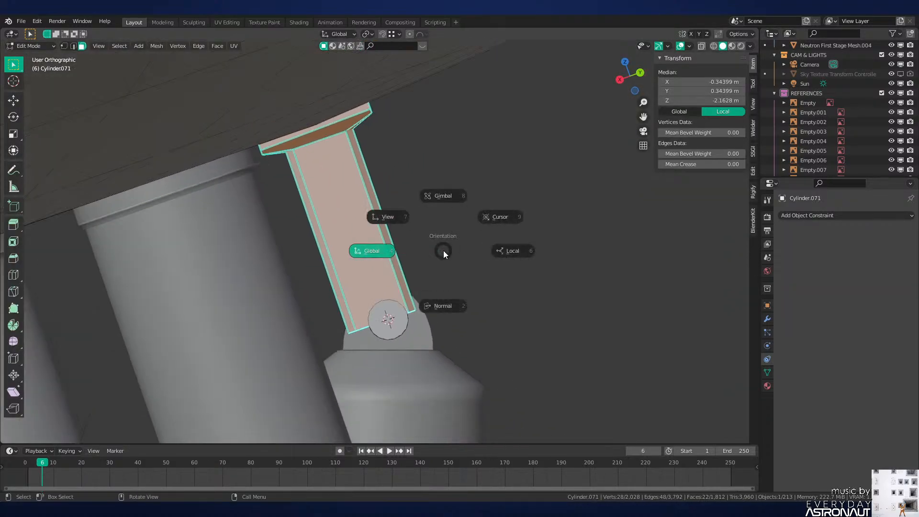
click(401, 229)
key(g)
key(x)
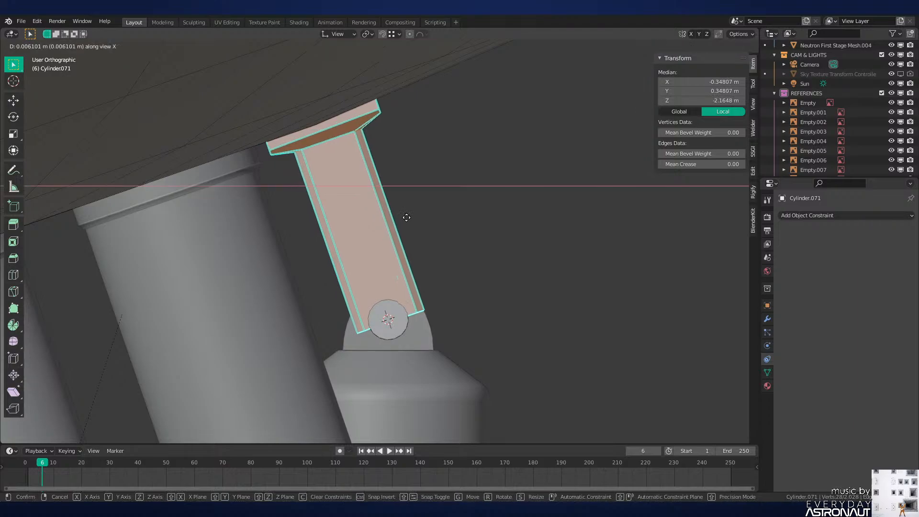
click(410, 210)
key(g)
key(y)
click(410, 208)
key(g)
key(x)
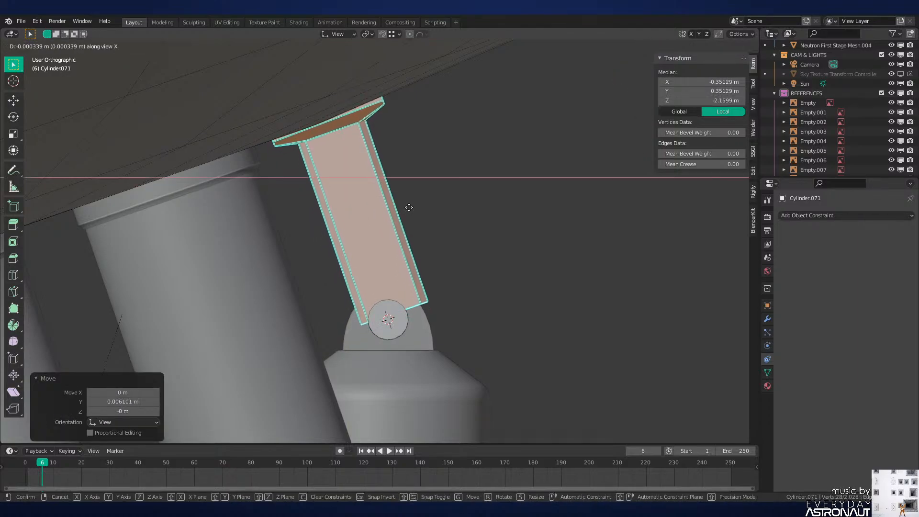
click(404, 210)
Step: Fine-tune the bracket's position along view X and Y against the dome and restore the Global orientation
key(g)
key(y)
click(405, 213)
key(g)
key(x)
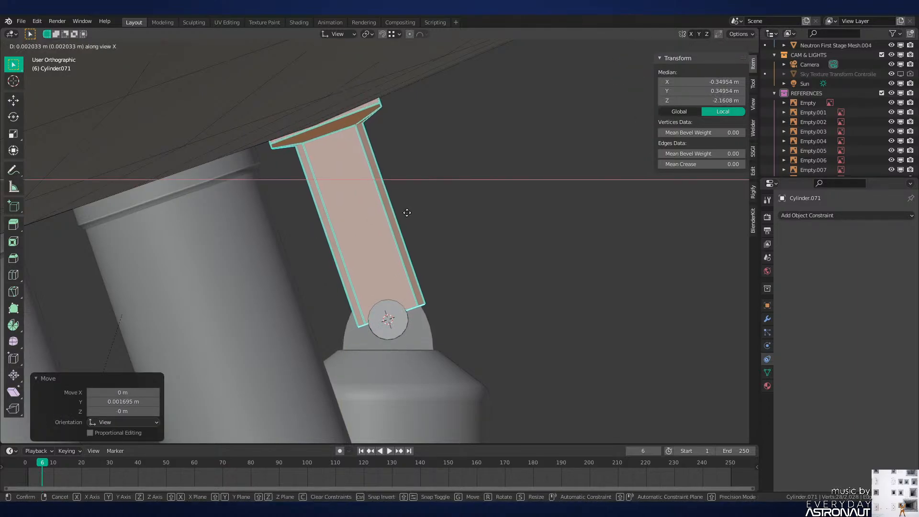
click(406, 214)
key(g)
key(y)
click(406, 214)
key(g)
key(x)
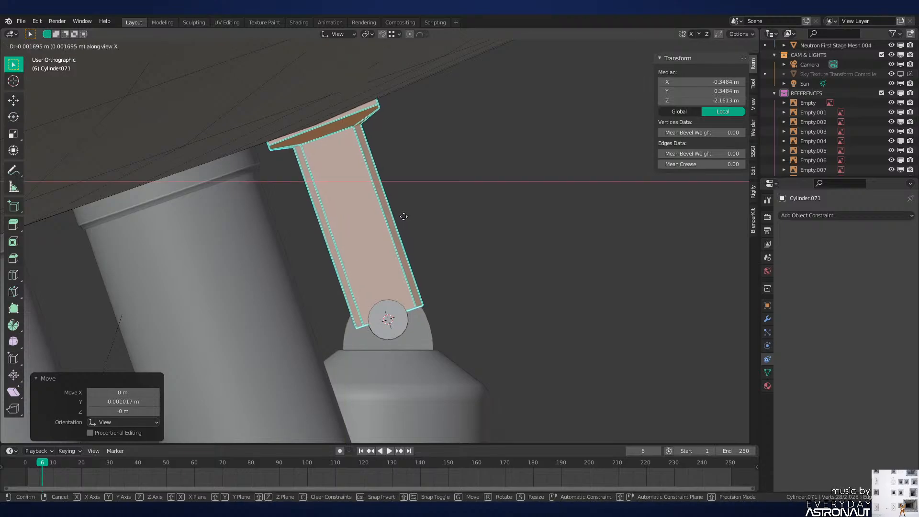
click(403, 213)
key(period)
click(406, 176)
key(comma)
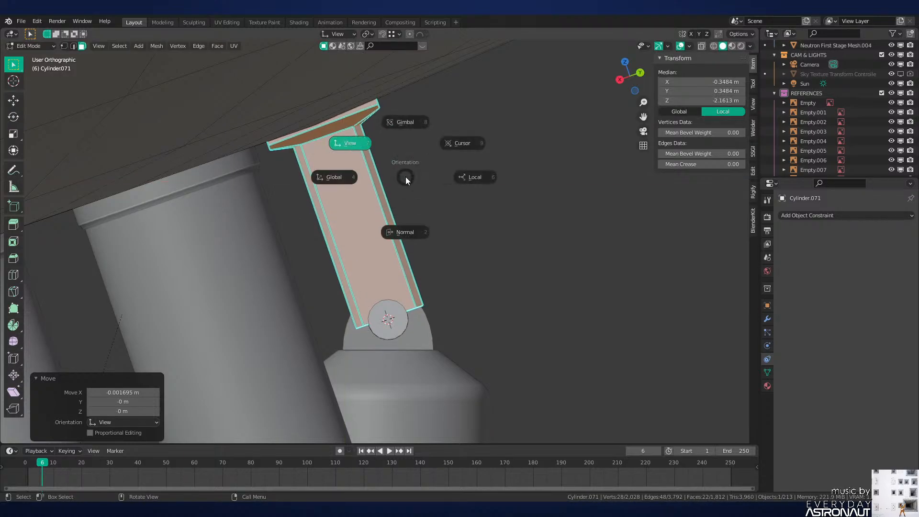
click(351, 180)
Step: Raise the bracket column's bottom face about 0.026 m along Z to clear the actuator's pin and lug
key(KP_1)
middle_drag(352, 180, 445, 244)
key(Tab)
key(Tab)
scroll(460, 251, up, 4)
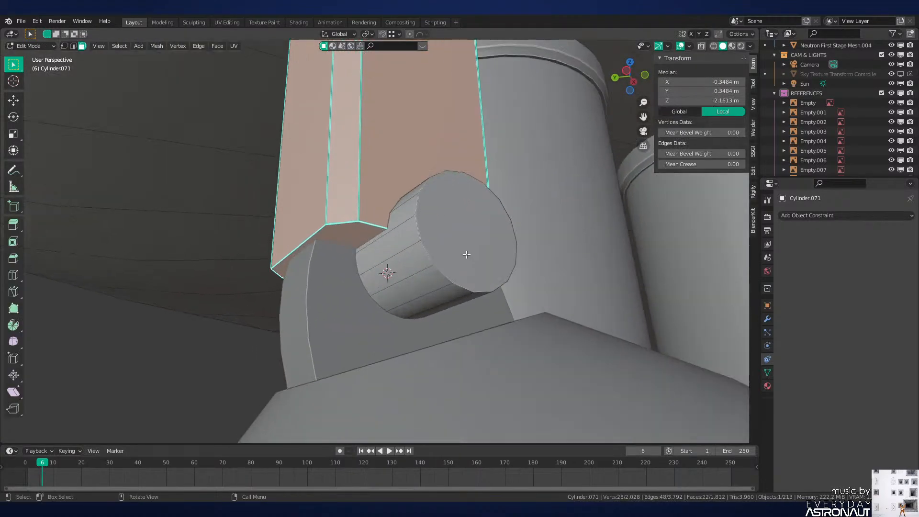
key(alt+a)
scroll(335, 244, down, 2)
click(360, 243)
middle_drag(360, 243, 410, 259)
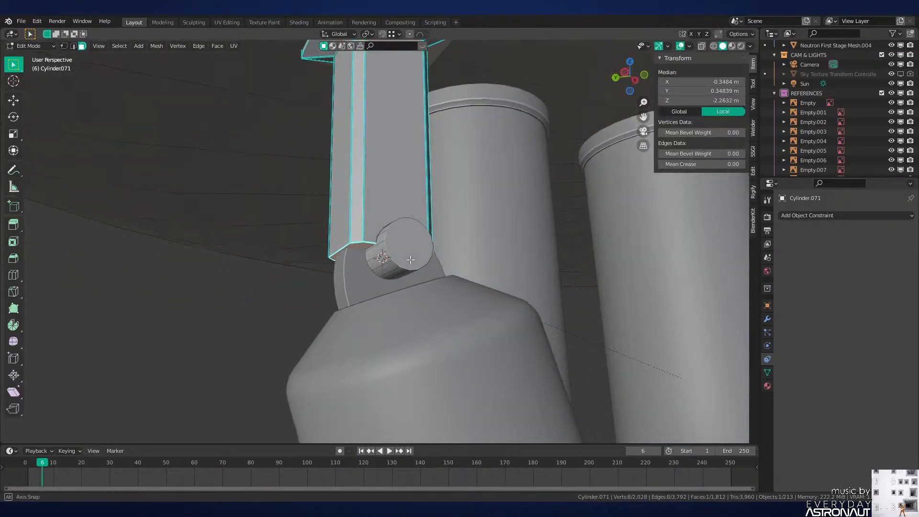
key(g)
key(z)
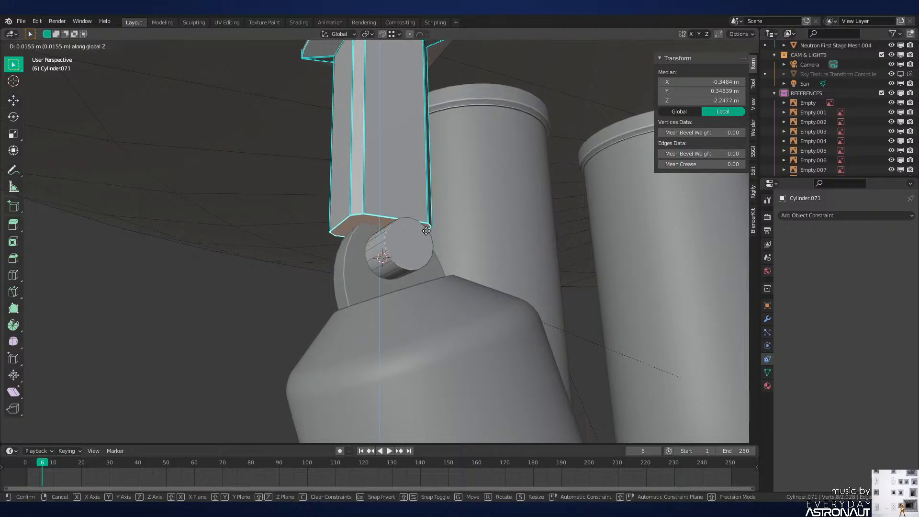
click(446, 214)
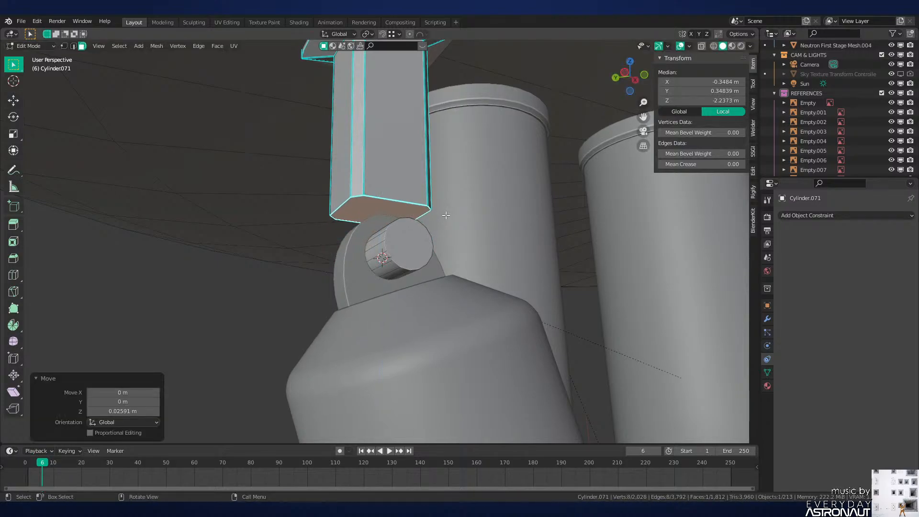
Step: Add two vertical loop cuts to each of the bracket column's two wide opposite faces
middle_drag(445, 214, 427, 263)
key(ctrl+r)
scroll(391, 213, up, 1)
double_click(392, 213)
key(ctrl+r)
scroll(389, 207, up, 1)
double_click(391, 207)
scroll(373, 211, up, 2)
scroll(371, 209, up, 1)
Step: Connect the loop-cut vertices across the column's bottom face with two parallel edges
key(1)
click(355, 182)
shift+click(351, 206)
key(j)
click(396, 227)
shift+click(384, 240)
key(j)
Step: Slide the first connecting edge on the bottom face outward past the lug by a factor of 0.3
key(2)
alt+shift+click(388, 234)
key(s)
key(x)
mouse_move(426, 264)
middle_down()
mouse_move(421, 225)
mouse_move(424, 214)
mouse_move(436, 215)
mouse_move(416, 259)
middle_up()
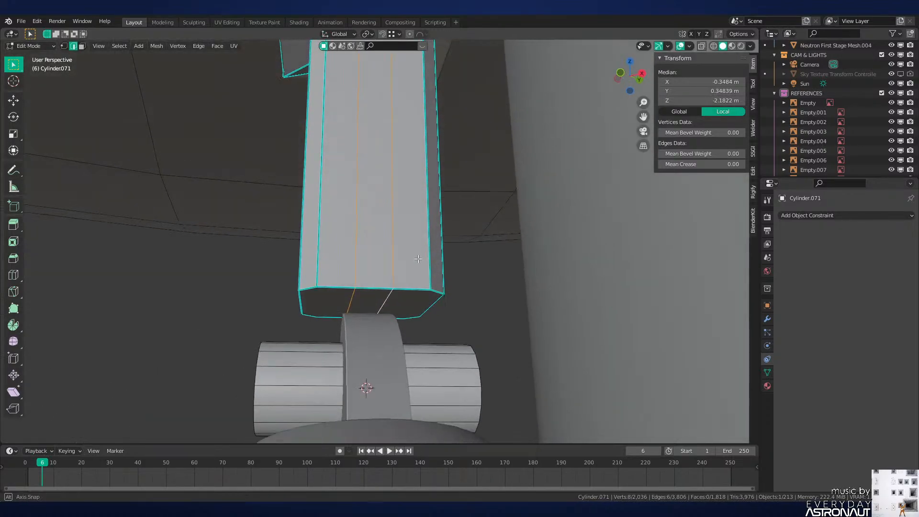
shift+middle_drag(367, 296, 385, 232)
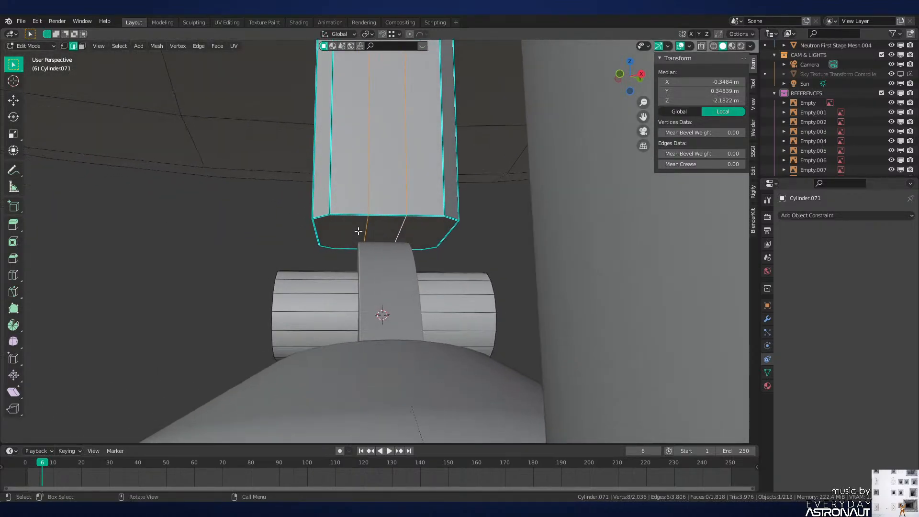
key(g)
key(g)
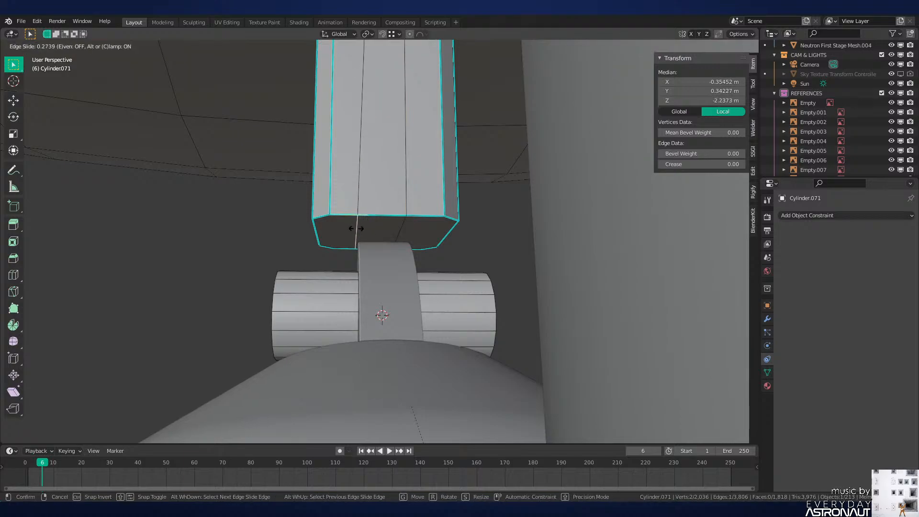
key(Return)
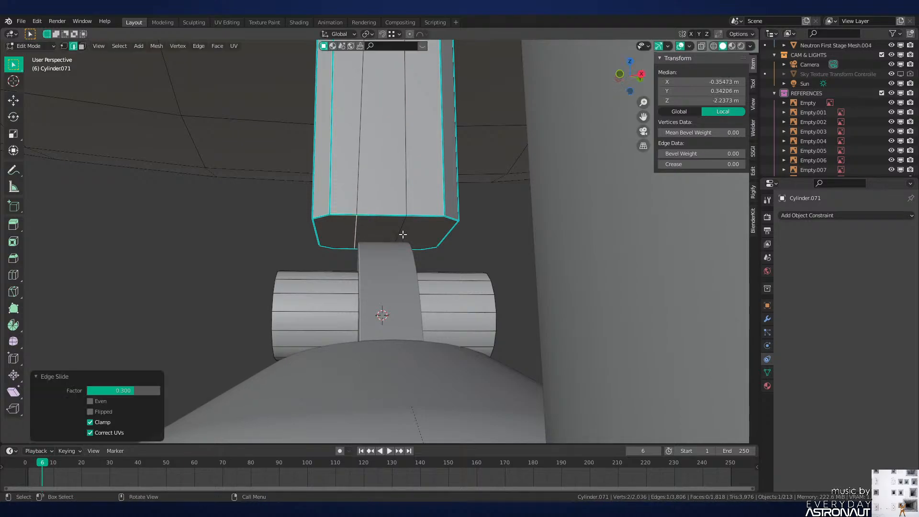
Step: Try sliding the second connecting edge on the bottom face by a factor of 0.3
key(g)
key(g)
text(.3)
key(Return)
key(ctrl+z)
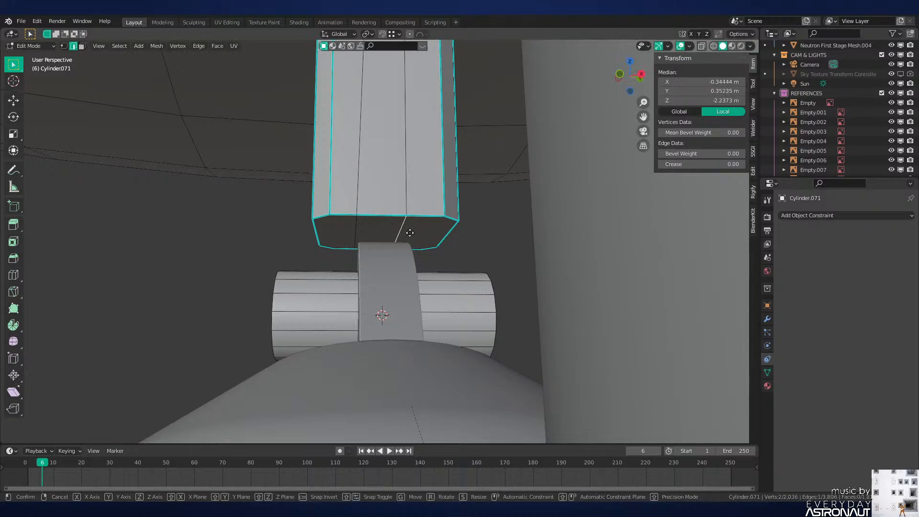
Step: Slide the second connecting edge outward past the lug's other side by a factor of -0.3
key(g)
key(g)
text(.3-)
key(Return)
Step: Extrude the two outer bottom faces down about 0.023 m as fork prongs around the lug, and save the file
key(3)
click(349, 235)
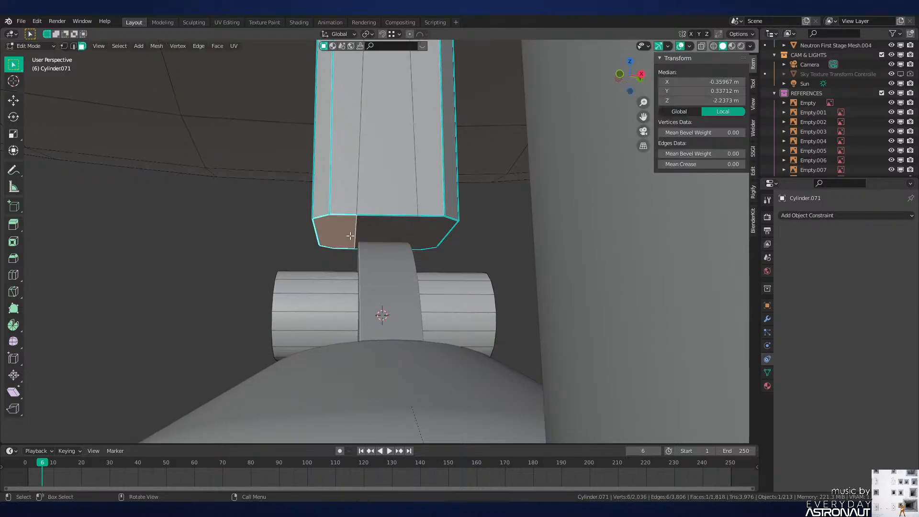
middle_drag(349, 234, 351, 241)
shift+click(441, 232)
key(e)
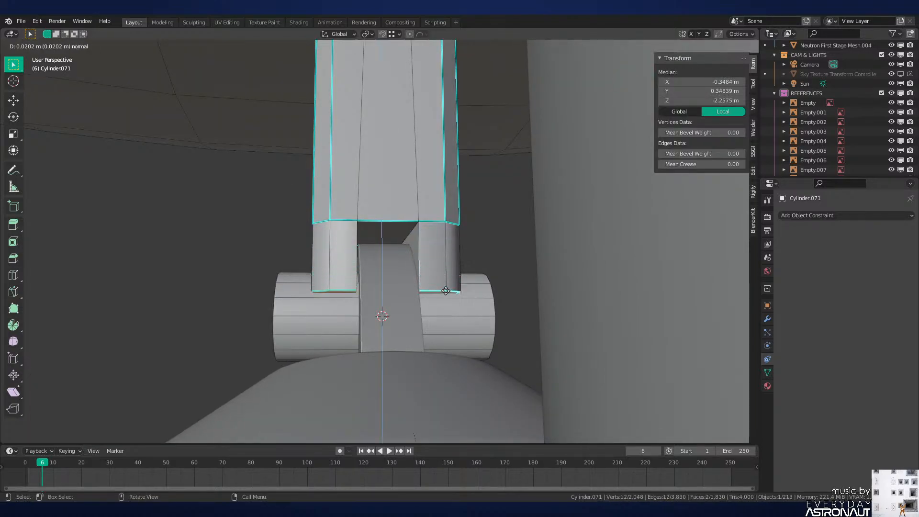
click(443, 300)
mouse_move(442, 301)
middle_down()
mouse_move(451, 316)
mouse_move(484, 311)
mouse_move(431, 307)
middle_up()
key(Tab)
key(ctrl+s)
Step: Clear the sharp marking from the vertical edges of the bracket column
middle_drag(372, 301, 429, 284)
scroll(429, 285, down, 4)
key(alt+a)
scroll(446, 277, up, 4)
key(Tab)
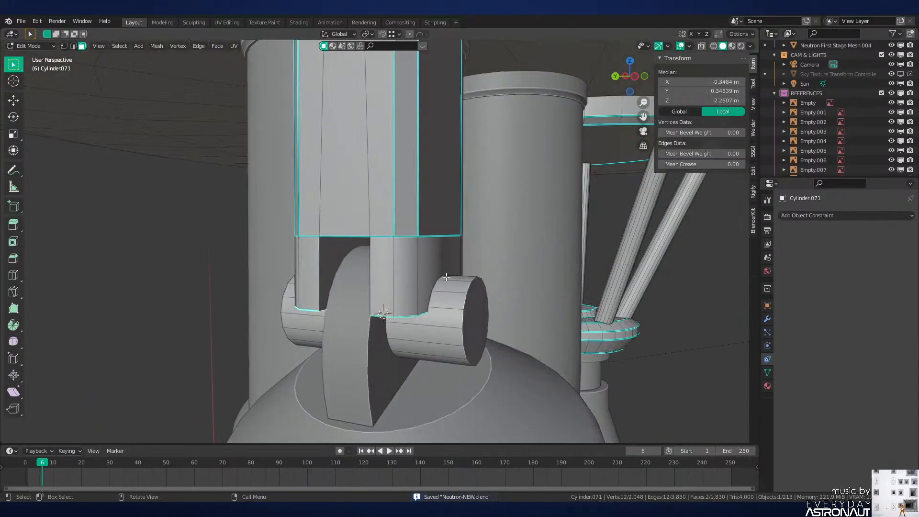
key(Tab)
key(Tab)
key(2)
click(398, 216)
key(alt+a)
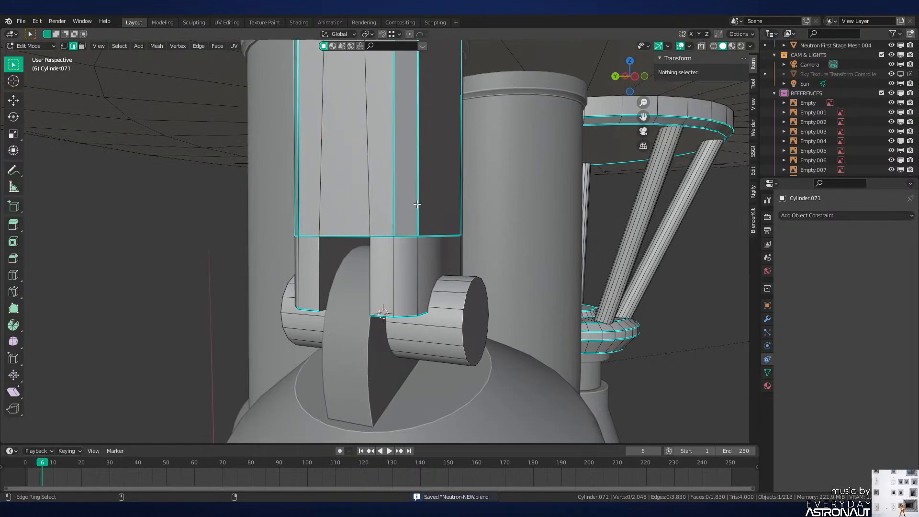
ctrl+alt+click(421, 211)
key(ctrl+e)
click(505, 250)
key(Tab)
scroll(472, 267, down, 3)
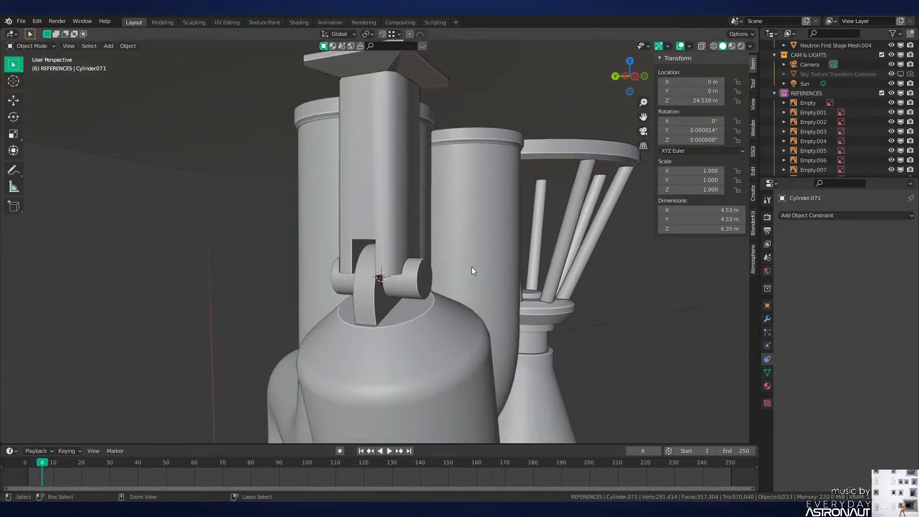
Step: In Material Preview shading, lengthen the fork prongs by pushing their two end faces outward along their normals
mouse_move(472, 266)
middle_down()
mouse_move(454, 249)
mouse_move(364, 267)
mouse_move(453, 256)
middle_up()
key(z)
click(454, 316)
middle_drag(454, 331, 423, 239)
scroll(438, 286, up, 1)
key(Tab)
scroll(437, 293, up, 3)
scroll(424, 239, up, 1)
key(3)
click(392, 206)
shift+click(313, 207)
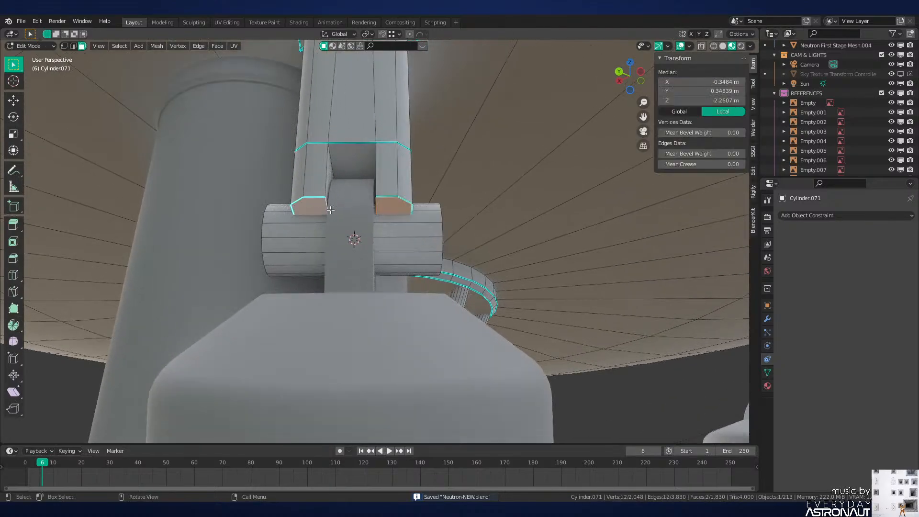
key(alt+s)
middle_drag(314, 206, 472, 207)
click(472, 238)
key(Tab)
scroll(488, 239, down, 2)
click(493, 251)
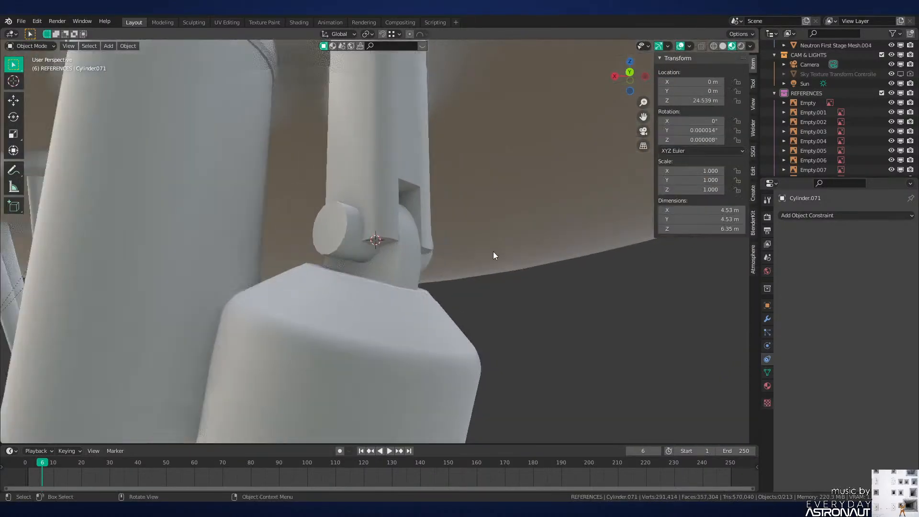
Step: Select the bracket's linked geometry, use the 3D Cursor as pivot, and reset the cursor to the world origin
scroll(493, 251, down, 2)
middle_drag(493, 252, 450, 280)
scroll(441, 258, up, 2)
shift+middle_drag(418, 211, 422, 280)
key(Tab)
key(2)
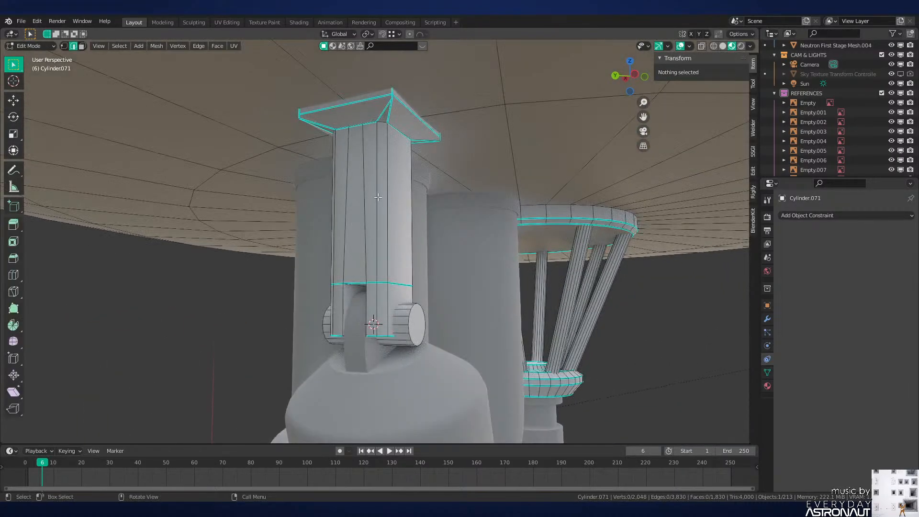
key(ctrl+l)
key(period)
click(588, 284)
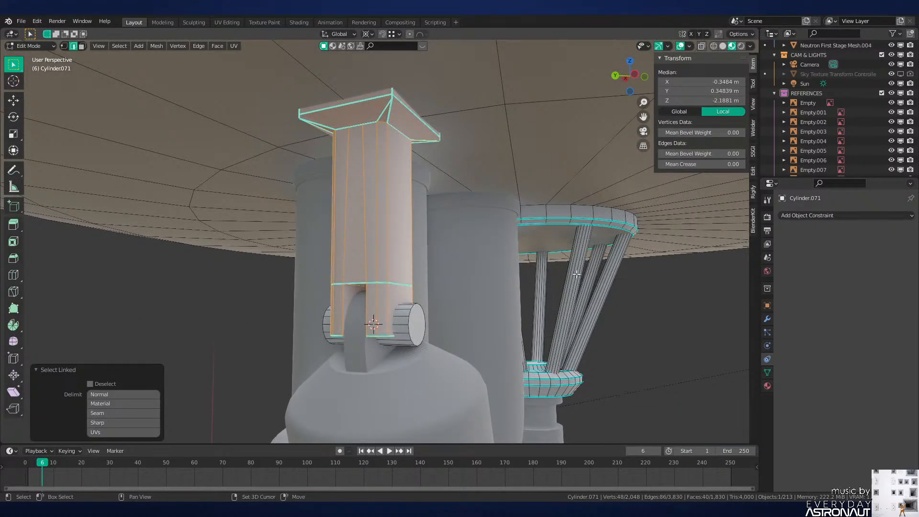
key(shift+c)
key(KP_Decimal)
Step: Duplicate the bracket, rotate the copy 90° about Z onto the second actuator, and save the file
scroll(552, 262, down, 7)
middle_drag(551, 262, 471, 247)
key(shift+d)
text(rz90)
key(Return)
key(Tab)
click(460, 257)
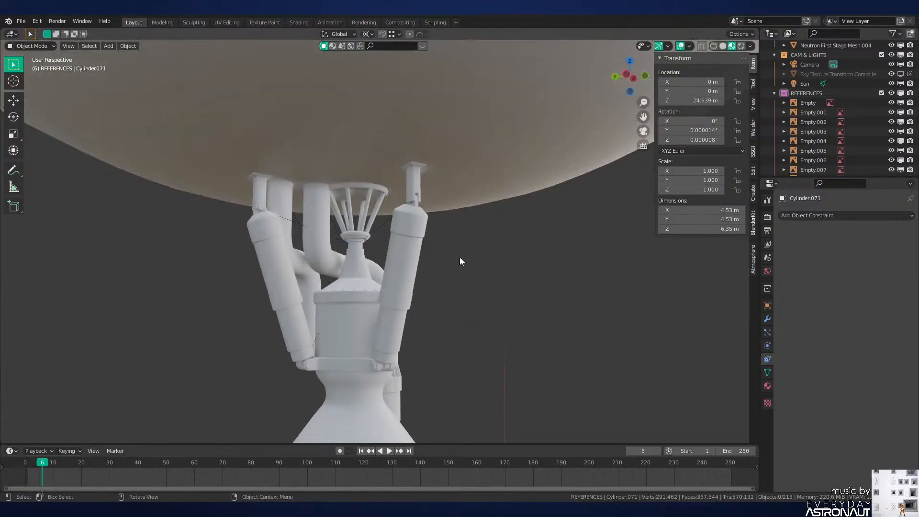
key(period)
click(458, 216)
scroll(443, 280, up, 2)
shift+middle_drag(458, 215, 429, 296)
key(ctrl+s)
Step: Unhide all hidden rocket parts and save the file
scroll(418, 277, down, 3)
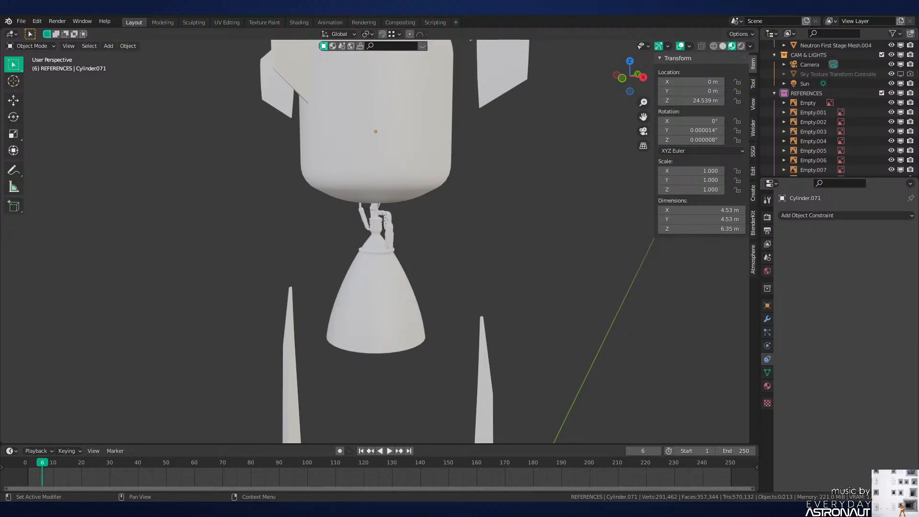
scroll(457, 222, down, 3)
key(z)
middle_drag(458, 224, 479, 235)
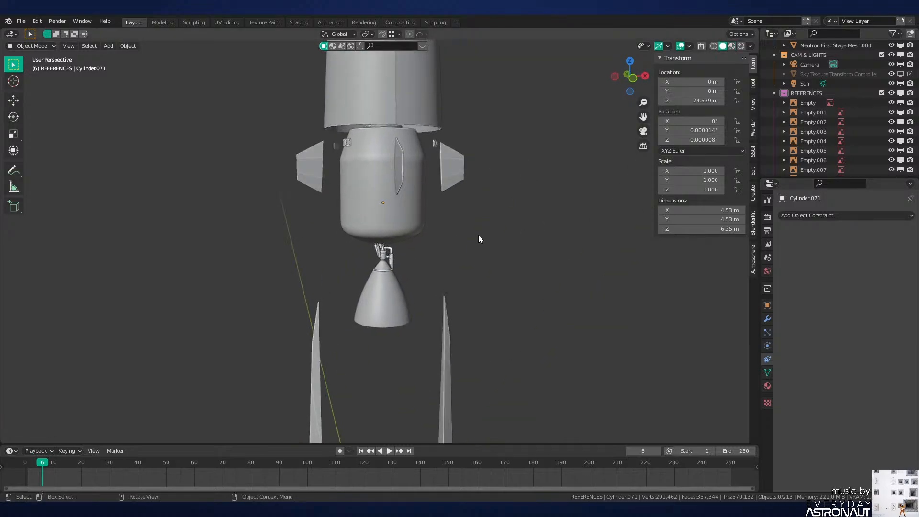
key(alt+h)
click(473, 233)
key(ctrl+s)
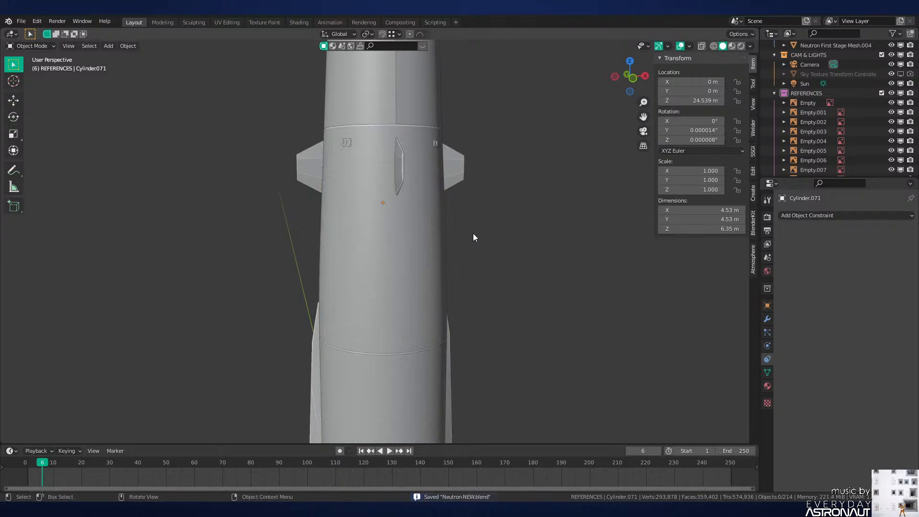
Step: Inspect the complete rocket from above and the side in Rendered and Solid shading, and select the first stage mesh
scroll(473, 234, down, 3)
mouse_move(472, 226)
middle_down()
mouse_move(470, 246)
mouse_move(456, 244)
mouse_move(476, 312)
middle_up()
scroll(475, 312, up, 1)
key(z)
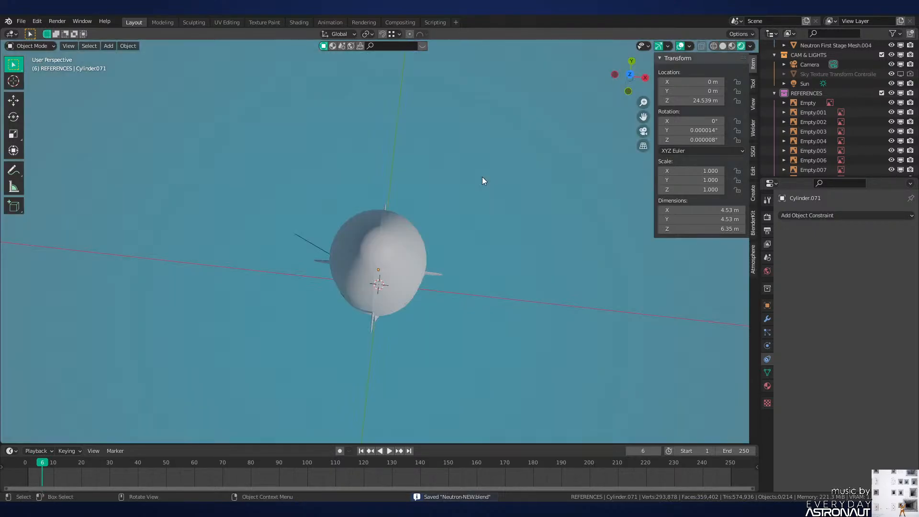
middle_drag(481, 177, 487, 231)
scroll(487, 232, down, 2)
key(z)
middle_drag(490, 300, 488, 287)
key(z)
middle_drag(376, 290, 447, 299)
key(z)
click(383, 294)
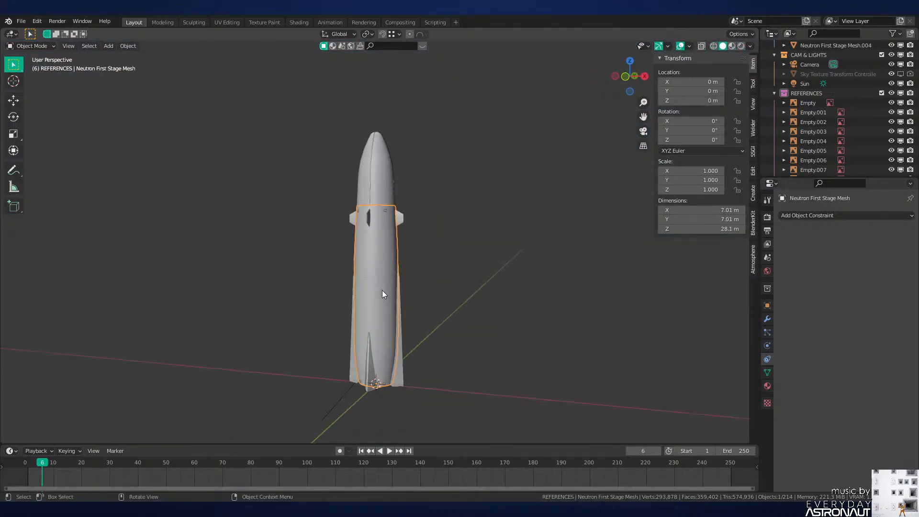
Step: Isolate the first stage mesh in Local View and open it for editing in Edit Mode
key(Tab)
scroll(382, 292, up, 4)
middle_drag(382, 291, 561, 330)
shift+middle_drag(560, 329, 329, 311)
click(523, 230)
key(ctrl+KP_1)
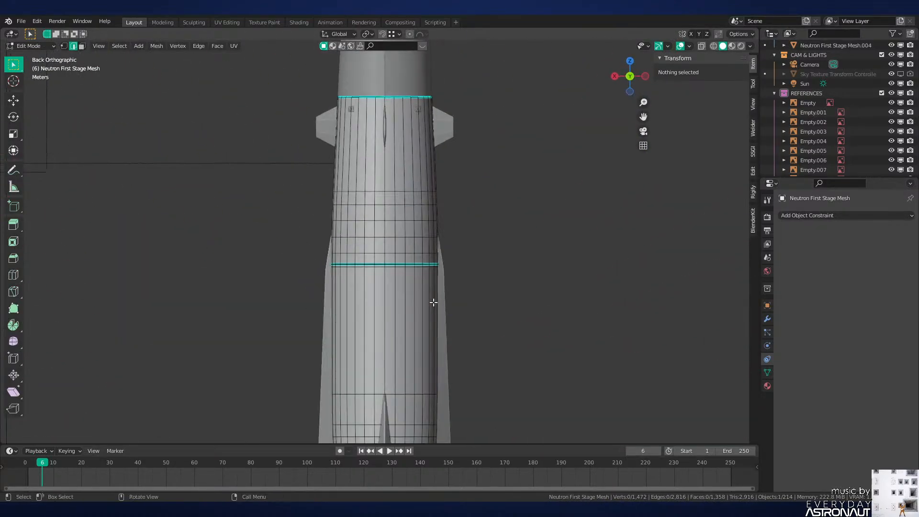
key(Tab)
key(KP_Divide)
key(Tab)
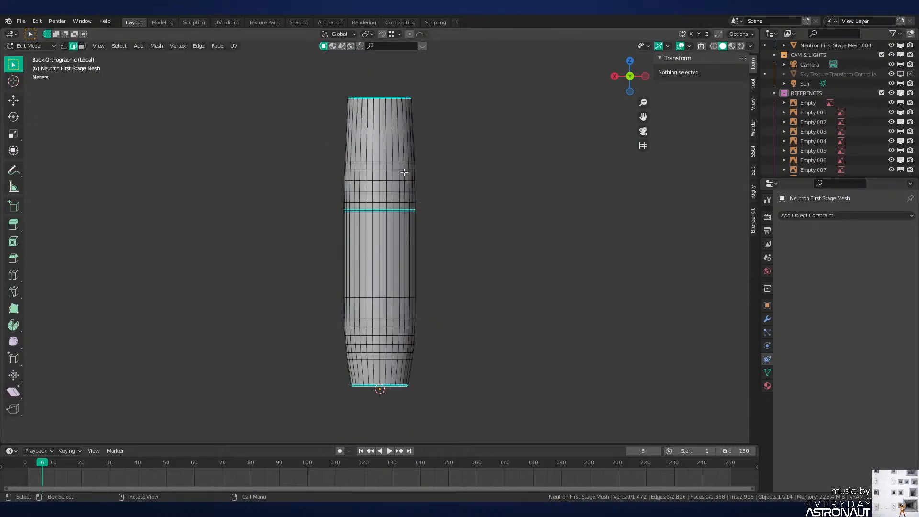
Step: Select the vertical edge loop running down the middle of the first stage's back side
middle_drag(404, 173, 454, 230)
scroll(405, 211, up, 3)
scroll(453, 229, up, 4)
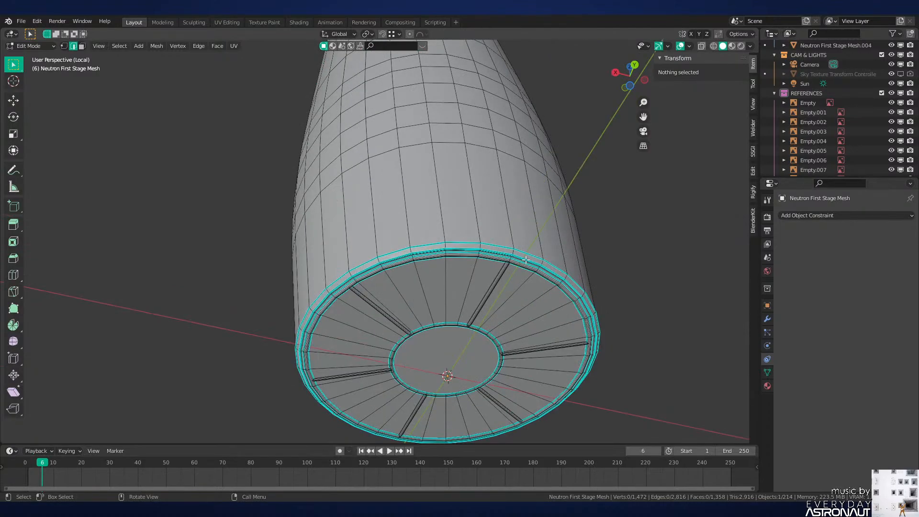
middle_drag(526, 260, 502, 262)
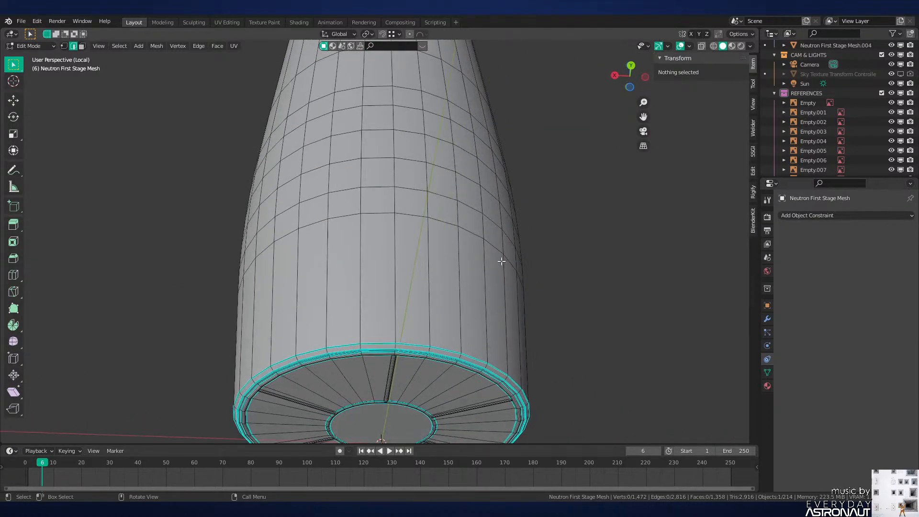
key(ctrl+KP_1)
scroll(407, 277, down, 2)
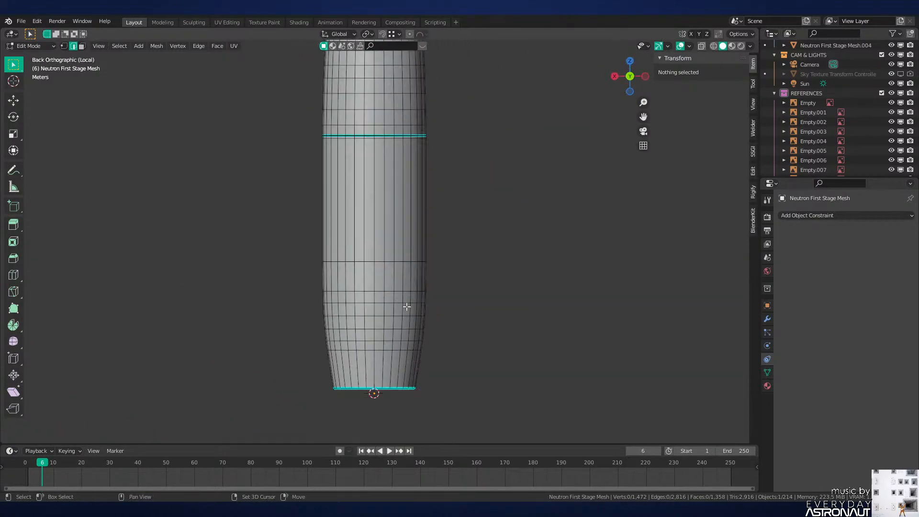
scroll(431, 239, up, 5)
alt+click(440, 222)
alt+scroll(440, 221, down, 1)
middle_drag(438, 229, 406, 330)
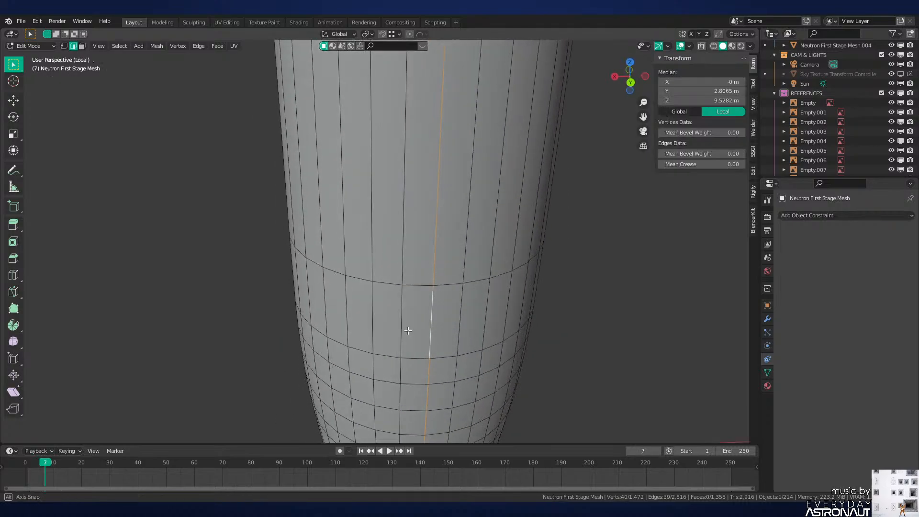
Step: Add the outer and inner edge loops of the open upper rim to the selection
scroll(421, 287, down, 6)
middle_drag(439, 248, 432, 322)
scroll(431, 323, up, 6)
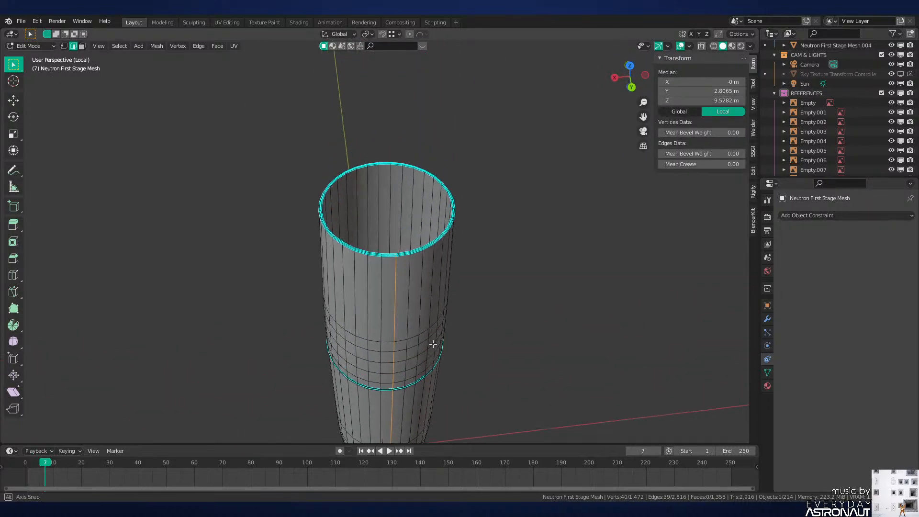
alt+shift+click(420, 309)
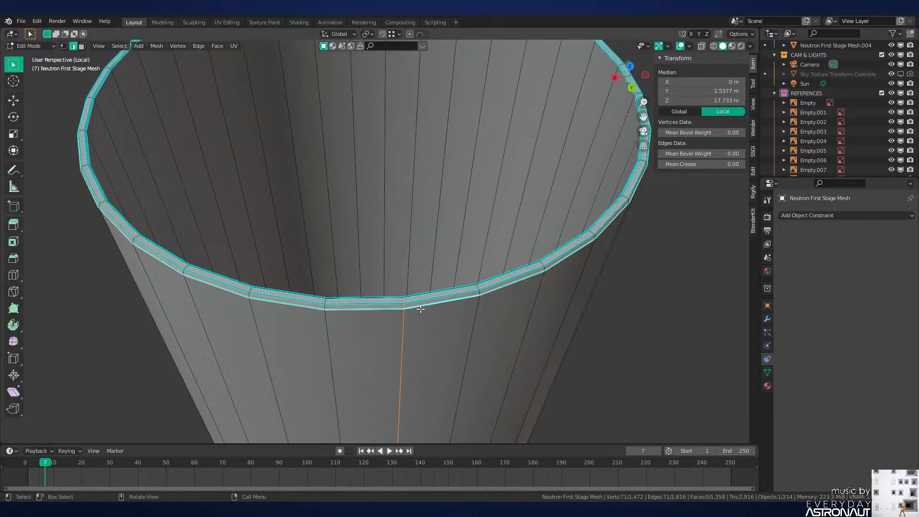
middle_drag(491, 317, 489, 286)
scroll(489, 286, up, 8)
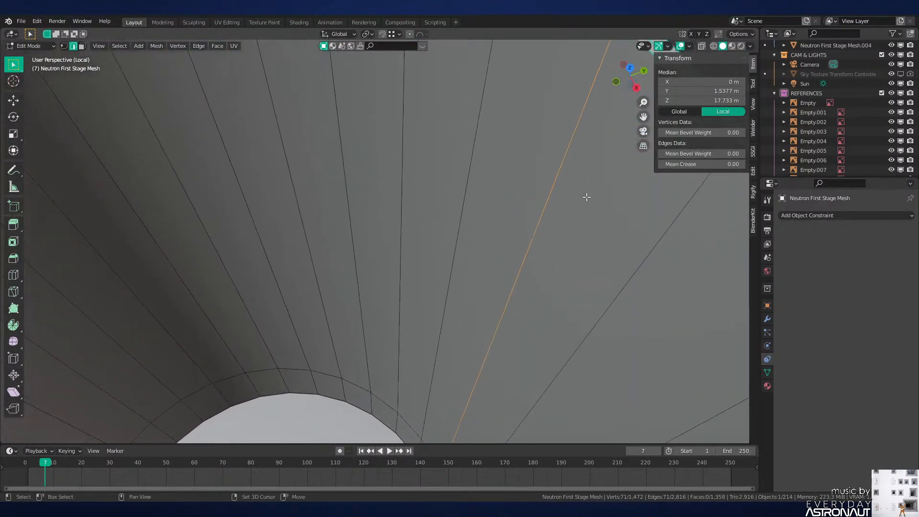
alt+shift+click(592, 133)
shift+middle_drag(592, 132, 517, 214)
Step: Deselect the edges crossing the rim's thickness with Circle Select, and add the edge loop around the interior floor to the selection
key(c)
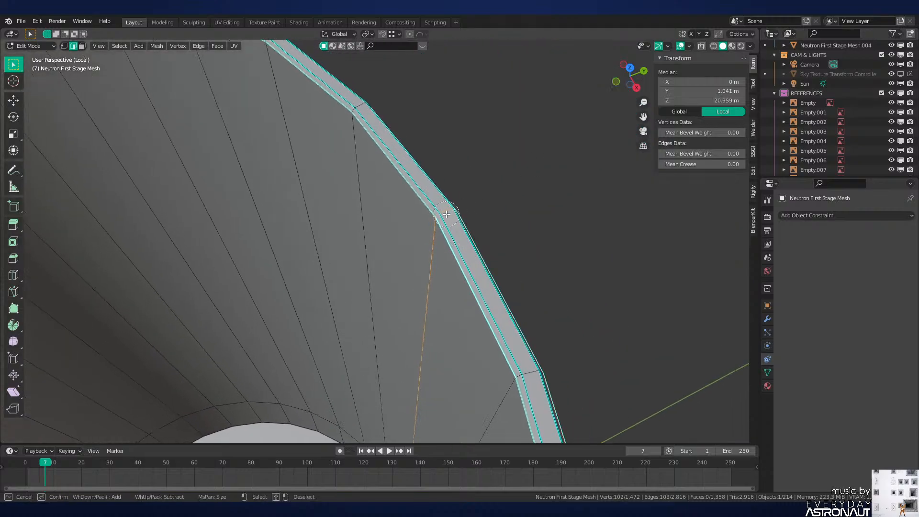
shift+middle_drag(445, 214, 440, 344)
shift+click(260, 356)
key(Escape)
scroll(260, 358, down, 8)
scroll(440, 344, up, 5)
alt+shift+click(468, 338)
scroll(474, 352, down, 8)
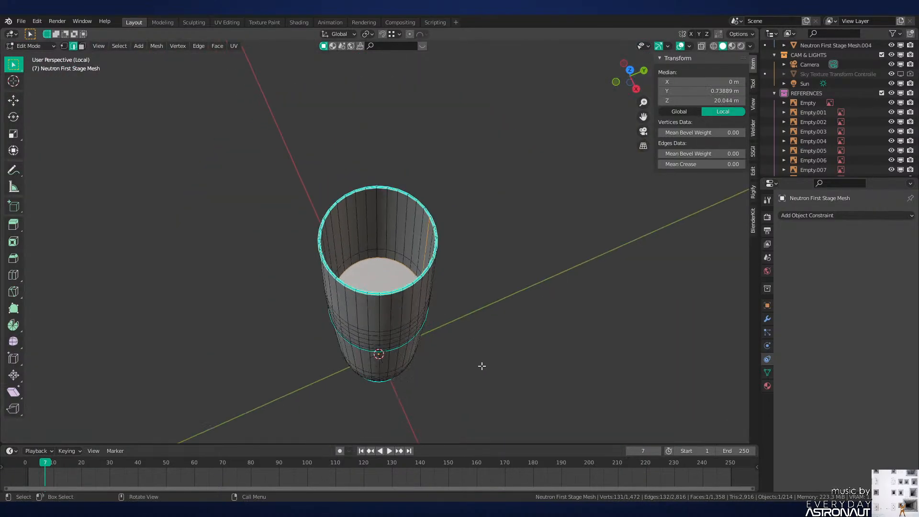
Step: Add the upper and lower sharp edge loops of the narrow band around the body to the selection
middle_drag(482, 367, 402, 311)
shift+middle_drag(403, 311, 483, 335)
scroll(475, 307, up, 4)
scroll(431, 304, up, 5)
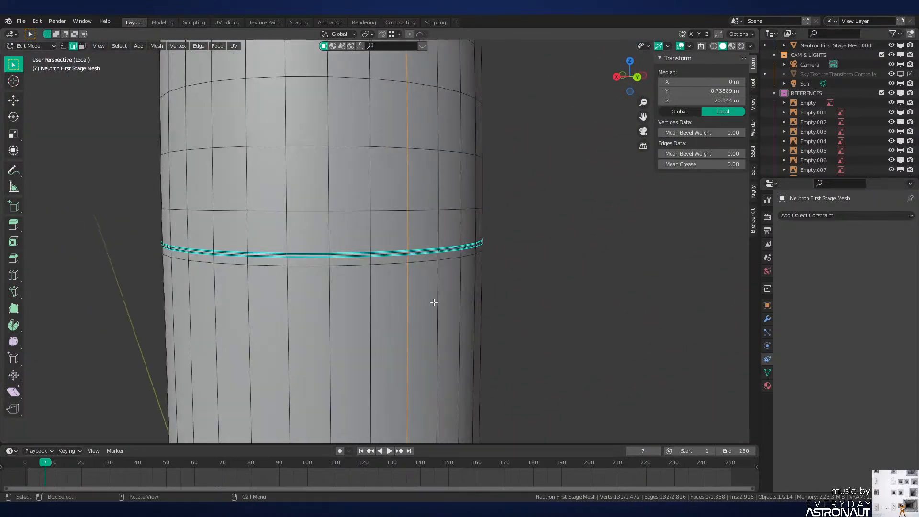
alt+shift+click(431, 260)
alt+shift+click(425, 277)
scroll(426, 276, down, 8)
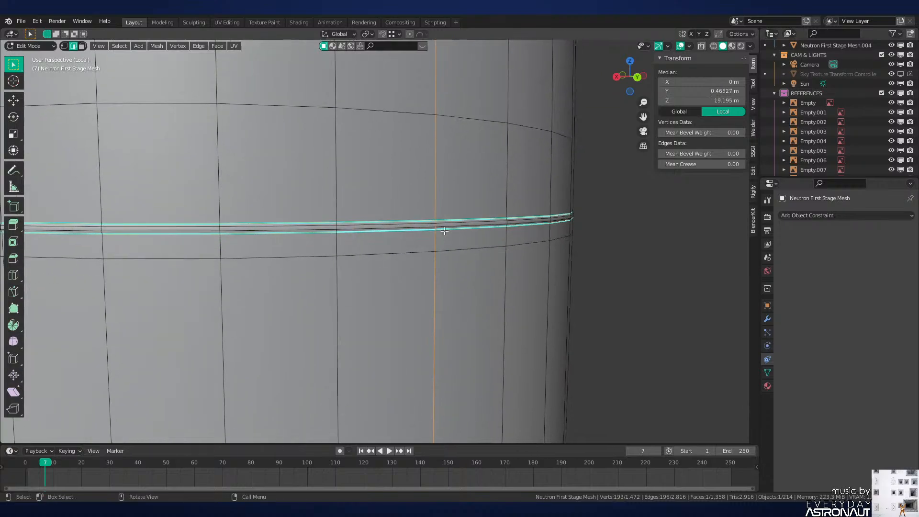
Step: Examine the selected edge loops along the body, from the upper rim past the narrow band to the lower taper
shift+middle_drag(417, 335, 425, 438)
scroll(427, 295, up, 1)
scroll(429, 306, down, 1)
scroll(437, 323, up, 1)
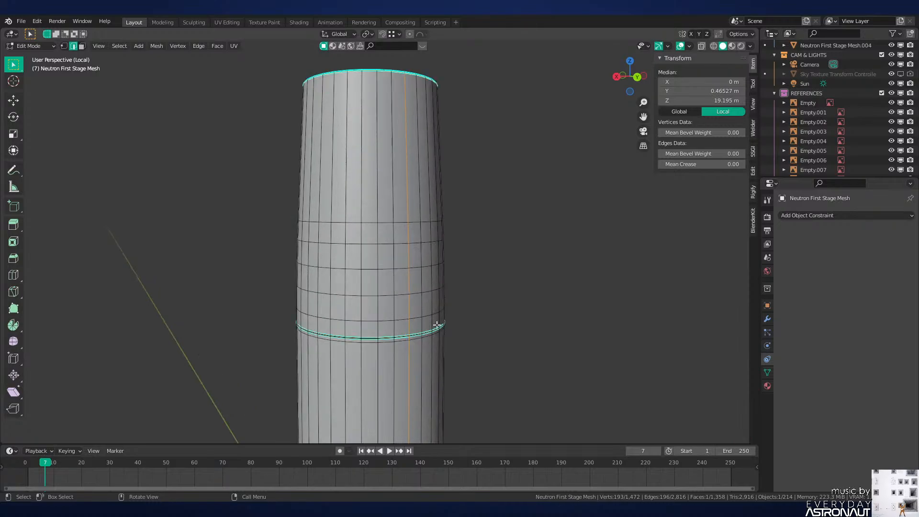
shift+middle_drag(439, 324, 449, 273)
scroll(450, 281, up, 6)
scroll(536, 266, up, 2)
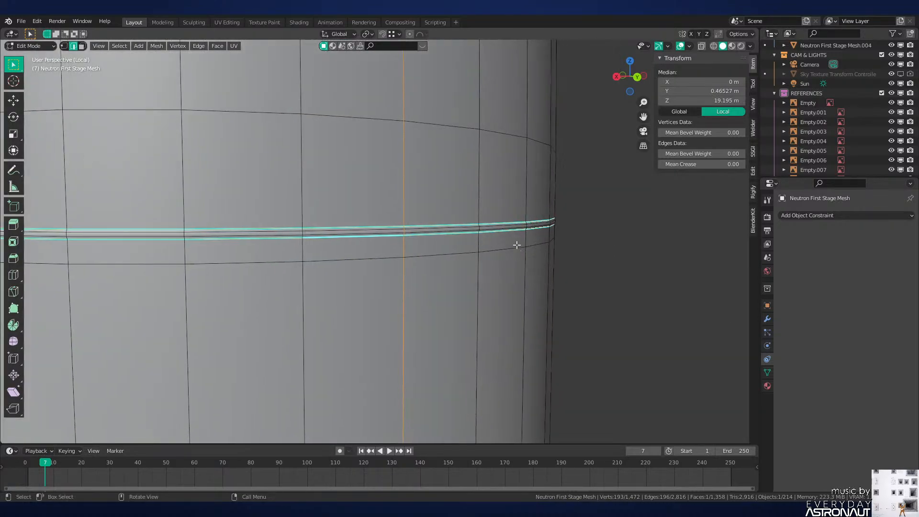
scroll(495, 226, down, 6)
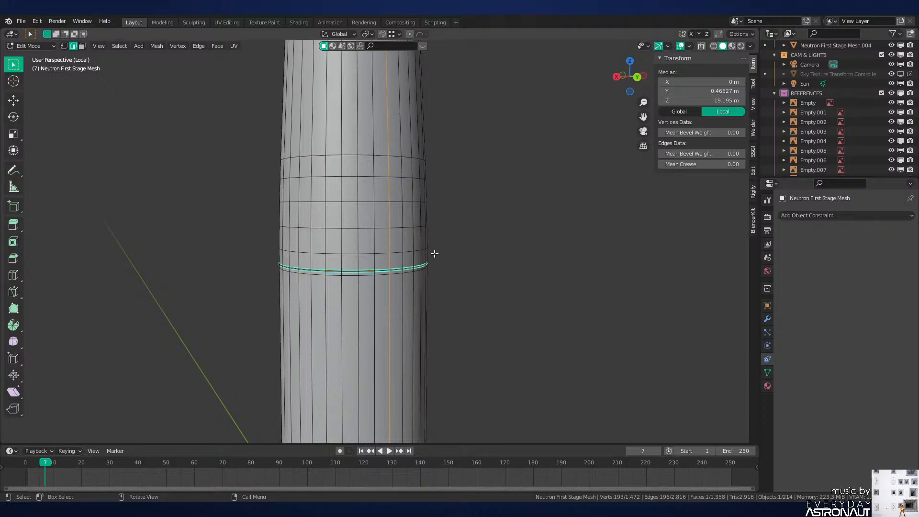
shift+scroll(435, 253, up, 3)
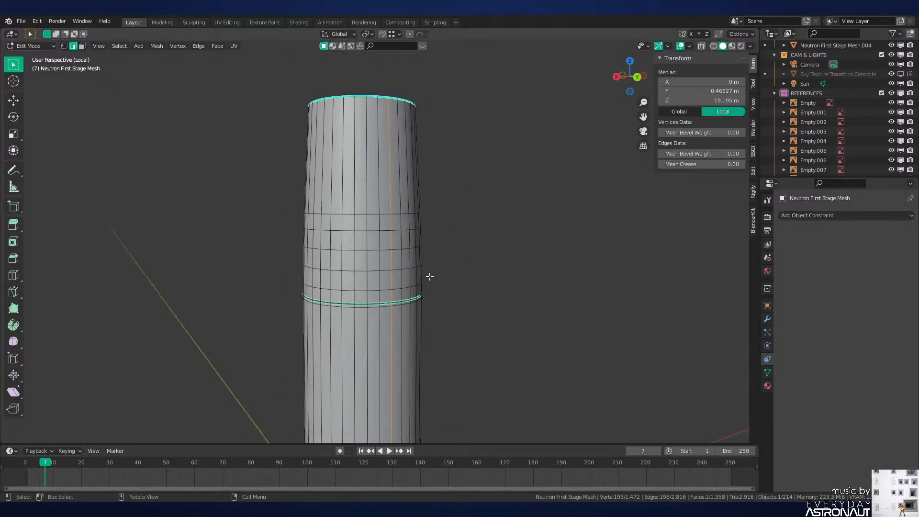
scroll(381, 220, up, 3)
scroll(408, 261, down, 4)
scroll(428, 200, up, 4)
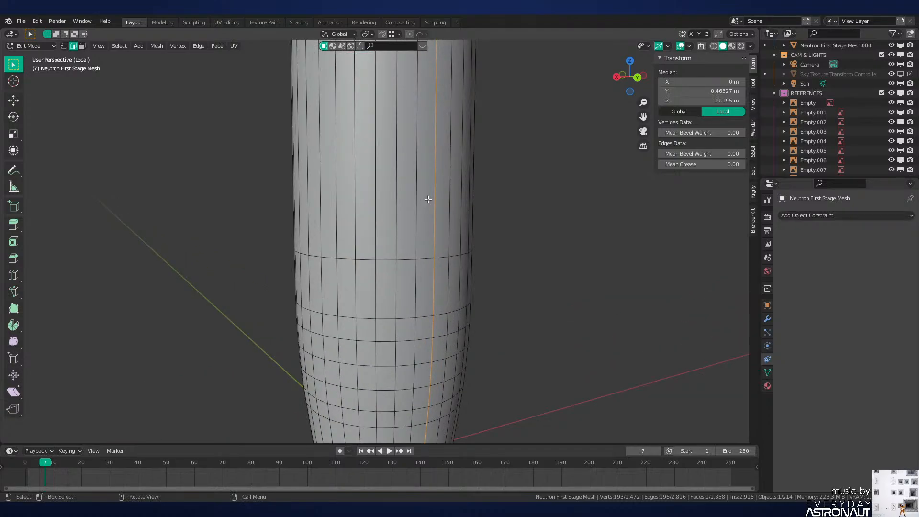
key(ctrl+KP_1)
shift+middle_drag(474, 203, 437, 230)
Step: Leave Edit Mode and Local View, and check the complete rocket from behind in Wireframe and Solid shading
key(Tab)
key(KP_Divide)
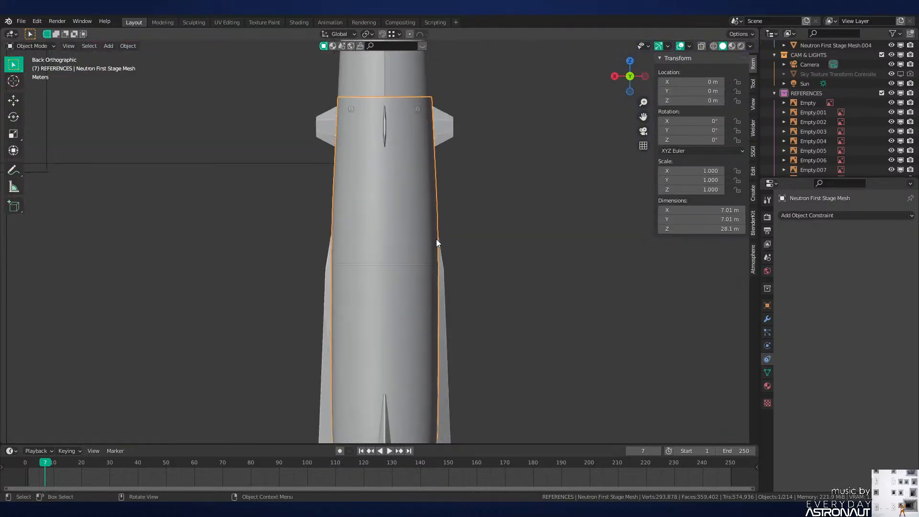
key(shift+z)
shift+middle_drag(383, 292, 447, 230)
key(z)
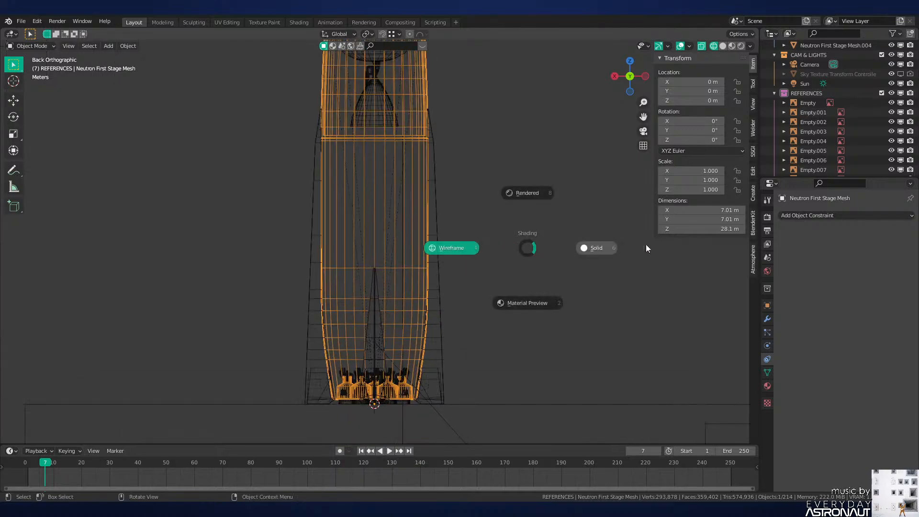
click(645, 244)
scroll(575, 249, down, 5)
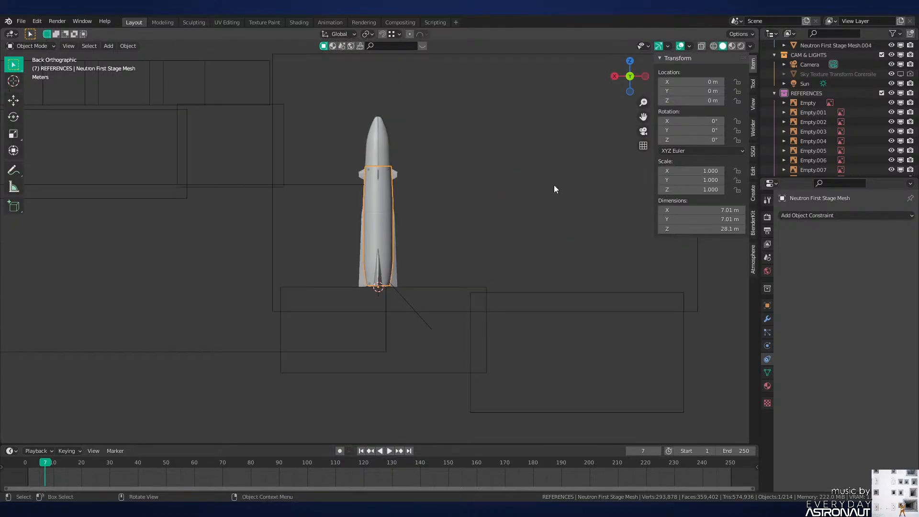
Step: Compare the front view in Wireframe shading with the reference image's NEUTRON lettering, and reopen the first stage mesh in Edit Mode
key(KP_1)
scroll(554, 186, up, 4)
key(z)
click(493, 245)
scroll(488, 238, up, 3)
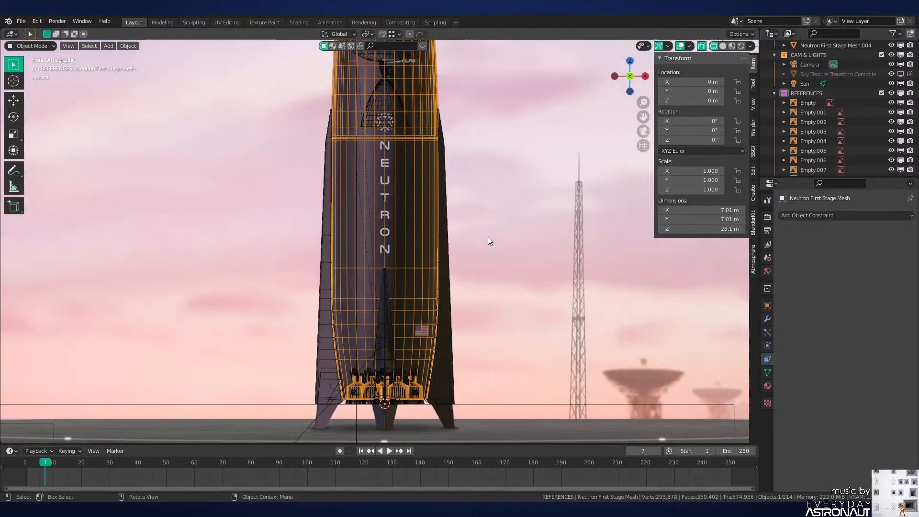
shift+middle_drag(481, 218, 464, 283)
scroll(464, 283, up, 4)
scroll(476, 319, down, 3)
shift+middle_drag(470, 246, 490, 324)
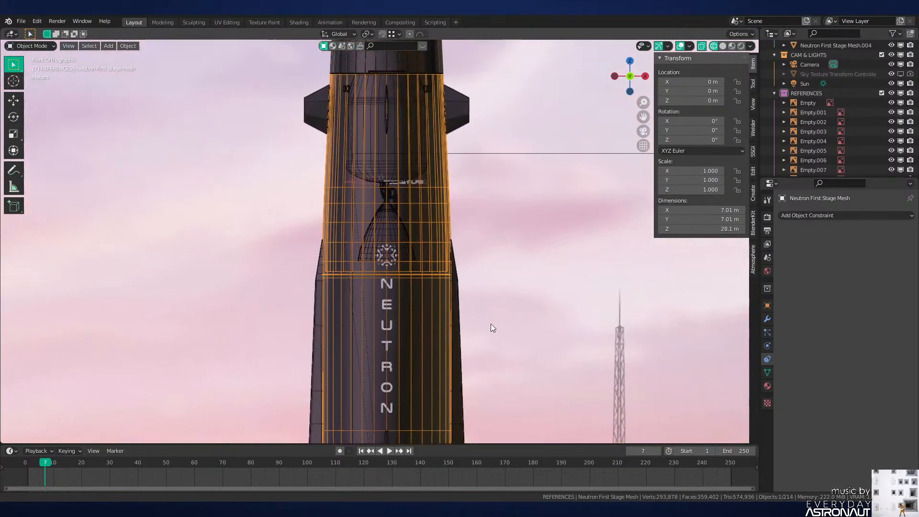
scroll(514, 338, up, 4)
key(Tab)
scroll(430, 271, up, 3)
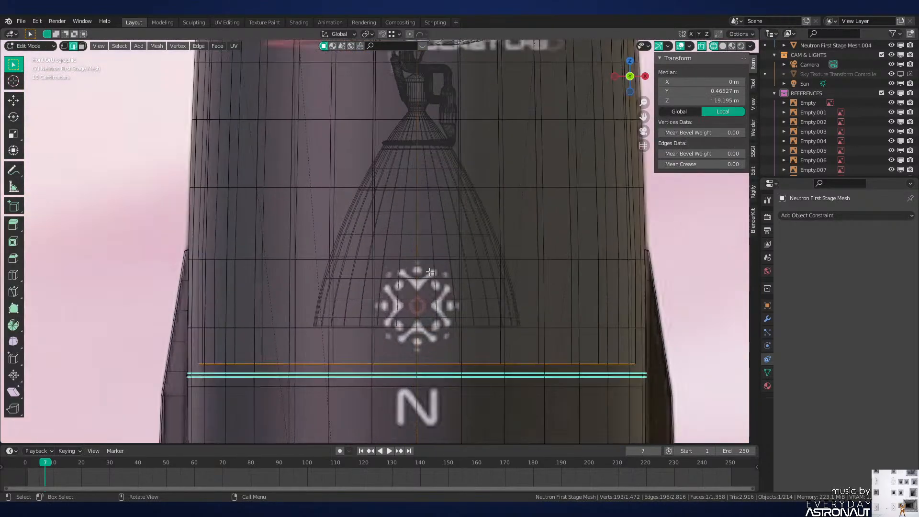
Step: Add the horizontal edge loop level with the side fins' upper tips to the selection and compare it with the reference logo
key(z)
click(446, 272)
alt+shift+click(435, 261)
scroll(479, 265, down, 3)
key(z)
click(403, 263)
scroll(424, 292, up, 3)
shift+middle_drag(427, 310, 421, 271)
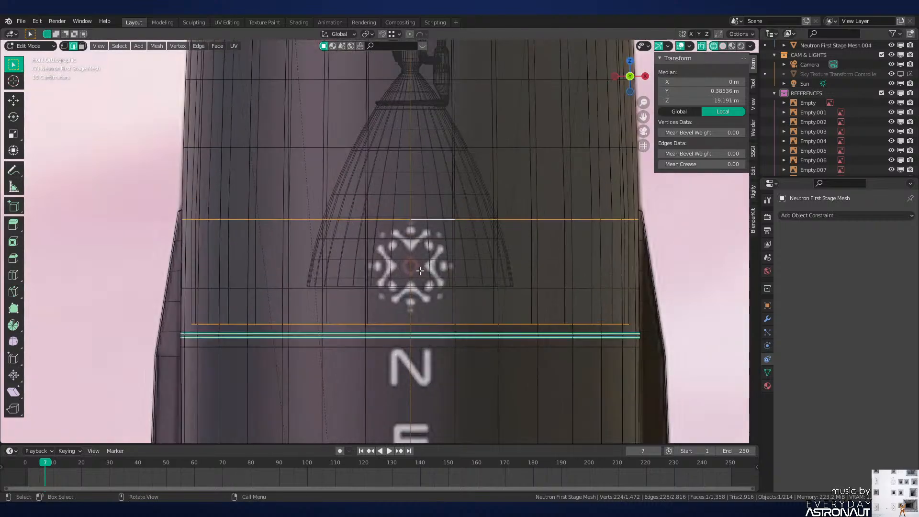
Step: Examine where the reference image's Rocket Lab lettering and logo fall on the mesh, switching from Wireframe to Solid shading
scroll(400, 245, up, 2)
scroll(395, 191, down, 7)
scroll(414, 156, up, 5)
shift+middle_drag(397, 157, 385, 261)
scroll(376, 265, up, 1)
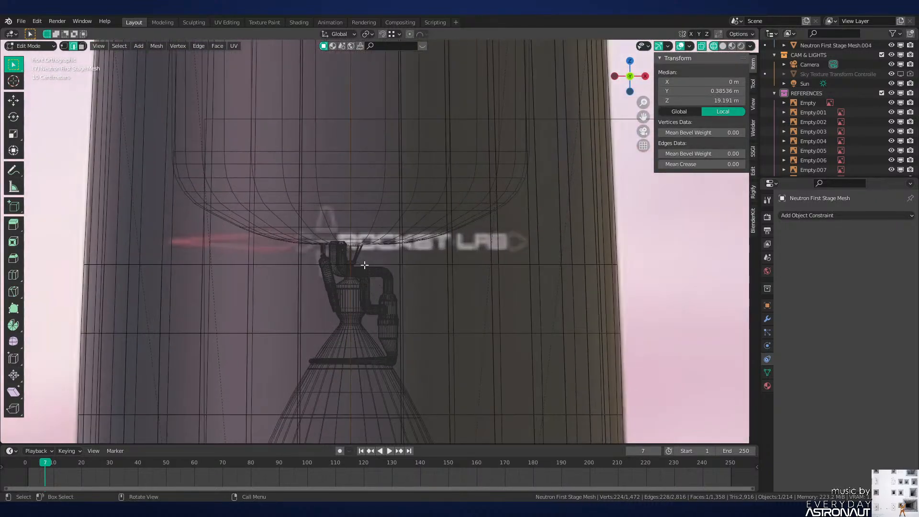
scroll(364, 265, down, 3)
key(z)
click(486, 263)
scroll(464, 350, down, 5)
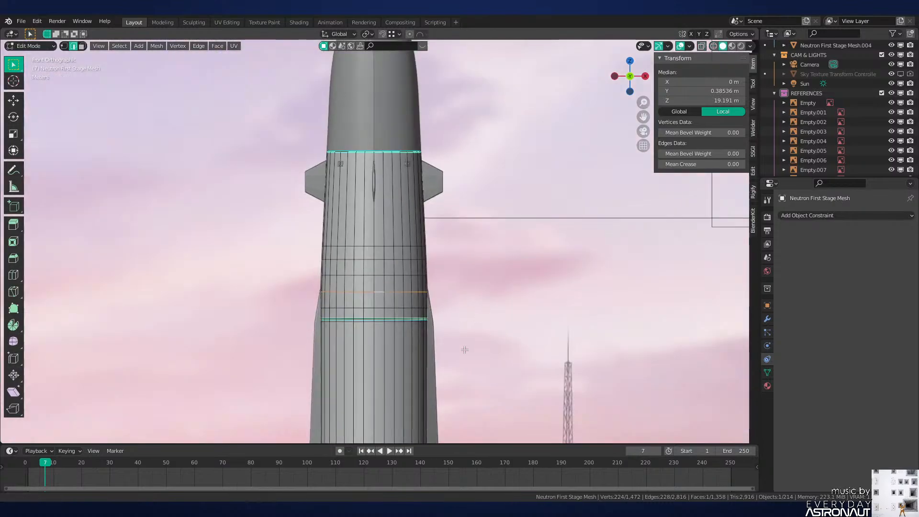
Step: Add the horizontal edge loop at the front fin's tip to the selection and compare it with the NEUTRON lettering
scroll(514, 229, up, 4)
alt+shift+click(409, 322)
scroll(426, 308, down, 3)
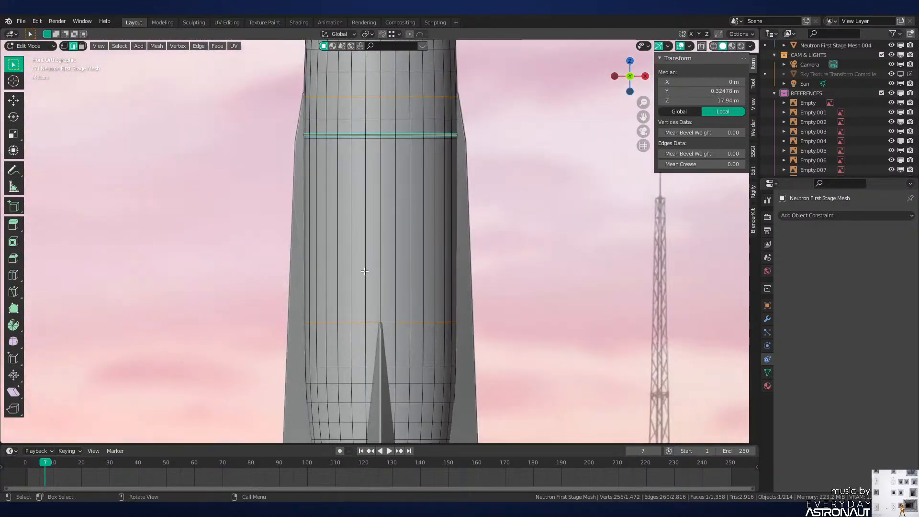
key(z)
click(416, 230)
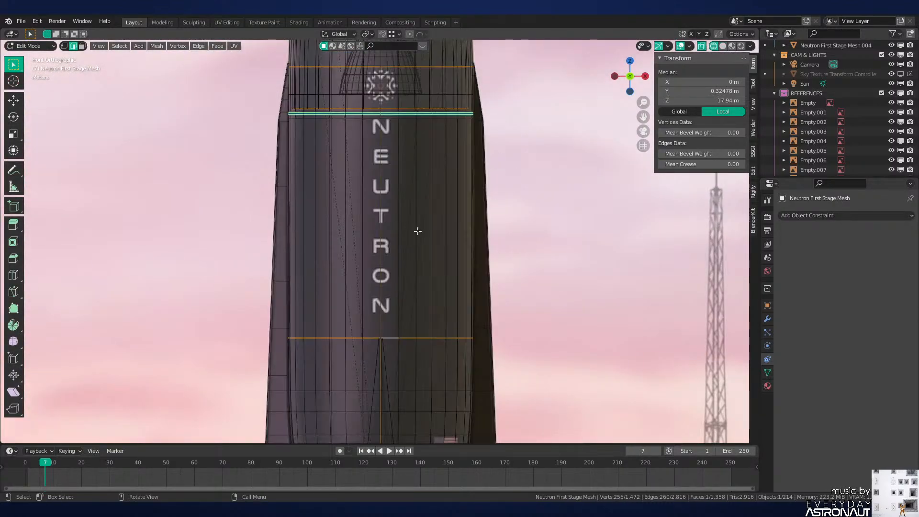
scroll(378, 268, up, 3)
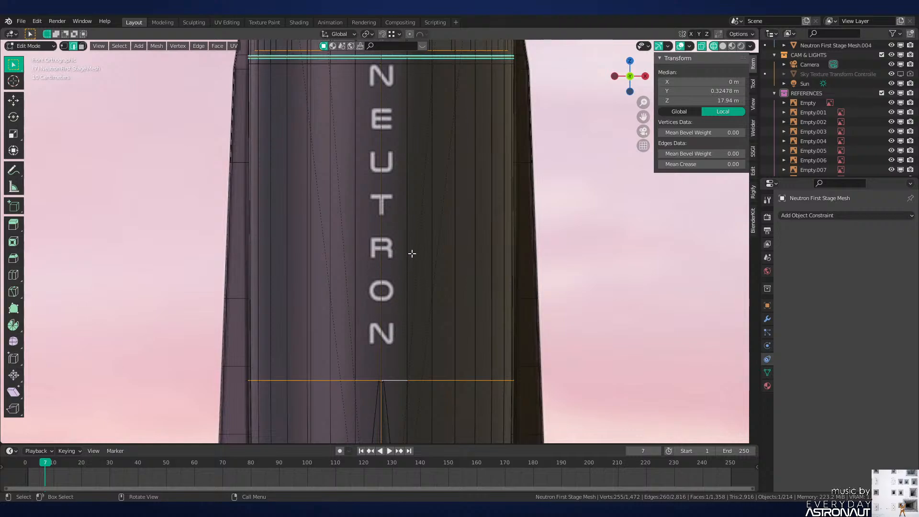
key(z)
click(434, 342)
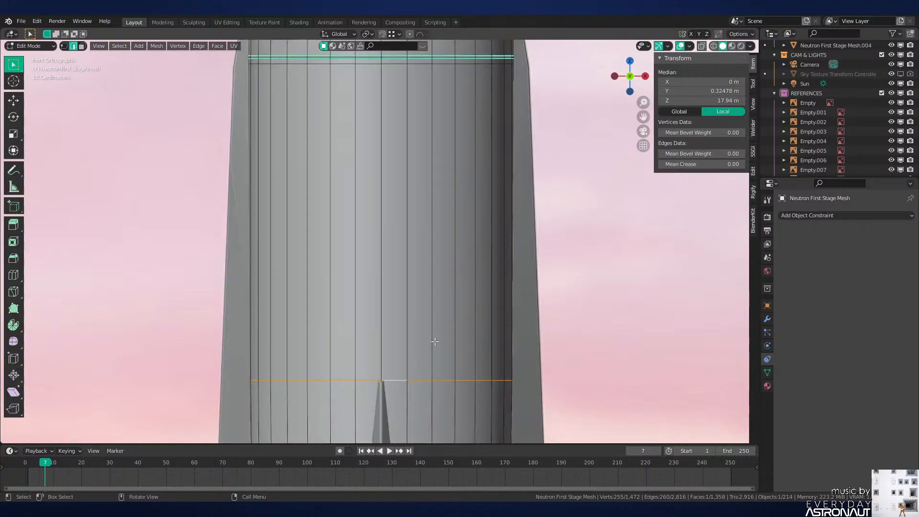
Step: Deselect the horizontal edge loops at the front fin's tip and at the side fins' upper tips
alt+shift+click(396, 383)
shift+middle_drag(441, 229, 418, 324)
shift+middle_drag(424, 153, 413, 304)
scroll(413, 304, up, 4)
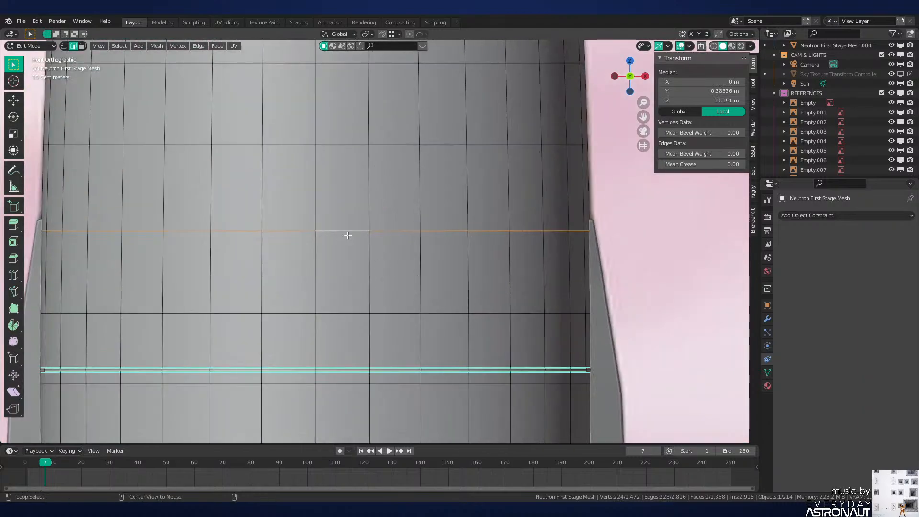
scroll(353, 244, down, 4)
scroll(353, 244, up, 3)
alt+shift+click(352, 232)
Step: Add the horizontal edge loop just above the first stage's bottom rim to the edge selection
scroll(354, 235, down, 8)
shift+middle_drag(474, 339, 482, 160)
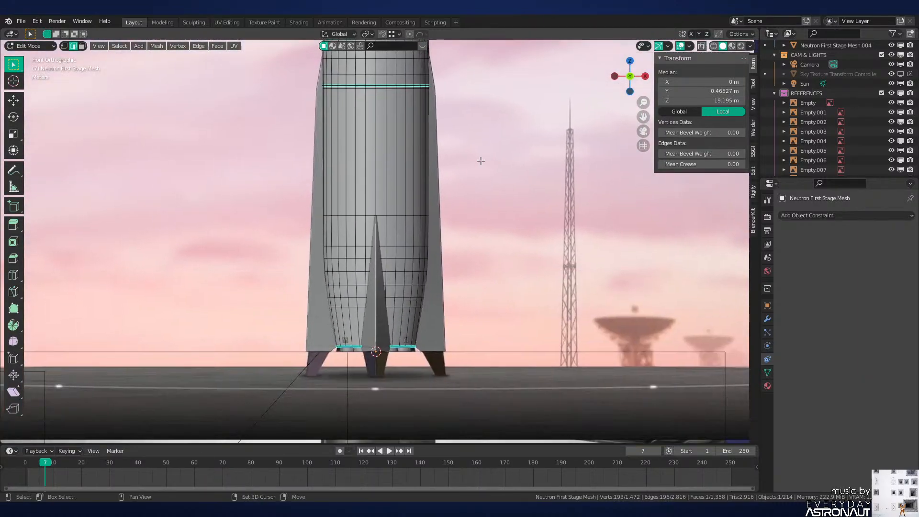
shift+middle_drag(465, 257, 465, 251)
scroll(466, 252, up, 5)
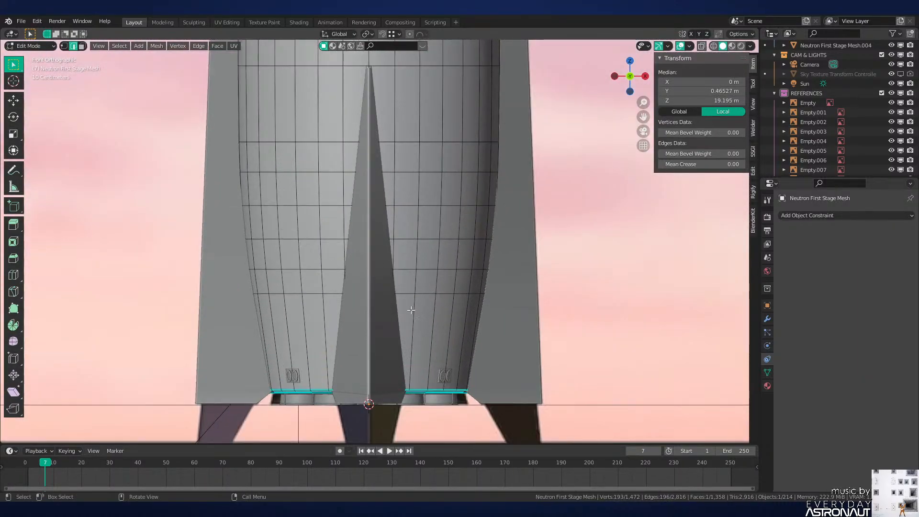
middle_drag(411, 311, 479, 316)
shift+middle_drag(479, 325, 471, 242)
scroll(480, 225, up, 5)
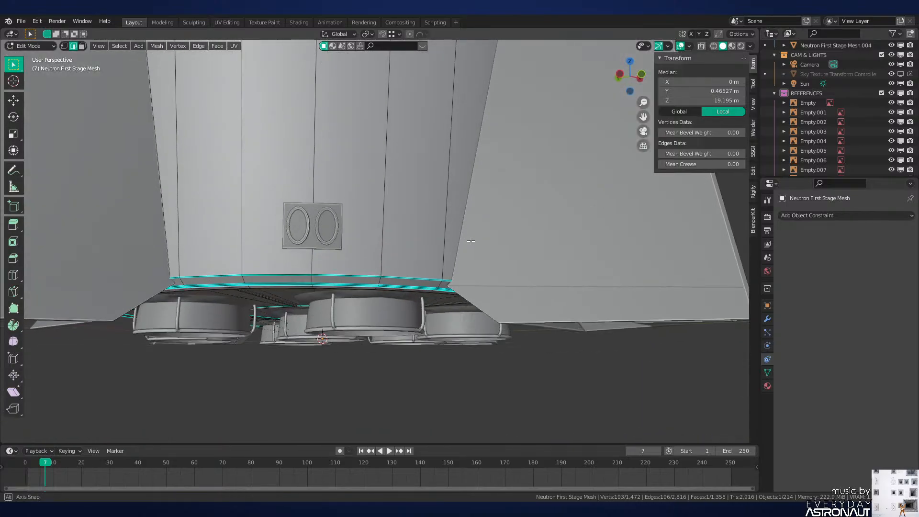
alt+shift+click(410, 276)
Step: Deselect stray crosswise edges on the underside's outer ring beside the radial strut
middle_drag(410, 274, 342, 240)
scroll(431, 239, up, 3)
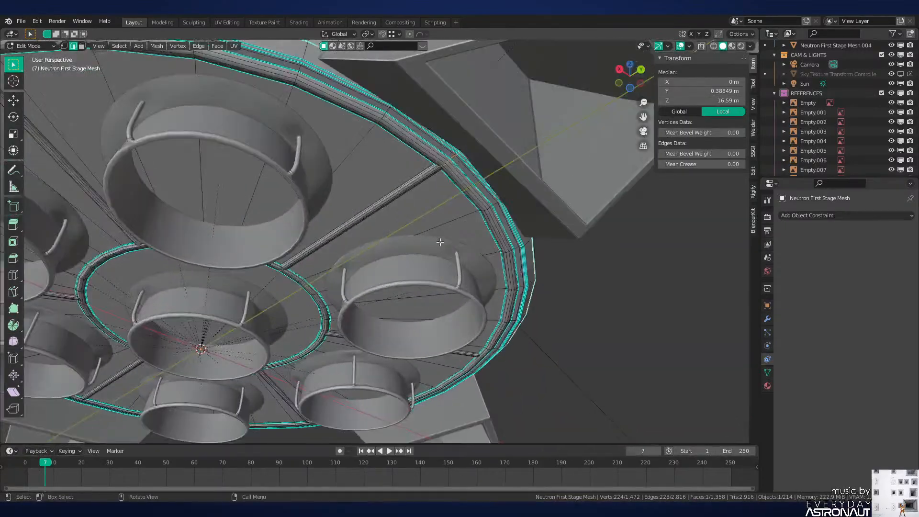
shift+middle_drag(531, 230, 456, 259)
scroll(474, 245, up, 3)
shift+middle_drag(616, 146, 498, 190)
key(c)
key(Escape)
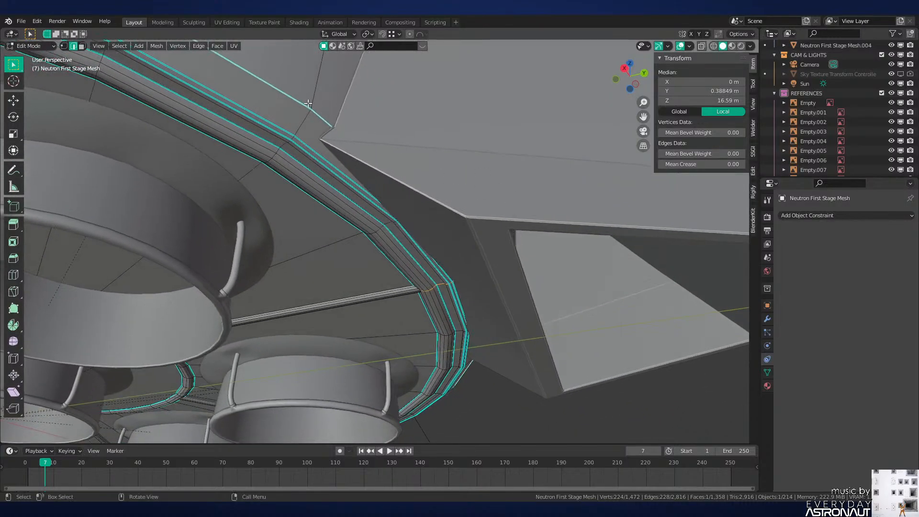
alt+shift+click(277, 122)
scroll(529, 328, up, 2)
shift+middle_drag(529, 328, 503, 262)
scroll(494, 287, up, 2)
key(c)
key(Escape)
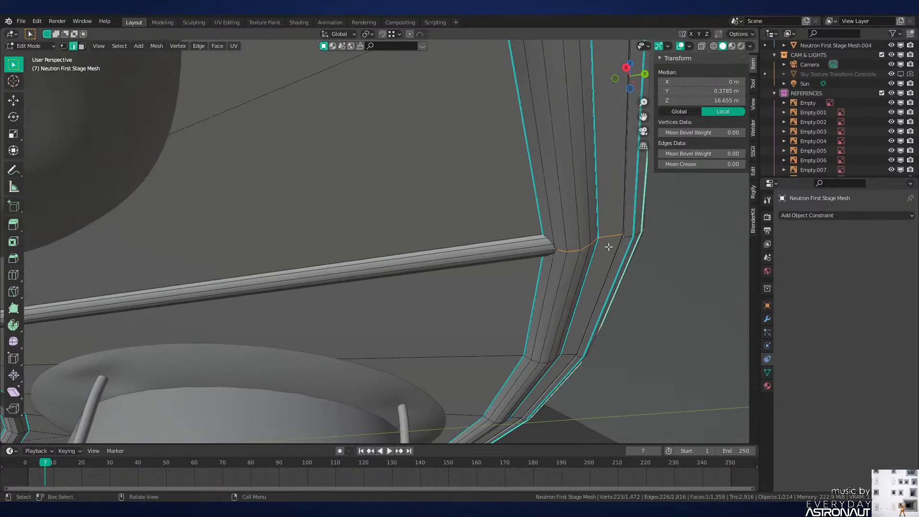
key(c)
key(Escape)
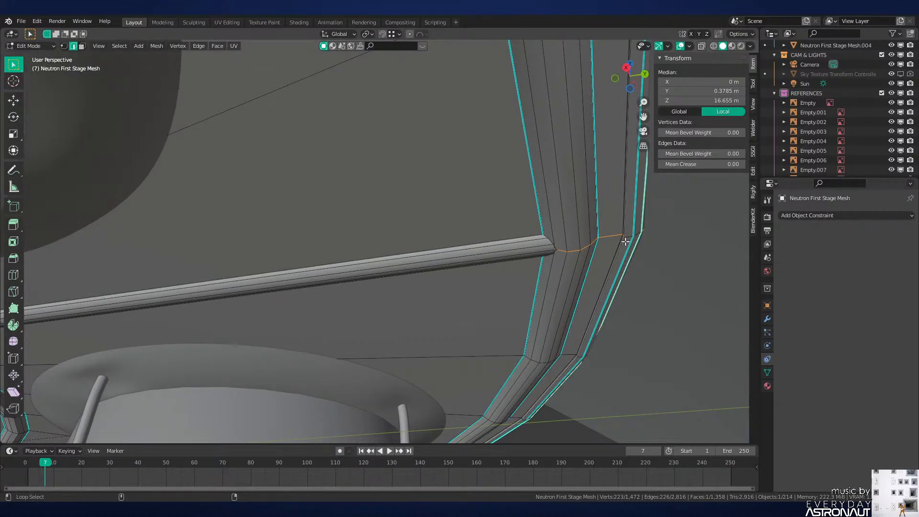
Step: Add the edge loops running along the outer ring and rim of the first stage's underside to the selection
alt+shift+click(623, 242)
alt+shift+click(618, 240)
shift+middle_drag(615, 235, 567, 244)
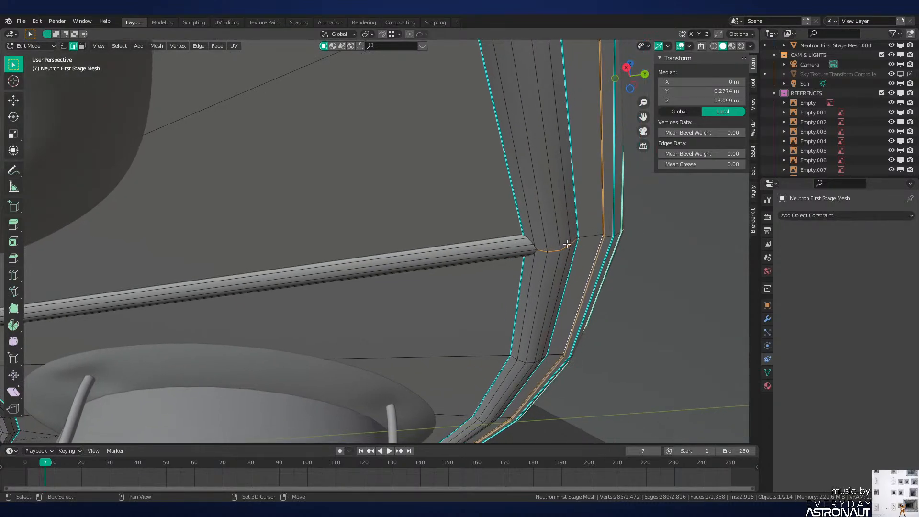
alt+shift+click(576, 246)
alt+shift+click(529, 265)
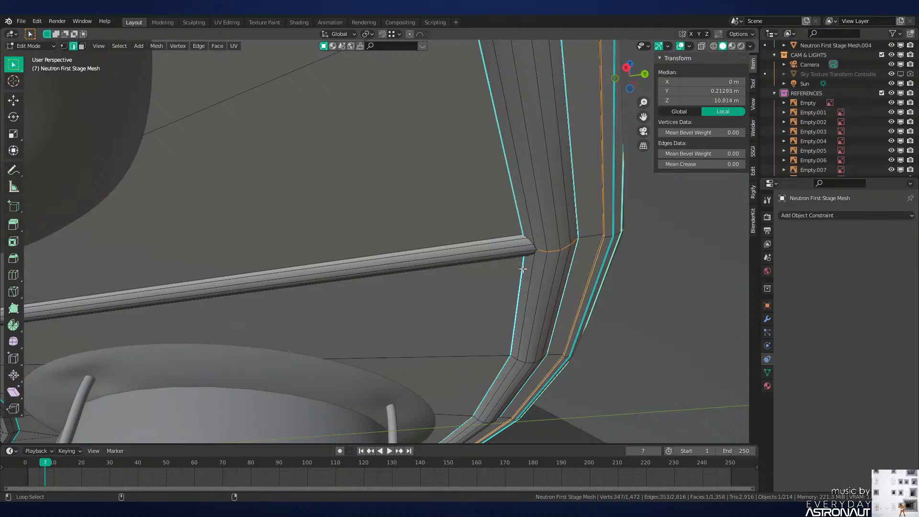
Step: Deselect the stray edges across the outer ring and along the radial strut, using Wireframe shading
scroll(529, 261, down, 3)
scroll(513, 261, up, 3)
key(c)
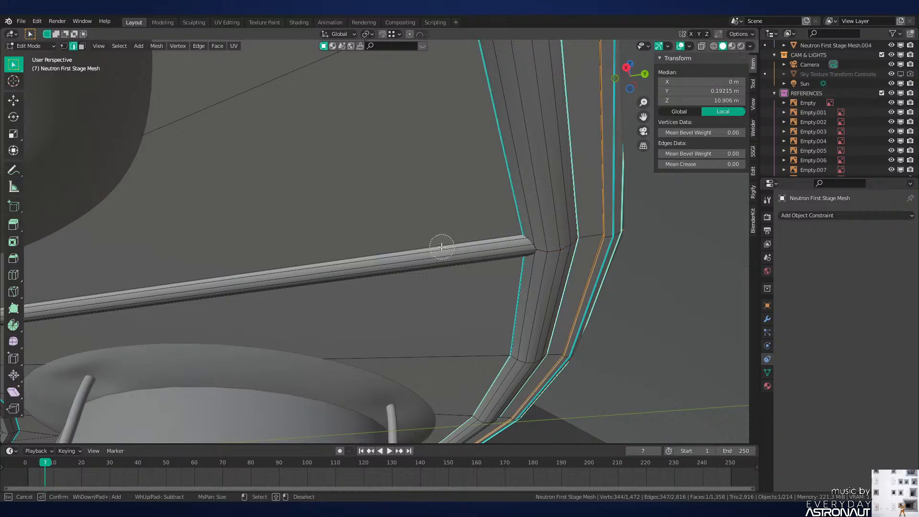
alt+shift+click(519, 268)
scroll(480, 276, down, 5)
click(345, 276)
scroll(405, 277, up, 2)
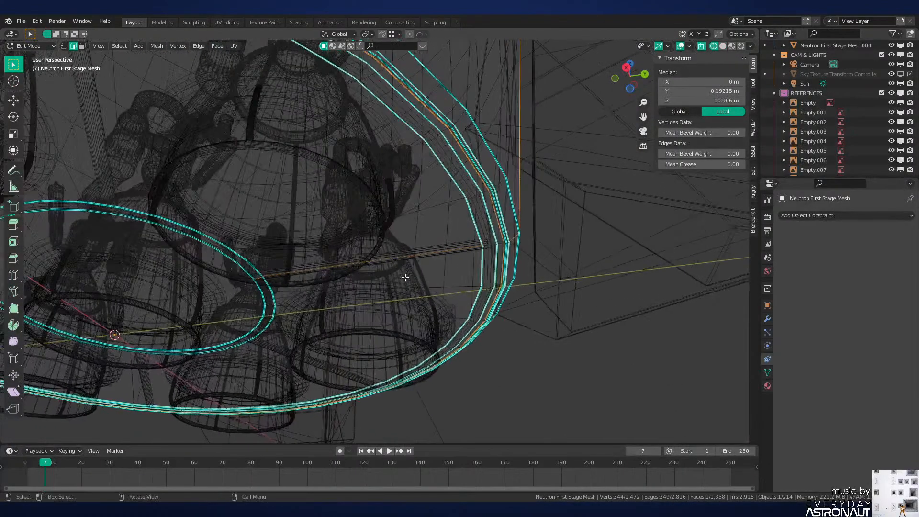
middle_drag(389, 259, 276, 271)
key(Escape)
middle_drag(337, 278, 367, 254)
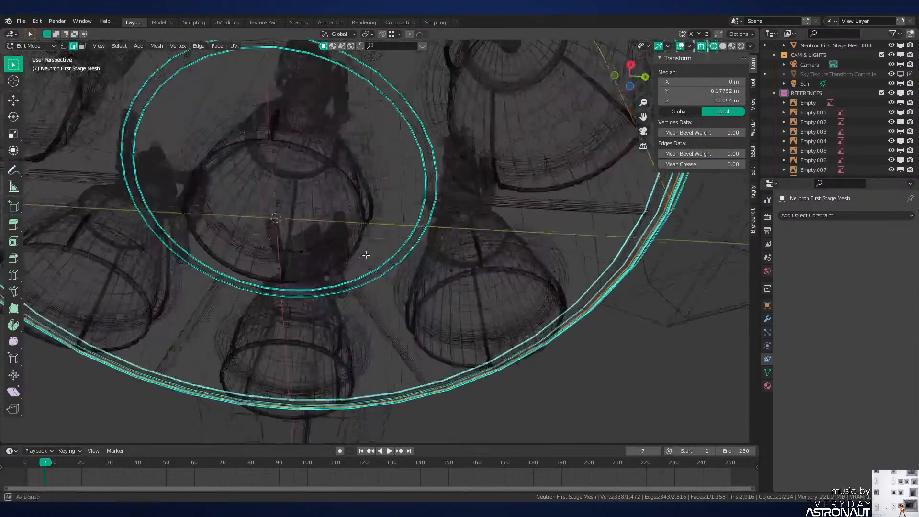
Step: Return to Solid shading and add the edge loops bordering the inner ring around the central engine to the selection
scroll(392, 247, up, 4)
key(z)
click(489, 260)
scroll(489, 215, up, 3)
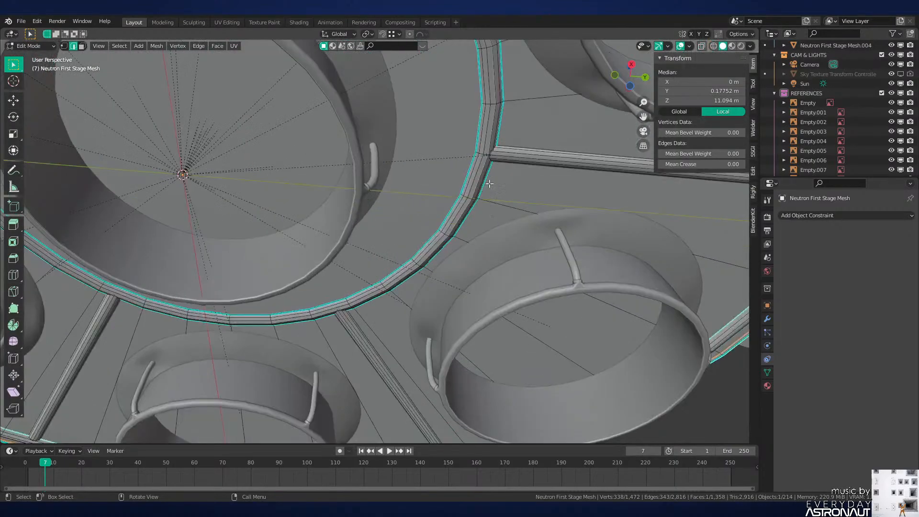
alt+shift+click(463, 178)
Step: Mark the selected edge loops on the first stage mesh as seams
shift+middle_drag(464, 178, 410, 231)
scroll(399, 235, down, 6)
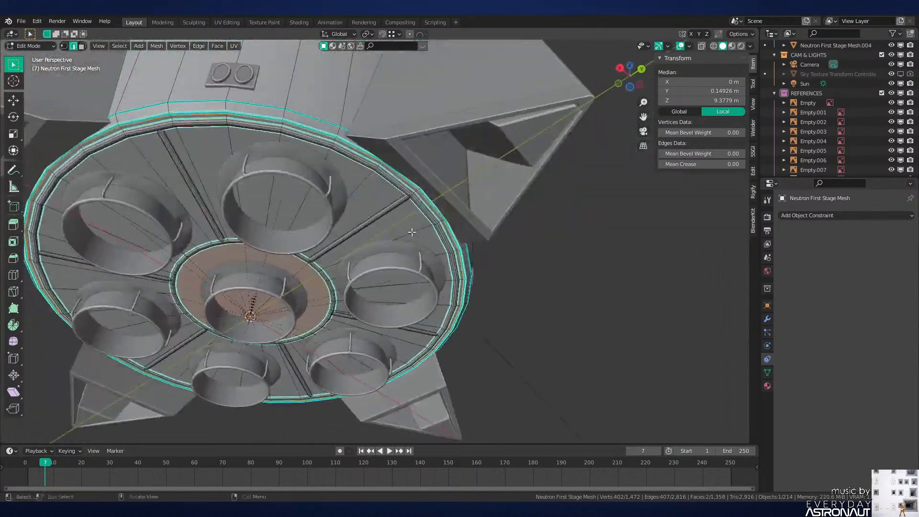
scroll(414, 229, up, 1)
scroll(413, 229, down, 6)
key(ctrl+e)
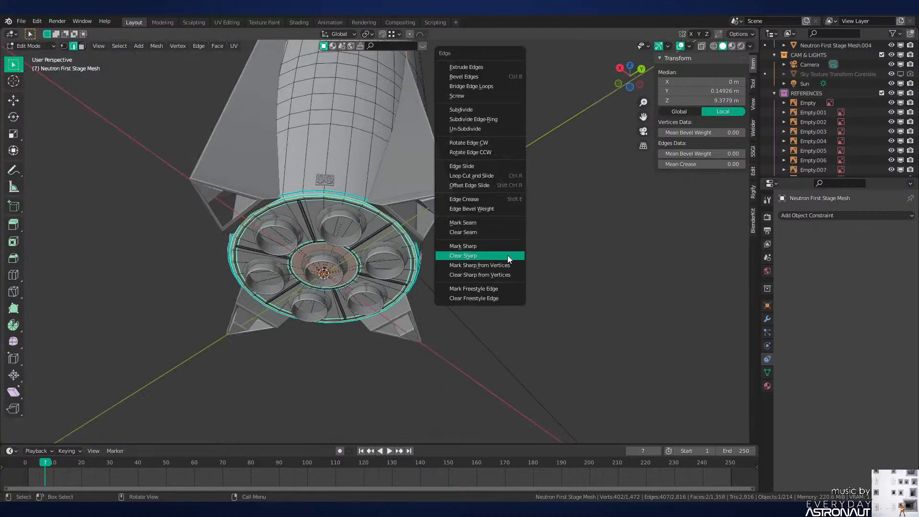
click(486, 223)
Step: Unwrap the entire first stage mesh in the UV Editing workspace
middle_drag(487, 224, 462, 271)
key(a)
key(Tab)
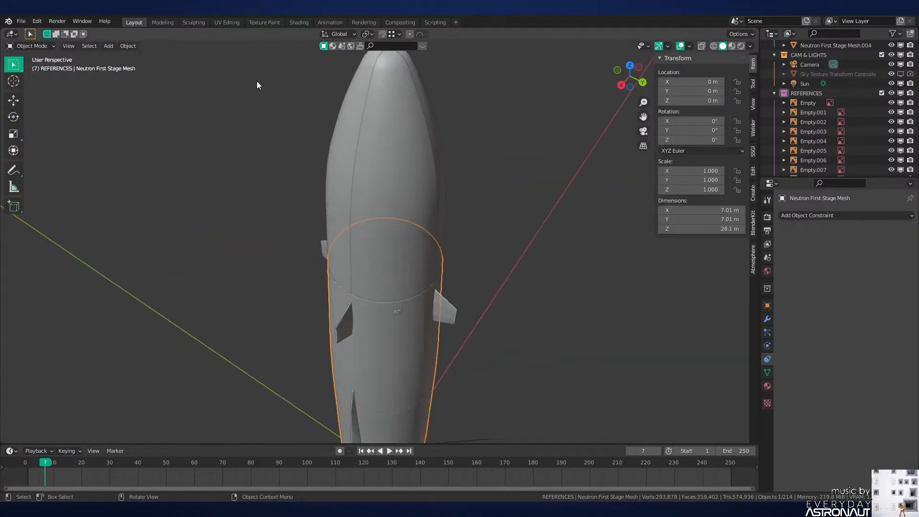
click(219, 22)
middle_drag(614, 425, 611, 300)
key(u)
click(618, 305)
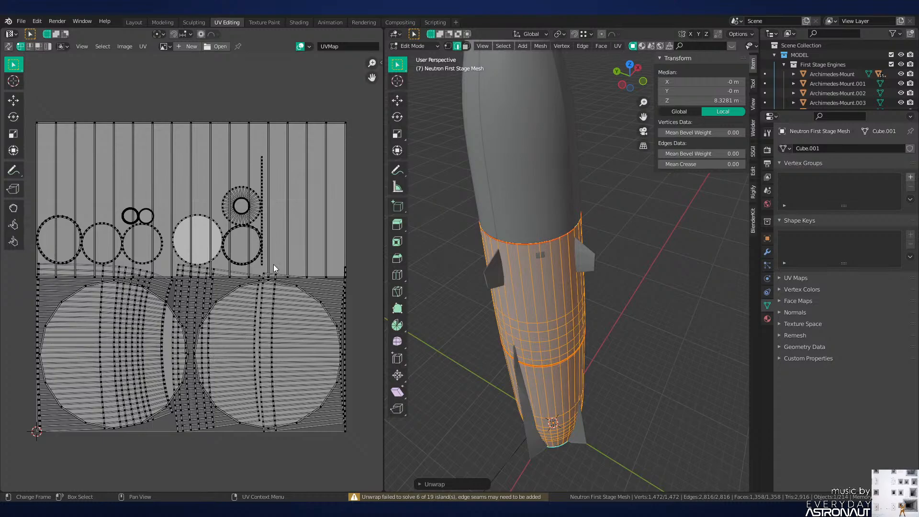
Step: Select only the linked geometry of the radial struts between the engines on the underside
key(l)
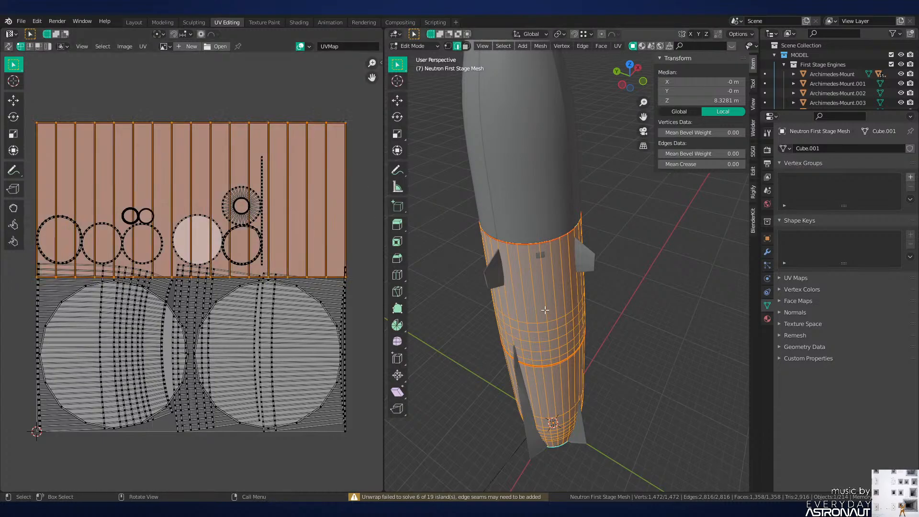
middle_drag(594, 311, 620, 243)
key(alt+a)
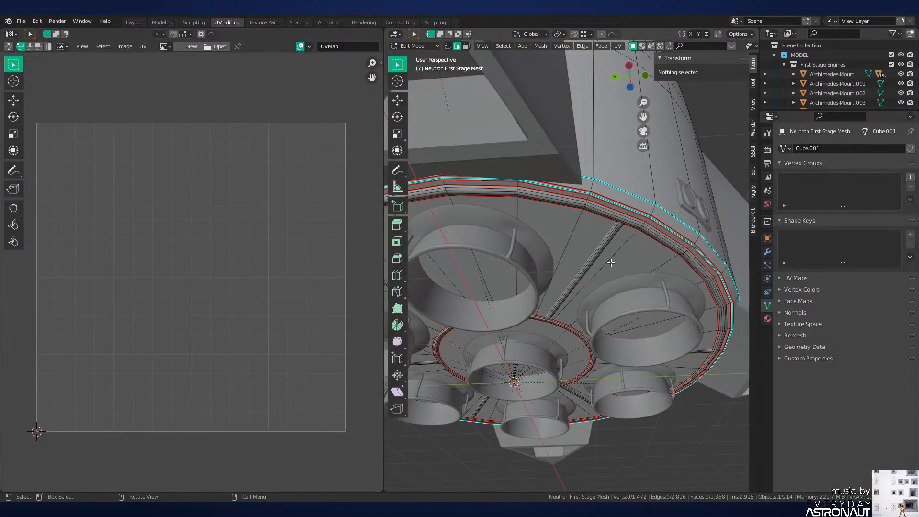
key(l)
key(ctrl+z)
key(ctrl+z)
scroll(591, 269, down, 4)
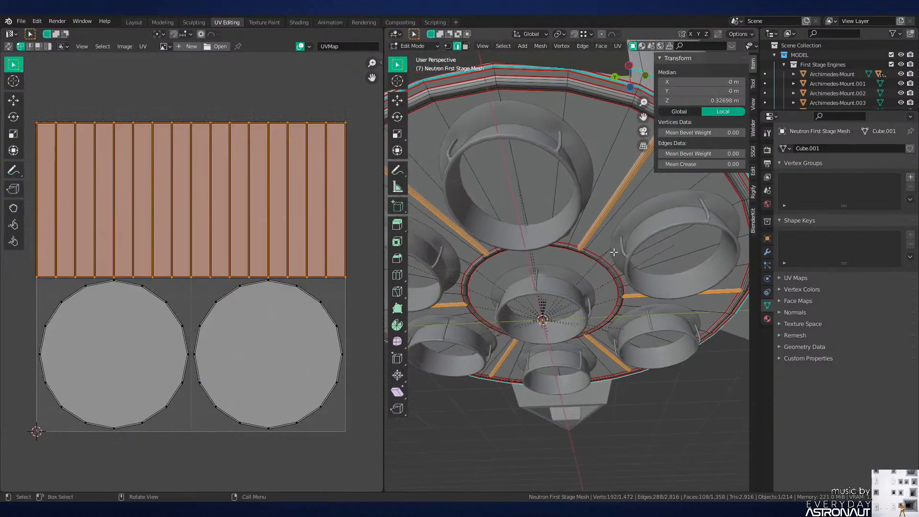
Step: Examine the ends of the selected struts near the outer ring and the base's lower rim from the front
shift+middle_drag(591, 268, 614, 252)
scroll(614, 253, up, 2)
middle_drag(675, 265, 592, 275)
scroll(592, 275, up, 2)
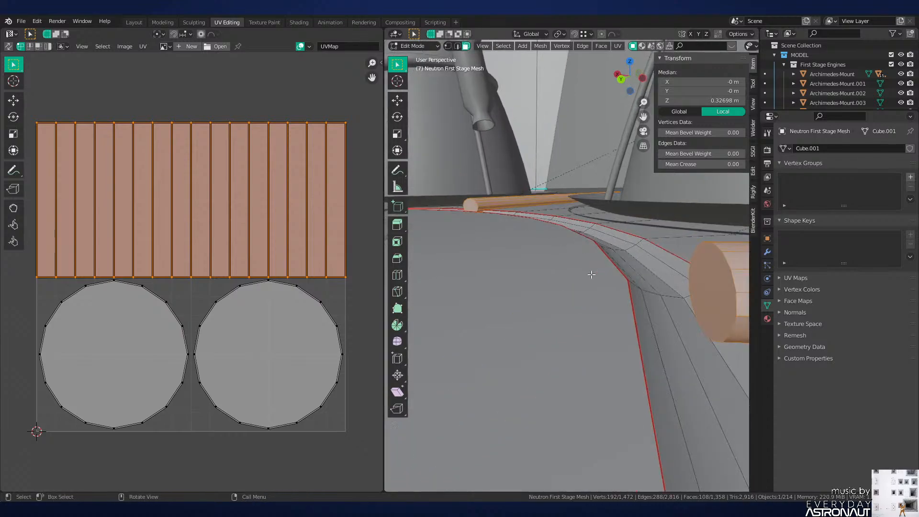
key(KP_1)
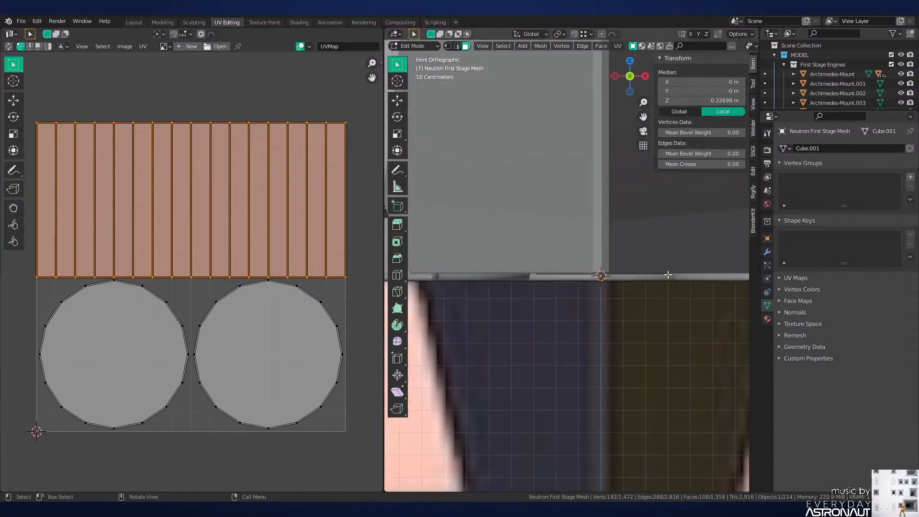
scroll(668, 273, down, 5)
shift+middle_drag(722, 276, 585, 302)
scroll(613, 259, up, 3)
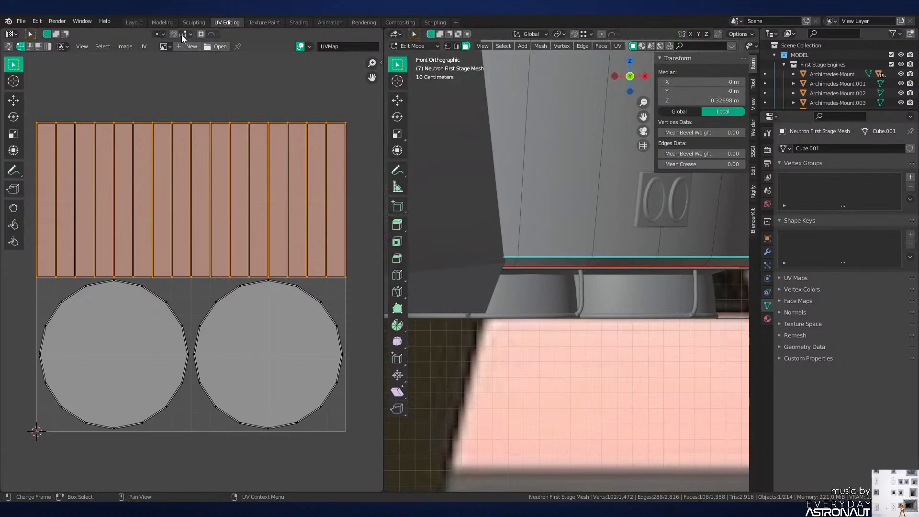
Step: In the Layout workspace, box-deselect the lowest faces of the radial struts in front wireframe view
click(134, 22)
scroll(521, 306, down, 4)
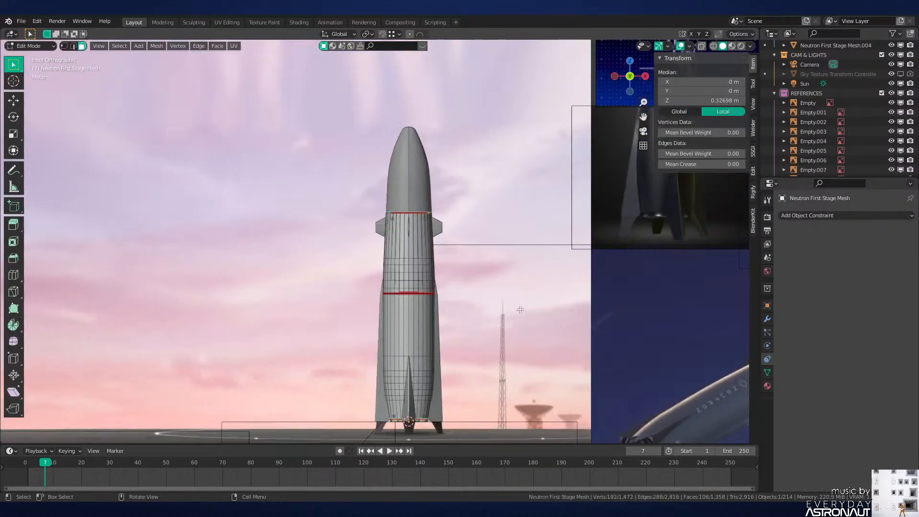
scroll(506, 253, up, 8)
scroll(506, 253, up, 2)
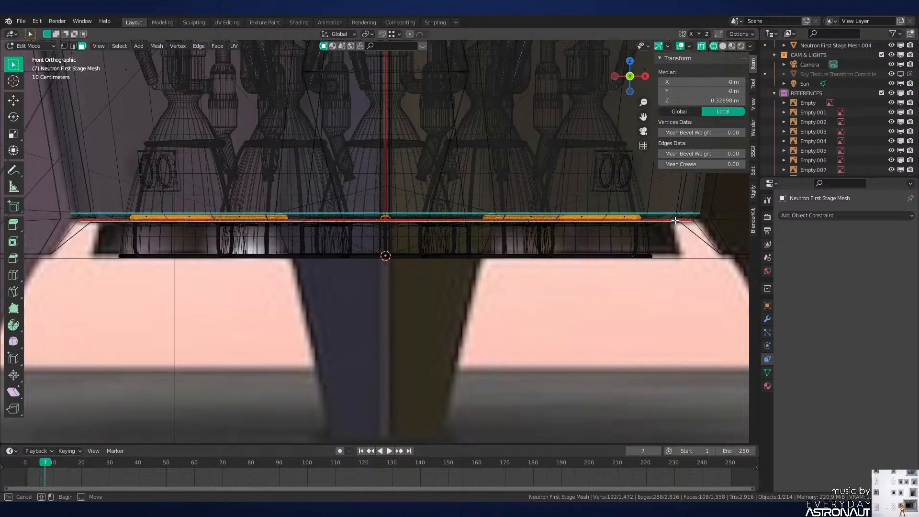
ctrl+drag(675, 220, 51, 264)
key(shift+z)
mouse_move(518, 282)
middle_down()
mouse_move(612, 269)
mouse_move(552, 188)
middle_up()
scroll(550, 213, up, 1)
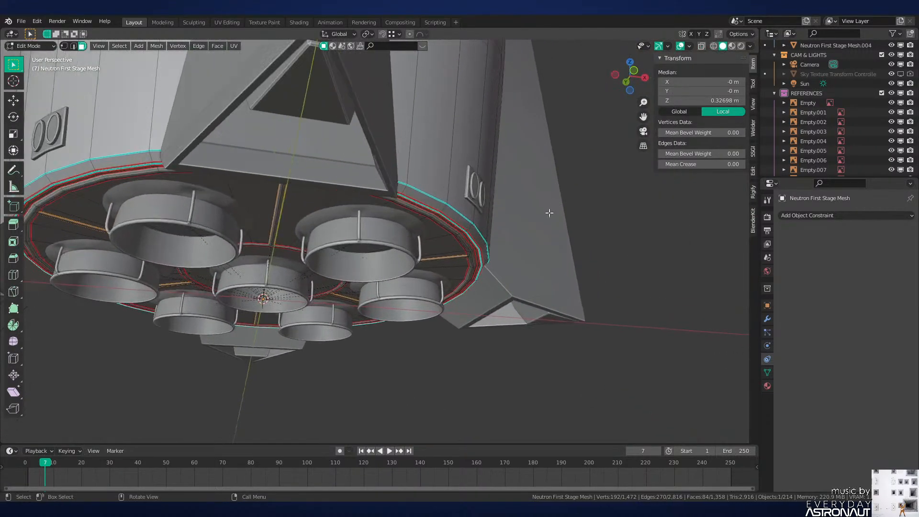
Step: Box-deselect the remaining lower strut faces from the front and inspect the selection on the struts
key(KP_1)
key(shift+z)
scroll(549, 213, up, 2)
key(b)
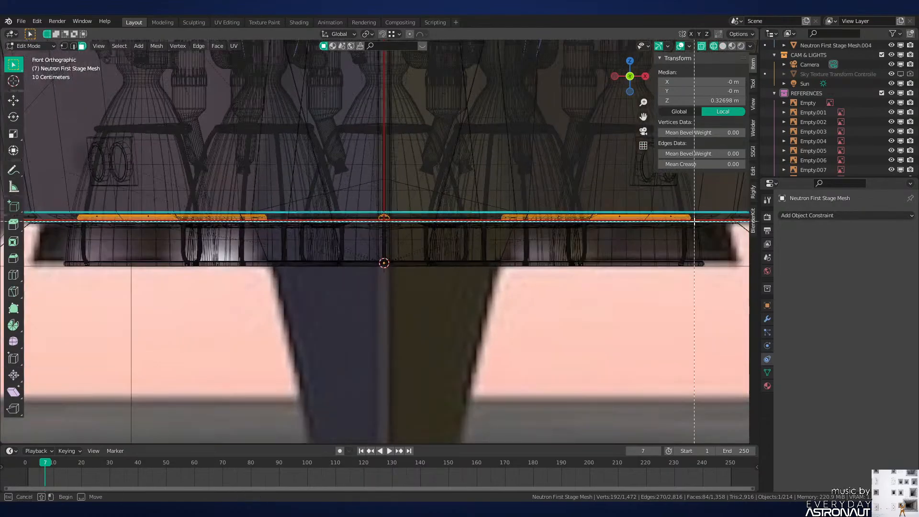
middle_drag(716, 218, 66, 271)
key(shift+z)
middle_drag(287, 283, 421, 235)
scroll(382, 250, up, 3)
middle_drag(349, 251, 471, 323)
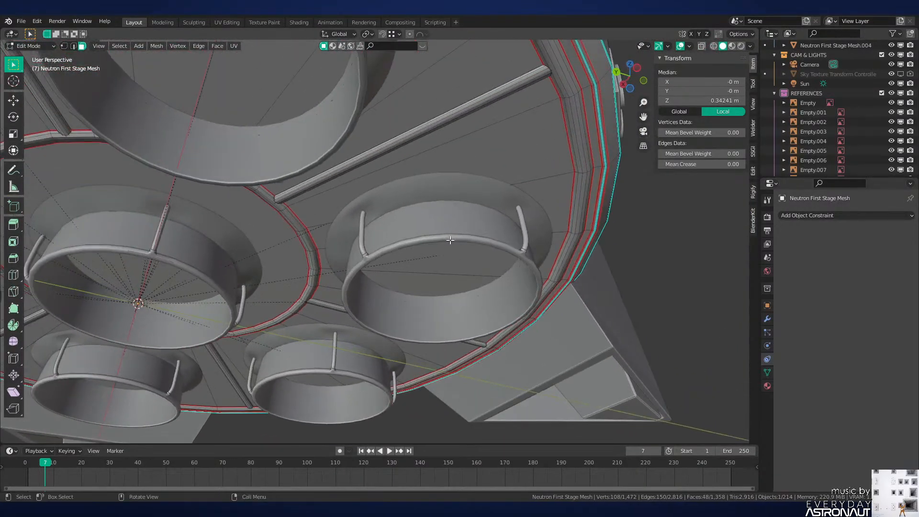
middle_drag(452, 239, 551, 318)
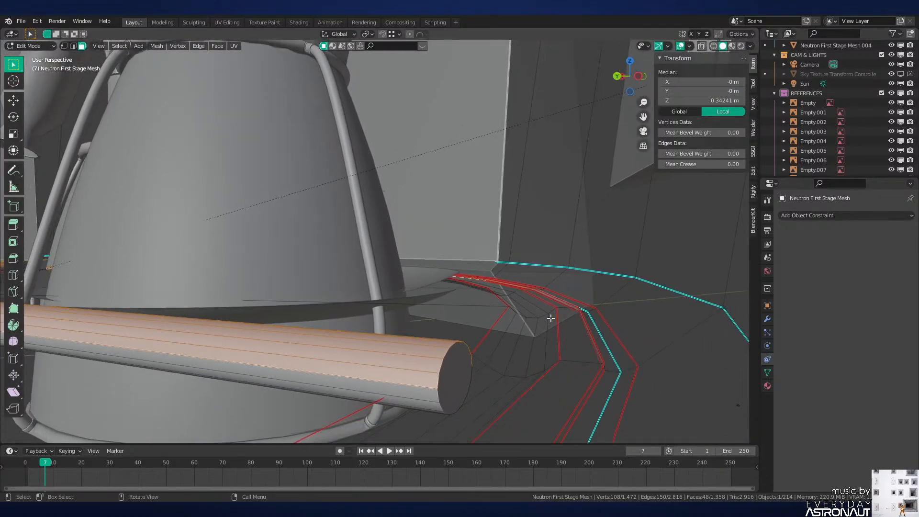
Step: Add the end cap face at one radial strut's outer end to the selection
shift+click(456, 362)
mouse_move(456, 362)
shift+middle_down()
mouse_move(455, 297)
mouse_move(504, 296)
mouse_move(601, 322)
mouse_move(577, 289)
shift+middle_up()
scroll(441, 281, up, 8)
middle_drag(441, 281, 503, 296)
scroll(539, 283, up, 3)
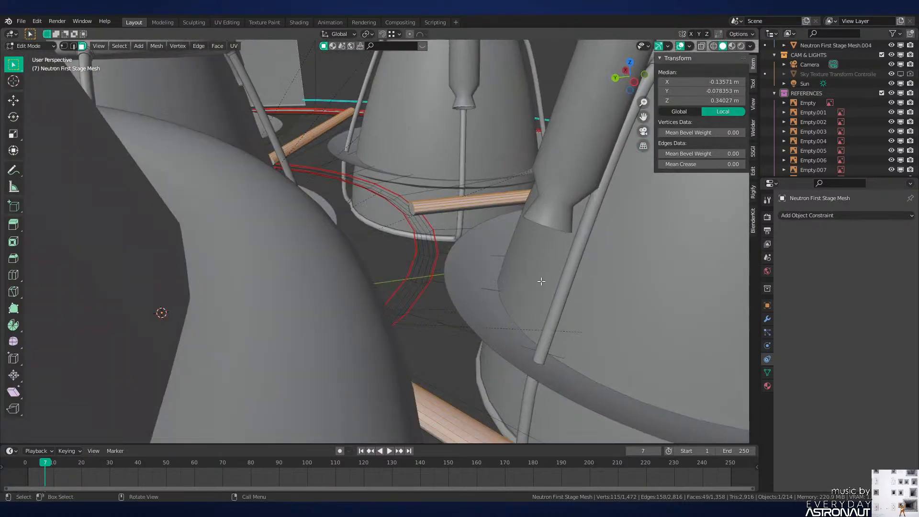
Step: Add the end cap faces at the struts' inner ends around the central ring to the selection, using Wireframe shading
key(shift+z)
scroll(426, 234, down, 2)
shift+click(405, 218)
middle_drag(405, 218, 327, 210)
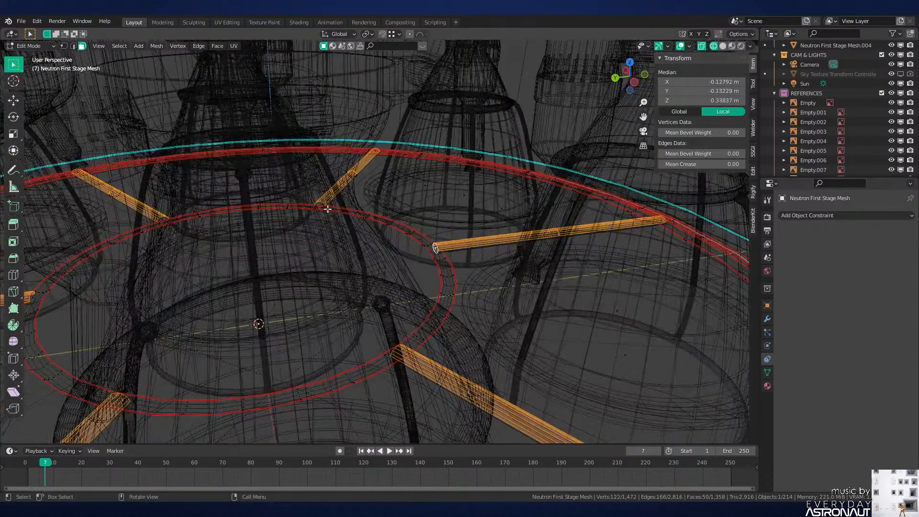
shift+click(163, 219)
middle_drag(163, 219, 401, 184)
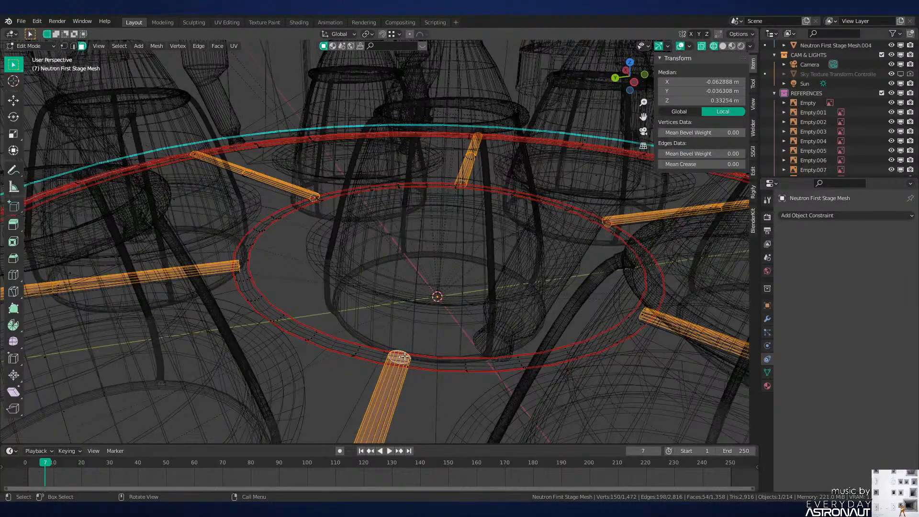
Step: Add the end cap faces at the remaining radial struts' outer ends along the outer ring to the selection
middle_drag(405, 357, 411, 194)
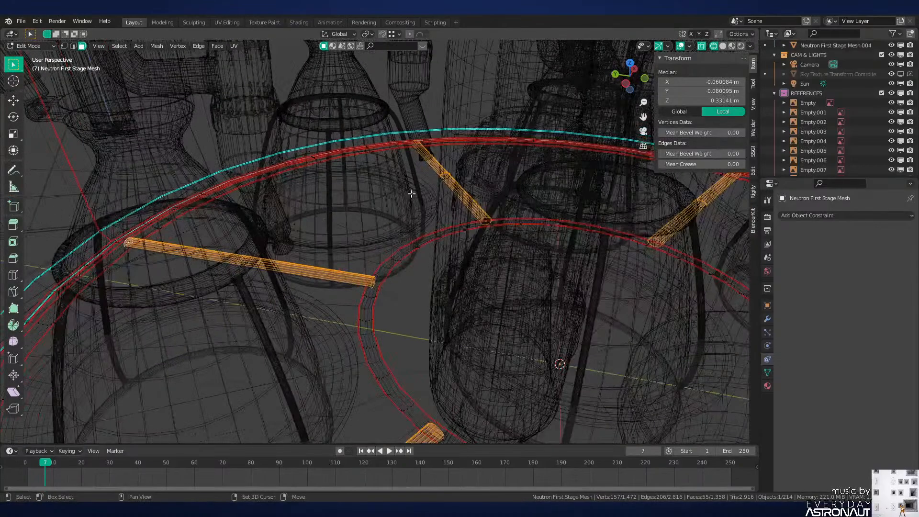
middle_drag(492, 165, 510, 180)
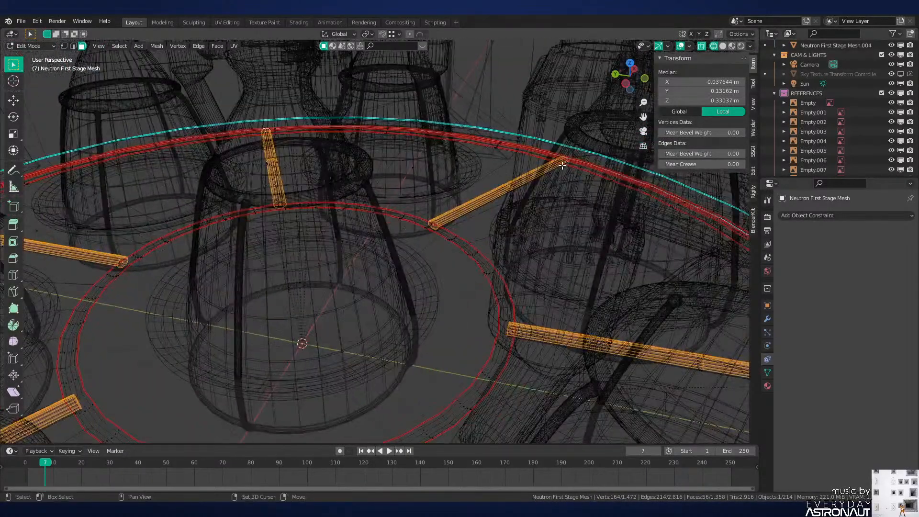
shift+middle_drag(611, 179, 348, 199)
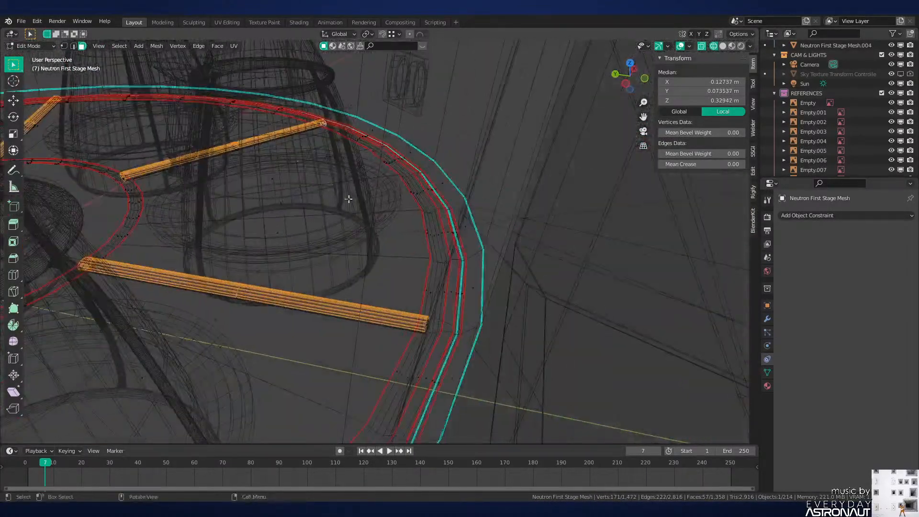
shift+click(426, 326)
Step: Delete the selected hidden strut faces and end caps, and return the viewport to Solid shading
shift+middle_drag(426, 326, 616, 224)
shift+middle_drag(392, 263, 555, 173)
mouse_move(363, 192)
shift+middle_down()
mouse_move(344, 142)
mouse_move(499, 225)
mouse_move(709, 257)
mouse_move(451, 287)
mouse_move(458, 279)
mouse_move(402, 238)
shift+middle_up()
key(x)
click(429, 309)
key(shift+z)
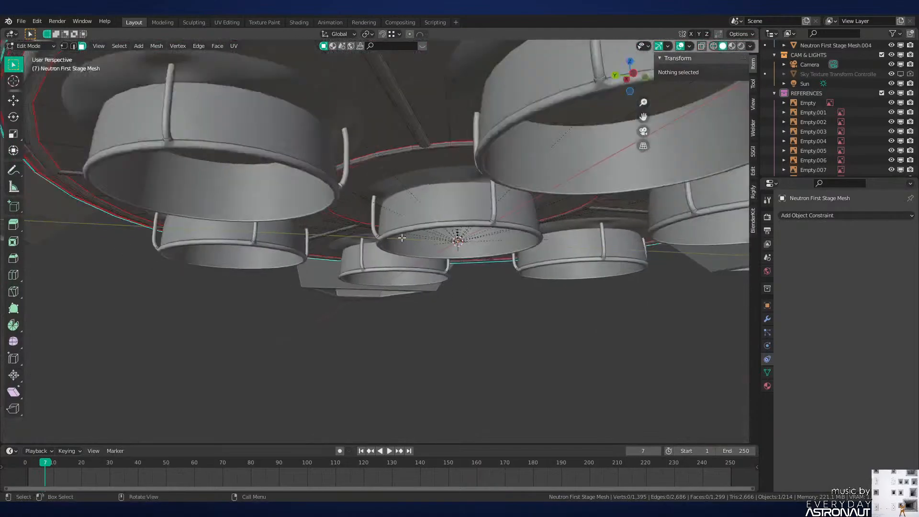
Step: Select one linked radial strut, move it off the base and try a trackball rotation to check its open side, and undo the move
scroll(402, 238, down, 1)
shift+middle_drag(392, 180, 397, 203)
key(l)
scroll(397, 203, up, 2)
shift+middle_drag(397, 203, 397, 246)
key(g)
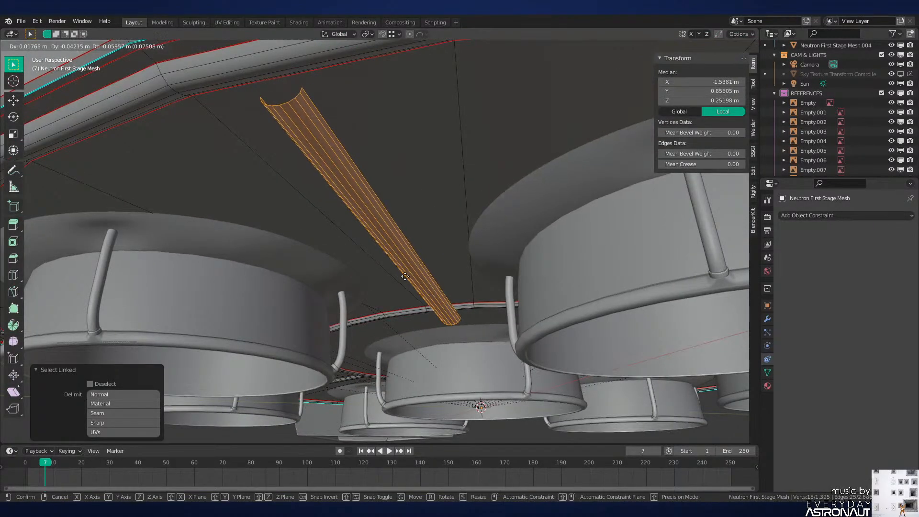
click(413, 298)
key(r)
key(r)
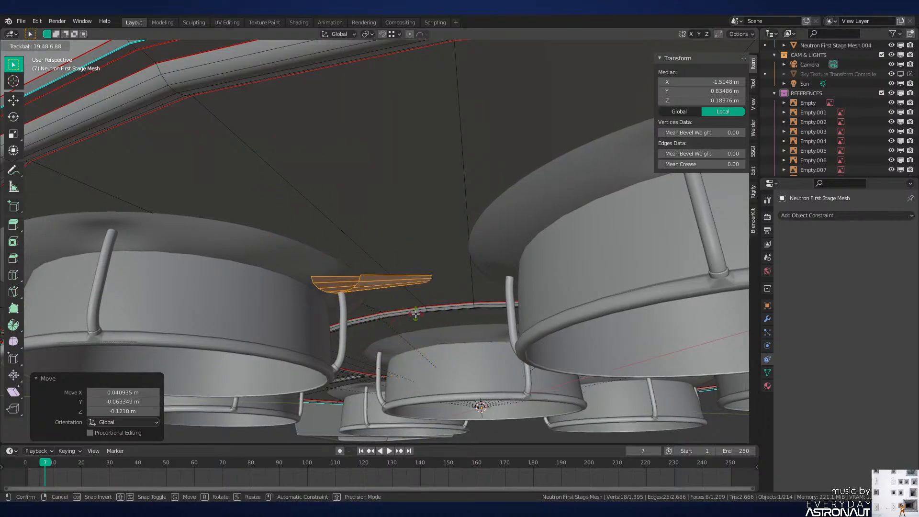
right_click(407, 311)
key(ctrl+z)
Step: Select the whole first stage mesh and unwrap it in the UV Editing workspace
key(a)
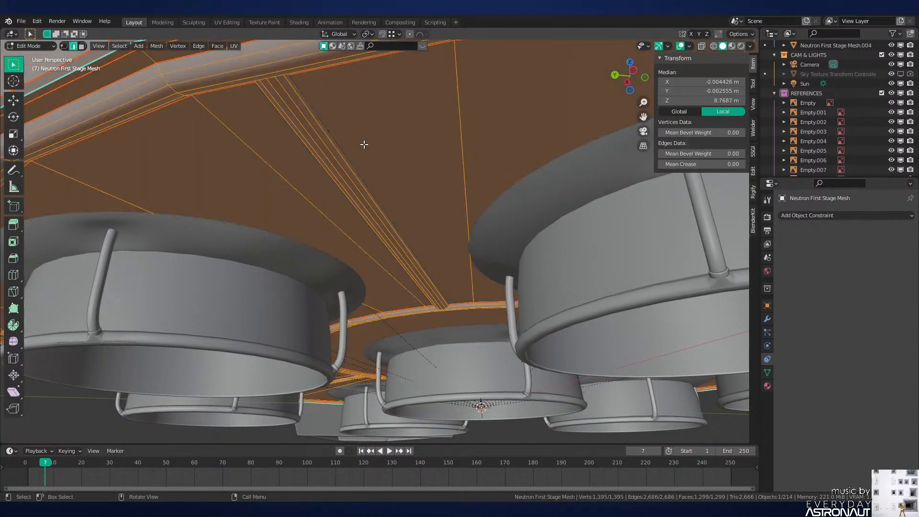
click(233, 24)
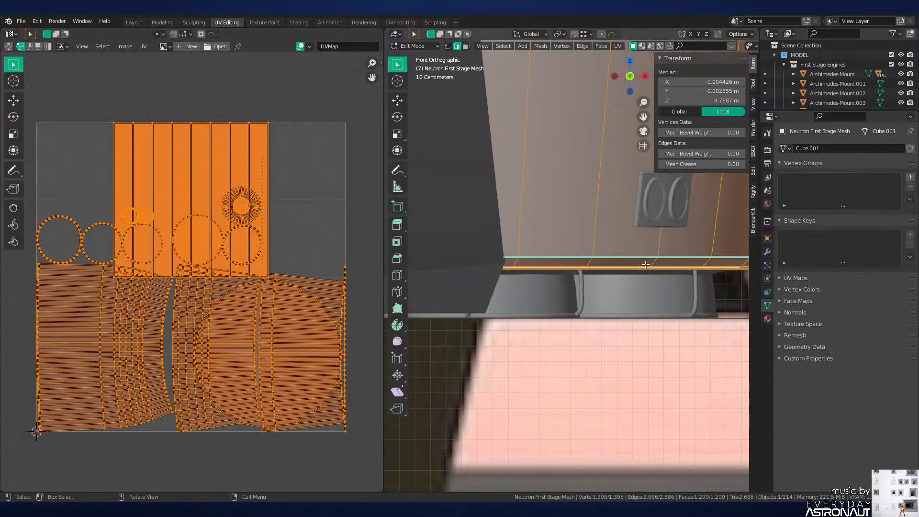
key(u)
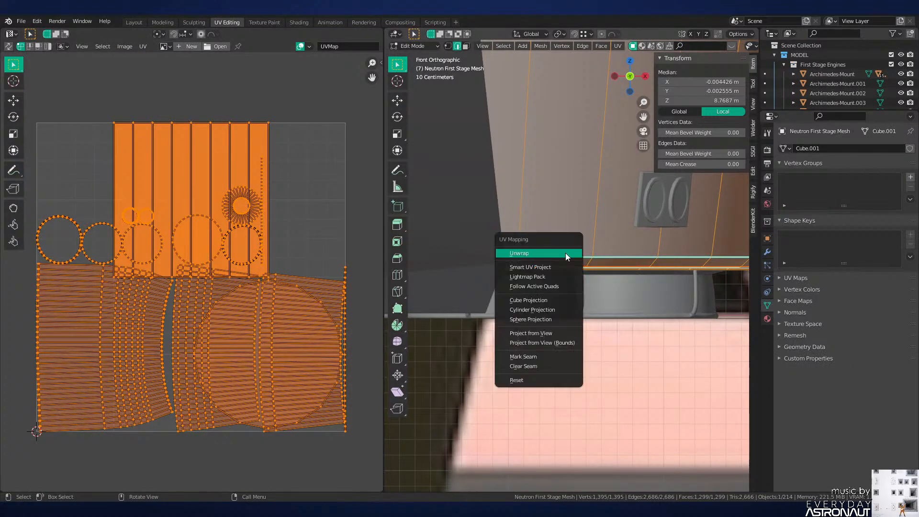
click(565, 253)
Step: Examine the small strut islands in the UV layout and pick out the round end cap island
scroll(181, 263, up, 10)
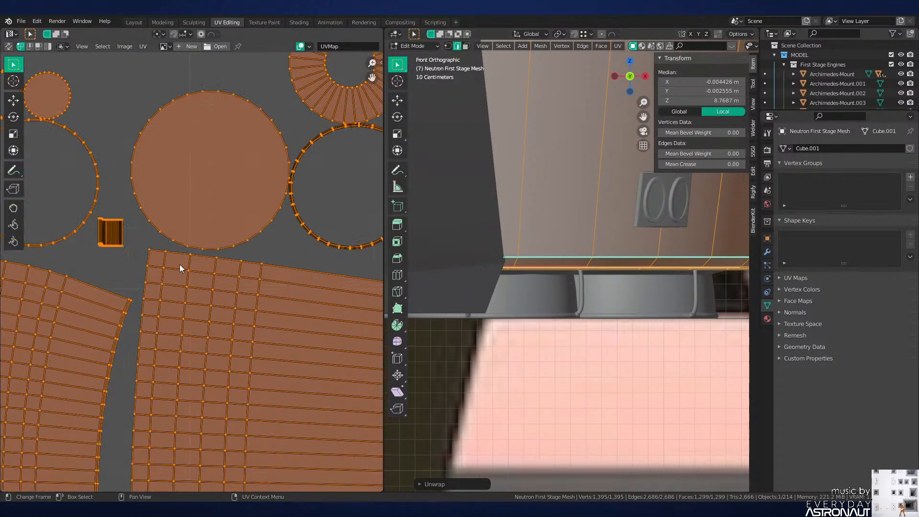
drag(379, 82, 69, 380)
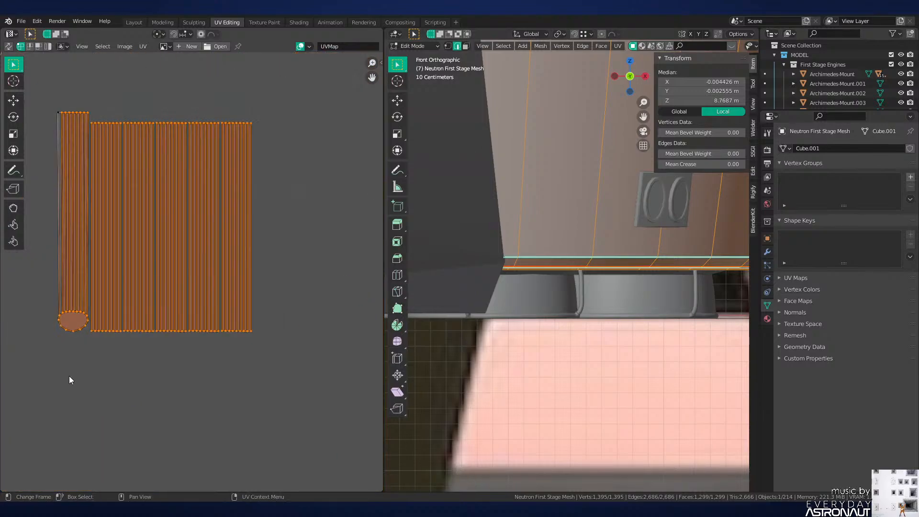
click(70, 322)
scroll(88, 317, down, 14)
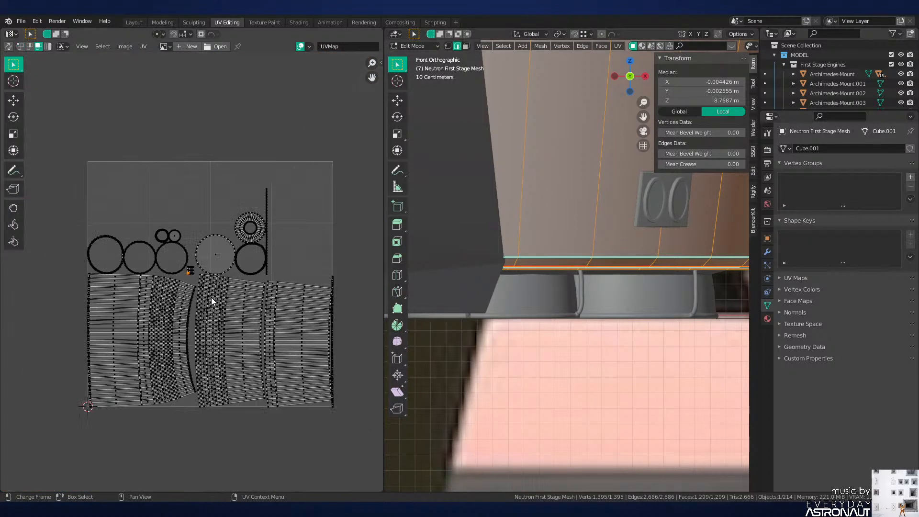
middle_drag(211, 298, 162, 306)
scroll(162, 306, up, 1)
Step: Select the leftover end cap face at a strut's inner end in Wireframe shading and delete it
middle_drag(637, 245, 637, 298)
key(alt+a)
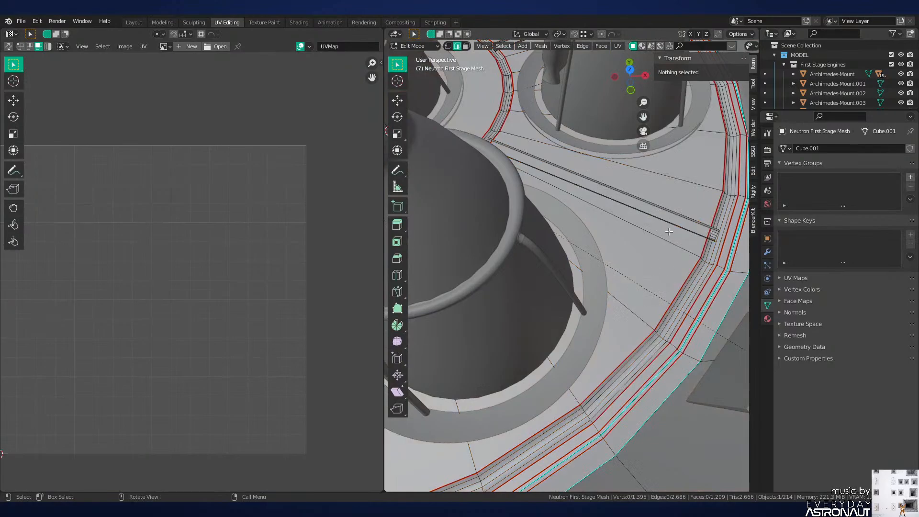
key(shift+z)
key(3)
mouse_move(677, 238)
middle_down()
mouse_move(695, 236)
mouse_move(653, 308)
mouse_move(630, 259)
mouse_move(652, 273)
mouse_move(580, 268)
mouse_move(595, 248)
mouse_move(611, 246)
mouse_move(539, 255)
mouse_move(630, 267)
mouse_move(555, 267)
mouse_move(609, 272)
mouse_move(648, 355)
mouse_move(519, 268)
mouse_move(562, 251)
middle_up()
alt+click(563, 245)
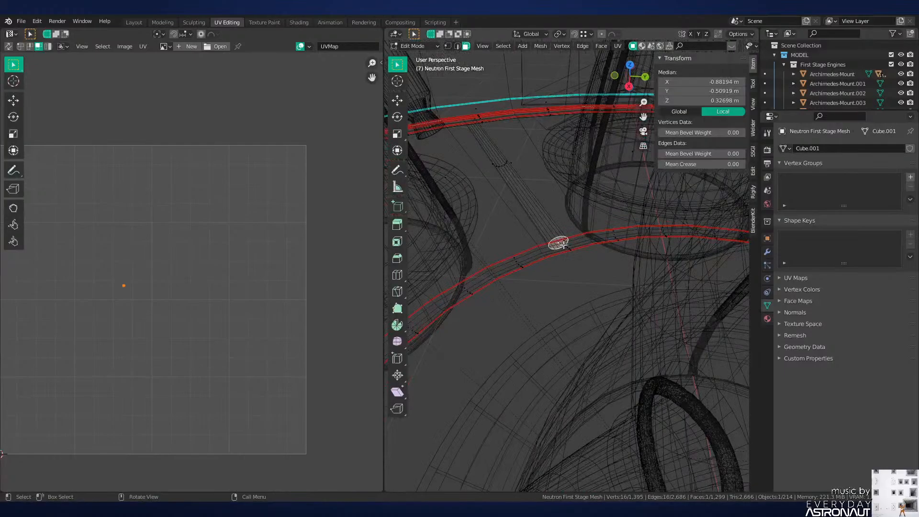
scroll(605, 259, up, 2)
key(x)
click(604, 259)
Step: Select the whole first stage mesh and unwrap it again with the cleaned-up struts
key(a)
key(u)
click(604, 258)
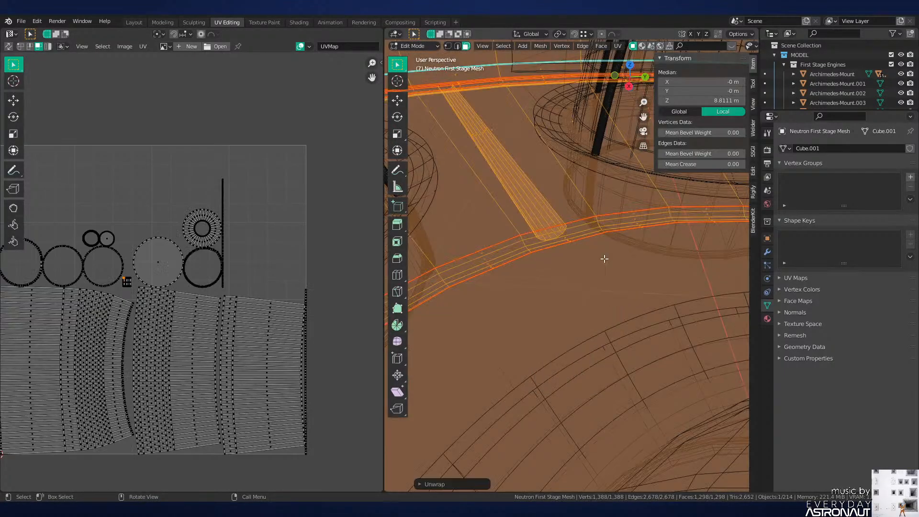
Step: Examine the strut islands in the new UV layout for leftover caps, and review all islands together
scroll(201, 315, up, 6)
middle_drag(322, 313, 119, 285)
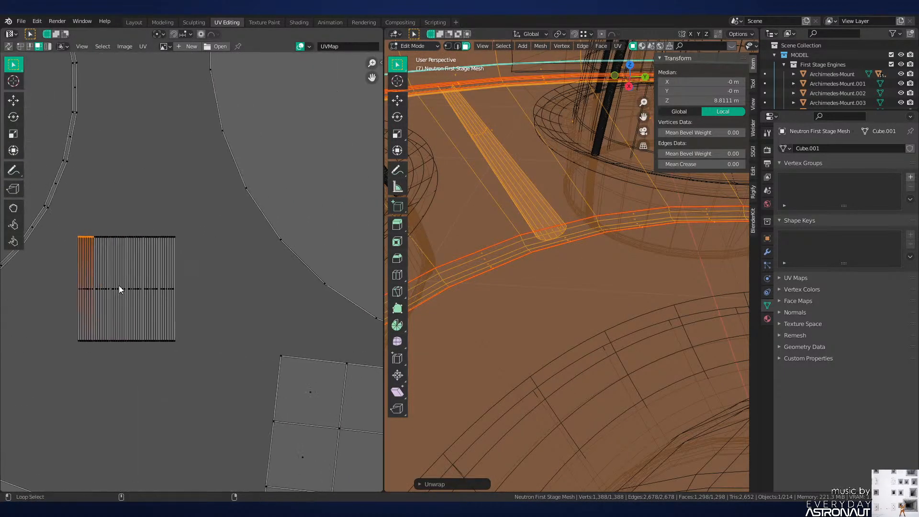
key(alt+a)
drag(198, 224, 75, 350)
scroll(183, 306, down, 16)
key(alt+a)
scroll(184, 308, up, 2)
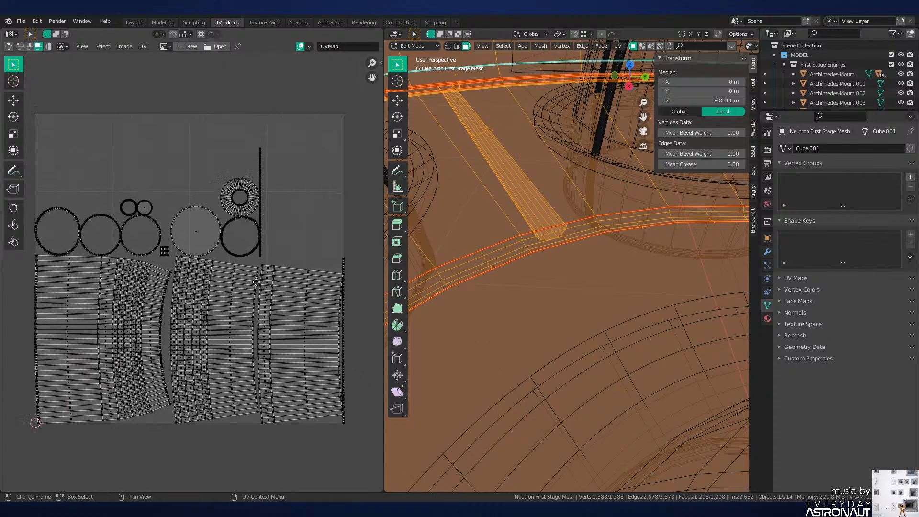
key(a)
scroll(560, 256, down, 6)
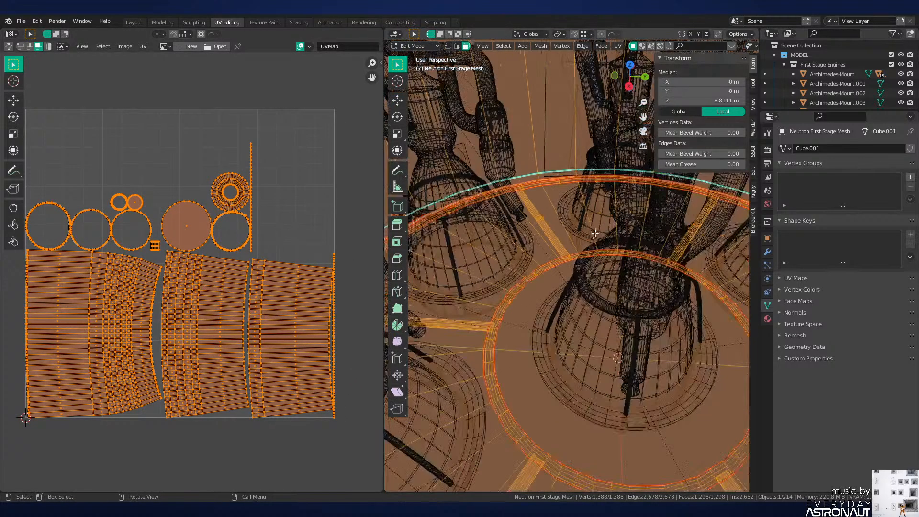
Step: Return to Solid shading, clear the mesh selection and leave Edit Mode on the first stage
key(shift+z)
scroll(574, 257, down, 3)
key(alt+a)
scroll(593, 256, down, 5)
middle_drag(593, 256, 618, 246)
key(Tab)
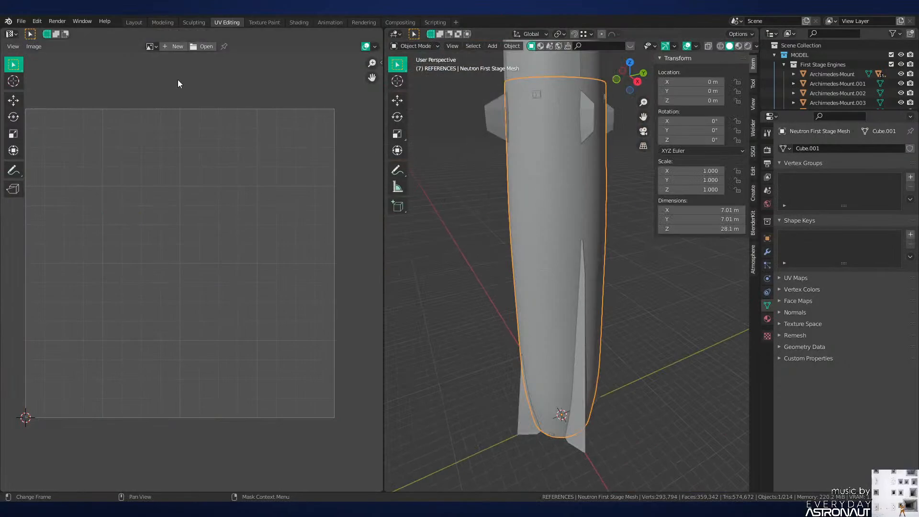
Step: Switch back to the Layout workspace and save the file
click(135, 23)
key(ctrl+s)
scroll(461, 211, down, 6)
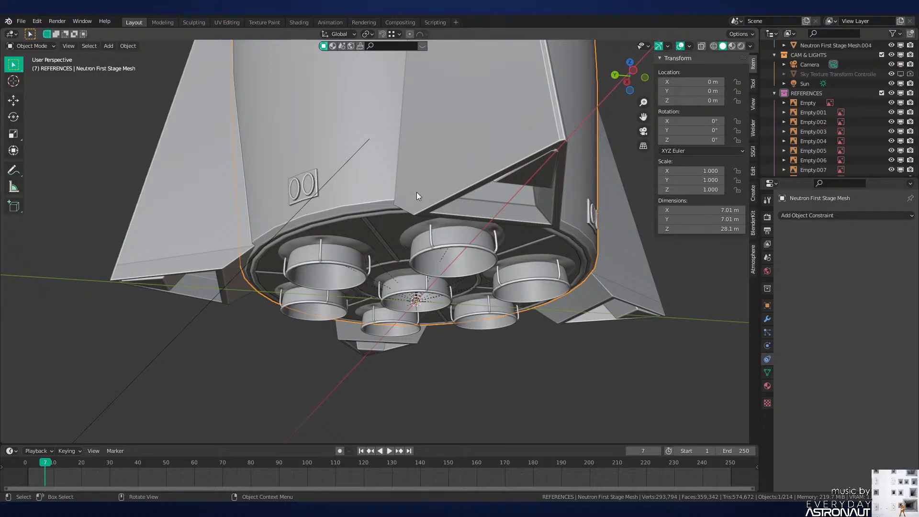
mouse_move(422, 182)
middle_down()
mouse_move(418, 229)
mouse_move(447, 205)
mouse_move(383, 201)
mouse_move(460, 273)
middle_up()
key(ctrl+s)
Step: Examine the rocket's engine base, fins and body in Material Preview and Rendered shading
key(z)
click(471, 220)
middle_drag(491, 196, 455, 195)
key(z)
click(455, 249)
middle_drag(455, 249, 543, 214)
key(z)
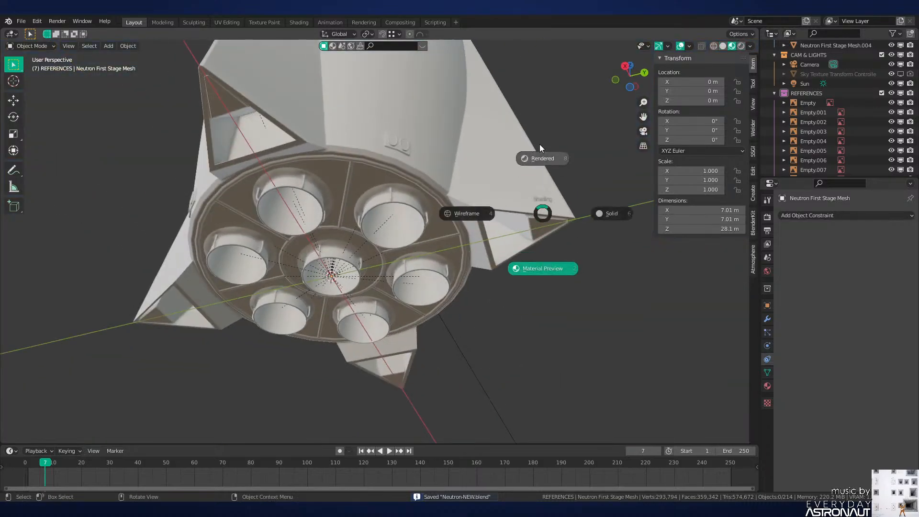
click(540, 144)
mouse_move(540, 145)
middle_down()
mouse_move(544, 217)
mouse_move(478, 212)
mouse_move(510, 270)
middle_up()
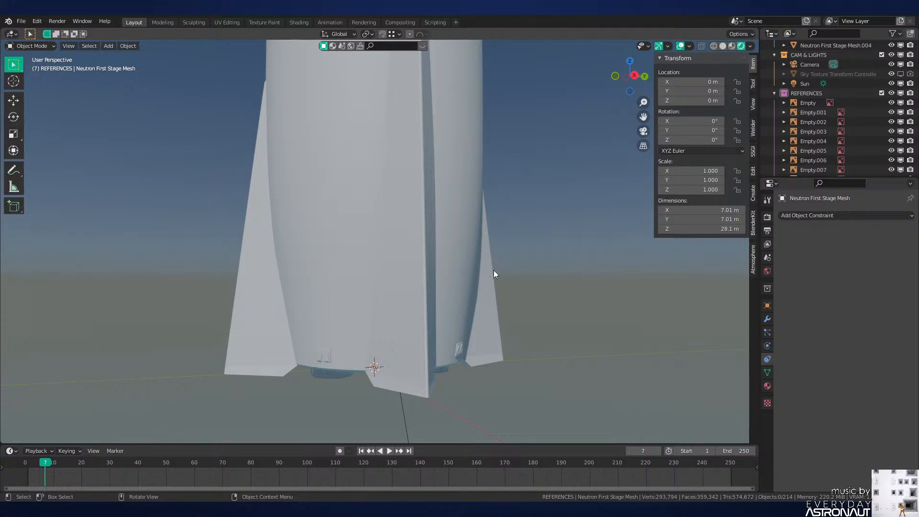
middle_drag(505, 281, 435, 343)
scroll(469, 276, up, 3)
scroll(467, 271, down, 4)
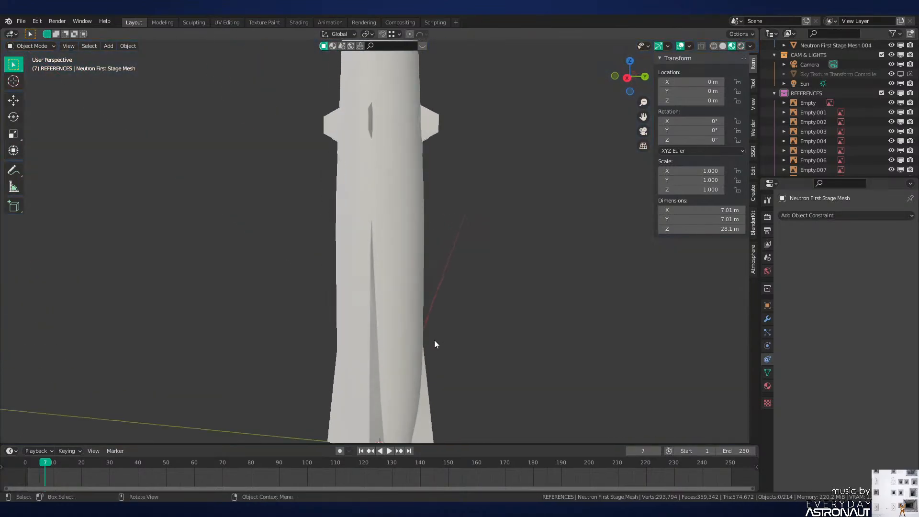
Step: Examine the nose and upper fins of the rocket in Solid shading
scroll(435, 340, up, 1)
key(z)
shift+middle_drag(427, 215, 432, 326)
scroll(433, 326, up, 1)
mouse_move(426, 294)
shift+middle_down()
mouse_move(432, 369)
mouse_move(441, 335)
mouse_move(447, 357)
shift+middle_up()
key(z)
mouse_move(512, 350)
middle_down()
mouse_move(520, 284)
mouse_move(523, 299)
middle_up()
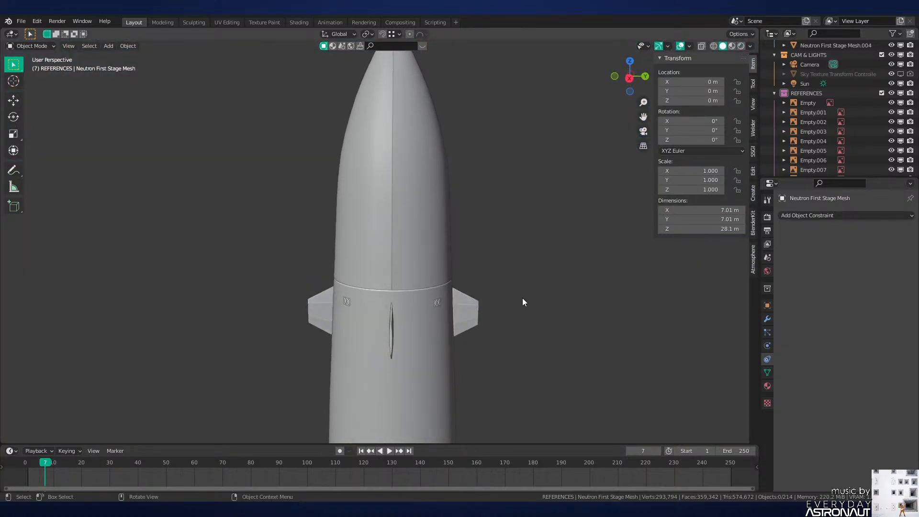
Step: Delete the first stage body to look at the engines inside, and undo the deletion
scroll(522, 298, down, 2)
shift+middle_drag(489, 407, 471, 211)
middle_drag(471, 210, 415, 200)
scroll(426, 206, up, 3)
click(418, 213)
scroll(445, 216, up, 3)
key(Delete)
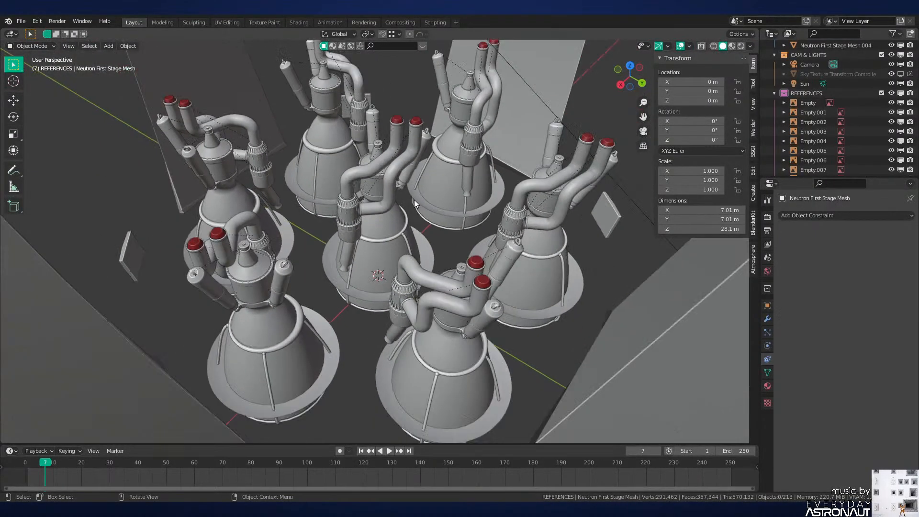
scroll(416, 208, down, 1)
key(ctrl+z)
key(ctrl+z)
scroll(416, 209, down, 7)
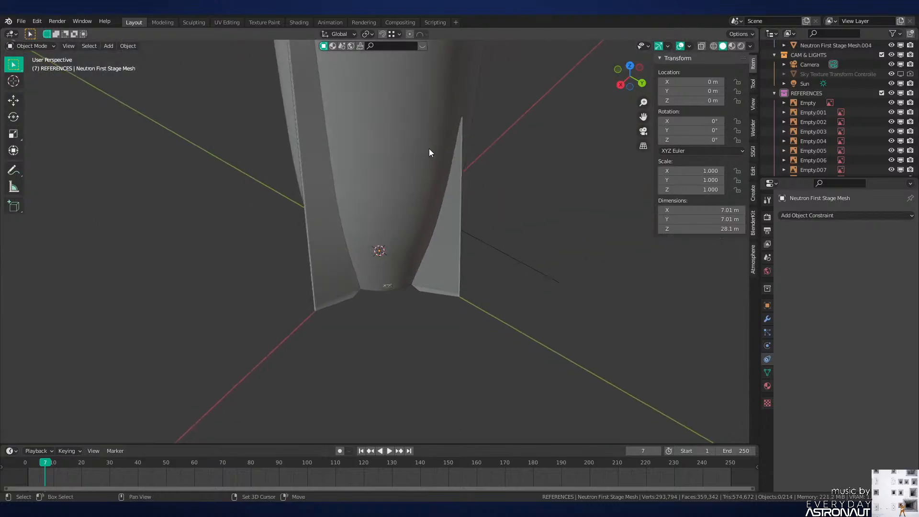
Step: Save the file and compare the rocket with the front reference image in Material Preview and Wireframe shading
middle_drag(429, 152, 474, 318)
key(ctrl+s)
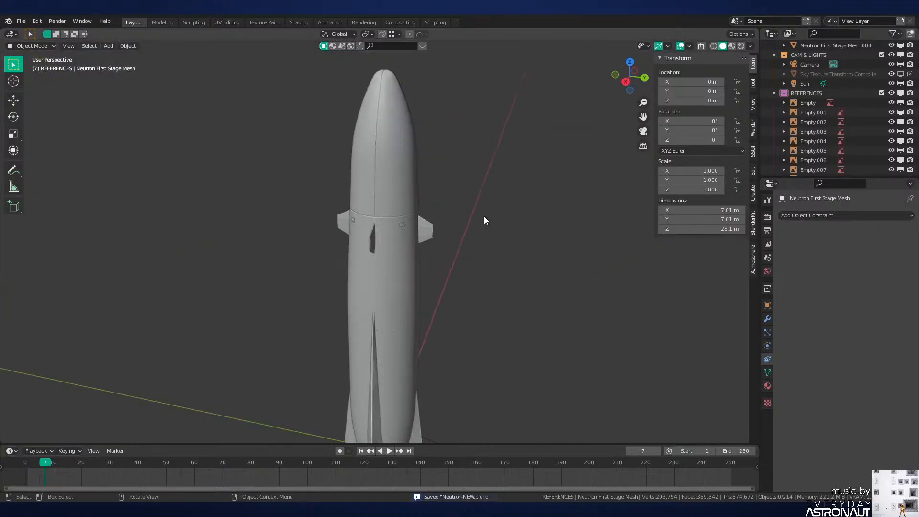
scroll(485, 216, down, 1)
key(z)
scroll(539, 313, up, 2)
key(KP_1)
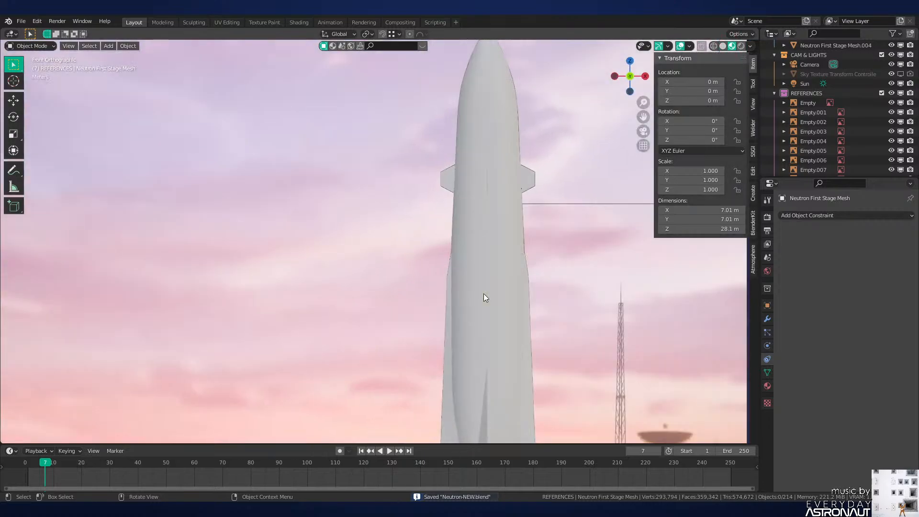
shift+middle_drag(722, 240, 632, 229)
key(z)
click(435, 230)
shift+middle_drag(454, 219, 439, 192)
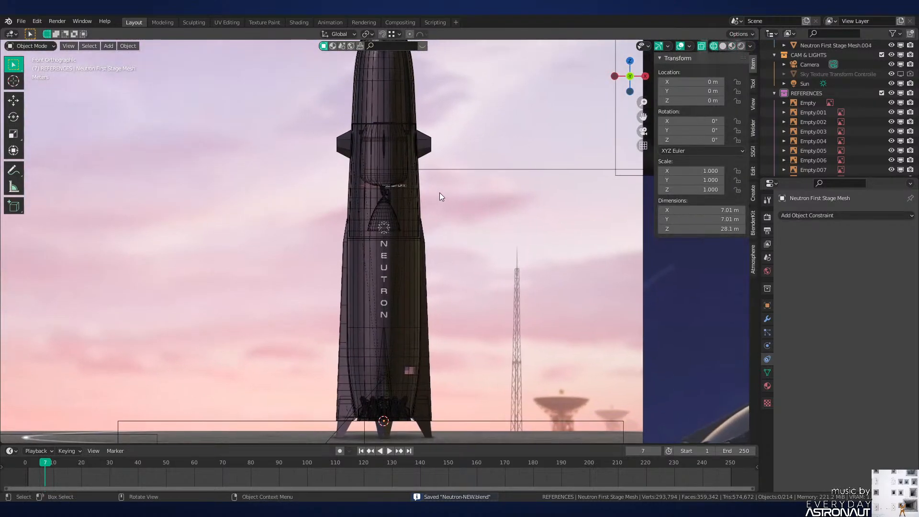
Step: Hide the first stage body in Solid shading to expose the stage inside it
key(z)
click(428, 186)
click(390, 169)
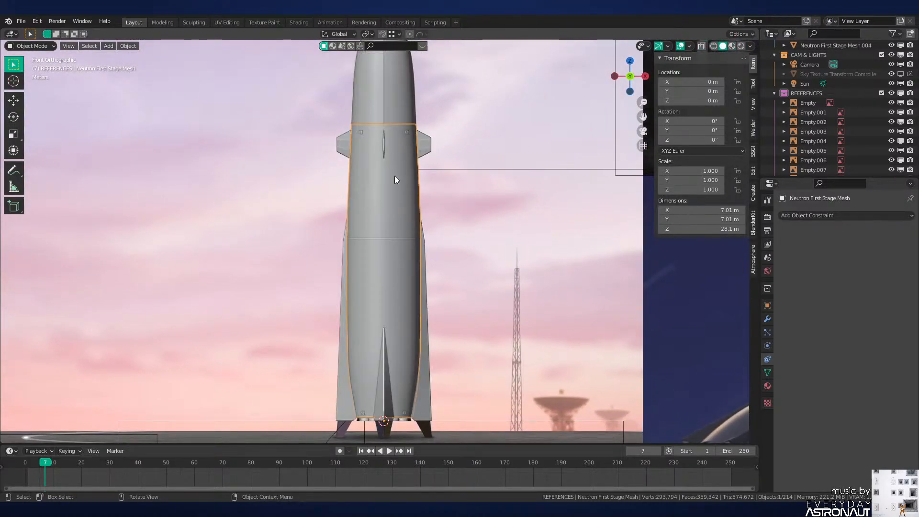
key(h)
Step: Isolate the inner stage's tank mesh in local view and open it for edge editing from the back with nothing selected
click(384, 175)
key(KP_Divide)
key(Tab)
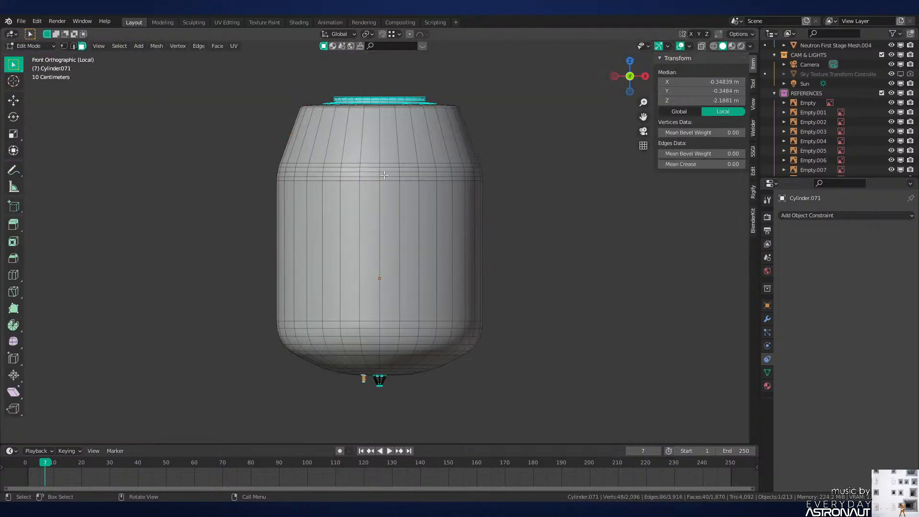
key(ctrl+KP_1)
key(a)
key(alt+a)
key(2)
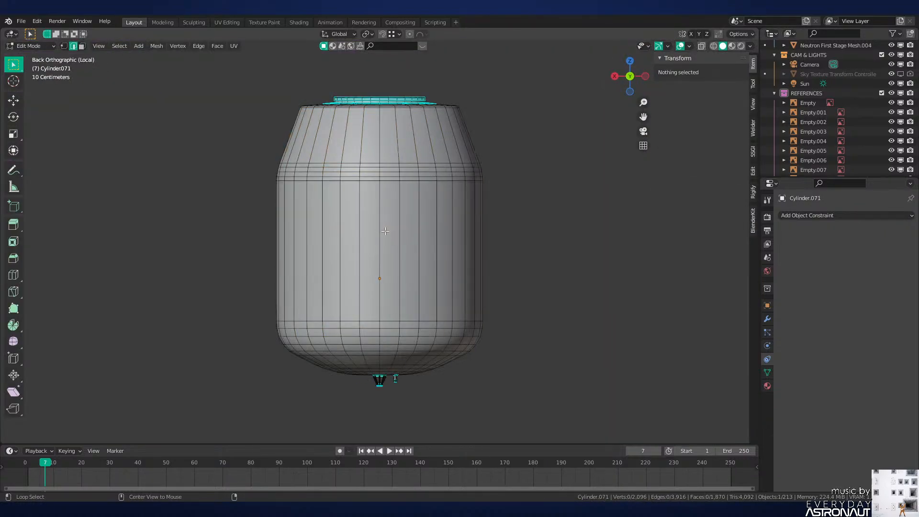
Step: Select the tank's vertical edge loop at the back and circle-deselect its edges across the top surface in Wireframe shading
alt+click(383, 206)
middle_drag(384, 199, 396, 260)
scroll(396, 261, up, 5)
scroll(400, 263, up, 2)
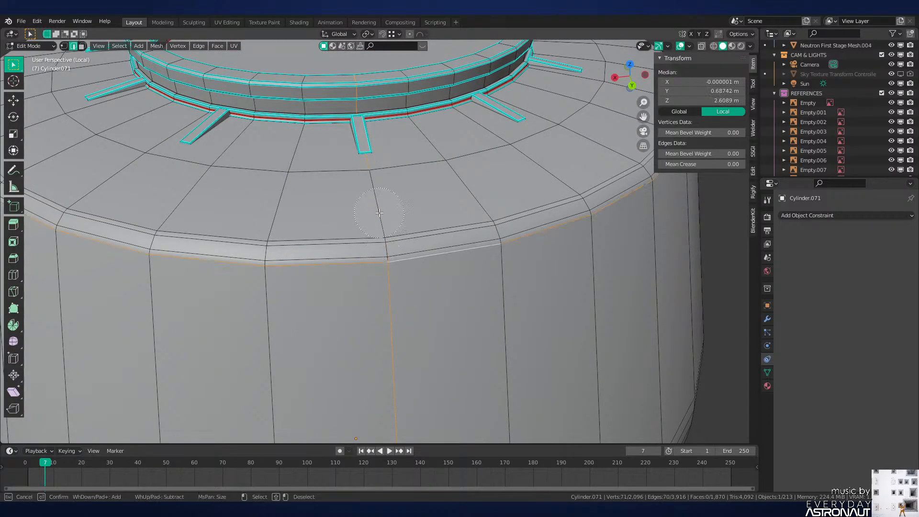
key(shift+z)
shift+middle_drag(403, 180, 419, 292)
ctrl+drag(355, 211, 402, 258)
key(shift+z)
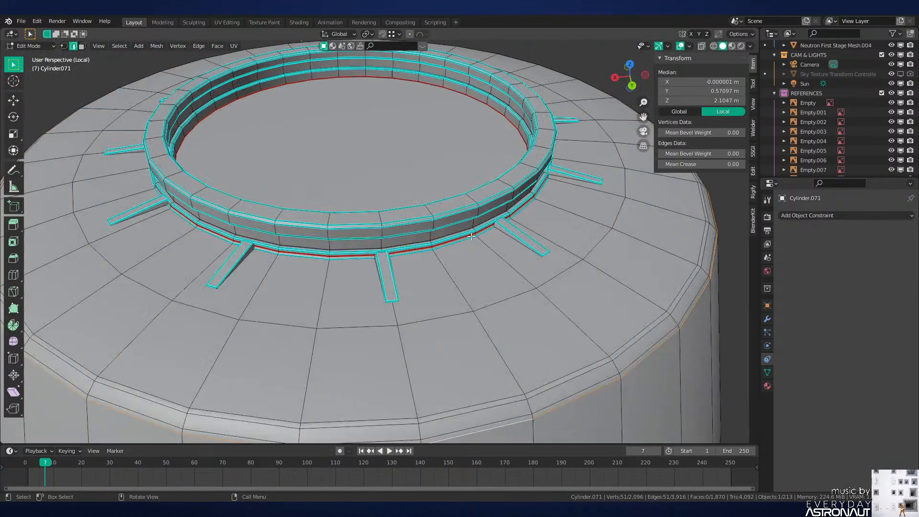
mouse_move(402, 253)
middle_down()
mouse_move(556, 247)
mouse_move(407, 234)
mouse_move(441, 232)
middle_up()
scroll(555, 247, up, 2)
scroll(412, 237, down, 6)
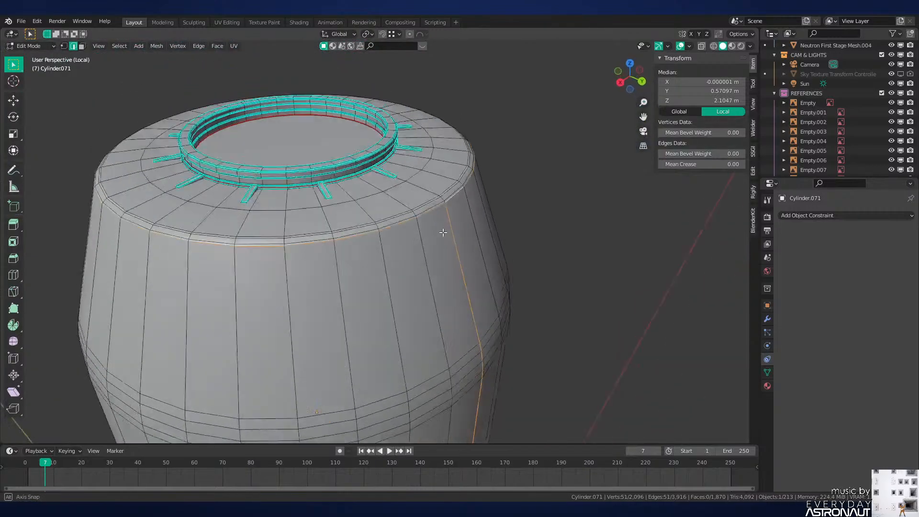
Step: Extend the seam selection from the tank's vertical edge across its top surface and up the raised ring's outer wall
scroll(441, 232, up, 5)
shift+middle_drag(412, 185, 371, 235)
scroll(385, 238, up, 4)
scroll(379, 234, down, 6)
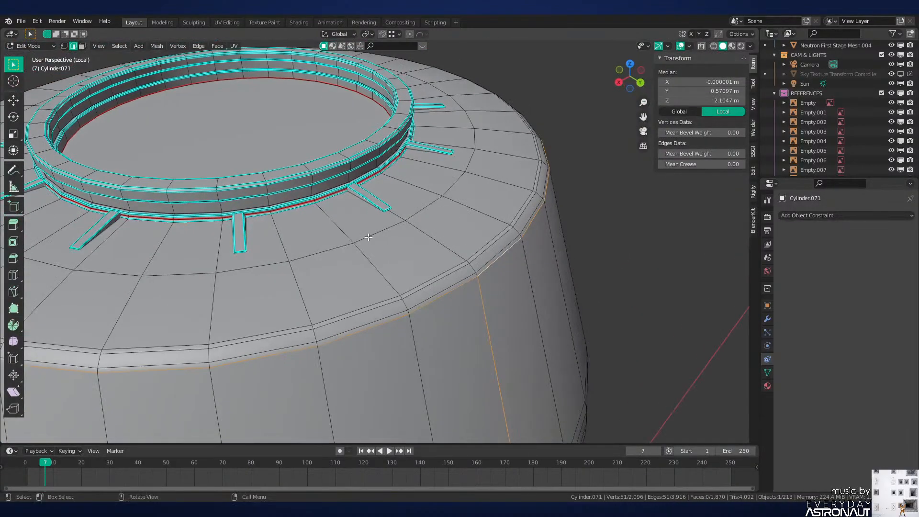
scroll(370, 237, up, 3)
middle_drag(357, 195, 379, 221)
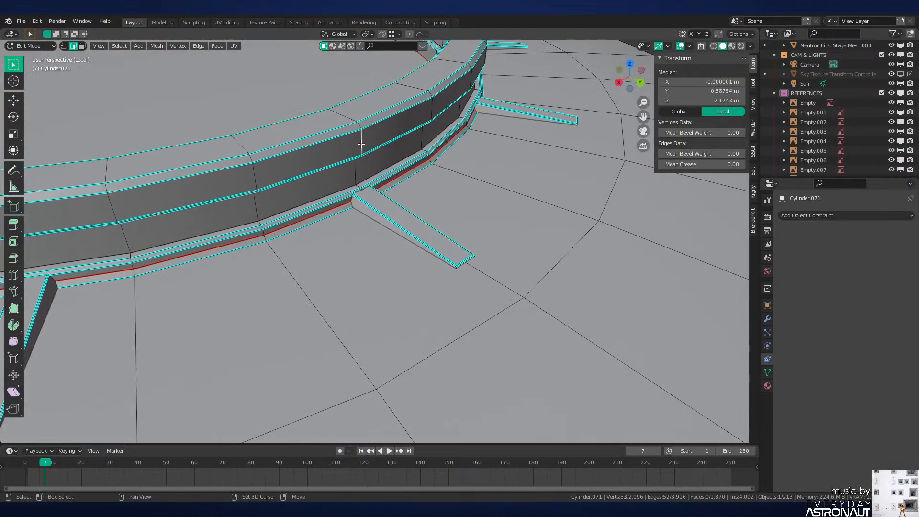
scroll(400, 214, up, 5)
mouse_move(370, 192)
shift+middle_down()
mouse_move(395, 216)
mouse_move(435, 362)
shift+middle_up()
key(shift+z)
ctrl+shift+click(384, 195)
key(shift+z)
Step: Add the raised ring's outer and inner upper edge loops to the selection
alt+shift+click(456, 210)
scroll(455, 210, down, 8)
middle_drag(456, 210, 584, 227)
scroll(584, 228, down, 4)
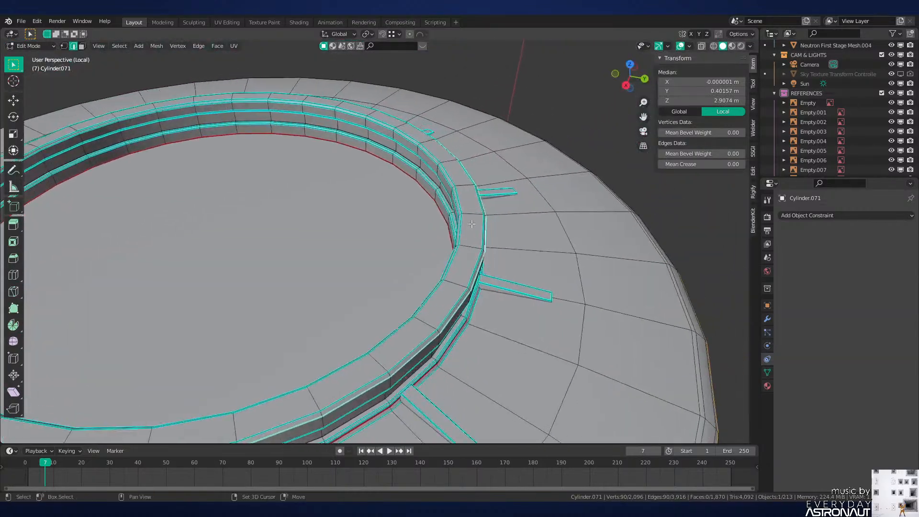
scroll(584, 227, up, 2)
scroll(584, 227, up, 1)
scroll(584, 227, down, 1)
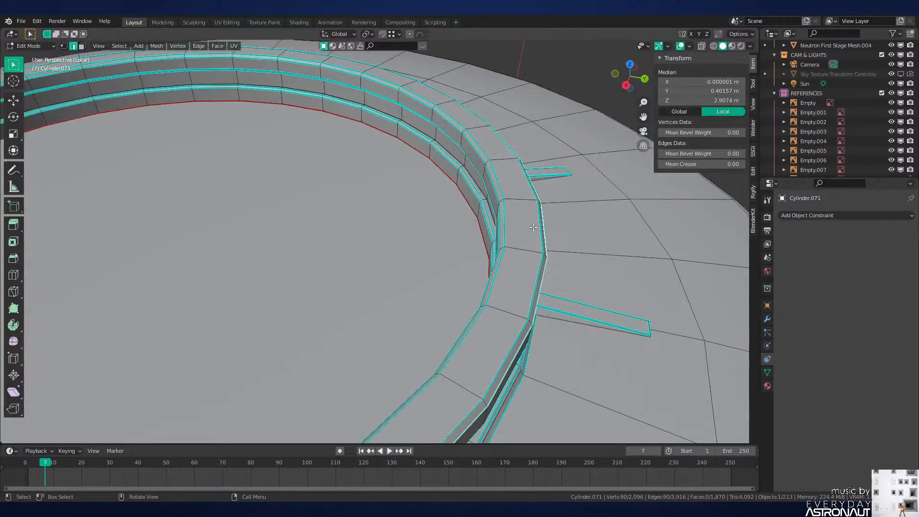
alt+shift+click(499, 219)
scroll(499, 219, down, 5)
middle_drag(445, 230, 447, 265)
scroll(498, 258, up, 3)
scroll(478, 282, down, 2)
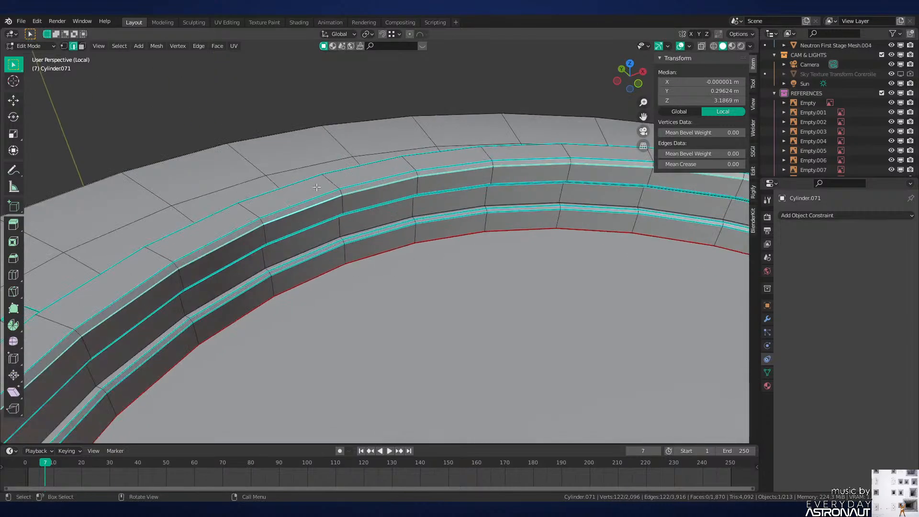
Step: Add the path of vertical edges down the ring's inner wall and mark the whole selection as seams
scroll(317, 187, down, 3)
middle_drag(317, 187, 536, 249)
shift+middle_drag(537, 249, 325, 264)
scroll(325, 264, up, 3)
middle_drag(390, 248, 354, 222)
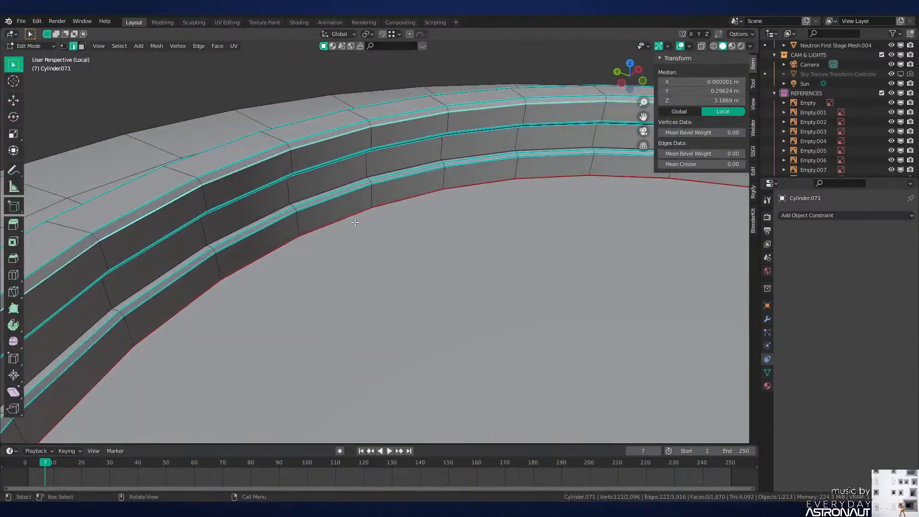
ctrl+click(217, 264)
key(ctrl+e)
click(393, 274)
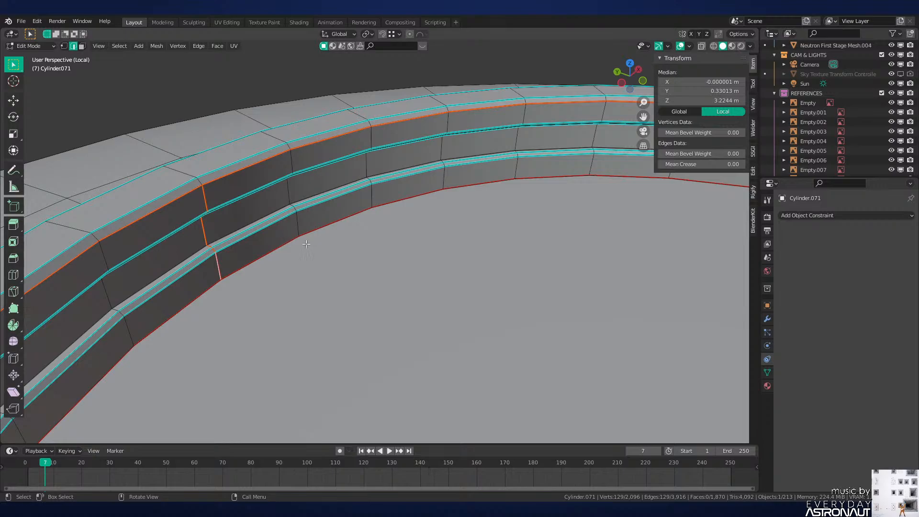
Step: Examine the marked seams around the ring and down to the tank's underside, leaving nothing selected
scroll(340, 228, down, 2)
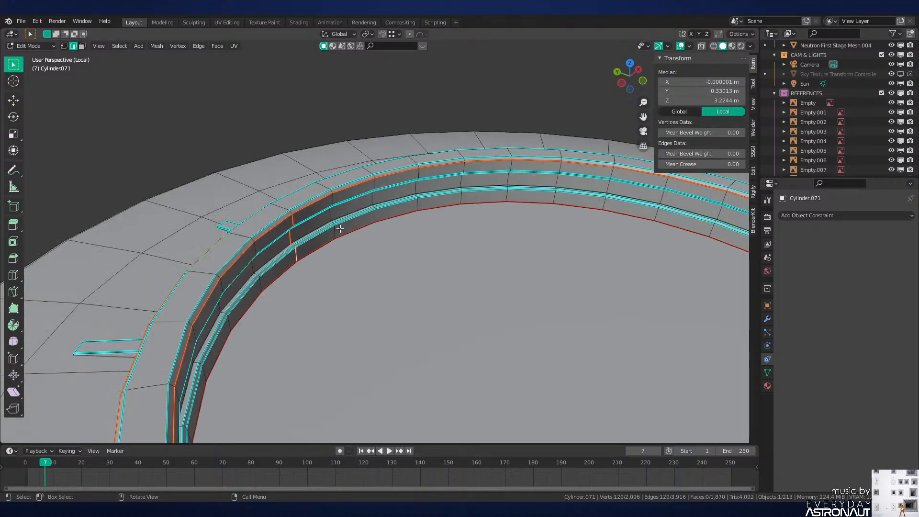
middle_drag(342, 233, 416, 262)
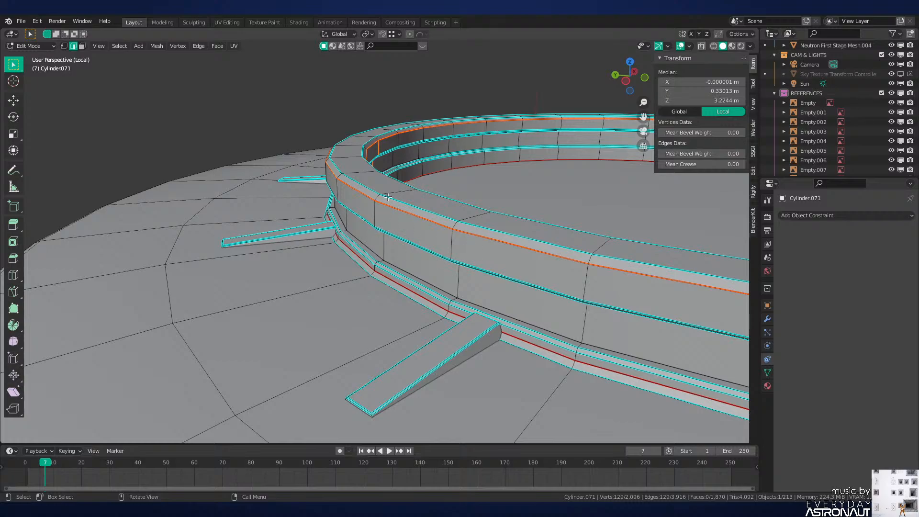
middle_drag(388, 197, 391, 207)
scroll(392, 200, up, 3)
scroll(402, 229, down, 4)
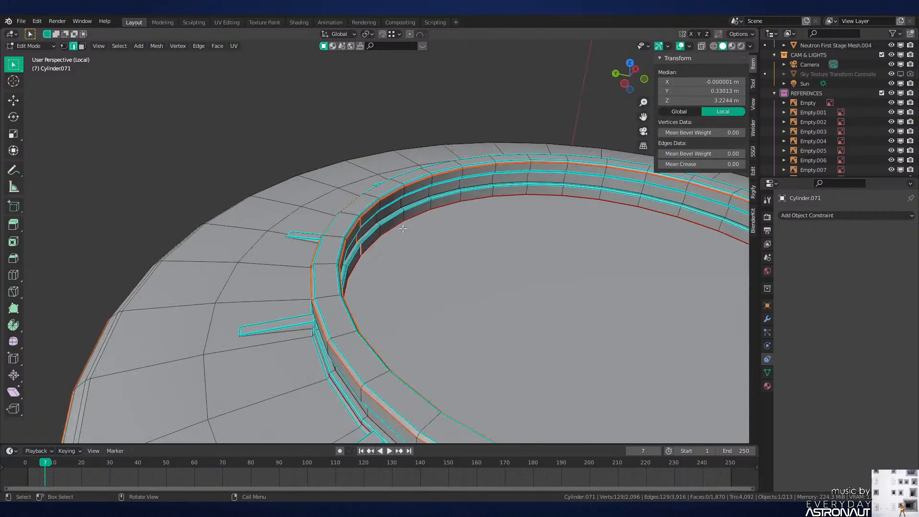
middle_drag(388, 154, 425, 322)
alt+click(434, 178)
scroll(434, 179, down, 2)
middle_drag(473, 367, 449, 252)
scroll(480, 355, down, 1)
scroll(482, 318, up, 4)
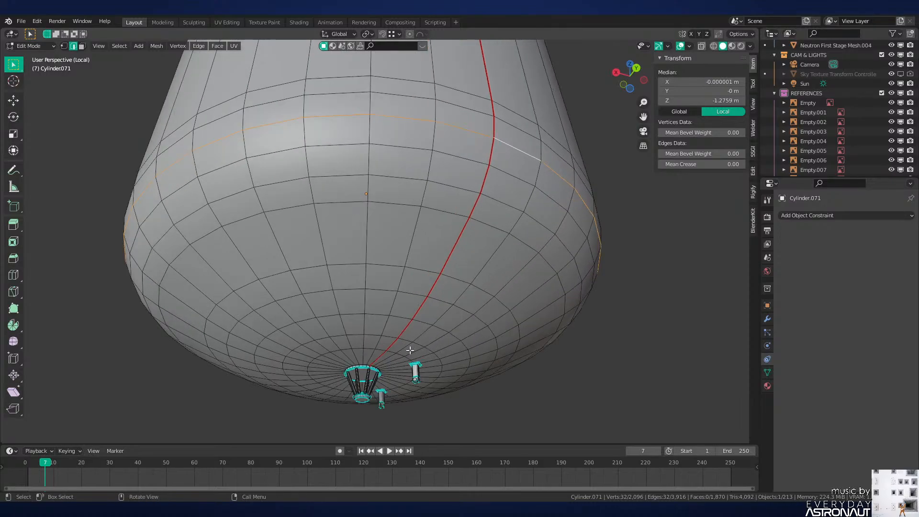
key(alt+a)
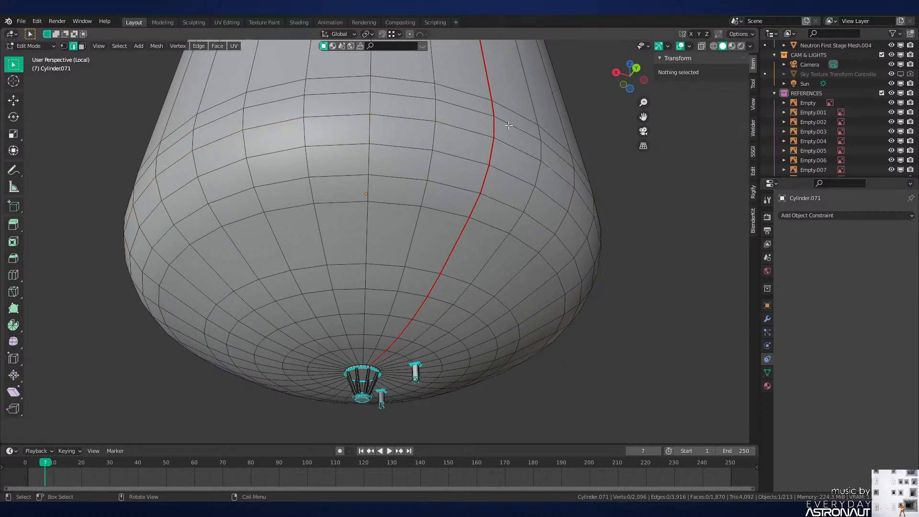
scroll(477, 124, down, 1)
scroll(407, 313, down, 2)
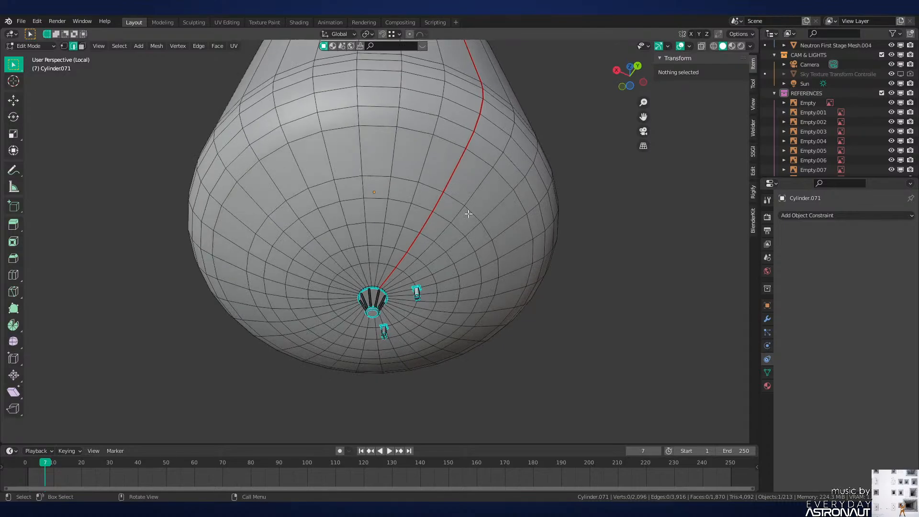
middle_drag(469, 215, 402, 289)
scroll(429, 354, down, 3)
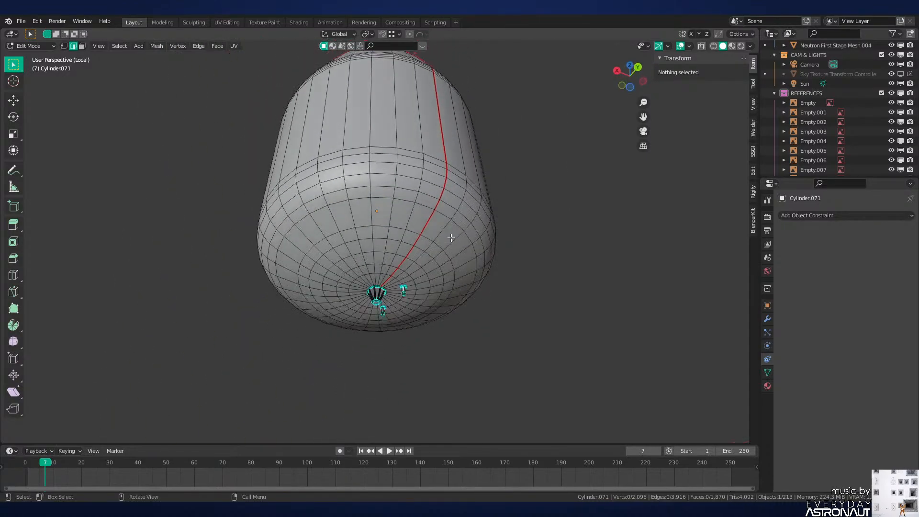
Step: Mark the upper and lower edge loops of the strut mount's base ring under the tank as seams
scroll(462, 250, up, 5)
scroll(393, 297, up, 3)
alt+click(382, 320)
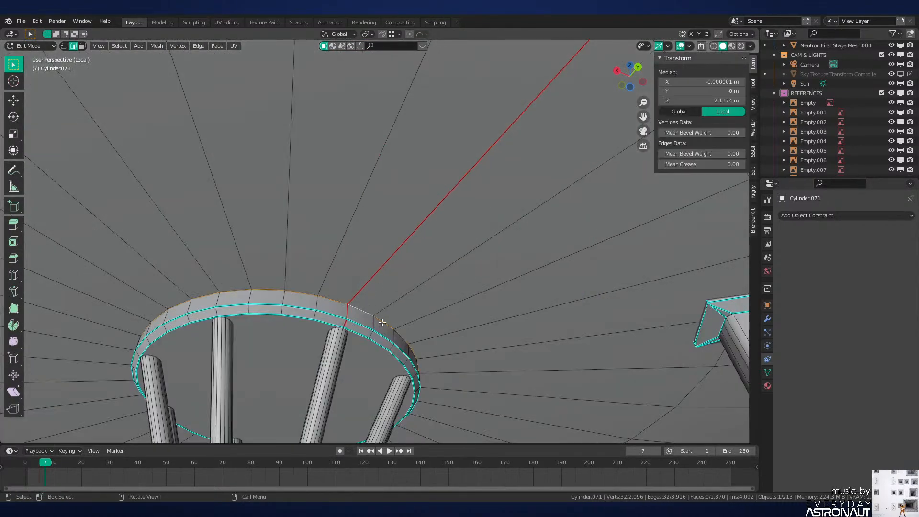
middle_drag(382, 319, 471, 154)
scroll(471, 154, down, 3)
right_click(510, 255)
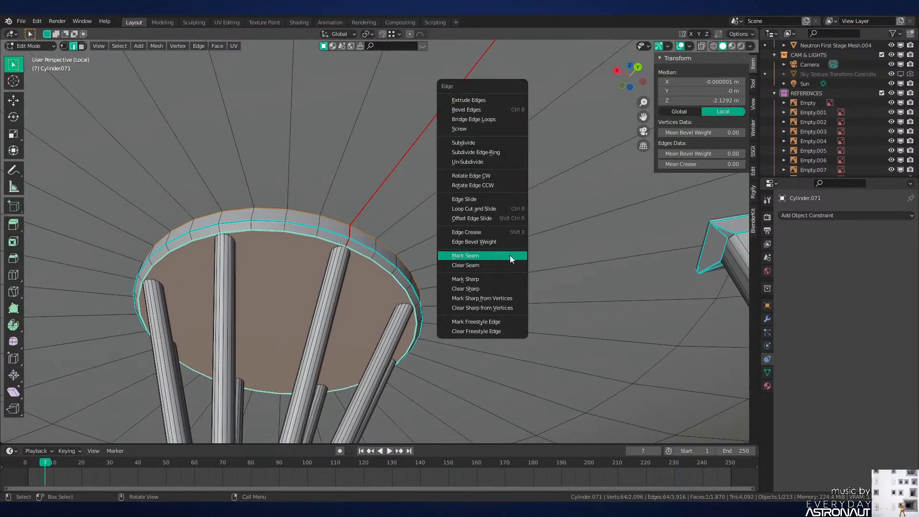
click(510, 256)
scroll(506, 258, down, 2)
scroll(344, 370, up, 2)
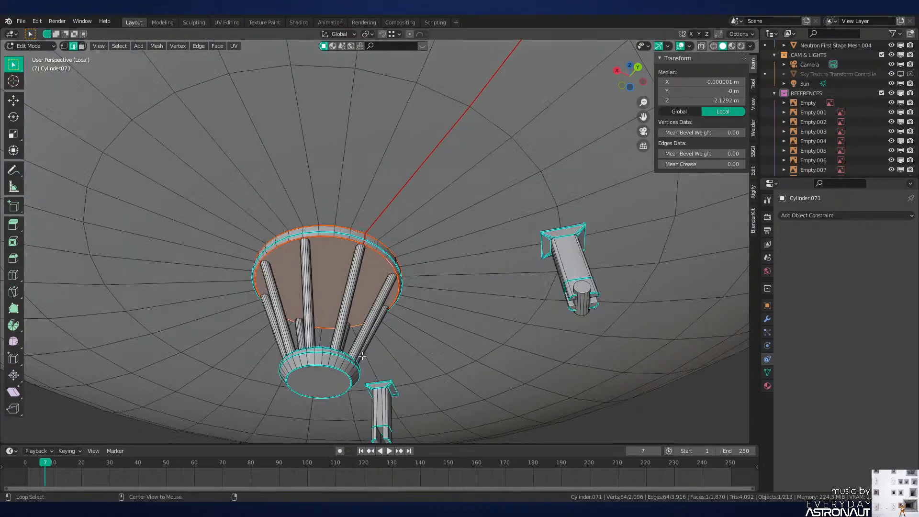
Step: Mark the upper and lower outer edge loops of the hub below the struts as seams
key(alt+a)
alt+click(338, 364)
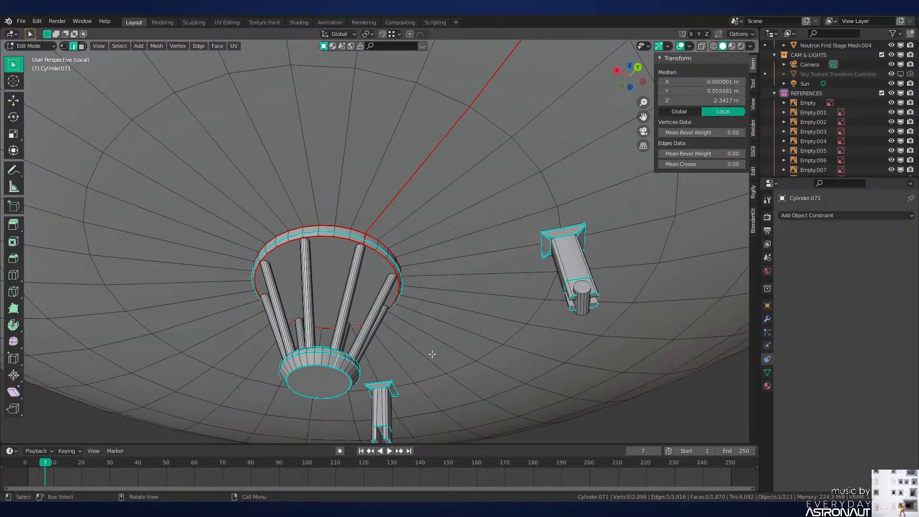
alt+click(332, 364)
middle_drag(332, 364, 332, 380)
shift+middle_drag(332, 381, 406, 313)
key(KP_Decimal)
alt+shift+click(403, 340)
key(ctrl+e)
click(465, 319)
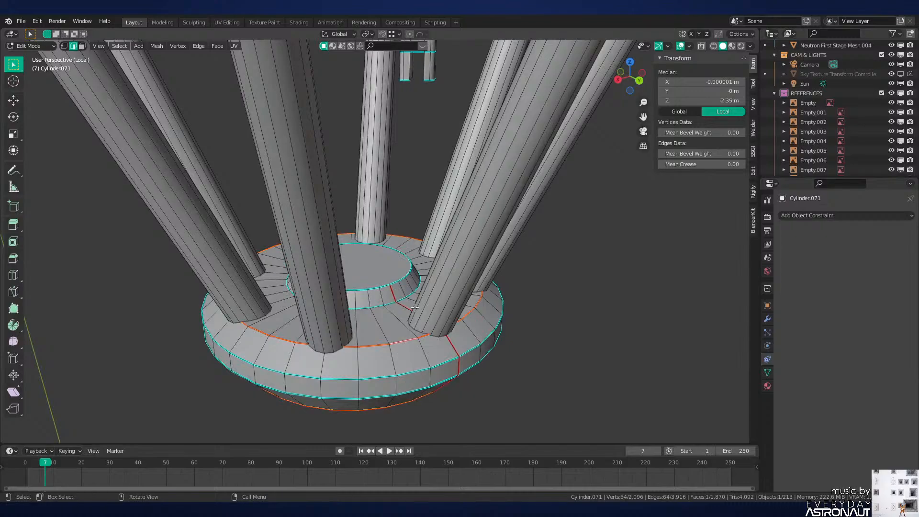
Step: Clear the seams from the two short edges beside the hub's raised center and deselect everything
click(396, 296)
shift+click(405, 307)
key(ctrl+e)
click(531, 334)
click(525, 344)
scroll(524, 344, down, 4)
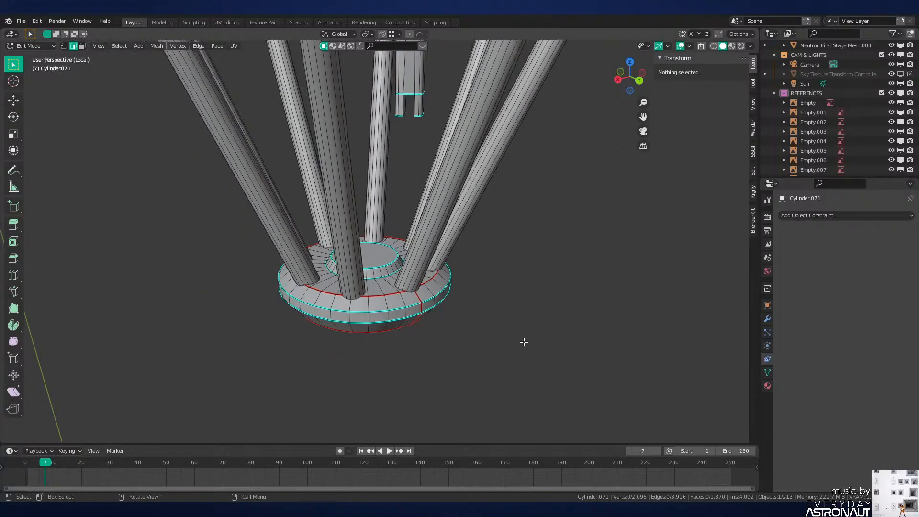
Step: Select one lengthwise edge on each of the eight struts and mark them as seams
middle_drag(524, 343, 531, 246)
scroll(532, 246, down, 2)
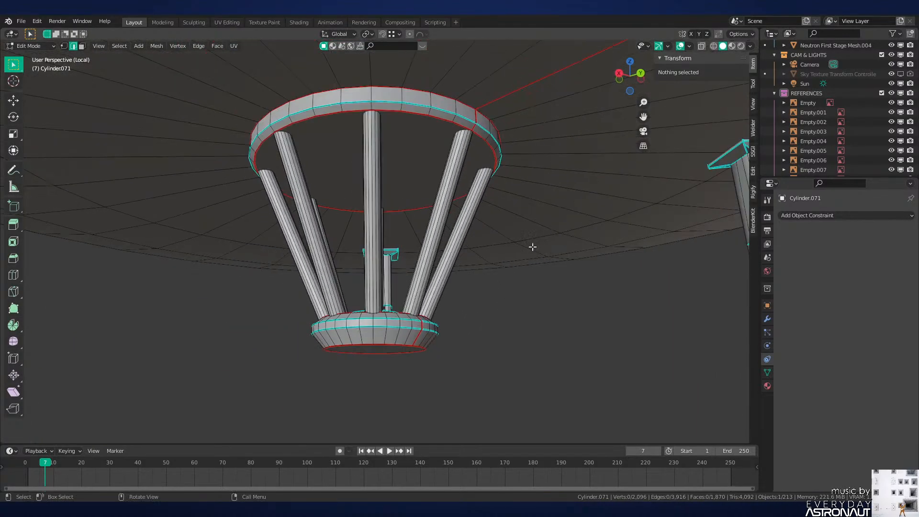
scroll(532, 246, up, 1)
middle_drag(454, 196, 427, 225)
click(395, 210)
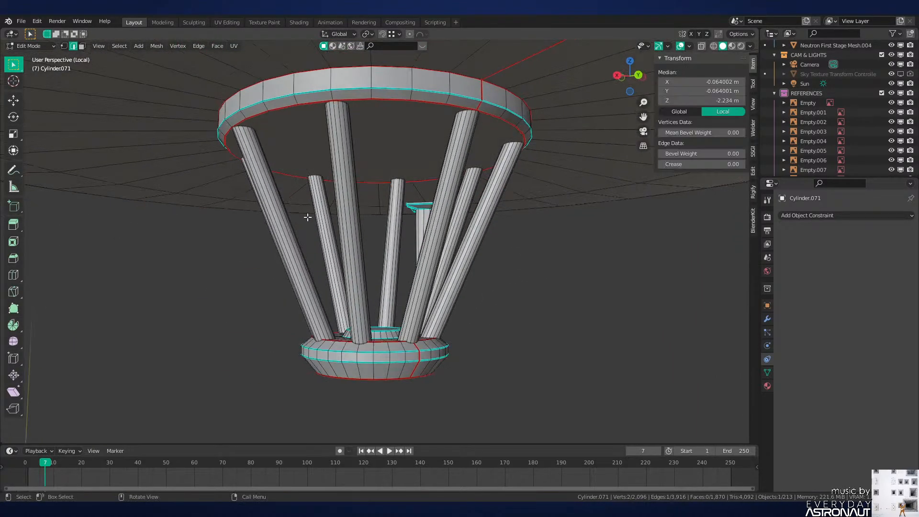
shift+click(322, 199)
middle_drag(324, 207, 279, 214)
middle_drag(372, 217, 391, 206)
shift+click(379, 209)
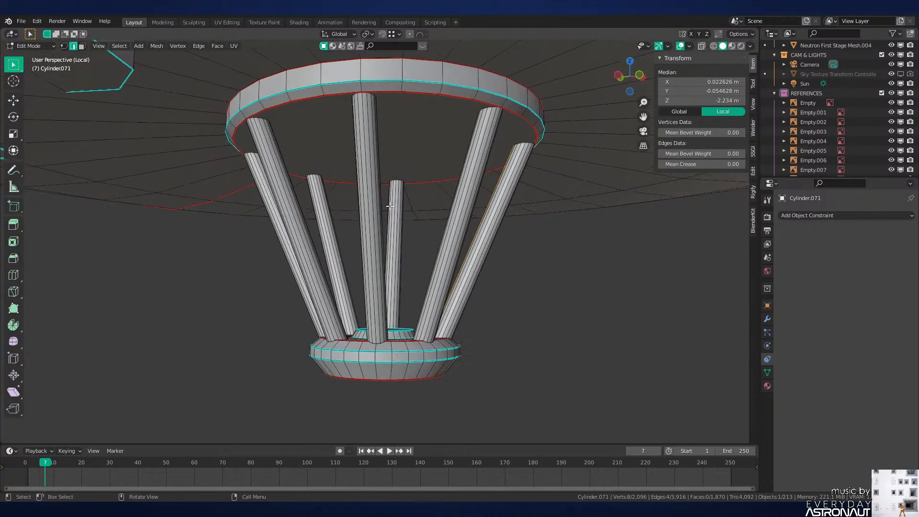
shift+click(324, 208)
middle_drag(324, 209, 334, 216)
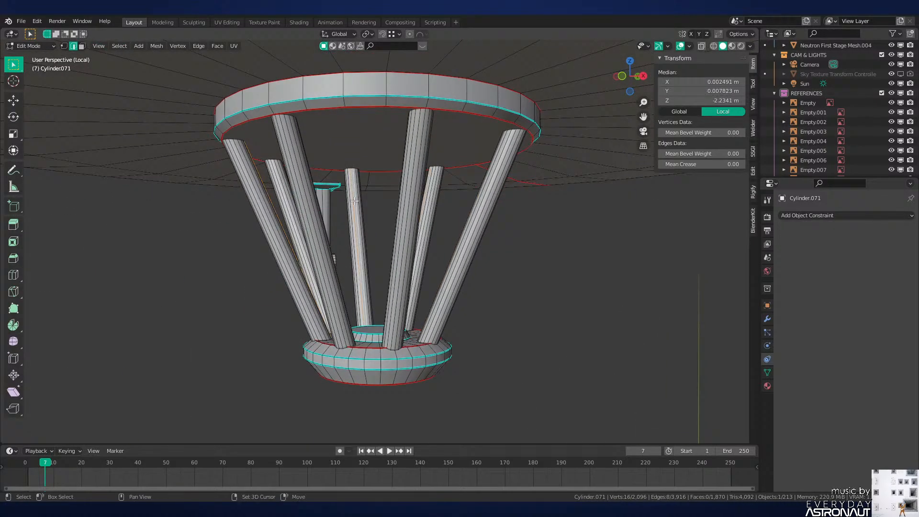
shift+click(354, 207)
mouse_move(354, 207)
middle_down()
mouse_move(371, 211)
mouse_move(355, 210)
middle_up()
shift+click(350, 208)
key(ctrl+e)
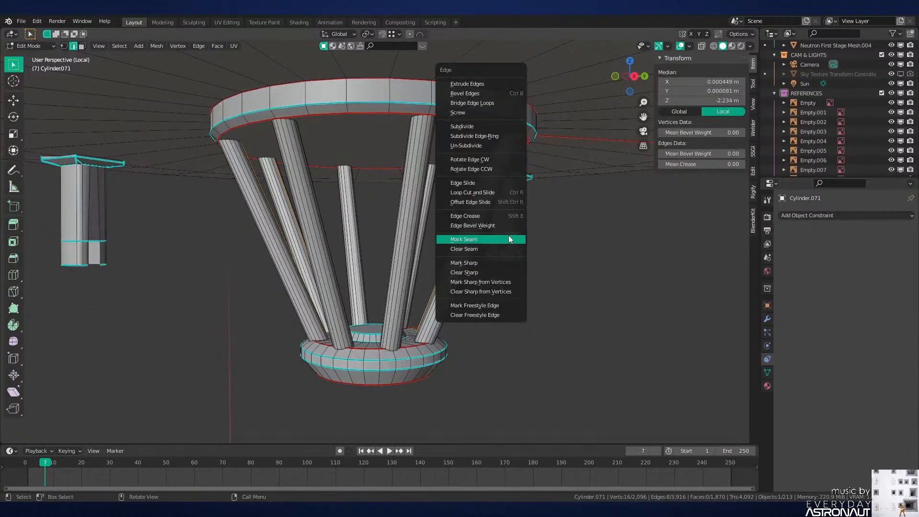
click(509, 235)
Step: Select the top cap faces of all eight struts in face mode and delete them
key(z)
click(479, 225)
shift+middle_drag(456, 209, 454, 240)
key(3)
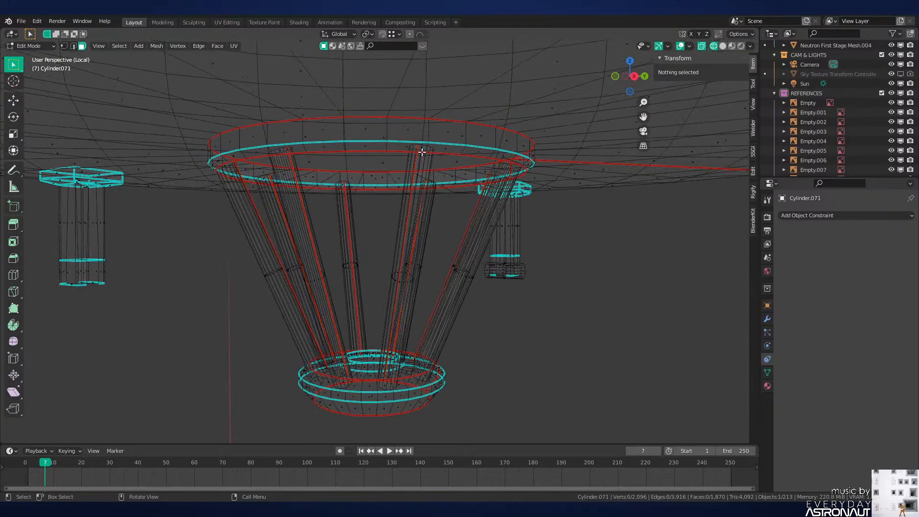
click(421, 152)
middle_drag(442, 167, 456, 208)
key(z)
click(570, 242)
middle_drag(569, 243, 549, 189)
key(ctrl+e)
click(599, 318)
shift+click(559, 167)
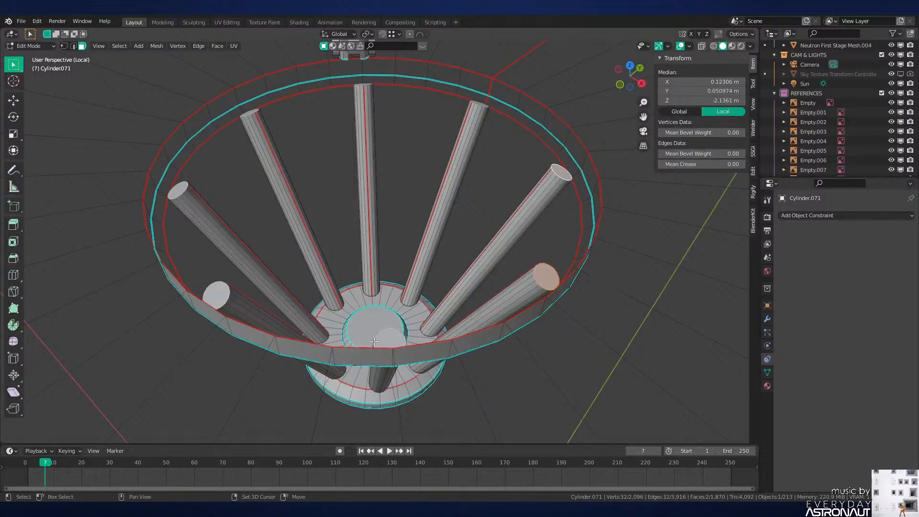
shift+click(394, 335)
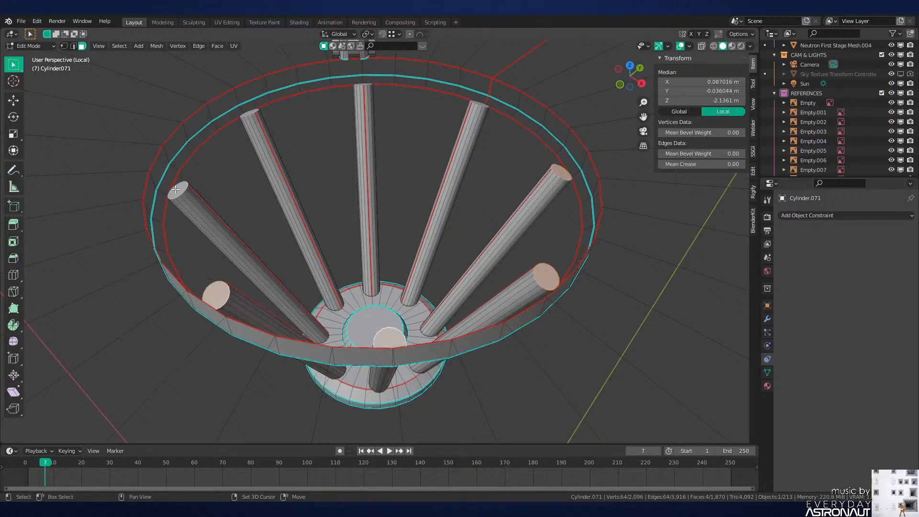
shift+click(246, 112)
middle_drag(247, 112, 351, 156)
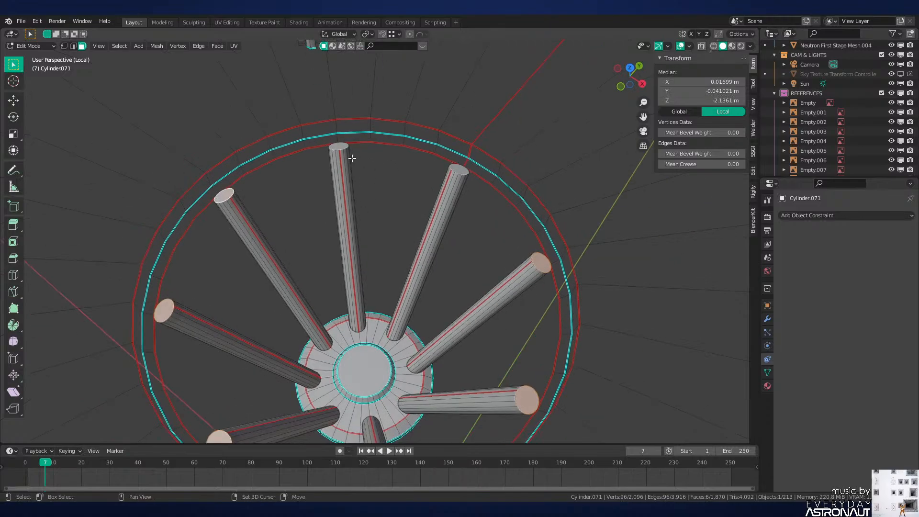
shift+click(340, 146)
shift+click(462, 172)
mouse_move(514, 293)
middle_down()
mouse_move(533, 191)
mouse_move(526, 197)
middle_up()
scroll(529, 229, up, 2)
key(z)
key(shift+z)
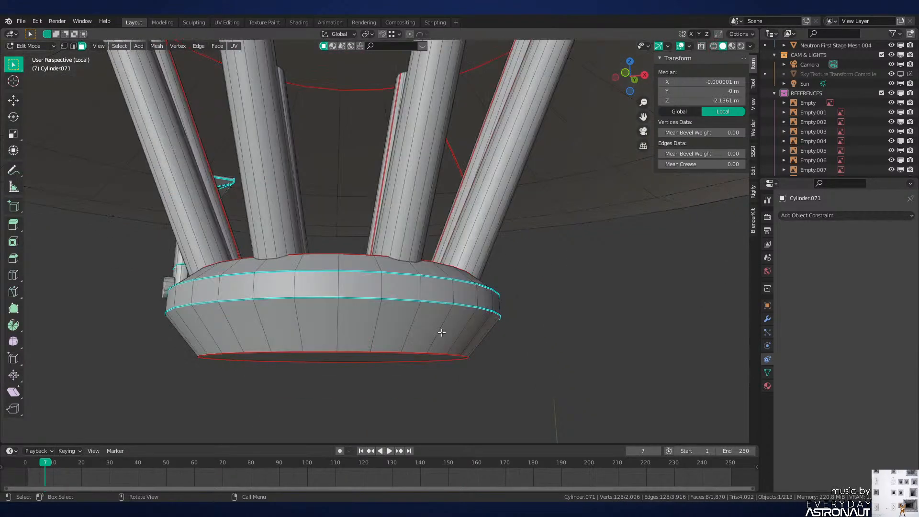
scroll(509, 307, down, 2)
key(x)
click(510, 306)
Step: Select the whole linked hub below the struts and hide it to expose their lower ends
key(l)
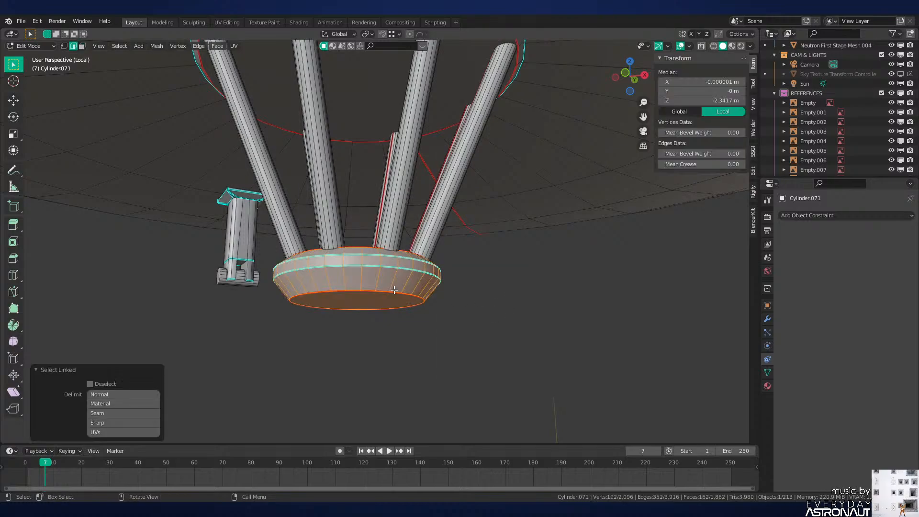
key(h)
middle_drag(412, 270, 454, 235)
scroll(454, 236, up, 2)
Step: Select the bottom cap faces of all eight struts and delete them
key(3)
click(453, 233)
shift+click(431, 270)
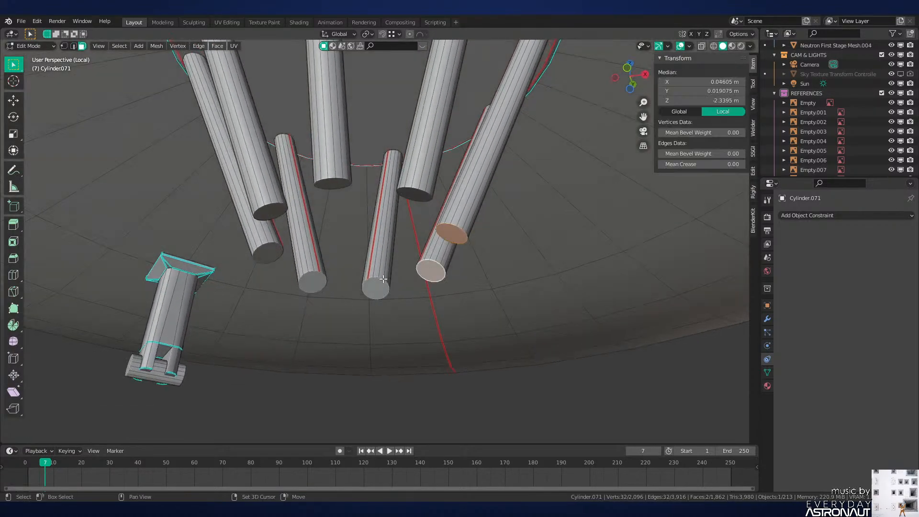
shift+click(376, 288)
shift+click(311, 282)
shift+click(268, 252)
shift+click(267, 210)
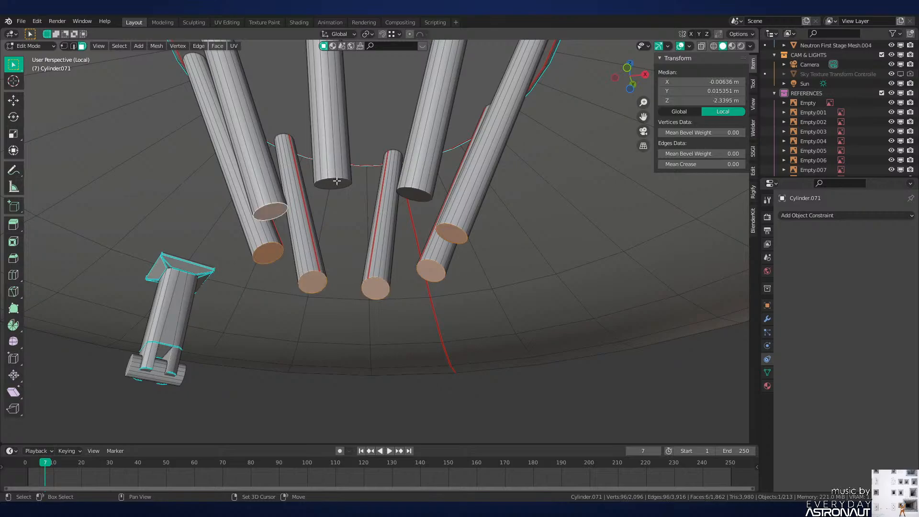
shift+click(332, 182)
shift+click(414, 194)
scroll(537, 217, up, 2)
scroll(479, 194, up, 2)
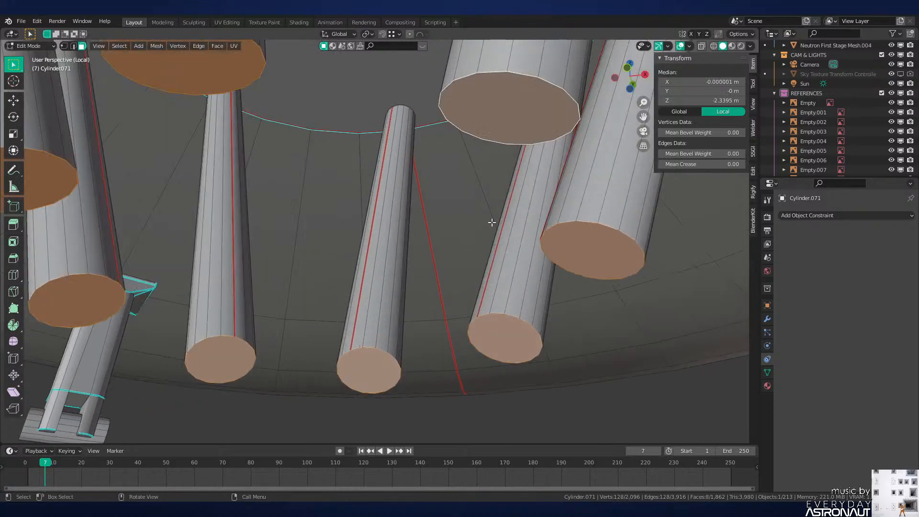
key(x)
click(584, 206)
scroll(515, 252, down, 4)
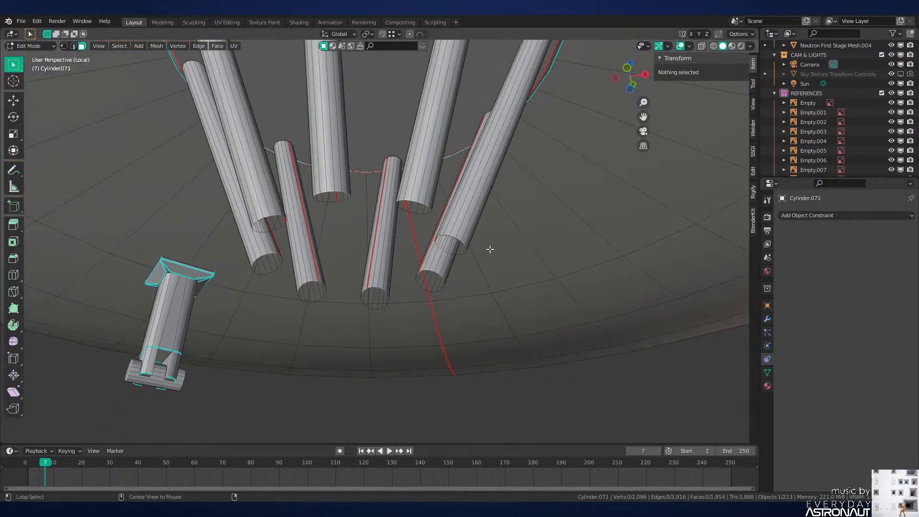
Step: Reveal the hidden hub geometry, clear the selection, return to object mode and save the file
key(alt+h)
key(alt+a)
scroll(487, 242, down, 5)
key(Tab)
key(ctrl+s)
scroll(446, 287, down, 4)
middle_drag(476, 248, 427, 252)
scroll(482, 257, down, 4)
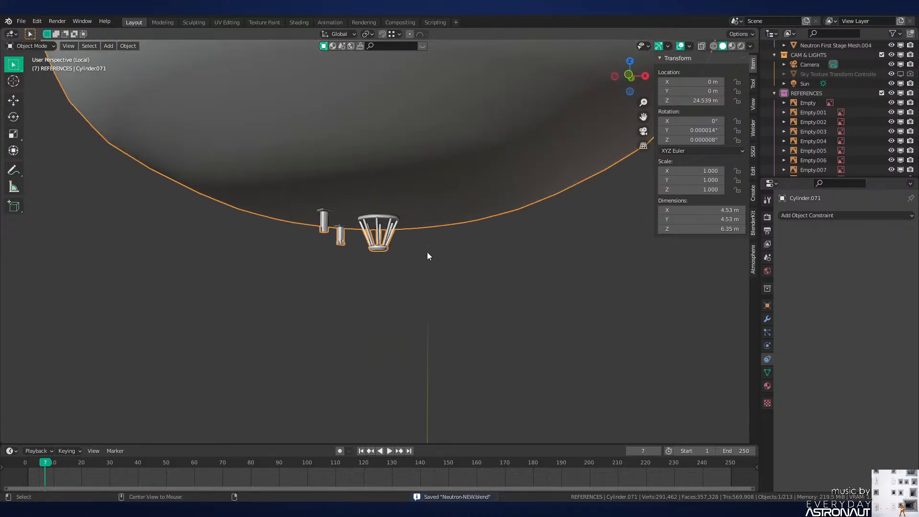
Step: Select the whole tank mesh in edit mode and examine the slotted brackets beneath the bottom dome
key(alt+h)
scroll(426, 250, down, 5)
key(Tab)
key(a)
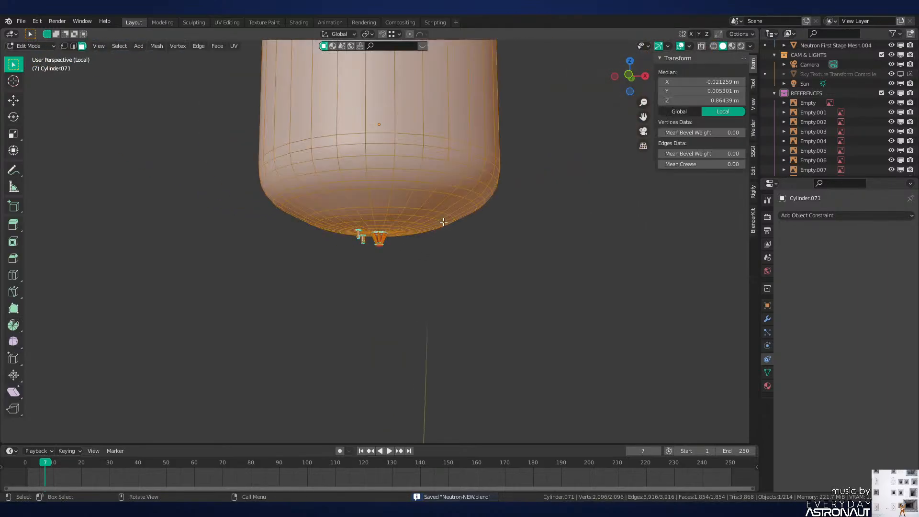
middle_drag(457, 230, 492, 212)
scroll(491, 212, up, 6)
shift+middle_drag(467, 307, 483, 277)
scroll(497, 226, up, 2)
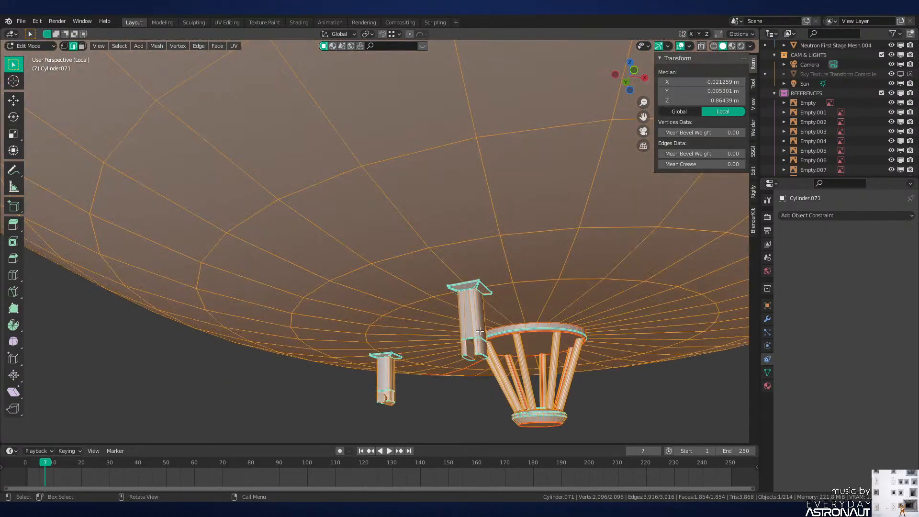
Step: In edge mode, select a lengthwise edge of the nearer slotted bracket and the edge loops around its mounting plate's underside
key(2)
click(480, 331)
scroll(479, 331, up, 4)
middle_drag(480, 331, 501, 257)
scroll(435, 378, up, 1)
middle_drag(565, 287, 358, 196)
alt+shift+click(358, 195)
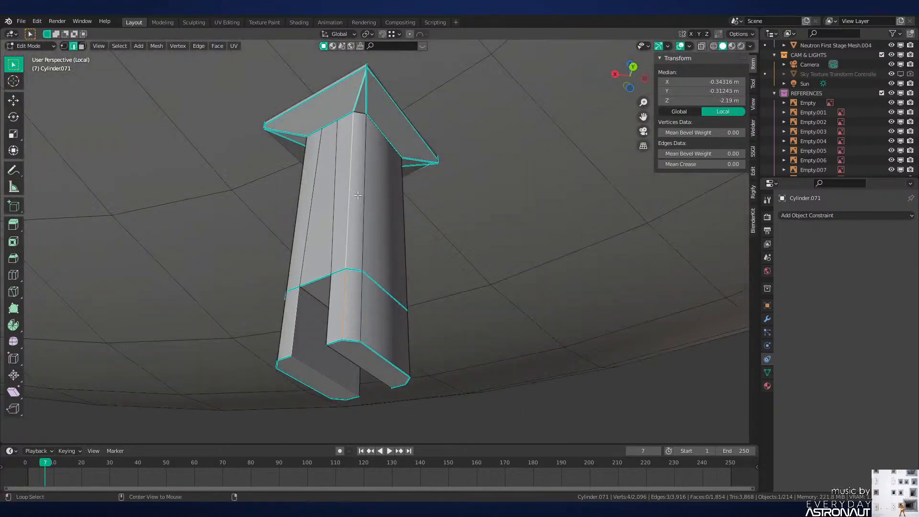
alt+shift+click(336, 128)
alt+shift+click(443, 164)
middle_drag(337, 128, 462, 155)
alt+shift+click(407, 102)
middle_drag(407, 101, 522, 130)
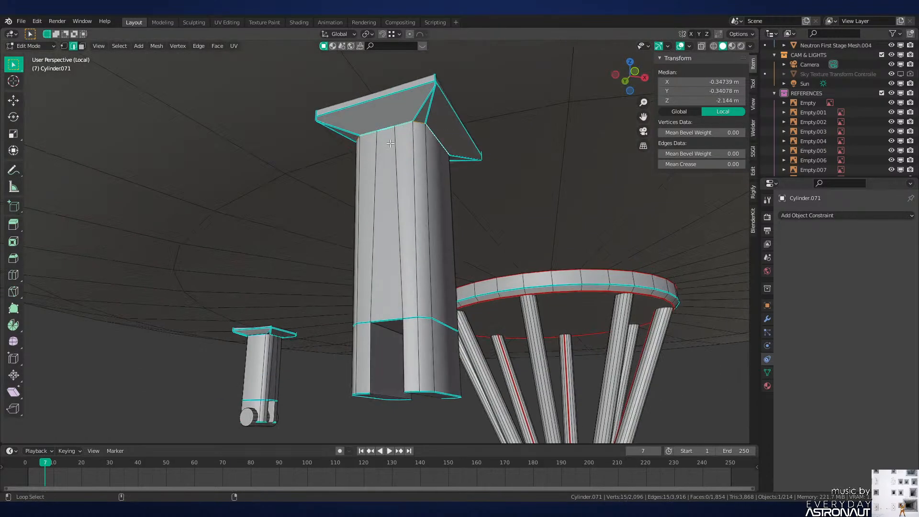
Step: Add the inner slot edges and bottom outline edges of the bracket's forked end to the selection
middle_drag(438, 366, 433, 311)
shift+middle_drag(433, 311, 378, 225)
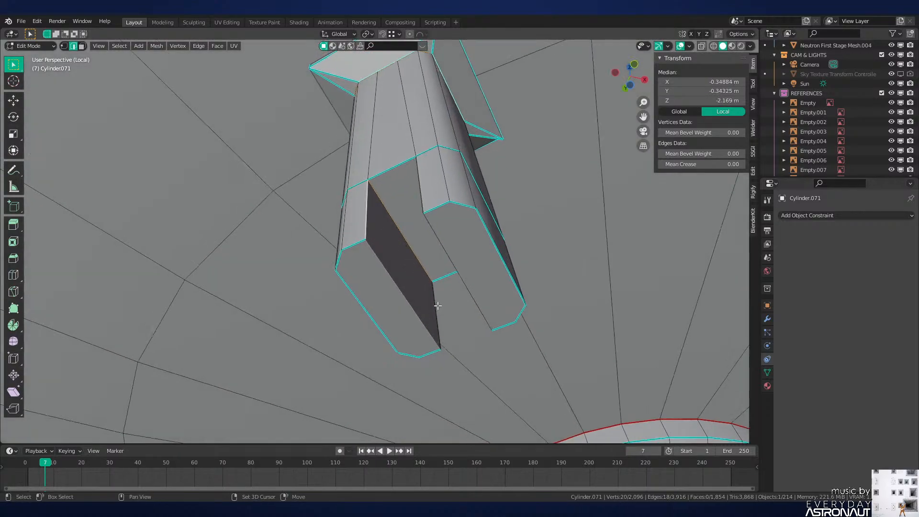
shift+click(437, 306)
middle_drag(438, 306, 283, 311)
middle_drag(365, 302, 316, 276)
shift+click(368, 318)
shift+click(397, 296)
shift+click(314, 273)
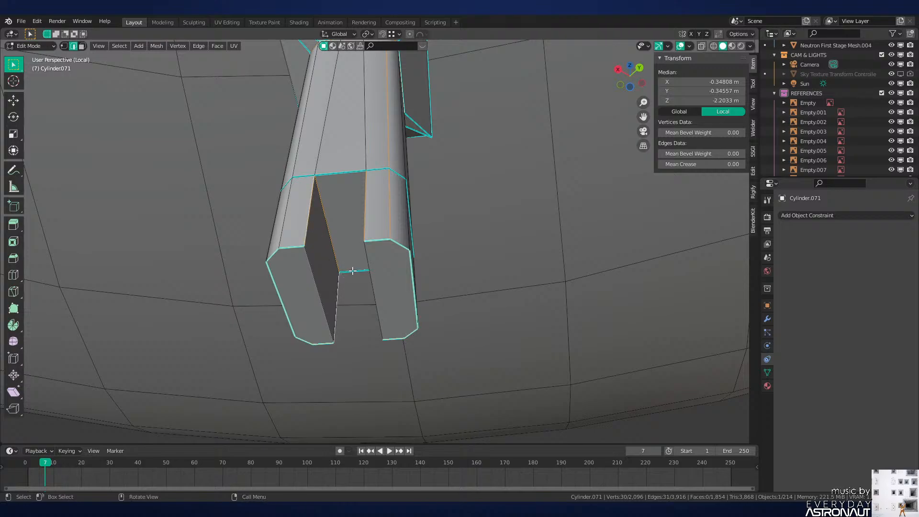
Step: Add the remaining slot edges of the bracket to the selection and mark all selected edges as seams
mouse_move(352, 271)
middle_down()
mouse_move(368, 267)
mouse_move(336, 244)
mouse_move(393, 269)
mouse_move(377, 222)
mouse_move(349, 278)
middle_up()
shift+click(337, 244)
middle_drag(334, 186, 398, 191)
shift+click(390, 219)
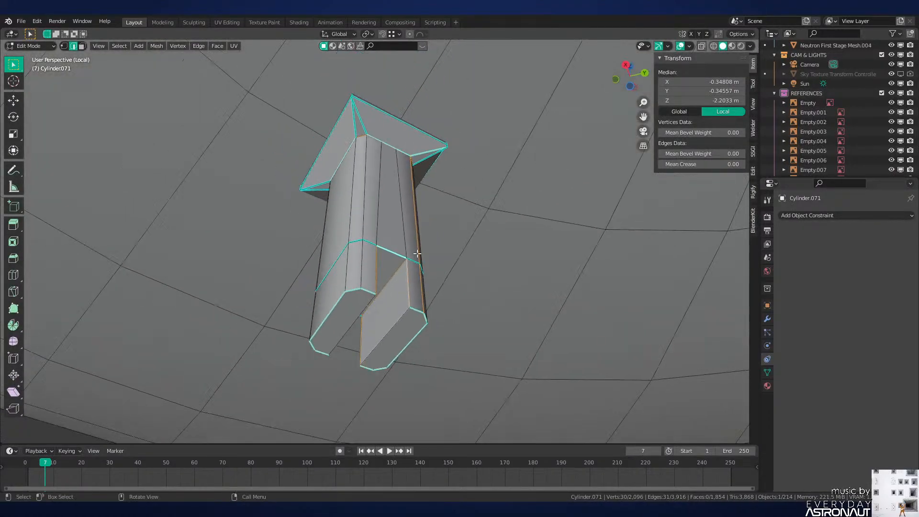
middle_drag(417, 254, 370, 124)
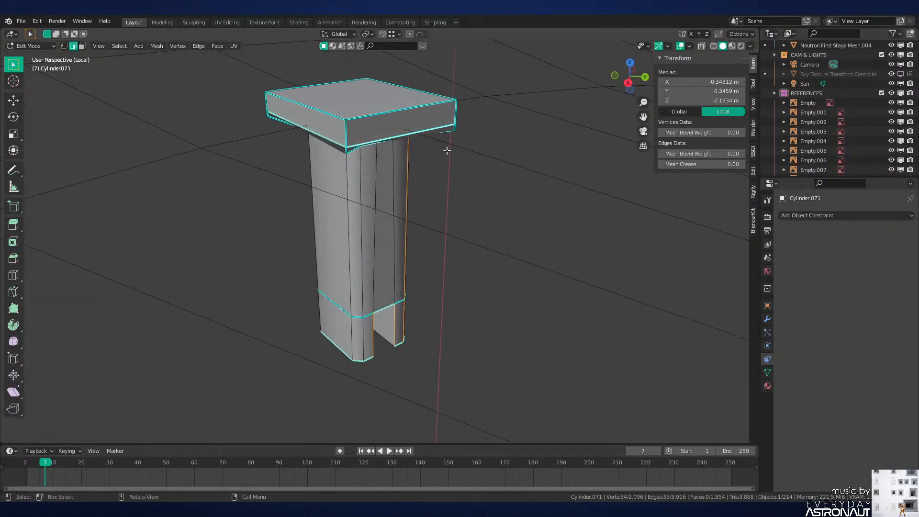
key(ctrl+e)
click(463, 204)
Step: Delete the hidden top face of the bracket's mounting plate
key(3)
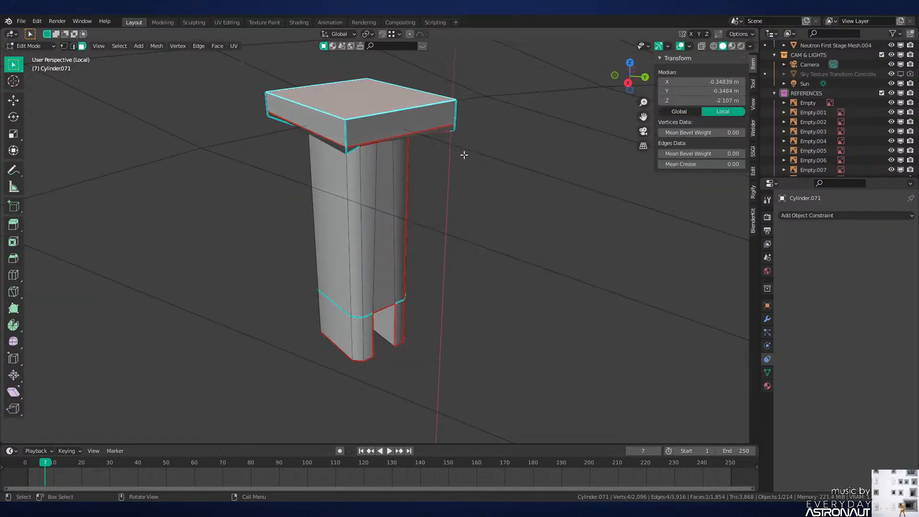
key(x)
click(464, 154)
middle_drag(464, 154, 394, 201)
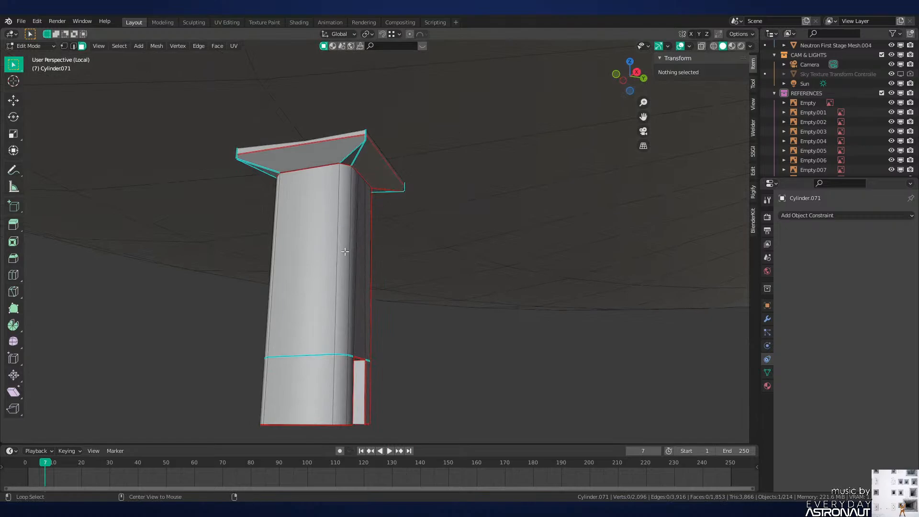
Step: Select the whole linked bracket, switch to the UV Editing workspace and unwrap it
key(2)
key(l)
click(227, 22)
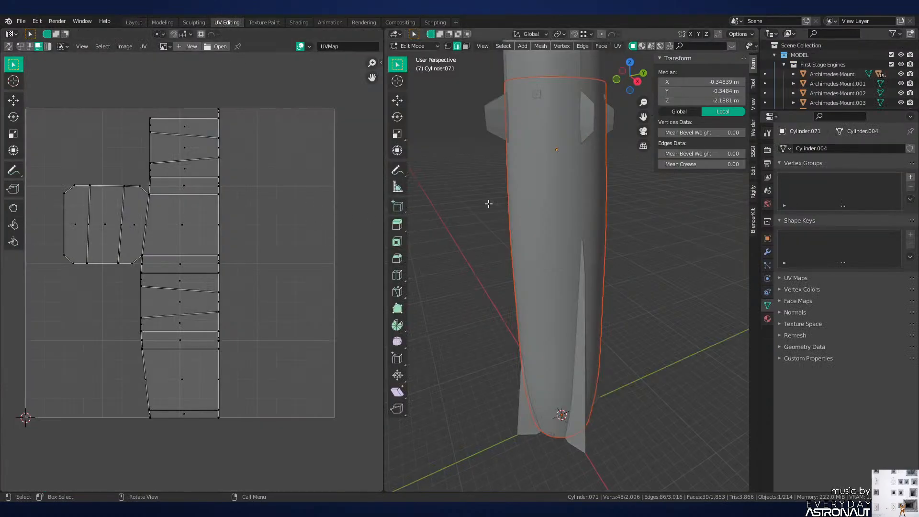
key(KP_Decimal)
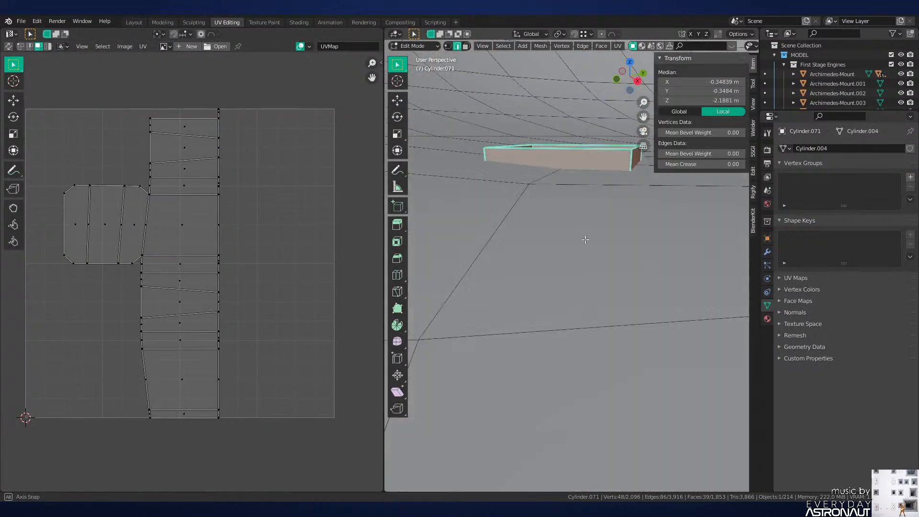
key(u)
click(594, 219)
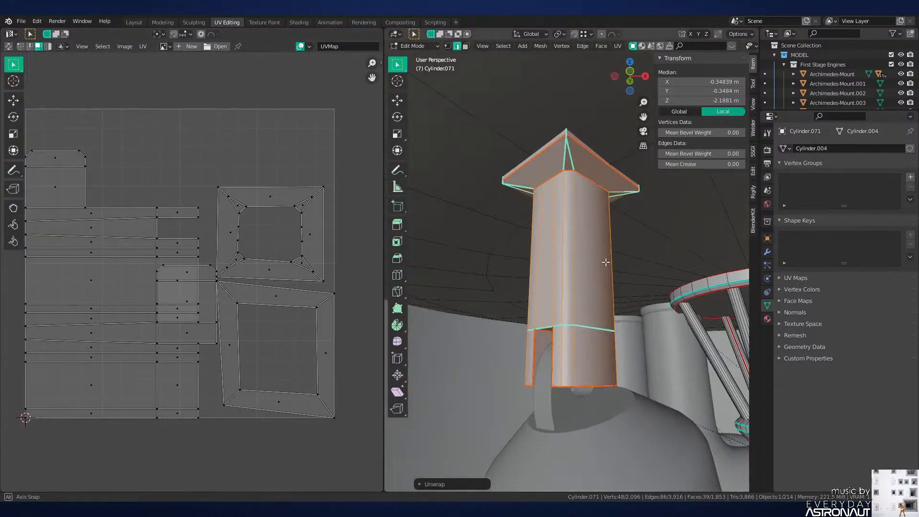
scroll(198, 311, up, 4)
scroll(228, 301, down, 5)
scroll(232, 295, up, 2)
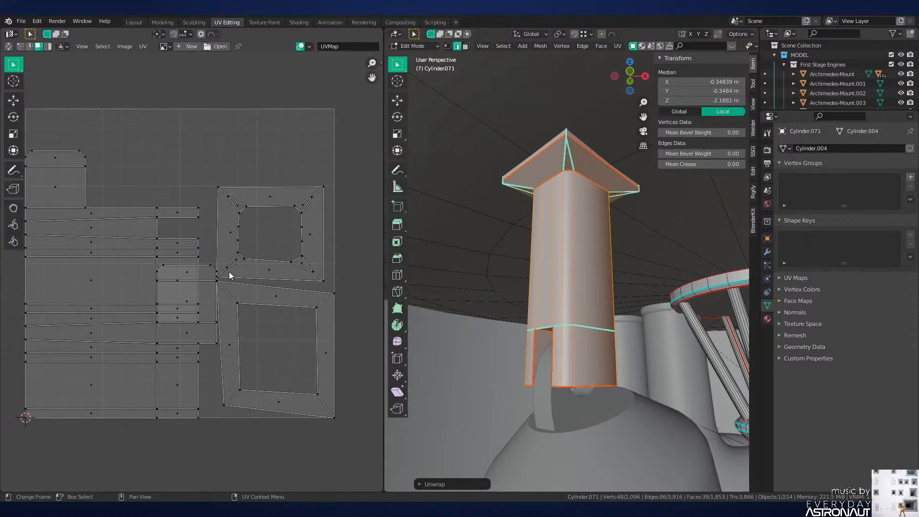
scroll(229, 272, up, 2)
scroll(260, 303, down, 2)
scroll(260, 303, down, 3)
Step: Select the other linked bracket without seams, behind the prepared one, and delete it
middle_drag(525, 259, 514, 279)
key(Tab)
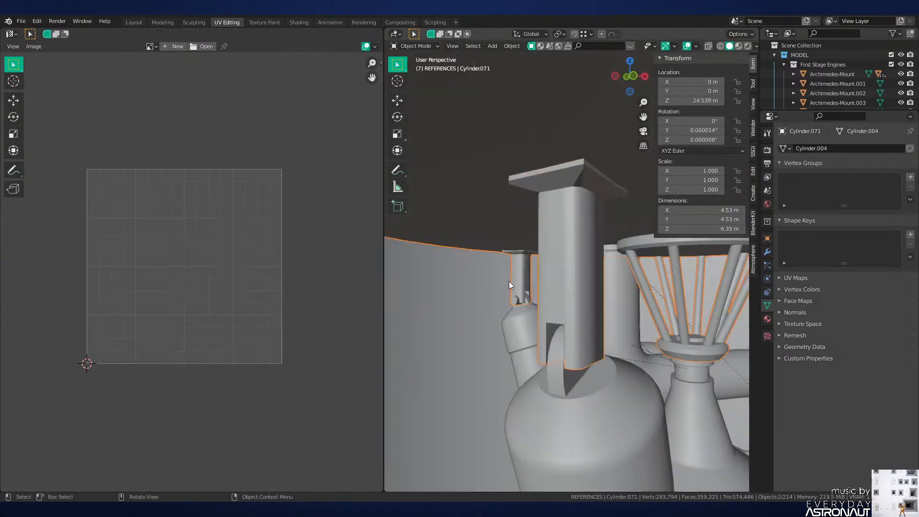
key(Tab)
key(l)
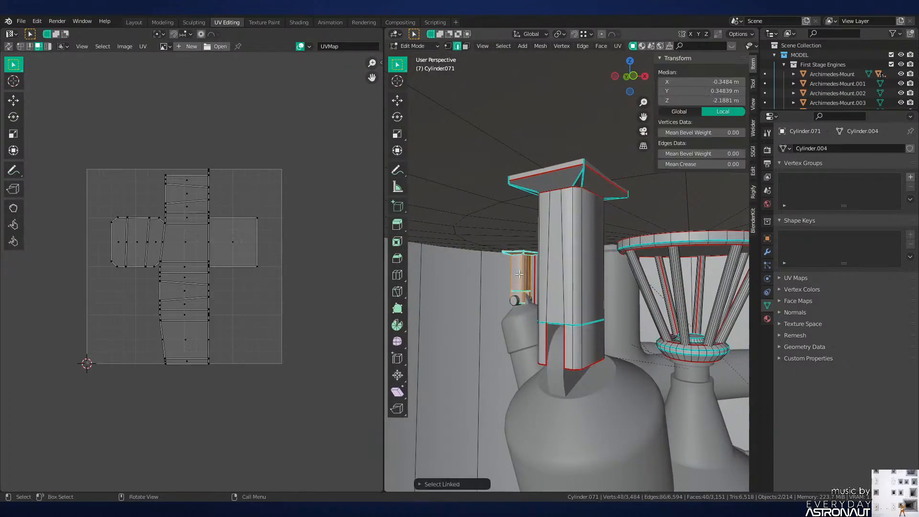
key(x)
click(566, 231)
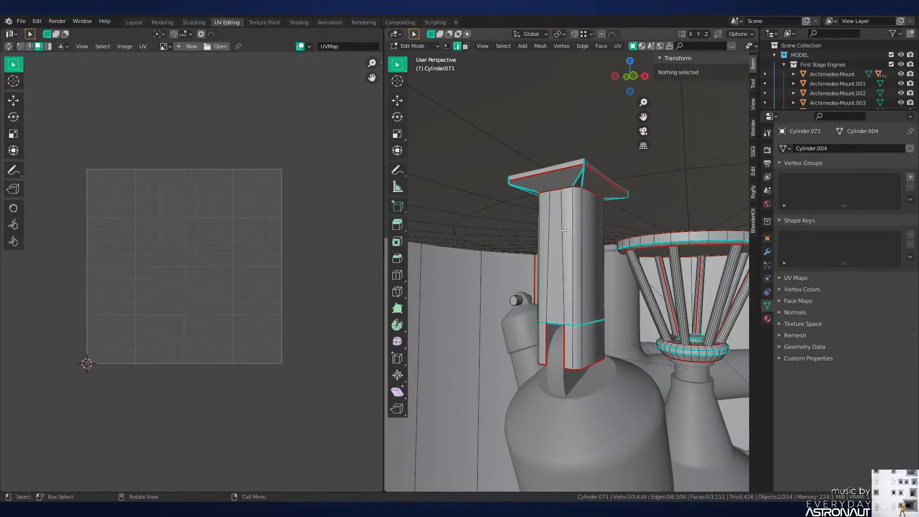
Step: Set the pivot to the 3D Cursor, then duplicate the prepared bracket and rotate the copy 90° about global Z
key(l)
middle_drag(565, 230, 625, 281)
key(period)
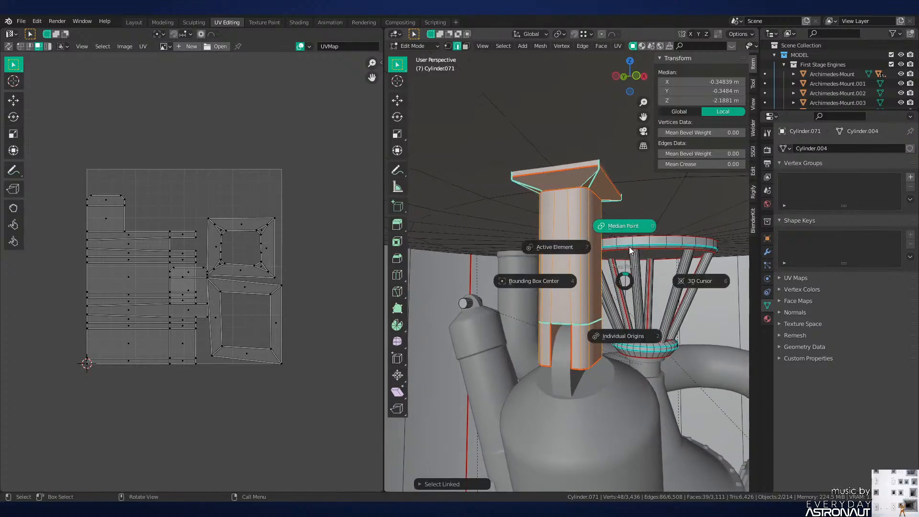
click(683, 286)
key(shift+d)
text(rz90)
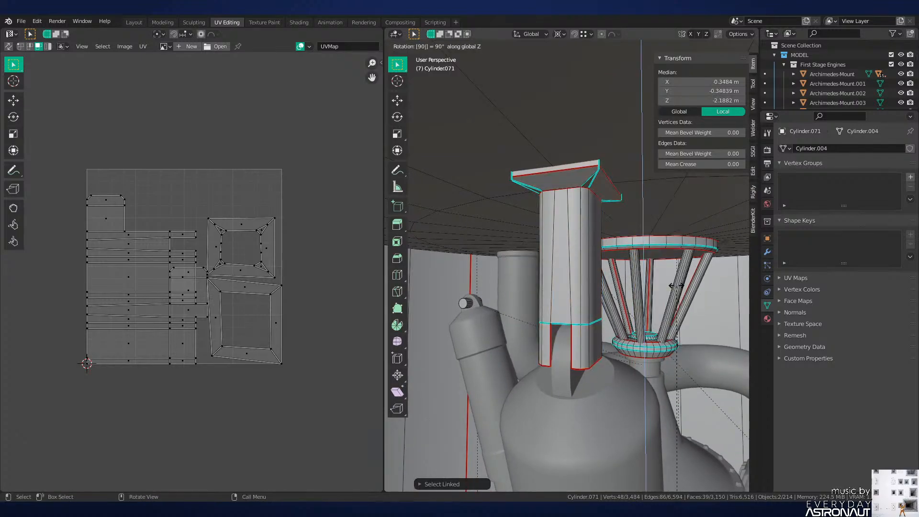
key(Return)
key(alt+a)
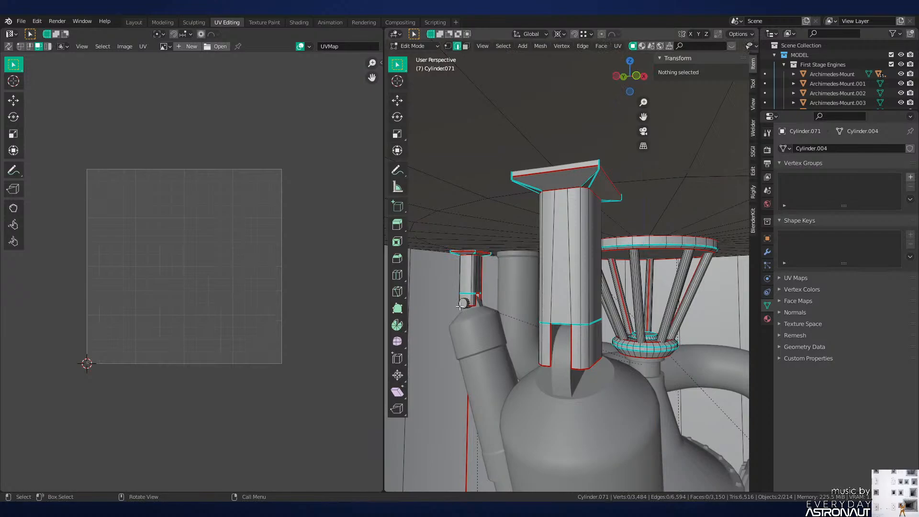
Step: Select the end edge loops and one lengthwise edge of the round pin on the far bracket and mark them as seams
key(l)
click(462, 308)
key(KP_Decimal)
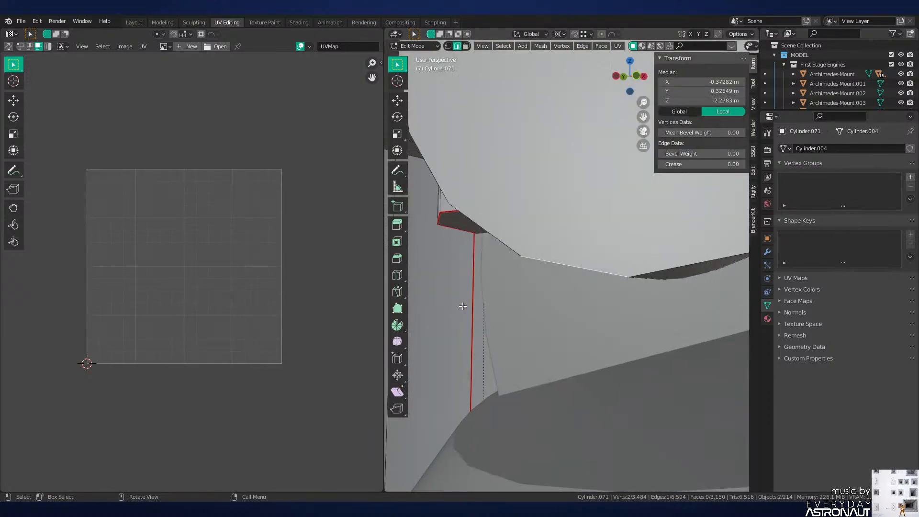
scroll(462, 308, down, 4)
scroll(575, 249, down, 2)
shift+middle_drag(630, 233, 585, 314)
alt+click(593, 299)
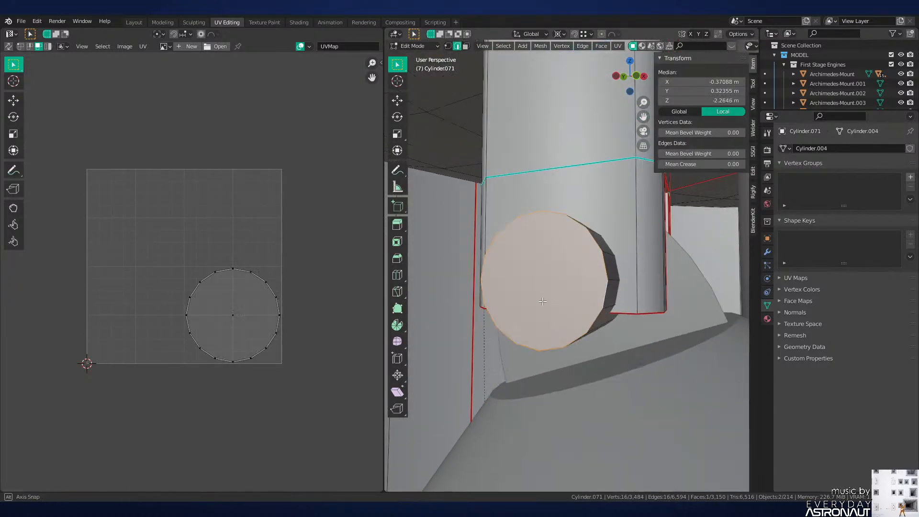
middle_drag(460, 299, 582, 309)
alt+shift+click(551, 273)
middle_drag(552, 273, 661, 331)
key(ctrl+e)
click(660, 330)
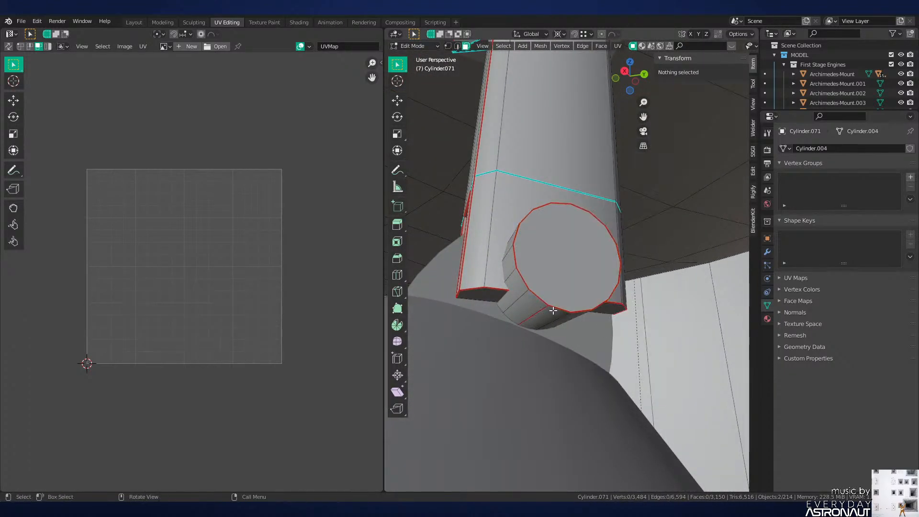
Step: Select the whole linked pin, duplicate it rotated 90° about global Z for the other bracket, and return to object mode
key(ctrl+l)
key(ctrl+l)
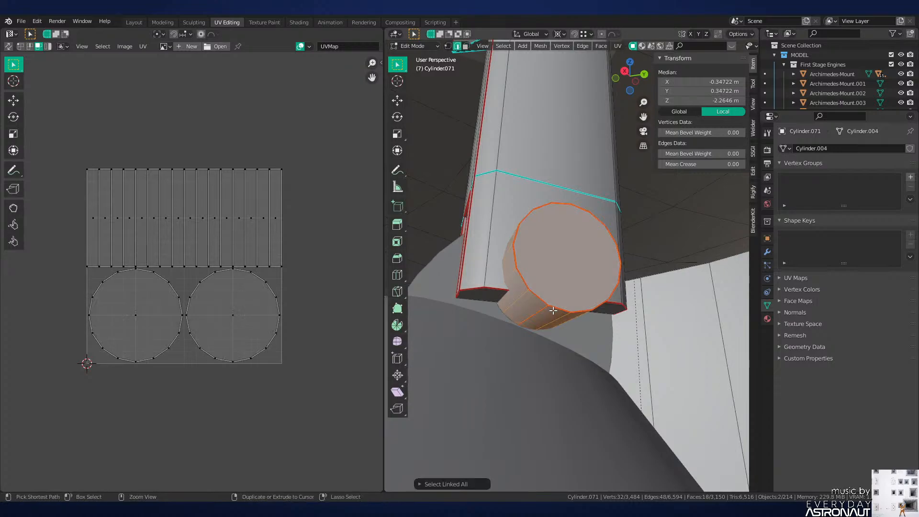
middle_drag(553, 311, 546, 349)
key(shift+d)
text(rz90)
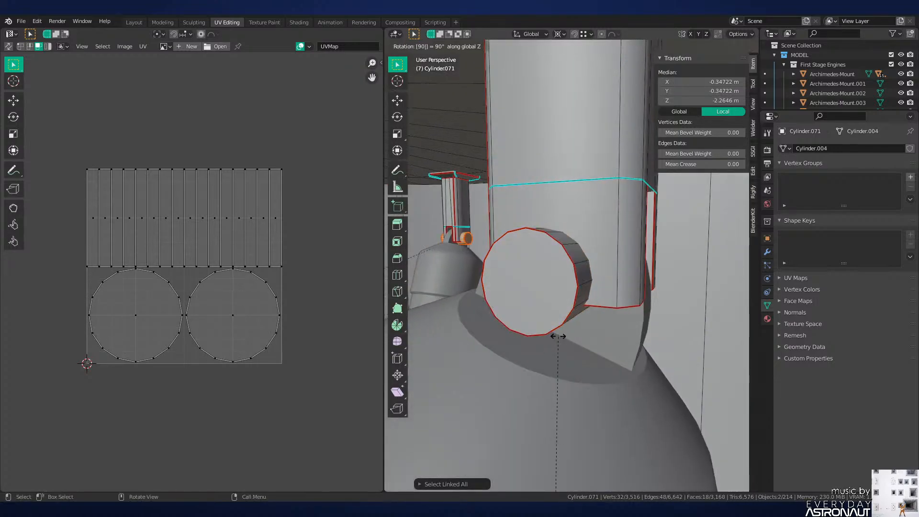
key(Return)
key(alt+a)
key(Tab)
scroll(573, 326, down, 3)
middle_drag(574, 326, 500, 286)
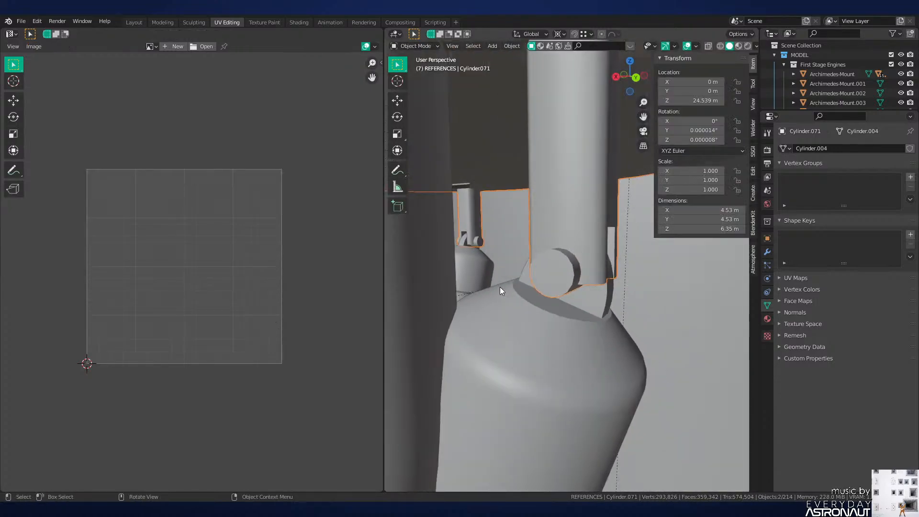
Step: Select all of the tank mesh's geometry in edit mode and unwrap it
key(Tab)
key(a)
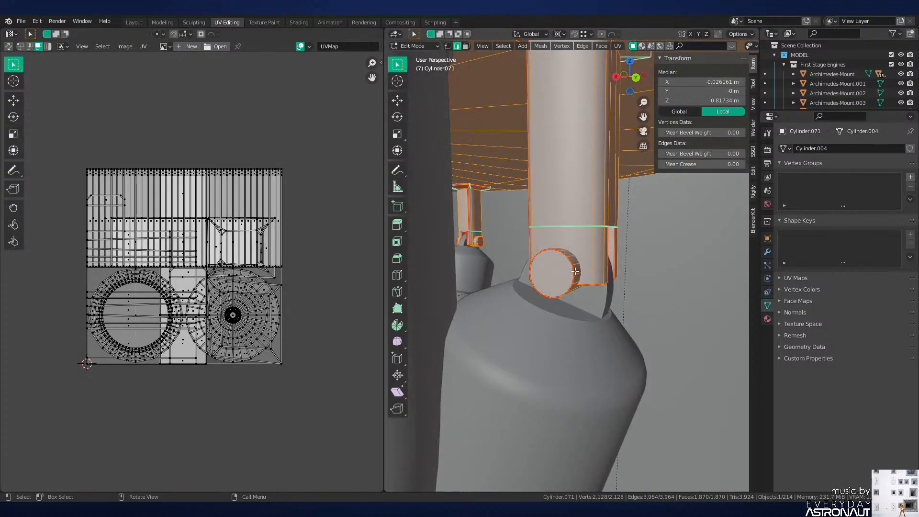
key(u)
click(575, 269)
scroll(228, 261, up, 2)
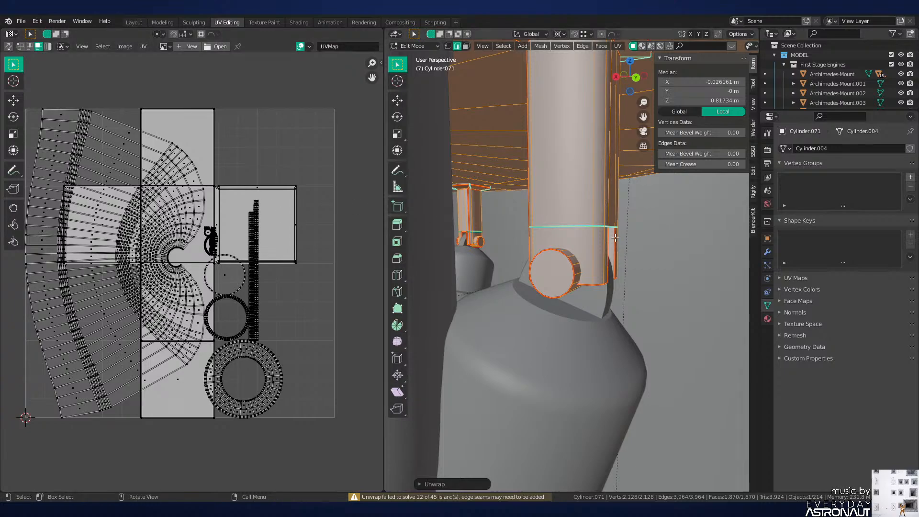
Step: Isolate the tank object in local view and clear the selection to expose the seams around the top ring
mouse_move(609, 247)
middle_down()
mouse_move(616, 263)
mouse_move(565, 259)
mouse_move(629, 220)
mouse_move(623, 251)
middle_up()
scroll(622, 205, down, 10)
key(KP_Divide)
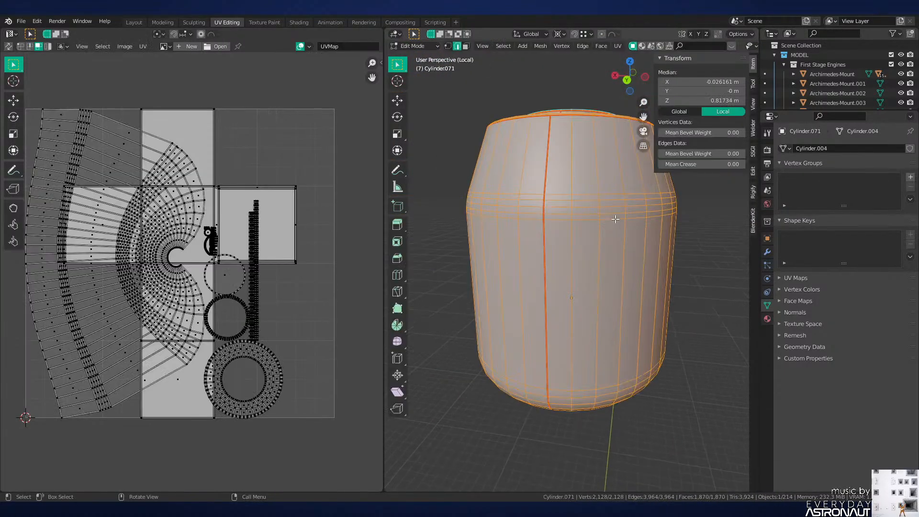
middle_drag(616, 219, 590, 325)
scroll(591, 324, up, 2)
key(alt+a)
scroll(591, 324, up, 4)
shift+middle_drag(515, 268, 535, 267)
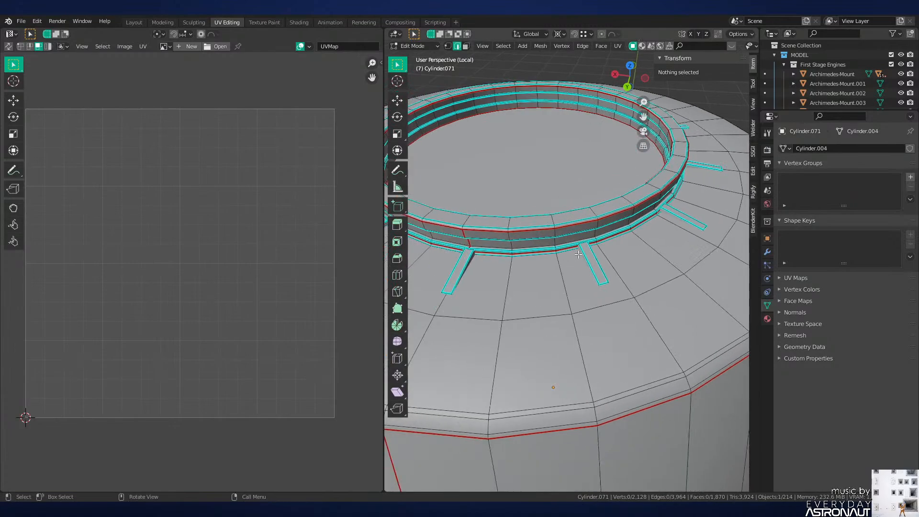
Step: Display the tank as wireframe from the front, select its linked shell and hide it to leave the small tabs
click(558, 264)
key(KP_1)
shift+middle_drag(607, 283, 608, 311)
scroll(604, 301, up, 2)
key(shift+z)
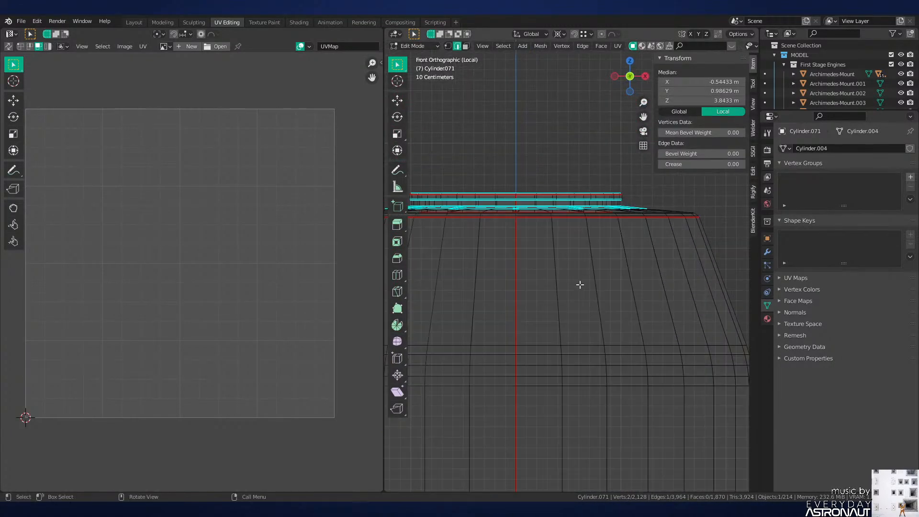
key(3)
key(2)
click(595, 276)
key(ctrl+l)
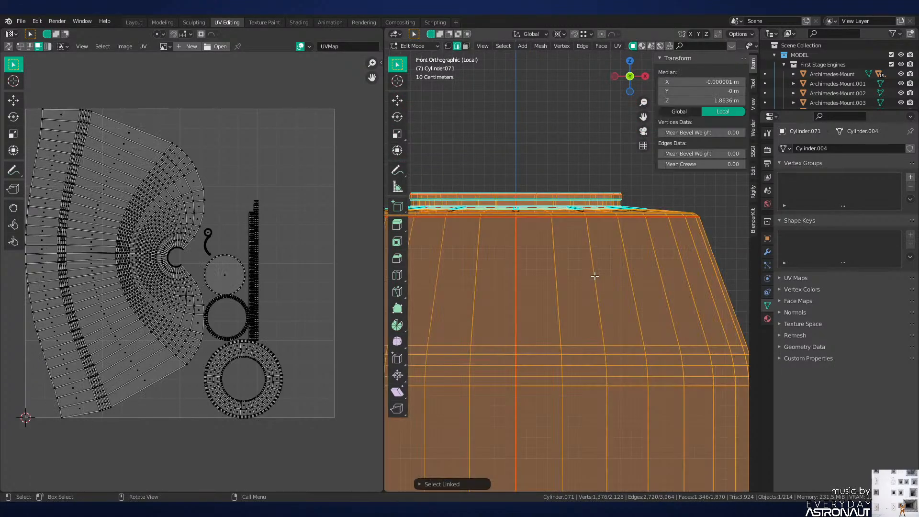
key(h)
Step: Select the underside face of each small tab around the top ring and delete these hidden faces
key(3)
mouse_move(590, 260)
middle_down()
mouse_move(580, 242)
mouse_move(577, 267)
mouse_move(591, 244)
middle_up()
scroll(594, 261, up, 2)
shift+middle_drag(597, 279, 582, 266)
click(680, 293)
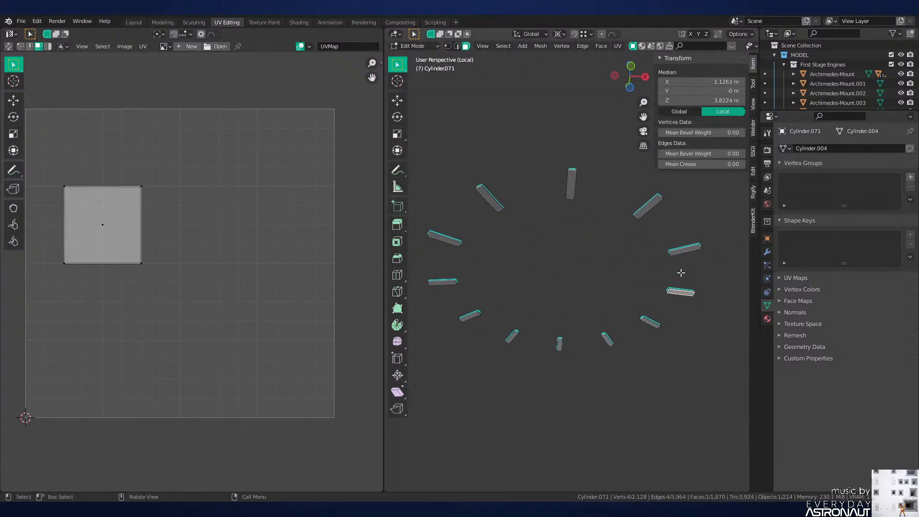
shift+click(686, 251)
shift+click(649, 206)
shift+click(572, 184)
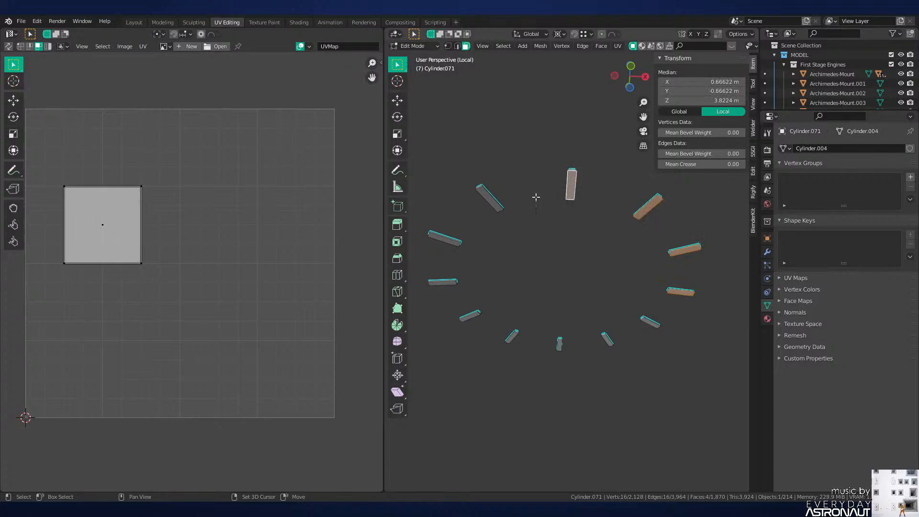
shift+click(488, 197)
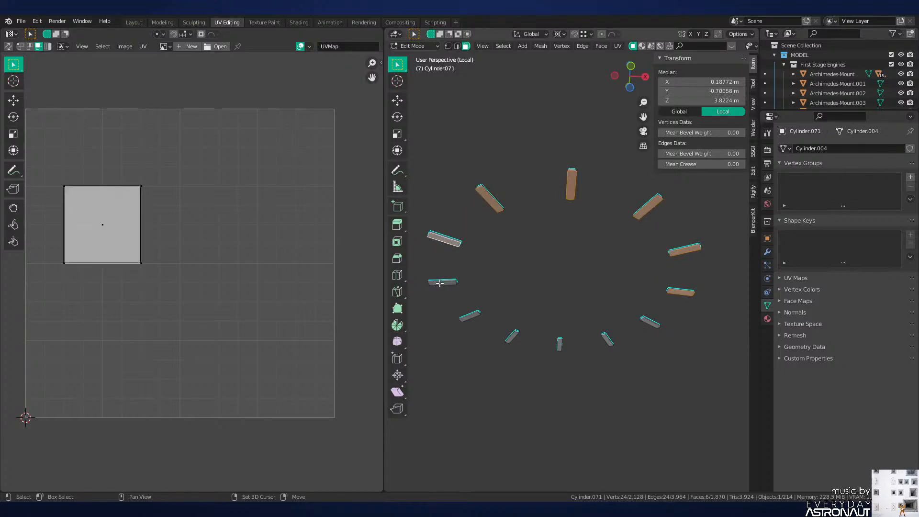
shift+click(560, 342)
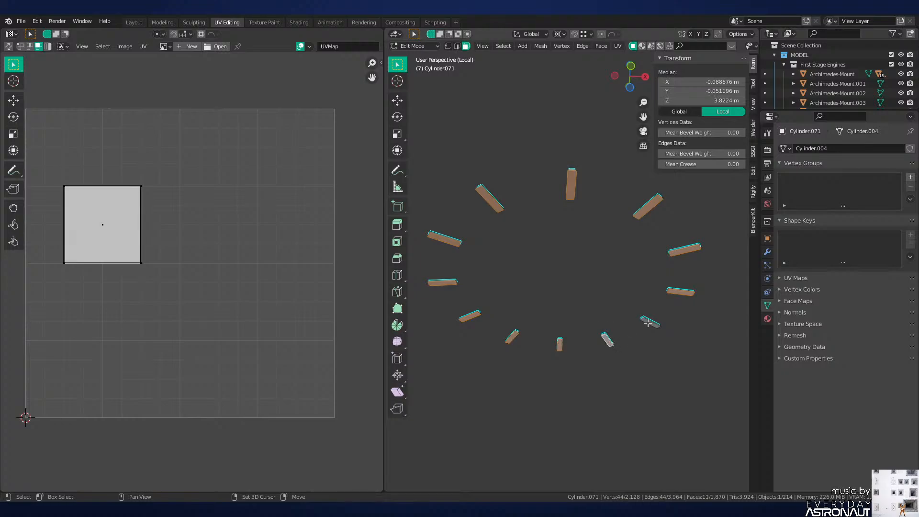
key(x)
click(635, 355)
middle_drag(635, 354, 632, 357)
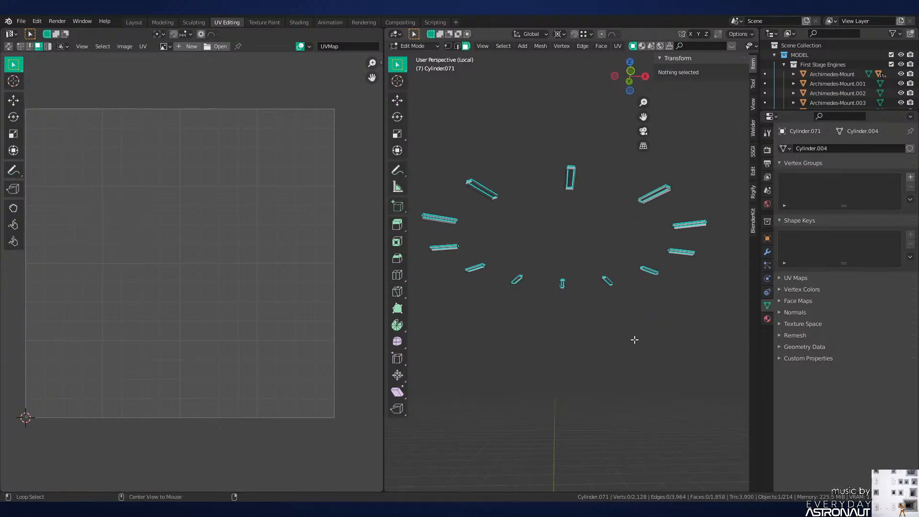
Step: Reveal the hidden tank geometry, select the entire mesh and unwrap it again
key(alt+h)
key(alt+a)
scroll(632, 323, down, 5)
key(a)
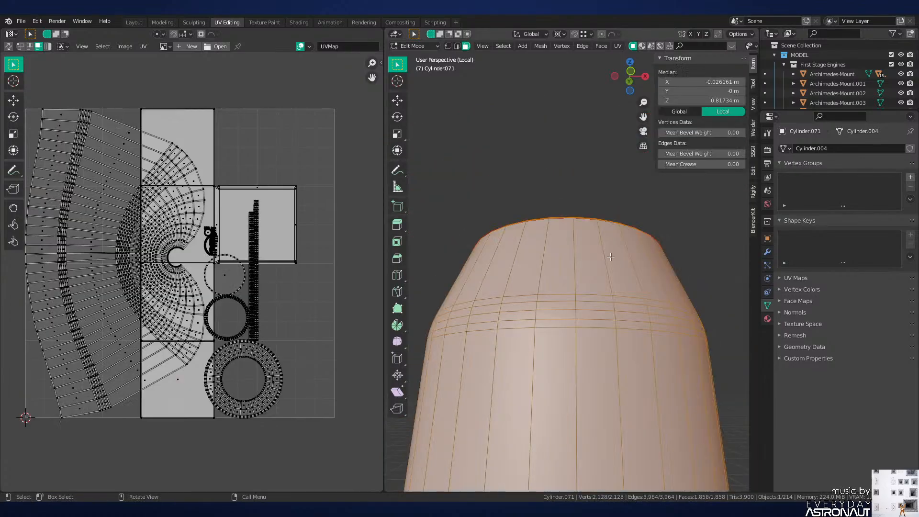
middle_drag(618, 258, 626, 307)
key(u)
click(626, 306)
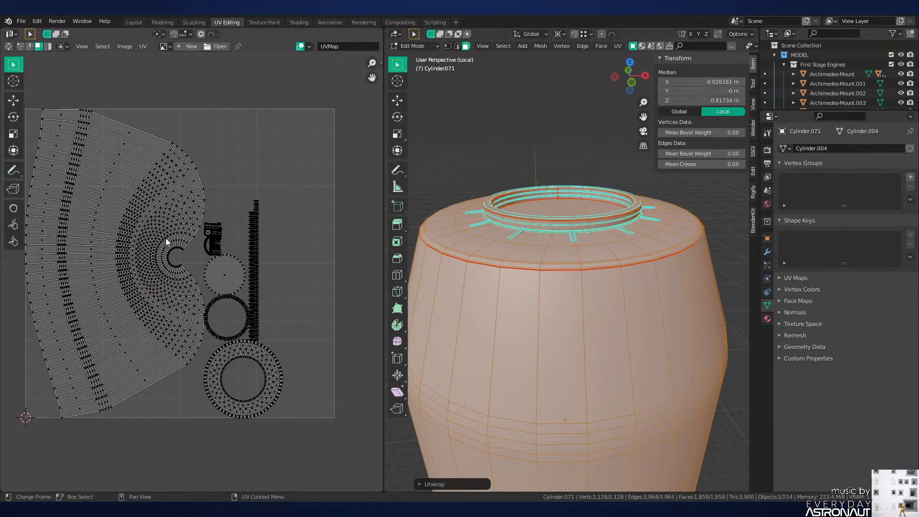
Step: Examine the tank's UV layout and the seams running down its side to the underside
scroll(167, 241, up, 5)
scroll(178, 424, down, 5)
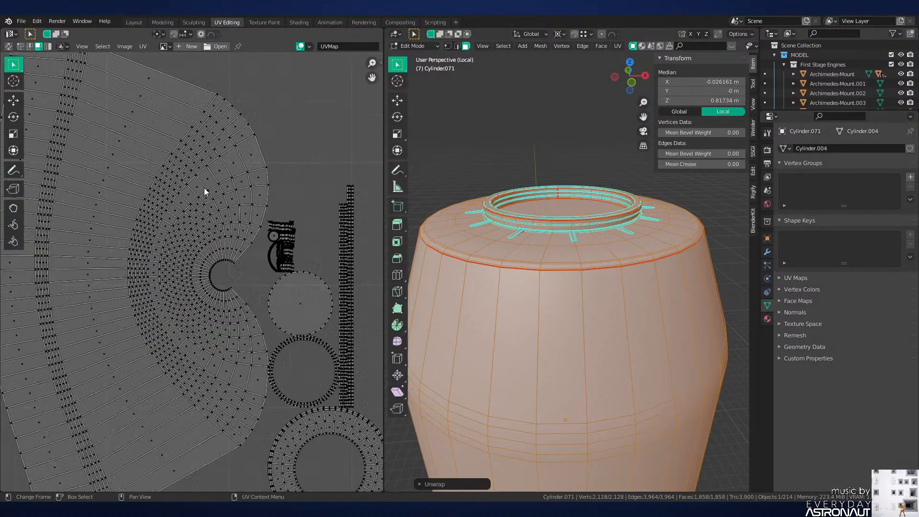
scroll(214, 345, up, 2)
middle_drag(513, 261, 586, 345)
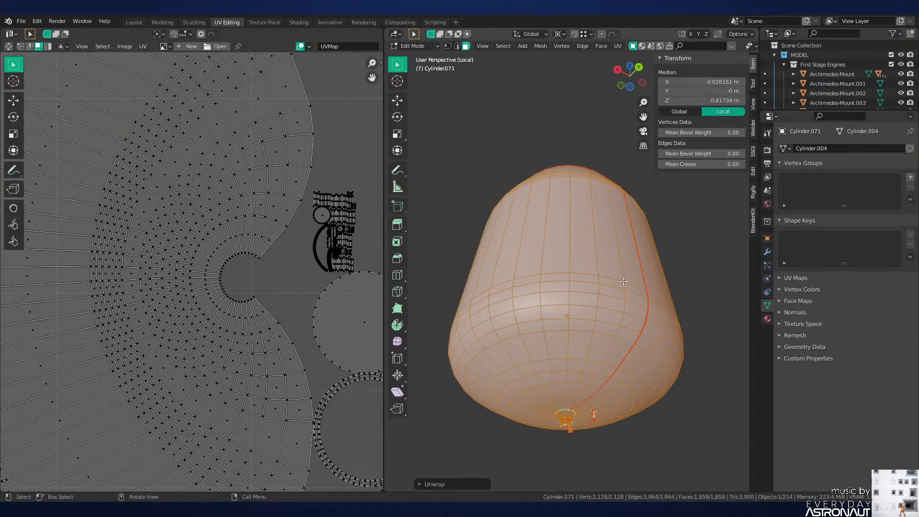
key(alt+a)
middle_drag(623, 281, 607, 333)
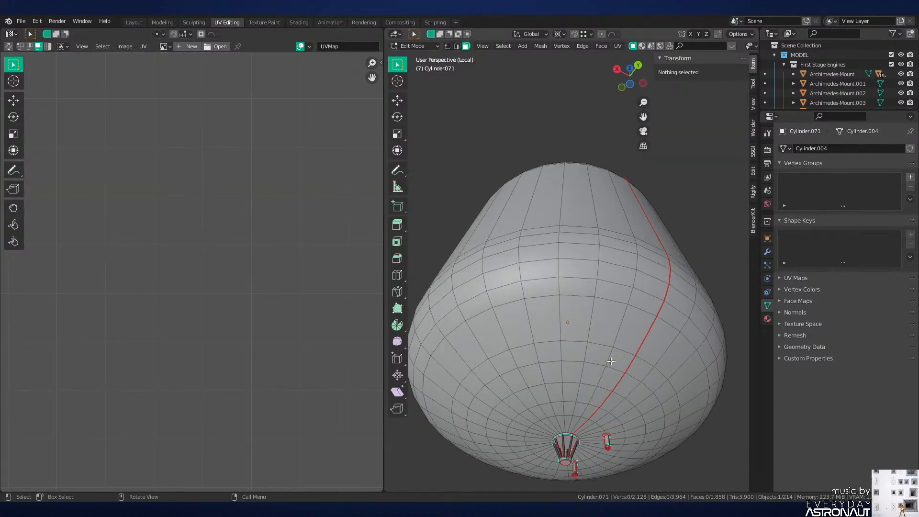
scroll(646, 350, down, 2)
key(a)
scroll(191, 271, down, 6)
scroll(165, 271, up, 2)
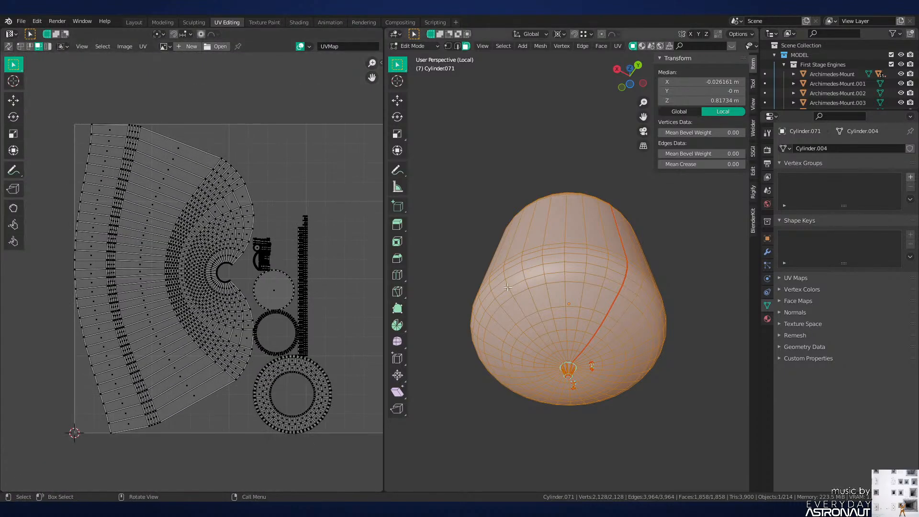
Step: Return to object mode and leave local view, save the file, and show the whole rocket from the front in the Layout workspace
key(Tab)
key(KP_Divide)
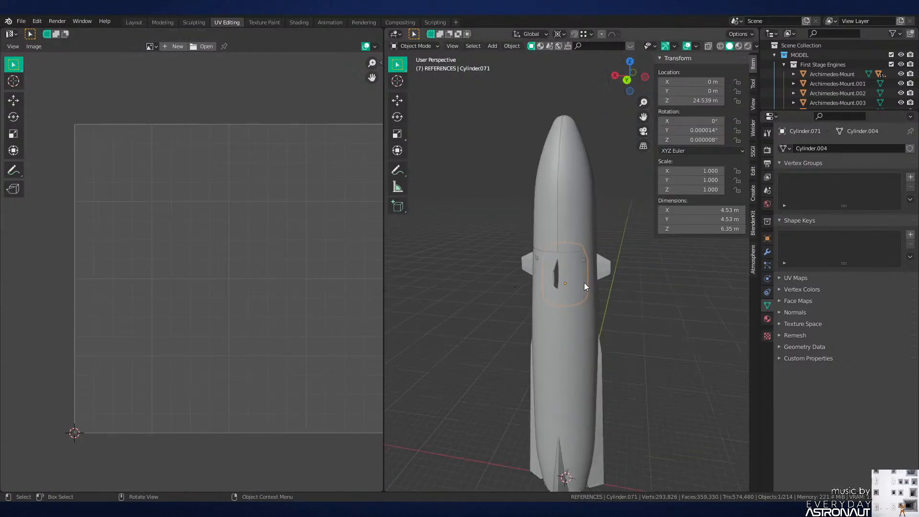
key(ctrl+s)
click(134, 22)
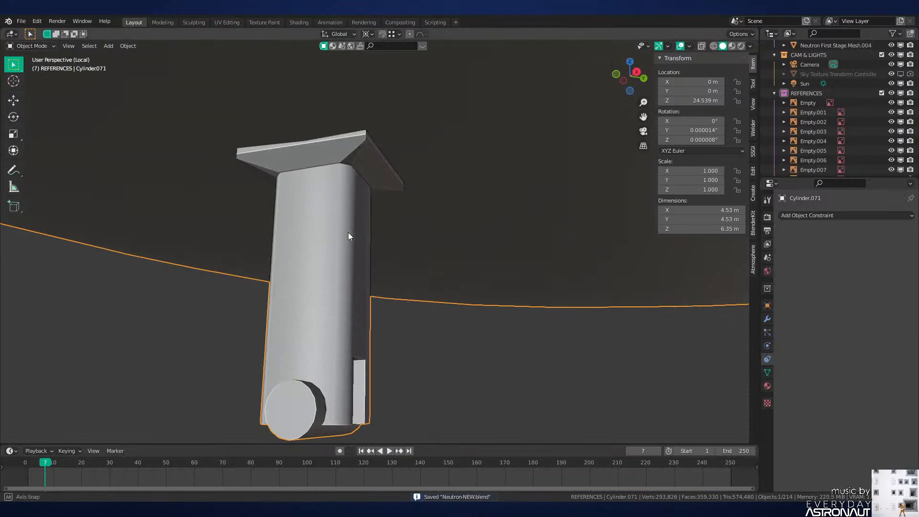
key(KP_Divide)
key(KP_Divide)
key(KP_1)
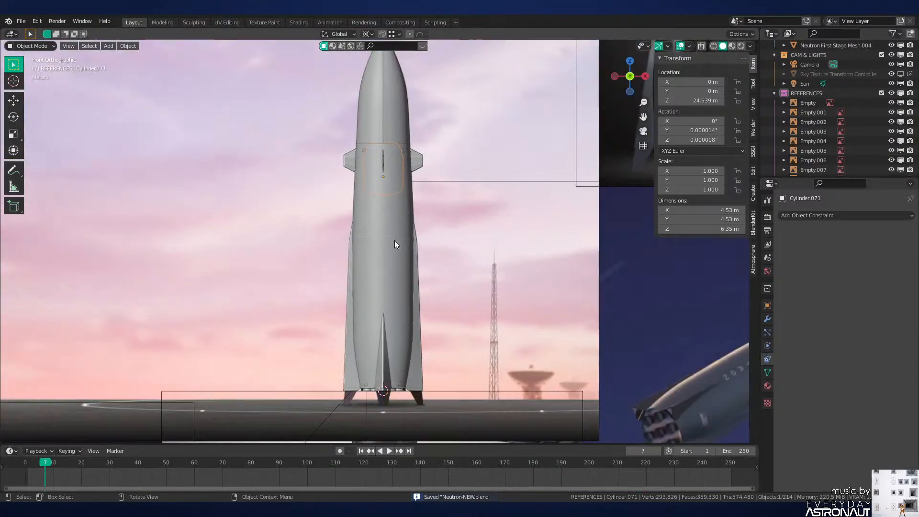
Step: Inspect the UV layout of the nose fairing panel in edit mode within the UV Editing workspace
click(394, 135)
key(KP_Divide)
key(Tab)
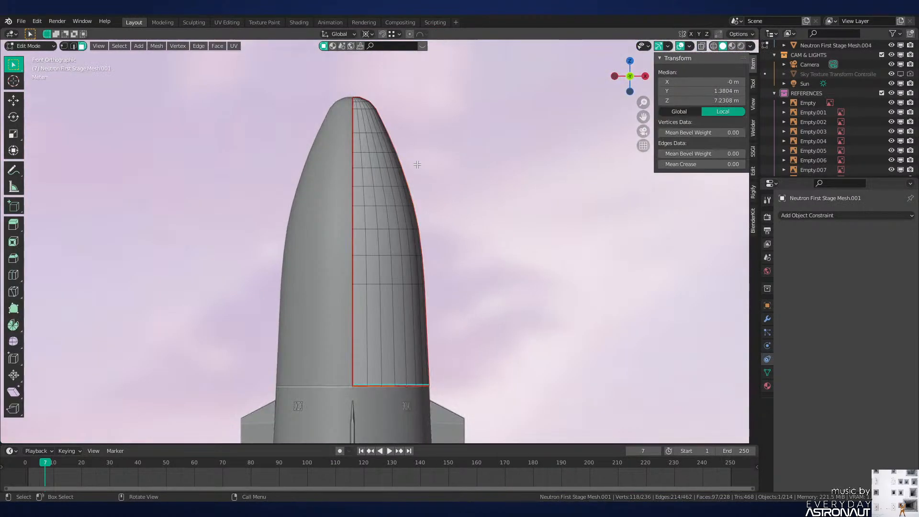
click(227, 22)
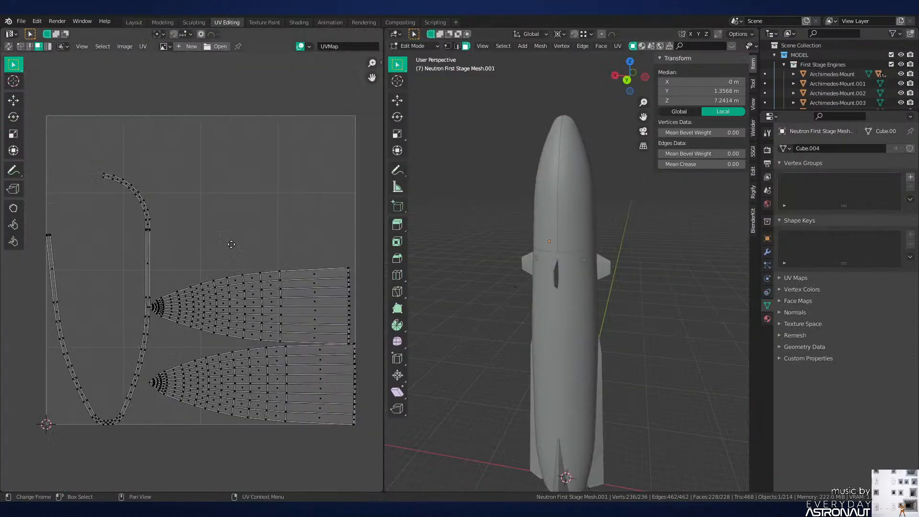
middle_drag(597, 284, 507, 292)
middle_drag(570, 266, 529, 282)
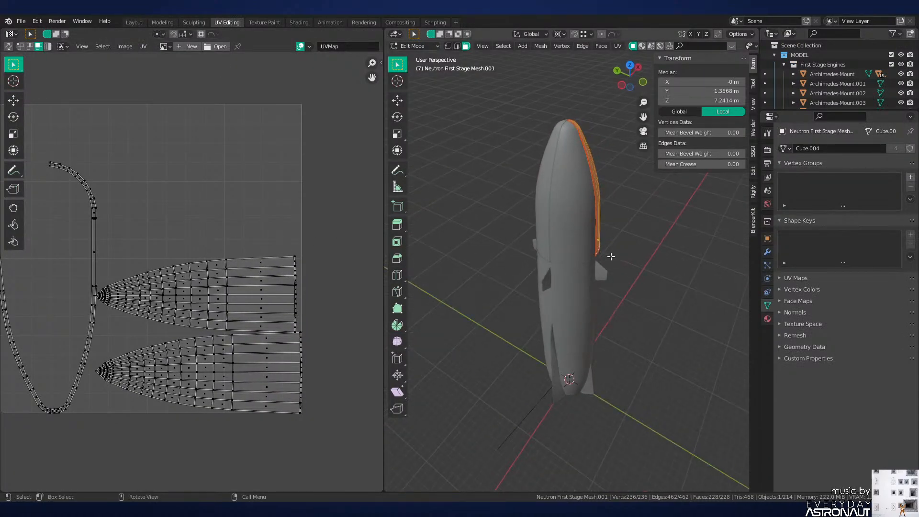
middle_drag(612, 257, 585, 268)
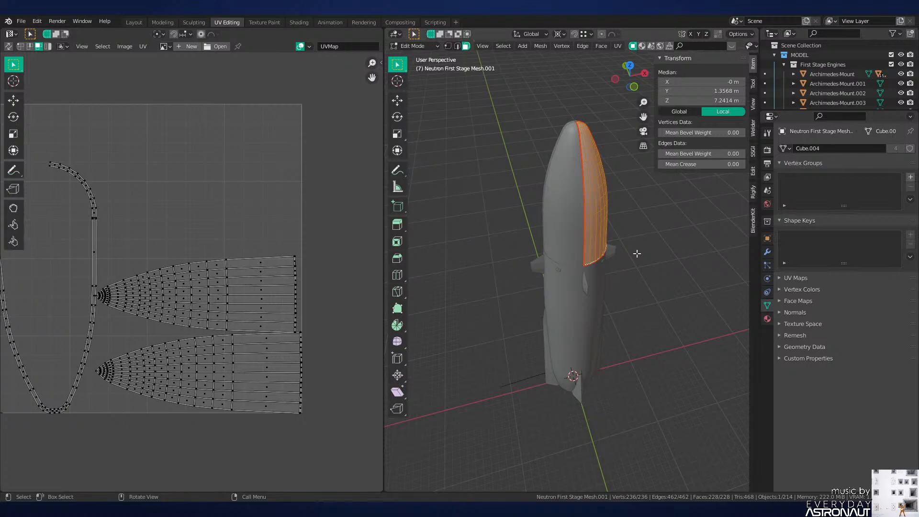
Step: Leave the fairing panel's edit mode, go back to the Layout workspace and save the file
key(Tab)
mouse_move(624, 271)
middle_down()
mouse_move(624, 299)
mouse_move(594, 287)
middle_up()
key(z)
click(134, 22)
key(ctrl+s)
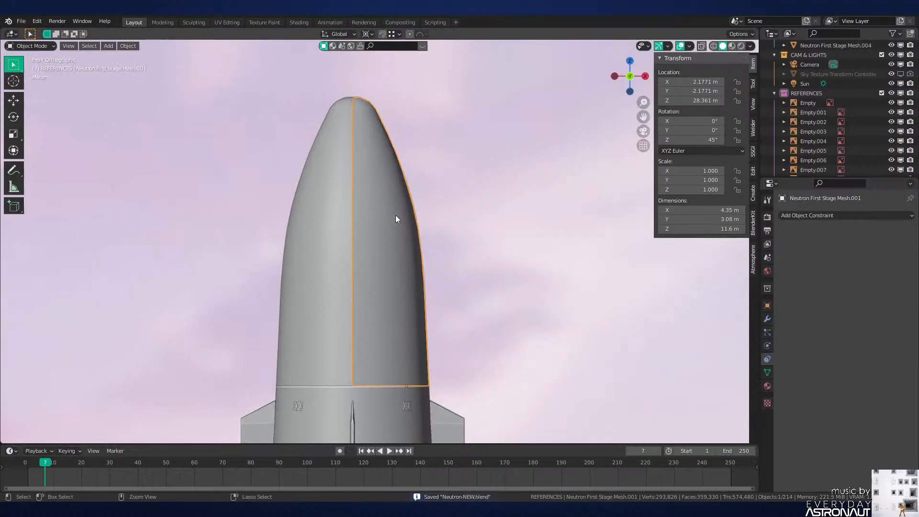
Step: Select the small fin just below the fairing, frame it and open all its geometry in edit mode
scroll(420, 206, down, 3)
shift+middle_drag(391, 255, 359, 75)
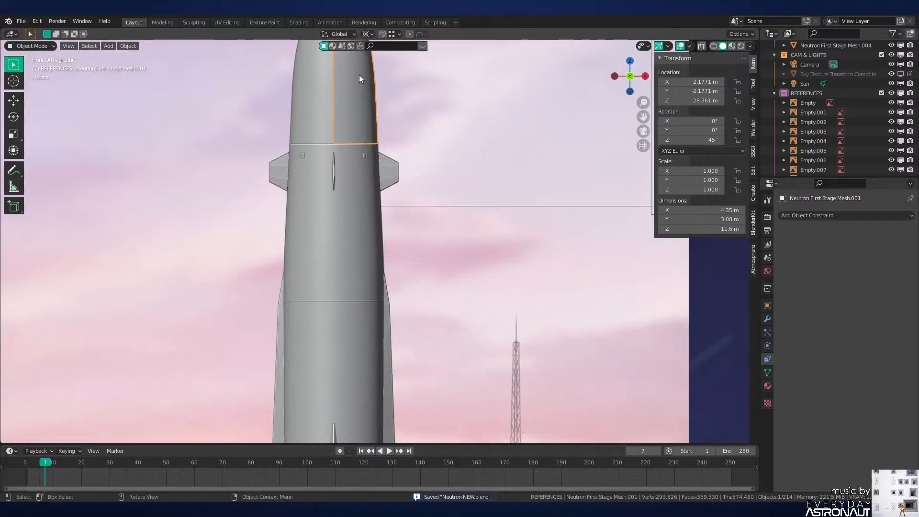
scroll(408, 257, down, 3)
click(408, 257)
shift+middle_drag(408, 258, 429, 189)
scroll(438, 237, up, 3)
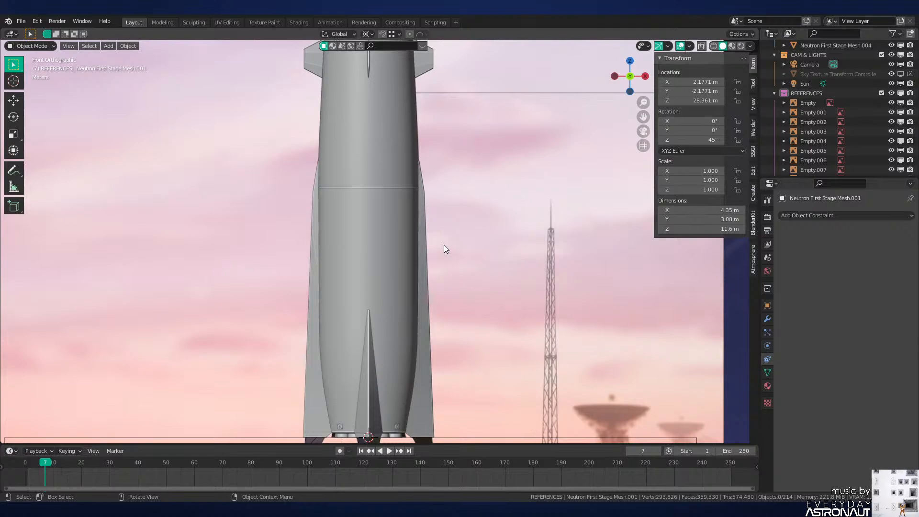
shift+middle_drag(436, 119, 443, 329)
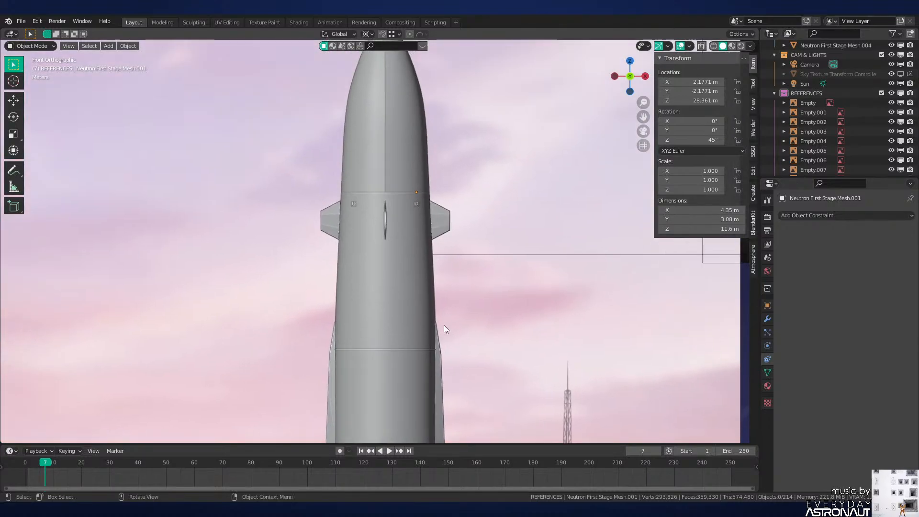
scroll(477, 226, up, 3)
click(477, 225)
key(KP_Decimal)
key(Tab)
key(a)
Step: Switch to edge selection and select the edge runs along the fin's outer tip, upper edge and root
middle_drag(482, 224, 427, 265)
scroll(440, 261, up, 2)
key(2)
alt+click(426, 247)
scroll(427, 265, up, 1)
alt+shift+click(427, 265)
scroll(427, 266, down, 2)
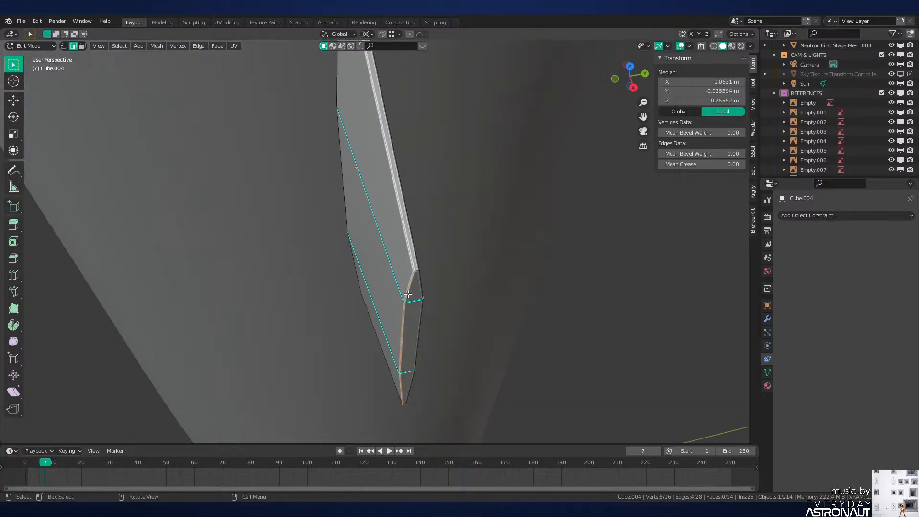
middle_drag(383, 407, 242, 269)
alt+shift+click(418, 360)
scroll(418, 324, down, 1)
scroll(402, 299, up, 1)
alt+shift+click(387, 296)
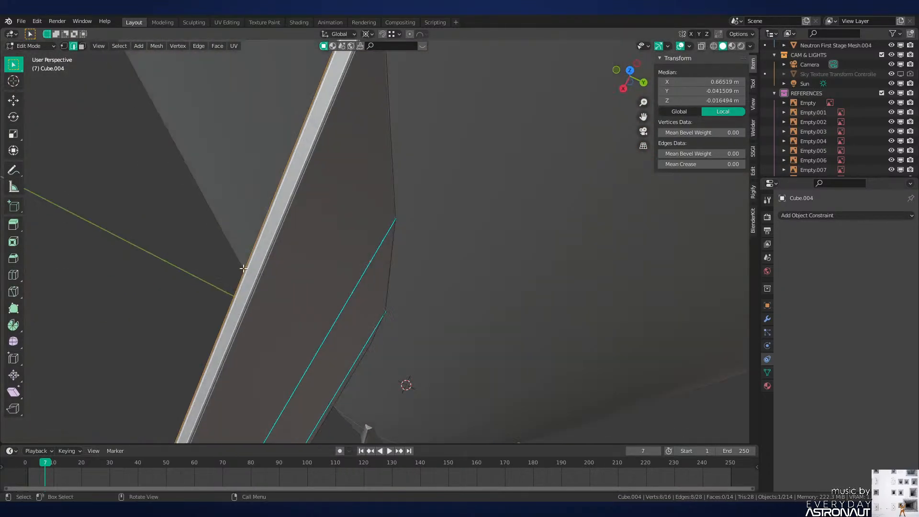
alt+shift+click(394, 194)
Step: Add the remaining outline edges at the fin's corners to the selection and mark them all as seams
middle_drag(378, 186, 465, 266)
shift+click(468, 261)
scroll(467, 249, down, 3)
shift+middle_drag(498, 180, 479, 264)
middle_drag(479, 263, 450, 266)
scroll(449, 267, up, 3)
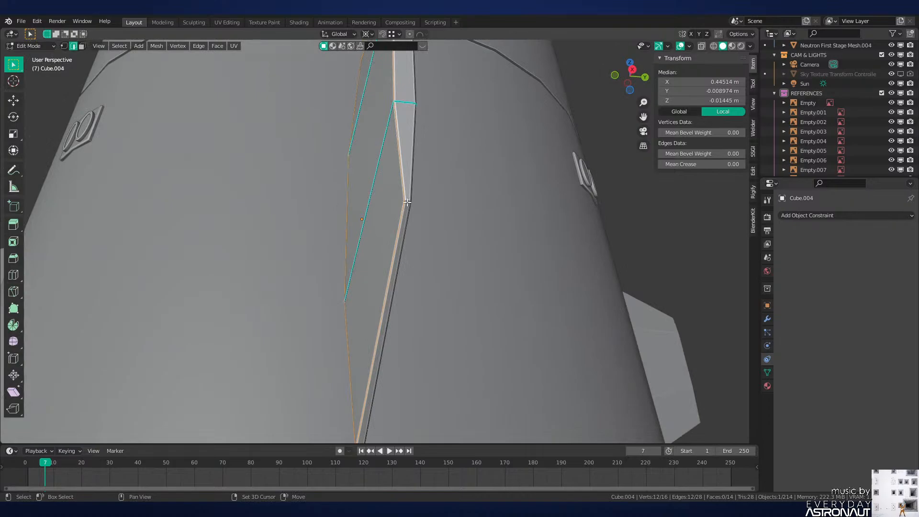
shift+click(407, 202)
scroll(411, 144, down, 2)
middle_drag(410, 99, 412, 236)
scroll(411, 241, up, 2)
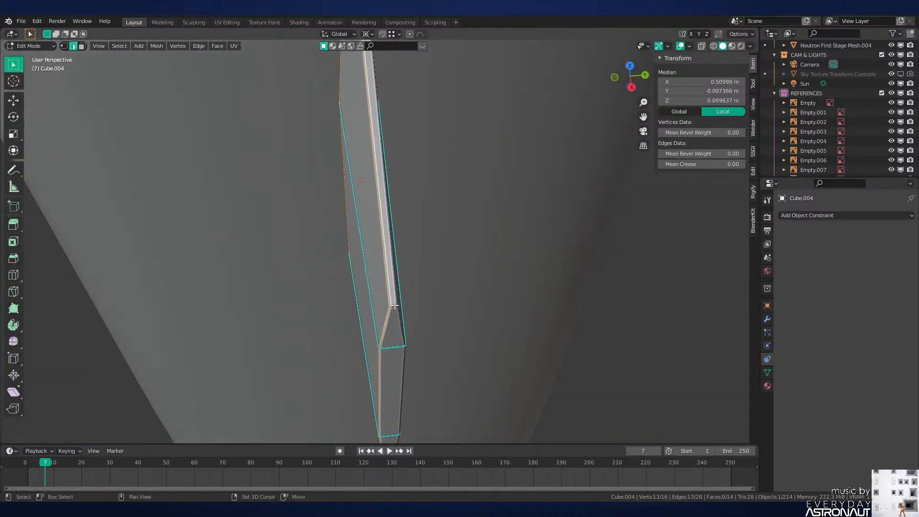
shift+click(394, 305)
shift+middle_drag(476, 369, 475, 291)
key(ctrl+e)
click(475, 292)
Step: Select the whole fin, unwrap it in the UV Editing workspace and frame it in the viewport
key(a)
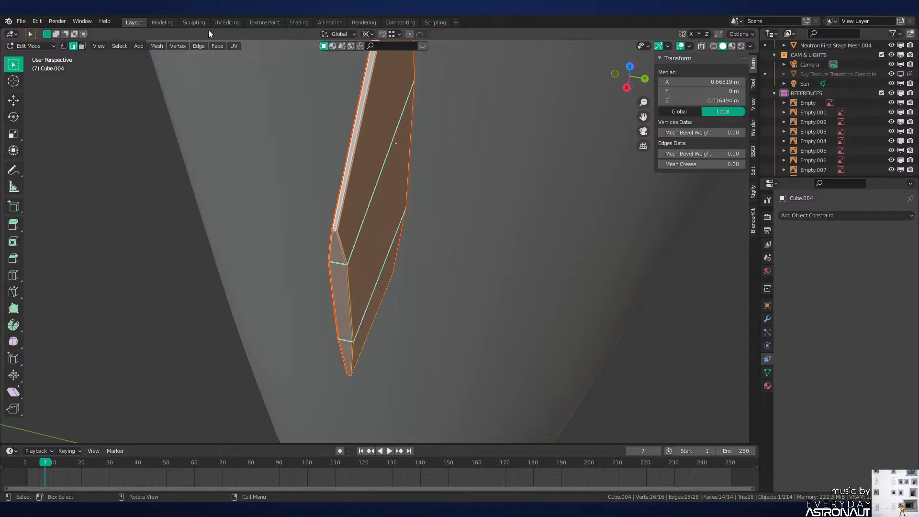
click(227, 22)
key(u)
click(569, 250)
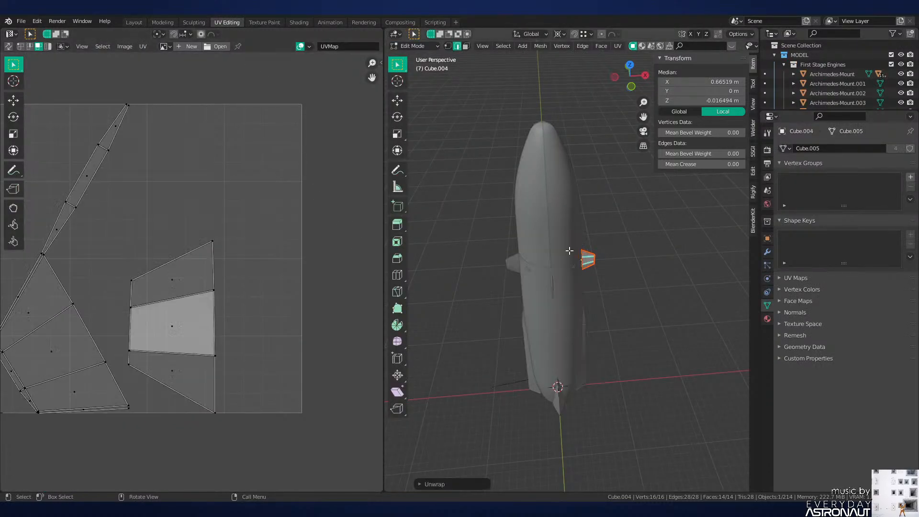
key(KP_Decimal)
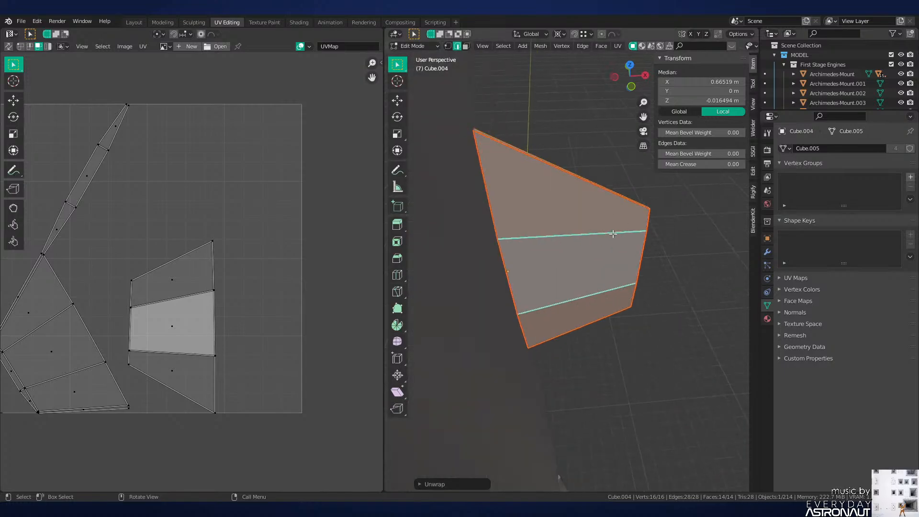
Step: Clear the seam from the middle edge on one side of the fin's outer tip and deselect everything
middle_drag(570, 250, 512, 255)
scroll(512, 256, up, 2)
click(604, 294)
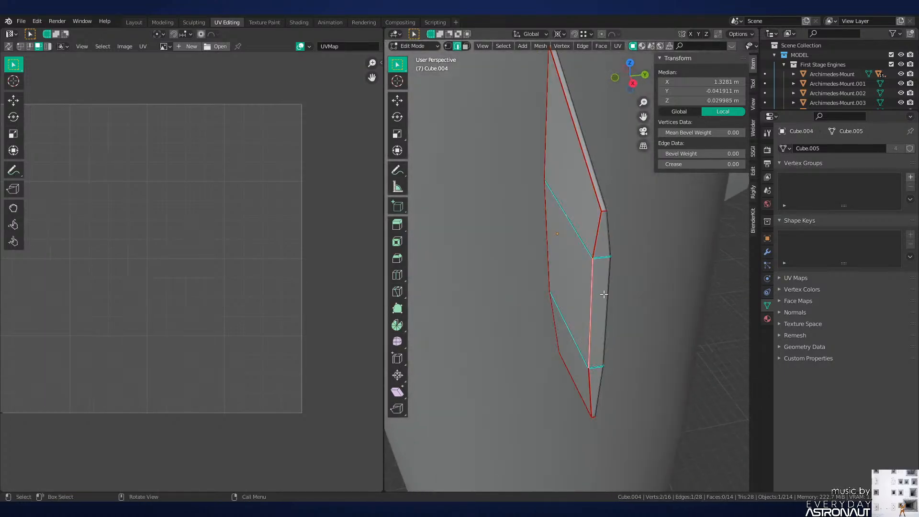
key(ctrl+e)
click(639, 314)
middle_drag(639, 314, 606, 304)
key(alt+a)
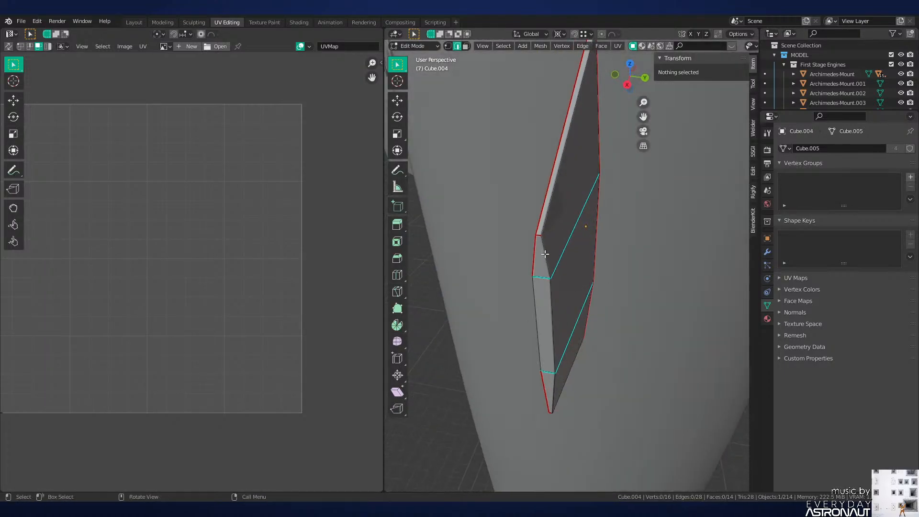
Step: Mark the upper and lower edges on the tip's other side as seams and unwrap the whole fin again
click(545, 255)
key(ctrl+e)
click(646, 355)
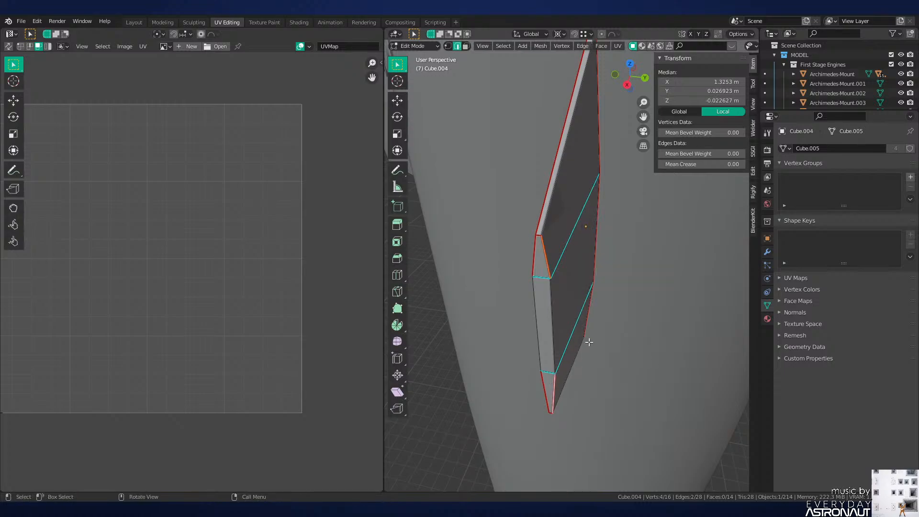
key(a)
key(u)
click(612, 311)
middle_drag(185, 276, 207, 286)
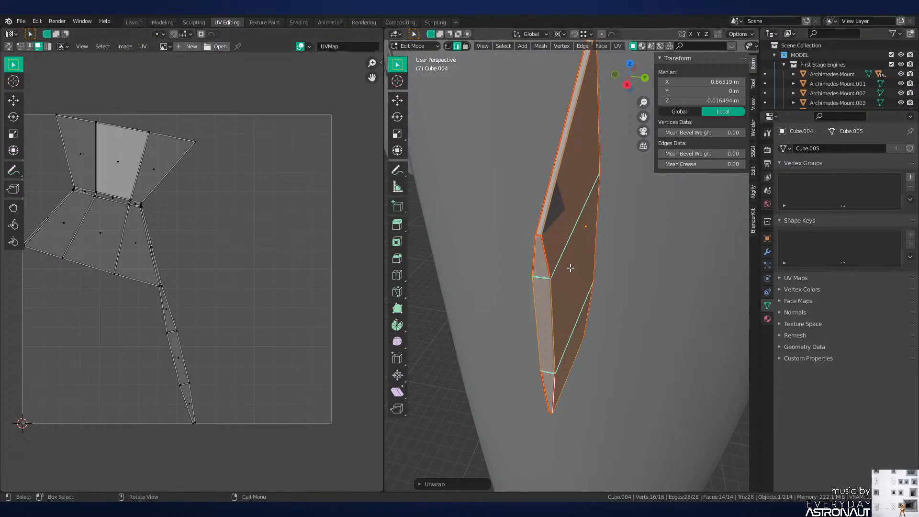
Step: Examine the fin's seams and compare its faces with the islands in the UV layout
middle_drag(570, 271, 526, 211)
key(alt+a)
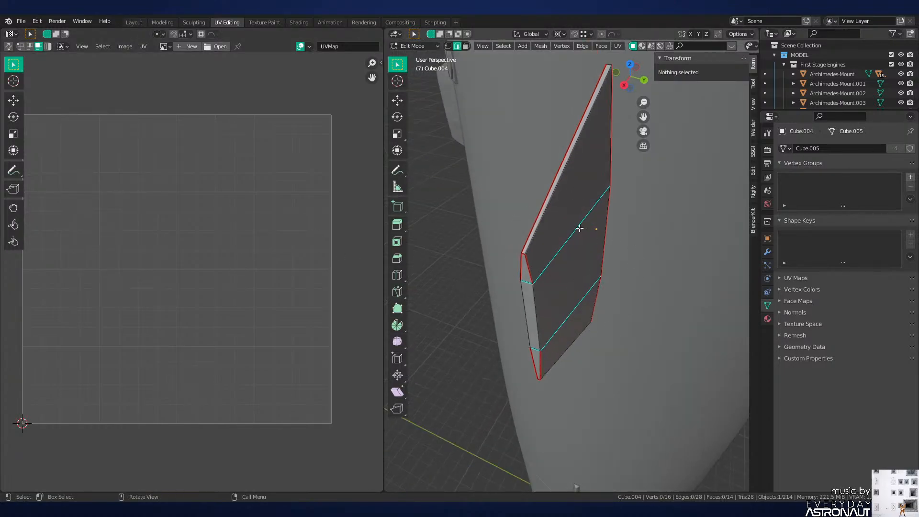
key(a)
middle_drag(589, 269, 547, 235)
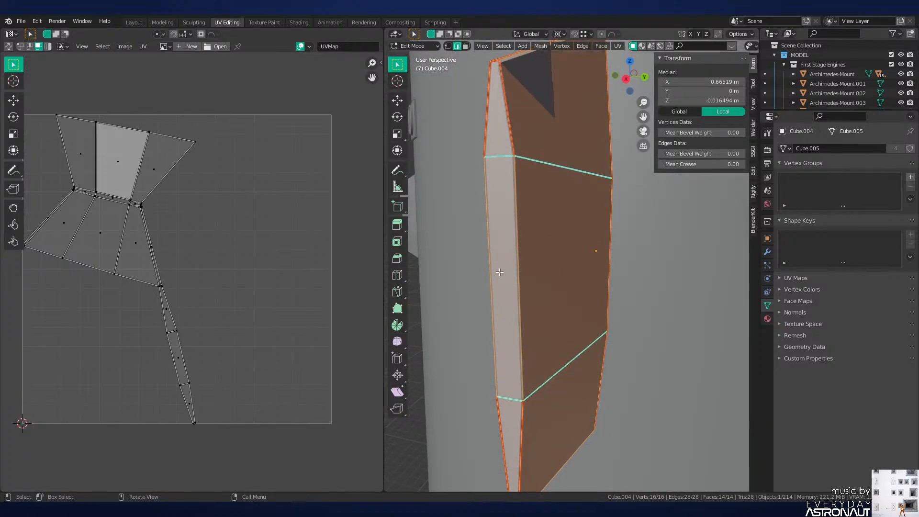
scroll(262, 313, up, 3)
scroll(265, 311, down, 4)
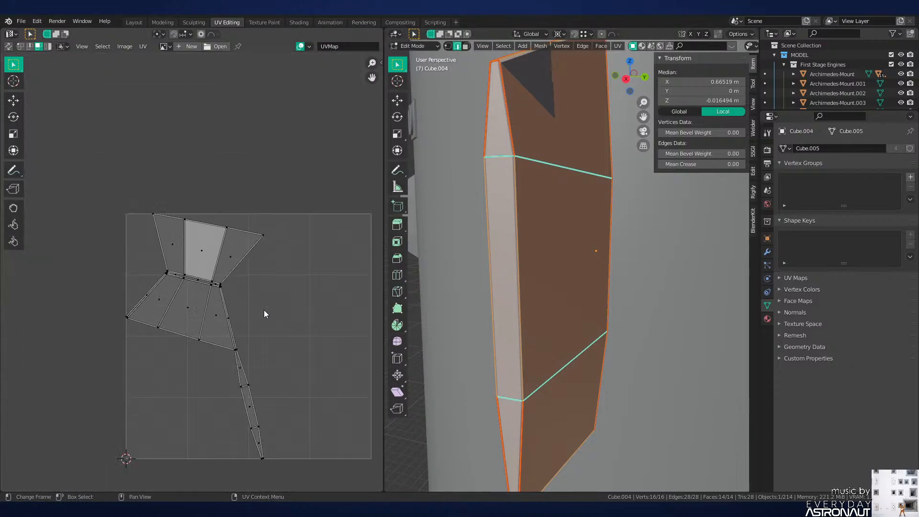
scroll(222, 279, up, 2)
scroll(224, 279, down, 1)
middle_drag(472, 270, 612, 273)
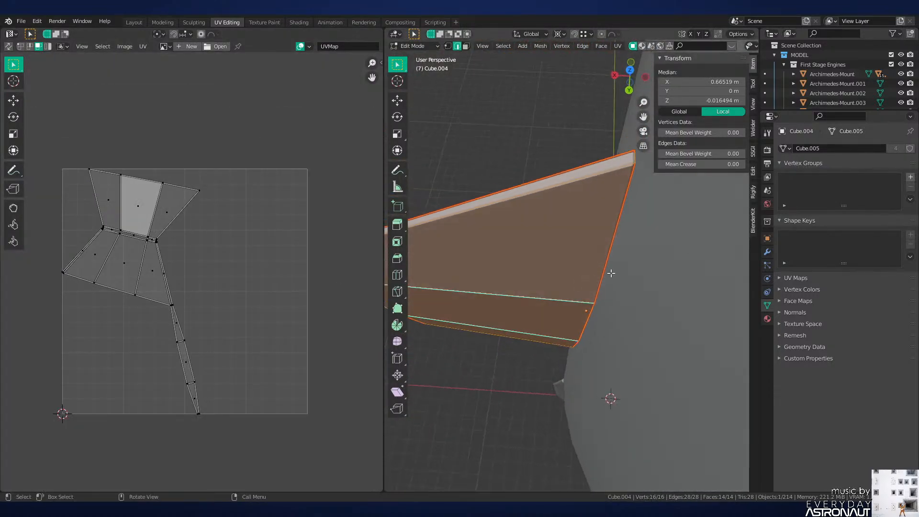
Step: Mark the short edge at the fin's upper root corner as a seam and unwrap the whole fin again
click(633, 158)
middle_drag(544, 330, 599, 285)
key(ctrl+e)
click(599, 285)
key(a)
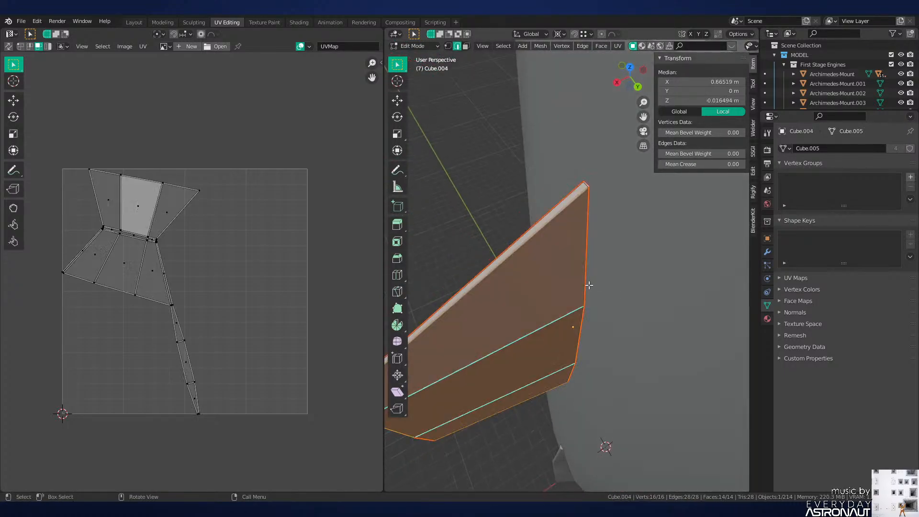
key(u)
click(589, 285)
Step: Return the fin to object mode and go back to the Layout workspace
middle_drag(578, 225, 581, 279)
scroll(580, 278, down, 5)
key(Tab)
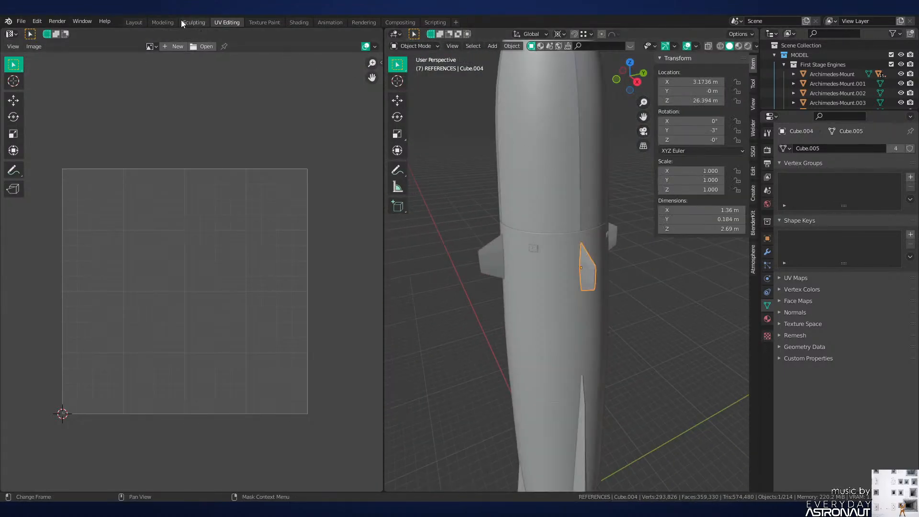
click(129, 23)
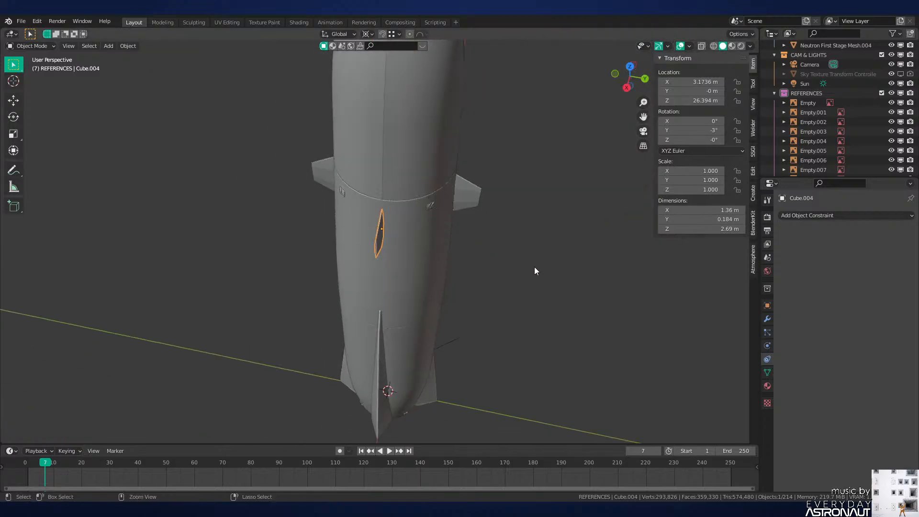
Step: Save the file and open the mesh of the large fin at the rocket's base in the UV Editing workspace
key(ctrl+s)
middle_drag(536, 271, 463, 228)
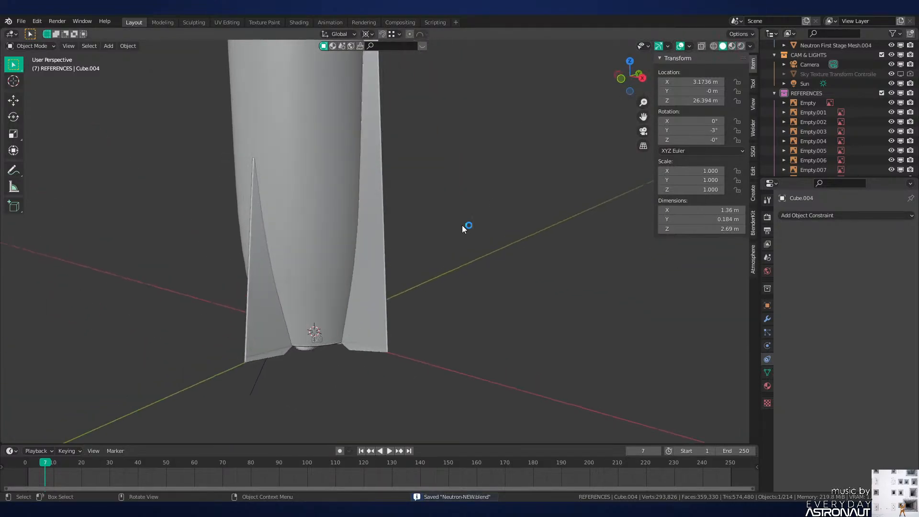
click(376, 289)
key(Tab)
key(a)
scroll(431, 286, down, 3)
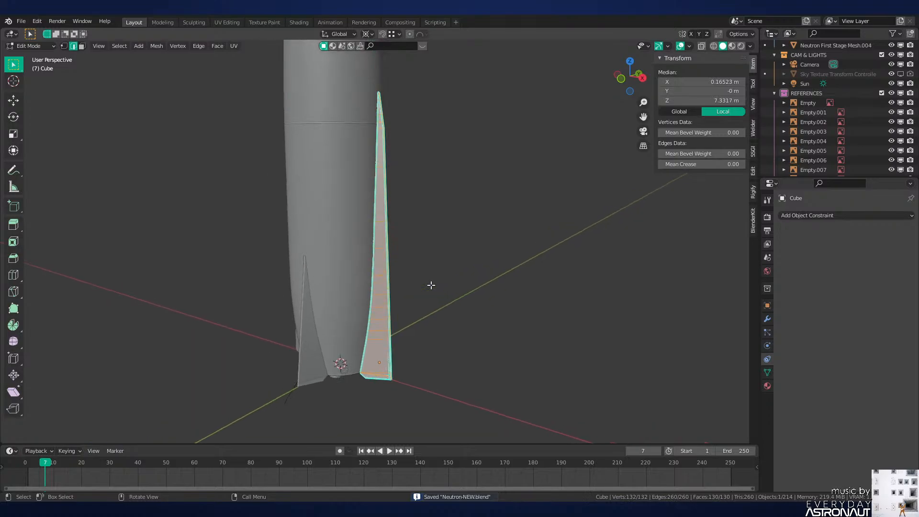
key(Tab)
scroll(426, 268, up, 3)
middle_drag(420, 251, 388, 240)
key(Tab)
click(224, 22)
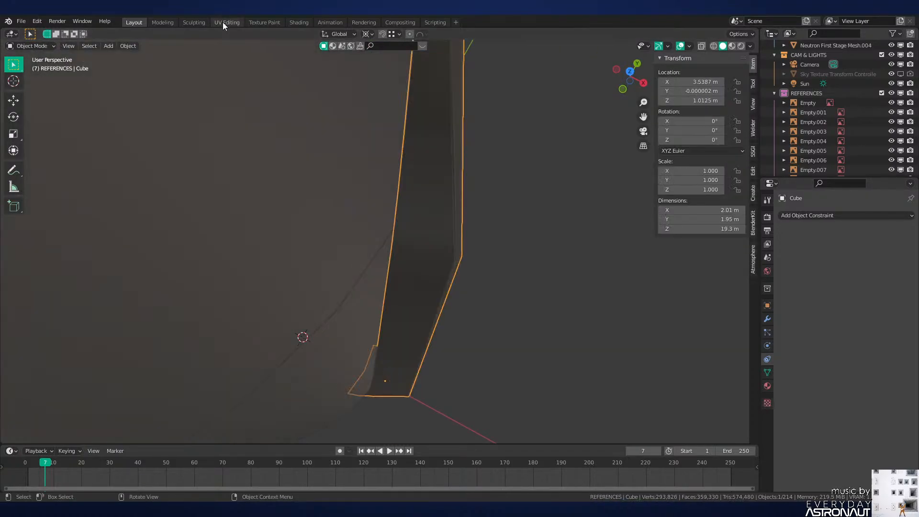
Step: Select the long lengthwise edge loops of the fin, including the edges bordering its outer strip and the hull
key(KP_Decimal)
middle_drag(546, 272, 579, 328)
scroll(554, 321, up, 4)
scroll(219, 267, up, 2)
middle_drag(190, 282, 192, 247)
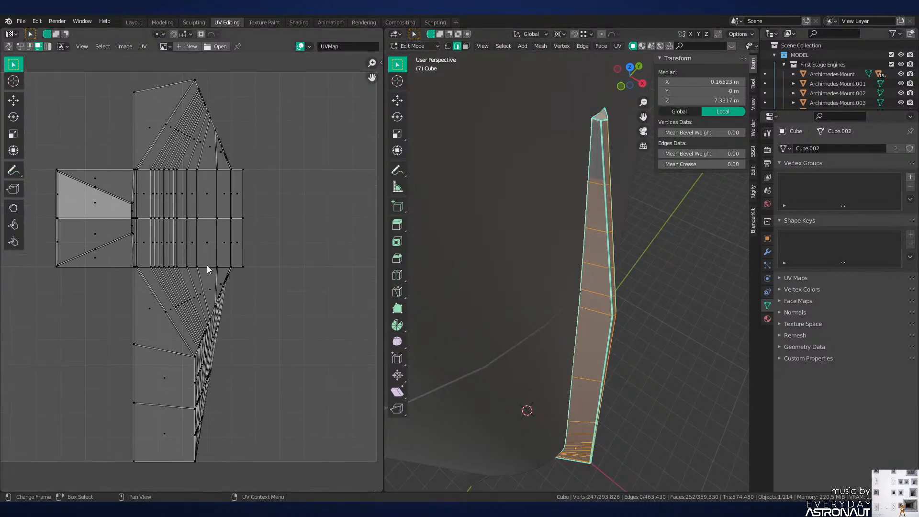
middle_drag(599, 256, 620, 358)
key(KP_Divide)
alt+click(637, 264)
alt+shift+click(545, 273)
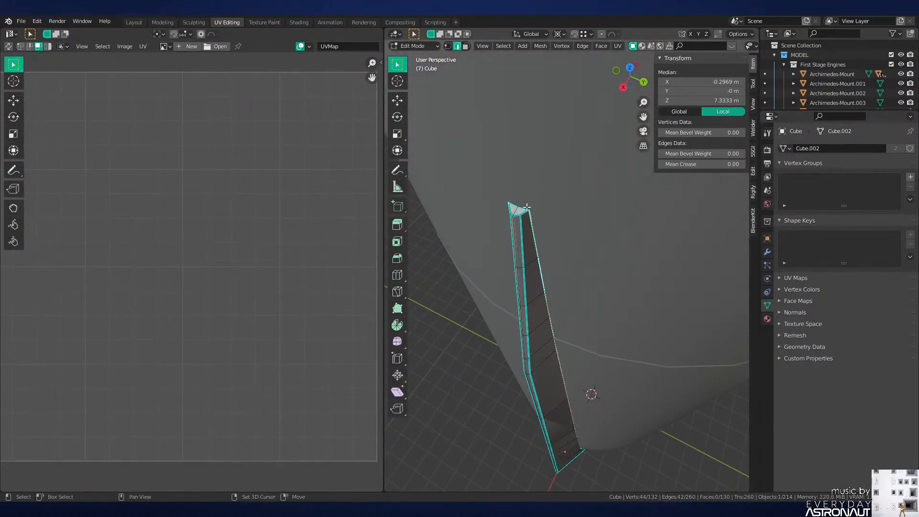
alt+shift+click(522, 226)
alt+shift+click(511, 226)
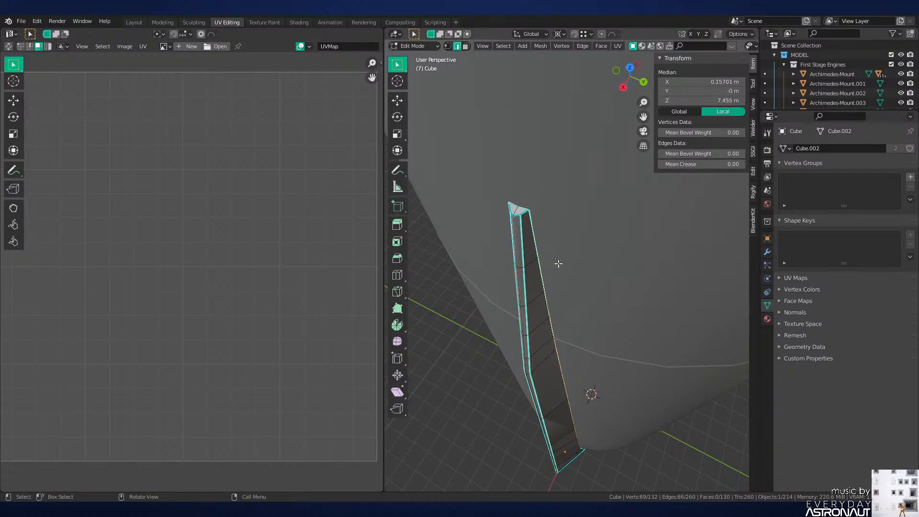
Step: Add the outer and inner rim edges around the fin's bottom opening to the edge selection
middle_drag(558, 263, 572, 158)
shift+middle_drag(587, 359, 586, 209)
scroll(586, 209, down, 3)
mouse_move(587, 258)
middle_down()
mouse_move(591, 203)
mouse_move(595, 268)
middle_up()
scroll(597, 325, up, 3)
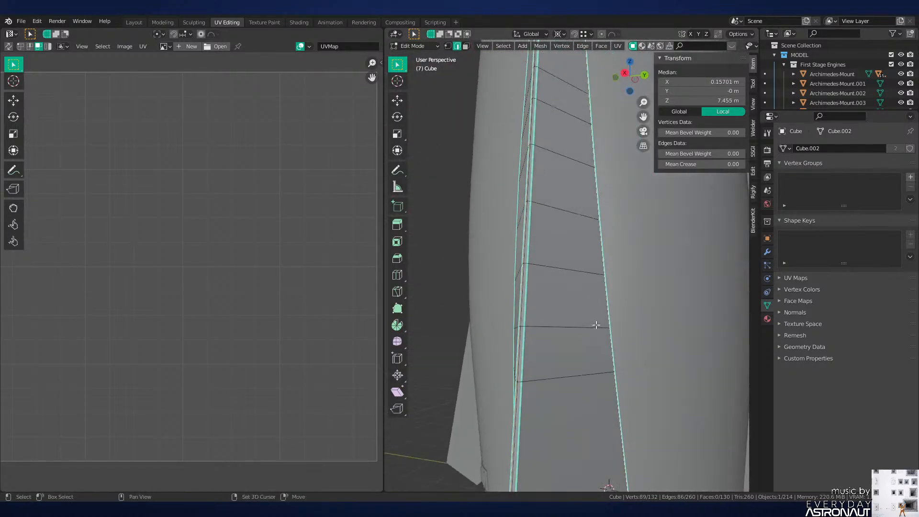
shift+middle_drag(597, 324, 601, 253)
scroll(602, 253, up, 3)
alt+shift+click(639, 227)
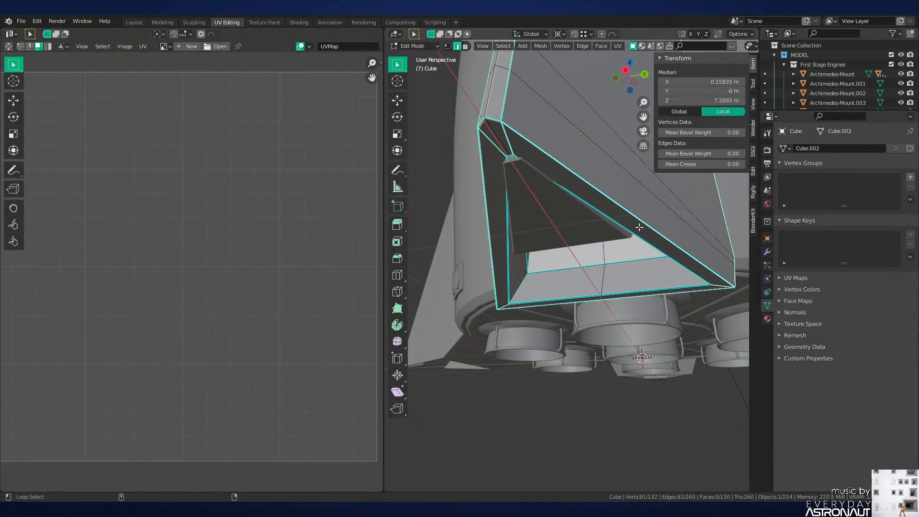
alt+shift+click(508, 271)
Step: Remove the unwanted corner edges of the bottom opening's rim from the selection
scroll(551, 272, down, 5)
middle_drag(570, 287, 586, 249)
scroll(622, 278, up, 7)
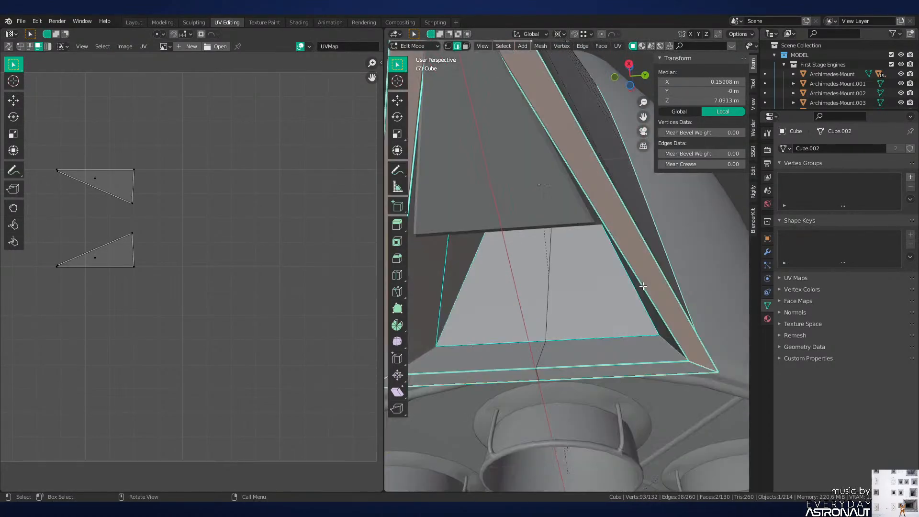
middle_drag(694, 361, 553, 359)
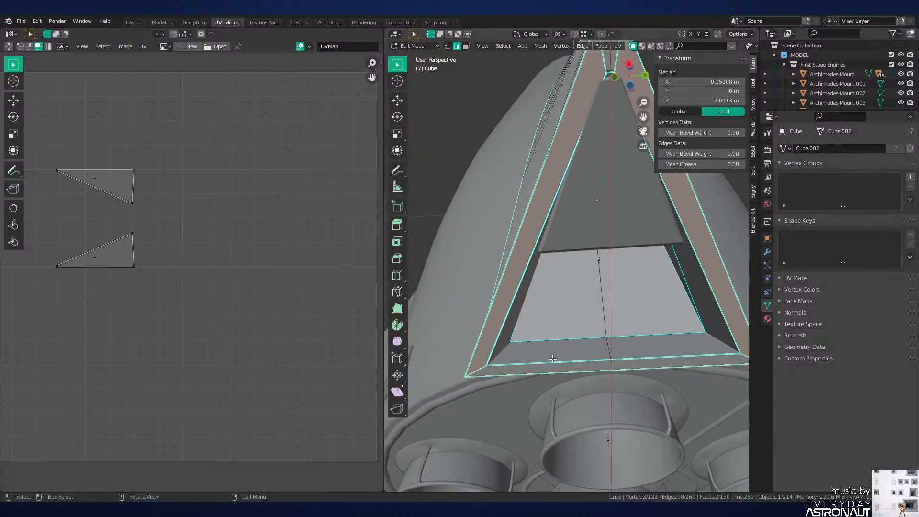
ctrl+alt+shift+click(481, 371)
middle_drag(484, 369, 613, 309)
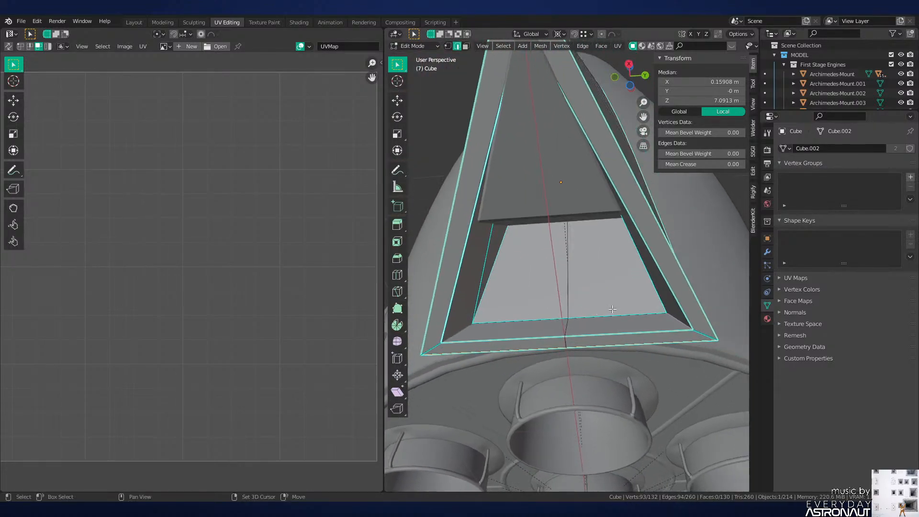
Step: Add the hidden edges inside the fin's cavity to the selection and mark all selected edges as seams
key(z)
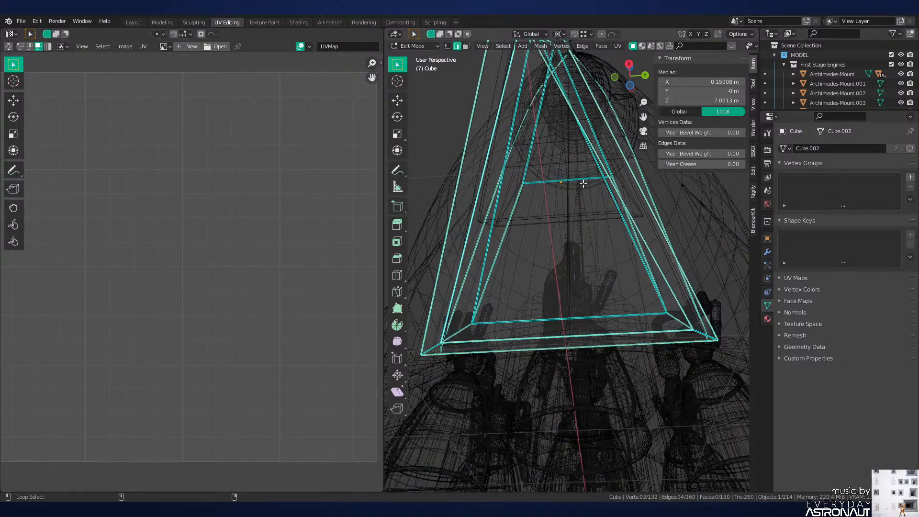
alt+shift+click(583, 184)
key(z)
key(z)
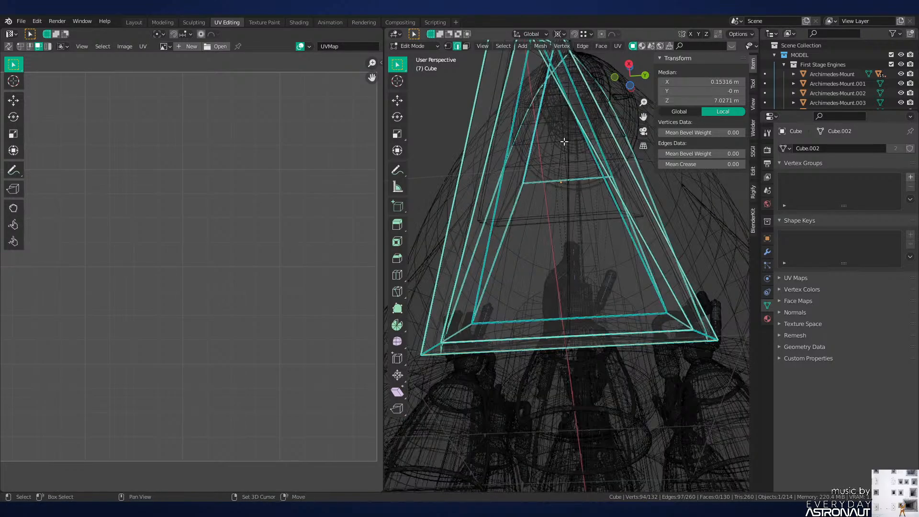
middle_drag(564, 142, 649, 215)
shift+click(657, 182)
key(z)
key(ctrl+e)
click(723, 235)
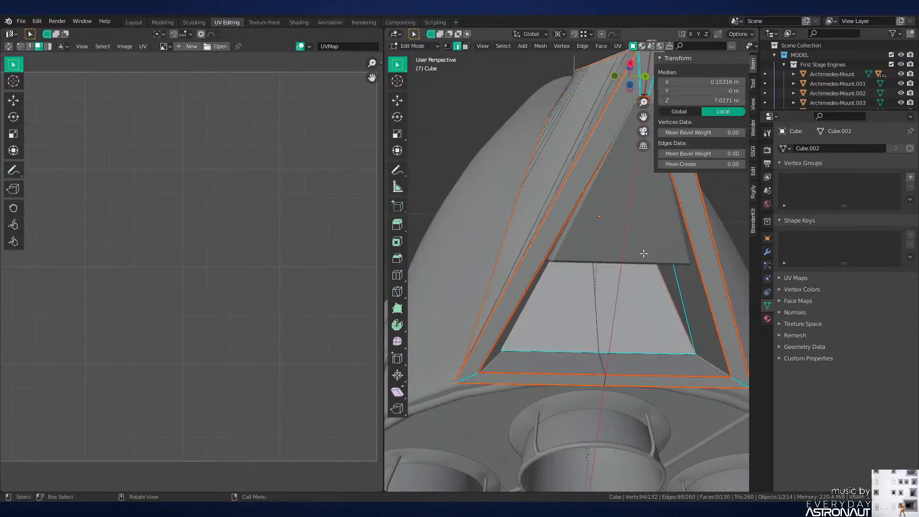
Step: Select the whole fin mesh and unwrap it
key(a)
key(u)
click(635, 250)
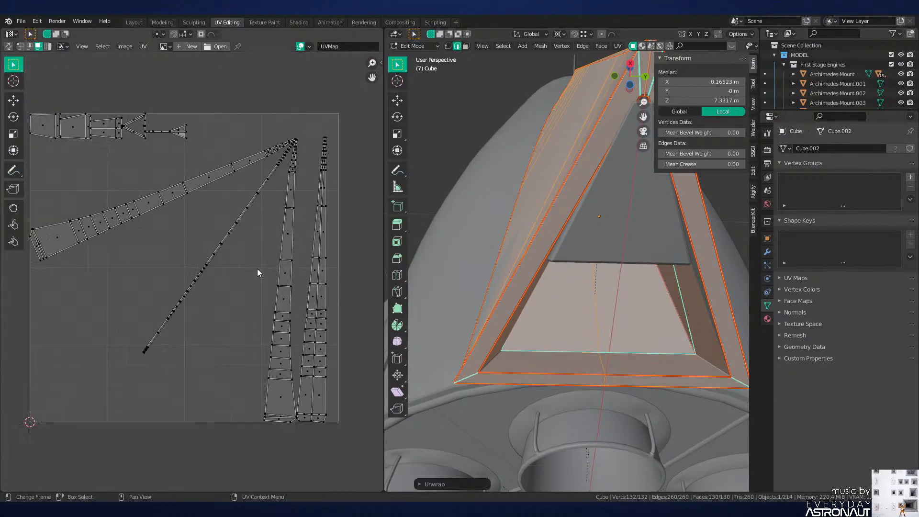
middle_drag(257, 273, 263, 274)
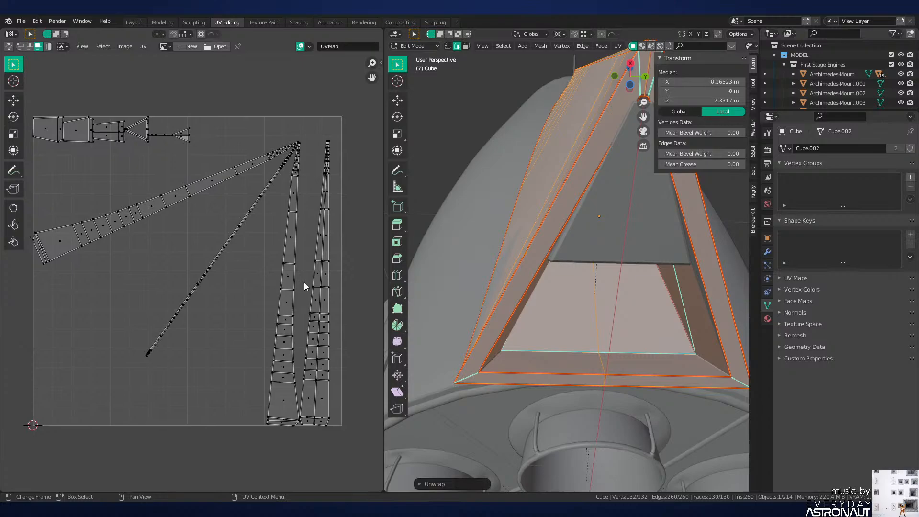
Step: Mark the two bottom edges where the fin's base meets the hull as seams
middle_drag(569, 324, 570, 292)
key(shift+z)
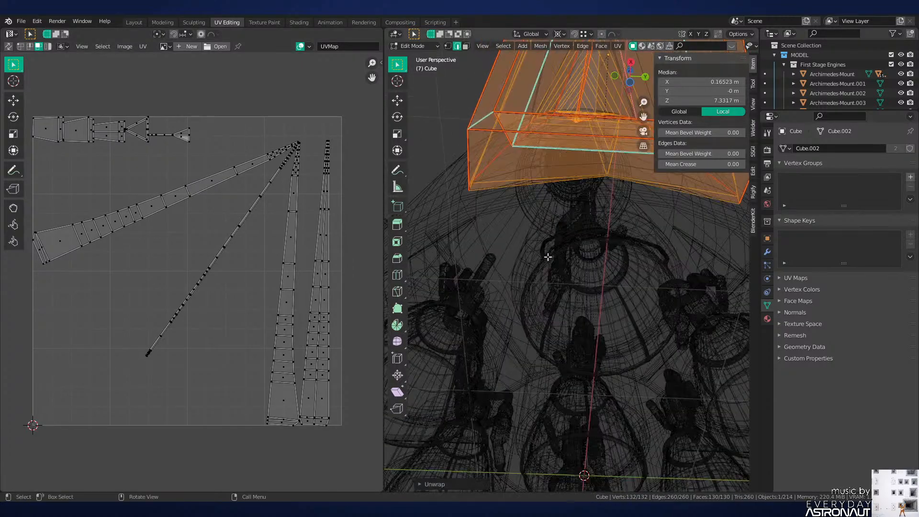
shift+middle_drag(533, 201, 533, 202)
click(522, 221)
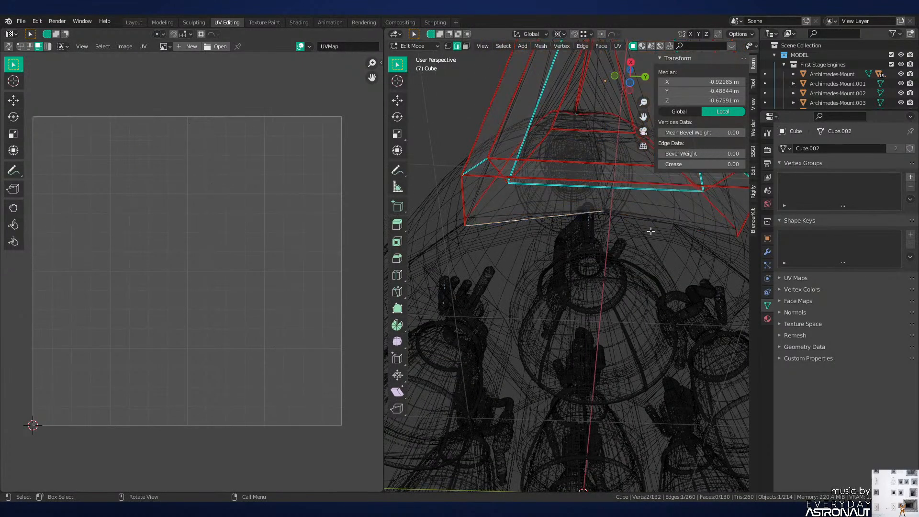
shift+click(651, 232)
scroll(661, 236, down, 3)
shift+middle_drag(661, 235, 627, 251)
scroll(629, 255, up, 3)
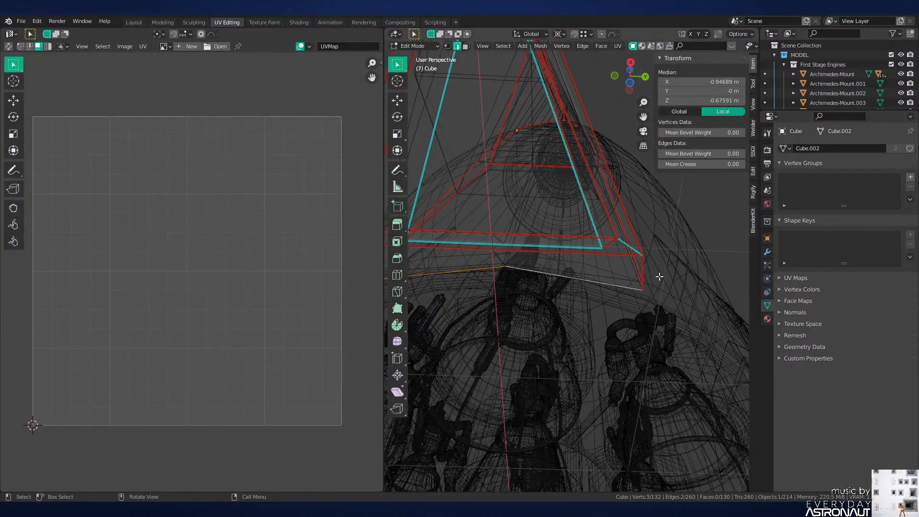
right_click(666, 277)
click(673, 278)
key(shift+z)
Step: Unwrap the whole fin mesh again using the added base seams
key(a)
key(u)
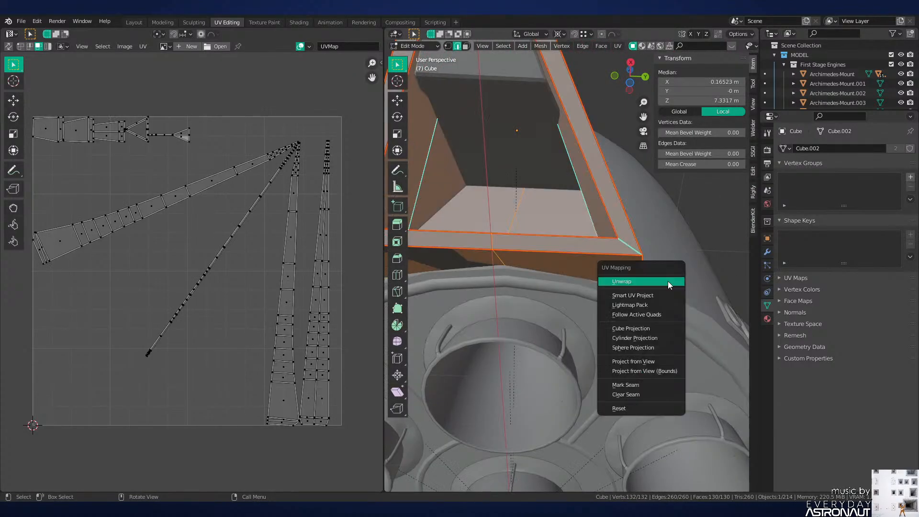
click(669, 282)
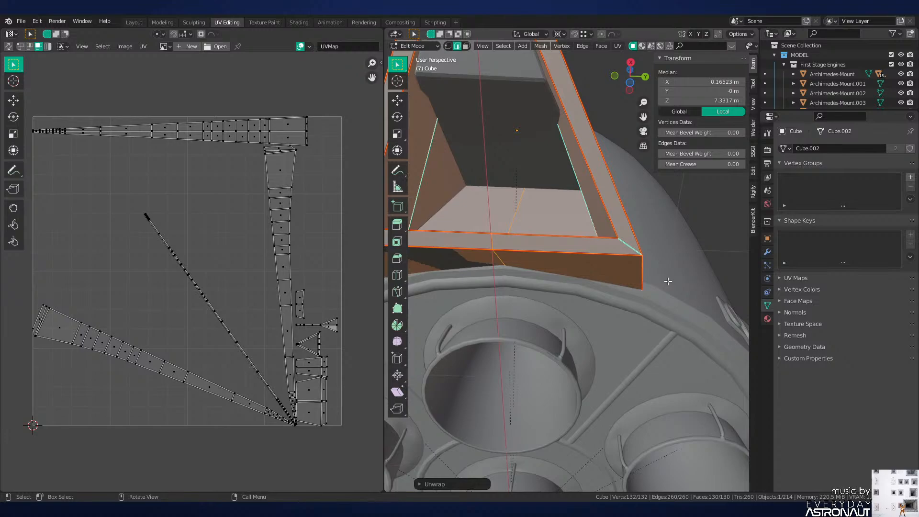
Step: Check which faces are linked to the narrow strip along the fin's outer edge
scroll(634, 246, down, 4)
middle_drag(634, 246, 632, 311)
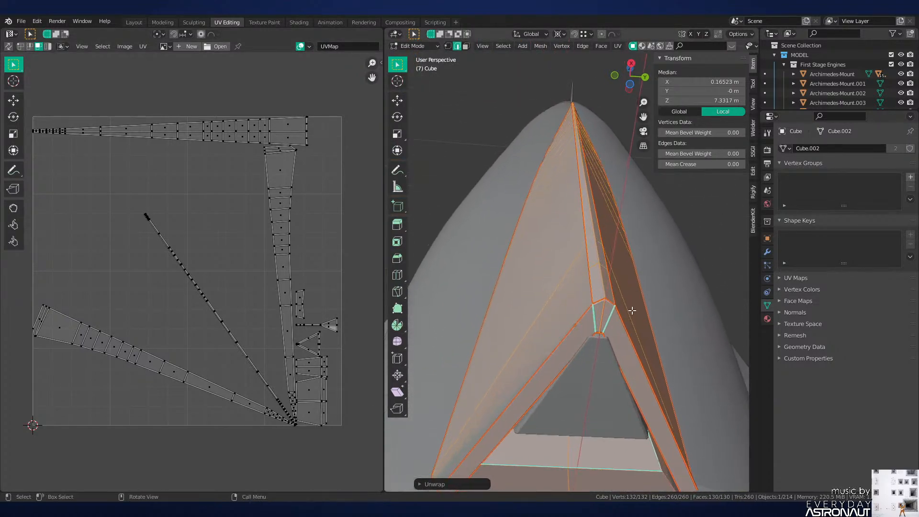
key(alt+a)
key(3)
click(600, 292)
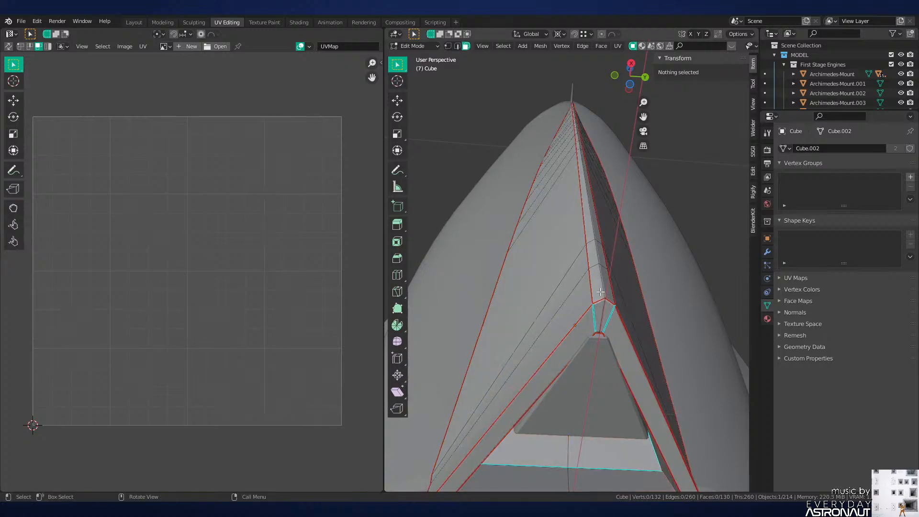
key(ctrl+l)
mouse_move(601, 292)
middle_down()
mouse_move(593, 191)
mouse_move(605, 281)
middle_up()
Step: Mark the two short front edges at the fin's upper tip as seams and unwrap the whole mesh again
key(2)
click(558, 269)
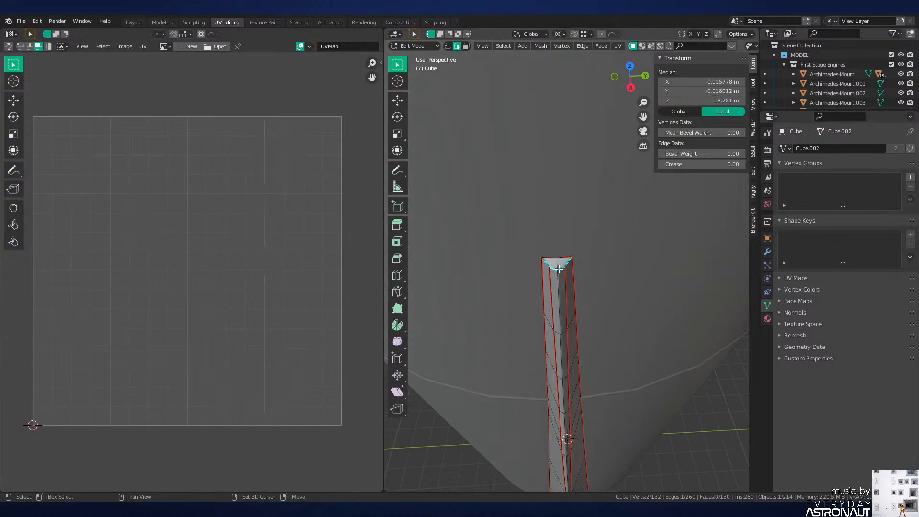
shift+click(565, 264)
key(ctrl+e)
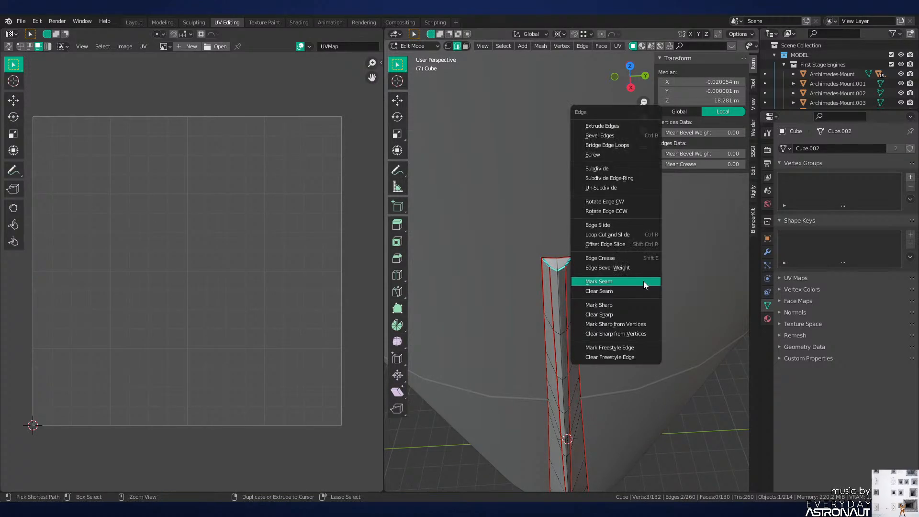
click(643, 281)
key(a)
key(u)
click(577, 285)
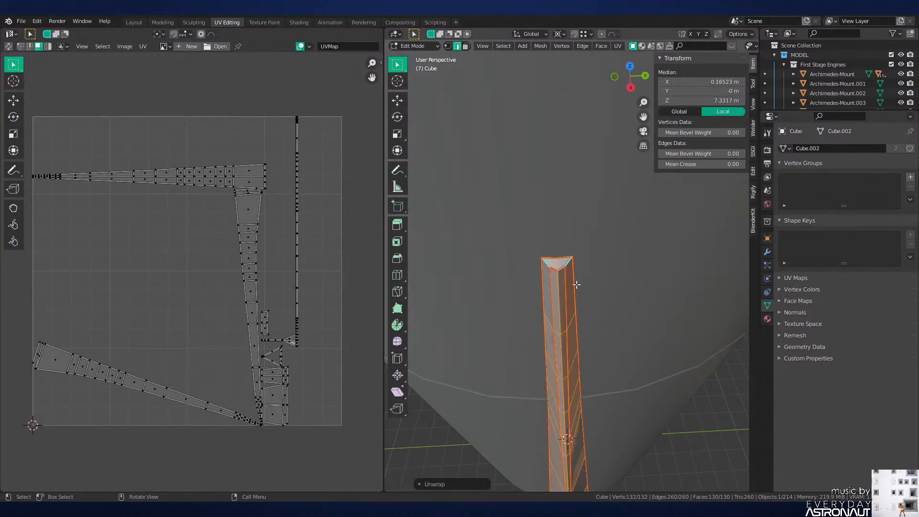
Step: Mark the remaining side edges of the fin's small tip face as seams and redo the unwrap
click(565, 264)
key(ctrl+e)
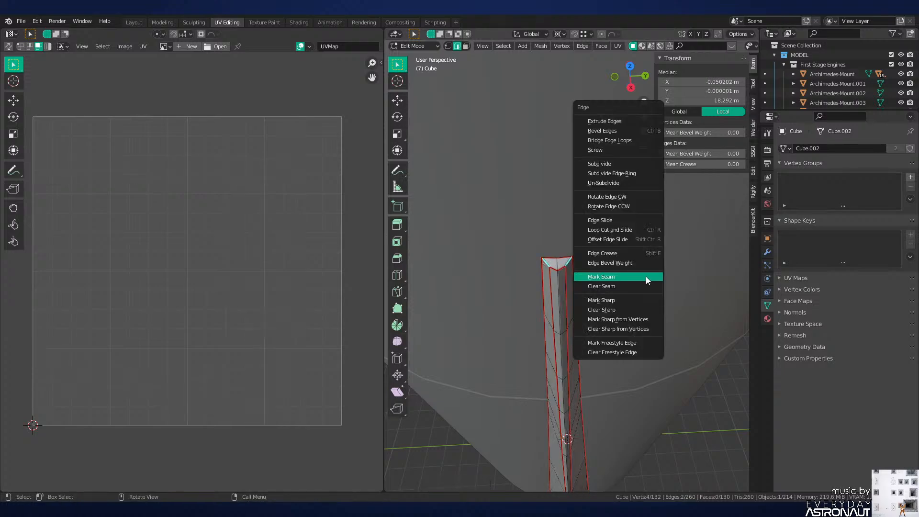
click(645, 276)
key(a)
key(u)
click(621, 275)
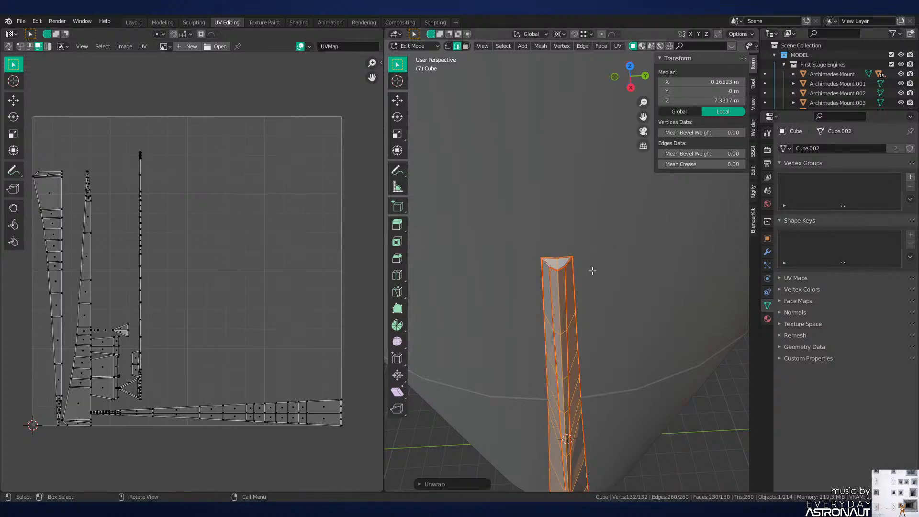
Step: Mark the rear edge loop of the tip face, next to the hull, as a seam and unwrap the fin again
scroll(577, 267, up, 4)
alt+click(554, 234)
key(ctrl+e)
click(596, 260)
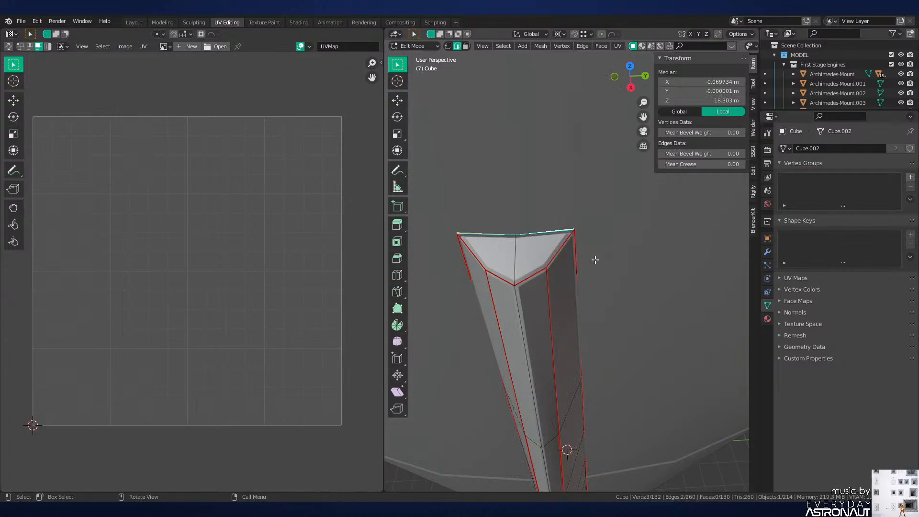
key(a)
key(u)
click(595, 259)
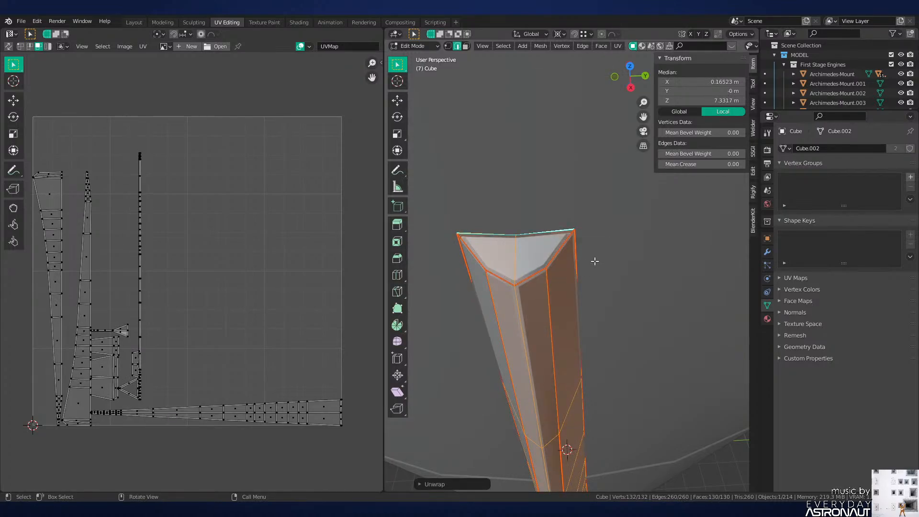
Step: Examine the unwrapped fin and its bottom opening from below and from a distance
scroll(594, 262, down, 6)
middle_drag(595, 263, 634, 180)
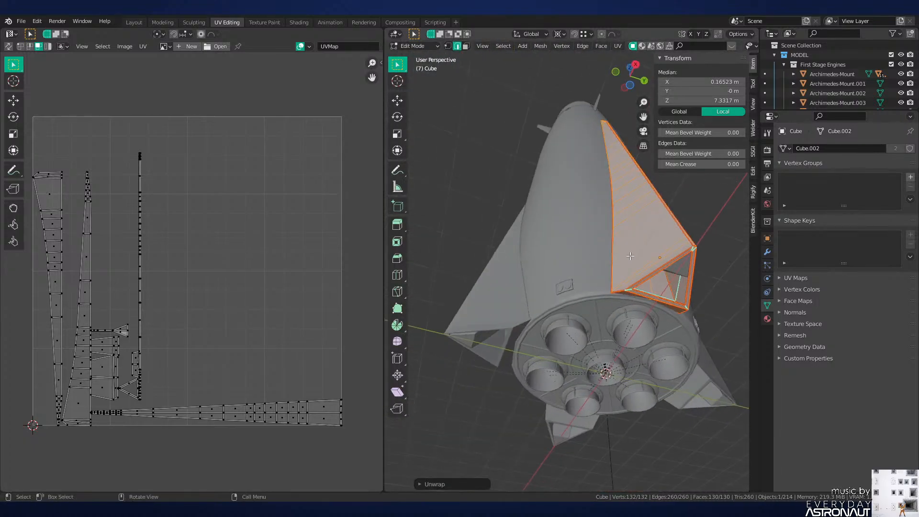
scroll(670, 239, up, 2)
shift+middle_drag(694, 240, 633, 287)
shift+middle_drag(633, 287, 640, 275)
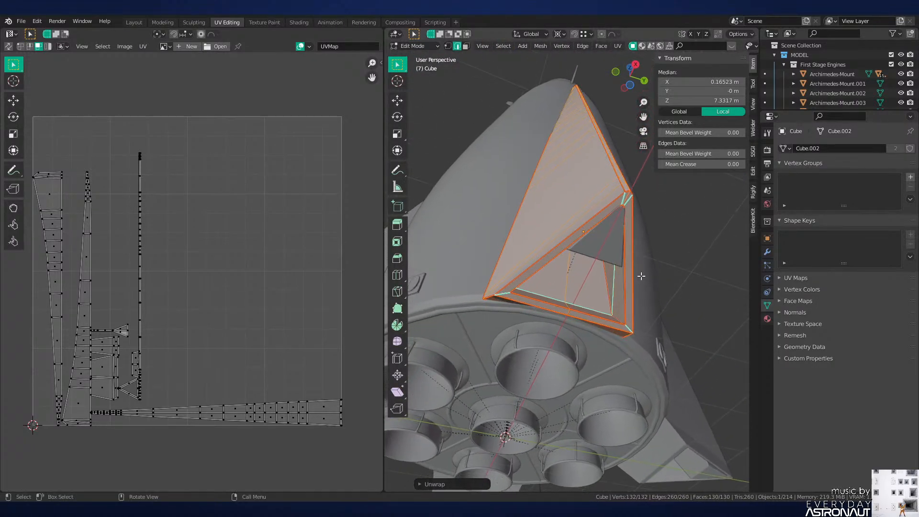
scroll(656, 264, up, 2)
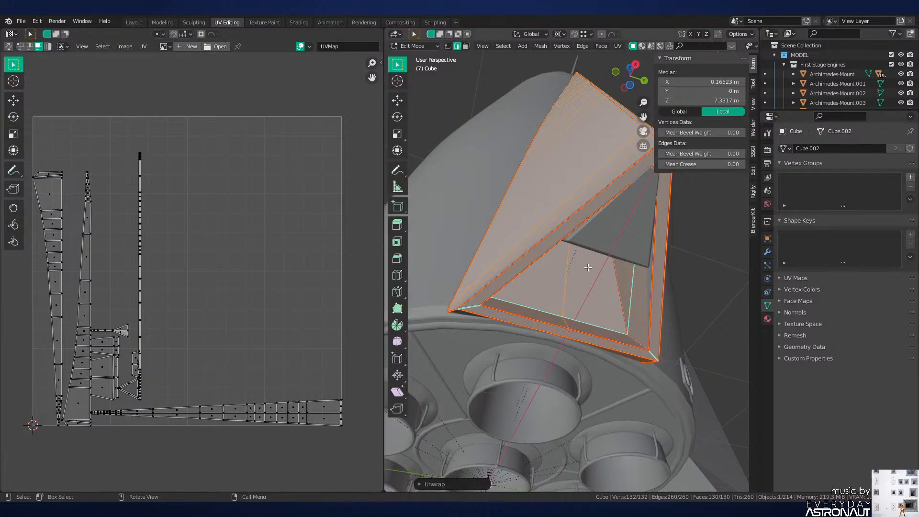
scroll(605, 205, down, 9)
middle_drag(605, 205, 605, 266)
shift+middle_drag(605, 115, 642, 253)
Step: Leave mesh editing, save the file and return to the Layout workspace
key(Tab)
key(ctrl+s)
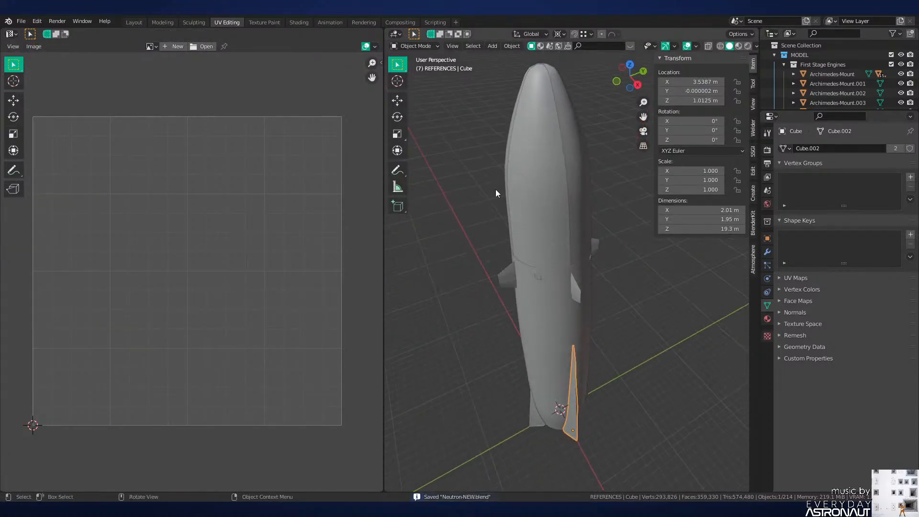
click(133, 22)
scroll(469, 167, down, 8)
middle_drag(470, 180, 521, 262)
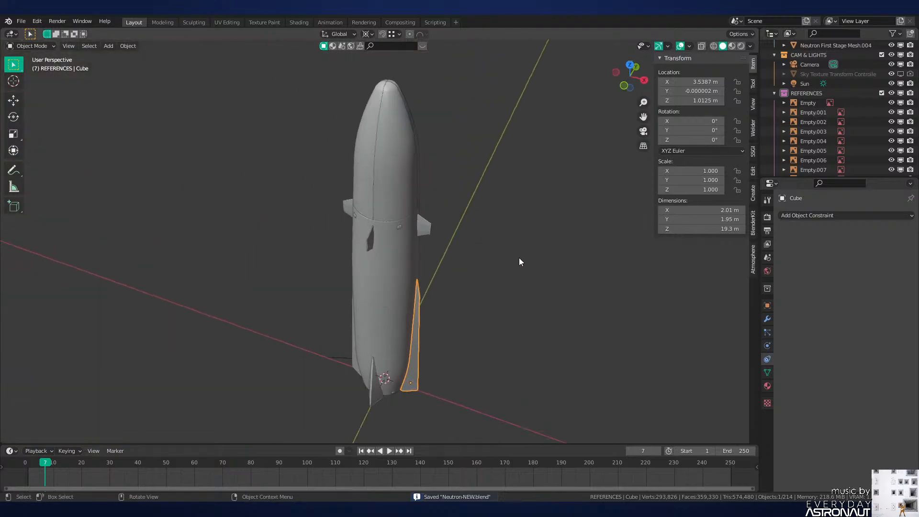
Step: Examine the nose fairing, hull and base fins from several sides to find parts still lacking seams
click(395, 177)
scroll(436, 225, up, 3)
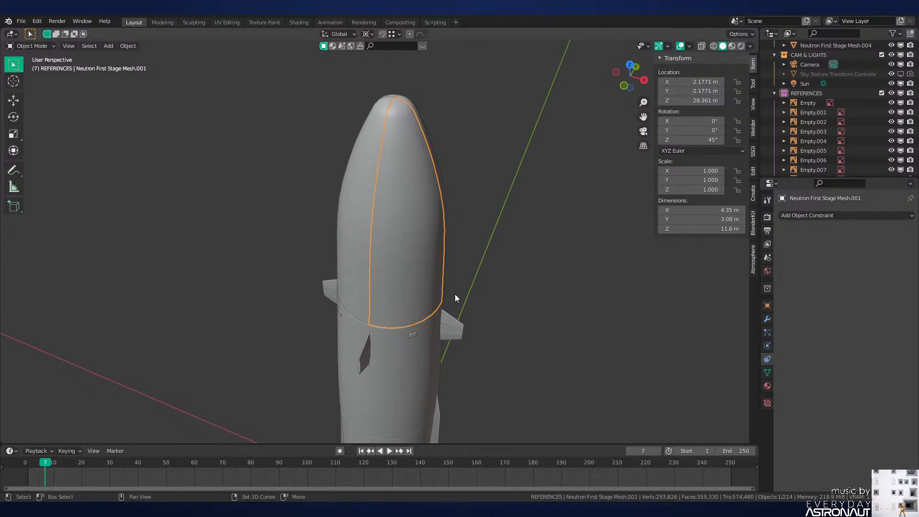
middle_drag(452, 300, 422, 96)
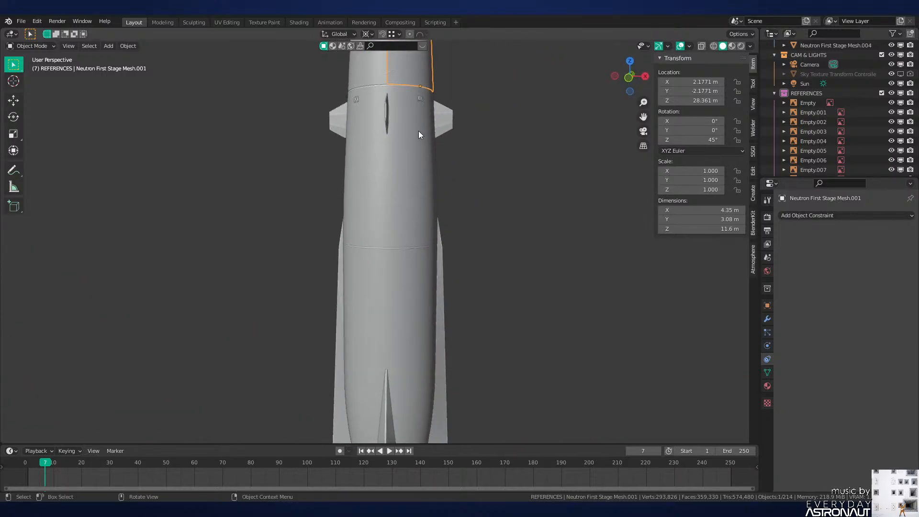
middle_drag(441, 178, 378, 142)
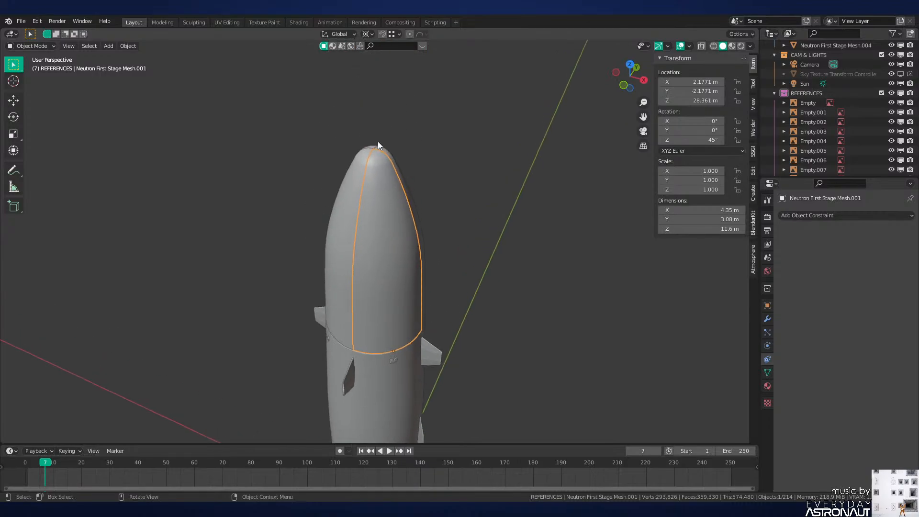
scroll(409, 231, up, 2)
scroll(409, 230, down, 3)
middle_drag(409, 230, 439, 168)
scroll(436, 154, up, 1)
shift+middle_drag(430, 102, 438, 146)
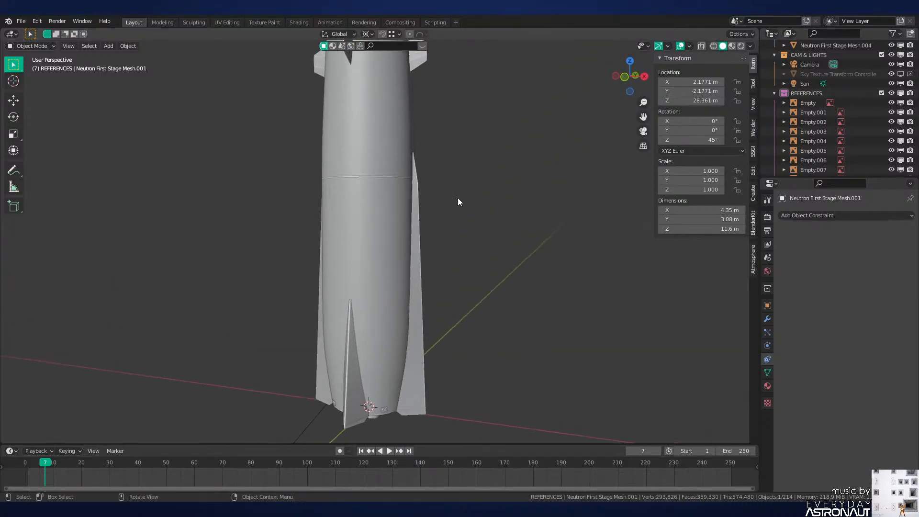
mouse_move(458, 197)
middle_down()
mouse_move(470, 237)
mouse_move(473, 202)
middle_up()
scroll(473, 202, up, 3)
scroll(330, 328, up, 1)
middle_drag(329, 328, 269, 383)
scroll(401, 318, down, 3)
Step: Check the meshes of the other base fins for existing seams
click(412, 304)
middle_drag(412, 304, 464, 298)
key(Tab)
key(Tab)
click(329, 304)
key(Tab)
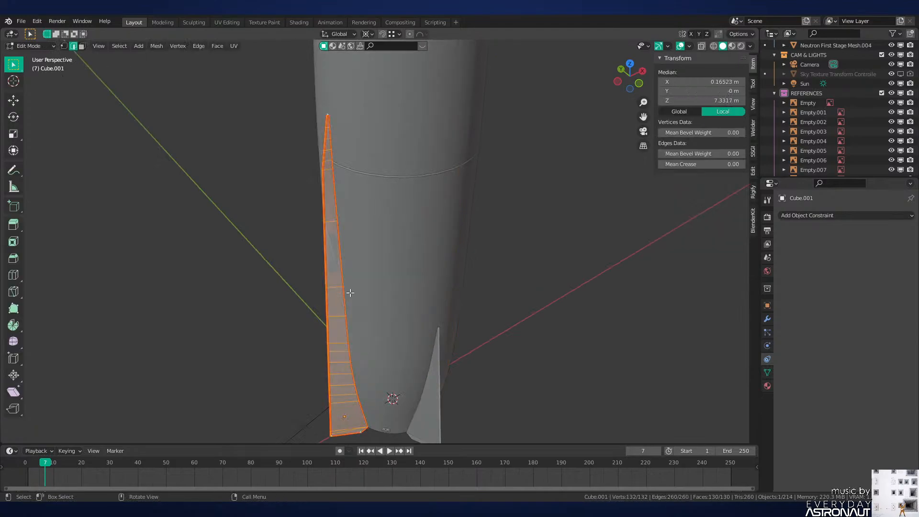
middle_drag(349, 294, 342, 239)
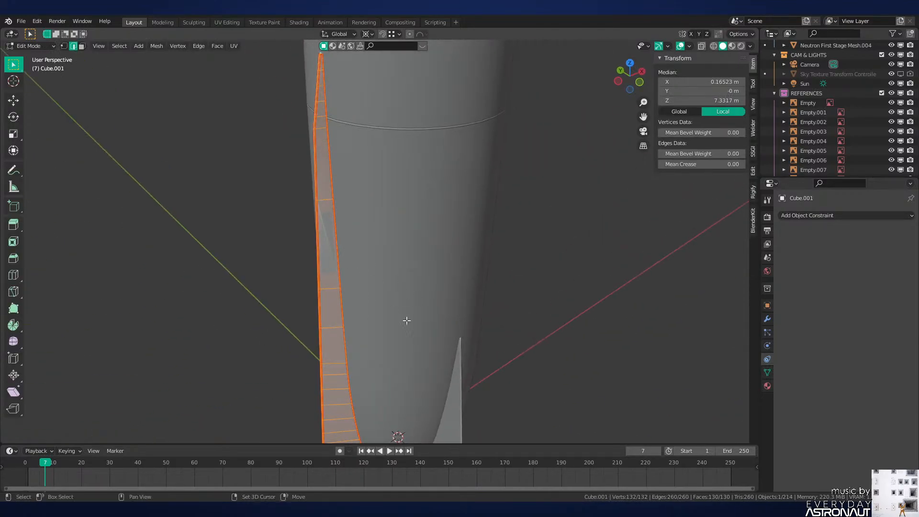
middle_drag(407, 321, 406, 211)
key(Tab)
click(400, 233)
key(Tab)
key(Tab)
Step: Open the shorter base fin's mesh for editing, clear its selection and select the edge loops along its long sides
click(382, 248)
key(Tab)
middle_drag(382, 249, 423, 280)
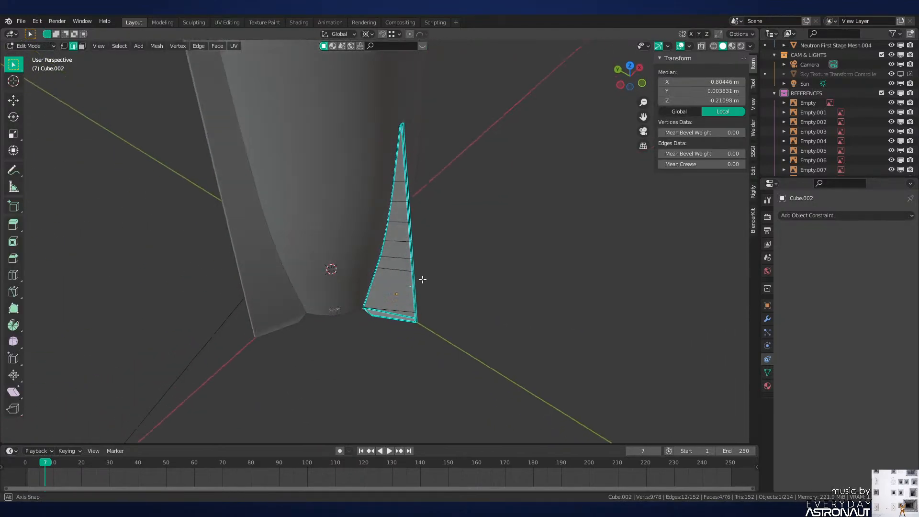
key(alt+a)
scroll(412, 258, up, 3)
alt+click(396, 234)
middle_drag(396, 234, 342, 236)
alt+shift+click(335, 217)
Step: Add the edges around the shorter fin's small tip face to the edge selection
shift+middle_drag(342, 235, 460, 285)
scroll(427, 293, up, 3)
scroll(462, 279, up, 2)
scroll(517, 261, up, 2)
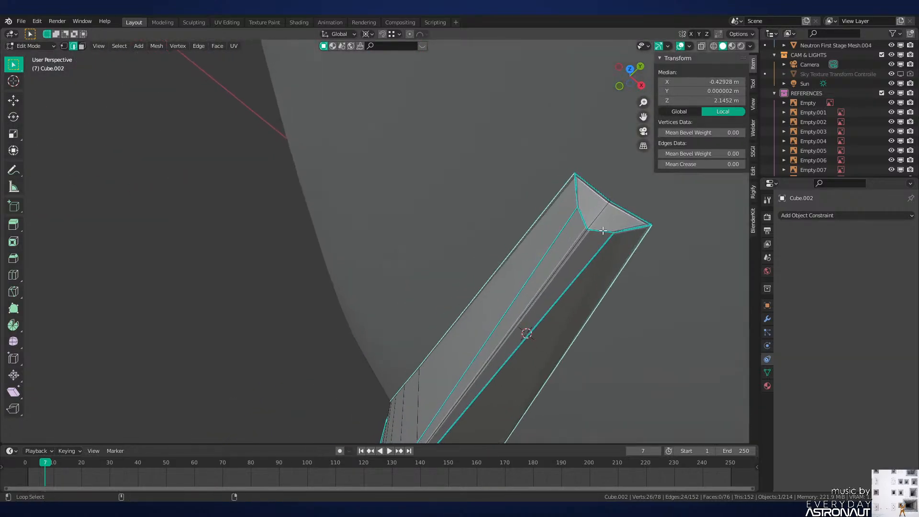
alt+shift+click(603, 231)
shift+click(577, 196)
alt+shift+click(592, 245)
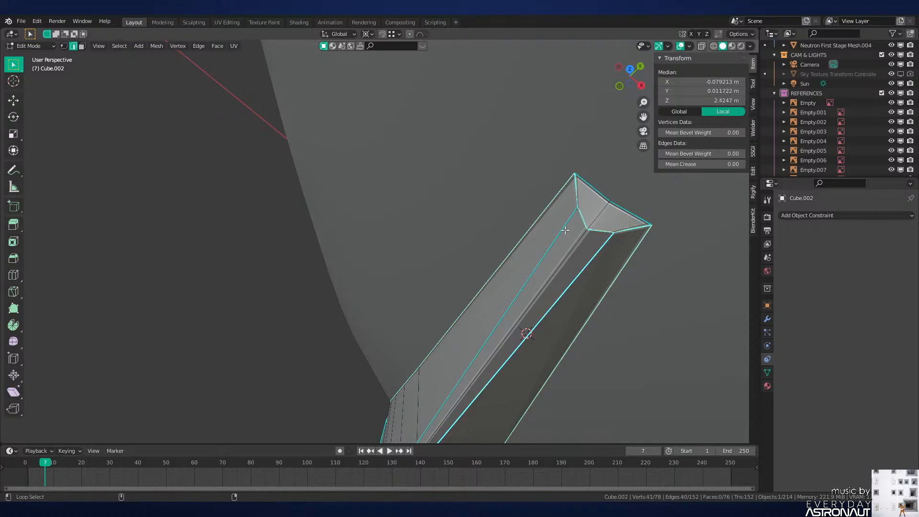
alt+shift+click(566, 230)
Step: Add the rim and inner edges of the shorter fin's bottom opening to the selection, using a wireframe view for hidden edges
middle_drag(566, 230, 513, 203)
scroll(574, 209, down, 3)
scroll(508, 230, up, 2)
mouse_move(507, 238)
middle_down()
mouse_move(499, 165)
mouse_move(482, 221)
mouse_move(498, 213)
mouse_move(462, 146)
mouse_move(369, 209)
middle_up()
scroll(495, 172, up, 1)
alt+shift+click(463, 206)
scroll(512, 217, up, 2)
key(z)
click(476, 190)
shift+click(475, 190)
scroll(369, 209, down, 1)
key(z)
click(537, 254)
Step: Mark all selected edges of the shorter fin as seams
key(ctrl+e)
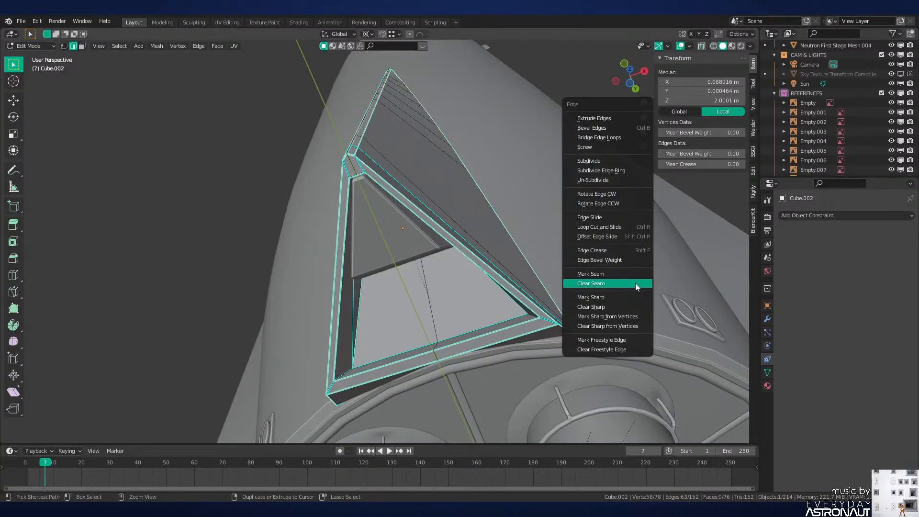
click(636, 283)
key(ctrl+e)
click(617, 271)
middle_drag(389, 114, 385, 122)
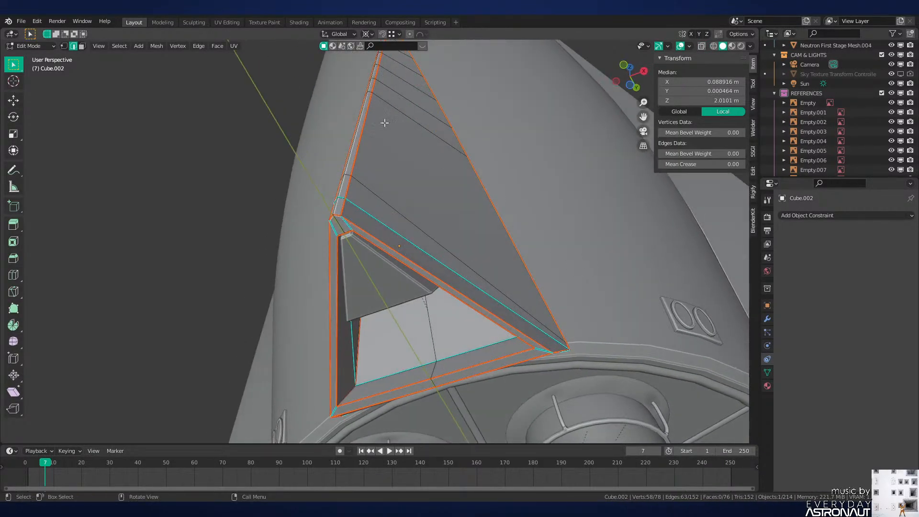
Step: Switch to the UV Editing workspace and unwrap the shorter fin's entire mesh
click(227, 22)
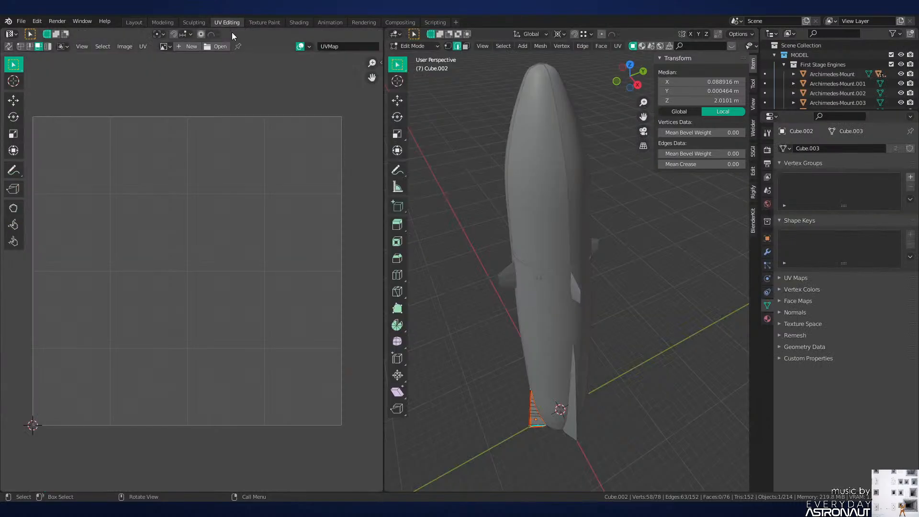
key(a)
key(u)
click(559, 232)
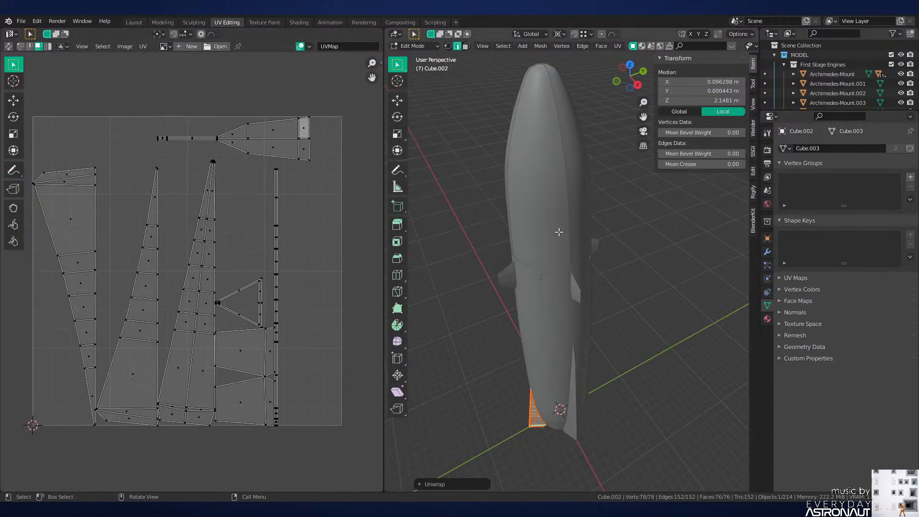
Step: Leave mesh editing, return to the Layout workspace, save the file and deselect everything
key(Tab)
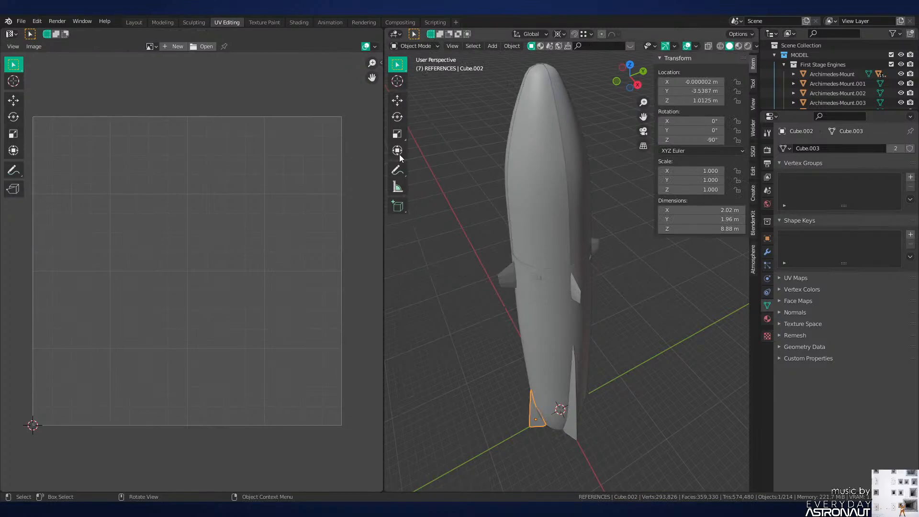
click(134, 22)
key(ctrl+s)
scroll(467, 251, down, 6)
key(alt+a)
scroll(446, 184, up, 3)
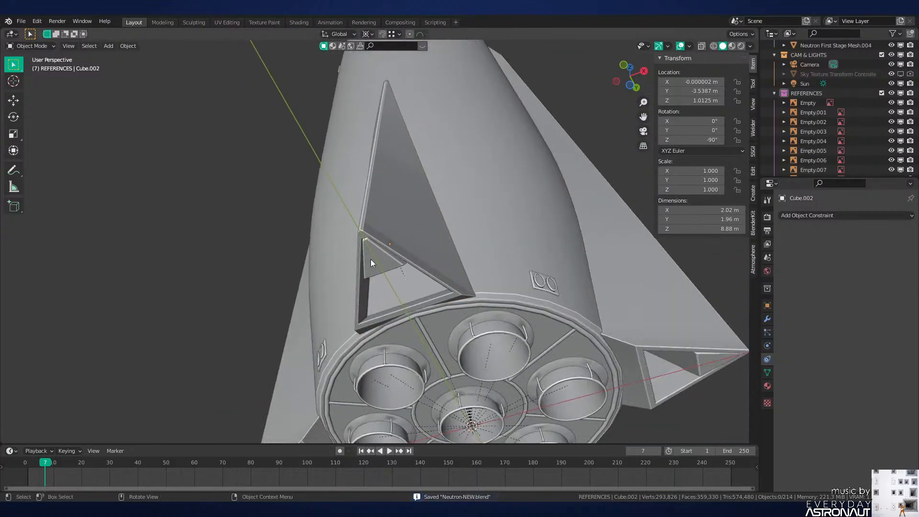
Step: Isolate the block inside the shorter fin's bottom opening, edit its mesh and select the edges around its triangular face
click(371, 262)
key(KP_Divide)
key(Tab)
scroll(452, 250, up, 2)
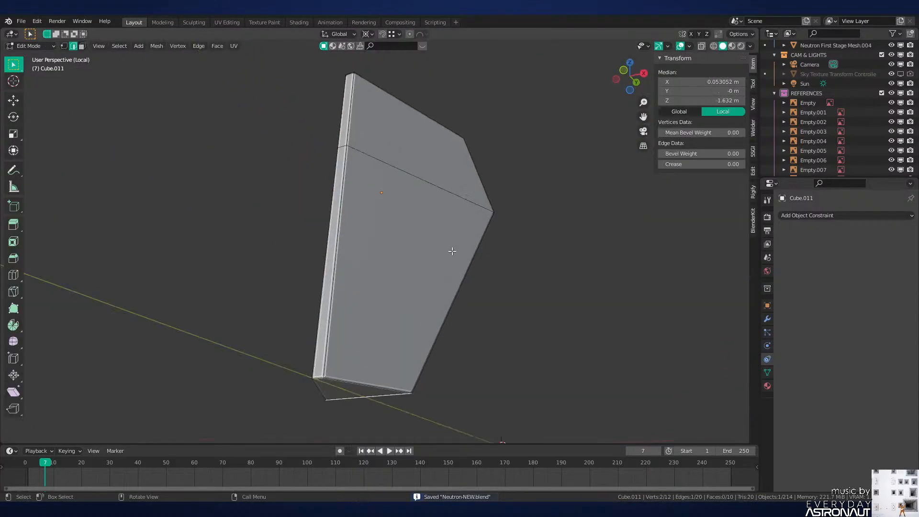
middle_drag(452, 250, 396, 181)
alt+shift+click(395, 180)
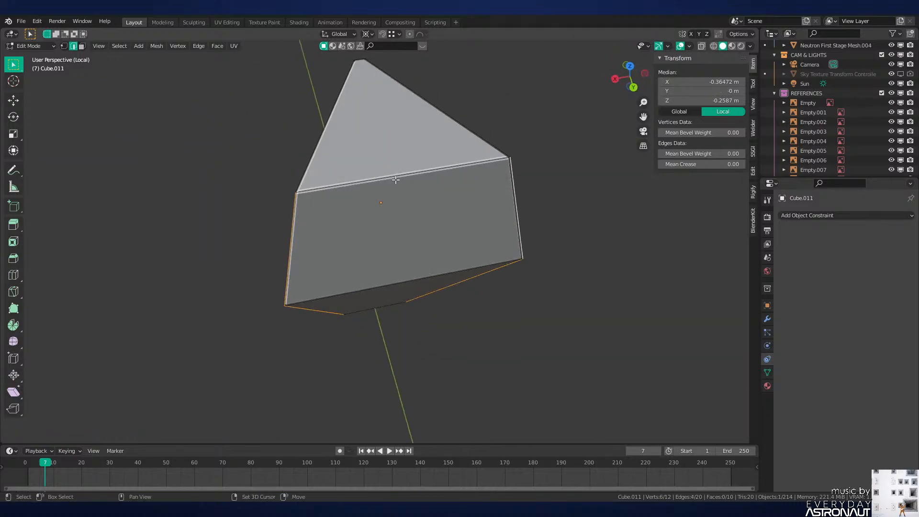
shift+click(395, 180)
shift+click(416, 125)
shift+click(344, 133)
Step: Add the block's remaining narrow side and corner edges to the selection and mark them all as seams
middle_drag(331, 176, 515, 161)
alt+shift+click(365, 172)
alt+shift+click(353, 178)
middle_drag(396, 296, 405, 220)
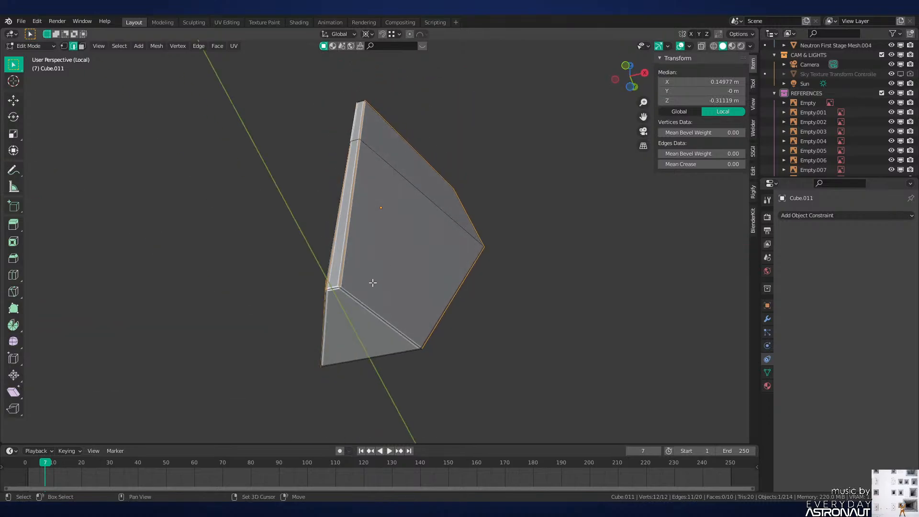
middle_drag(352, 312, 489, 302)
shift+click(426, 320)
middle_drag(350, 299, 513, 242)
key(ctrl+e)
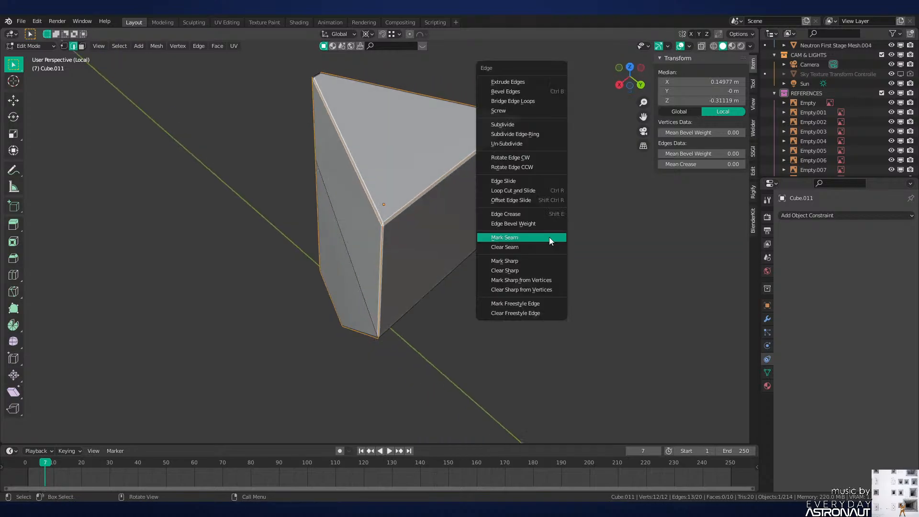
click(549, 237)
Step: Unwrap the block's whole mesh in the UV Editing workspace
click(234, 22)
key(a)
key(u)
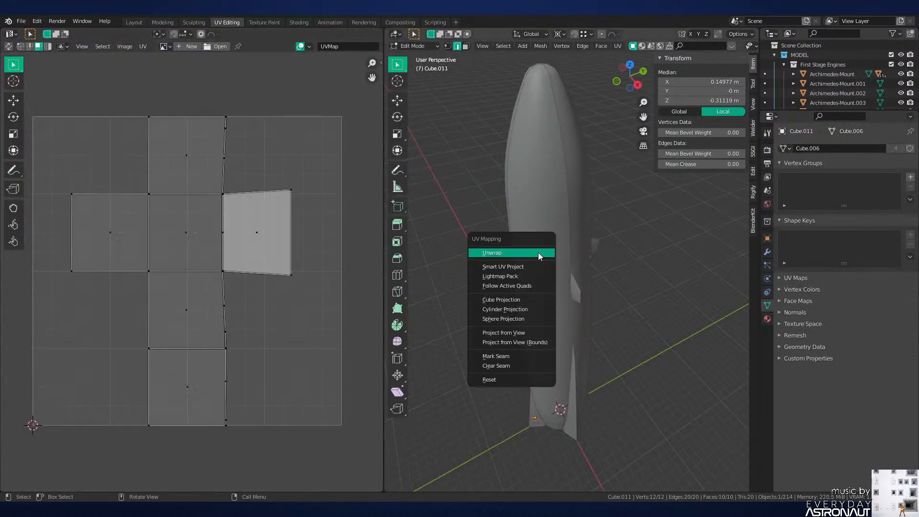
click(538, 251)
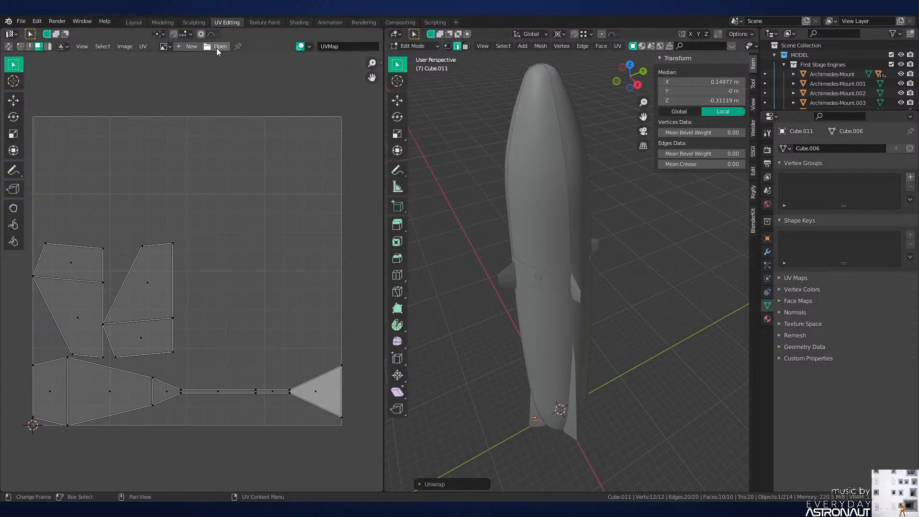
Step: Finish editing the block, return to the Layout workspace, show the full rocket again and save the file
key(Tab)
click(134, 22)
scroll(480, 218, down, 4)
key(alt+a)
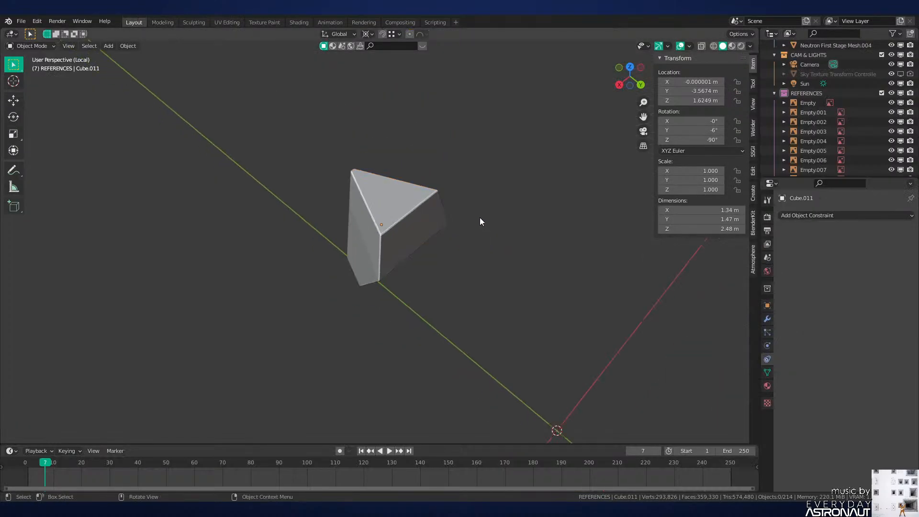
key(slash)
scroll(466, 220, down, 4)
middle_drag(467, 220, 418, 240)
key(ctrl+s)
scroll(417, 240, up, 5)
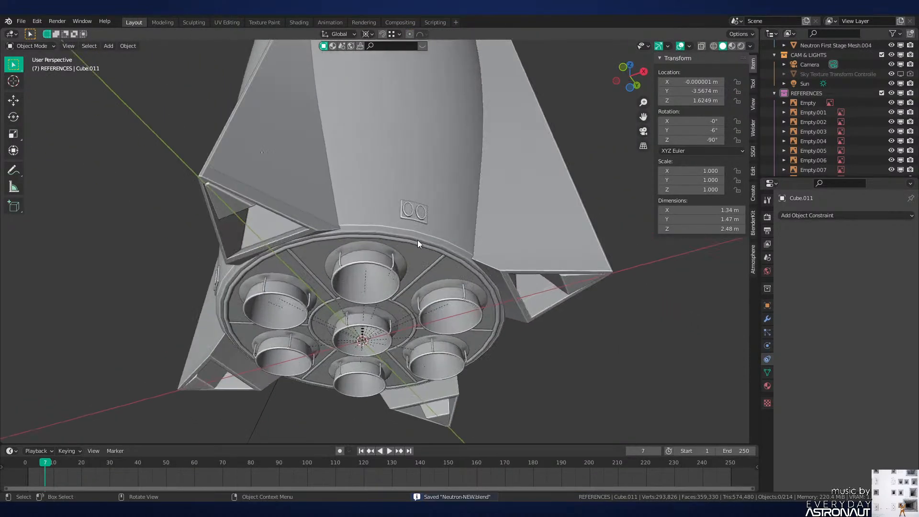
Step: Edit the small two-ring plate above the engines and mark its outer front edge loop as a seam
click(420, 204)
key(Tab)
middle_drag(420, 204, 472, 255)
scroll(445, 259, up, 5)
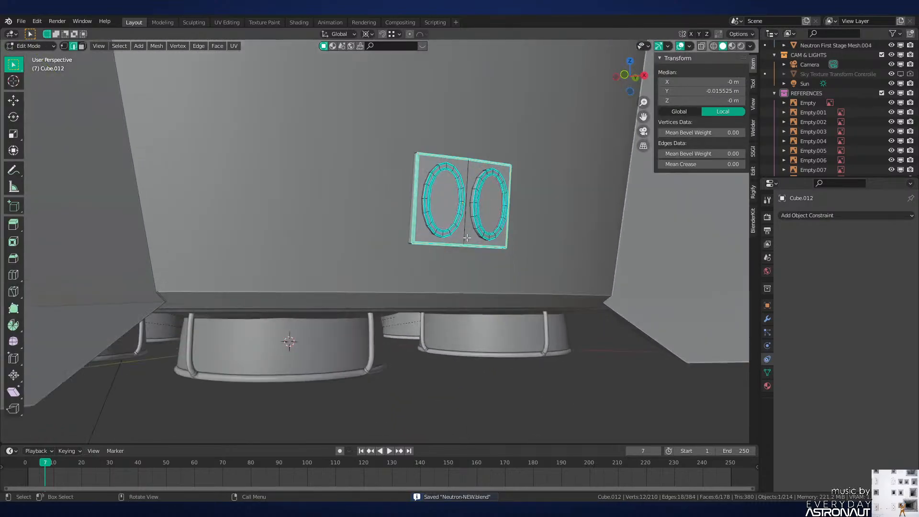
middle_drag(479, 220, 480, 257)
scroll(481, 257, up, 2)
alt+click(345, 263)
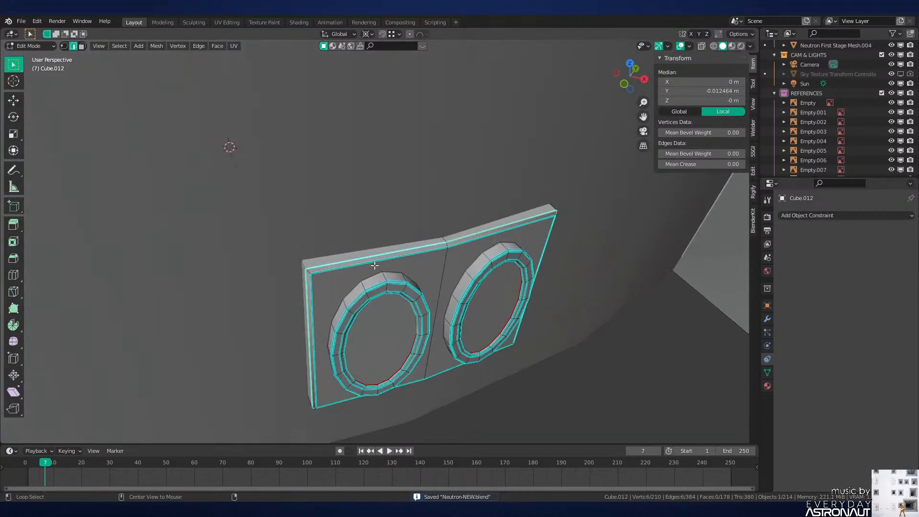
middle_drag(354, 290, 367, 288)
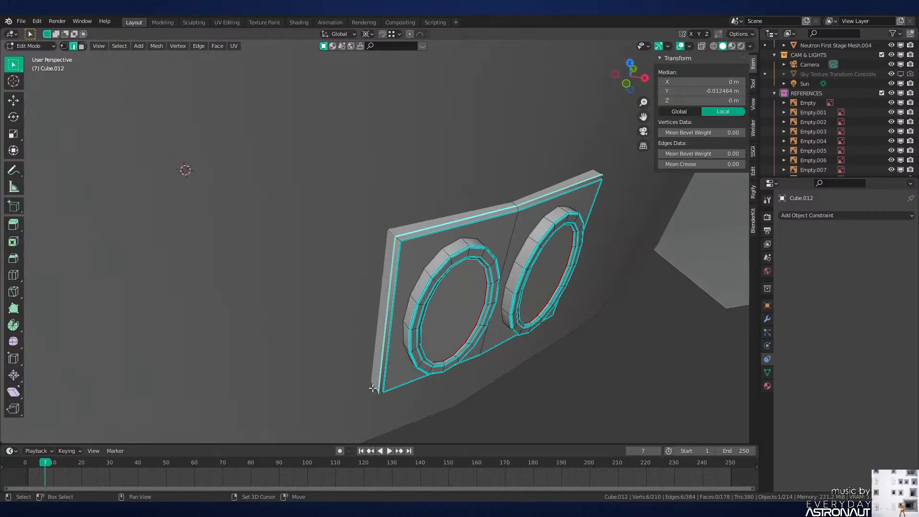
right_click(560, 343)
click(560, 343)
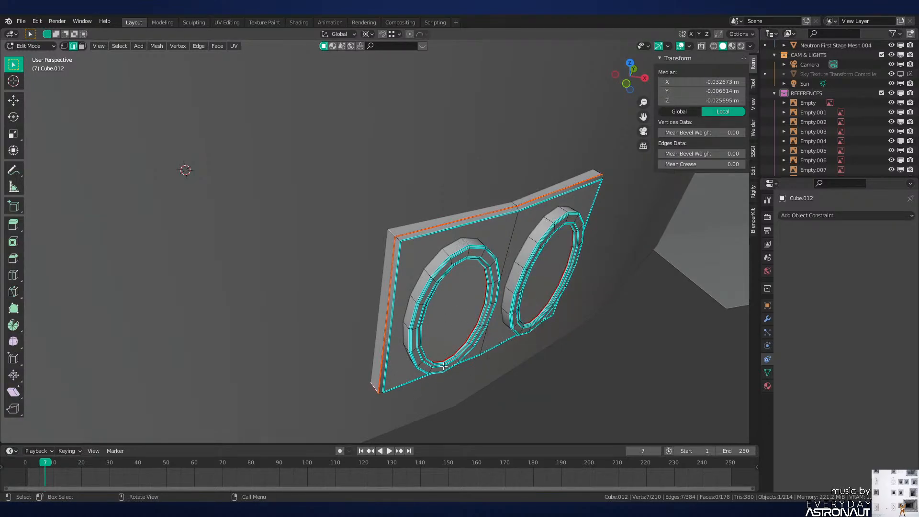
Step: Mark the outer edge loops of both raised rings on the plate as seams and leave mesh editing
alt+click(535, 338)
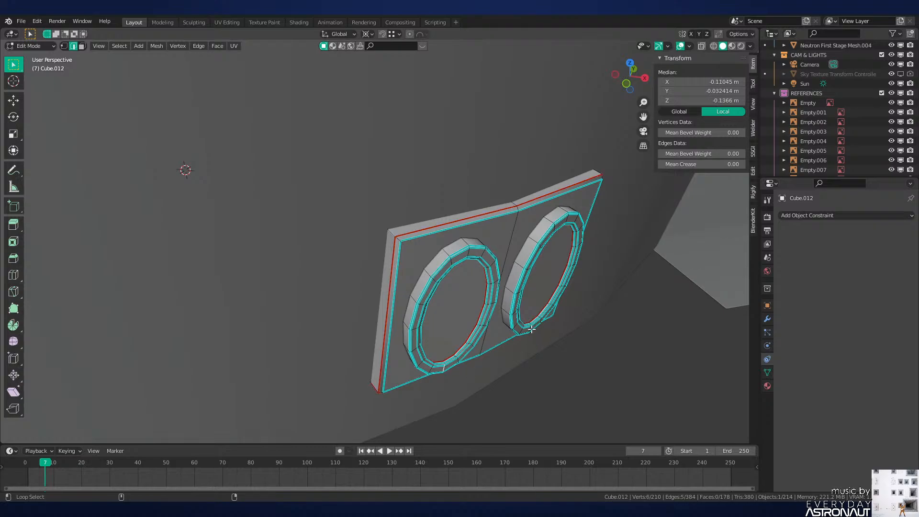
alt+shift+click(532, 329)
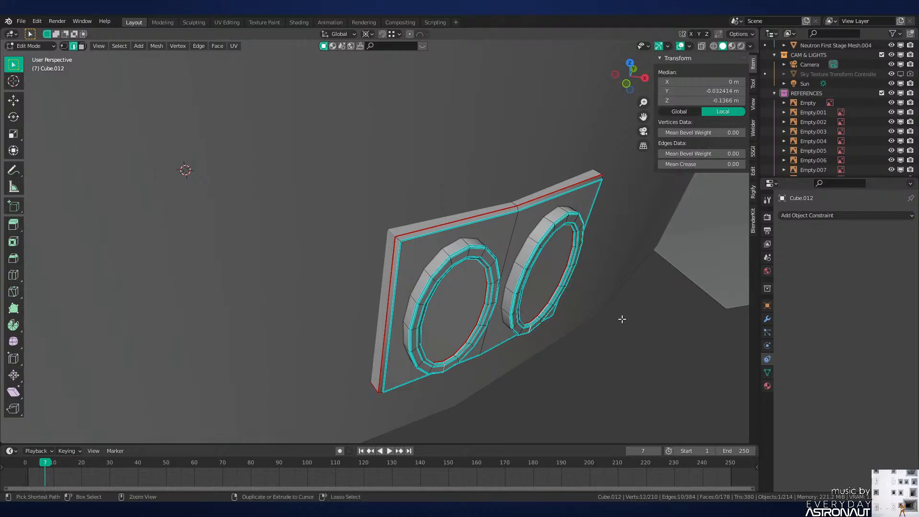
alt+shift+click(462, 259)
right_click(579, 267)
click(579, 267)
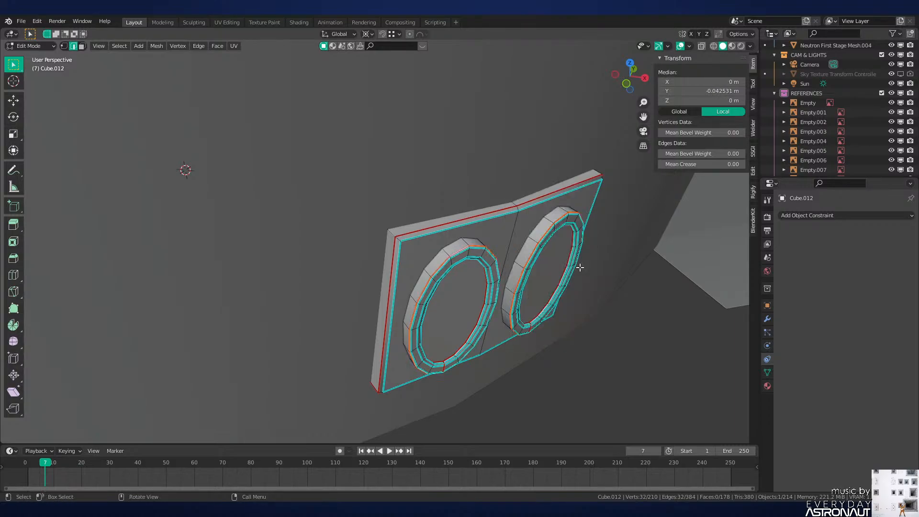
scroll(579, 268, down, 7)
key(Tab)
Step: Inspect the engine meshes at the rocket's base for existing seams, isolating the Archimedes engine for a closer look
scroll(551, 269, down, 4)
middle_drag(518, 271, 443, 259)
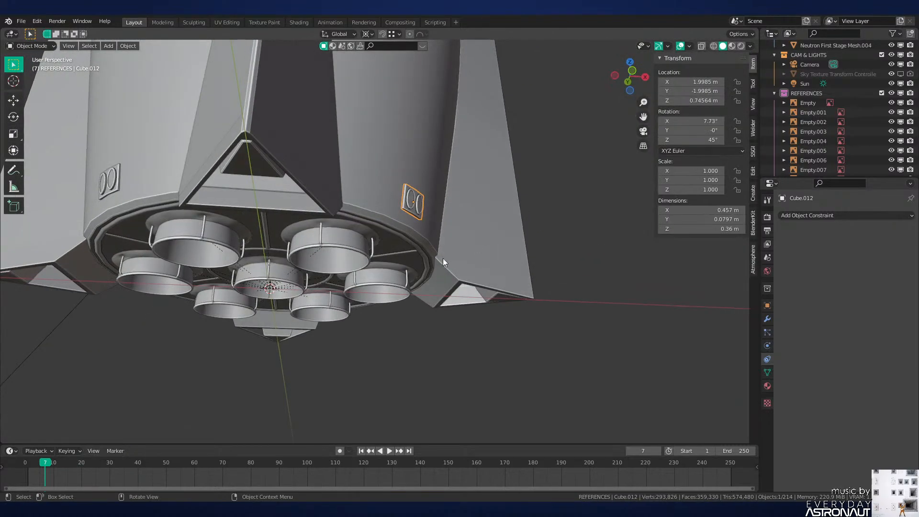
click(355, 249)
key(Tab)
middle_drag(357, 250, 383, 252)
scroll(412, 256, up, 3)
middle_drag(484, 263, 400, 254)
key(Tab)
click(441, 324)
key(KP_Divide)
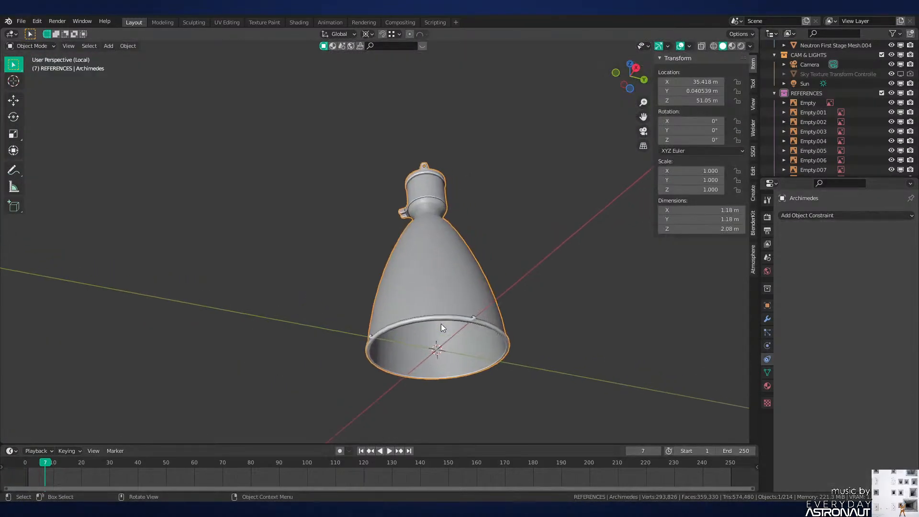
key(Tab)
middle_drag(431, 304, 347, 320)
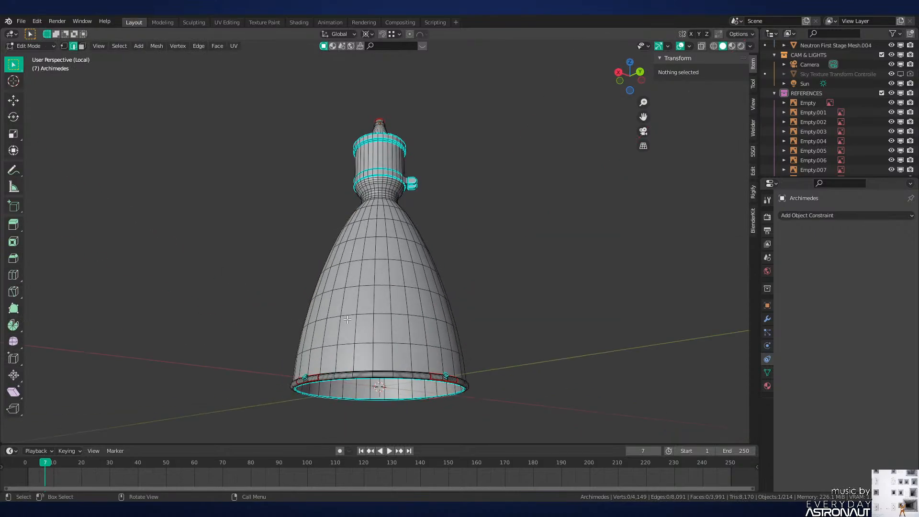
key(Tab)
key(KP_Divide)
Step: Deselect everything, keep solid shading in the viewport and save the file
key(alt+a)
middle_drag(479, 213, 427, 225)
key(z)
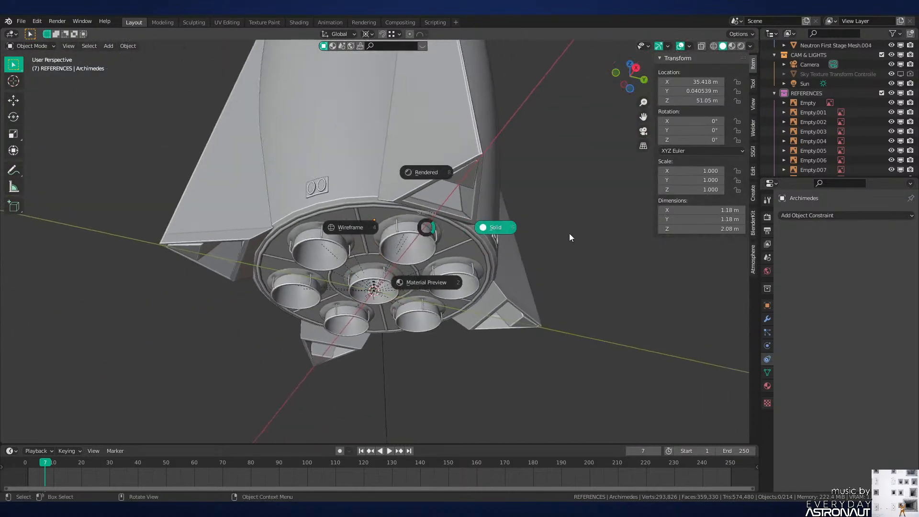
click(569, 234)
key(ctrl+s)
mouse_move(565, 232)
middle_down()
mouse_move(513, 220)
mouse_move(521, 190)
middle_up()
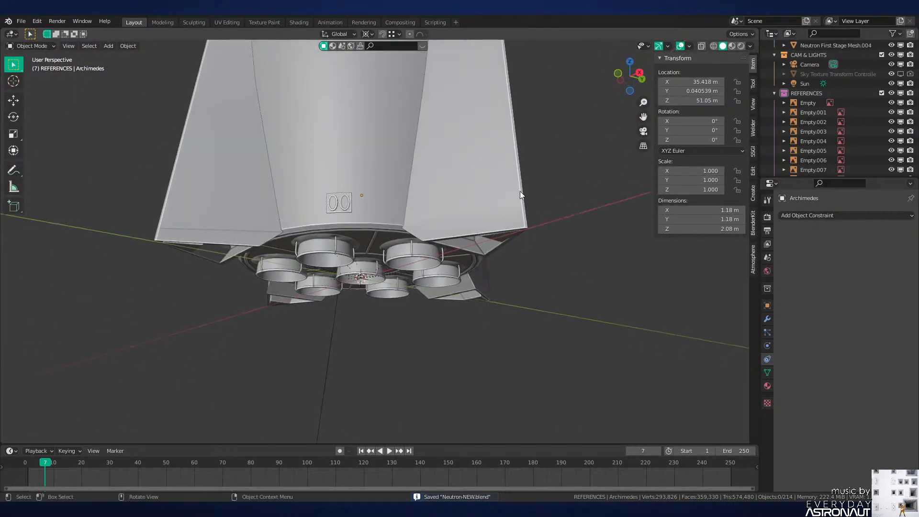
Step: Give the Archimedes engine a new material and switch the viewport to rendered shading
middle_drag(552, 84, 484, 374)
scroll(498, 342, down, 5)
middle_drag(499, 342, 484, 318)
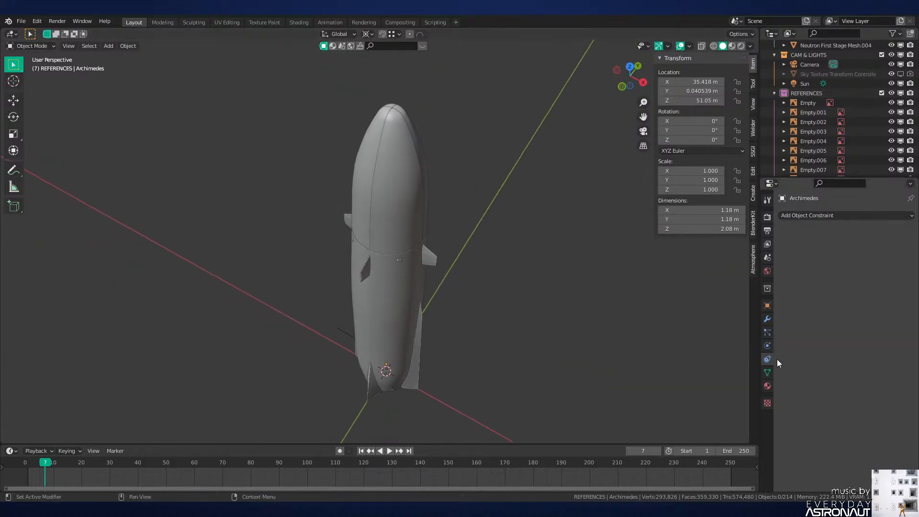
click(768, 387)
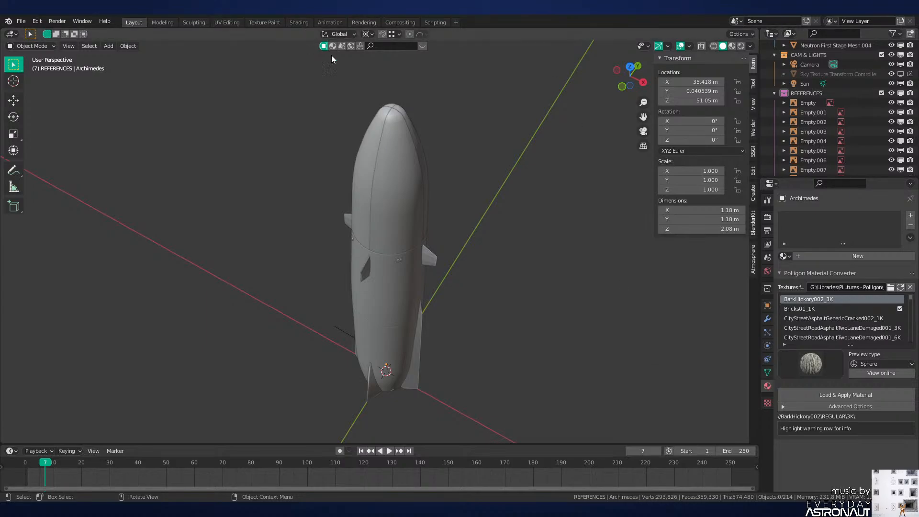
click(829, 254)
key(z)
click(556, 232)
mouse_move(557, 231)
middle_down()
mouse_move(562, 265)
mouse_move(550, 234)
mouse_move(538, 341)
middle_up()
scroll(538, 341, down, 2)
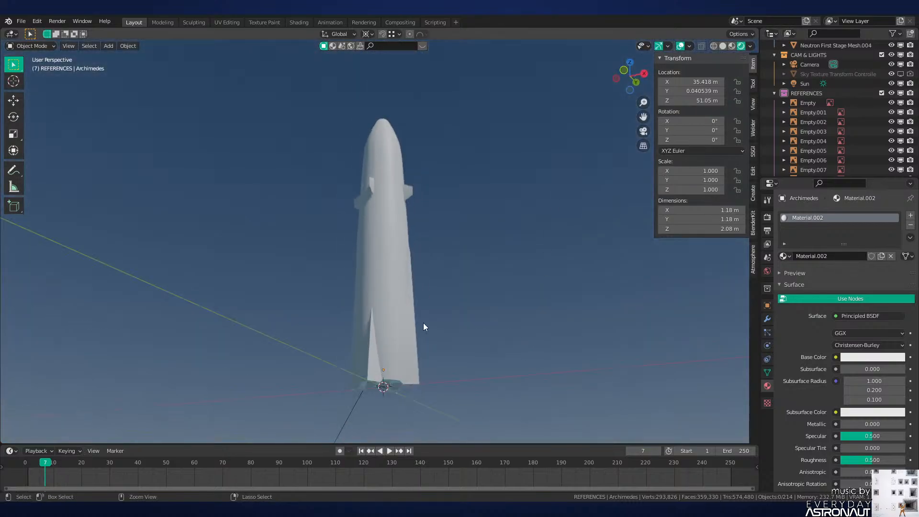
Step: Create a new material on the rocket's first stage body and set its base color to black
click(383, 300)
click(820, 255)
middle_drag(631, 231, 636, 276)
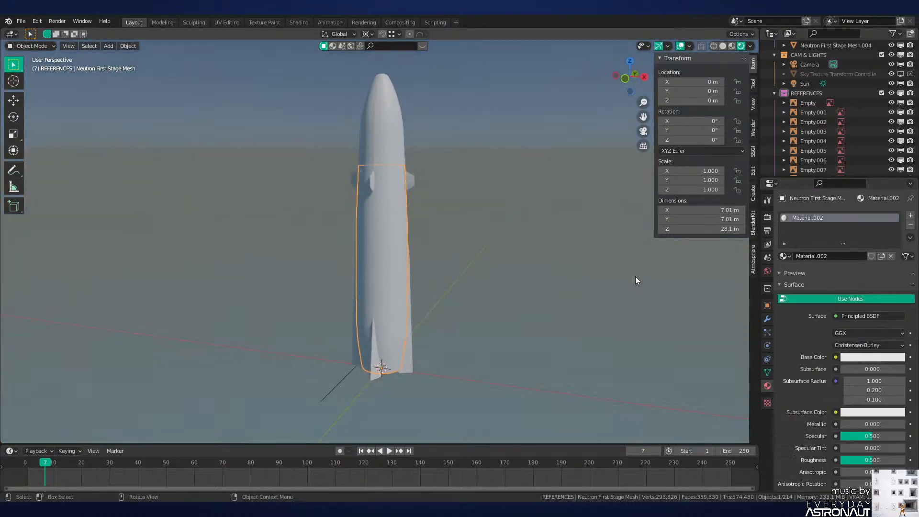
click(864, 360)
drag(898, 276, 897, 288)
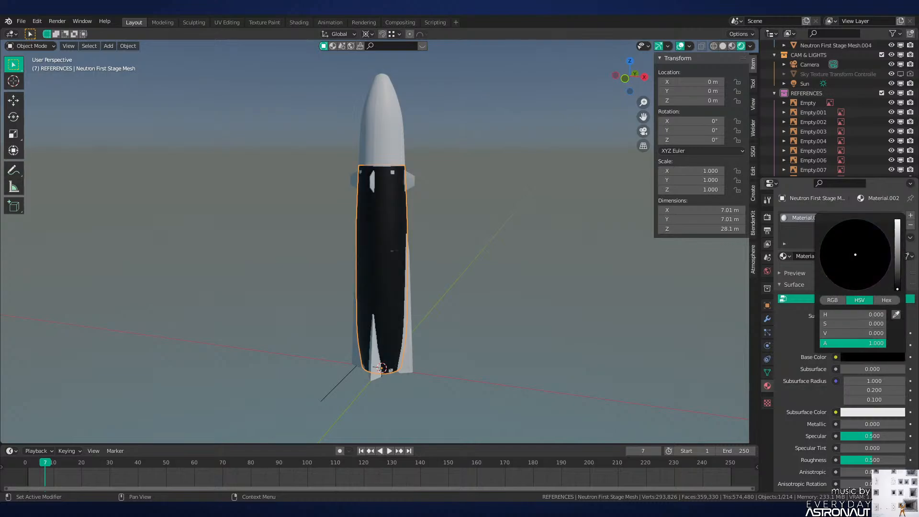
click(572, 292)
scroll(620, 282, up, 2)
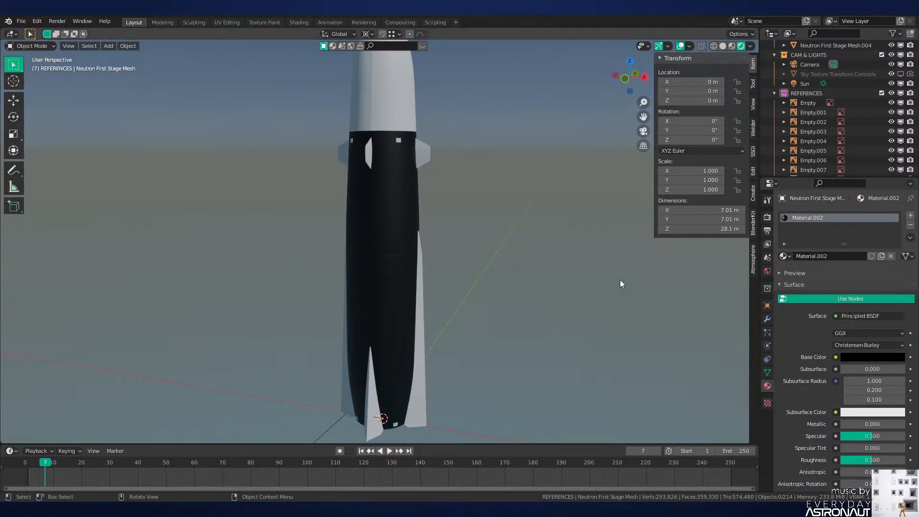
Step: Assign the existing black Material.002 to the front fairing panel of the nose
middle_drag(584, 197, 558, 200)
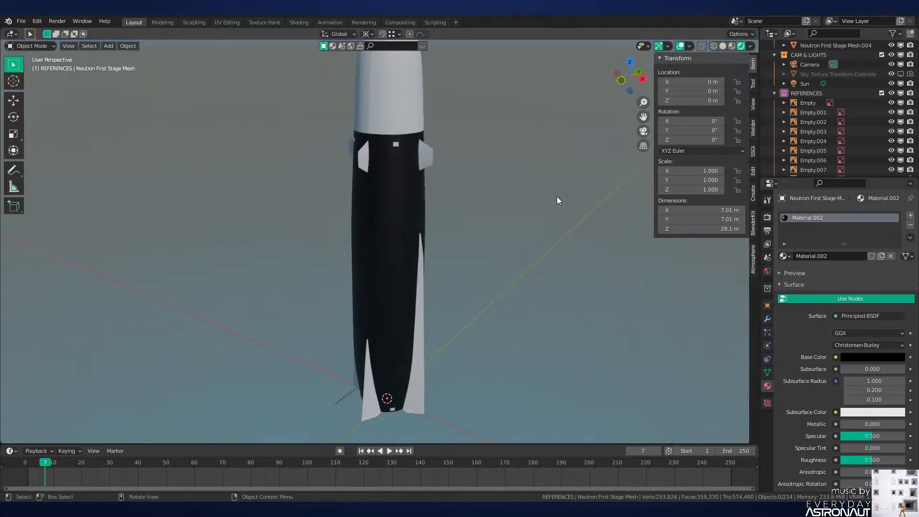
click(400, 116)
shift+middle_drag(399, 116, 402, 151)
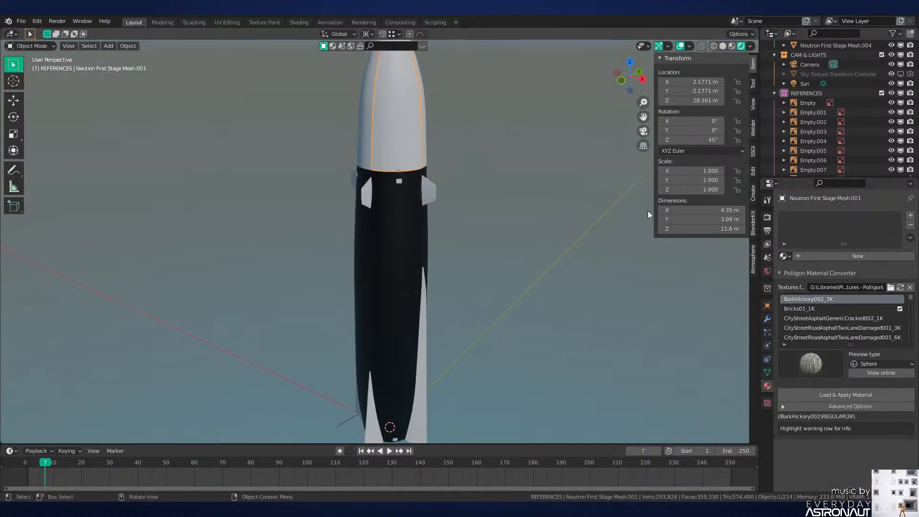
click(784, 255)
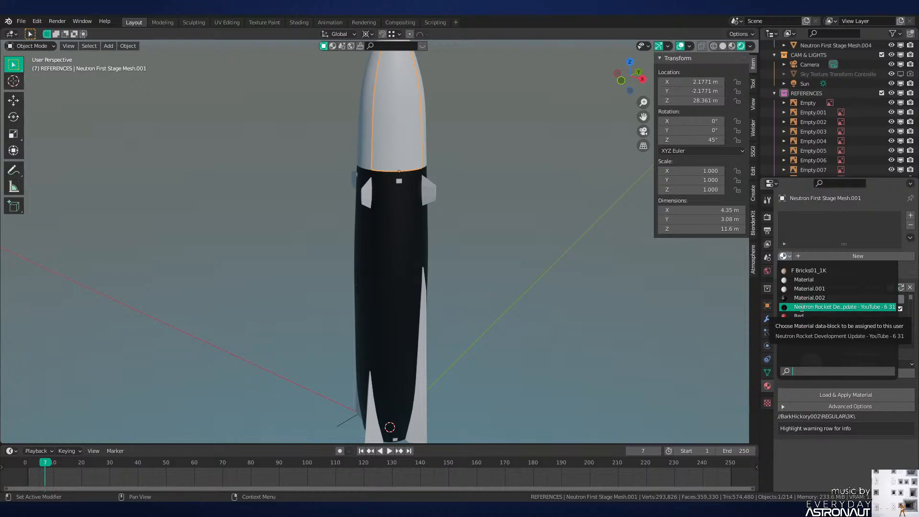
click(807, 298)
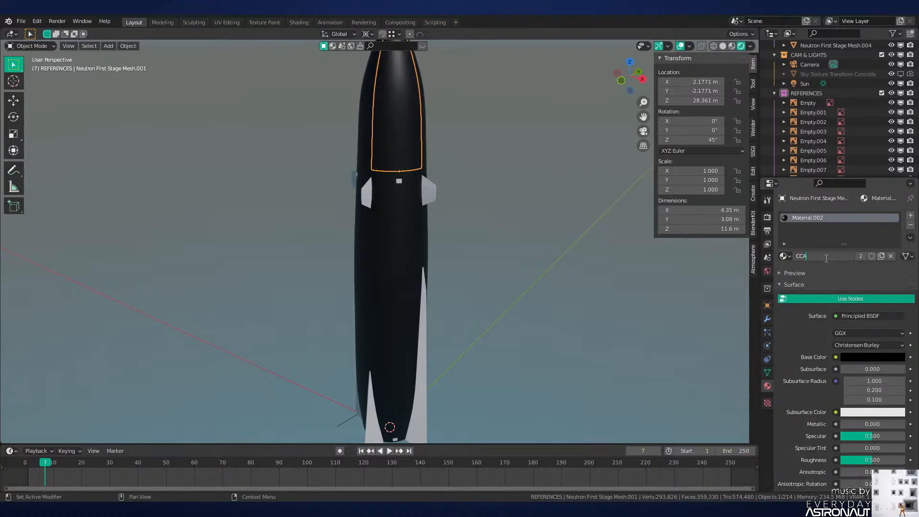
Step: Rename the black material to Neutron Carbon Composite and protect it with a fake user
text(Neutro)
key(Return)
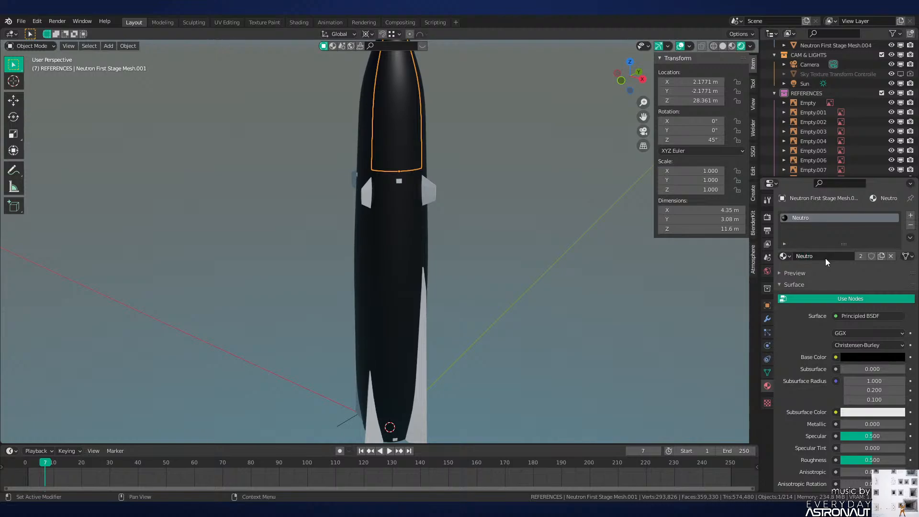
click(852, 256)
text(n)
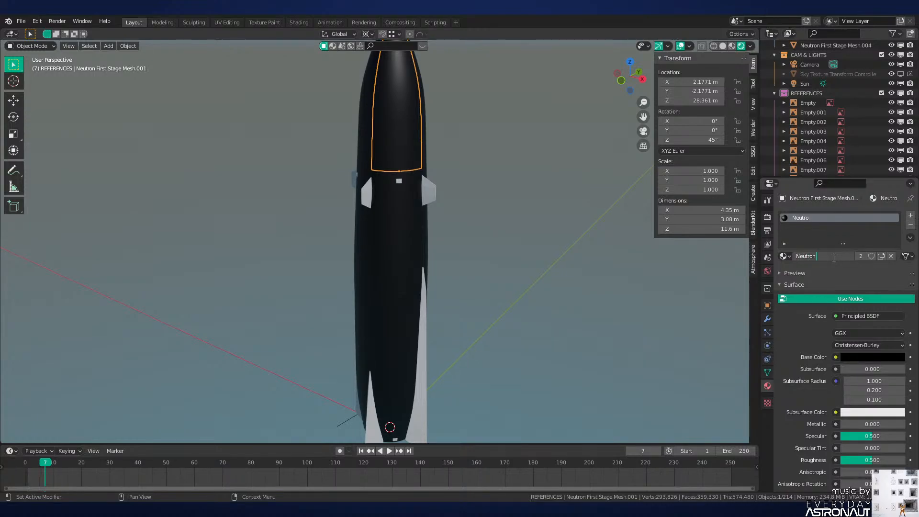
text( Carbon)
text(Composite)
key(Return)
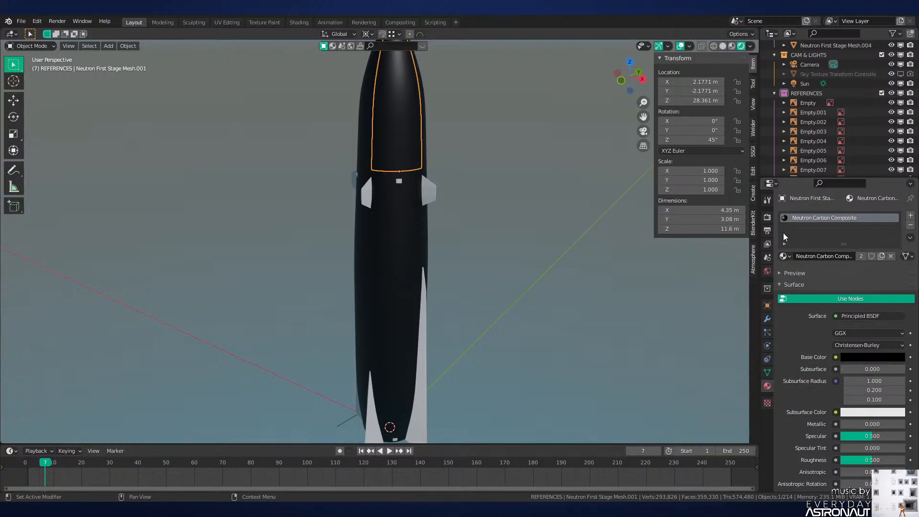
click(871, 256)
Step: Assign the Neutron Carbon Composite material to the small upper fins below the fairing
middle_drag(570, 283, 593, 288)
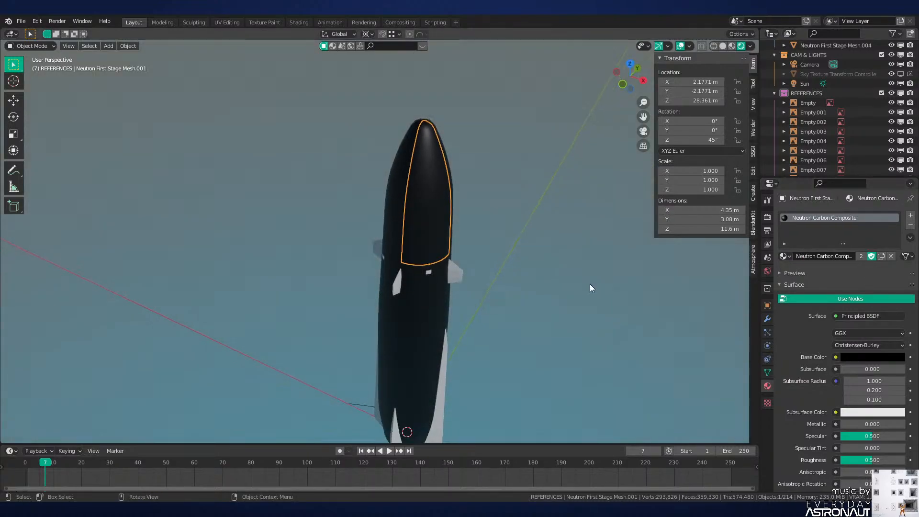
middle_drag(386, 265, 402, 275)
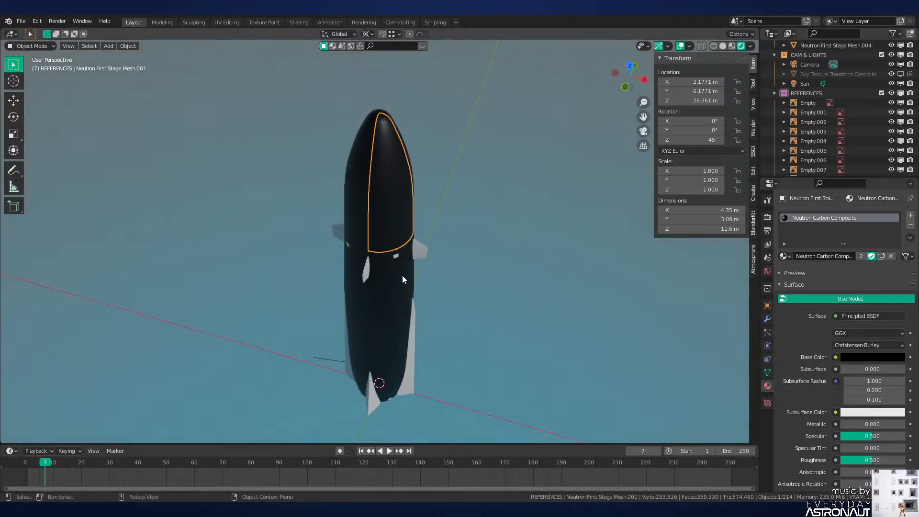
scroll(403, 274, up, 3)
click(448, 260)
click(781, 257)
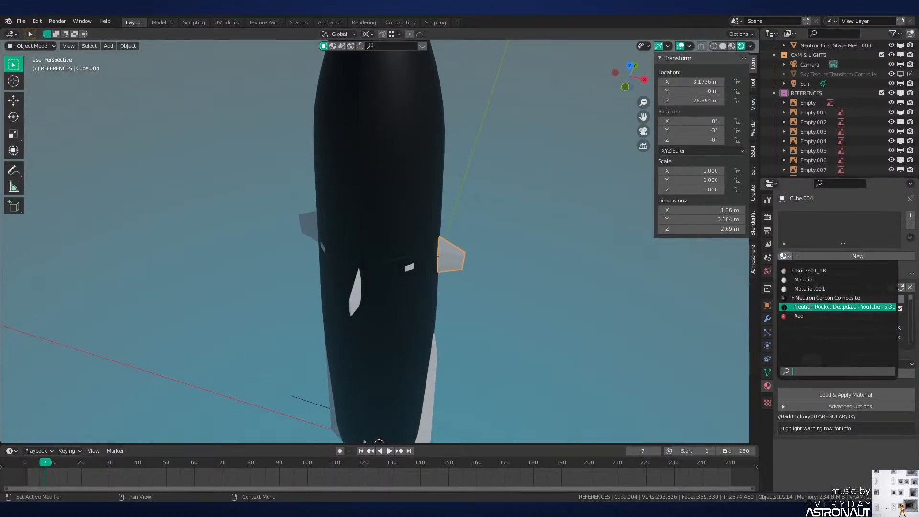
click(824, 304)
Step: Assign the Neutron Carbon Composite material to both the tall and the shorter base fins
middle_drag(484, 311, 436, 153)
click(427, 271)
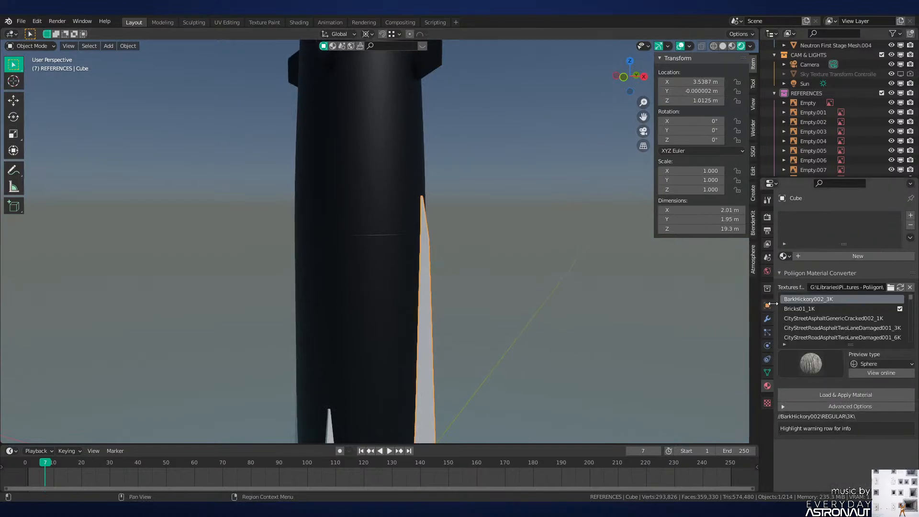
click(786, 259)
click(826, 298)
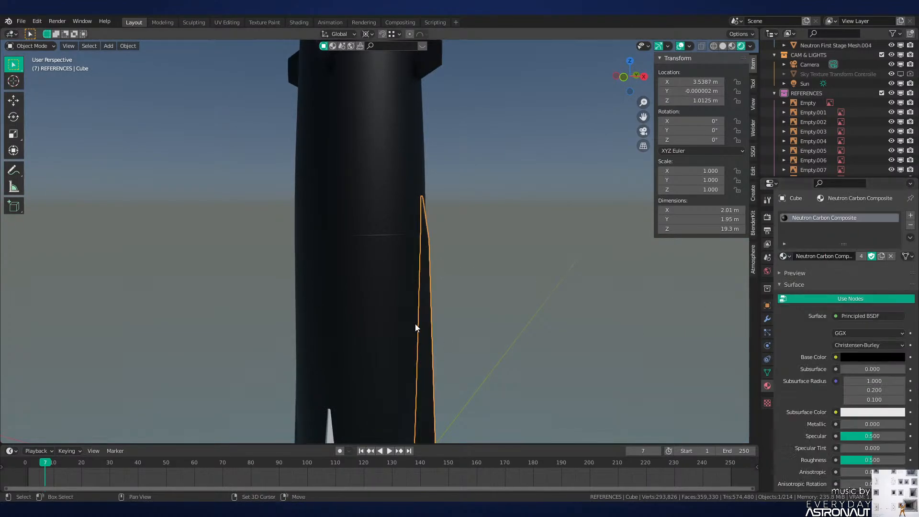
middle_drag(415, 324, 375, 273)
click(375, 273)
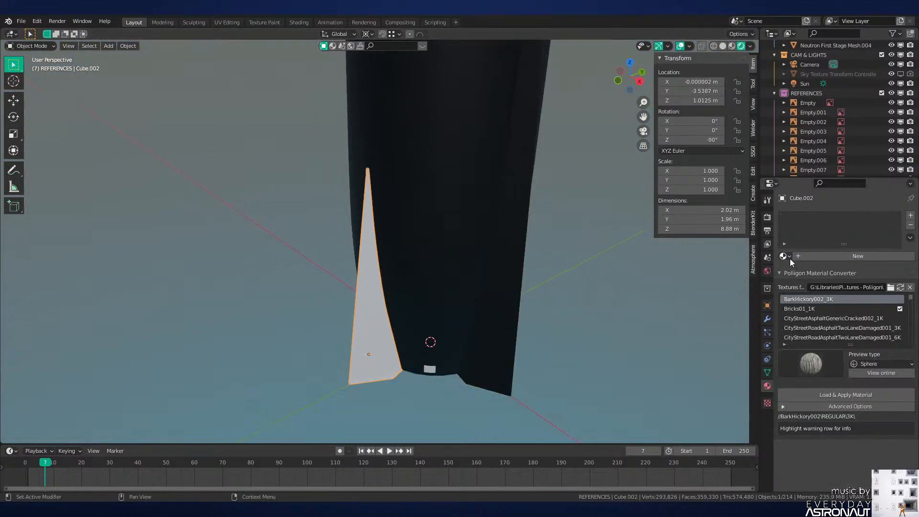
click(786, 257)
click(820, 298)
Step: Hide the front fairing panel and assign Neutron Carbon Composite to the second stage inside
middle_drag(518, 323, 435, 264)
scroll(434, 261, up, 2)
click(438, 197)
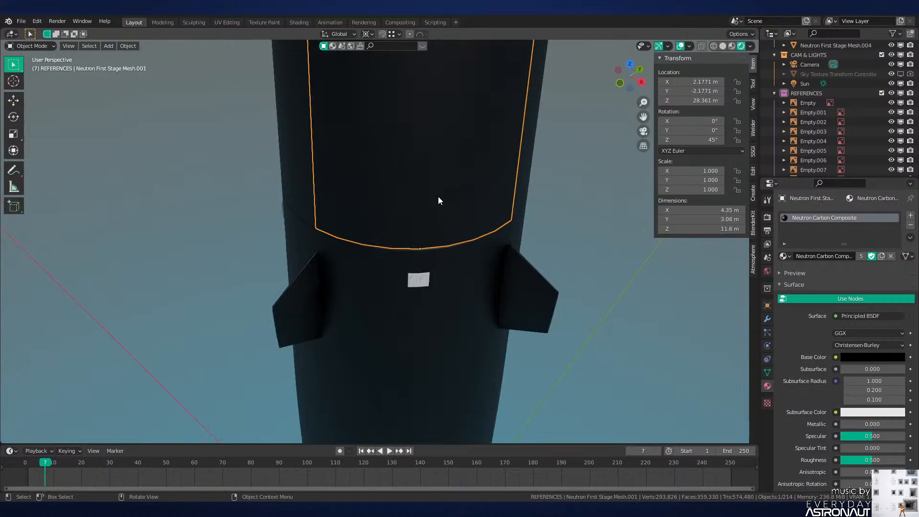
key(h)
shift+middle_drag(438, 196, 443, 245)
click(443, 245)
scroll(524, 266, up, 3)
click(786, 257)
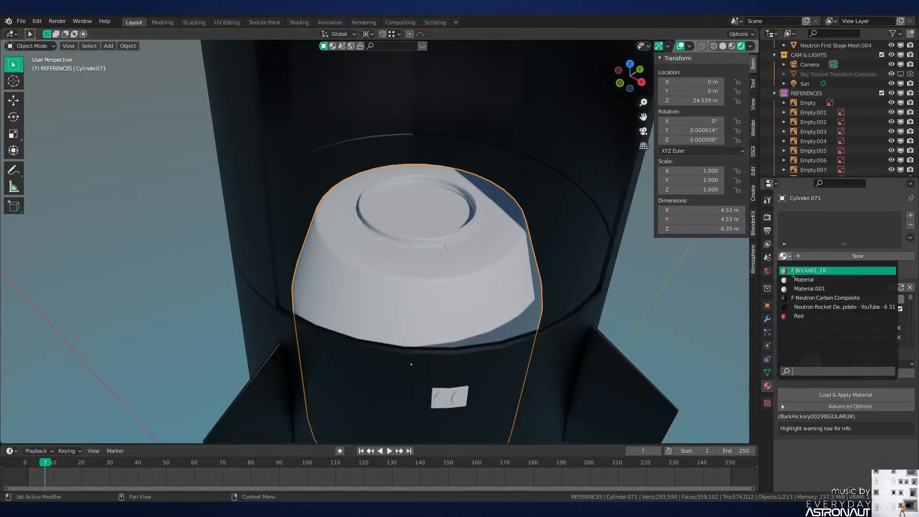
click(824, 295)
Step: Add a second material slot to the inner second stage with a new material named Gold
click(910, 216)
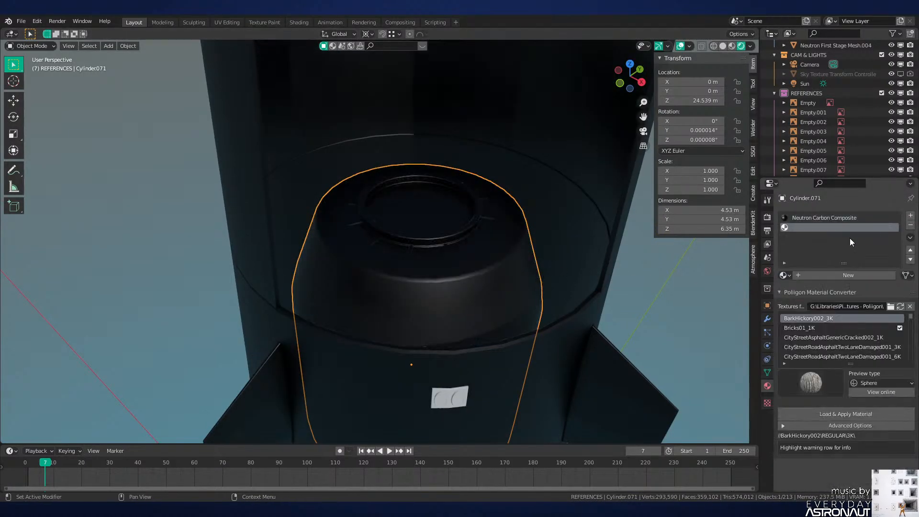
double_click(816, 276)
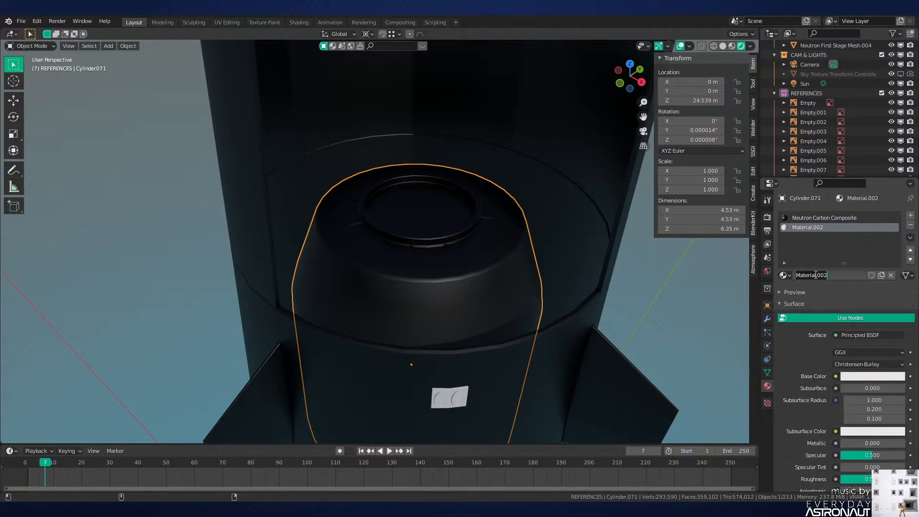
text(GOld)
key(Return)
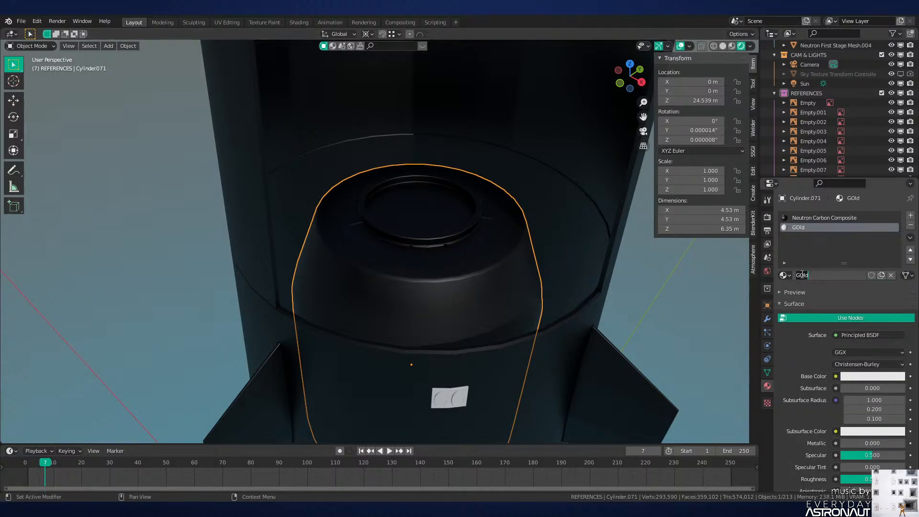
text(o)
key(Return)
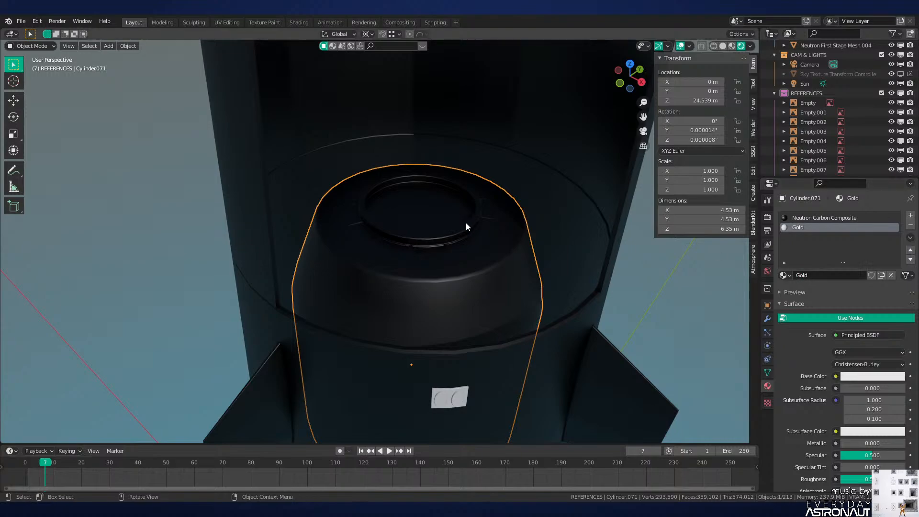
Step: Examine the second stage inside the open fairing and how it sits in the rocket body
scroll(403, 220, up, 4)
scroll(535, 261, down, 6)
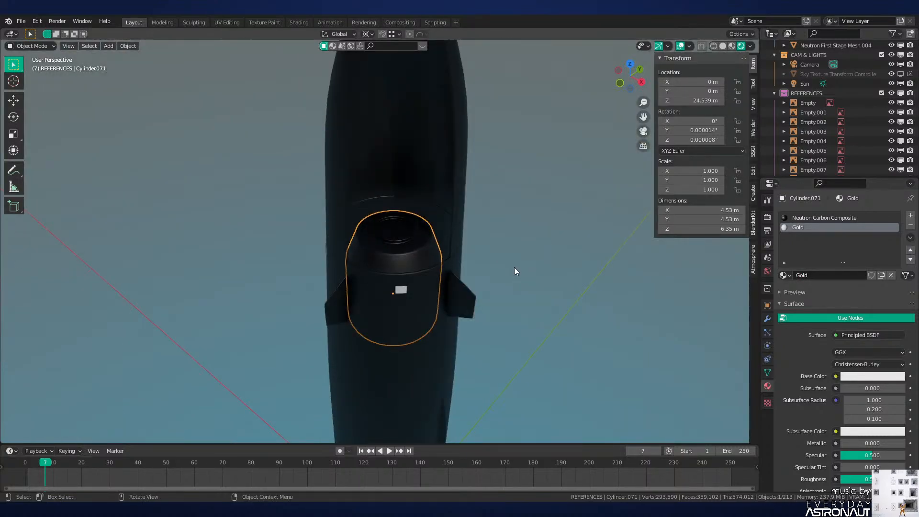
middle_drag(597, 274, 441, 318)
scroll(440, 318, up, 5)
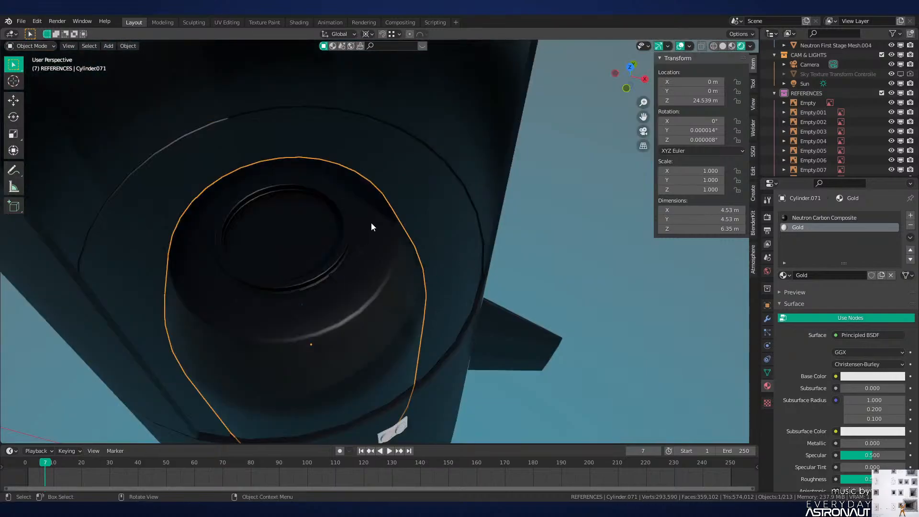
scroll(424, 373, down, 6)
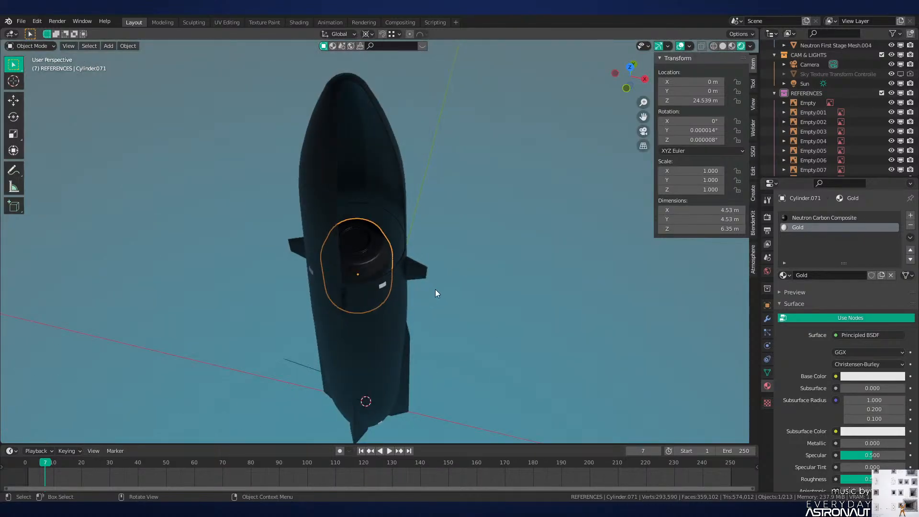
middle_drag(435, 289, 484, 291)
scroll(484, 291, up, 2)
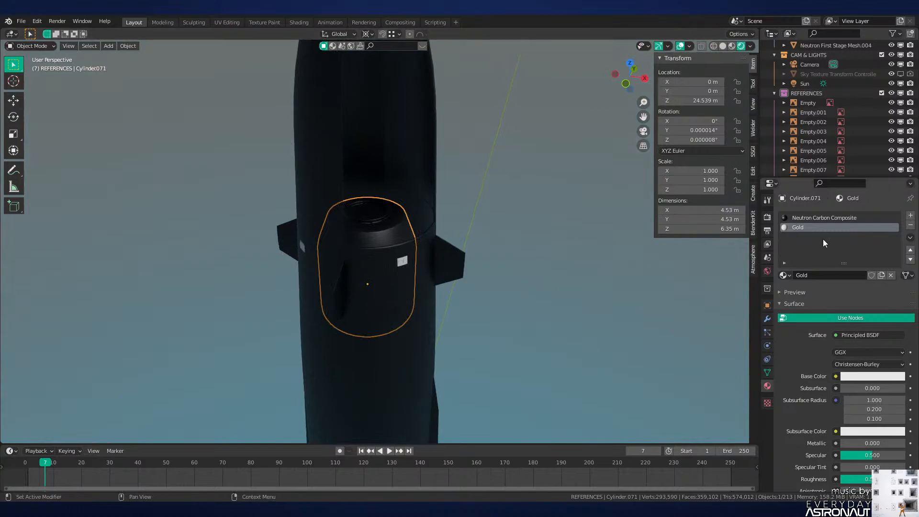
Step: Add a second material slot to the first stage body with a new material named Metal Rough
click(402, 260)
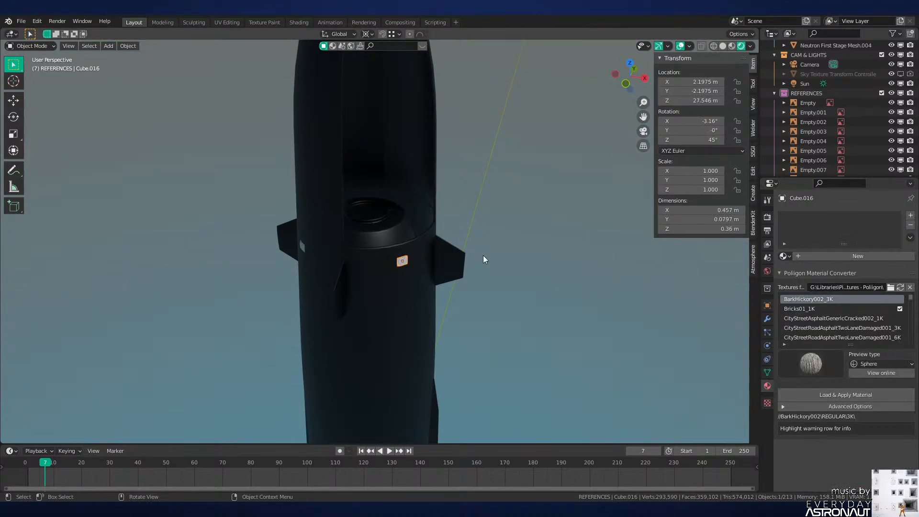
click(415, 286)
click(911, 216)
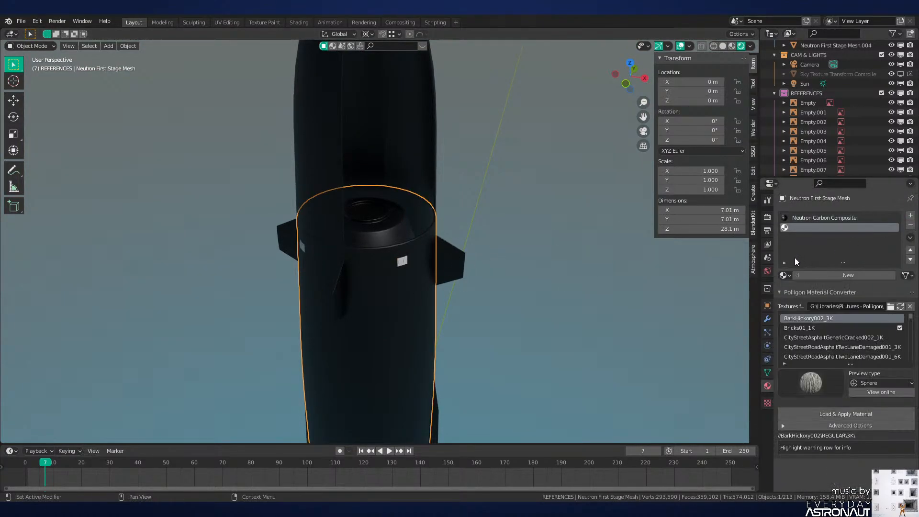
click(818, 274)
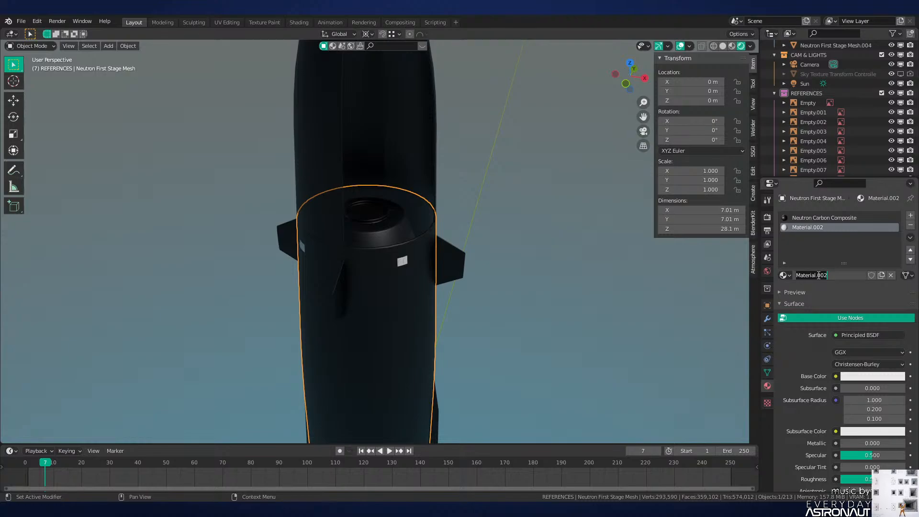
text(Metal Rough)
key(Return)
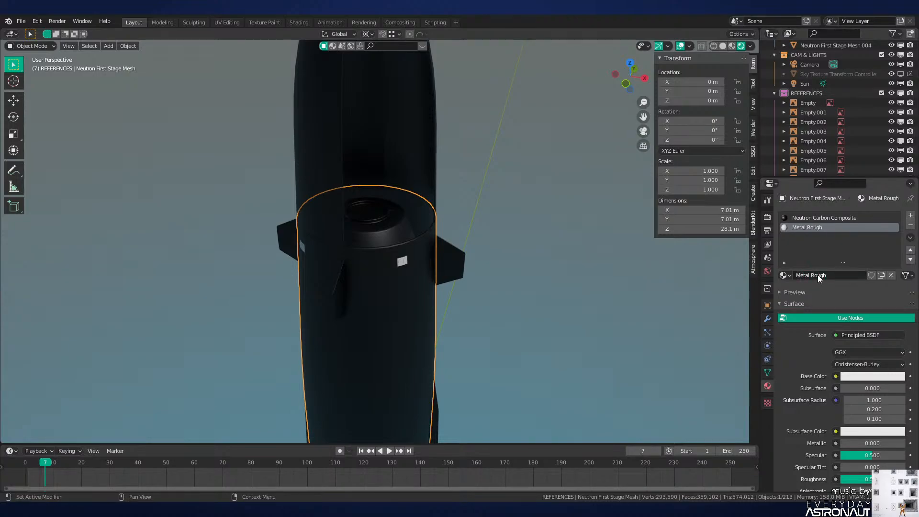
Step: Add a third material slot to the first stage body with a new material named Metal Shiny
click(911, 215)
click(823, 278)
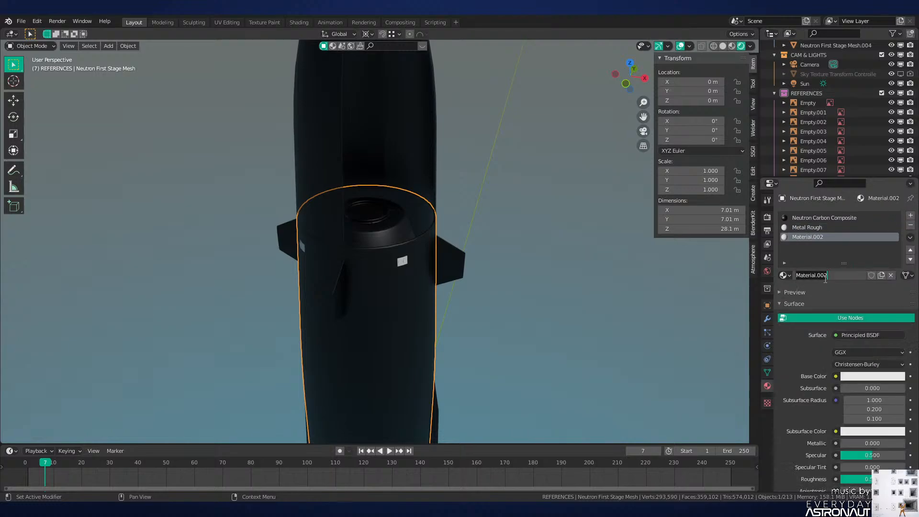
double_click(824, 278)
text(Metal Shiny)
key(Return)
scroll(439, 242, down, 3)
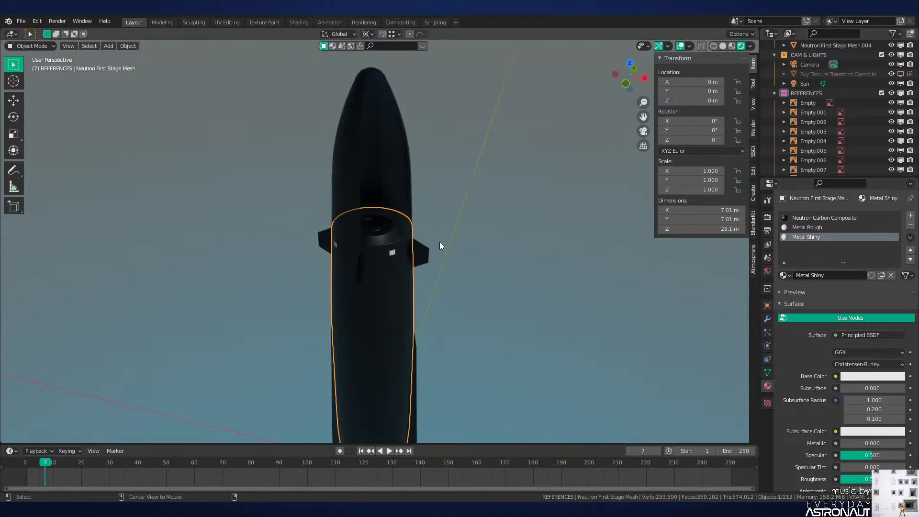
Step: Reveal all hidden rocket parts, switch the viewport to solid shading and save the file
key(alt+h)
click(461, 233)
scroll(460, 249, down, 4)
middle_drag(458, 266, 429, 243)
key(z)
middle_drag(487, 258, 495, 260)
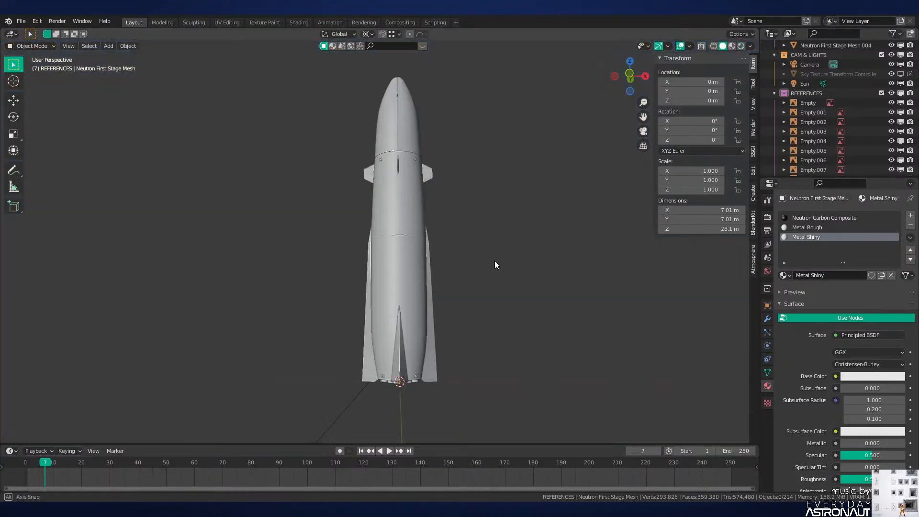
key(ctrl+s)
Step: Examine the full rocket's materials in the rendered view, up close and from a distance
key(z)
scroll(496, 216, up, 3)
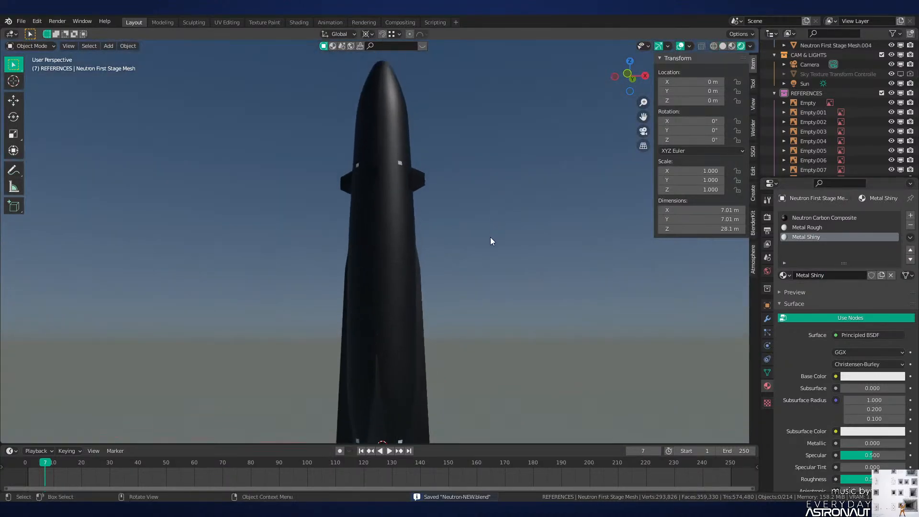
scroll(489, 240, down, 2)
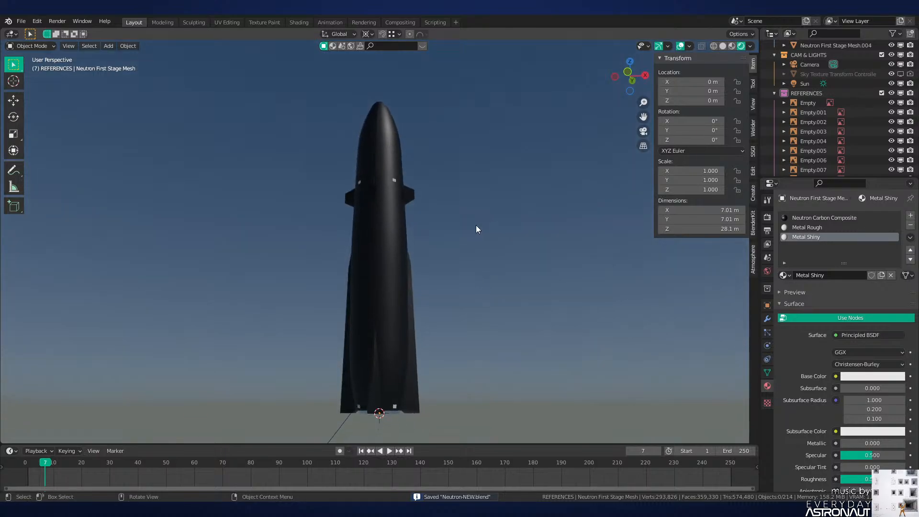
middle_drag(477, 228, 466, 191)
scroll(455, 192, up, 5)
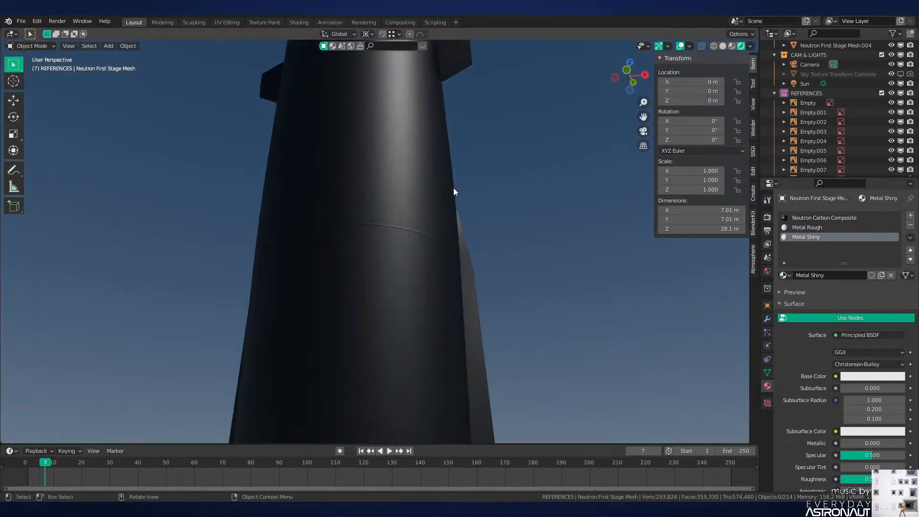
scroll(451, 190, down, 4)
key(z)
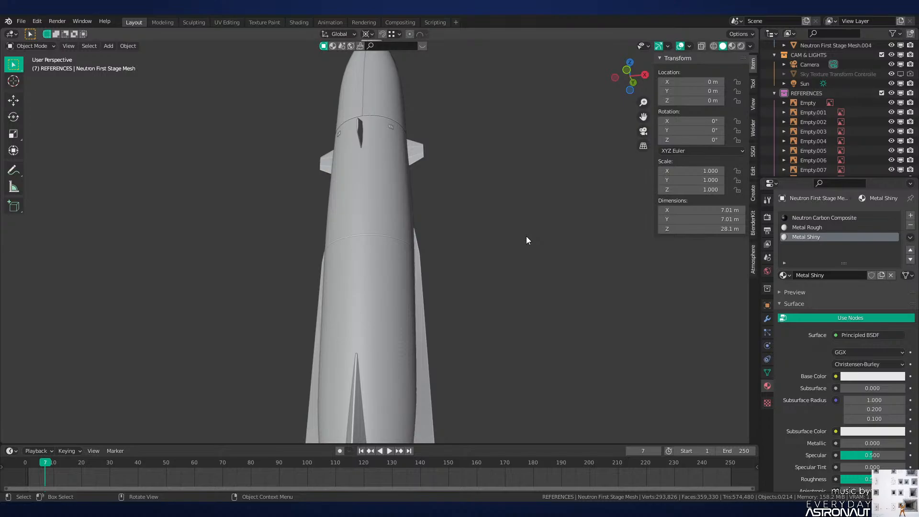
Step: Switch to the Shading workspace and show the rocket in rendered shading
click(306, 22)
scroll(476, 201, up, 3)
scroll(476, 200, down, 1)
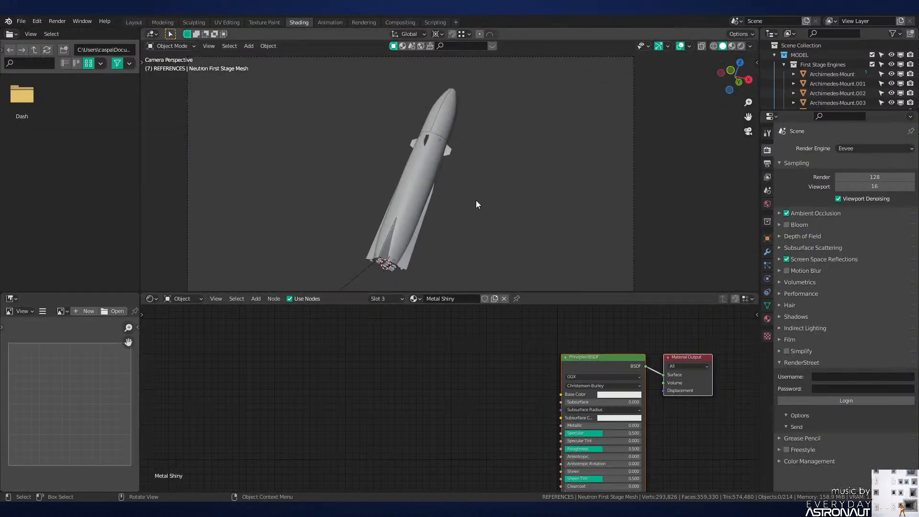
shift+middle_drag(476, 200, 494, 209)
key(z)
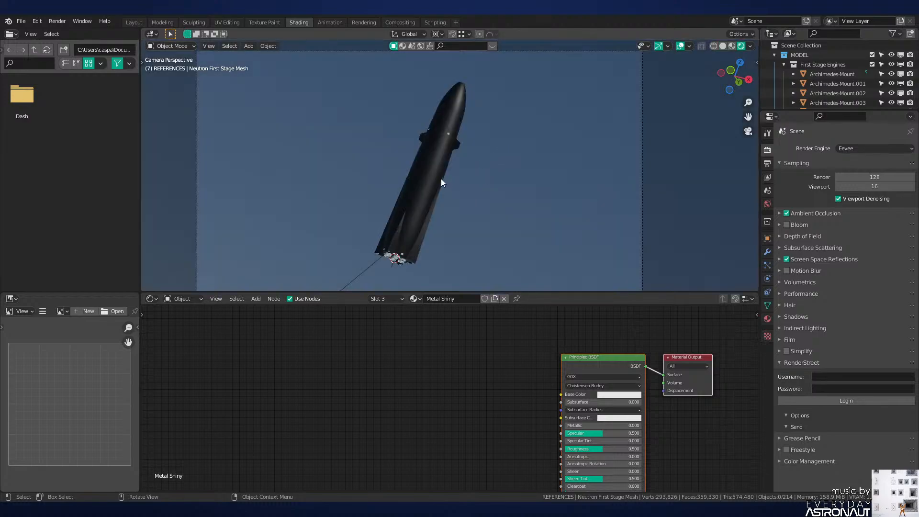
scroll(493, 173, up, 3)
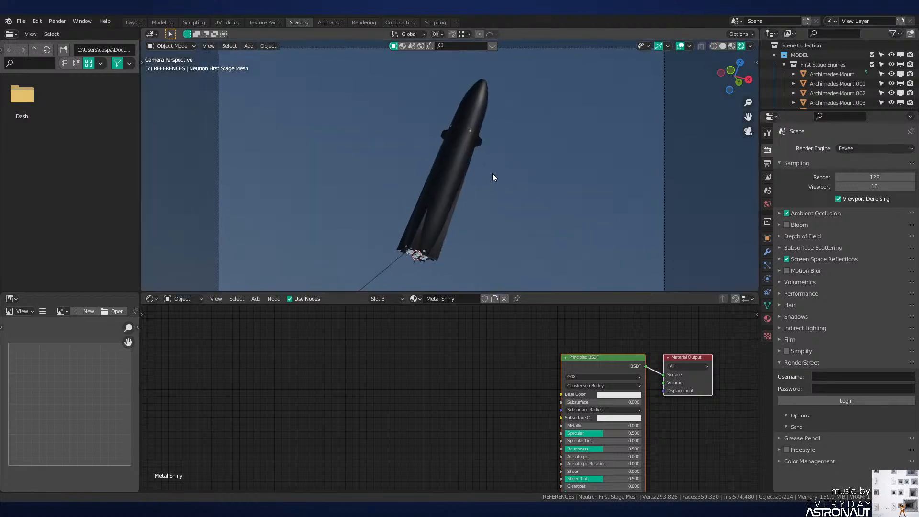
scroll(495, 173, down, 1)
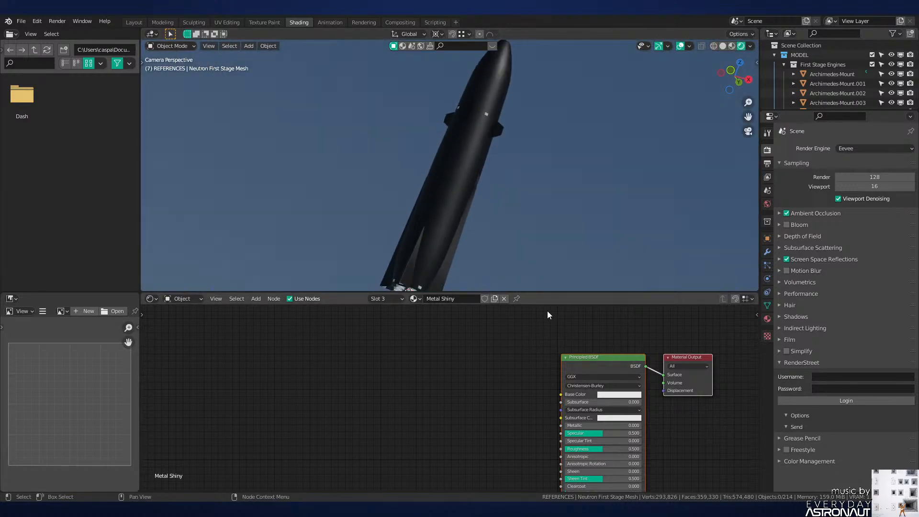
Step: Bring up the first stage's Neutron Carbon Composite material for node editing
click(582, 359)
scroll(581, 359, down, 2)
scroll(585, 366, up, 1)
middle_drag(585, 366, 540, 333)
click(767, 319)
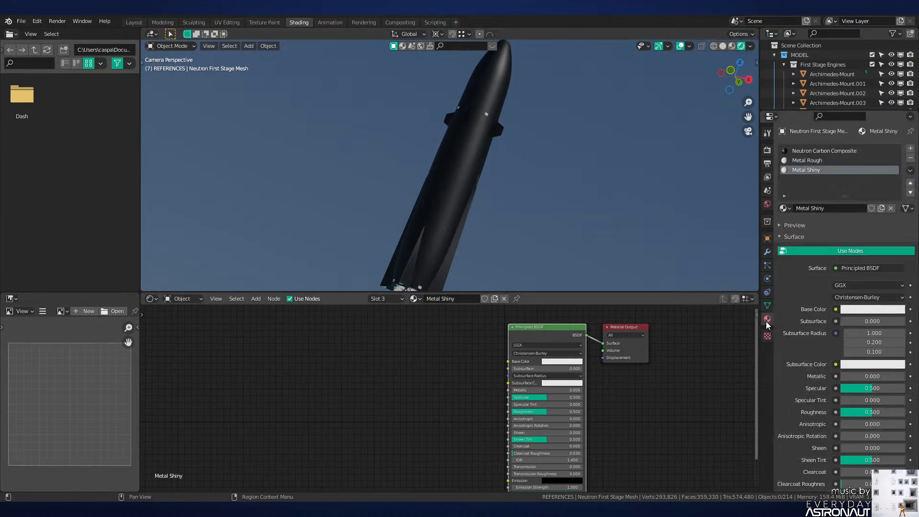
click(835, 152)
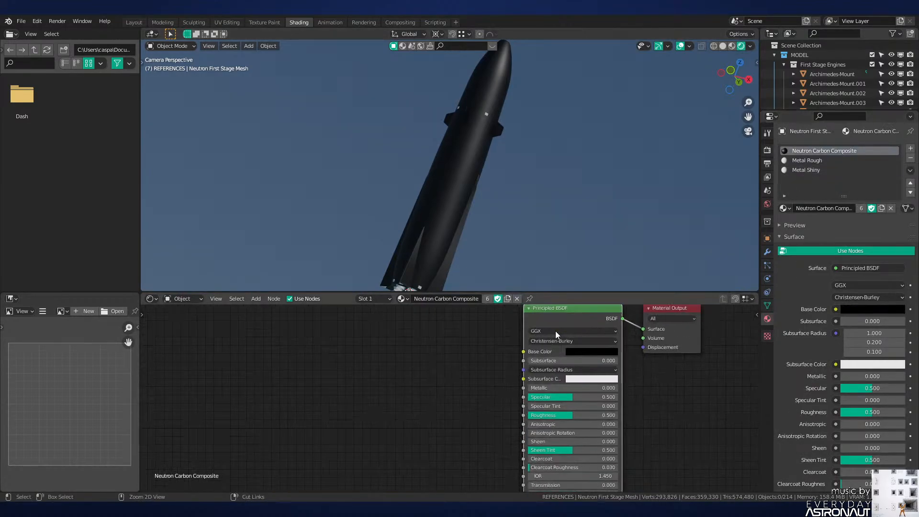
Step: Add an Image Texture with Mapping and Texture Coordinate nodes feeding the base color, and place the texture node away from the shader
middle_drag(498, 363, 602, 364)
key(g)
click(271, 398)
click(262, 429)
key(g)
key(y)
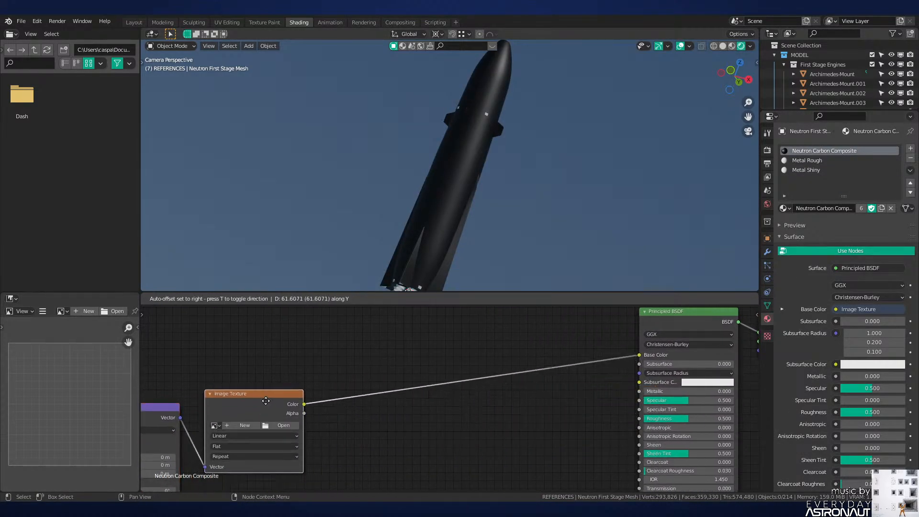
click(291, 313)
middle_drag(292, 316, 383, 374)
Step: Load carbon_fiber.jpg into the Image Texture node of the carbon composite material
scroll(466, 182, up, 4)
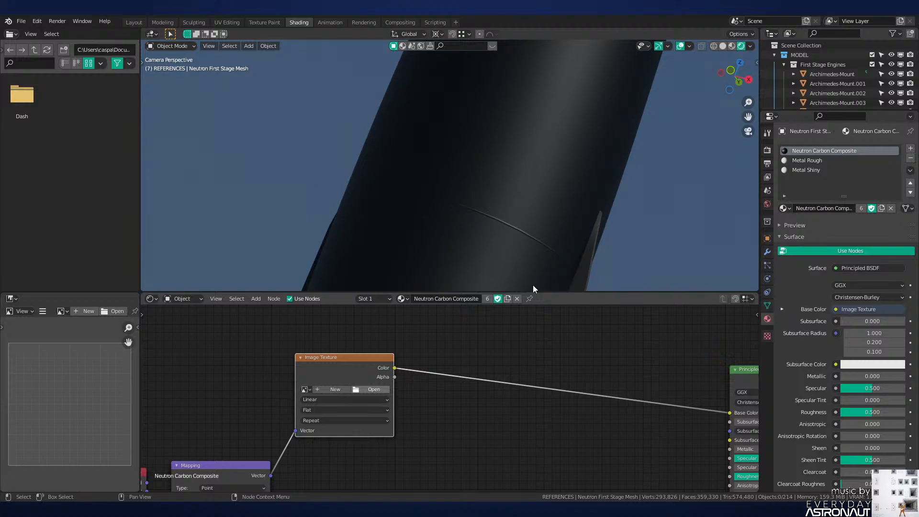
scroll(529, 232, down, 4)
scroll(526, 227, down, 4)
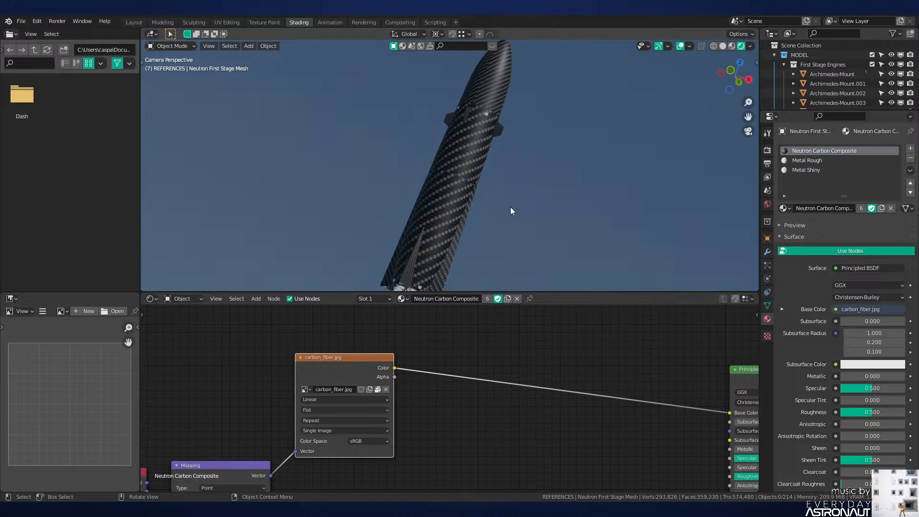
Step: Insert a Mosaic UV mapping node between the Mapping node and the carbon fiber image texture
middle_drag(427, 408, 527, 312)
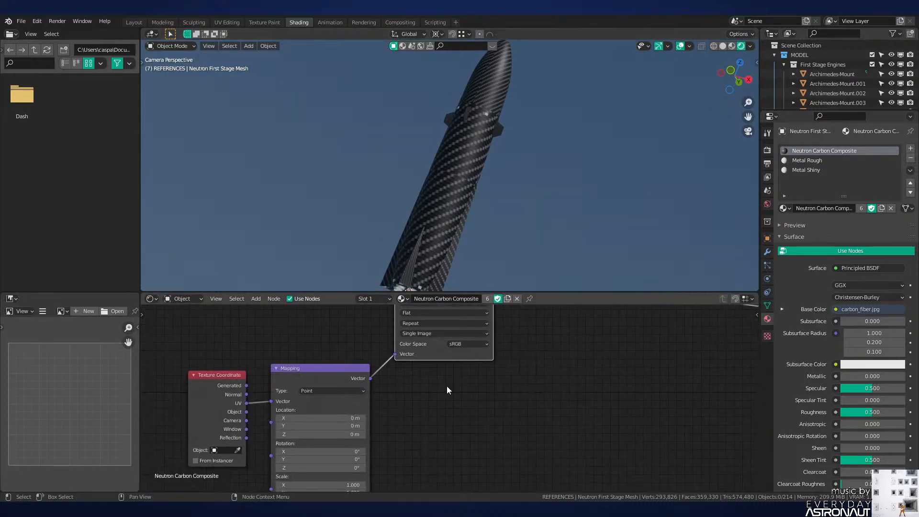
middle_drag(446, 385, 508, 300)
middle_drag(495, 331, 459, 426)
drag(459, 425, 261, 407)
key(g)
click(228, 431)
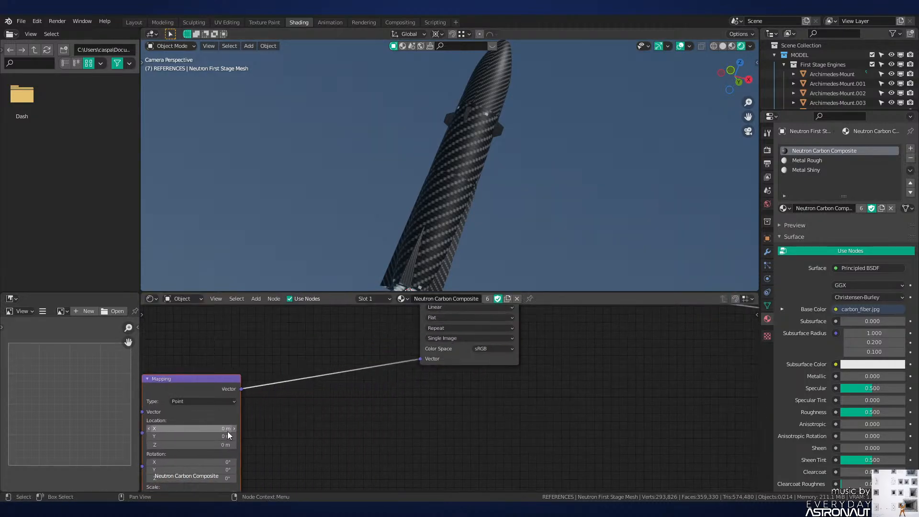
key(shift+a)
mouse_move(272, 487)
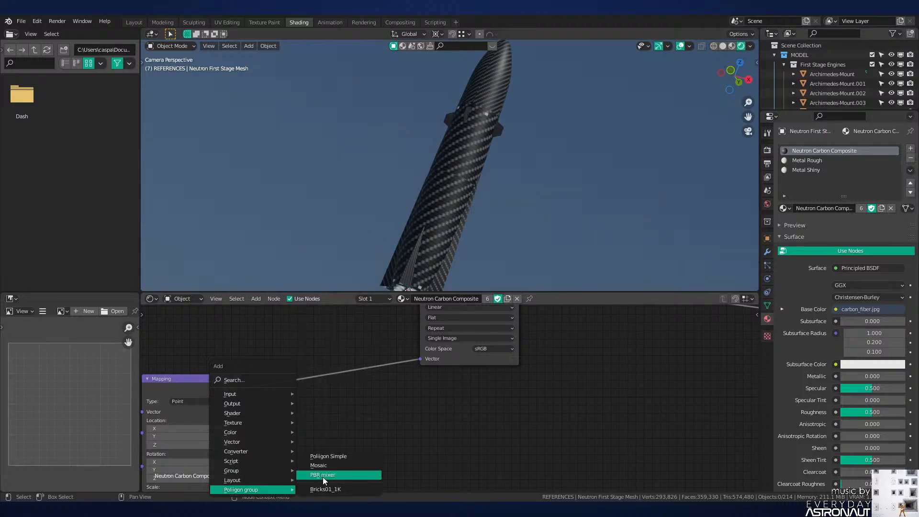
click(329, 465)
click(335, 353)
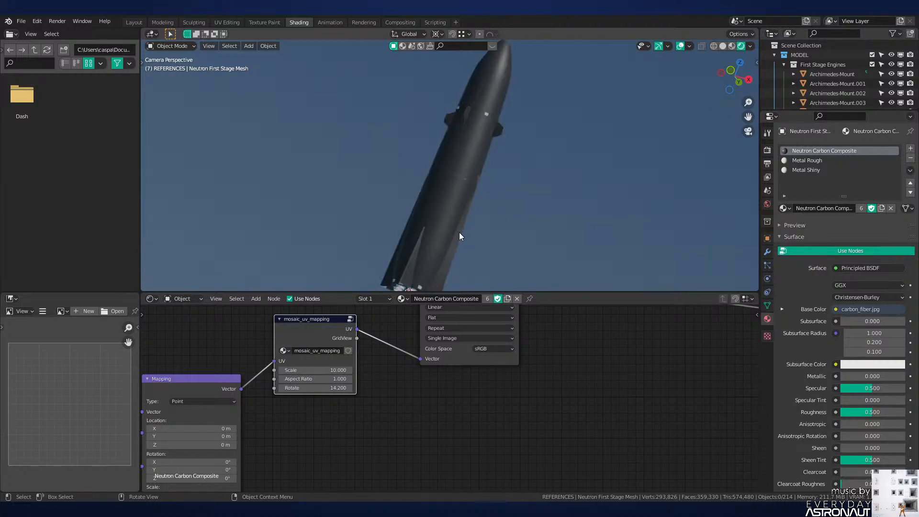
Step: Inspect the carbon weave on the rocket body and set the Mosaic node's Rotate value to 0
scroll(479, 225, up, 6)
scroll(481, 219, down, 6)
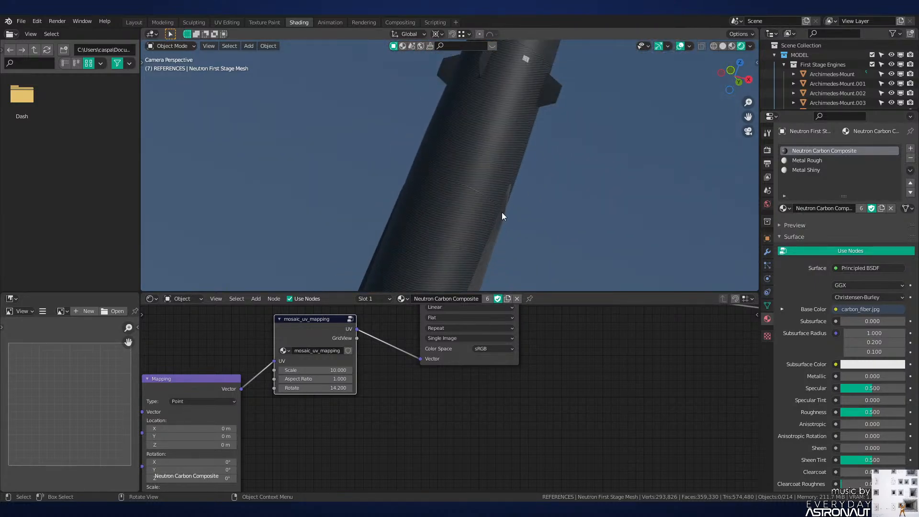
shift+middle_drag(502, 212, 503, 109)
scroll(489, 160, up, 5)
scroll(489, 174, up, 5)
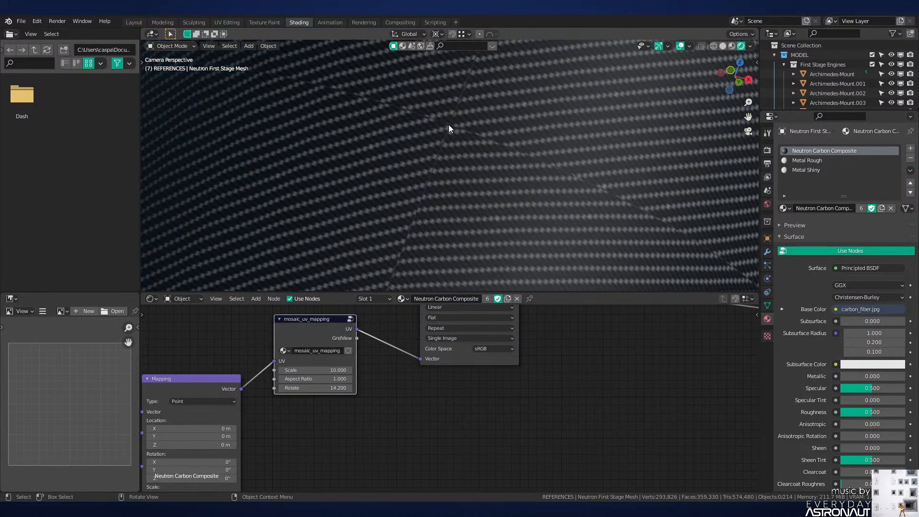
double_click(313, 387)
text(0)
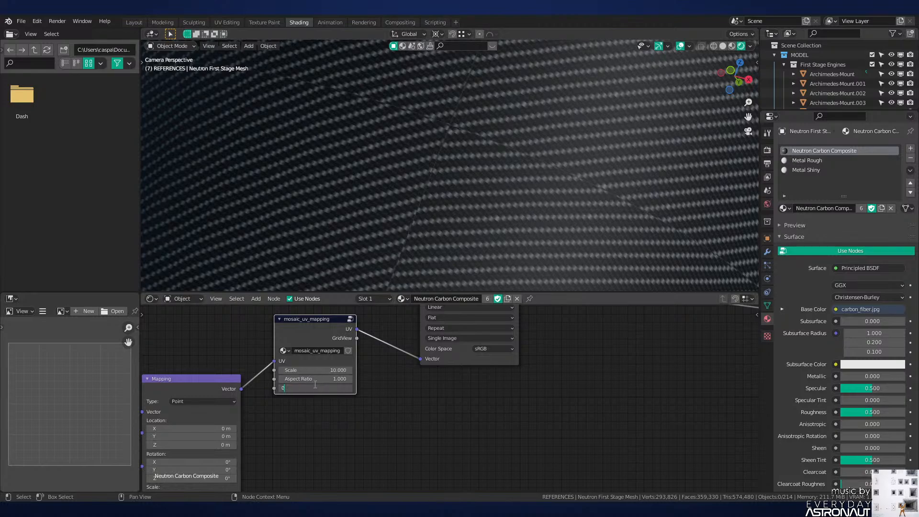
key(Return)
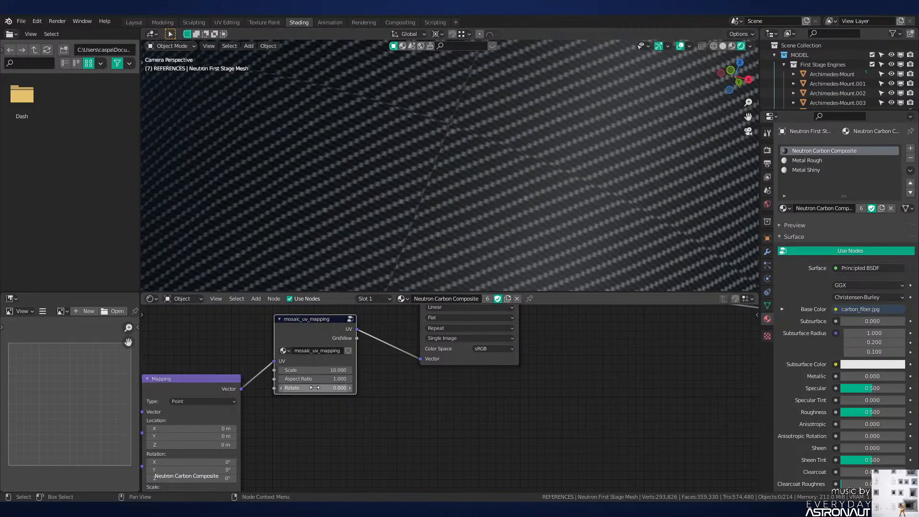
Step: Move the Mosaic node between the Texture Coordinate and Mapping nodes and check the weave on the body
middle_drag(315, 388, 407, 382)
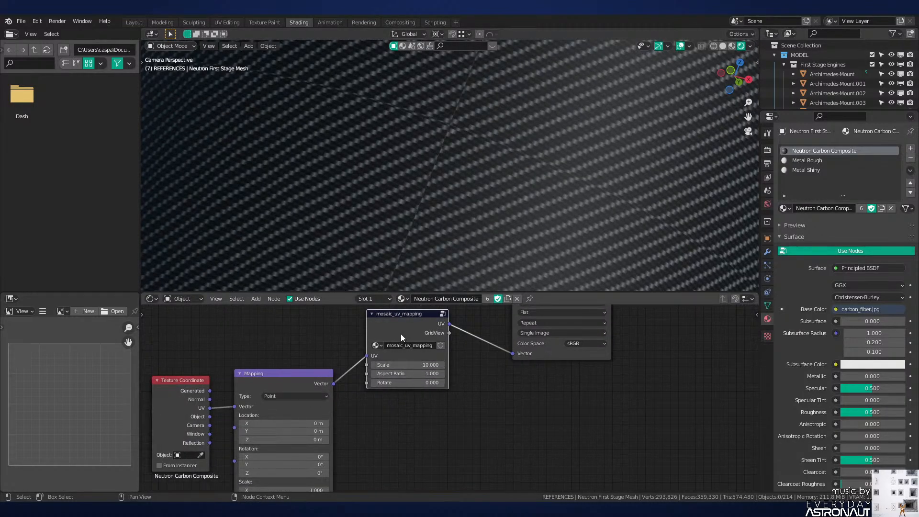
drag(414, 357, 291, 399)
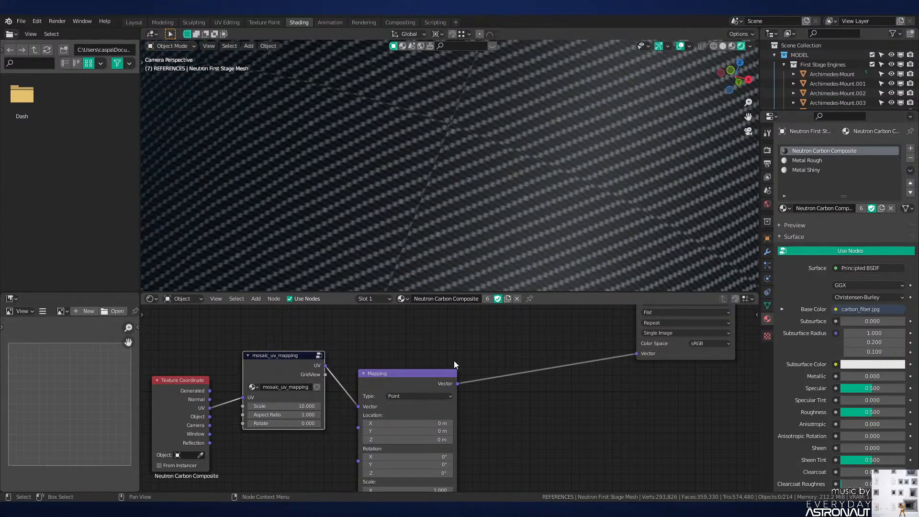
scroll(485, 236, down, 6)
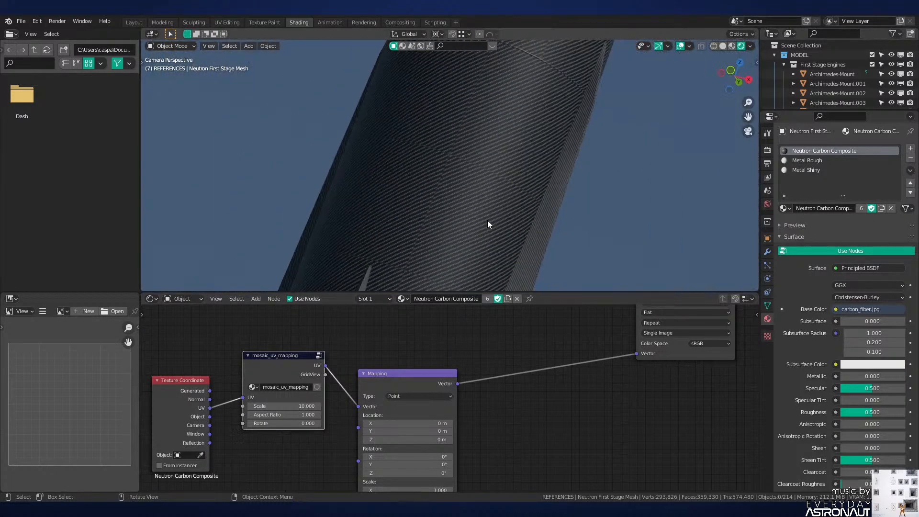
scroll(483, 215, up, 6)
scroll(377, 379, up, 2)
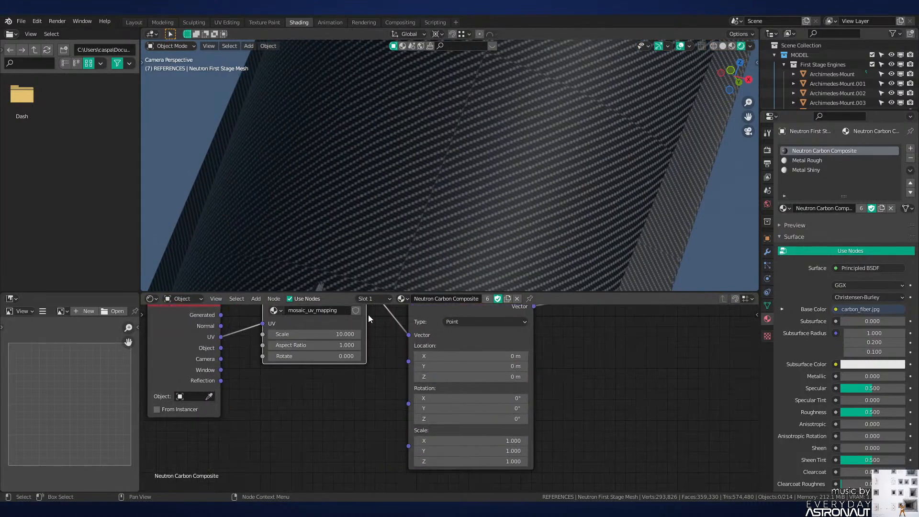
Step: Delete the Mosaic UV mapping node, leaving the UV coordinates feeding the Mapping node directly
middle_drag(369, 315, 373, 370)
drag(321, 347, 348, 464)
scroll(350, 364, down, 3)
key(x)
Step: Set the Mapping node's X, Y and Z scale to 30
middle_drag(478, 426, 451, 382)
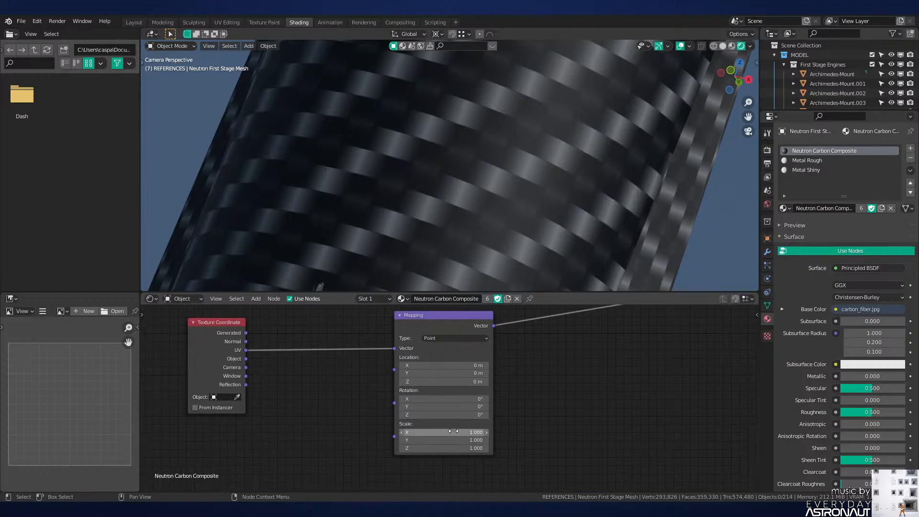
drag(453, 432, 576, 448)
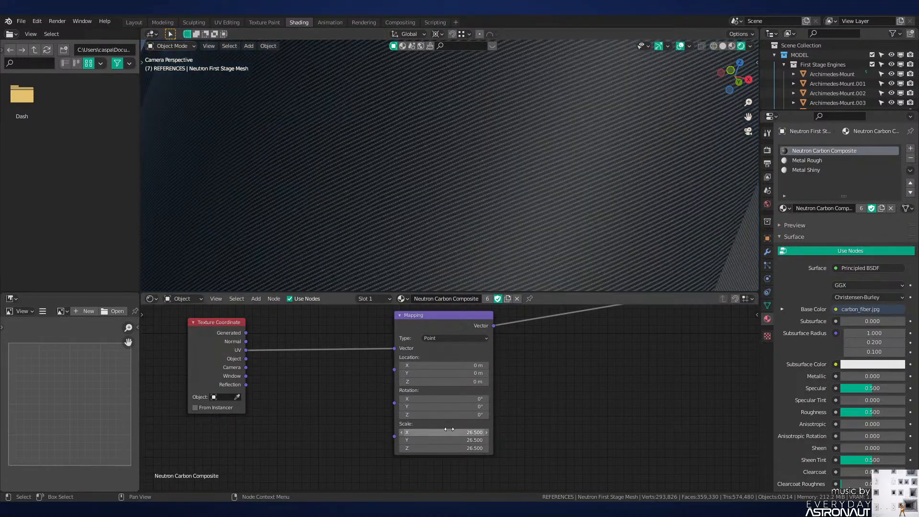
drag(449, 429, 444, 446)
text(30)
key(Return)
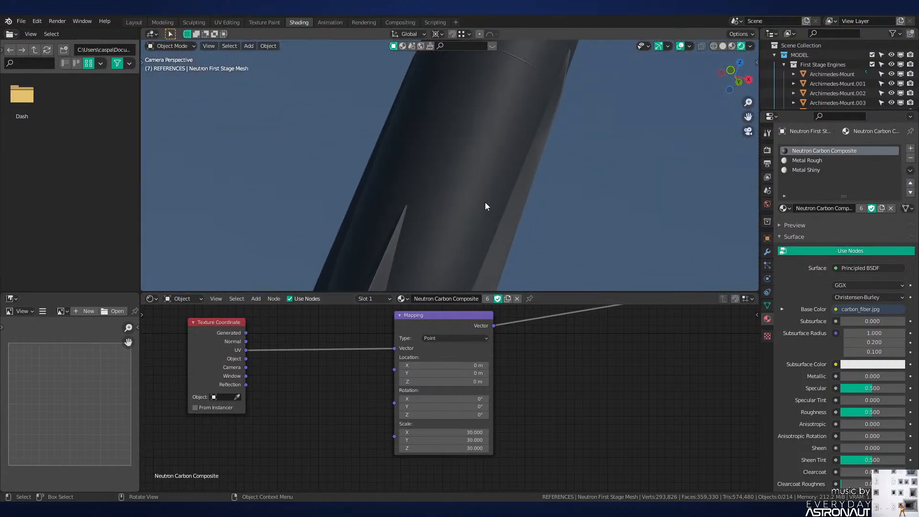
Step: Examine the scaled carbon fiber weave on the first stage body, fins and base from near and far
scroll(448, 194, up, 5)
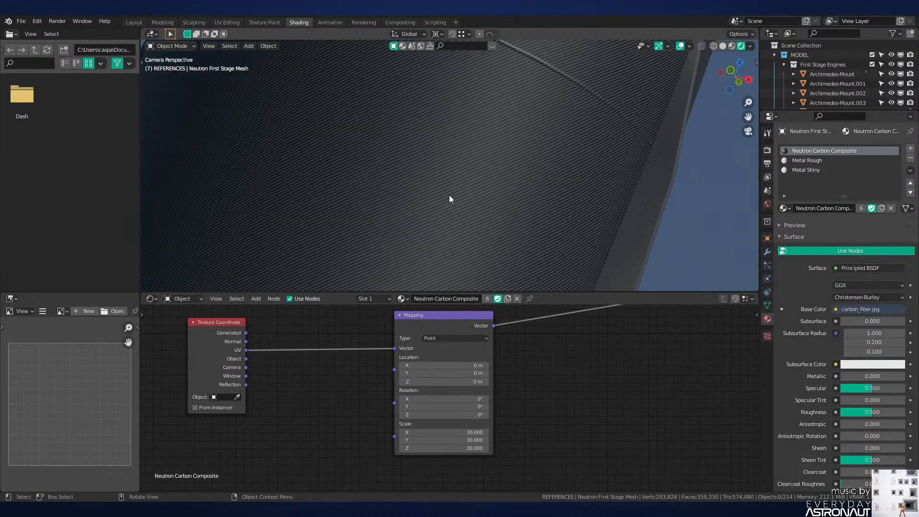
shift+middle_drag(449, 194, 491, 185)
scroll(478, 204, up, 4)
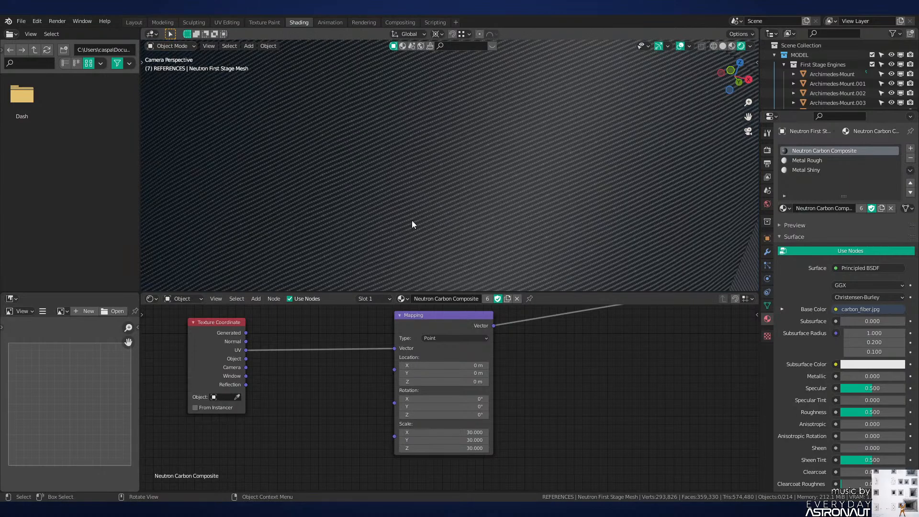
scroll(420, 234, down, 3)
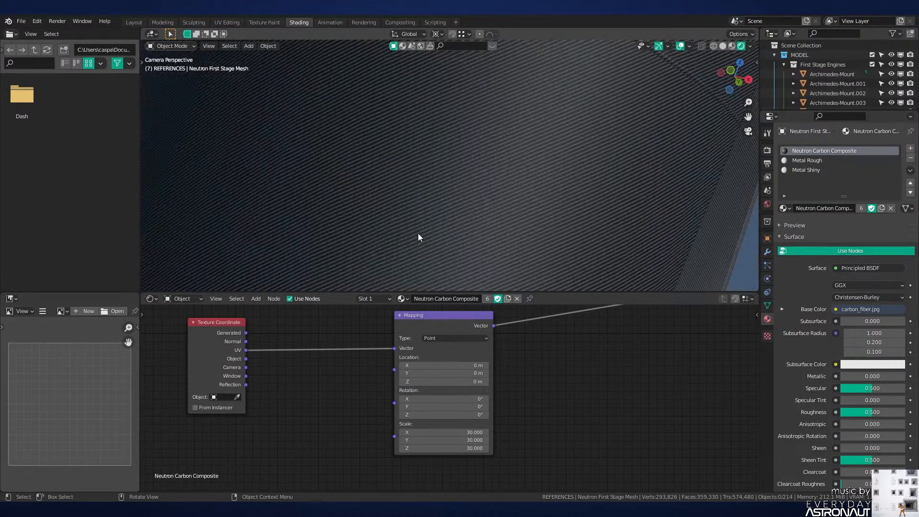
scroll(418, 234, down, 4)
scroll(457, 191, up, 5)
scroll(458, 203, down, 5)
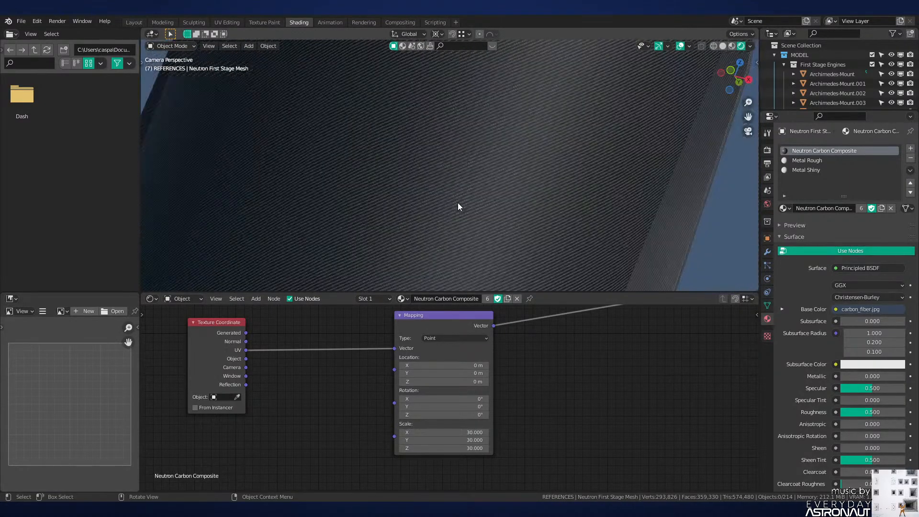
scroll(458, 203, down, 6)
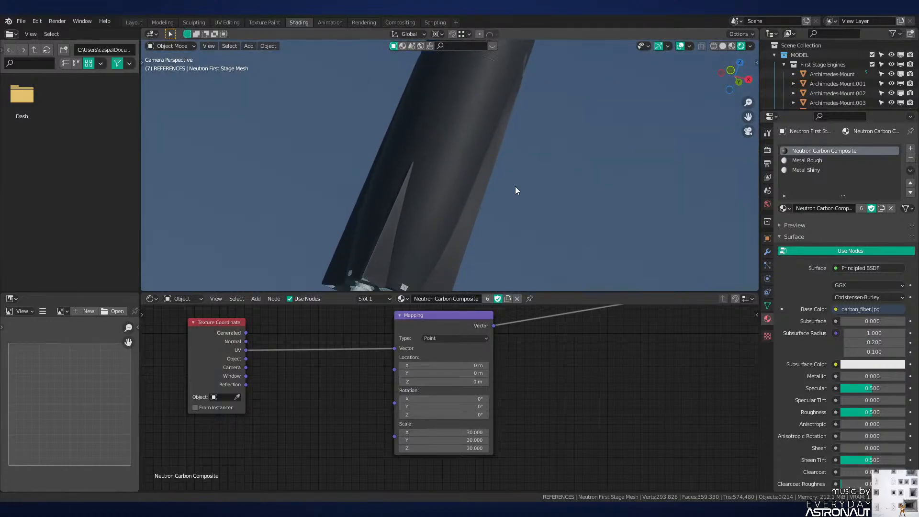
scroll(516, 190, up, 6)
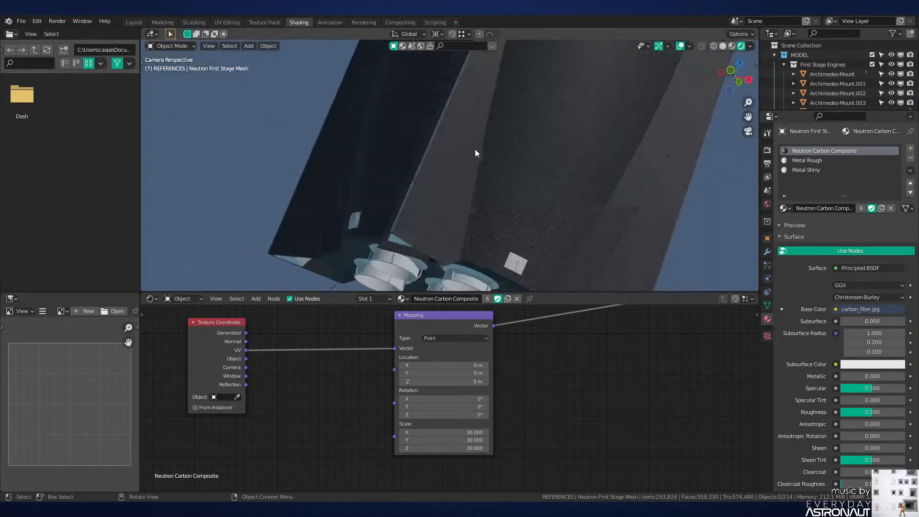
Step: Examine the carbon fiber weave on the fins, lower body and upper body joint from near and far
shift+middle_drag(475, 148, 404, 191)
scroll(460, 200, down, 3)
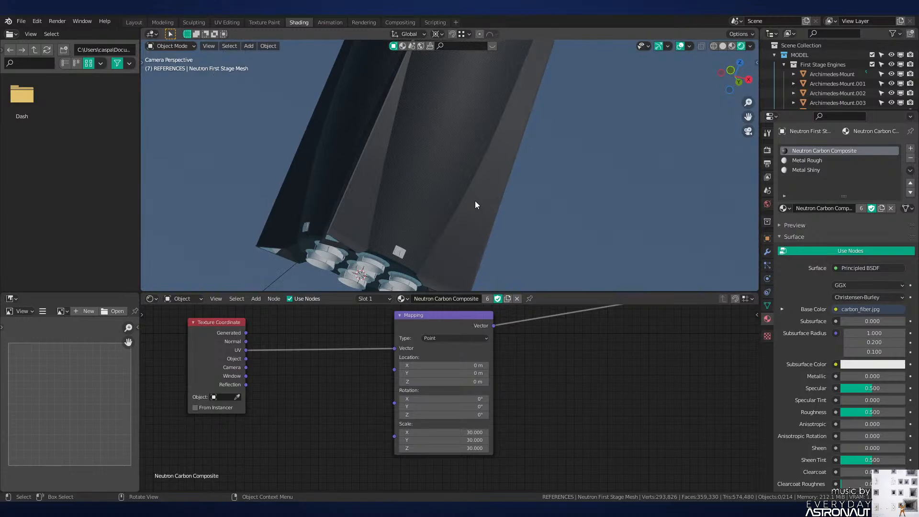
scroll(475, 205, up, 5)
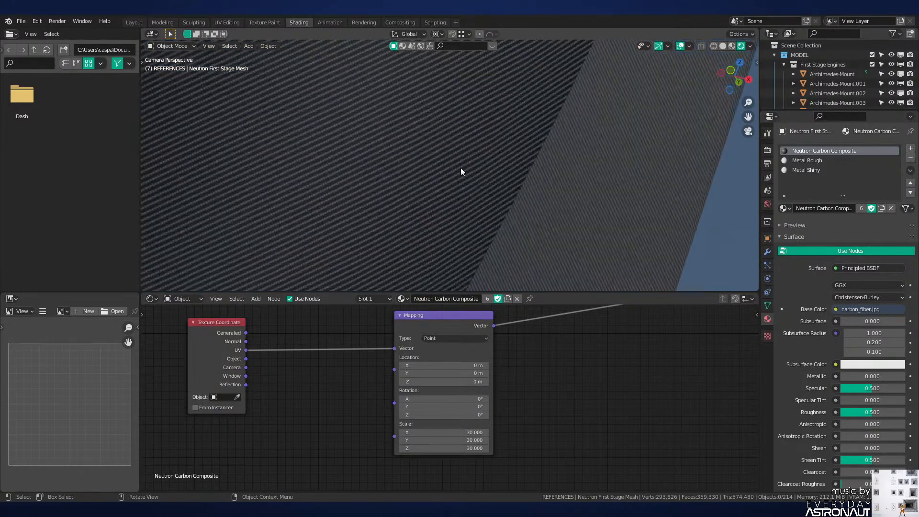
shift+middle_drag(553, 209, 435, 177)
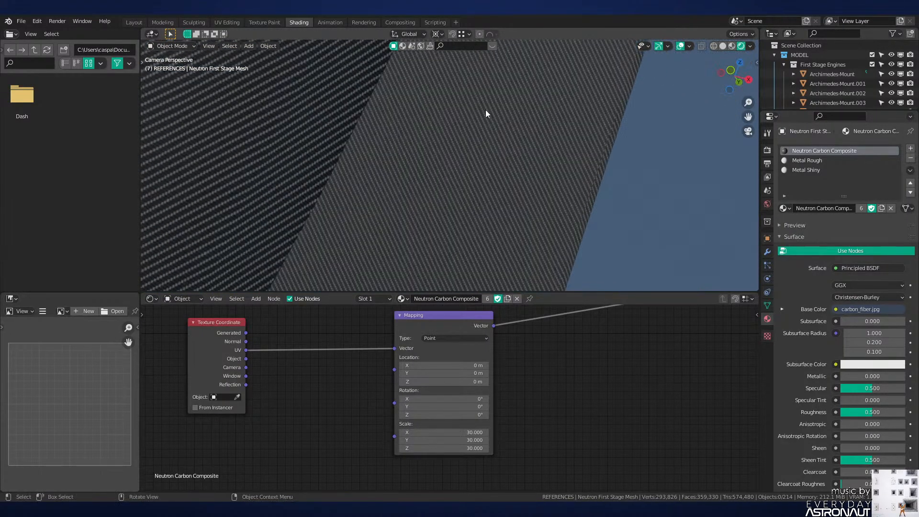
shift+middle_drag(486, 110, 407, 177)
scroll(409, 163, down, 6)
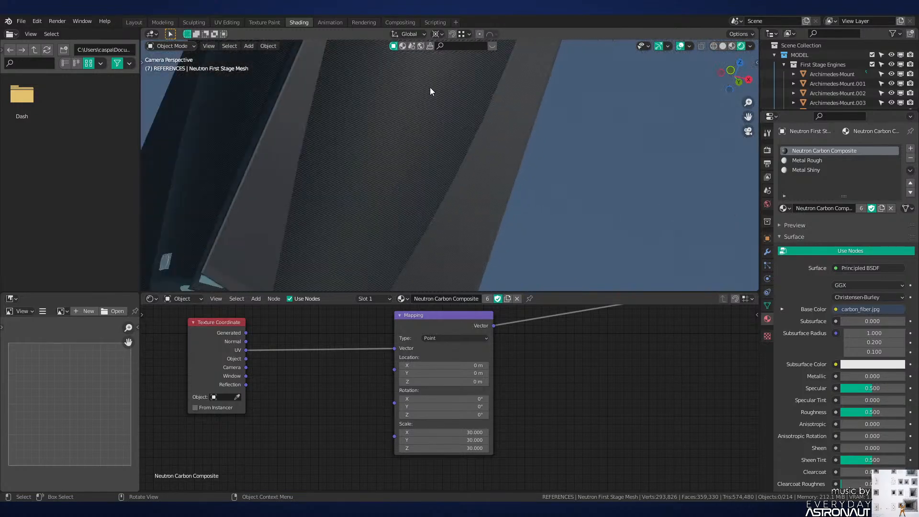
scroll(430, 87, down, 4)
shift+middle_drag(430, 87, 423, 272)
shift+middle_drag(503, 67, 482, 254)
scroll(482, 144, up, 4)
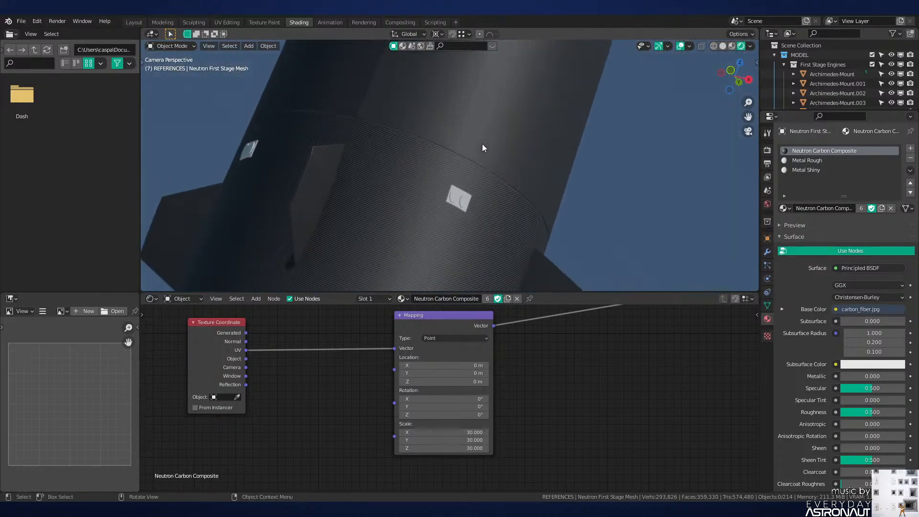
scroll(484, 219, up, 6)
mouse_move(481, 143)
shift+middle_down()
mouse_move(485, 220)
mouse_move(435, 151)
shift+middle_up()
scroll(427, 207, down, 11)
scroll(432, 157, up, 7)
Step: Switch to the Layout workspace and show the rocket's base in solid shading
key(z)
click(540, 185)
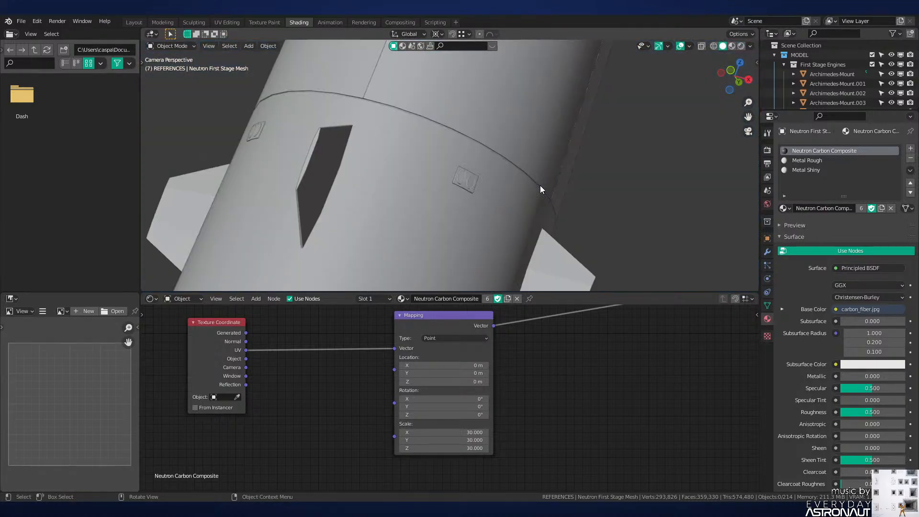
key(KP_1)
scroll(431, 186, down, 4)
key(z)
click(575, 191)
scroll(575, 191, down, 3)
click(134, 22)
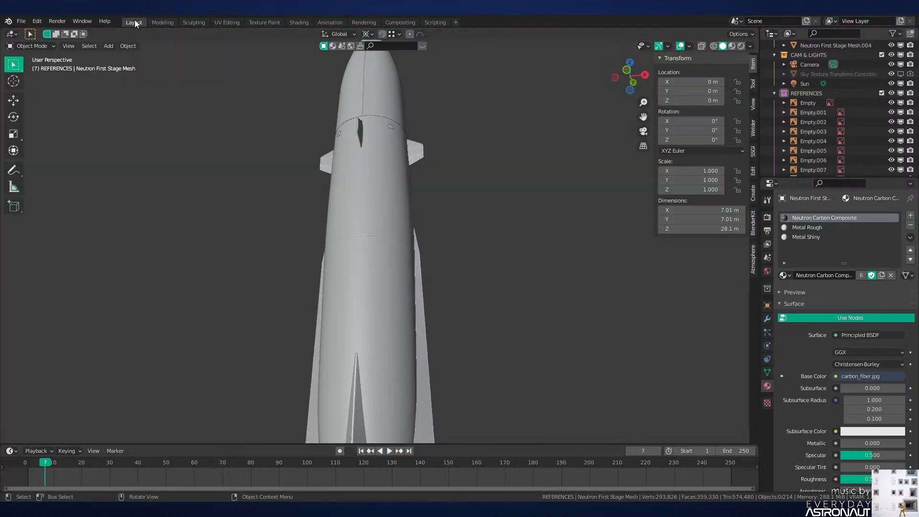
scroll(434, 261, down, 5)
middle_drag(435, 260, 439, 292)
scroll(444, 335, up, 6)
key(z)
click(489, 360)
mouse_move(489, 367)
shift+middle_down()
mouse_move(470, 214)
mouse_move(489, 287)
shift+middle_up()
scroll(469, 216, up, 4)
Step: Select the first stage body, two lower fins, an upper fin and a nose fairing section together
click(392, 289)
shift+click(443, 283)
shift+click(481, 276)
shift+middle_drag(514, 119, 510, 298)
shift+middle_drag(396, 115, 412, 206)
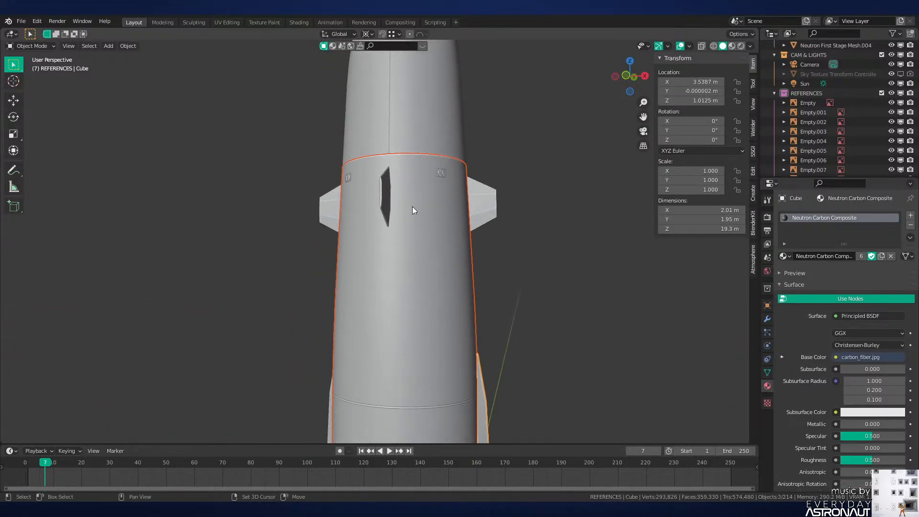
shift+click(380, 190)
shift+click(384, 185)
shift+click(410, 135)
Step: Add the remaining upper body part and the part at the rocket's base to the selection
shift+middle_drag(410, 135, 421, 272)
scroll(421, 272, down, 5)
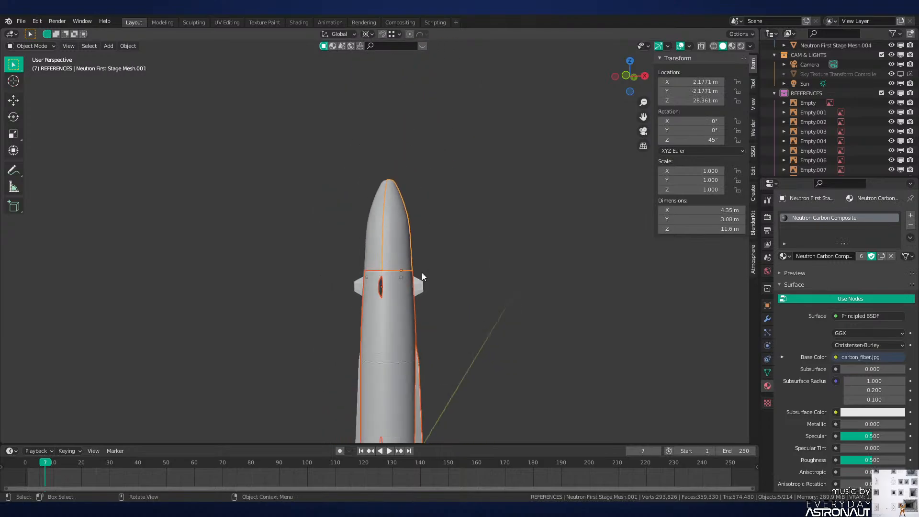
scroll(422, 272, down, 3)
key(z)
mouse_move(469, 202)
middle_down()
mouse_move(444, 254)
mouse_move(415, 214)
middle_up()
click(412, 247)
shift+click(407, 244)
mouse_move(453, 371)
shift+middle_down()
mouse_move(450, 225)
mouse_move(457, 211)
mouse_move(462, 258)
shift+middle_up()
scroll(446, 242, up, 5)
key(z)
click(495, 220)
shift+click(450, 221)
Step: Unwrap all faces of the selected rocket parts together in the UV Editing workspace, and return to Object Mode
key(Tab)
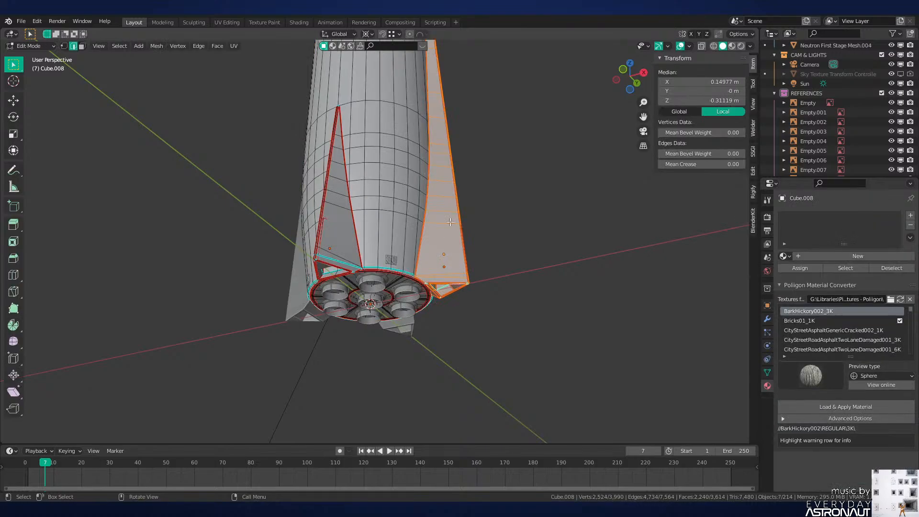
key(a)
scroll(450, 221, down, 4)
middle_drag(450, 221, 412, 230)
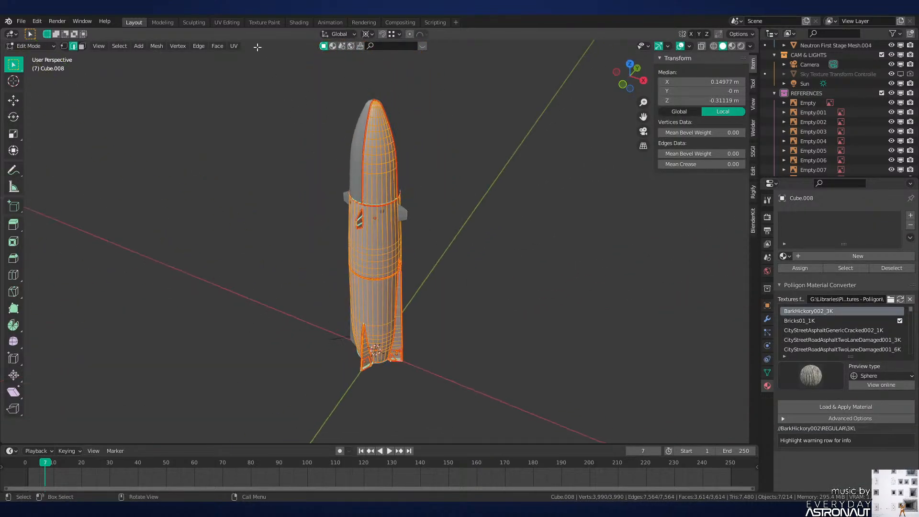
click(227, 22)
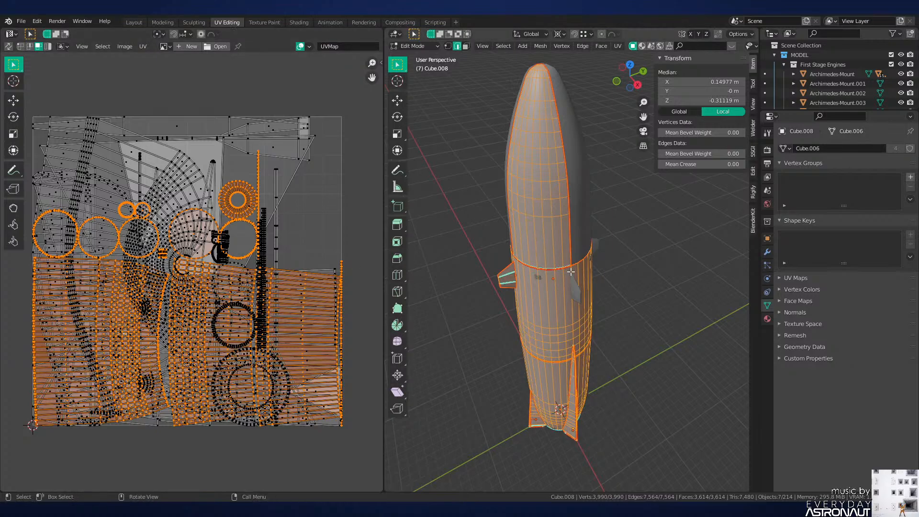
key(a)
key(ctrl+z)
key(u)
click(571, 271)
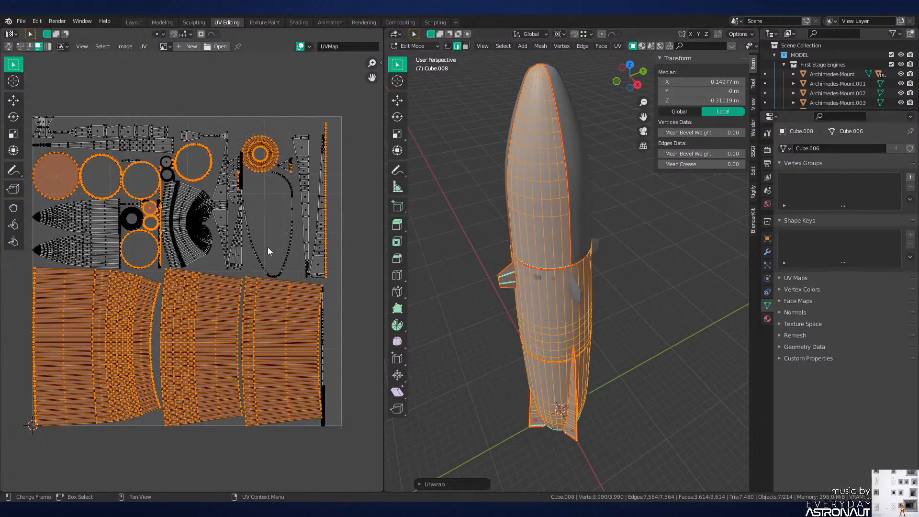
key(alt+a)
key(Tab)
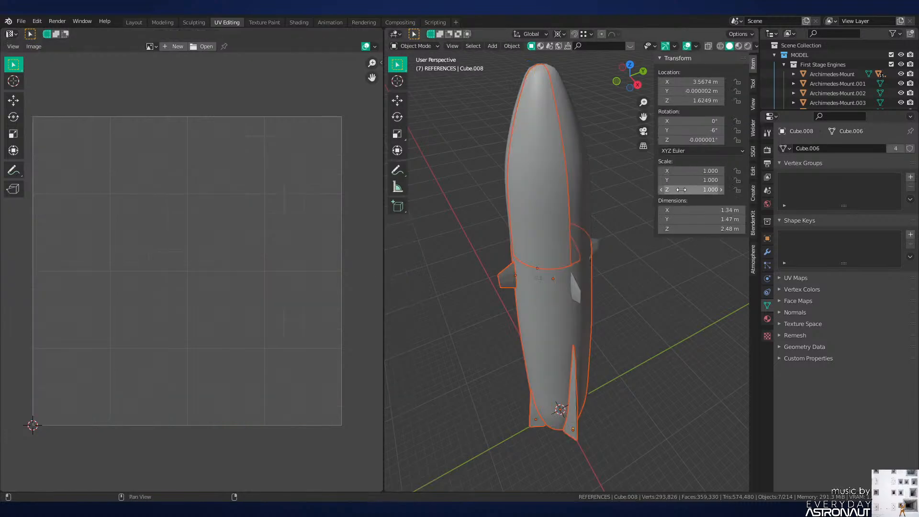
Step: Check the scale values of the first stage body, an upper fin and a lower fin, and save the file from the Layout workspace
click(555, 288)
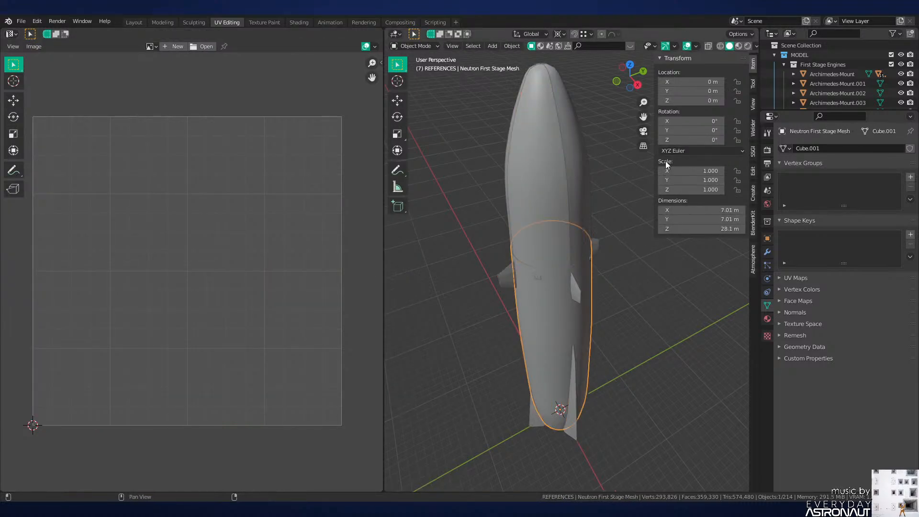
click(575, 296)
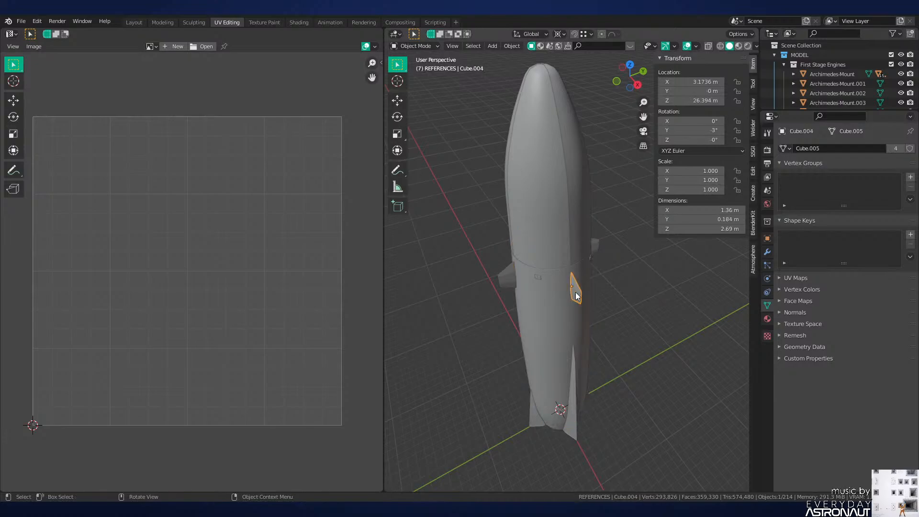
click(571, 401)
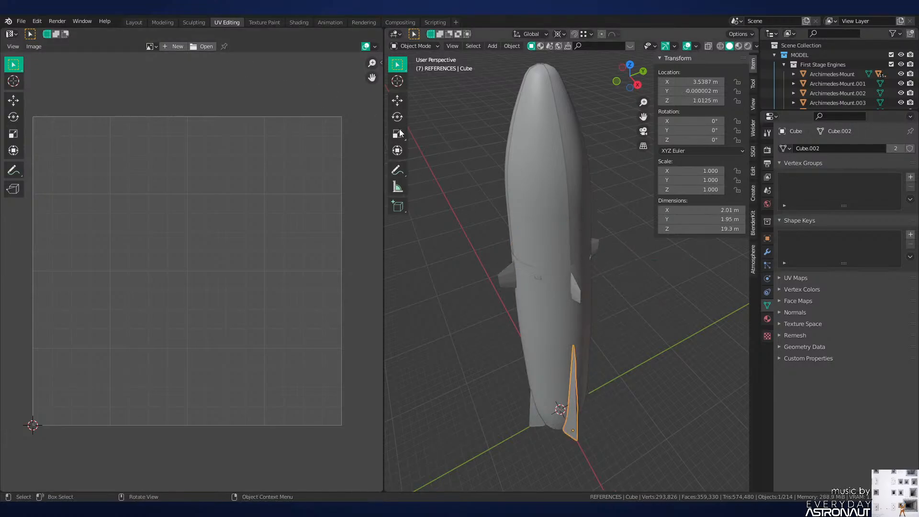
click(133, 22)
key(ctrl+s)
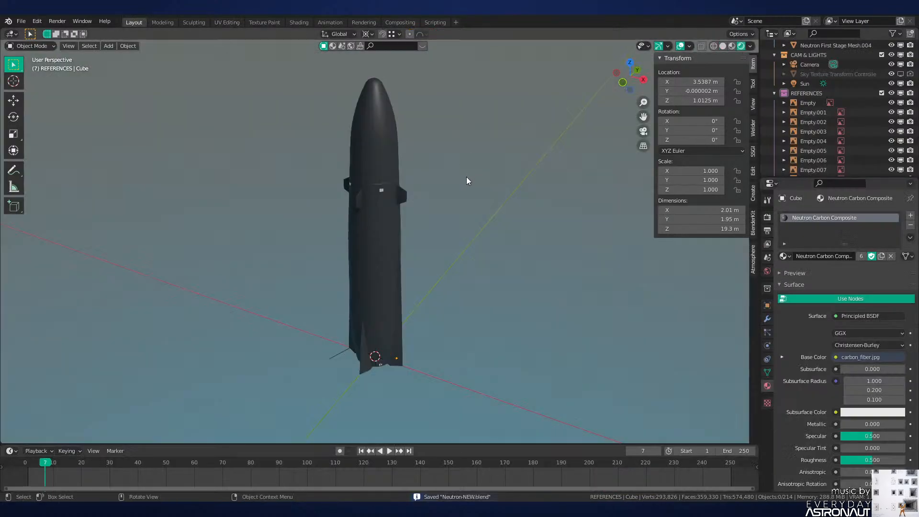
Step: Examine the weave scale and direction on the re-unwrapped body, upper fins and lower fins
scroll(476, 255, up, 5)
scroll(465, 218, up, 2)
middle_drag(476, 255, 463, 272)
scroll(463, 271, up, 4)
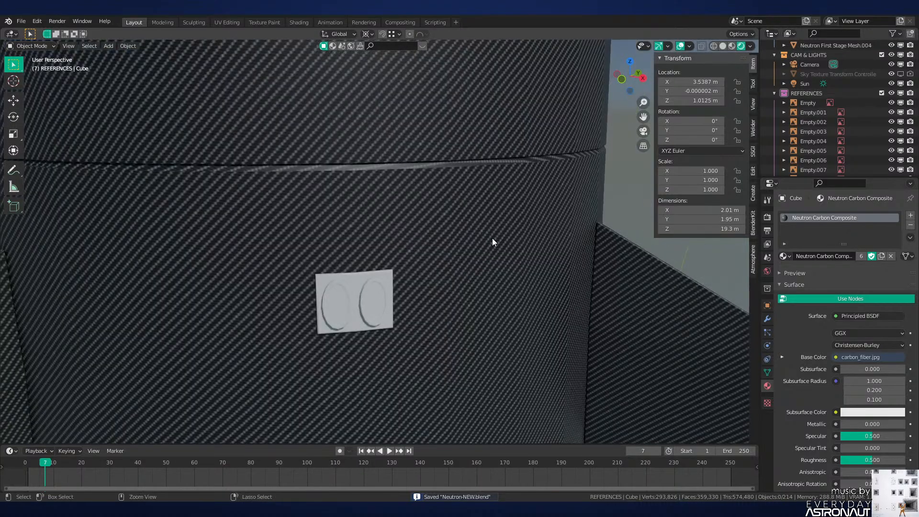
scroll(492, 238, down, 1)
middle_drag(493, 237, 495, 283)
scroll(496, 283, down, 3)
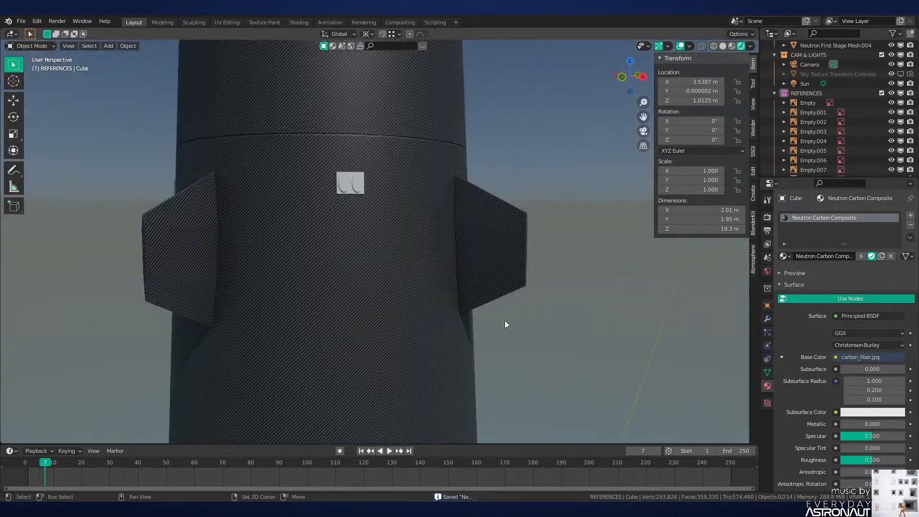
shift+middle_drag(505, 320, 572, 143)
scroll(498, 253, up, 2)
scroll(475, 280, down, 6)
scroll(555, 177, up, 5)
middle_drag(537, 203, 486, 205)
scroll(502, 215, up, 6)
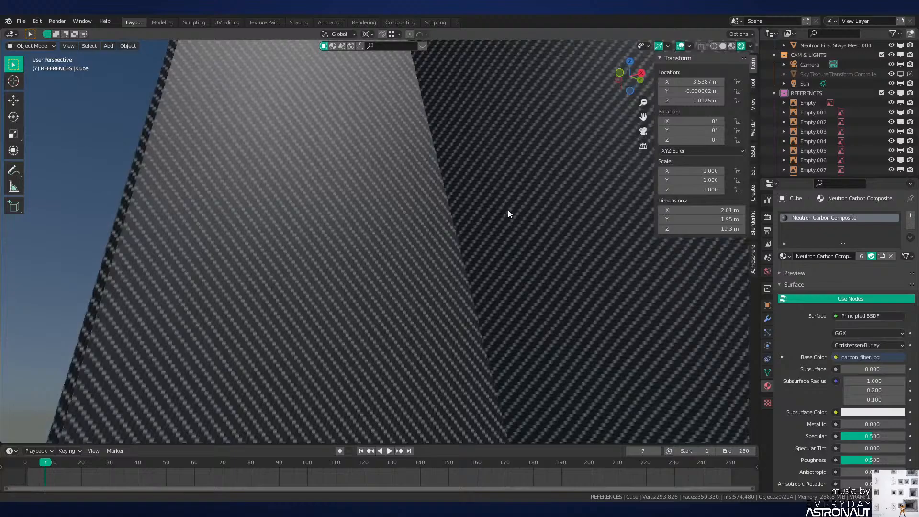
scroll(509, 210, down, 5)
middle_drag(502, 247, 450, 306)
scroll(453, 252, up, 2)
scroll(455, 256, down, 5)
Step: Return to the Shading workspace and show the rocket through the camera in rendered shading
key(z)
click(469, 257)
click(299, 22)
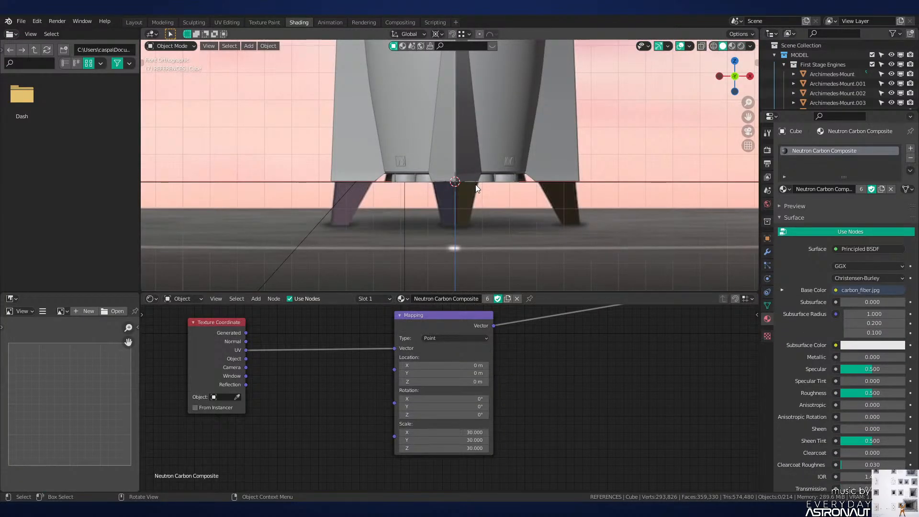
key(KP_0)
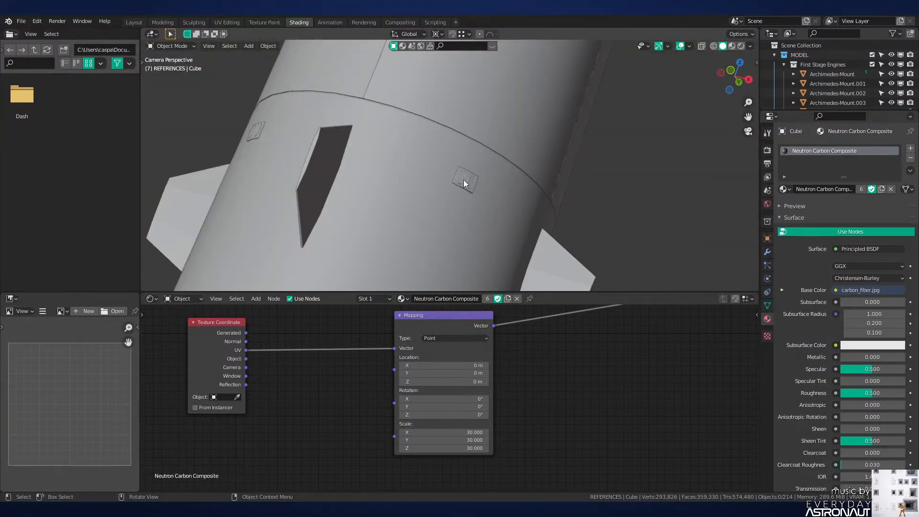
scroll(462, 201, down, 5)
key(z)
click(467, 112)
Step: Examine the carbon fiber weave along the rocket in the camera view, from the upper fins to the engines
scroll(492, 190, down, 2)
scroll(493, 191, up, 3)
shift+middle_drag(493, 191, 516, 223)
scroll(516, 222, up, 4)
scroll(516, 222, down, 4)
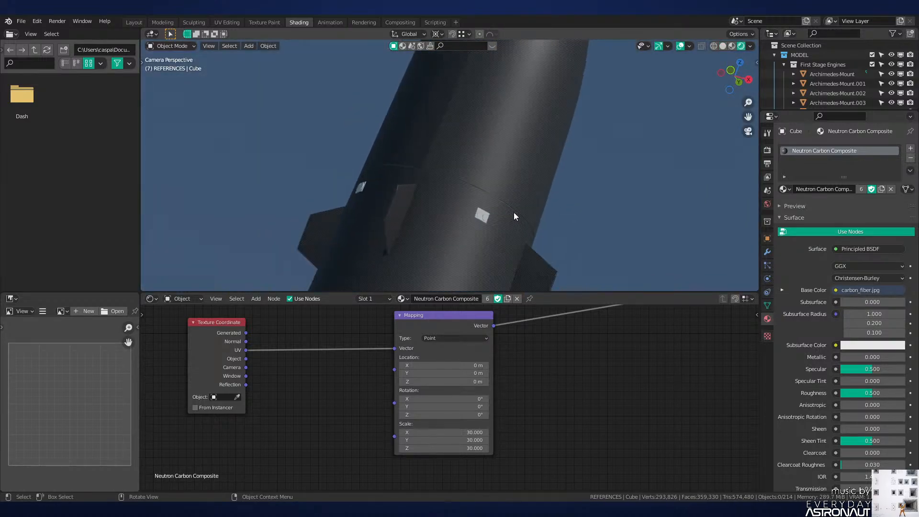
scroll(474, 218, up, 6)
scroll(543, 144, down, 3)
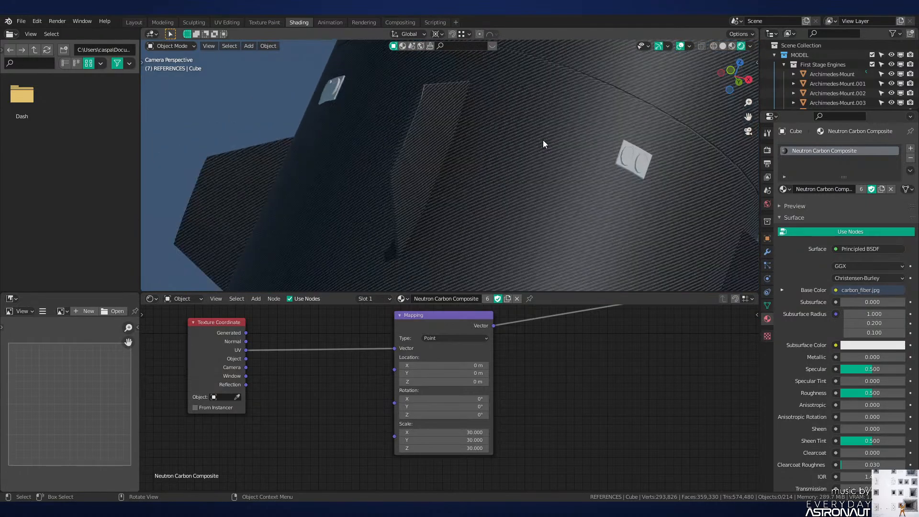
scroll(543, 144, down, 4)
shift+middle_drag(539, 149, 476, 82)
scroll(500, 99, up, 6)
shift+middle_drag(457, 146, 481, 191)
scroll(481, 191, down, 5)
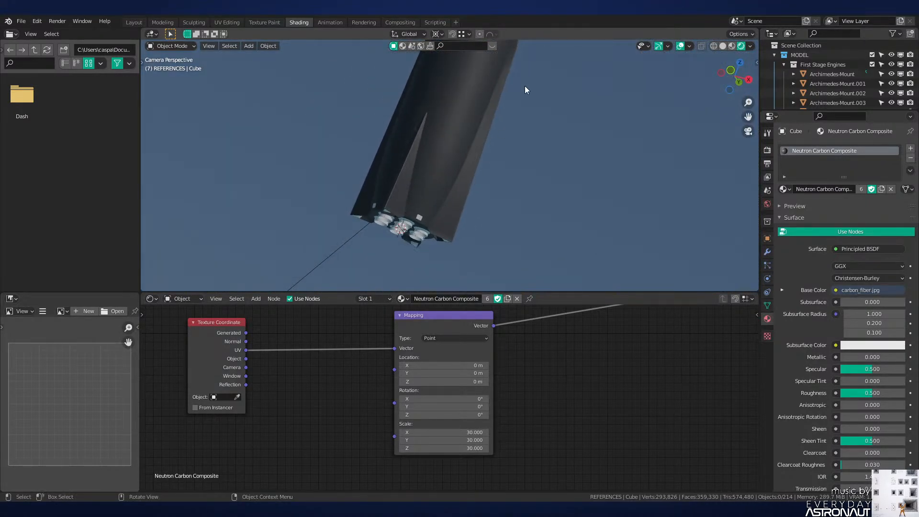
shift+middle_drag(525, 86, 438, 235)
scroll(382, 218, down, 1)
Step: Try a different Roughness and a Metallic of 1 on the Principled BSDF, and undo the changes
scroll(549, 383, down, 1)
middle_drag(566, 350, 237, 488)
scroll(541, 422, down, 1)
middle_drag(552, 419, 338, 377)
scroll(443, 433, down, 2)
middle_drag(464, 455, 455, 396)
scroll(516, 377, up, 3)
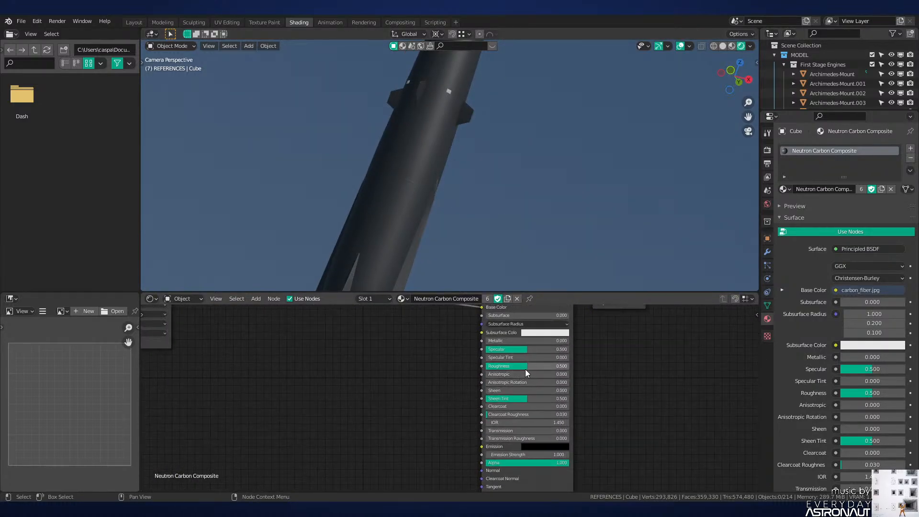
drag(526, 364, 570, 341)
key(ctrl+z)
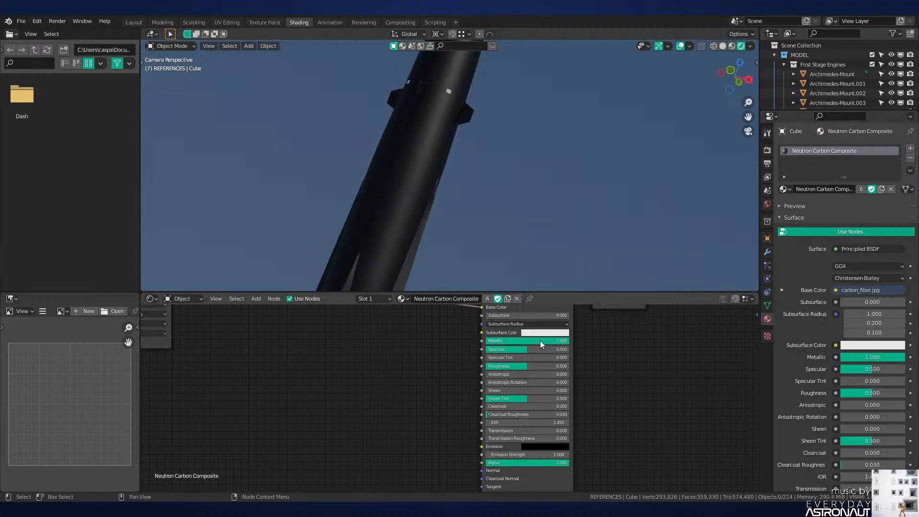
key(ctrl+z)
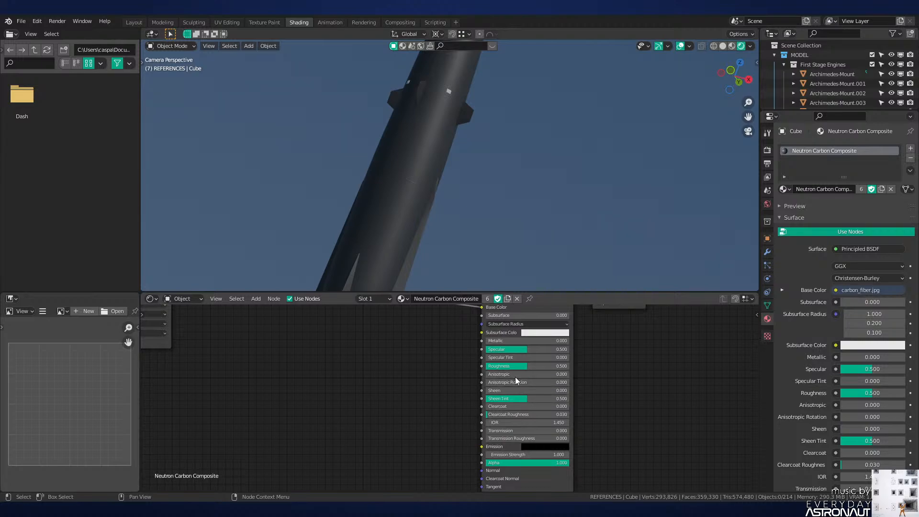
Step: Try a higher Specular value and a brighter Emission color on the Principled BSDF, restoring both
drag(514, 349, 535, 349)
key(ctrl+z)
middle_drag(507, 391, 482, 368)
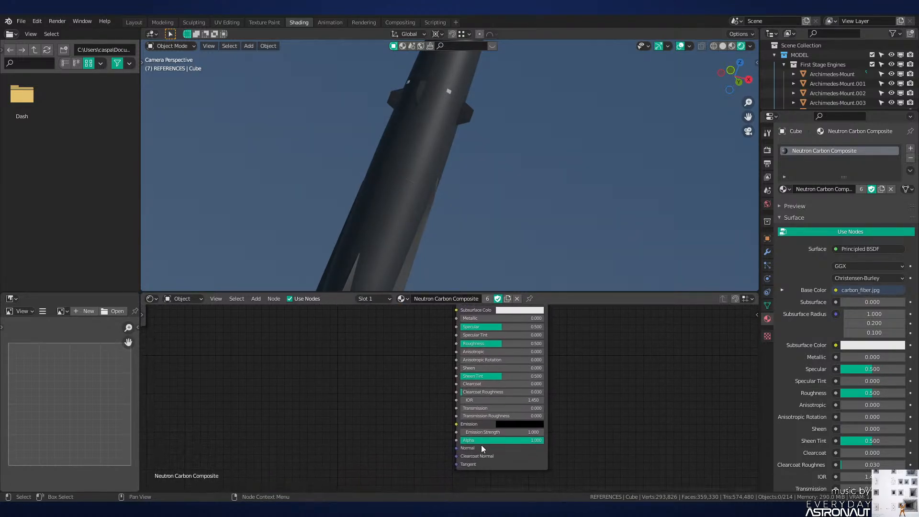
click(523, 424)
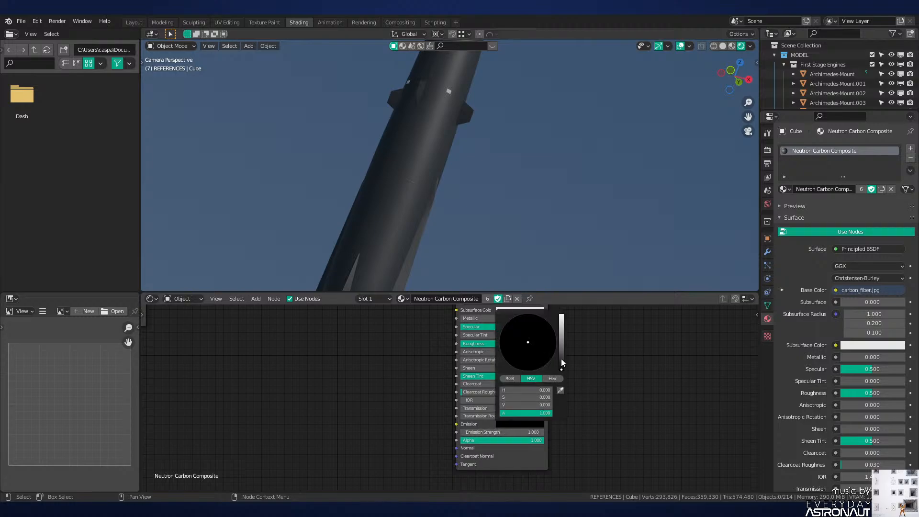
mouse_move(561, 359)
mouse_down()
mouse_move(561, 333)
mouse_move(561, 371)
mouse_up()
Step: Duplicate the carbon_fiber.jpg image texture node with its Mapping link kept, placing the copy directly below the original
middle_drag(382, 397, 503, 433)
scroll(440, 389, down, 2)
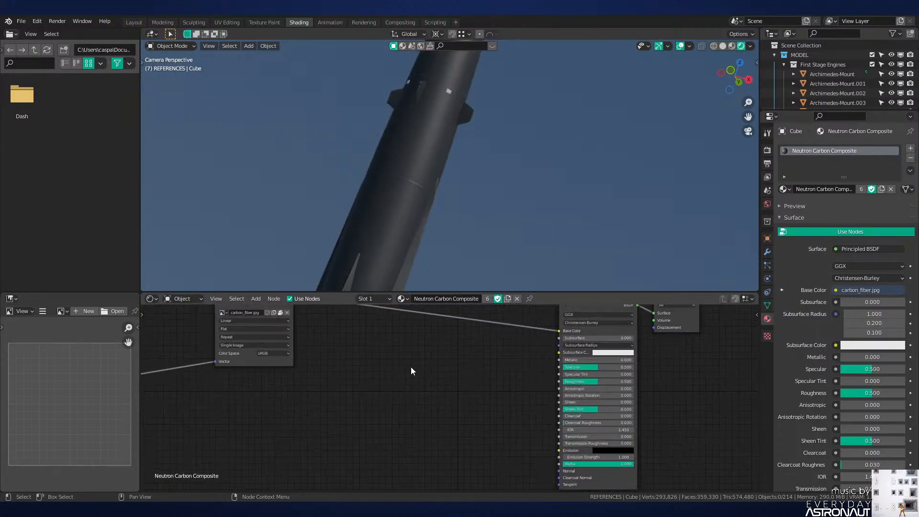
scroll(410, 367, down, 1)
middle_drag(411, 366, 510, 404)
click(353, 343)
key(ctrl+shift+d)
key(y)
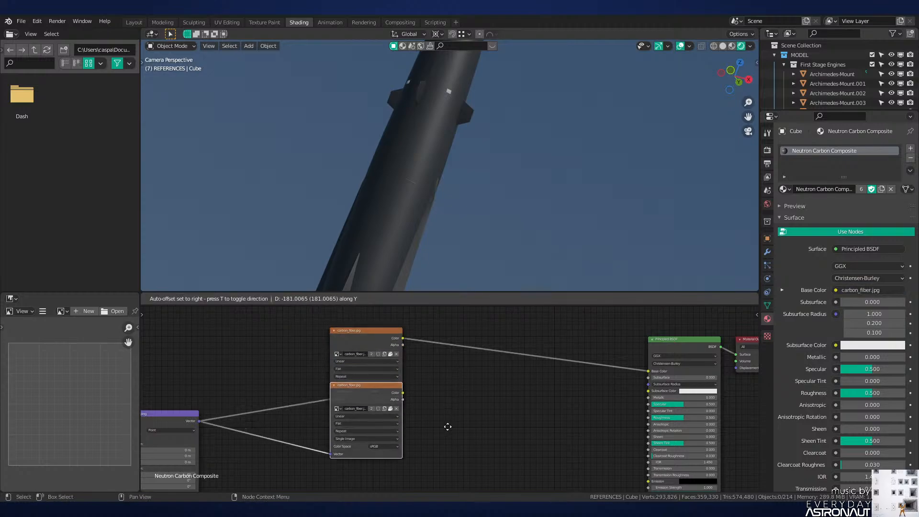
Step: Unlink carbon_fiber.jpg from the duplicated image texture node
scroll(460, 416, up, 3)
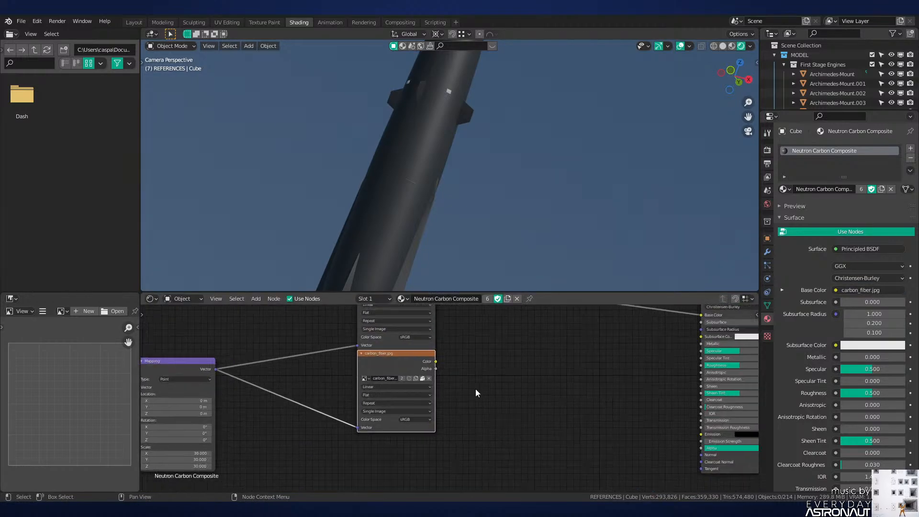
click(409, 359)
click(419, 373)
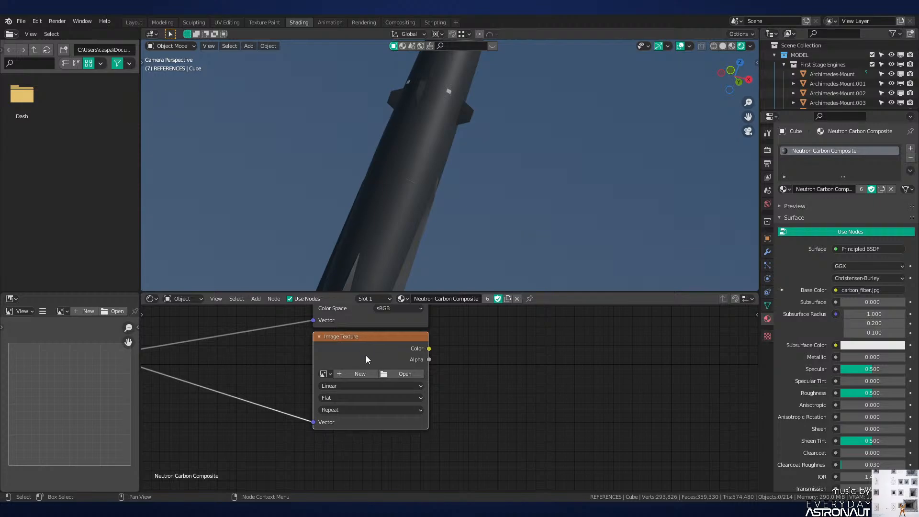
Step: Delete the empty duplicated Image Texture node and select the original carbon_fiber.jpg node
middle_drag(366, 356, 353, 415)
key(x)
scroll(367, 346, down, 3)
click(367, 318)
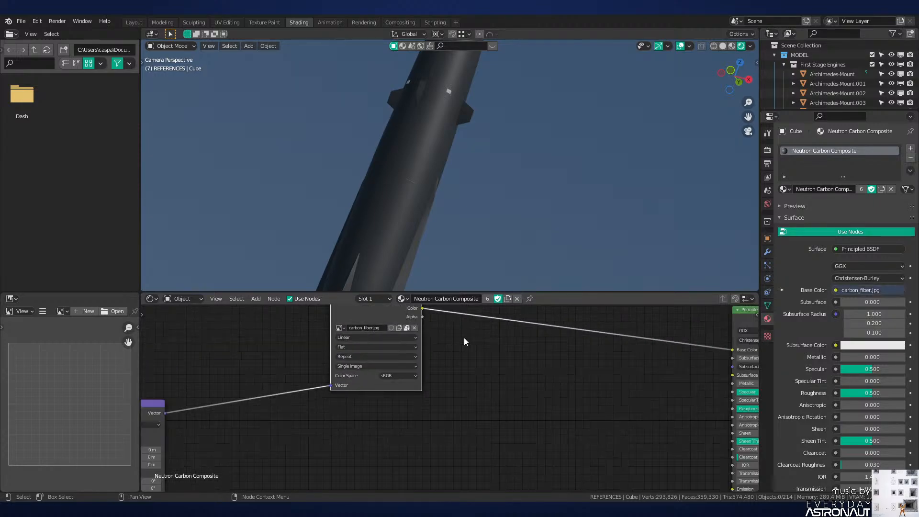
Step: Add a ColorRamp node between the texture and the Principled BSDF, and link the carbon_fiber.jpg Color output to its Fac input
middle_drag(517, 352, 387, 346)
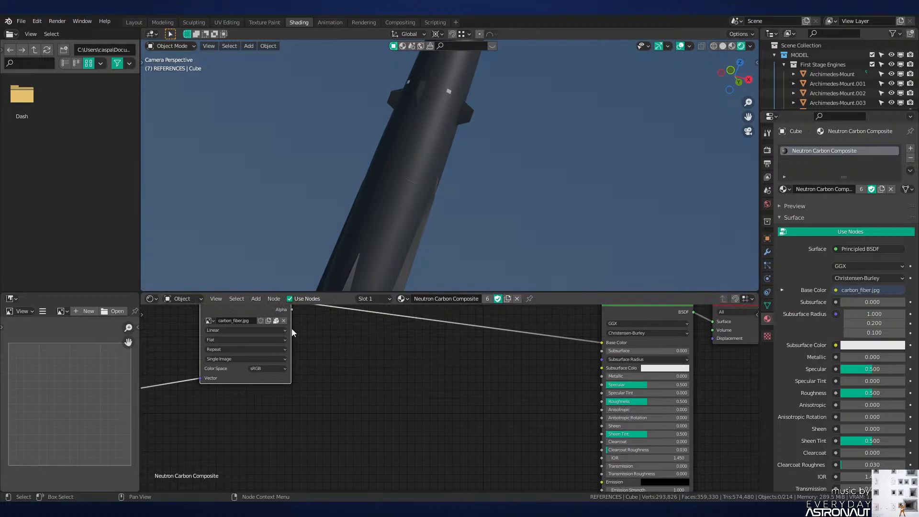
key(shift+a)
mouse_move(335, 322)
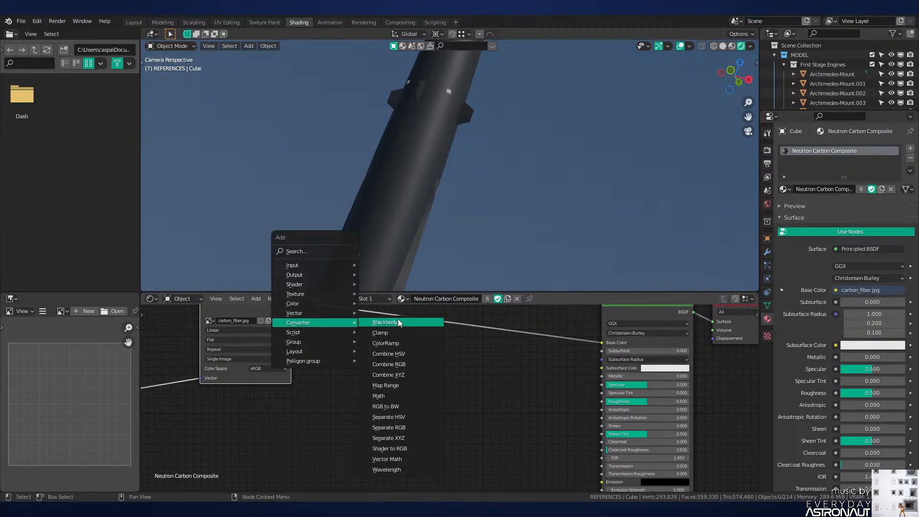
click(410, 344)
click(402, 371)
middle_drag(375, 362, 392, 381)
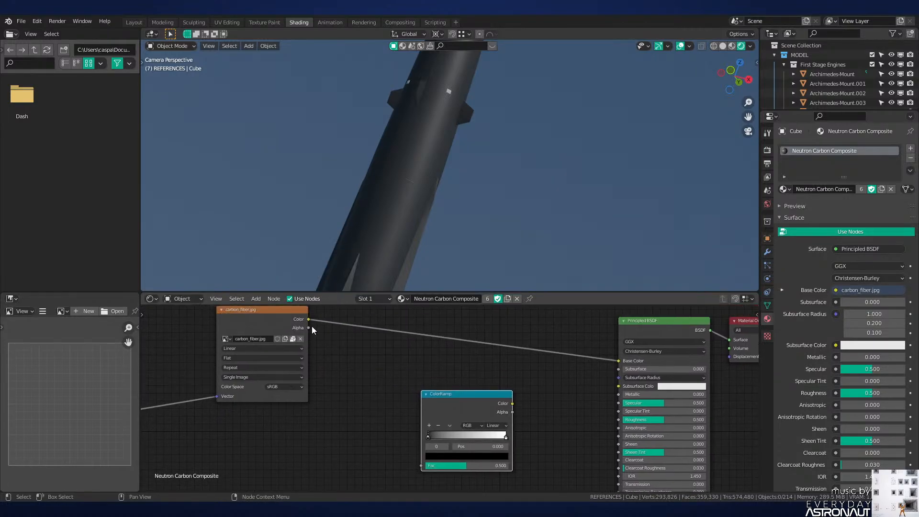
click(312, 327)
drag(310, 319, 421, 465)
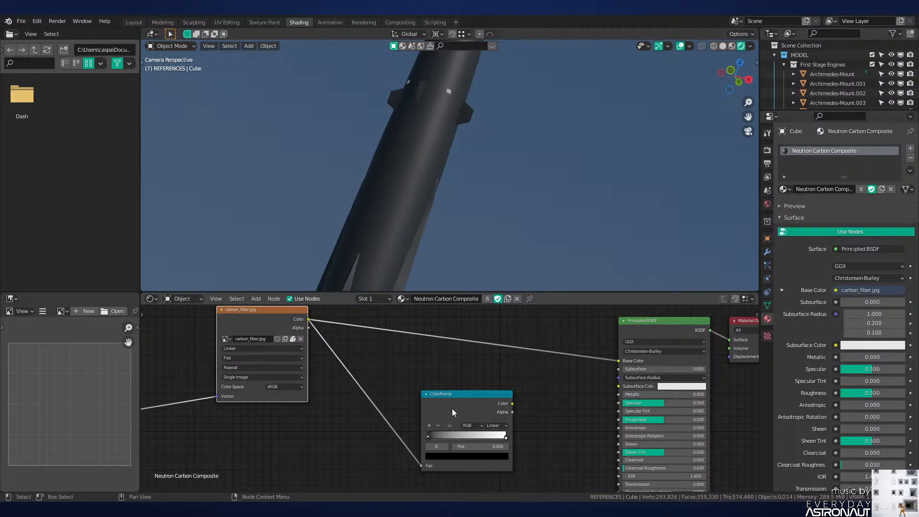
Step: Connect the ColorRamp's Color output to the Roughness input of the Principled BSDF
shift+middle_drag(442, 220, 507, 203)
scroll(510, 204, up, 3)
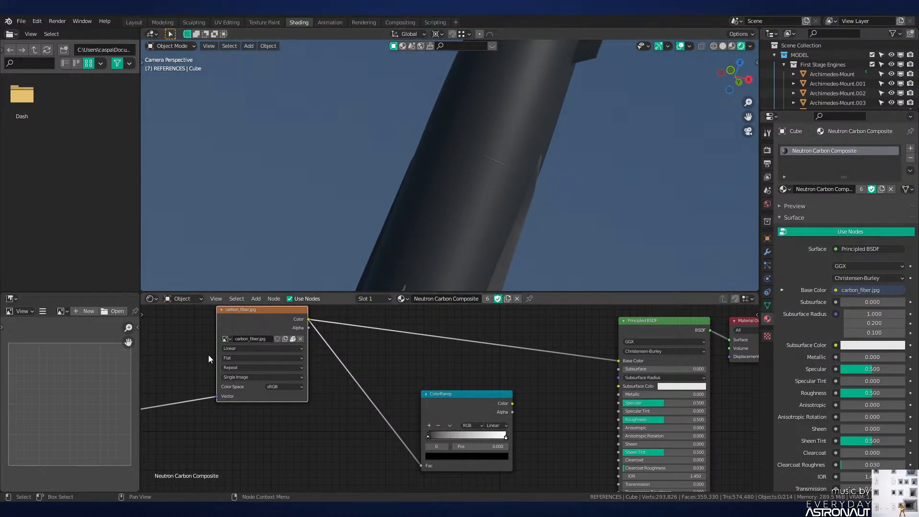
scroll(572, 365, down, 1)
scroll(491, 204, up, 4)
shift+middle_drag(491, 205, 395, 180)
scroll(395, 180, up, 3)
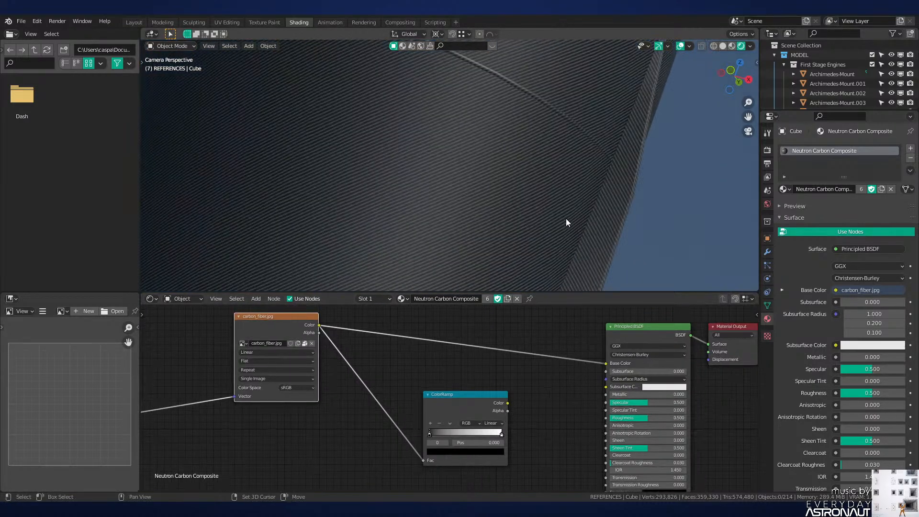
shift+middle_drag(565, 218, 498, 206)
scroll(498, 206, up, 2)
middle_drag(518, 412, 474, 371)
drag(426, 355, 562, 378)
Step: Examine the carbon fiber's reflections along the rocket body up close from a low angle
scroll(467, 213, up, 1)
scroll(484, 225, up, 1)
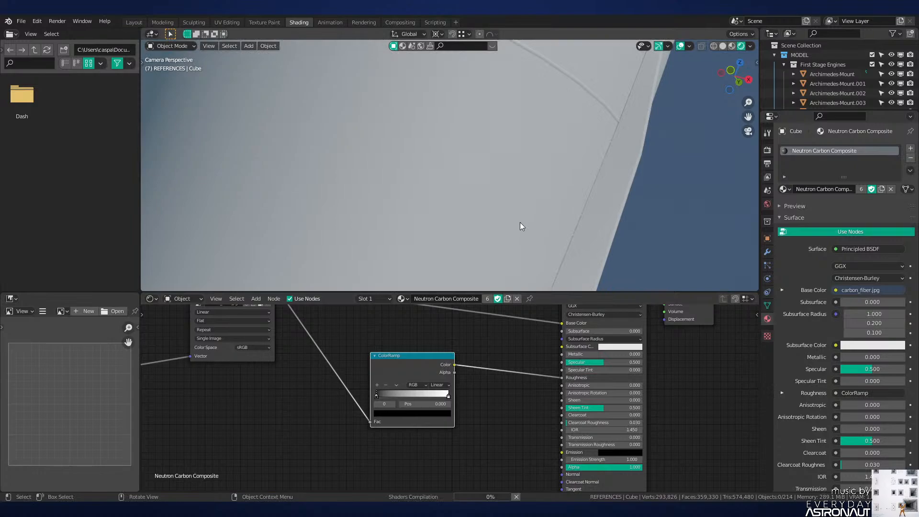
middle_drag(520, 222, 500, 182)
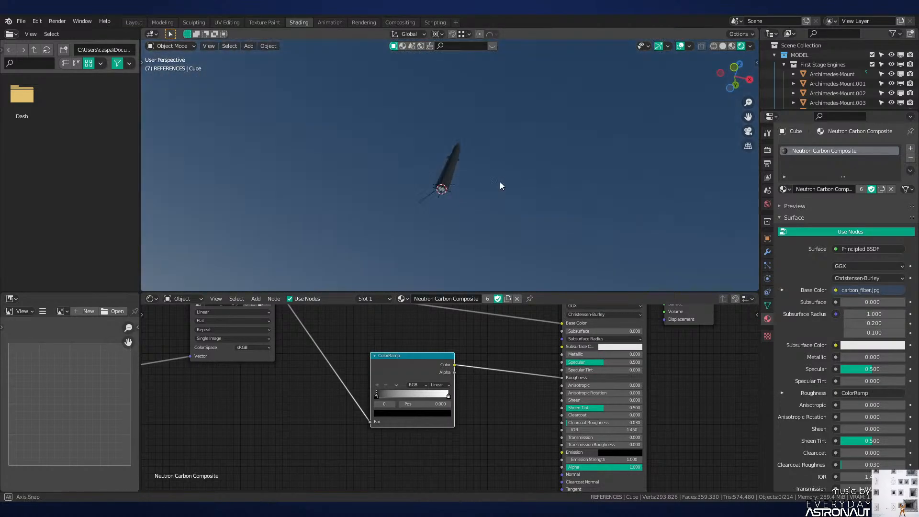
scroll(500, 182, up, 10)
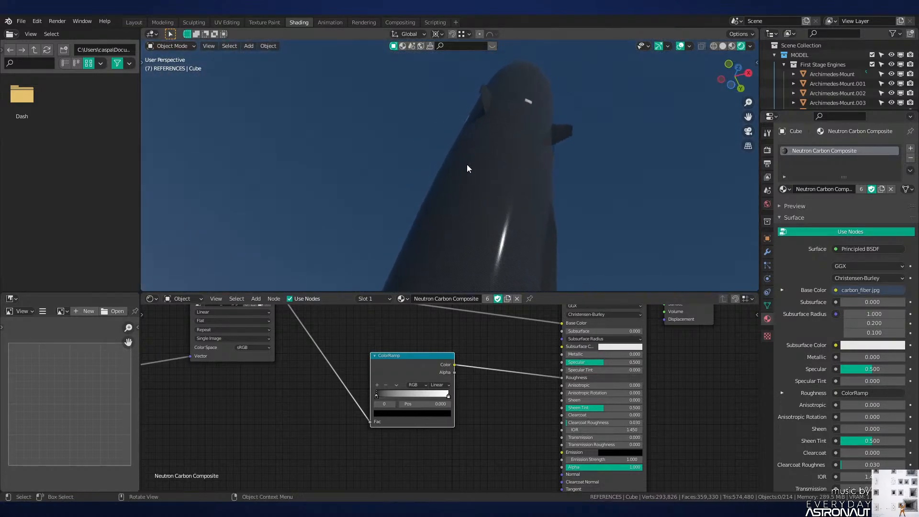
middle_drag(467, 165, 510, 251)
scroll(485, 182, up, 2)
scroll(497, 225, up, 1)
scroll(497, 225, down, 1)
scroll(499, 217, up, 1)
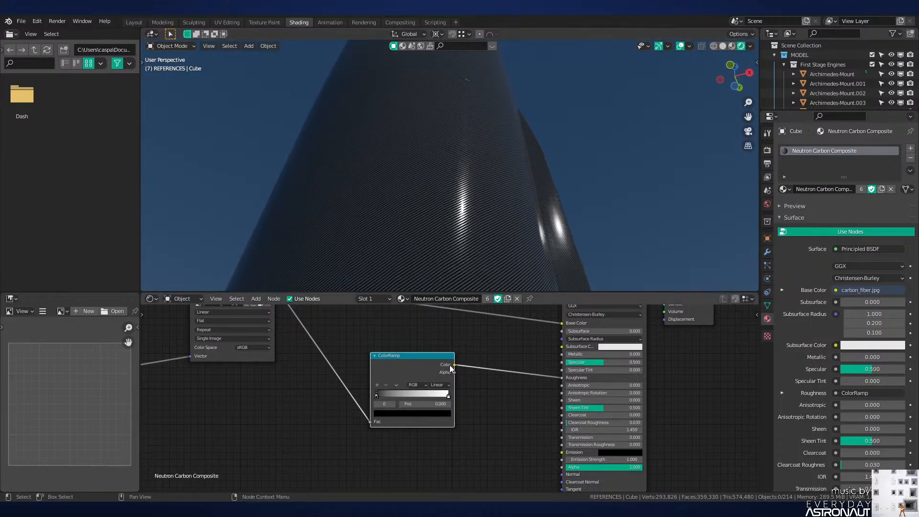
Step: Lighten the ColorRamp's black stop to a value of about 0.07 and darken its white stop to about 0.75
click(402, 420)
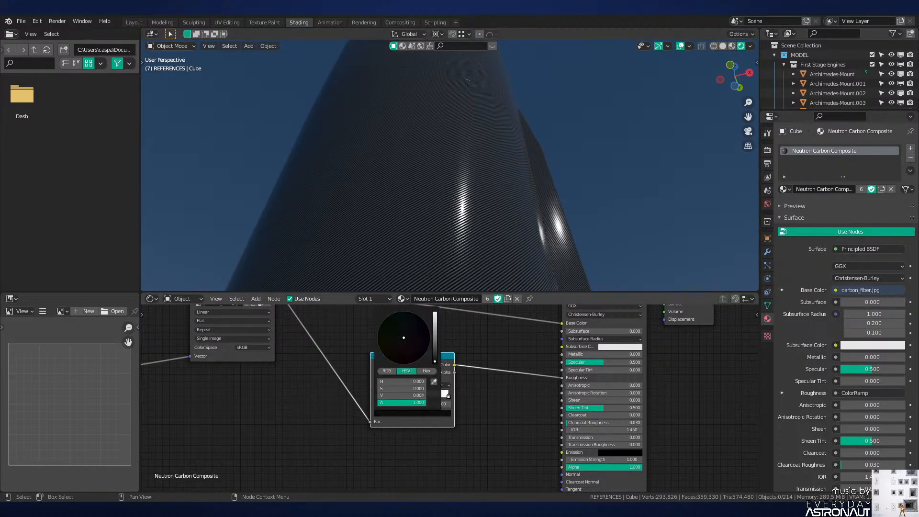
click(430, 419)
mouse_move(435, 358)
mouse_down()
mouse_move(435, 325)
mouse_move(435, 351)
mouse_up()
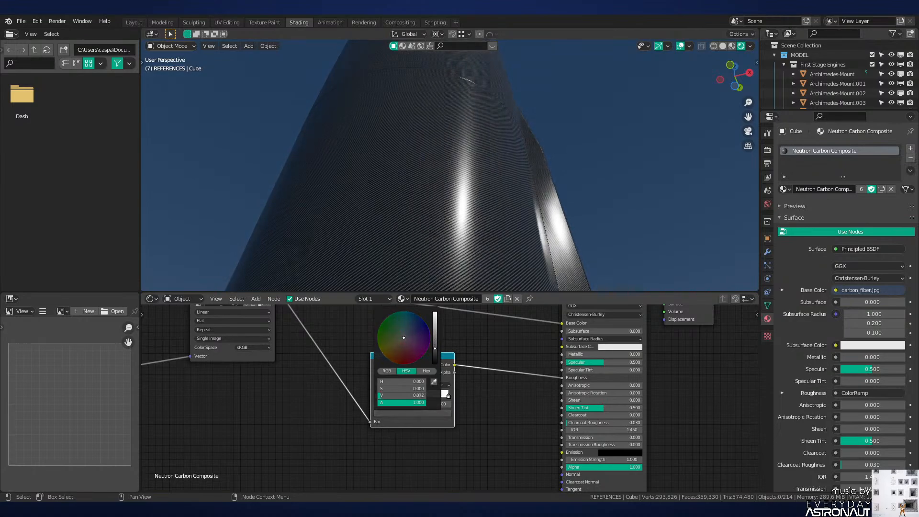
click(449, 396)
click(444, 414)
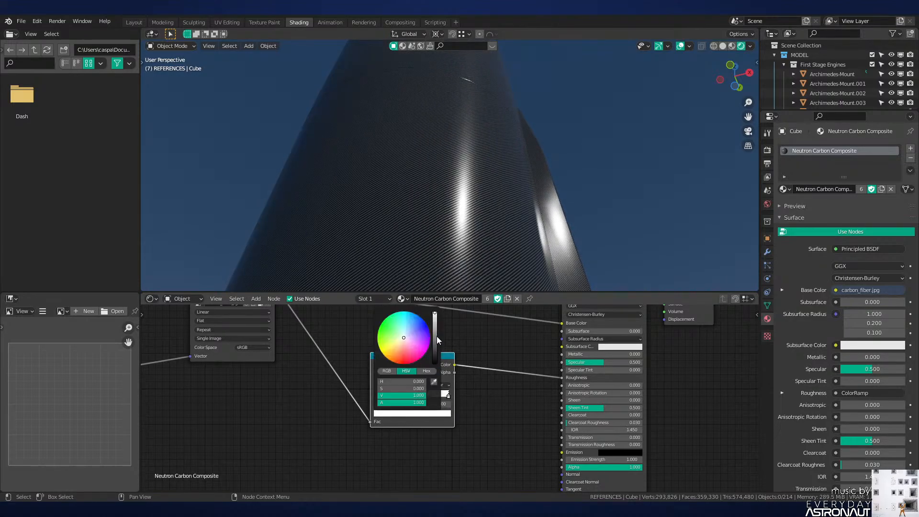
drag(435, 315, 435, 318)
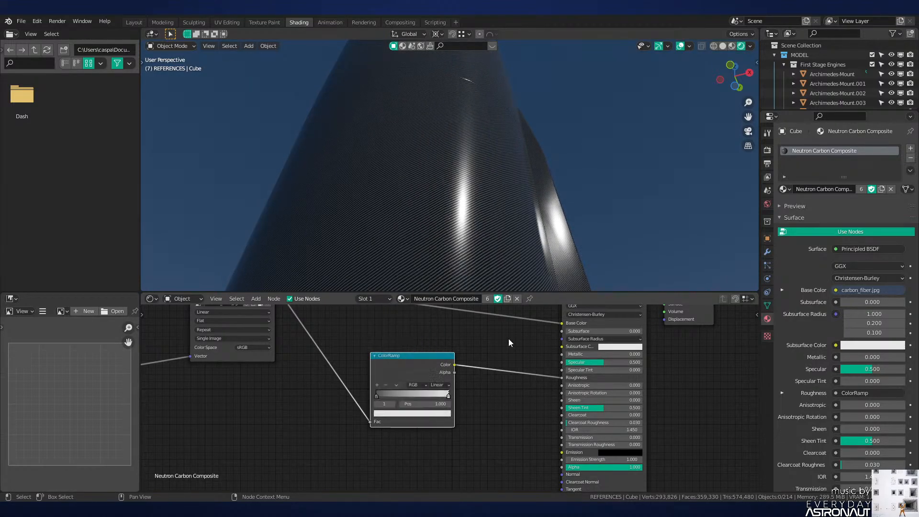
Step: Set the Clearcoat of the Principled BSDF to 1
click(586, 416)
text(1)
key(Return)
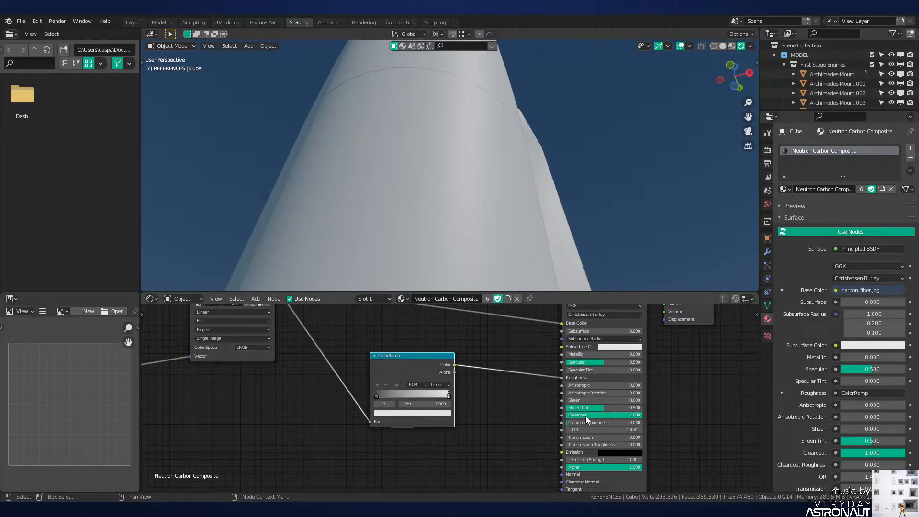
Step: Adjust the ColorRamp's dark stop to a mid grey with a value of about 0.32, checking the rocket's reflections
click(381, 412)
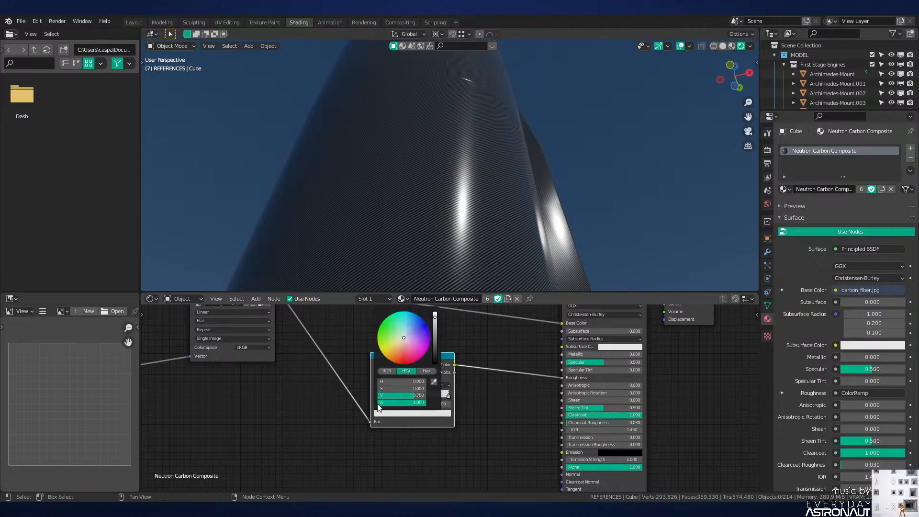
click(376, 404)
click(384, 413)
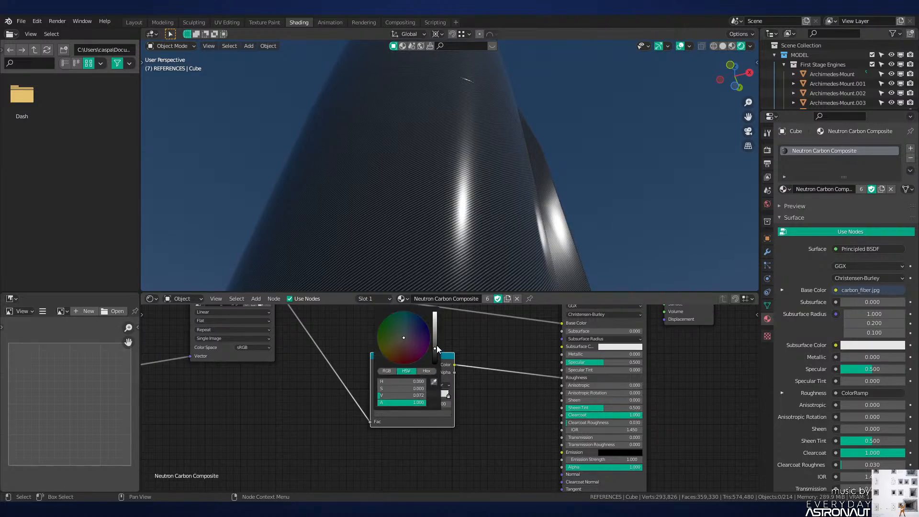
drag(436, 346, 436, 328)
scroll(515, 186, down, 4)
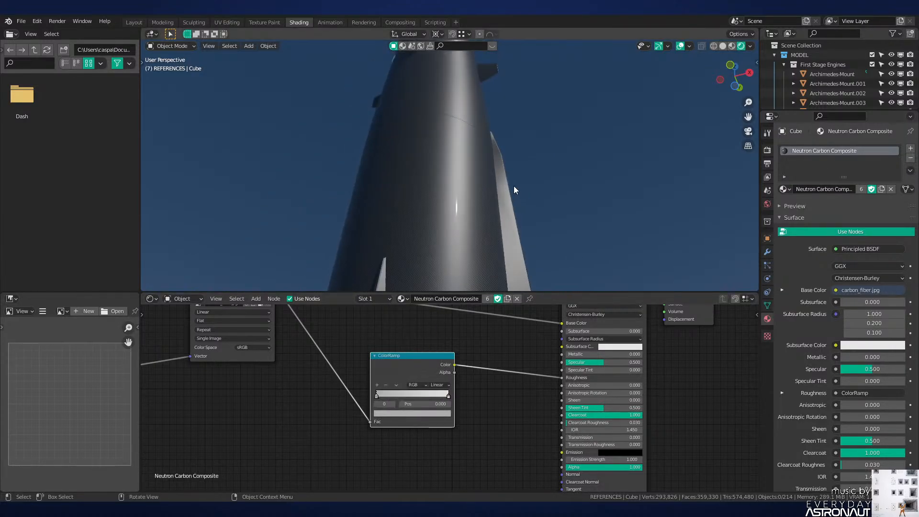
mouse_move(513, 186)
middle_down()
mouse_move(541, 168)
mouse_move(531, 185)
mouse_move(496, 191)
mouse_move(513, 168)
middle_up()
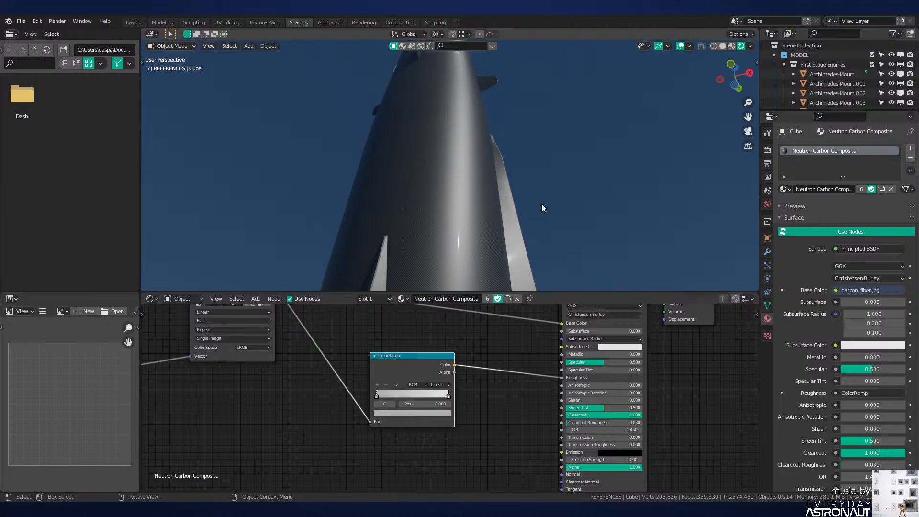
middle_drag(542, 203, 505, 191)
scroll(504, 191, up, 2)
click(422, 412)
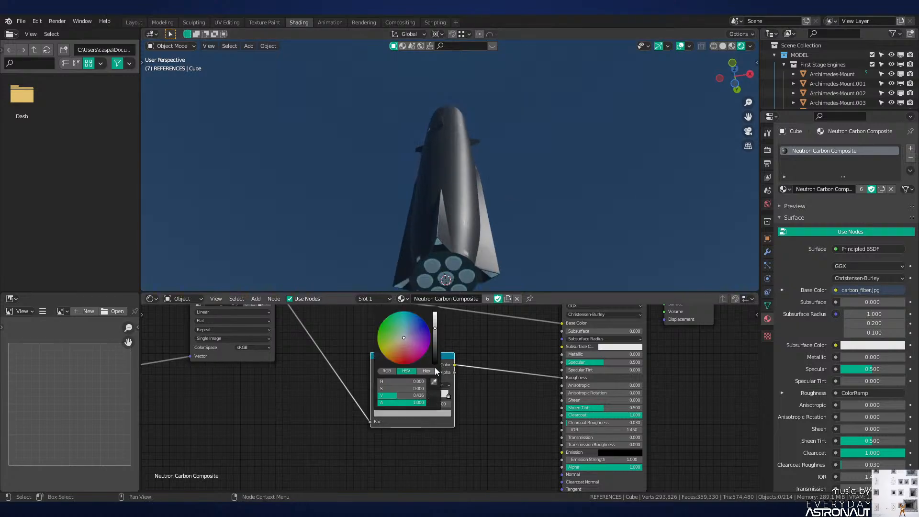
drag(435, 325, 435, 331)
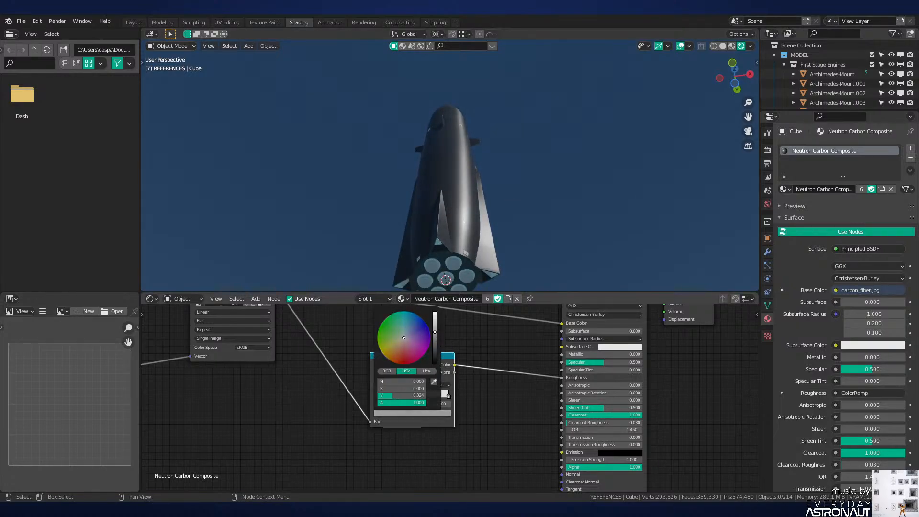
Step: Set the Clearcoat Roughness of the Principled BSDF to 0.05
middle_drag(494, 194, 489, 220)
click(595, 424)
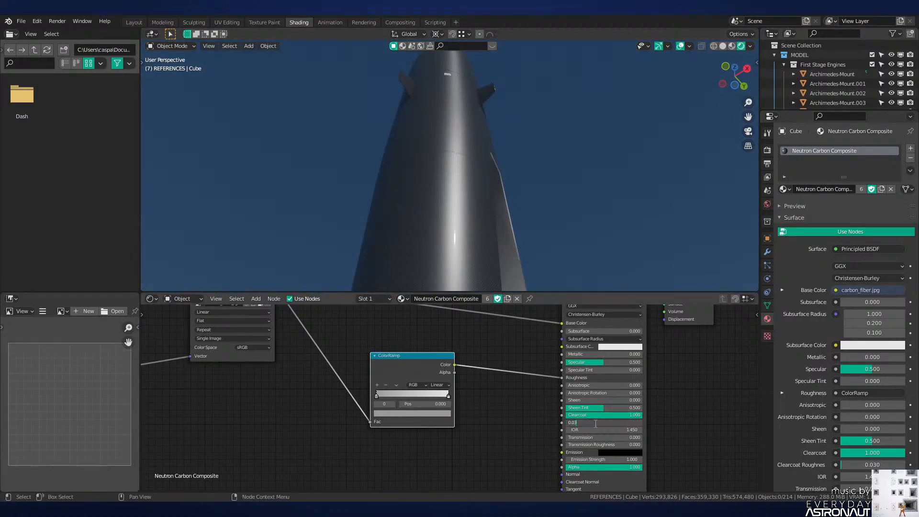
middle_drag(458, 131, 562, 225)
Step: Try adding a loop cut to the rocket's first stage body, and undo it
scroll(513, 165, up, 3)
click(478, 222)
key(Tab)
key(ctrl+r)
scroll(491, 223, up, 1)
click(489, 223)
right_click(490, 223)
key(ctrl+z)
key(Tab)
key(Tab)
key(Tab)
Step: Add a loop cut across the wide lower part of the triangular fin Cube.002, return to Object Mode and save the file
click(391, 246)
key(Tab)
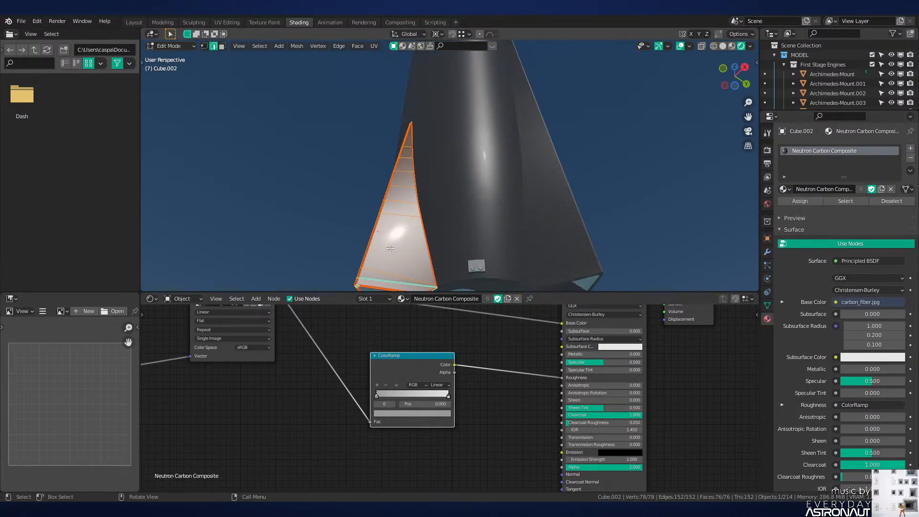
key(ctrl+r)
click(390, 248)
click(390, 249)
key(Tab)
scroll(433, 263, down, 2)
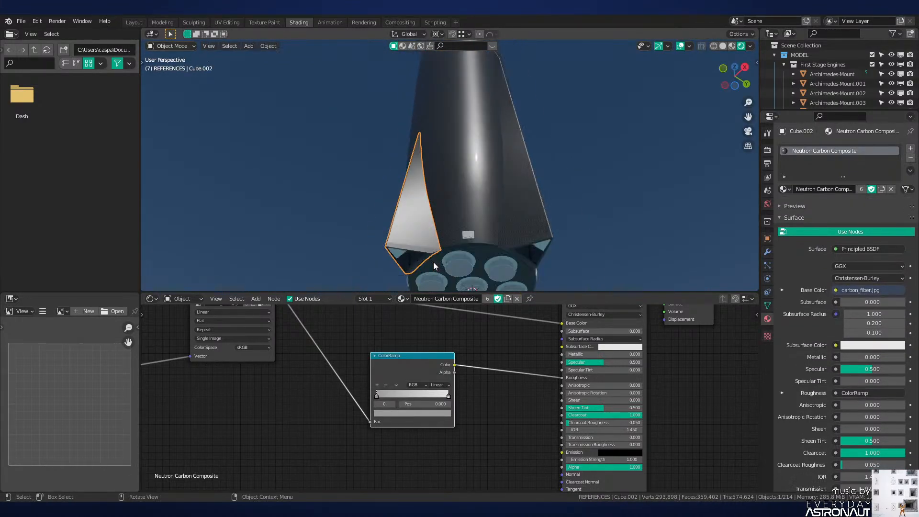
middle_drag(433, 262, 459, 246)
key(ctrl+s)
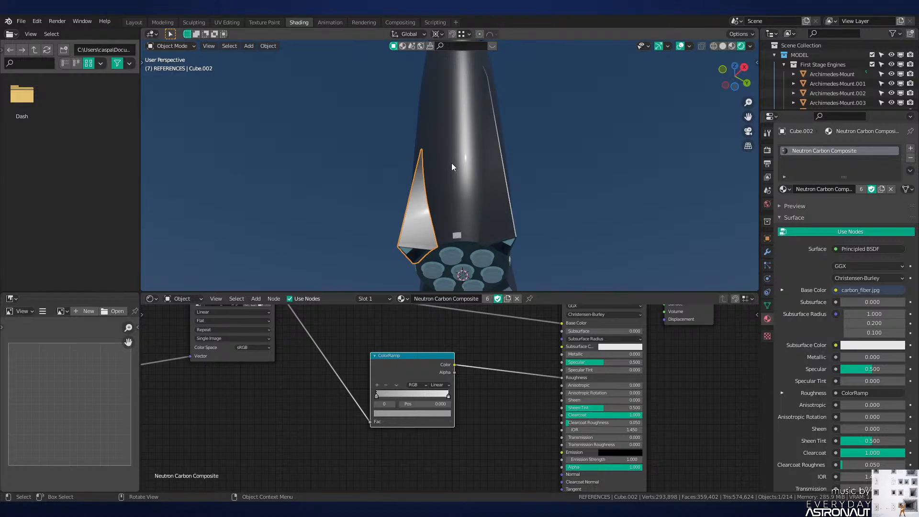
Step: Deselect everything, show the viewport in Solid shading and save the file
shift+middle_drag(472, 138, 442, 151)
key(alt+a)
scroll(441, 152, down, 2)
key(z)
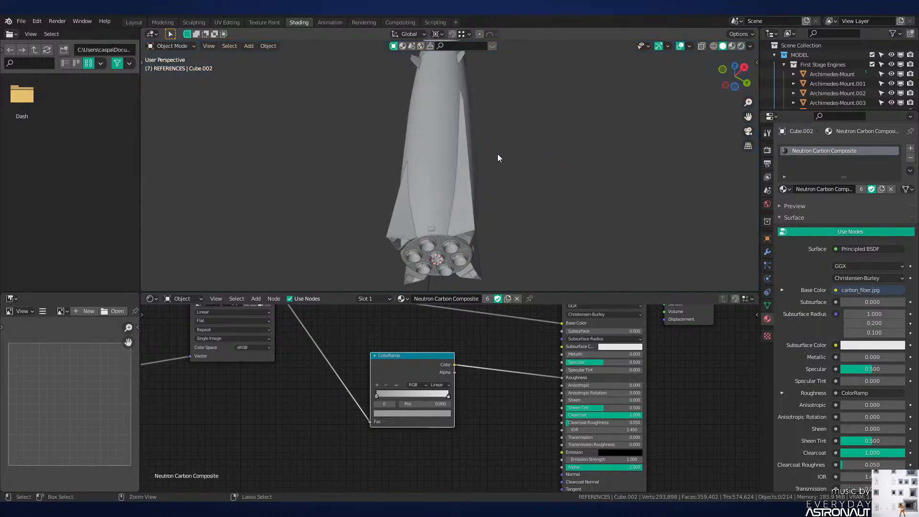
key(ctrl+s)
Step: Switch to the Layout workspace and show its viewport in Rendered shading
click(134, 22)
scroll(389, 147, down, 3)
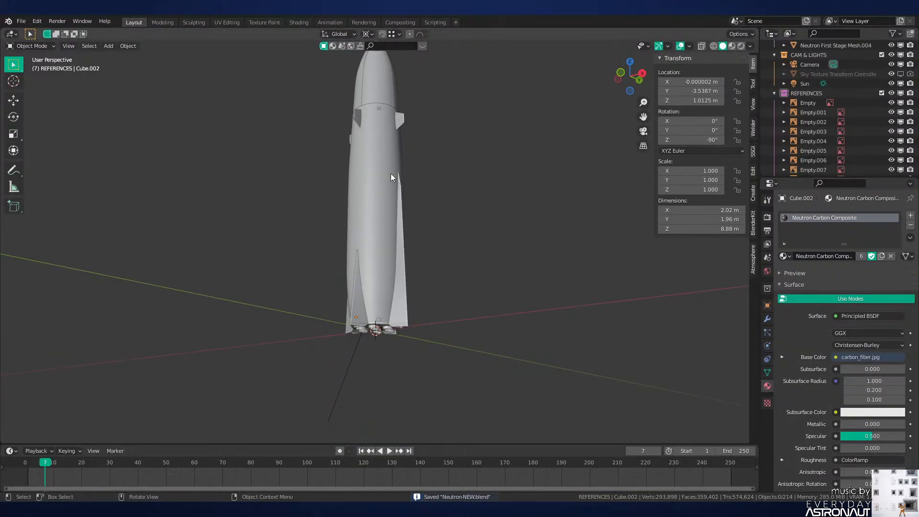
key(z)
scroll(412, 192, up, 3)
Step: Examine the rendered carbon fiber on the whole rocket and close up at the nose fairing seam
middle_drag(426, 204, 430, 252)
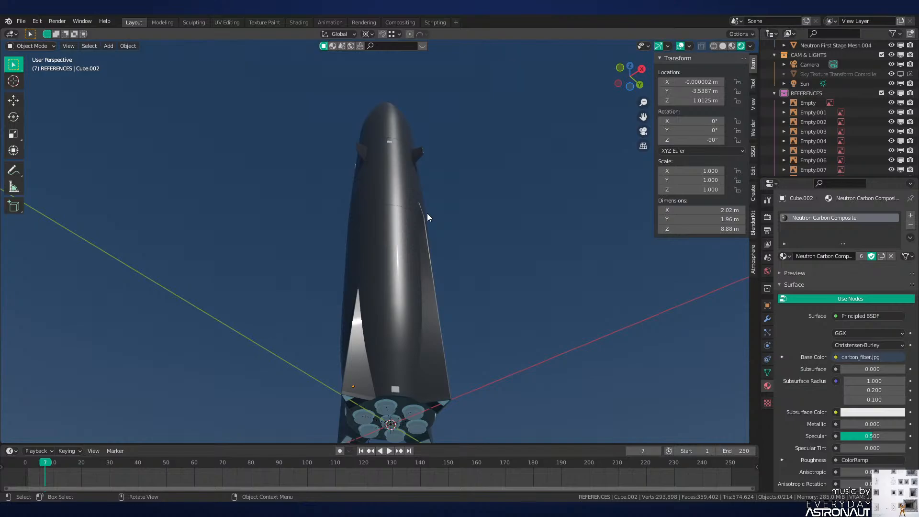
middle_drag(427, 217, 447, 300)
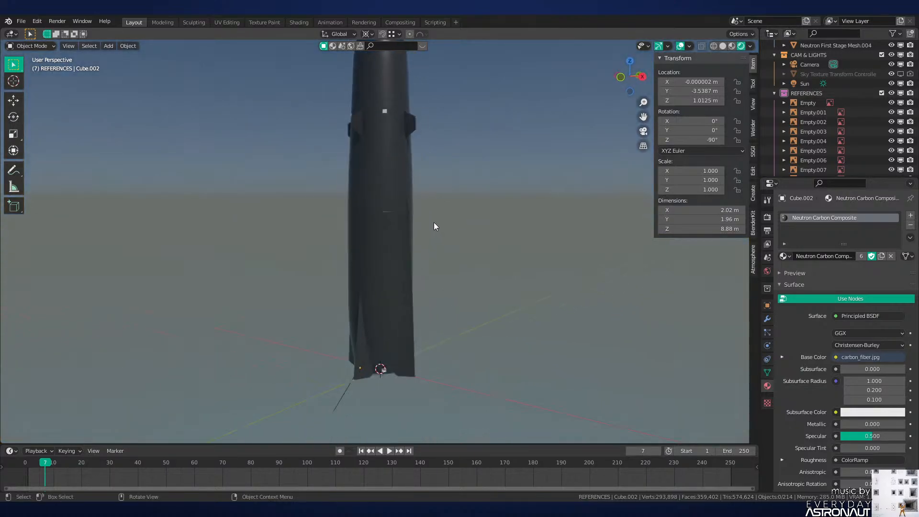
middle_drag(434, 226, 499, 285)
middle_drag(441, 334, 419, 291)
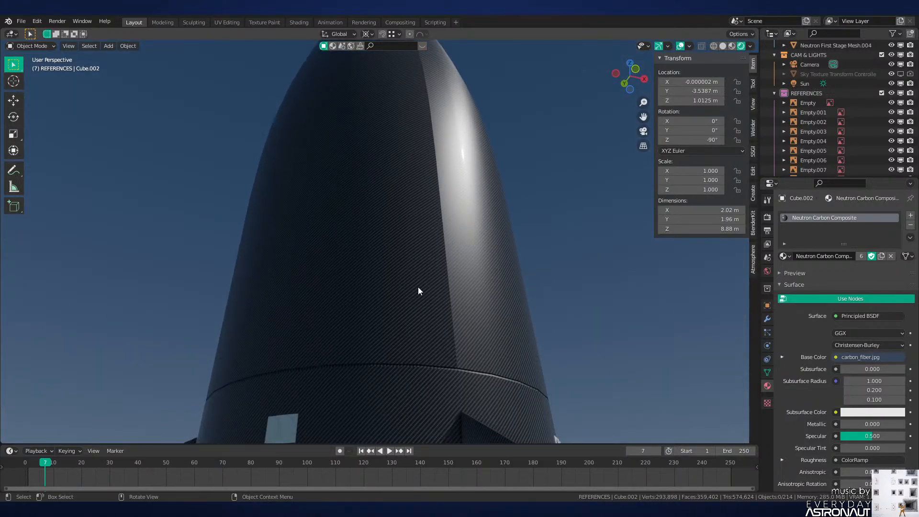
scroll(426, 293, up, 4)
scroll(470, 227, down, 5)
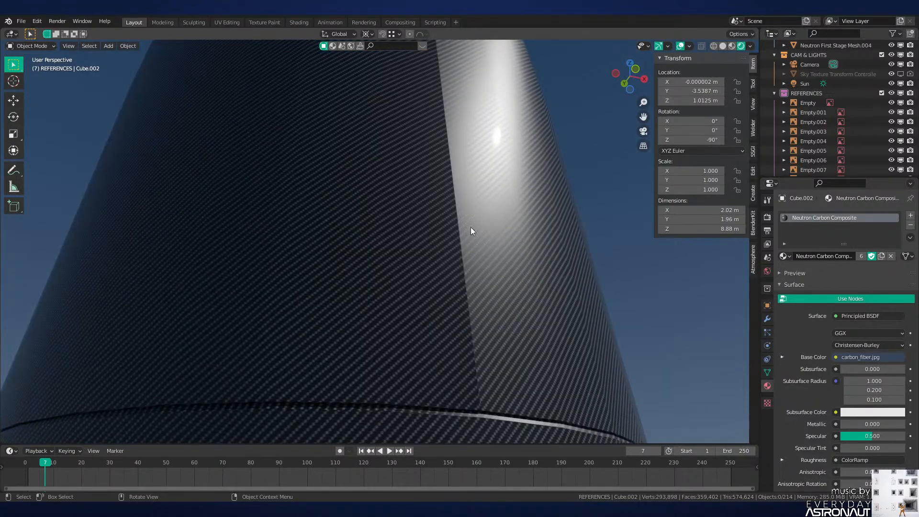
Step: Try moving the bright fairing panel on the nose, restore its position and deselect it
drag(444, 198, 444, 198)
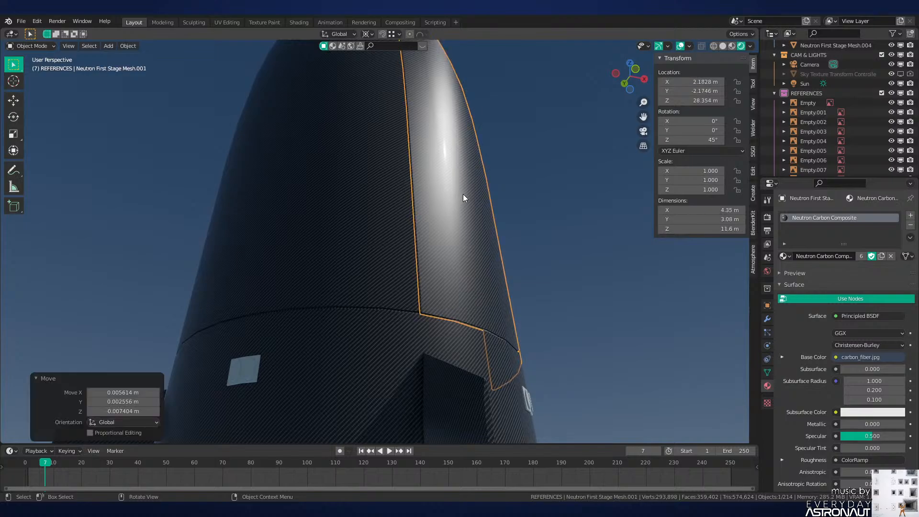
key(ctrl+z)
key(g)
right_click(443, 242)
key(alt+a)
scroll(476, 266, up, 2)
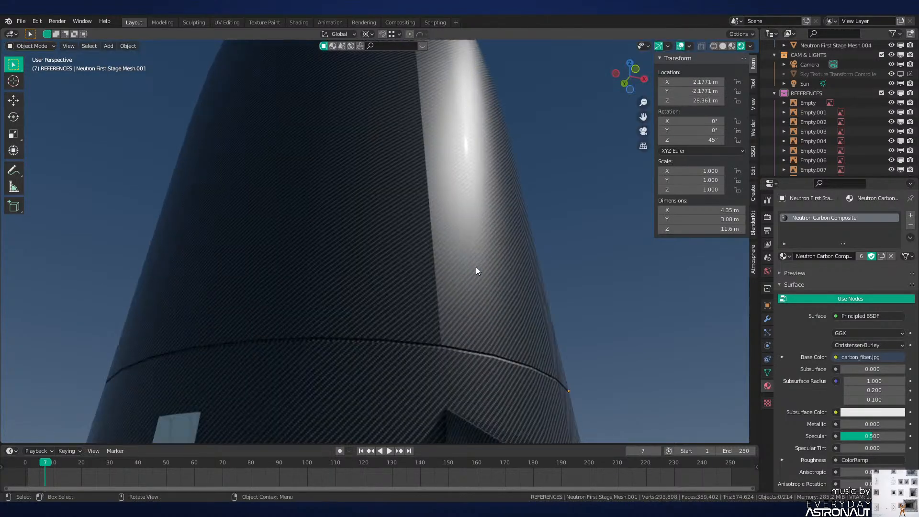
Step: Remove the Boolean modifier from all four nose fairing panels
click(476, 266)
click(767, 319)
click(806, 216)
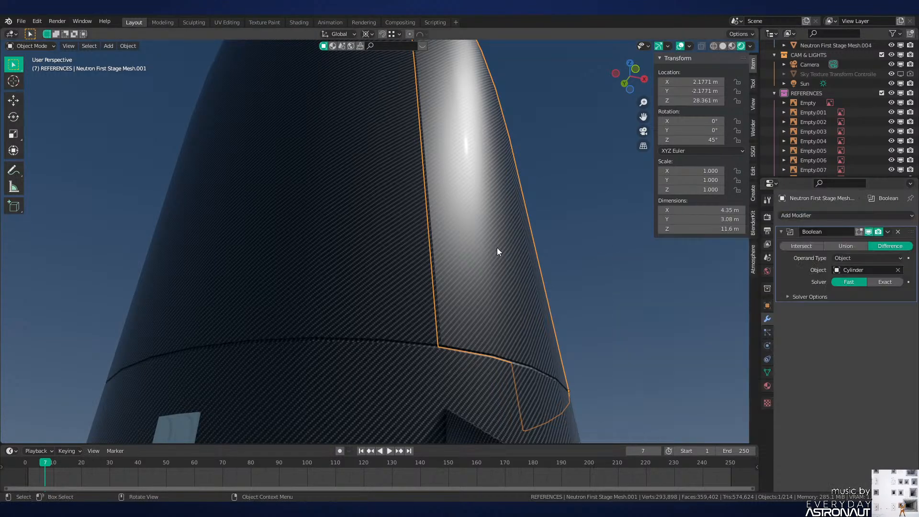
scroll(497, 248, down, 8)
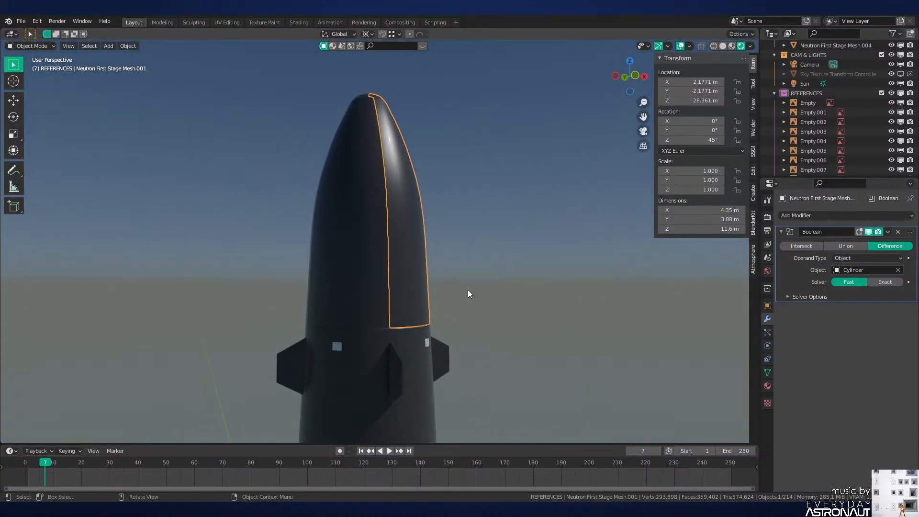
key(x)
click(370, 260)
key(x)
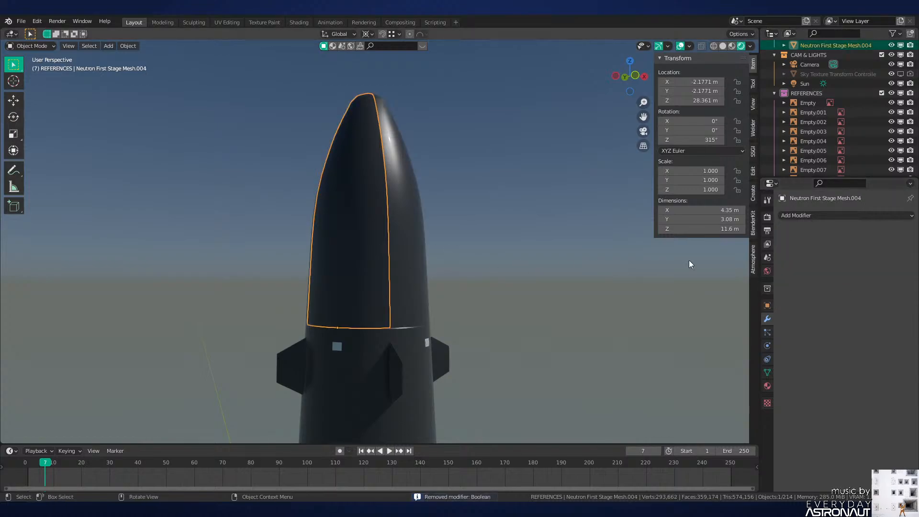
middle_drag(689, 264, 379, 218)
click(438, 271)
key(x)
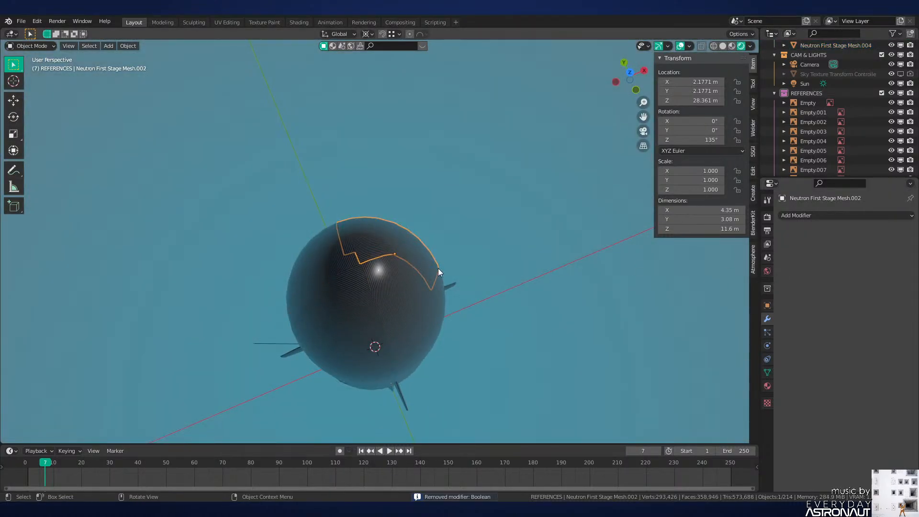
click(331, 259)
key(x)
Step: Add a Bevel modifier with an amount of 0.005 m to the bright nose fairing panel
middle_drag(483, 306, 463, 235)
click(463, 234)
middle_drag(404, 278, 655, 269)
click(453, 257)
key(q)
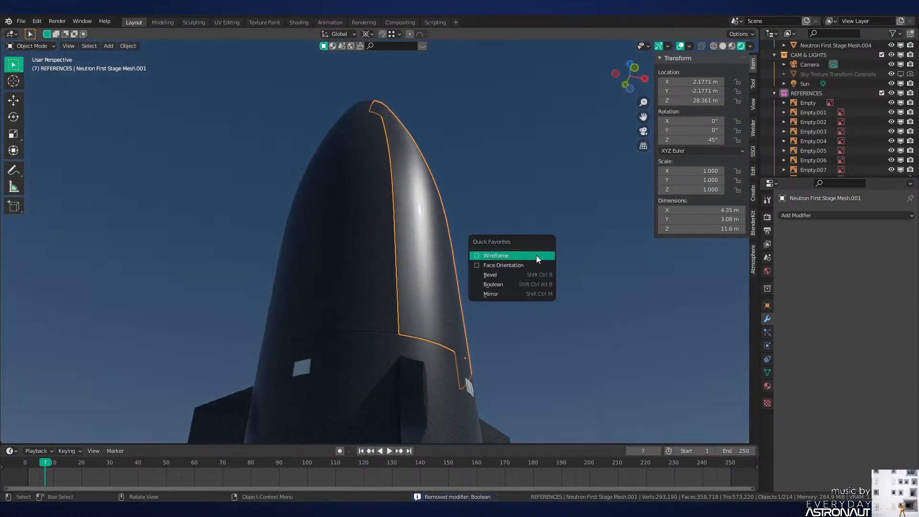
click(506, 274)
middle_drag(531, 272, 549, 281)
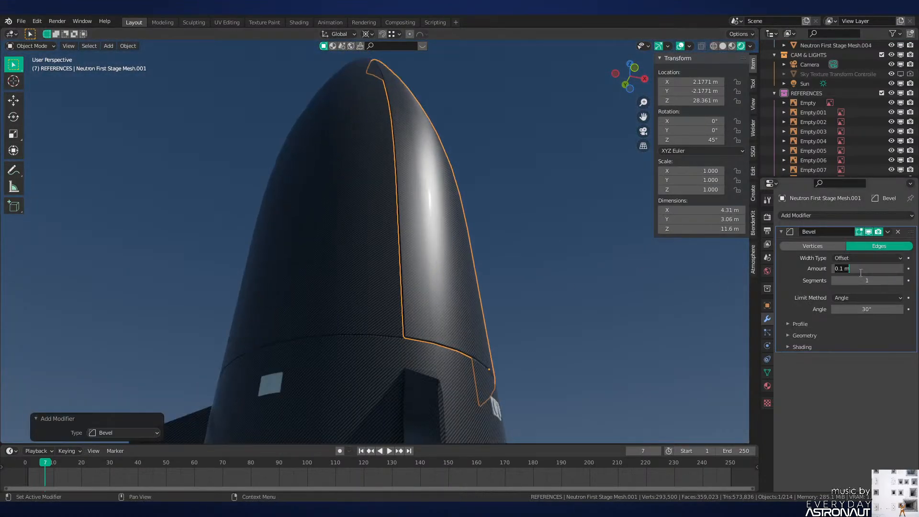
key(Return)
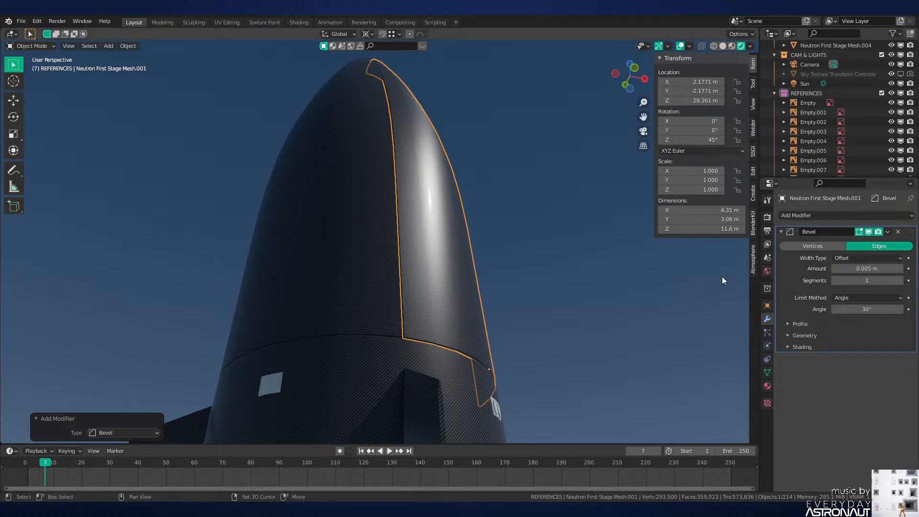
Step: Add a 0.005 m Bevel modifier to the dark fairing panel beside the bright one, deselect it and save the file
scroll(507, 261, up, 2)
click(378, 254)
key(q)
click(623, 267)
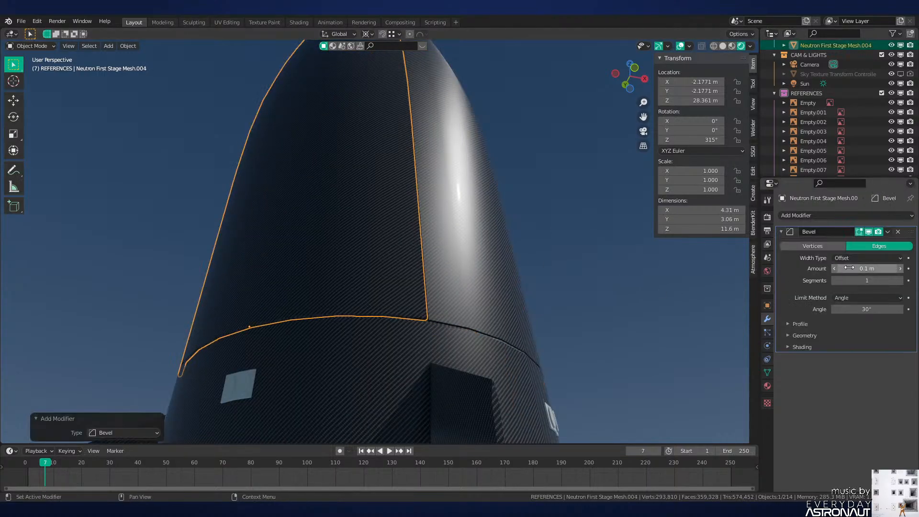
click(851, 269)
text(.005)
key(Return)
key(alt+a)
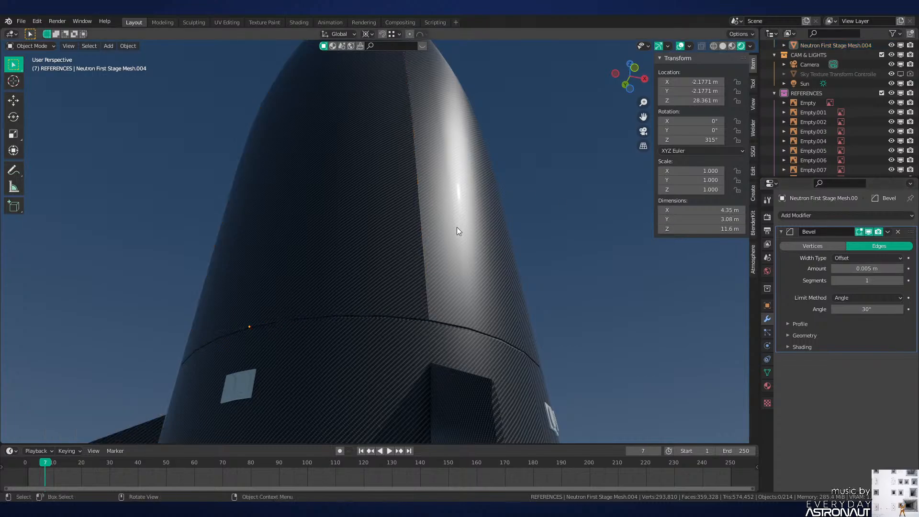
mouse_move(457, 227)
middle_down()
mouse_move(547, 281)
mouse_move(527, 278)
mouse_move(549, 279)
mouse_move(447, 399)
middle_up()
key(ctrl+s)
Step: Switch to Solid shading and add a 0.005 m Bevel modifier to fairing panel Neutron First Stage Mesh.002
scroll(539, 283, down, 3)
scroll(422, 369, up, 2)
key(z)
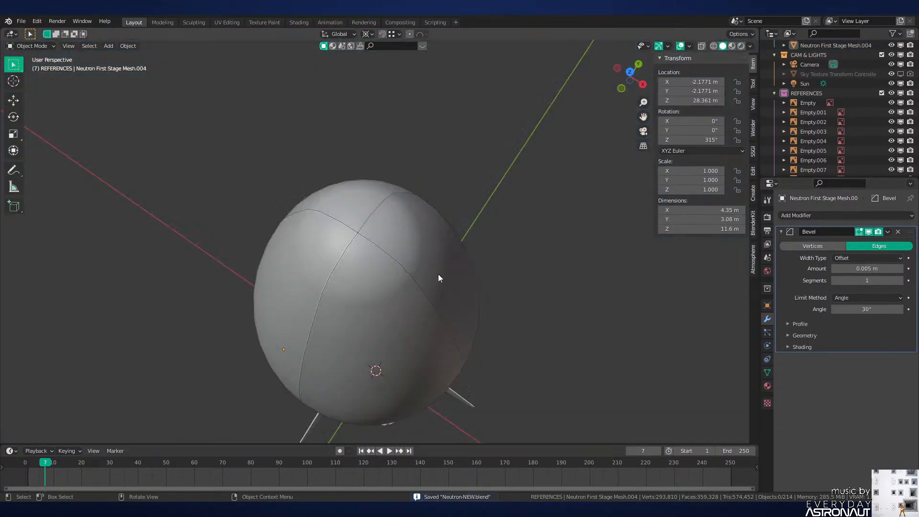
scroll(396, 228, up, 3)
click(397, 227)
key(q)
click(582, 267)
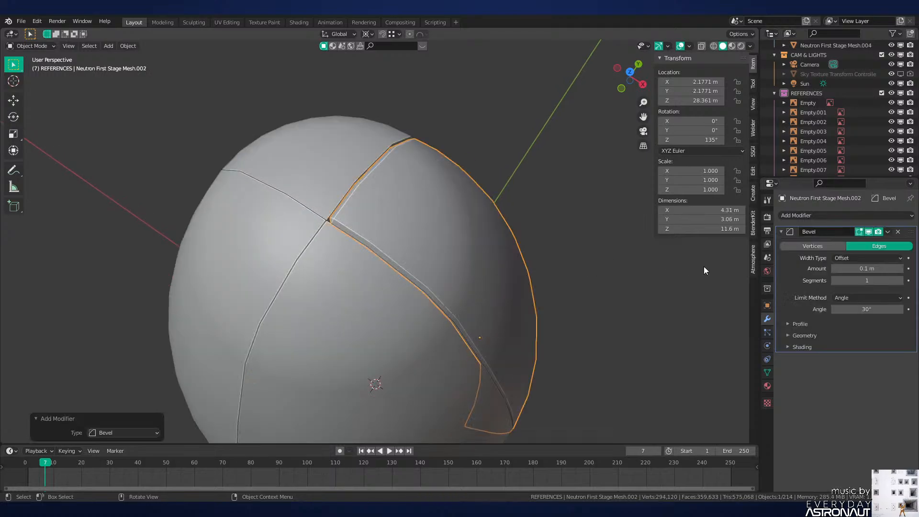
click(437, 311)
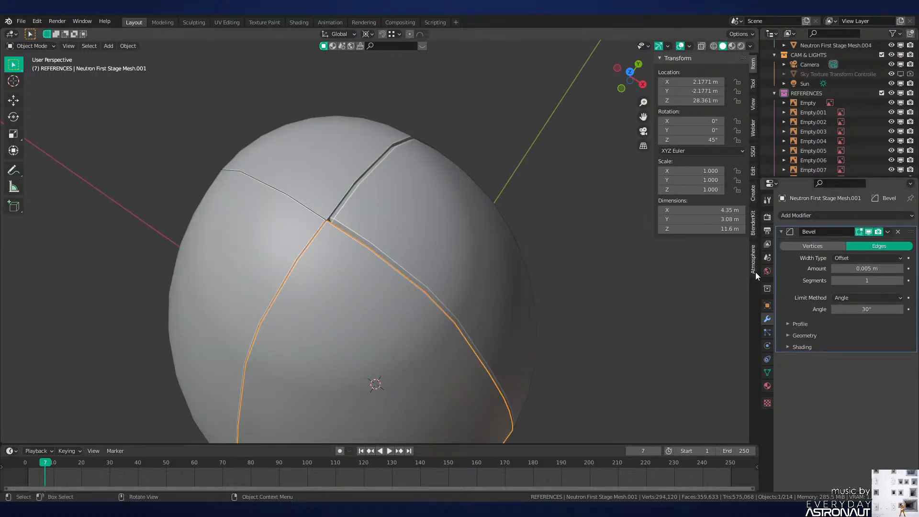
click(404, 255)
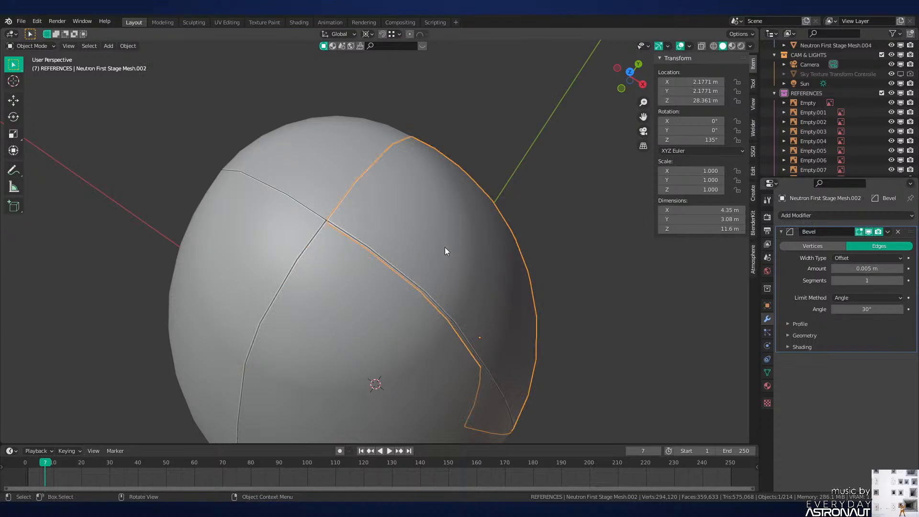
Step: Increase the Bevel amount on the already bevelled fairing panels to 0.01 m
drag(860, 268, 843, 269)
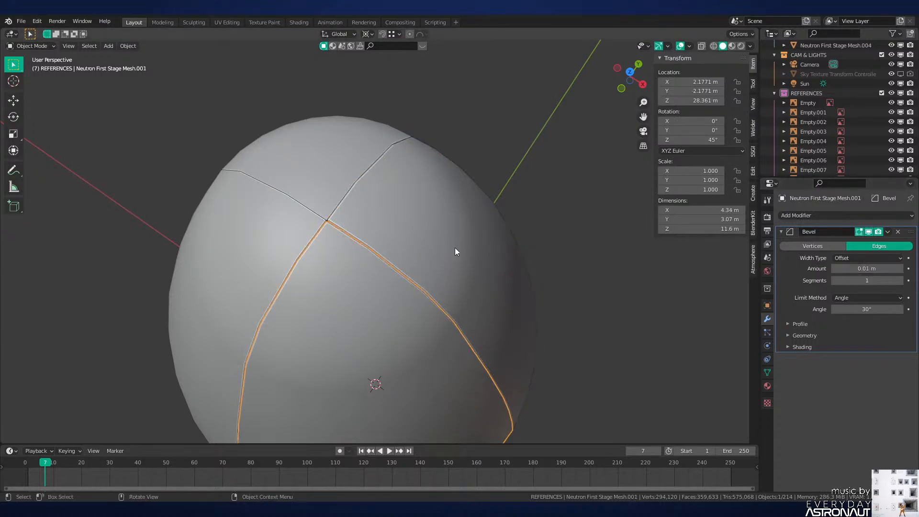
click(265, 234)
Step: Add a Bevel modifier to the remaining fairing panel, Neutron First Stage Mesh.003, deselect everything and save the file
click(343, 189)
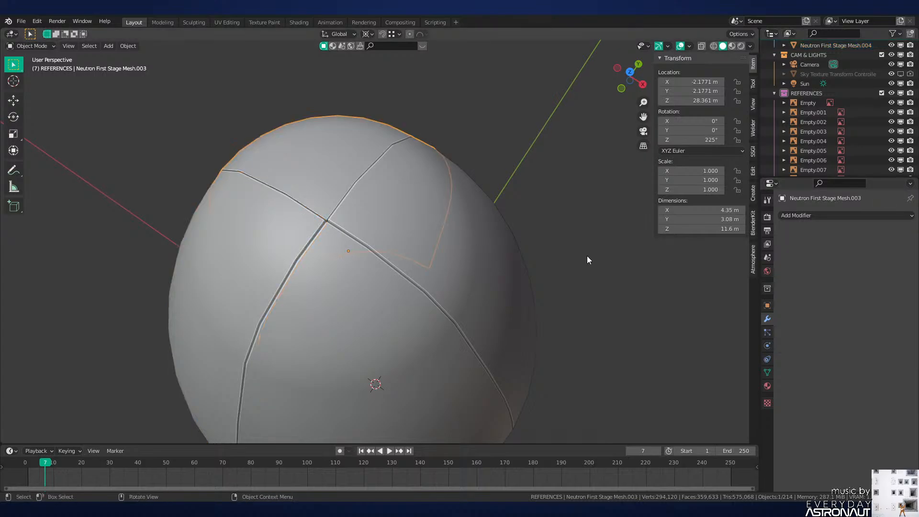
key(a)
click(352, 188)
key(q)
click(570, 211)
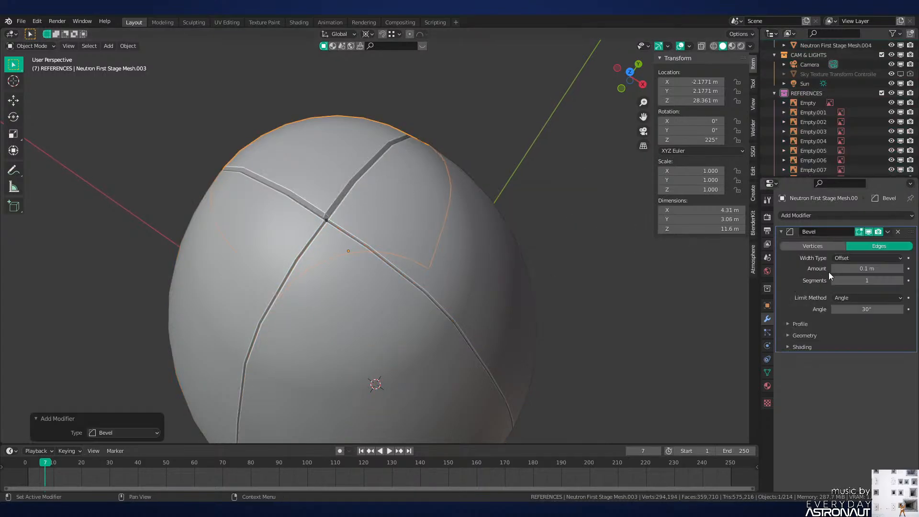
key(alt+a)
key(ctrl+s)
Step: Examine the bevelled fairing seams around the nose, ending in Rendered shading
scroll(517, 261, down, 4)
key(z)
click(476, 269)
middle_drag(477, 269, 509, 329)
scroll(510, 329, up, 2)
key(z)
click(515, 286)
mouse_move(516, 286)
middle_down()
mouse_move(504, 286)
mouse_move(465, 331)
mouse_move(468, 369)
mouse_move(466, 231)
mouse_move(489, 217)
mouse_move(468, 266)
mouse_move(510, 259)
mouse_move(507, 231)
mouse_move(523, 214)
mouse_move(517, 238)
mouse_move(470, 241)
mouse_move(516, 245)
mouse_move(532, 228)
mouse_move(530, 253)
mouse_move(450, 311)
mouse_move(314, 274)
mouse_move(317, 255)
mouse_move(315, 269)
mouse_move(261, 263)
mouse_move(470, 278)
mouse_move(418, 275)
mouse_move(381, 214)
mouse_move(369, 247)
mouse_move(396, 296)
mouse_move(416, 201)
mouse_move(449, 231)
mouse_move(431, 251)
mouse_move(403, 355)
middle_up()
scroll(503, 286, up, 1)
scroll(504, 286, down, 1)
scroll(418, 275, up, 2)
Step: Try a loop cut close to the lengthwise seam edge of the bright fairing panel
click(403, 352)
key(Tab)
key(ctrl+r)
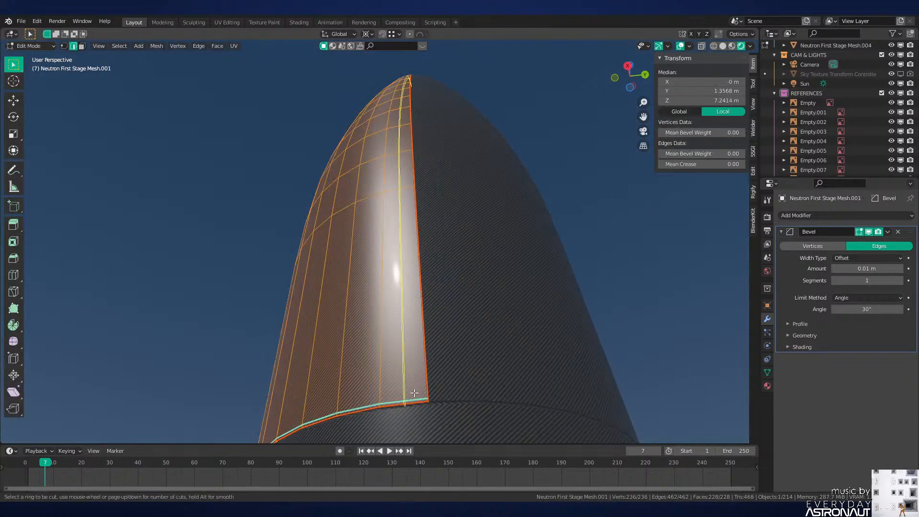
click(415, 394)
click(428, 395)
key(Tab)
Step: Try a second loop cut near the opposite lengthwise edge of the same fairing panel
middle_drag(425, 392, 503, 372)
key(Tab)
key(ctrl+r)
click(187, 357)
click(176, 360)
key(Tab)
Step: Undo the loop cuts on the fairing panel, deselect it and save the file
middle_drag(413, 342, 346, 335)
key(Tab)
key(Tab)
key(Tab)
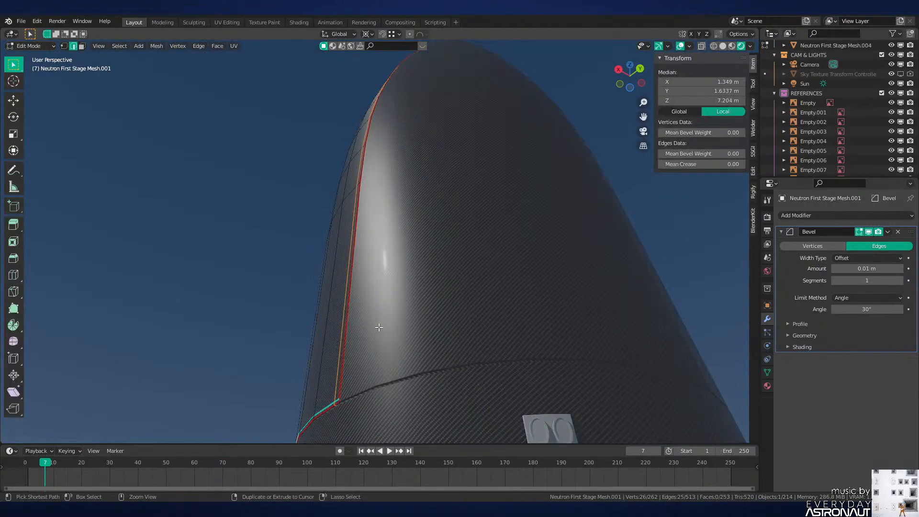
key(a)
key(a)
key(Tab)
key(ctrl+s)
key(alt+a)
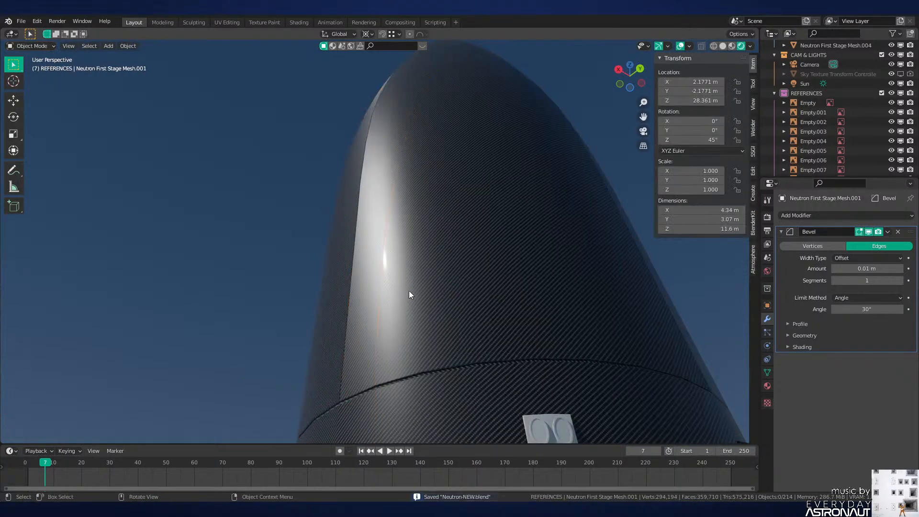
Step: Examine the rendered carbon fiber from the top of the nose down to the fins and engine base
scroll(416, 244, down, 6)
middle_drag(452, 179, 466, 297)
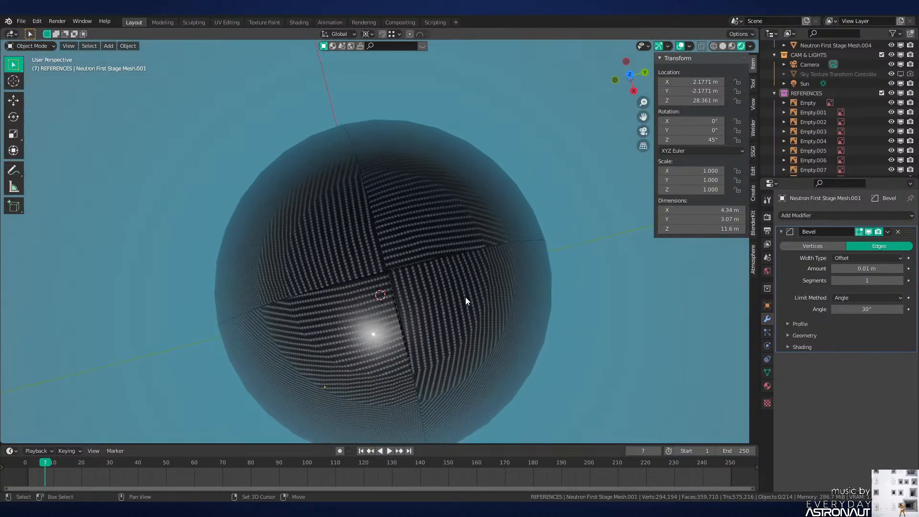
scroll(383, 335, down, 4)
middle_drag(377, 331, 468, 242)
scroll(479, 265, up, 3)
scroll(469, 269, down, 3)
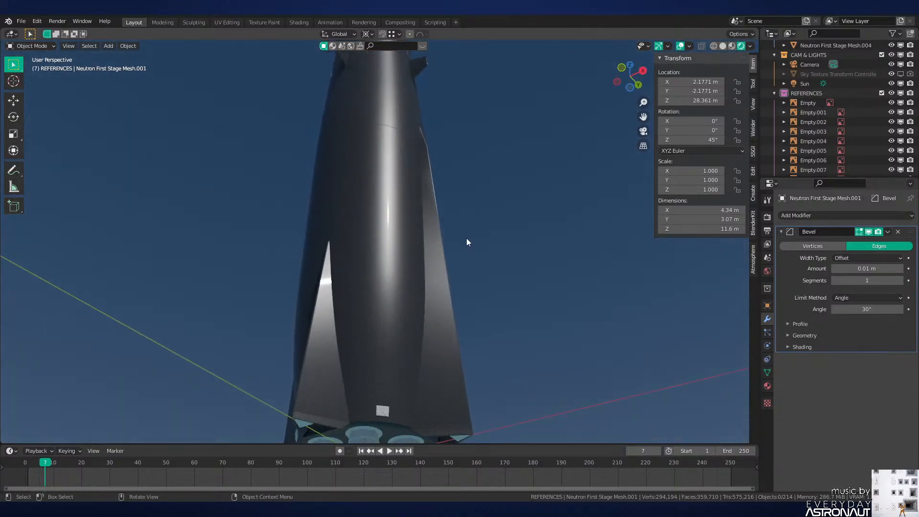
scroll(454, 265, down, 2)
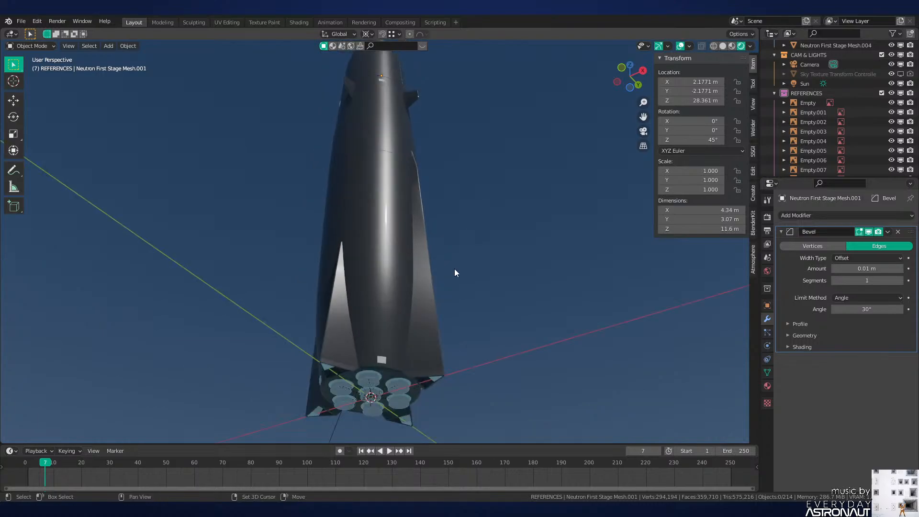
Step: Assign the Neutron Carbon Composite material to the landing leg Cube.008 inside the fin's open lower end and save the file
shift+middle_drag(455, 308, 446, 237)
scroll(447, 237, up, 3)
click(483, 346)
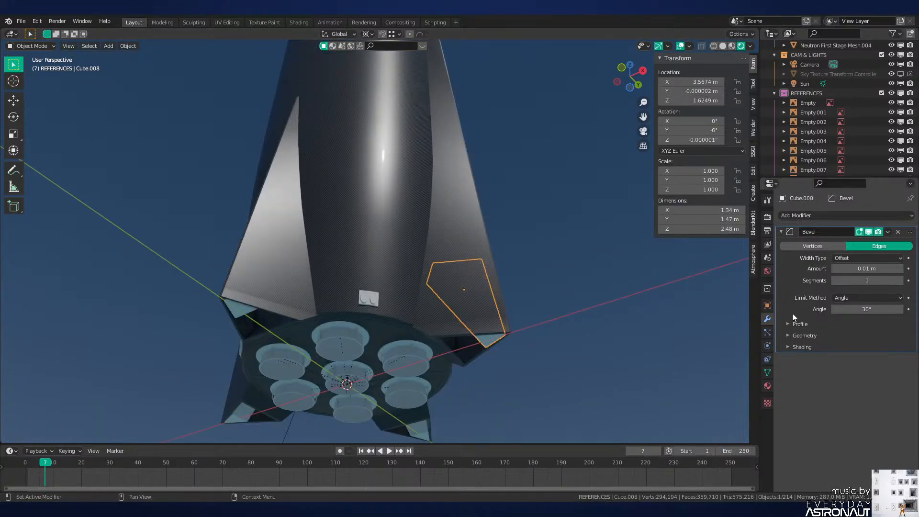
click(767, 385)
click(786, 258)
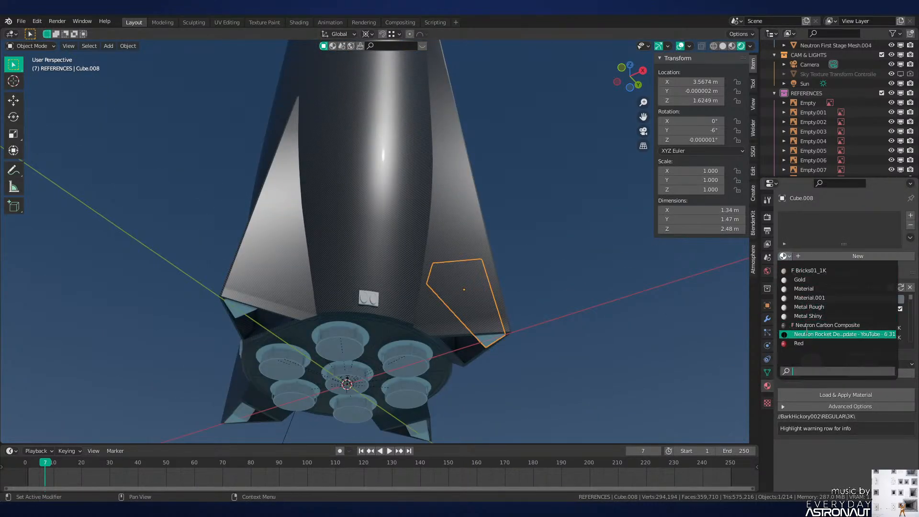
click(843, 335)
click(501, 294)
shift+middle_drag(495, 349, 494, 268)
scroll(495, 269, up, 3)
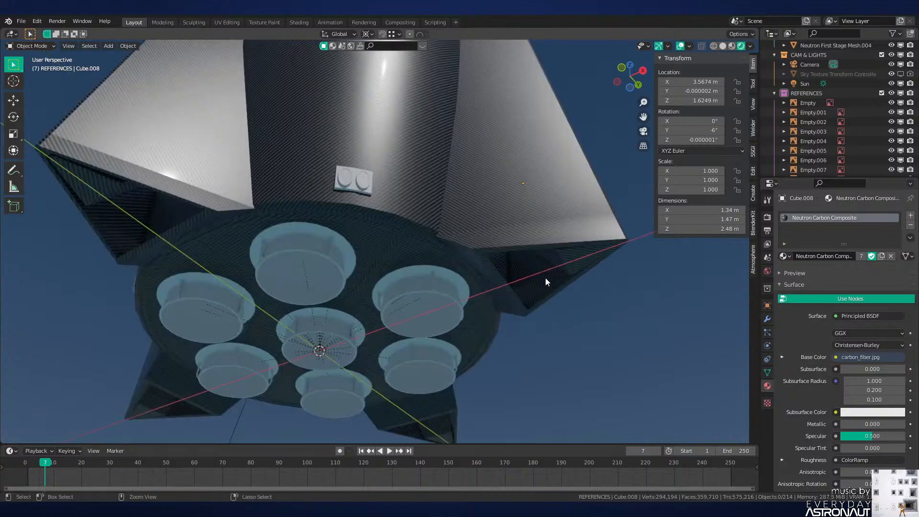
key(ctrl+s)
Step: Replace the landing leg's carbon composite material with a new material named Black
click(585, 260)
shift+middle_drag(692, 264, 575, 254)
scroll(570, 249, up, 5)
scroll(568, 251, down, 4)
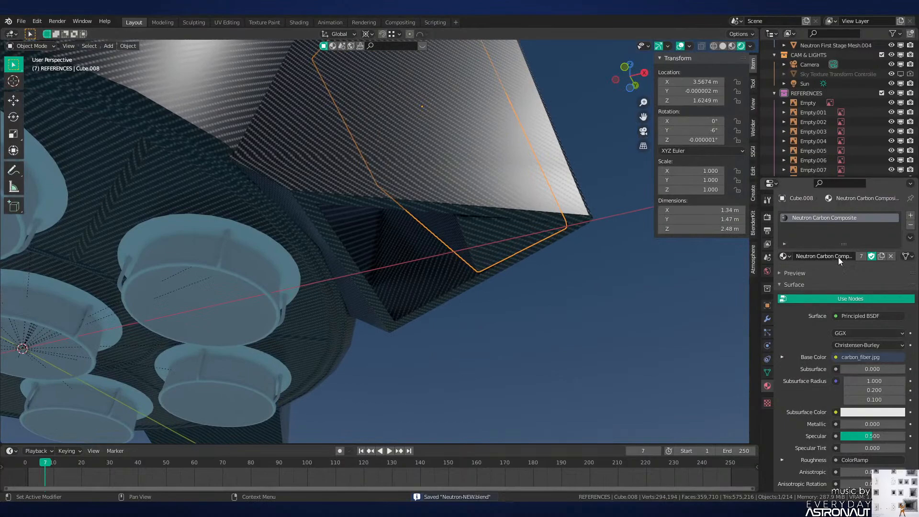
click(911, 225)
click(817, 257)
double_click(816, 258)
text(Black)
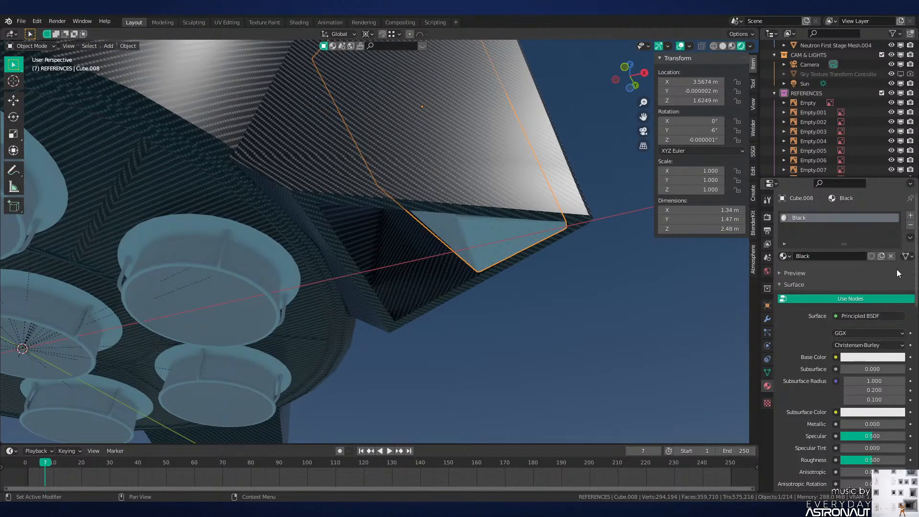
Step: Give the Black material a near-black base color with a value of about 0.008 and a roughness of 0.900, and save the file
click(874, 357)
drag(898, 274, 898, 281)
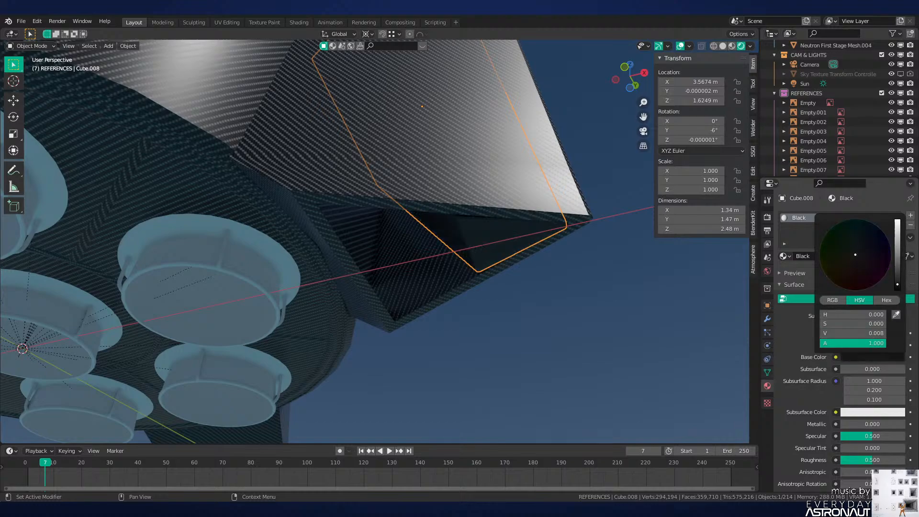
drag(865, 458, 884, 459)
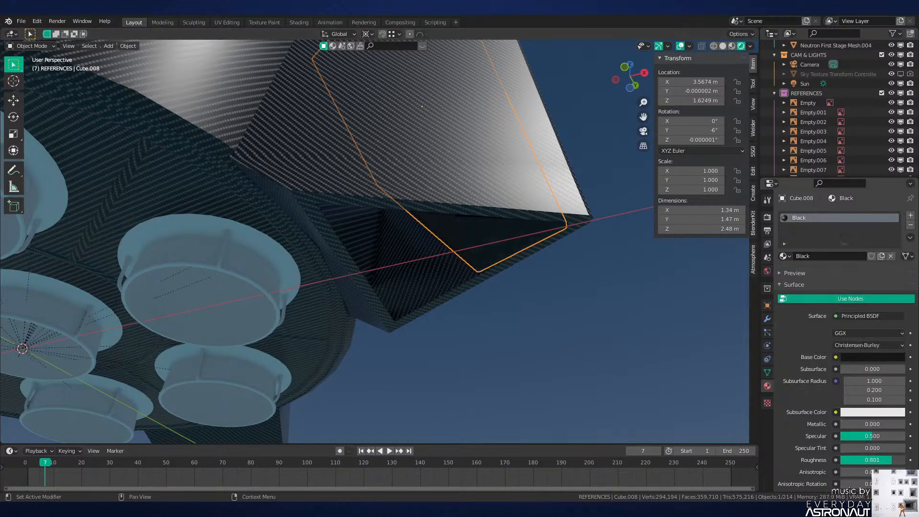
click(458, 297)
key(z)
click(461, 267)
key(ctrl+s)
Step: In front view, try moving the landing leg out of the fin by -1.5845 m along its local Z axis
scroll(431, 261, down, 7)
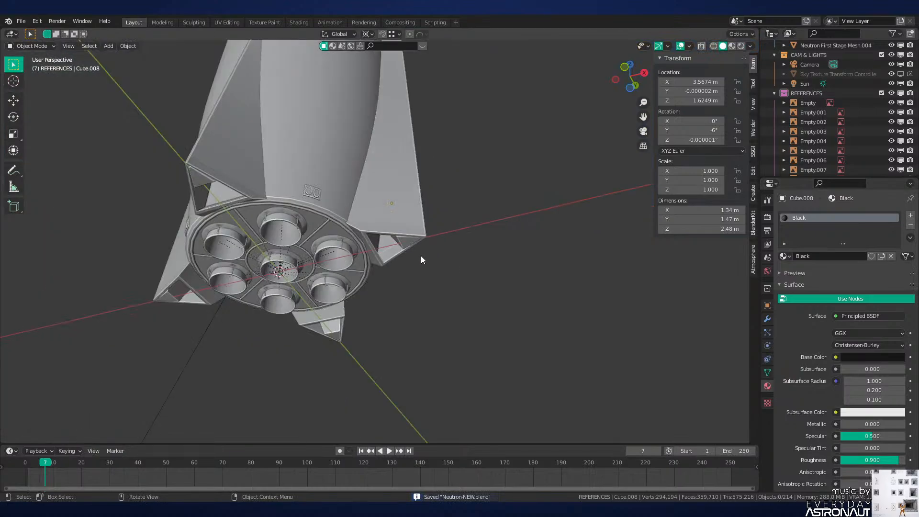
key(KP_1)
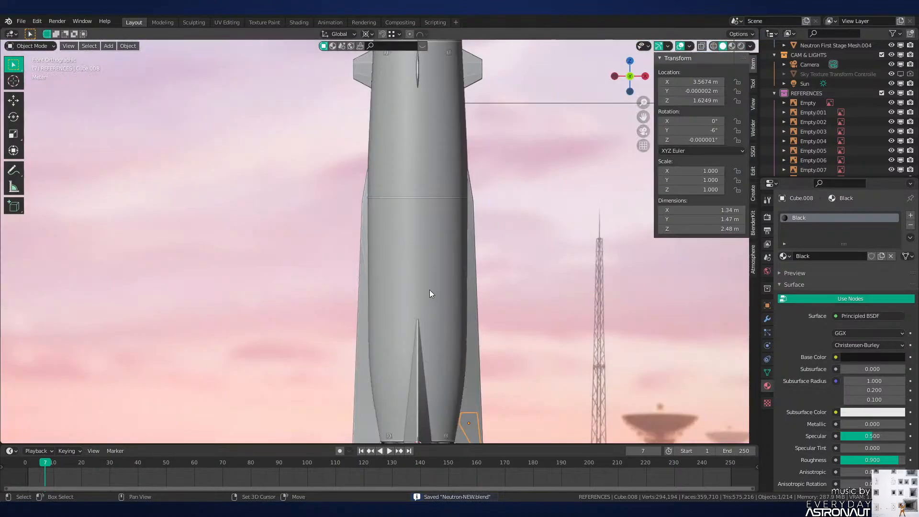
shift+middle_drag(482, 417, 464, 327)
scroll(464, 327, up, 3)
shift+middle_drag(465, 363, 480, 259)
scroll(480, 259, up, 4)
scroll(480, 260, up, 3)
key(g)
key(z)
key(z)
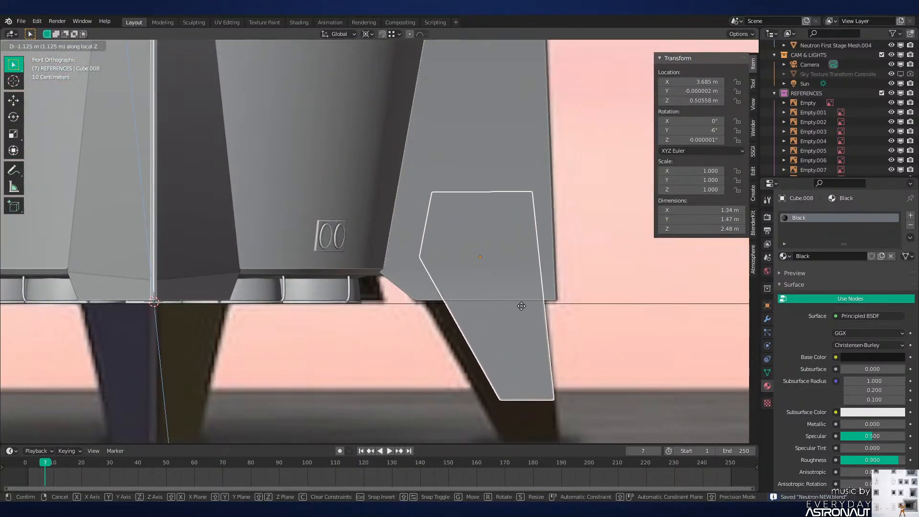
click(544, 433)
Step: Inspect the extended landing leg in Rendered shading, undo its move and select the surrounding fin
key(z)
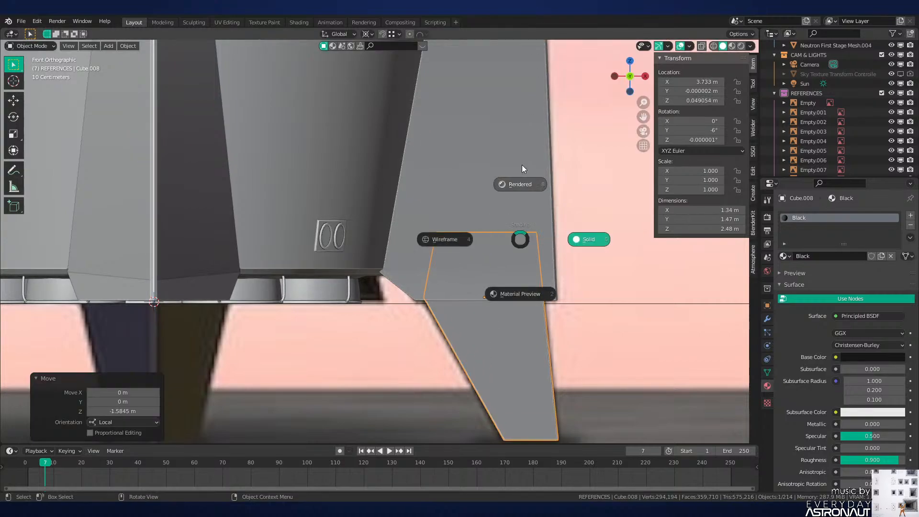
click(522, 165)
mouse_move(553, 264)
middle_down()
mouse_move(522, 169)
mouse_move(527, 177)
mouse_move(482, 127)
mouse_move(441, 136)
mouse_move(478, 173)
mouse_move(472, 220)
middle_up()
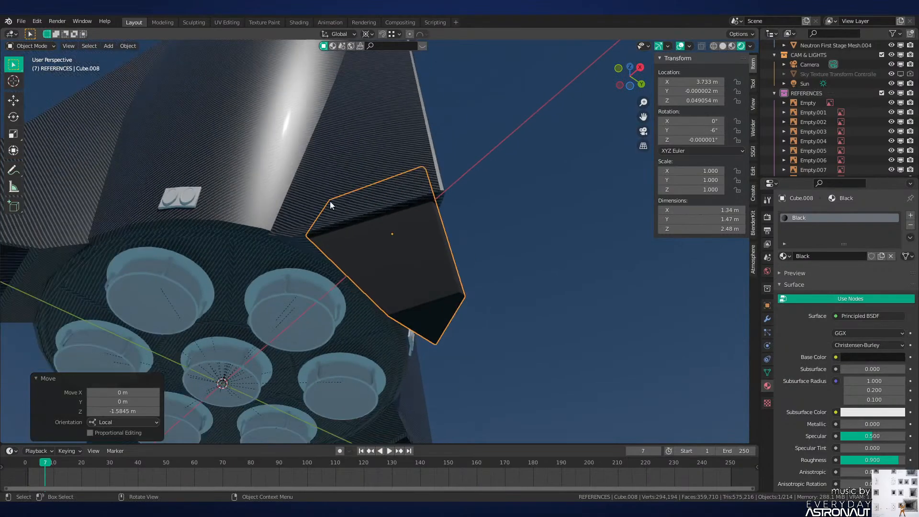
key(ctrl+z)
click(343, 201)
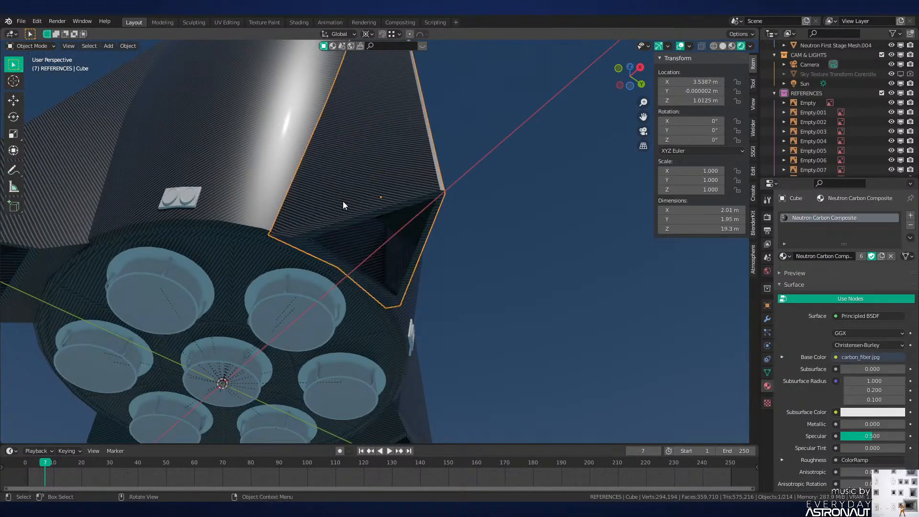
Step: Hide the surrounding fin, save the file, and open the selected landing leg in the Shading workspace with Rendered shading
middle_drag(408, 195, 463, 330)
click(380, 213)
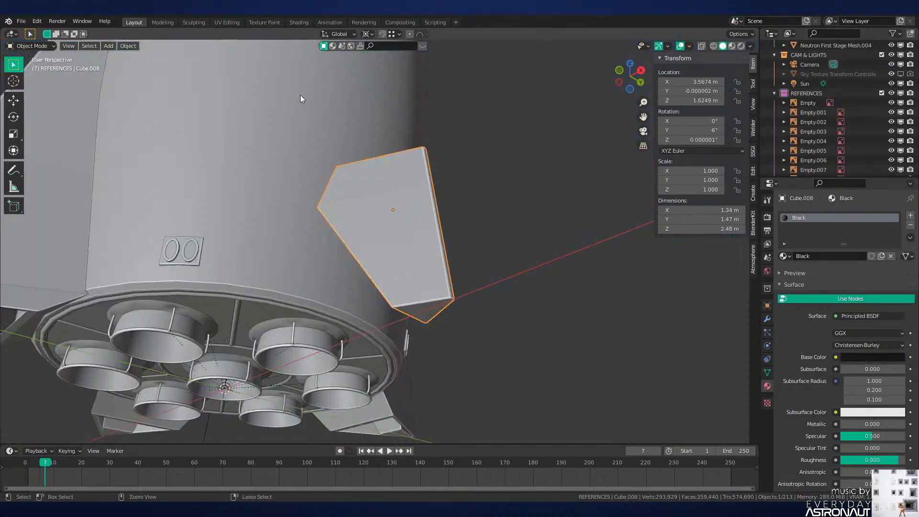
key(ctrl+s)
click(295, 21)
key(KP_Decimal)
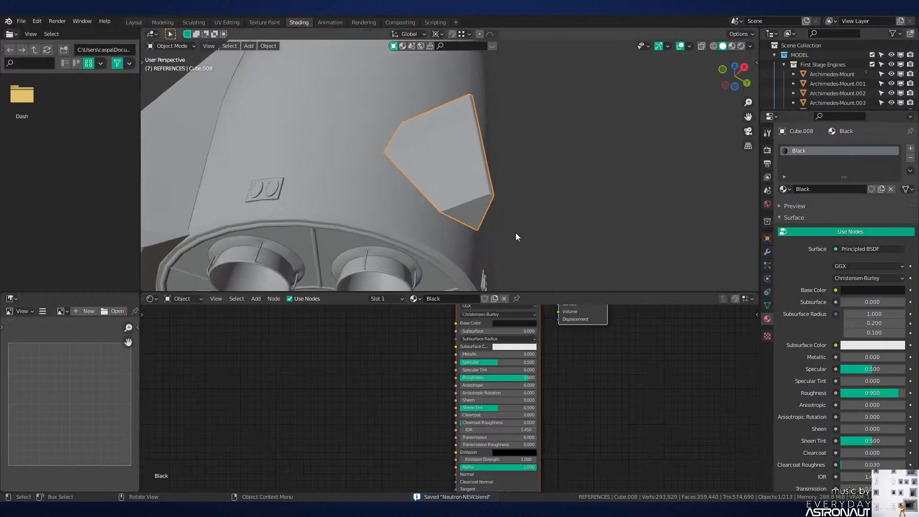
key(z)
click(488, 244)
middle_drag(505, 218, 521, 267)
Step: Add the Stucco04_DISP_1K.jpg image texture with mapping nodes, connect its color to the Black material's roughness, and set it to Non-Color
middle_drag(487, 333, 605, 316)
click(532, 353)
key(ctrl+t)
key(g)
click(443, 369)
middle_drag(529, 351, 528, 361)
drag(553, 316, 554, 371)
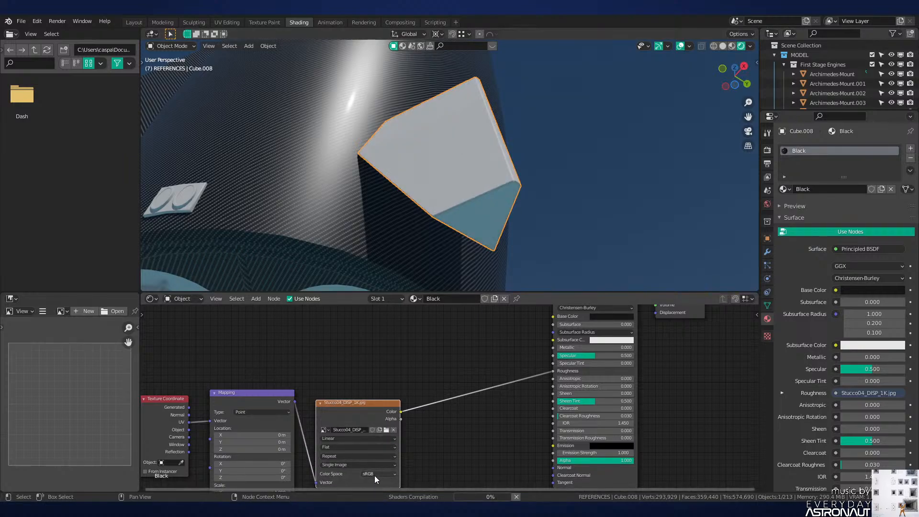
click(375, 475)
click(384, 445)
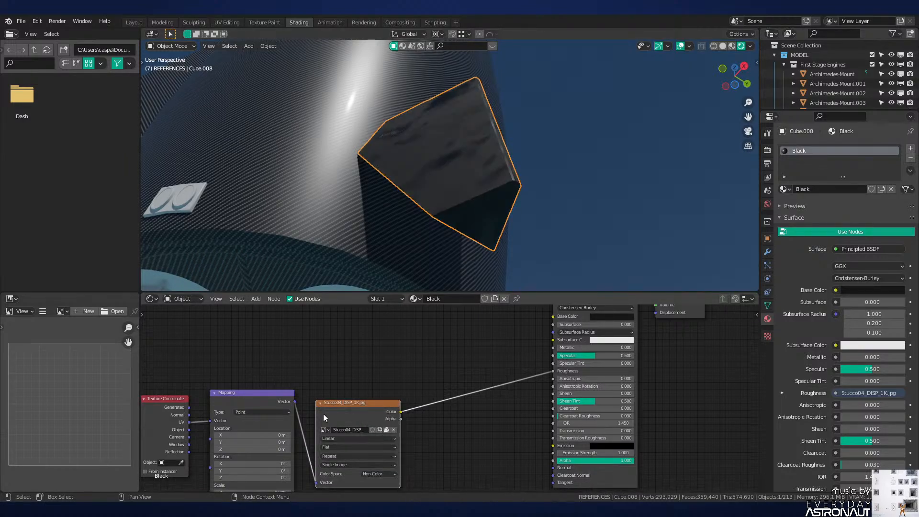
Step: Set the Mapping node's scale to 35 on all three axes, after trying 50
middle_drag(323, 413, 356, 375)
click(286, 453)
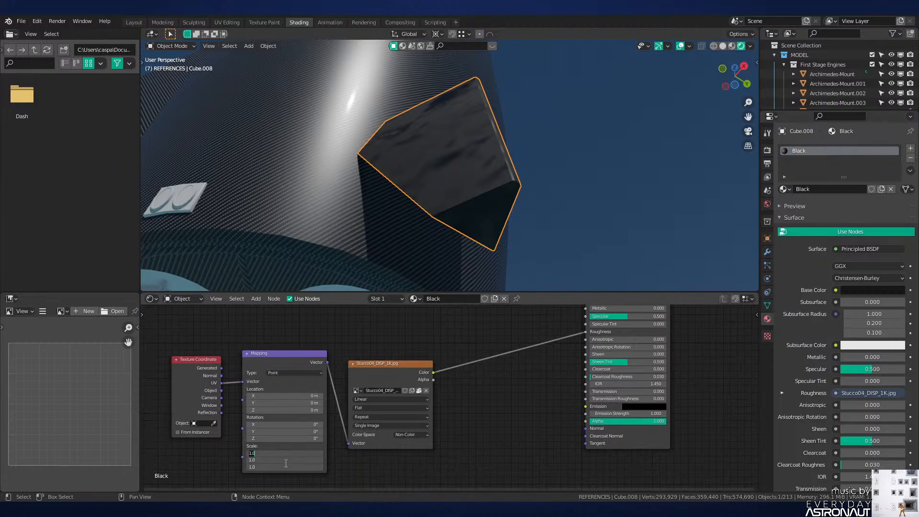
key(Return)
drag(285, 463, 293, 452)
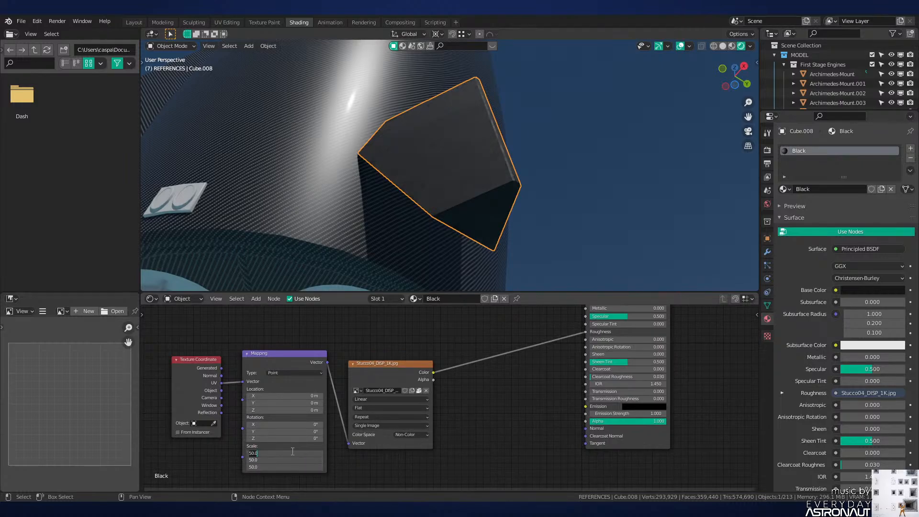
text(35)
key(Return)
middle_drag(431, 162, 530, 263)
Step: Insert a ColorRamp node between the stucco displacement texture and the shader's roughness input
key(shift+a)
mouse_move(506, 405)
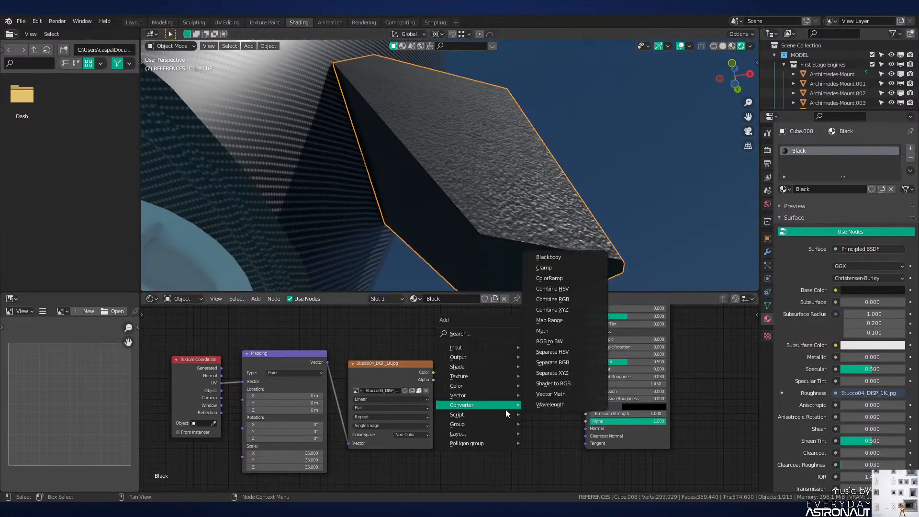
click(551, 289)
click(498, 377)
Step: Give the ColorRamp's dark stop a value of 0.152, switch interpolation to Ease, and adjust the light stop's position and value
click(544, 364)
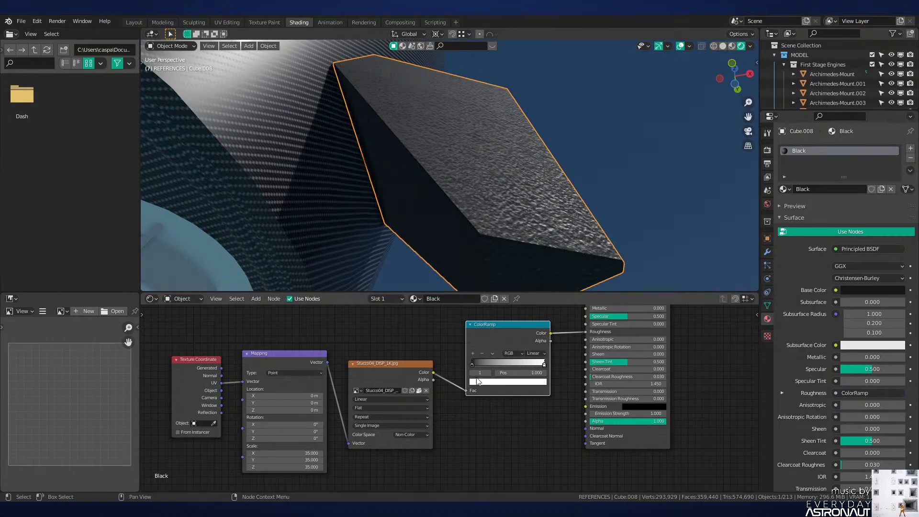
click(473, 365)
click(479, 382)
drag(531, 331, 531, 310)
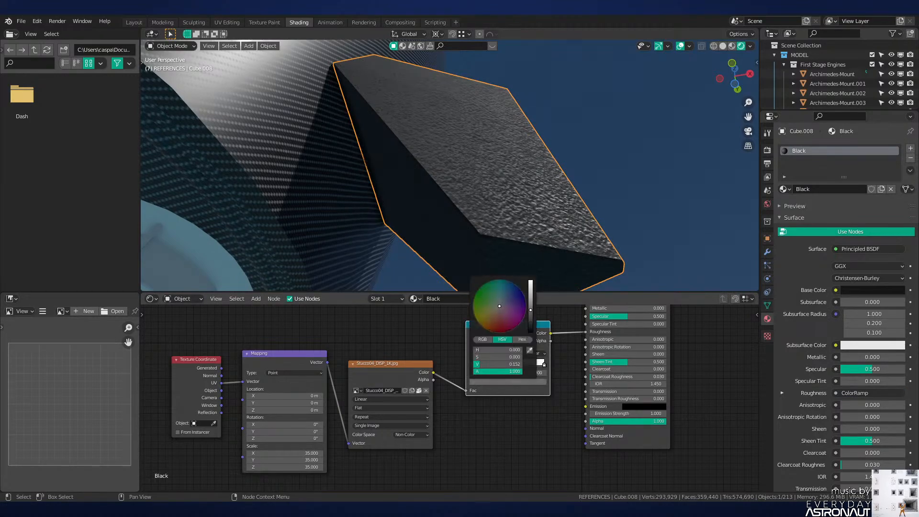
drag(545, 364, 520, 365)
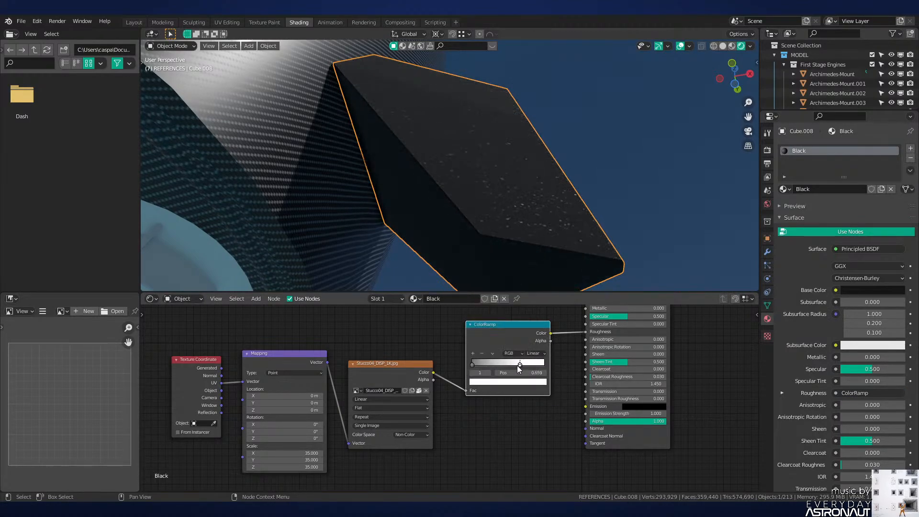
click(535, 353)
click(542, 365)
click(529, 383)
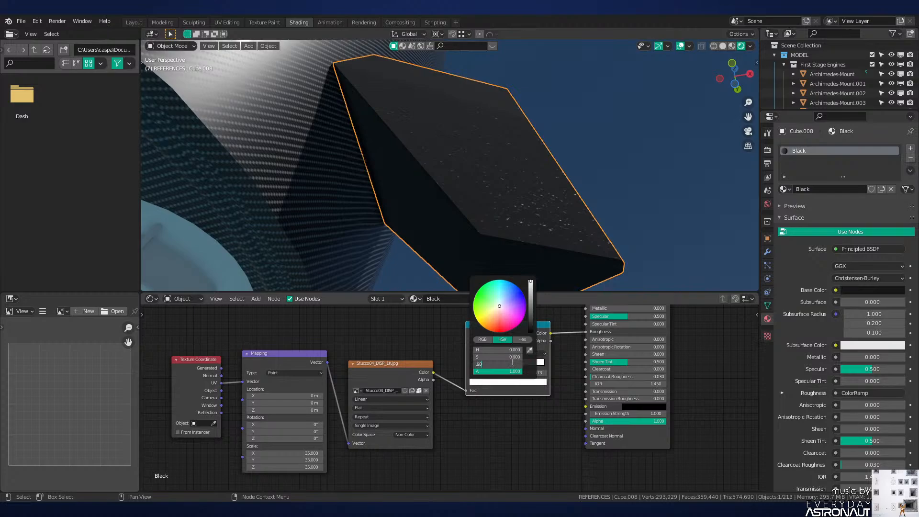
key(Return)
middle_drag(531, 184, 510, 185)
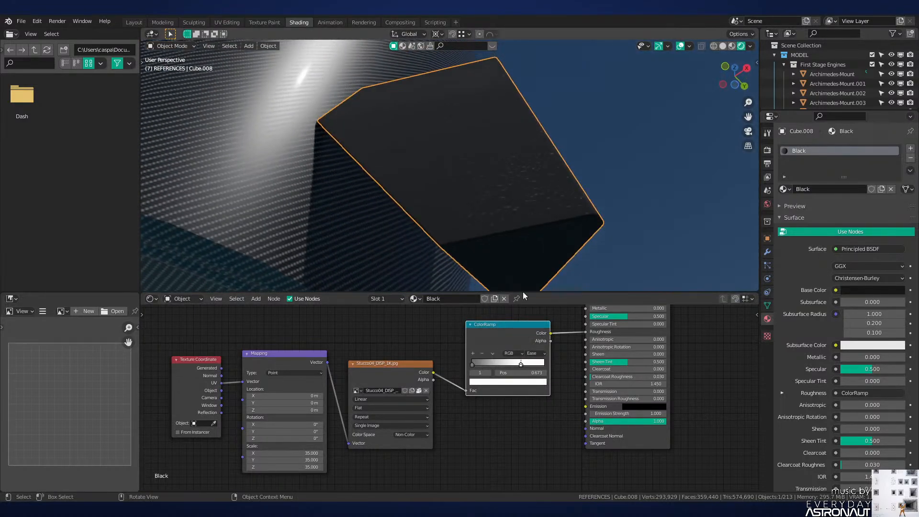
Step: Move the ColorRamp stops to positions of about 0.14 and 0.84, and brighten the darker stop to a value of about 0.762
drag(521, 365, 543, 366)
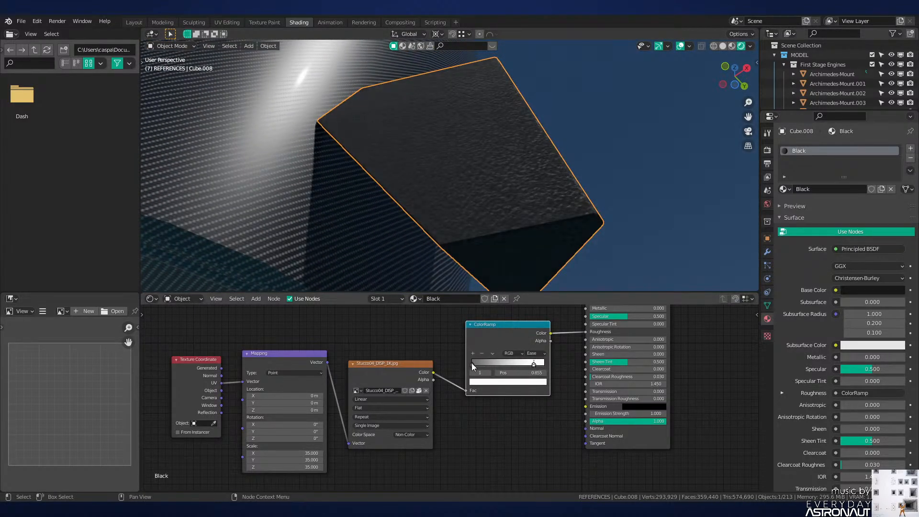
drag(472, 366, 537, 367)
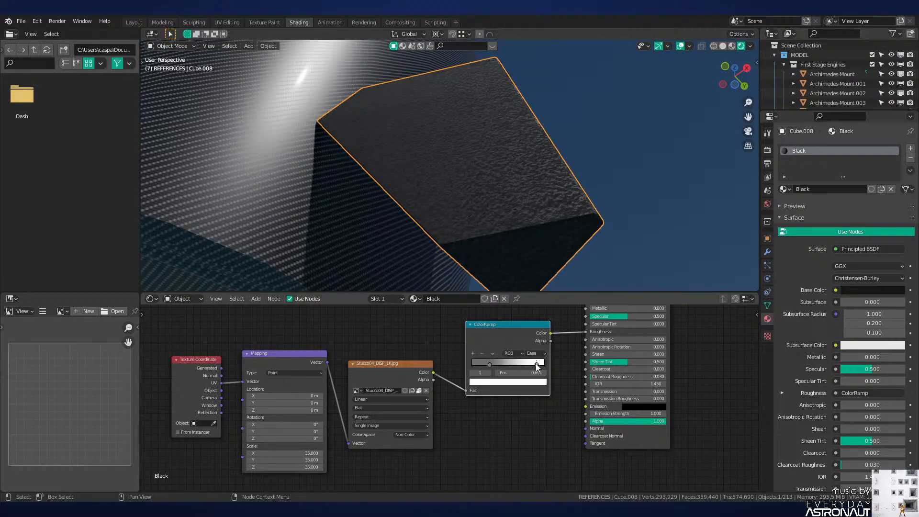
click(496, 382)
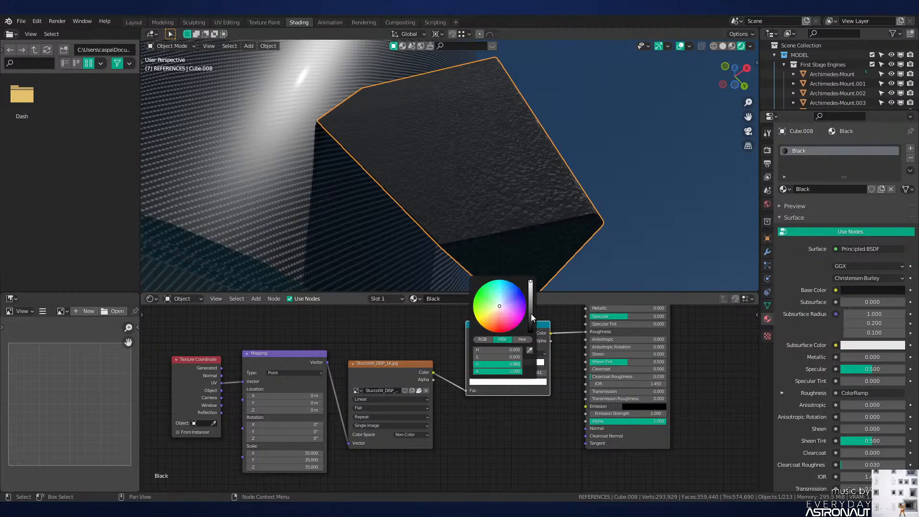
click(473, 373)
click(496, 382)
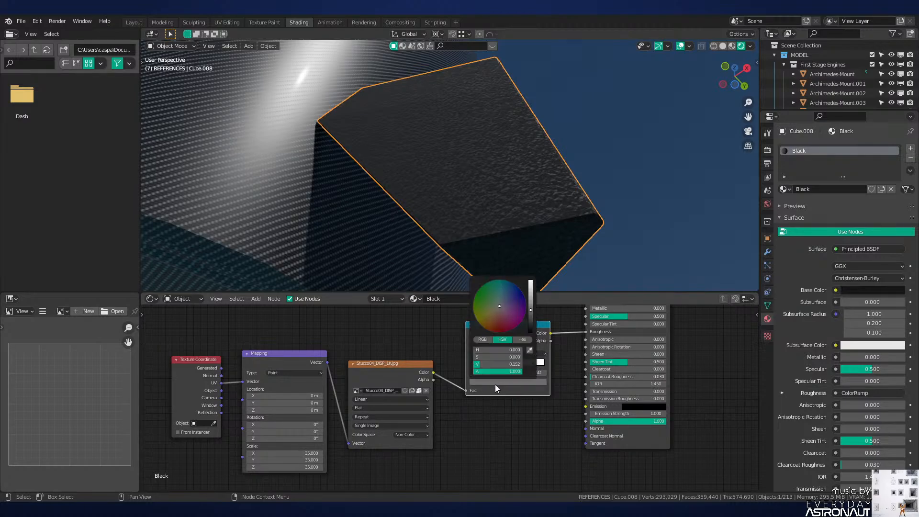
drag(512, 365, 538, 365)
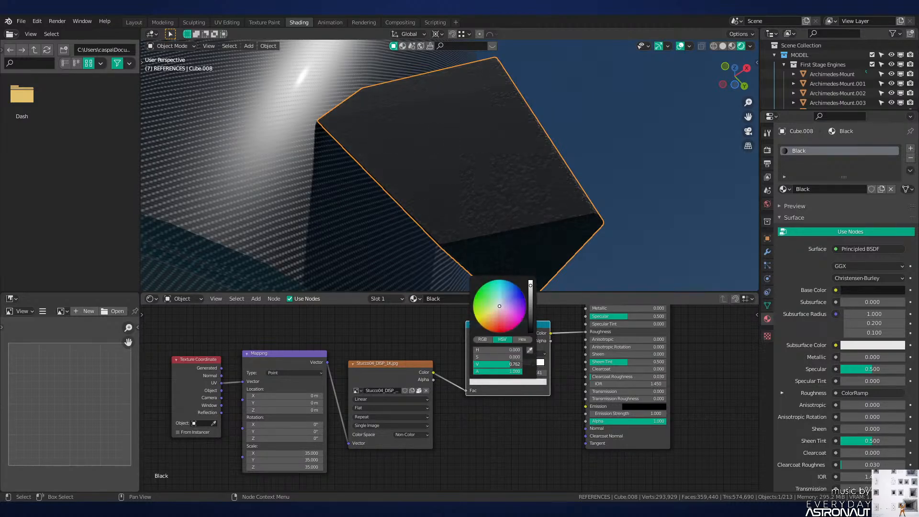
scroll(539, 148, down, 5)
middle_drag(539, 148, 474, 206)
scroll(493, 148, up, 5)
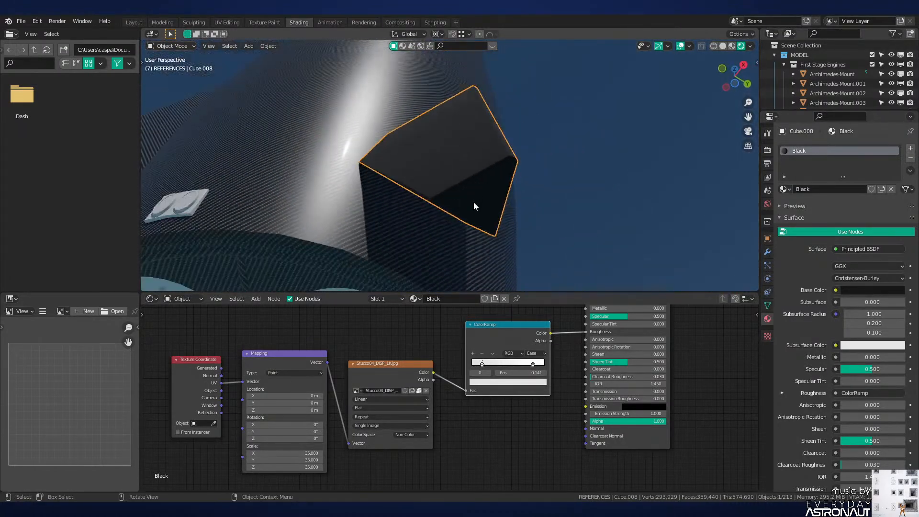
scroll(478, 202, up, 5)
Step: Duplicate the stucco texture node below the original with its mapping link kept, and load Stucco04_NRM_1K.jpg into the copy
click(399, 378)
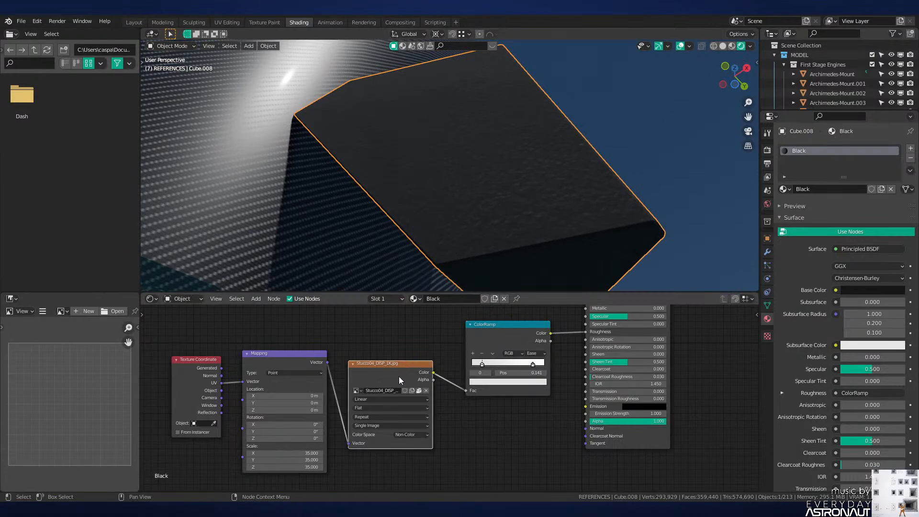
key(g)
key(y)
click(409, 339)
key(ctrl+shift+d)
key(y)
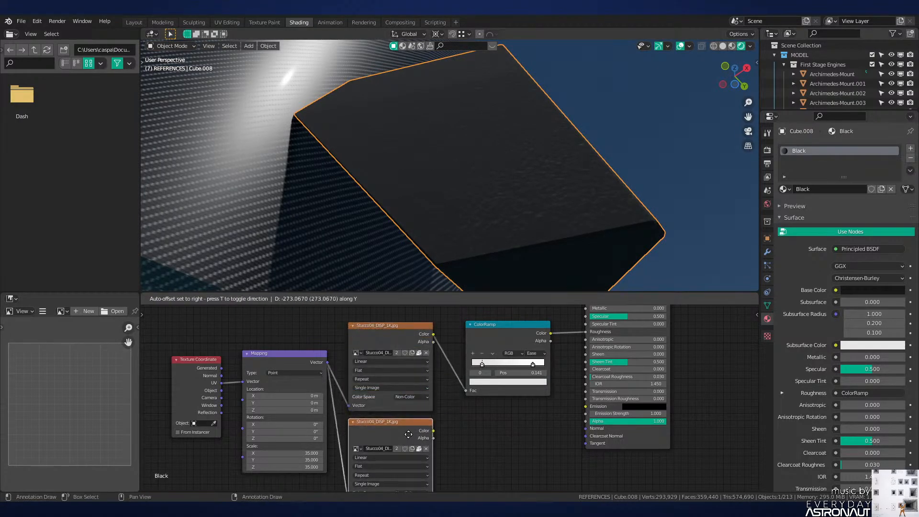
click(418, 440)
click(427, 444)
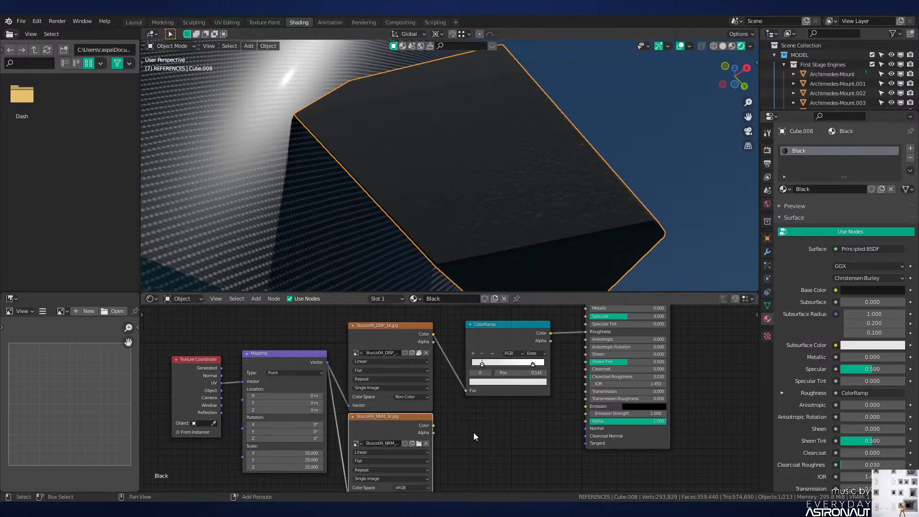
Step: Add a Normal Map node between the Stucco04_NRM_1K.jpg texture and the shader's normal input, with the texture set to Non-Color
scroll(518, 411, up, 1)
key(shift+a)
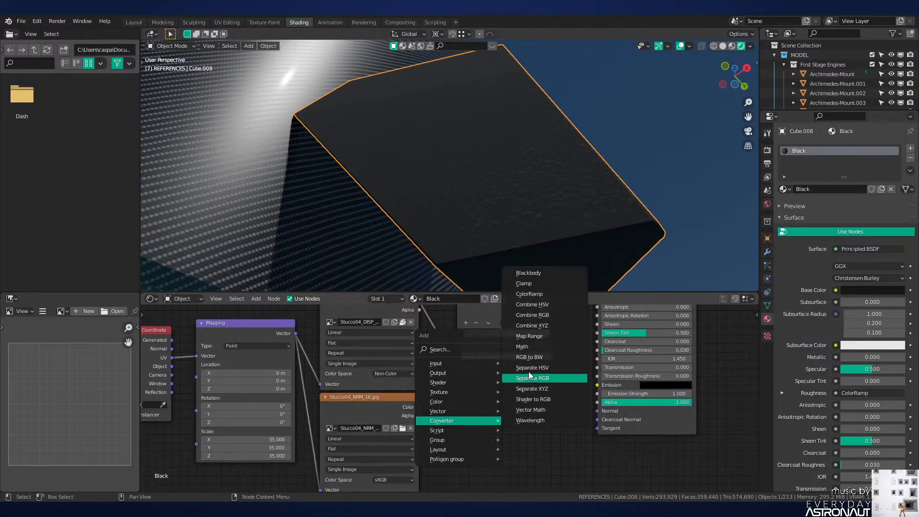
mouse_move(484, 411)
click(531, 369)
click(440, 414)
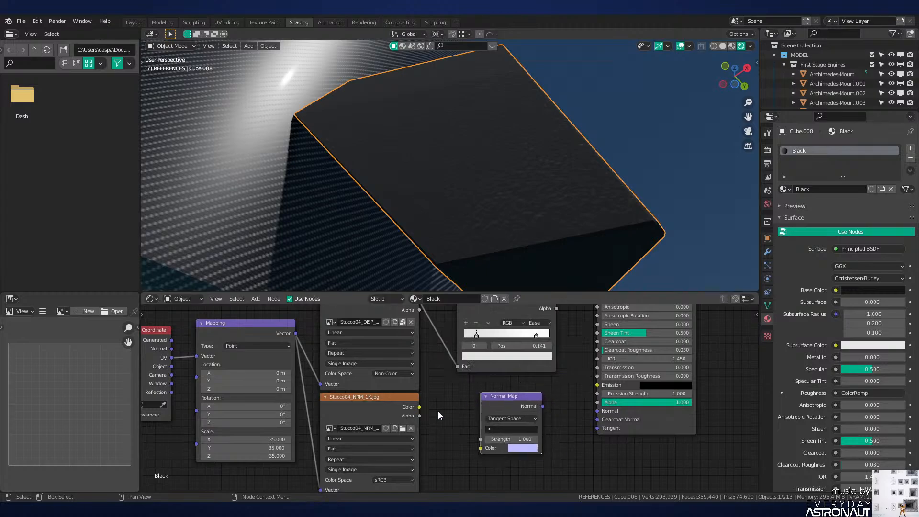
drag(484, 450, 481, 448)
click(393, 480)
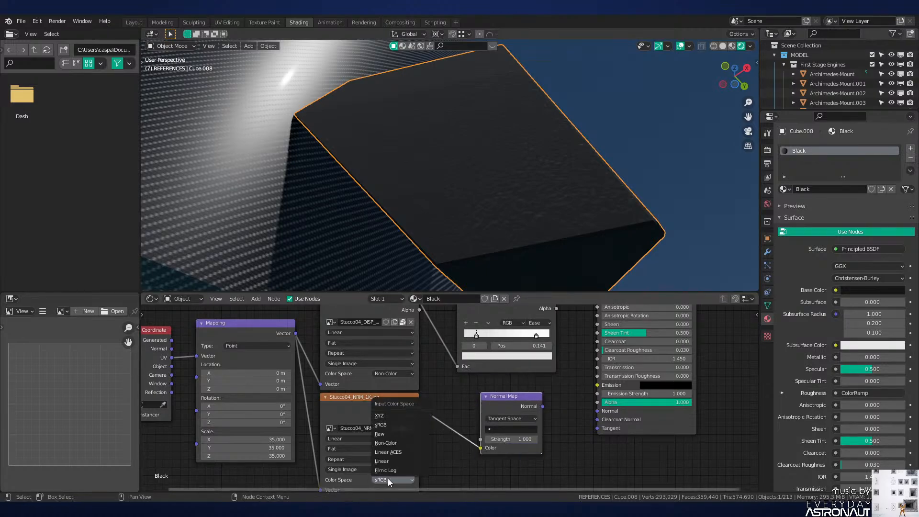
click(403, 442)
drag(542, 406, 597, 410)
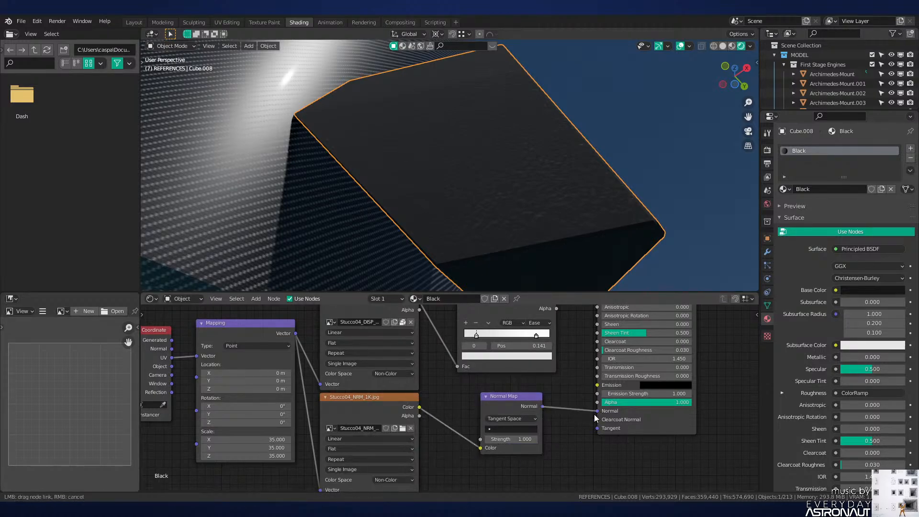
Step: Set the Normal Map node's strength to 0.500
click(518, 439)
text(1.0)
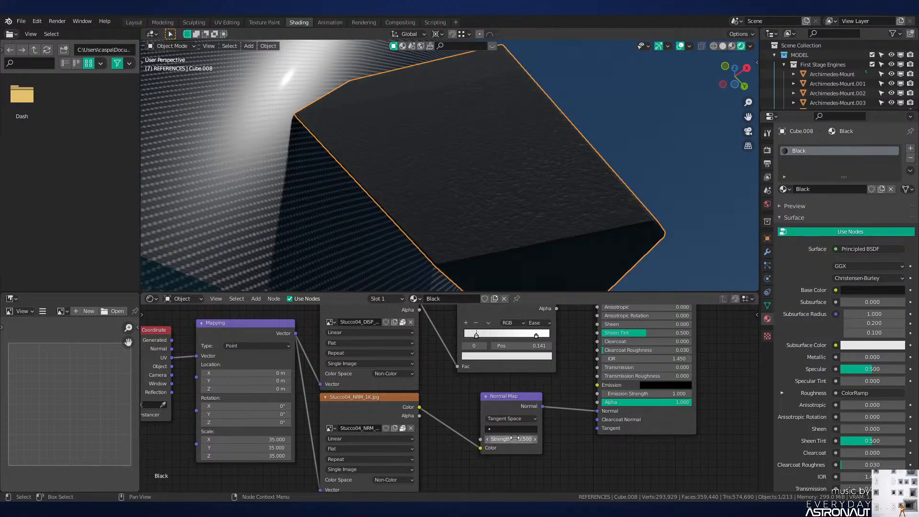
middle_drag(459, 173, 471, 221)
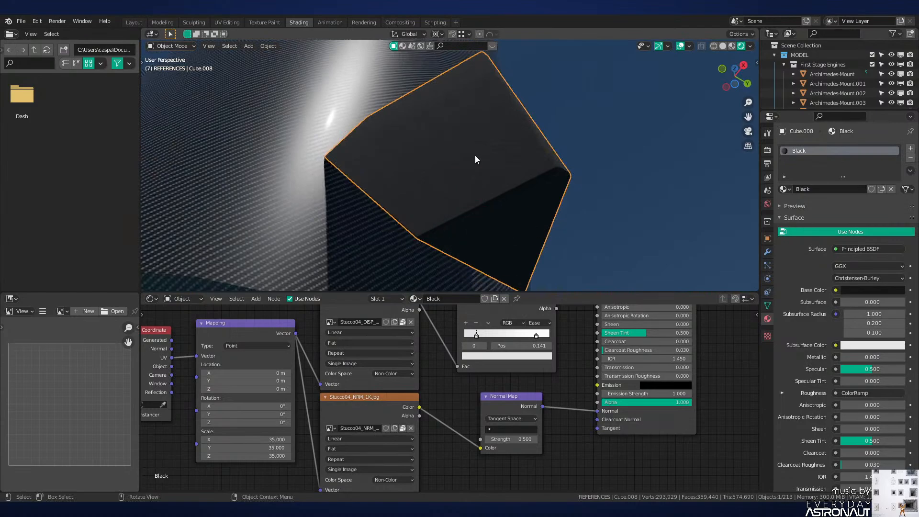
middle_drag(475, 159, 553, 218)
scroll(510, 158, up, 3)
scroll(508, 165, down, 6)
Step: Unhide the fin around the landing leg, clear the selection and save the file
key(alt+h)
click(500, 175)
key(ctrl+s)
Step: Examine the finned base and the whole rocket from several angles in Rendered and Solid shading
scroll(482, 186, down, 4)
scroll(482, 186, up, 4)
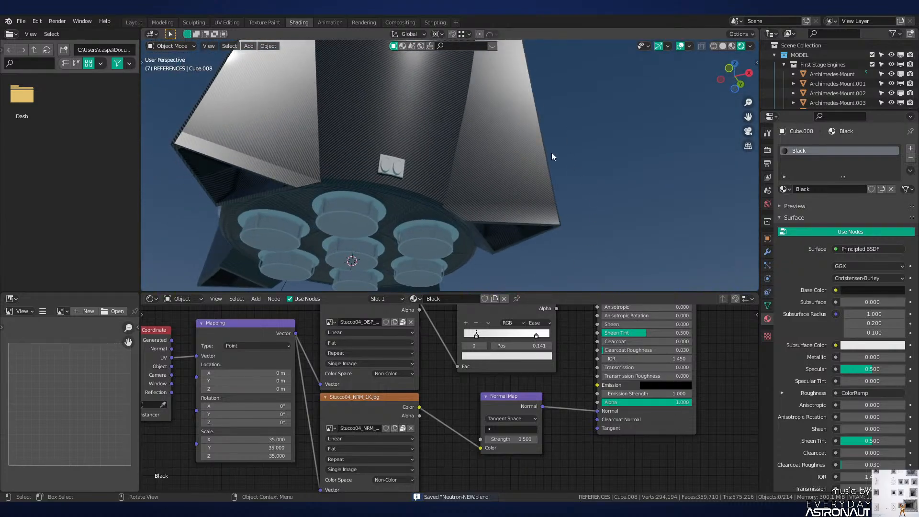
middle_drag(511, 180, 493, 179)
scroll(551, 199, up, 3)
scroll(500, 175, down, 6)
scroll(491, 159, down, 5)
shift+middle_drag(489, 115, 515, 178)
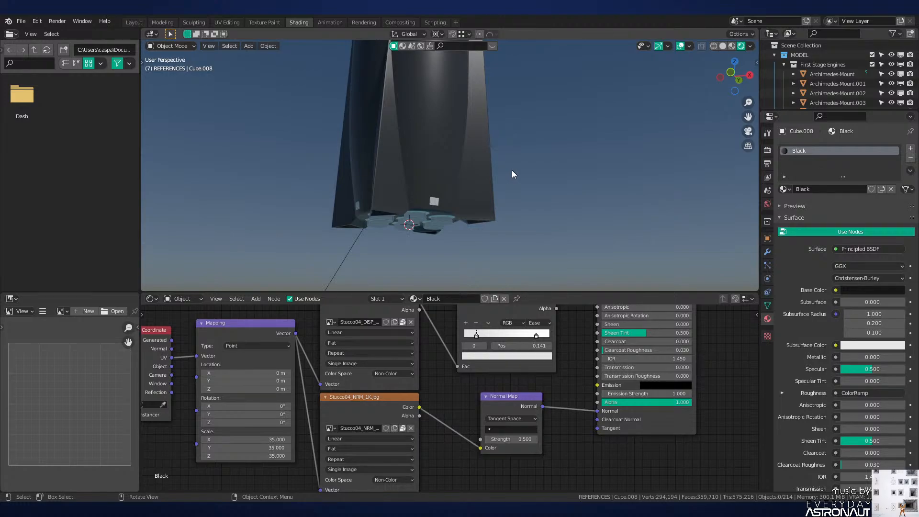
mouse_move(479, 122)
middle_down()
mouse_move(514, 238)
mouse_move(522, 208)
mouse_move(433, 141)
middle_up()
key(z)
middle_drag(498, 149, 524, 168)
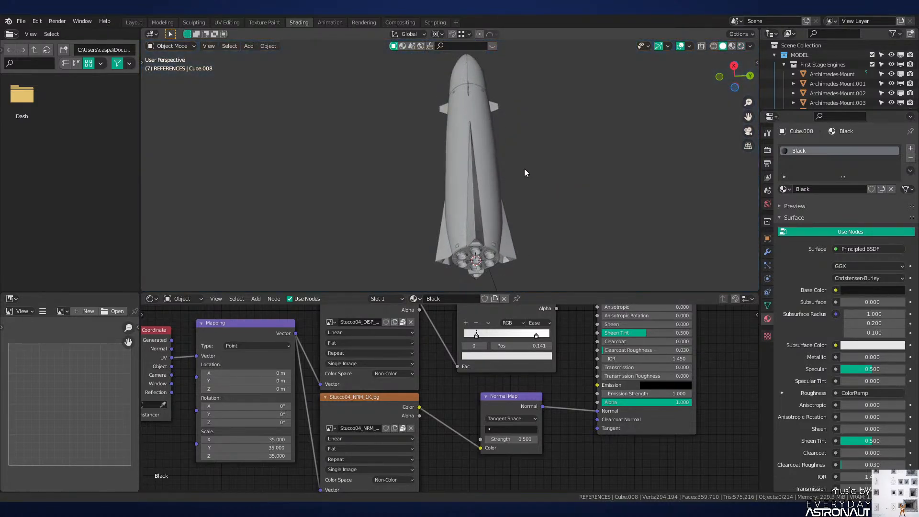
scroll(524, 169, up, 3)
Step: Return to the Layout workspace and inspect the rocket's body, fins and engine underside in Rendered shading
click(134, 22)
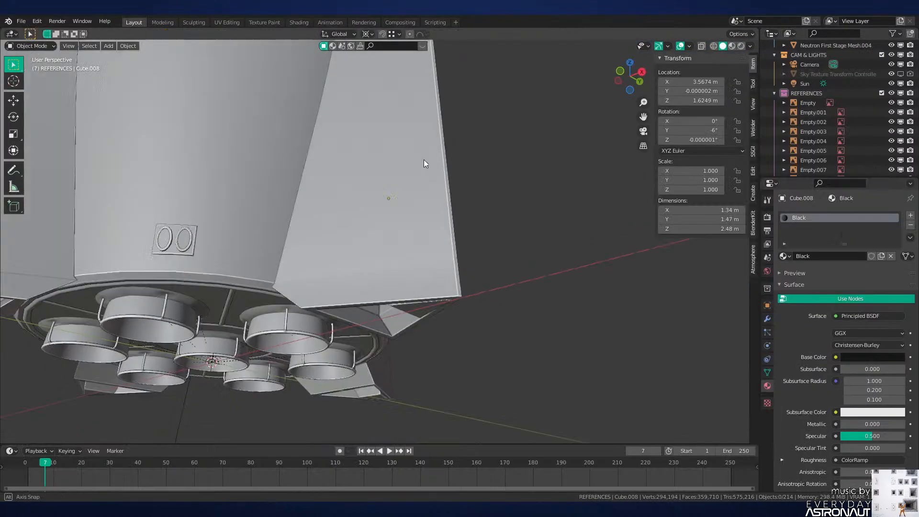
scroll(424, 159, down, 2)
key(z)
key(z)
scroll(456, 131, down, 7)
shift+middle_drag(482, 186, 516, 257)
scroll(486, 173, down, 1)
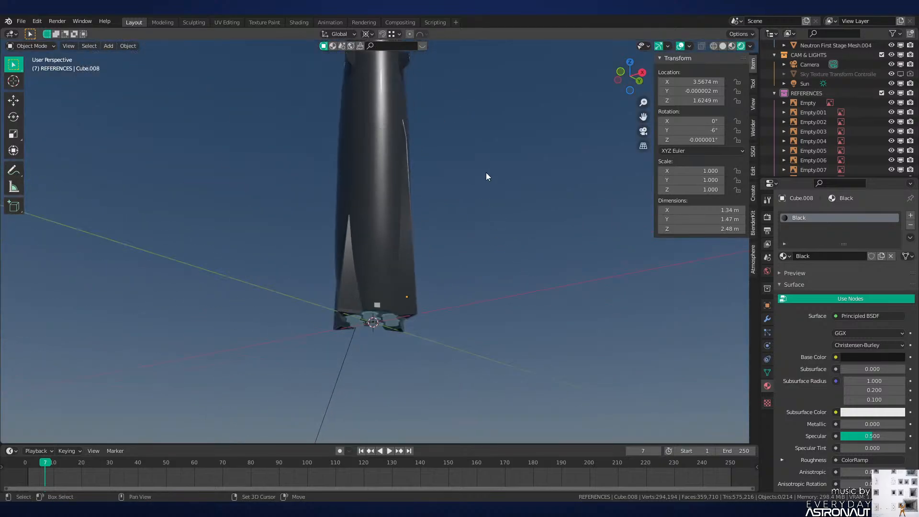
middle_drag(487, 173, 515, 222)
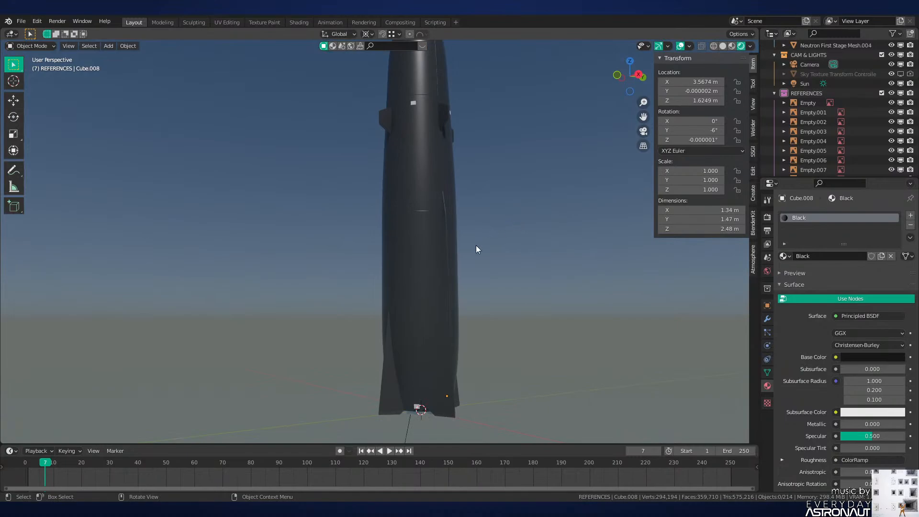
middle_drag(467, 388, 488, 192)
scroll(462, 234, up, 4)
middle_drag(462, 235, 435, 242)
scroll(406, 229, up, 2)
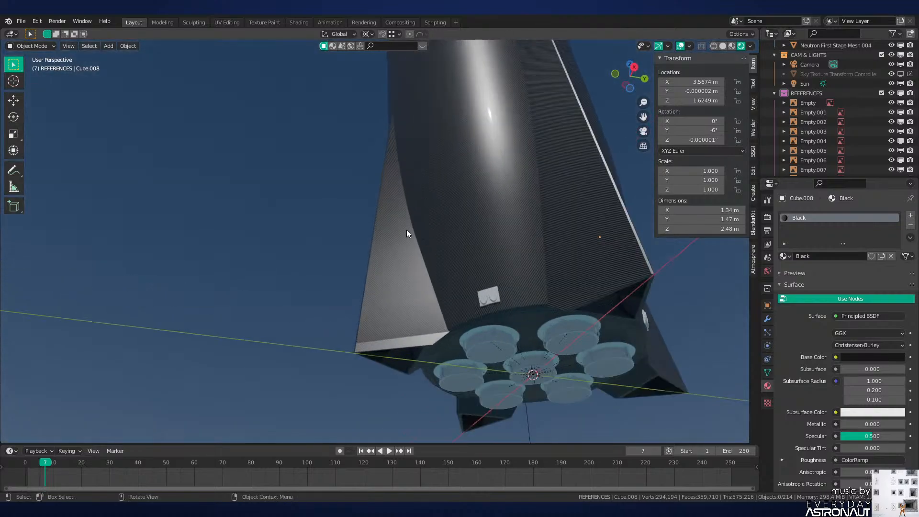
middle_drag(391, 158, 378, 284)
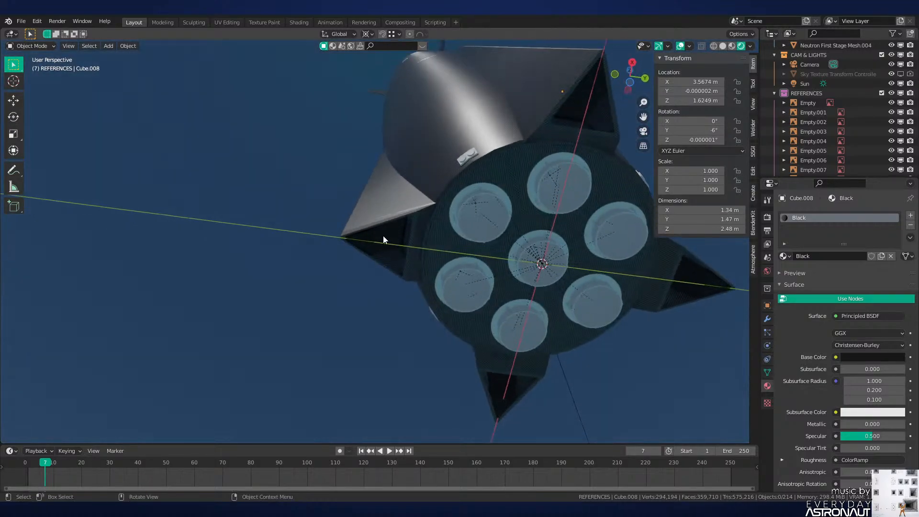
Step: Inspect the rocket's body, fins and engine base from several angles in Rendered shading
middle_drag(380, 237, 536, 212)
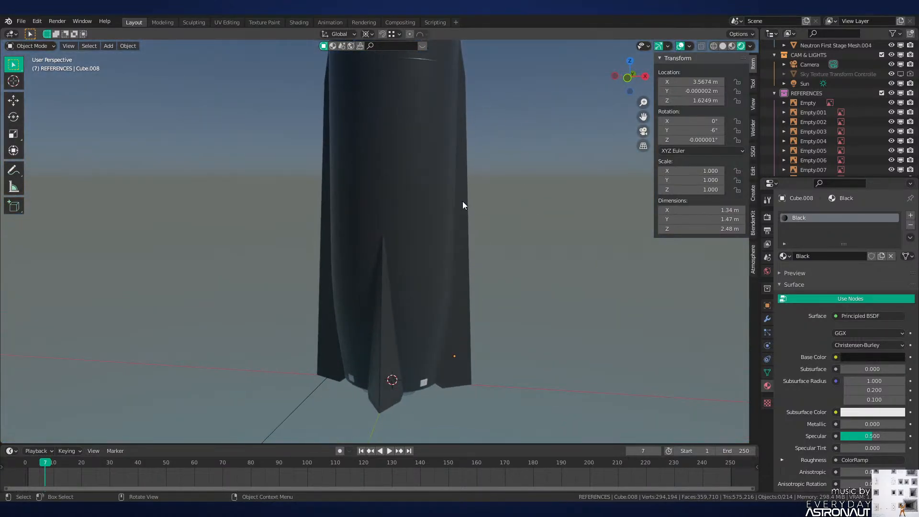
middle_drag(462, 205, 456, 242)
middle_drag(486, 199, 437, 92)
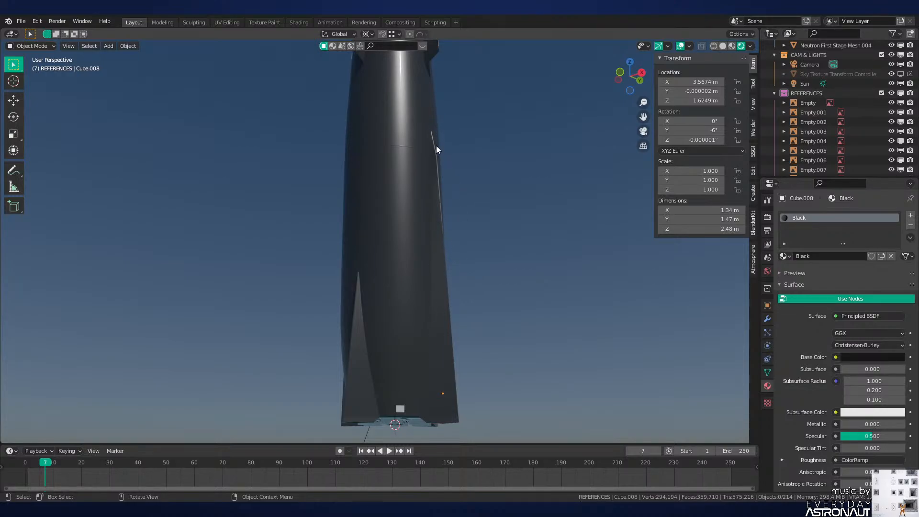
middle_drag(424, 162, 479, 184)
scroll(452, 249, up, 1)
middle_drag(466, 237, 432, 327)
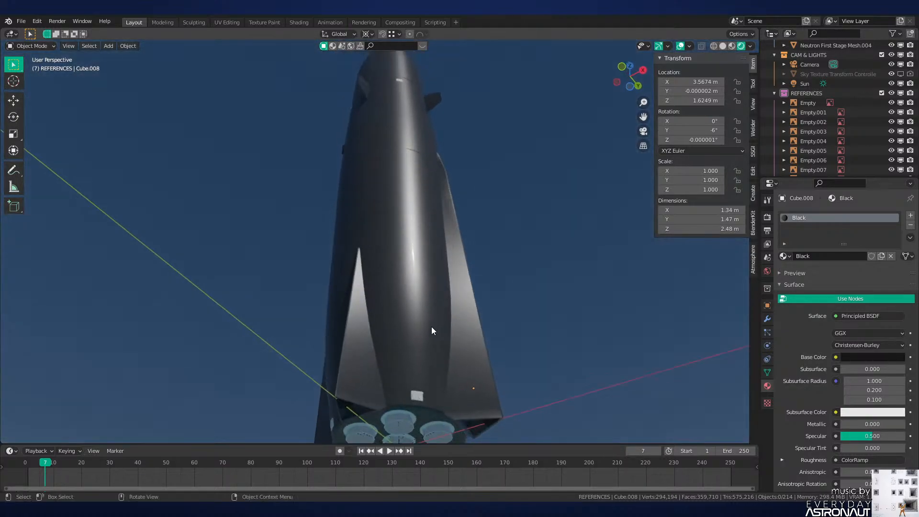
middle_drag(444, 248, 472, 257)
middle_drag(444, 158, 421, 377)
middle_drag(432, 165, 428, 179)
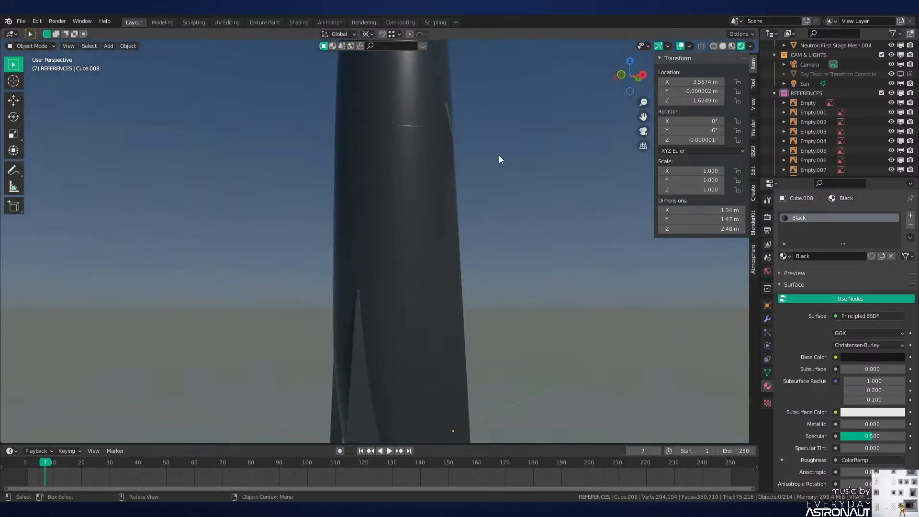
shift+middle_drag(499, 155, 460, 212)
scroll(461, 211, up, 2)
mouse_move(465, 179)
middle_down()
mouse_move(491, 188)
mouse_move(496, 238)
mouse_move(492, 232)
middle_up()
Step: Examine the joint at the rocket's mid-body and the vacuum engine inside, alternating Wireframe and Solid shading
key(shift+z)
scroll(424, 225, up, 6)
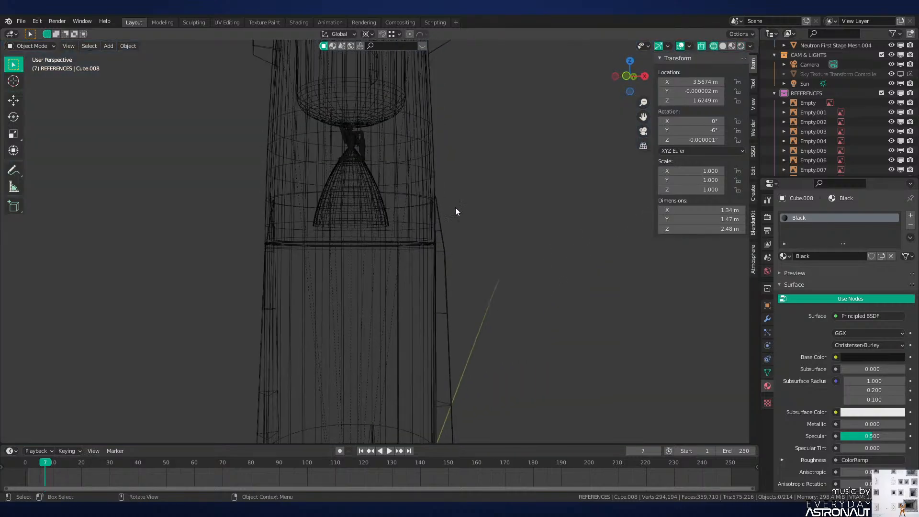
key(shift+z)
scroll(398, 221, down, 2)
scroll(416, 235, up, 2)
key(shift+z)
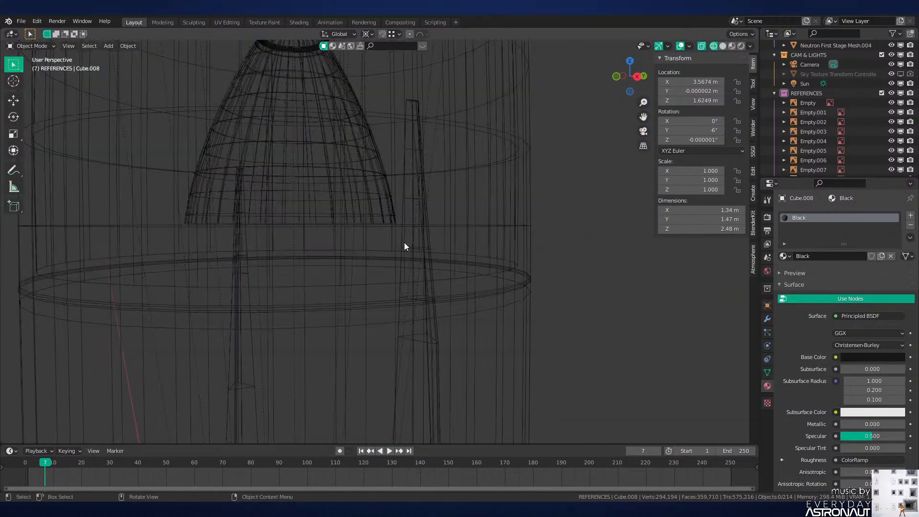
middle_drag(404, 243, 482, 245)
mouse_move(318, 223)
middle_down()
mouse_move(391, 244)
mouse_move(464, 240)
mouse_move(451, 219)
mouse_move(461, 229)
mouse_move(478, 221)
mouse_move(390, 231)
mouse_move(333, 222)
middle_up()
key(shift+z)
scroll(478, 221, down, 3)
scroll(336, 227, down, 4)
key(shift+z)
middle_drag(351, 257, 546, 261)
key(shift+z)
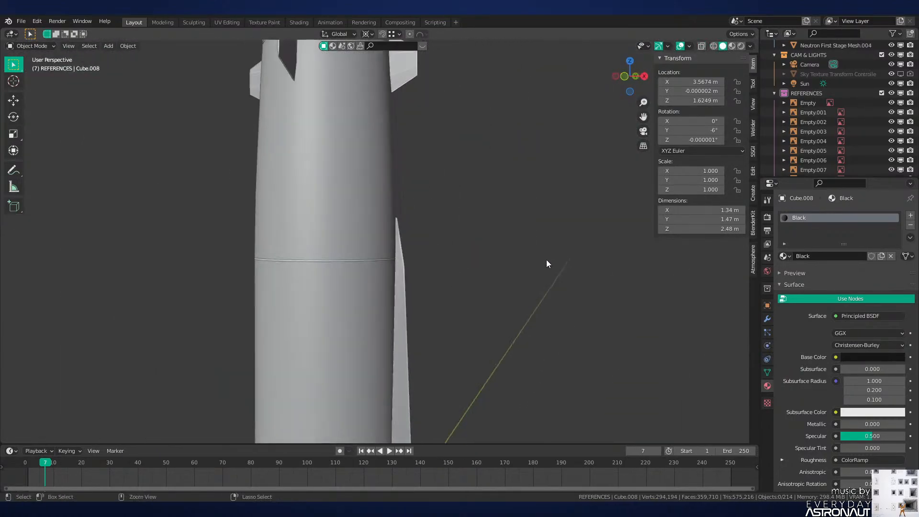
Step: Save the file and switch the viewport to Rendered shading
key(ctrl+s)
scroll(507, 223, down, 2)
middle_drag(501, 223, 508, 302)
key(z)
click(508, 274)
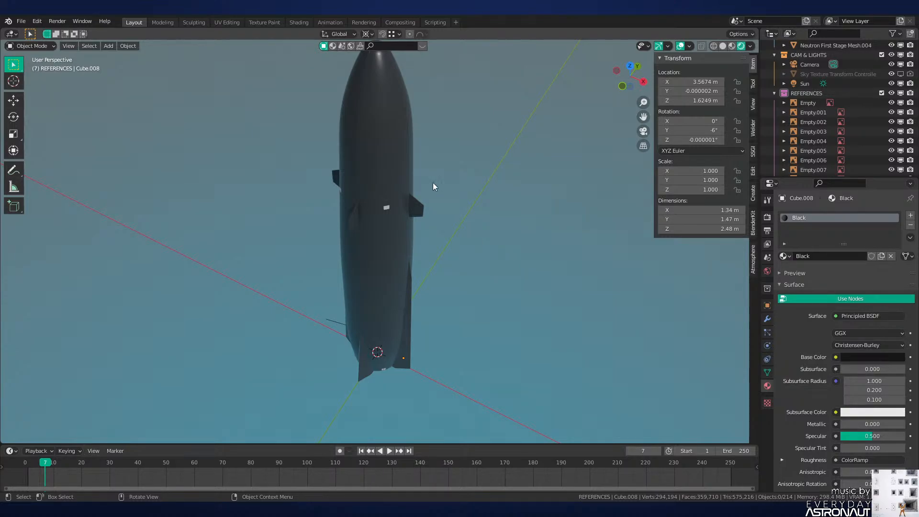
Step: Try tilting the first stage body and moving it away from the upper section, including along its local Z axis
click(404, 246)
middle_drag(404, 246, 425, 215)
key(r)
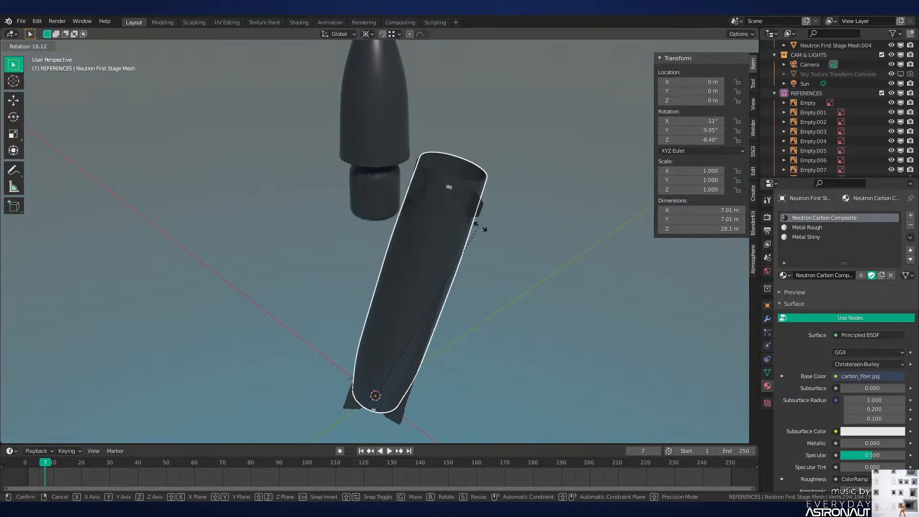
click(483, 227)
key(g)
click(332, 299)
shift+middle_drag(334, 295, 515, 87)
key(g)
key(z)
key(z)
click(452, 262)
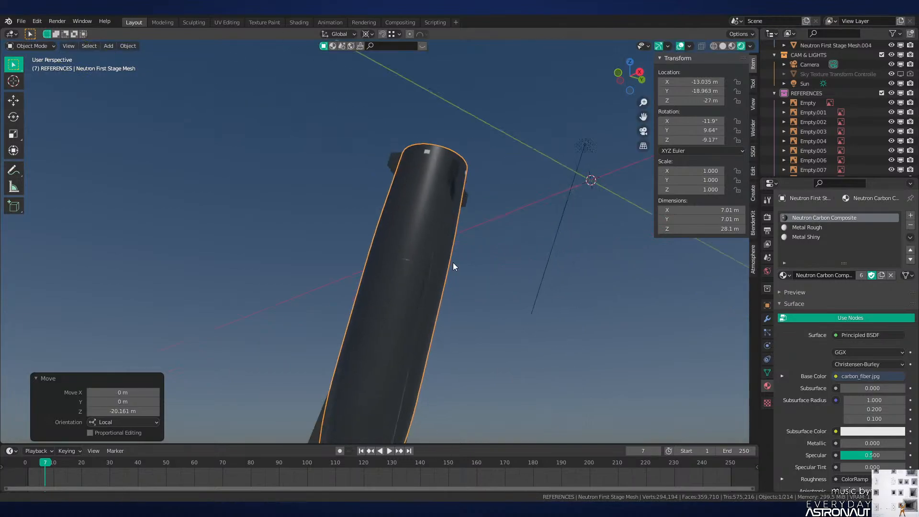
Step: Try extending the four landing legs together out of the fins along their local Z axes
middle_drag(453, 262, 475, 194)
click(509, 166)
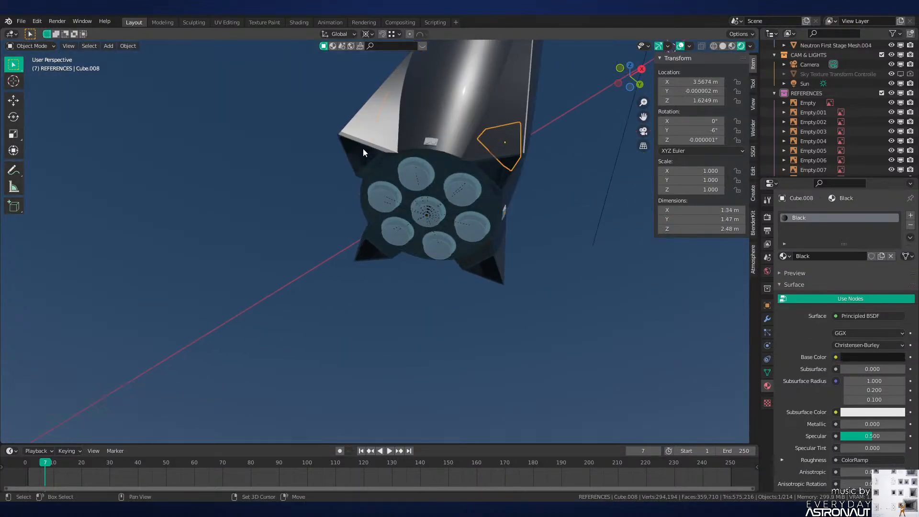
shift+click(364, 144)
shift+click(369, 253)
shift+click(492, 269)
middle_drag(492, 269, 529, 274)
key(period)
click(516, 346)
key(g)
key(z)
key(z)
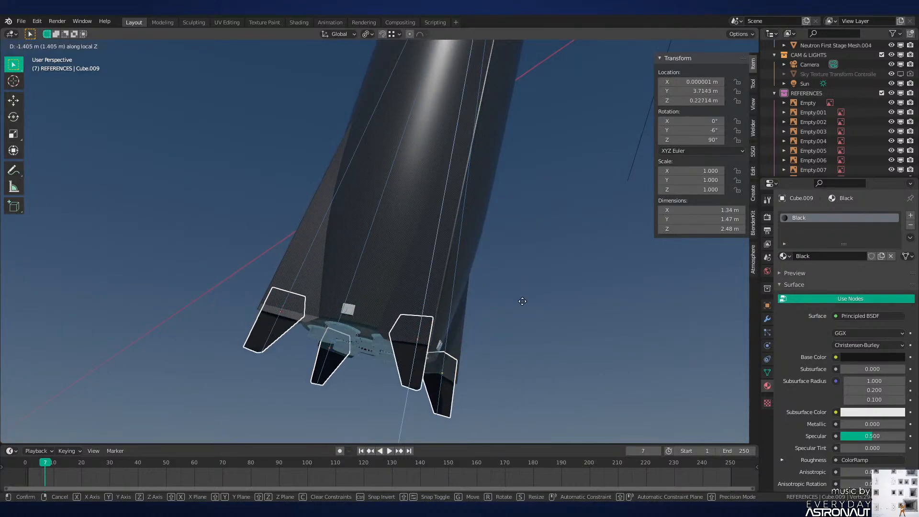
click(521, 312)
click(521, 313)
middle_drag(521, 314, 512, 296)
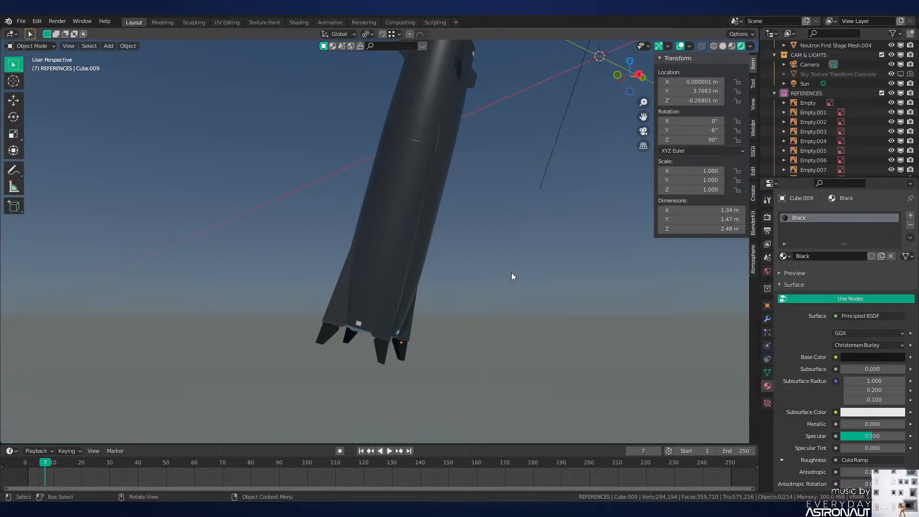
Step: Undo the leg extension and try sliding the four legs out again along local Z by a smaller distance
key(ctrl+z)
key(ctrl+z)
key(g)
key(z)
key(z)
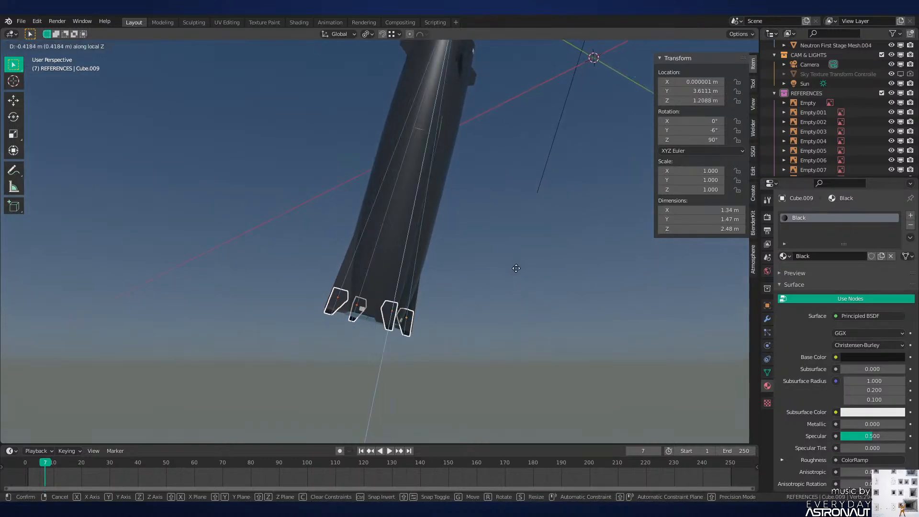
click(511, 279)
click(512, 281)
middle_drag(513, 281, 435, 350)
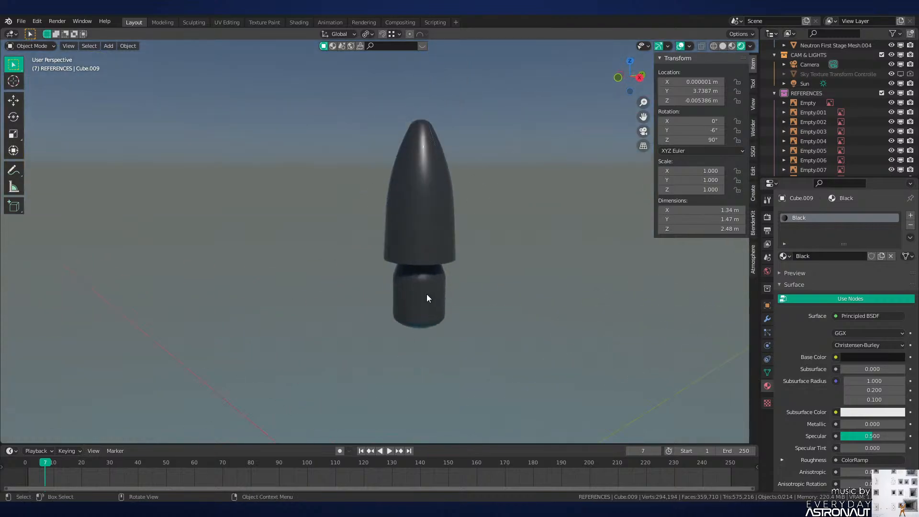
Step: Try moving the second stage tank out from under the nose fairing
scroll(426, 301, down, 1)
click(436, 260)
middle_drag(436, 256, 436, 269)
key(g)
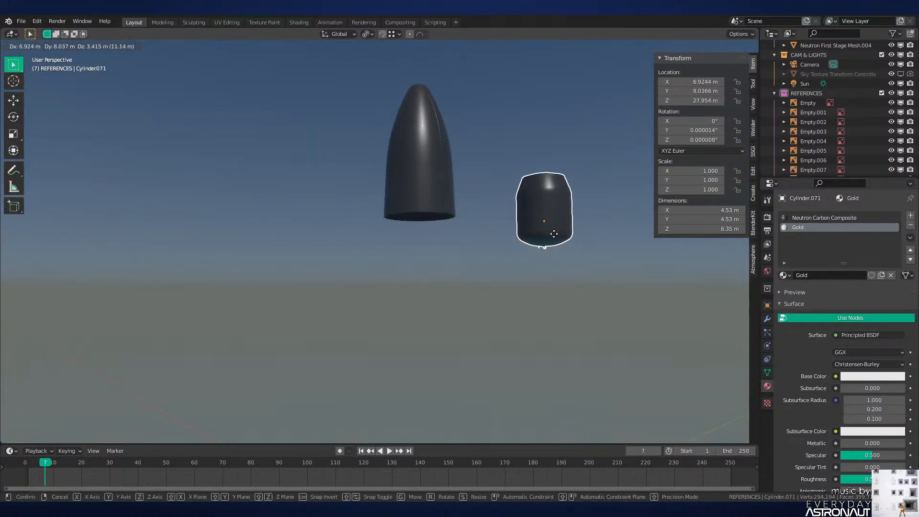
right_click(549, 249)
middle_drag(355, 355, 398, 252)
scroll(447, 239, down, 6)
Step: Undo the test moves of the landing legs and the first stage
key(ctrl+z)
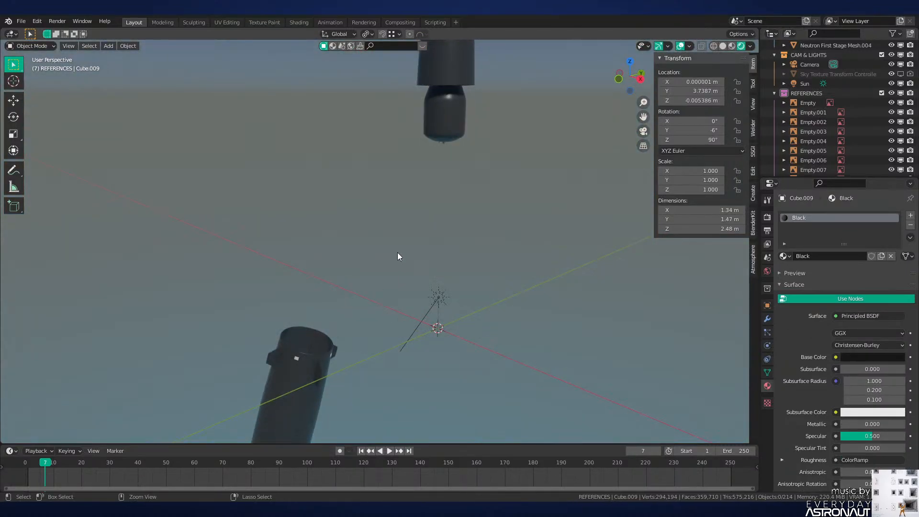
key(ctrl+z)
key(ctrl+z)
key(ctrl+z)
key(ctrl+z)
key(ctrl+z)
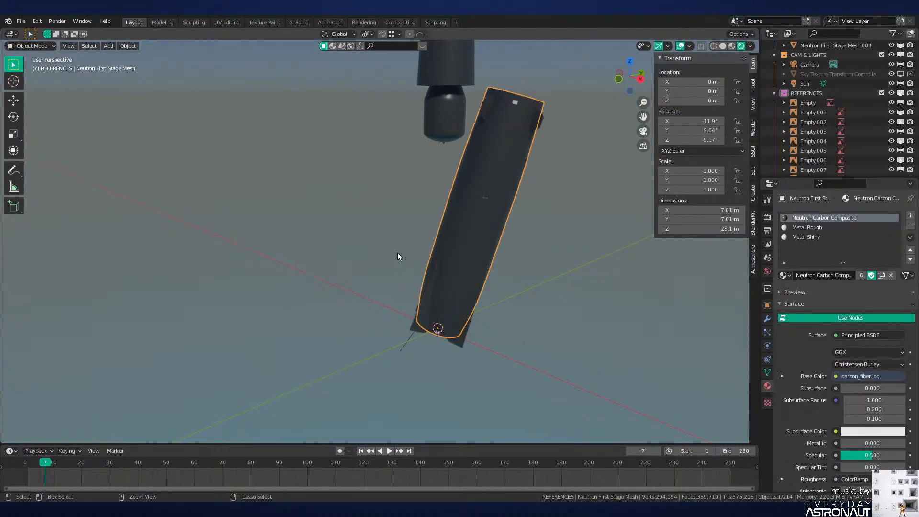
Step: Hide the first stage body to expose the second stage tank and its vacuum engine
shift+middle_drag(464, 180, 415, 295)
scroll(433, 256, up, 3)
key(h)
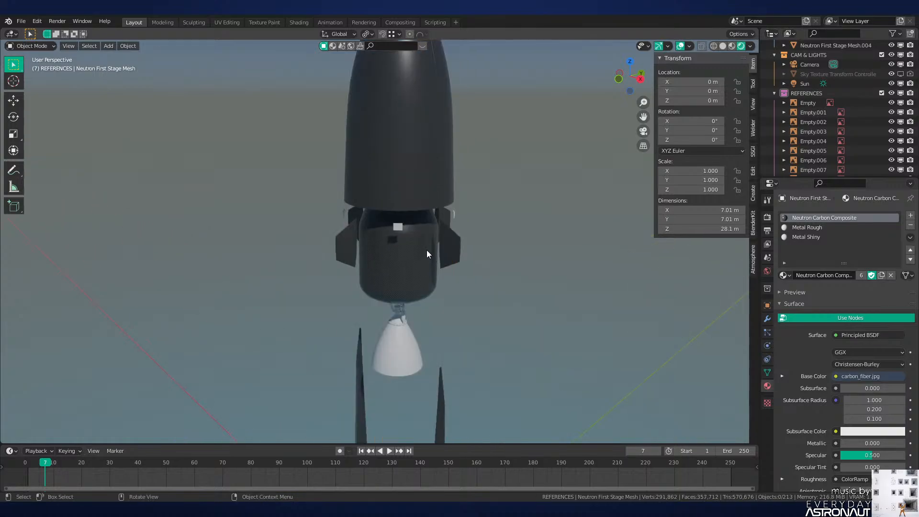
shift+middle_drag(426, 250, 437, 166)
scroll(422, 254, up, 6)
middle_drag(419, 265, 419, 252)
Step: Parent the ArchimedesVacuum-Mount to the second stage tank using Object (Keep Transform)
click(488, 172)
scroll(467, 194, up, 3)
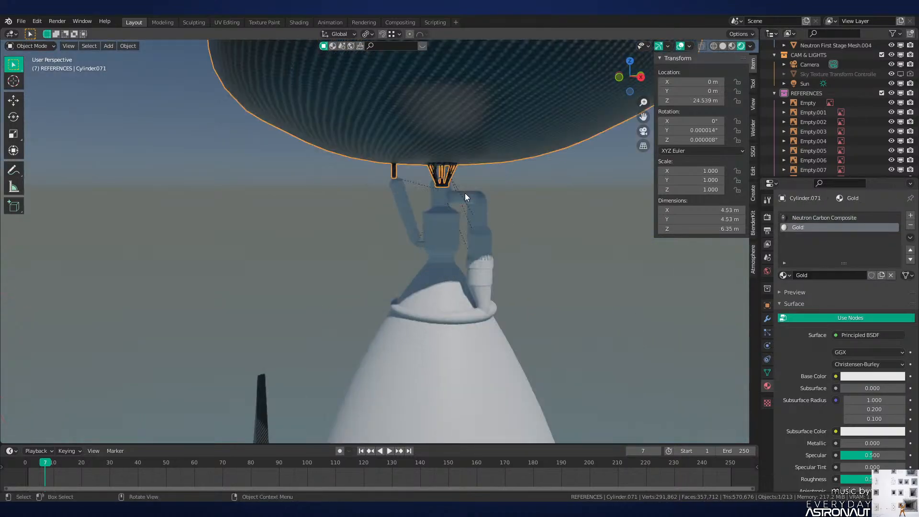
scroll(452, 193, up, 2)
click(466, 172)
click(467, 168)
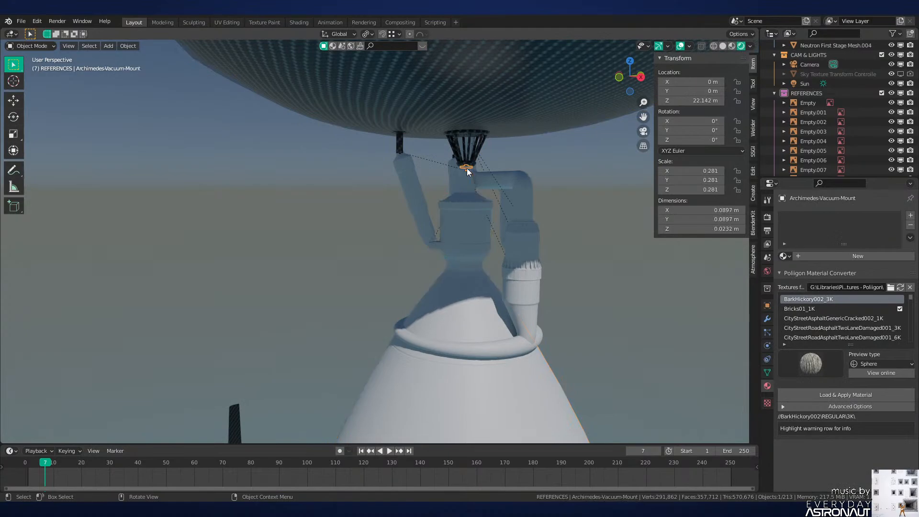
shift+click(472, 161)
key(ctrl+p)
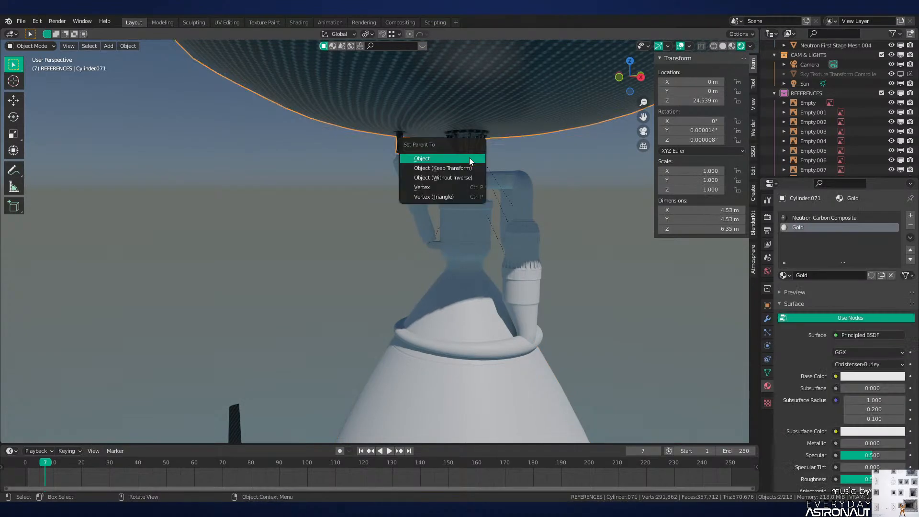
click(469, 163)
Step: Try moving the second stage tank to test whether the vacuum engine follows it
key(alt+a)
click(482, 141)
scroll(479, 158, down, 10)
key(g)
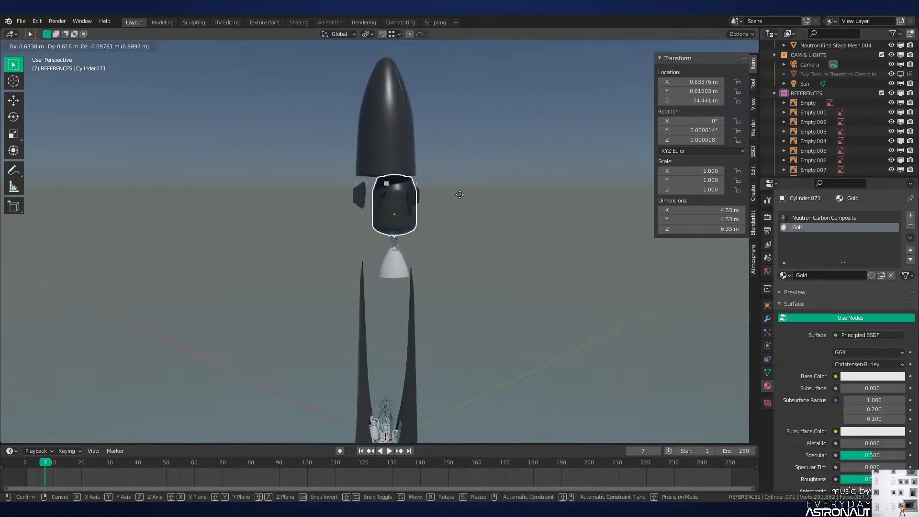
right_click(453, 201)
scroll(448, 207, up, 4)
scroll(519, 220, down, 5)
key(g)
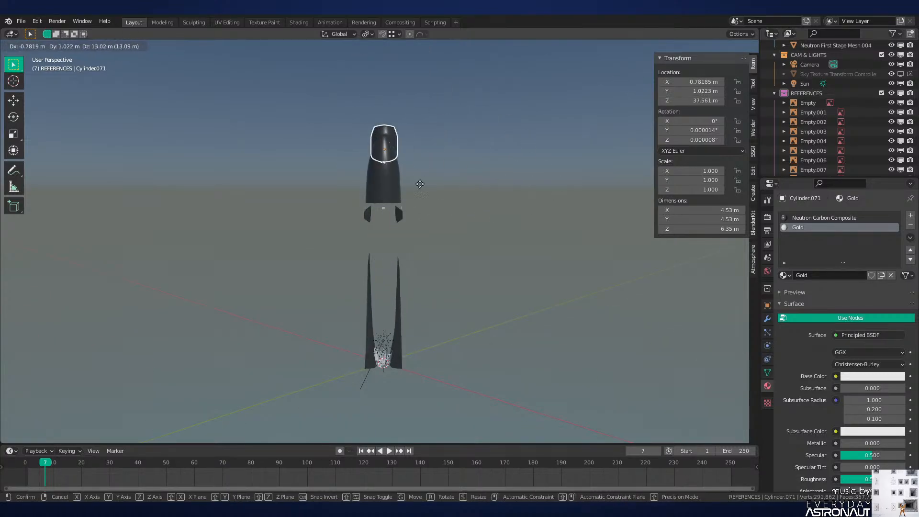
right_click(449, 205)
Step: Unhide the first stage body and parent the four nose fairing segments to it using Object (Keep Transform)
middle_drag(428, 241, 425, 261)
scroll(421, 213, up, 5)
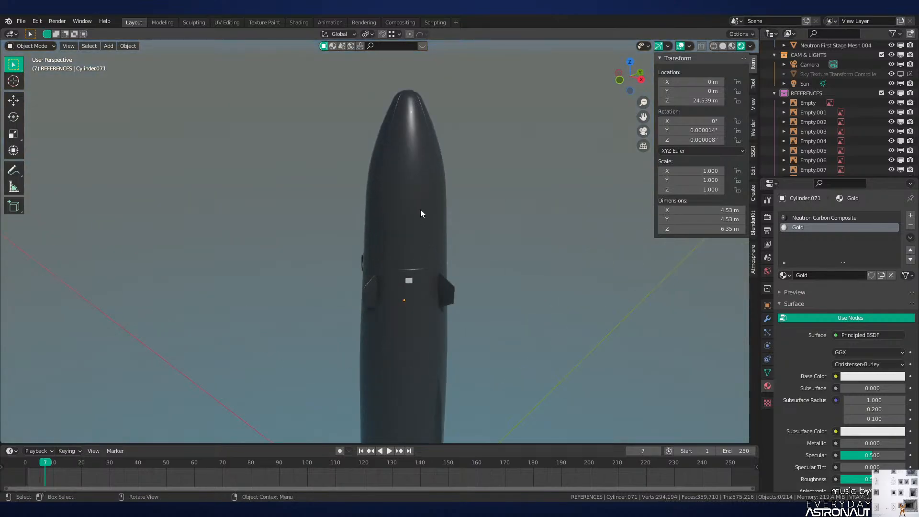
click(418, 207)
shift+click(374, 211)
middle_drag(432, 191, 446, 218)
scroll(446, 218, down, 4)
scroll(443, 219, up, 4)
shift+click(375, 225)
middle_drag(375, 225, 398, 211)
shift+click(386, 261)
shift+click(398, 212)
key(ctrl+p)
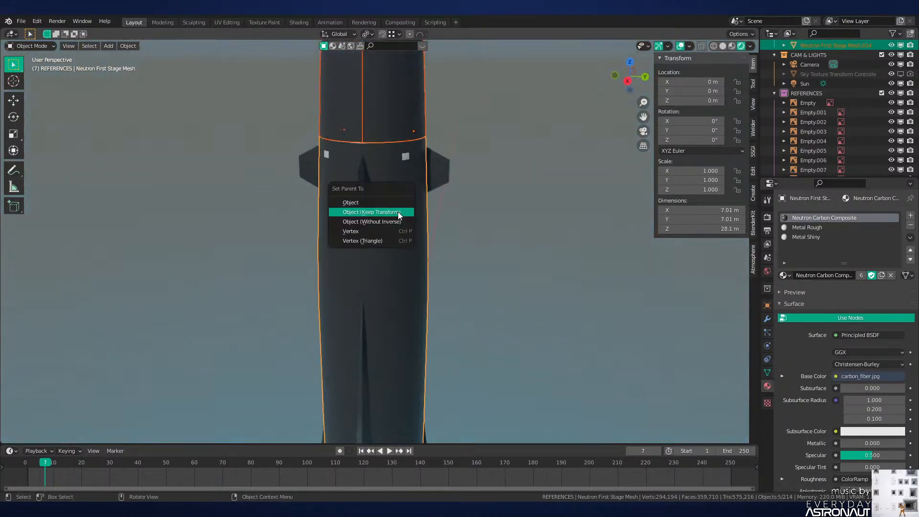
click(398, 211)
Step: Try moving the first stage away from the second stage, rotating it freely and sliding it along Z
click(402, 199)
scroll(400, 193, down, 5)
middle_drag(403, 195, 502, 168)
key(g)
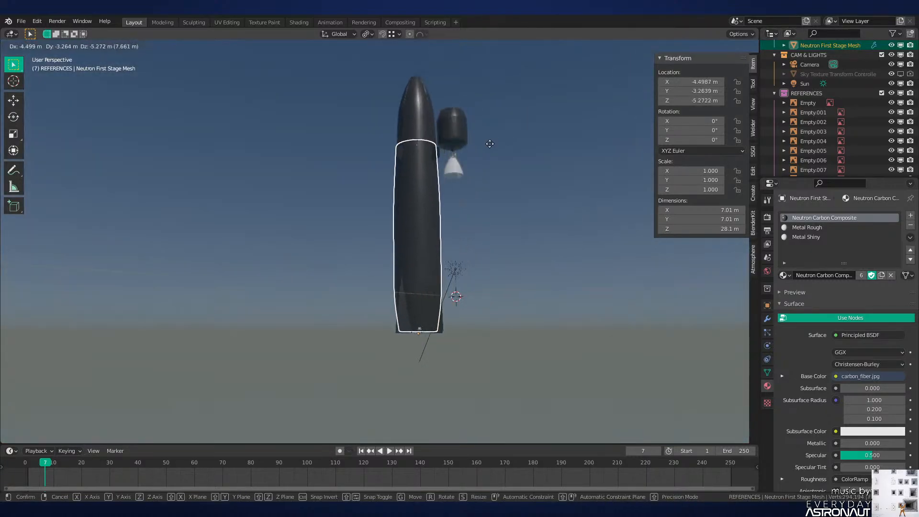
click(479, 206)
key(r)
key(r)
click(513, 179)
key(g)
key(z)
key(z)
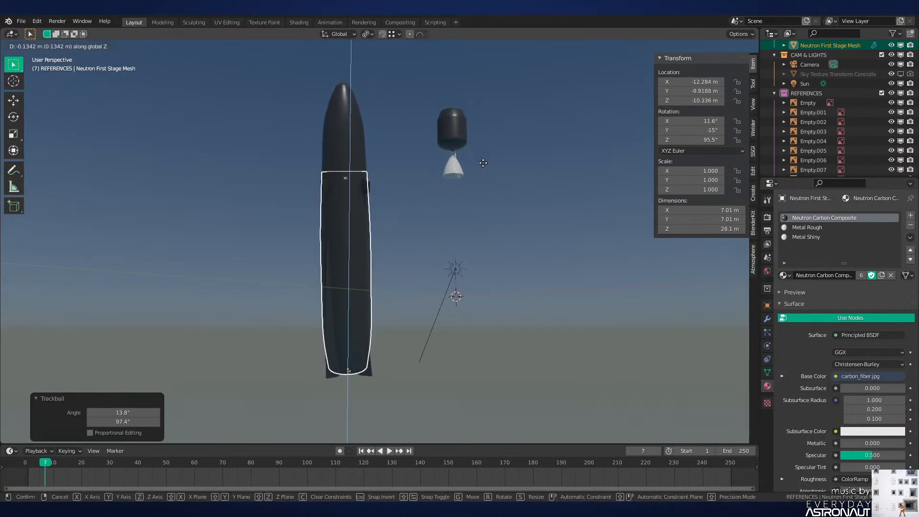
click(467, 380)
Step: Try opening the four nose fairing segments by rotating them about 16.7° around their local X axes
shift+middle_drag(430, 375, 556, 236)
click(442, 243)
mouse_move(415, 191)
shift+middle_down()
mouse_move(432, 220)
mouse_move(403, 211)
mouse_move(404, 219)
mouse_move(368, 171)
mouse_move(425, 187)
shift+middle_up()
click(358, 163)
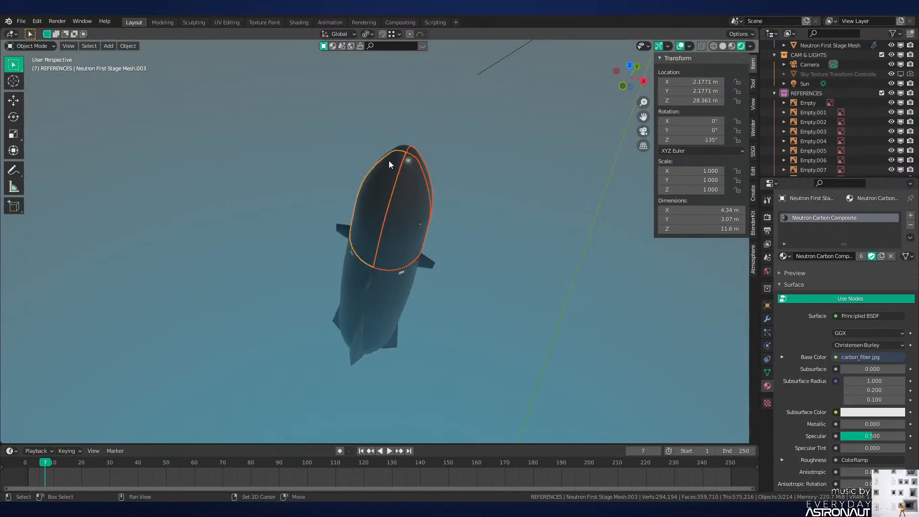
middle_drag(389, 161, 496, 165)
shift+click(421, 167)
key(r)
key(x)
key(x)
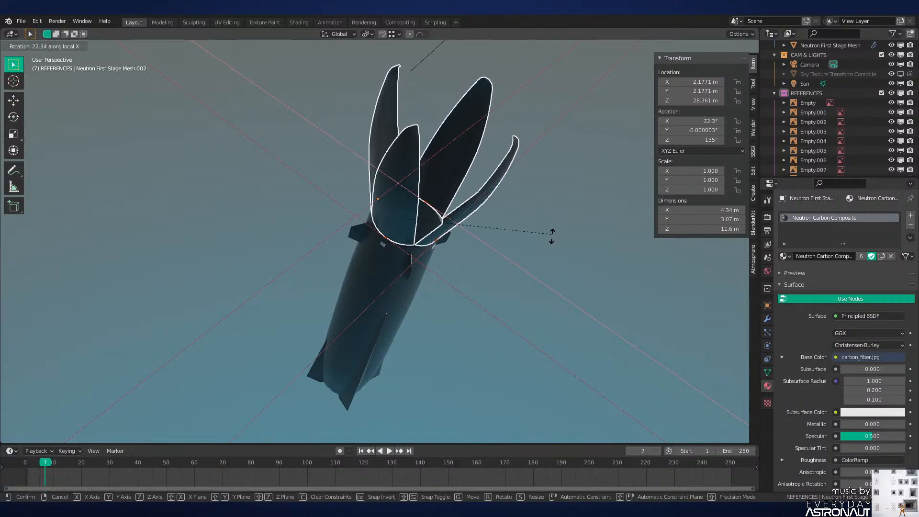
click(537, 221)
click(480, 247)
middle_drag(480, 248, 462, 269)
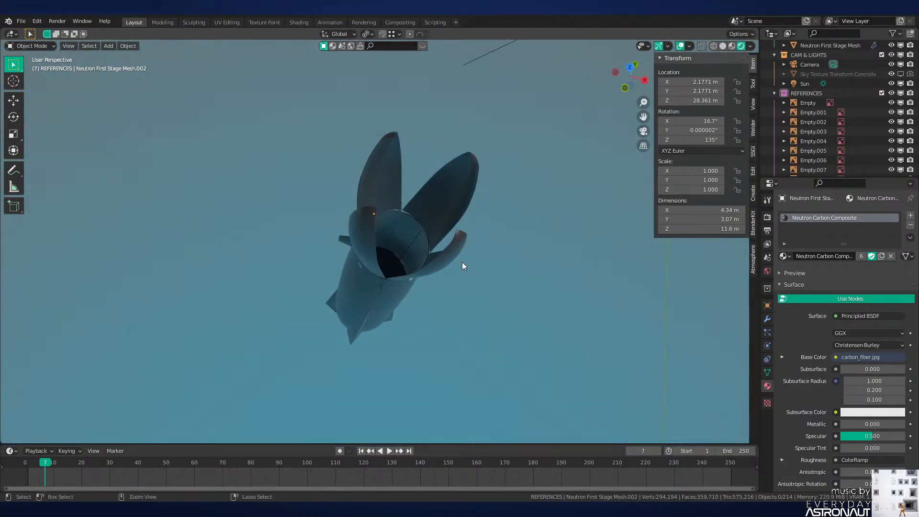
Step: Undo the fairing opening and the test moves and rotations of the first stage
key(ctrl+z)
key(ctrl+z)
key(ctrl+z)
scroll(501, 225, down, 6)
shift+middle_drag(501, 226, 487, 272)
key(ctrl+z)
key(ctrl+z)
key(ctrl+z)
key(ctrl+z)
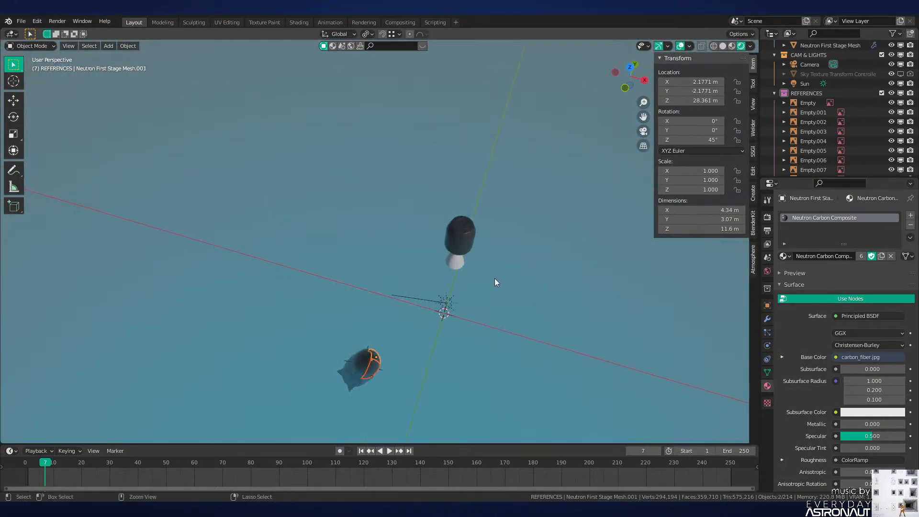
key(ctrl+z)
key(ctrl+z)
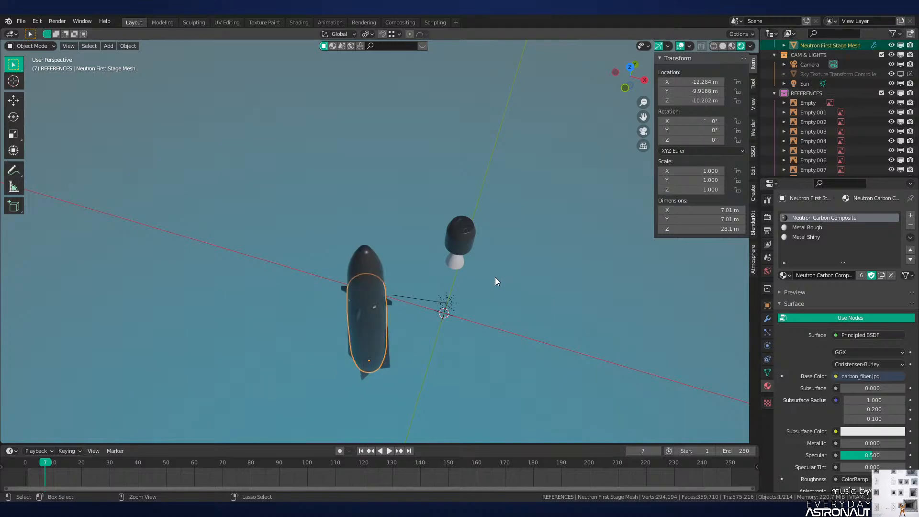
Step: Save the file, switch the viewport to Solid shading and frame the selected first stage body
scroll(463, 258, up, 4)
key(ctrl+s)
middle_drag(463, 258, 461, 217)
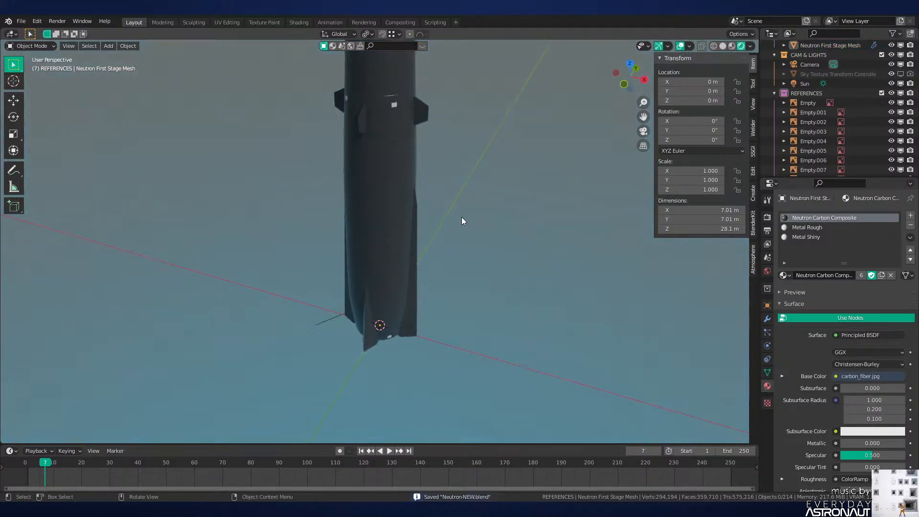
scroll(461, 163, down, 2)
key(z)
mouse_move(461, 163)
shift+middle_down()
mouse_move(463, 247)
mouse_move(441, 289)
shift+middle_up()
click(377, 271)
key(KP_Decimal)
scroll(437, 242, down, 2)
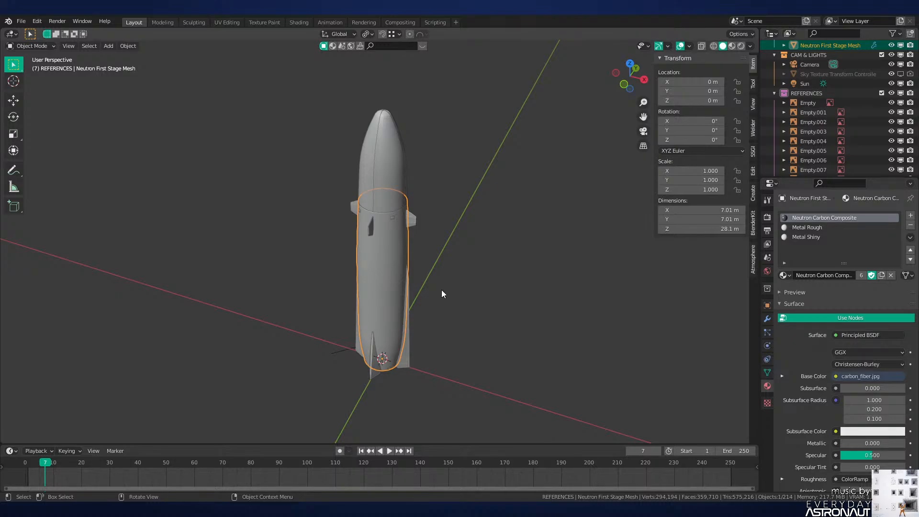
Step: Examine the upper interior of the first stage in wireframe, and return to Solid shading
scroll(405, 288, up, 5)
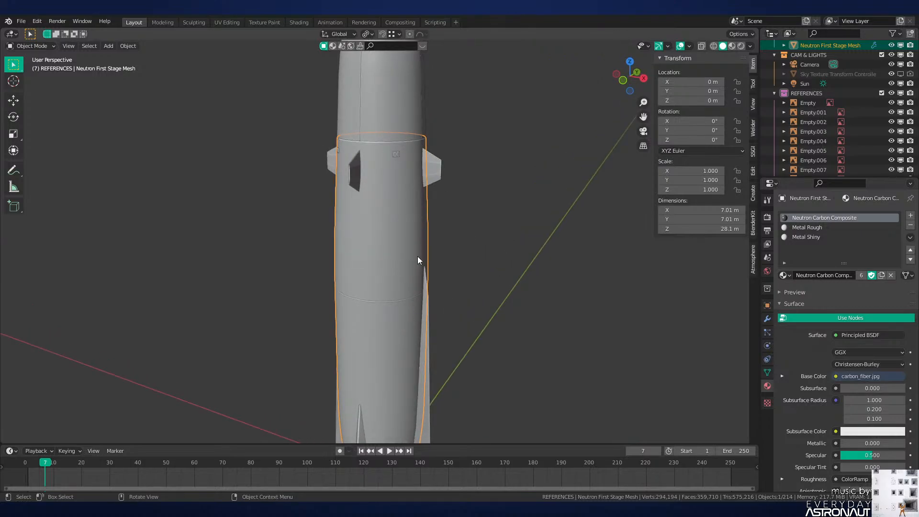
scroll(424, 176, up, 2)
key(shift+z)
middle_drag(426, 175, 440, 176)
shift+middle_drag(439, 175, 406, 218)
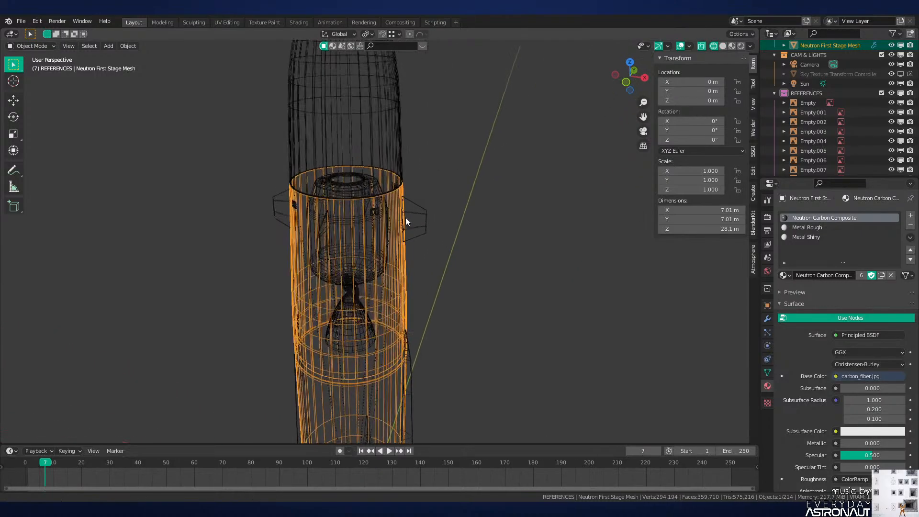
scroll(405, 218, up, 1)
key(z)
click(446, 204)
Step: Hide the four nose fairing segments to expose the open rim of the first stage
click(387, 148)
key(h)
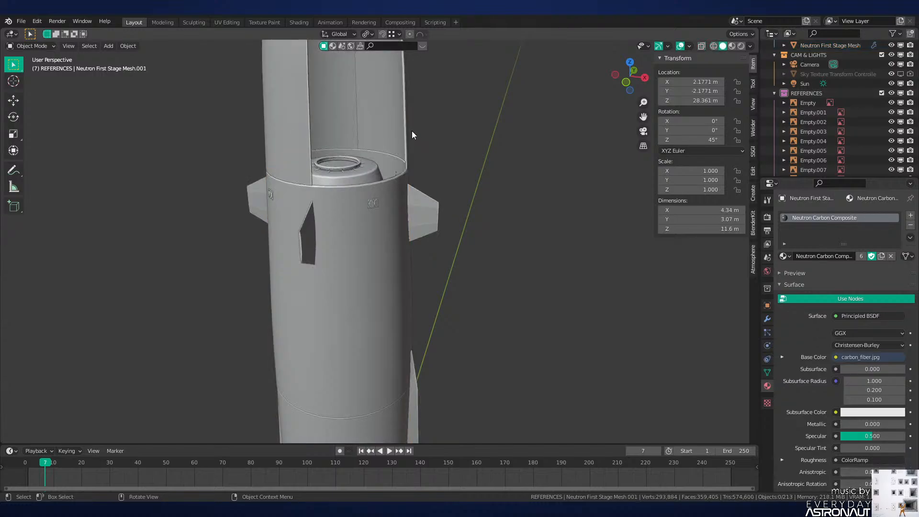
middle_drag(412, 131, 465, 217)
click(416, 151)
key(h)
click(305, 171)
key(h)
Step: Clear the mesh selections inside the first stage body and the second stage tank
click(465, 217)
key(Tab)
scroll(482, 245, up, 4)
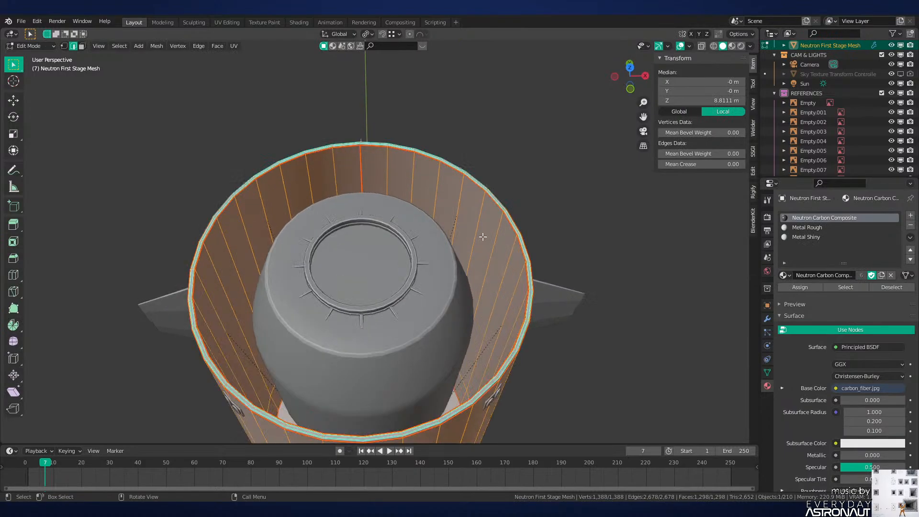
key(alt+a)
key(Tab)
click(409, 214)
key(Tab)
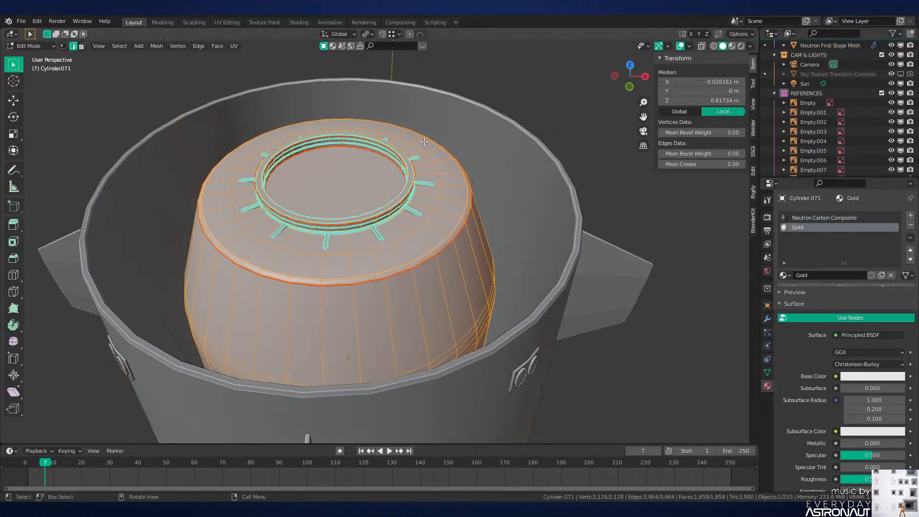
key(Tab)
key(Tab)
key(alt+a)
key(Tab)
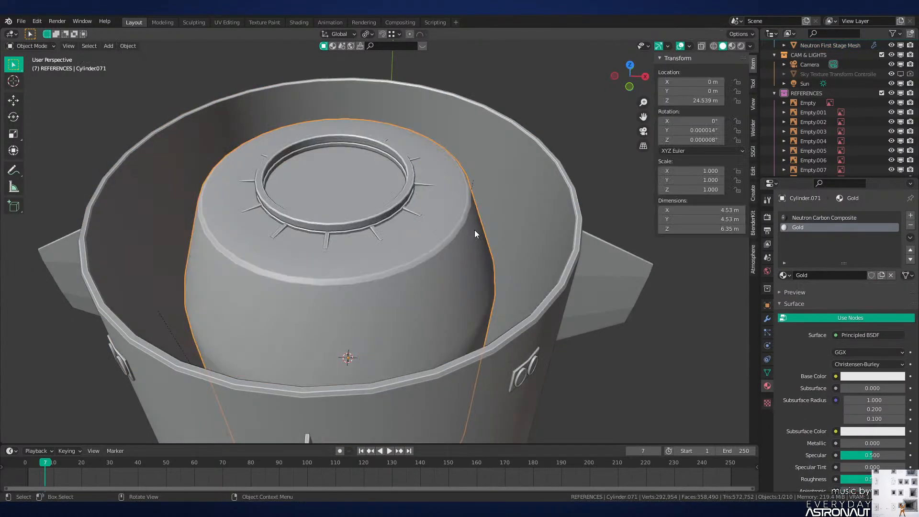
Step: Add a 2 m cube to the first stage mesh and raise it along Z to 28.153 m, near the rim
click(577, 200)
key(Tab)
alt+click(577, 199)
key(shift+a)
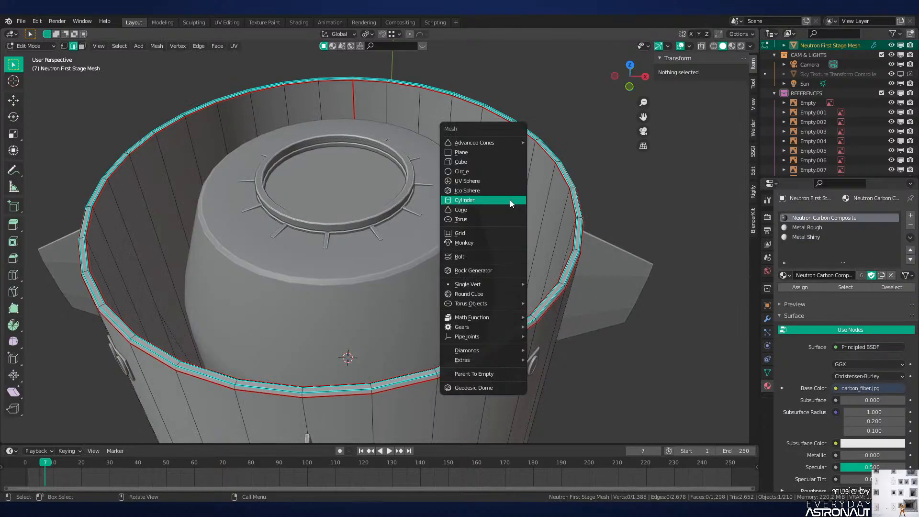
click(497, 165)
key(g)
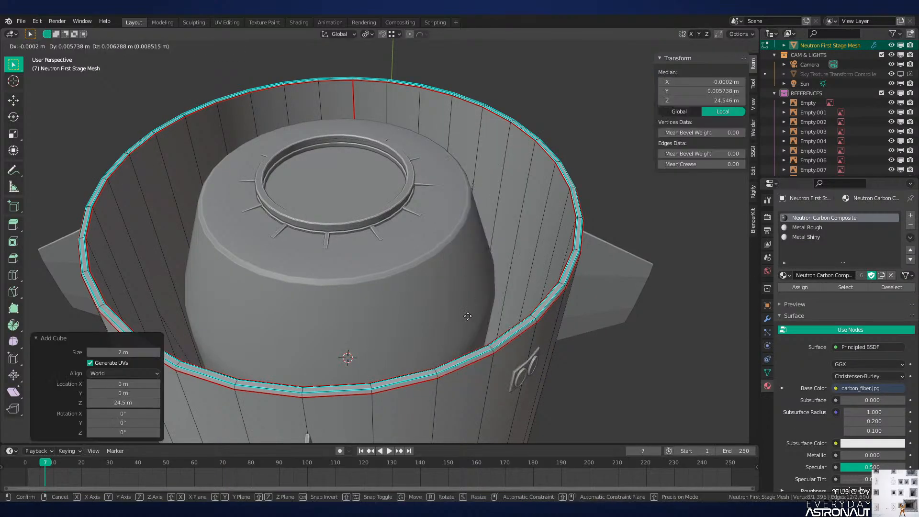
key(z)
click(468, 157)
Step: Flatten the cube along Z in two passes, the second with a factor of 0.434
key(s)
key(z)
click(456, 197)
key(s)
key(z)
click(443, 200)
Step: Move the flattened cube to X -1.9426 m and slim it into a beam, scaling 0.243 along Y and 0.516 along Z
key(g)
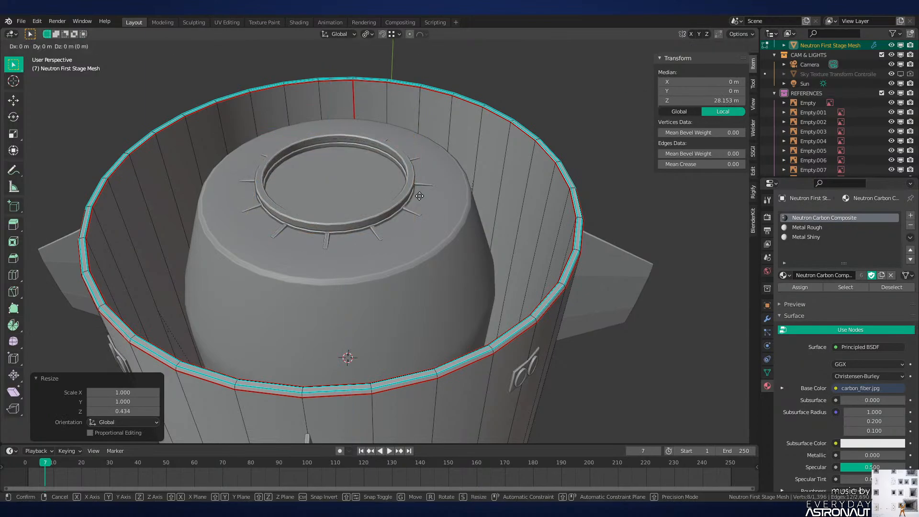
key(x)
click(288, 200)
key(s)
key(y)
click(204, 200)
key(s)
key(z)
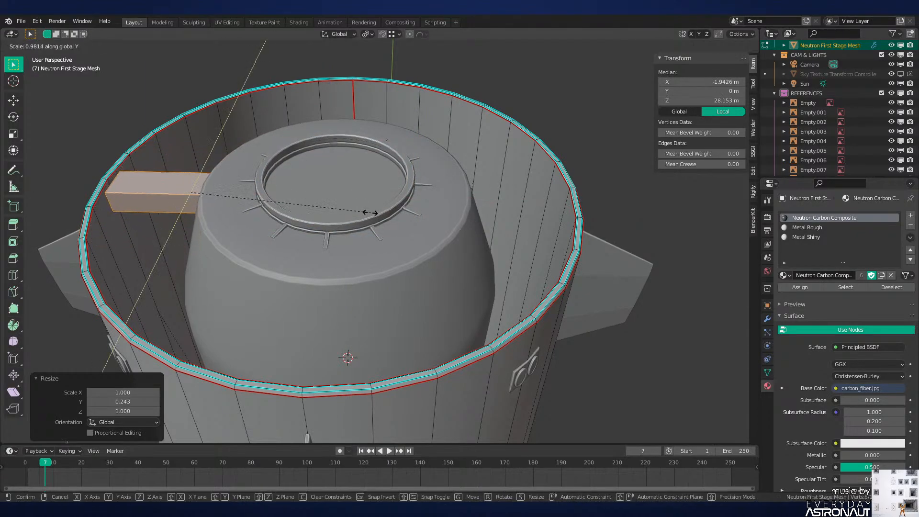
click(182, 196)
Step: Raise the beam about 0.34 m along Z and lower it slightly to rest at the stage's rim
key(g)
key(z)
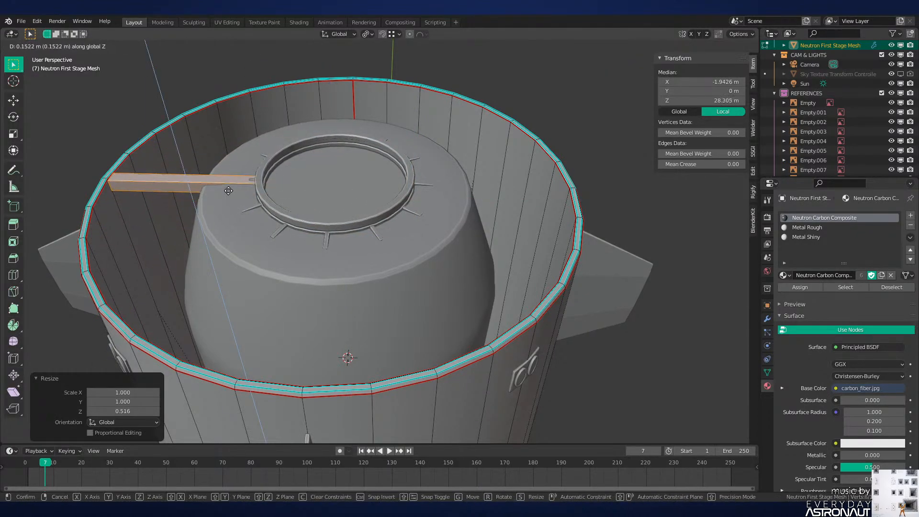
click(231, 179)
shift+middle_drag(234, 180, 509, 233)
scroll(435, 301, up, 2)
key(g)
key(z)
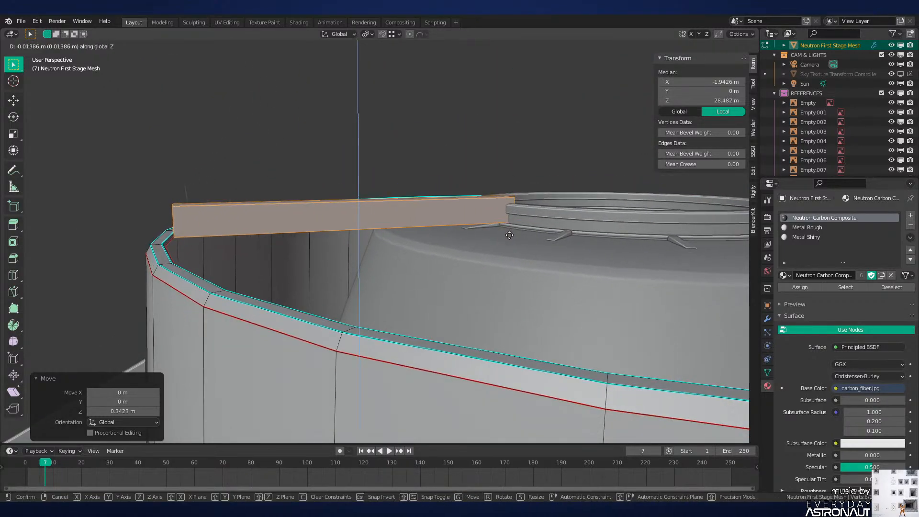
click(509, 238)
Step: Scale the beam to 0.634 along Z and lower it about 0.014 m
key(s)
key(z)
click(454, 233)
key(g)
key(z)
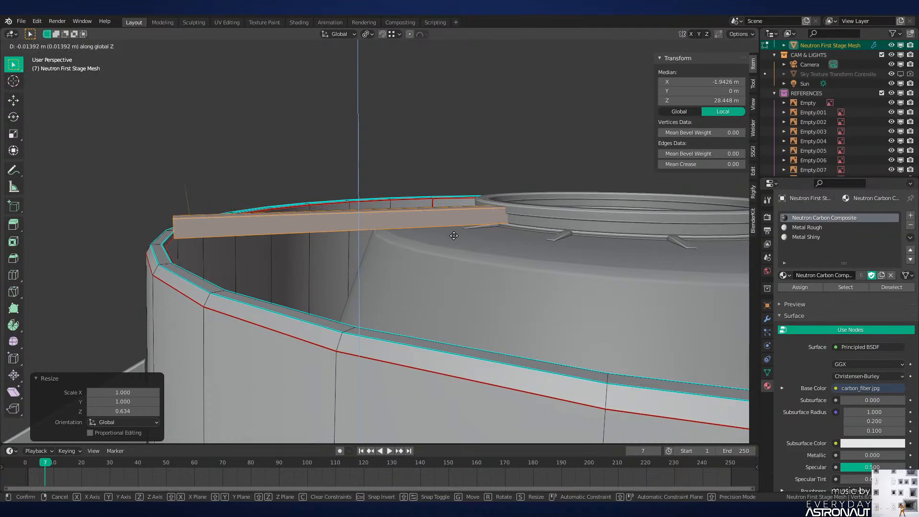
click(453, 236)
mouse_move(454, 236)
middle_down()
mouse_move(539, 242)
mouse_move(554, 225)
mouse_move(455, 242)
mouse_move(452, 229)
middle_up()
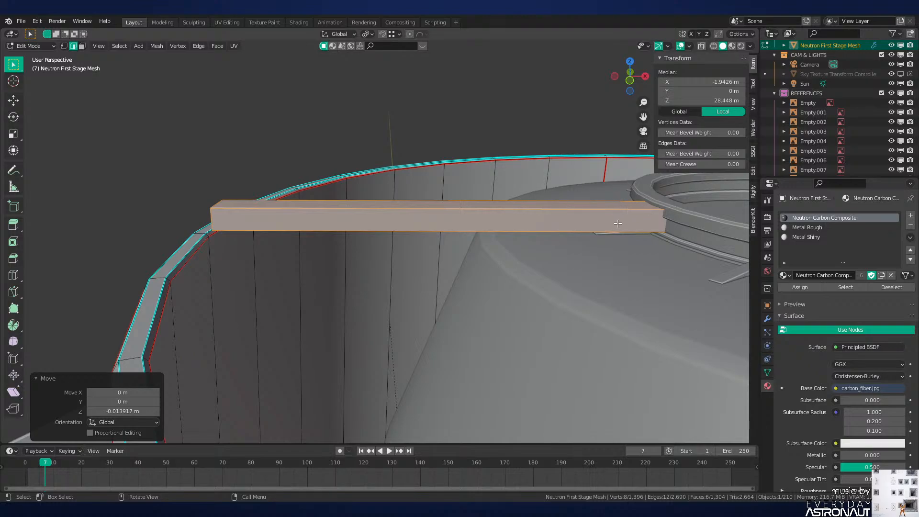
Step: Add one centred loop cut across the middle of the beam
click(548, 220)
right_click(547, 220)
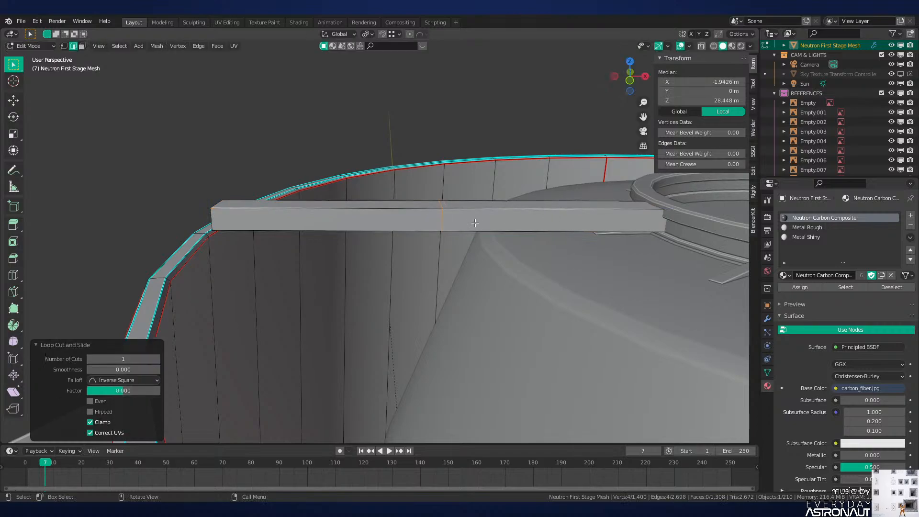
middle_drag(474, 221, 517, 213)
Step: Lower the beam's outer end face along Z to 28.235 m so the outer half slopes down
key(3)
click(238, 228)
middle_drag(238, 229, 195, 236)
key(g)
key(z)
click(205, 272)
key(g)
key(z)
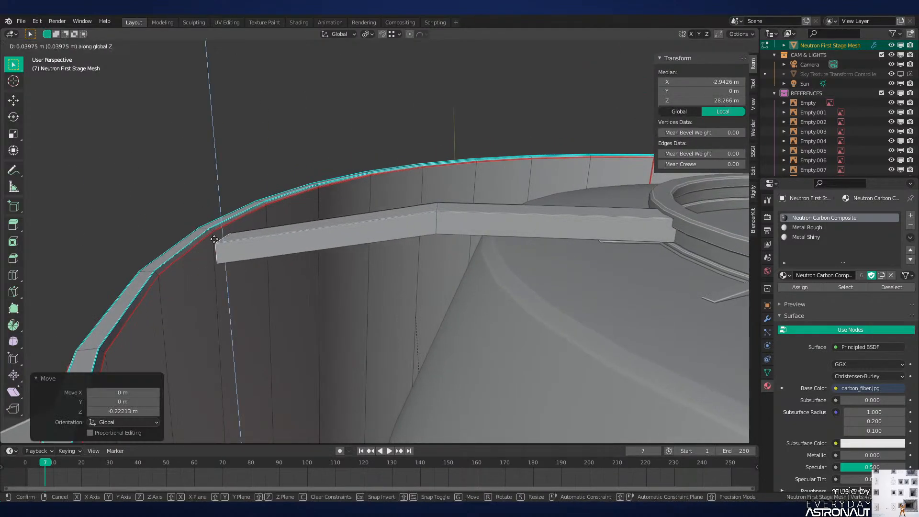
click(286, 248)
Step: Extend the beam's outer end face 0.0523 m toward the stage wall with Shrink/Fatten
middle_drag(364, 239, 279, 268)
key(alt+s)
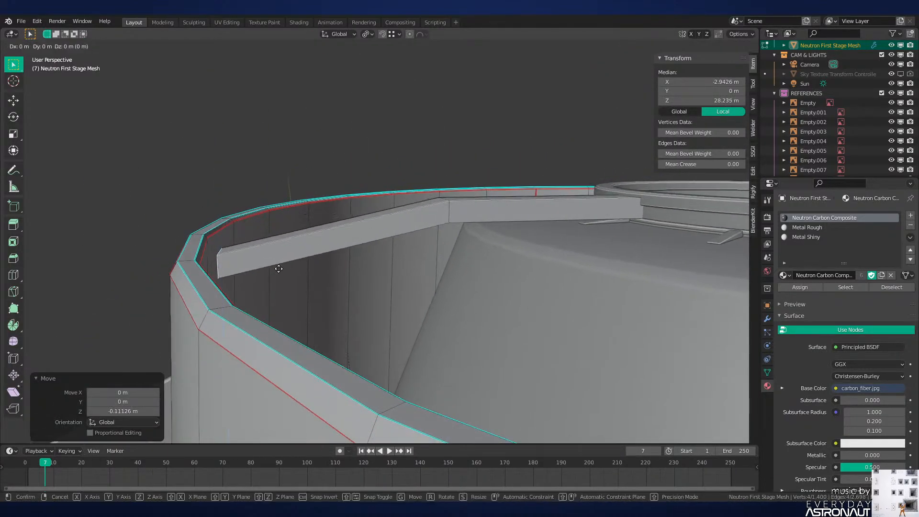
click(276, 209)
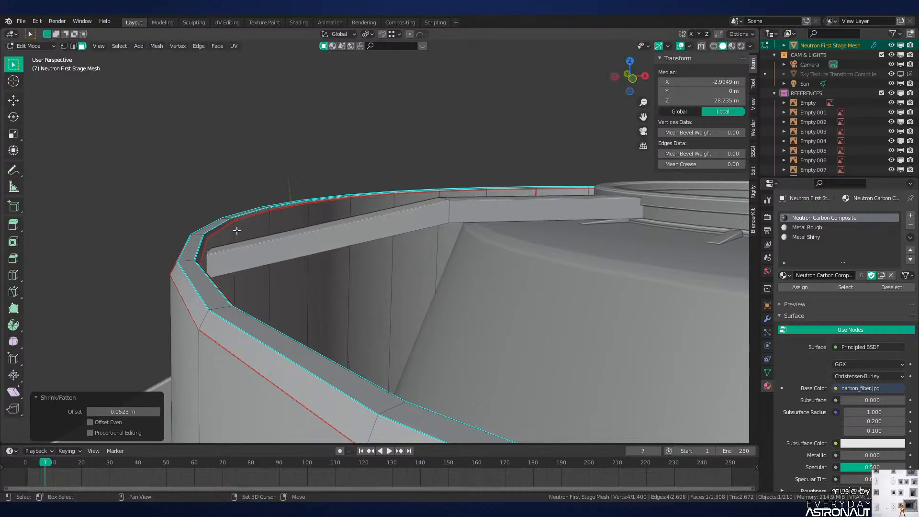
Step: Set the pivot to Median Point and raise the beam's outer end face to Z 28.297 m
key(g)
key(z)
right_click(212, 243)
key(period)
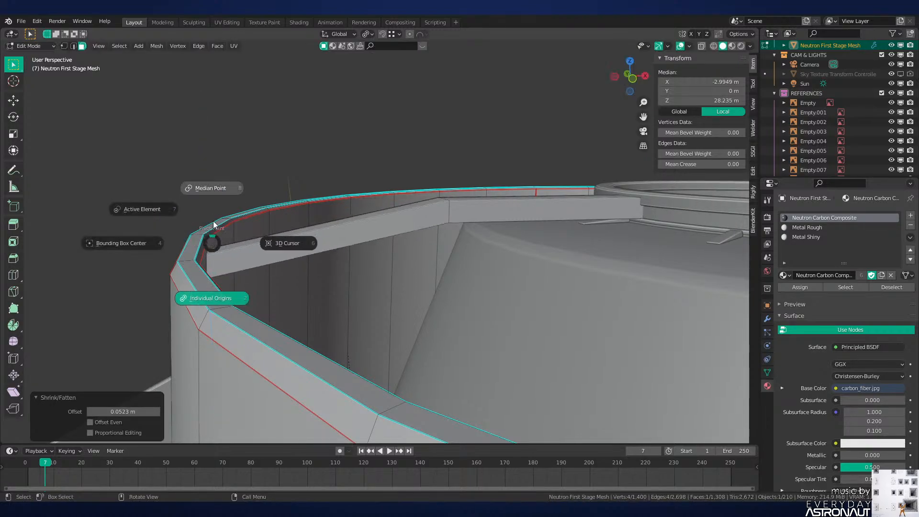
click(212, 219)
key(g)
key(z)
click(206, 240)
Step: Move the beam's middle edge loop 0.15362 m along X and bevel it with 5 segments, about 0.113 m wide
middle_drag(363, 252, 450, 221)
key(2)
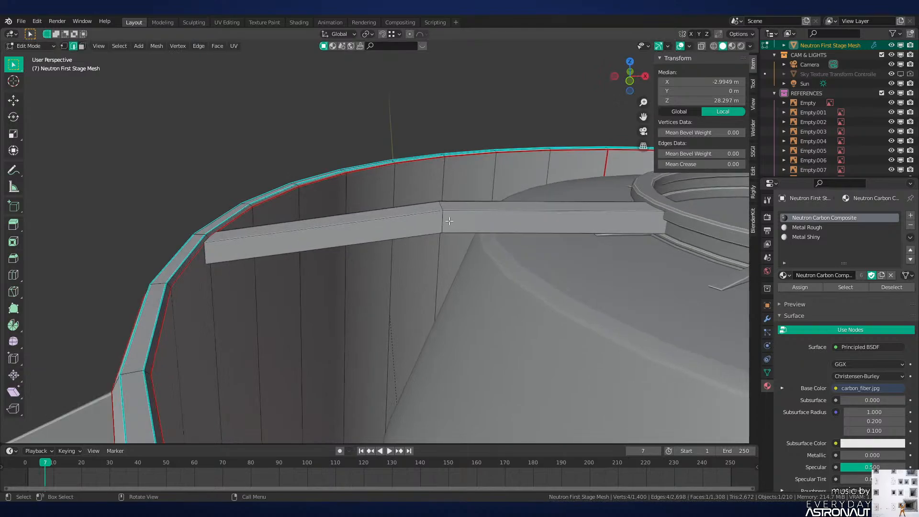
key(g)
key(x)
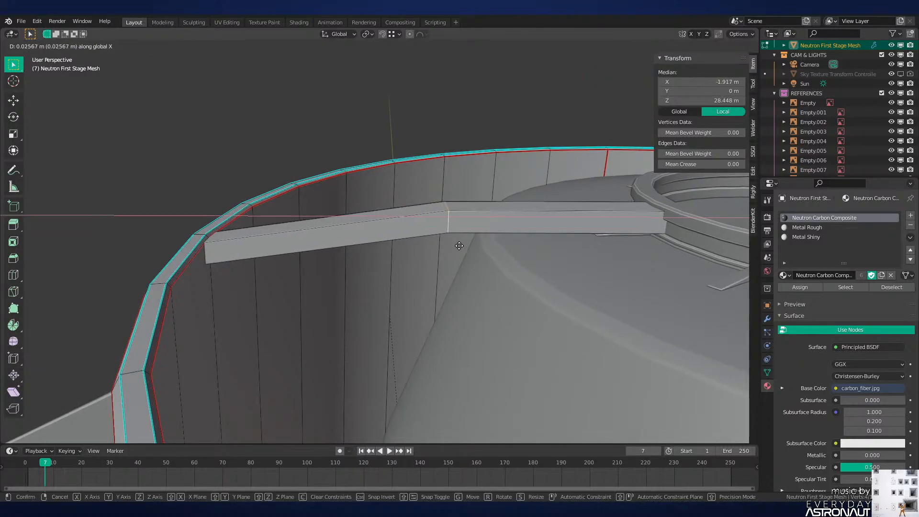
click(487, 249)
key(ctrl+b)
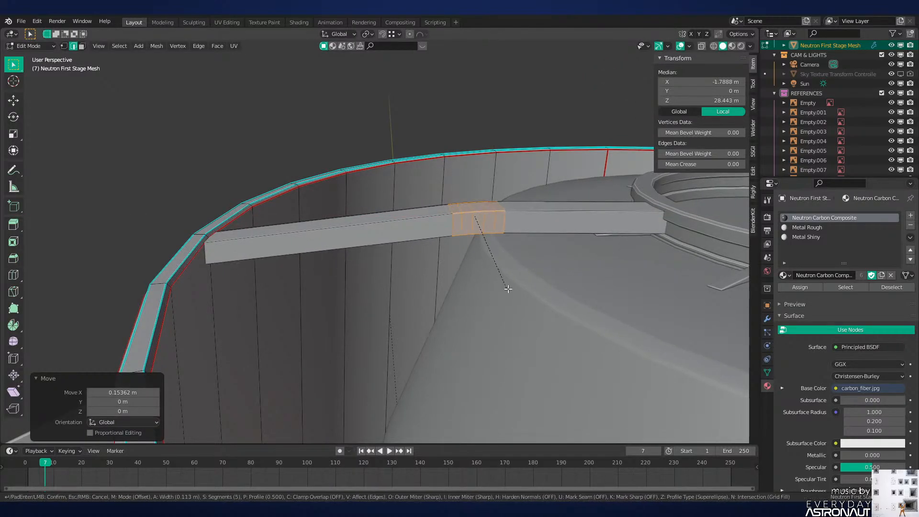
click(509, 288)
Step: Select the beam's four lengthwise edges and mark them sharp
middle_drag(510, 287, 456, 271)
key(Tab)
scroll(429, 237, down, 5)
scroll(448, 267, up, 3)
key(Tab)
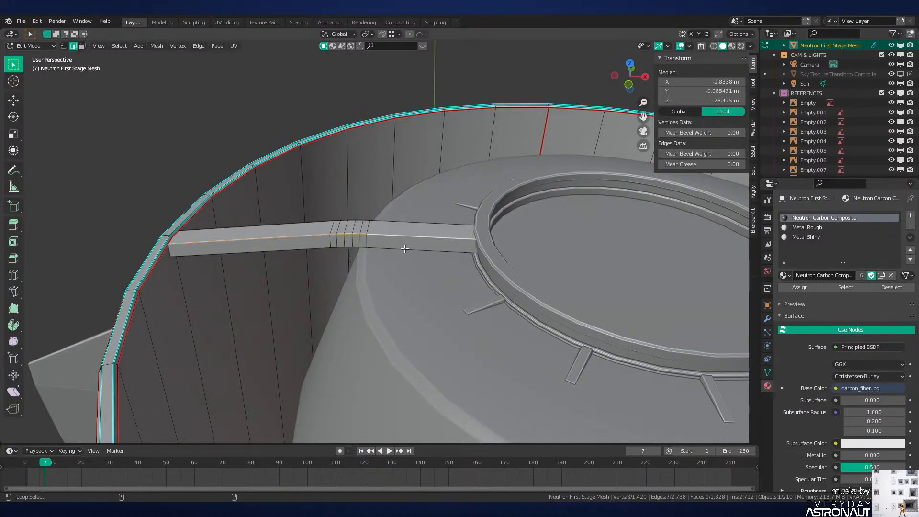
alt+shift+click(405, 249)
middle_drag(406, 249, 579, 225)
alt+shift+click(493, 245)
shift+middle_drag(498, 227, 472, 252)
scroll(441, 217, up, 3)
alt+shift+click(490, 258)
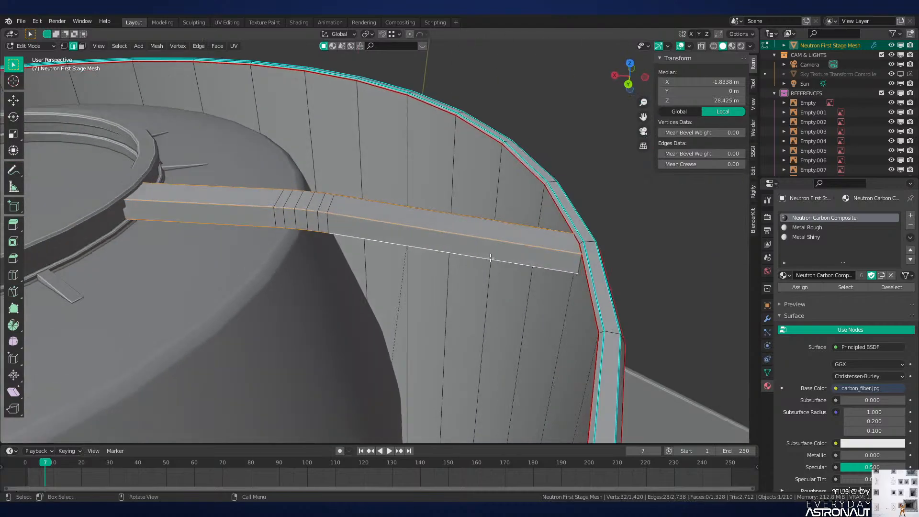
key(ctrl+e)
click(474, 288)
Step: Bevel the beam's lengthwise edges with a single segment
key(ctrl+b)
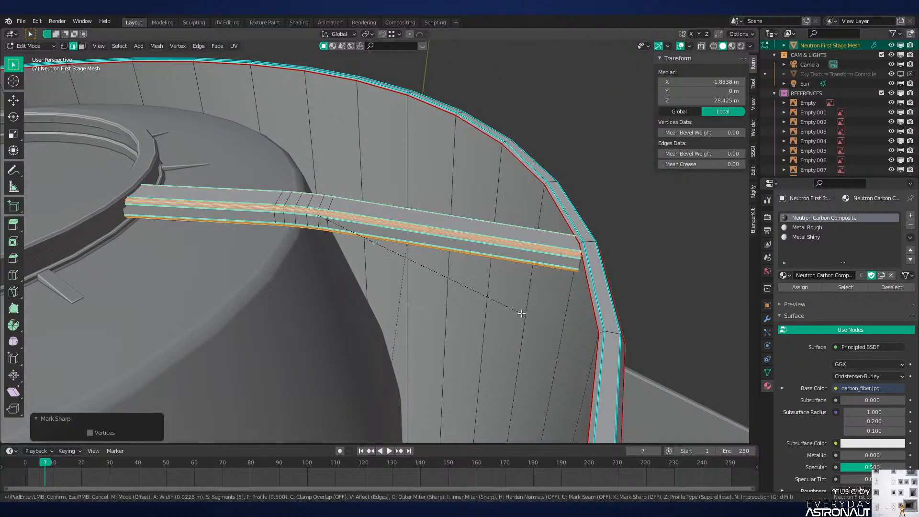
scroll(501, 304, down, 4)
click(510, 310)
Step: Add a loop cut around the beam close to its inner end at the tank ring
middle_drag(510, 310, 542, 263)
key(ctrl+r)
click(376, 218)
click(299, 244)
Step: Extrude the face ring at the beam's inner end 0.0114 m along its normals to form a collar
middle_drag(378, 246, 406, 260)
key(3)
alt+click(357, 234)
scroll(434, 245, up, 3)
key(alt+e)
click(401, 270)
click(404, 252)
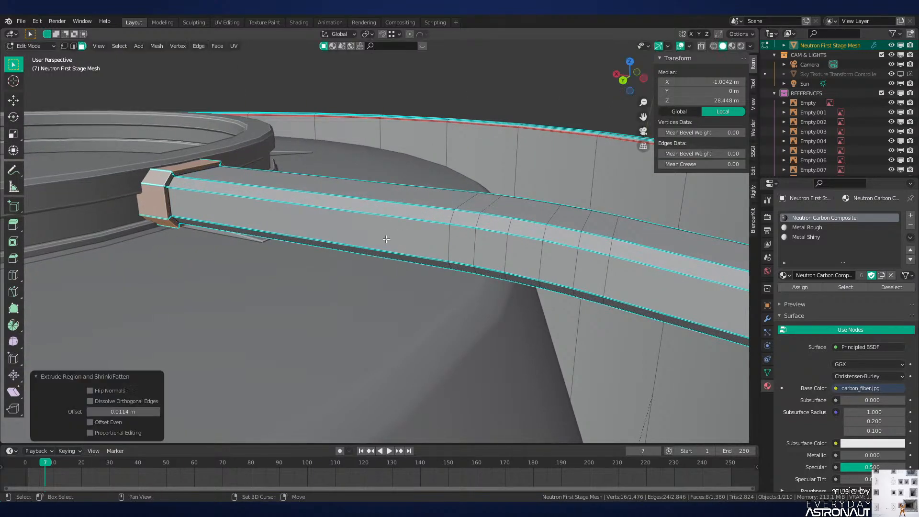
Step: Slide the collar's edge loop by a factor of 0.142 and mark the two collar edge loops sharp
key(g)
key(g)
click(210, 181)
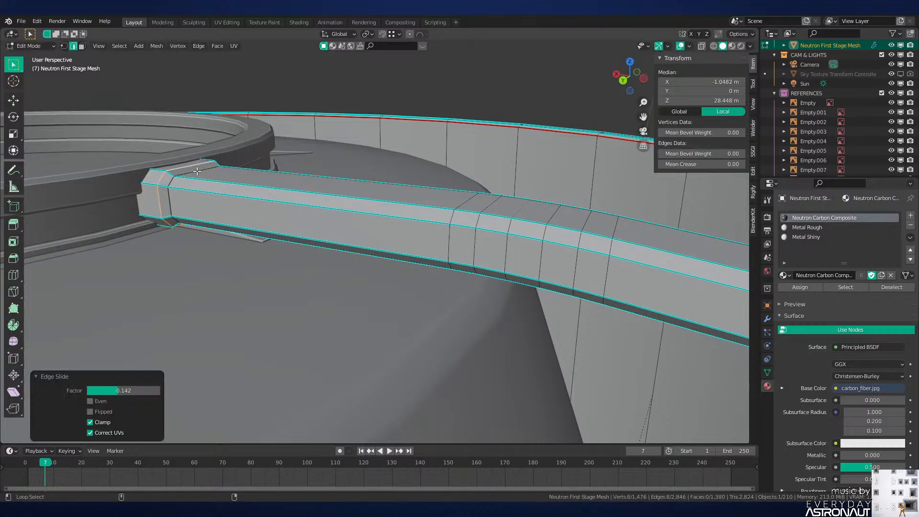
alt+shift+click(198, 171)
key(ctrl+e)
click(286, 221)
Step: Scale the collar's upper and lower chamfered corner faces on the near side to 0.1 along Y and Z
shift+middle_drag(201, 208, 404, 247)
scroll(402, 247, up, 2)
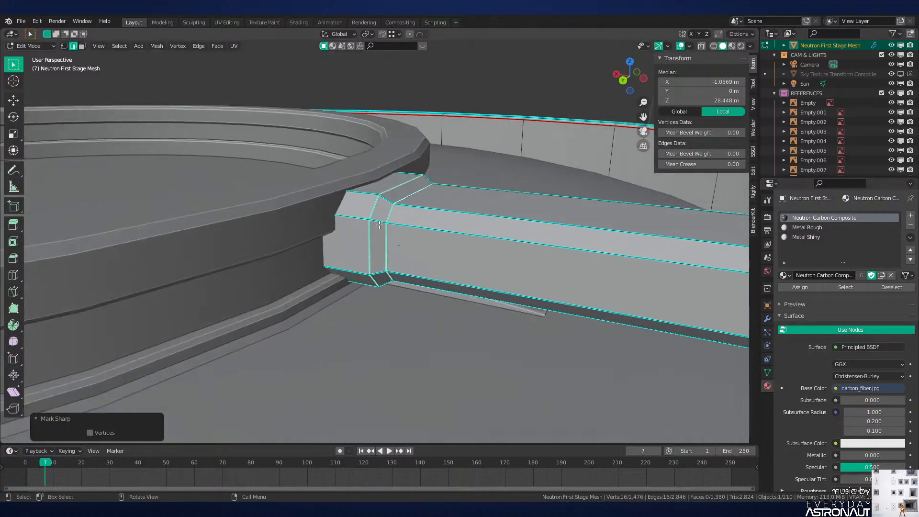
key(3)
click(359, 212)
key(s)
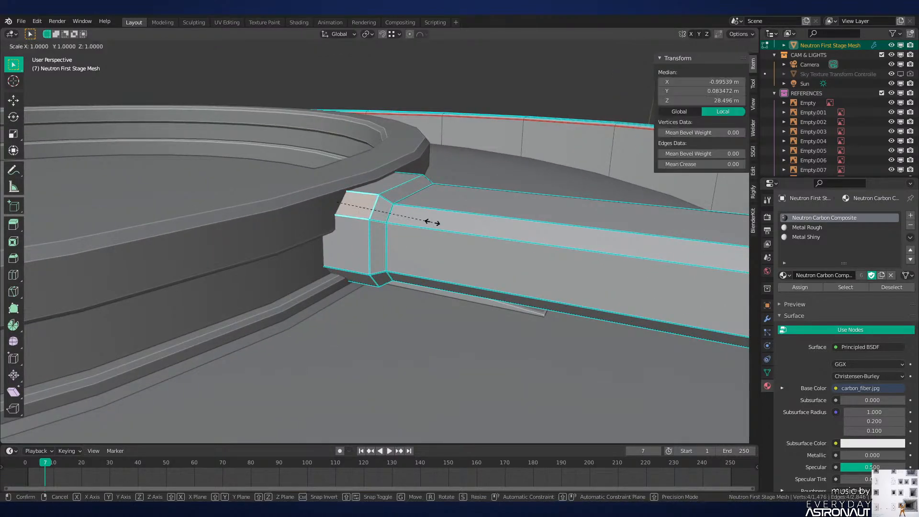
key(shift+x)
text(.1)
key(Return)
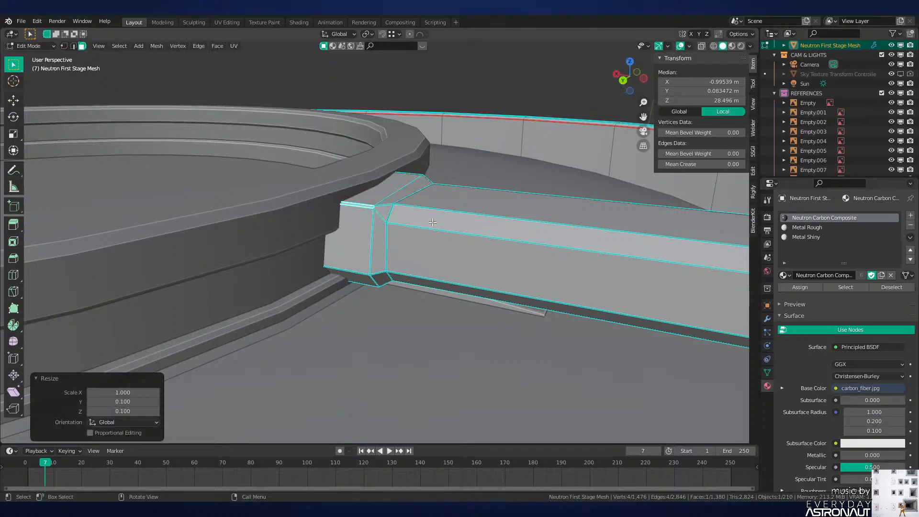
click(352, 282)
key(shift+r)
middle_drag(443, 242, 367, 231)
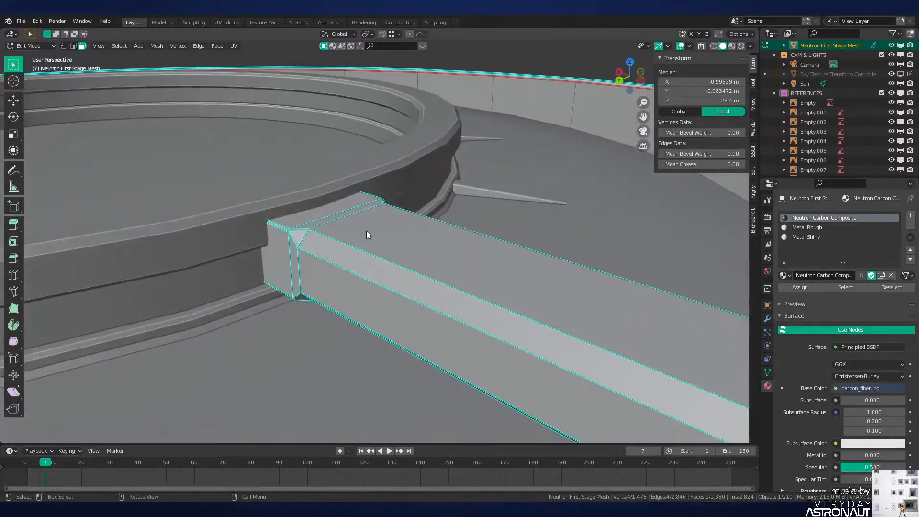
Step: Add a loop cut near the beam's outer end, slid toward the stage wall with factor -0.894
key(Tab)
scroll(383, 244, down, 4)
shift+middle_drag(441, 286, 273, 228)
scroll(273, 228, down, 2)
middle_drag(527, 281, 555, 284)
key(Tab)
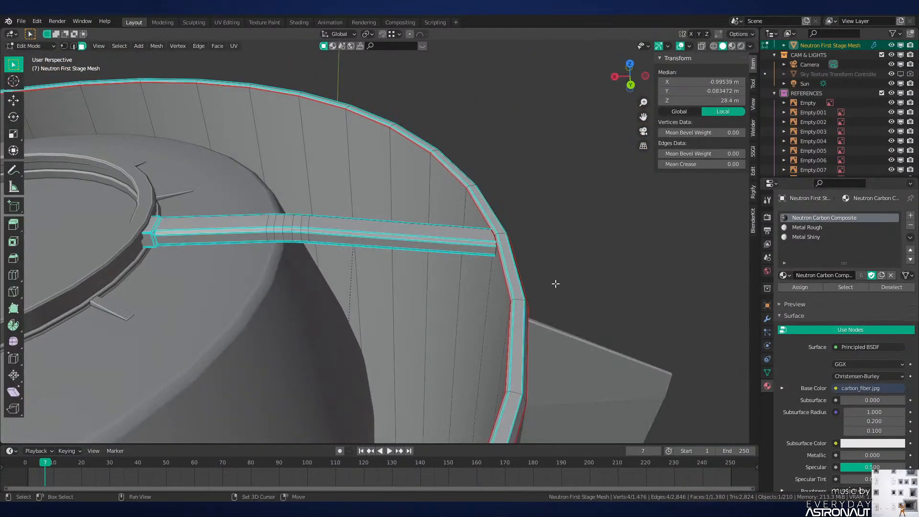
scroll(555, 284, up, 4)
click(386, 187)
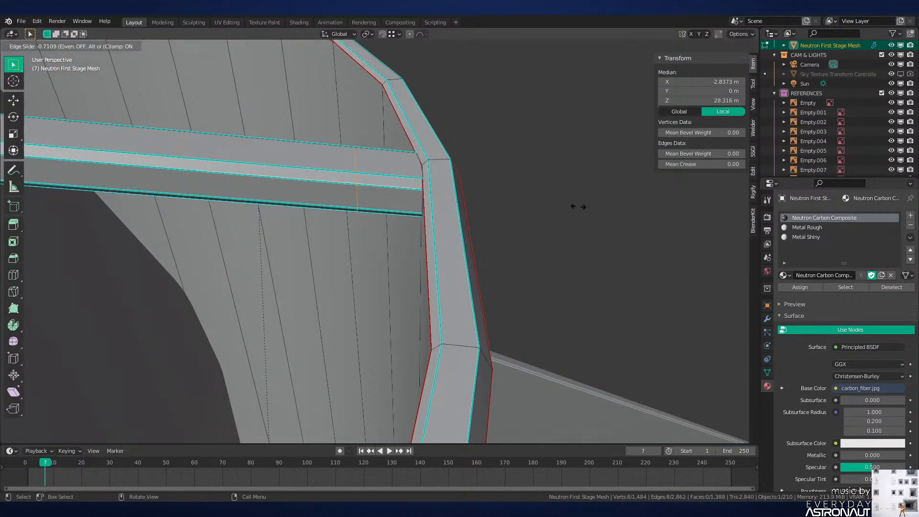
click(625, 215)
Step: Extrude the edge on the underside of the beam's outer end downward along Z to start a mounting foot
middle_drag(540, 230, 483, 144)
key(z)
click(464, 137)
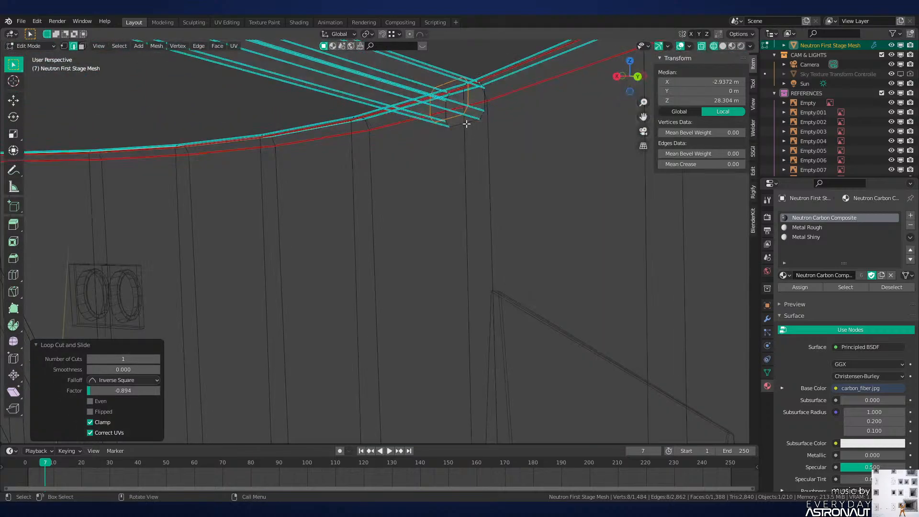
click(467, 124)
key(z)
click(531, 138)
key(g)
right_click(532, 154)
key(e)
key(z)
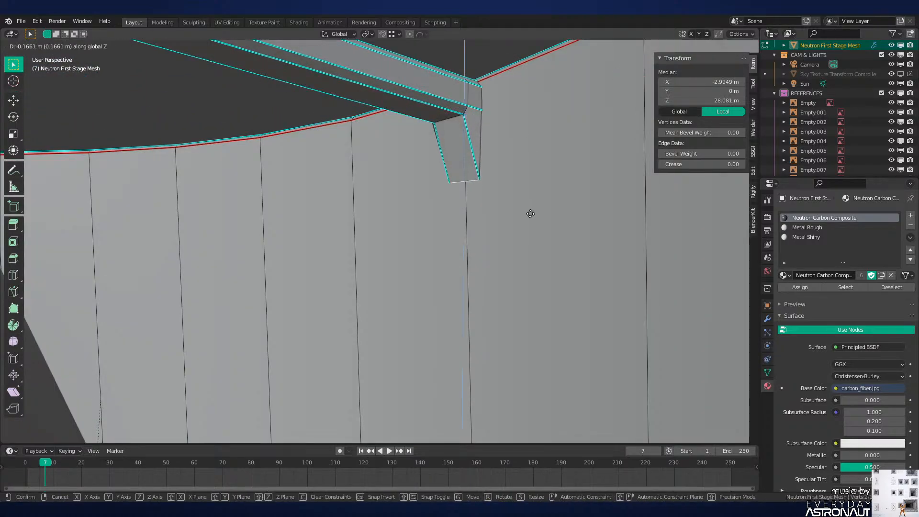
click(532, 225)
Step: Move the foot's lower edge along X until it meets the first stage's inner wall
middle_drag(532, 224, 489, 260)
key(g)
key(x)
click(523, 205)
Step: Bevel the edge loop where the foot meets the beam by 0.0368 m with 5 segments
alt+click(448, 211)
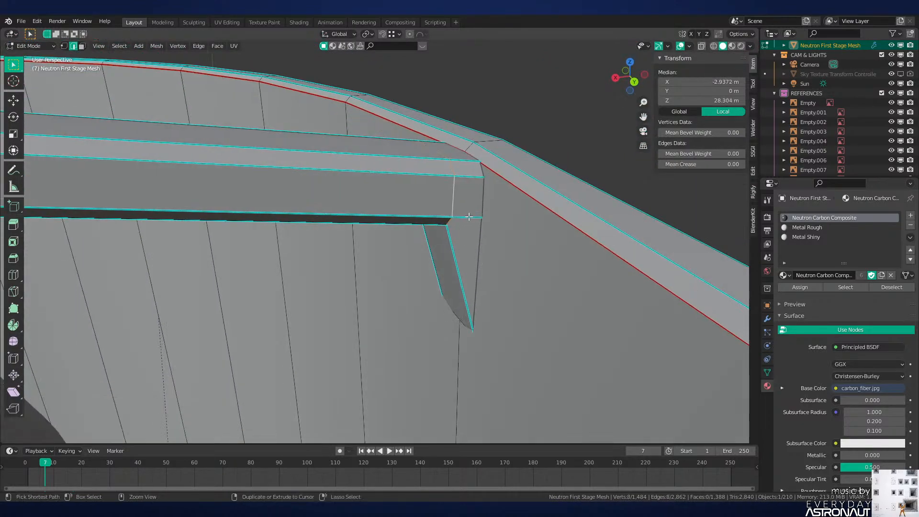
key(ctrl+b)
click(490, 237)
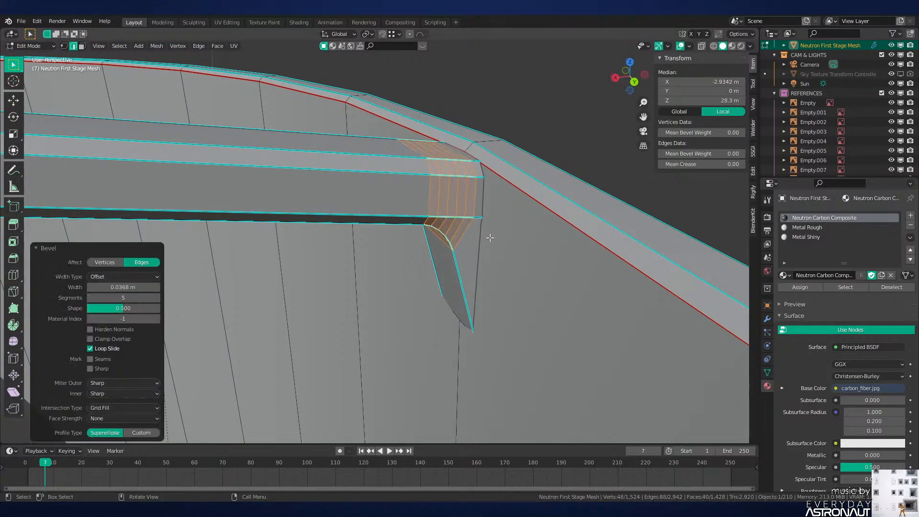
key(alt+a)
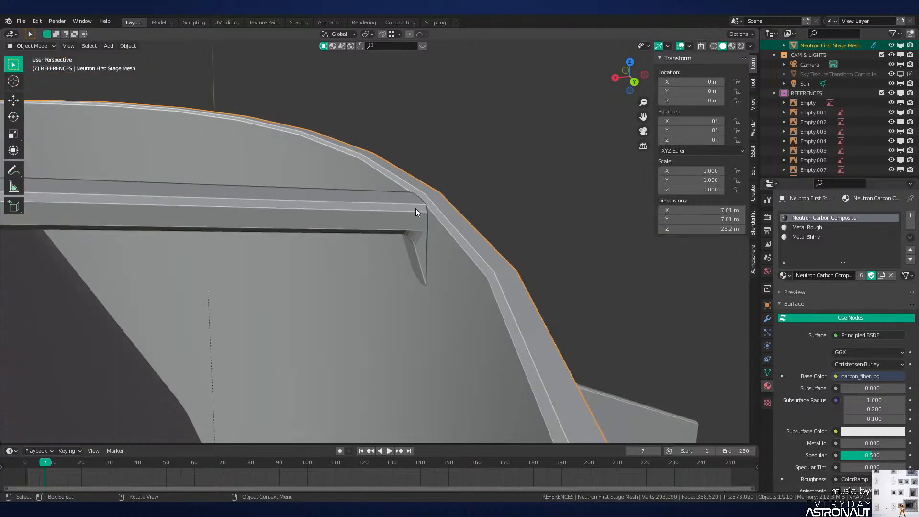
Step: Shade the first stage mesh smooth and inspect the arm in material preview shading
right_click(461, 212)
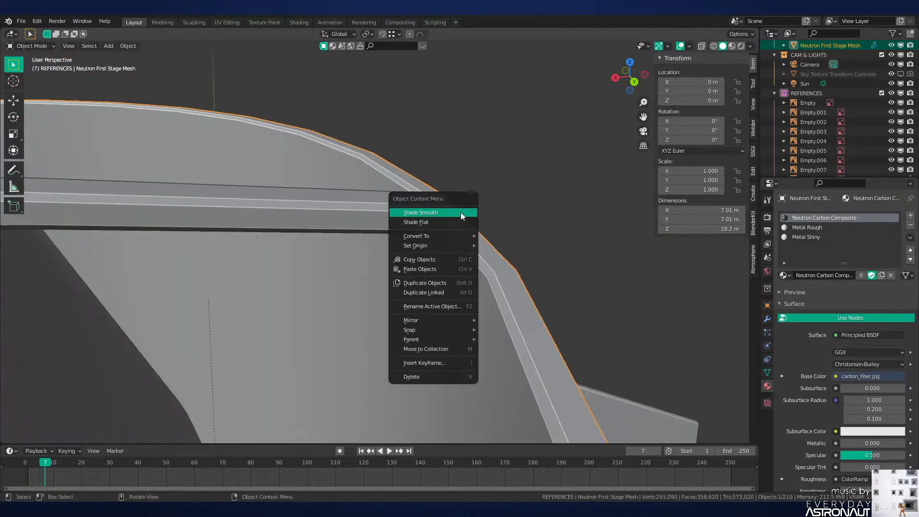
click(460, 212)
mouse_move(460, 212)
middle_down()
mouse_move(512, 246)
mouse_move(532, 234)
middle_up()
key(z)
middle_drag(474, 307, 565, 287)
shift+middle_drag(565, 287, 541, 262)
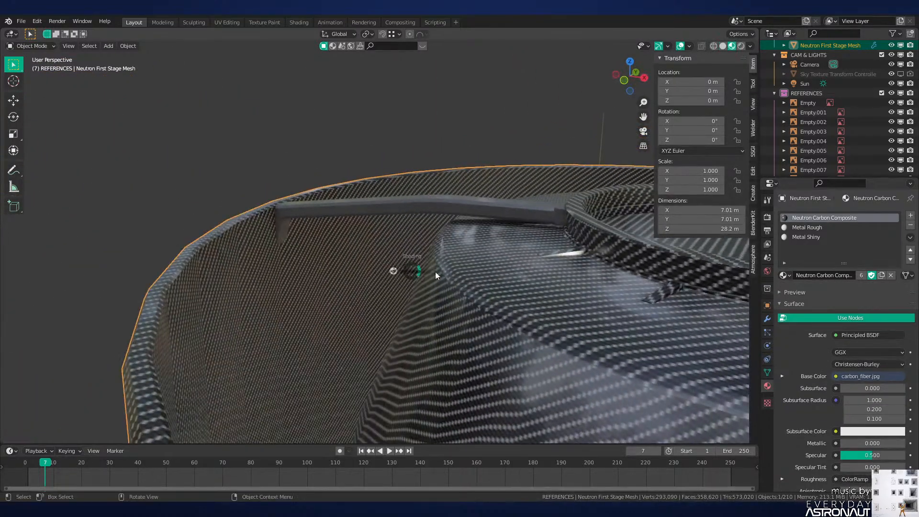
Step: Select all linked geometry of the support arm in solid view and set the pivot point to the 3D cursor
key(z)
key(Tab)
key(l)
scroll(467, 212, down, 4)
shift+middle_drag(539, 244, 480, 211)
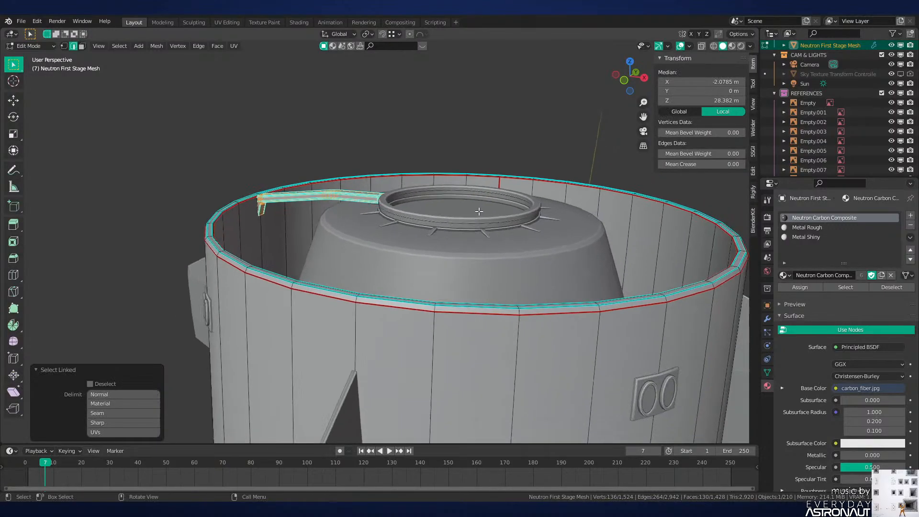
key(period)
click(527, 229)
Step: Rotate the support arm 15° about the global Z axis around the 3D cursor
mouse_move(527, 229)
middle_down()
mouse_move(556, 266)
mouse_move(582, 275)
middle_up()
scroll(577, 273, up, 1)
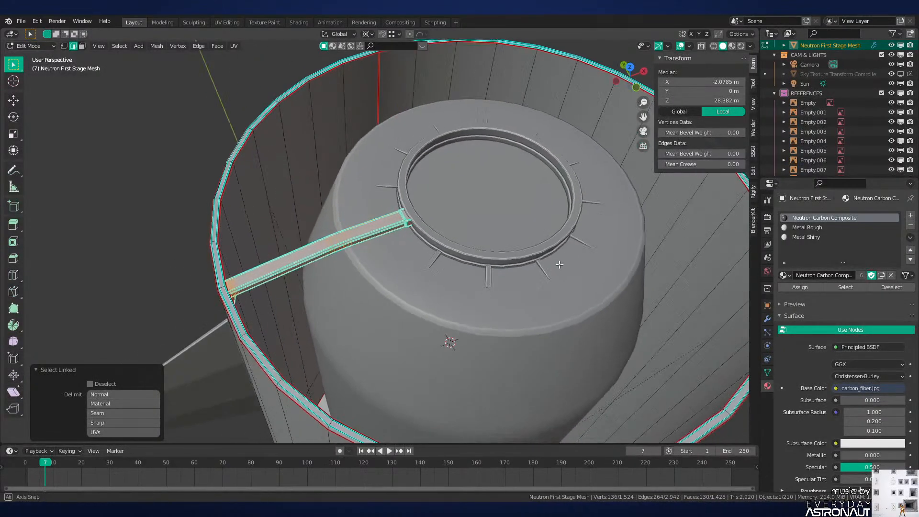
key(z)
key(z)
click(599, 262)
key(r)
key(z)
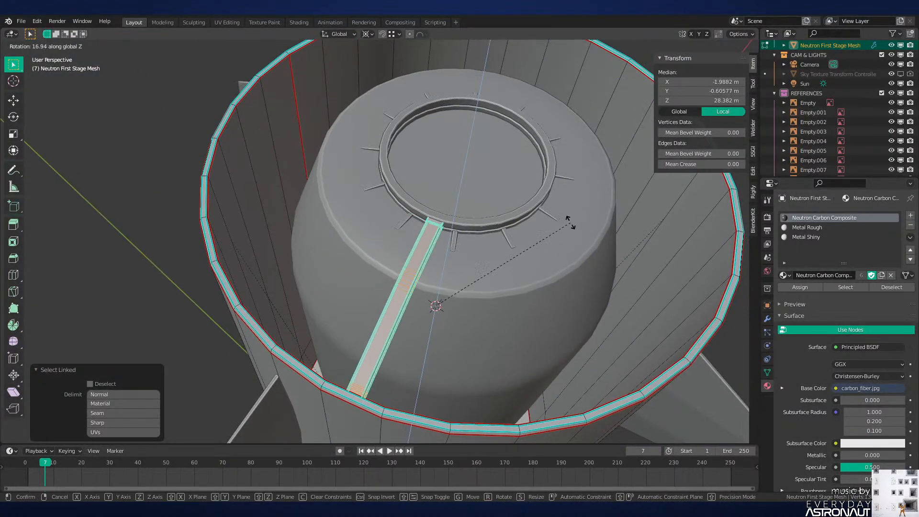
text(15)
key(Return)
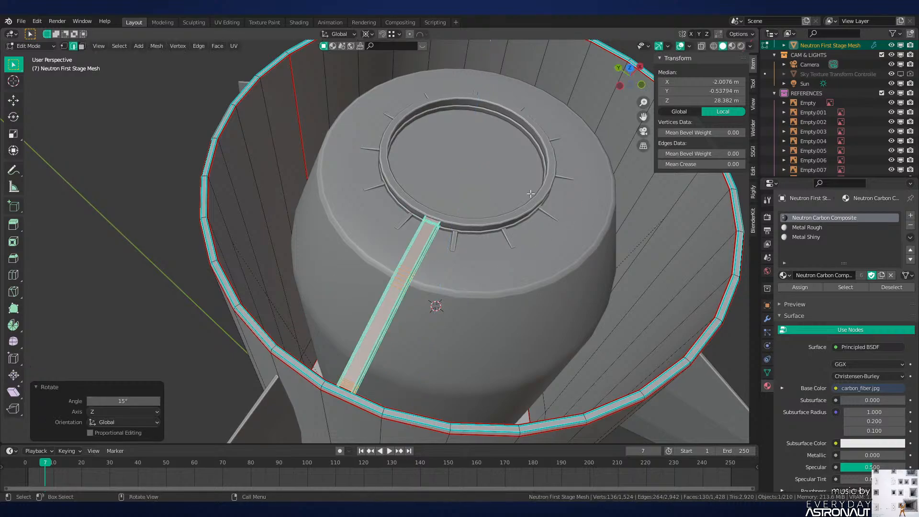
Step: Duplicate the support arm with a 60° rotation about Z and repeat it to make six evenly spaced arms
middle_drag(531, 193, 491, 229)
key(shift+d)
text(r30)
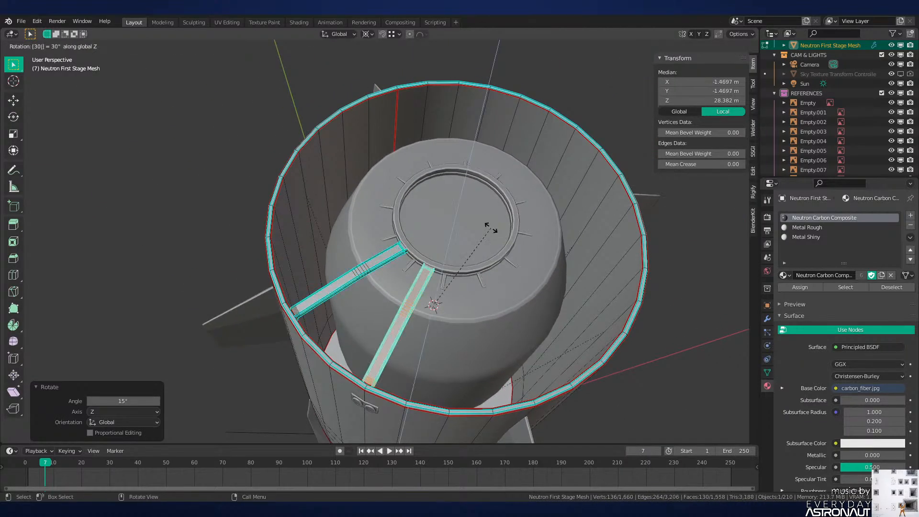
key(BackSpace)
key(BackSpace)
text(60)
key(Return)
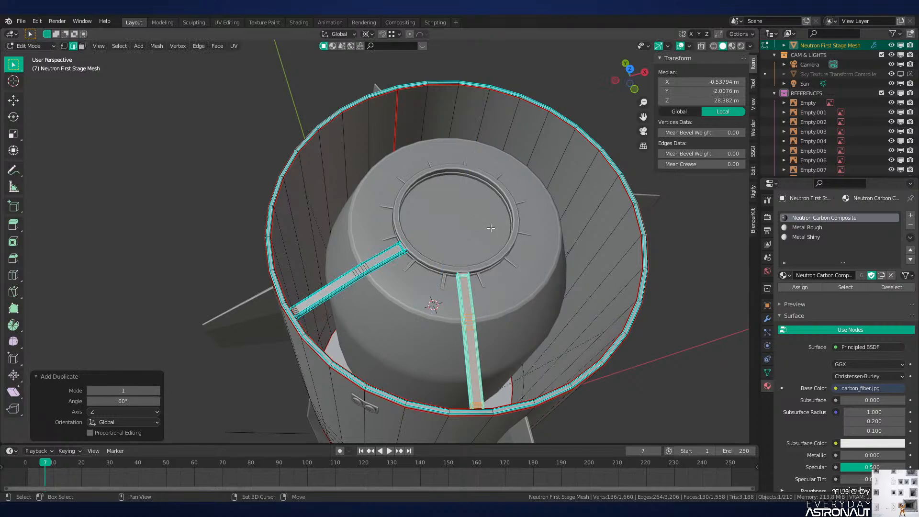
key(shift+r)
key(shift+r)
key(shift+r)
key(shift+r)
Step: Save the file and show the finished ring of arms in rendered shading
key(Tab)
mouse_move(491, 229)
middle_down()
mouse_move(488, 252)
mouse_move(456, 227)
mouse_move(486, 269)
middle_up()
scroll(459, 236, up, 2)
key(alt+a)
key(ctrl+s)
key(z)
click(491, 197)
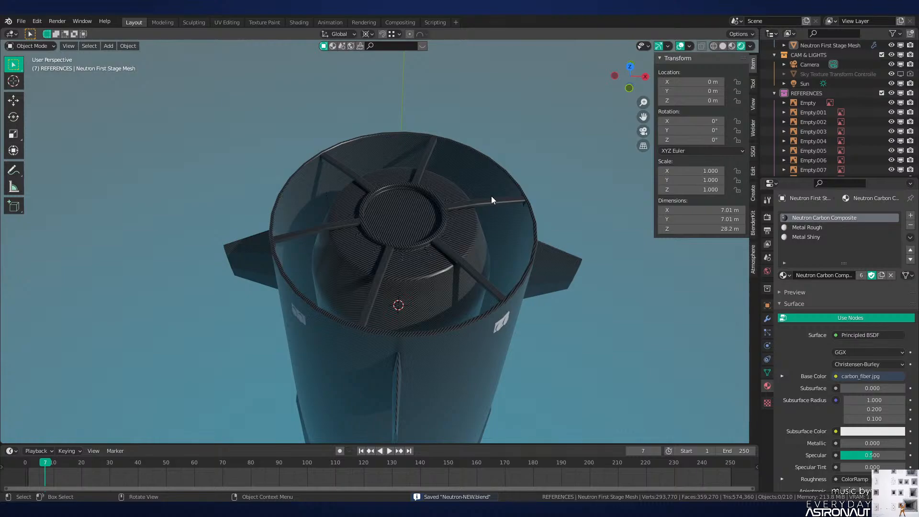
Step: Select all six support arms in the first stage mesh and assign the Metal Shiny material to them
key(Tab)
scroll(491, 196, up, 2)
key(l)
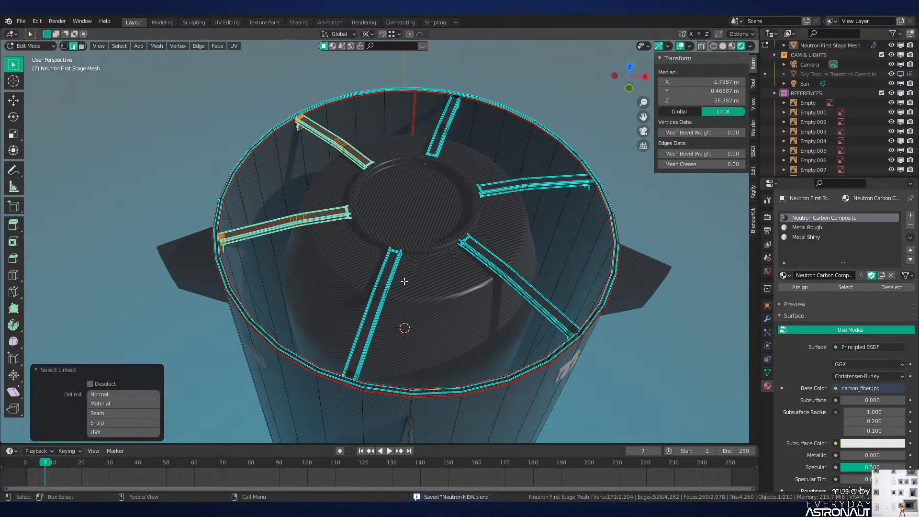
key(l)
key(l)
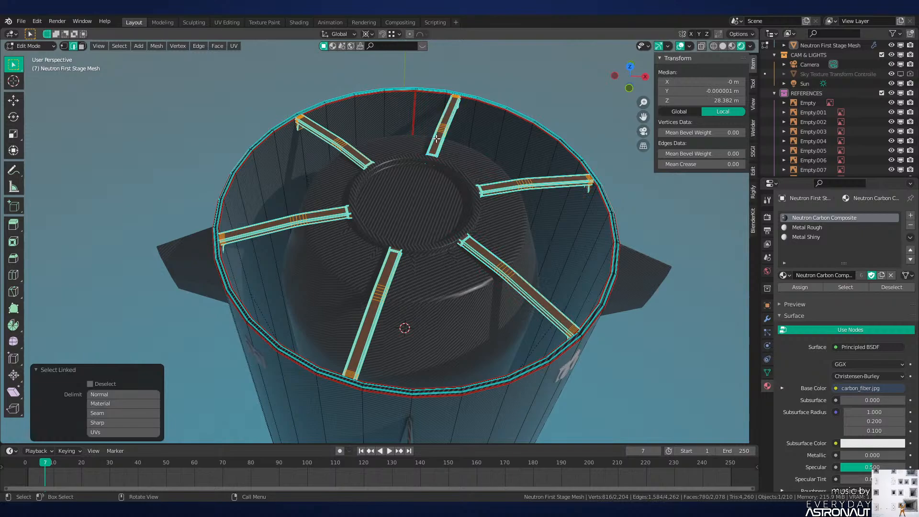
click(809, 237)
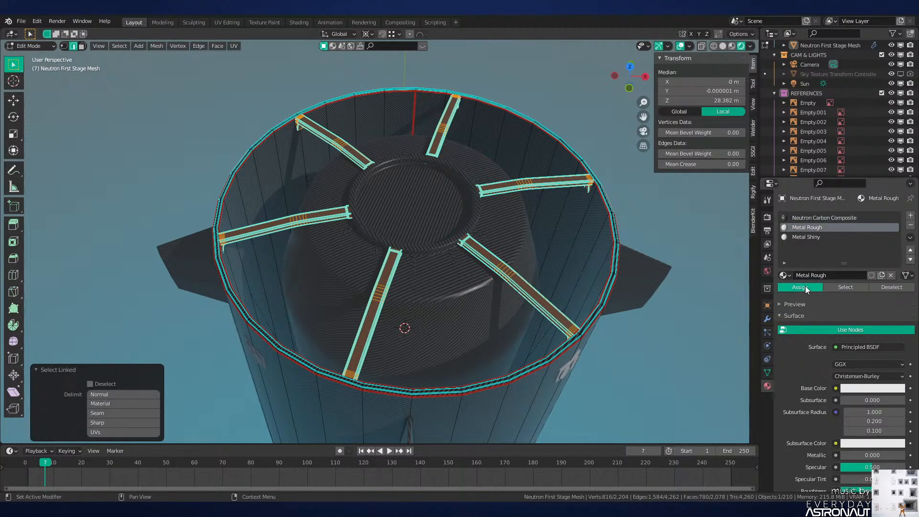
click(805, 286)
Step: Set Metallic to 1.000 on both the Metal Shiny and Metal Rough materials and lower Metal Shiny's roughness
key(Tab)
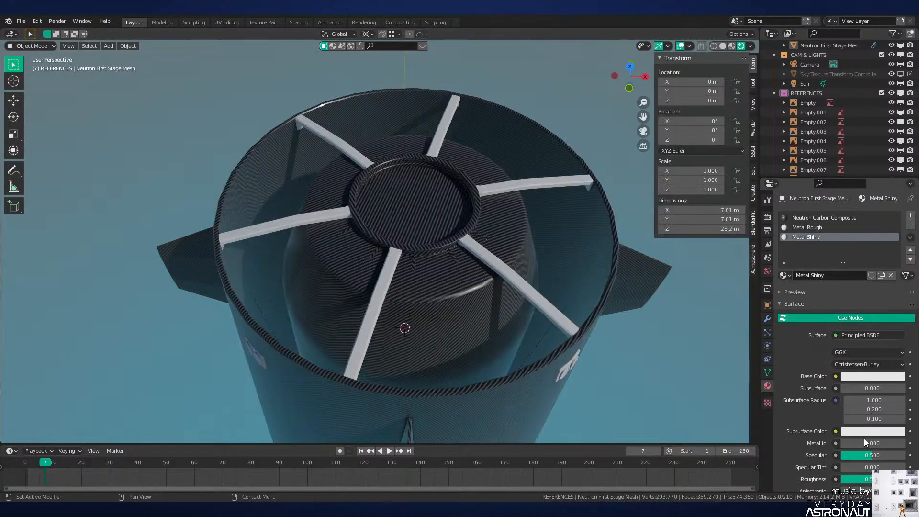
drag(866, 443, 905, 443)
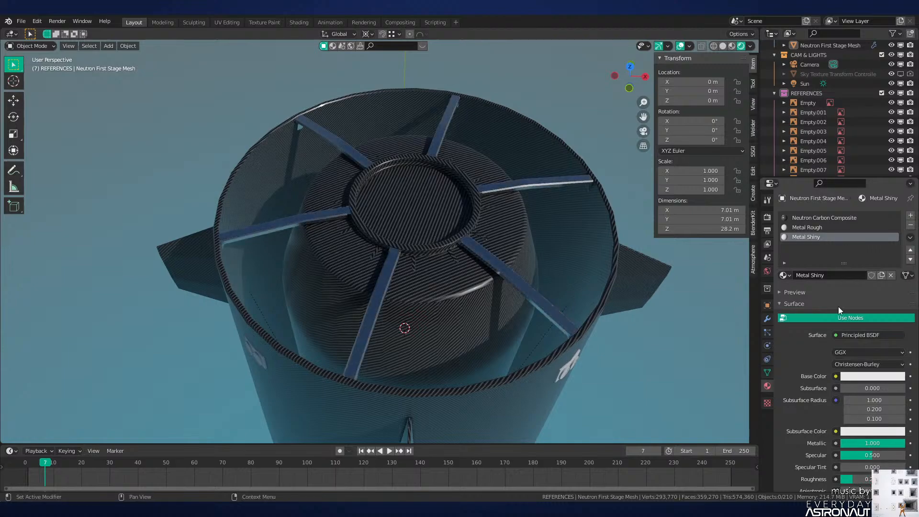
click(814, 228)
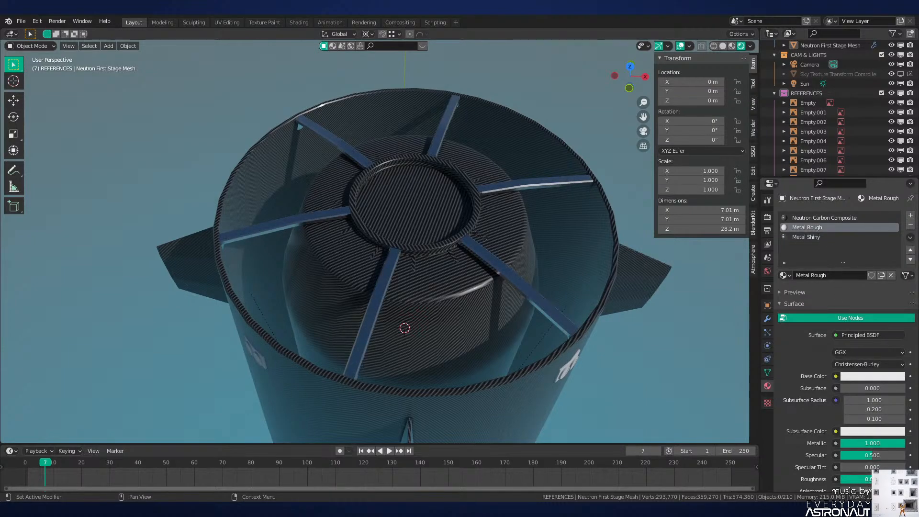
Step: Select the raised ring's outer and inner faces on top of the second stage and assign the Gold material
middle_drag(665, 329, 442, 234)
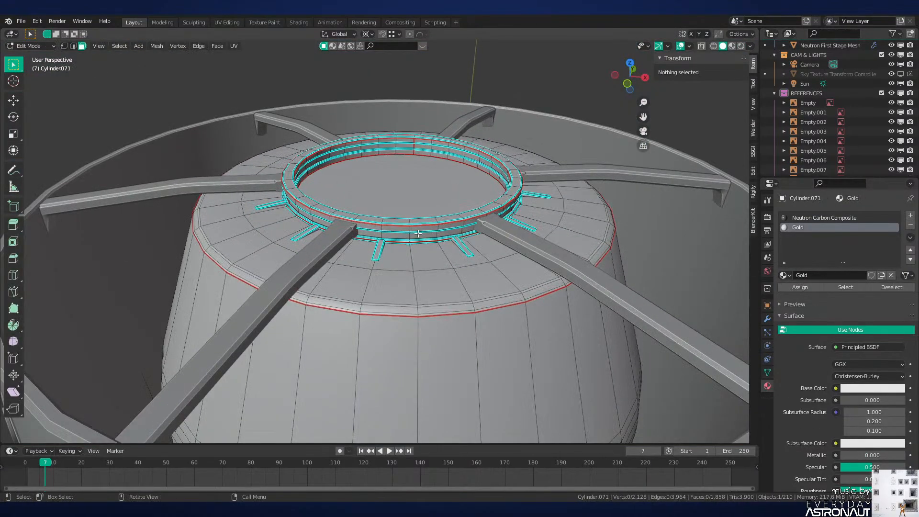
scroll(418, 233, up, 2)
key(l)
key(l)
key(l)
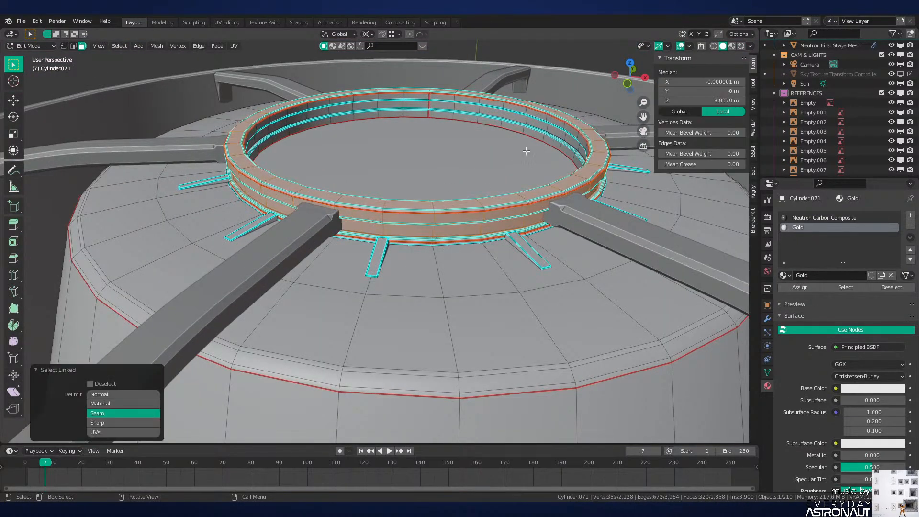
click(805, 287)
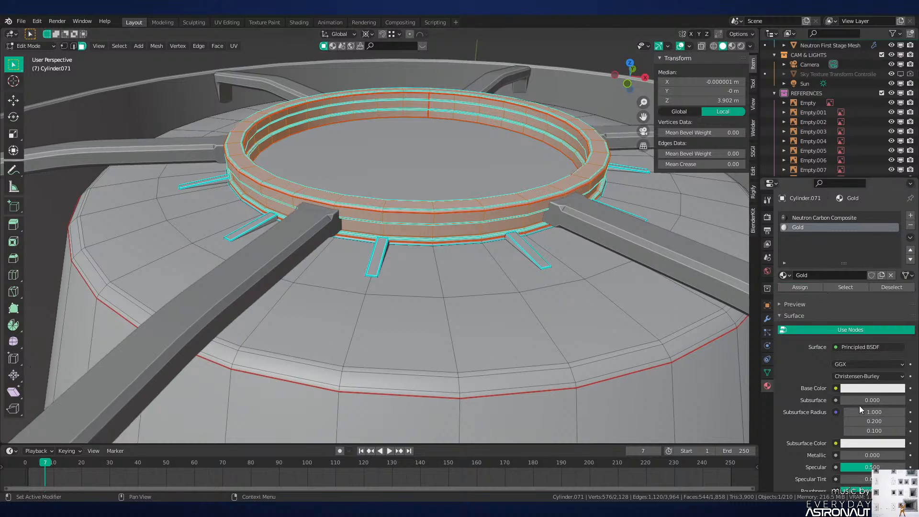
Step: Give the Gold material an orange-gold base color and set its Metallic to 1.000
click(865, 389)
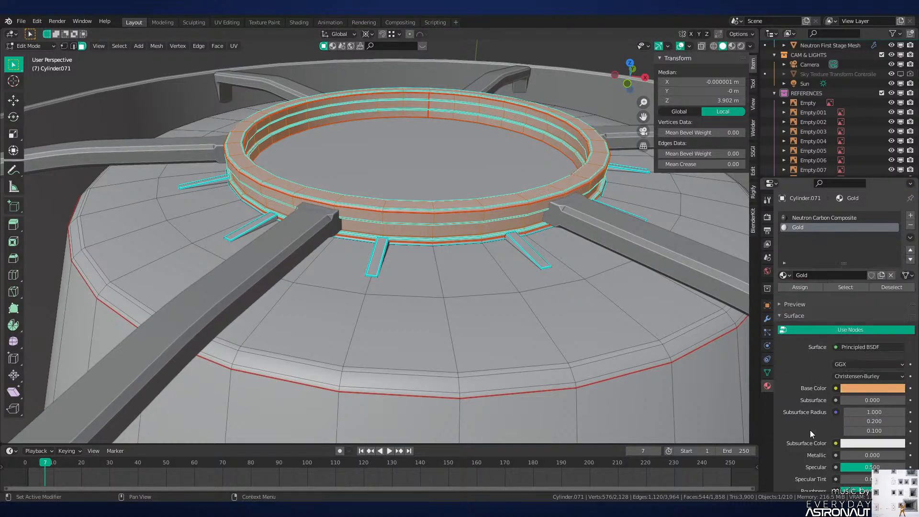
drag(856, 457, 905, 456)
key(Tab)
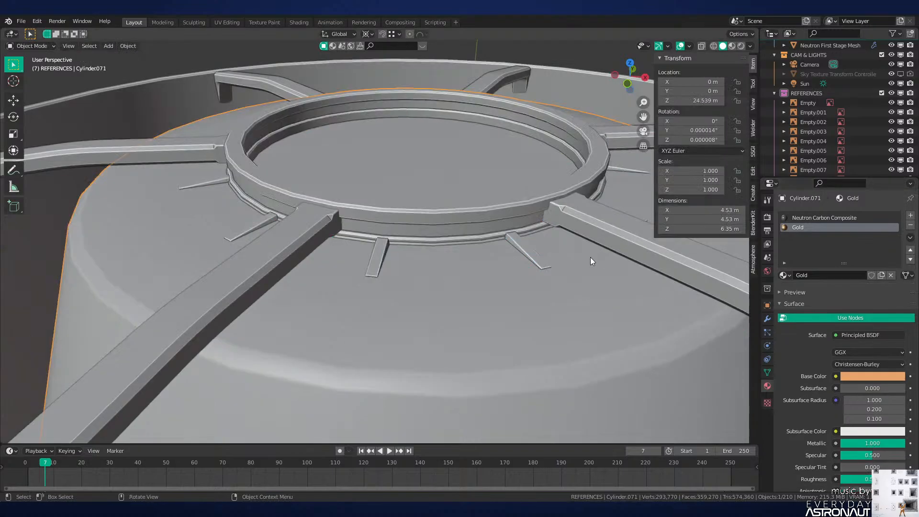
key(Tab)
key(Tab)
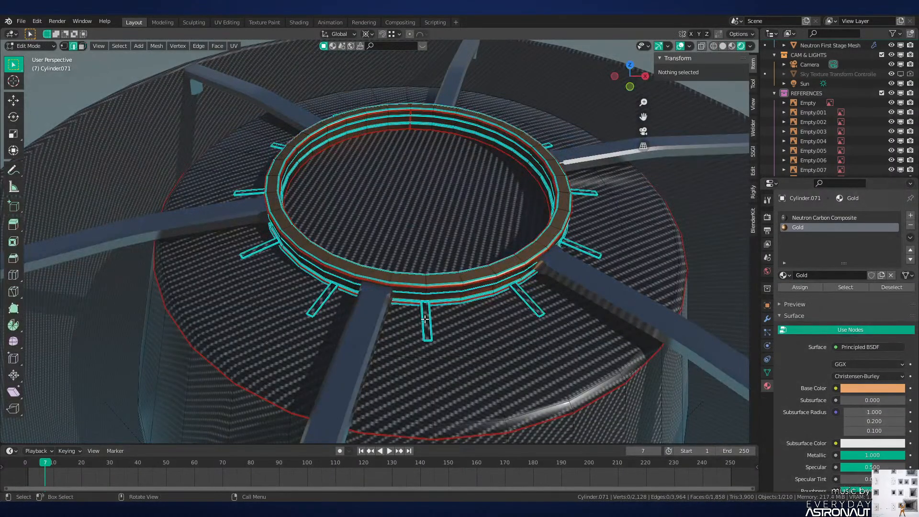
Step: Select the small radial tabs around the second stage's ring in wireframe view and assign the Gold material
key(l)
click(386, 296)
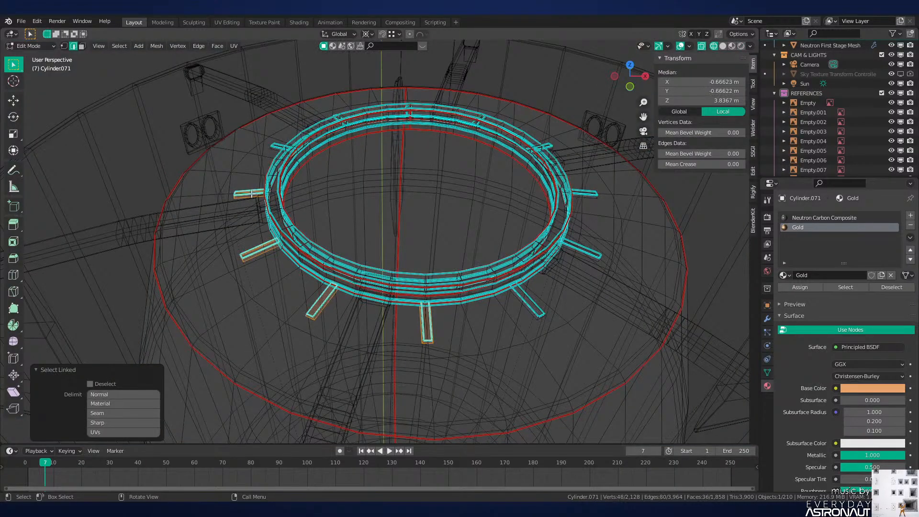
middle_drag(343, 125, 330, 167)
key(l)
key(ctrl+z)
key(l)
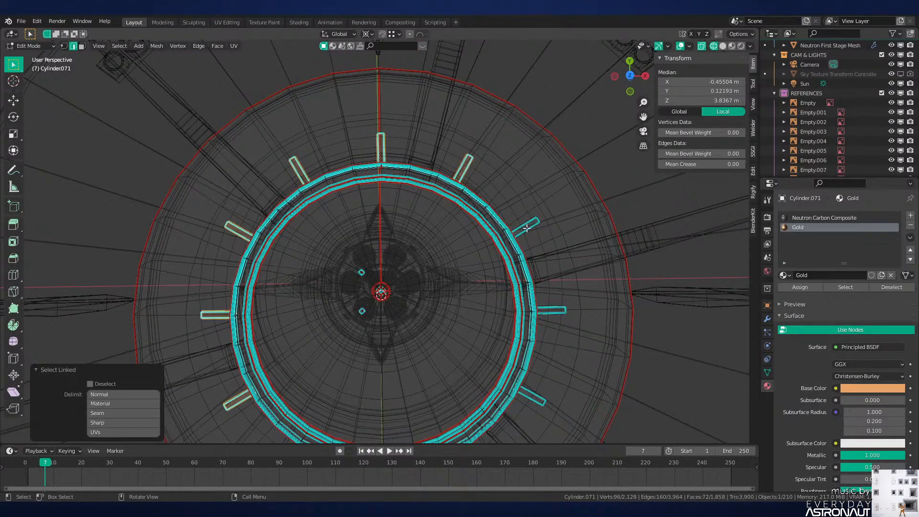
key(l)
shift+middle_drag(551, 302, 551, 227)
key(ctrl+z)
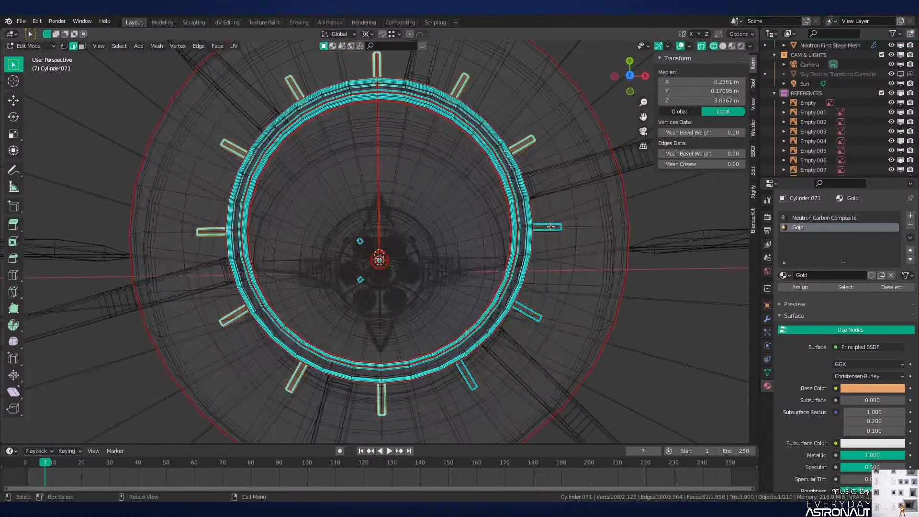
key(l)
key(ctrl+z)
key(l)
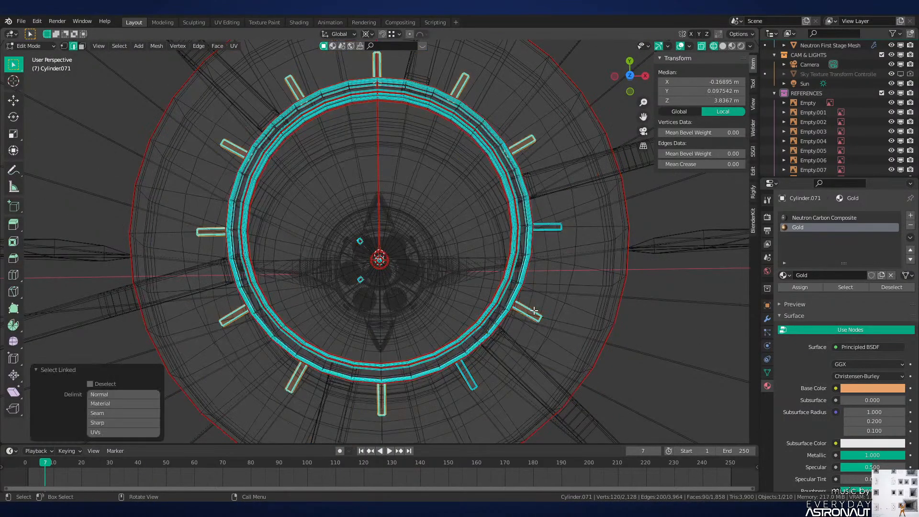
key(l)
click(793, 291)
Step: Assign the Gold material to the one remaining radial tab and view the ring in rendered shading
key(shift+z)
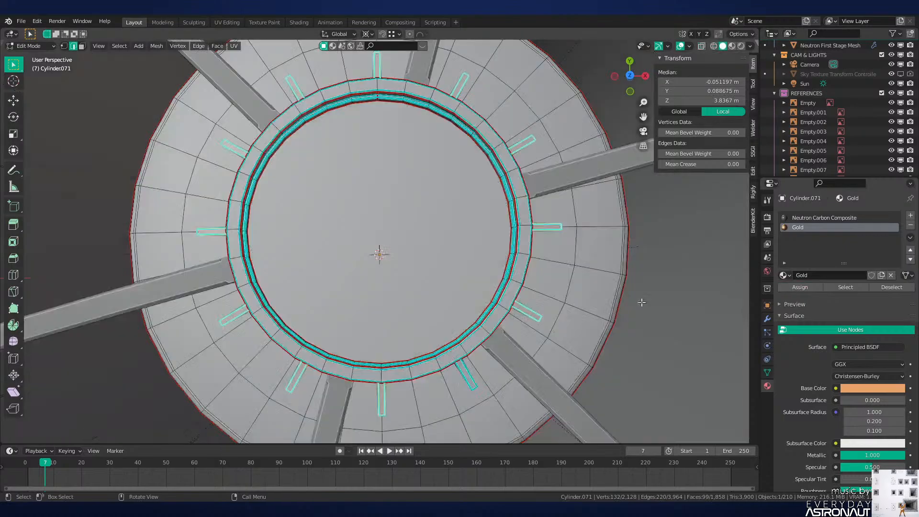
key(alt+a)
key(l)
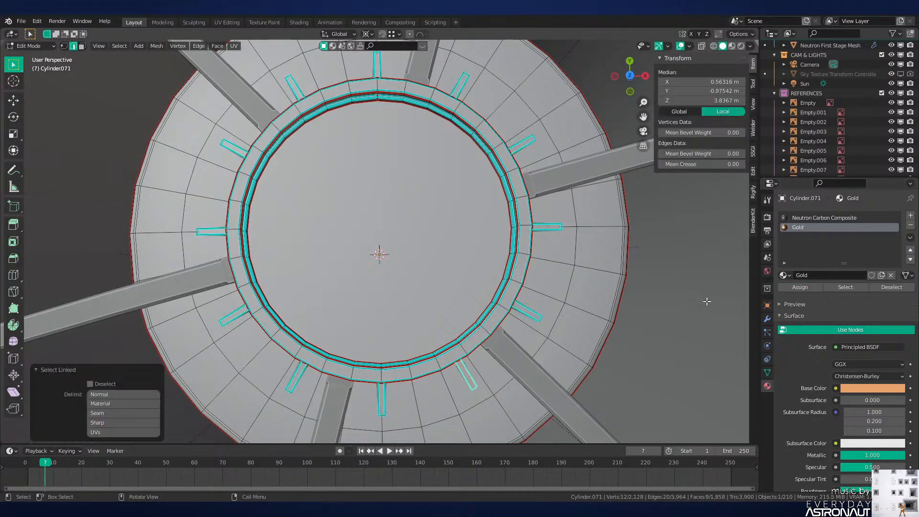
click(800, 288)
key(Tab)
key(z)
click(509, 301)
scroll(511, 262, down, 4)
middle_drag(511, 262, 503, 222)
Step: Add a material slot with the Black material and assign it to the flat disc face inside the gold ring
key(Tab)
scroll(502, 223, up, 3)
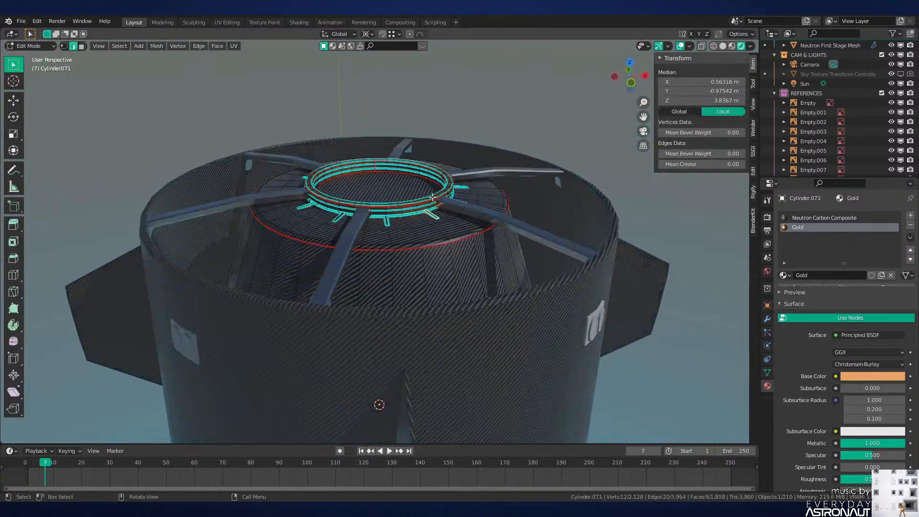
click(833, 218)
click(910, 216)
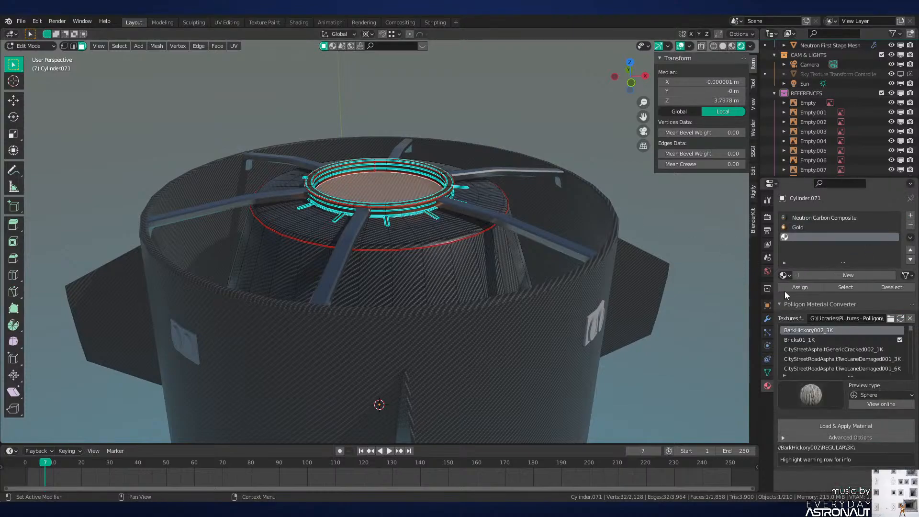
click(783, 276)
click(800, 289)
key(Tab)
scroll(443, 291, down, 5)
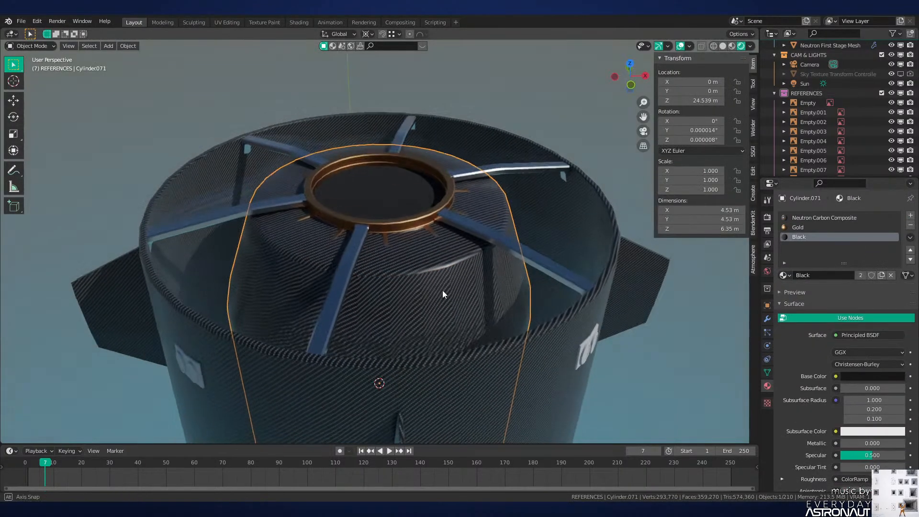
Step: Save the file and extrude the black disc face inside the gold ring about 0.1 m inward
key(ctrl+s)
middle_drag(465, 292, 526, 276)
click(508, 271)
scroll(508, 272, up, 3)
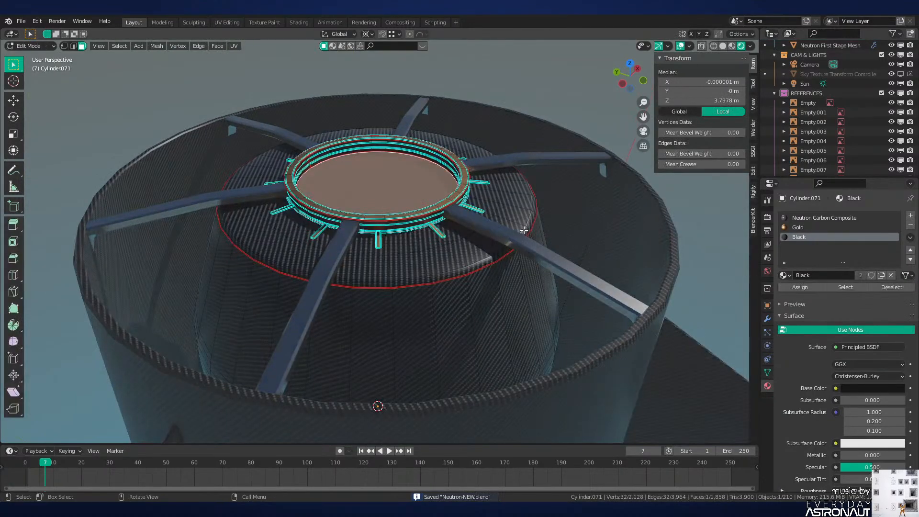
key(e)
click(522, 236)
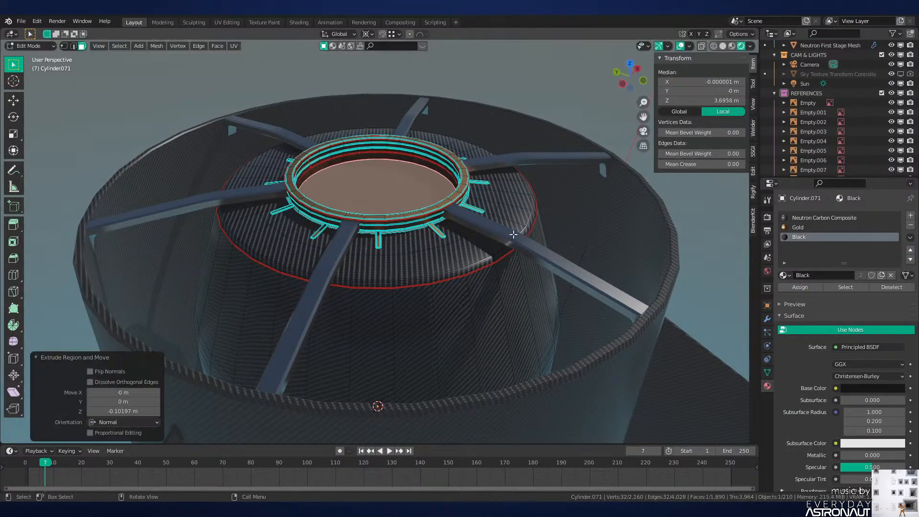
Step: Scale the recessed disc face to about 0.844 in X and Y, leaving Z unscaled
key(s)
key(shift+z)
click(475, 284)
scroll(474, 225, up, 3)
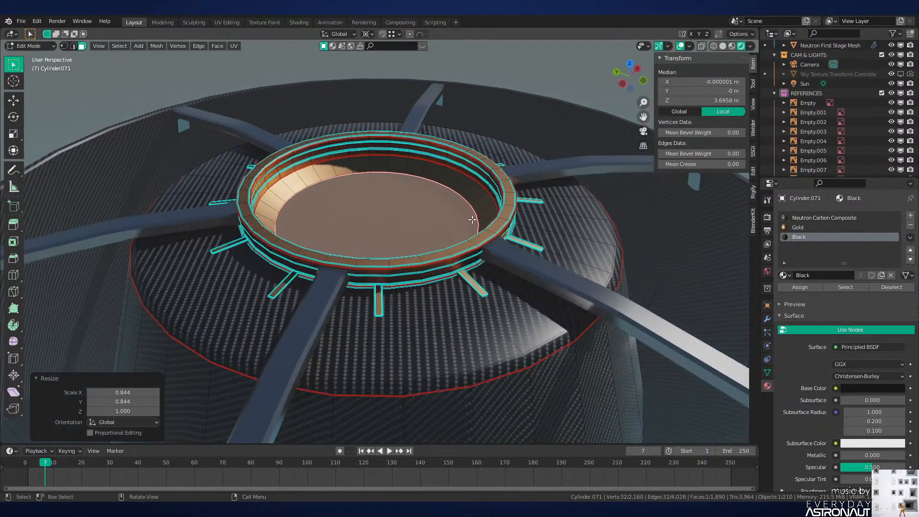
Step: Try clearing the seam on the recess's upper edge loop, check the linked faces, and mark the seam again
key(2)
alt+click(489, 192)
key(ctrl+e)
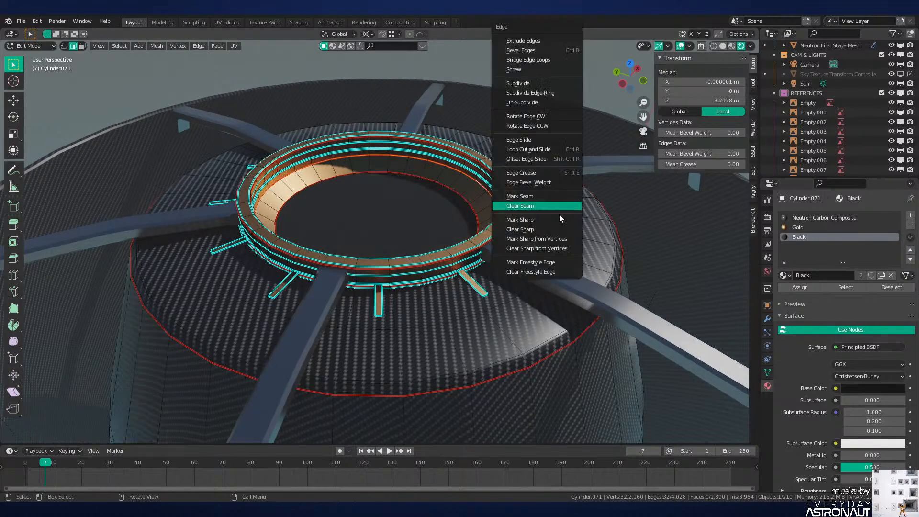
click(545, 207)
key(3)
key(2)
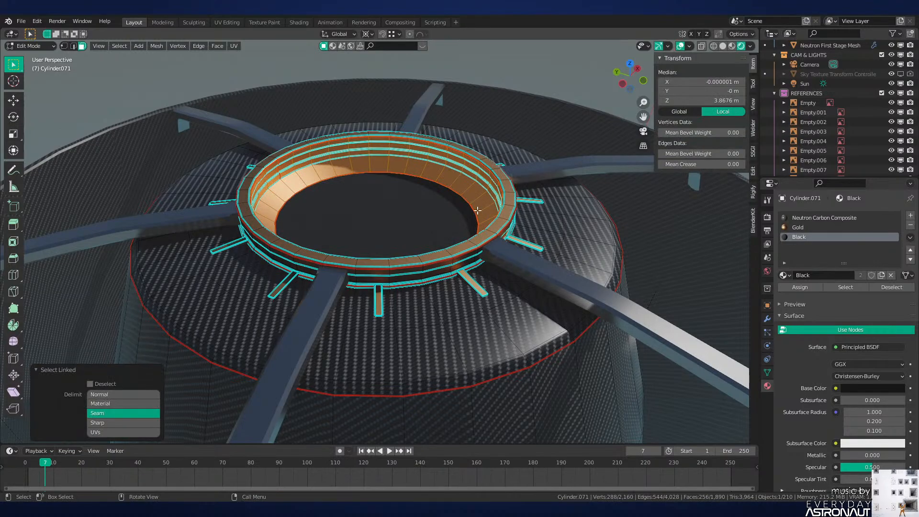
alt+click(480, 197)
key(ctrl+e)
click(566, 201)
key(alt+a)
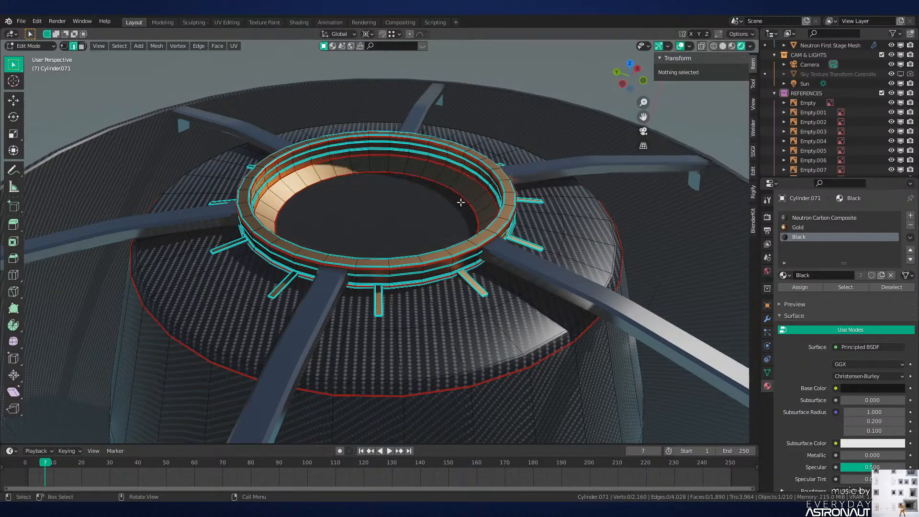
Step: Clear the seam on the edge loop around the recessed disc face
alt+click(461, 203)
key(ctrl+e)
click(567, 225)
key(alt+a)
Step: Select the linked disc and sloped recess walls, assign the Black material, unwrap them and return to Object Mode
key(3)
key(l)
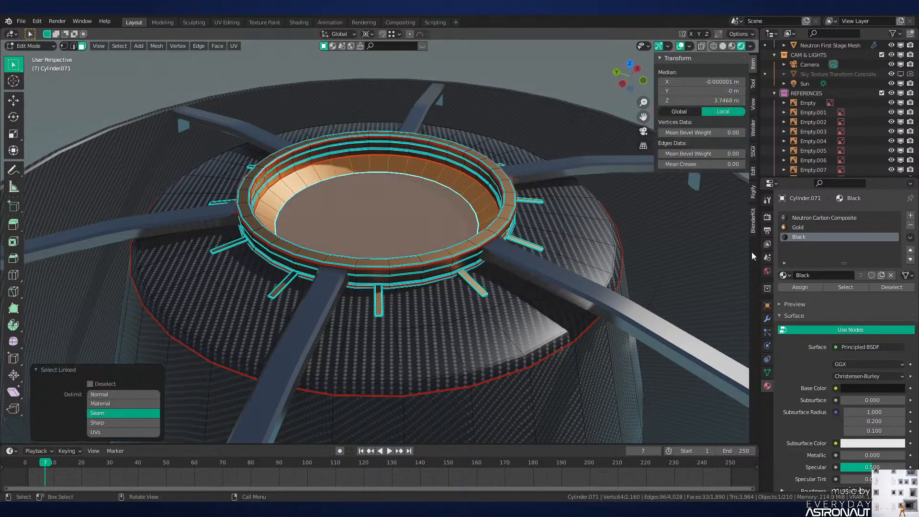
click(800, 288)
key(u)
click(579, 226)
key(Tab)
key(alt+a)
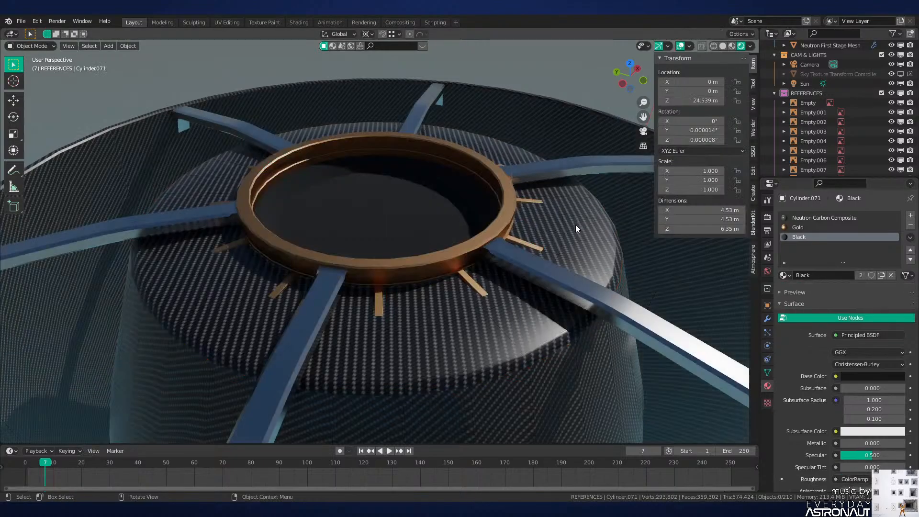
Step: Save the file and view the recessed disc and ring on the rocket from above
scroll(576, 225, down, 4)
middle_drag(576, 225, 464, 284)
key(ctrl+s)
scroll(516, 267, down, 4)
scroll(464, 268, up, 2)
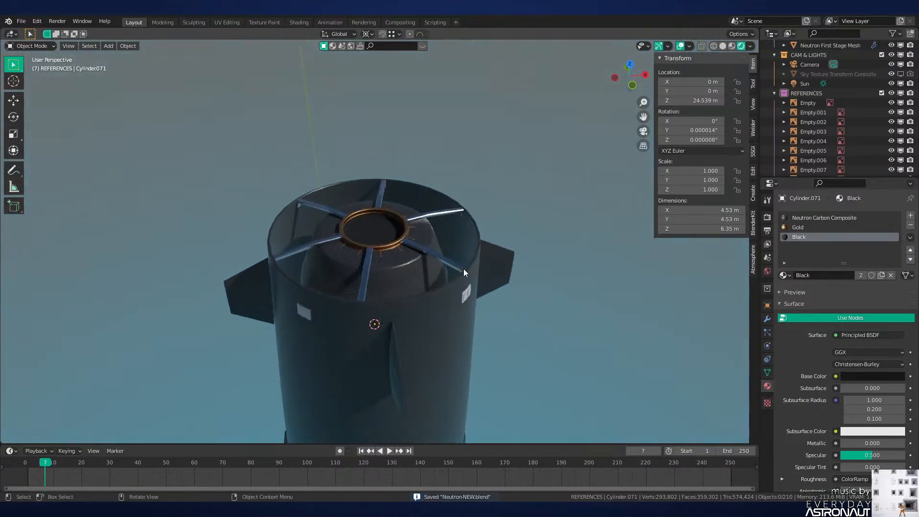
scroll(461, 271, up, 5)
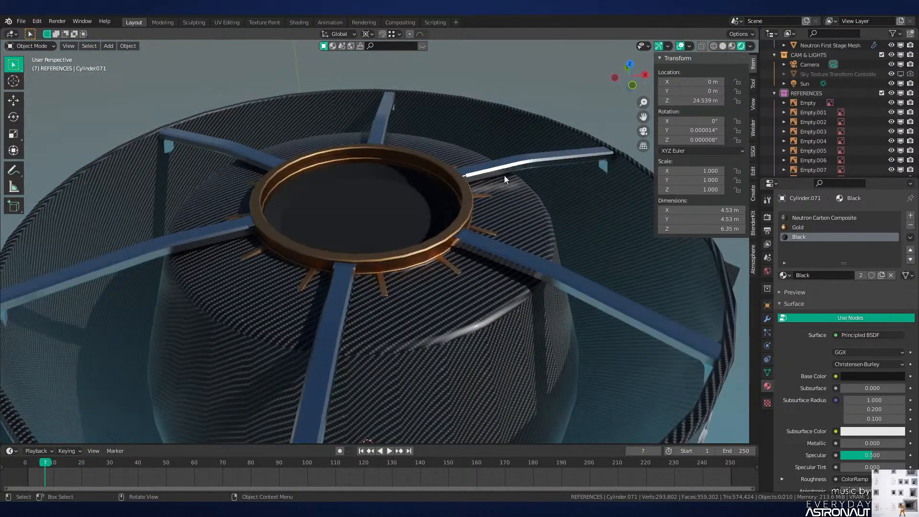
Step: Examine a support arm's linked geometry in the Neutron First Stage Mesh
middle_drag(578, 266, 453, 244)
click(444, 235)
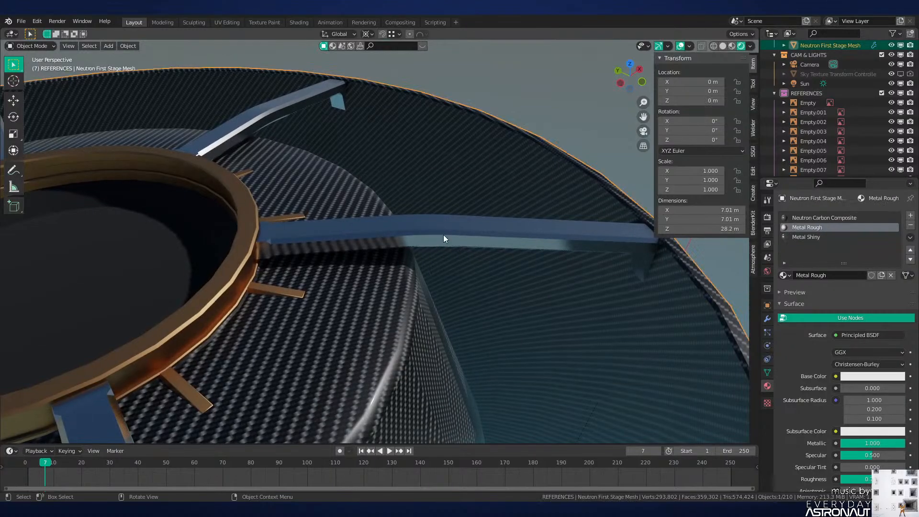
key(Tab)
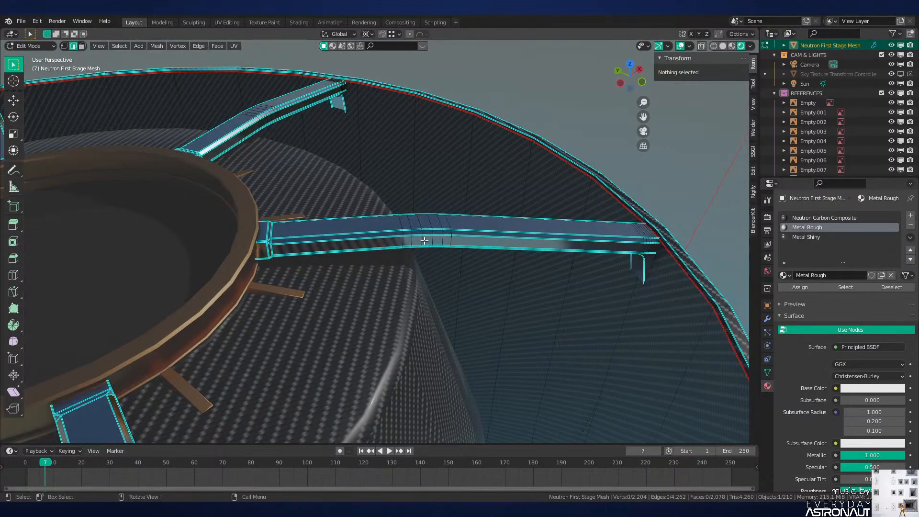
key(l)
key(Tab)
Step: Try raising the second stage along the Z axis out of the first stage
click(375, 321)
scroll(375, 321, down, 3)
middle_drag(375, 321, 359, 310)
key(g)
key(z)
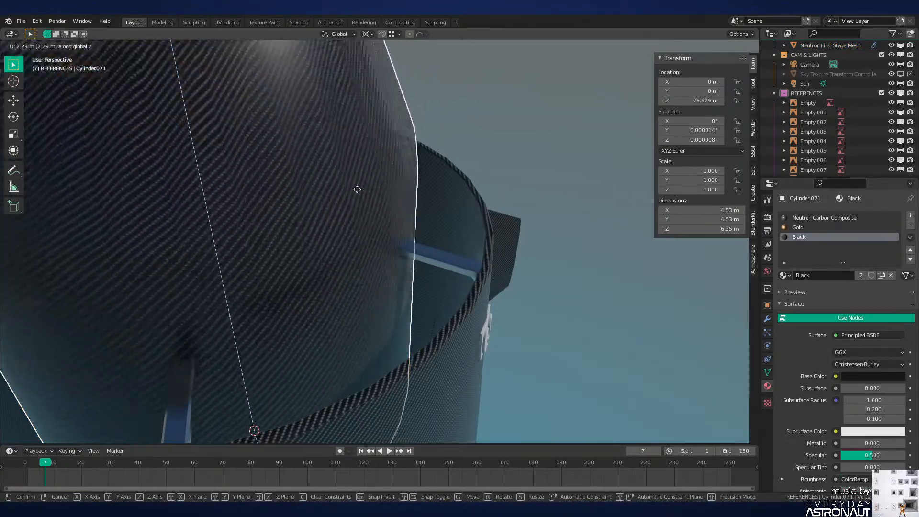
right_click(379, 210)
Step: Examine the support arms between the first and second stages from close up and from farther away
middle_drag(426, 259, 451, 263)
scroll(451, 263, up, 2)
key(Tab)
key(Tab)
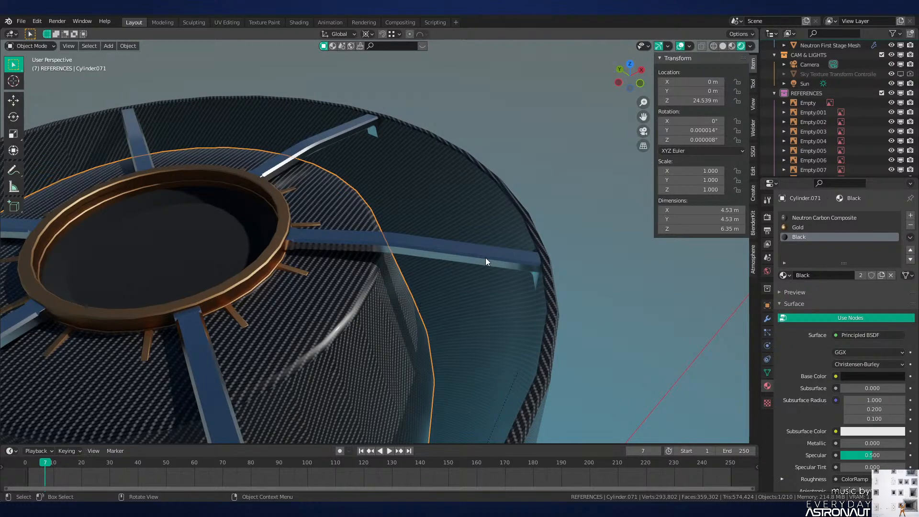
click(486, 261)
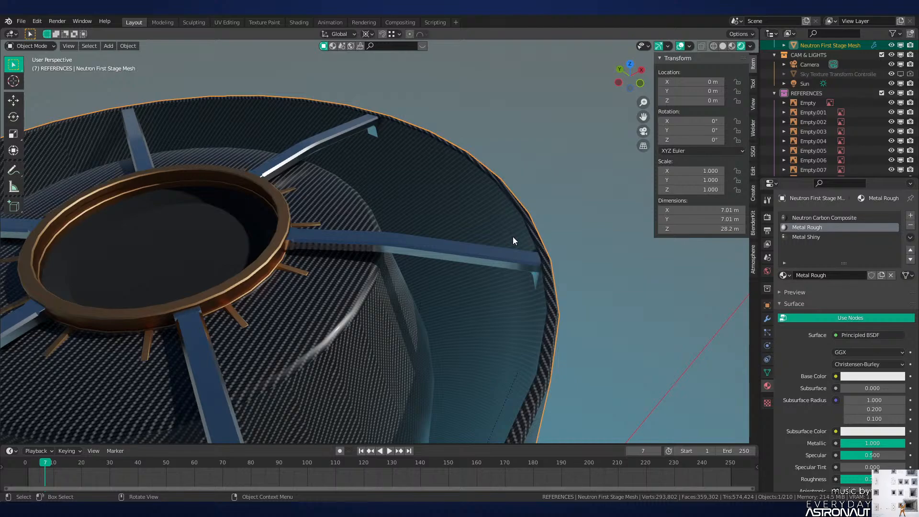
middle_drag(512, 237, 429, 227)
scroll(432, 243, up, 1)
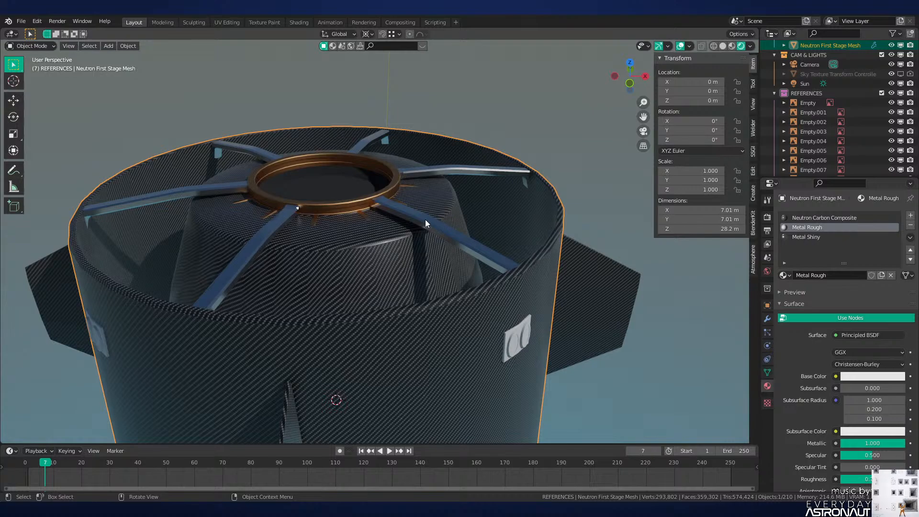
shift+middle_drag(420, 221, 487, 214)
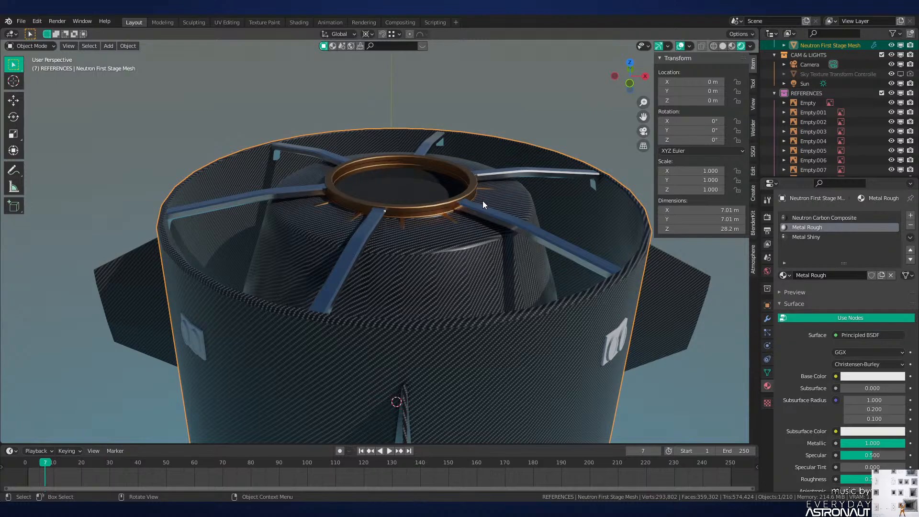
Step: Examine the gold ring, inner dome and support struts at the open top of the first stage from several angles
middle_drag(526, 203, 554, 202)
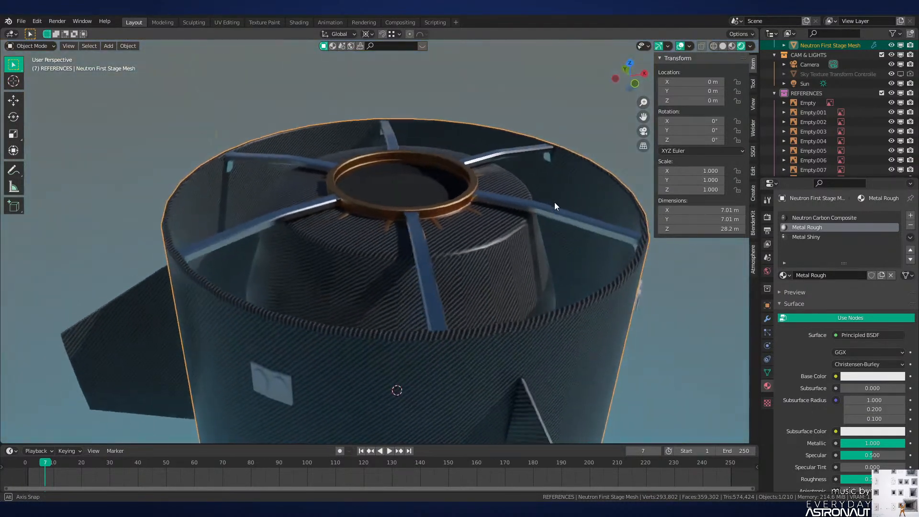
click(507, 212)
middle_drag(521, 231, 553, 234)
scroll(521, 246, up, 3)
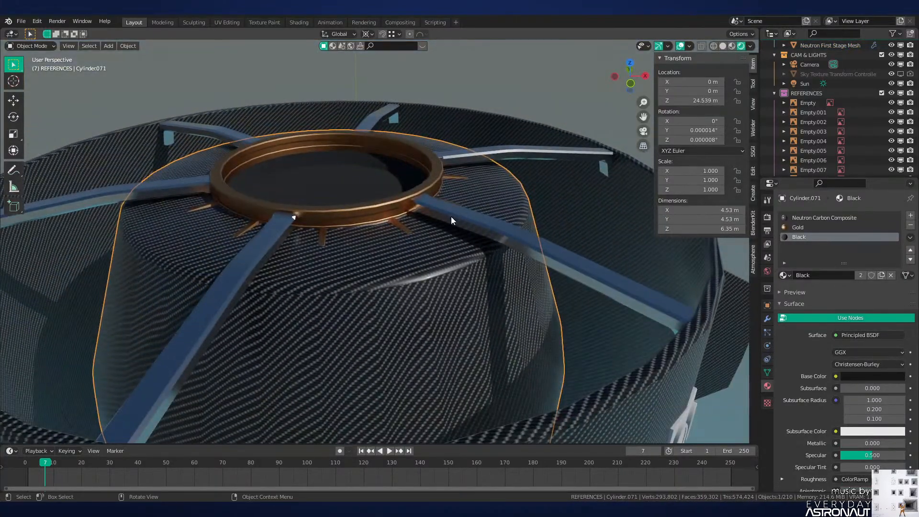
scroll(452, 217, up, 1)
mouse_move(476, 231)
middle_down()
mouse_move(487, 245)
mouse_move(461, 245)
mouse_move(506, 241)
mouse_move(472, 233)
middle_up()
scroll(507, 240, up, 1)
scroll(472, 233, down, 3)
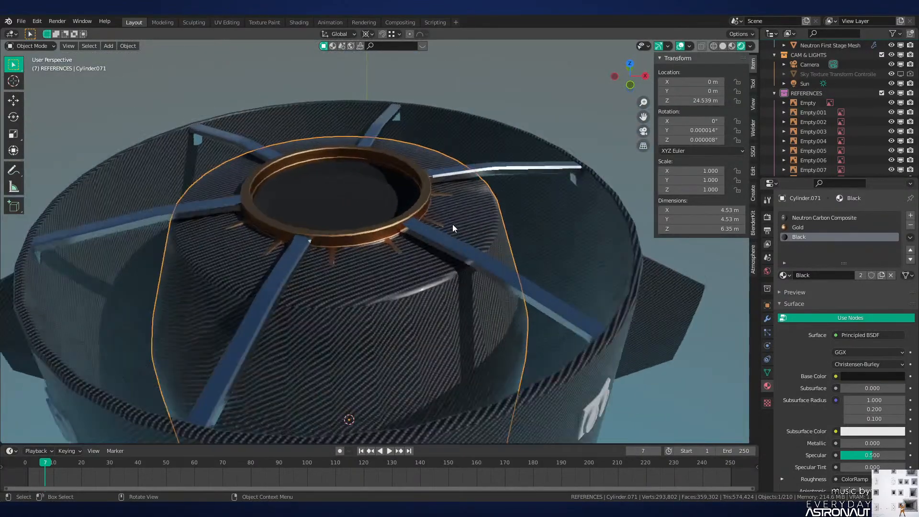
scroll(452, 224, up, 1)
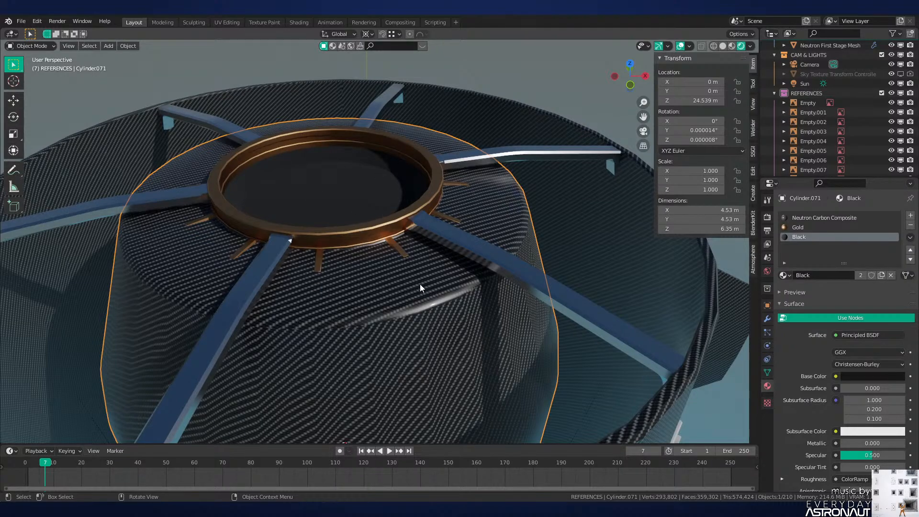
scroll(460, 200, down, 2)
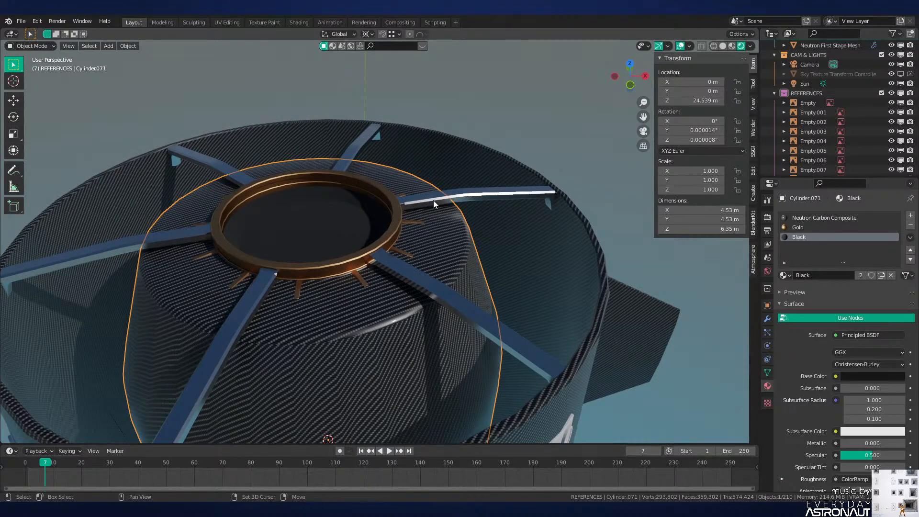
shift+middle_drag(433, 200, 437, 237)
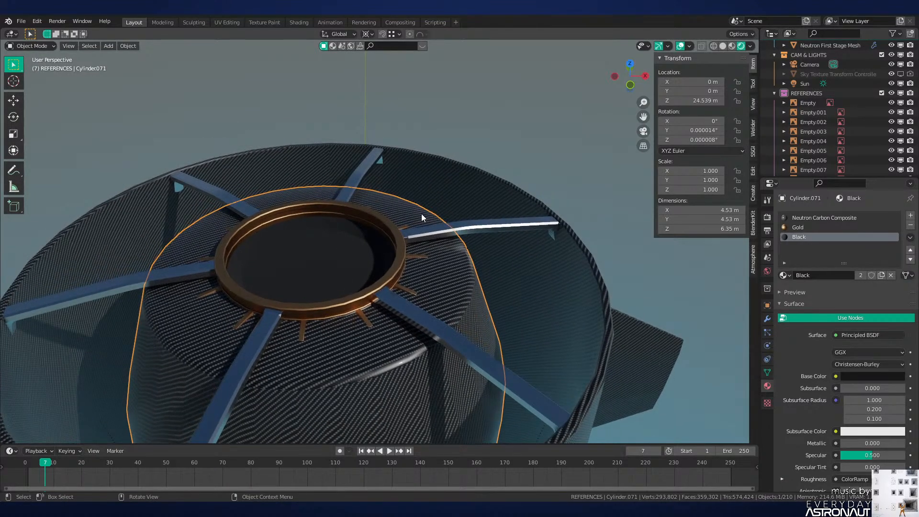
mouse_move(421, 214)
middle_down()
mouse_move(479, 284)
mouse_move(515, 291)
mouse_move(535, 317)
mouse_move(483, 251)
mouse_move(527, 249)
mouse_move(573, 268)
middle_up()
key(z)
click(429, 235)
key(z)
click(504, 203)
scroll(507, 204, up, 1)
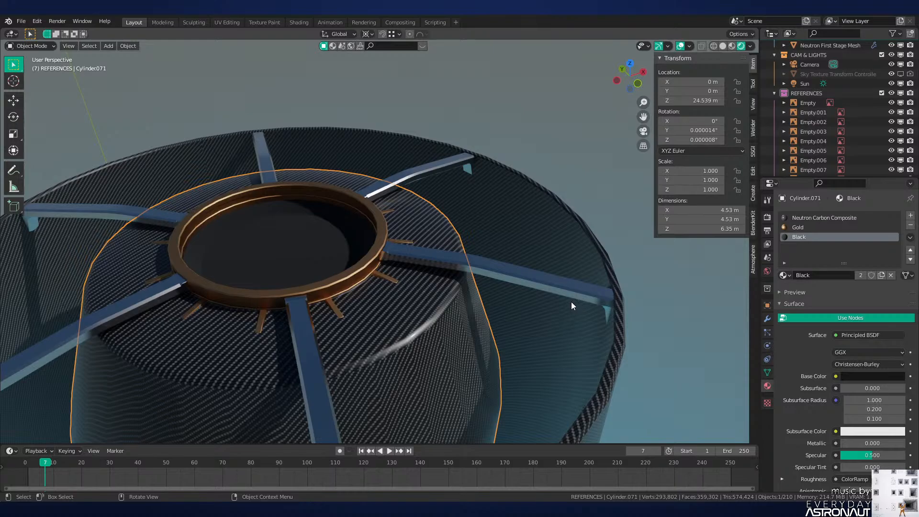
mouse_move(570, 295)
middle_down()
mouse_move(498, 283)
mouse_move(550, 323)
mouse_move(581, 320)
mouse_move(580, 283)
middle_up()
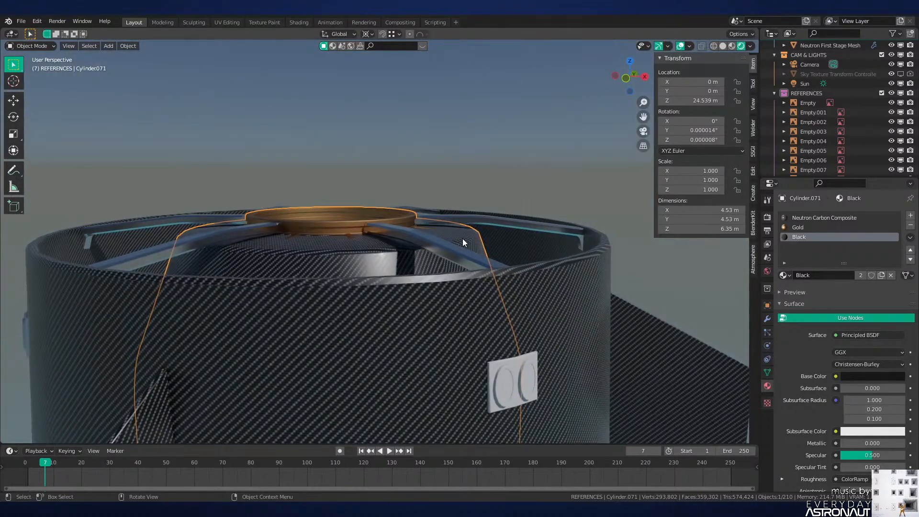
key(g)
key(z)
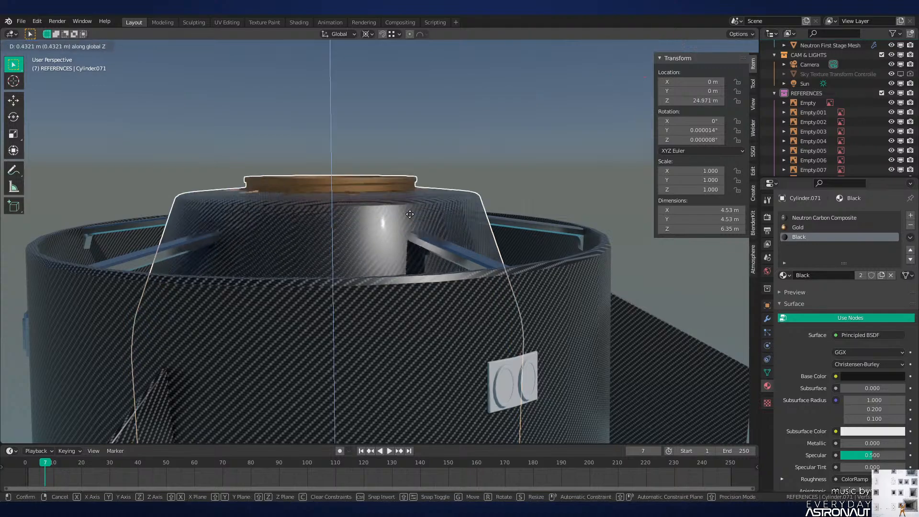
right_click(458, 304)
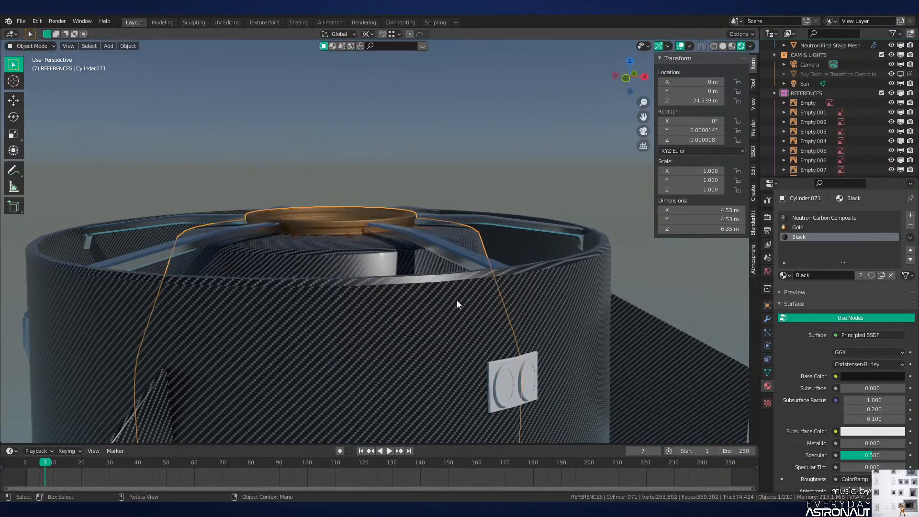
key(g)
key(z)
right_click(457, 136)
click(456, 150)
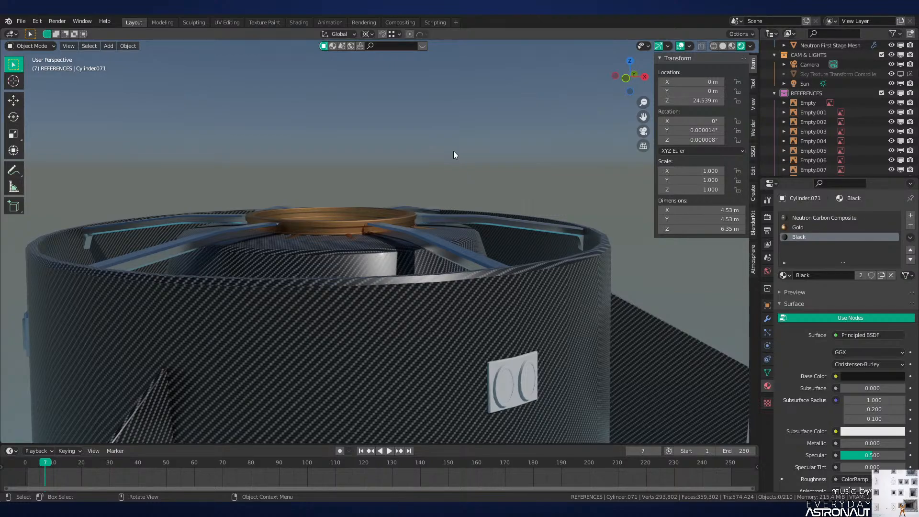
Step: Apply the Neutron Carbon Composite material to the rectangular two-port plate on the hull near the top of the first stage
scroll(454, 154, down, 5)
middle_drag(443, 192, 378, 215)
scroll(461, 228, up, 2)
scroll(461, 229, up, 2)
scroll(378, 214, up, 2)
scroll(378, 214, up, 4)
shift+middle_drag(440, 228, 396, 234)
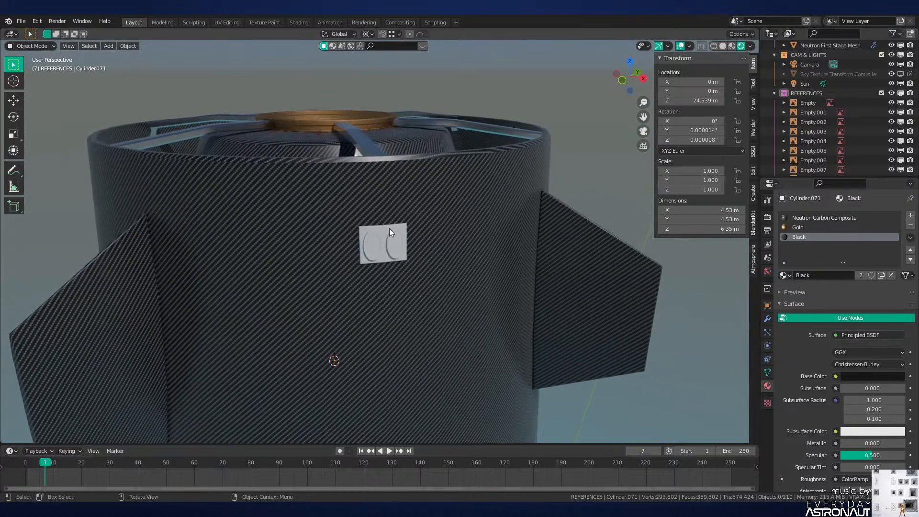
click(390, 229)
scroll(390, 235, up, 3)
click(786, 256)
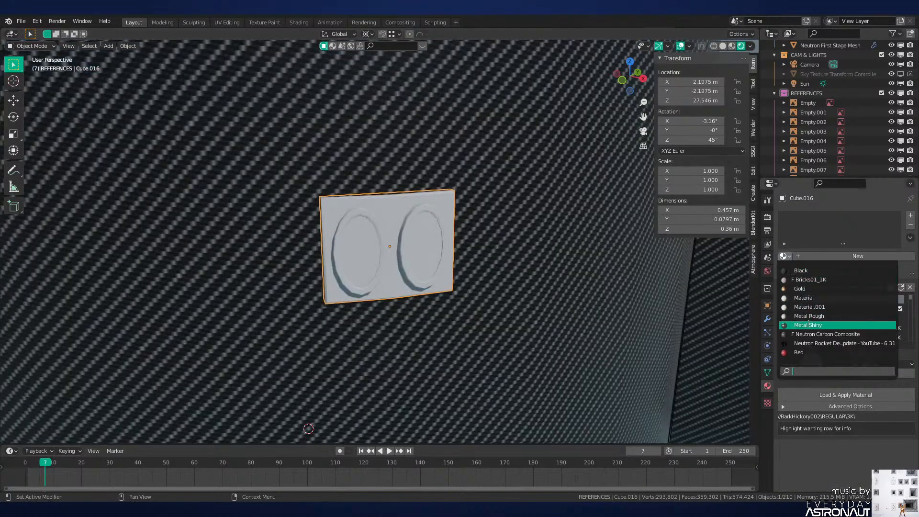
click(829, 334)
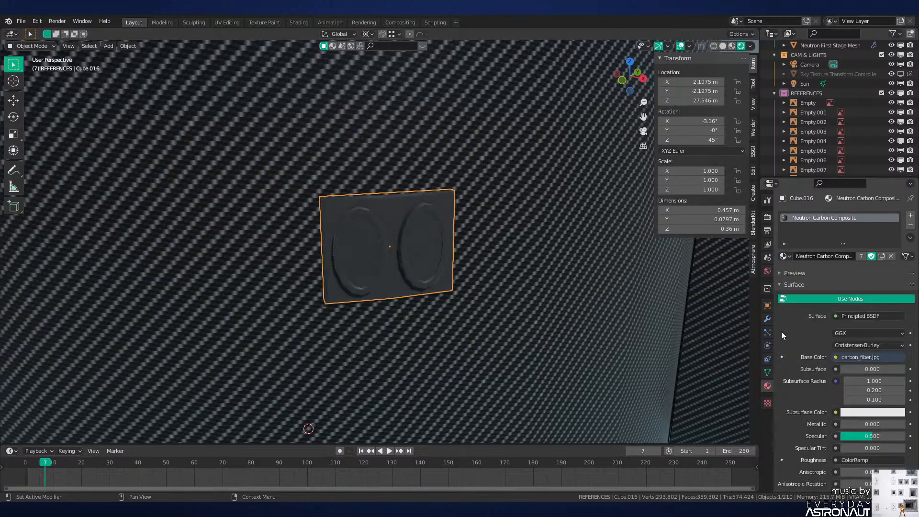
Step: Select both raised port rings on the plate's mesh and add a second material slot holding the Black material
key(Tab)
scroll(380, 239, up, 3)
key(alt+a)
key(3)
middle_drag(447, 237, 451, 239)
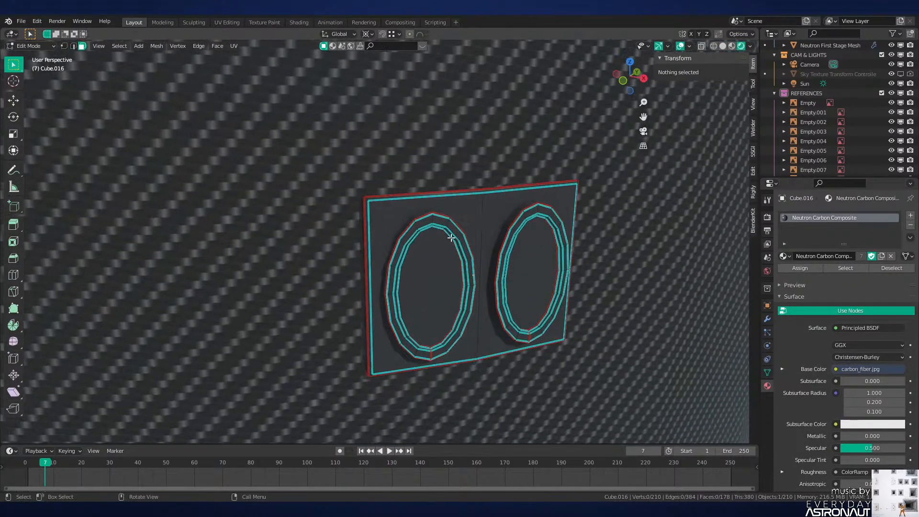
key(l)
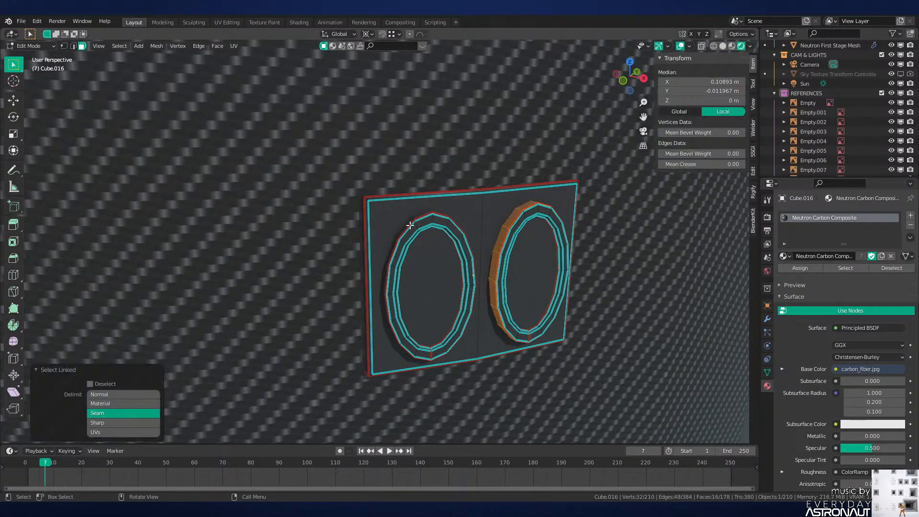
key(l)
key(l)
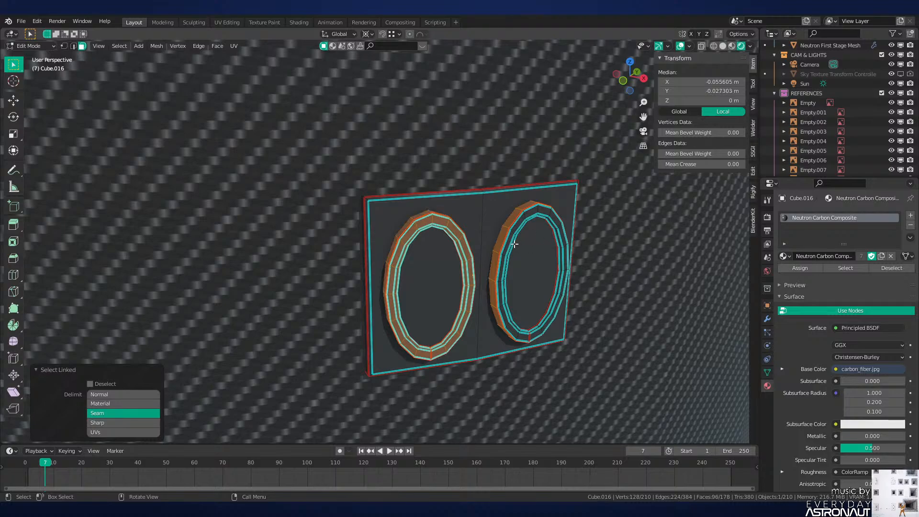
key(l)
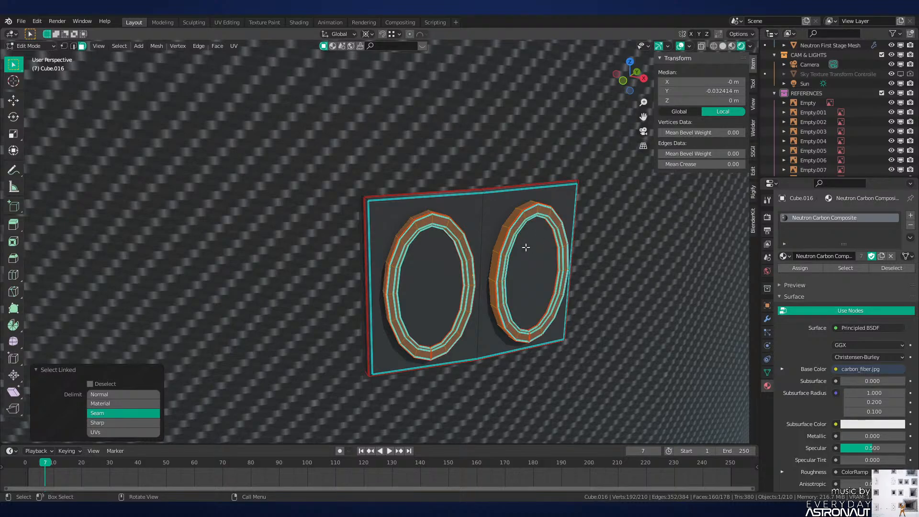
click(911, 215)
click(785, 277)
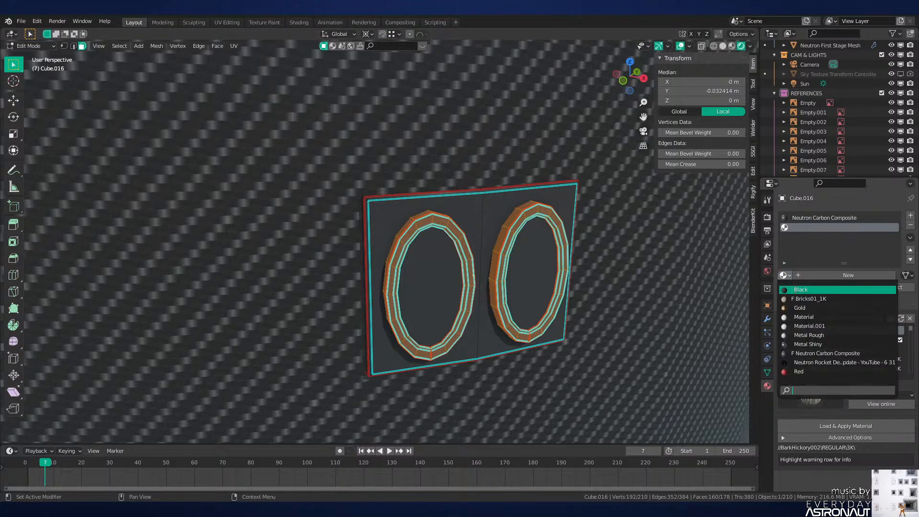
click(796, 289)
Step: Assign the Black material to the two oval faces inside the port rings and return to Object Mode
click(544, 259)
shift+click(450, 273)
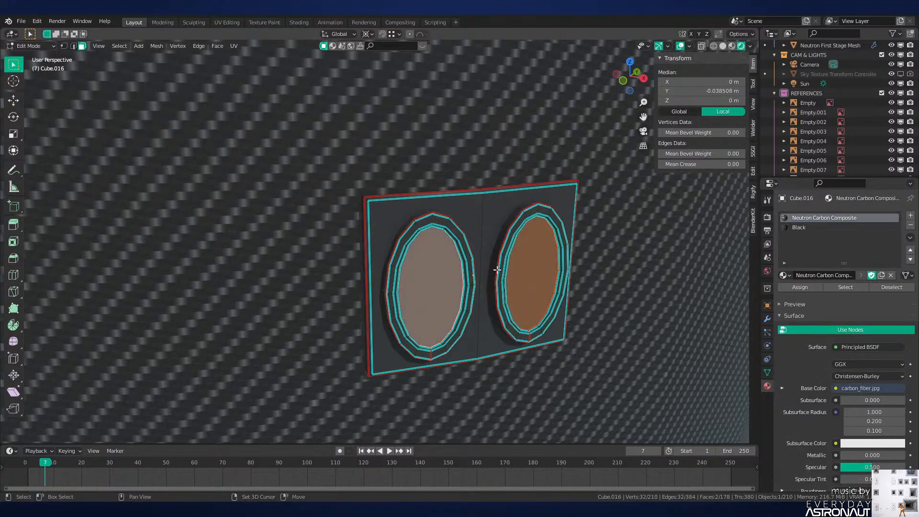
click(816, 228)
click(800, 287)
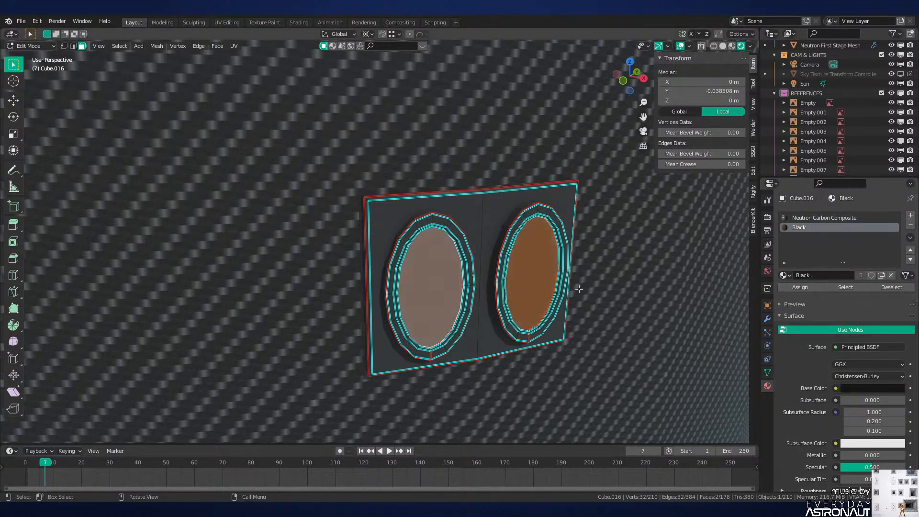
key(Tab)
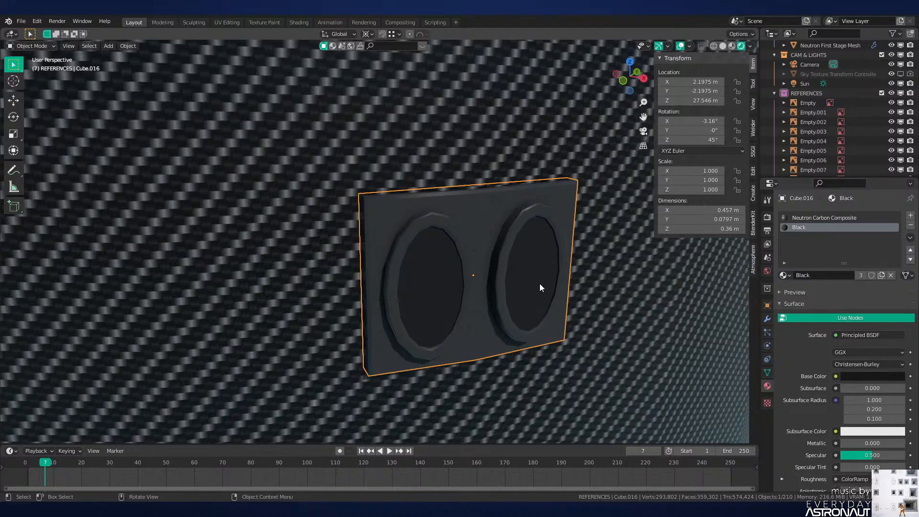
Step: Select all linked geometry of the plate's rectangular body and open its UV layout in the UV Editing workspace
ctrl+middle_drag(539, 283, 511, 238)
key(Tab)
key(alt+a)
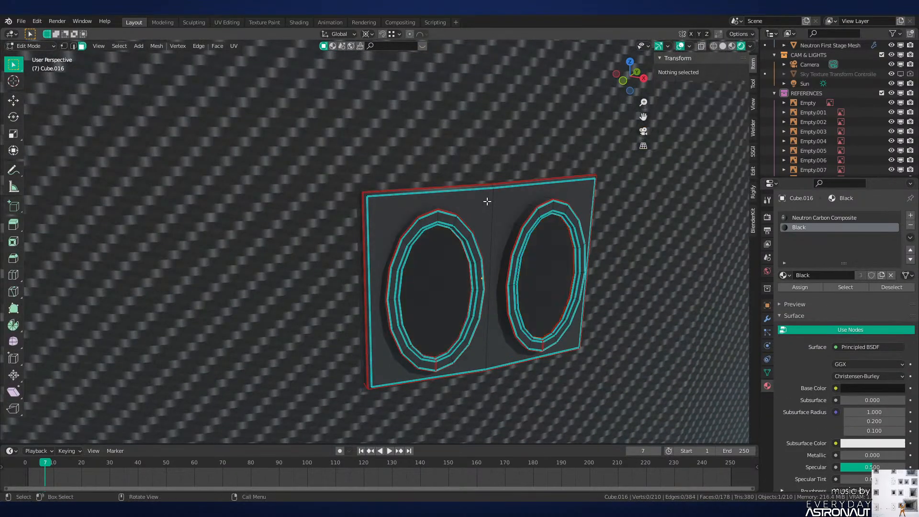
key(2)
key(l)
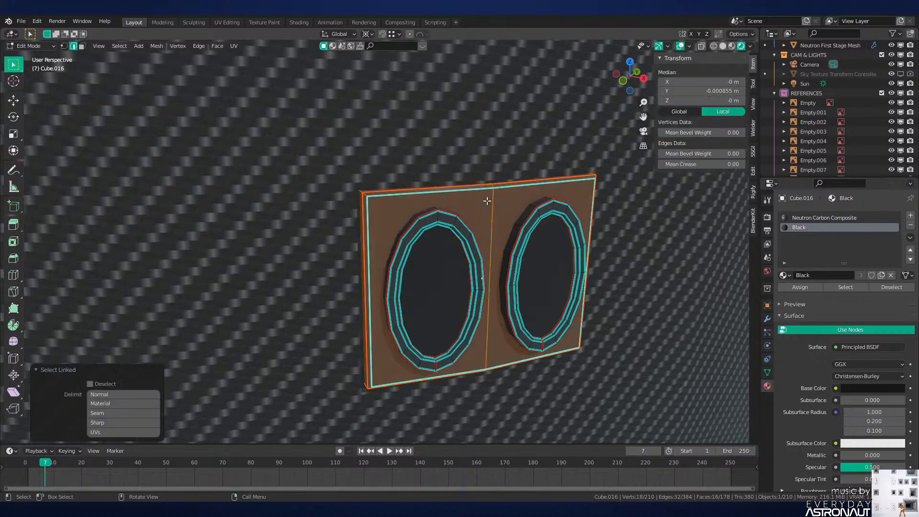
click(227, 23)
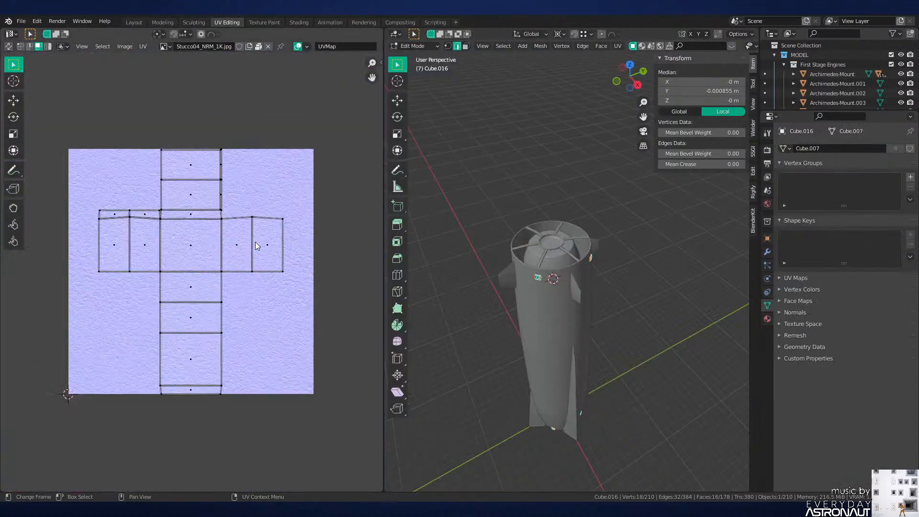
Step: Scale down the plate body's UV island so its carbon-fibre weave is sized like the weave on the surrounding hull
key(KP_Decimal)
key(s)
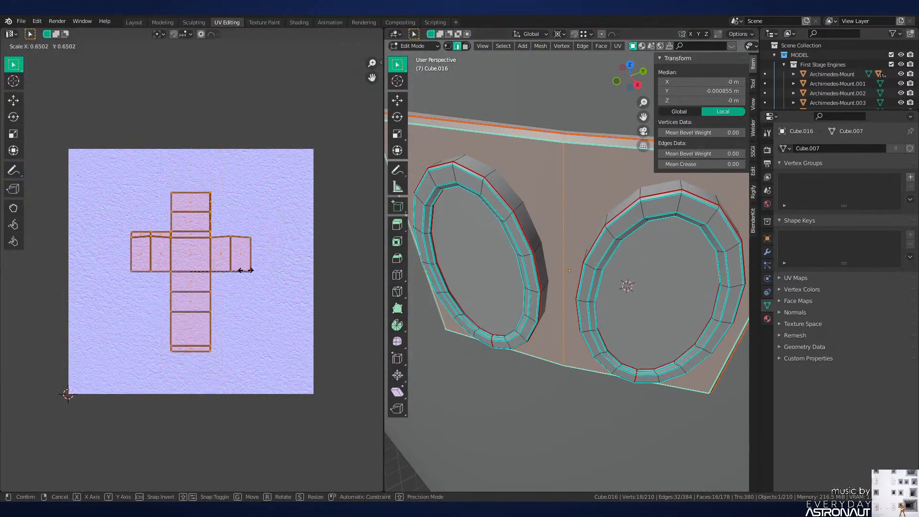
click(219, 269)
key(z)
click(614, 278)
mouse_move(614, 279)
middle_down()
mouse_move(663, 258)
mouse_move(714, 263)
middle_up()
key(s)
click(224, 307)
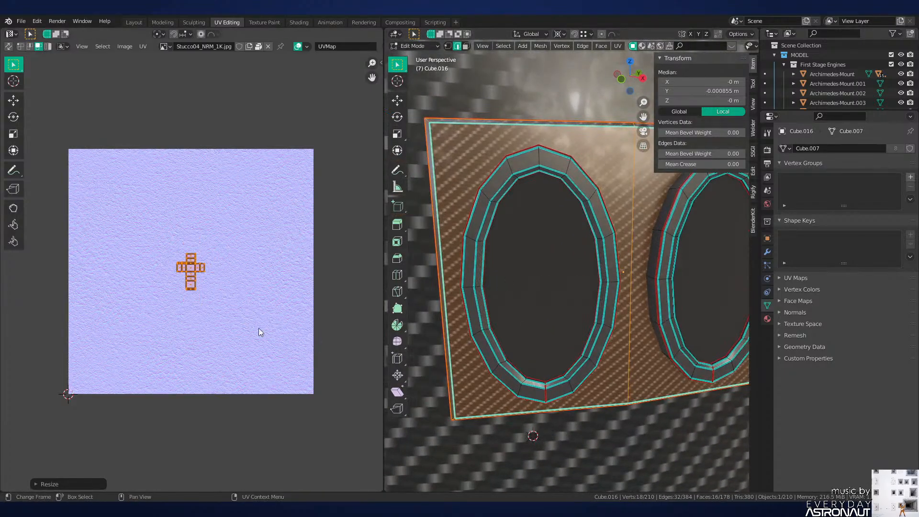
key(s)
click(226, 308)
key(s)
click(221, 316)
key(s)
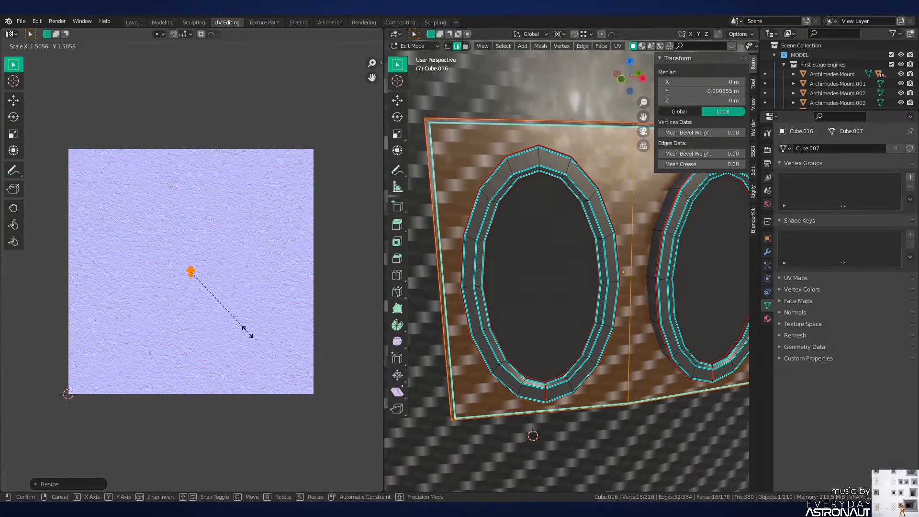
click(247, 331)
Step: Leave mesh editing, deselect the plate and return to the Layout workspace
key(Tab)
scroll(605, 312, down, 4)
scroll(604, 311, down, 4)
key(alt+a)
middle_drag(580, 297, 475, 260)
key(z)
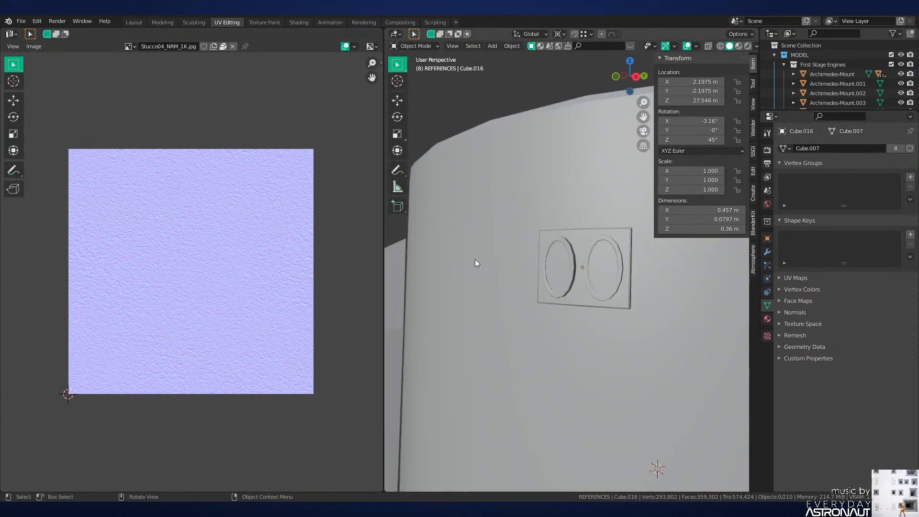
click(138, 22)
key(z)
Step: Open the matching two-port plate above the engines at the rocket's base for face editing and clear its mesh selection
scroll(426, 188, down, 15)
middle_drag(427, 188, 454, 260)
scroll(435, 290, up, 6)
mouse_move(450, 336)
middle_down()
mouse_move(435, 290)
mouse_move(440, 144)
middle_up()
scroll(435, 289, down, 3)
shift+middle_drag(445, 383, 450, 229)
scroll(451, 228, up, 2)
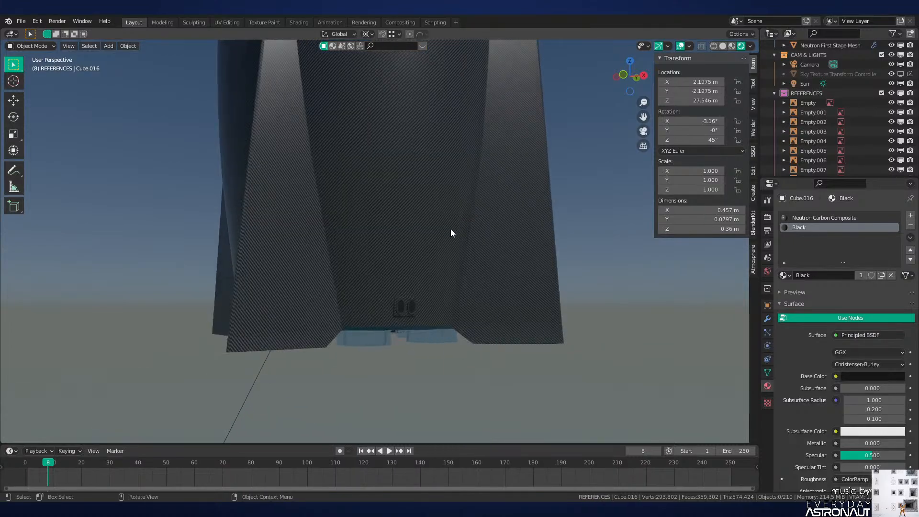
scroll(432, 209, up, 3)
shift+middle_drag(441, 282, 425, 249)
scroll(446, 279, down, 3)
scroll(425, 253, up, 5)
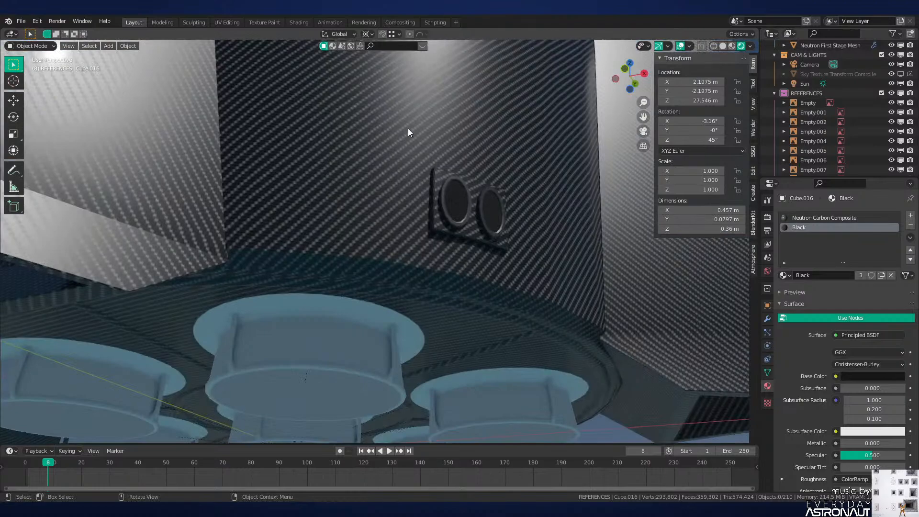
click(505, 203)
scroll(504, 203, up, 8)
shift+middle_drag(555, 192, 498, 211)
key(Tab)
shift+middle_drag(639, 185, 509, 213)
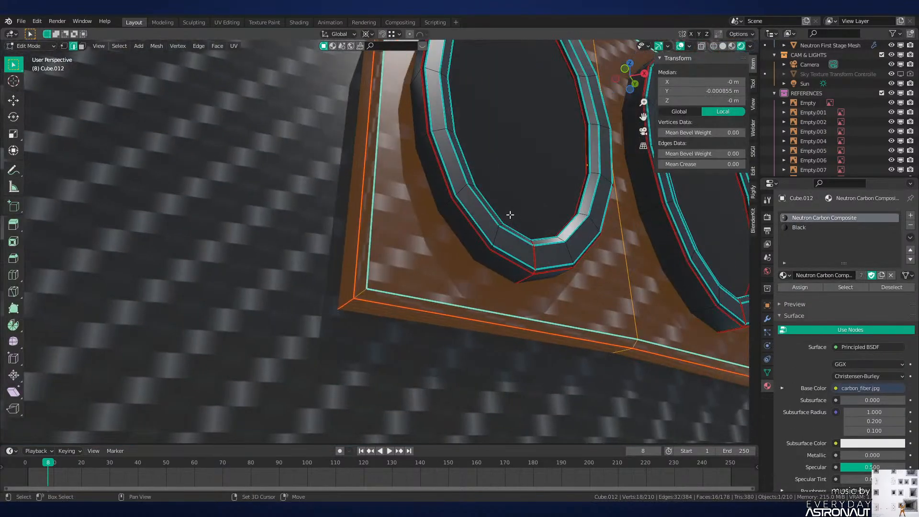
scroll(532, 244, down, 4)
middle_drag(532, 244, 468, 247)
key(alt+a)
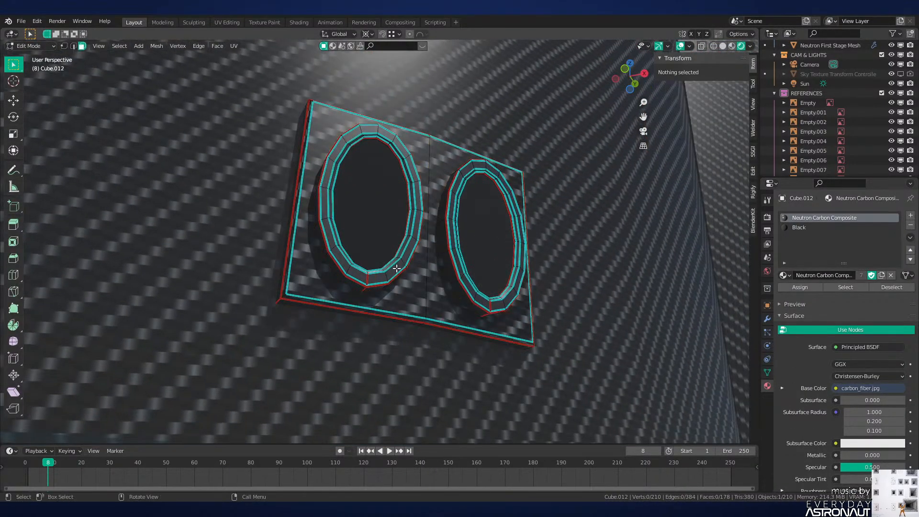
Step: Assign the Metal Rough material from a new slot to the plate's two port rings, selecting them as linked geometry, and leave mesh editing
click(397, 269)
key(ctrl+l)
key(l)
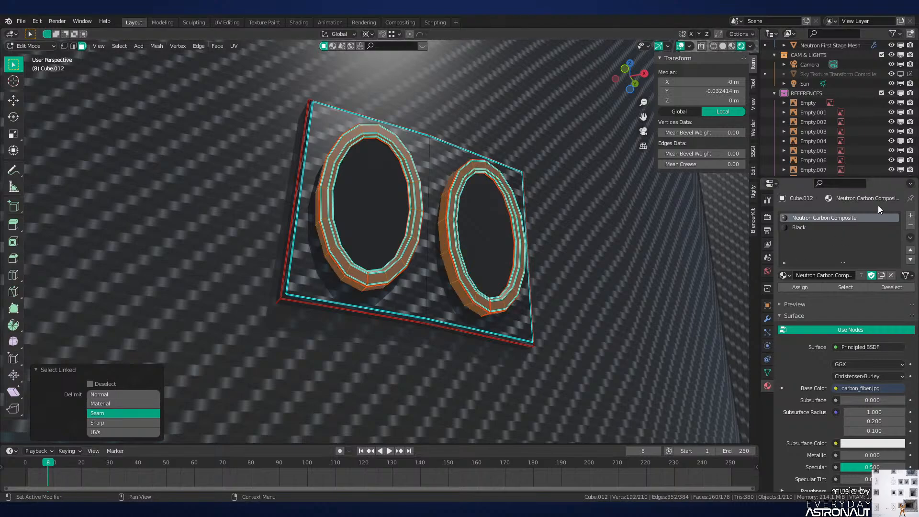
click(910, 215)
click(785, 275)
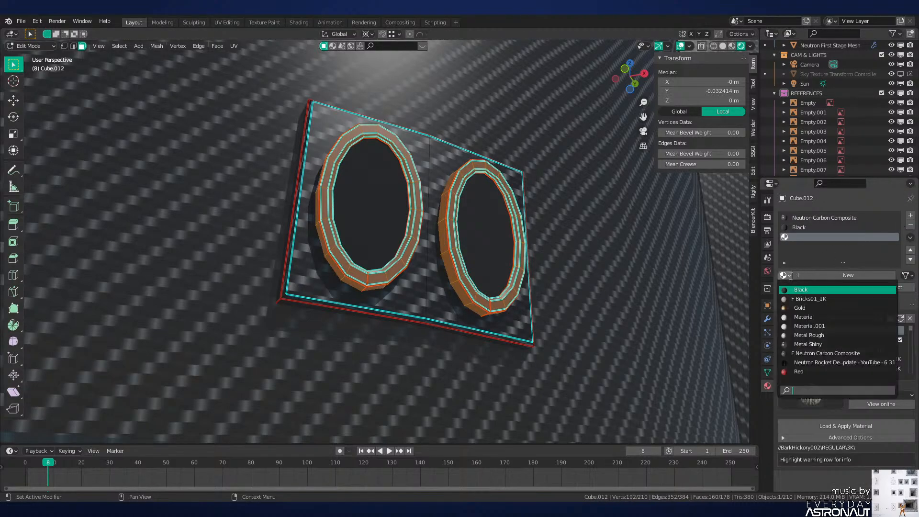
click(822, 336)
click(808, 288)
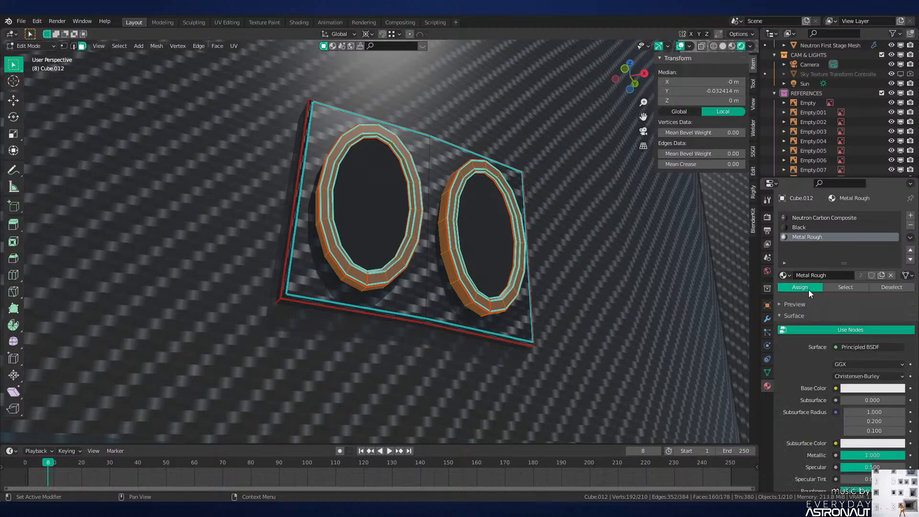
key(Tab)
Step: Replace the port rings' material with Metal Shiny, deselect the plate and save the file
scroll(587, 277, down, 7)
scroll(586, 278, up, 3)
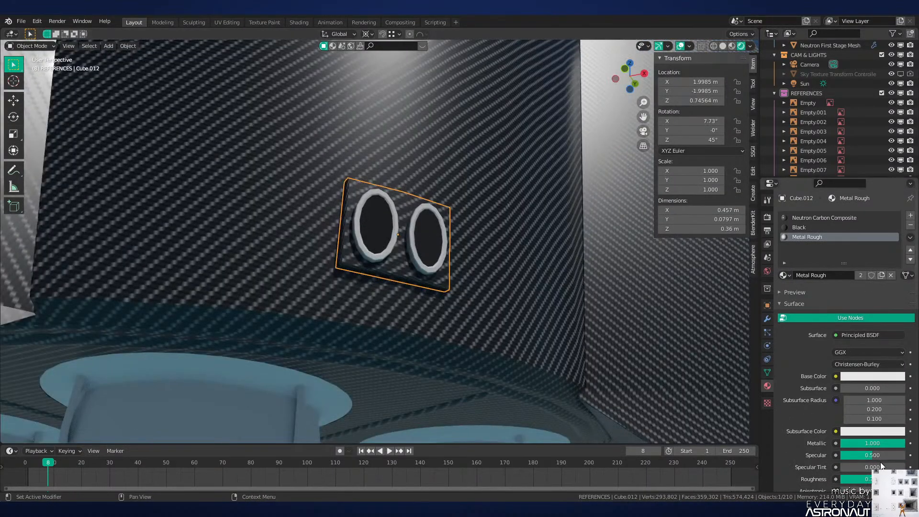
middle_drag(567, 318, 646, 299)
click(785, 276)
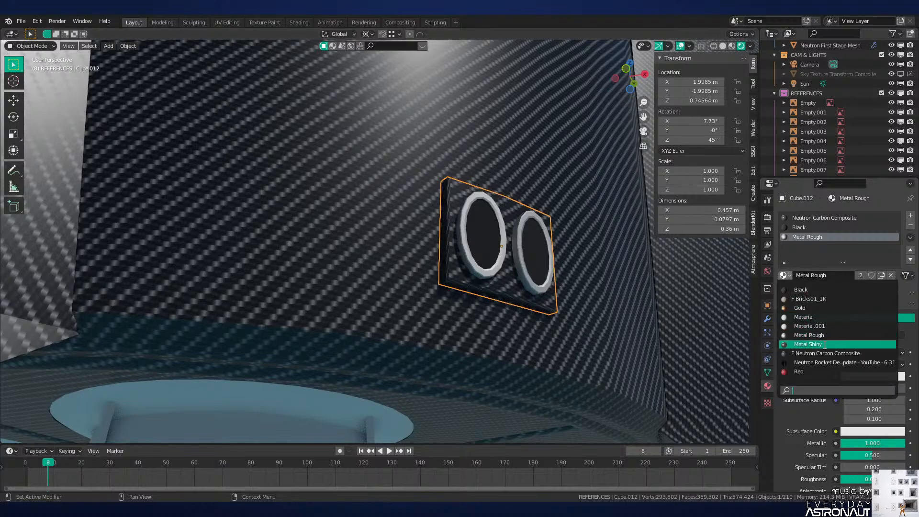
click(810, 340)
scroll(550, 286, down, 3)
middle_drag(556, 277, 578, 266)
key(alt+a)
scroll(501, 251, up, 3)
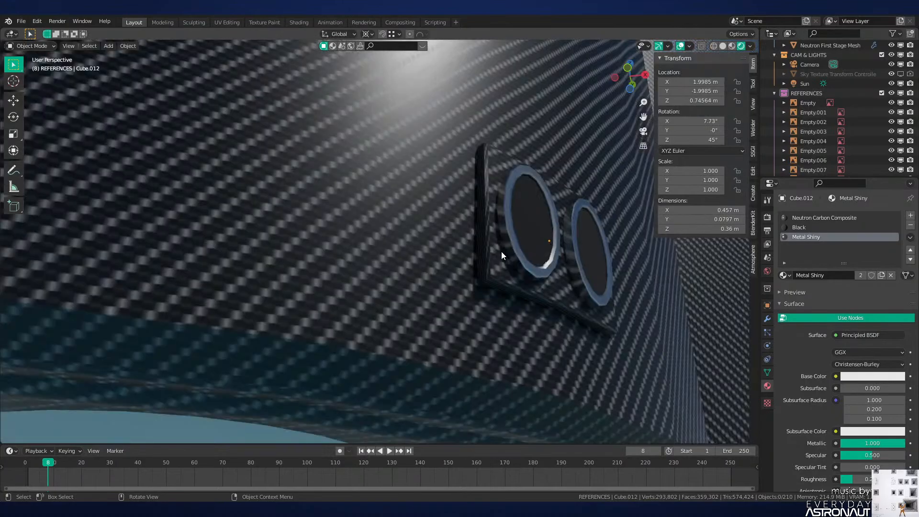
scroll(484, 254, down, 10)
key(ctrl+s)
Step: Examine the rocket's engine base and the inner tank inside the open upper end of the first stage
middle_drag(478, 255, 452, 214)
scroll(466, 226, down, 4)
scroll(464, 234, up, 3)
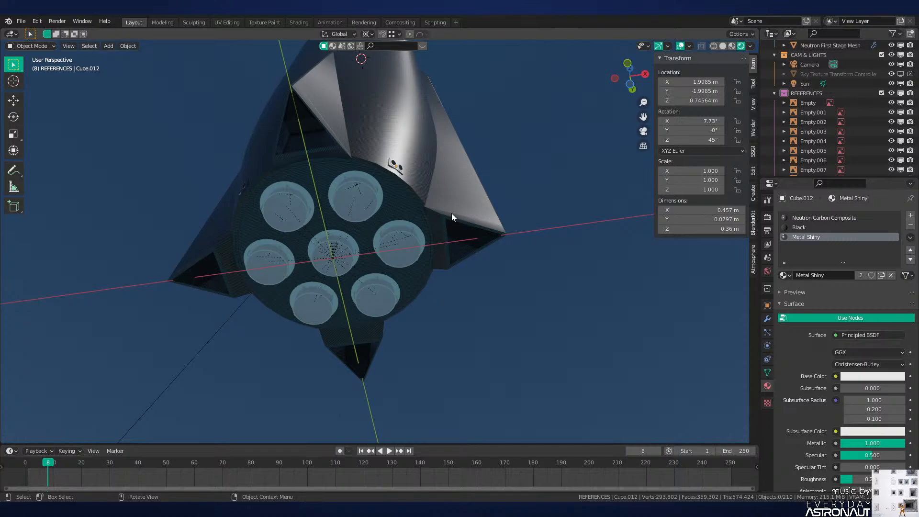
middle_drag(452, 213, 366, 240)
scroll(346, 130, down, 5)
shift+middle_drag(346, 130, 454, 226)
scroll(454, 225, up, 4)
click(444, 304)
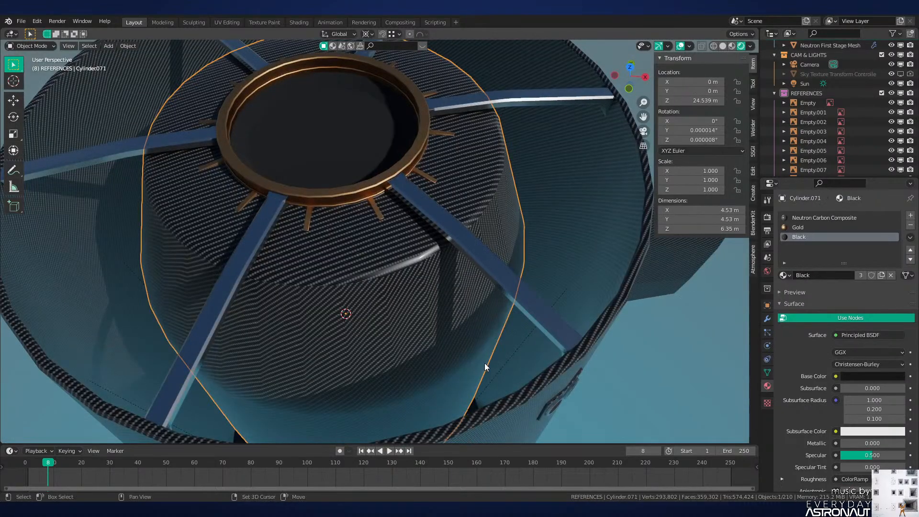
middle_drag(484, 364, 483, 334)
key(Tab)
key(Tab)
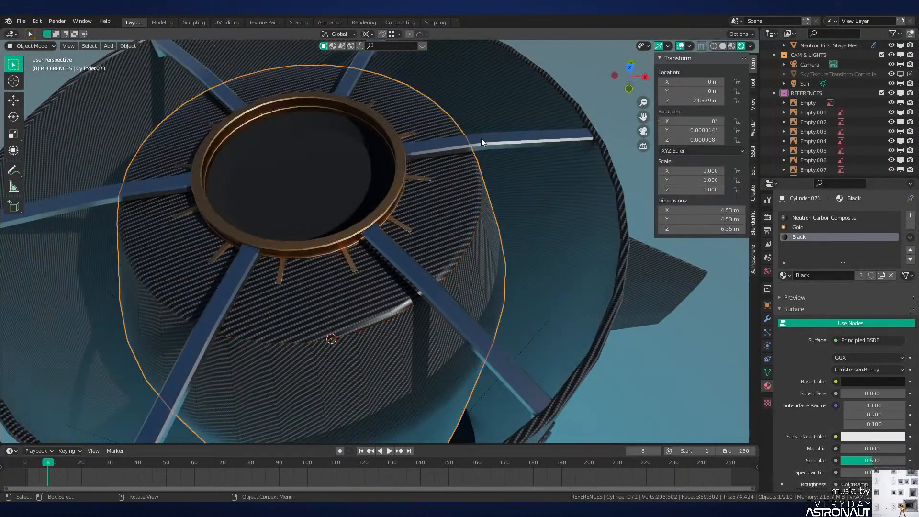
Step: Delete the vertices of the six struts linking the first-stage hull wall to the gold ring in the centre
click(481, 138)
key(Tab)
key(alt+a)
key(2)
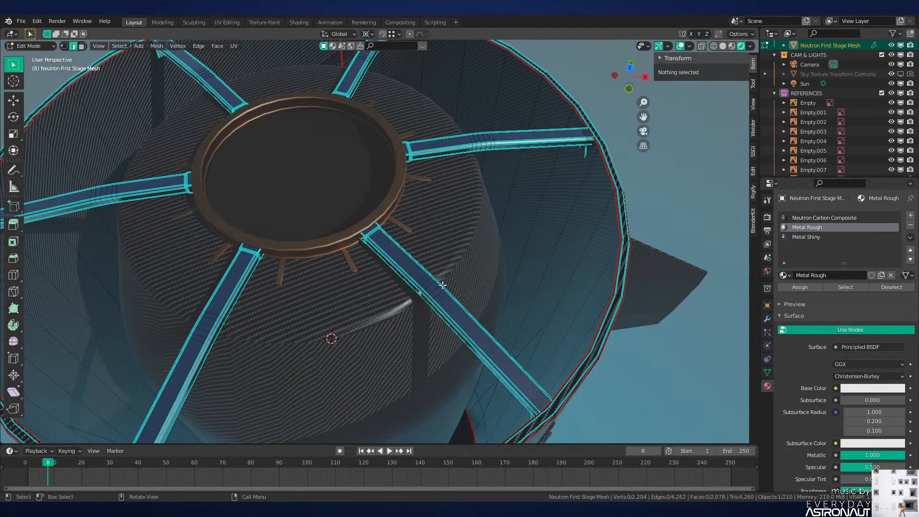
key(l)
key(l)
key(l)
key(l)
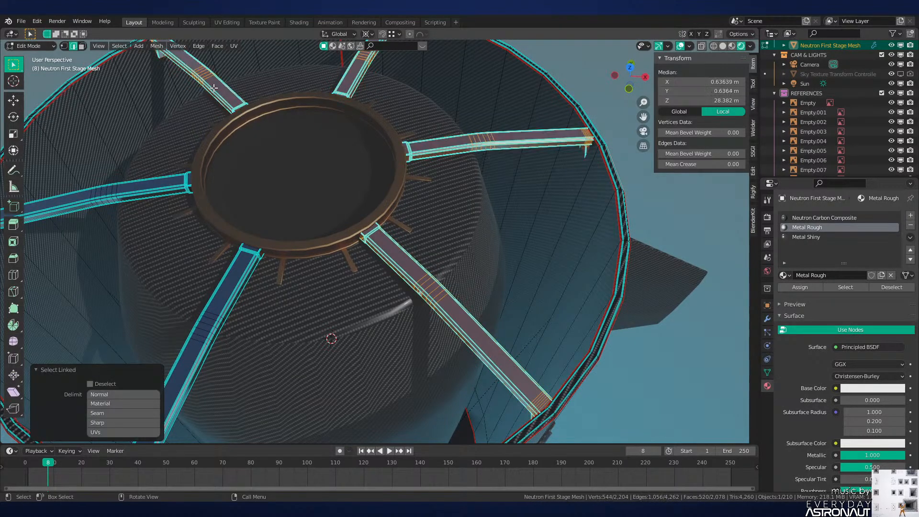
key(l)
key(l)
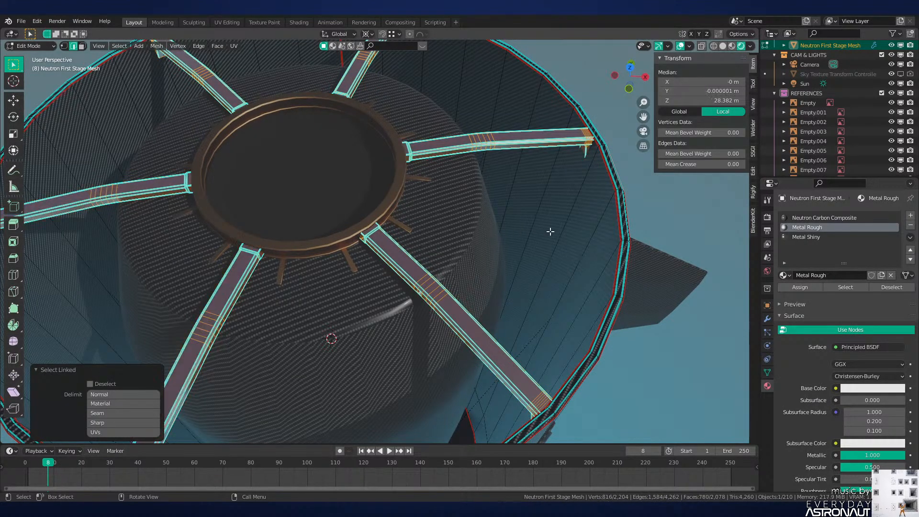
key(x)
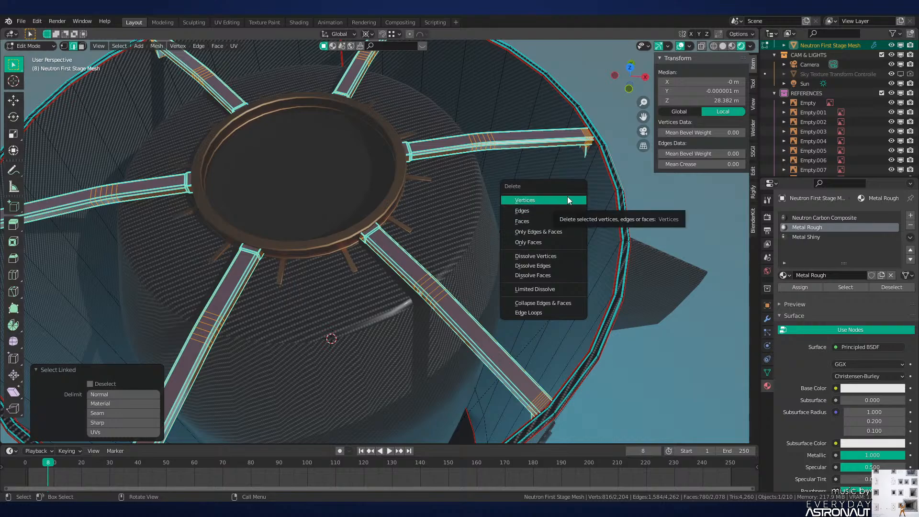
click(569, 200)
Step: Leave the hull mesh and open the inner carbon-fibre tank for mesh editing
middle_drag(569, 200, 535, 277)
shift+middle_drag(439, 369, 409, 285)
key(Tab)
click(414, 289)
key(Tab)
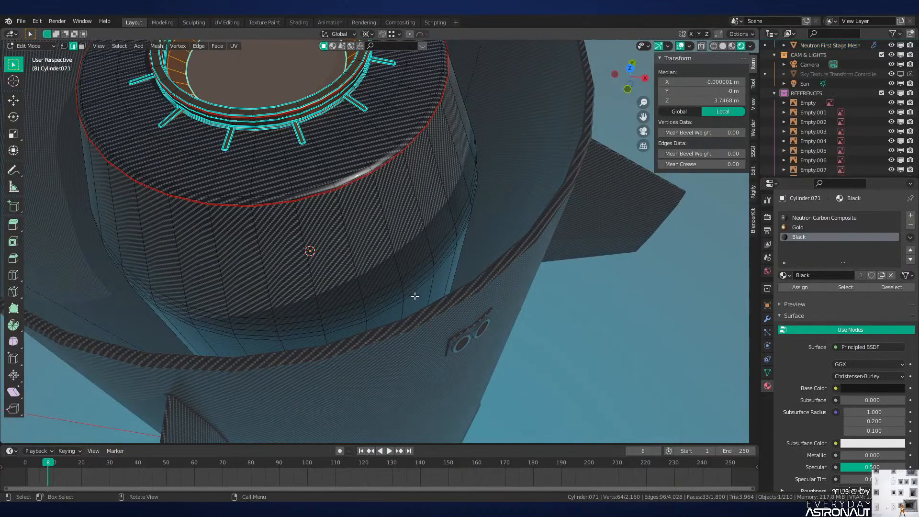
key(ctrl+r)
click(410, 303)
click(411, 306)
key(ctrl+z)
Step: Add two horizontal edge loops around the inner tank below its sloped shoulder, sliding the first and leaving the second centred
key(ctrl+r)
click(407, 315)
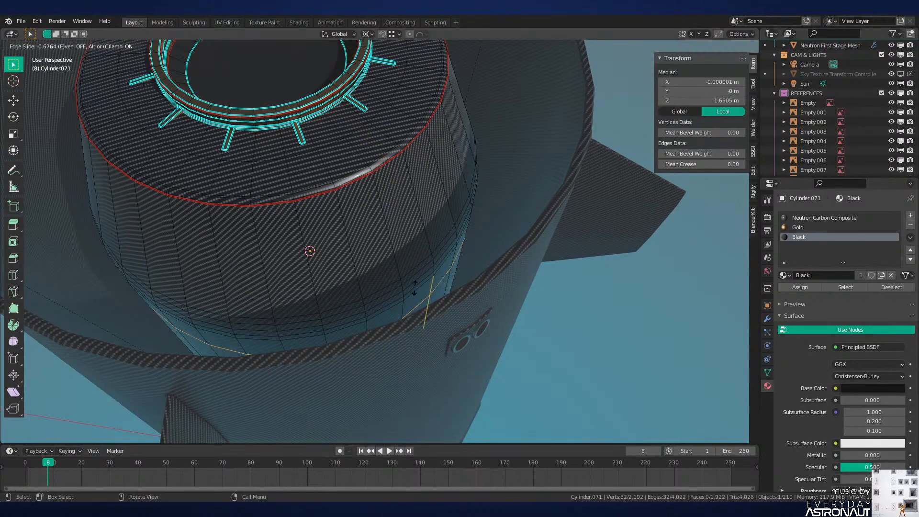
click(417, 284)
key(ctrl+r)
click(406, 306)
right_click(412, 307)
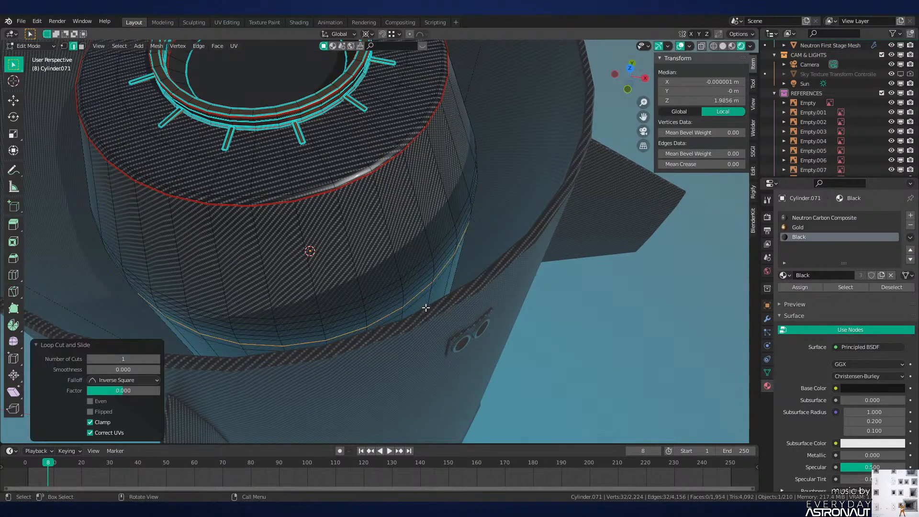
Step: Mark the two edge loops bordering the tank's narrow band as sharp
alt+click(412, 304)
key(ctrl+e)
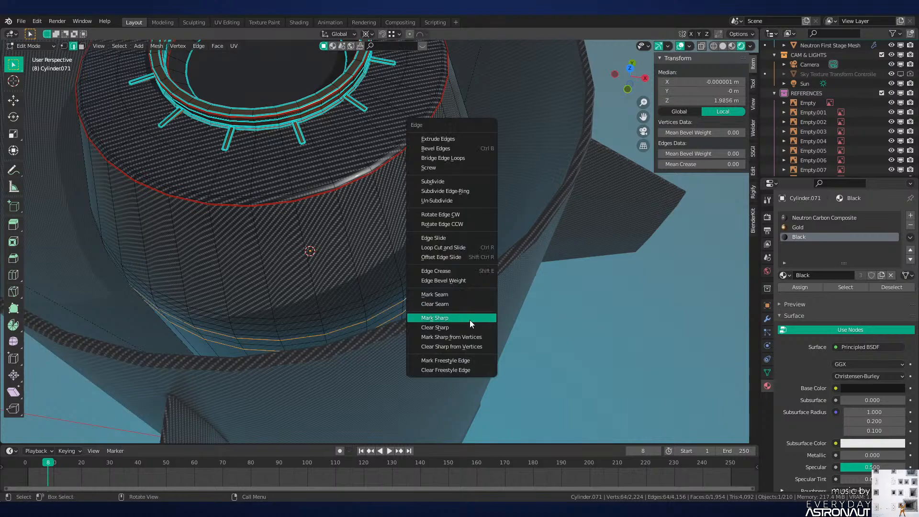
click(470, 320)
Step: In solid shading, scale the band's middle edge loop outward by 1.028 and bevel it about 0.08 m wide with 5 segments
key(z)
click(441, 304)
alt+click(415, 301)
key(s)
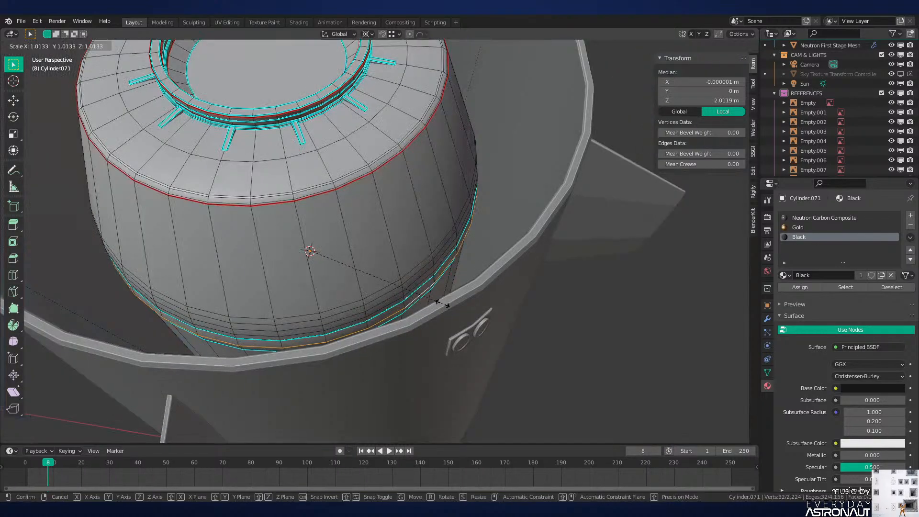
click(447, 309)
key(ctrl+b)
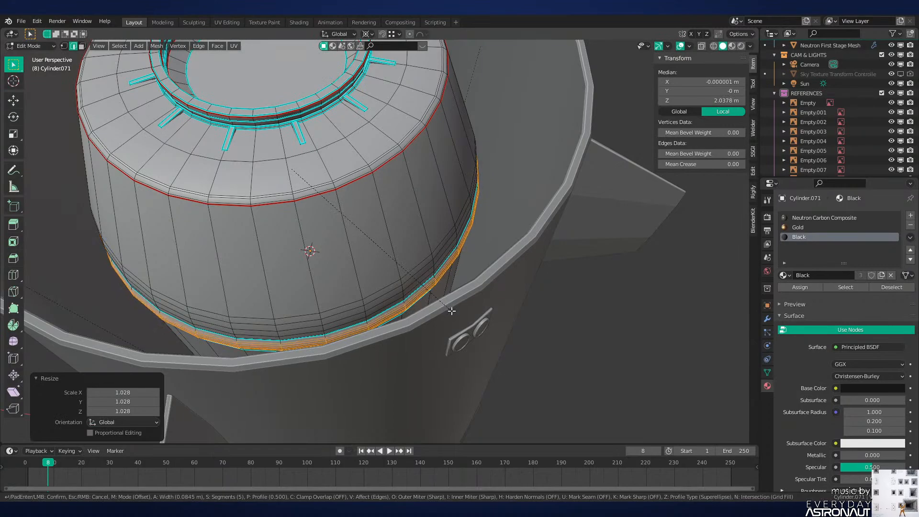
click(452, 311)
Step: Mark the upper and lower border loops of the tank's raised band as seams
alt+click(415, 293)
shift+middle_drag(456, 302, 402, 272)
scroll(404, 278, up, 3)
scroll(404, 278, up, 2)
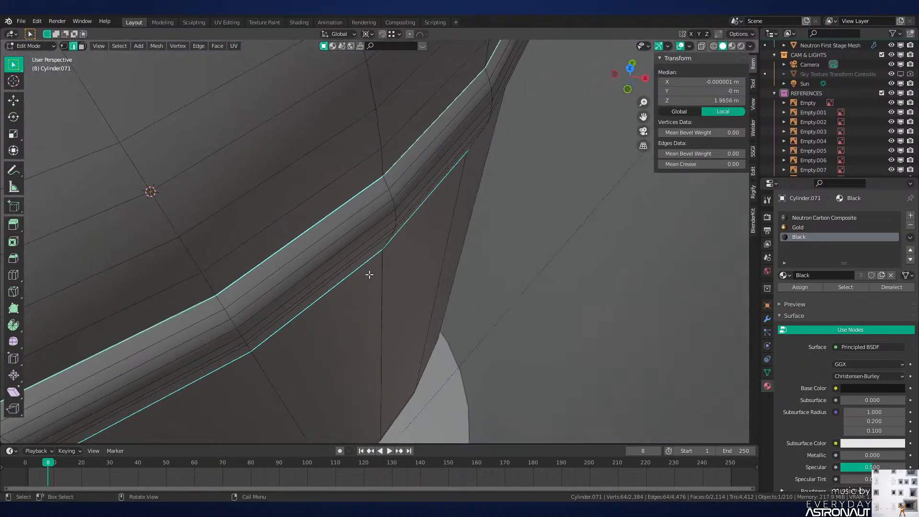
key(ctrl+e)
click(451, 260)
Step: Select the band's linked faces, give them a new material slot with Metal Shiny and leave mesh editing
key(3)
key(l)
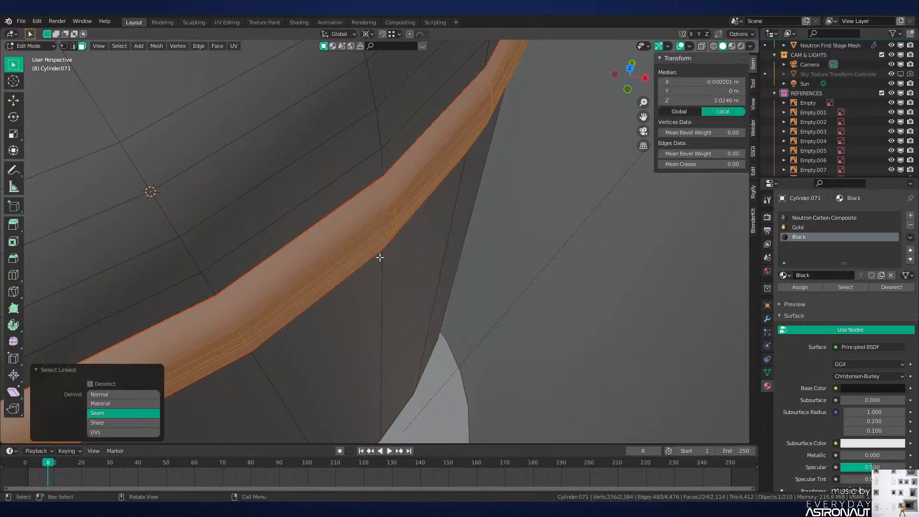
click(908, 217)
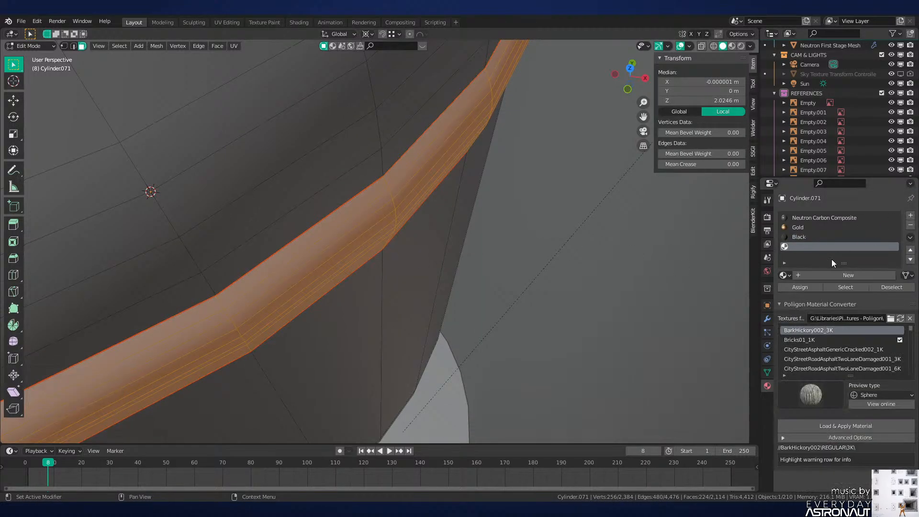
click(784, 276)
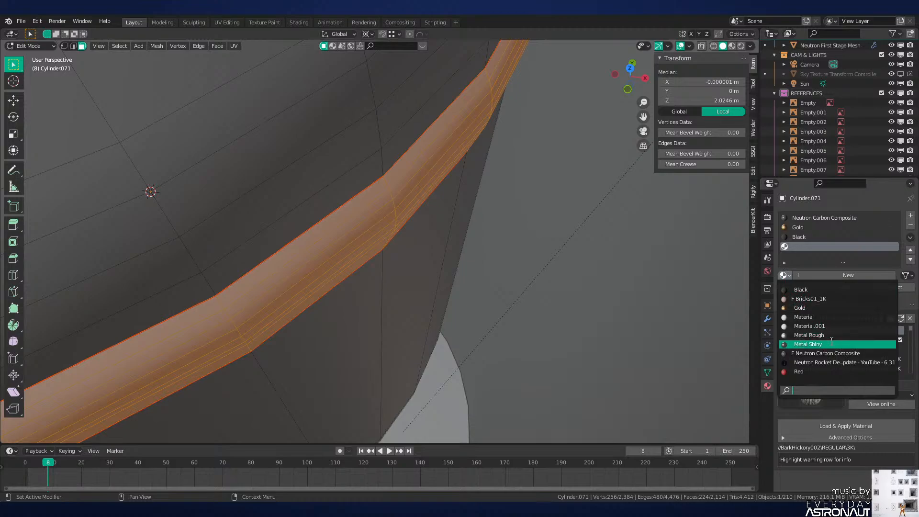
click(814, 344)
key(Tab)
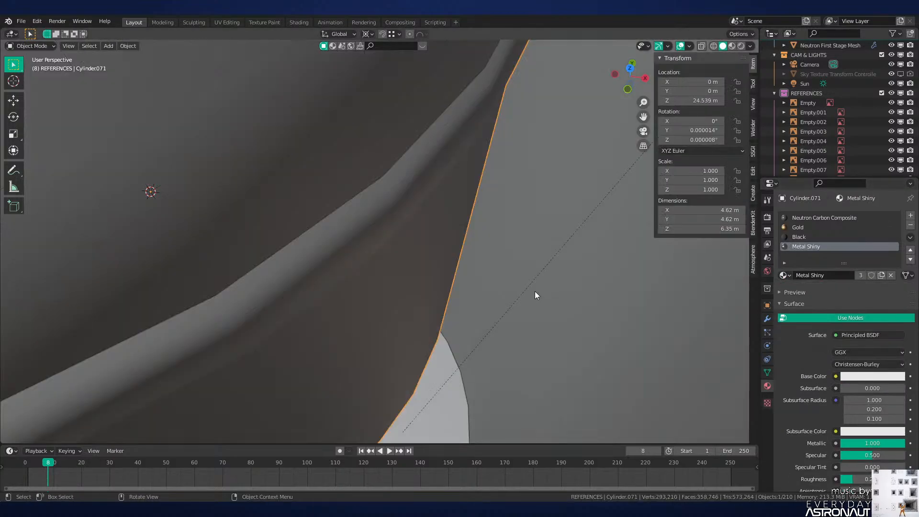
Step: Change the band's material to Metal Rough, show the scene in rendered shading and deselect the tank
click(783, 275)
click(807, 335)
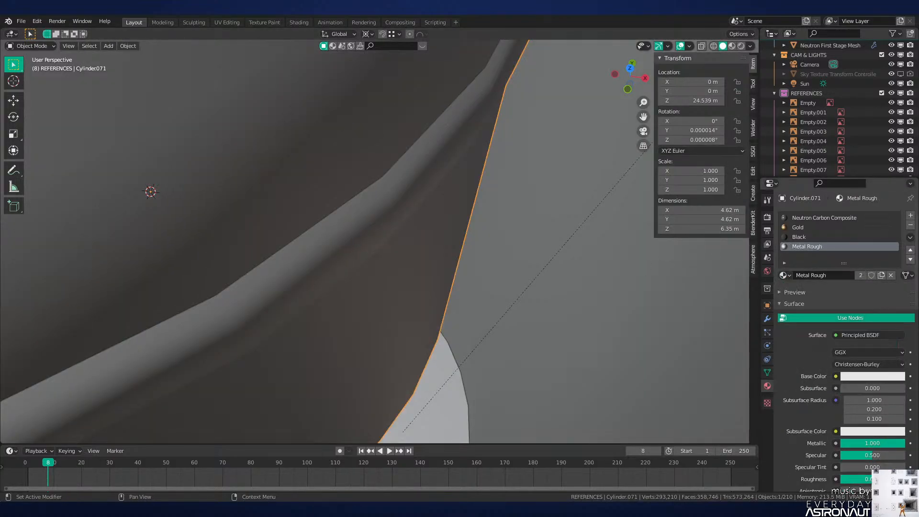
key(z)
click(564, 174)
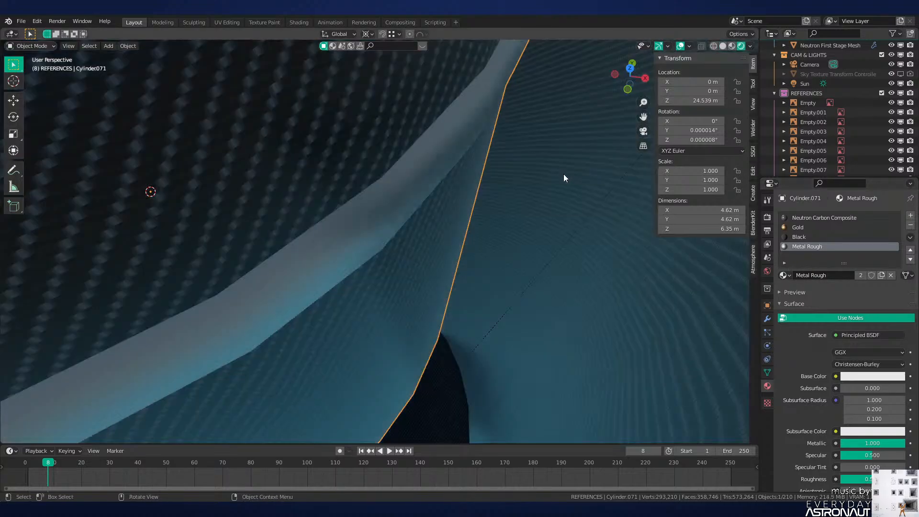
scroll(564, 173, down, 9)
mouse_move(459, 235)
middle_down()
mouse_move(458, 207)
mouse_move(458, 246)
middle_up()
scroll(458, 246, up, 2)
key(alt+a)
scroll(453, 251, down, 4)
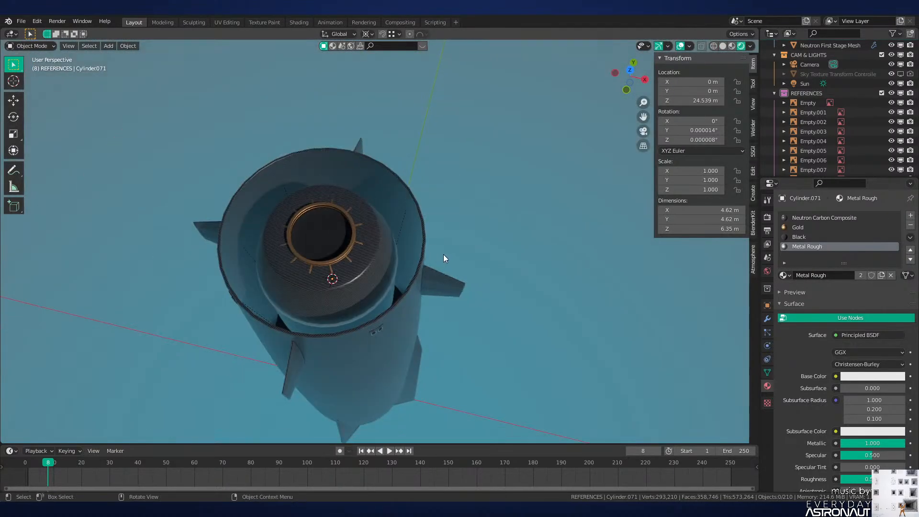
Step: Hide the first-stage hull and examine the exposed inner tank with its metal band
scroll(443, 255, up, 4)
click(438, 336)
scroll(440, 325, down, 3)
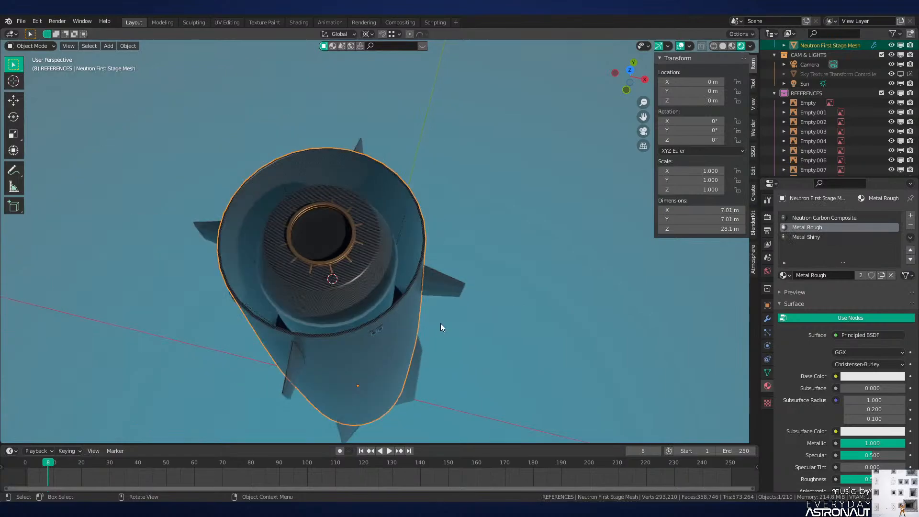
key(h)
middle_drag(440, 323, 454, 282)
scroll(450, 306, up, 6)
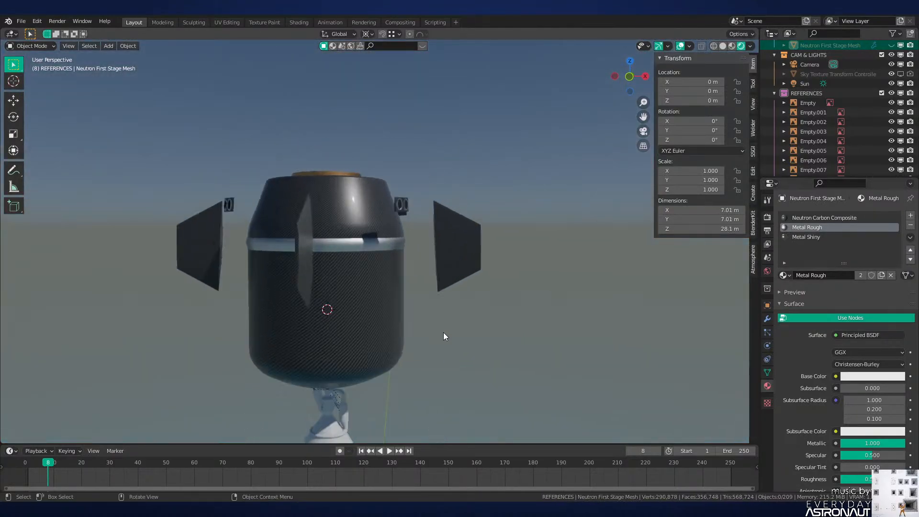
scroll(439, 282, down, 5)
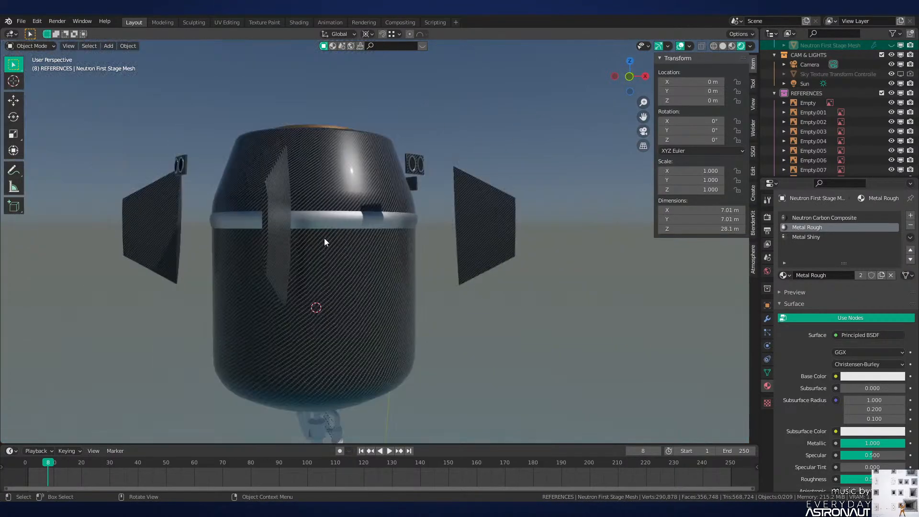
scroll(423, 260, down, 4)
middle_drag(423, 259, 403, 251)
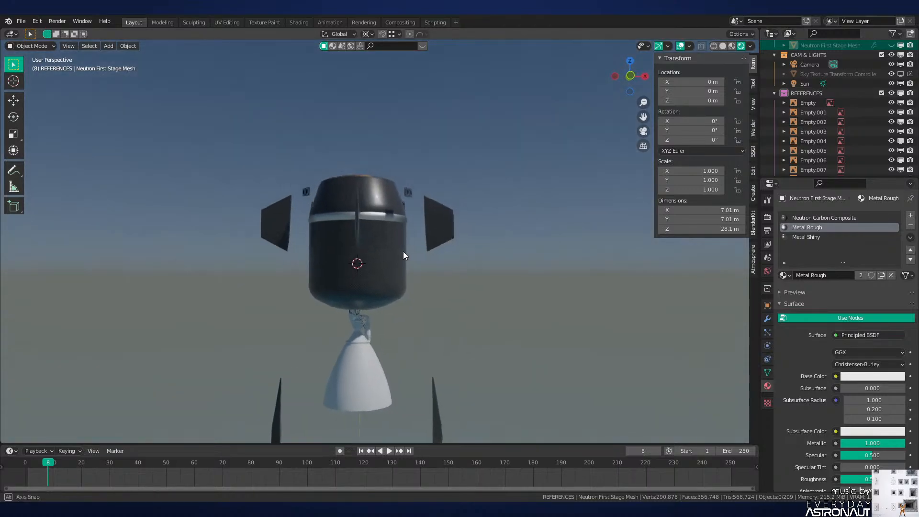
scroll(384, 241, up, 4)
Step: Mark two edge loops inside the tank's raised band, one near its upper and one near its lower side, as sharp
click(378, 293)
key(KP_Decimal)
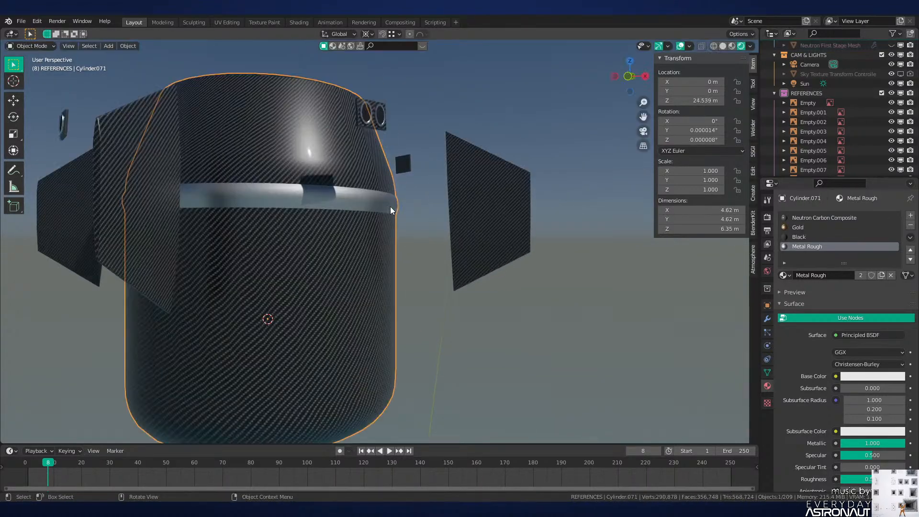
key(KP_1)
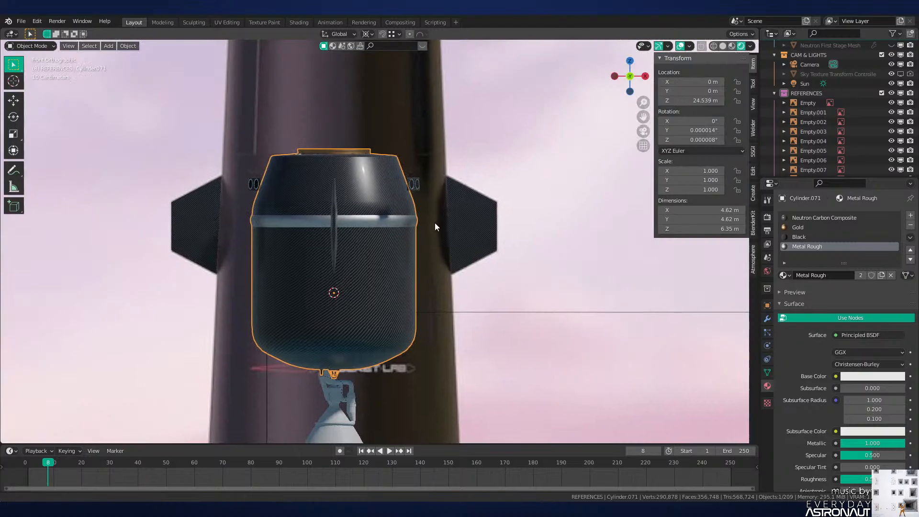
scroll(403, 233, up, 4)
key(Tab)
scroll(401, 236, up, 3)
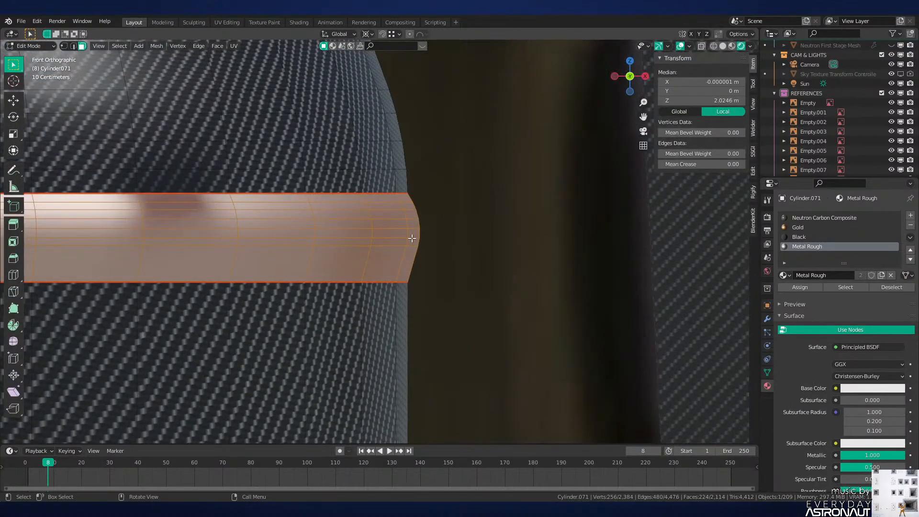
alt+click(392, 245)
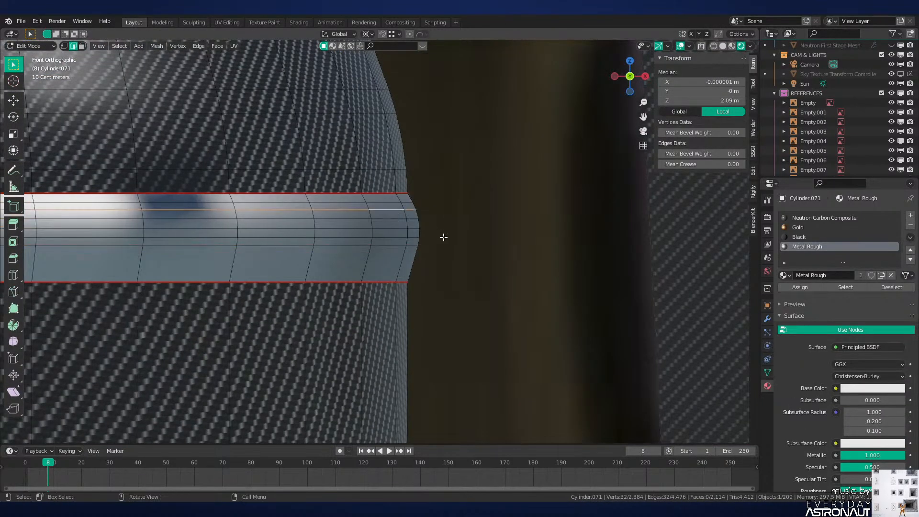
alt+click(388, 210)
key(ctrl+e)
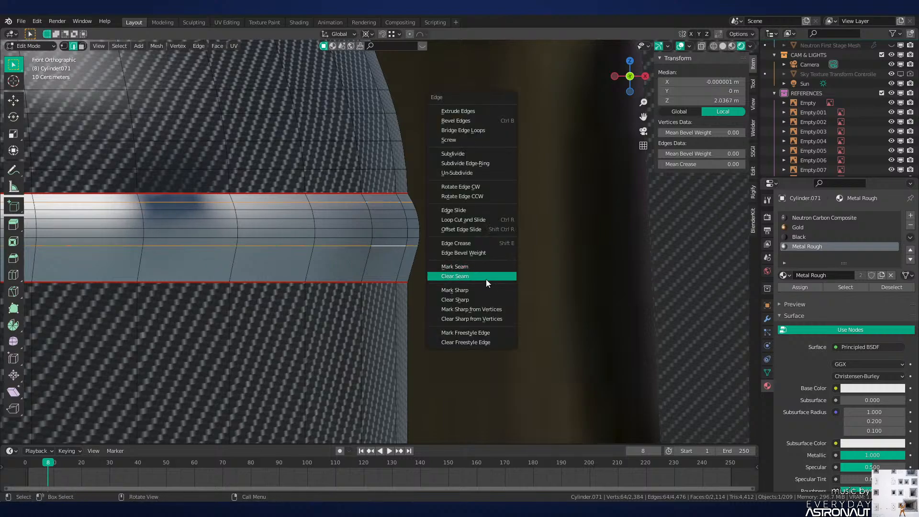
click(487, 280)
Step: Move the lower sharp loop about 0.103 m down and the upper sharp loop slightly up, close to the band's borders
click(392, 246)
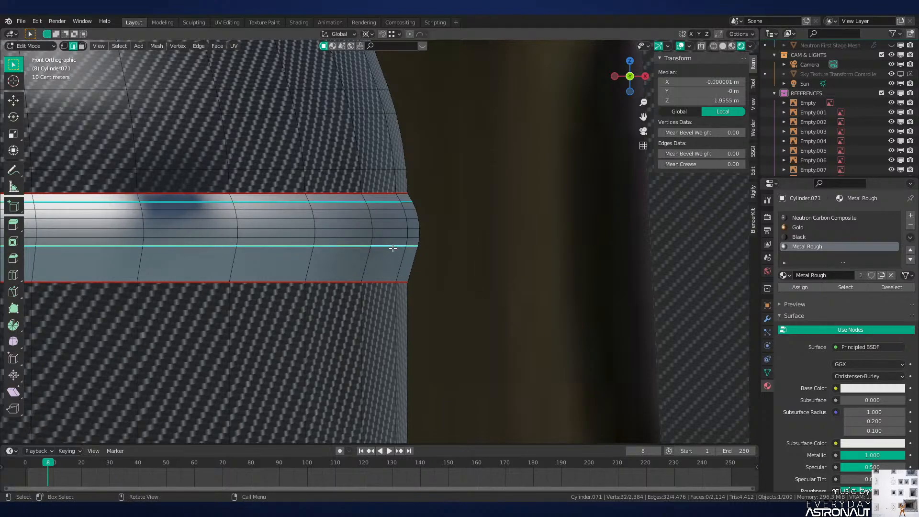
drag(393, 248, 393, 276)
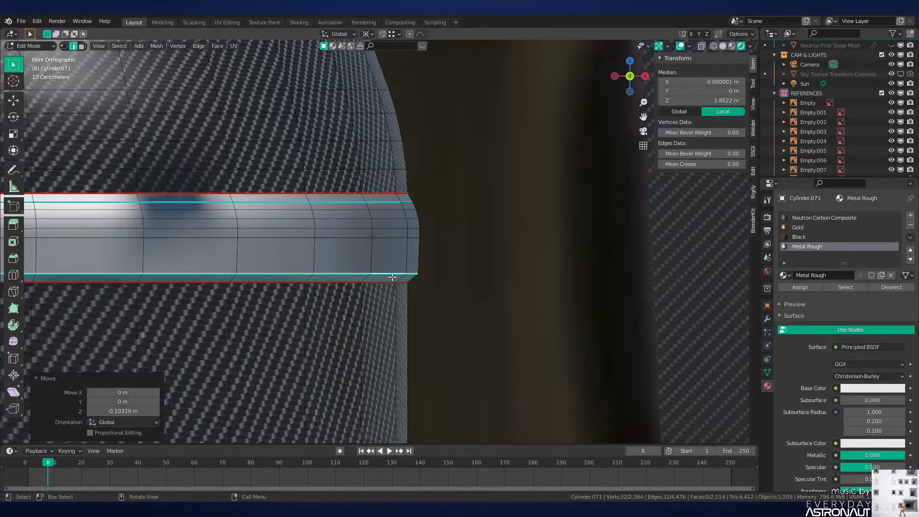
alt+click(394, 204)
key(g)
key(z)
click(394, 200)
Step: Select the four edge loops between the band's sharp edges, try scaling them vertically and dissolve them
alt+click(392, 211)
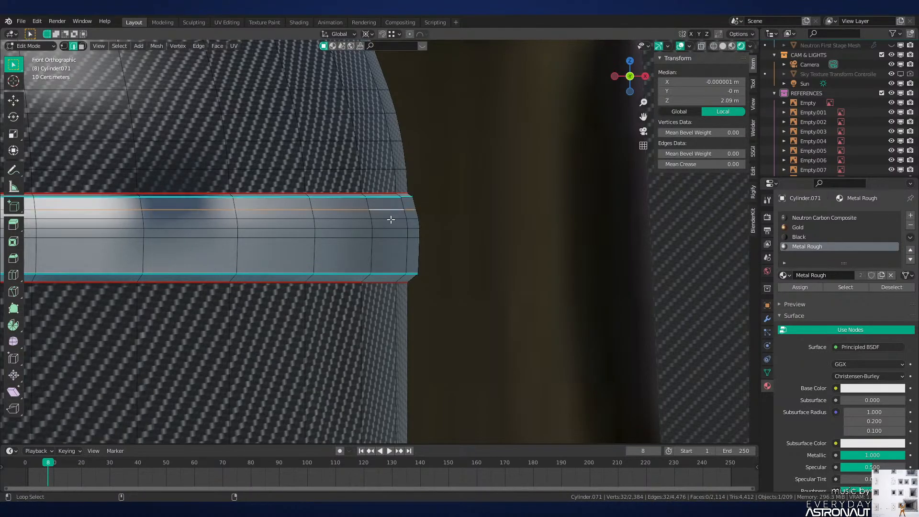
key(s)
key(z)
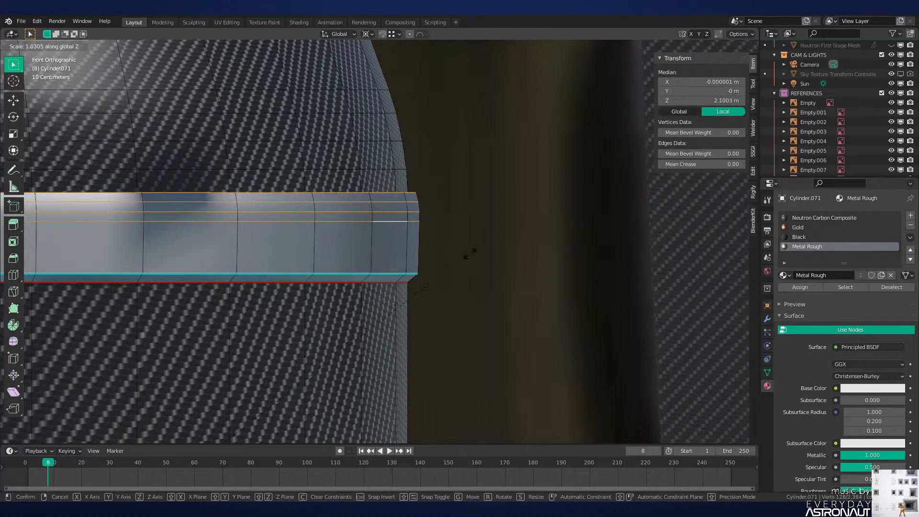
click(454, 255)
key(Tab)
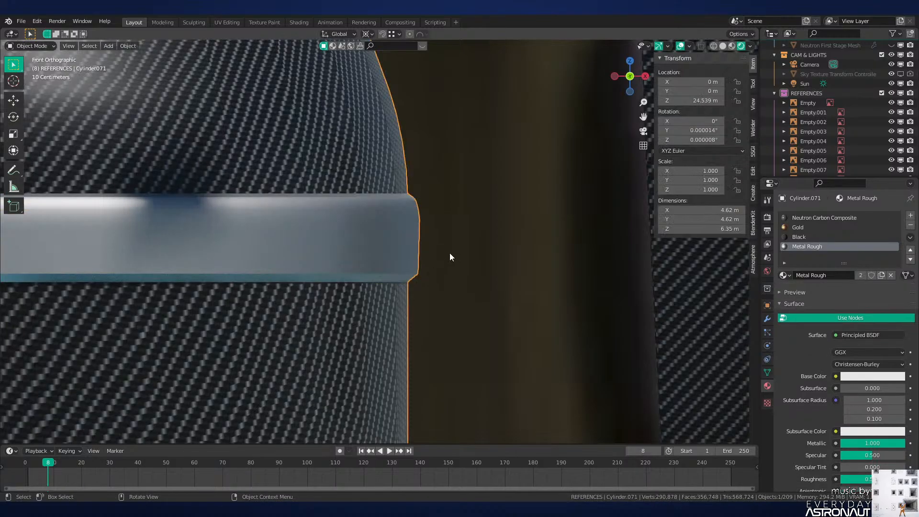
scroll(450, 252, down, 3)
scroll(450, 252, up, 2)
key(Tab)
key(x)
click(438, 319)
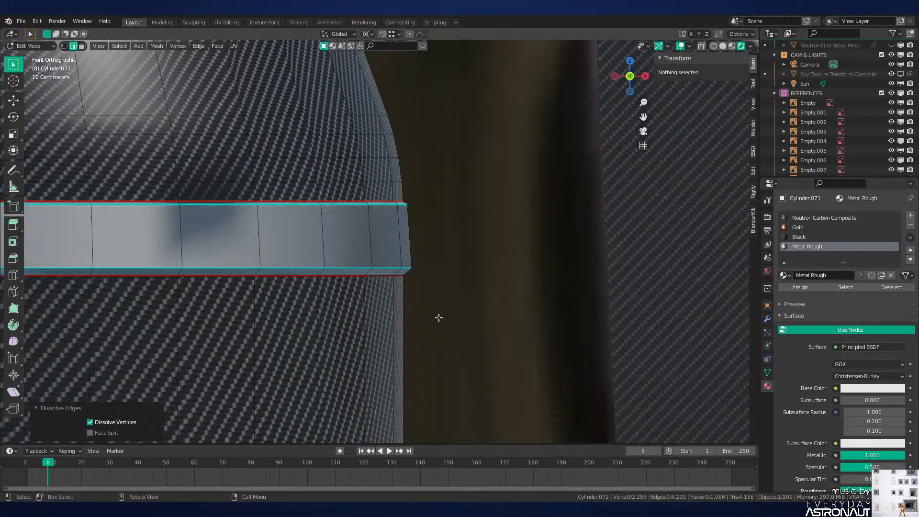
scroll(429, 296, down, 3)
scroll(410, 277, up, 3)
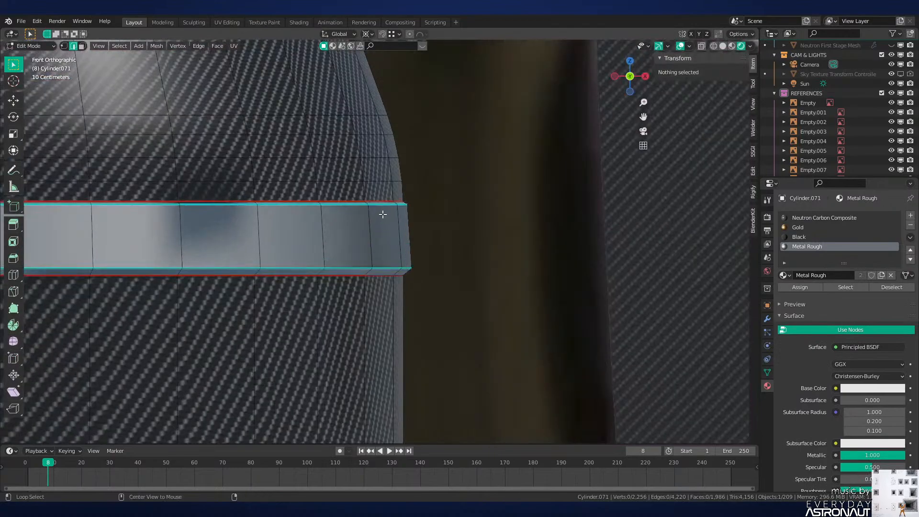
Step: Slide the band's upper sharp loop fully down, raise it vertically to straighten the outer face, and leave mesh editing
alt+click(384, 209)
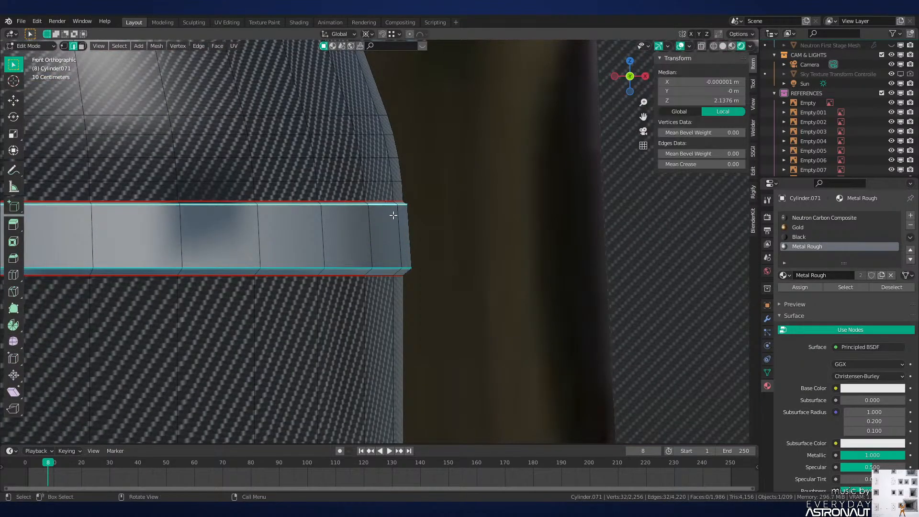
key(g)
key(g)
click(404, 266)
key(g)
key(z)
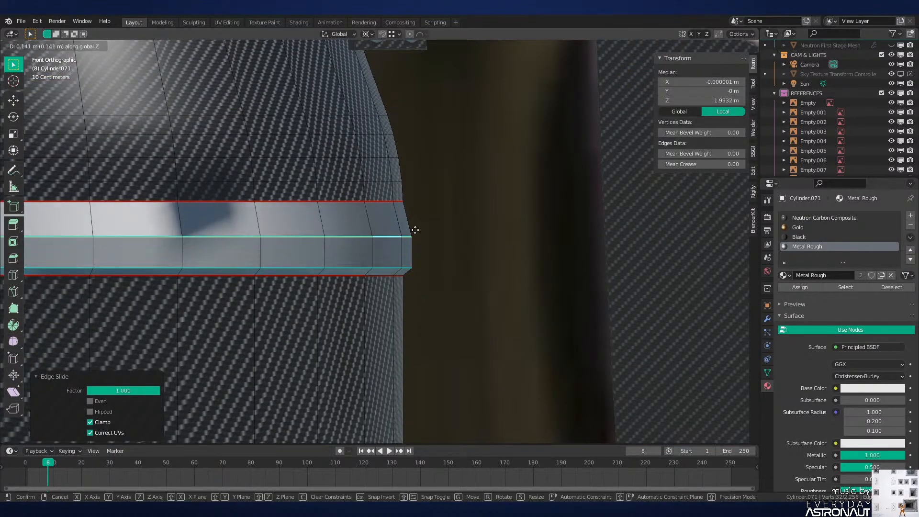
click(419, 207)
key(Tab)
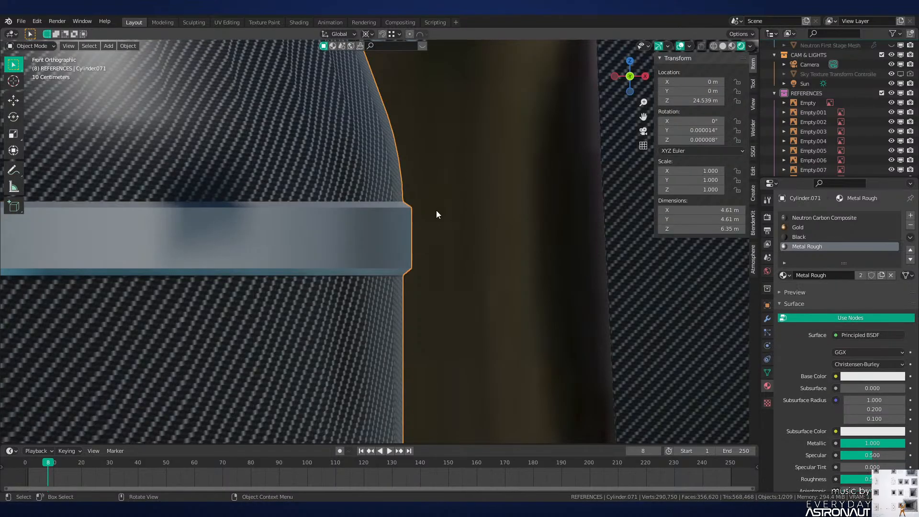
Step: Snap the 3D cursor to the vertical edge at the band's outermost +X side and clear the selection
key(Tab)
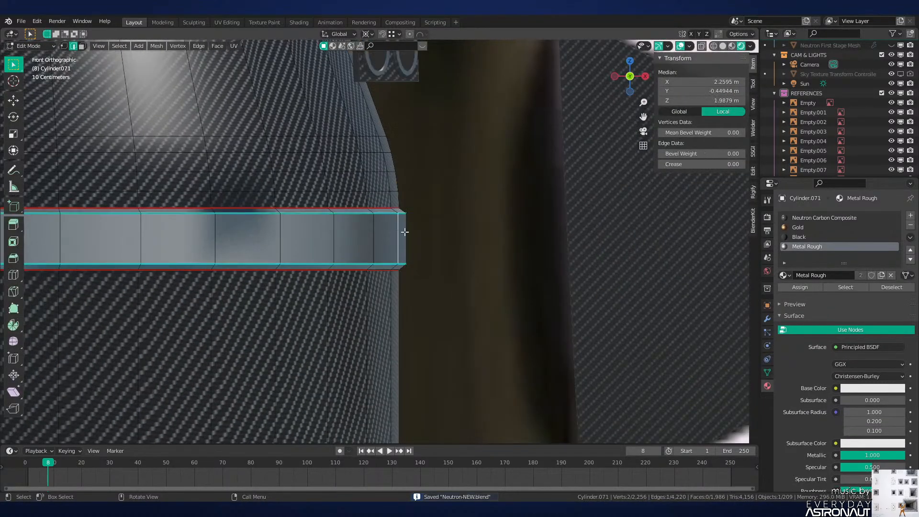
key(alt+z)
key(alt+z)
key(shift+s)
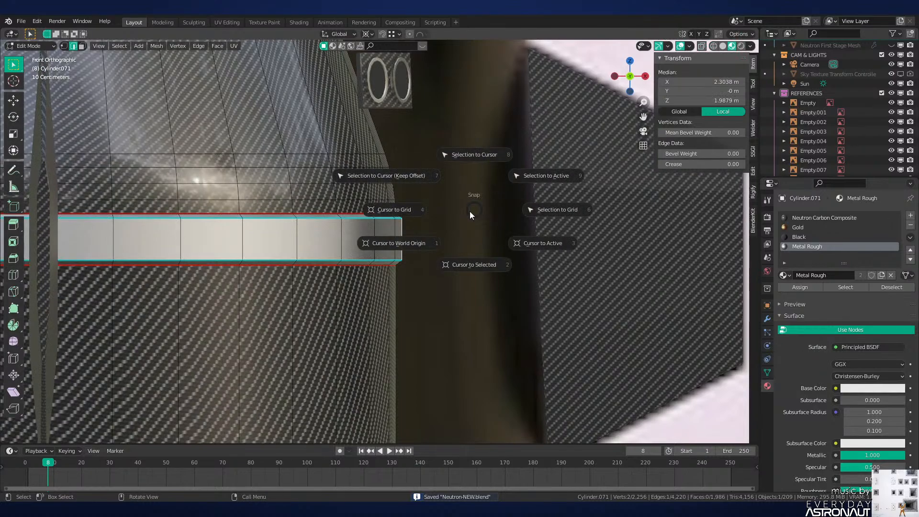
click(473, 242)
key(alt+a)
Step: Add a cube at the 3D cursor on the band and scale it by 0.462
key(shift+a)
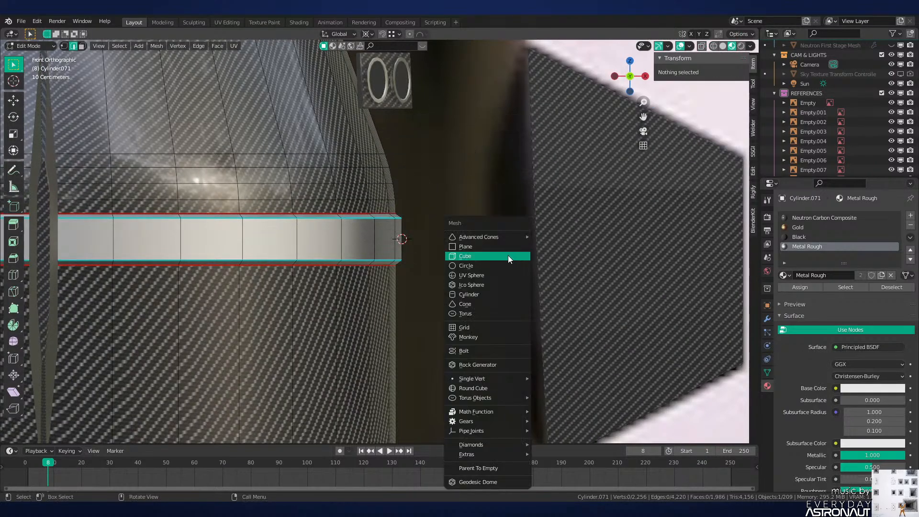
click(508, 256)
key(s)
click(470, 238)
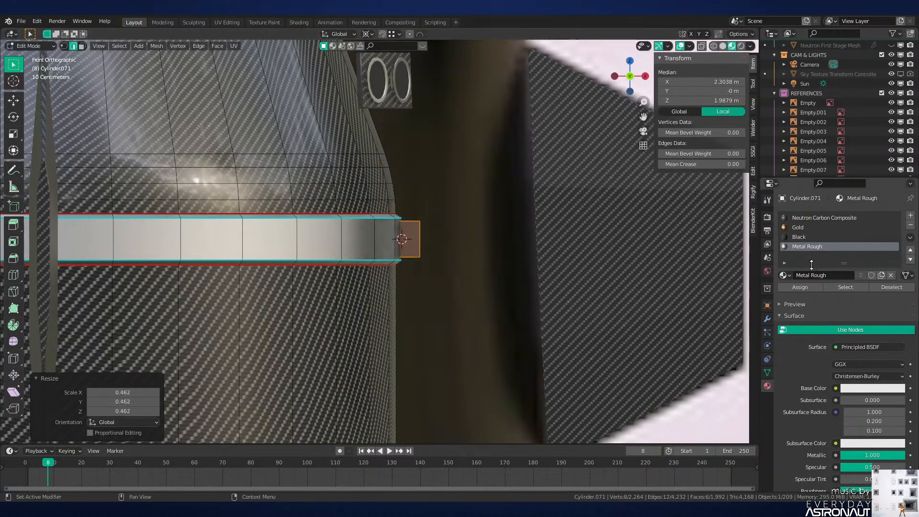
Step: Rotate the cube 45° in the front view and scale it down by a factor of 0.684
key(KP_Decimal)
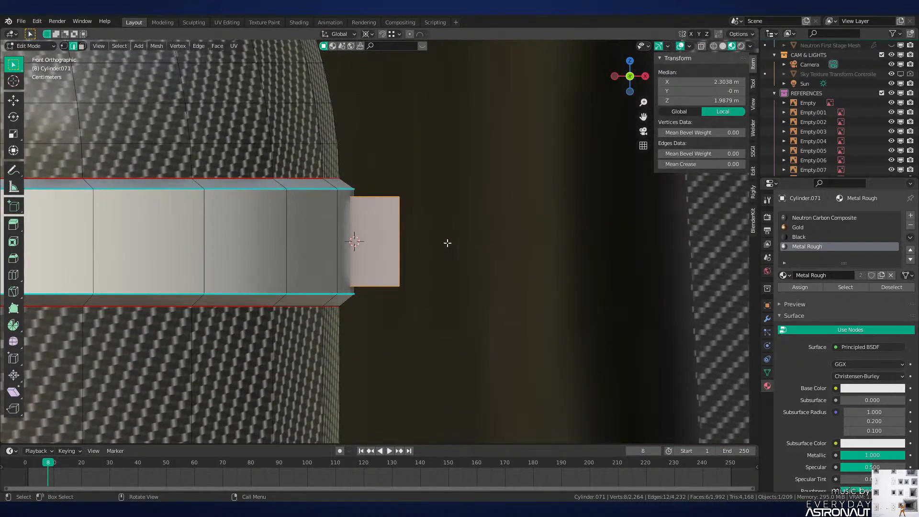
text(r45)
key(Return)
key(s)
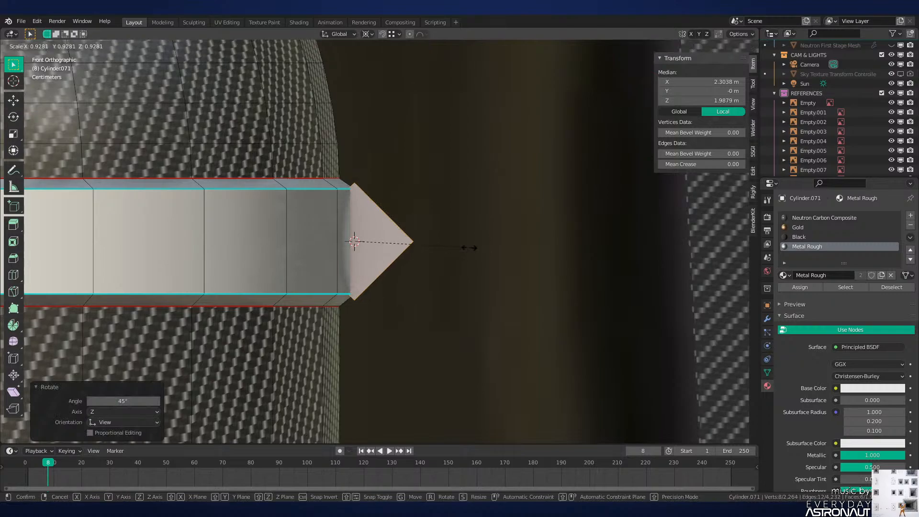
click(437, 249)
Step: Change the transform pivot point and stretch the cube along Y by a factor of 2.534
mouse_move(437, 248)
middle_down()
mouse_move(403, 278)
mouse_move(445, 263)
middle_up()
key(period)
click(429, 213)
key(s)
key(x)
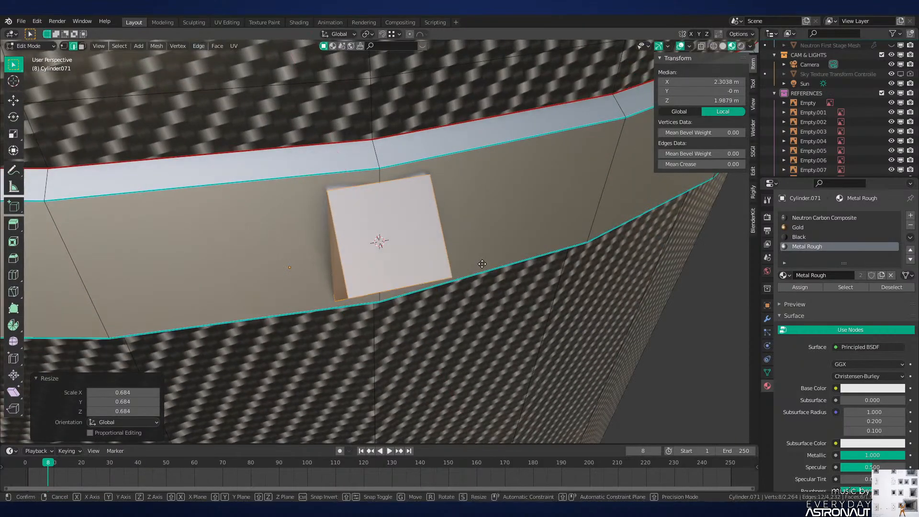
key(y)
click(532, 254)
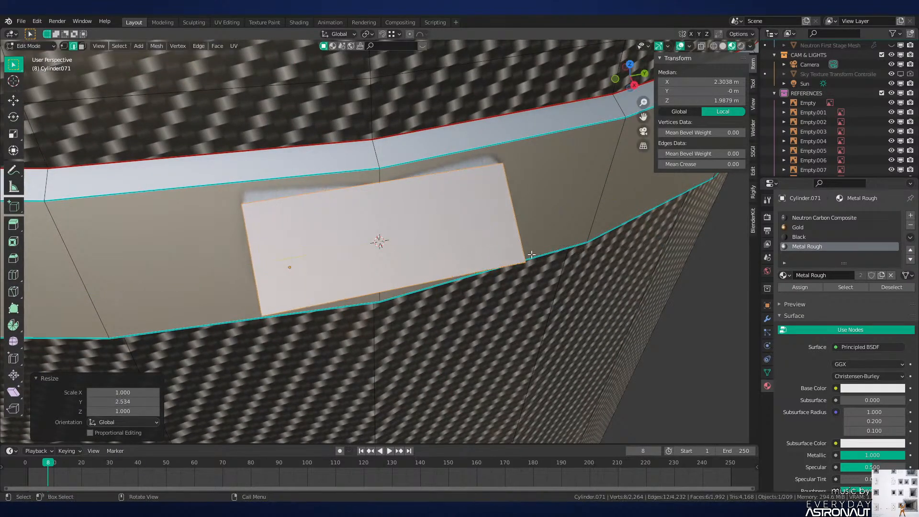
Step: Extrude the block's two inward faces about 0.032 m along X toward the tank and delete the extruded faces
middle_drag(532, 255, 383, 163)
click(407, 219)
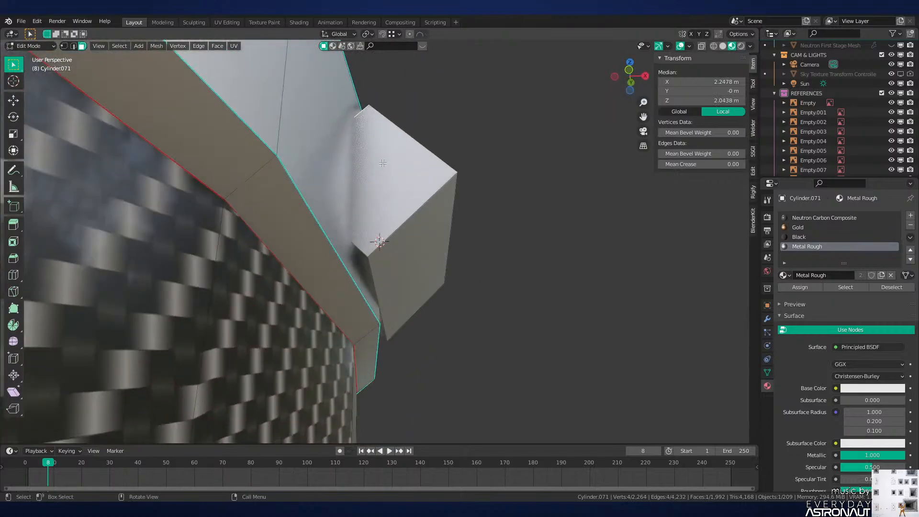
key(e)
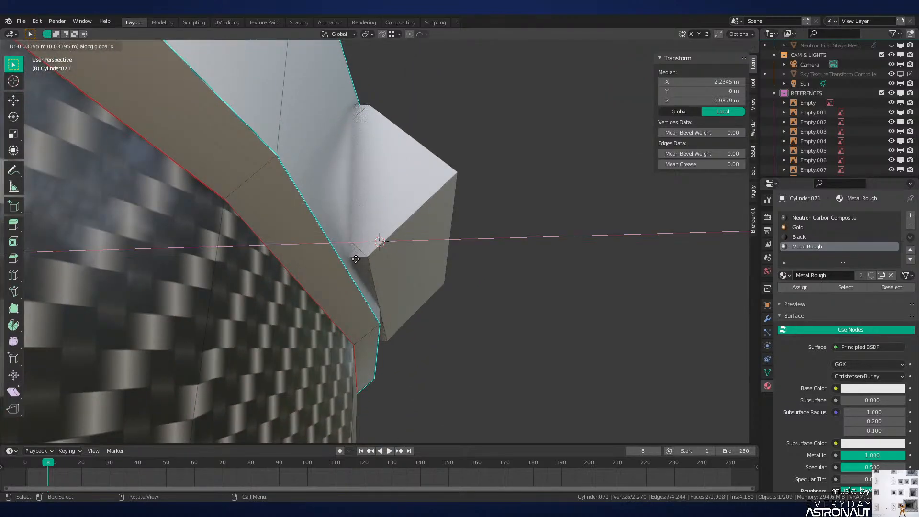
right_click(356, 259)
key(x)
click(410, 229)
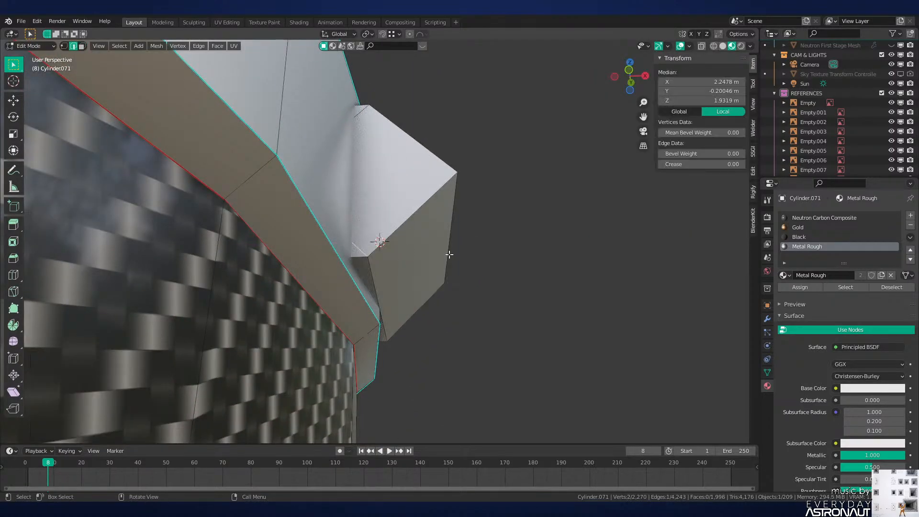
Step: Select the block's open inner rim and flatten it along X with a scale of 0
shift+click(365, 123)
middle_drag(366, 123, 177, 146)
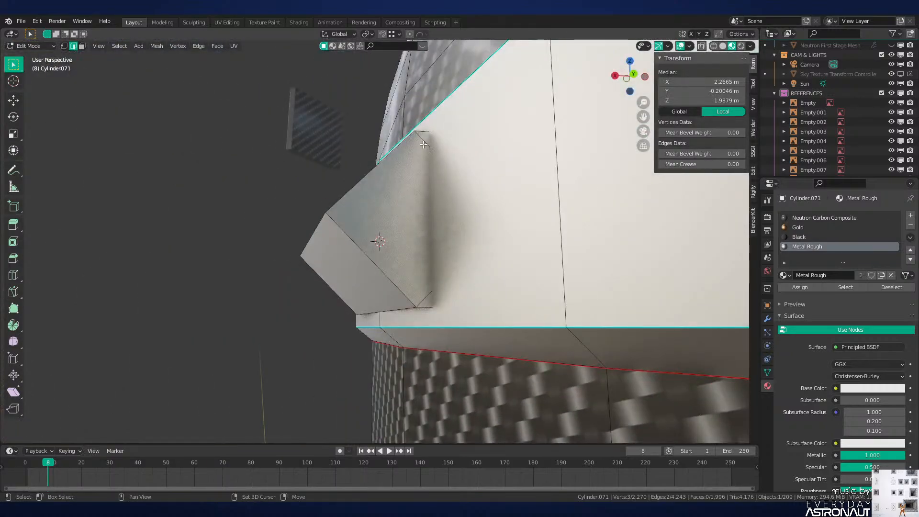
key(s)
key(x)
key(0)
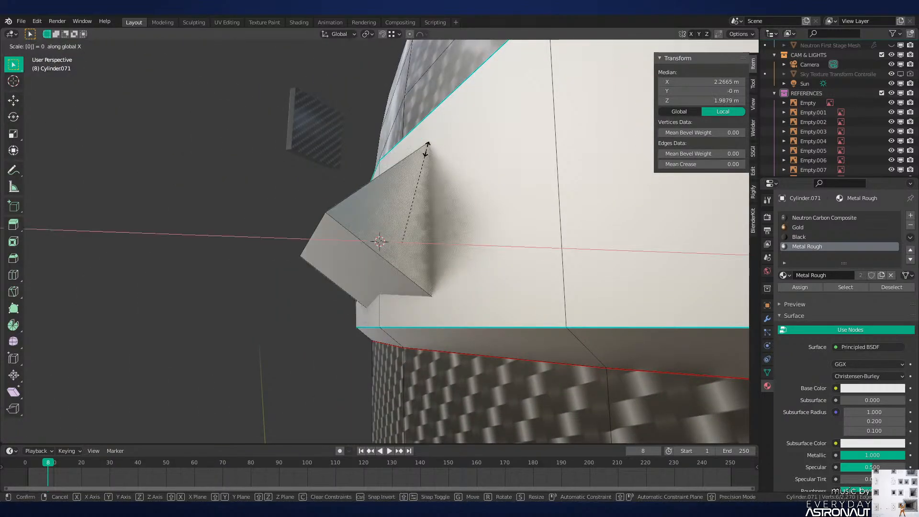
key(Return)
key(ctrl+z)
key(s)
key(y)
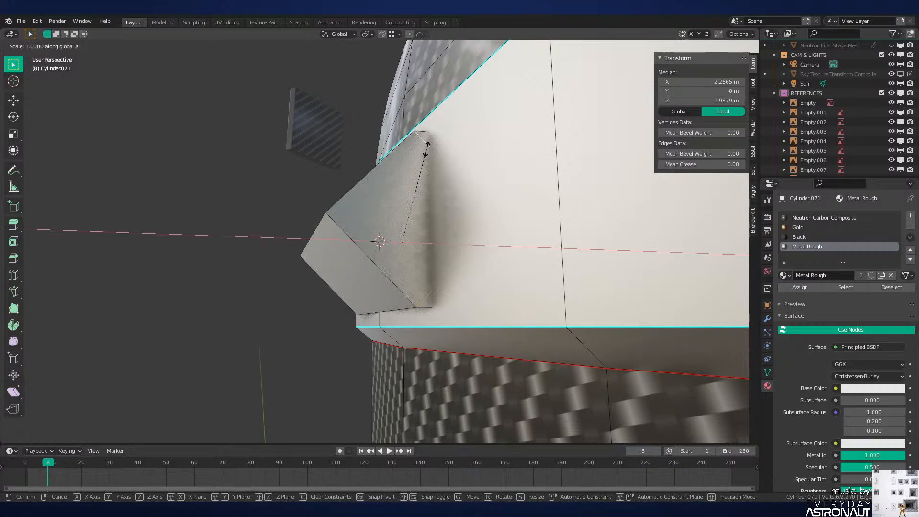
key(0)
key(Return)
Step: Move the block's flattened inner rim along X to fit it against the band
key(g)
key(x)
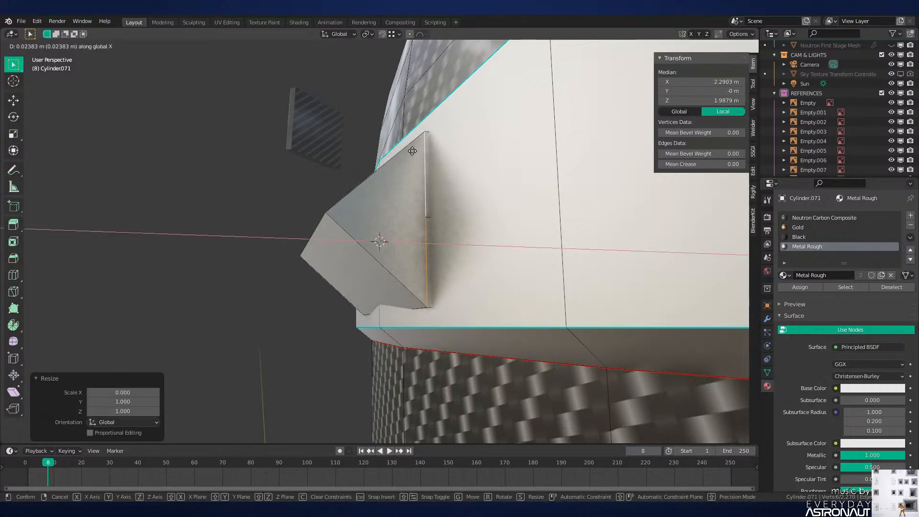
click(412, 150)
middle_drag(412, 151, 362, 250)
key(g)
key(x)
click(399, 209)
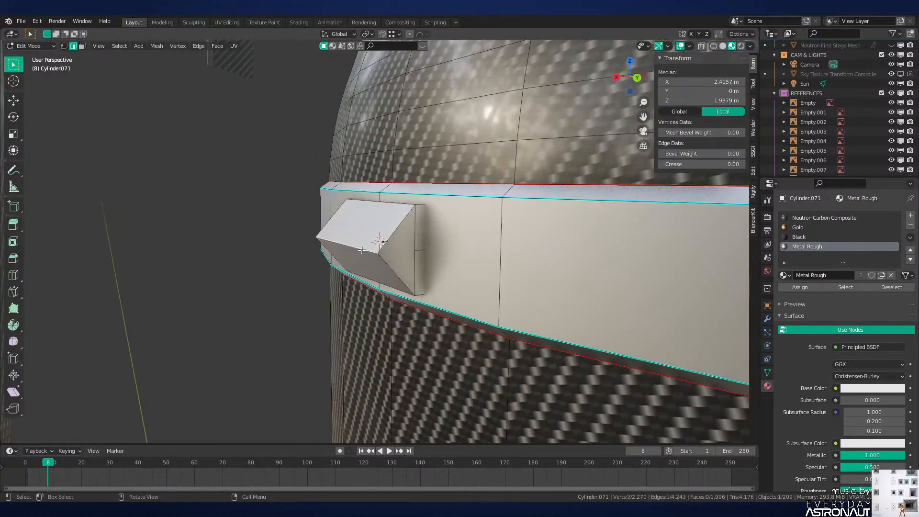
Step: Bevel the block's outer ridge edge about 0.035 m and dissolve the leftover middle edge on each of its two ends
key(ctrl+b)
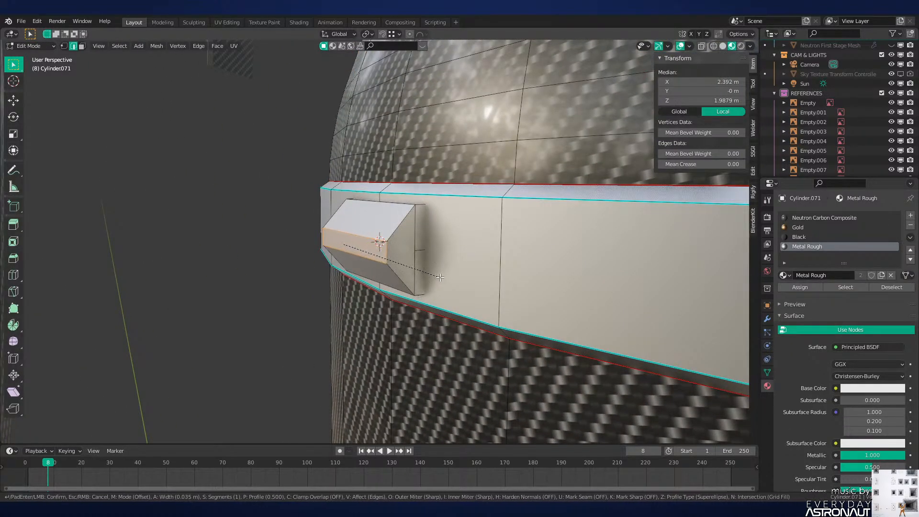
click(428, 273)
middle_drag(425, 267, 370, 260)
click(437, 250)
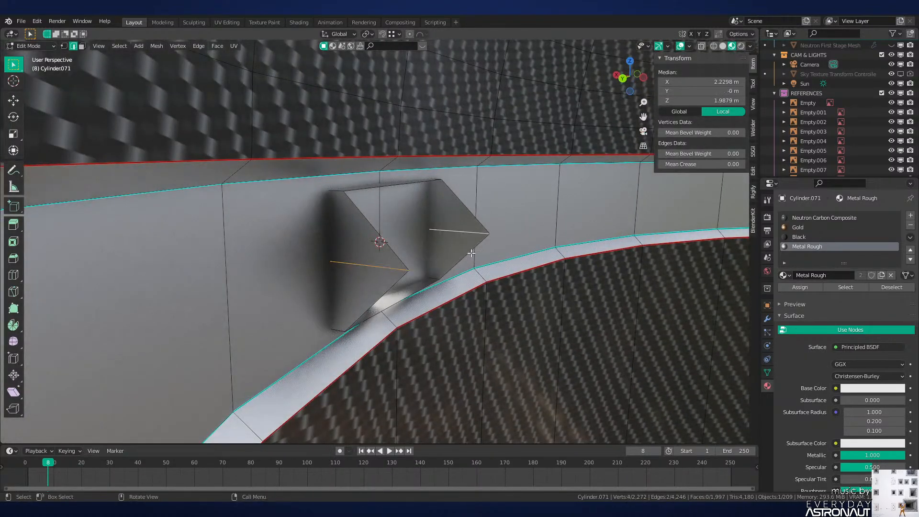
key(x)
click(512, 320)
middle_drag(512, 320, 501, 297)
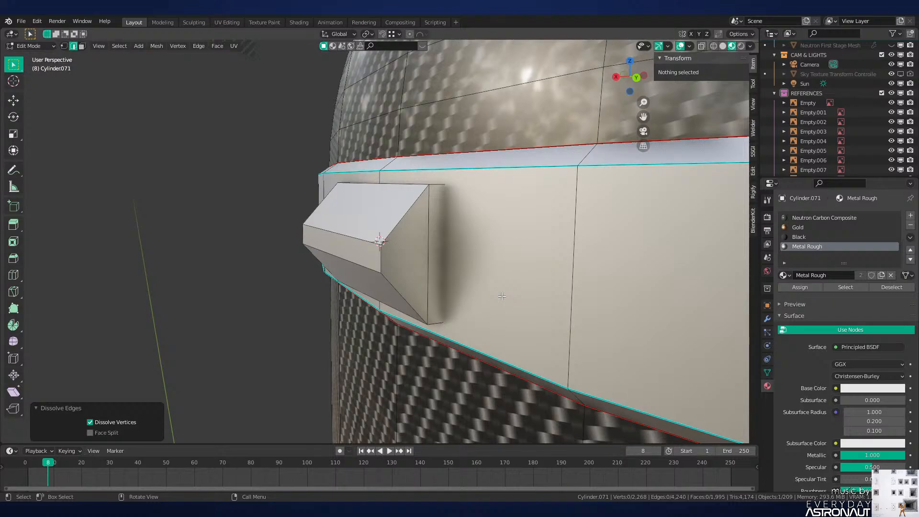
middle_drag(342, 207, 489, 274)
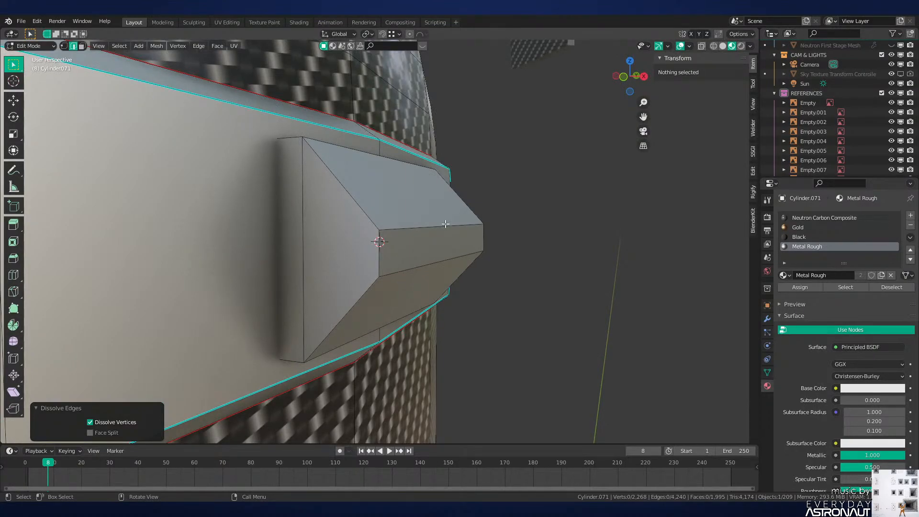
Step: Add a loop cut across the middle of the block and move it about 0.018 m outward along X
middle_drag(428, 168, 387, 192)
key(ctrl+r)
click(387, 192)
right_click(387, 192)
key(g)
key(x)
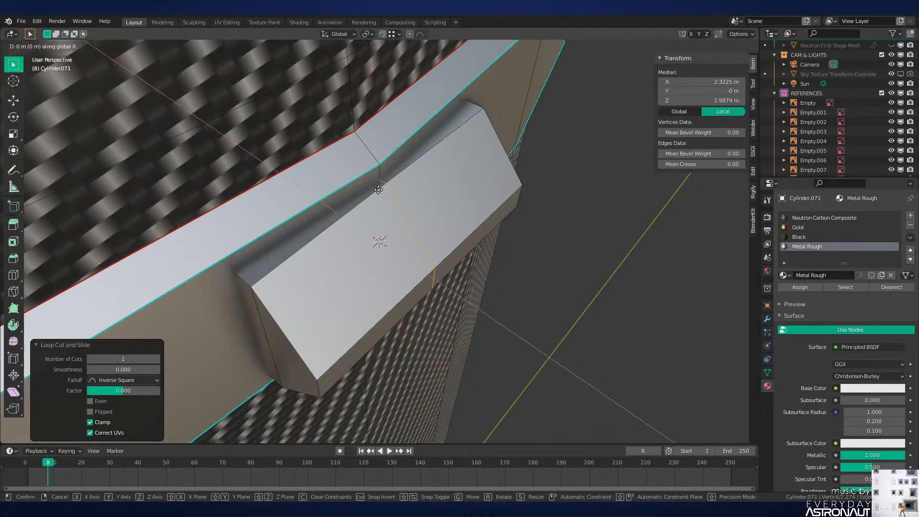
click(389, 192)
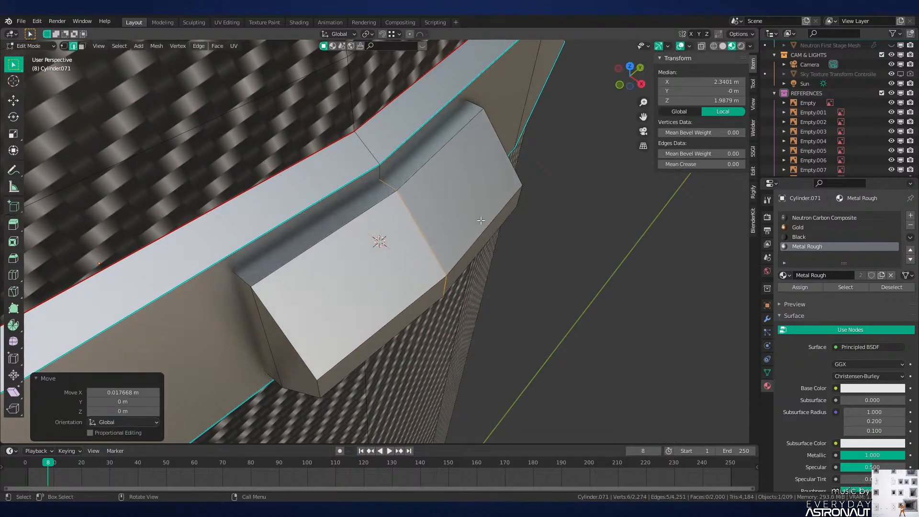
Step: Bevel the block's middle loop about 0.142 m wide with two segments and shade the tank object smooth
key(ctrl+b)
scroll(518, 235, up, 2)
click(540, 229)
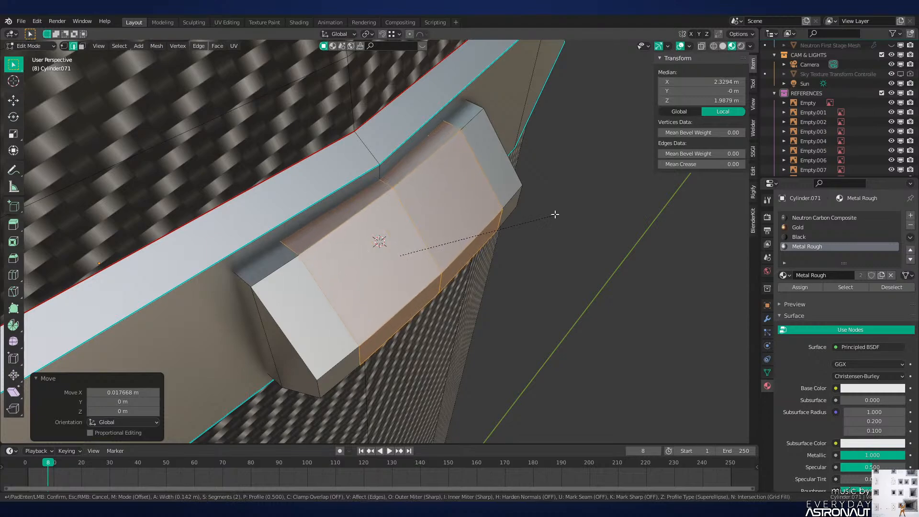
key(Tab)
right_click(498, 236)
click(499, 236)
middle_drag(490, 238, 475, 221)
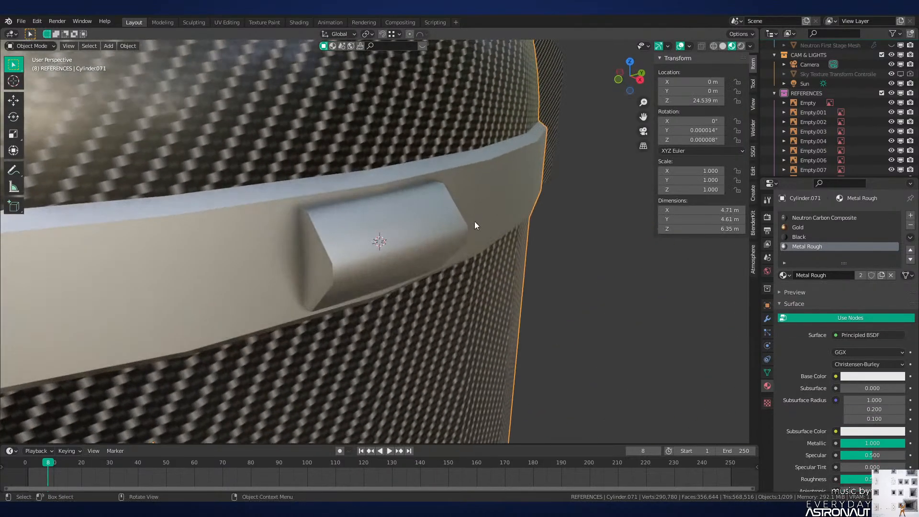
Step: Mark the block's long outer ridge edges as sharp and bevel them about 0.0055 m
key(Tab)
alt+click(380, 272)
right_click(460, 283)
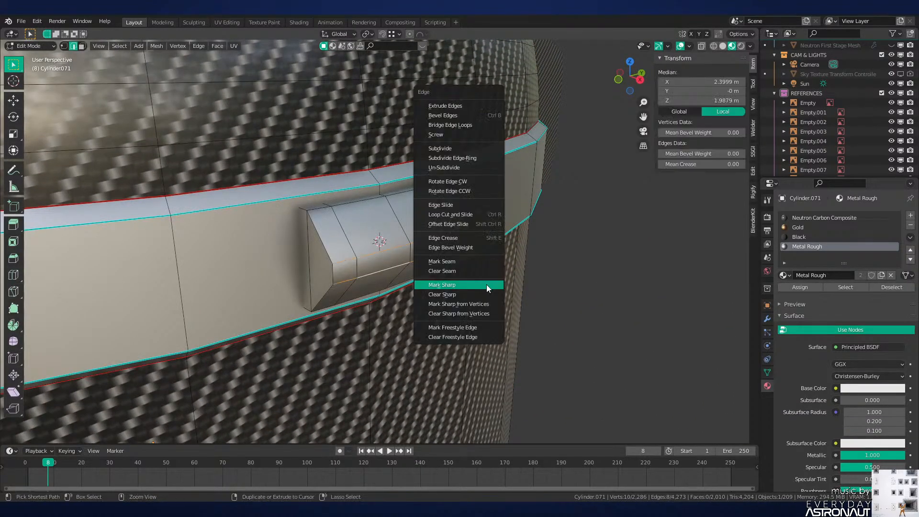
click(460, 283)
key(ctrl+b)
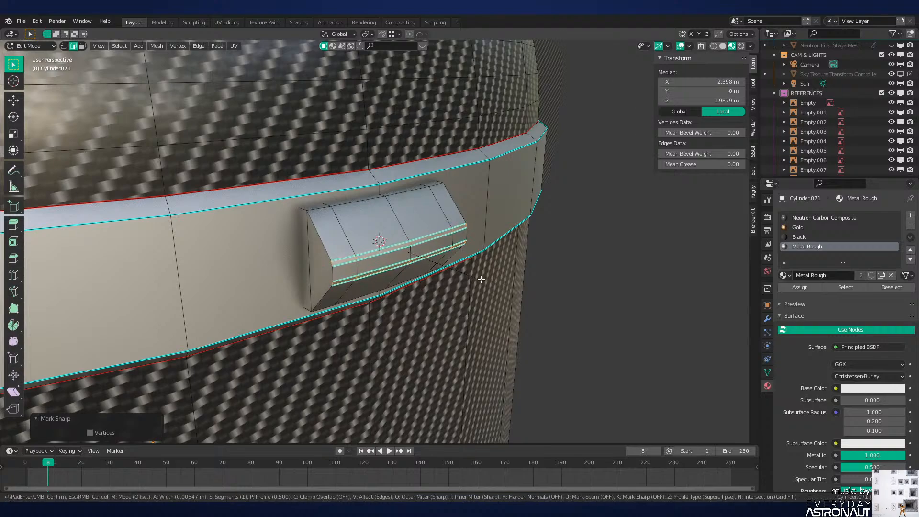
click(481, 280)
Step: Mark the edge loop around the block's sloped faces near the band as sharp and bevel it slightly
alt+click(360, 250)
right_click(498, 304)
click(498, 304)
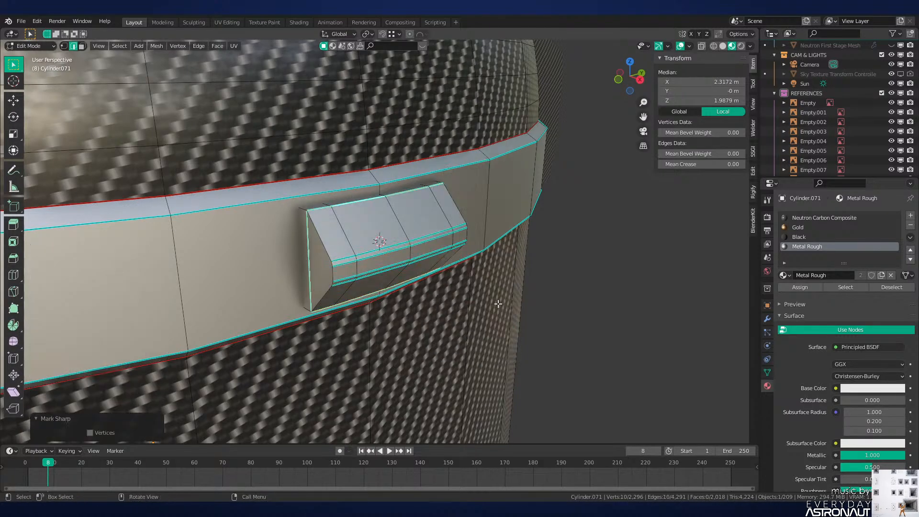
key(ctrl+b)
click(520, 311)
key(alt+a)
key(Tab)
middle_drag(482, 288, 461, 326)
scroll(456, 236, down, 3)
Step: Select the edge loops outlining both ends of the block, mark them sharp and bevel them slightly
key(z)
key(Tab)
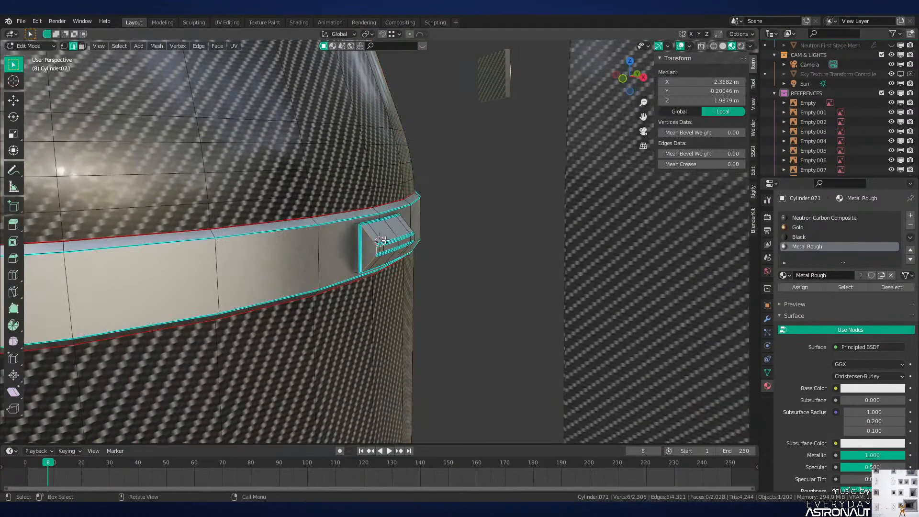
scroll(430, 267, up, 10)
middle_drag(430, 267, 407, 269)
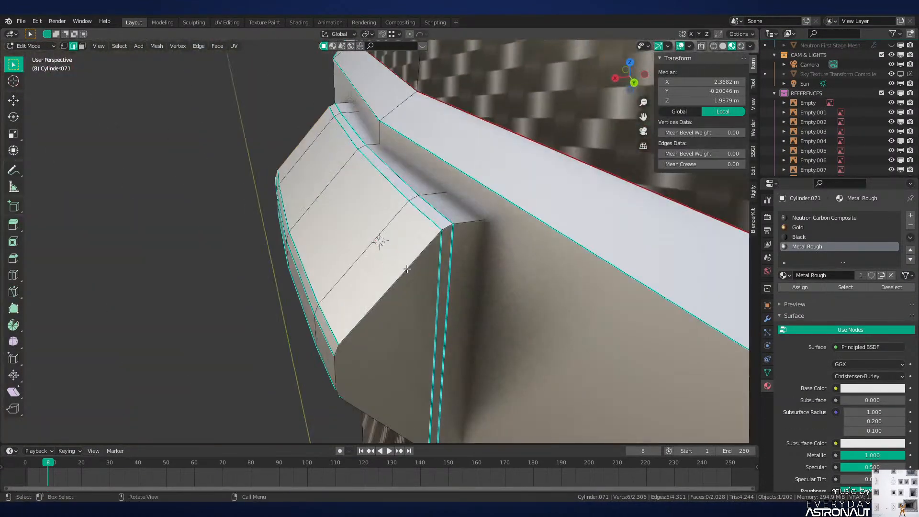
alt+shift+click(460, 235)
middle_drag(460, 234, 393, 158)
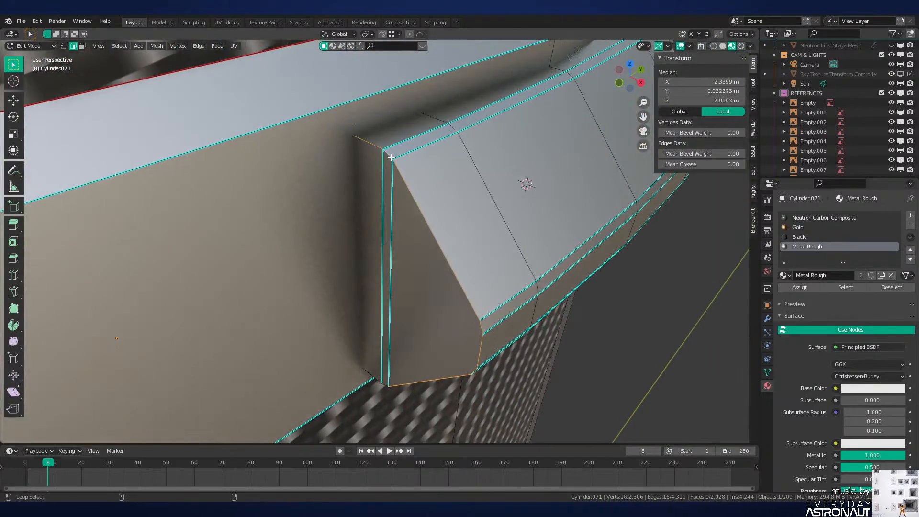
key(ctrl+e)
click(522, 364)
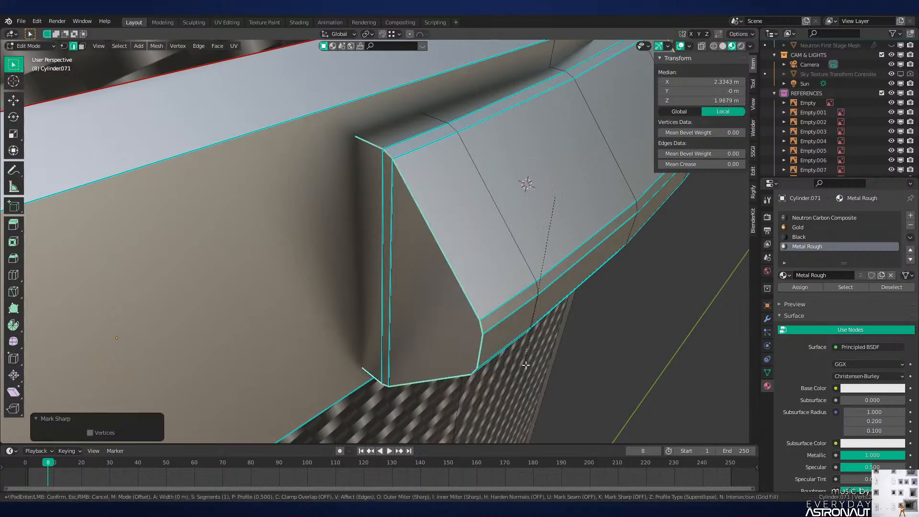
key(ctrl+b)
click(530, 376)
key(Tab)
scroll(524, 325, down, 8)
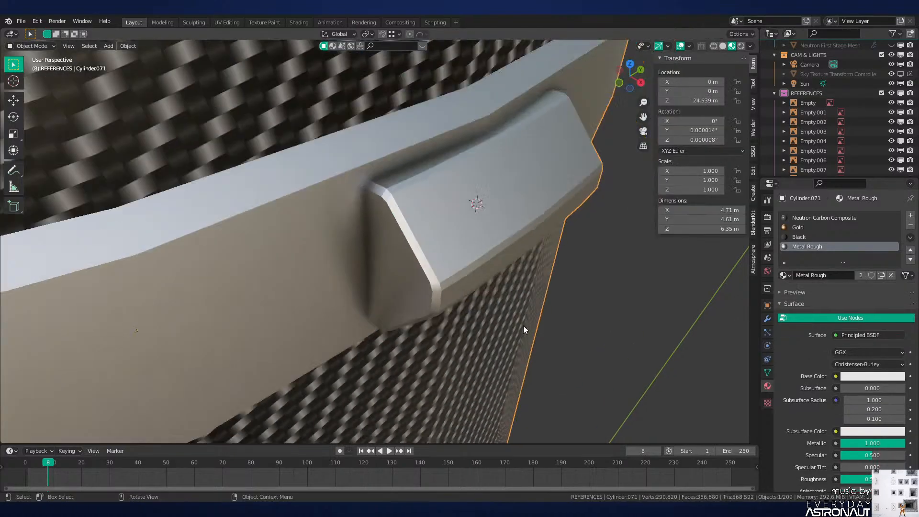
Step: Select the block's entire linked geometry and set the transform pivot point to the 3D Cursor
middle_drag(503, 349, 423, 263)
scroll(462, 310, up, 2)
key(Tab)
scroll(423, 263, up, 2)
click(401, 262)
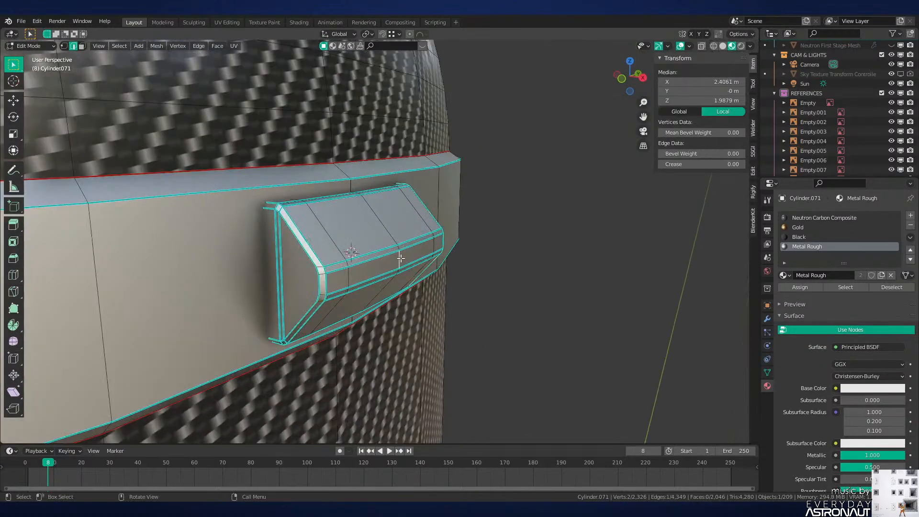
scroll(429, 241, down, 11)
scroll(429, 242, up, 4)
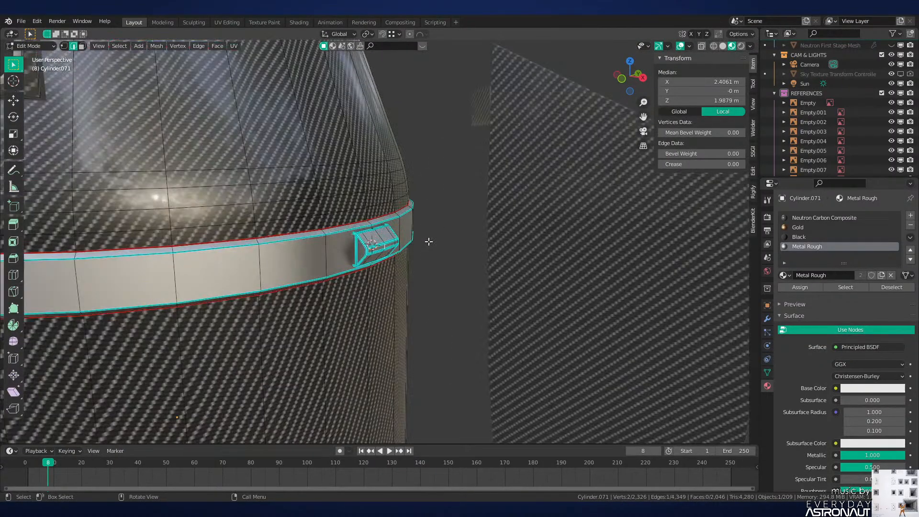
scroll(429, 242, up, 4)
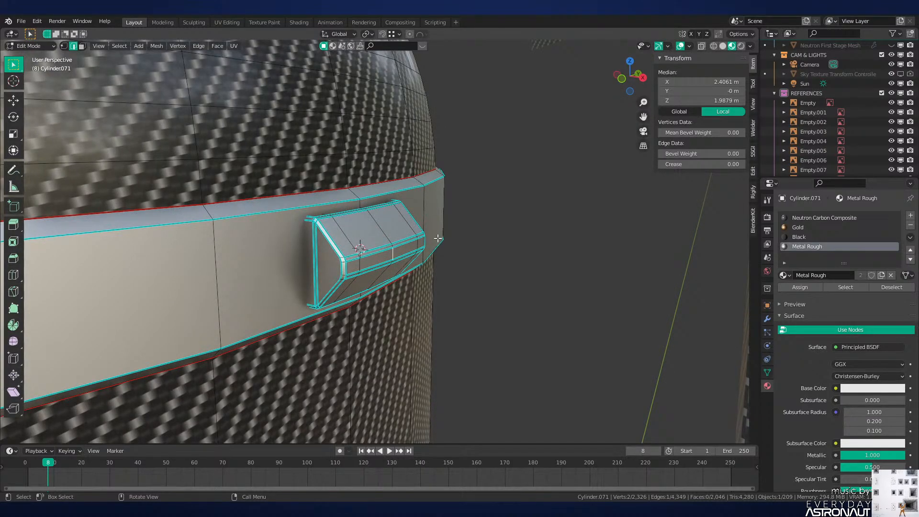
key(ctrl+l)
key(Tab)
key(Home)
key(KP_Decimal)
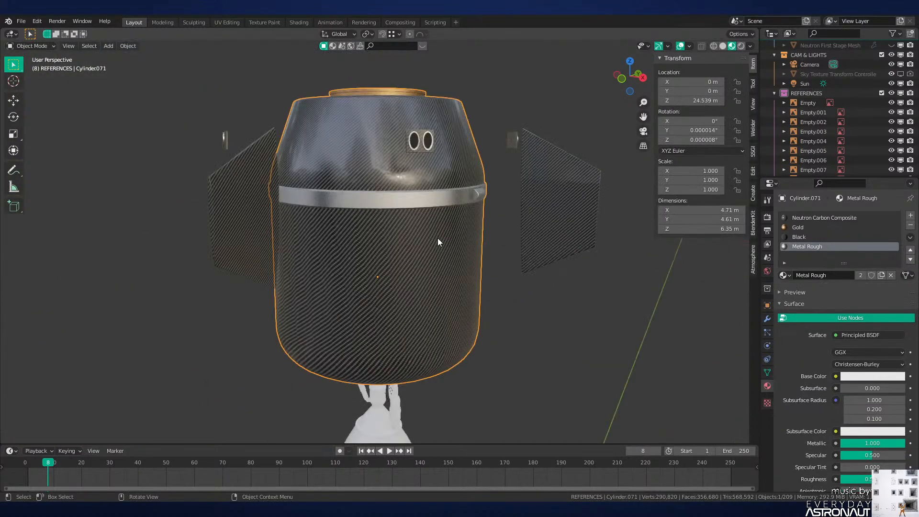
key(period)
click(461, 240)
Step: Duplicate the block around the tank in 90° steps about Z to make four evenly spaced blocks
key(Tab)
scroll(527, 214, up, 2)
middle_drag(581, 211, 570, 238)
key(shift+d)
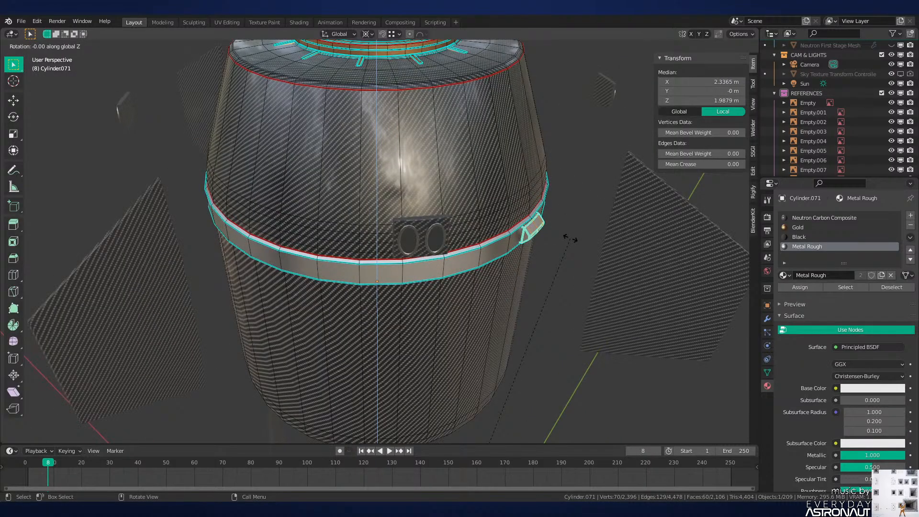
text(90)
key(Return)
key(Tab)
key(KP_Decimal)
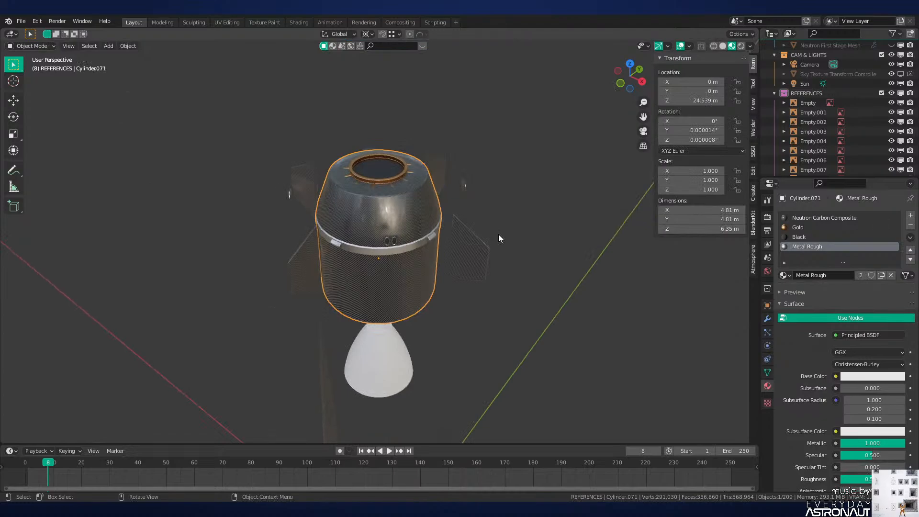
Step: Leave the isolated view of the tank and remove the upper fairing panels that cover it
key(KP_Divide)
key(KP_Divide)
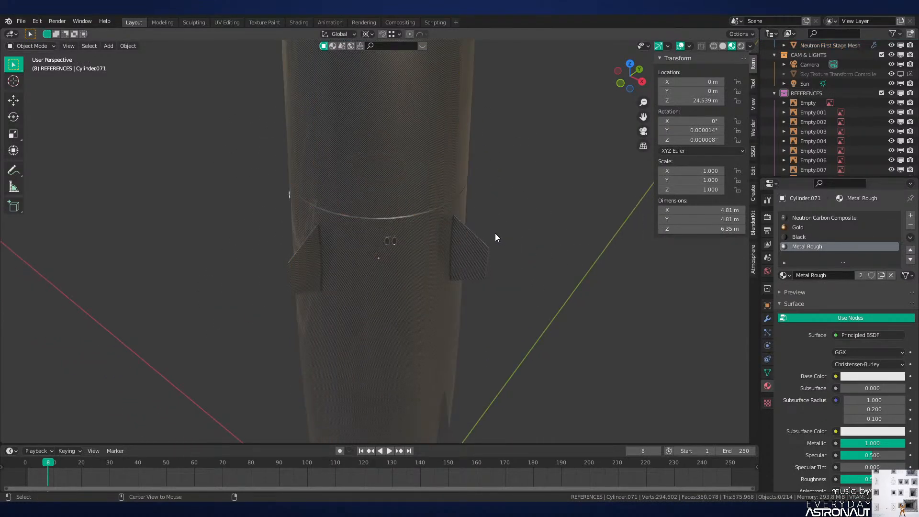
click(415, 194)
key(Delete)
click(461, 139)
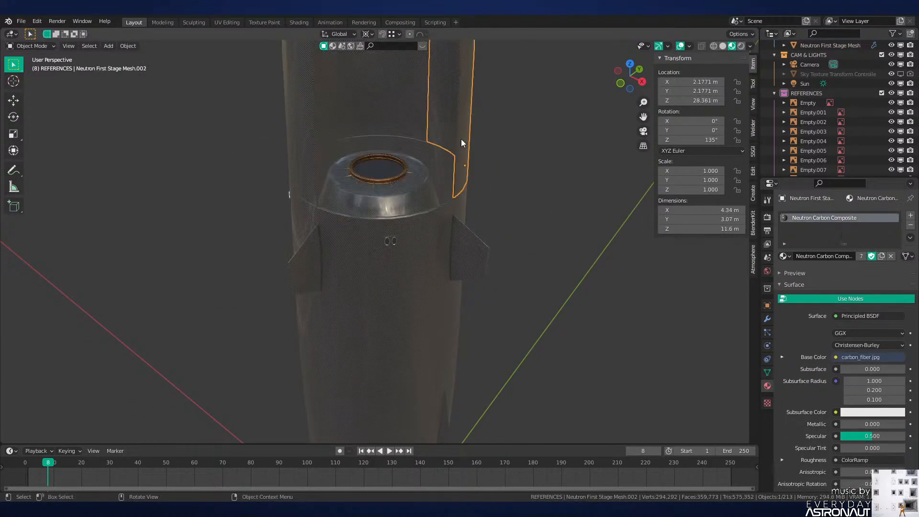
key(Delete)
click(300, 123)
key(Delete)
Step: Select all four blocks on the inner tank's band and rotate them 22.5° about Z around the tank
middle_drag(299, 122, 528, 243)
scroll(384, 257, up, 2)
click(376, 273)
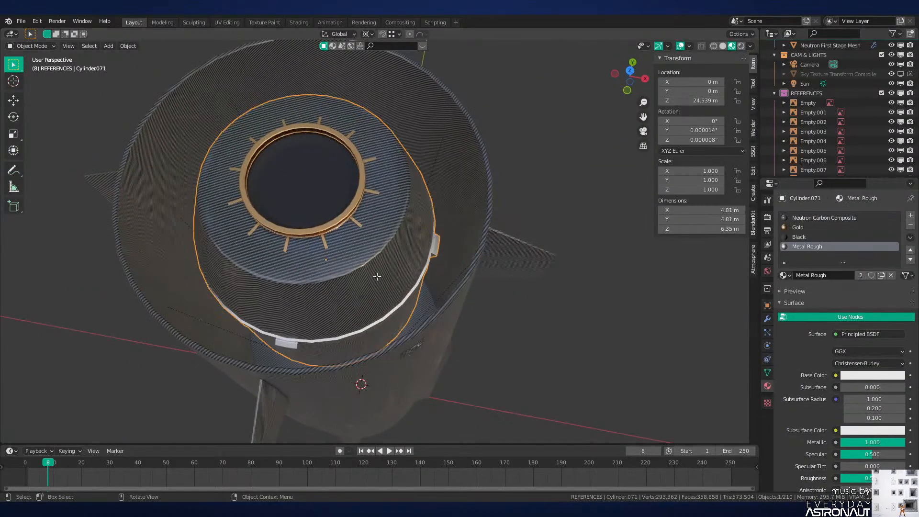
key(Tab)
key(ctrl+l)
middle_drag(436, 243, 444, 320)
middle_drag(527, 311, 395, 249)
key(l)
scroll(512, 342, down, 2)
scroll(462, 307, up, 2)
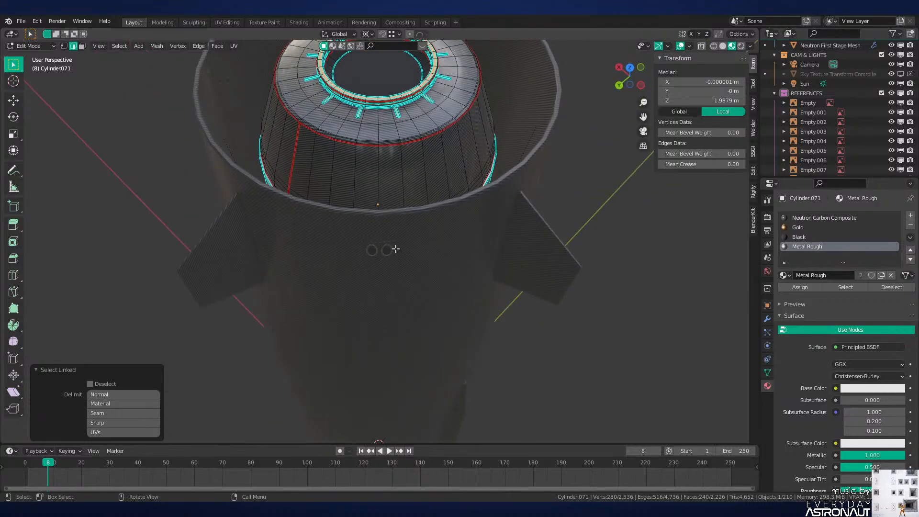
scroll(366, 241, up, 1)
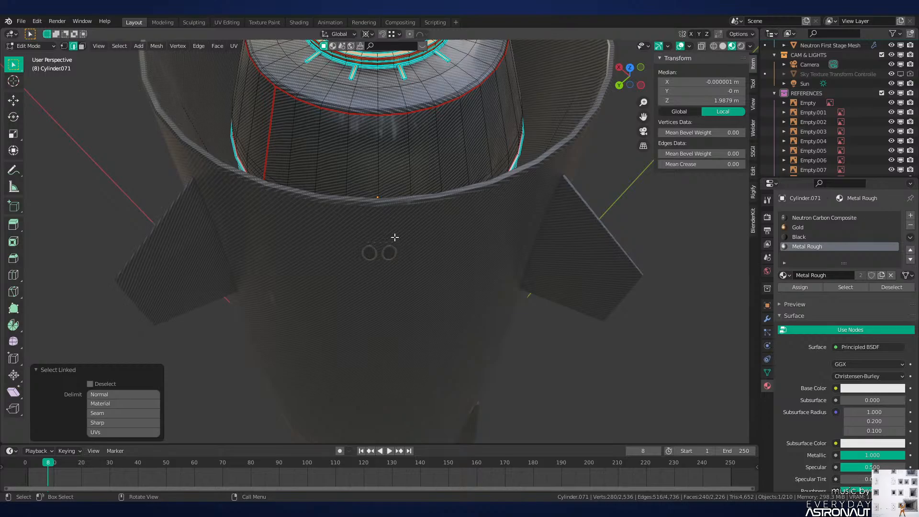
scroll(395, 237, down, 3)
middle_drag(490, 290, 443, 297)
key(r)
key(z)
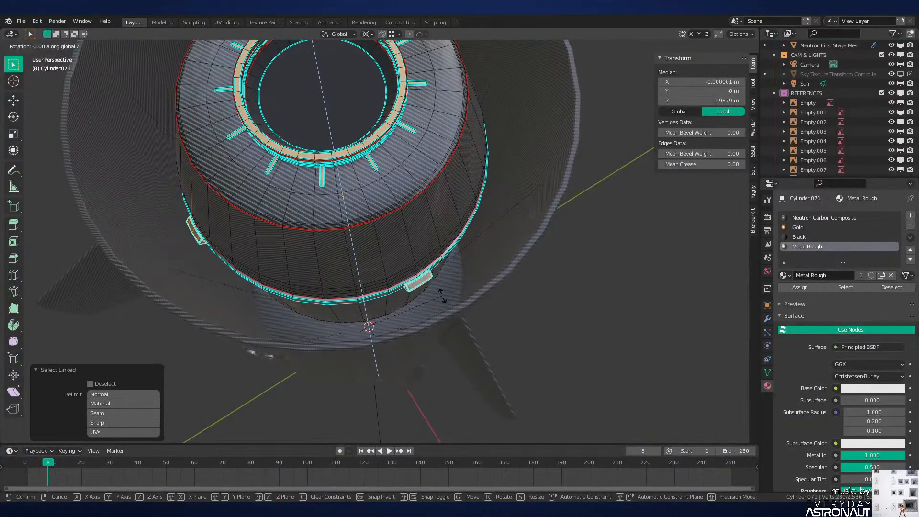
text(22.5)
key(Return)
Step: Examine the rotated blocks' placement around the band inside the first stage's open rim
scroll(471, 251, down, 3)
middle_drag(473, 248, 404, 275)
mouse_move(433, 302)
middle_down()
mouse_move(337, 283)
mouse_move(409, 321)
mouse_move(419, 298)
middle_up()
scroll(410, 321, up, 5)
scroll(434, 304, down, 6)
scroll(433, 303, up, 4)
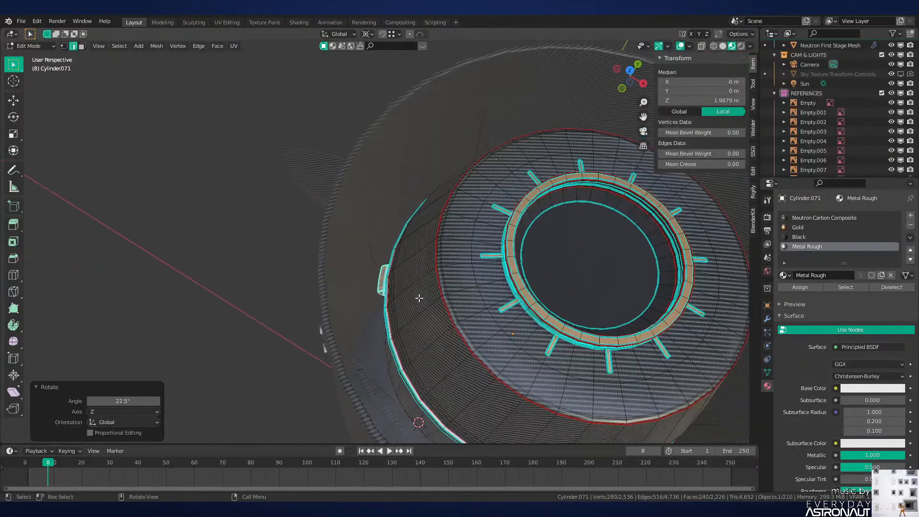
shift+middle_drag(523, 286, 468, 251)
scroll(465, 266, down, 2)
key(alt+a)
key(Tab)
Step: Add a 16-vertex cylinder to the first stage mesh and move it up about 27.235 m along Z
click(304, 209)
key(Tab)
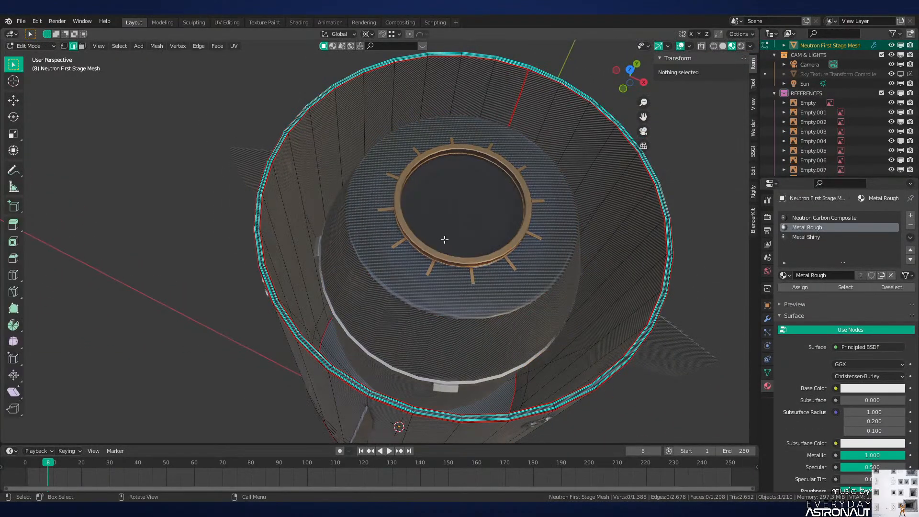
middle_drag(467, 249, 474, 246)
key(shift+a)
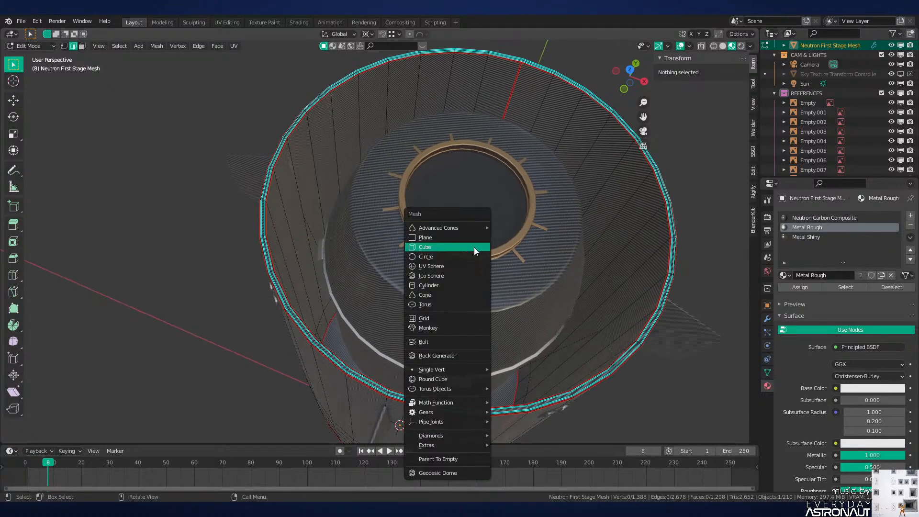
click(467, 286)
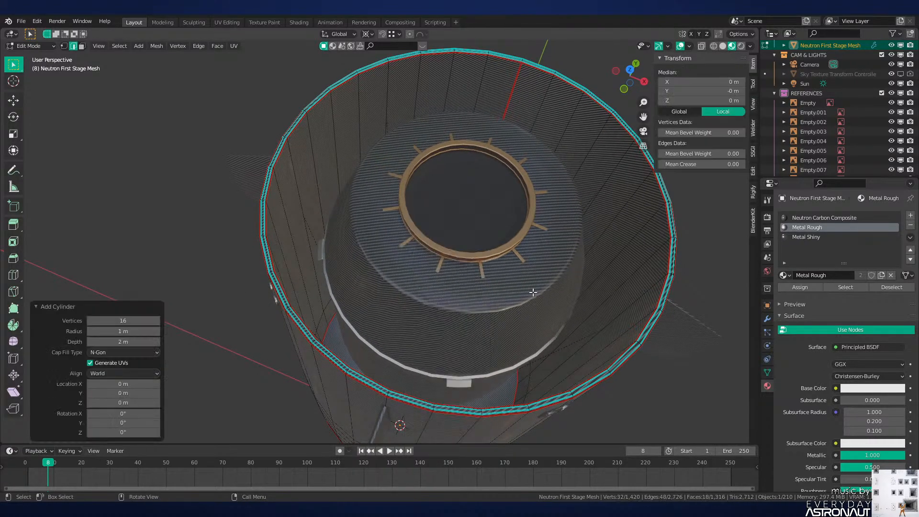
scroll(453, 281, down, 4)
key(g)
key(z)
click(484, 139)
scroll(573, 271, up, 3)
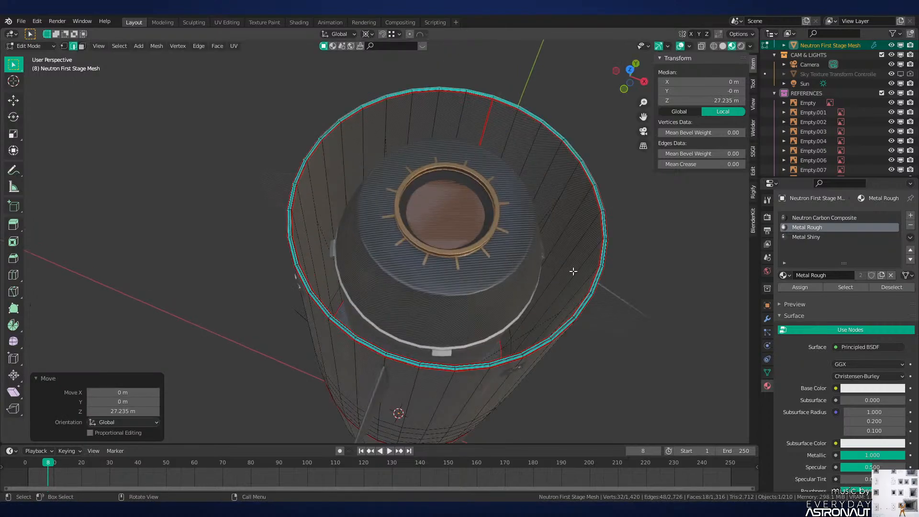
Step: Scale the cylinder narrower in X and Y and move it about 2.39 m along negative X beside the tank
key(s)
key(shift+z)
click(492, 298)
key(g)
key(x)
click(449, 309)
key(s)
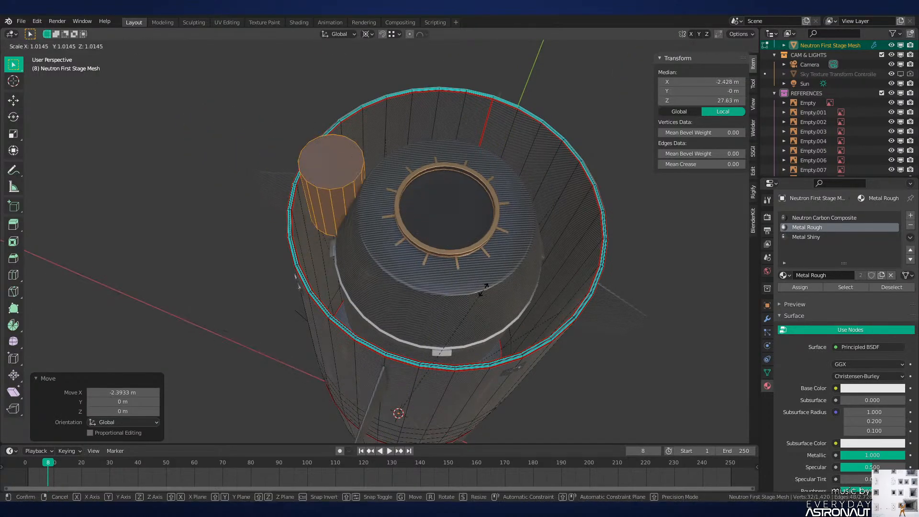
key(shift+z)
right_click(416, 357)
Step: Set the pivot point to Median Point and scale the cylinder by about 0.436 in X and Y
key(period)
click(432, 297)
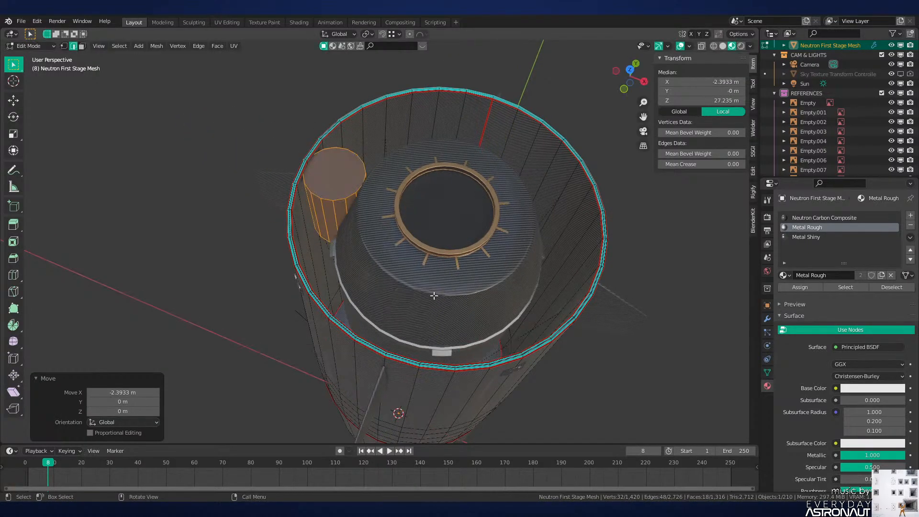
key(s)
key(shift+z)
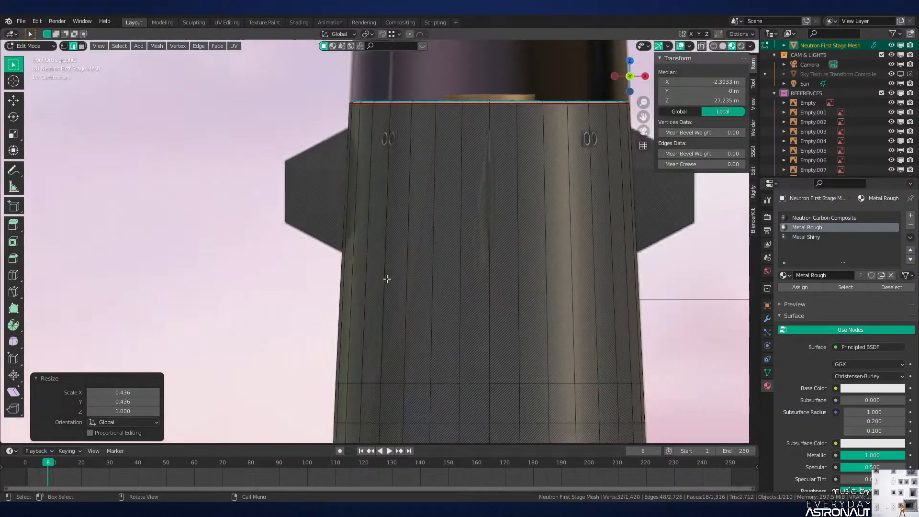
Step: Move the cylinder about 0.326 m along negative X and tilt it diagonally between the stage wall and the tank's mounting block
key(z)
click(357, 275)
scroll(471, 233, up, 2)
shift+middle_drag(471, 233, 451, 251)
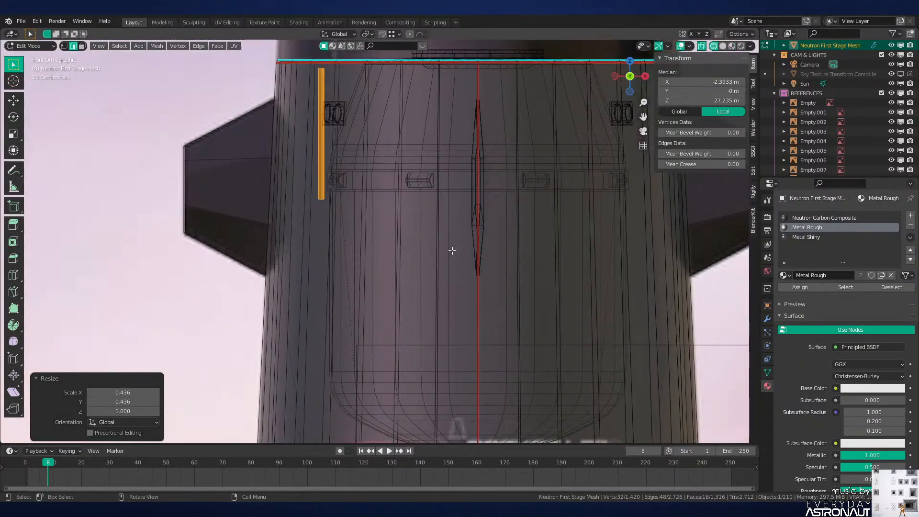
scroll(367, 173, up, 3)
shift+middle_drag(368, 174, 491, 343)
key(g)
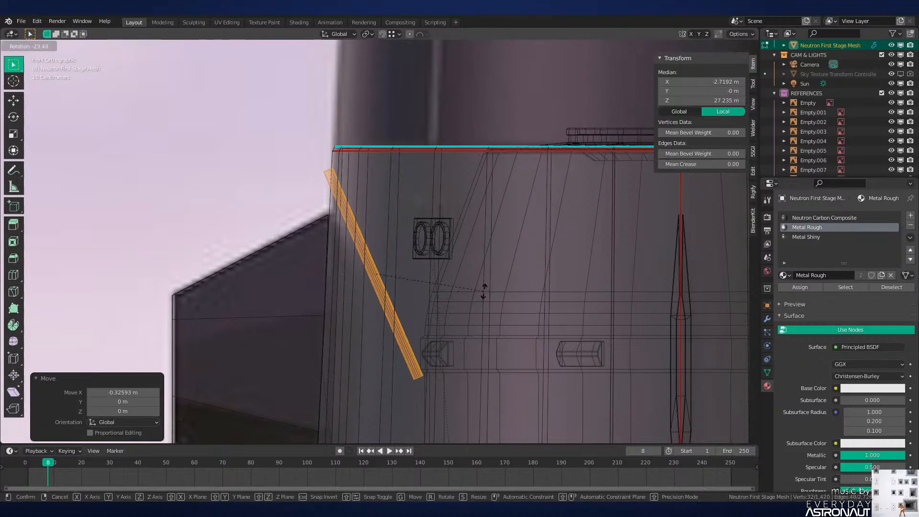
click(492, 276)
Step: Shrink the strut's thickness by about 0.03 m and nudge it against the mounting block
key(alt+s)
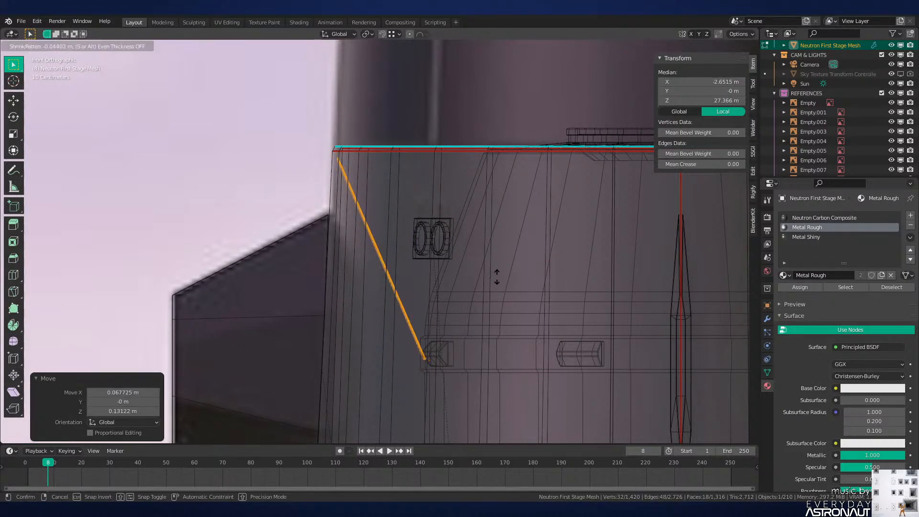
click(496, 294)
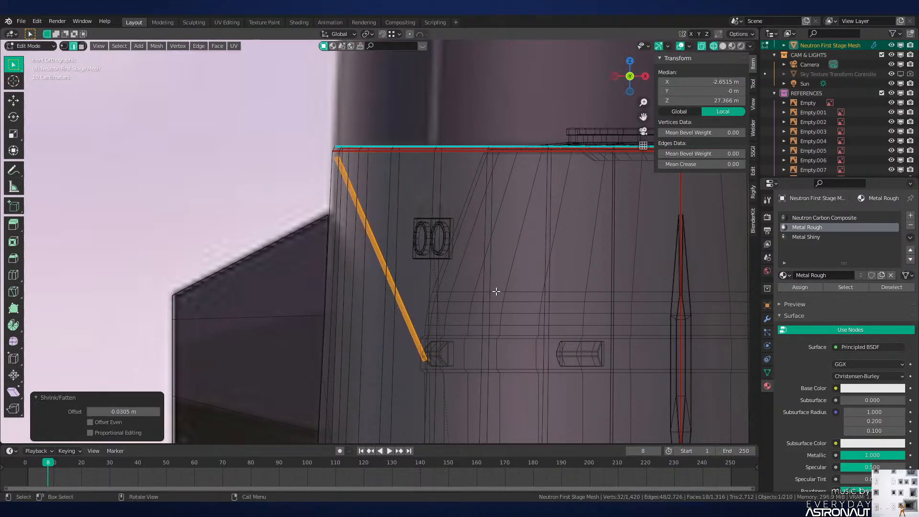
key(g)
click(452, 241)
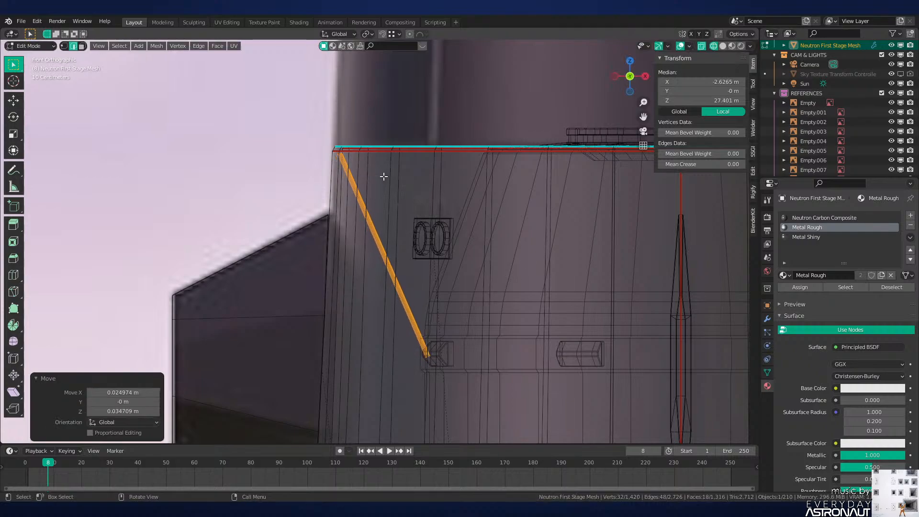
Step: Rotate the strut by about 8.9° to a flatter slope and reposition its lower end at the mounting block
key(r)
click(544, 190)
key(g)
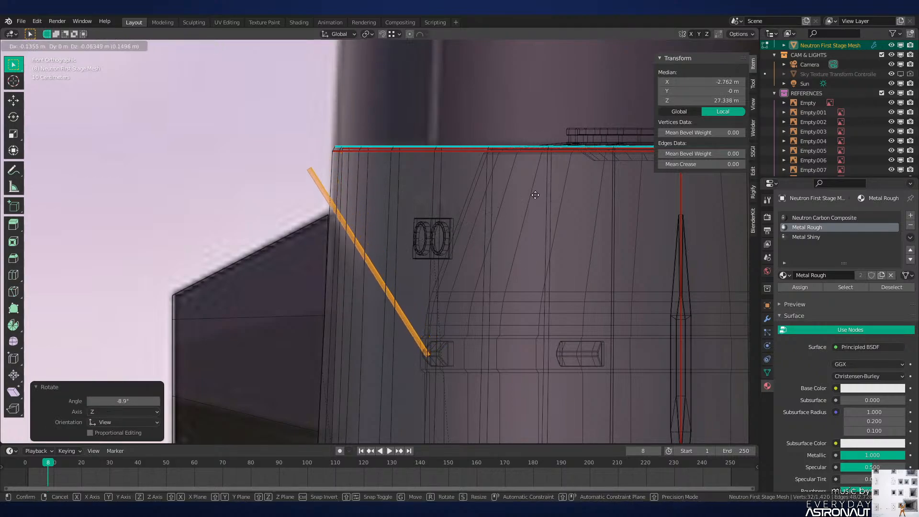
click(525, 196)
Step: Shorten the strut by moving its upper end face back to just inside the first stage's wall
key(3)
click(312, 167)
key(g)
key(g)
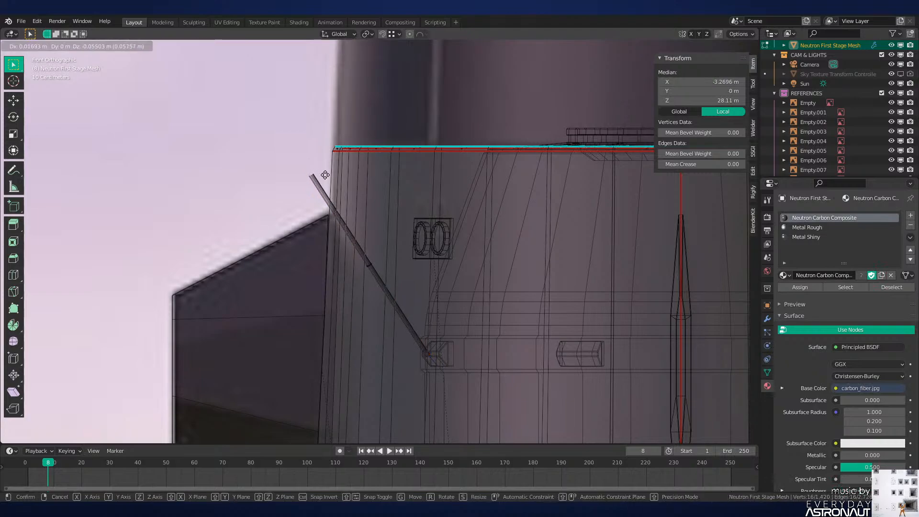
click(349, 200)
Step: Snap the 3D cursor to the strut's selected upper end face and return to solid shading
key(shift+s)
click(371, 254)
key(z)
click(432, 255)
mouse_move(440, 258)
middle_down()
mouse_move(474, 308)
mouse_move(478, 257)
middle_up()
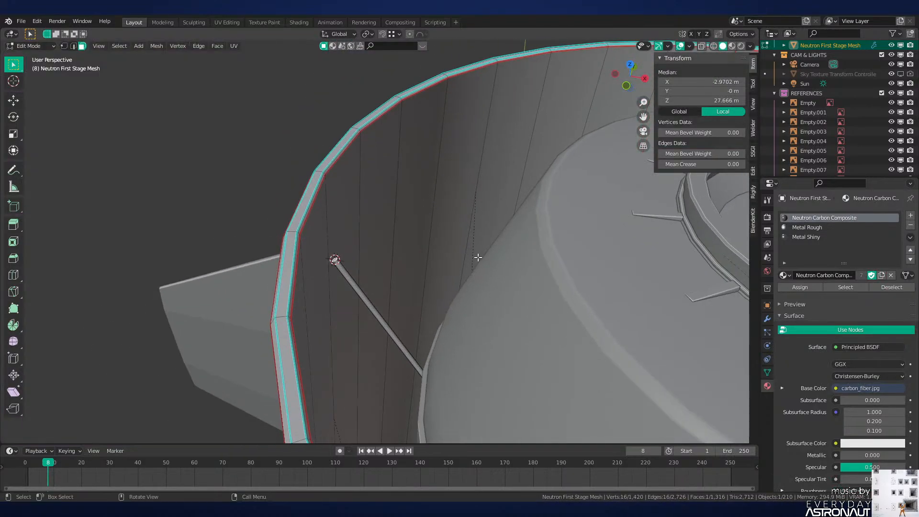
key(shift+a)
click(478, 258)
key(ctrl+z)
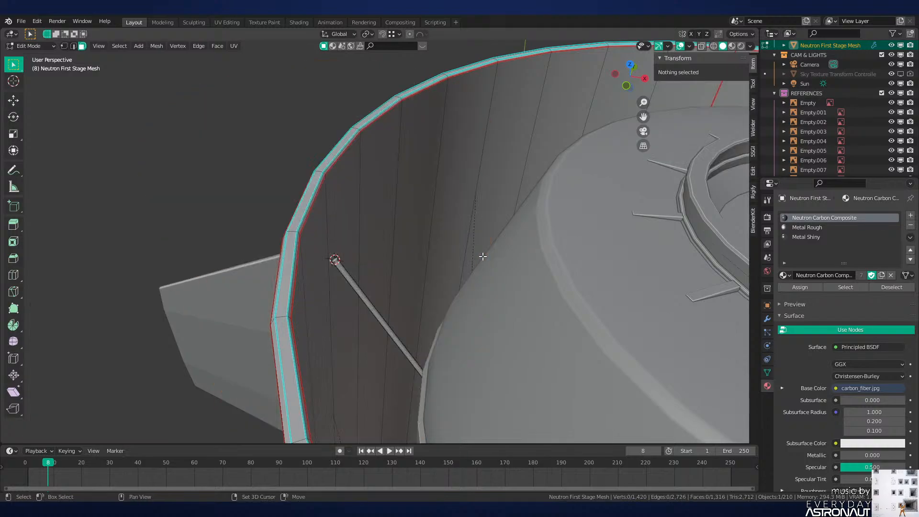
Step: Add a cylinder at the strut's upper end, scaled by 0.268, rotated 90° about X, and scaled again by 0.163
key(shift+a)
click(483, 256)
key(s)
click(370, 261)
text(rx)
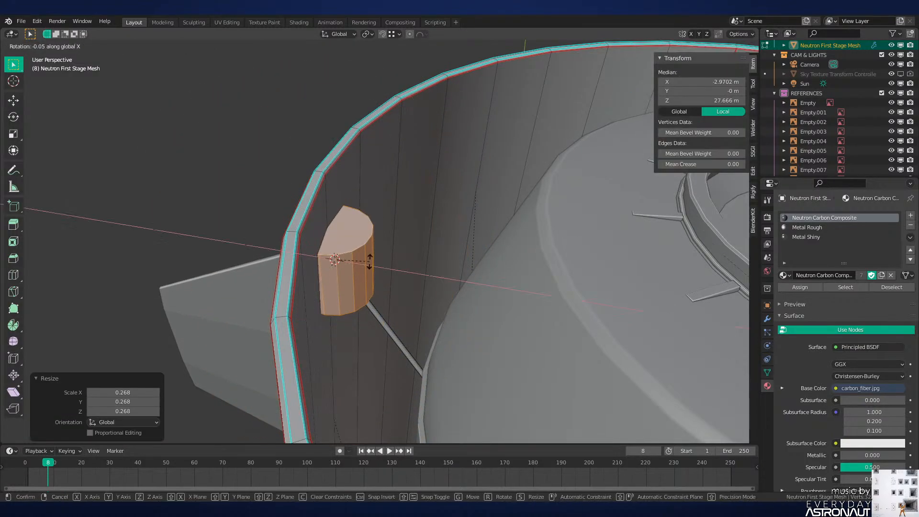
text(90)
key(Return)
key(s)
click(359, 274)
Step: Stretch the small cylinder by about 4.143 along Y to form a crosswise bracket at the strut's end
key(s)
key(y)
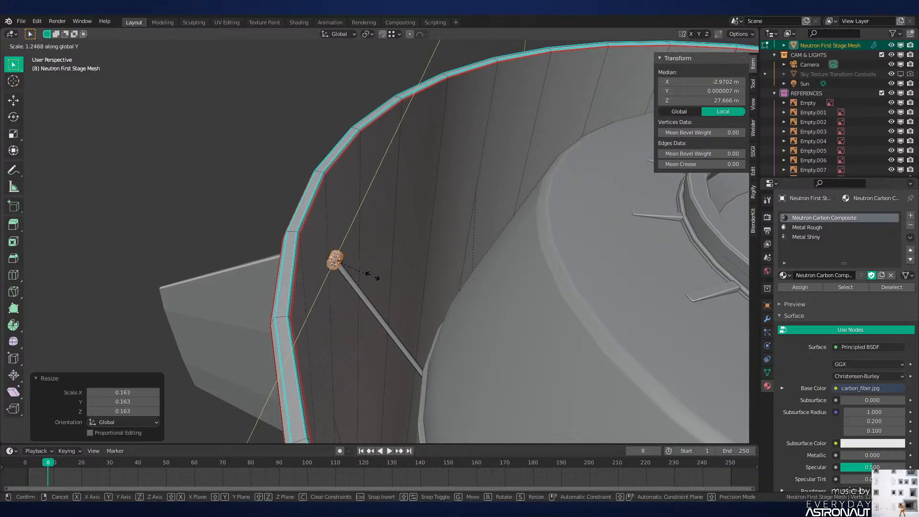
click(454, 273)
shift+middle_drag(426, 283, 443, 269)
scroll(434, 246, up, 3)
middle_drag(390, 248, 414, 261)
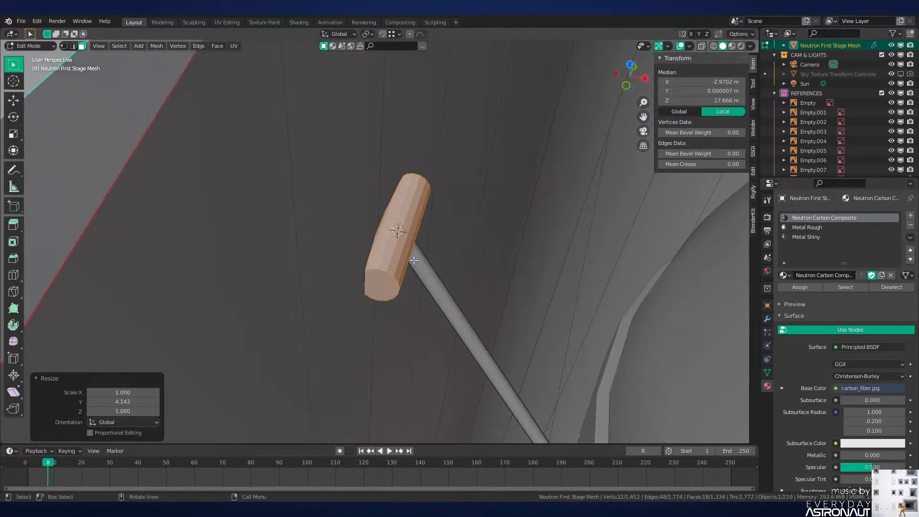
Step: Deselect the bracket's strut-side geometry and extrude the wall-side half about 0.029 m toward the stage wall
key(KP_1)
key(KP_Decimal)
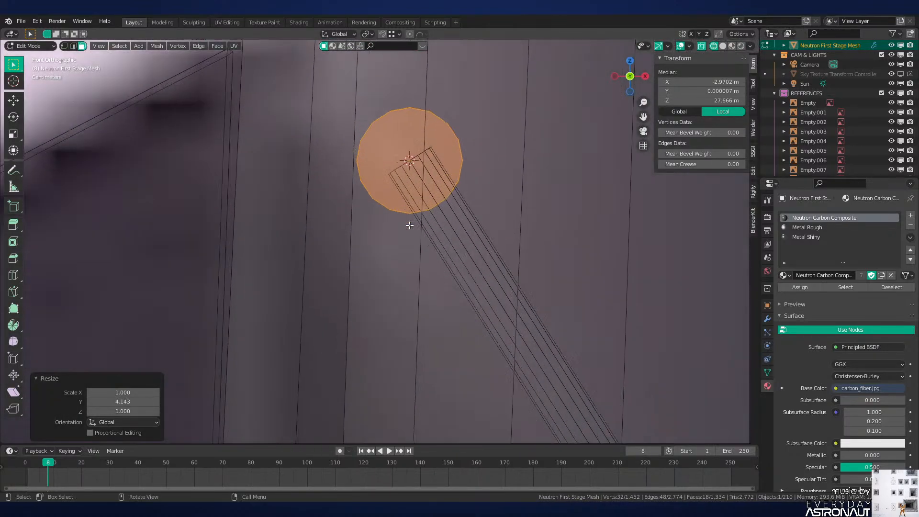
key(c)
shift+click(419, 136)
shift+drag(451, 102, 446, 203)
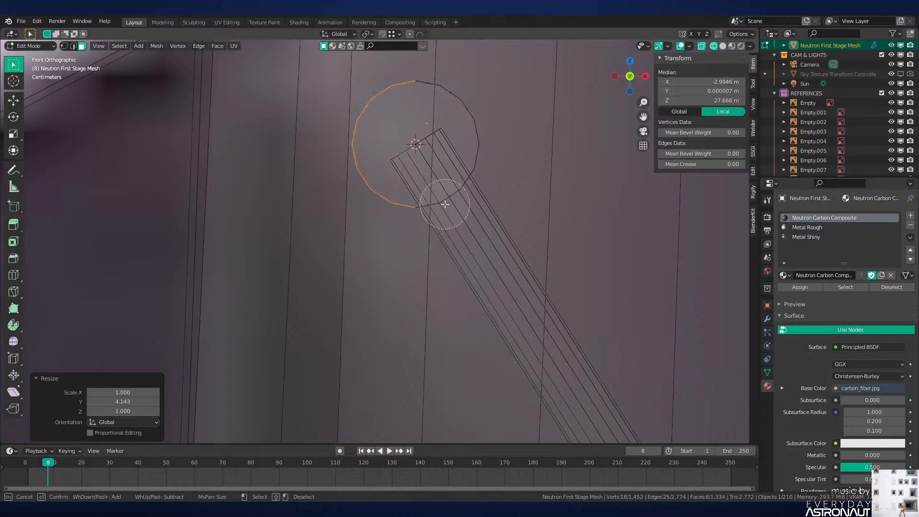
right_click(445, 204)
key(e)
right_click(415, 211)
Step: Flatten the extruded wall-side faces with an X scale of 0 and shift them about 0.00256 m along X
key(s)
key(x)
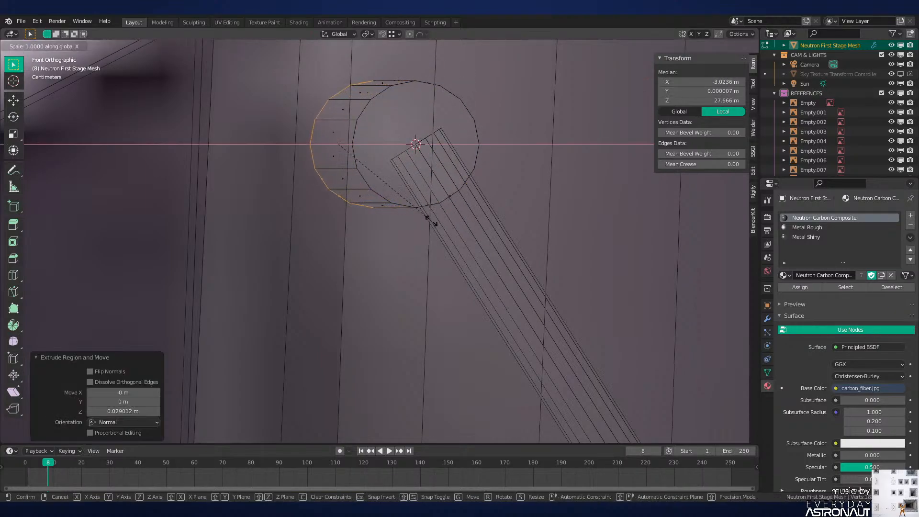
key(0)
key(Return)
middle_drag(375, 213, 383, 267)
scroll(382, 266, down, 6)
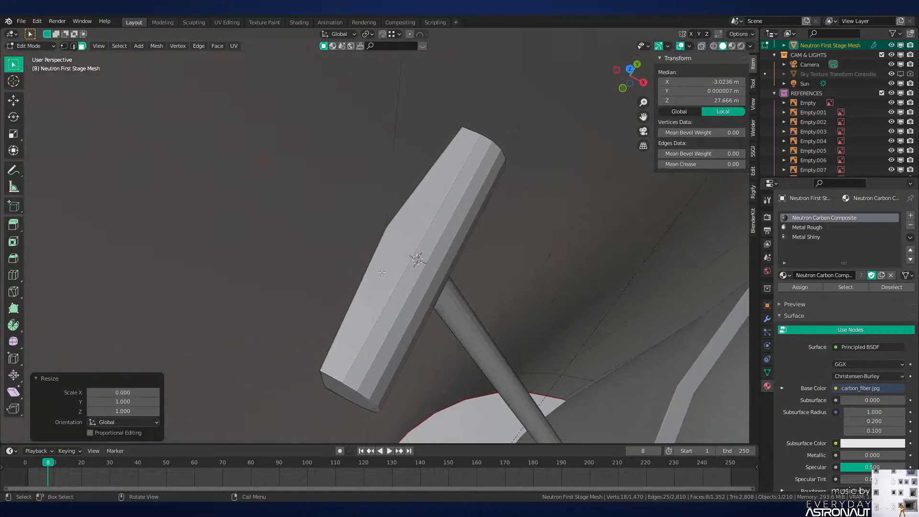
key(g)
key(x)
click(386, 283)
Step: Delete the bracket's flattened back faces against the stage wall
scroll(461, 282, up, 5)
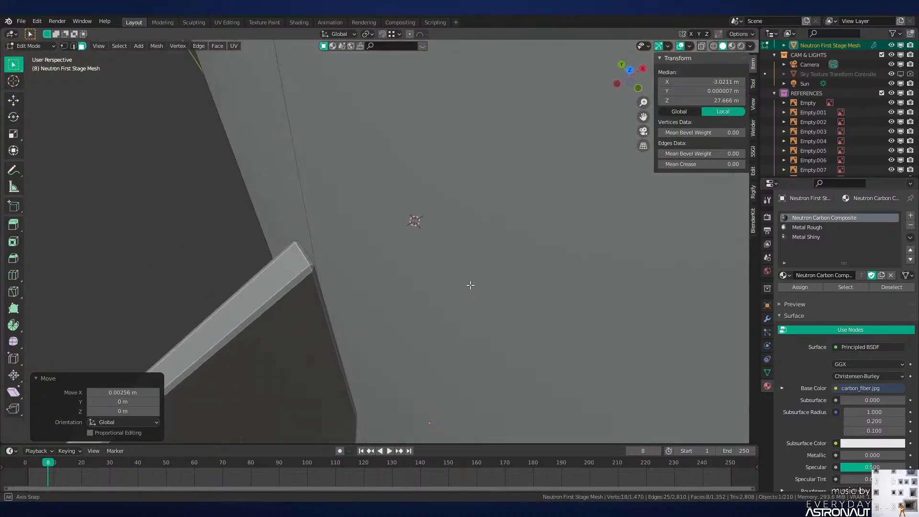
scroll(462, 282, down, 5)
scroll(461, 282, up, 5)
key(x)
click(432, 240)
scroll(432, 242, down, 5)
middle_drag(459, 242, 405, 247)
scroll(431, 251, down, 2)
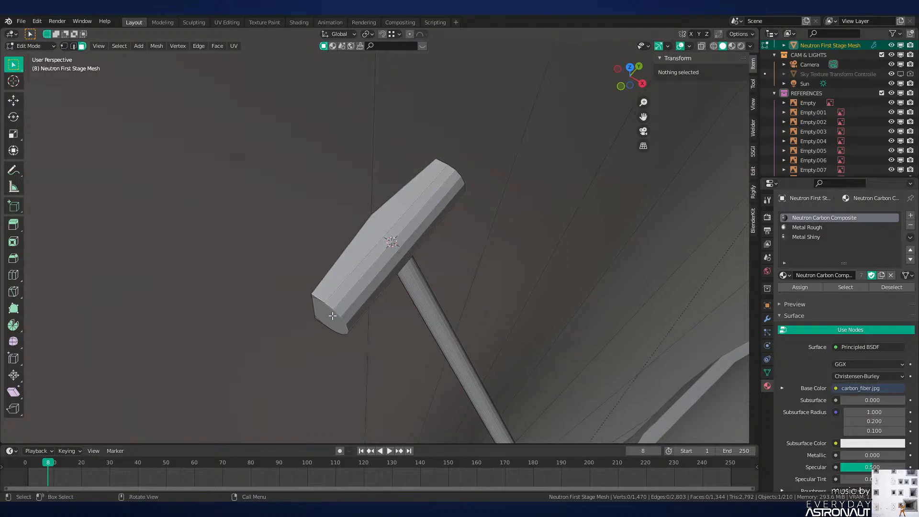
Step: Try to dissolve the edges around both of the bracket's end faces
click(332, 316)
middle_drag(332, 316, 416, 297)
shift+click(417, 295)
key(x)
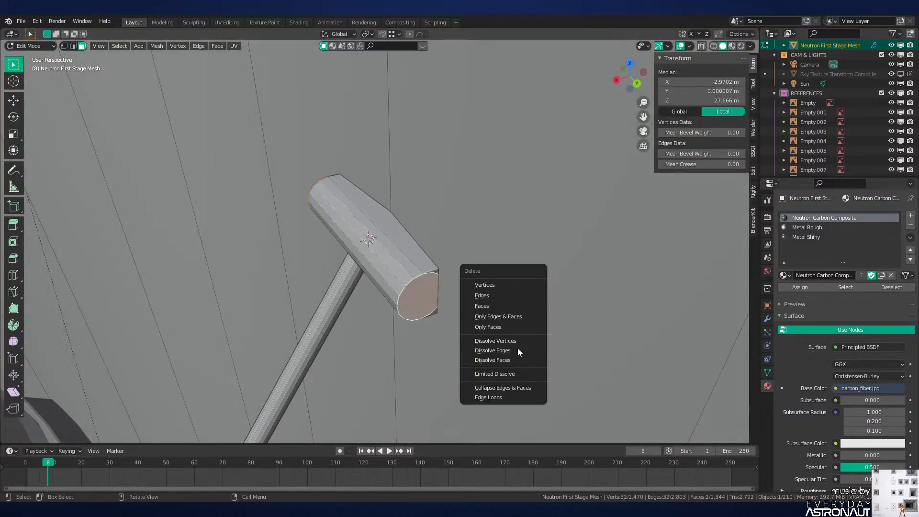
click(493, 351)
key(ctrl+z)
Step: Try to dissolve the end faces' wall-side edges after deselecting the strut-side edges
key(2)
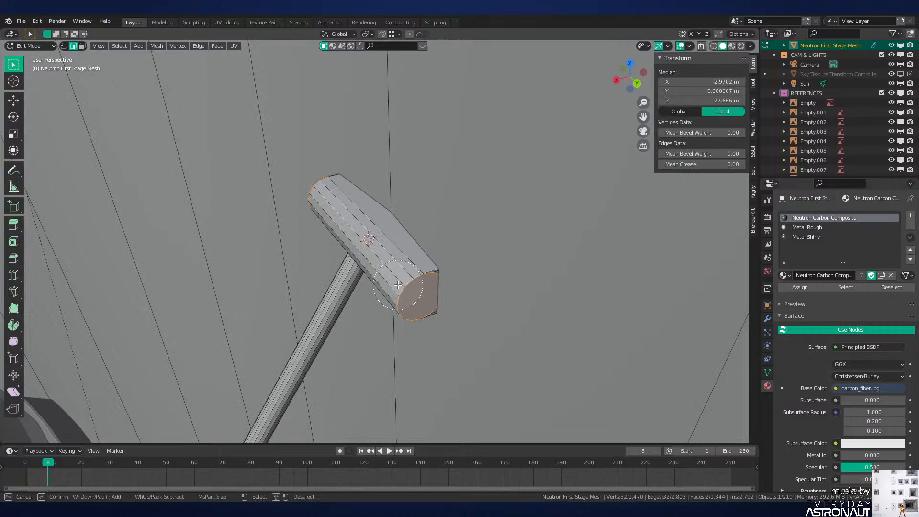
shift+drag(398, 285, 395, 326)
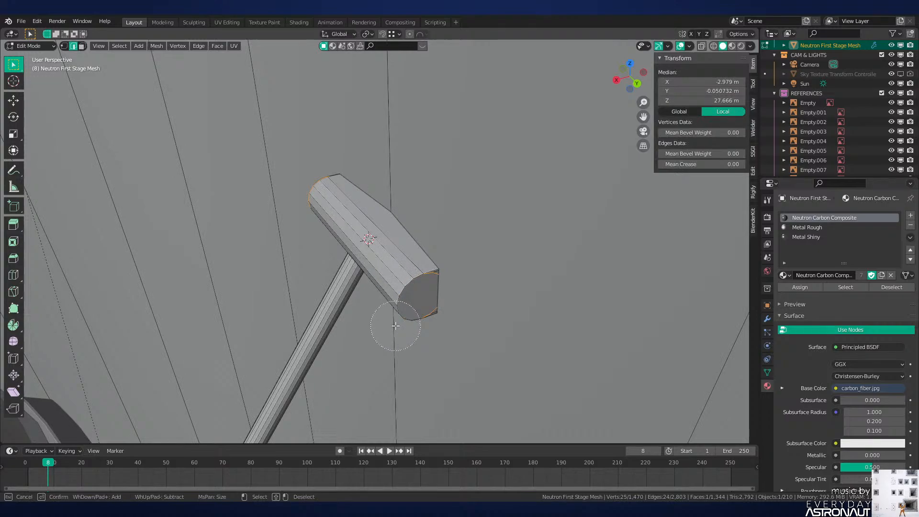
key(x)
click(423, 332)
key(ctrl+z)
key(c)
key(x)
click(536, 332)
key(ctrl+z)
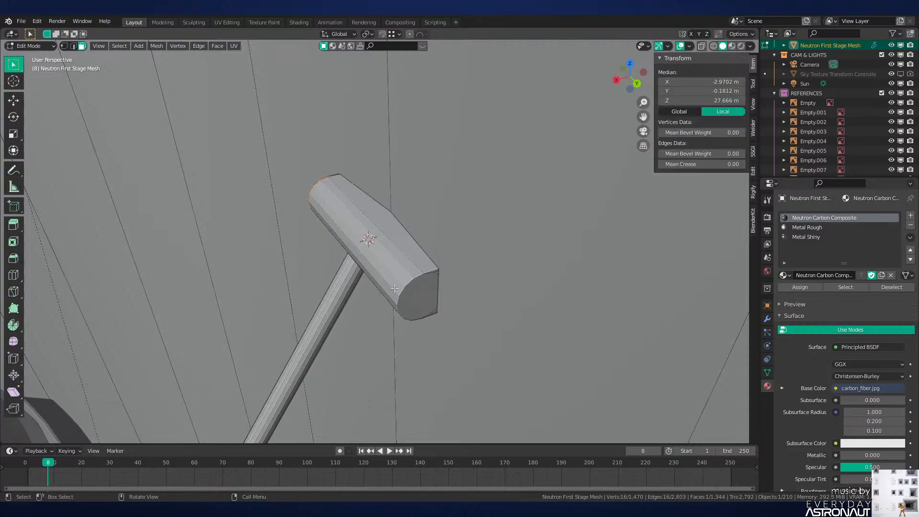
Step: Try dissolving one end face's wall-side seam after deselecting its rounded strut-side edges
middle_drag(366, 285, 519, 277)
key(2)
key(c)
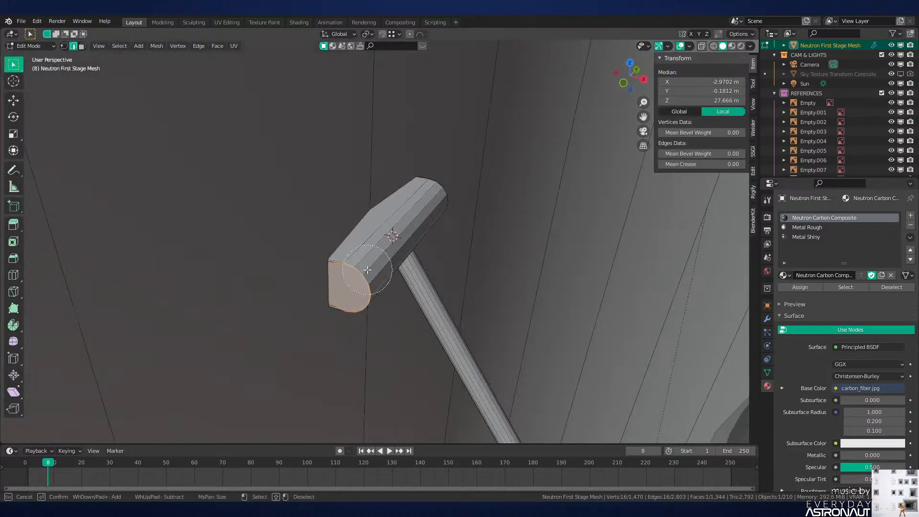
shift+drag(378, 274, 372, 317)
right_click(372, 317)
key(x)
click(429, 322)
middle_drag(460, 316, 307, 314)
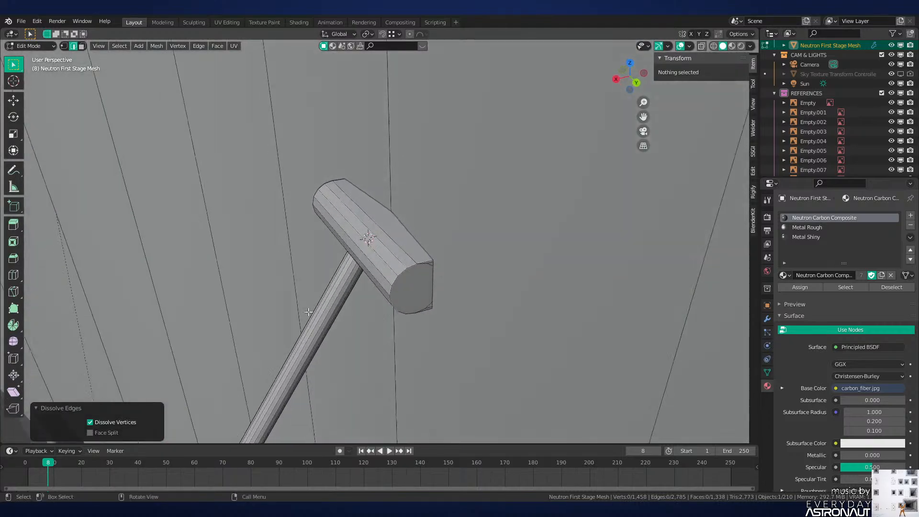
key(ctrl+z)
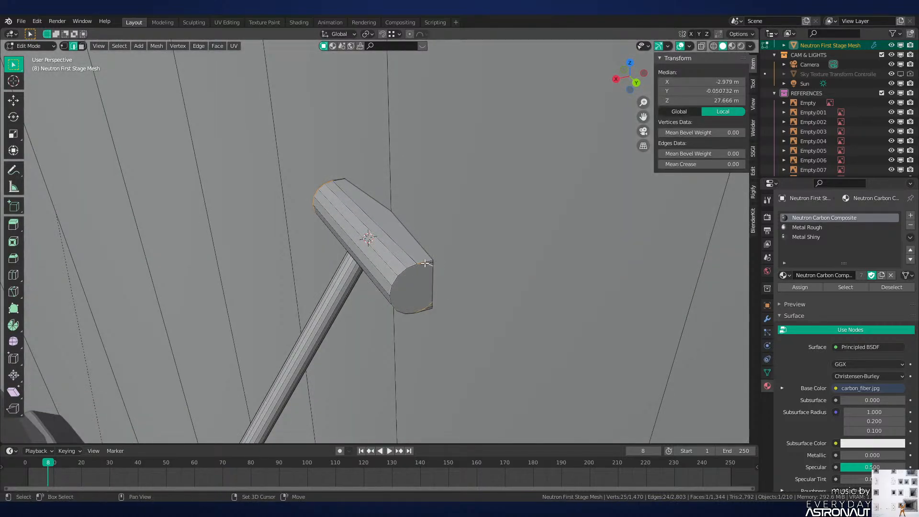
Step: Dissolve the seam edges joining the end faces to the extruded wall-side part at both ends of the bracket
middle_drag(320, 279, 391, 263)
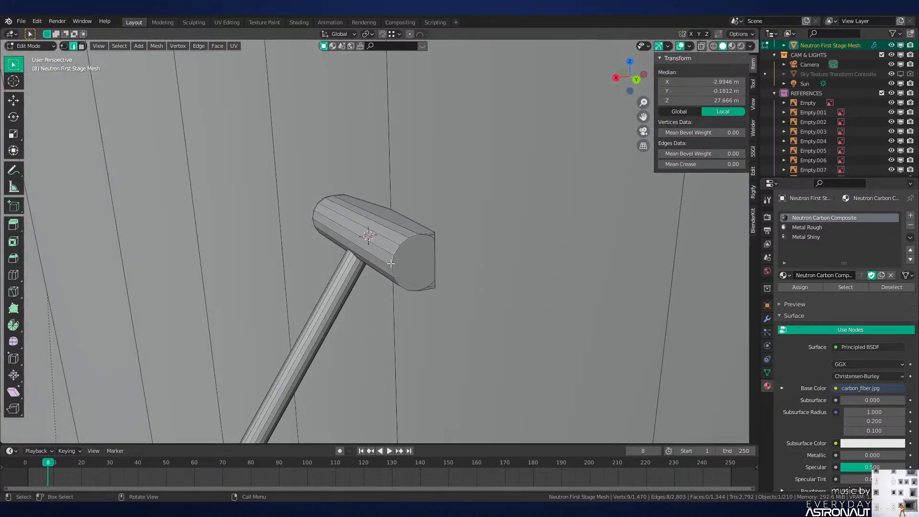
alt+shift+click(424, 238)
key(x)
click(535, 280)
middle_drag(535, 281, 485, 238)
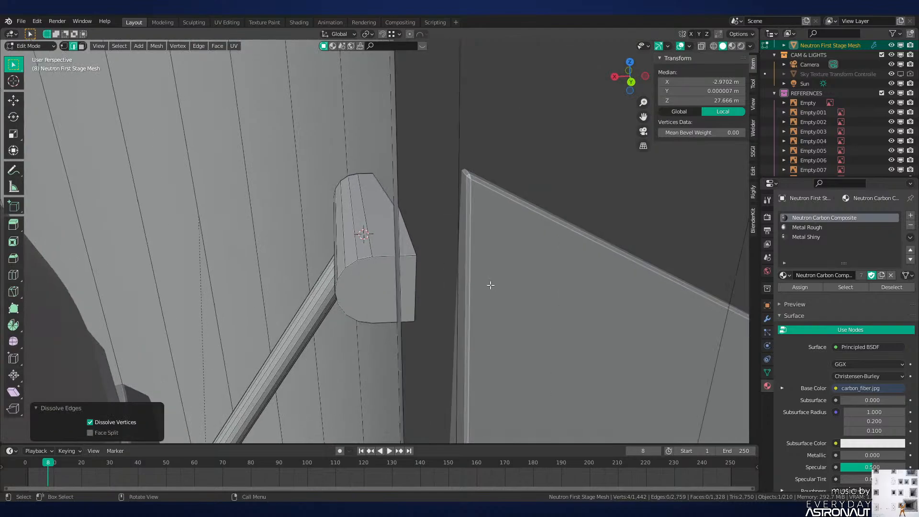
Step: Add an edge loop around the strut and slide it by a factor of about 0.9 toward the bracket
key(Tab)
key(Tab)
key(ctrl+r)
click(420, 258)
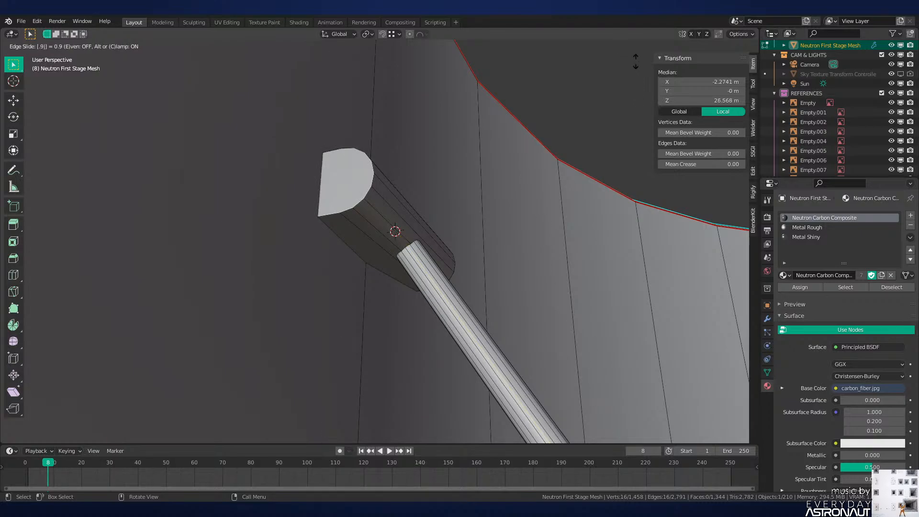
key(Return)
Step: Extrude the face loop around the strut's upper end outward along its normals to form a collar
key(3)
alt+click(422, 252)
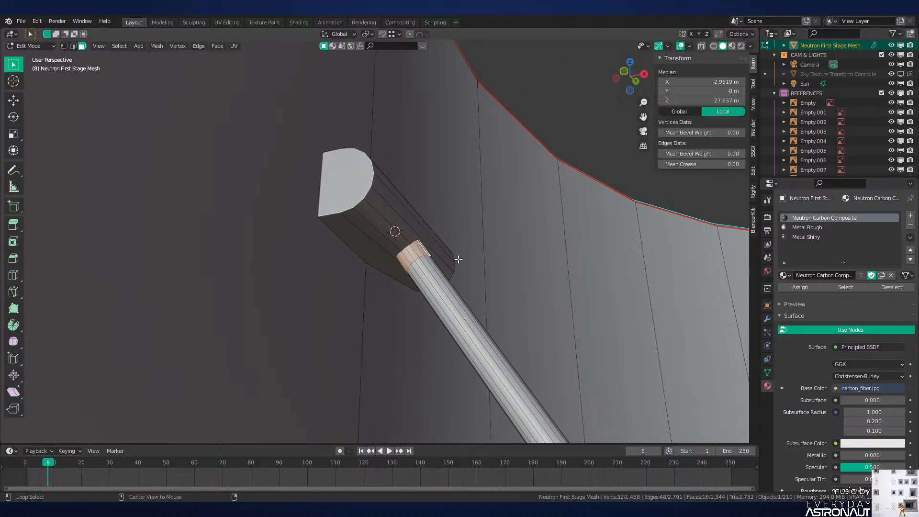
key(alt+e)
click(498, 272)
click(501, 268)
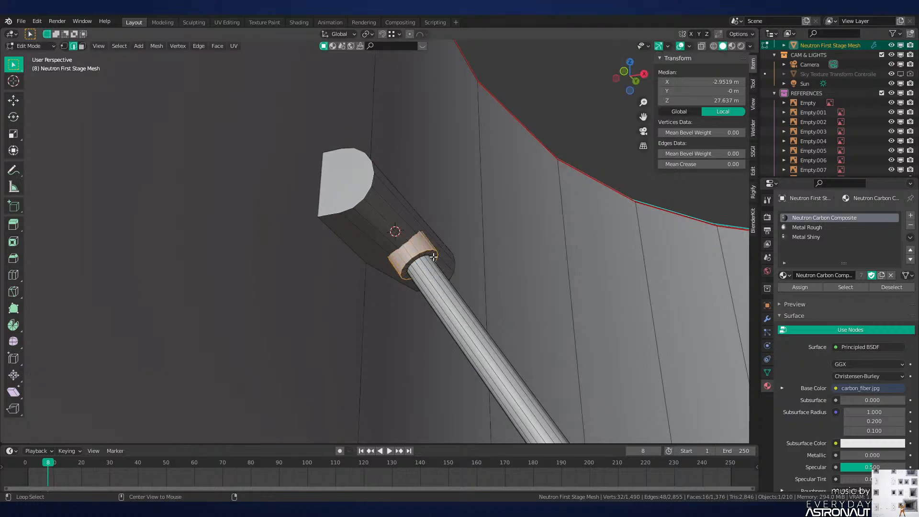
Step: Slide the collar's outer edge loop by a factor of 0.160 to taper it and mark the collar's edges sharp
key(g)
key(g)
click(421, 250)
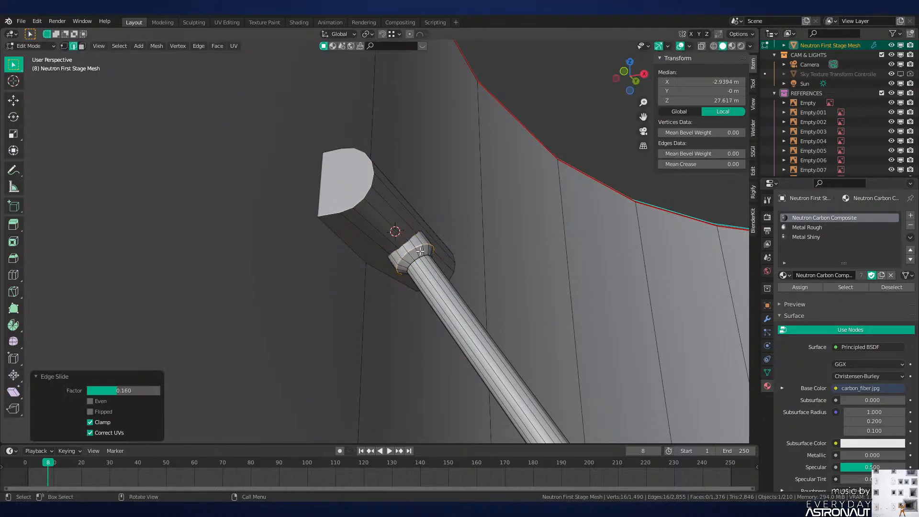
key(ctrl+e)
click(516, 277)
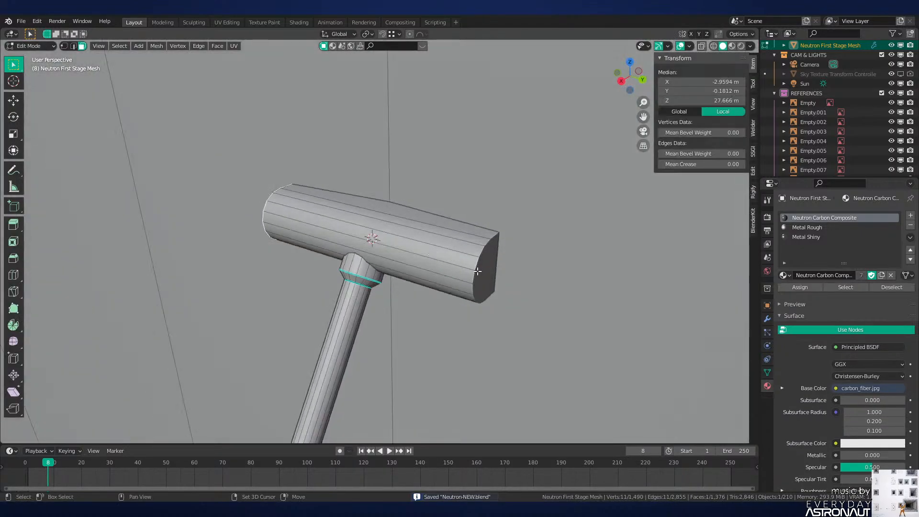
Step: Mark the edges of the bracket's end faces sharp and bevel them
key(ctrl+e)
click(579, 314)
key(ctrl+b)
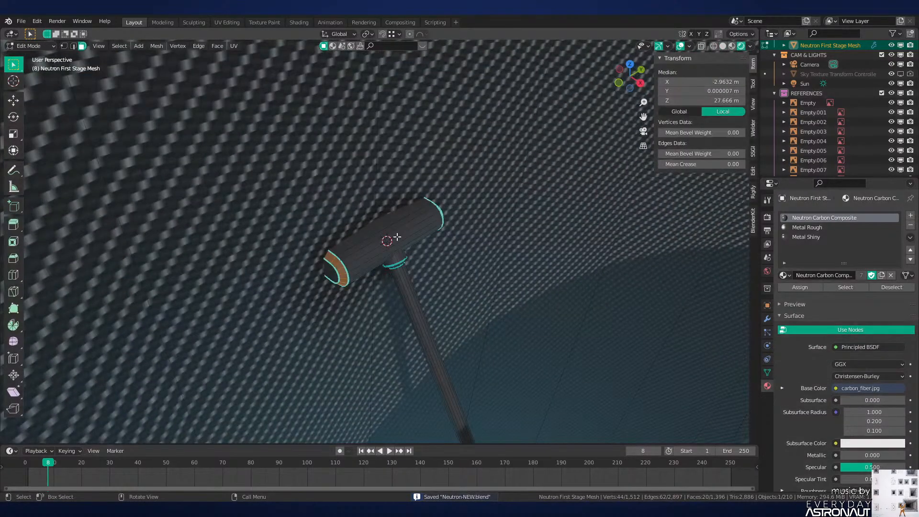
Step: Assign the Metal Shiny material to the wall bracket and its connected strut
key(alt+a)
key(l)
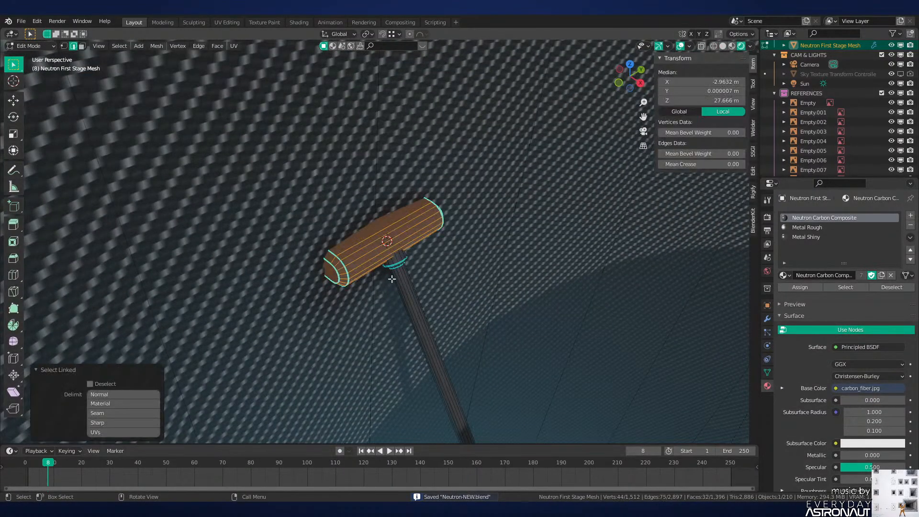
key(l)
middle_drag(468, 329, 638, 317)
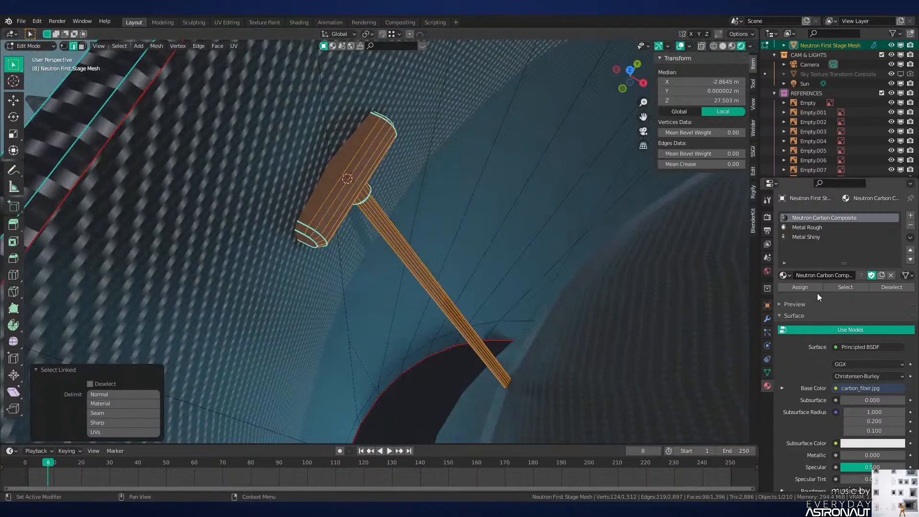
click(814, 235)
click(796, 286)
key(alt+a)
key(Tab)
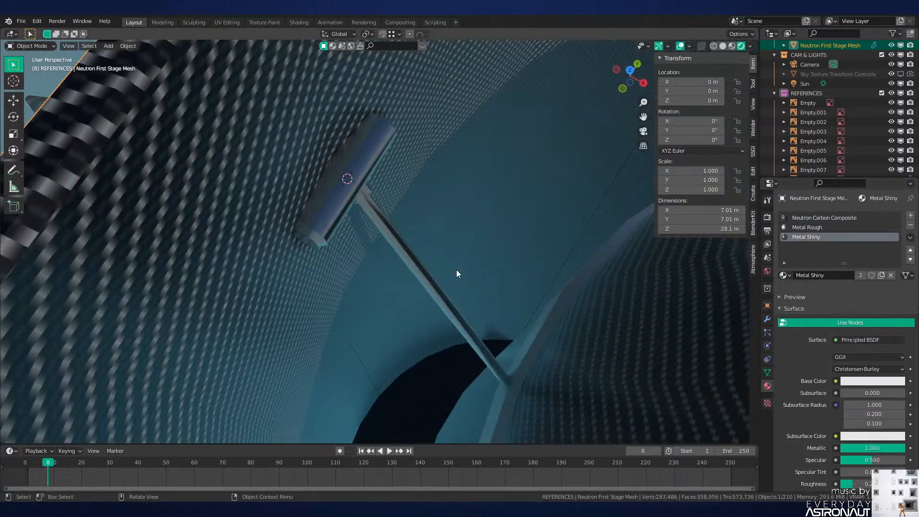
Step: Connect the vertices across both end faces of the bracket with new edges near its wall side
scroll(456, 270, down, 3)
middle_drag(456, 270, 487, 287)
key(Tab)
key(3)
scroll(484, 287, up, 4)
click(421, 270)
click(417, 264)
middle_drag(428, 273, 444, 319)
ctrl+click(388, 276)
key(1)
click(387, 311)
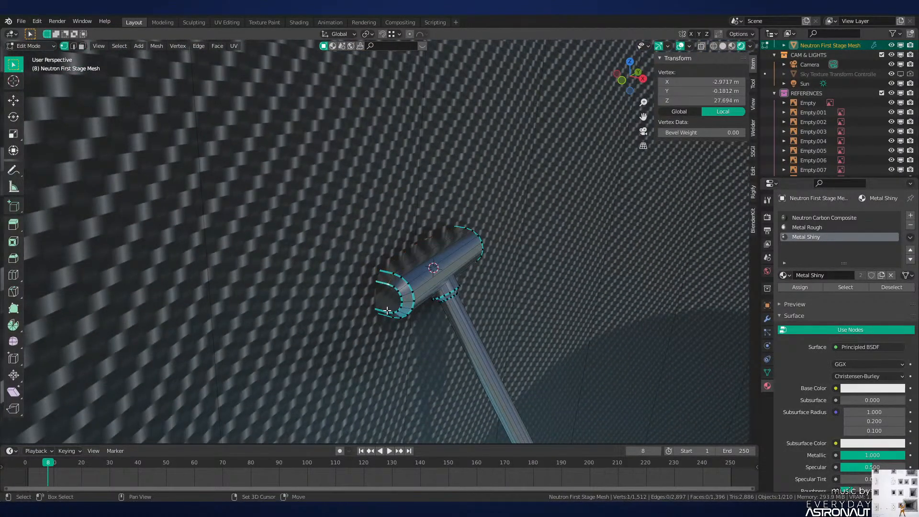
key(j)
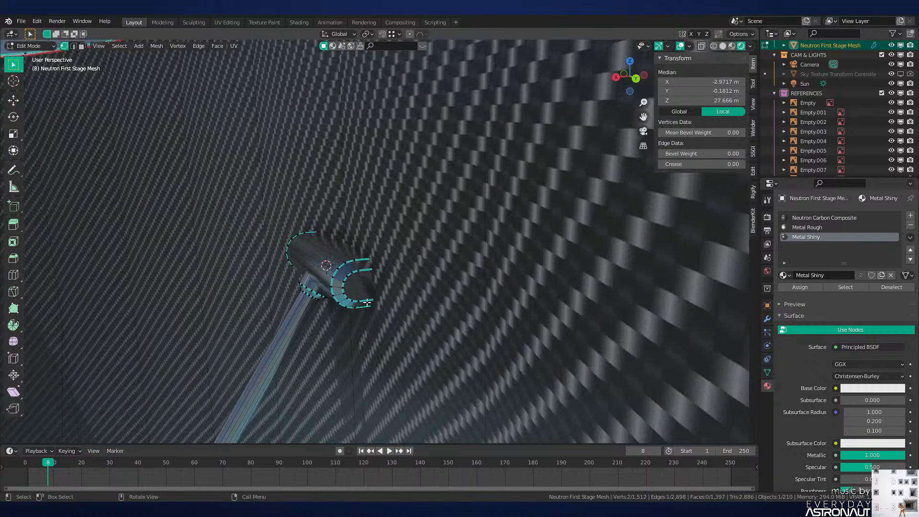
click(364, 301)
shift+click(360, 272)
key(j)
Step: Extrude the bracket's wall-side face loop in place, enlarge it along Z and scale it by 1.110 along Y into a mounting plate
key(3)
alt+click(364, 269)
shift+middle_drag(437, 322, 450, 290)
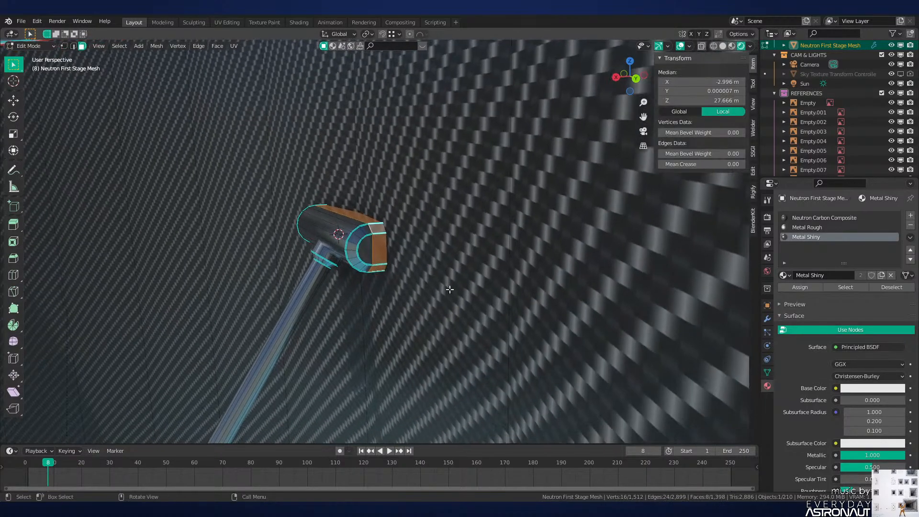
key(e)
right_click(450, 290)
key(s)
key(z)
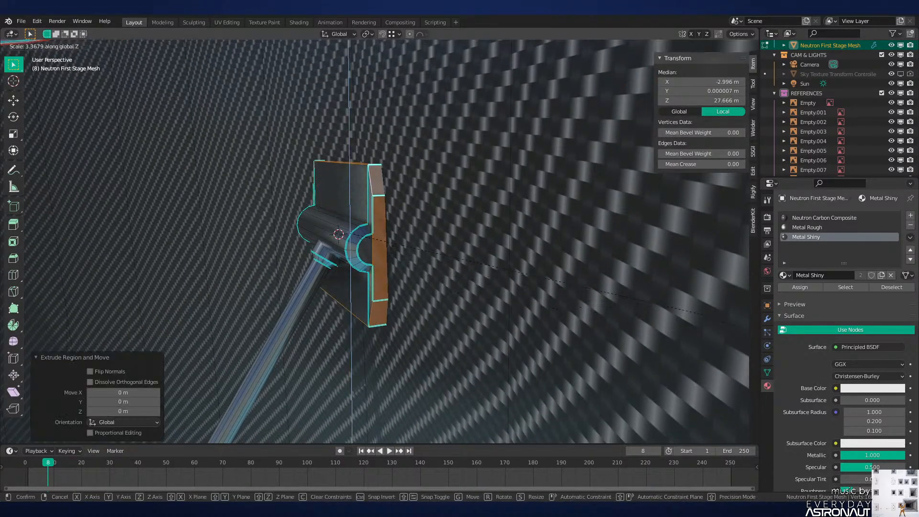
click(89, 267)
key(s)
key(y)
click(407, 277)
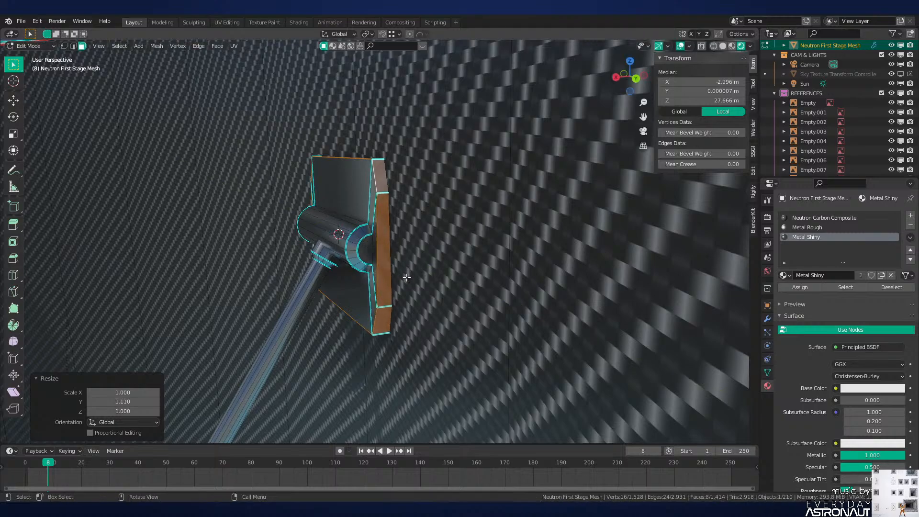
Step: Mark a seam along the edge loop where the mounting plate meets the bracket
middle_drag(407, 278, 497, 306)
key(Tab)
middle_drag(434, 290, 480, 274)
scroll(393, 262, down, 4)
key(Tab)
scroll(386, 264, up, 5)
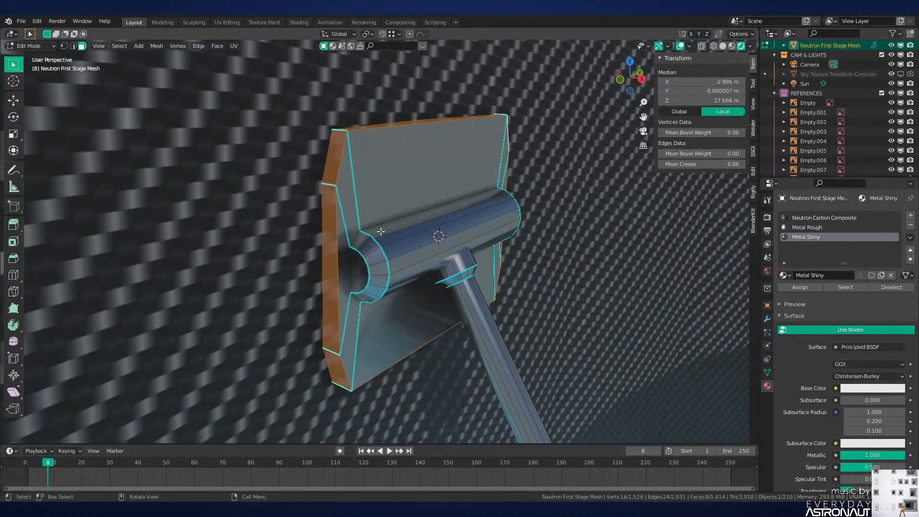
key(2)
alt+click(378, 226)
key(ctrl+e)
click(544, 297)
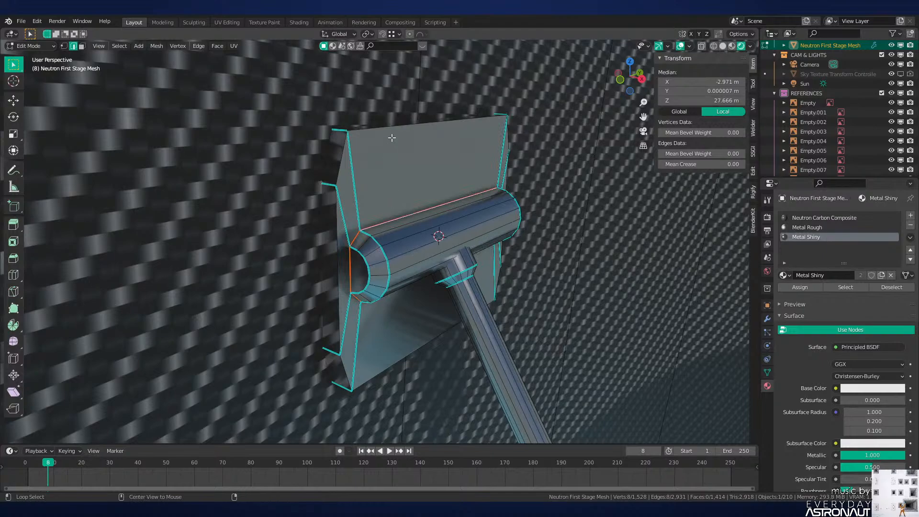
Step: Slide the plate's outer front edge loop by a factor of 0.151 toward the wall
middle_drag(392, 138, 381, 182)
key(g)
key(g)
click(368, 220)
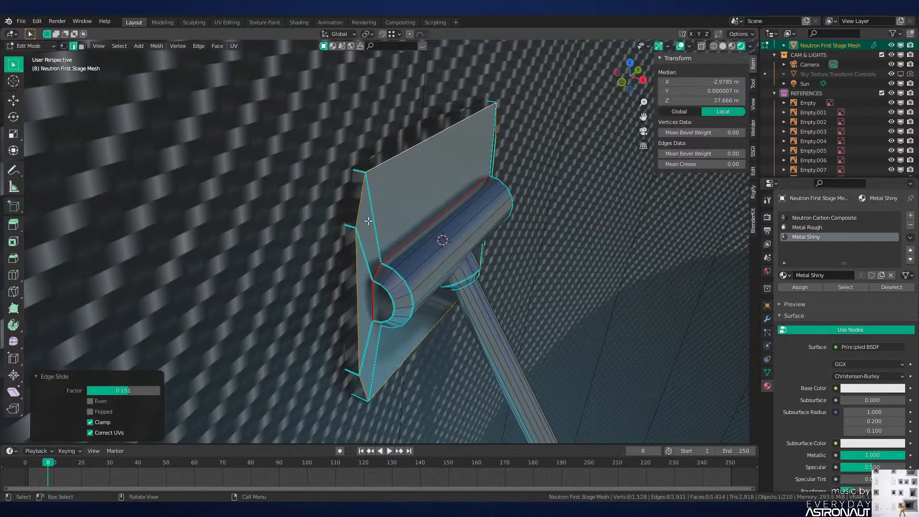
Step: Clear the sharp marks from the ring of edges running between the bracket and the plate's outer rim
ctrl+alt+click(371, 221)
key(ctrl+e)
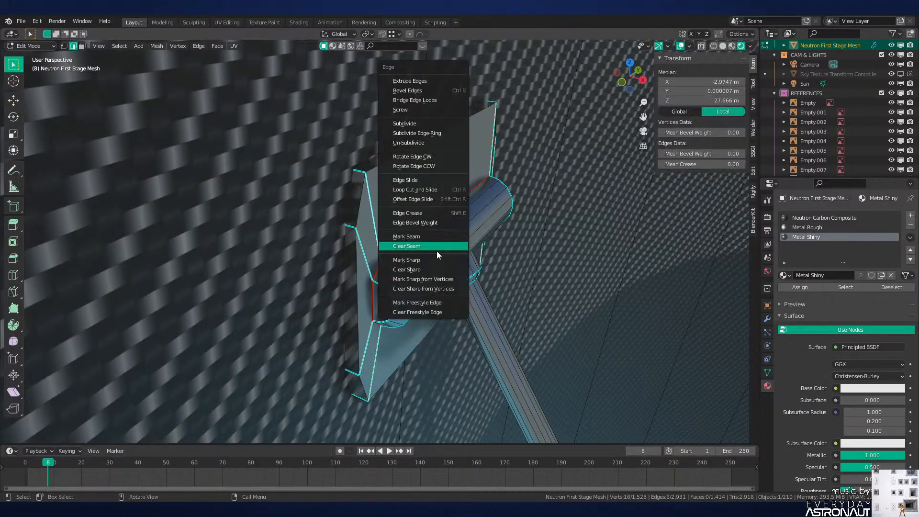
click(428, 270)
key(alt+a)
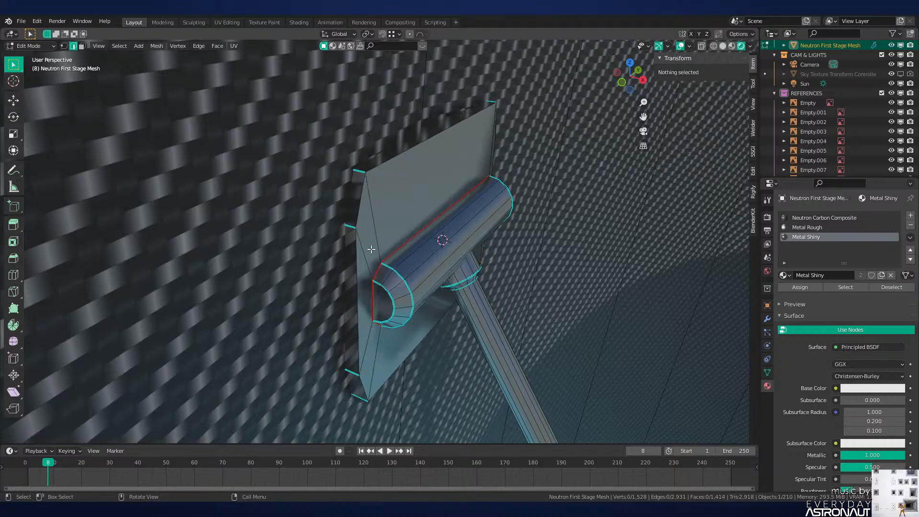
Step: Assign the Neutron Carbon Composite material to the mounting plate's faces
key(l)
click(814, 218)
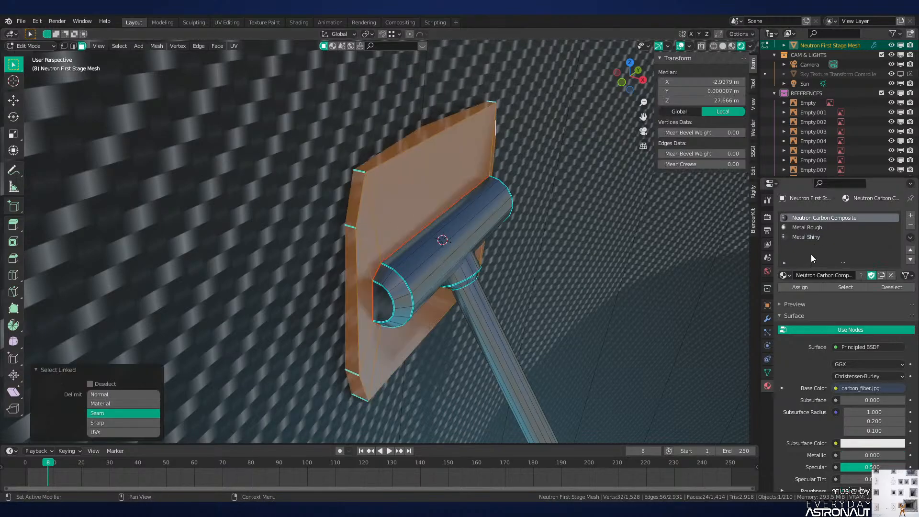
click(782, 287)
key(Tab)
scroll(397, 271, down, 5)
scroll(397, 271, up, 4)
Step: Mark a seam along the mounting plate's outer front edge loop
key(Tab)
key(2)
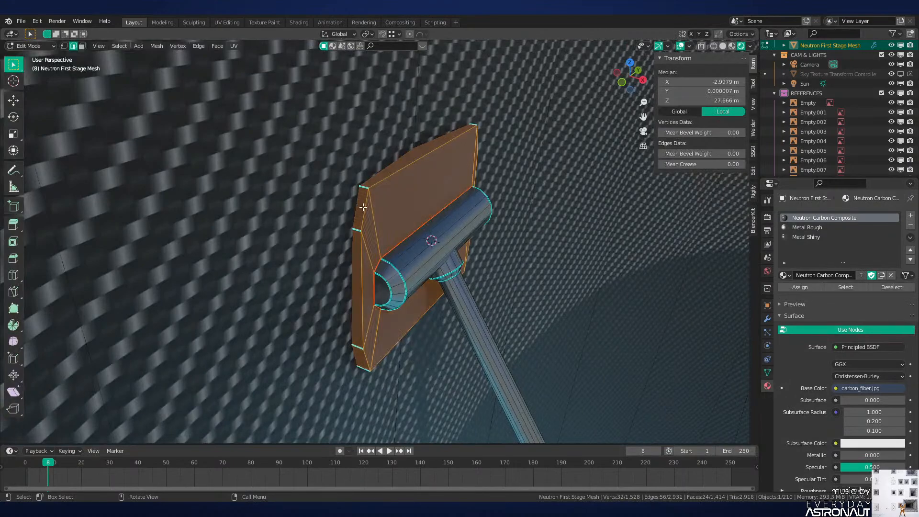
alt+click(365, 208)
key(ctrl+e)
click(461, 196)
key(alt+a)
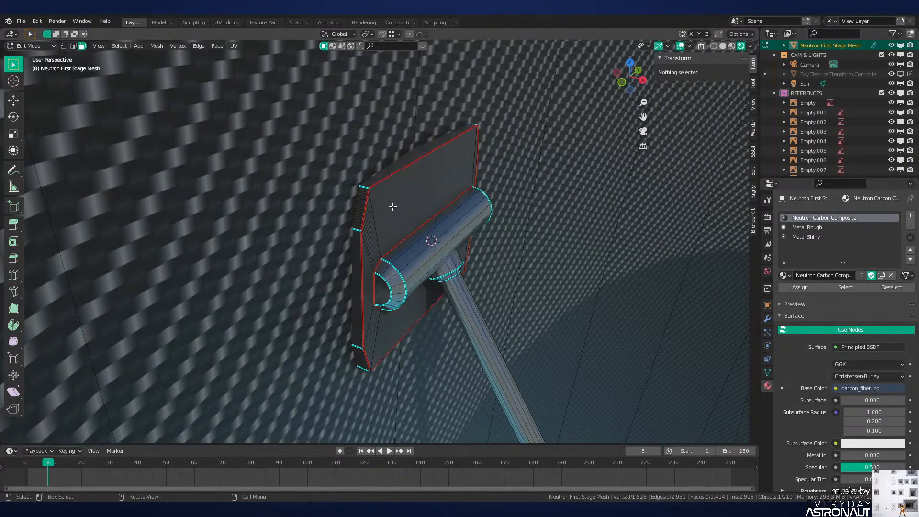
Step: Unwrap the mounting plate's front and rim faces
key(l)
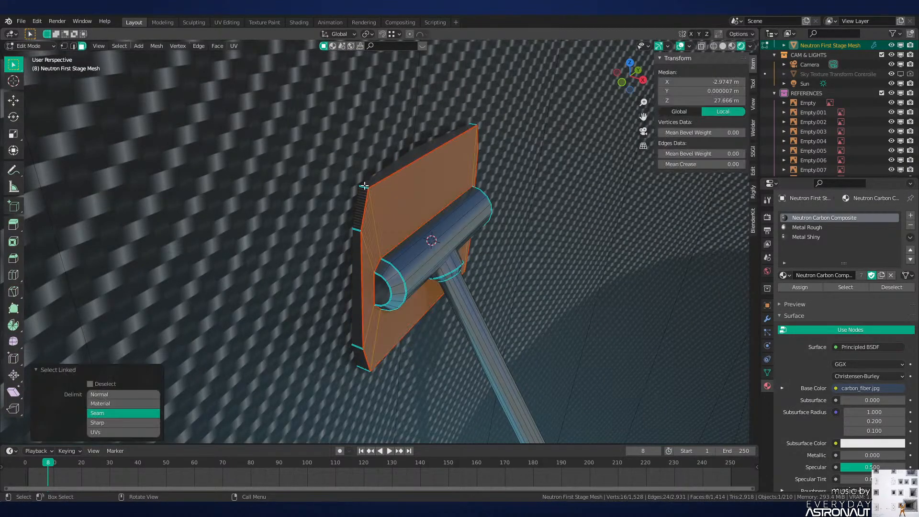
key(l)
middle_drag(364, 186, 395, 204)
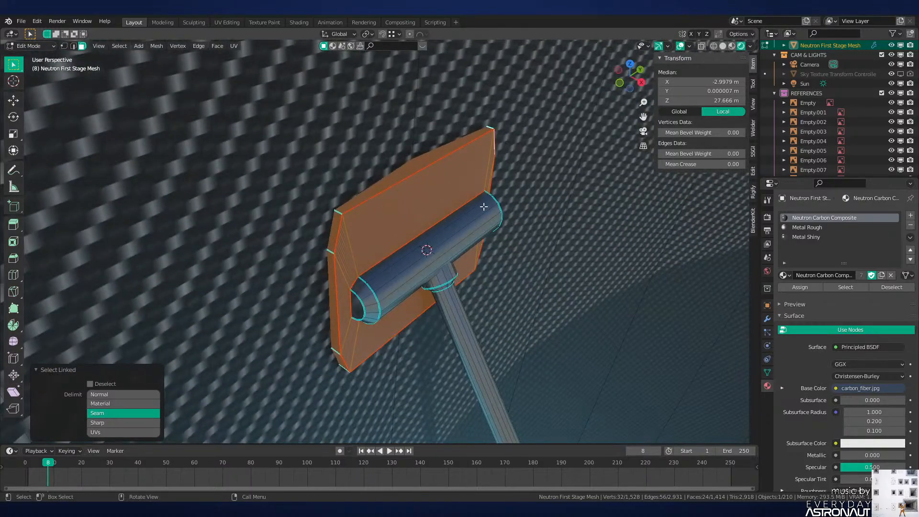
key(u)
click(485, 207)
Step: Scale down the plate's UV islands over carbon_fiber.jpg until its weave matches the size of the surrounding wall's weave
click(224, 22)
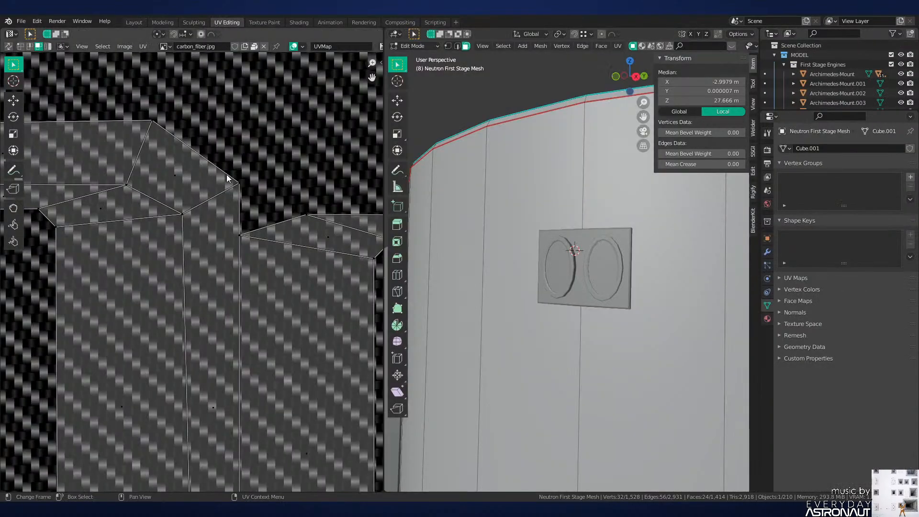
key(Home)
key(a)
key(KP_Decimal)
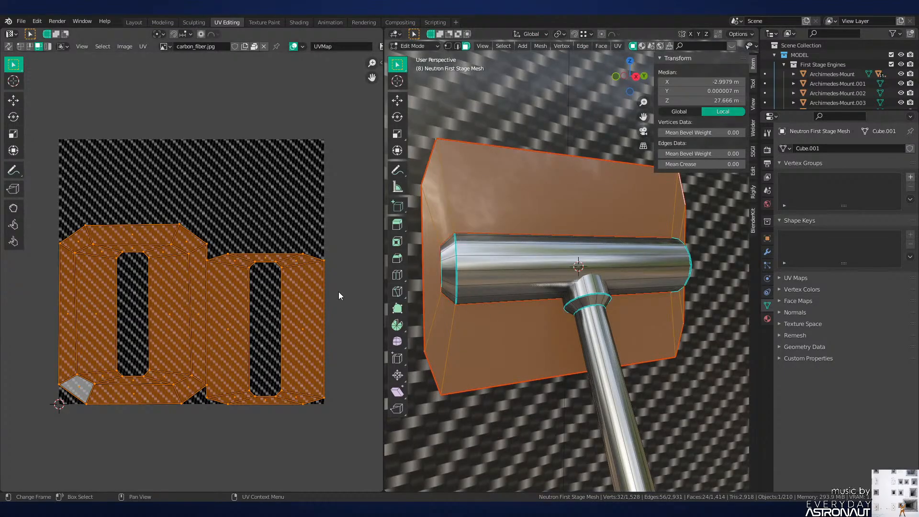
key(s)
click(271, 353)
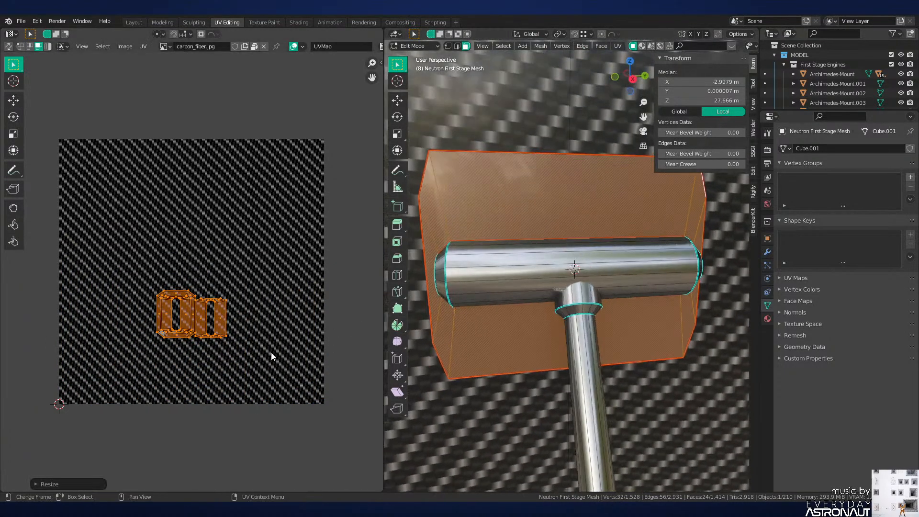
key(s)
click(203, 344)
key(s)
click(202, 336)
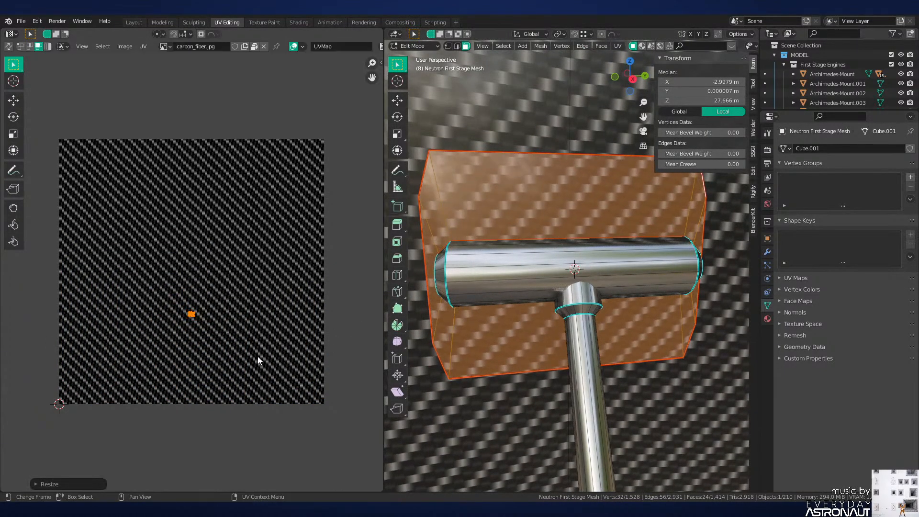
key(Tab)
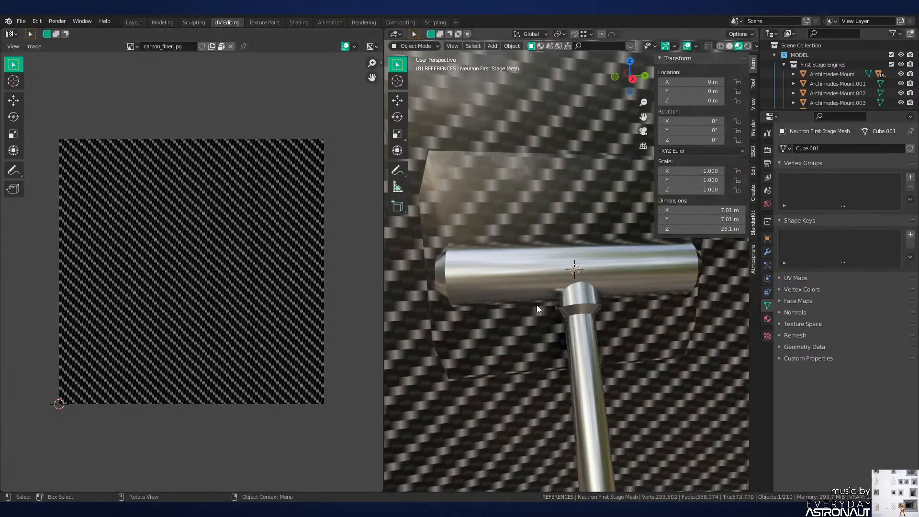
middle_drag(538, 307, 579, 308)
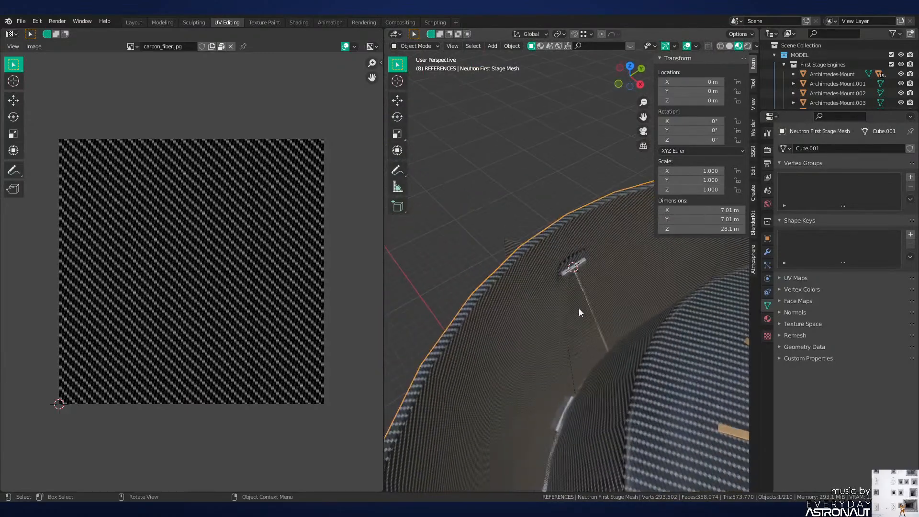
Step: Select the whole strut together with its bracket and mounting plate, and reset the 3D cursor to the world origin
key(Tab)
key(KP_Decimal)
key(2)
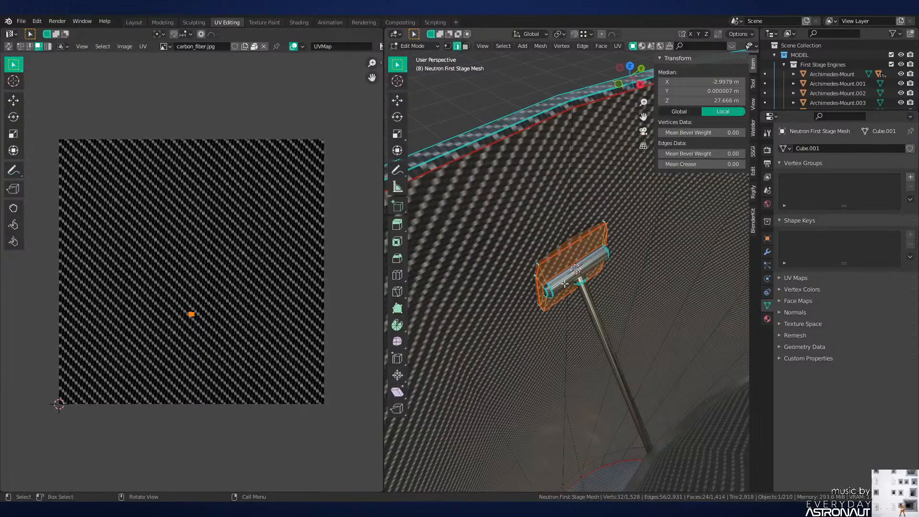
key(l)
key(l)
key(KP_Decimal)
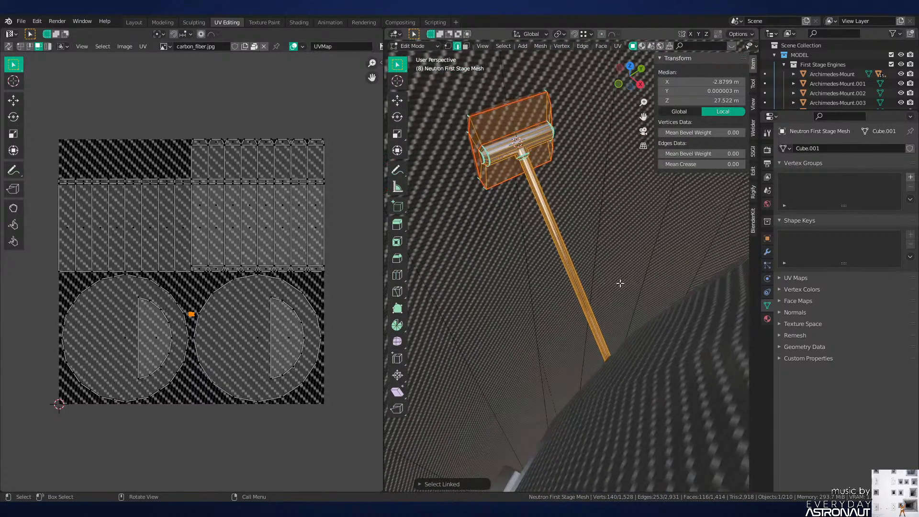
key(Home)
key(KP_Decimal)
Step: Rotate the strut assembly about the 3D cursor in top view so it lines up with the adjacent mounting block on the tank
key(KP_7)
scroll(621, 292, down, 6)
shift+middle_drag(621, 303, 517, 277)
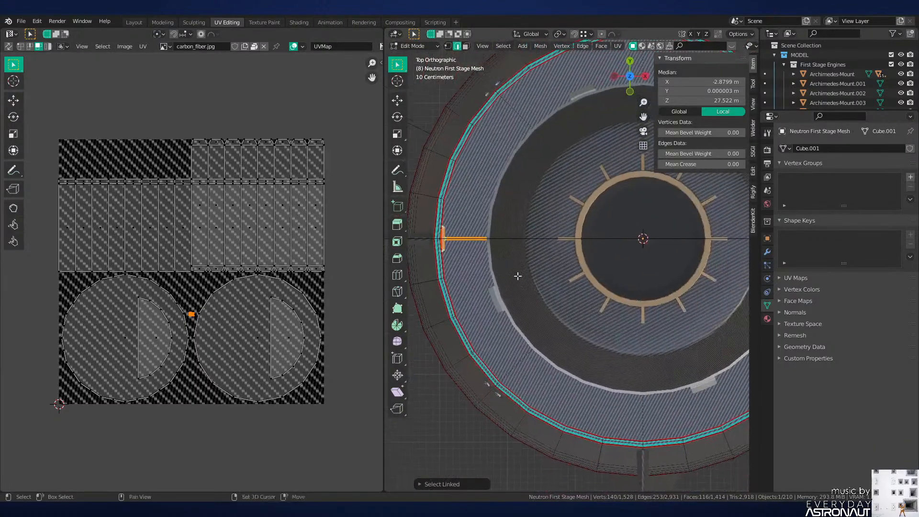
key(period)
click(610, 264)
text(r2)
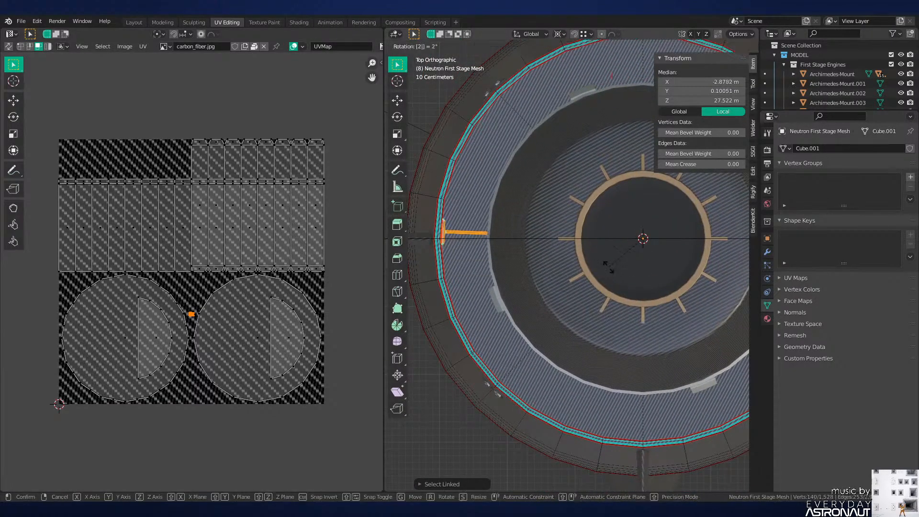
key(Return)
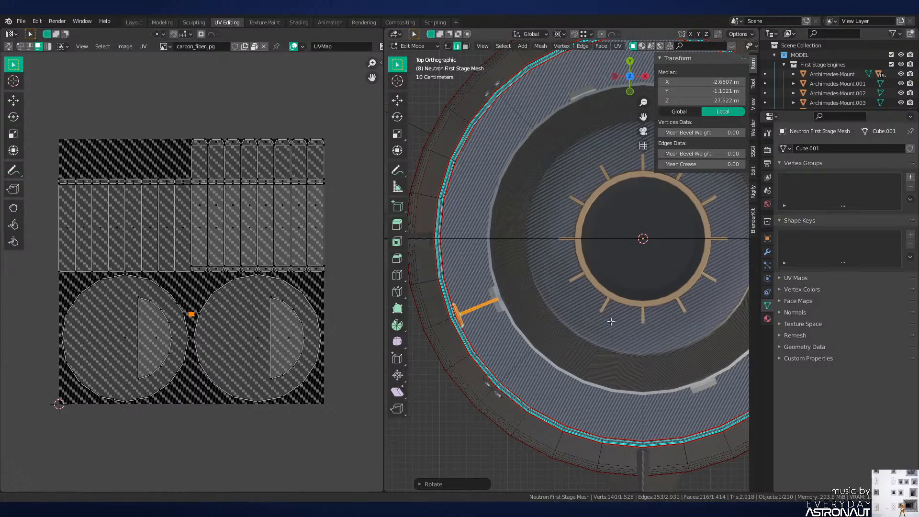
Step: Slide the vertices of the strut's lower end back along its length to pull it out of the mounting block
mouse_move(540, 318)
middle_down()
mouse_move(618, 317)
mouse_move(630, 283)
mouse_move(633, 307)
mouse_move(618, 229)
middle_up()
scroll(614, 300, up, 5)
scroll(633, 308, down, 2)
key(z)
click(644, 278)
key(1)
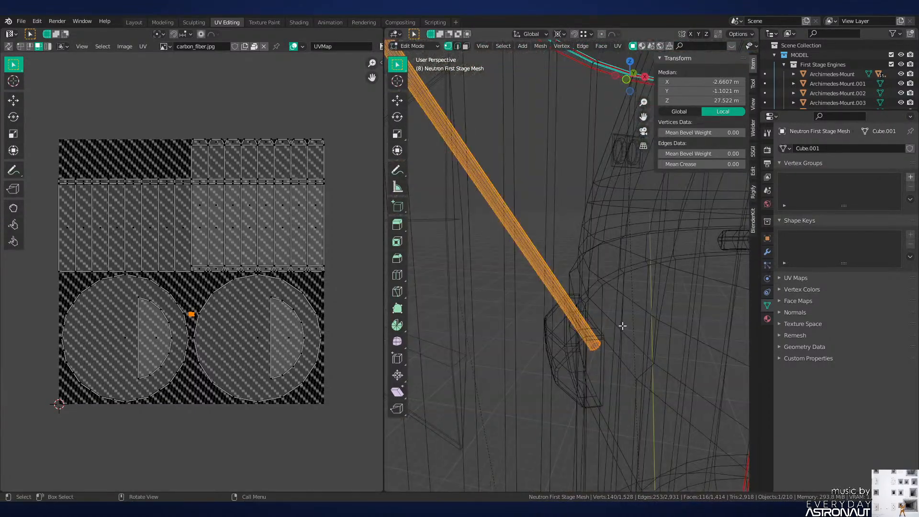
drag(624, 325, 583, 372)
key(z)
click(637, 339)
key(g)
key(g)
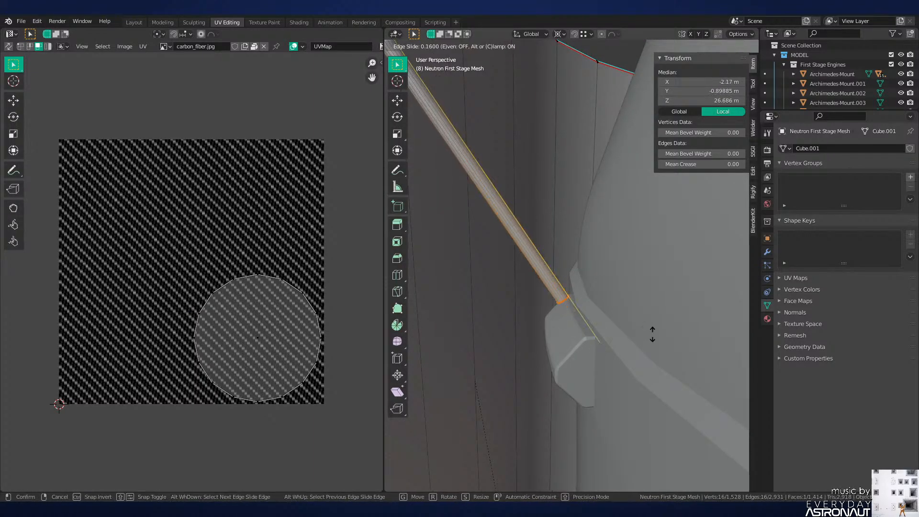
click(653, 336)
Step: Select the bracket's geometry and snap the 3D cursor to its centre
scroll(653, 335, down, 2)
middle_drag(653, 335, 587, 306)
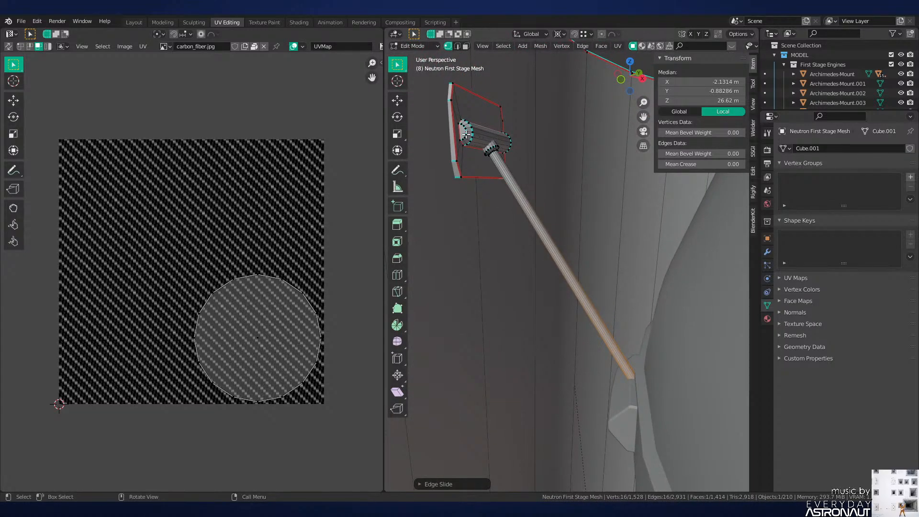
key(2)
click(463, 135)
middle_drag(463, 135, 576, 223)
key(shift+s)
click(572, 194)
key(3)
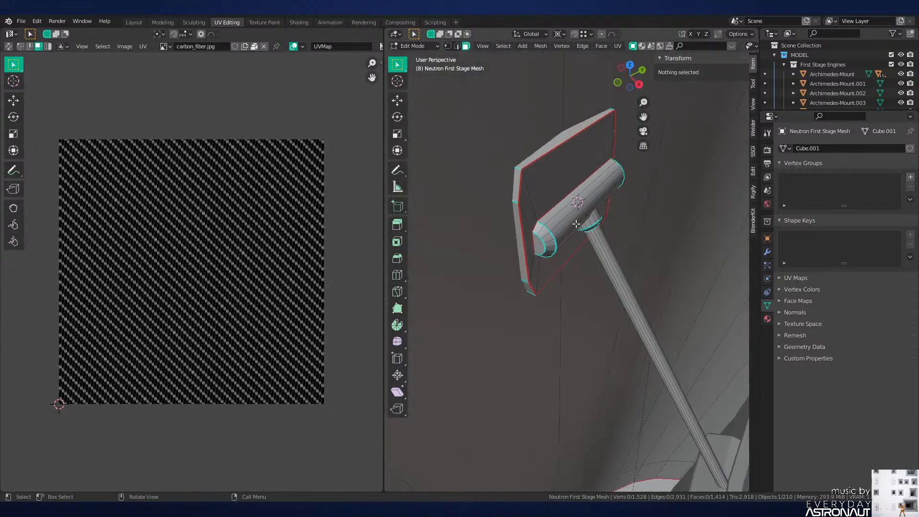
Step: Align the view to the bracket's end face and rotate the strut about the 3D cursor towards the tank's mounting block
click(539, 245)
key(shift+KP_7)
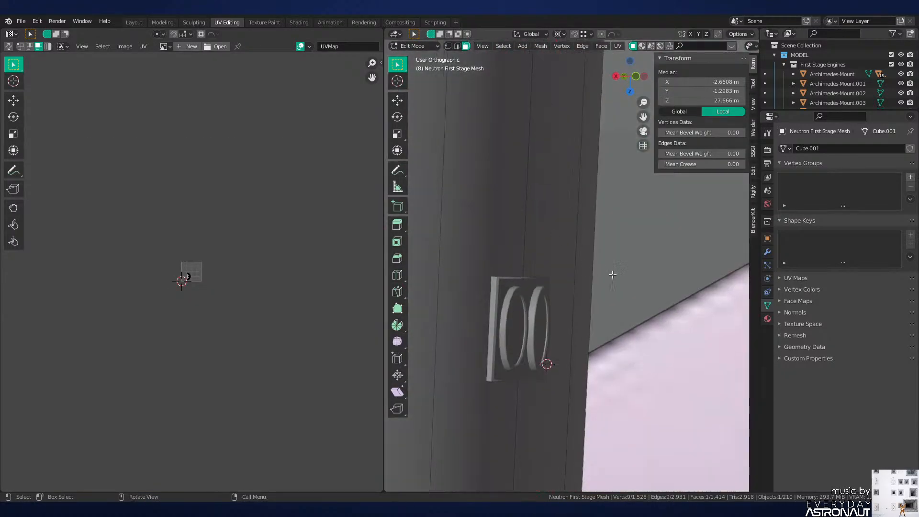
key(alt+z)
shift+middle_drag(500, 292, 573, 269)
key(alt+a)
key(l)
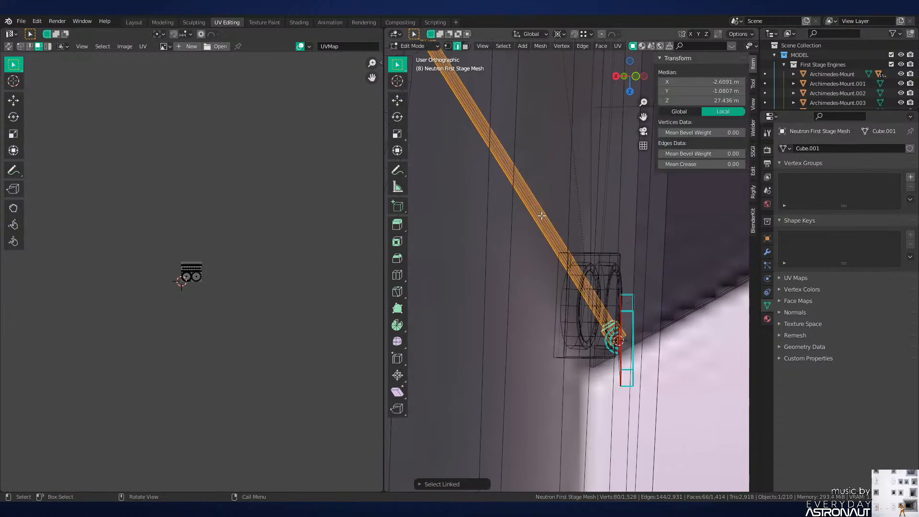
scroll(541, 216, up, 5)
key(r)
click(547, 228)
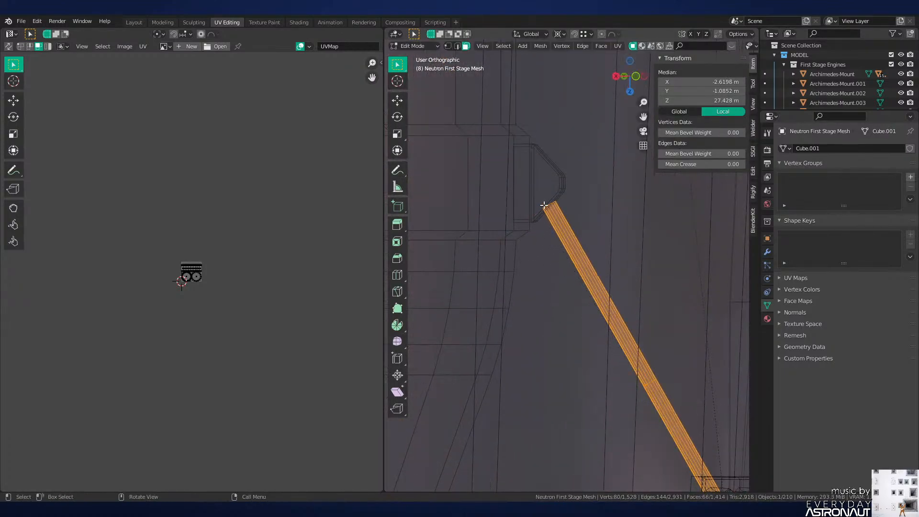
Step: Push the strut's end face outward into the mounting block, and rotate the whole strut slightly about the 3D cursor
click(549, 206)
key(alt+s)
click(548, 184)
key(ctrl+l)
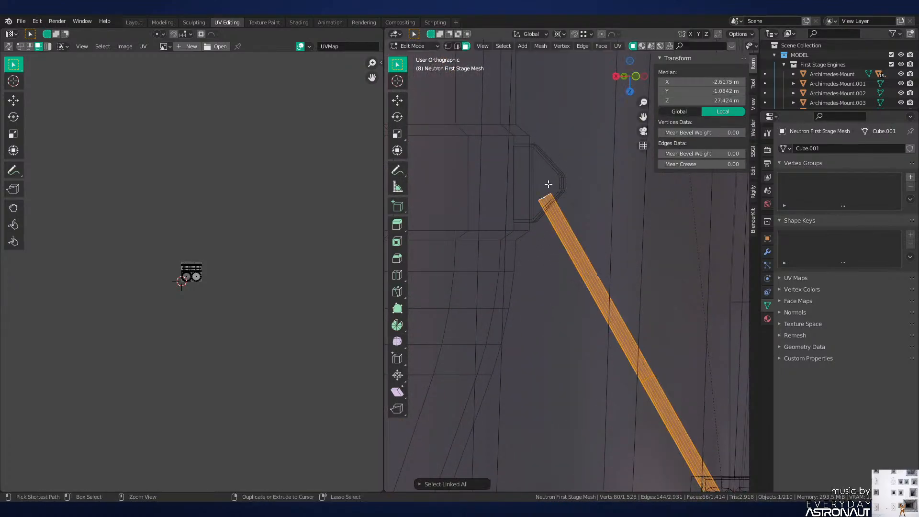
key(r)
click(535, 181)
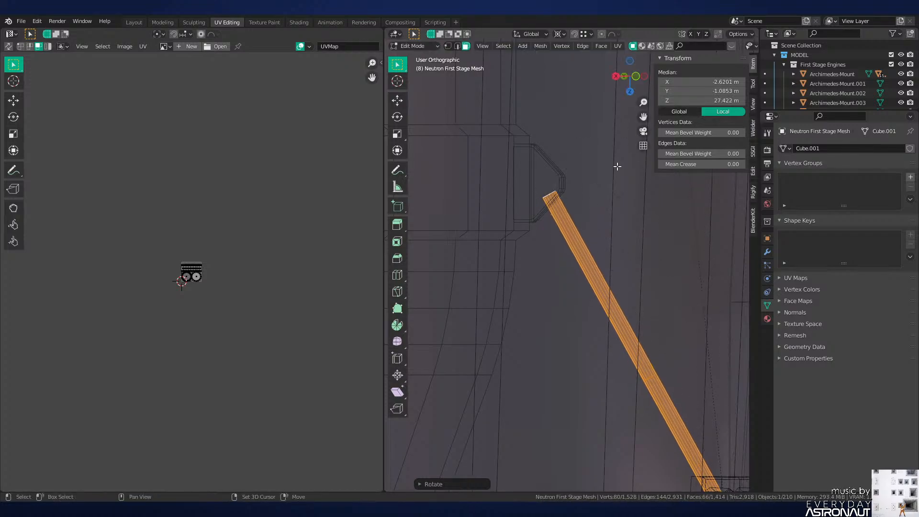
Step: Select the entire strut assembly in solid view, including its bracket and wall mounting plate
scroll(534, 179, down, 4)
key(KP_1)
middle_drag(535, 181, 609, 262)
key(alt+z)
scroll(583, 254, up, 2)
key(2)
key(l)
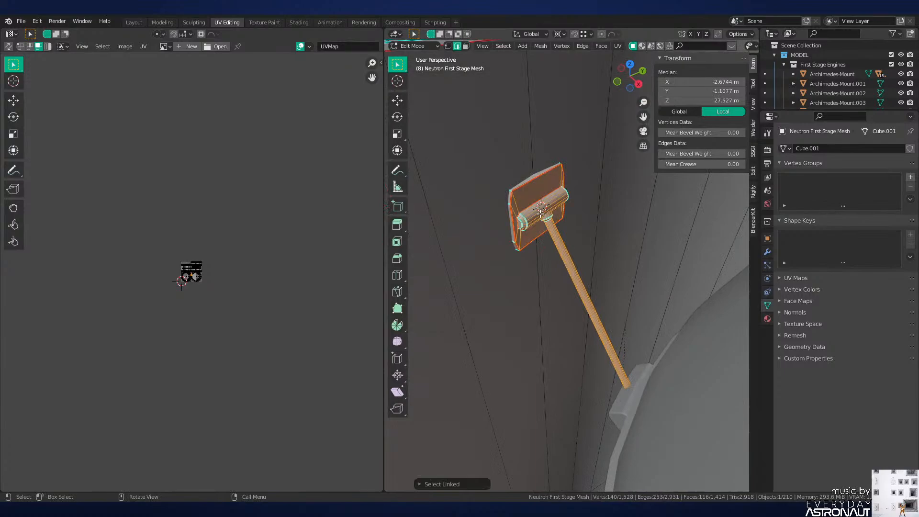
Step: Duplicate the strut assembly around the world origin in top view, placing three copies 90° apart at the remaining mounting blocks
scroll(545, 230, down, 15)
key(KP_7)
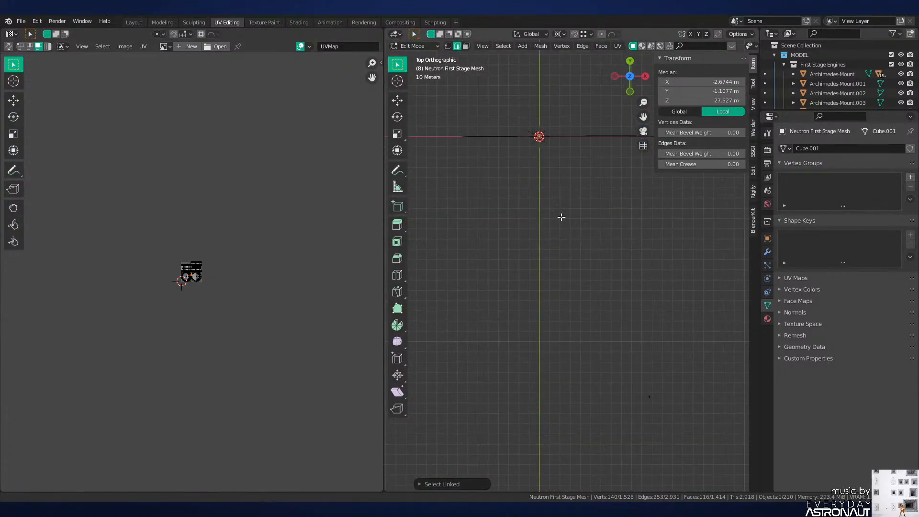
scroll(560, 192, up, 8)
shift+middle_drag(560, 191, 577, 316)
scroll(483, 151, up, 18)
scroll(613, 309, down, 7)
shift+middle_drag(665, 319, 507, 330)
scroll(508, 331, down, 3)
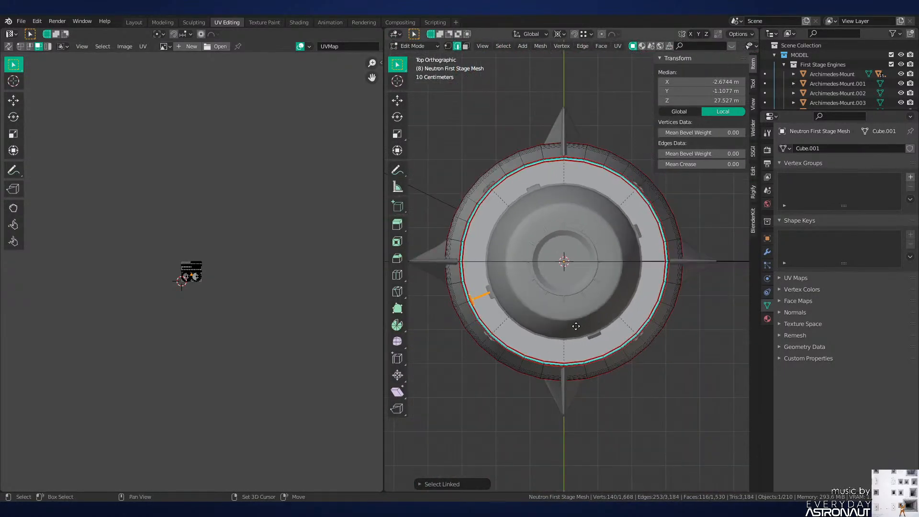
key(shift+d)
key(r)
key(Return)
key(shift+r)
key(shift+r)
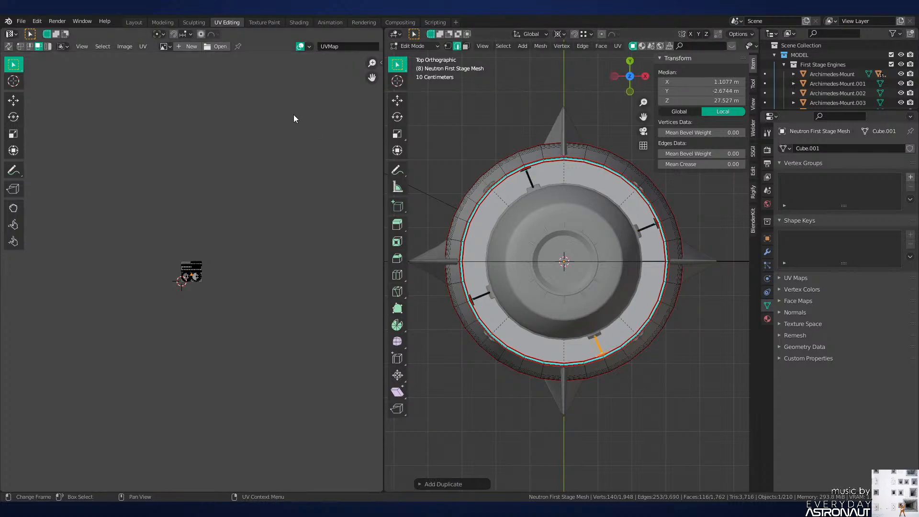
Step: Return to the Layout workspace in Object Mode with solid shading, and save the file
click(134, 22)
scroll(504, 287, down, 18)
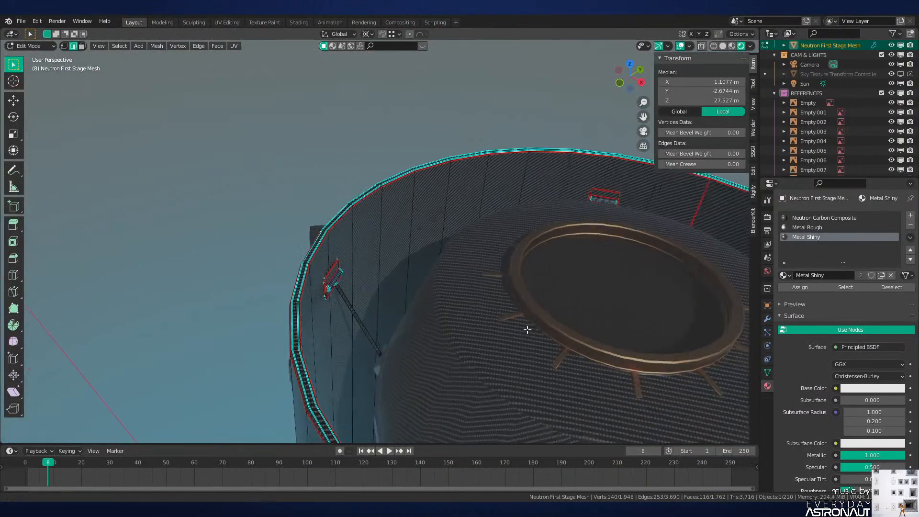
key(Tab)
middle_drag(468, 281, 473, 301)
key(z)
key(ctrl+s)
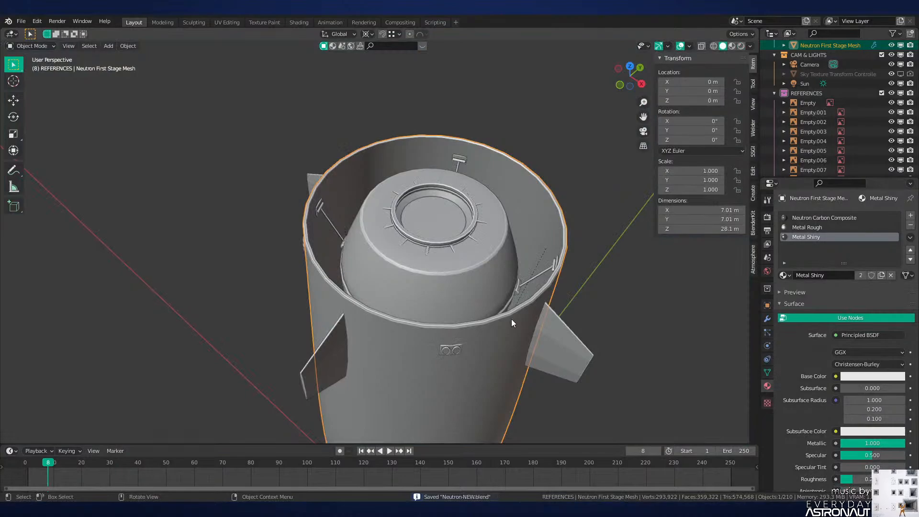
Step: Change the transform pivot point and clear the object selection after checking the struts around the tank
key(period)
click(513, 274)
middle_drag(508, 264, 482, 311)
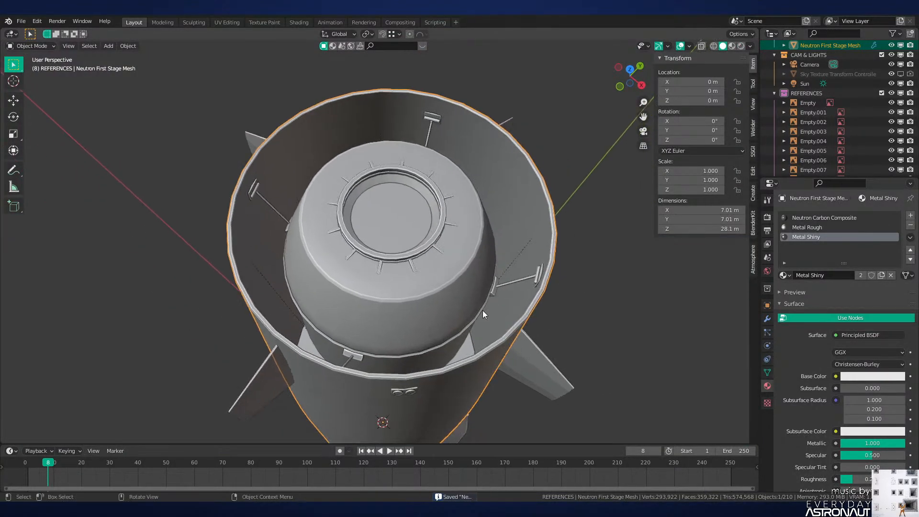
click(486, 311)
scroll(487, 311, up, 1)
key(alt+a)
middle_drag(534, 332, 548, 331)
scroll(547, 332, down, 3)
scroll(548, 331, up, 2)
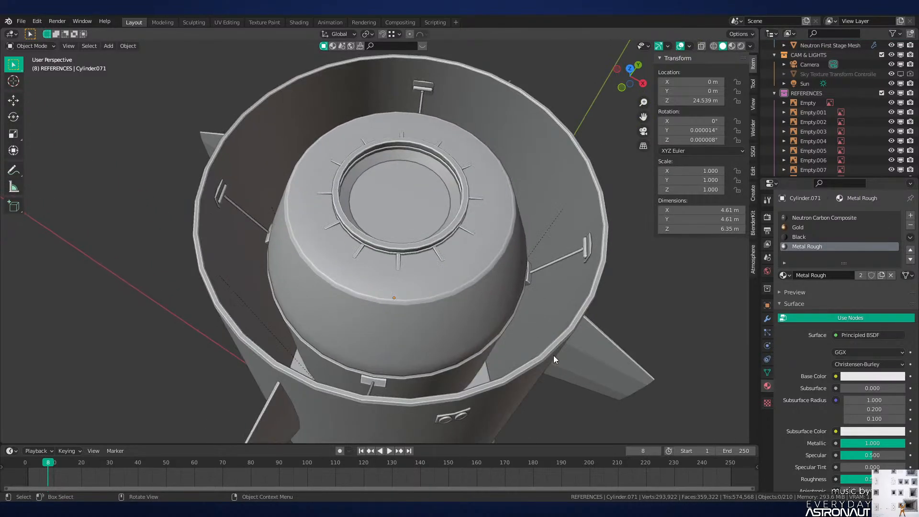
Step: Switch the viewport to rendered shading to view the tank and struts with their materials
key(z)
click(561, 286)
mouse_move(562, 286)
middle_down()
mouse_move(499, 292)
mouse_move(557, 252)
mouse_move(488, 283)
mouse_move(461, 280)
mouse_move(493, 317)
mouse_move(510, 293)
middle_up()
click(449, 312)
key(g)
key(z)
right_click(486, 292)
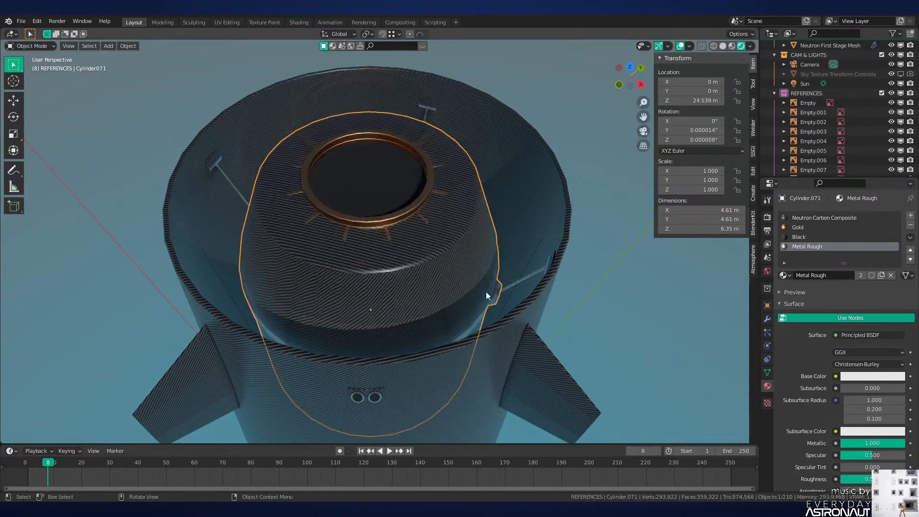
key(g)
key(z)
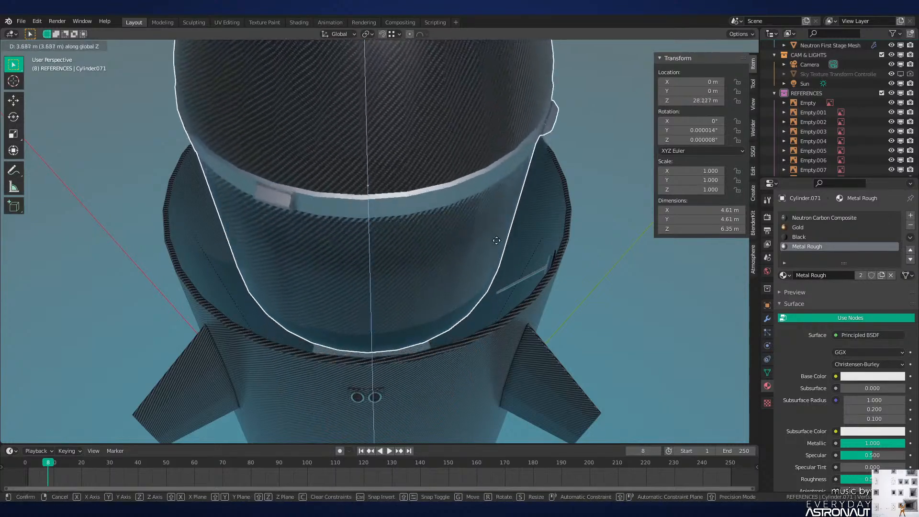
right_click(491, 77)
Step: Enter Edit Mode on the inner tank and select its conical upper section up to the seams
scroll(492, 68, down, 6)
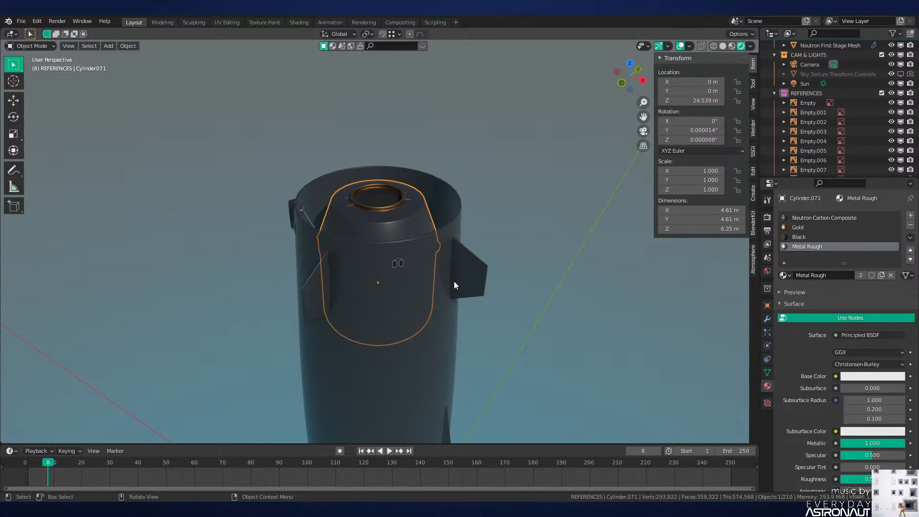
scroll(455, 256, up, 3)
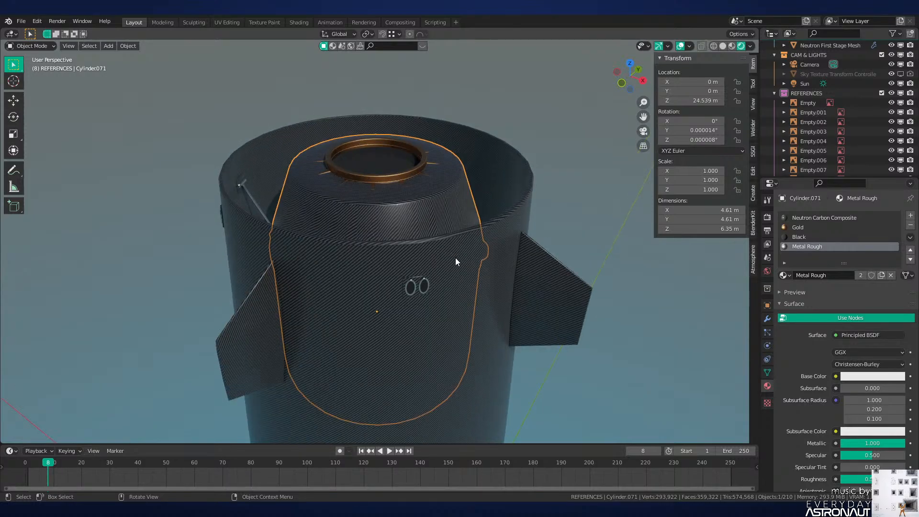
key(alt+a)
middle_drag(455, 257, 450, 312)
scroll(452, 307, up, 2)
scroll(452, 311, down, 3)
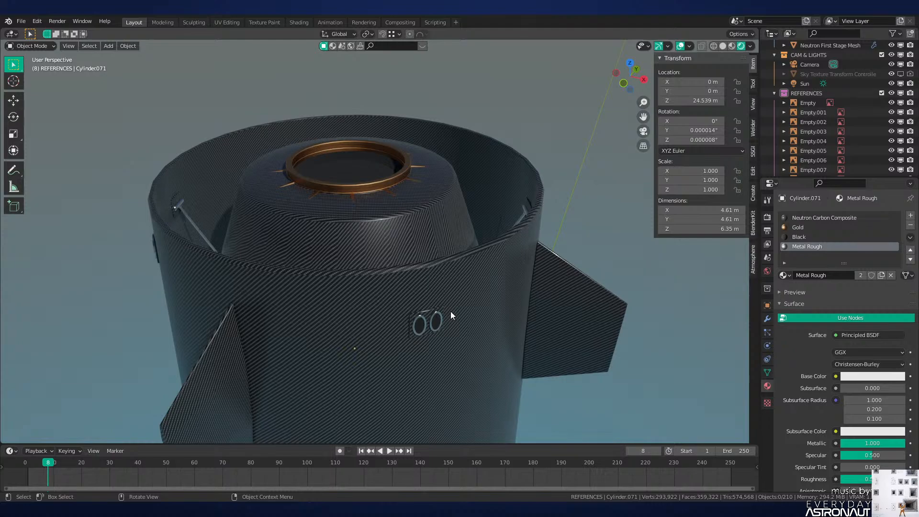
key(Tab)
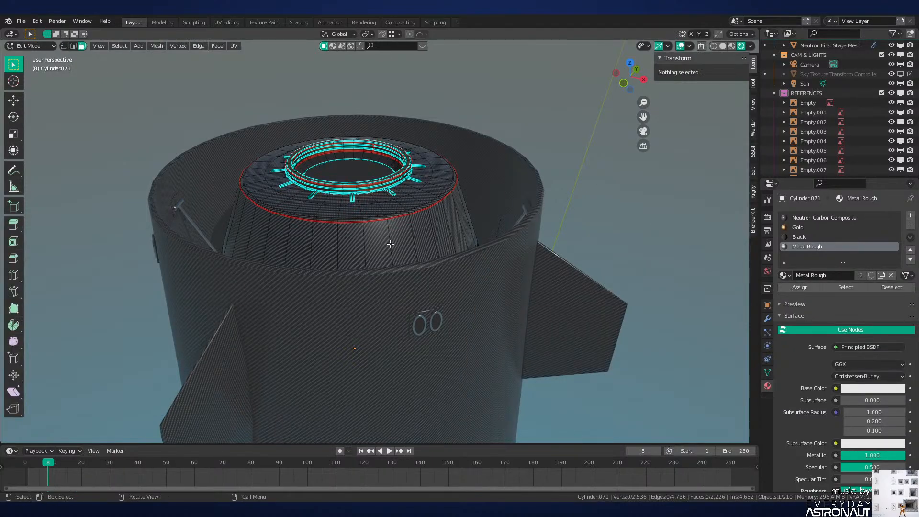
key(l)
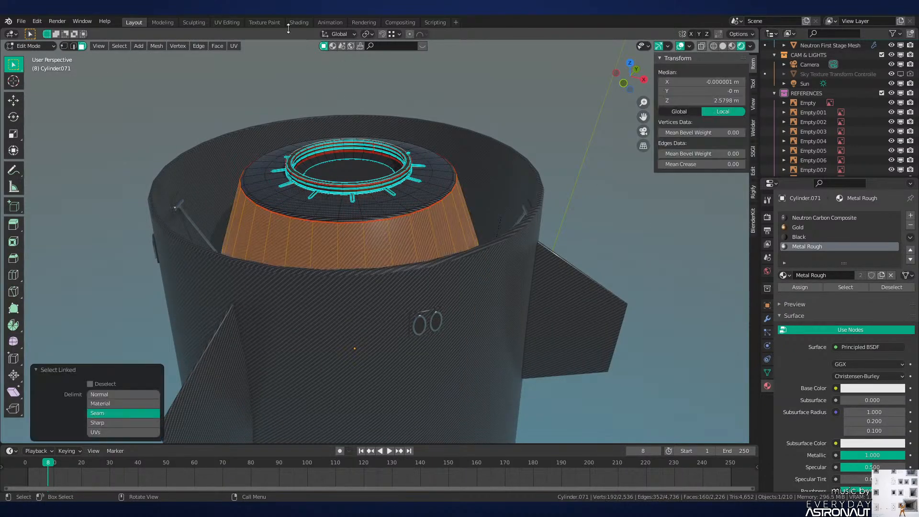
Step: Isolate the tank in the UV Editing workspace, add its lower body to the selection and unwrap both sections
click(228, 22)
key(KP_Divide)
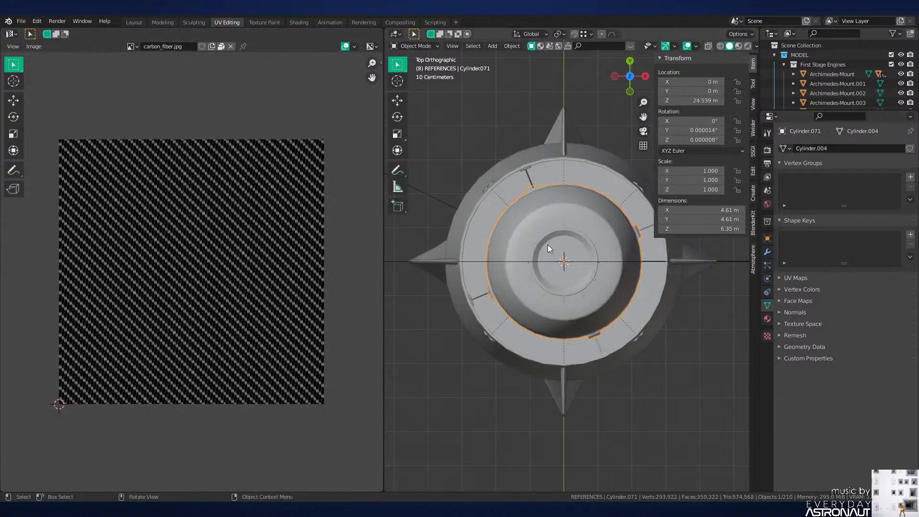
key(KP_1)
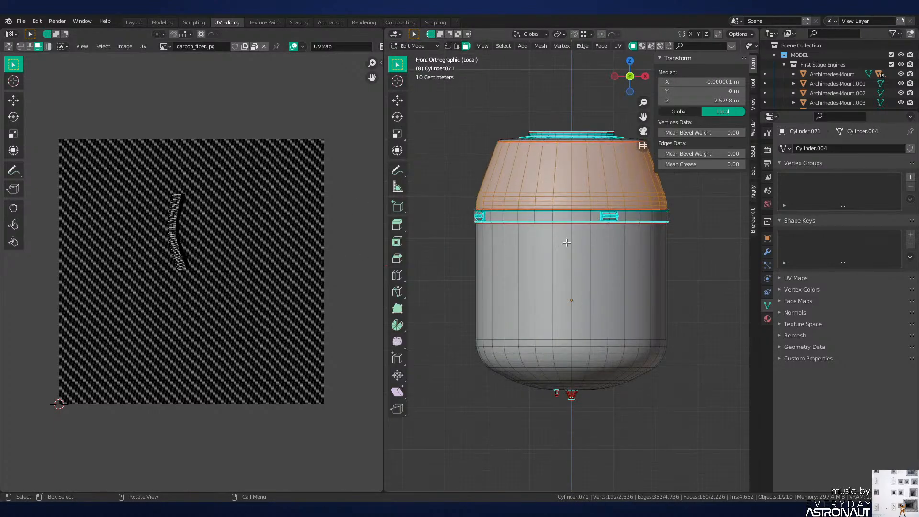
key(l)
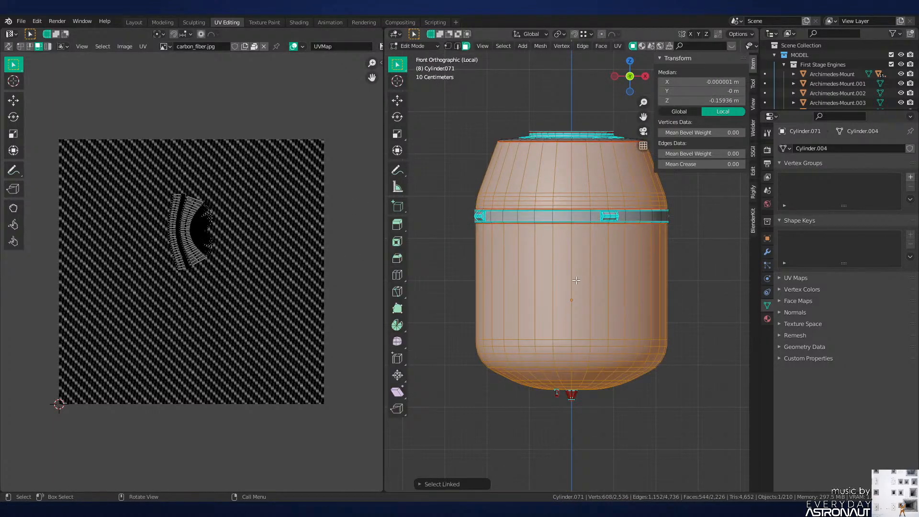
key(u)
click(530, 271)
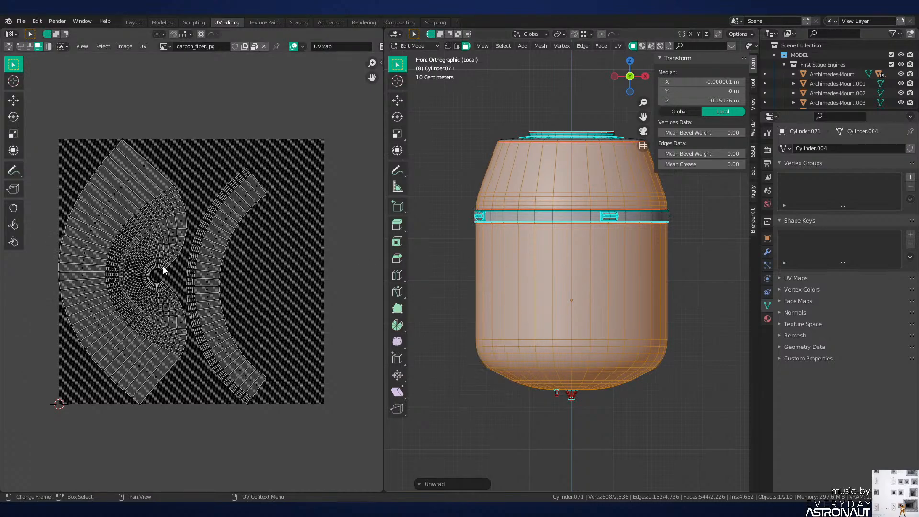
Step: Square up one quad in the conical section's UV island by scaling its edges to 0 along X or Y
scroll(190, 282, up, 8)
key(2)
click(161, 328)
middle_drag(162, 327, 182, 292)
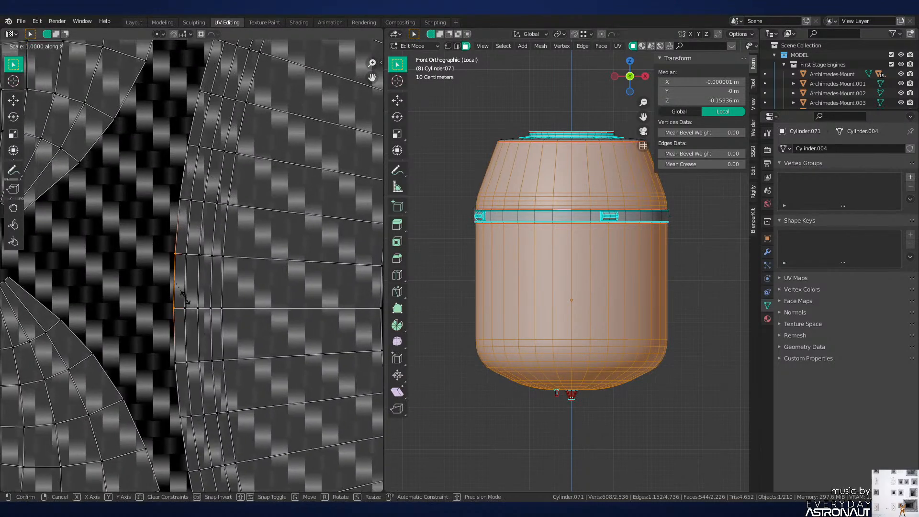
click(184, 282)
drag(178, 312, 164, 319)
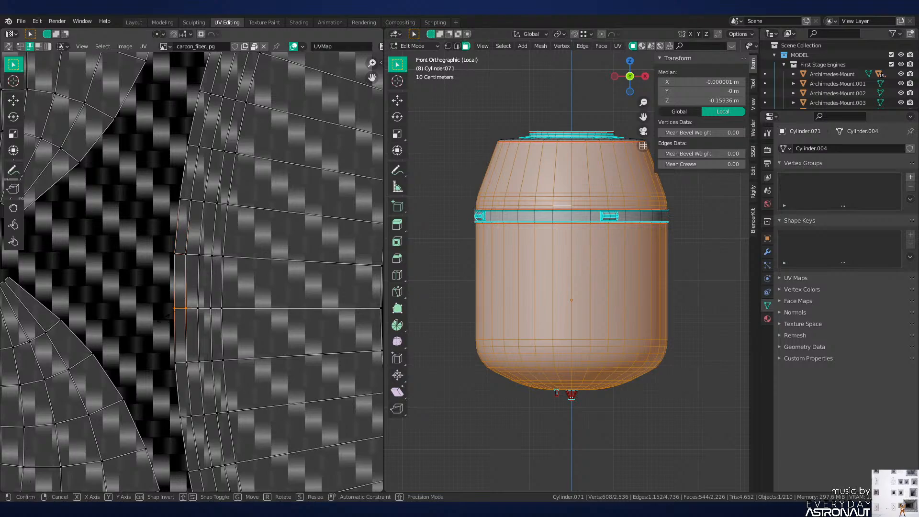
key(s)
key(y)
key(0)
key(Return)
Step: Straighten the conical section's whole UV island from the squared quad using Follow Active Quads
key(3)
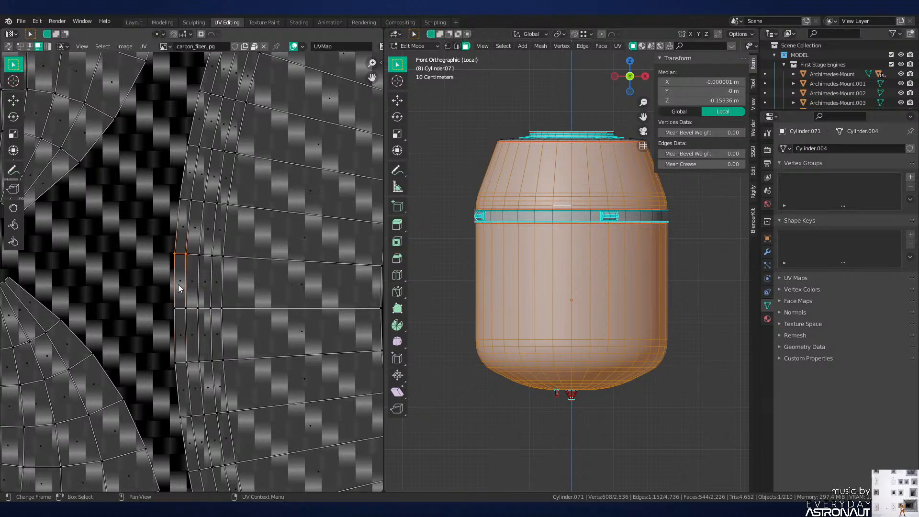
key(l)
right_click(179, 288)
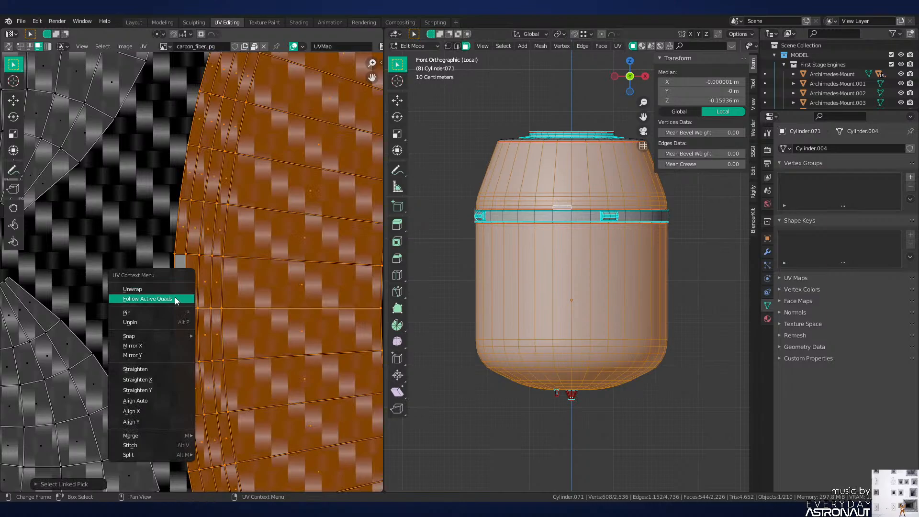
click(175, 299)
Step: Move the straightened UV strip to the far side of the carbon-fiber texture and scale it down to fit within the image
scroll(191, 278, down, 8)
key(g)
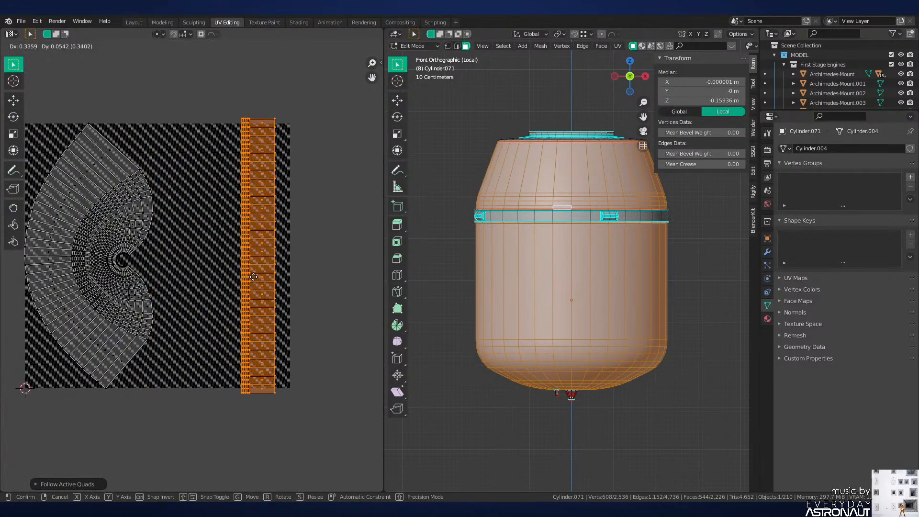
click(270, 279)
scroll(342, 291, up, 2)
middle_drag(362, 298, 341, 312)
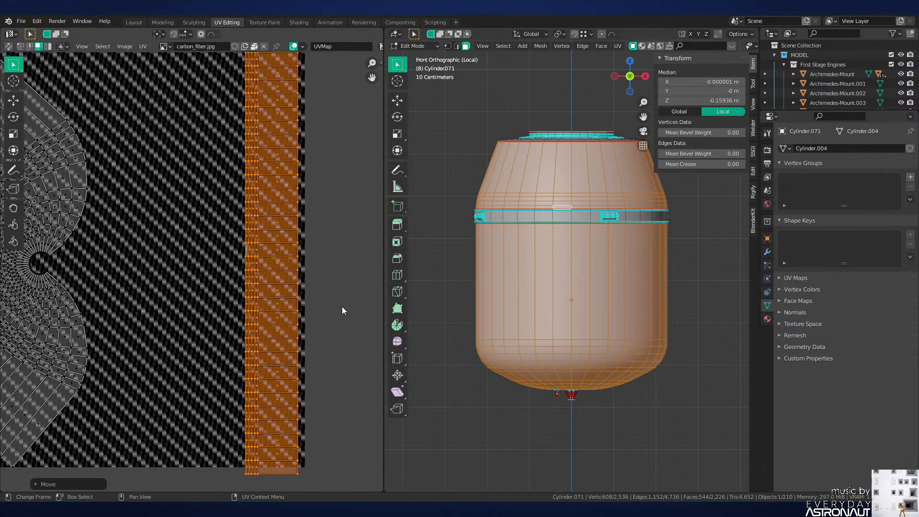
key(s)
click(337, 306)
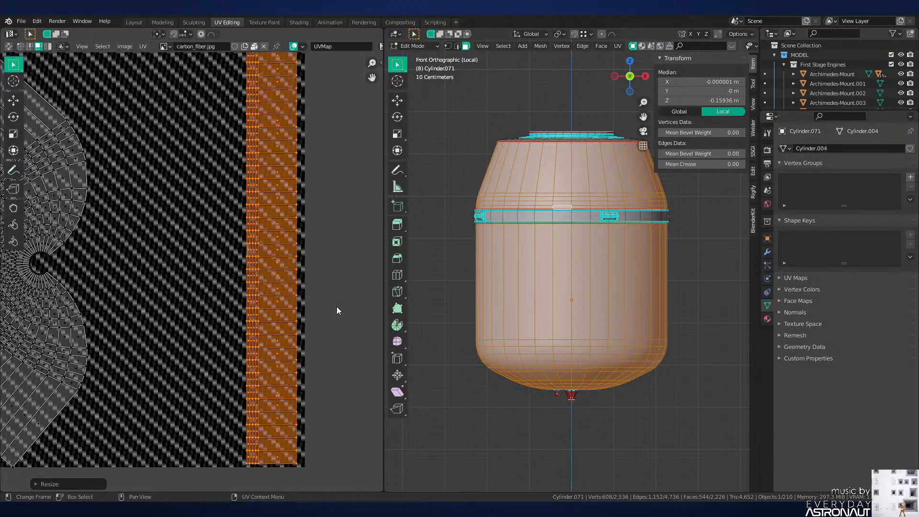
Step: Make both short edges of one outer quad in the lower body's UV island vertical by scaling them to 0 along X
key(a)
key(alt+a)
middle_drag(62, 298, 262, 307)
scroll(134, 289, up, 4)
key(2)
scroll(24, 242, up, 4)
middle_drag(24, 242, 186, 300)
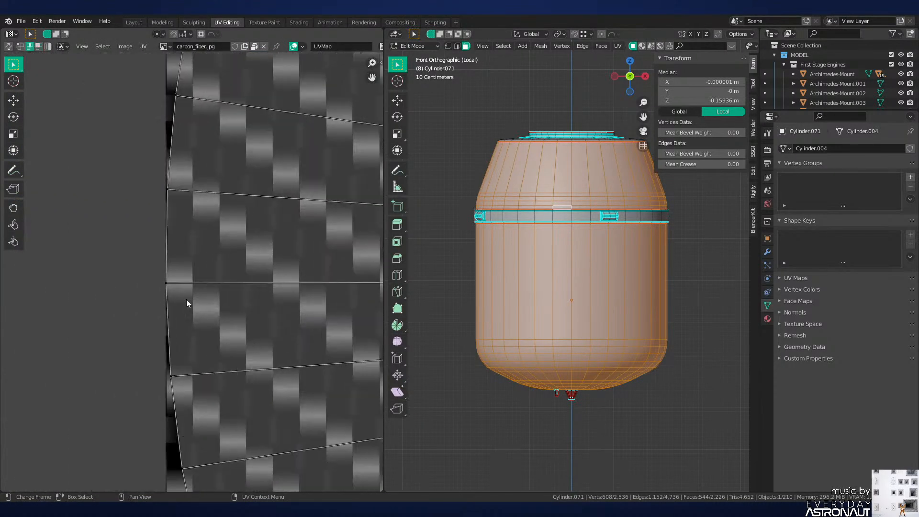
click(166, 262)
key(s)
key(x)
key(0)
key(Return)
scroll(190, 258, down, 3)
middle_drag(347, 289, 264, 293)
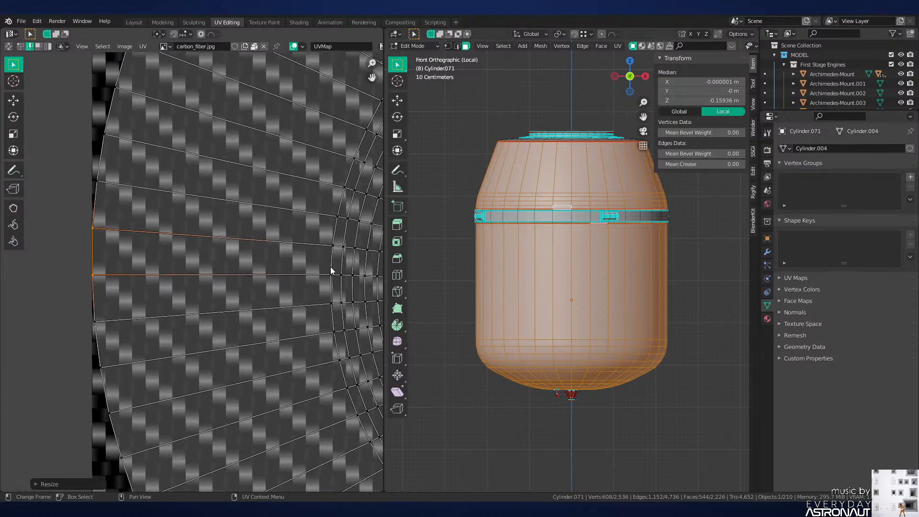
click(330, 266)
key(s)
key(x)
key(0)
key(Return)
Step: Make the same quad's two long edges horizontal by scaling them to 0 along Y, and select the squared face
click(279, 277)
key(s)
key(y)
key(0)
key(Return)
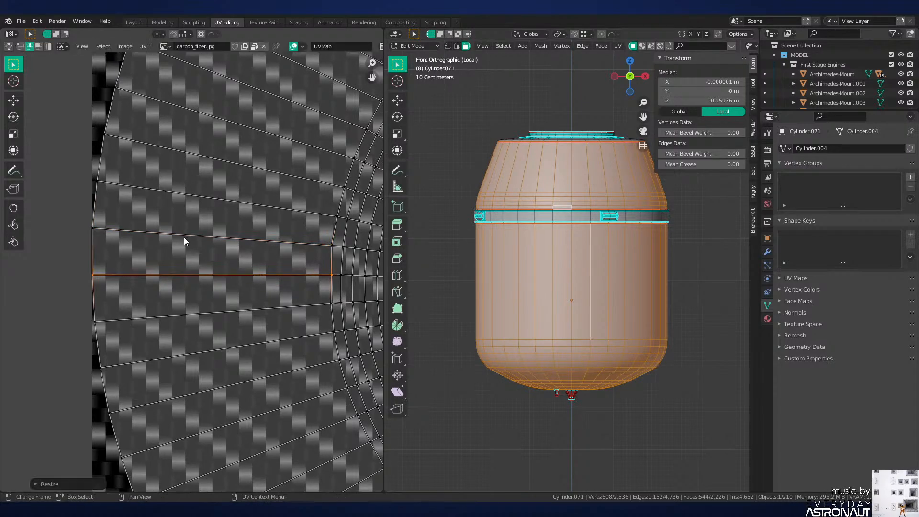
click(233, 245)
key(s)
key(y)
key(0)
key(Return)
key(3)
click(219, 255)
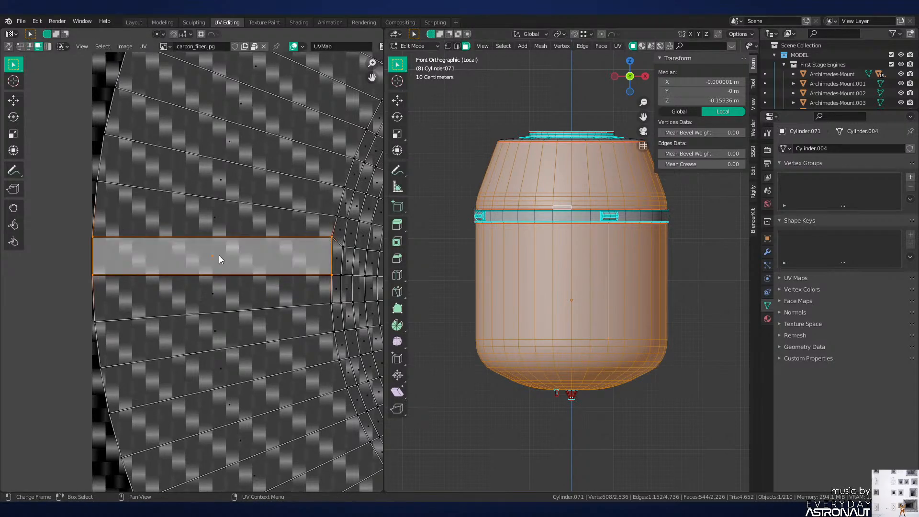
Step: Straighten the lower body's whole UV island from the squared quad using Follow Active Quads
key(a)
key(u)
click(219, 255)
scroll(220, 255, down, 8)
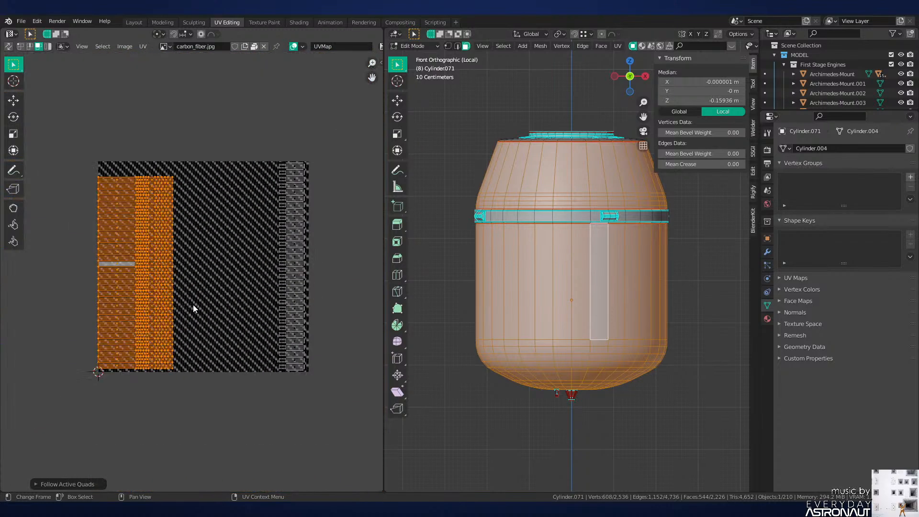
Step: Move the lower body's UV strip beside the conical section's strip and scale it up to fill the carbon-fiber image's height
key(g)
click(288, 298)
key(s)
click(305, 300)
key(s)
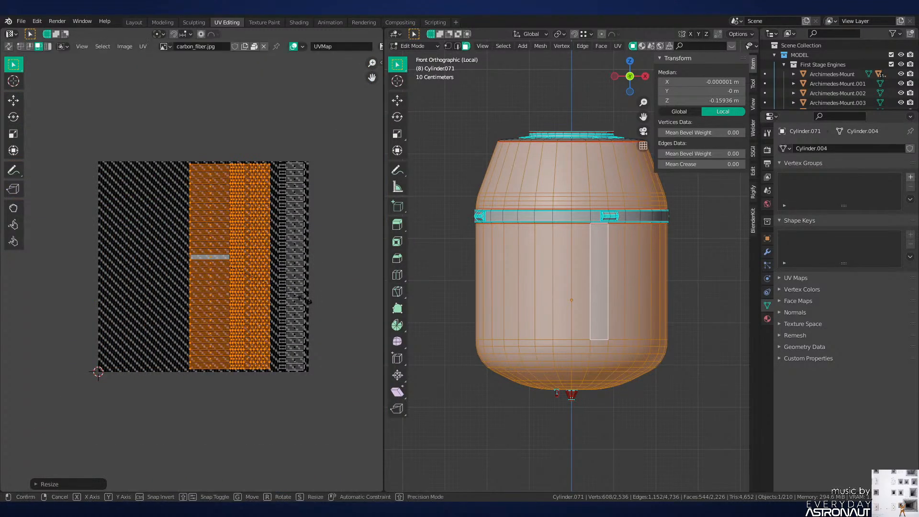
click(314, 300)
scroll(315, 297, up, 1)
key(g)
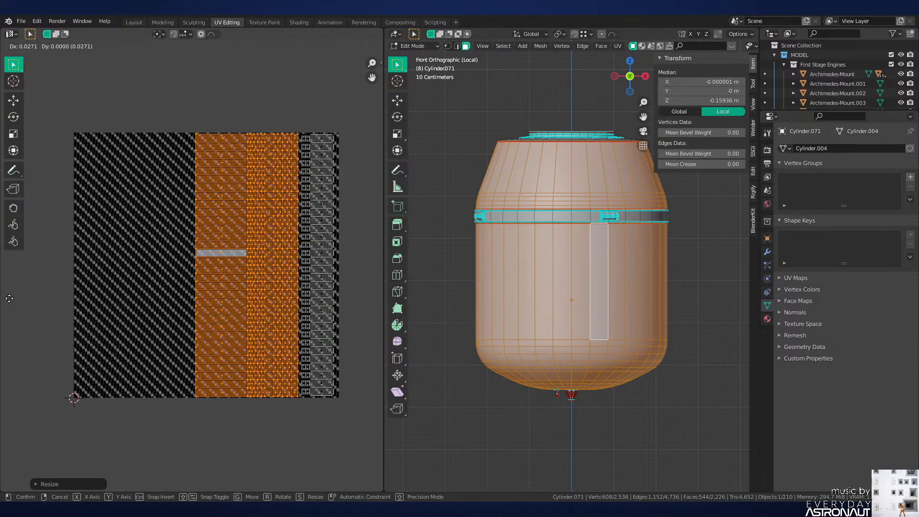
click(10, 299)
Step: Preview the tank's materials and scale both UV strips down together to about half size to enlarge the carbon-fiber weave
key(Tab)
key(z)
click(608, 332)
scroll(627, 319, up, 3)
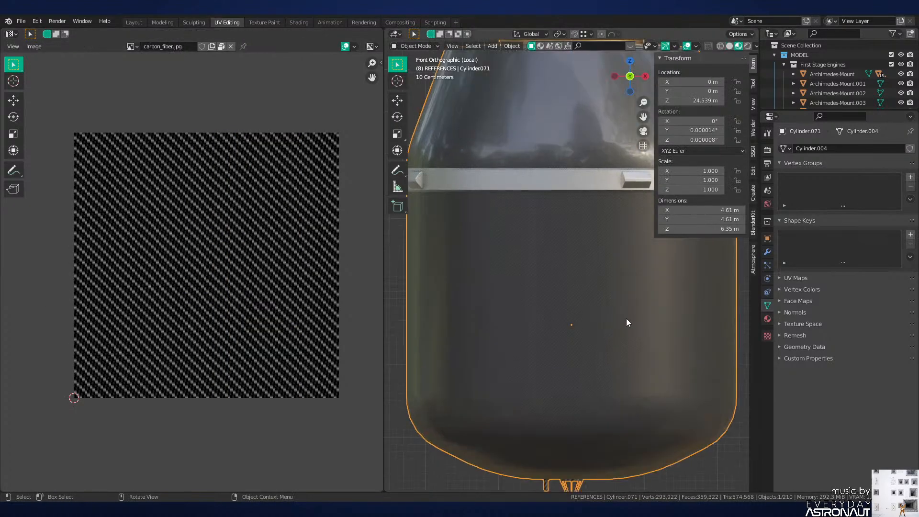
middle_drag(626, 318, 605, 308)
key(Tab)
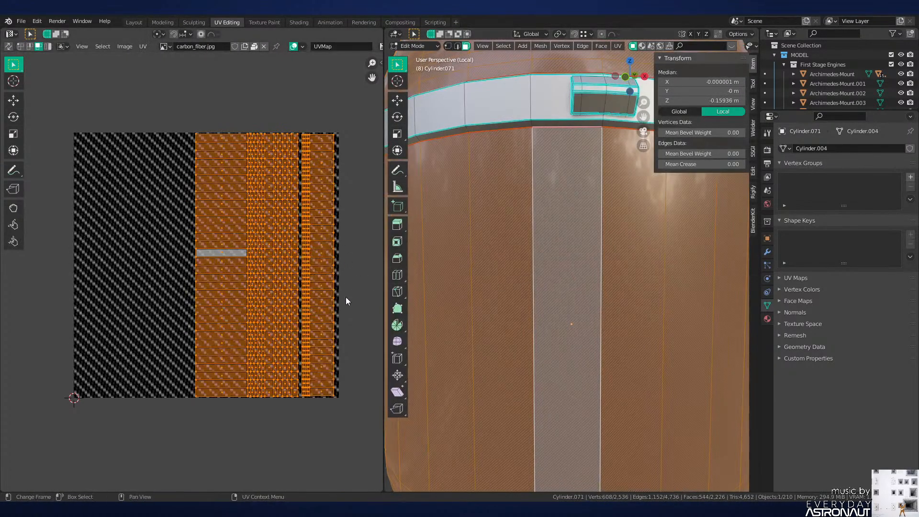
key(s)
click(306, 287)
Step: Scale the tank's UV strips down further to make the weave coarser, and check it on the body and underside
key(Tab)
scroll(573, 292, down, 4)
middle_drag(572, 292, 562, 378)
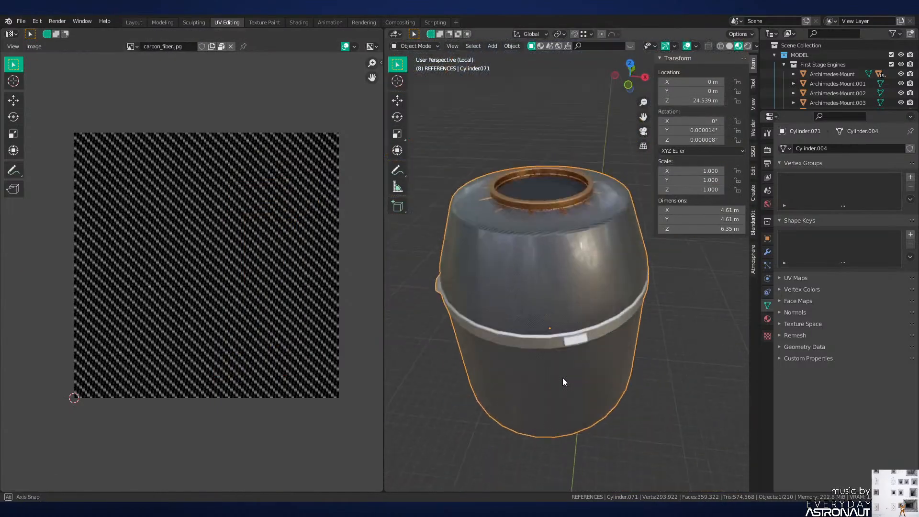
scroll(563, 382, up, 3)
key(Tab)
key(Tab)
key(Tab)
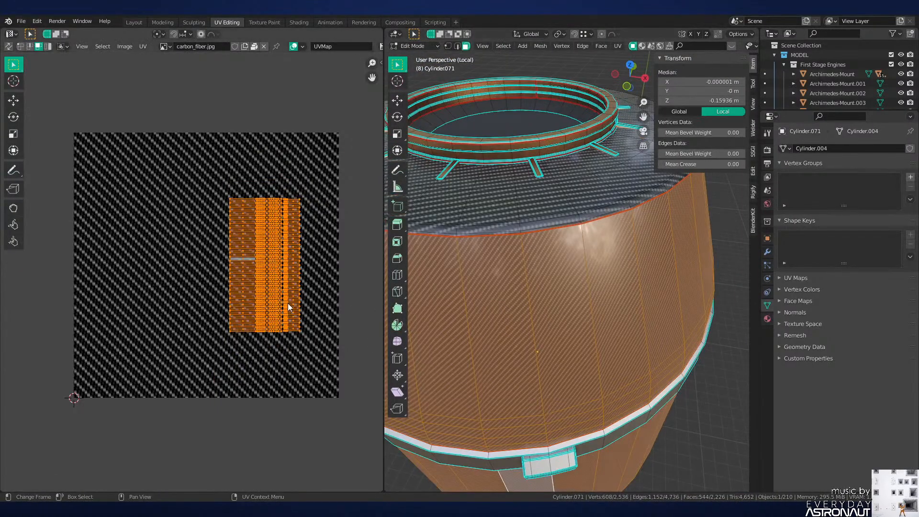
key(s)
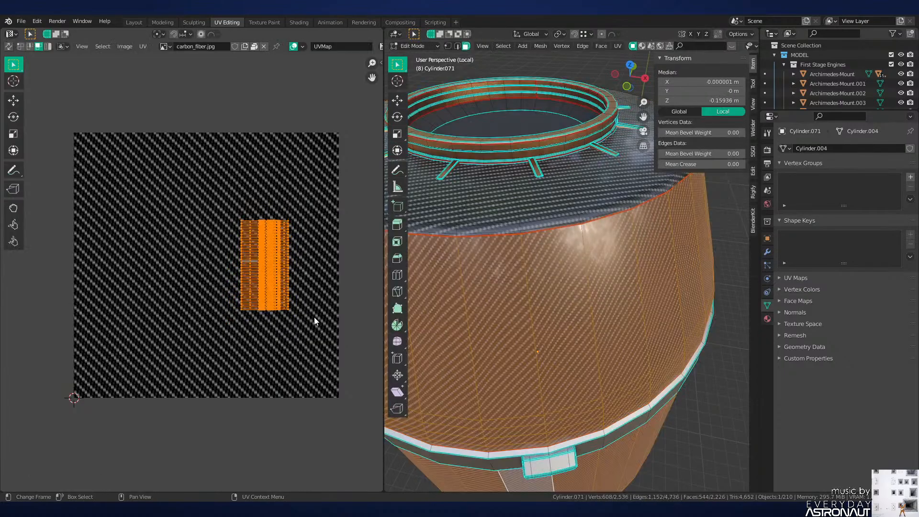
key(Tab)
scroll(610, 303, down, 2)
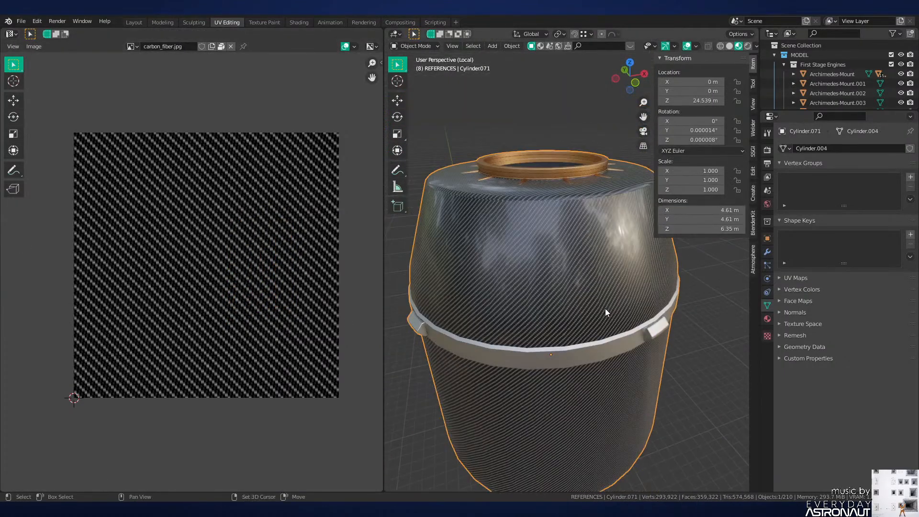
middle_drag(608, 312, 595, 257)
key(Tab)
key(Tab)
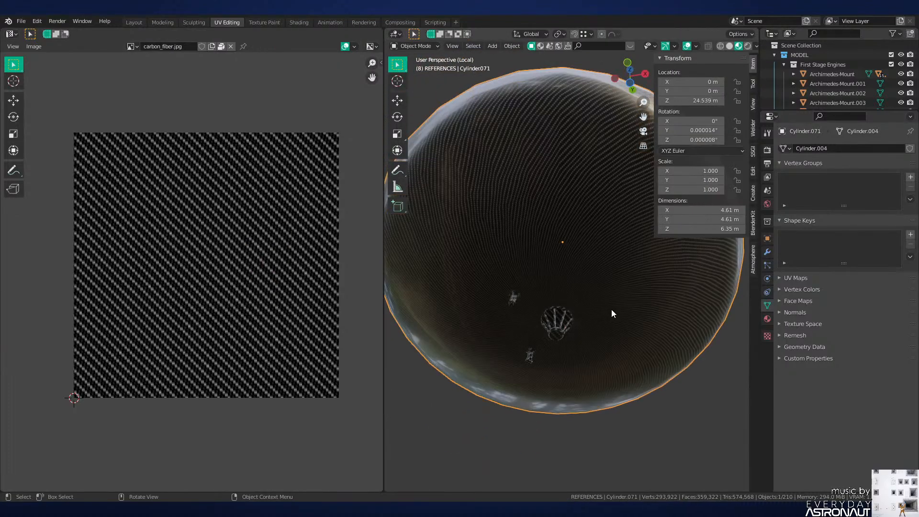
Step: Mark a seam around the edge loop near the outer rim of the tank's bottom dome
key(Tab)
scroll(599, 308, up, 4)
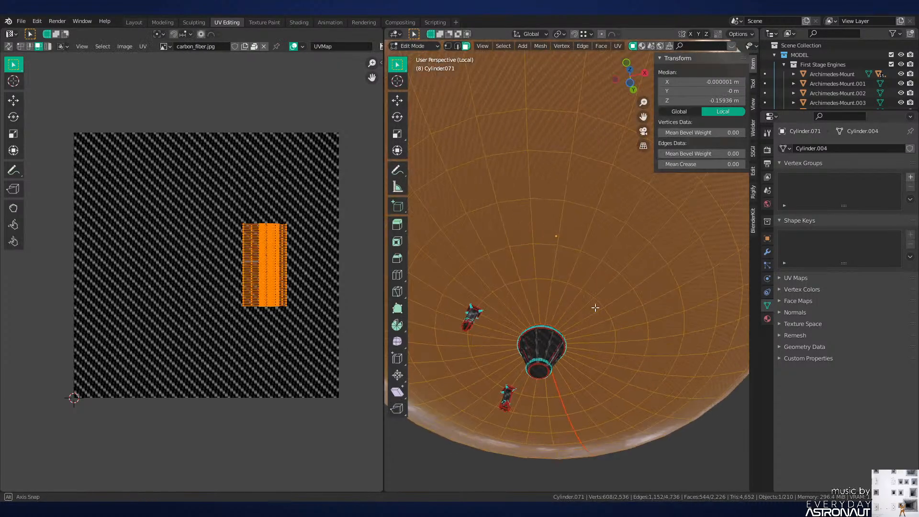
middle_drag(597, 308, 540, 359)
key(2)
alt+click(672, 283)
key(ctrl+e)
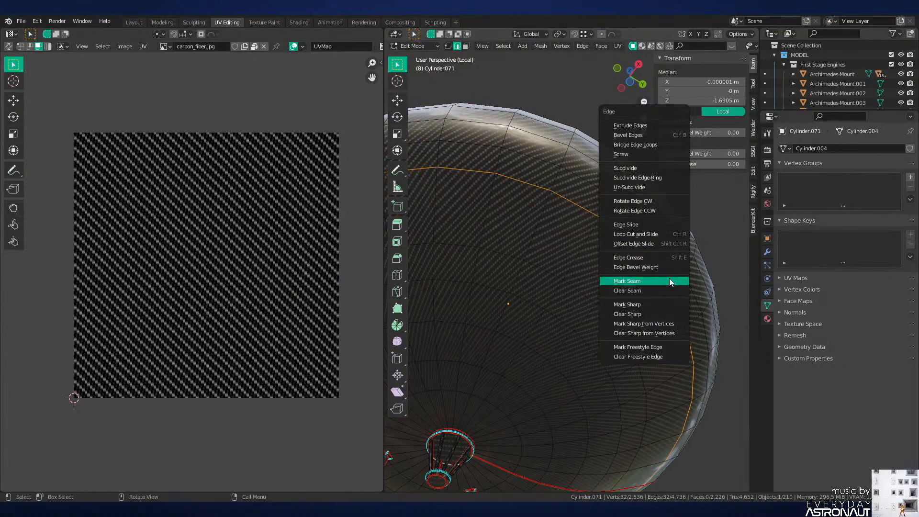
click(669, 280)
Step: Select the bottom dome's faces inside the new seam and unwrap them separately
scroll(632, 310, down, 4)
key(3)
key(l)
key(u)
click(569, 322)
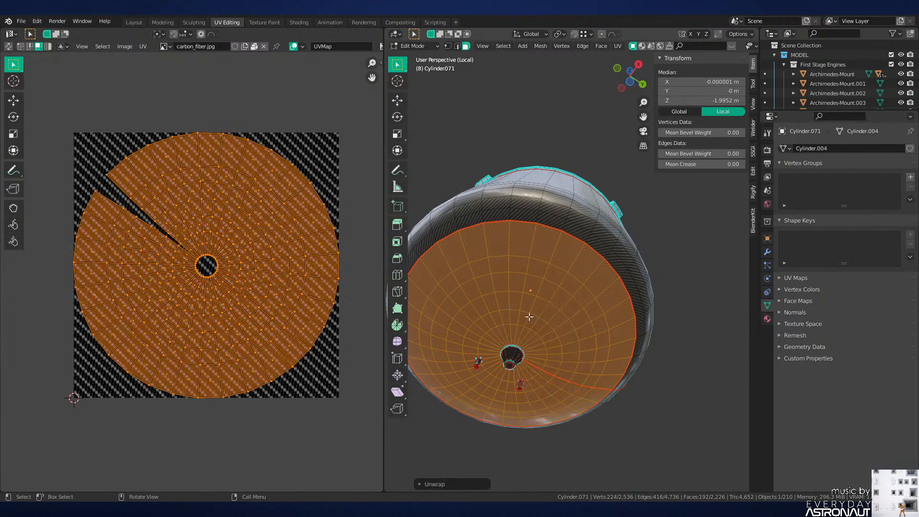
scroll(231, 322, up, 4)
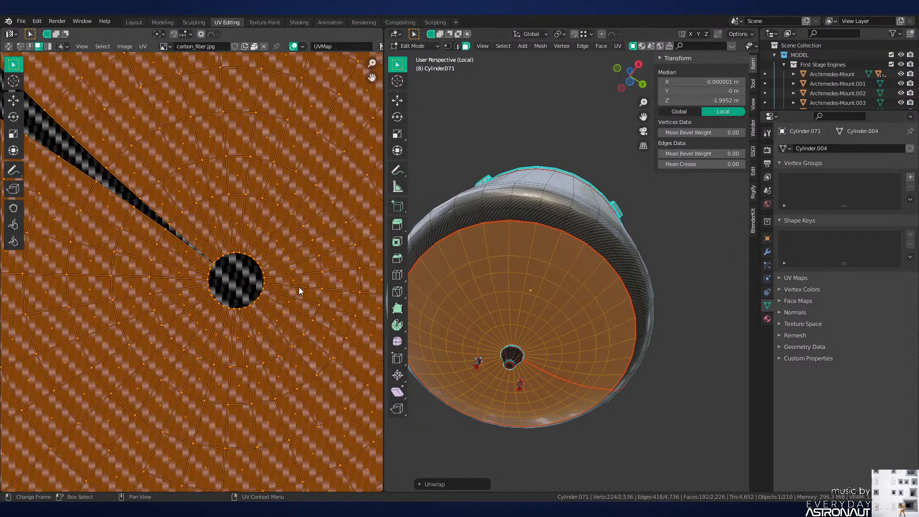
Step: Select the radial seam edges running from the dome's central fitting to its rim and clear that seam
scroll(581, 344, up, 5)
key(2)
click(532, 356)
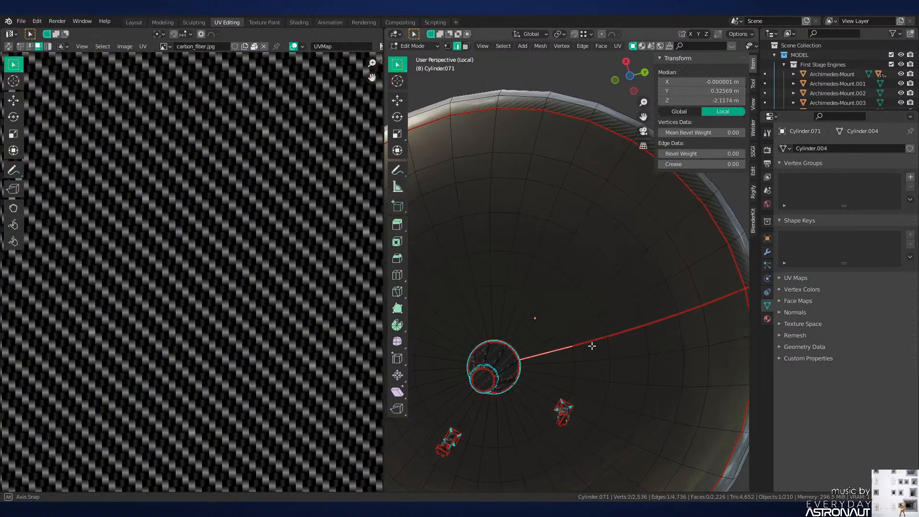
middle_drag(592, 346, 618, 326)
ctrl+click(599, 221)
key(ctrl+e)
click(641, 264)
Step: Select the linked faces of the bottom dome and unwrap them again as one uncut disc
key(3)
key(a)
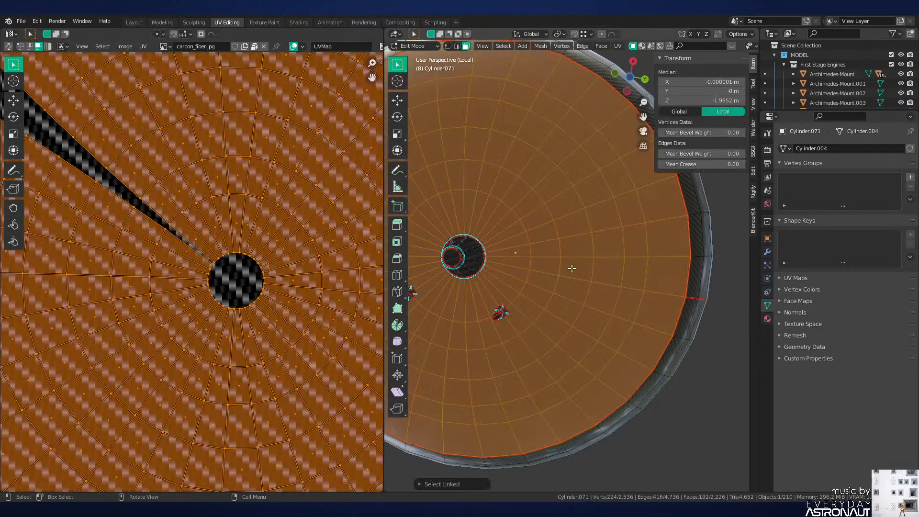
key(u)
click(572, 268)
scroll(208, 282, down, 5)
scroll(201, 278, up, 6)
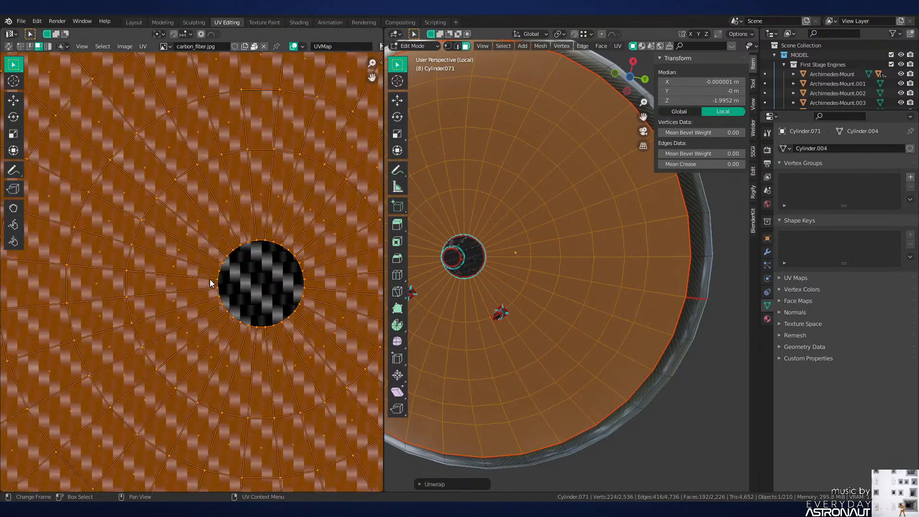
middle_drag(349, 302, 304, 308)
Step: Scale the bottom dome's UV disc down to enlarge its carbon-fiber weave
key(Tab)
scroll(565, 263, down, 7)
middle_drag(564, 262, 558, 315)
scroll(558, 315, up, 5)
key(Tab)
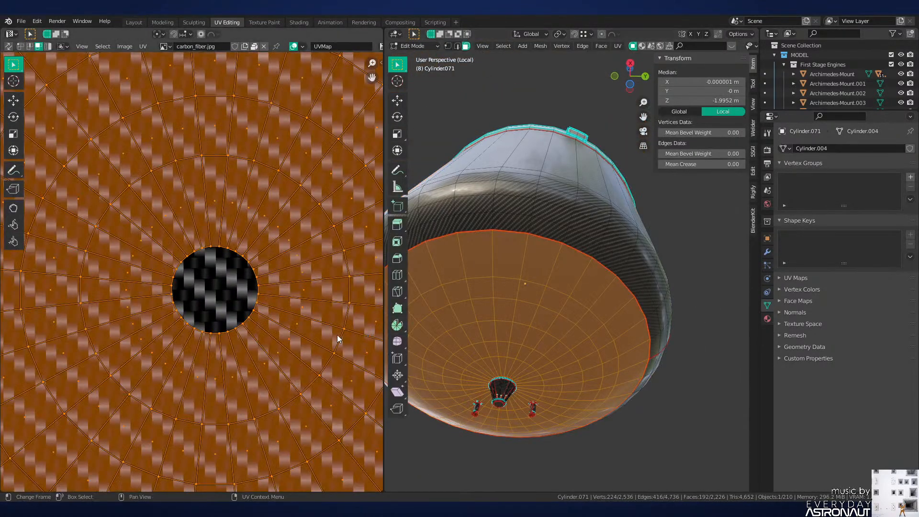
middle_drag(375, 319, 36, 321)
key(s)
click(211, 287)
key(s)
click(237, 280)
key(s)
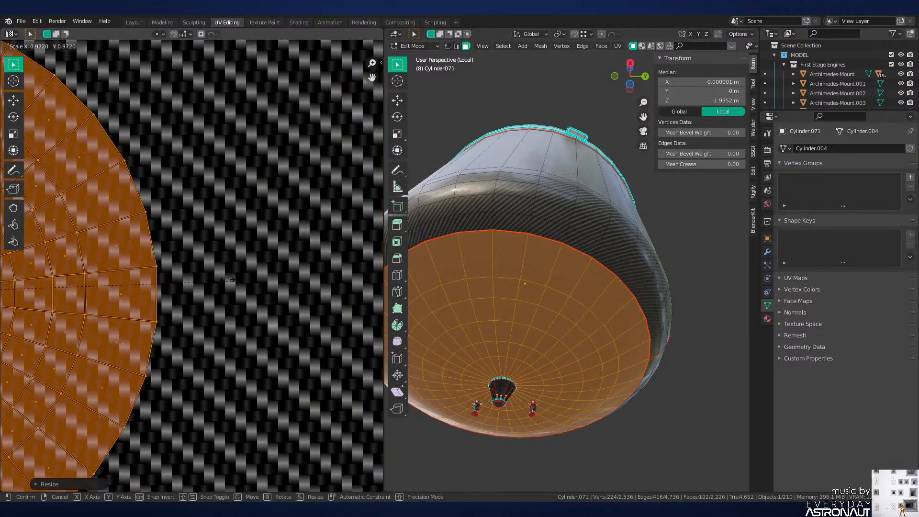
click(128, 283)
Step: Fine-tune the dome's UV scale to match its weave size to the adjacent tank body, and check the result
scroll(573, 290, up, 7)
key(s)
click(80, 320)
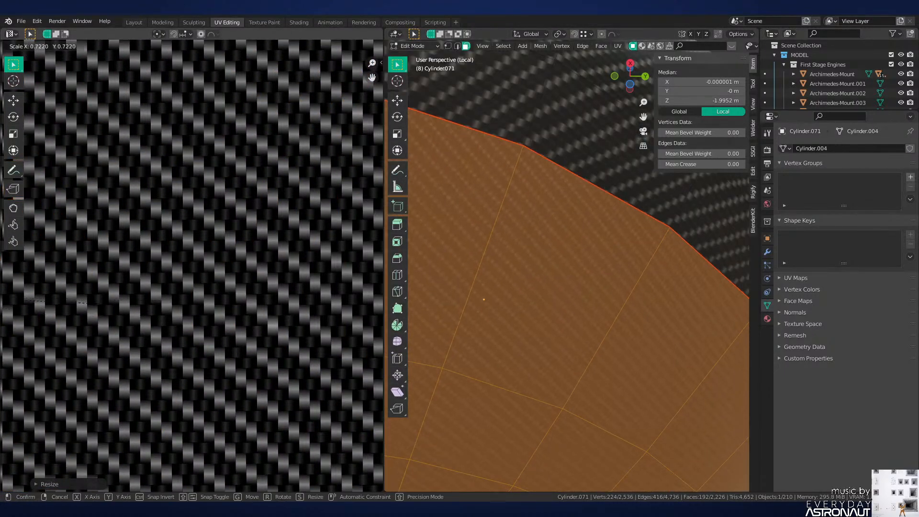
click(80, 298)
key(s)
click(66, 297)
key(s)
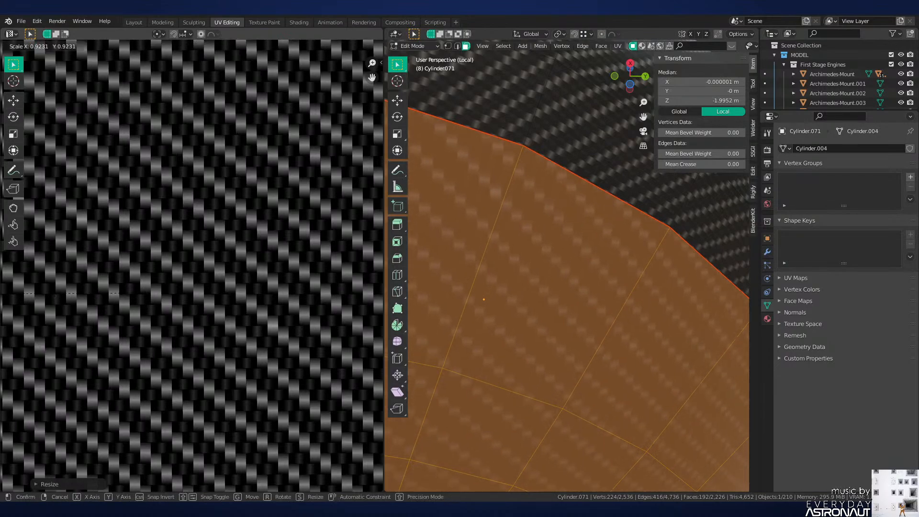
click(130, 293)
key(s)
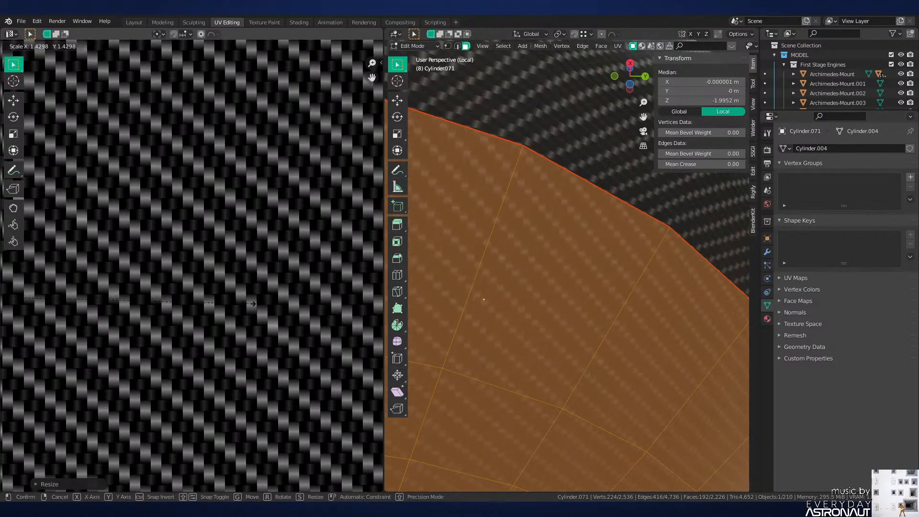
click(252, 303)
key(Tab)
scroll(601, 294, down, 6)
scroll(576, 309, up, 4)
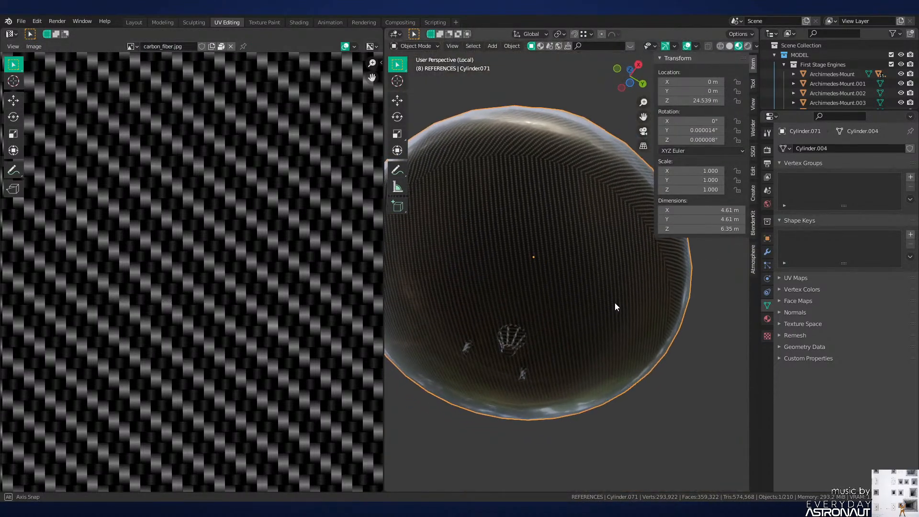
middle_drag(615, 302, 589, 331)
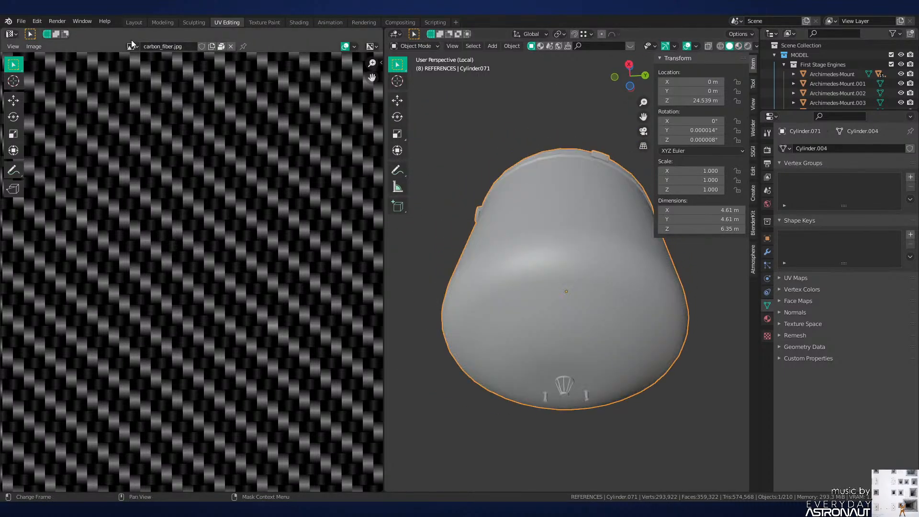
Step: Save the file from the Layout workspace and hide the first stage mesh to expose the inner tank
click(134, 23)
key(ctrl+s)
scroll(434, 290, down, 5)
click(413, 286)
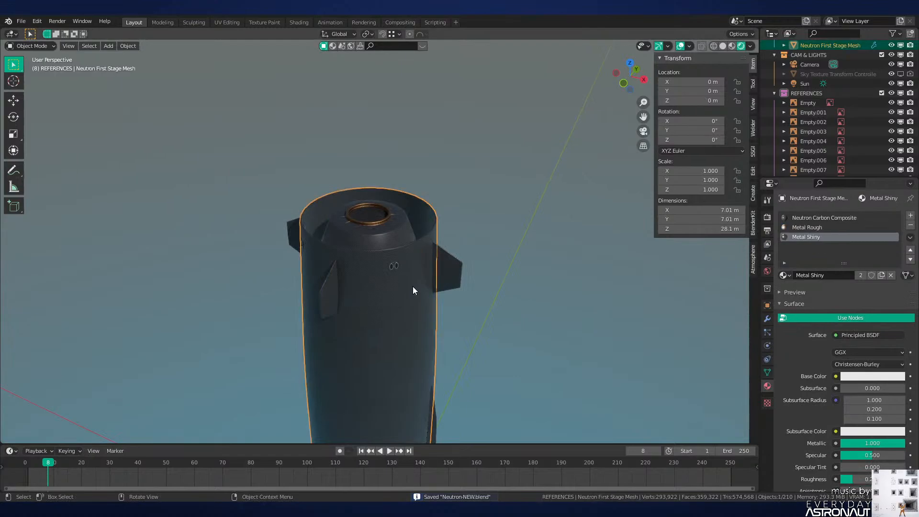
key(h)
Step: Examine the carbon-fiber texture on the inner tank and its bottom dome from several angles and distances
middle_drag(426, 303, 465, 291)
scroll(466, 291, down, 3)
scroll(462, 292, up, 7)
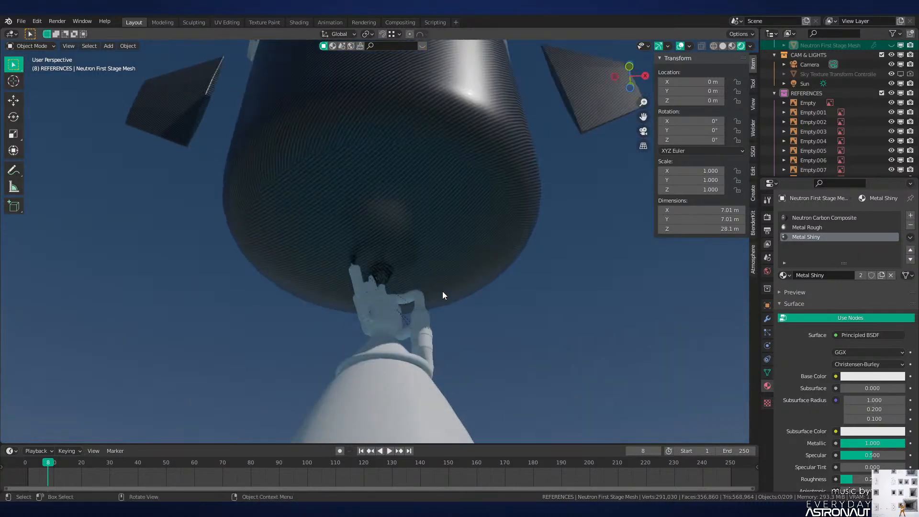
middle_drag(435, 218, 429, 271)
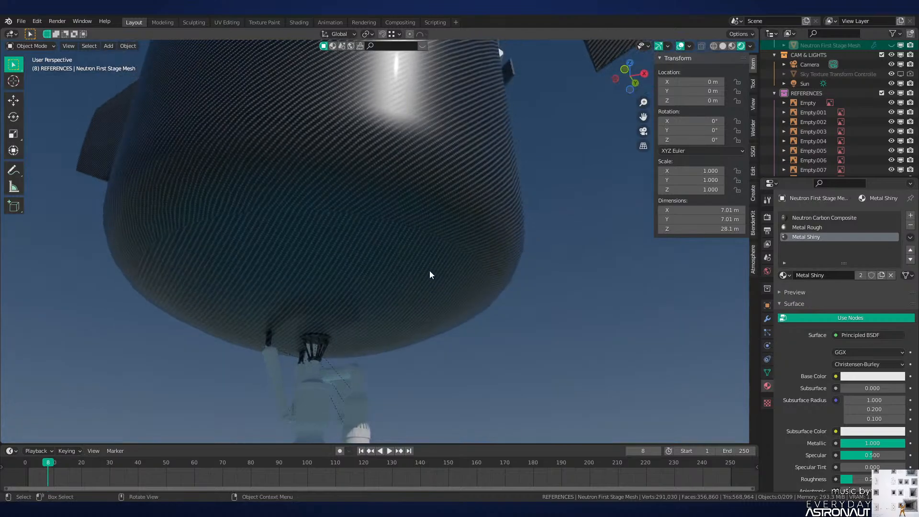
scroll(420, 228, down, 5)
middle_drag(427, 238, 414, 230)
scroll(414, 230, up, 1)
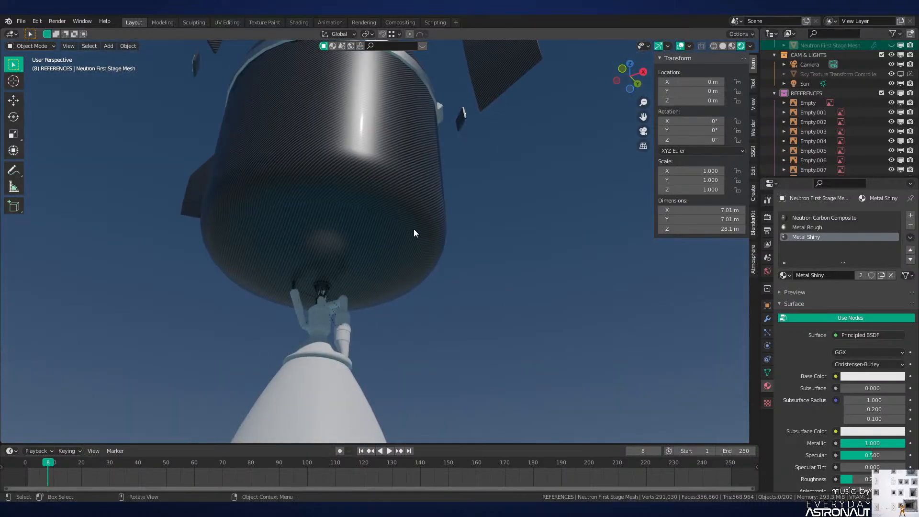
scroll(414, 229, down, 5)
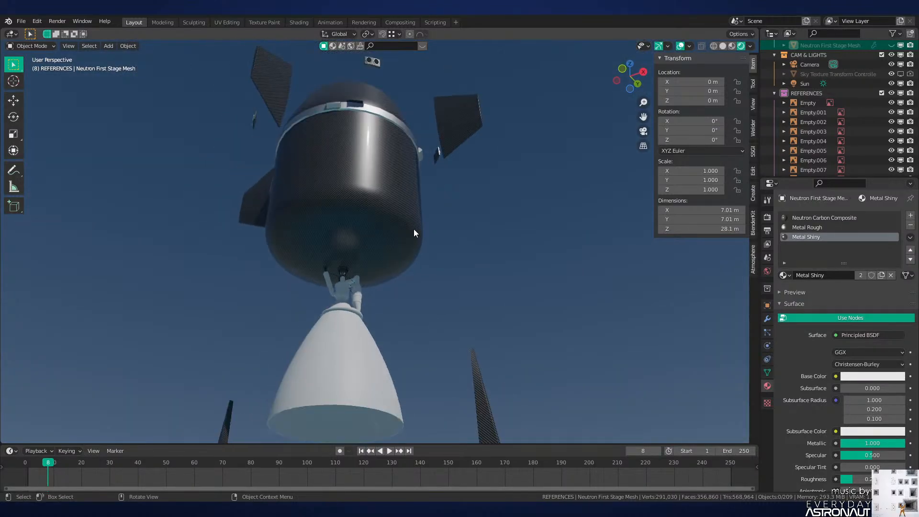
middle_drag(414, 229, 482, 321)
scroll(438, 237, up, 2)
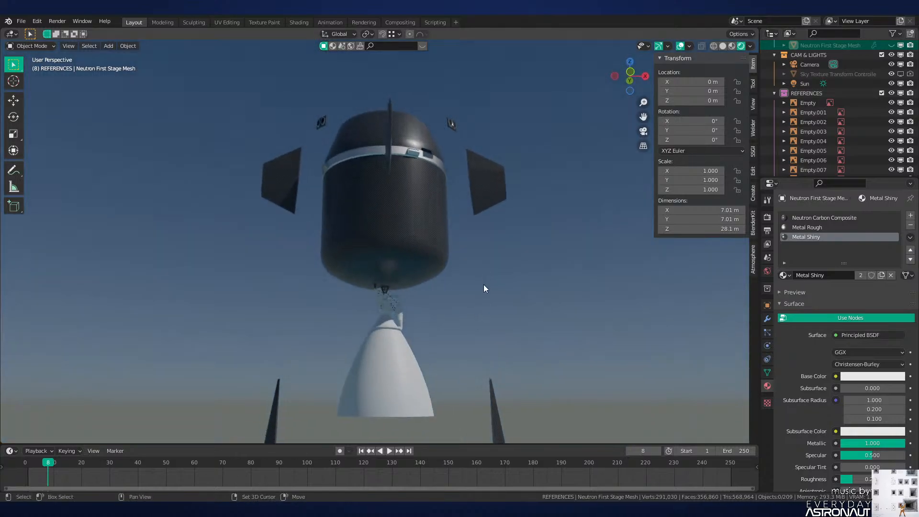
scroll(490, 245, down, 2)
mouse_move(483, 285)
shift+middle_down()
mouse_move(490, 245)
mouse_move(433, 326)
mouse_move(455, 294)
mouse_move(433, 289)
mouse_move(432, 312)
mouse_move(433, 269)
mouse_move(402, 259)
shift+middle_up()
scroll(455, 294, up, 4)
scroll(454, 294, down, 5)
scroll(433, 289, up, 2)
scroll(432, 262, up, 3)
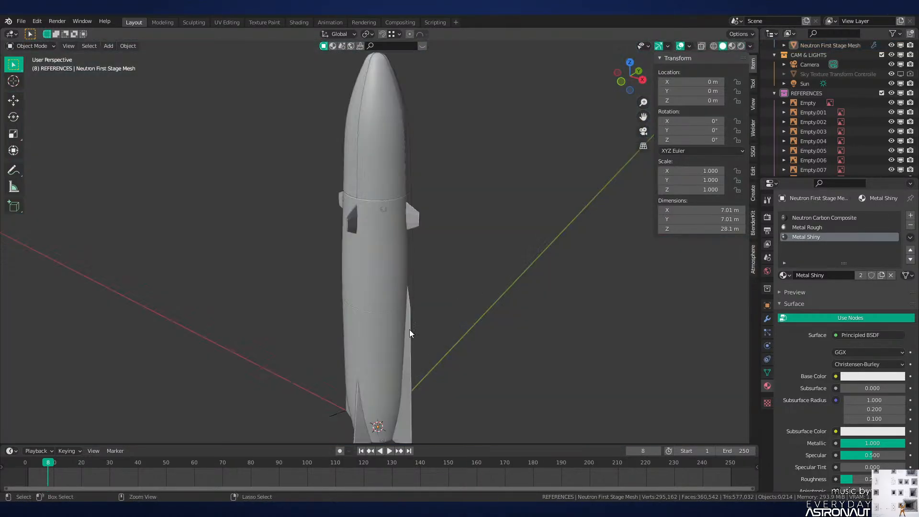
Step: Hide the first stage mesh to expose the engine cluster and select the front engine's nozzle body
mouse_move(409, 330)
middle_down()
mouse_move(427, 174)
mouse_move(427, 277)
middle_up()
scroll(380, 264, up, 3)
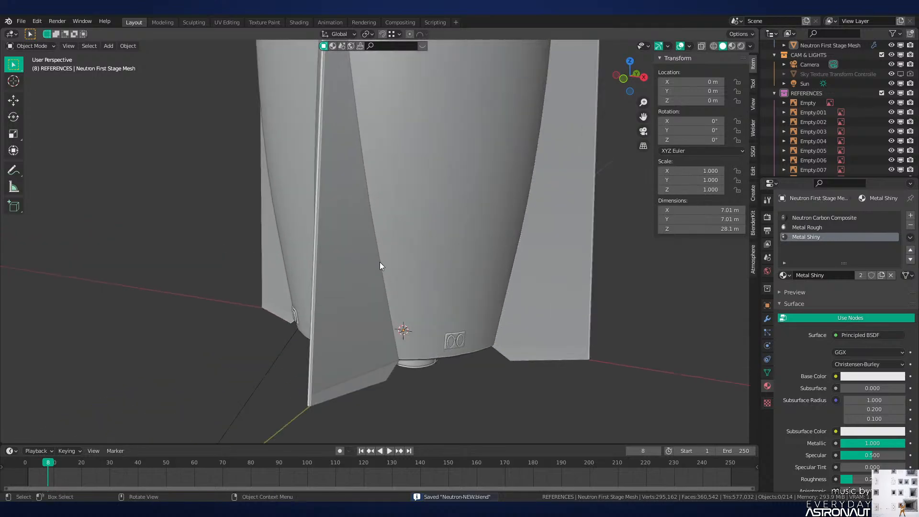
key(h)
click(418, 321)
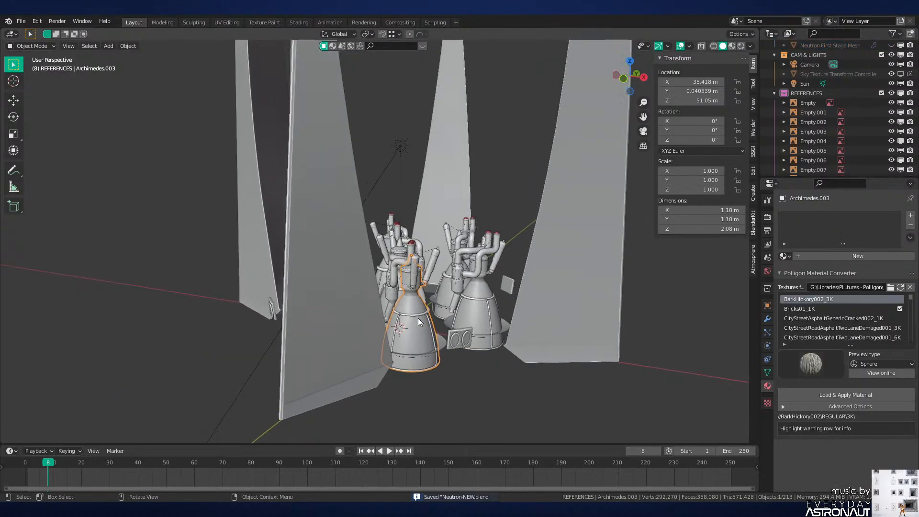
Step: Move the selected Archimedes.003 nozzle geometry about -1.39 m in X, -0.13 m in Y and 0.58 m in Z in Edit Mode
scroll(418, 319, up, 4)
middle_drag(407, 185, 438, 283)
scroll(431, 284, down, 3)
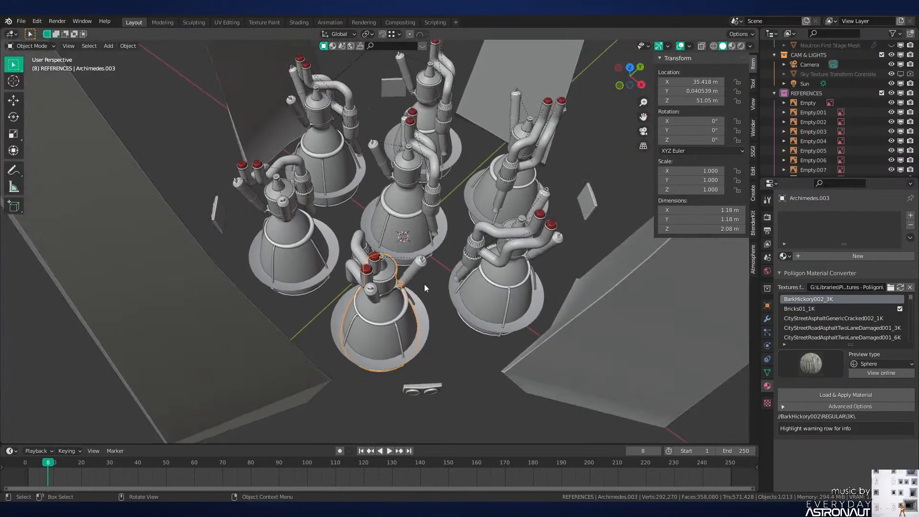
key(Tab)
key(g)
click(368, 196)
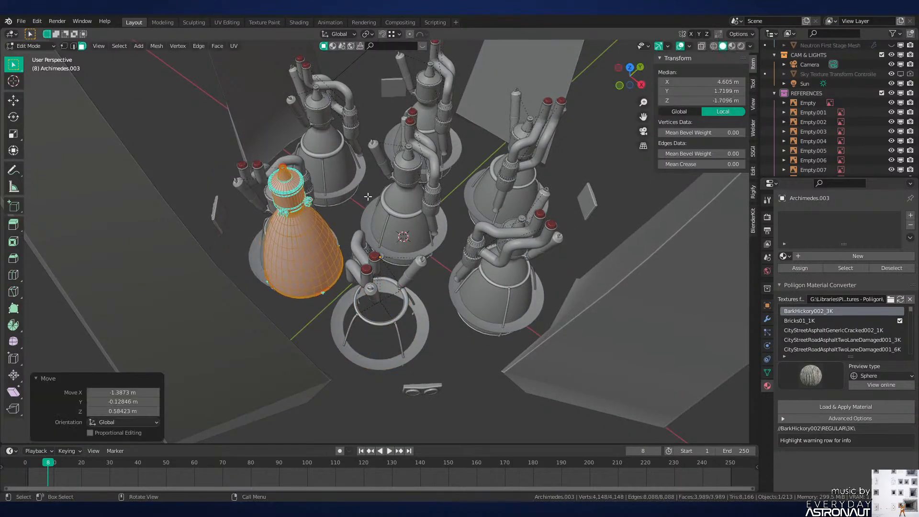
Step: Undo the last move of the Archimedes.003 nozzle geometry and return to Object Mode
key(Tab)
key(ctrl+z)
key(ctrl+z)
key(Tab)
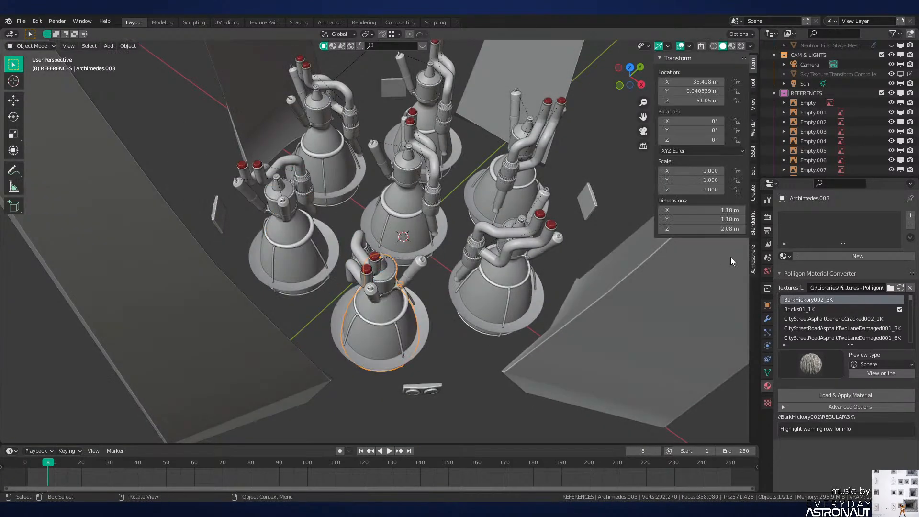
Step: Switch to Material Preview shading and assign the existing Metal Shiny material to the central Archimedes engine body
middle_drag(428, 274, 442, 239)
key(z)
click(478, 241)
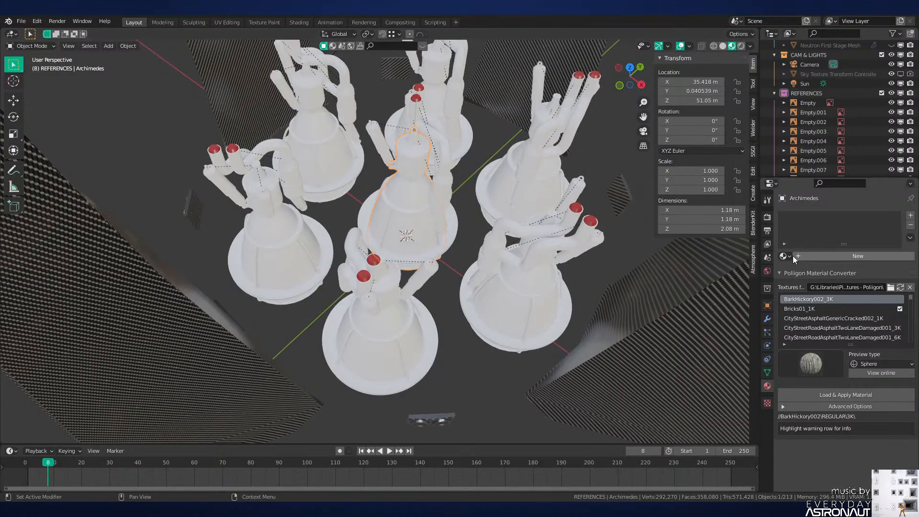
click(786, 256)
click(825, 326)
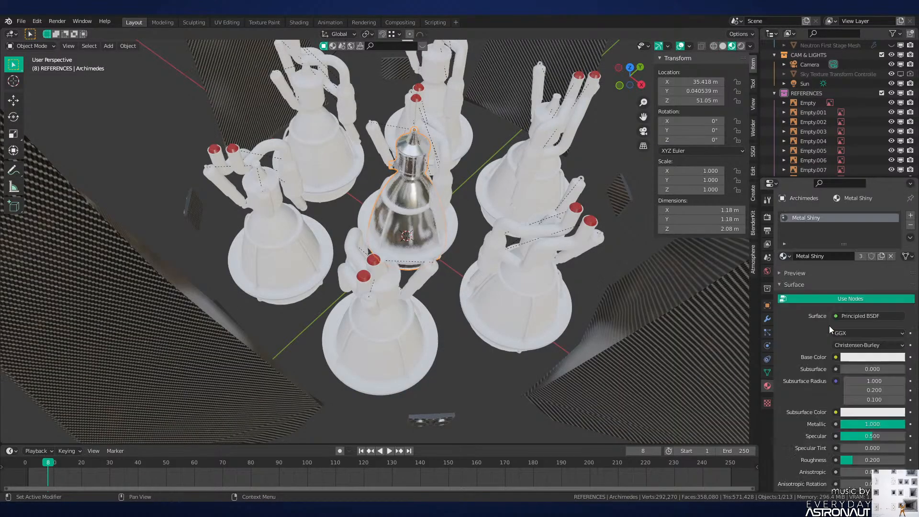
Step: Return to solid shading and select the Archimedes-Mount object with its whole hierarchy in the First Stage Engines collection
middle_drag(551, 274, 486, 304)
key(alt+a)
key(z)
click(604, 314)
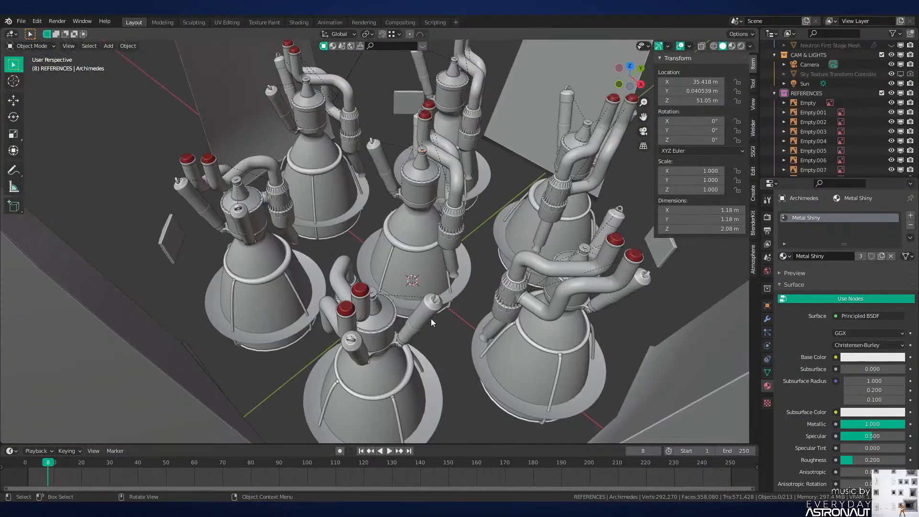
click(416, 246)
shift+middle_drag(417, 244, 407, 304)
scroll(858, 89, up, 3)
click(785, 65)
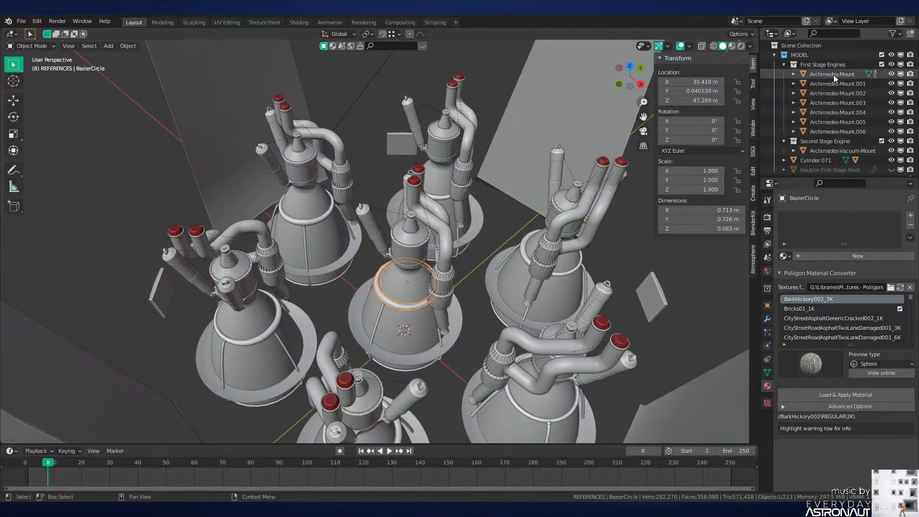
click(834, 75)
right_click(834, 75)
click(798, 132)
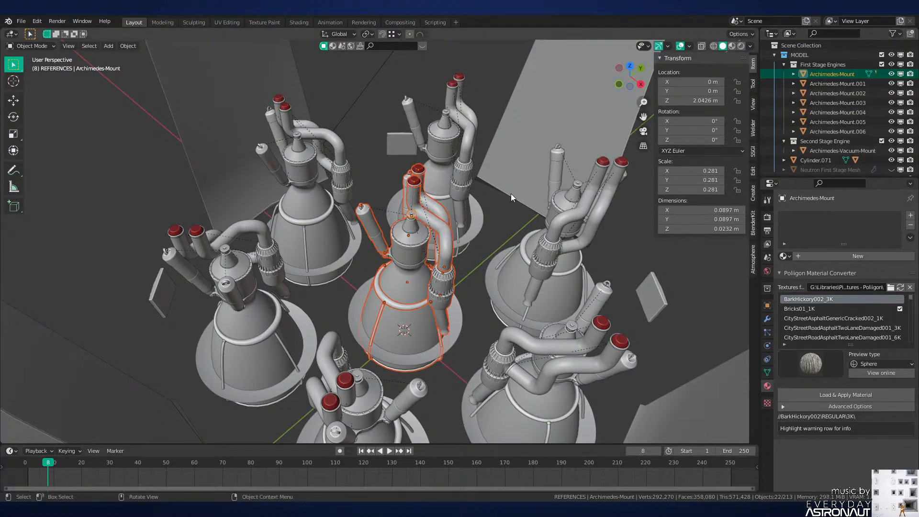
Step: Isolate the selected central engine in local view and display it in Material Preview shading
key(KP_Divide)
click(429, 228)
key(z)
click(379, 300)
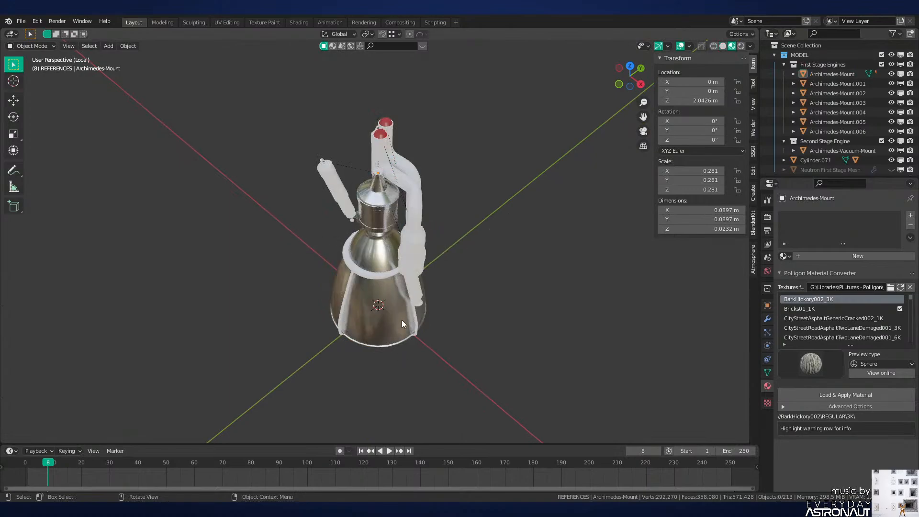
middle_drag(401, 320, 423, 269)
scroll(423, 268, up, 5)
scroll(421, 289, down, 2)
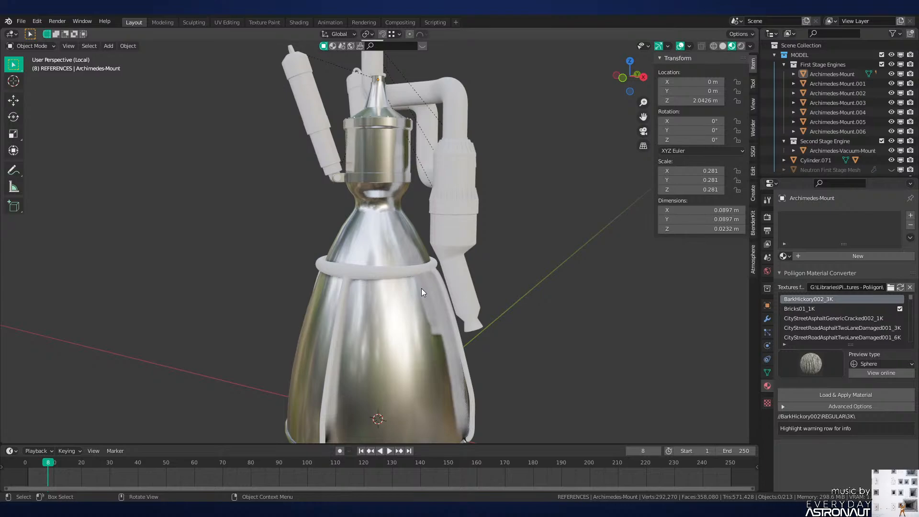
scroll(471, 225, up, 8)
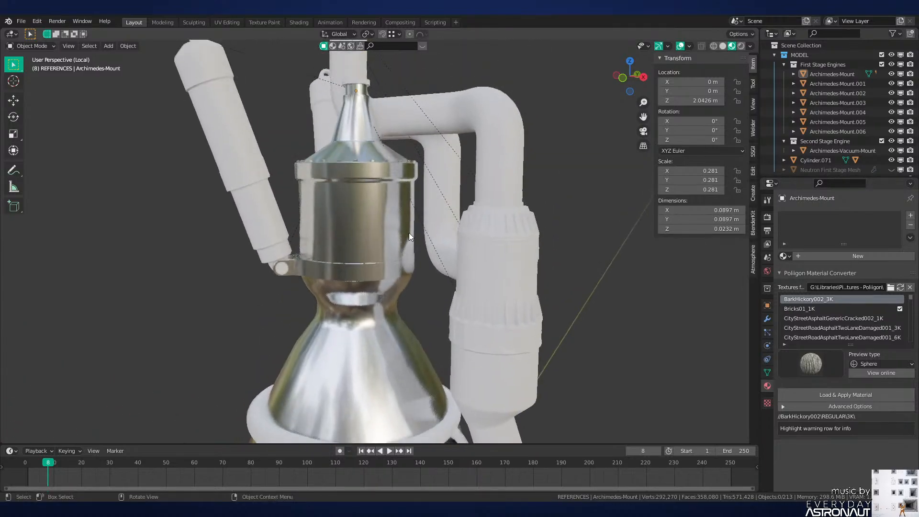
Step: Enter Edit Mode on the Archimedes body and mark seams along its chamber edge loops and the cone base inside the bolted flange
click(459, 230)
key(Tab)
scroll(443, 223, up, 4)
alt+click(437, 196)
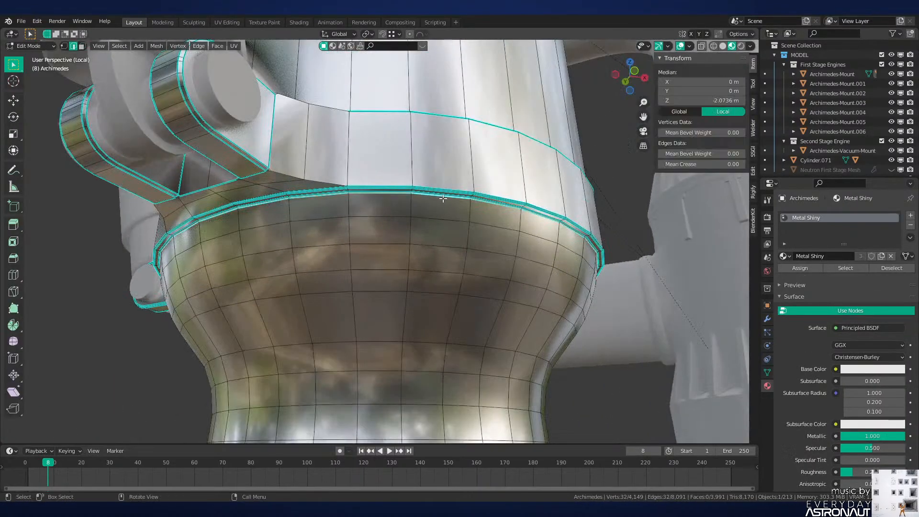
middle_drag(436, 196, 388, 271)
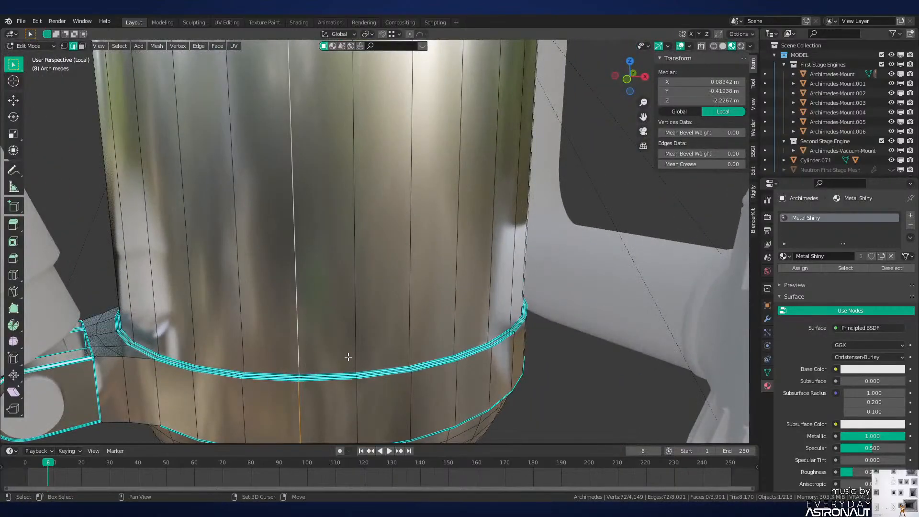
shift+middle_drag(349, 357, 368, 261)
key(ctrl+z)
right_click(375, 265)
click(372, 266)
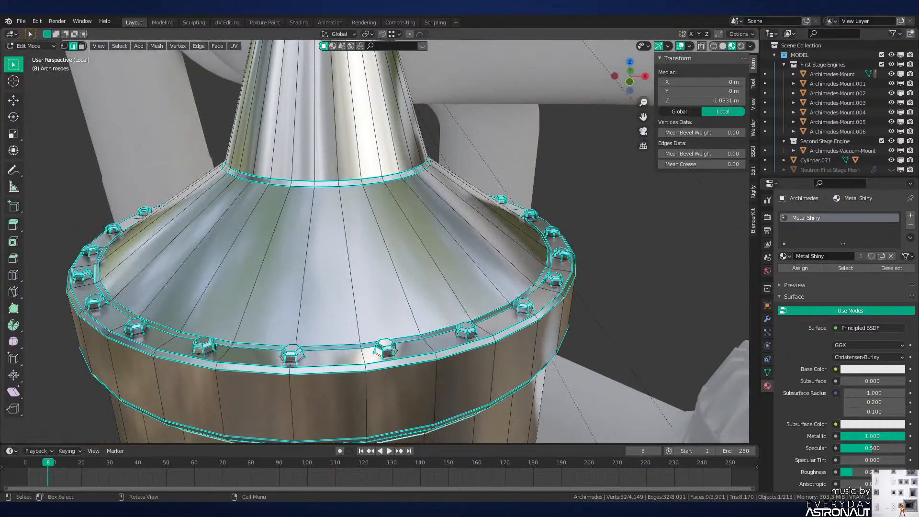
alt+shift+click(407, 337)
key(ctrl+e)
click(496, 331)
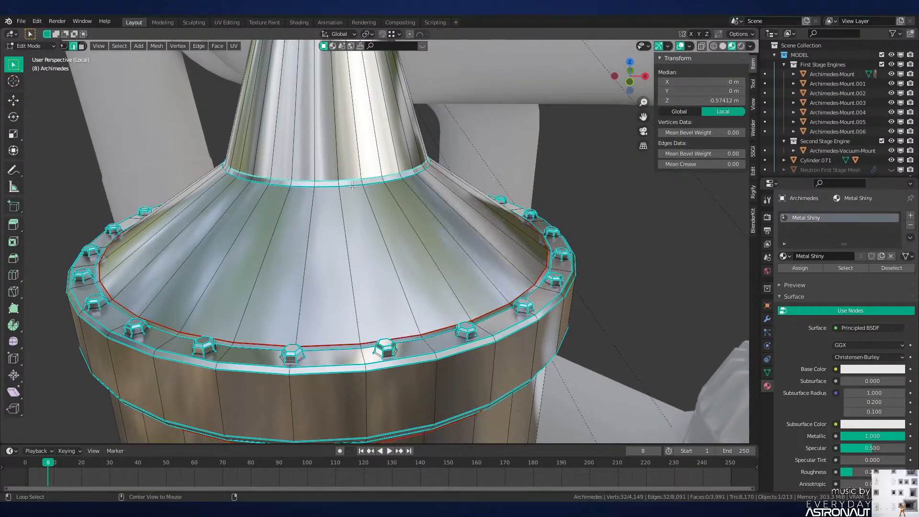
Step: Select the lengthwise edge line running down the back of the chamber and nozzle
middle_drag(352, 186, 518, 271)
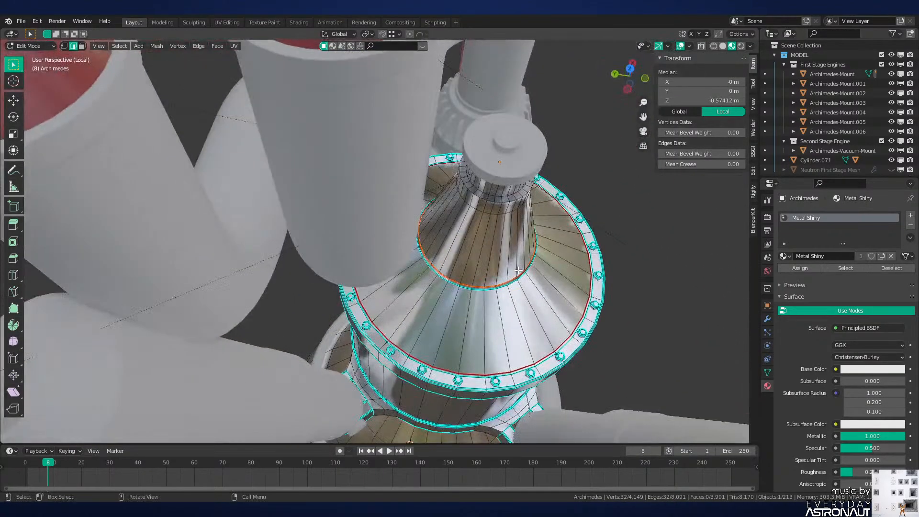
key(ctrl+KP_1)
middle_drag(401, 251, 414, 150)
scroll(503, 263, up, 3)
scroll(493, 260, down, 7)
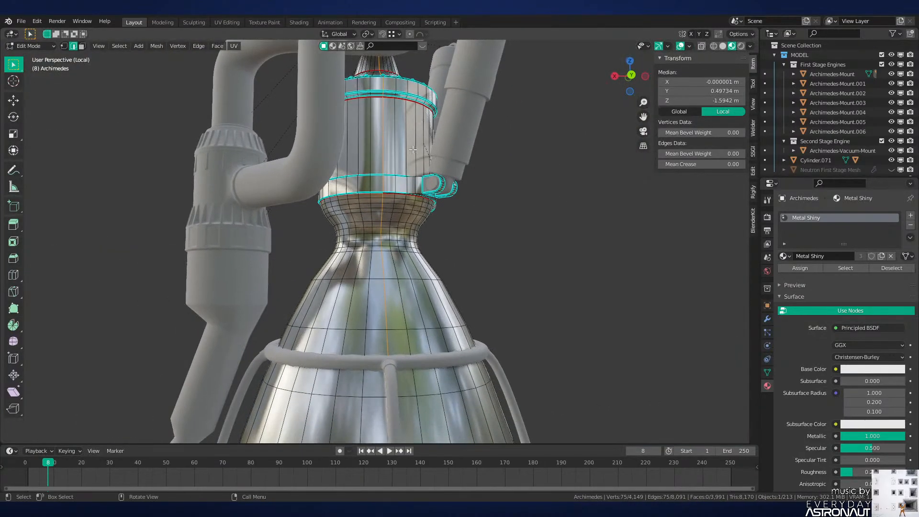
middle_drag(421, 372, 437, 320)
scroll(435, 318, up, 4)
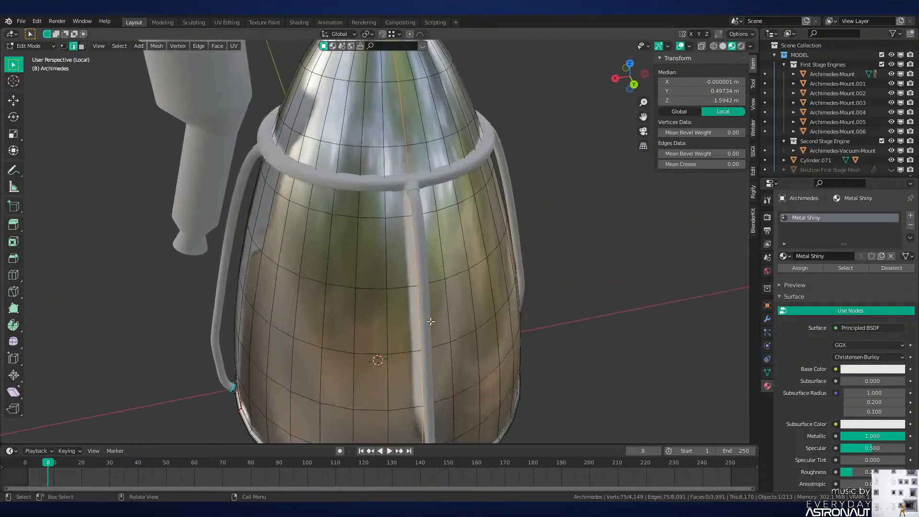
Step: Extend the edge selection around the pipe fitting at the nozzle's bottom rim
middle_drag(442, 203, 424, 211)
middle_drag(381, 318, 466, 228)
shift+middle_drag(547, 363, 516, 249)
middle_drag(516, 249, 542, 288)
scroll(542, 287, up, 6)
scroll(601, 322, down, 3)
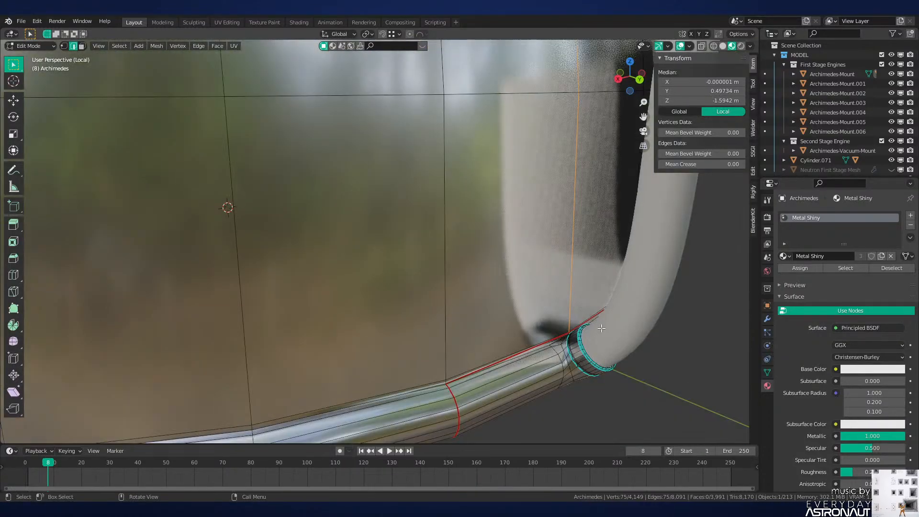
middle_drag(601, 322, 564, 292)
scroll(519, 312, up, 2)
scroll(577, 277, up, 2)
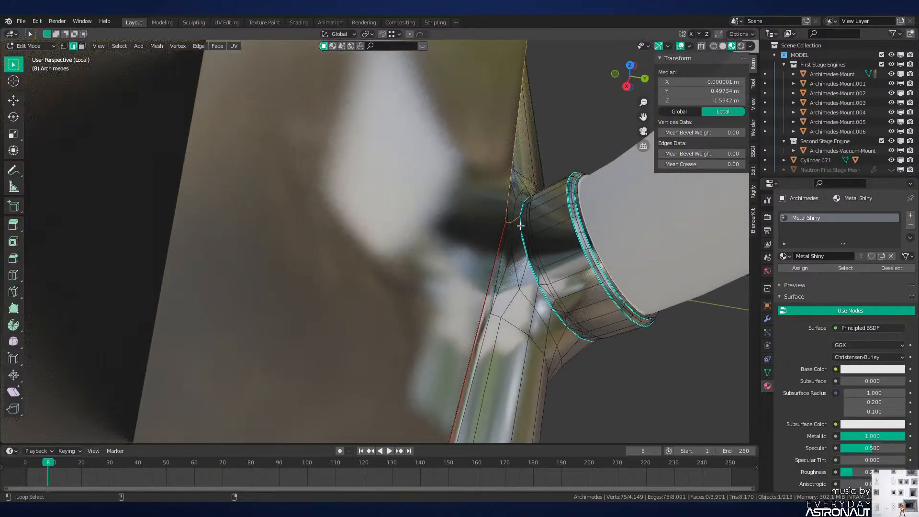
middle_drag(517, 220, 547, 356)
scroll(378, 197, down, 3)
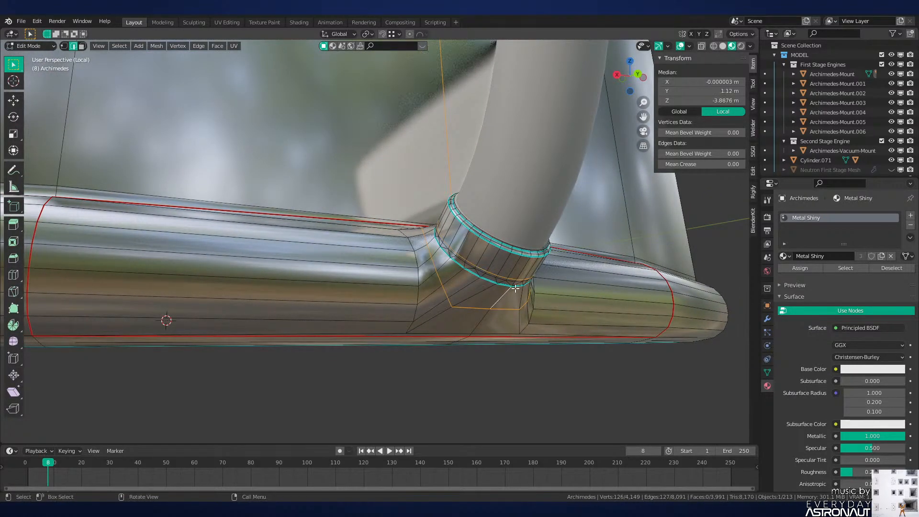
Step: Add the missing edges beside the pipe fitting and mark the selected edges as a seam
middle_drag(515, 288, 585, 283)
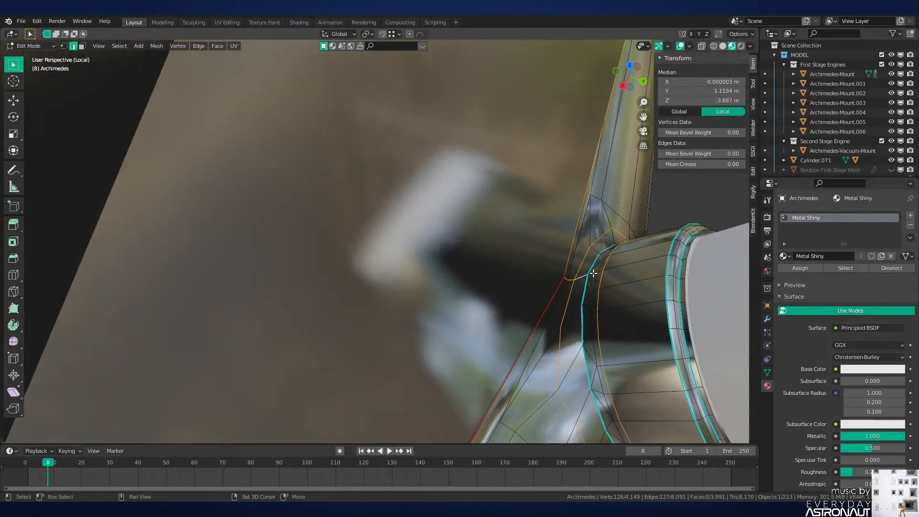
shift+click(594, 273)
key(g)
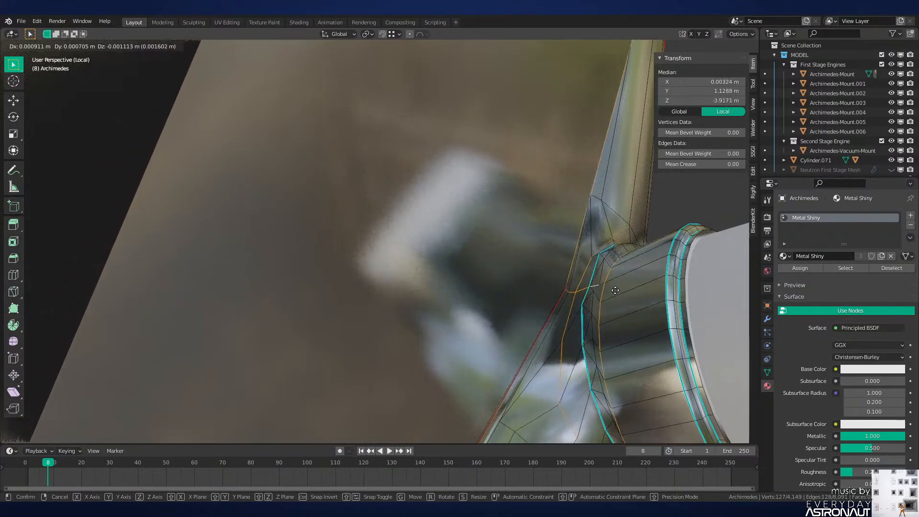
right_click(607, 288)
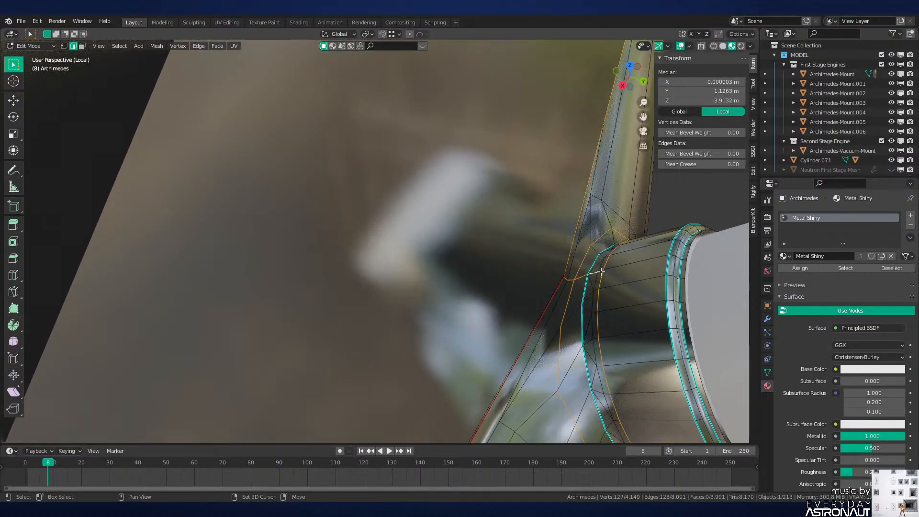
ctrl+middle_drag(613, 314, 648, 330)
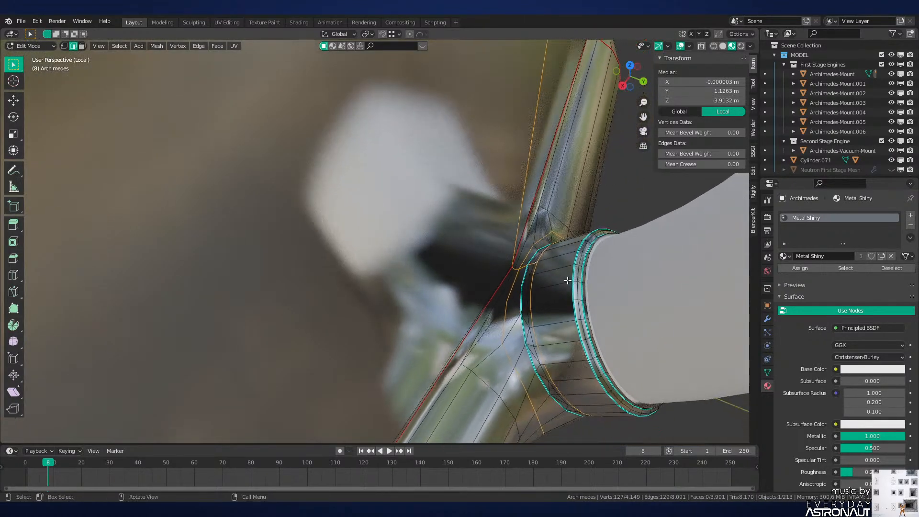
middle_drag(586, 264, 541, 258)
key(ctrl+e)
click(515, 264)
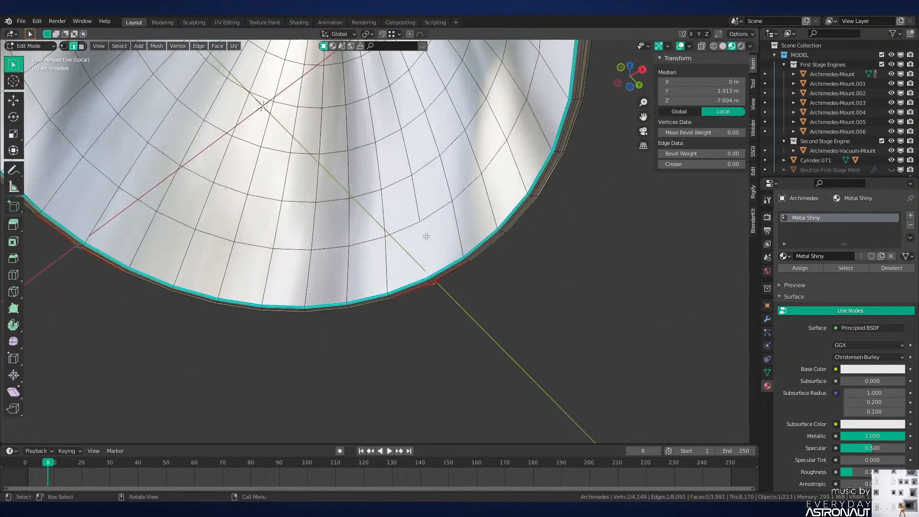
Step: Select the edge path inside the nozzle from the bottom rim up through the throat and mark it as a seam
middle_drag(427, 236, 383, 220)
ctrl+shift+click(366, 182)
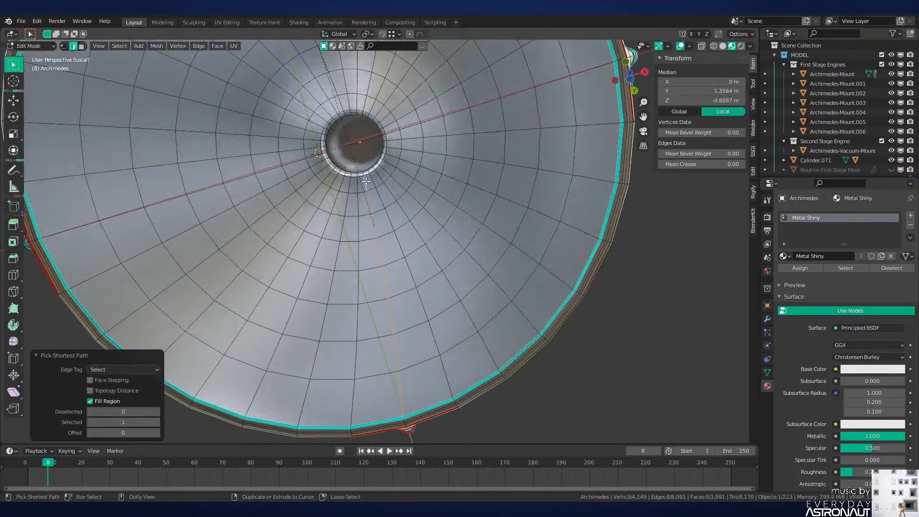
alt+click(366, 175)
middle_drag(366, 174, 368, 182)
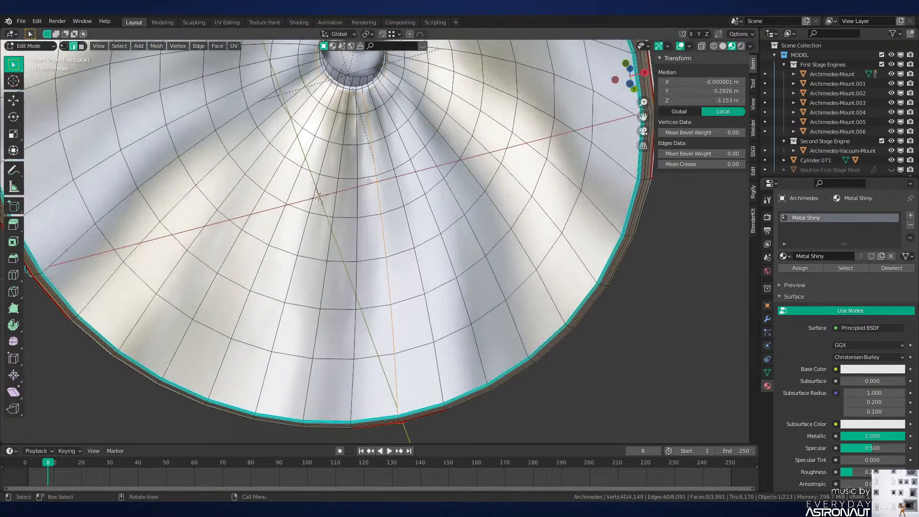
alt+shift+click(366, 75)
middle_drag(366, 75, 399, 132)
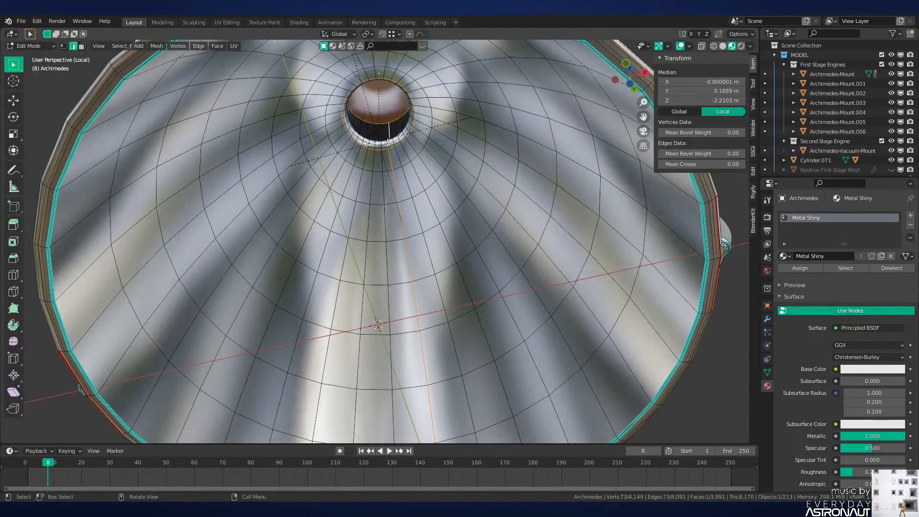
ctrl+click(387, 142)
key(ctrl+e)
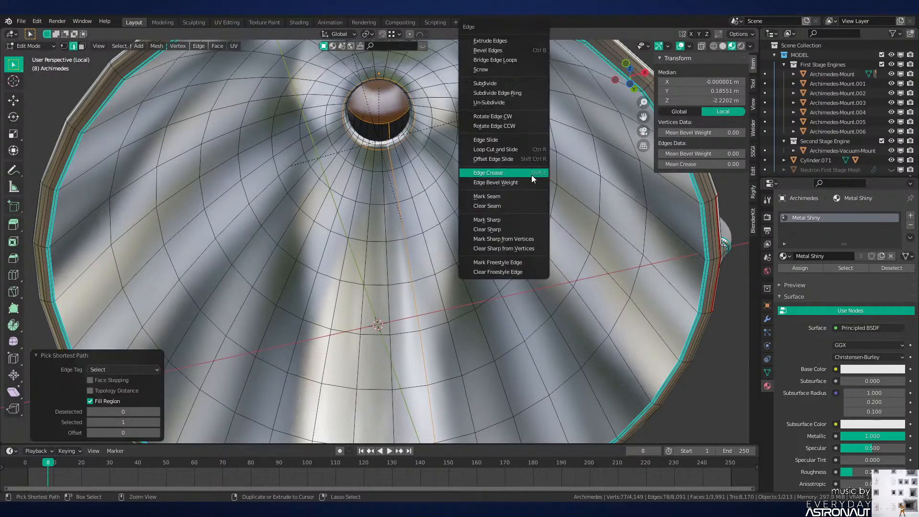
click(521, 200)
Step: Select the entire Archimedes body mesh and unwrap its UVs
middle_drag(521, 199, 475, 312)
middle_drag(486, 118, 507, 244)
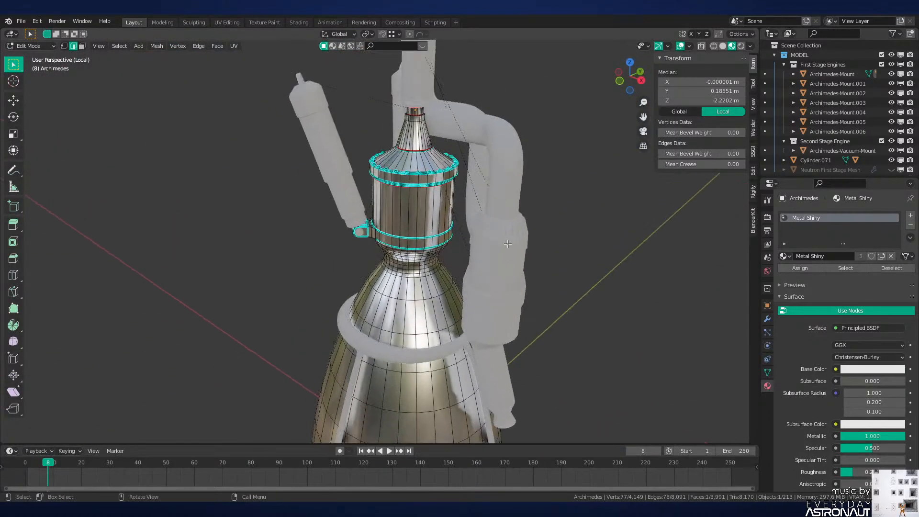
key(a)
key(u)
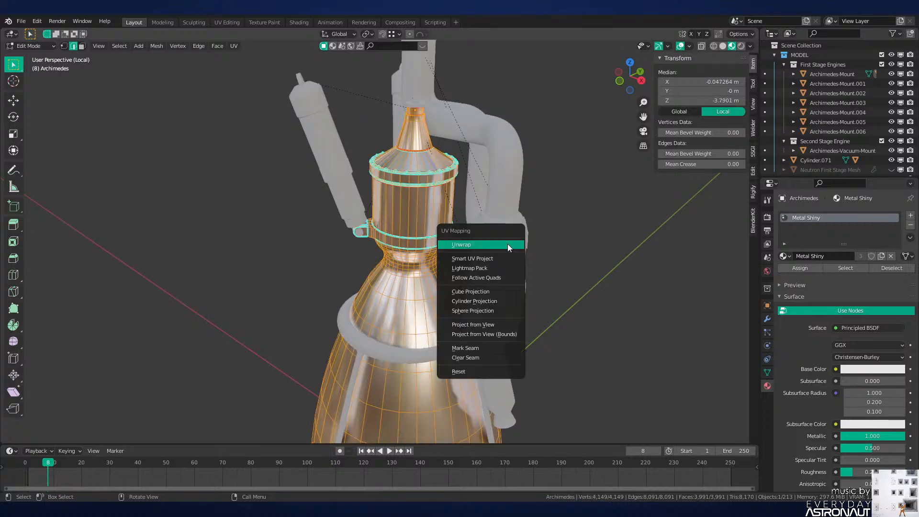
click(508, 243)
middle_drag(487, 254, 431, 201)
Step: Open the UV Editing workspace, isolate the Archimedes body in Material Preview shading, and enter Edit Mode
click(227, 22)
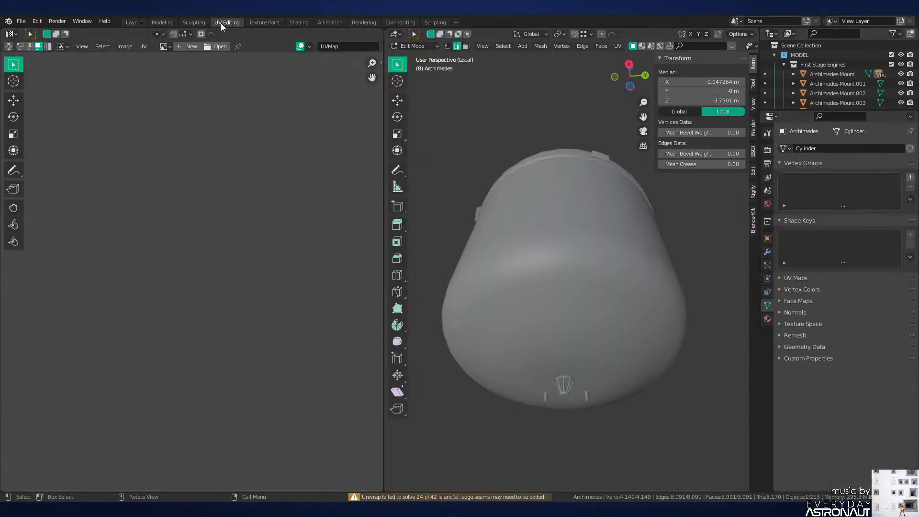
key(Tab)
key(KP_Divide)
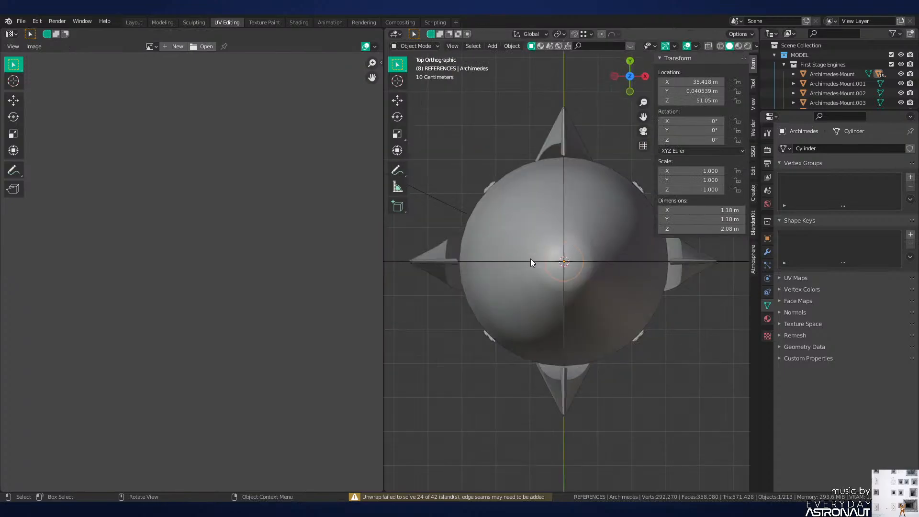
key(KP_Divide)
middle_drag(530, 258, 539, 213)
key(z)
click(576, 284)
key(Tab)
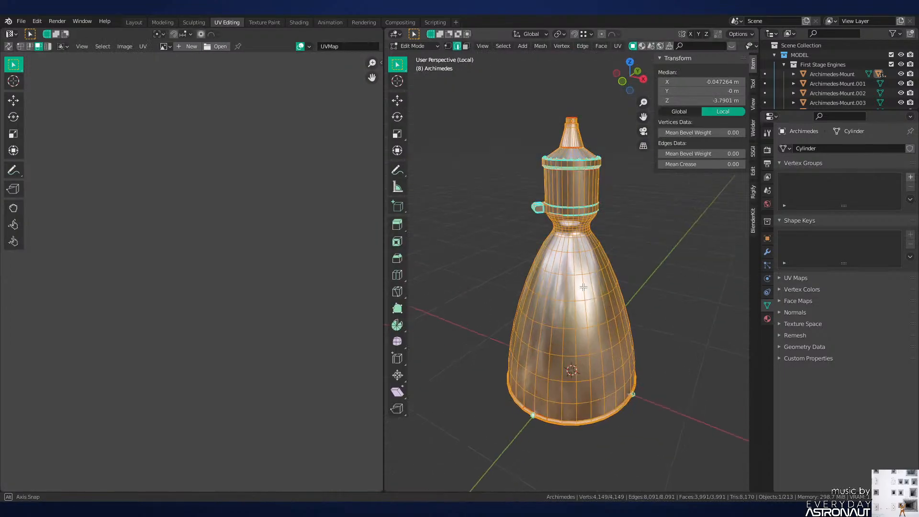
Step: Examine the layout of the Archimedes body's unwrapped UV islands up close and as a whole
middle_drag(114, 287, 309, 298)
scroll(309, 298, up, 1)
scroll(187, 281, up, 4)
scroll(177, 282, down, 2)
scroll(165, 283, up, 4)
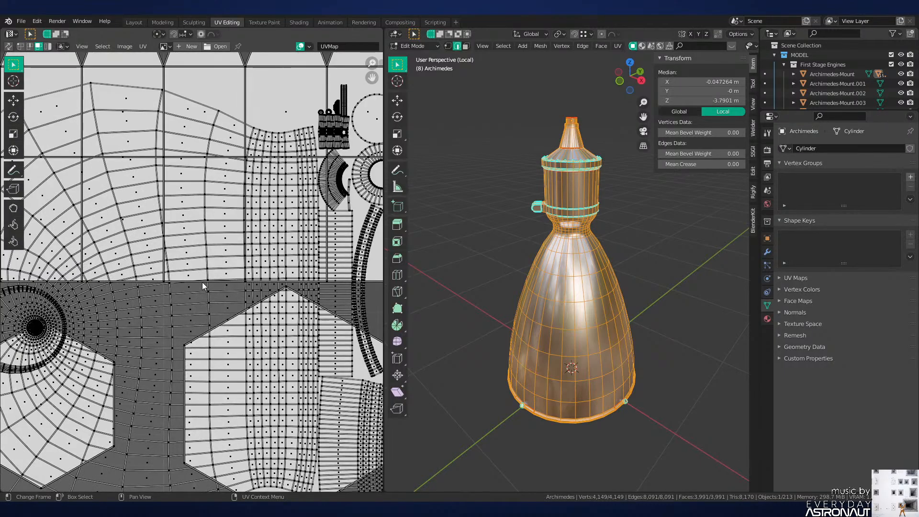
scroll(202, 283, down, 5)
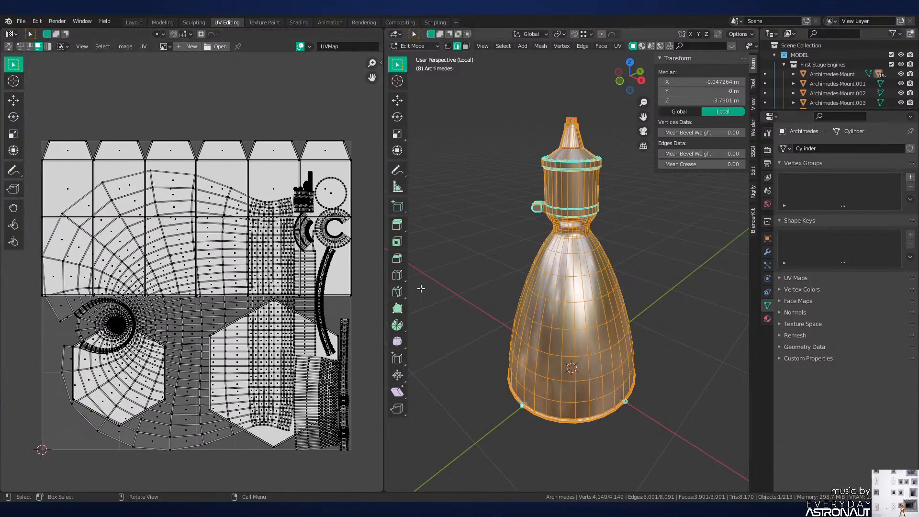
Step: Examine the Archimedes body's upper section and its marked seams in Object and Edit Mode with Solid shading
key(Tab)
key(Tab)
scroll(574, 326, up, 5)
key(Tab)
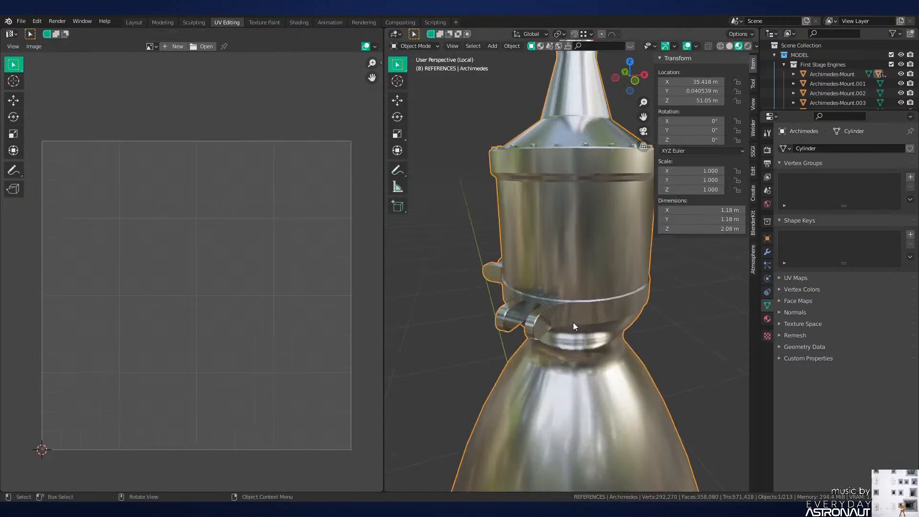
click(730, 46)
middle_drag(556, 164, 553, 179)
scroll(553, 179, up, 2)
key(Tab)
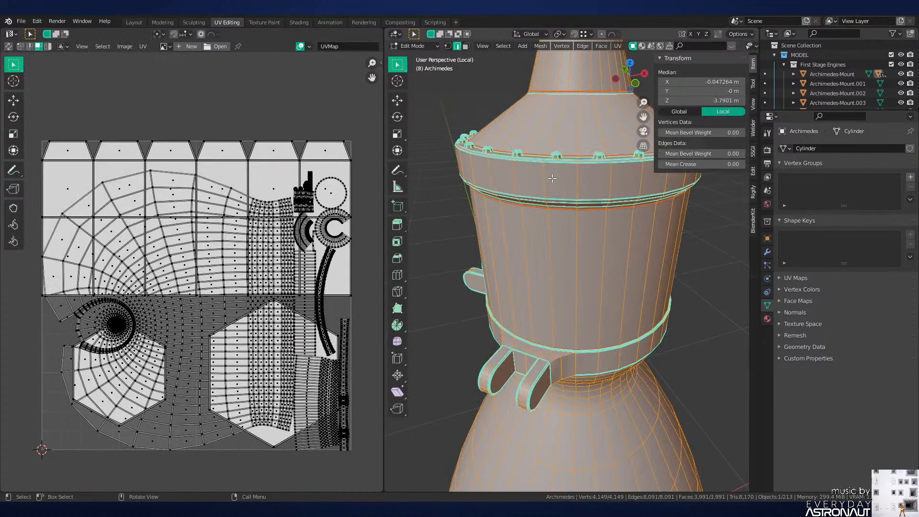
Step: Open the Shading workspace and isolate the Archimedes body in Material Preview with its Metal Shiny nodes in view
key(Tab)
click(299, 22)
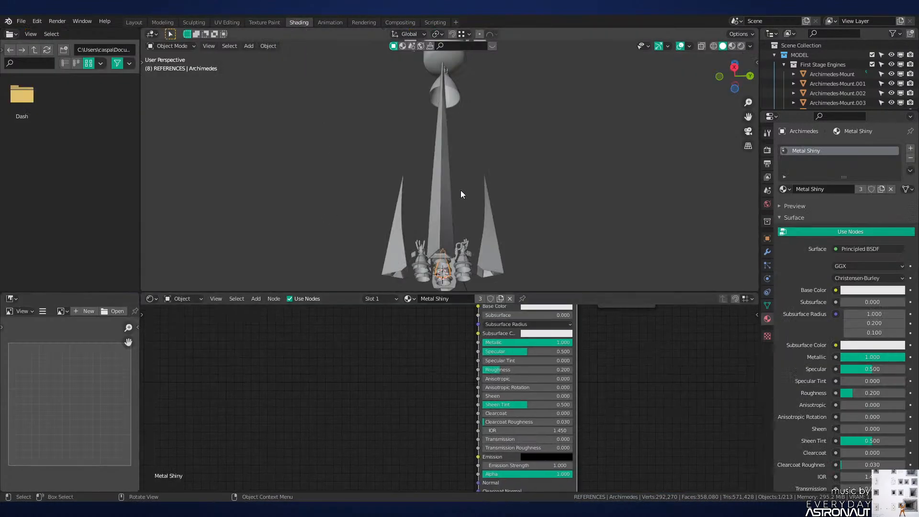
key(slash)
key(z)
click(493, 191)
middle_drag(505, 200, 507, 220)
scroll(509, 225, up, 3)
middle_drag(533, 360, 551, 404)
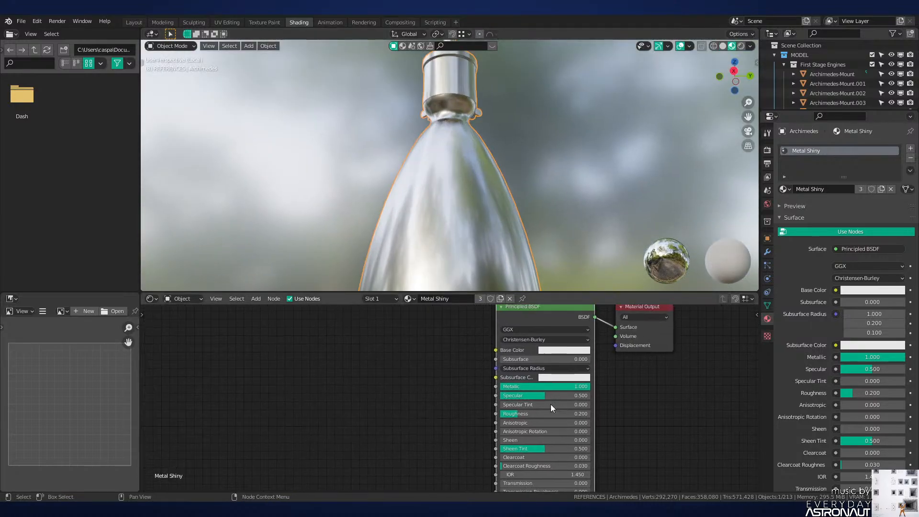
Step: Add an image texture with mapping and texture coordinate nodes to the Principled BSDF's roughness and space the nodes out
key(ctrl+t)
key(g)
click(408, 395)
mouse_move(414, 408)
middle_down()
mouse_move(519, 328)
mouse_move(461, 355)
mouse_move(421, 396)
middle_up()
key(g)
click(423, 341)
drag(541, 324, 540, 386)
middle_drag(348, 436, 429, 396)
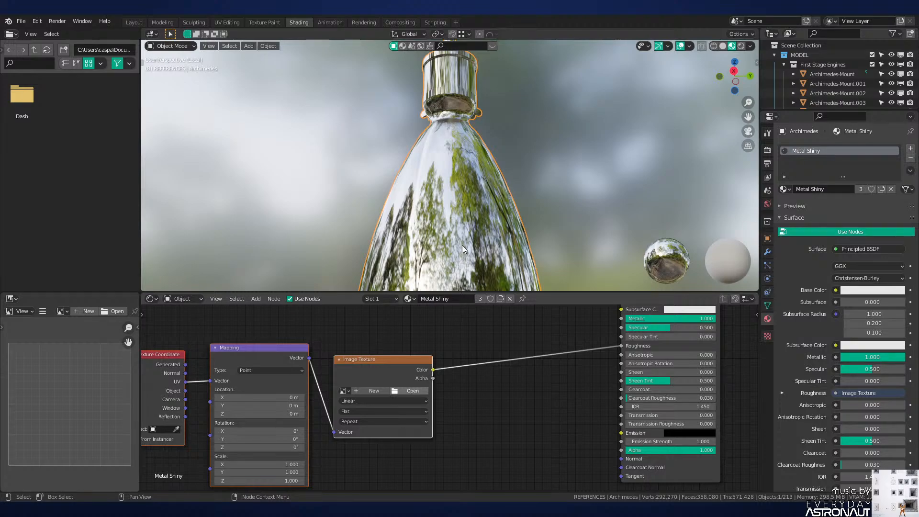
Step: Delete the texture coordinate, mapping and image texture nodes from Metal Shiny
click(513, 399)
scroll(516, 393, down, 4)
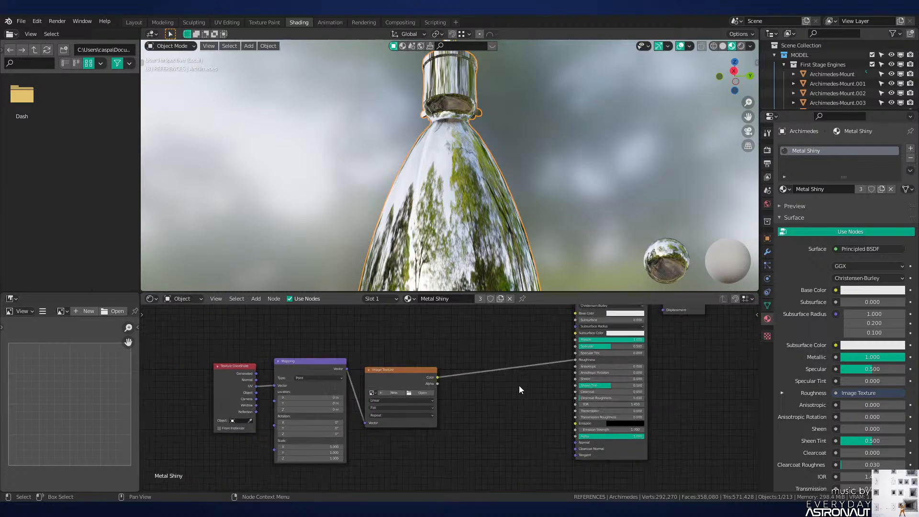
drag(489, 394, 215, 396)
key(x)
click(647, 205)
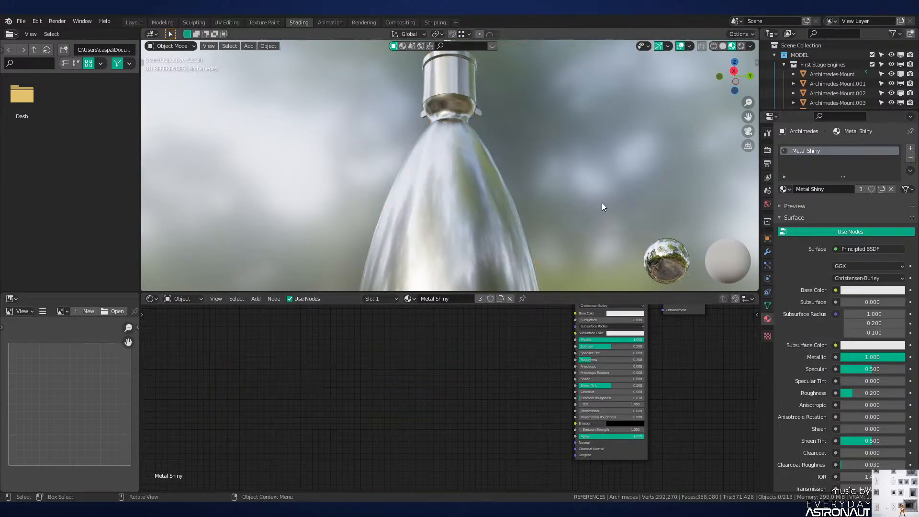
Step: Compare the metal texture sets in the Poliigon Material Converter by their previews
scroll(802, 380, down, 18)
scroll(832, 378, down, 8)
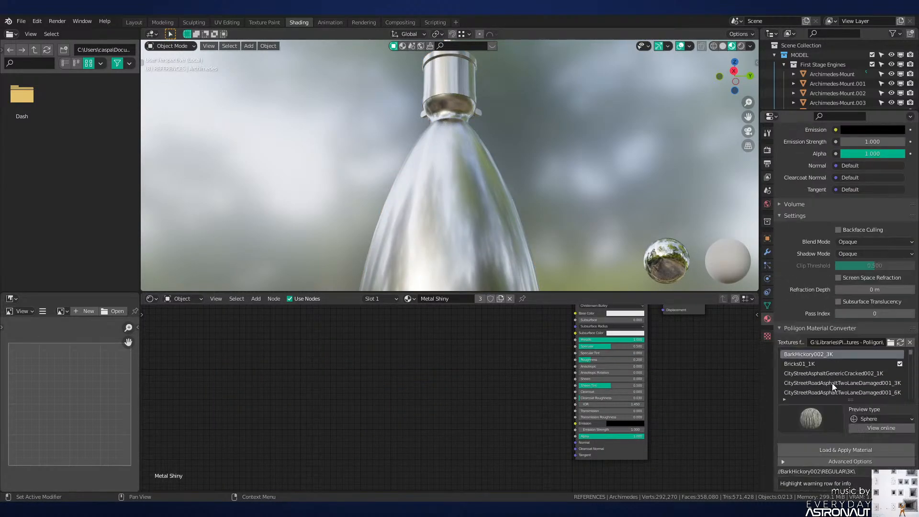
scroll(828, 374, down, 15)
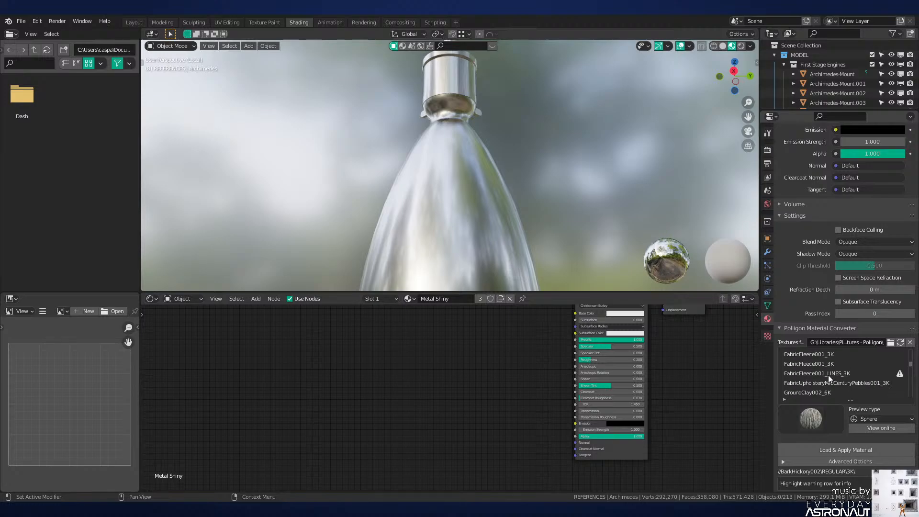
click(831, 373)
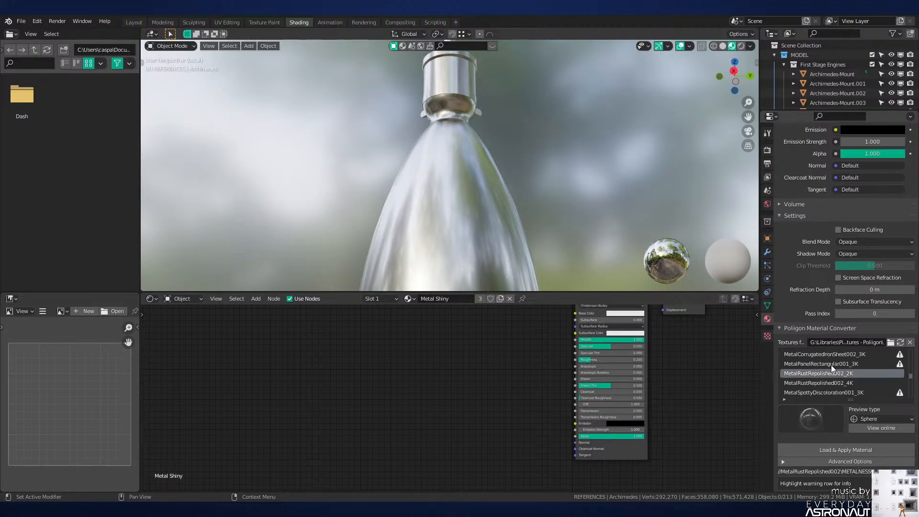
click(833, 383)
scroll(832, 386, down, 1)
click(832, 386)
scroll(833, 383, down, 2)
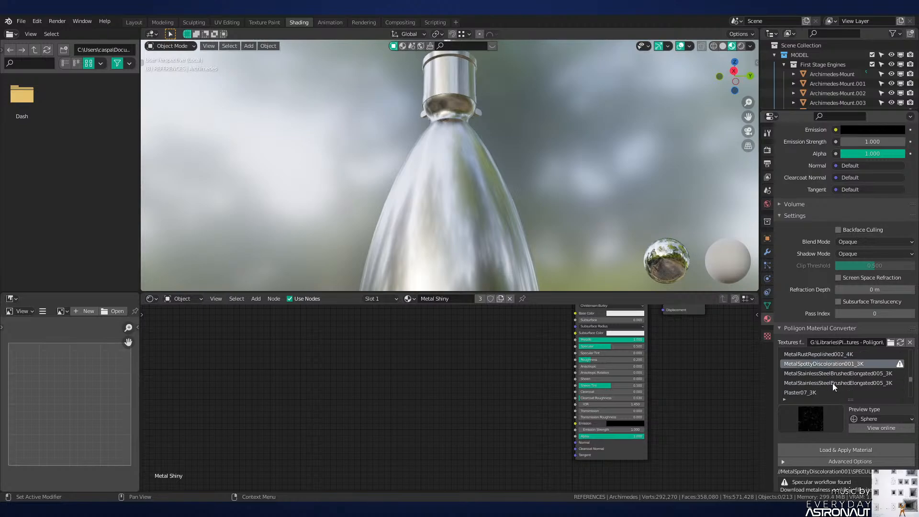
click(833, 374)
click(835, 379)
Step: Load the MetalRustRepolished002_4K texture set with the Poliigon Material Converter
scroll(834, 375, up, 2)
click(834, 374)
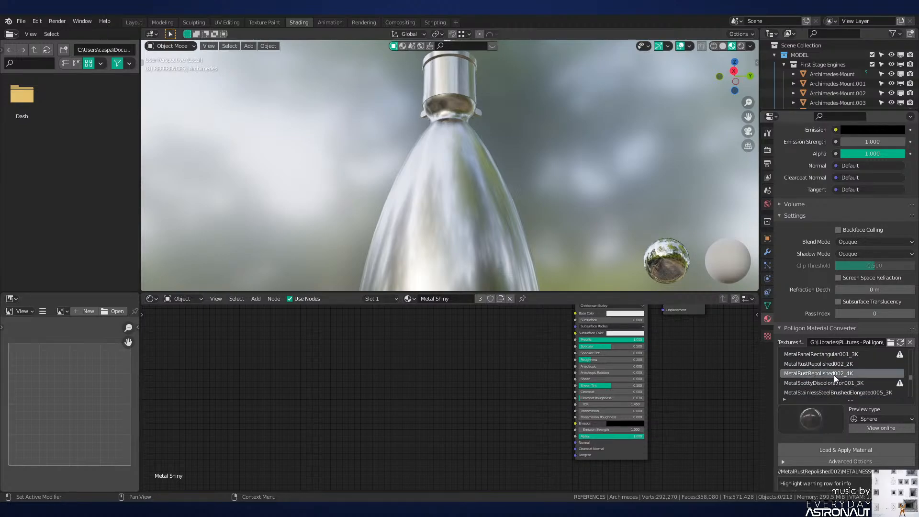
click(850, 450)
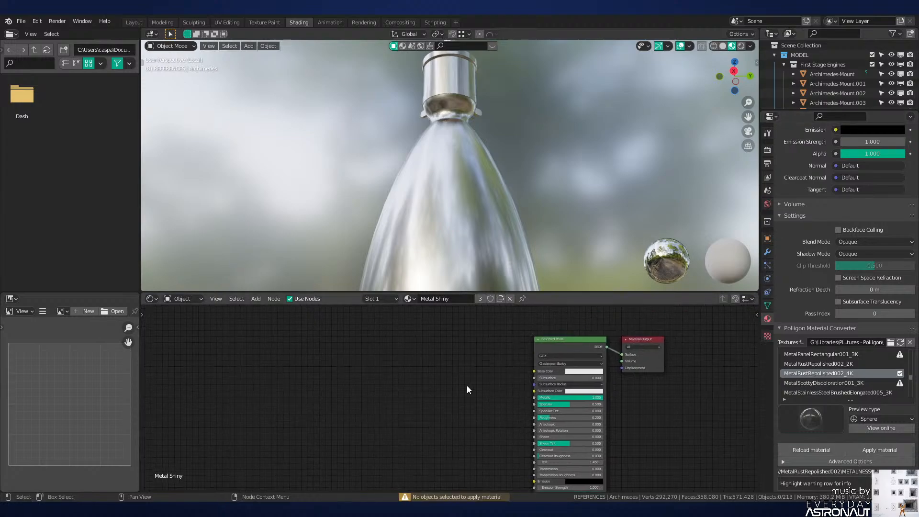
Step: Add the MetalRustRepolished002_4K node group to the Metal Shiny material and widen the node to show its full name
key(shift+a)
mouse_move(414, 389)
mouse_move(381, 437)
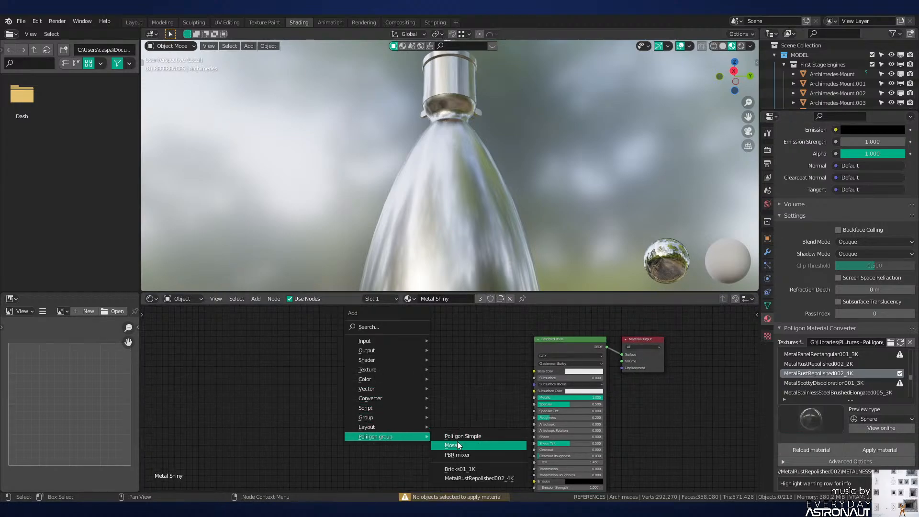
mouse_move(387, 417)
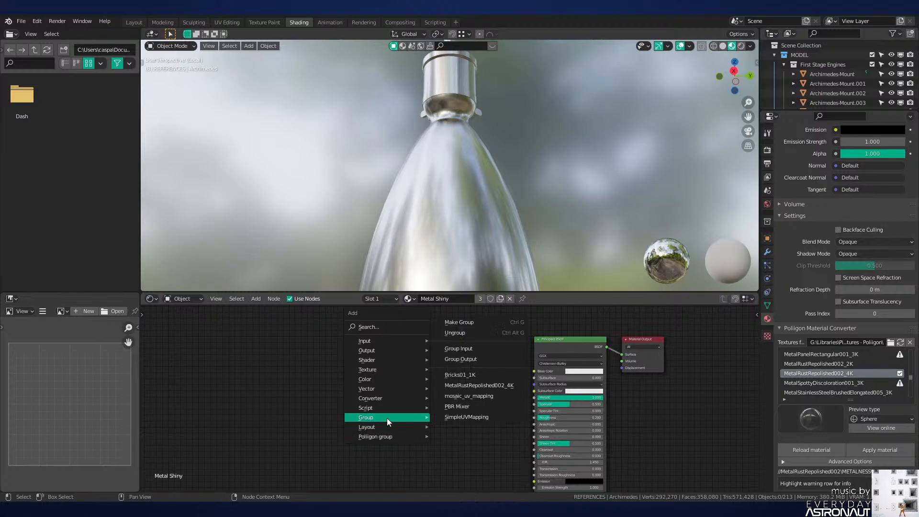
click(475, 386)
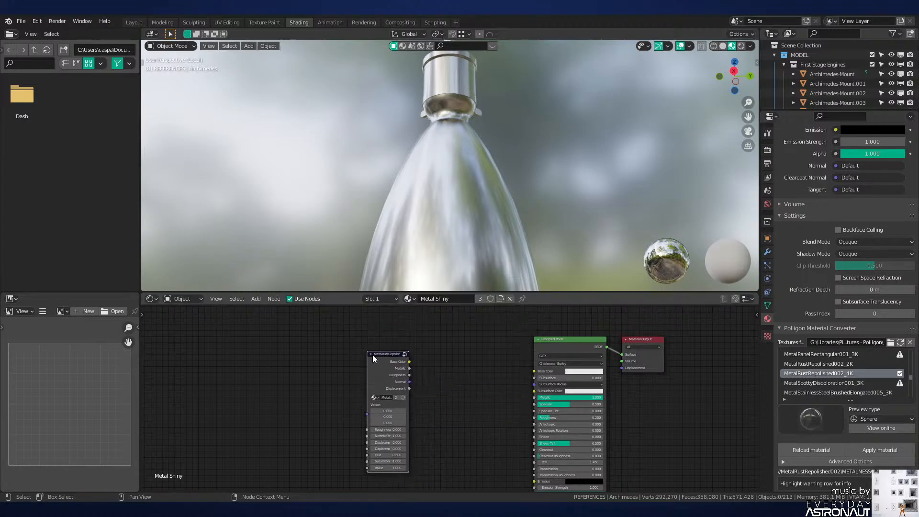
drag(407, 397, 454, 397)
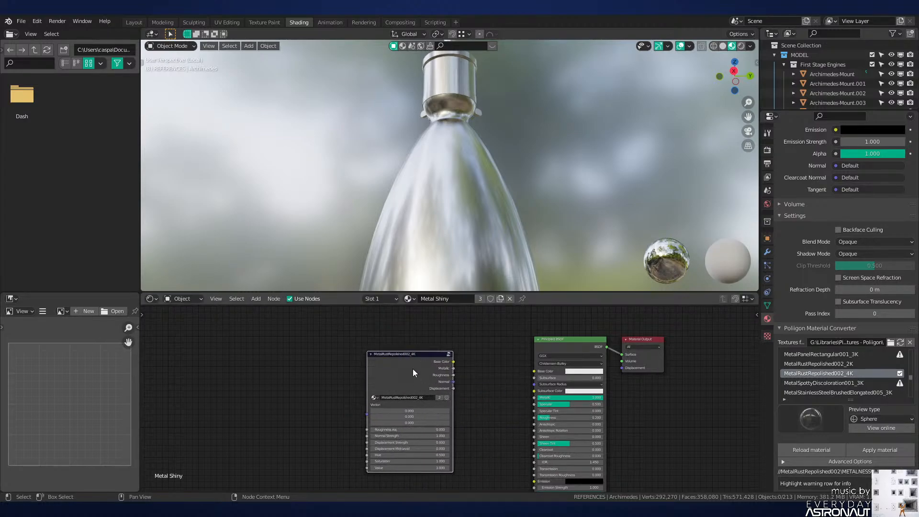
Step: Add texture coordinate and mapping nodes for the MetalRustRepolished002_4K group and delete the surplus image texture node
key(ctrl+t)
click(412, 384)
key(x)
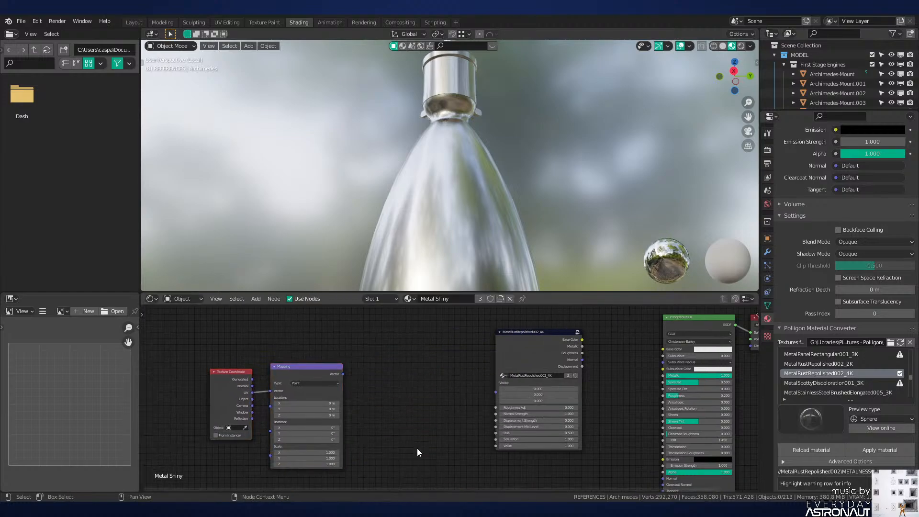
key(shift+a)
mouse_move(407, 425)
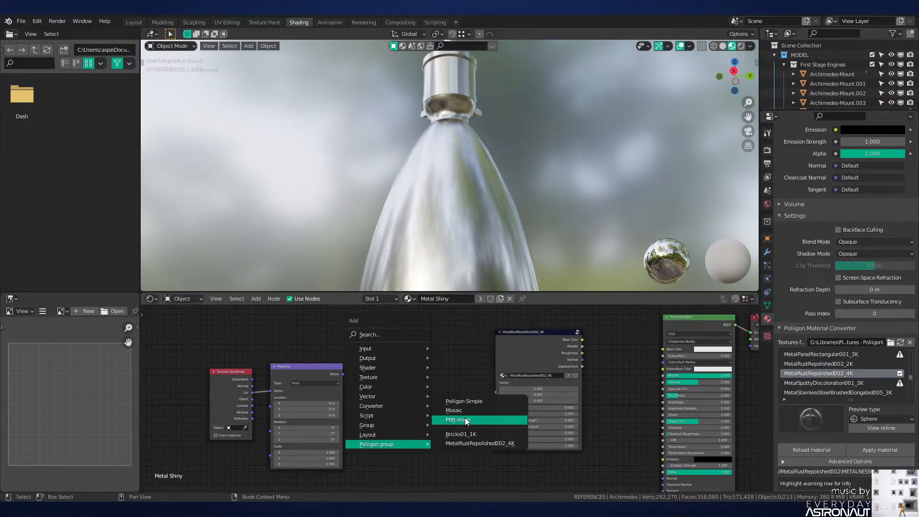
click(503, 420)
click(424, 335)
key(x)
Step: Add a Poliigon Mosaic mapping node and connect it between the Mapping node and the MetalRustRepolished002_4K vector input
key(shift+a)
mouse_move(426, 332)
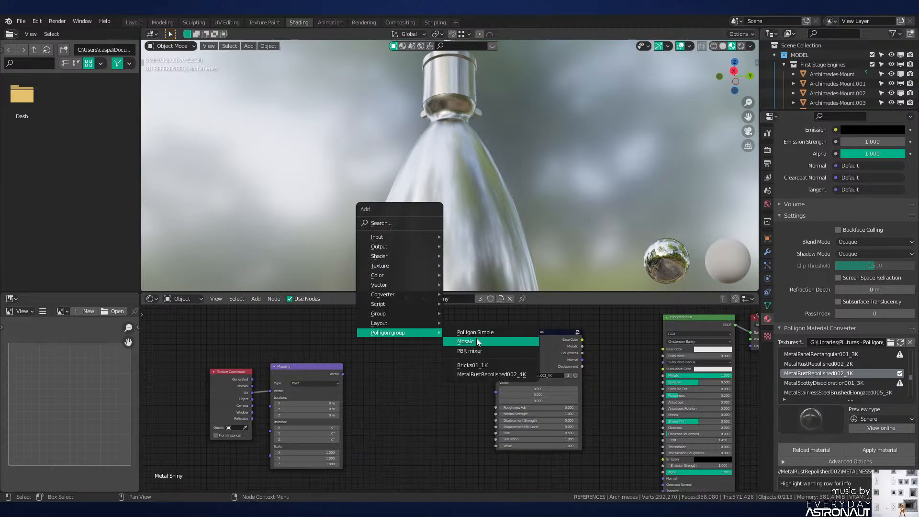
click(476, 338)
click(374, 366)
drag(344, 375, 379, 400)
drag(441, 368, 496, 392)
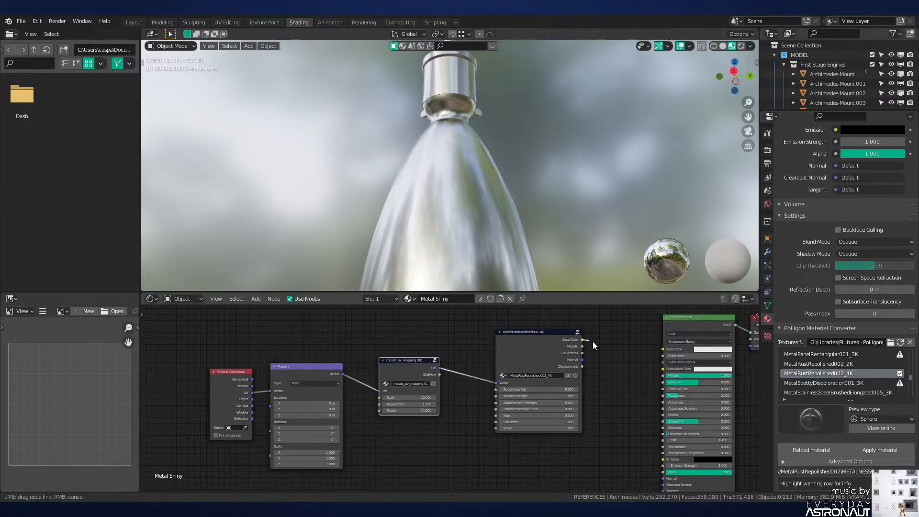
Step: Connect the MetalRustRepolished002_4K group's Base Color, Metallic, Roughness and Normal outputs to the matching Principled BSDF inputs
middle_drag(592, 341, 460, 332)
drag(457, 333, 537, 342)
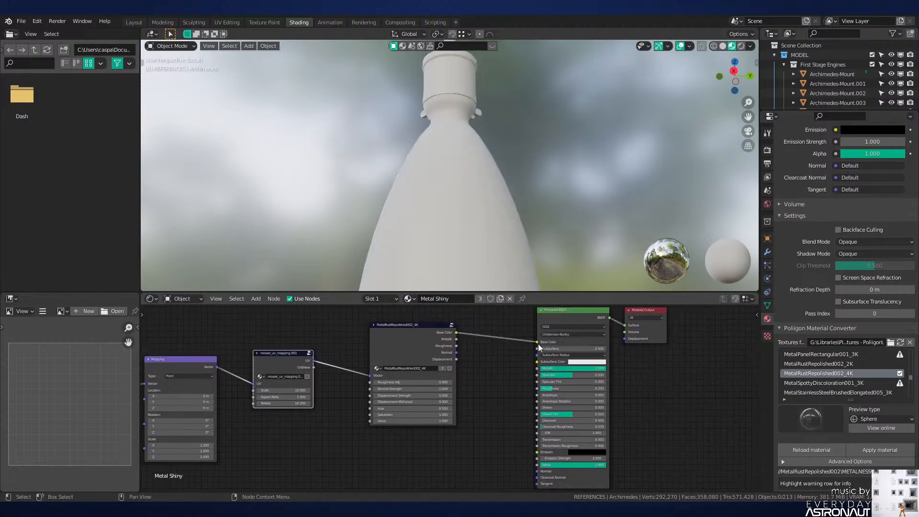
drag(456, 339, 537, 388)
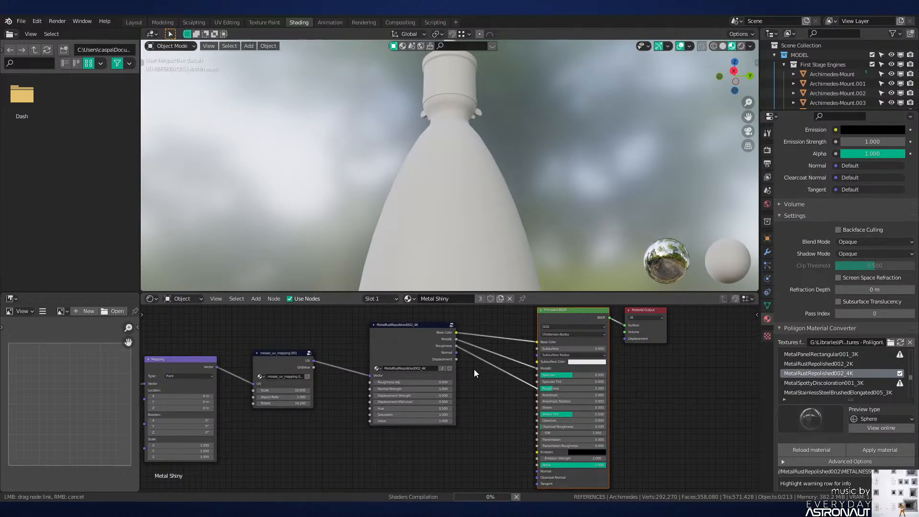
drag(452, 332, 516, 452)
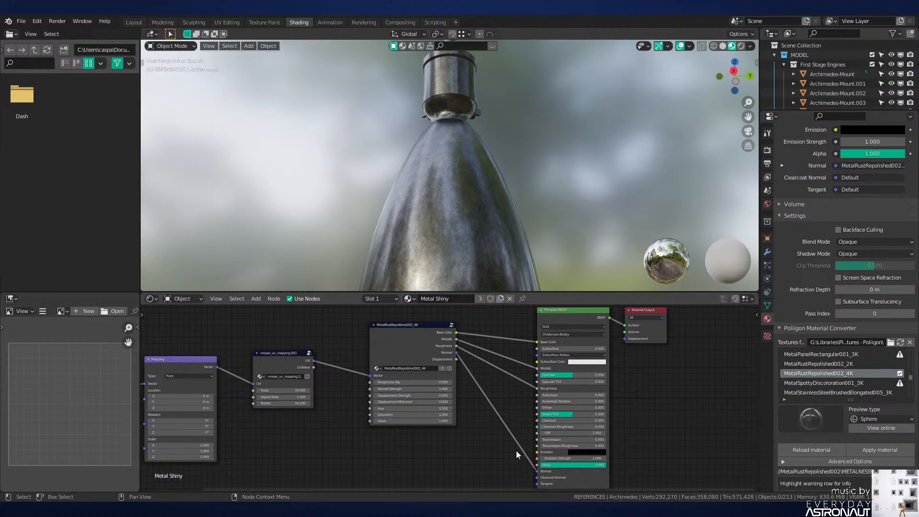
Step: Rearrange the mapping, mosaic and MetalRustRepolished002_4K nodes into a tidy row with space before the Principled BSDF
drag(431, 328, 409, 353)
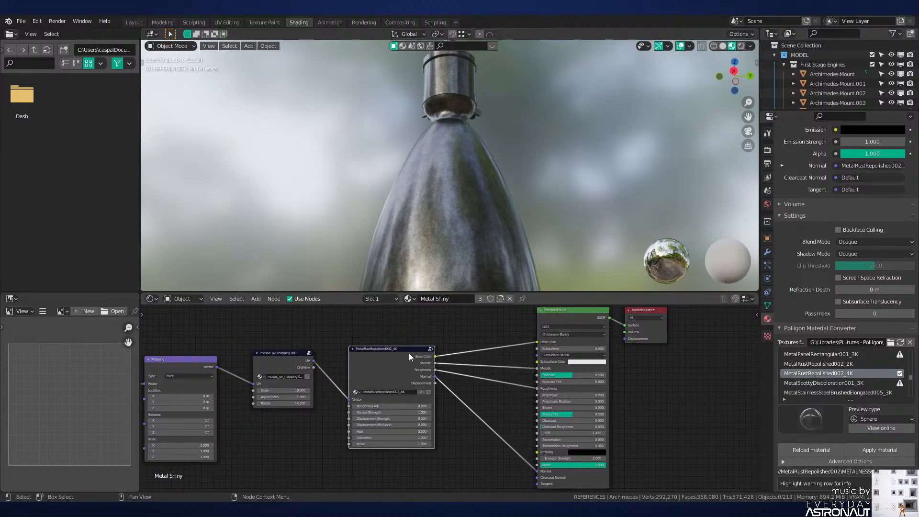
mouse_move(457, 226)
middle_down()
mouse_move(490, 223)
mouse_move(469, 208)
mouse_move(450, 212)
middle_up()
drag(394, 363, 384, 369)
drag(276, 362, 270, 371)
click(380, 360)
middle_drag(258, 345, 344, 343)
drag(179, 346, 450, 383)
drag(453, 377, 421, 383)
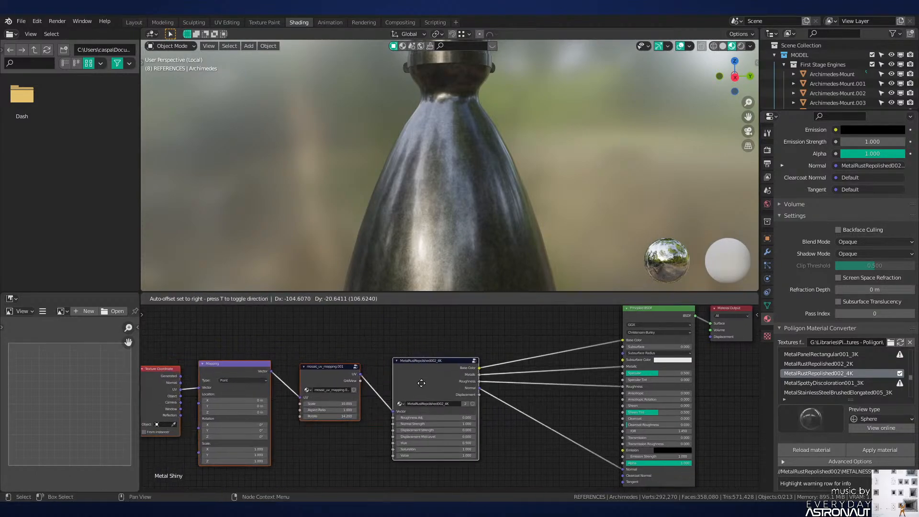
click(421, 383)
Step: Insert a MixRGB node into the Base Color link between MetalRustRepolished002_4K and the Principled BSDF
scroll(390, 387, up, 1)
key(shift+a)
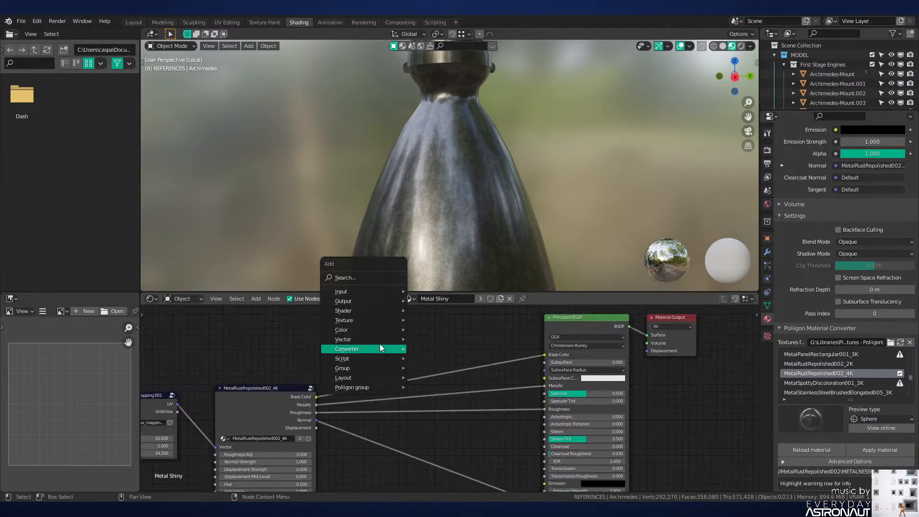
mouse_move(386, 332)
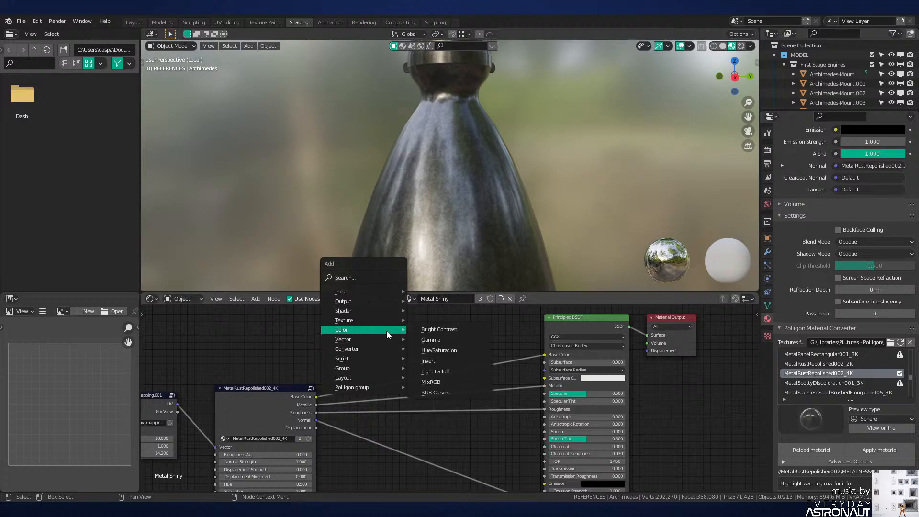
click(437, 383)
click(470, 325)
scroll(452, 367, up, 2)
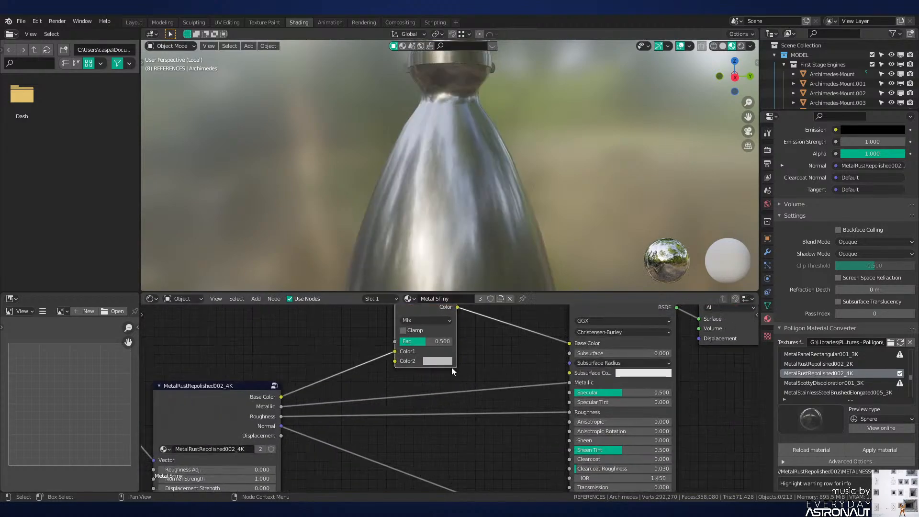
Step: Set the MixRGB node's factor to 0.8 and check the finish on the nozzle
ctrl+drag(429, 343, 443, 344)
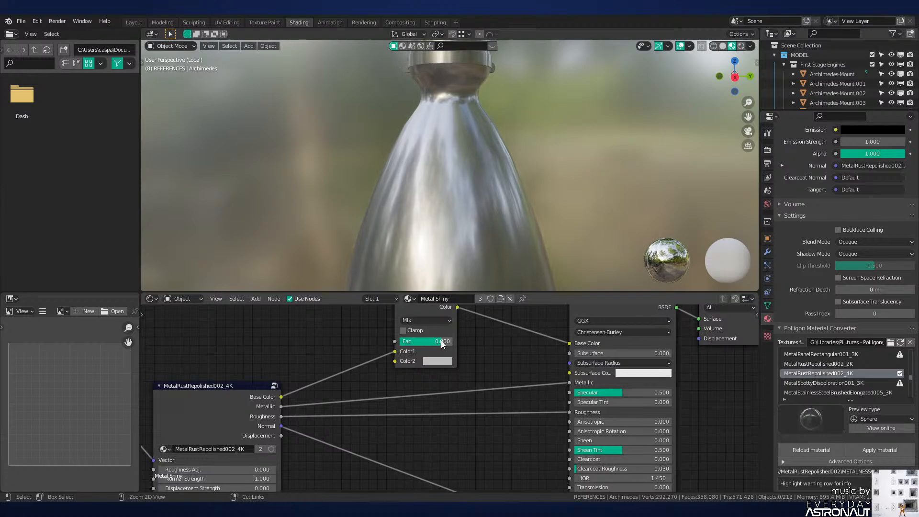
middle_drag(442, 232, 485, 167)
scroll(460, 199, down, 2)
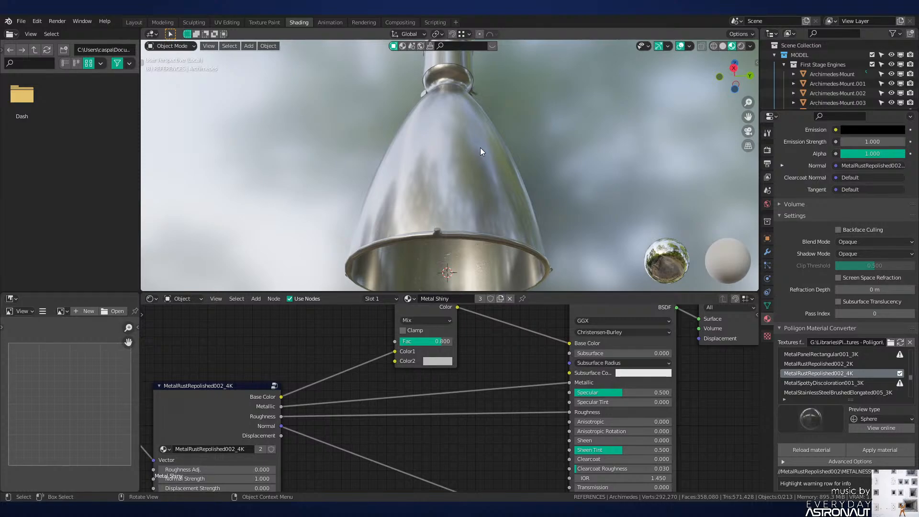
middle_drag(481, 147, 518, 203)
scroll(498, 134, up, 1)
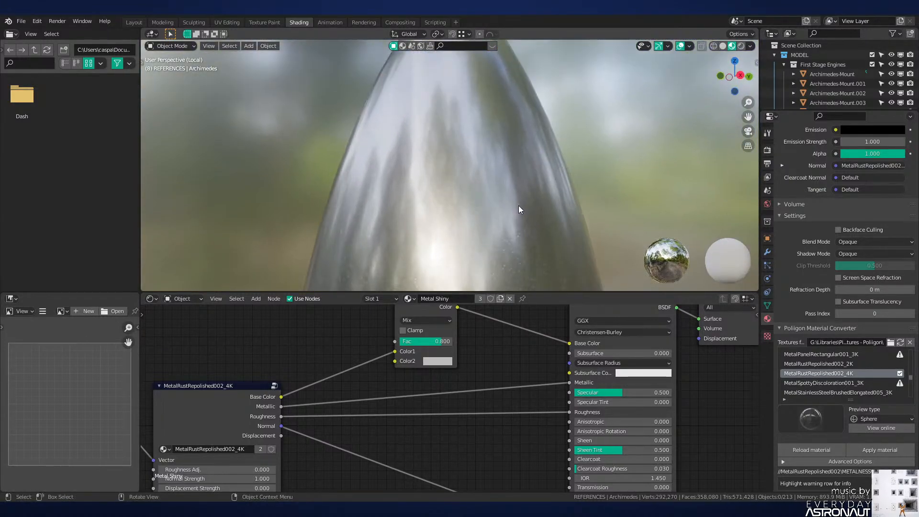
Step: Set the MetalRustRepolished002_4K group's Normal Strength to 0.5 and check the whole engine's finish
middle_drag(473, 404, 530, 368)
middle_drag(380, 433, 380, 410)
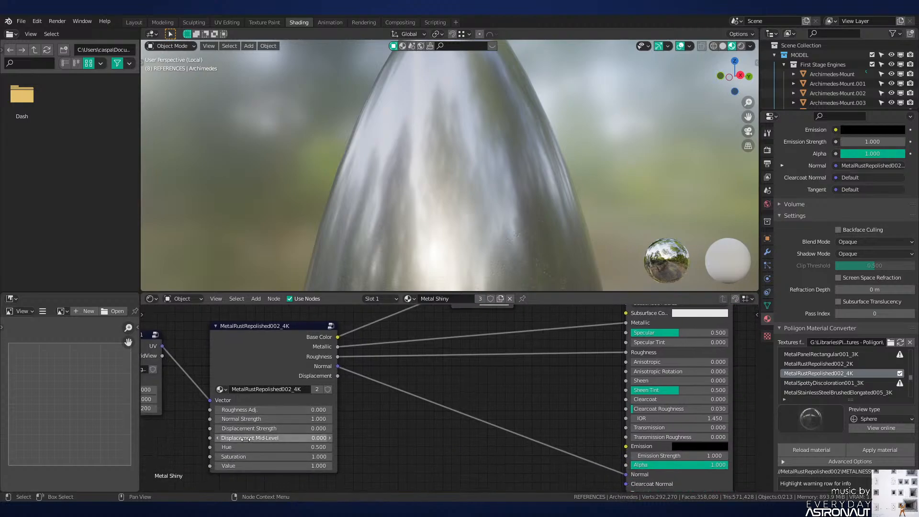
click(282, 420)
text(.5)
key(Return)
scroll(476, 226, down, 5)
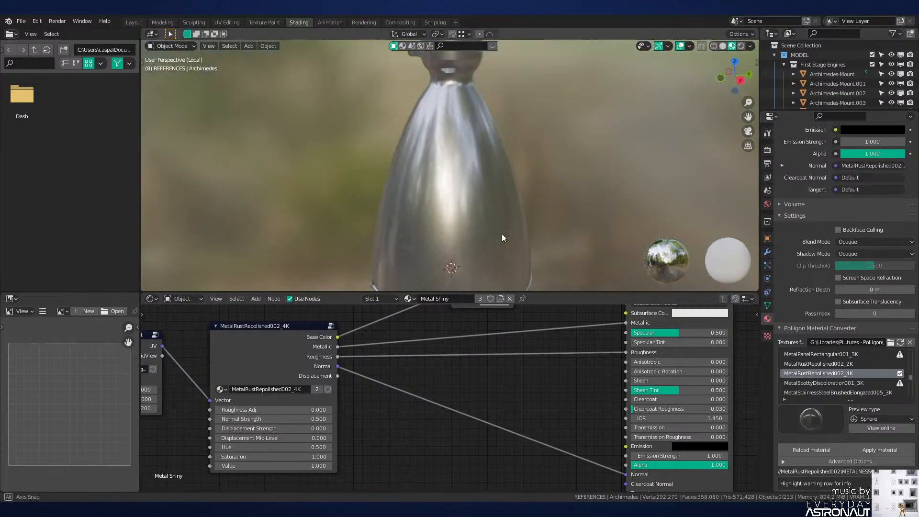
scroll(482, 209, down, 3)
middle_drag(485, 357, 482, 393)
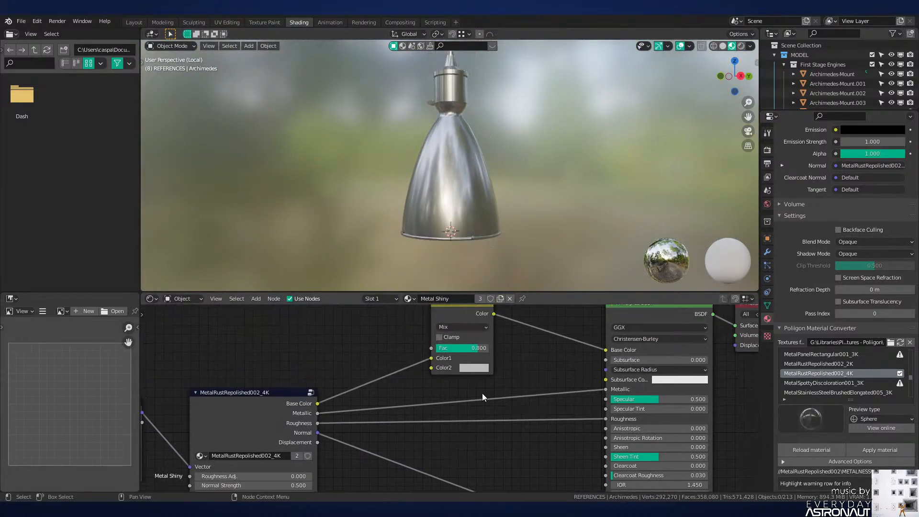
Step: Set the Mix node's Color2 to pure white with a value of 1.0 and check the engine's finish
click(473, 367)
drag(492, 347, 519, 348)
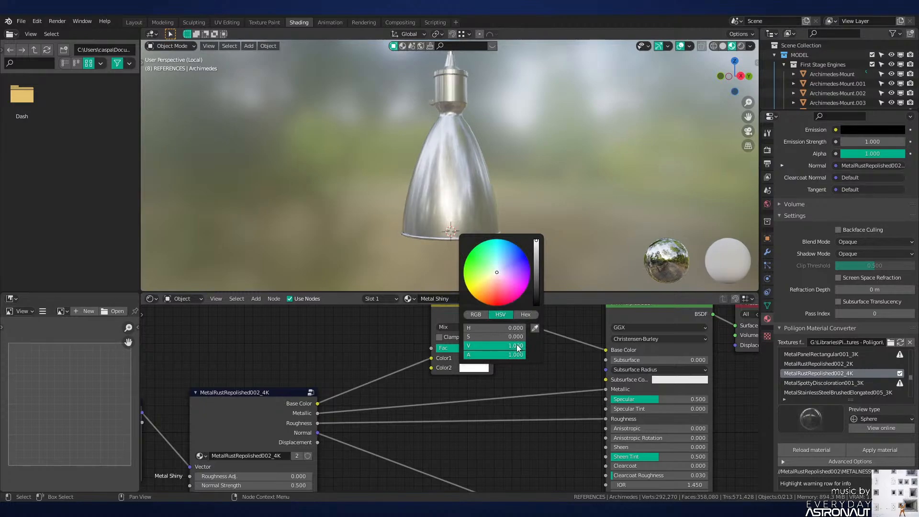
middle_drag(439, 183, 499, 272)
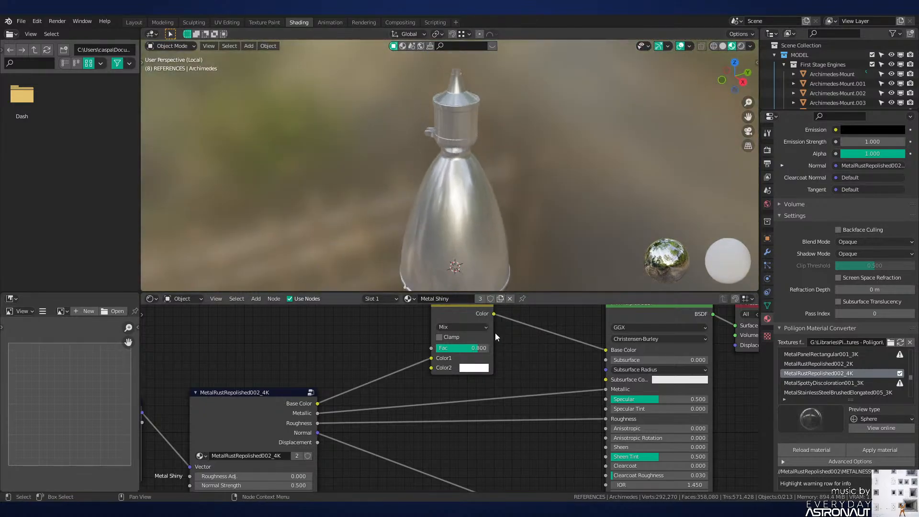
Step: Preview the MetalRustRepolished002_4K group's Metallic output on the engine and inspect the nozzle
ctrl+shift+click(290, 395)
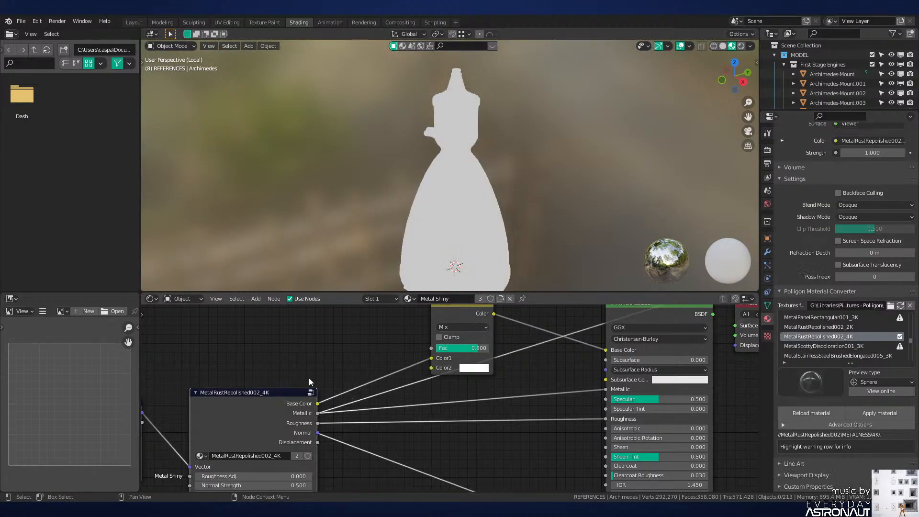
middle_drag(462, 268, 469, 160)
scroll(469, 159, up, 2)
middle_drag(465, 323, 460, 365)
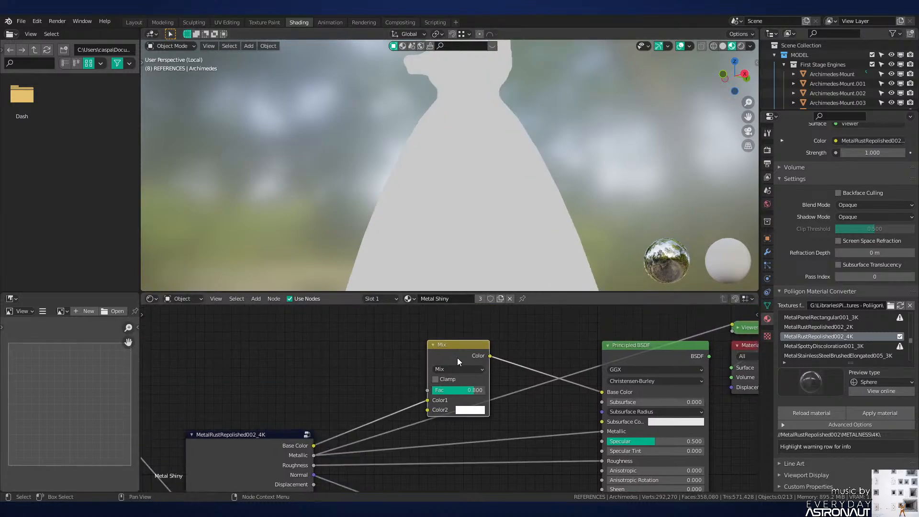
Step: Restore the Principled BSDF preview and insert a duplicate of the Mix node between the texture group's Metallic output and the shader's Metallic input
drag(458, 359, 458, 343)
ctrl+shift+click(683, 347)
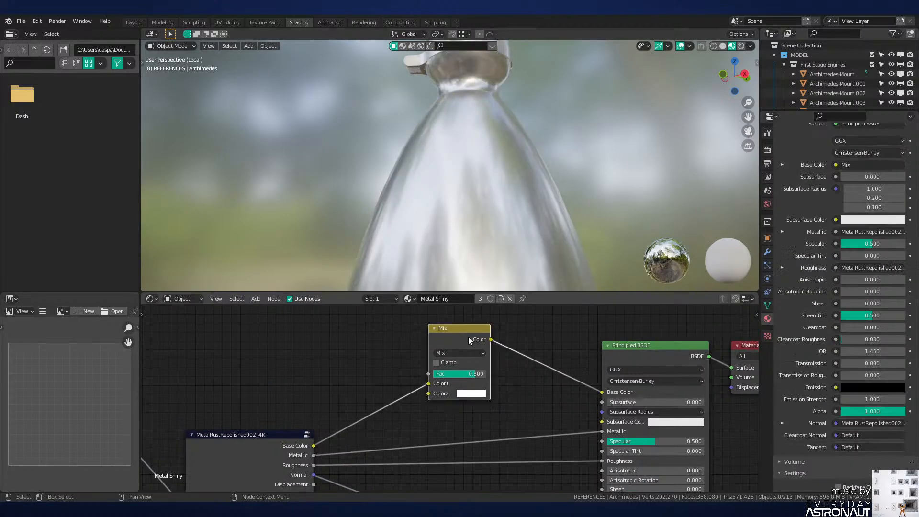
key(shift+d)
key(y)
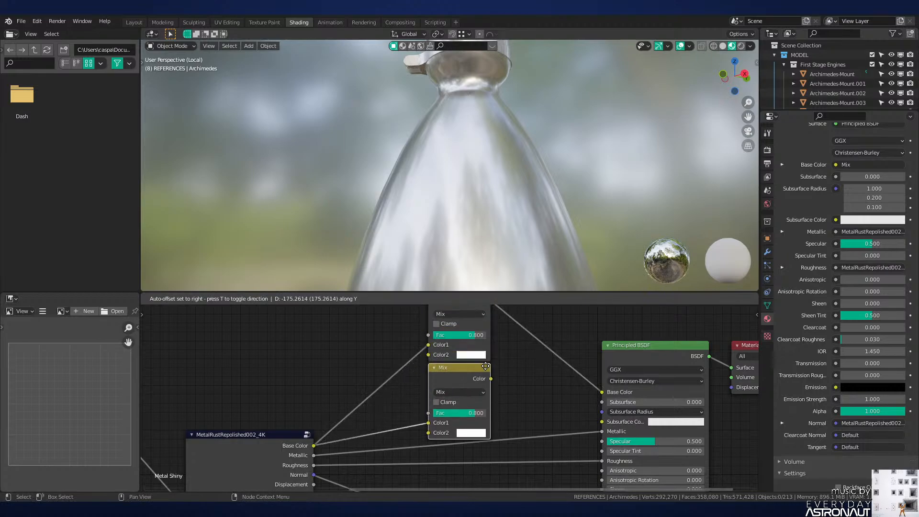
click(485, 370)
drag(313, 446, 404, 430)
drag(491, 384, 602, 432)
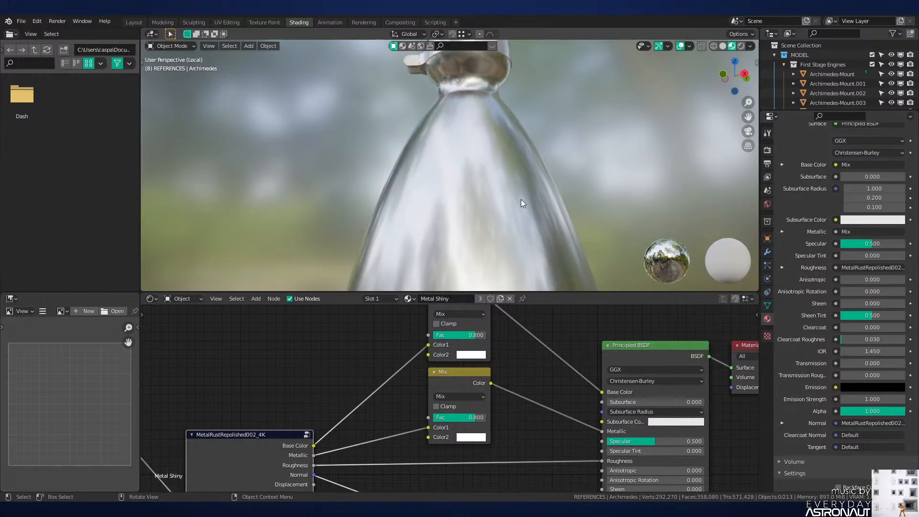
Step: Set the metallic Mix node's factor to 0.6 and check the nozzle
scroll(519, 201, down, 4)
mouse_move(468, 418)
mouse_down()
mouse_move(434, 417)
mouse_move(465, 418)
mouse_up()
mouse_move(481, 225)
middle_down()
mouse_move(479, 268)
mouse_move(500, 209)
mouse_move(487, 142)
mouse_move(491, 261)
mouse_move(492, 217)
middle_up()
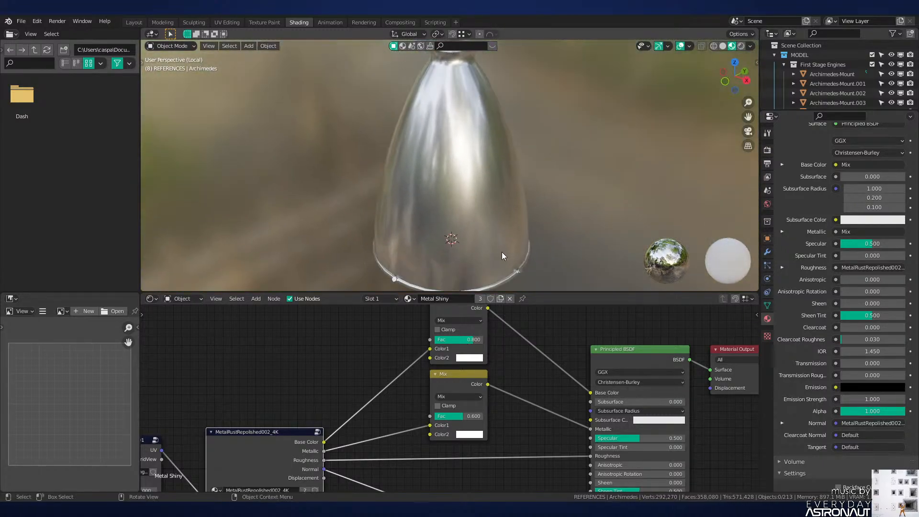
Step: Disconnect the second Mix node from the Principled BSDF's Metallic input
middle_drag(517, 408, 497, 385)
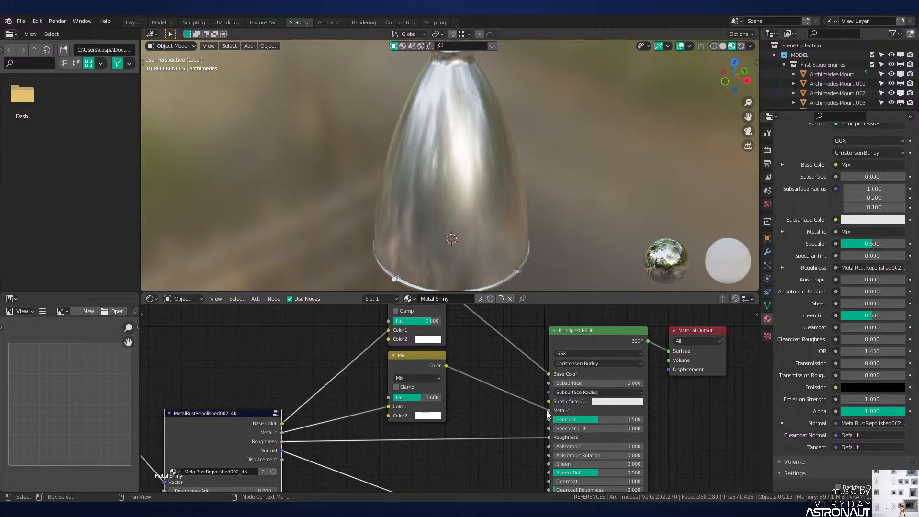
drag(549, 410, 501, 389)
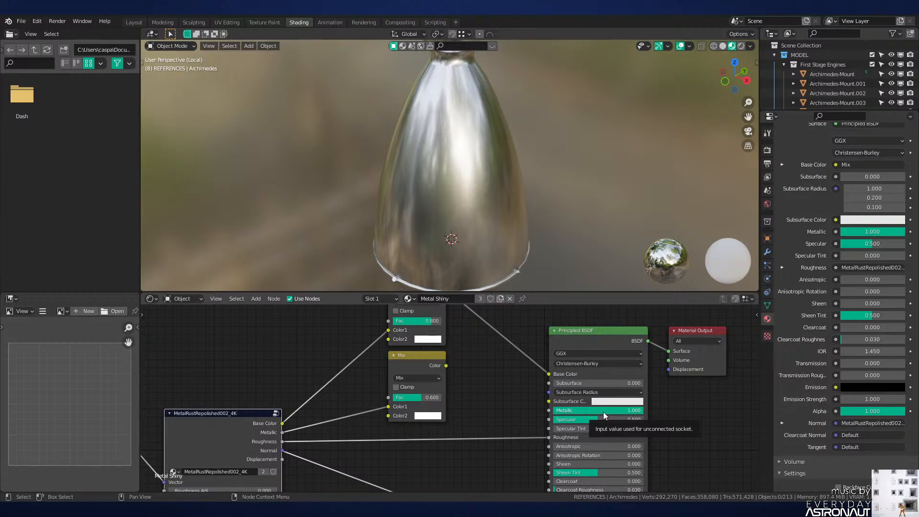
click(443, 366)
Step: Preview the texture group's Metallic output again and examine its pattern up close on the nozzle
ctrl+shift+click(268, 423)
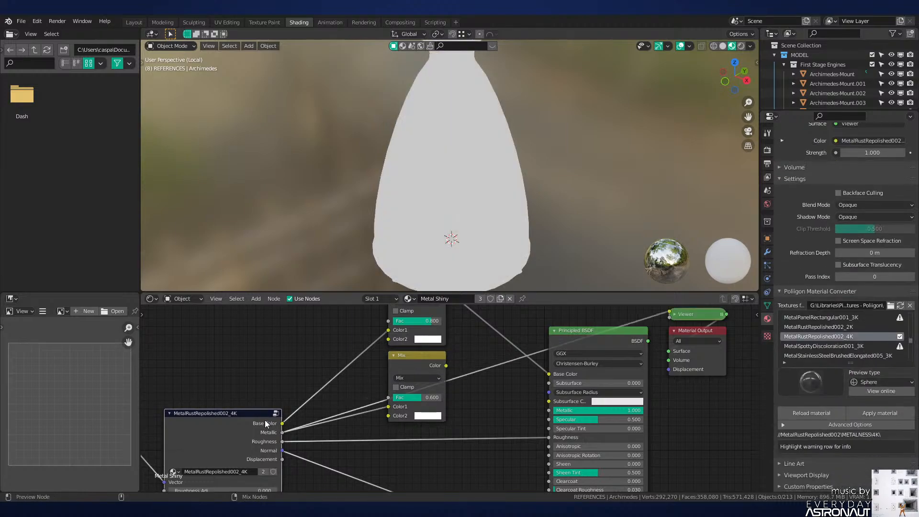
mouse_move(421, 201)
middle_down()
mouse_move(481, 140)
mouse_move(425, 196)
middle_up()
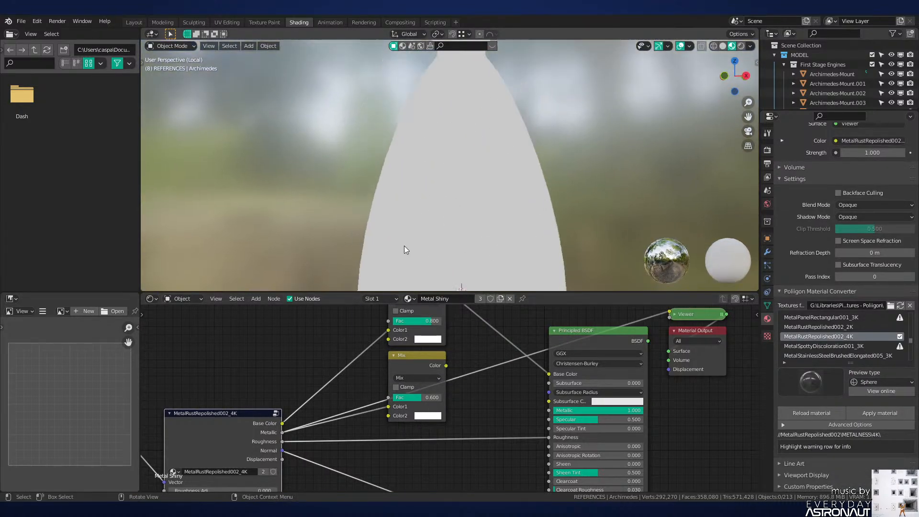
mouse_move(462, 225)
middle_down()
mouse_move(476, 152)
mouse_move(463, 223)
middle_up()
scroll(462, 218, up, 8)
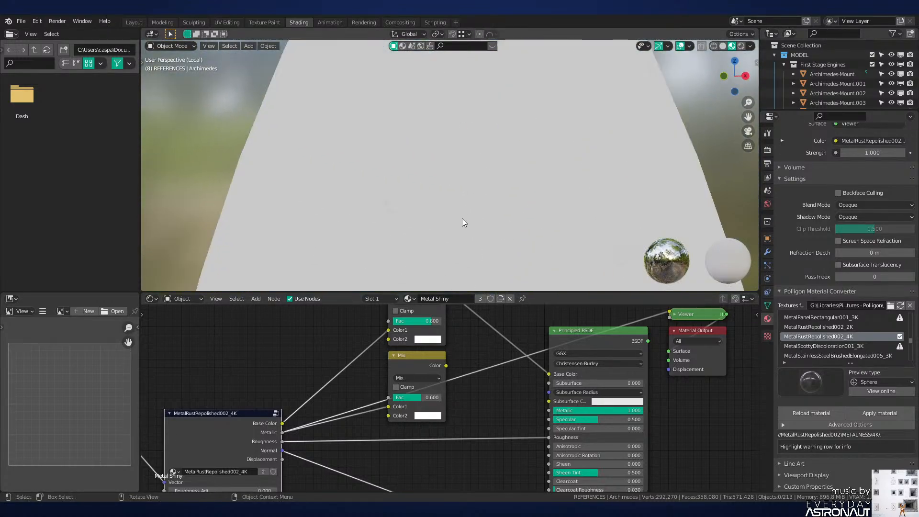
scroll(552, 200, up, 4)
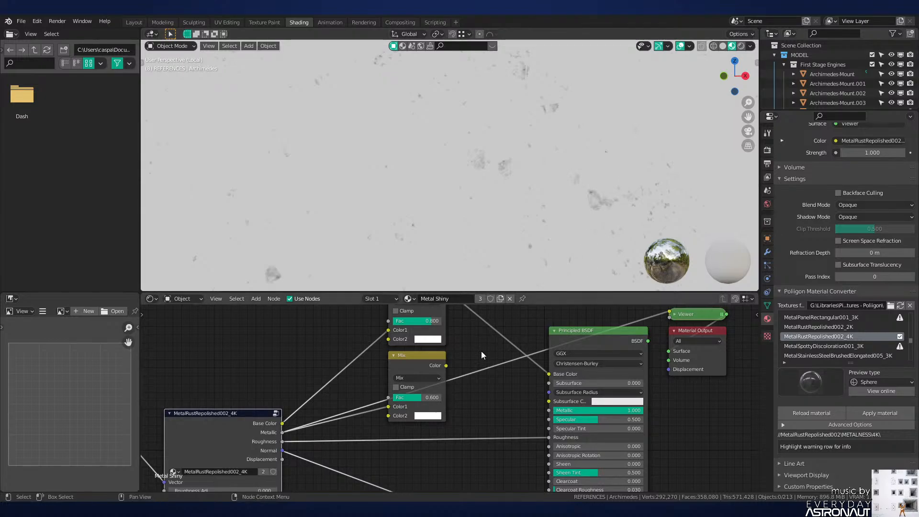
Step: Reconnect the second Mix node to the Metallic input and preview the Principled BSDF on the engine
drag(446, 366, 552, 408)
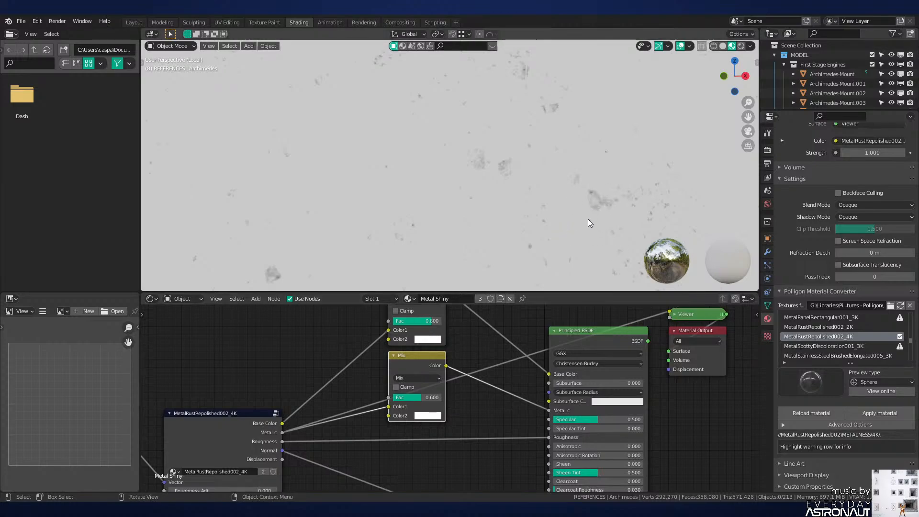
ctrl+shift+click(615, 336)
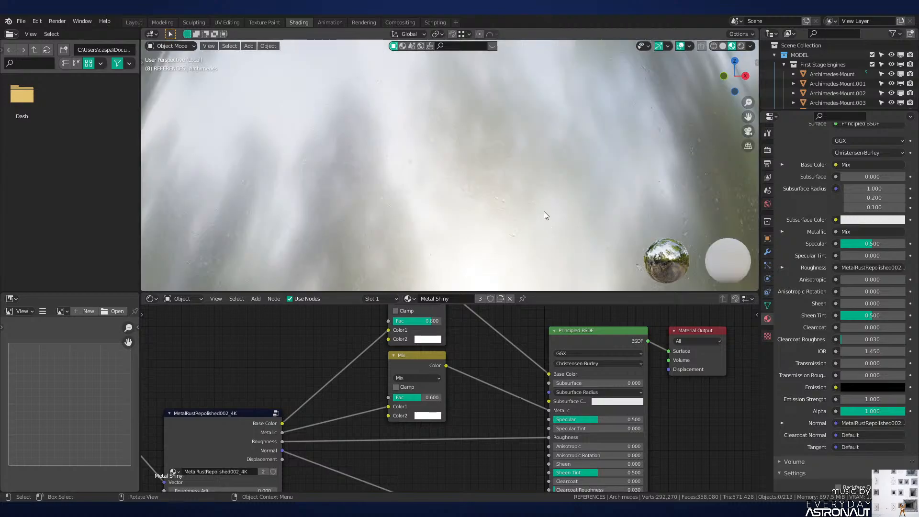
Step: Set the mosaic_uv_mapping.001 node's Scale to 5
scroll(544, 211, down, 3)
middle_drag(242, 410, 330, 409)
middle_drag(226, 456, 401, 379)
click(356, 397)
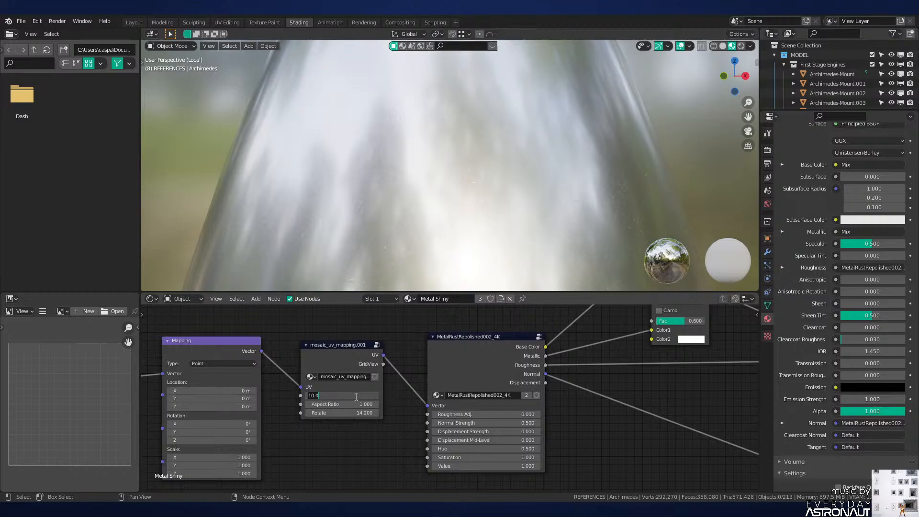
text(5)
key(Return)
Step: Set the metallic Mix node's factor to 0.7 and check the whole nozzle
middle_drag(664, 350, 456, 383)
scroll(456, 383, up, 2)
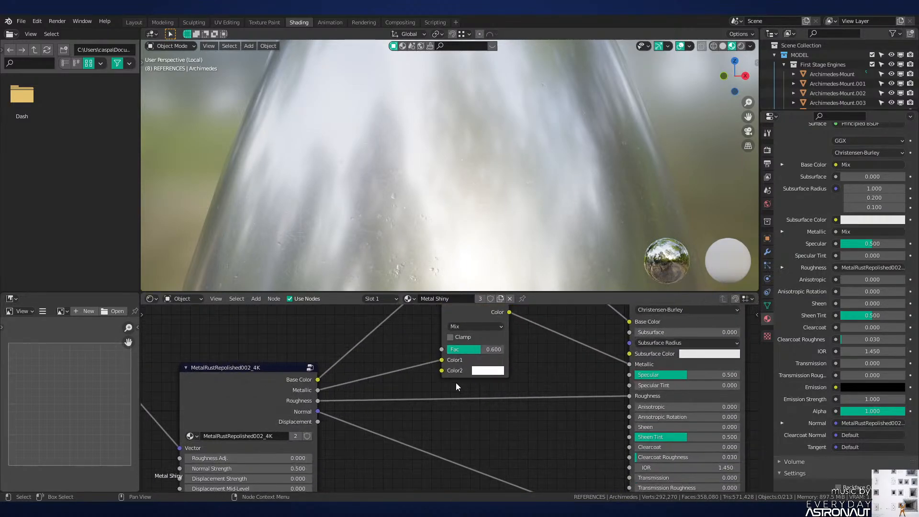
scroll(473, 354, up, 3)
middle_drag(473, 353, 465, 400)
click(472, 423)
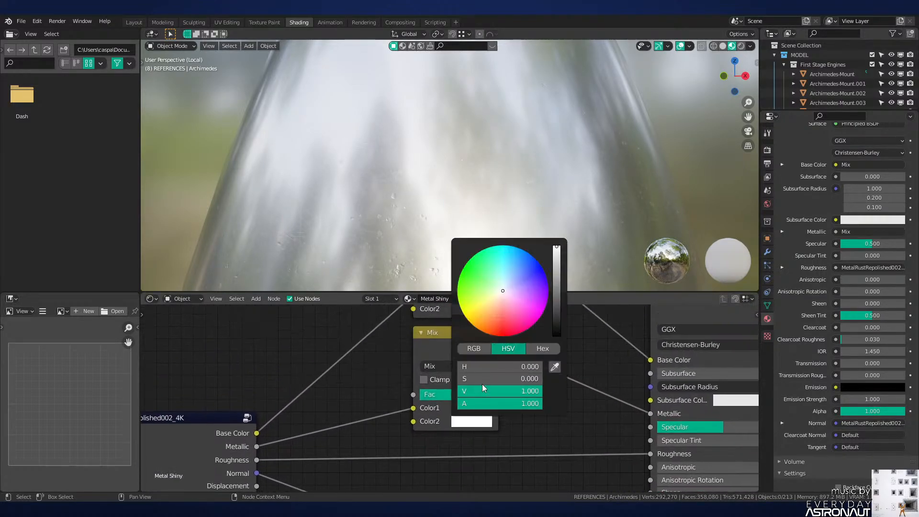
scroll(491, 211, down, 5)
middle_drag(489, 217, 484, 186)
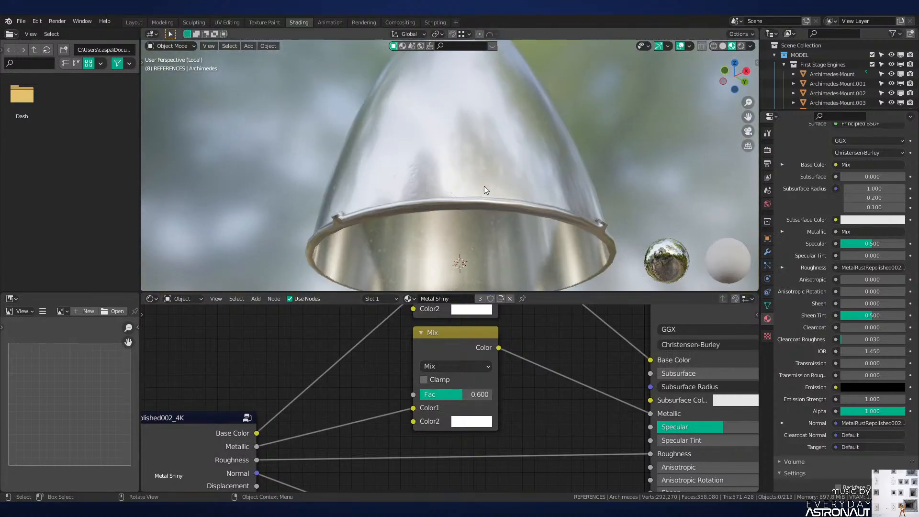
mouse_move(471, 394)
mouse_down()
mouse_move(422, 395)
mouse_move(491, 394)
mouse_move(462, 396)
mouse_up()
scroll(490, 197, down, 4)
middle_drag(490, 197, 491, 231)
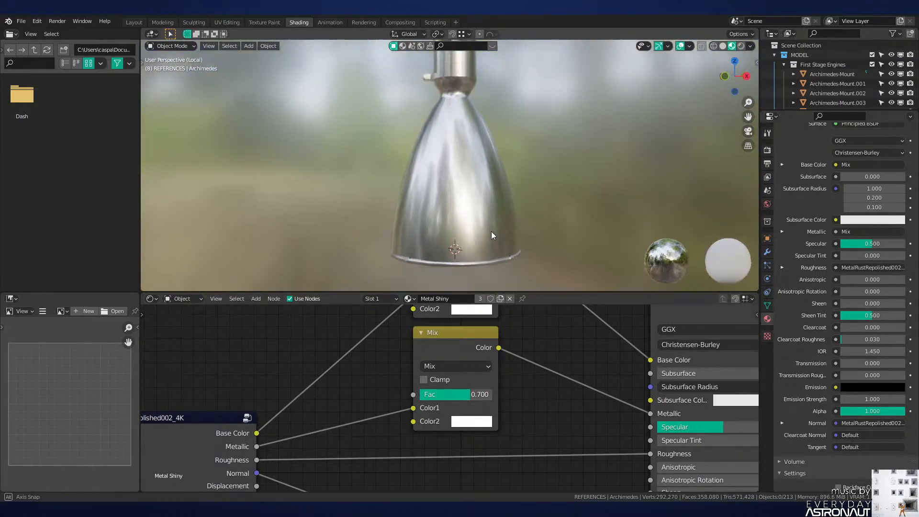
Step: Set the mosaic mapping's Scale to 8 and check the engine from the side and below
scroll(496, 198, up, 5)
scroll(409, 350, down, 3)
middle_drag(304, 415, 506, 335)
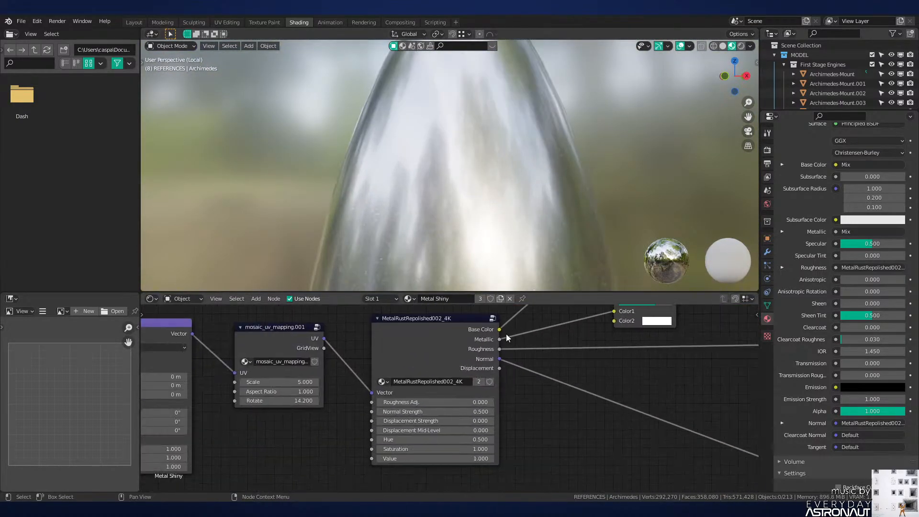
click(299, 383)
text(8)
key(Return)
scroll(438, 157, down, 5)
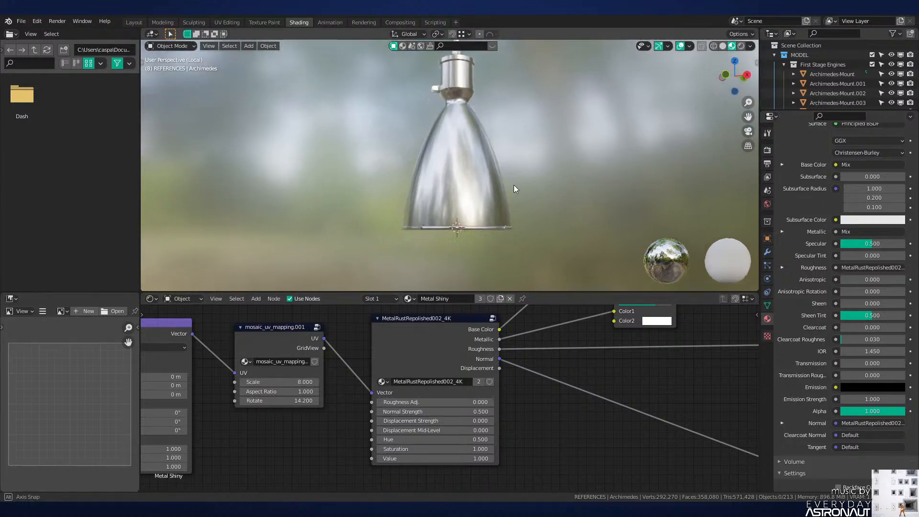
middle_drag(513, 185, 524, 155)
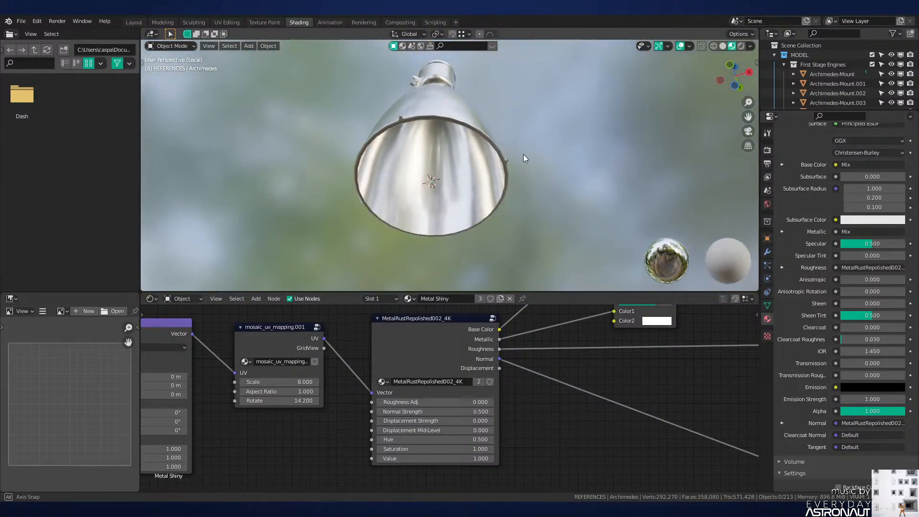
Step: Set the mosaic mapping's Scale to 10 and inspect the inside of the nozzle up close
click(296, 383)
text(1)
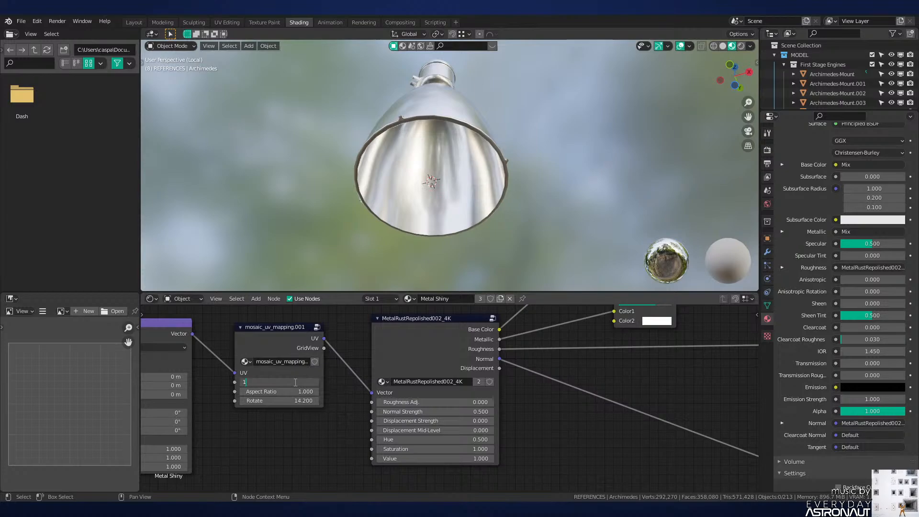
text(0)
key(Return)
scroll(524, 182, up, 5)
mouse_move(525, 182)
middle_down()
mouse_move(507, 152)
mouse_move(514, 205)
mouse_move(517, 189)
middle_up()
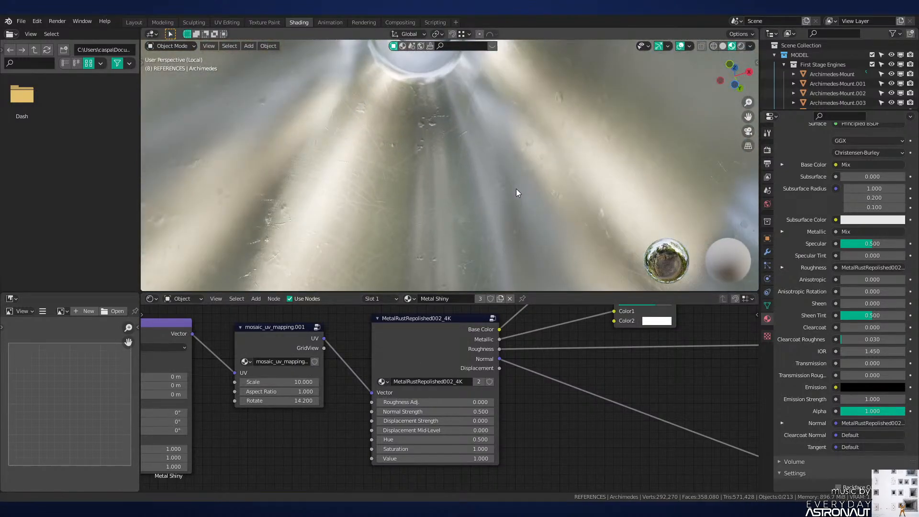
Step: Set the MetalRustRepolished002_4K group's Normal Strength to 0.2
click(430, 412)
text(0.2)
key(Return)
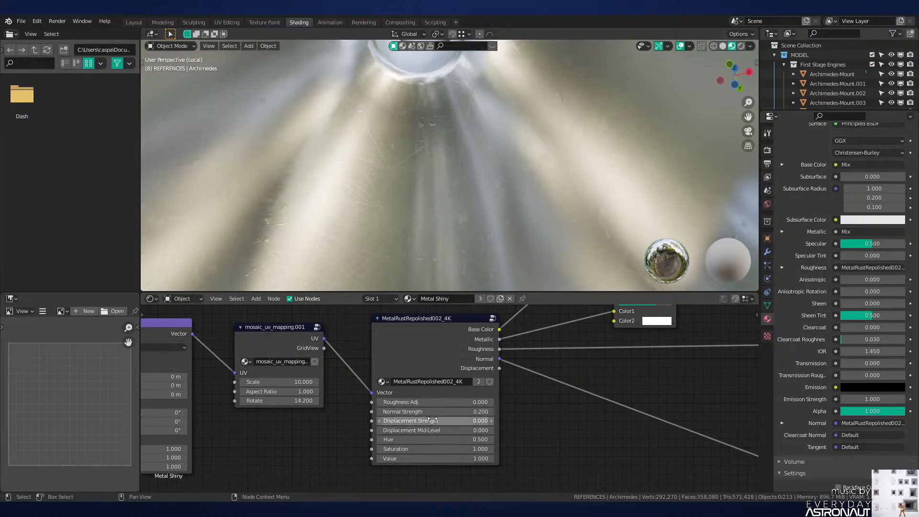
Step: Try Roughness Adj. values of 0.5 and 0.59 on the MetalRustRepolished002_4K group and reset it to 0
click(431, 401)
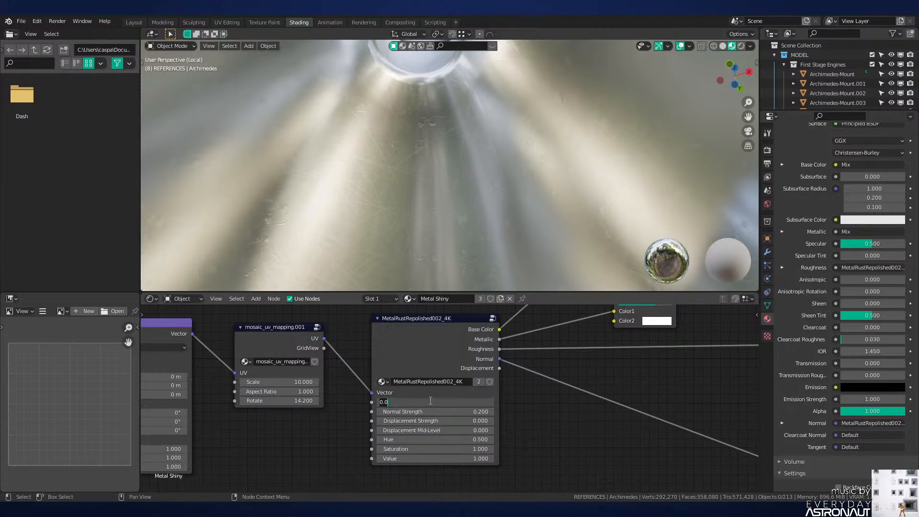
text(0.5)
key(Return)
drag(429, 401, 455, 401)
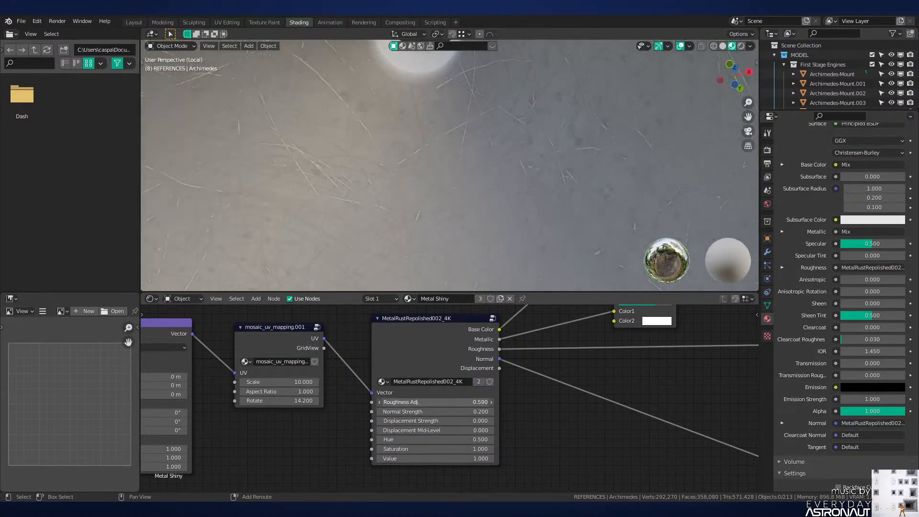
click(430, 401)
text(0)
key(Return)
Step: Insert a ColorRamp node into the Roughness link between MetalRustRepolished002_4K and the Principled BSDF
key(shift+a)
middle_drag(598, 398, 395, 429)
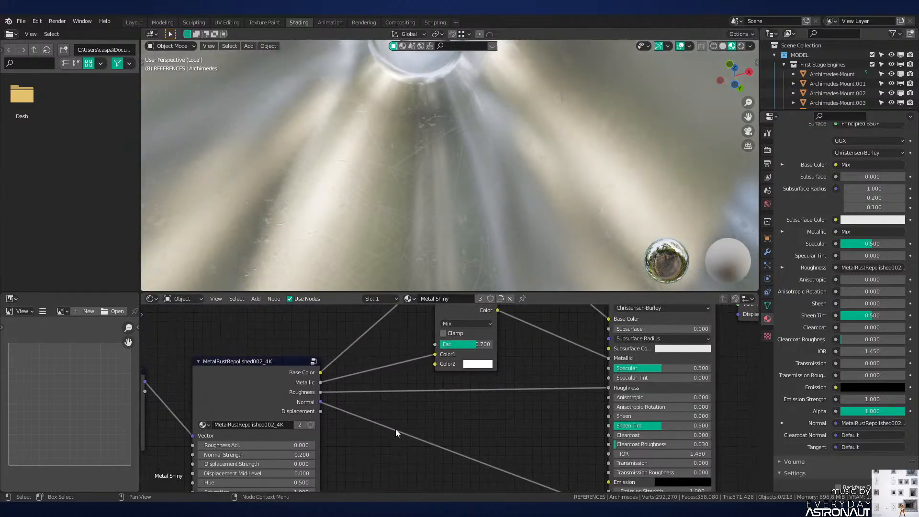
key(shift+a)
middle_drag(364, 349, 363, 393)
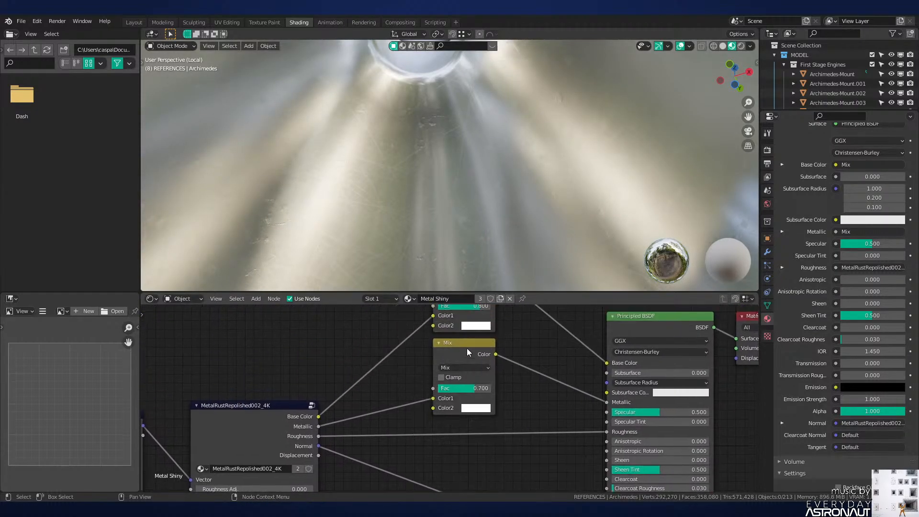
key(shift+a)
mouse_move(472, 441)
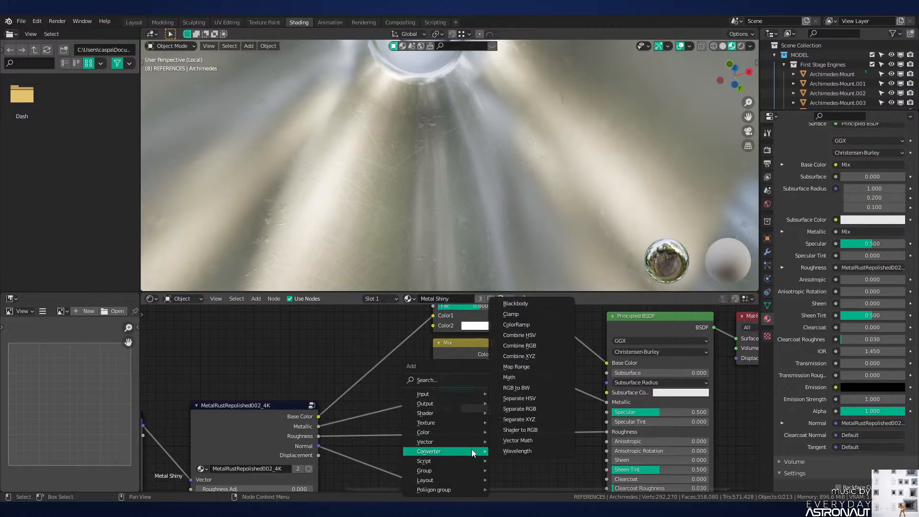
click(528, 331)
click(411, 431)
middle_drag(454, 458, 428, 399)
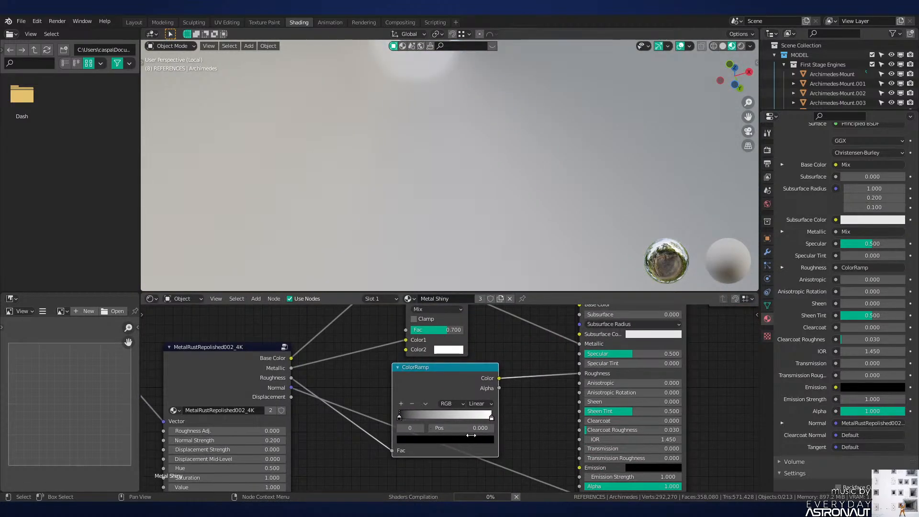
Step: Darken the ColorRamp's white stop slightly to a very light grey
click(490, 417)
click(471, 439)
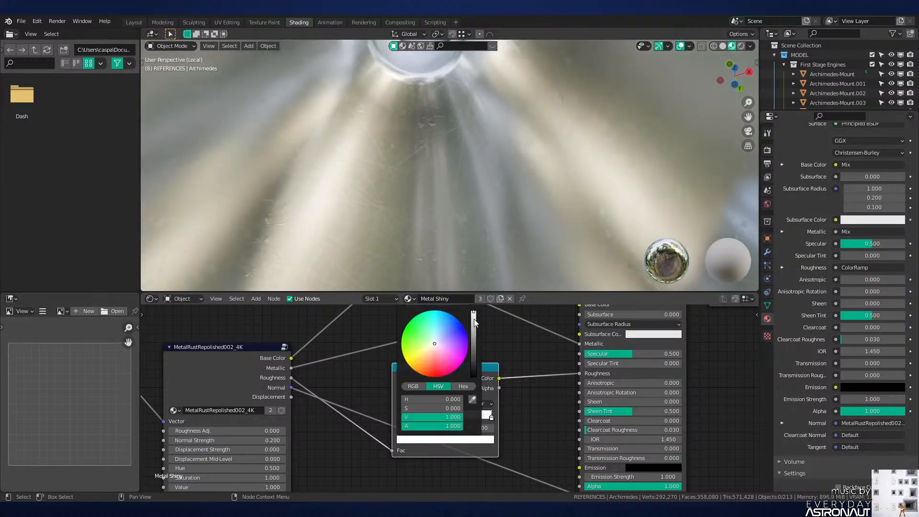
drag(476, 317, 474, 327)
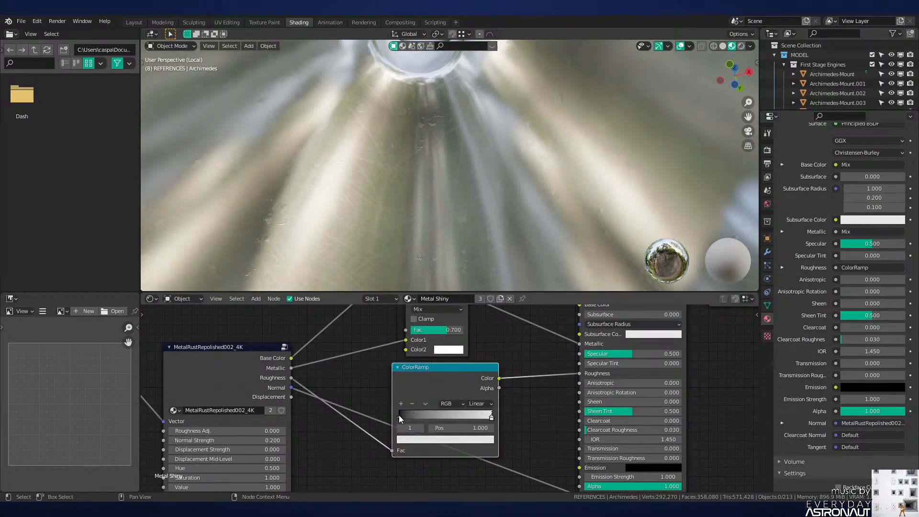
Step: Lighten the ColorRamp's black stop to a dark grey and darken its white stop to a light grey
click(398, 416)
click(420, 438)
drag(473, 375, 473, 359)
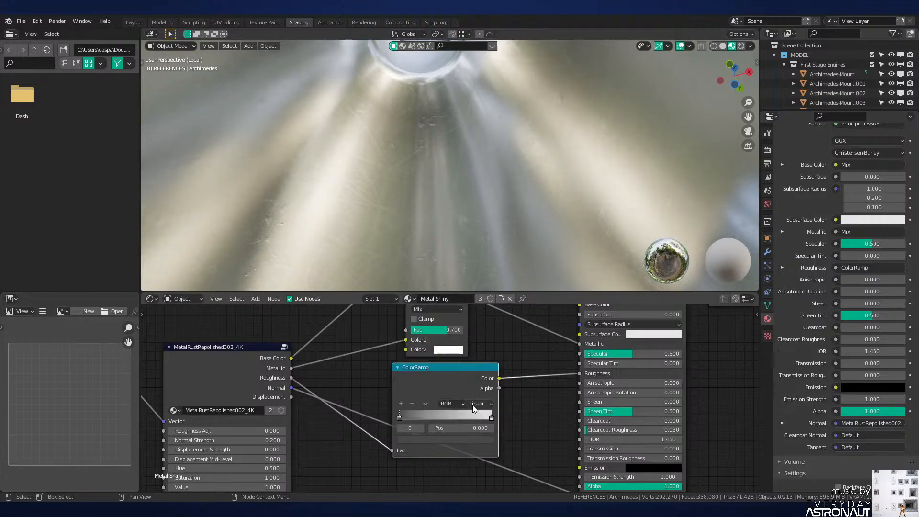
click(491, 415)
click(476, 438)
drag(474, 322, 474, 328)
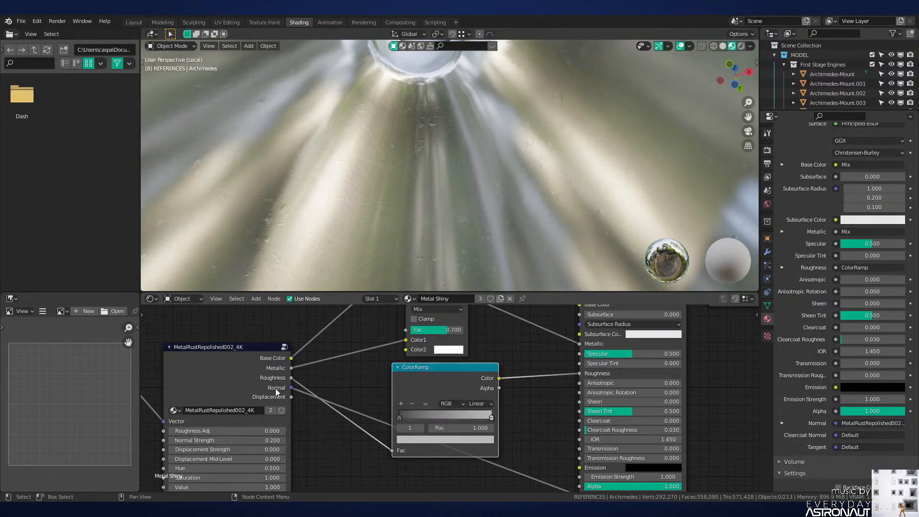
Step: Set the MetalRustRepolished002_4K group's Normal Strength to 0.1
click(211, 442)
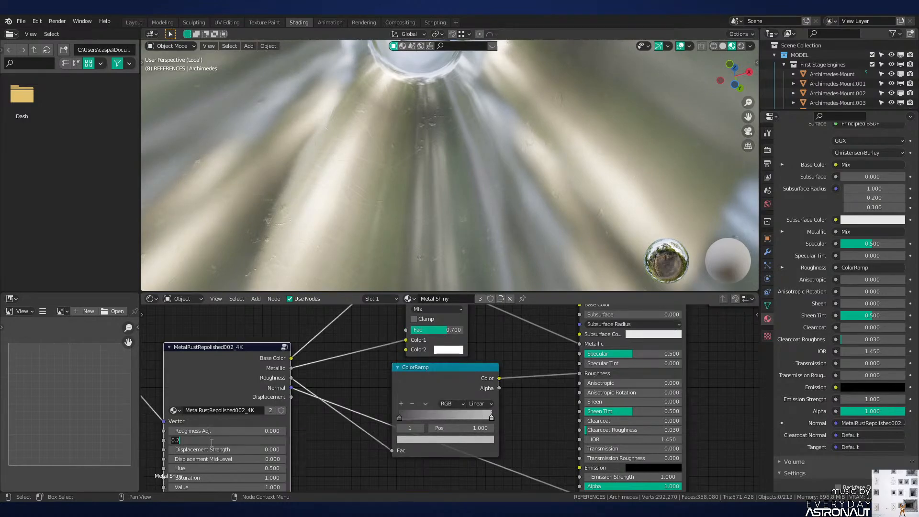
text(0.1)
key(Return)
scroll(427, 175, down, 4)
middle_drag(427, 174, 501, 183)
Step: Preview the Archimedes engine in Rendered shading, return to Solid shading and leave local view
key(z)
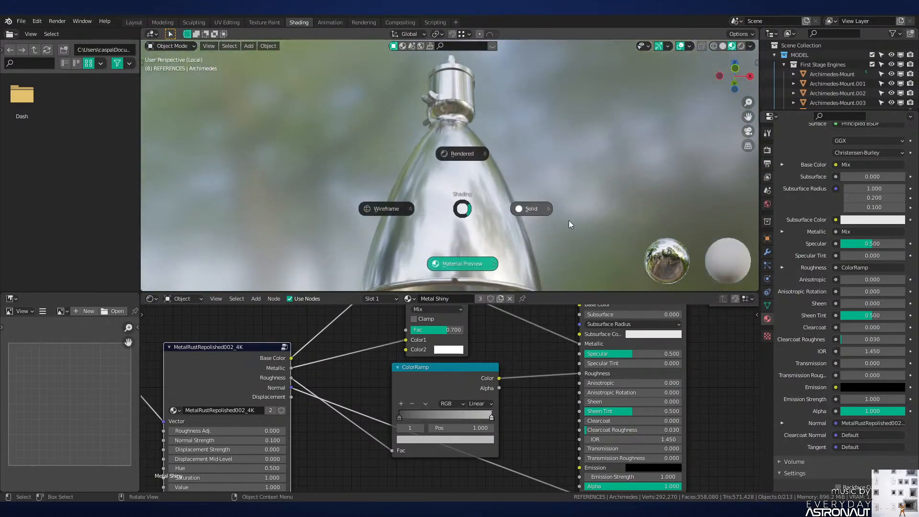
click(569, 220)
key(z)
click(484, 139)
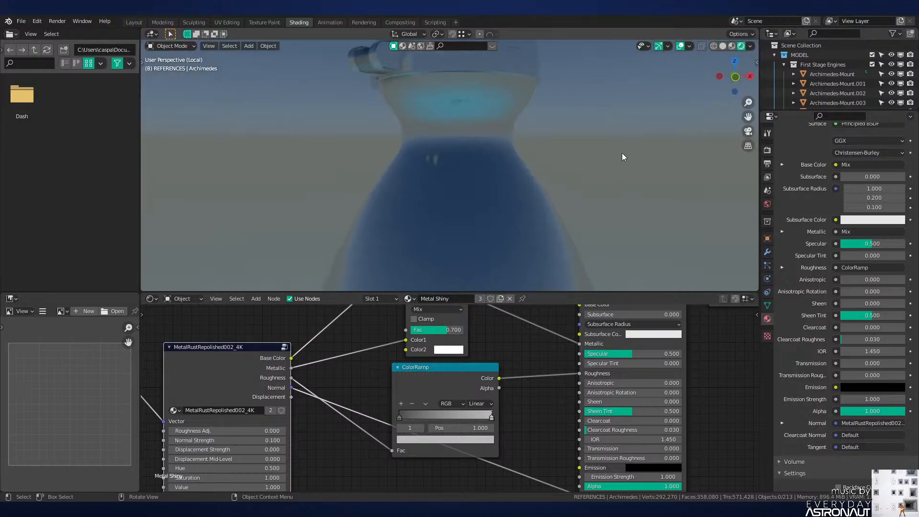
key(z)
click(709, 171)
key(KP_Divide)
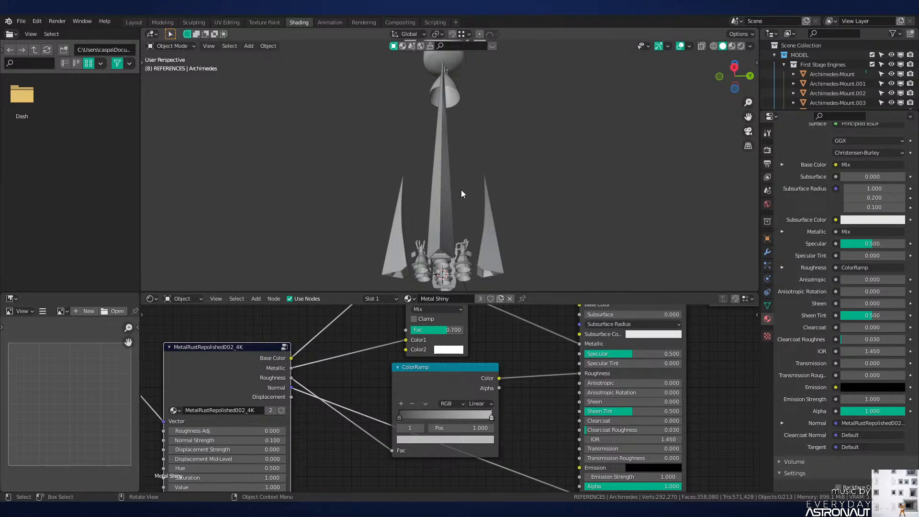
key(z)
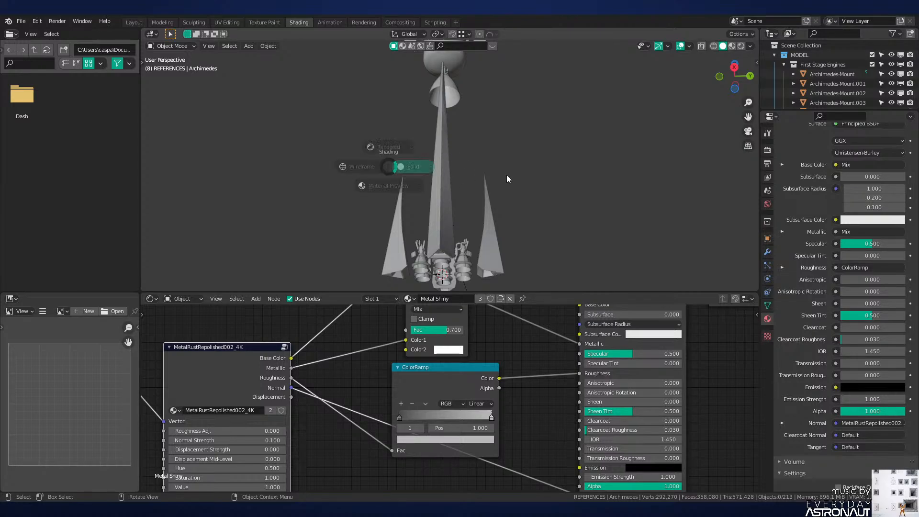
Step: Show the isolated Archimedes engine in the Layout workspace with Solid shading and save the file
click(134, 22)
mouse_move(368, 215)
middle_down()
mouse_move(403, 225)
mouse_move(398, 216)
middle_up()
scroll(378, 235, down, 3)
key(z)
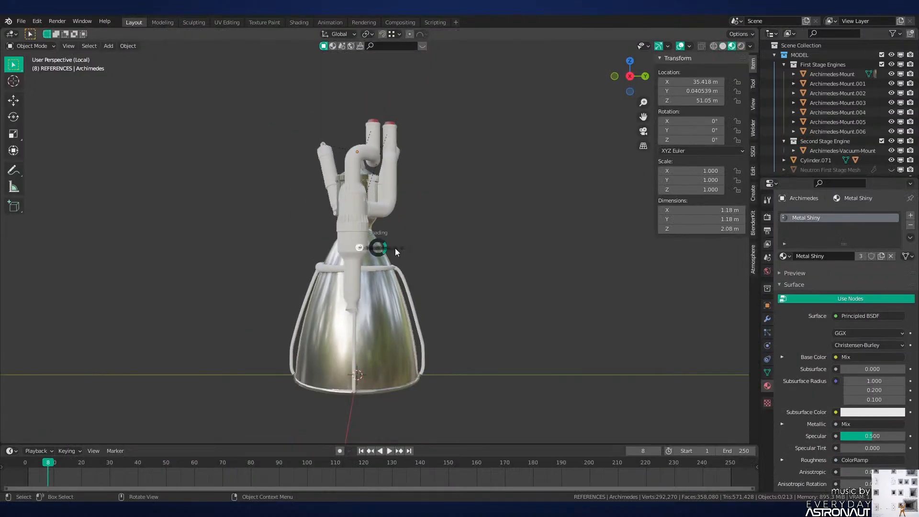
mouse_move(443, 248)
middle_down()
mouse_move(412, 239)
mouse_move(461, 249)
middle_up()
scroll(462, 250, up, 1)
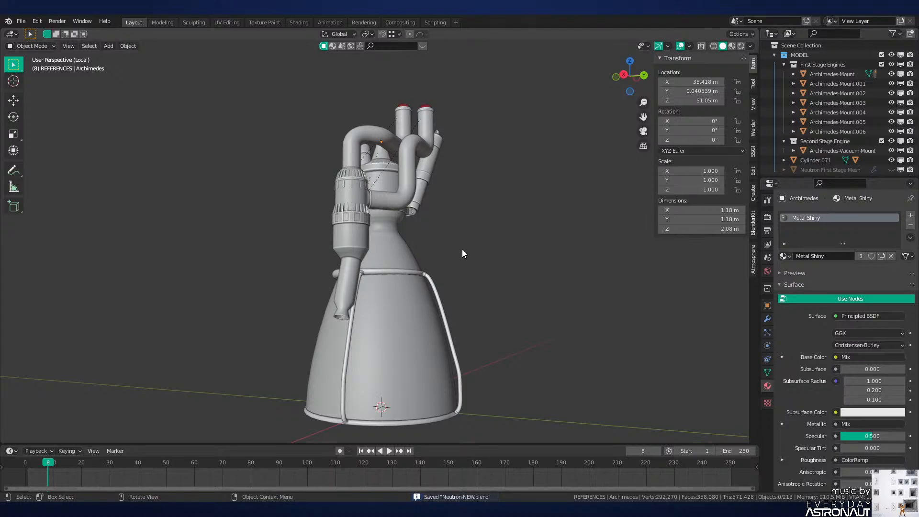
Step: Leave local view and find the vacuum Archimedes engine beneath the second stage
scroll(462, 253, down, 5)
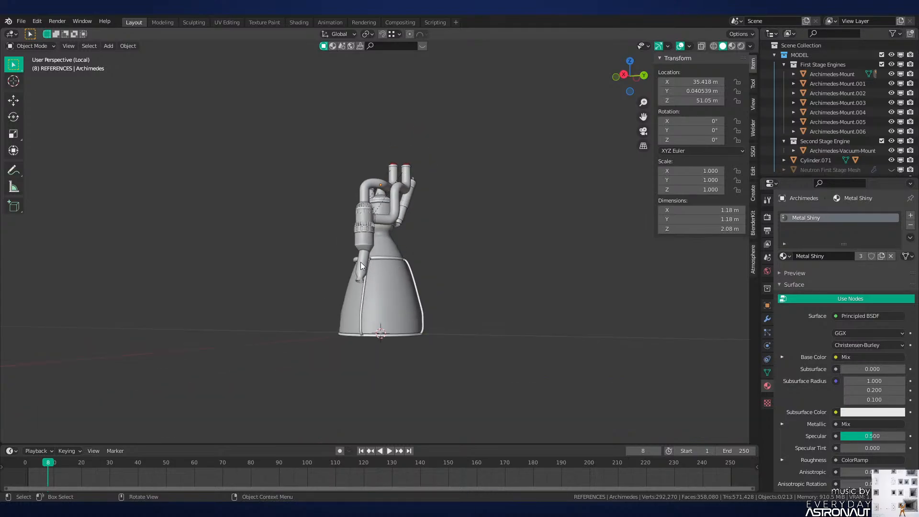
mouse_move(416, 222)
shift+middle_down()
mouse_move(441, 294)
mouse_move(440, 156)
mouse_move(426, 211)
shift+middle_up()
scroll(433, 159, down, 4)
scroll(426, 170, up, 7)
scroll(430, 188, down, 4)
scroll(421, 297, up, 3)
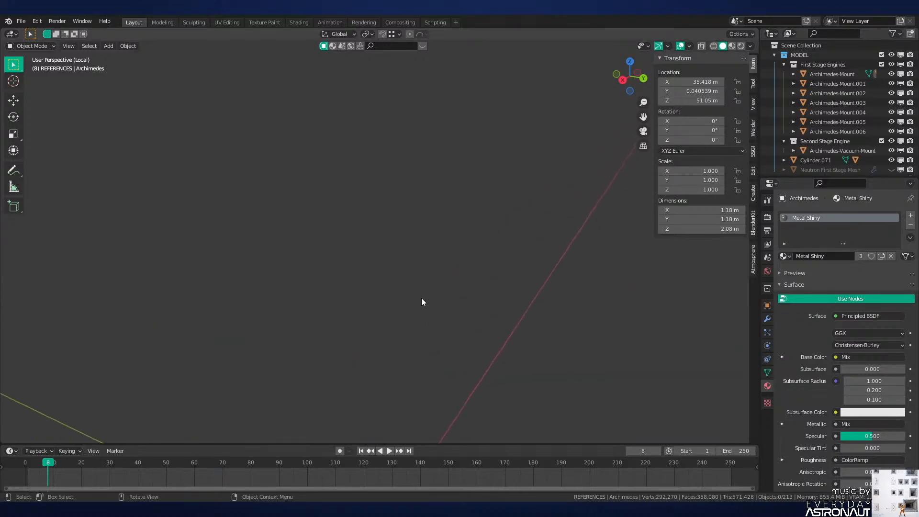
scroll(430, 293, down, 2)
key(slash)
scroll(475, 271, down, 5)
middle_drag(475, 272, 428, 407)
scroll(459, 240, down, 2)
scroll(430, 291, up, 4)
middle_drag(431, 295, 432, 270)
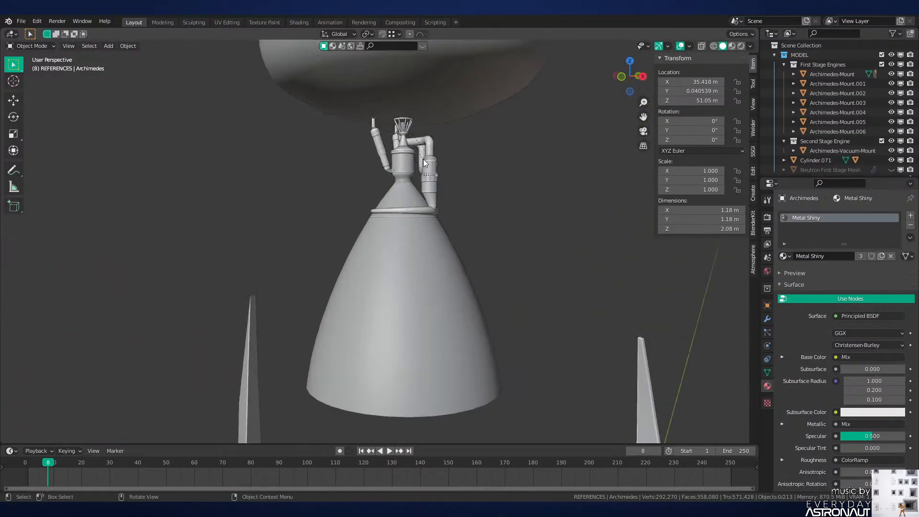
scroll(435, 286, down, 4)
scroll(435, 286, up, 4)
scroll(435, 283, down, 4)
scroll(433, 275, up, 5)
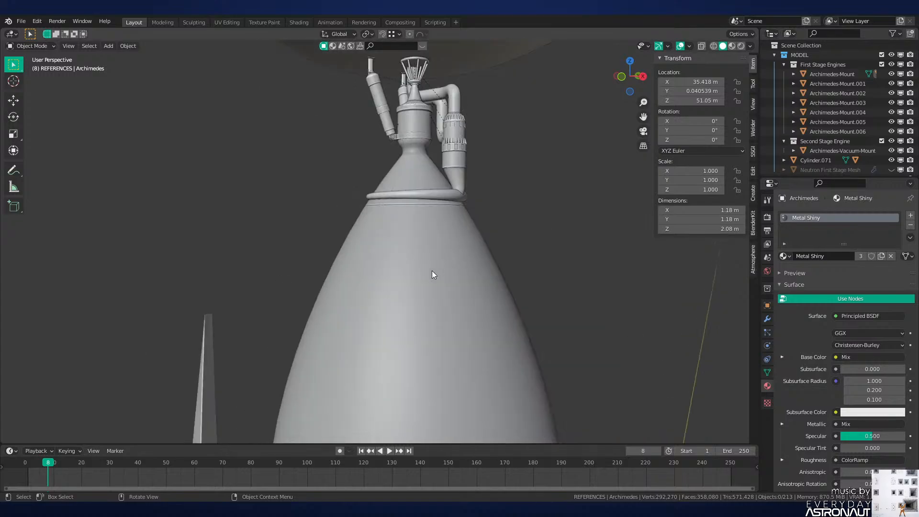
Step: Assign the existing Metal Shiny material to the vacuum engine's bell and chamber body in Material Preview shading
click(432, 274)
key(KP_Decimal)
key(Tab)
key(Tab)
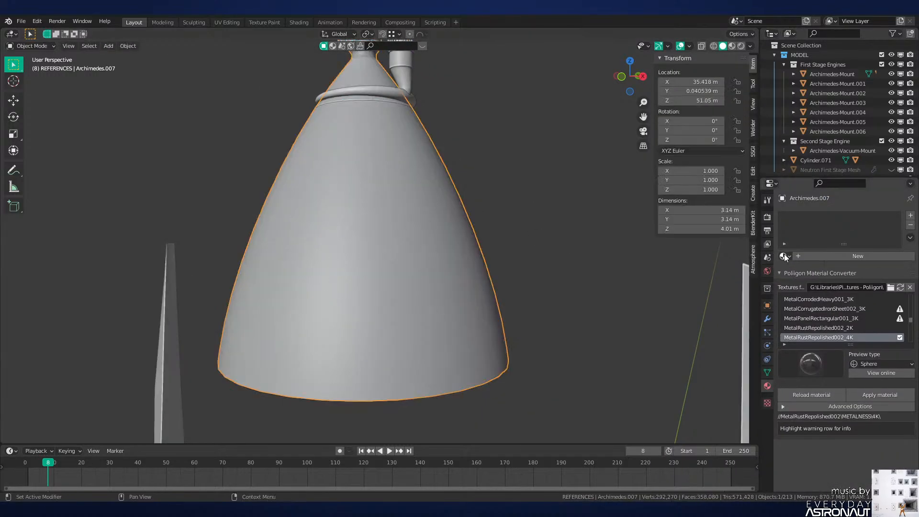
key(z)
shift+middle_drag(473, 263, 553, 341)
click(784, 256)
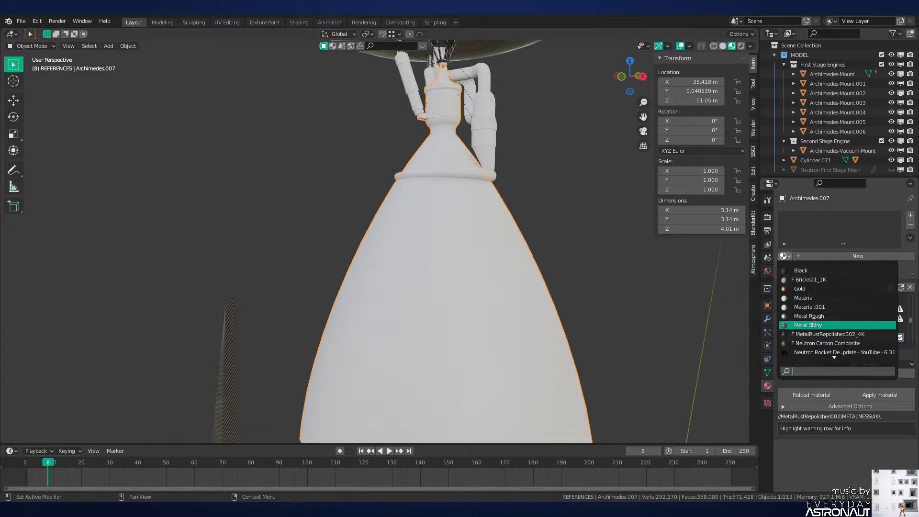
click(821, 326)
Step: Select the vacuum engine's linked nozzle faces in Edit Mode and add a second material slot using Black
key(Tab)
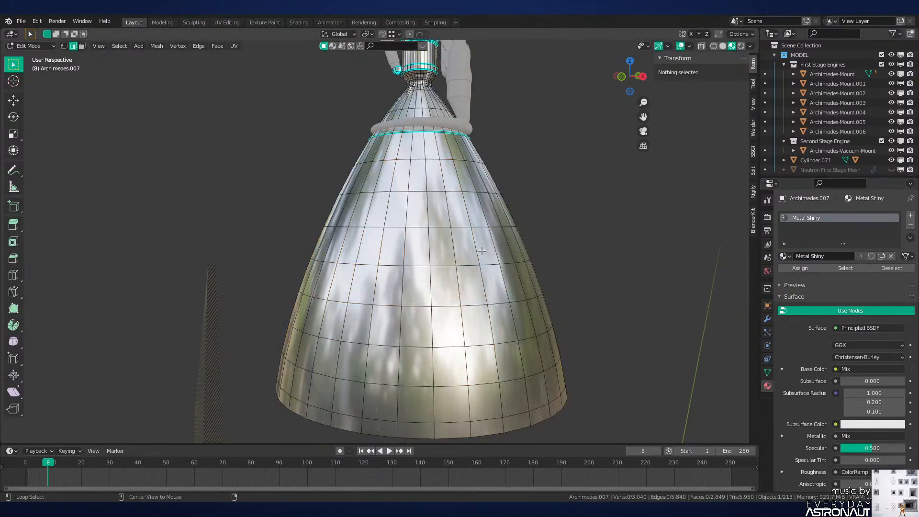
key(l)
middle_drag(482, 250, 462, 301)
click(911, 215)
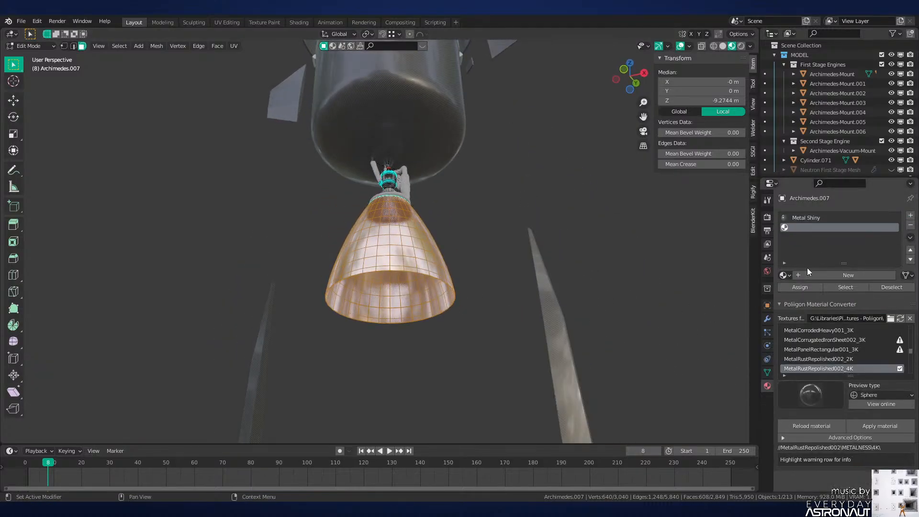
click(784, 275)
click(802, 290)
Step: Make a separate copy of the Black material named Nozzle Black and assign it to the selected nozzle faces
key(Tab)
middle_drag(563, 257, 527, 230)
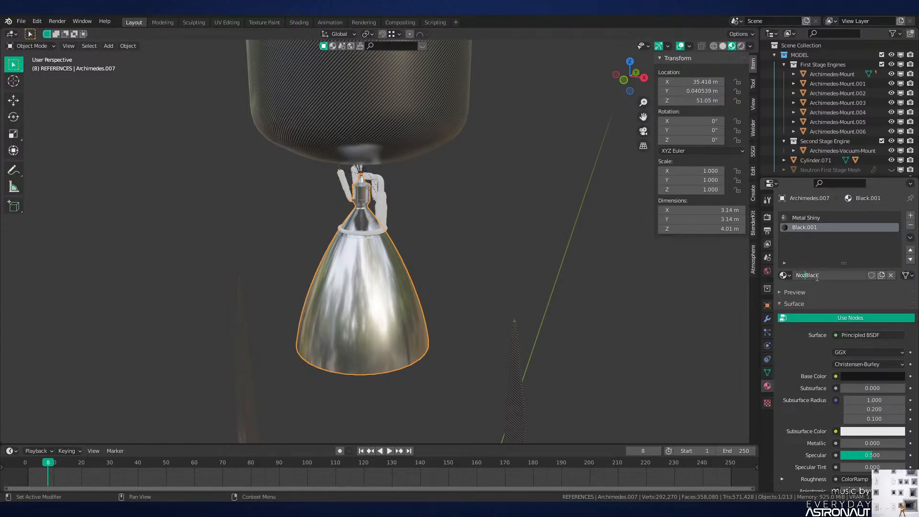
key(Tab)
click(815, 288)
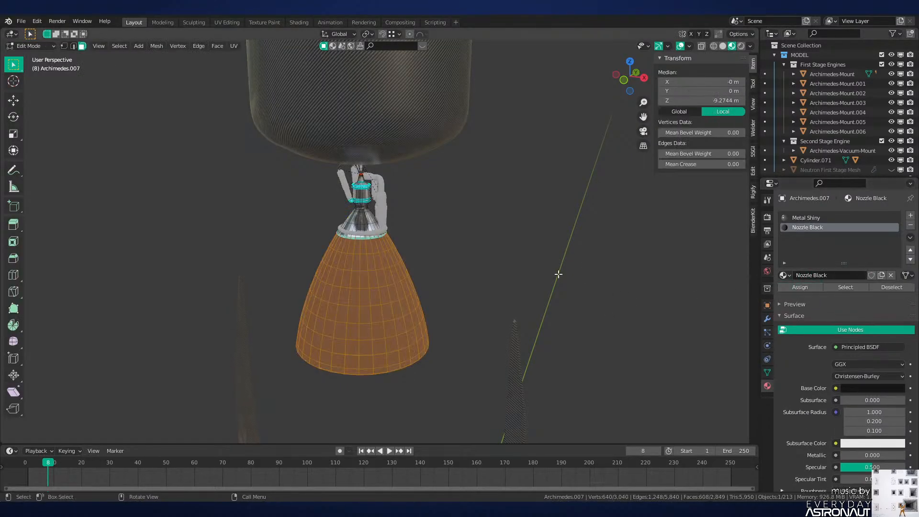
key(Tab)
middle_drag(559, 271, 465, 295)
click(432, 246)
scroll(446, 320, up, 2)
scroll(464, 295, up, 3)
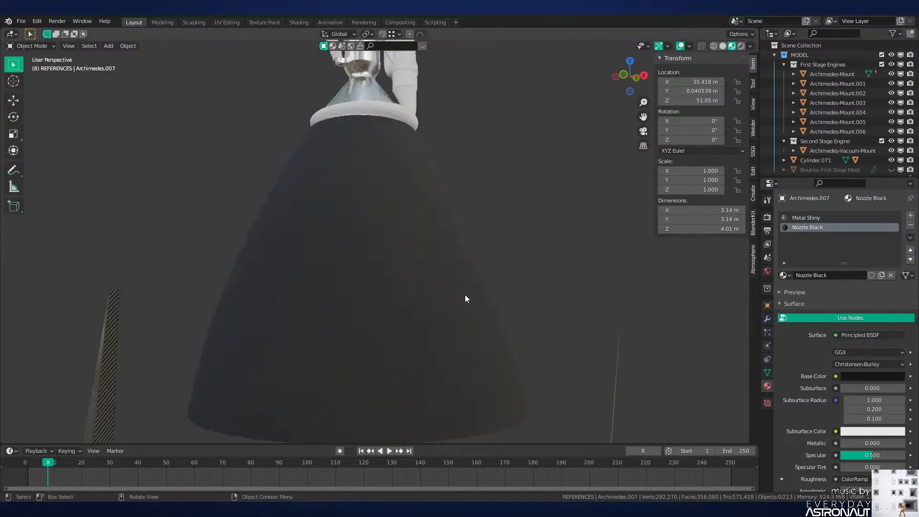
Step: Assign the existing Metal Rough material to the turbopump cylinder beside the vacuum engine's chamber
scroll(423, 266, down, 3)
scroll(423, 267, down, 3)
mouse_move(423, 266)
middle_down()
mouse_move(423, 306)
mouse_move(416, 285)
mouse_move(467, 325)
mouse_move(409, 311)
mouse_move(422, 272)
middle_up()
scroll(422, 306, up, 3)
scroll(415, 285, down, 4)
scroll(409, 311, up, 4)
click(396, 207)
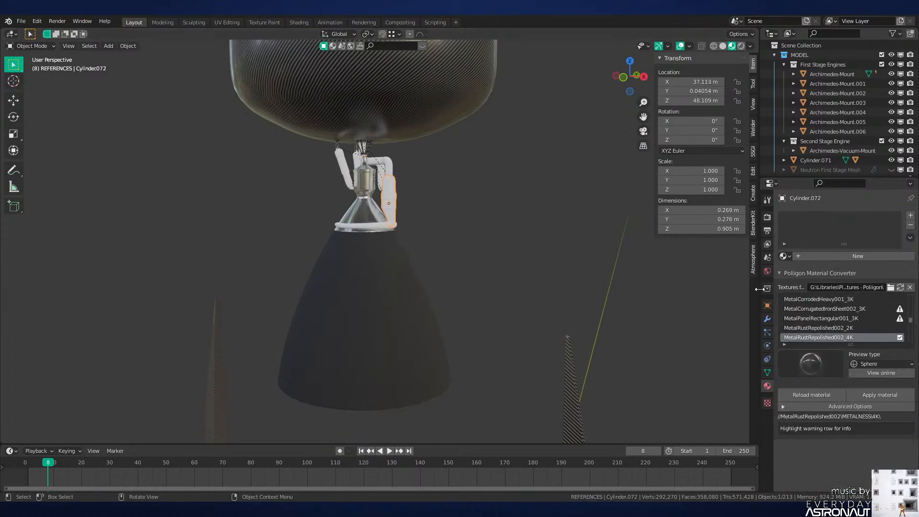
click(784, 256)
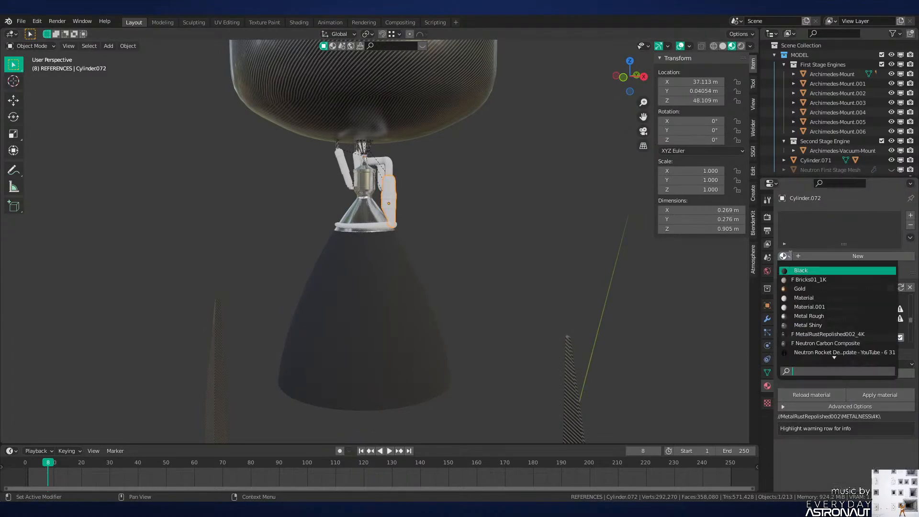
click(837, 318)
Step: Assign Metal Rough to the ring pipe around the nozzle's upper rim and to the elbow pipe above the turbopump
scroll(558, 298, up, 3)
click(384, 309)
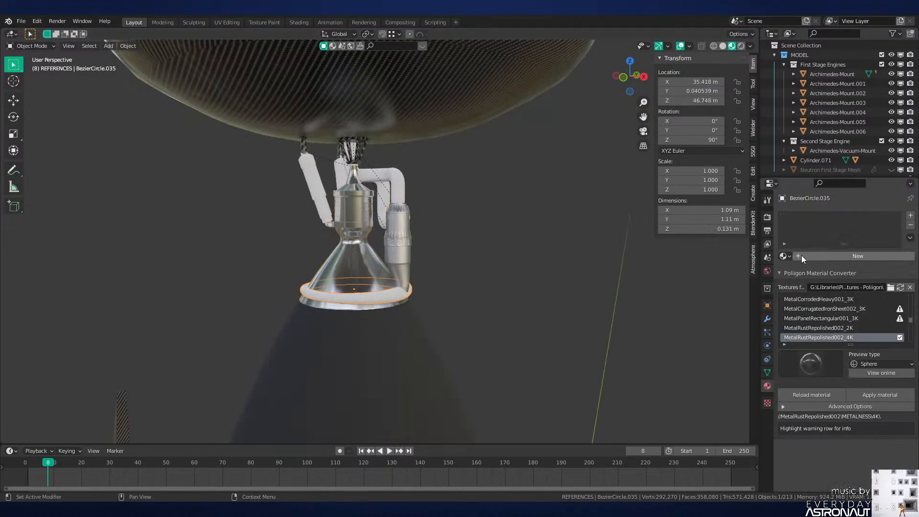
click(785, 257)
click(837, 314)
scroll(466, 262, up, 3)
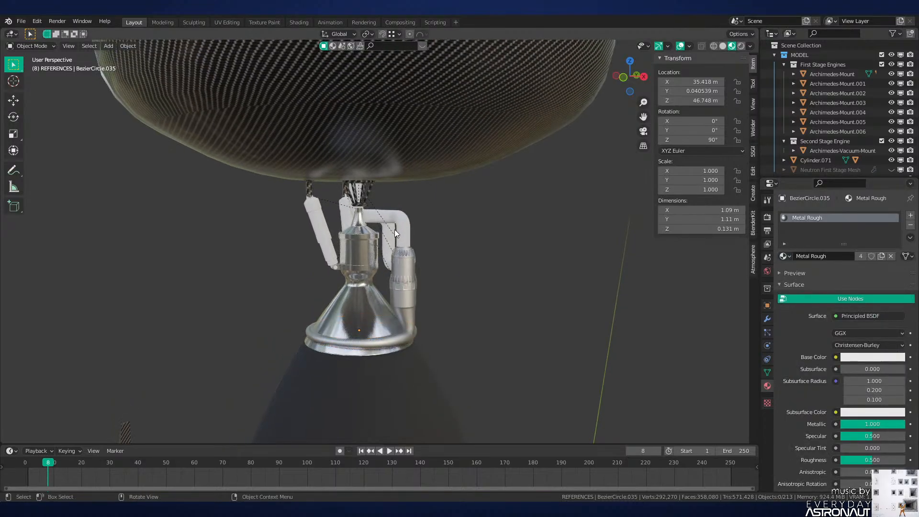
click(396, 233)
click(785, 256)
click(839, 314)
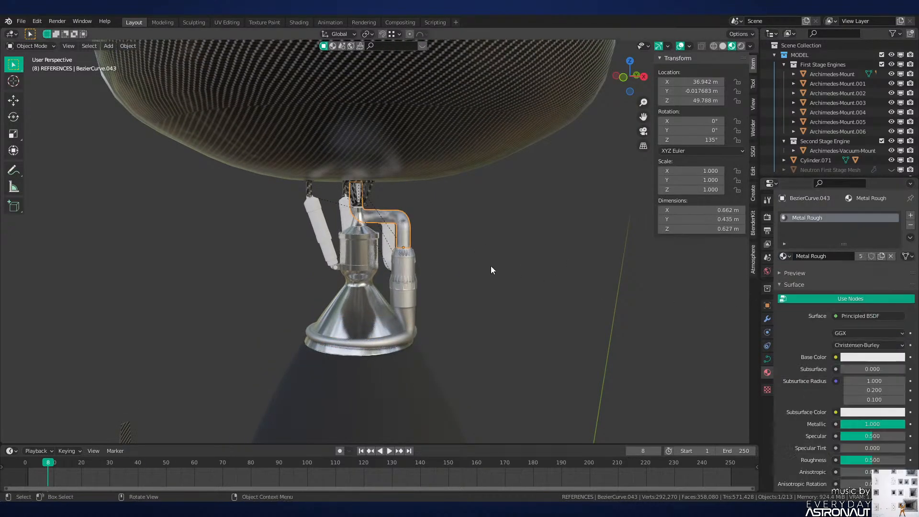
Step: Select the curved pipe behind the turbopump and open the list of existing materials for it
click(388, 235)
scroll(388, 236, up, 2)
click(784, 256)
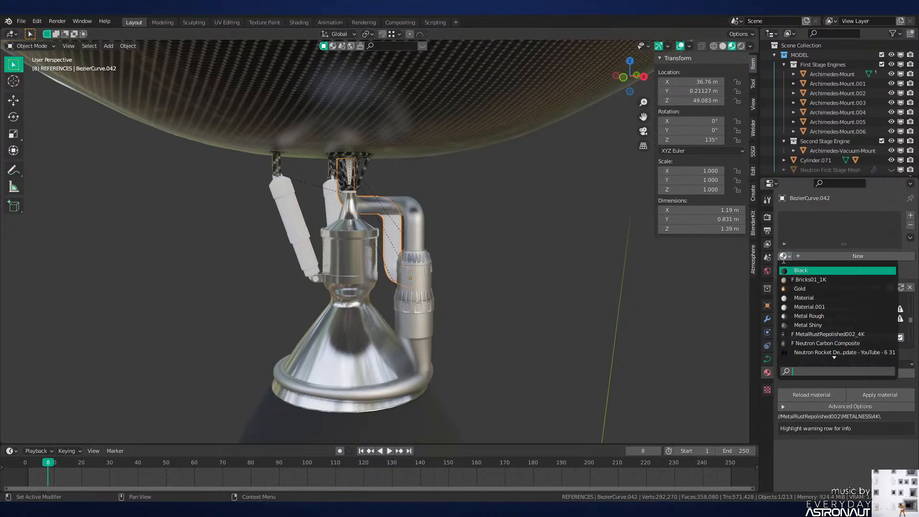
Step: Assign the Metal Rough material to the selected curved pipe beside the engine, then deselect it
click(823, 316)
click(529, 251)
middle_drag(491, 249, 584, 233)
Step: Select the full hierarchy of Archimedes-Mount, isolate it in local view, and clear the selection
scroll(529, 251, down, 3)
scroll(458, 233, down, 5)
scroll(429, 268, up, 4)
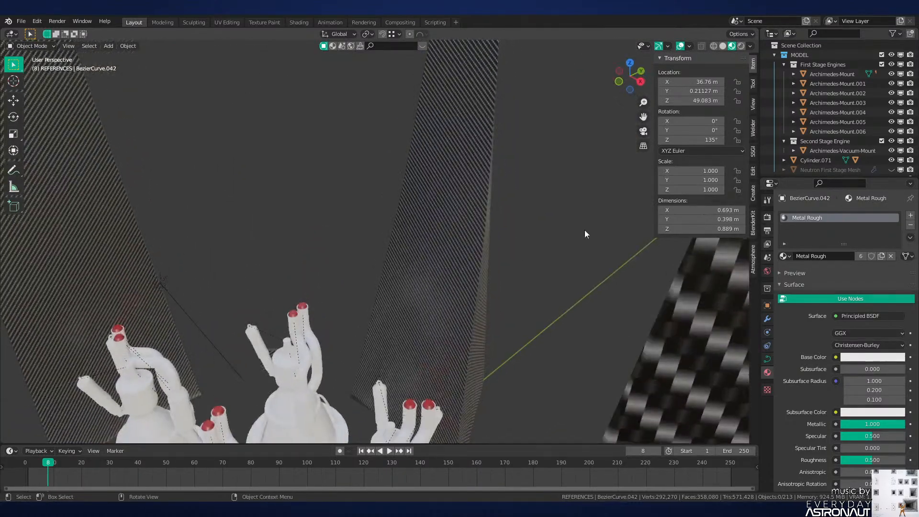
click(843, 76)
right_click(843, 76)
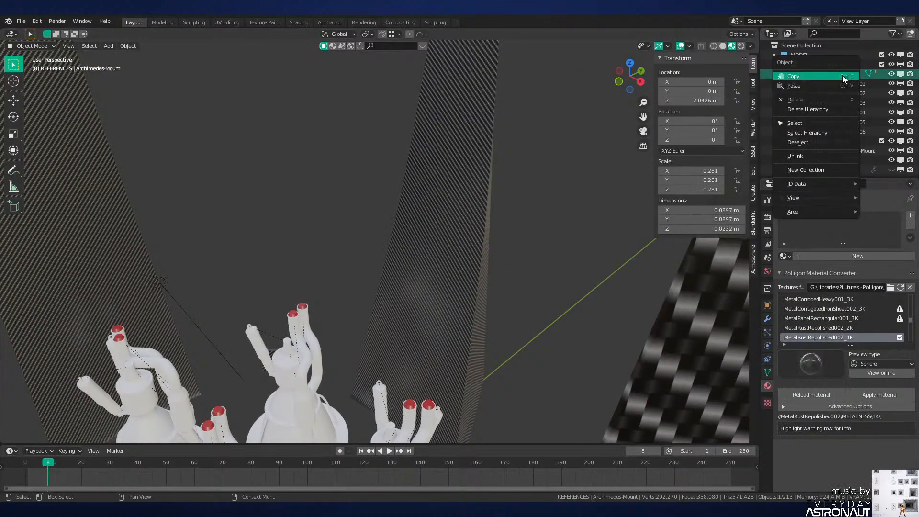
click(821, 129)
key(KP_Divide)
key(alt+a)
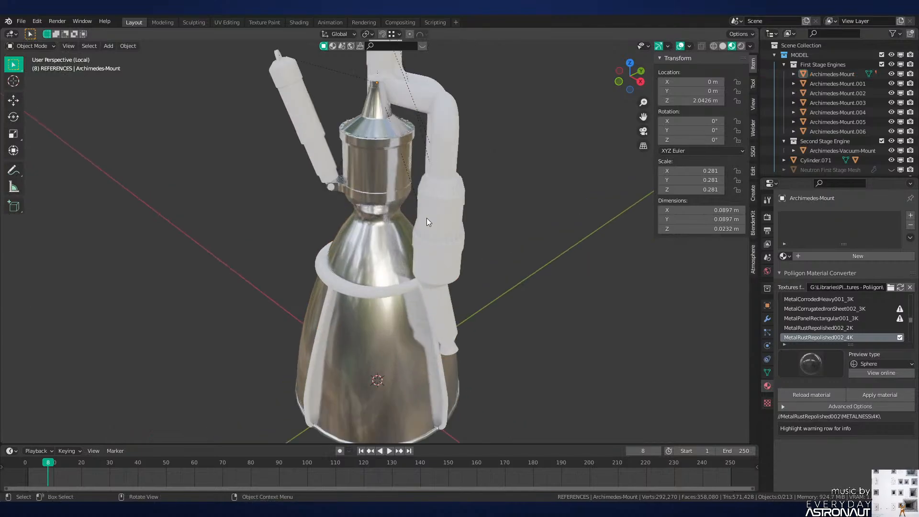
Step: Assign the existing Metal Shiny material to the ring around the engine nozzle
middle_drag(426, 218, 472, 293)
scroll(445, 266, up, 2)
click(443, 291)
click(442, 294)
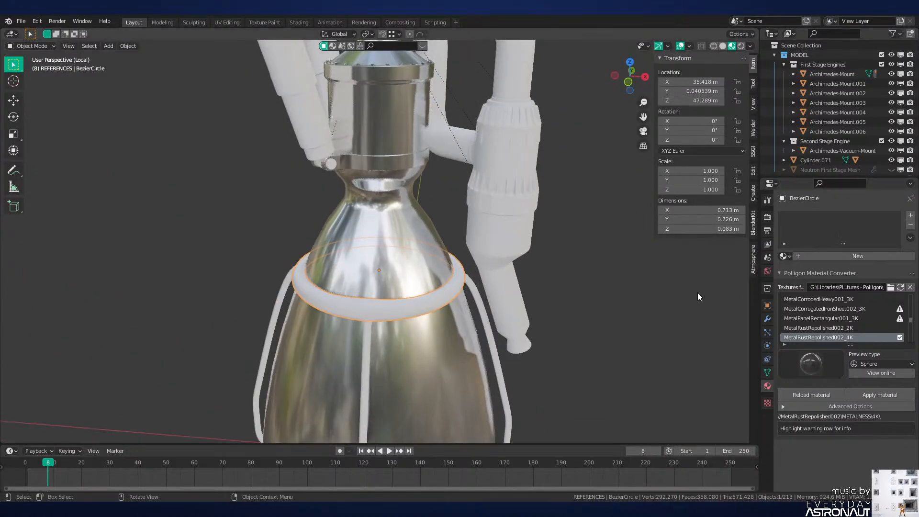
click(785, 256)
click(842, 321)
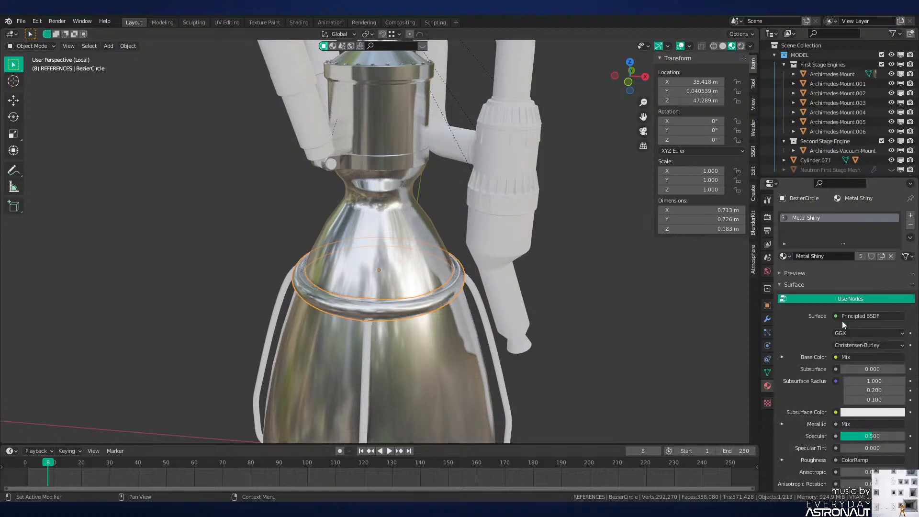
Step: Assign the Metal Rough material to the turbopump cylinder beside the combustion chamber
click(500, 269)
middle_drag(612, 268, 625, 303)
click(786, 256)
click(830, 315)
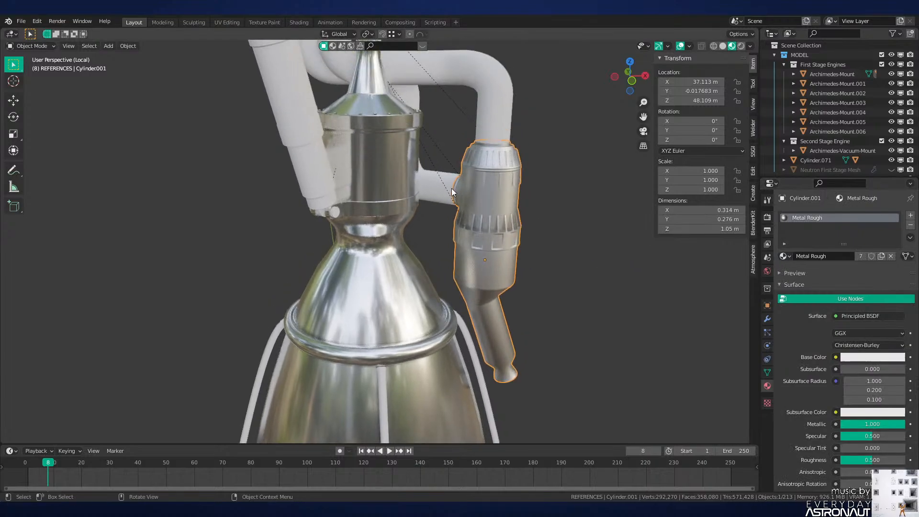
Step: Assign Metal Rough to the short pipe joining the turbopump and to the large bent pipe above it
click(442, 185)
click(785, 256)
click(808, 316)
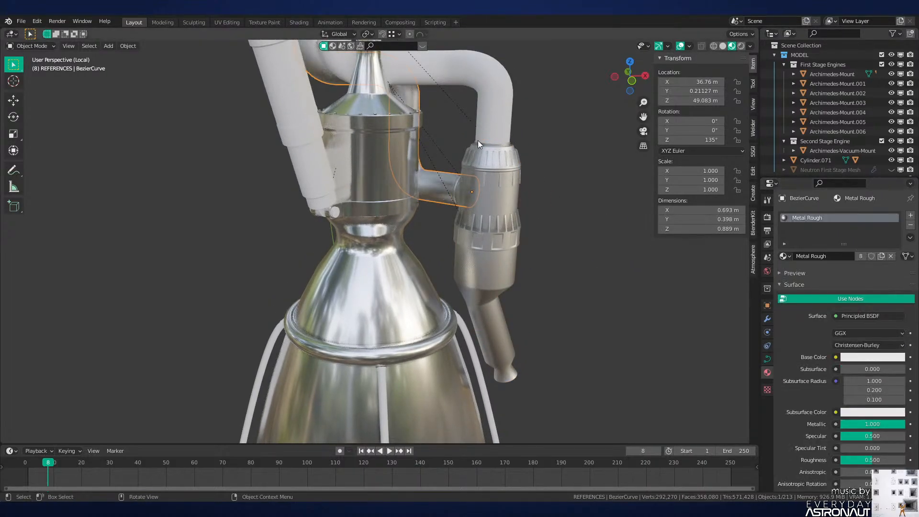
click(478, 140)
click(785, 256)
click(814, 315)
Step: Assign the Metal Rough material to the small round mount cap on top of the engine cone
middle_drag(460, 259, 421, 213)
click(404, 193)
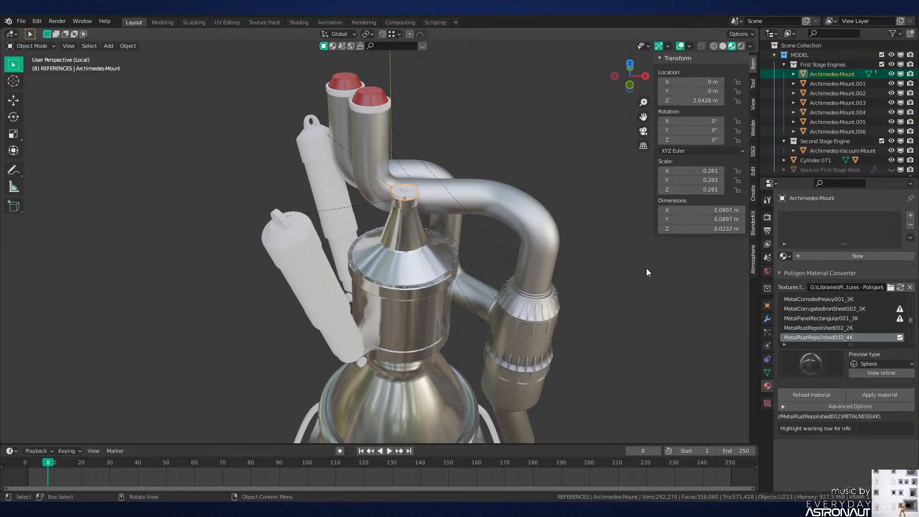
click(786, 256)
click(823, 316)
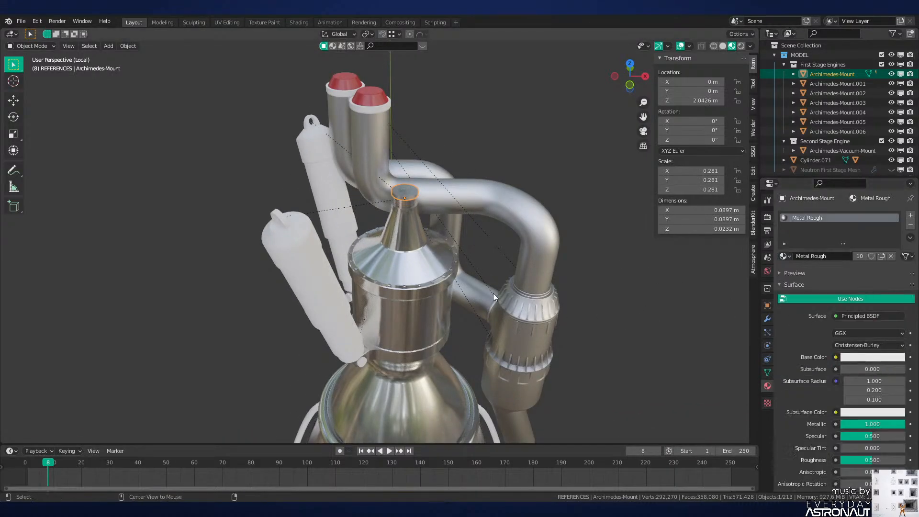
Step: In the engine body mesh, select the linked faces of the two chamber bands, the conical lid and the upper cone, delimited by seams
middle_drag(493, 293, 432, 254)
click(428, 294)
key(Tab)
shift+middle_drag(433, 325, 436, 289)
scroll(432, 288, up, 4)
key(alt+a)
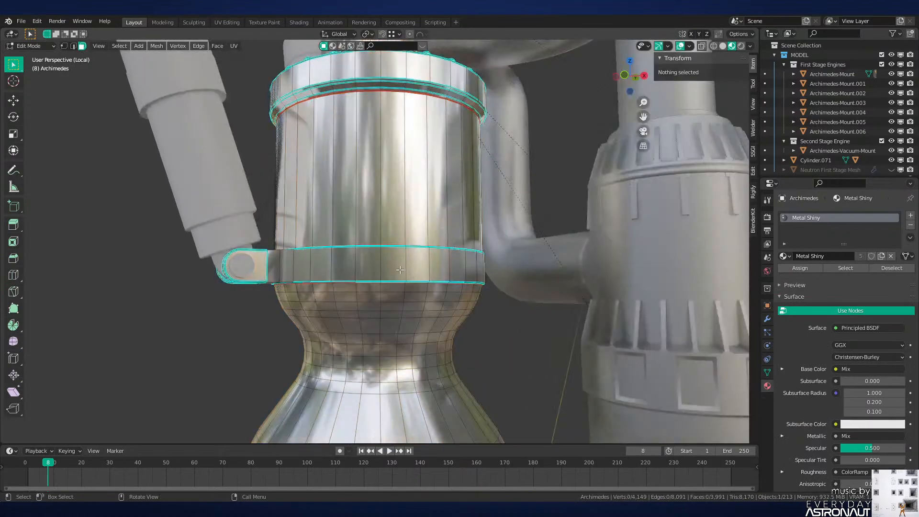
key(l)
scroll(396, 266, down, 3)
scroll(389, 186, up, 3)
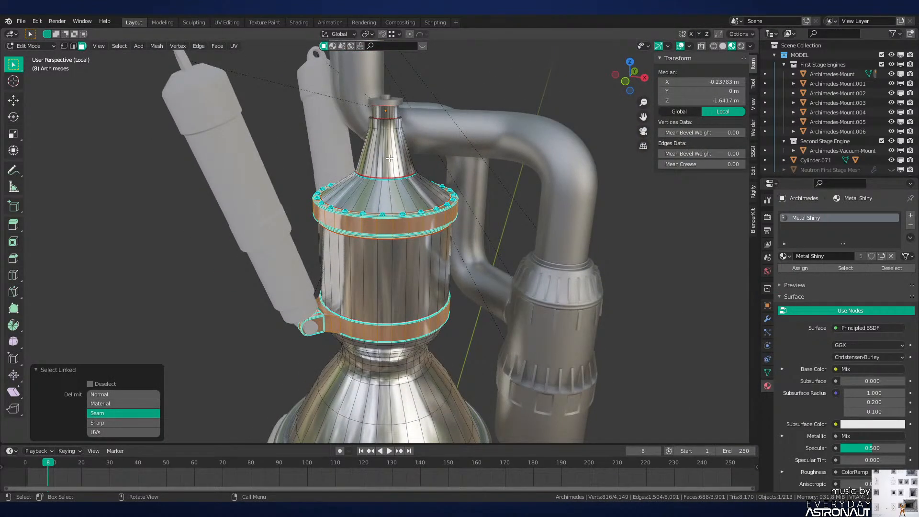
key(l)
key(l)
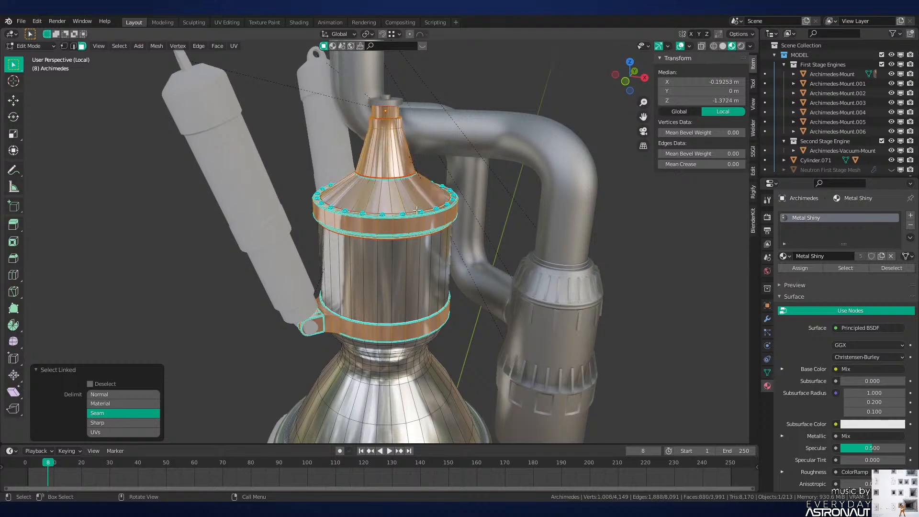
Step: Add a second material slot with Metal Rough, assign it to the selected engine body faces, return to Object Mode and save the file
click(789, 268)
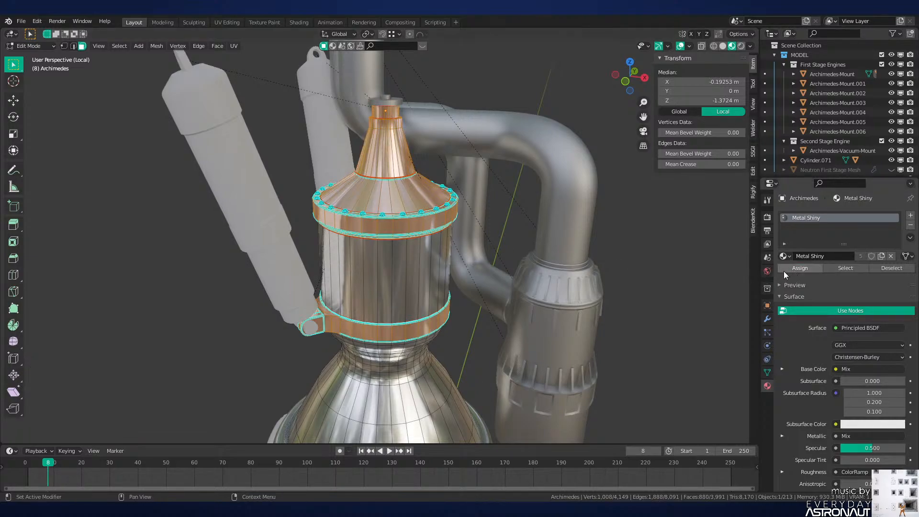
click(785, 275)
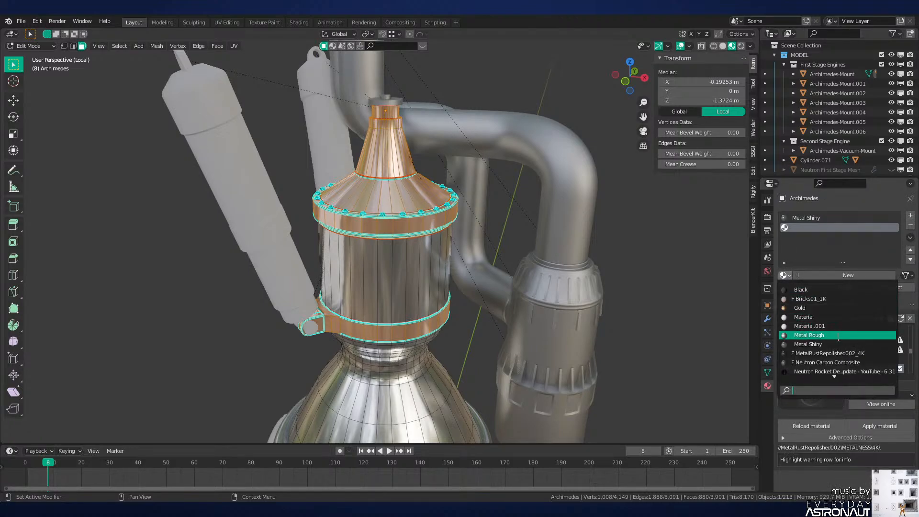
click(842, 335)
click(808, 288)
scroll(527, 304, down, 1)
key(alt+a)
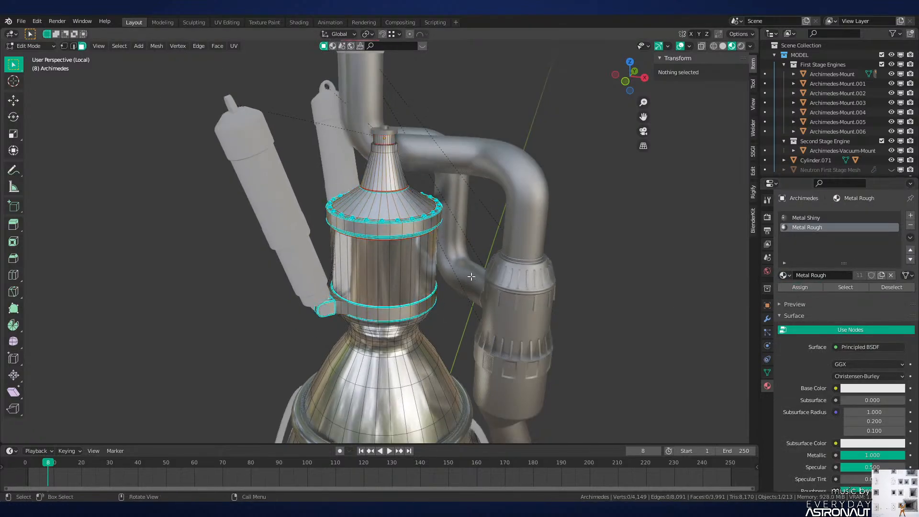
key(Tab)
key(alt+a)
scroll(474, 299, down, 1)
middle_drag(489, 305, 513, 226)
scroll(498, 319, up, 1)
key(ctrl+s)
Step: Examine the metal finish of the engine's upper cone, chamber, pipes and turbopump from several angles
scroll(499, 326, up, 7)
scroll(499, 326, down, 8)
scroll(490, 272, up, 3)
scroll(555, 311, down, 4)
shift+middle_drag(418, 115, 415, 157)
scroll(416, 157, up, 4)
middle_drag(382, 107, 377, 131)
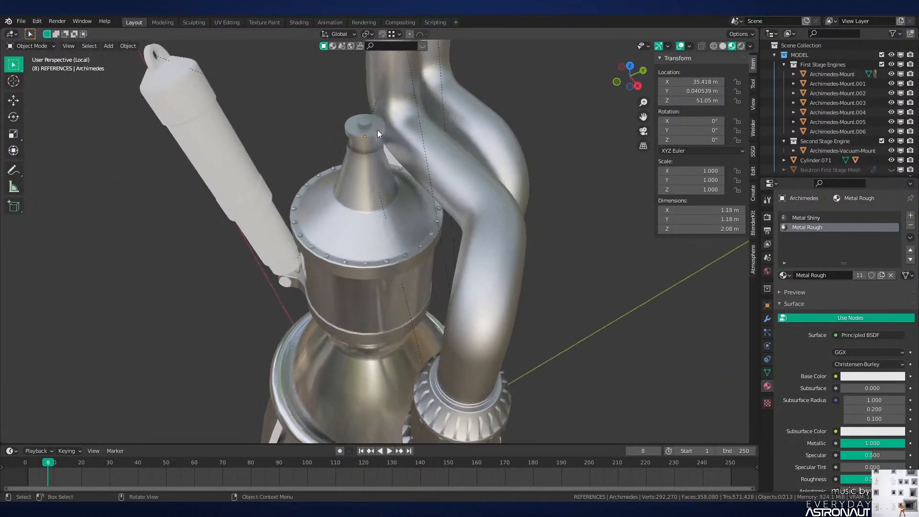
middle_drag(484, 231, 447, 211)
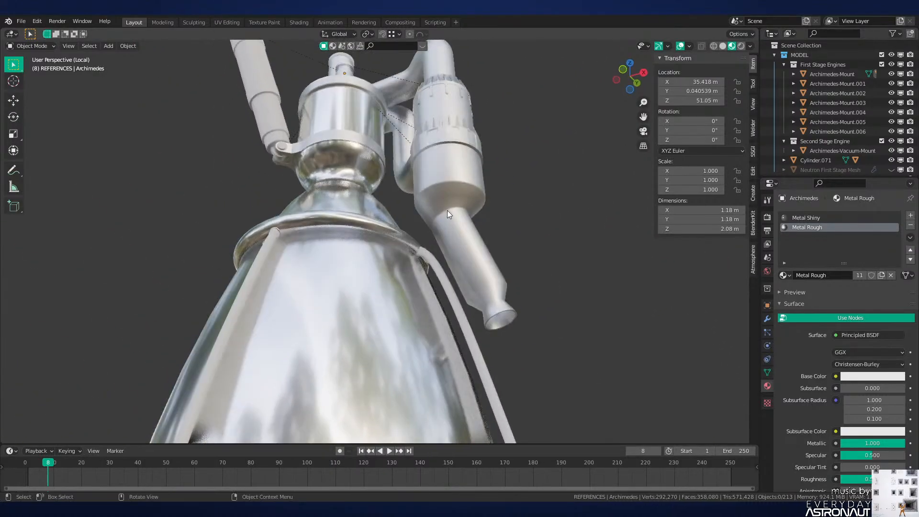
Step: Bevel the edge loop above the turbopump exhaust's flared end with 2 segments, about 0.028 m wide
shift+middle_drag(471, 326, 412, 245)
scroll(412, 245, up, 2)
click(454, 211)
key(Tab)
middle_drag(486, 237, 499, 277)
scroll(499, 277, up, 4)
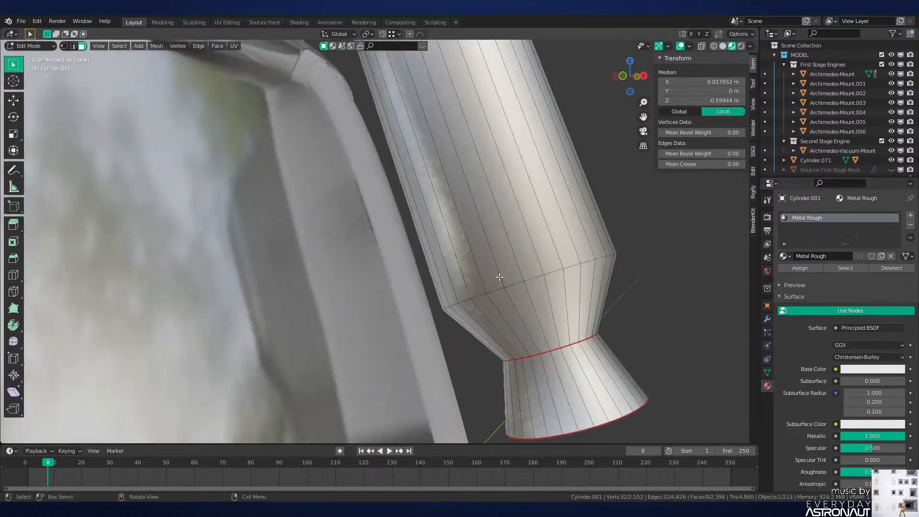
key(ctrl+b)
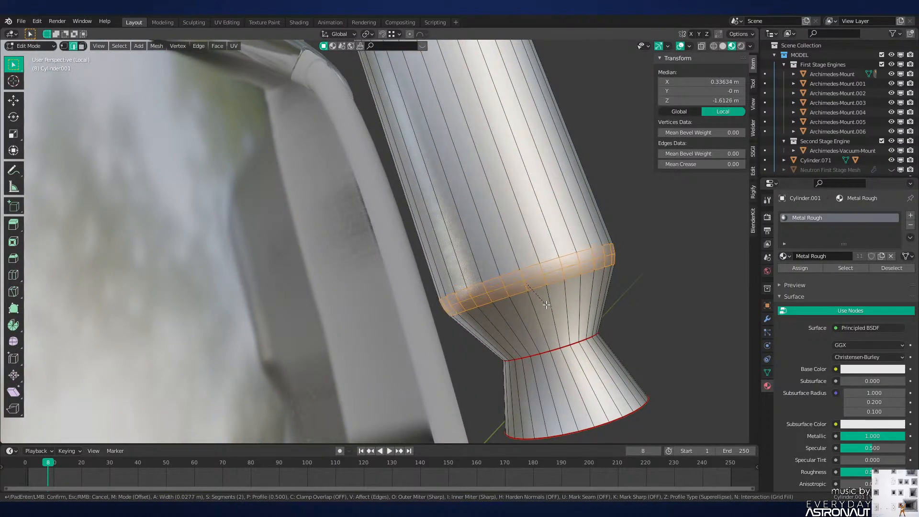
click(546, 304)
Step: Mark the edge loop at the neck of the exhaust's flared end as sharp, return to Object Mode and save the file
alt+click(566, 347)
alt+shift+click(638, 407)
key(ctrl+e)
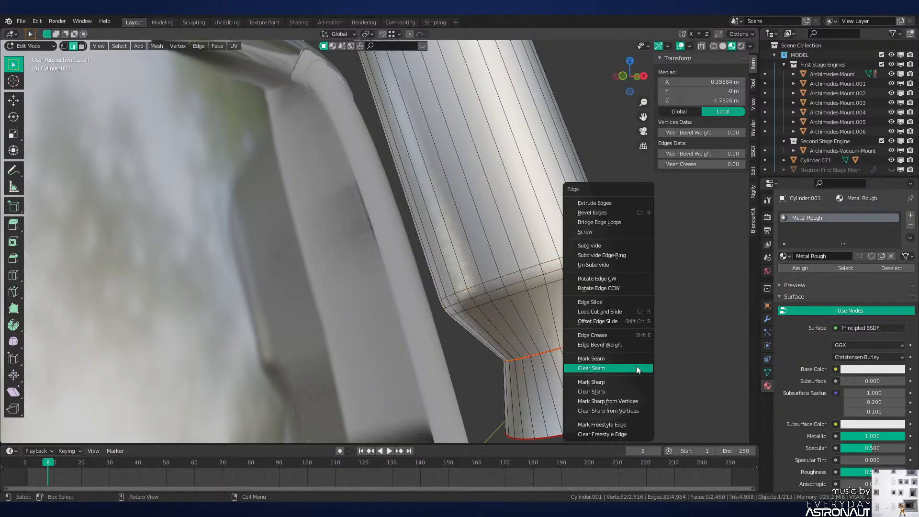
click(635, 381)
key(Tab)
scroll(464, 252, down, 5)
key(ctrl+s)
Step: Examine the engine body's mesh edges around the upper cone and bolted flange in Edit Mode
shift+middle_drag(463, 251, 503, 377)
click(394, 174)
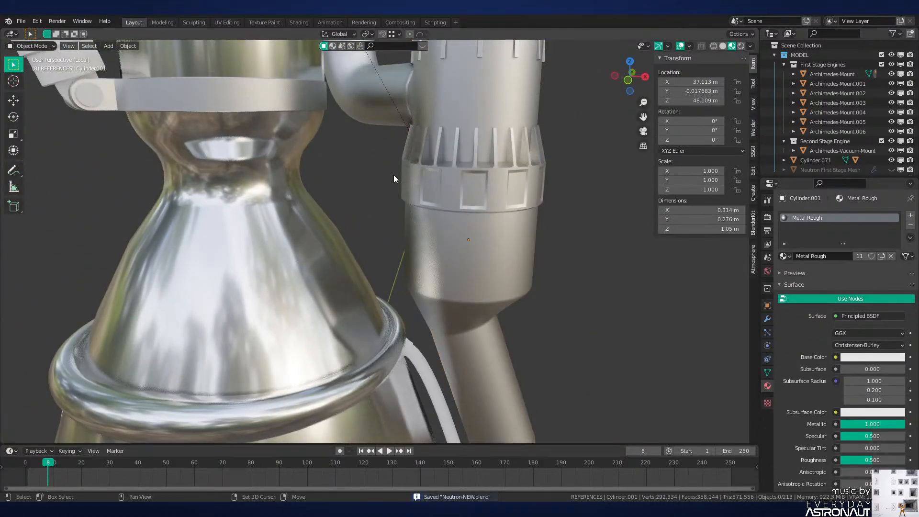
shift+middle_drag(393, 175, 492, 272)
click(455, 278)
scroll(455, 278, up, 3)
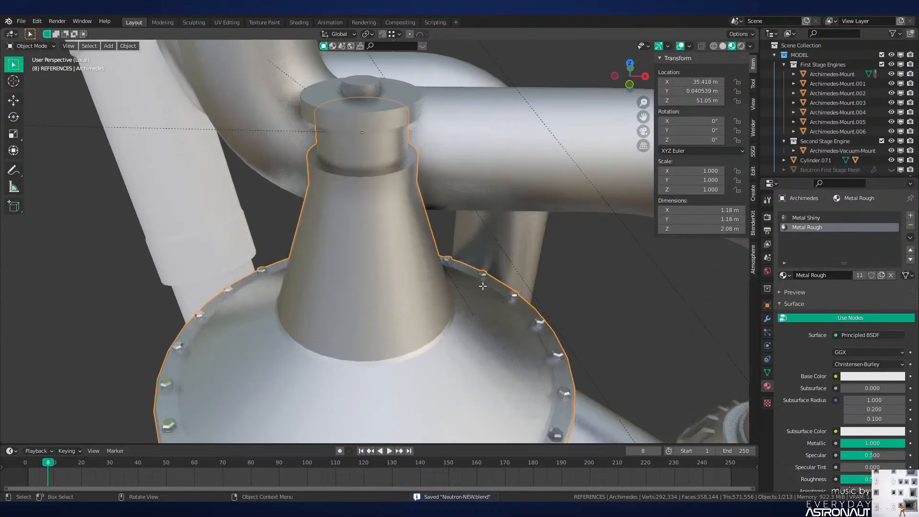
key(Tab)
shift+middle_drag(445, 342, 434, 282)
scroll(440, 292, down, 4)
scroll(436, 286, down, 3)
scroll(435, 286, up, 4)
shift+middle_drag(422, 220, 436, 268)
scroll(436, 267, up, 3)
scroll(382, 285, down, 5)
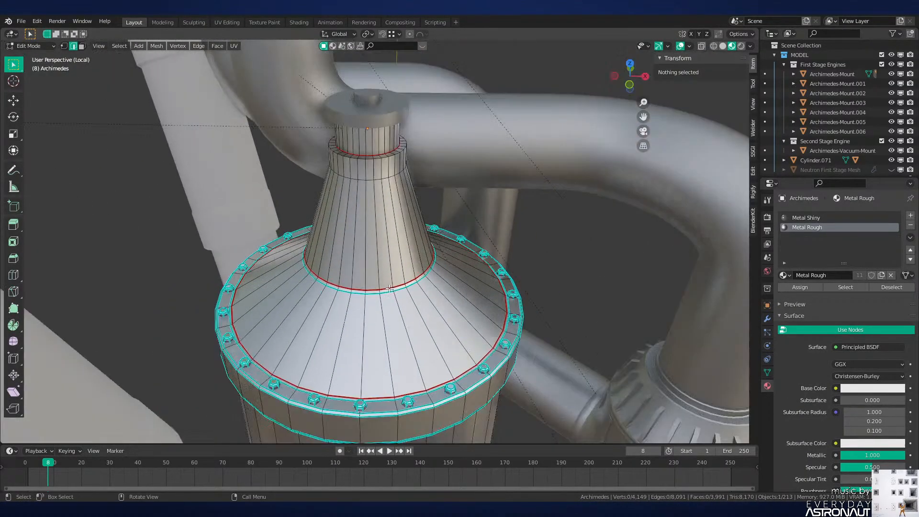
shift+middle_drag(442, 373, 438, 239)
key(Tab)
Step: Examine the nozzle ring and the places where the thin side tubes meet it
scroll(519, 247, down, 2)
scroll(519, 247, up, 3)
shift+middle_drag(517, 330, 510, 158)
middle_drag(412, 185, 512, 240)
scroll(512, 238, up, 2)
scroll(513, 237, up, 2)
click(575, 252)
scroll(555, 245, down, 1)
key(alt+a)
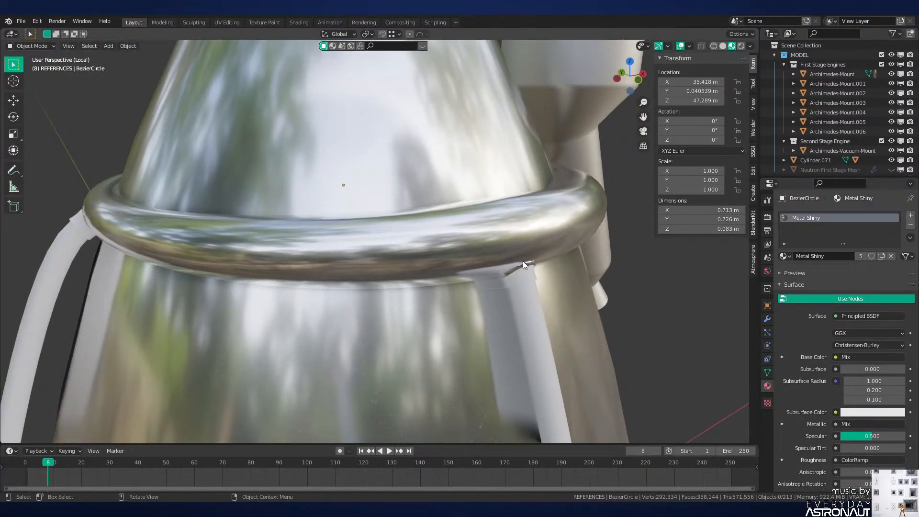
middle_drag(522, 261, 432, 232)
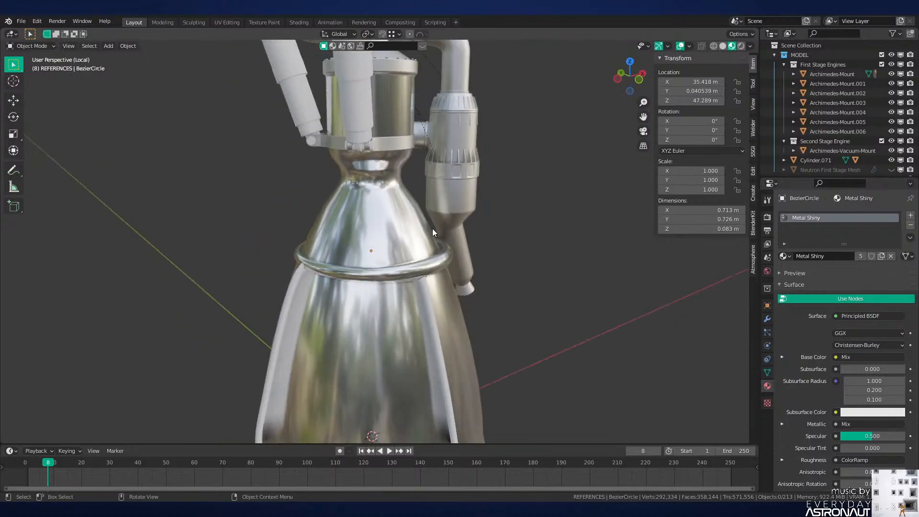
Step: Assign the Metal Shiny material to two of the thin tubes running down the nozzle from the ring
middle_drag(427, 306, 439, 251)
click(439, 250)
scroll(554, 227, up, 1)
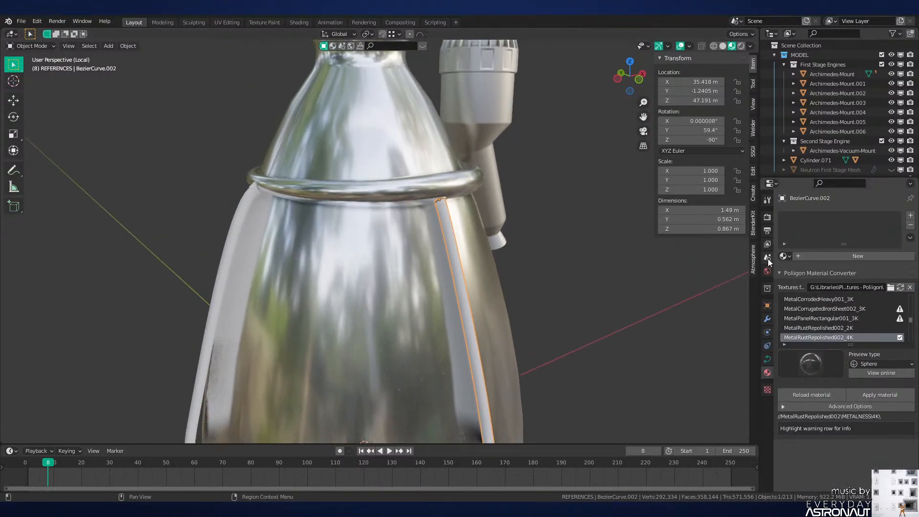
click(783, 257)
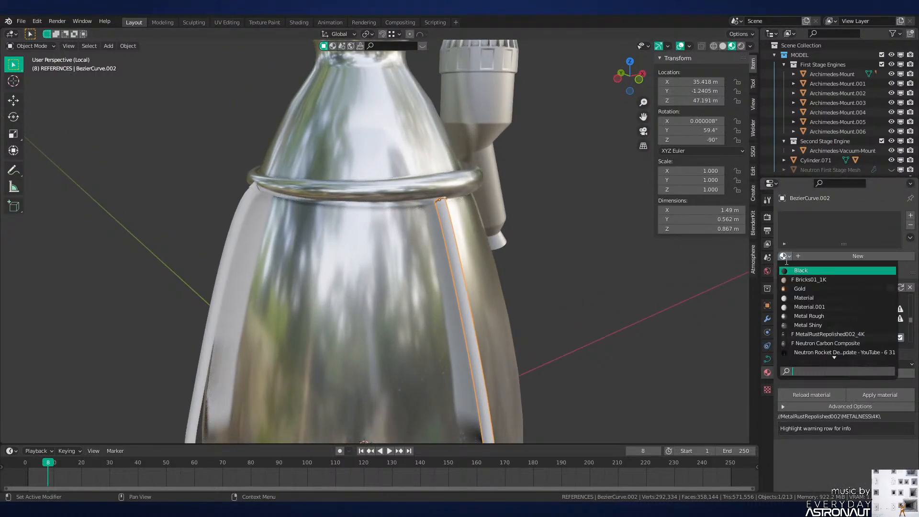
click(831, 326)
click(242, 206)
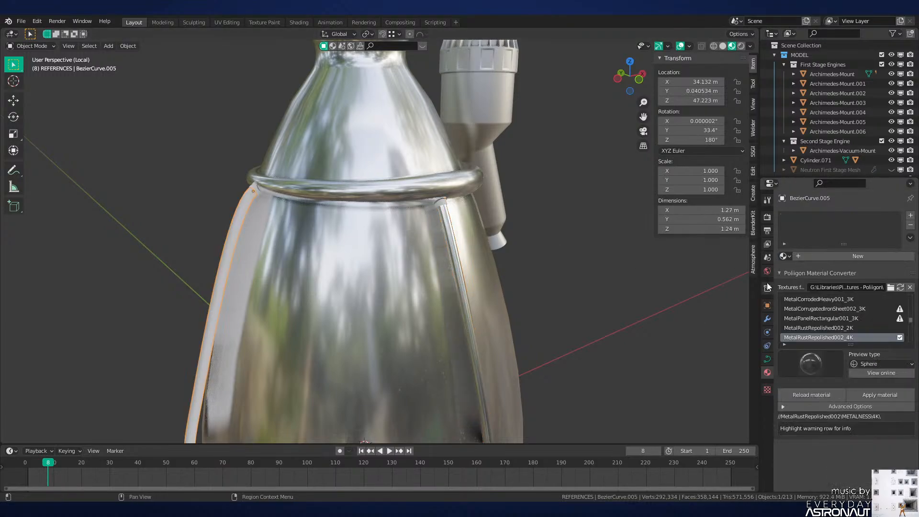
click(784, 256)
click(832, 314)
Step: Assign the Metal Shiny material to the remaining white tube on the other side of the nozzle
middle_drag(509, 273, 394, 250)
click(374, 224)
click(784, 256)
click(812, 309)
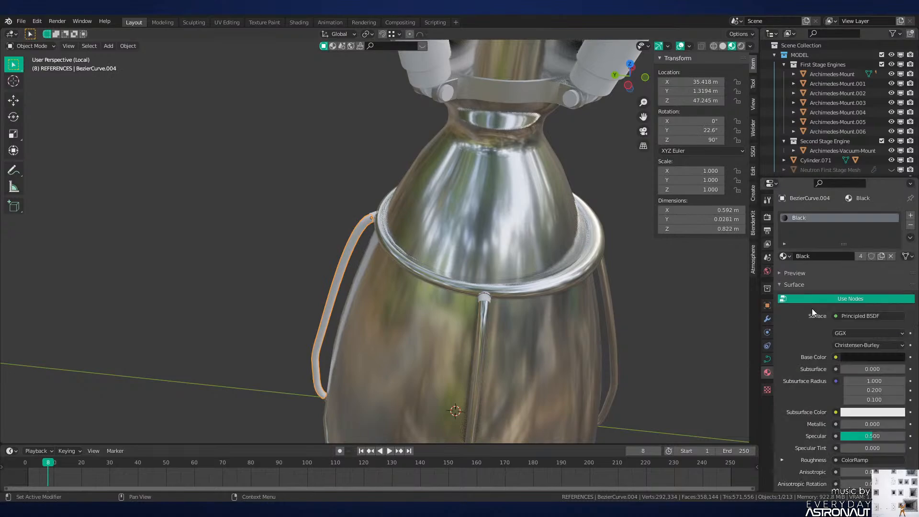
click(784, 256)
click(820, 316)
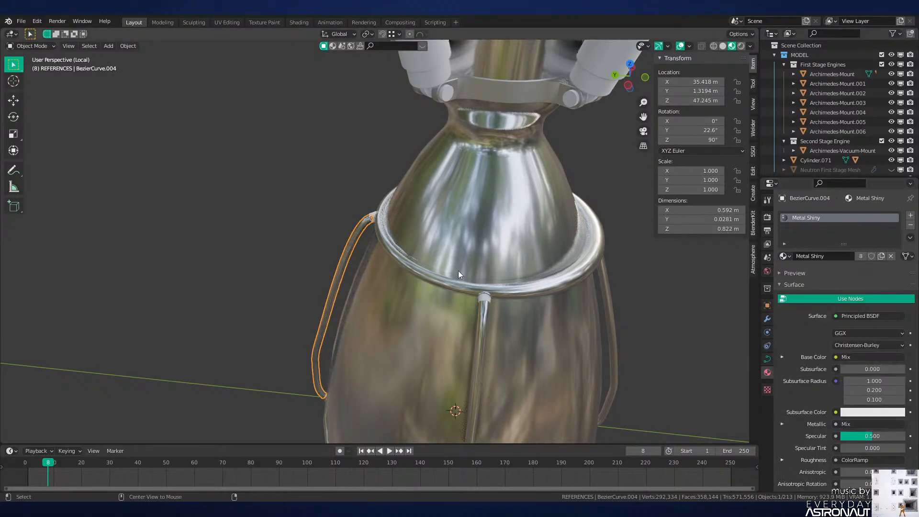
Step: Assign the Metal Rough material to the small collar joining that tube to the nozzle ring
scroll(382, 222, up, 5)
click(370, 201)
click(784, 256)
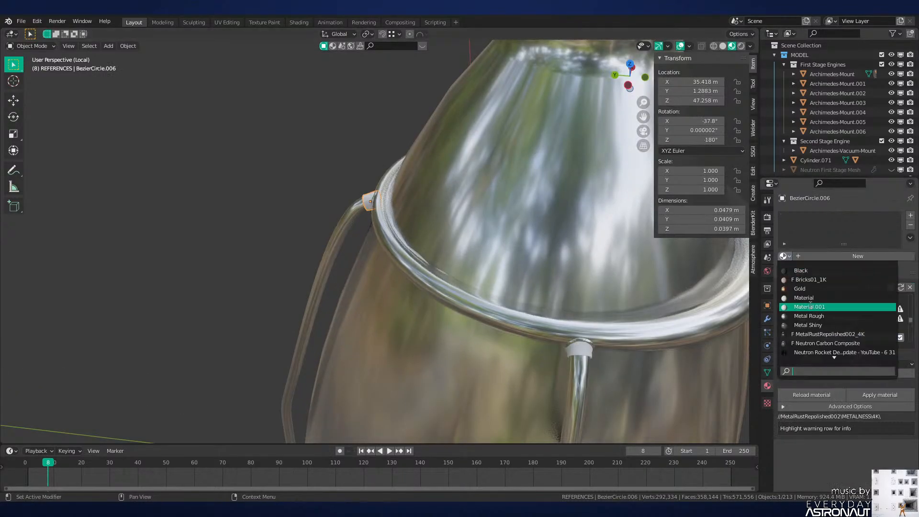
click(817, 322)
click(784, 257)
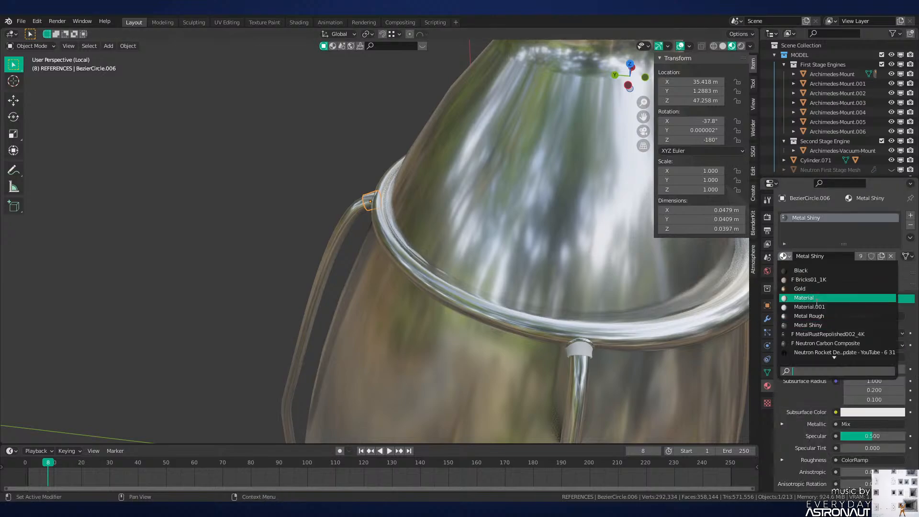
Step: Assign Metal Rough to the collar of the neighbouring nozzle tube and save the file
click(581, 351)
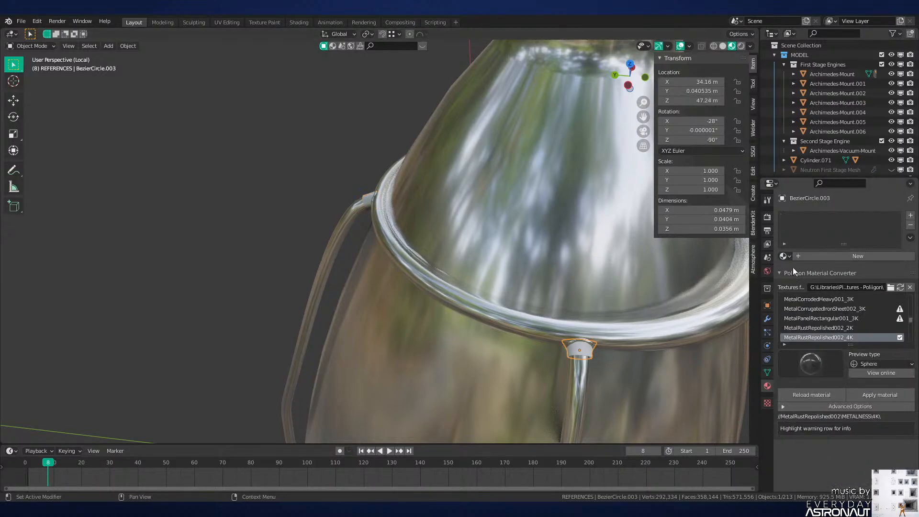
click(784, 257)
click(817, 312)
middle_drag(606, 335, 543, 187)
key(ctrl+s)
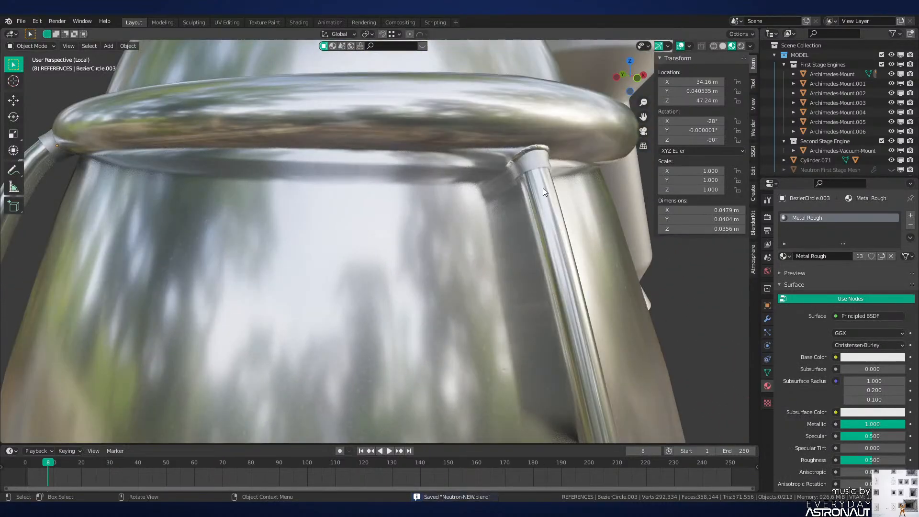
Step: Assign Metal Rough to the small collars where the nozzle ring meets the tubes, using a second material slot, and save the file
click(545, 150)
key(Tab)
key(l)
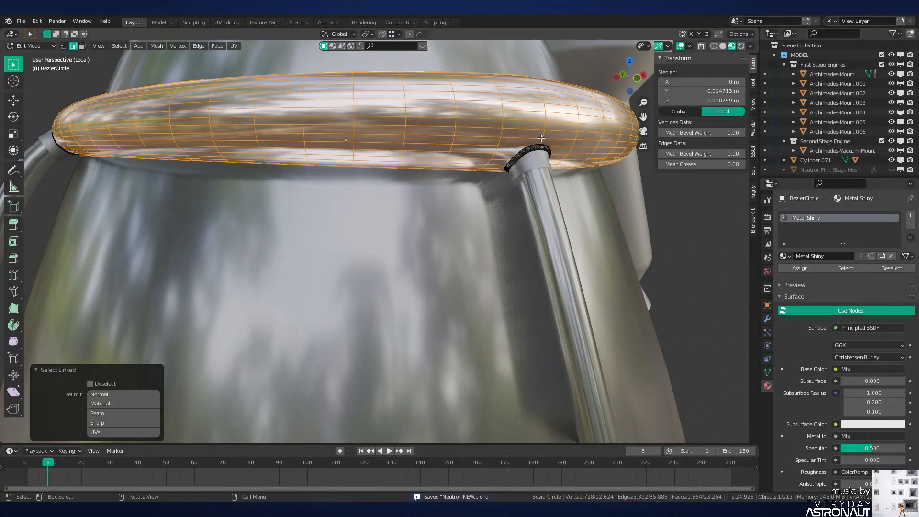
key(ctrl+i)
click(911, 215)
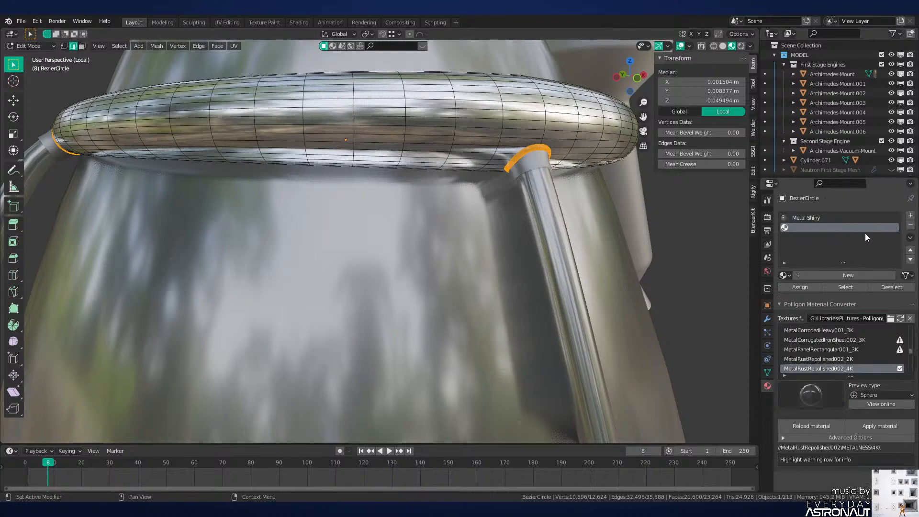
click(784, 275)
click(809, 335)
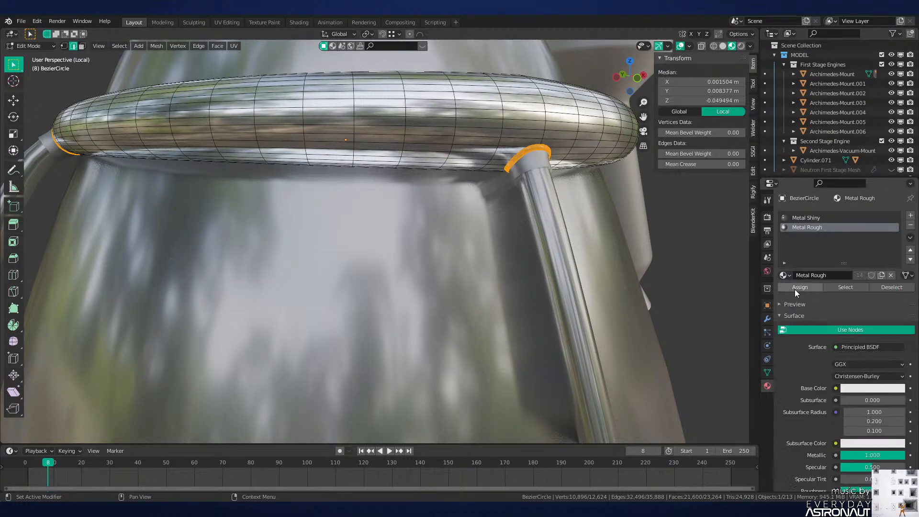
key(Tab)
middle_drag(599, 287, 550, 275)
key(ctrl+s)
Step: Remove the Metal Shiny material slot from the nozzle ring
middle_drag(495, 282, 497, 224)
click(500, 214)
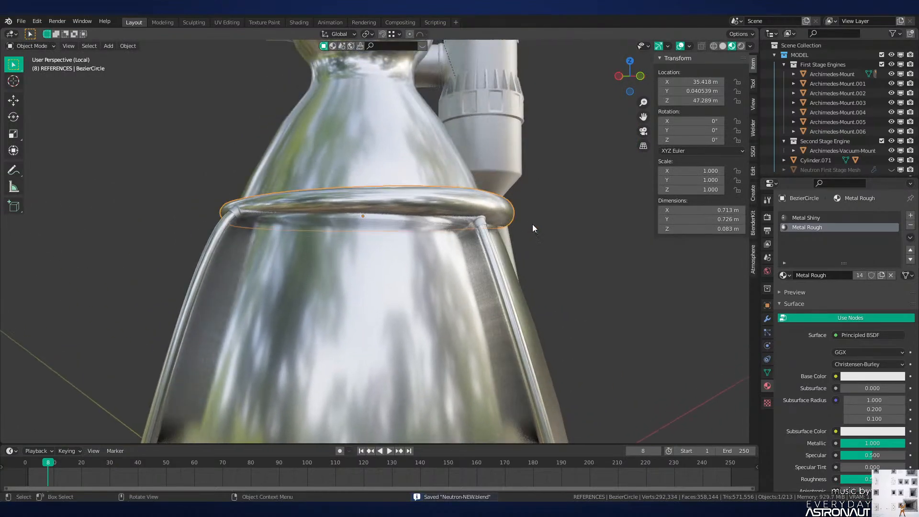
scroll(598, 244, down, 2)
middle_drag(579, 243, 508, 282)
click(550, 295)
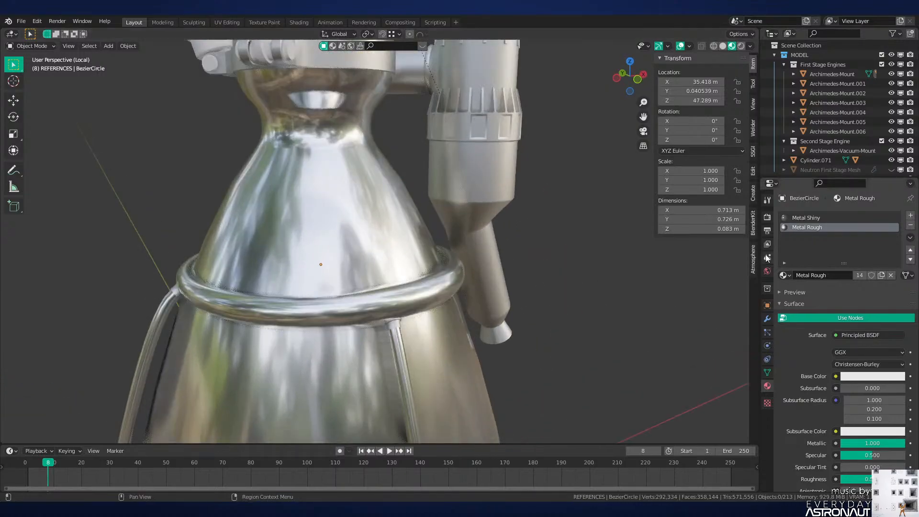
click(838, 218)
click(910, 225)
Step: Select the slanted actuator cylinder beside the combustion chamber, show the model in solid shading, and save the file
scroll(548, 309, down, 2)
mouse_move(547, 309)
middle_down()
mouse_move(540, 251)
mouse_move(521, 227)
mouse_move(542, 219)
mouse_move(539, 244)
mouse_move(584, 281)
mouse_move(550, 289)
mouse_move(482, 222)
mouse_move(488, 289)
mouse_move(509, 332)
mouse_move(402, 324)
mouse_move(426, 372)
mouse_move(455, 334)
mouse_move(464, 352)
mouse_move(426, 369)
mouse_move(497, 360)
mouse_move(351, 263)
mouse_move(390, 203)
mouse_move(408, 300)
mouse_move(384, 279)
mouse_move(413, 276)
mouse_move(413, 290)
mouse_move(361, 260)
middle_up()
scroll(585, 281, up, 3)
scroll(490, 252, down, 3)
click(351, 263)
key(z)
key(ctrl+s)
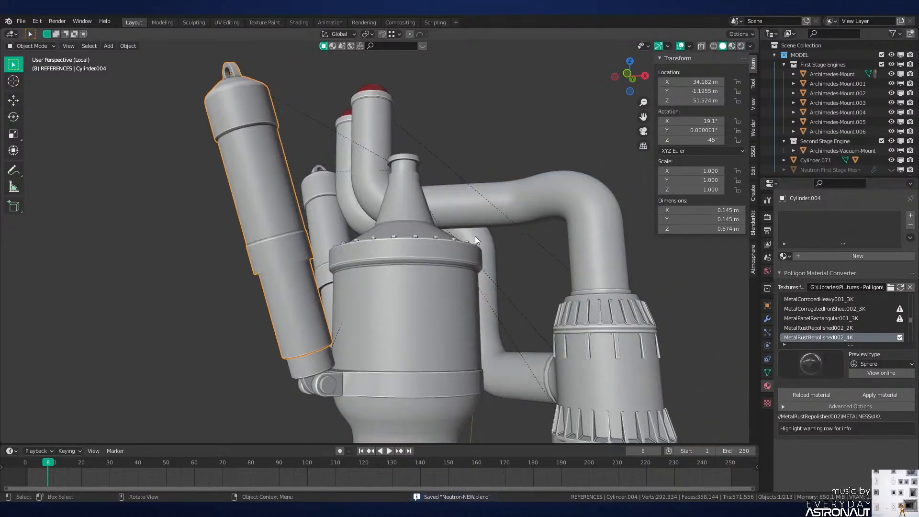
Step: Enable Target Z in the Track To constraints of both actuator cylinders and save the file
middle_drag(475, 236, 479, 288)
click(768, 372)
middle_drag(694, 364, 647, 325)
click(768, 359)
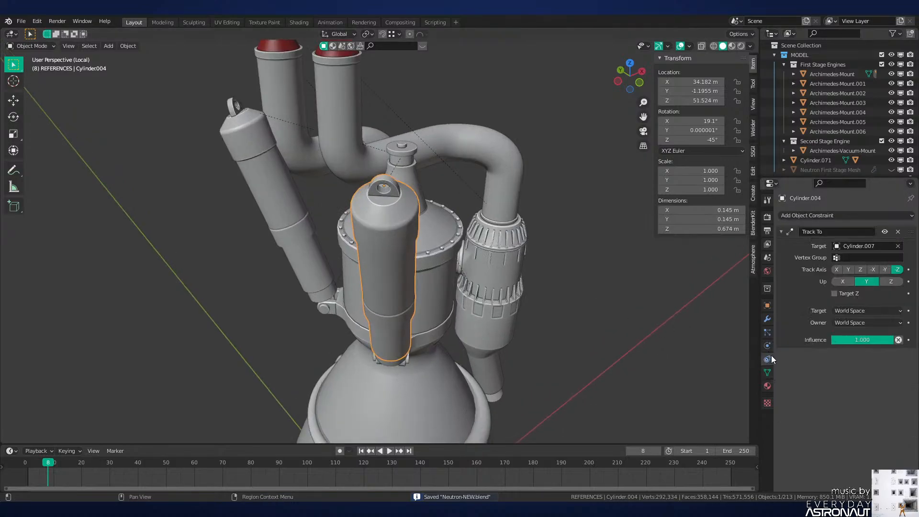
click(278, 201)
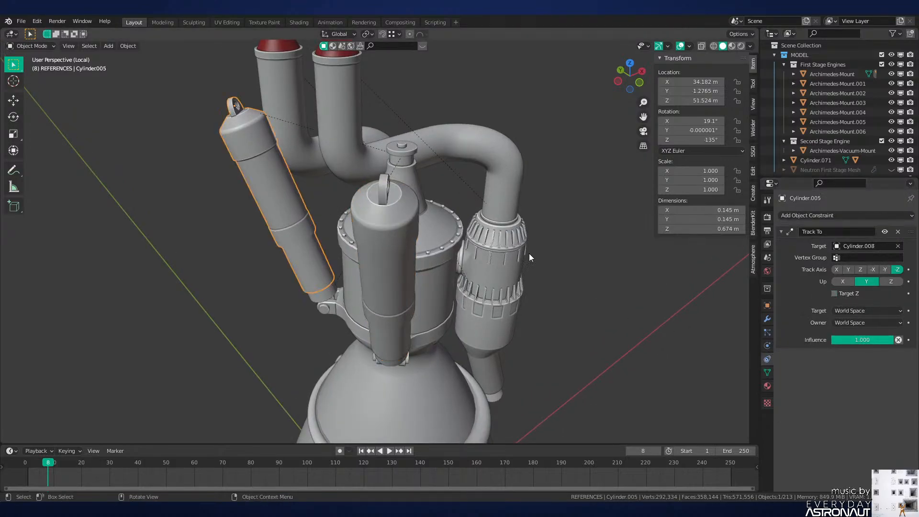
click(839, 295)
key(alt+a)
key(ctrl+s)
Step: Return to material preview and give the actuator cylinders a new material named Metal Blue
middle_drag(483, 287, 464, 280)
key(z)
click(462, 329)
click(768, 385)
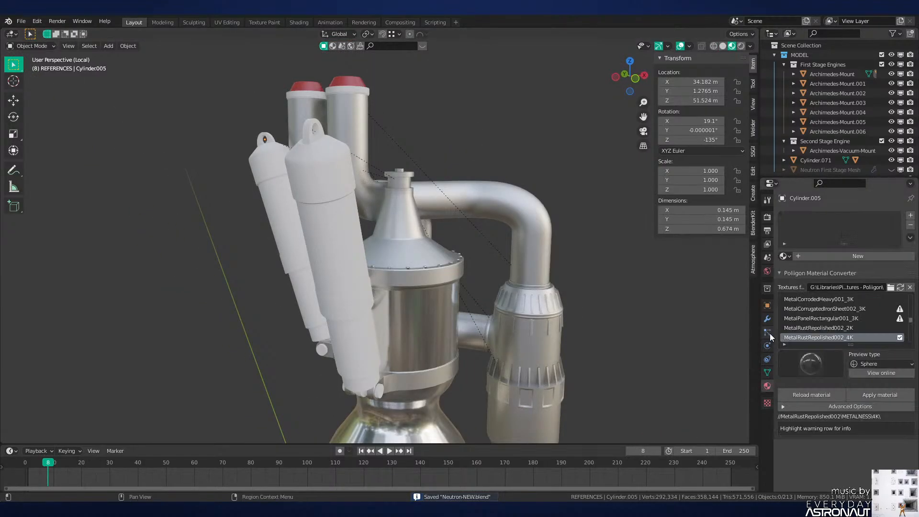
click(787, 258)
click(791, 259)
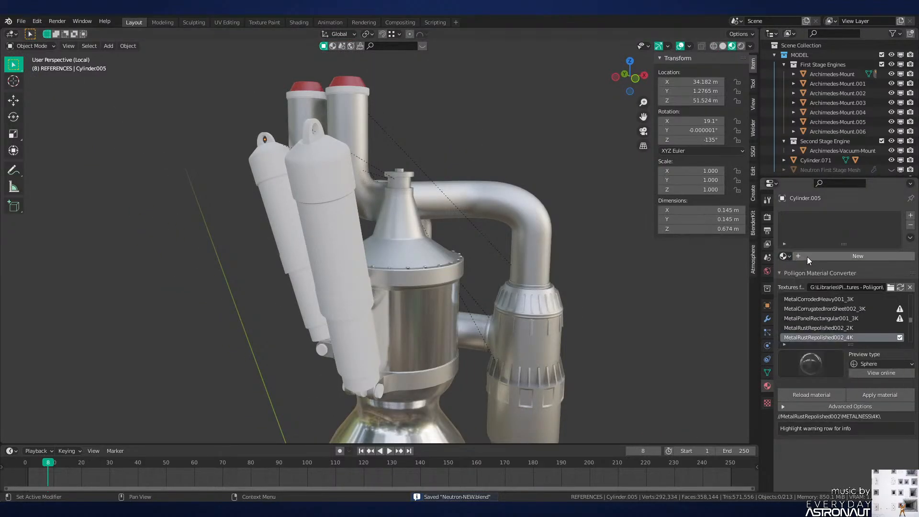
click(344, 212)
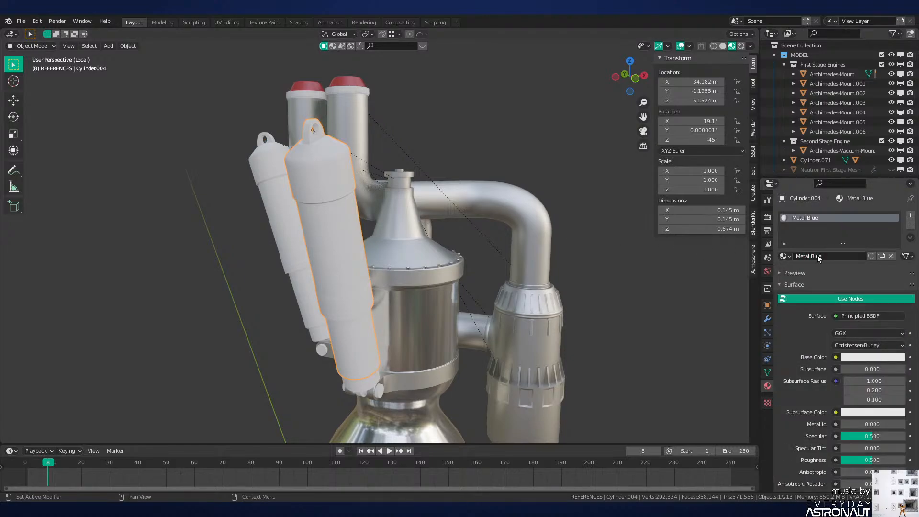
Step: Set Metal Blue's metallic to 1.000 and its base color to a deep blue with hue 0.636, saturation 0.919 and value 0.411
click(860, 357)
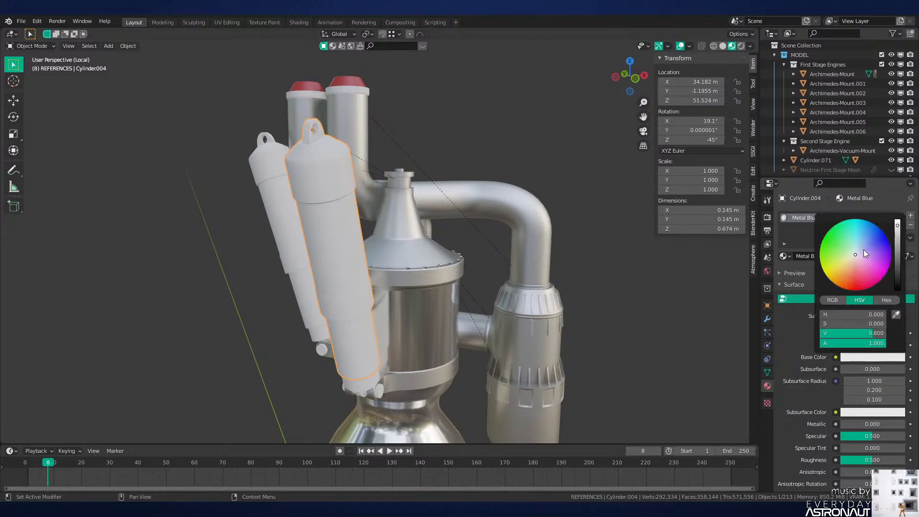
click(867, 238)
drag(858, 423, 913, 429)
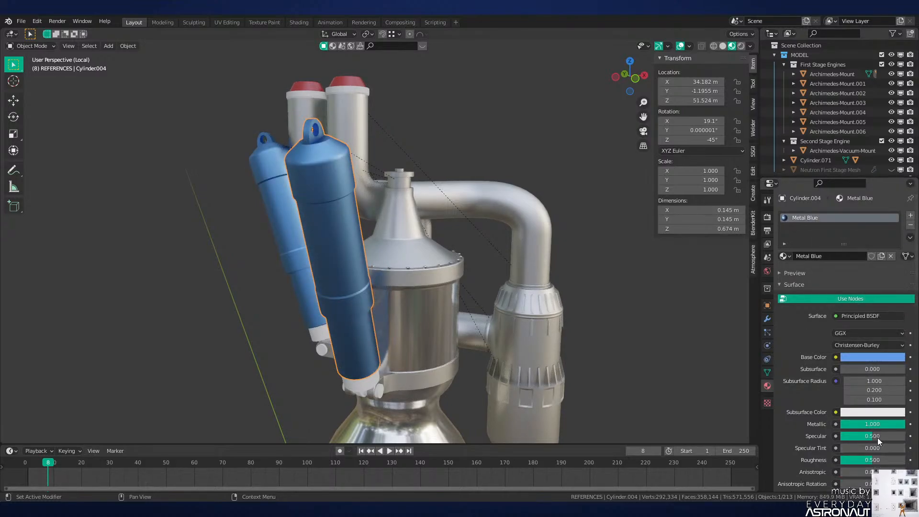
click(876, 358)
click(867, 238)
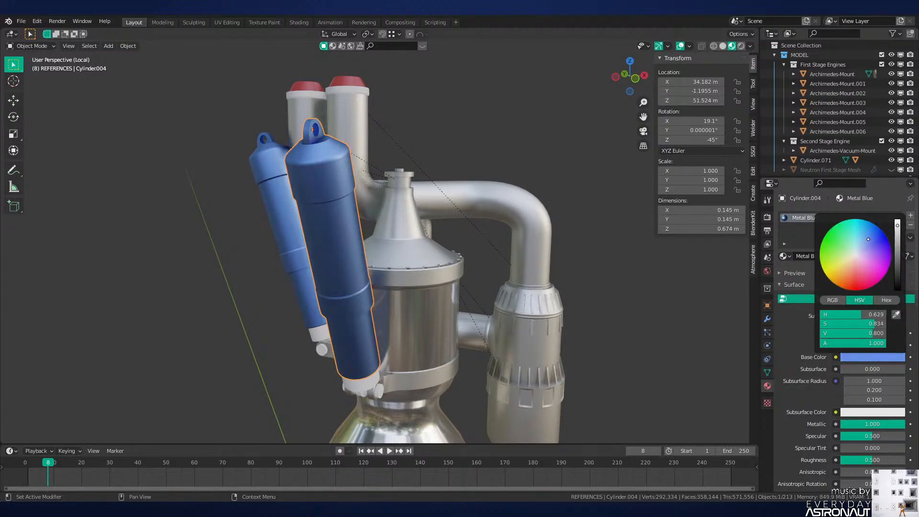
drag(867, 241, 873, 237)
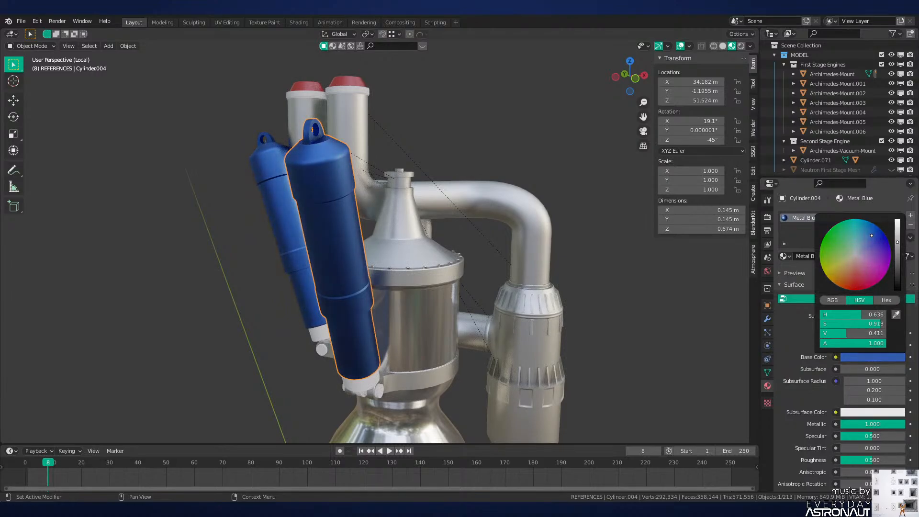
Step: Try Metal Blue on the actuator's lower rod end and replace it with Metal Rough
middle_drag(517, 259, 412, 234)
scroll(412, 234, up, 2)
shift+middle_drag(361, 255, 392, 262)
scroll(392, 262, up, 2)
click(393, 267)
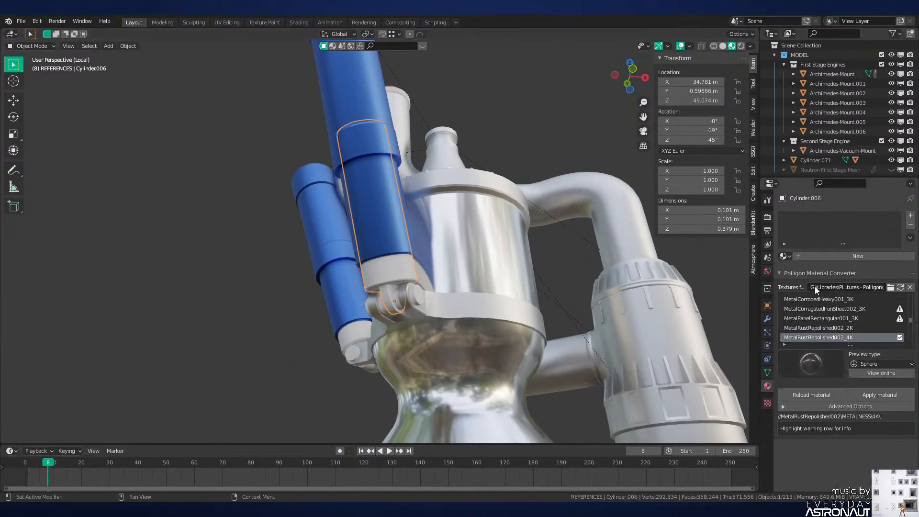
click(784, 256)
click(811, 314)
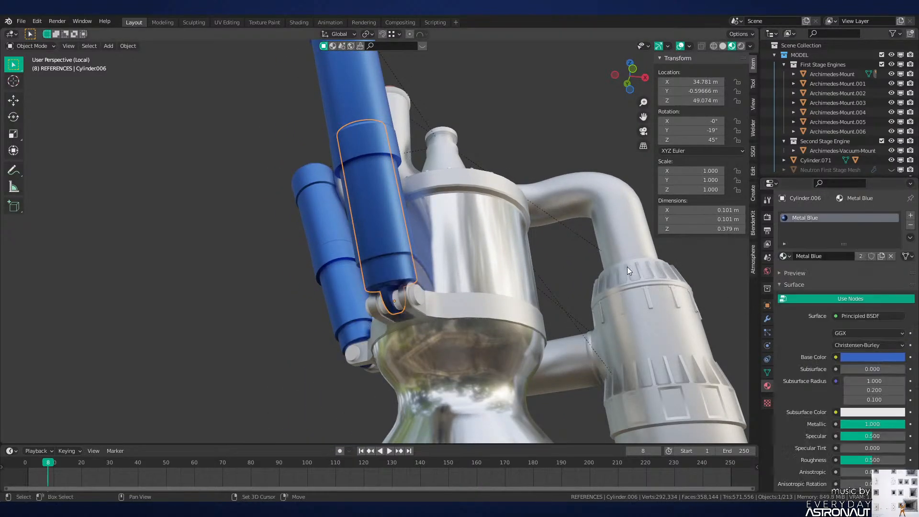
middle_drag(627, 266, 619, 223)
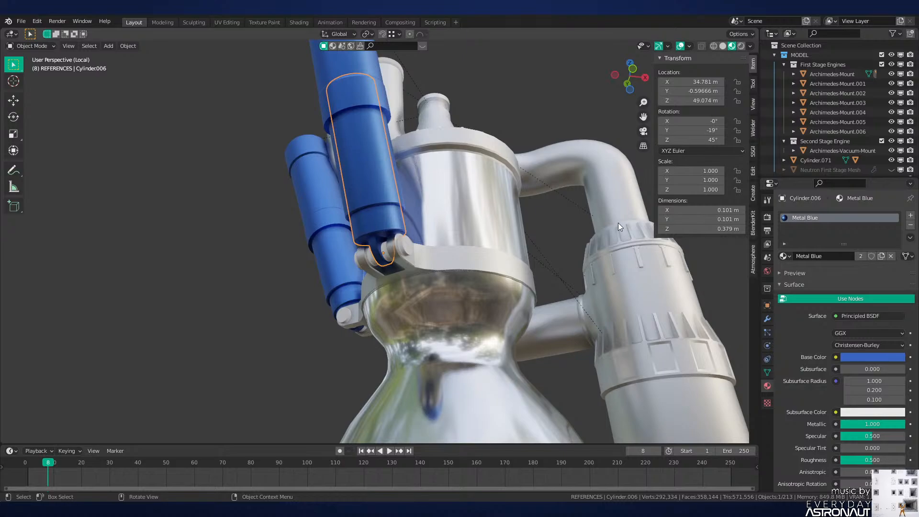
click(784, 256)
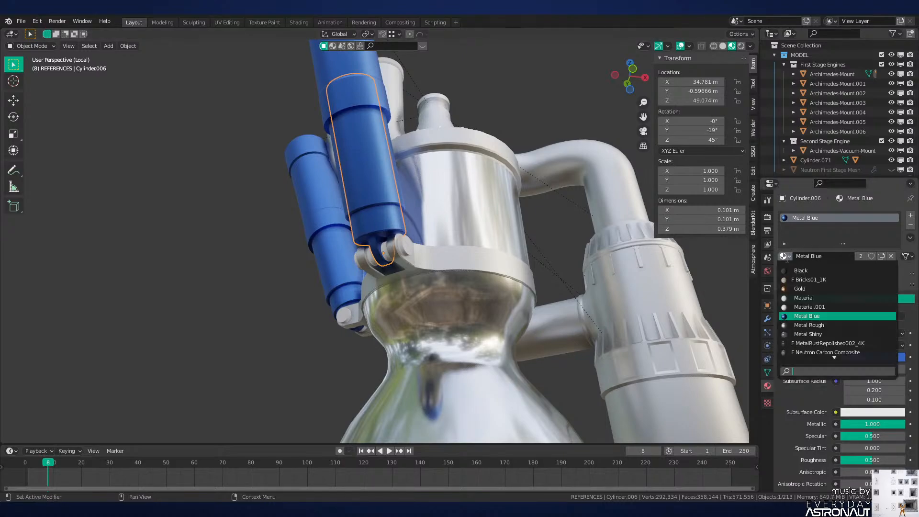
click(810, 322)
Step: Assign Metal Rough to the eyelet at the upper end of the blue actuator cylinder and save the file
middle_drag(628, 300, 352, 314)
click(353, 313)
key(Tab)
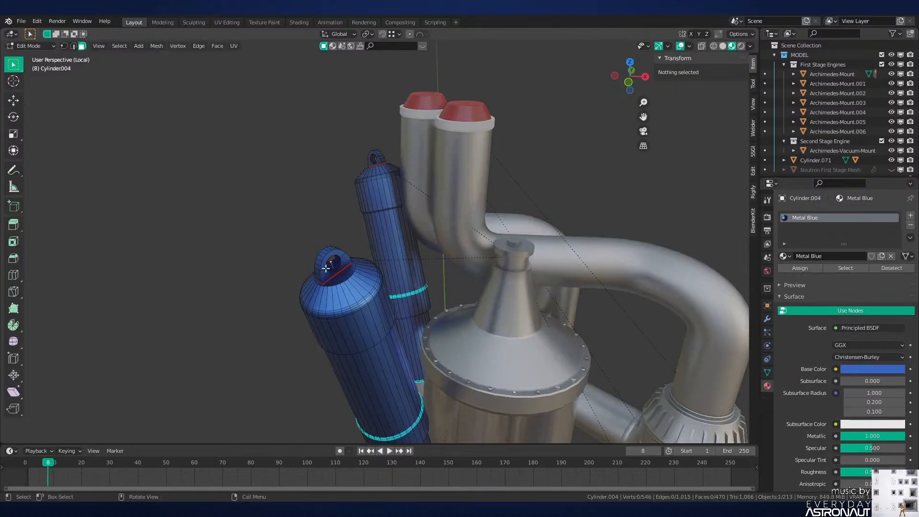
key(l)
middle_drag(471, 307, 466, 266)
scroll(469, 283, up, 2)
scroll(469, 284, down, 2)
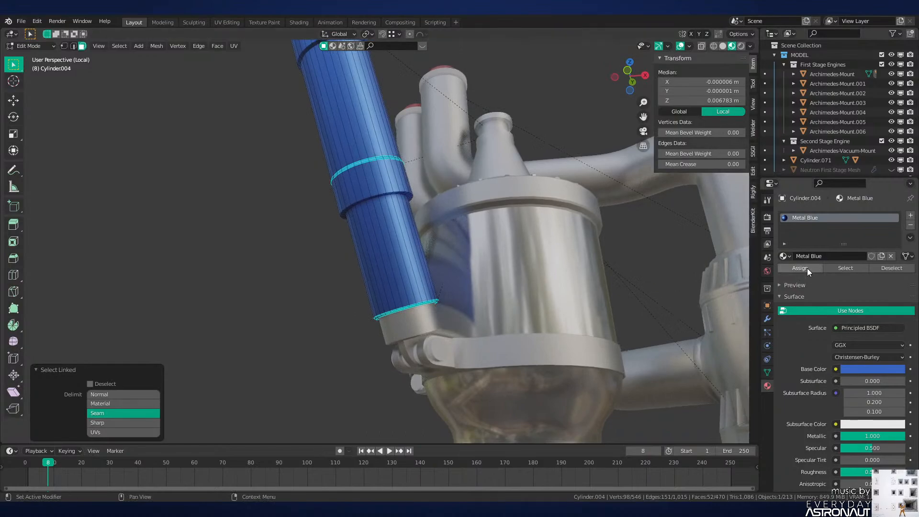
click(911, 216)
click(786, 274)
click(811, 340)
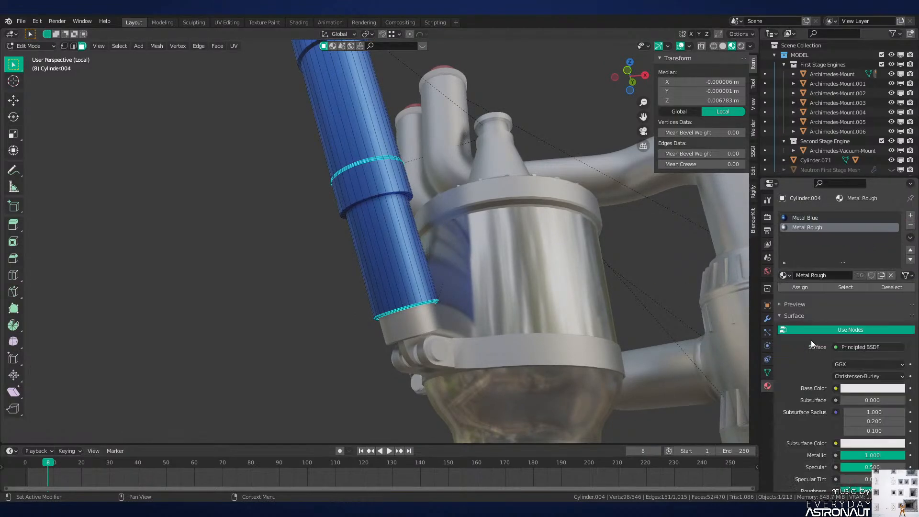
key(Tab)
key(alt+a)
shift+middle_drag(469, 336, 424, 243)
key(ctrl+s)
Step: Apply the Metal Shiny material to the hinge pins at the actuators' lower mounts
scroll(429, 319, down, 1)
click(416, 314)
scroll(423, 243, up, 2)
click(786, 256)
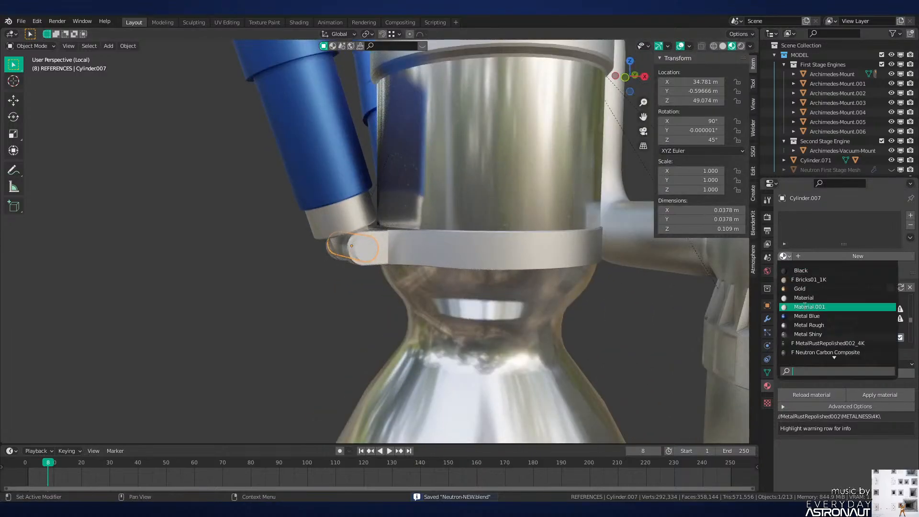
click(823, 334)
Step: Mark the end-face edges of both hinge pins as sharp, bevel them slightly, and save the file
scroll(450, 297, up, 4)
key(Tab)
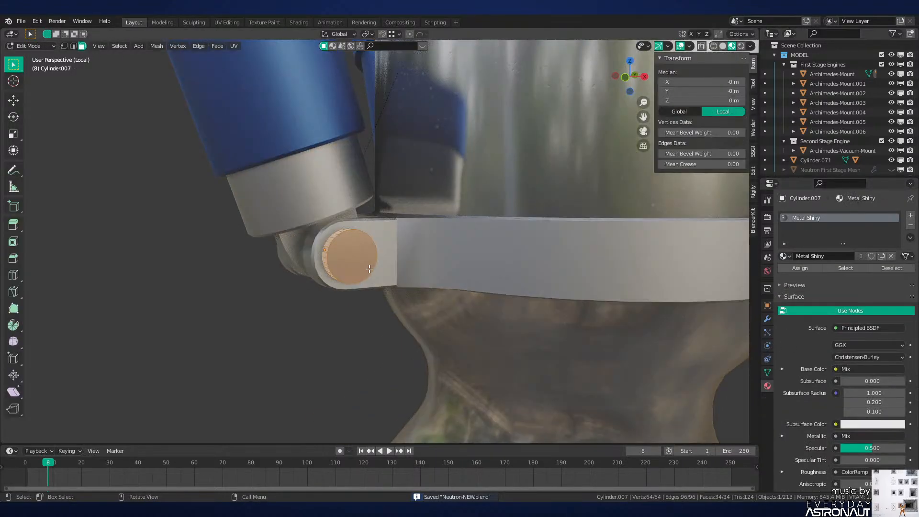
click(368, 270)
scroll(371, 271, down, 4)
middle_drag(378, 273, 521, 272)
shift+click(425, 264)
key(ctrl+e)
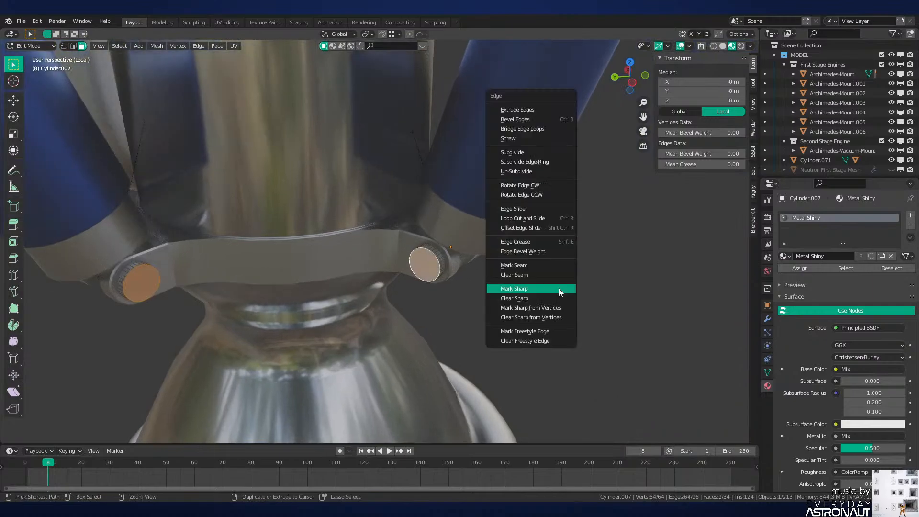
click(558, 289)
key(ctrl+b)
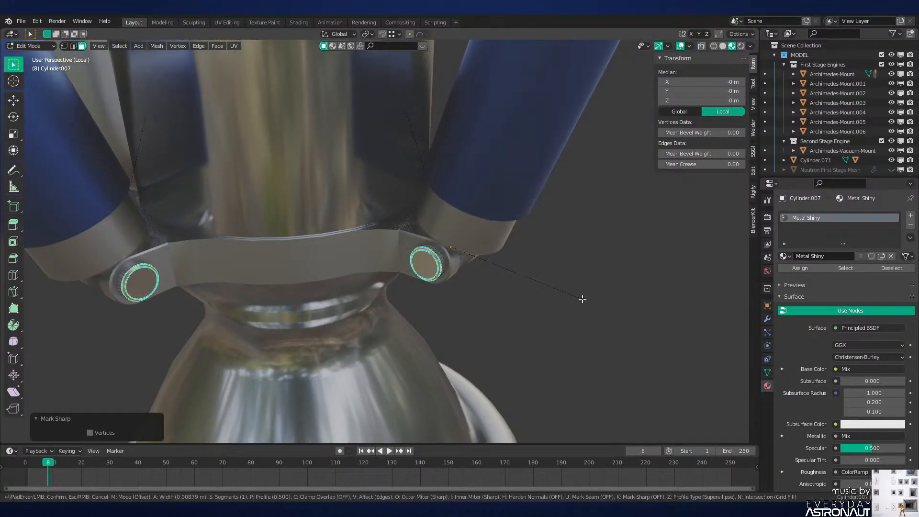
click(582, 299)
key(Tab)
key(ctrl+s)
click(582, 299)
Step: Check the engine in rendered shading and return to material preview
scroll(582, 298, down, 1)
middle_drag(582, 299, 516, 312)
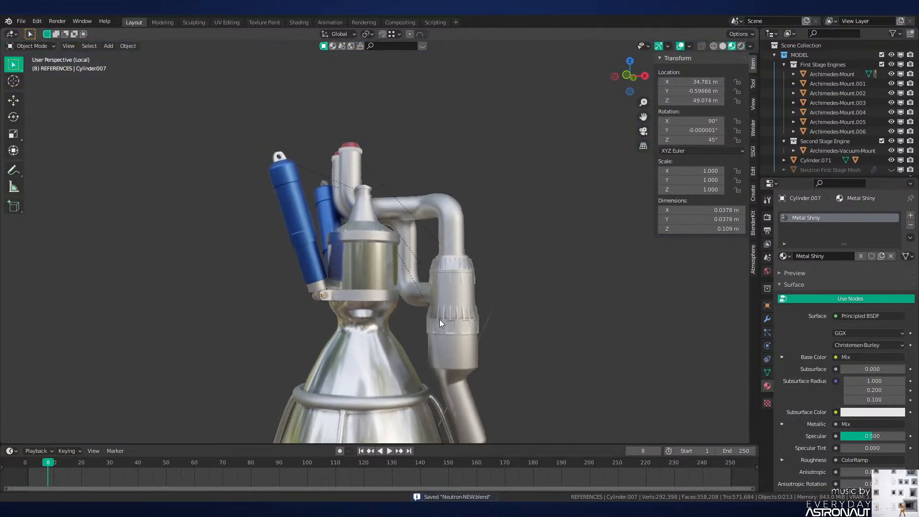
key(z)
click(446, 279)
mouse_move(446, 279)
middle_down()
mouse_move(559, 304)
mouse_move(469, 296)
mouse_move(425, 274)
mouse_move(440, 271)
mouse_move(420, 269)
mouse_move(529, 286)
mouse_move(455, 296)
middle_up()
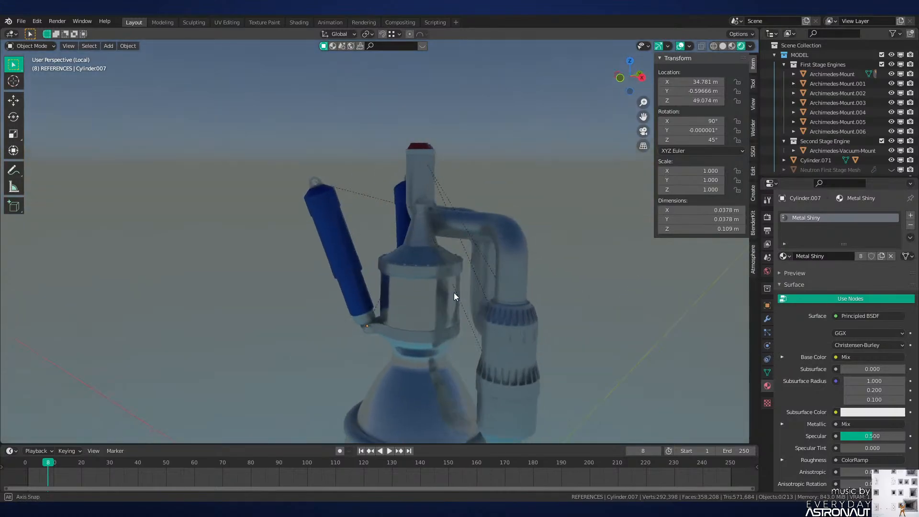
key(z)
click(463, 347)
Step: Select the ribbed cylindrical housing beside the chamber, show it in solid shading, and open the Shading workspace
mouse_move(464, 350)
middle_down()
mouse_move(490, 312)
mouse_move(508, 341)
mouse_move(482, 354)
mouse_move(483, 305)
mouse_move(464, 241)
mouse_move(476, 180)
mouse_move(472, 300)
mouse_move(448, 344)
mouse_move(449, 335)
mouse_move(447, 373)
mouse_move(423, 340)
mouse_move(416, 303)
mouse_move(455, 220)
mouse_move(467, 295)
middle_up()
scroll(473, 300, up, 1)
scroll(473, 300, up, 2)
click(449, 244)
scroll(449, 244, up, 3)
key(z)
click(507, 297)
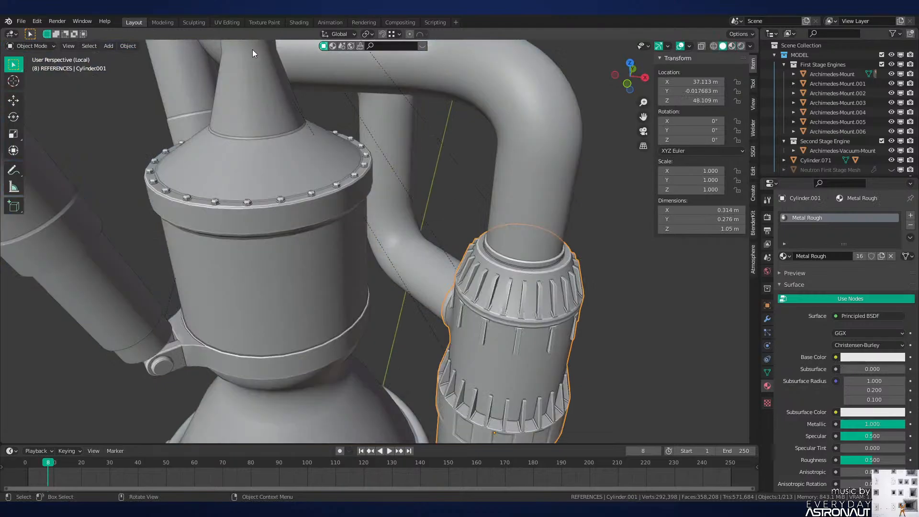
click(298, 23)
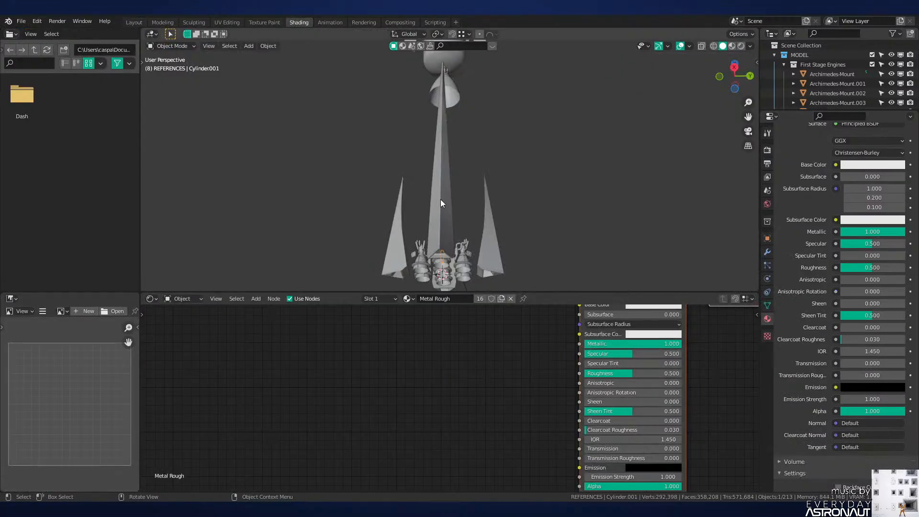
Step: Frame the ribbed housing in the Shading viewport with material preview and bring its Metal Rough nodes fully into view
key(KP_Decimal)
key(z)
click(505, 236)
mouse_move(466, 182)
middle_down()
mouse_move(470, 238)
mouse_move(513, 230)
mouse_move(465, 239)
mouse_move(455, 227)
middle_up()
scroll(485, 223, up, 5)
scroll(440, 407, down, 9)
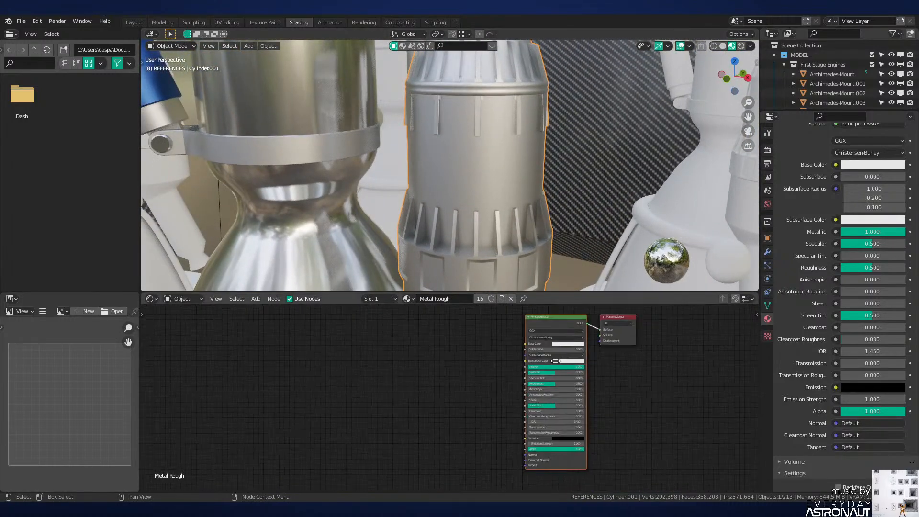
Step: Copy the mapping, texture group, Mix and ColorRamp nodes from the engine body's Metal Shiny material
click(346, 260)
scroll(843, 240, up, 5)
click(806, 151)
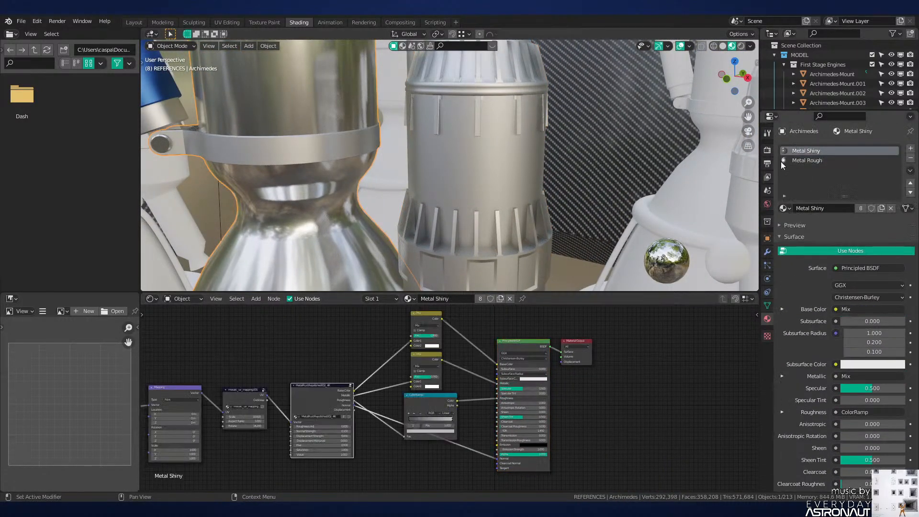
key(Home)
drag(199, 332, 488, 458)
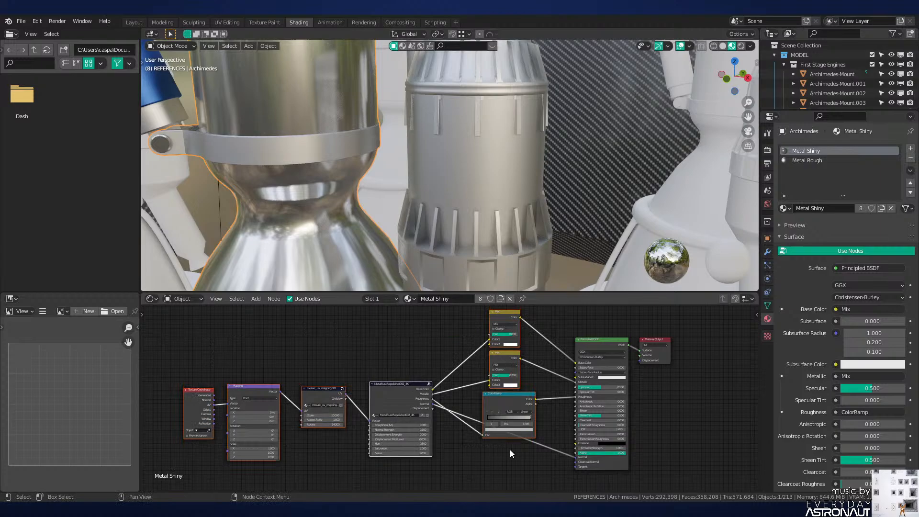
shift+click(512, 398)
key(ctrl+c)
Step: Paste the copied texture nodes into the Metal Rough material beside its Principled BSDF
click(807, 160)
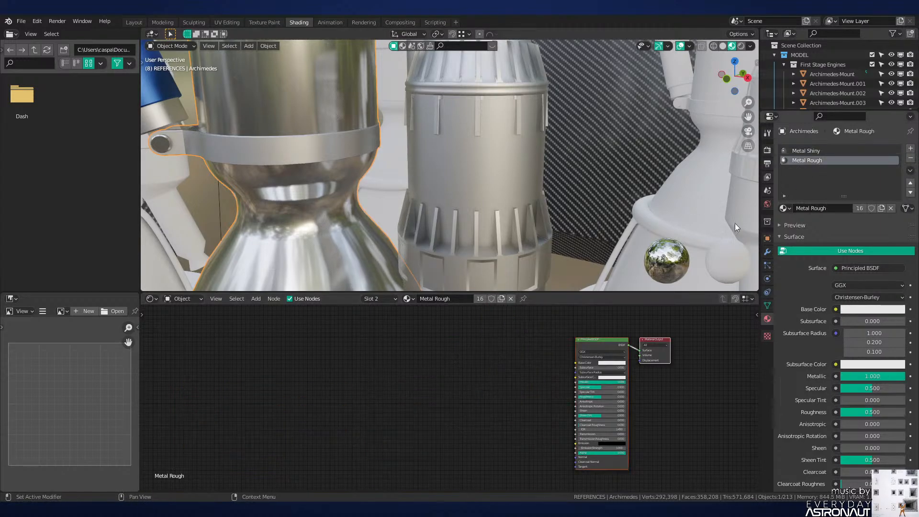
key(ctrl+v)
middle_drag(521, 410, 409, 410)
scroll(412, 333, up, 3)
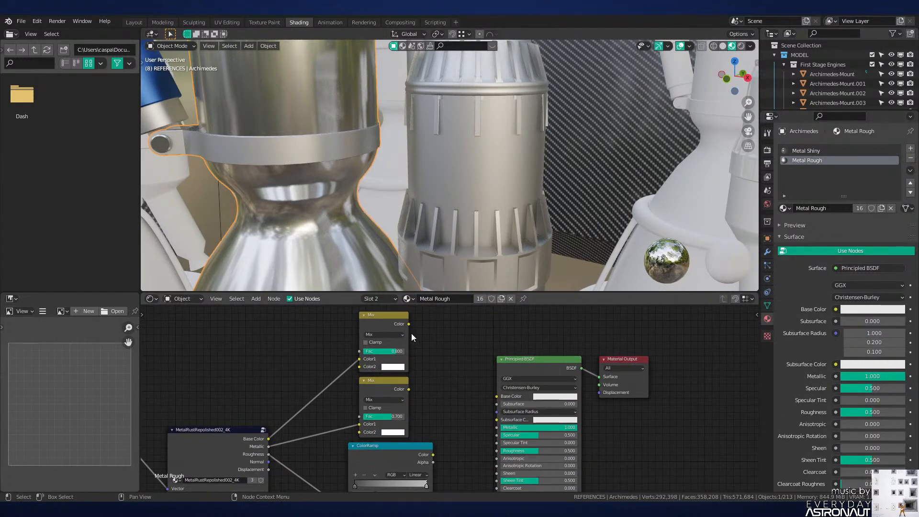
Step: Connect the two Mix nodes to the Principled BSDF's Base Color and Metallic inputs, and the ColorRamp to Roughness
drag(486, 389, 497, 396)
drag(408, 389, 487, 432)
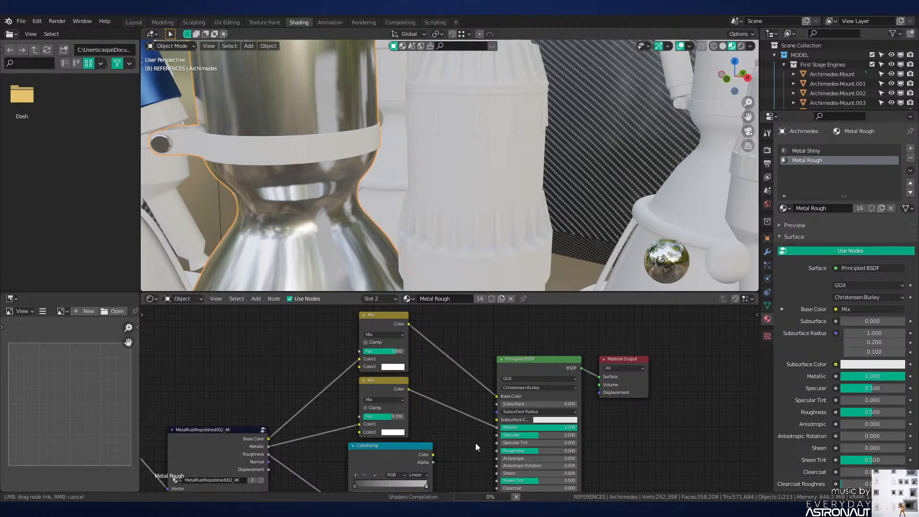
drag(476, 444, 476, 443)
middle_drag(476, 444, 502, 383)
scroll(493, 419, up, 3)
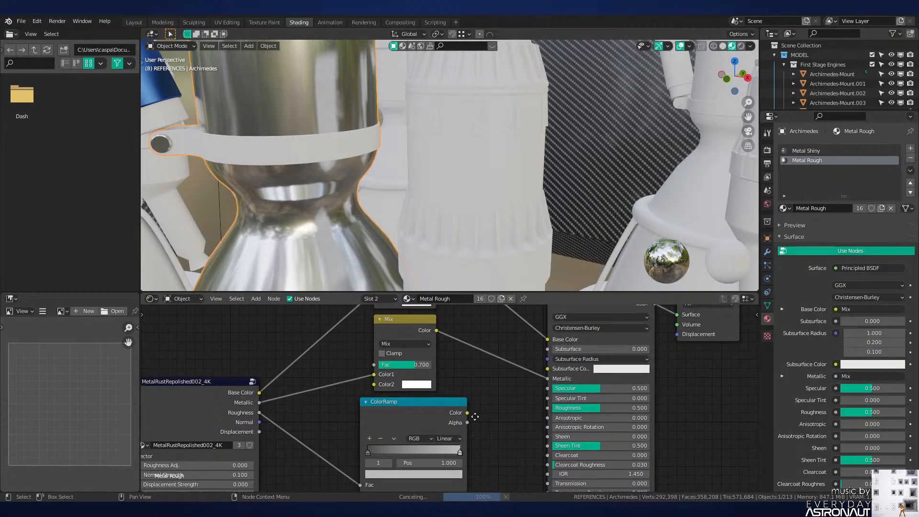
middle_drag(476, 415, 514, 356)
drag(480, 376, 492, 375)
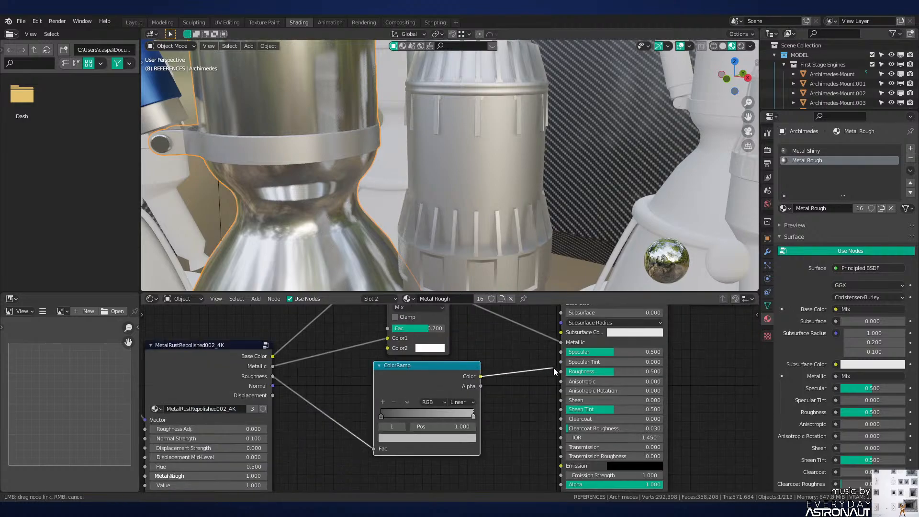
drag(553, 368, 559, 372)
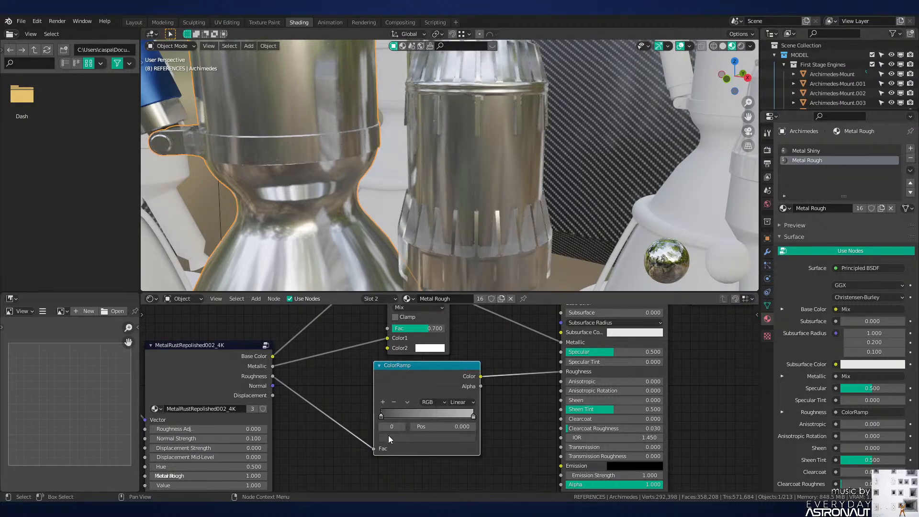
Step: Lighten the roughness ColorRamp's dark stop to a value of about 0.28 and its end stop to nearly white
click(389, 435)
drag(458, 357, 456, 337)
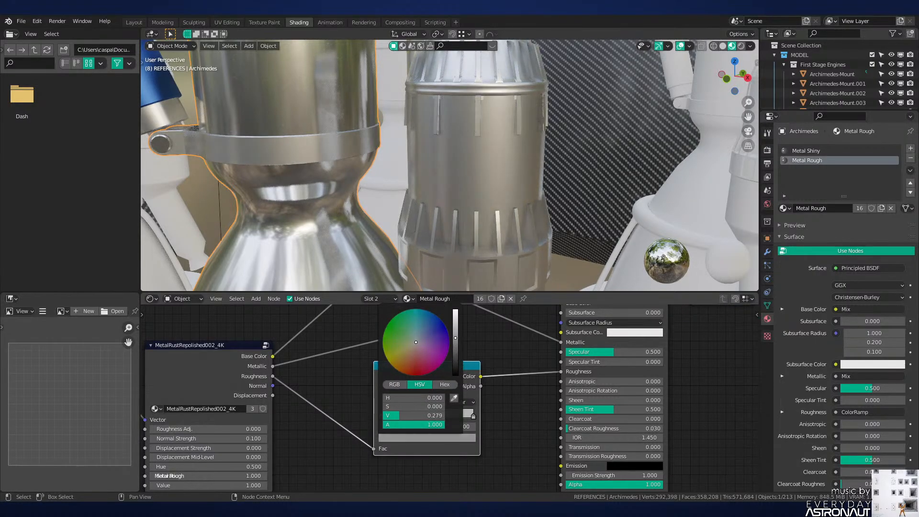
middle_drag(458, 250, 483, 178)
middle_drag(498, 275, 478, 285)
click(462, 437)
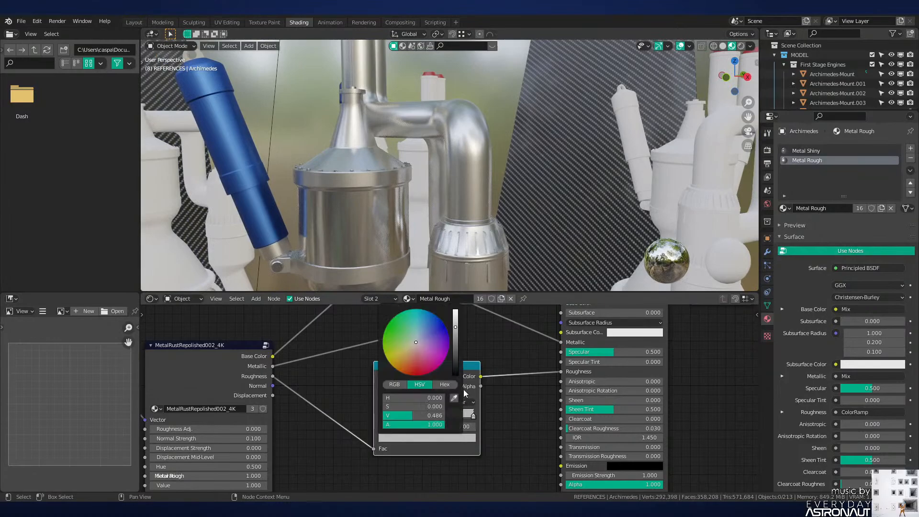
drag(458, 328, 455, 311)
Step: Open the ribbed housing's mesh for editing in the UV Editing workspace, isolate it, and unwrap all its faces
middle_drag(503, 283, 549, 243)
click(476, 190)
key(Tab)
scroll(476, 190, down, 4)
key(a)
click(234, 22)
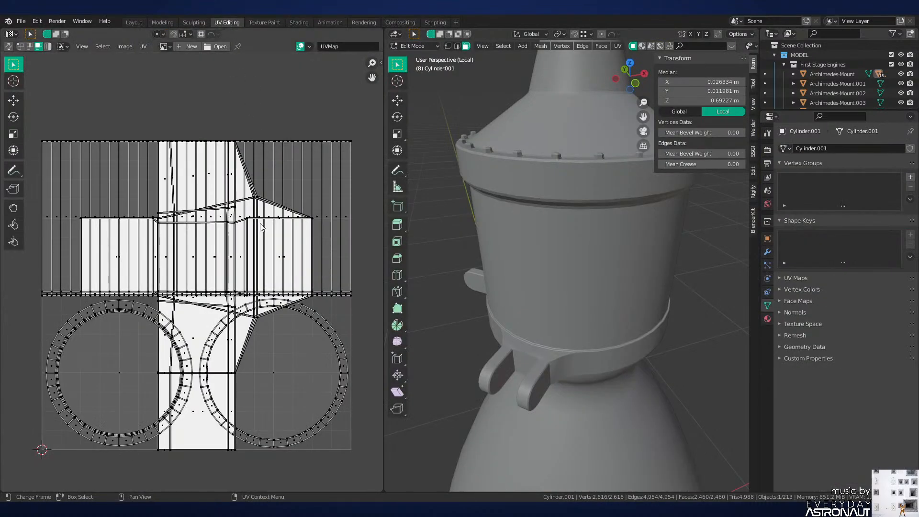
key(KP_Divide)
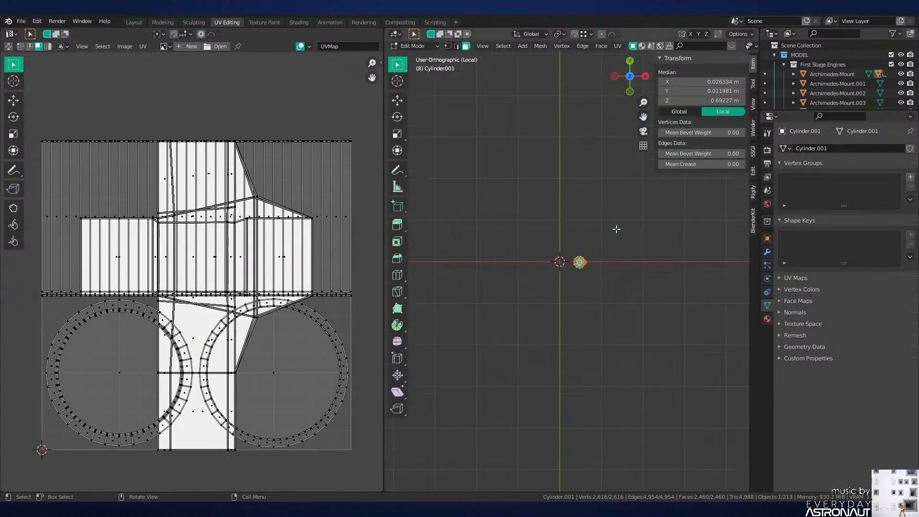
key(KP_Divide)
middle_drag(625, 231, 597, 285)
key(u)
click(597, 284)
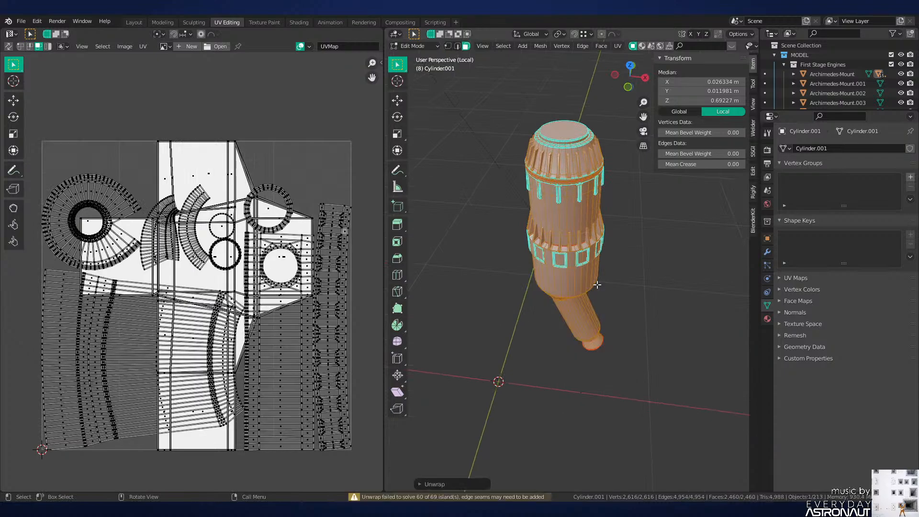
Step: Select the housing's entire UV layout and scale it freehand to resize the metal texture on the part
key(Tab)
scroll(603, 308, up, 12)
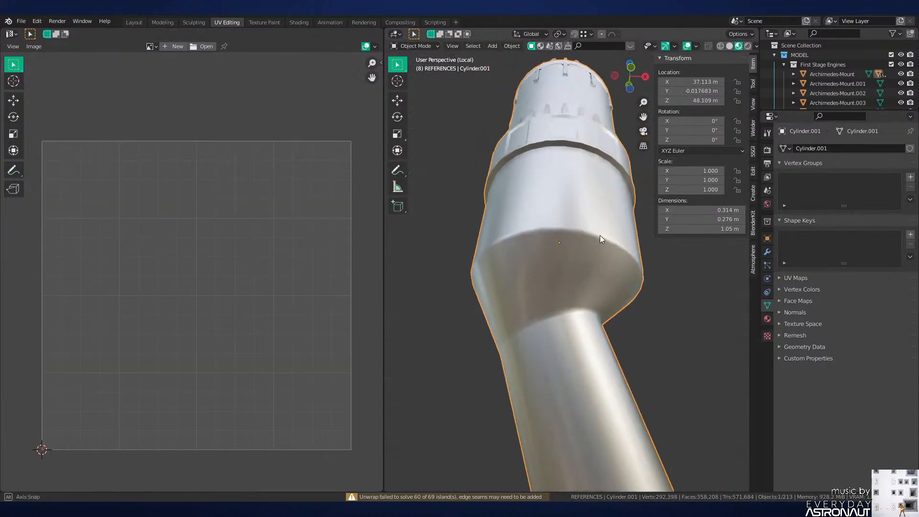
scroll(615, 283, down, 8)
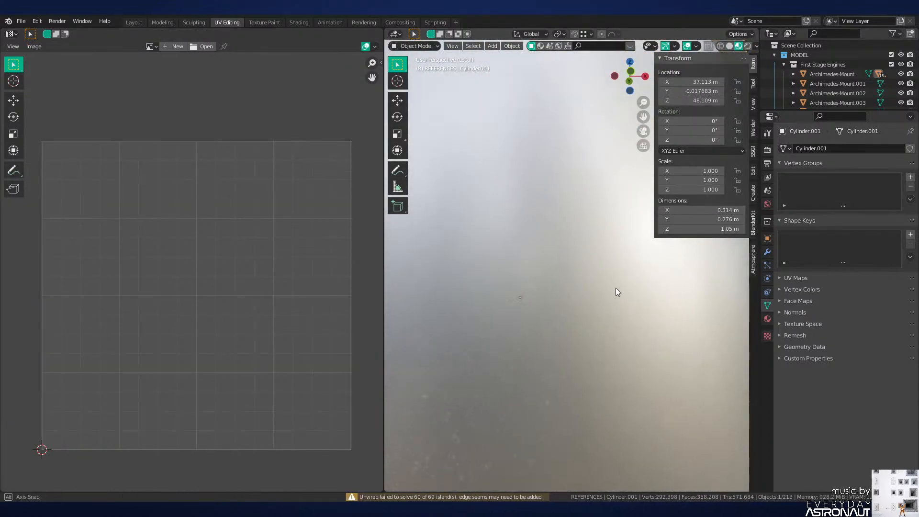
key(Tab)
key(s)
key(Return)
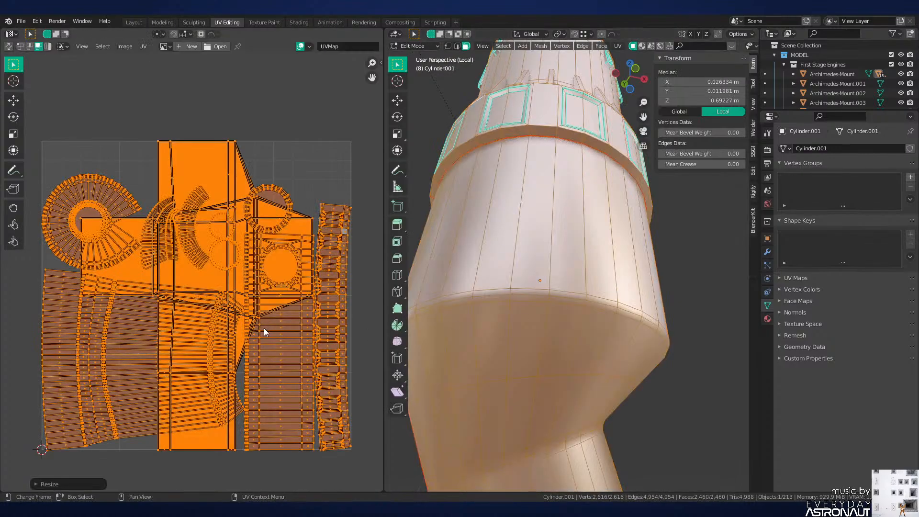
text(s.)
key(Return)
key(s)
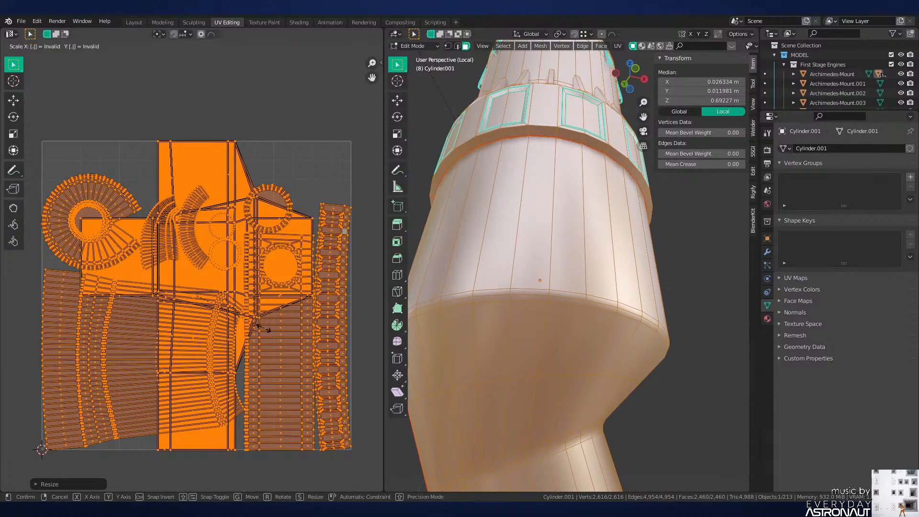
key(Return)
key(s)
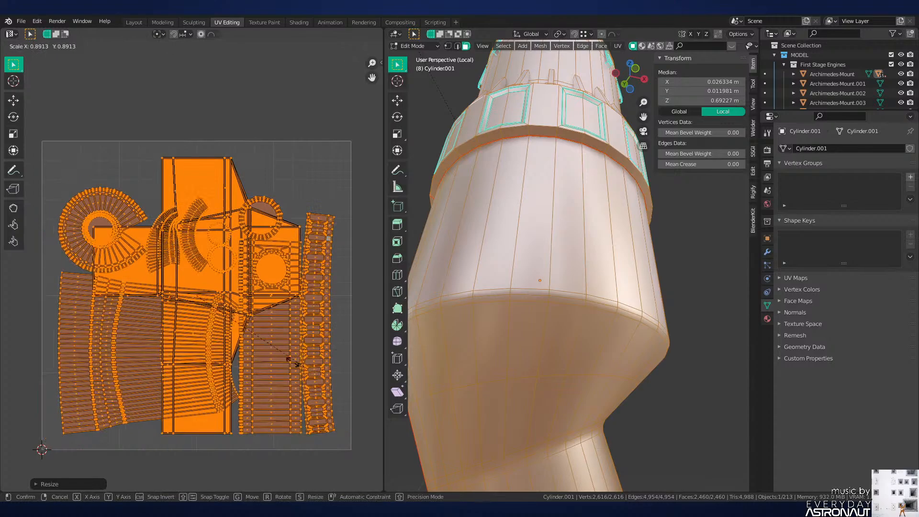
click(214, 324)
key(s)
click(277, 349)
key(Tab)
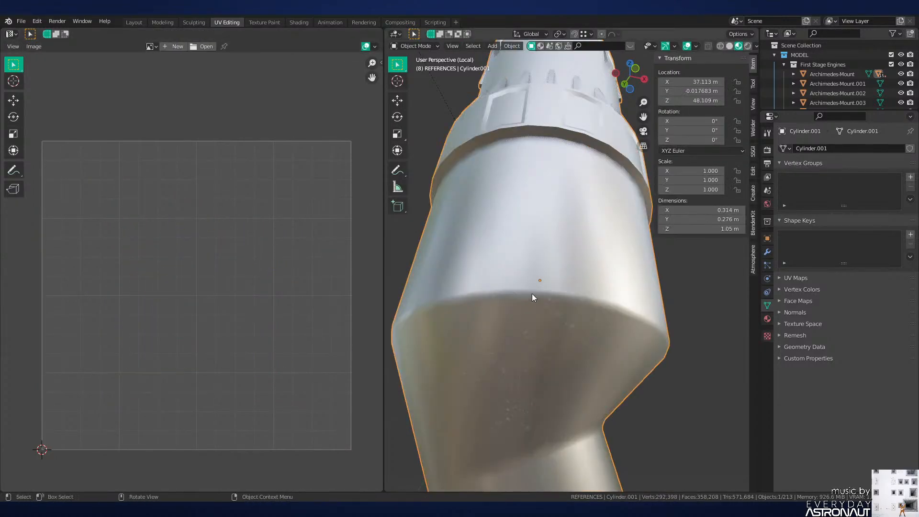
key(Tab)
key(Tab)
Step: Save the file with the whole scene shown again and display the engine in material preview
scroll(537, 392, down, 3)
mouse_move(538, 392)
middle_down()
mouse_move(509, 414)
mouse_move(546, 347)
mouse_move(646, 330)
mouse_move(564, 350)
mouse_move(582, 324)
mouse_move(605, 380)
middle_up()
key(ctrl+s)
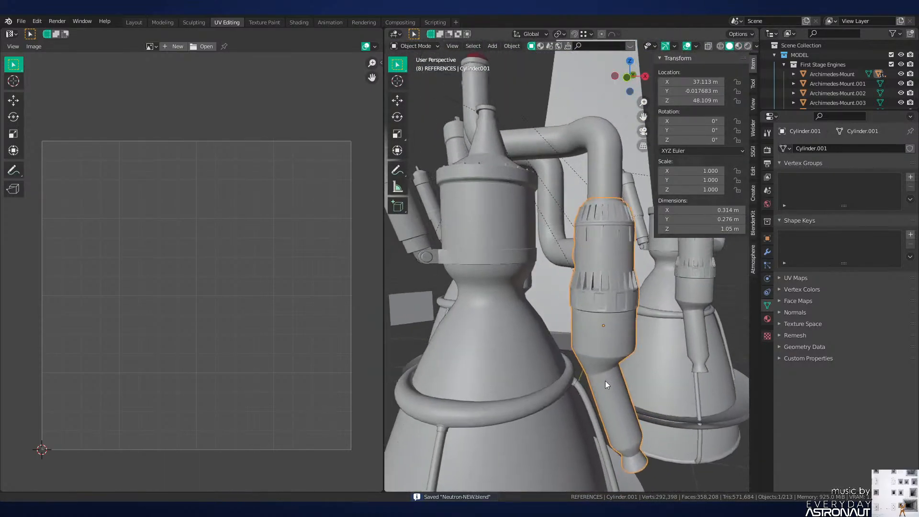
key(z)
click(599, 307)
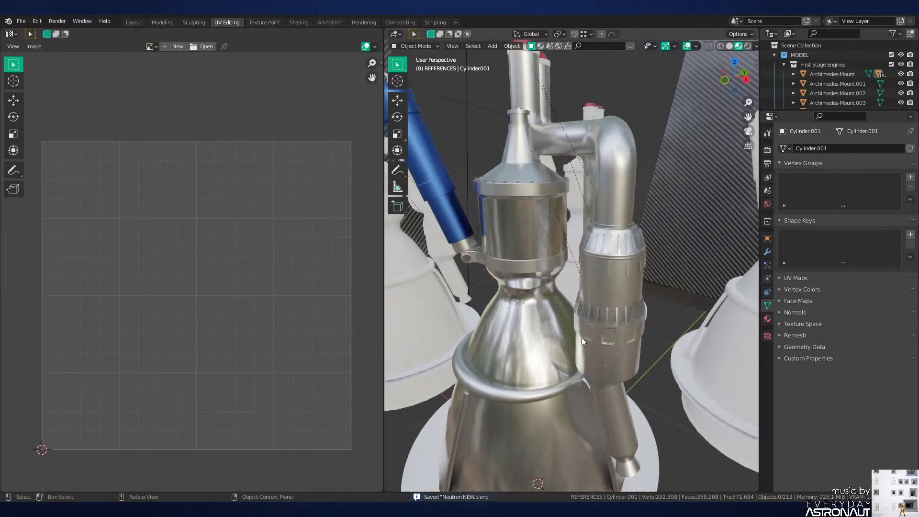
Step: Switch to the Layout workspace and show the isolated engine in material preview
click(134, 22)
scroll(432, 222, down, 8)
middle_drag(426, 259, 412, 231)
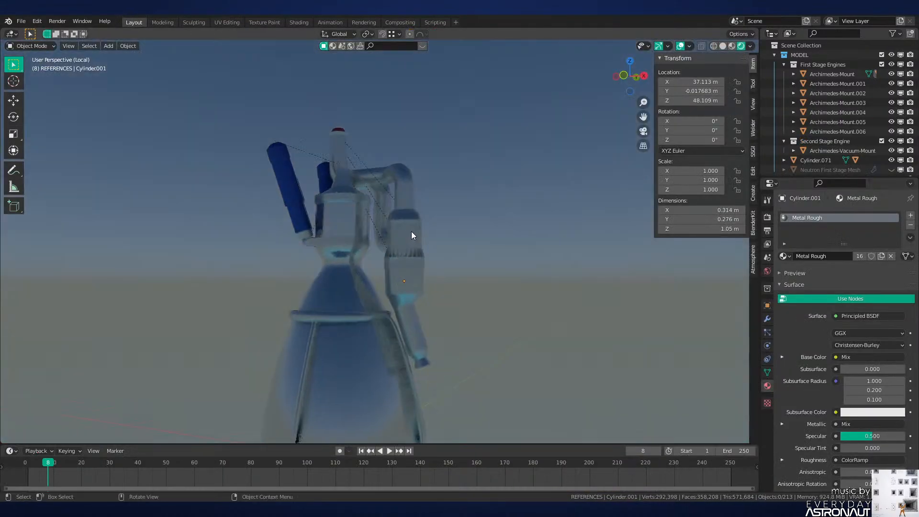
key(z)
click(414, 287)
Step: Examine the metal and blue materials on the engine's nozzle, chamber, ribbed housing and pipes from several angles
mouse_move(424, 367)
middle_down()
mouse_move(437, 335)
mouse_move(442, 376)
mouse_move(458, 337)
mouse_move(469, 369)
mouse_move(507, 365)
mouse_move(479, 324)
mouse_move(478, 369)
mouse_move(447, 415)
middle_up()
scroll(441, 375, up, 3)
scroll(479, 324, down, 3)
scroll(441, 383, up, 3)
scroll(424, 311, up, 3)
shift+middle_drag(441, 383, 382, 295)
scroll(383, 297, down, 8)
scroll(460, 274, down, 3)
shift+middle_drag(462, 346, 467, 283)
scroll(459, 320, up, 4)
scroll(446, 302, up, 2)
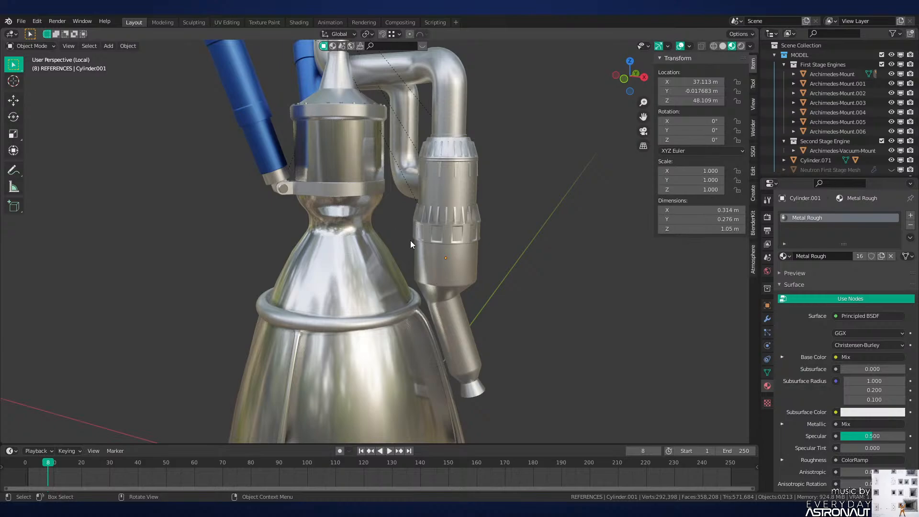
middle_drag(407, 269, 460, 272)
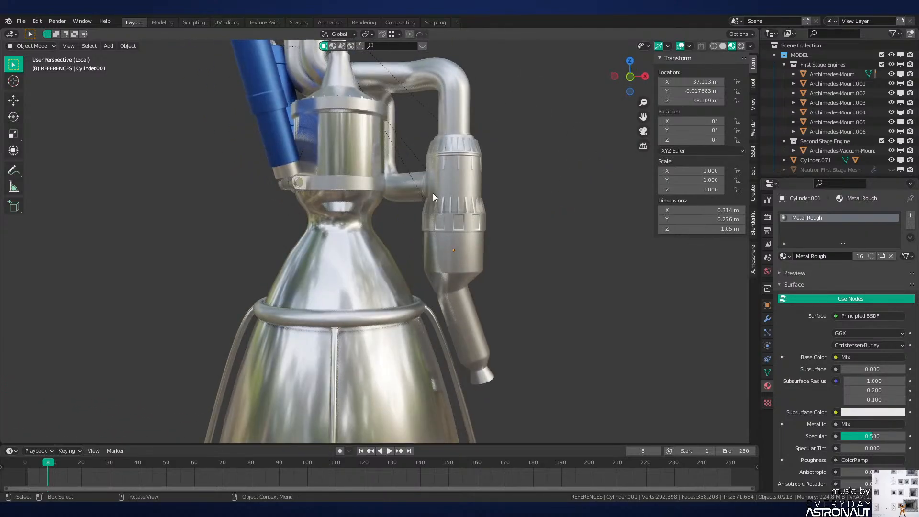
middle_drag(390, 330, 418, 251)
click(413, 361)
scroll(414, 361, up, 1)
scroll(417, 183, up, 1)
key(alt+a)
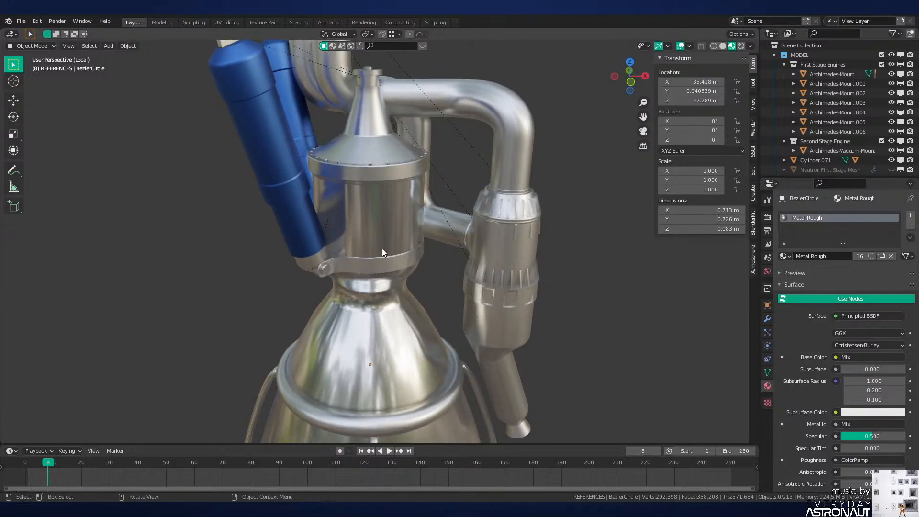
middle_drag(381, 185, 384, 155)
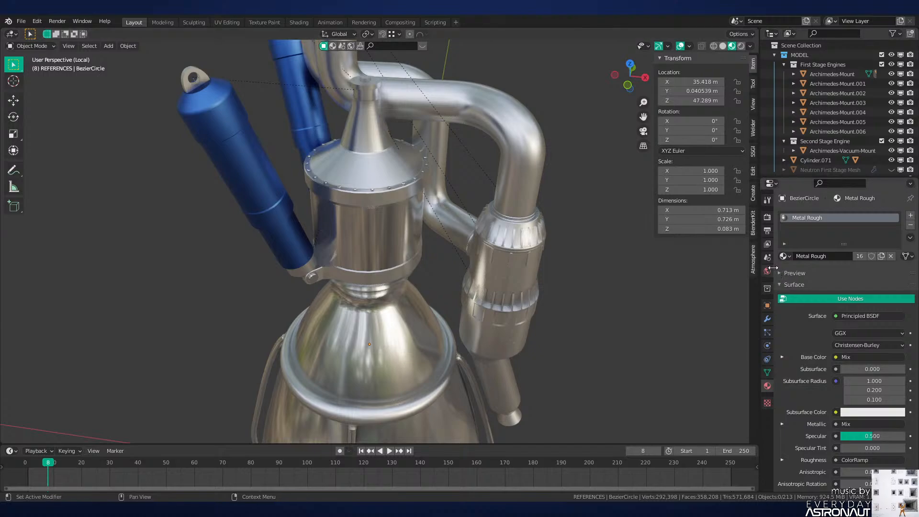
Step: Leave the isolated view and show the full engine cluster and fins in material preview
key(KP_Divide)
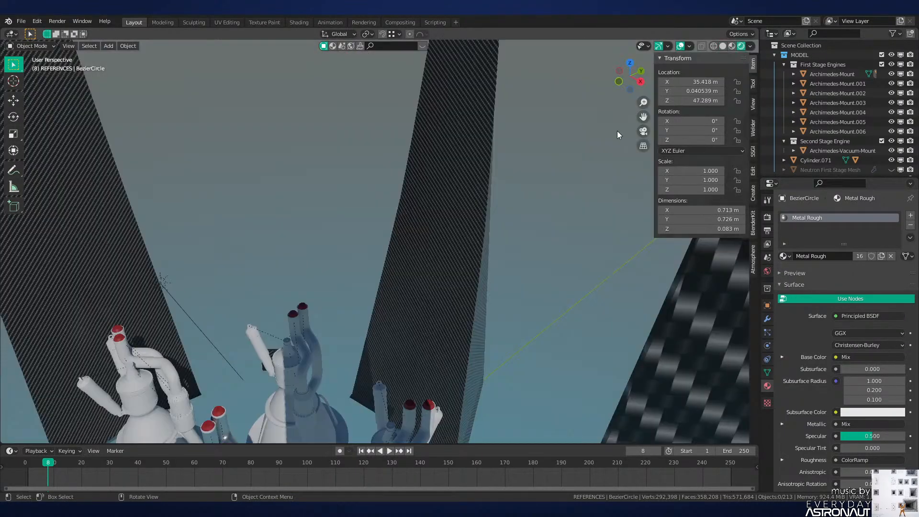
scroll(498, 242, down, 8)
mouse_move(546, 253)
middle_down()
mouse_move(498, 242)
mouse_move(465, 283)
middle_up()
key(z)
click(463, 329)
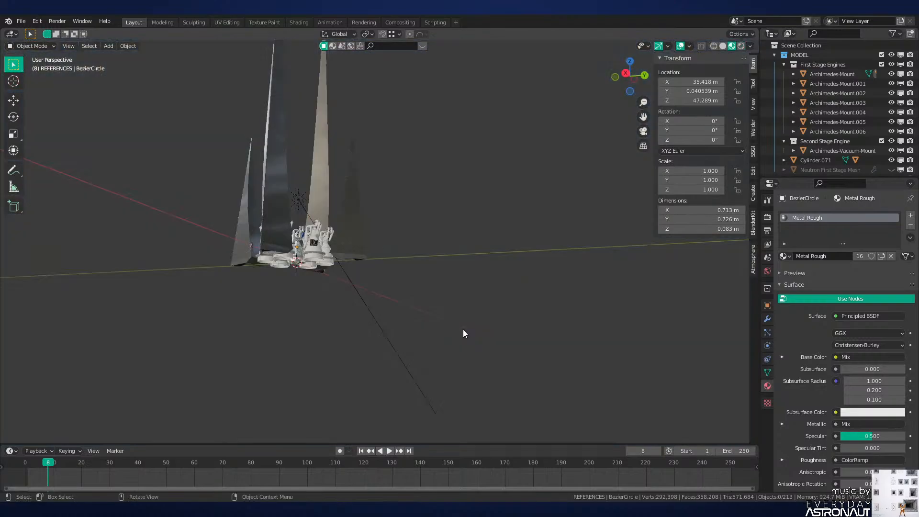
Step: Compare the engine cluster and fins in rendered and material preview shading, ending in solid shading
middle_drag(464, 330, 485, 350)
key(z)
click(451, 248)
shift+middle_drag(451, 246, 461, 330)
mouse_move(461, 331)
middle_down()
mouse_move(488, 326)
mouse_move(505, 302)
middle_up()
mouse_move(505, 302)
shift+middle_down()
mouse_move(536, 318)
mouse_move(523, 312)
shift+middle_up()
mouse_move(523, 312)
middle_down()
mouse_move(475, 237)
mouse_move(349, 306)
mouse_move(452, 349)
mouse_move(536, 307)
mouse_move(445, 245)
mouse_move(479, 214)
middle_up()
scroll(453, 349, up, 2)
key(z)
click(484, 326)
mouse_move(484, 325)
middle_down()
mouse_move(481, 308)
mouse_move(586, 317)
mouse_move(566, 314)
middle_up()
scroll(480, 308, up, 2)
key(z)
click(574, 318)
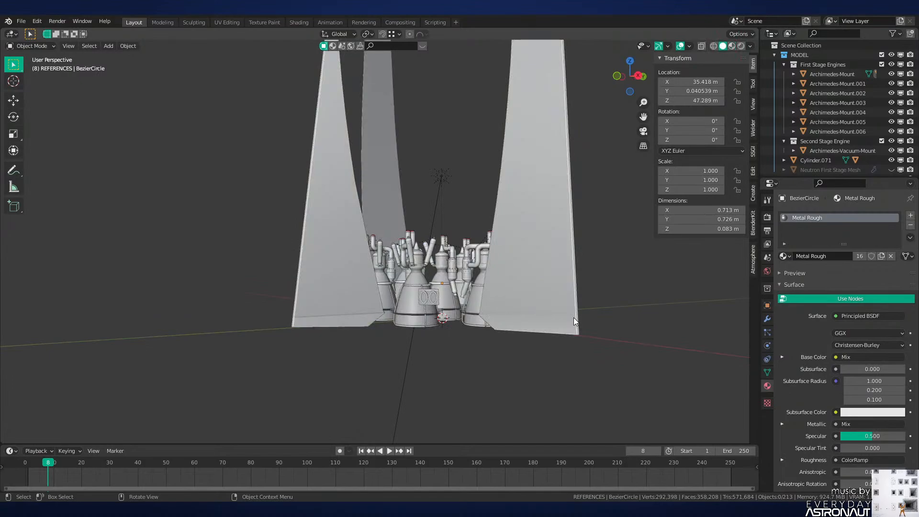
Step: Open the Shading workspace and frame the full engine cluster with the surrounding fins
click(299, 22)
scroll(494, 185, down, 5)
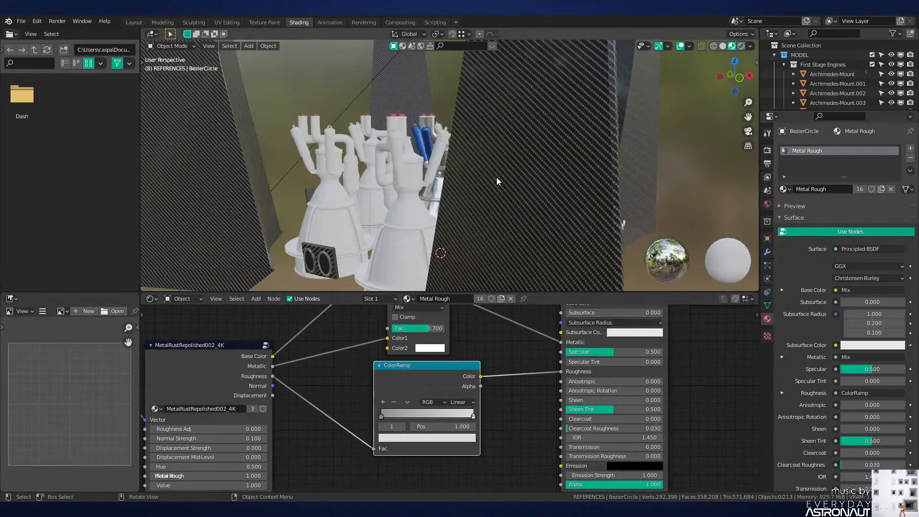
scroll(496, 177, down, 5)
middle_drag(539, 164, 610, 144)
Step: Try viewport background blur values of 0.00 and 0.02, and restore the blur to 0.5
click(750, 46)
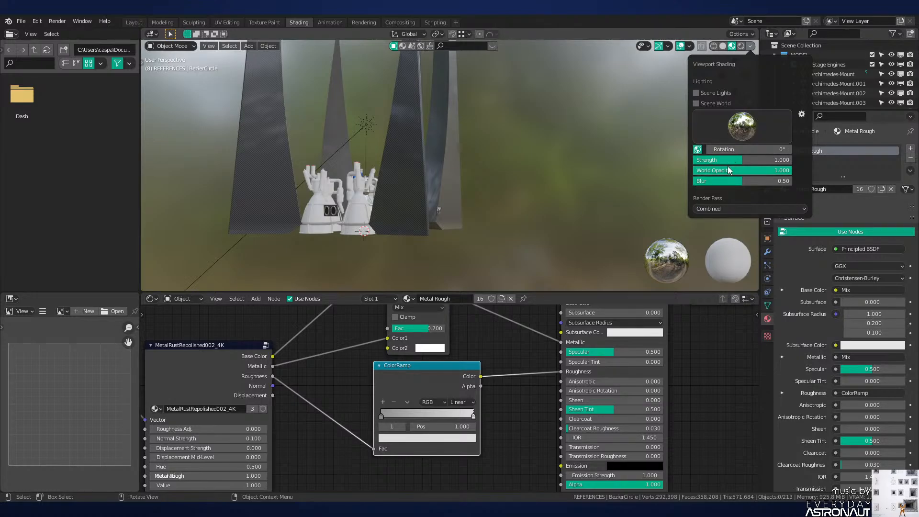
mouse_move(680, 186)
middle_down()
mouse_move(601, 197)
mouse_move(511, 182)
mouse_move(549, 188)
mouse_move(335, 192)
mouse_move(325, 175)
middle_up()
scroll(326, 177, up, 2)
click(749, 46)
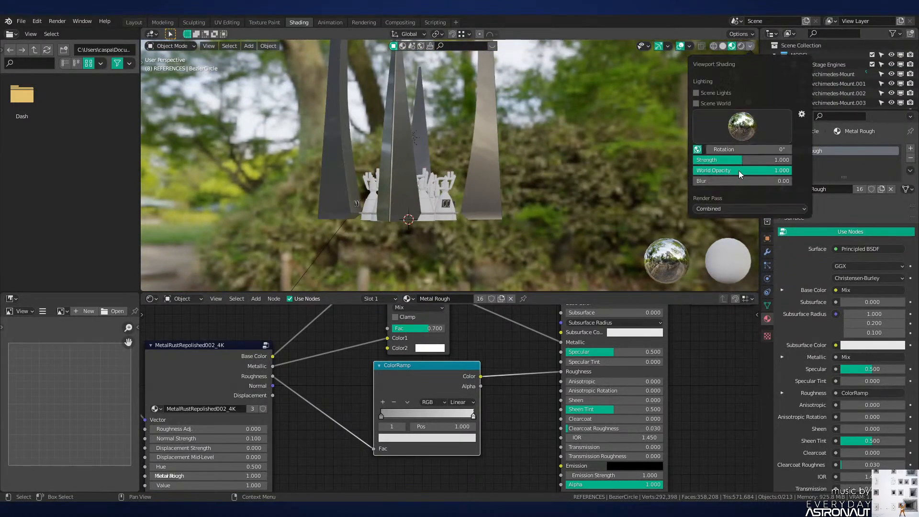
drag(719, 182, 721, 182)
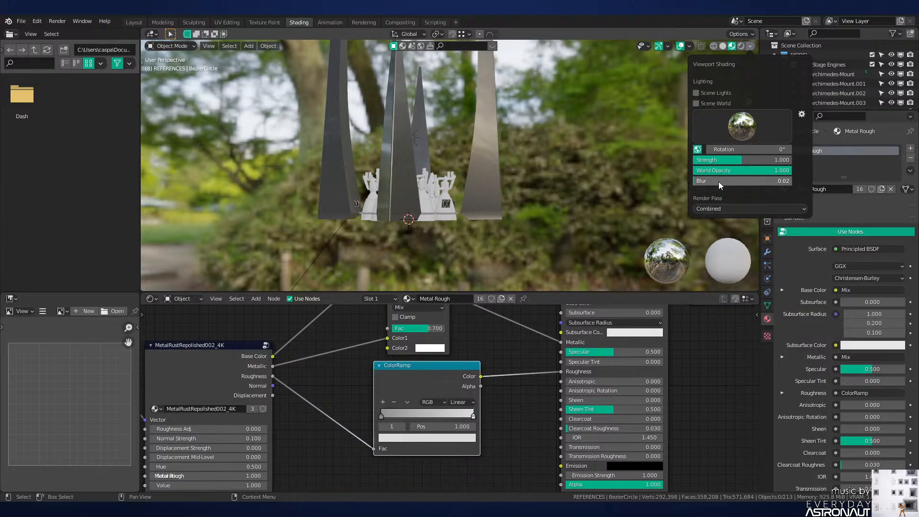
double_click(720, 181)
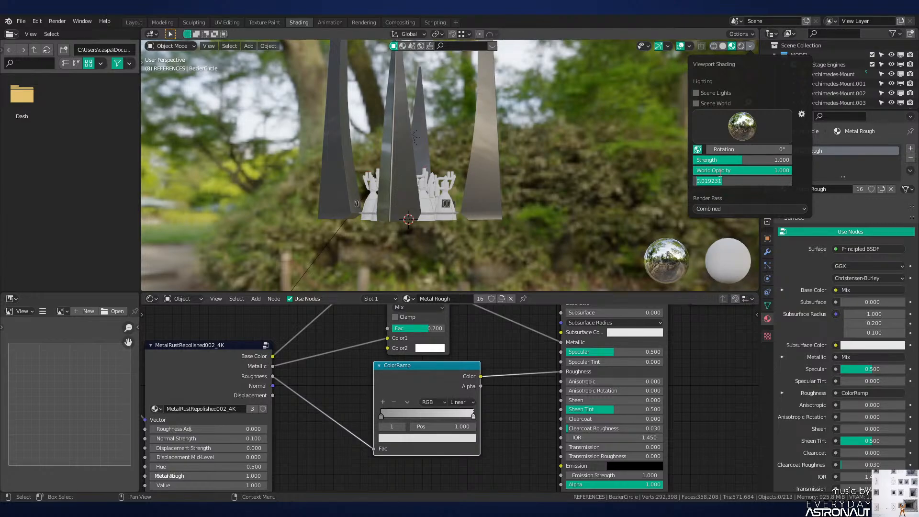
text(.5)
key(Return)
Step: Switch the viewport to solid shading and save the file
key(z)
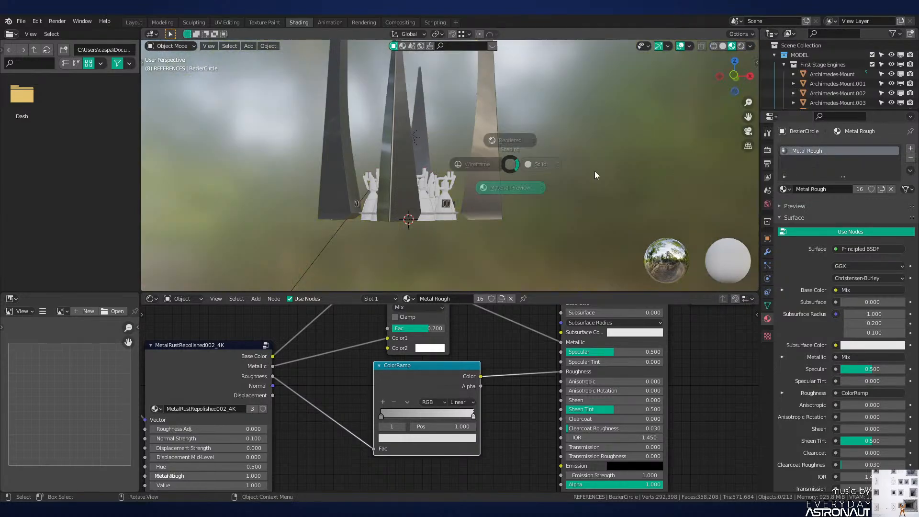
click(595, 171)
key(ctrl+s)
Step: Examine the engines and fins up close in different shading modes, including rendered, and return to solid shading
key(z)
click(515, 96)
mouse_move(519, 143)
middle_down()
mouse_move(504, 146)
mouse_move(526, 148)
middle_up()
scroll(526, 148, up, 4)
key(z)
click(401, 139)
key(z)
click(412, 101)
mouse_move(421, 107)
middle_down()
mouse_move(507, 171)
mouse_move(605, 183)
mouse_move(479, 191)
middle_up()
scroll(605, 183, down, 4)
key(z)
click(597, 221)
Step: Inspect the World shader's Sky Texture and its connected nodes, and return to the object's Metal Rough nodes
click(182, 298)
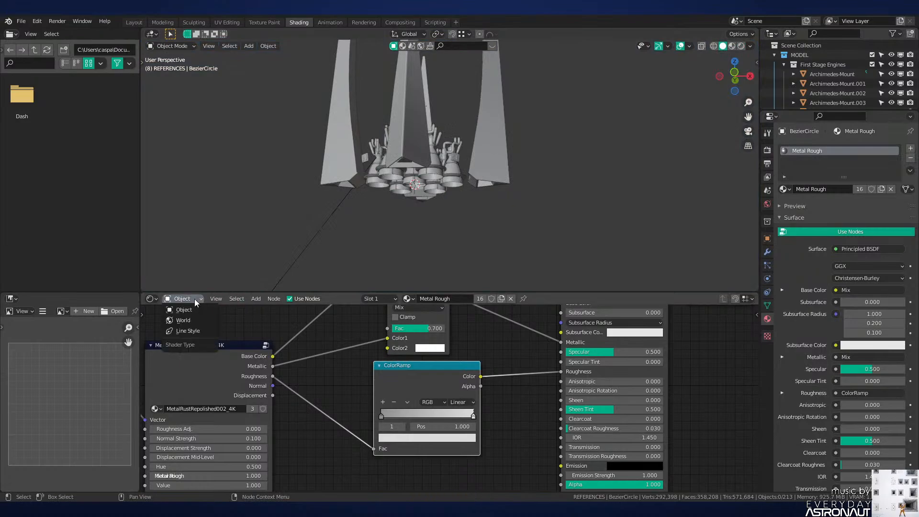
click(188, 317)
middle_drag(282, 341, 358, 432)
click(317, 431)
middle_drag(253, 380, 298, 391)
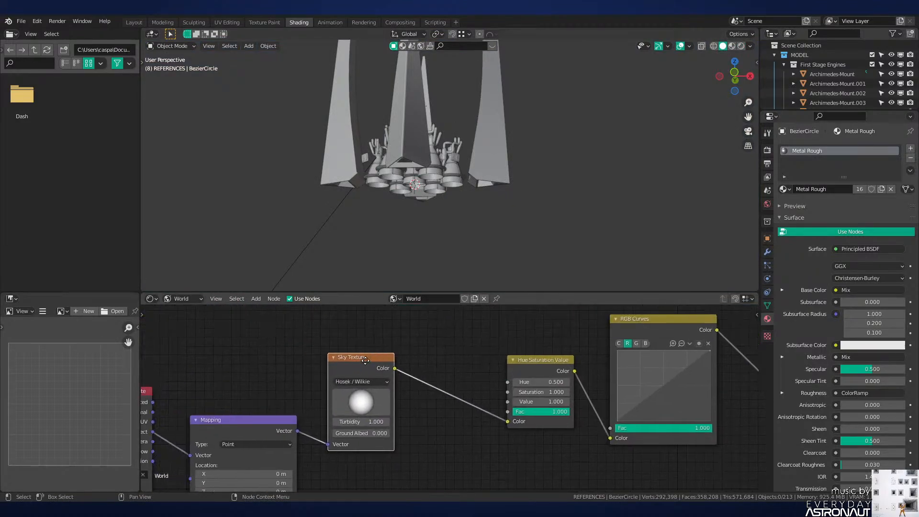
scroll(299, 391, up, 3)
click(184, 299)
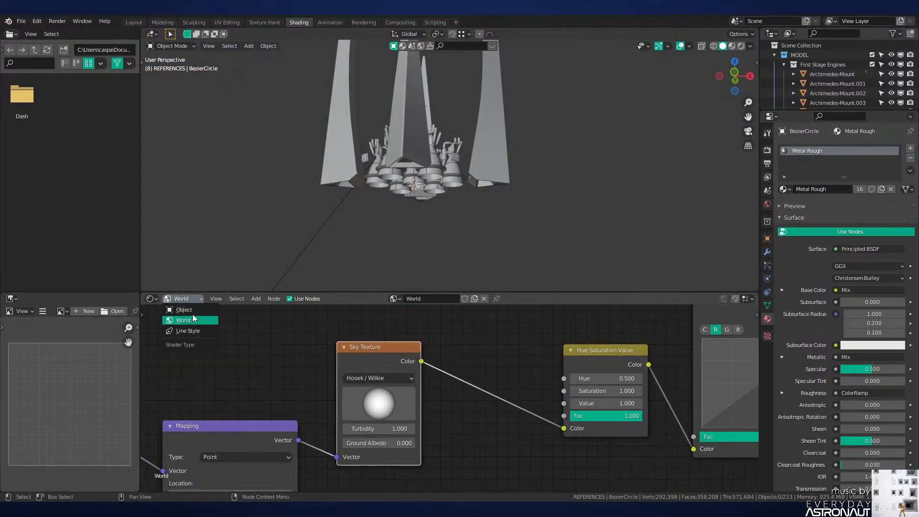
click(184, 310)
scroll(440, 187, up, 3)
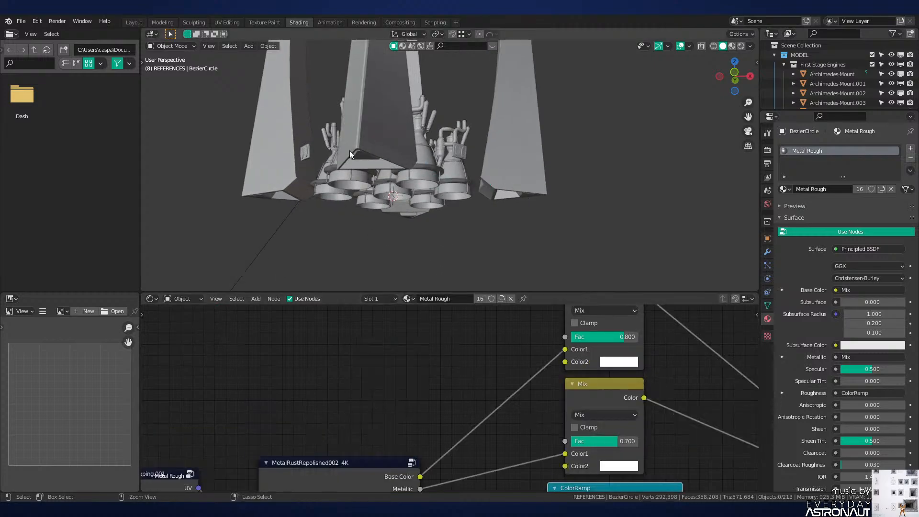
Step: Save the file and check the engines up close in rendered shading in the Layout workspace
key(ctrl+s)
click(129, 25)
key(z)
scroll(489, 185, up, 3)
middle_drag(489, 185, 449, 147)
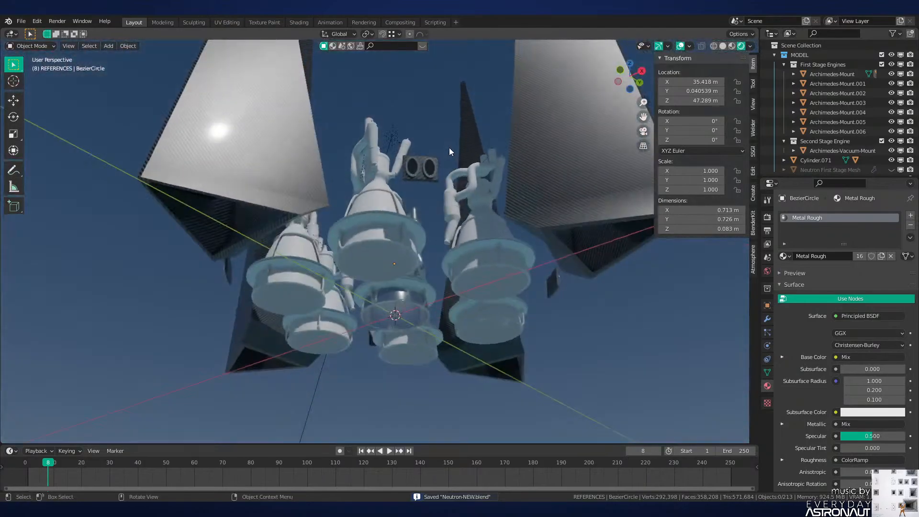
scroll(431, 163, up, 5)
Step: Create a new material named Boot on the flat ring around the centre engine's nozzle, using solid shading
key(z)
click(440, 227)
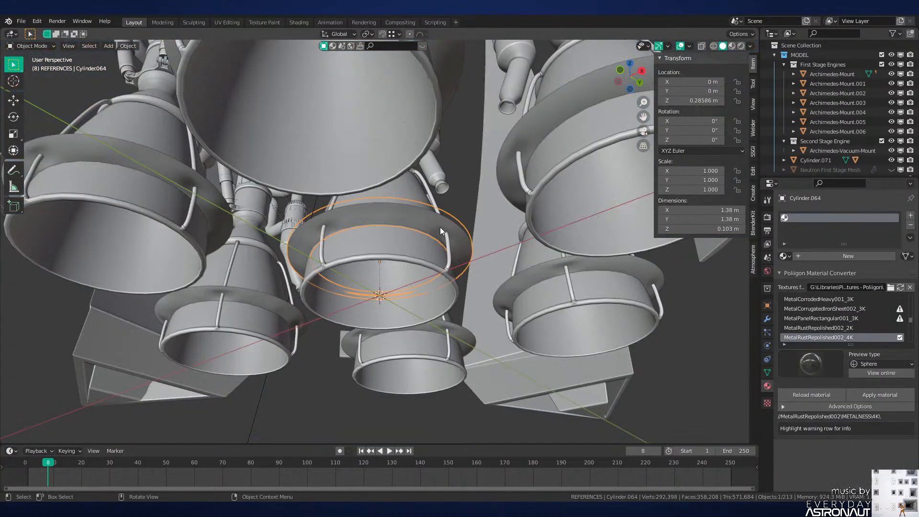
key(Tab)
key(Tab)
scroll(444, 215, down, 6)
scroll(441, 215, up, 2)
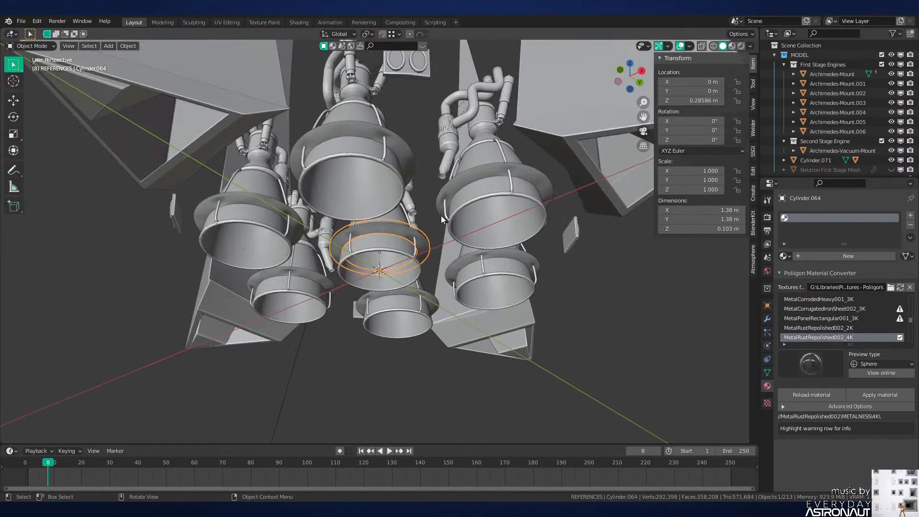
click(812, 255)
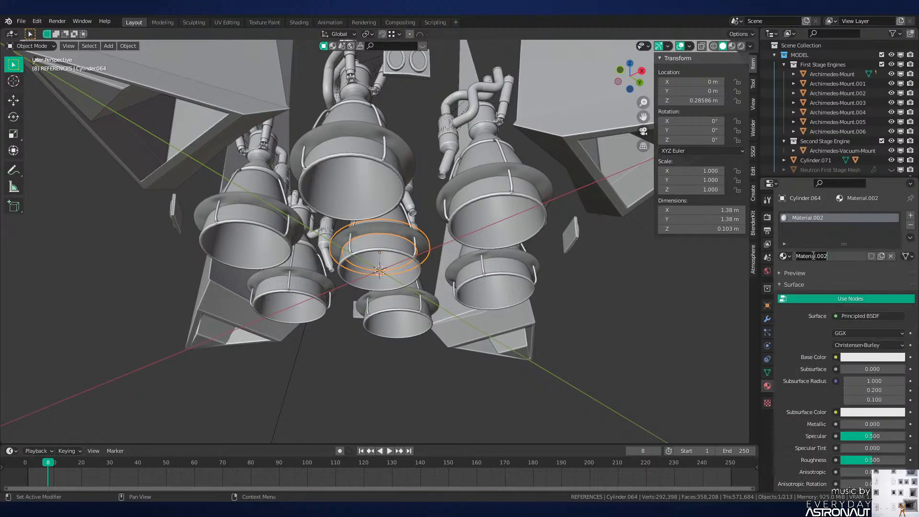
double_click(812, 256)
text(Boot)
key(Return)
Step: Inspect the ring around the centre nozzle in material preview and return to solid shading
scroll(428, 253, up, 4)
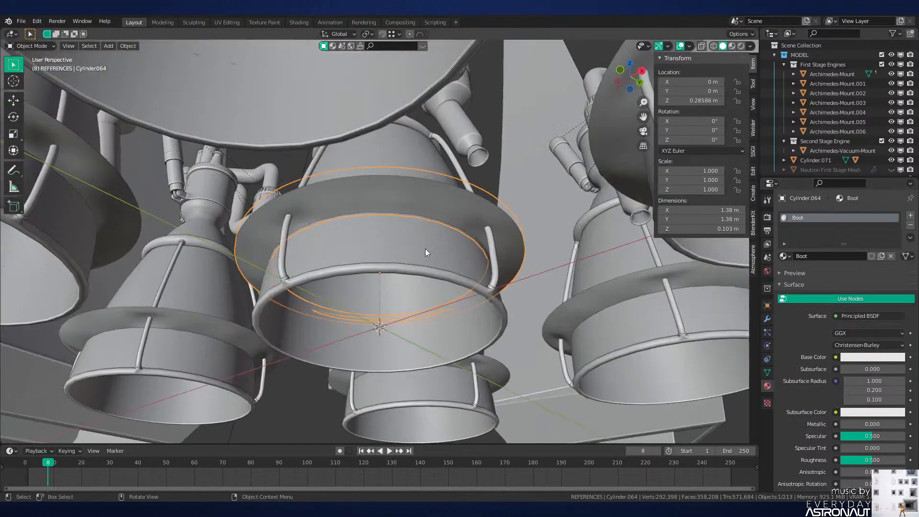
key(z)
mouse_move(452, 286)
middle_down()
mouse_move(473, 271)
mouse_move(456, 260)
middle_up()
scroll(456, 259, up, 2)
scroll(437, 257, down, 1)
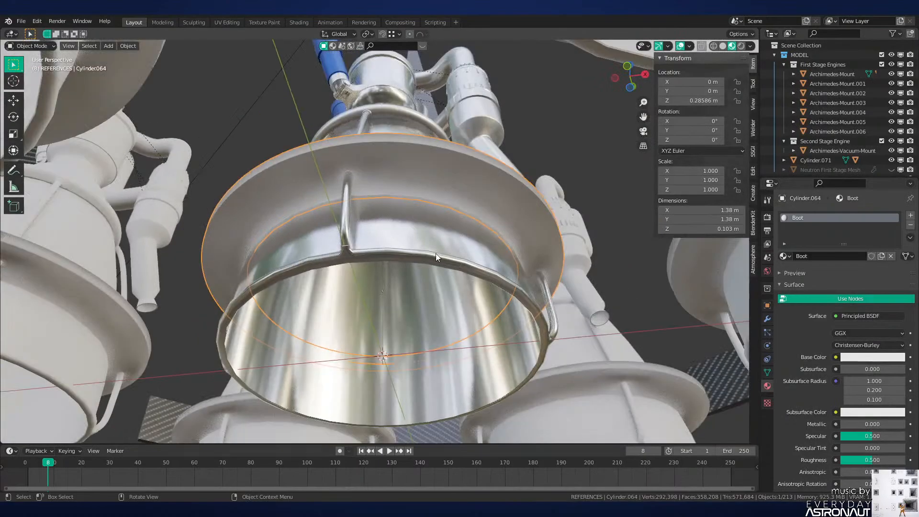
key(z)
Step: Isolate the ring in the Shading workspace and show it up close in material preview
click(301, 22)
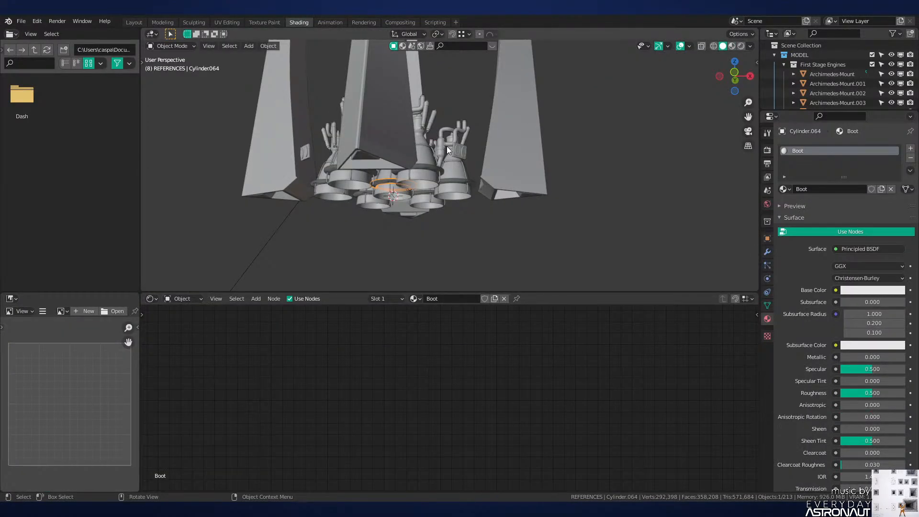
key(KP_Divide)
key(z)
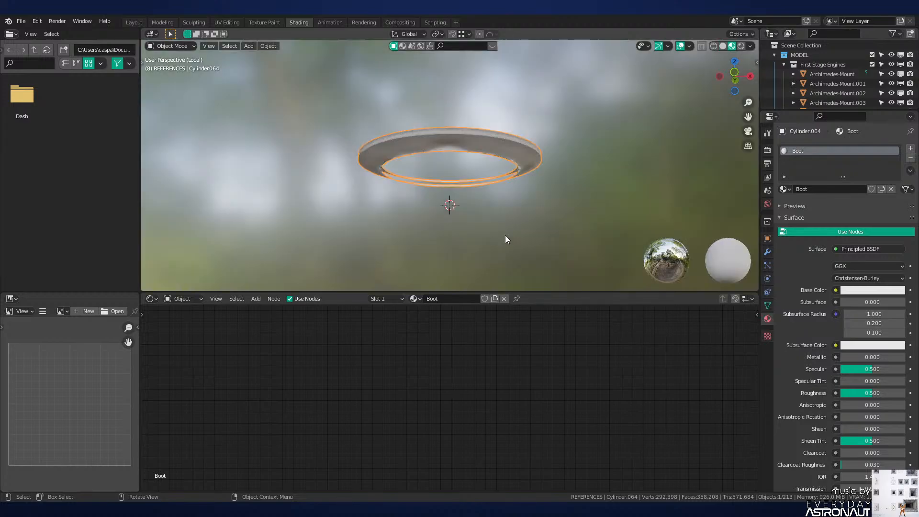
scroll(505, 235, up, 3)
shift+middle_drag(574, 206, 454, 208)
shift+middle_drag(455, 208, 514, 259)
scroll(495, 220, up, 1)
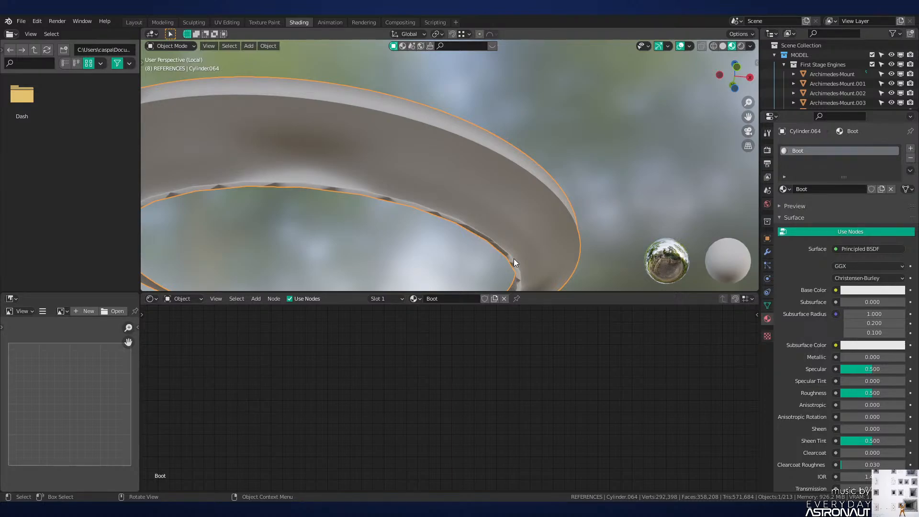
Step: Add an Image Texture with mapping nodes to the Boot material's Base Color and load Stiched Black leather.png
key(Home)
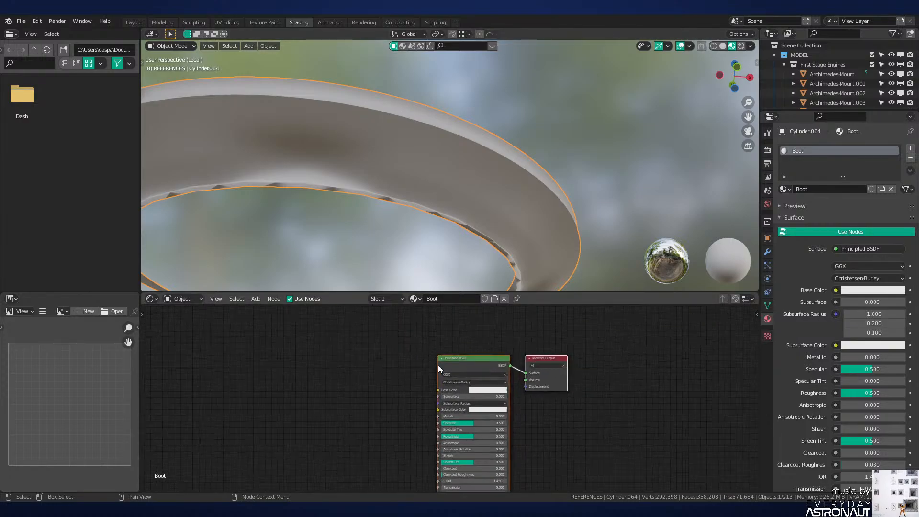
key(ctrl+t)
key(g)
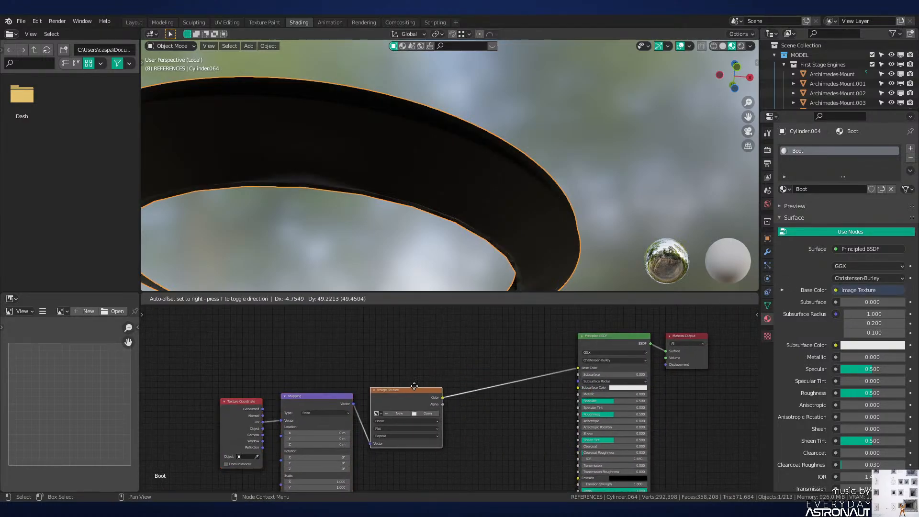
click(410, 331)
scroll(407, 336, up, 2)
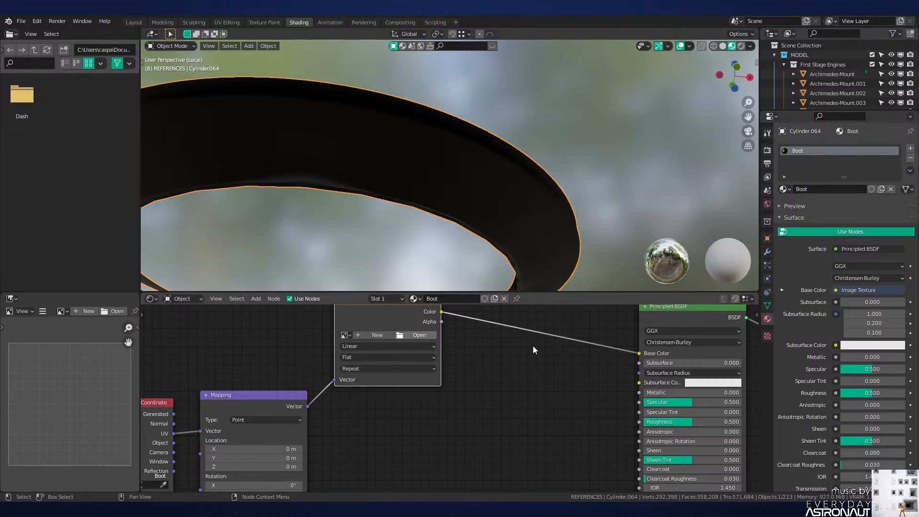
double_click(459, 366)
Step: Unwrap all faces of the isolated ring and check its leather texture in object mode
middle_drag(458, 240, 469, 223)
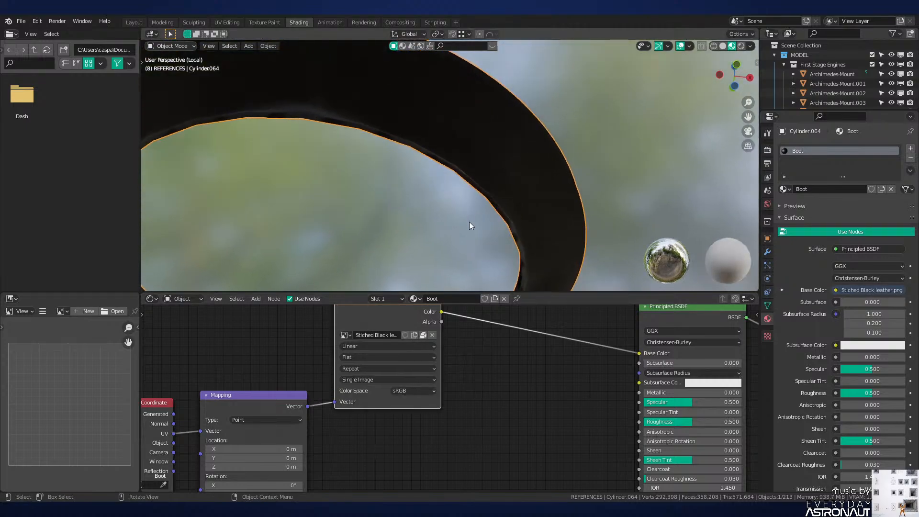
key(Tab)
key(a)
key(u)
click(520, 182)
key(Tab)
mouse_move(533, 201)
middle_down()
mouse_move(531, 231)
mouse_move(503, 225)
mouse_move(539, 274)
mouse_move(548, 269)
mouse_move(519, 205)
middle_up()
key(Tab)
key(Tab)
key(Tab)
key(Tab)
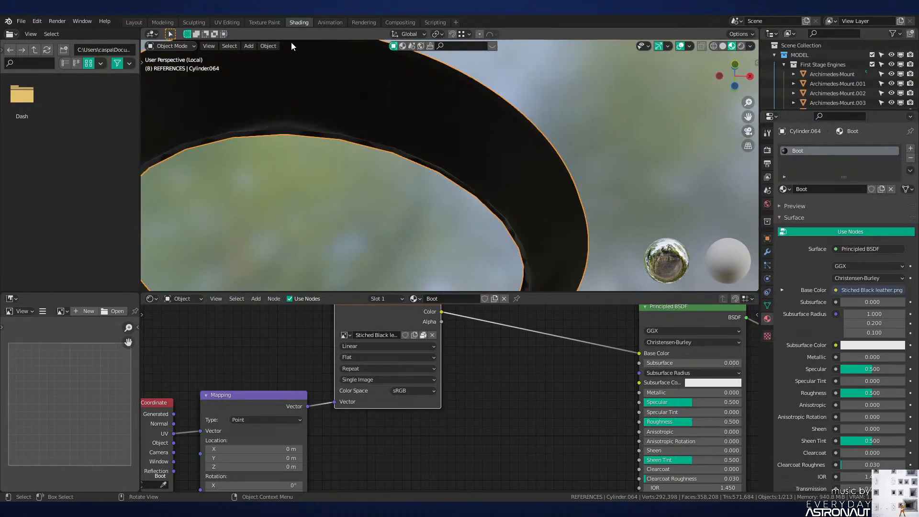
Step: Scale the ring's UVs by 2 twice and move the lower UV ring around the leather image in the UV Editing workspace
click(219, 21)
scroll(221, 230, down, 5)
text(a)
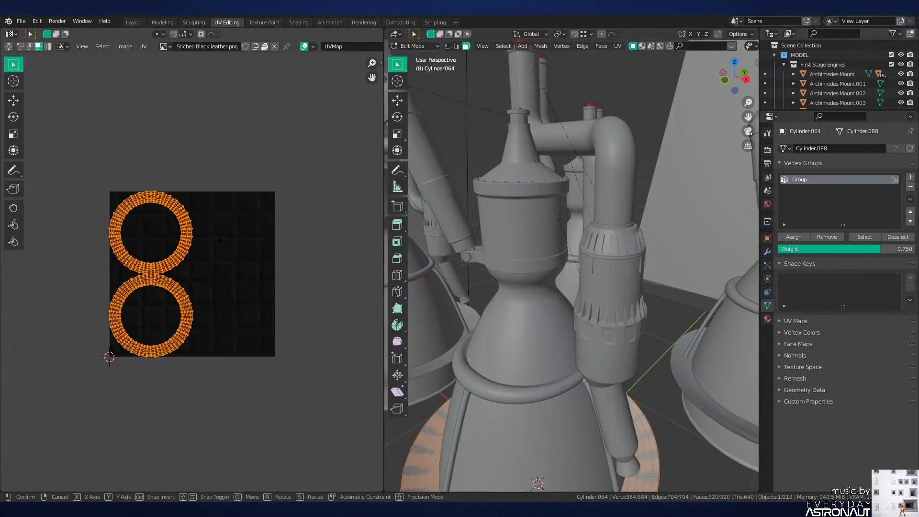
text(s2)
key(Return)
key(s)
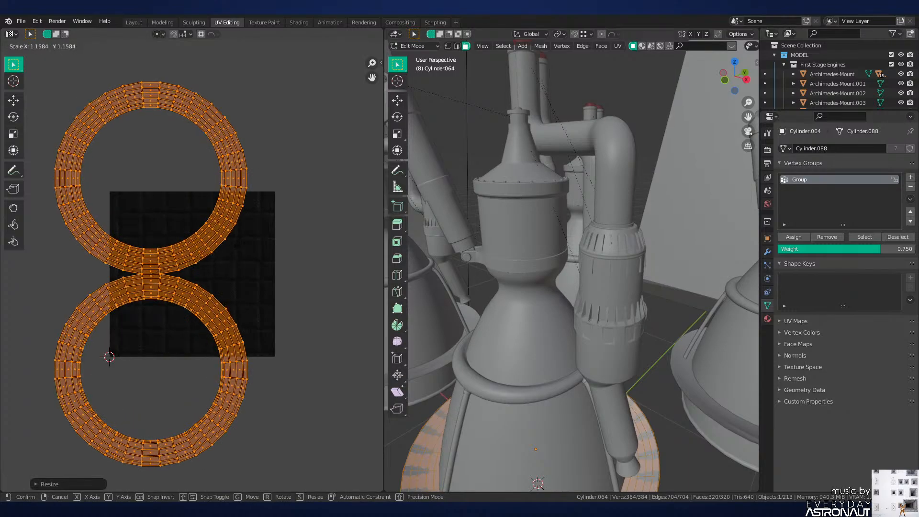
key(g)
click(264, 213)
text(s2)
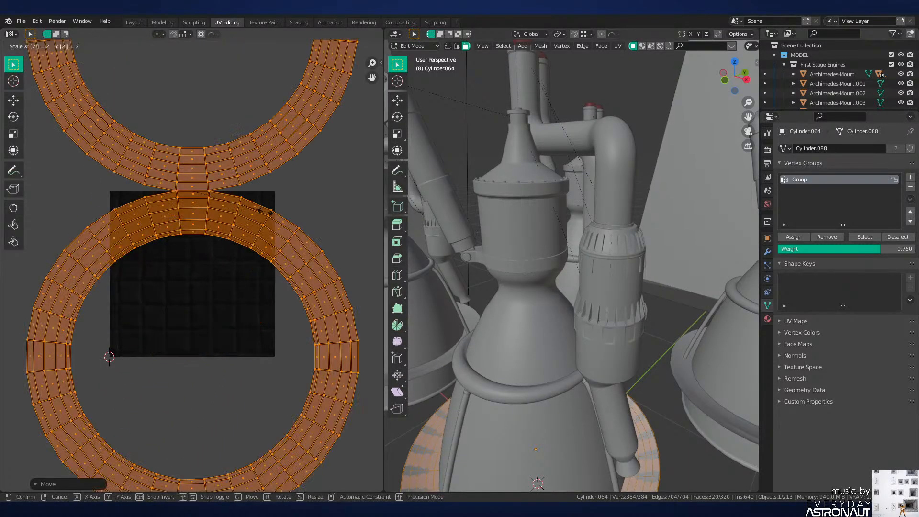
key(Return)
key(g)
click(261, 122)
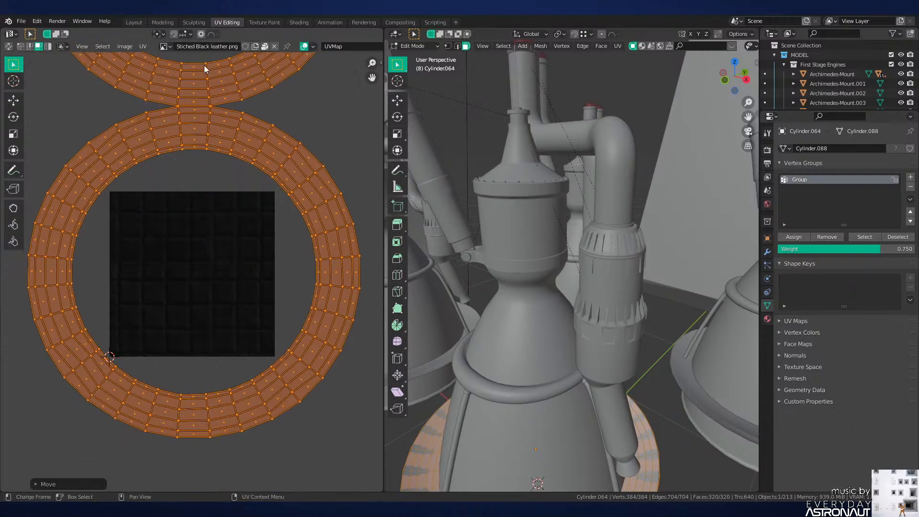
Step: Check the rescaled leather texture on the ring in the Shading workspace and return to solid shading
click(128, 22)
click(226, 22)
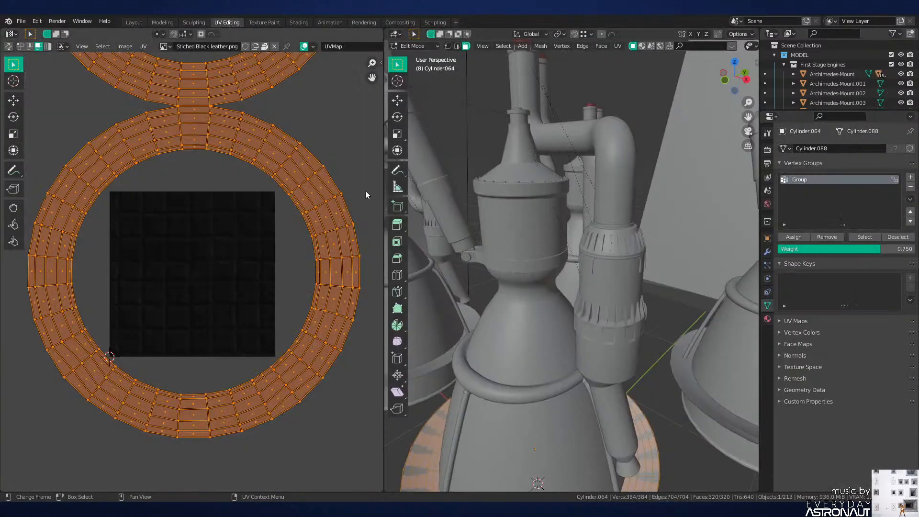
click(302, 23)
mouse_move(411, 171)
middle_down()
mouse_move(551, 159)
mouse_move(568, 213)
middle_up()
key(z)
click(562, 136)
scroll(531, 178, down, 2)
key(z)
click(598, 178)
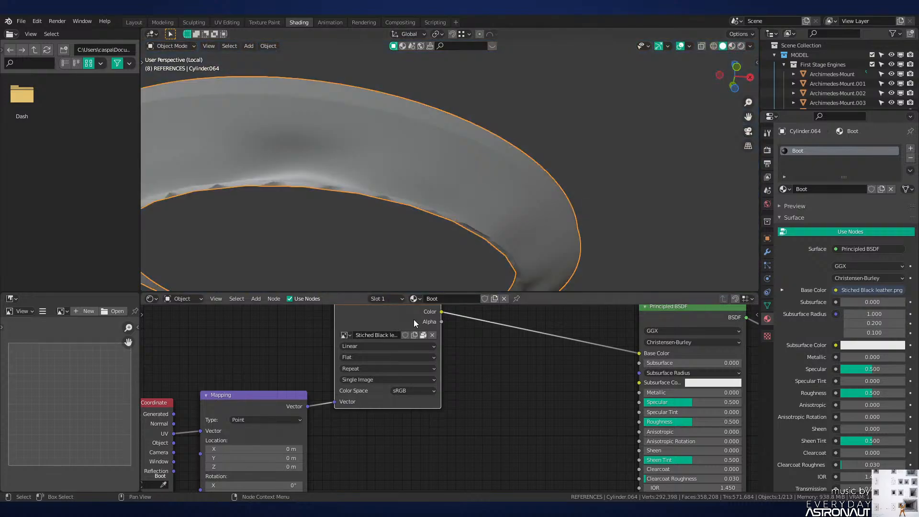
Step: Duplicate the leather texture node below the original, keeping its mapping link, and load Stiched Black leather NRM.png into the copy
key(t)
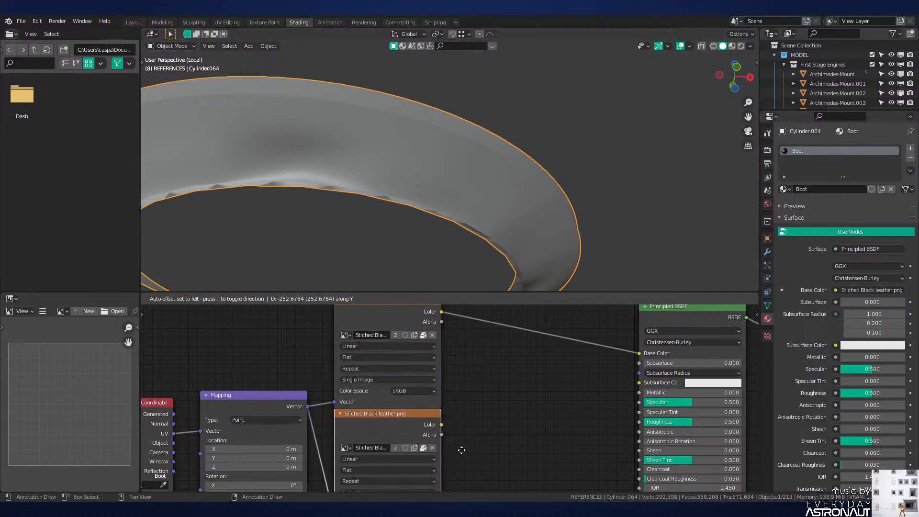
click(461, 453)
middle_drag(453, 423, 395, 331)
scroll(394, 335, up, 2)
click(372, 365)
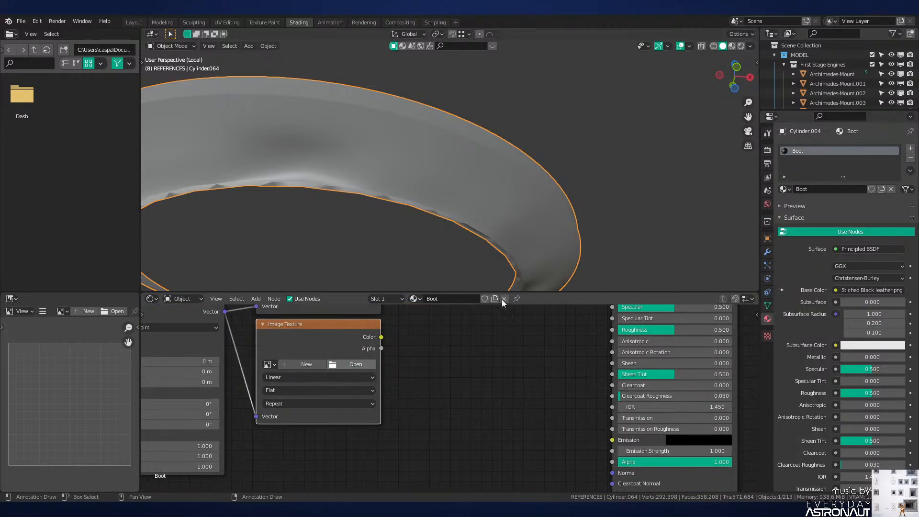
double_click(535, 367)
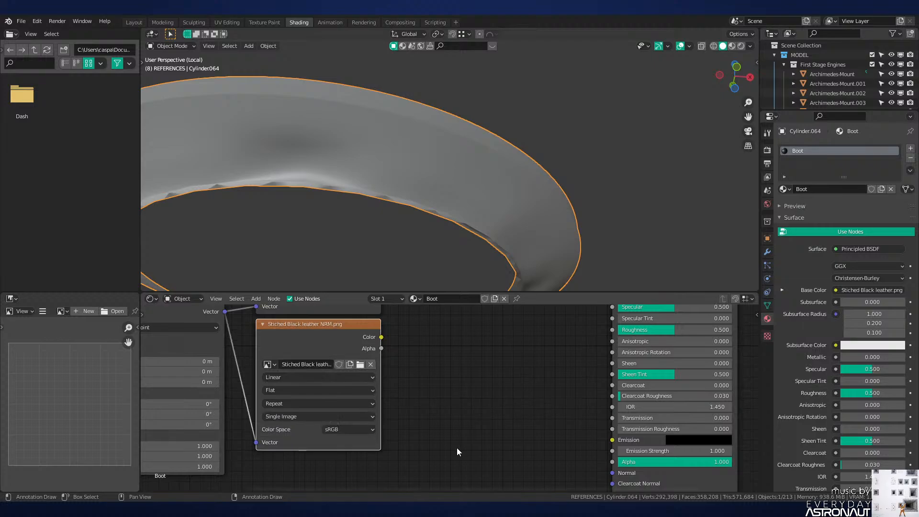
Step: Set the NRM texture's color space to Non-Color and connect its color through a Bump node's Height to the Principled BSDF's Normal
middle_drag(454, 422, 402, 415)
click(312, 423)
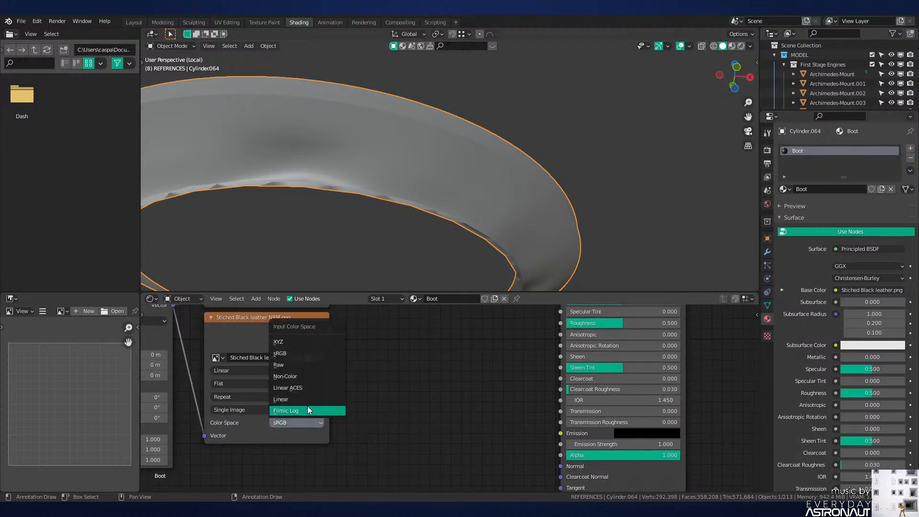
click(301, 376)
key(shift+a)
mouse_move(426, 395)
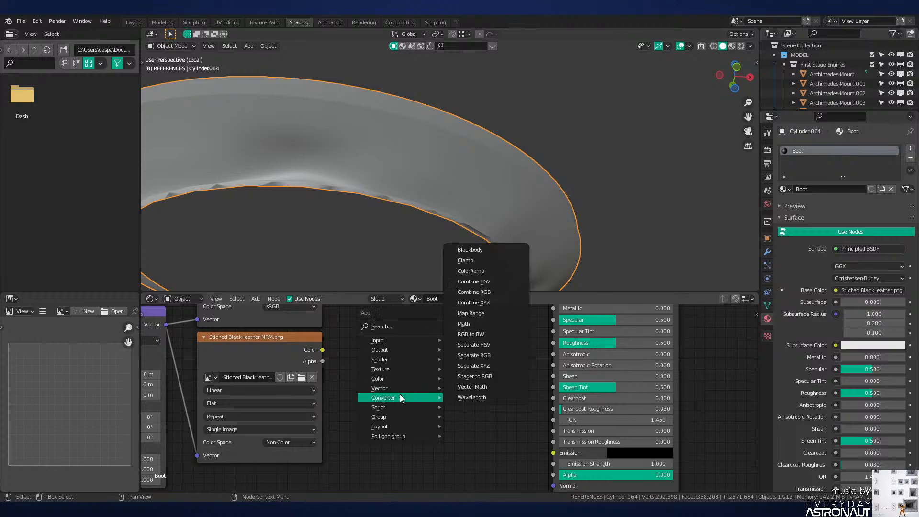
mouse_move(383, 388)
click(474, 395)
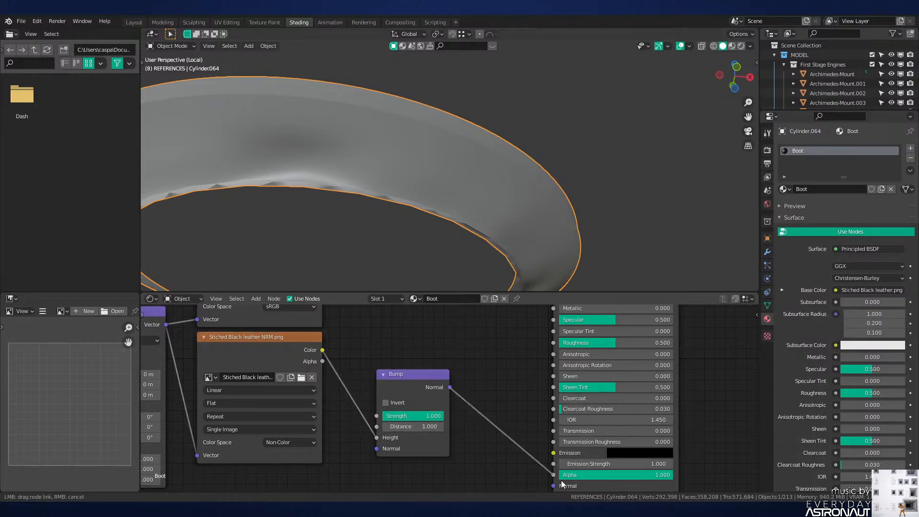
Step: Show the ring in rendered shading and lower the Bump node's distance to 0.080
key(z)
scroll(515, 159, down, 4)
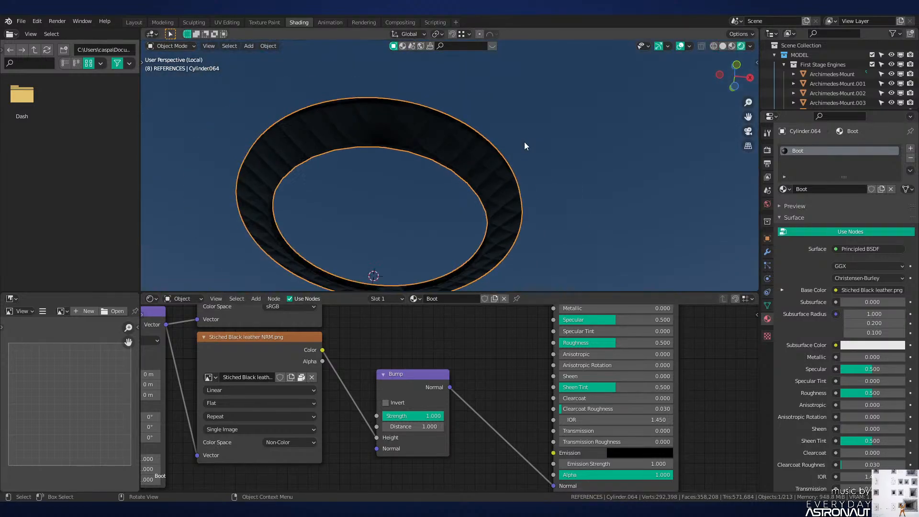
middle_drag(524, 142, 539, 192)
scroll(540, 196, up, 2)
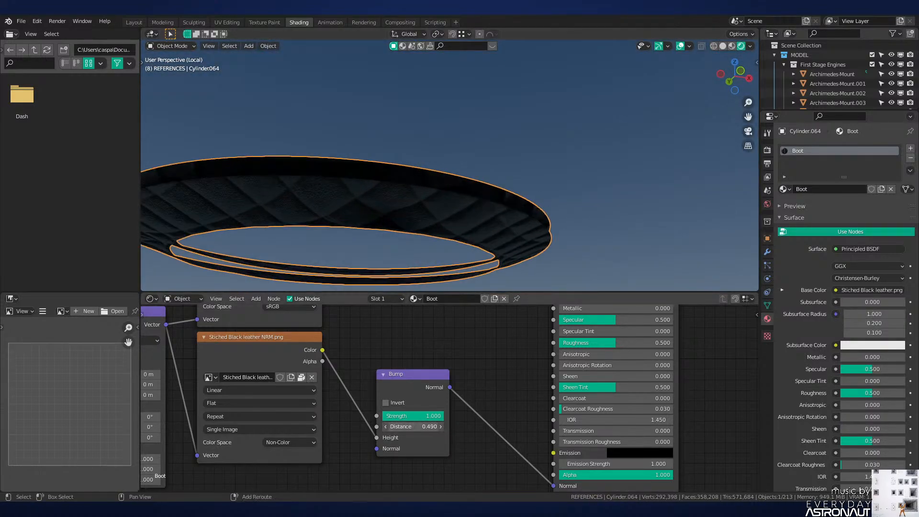
mouse_move(412, 426)
mouse_down()
mouse_move(390, 427)
mouse_move(399, 426)
mouse_up()
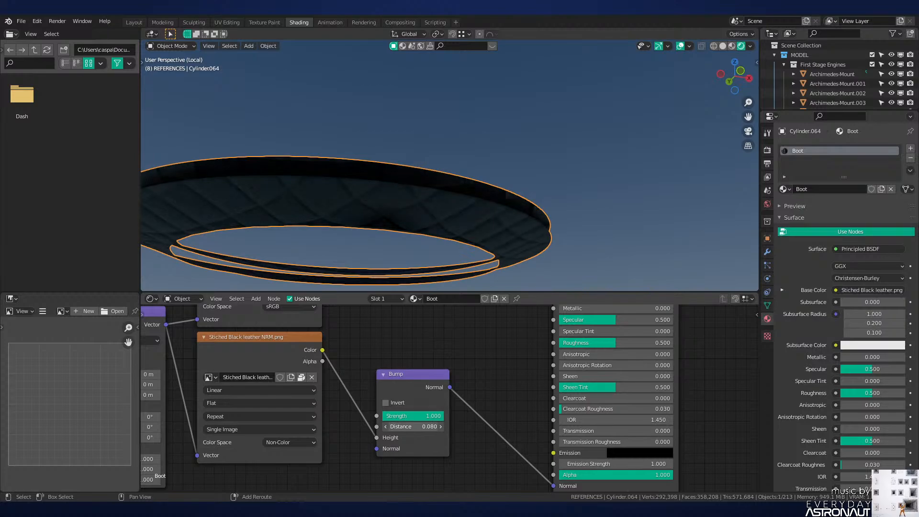
Step: Leave the isolated view and examine the quilted rings on all the engines in material preview
scroll(479, 228, down, 3)
key(z)
click(547, 234)
key(KP_Divide)
key(z)
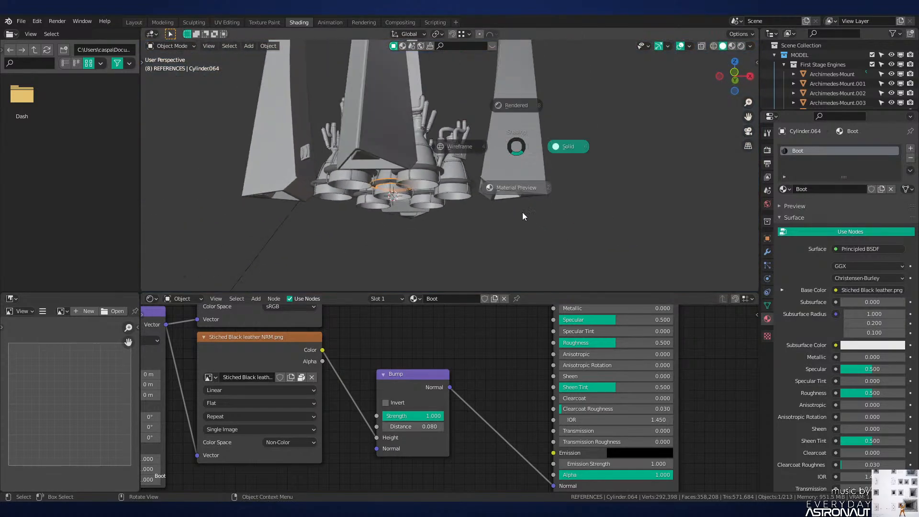
click(522, 212)
scroll(522, 212, up, 5)
middle_drag(522, 212, 552, 193)
scroll(551, 192, up, 1)
key(alt+a)
scroll(551, 192, up, 1)
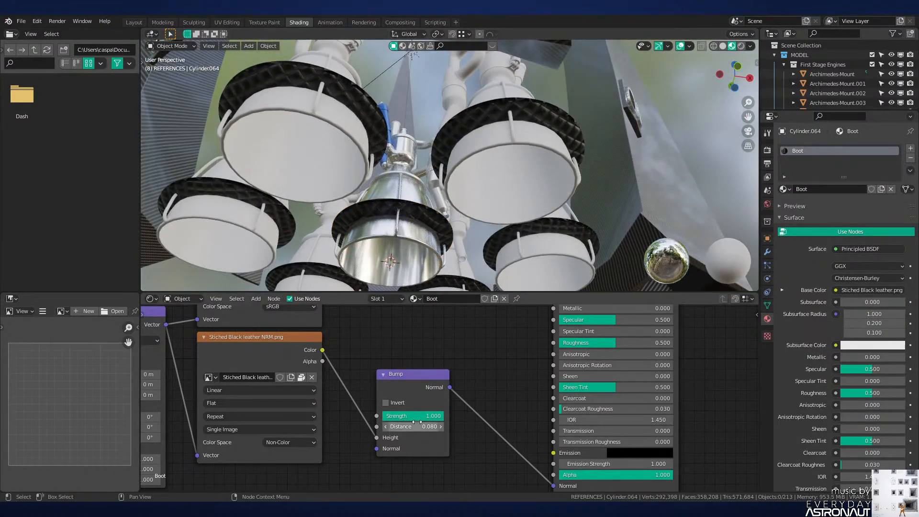
Step: Set the Bump node's distance to 0.035 and check the rings from below the engines
middle_drag(482, 193, 534, 223)
scroll(533, 223, up, 1)
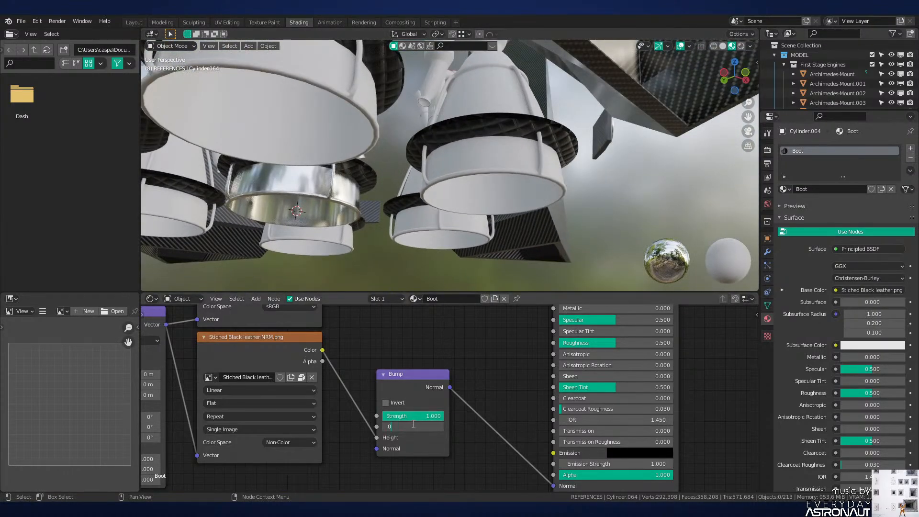
key(Return)
middle_drag(504, 243, 560, 149)
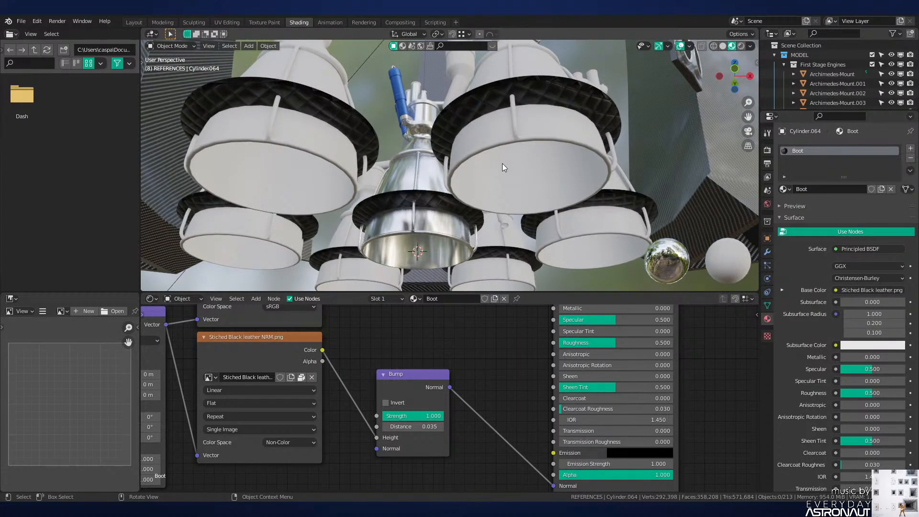
Step: Duplicate the leather NRM texture node, keeping its mapping link, and place the copy directly below it
middle_drag(426, 366, 484, 370)
middle_drag(324, 368, 321, 344)
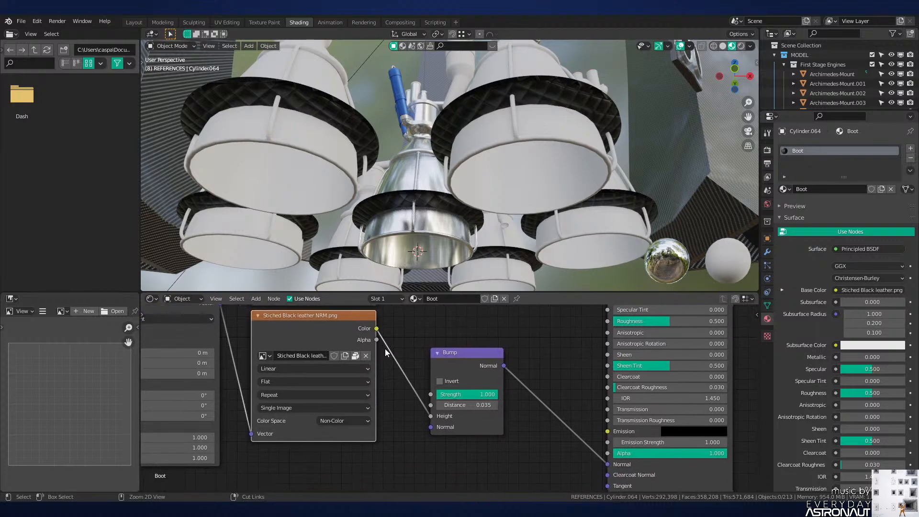
key(shift+d)
click(380, 483)
middle_drag(380, 483, 383, 415)
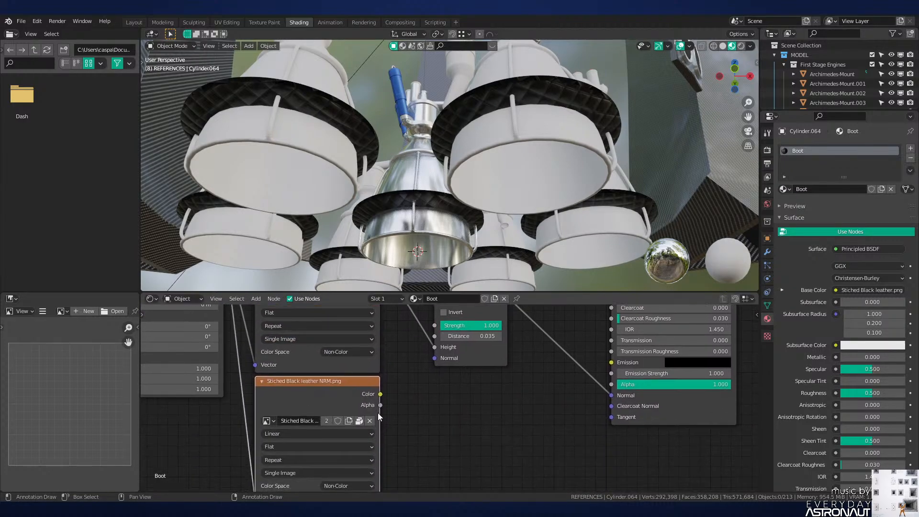
Step: Replace the duplicated texture node's image with Stiched White leather.png and start moving the node up
click(369, 421)
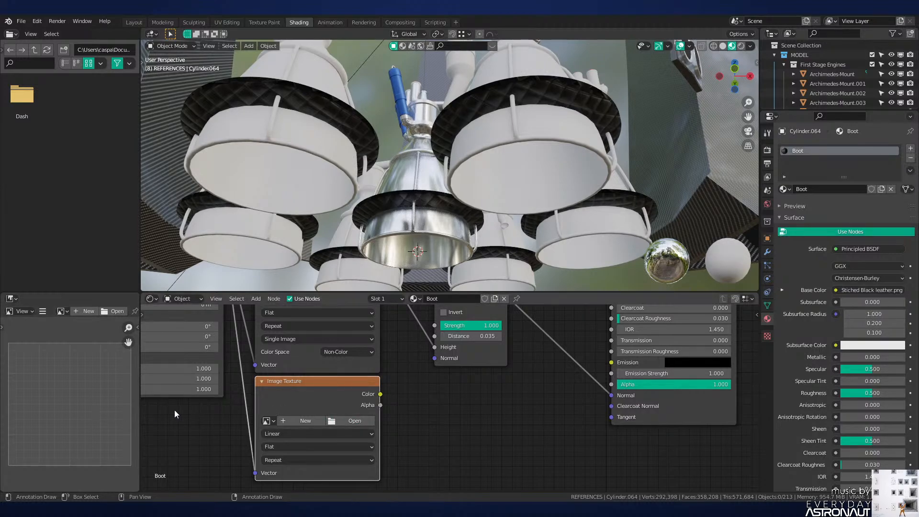
click(592, 389)
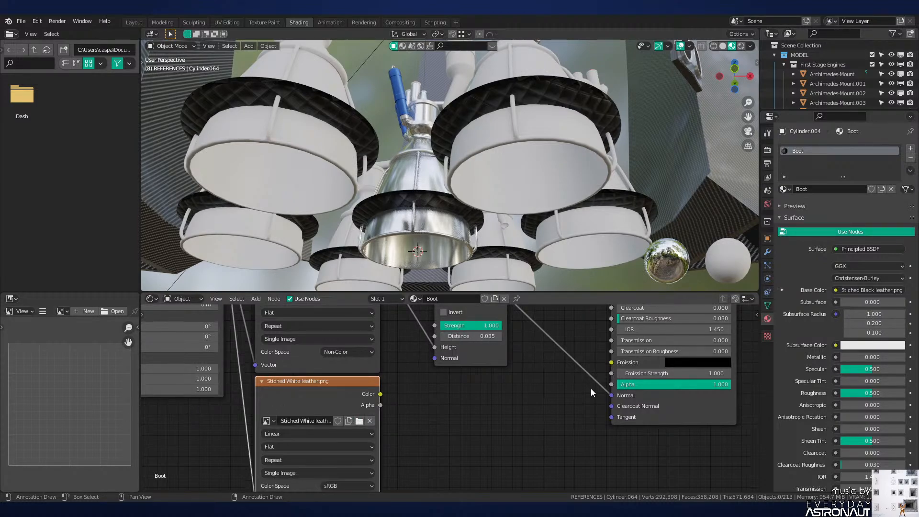
scroll(327, 395, down, 6)
middle_drag(327, 395, 374, 485)
key(g)
key(y)
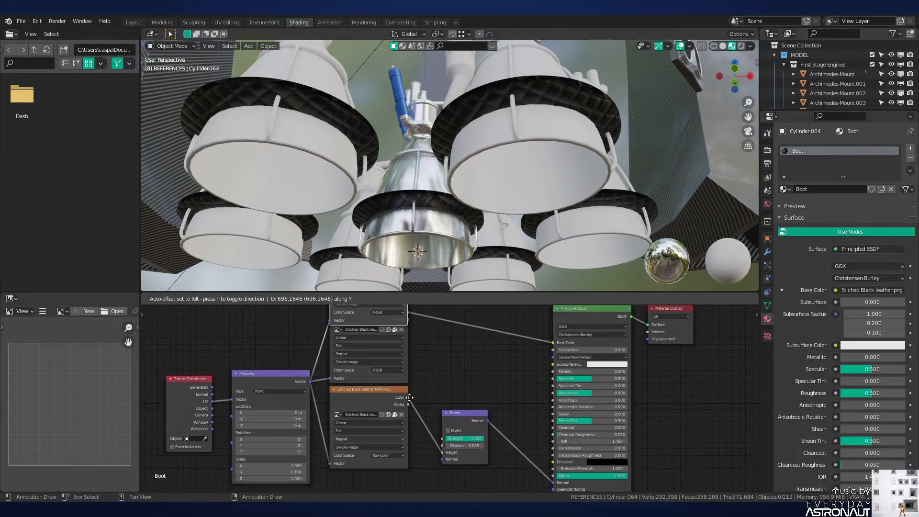
Step: Place the white leather texture node above the black leather one and connect its colour to the shader's Base Color
click(417, 354)
middle_drag(417, 360, 399, 458)
key(g)
key(y)
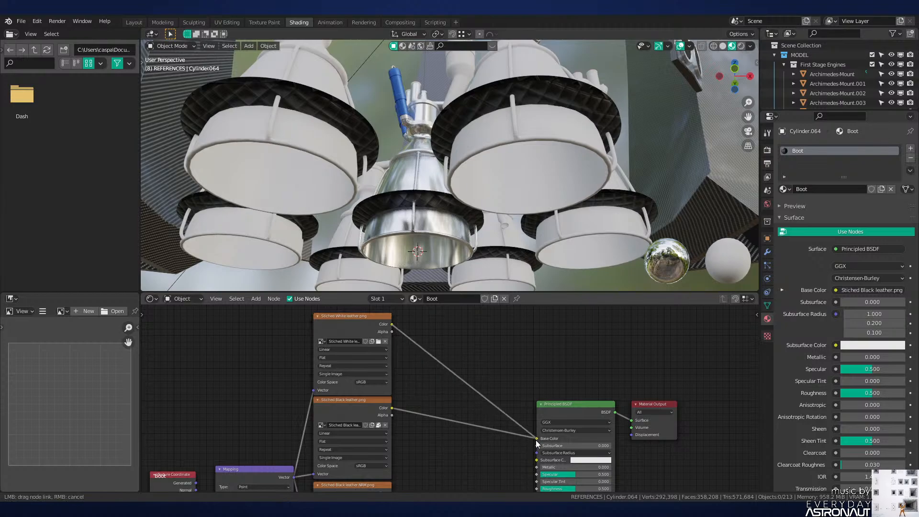
drag(537, 443, 537, 439)
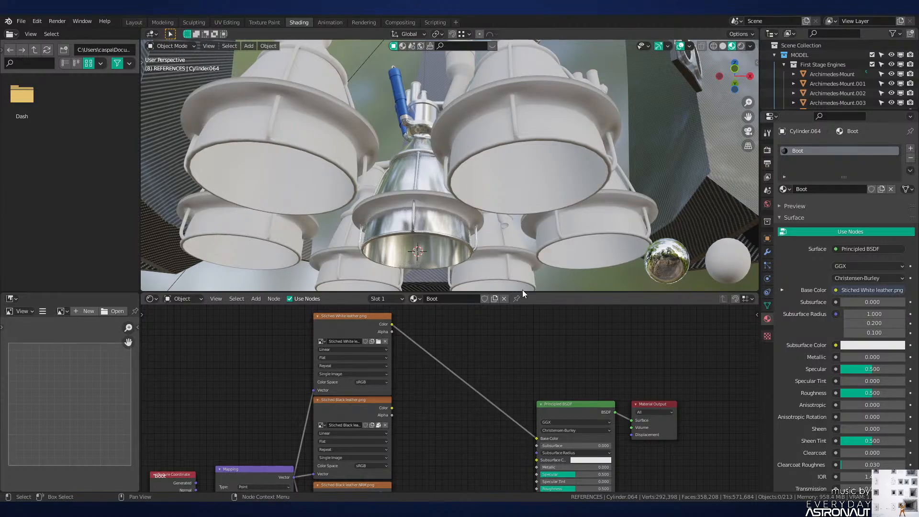
Step: Switch the viewport to solid shading, reveal all hidden objects and deselect everything
middle_drag(567, 180, 548, 162)
mouse_move(497, 103)
middle_down()
mouse_move(591, 197)
mouse_move(612, 192)
mouse_move(618, 166)
mouse_move(458, 210)
middle_up()
scroll(548, 190, down, 6)
key(z)
click(577, 195)
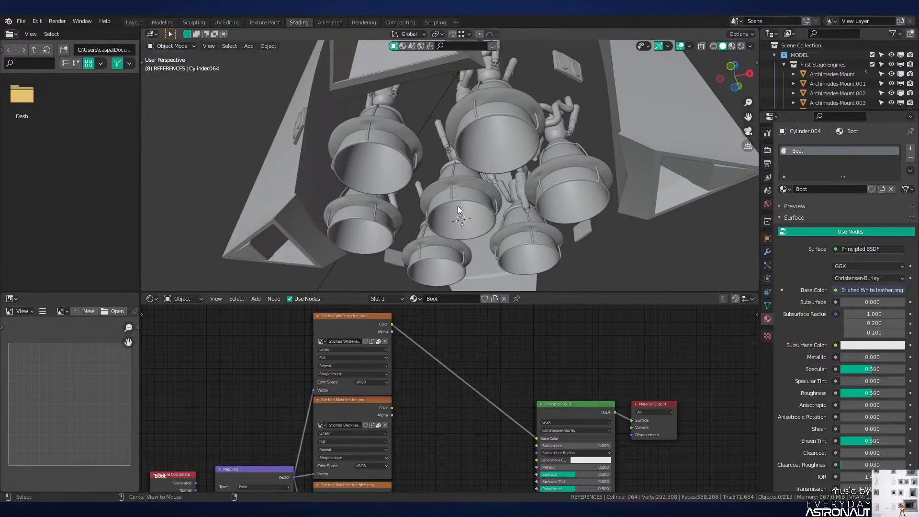
key(alt+h)
key(alt+a)
Step: Examine the white quilted rings from below the rocket in rendered and material preview shading, using the Layout workspace for a larger view
key(z)
click(536, 166)
mouse_move(537, 160)
middle_down()
mouse_move(504, 183)
mouse_move(516, 202)
mouse_move(525, 181)
mouse_move(465, 192)
middle_up()
scroll(461, 191, down, 5)
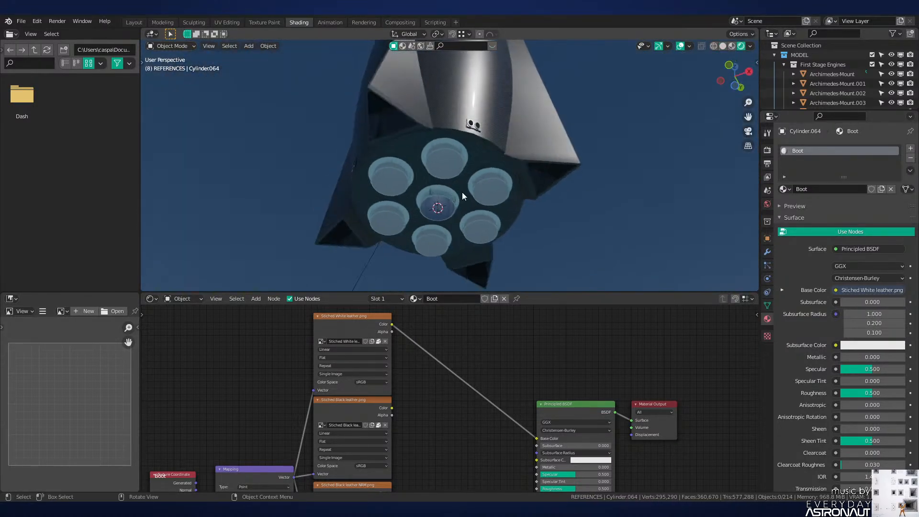
key(z)
click(491, 191)
click(136, 22)
key(z)
click(411, 215)
scroll(447, 307, down, 5)
scroll(450, 304, down, 4)
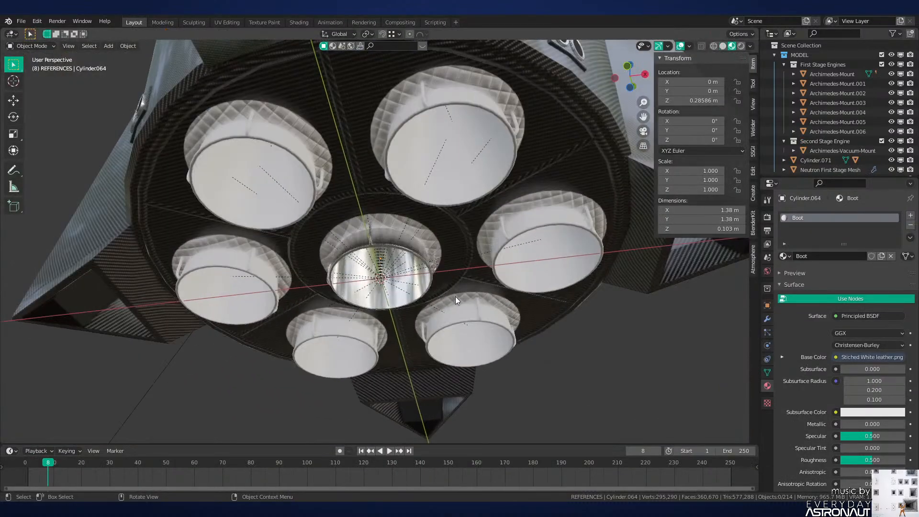
middle_drag(455, 296, 461, 251)
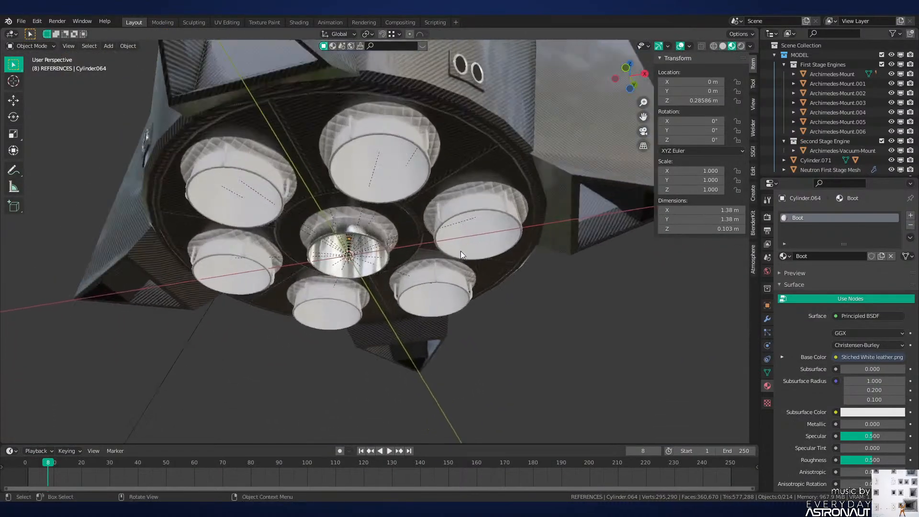
scroll(425, 260, up, 6)
key(z)
click(458, 150)
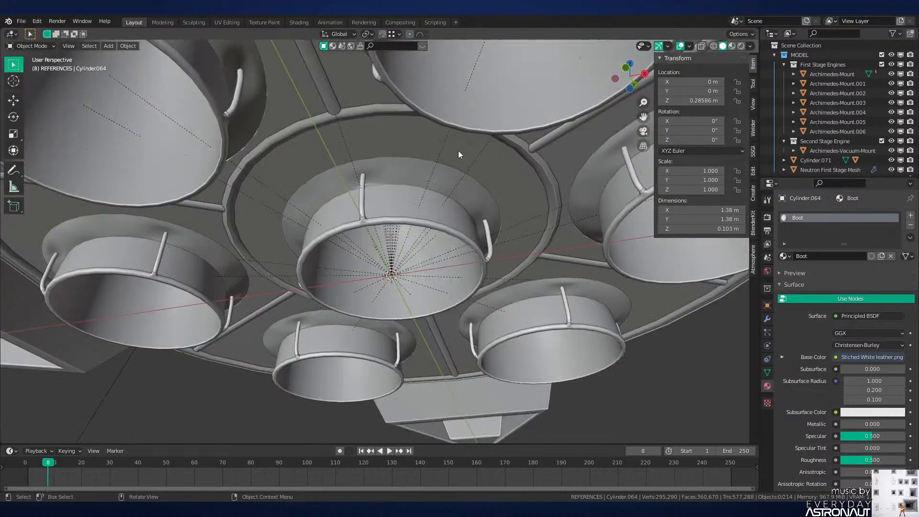
Step: Reconnect the Stiched Black leather texture to the Boot shader's Base Color and delete the white leather texture node
click(294, 22)
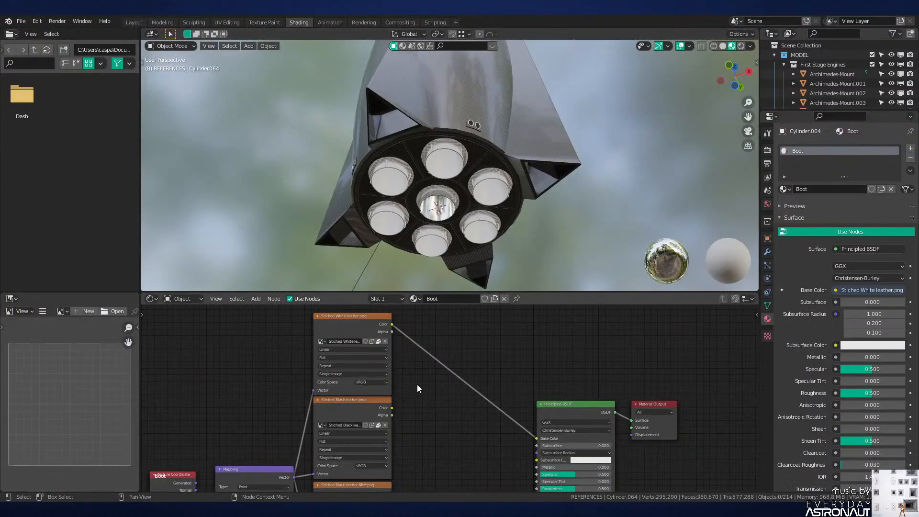
drag(559, 449, 559, 449)
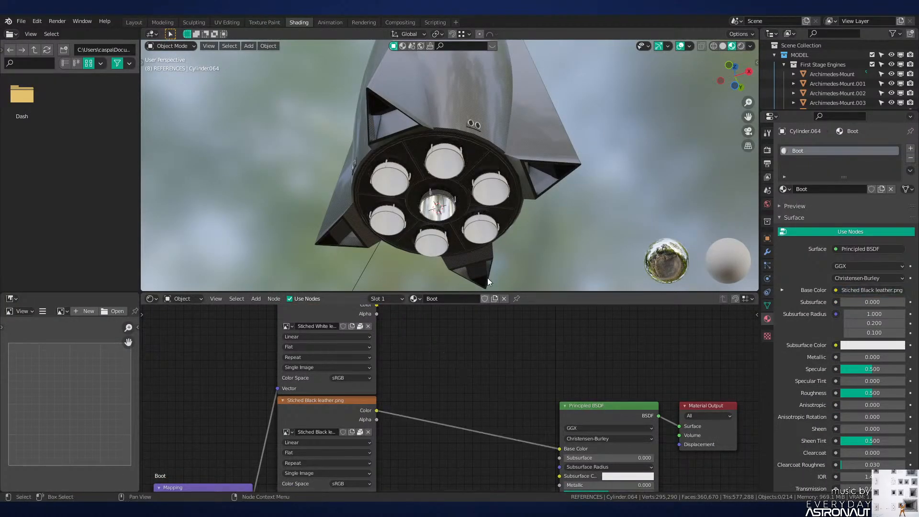
scroll(489, 215, up, 3)
mouse_move(488, 191)
middle_down()
mouse_move(496, 215)
mouse_move(491, 203)
middle_up()
scroll(496, 213, up, 2)
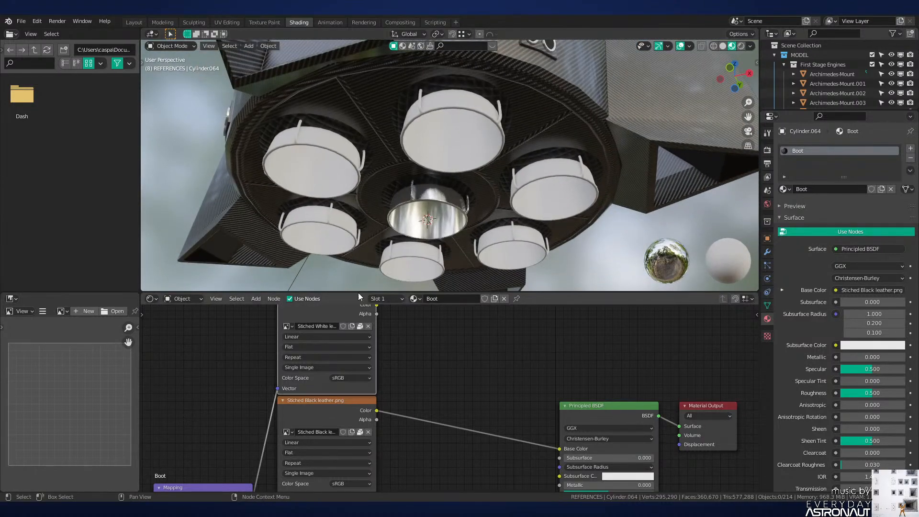
middle_drag(414, 308, 445, 358)
key(x)
Step: Select the centre Archimedes engine's nozzle and open it in Edit Mode, viewed close to the leather ring
middle_drag(433, 242, 402, 205)
scroll(432, 218, down, 3)
scroll(402, 205, up, 2)
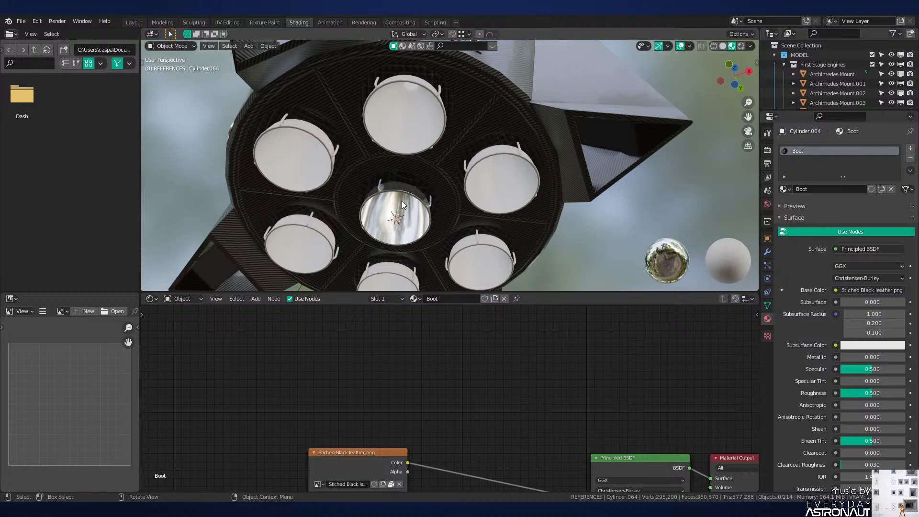
middle_drag(481, 167, 523, 201)
click(472, 135)
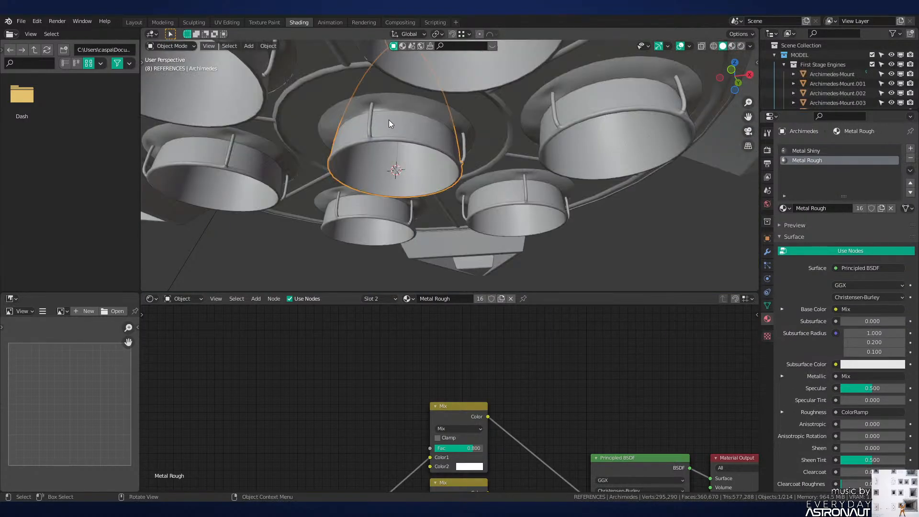
key(Tab)
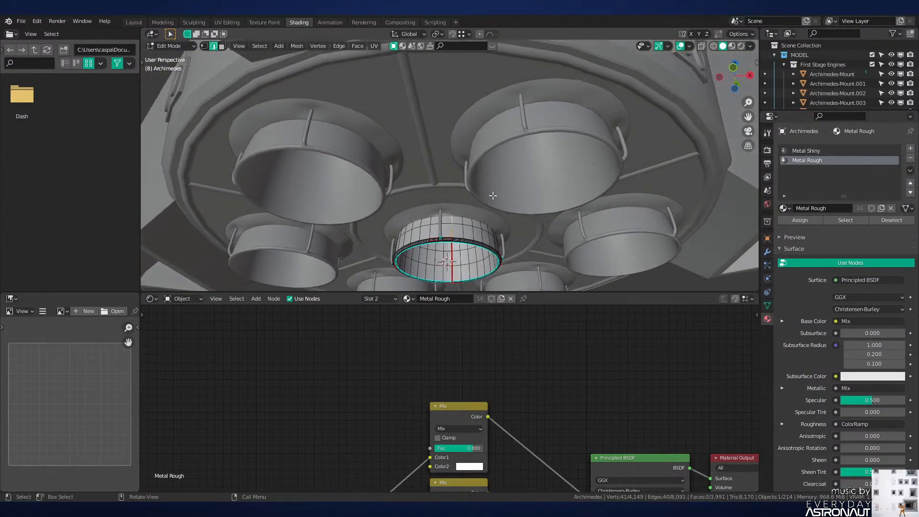
scroll(493, 191, up, 4)
shift+middle_drag(501, 246, 435, 178)
scroll(435, 178, up, 3)
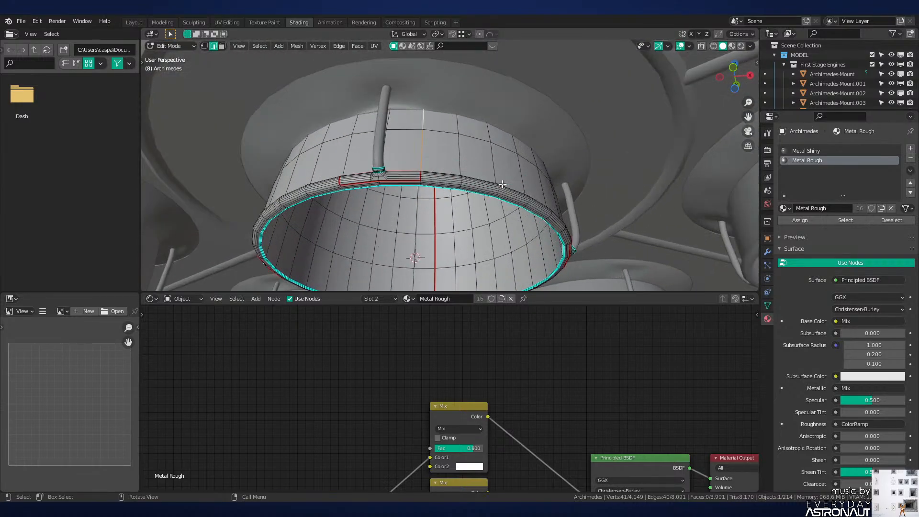
middle_drag(503, 184, 532, 183)
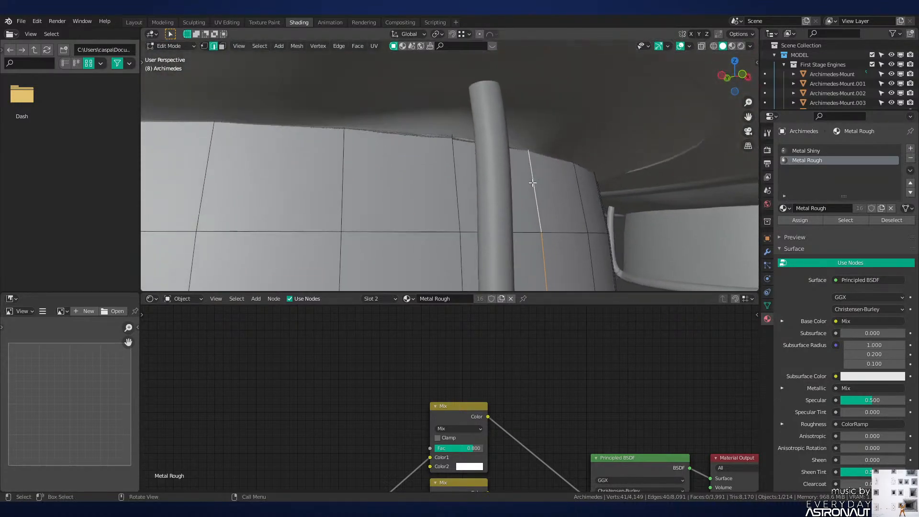
Step: In the Layout workspace, add an edge loop around the nozzle wall just below the leather ring
click(134, 20)
mouse_move(457, 170)
middle_down()
mouse_move(414, 283)
mouse_move(362, 235)
mouse_move(407, 211)
mouse_move(483, 268)
mouse_move(560, 250)
mouse_move(481, 248)
mouse_move(437, 225)
mouse_move(463, 233)
mouse_move(446, 233)
middle_up()
scroll(358, 229, up, 2)
alt+click(357, 231)
scroll(407, 211, up, 1)
scroll(466, 272, up, 3)
scroll(480, 249, up, 3)
key(ctrl+r)
click(462, 228)
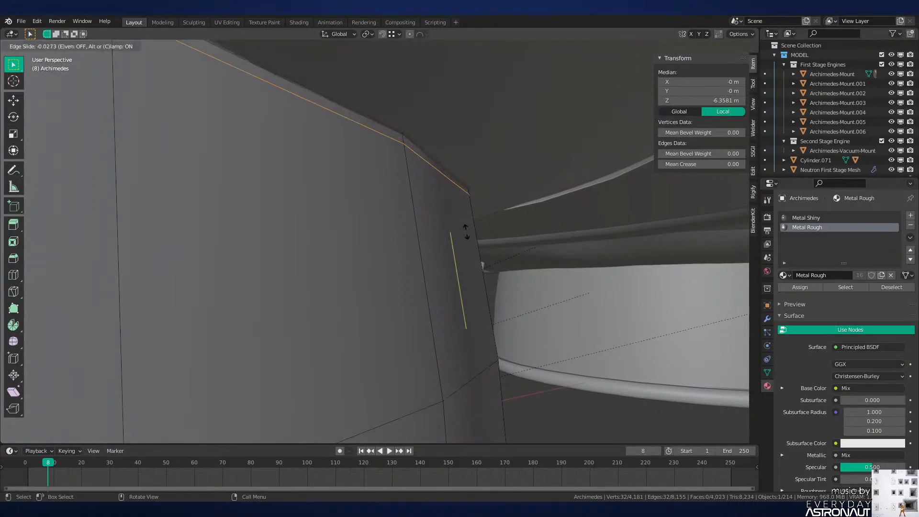
click(475, 246)
middle_drag(476, 246, 482, 259)
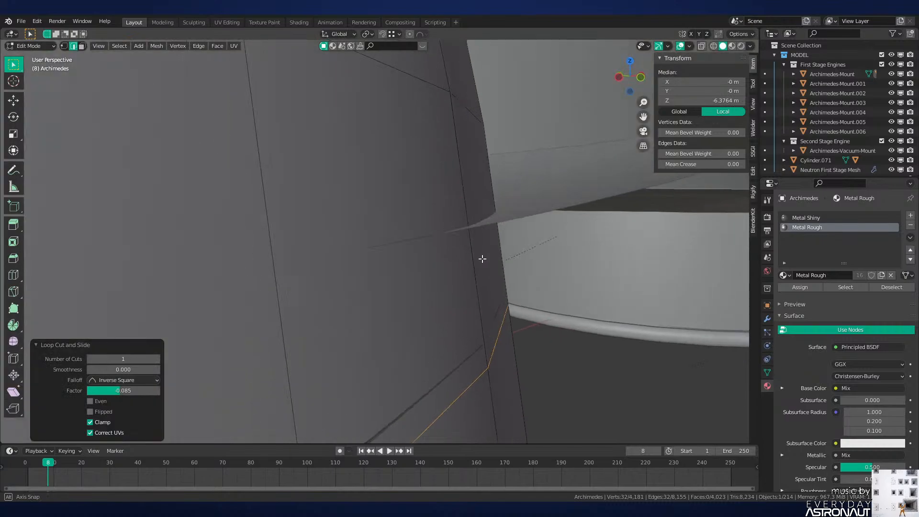
Step: Add a centred edge loop in the nozzle section above the new loop and scale it outward to about 1.03
click(492, 202)
click(493, 188)
key(3)
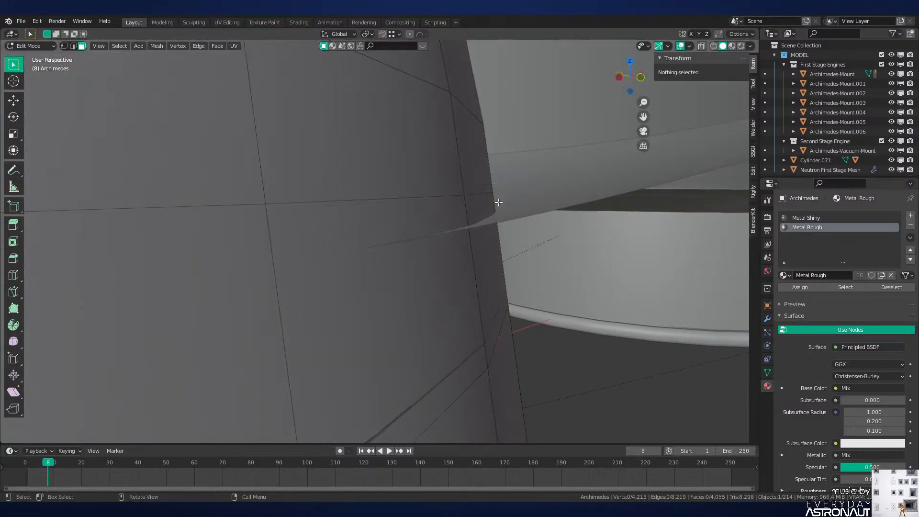
alt+click(505, 215)
key(ctrl+r)
double_click(501, 241)
key(s)
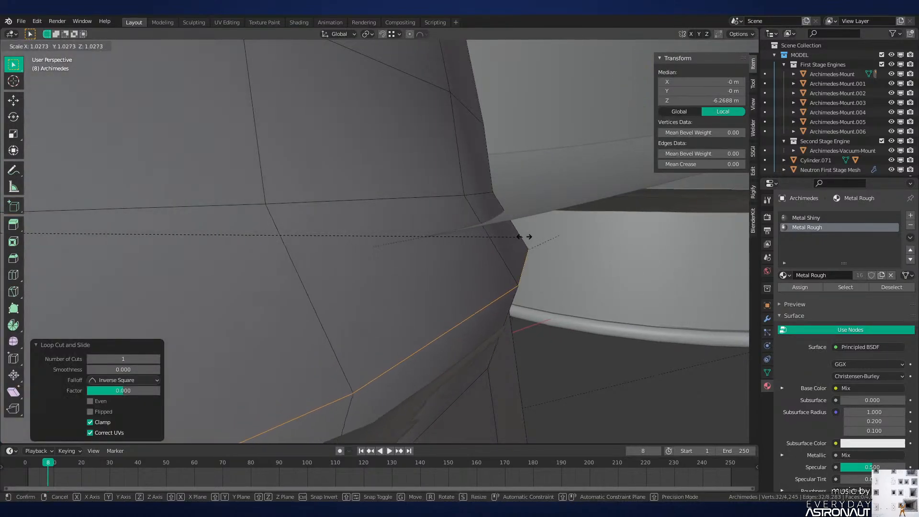
click(529, 236)
Step: Bevel the flared edge loop with a 0.0234 m width and slide its upper loop upward by a factor of 0.8
key(ctrl+b)
click(502, 302)
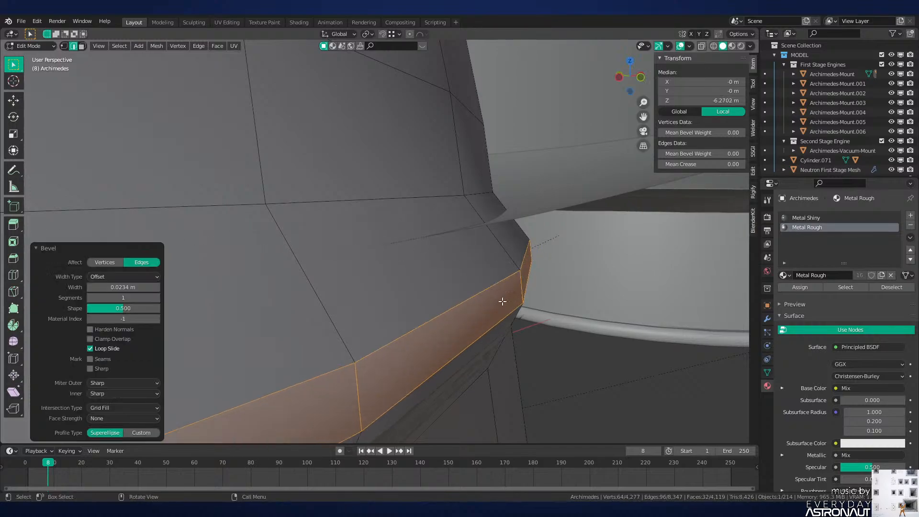
alt+click(499, 293)
key(g)
key(g)
click(503, 234)
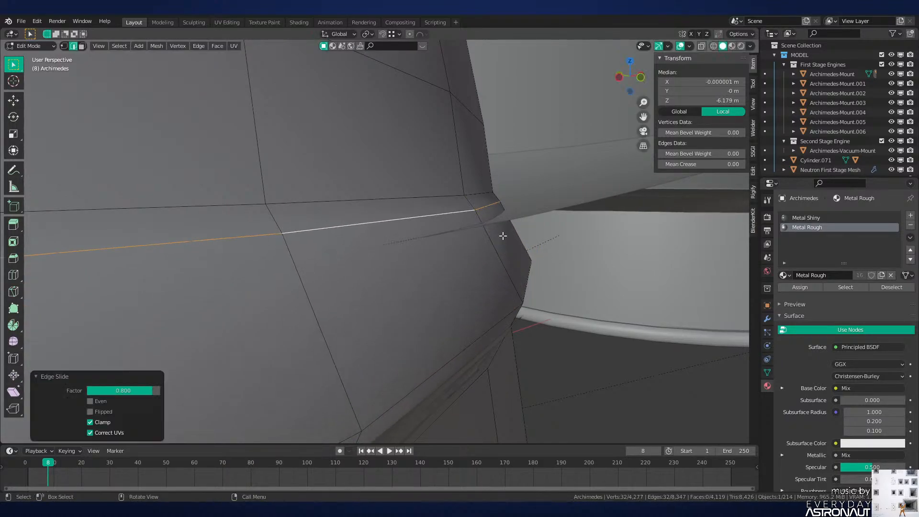
Step: Slide the bevel's lower edge loop down the nozzle, then move it up about 0.009 m along Z
alt+click(481, 308)
key(g)
key(g)
click(490, 371)
middle_drag(490, 371, 539, 313)
key(g)
key(z)
click(501, 333)
Step: Mark the two edge loops at the raised band's lower edge as sharp
key(ctrl+e)
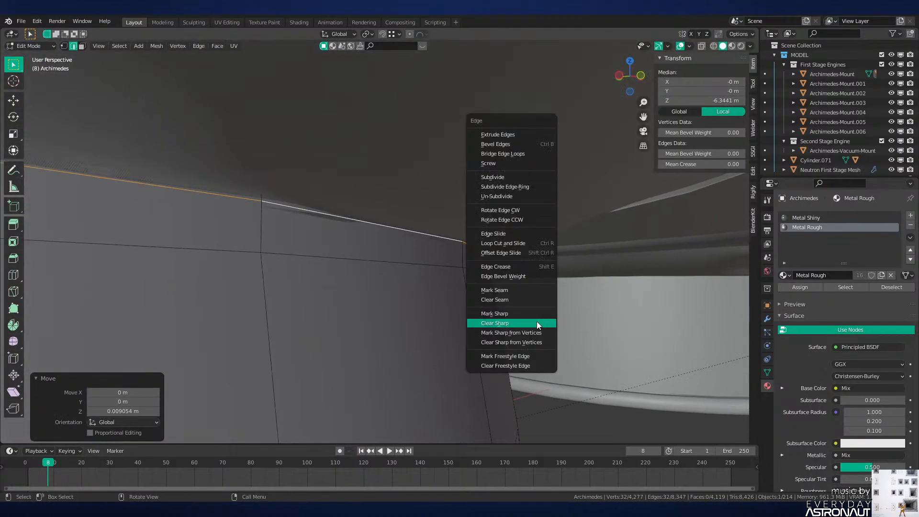
click(534, 314)
alt+click(459, 281)
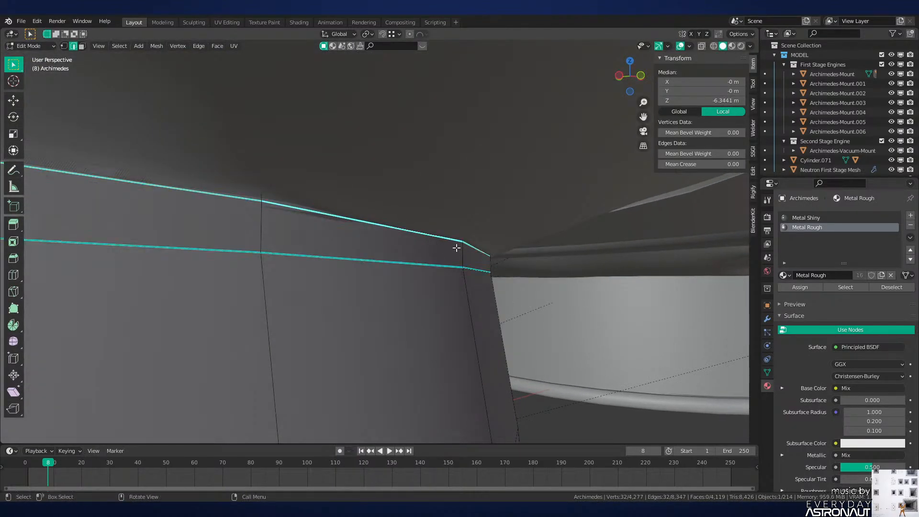
Step: Add an edge loop between the two sharp loops at factor -0.464 and scale the face loop above it horizontally
click(464, 263)
click(464, 266)
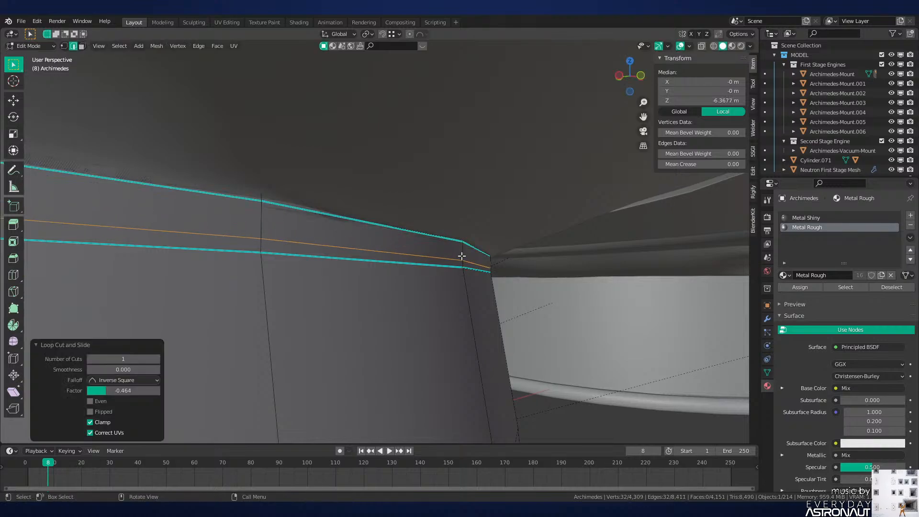
key(3)
alt+click(485, 259)
key(s)
key(shift+z)
click(479, 258)
Step: Mark the new edge loop sharp and move the sharp loop above it slightly down along Z
key(2)
alt+click(462, 259)
key(ctrl+e)
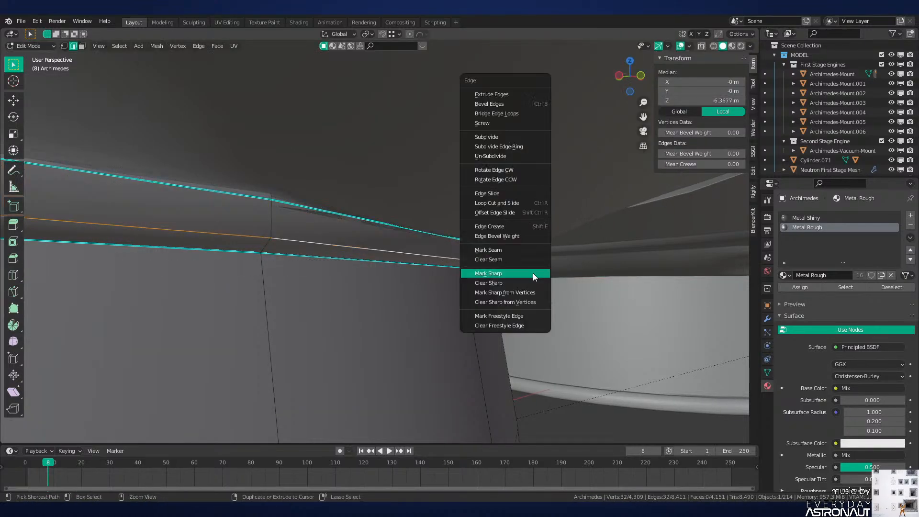
click(534, 273)
middle_drag(516, 275, 522, 294)
alt+click(463, 269)
key(g)
key(z)
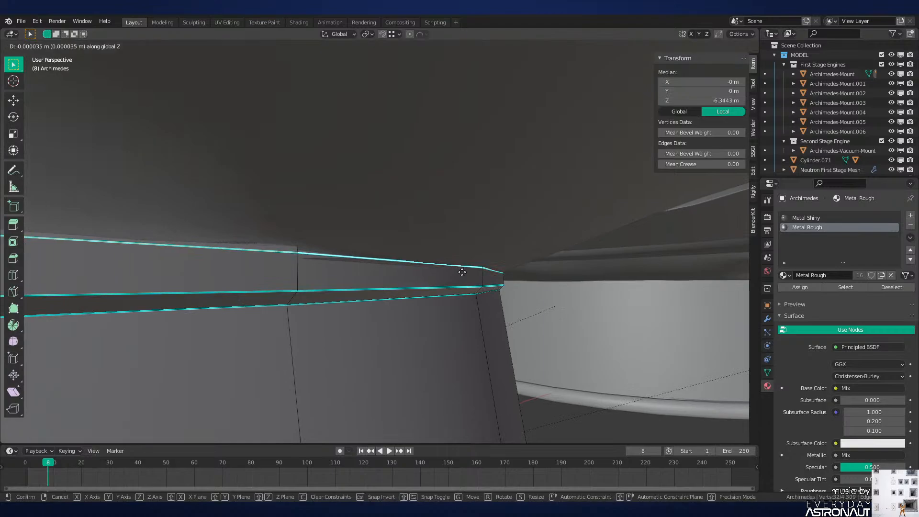
click(462, 291)
Step: Slide the raised band's upper edge loop by a factor of 1 and raise it along Z to form a step
middle_drag(462, 293, 492, 271)
key(Tab)
key(Tab)
key(g)
key(g)
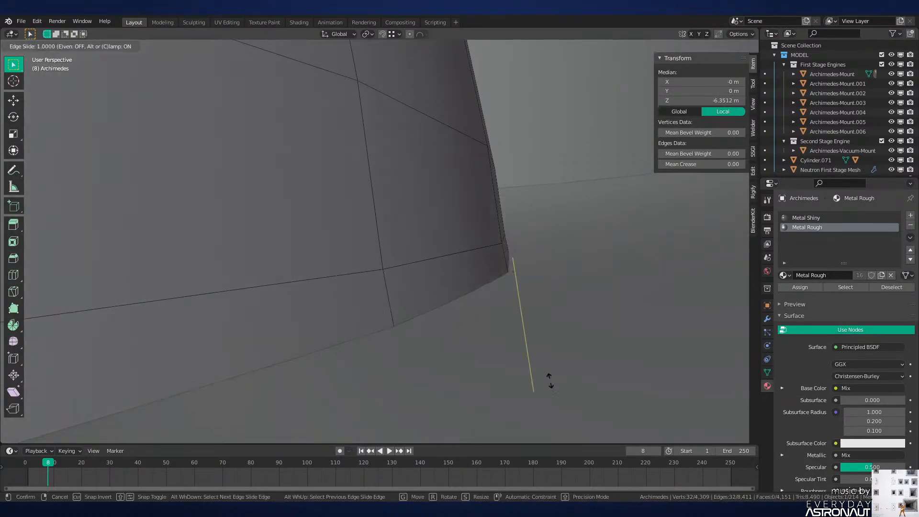
click(537, 48)
key(g)
key(z)
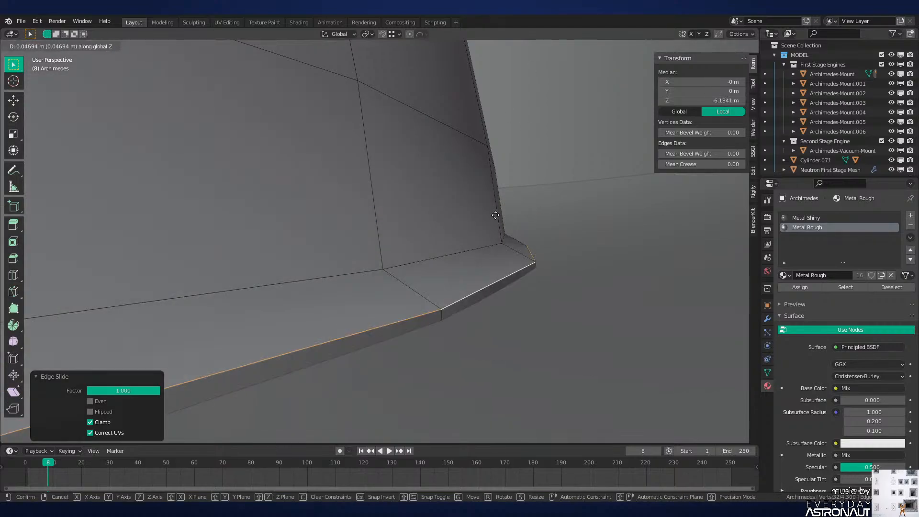
click(495, 211)
right_click(495, 211)
Step: Mark the two edge loops of the band's upper step as sharp and leave Edit Mode
right_click(498, 263)
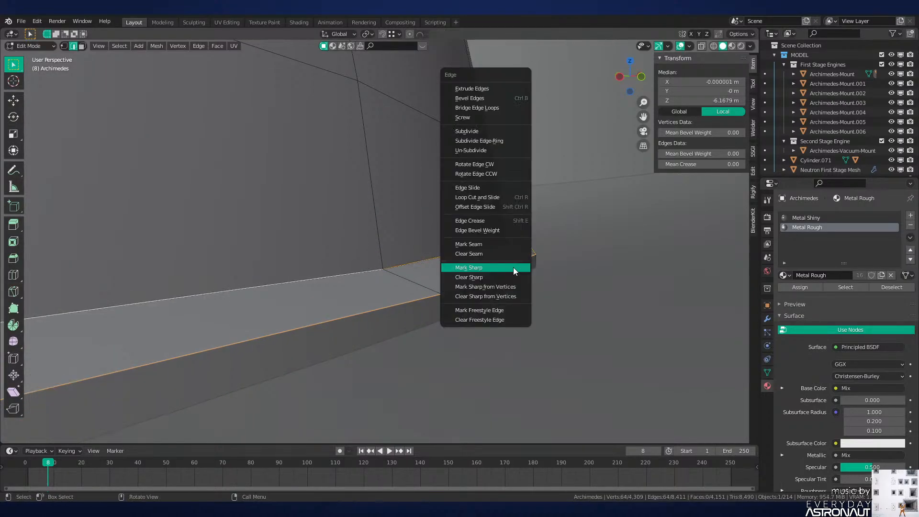
click(502, 263)
click(521, 291)
key(Tab)
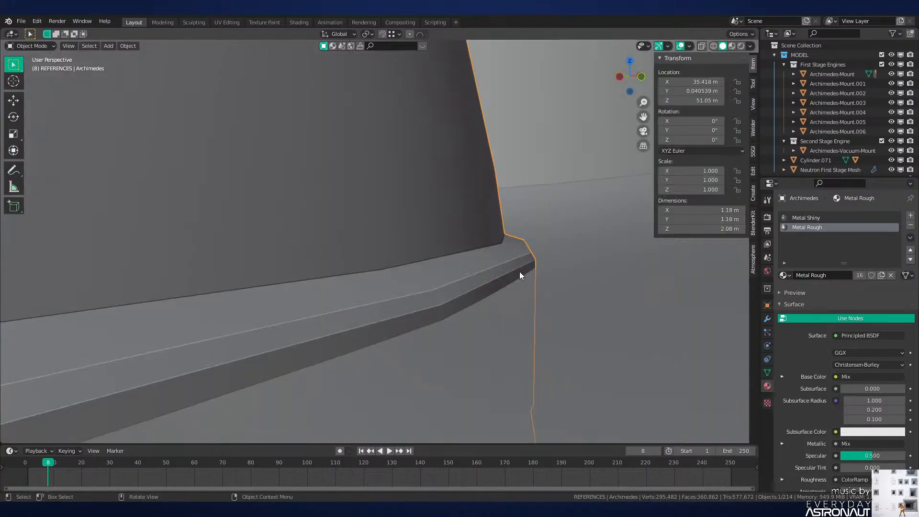
Step: Deselect everything, save the file and check the reworked nozzle band in material preview
scroll(513, 268, down, 5)
key(alt+a)
key(ctrl+s)
scroll(503, 271, down, 2)
mouse_move(501, 272)
middle_down()
mouse_move(472, 248)
mouse_move(378, 283)
middle_up()
key(z)
click(372, 324)
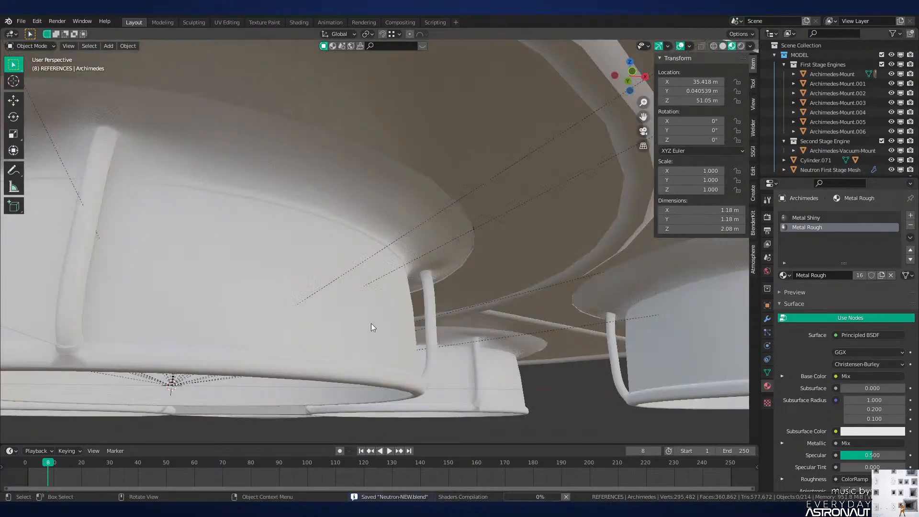
mouse_move(371, 323)
middle_down()
mouse_move(455, 322)
mouse_move(452, 285)
mouse_move(397, 306)
mouse_move(411, 271)
mouse_move(455, 254)
mouse_move(386, 244)
mouse_move(484, 254)
mouse_move(392, 251)
mouse_move(529, 245)
mouse_move(444, 239)
mouse_move(421, 217)
mouse_move(425, 263)
mouse_move(427, 238)
mouse_move(485, 244)
middle_up()
Step: Select the Archimedes nozzle, enter Edit Mode and dissolve the raised band's uppermost edge loop
click(427, 220)
key(Tab)
scroll(450, 224, up, 4)
scroll(425, 262, up, 4)
key(z)
click(477, 256)
key(3)
alt+click(384, 232)
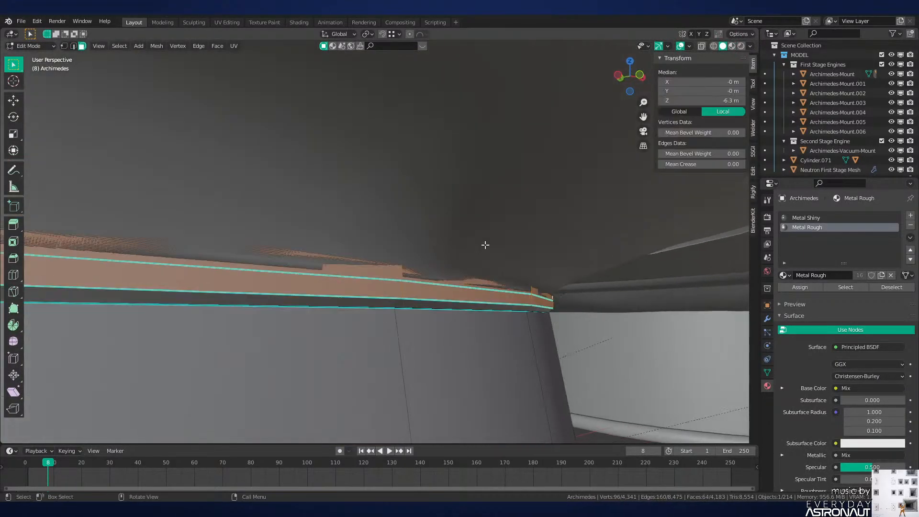
right_click(517, 294)
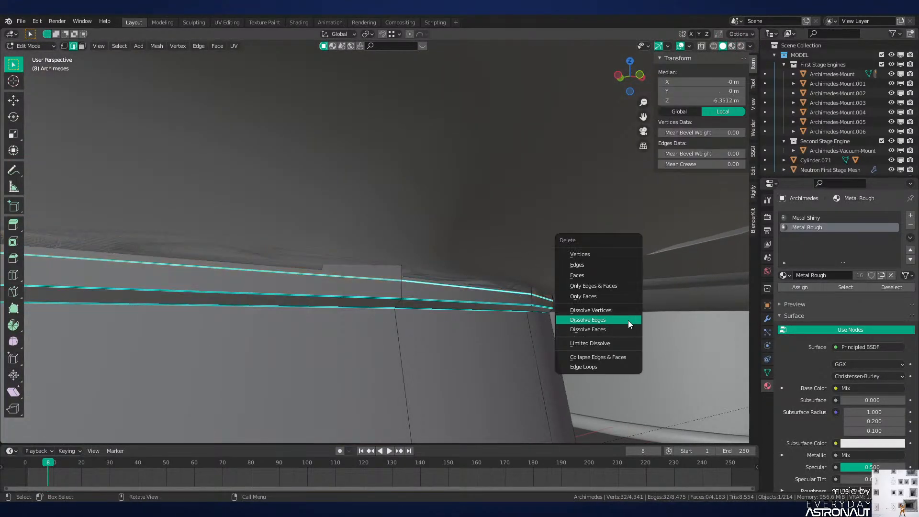
click(628, 321)
Step: Scale the face loops at the top of the nozzle band in X and Y only, with Z locked
middle_drag(629, 320, 560, 281)
alt+shift+click(547, 314)
key(s)
key(shift+z)
click(566, 279)
Step: Bevel the band's upper edge loop with a width of 0.00705 m, leave Edit Mode and save the file
key(2)
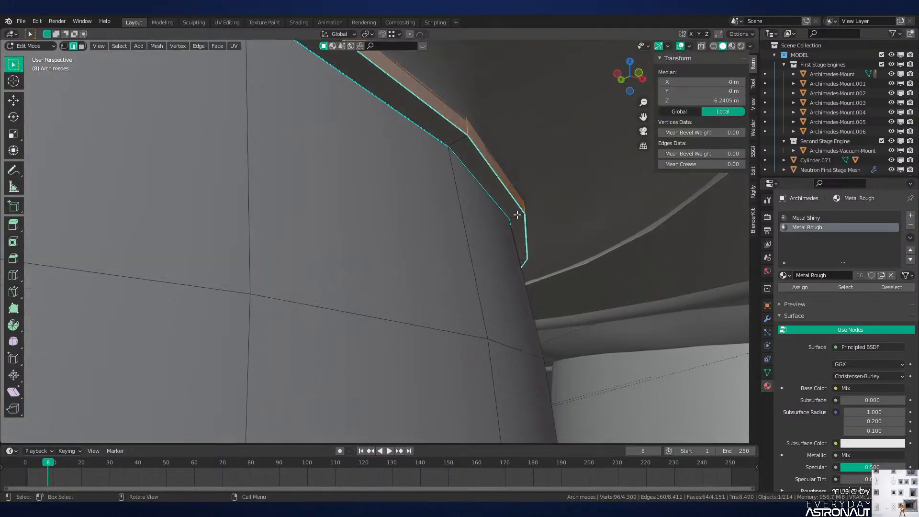
click(582, 214)
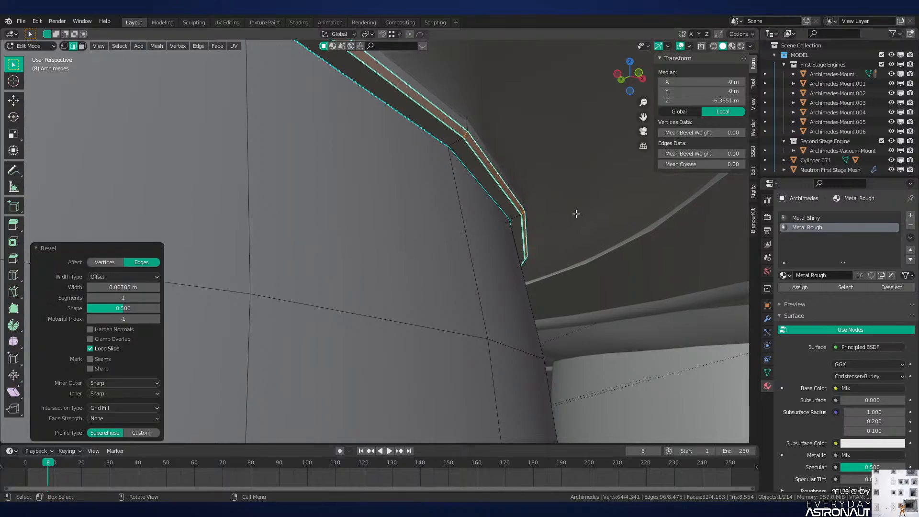
click(575, 214)
key(Tab)
scroll(490, 296, down, 3)
key(ctrl+s)
key(z)
scroll(509, 226, down, 4)
mouse_move(517, 231)
middle_down()
mouse_move(460, 191)
mouse_move(424, 222)
mouse_move(558, 258)
mouse_move(407, 254)
middle_up()
scroll(479, 214, down, 4)
scroll(454, 229, up, 3)
Step: Try to widen the band's upper face loops into a flange by scaling them 1.182 in X and Y with Z locked
key(Tab)
key(z)
scroll(464, 221, up, 3)
middle_drag(468, 220, 354, 230)
scroll(451, 240, down, 4)
scroll(402, 230, up, 3)
scroll(421, 241, up, 2)
alt+click(410, 237)
middle_drag(590, 215, 515, 248)
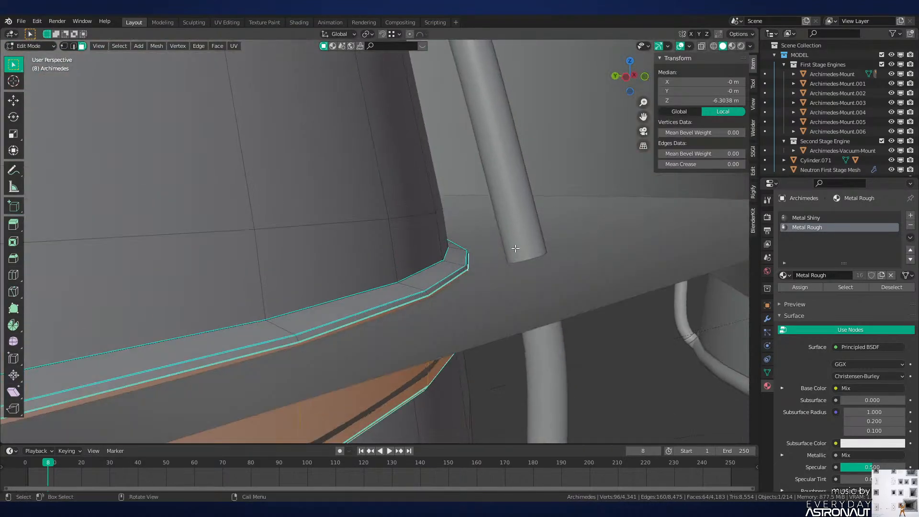
middle_drag(467, 267, 486, 240)
key(s)
key(shift+z)
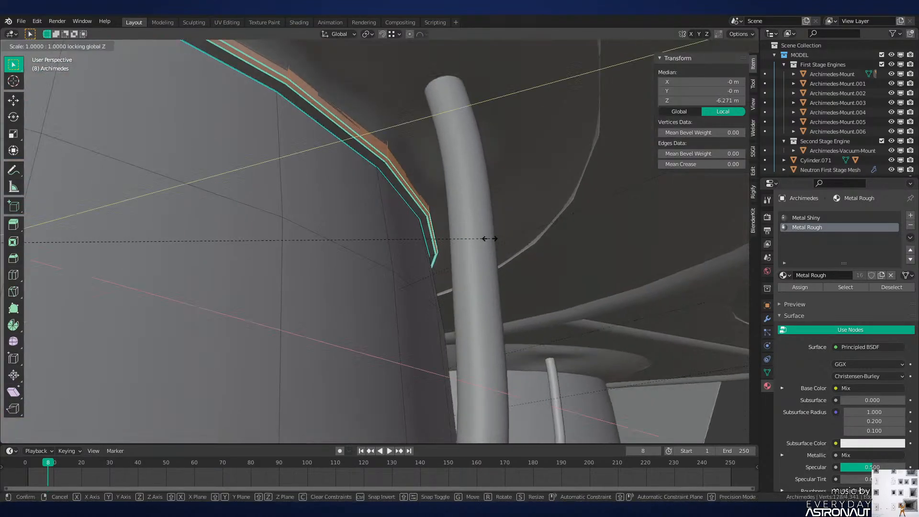
click(568, 195)
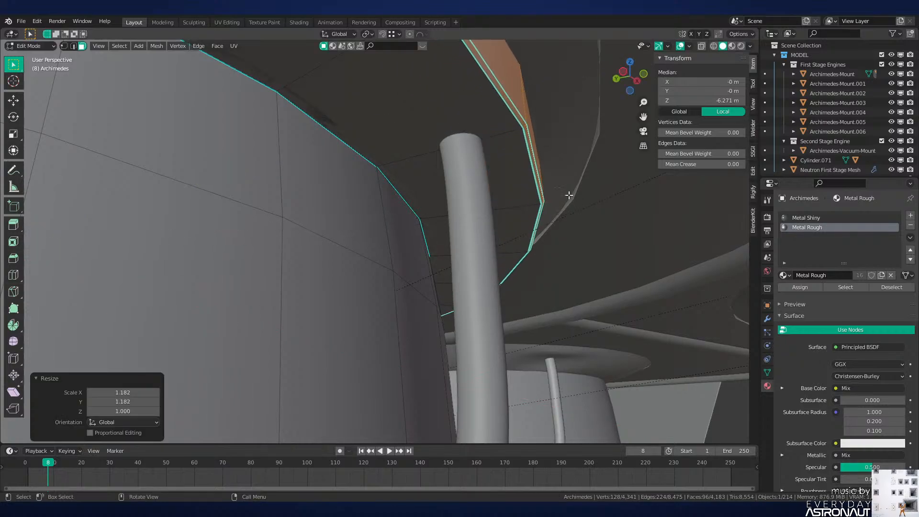
Step: Preview the widened flange with its material and try to move its selected faces along Z
mouse_move(525, 126)
middle_down()
mouse_move(537, 108)
mouse_move(541, 126)
middle_up()
key(Tab)
scroll(541, 126, down, 2)
key(z)
click(530, 171)
mouse_move(529, 172)
middle_down()
mouse_move(439, 212)
mouse_move(481, 228)
mouse_move(484, 185)
mouse_move(468, 201)
mouse_move(474, 214)
middle_up()
key(Tab)
key(g)
key(z)
click(485, 193)
Step: Select the boot around the nozzle and examine its mesh data and its Subdivision and Shrinkwrap modifiers
key(Tab)
click(427, 198)
scroll(440, 231, up, 1)
key(z)
click(474, 243)
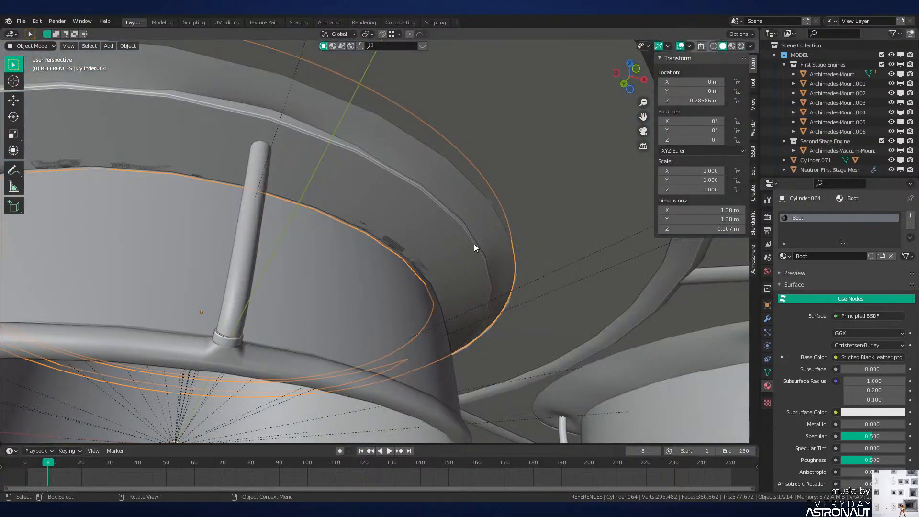
shift+middle_drag(479, 262, 519, 269)
click(768, 373)
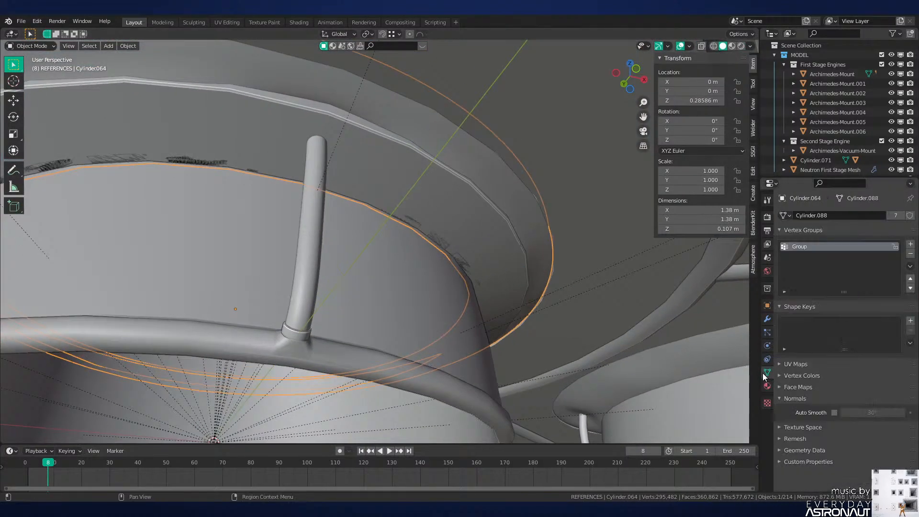
scroll(646, 337, down, 5)
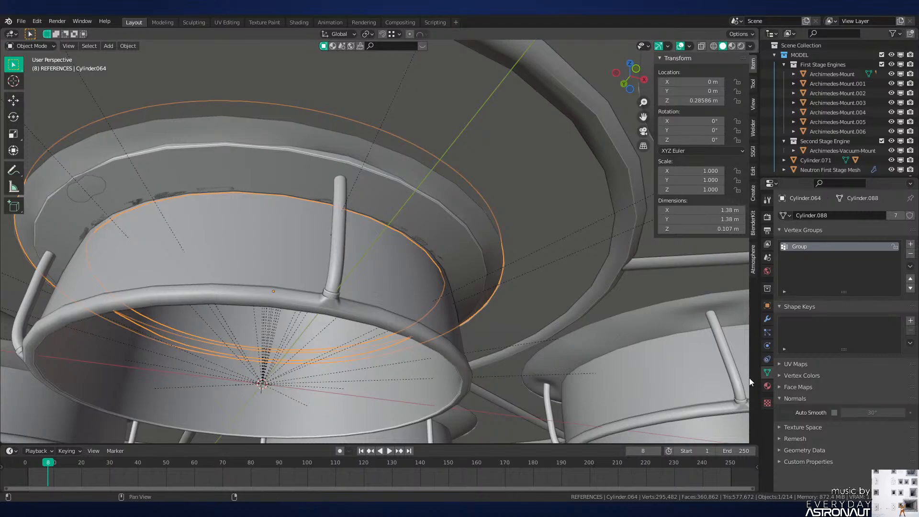
click(767, 319)
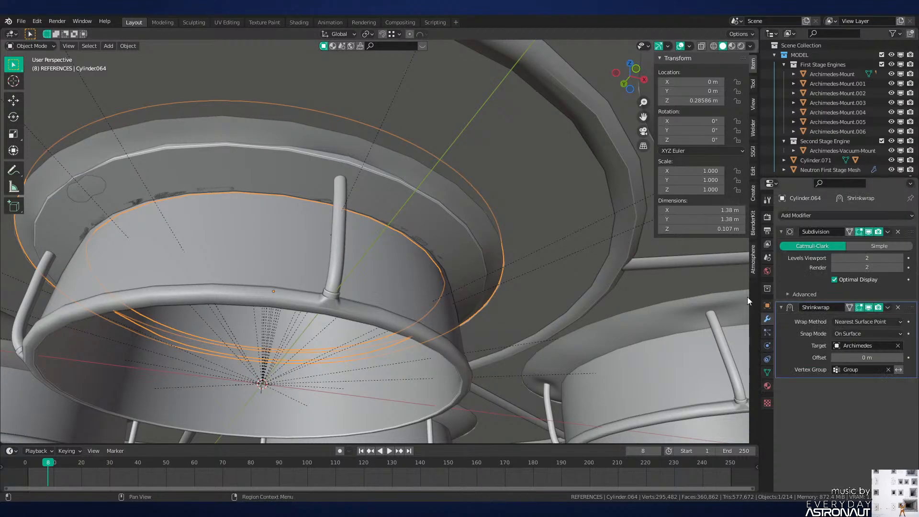
Step: Rotate the Archimedes engine 15° to test how the boot follows, then clear its rotation
key(r)
click(452, 315)
click(448, 325)
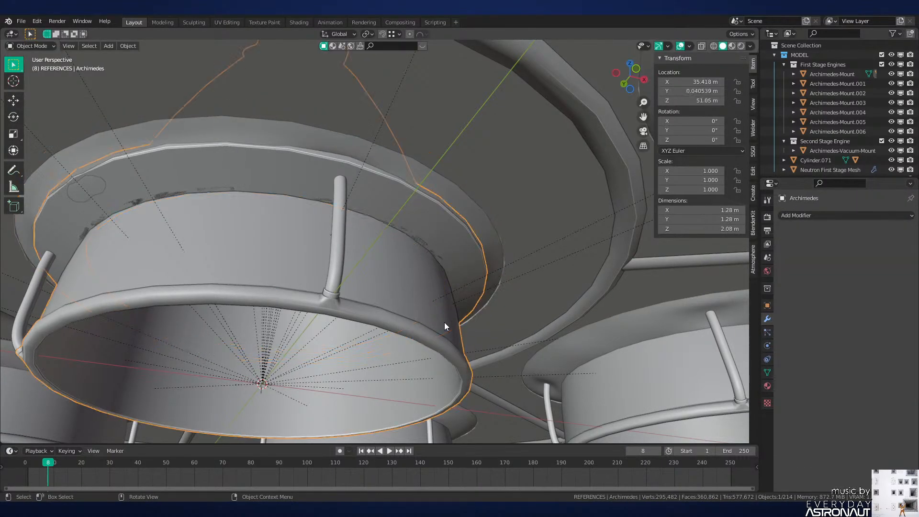
key(r)
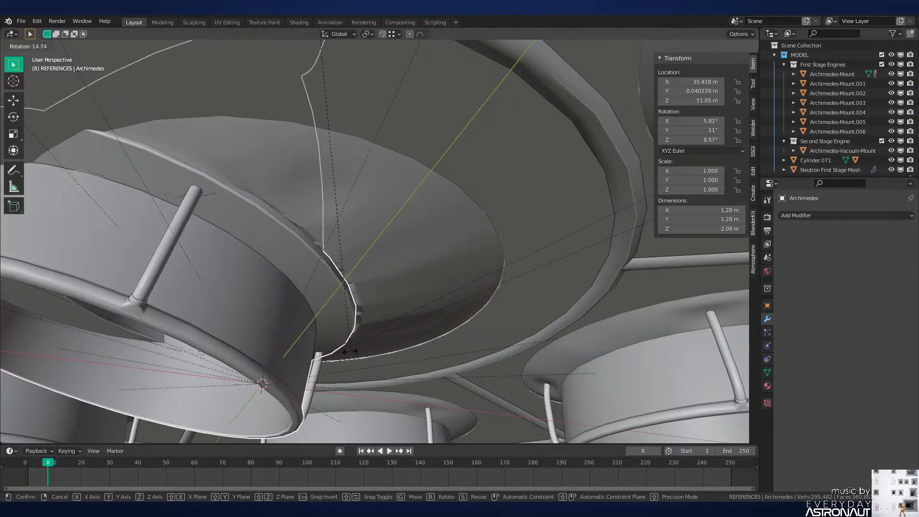
click(351, 348)
key(z)
click(415, 388)
middle_drag(414, 388, 400, 338)
key(r)
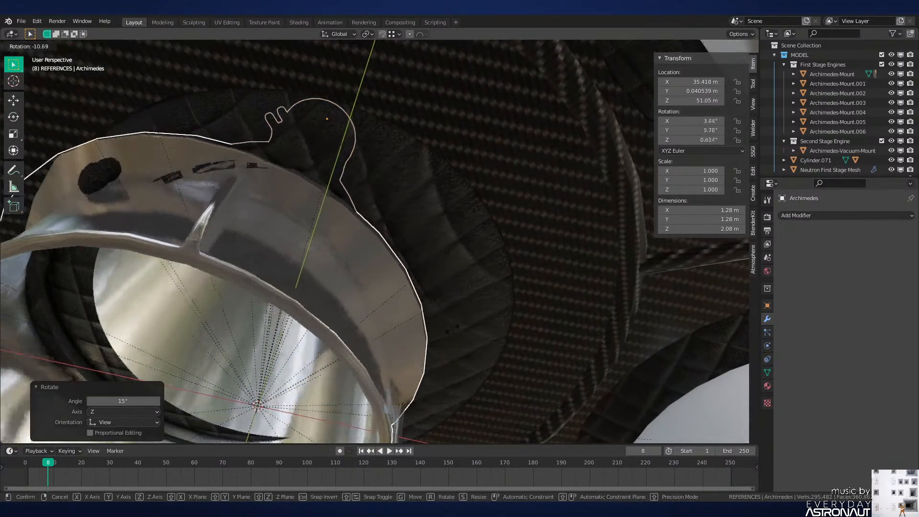
right_click(420, 337)
key(alt+r)
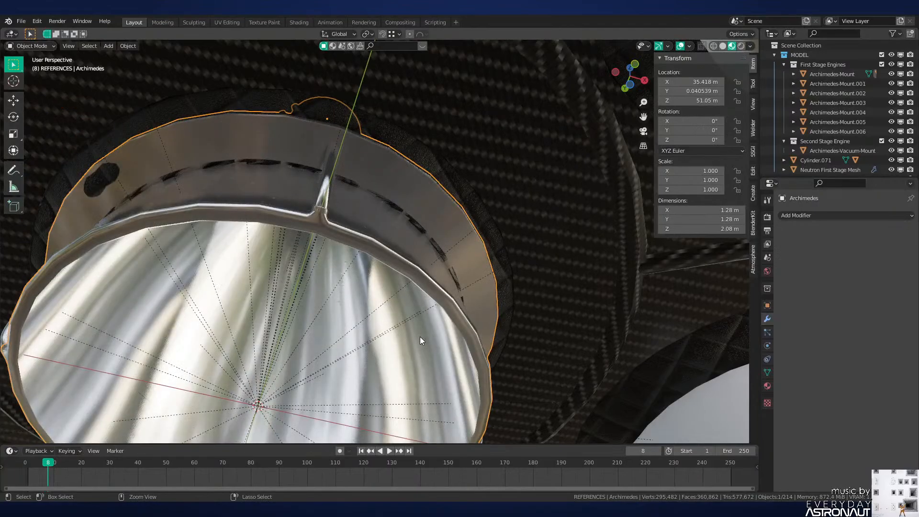
Step: Examine the widened flange against the boot in solid and material preview, including a brief test rotation of the engine
mouse_move(420, 337)
middle_down()
mouse_move(451, 310)
mouse_move(389, 285)
mouse_move(449, 298)
mouse_move(499, 276)
mouse_move(483, 235)
mouse_move(490, 214)
middle_up()
scroll(385, 256, up, 2)
key(z)
click(487, 277)
scroll(483, 235, down, 3)
key(z)
click(553, 239)
key(z)
click(493, 323)
scroll(493, 323, down, 3)
scroll(474, 296, up, 4)
shift+middle_drag(481, 258, 495, 315)
scroll(492, 280, up, 3)
key(r)
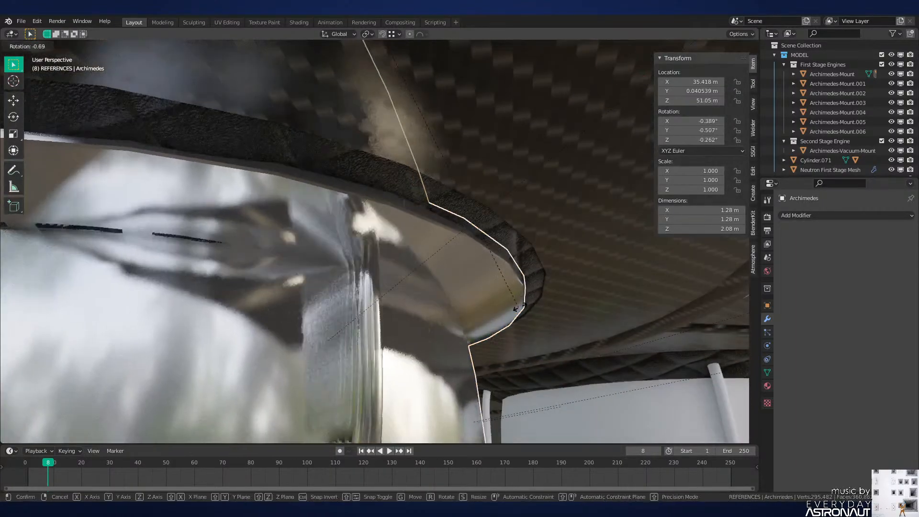
right_click(470, 306)
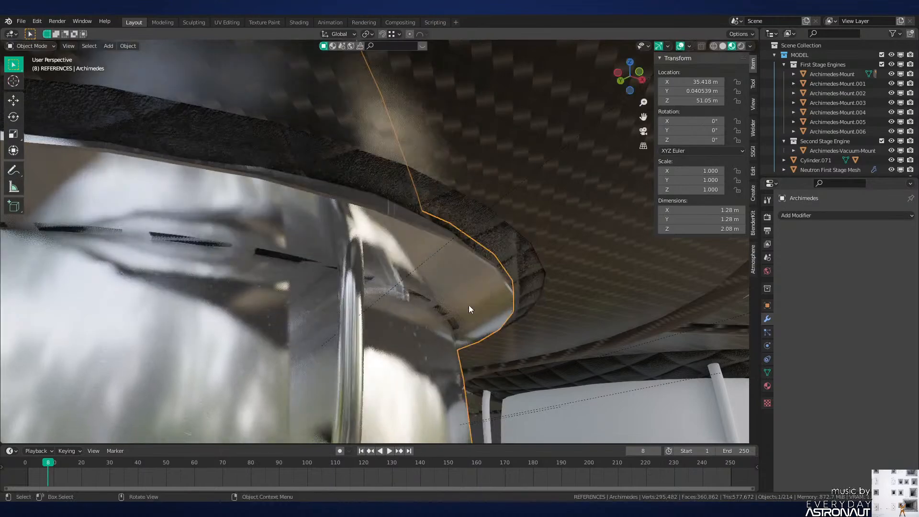
Step: Return to the nozzle mesh in solid view and undo the flange's Z move and outward scaling
key(z)
click(502, 294)
key(Tab)
key(ctrl+z)
key(ctrl+z)
key(ctrl+z)
key(ctrl+z)
key(ctrl+z)
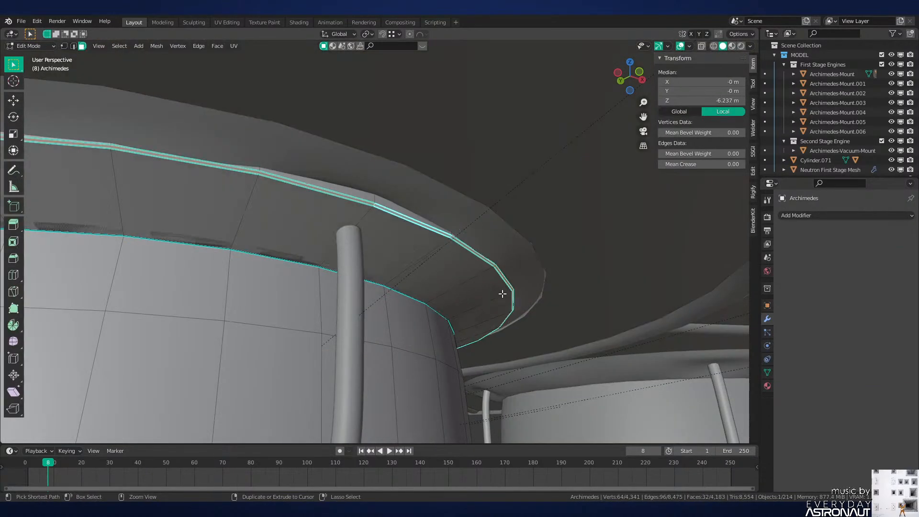
key(ctrl+z)
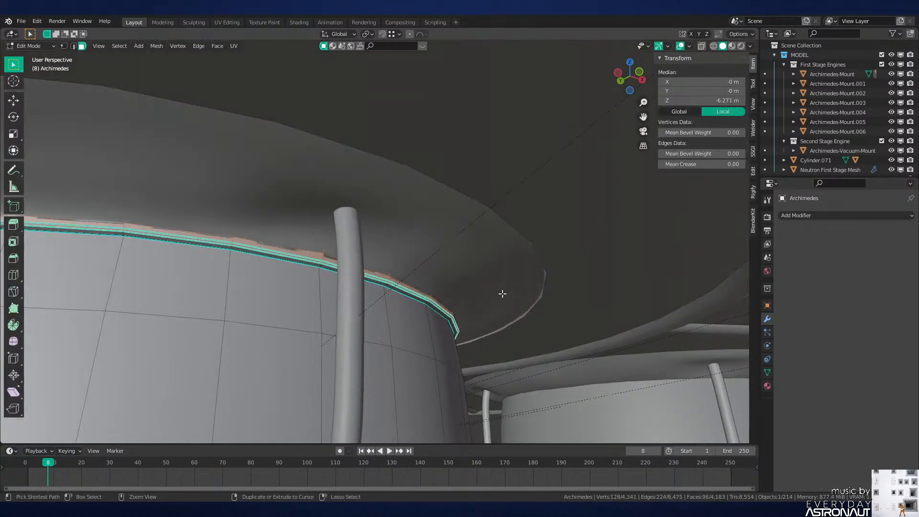
Step: Leave Edit Mode and test-tilt the Archimedes engine about X to check the boot, cancelling the rotation
middle_drag(424, 293, 368, 289)
scroll(452, 288, down, 4)
key(Tab)
scroll(369, 288, up, 3)
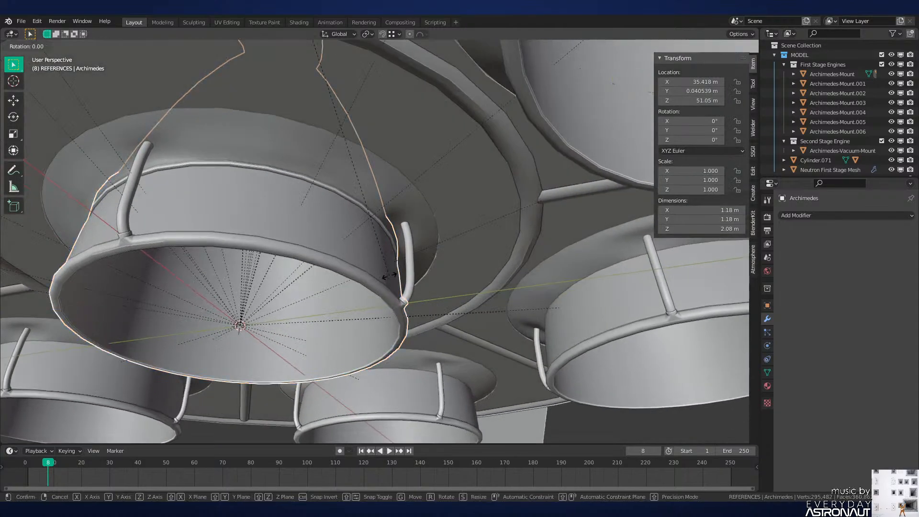
key(r)
key(x)
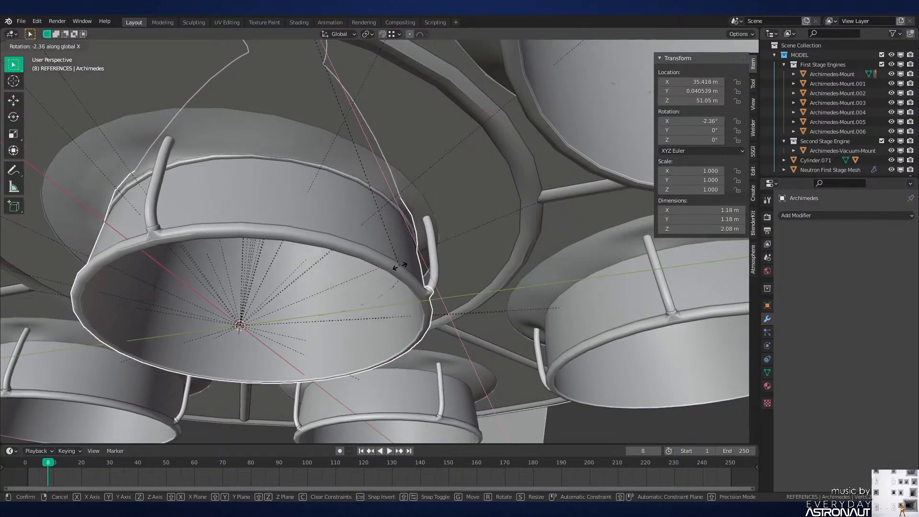
right_click(399, 266)
scroll(399, 267, down, 1)
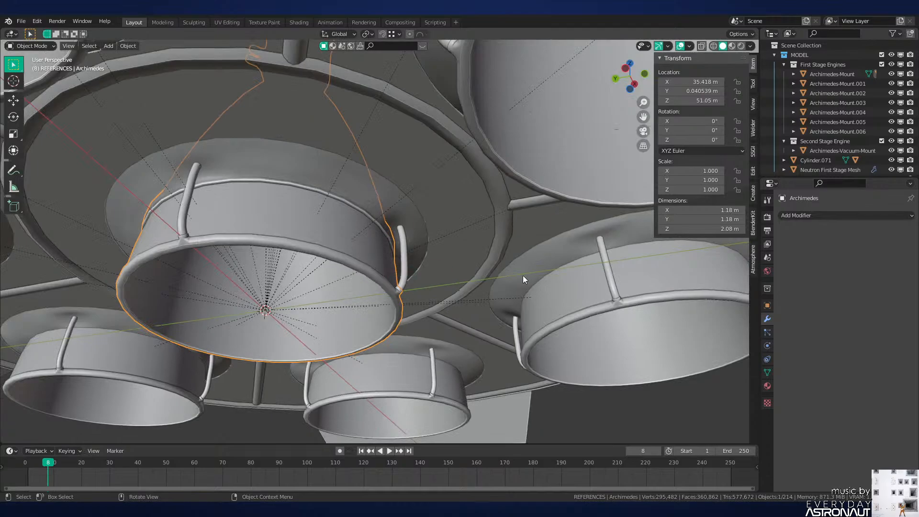
Step: Deselect everything, save the file and check the engine cluster in rendered view before returning to solid shading
key(alt+a)
key(ctrl+s)
key(z)
click(487, 282)
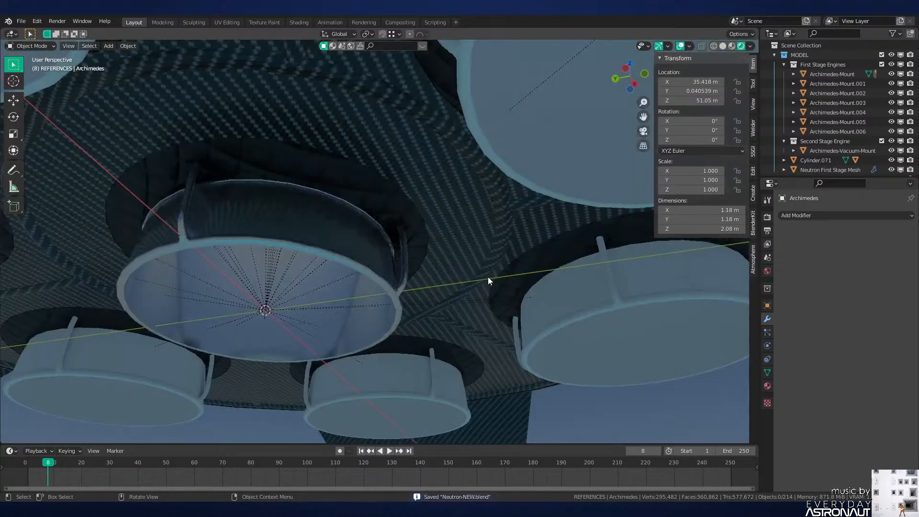
mouse_move(487, 277)
middle_down()
mouse_move(415, 254)
mouse_move(382, 273)
mouse_move(384, 245)
mouse_move(386, 317)
mouse_move(400, 318)
mouse_move(394, 269)
mouse_move(408, 287)
middle_up()
scroll(383, 243, down, 4)
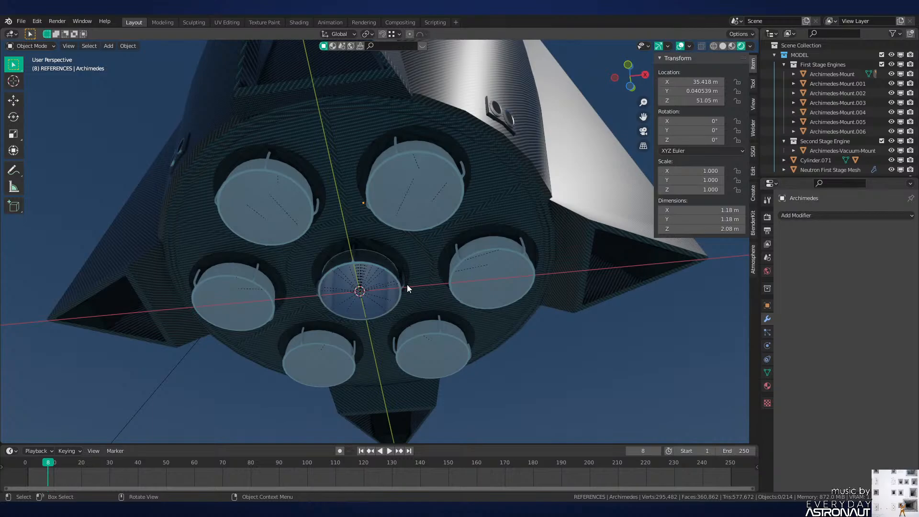
mouse_move(407, 284)
middle_down()
mouse_move(424, 199)
mouse_move(427, 223)
mouse_move(392, 225)
middle_up()
key(z)
click(478, 255)
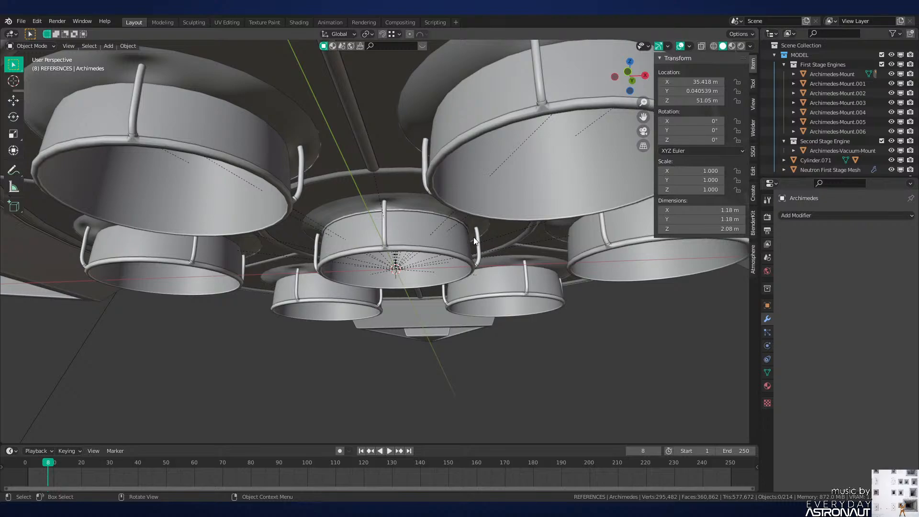
Step: Enter Edit Mode on the nozzle and mark the edge loop around its inner bottom rim as a seam
scroll(473, 237, up, 10)
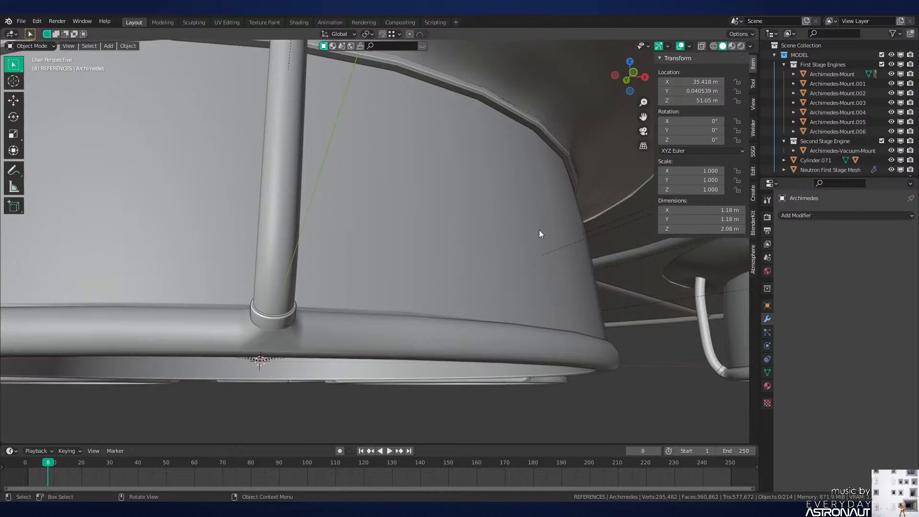
scroll(539, 230, up, 3)
middle_drag(527, 228, 552, 264)
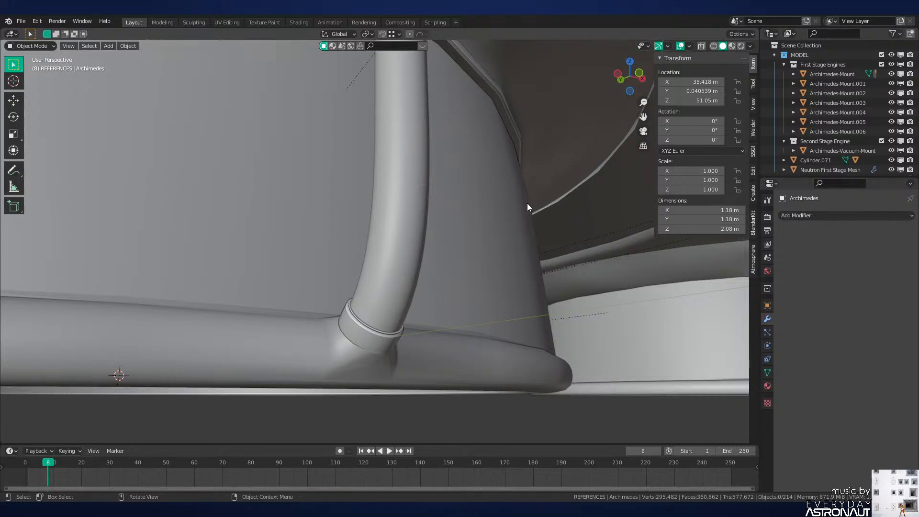
middle_drag(508, 231, 509, 264)
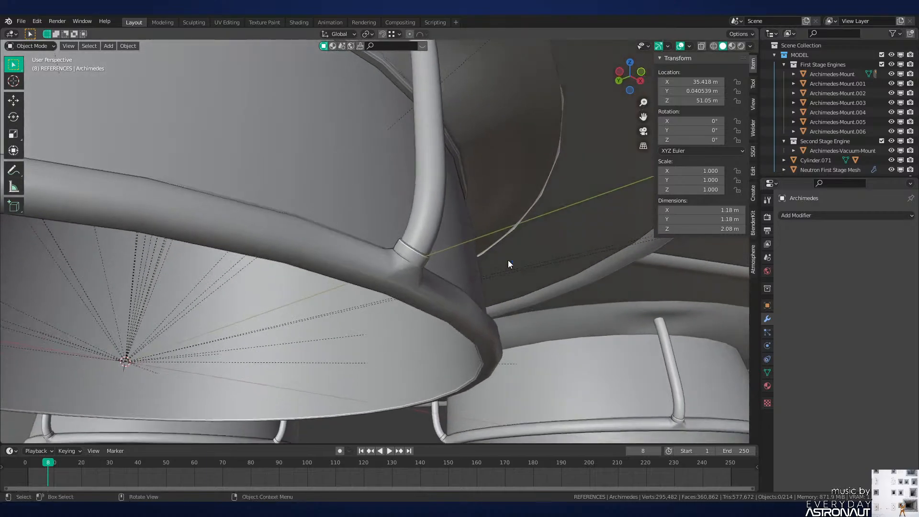
key(Tab)
middle_drag(506, 319, 496, 219)
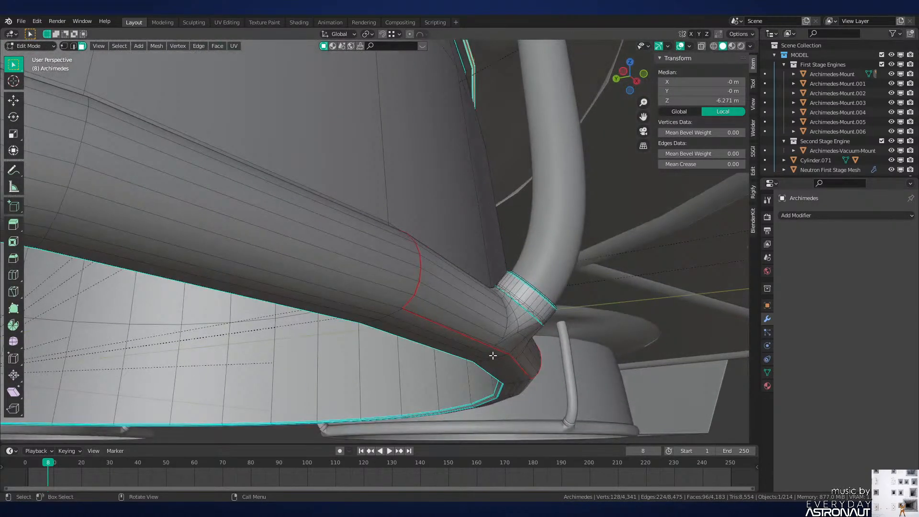
middle_drag(494, 359, 484, 293)
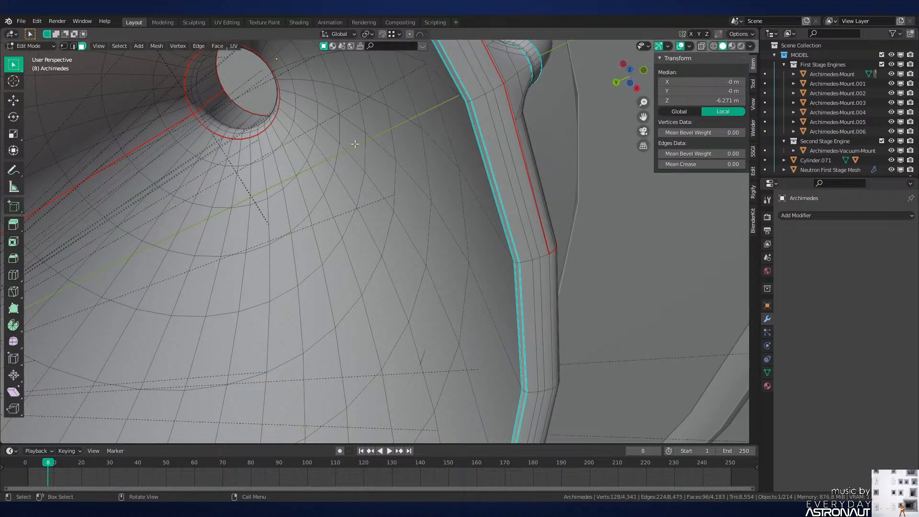
key(o)
key(l)
middle_drag(485, 188, 508, 232)
key(2)
alt+click(531, 234)
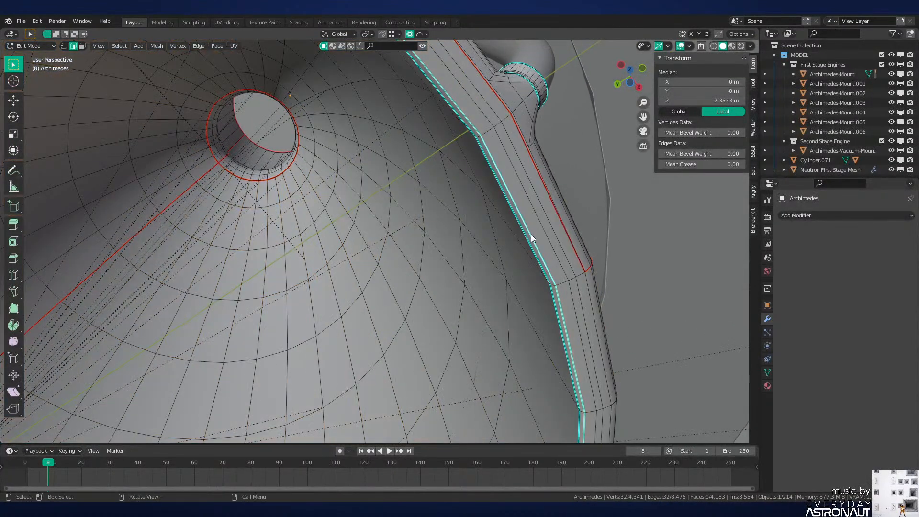
key(ctrl+e)
click(592, 286)
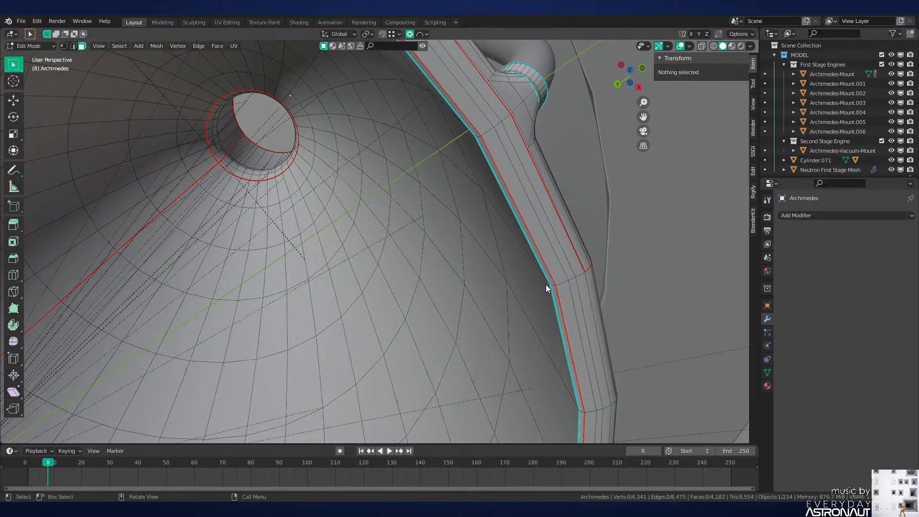
Step: Select the nozzle's inner surface with Select Linked delimited by Seam and split it from the rim, with proportional editing off
key(3)
key(ctrl+l)
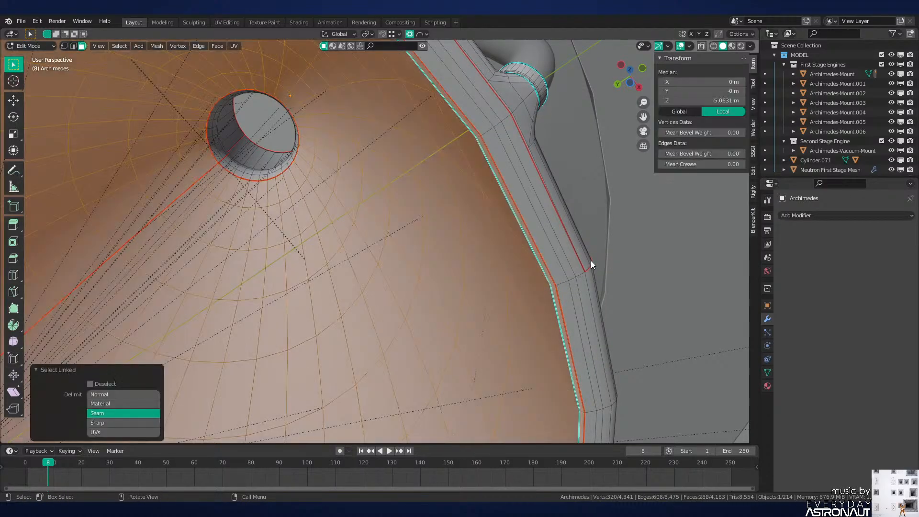
key(s)
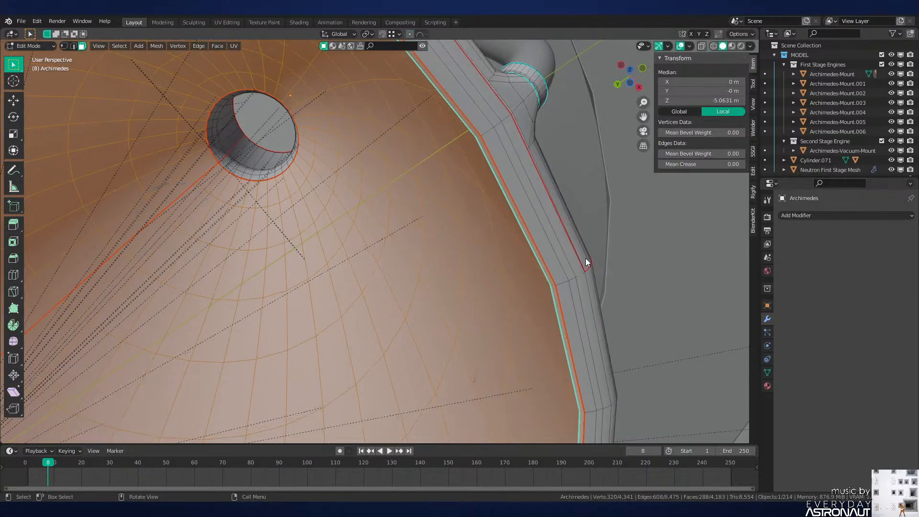
key(o)
key(Escape)
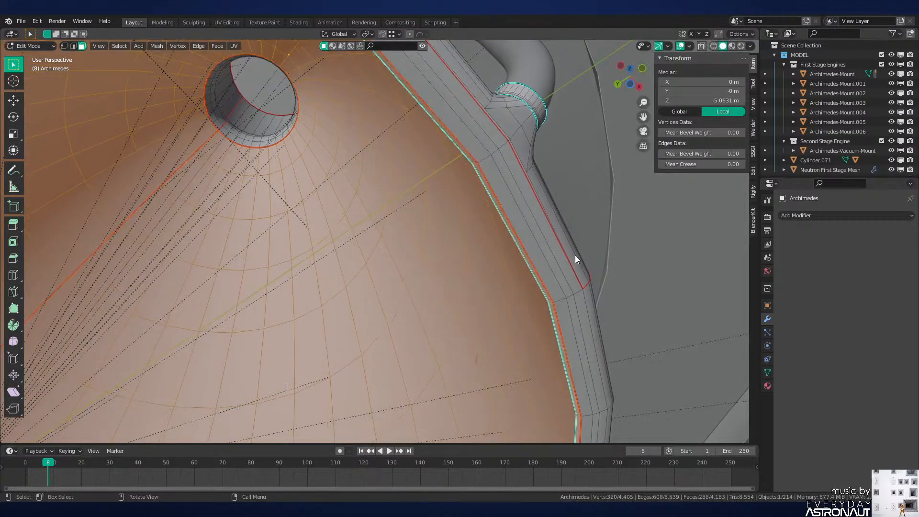
Step: Try scaling the nozzle's detached inner surface, undo both the scaling and the split, leave Edit Mode and save the file
key(s)
click(530, 262)
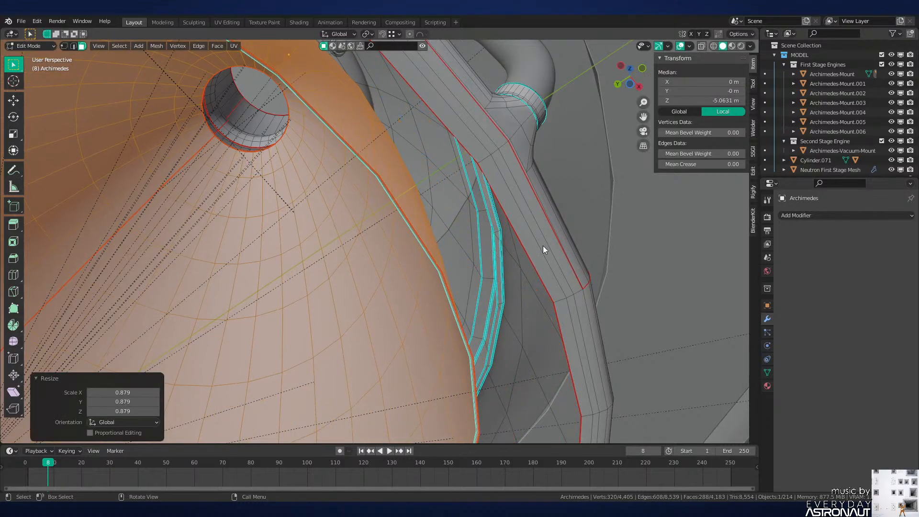
key(ctrl+z)
key(ctrl+z)
key(ctrl+z)
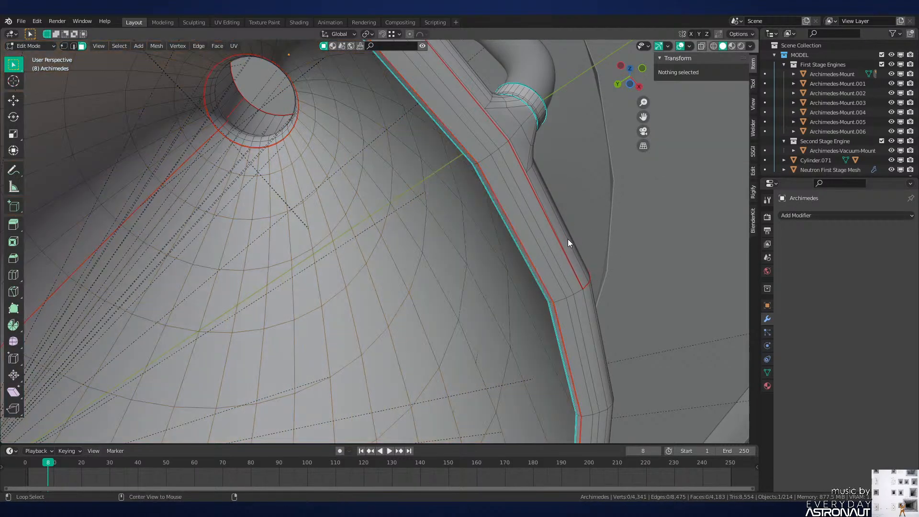
key(ctrl+z)
key(ctrl+s)
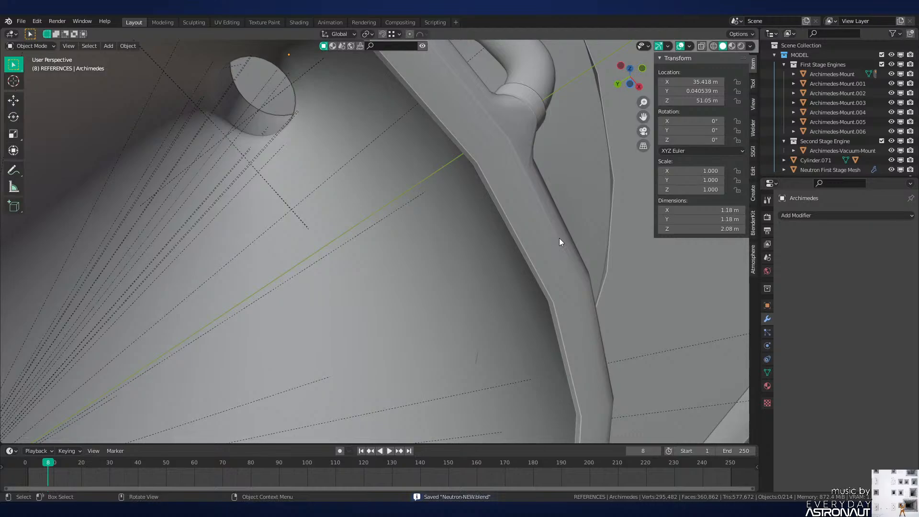
Step: Inspect the nozzle rim up close and the engine cluster from below the rocket
middle_drag(521, 197, 558, 243)
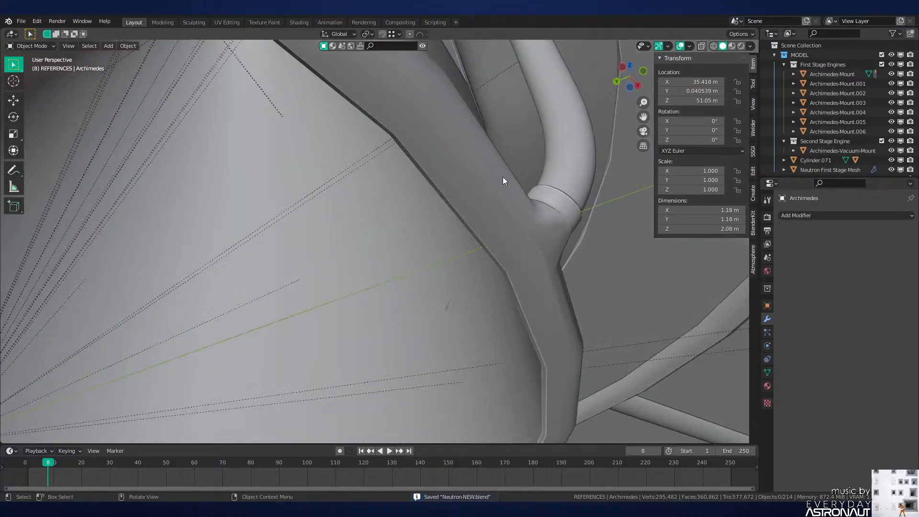
scroll(512, 196, down, 5)
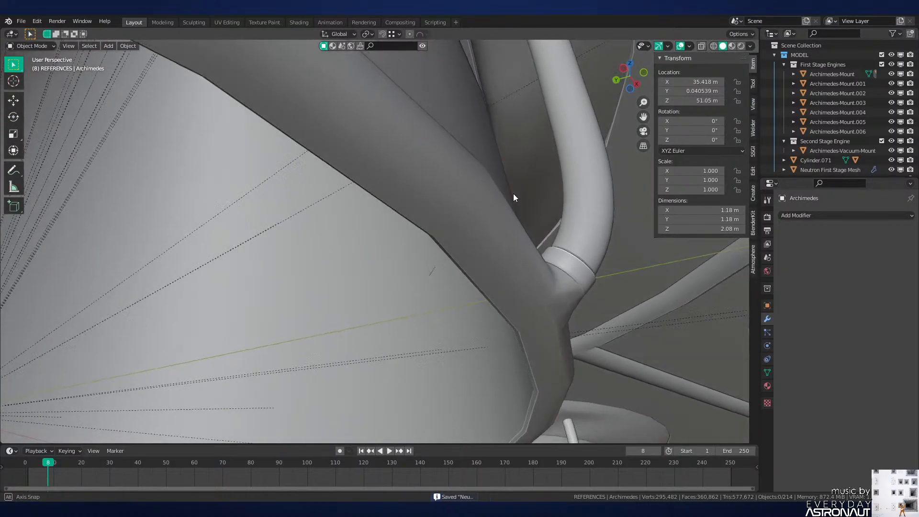
scroll(464, 254, down, 7)
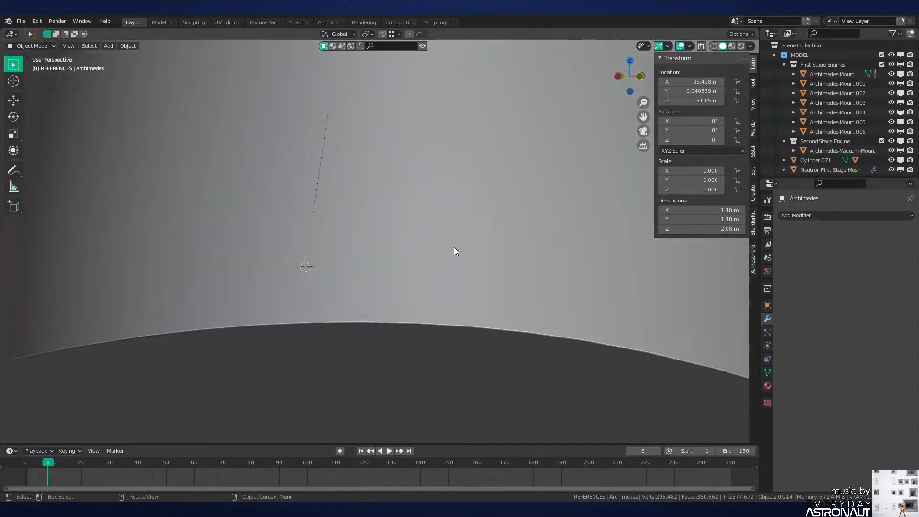
shift+middle_drag(453, 247, 547, 225)
scroll(546, 225, down, 3)
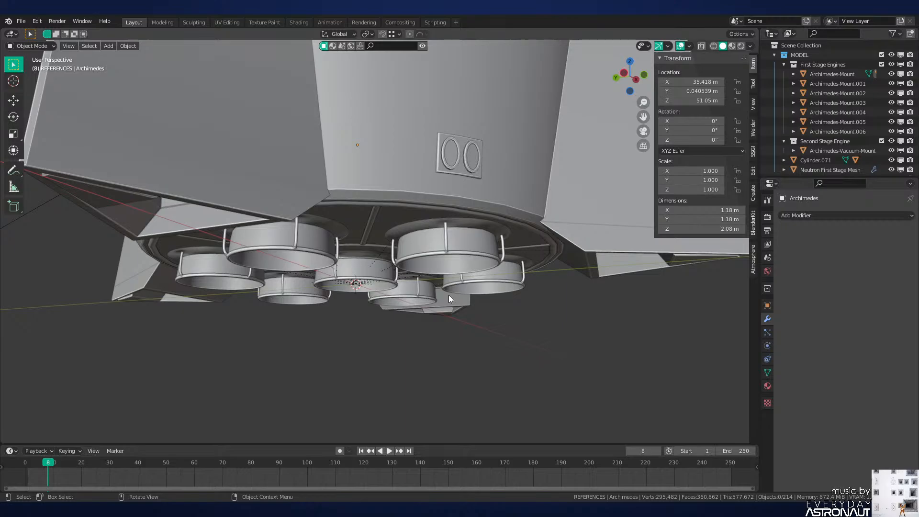
middle_drag(449, 295, 429, 281)
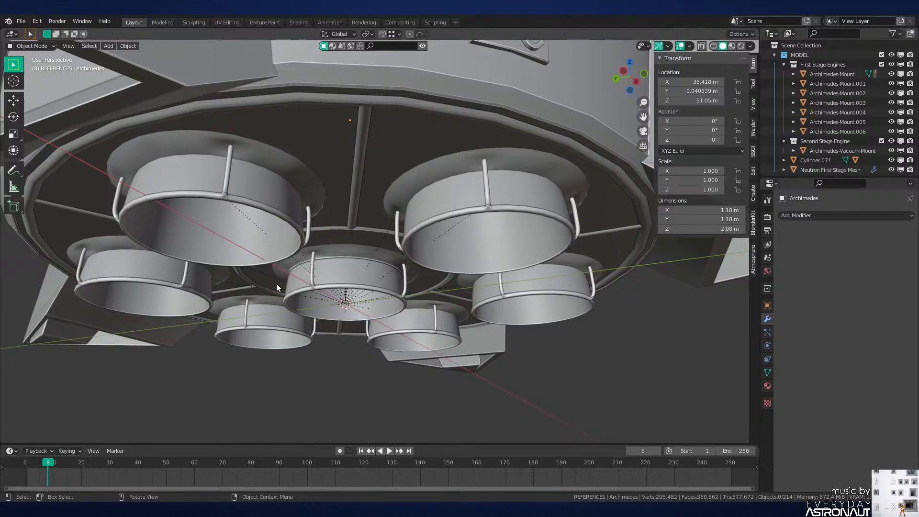
scroll(375, 305, up, 5)
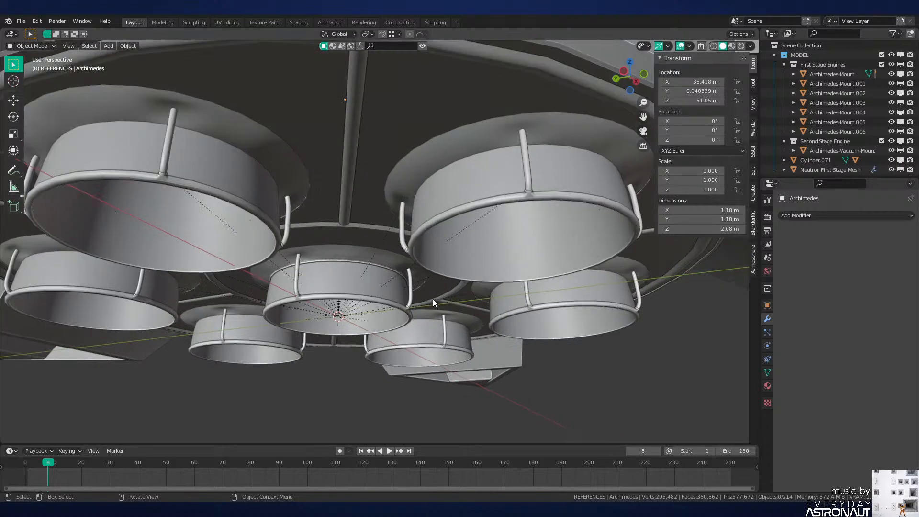
Step: Test-tilt the central Archimedes engine with a free rotation, cancel it, and save the file with everything deselected
middle_drag(414, 304, 425, 277)
click(389, 280)
key(r)
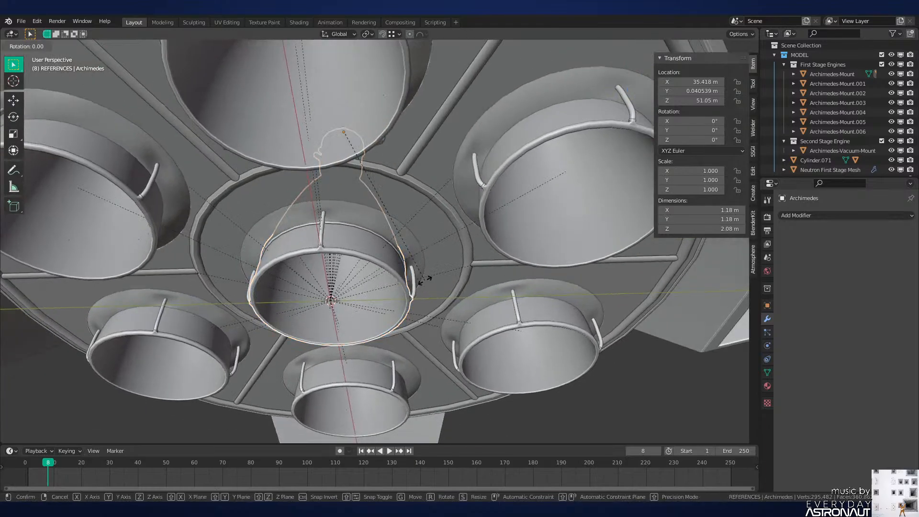
key(x)
key(r)
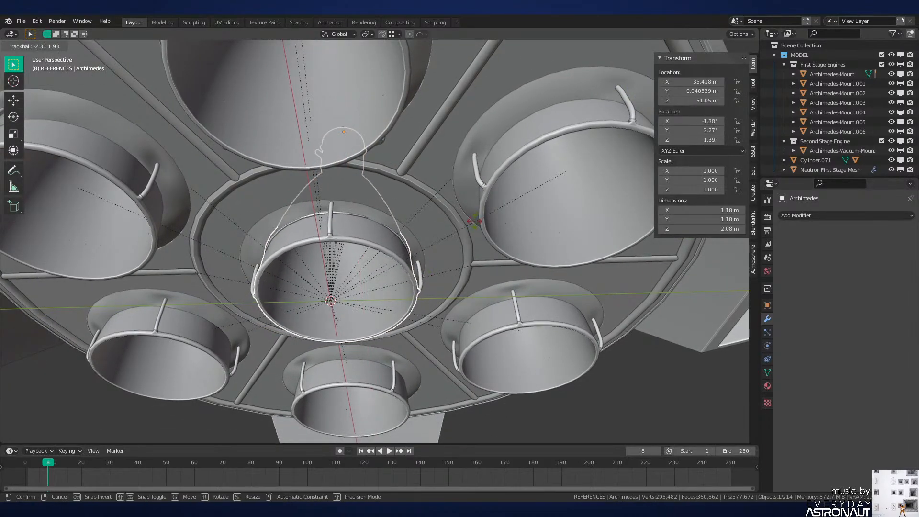
right_click(450, 259)
key(alt+a)
key(ctrl+s)
Step: Examine the Archimedes engines inside the rocket and compare its base with the reference image in front view
middle_drag(422, 246, 470, 274)
scroll(470, 274, down, 13)
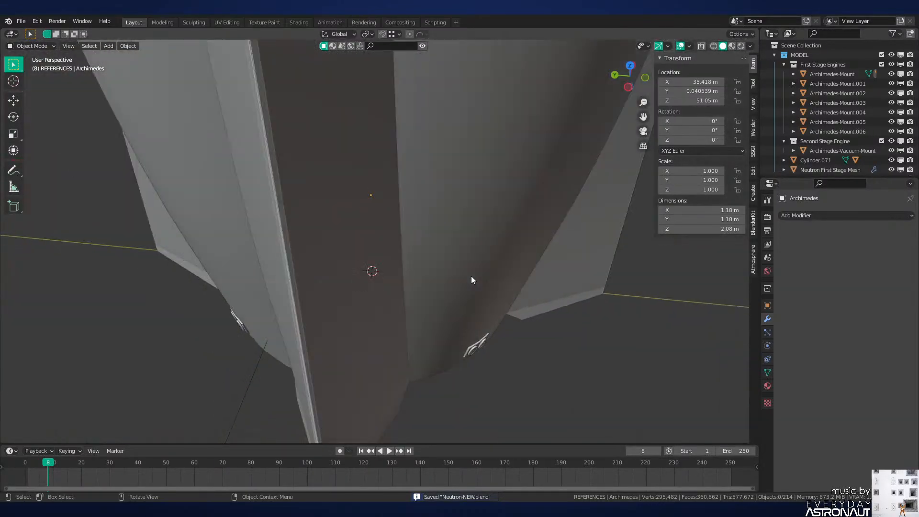
scroll(471, 275, up, 1)
scroll(467, 274, up, 10)
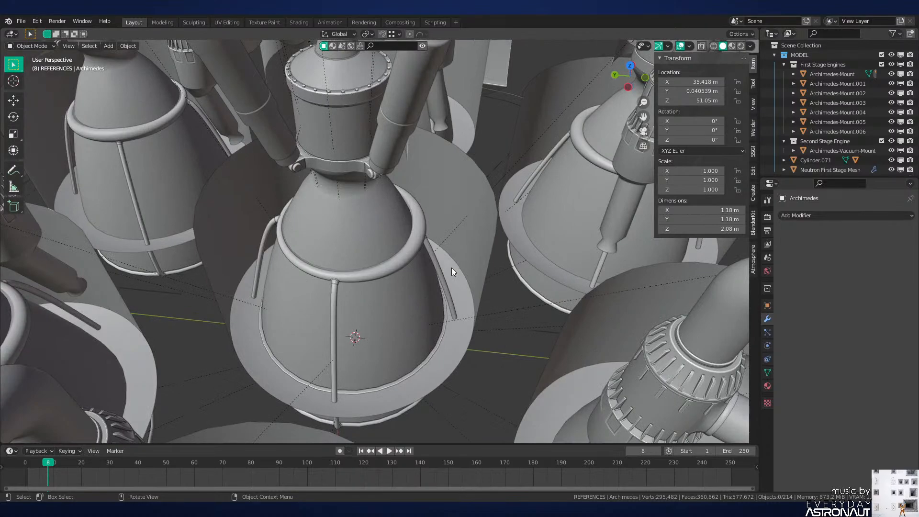
scroll(452, 268, down, 14)
middle_drag(450, 256, 467, 195)
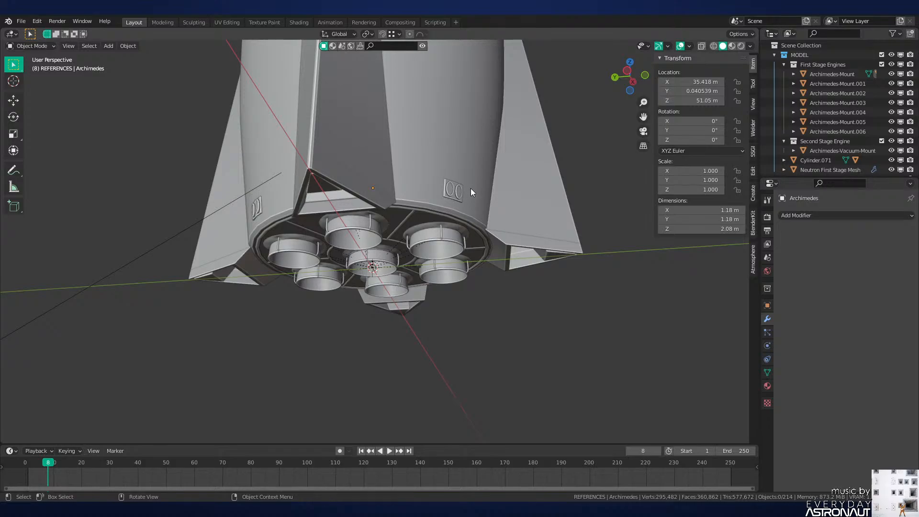
key(KP_1)
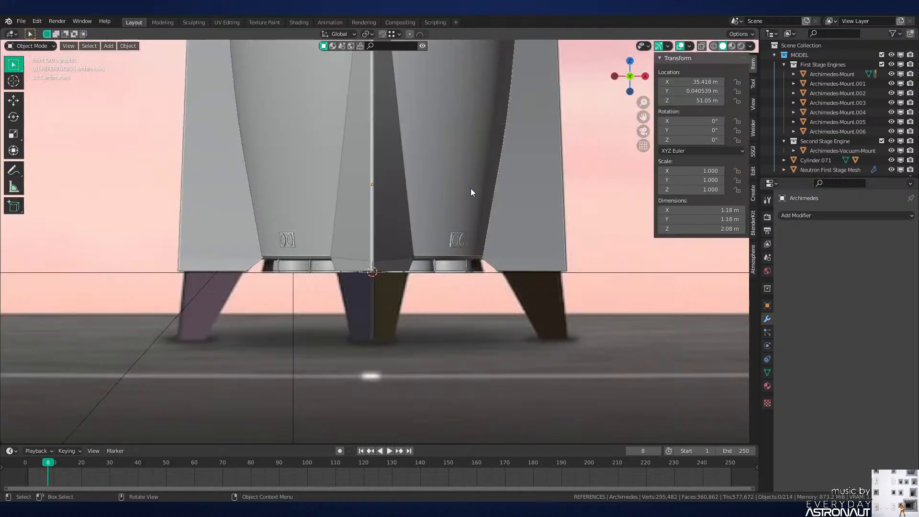
scroll(377, 271, up, 2)
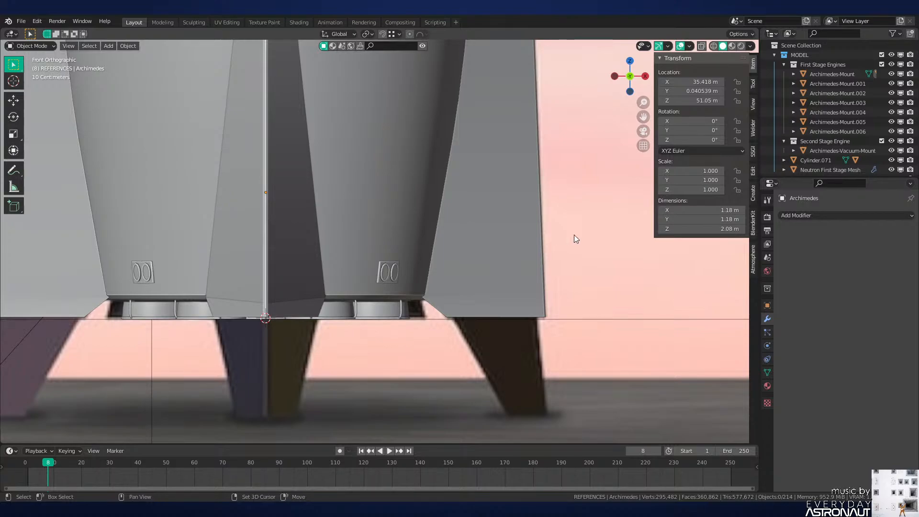
shift+middle_drag(574, 235, 453, 252)
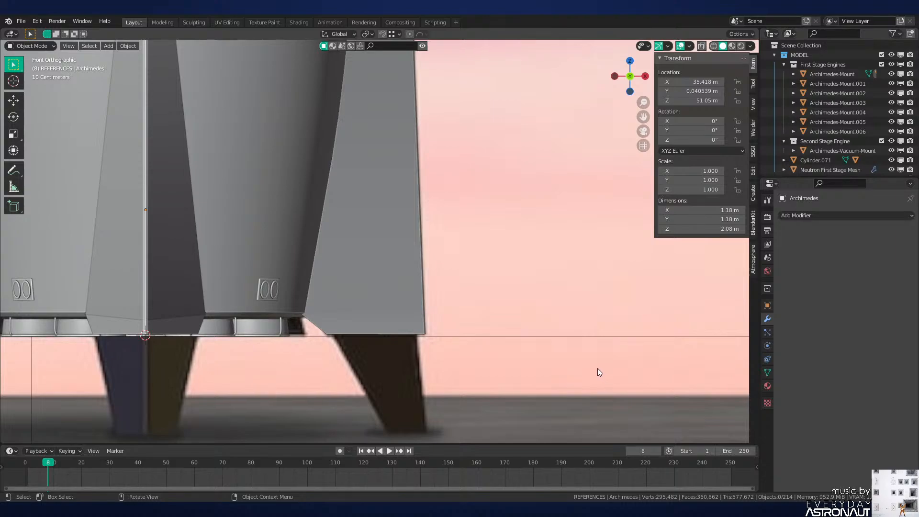
scroll(445, 355, down, 5)
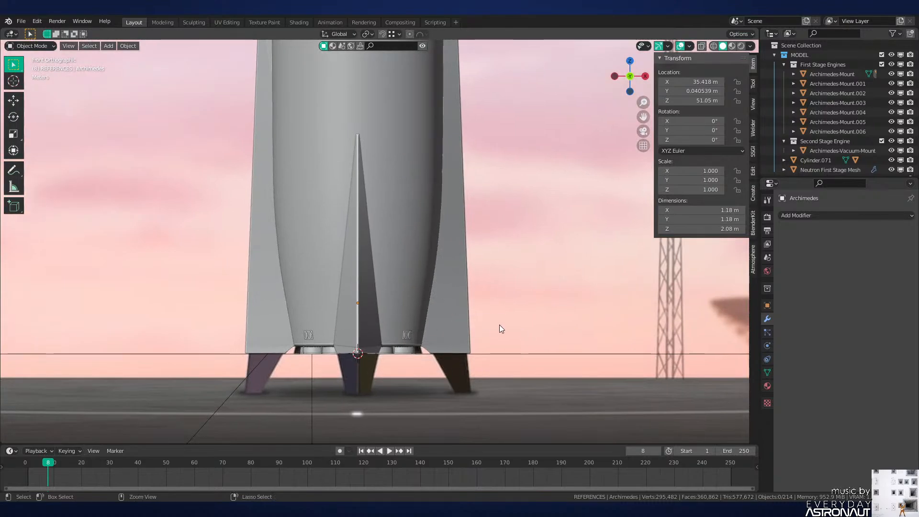
Step: Save the file and check the rocket in another viewport shading mode before returning to solid shading
key(ctrl+s)
key(z)
click(507, 211)
mouse_move(507, 210)
middle_down()
mouse_move(494, 185)
mouse_move(522, 323)
mouse_move(481, 322)
mouse_move(512, 402)
mouse_move(498, 335)
mouse_move(513, 337)
mouse_move(464, 213)
mouse_move(473, 209)
middle_up()
key(z)
click(460, 320)
scroll(424, 271, up, 8)
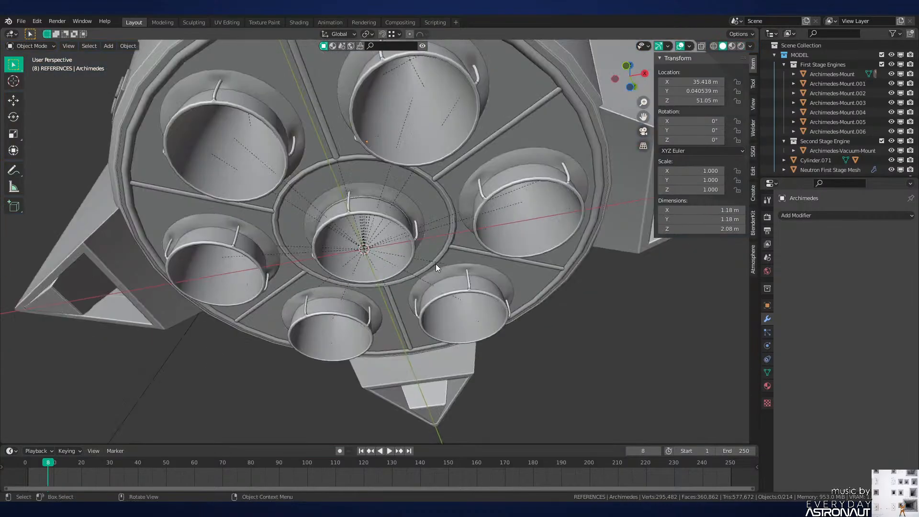
Step: Select the outer engine mount Archimedes-Mount.001 in wireframe shading to read its X location, and return to solid shading
click(261, 274)
scroll(261, 274, up, 3)
scroll(387, 260, down, 5)
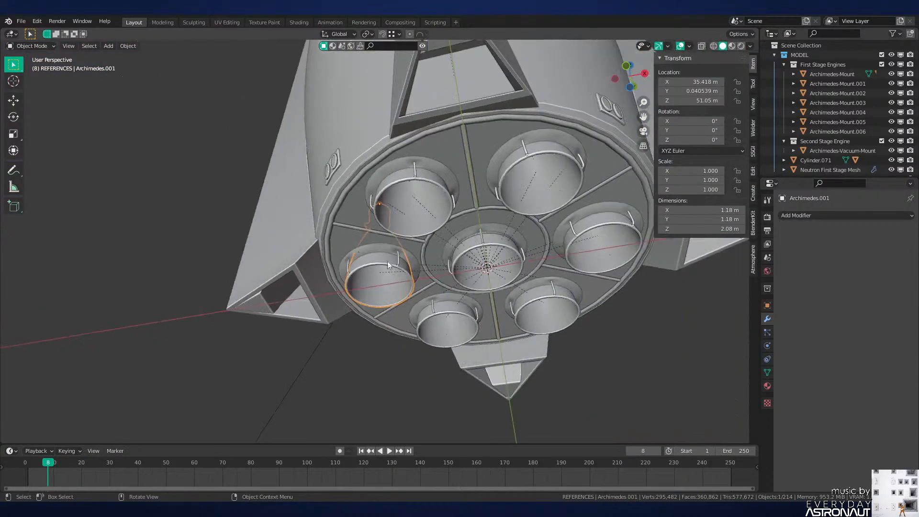
scroll(392, 200, up, 5)
key(shift+z)
mouse_move(393, 200)
middle_down()
mouse_move(353, 210)
mouse_move(317, 203)
mouse_move(303, 146)
middle_up()
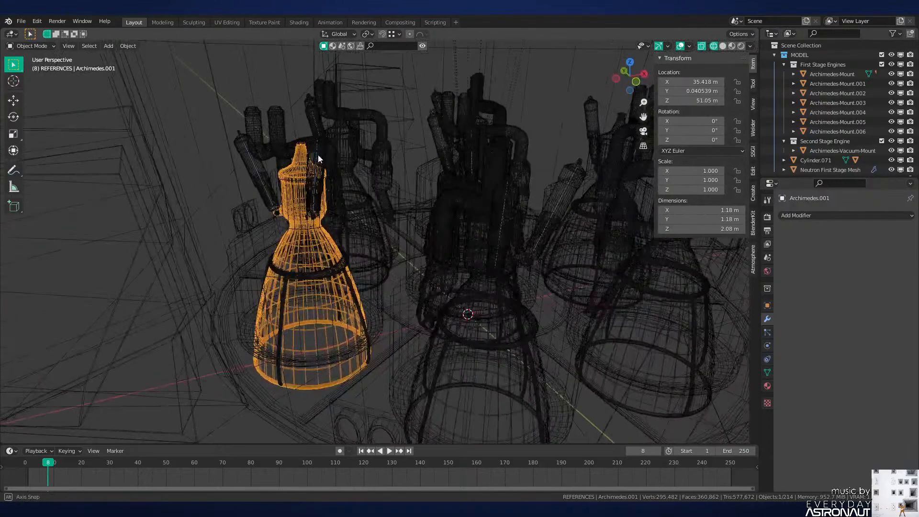
click(302, 145)
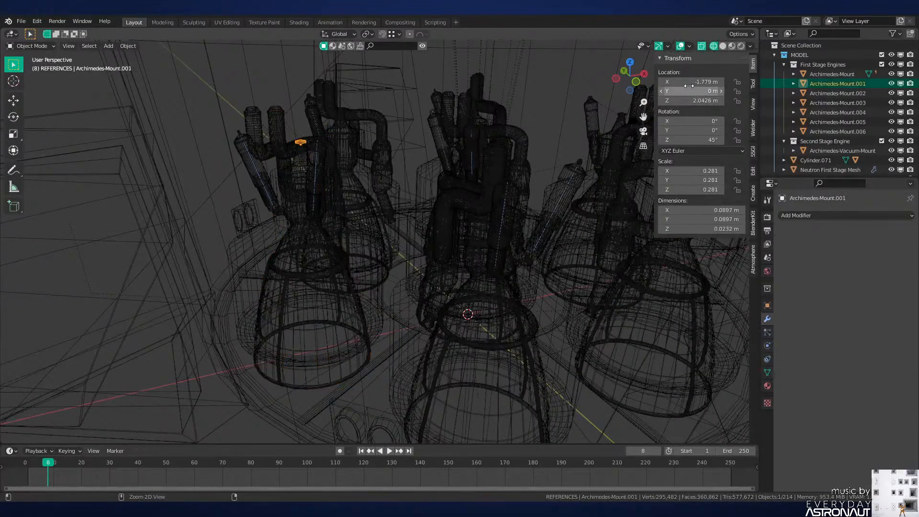
middle_drag(575, 125, 438, 197)
key(z)
click(608, 231)
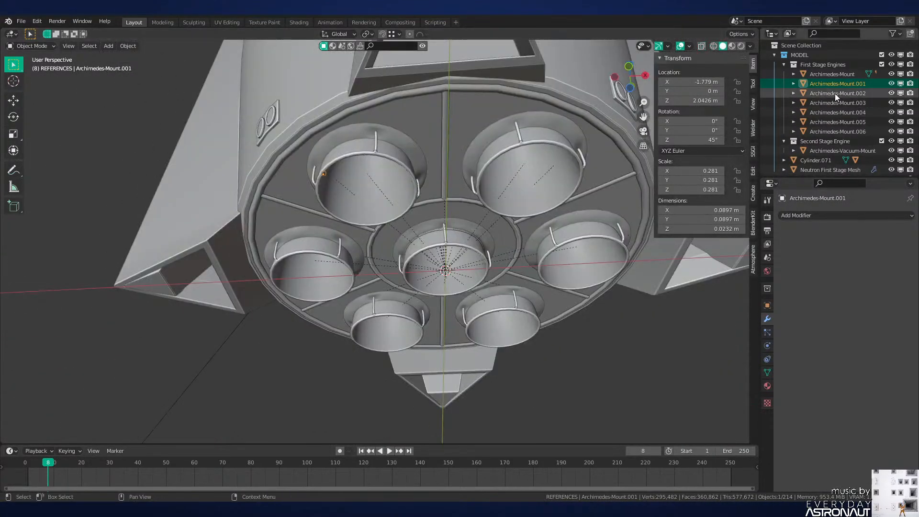
Step: Delete the six outer engine mounts, Archimedes-Mount.001 through Archimedes-Mount.006, together with their hierarchies
right_click(840, 88)
click(831, 122)
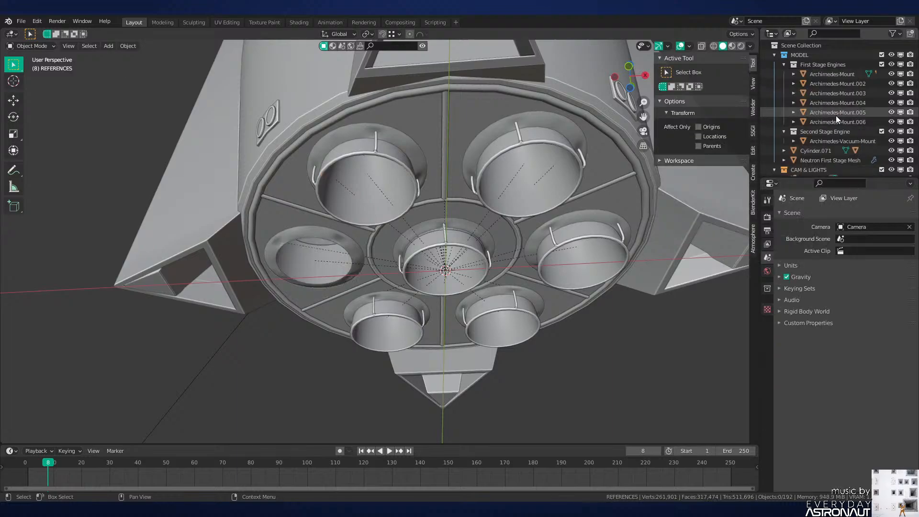
right_click(845, 87)
click(846, 87)
right_click(845, 87)
click(846, 87)
right_click(846, 87)
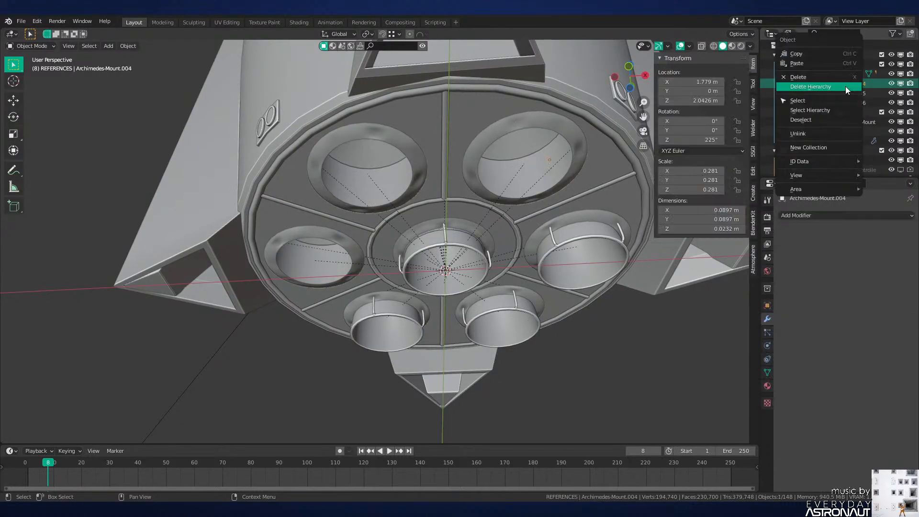
click(845, 86)
right_click(846, 86)
click(845, 86)
right_click(846, 86)
click(845, 87)
right_click(842, 81)
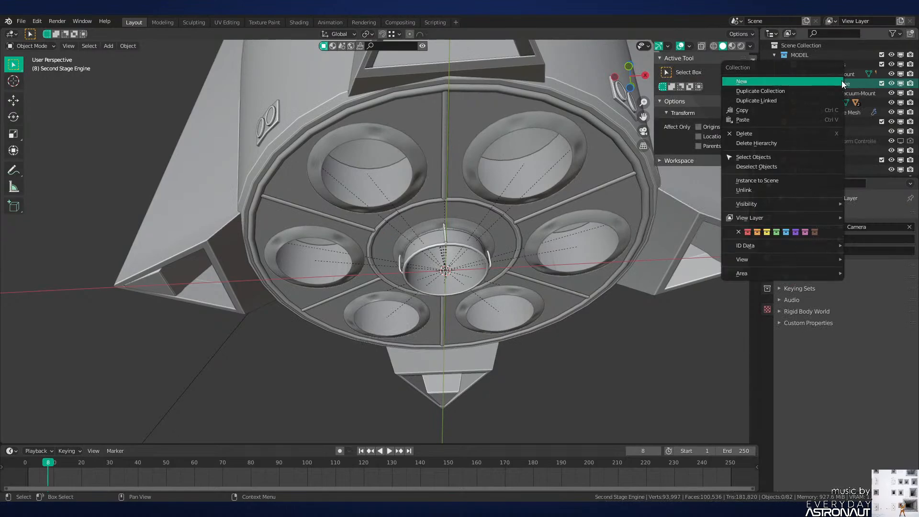
key(Escape)
Step: Select the entire hierarchy of the central Archimedes-Mount and set the transform pivot point to 3D Cursor
right_click(858, 75)
click(840, 99)
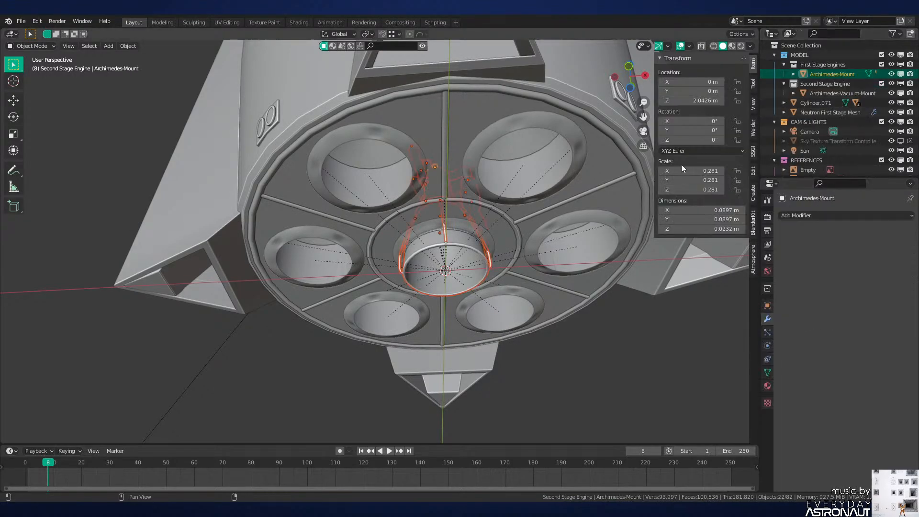
middle_drag(682, 165, 403, 123)
key(period)
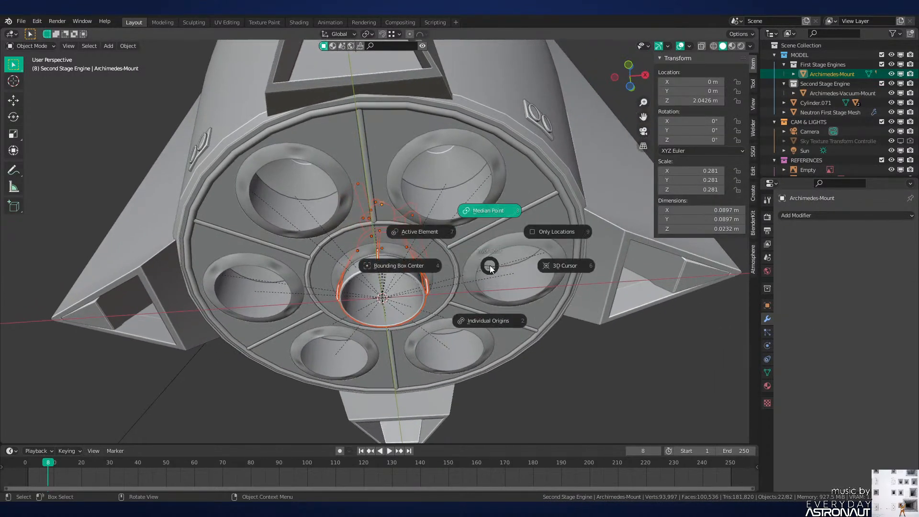
click(540, 272)
middle_drag(539, 272, 524, 246)
Step: Make a linked duplicate of the central engine hierarchy and move it -1.779 m along X
key(shift+d)
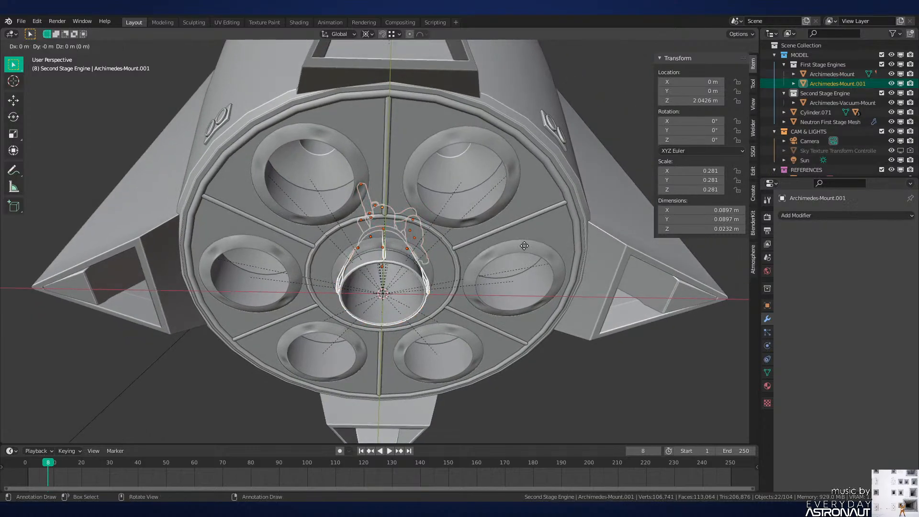
key(x)
click(524, 246)
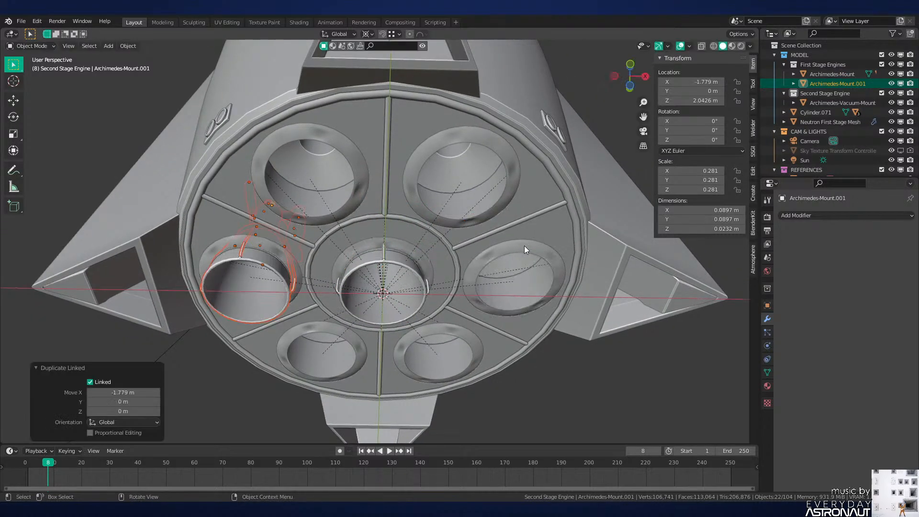
Step: Make a linked duplicate of the outer engine and rotate it 60° about Z around the 3D cursor
key(alt+d)
text(rz90)
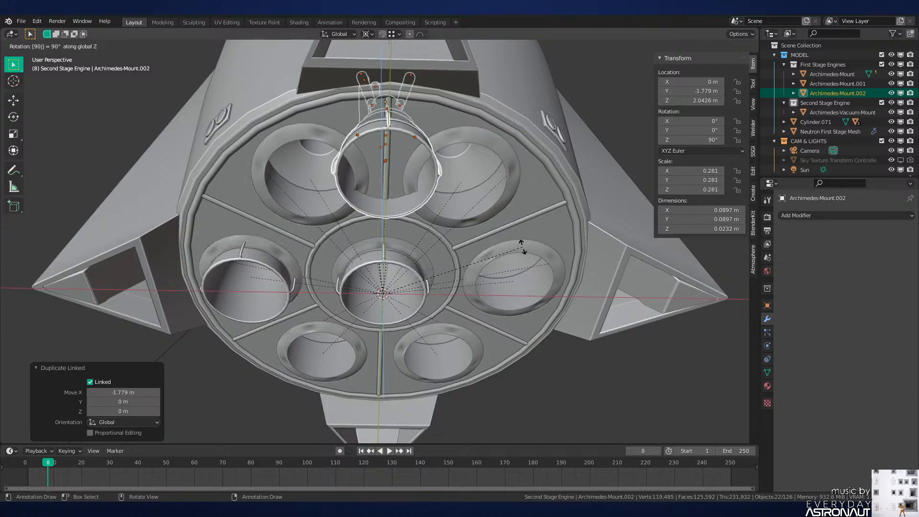
key(BackSpace)
key(BackSpace)
text(60)
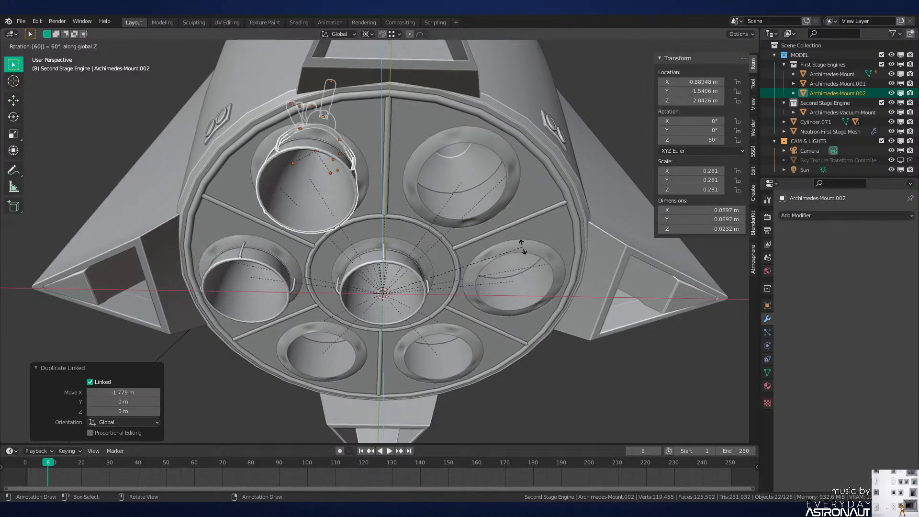
text(0)
key(BackSpace)
key(Return)
Step: Repeat the 60° rotated linked duplication four more times to complete the outer engine ring, and deselect everything
key(shift+r)
key(shift+r)
key(shift+r)
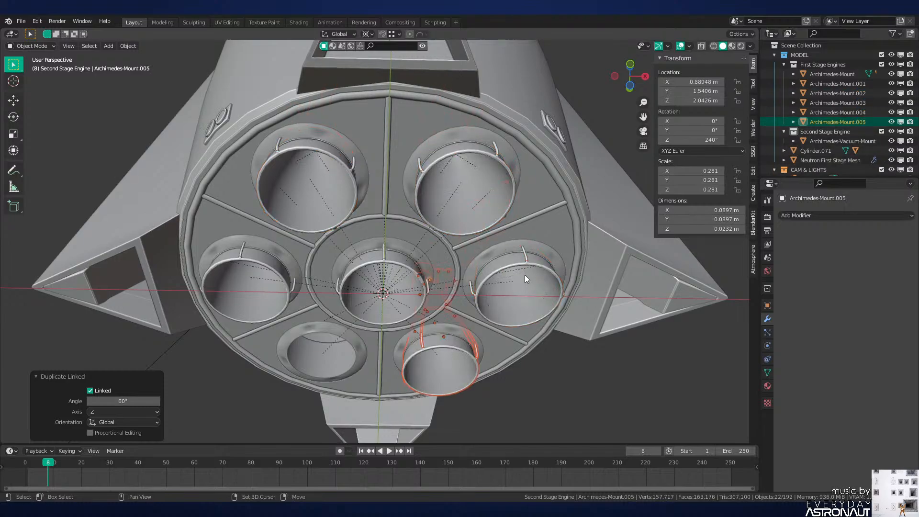
key(shift+r)
key(alt+a)
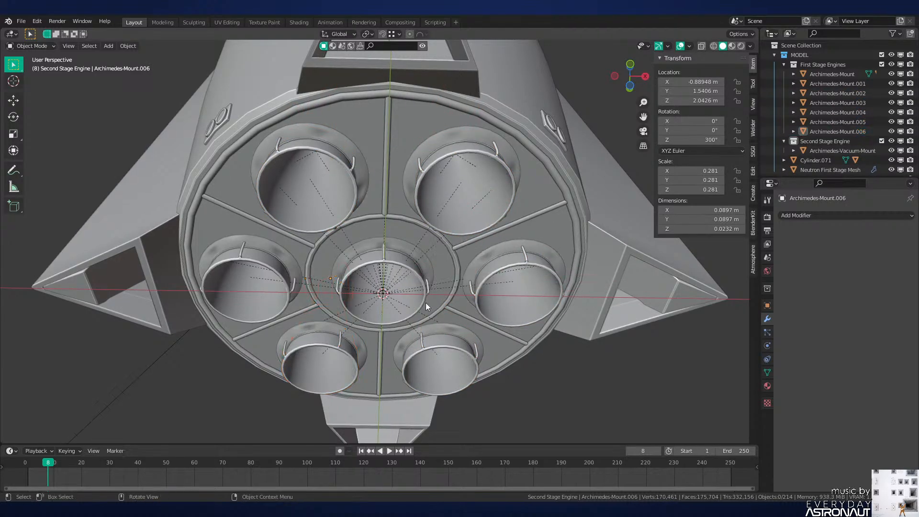
Step: Try rotating the central Archimedes engine bell 4.34° about the view axis and insert a Location keyframe at frame 8
click(413, 297)
key(r)
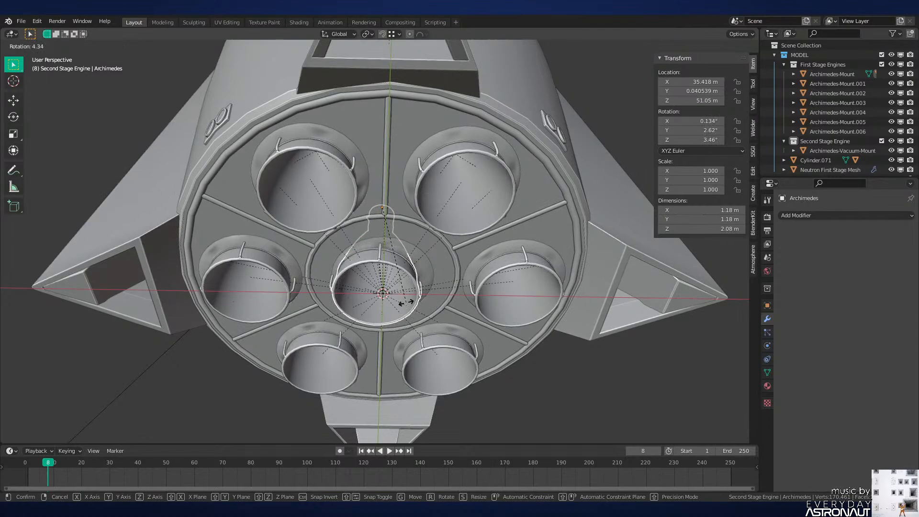
click(406, 302)
key(i)
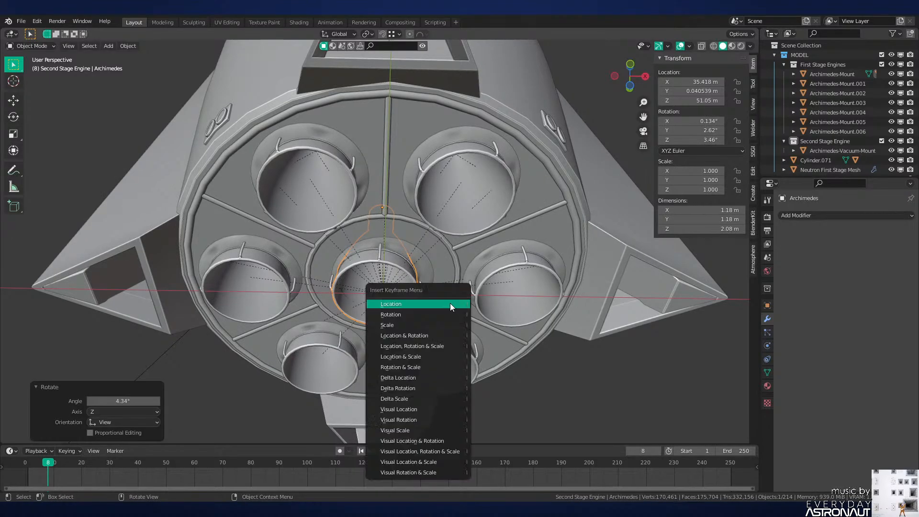
click(450, 303)
Step: Insert a Rotation keyframe for the central engine bell at frame 8
key(i)
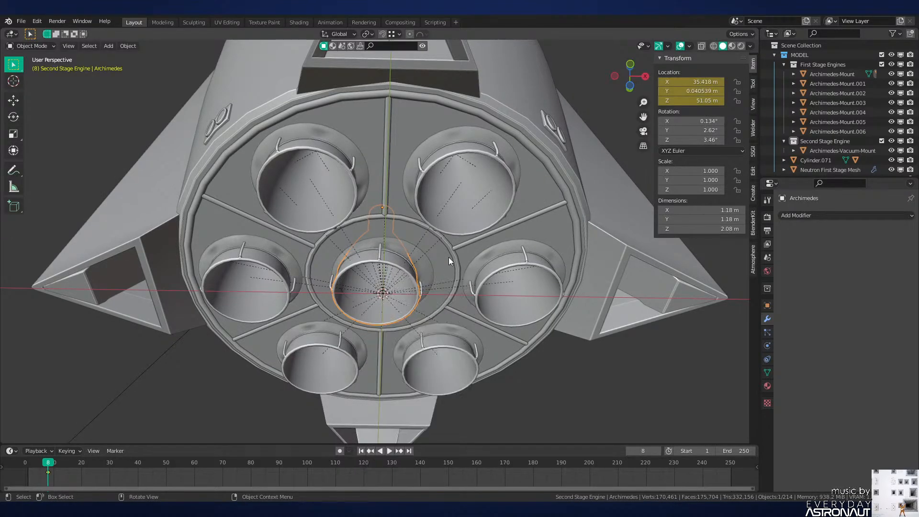
key(Right)
key(Left)
key(i)
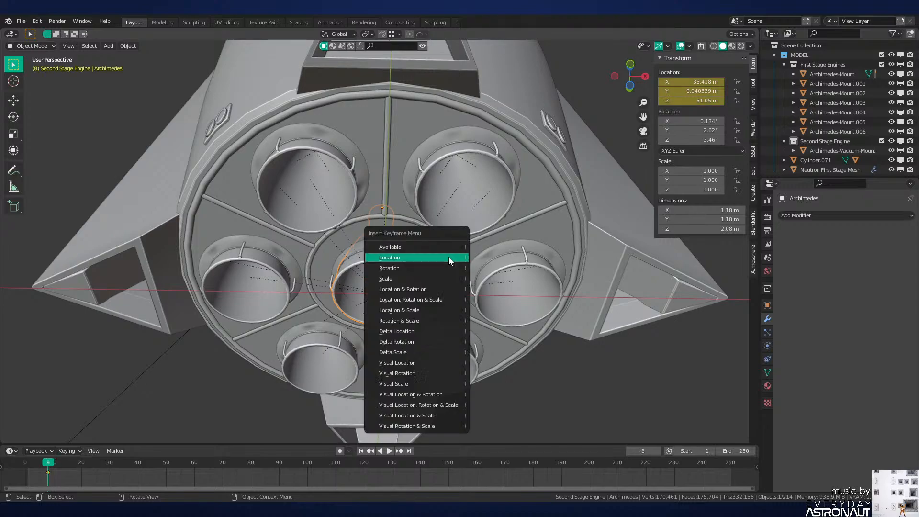
click(448, 267)
Step: Undo the central engine bell's test keyframes and clear its rotation
key(Right)
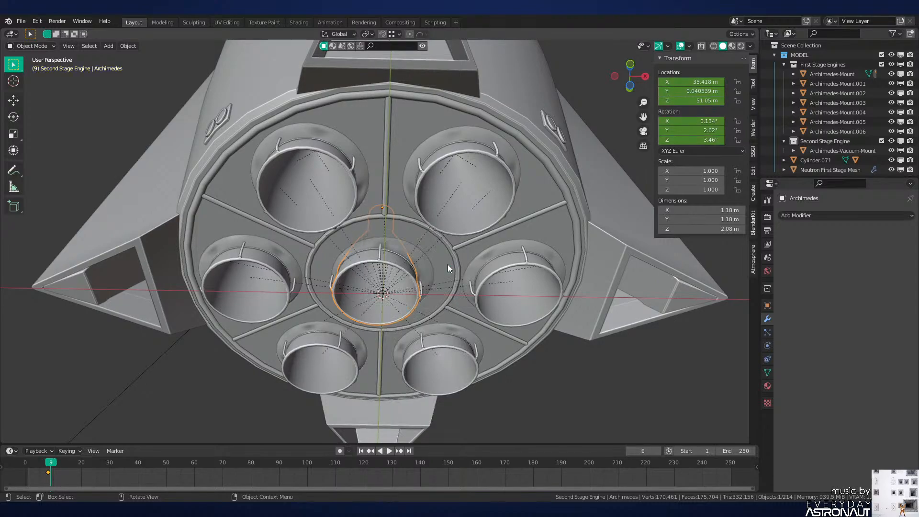
key(Left)
key(ctrl+z)
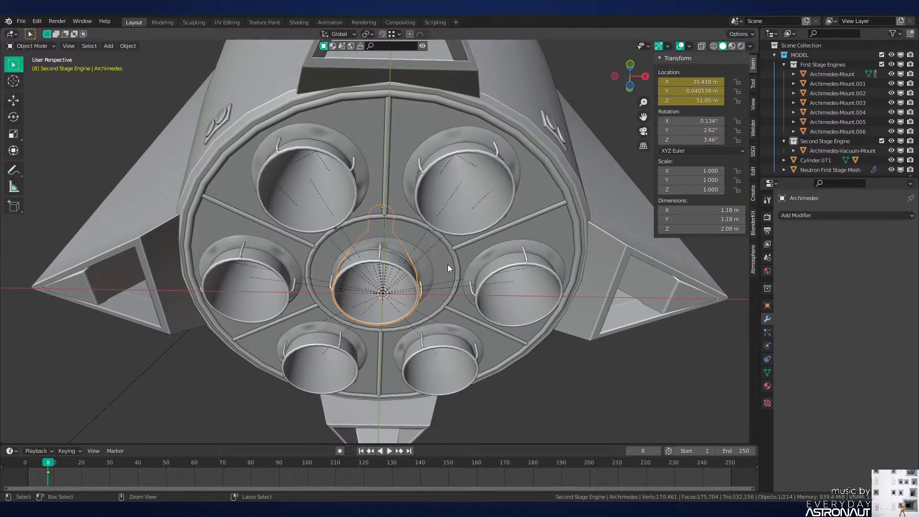
key(ctrl+z)
key(alt+r)
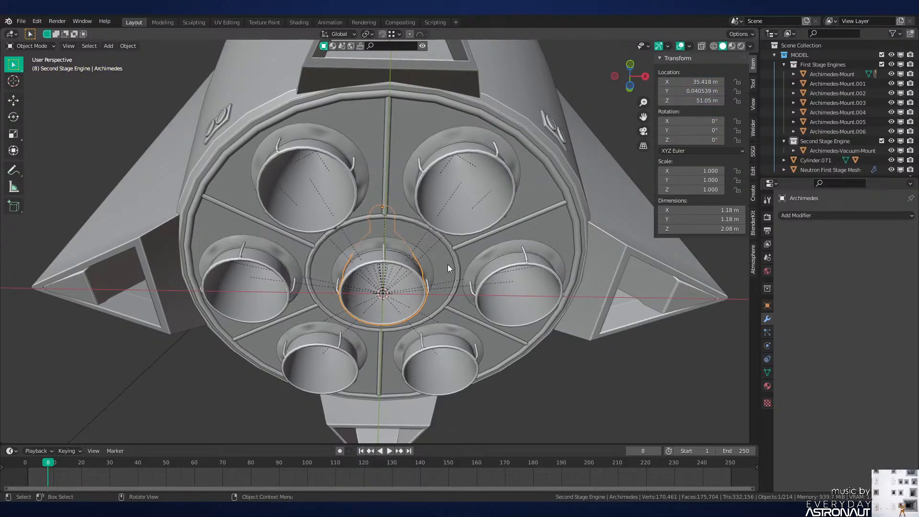
Step: Return the timeline to frame 1 and save the file
key(shift+Left)
key(z)
key(ctrl+s)
Step: Inspect the engine cluster from below in Material Preview and Rendered shading, and return to Solid shading
key(z)
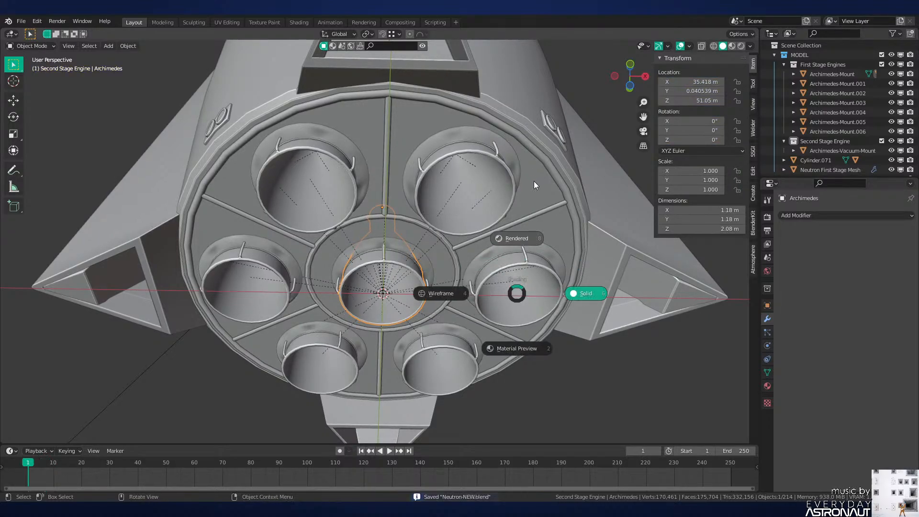
key(alt+a)
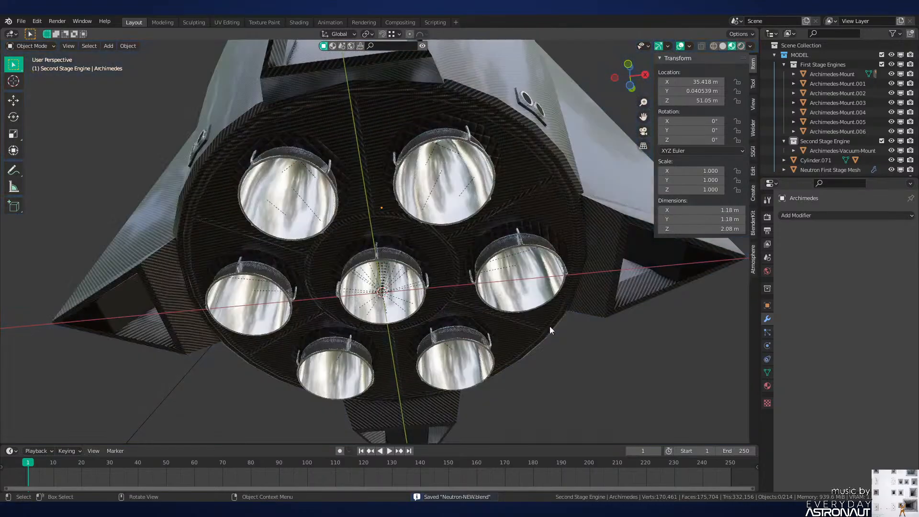
middle_drag(550, 326, 494, 247)
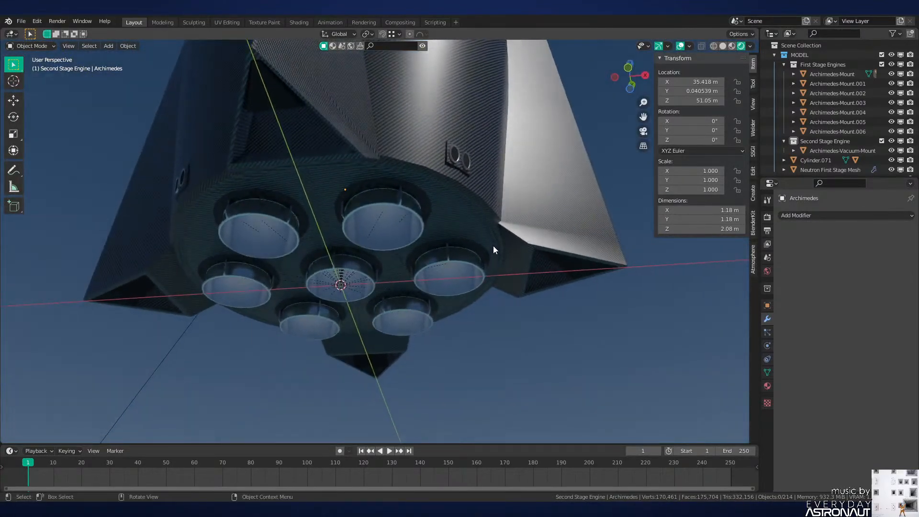
key(z)
click(593, 247)
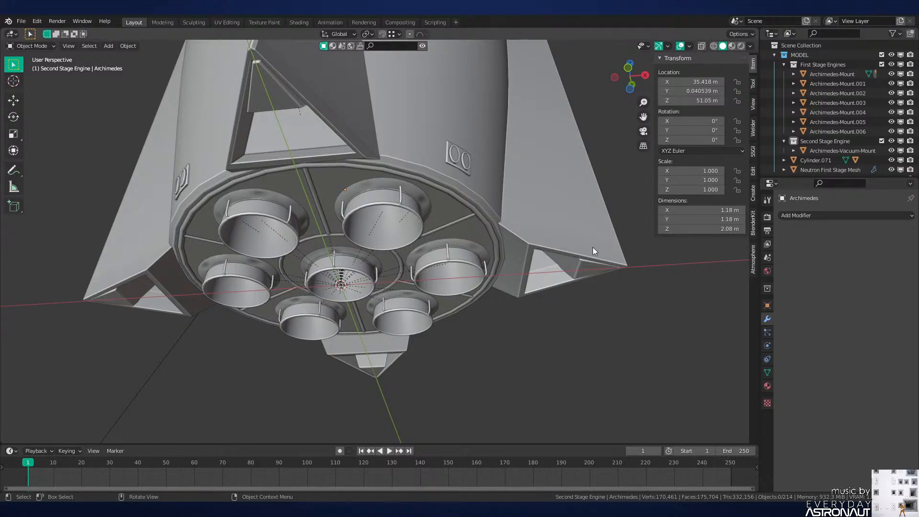
Step: Isolate the outer engine bell Archimedes.003 in local view and enter Edit Mode on it
scroll(547, 186, up, 2)
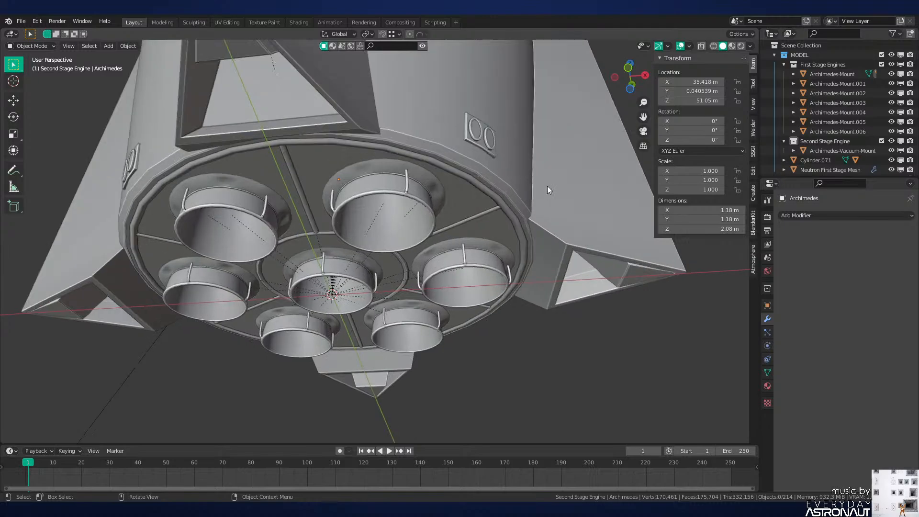
click(387, 234)
scroll(387, 234, up, 2)
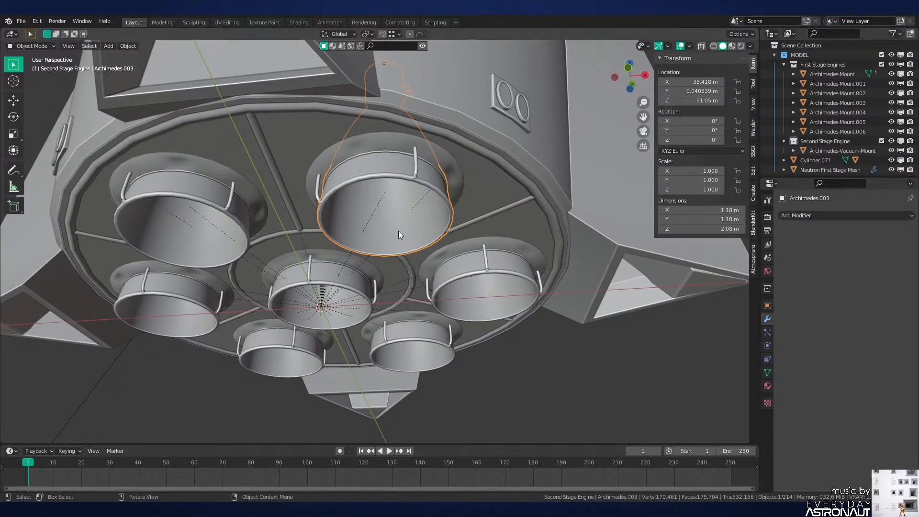
key(KP_Decimal)
click(575, 369)
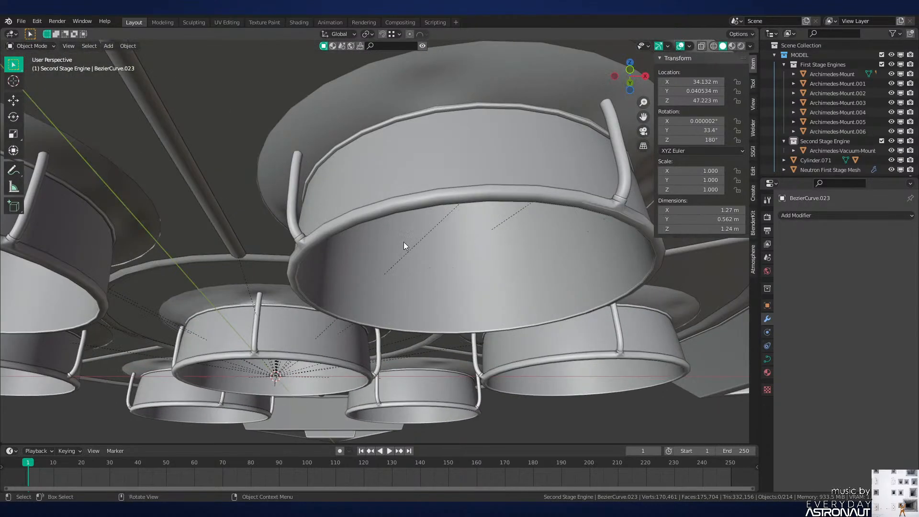
scroll(416, 254, down, 2)
click(543, 237)
key(KP_Divide)
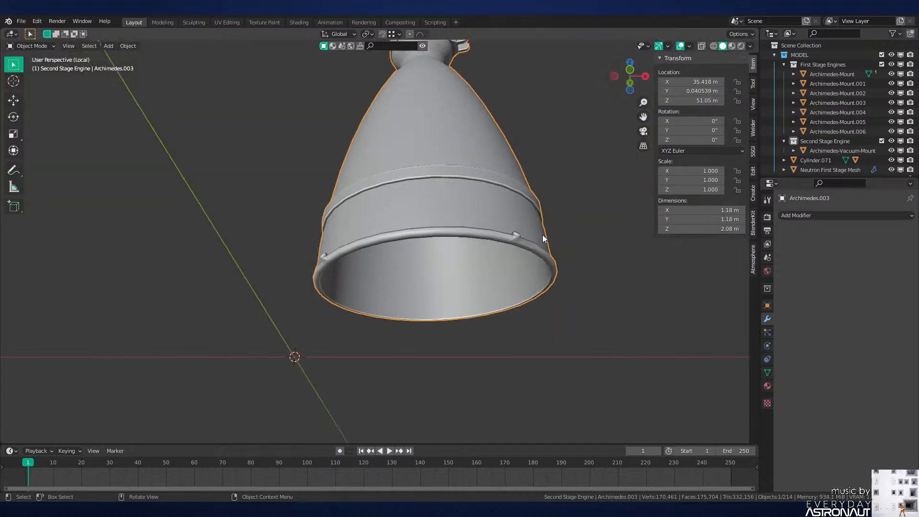
key(Tab)
Step: Delete the two long stray faces running along the nozzle's rim tube beside the pipe fitting
shift+middle_drag(501, 304, 437, 241)
scroll(437, 241, up, 5)
key(2)
click(438, 241)
scroll(437, 241, up, 4)
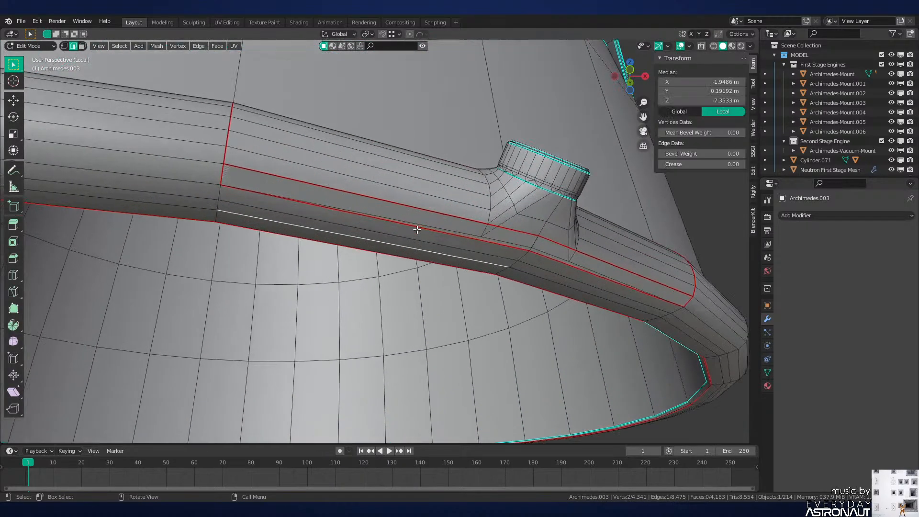
scroll(421, 226, down, 1)
scroll(480, 252, up, 2)
key(3)
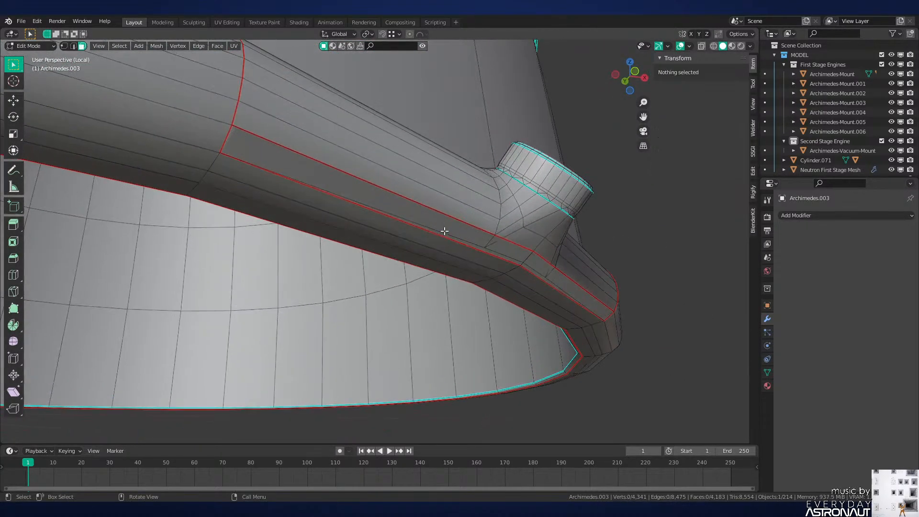
click(444, 231)
shift+click(567, 293)
key(g)
click(601, 334)
key(x)
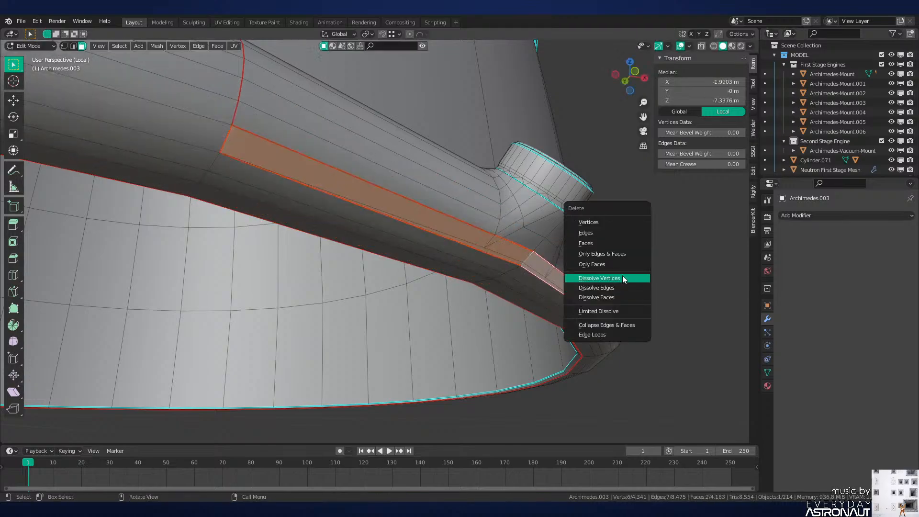
click(600, 243)
Step: Check the rest of the nozzle rim, leave Edit Mode and local view, and save the file
middle_drag(574, 253, 538, 265)
scroll(559, 251, down, 5)
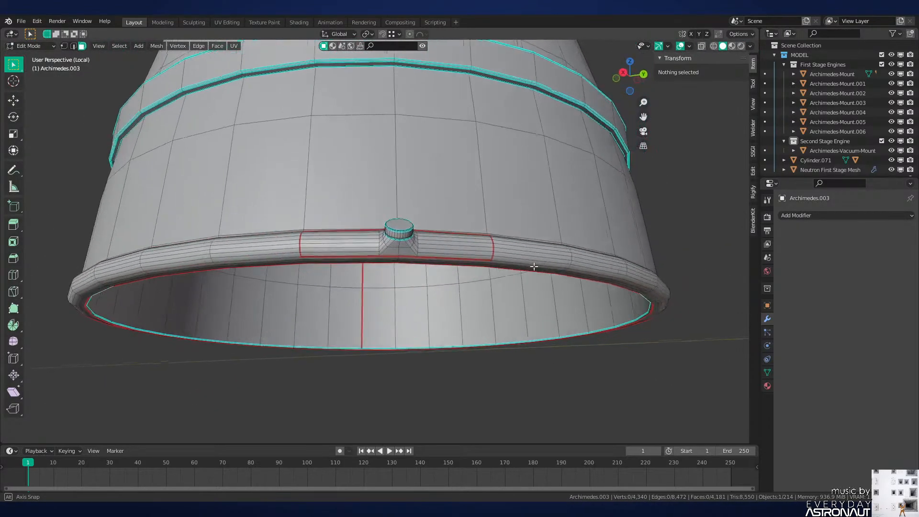
scroll(516, 263, up, 2)
scroll(446, 268, down, 4)
scroll(446, 269, down, 2)
key(Tab)
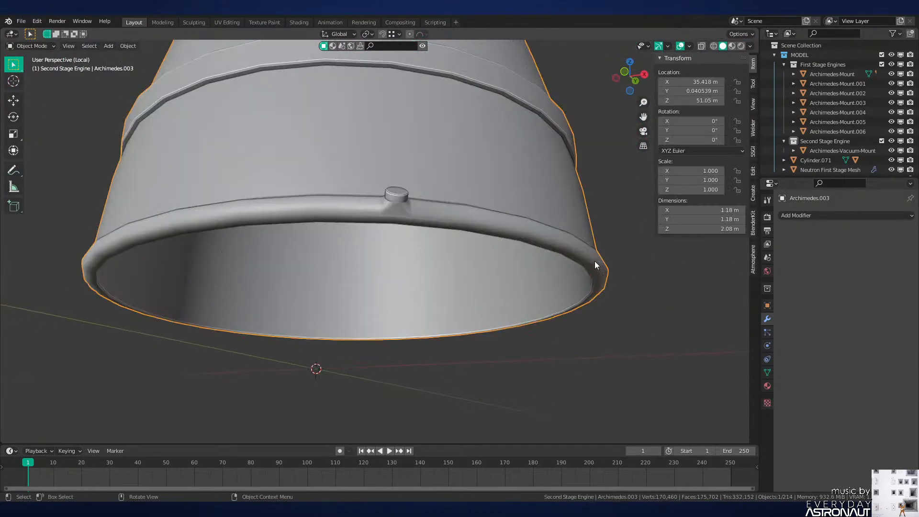
key(KP_Divide)
scroll(425, 251, up, 3)
key(ctrl+s)
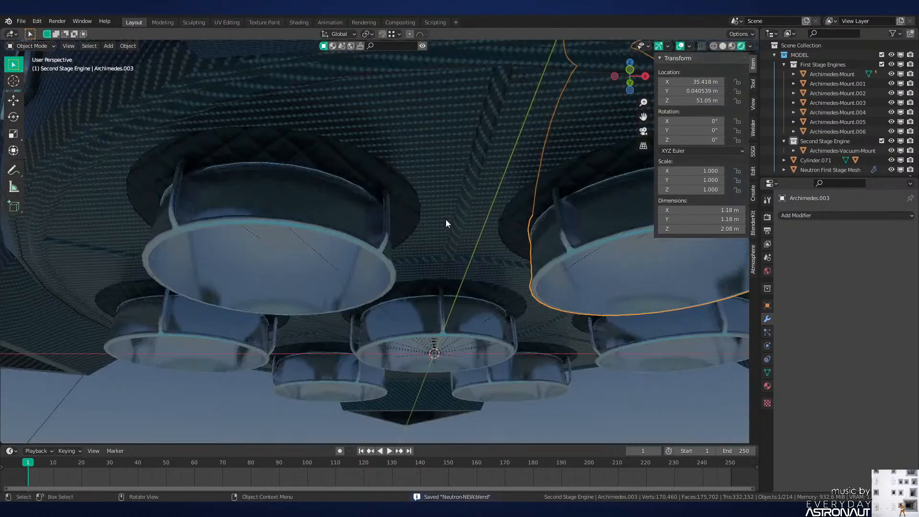
Step: Inspect the engine bells from below in Rendered and Material Preview shading
key(alt+a)
middle_drag(472, 261, 459, 232)
key(z)
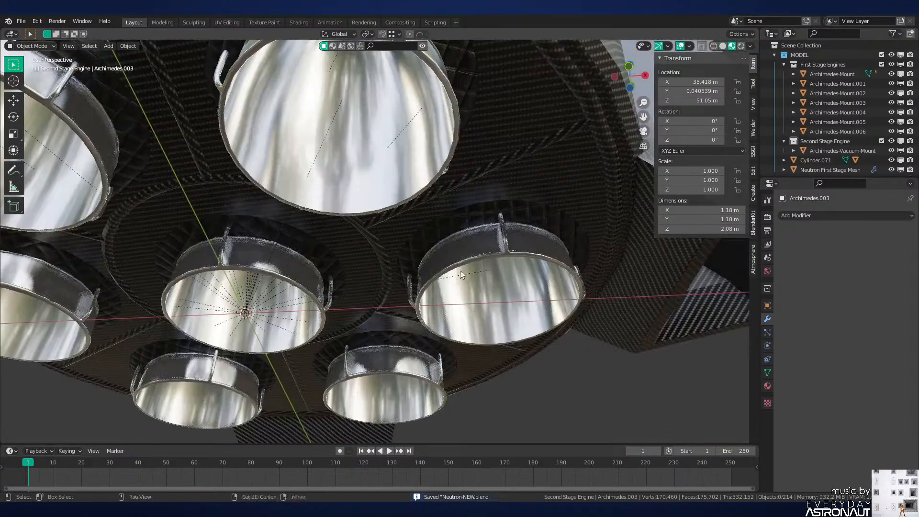
middle_drag(465, 280, 485, 296)
key(z)
Step: Select all linked faces of the nozzle's inner surface, delimited by seam, and return to Object Mode
key(Tab)
mouse_move(473, 207)
middle_down()
mouse_move(455, 176)
mouse_move(452, 233)
middle_up()
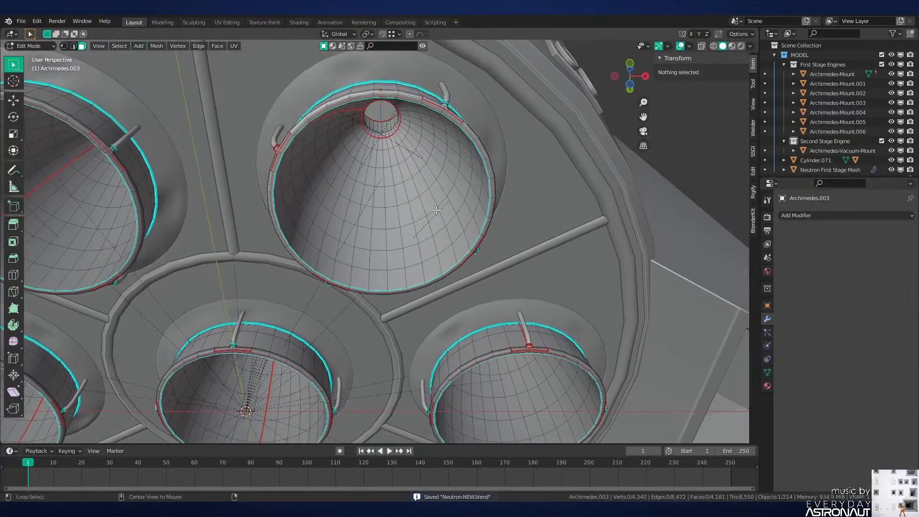
key(l)
scroll(452, 233, up, 1)
key(z)
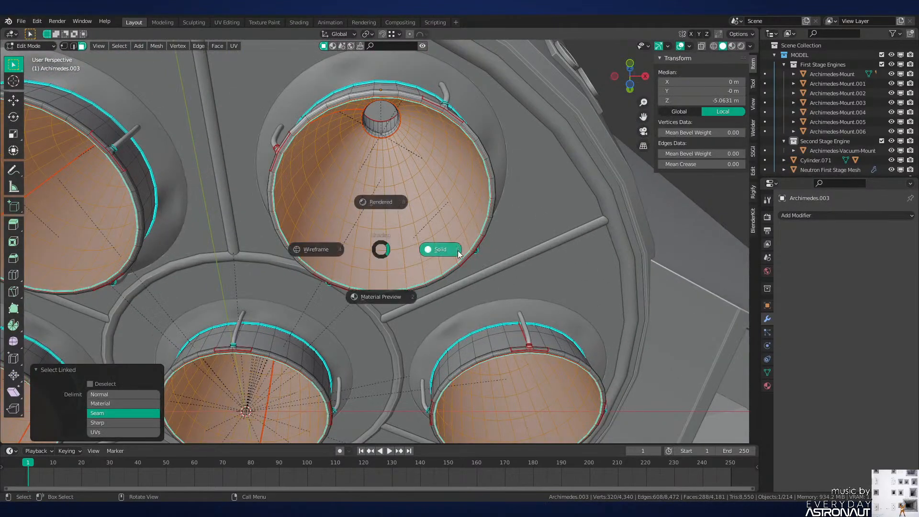
key(Tab)
Step: Save the file, preview the nozzle's shading, and show the material settings of Archimedes.003
middle_drag(467, 254, 463, 240)
key(ctrl+s)
key(z)
middle_drag(454, 318, 371, 281)
key(z)
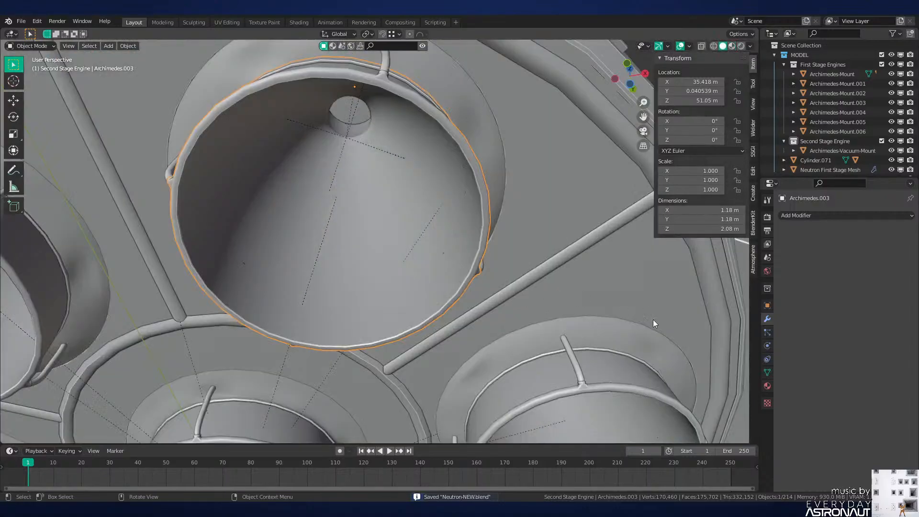
click(767, 387)
scroll(607, 238, down, 4)
middle_drag(607, 238, 532, 240)
scroll(492, 280, up, 3)
Step: Add a third material slot to the engine bell with a new material named "Engine Inside"
click(911, 215)
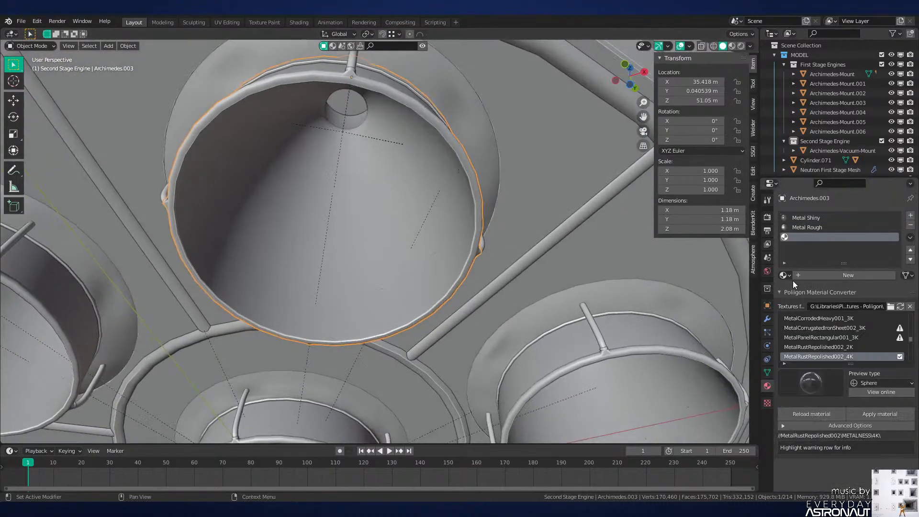
click(814, 275)
double_click(813, 275)
text(Engine)
text( E)
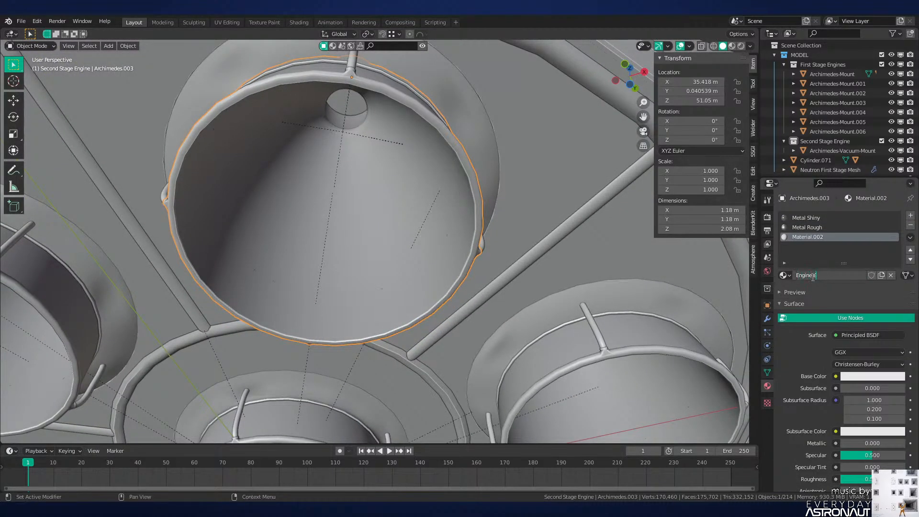
text(nside)
key(Return)
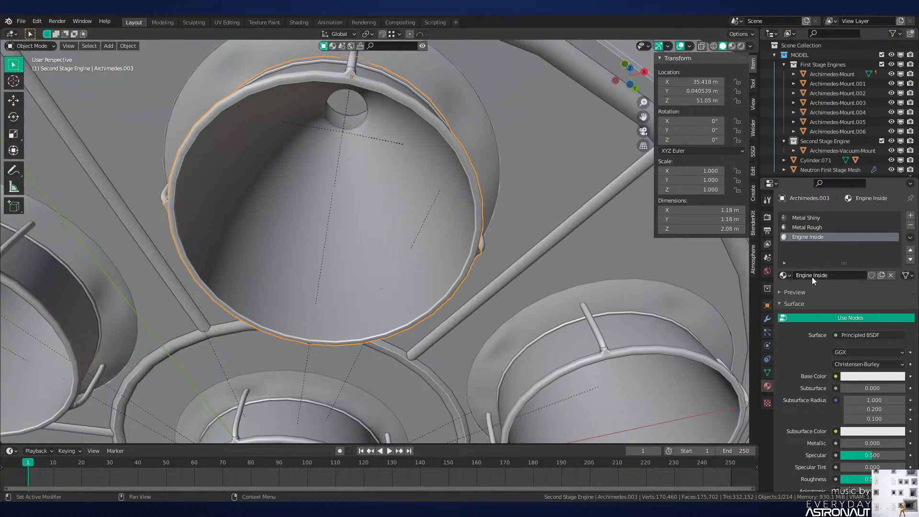
Step: Assign the Engine Inside material to the selected inner nozzle faces and return to Object Mode
scroll(571, 259, down, 2)
key(Tab)
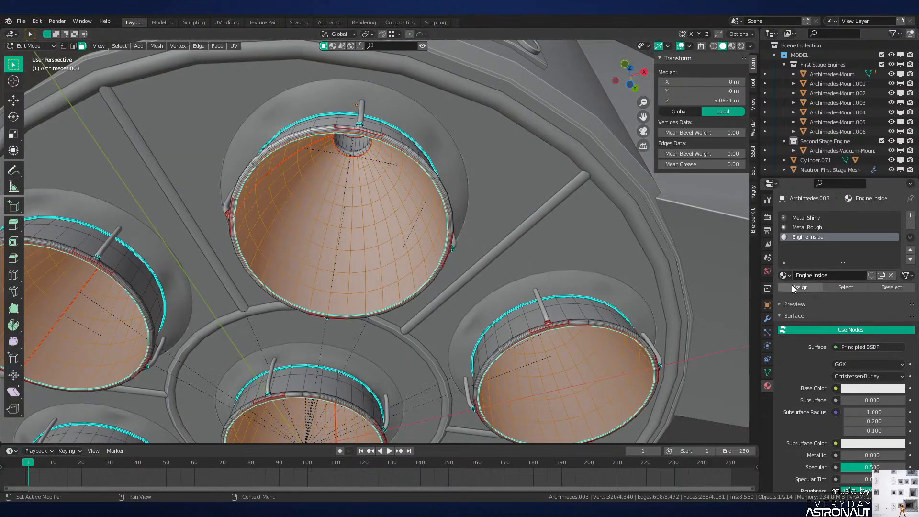
click(795, 286)
key(Tab)
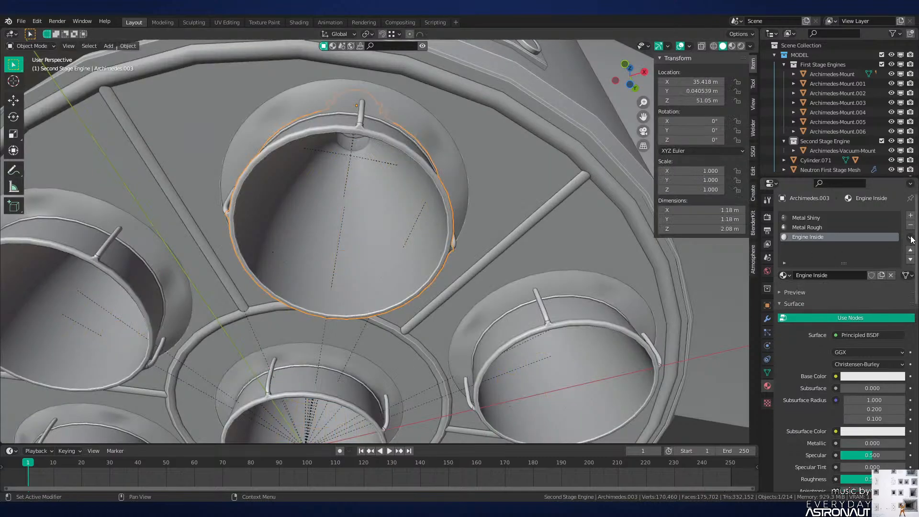
Step: Remove the Engine Inside material slot and add an empty slot in its place
click(911, 225)
click(829, 220)
click(910, 215)
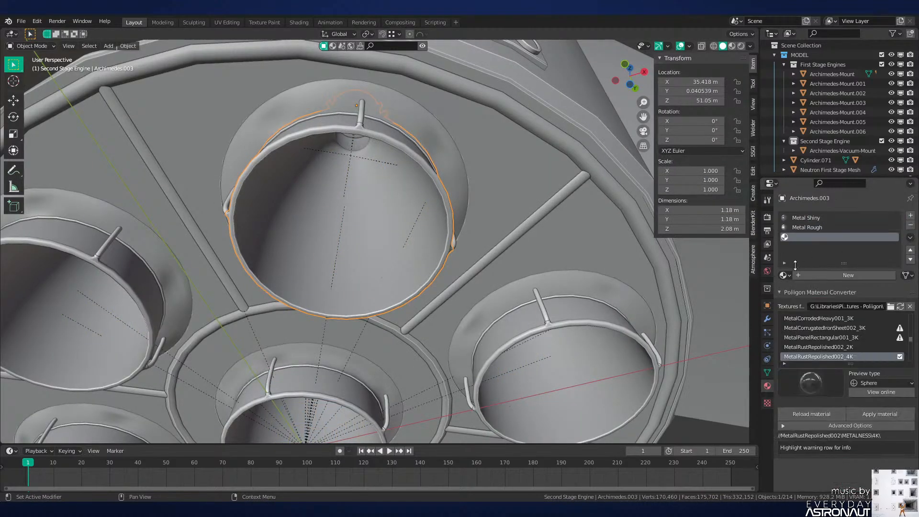
Step: Fill the empty slot with a separate copy of the Metal Shiny material and rename it "Engine Inside - Metal Shiny"
click(784, 276)
text(metal)
key(Down)
key(Down)
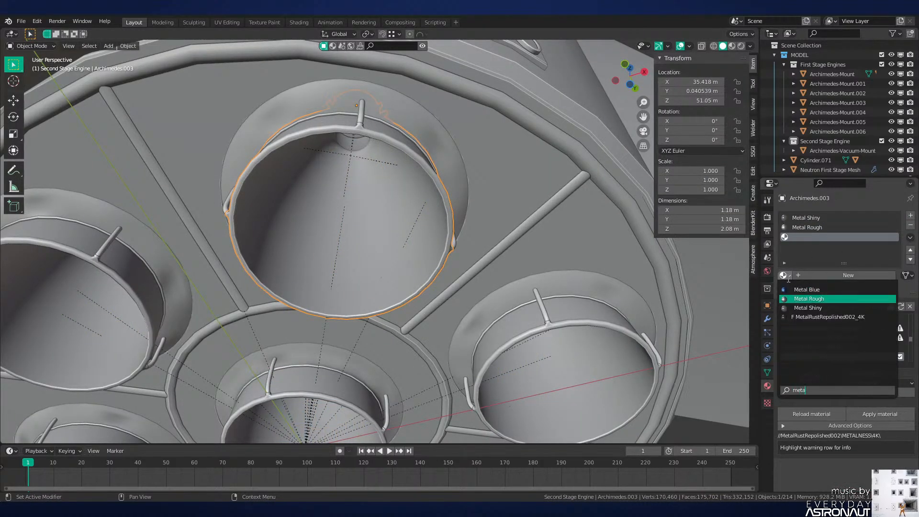
key(Return)
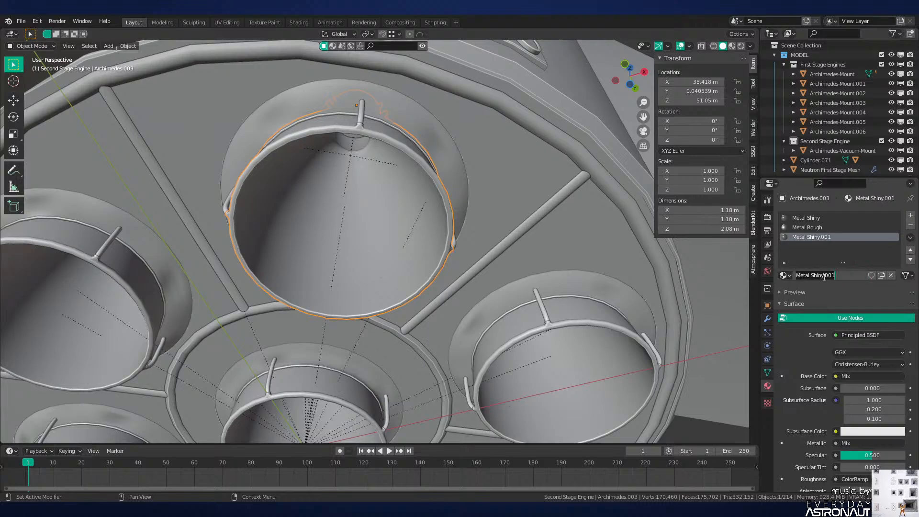
key(Home)
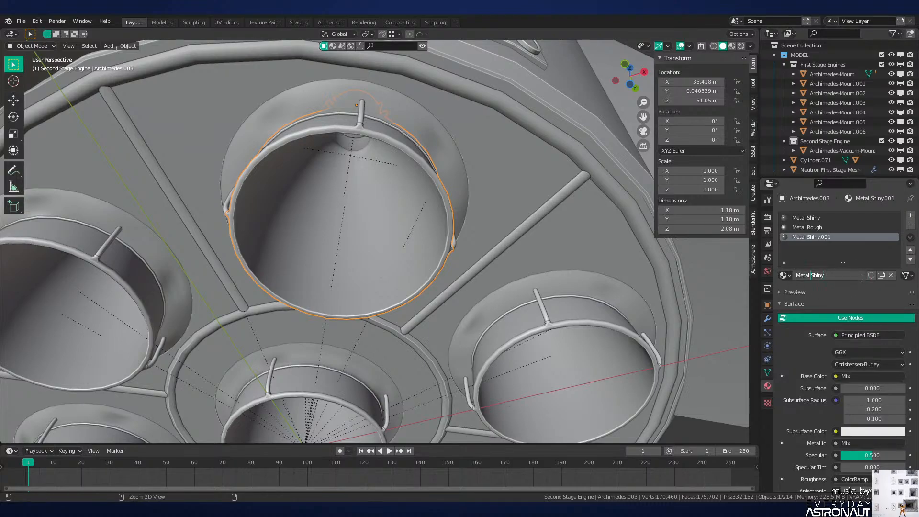
text(Engine Ins)
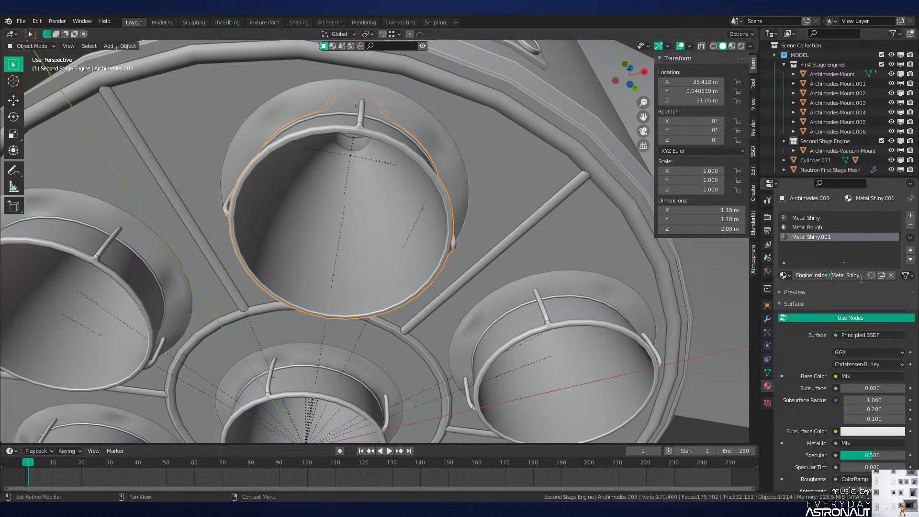
text(ide /)
key(Return)
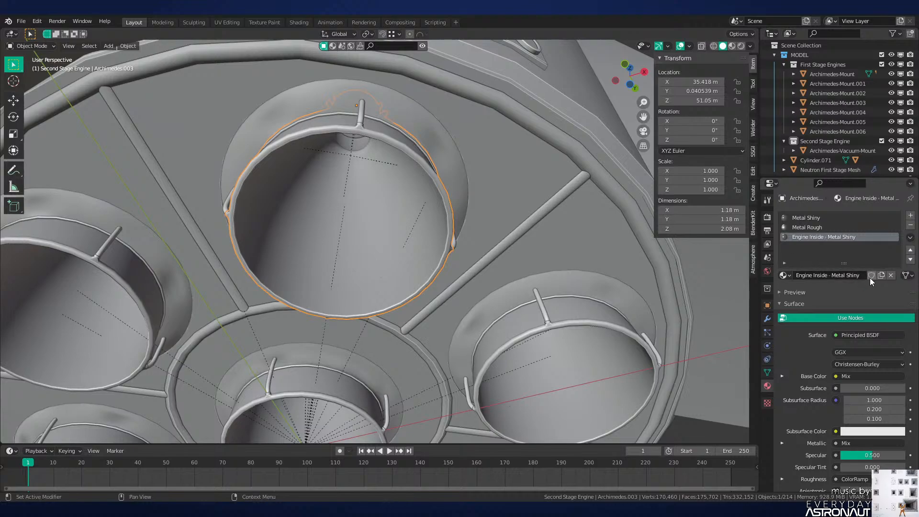
Step: Enable a fake user for the Engine Inside - Metal Shiny material and save the file
click(825, 227)
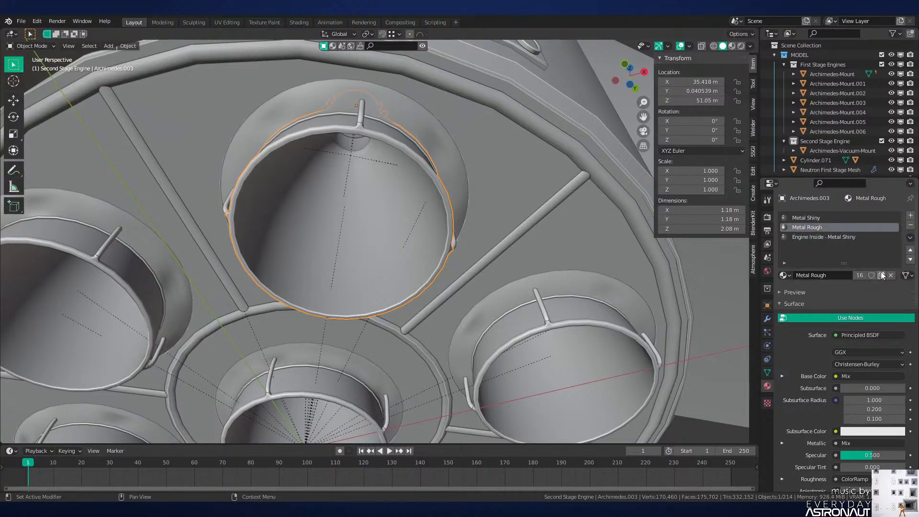
click(850, 220)
click(836, 237)
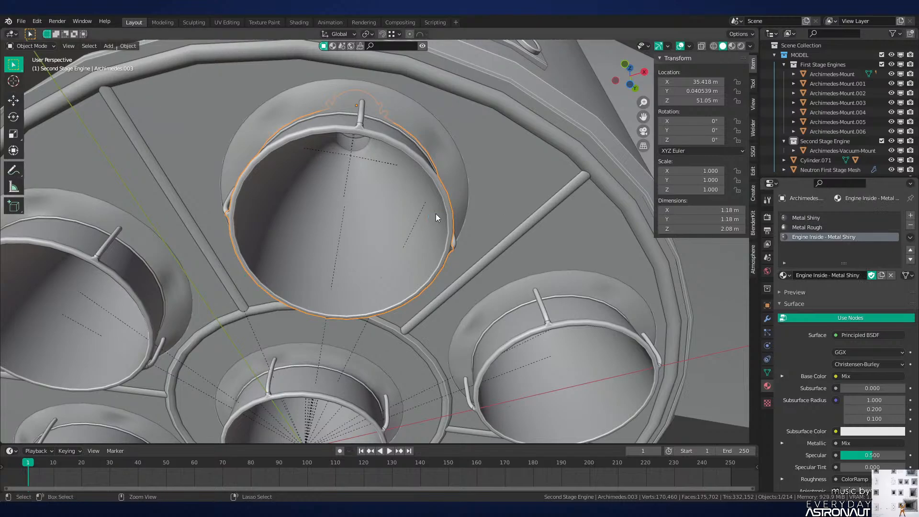
key(ctrl+s)
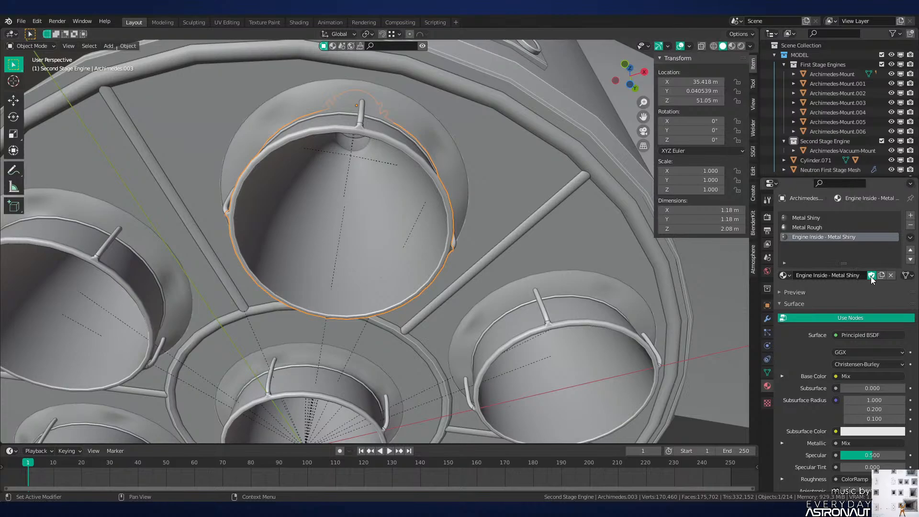
Step: Switch to the Shading workspace and isolate the Archimedes.003 engine bell in local view
click(308, 22)
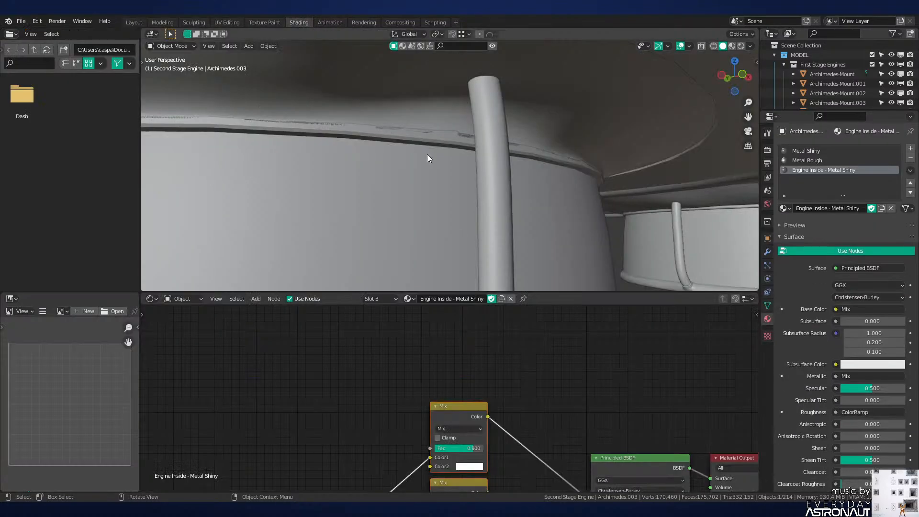
scroll(427, 159, down, 12)
middle_drag(427, 159, 439, 129)
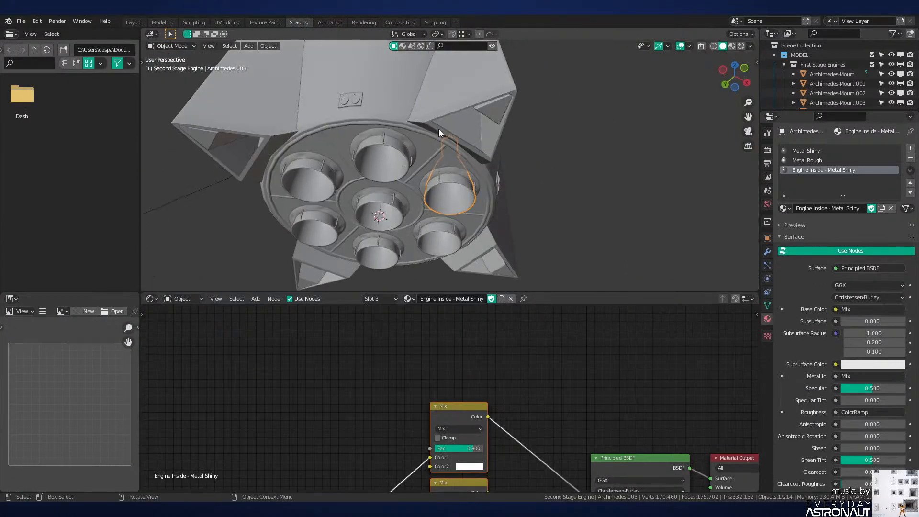
scroll(542, 197, up, 3)
mouse_move(542, 196)
middle_down()
mouse_move(513, 213)
mouse_move(539, 211)
mouse_move(504, 160)
mouse_move(513, 205)
middle_up()
key(z)
click(490, 169)
scroll(460, 184, up, 3)
key(z)
click(551, 197)
key(KP_Divide)
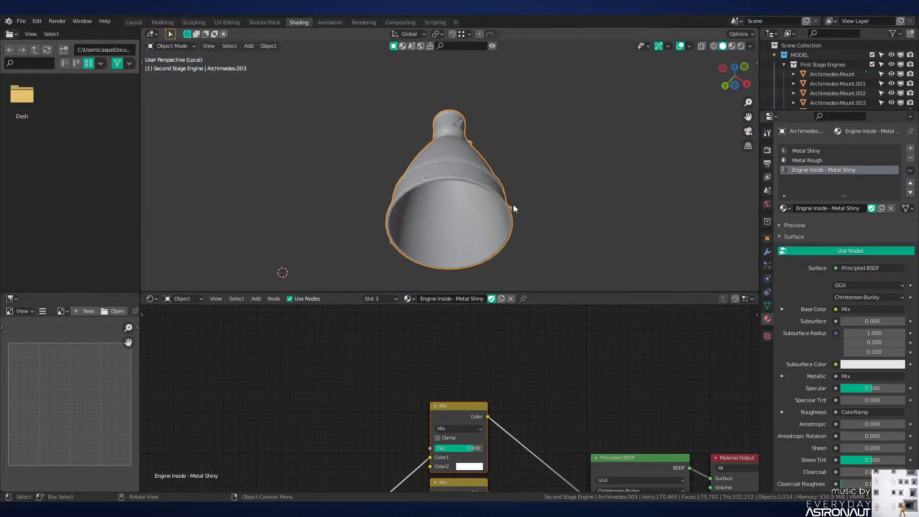
Step: Show the isolated engine bell in material preview shading with its interior framed, and save the file
key(z)
click(504, 265)
shift+middle_drag(504, 265, 495, 211)
scroll(494, 211, up, 3)
scroll(499, 211, down, 1)
key(ctrl+s)
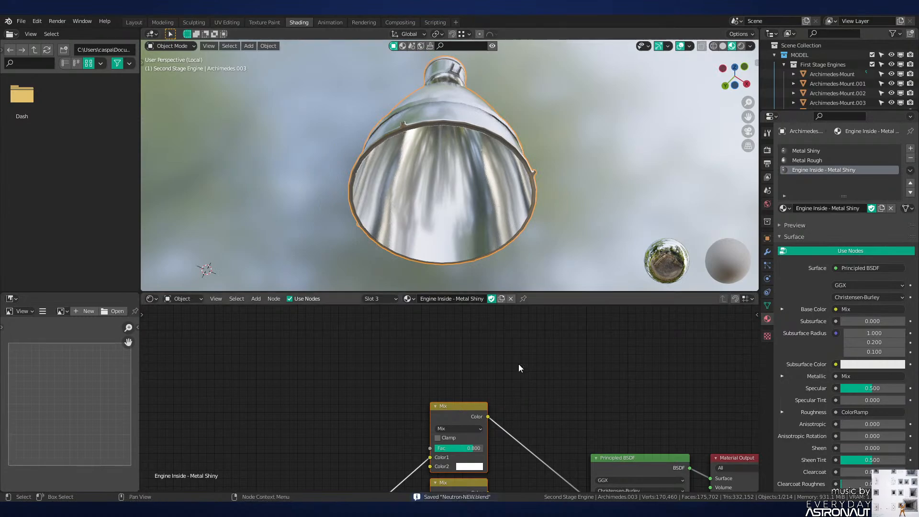
Step: Insert a reroute point in the link to the Principled BSDF's Normal input and place it below the ColorRamp node
scroll(525, 383, down, 8)
middle_drag(526, 392, 528, 335)
scroll(479, 341, down, 3)
drag(411, 338, 462, 445)
middle_drag(463, 445, 459, 396)
scroll(467, 402, up, 3)
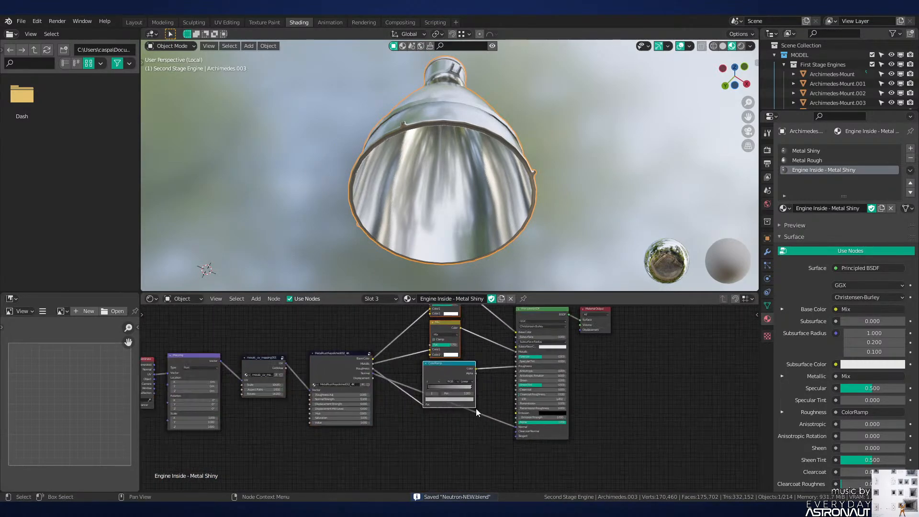
shift+right_drag(487, 407, 479, 425)
key(g)
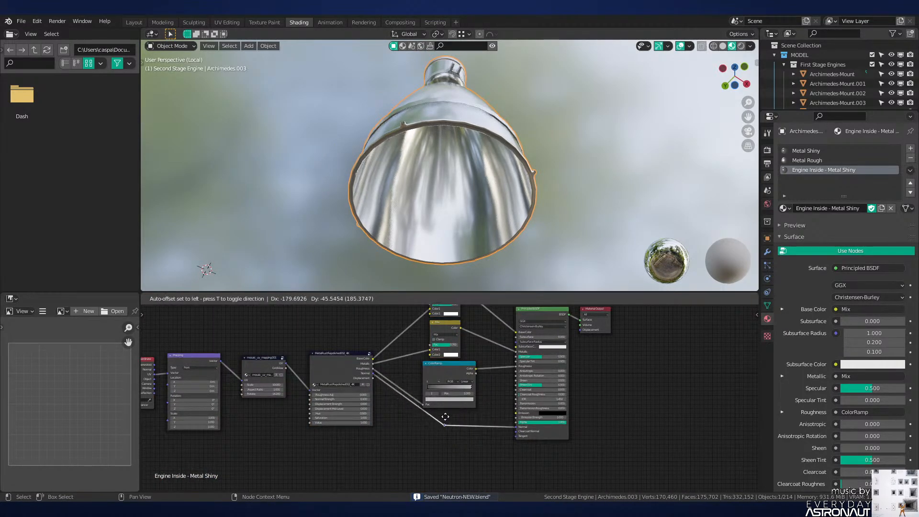
click(444, 418)
key(g)
click(434, 420)
scroll(432, 419, down, 2)
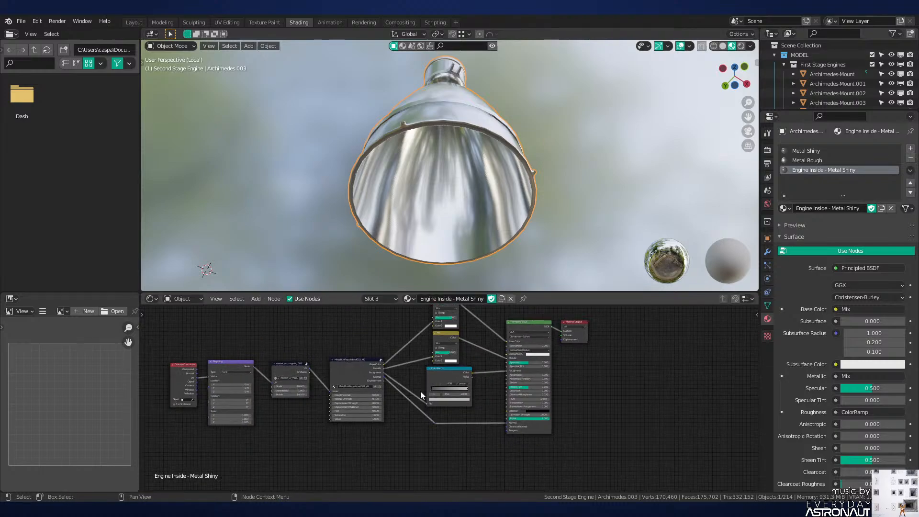
Step: Move the nodes feeding the Principled BSDF downward and farther away from it, and save the file
middle_drag(421, 388, 437, 404)
drag(193, 325, 491, 454)
key(g)
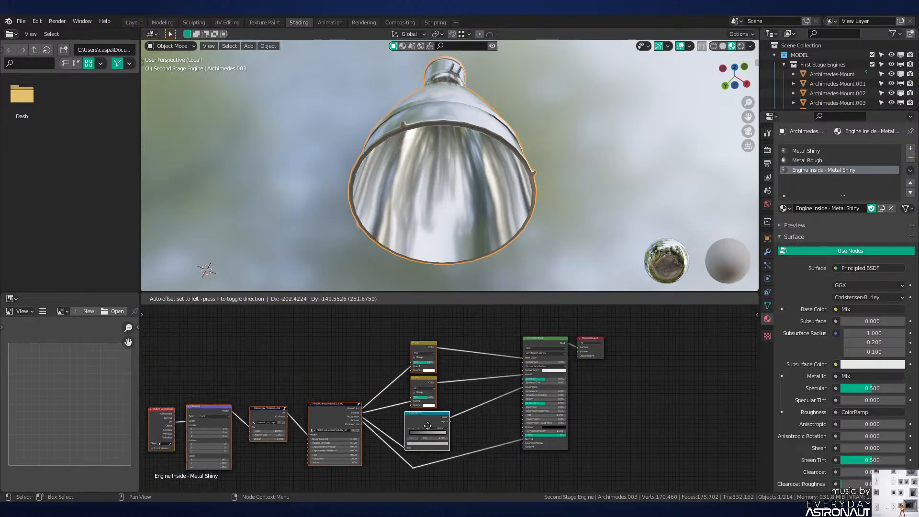
click(403, 442)
scroll(420, 380, up, 2)
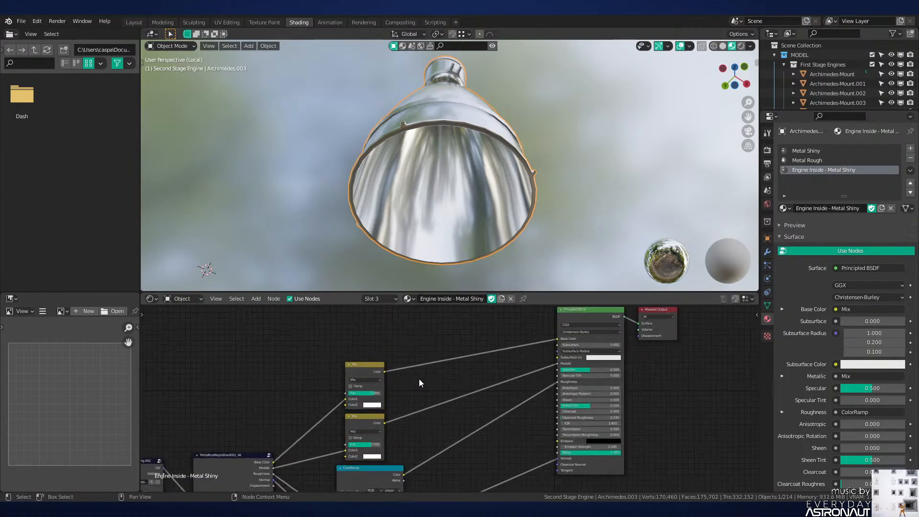
key(ctrl+s)
Step: Add an Image Texture with Mapping and Texture Coordinate nodes to the Principled BSDF and place them above the existing texture nodes
middle_drag(438, 344, 540, 423)
scroll(486, 407, up, 3)
click(711, 393)
key(ctrl+t)
key(g)
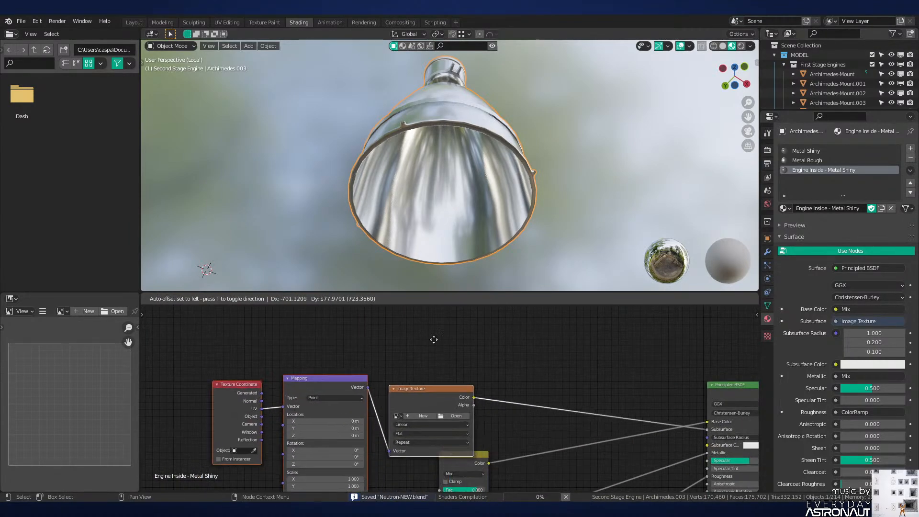
click(368, 322)
key(g)
click(346, 366)
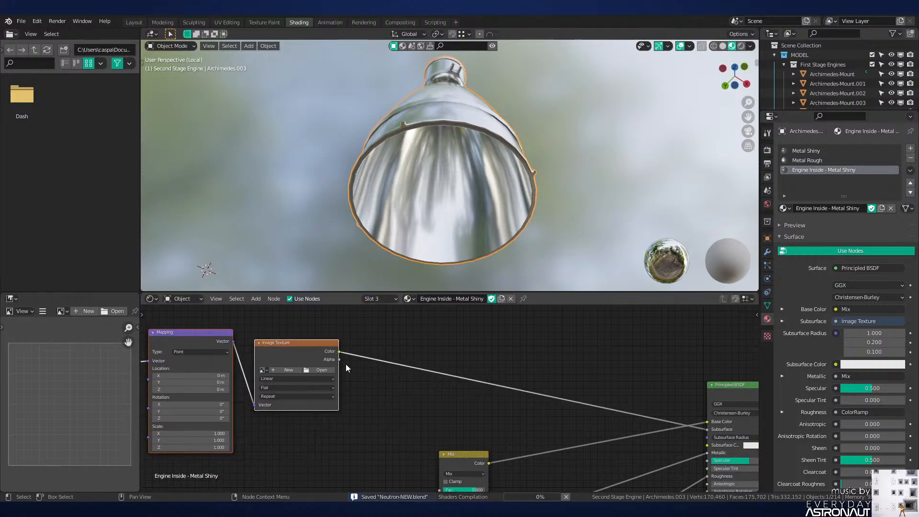
Step: Disconnect the Image Texture from the Principled BSDF's Subsurface input and switch the node to a Gradient Texture
click(700, 430)
drag(604, 406, 536, 392)
middle_drag(487, 377, 604, 388)
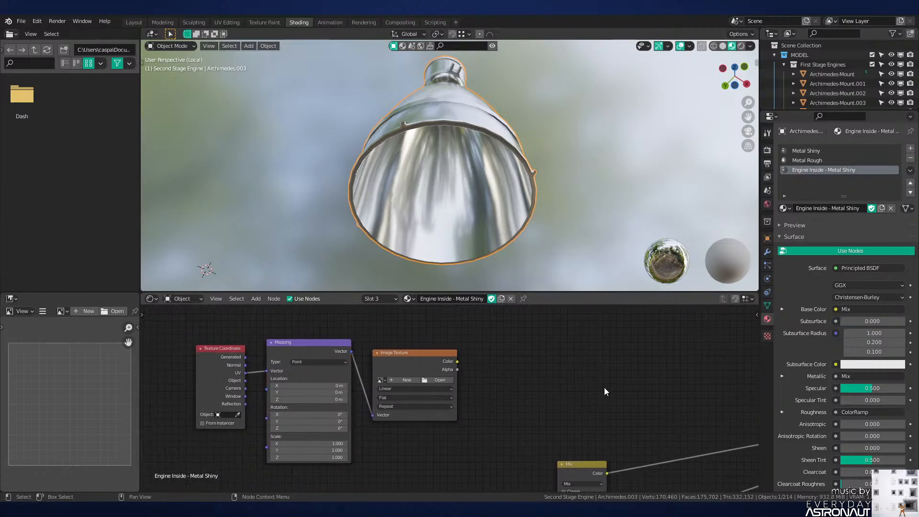
scroll(527, 377, up, 1)
click(439, 364)
key(shift+s)
mouse_move(428, 393)
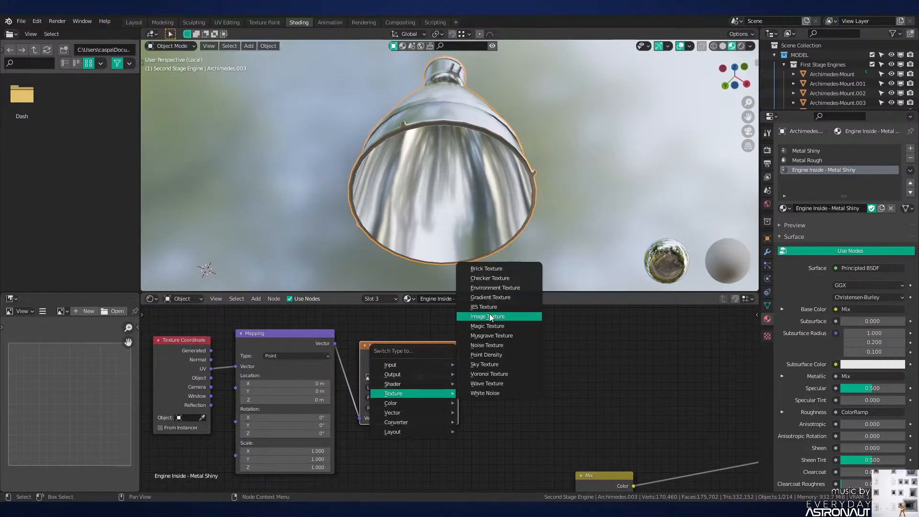
click(491, 298)
Step: Preview the Gradient Texture through a Viewer and feed the Mapping node with Generated coordinates
ctrl+shift+click(372, 350)
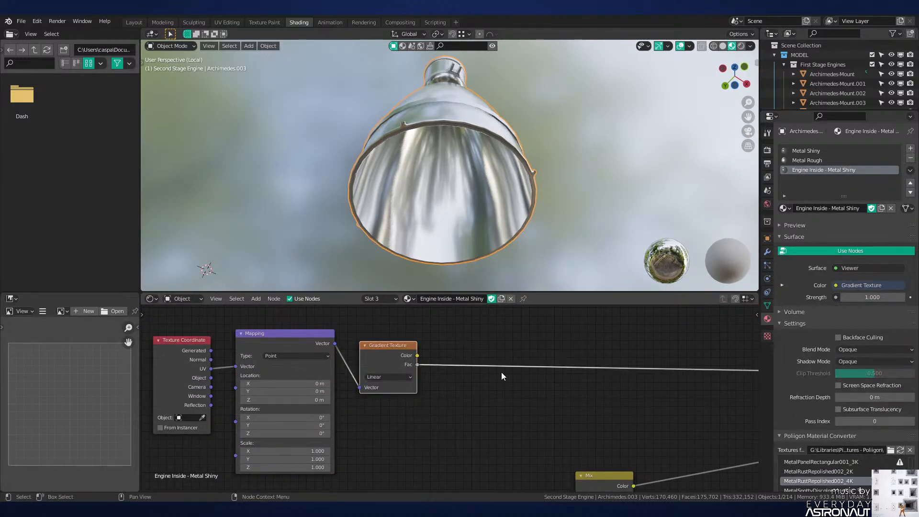
ctrl+shift+click(372, 387)
drag(211, 350, 235, 367)
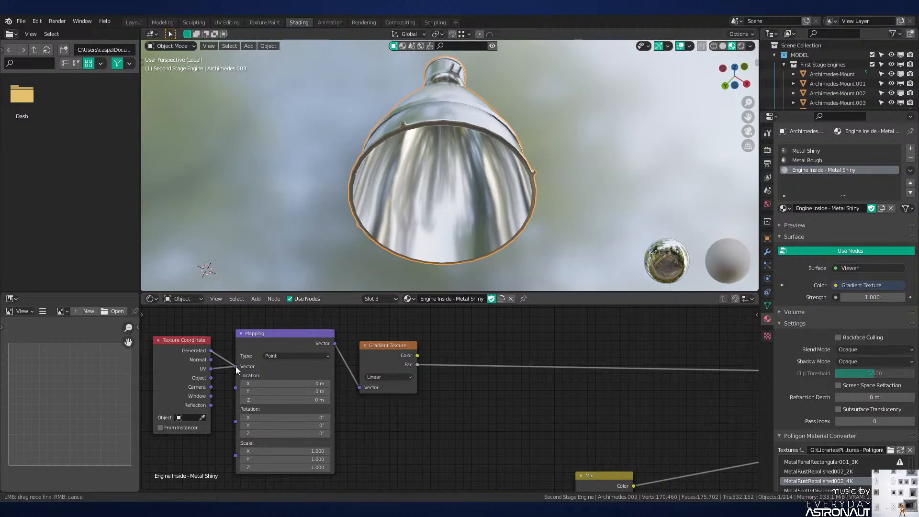
Step: Assign the Engine Inside - Metal Shiny material to the inner nozzle faces and look into the bell in Object Mode
key(Tab)
click(799, 221)
key(Tab)
mouse_move(508, 239)
middle_down()
mouse_move(493, 226)
mouse_move(513, 201)
mouse_move(523, 206)
mouse_move(514, 227)
middle_up()
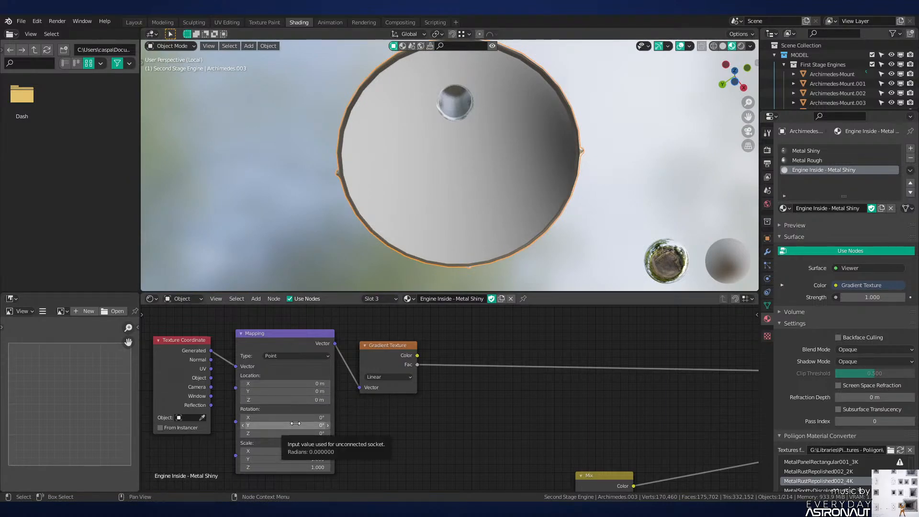
Step: Set the Mapping node's Y rotation to 90° so the gradient runs along the nozzle's axis
click(266, 424)
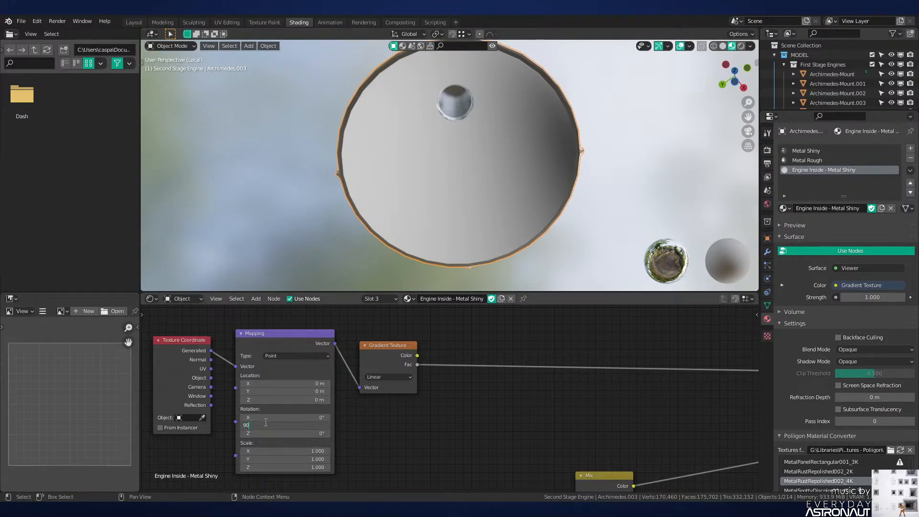
text(90)
key(Return)
middle_drag(510, 229, 484, 206)
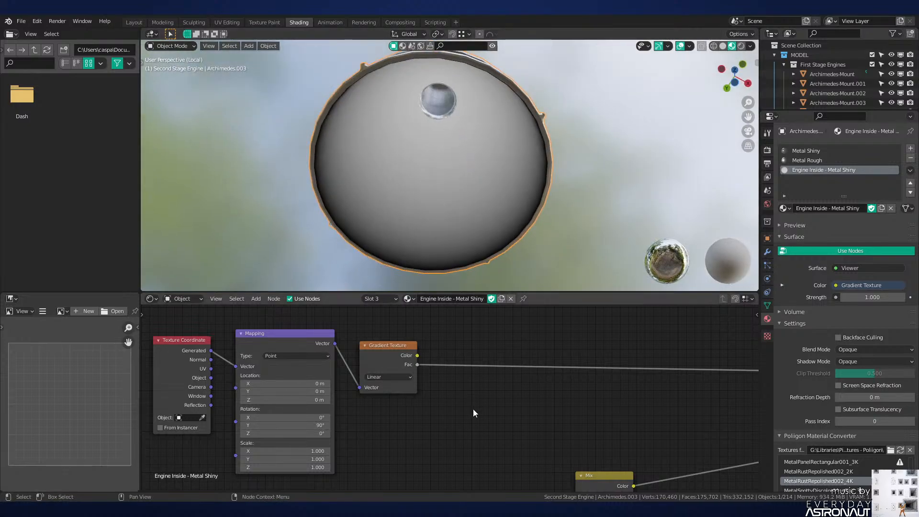
Step: Insert a ColorRamp after the Gradient Texture and shift its white stop toward the ramp's middle
key(shift+a)
mouse_move(459, 418)
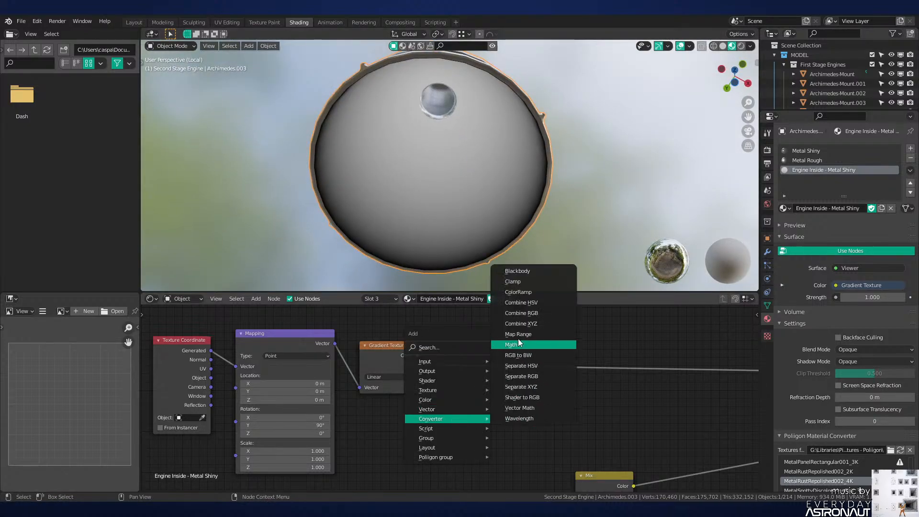
click(533, 293)
click(455, 383)
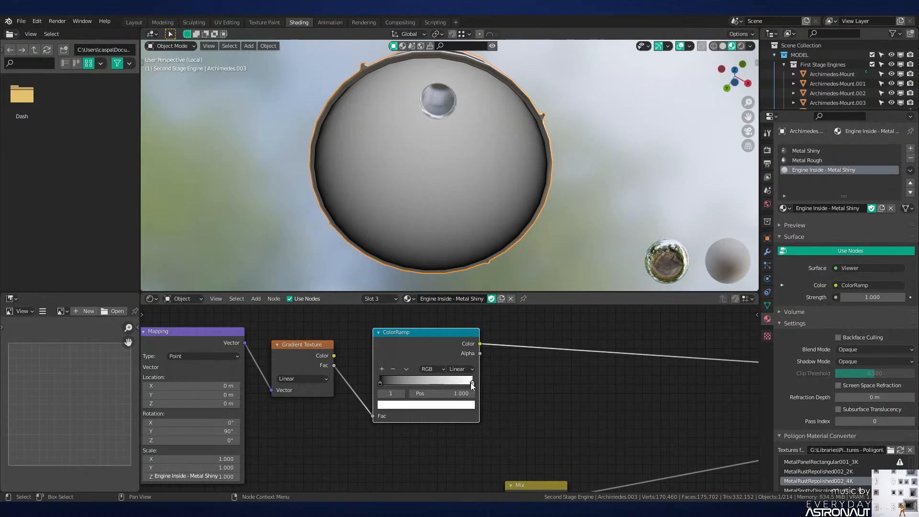
drag(472, 383, 417, 389)
Step: Add a stop to the ColorRamp, make the end stop black, and position that black stop at 0.641
click(381, 369)
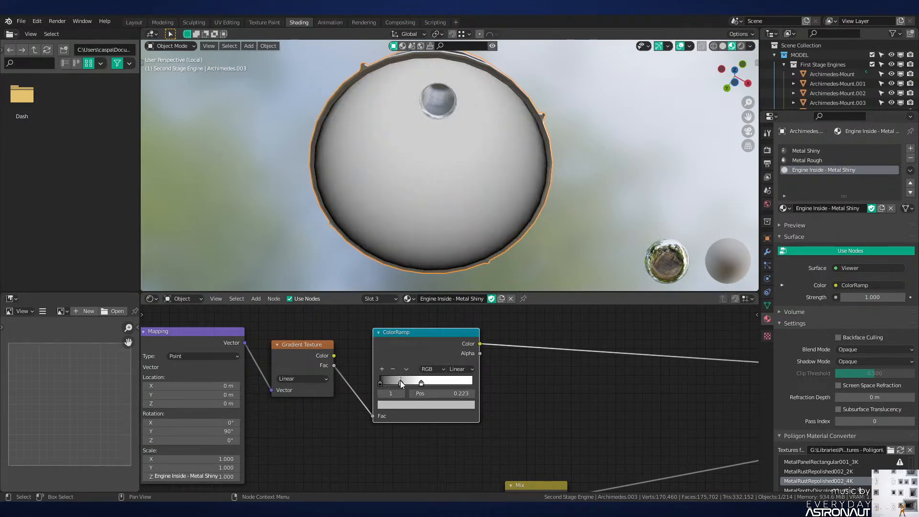
click(454, 404)
drag(455, 322, 455, 352)
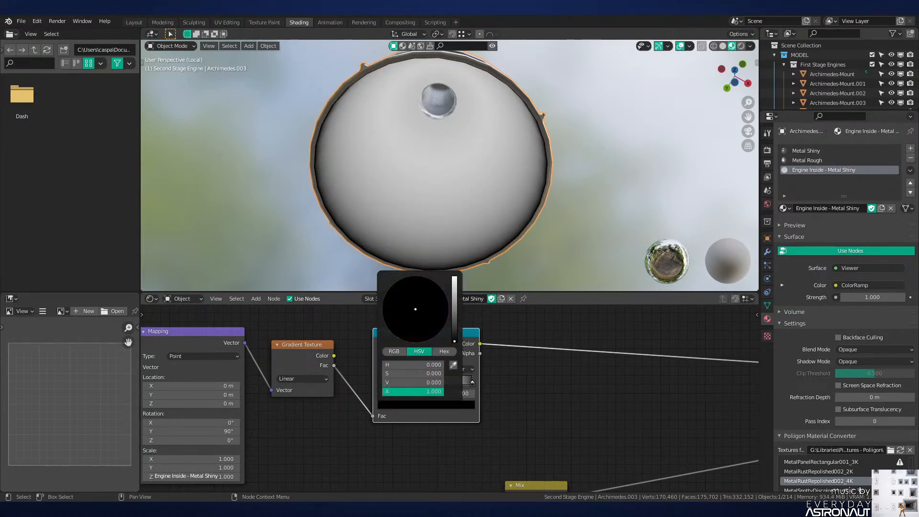
drag(469, 383, 433, 384)
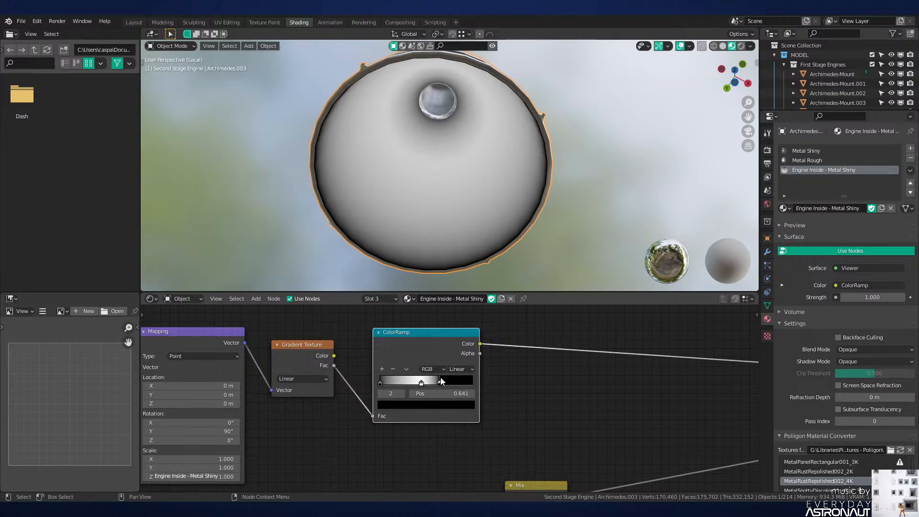
Step: Set the ColorRamp's interpolation to Ease and move its white stop to 0.395
click(461, 369)
click(443, 378)
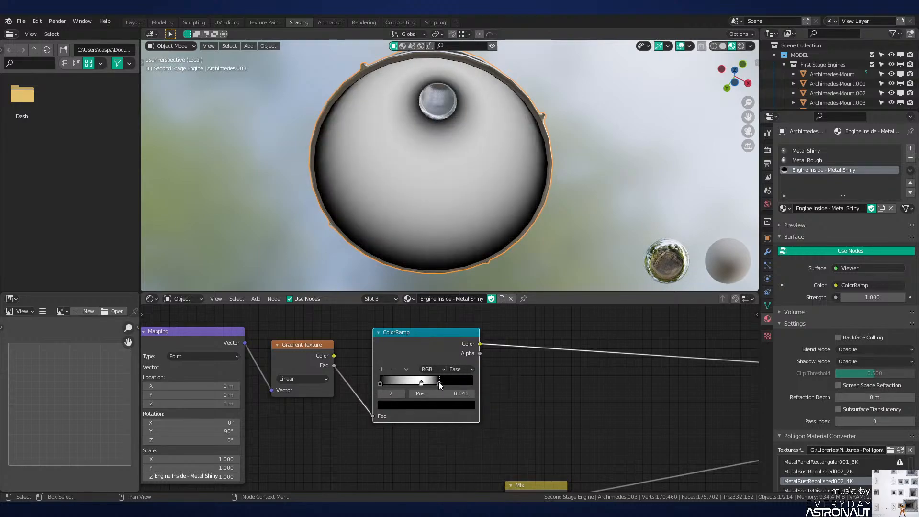
drag(421, 383, 417, 383)
Step: Move the gradient node chain farther from the Mix nodes and select the Gradient Texture node
scroll(507, 359, down, 3)
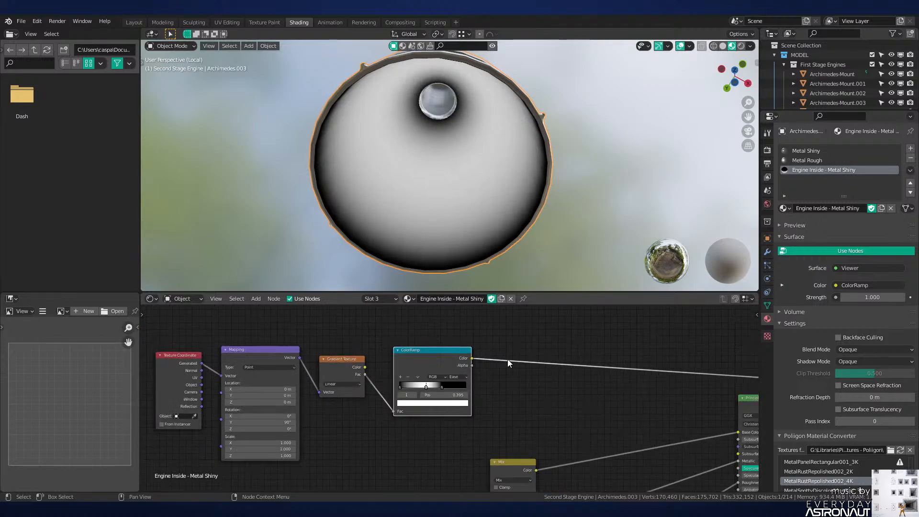
key(g)
click(387, 397)
click(441, 396)
scroll(443, 394, up, 6)
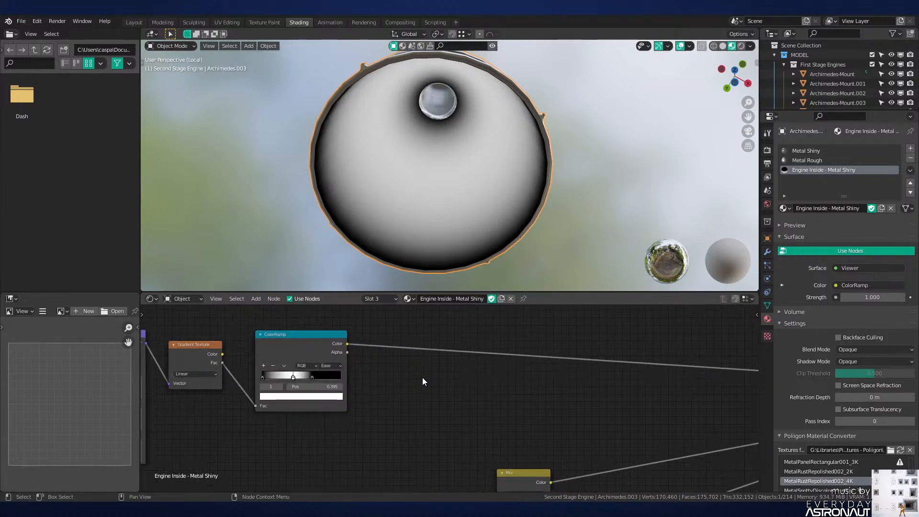
middle_drag(419, 378, 468, 373)
click(242, 332)
middle_drag(299, 343, 320, 331)
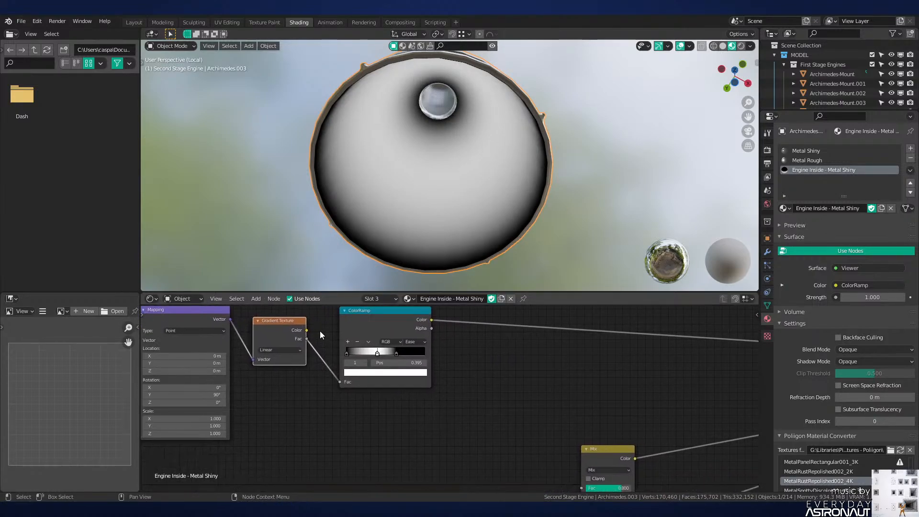
Step: Duplicate the Gradient Texture node straight below the original and switch the copy to a Noise Texture
key(shift+d)
key(y)
click(301, 411)
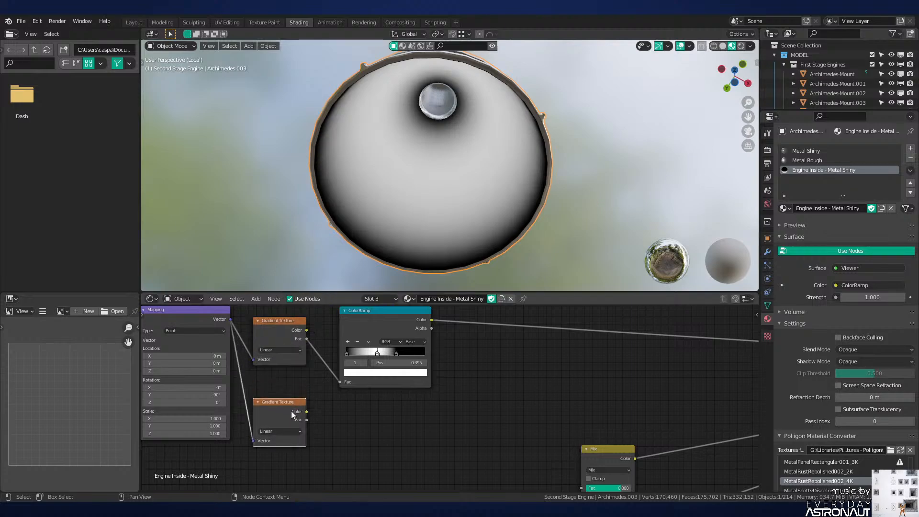
key(shift+s)
mouse_move(290, 411)
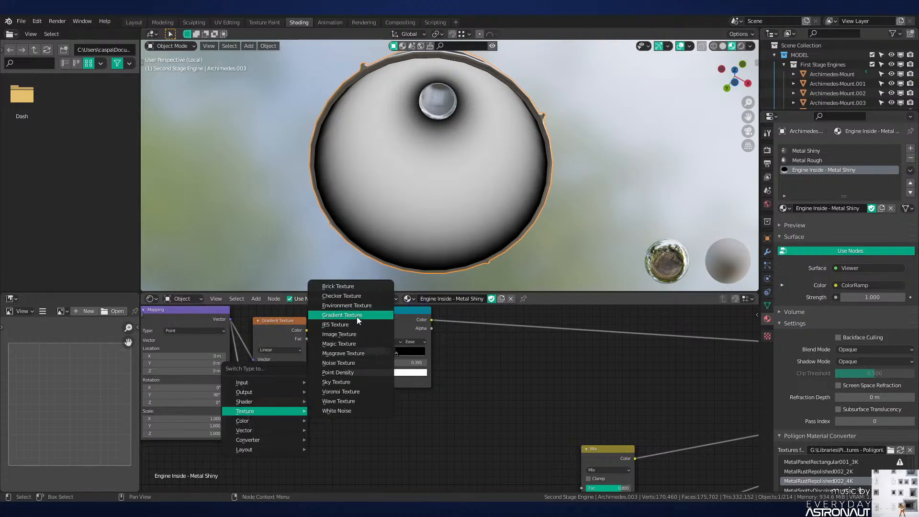
click(358, 362)
drag(283, 406, 289, 412)
right_click(288, 412)
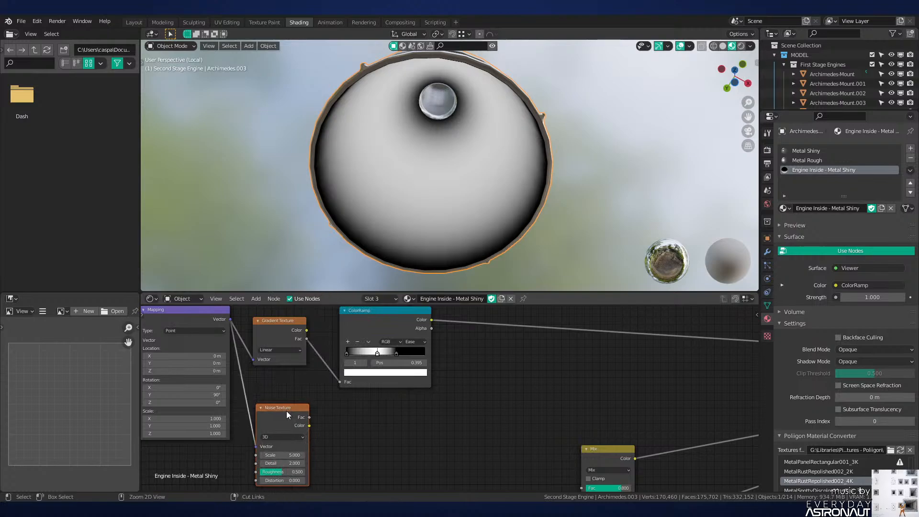
Step: Duplicate the ColorRamp below the original, feed it the Noise Texture's Fac output, and preview the result on the nozzle
click(383, 314)
key(shift+d)
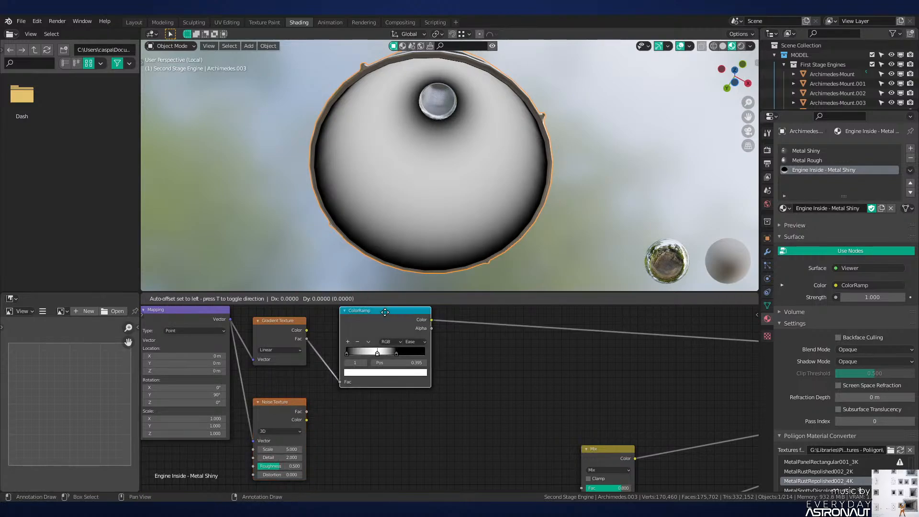
click(396, 430)
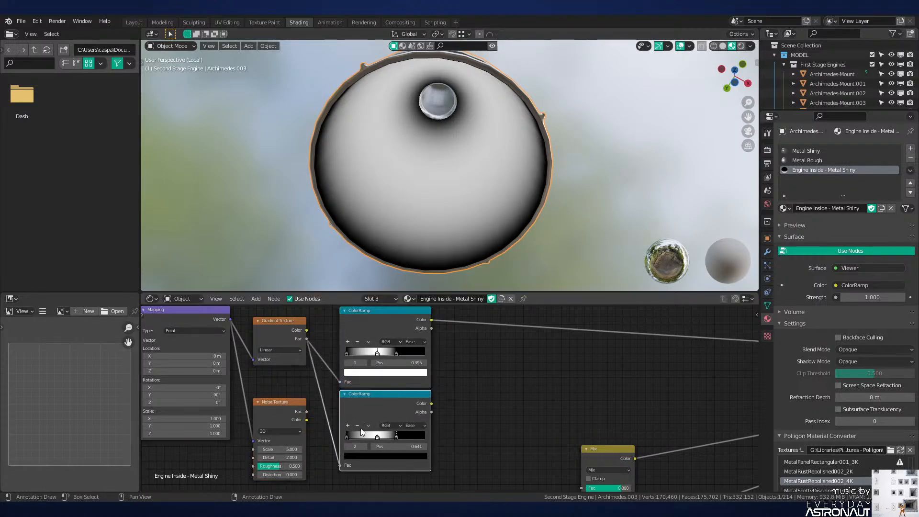
drag(307, 411, 340, 465)
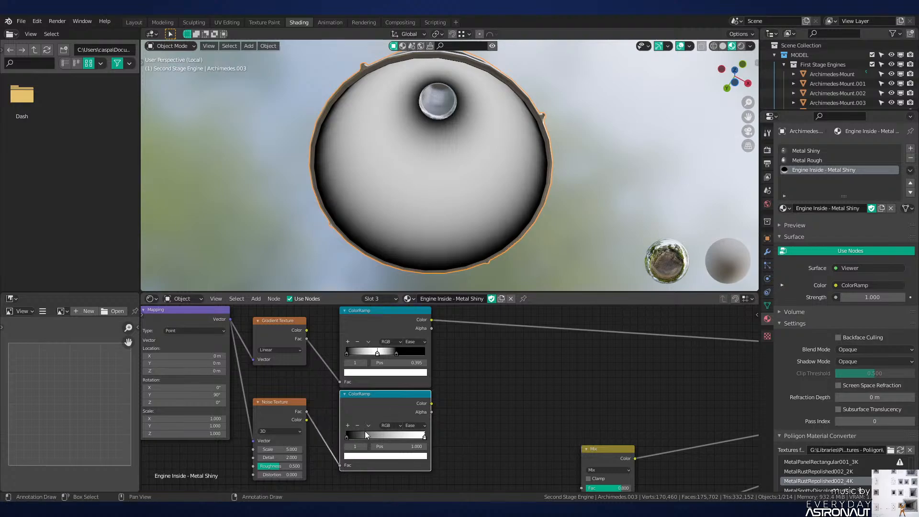
ctrl+shift+click(400, 396)
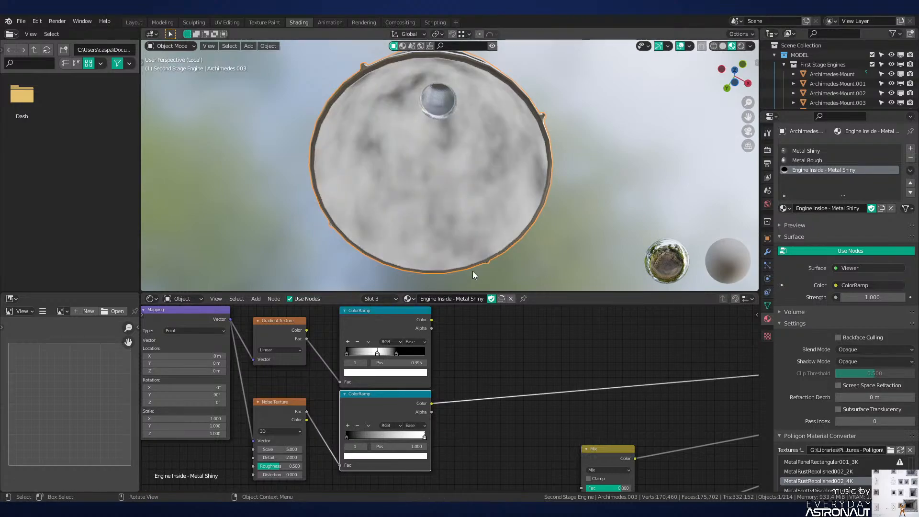
Step: Move the Texture Coordinate and Mapping nodes farther away from the texture nodes
middle_drag(410, 384, 527, 374)
scroll(527, 375, down, 3)
click(294, 344)
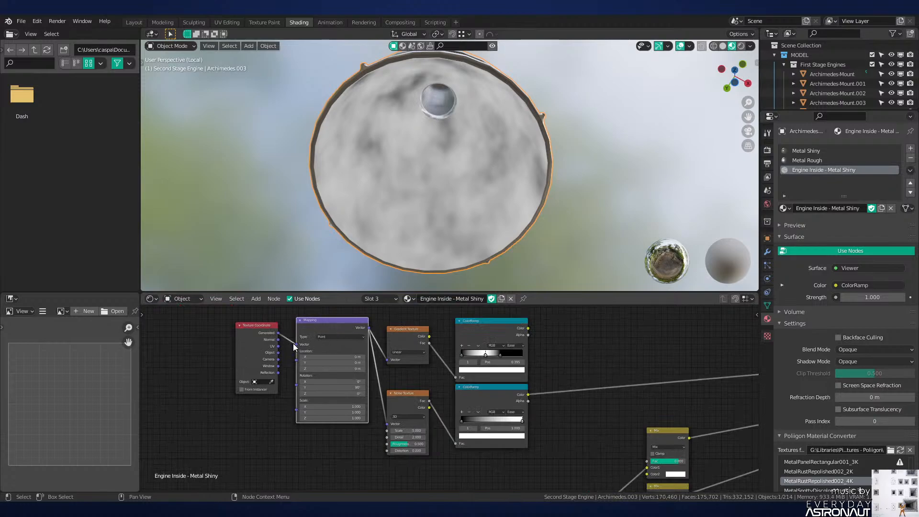
click(293, 344)
drag(261, 340, 200, 366)
drag(312, 335, 273, 455)
Step: Duplicate the Mapping node with its coordinate link, place it below the original, and connect it to the Noise Texture's Vector input
key(ctrl+shift+d)
key(y)
click(314, 441)
key(g)
key(y)
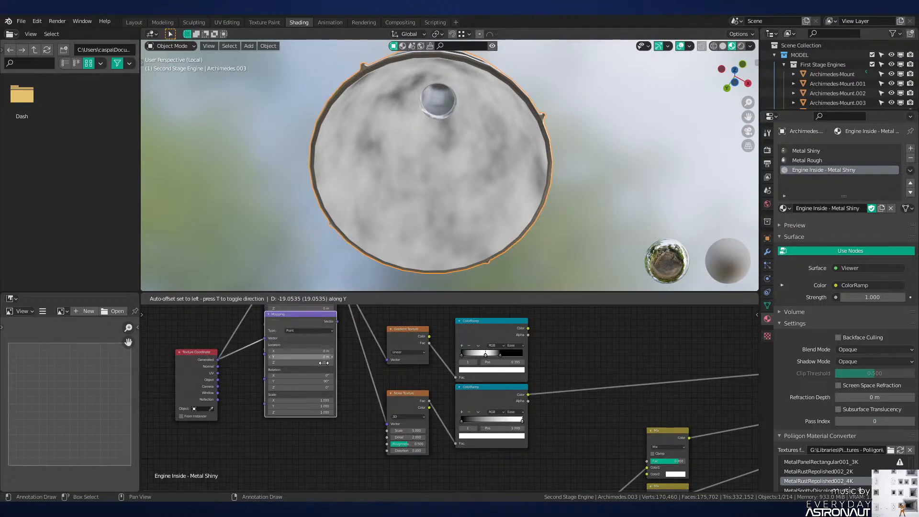
click(324, 422)
drag(337, 380, 381, 426)
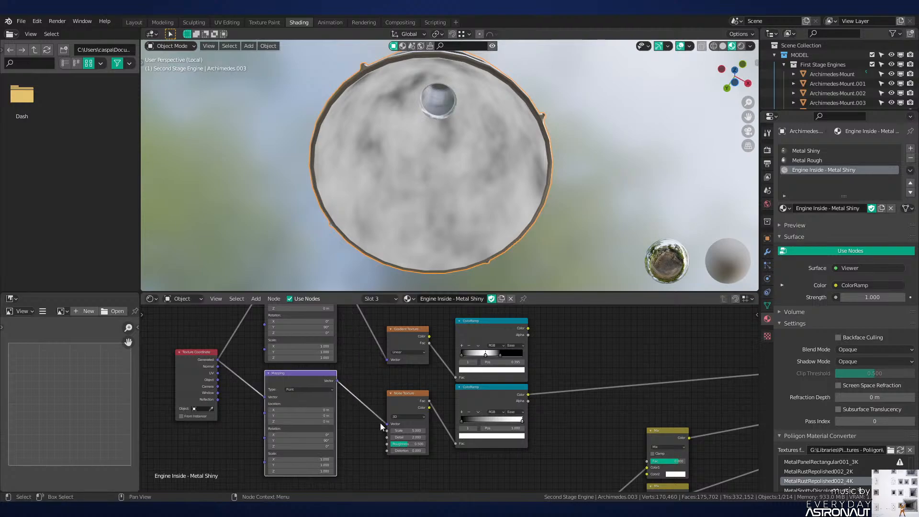
Step: Try the noise Mapping with a Y rotation of 0° and stretched scales, including 0.2 on Z
key(Return)
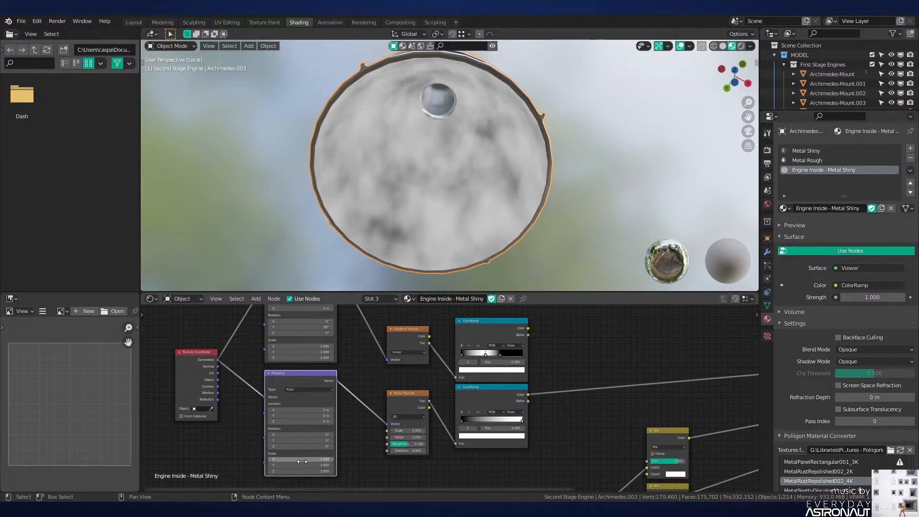
shift+drag(307, 465, 355, 464)
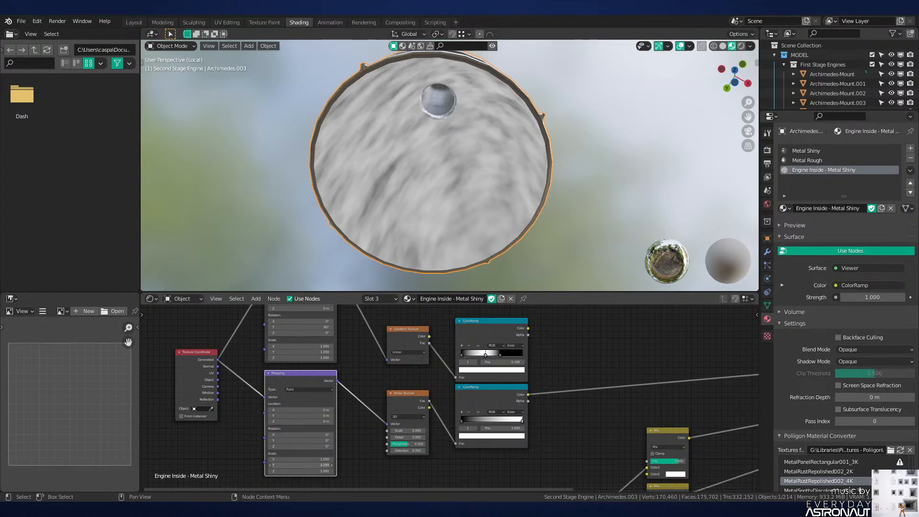
key(Return)
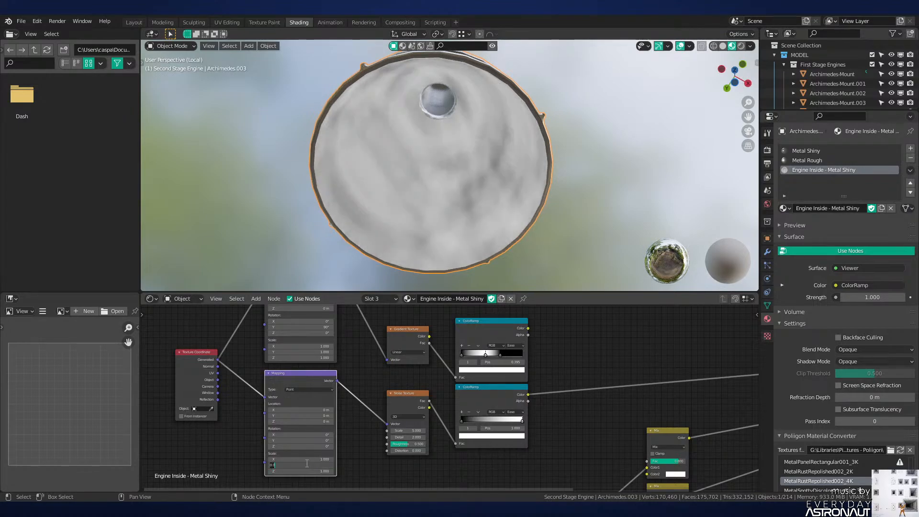
text(1)
key(Return)
mouse_move(302, 471)
shift+mouse_down()
mouse_move(268, 471)
mouse_move(318, 459)
mouse_move(308, 459)
shift+mouse_up()
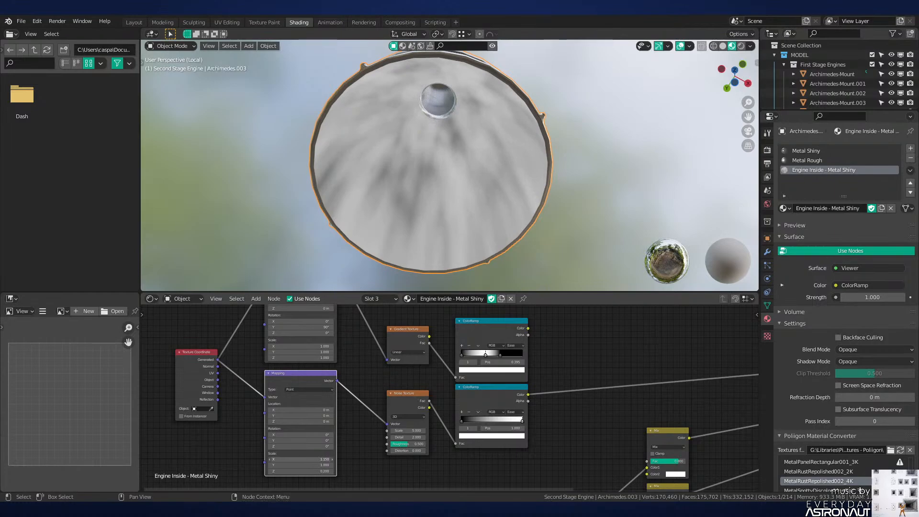
key(Return)
Step: Set the noise Mapping's Y rotation to 90° and its scale to 1 on all axes
click(306, 441)
text(90)
key(Return)
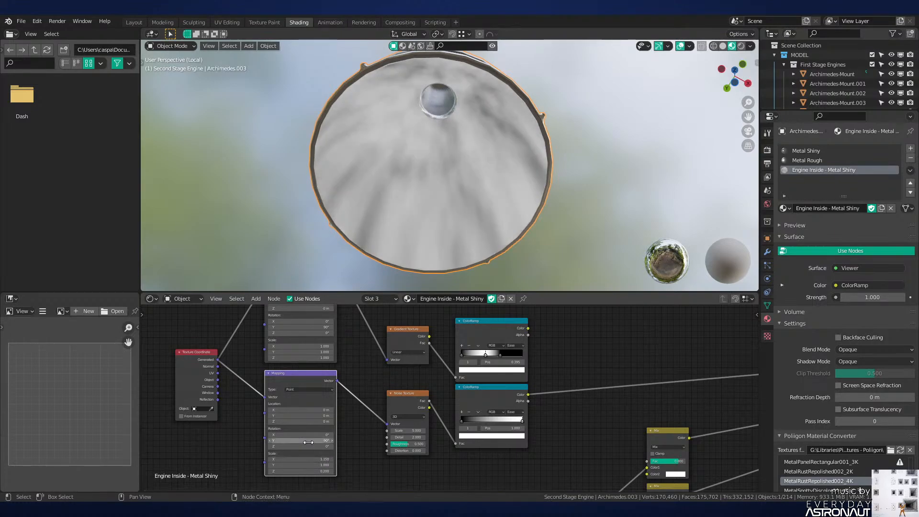
text(1)
key(Return)
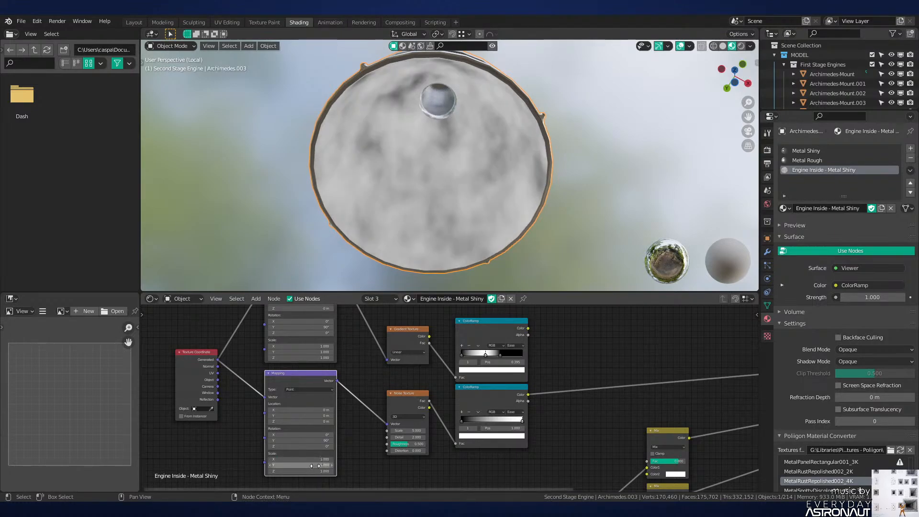
Step: Try other X and Y scales on the noise Mapping, and a Z scale of 2
drag(315, 465, 336, 459)
text(1)
key(Return)
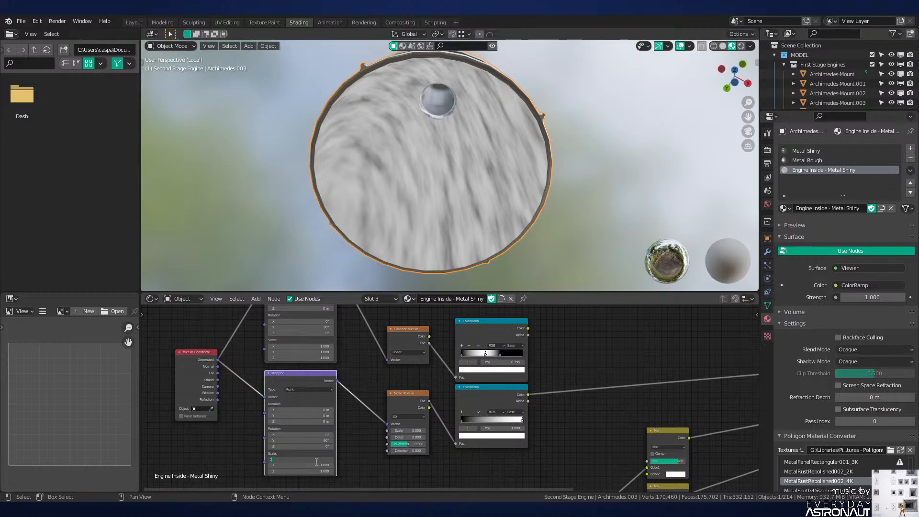
key(Tab)
key(Tab)
text(2)
key(Return)
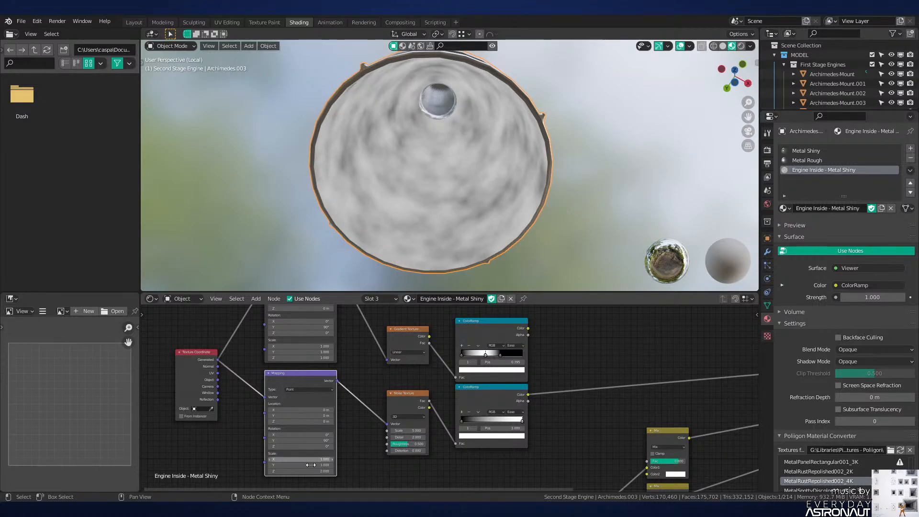
Step: Set the noise Mapping's Z scale to 0.01 to stretch the noise along the bell
click(307, 469)
text(1.94)
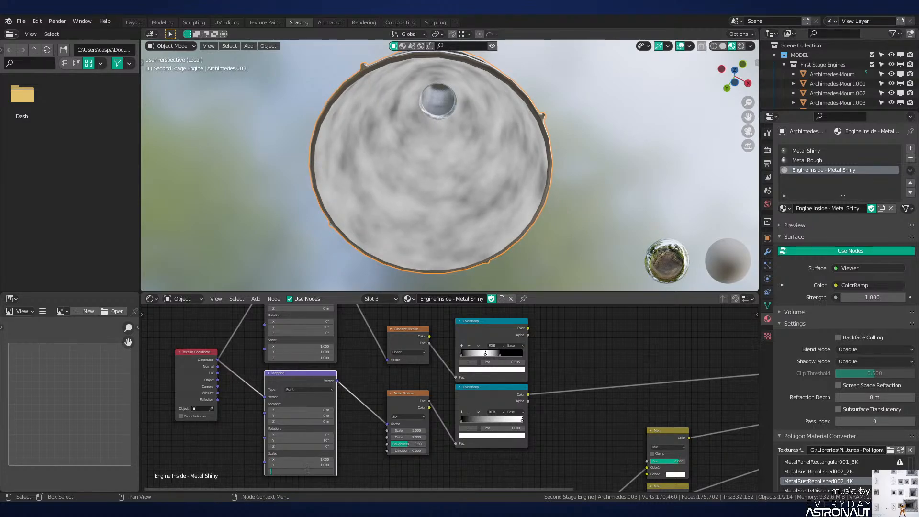
text(0.1)
key(Return)
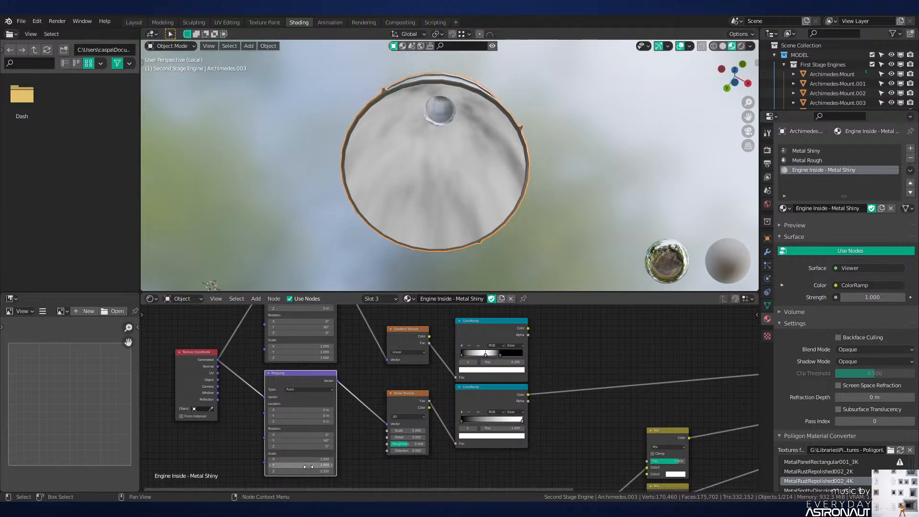
text(.01)
key(Return)
Step: Raise the noise ColorRamp's contrast by pulling its black stop inward and its white stop to about 0.83
scroll(532, 179, up, 5)
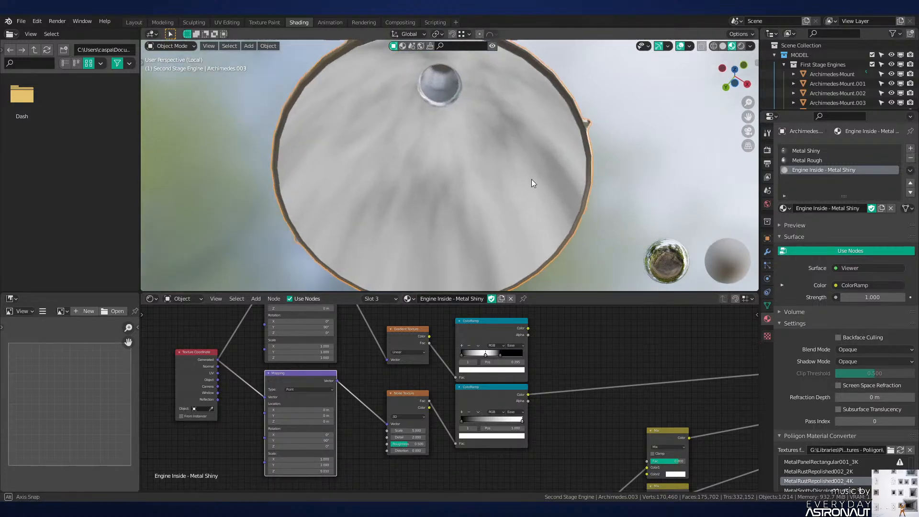
click(523, 421)
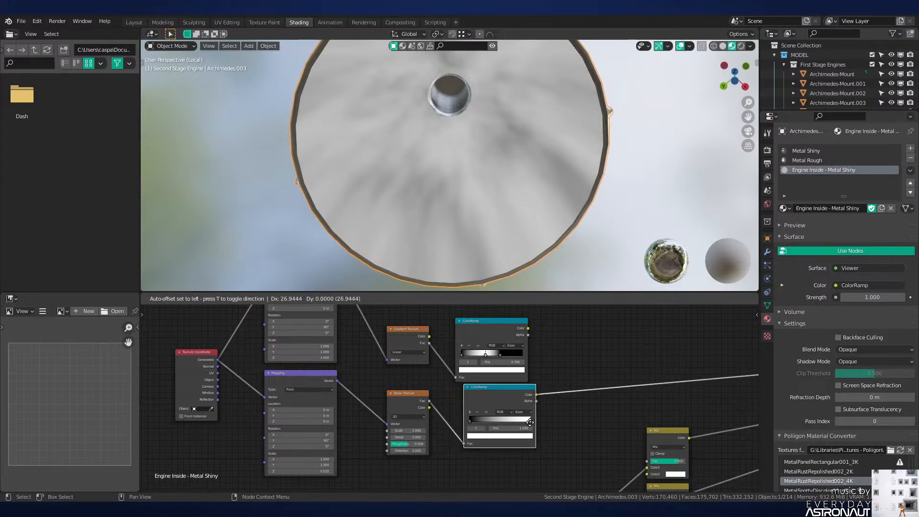
mouse_move(522, 420)
mouse_down()
mouse_move(484, 420)
mouse_move(511, 420)
mouse_up()
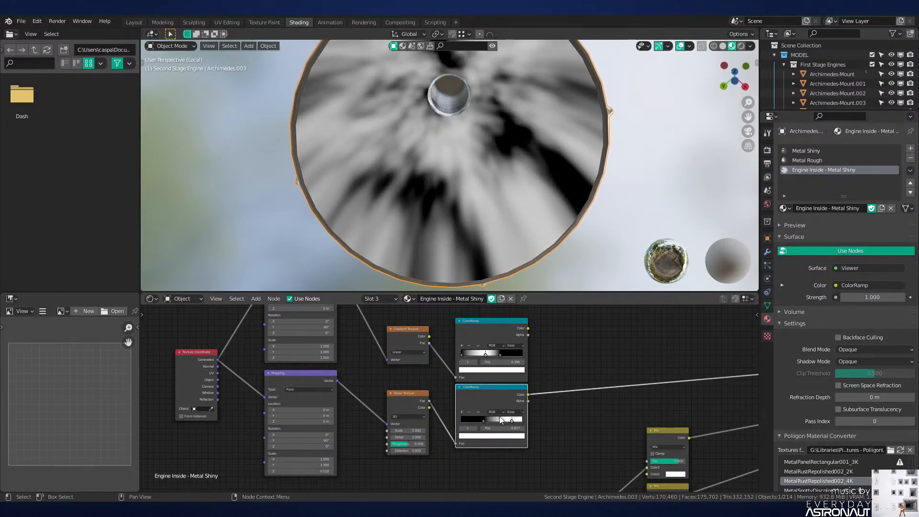
Step: Set the noise Mapping's Z scale to 0.005
scroll(490, 191, down, 4)
middle_drag(489, 187, 465, 193)
scroll(483, 218, up, 1)
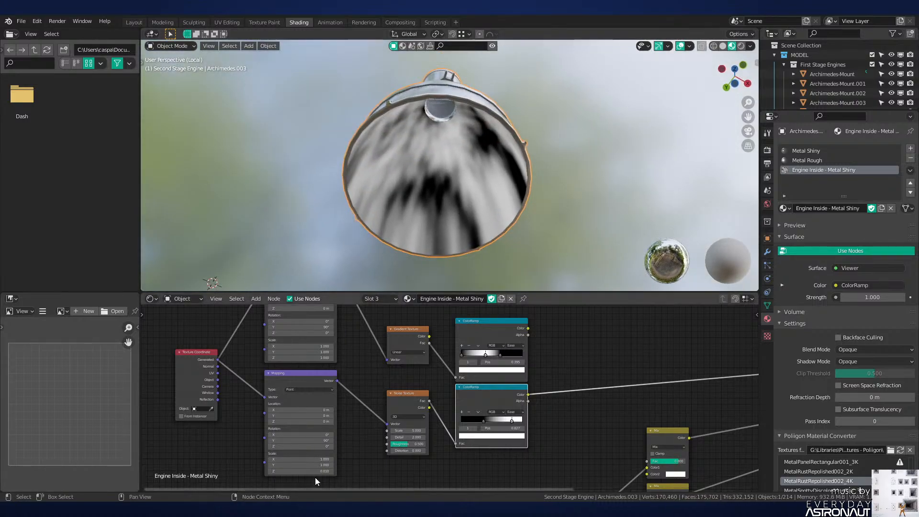
click(315, 471)
text(0.005)
key(Return)
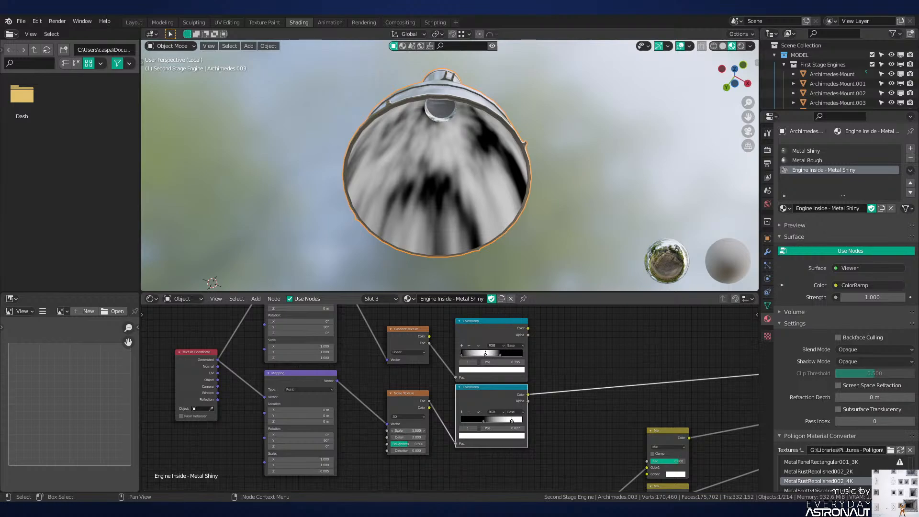
Step: Raise the Noise Texture's scale to about 30 and drive its Mapping node from the UV coordinates
drag(411, 431, 449, 430)
scroll(432, 206, up, 1)
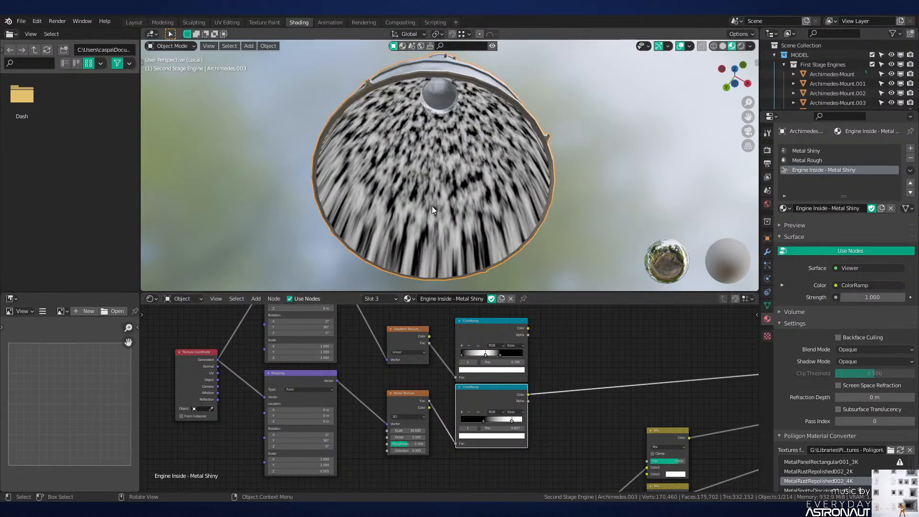
middle_drag(432, 206, 427, 195)
drag(218, 373, 265, 396)
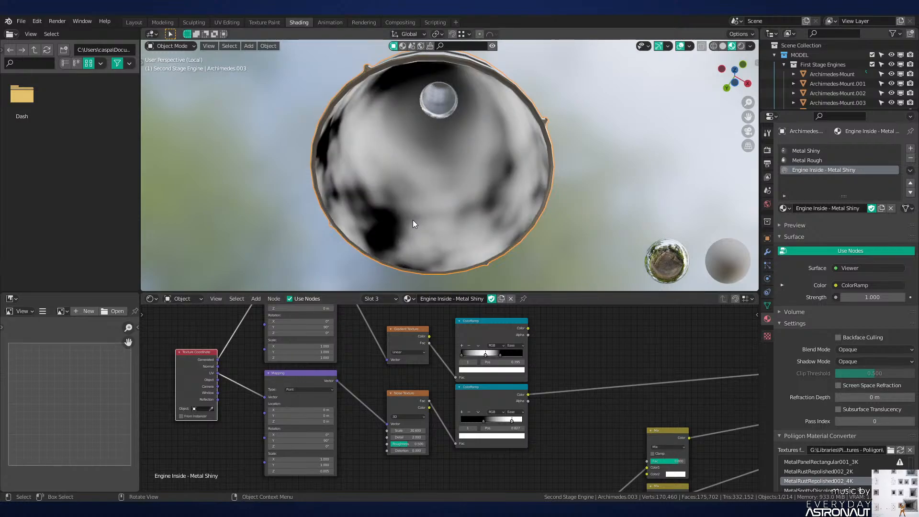
Step: Switch to the UV Editing workspace in Edit Mode and unwrap the selected inner faces of the nozzle bell
key(Tab)
click(223, 22)
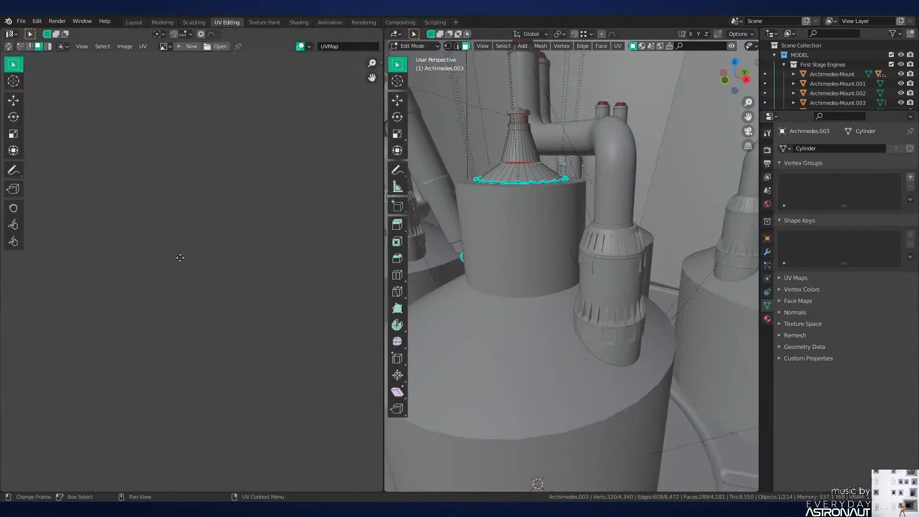
key(KP_Decimal)
middle_drag(587, 282, 580, 207)
key(u)
click(581, 253)
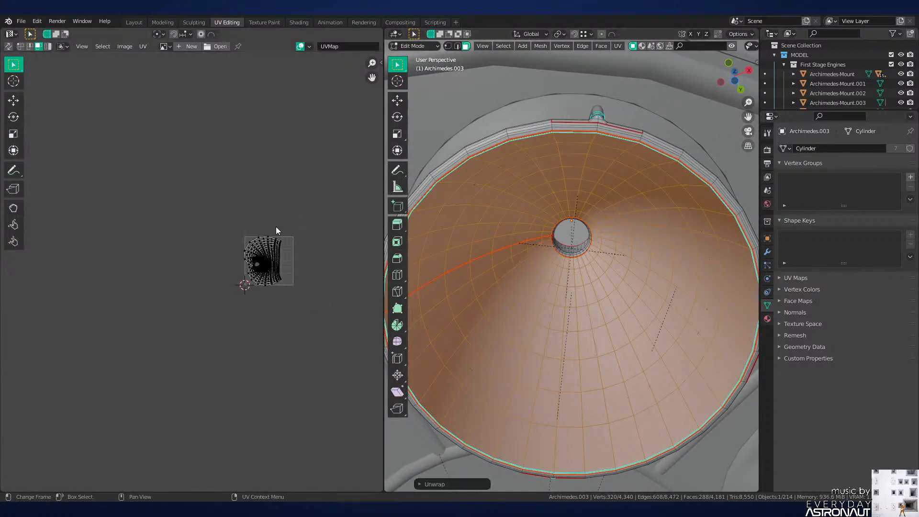
Step: Mark the short edge where the bell's seam meets the rim as a seam, and unwrap the inner bell faces again
middle_drag(554, 297, 499, 323)
key(2)
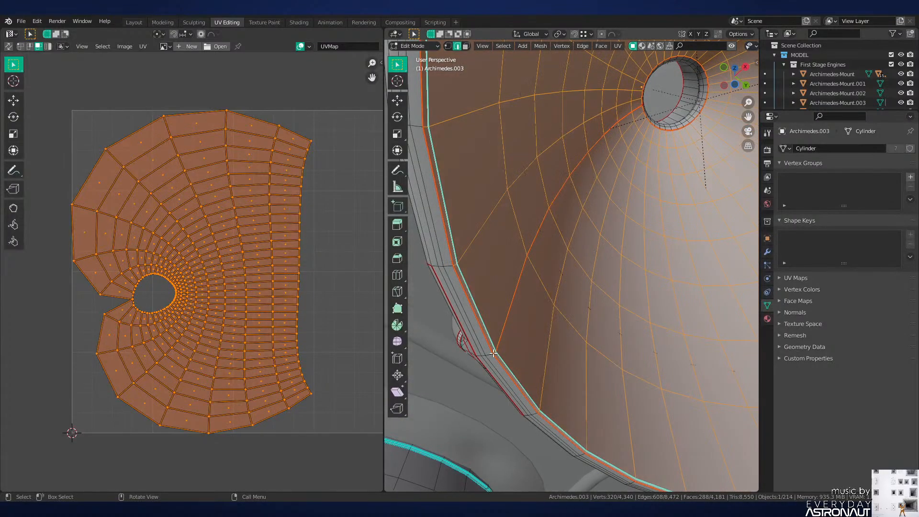
click(493, 353)
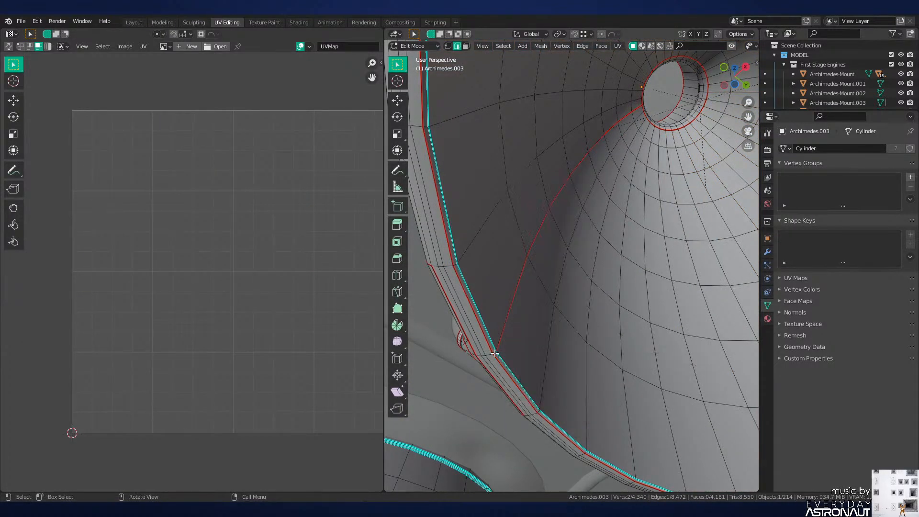
key(ctrl+e)
click(564, 353)
key(3)
key(l)
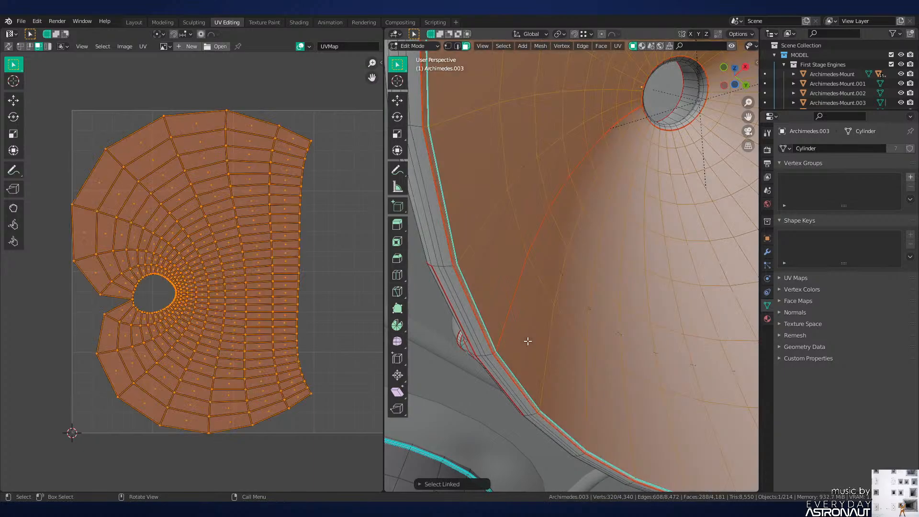
key(u)
click(523, 340)
Step: Square up one UV quad beside the central hole, scaling its end edge to 0 along X and levelling its long edges
key(2)
scroll(148, 283, up, 10)
click(147, 283)
click(224, 291)
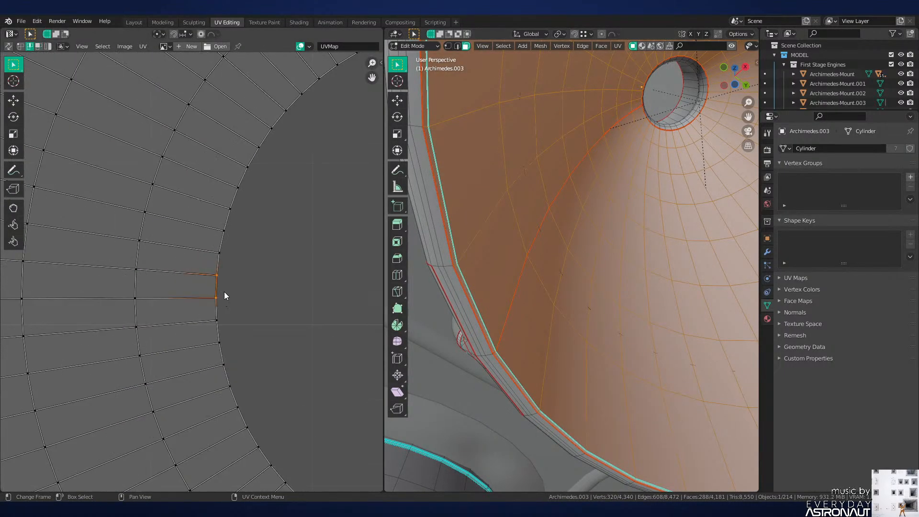
key(s)
key(x)
key(0)
key(Return)
alt+click(164, 299)
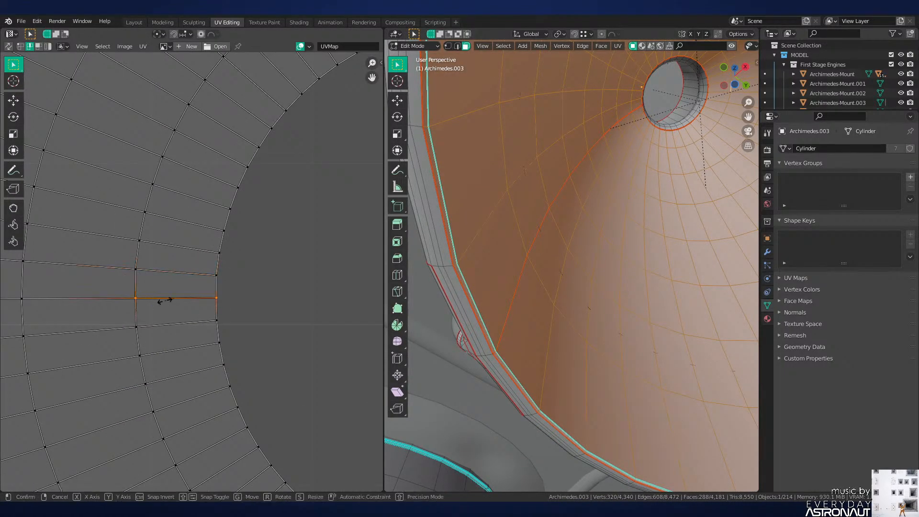
alt+click(165, 282)
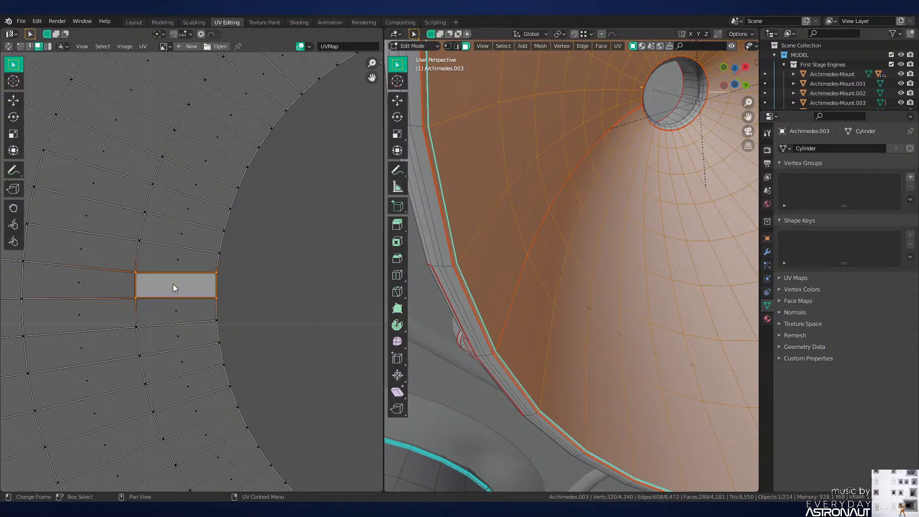
Step: Apply Follow Active Quads to all the bell's UVs, then scale and move the straightened grid to fit the UV square
key(a)
right_click(174, 283)
click(173, 283)
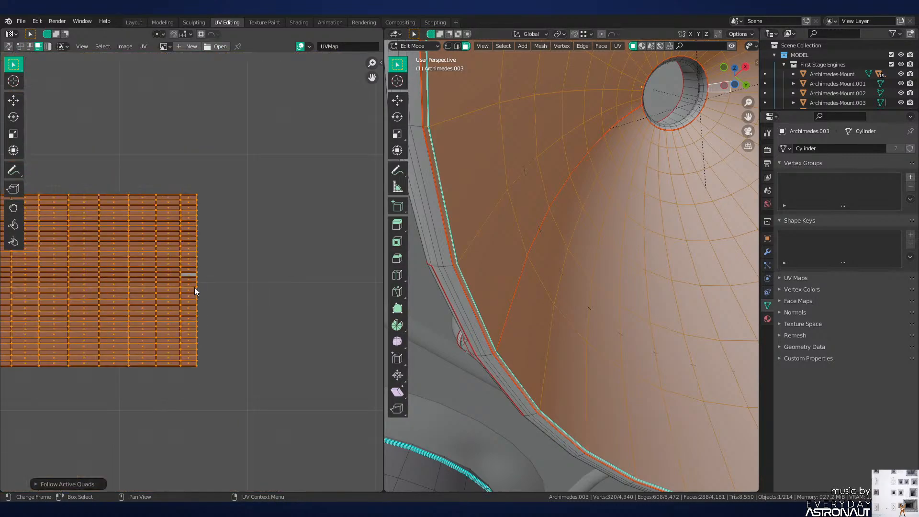
scroll(194, 287, down, 4)
key(s)
click(252, 351)
key(g)
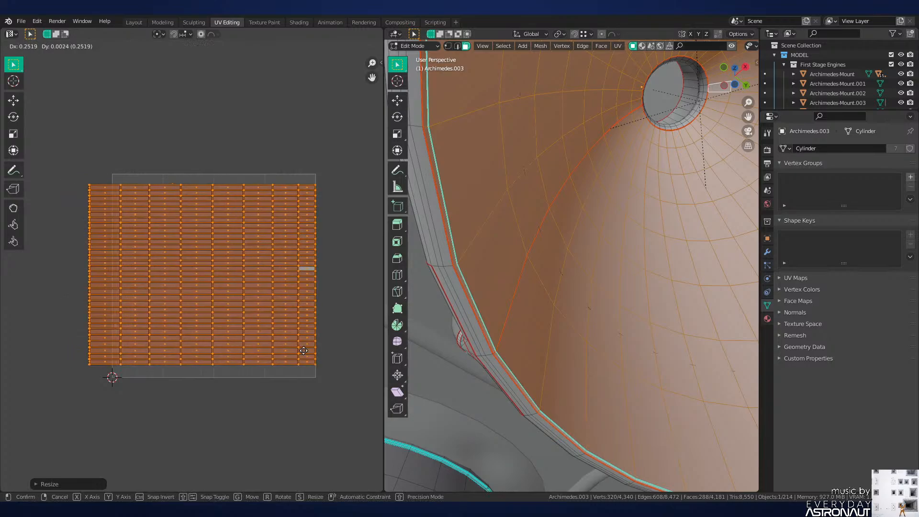
click(317, 350)
Step: Leave Edit Mode on the nozzle bell, show it in solid shading, and return to the Shading workspace
key(Tab)
key(z)
click(602, 325)
shift+middle_drag(602, 325, 508, 289)
scroll(507, 289, down, 4)
key(z)
click(601, 248)
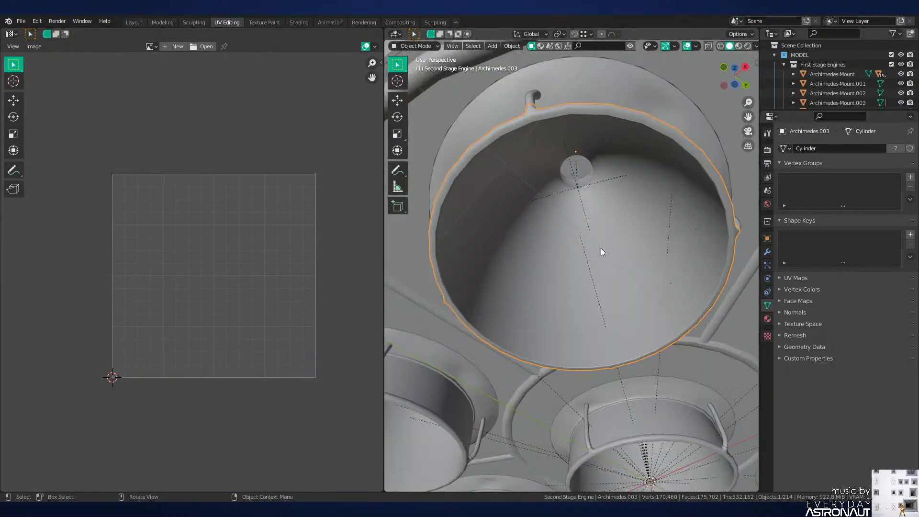
click(300, 23)
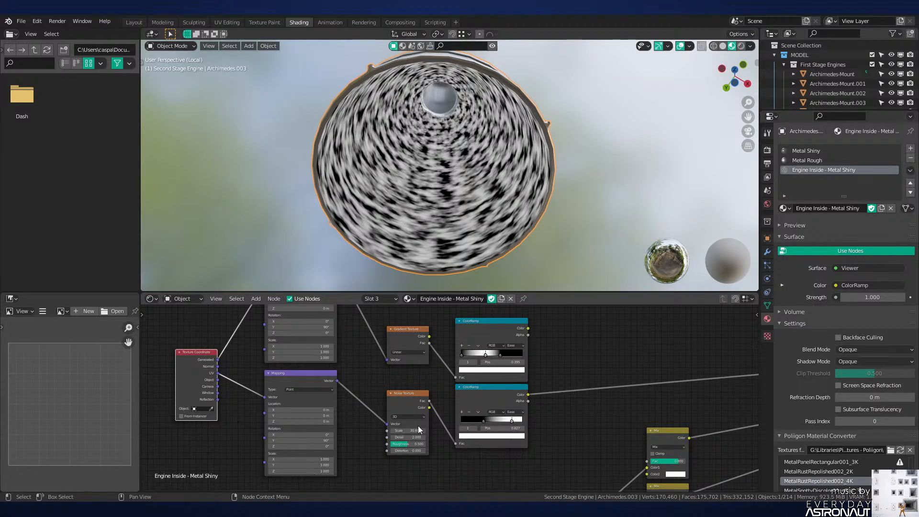
Step: Reduce the Noise Texture's scale to 1.600 and raise its Mapping node's Y scale to stretch the noise into lengthwise streaks
drag(425, 430, 402, 430)
middle_drag(448, 256, 441, 283)
mouse_move(306, 465)
mouse_down()
mouse_move(352, 465)
mouse_move(450, 437)
mouse_move(391, 430)
mouse_up()
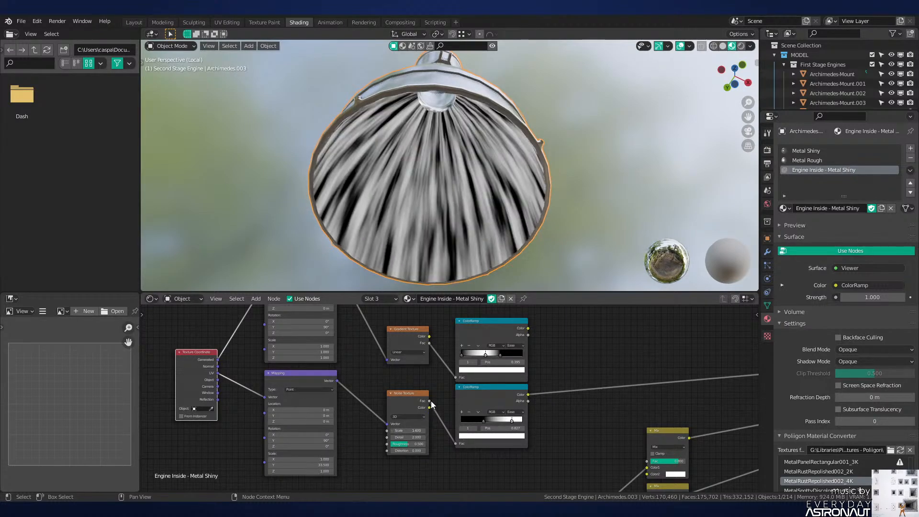
middle_drag(475, 228, 462, 156)
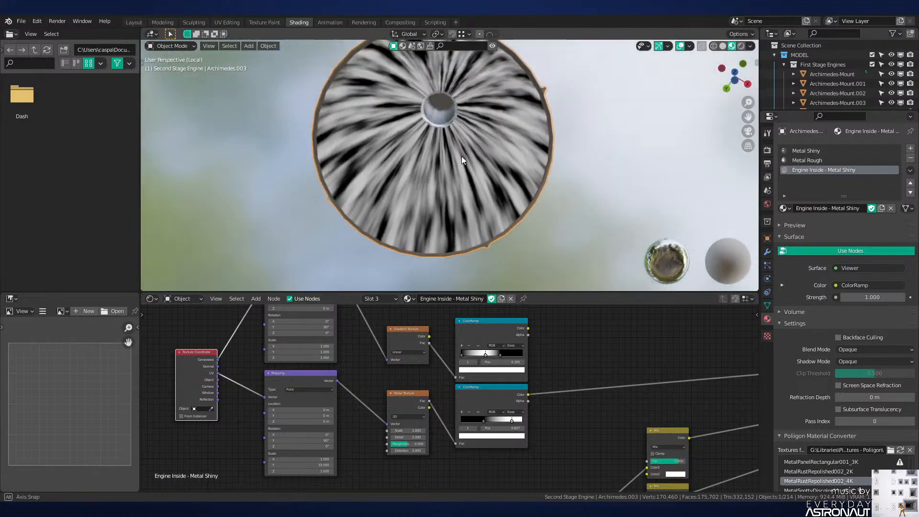
Step: Insert a MixRGB node after the noise ColorRamp and set its blending mode to Multiply
middle_drag(558, 357, 478, 368)
key(shift+a)
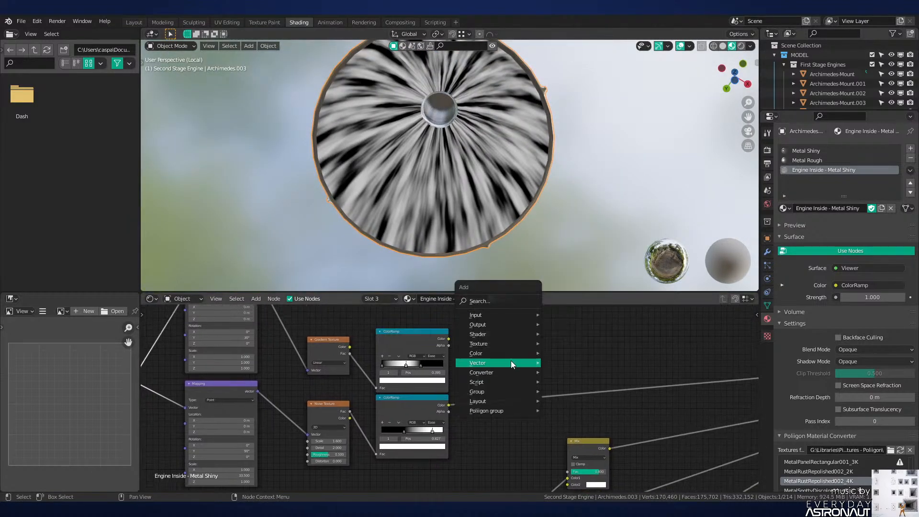
mouse_move(504, 352)
click(570, 405)
click(499, 351)
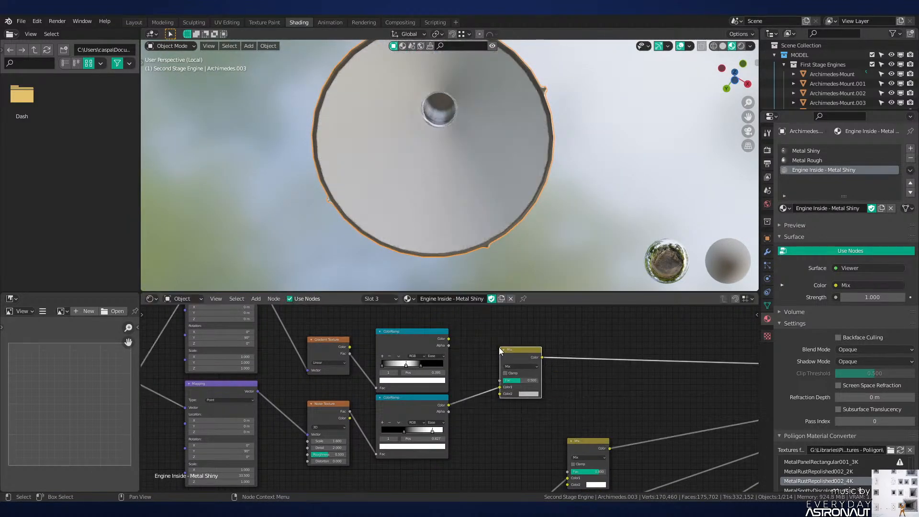
click(519, 366)
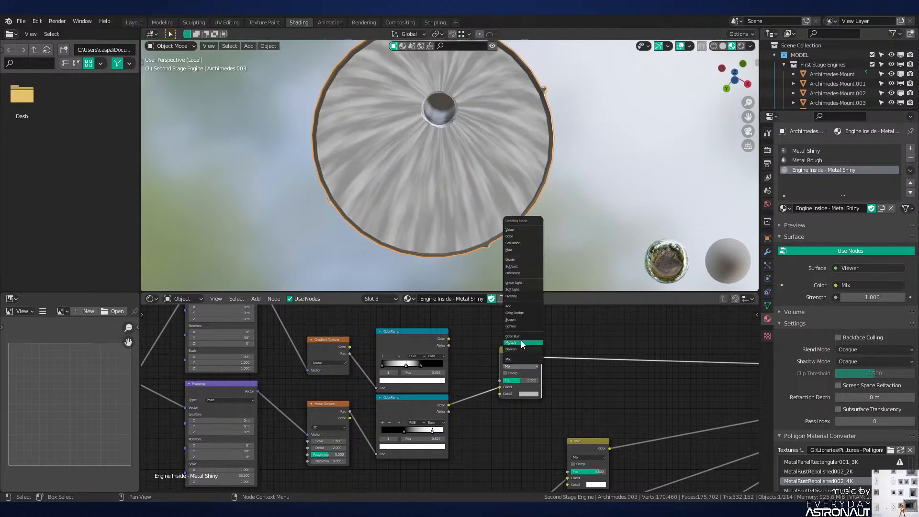
click(521, 343)
Step: Feed the gradient ColorRamp's colour into the Multiply node's Color2 input and set its factor to 1.000
drag(448, 339, 500, 394)
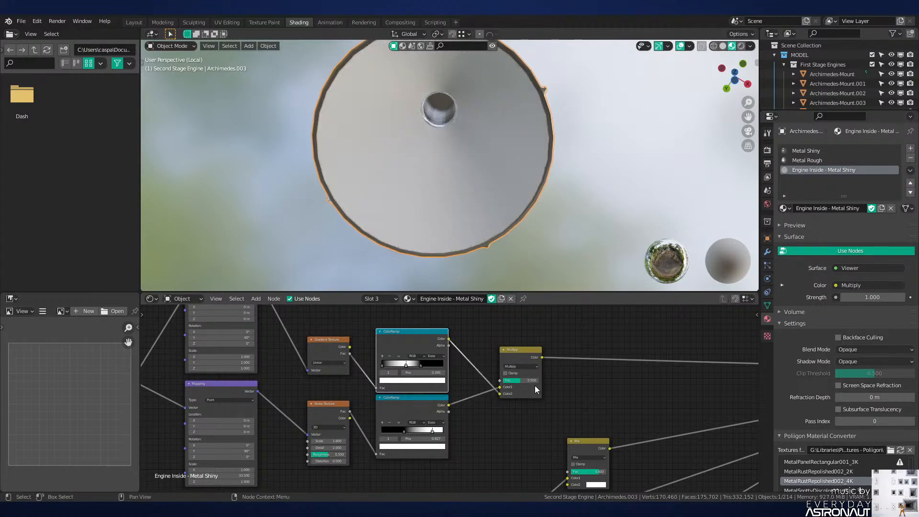
scroll(536, 386, up, 2)
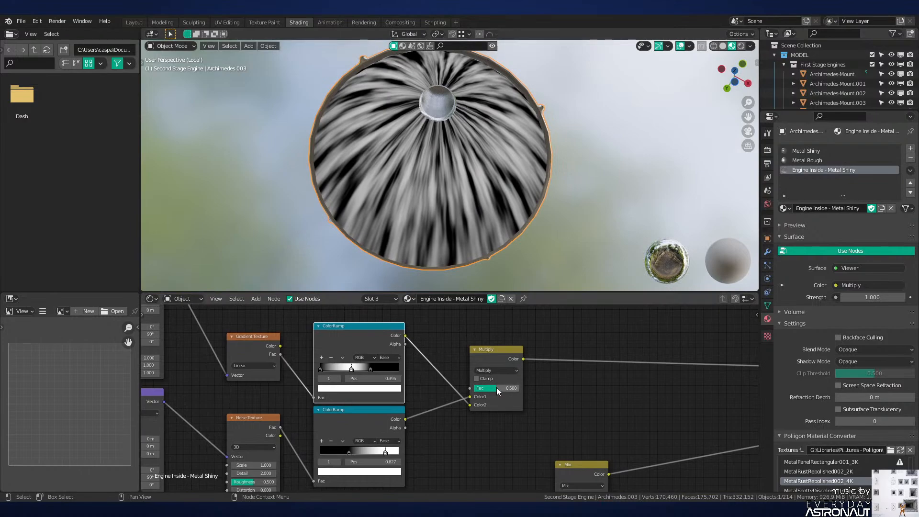
drag(498, 392, 522, 391)
mouse_move(495, 200)
middle_down()
mouse_move(498, 214)
mouse_move(502, 191)
middle_up()
scroll(502, 192, down, 1)
key(alt+a)
scroll(502, 192, down, 1)
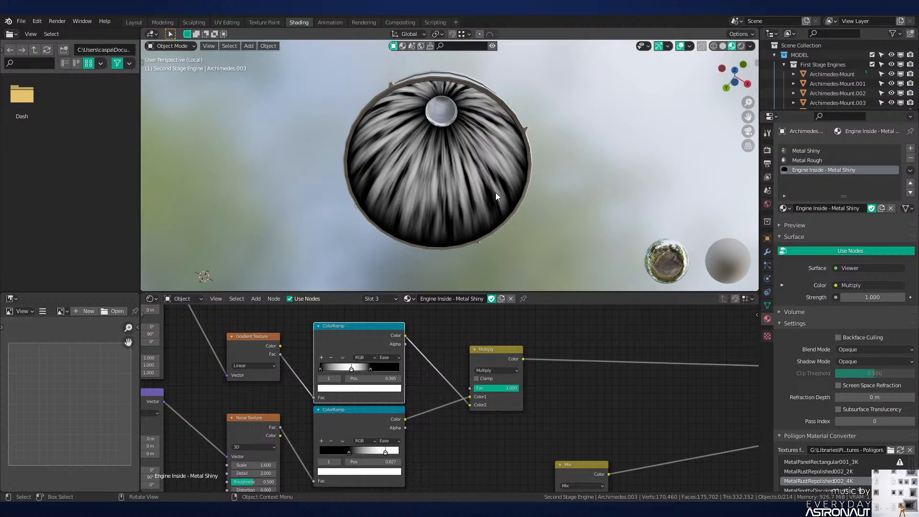
middle_drag(496, 193, 510, 213)
scroll(510, 213, up, 1)
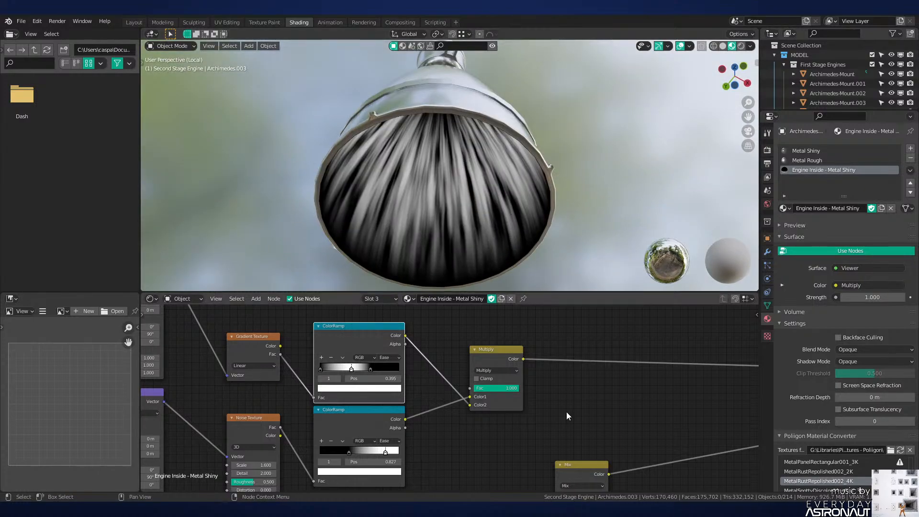
Step: Insert a duplicate ColorRamp after the Multiply node and spread its black and white stops to positions 0.000 and 1.000
middle_drag(348, 417, 254, 391)
key(shift+d)
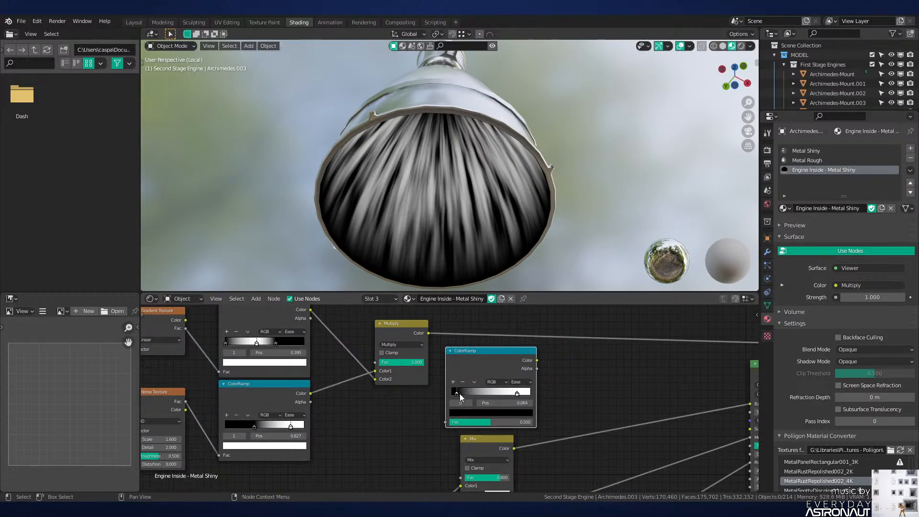
drag(460, 394, 462, 395)
key(g)
click(506, 349)
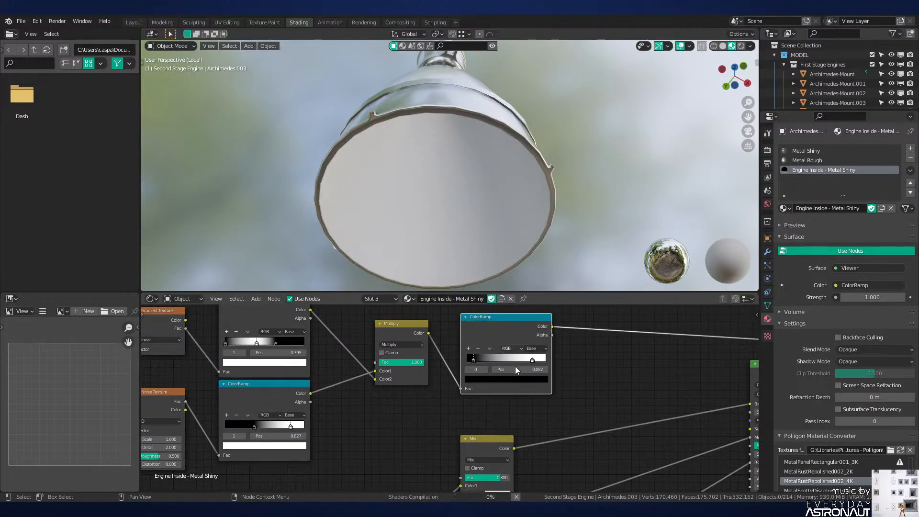
middle_drag(486, 285, 482, 267)
drag(473, 359, 466, 359)
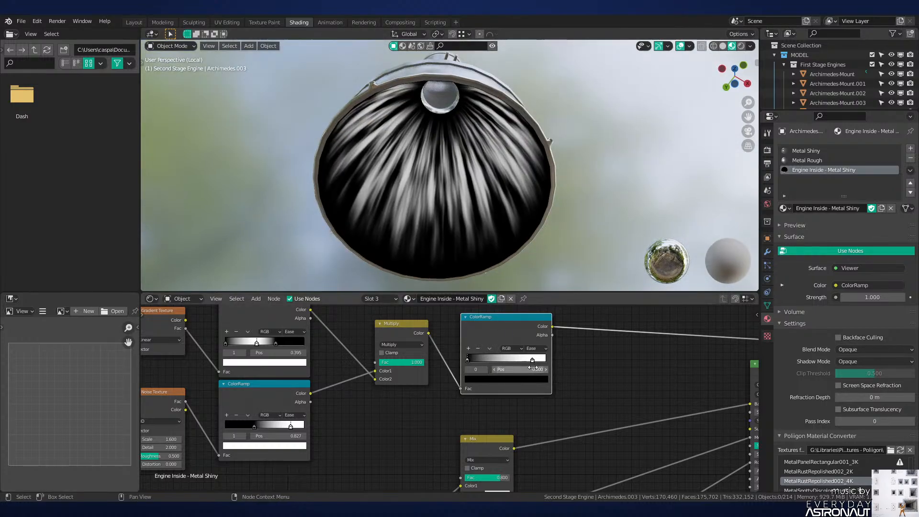
drag(532, 362, 593, 363)
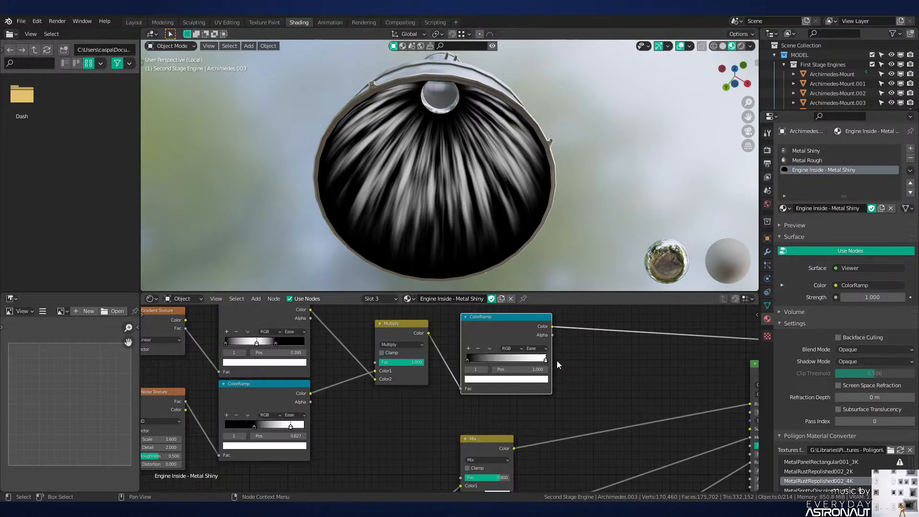
Step: Darken the white stop of the ColorRamp after the Multiply node to grey and lighten its black stop to a value of 0.033
middle_drag(554, 362, 433, 369)
scroll(404, 367, up, 1)
click(378, 391)
drag(410, 268, 410, 289)
click(336, 377)
click(374, 389)
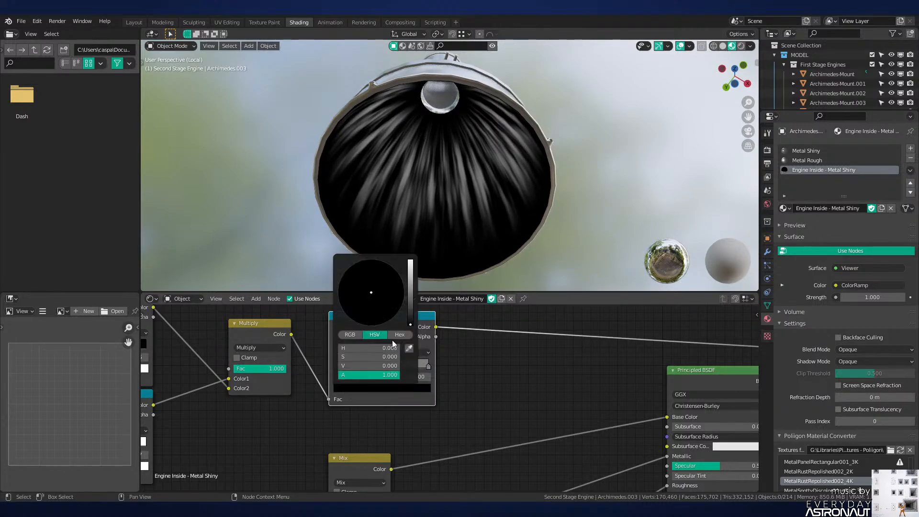
mouse_move(411, 324)
mouse_down()
mouse_move(411, 305)
mouse_move(411, 312)
mouse_up()
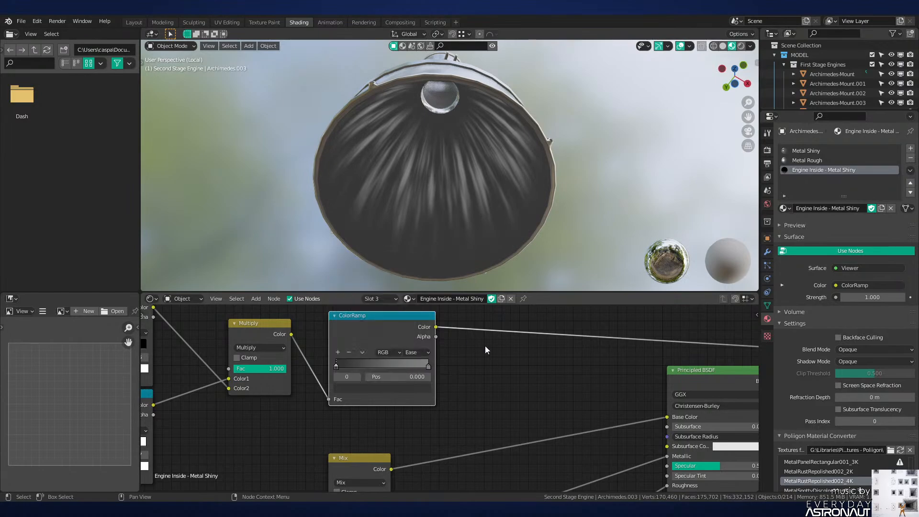
Step: Insert a duplicate Mix node before the Principled BSDF's Roughness, feed the combined mask's ColorRamp into it, and set it to Add
scroll(423, 332, down, 2)
scroll(417, 359, down, 2)
scroll(441, 405, up, 2)
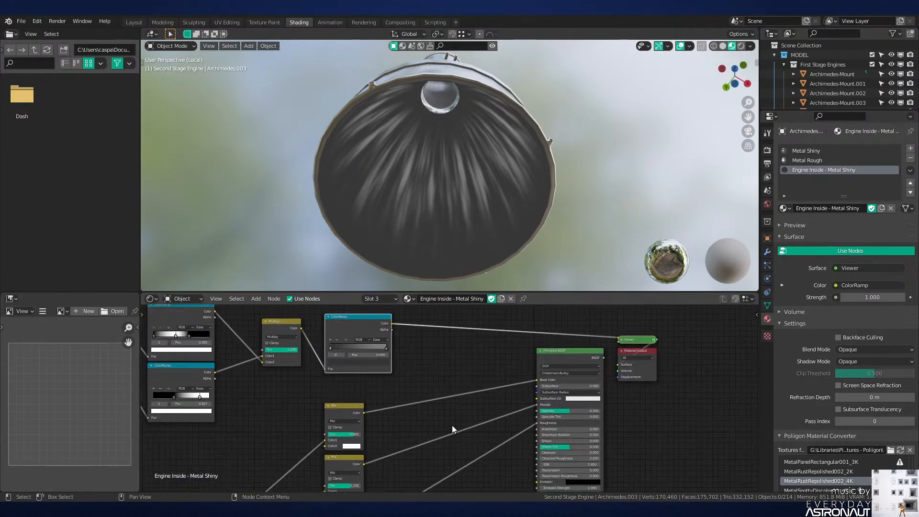
middle_drag(391, 431, 396, 376)
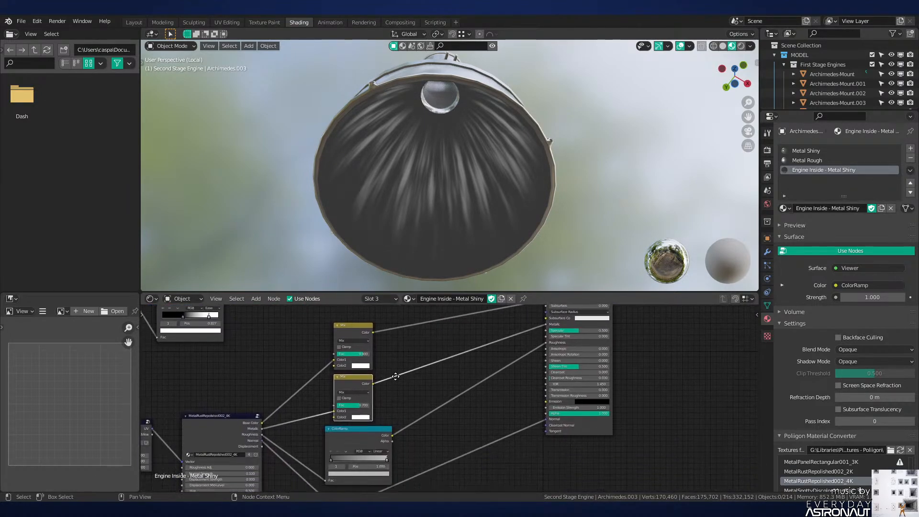
key(shift+d)
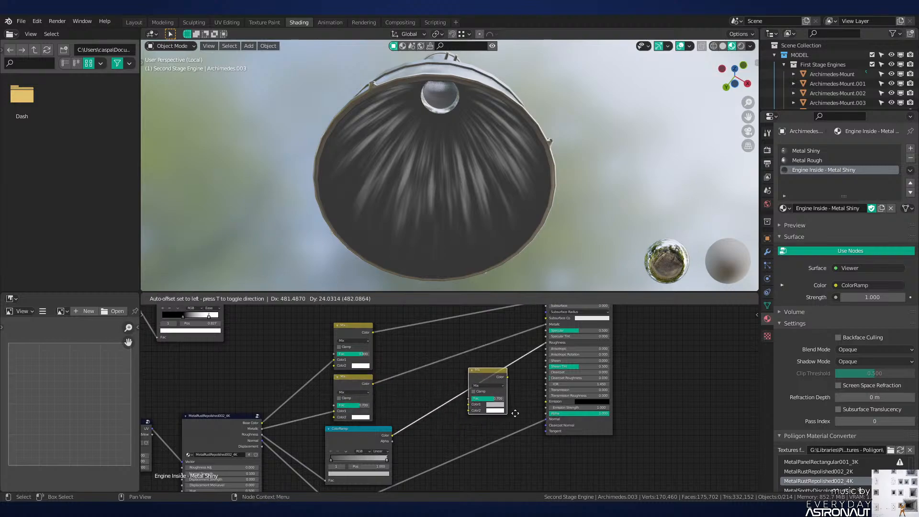
click(517, 414)
middle_drag(483, 359, 502, 404)
middle_drag(447, 349, 448, 368)
drag(421, 308, 501, 475)
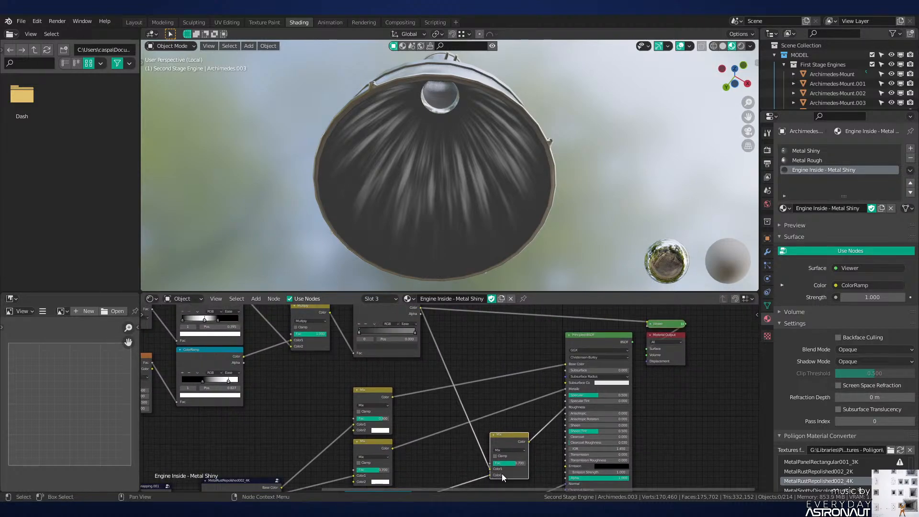
click(515, 448)
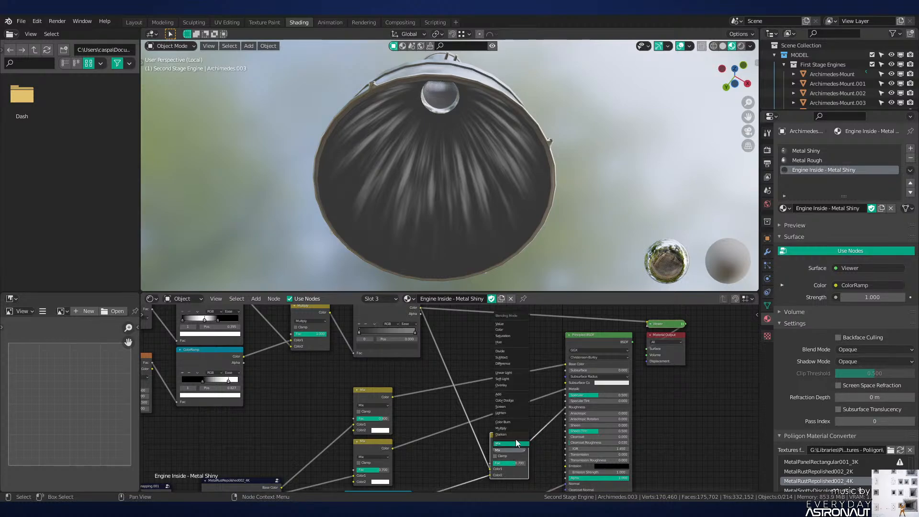
click(508, 394)
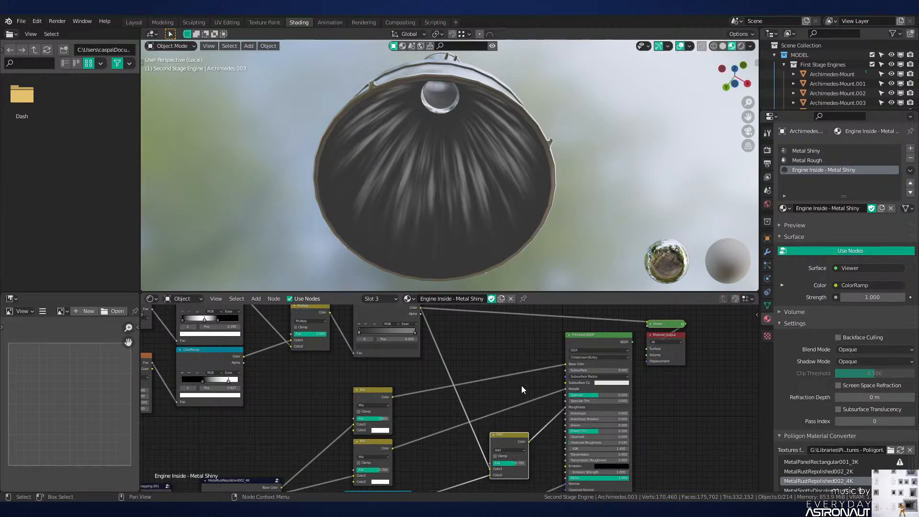
Step: Preview the Principled BSDF on the bell and raise the Add node's factor to 1.000
ctrl+shift+click(599, 335)
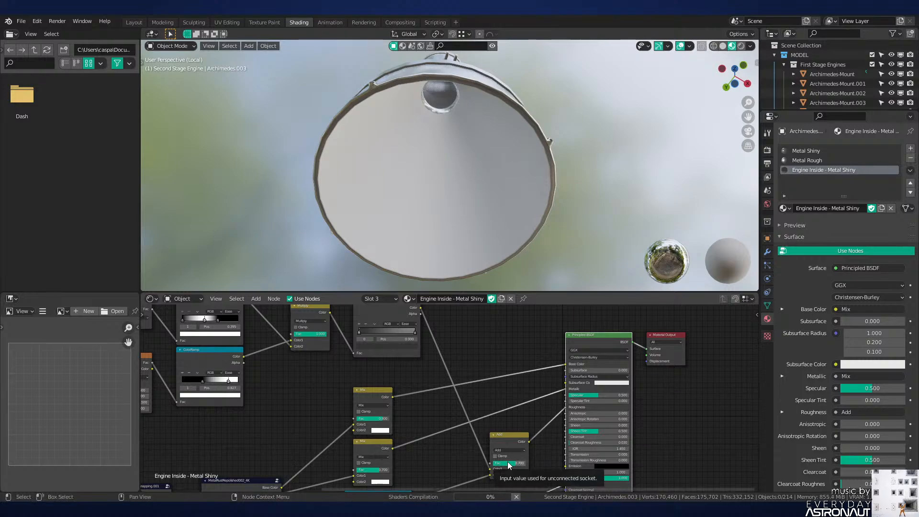
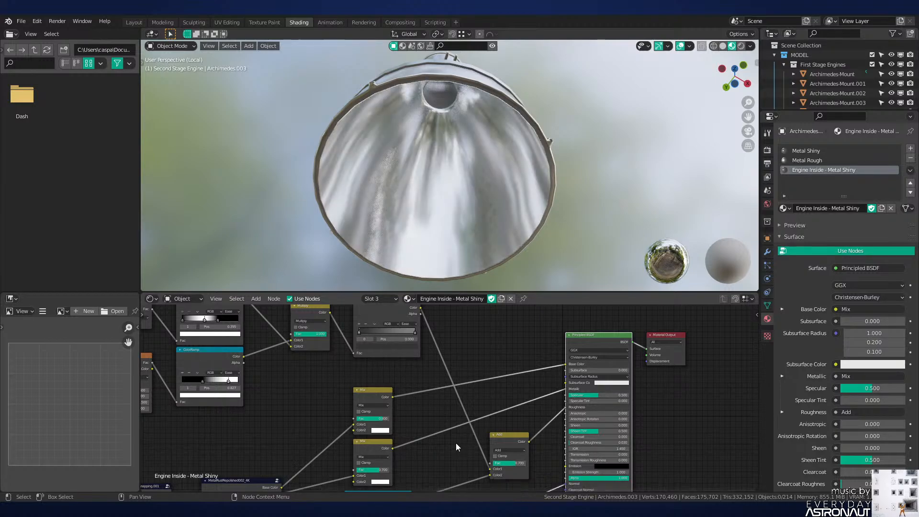
drag(508, 463, 523, 463)
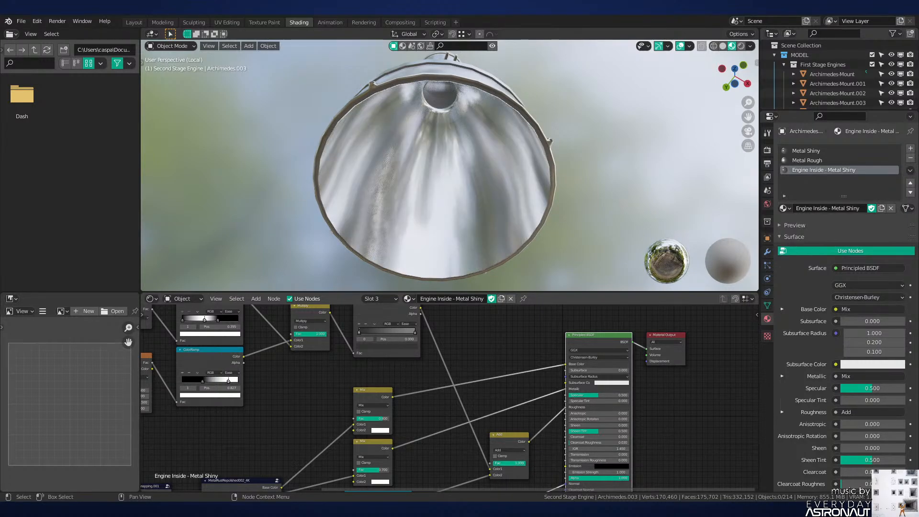
middle_drag(431, 206, 451, 242)
scroll(421, 369, up, 2)
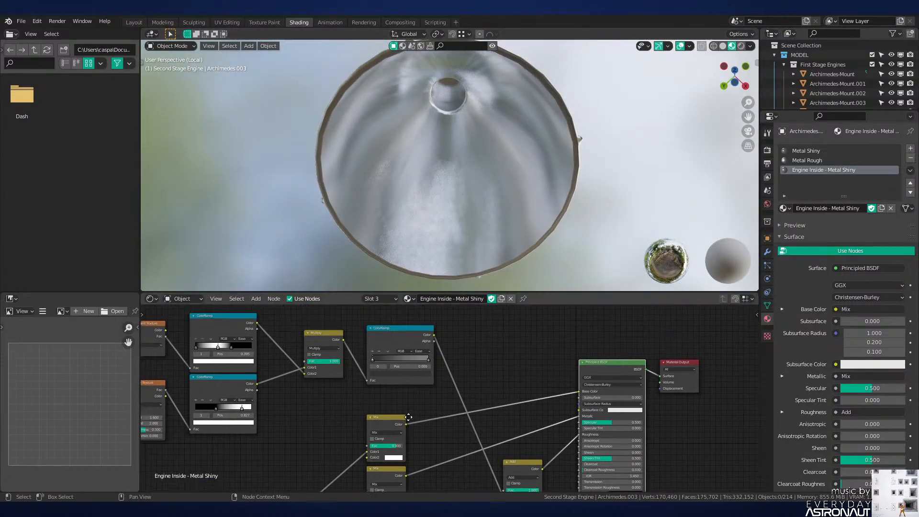
Step: Brighten the light stop of the combined mask's ColorRamp to a value of 0.410, keeping it at position 1.000
click(388, 387)
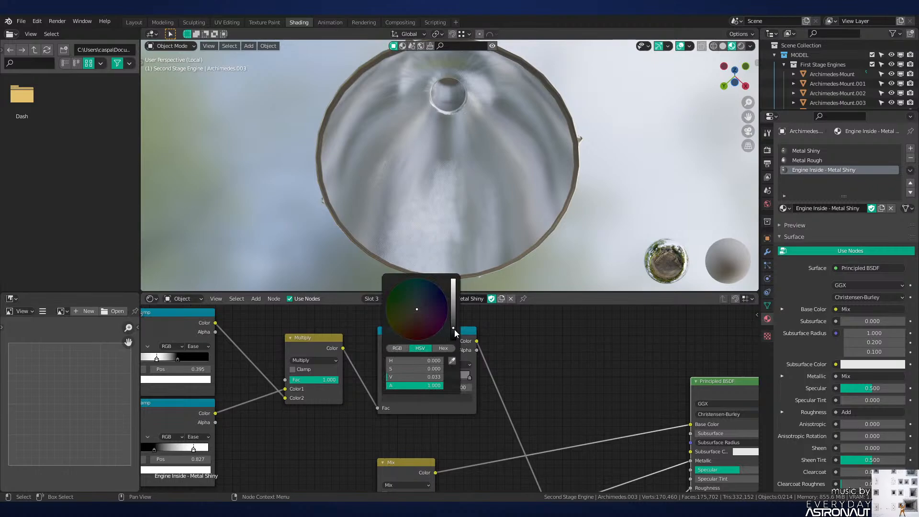
drag(455, 330, 453, 299)
click(405, 387)
click(408, 397)
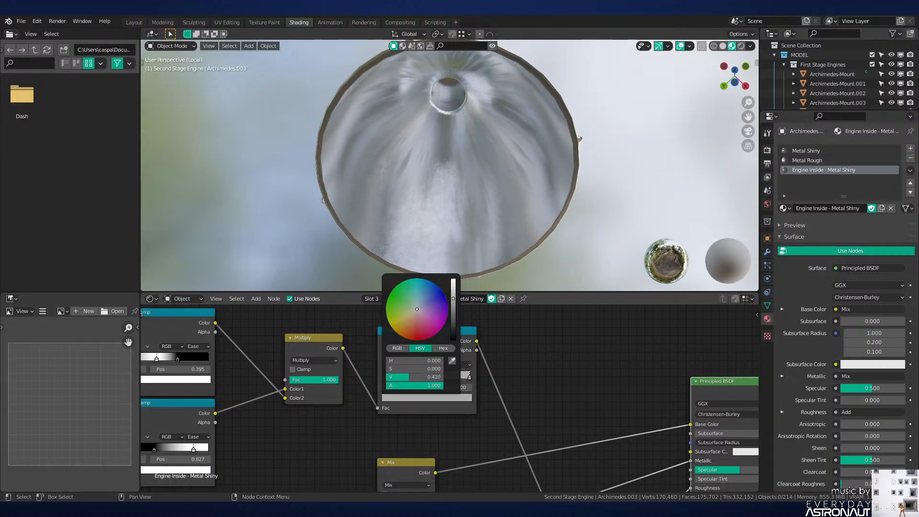
middle_drag(415, 383, 510, 377)
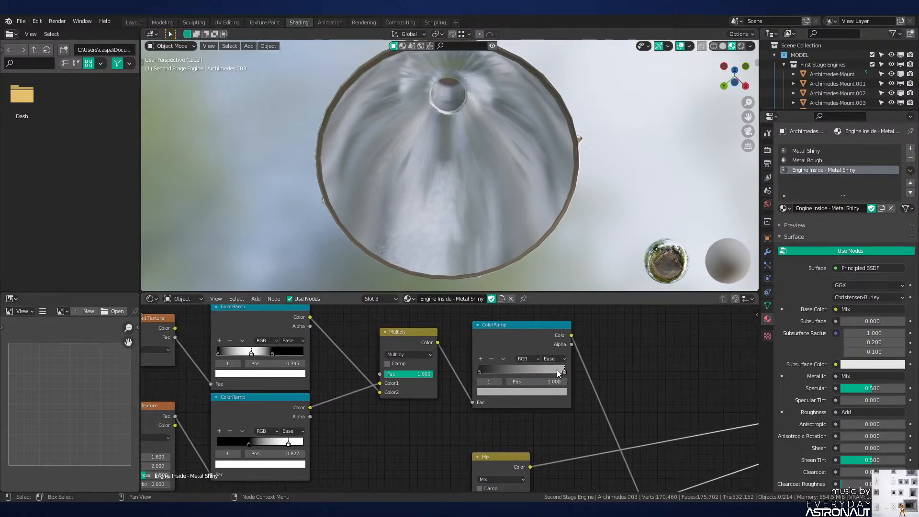
mouse_move(565, 371)
mouse_down()
mouse_move(532, 373)
mouse_move(572, 372)
mouse_up()
middle_drag(572, 371, 625, 373)
Step: Preview the noise ColorRamp, move its white stop to position 0.664, and preview the combined mask's ColorRamp
ctrl+shift+click(340, 406)
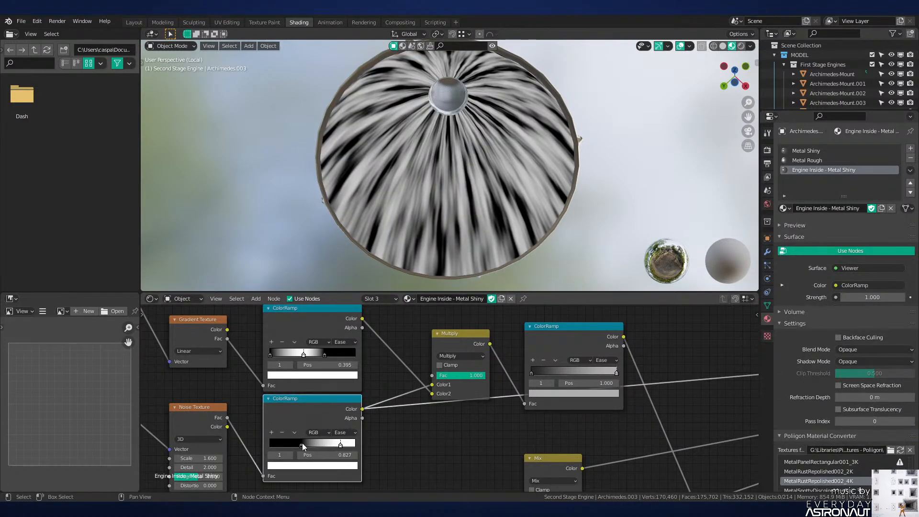
drag(303, 444, 326, 446)
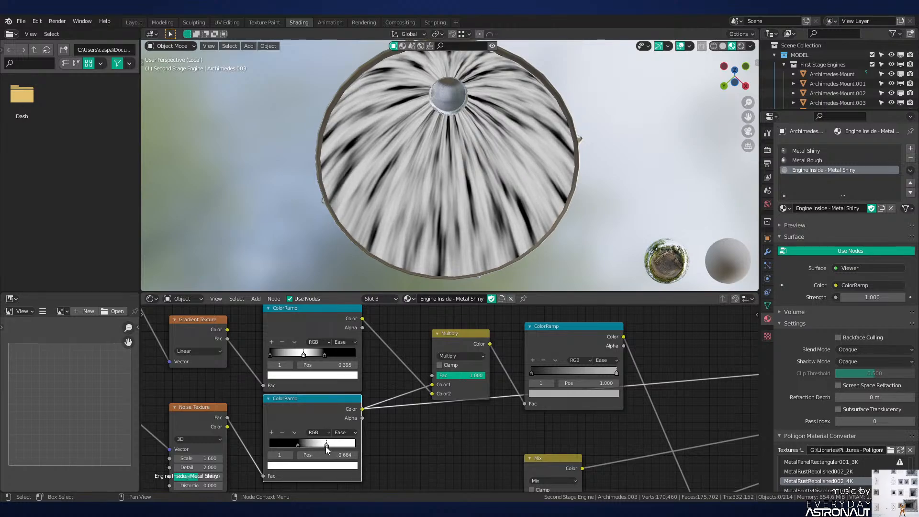
ctrl+shift+click(583, 342)
middle_drag(455, 381, 338, 349)
scroll(337, 349, down, 4)
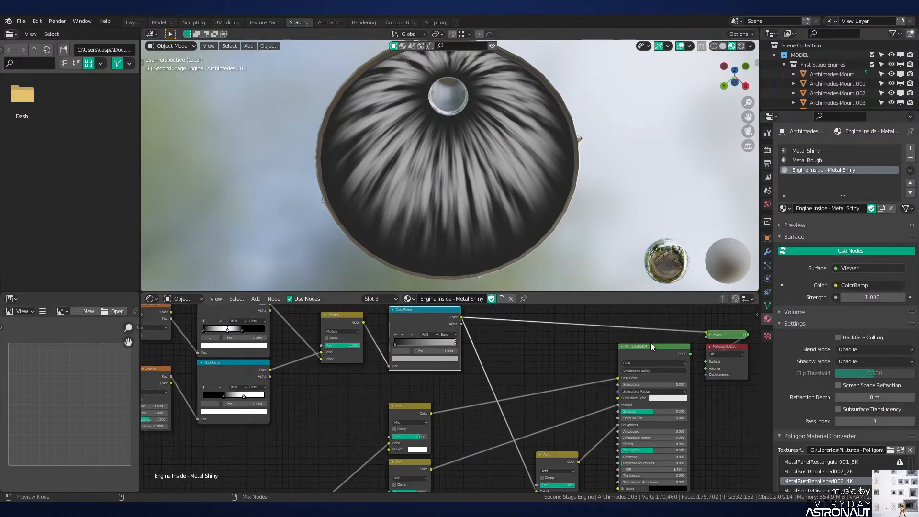
Step: Adjust the noise ColorRamp's stops, placing the white stop at position 0.618, and set the combined mask's Multiply factor to 0.425
ctrl+shift+click(644, 347)
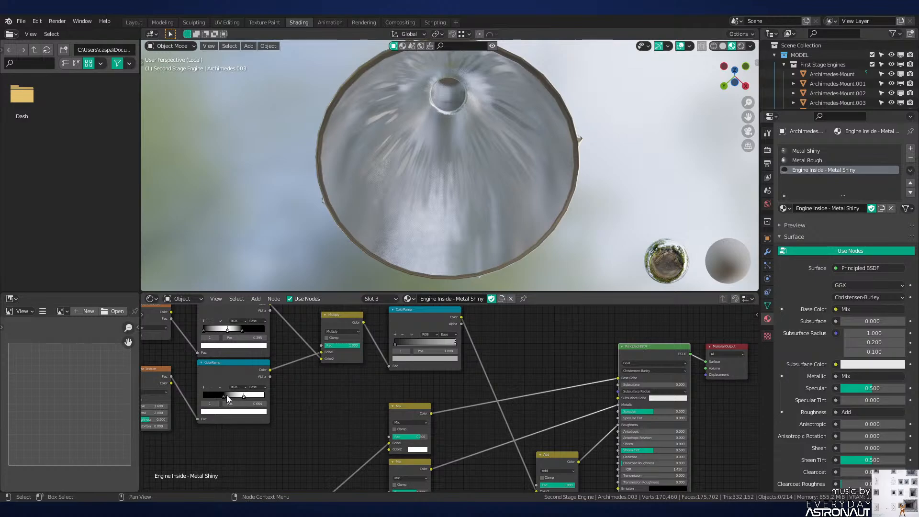
drag(224, 396, 241, 398)
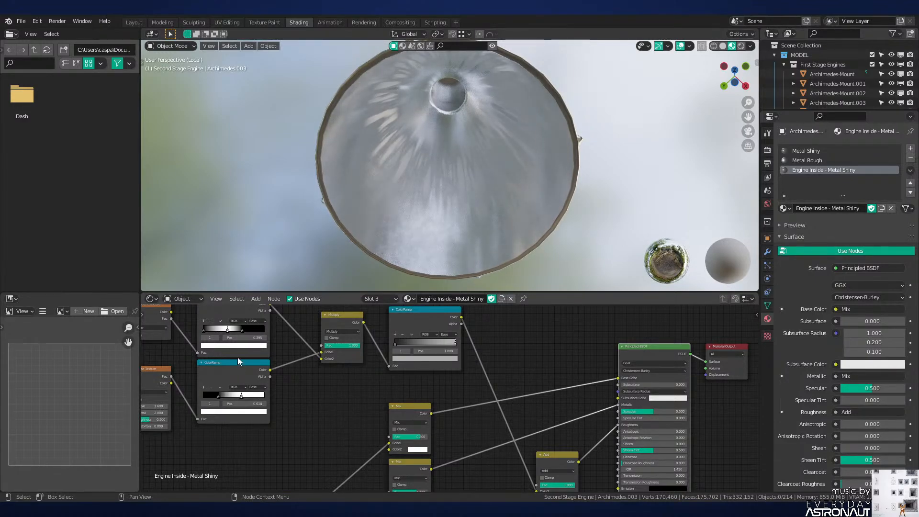
middle_drag(348, 346, 407, 394)
scroll(407, 394, up, 4)
mouse_move(410, 395)
mouse_down()
mouse_move(375, 395)
mouse_move(388, 395)
mouse_up()
scroll(444, 257, down, 3)
mouse_move(445, 257)
middle_down()
mouse_move(468, 274)
mouse_move(461, 254)
mouse_move(455, 275)
mouse_move(455, 226)
mouse_move(453, 242)
mouse_move(464, 232)
mouse_move(457, 249)
middle_up()
Step: Add and preview a MixRGB node with the combined mask's ColorRamp driving its factor and the base-color Mix node feeding Color2
middle_drag(590, 423, 427, 392)
key(shift+a)
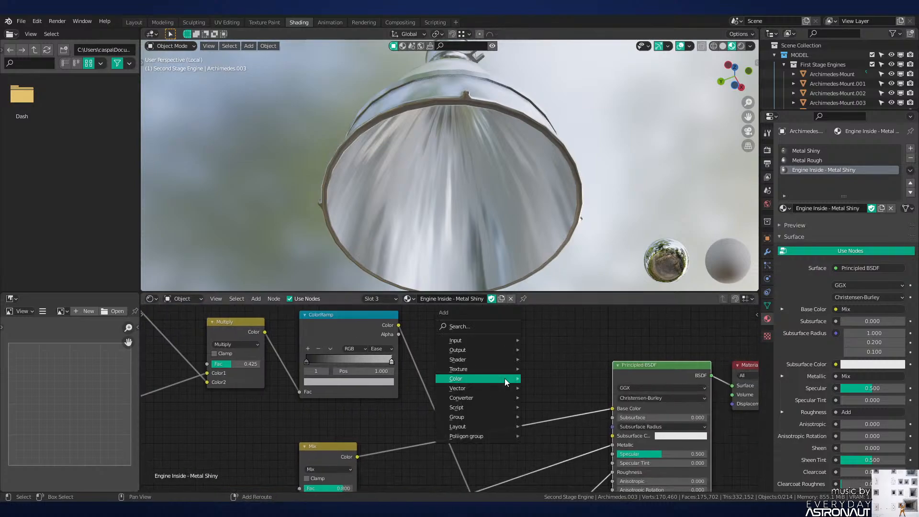
click(362, 326)
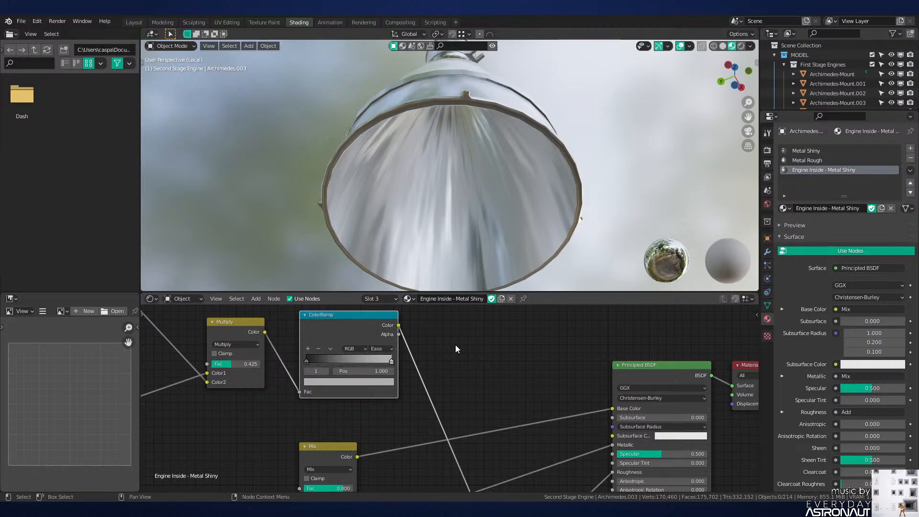
key(shift+a)
mouse_move(469, 353)
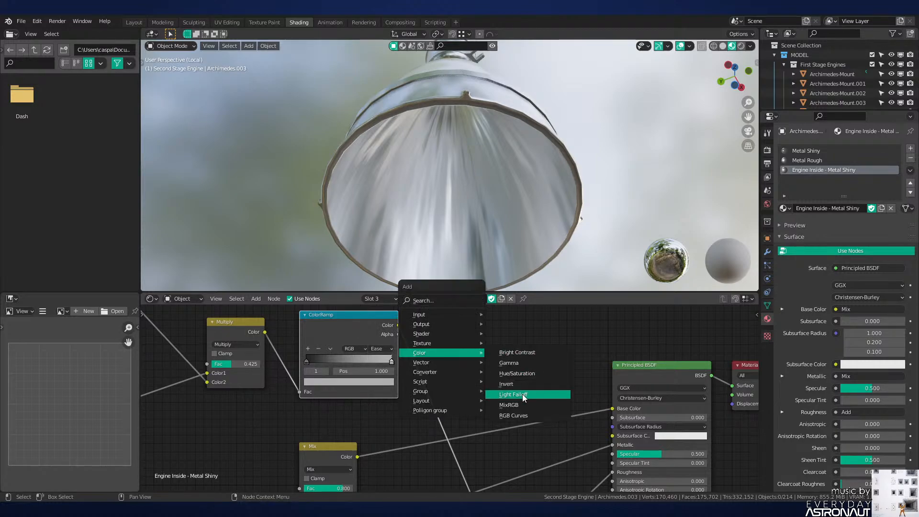
click(523, 406)
click(474, 324)
drag(398, 325, 474, 379)
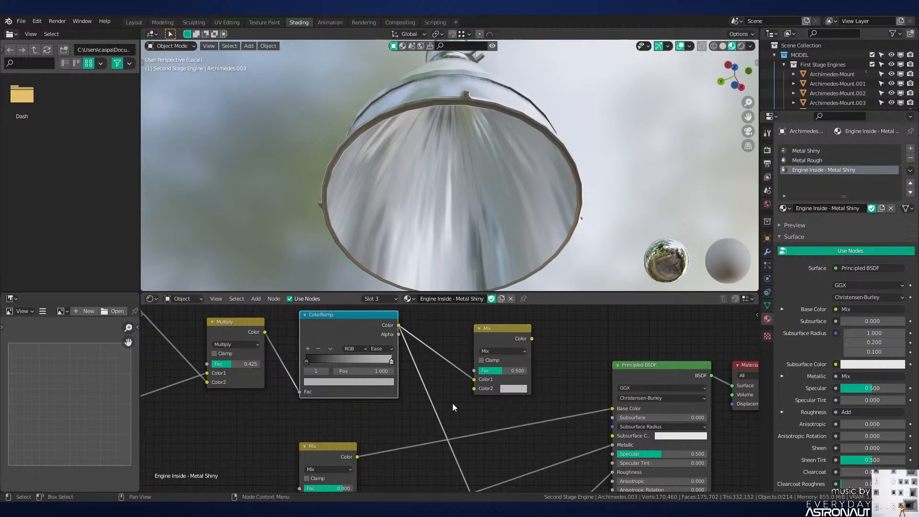
drag(354, 457, 473, 389)
ctrl+shift+click(510, 339)
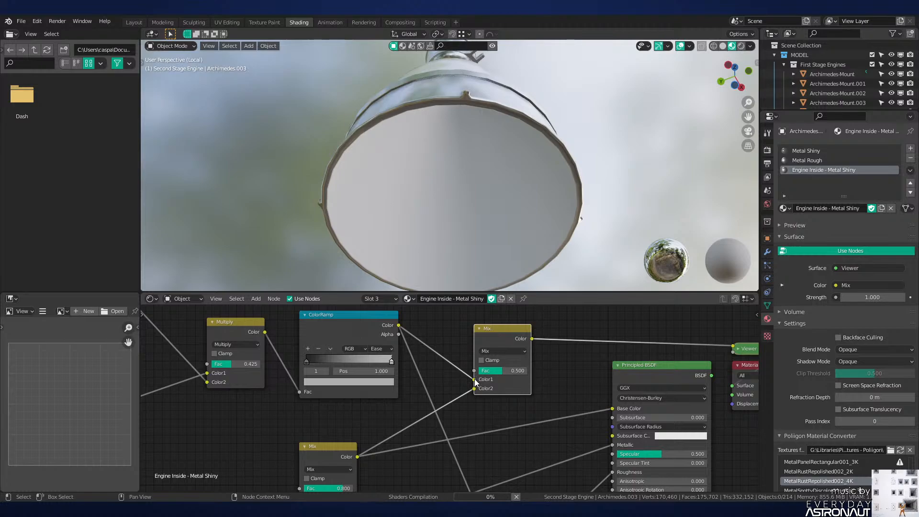
drag(475, 379, 475, 371)
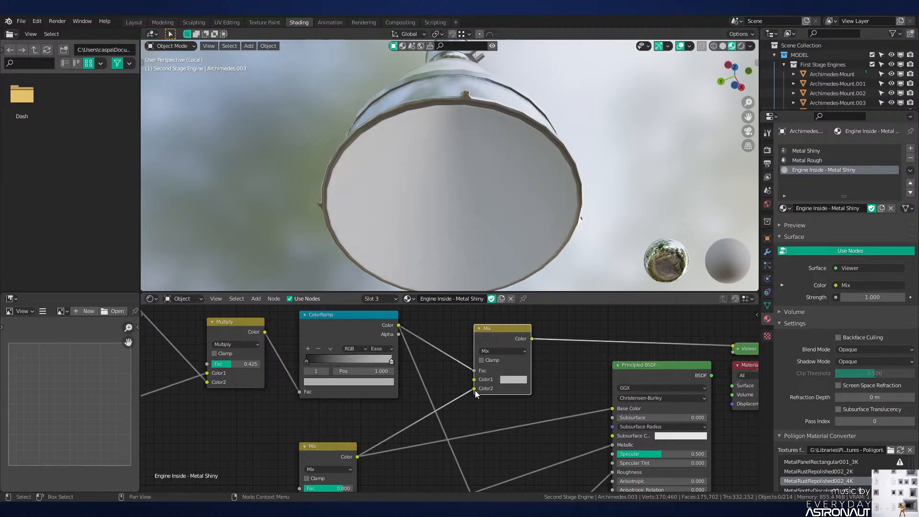
Step: Set the new Mix node's Color1 to dark grey, feed its output into Base Color, and preview the Principled BSDF
click(515, 379)
click(570, 291)
drag(571, 292, 570, 304)
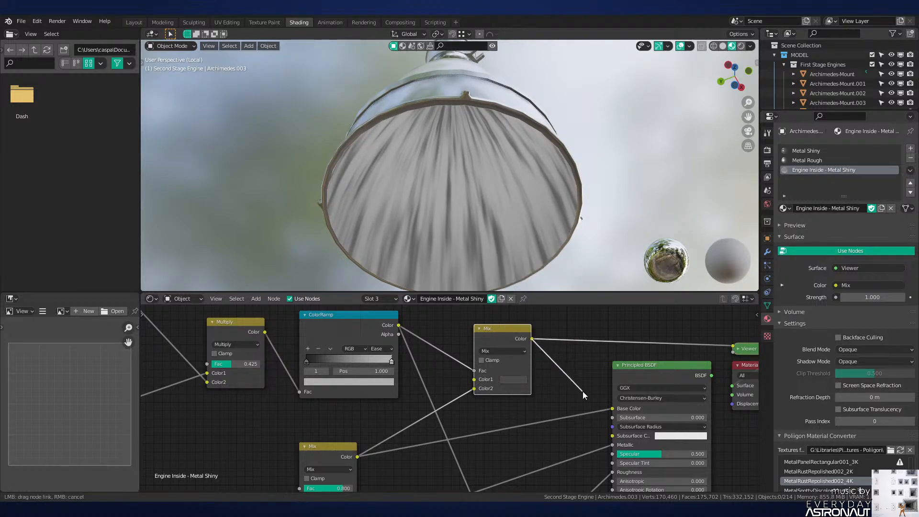
drag(618, 409, 613, 408)
ctrl+shift+click(640, 373)
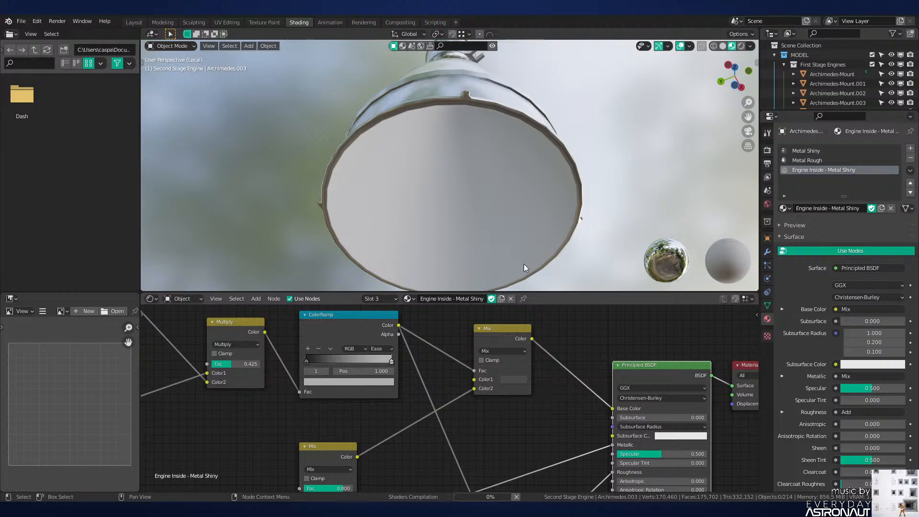
Step: Brighten Color1 of the Mix node feeding Base Color to a grey with a value of 0.168
middle_drag(524, 262, 500, 350)
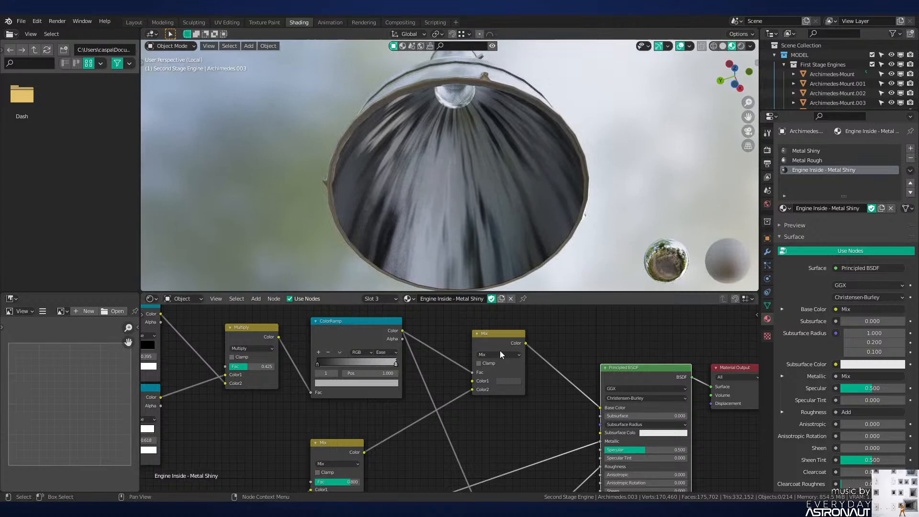
click(509, 381)
drag(564, 308, 564, 303)
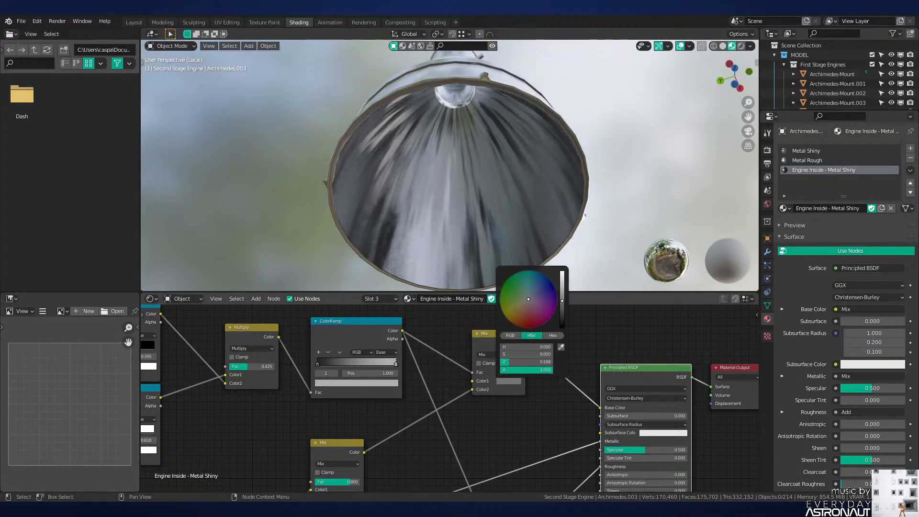
Step: Examine the nozzle interior's streaks from several distances and in different viewport shading modes, ending in Material Preview
scroll(467, 211, down, 4)
scroll(455, 205, up, 4)
mouse_move(466, 212)
middle_down()
mouse_move(455, 205)
mouse_move(459, 214)
mouse_move(460, 199)
mouse_move(450, 220)
mouse_move(455, 196)
mouse_move(461, 213)
mouse_move(461, 154)
mouse_move(460, 223)
mouse_move(370, 216)
mouse_move(460, 191)
mouse_move(459, 205)
mouse_move(494, 206)
middle_up()
key(z)
click(559, 211)
key(z)
click(502, 127)
scroll(494, 211, up, 2)
key(z)
click(493, 262)
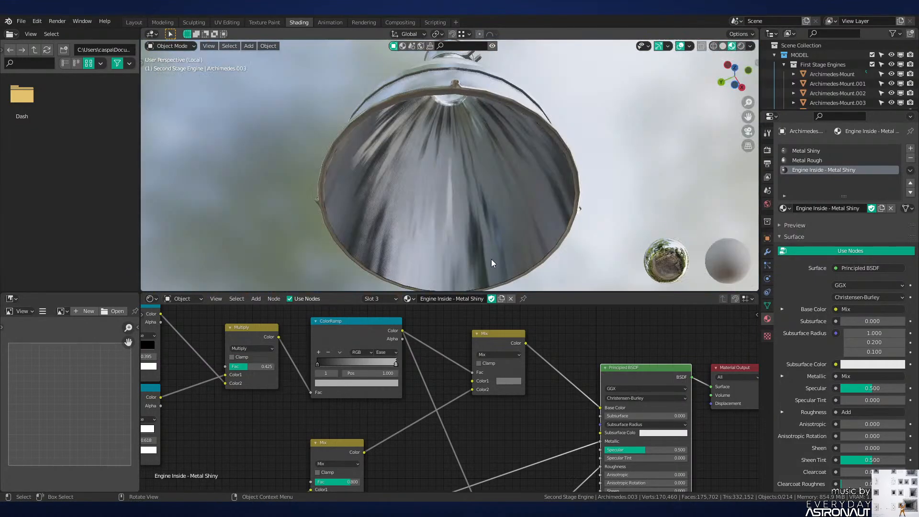
scroll(488, 253, down, 2)
middle_drag(482, 240, 481, 226)
Step: Set the light stop of the combined mask's ColorRamp to a value of about 0.478 and the Add node's factor to 0.450
middle_drag(448, 411, 475, 375)
scroll(475, 375, up, 1)
scroll(475, 375, up, 1)
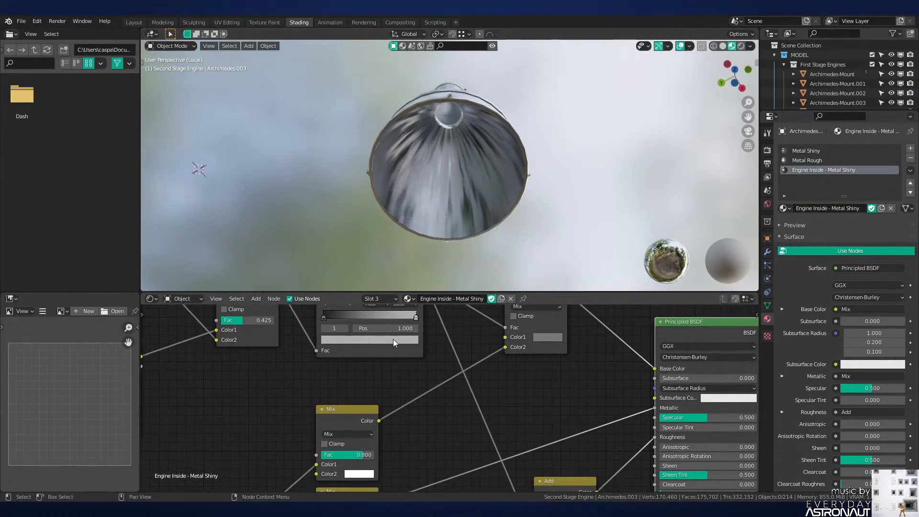
click(401, 344)
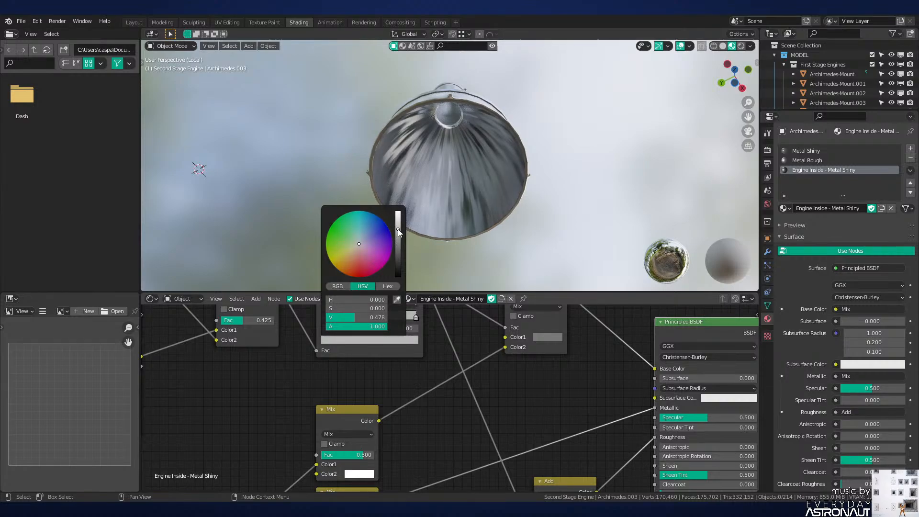
middle_drag(505, 390, 450, 318)
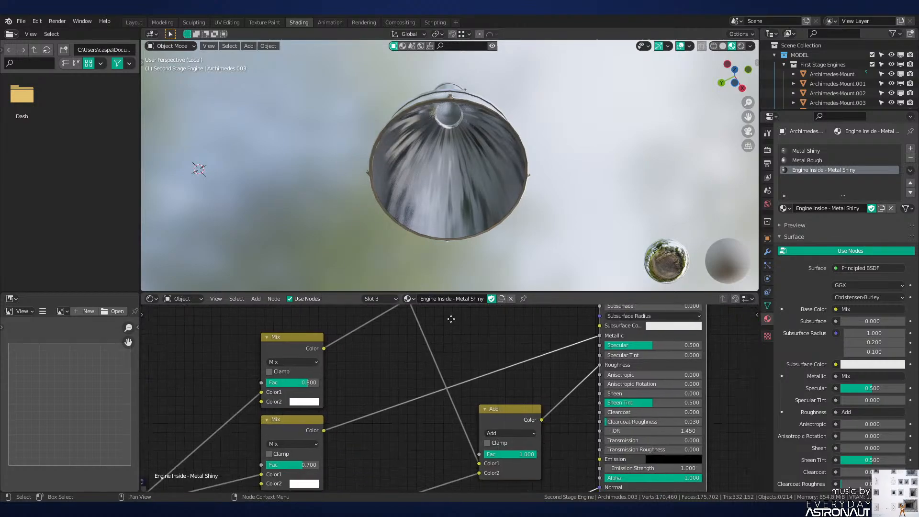
mouse_move(517, 454)
mouse_down()
mouse_move(484, 454)
mouse_move(507, 454)
mouse_up()
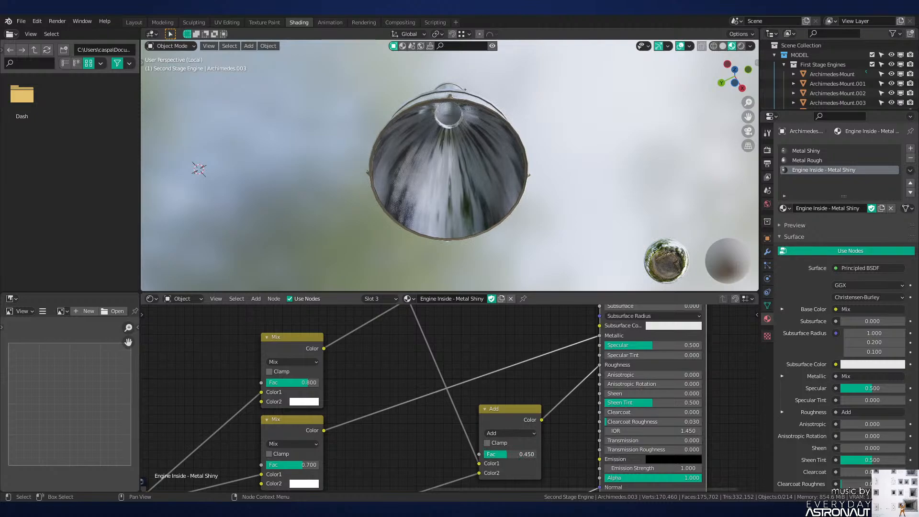
Step: Start adding a color node beside the Mix node that feeds the Principled BSDF's Base Color
middle_drag(478, 452, 466, 389)
key(shift+a)
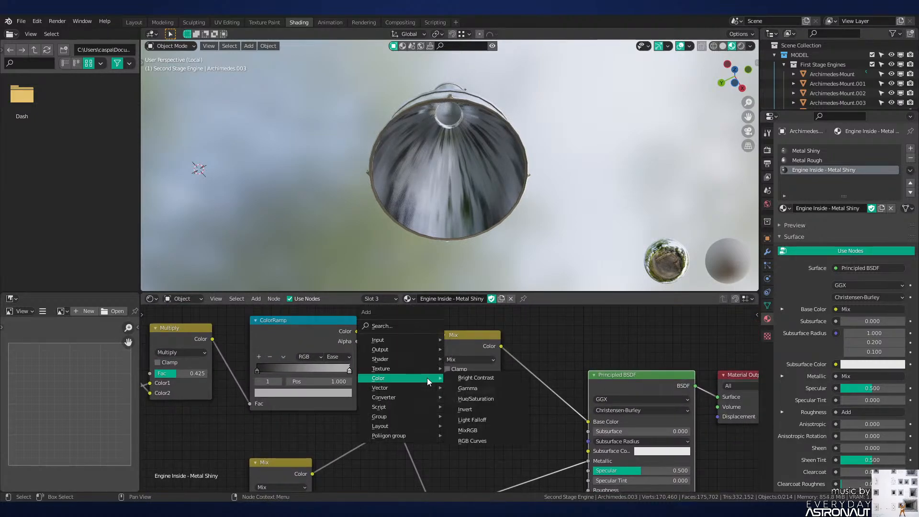
key(Escape)
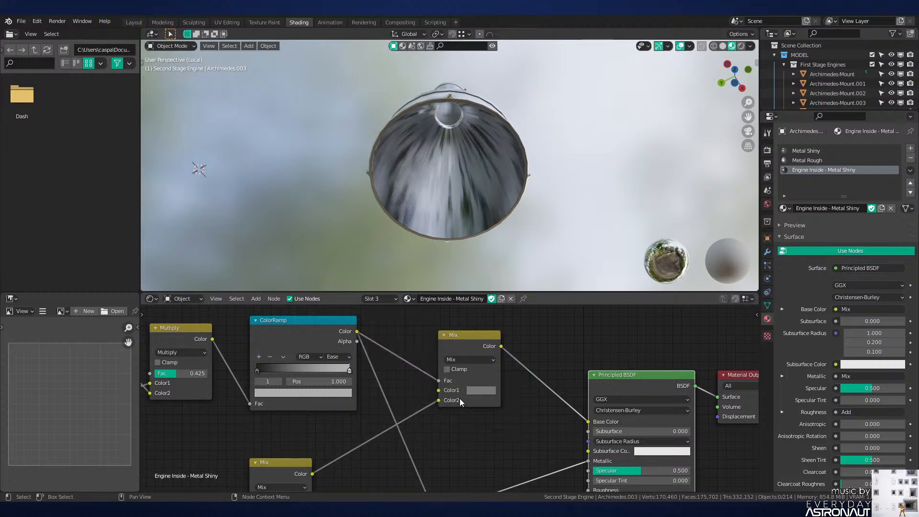
scroll(460, 396, up, 1)
key(shift+a)
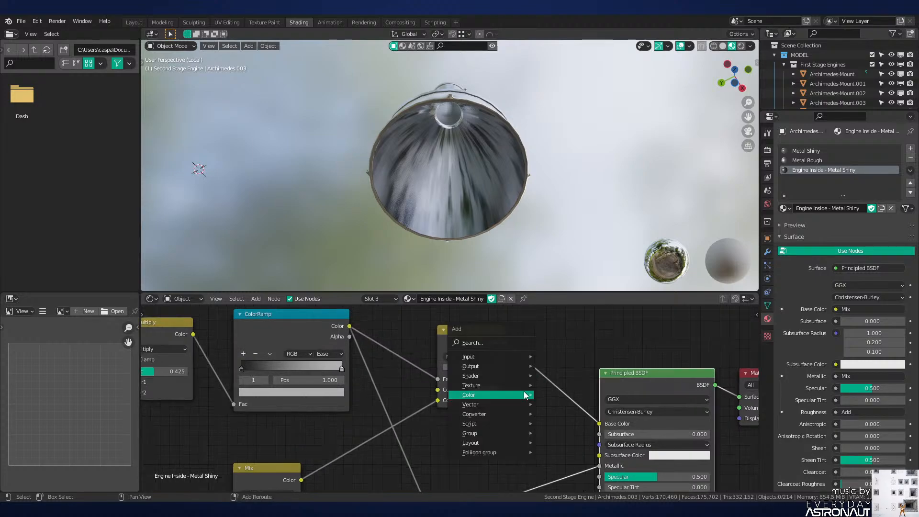
Step: Insert a Math node set to Multiply between the ColorRamp's colour output and the Mix node's factor
mouse_move(527, 395)
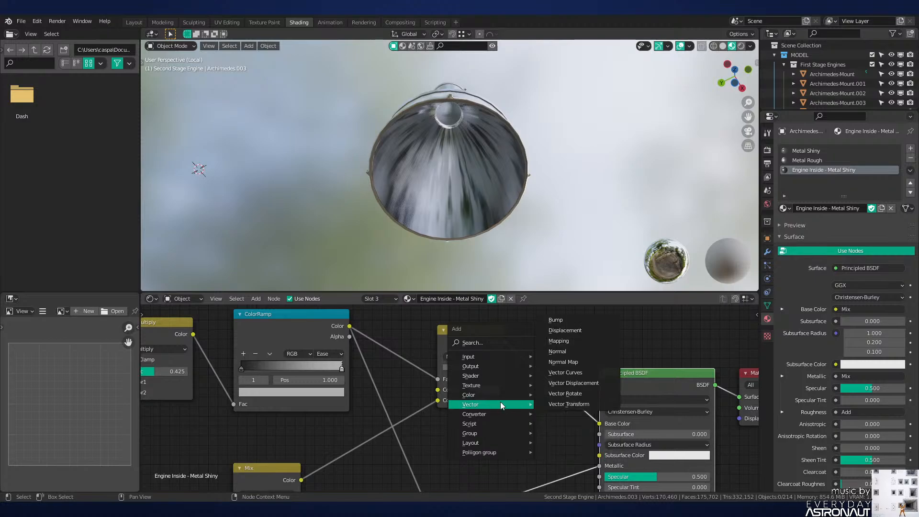
mouse_move(522, 414)
click(578, 341)
click(366, 338)
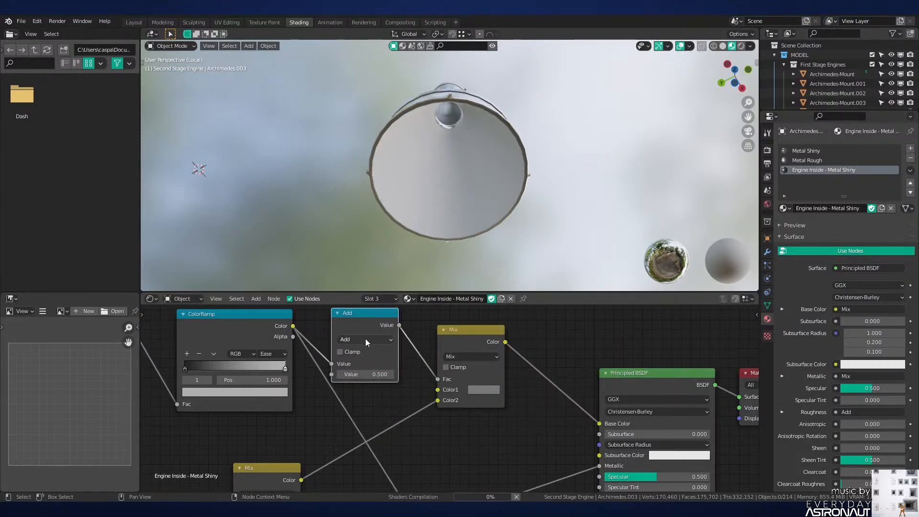
click(366, 339)
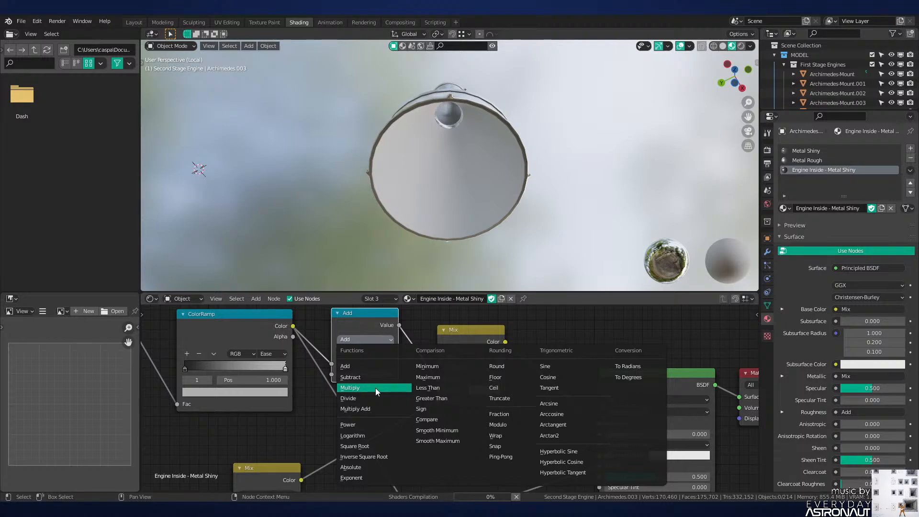
click(375, 388)
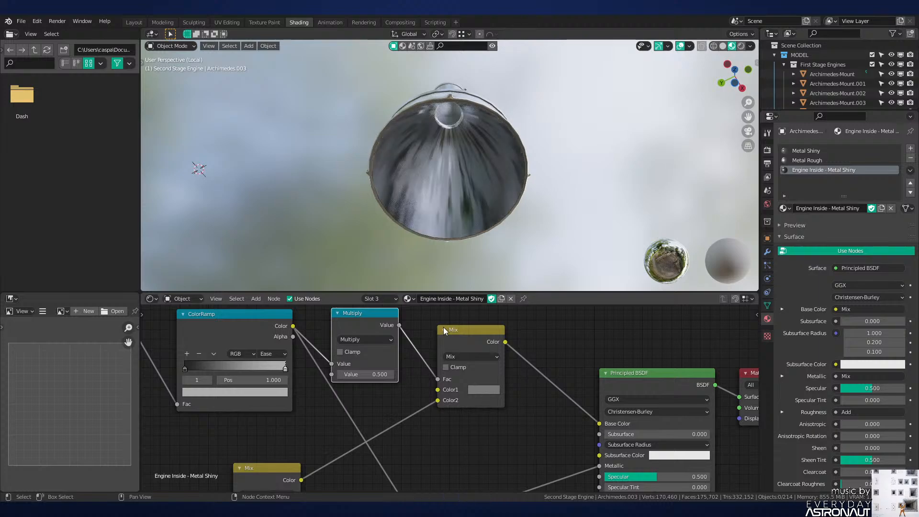
Step: Lower the Multiply node's value, preview that node's output on the engine bell, and reconnect the Principled BSDF to the output
key(Home)
scroll(482, 354, up, 5)
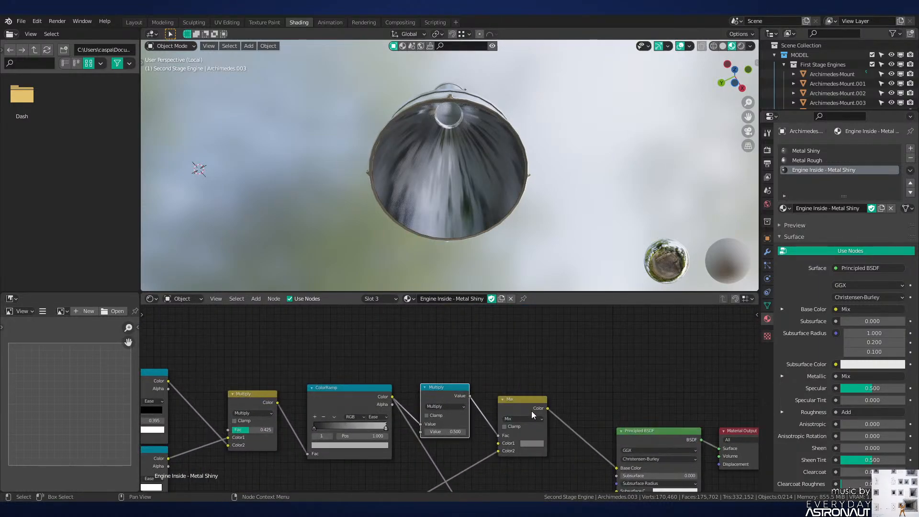
scroll(508, 217, up, 5)
scroll(506, 222, down, 3)
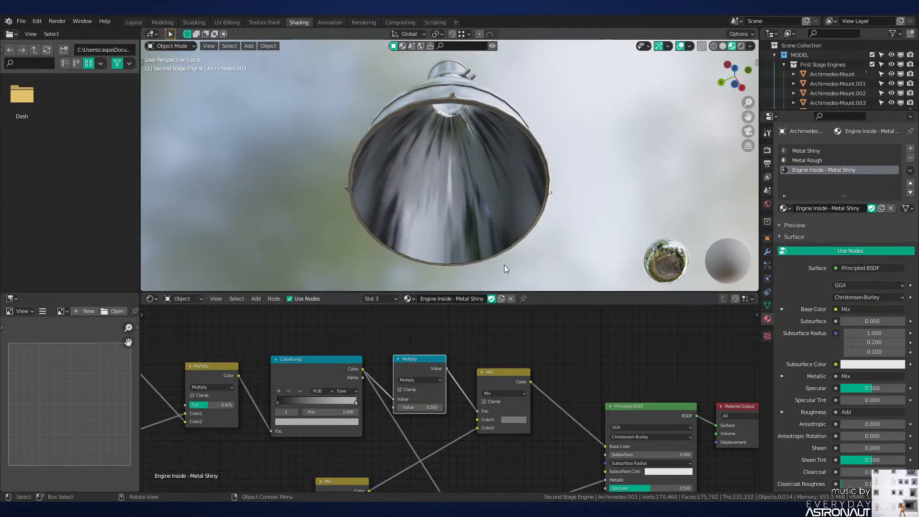
scroll(504, 265, up, 1)
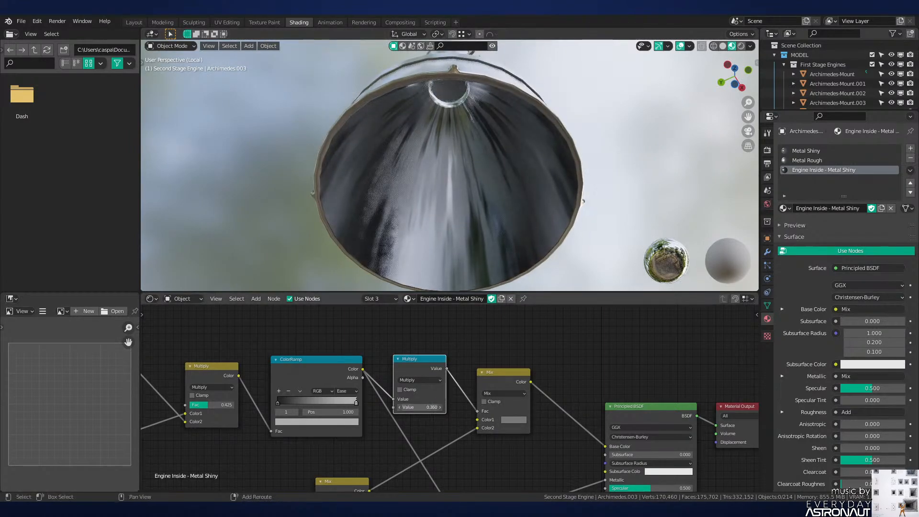
mouse_move(419, 408)
mouse_down()
mouse_move(407, 408)
mouse_move(441, 408)
mouse_move(397, 408)
mouse_up()
ctrl+shift+click(419, 377)
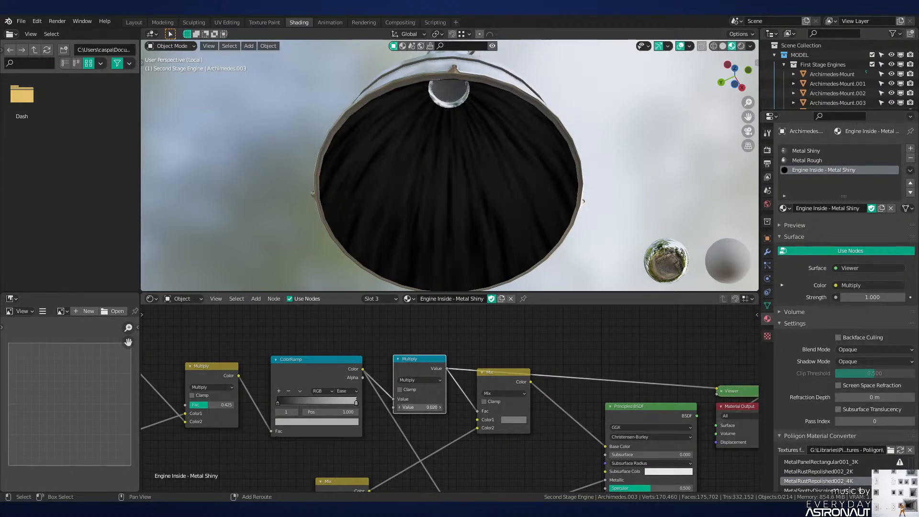
ctrl+shift+click(670, 415)
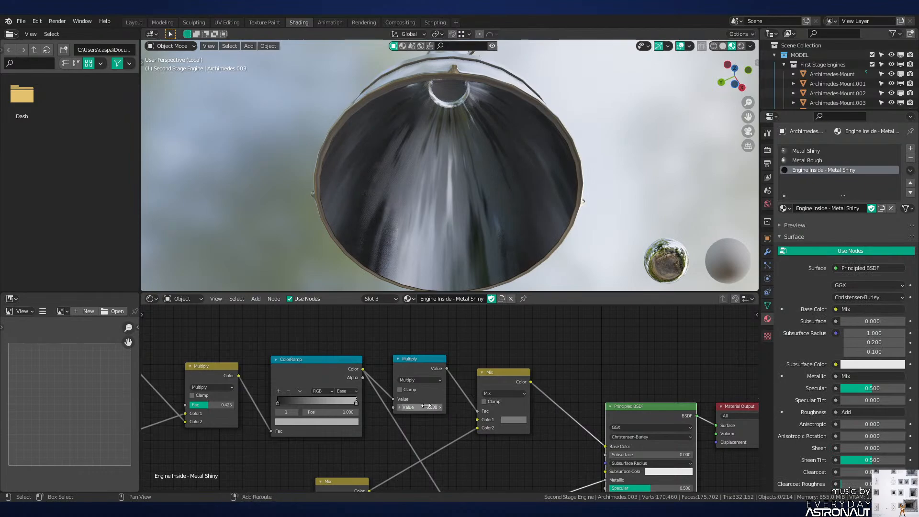
Step: Lighten the Mix node's Color1 to a grey of value about 0.33 and set the Multiply value to about 0.54
click(512, 420)
drag(568, 340, 568, 331)
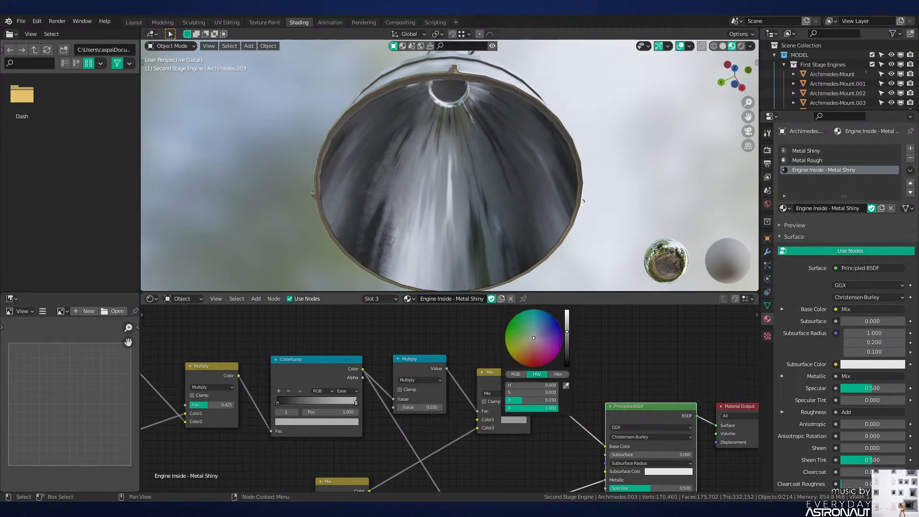
drag(420, 408, 440, 408)
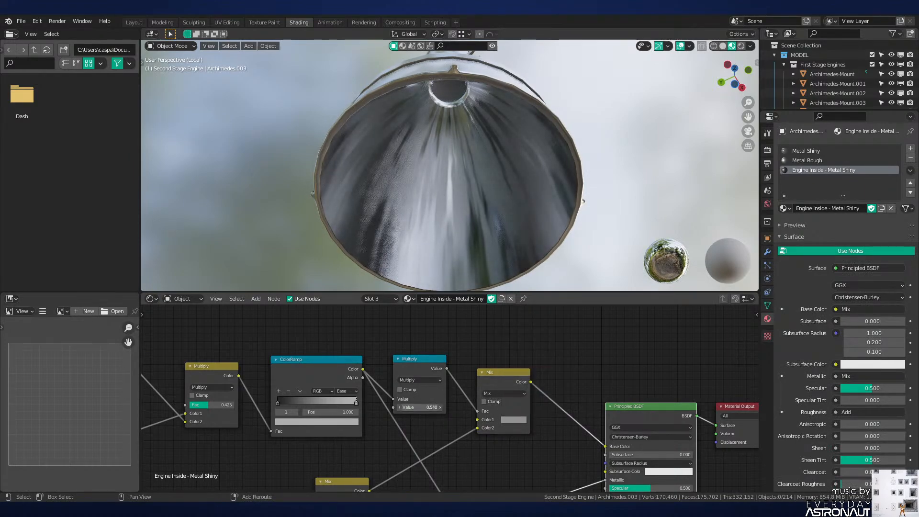
Step: Set the factor of the Add node feeding the Principled BSDF's roughness to 0.750
middle_drag(509, 460, 449, 294)
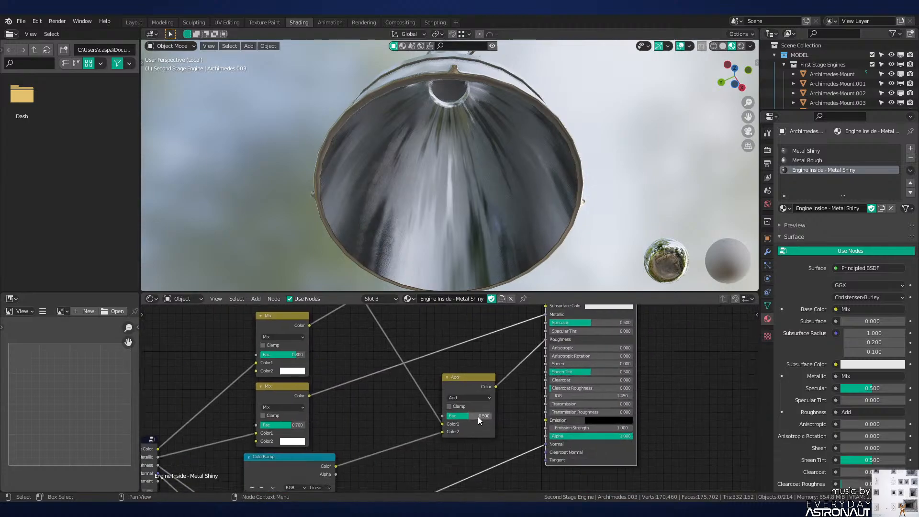
mouse_move(479, 417)
mouse_down()
mouse_move(467, 417)
mouse_move(491, 417)
mouse_up()
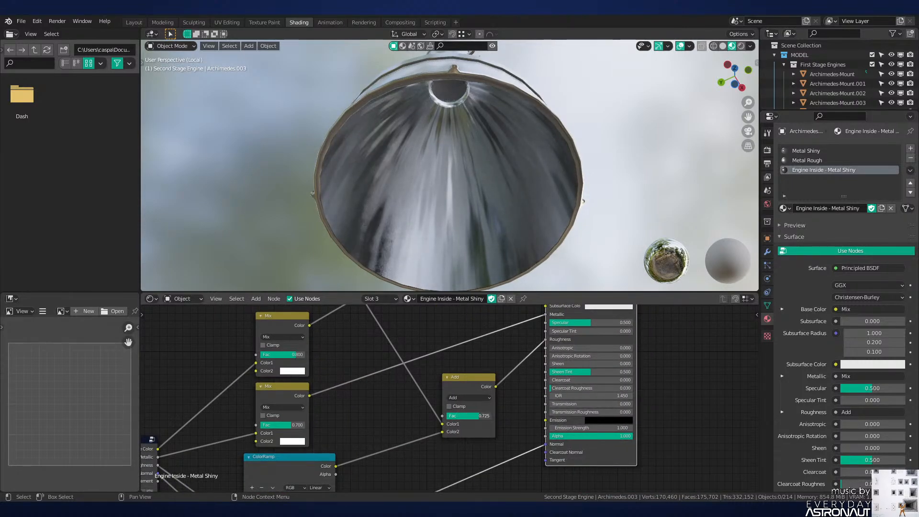
scroll(496, 203, down, 9)
middle_drag(496, 203, 462, 189)
Step: Leave the local view of the engine in solid shading and save the file
key(z)
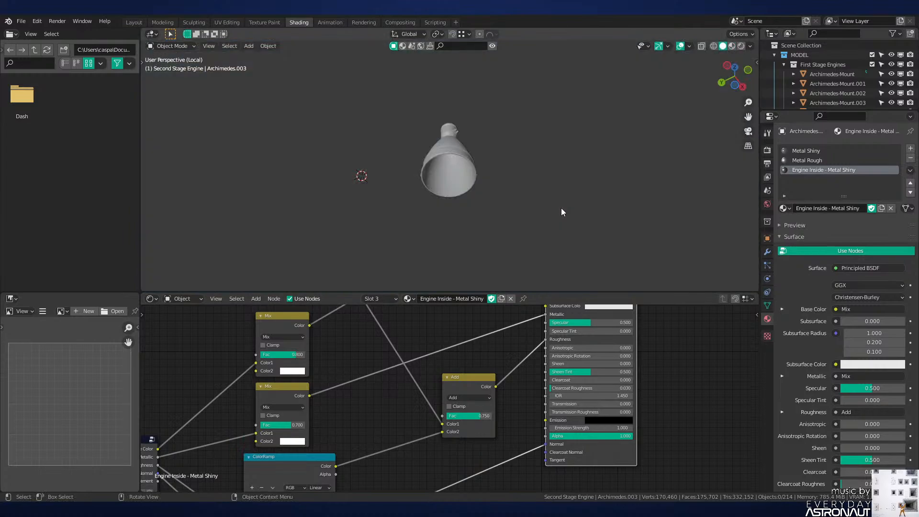
key(KP_Divide)
scroll(507, 188, down, 6)
key(ctrl+s)
Step: Switch to the Layout workspace and examine the first stage engine cluster from below in rendered shading
key(z)
mouse_move(486, 154)
middle_down()
mouse_move(461, 195)
mouse_move(480, 212)
middle_up()
scroll(461, 196, down, 3)
key(z)
click(134, 23)
scroll(401, 183, down, 4)
key(z)
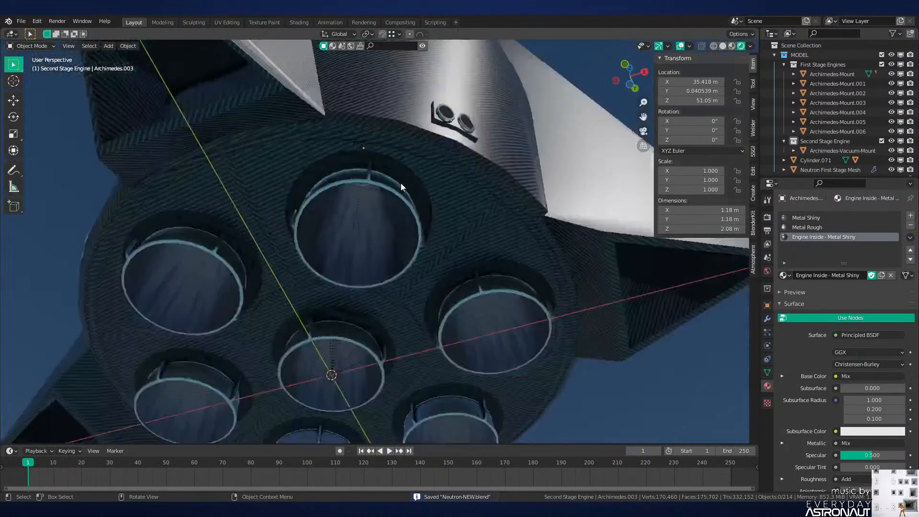
scroll(400, 183, down, 3)
mouse_move(401, 183)
middle_down()
mouse_move(419, 257)
mouse_move(443, 211)
mouse_move(466, 226)
mouse_move(470, 258)
middle_up()
scroll(470, 257, up, 4)
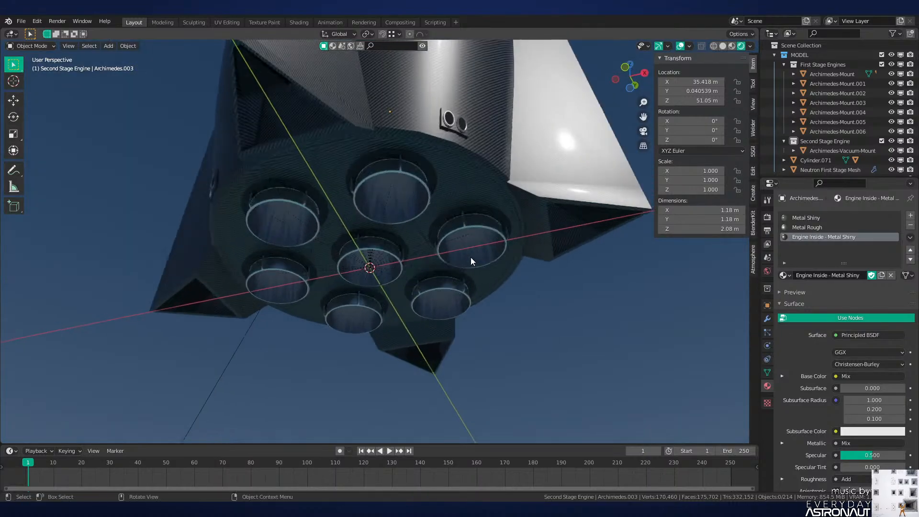
Step: Hide the viewport overlays and examine the rocket's engine section in rendered and material preview shading
click(680, 46)
drag(628, 77, 439, 260)
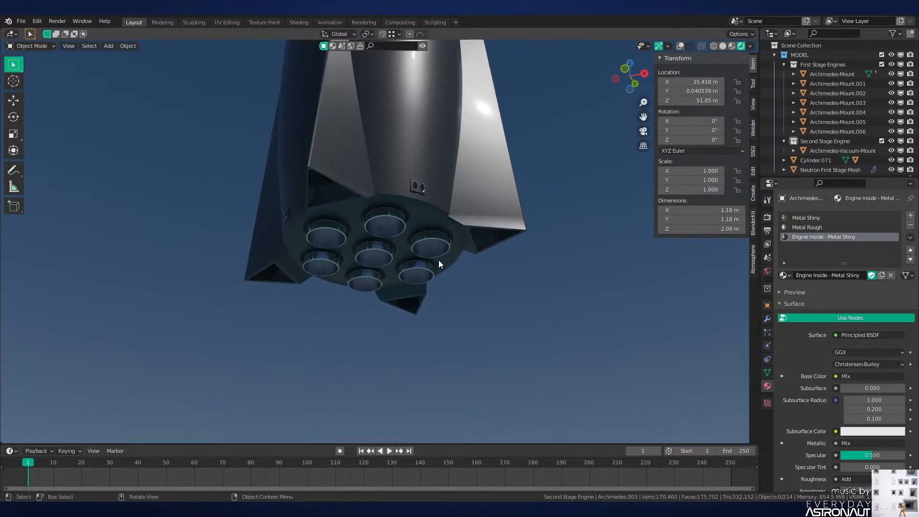
mouse_move(481, 252)
middle_down()
mouse_move(445, 244)
mouse_move(452, 195)
mouse_move(464, 221)
mouse_move(461, 266)
mouse_move(472, 238)
mouse_move(475, 290)
mouse_move(469, 193)
mouse_move(459, 278)
mouse_move(361, 266)
mouse_move(362, 282)
middle_up()
key(z)
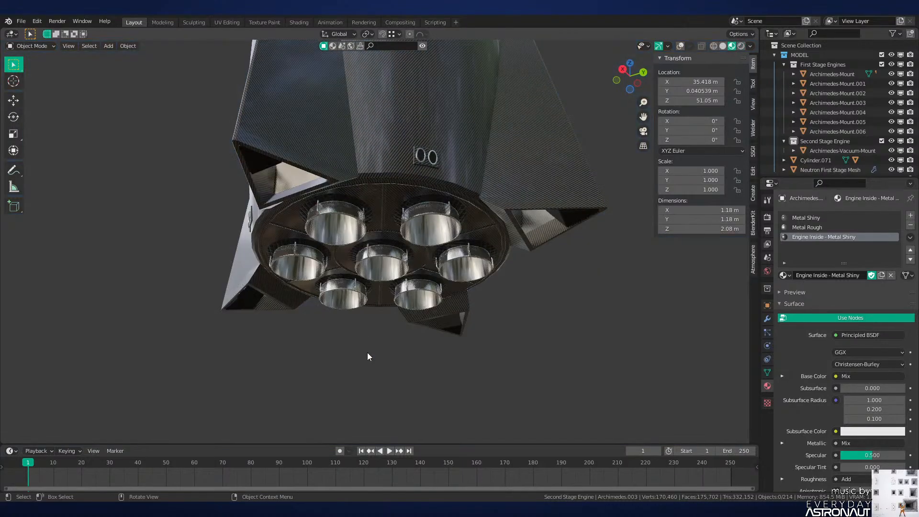
middle_drag(367, 353, 480, 356)
scroll(479, 356, down, 4)
mouse_move(431, 302)
middle_down()
mouse_move(430, 277)
mouse_move(428, 301)
middle_up()
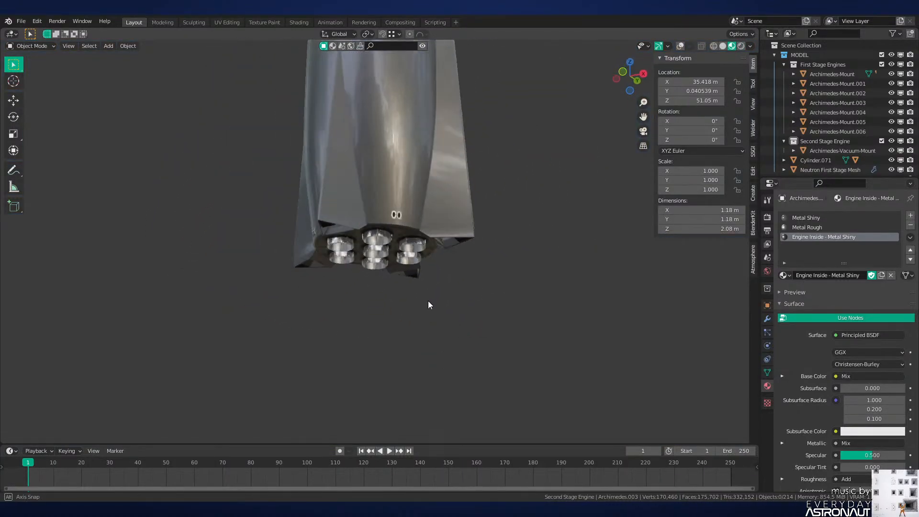
scroll(426, 294, up, 2)
Step: Switch to solid shading and hide the Neutron First Stage Mesh to expose the second stage engine
key(z)
click(556, 303)
scroll(517, 269, down, 3)
shift+middle_drag(482, 216, 484, 340)
scroll(467, 249, down, 1)
shift+middle_drag(444, 158, 438, 359)
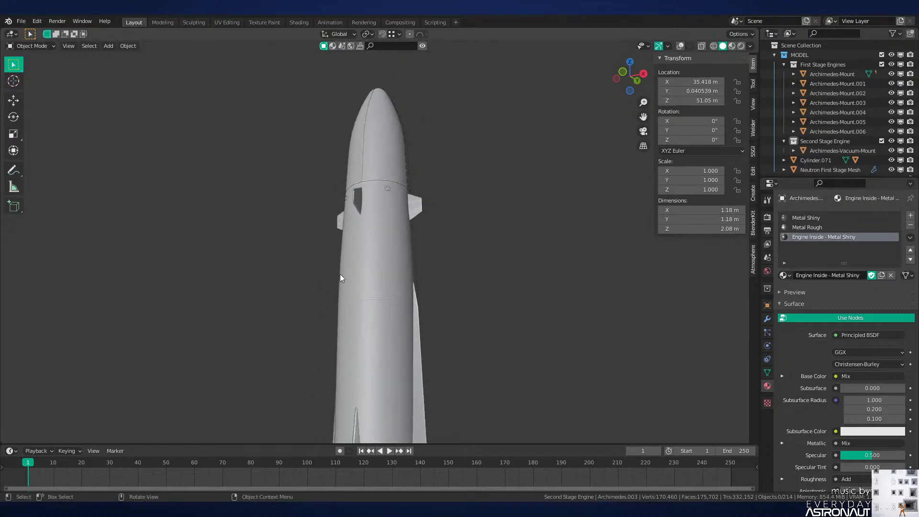
key(z)
click(491, 283)
click(397, 266)
scroll(397, 265, up, 2)
key(h)
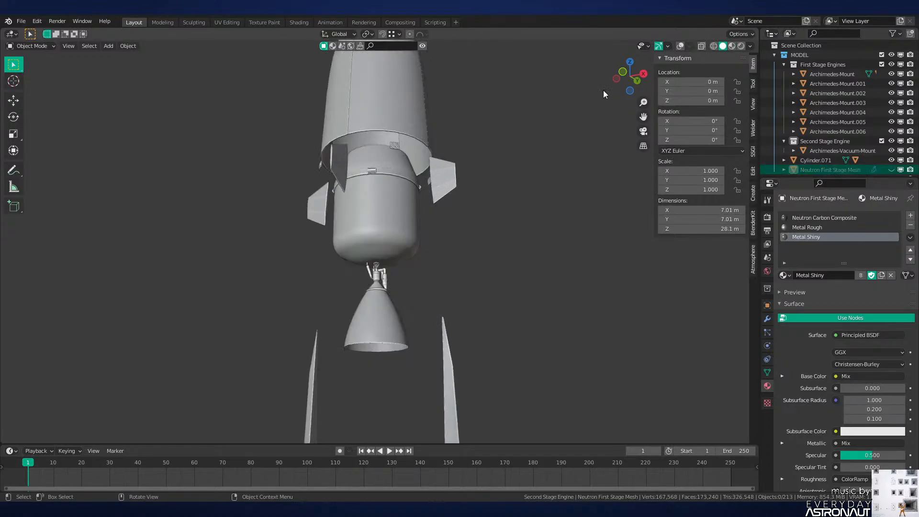
Step: Examine the exposed second stage and its vacuum engine nozzle in rendered and material preview shading
key(z)
click(469, 235)
middle_drag(475, 267, 502, 173)
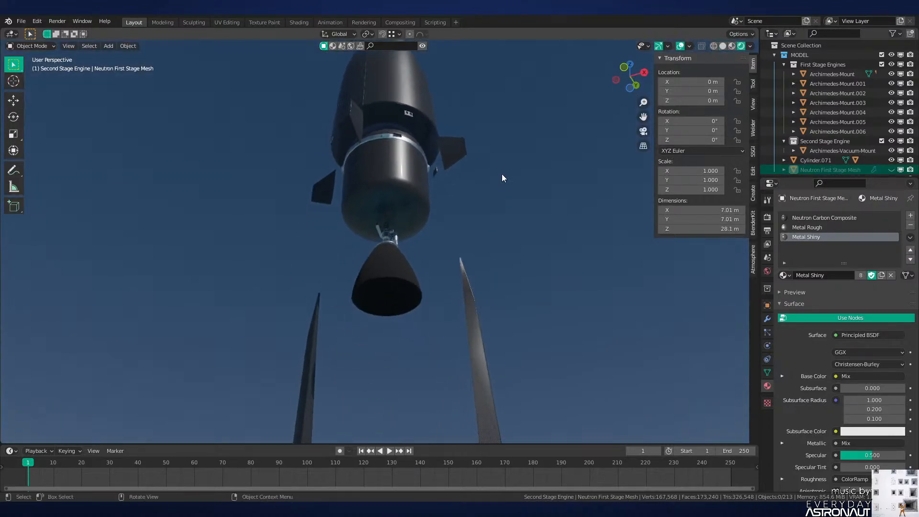
scroll(502, 174, up, 3)
key(z)
click(493, 317)
click(409, 329)
scroll(409, 328, up, 4)
key(z)
click(438, 308)
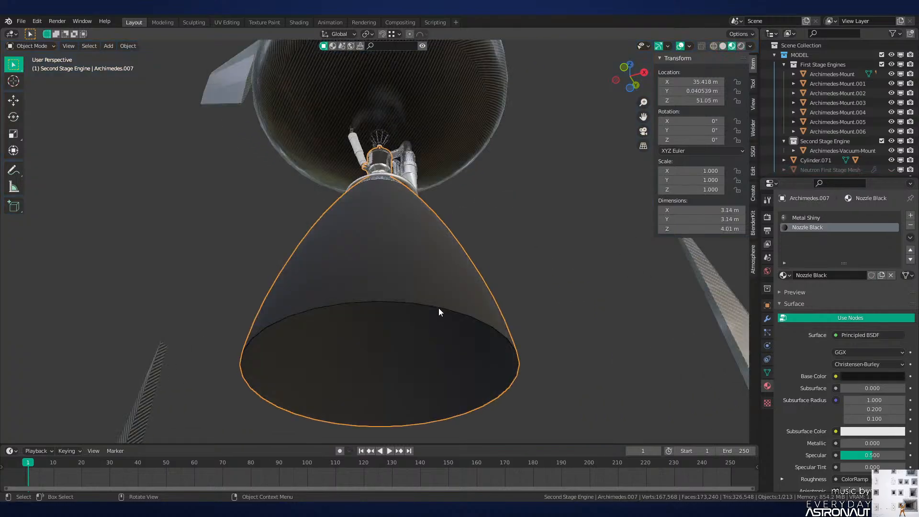
Step: Assign the existing Metal Blue material to the outer actuator cylinder beside the second stage engine
middle_drag(424, 206, 421, 287)
scroll(447, 354, up, 3)
shift+middle_drag(398, 191, 441, 323)
scroll(440, 316, up, 3)
click(413, 245)
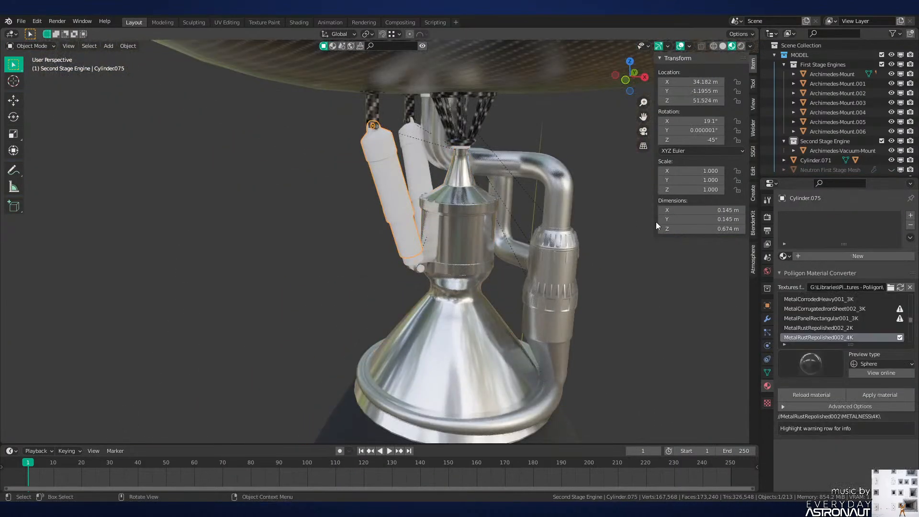
click(786, 257)
click(807, 344)
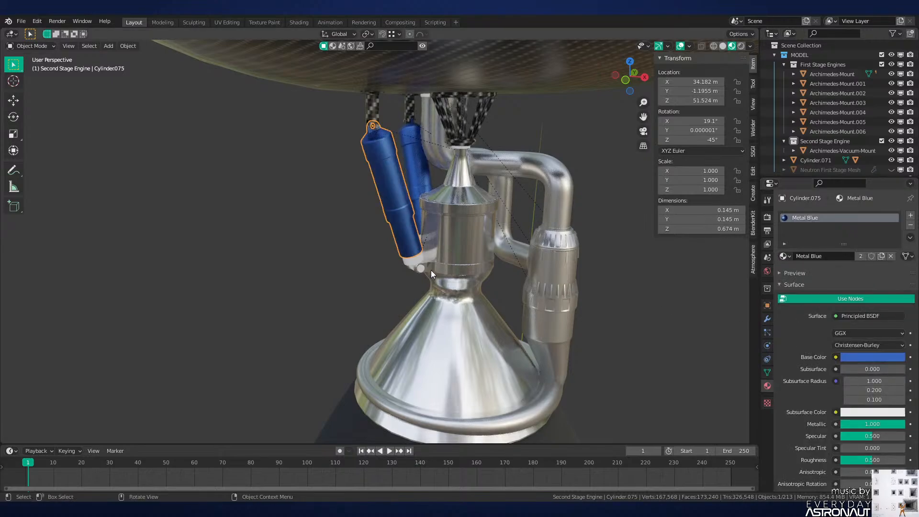
Step: Try the Metal Shiny material on the actuator's lower piston rod, and replace it with Metal Rough
click(416, 257)
click(784, 257)
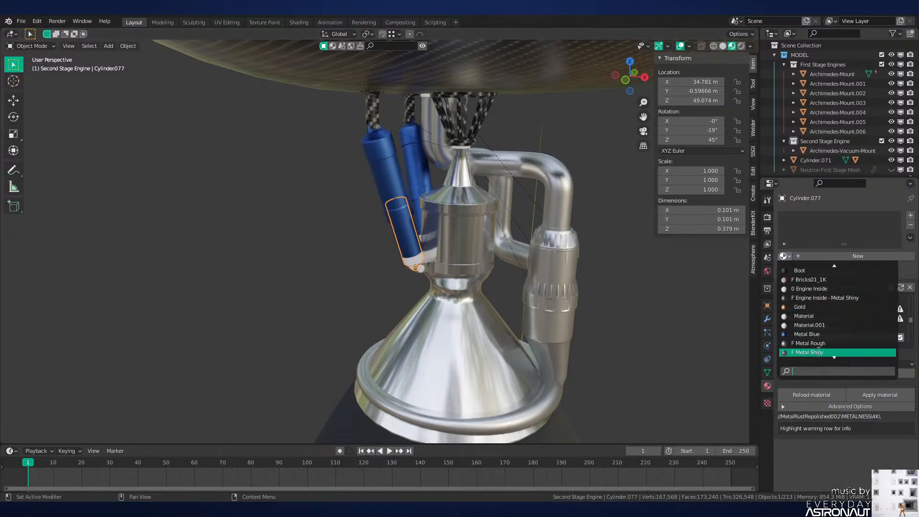
click(814, 342)
middle_drag(455, 268, 458, 253)
scroll(458, 253, up, 5)
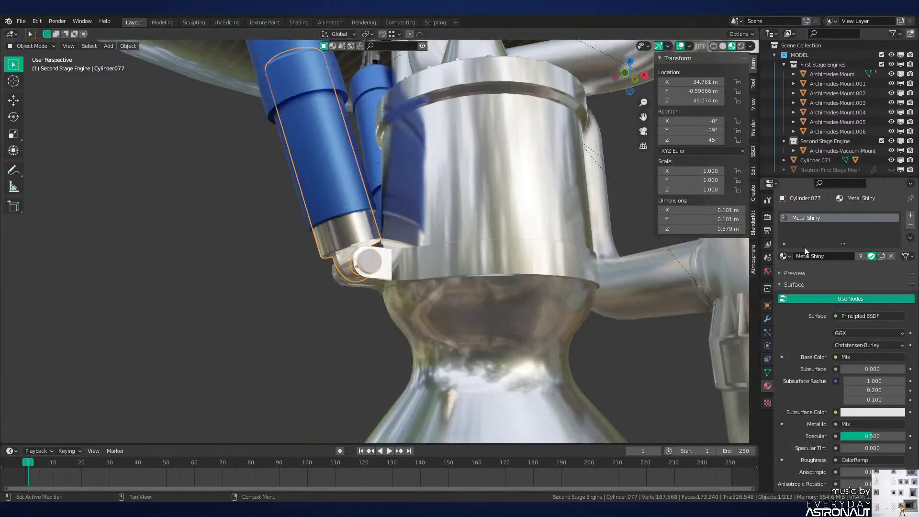
click(784, 257)
click(815, 298)
middle_drag(443, 253, 449, 249)
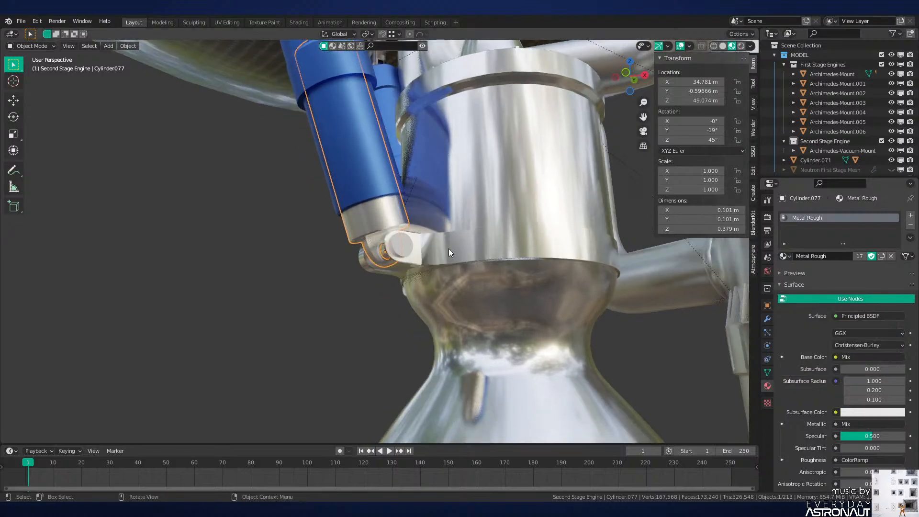
Step: Assign the Metal Shiny material to the hinge pin at the actuator's lower end
click(407, 246)
click(785, 256)
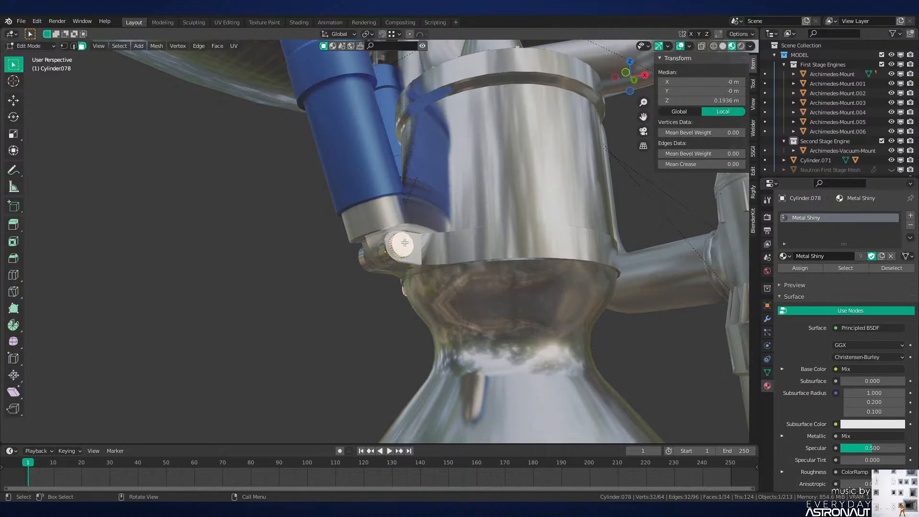
Step: Mark the edges of the hinge pin's two end faces as sharp and bevel them by about 0.0087 m
scroll(405, 243, up, 6)
middle_drag(405, 243, 568, 299)
shift+click(199, 191)
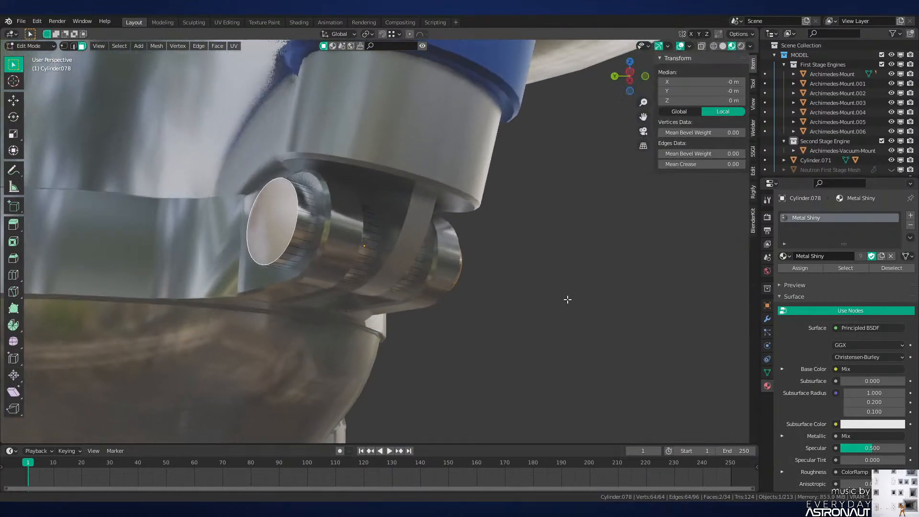
key(ctrl+e)
click(567, 308)
key(ctrl+b)
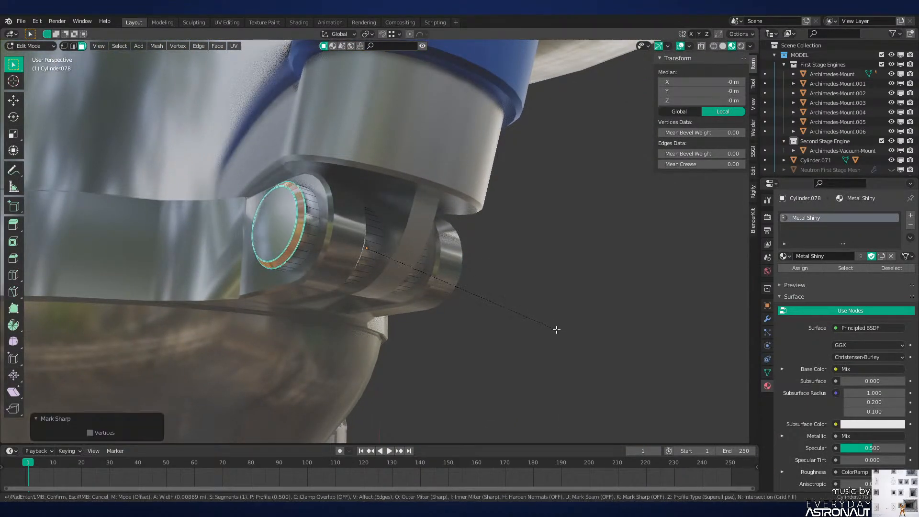
click(556, 329)
Step: Return to Object Mode and save the file
key(Tab)
scroll(479, 329, down, 6)
click(463, 328)
middle_drag(464, 327, 391, 277)
key(ctrl+s)
Step: Mark the edge loop along the upper border of the engine's lower collar band as a seam
key(Tab)
scroll(402, 249, up, 1)
key(Tab)
click(397, 236)
key(Tab)
key(alt+a)
key(2)
alt+click(380, 235)
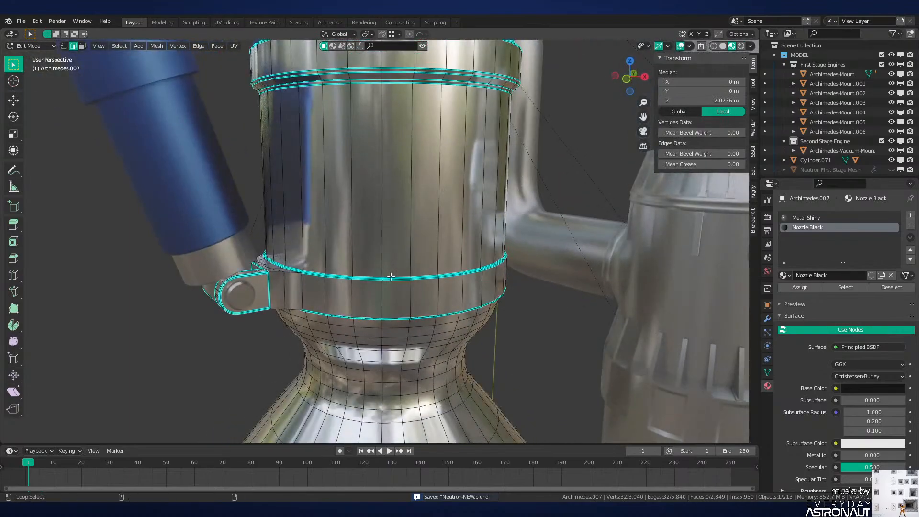
scroll(391, 277, up, 1)
right_click(455, 297)
click(450, 270)
Step: Add a Metal Rough material slot to the engine body and assign it to the lower collar band and its bracket
key(3)
key(alt+a)
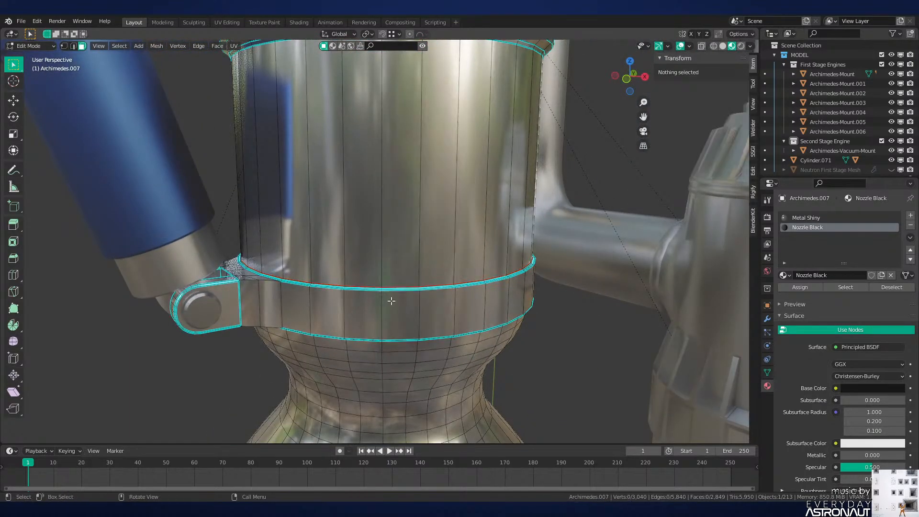
key(l)
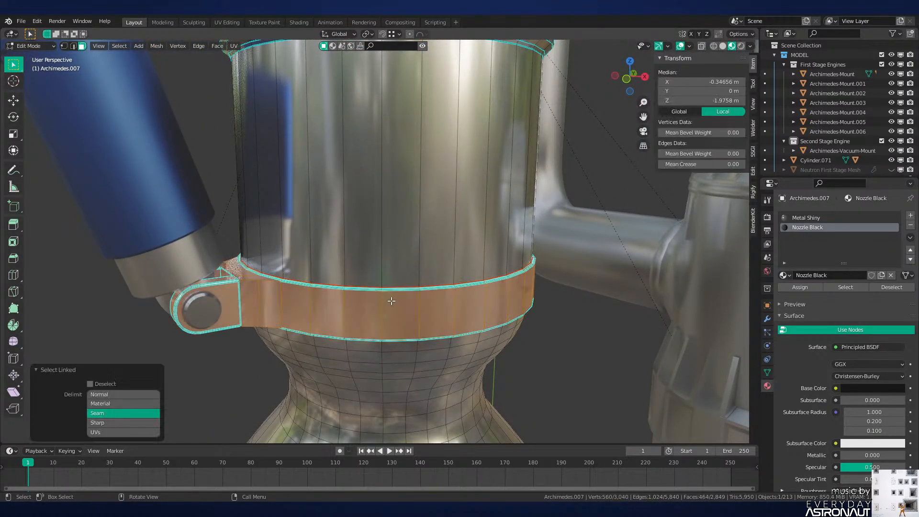
click(911, 216)
click(785, 275)
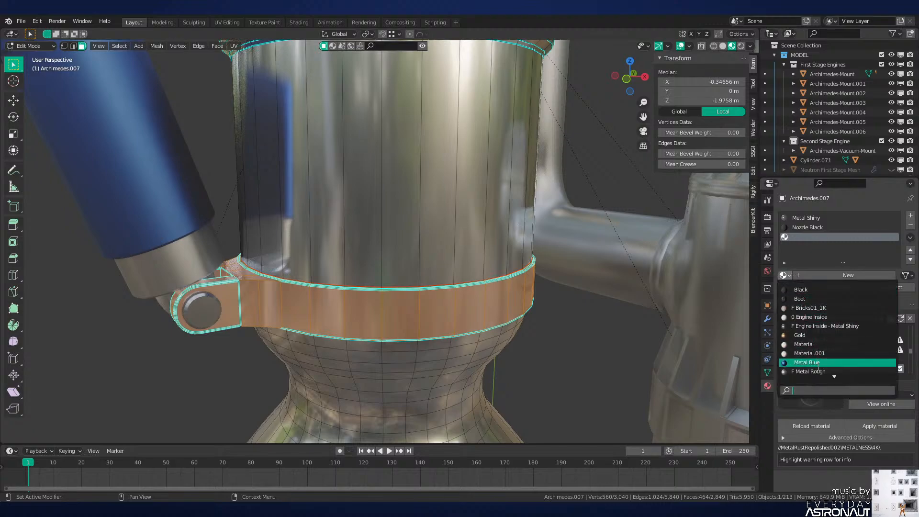
click(821, 372)
click(811, 288)
Step: Mark the edge loops at the base and narrow collar of the engine's upper neck as seams
middle_drag(519, 297, 415, 302)
key(2)
middle_drag(484, 286, 489, 314)
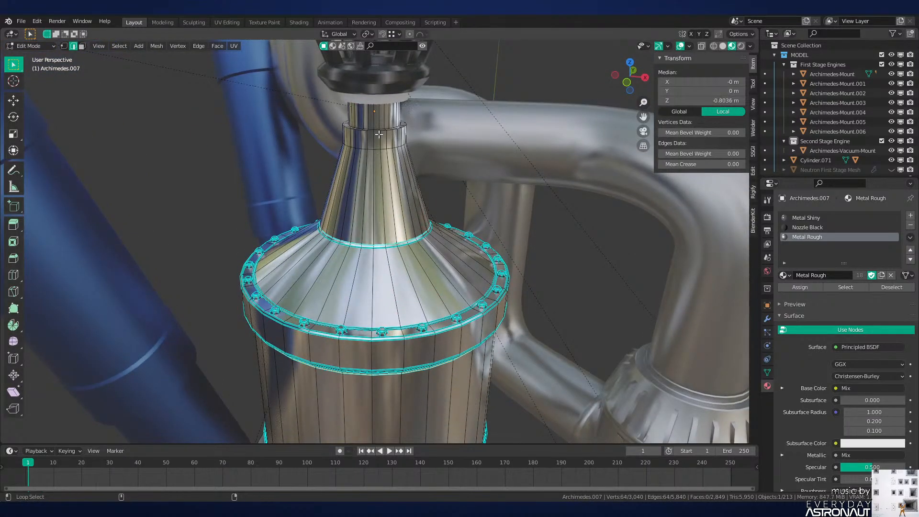
right_click(579, 242)
click(579, 243)
Step: Assign the Metal Rough material to the engine's upper neck and flange ring, return to Object Mode and save the file
key(3)
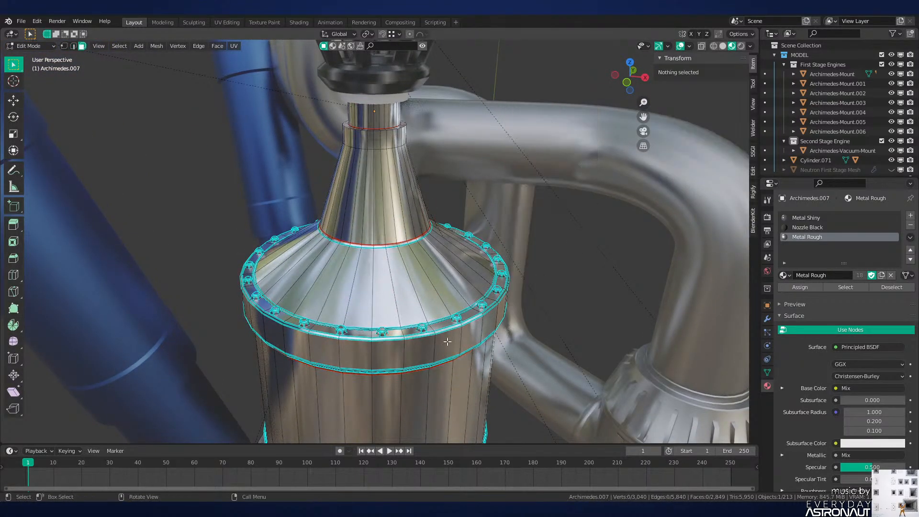
key(l)
key(l)
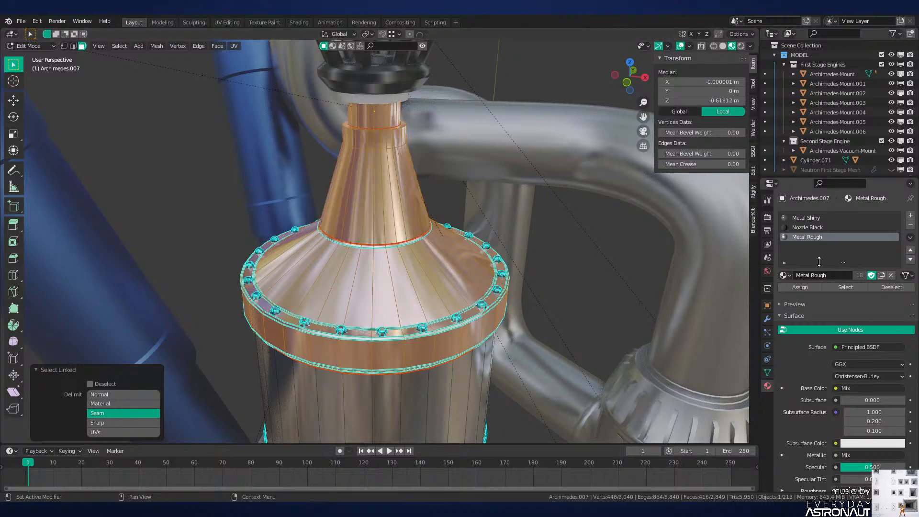
click(807, 288)
key(Tab)
key(ctrl+s)
Step: Assign the Metal Rough material to the two actuator brackets on the tank's underside, leaving their pins and the engine mount out
scroll(537, 300, down, 4)
shift+middle_drag(557, 355, 464, 328)
scroll(479, 273, down, 4)
click(461, 260)
scroll(478, 279, down, 4)
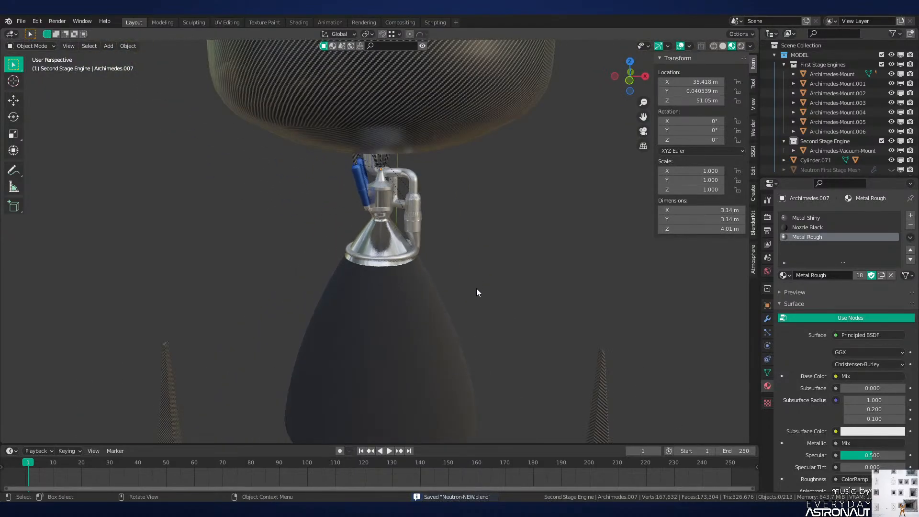
scroll(378, 252, up, 3)
middle_drag(377, 252, 454, 265)
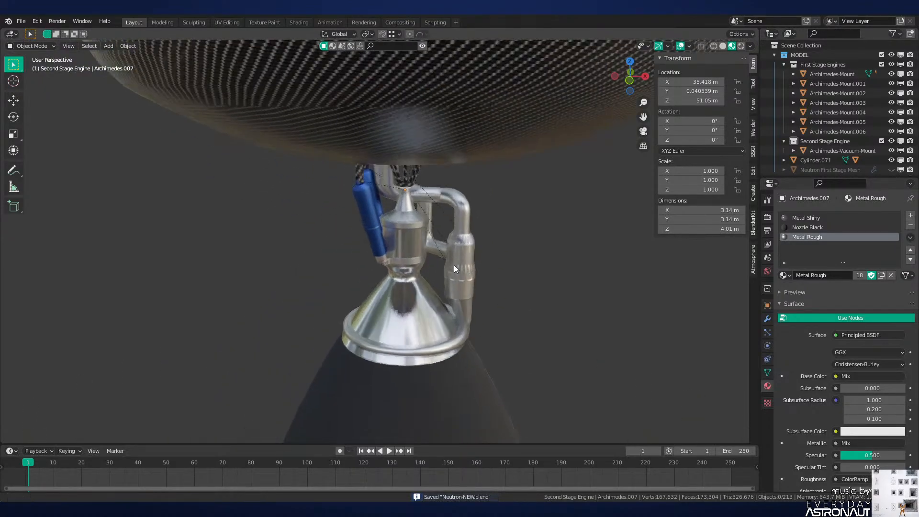
scroll(444, 229, up, 3)
shift+middle_drag(444, 225, 451, 314)
scroll(451, 313, up, 3)
click(389, 239)
key(Tab)
middle_drag(390, 239, 365, 231)
scroll(365, 232, up, 2)
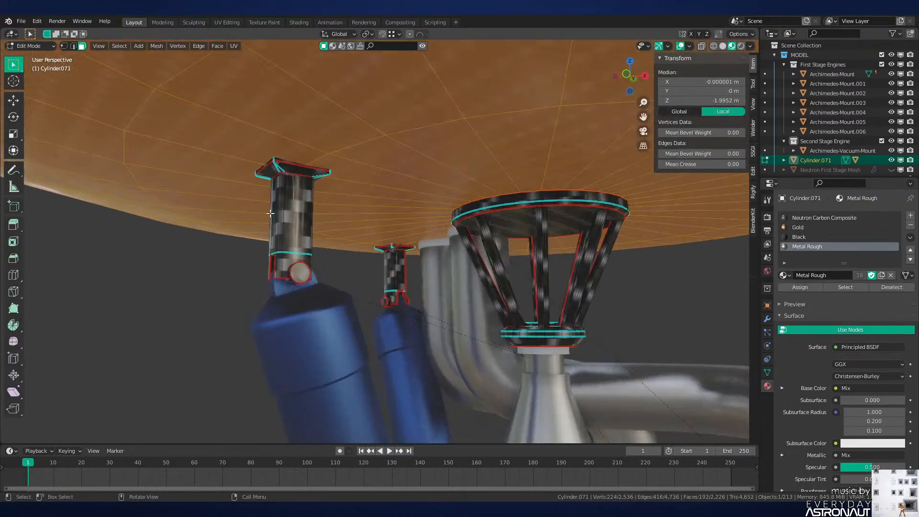
key(alt+a)
key(2)
key(l)
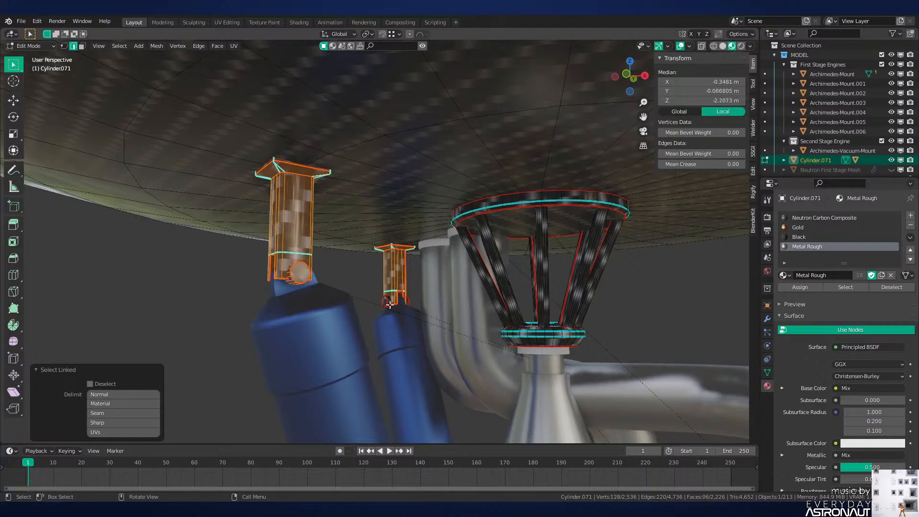
key(Tab)
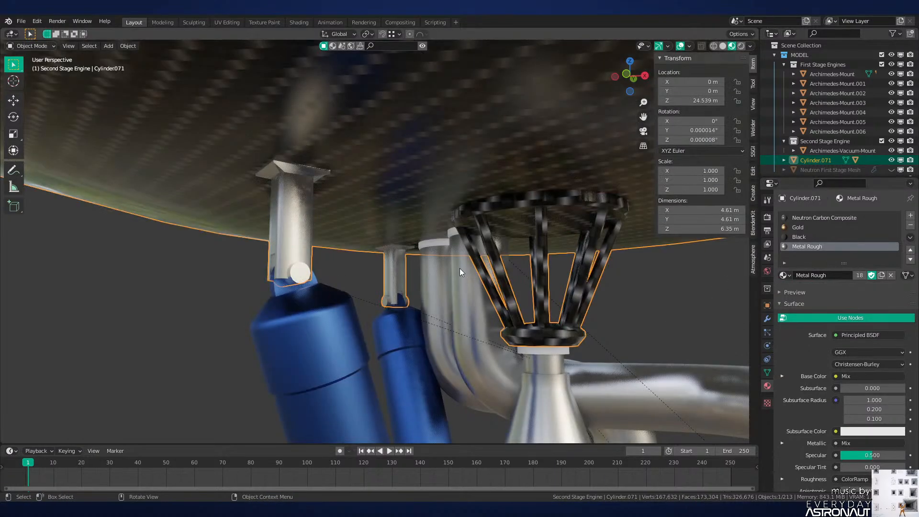
Step: Add a Metal Shiny material slot to the tank object for the hinge pins of both actuator brackets
key(Tab)
key(alt+a)
key(l)
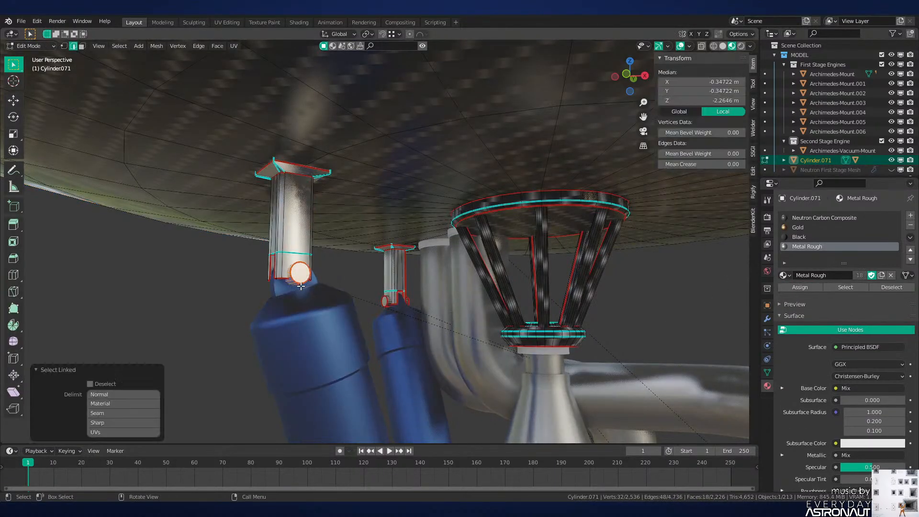
key(l)
click(911, 216)
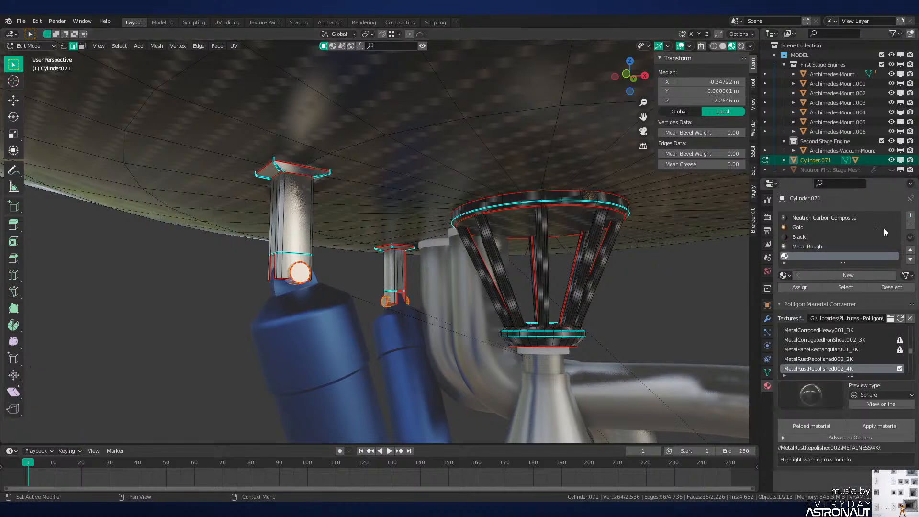
click(783, 275)
click(814, 371)
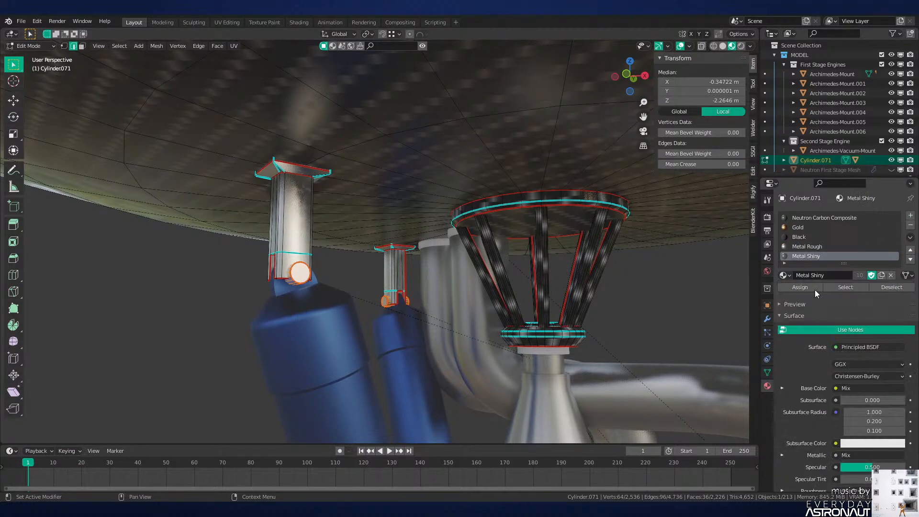
Step: Assign the Metal Shiny material to all the struts of the conical engine mount
mouse_move(632, 295)
shift+middle_down()
mouse_move(551, 254)
mouse_move(576, 266)
shift+middle_up()
key(alt+a)
key(3)
key(z)
drag(410, 250, 603, 281)
key(z)
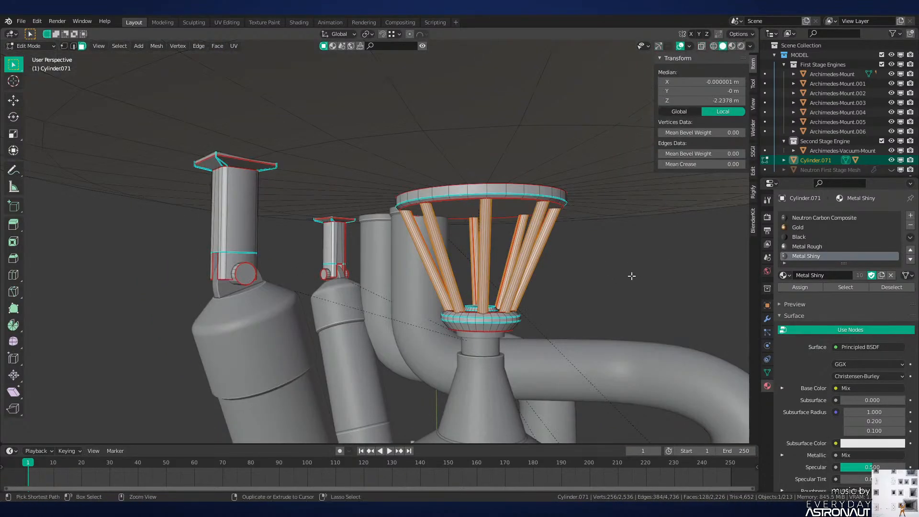
key(ctrl+l)
click(795, 288)
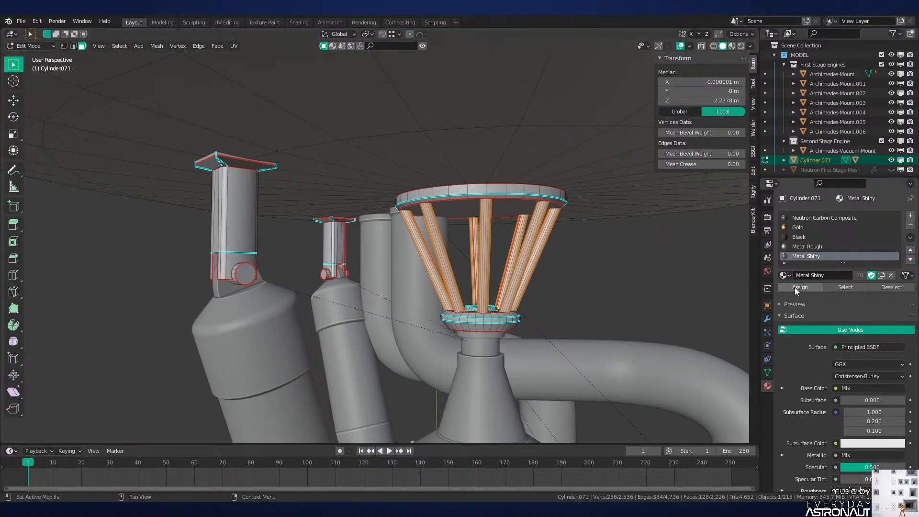
Step: Assign the Metal Shiny material to the lower ring of the engine mount
key(shift+z)
drag(405, 283, 616, 375)
click(789, 285)
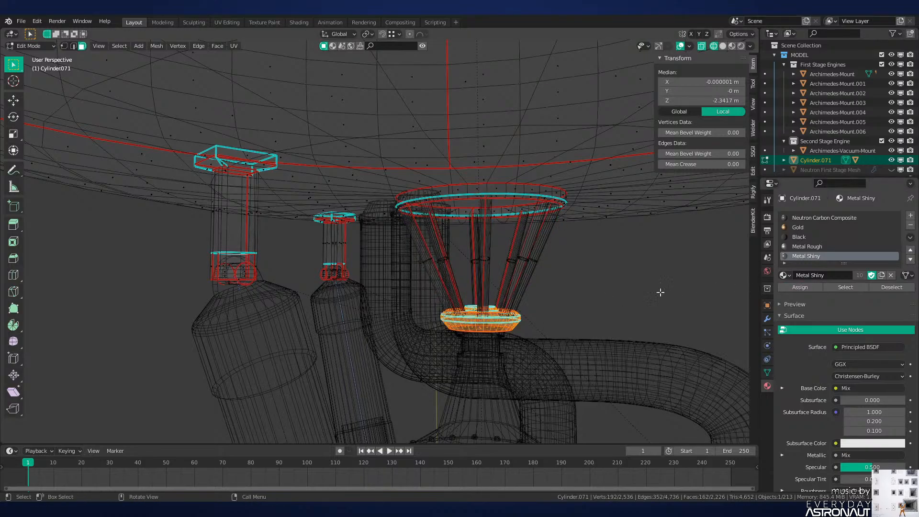
Step: Switch the viewport to Rendered shading and inspect the engine mount from below
key(Tab)
key(shift+z)
key(z)
middle_drag(543, 307, 433, 186)
click(560, 269)
scroll(559, 268, down, 3)
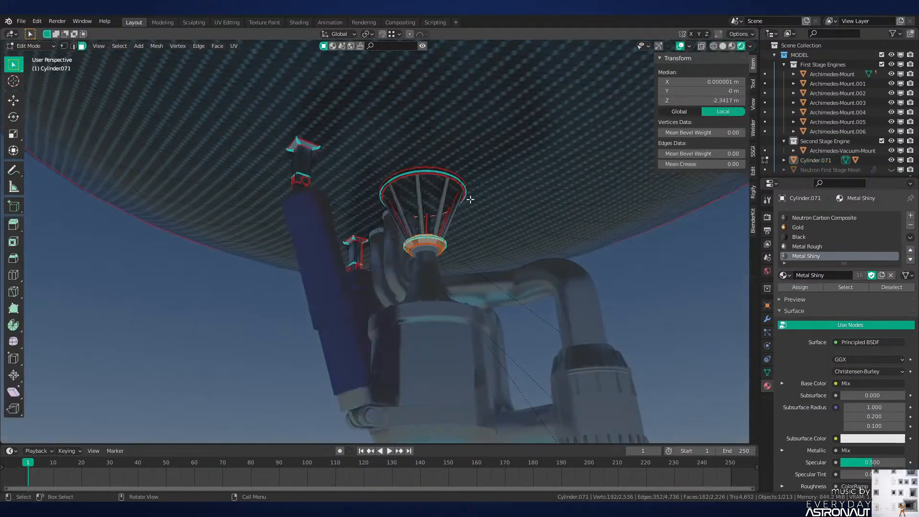
Step: Assign the Metal Rough material to the engine mount's upper plate, return to Object Mode and save the file
key(Tab)
click(433, 169)
key(ctrl+l)
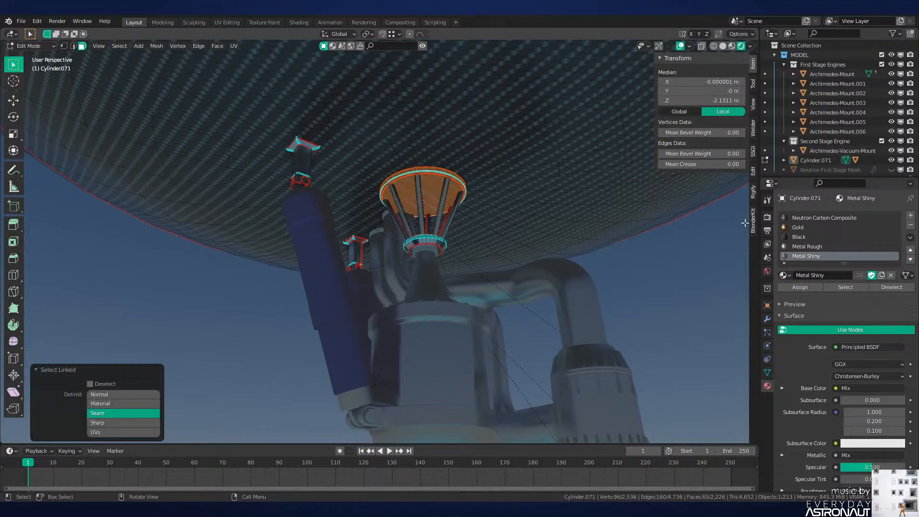
click(798, 287)
key(Tab)
key(ctrl+s)
Step: Switch to Solid shading and mark the edge loop around the nozzle's open bottom rim as a seam
middle_drag(535, 274, 411, 266)
scroll(421, 280, down, 3)
shift+middle_drag(440, 313, 466, 215)
scroll(459, 257, down, 3)
scroll(467, 216, up, 1)
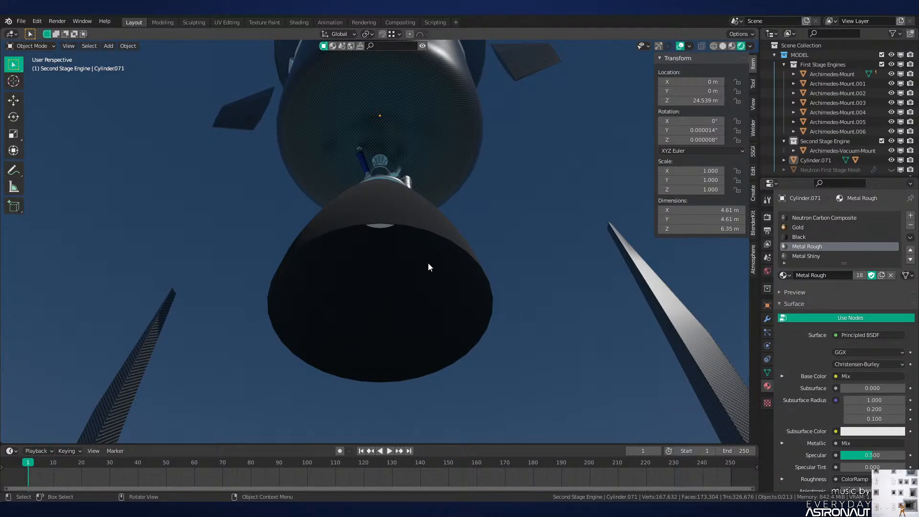
middle_drag(429, 265, 426, 288)
click(424, 283)
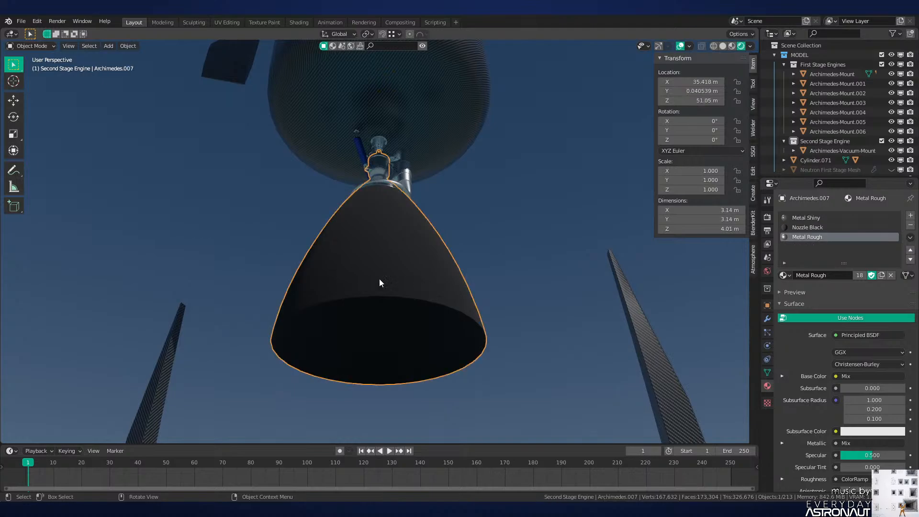
key(z)
key(Tab)
key(alt+a)
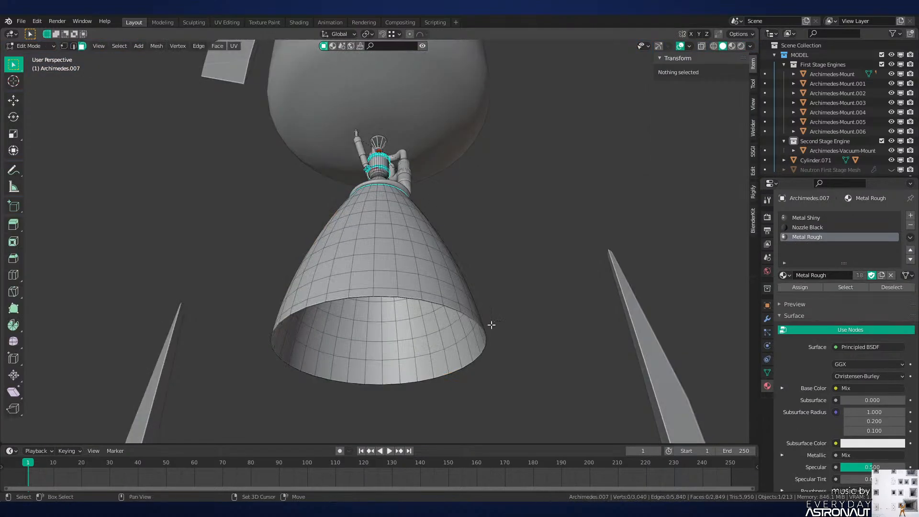
scroll(492, 325, up, 3)
key(2)
alt+click(454, 238)
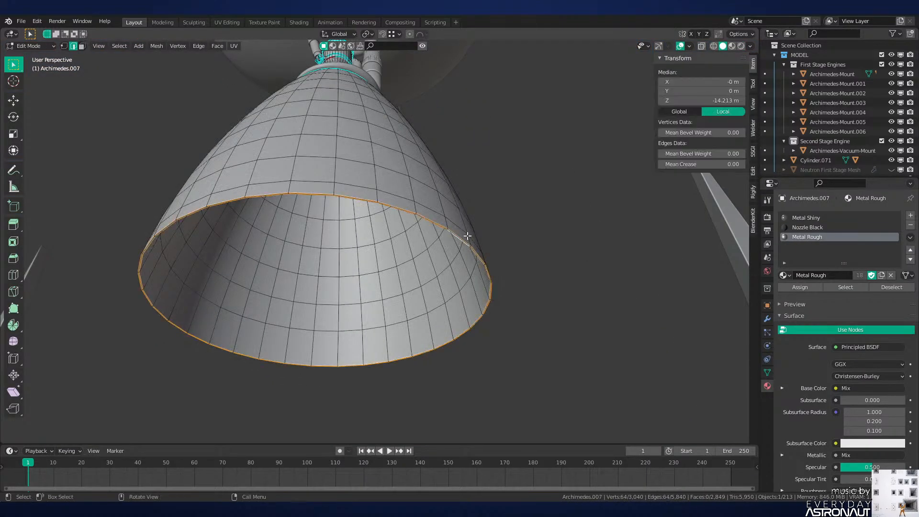
middle_drag(468, 236, 485, 273)
right_click(481, 226)
click(481, 226)
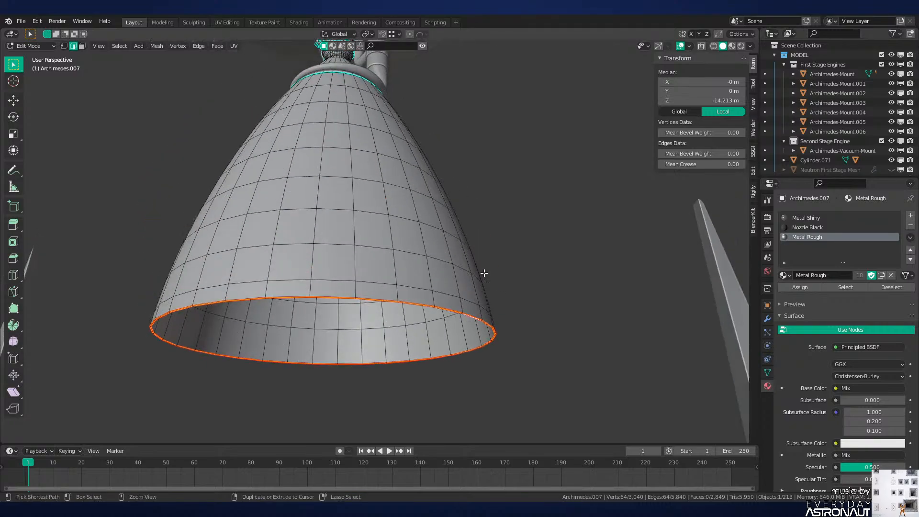
Step: Mark one lengthwise line of edges on the nozzle's outside and one on its inside as seams
key(ctrl+KP_1)
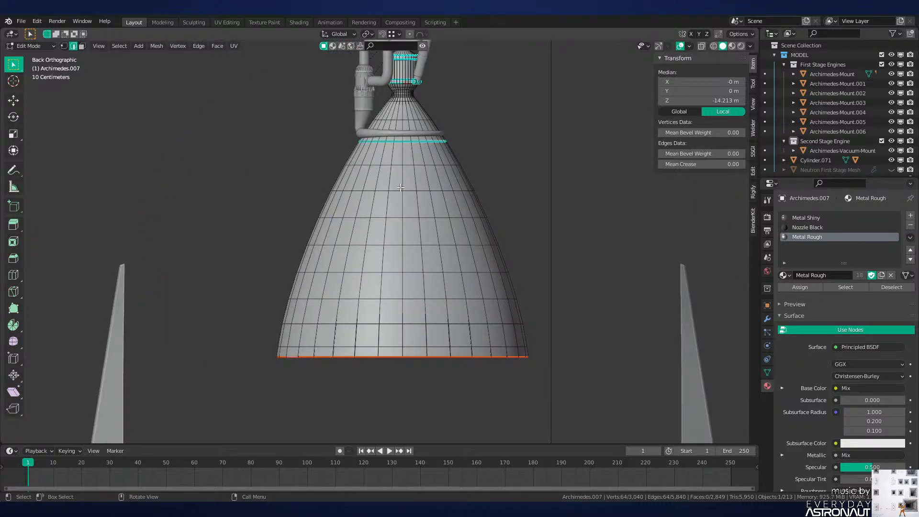
middle_drag(405, 179, 420, 311)
ctrl+click(407, 346)
middle_drag(408, 346, 426, 202)
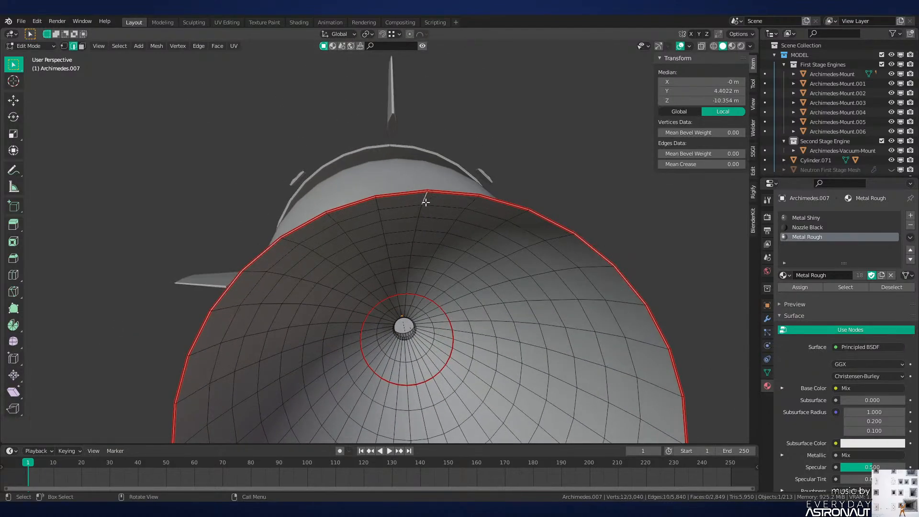
ctrl+click(408, 290)
key(ctrl+e)
click(469, 318)
Step: Check the nozzle's seams by selecting its inner and outer shells as seam-bounded face regions, and clear the selection
middle_drag(469, 319, 436, 297)
scroll(461, 237, down, 2)
key(3)
key(l)
key(l)
scroll(436, 297, up, 2)
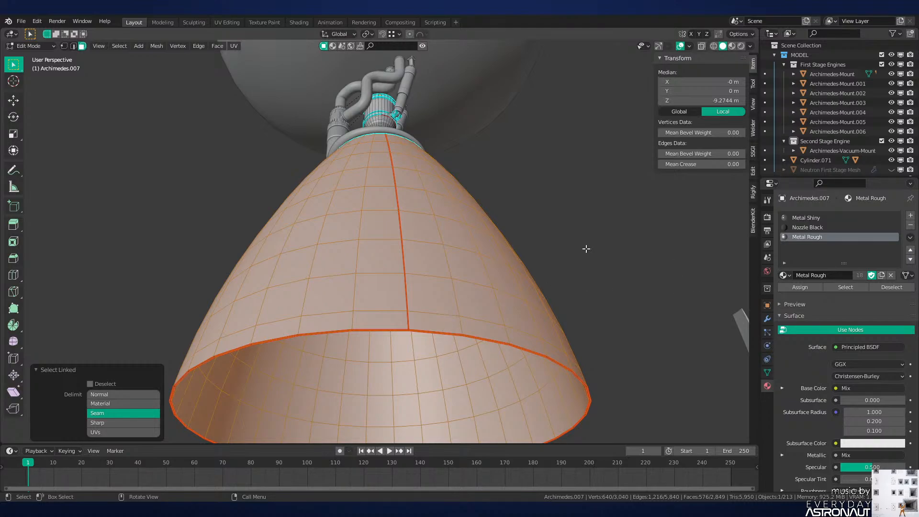
key(alt+a)
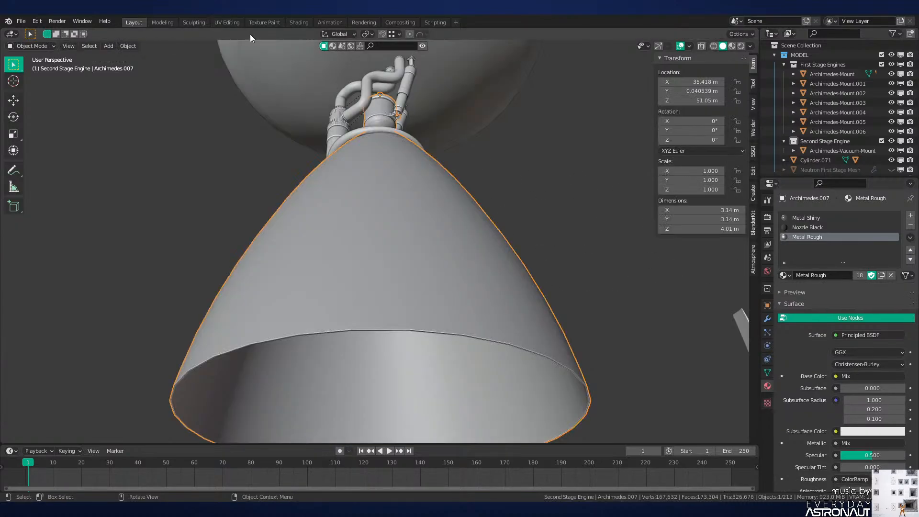
Step: Open the UV Editing workspace and unwrap the entire engine mesh
click(228, 22)
key(Home)
key(a)
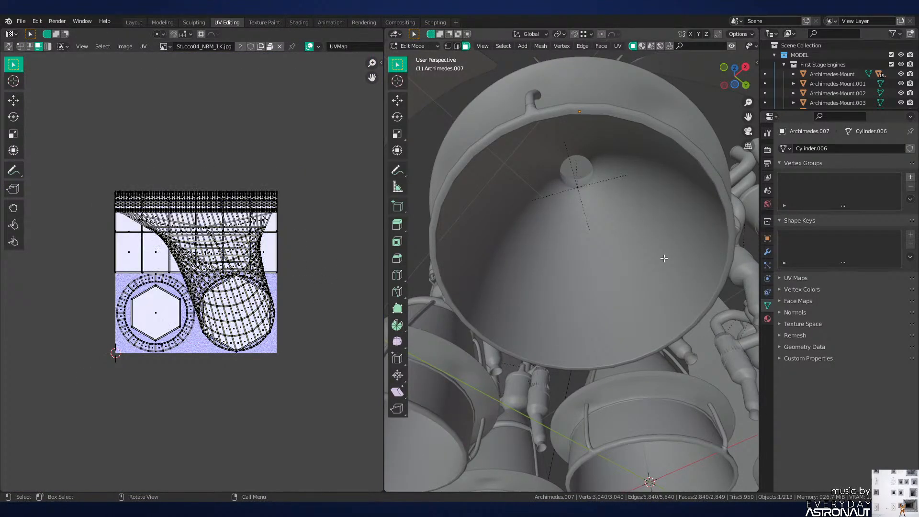
key(u)
click(665, 258)
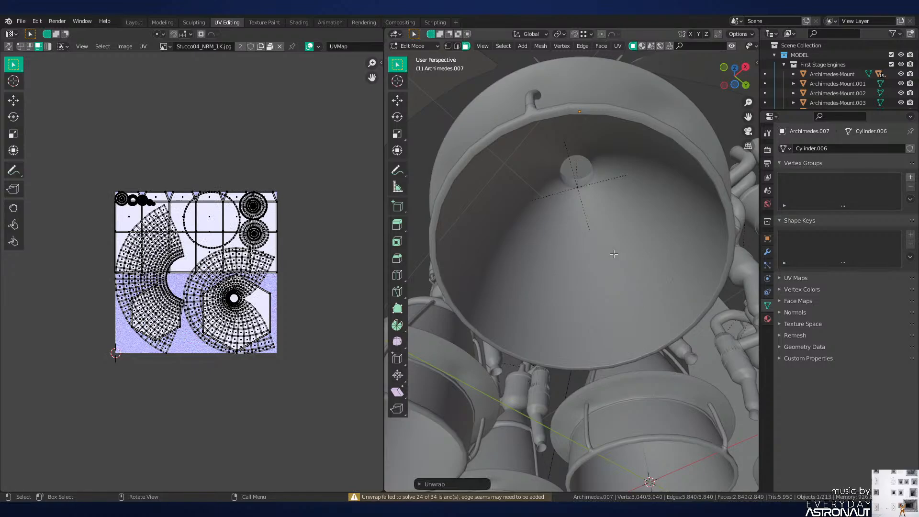
Step: Select the nozzle's inner shell and straighten the edges of one quad at the inner border of its UV island
key(KP_Decimal)
key(alt+a)
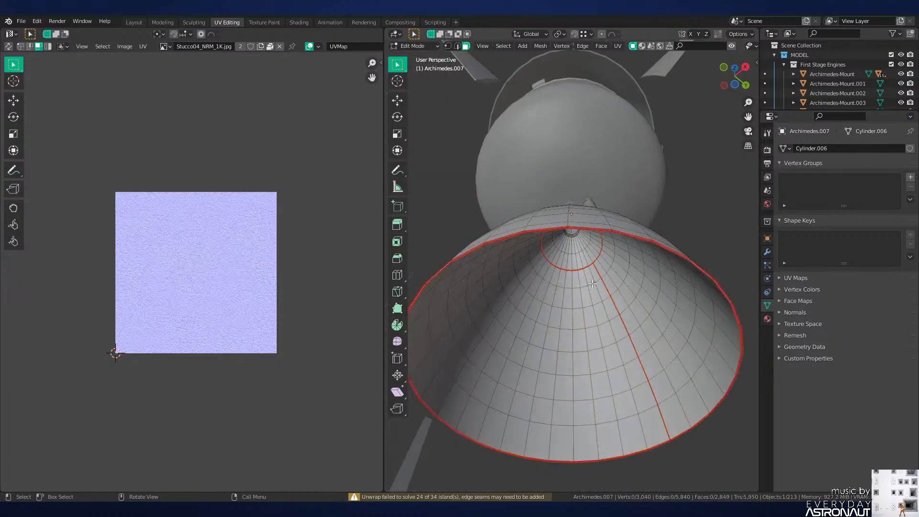
key(l)
scroll(194, 283, up, 6)
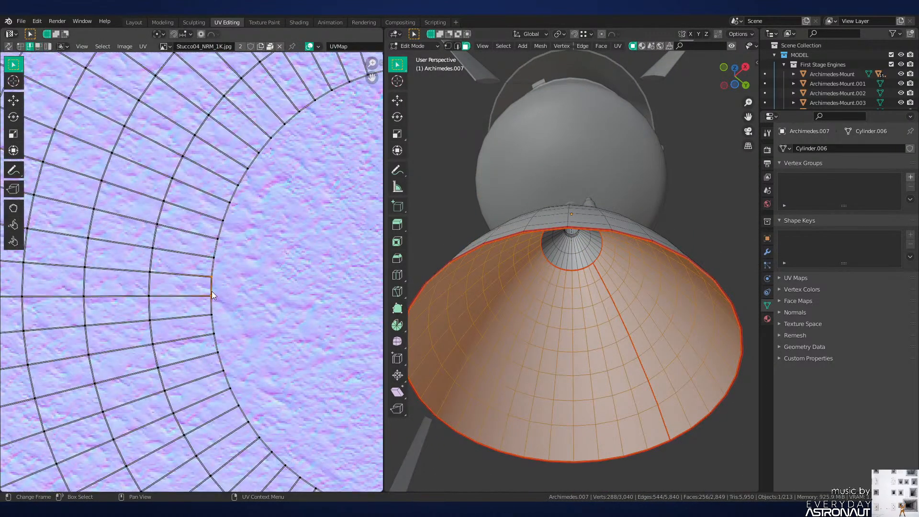
click(146, 283)
drag(139, 291, 205, 303)
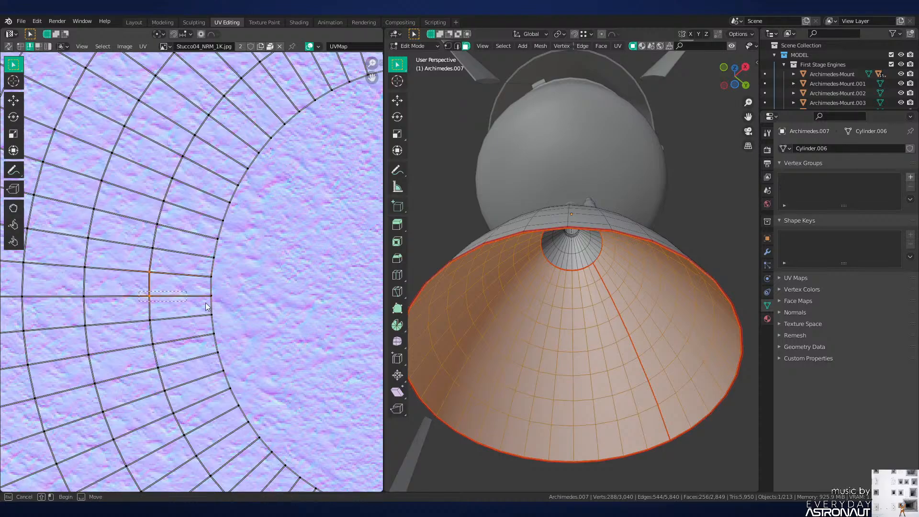
click(248, 309)
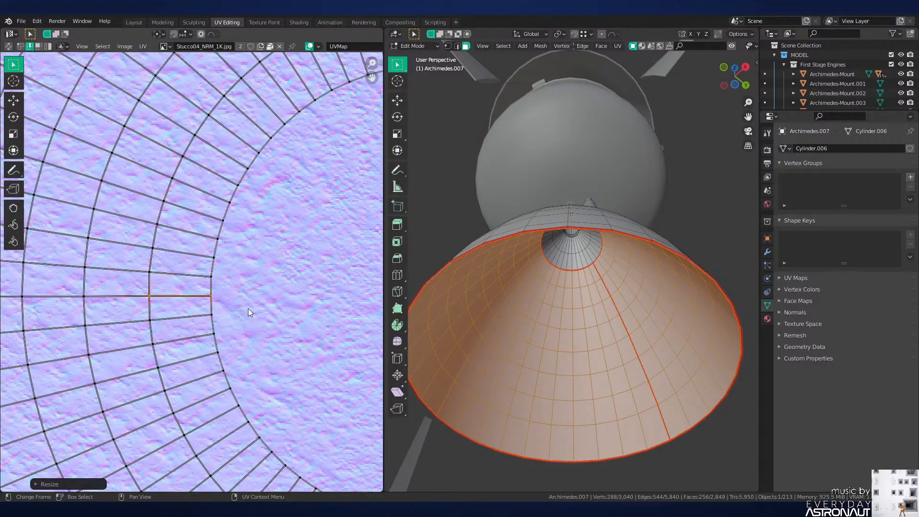
Step: Lay out the inner shell's whole UV island as a straight grid from the straightened quad with Follow Active Quads
key(3)
click(184, 293)
key(l)
right_click(183, 289)
click(182, 289)
scroll(226, 304, down, 7)
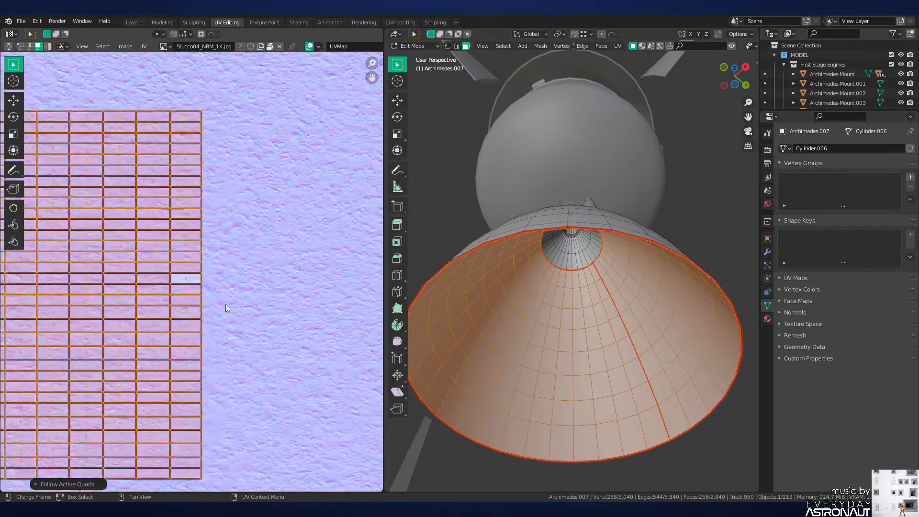
Step: Move the inner shell's straightened UV island inside the texture square and switch the 3D view to Material Preview
key(g)
click(188, 301)
key(z)
click(550, 388)
middle_drag(550, 388, 568, 401)
scroll(569, 400, up, 3)
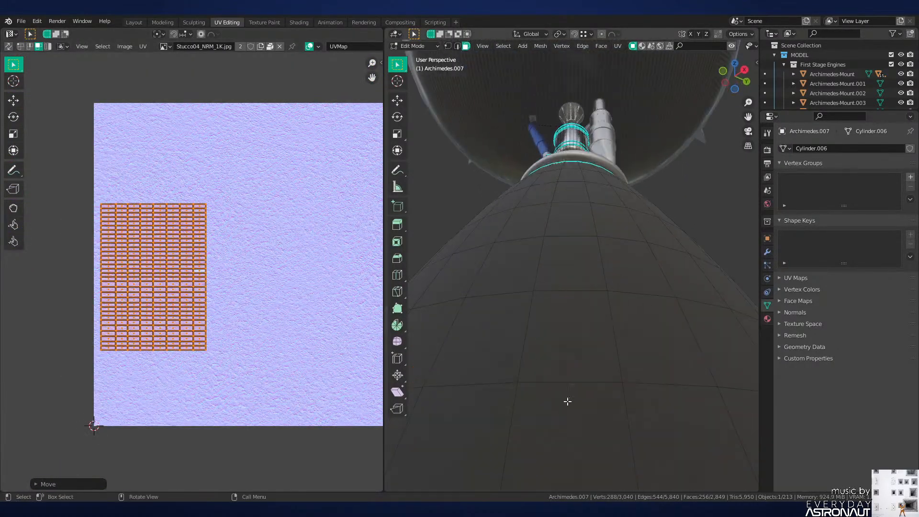
Step: Clear the selection, select the nozzle's whole outer shell and inspect the inner border of its UV island
key(alt+a)
key(l)
middle_drag(355, 314, 193, 268)
scroll(193, 268, up, 10)
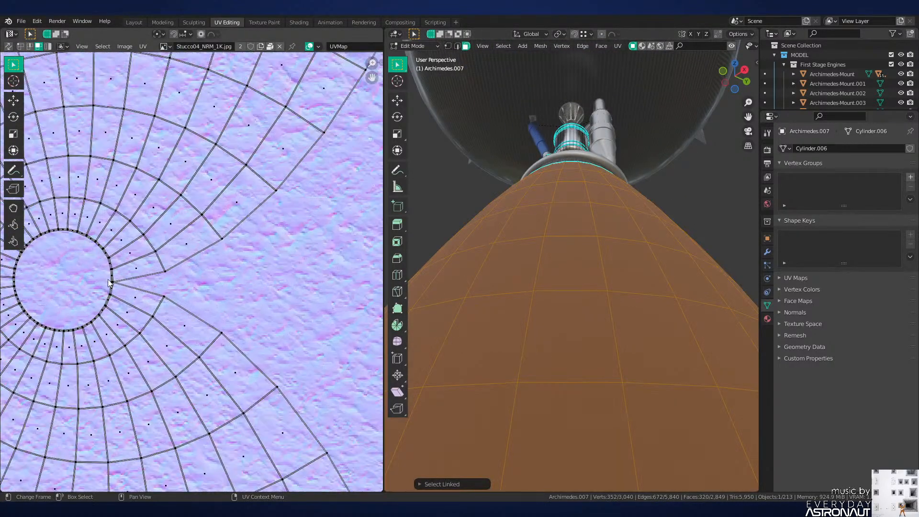
Step: Mark a seam on the short edge joining the outer shell's vertical seam to its upper border
middle_drag(567, 251, 618, 357)
scroll(615, 317, down, 3)
scroll(630, 316, up, 3)
shift+middle_drag(596, 276, 599, 344)
scroll(599, 344, up, 9)
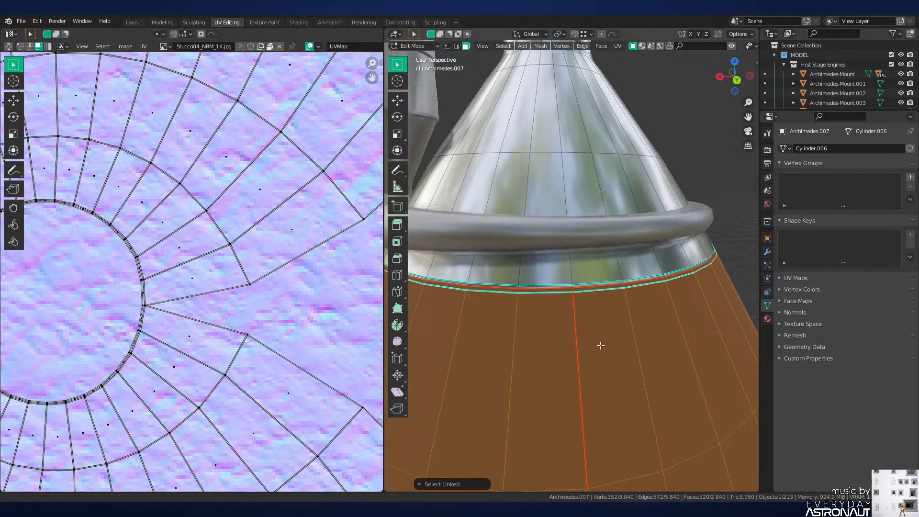
key(2)
click(580, 375)
key(ctrl+e)
click(653, 371)
key(3)
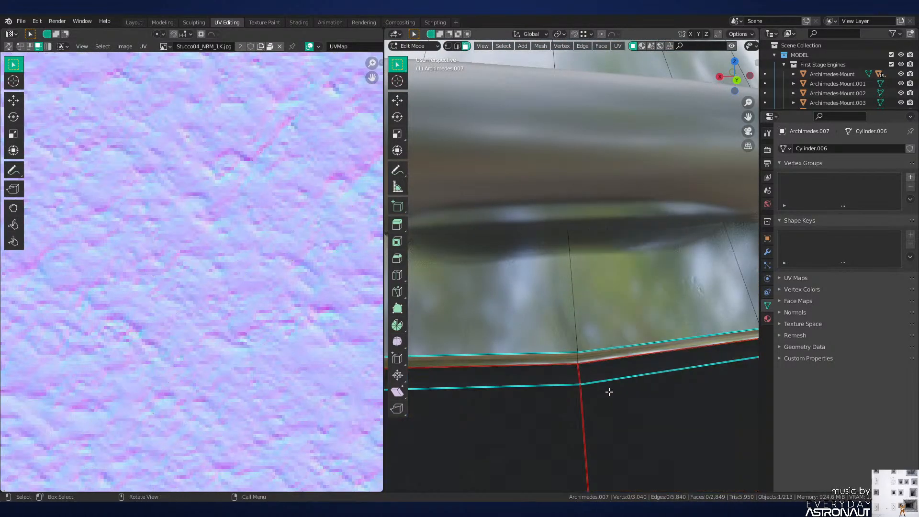
Step: Select the nozzle's outer shell as a seam-bounded region and unwrap it again
key(l)
key(u)
click(595, 360)
scroll(173, 290, down, 3)
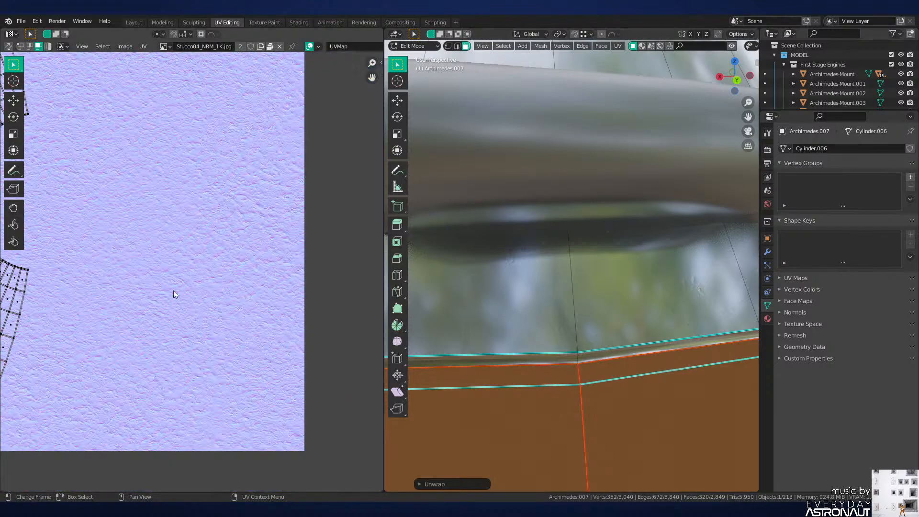
Step: Straighten the edges of one quad at the inner border of the outer shell's UV island by scaling them flat
scroll(225, 306, up, 8)
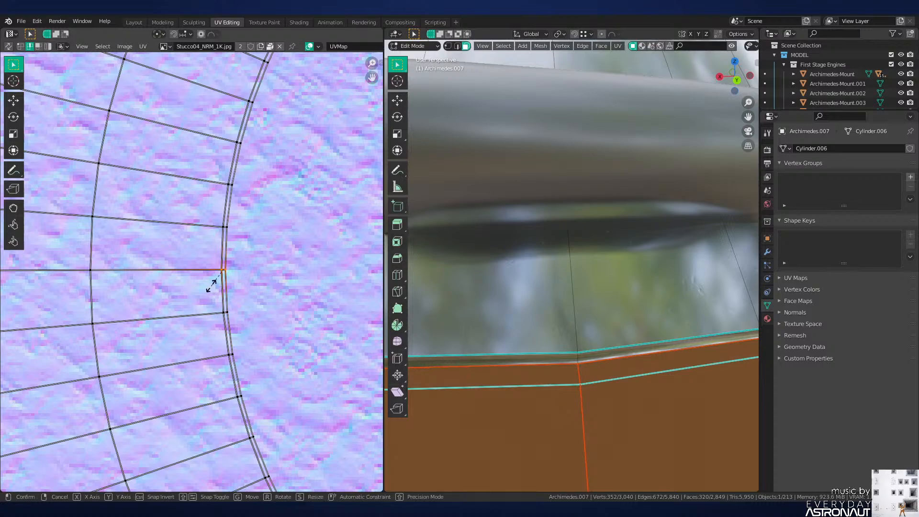
click(211, 286)
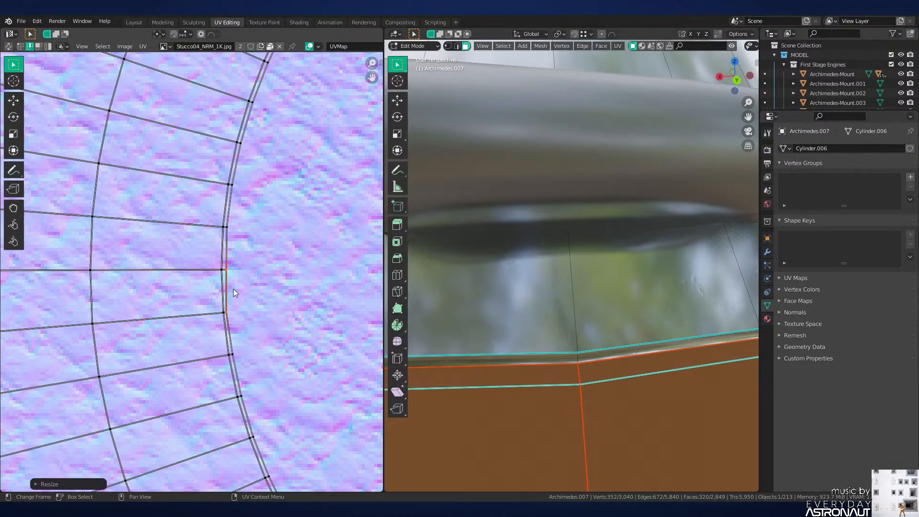
click(231, 298)
key(s)
click(209, 324)
Step: Lay out the outer shell's UV island as a straight grid with Follow Active Quads and move it inside the texture square
key(u)
click(224, 287)
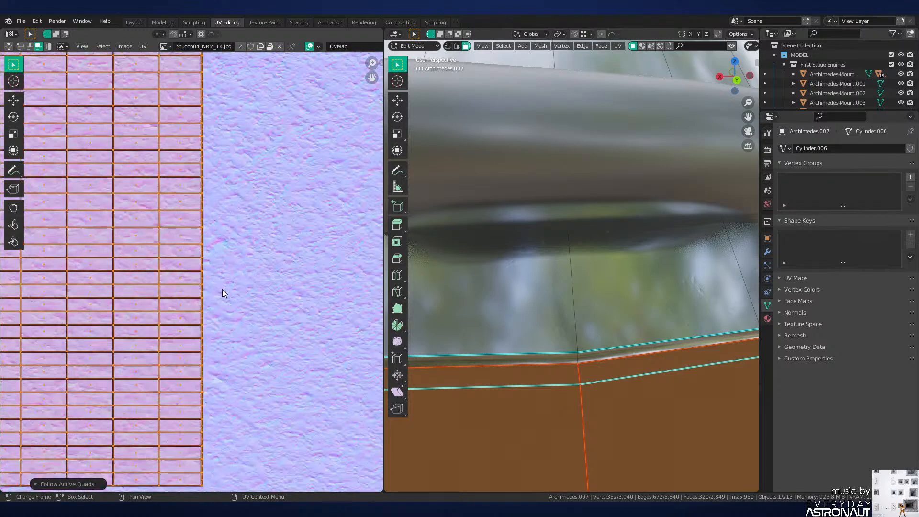
scroll(221, 291, down, 5)
scroll(742, 301, down, 8)
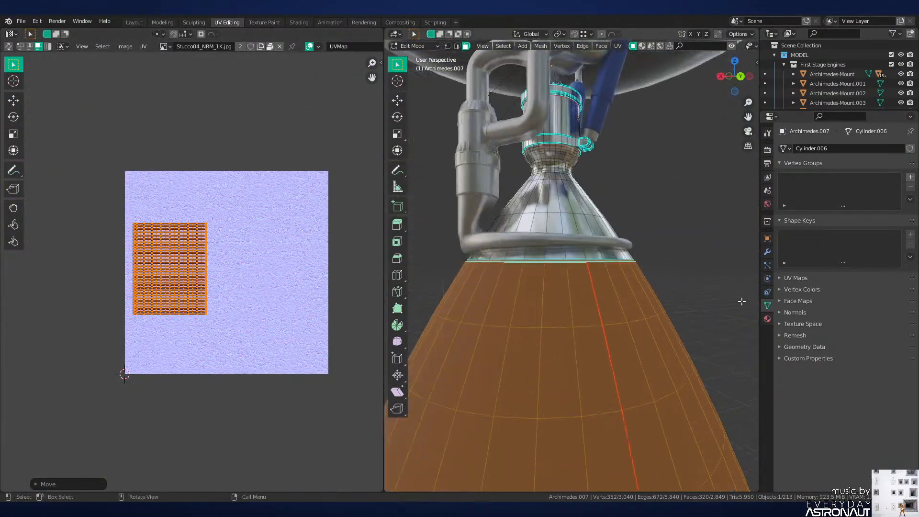
Step: Select all faces using the Nozzle Black material, scale down and reposition their UV islands, and return to Object Mode
click(768, 318)
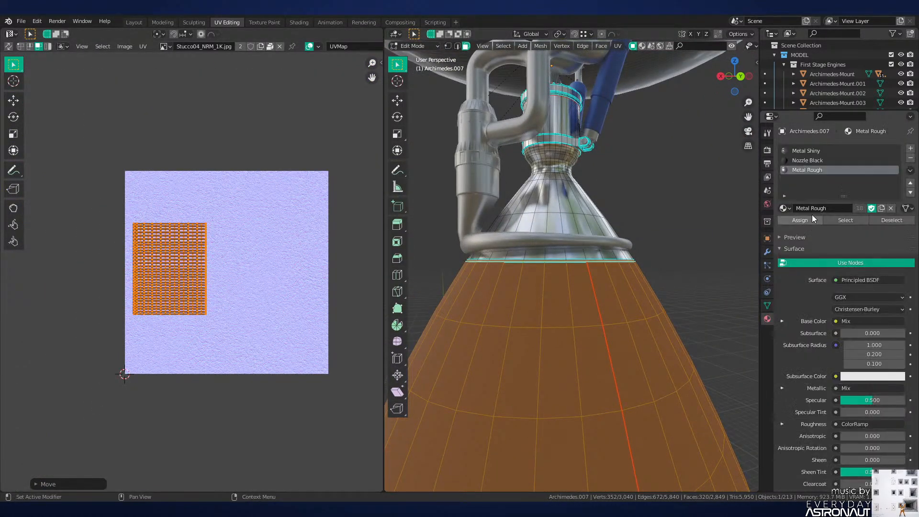
click(841, 222)
scroll(245, 293, up, 2)
key(s)
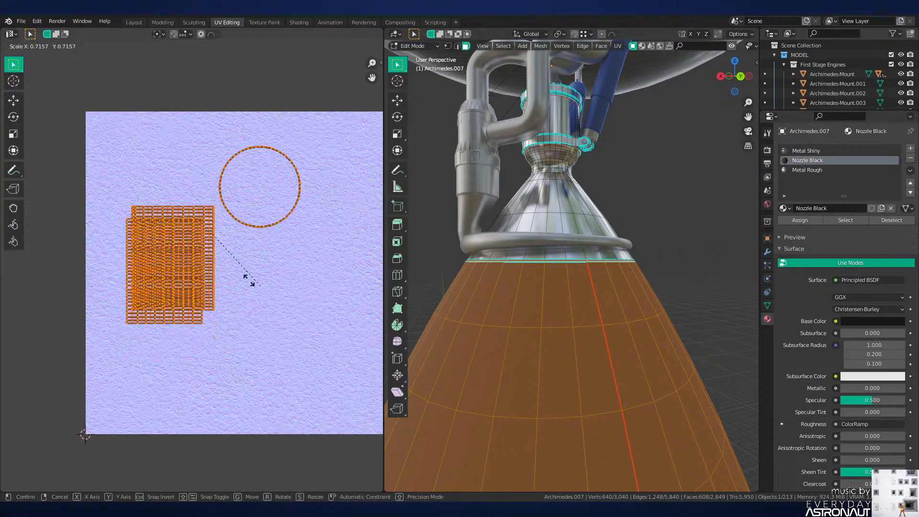
click(249, 280)
key(Tab)
scroll(589, 393, down, 4)
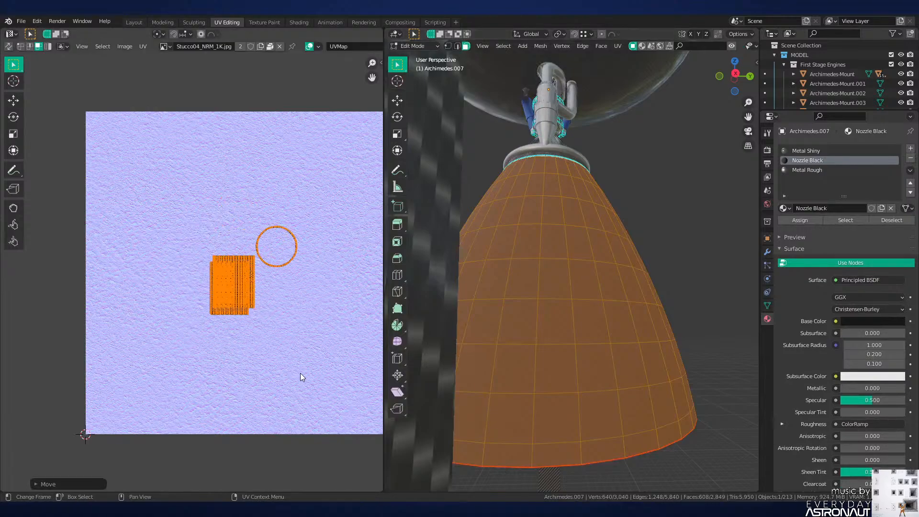
click(301, 375)
key(Tab)
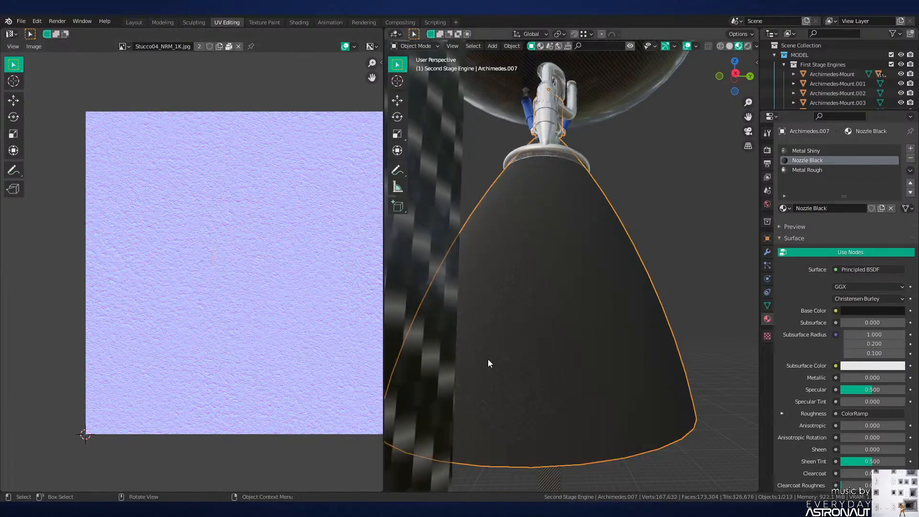
Step: Examine the stucco texture on the nozzle's outer surface from several angles and distances
middle_drag(489, 364, 596, 401)
scroll(604, 360, up, 4)
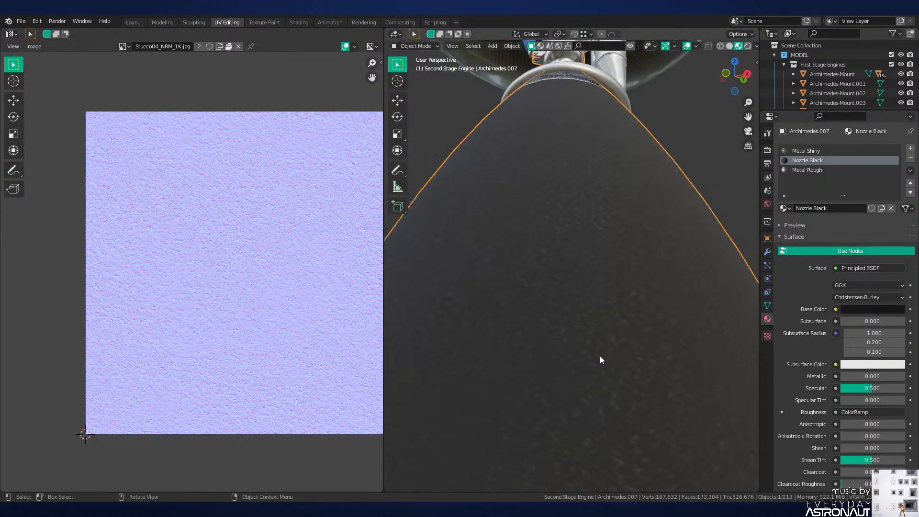
middle_drag(600, 357, 613, 321)
scroll(600, 373, up, 4)
scroll(602, 370, down, 7)
scroll(614, 322, up, 4)
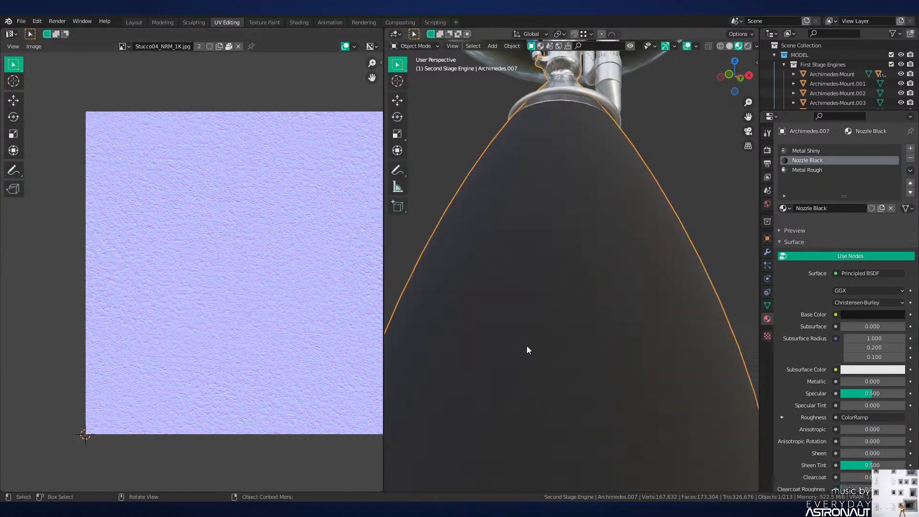
scroll(527, 347, up, 3)
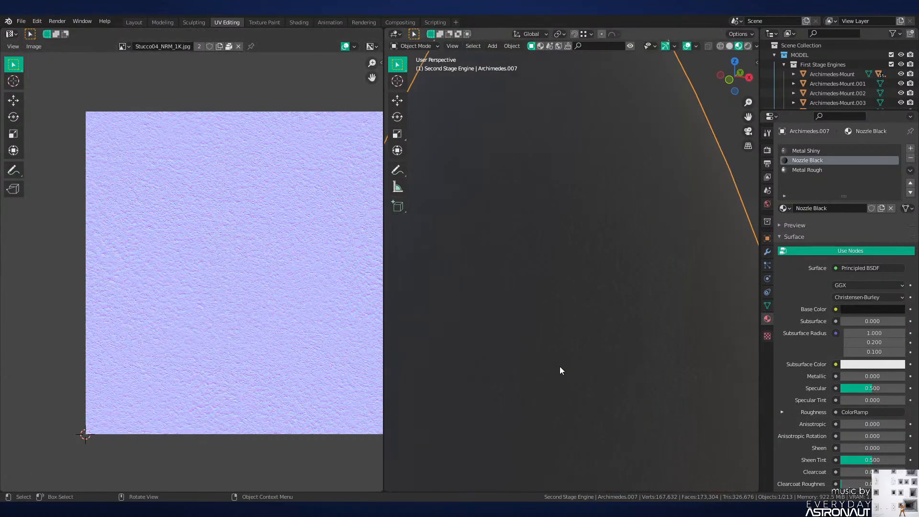
scroll(560, 364, down, 4)
mouse_move(567, 361)
middle_down()
mouse_move(567, 322)
mouse_move(619, 361)
mouse_move(565, 311)
middle_up()
Step: Open the Shading workspace and move Nozzle Black's texture, mapping, ColorRamp and Normal Map nodes away from the Principled BSDF to make room
click(293, 22)
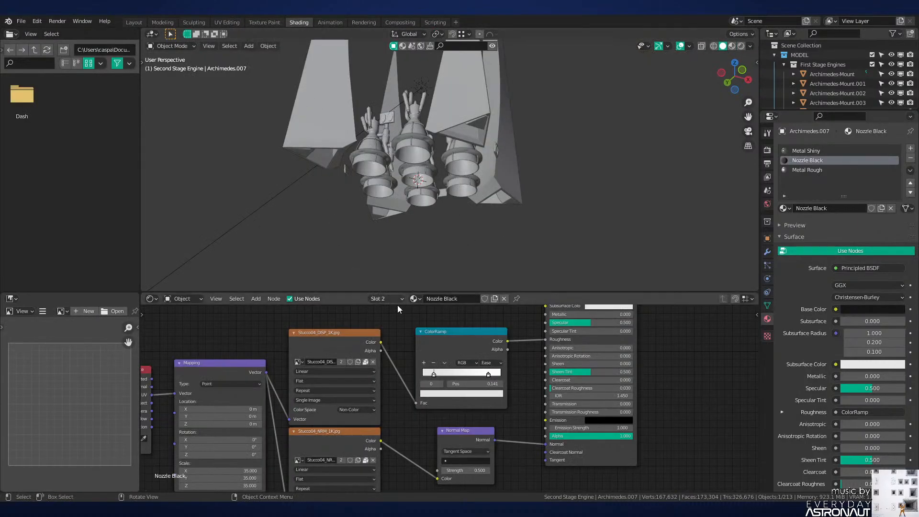
scroll(397, 310, down, 2)
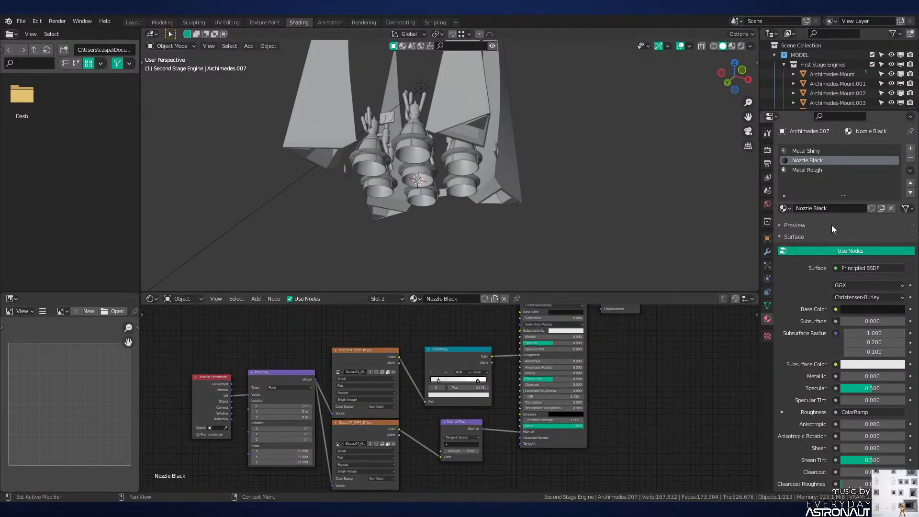
scroll(507, 384, up, 2)
middle_drag(278, 370, 402, 393)
drag(231, 378, 475, 478)
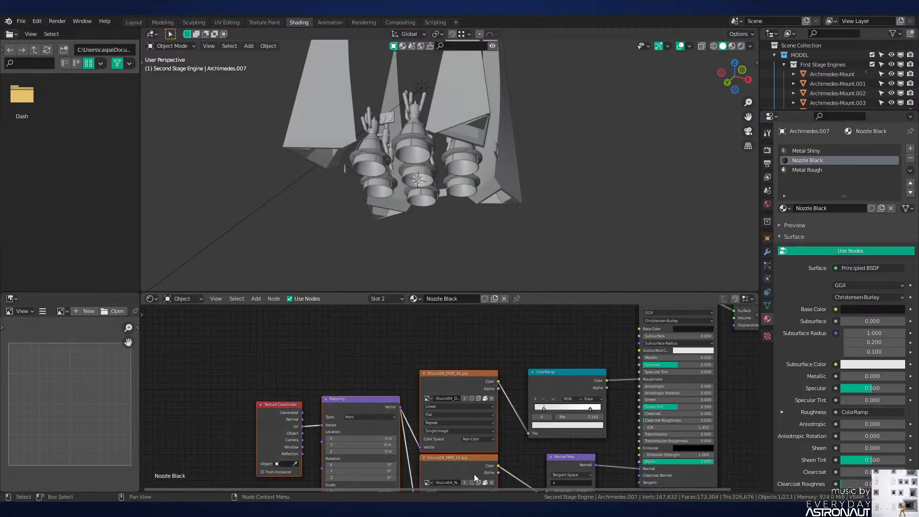
key(g)
right_click(434, 480)
scroll(372, 371, down, 3)
drag(273, 349, 539, 449)
key(g)
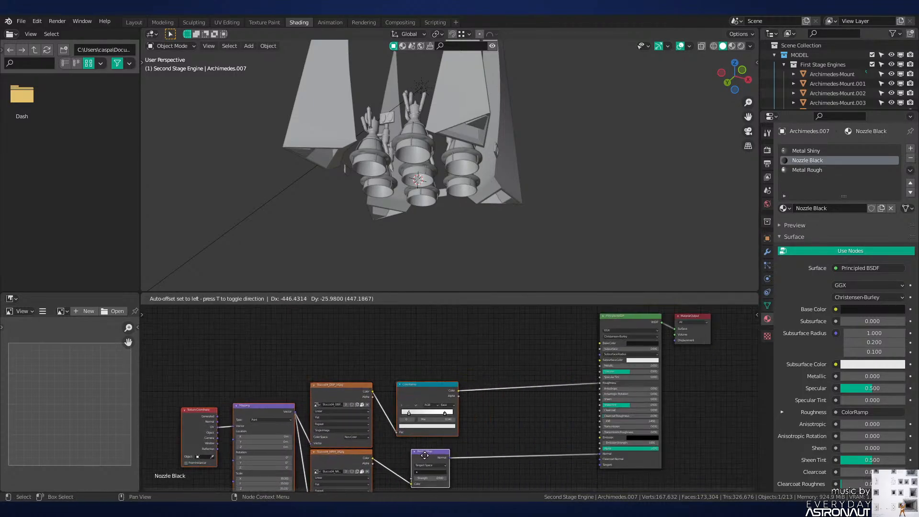
click(387, 455)
Step: Duplicate the Stucco04_DISP_1K.jpg texture node and the Mapping node, placing each copy directly above its original
scroll(372, 426, up, 2)
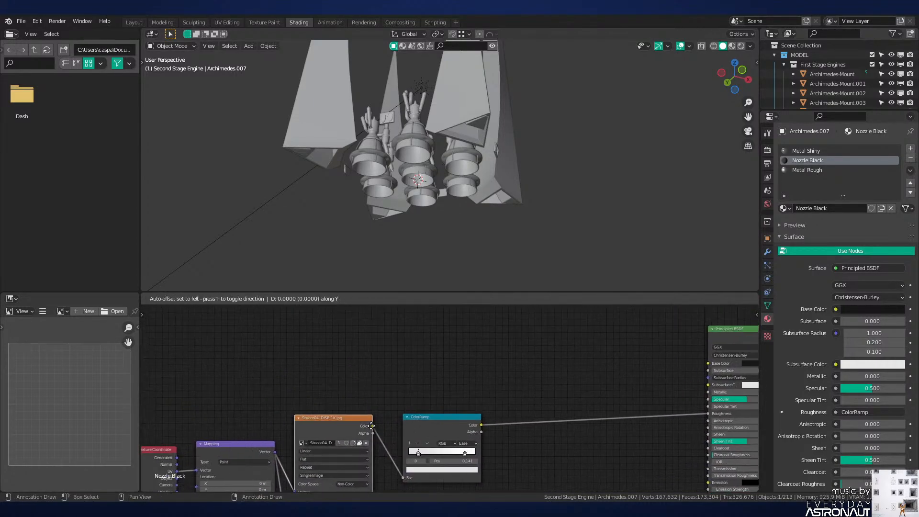
click(369, 343)
middle_drag(344, 397, 425, 365)
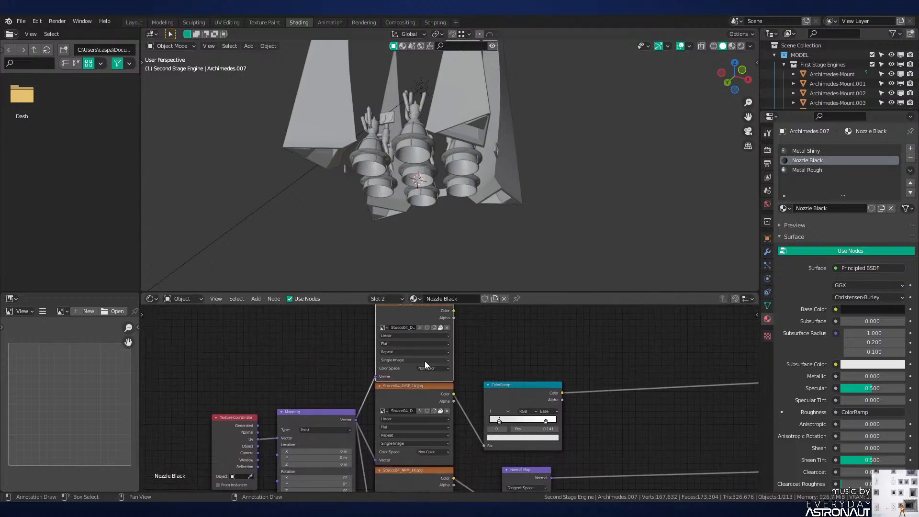
middle_drag(356, 383, 356, 420)
key(shift+d)
key(y)
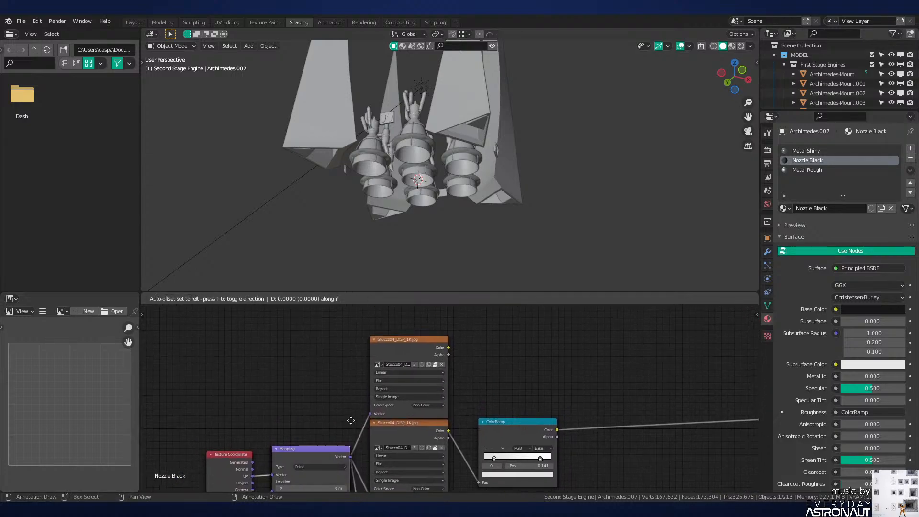
click(357, 308)
Step: Move the Texture Coordinate and both Mapping nodes further from the image textures and raise the duplicated Mapping node
scroll(364, 369, down, 3)
drag(239, 398, 345, 448)
key(g)
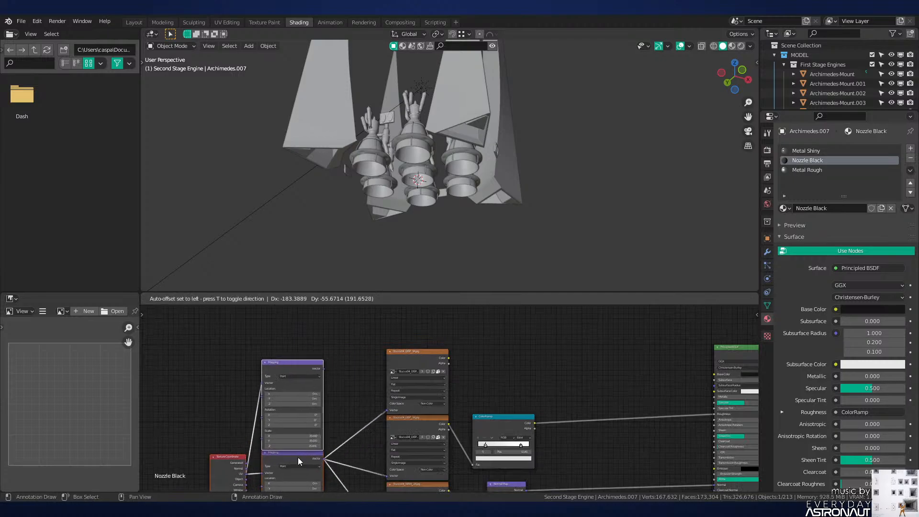
click(297, 462)
key(alt+a)
click(298, 372)
key(g)
key(y)
click(299, 365)
Step: Connect the duplicated Mapping node's vector output to the duplicated image texture node
click(343, 442)
middle_drag(359, 464, 347, 417)
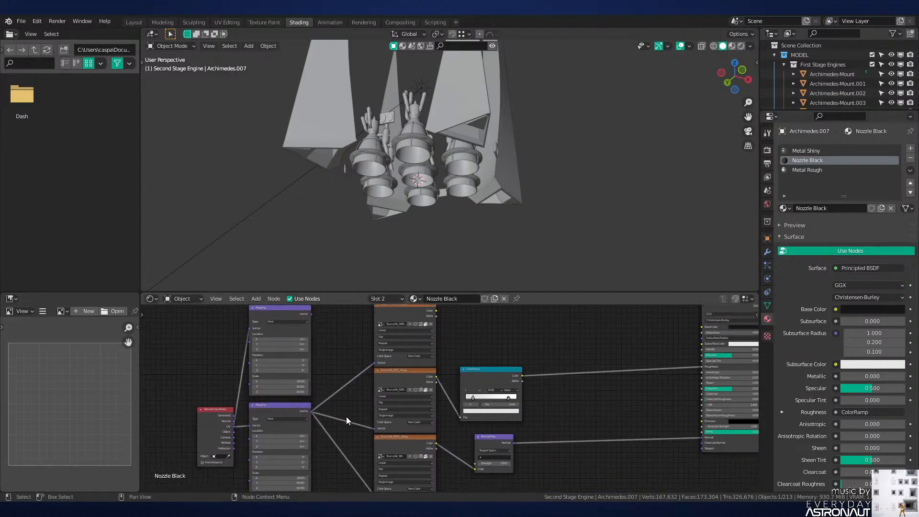
key(g)
middle_drag(308, 322, 304, 366)
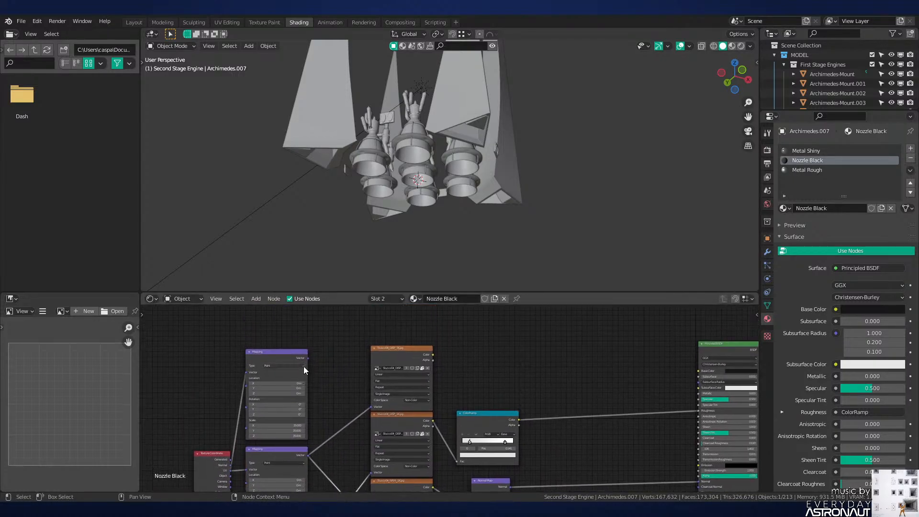
scroll(401, 355, up, 5)
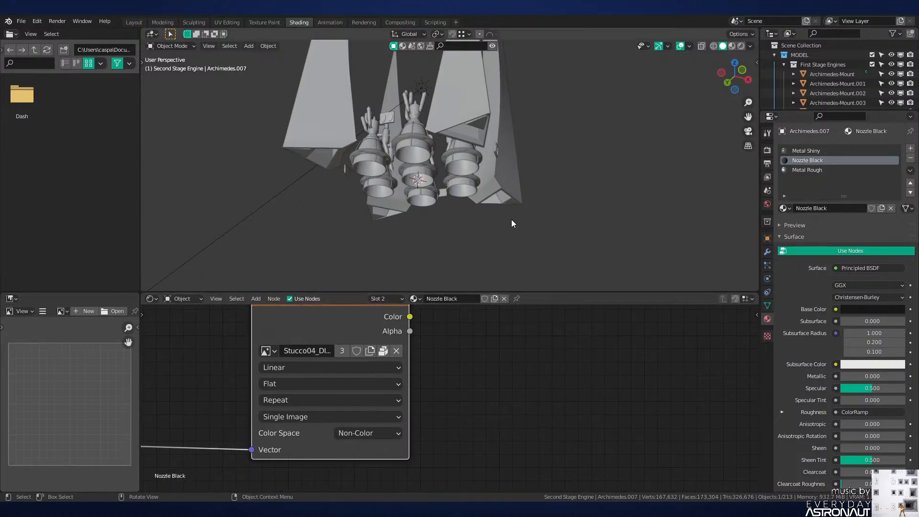
Step: Isolate the second stage engine in local view and show it in Material Preview
key(KP_Divide)
key(KP_Divide)
key(KP_Divide)
click(732, 46)
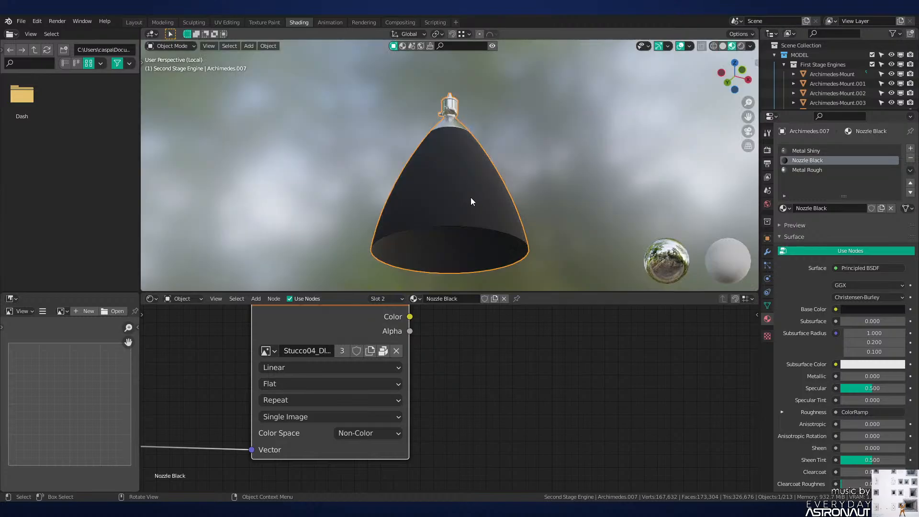
scroll(470, 197, up, 1)
middle_drag(471, 197, 490, 208)
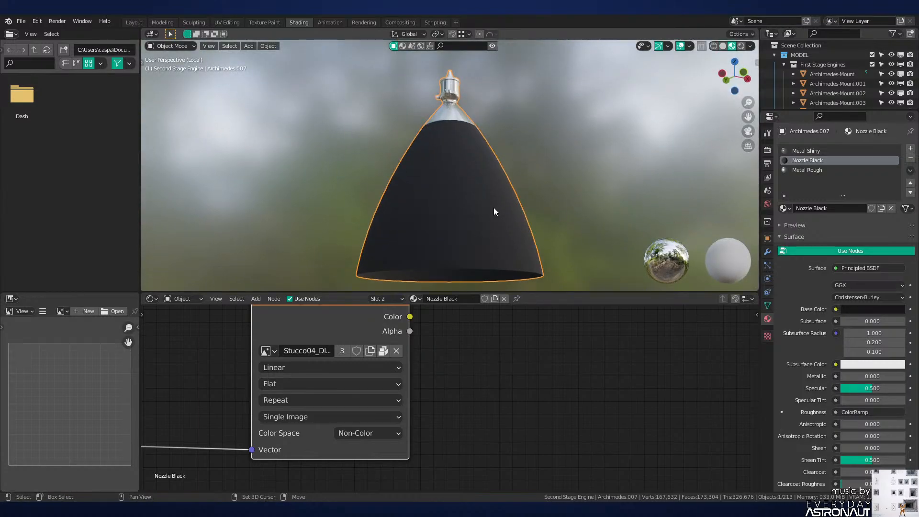
Step: Load Plaster07_REFL_3K.jpg into the duplicated texture node and feed its color into a new Invert node
click(397, 351)
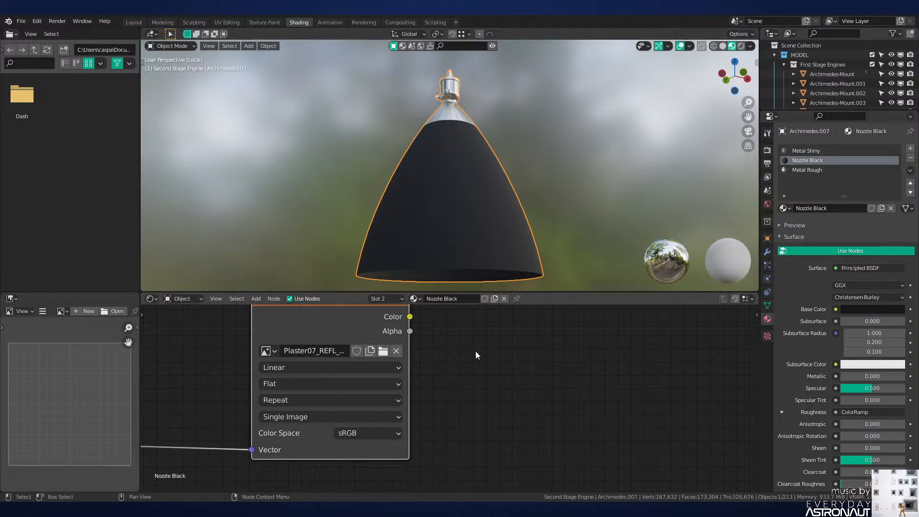
scroll(383, 380, down, 2)
key(shift+a)
mouse_move(394, 383)
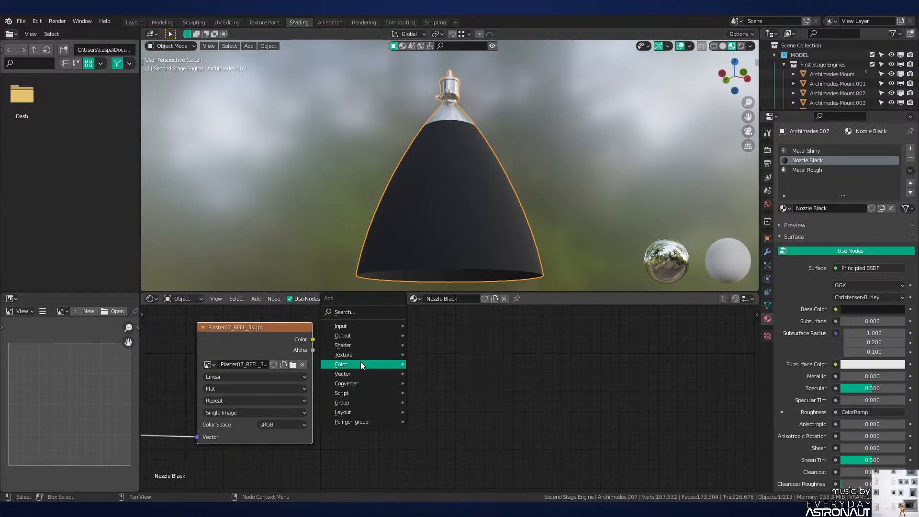
mouse_move(360, 364)
click(435, 385)
click(433, 400)
drag(313, 339, 404, 428)
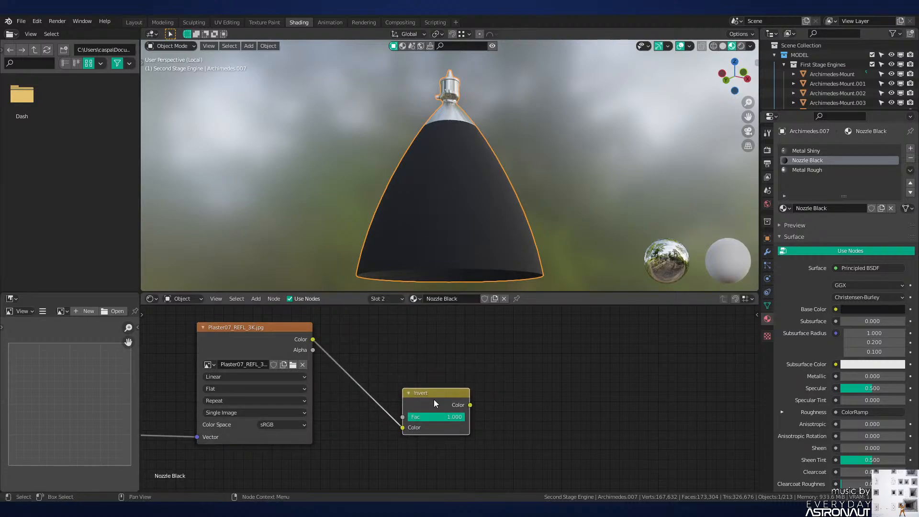
drag(434, 400, 402, 435)
Step: Preview the Plaster07_REFL_3K.jpg texture directly on the nozzle through a Viewer connection and inspect its pattern
ctrl+shift+click(292, 331)
middle_drag(499, 203, 510, 234)
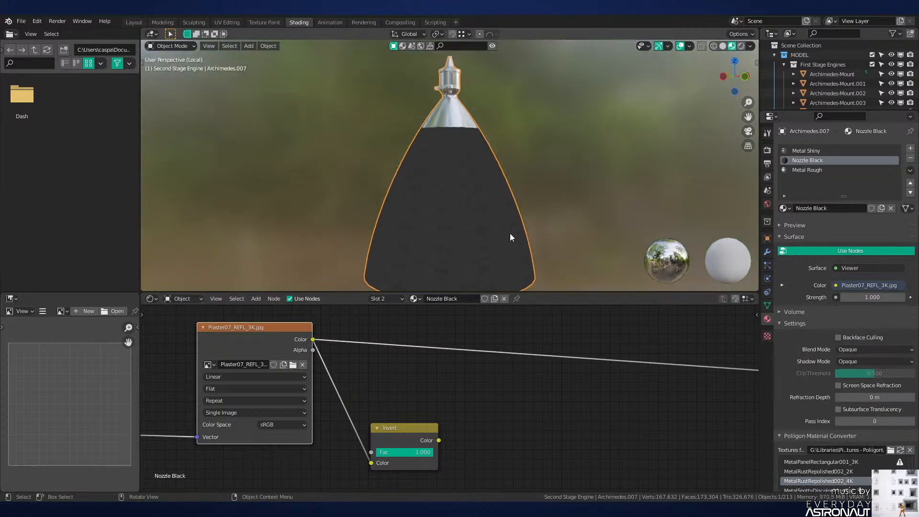
scroll(507, 177, up, 3)
scroll(462, 187, down, 2)
scroll(369, 403, down, 1)
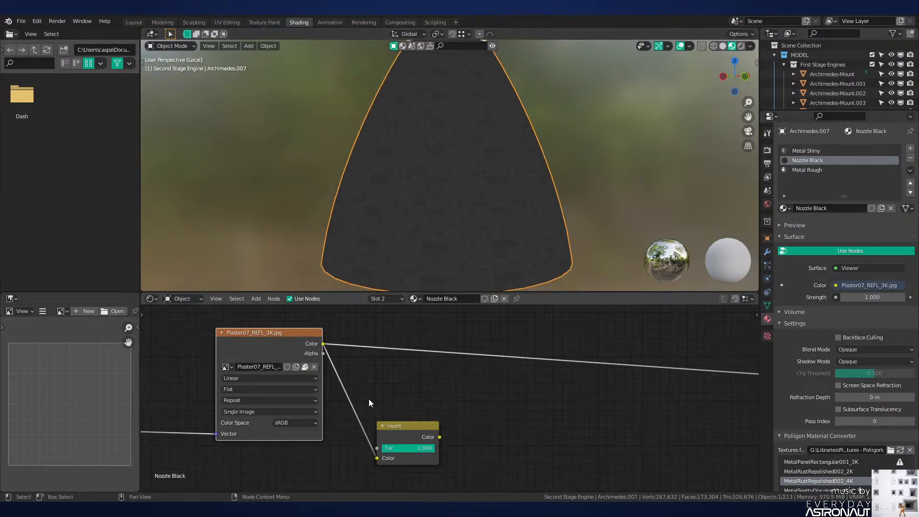
Step: Set the plaster texture's Mapping node scale to 1 on all three axes and check the pattern on the nozzle
scroll(369, 403, down, 2)
scroll(288, 412, up, 3)
click(288, 413)
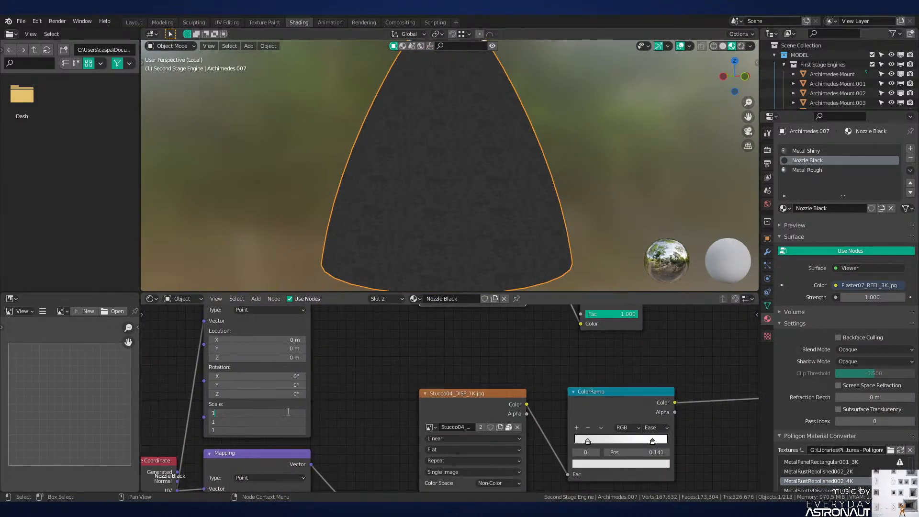
text(1)
key(Return)
middle_drag(470, 226, 576, 209)
scroll(533, 227, up, 3)
scroll(426, 200, down, 5)
scroll(576, 209, up, 1)
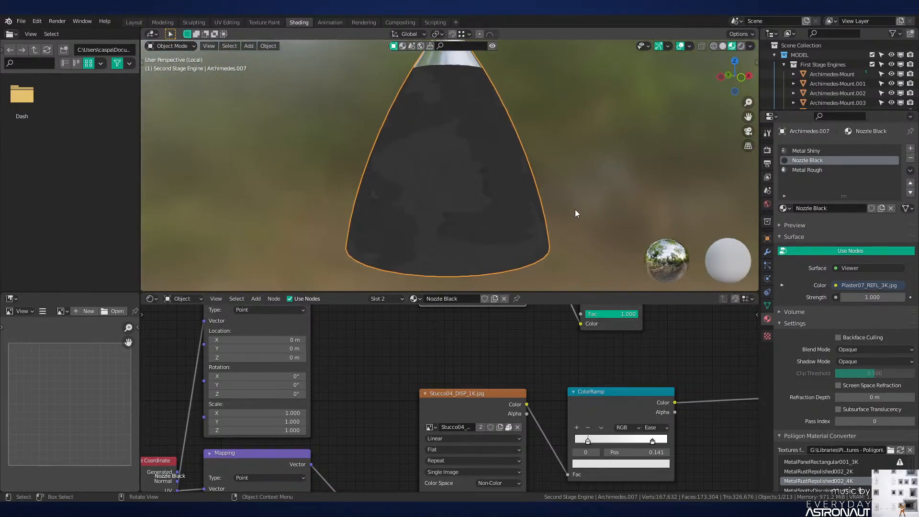
Step: Add a MixRGB node with the Plaster07_REFL_3K.jpg color as Color1 and feed its output into the Principled BSDF's Base Color
middle_drag(572, 383, 428, 447)
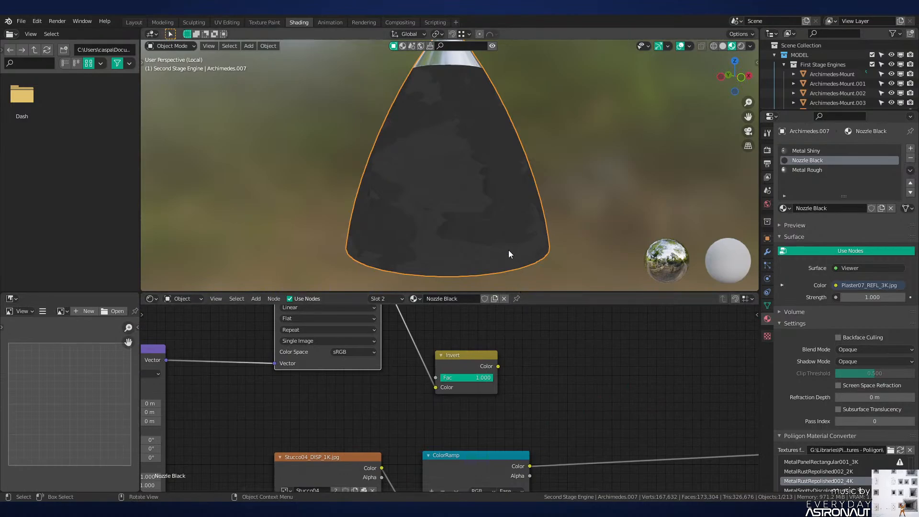
middle_drag(560, 381, 381, 409)
key(shift+a)
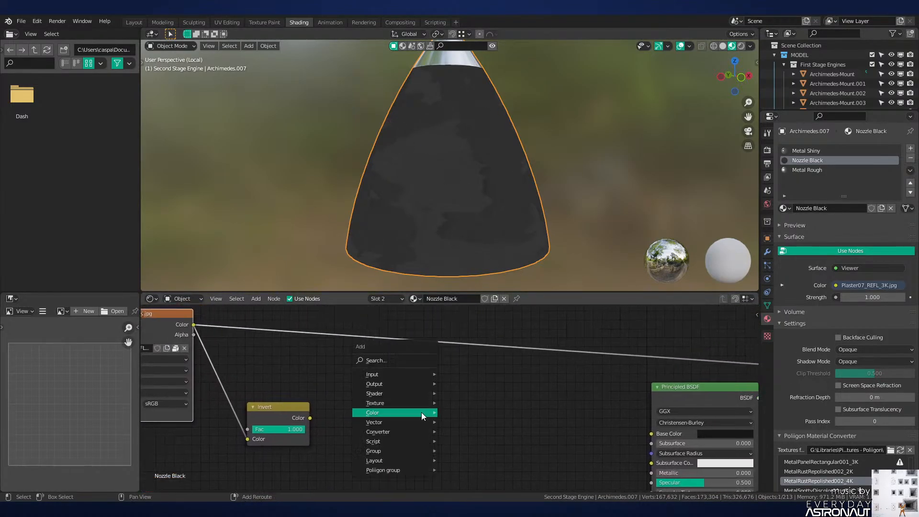
mouse_move(421, 413)
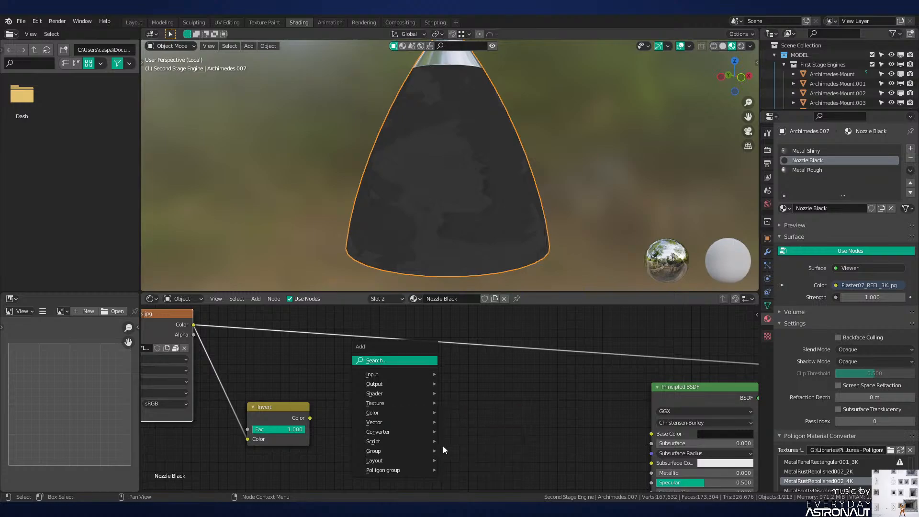
mouse_move(391, 420)
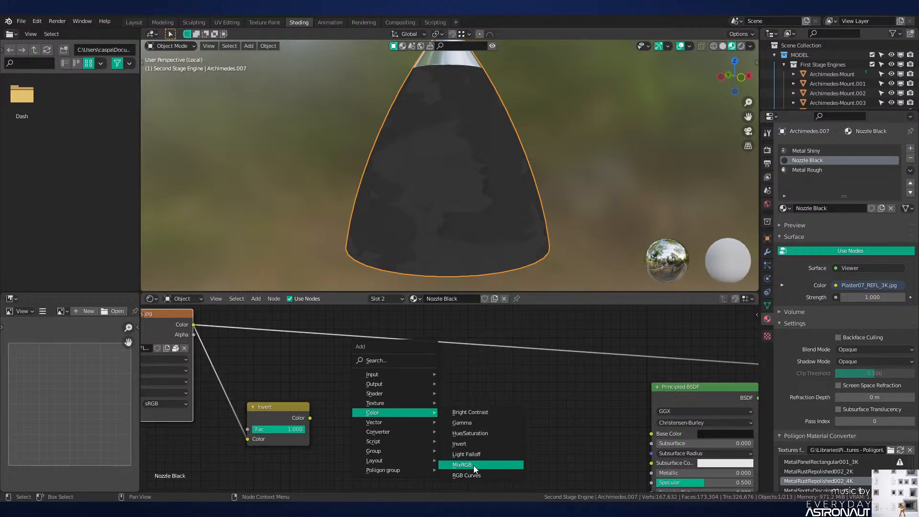
click(473, 465)
click(464, 450)
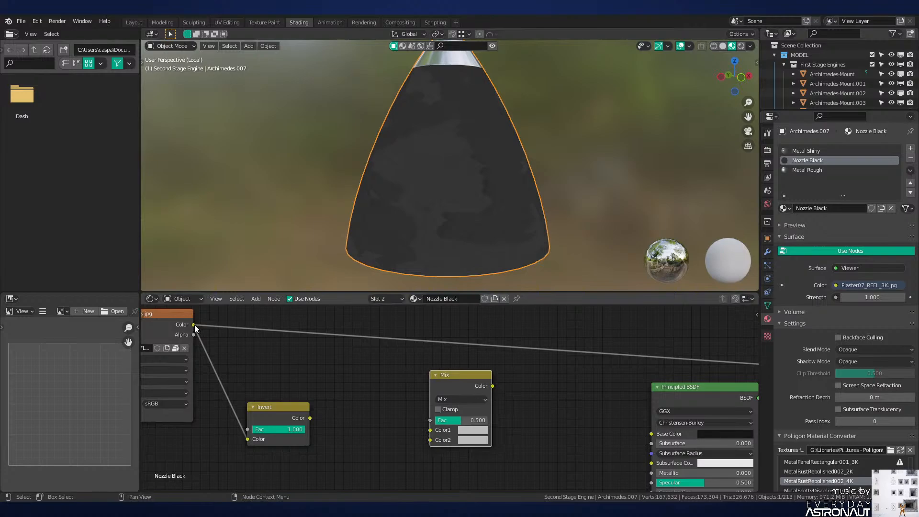
drag(193, 324, 430, 430)
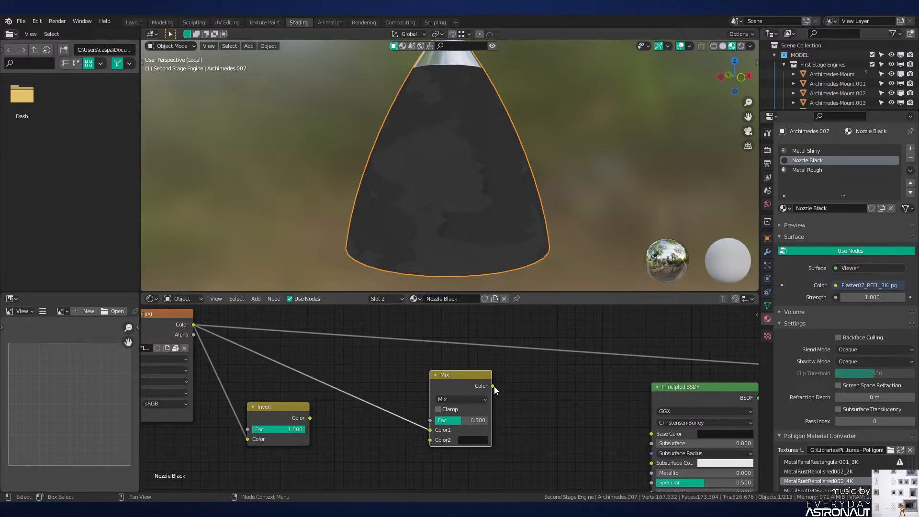
drag(493, 386, 652, 434)
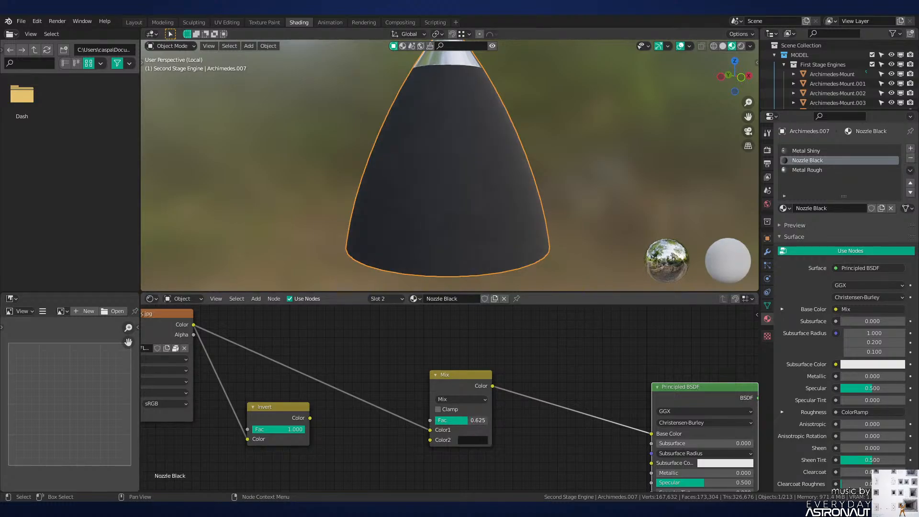
Step: Set the Base Color Mix node's factor to 0.700 while checking the variation on the nozzle
drag(468, 420, 468, 420)
scroll(466, 255, down, 3)
middle_drag(465, 255, 529, 246)
scroll(530, 247, up, 3)
scroll(530, 246, down, 1)
drag(472, 420, 477, 420)
mouse_move(421, 234)
middle_down()
mouse_move(306, 234)
mouse_move(436, 237)
middle_up()
scroll(437, 236, up, 2)
scroll(474, 227, down, 1)
scroll(504, 193, up, 3)
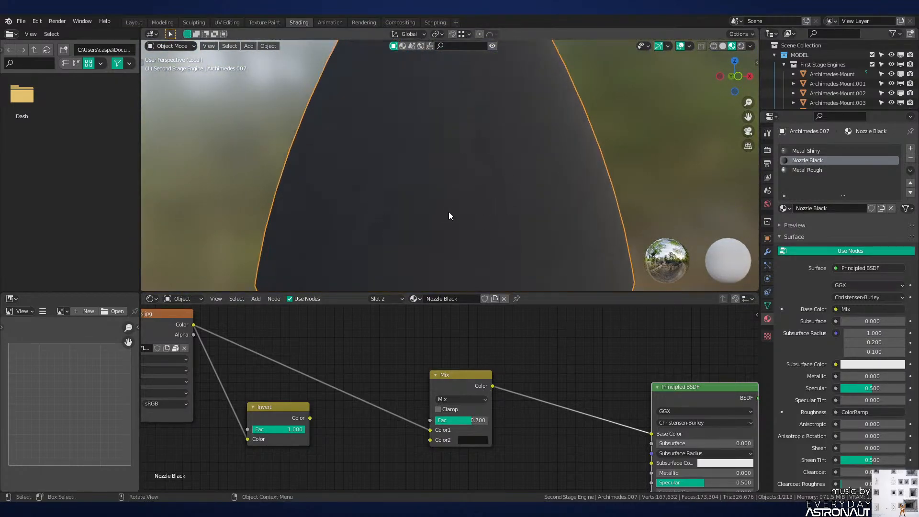
scroll(452, 212, down, 2)
scroll(366, 415, down, 4)
Step: Move the Plaster07_REFL_3K.jpg texture node straight up to make room in the node tree
mouse_move(367, 403)
middle_down()
mouse_move(410, 377)
mouse_move(431, 384)
mouse_move(357, 349)
mouse_move(385, 392)
mouse_move(455, 416)
mouse_move(413, 453)
mouse_move(363, 396)
middle_up()
scroll(402, 394, up, 3)
click(401, 396)
scroll(450, 415, down, 3)
click(312, 341)
key(g)
key(y)
click(313, 282)
click(416, 402)
key(x)
click(319, 328)
key(ctrl+shift+d)
click(319, 421)
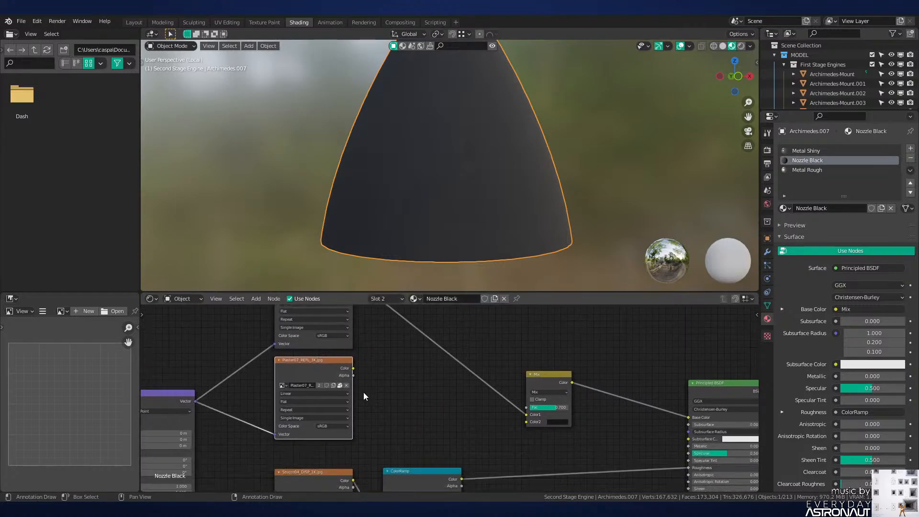
key(x)
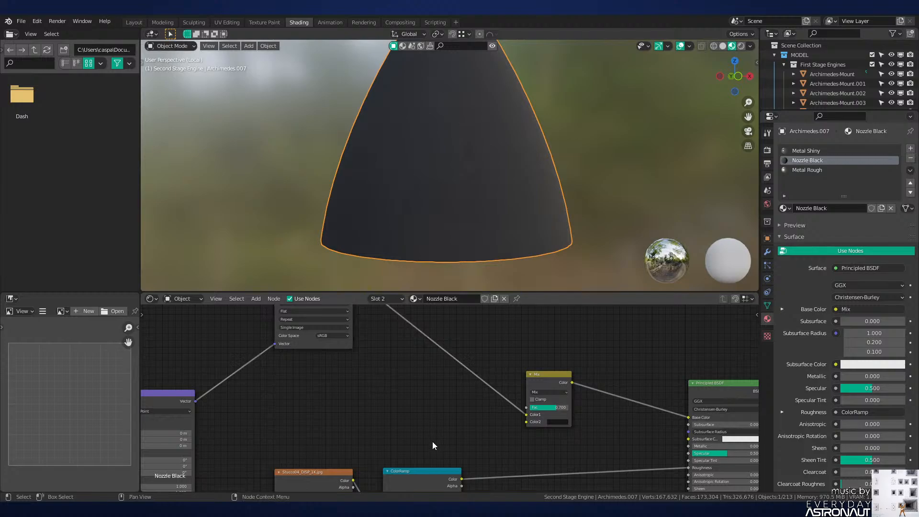
key(ctrl+z)
Step: Move the Invert node closer to the ColorRamp and preview the inverted plaster texture on the nozzle through the Viewer
middle_drag(437, 420, 387, 369)
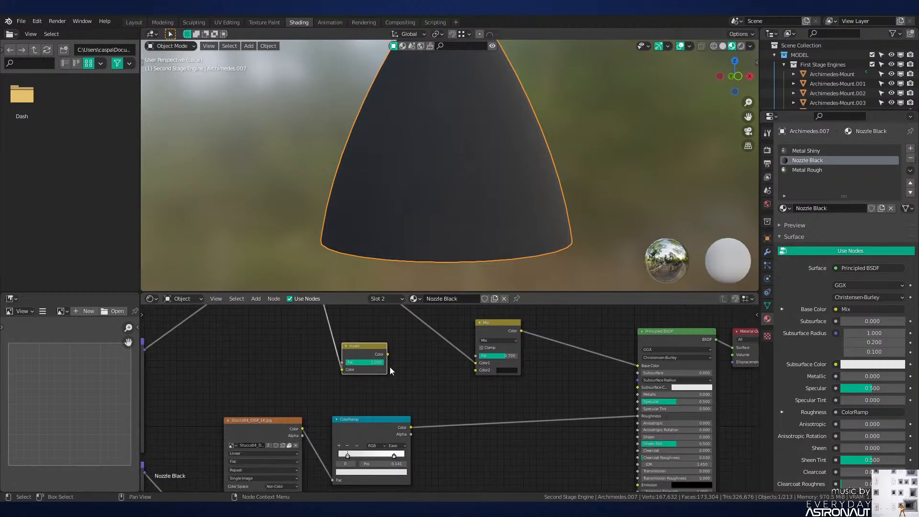
key(g)
click(417, 402)
ctrl+shift+click(410, 394)
scroll(446, 398, up, 3)
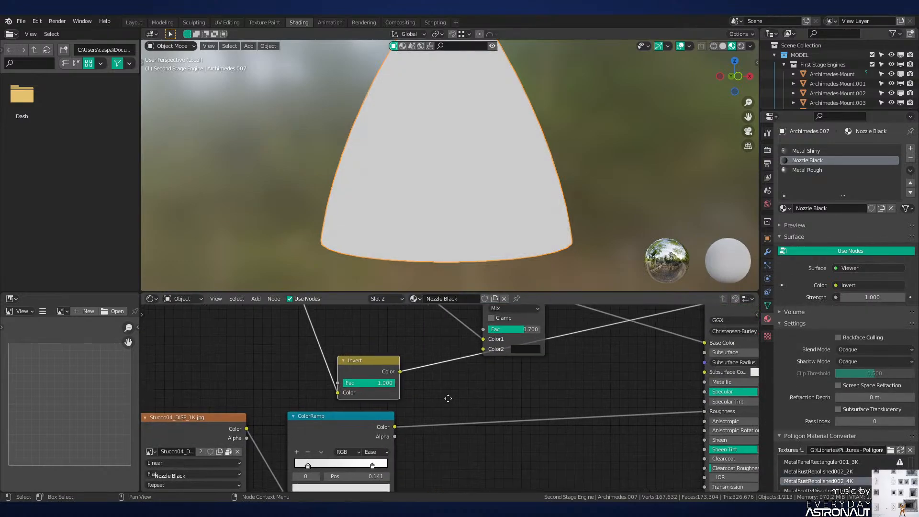
Step: Add a MixRGB node blending the Invert color with the ColorRamp into the Principled BSDF's Roughness, and show the full shader again
middle_drag(491, 419, 454, 414)
key(shift+a)
mouse_move(453, 414)
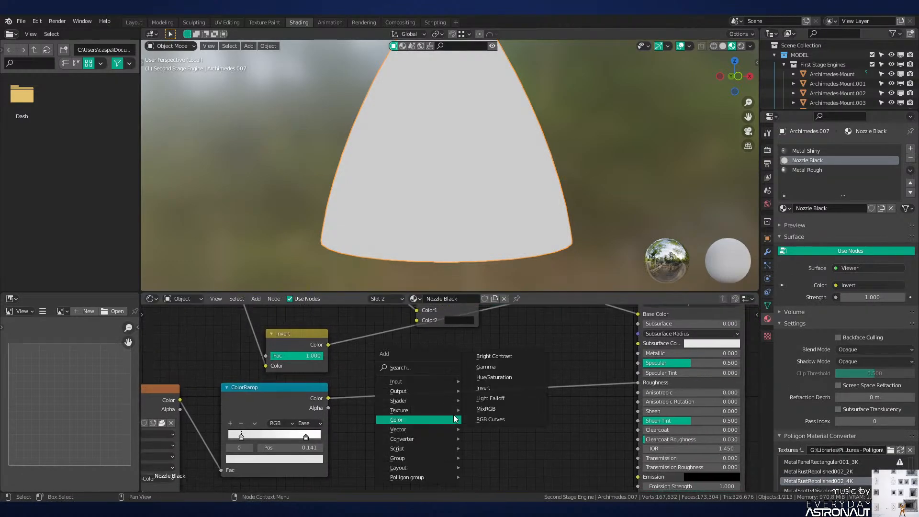
click(503, 405)
drag(329, 345, 504, 433)
ctrl+shift+click(541, 378)
middle_drag(541, 378, 455, 436)
click(483, 399)
ctrl+shift+click(607, 326)
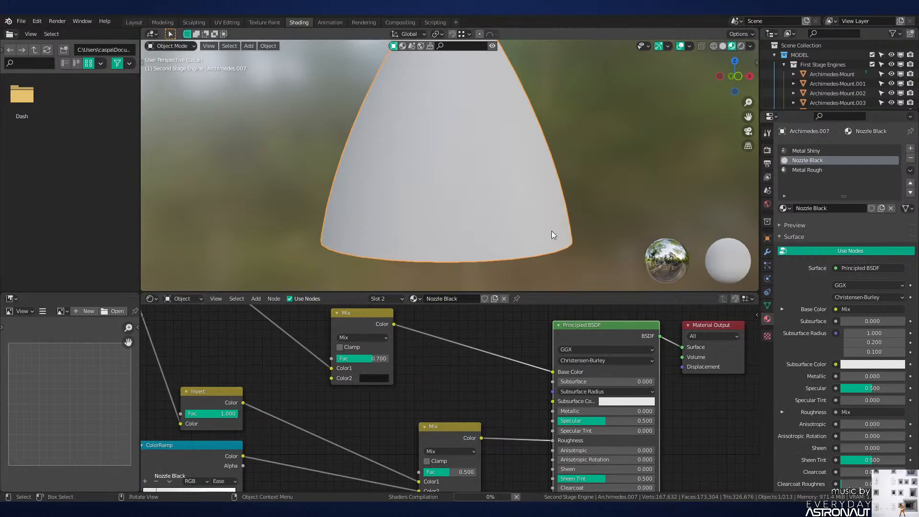
Step: Set the Roughness Mix node's factor to 0.700 and check the nozzle's reflections
scroll(544, 235, up, 5)
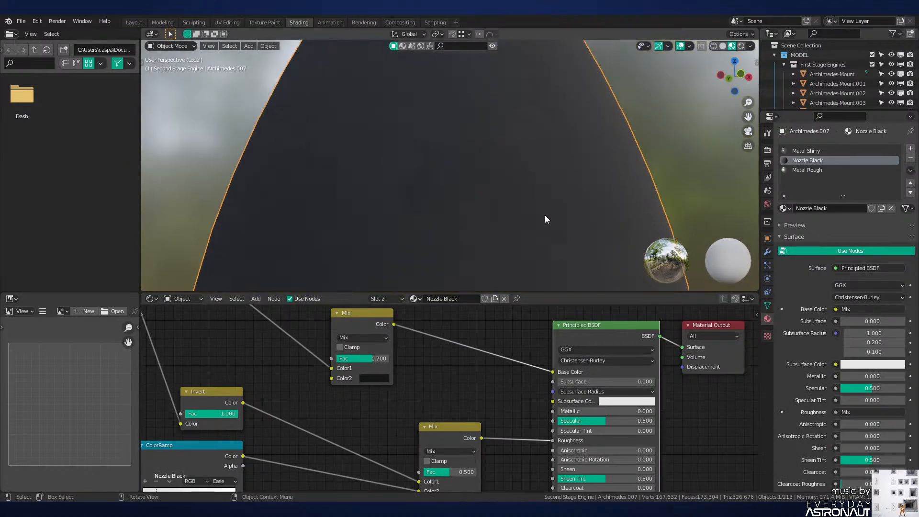
mouse_move(463, 472)
mouse_down()
mouse_move(481, 472)
mouse_move(423, 472)
mouse_move(479, 472)
mouse_move(425, 472)
mouse_move(467, 472)
mouse_up()
scroll(538, 199, down, 5)
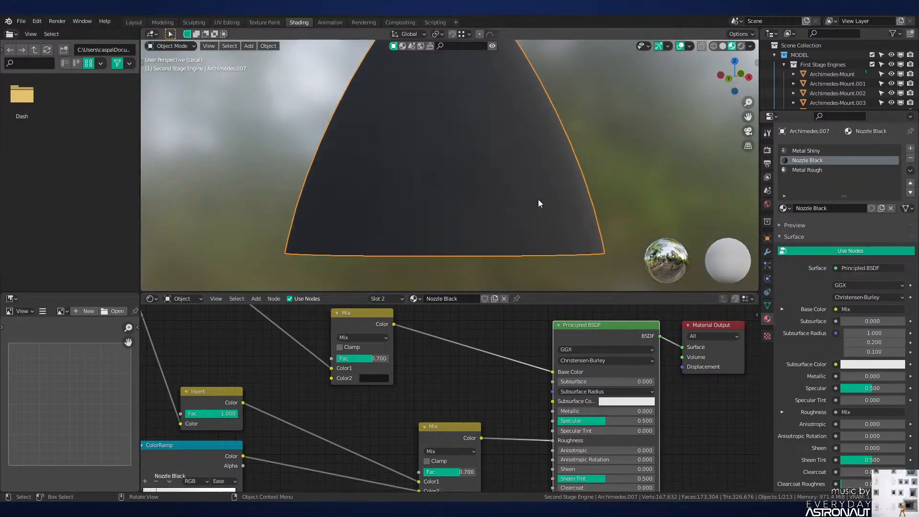
middle_drag(538, 199, 515, 244)
scroll(549, 181, up, 3)
scroll(524, 211, down, 6)
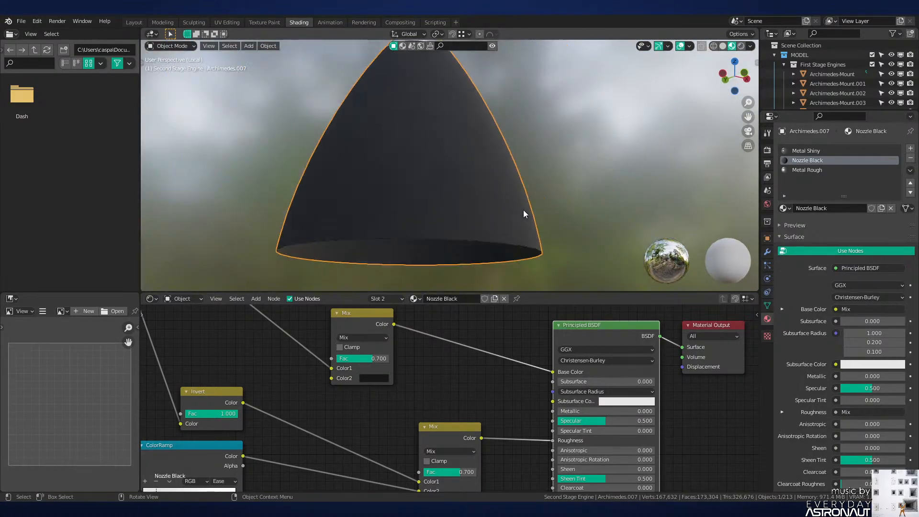
Step: Duplicate the Plaster07_REFL_3K.jpg texture node with its Mapping link and place the copy below the Stucco04 normal texture
middle_drag(480, 417, 476, 349)
scroll(438, 366, down, 1)
scroll(435, 369, down, 2)
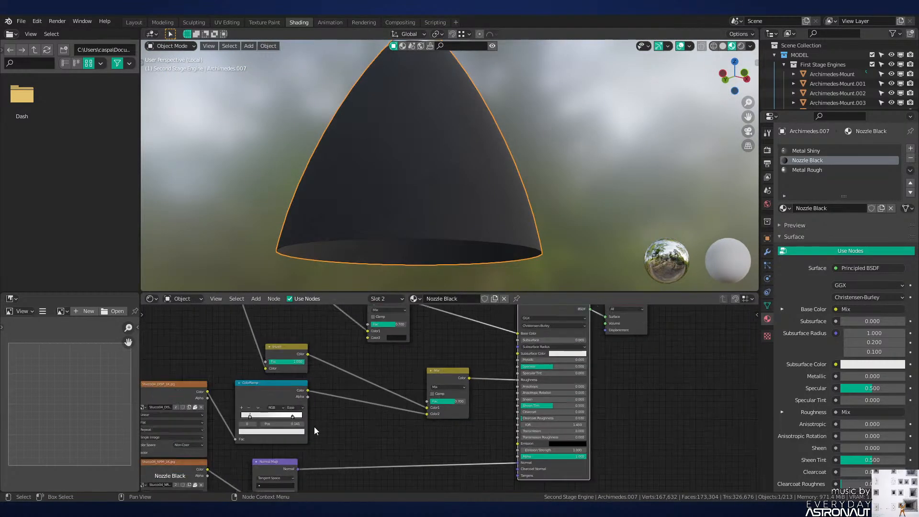
middle_drag(314, 427, 403, 458)
click(360, 371)
scroll(382, 412, down, 4)
middle_drag(355, 372, 380, 344)
click(310, 318)
scroll(392, 398, down, 5)
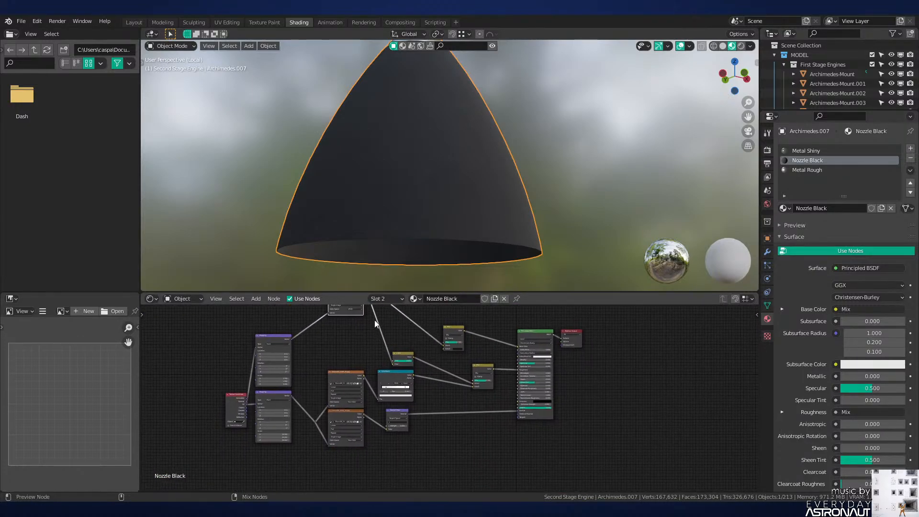
key(ctrl+shift+d)
key(y)
click(377, 310)
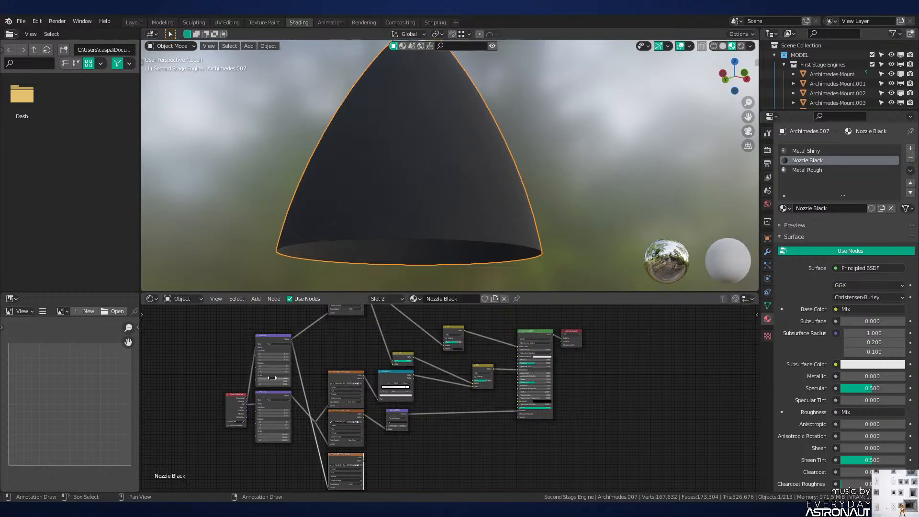
Step: Replace the image in the duplicated texture node with Plaster07_NRM_3K.jpg
middle_drag(385, 407, 380, 340)
scroll(377, 343, up, 7)
middle_drag(327, 378, 358, 404)
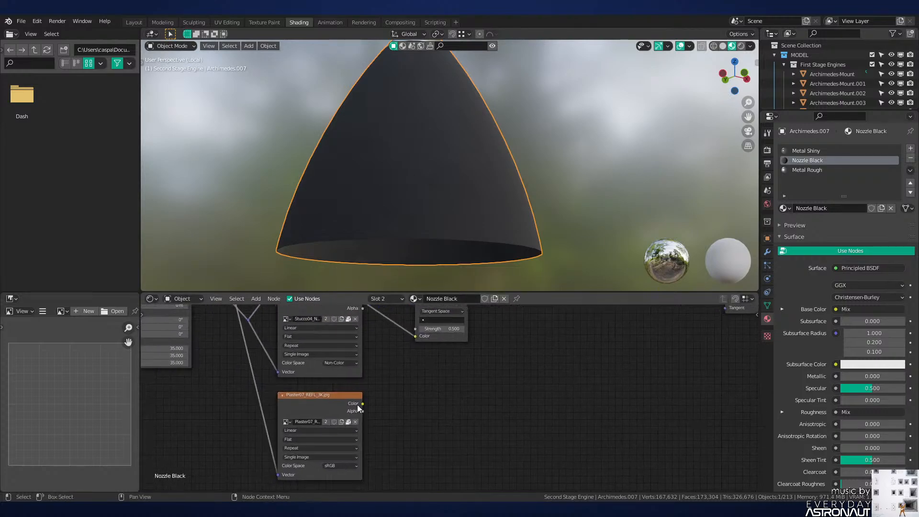
click(355, 422)
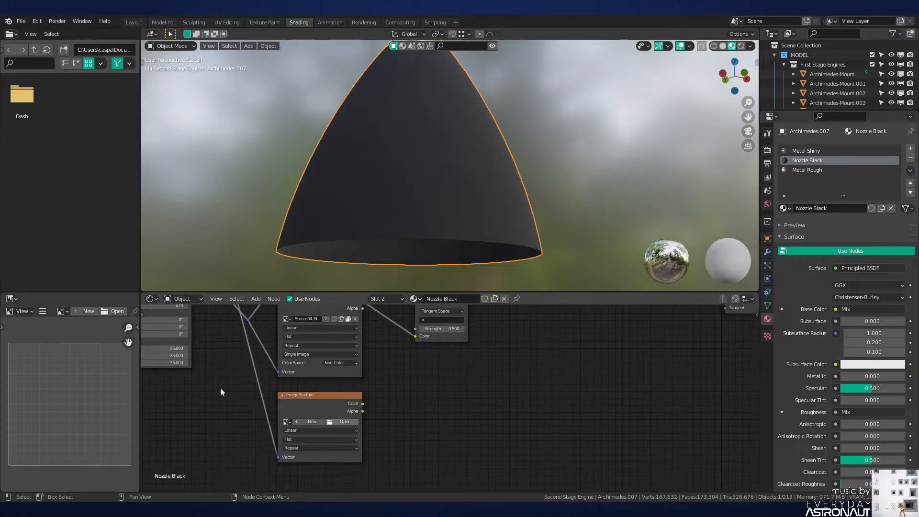
middle_drag(485, 409, 417, 449)
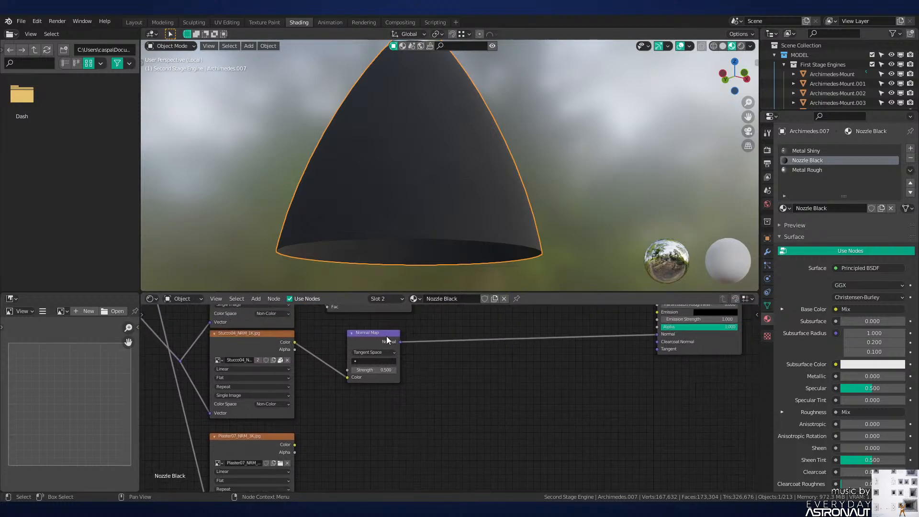
Step: Duplicate the Normal Map node, connect the plaster normal texture's color to the copy, and set that texture's color space to Linear
click(386, 338)
key(shift+d)
key(y)
click(382, 419)
drag(295, 444, 347, 458)
middle_drag(382, 436, 388, 401)
click(283, 473)
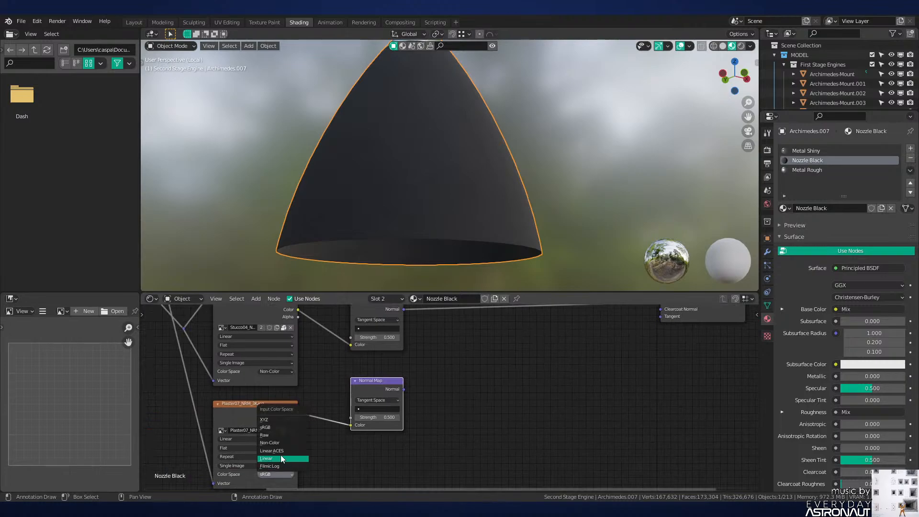
click(281, 457)
Step: Add a MixRGB node with the Stucco04 Normal Map output as Color1 and the plaster Normal Map output as Color2
middle_drag(498, 341, 419, 410)
key(shift+a)
mouse_move(433, 410)
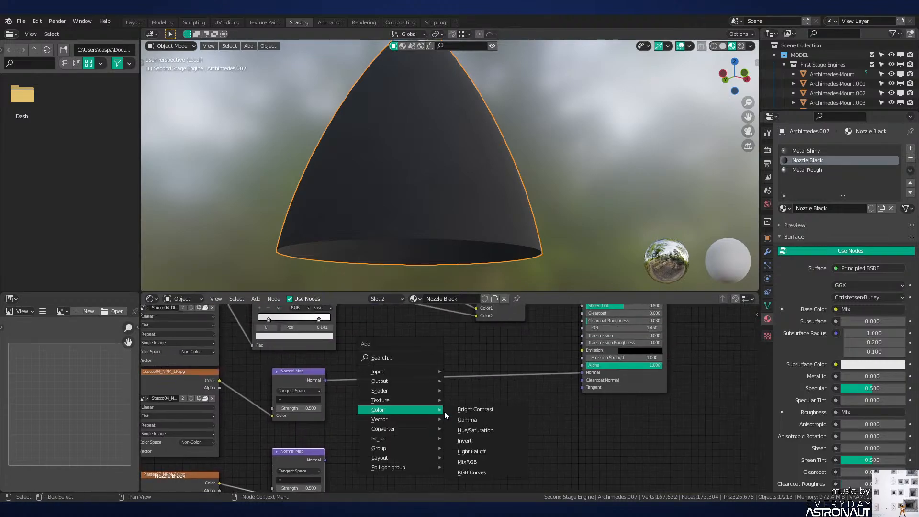
click(481, 458)
click(409, 375)
drag(325, 460, 409, 428)
drag(326, 377, 409, 420)
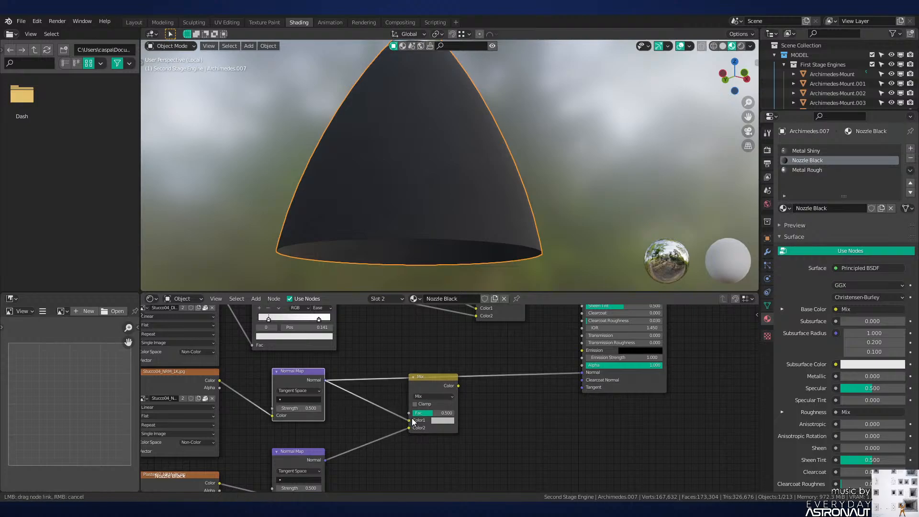
Step: Preview the mixed normals on the nozzle, set the mix factor to 0.600, and connect the Mix output to the Principled BSDF's Normal
ctrl+shift+click(445, 377)
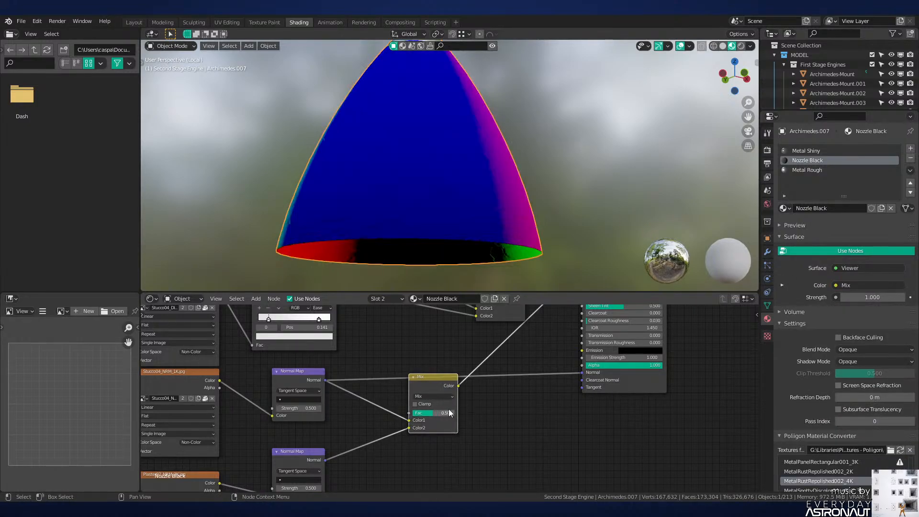
ctrl+shift+click(644, 386)
middle_drag(541, 264, 491, 231)
scroll(492, 232, up, 1)
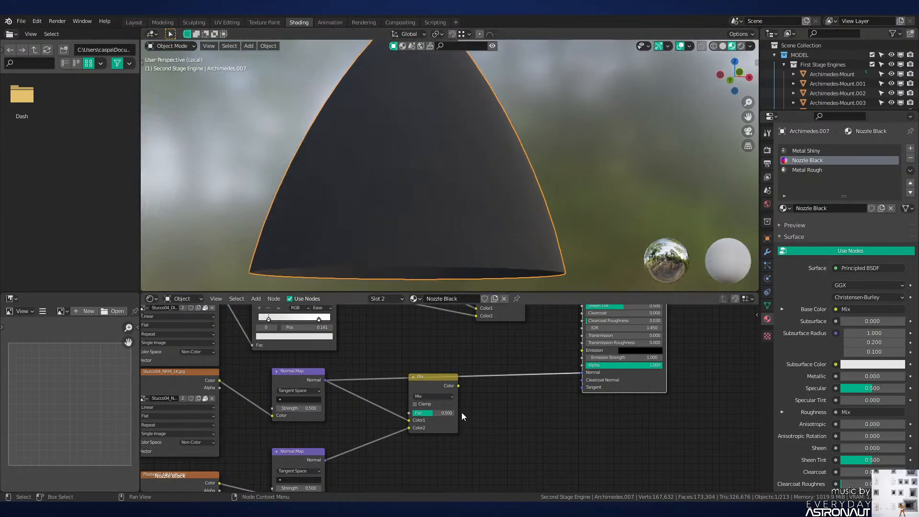
drag(455, 414, 583, 373)
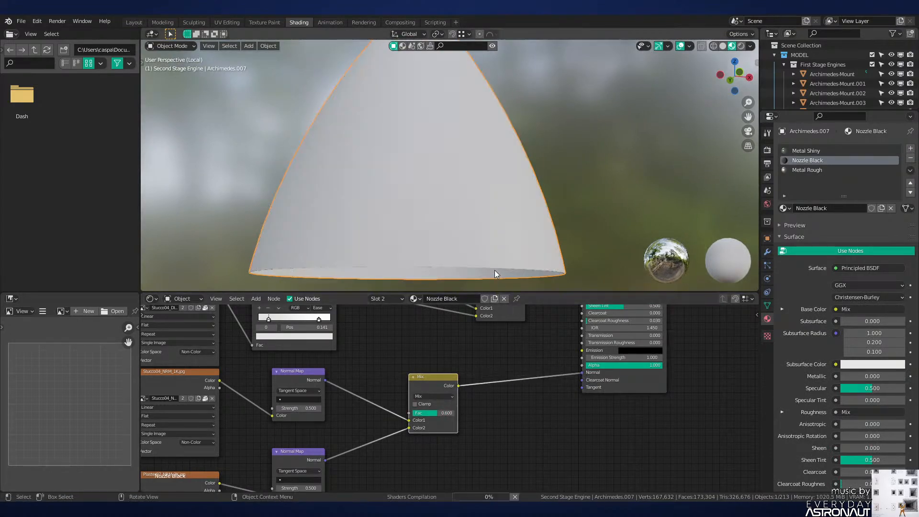
Step: Lower the normal Mix node's factor while checking the plaster relief on the nozzle surface
middle_drag(485, 223, 543, 191)
scroll(543, 191, up, 2)
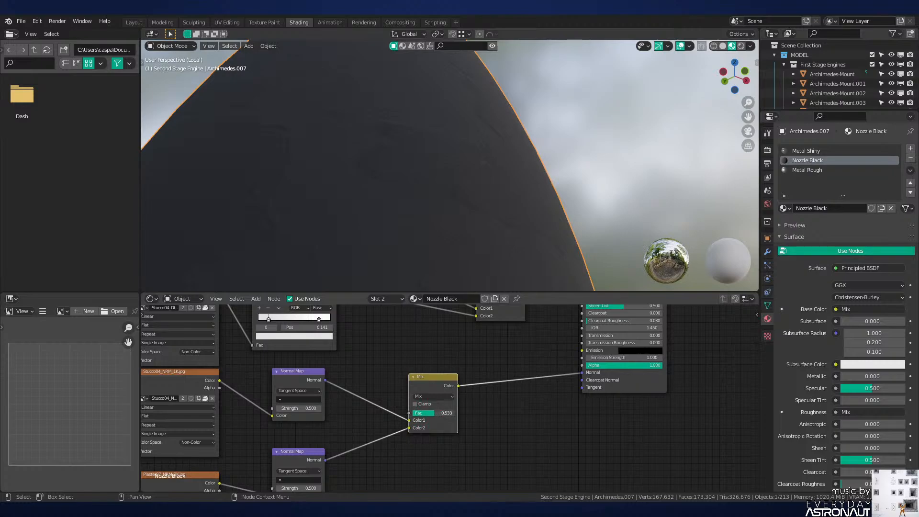
drag(433, 413, 427, 414)
scroll(473, 211, down, 5)
mouse_move(473, 212)
middle_down()
mouse_move(431, 219)
mouse_move(521, 253)
mouse_move(396, 247)
mouse_move(381, 232)
mouse_move(401, 257)
mouse_move(383, 272)
mouse_move(403, 240)
mouse_move(409, 192)
middle_up()
scroll(432, 219, down, 4)
Step: Save the file and show the second stage engine in Rendered shading in the Layout workspace
key(z)
click(477, 221)
click(134, 22)
key(ctrl+s)
key(z)
click(437, 160)
Step: Deselect everything and examine the rendered nozzle's surface variation from several angles and up close
scroll(396, 247, down, 3)
scroll(383, 249, up, 5)
scroll(401, 257, up, 4)
scroll(384, 272, down, 5)
scroll(403, 240, up, 3)
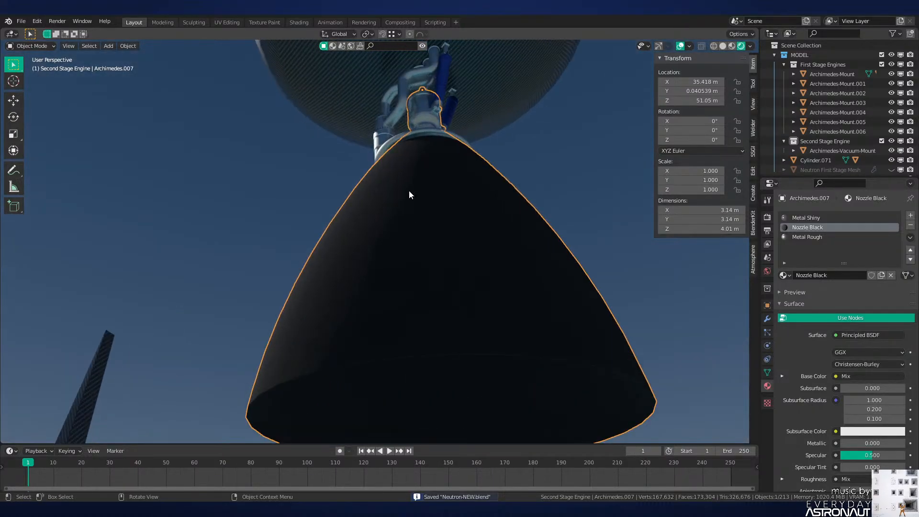
key(alt+a)
middle_drag(375, 228, 345, 292)
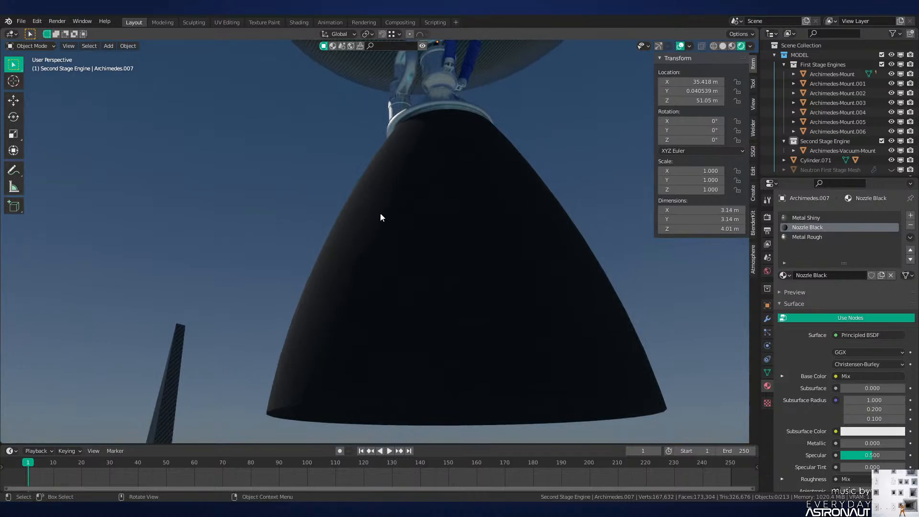
middle_drag(381, 213, 401, 237)
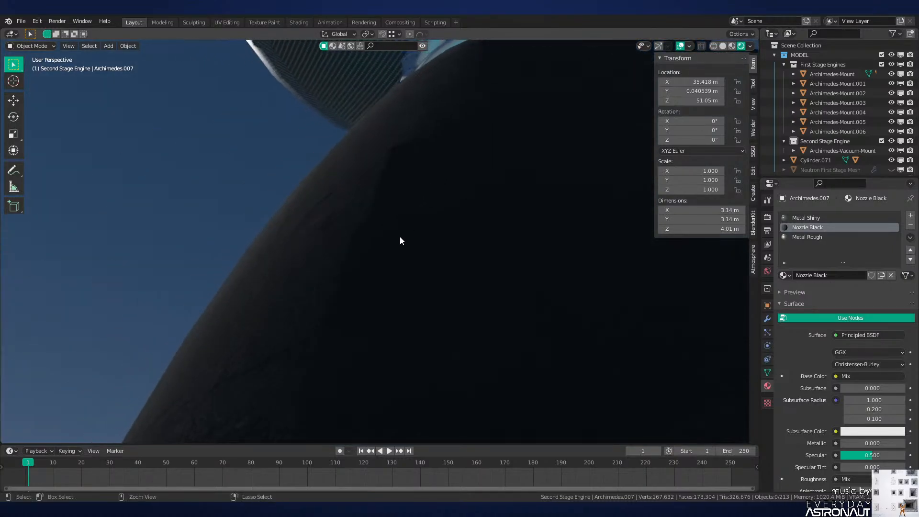
Step: Reveal all hidden objects and hide the Neutron First Stage Mesh again so the second stage engine stays exposed
middle_drag(315, 259, 352, 278)
ctrl+middle_drag(356, 223, 517, 285)
scroll(369, 291, up, 3)
scroll(517, 285, down, 5)
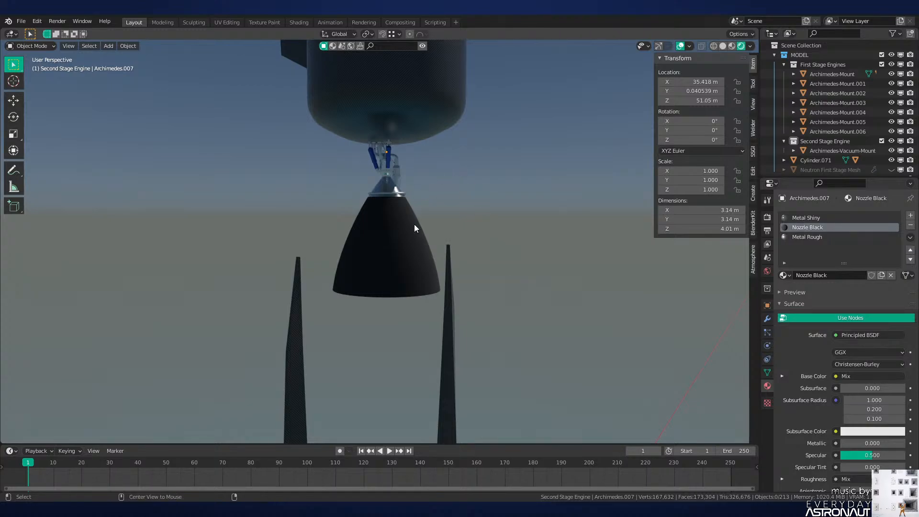
key(alt+h)
key(alt+a)
click(450, 301)
middle_drag(452, 316, 456, 221)
key(h)
middle_drag(308, 282, 253, 259)
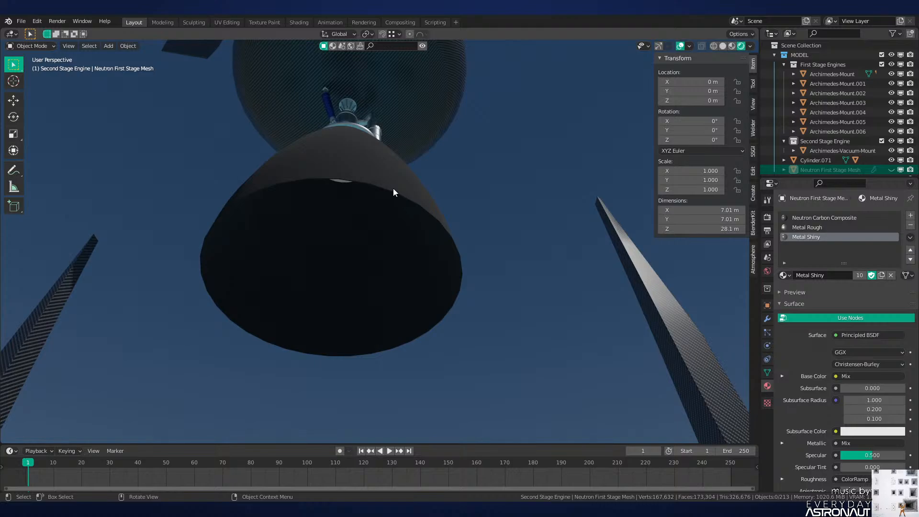
Step: Examine the rendered second stage engine and its black nozzle from below, from the side and up close
middle_drag(394, 188, 375, 281)
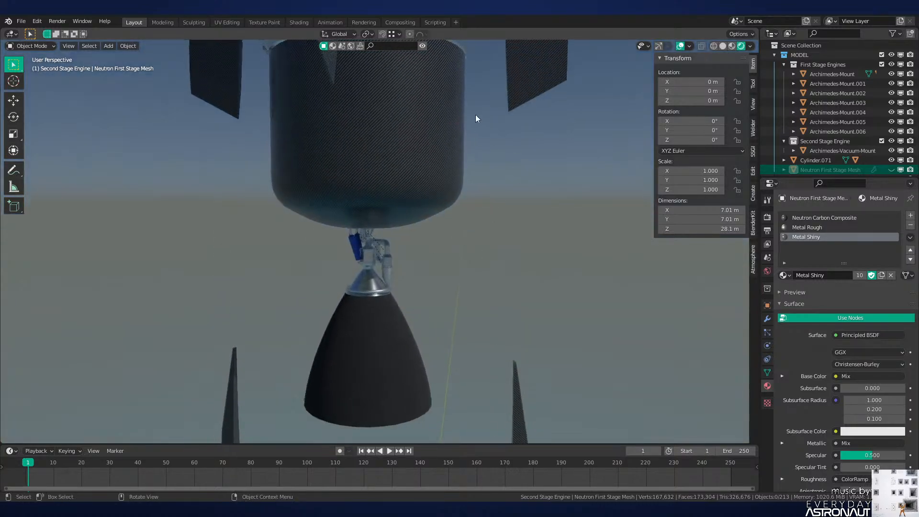
scroll(382, 240, up, 6)
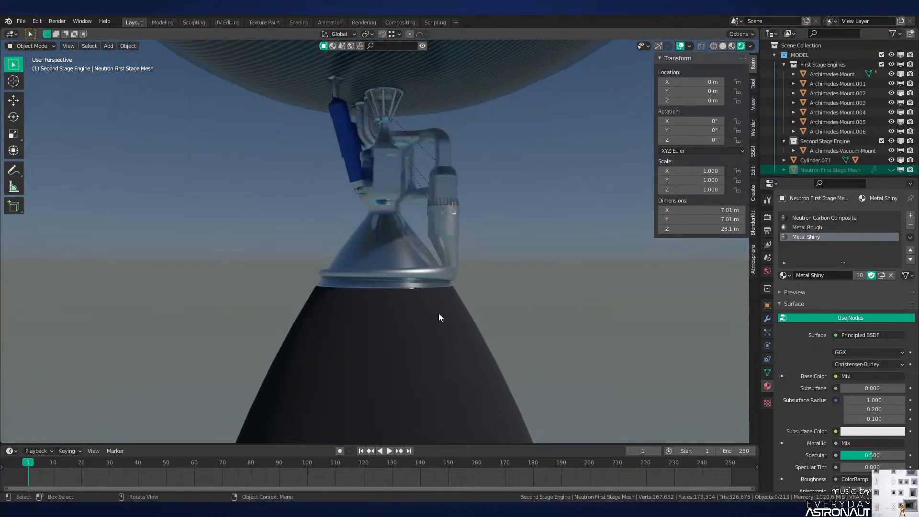
scroll(433, 287, down, 3)
shift+middle_drag(430, 386, 447, 288)
scroll(462, 283, up, 4)
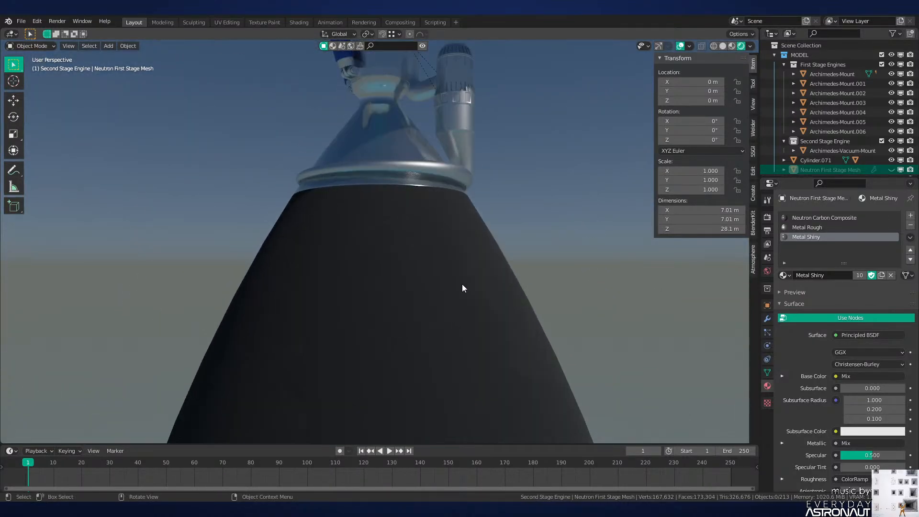
shift+middle_drag(463, 205, 432, 263)
scroll(432, 264, up, 2)
scroll(413, 231, down, 4)
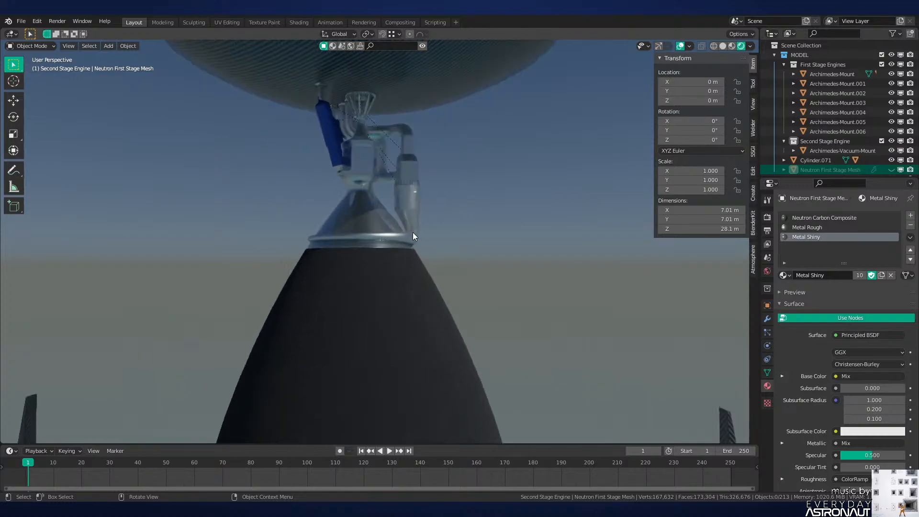
scroll(412, 231, up, 4)
middle_drag(412, 232, 479, 183)
scroll(321, 240, up, 2)
scroll(408, 243, down, 5)
scroll(479, 183, up, 3)
scroll(316, 278, down, 3)
middle_drag(316, 278, 412, 319)
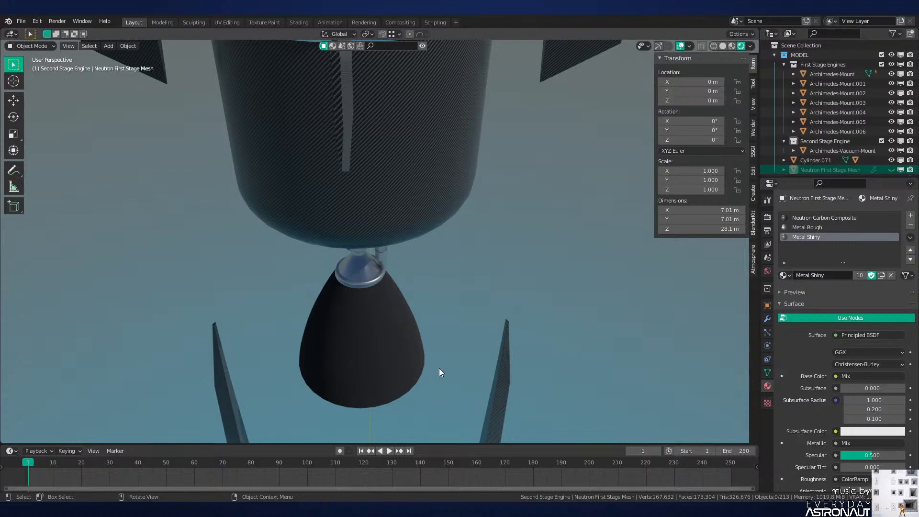
middle_drag(439, 369, 441, 262)
scroll(442, 262, up, 3)
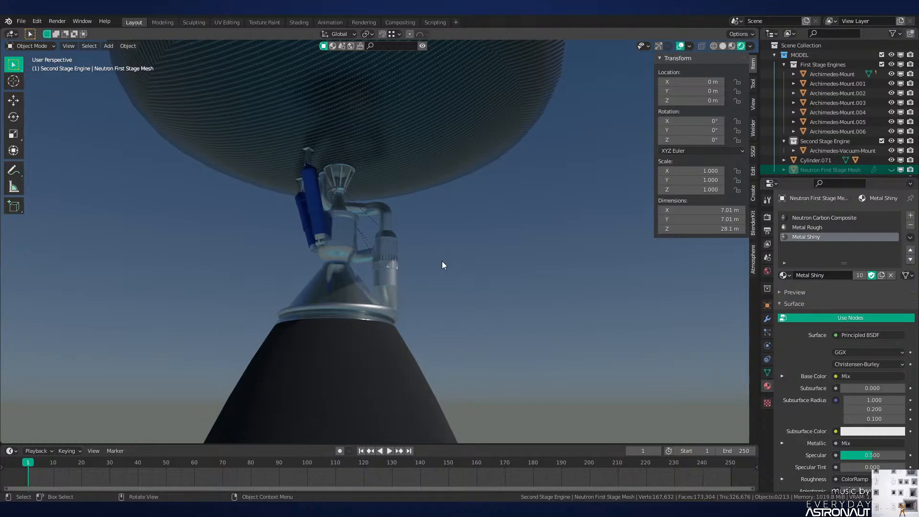
Step: Examine the rendered first stage engine cluster from below, looking at the nozzle interiors
scroll(440, 305, down, 11)
shift+middle_drag(465, 426, 482, 202)
scroll(475, 202, up, 8)
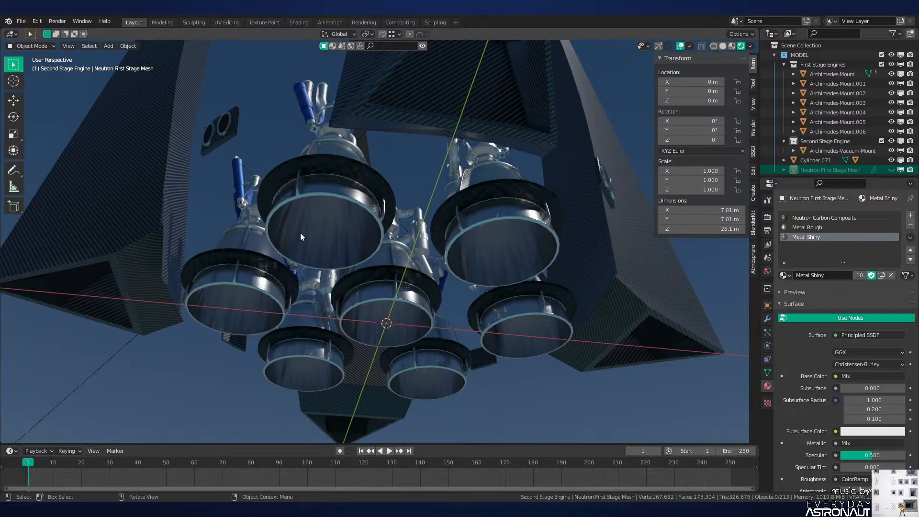
scroll(300, 232, down, 4)
scroll(248, 317, up, 2)
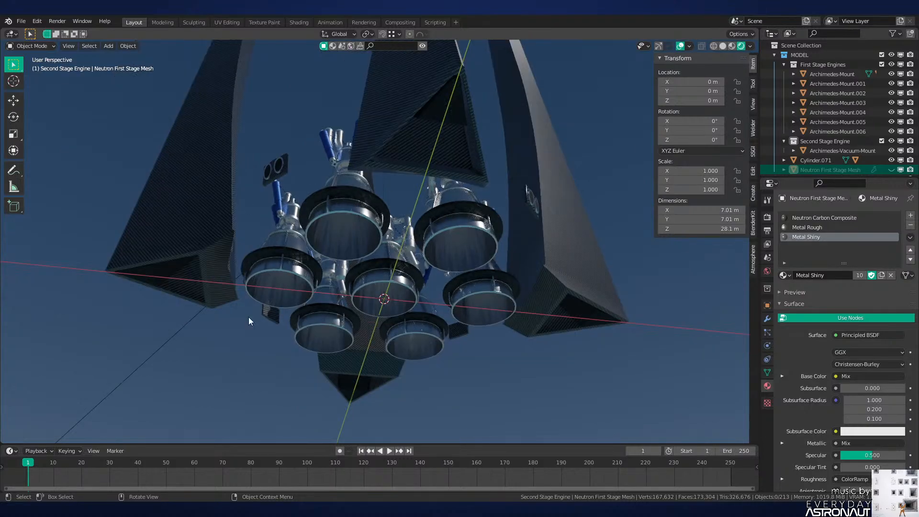
scroll(374, 201, down, 5)
Step: Select the second stage engine's nozzle, isolate it in local view and display it in Solid shading
middle_drag(383, 134, 350, 258)
scroll(424, 243, up, 2)
scroll(435, 204, up, 2)
scroll(350, 258, up, 3)
click(326, 258)
click(311, 250)
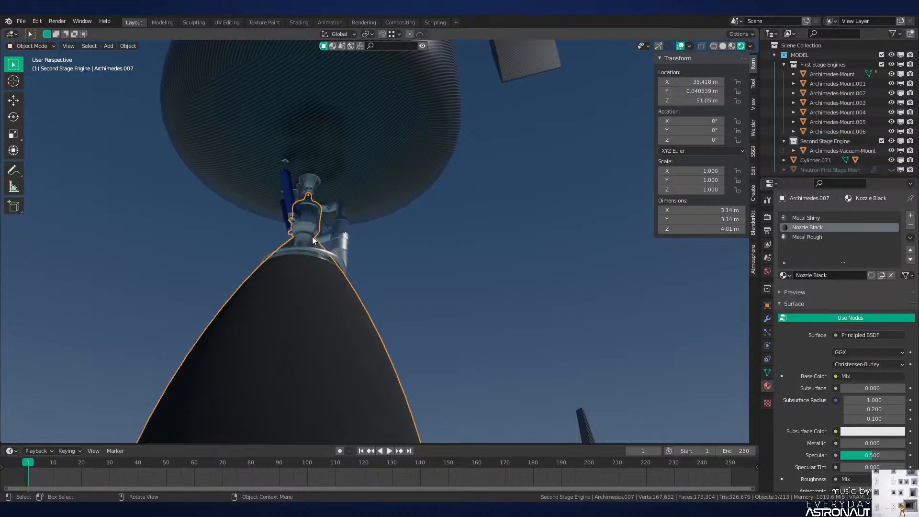
key(KP_Divide)
key(z)
click(334, 229)
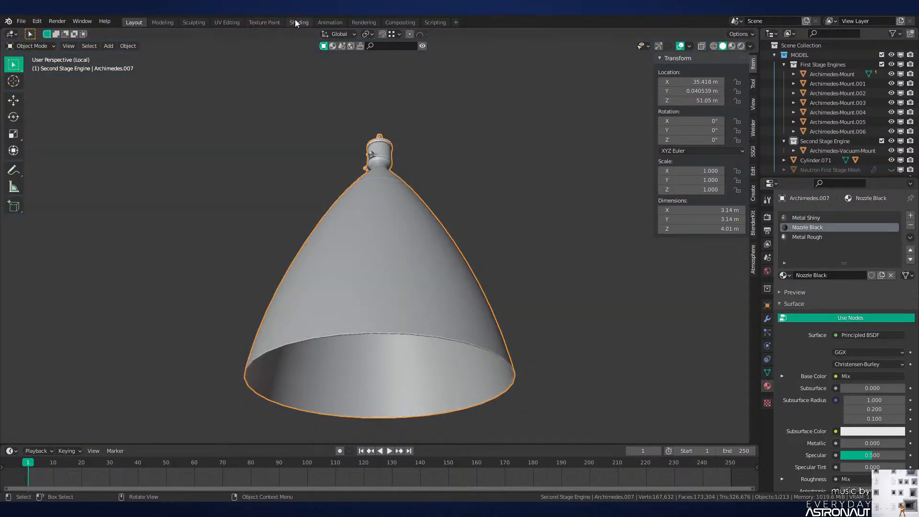
Step: Show the nozzle's interior in Material Preview in the Shading workspace and enter Edit Mode
click(299, 22)
key(z)
click(454, 214)
scroll(455, 241, up, 3)
mouse_move(449, 155)
shift+middle_down()
mouse_move(455, 241)
mouse_move(482, 152)
mouse_move(478, 122)
shift+middle_up()
mouse_move(479, 122)
shift+middle_down()
mouse_move(458, 169)
mouse_move(451, 150)
shift+middle_up()
key(Tab)
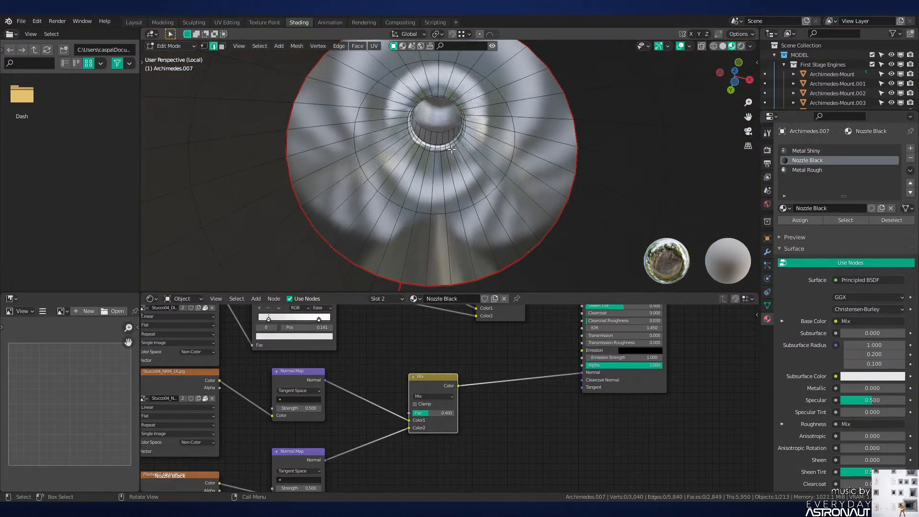
Step: Mark seams around the throat's edge loop and along one lengthwise edge line inside the nozzle
key(ctrl+e)
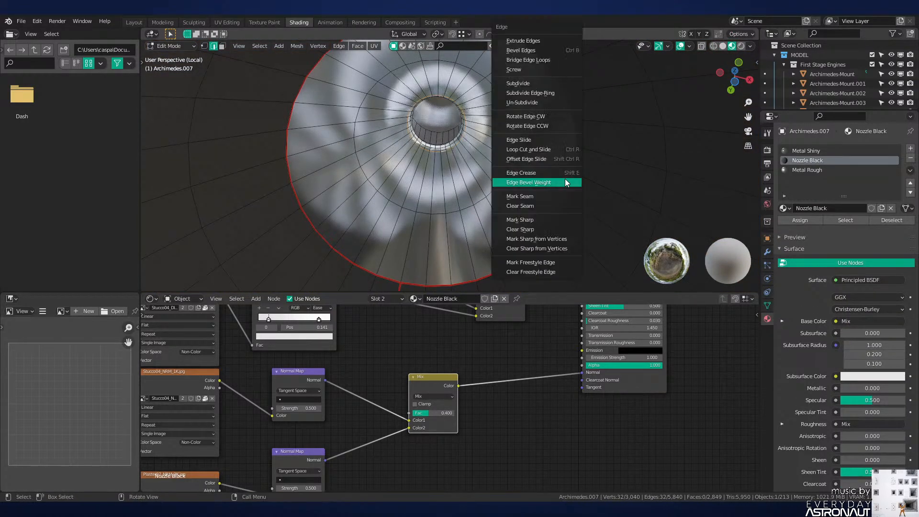
click(540, 197)
key(alt+a)
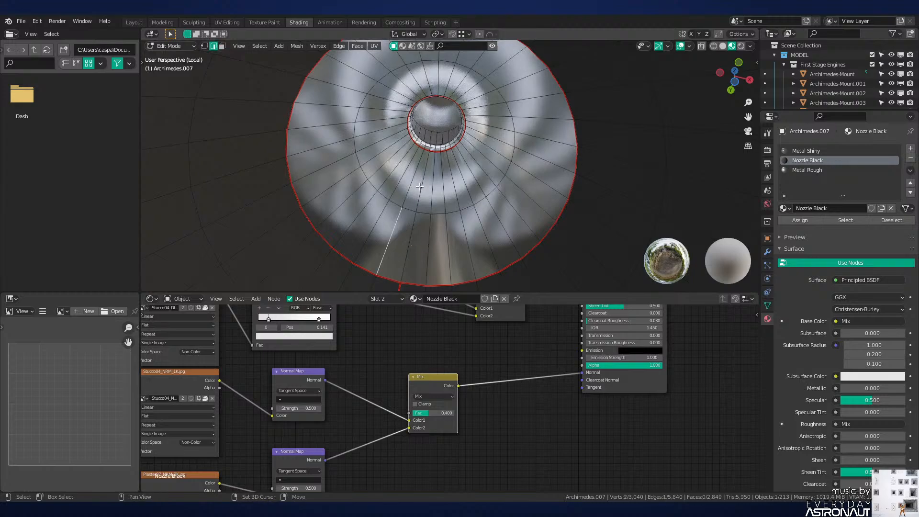
key(ctrl+e)
click(503, 229)
key(3)
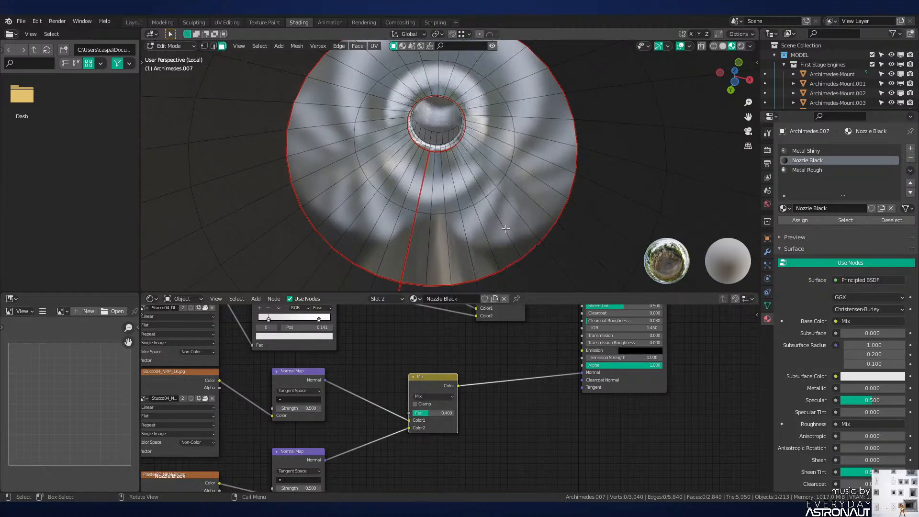
Step: Select the nozzle's interior faces, unwrap them and show the result in the UV Editing workspace
key(a)
key(u)
click(498, 214)
click(227, 22)
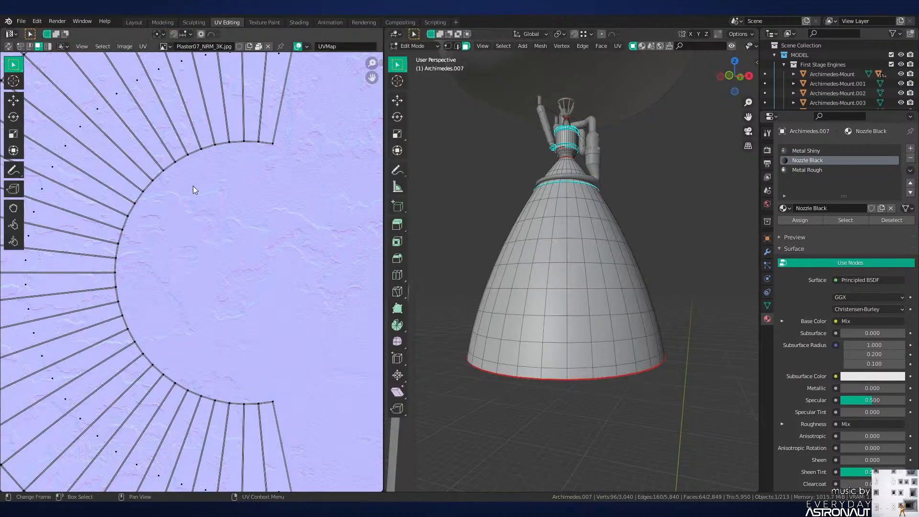
Step: Square up one quad of the interior UV island by scaling its short edge to 0 on X and its long edge to 0 on Y
middle_drag(163, 242, 240, 229)
scroll(217, 266, up, 3)
key(2)
click(210, 261)
key(s)
key(x)
key(0)
key(Return)
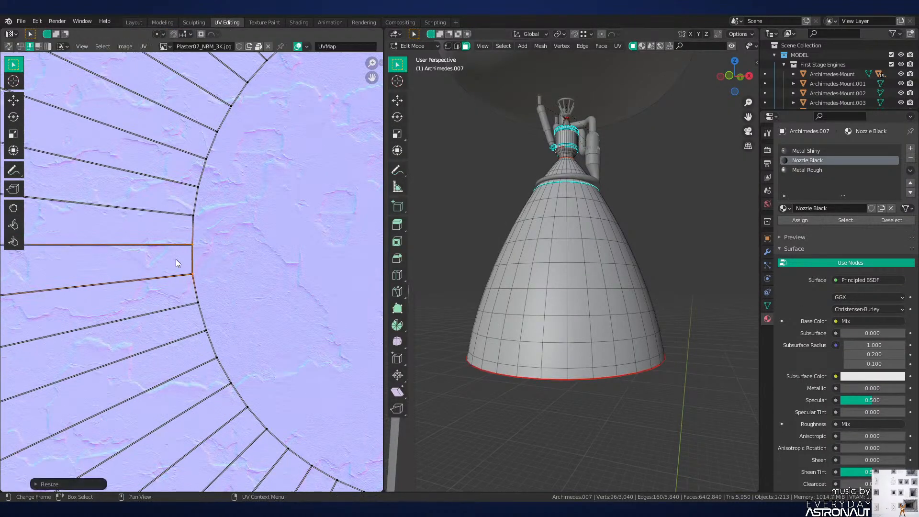
scroll(176, 261, down, 5)
middle_drag(76, 296, 126, 304)
shift+click(120, 280)
key(s)
key(y)
key(0)
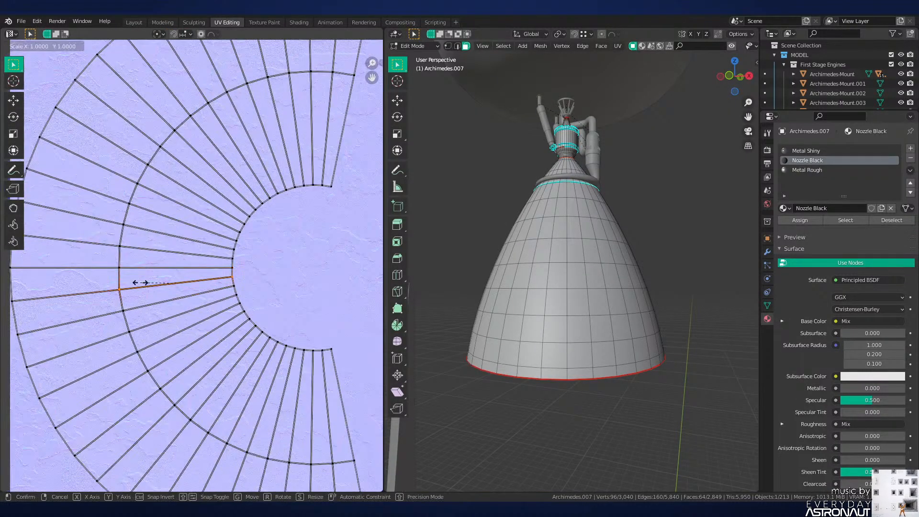
key(Return)
Step: Select the whole interior UV island and straighten it into a rectangular grid with Follow Active Quads
click(172, 276)
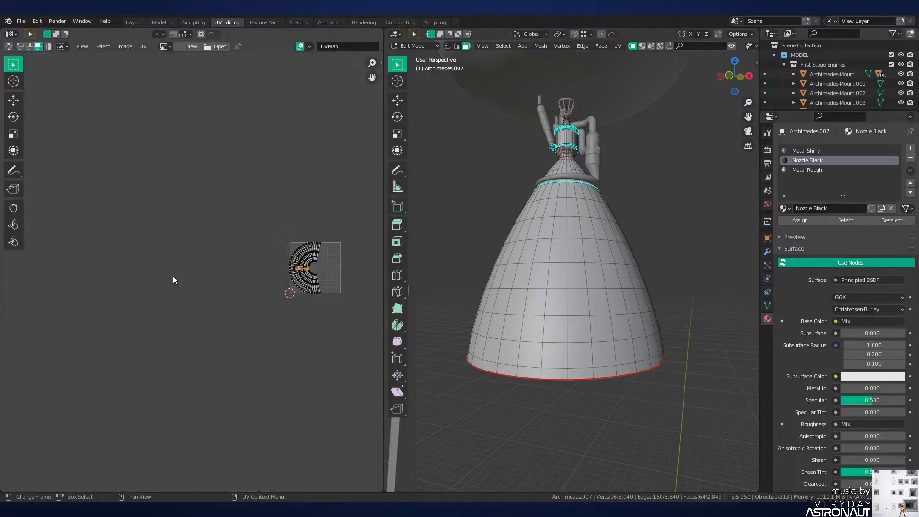
key(a)
key(u)
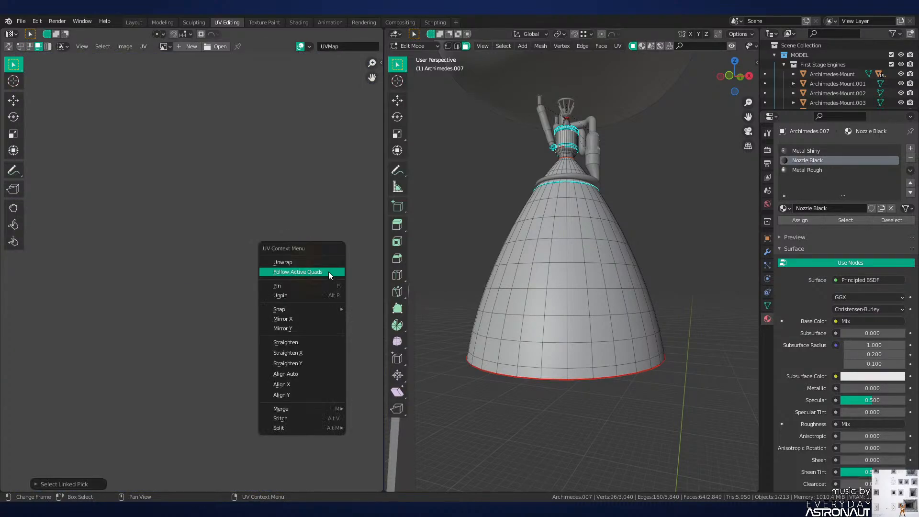
click(329, 271)
key(Home)
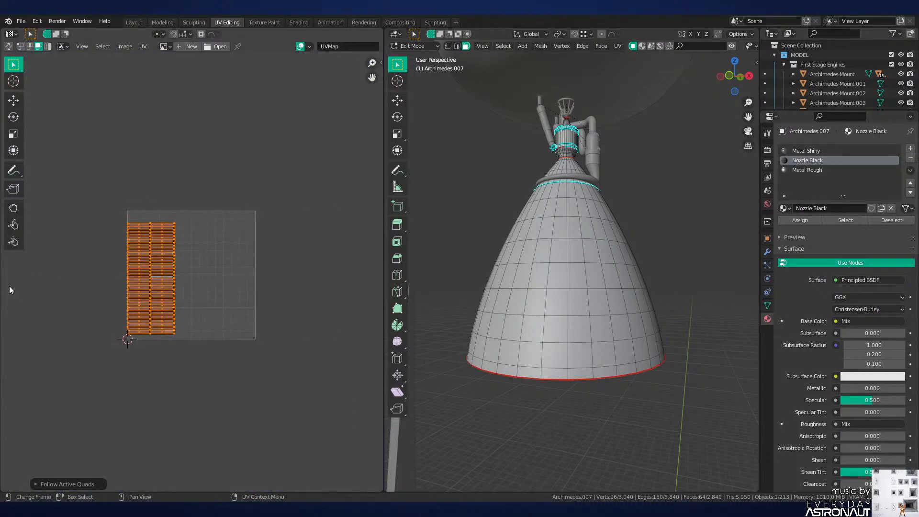
Step: Add a material slot with Engine Inside - Metal Shiny to the nozzle and assign it to the interior faces
click(303, 22)
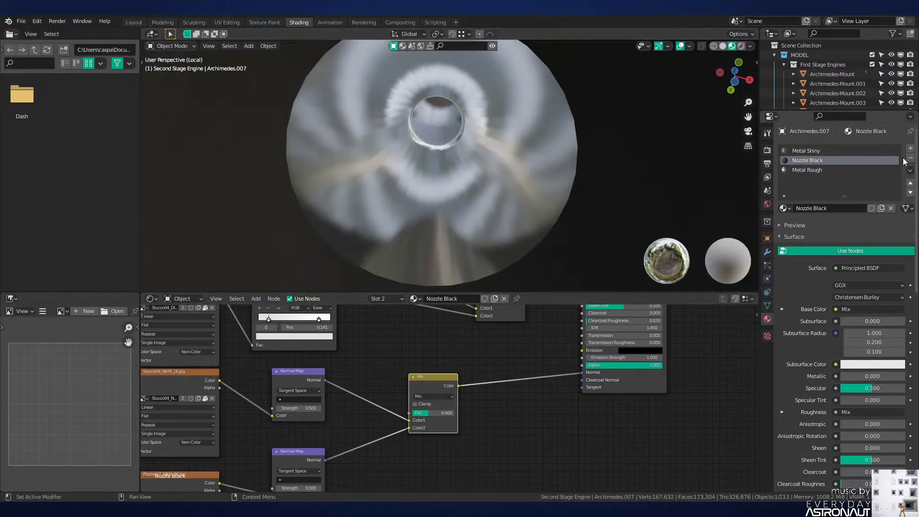
click(911, 149)
click(784, 209)
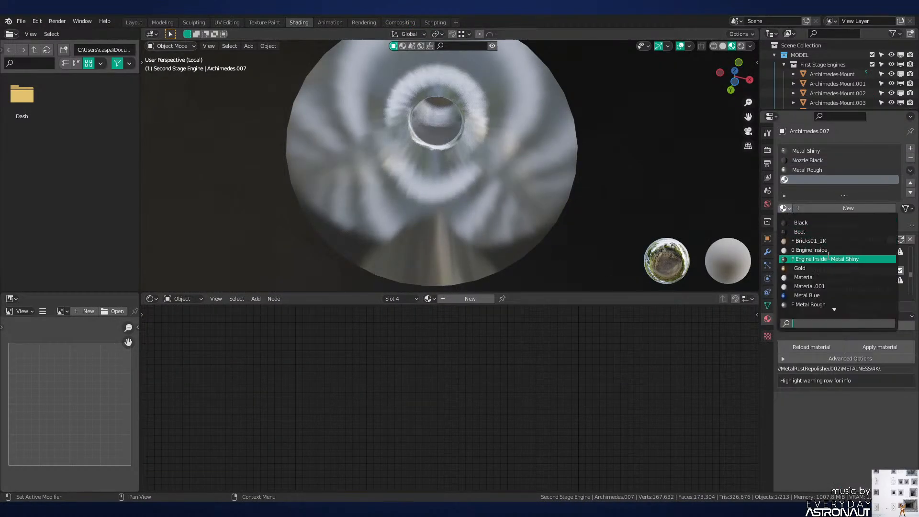
click(824, 259)
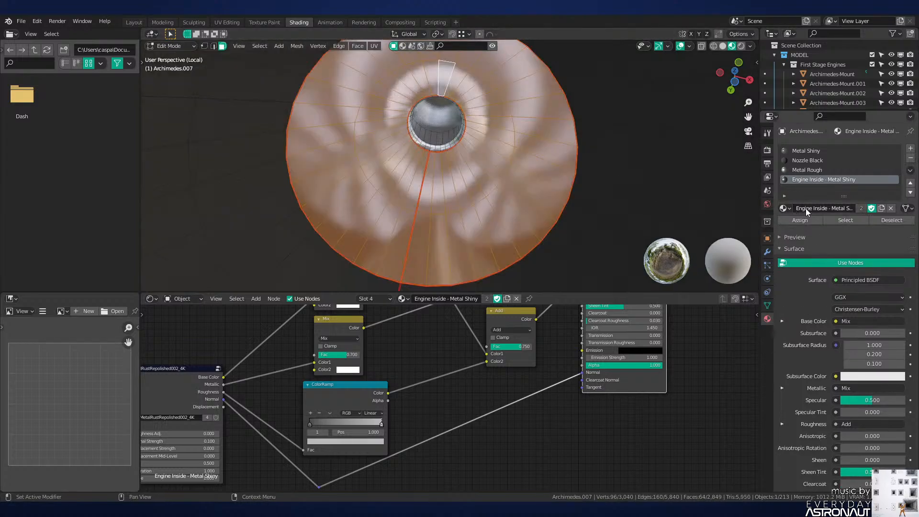
key(Tab)
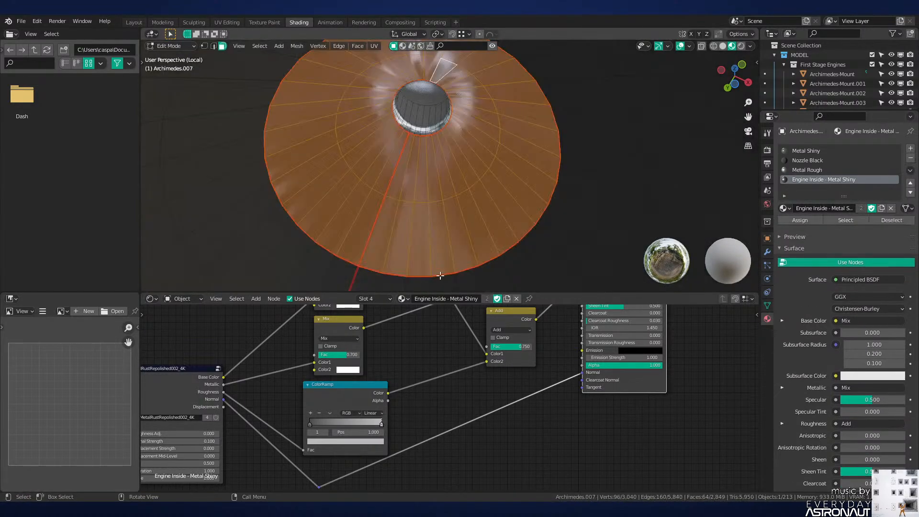
Step: With the UV Editing viewport in Material Preview, center the interior UV island and scale it up to the full height of the UV tile
click(218, 22)
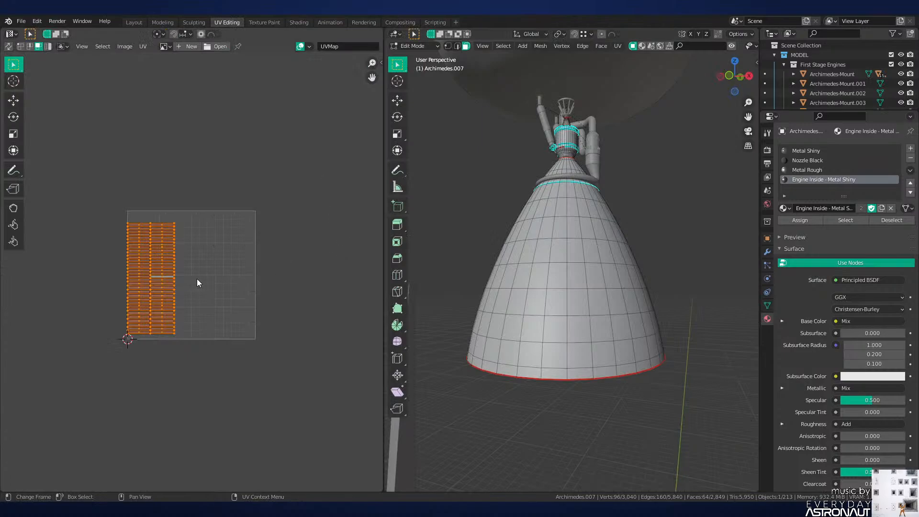
scroll(570, 158, up, 8)
key(z)
click(571, 210)
middle_drag(575, 314, 580, 247)
key(g)
click(292, 321)
key(s)
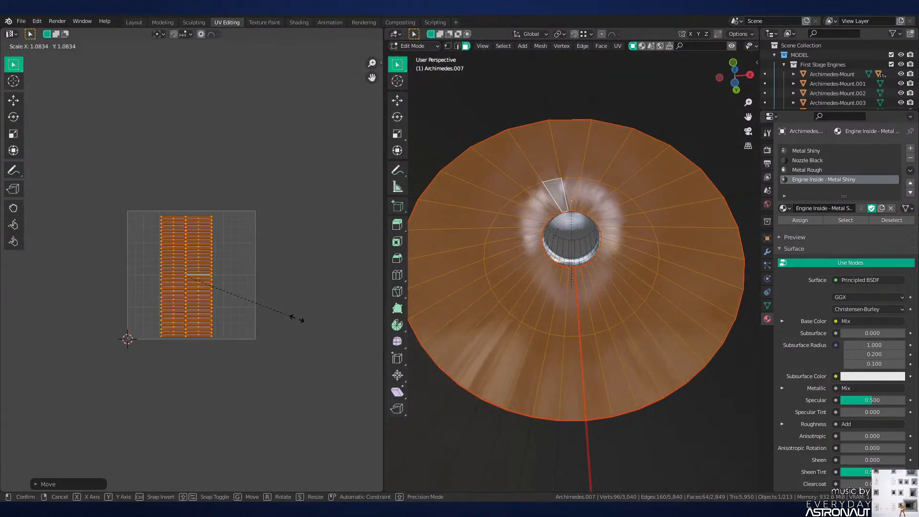
click(307, 321)
key(g)
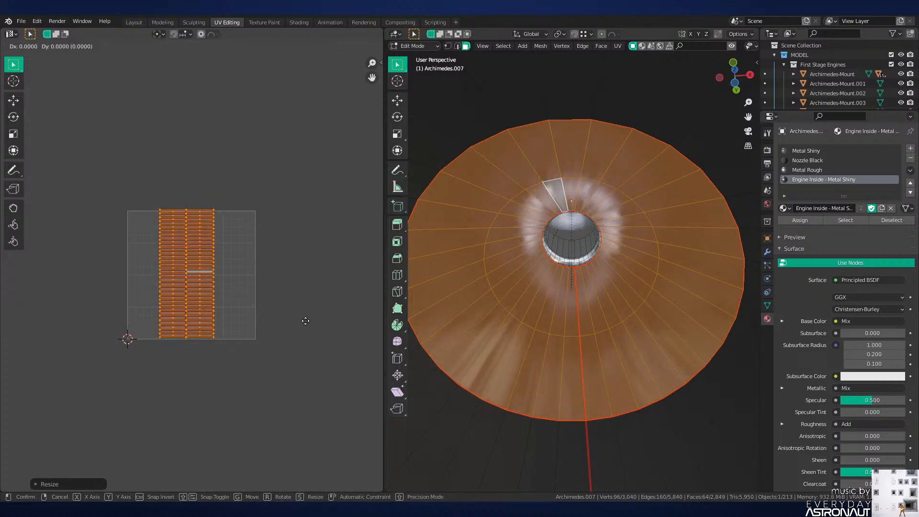
click(306, 324)
Step: Stretch the interior UV island along X and shift it sideways until it fills the width of the UV tile
key(Tab)
key(Tab)
key(s)
key(x)
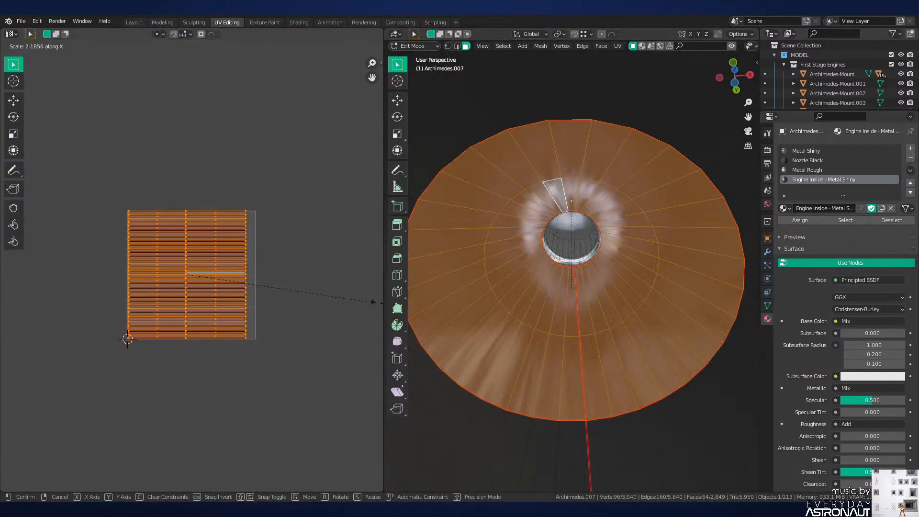
click(359, 309)
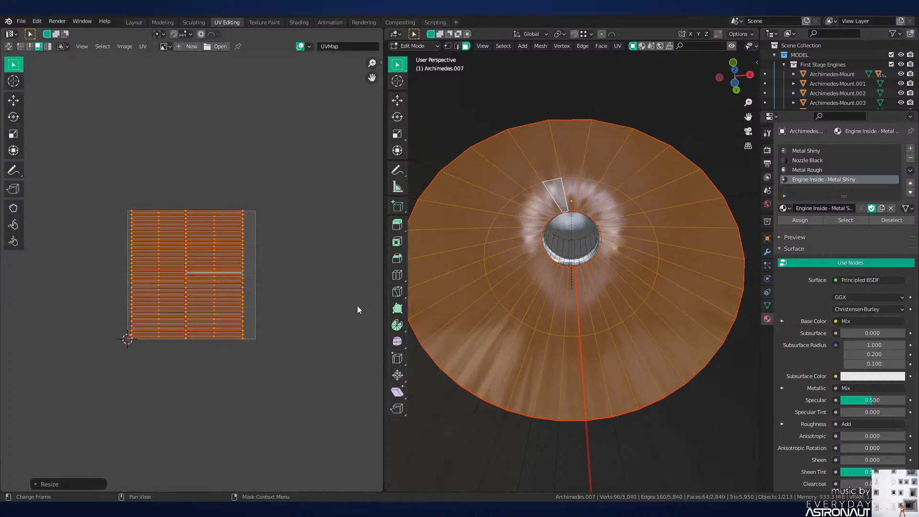
key(g)
key(x)
click(364, 309)
key(s)
key(x)
click(2, 304)
key(g)
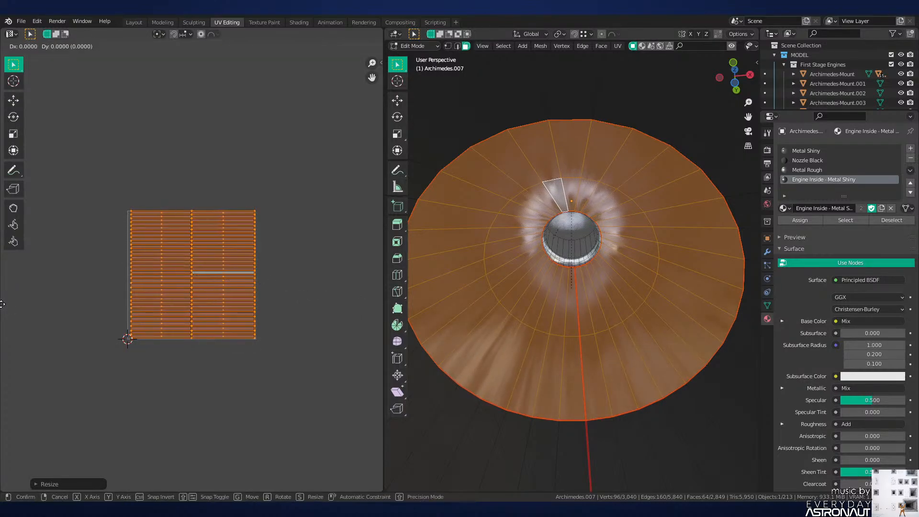
key(x)
click(381, 305)
Step: Leave Edit Mode and examine the metal material inside the nozzle
key(Tab)
middle_drag(577, 314, 593, 296)
scroll(591, 324, down, 5)
scroll(593, 296, down, 3)
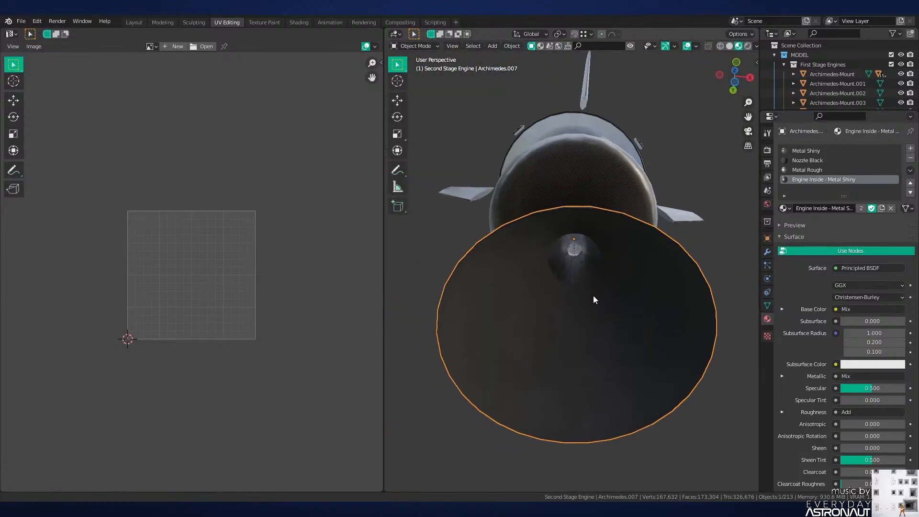
scroll(594, 297, up, 2)
Step: Return to the Layout workspace, save the file and display the isolated nozzle in Material Preview shading
key(z)
click(132, 23)
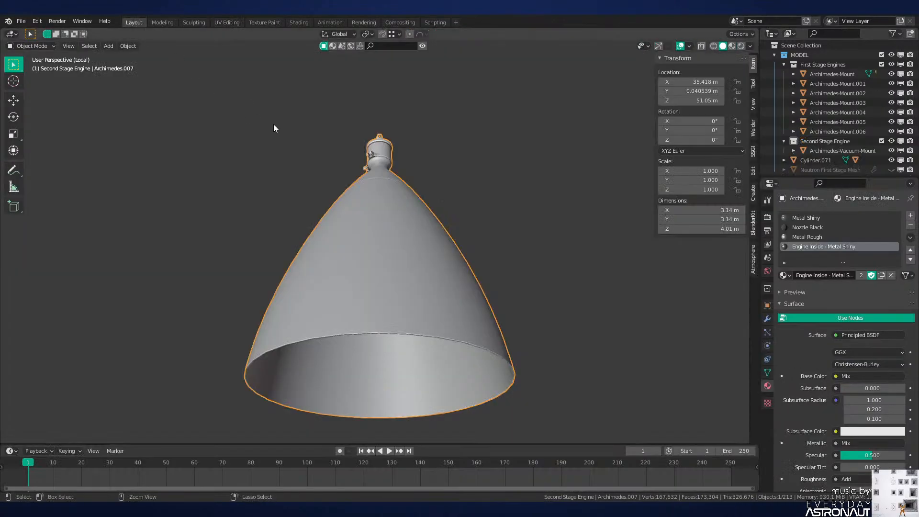
key(ctrl+s)
key(z)
middle_drag(430, 269, 436, 227)
key(z)
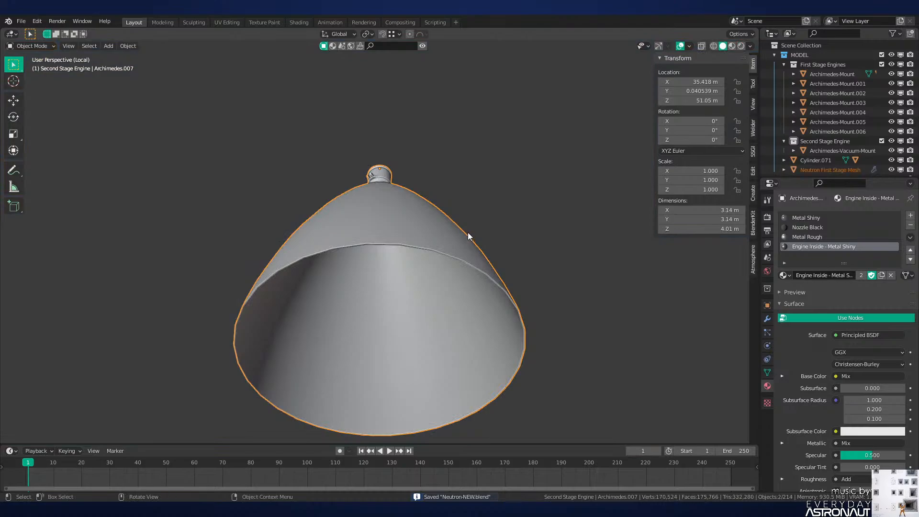
key(z)
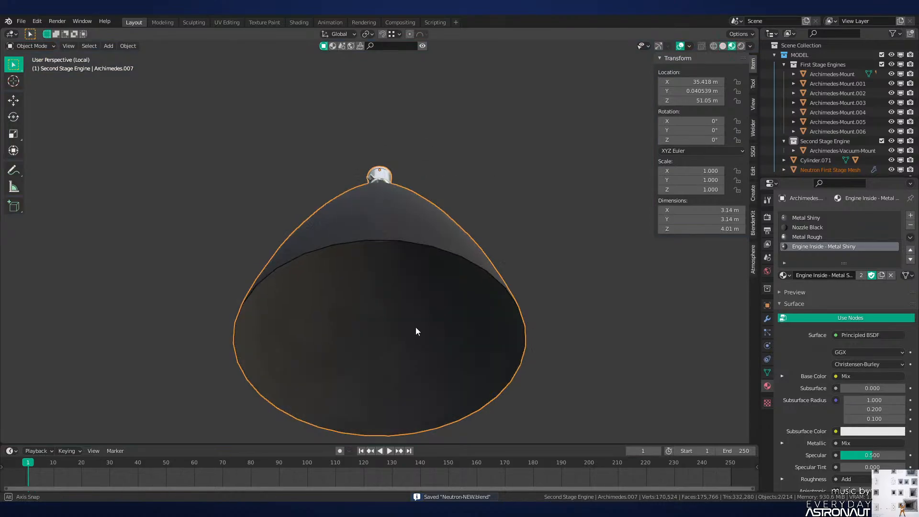
Step: Examine the nozzle's interior from below, up to its throat, in Material Preview
middle_drag(416, 326, 406, 310)
scroll(406, 306, down, 2)
scroll(406, 300, up, 3)
middle_drag(330, 228, 319, 246)
mouse_move(422, 257)
middle_down()
mouse_move(427, 263)
mouse_move(423, 254)
middle_up()
scroll(423, 254, down, 5)
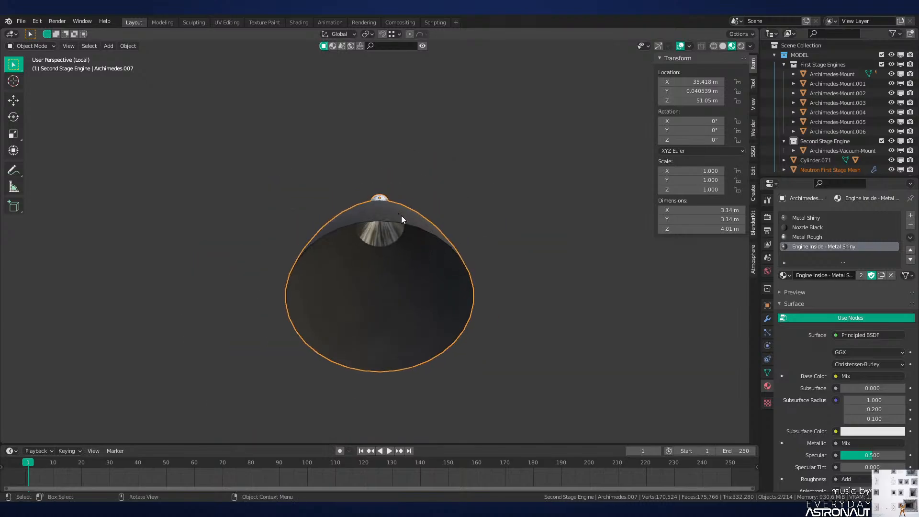
Step: Leave the nozzle's local view, show the whole rocket in Rendered shading and save the file
key(z)
key(KP_Divide)
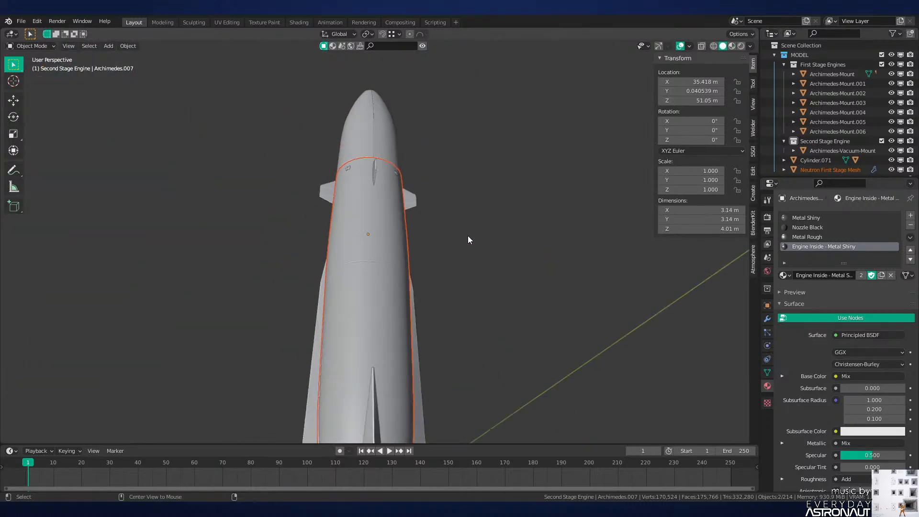
key(z)
click(478, 276)
key(ctrl+s)
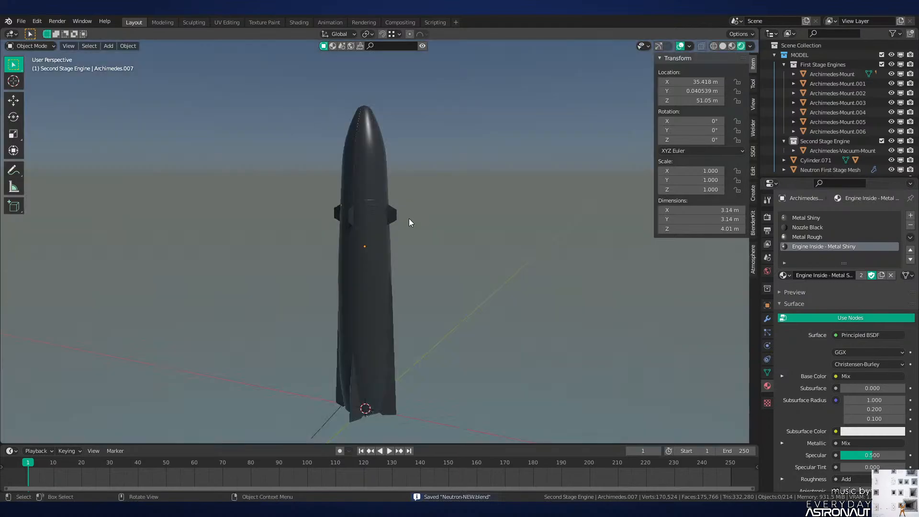
Step: Examine the rendered carbon composite on the upper body and the fins
middle_drag(427, 267, 435, 191)
scroll(436, 192, up, 4)
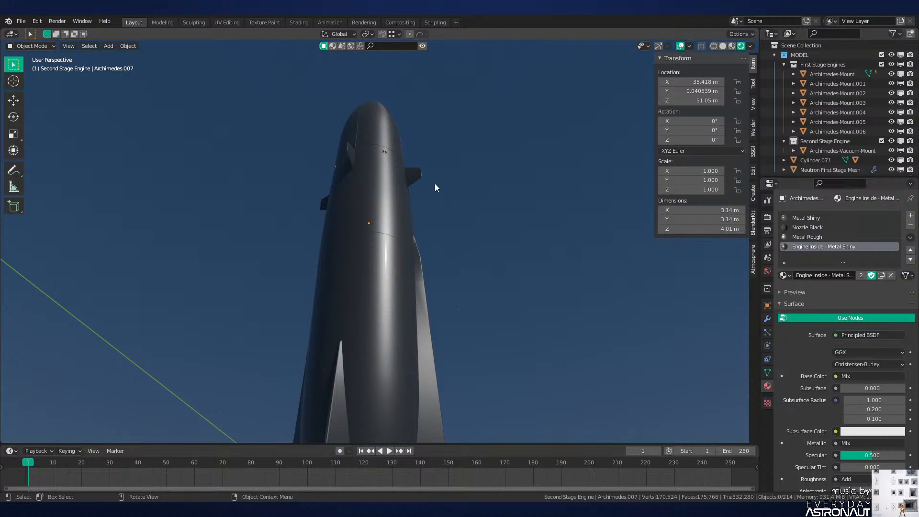
middle_drag(434, 172, 425, 225)
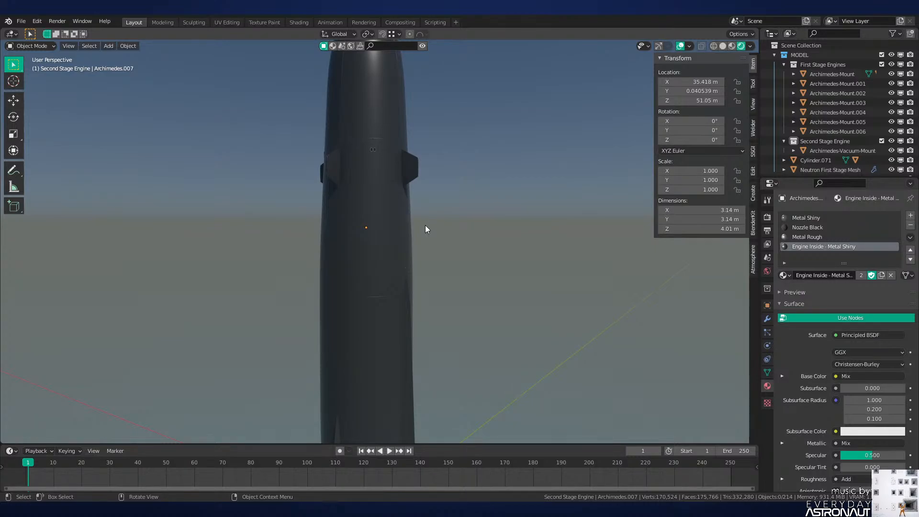
scroll(425, 224, up, 2)
shift+middle_drag(424, 220, 406, 286)
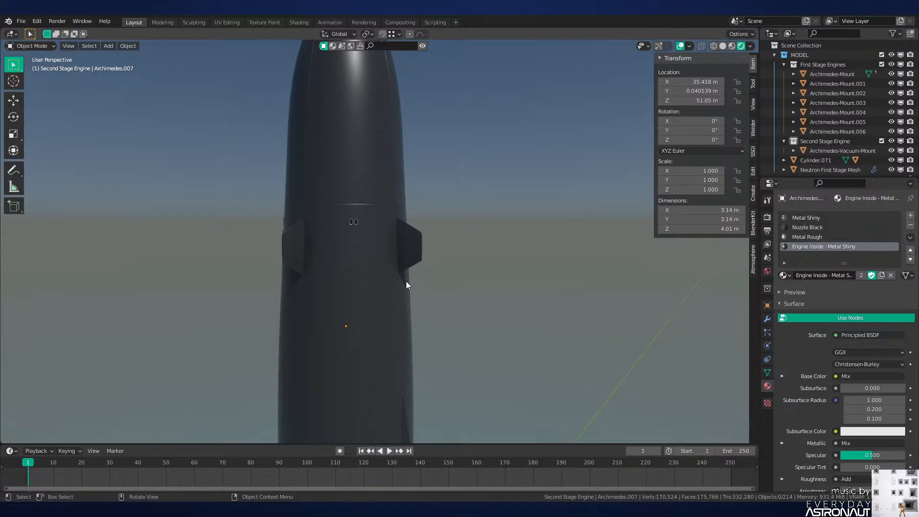
scroll(407, 281, up, 6)
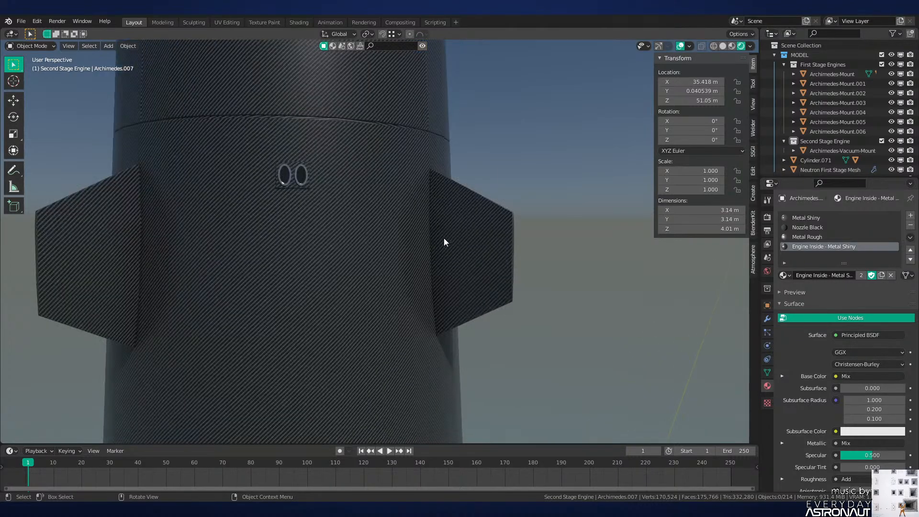
Step: Inspect the two oval metal-rimmed ports below the fairing seam at close range
scroll(436, 237, up, 4)
middle_drag(399, 331, 421, 281)
shift+middle_drag(417, 132, 409, 223)
scroll(419, 231, up, 2)
shift+middle_drag(234, 208, 398, 270)
middle_drag(346, 197, 415, 225)
scroll(415, 225, up, 5)
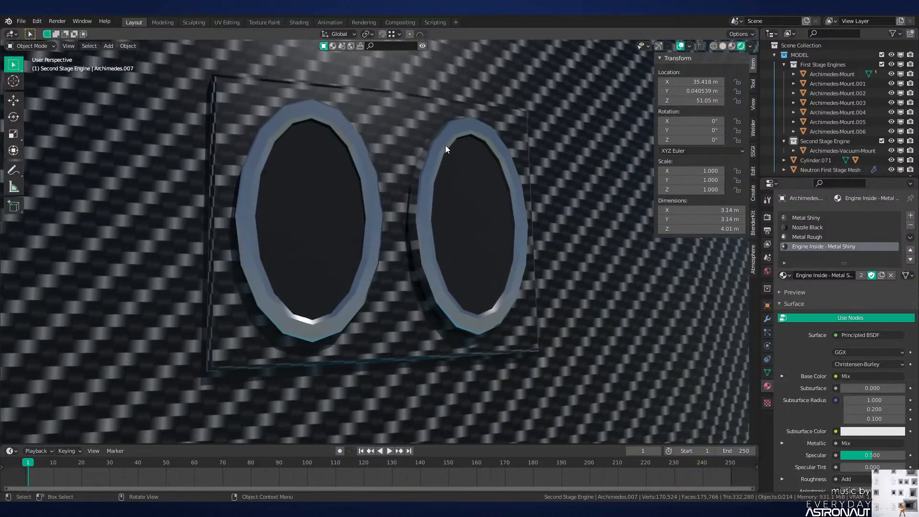
scroll(287, 164, down, 4)
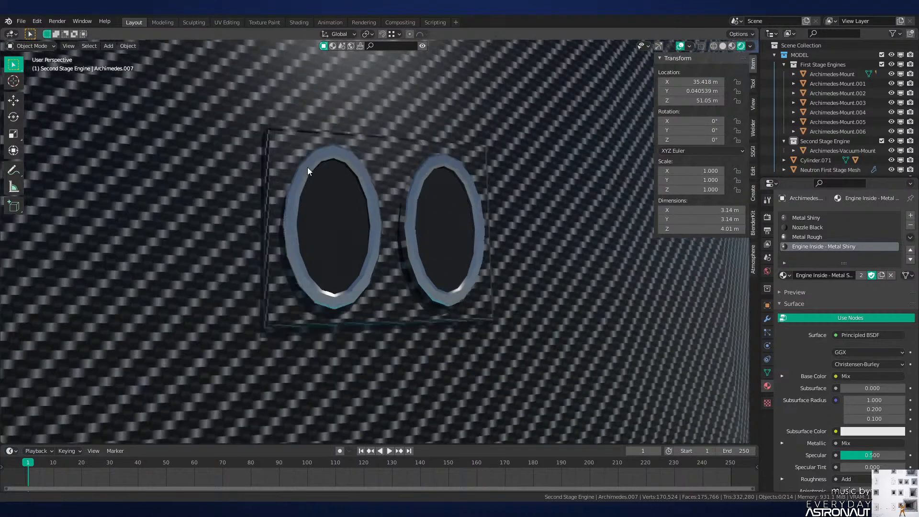
scroll(354, 182, up, 3)
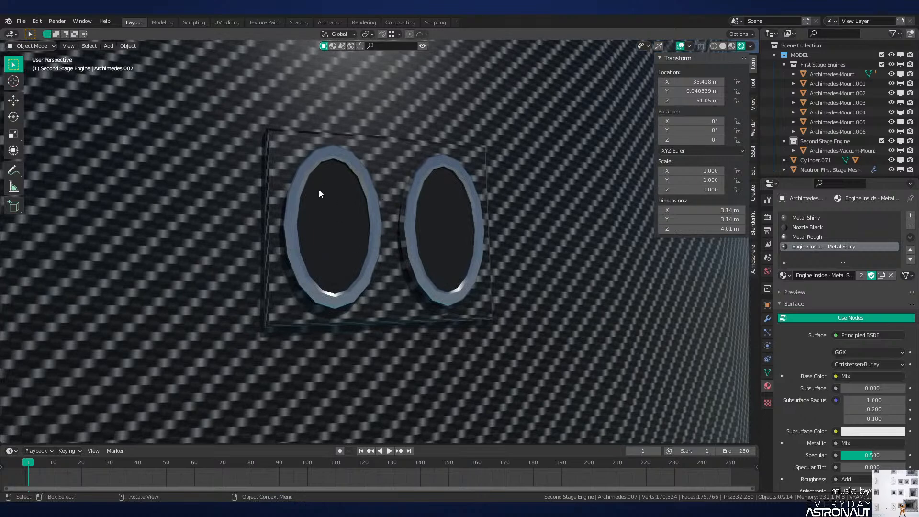
scroll(382, 212, down, 3)
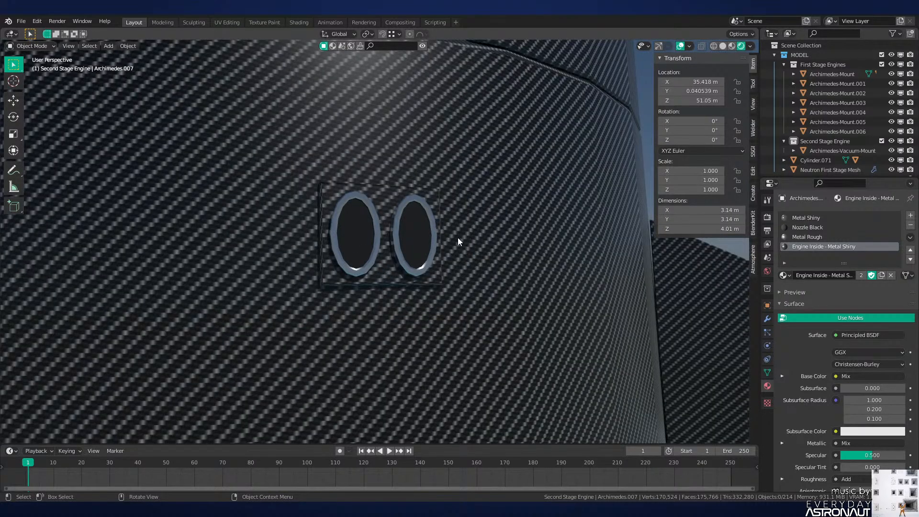
scroll(456, 269, up, 4)
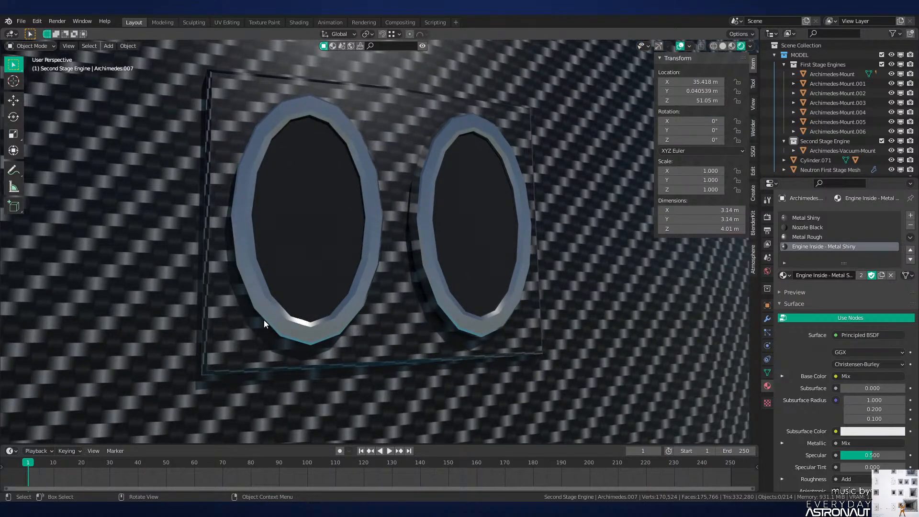
scroll(431, 239, down, 8)
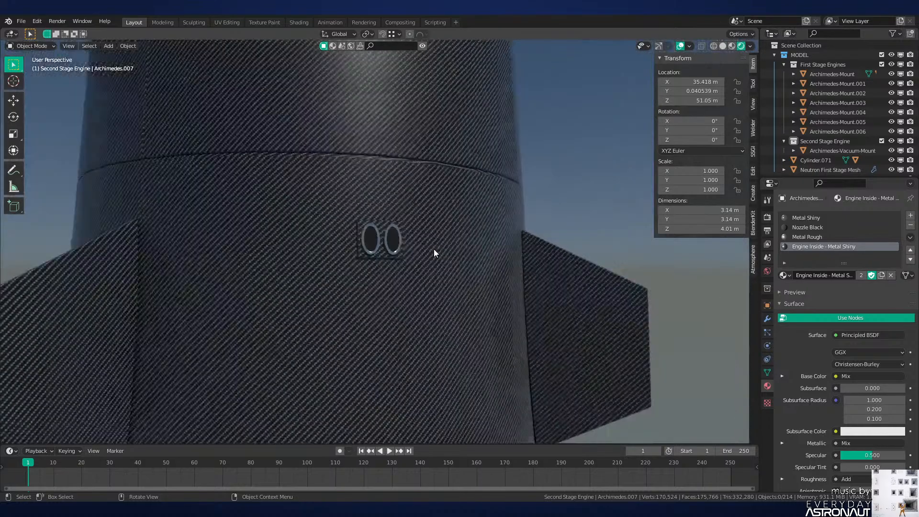
Step: Inspect the first stage engines' pipes and upper housings inside the rocket in Rendered shading
mouse_move(433, 249)
middle_down()
mouse_move(433, 260)
mouse_move(516, 317)
mouse_move(445, 257)
middle_up()
scroll(443, 273, down, 4)
mouse_move(441, 291)
middle_down()
mouse_move(477, 328)
mouse_move(492, 174)
mouse_move(486, 236)
mouse_move(453, 259)
mouse_move(452, 315)
mouse_move(487, 340)
mouse_move(392, 277)
mouse_move(401, 209)
mouse_move(492, 263)
middle_up()
key(shift+z)
key(z)
click(556, 272)
key(z)
click(514, 231)
mouse_move(514, 232)
middle_down()
mouse_move(521, 318)
mouse_move(510, 264)
mouse_move(534, 210)
mouse_move(498, 243)
mouse_move(500, 280)
mouse_move(486, 264)
middle_up()
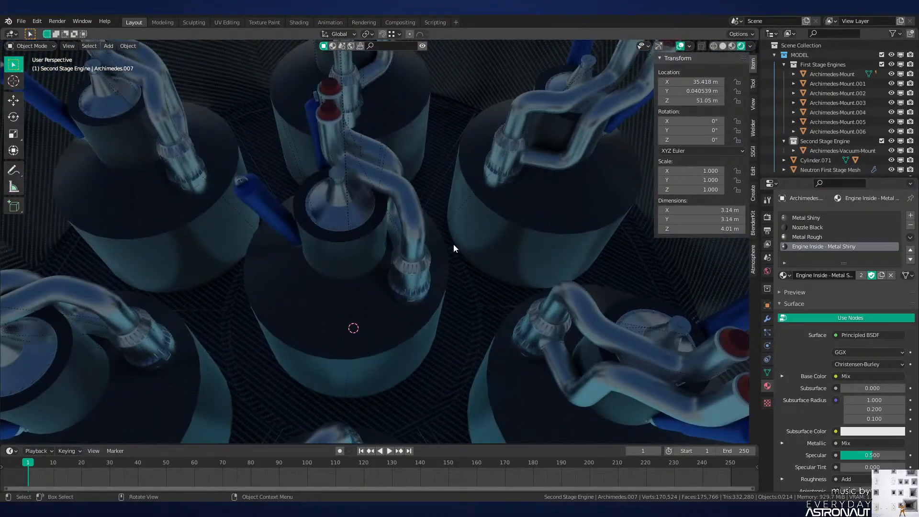
middle_drag(373, 204, 471, 192)
scroll(434, 276, up, 2)
Step: Examine the rendered rocket base from below, including the engine nozzles and the leg fins
scroll(422, 282, down, 12)
scroll(423, 284, up, 4)
scroll(453, 281, up, 6)
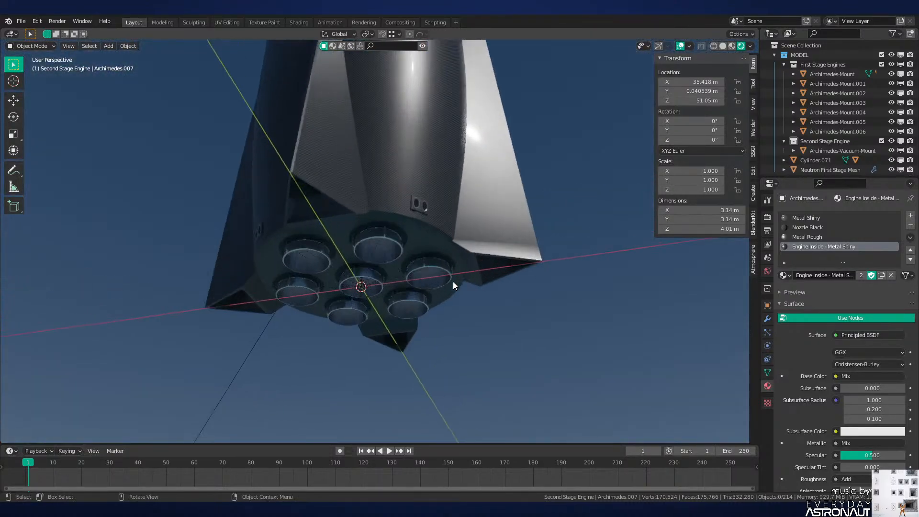
mouse_move(445, 275)
middle_down()
mouse_move(465, 255)
mouse_move(458, 226)
mouse_move(451, 294)
mouse_move(455, 283)
middle_up()
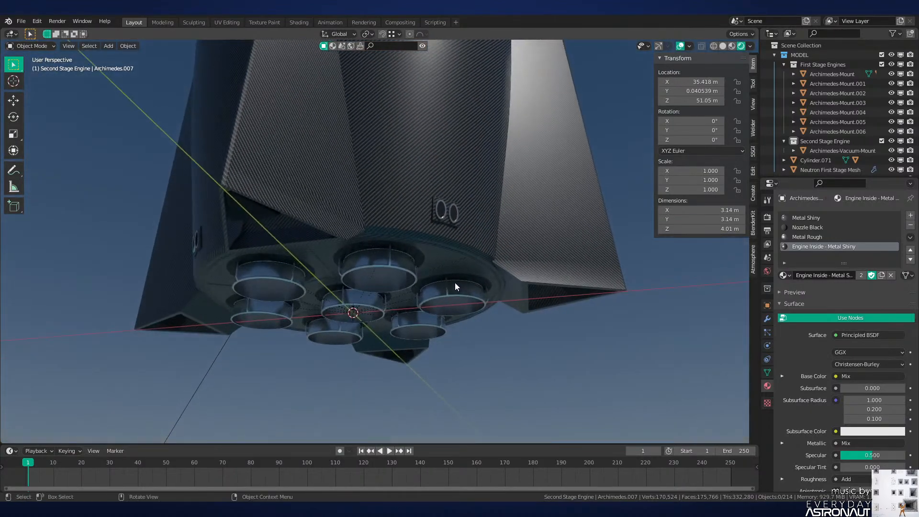
scroll(455, 283, down, 4)
scroll(444, 336, down, 6)
Step: In the camera view, move the second stage out beside the rocket to about X -6.67, Y -2.28, Z 22.8 m
key(KP_0)
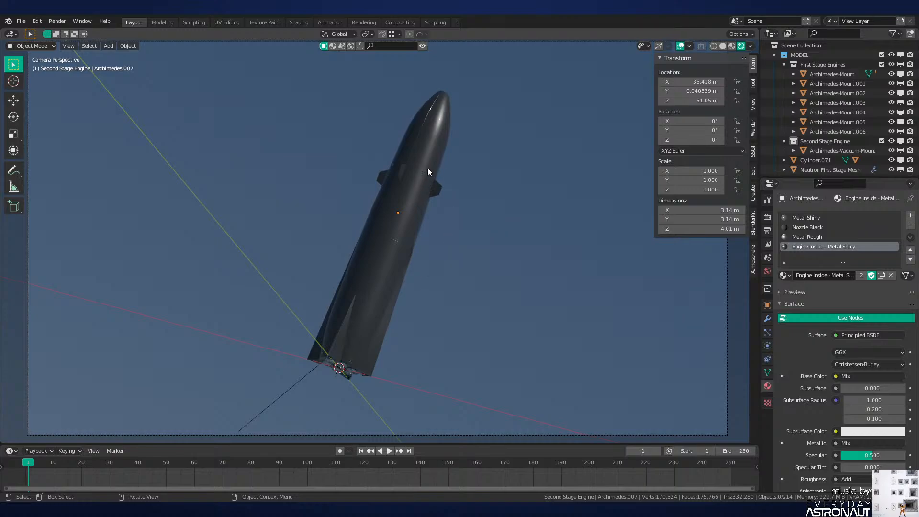
key(shift+z)
click(412, 180)
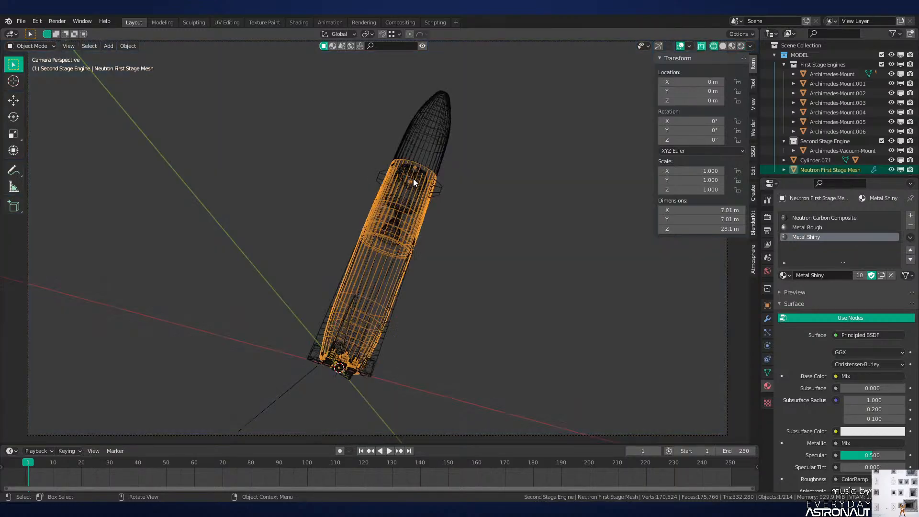
click(415, 176)
key(z)
click(558, 193)
key(g)
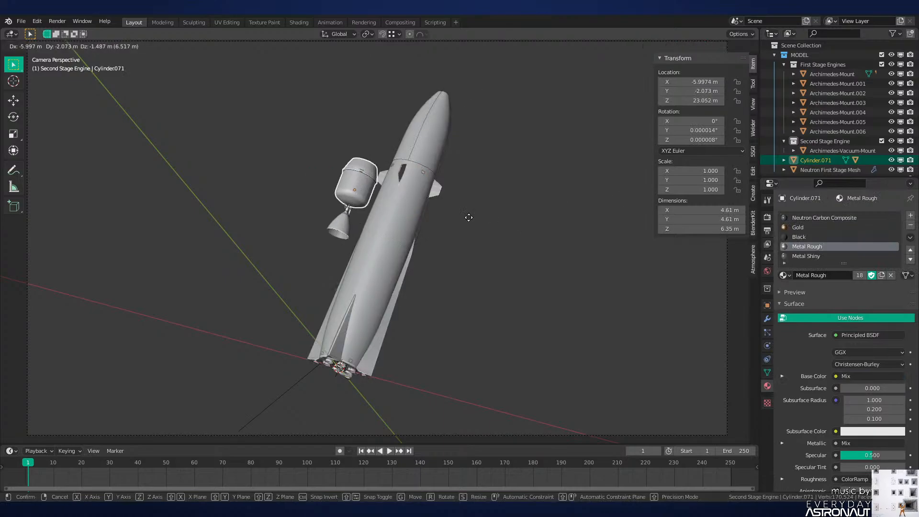
click(465, 219)
Step: Switch to Rendered shading and check the rocket and the separated second stage within the camera frame
key(z)
click(464, 115)
click(464, 201)
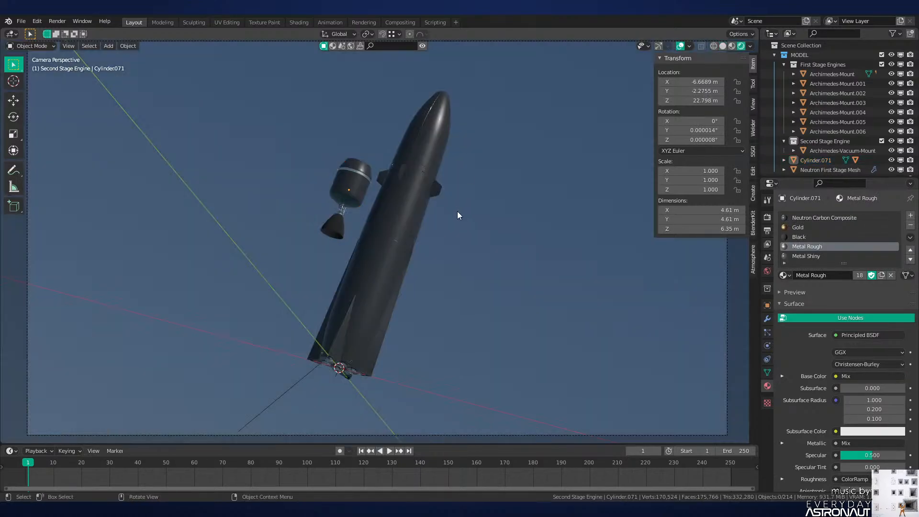
scroll(464, 258, up, 5)
scroll(464, 261, down, 8)
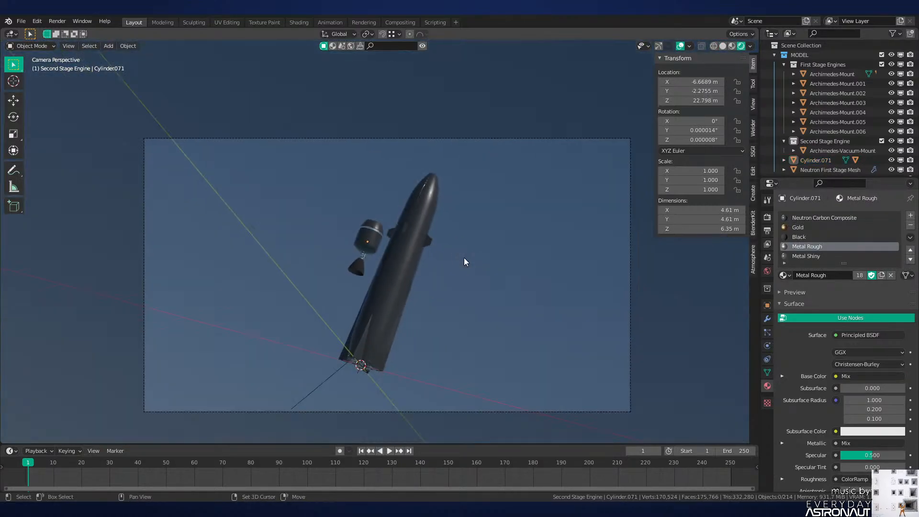
scroll(464, 259, up, 2)
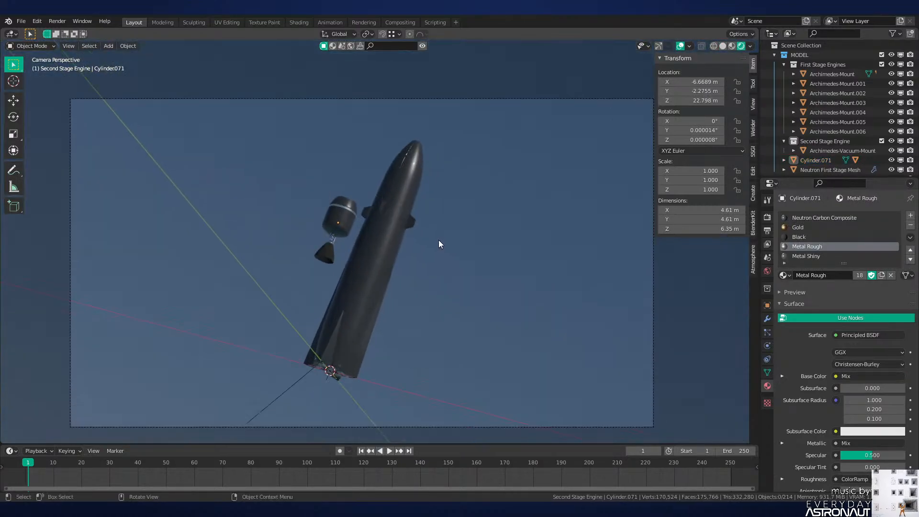
Step: Select the four fairing panels and rotate each about 22.7° on its local X axis around its own origin to open the fairing
click(411, 177)
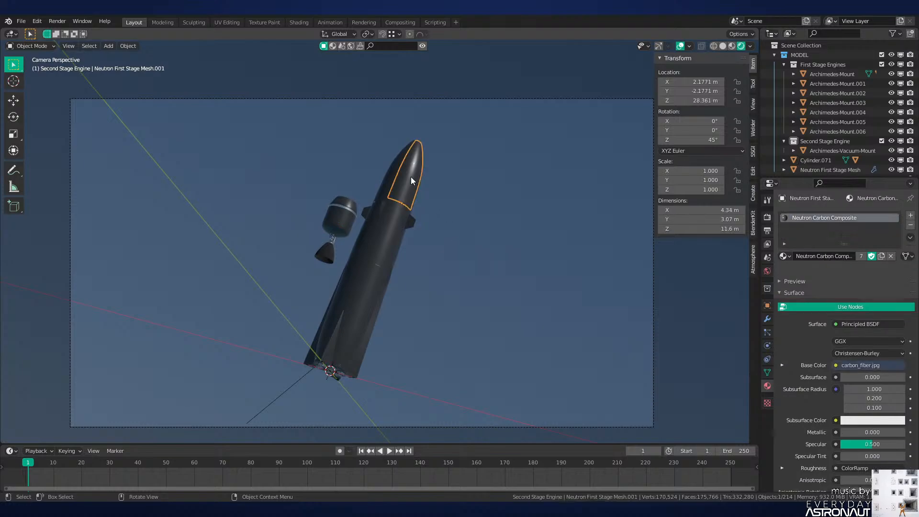
key(shift+z)
key(c)
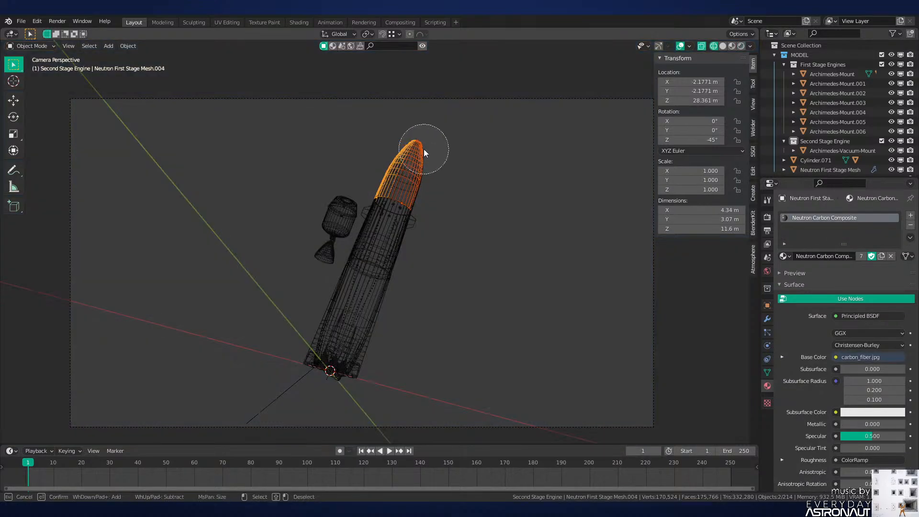
right_click(417, 154)
key(z)
click(564, 191)
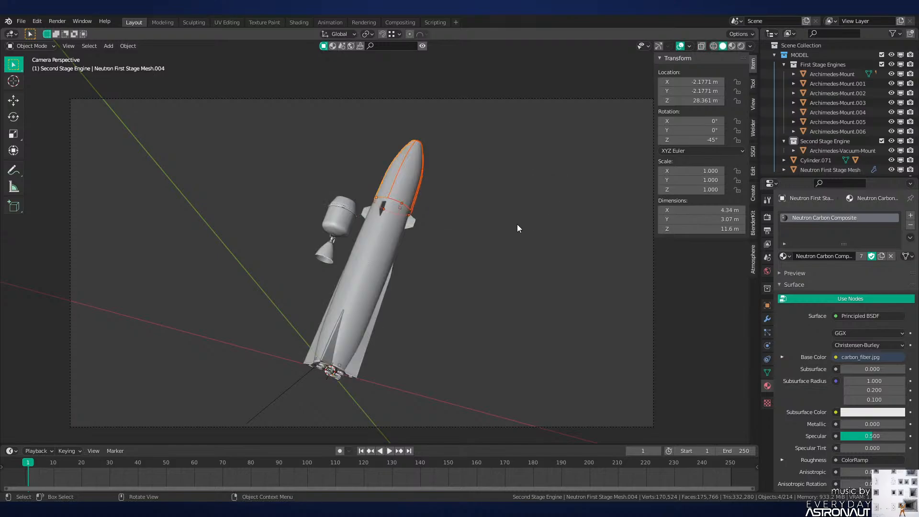
key(period)
click(517, 263)
key(r)
key(x)
key(x)
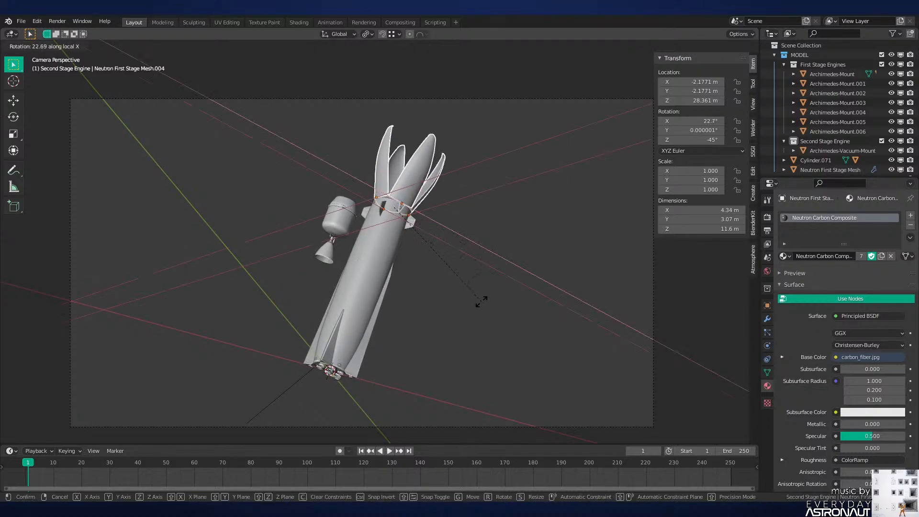
click(481, 302)
click(479, 299)
Step: Move the second stage a further -1.54 m in X, 0.24 m in Y and -2.7 m in Z, and display the scene rendered
click(337, 224)
key(g)
click(321, 240)
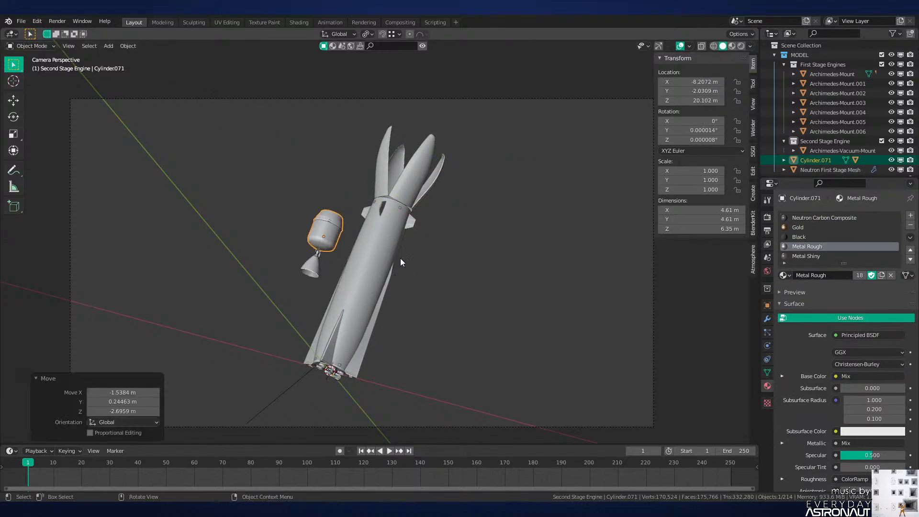
key(z)
click(406, 188)
click(413, 229)
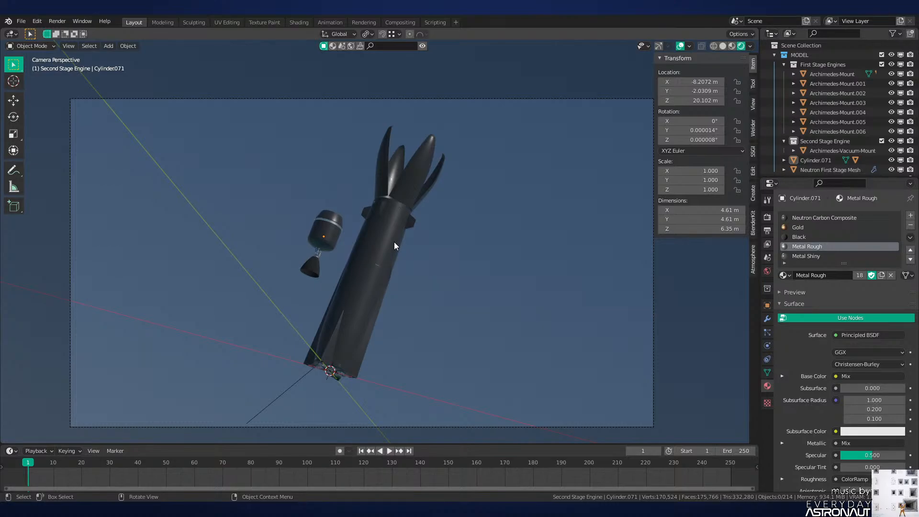
Step: Enter Edit Mode on the far fairing panel and select its linked inner faces up to the seams
click(413, 173)
key(Tab)
key(Tab)
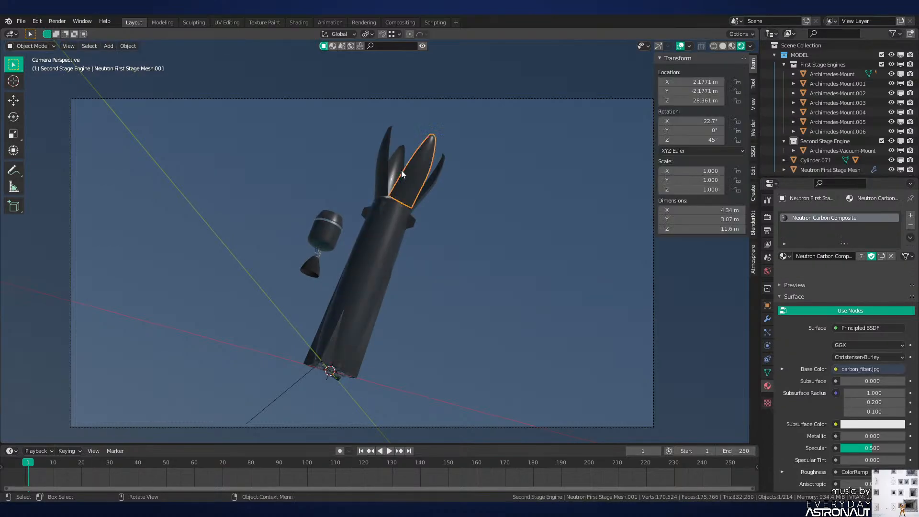
click(398, 167)
key(Tab)
key(l)
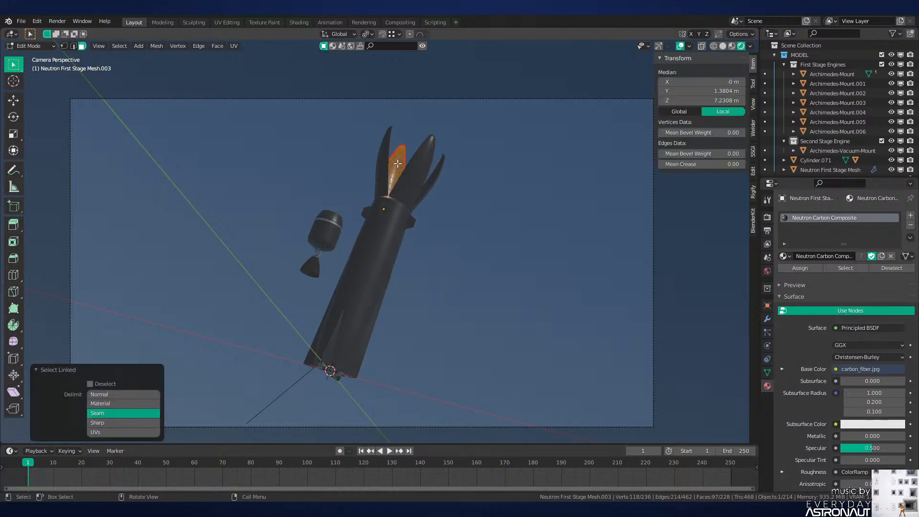
Step: Add a second material slot to the fairing panel with the existing material named Material and rename it White
click(911, 215)
click(783, 275)
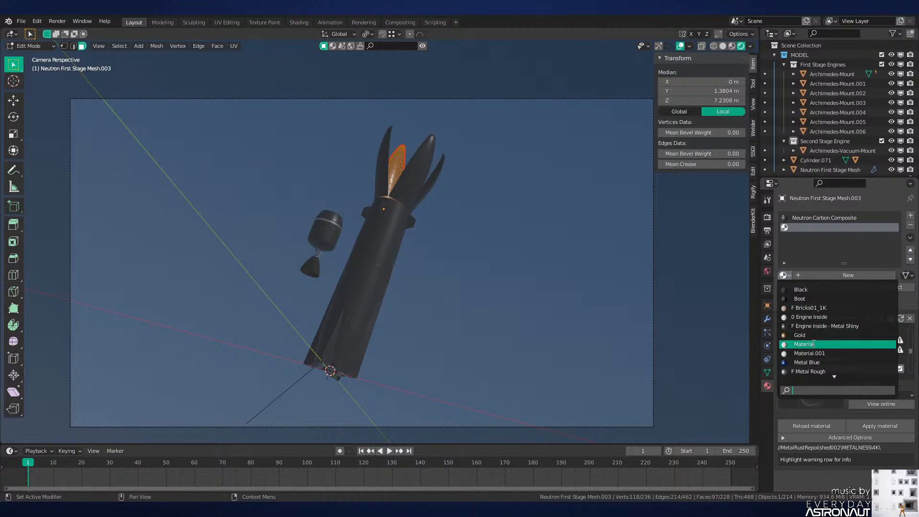
click(804, 344)
click(809, 277)
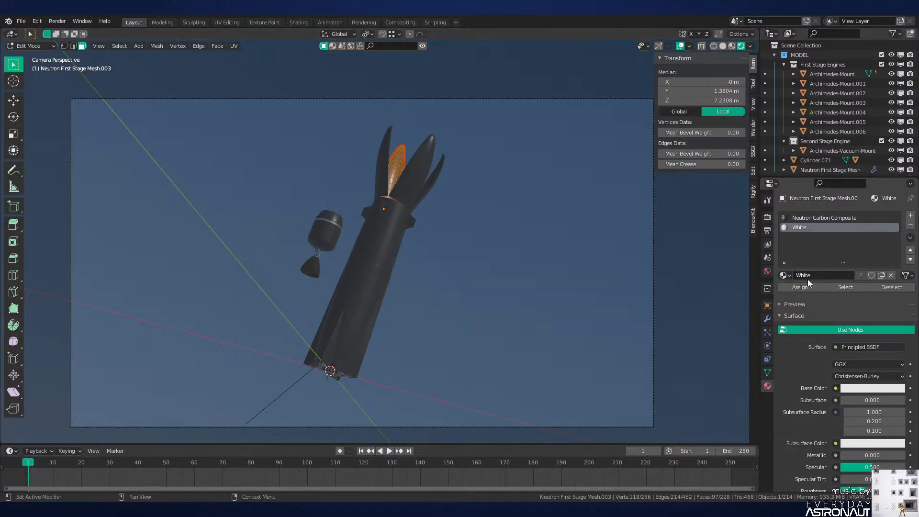
Step: Assign the White material to the fairing panel's selected inner faces, leave Edit Mode and save the file
click(809, 285)
key(Tab)
key(z)
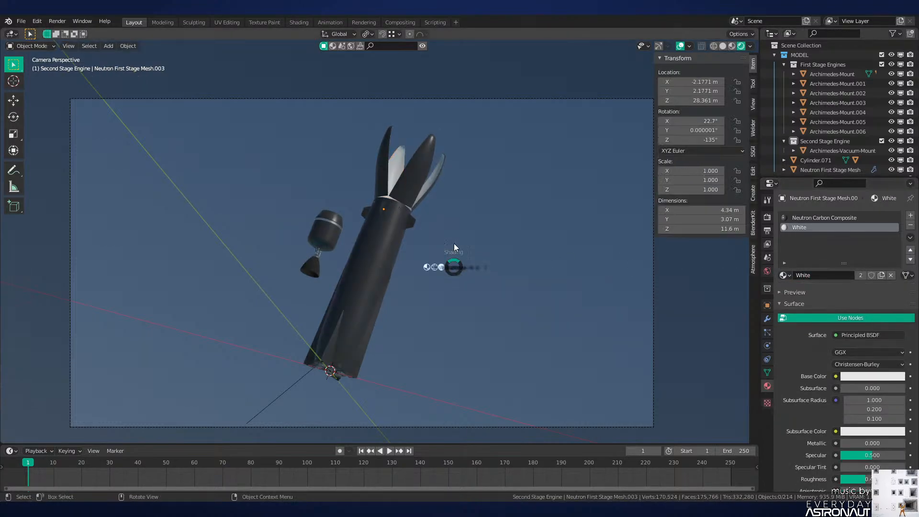
key(ctrl+s)
Step: Enter Edit Mode on the far fairing panel and select the outermost cross edge on its inner surface just below the tip
scroll(422, 243, up, 6)
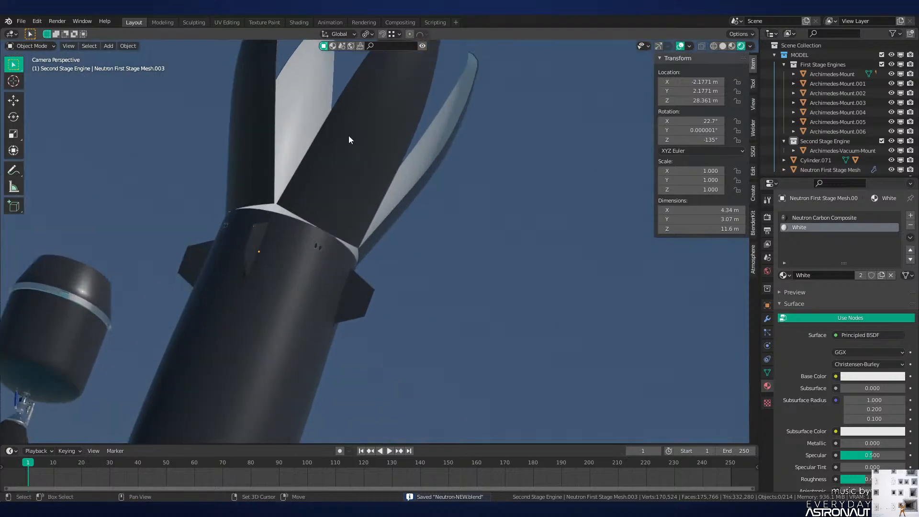
middle_drag(349, 140, 383, 149)
key(Tab)
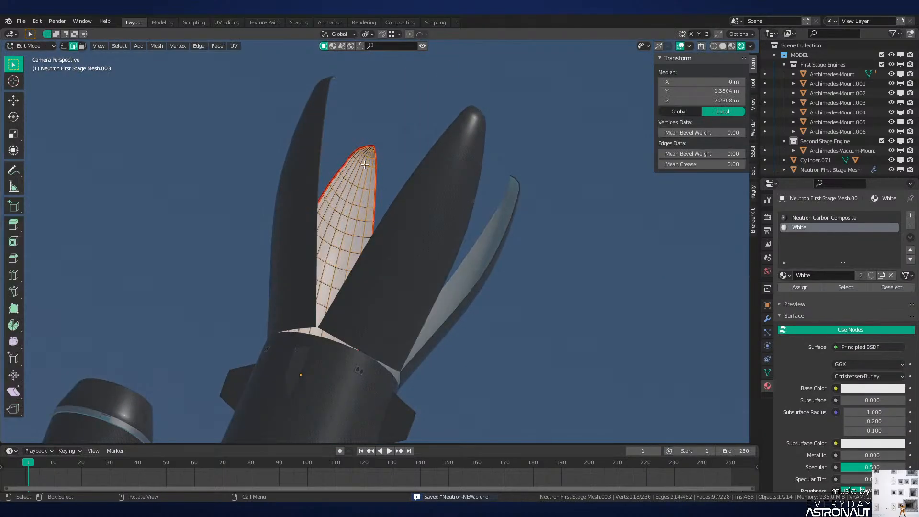
click(365, 165)
alt+click(373, 168)
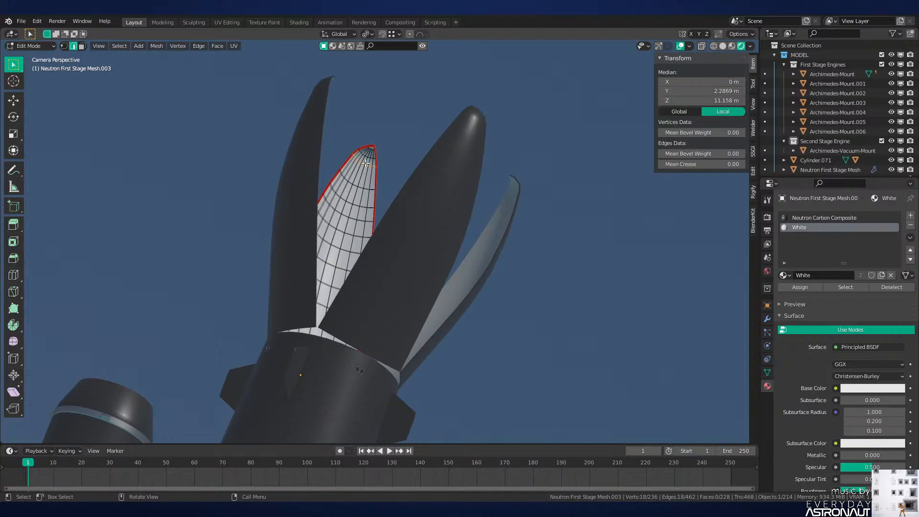
scroll(366, 163, up, 5)
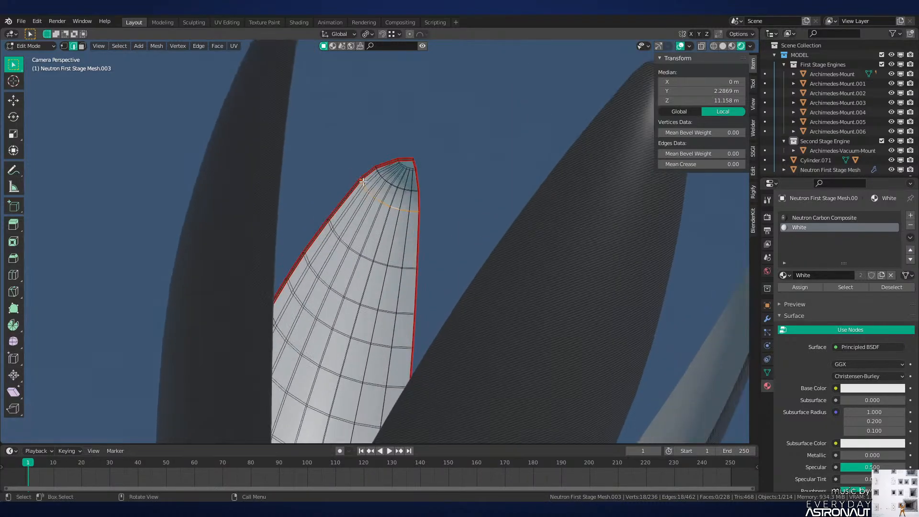
click(366, 182)
Step: Try to pick the shortest edge path across the panel's inner surface, in rendered and wireframe shading
ctrl+click(419, 212)
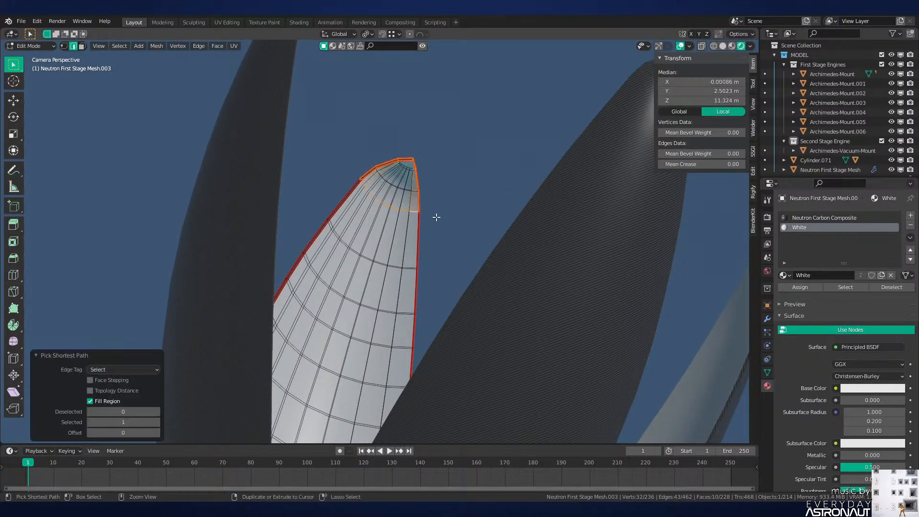
key(ctrl+z)
ctrl+click(416, 211)
key(ctrl+z)
key(z)
click(423, 215)
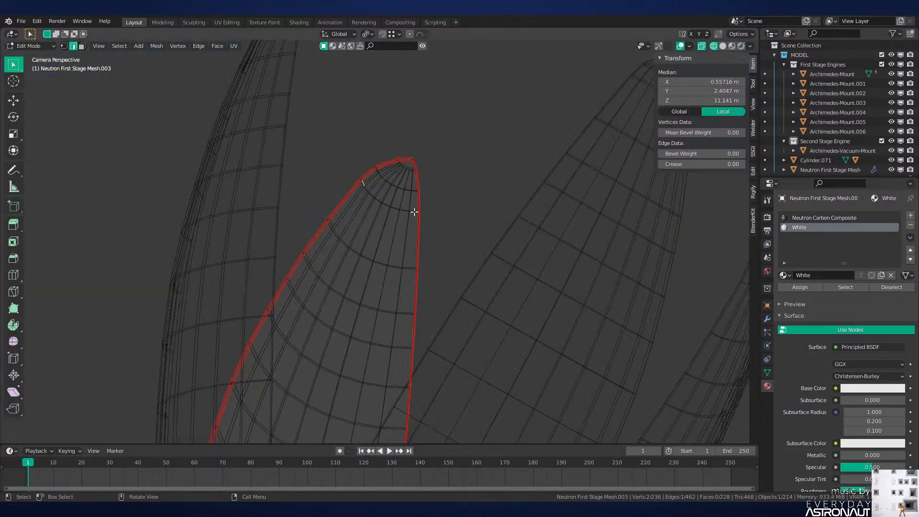
ctrl+shift+click(414, 210)
key(ctrl+z)
ctrl+shift+click(415, 210)
key(ctrl+z)
ctrl+shift+click(413, 211)
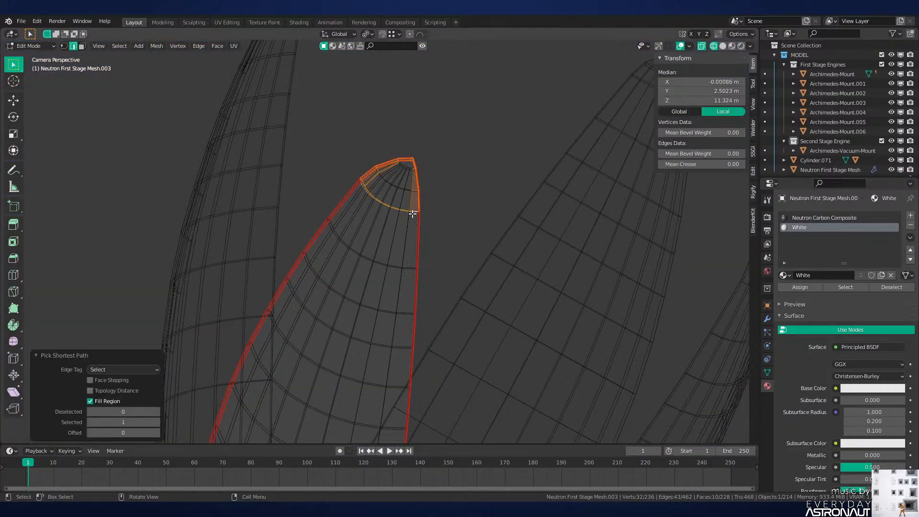
Step: In solid shading, select the row of edges across the inner surface below the tip and mark it as a seam
key(KP_Decimal)
key(z)
click(616, 269)
key(ctrl+z)
ctrl+shift+click(472, 395)
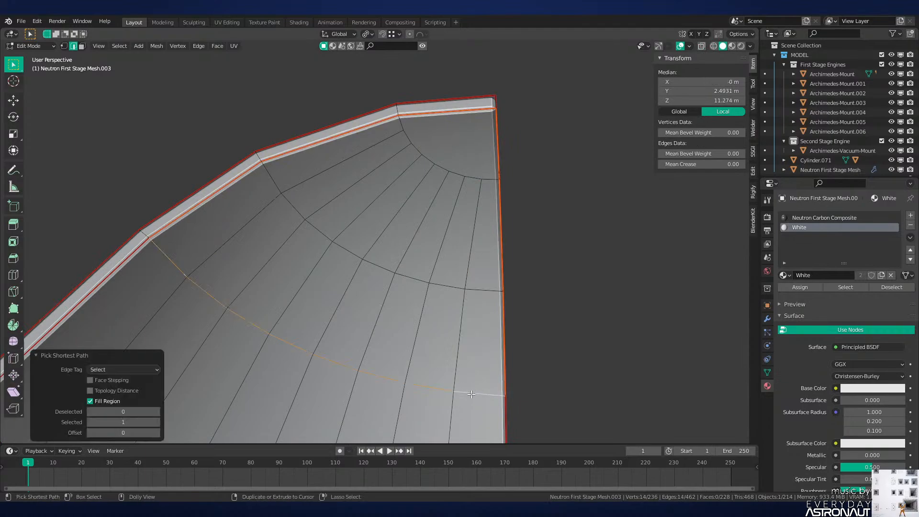
key(ctrl+z)
ctrl+shift+click(312, 355)
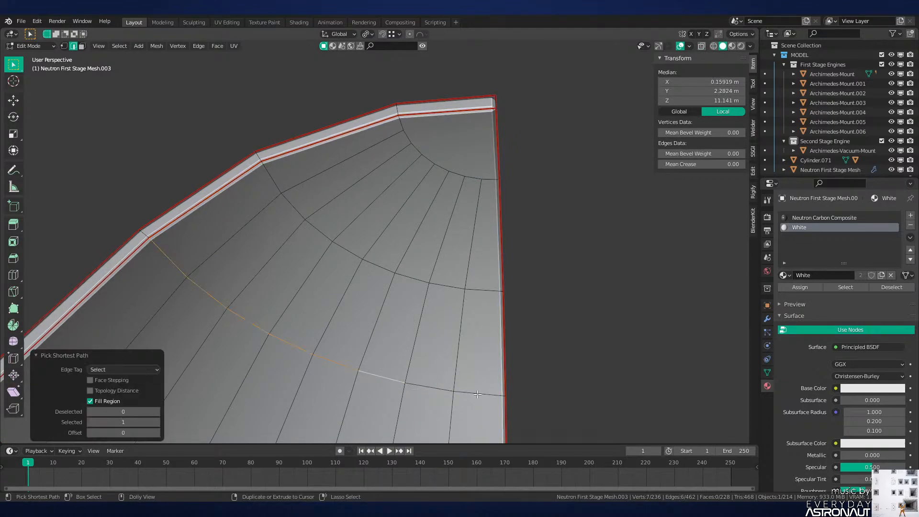
key(ctrl+e)
click(508, 389)
Step: Select the linked inner tip faces up to the seam, assign Neutron Carbon Composite to them and leave Edit Mode
key(3)
key(l)
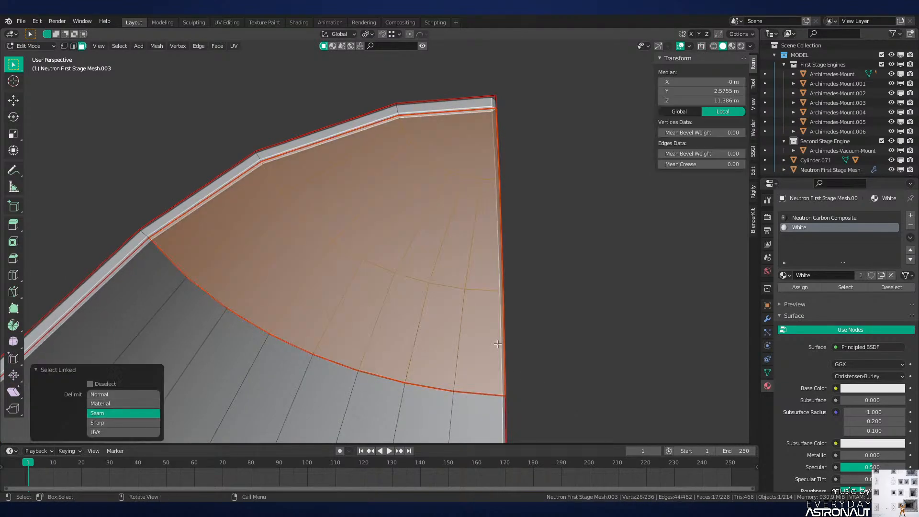
click(809, 286)
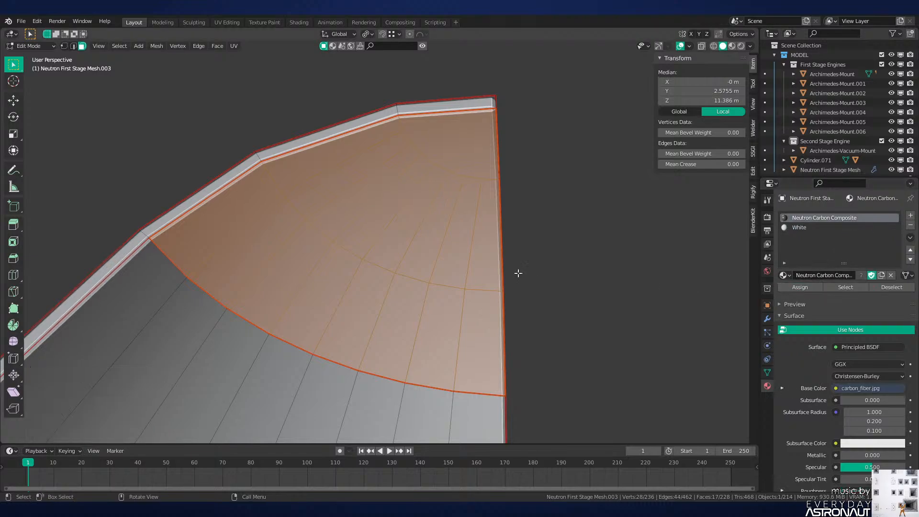
key(Tab)
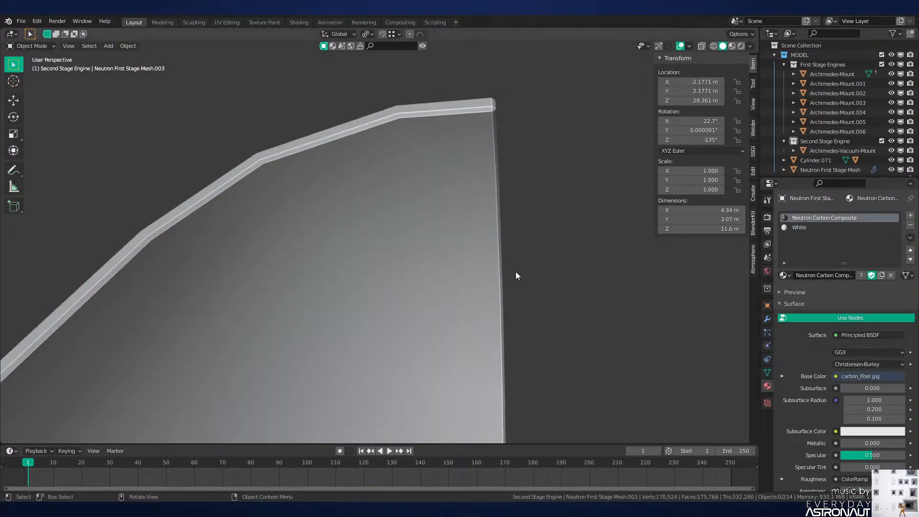
Step: Back in Edit Mode, select only the main inner faces below the tip seam and inset them about 0.084 m
scroll(393, 301, down, 5)
key(Tab)
middle_drag(450, 162, 414, 241)
key(alt+a)
key(l)
middle_drag(359, 227, 493, 243)
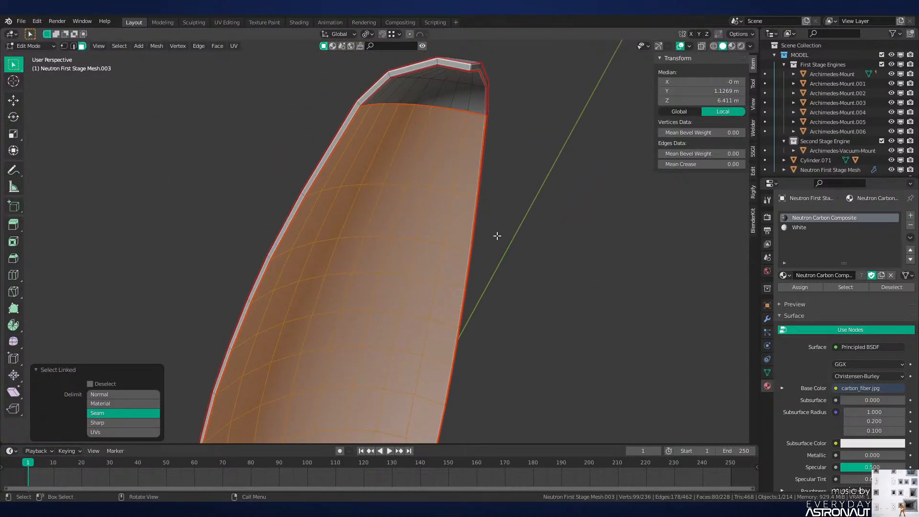
key(i)
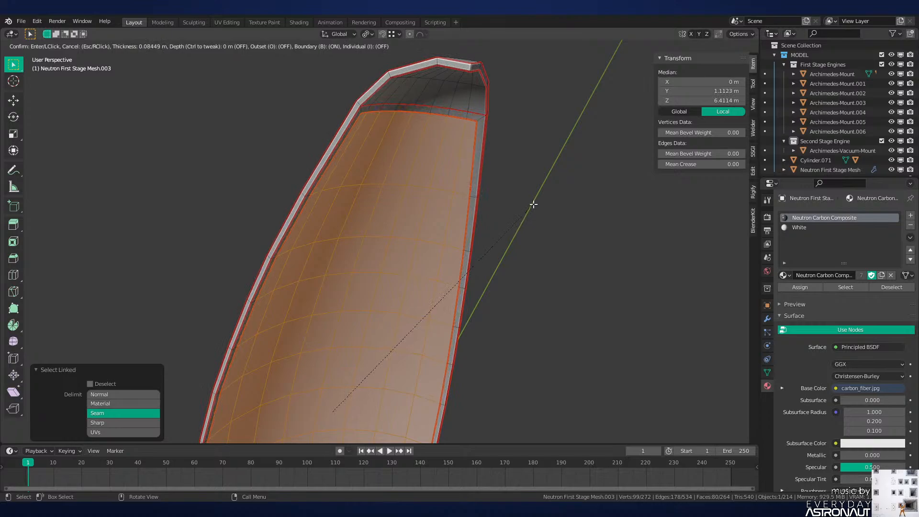
click(534, 204)
Step: Slide the sharp edge loop along the panel's base upward past the inset border and clear the selection
middle_drag(534, 205, 506, 151)
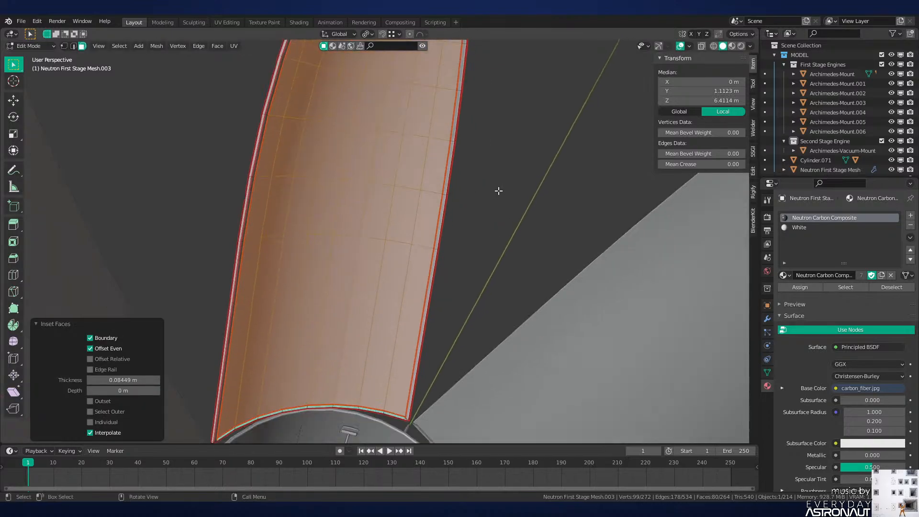
scroll(468, 278, up, 6)
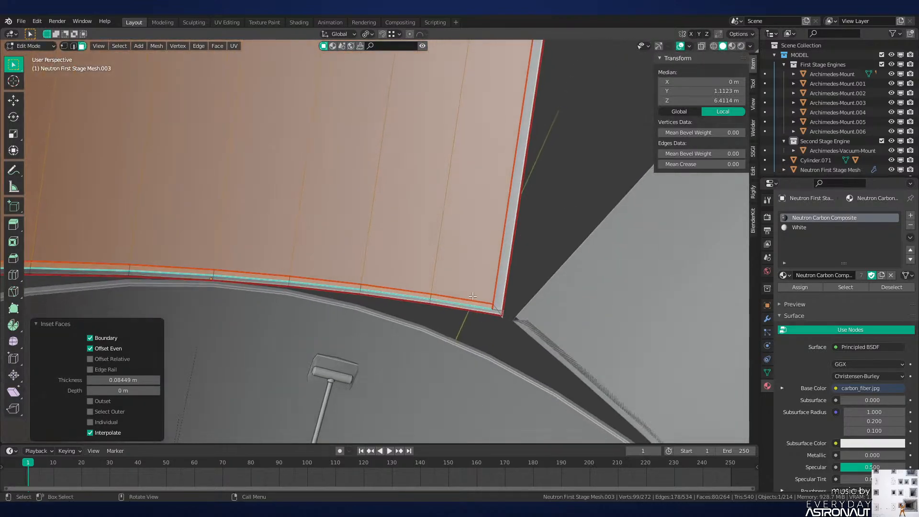
key(2)
alt+click(473, 300)
key(g)
key(g)
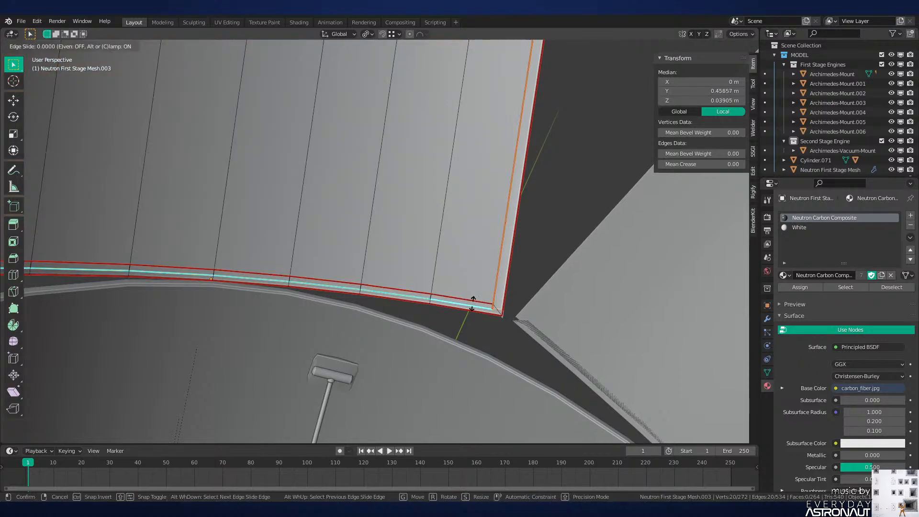
click(474, 295)
key(alt+a)
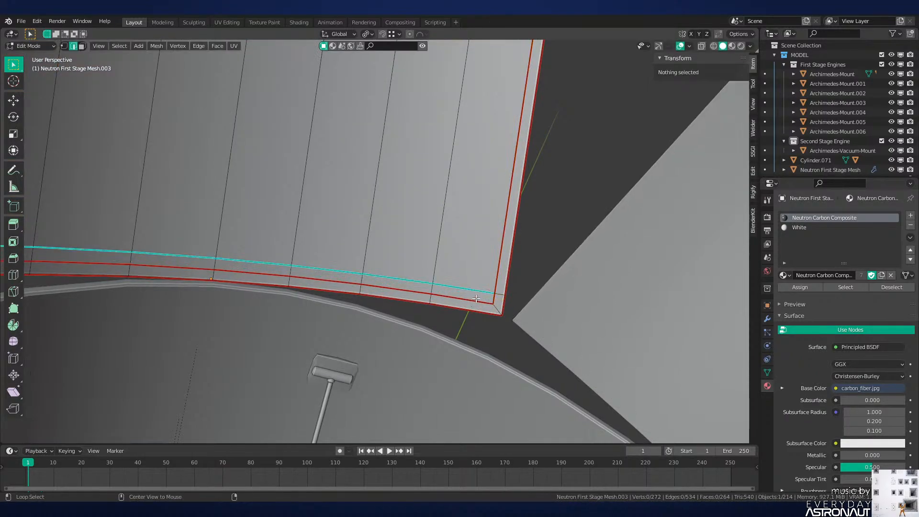
Step: Select the linked border faces around the inset, assign Neutron Carbon Composite to them and display the panel in Material Preview
key(3)
key(l)
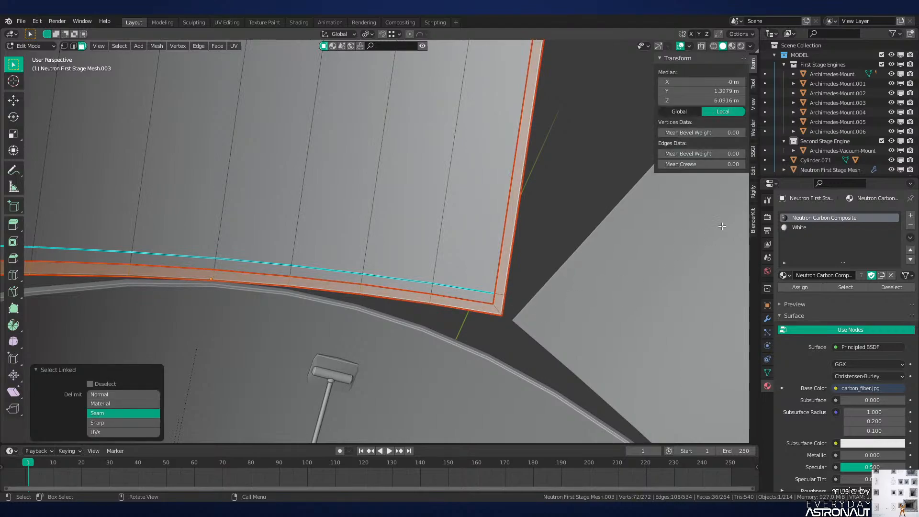
key(KP_Decimal)
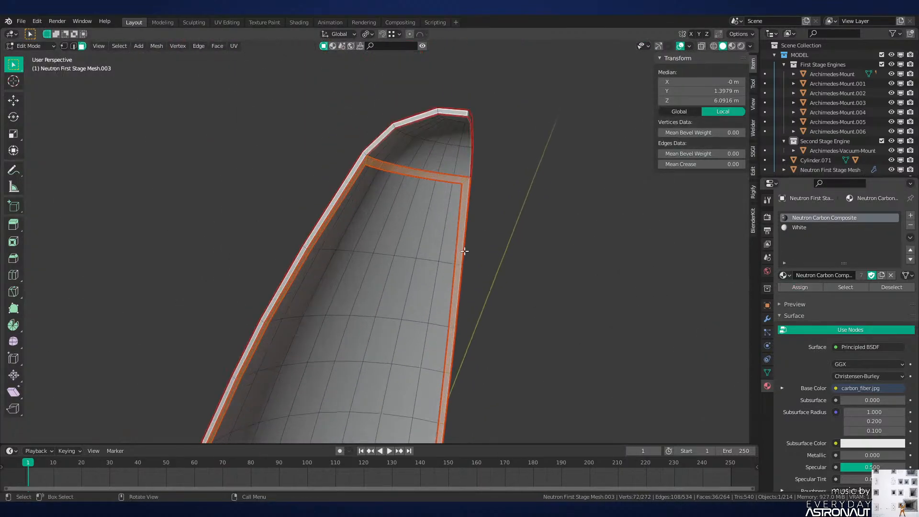
key(alt+a)
key(z)
click(447, 228)
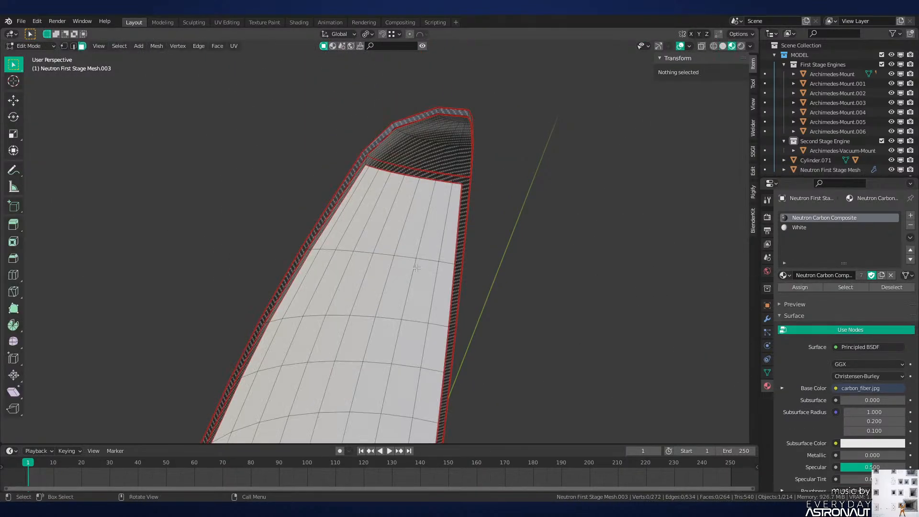
Step: Select the linked white inner faces and extrude them about 0.047 m along their normal
key(l)
middle_drag(417, 268, 456, 248)
key(e)
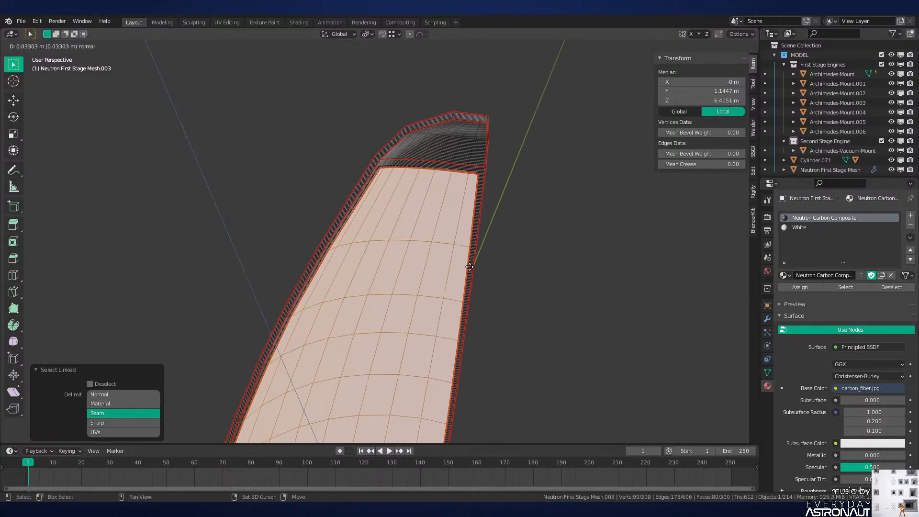
click(476, 272)
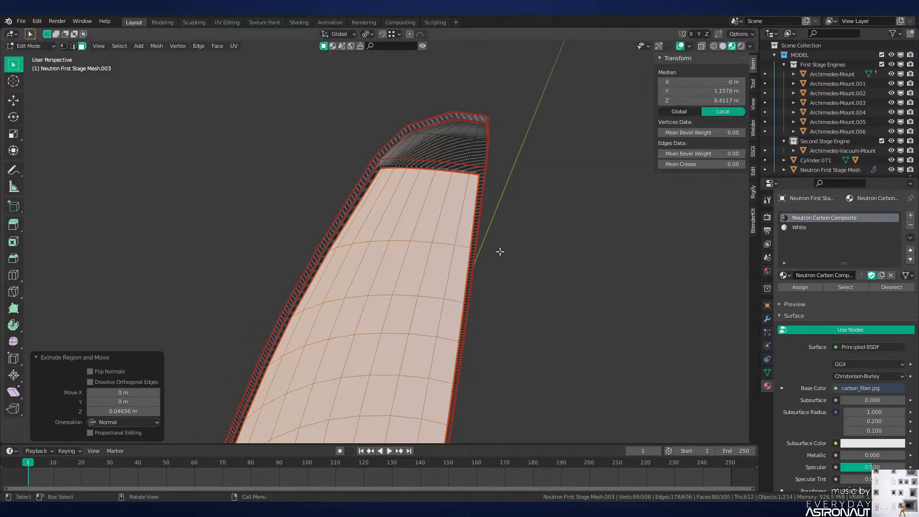
Step: Scale the extruded faces to about 0.996 overall and to 0.957 along local X
key(s)
click(486, 257)
key(s)
key(x)
key(x)
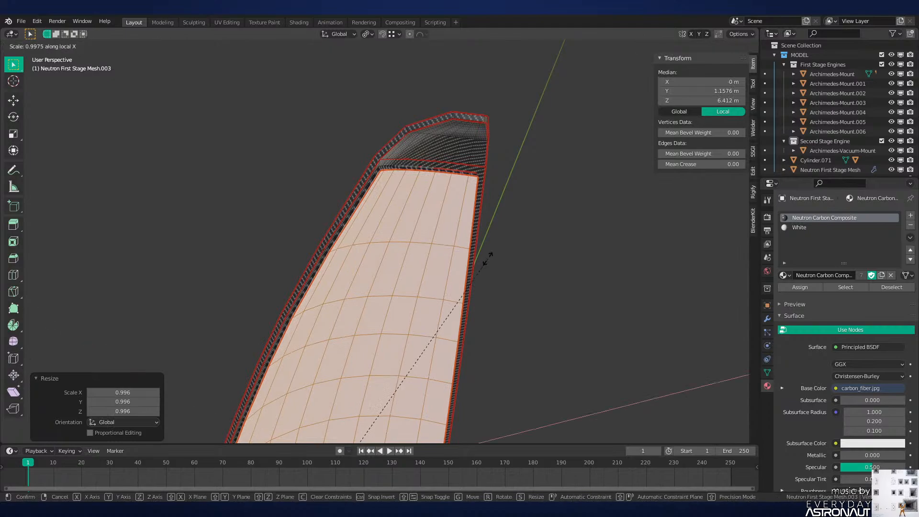
click(483, 261)
key(ctrl+e)
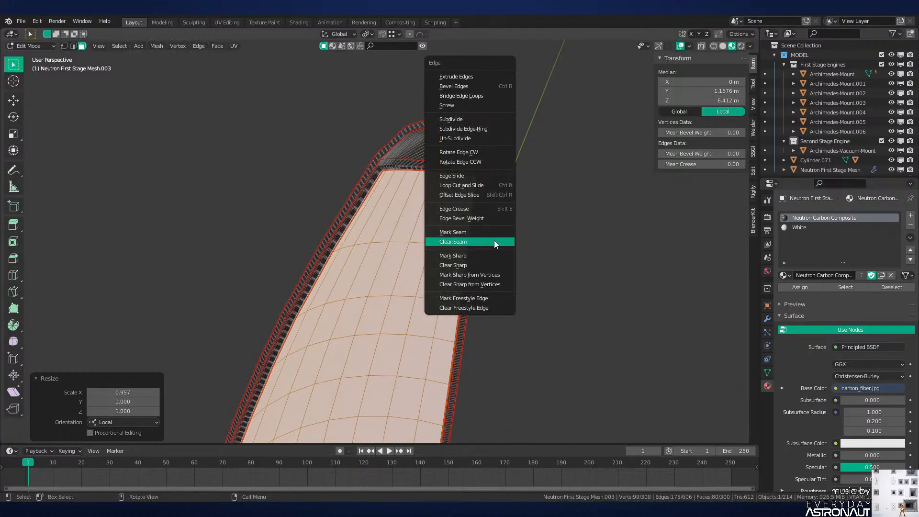
key(Escape)
Step: Select the raised inner liner with its side faces, assign the White material to it and leave Edit Mode
key(alt+a)
key(l)
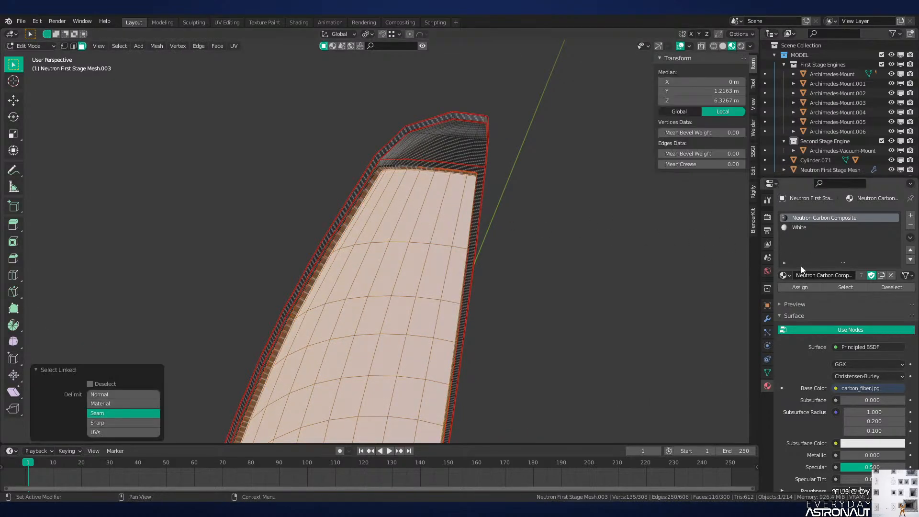
click(799, 227)
click(800, 287)
key(Tab)
key(alt+a)
Step: Return to the camera view, display the scene rendered and save the file
scroll(441, 237, down, 7)
key(z)
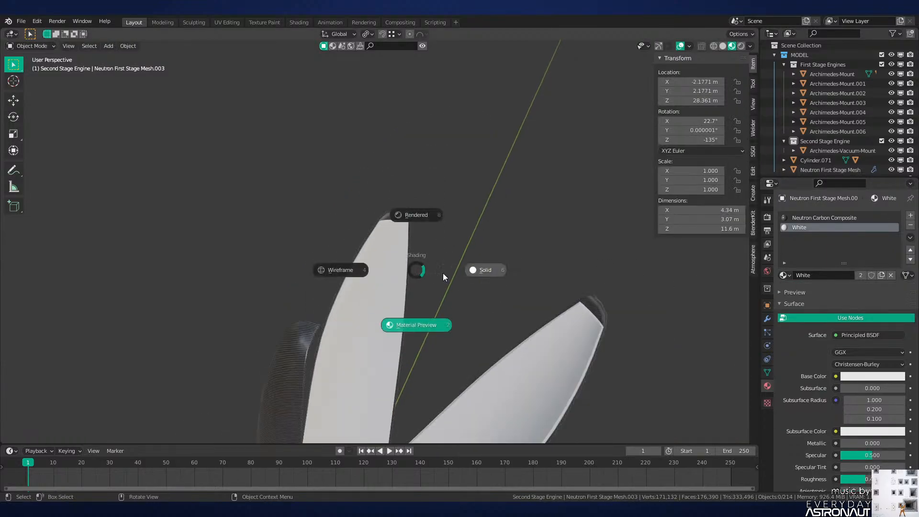
click(461, 272)
key(KP_0)
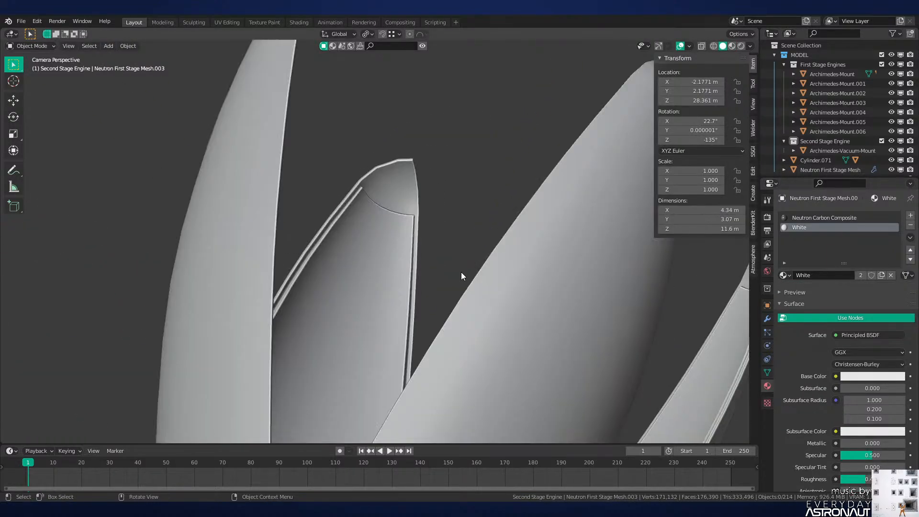
key(z)
click(427, 271)
scroll(430, 301, down, 8)
shift+middle_drag(430, 302, 443, 250)
key(z)
click(455, 164)
scroll(413, 219, down, 4)
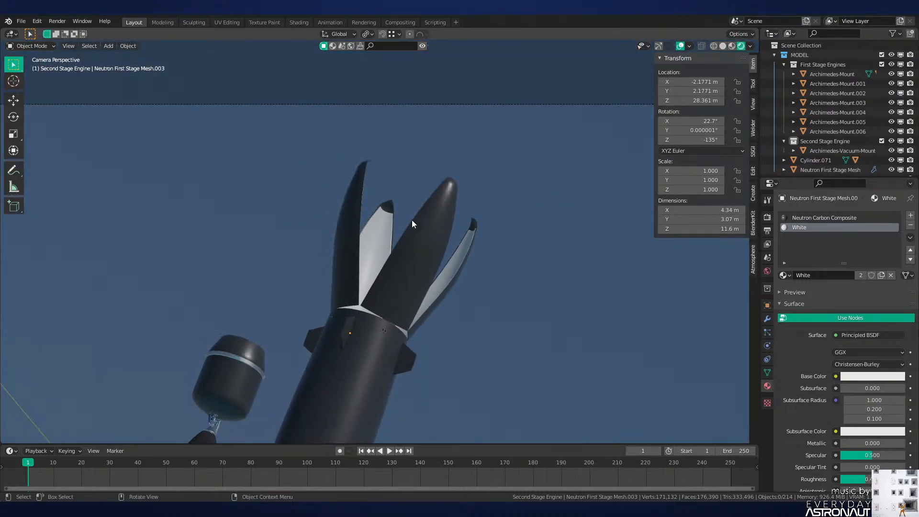
key(ctrl+s)
Step: Examine the rocket's composition and white fairing interiors in the rendered camera view, and save the file again
scroll(474, 206, up, 5)
scroll(461, 210, down, 5)
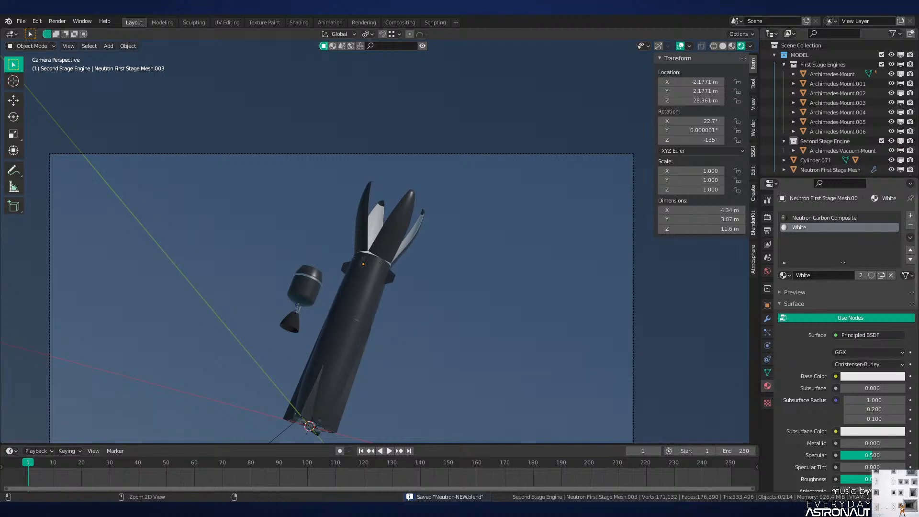
scroll(496, 225, down, 5)
mouse_move(486, 302)
shift+middle_down()
mouse_move(495, 222)
mouse_move(477, 318)
shift+middle_up()
scroll(496, 226, up, 5)
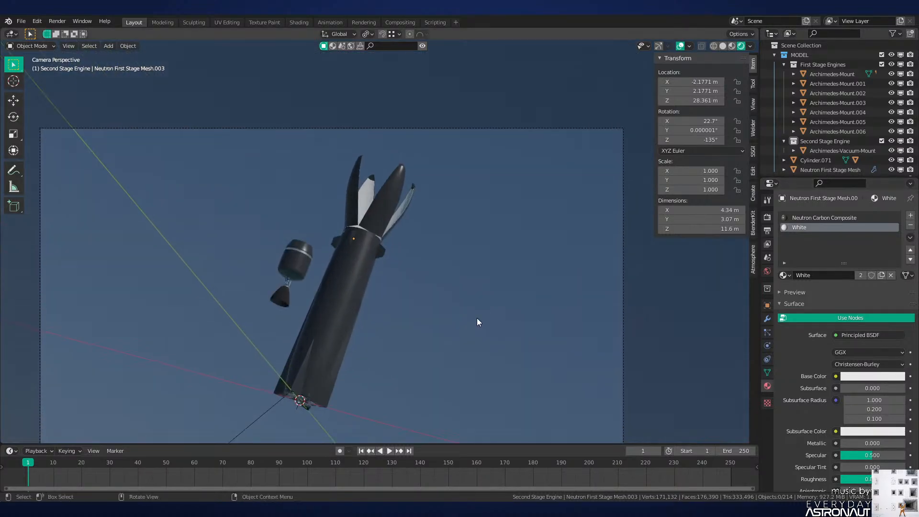
key(z)
key(ctrl+s)
key(z)
mouse_move(483, 262)
shift+middle_down()
mouse_move(501, 251)
mouse_move(500, 266)
shift+middle_up()
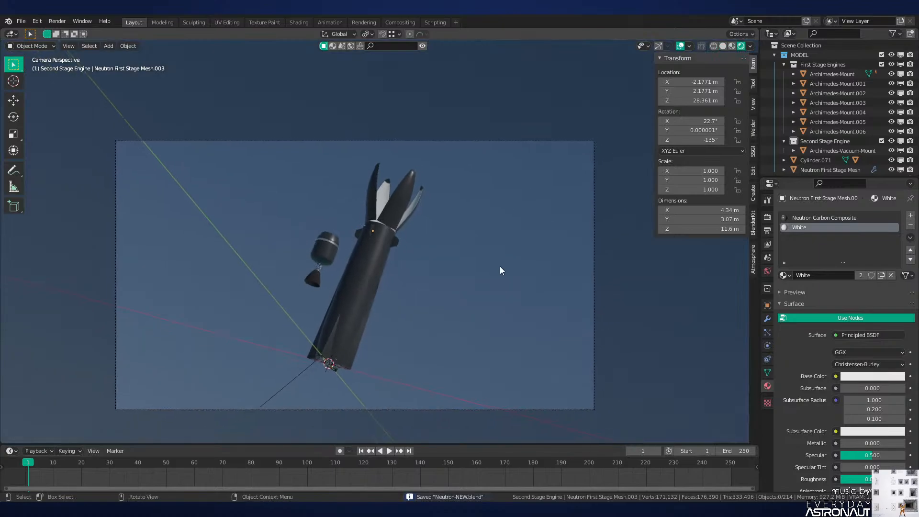
Step: Select the four fairing panels and try rotating them closed about their local X axes
scroll(500, 267, up, 3)
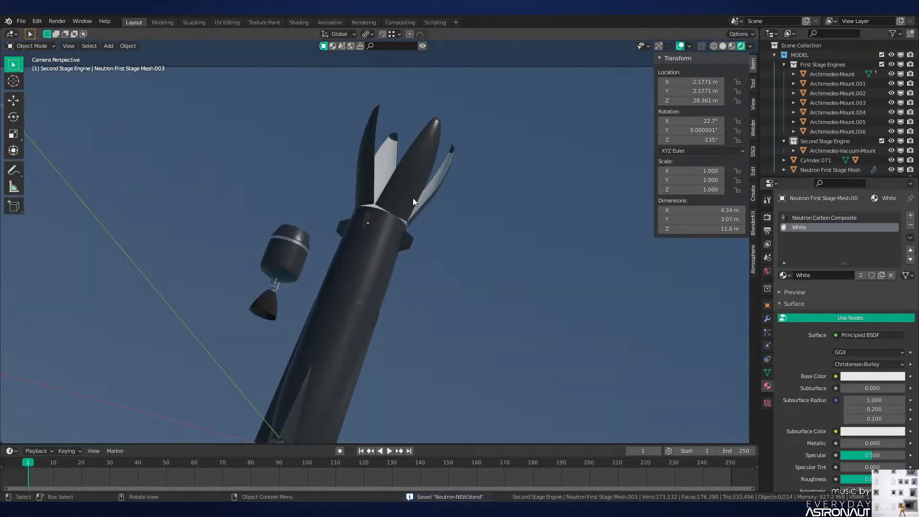
click(413, 194)
shift+click(363, 164)
shift+click(386, 166)
shift+click(440, 185)
key(r)
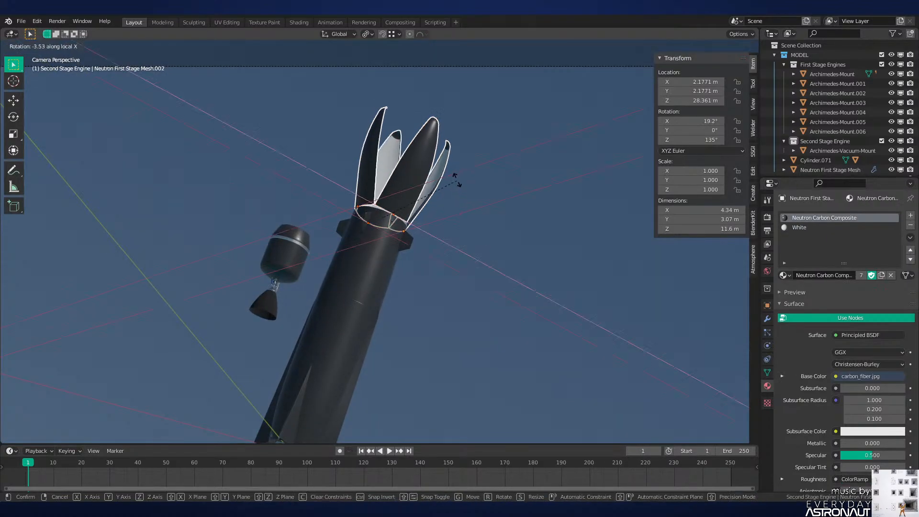
key(x)
key(x)
click(455, 143)
key(alt+a)
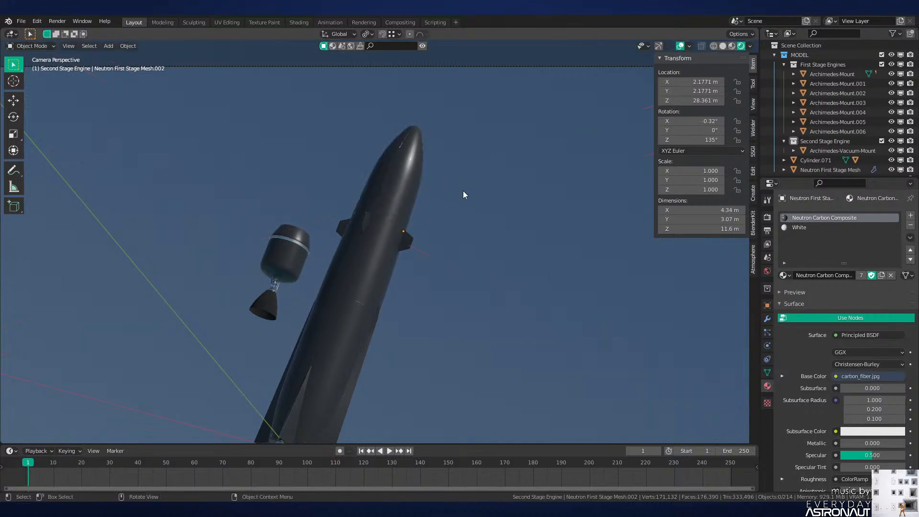
Step: Undo the closing rotation of the fairing panels and clear the selection
scroll(464, 191, down, 1)
key(ctrl+z)
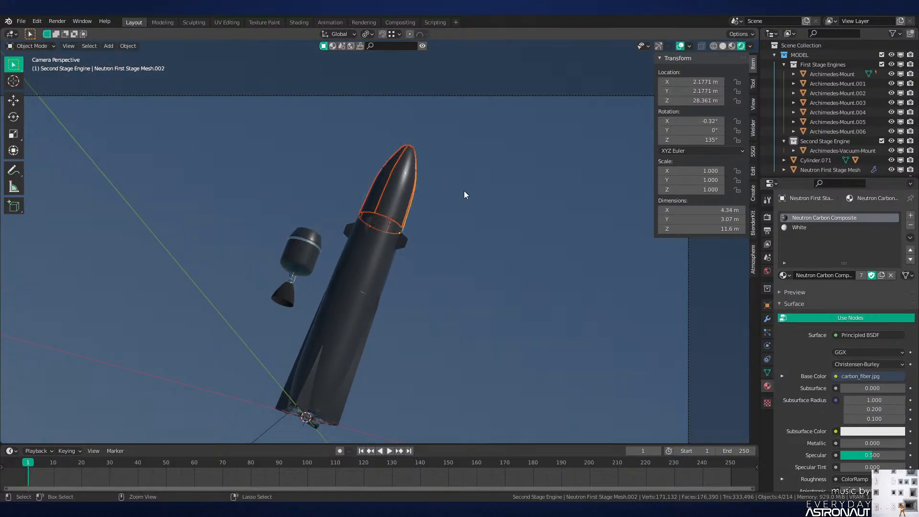
key(ctrl+z)
scroll(463, 191, down, 1)
key(r)
right_click(463, 192)
key(alt+a)
Step: Compare the rocket in solid and rendered shading from the camera, and inspect the opened fairing's white interior up close
mouse_move(475, 238)
shift+middle_down()
mouse_move(486, 214)
mouse_move(469, 201)
shift+middle_up()
key(z)
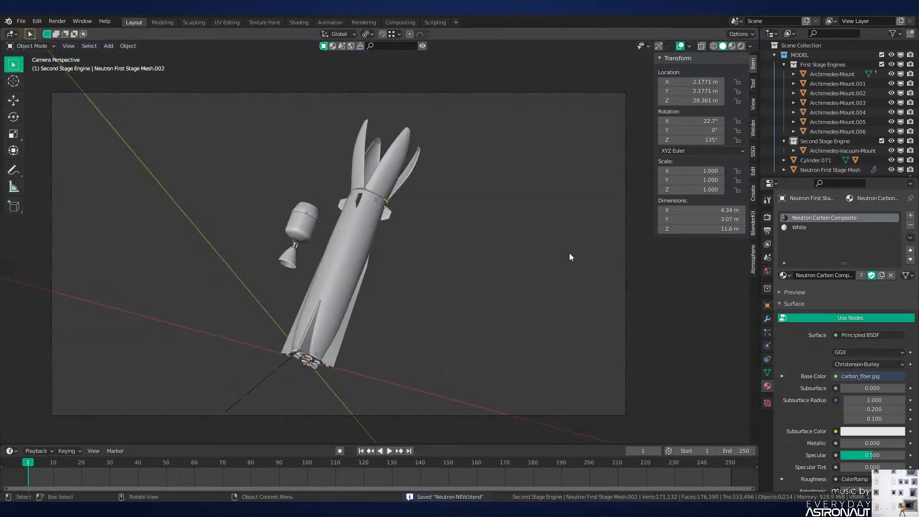
key(z)
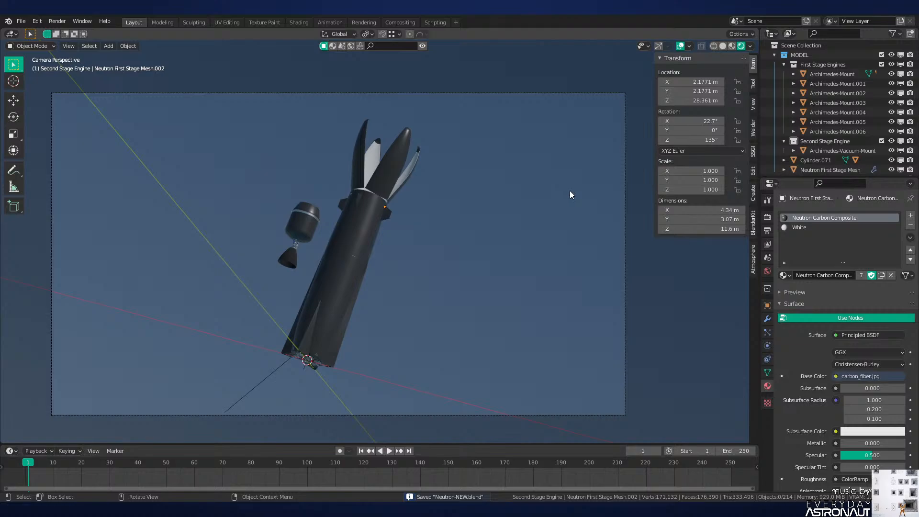
key(KP_0)
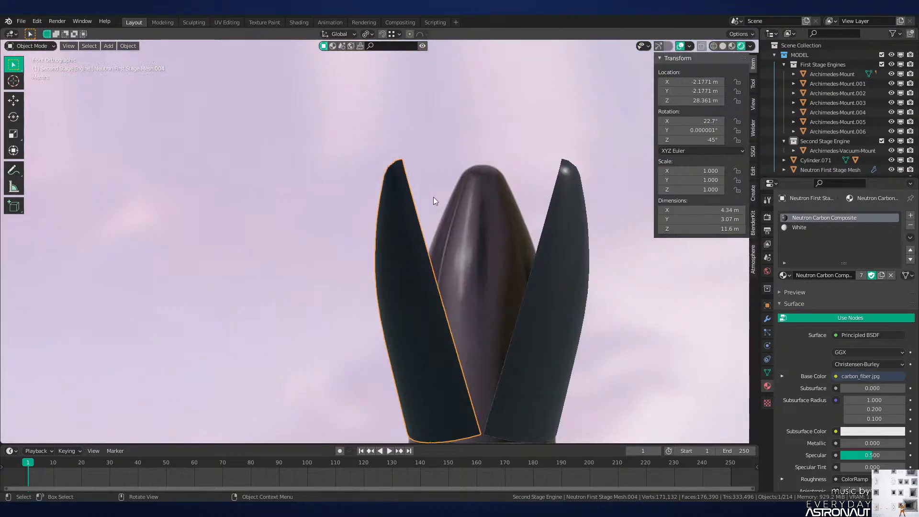
key(z)
middle_drag(433, 197, 490, 222)
key(z)
middle_drag(489, 259, 446, 324)
mouse_move(526, 316)
middle_down()
mouse_move(486, 296)
mouse_move(438, 304)
mouse_move(426, 282)
middle_up()
Step: Display the BOOLEANS collection, examine its cutter blocks between the fairing panels, and hide the collection again
scroll(863, 131, down, 10)
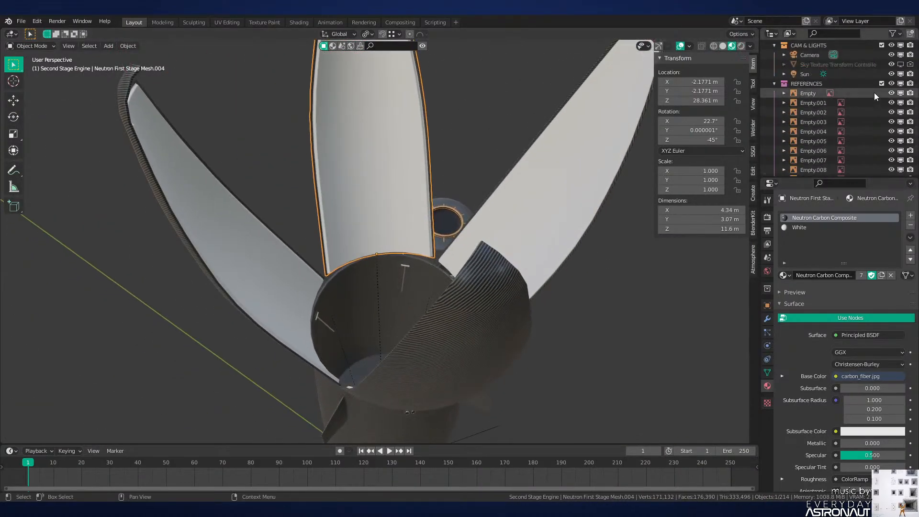
click(882, 167)
middle_drag(532, 192, 421, 225)
scroll(555, 227, up, 4)
middle_drag(559, 227, 522, 252)
scroll(877, 147, down, 2)
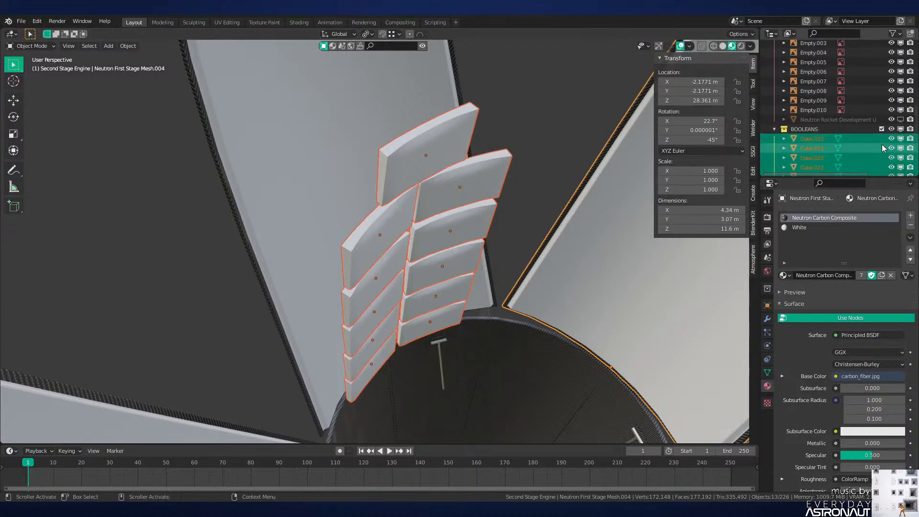
click(882, 130)
Step: Clear the selection, save the file and display the fairing interior in rendered shading
scroll(502, 228, down, 5)
middle_drag(502, 228, 461, 275)
key(alt+a)
key(z)
click(497, 282)
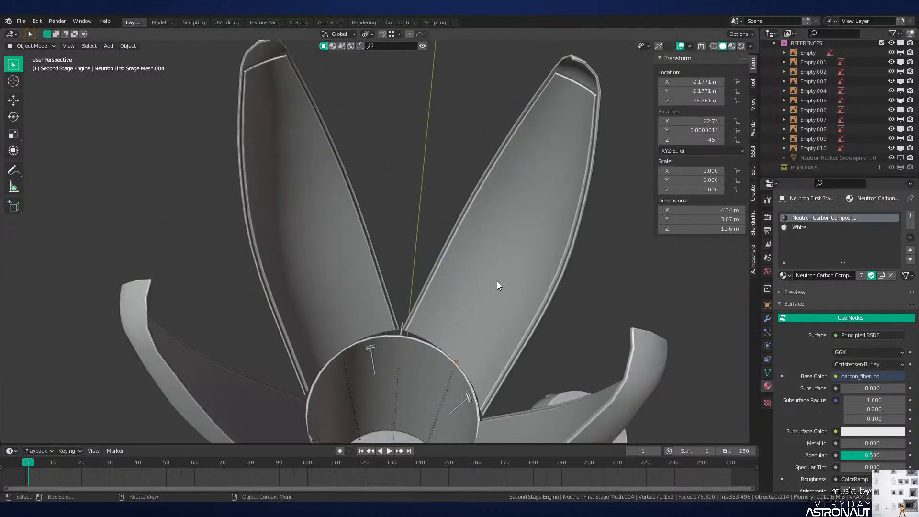
key(ctrl+s)
key(z)
click(478, 282)
scroll(486, 246, down, 4)
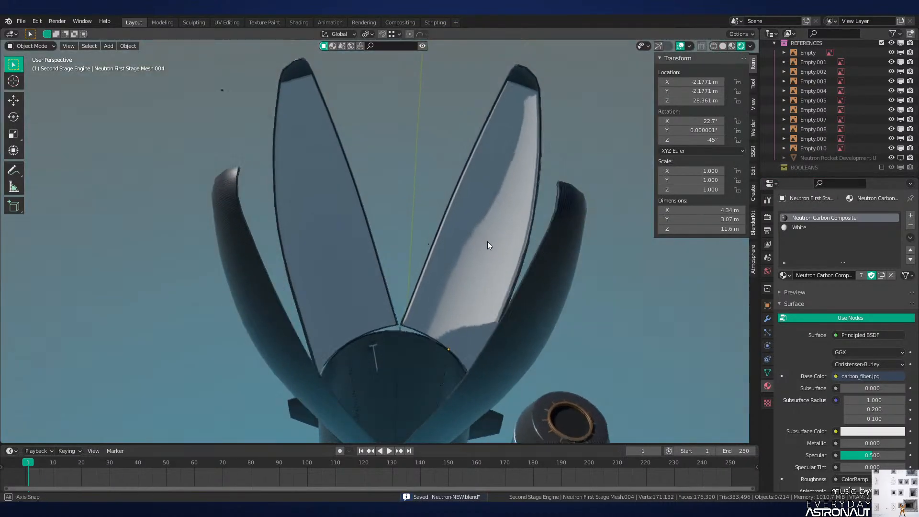
shift+middle_drag(451, 238, 451, 247)
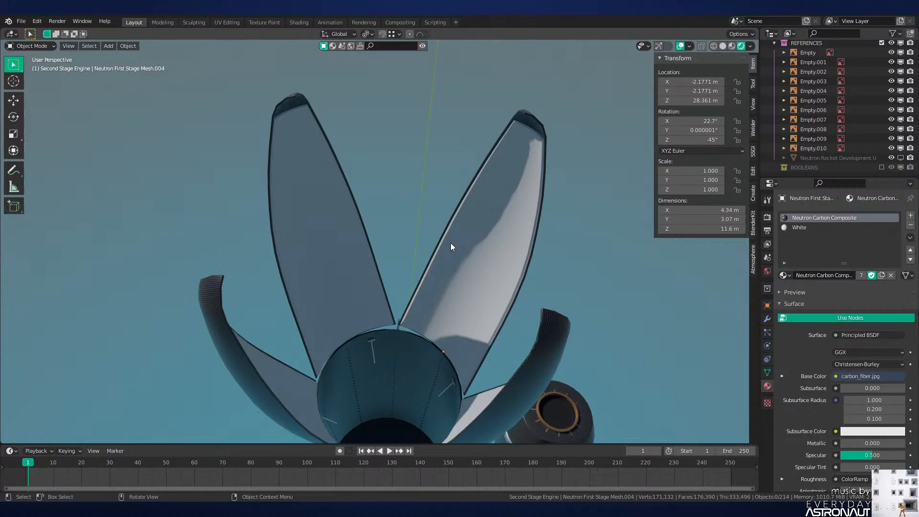
Step: Make the White material on the fairing panel's inner liner a separate copy and rename it Accoustic Paneling
mouse_move(458, 194)
middle_down()
mouse_move(514, 248)
mouse_move(411, 212)
mouse_move(464, 271)
mouse_move(476, 210)
mouse_move(461, 204)
middle_up()
click(392, 223)
middle_drag(392, 222, 421, 291)
scroll(420, 292, up, 1)
key(Tab)
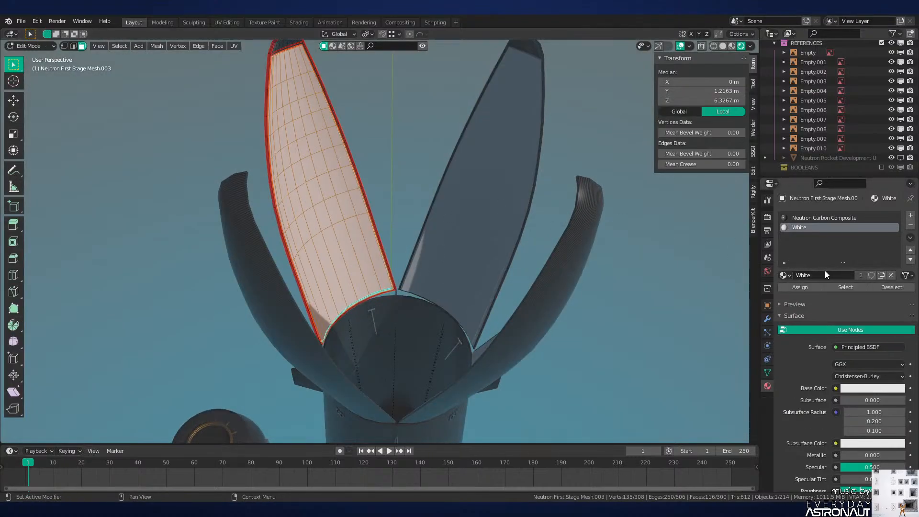
key(Tab)
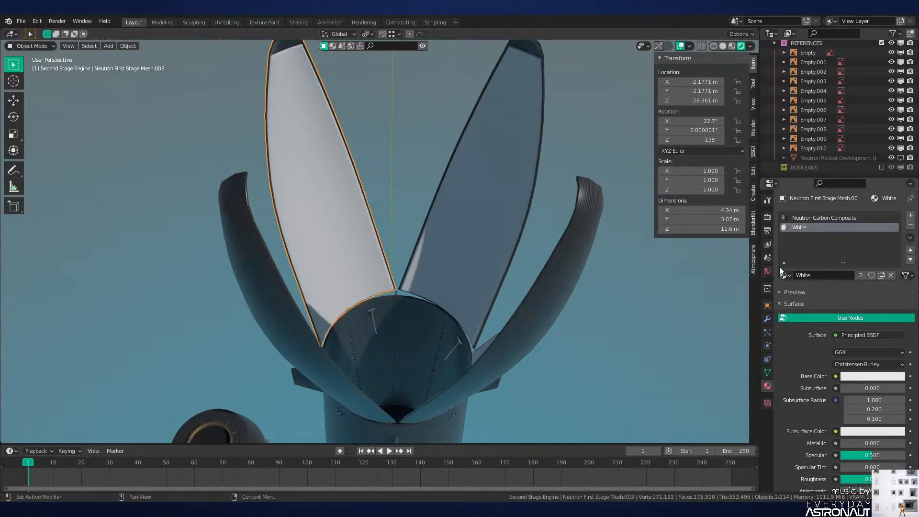
click(861, 277)
click(829, 275)
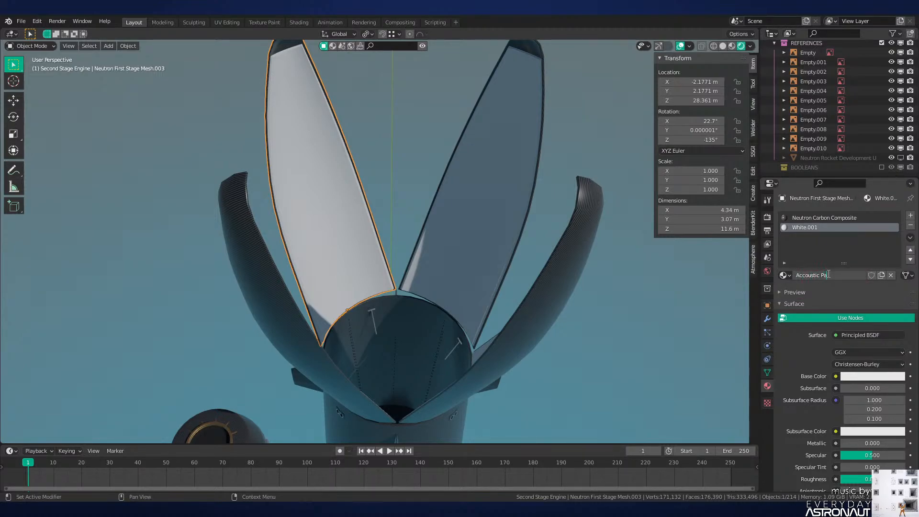
text(Accoustic Paneling)
key(Return)
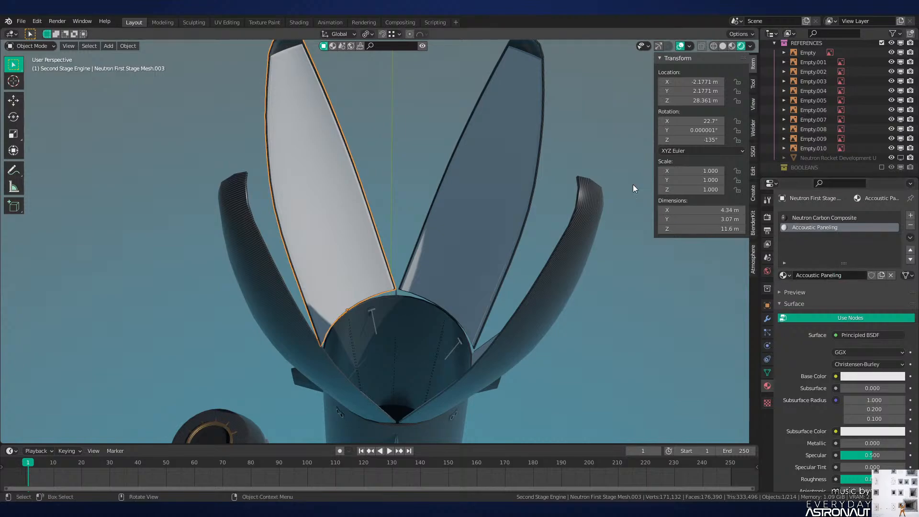
Step: Unwrap the selected inner liner faces of the fairing panel and leave Edit Mode
key(Tab)
key(u)
click(481, 152)
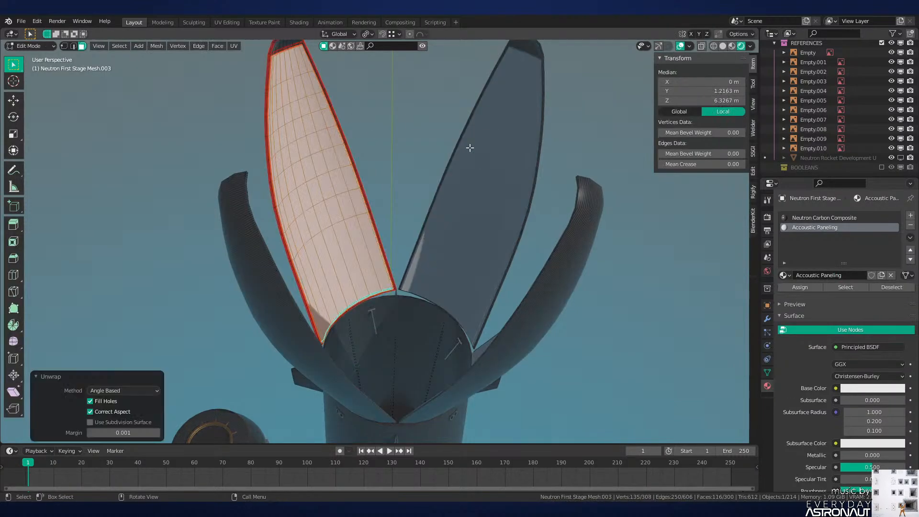
key(Tab)
Step: In the Shading workspace, select an engine's boot ring and copy the coordinate, mapping, image texture and bump nodes of its Boot material
click(294, 23)
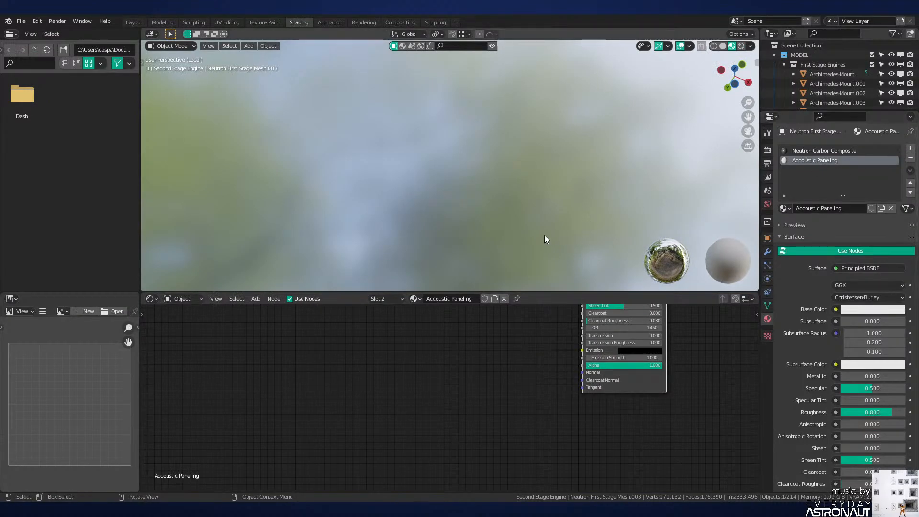
key(KP_Divide)
scroll(444, 168, up, 4)
click(397, 102)
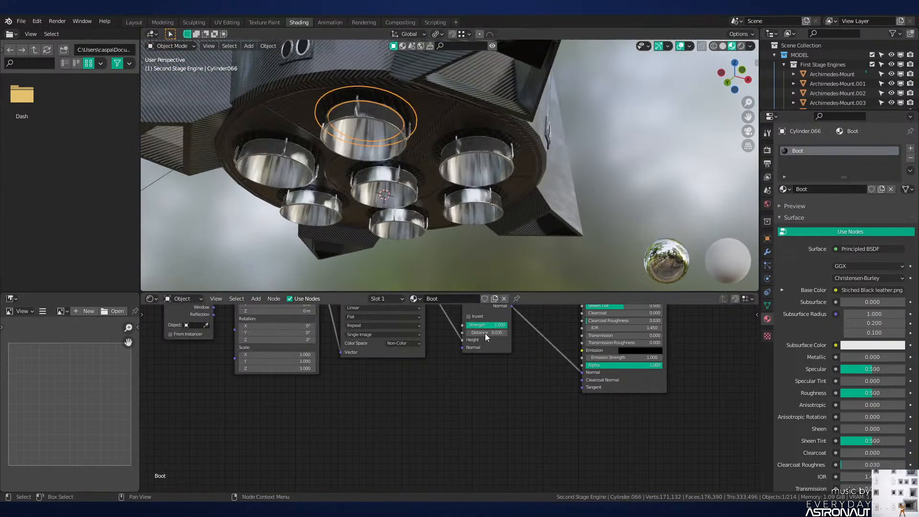
middle_drag(485, 337, 494, 414)
scroll(477, 385, down, 4)
middle_drag(475, 336, 471, 370)
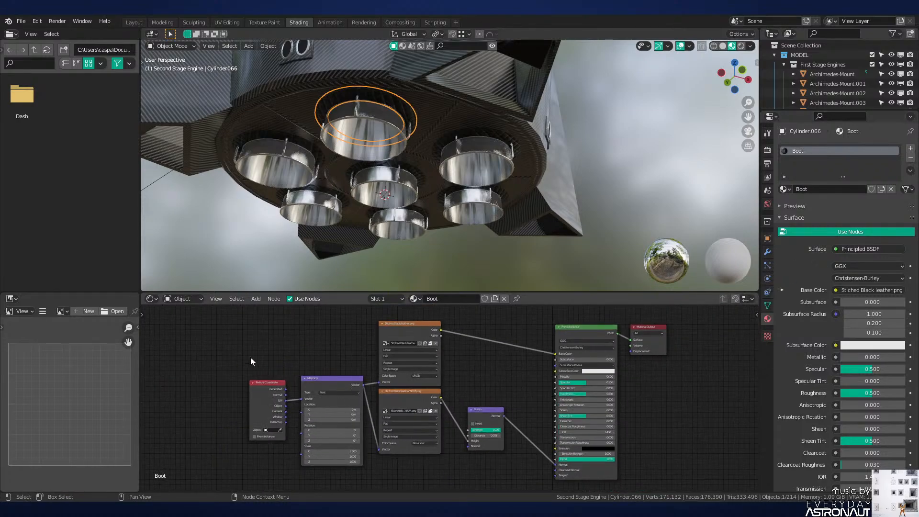
drag(252, 362, 425, 418)
Step: Paste the copied nodes into the fairing panel's Accoustic Paneling material and load Stiched White leather.png as the color texture
scroll(474, 125, down, 8)
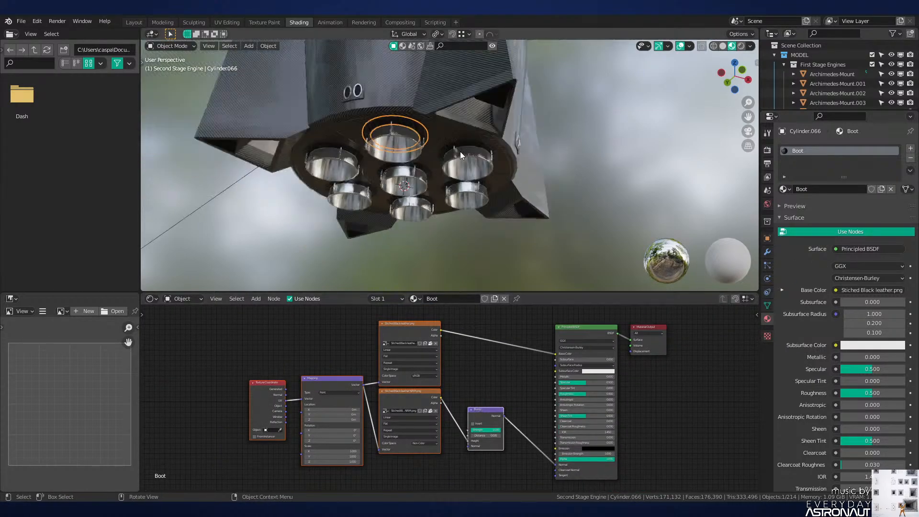
middle_drag(469, 51, 471, 216)
middle_drag(471, 117, 450, 166)
click(460, 162)
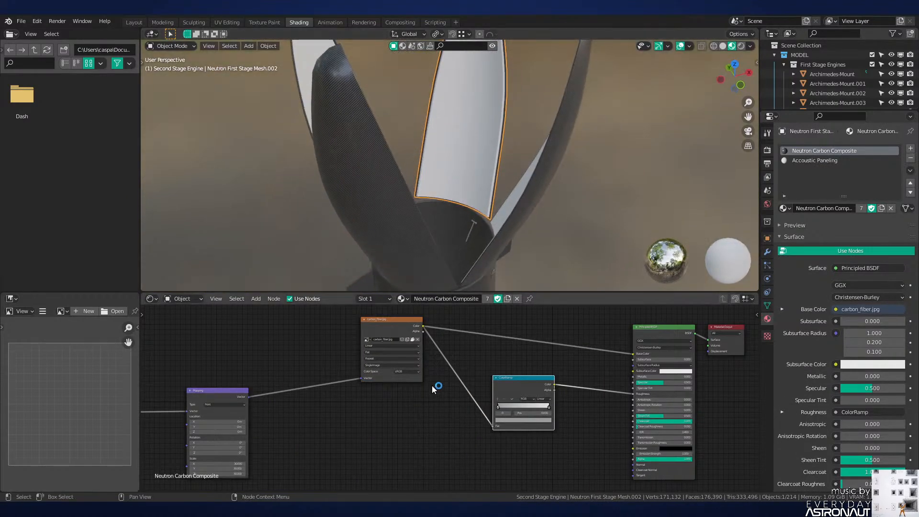
click(821, 161)
scroll(498, 398, up, 5)
click(361, 361)
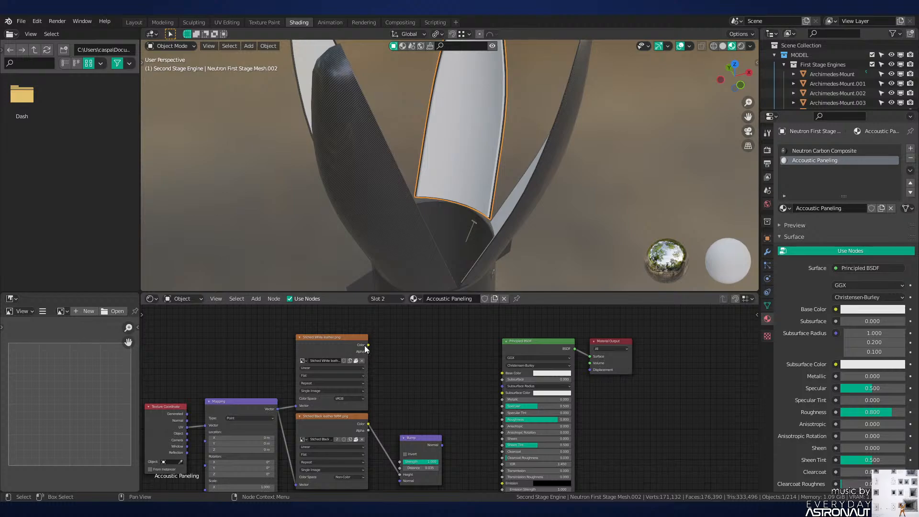
Step: Connect the white leather texture's color to Base Color and the bump output to the Principled BSDF's Normal
drag(368, 345, 502, 373)
middle_drag(464, 423, 447, 327)
drag(425, 350, 484, 407)
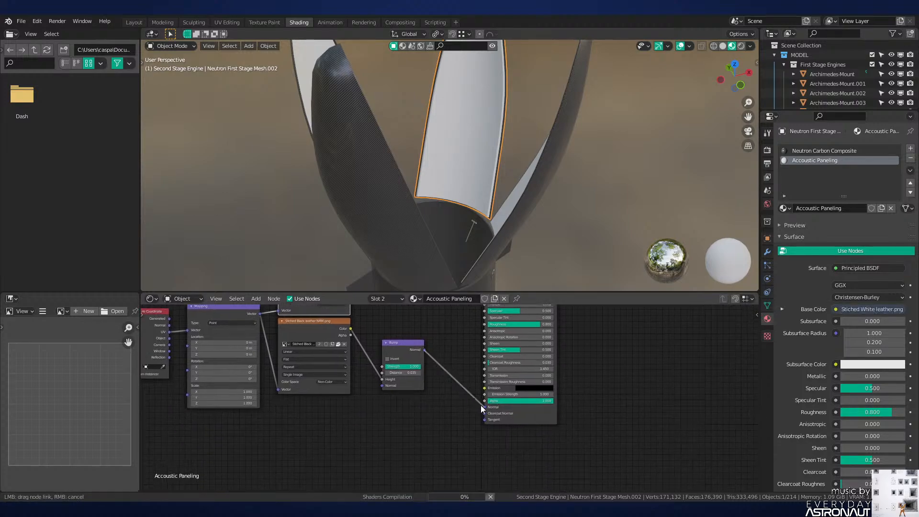
Step: Examine the stitched paneling inside the fairing in rendered shading, both up close and from the camera
mouse_move(483, 131)
middle_down()
mouse_move(498, 217)
mouse_move(517, 211)
middle_up()
key(z)
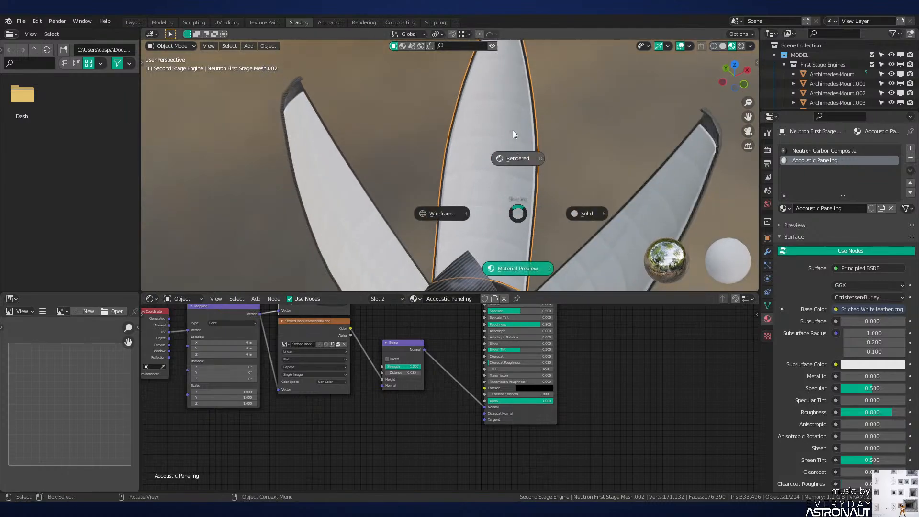
click(514, 133)
mouse_move(514, 133)
middle_down()
mouse_move(500, 149)
mouse_move(502, 208)
mouse_move(534, 187)
mouse_move(477, 211)
mouse_move(493, 161)
mouse_move(424, 174)
middle_up()
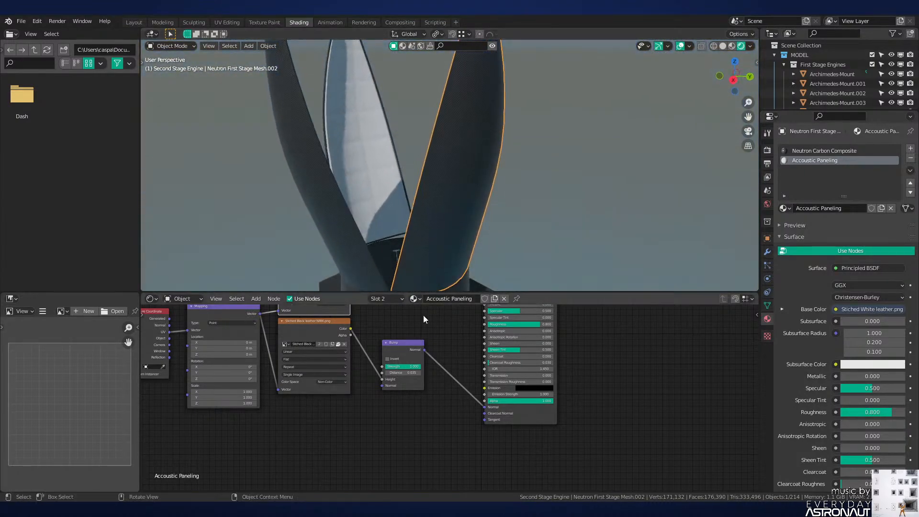
middle_drag(433, 268, 456, 204)
key(alt+a)
key(KP_0)
shift+middle_drag(519, 67, 444, 196)
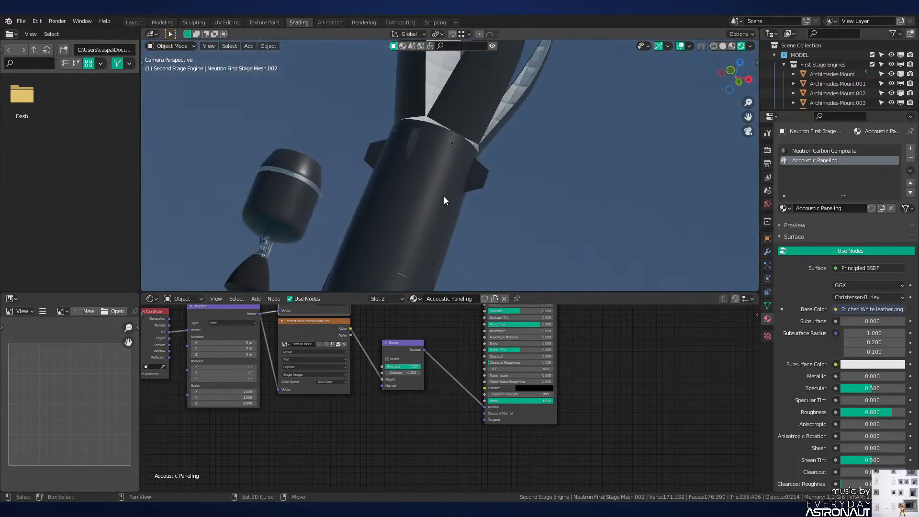
shift+middle_drag(474, 69, 433, 207)
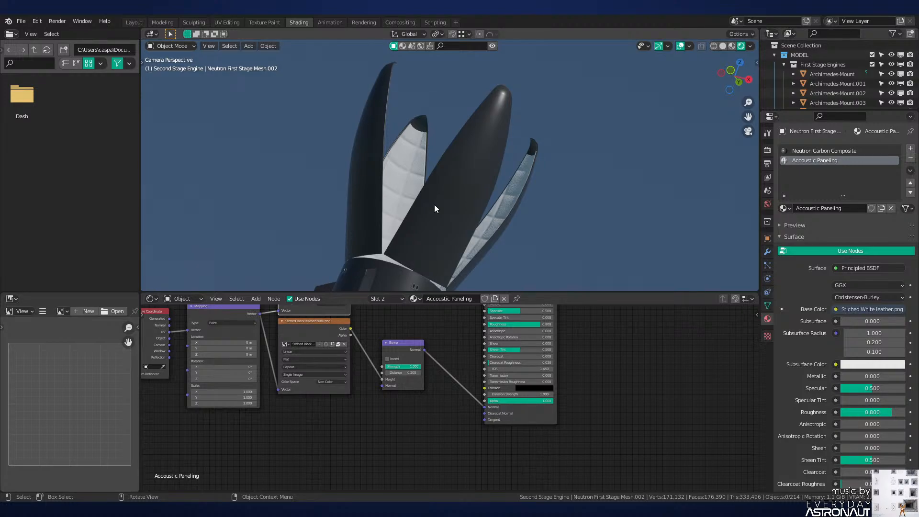
scroll(359, 158, down, 3)
scroll(323, 201, up, 3)
Step: Select the separated second stage body and set its X and Y locations to 0 m
click(317, 214)
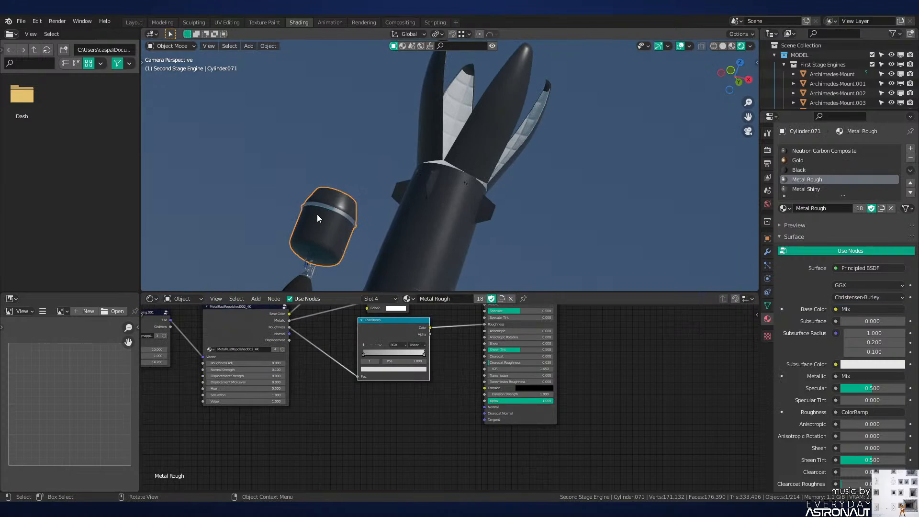
key(z)
click(493, 208)
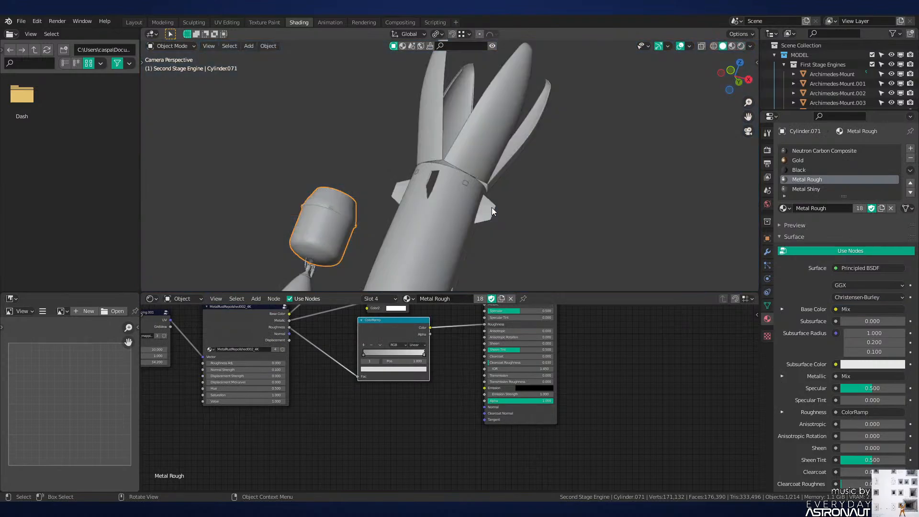
key(n)
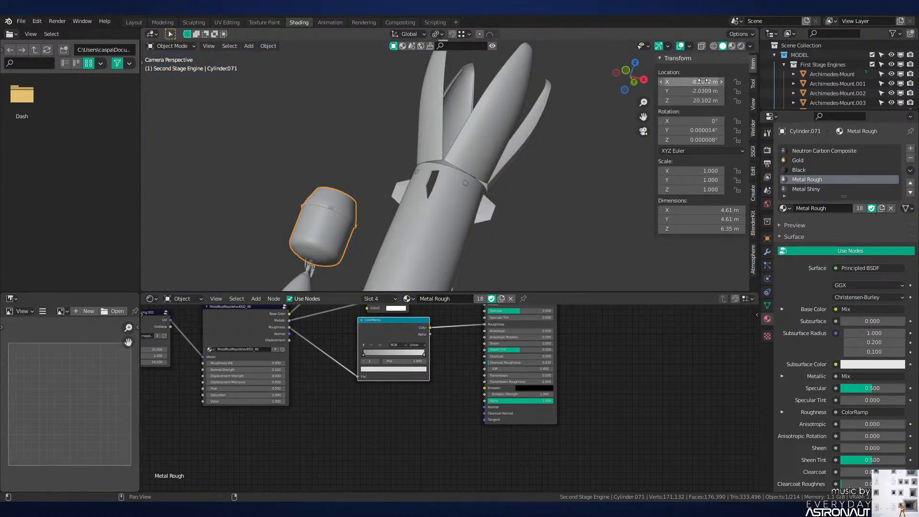
key(ctrl+v)
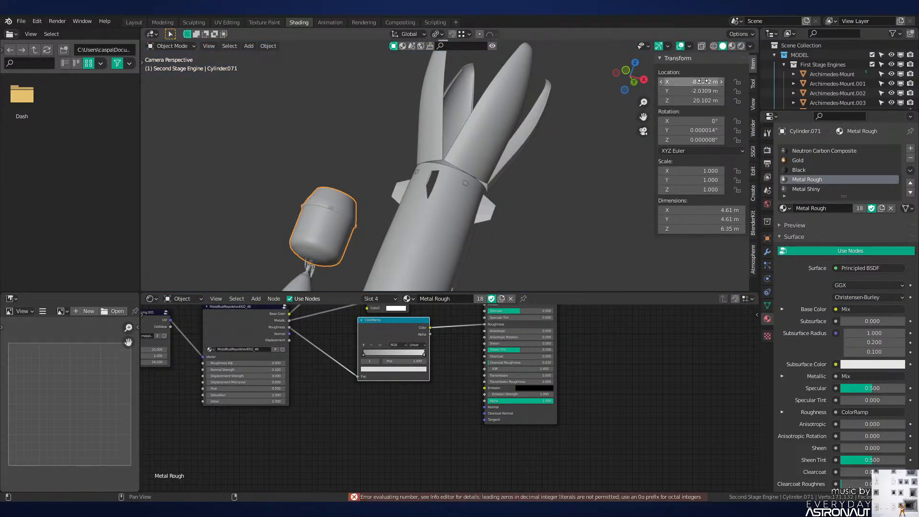
key(Return)
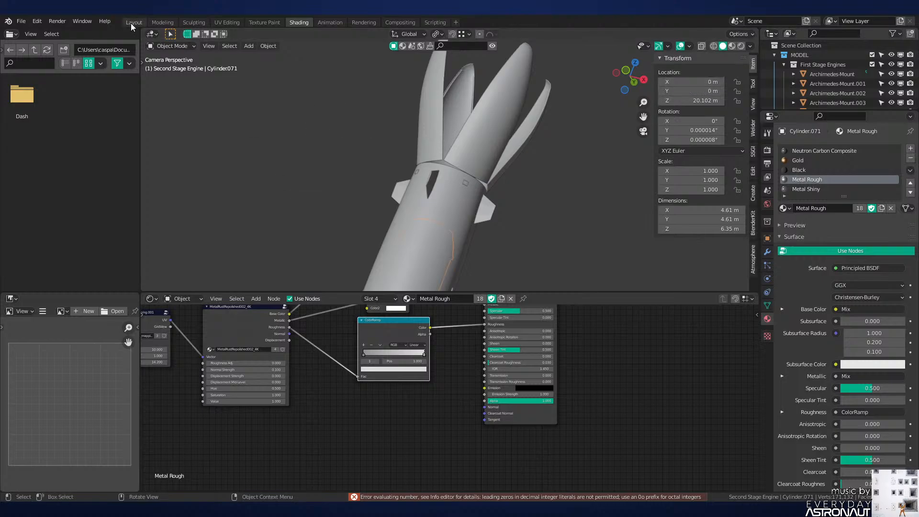
Step: In front wireframe view, raise the second stage body about 4.45 m along Z inside the first stage
click(133, 22)
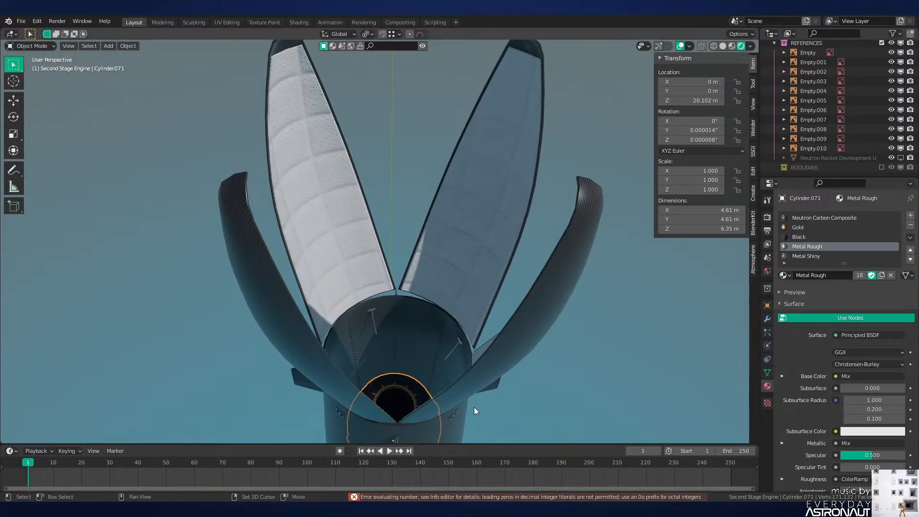
scroll(475, 321, up, 4)
shift+middle_drag(474, 407, 451, 232)
scroll(451, 232, up, 3)
key(KP_1)
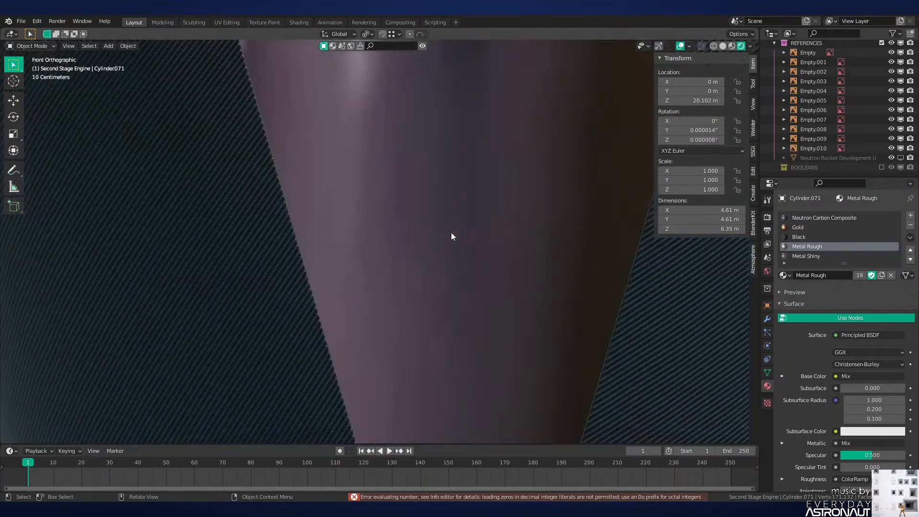
key(z)
click(392, 237)
scroll(359, 366, down, 5)
mouse_move(358, 366)
shift+middle_down()
mouse_move(394, 324)
mouse_move(394, 240)
shift+middle_up()
scroll(394, 241, down, 4)
scroll(452, 348, up, 6)
shift+middle_drag(452, 349, 471, 365)
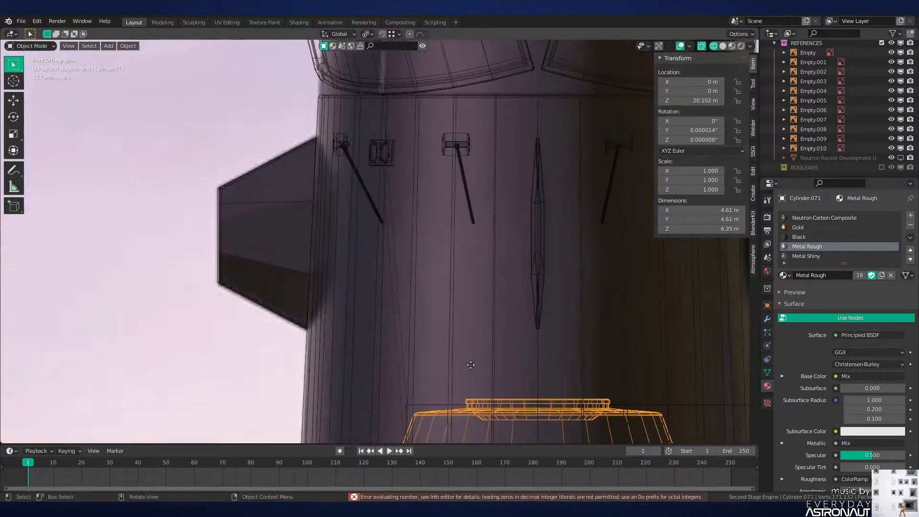
key(g)
key(z)
click(462, 56)
Step: Examine in solid shading, up close, how the raised second stage meets the strut brackets inside the hull
scroll(417, 99, up, 3)
key(z)
click(493, 239)
middle_drag(496, 261, 421, 206)
scroll(484, 255, down, 5)
scroll(498, 289, up, 6)
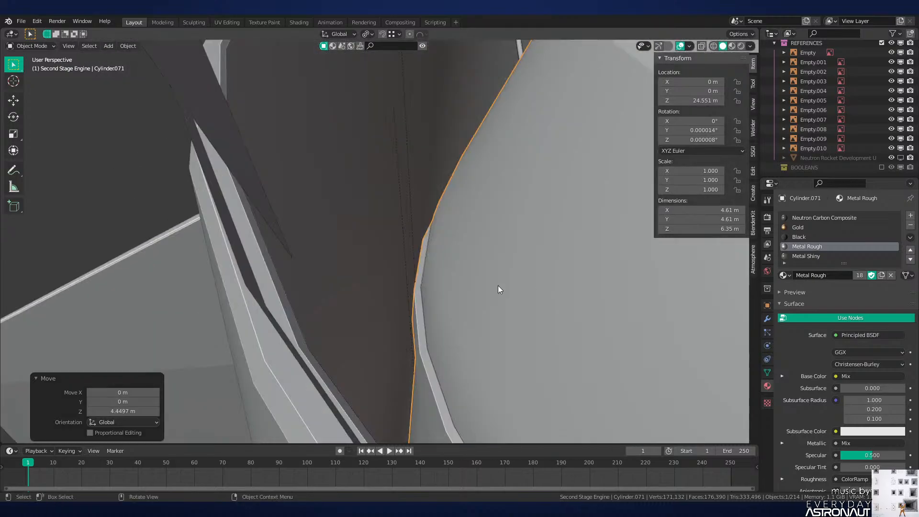
middle_drag(498, 286, 466, 268)
scroll(478, 266, up, 4)
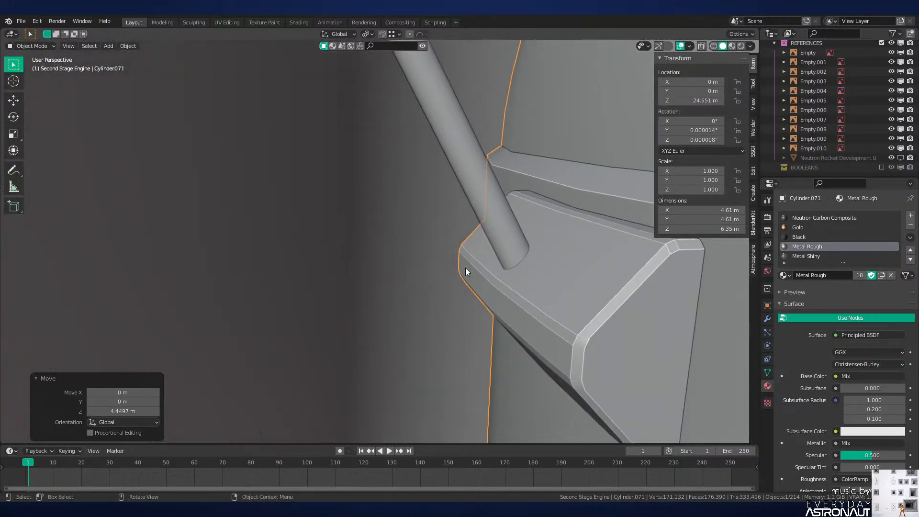
Step: Check the second stage's height against the hull rim, struts and fairing base in front wireframe view
key(KP_1)
scroll(466, 268, down, 6)
key(z)
click(431, 192)
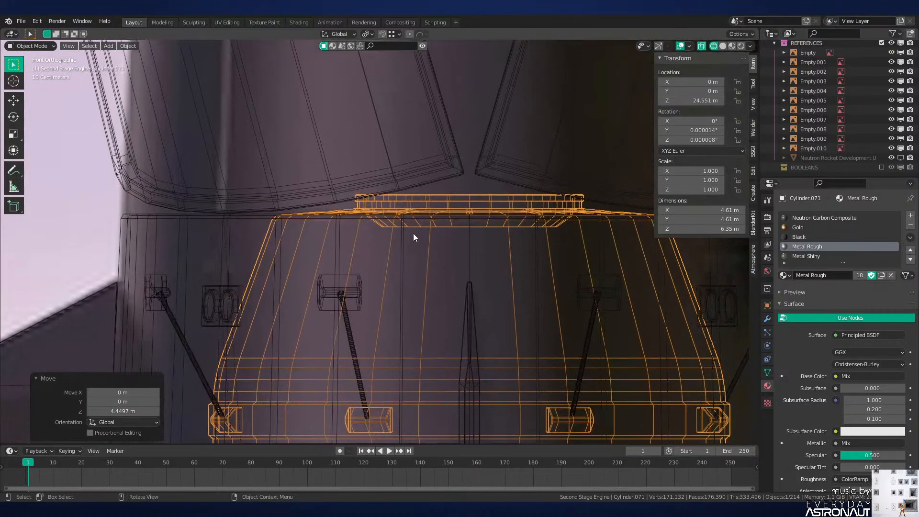
scroll(413, 234, up, 4)
scroll(414, 235, down, 5)
scroll(414, 234, up, 1)
scroll(414, 234, down, 5)
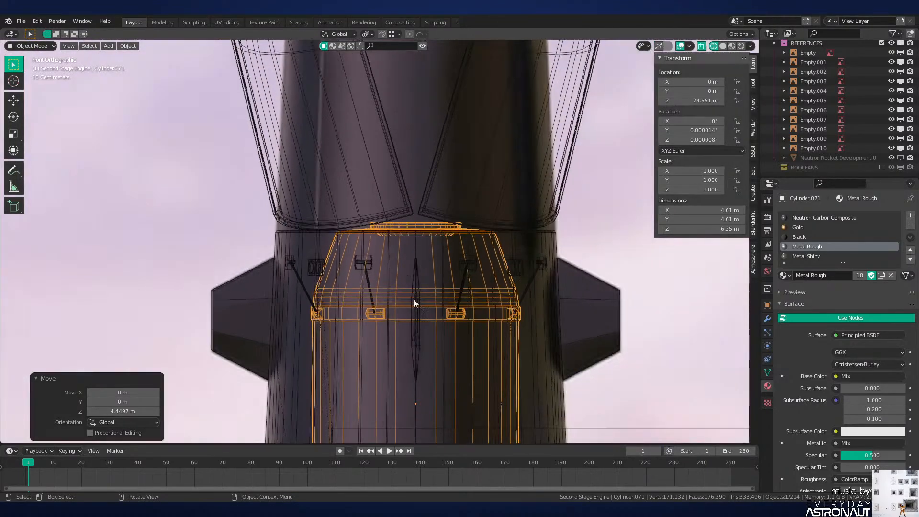
scroll(412, 268, up, 2)
scroll(373, 240, down, 6)
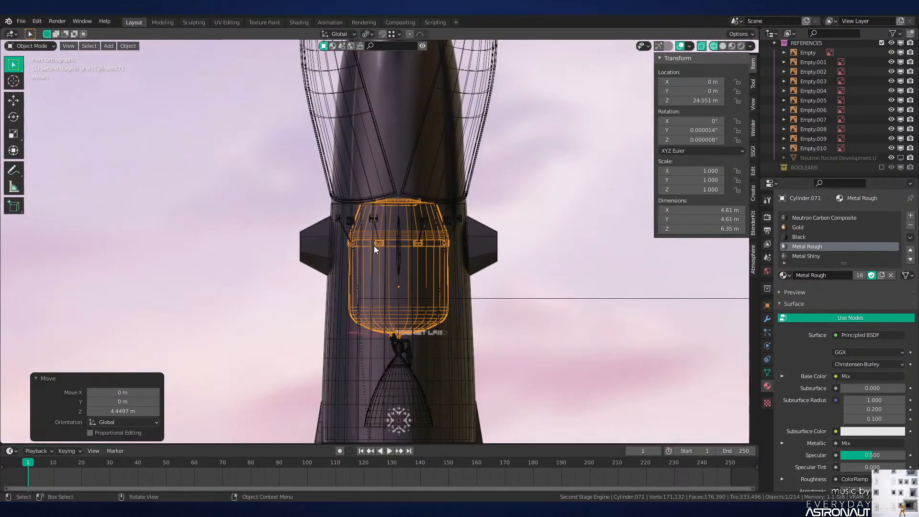
Step: Try to set the X rotation of all four fairing panels to 0° together in solid shading
key(z)
click(438, 239)
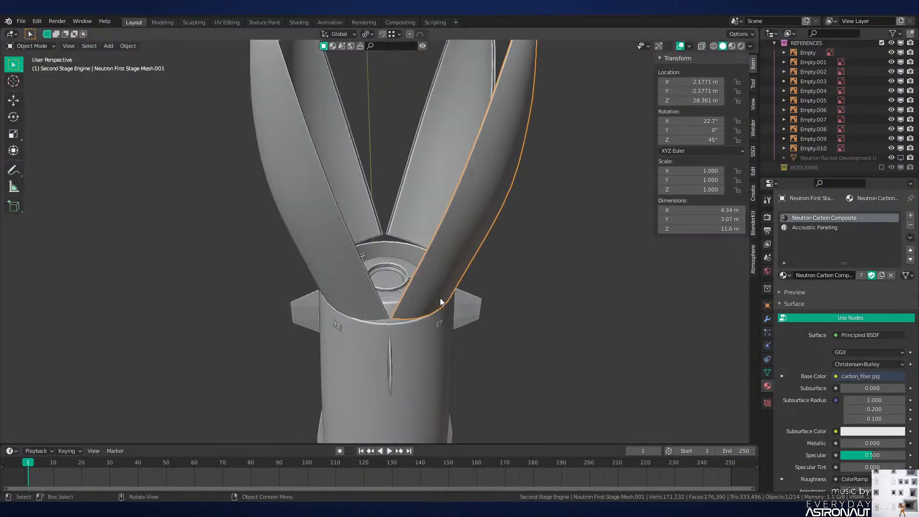
middle_drag(439, 206, 439, 222)
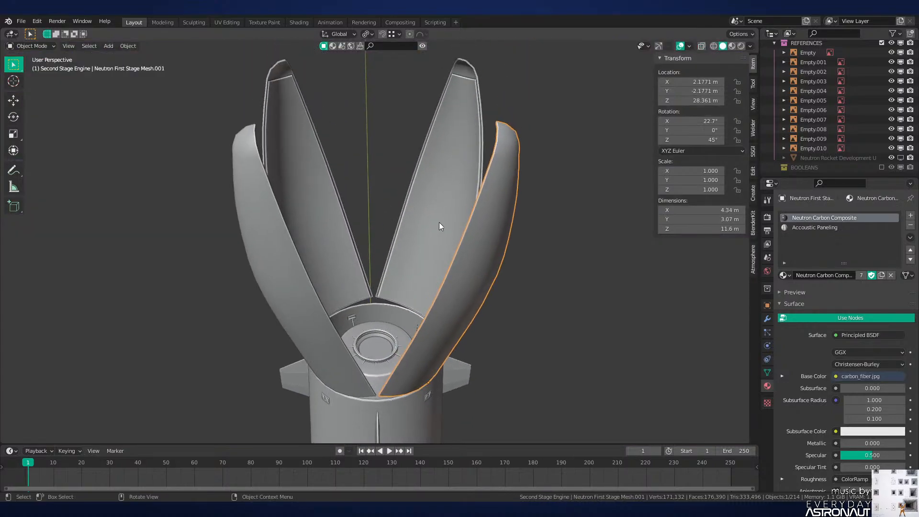
shift+click(439, 194)
shift+click(347, 234)
shift+click(286, 274)
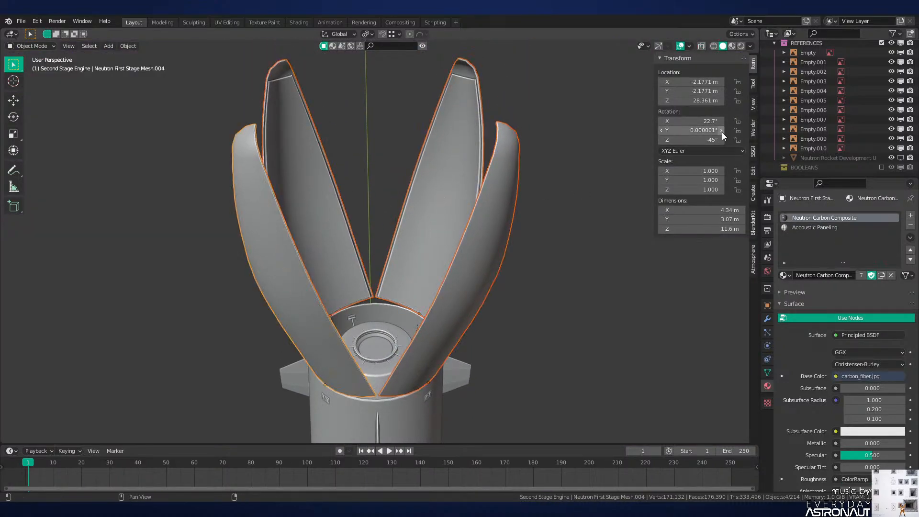
text(0)
key(Return)
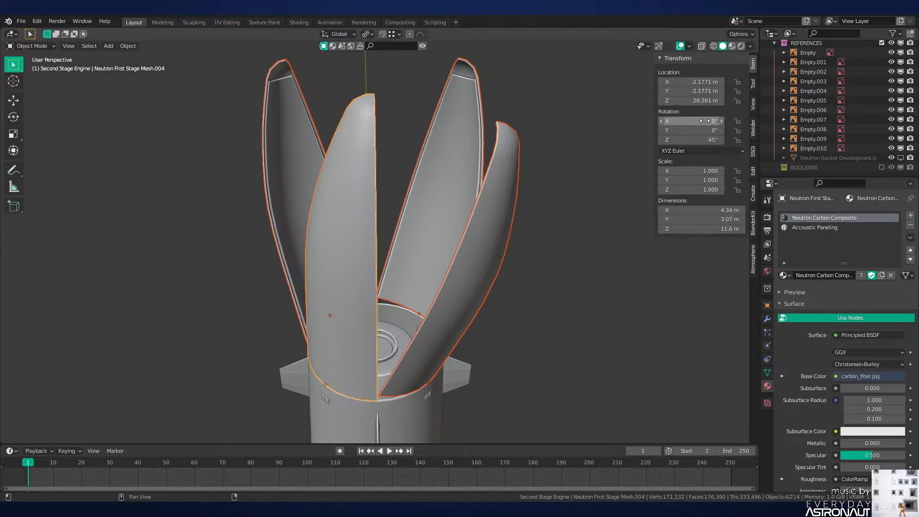
key(ctrl+z)
Step: Close the two fairing panels on the positive X side by setting each one's X rotation to 0°
click(507, 249)
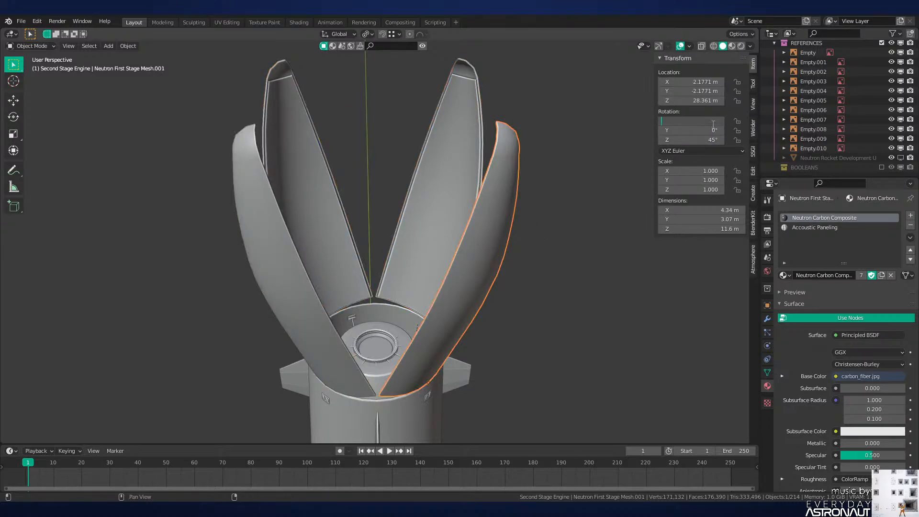
text(0)
key(Return)
click(441, 126)
double_click(713, 122)
text(0)
key(Return)
Step: Close the remaining two fairing panels by setting their X rotation to 0° and resetting their Y rotation to 0°
middle_drag(501, 177, 470, 202)
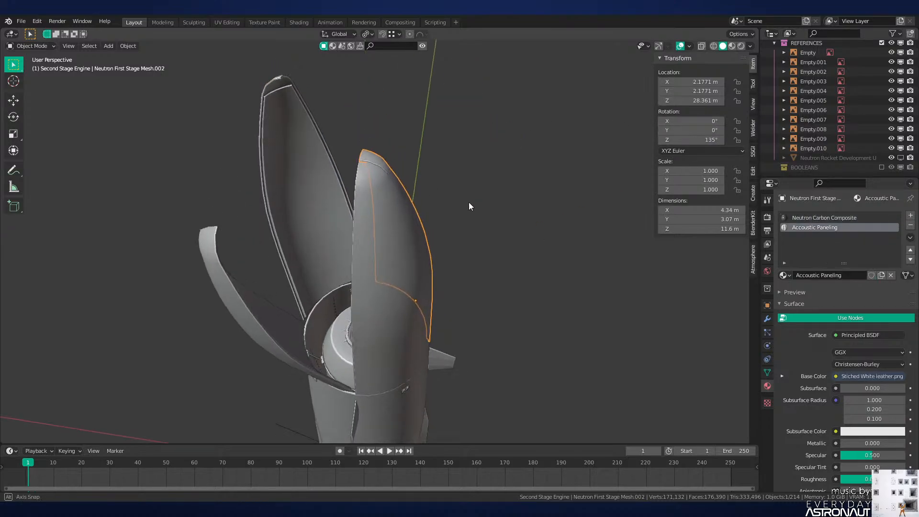
click(323, 186)
double_click(694, 123)
text(0)
key(Return)
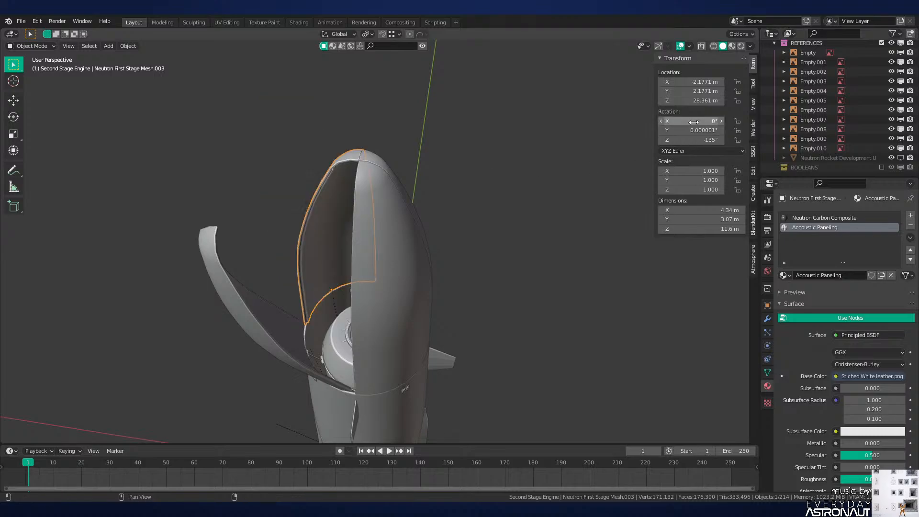
key(BackSpace)
click(263, 269)
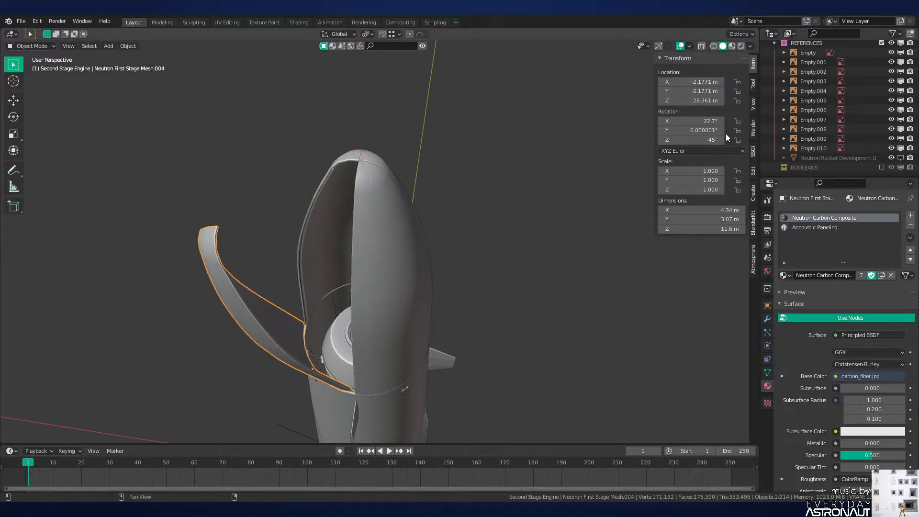
text(0)
key(Return)
double_click(698, 130)
key(BackSpace)
Step: Deselect the panels, save the file, and show the closed rocket in rendered shading through the camera
click(422, 230)
key(ctrl+s)
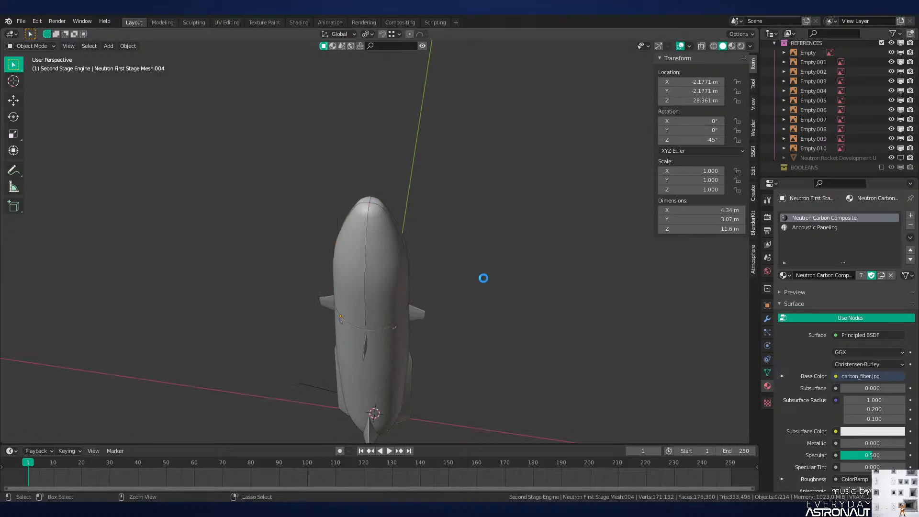
key(z)
shift+middle_drag(433, 282, 443, 174)
middle_drag(479, 234, 474, 187)
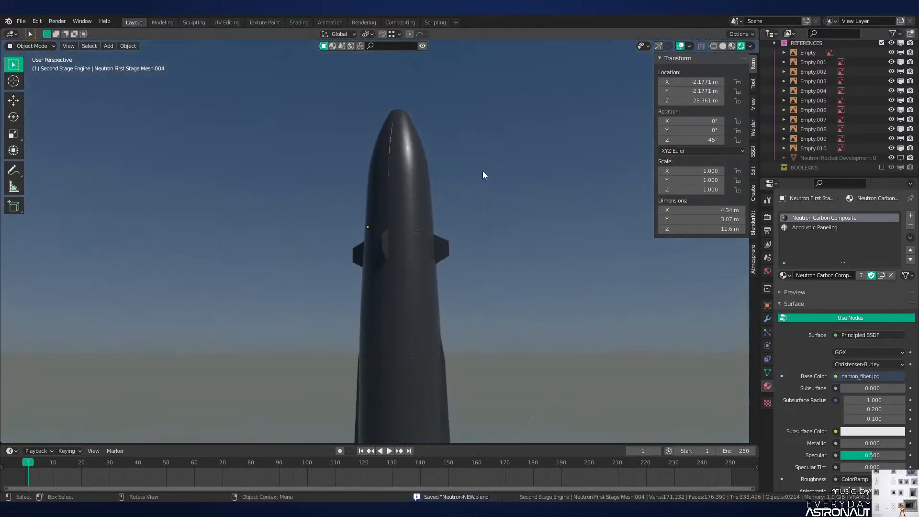
key(KP_0)
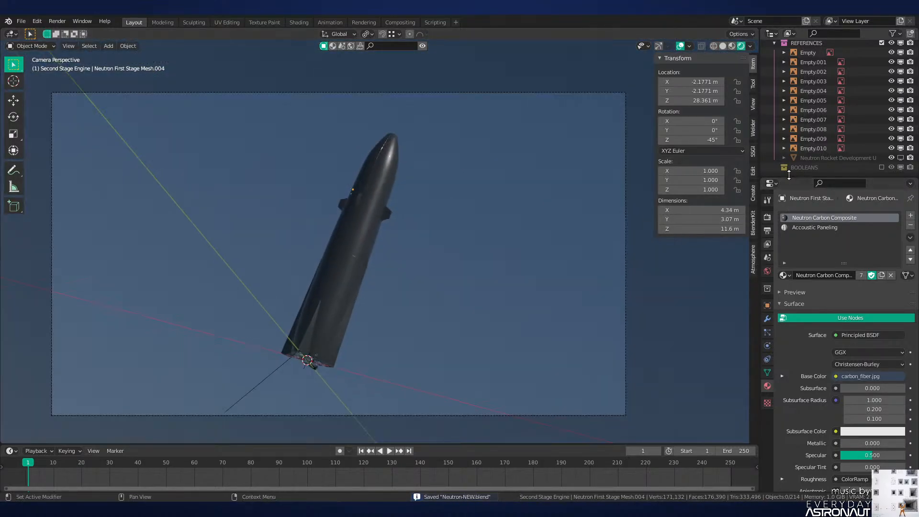
Step: Select the camera and set its clip start to 1 m and its focal length to 140 mm
click(625, 353)
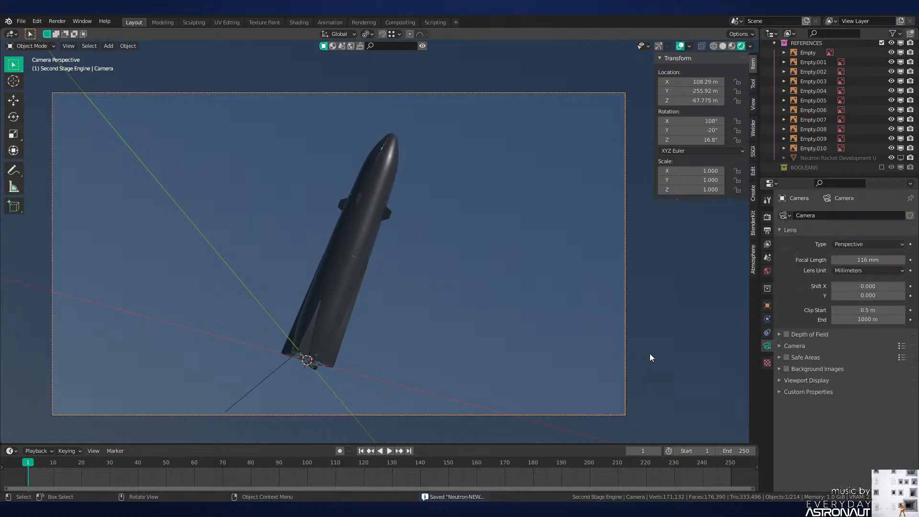
click(809, 381)
click(872, 310)
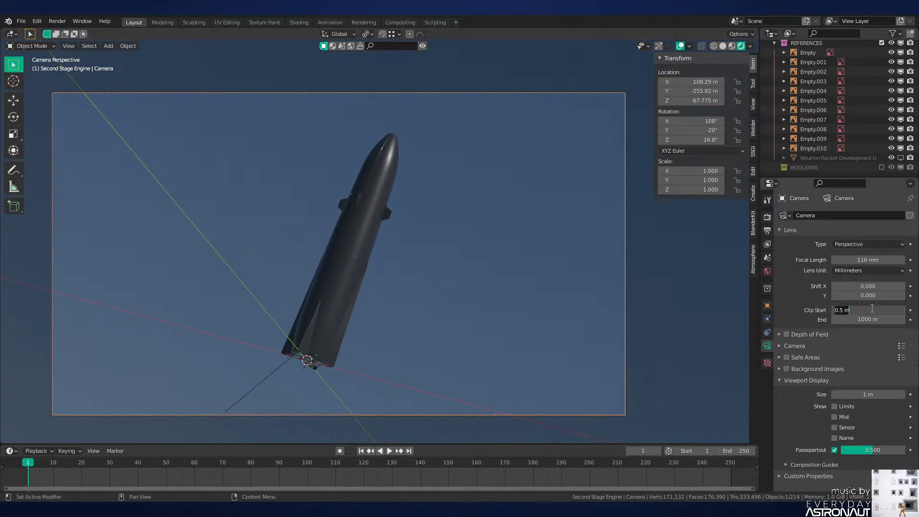
text(1)
key(Tab)
key(Return)
click(874, 260)
text(140)
key(Return)
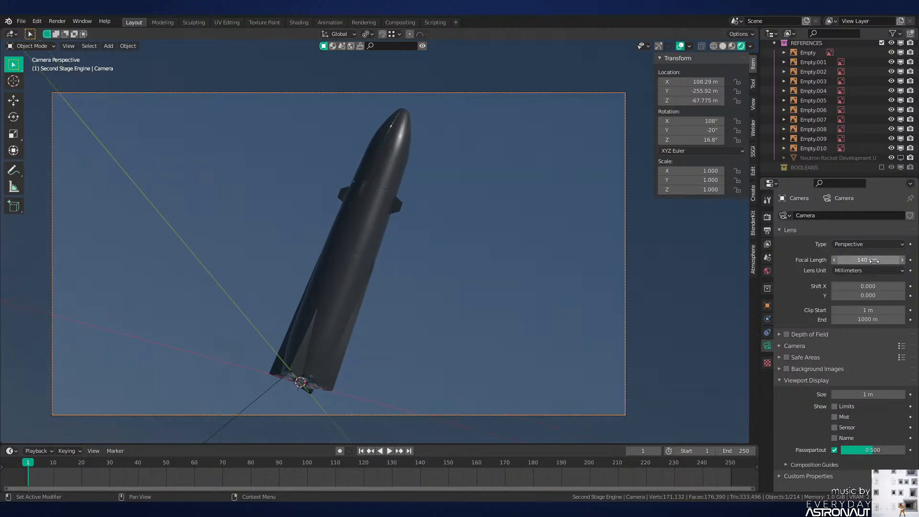
Step: Pull the camera back about 65 m along its local Z axis and re-aim it slightly with a free rotation
key(g)
key(z)
key(z)
click(601, 146)
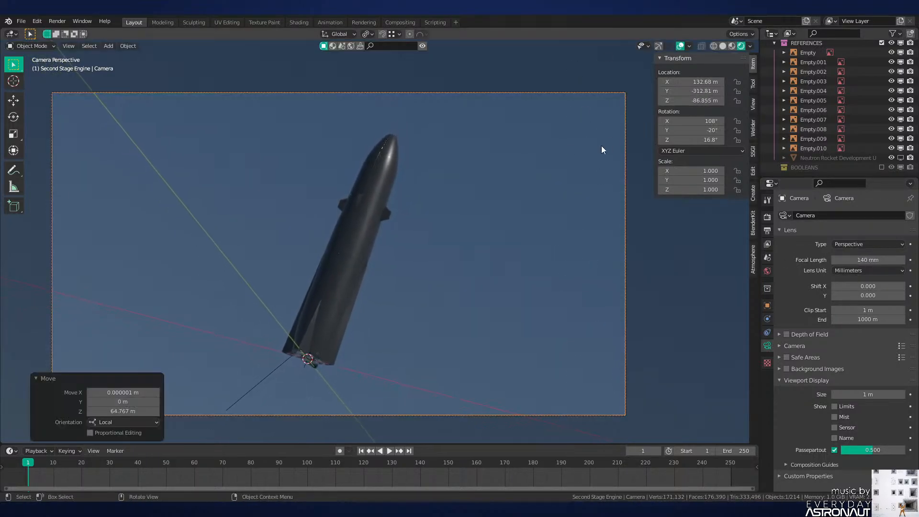
key(r)
key(r)
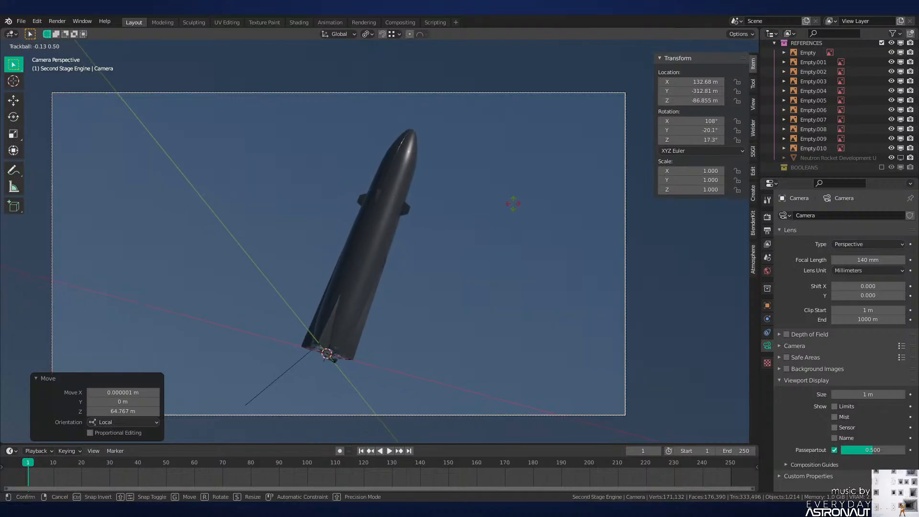
click(513, 211)
Step: Roll the camera about 41° one way and about 24° back to stand the rocket nearly upright in the frame
scroll(515, 238, down, 1)
key(r)
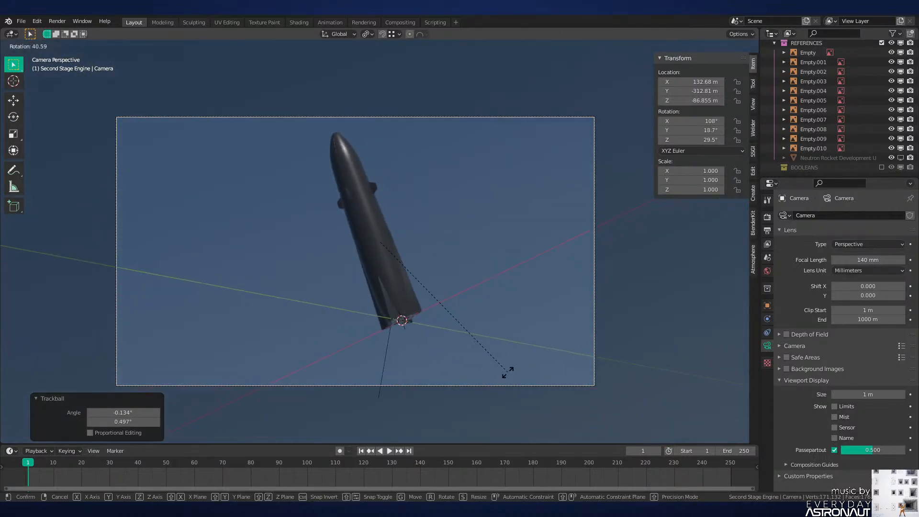
click(507, 371)
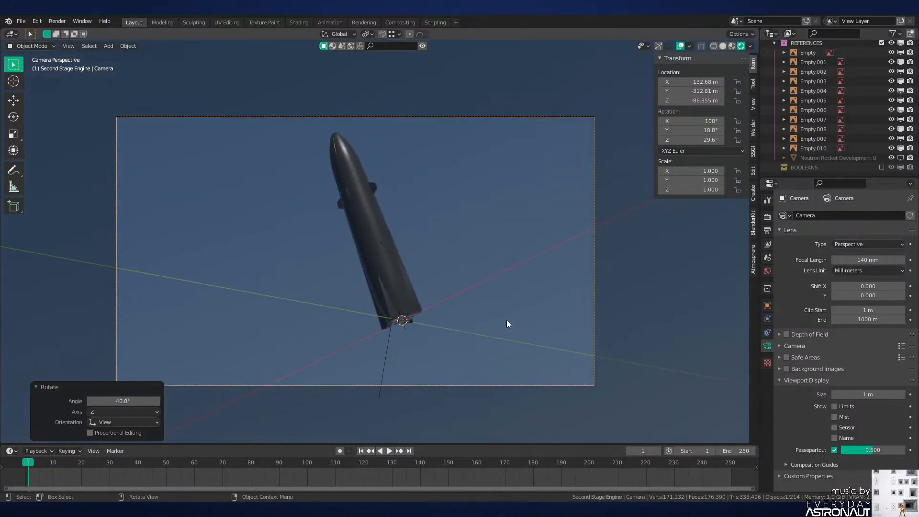
key(r)
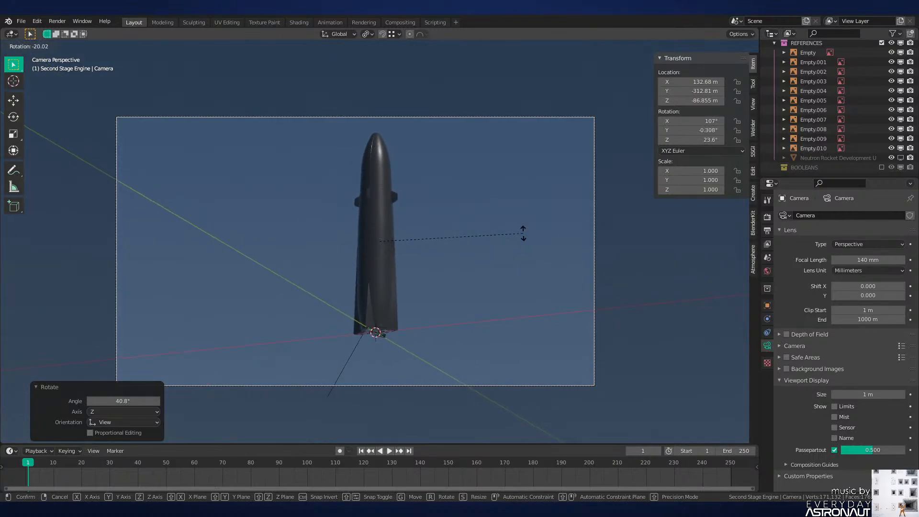
click(522, 229)
Step: Pull the camera farther back from the rocket along its local Z axis in repeated 50 m moves
key(g)
key(z)
key(z)
text(50)
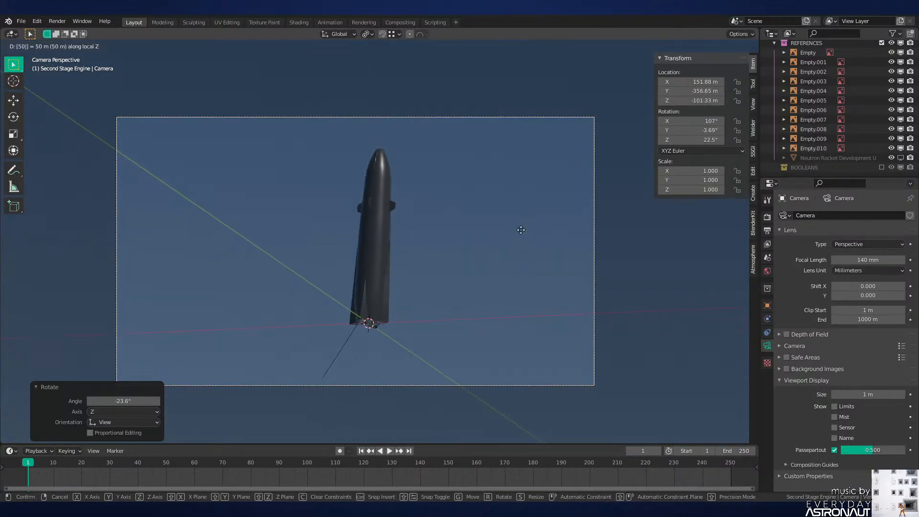
key(Return)
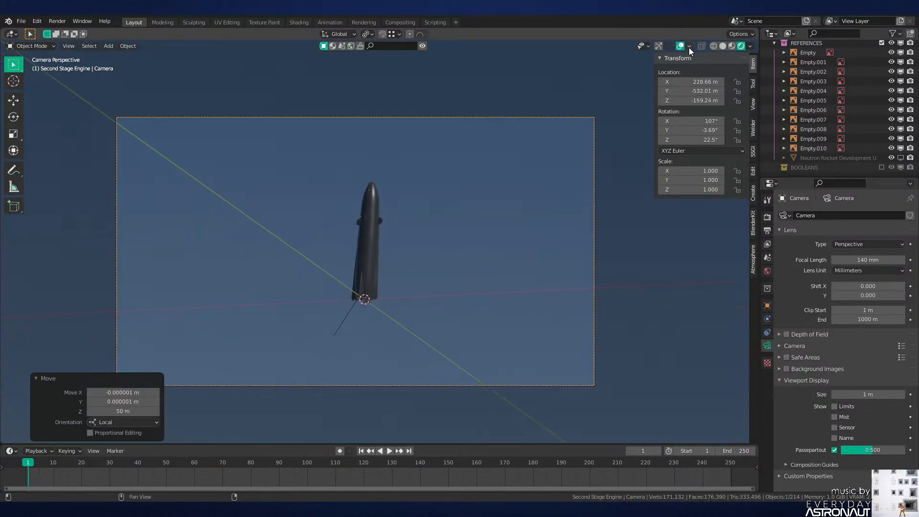
Step: Lower the camera 50 m along global Z and tilt it upward about 13.9° around its local X axis
text(gz50-)
key(Return)
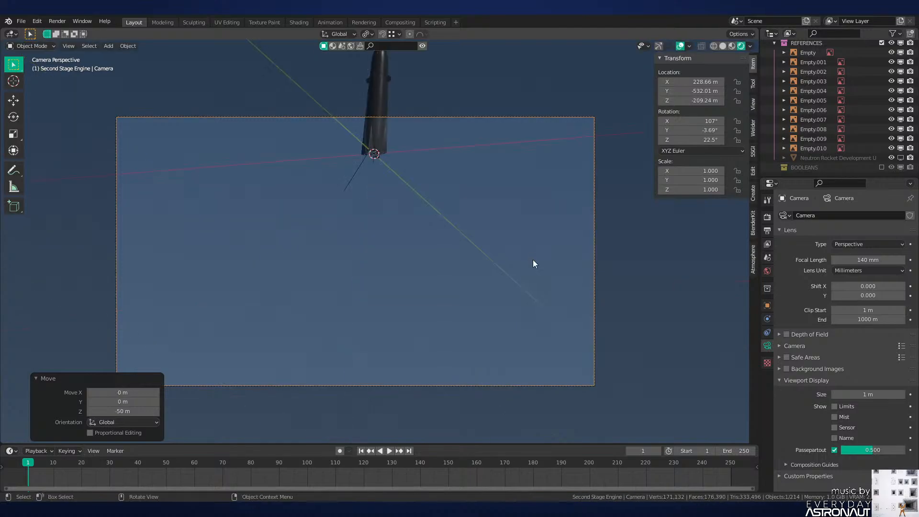
key(r)
key(x)
key(x)
click(530, 304)
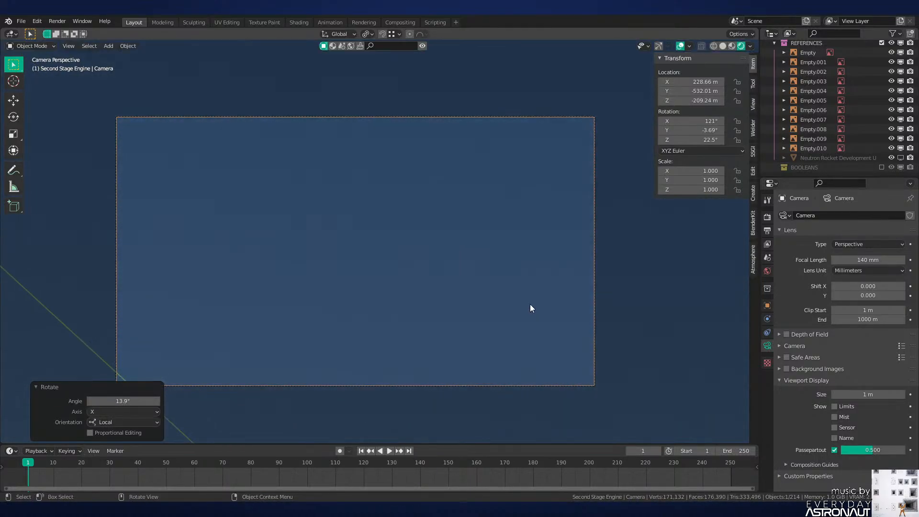
Step: Lower the camera farther along global Z in 50 m moves and recentre the rocket with a free rotation
text(gz50-)
key(Return)
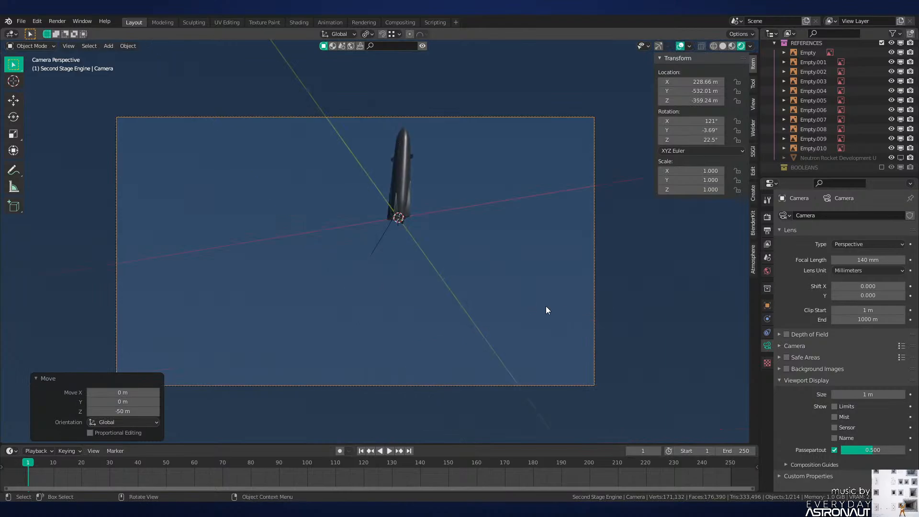
key(r)
key(r)
click(529, 332)
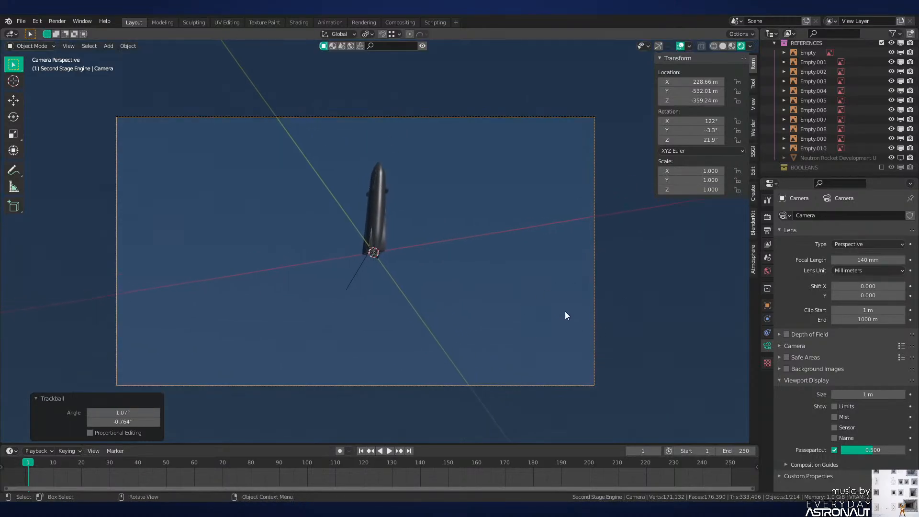
Step: Set the camera's focal length to about 293 mm and recentre the rocket with a free rotation
drag(861, 260, 902, 260)
key(r)
key(r)
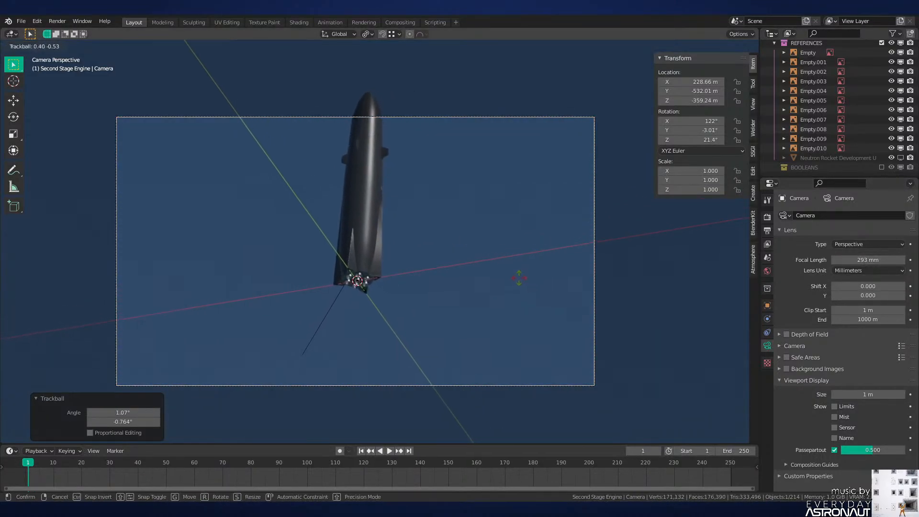
click(523, 290)
Step: Roll the camera a few degrees so the rocket leans in the frame, and recentre it with a free rotation
key(r)
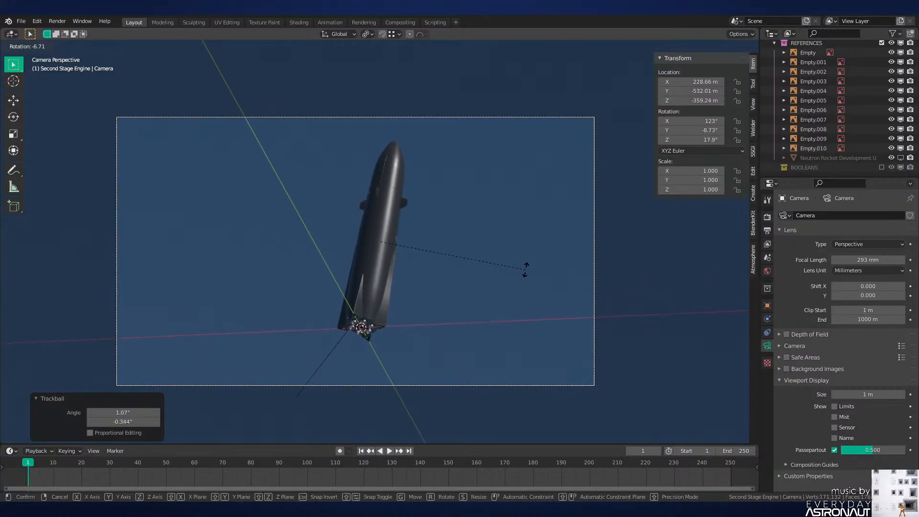
click(521, 282)
shift+middle_drag(520, 279, 529, 254)
key(r)
key(r)
click(523, 252)
click(522, 248)
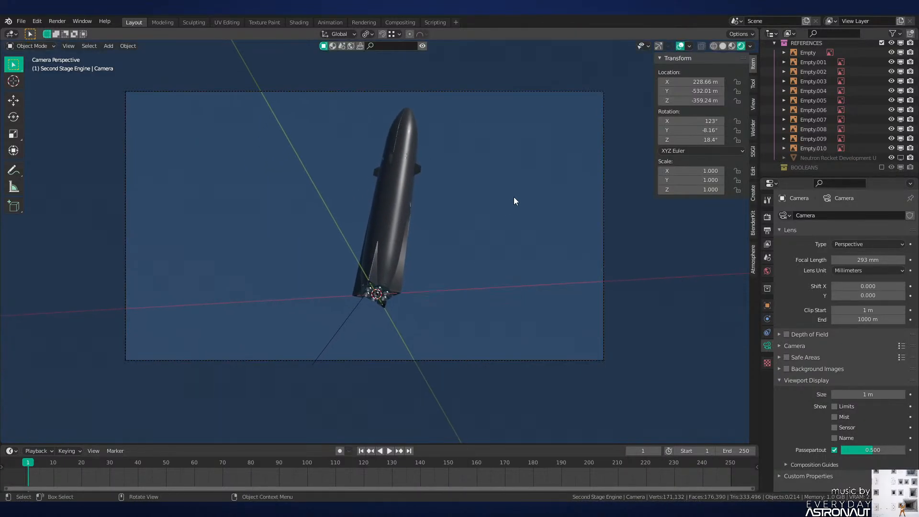
scroll(498, 238, up, 2)
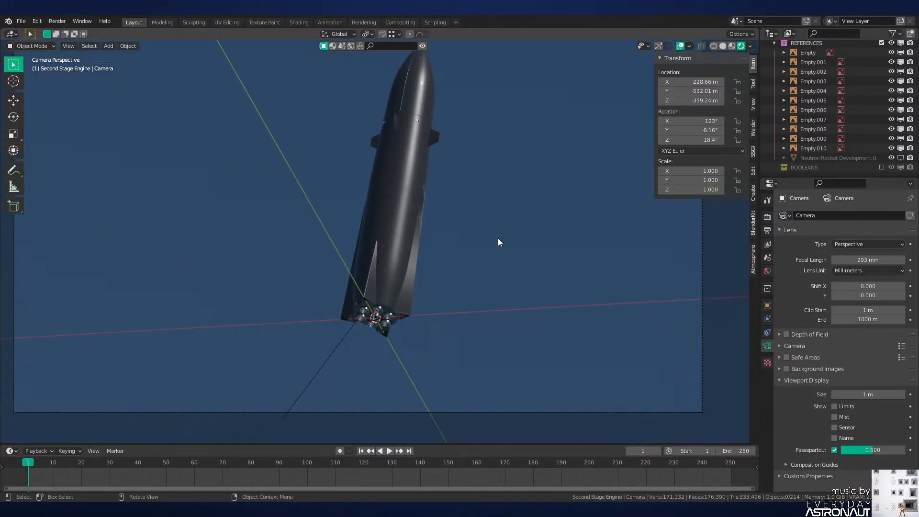
Step: Return the viewport to solid shading, save the file and render the camera view
key(z)
key(ctrl+s)
scroll(497, 278, down, 2)
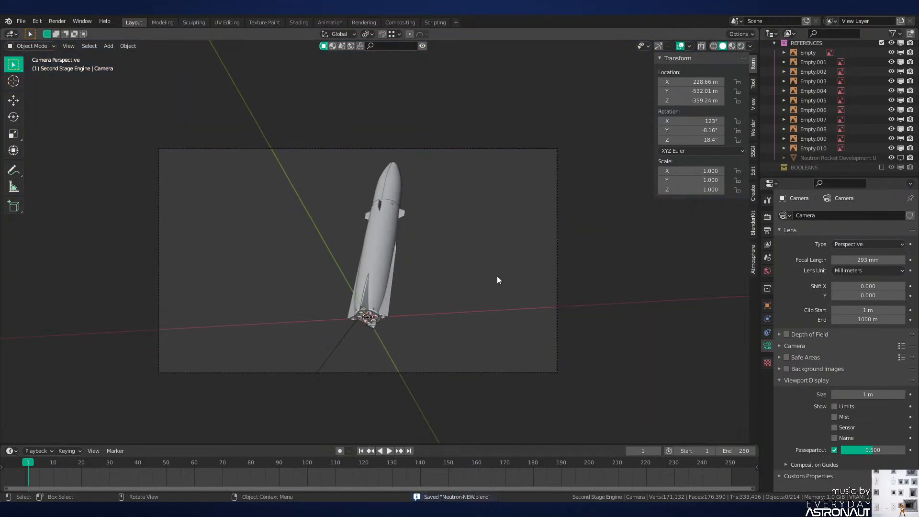
key(F12)
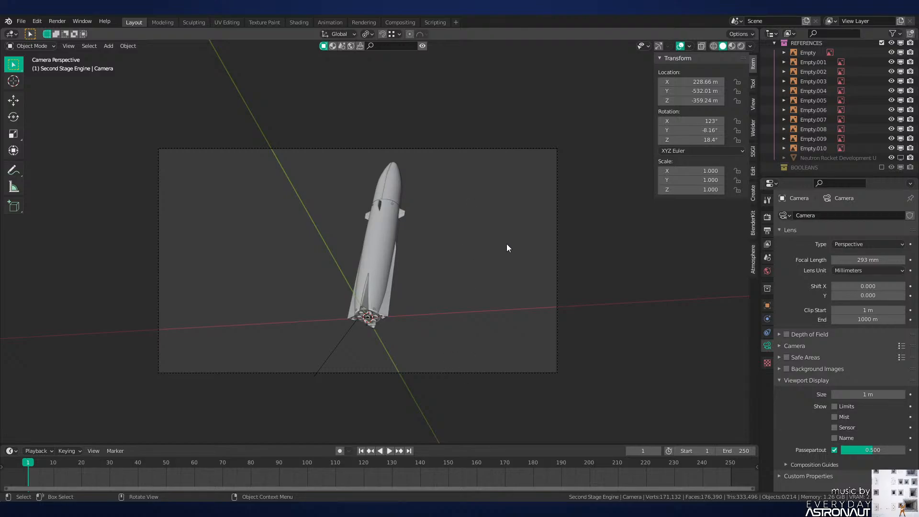
Step: Exclude the REFERENCES collection from the view layer and preview the rocket in rendered shading
middle_drag(507, 243, 529, 227)
key(KP_0)
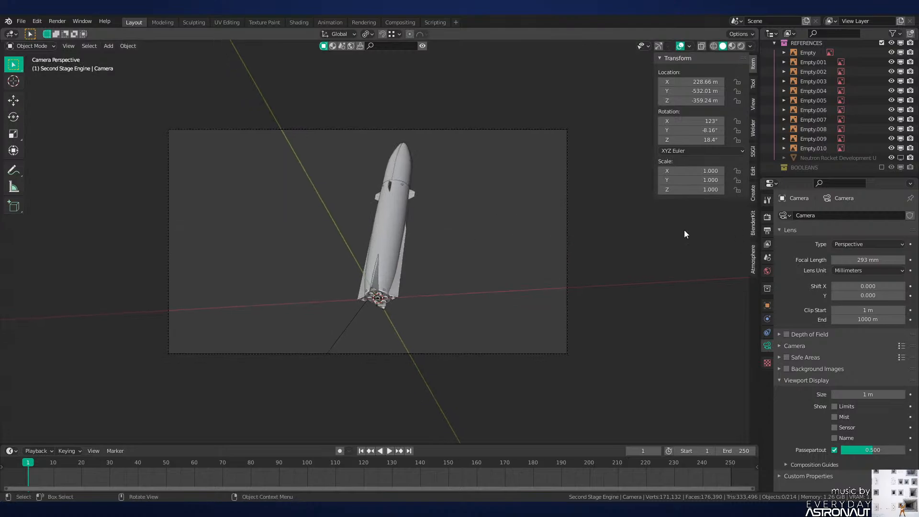
key(KP_1)
scroll(600, 231, up, 6)
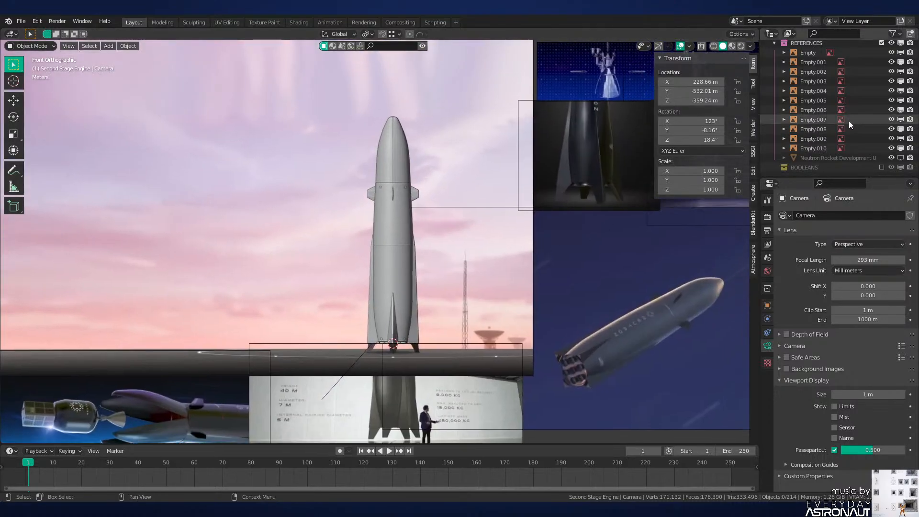
scroll(852, 119, up, 5)
click(883, 138)
scroll(498, 225, up, 1)
key(z)
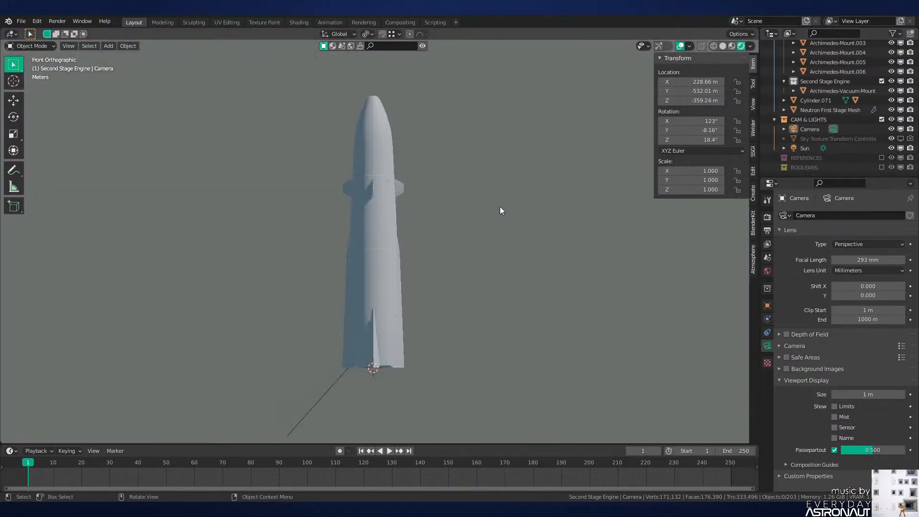
middle_drag(499, 206, 475, 213)
Step: Return the viewport to solid shading and open the World shader nodes in the Shading workspace
key(z)
click(571, 220)
click(767, 271)
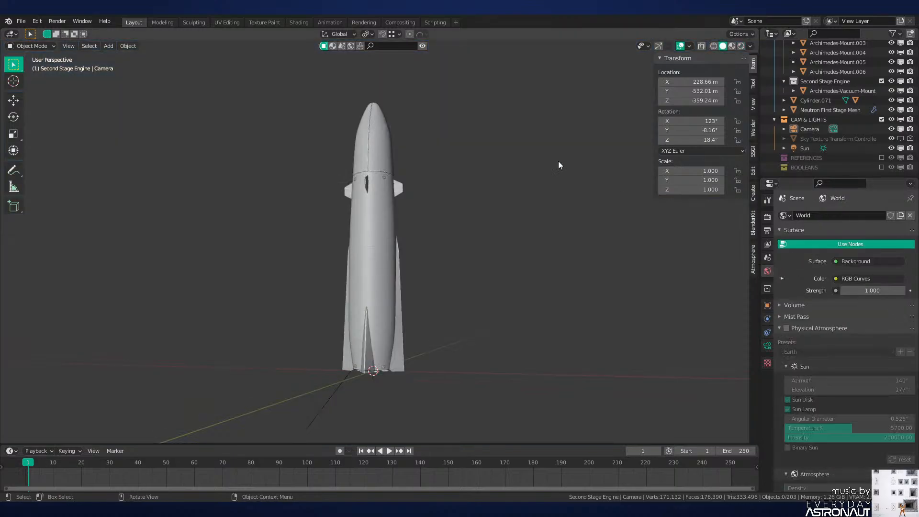
click(299, 22)
click(182, 299)
click(181, 254)
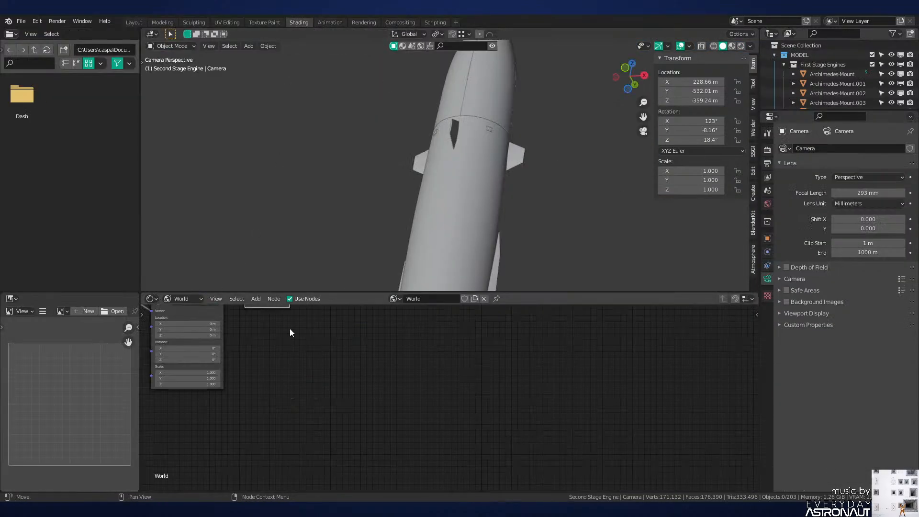
Step: Switch the world's sky texture node to an Environment Texture using cloud_layers_4k.hdr
middle_drag(432, 332, 519, 438)
scroll(355, 357, up, 3)
key(shift+s)
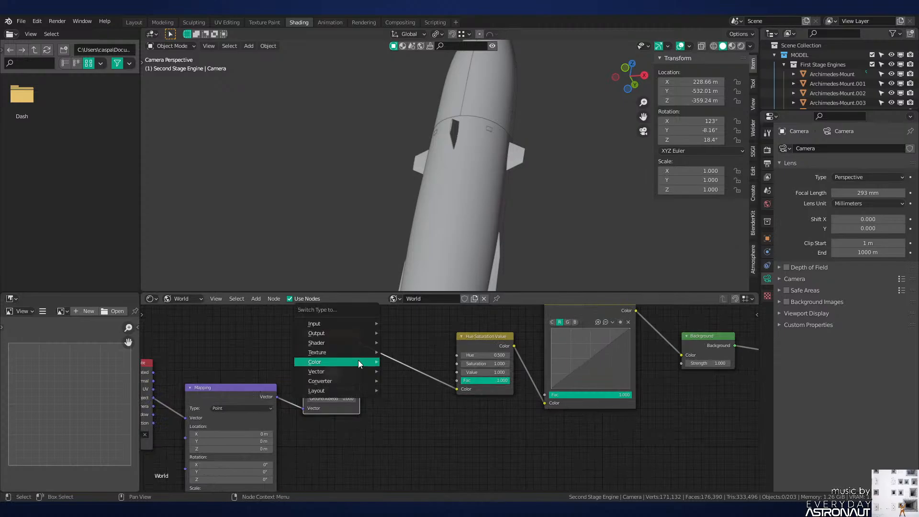
mouse_move(364, 353)
click(423, 370)
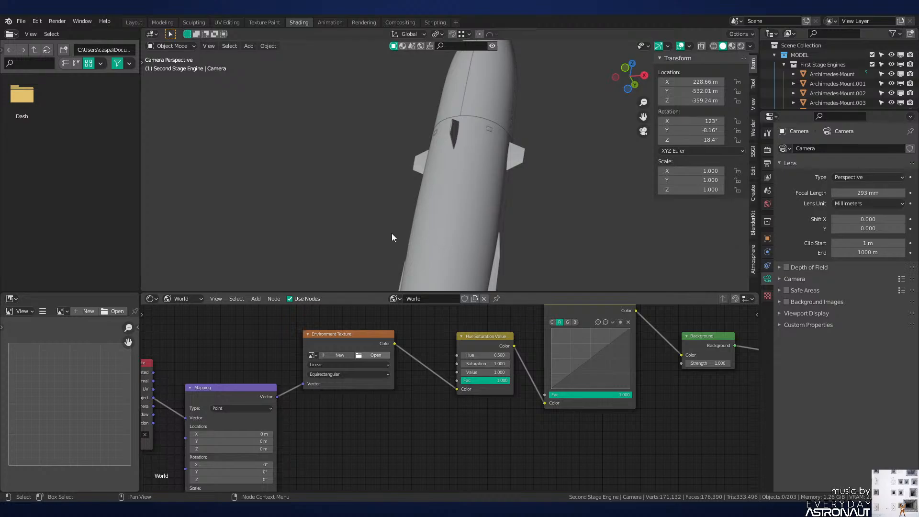
Step: Preview the cloud sky in rendered shading, both in a free view and through the camera
key(KP_0)
key(z)
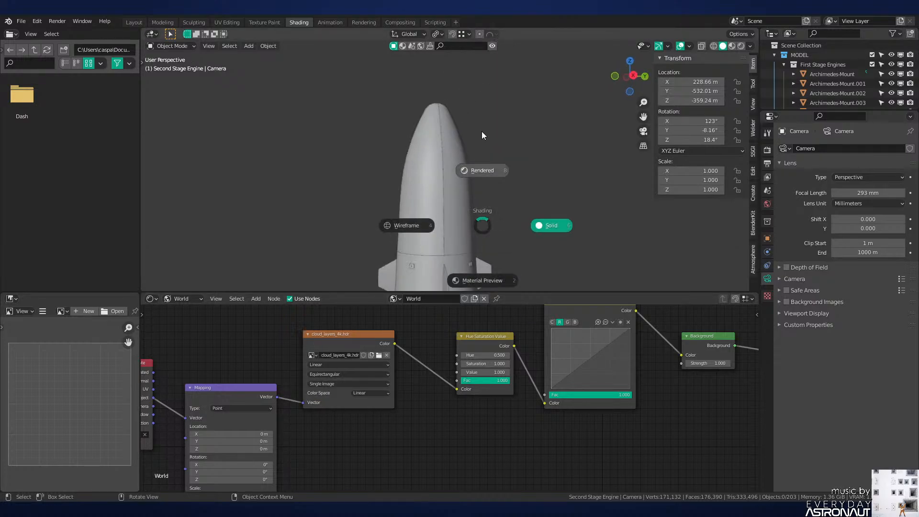
click(481, 132)
scroll(482, 131, down, 3)
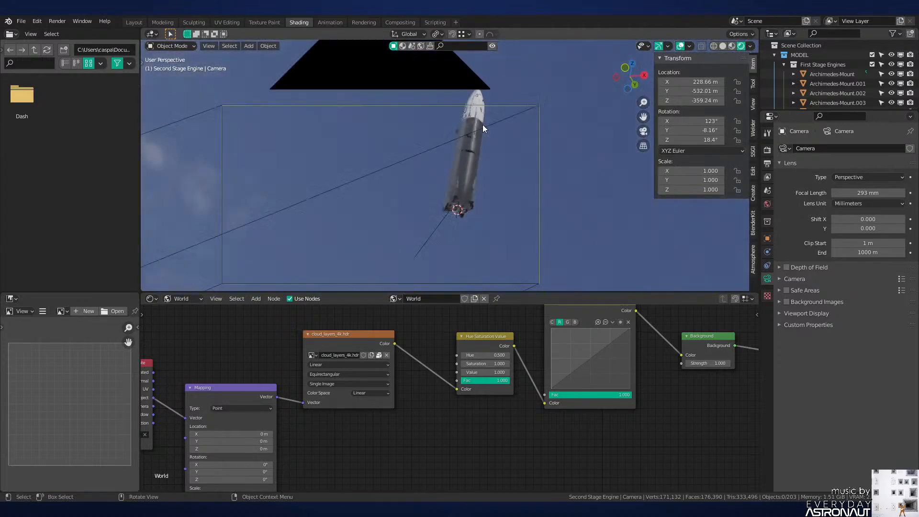
key(KP_0)
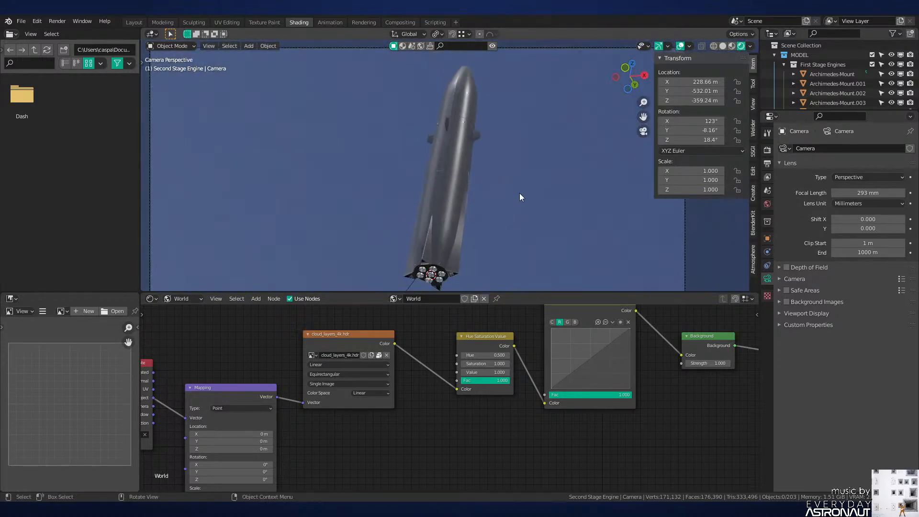
Step: Examine the rocket's engine section and body under the cloud lighting in the Layout workspace's camera view
click(134, 22)
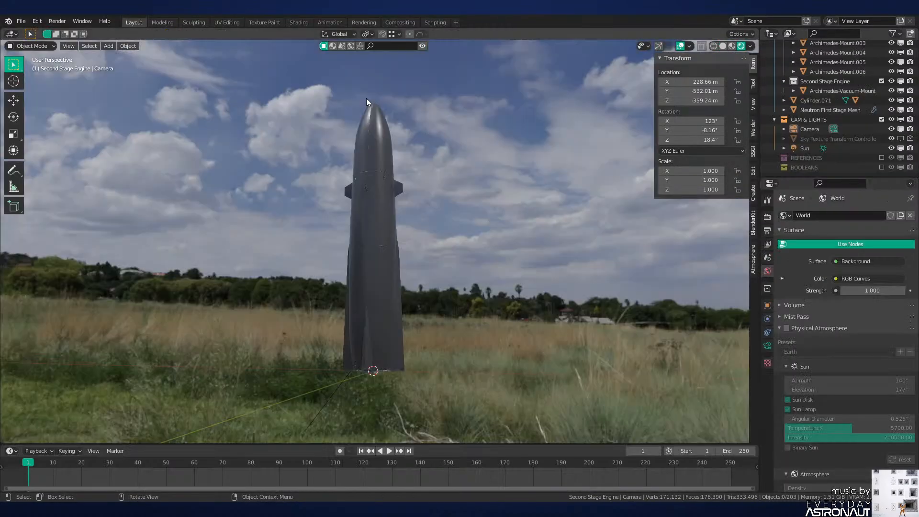
key(KP_0)
scroll(451, 188, up, 4)
shift+middle_drag(486, 253, 443, 181)
scroll(444, 181, up, 8)
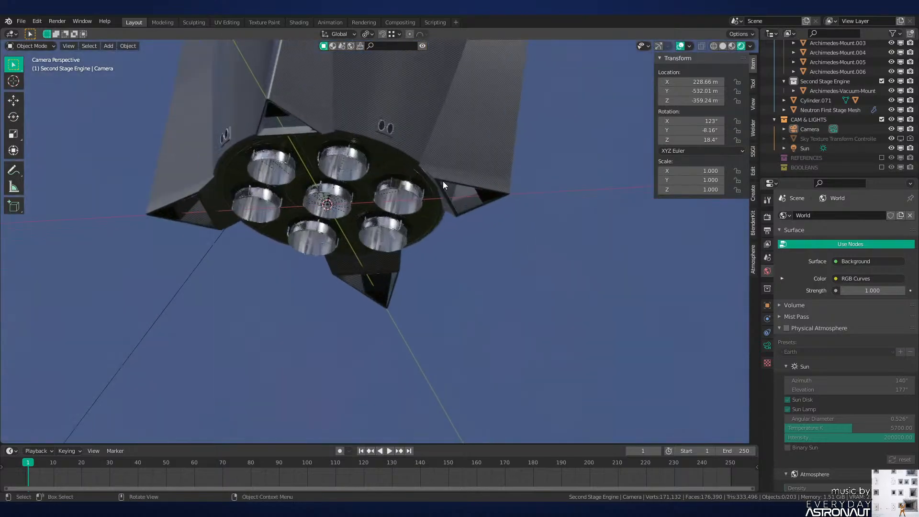
scroll(419, 168, down, 9)
shift+middle_drag(453, 130, 454, 258)
scroll(456, 249, up, 5)
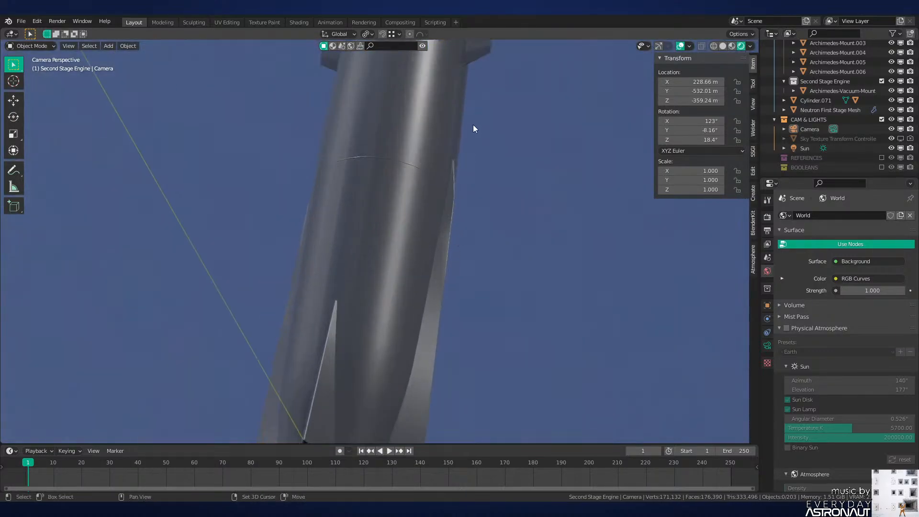
mouse_move(473, 124)
shift+middle_down()
mouse_move(452, 270)
mouse_move(464, 209)
shift+middle_up()
scroll(453, 258, down, 6)
Step: Re-enable the REFERENCES collection in a solid front view and make First Stage Engines the active collection
key(z)
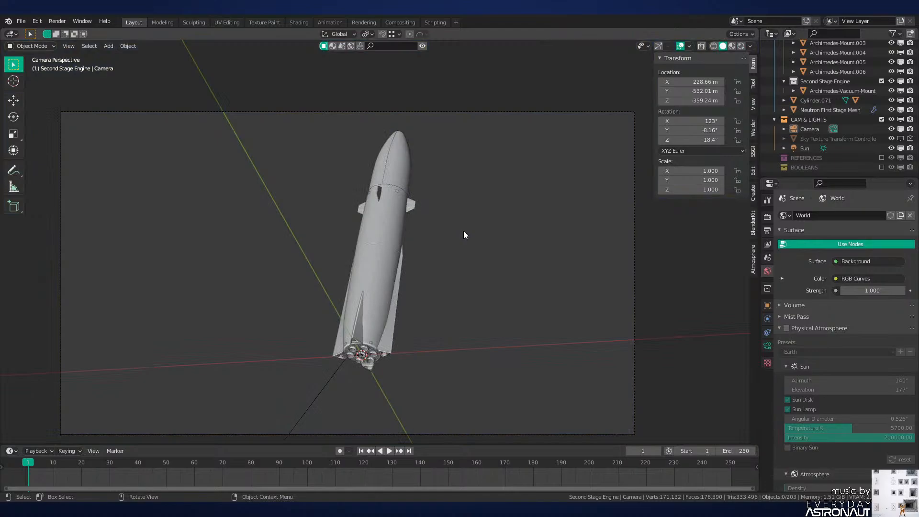
key(KP_1)
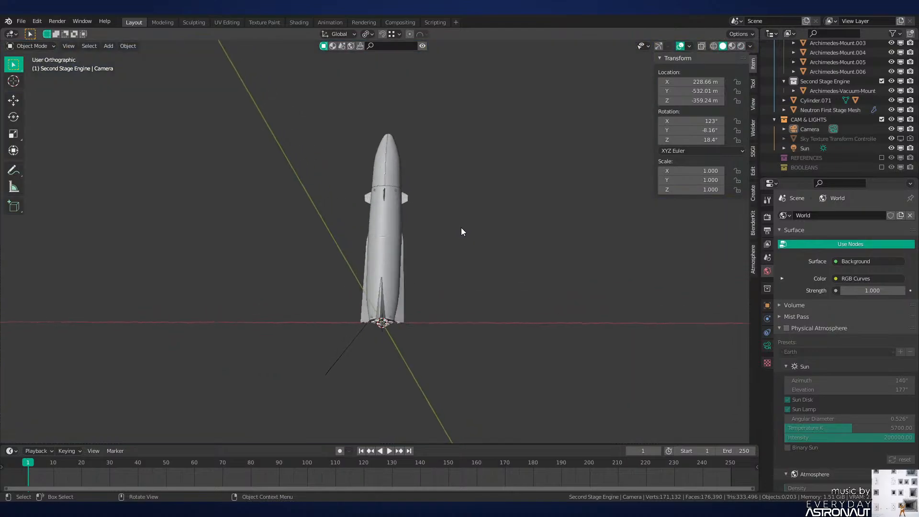
click(881, 158)
scroll(809, 125, up, 5)
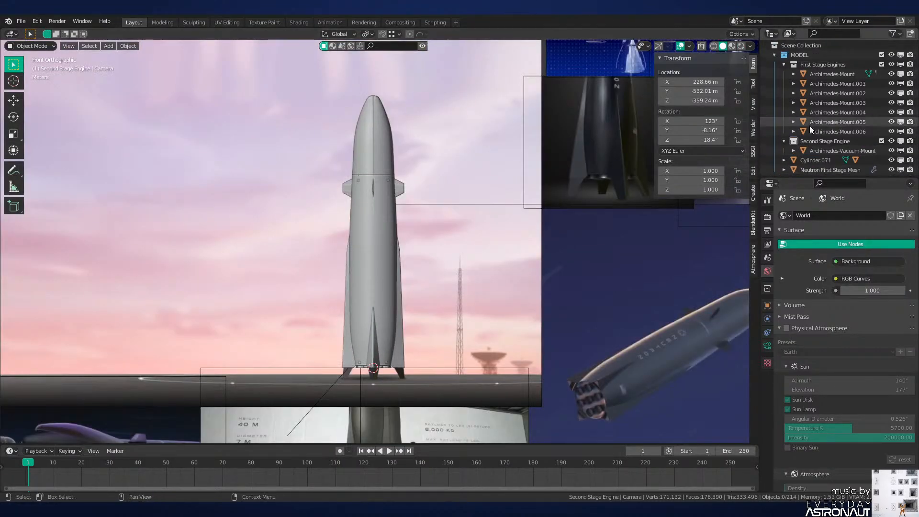
click(818, 63)
Step: Snap the 3D cursor to the first stage mesh's front centre edge just below the reference Rocket Lab logo
scroll(464, 228, up, 7)
key(z)
click(424, 260)
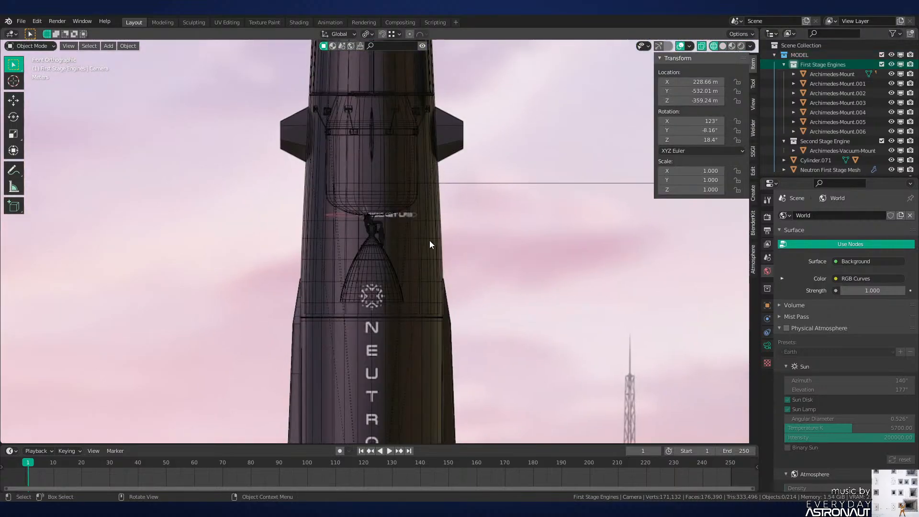
scroll(429, 241, up, 4)
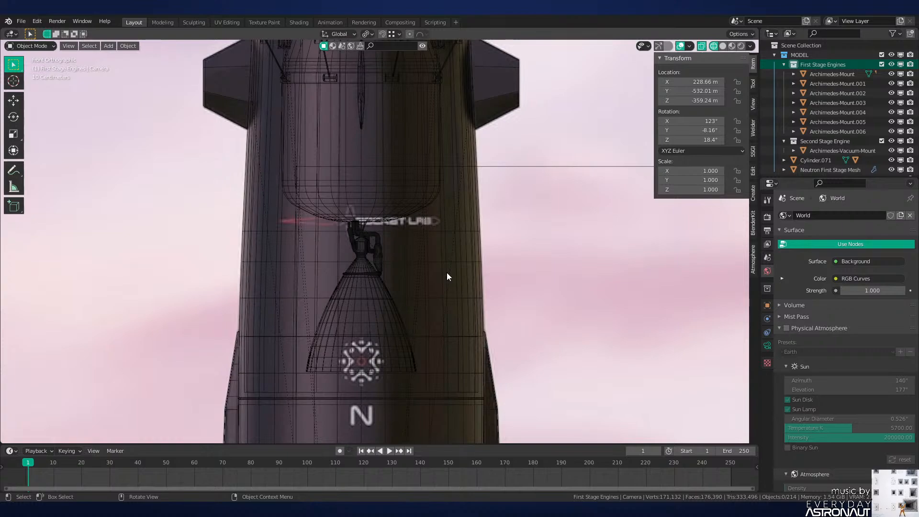
key(shift+z)
click(427, 240)
key(Tab)
click(360, 238)
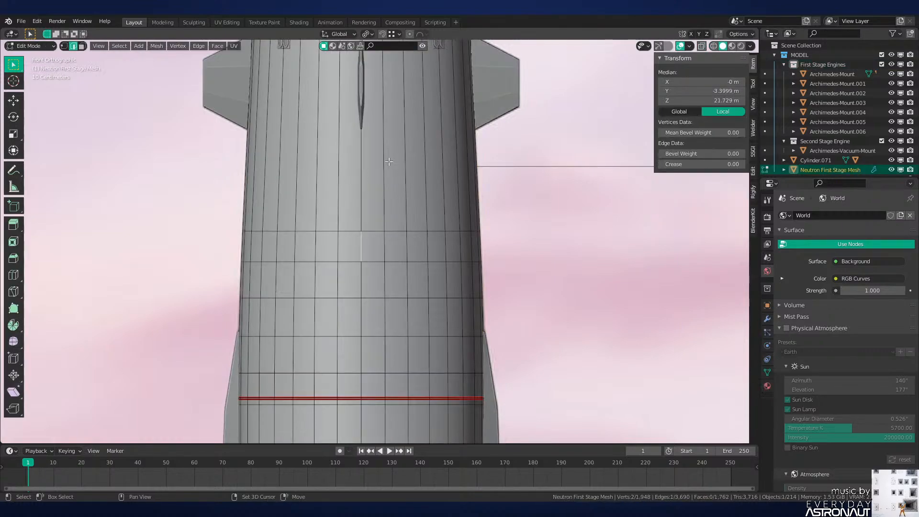
key(Tab)
Step: Add the transparent Rocket Lab rocket logo as an image plane at the 3D cursor
key(z)
click(400, 233)
scroll(381, 232, up, 1)
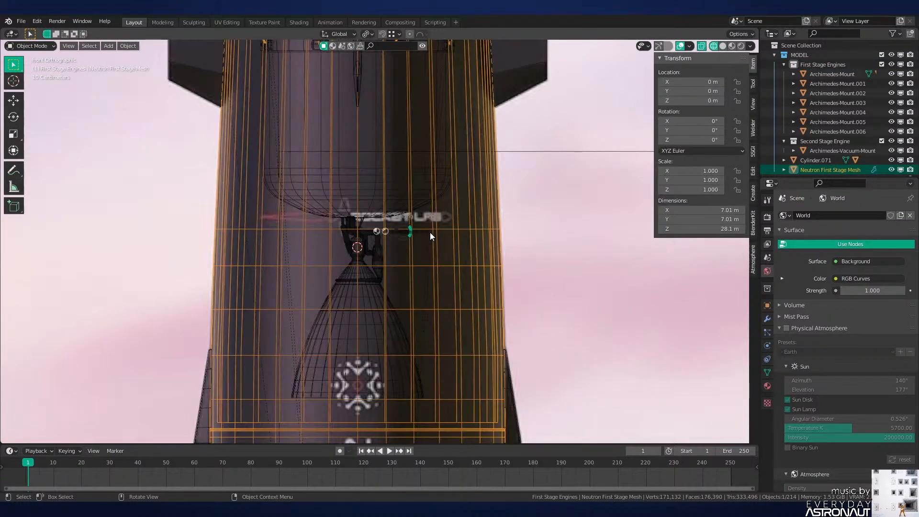
click(430, 235)
key(shift+a)
mouse_move(507, 324)
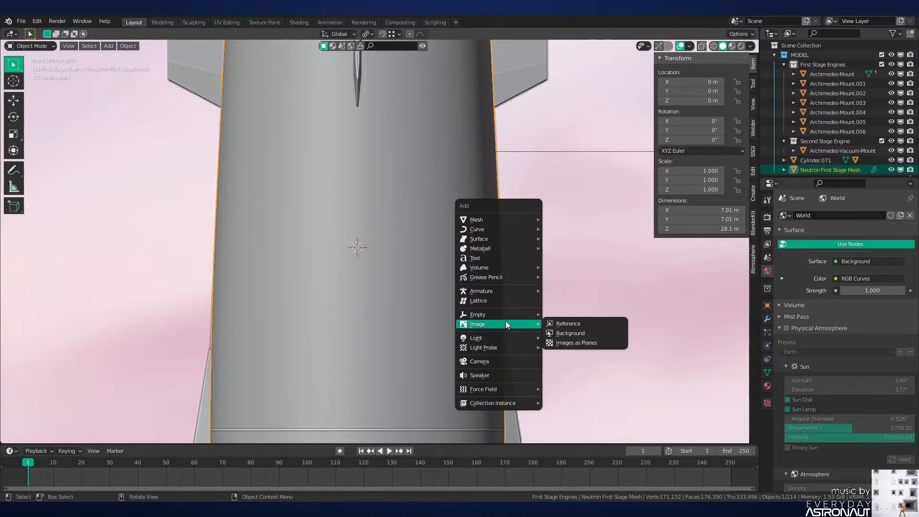
click(584, 343)
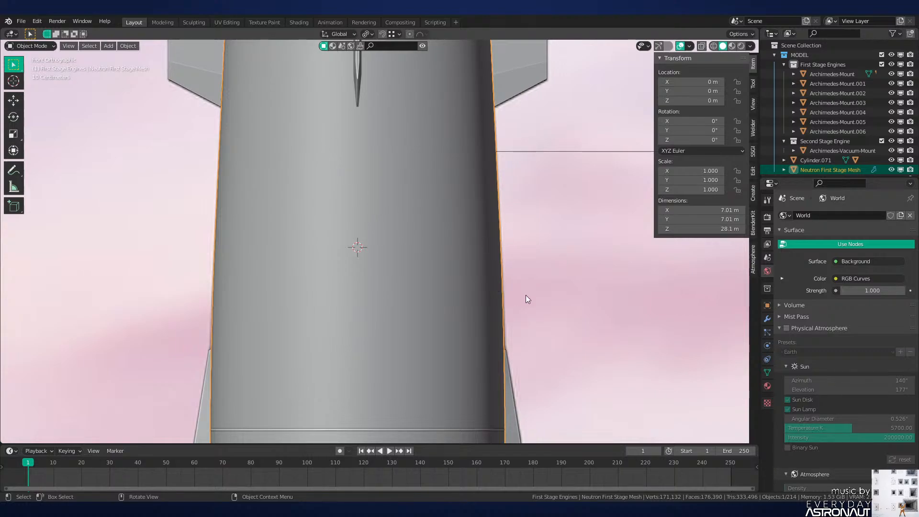
Step: Scale the logo plane up by about 2.5 and raise it about 0.67 m along Z
scroll(478, 272, up, 3)
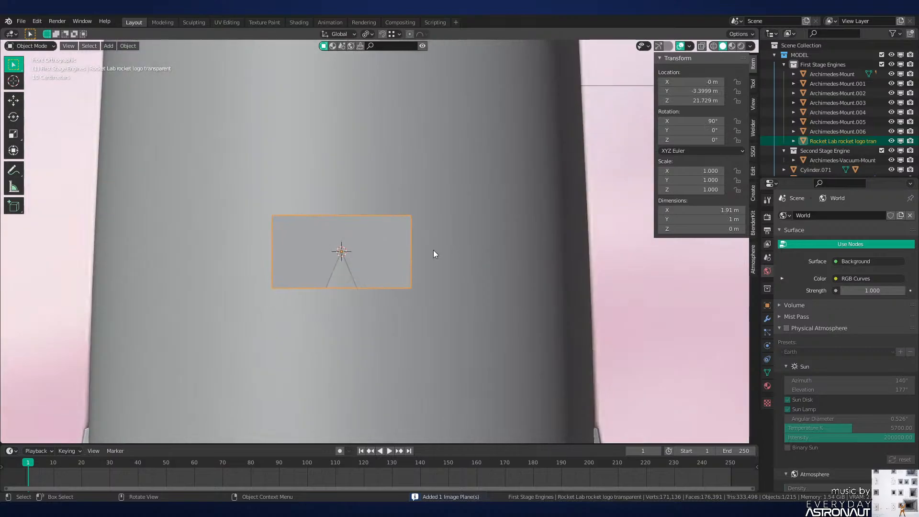
key(z)
click(455, 271)
key(s)
click(617, 268)
key(z)
click(513, 170)
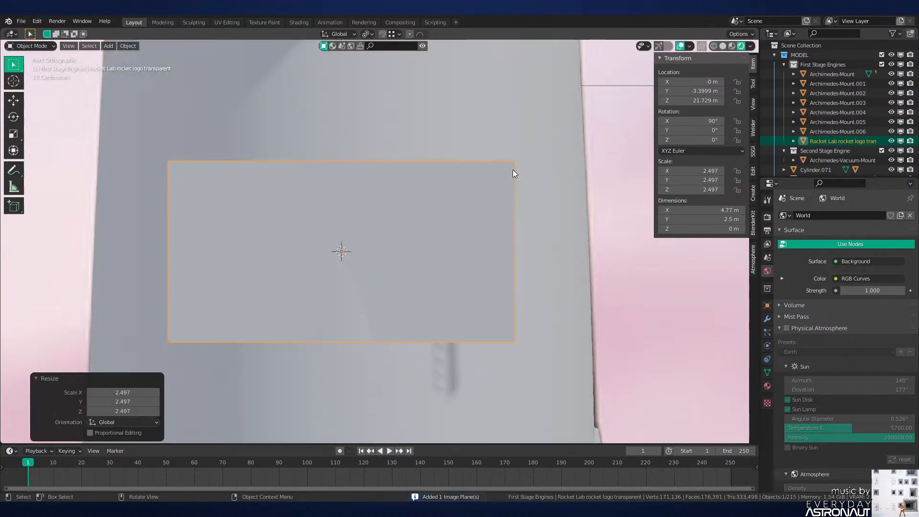
key(g)
key(z)
click(506, 227)
Step: Match the logo plane to the reference logo by enlarging it to a scale of about 2.85 and raising it about 0.07 m
key(z)
click(496, 238)
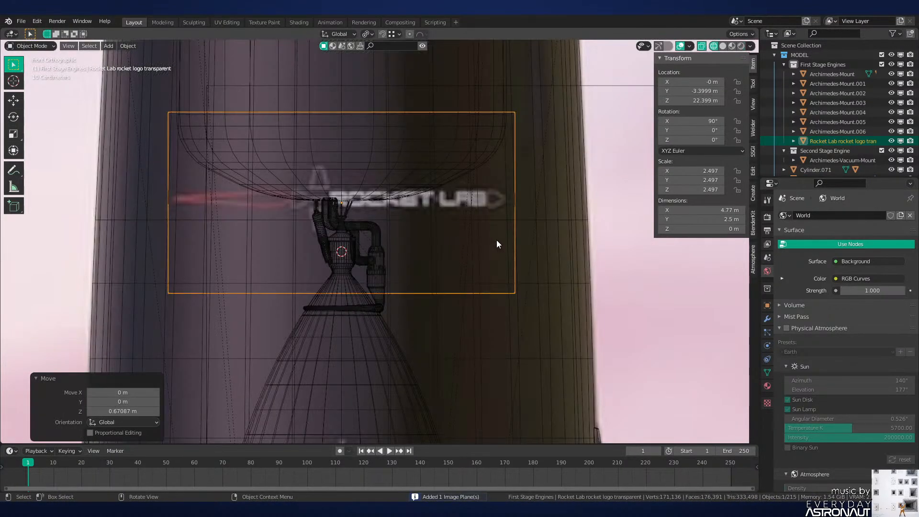
key(s)
click(516, 240)
key(z)
click(520, 183)
key(s)
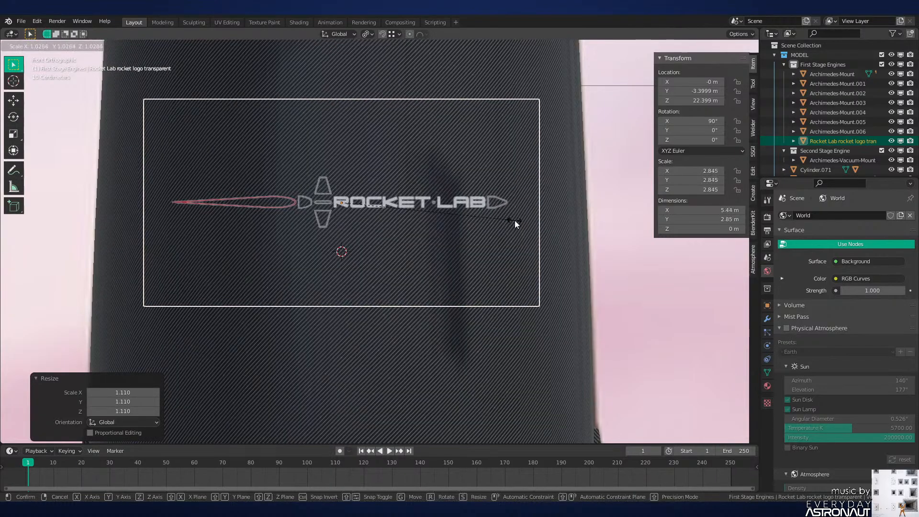
click(515, 221)
key(g)
key(z)
click(516, 216)
Step: Tilt the logo plane by about 2.65° around X in side view to follow the first stage's tapered wall
key(KP_3)
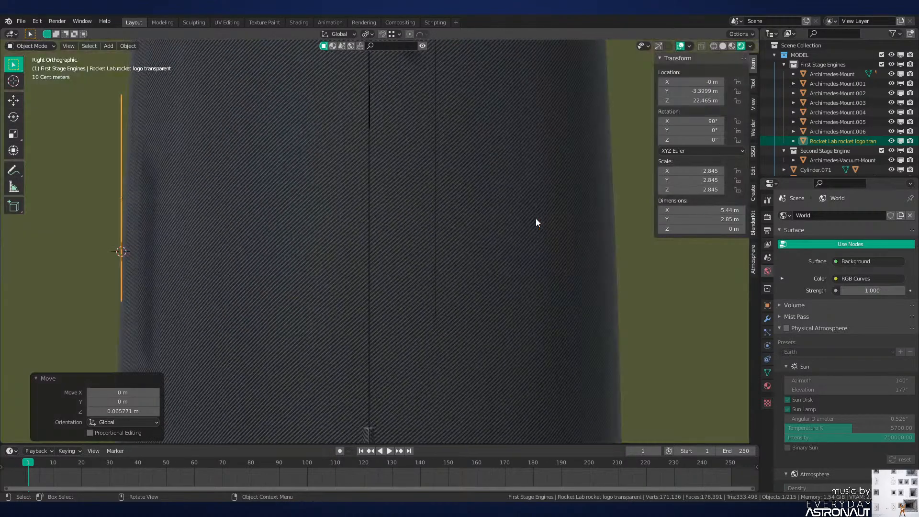
shift+middle_drag(96, 175, 435, 153)
key(z)
click(405, 197)
scroll(484, 212, down, 2)
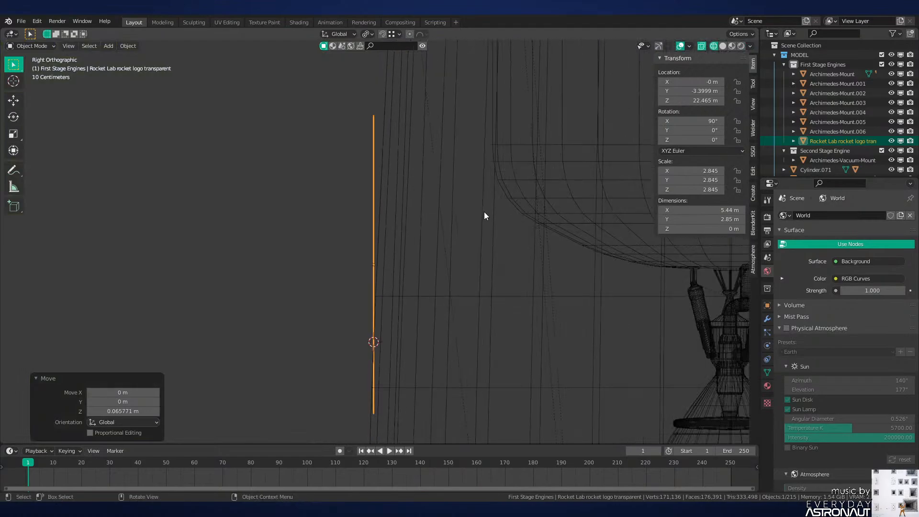
key(r)
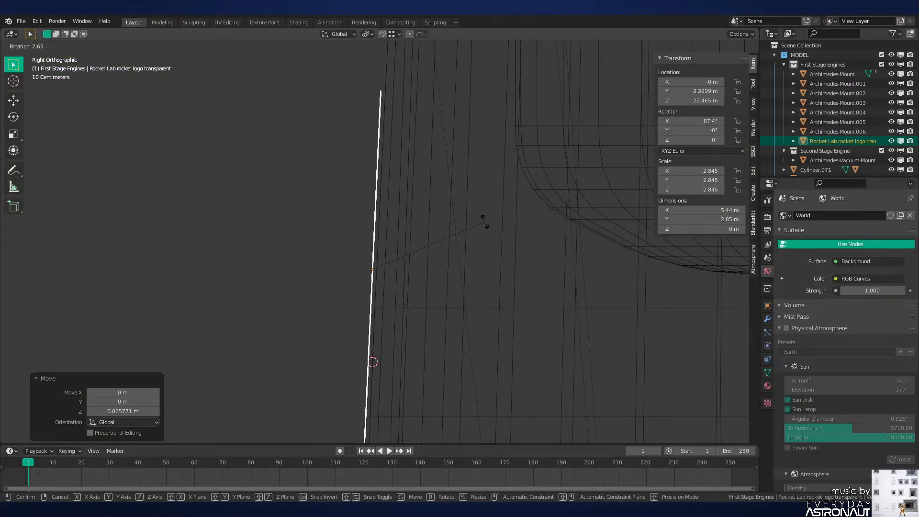
click(484, 221)
Step: Cut five evenly spaced vertical edge loops across the logo plane's mesh
scroll(383, 220, down, 4)
key(z)
click(622, 223)
mouse_move(362, 232)
middle_down()
mouse_move(418, 280)
mouse_move(405, 234)
middle_up()
key(Tab)
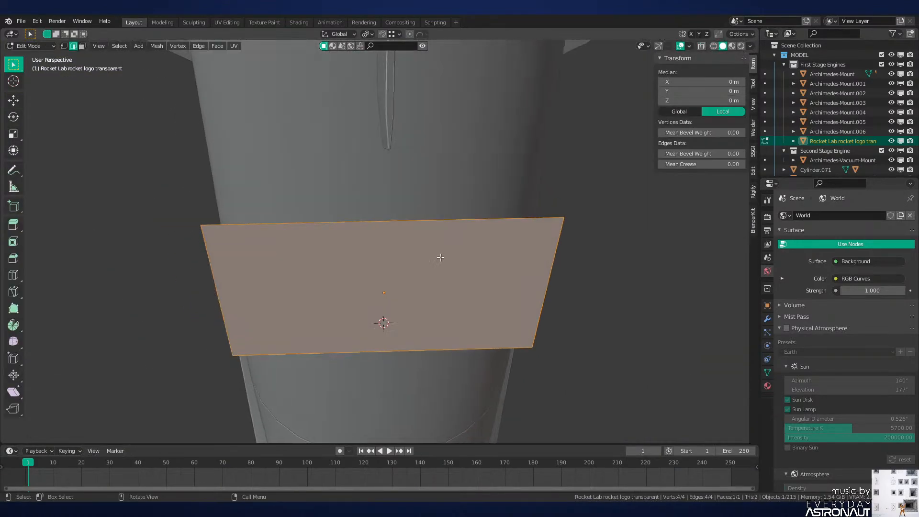
key(ctrl+r)
scroll(405, 233, up, 13)
scroll(405, 233, down, 9)
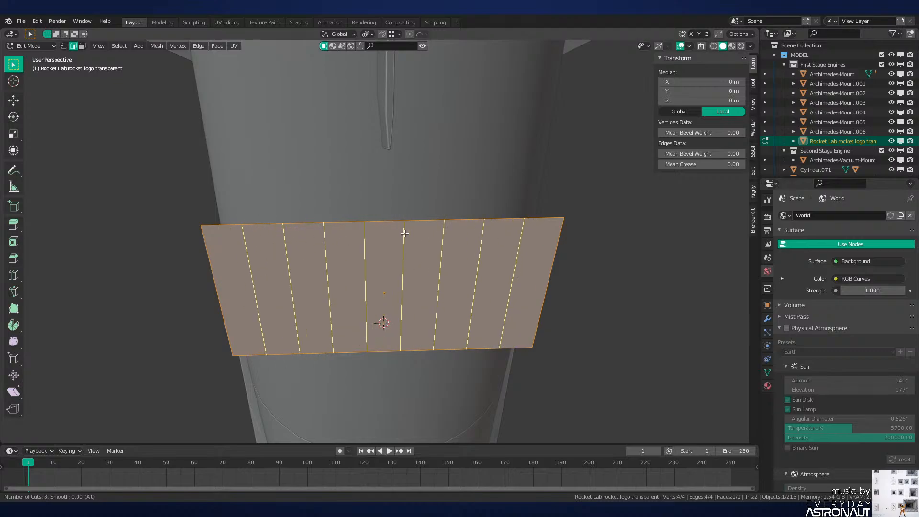
click(406, 233)
right_click(405, 233)
Step: Push the two edge loops beside the logo plane's centre loop back about 0.08 m along Y
key(z)
click(381, 257)
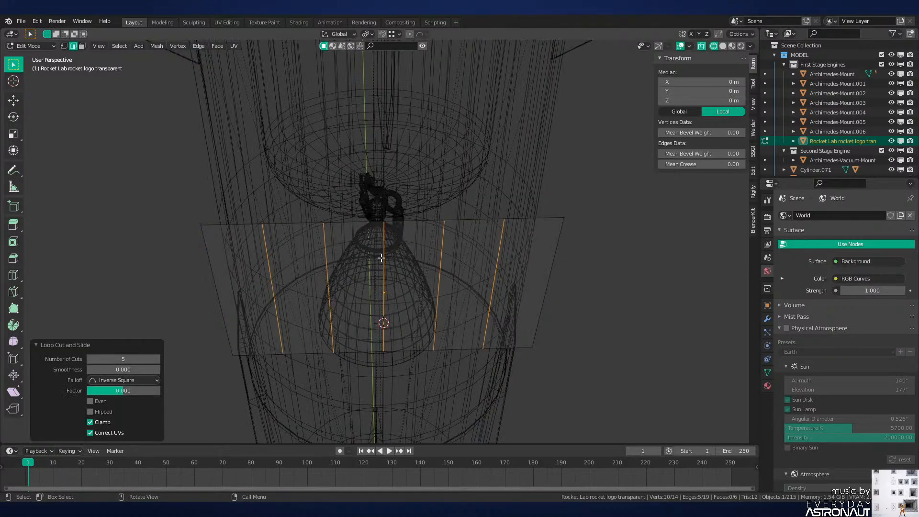
key(KP_1)
key(z)
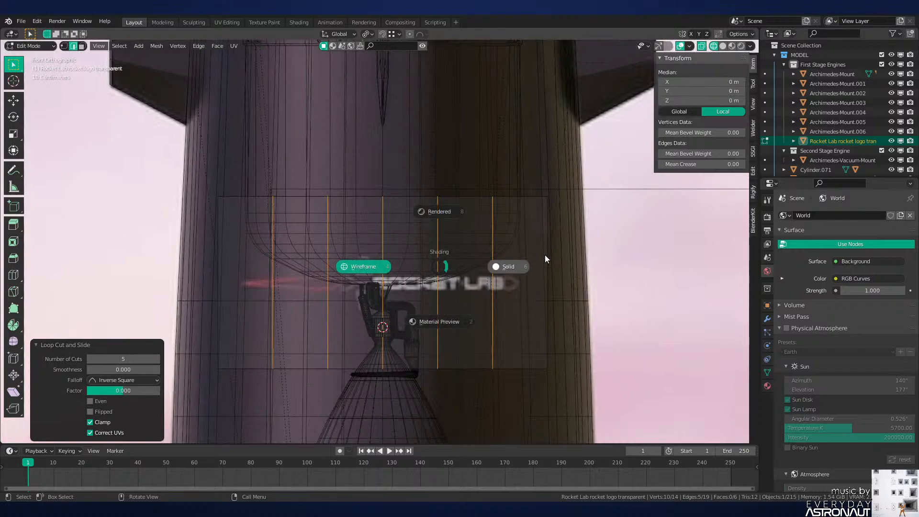
click(547, 258)
click(436, 287)
shift+click(329, 287)
mouse_move(331, 290)
middle_down()
mouse_move(451, 321)
mouse_move(462, 308)
mouse_move(324, 334)
middle_up()
key(g)
key(y)
click(431, 302)
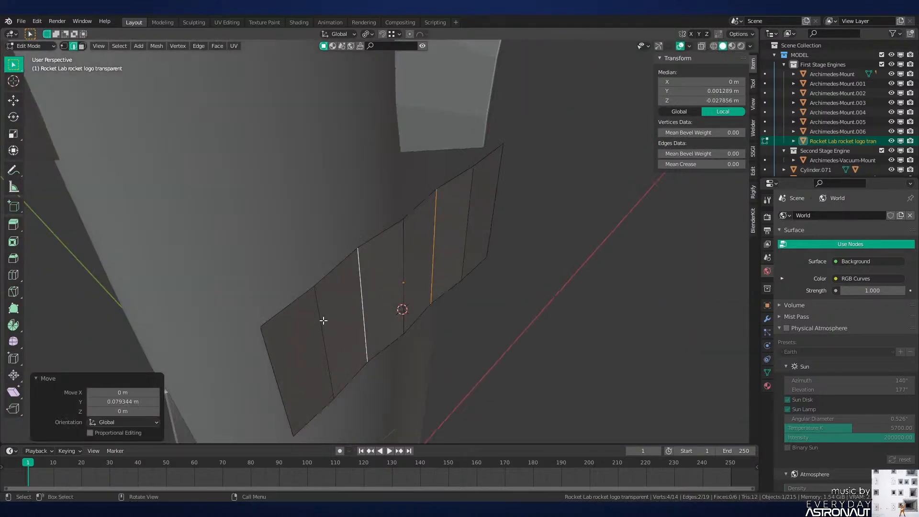
Step: Push the two outermost edge loops of the logo plane back about 0.31 m along Y
click(323, 320)
shift+click(449, 195)
middle_drag(448, 196, 512, 249)
key(ctrl+z)
shift+click(460, 205)
key(g)
key(y)
click(509, 236)
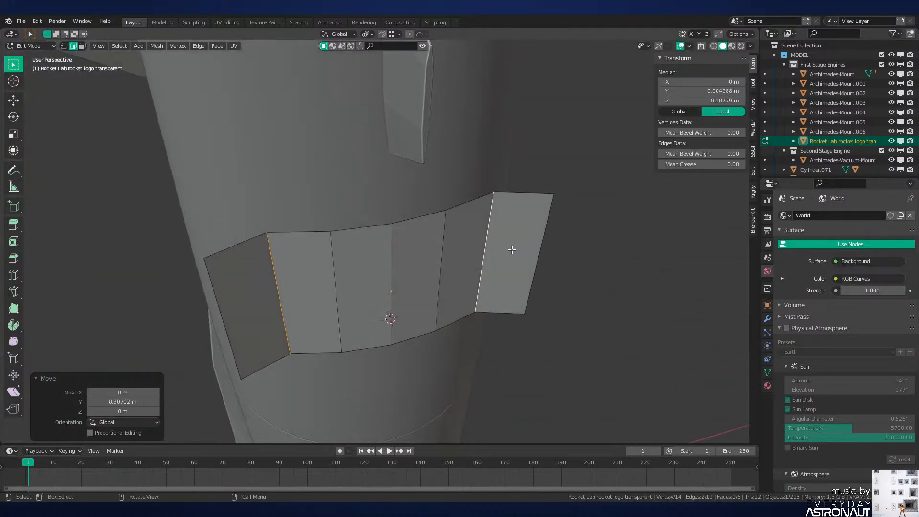
Step: Push the logo plane's two side edges back about 1.27 m along Y and return to Object Mode in Material Preview
click(547, 256)
shift+click(224, 299)
middle_drag(277, 294, 393, 302)
key(g)
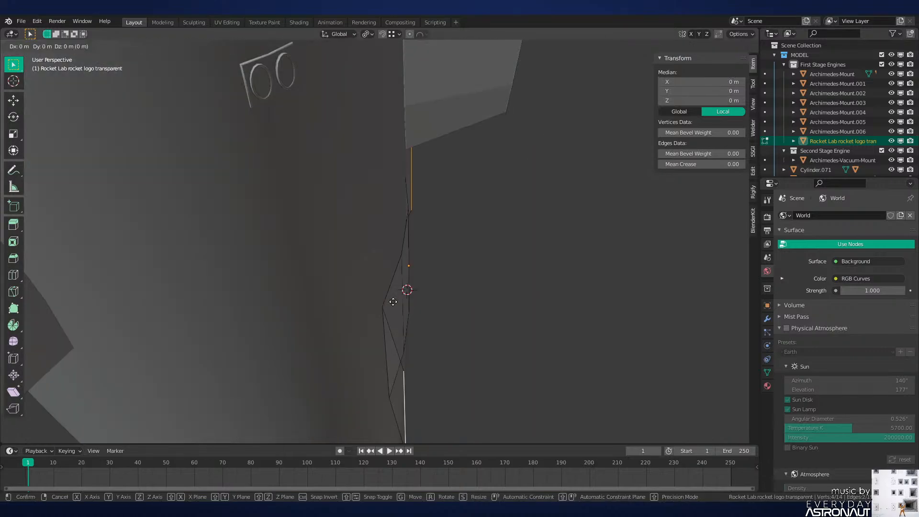
key(y)
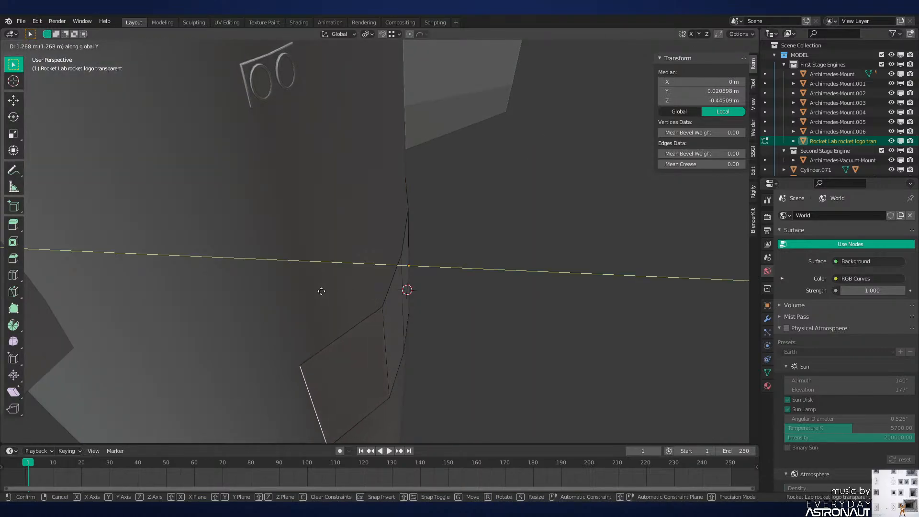
click(321, 291)
middle_drag(364, 289, 414, 257)
key(z)
click(437, 339)
mouse_move(437, 339)
middle_down()
mouse_move(450, 320)
mouse_move(420, 300)
mouse_move(490, 252)
mouse_move(519, 248)
mouse_move(516, 257)
middle_up()
key(Tab)
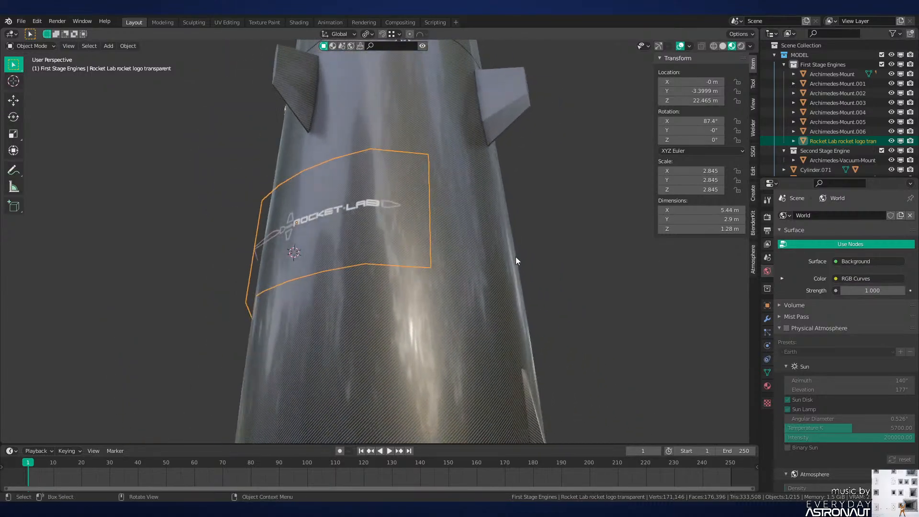
Step: Add a Shrinkwrap modifier targeting the Neutron first stage mesh to the logo plane and shade the plane smooth
click(768, 319)
click(814, 215)
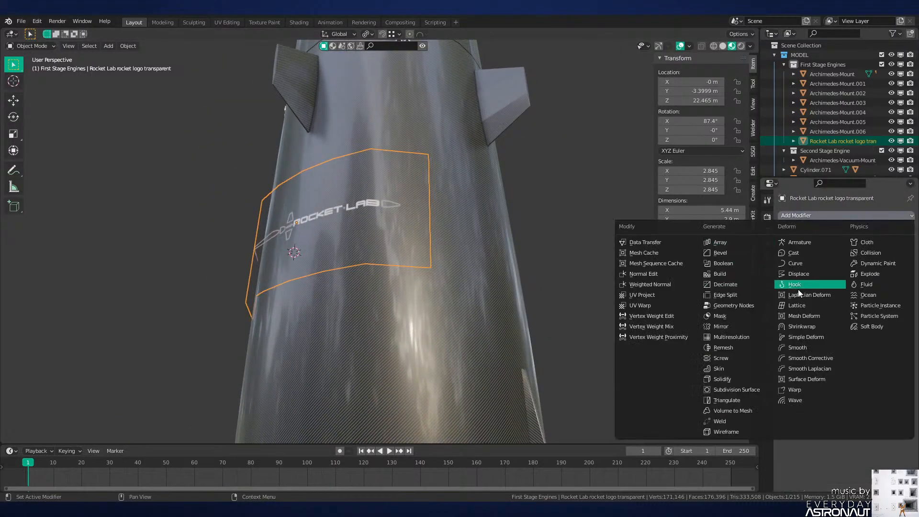
click(811, 326)
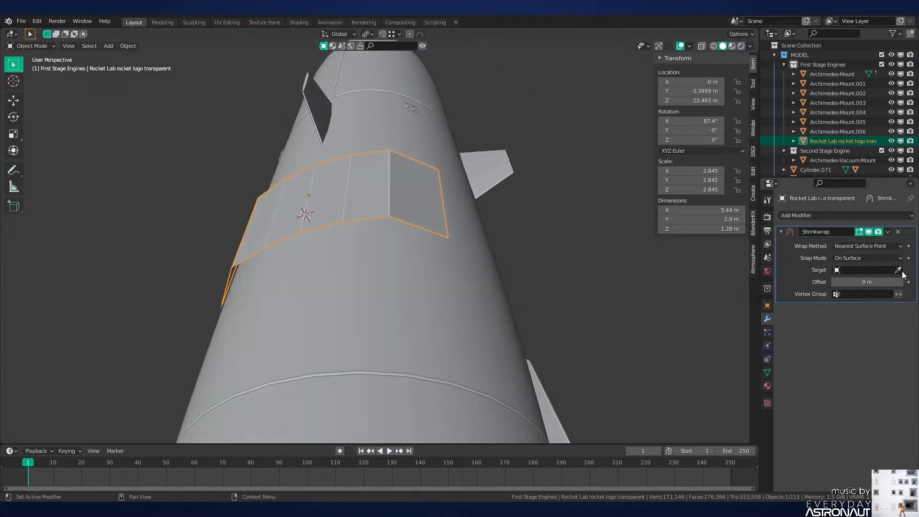
right_click(475, 229)
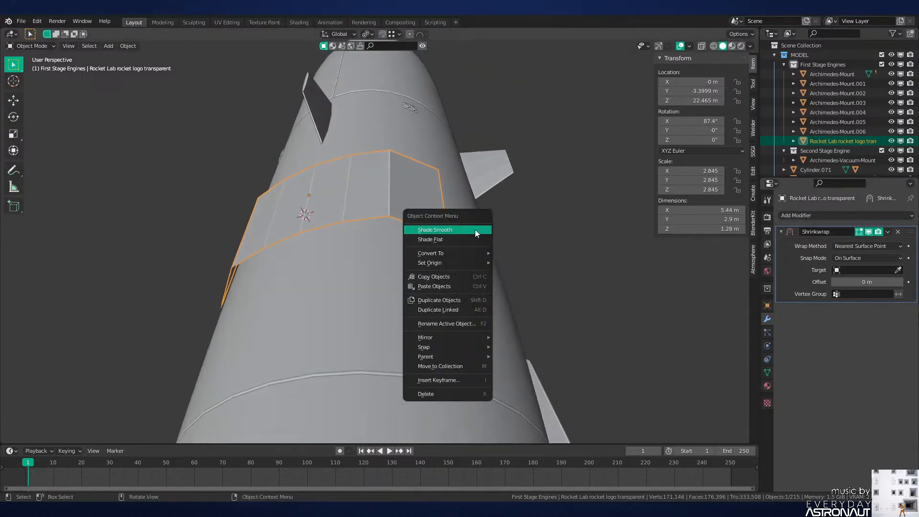
click(475, 229)
click(897, 271)
click(445, 274)
middle_drag(445, 275, 495, 273)
key(z)
middle_drag(496, 203, 543, 237)
scroll(519, 263, up, 1)
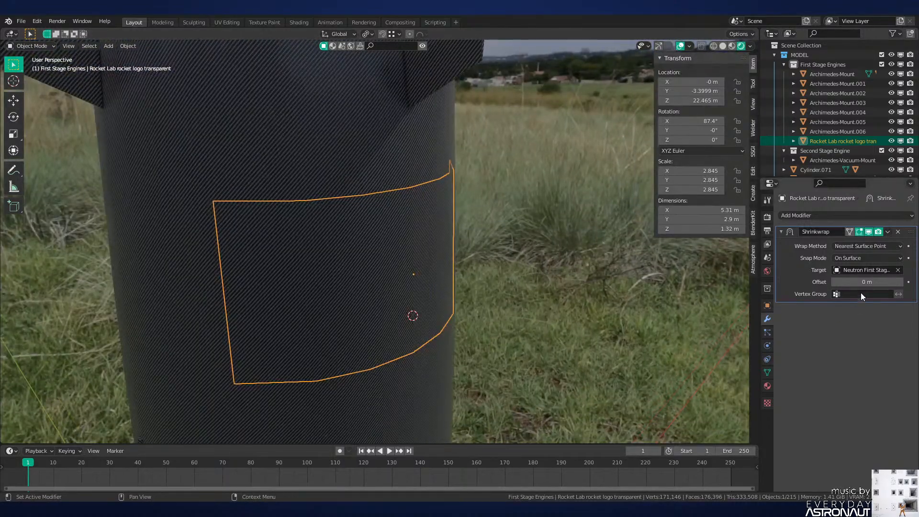
Step: Set the Shrinkwrap offset to 0.016 m and add a level 2 Simple Subdivision modifier above the Shrinkwrap
drag(867, 282, 885, 282)
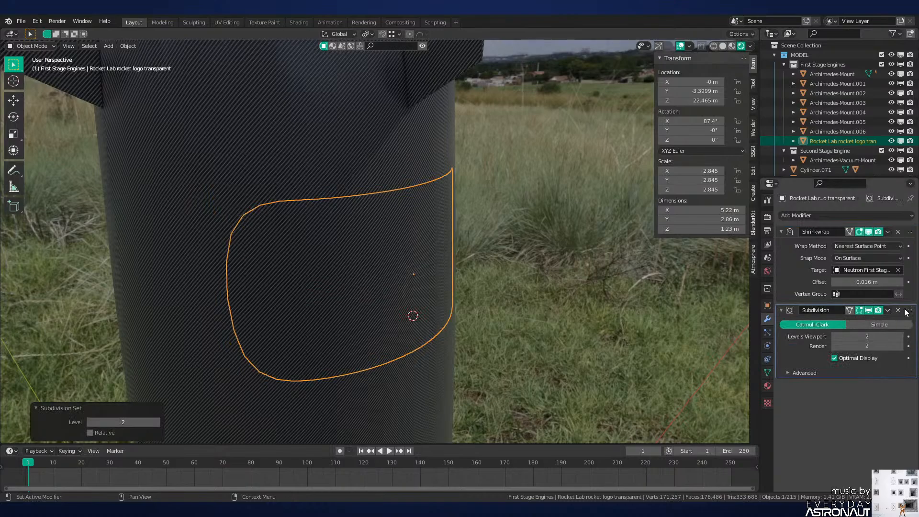
drag(910, 310, 909, 231)
click(878, 245)
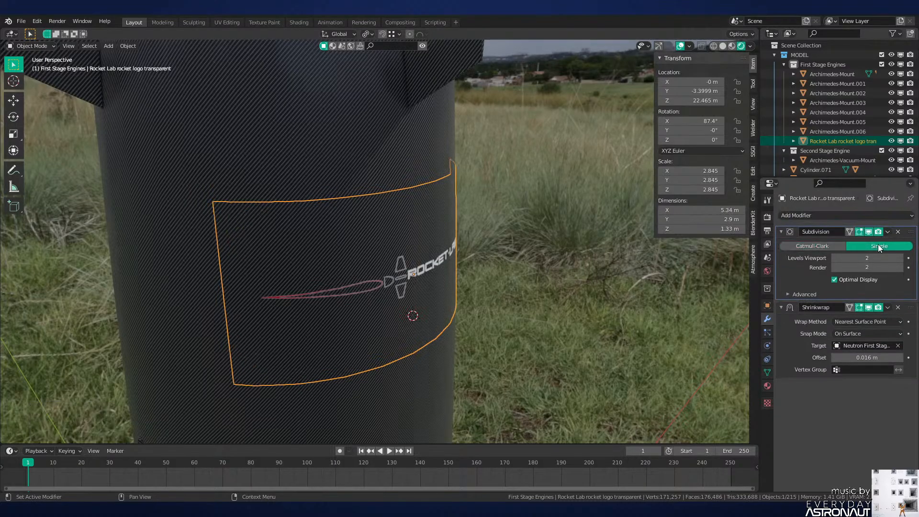
middle_drag(605, 255, 624, 228)
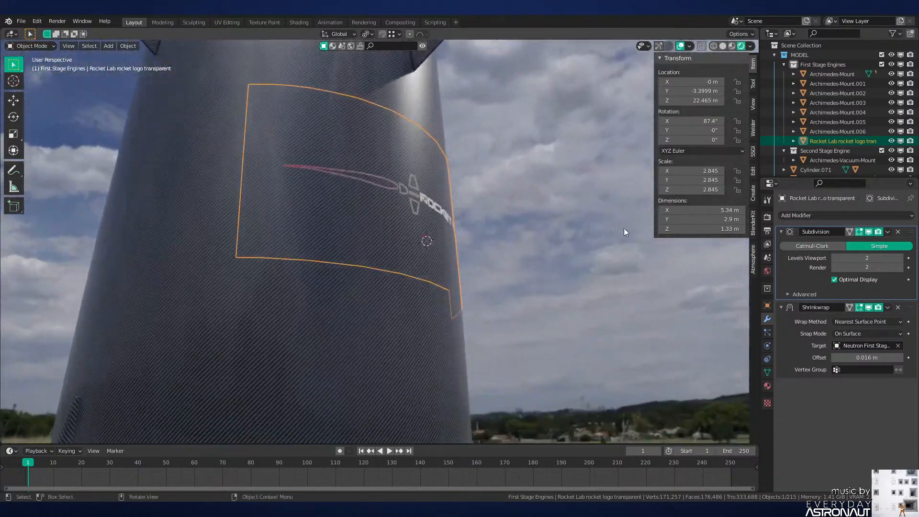
Step: Set the logo plane's Shrinkwrap offset to 0.02 m
click(870, 358)
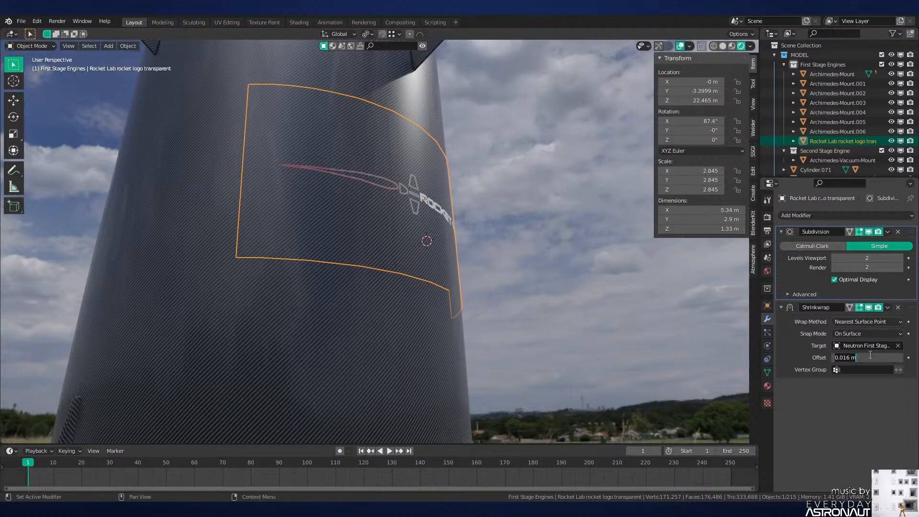
mouse_move(652, 255)
middle_down()
mouse_move(551, 262)
mouse_move(505, 284)
mouse_move(560, 292)
mouse_move(490, 245)
mouse_move(479, 279)
mouse_move(434, 242)
mouse_move(445, 242)
middle_up()
click(621, 260)
key(z)
key(z)
Step: Parent the logo plane to the Neutron first stage mesh and clear the selection
key(z)
click(386, 238)
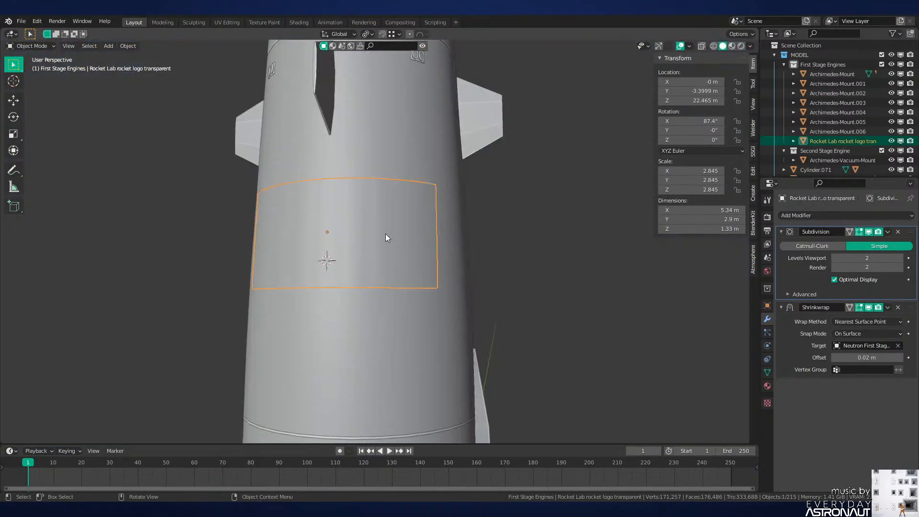
shift+click(444, 265)
key(ctrl+p)
click(443, 265)
key(alt+a)
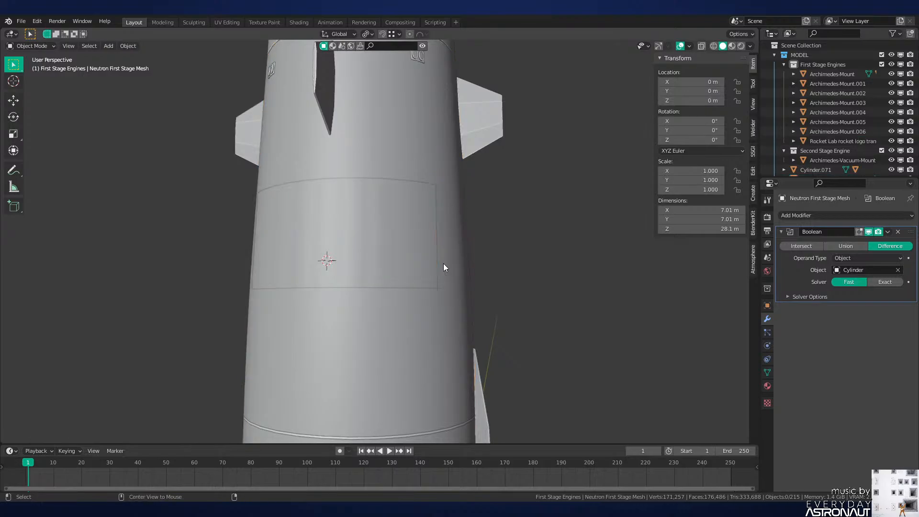
Step: Compare the wrapped Rocket Lab logo with the reference logo in front view
key(z)
mouse_move(426, 160)
middle_down()
mouse_move(482, 222)
mouse_move(496, 194)
mouse_move(505, 231)
mouse_move(452, 221)
middle_up()
key(z)
key(z)
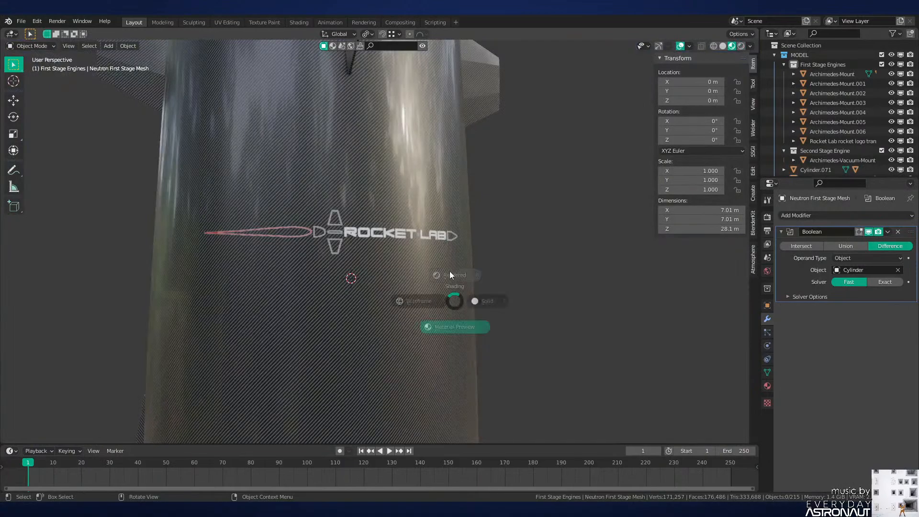
key(KP_1)
key(z)
scroll(266, 229, up, 3)
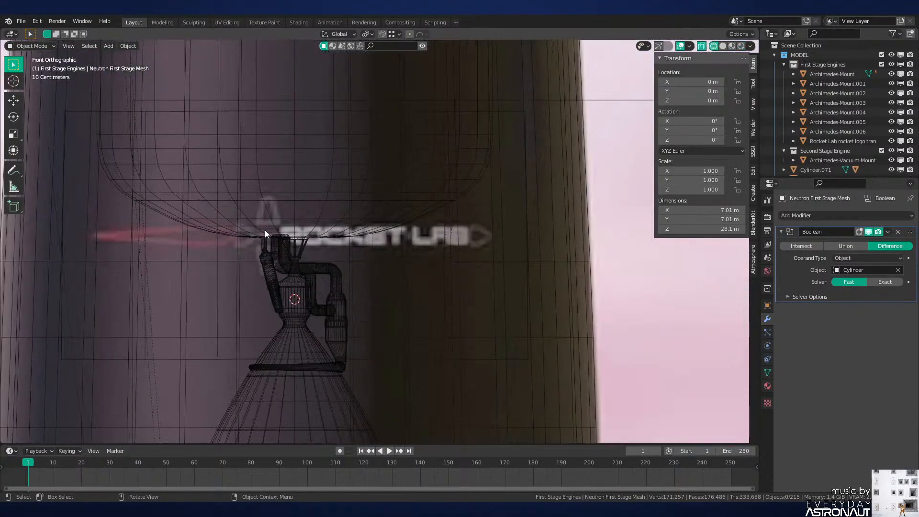
key(z)
key(z)
key(z)
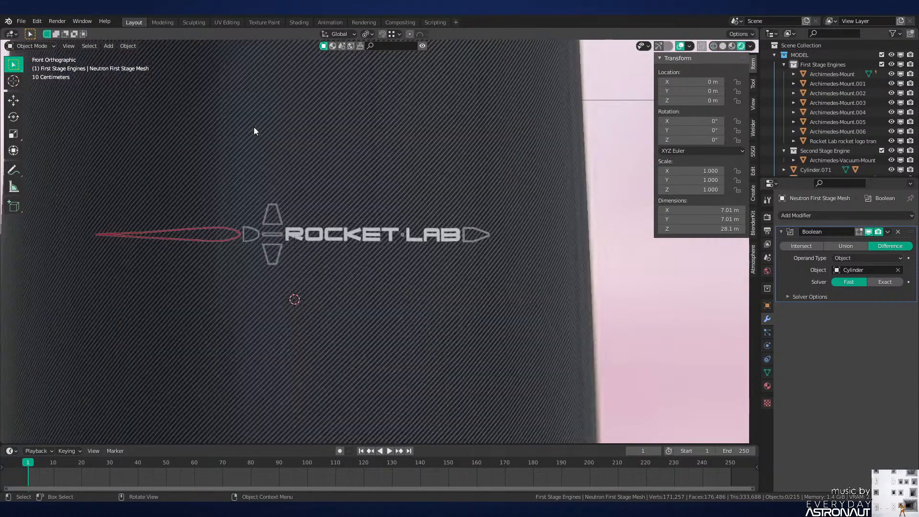
Step: Scale the whole Rocket Lab logo mesh up by about 1.05 in Edit Mode
click(390, 231)
key(Tab)
key(a)
key(s)
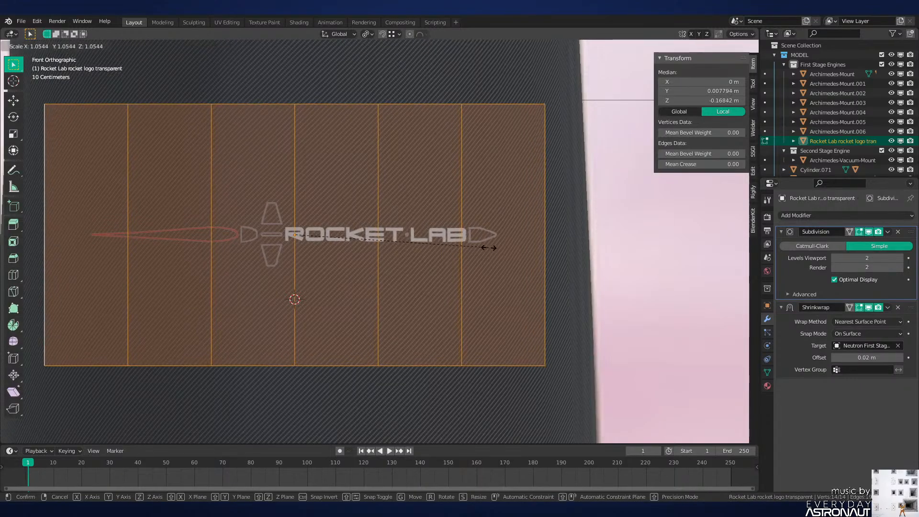
click(489, 247)
key(Tab)
Step: Check the enlarged logo against the reference and inspect it on the rendered rocket with nothing selected
middle_drag(483, 168, 564, 250)
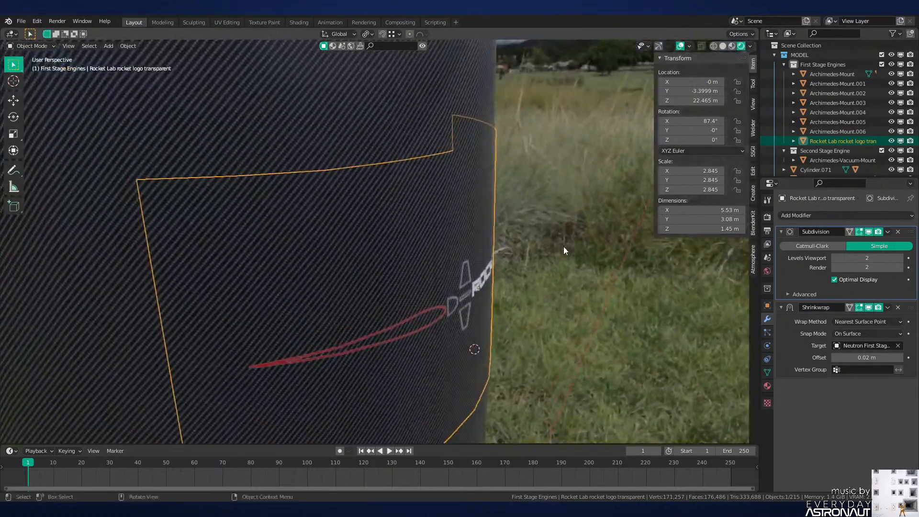
key(KP_1)
key(z)
key(z)
key(z)
key(z)
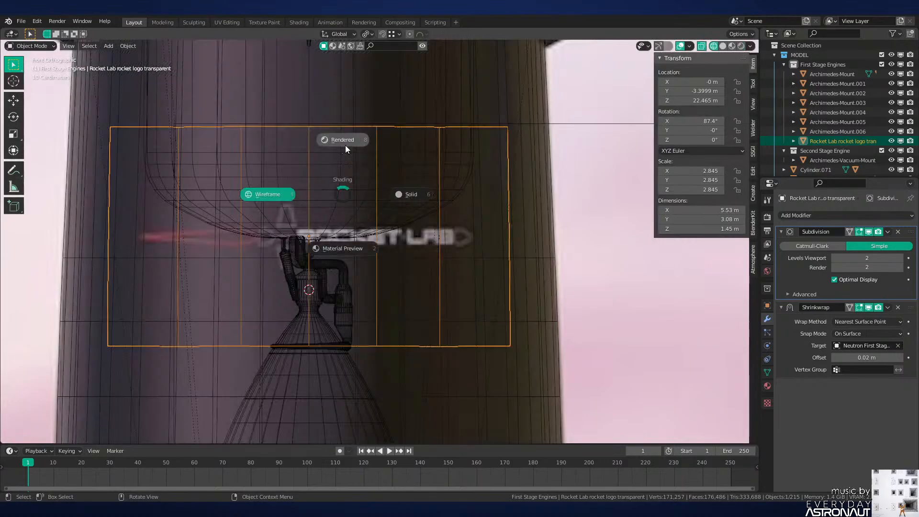
click(346, 145)
scroll(380, 199, down, 8)
click(432, 219)
mouse_move(431, 219)
middle_down()
mouse_move(431, 243)
mouse_move(454, 228)
mouse_move(415, 249)
middle_up()
scroll(416, 249, down, 2)
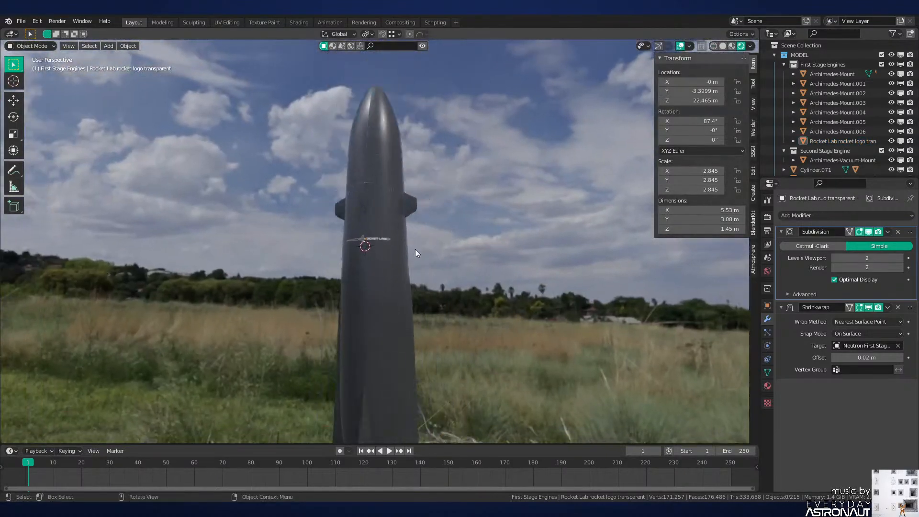
Step: Examine the position and size of the vertical NEUTRON lettering on the reference image in front view
scroll(430, 208, up, 4)
key(KP_1)
key(z)
click(369, 202)
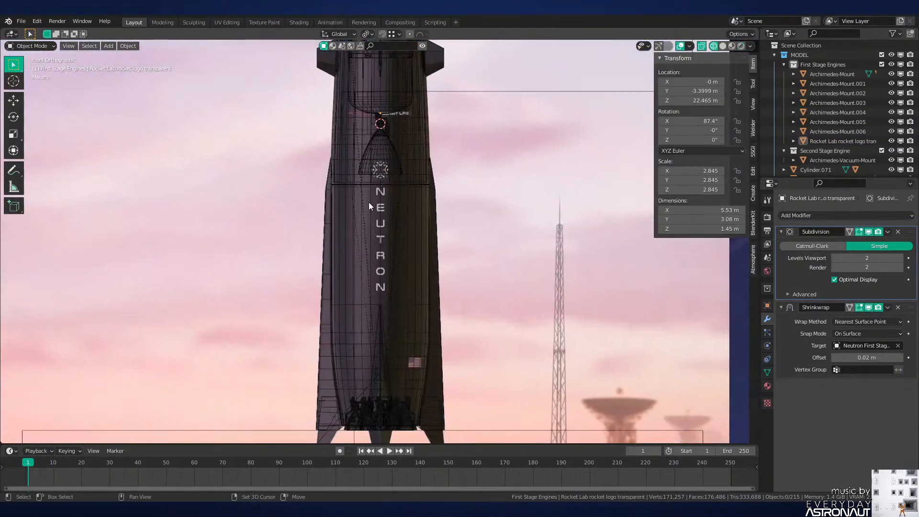
scroll(418, 206, up, 5)
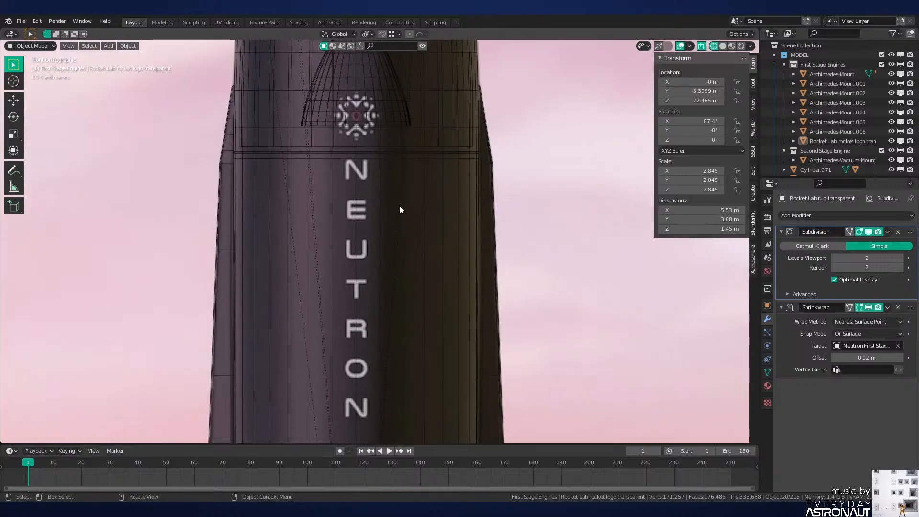
scroll(421, 245, down, 3)
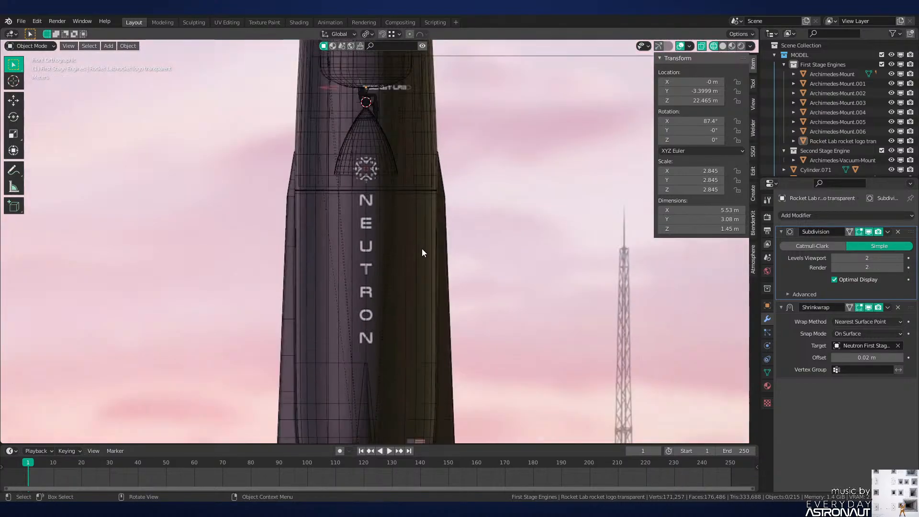
scroll(422, 249, up, 1)
key(z)
click(488, 330)
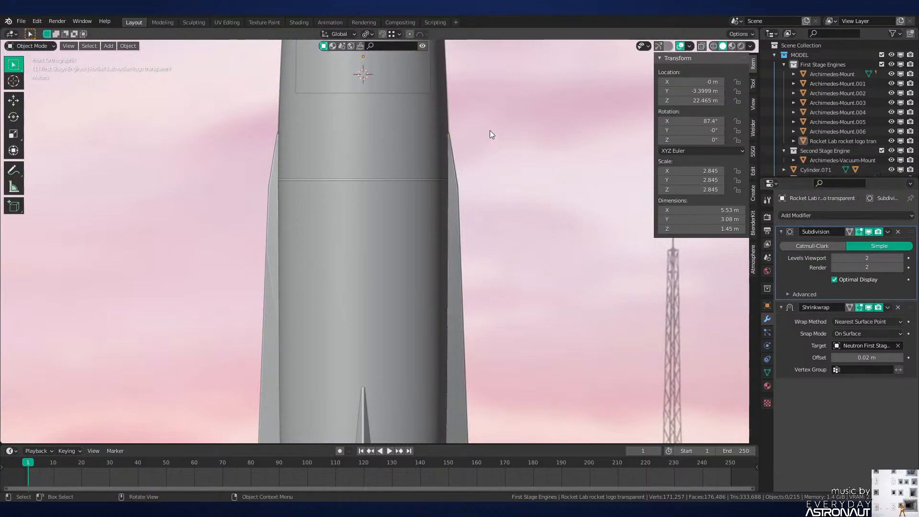
Step: Add the Neutron logo as an image plane at the 3D cursor
scroll(489, 130, down, 1)
shift+middle_drag(429, 260, 425, 218)
key(shift+a)
mouse_move(412, 234)
click(445, 253)
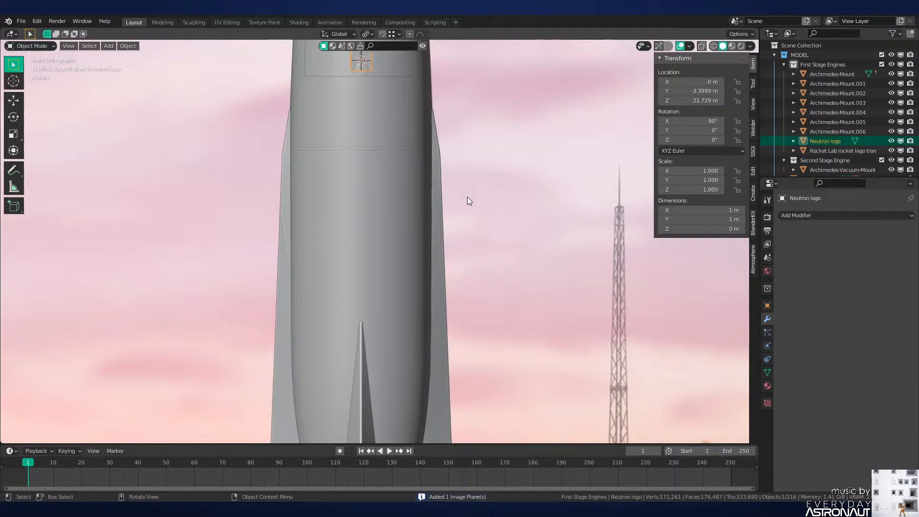
scroll(467, 196, down, 1)
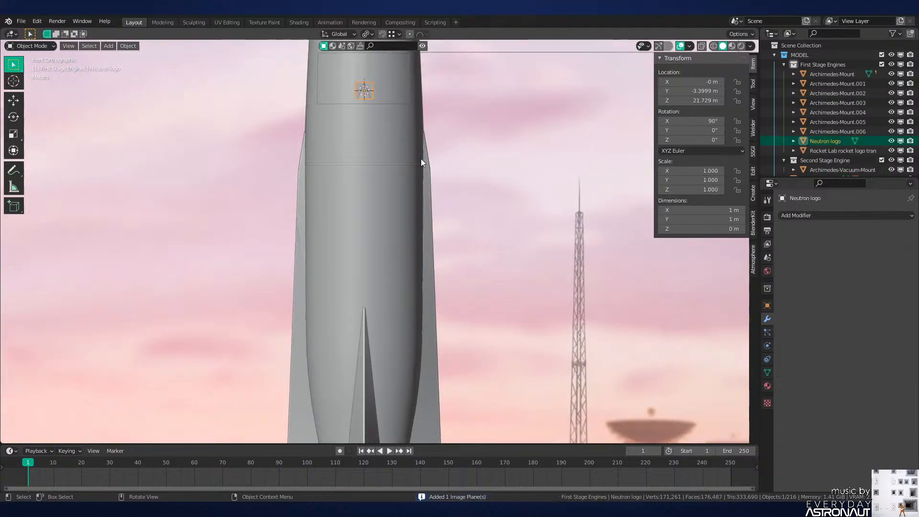
Step: Enlarge the Neutron logo plane to about 4.35 m square and lower it to about 14.18 m in Z
key(s)
click(510, 153)
key(g)
key(z)
click(458, 252)
key(s)
click(608, 249)
Step: Move the Neutron logo plane out to about -3.86 m in Y and enlarge it to about 6.2 m in the rendered view
key(g)
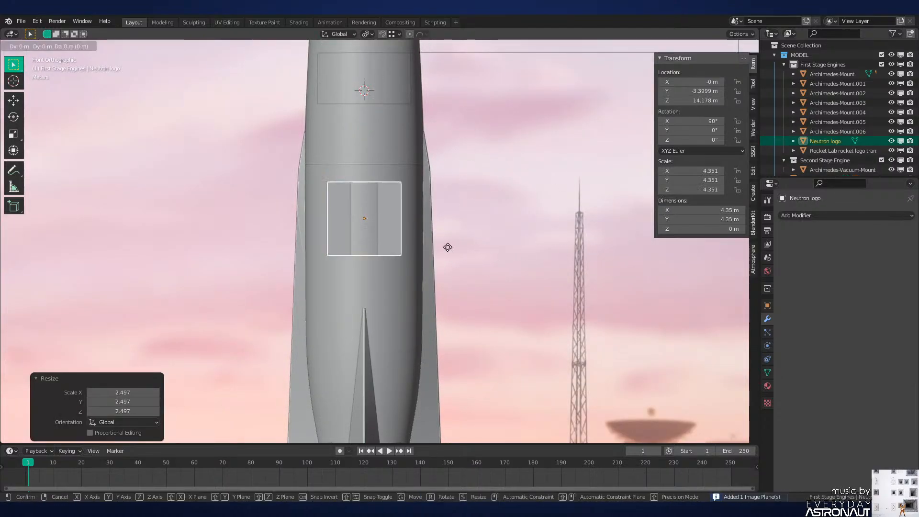
key(y)
click(456, 237)
key(z)
click(458, 203)
scroll(458, 126, up, 4)
shift+middle_drag(445, 153, 468, 184)
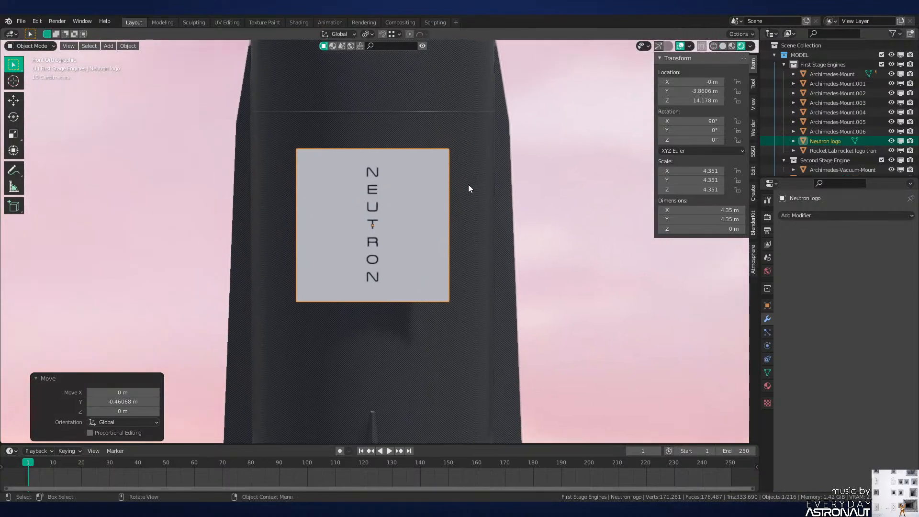
key(s)
click(504, 199)
Step: Show the Neutron logo material's shader nodes and move the image texture node clear of the Principled BSDF
click(302, 24)
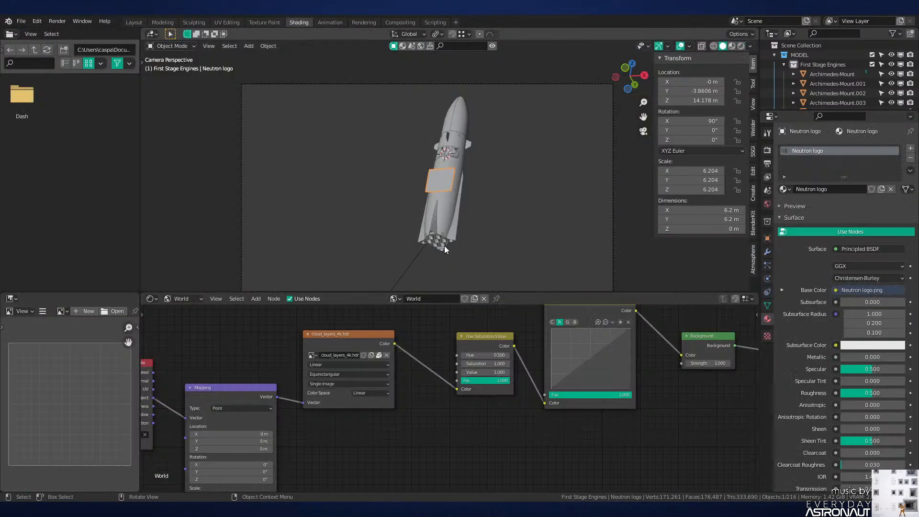
scroll(490, 223, up, 3)
click(181, 298)
click(196, 319)
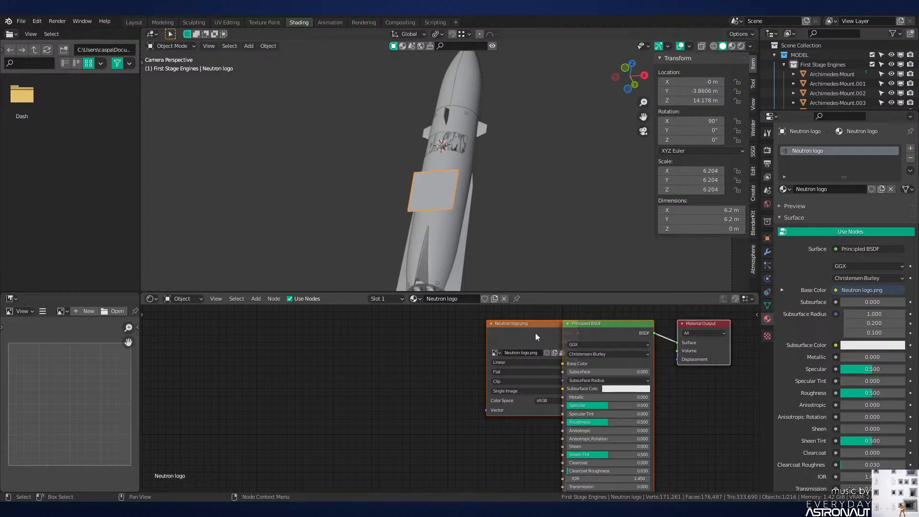
drag(535, 335, 332, 395)
middle_drag(368, 416, 324, 340)
drag(325, 337, 315, 366)
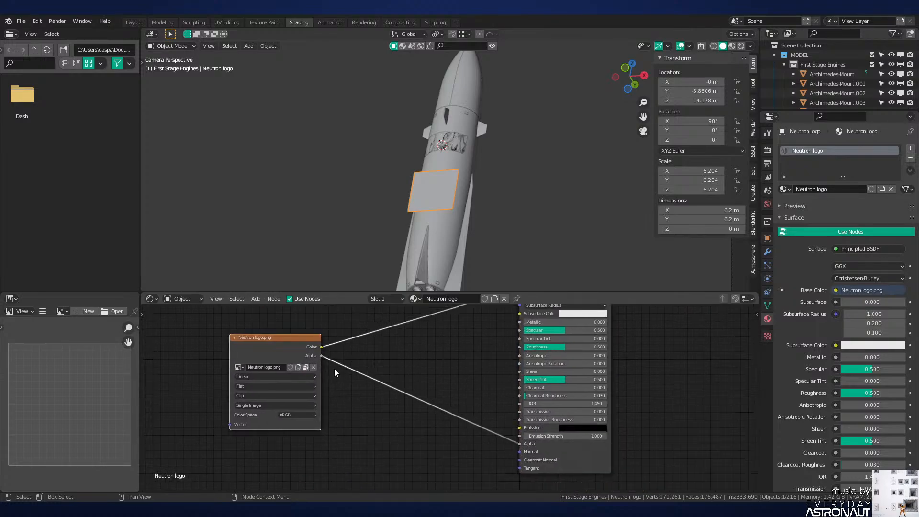
Step: With the rendered view on, feed the Principled BSDF's Alpha from the Neutron logo texture's Color output and check the blend settings
key(z)
click(419, 126)
scroll(442, 197, up, 4)
scroll(444, 201, up, 4)
scroll(289, 349, up, 1)
middle_drag(374, 373, 281, 365)
scroll(279, 365, up, 1)
click(279, 366)
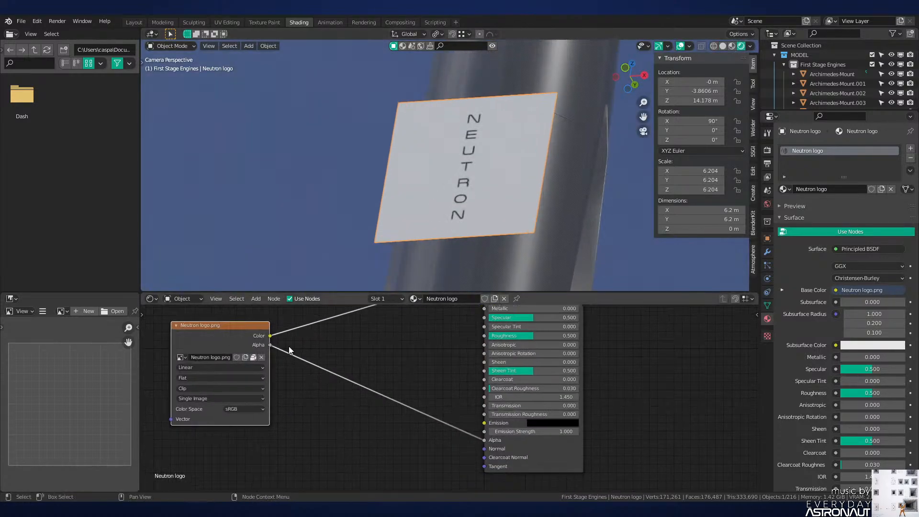
drag(247, 345, 478, 459)
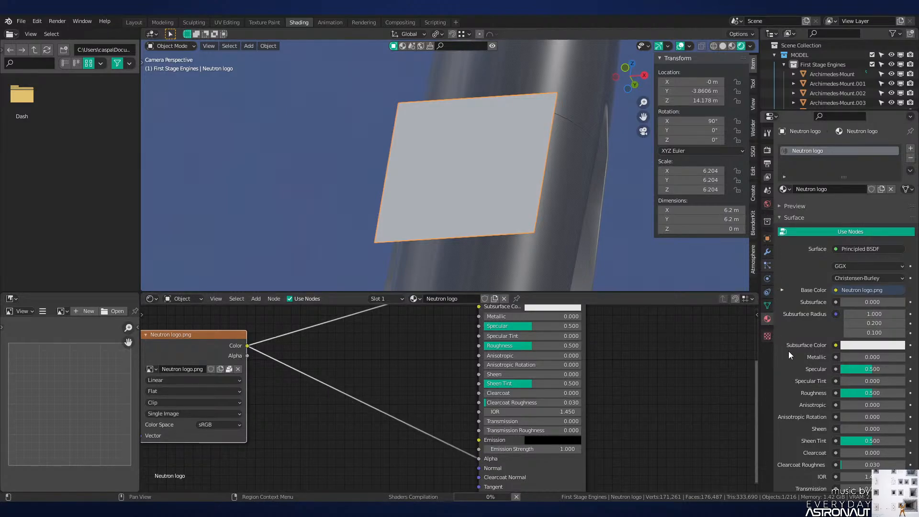
scroll(803, 375, down, 15)
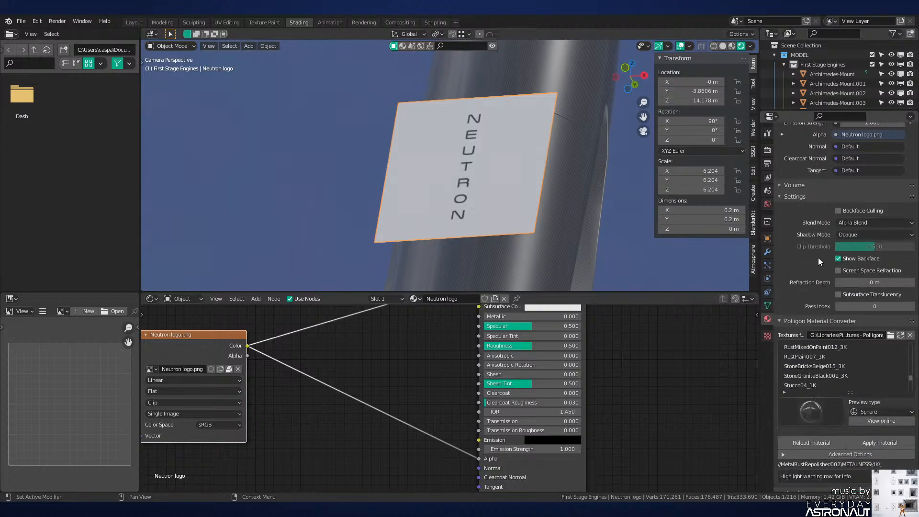
scroll(507, 185, up, 4)
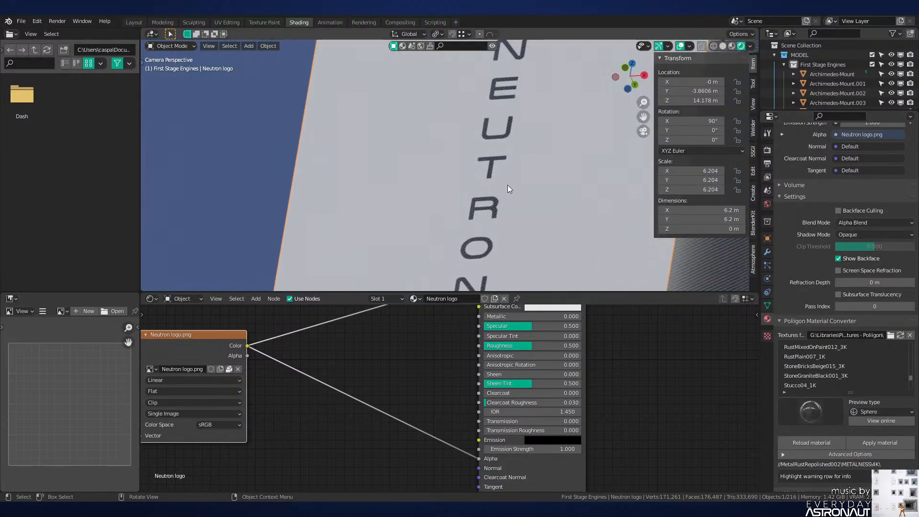
Step: Insert an Invert node between the Neutron logo texture's Color output and the shader's Alpha input
key(shift+a)
mouse_move(316, 433)
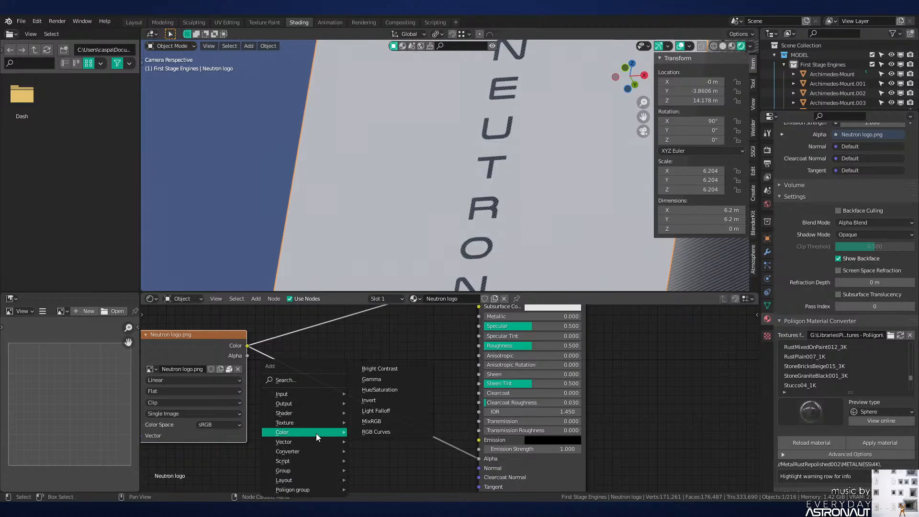
click(378, 402)
click(339, 397)
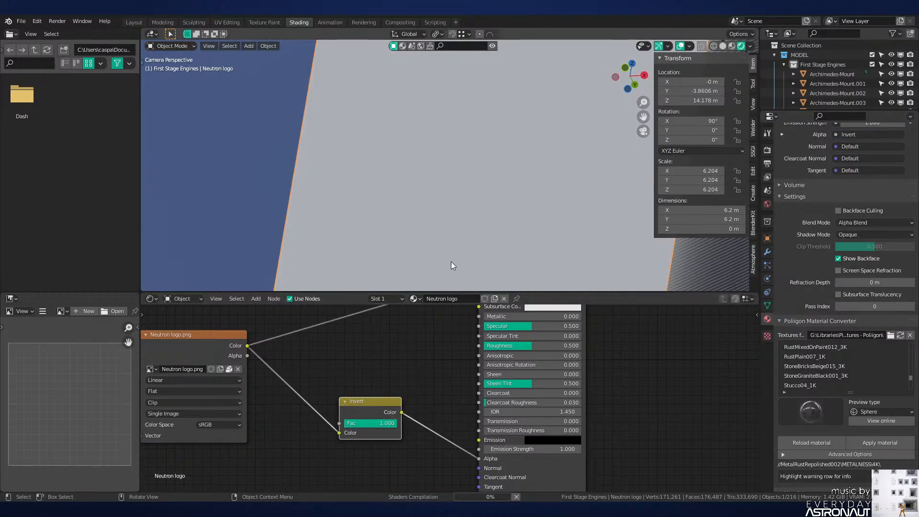
scroll(418, 180, down, 4)
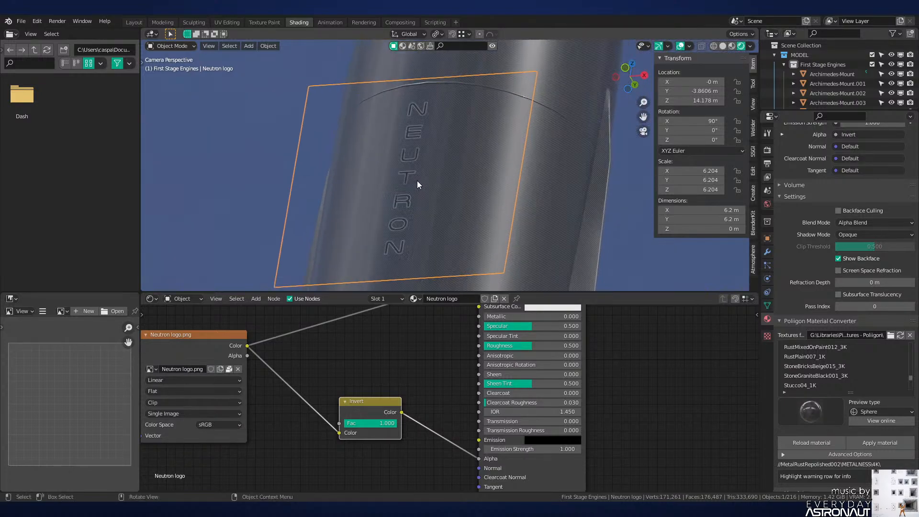
Step: In the Layout workspace's front view, scale the Neutron logo plane to about 8.19 m and lower it to about 13.56 m in Z
key(KP_1)
click(135, 22)
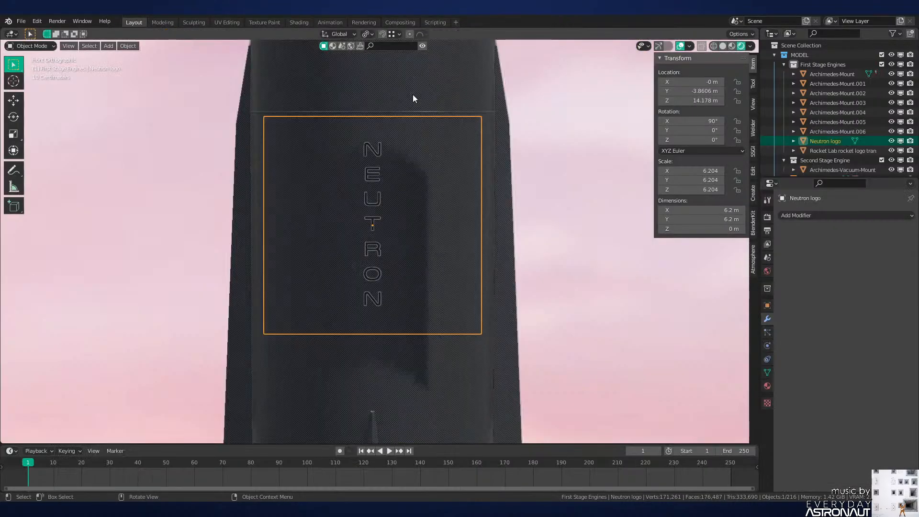
scroll(441, 234, down, 1)
key(z)
key(s)
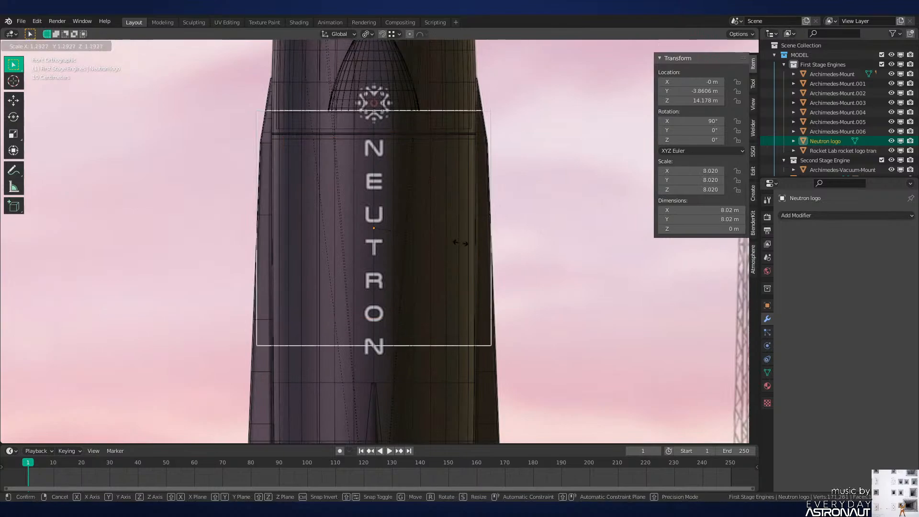
click(452, 243)
key(g)
key(z)
click(452, 261)
key(z)
click(438, 172)
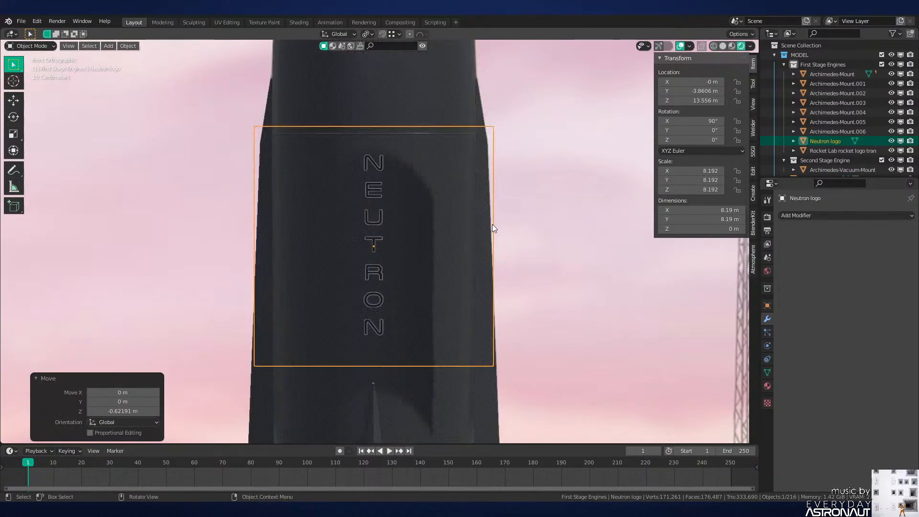
Step: Scale the Neutron logo plane up by about 1.178 and compare it with the reference lettering
key(s)
click(515, 238)
key(z)
click(415, 257)
key(s)
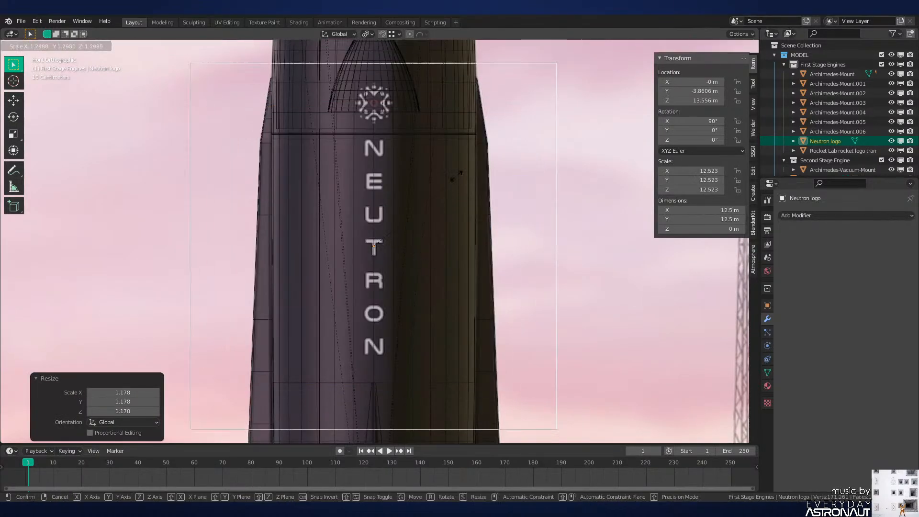
right_click(459, 177)
key(s)
right_click(471, 161)
Step: Align the NEUTRON lettering vertically with the reference by lowering the plane to about 13.425 m in Z
key(z)
click(475, 180)
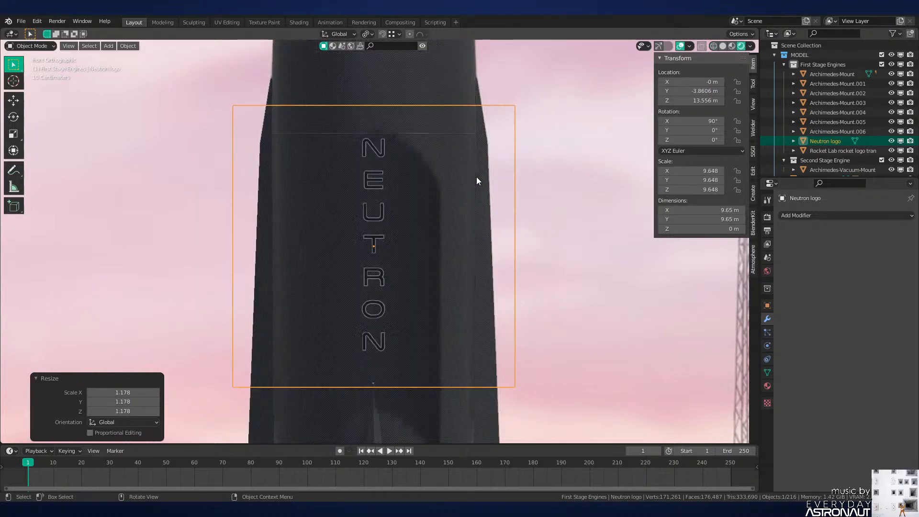
key(shift+z)
key(g)
key(z)
click(398, 254)
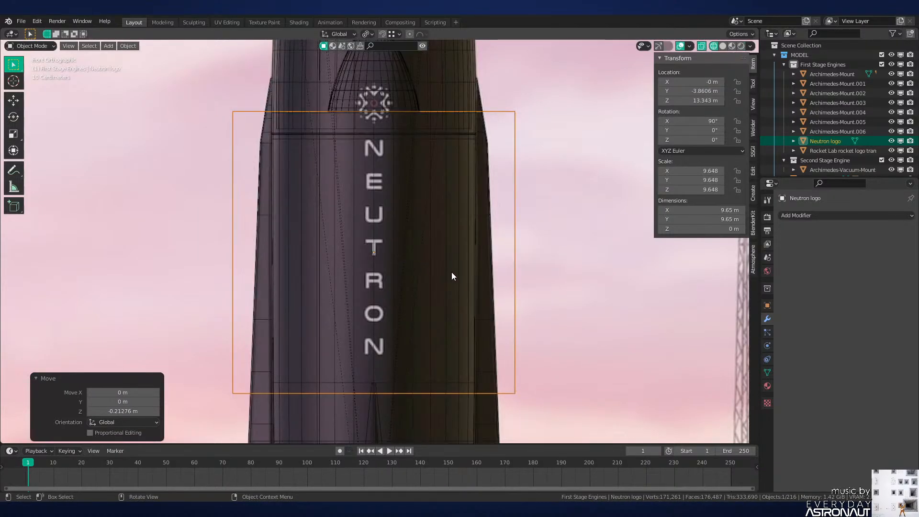
key(z)
click(475, 174)
key(g)
key(z)
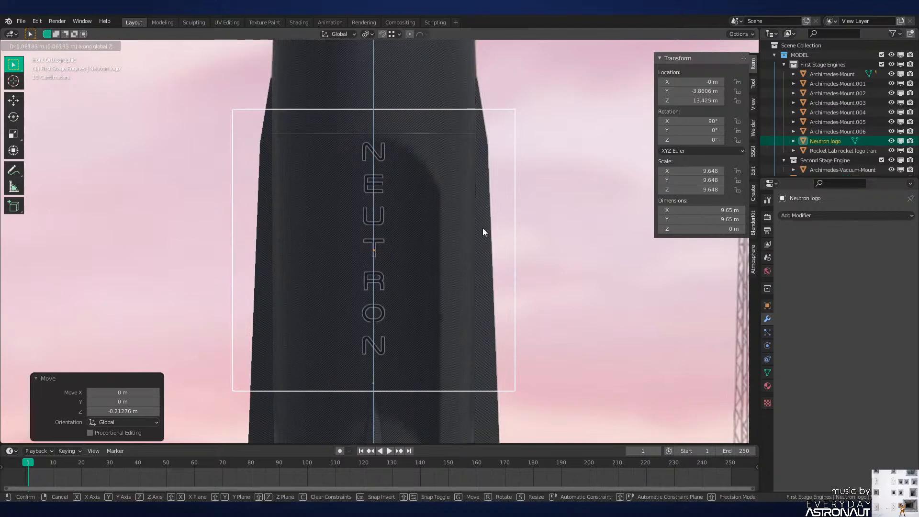
click(482, 229)
Step: Narrow the Neutron logo plane along X to about 8.21 m to match the reference letter width
key(s)
key(x)
click(467, 229)
key(z)
click(395, 240)
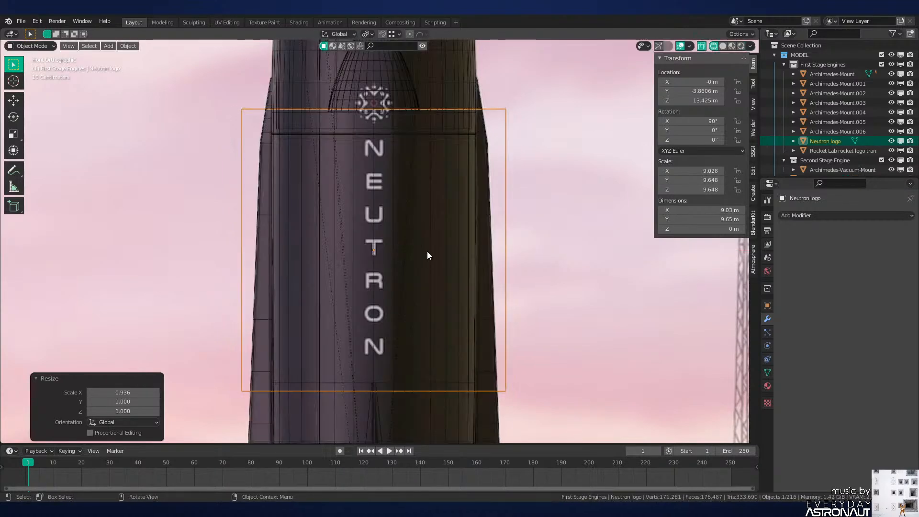
key(z)
click(436, 174)
key(s)
key(x)
click(438, 223)
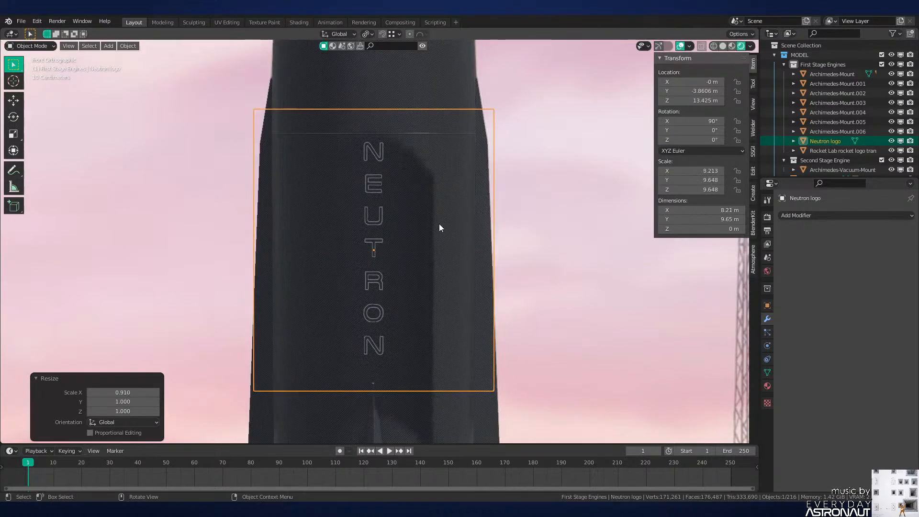
Step: In solid right view, move the Neutron logo plane against the hull at about -3.55 m in Y, and enter Edit Mode
key(z)
click(476, 231)
key(KP_5)
middle_drag(476, 231, 501, 270)
key(KP_3)
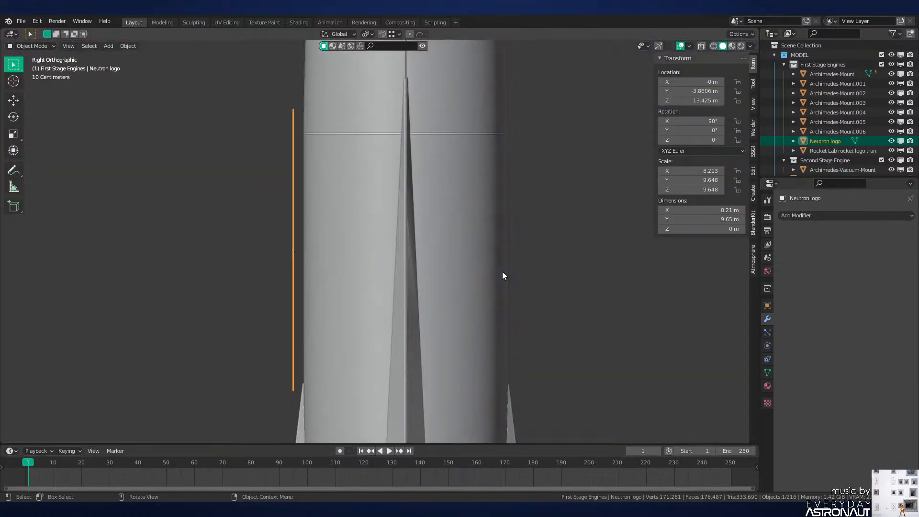
key(g)
key(y)
click(418, 266)
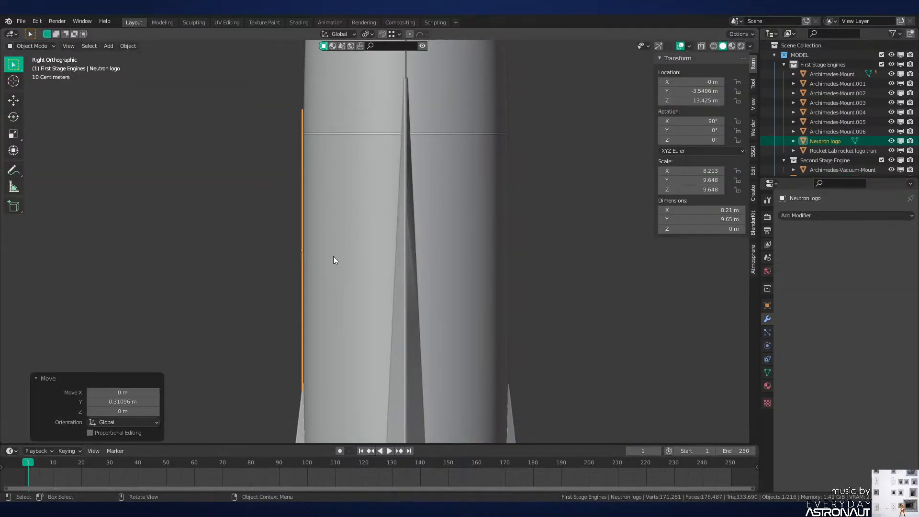
middle_drag(333, 256, 434, 303)
key(Tab)
Step: Try dividing the Neutron logo plane with six evenly spaced vertical loop cuts
key(ctrl+r)
scroll(367, 153, down, 1)
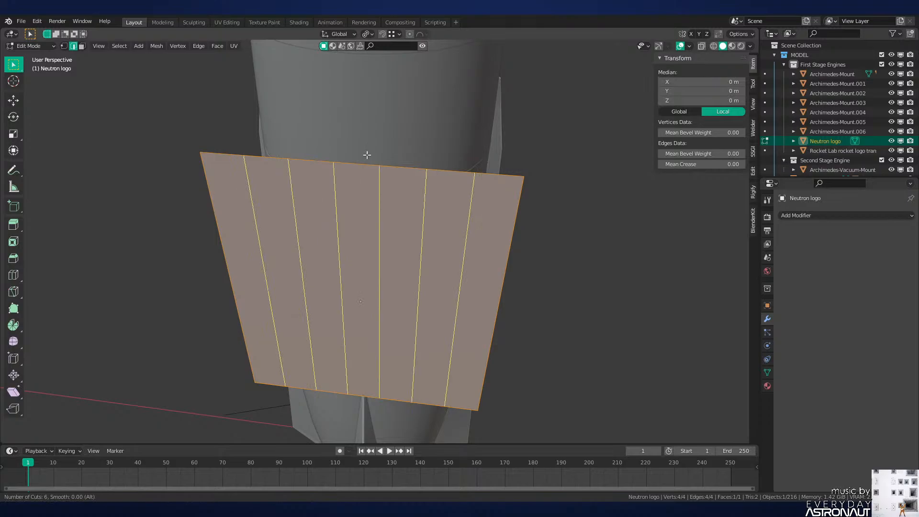
click(366, 154)
click(367, 154)
middle_drag(367, 155, 421, 250)
key(ctrl+z)
Step: Add seven evenly spaced vertical loop cuts across the Neutron logo plane
key(ctrl+r)
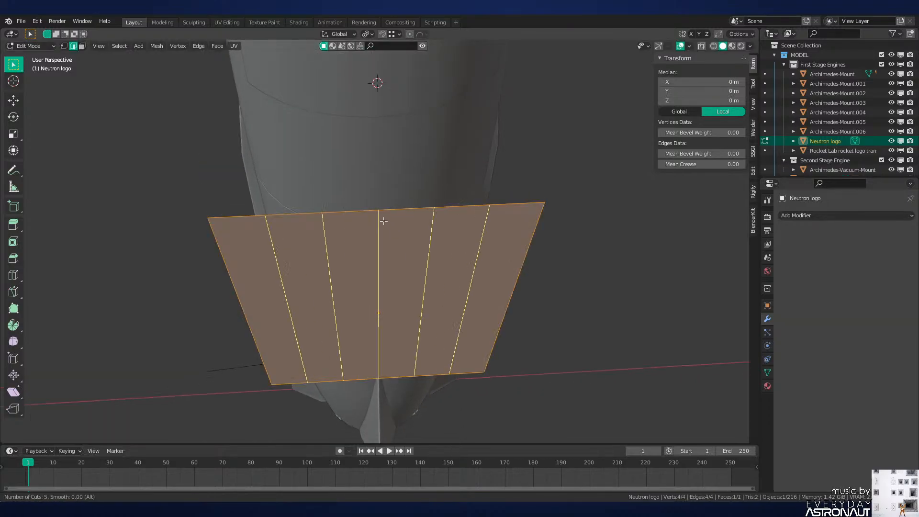
click(384, 220)
right_click(384, 221)
Step: Move the two vertical edges beside the plane's centre edge about 0.12 m along Y toward the hull
click(351, 264)
shift+click(410, 266)
middle_drag(411, 267, 474, 283)
key(g)
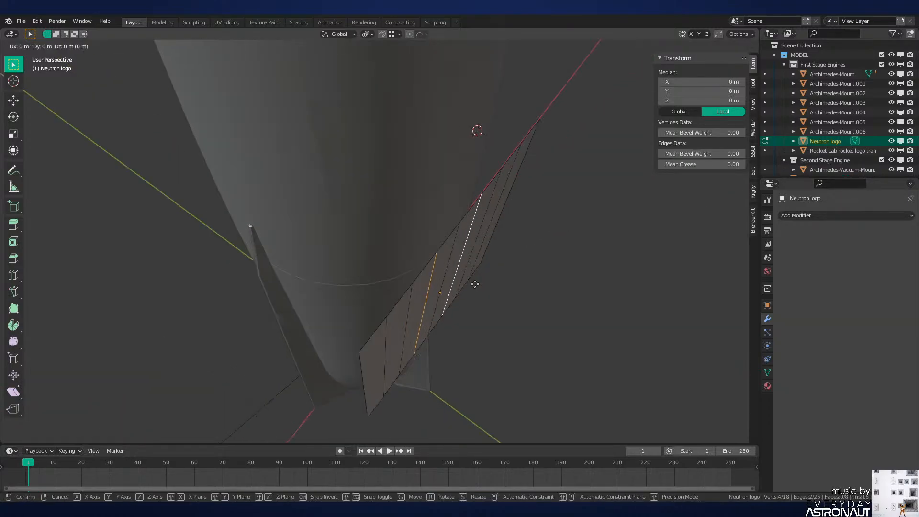
key(y)
click(451, 252)
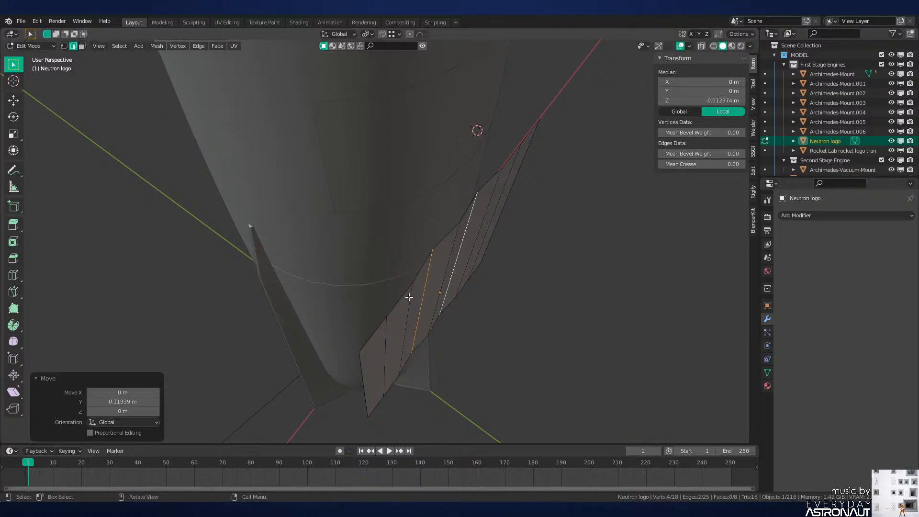
Step: Move the second pair of vertical edges from the centre about 0.6 m along Y to follow the hull's curve
click(411, 297)
middle_drag(410, 297, 484, 236)
shift+click(483, 236)
key(g)
key(y)
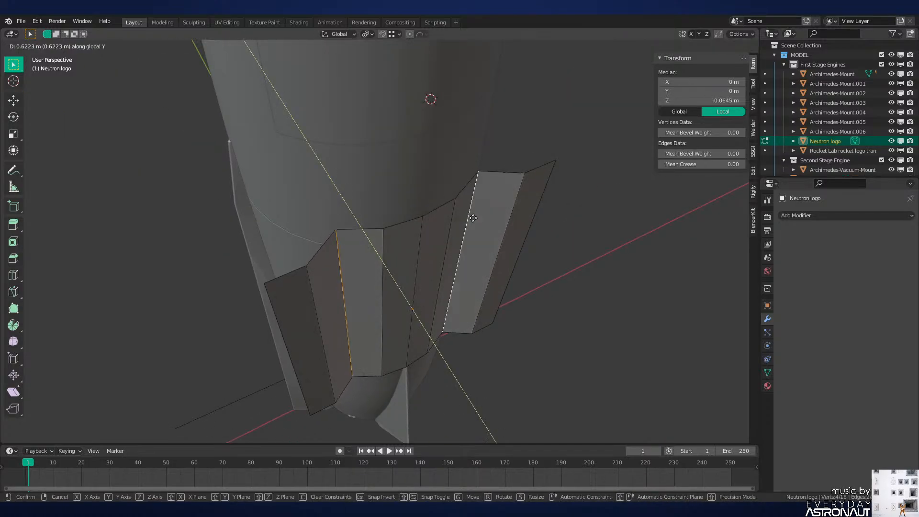
click(342, 289)
Step: Move the third pair of vertical edges from the centre along Y toward the hull to continue the curve
click(318, 301)
shift+click(506, 231)
key(g)
key(y)
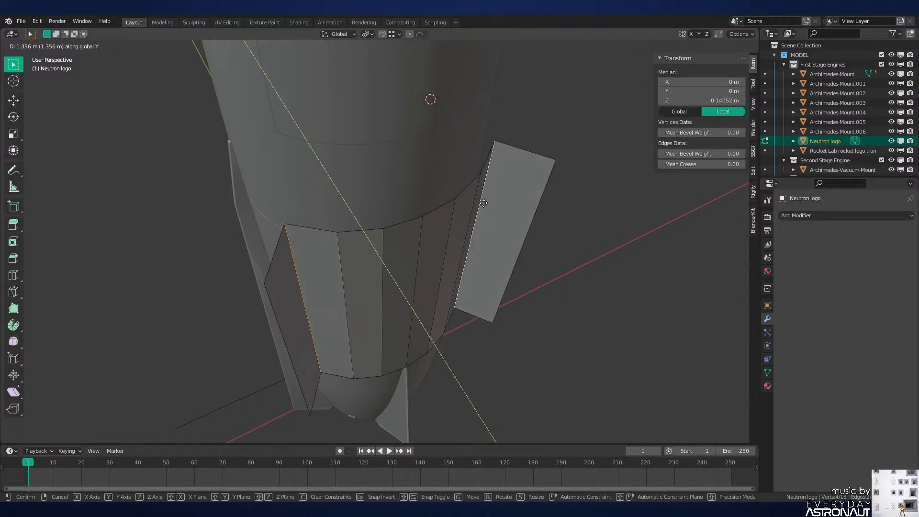
Step: Move the selected pair of side edges about 1.36 m along Y and adjust their width along X to follow the rocket hull
click(482, 200)
key(s)
key(x)
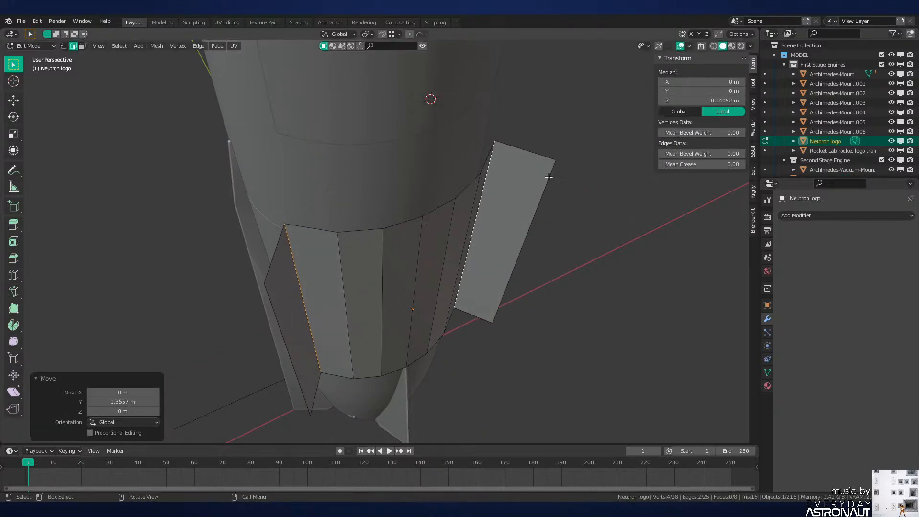
click(545, 198)
Step: Move the logo plane's two outermost side edges about 2.34 m along Y and scale them inward along X to wrap the hull
click(527, 223)
shift+click(318, 318)
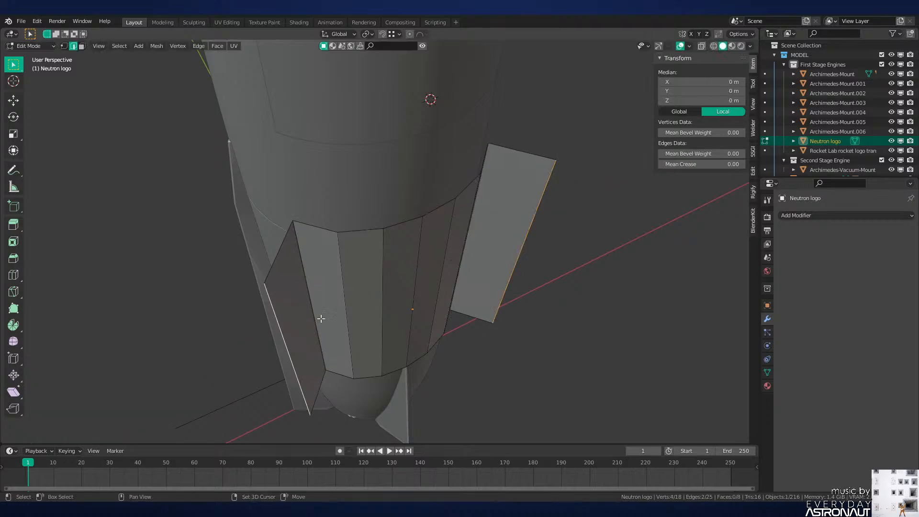
key(g)
key(y)
click(550, 257)
key(s)
key(x)
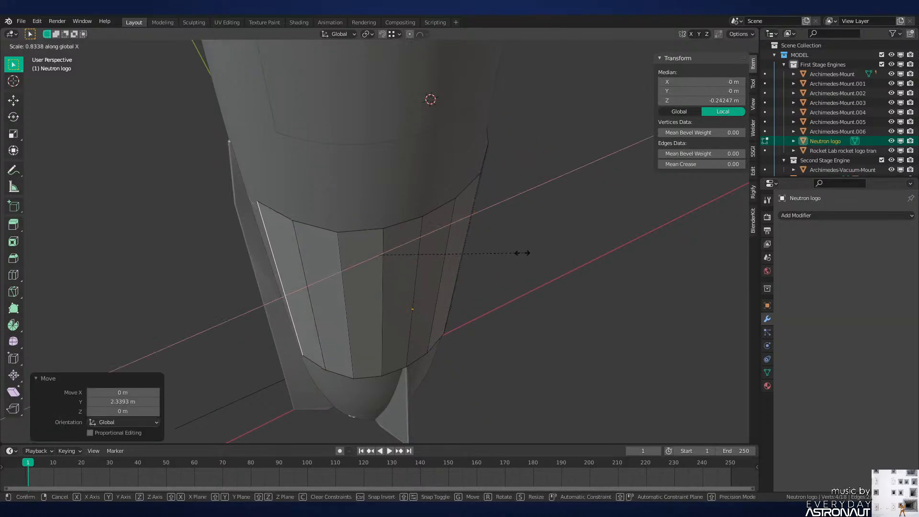
click(516, 254)
Step: Return to Object Mode, shade the logo plane smooth and give it a level 2 Subdivision modifier set to Simple
key(Tab)
right_click(510, 268)
click(510, 267)
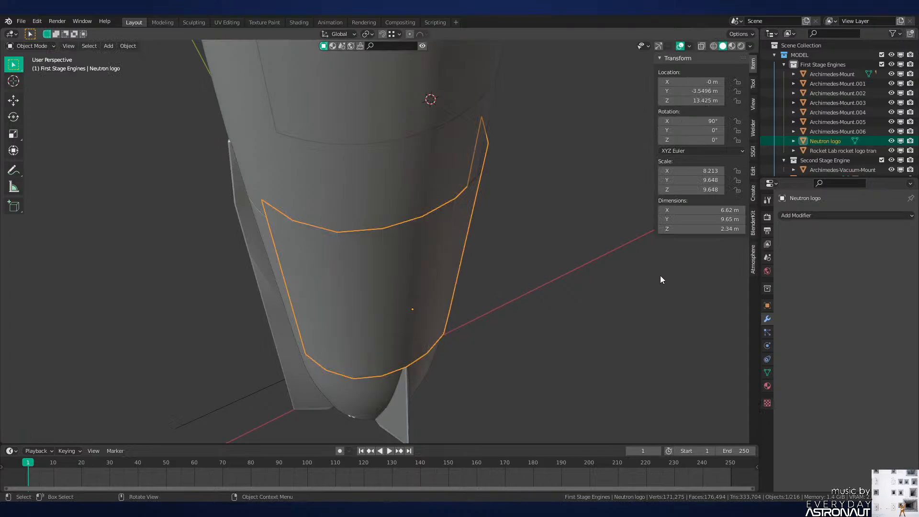
key(ctrl+2)
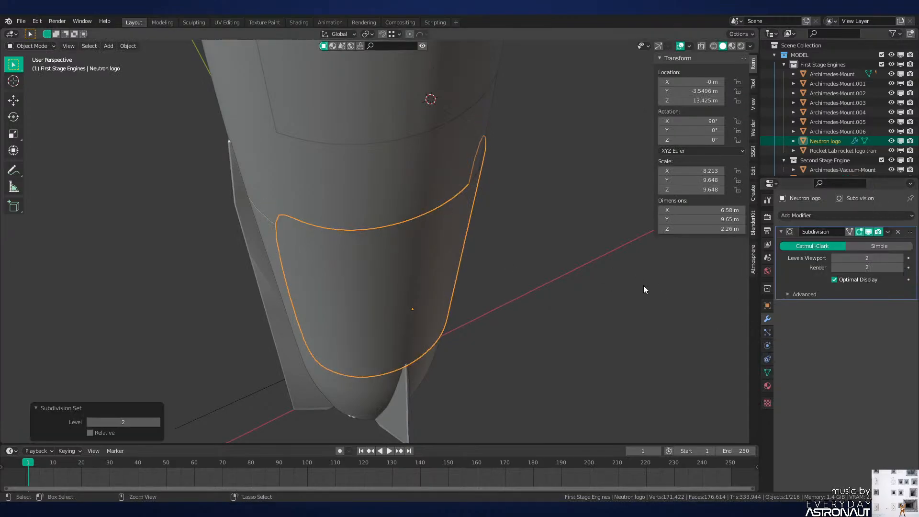
click(871, 248)
Step: Add a Shrinkwrap modifier to the logo plane, targeting the Neutron first stage mesh with an offset of 0.02 m
click(809, 215)
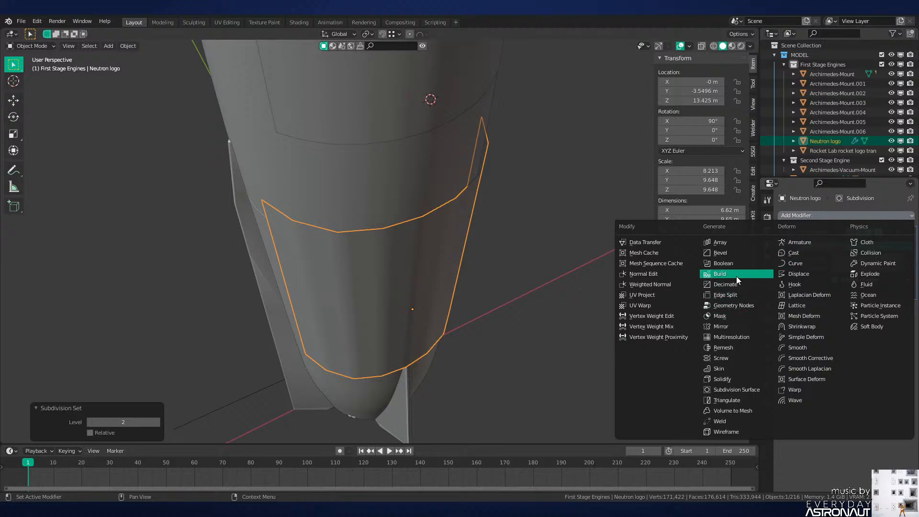
click(827, 326)
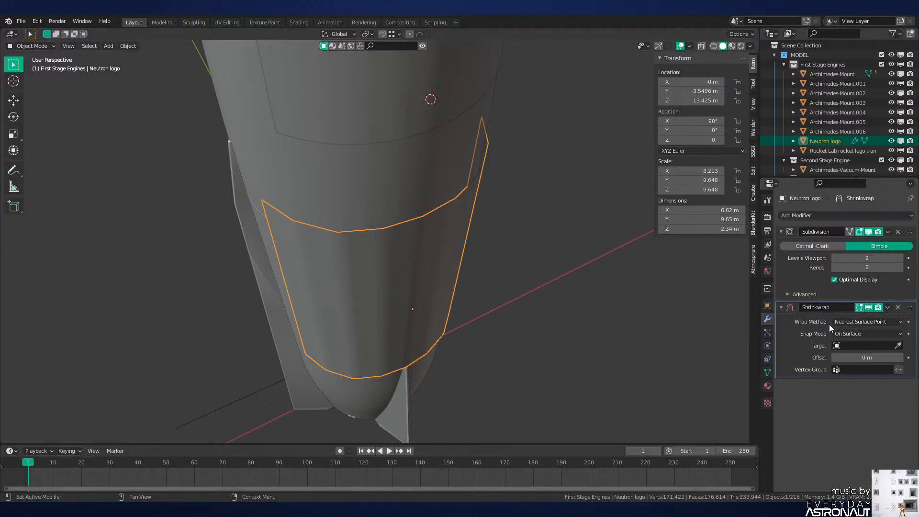
click(898, 346)
click(437, 158)
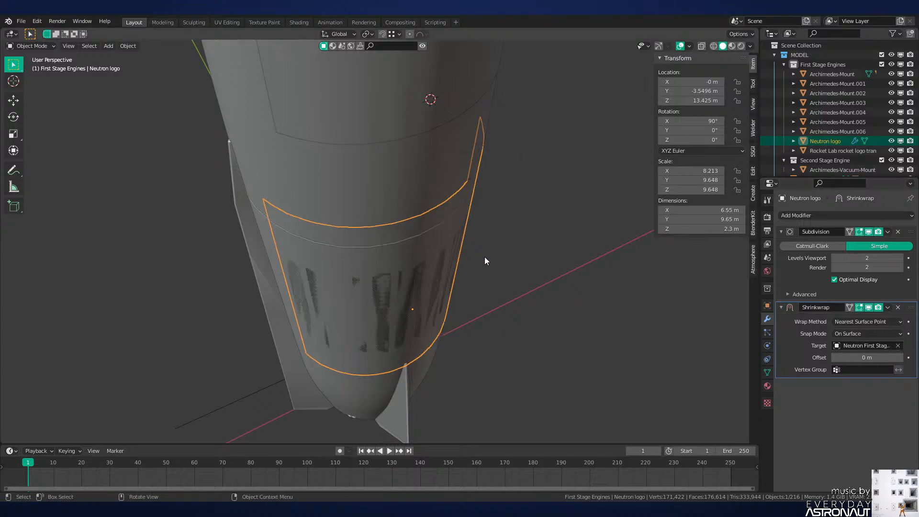
middle_drag(487, 260, 525, 254)
text(.02)
key(Return)
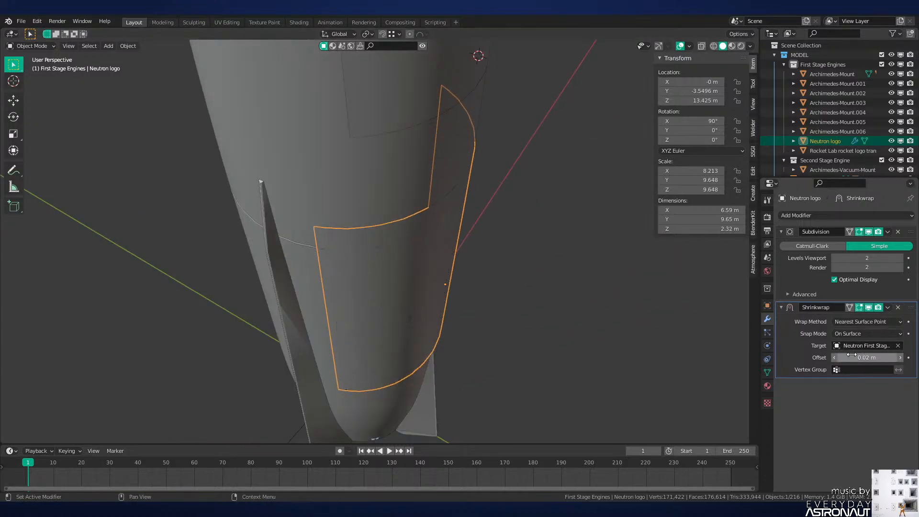
Step: Add a horizontal edge loop just above the NEUTRON lettering and delete the band of faces above it
key(z)
click(461, 346)
mouse_move(478, 237)
middle_down()
mouse_move(446, 211)
mouse_move(441, 189)
mouse_move(456, 223)
middle_up()
key(Tab)
key(g)
key(g)
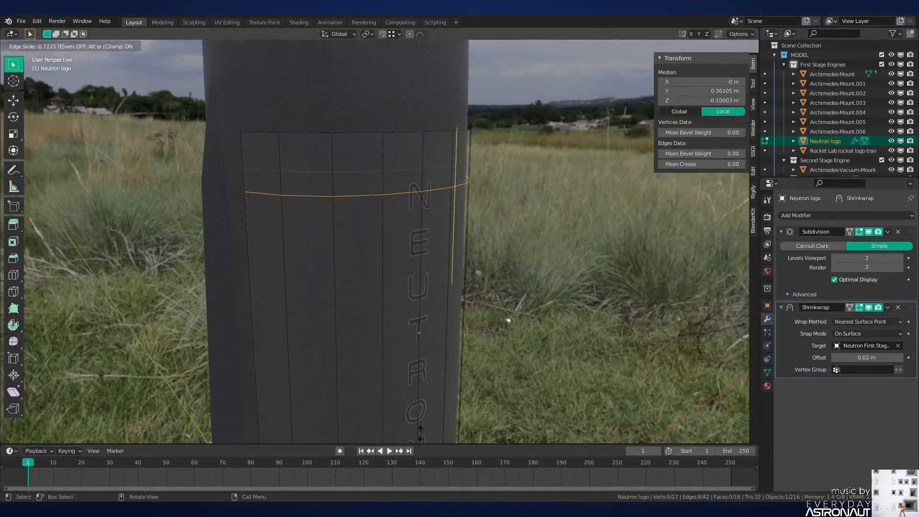
click(424, 421)
alt+click(428, 175)
key(x)
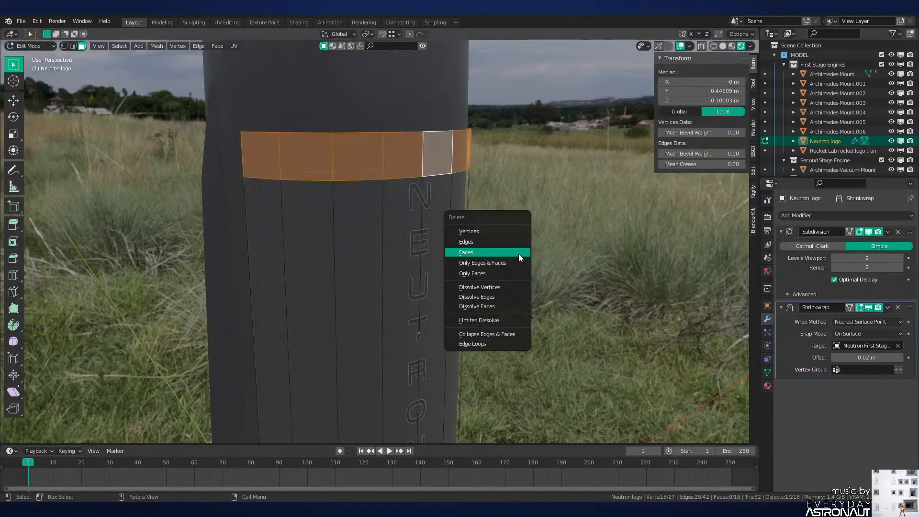
click(518, 253)
Step: Add a horizontal edge loop just below the NEUTRON lettering and delete the band of faces beneath it
shift+middle_drag(517, 254, 500, 113)
middle_drag(499, 113, 499, 93)
key(ctrl+r)
click(411, 311)
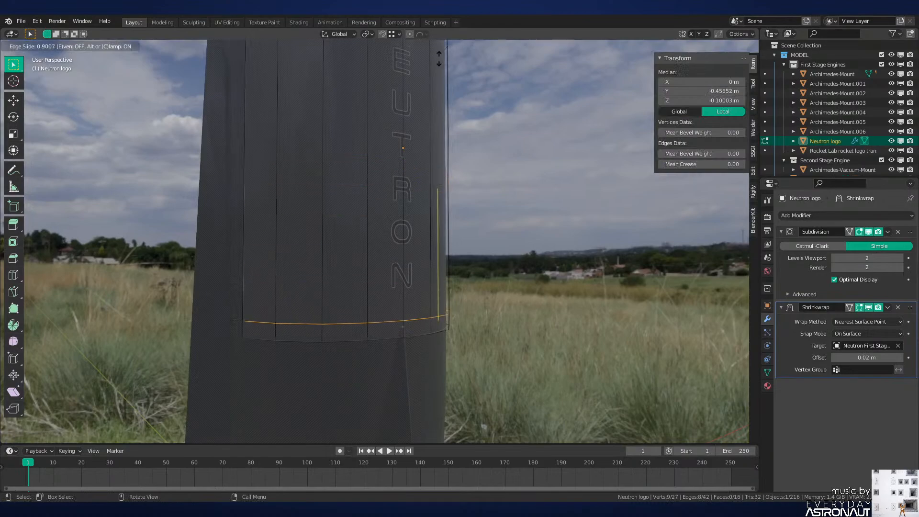
click(412, 306)
alt+click(416, 332)
key(x)
click(485, 342)
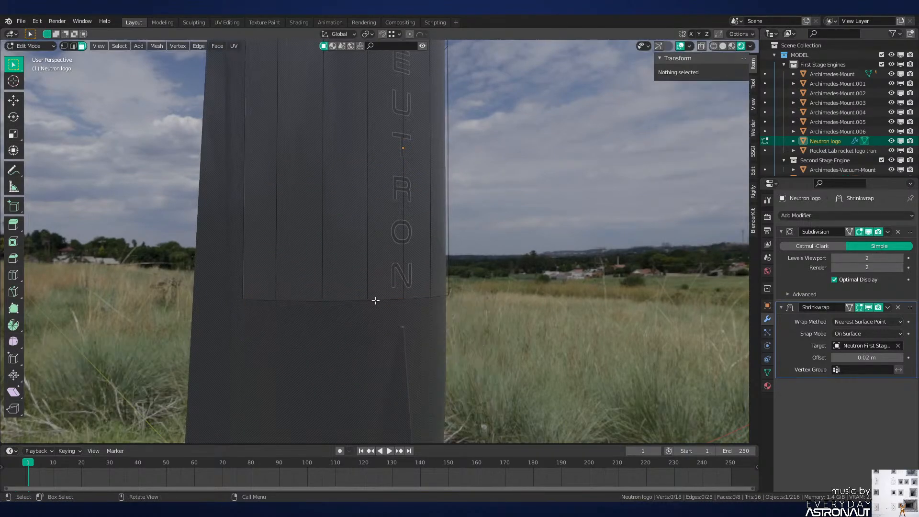
Step: Delete the vertical face strips on both sides of the NEUTRON lettering and return to Object Mode
click(349, 282)
shift+click(308, 274)
middle_drag(405, 279, 328, 288)
shift+click(406, 280)
shift+click(443, 277)
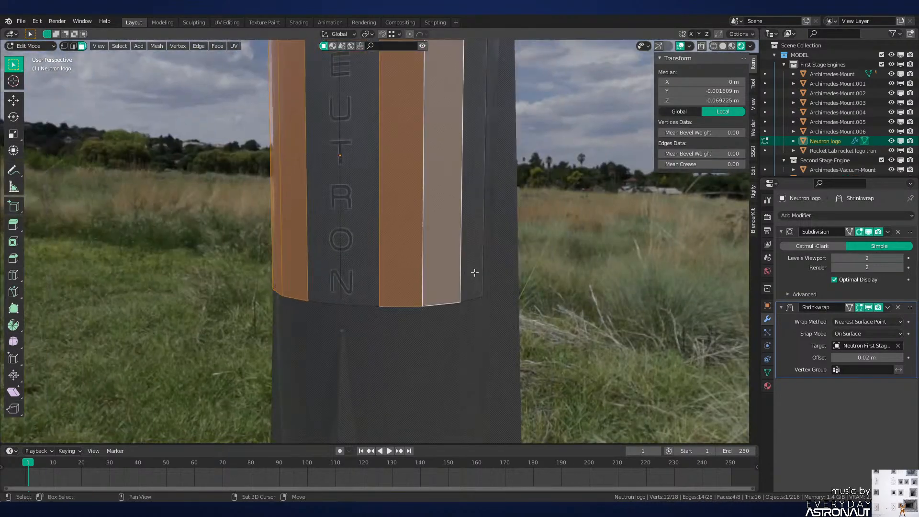
shift+click(474, 273)
middle_drag(388, 288, 447, 302)
shift+click(286, 290)
key(x)
click(488, 316)
key(Tab)
Step: Parent the Neutron logo plane to the Neutron First Stage Mesh and save the file
shift+middle_drag(479, 206, 429, 335)
click(478, 296)
click(394, 278)
key(z)
click(483, 282)
shift+click(421, 255)
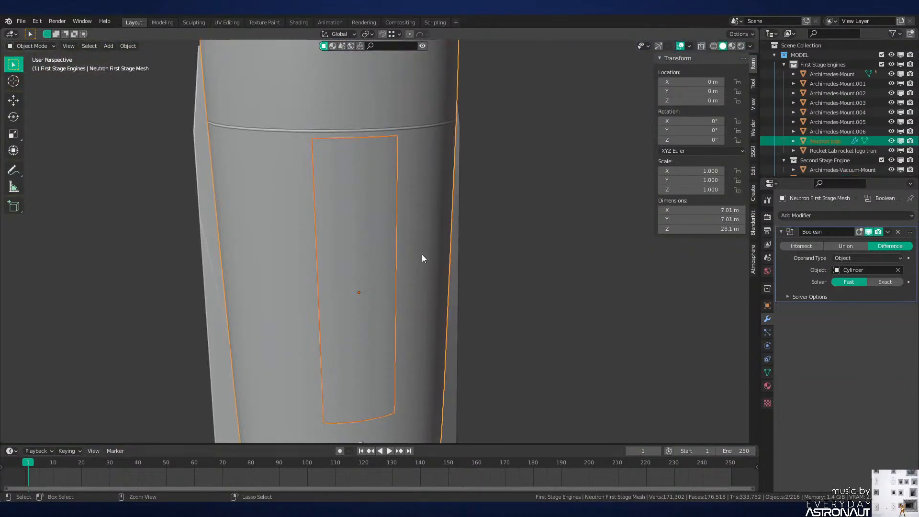
key(ctrl+p)
click(422, 255)
key(alt+a)
key(z)
click(455, 223)
key(ctrl+s)
Step: Inspect the rocket's NEUTRON and Rocket Lab logos in rendered shading, from around the hull and through the camera
scroll(455, 224, down, 6)
middle_drag(479, 255, 415, 245)
scroll(418, 251, up, 3)
shift+middle_drag(421, 254, 513, 299)
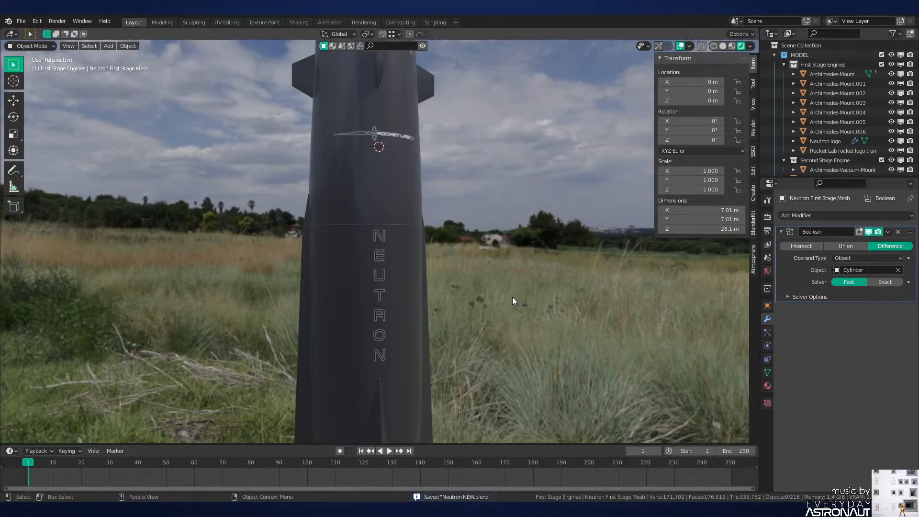
middle_drag(464, 248, 430, 297)
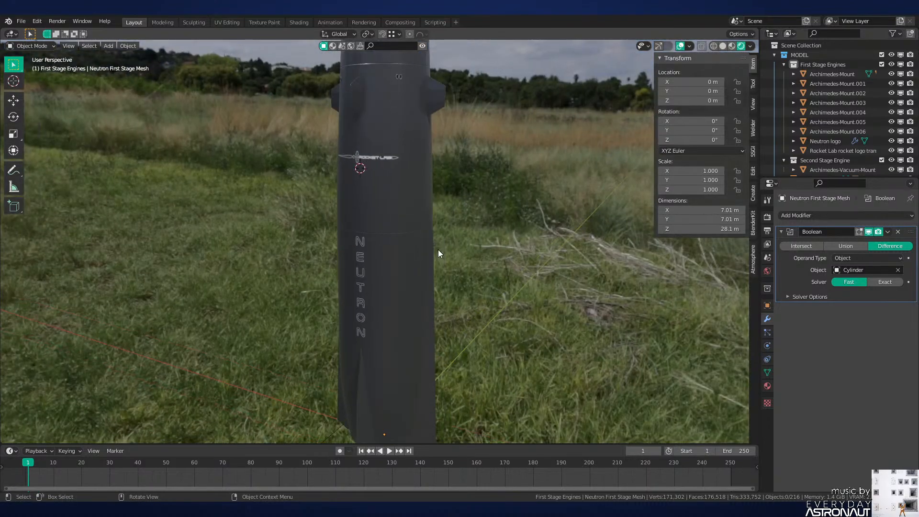
key(KP_0)
key(z)
click(484, 273)
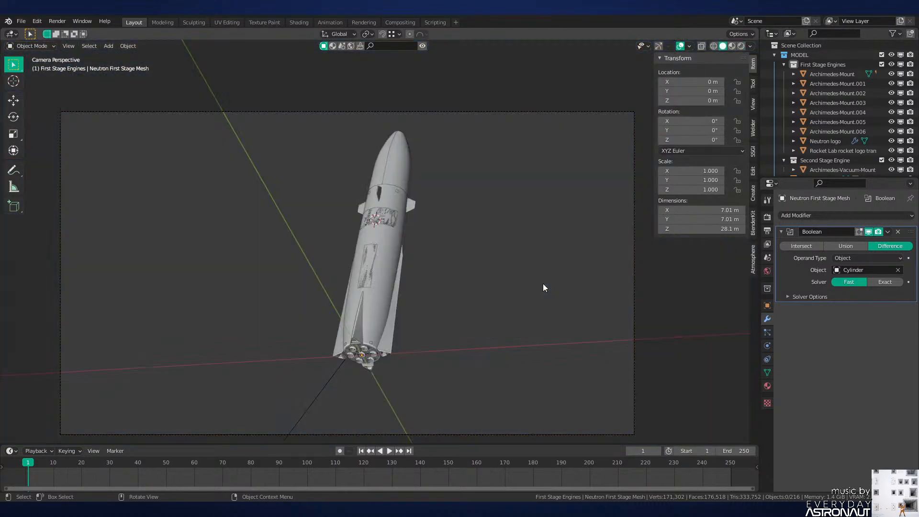
key(z)
click(539, 215)
shift+middle_drag(516, 242, 525, 215)
scroll(525, 215, up, 4)
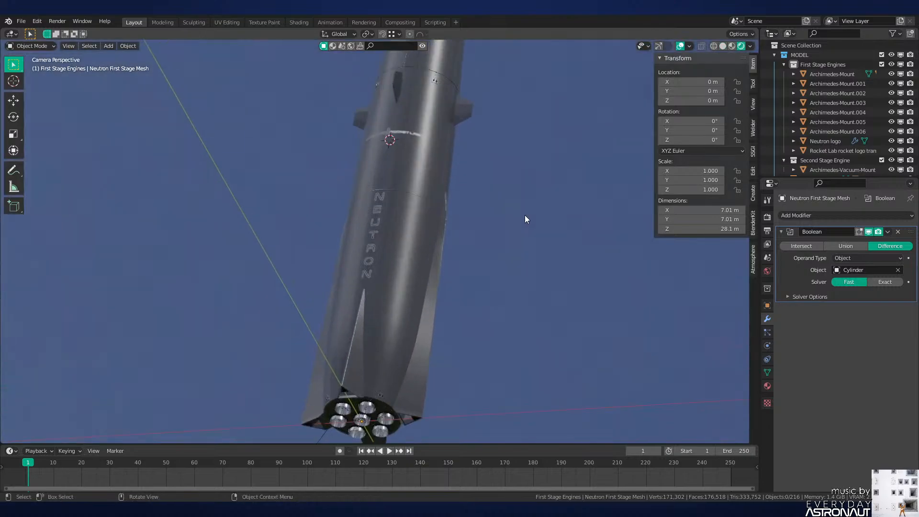
Step: Switch to solid shading and render the full camera view of the rocket
scroll(438, 264, down, 5)
key(z)
click(525, 248)
key(F12)
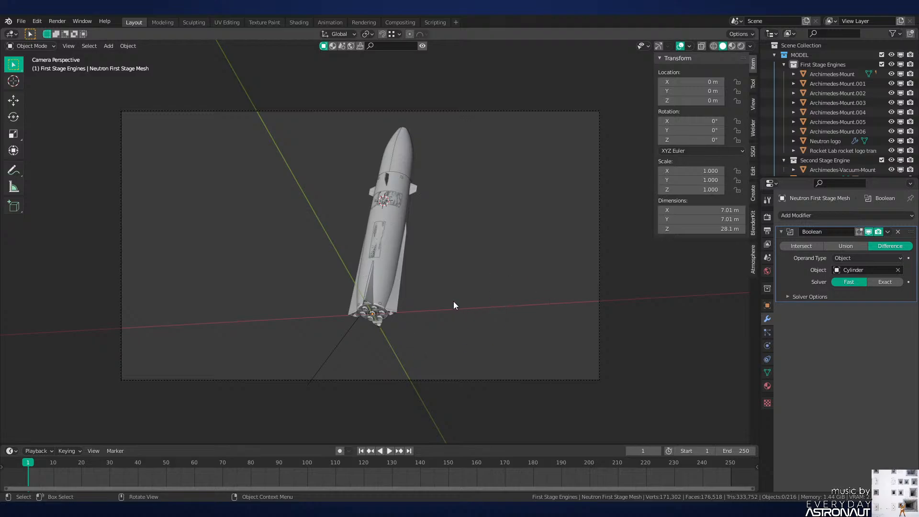
Step: Examine the Neutron logo plane up close in solid and rendered shading to check how it sits on the hull
scroll(453, 301, up, 6)
click(390, 243)
click(383, 243)
scroll(412, 256, up, 3)
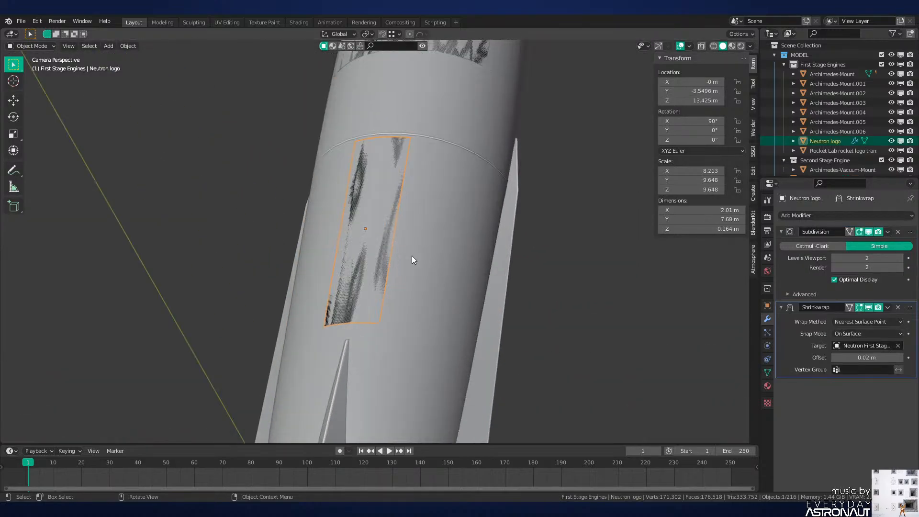
scroll(413, 260, down, 5)
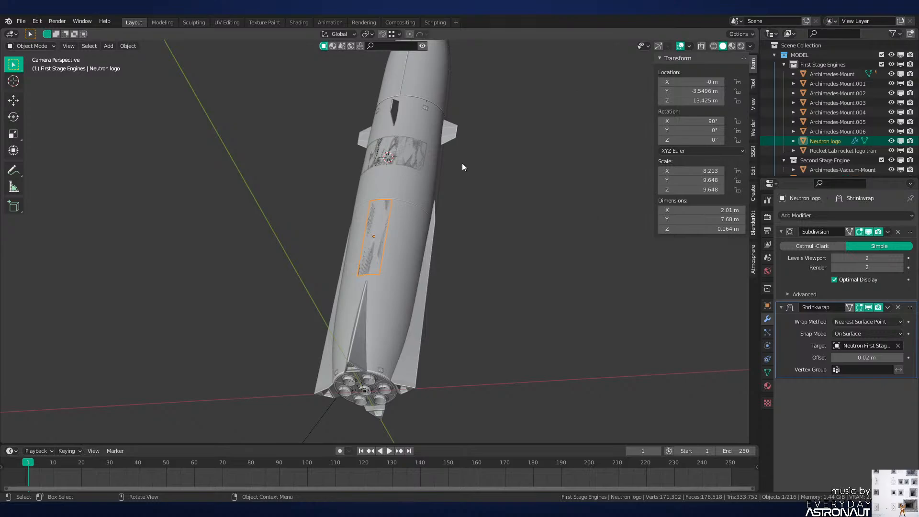
scroll(461, 165, up, 4)
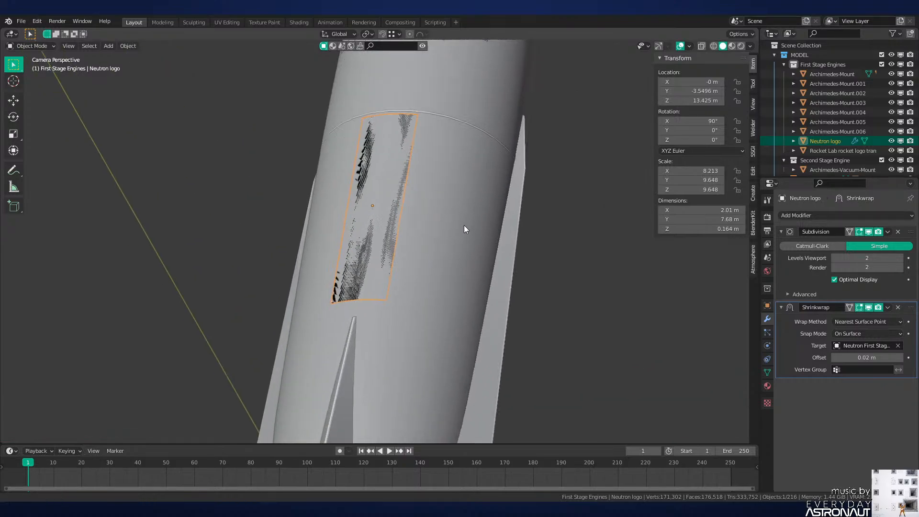
scroll(450, 268, up, 4)
key(z)
click(364, 174)
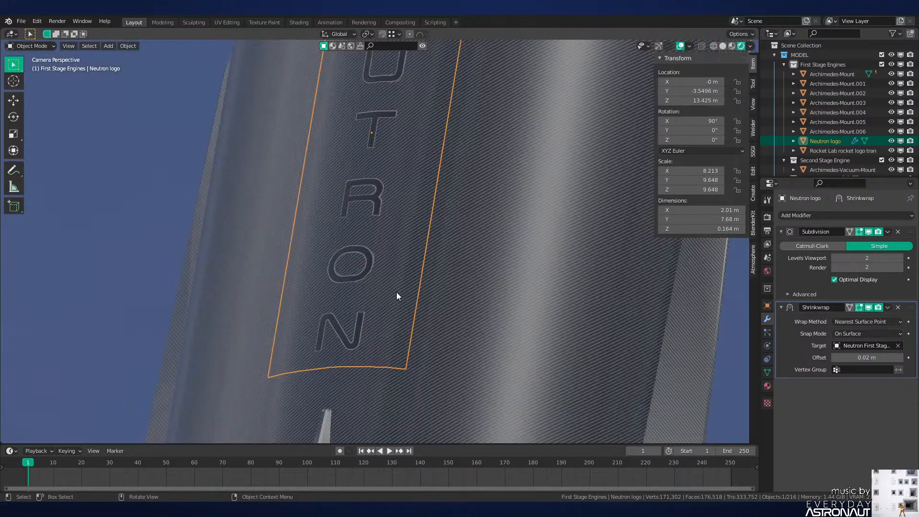
scroll(378, 283, up, 3)
scroll(374, 366, down, 10)
key(alt+a)
scroll(404, 231, down, 3)
Step: Compare the whole rocket in solid and rendered shading from the camera view
key(z)
click(501, 240)
shift+middle_drag(501, 258, 487, 292)
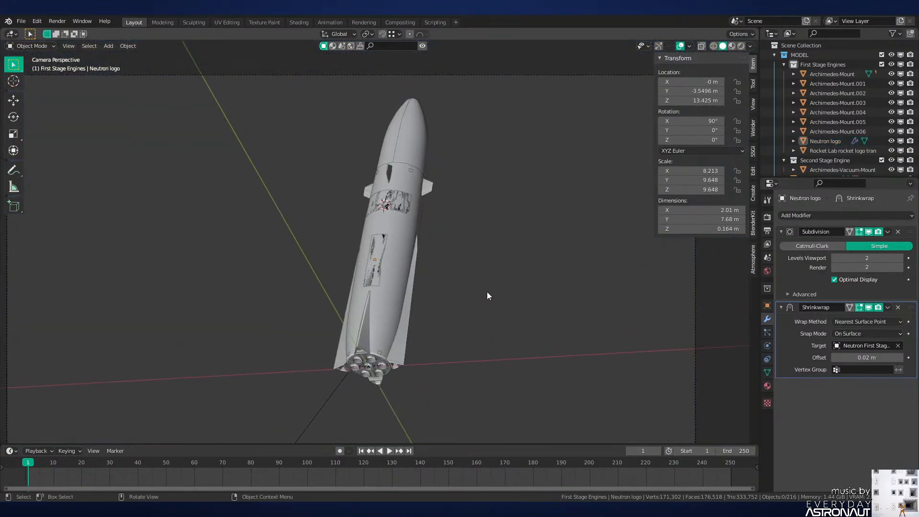
key(z)
click(477, 228)
scroll(478, 227, down, 1)
scroll(478, 229, up, 1)
shift+middle_drag(479, 249, 487, 211)
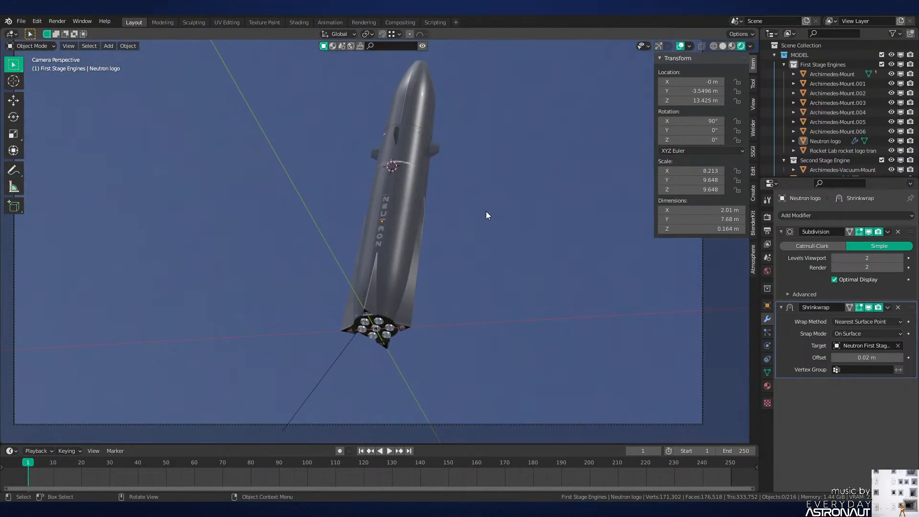
shift+middle_drag(499, 290, 502, 309)
scroll(504, 297, down, 1)
key(z)
click(536, 295)
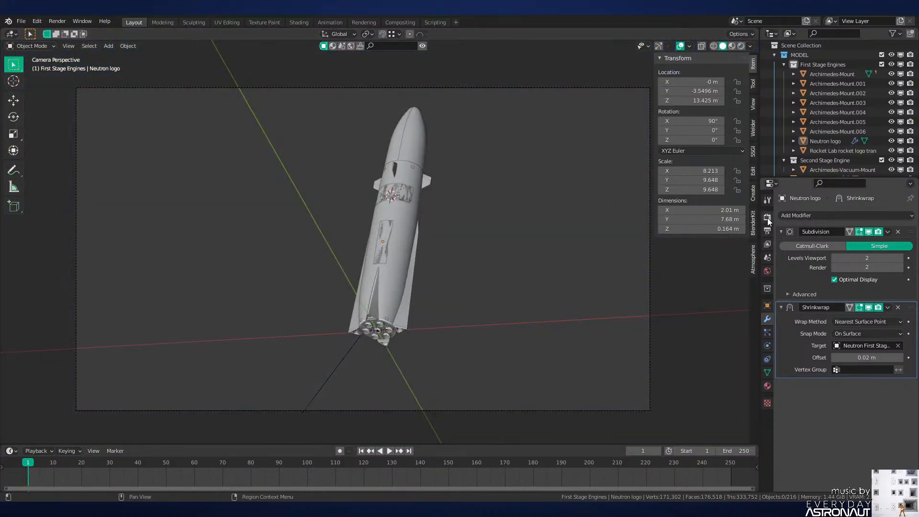
Step: Open the scene's render settings and check the framed rocket in rendered shading
click(768, 217)
key(z)
click(575, 191)
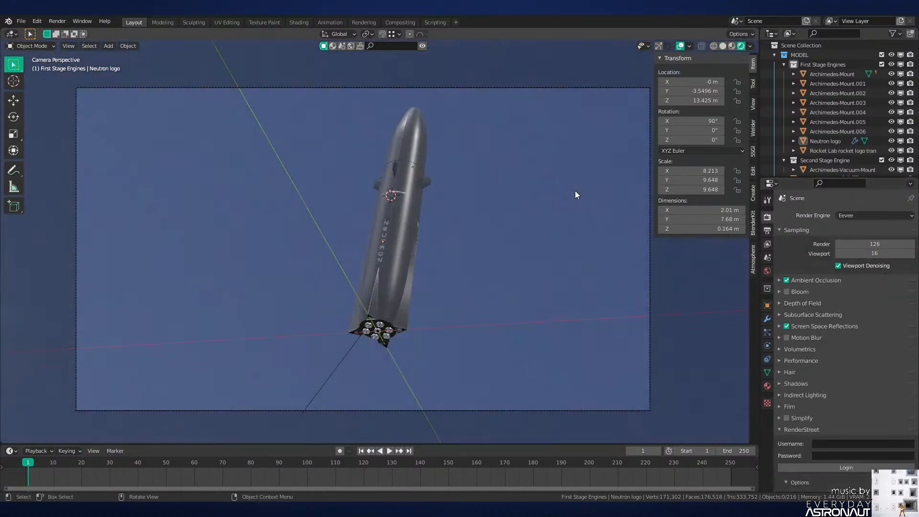
scroll(553, 231, down, 1)
Step: Rotate the camera 77° about the global Z axis, pivoting on the 3D cursor placed at the rocket's base
key(z)
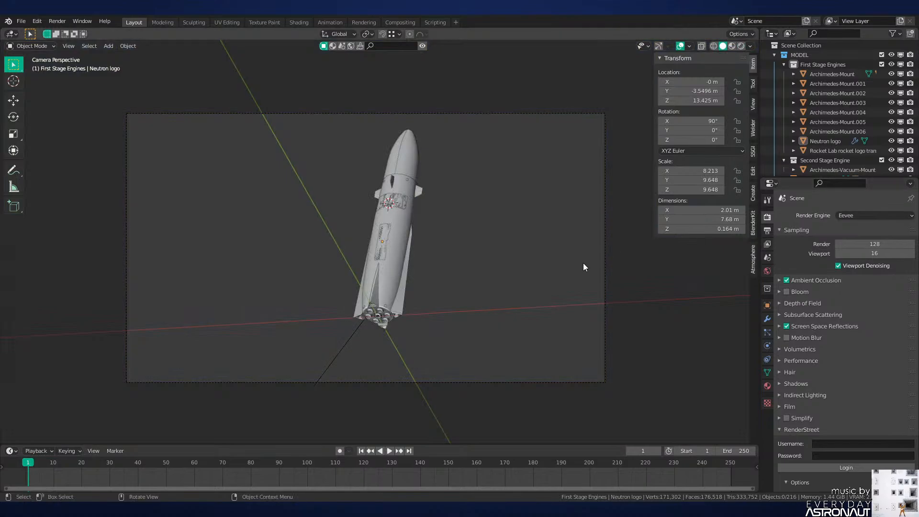
click(606, 237)
key(z)
click(508, 199)
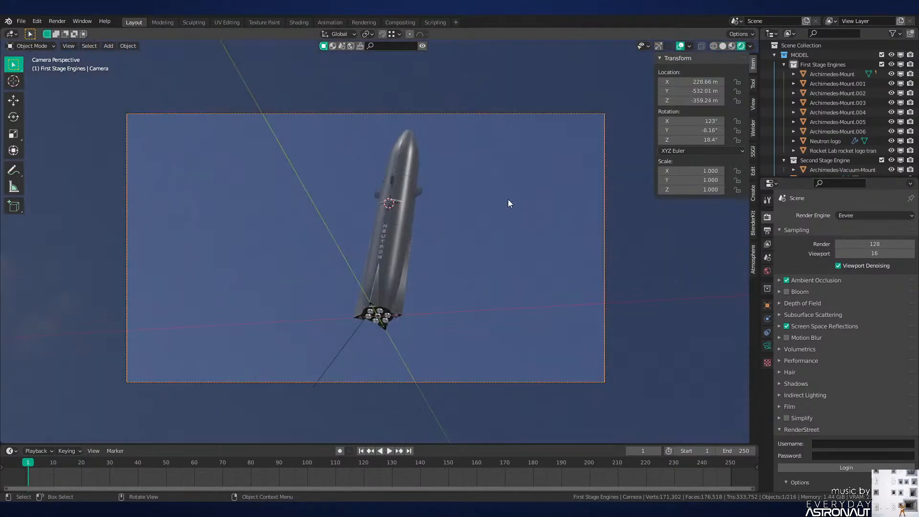
key(KP_Decimal)
key(KP_0)
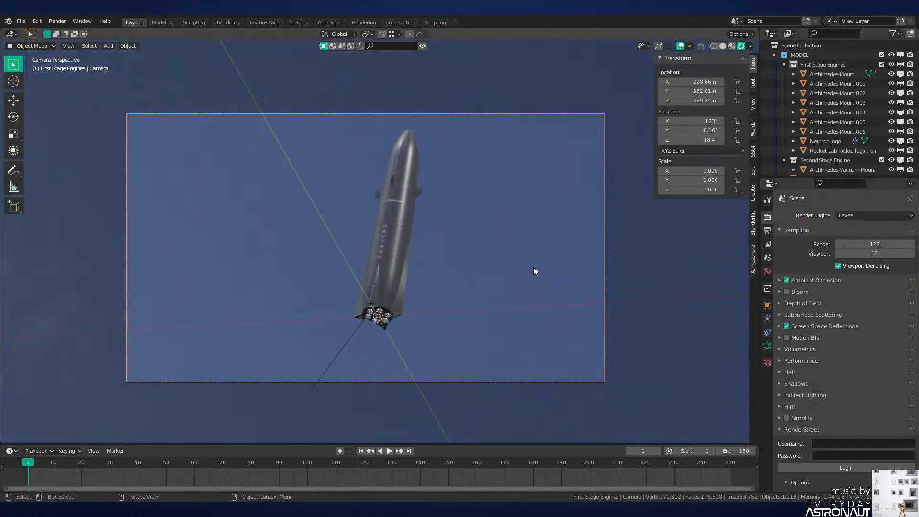
key(z)
key(r)
key(z)
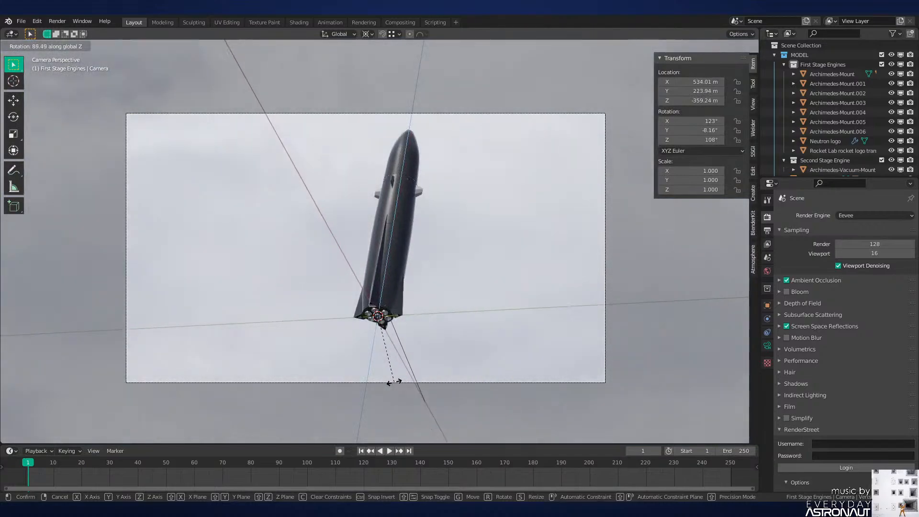
click(441, 331)
scroll(440, 330, up, 1)
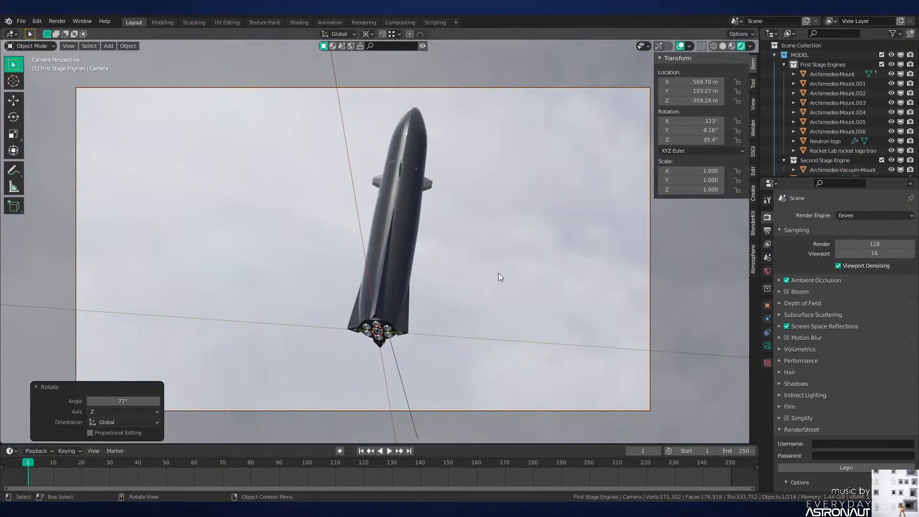
Step: Rotate the camera about -78° around the global Z axis to face the NEUTRON lettering against the blue sky
scroll(823, 127, down, 5)
scroll(822, 128, down, 5)
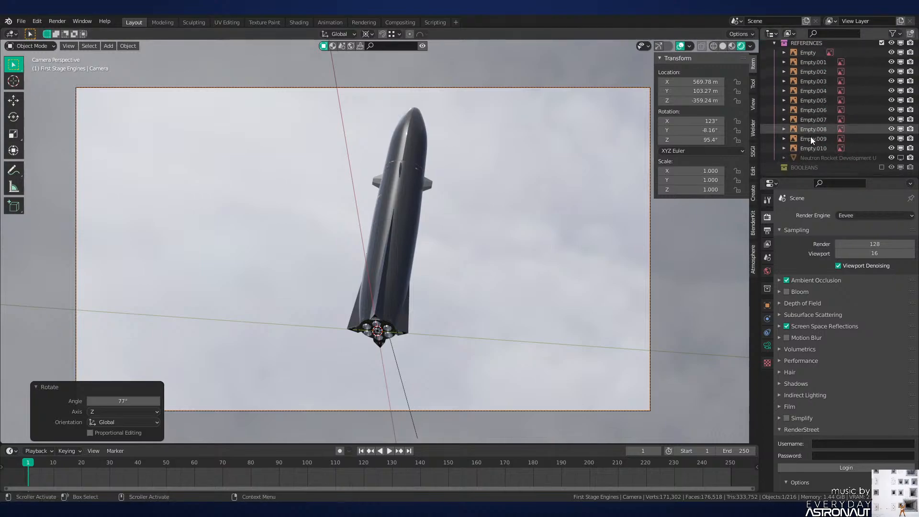
key(r)
key(z)
click(389, 158)
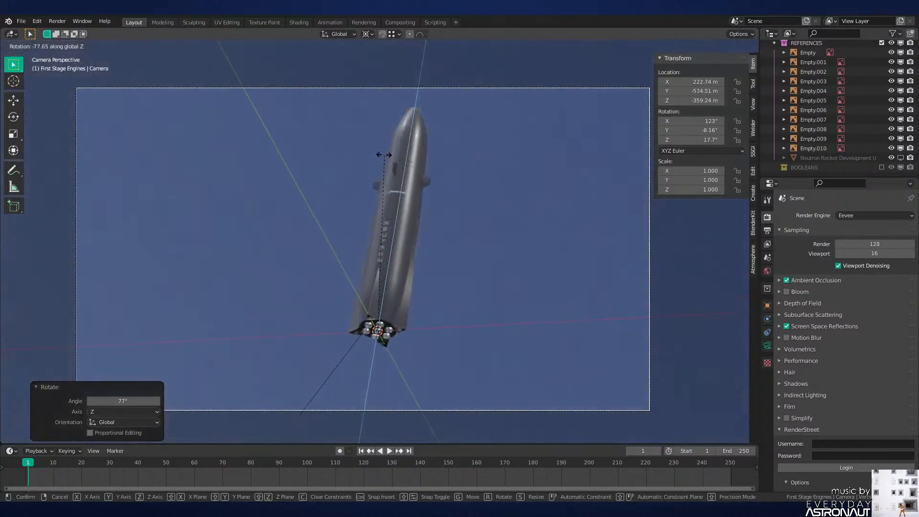
Step: Display the World shader nodes in the Shading workspace, with the rocket's camera view in rendered shading and the Mapping node in reach
click(297, 21)
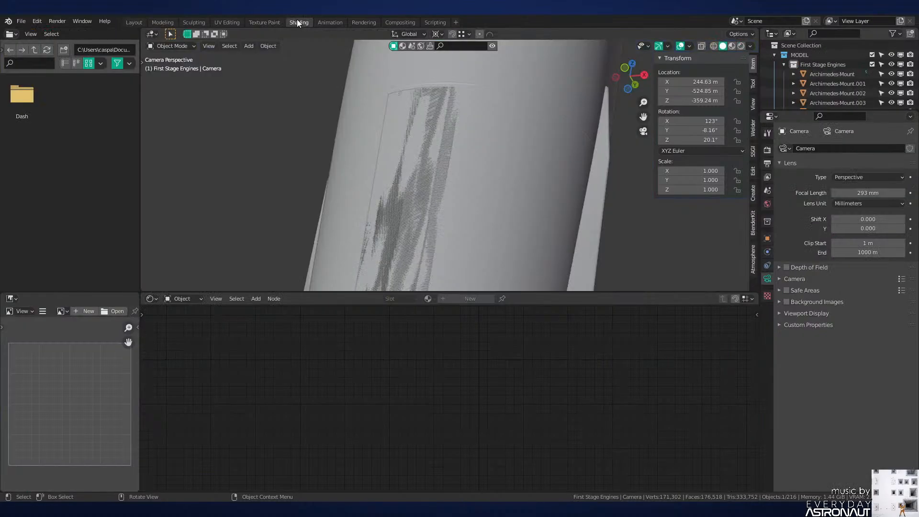
click(181, 298)
click(191, 319)
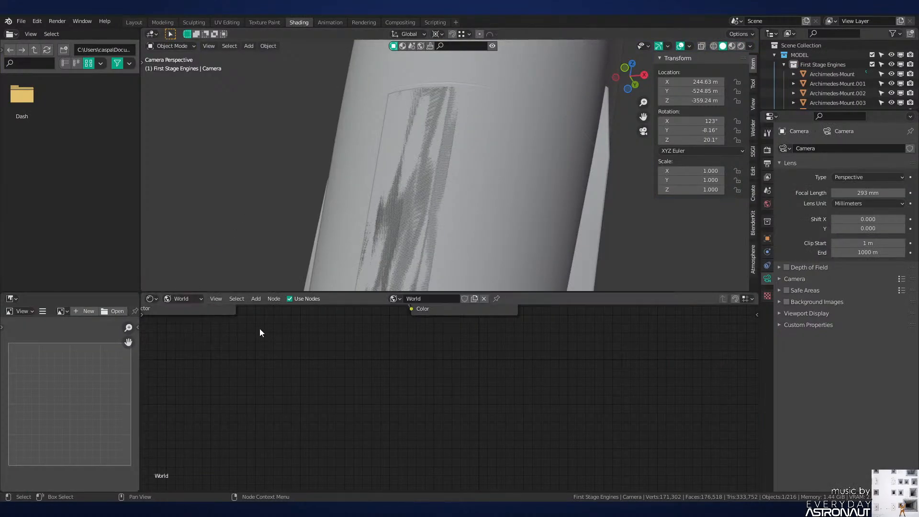
key(z)
scroll(486, 206, down, 18)
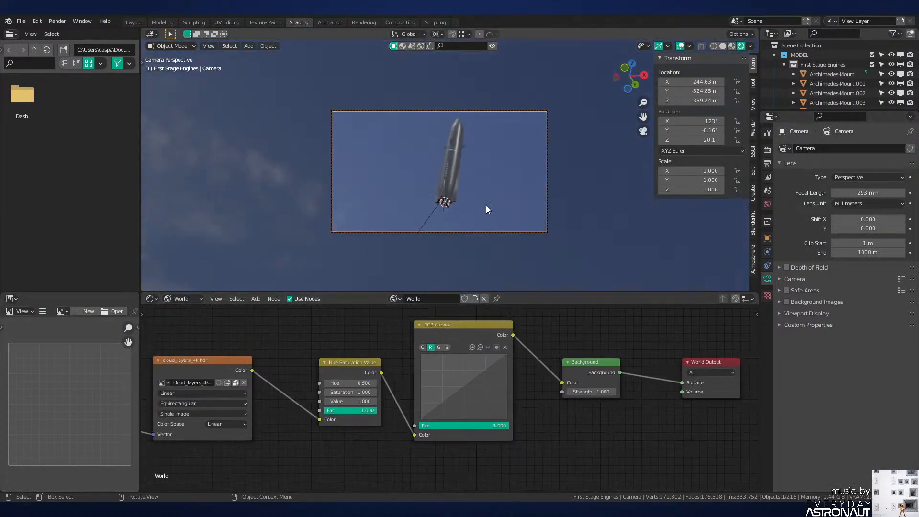
scroll(486, 205, up, 3)
scroll(487, 205, down, 1)
middle_drag(149, 449, 402, 354)
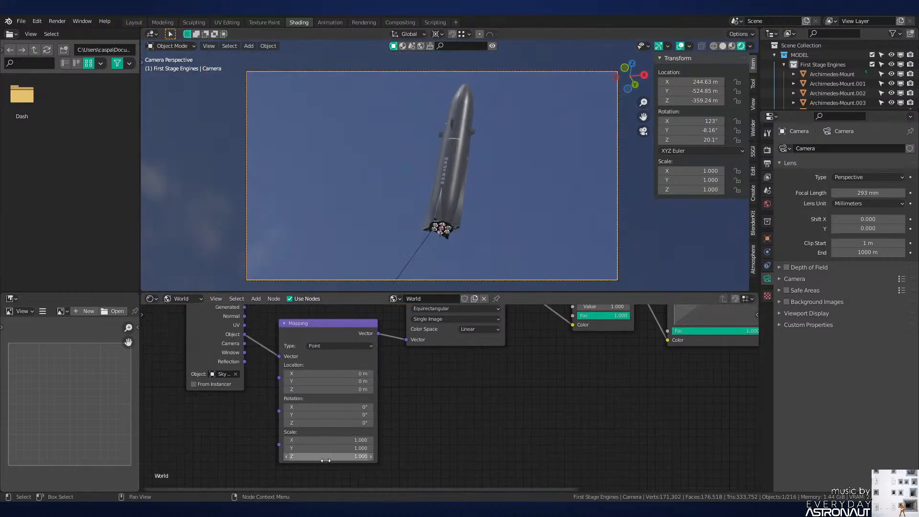
Step: Try a Z scale of 13.7 on the sky's Mapping node and restore it to 1
drag(324, 457, 361, 457)
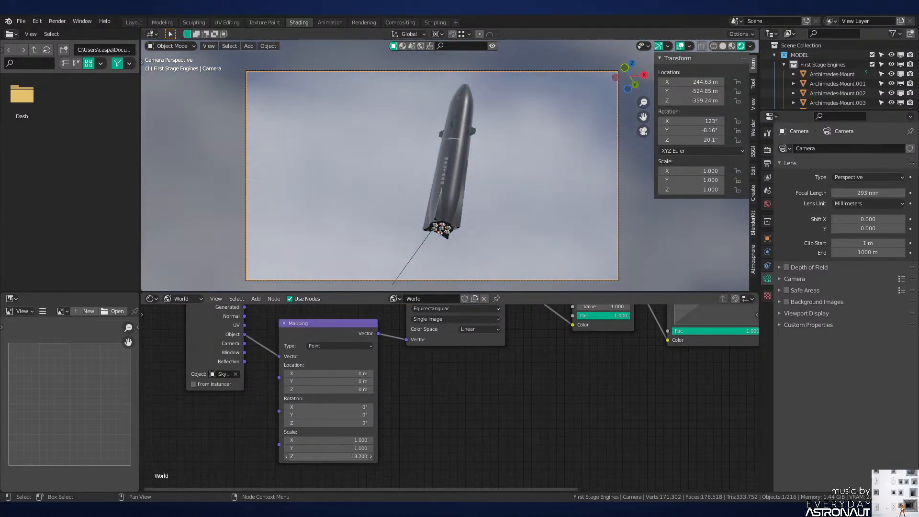
double_click(326, 458)
text(1)
key(Return)
Step: Set the sky Mapping node's Z rotation to 67.4°, check the clouds behind the rocket and return the viewport to solid shading
drag(326, 423, 357, 423)
scroll(493, 174, down, 1)
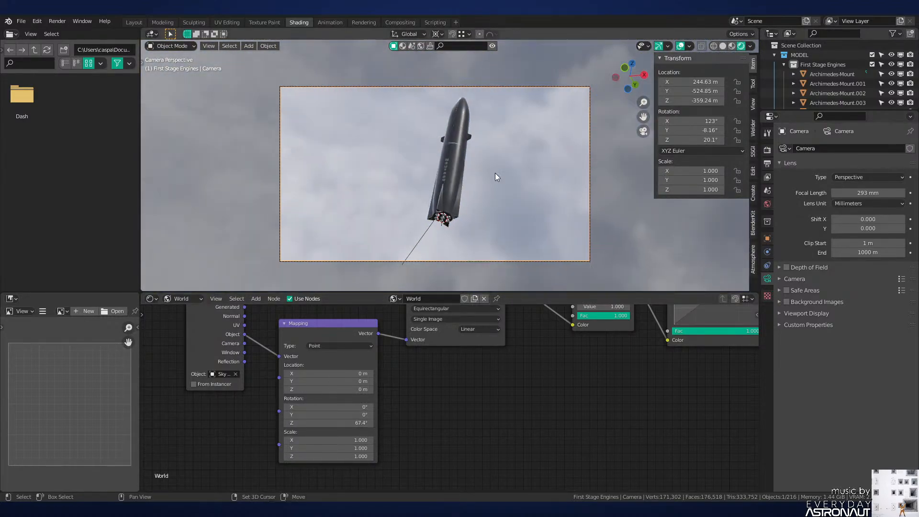
scroll(495, 173, up, 1)
click(370, 152)
key(z)
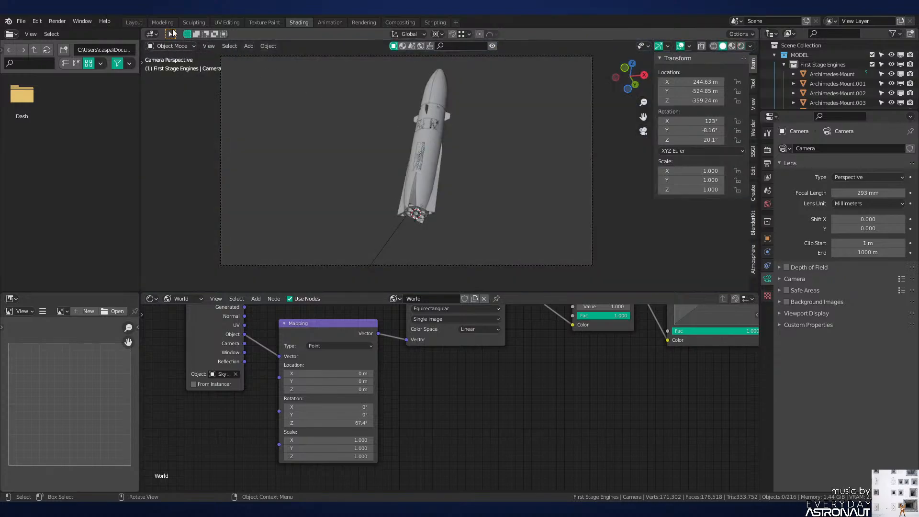
Step: Set the render resolution percentage to 200% in the output dimensions from the Layout workspace
click(134, 22)
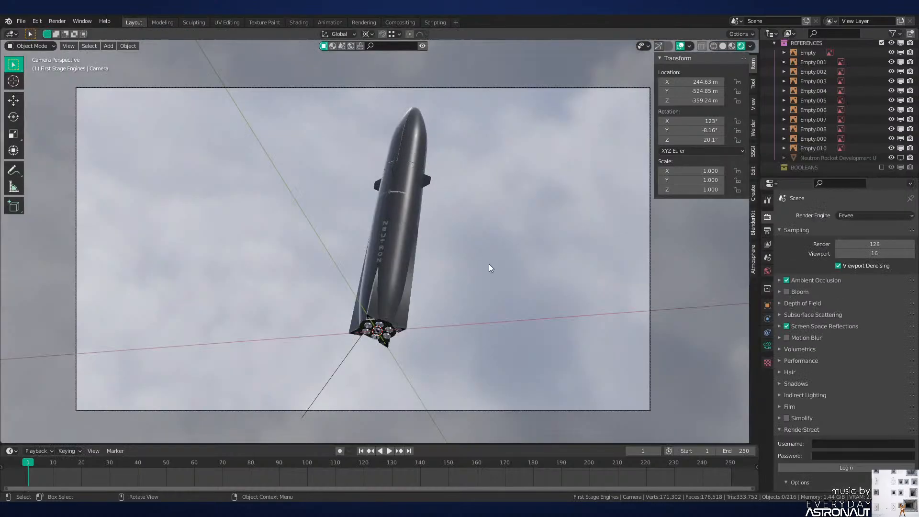
scroll(489, 267, down, 2)
click(768, 231)
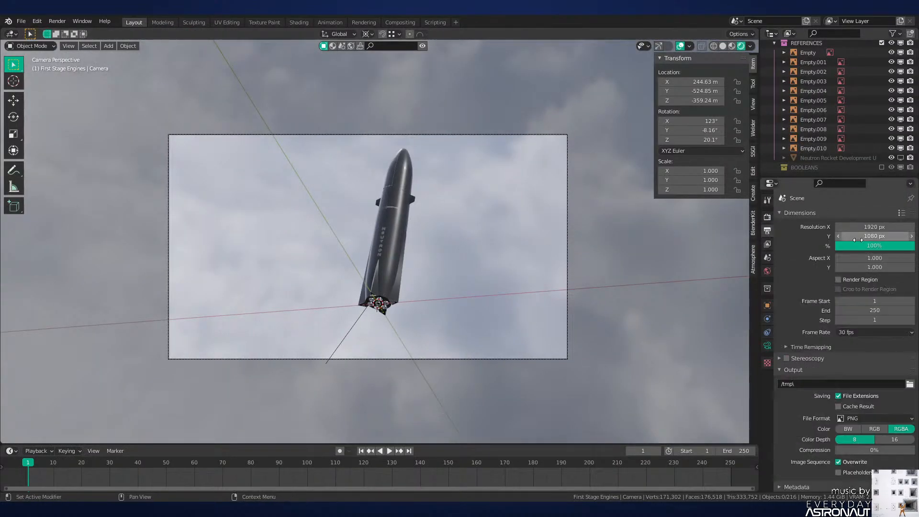
double_click(876, 246)
text(200)
key(Return)
Step: Switch the viewport to solid shading, and save the file and render the camera image
key(z)
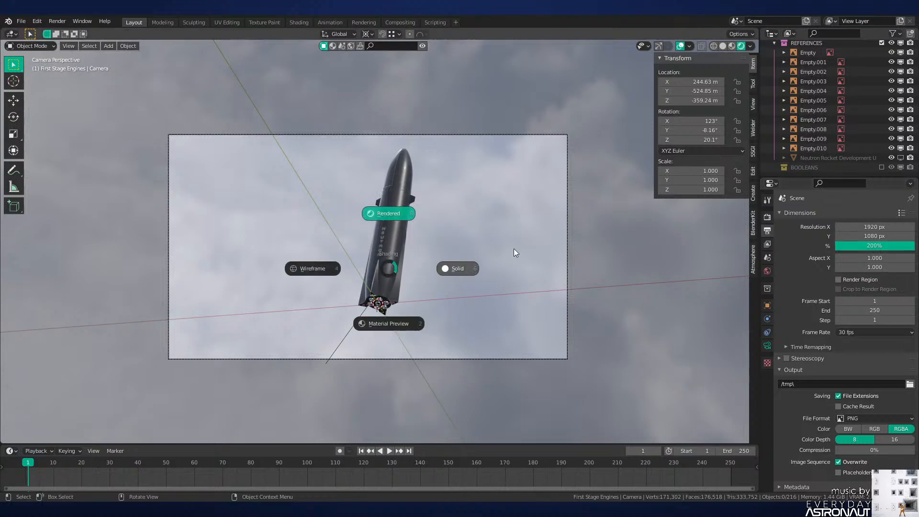
click(513, 249)
key(ctrl+s)
key(F12)
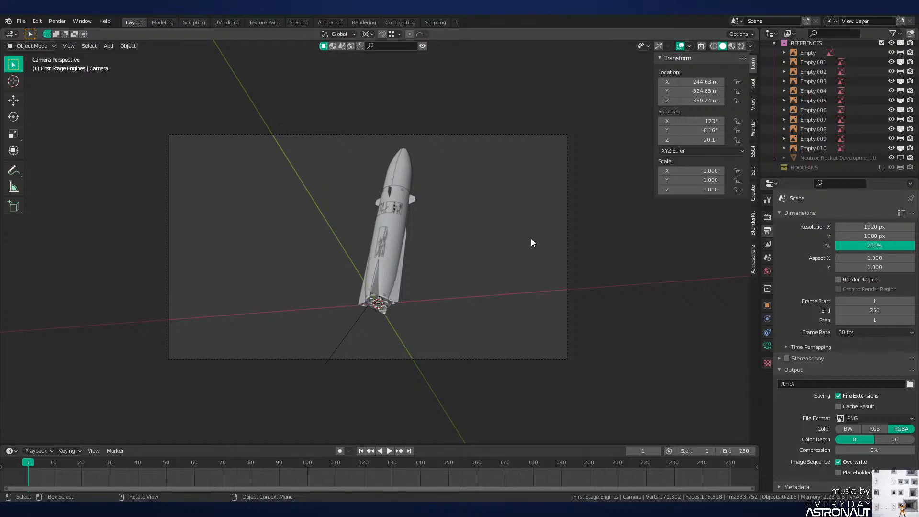
Step: Shift the launch-pad reference image sideways in front view to compare its NEUTRON lettering with the model, and cancel the move
key(KP_1)
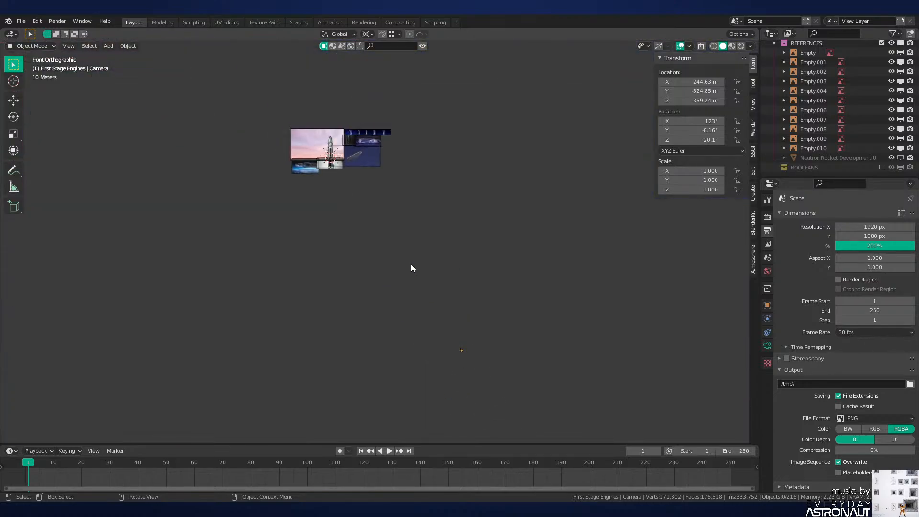
scroll(411, 263, up, 9)
scroll(383, 274, up, 5)
click(493, 263)
key(g)
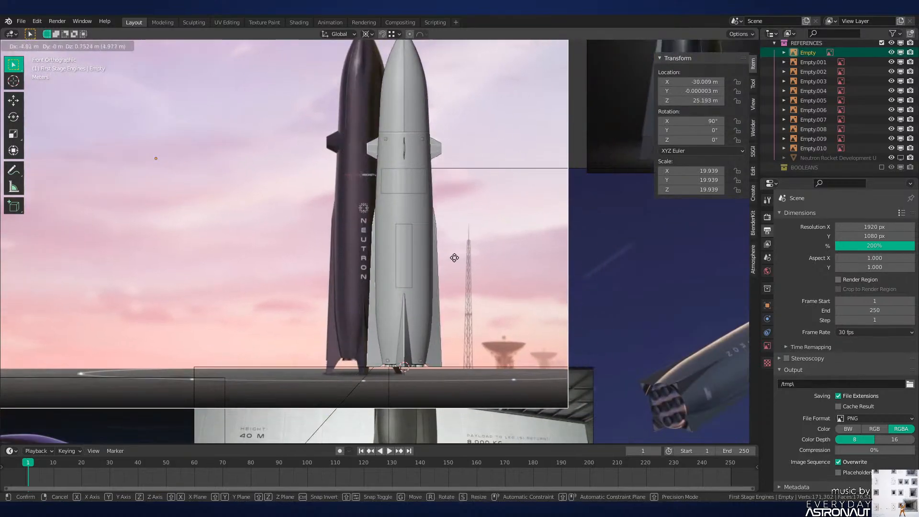
right_click(383, 251)
Step: Select the Neutron logo decal on the first stage and show its material nodes in the Shading workspace
key(z)
click(452, 254)
scroll(426, 254, up, 3)
click(414, 250)
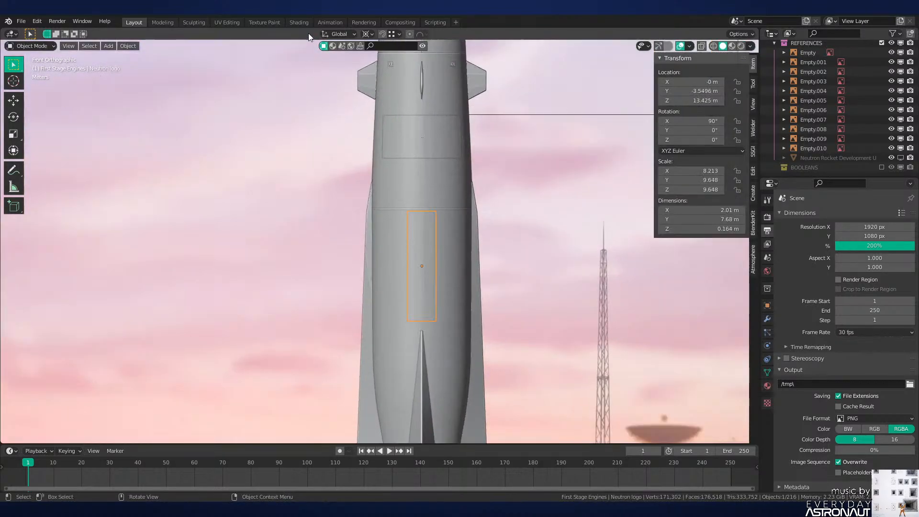
click(299, 22)
scroll(409, 198, down, 5)
key(KP_1)
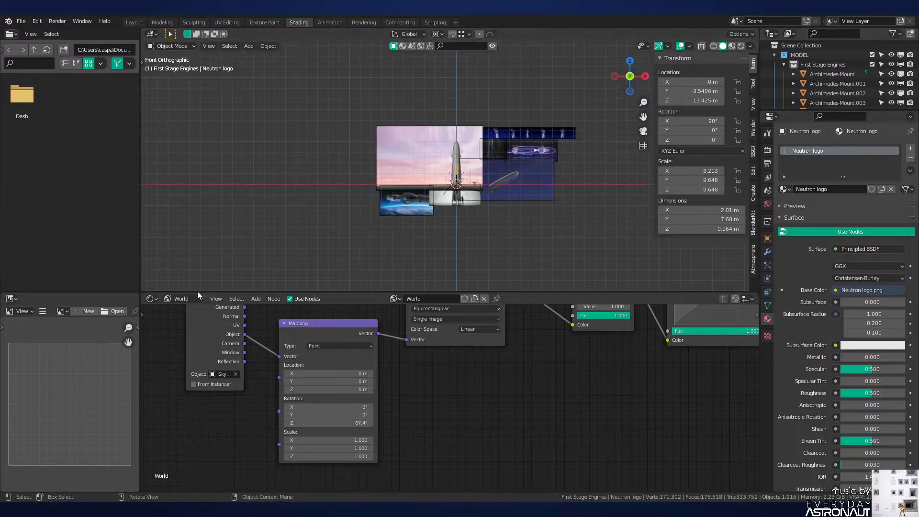
click(182, 298)
click(186, 309)
scroll(426, 192, up, 5)
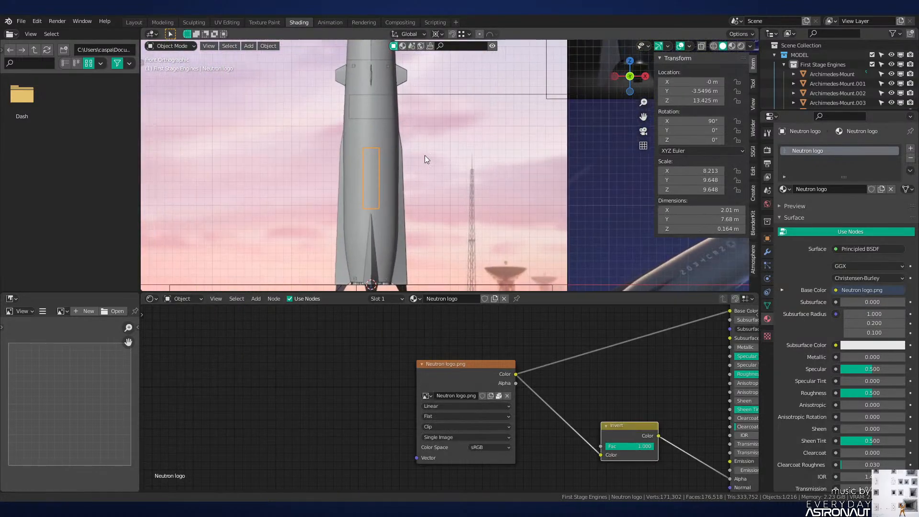
Step: Switch the viewport to material preview and frame the NEUTRON lettering and its Base Color connection
scroll(407, 164, up, 5)
middle_drag(538, 361, 392, 418)
key(z)
click(434, 202)
scroll(412, 218, up, 2)
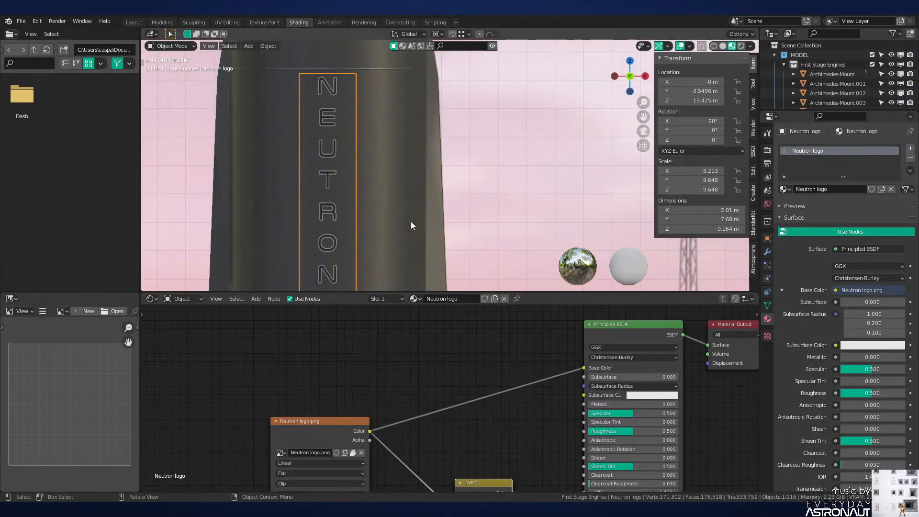
shift+middle_drag(411, 221, 449, 207)
scroll(486, 372, up, 1)
Step: Try a ColorRamp between the Neutron logo image and the Base Color, and remove it from the material
key(shift+a)
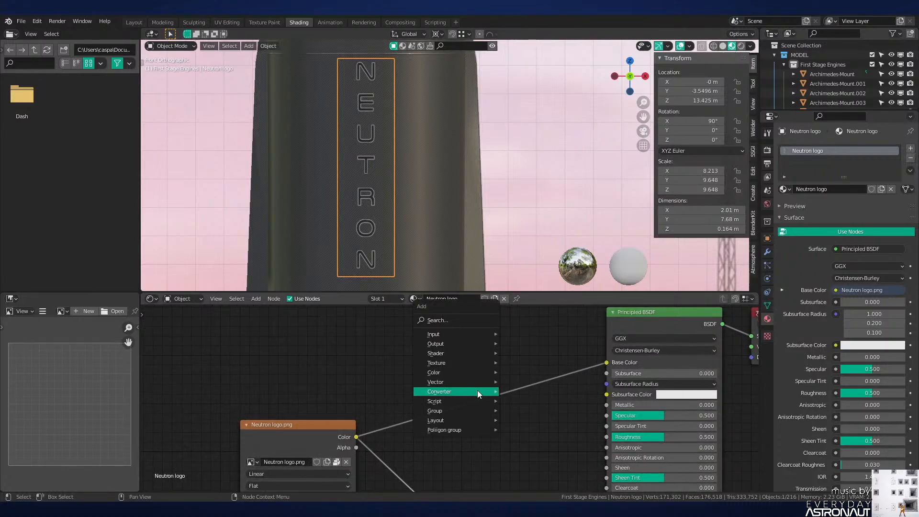
mouse_move(478, 390)
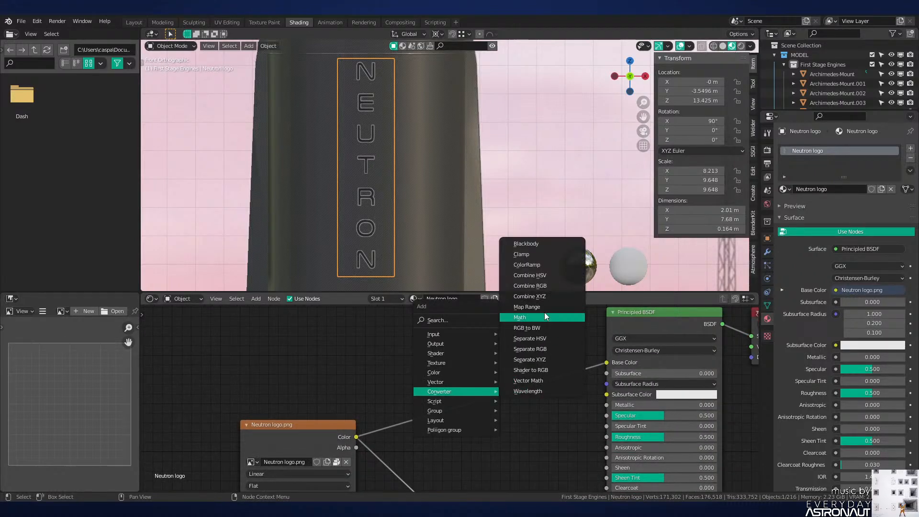
click(540, 265)
click(449, 373)
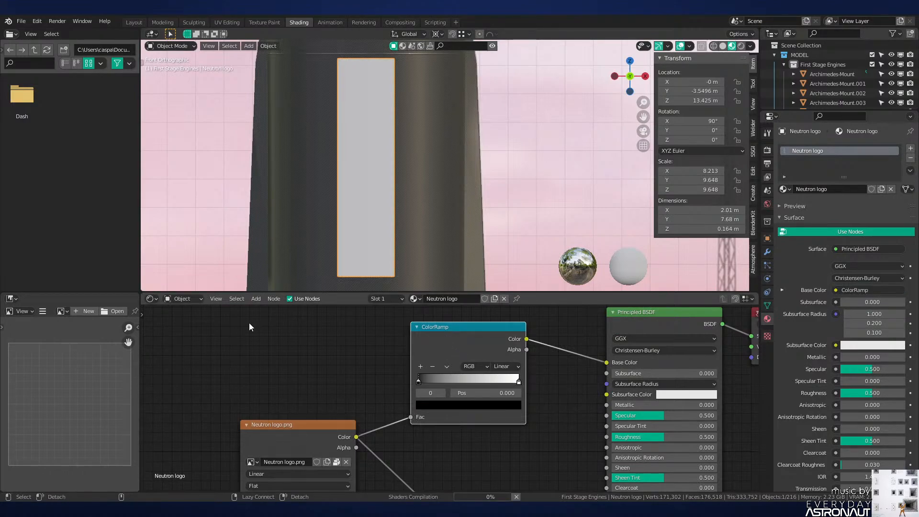
alt+drag(449, 338, 243, 324)
key(x)
scroll(495, 446, down, 3)
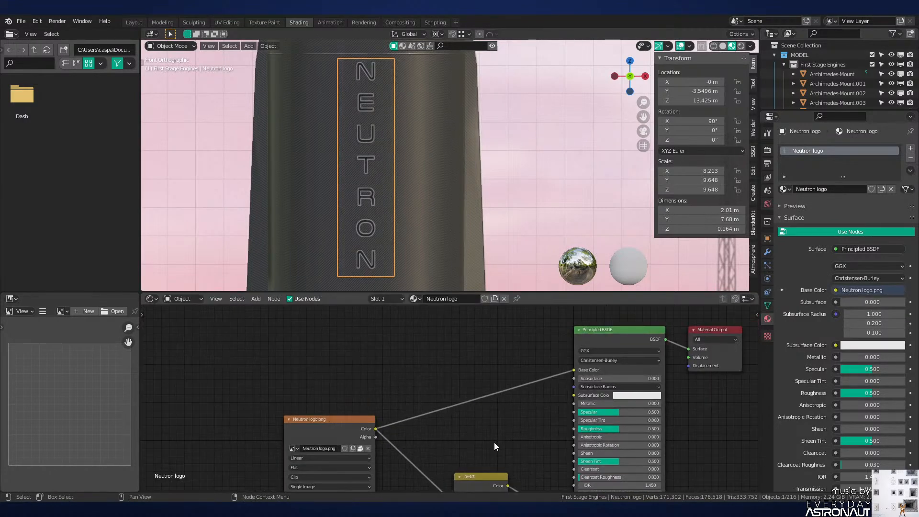
Step: Connect the Invert node's Color output to the Base Color of the Neutron logo material and inspect the lettering
drag(482, 476, 578, 372)
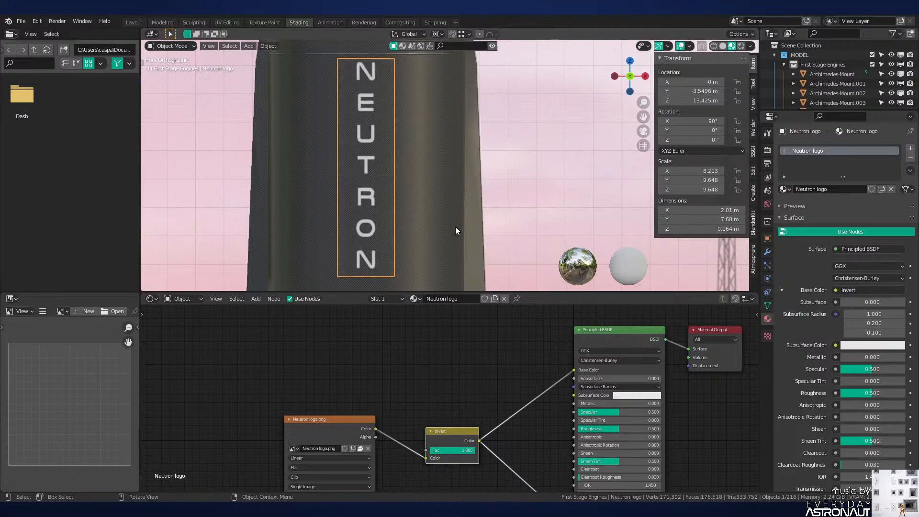
click(436, 223)
scroll(475, 249, up, 5)
scroll(475, 249, down, 6)
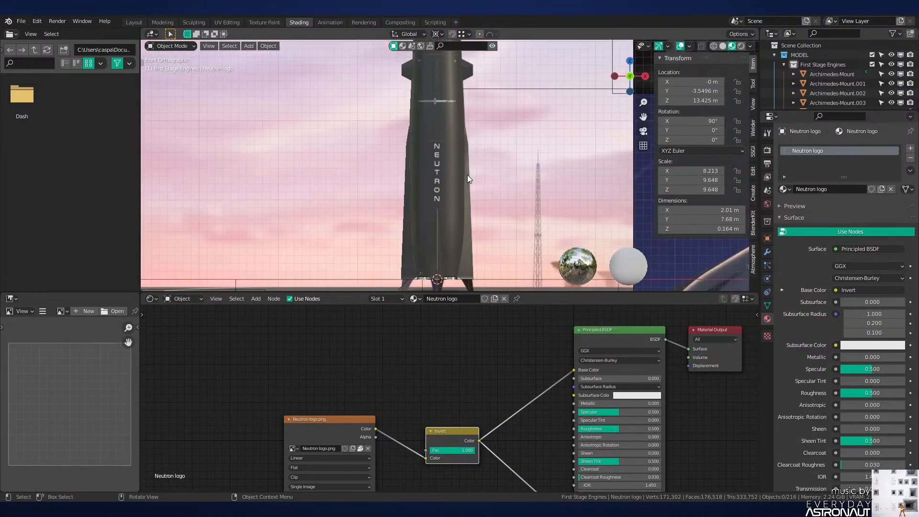
Step: Insert a ColorRamp between the image texture and the Base Color in the Rocket Lab logo decal's material
scroll(468, 174, up, 6)
scroll(473, 184, up, 2)
click(461, 186)
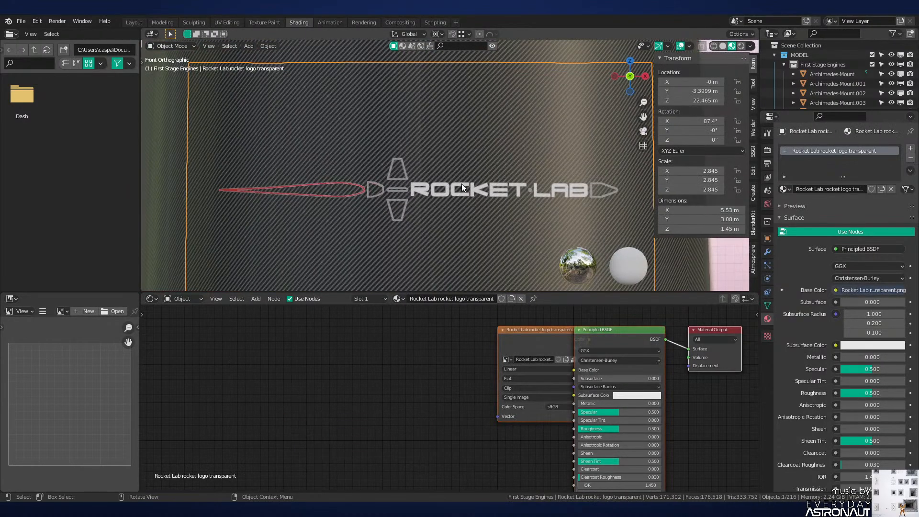
drag(531, 335, 285, 411)
key(shift+a)
mouse_move(367, 413)
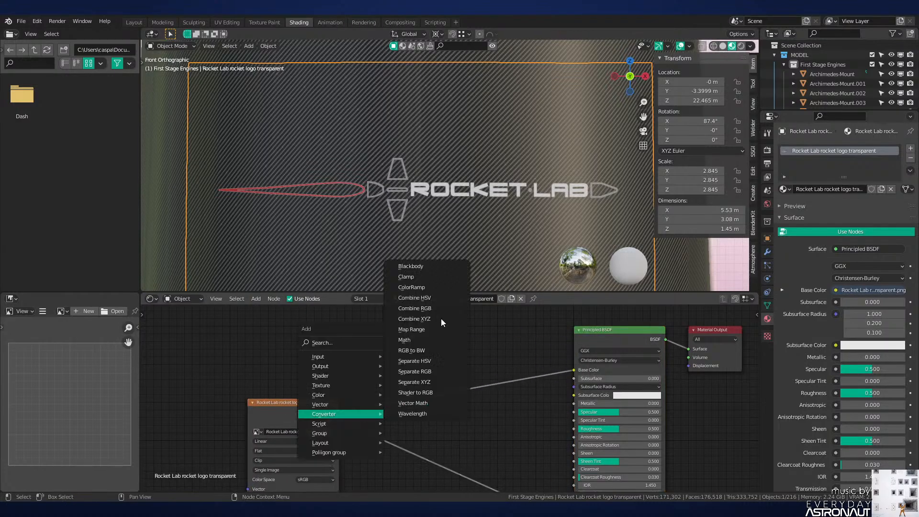
click(440, 285)
click(407, 324)
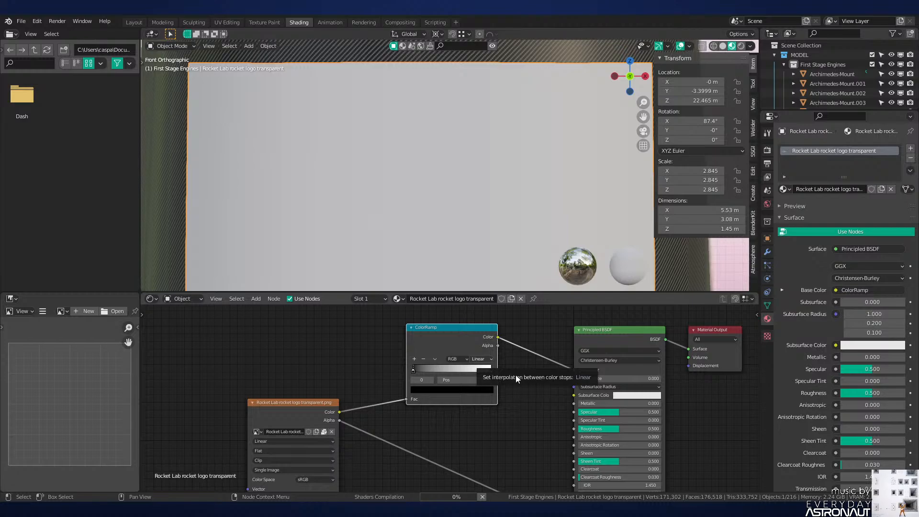
Step: Set the Rocket Lab logo's ColorRamp to Ease interpolation with the white stop at position 0.200
scroll(498, 389, up, 2)
drag(506, 361, 427, 360)
click(494, 345)
click(488, 363)
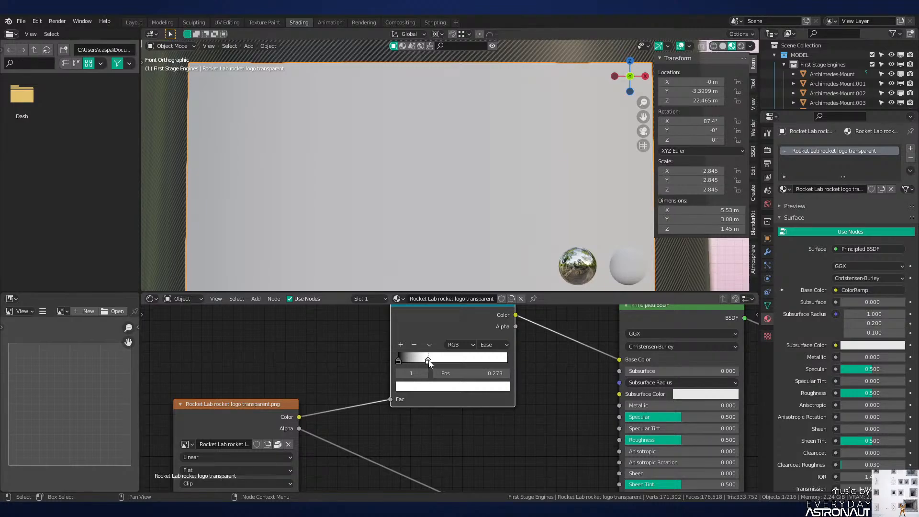
drag(429, 360, 421, 360)
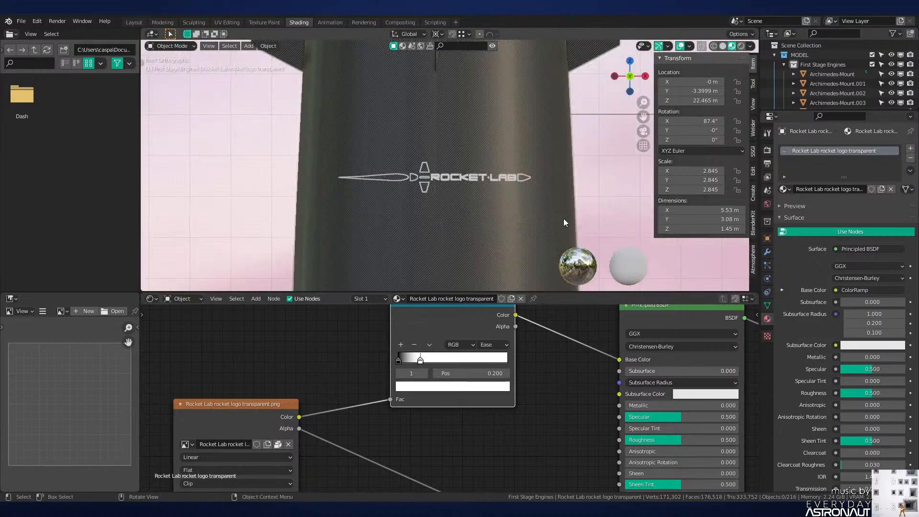
Step: Shift the reference image aside to compare its Rocket Lab logo with the decal, cancel the move and inspect the decal closely
click(488, 214)
key(g)
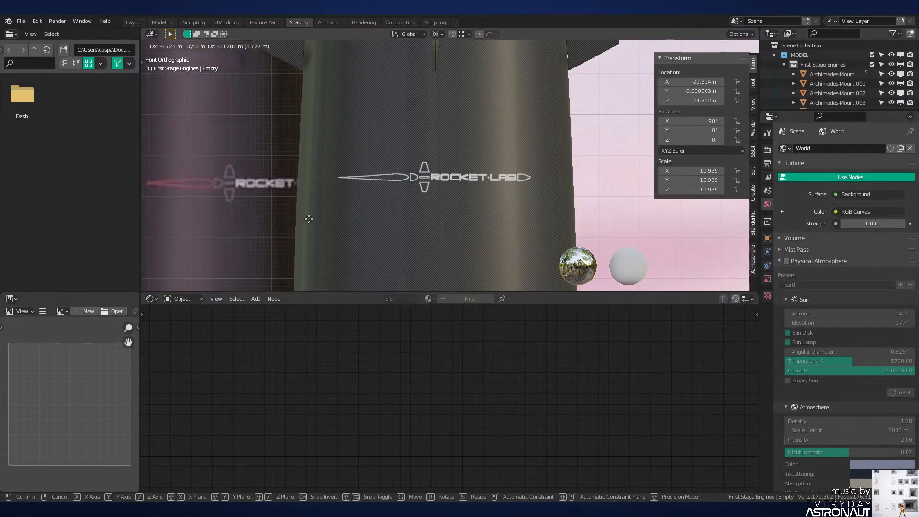
right_click(309, 217)
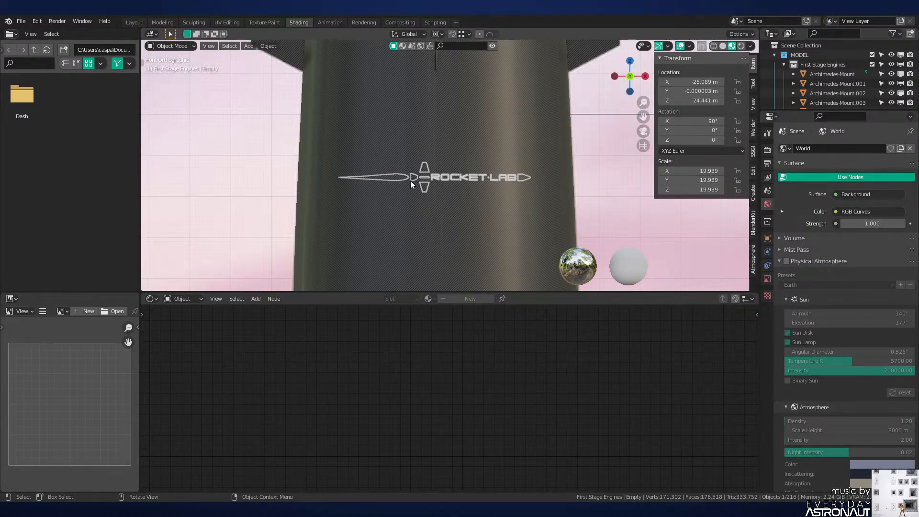
scroll(450, 202, up, 4)
scroll(452, 203, up, 3)
scroll(452, 203, down, 7)
Step: Return to solid shading and the camera view in the Layout workspace, and save the file and render the image again
key(z)
click(522, 207)
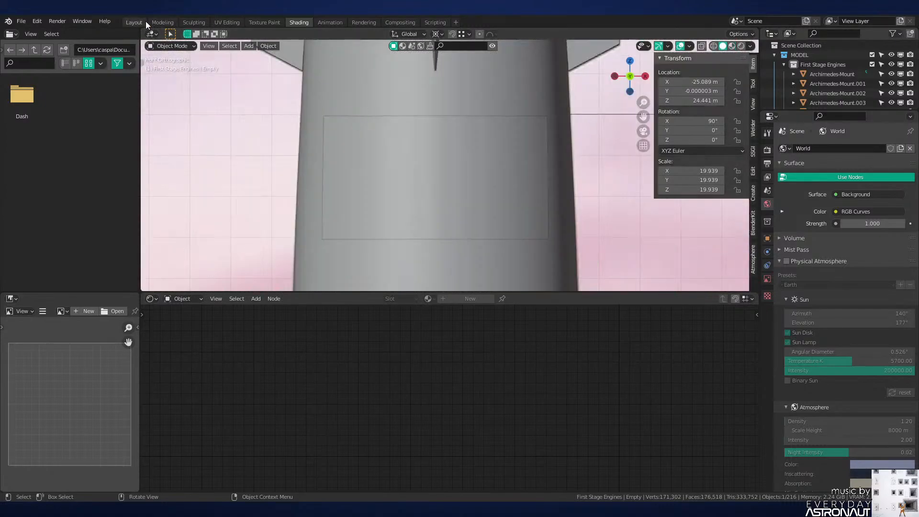
click(139, 22)
key(KP_0)
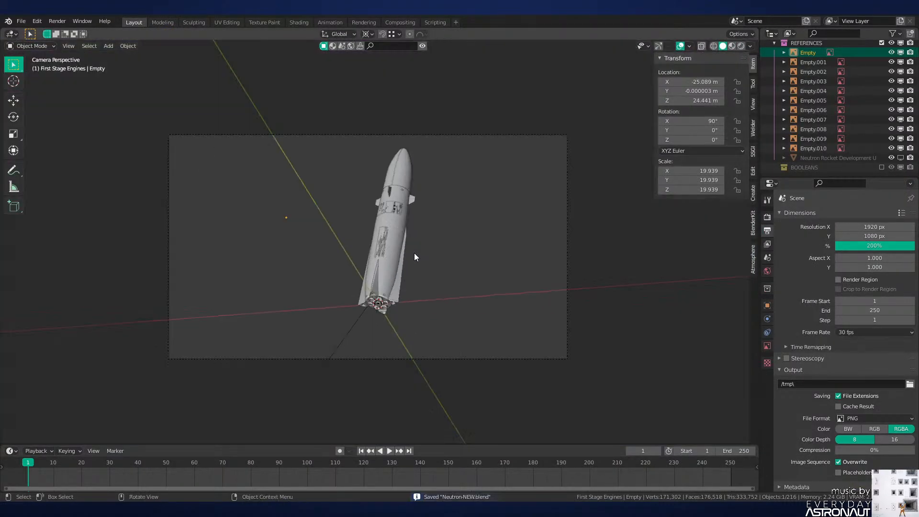
key(F12)
Step: Save the file and show the framed rocket in rendered shading from the camera view
shift+middle_drag(564, 229, 558, 250)
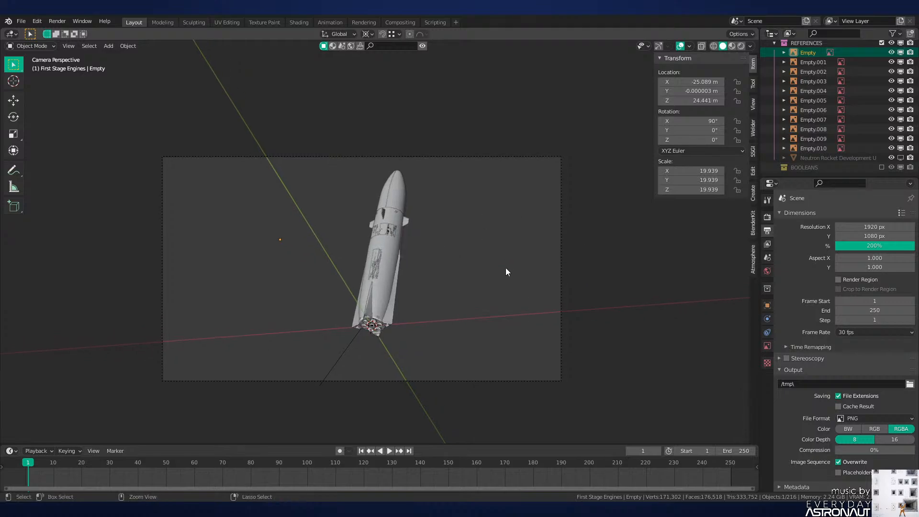
key(ctrl+s)
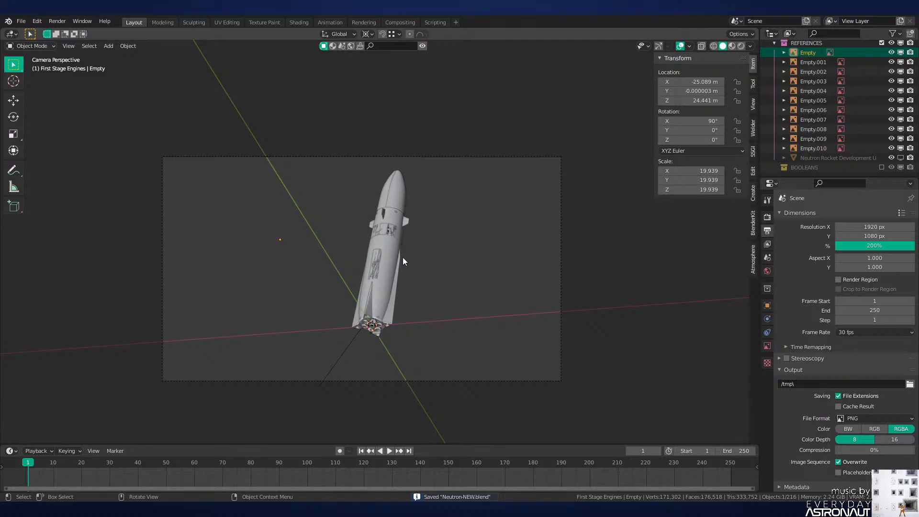
key(z)
click(403, 158)
scroll(425, 217, up, 1)
shift+middle_drag(450, 252, 430, 223)
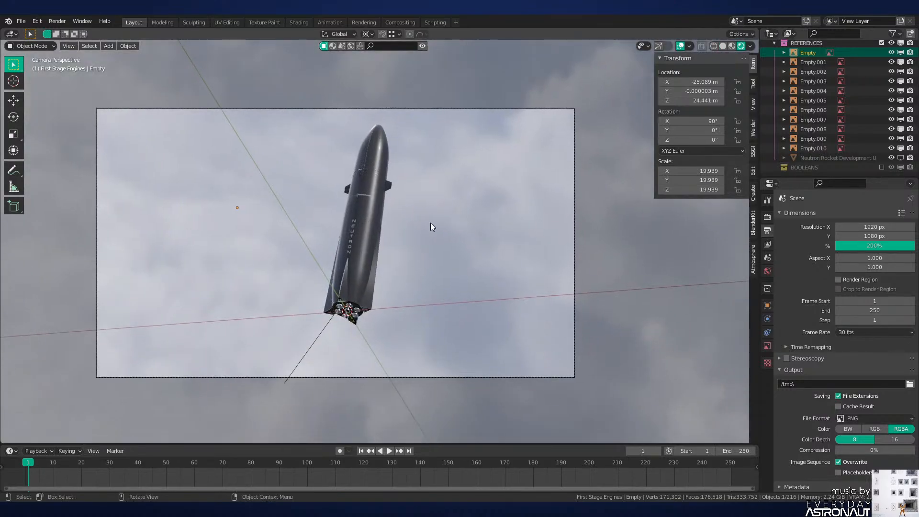
Step: Select the Camera object and look through it in the Shading workspace
scroll(822, 116, up, 6)
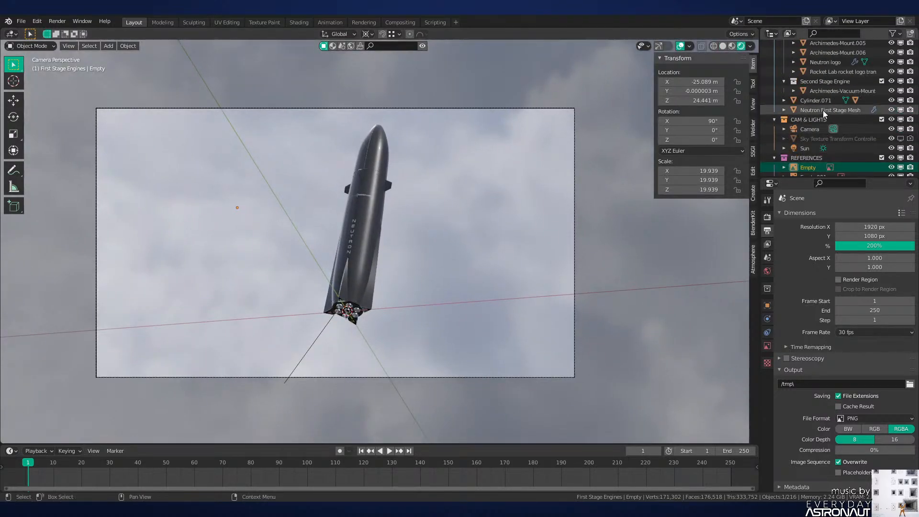
click(811, 129)
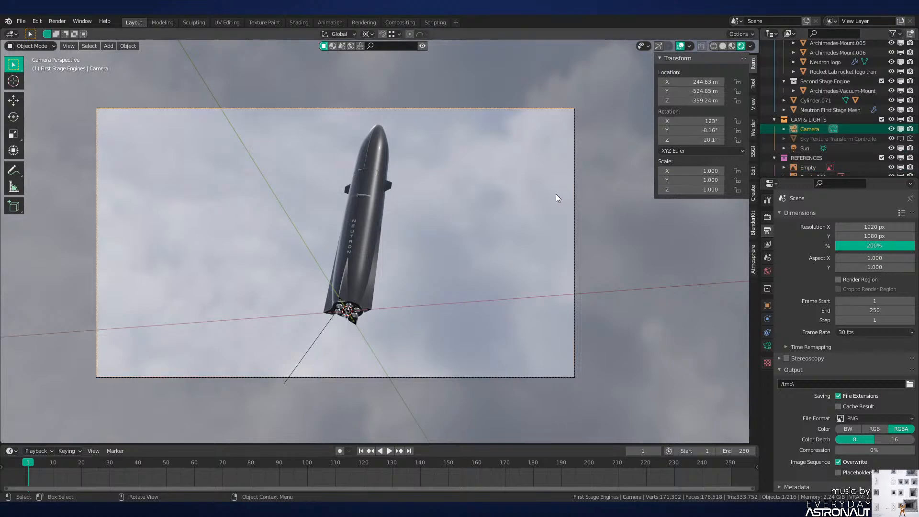
click(300, 22)
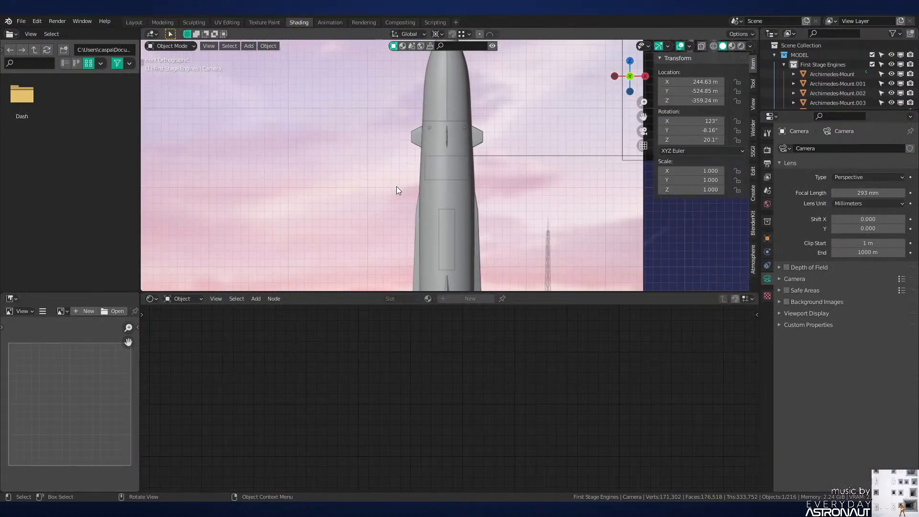
key(KP_0)
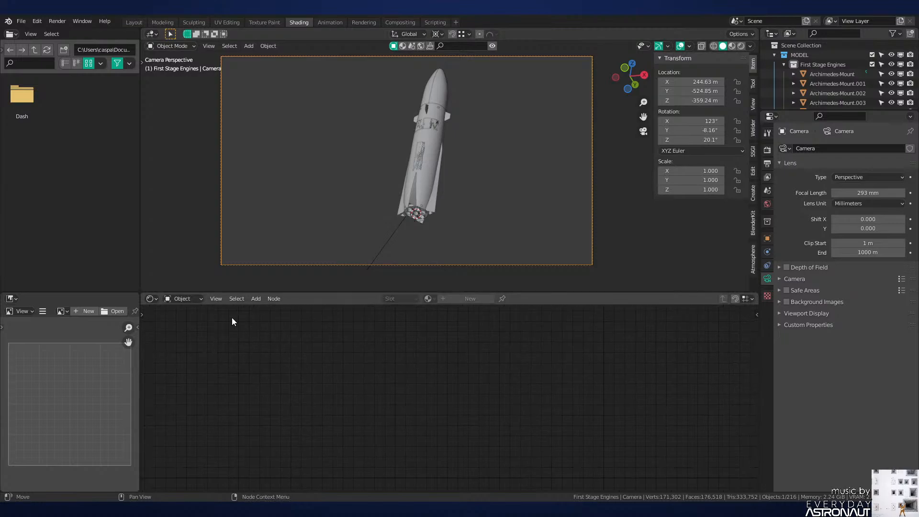
Step: Replace the world's environment texture image with EarthOrbitHdri4_SamK.hdr and show the camera view in rendered shading
click(183, 299)
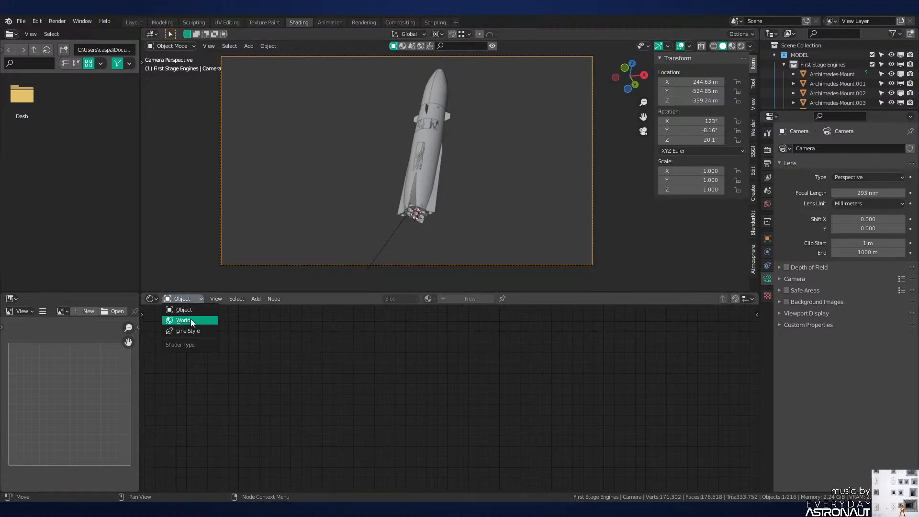
click(190, 318)
click(321, 402)
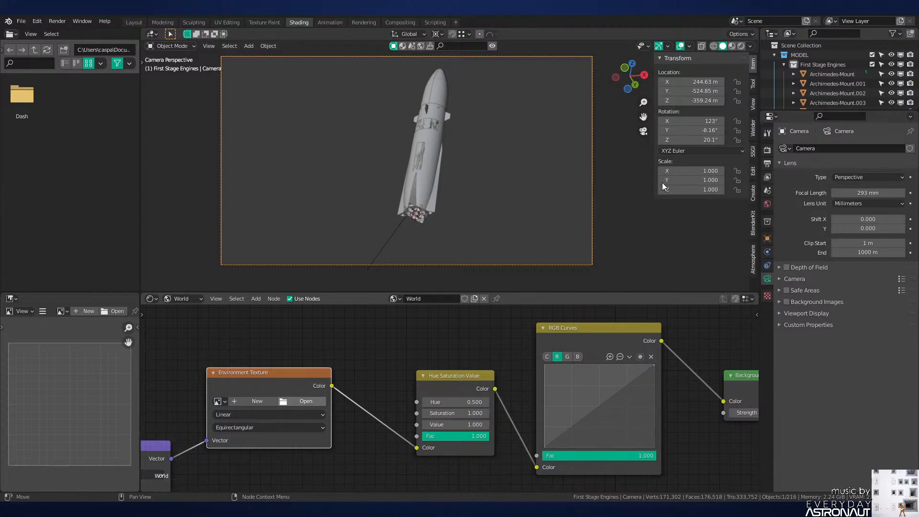
key(z)
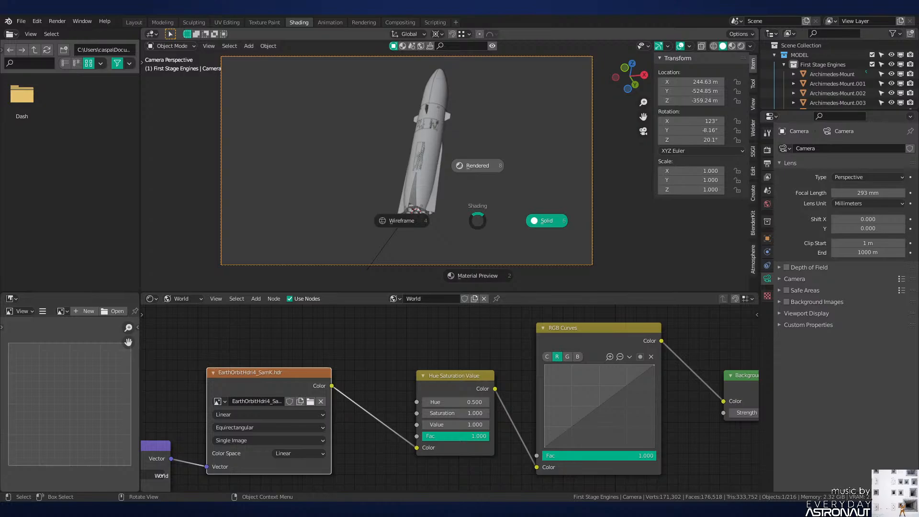
click(477, 166)
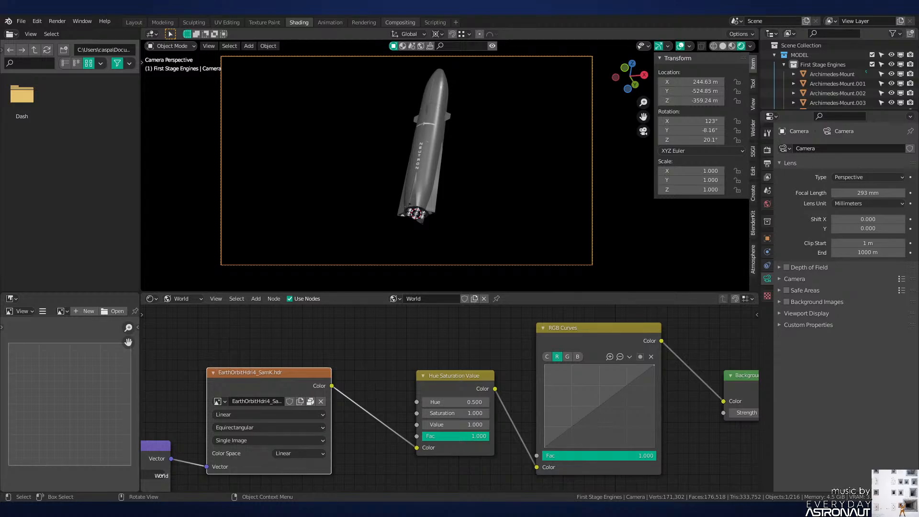
Step: Examine the rendered rocket against the Earth orbit background from several angles in the Layout workspace
click(140, 22)
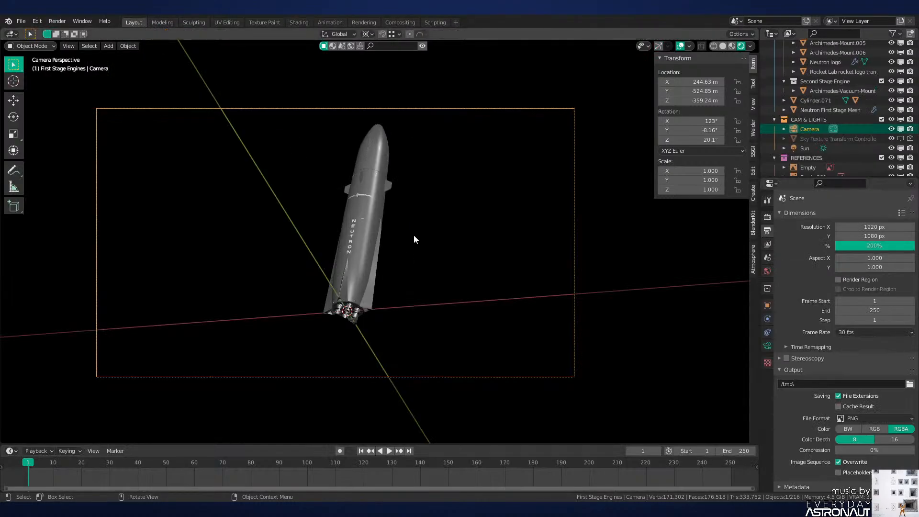
scroll(413, 240, up, 2)
middle_drag(375, 230, 605, 297)
scroll(552, 263, up, 5)
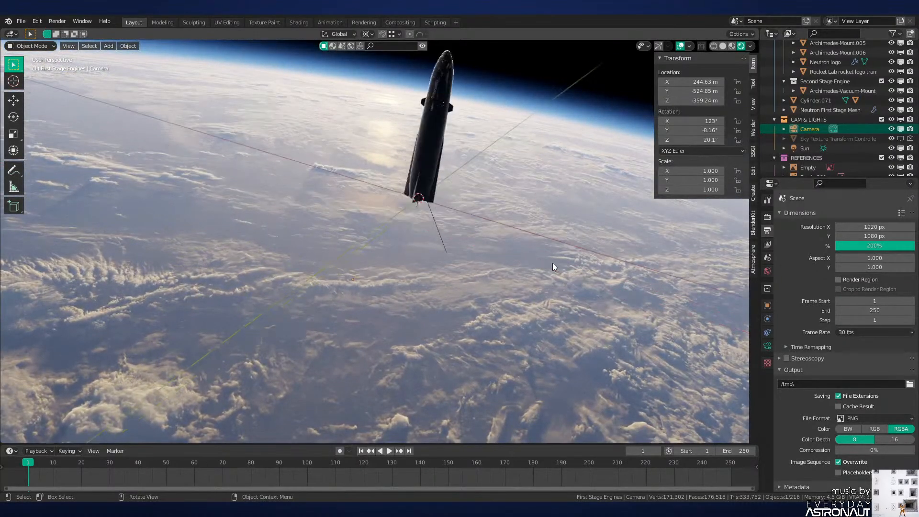
key(KP_1)
middle_drag(392, 216, 718, 345)
Step: Exclude the REFERENCES collection from the view layer and inspect the Neutron and Rocket Lab decals up close
scroll(867, 163, down, 2)
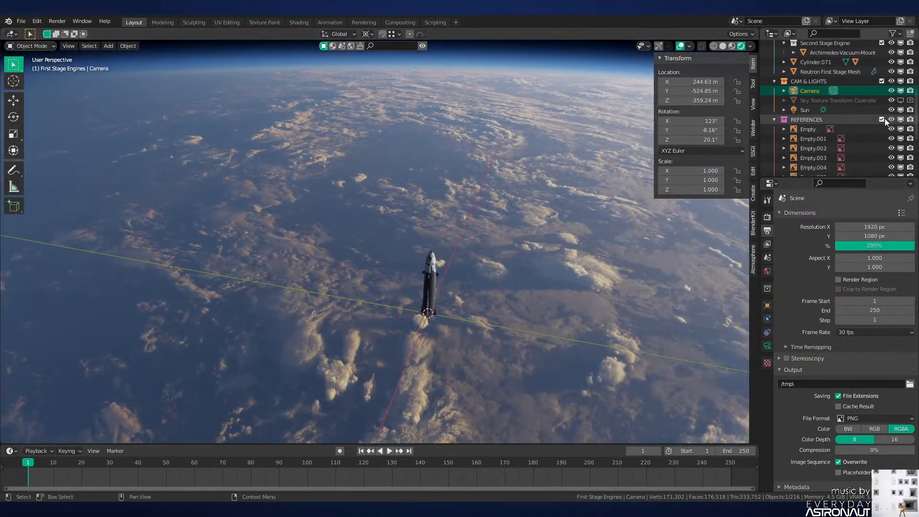
click(884, 118)
scroll(459, 259, up, 4)
middle_drag(458, 255, 541, 316)
scroll(530, 302, up, 2)
scroll(530, 298, down, 2)
scroll(477, 286, up, 4)
scroll(455, 283, down, 3)
scroll(540, 316, up, 3)
middle_drag(363, 137, 395, 254)
scroll(338, 259, up, 6)
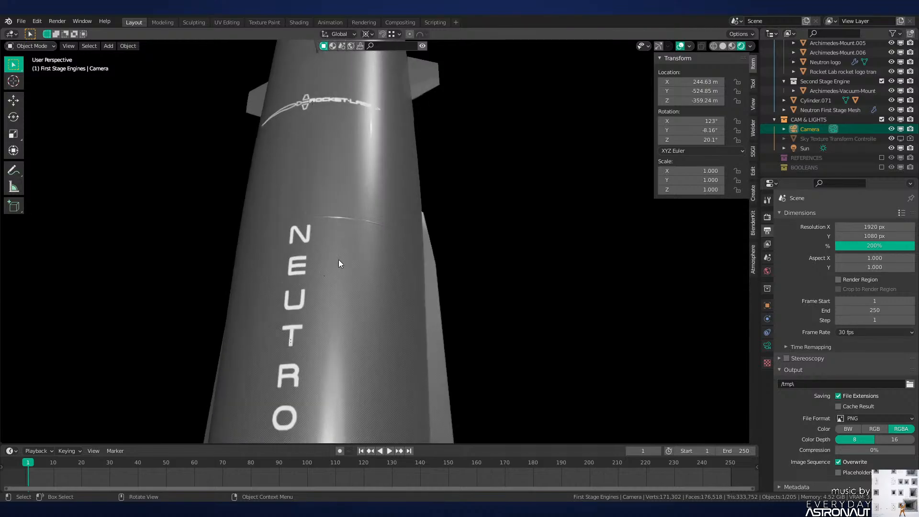
scroll(384, 272, down, 5)
Step: Show the Neutron Carbon Composite material nodes of the Neutron First Stage Mesh in the Shading workspace
key(z)
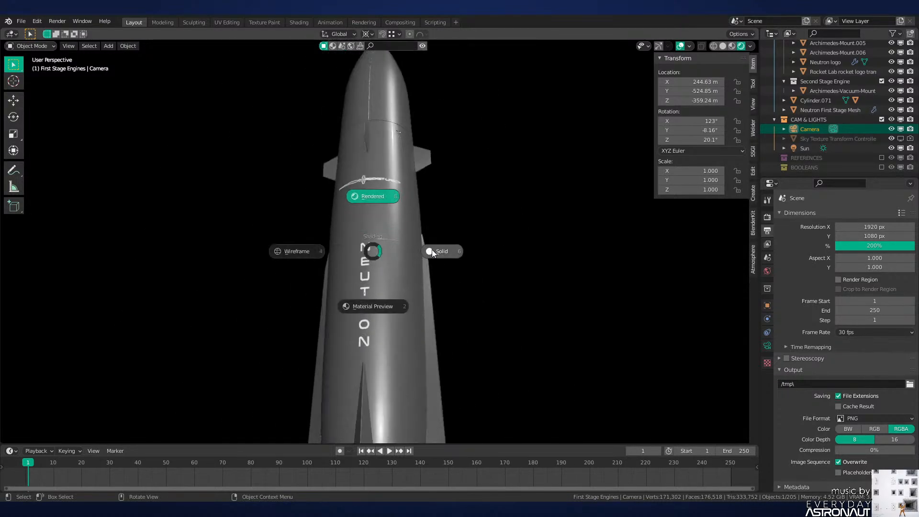
click(432, 249)
click(376, 188)
click(298, 22)
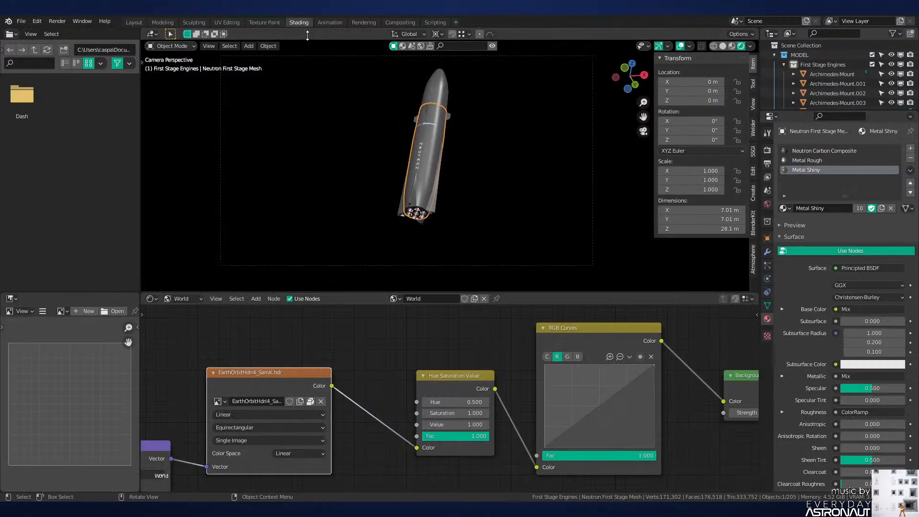
scroll(423, 186, up, 8)
click(193, 299)
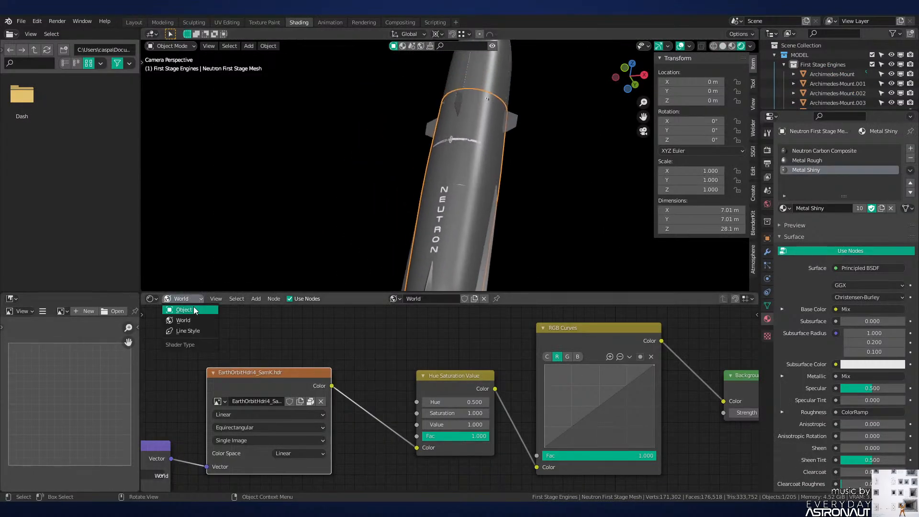
click(193, 311)
middle_drag(647, 484, 452, 328)
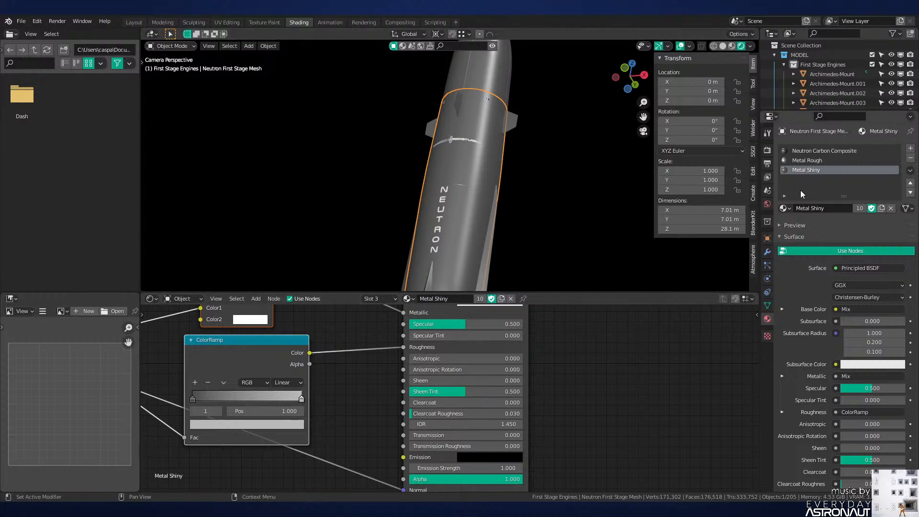
click(823, 150)
Step: Check the Clearcoat setting, preview the carbon_fiber.jpg texture alone on the rocket and restore the Principled BSDF output
drag(533, 391, 534, 392)
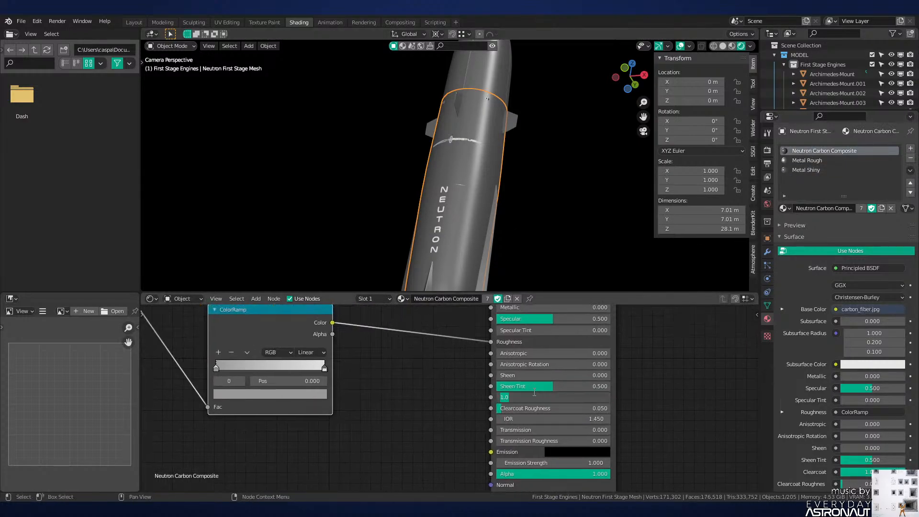
drag(534, 397, 612, 400)
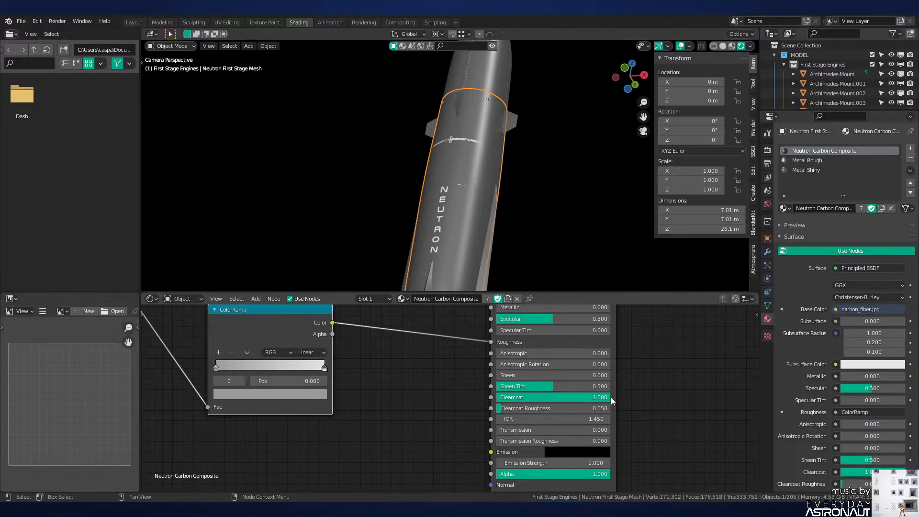
middle_drag(567, 366, 545, 482)
middle_drag(199, 369, 510, 409)
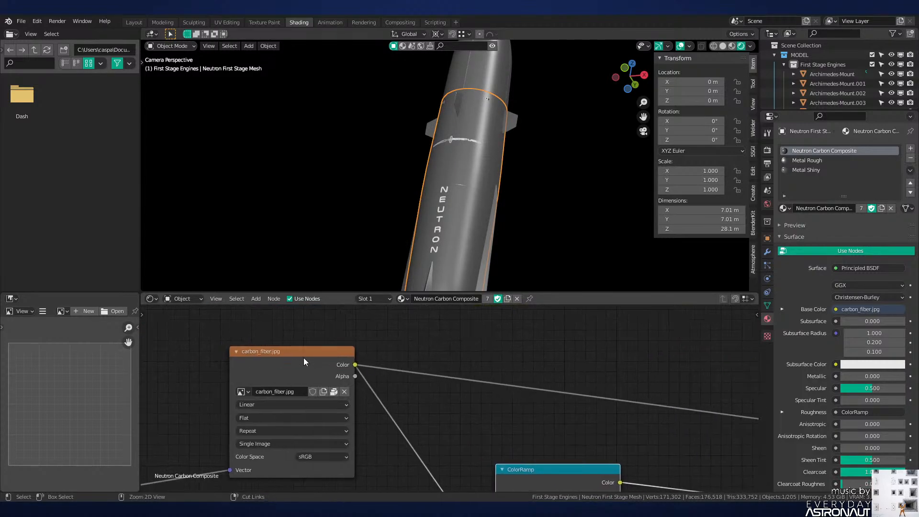
ctrl+shift+click(283, 347)
scroll(473, 196, up, 5)
scroll(472, 197, down, 5)
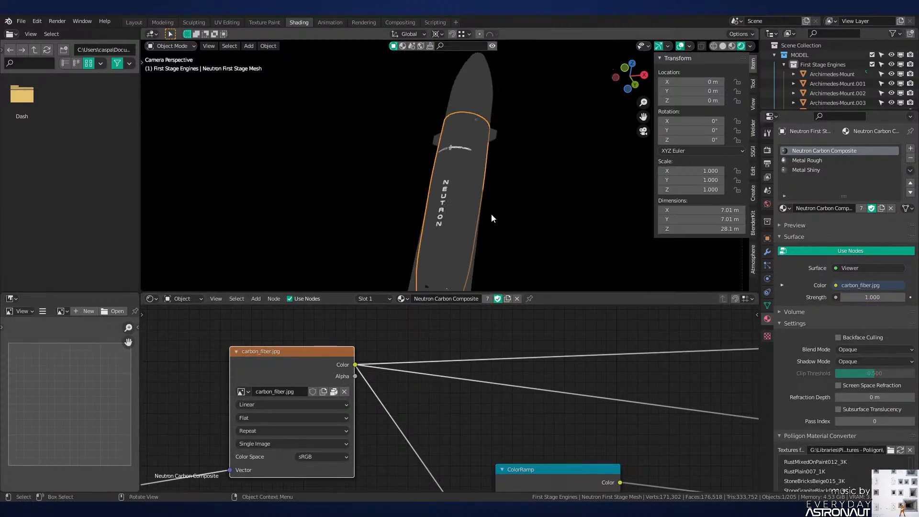
middle_drag(671, 391, 530, 376)
ctrl+shift+click(619, 357)
Step: Insert a Mix color node between carbon_fiber.jpg and the Base Color input, with Color2 set to black
key(shift+a)
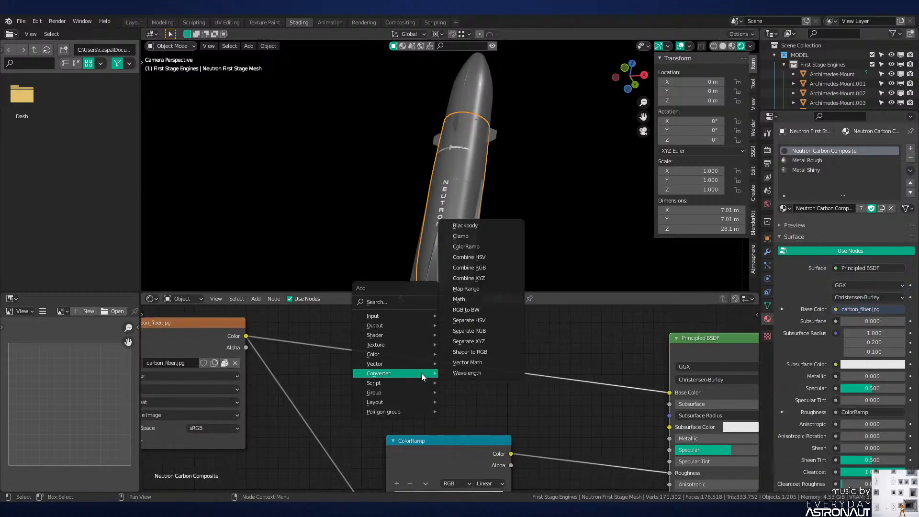
mouse_move(412, 354)
click(462, 407)
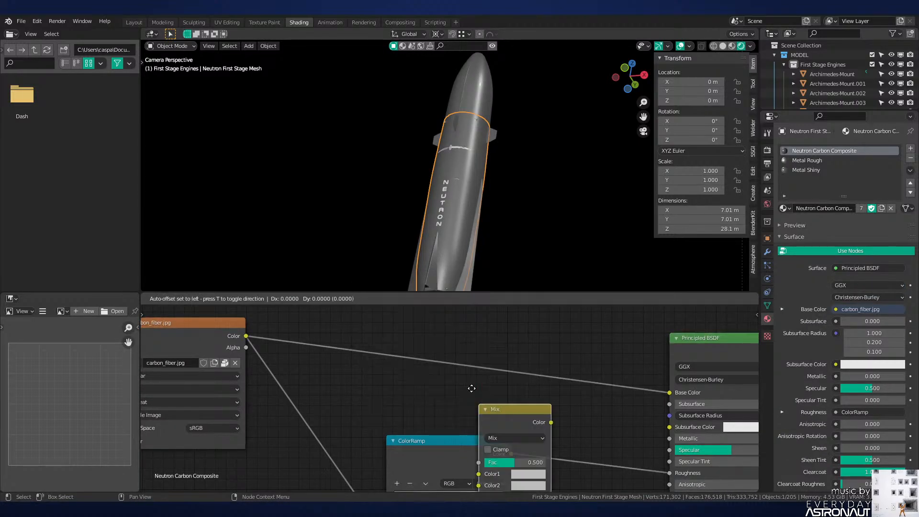
click(445, 381)
click(443, 389)
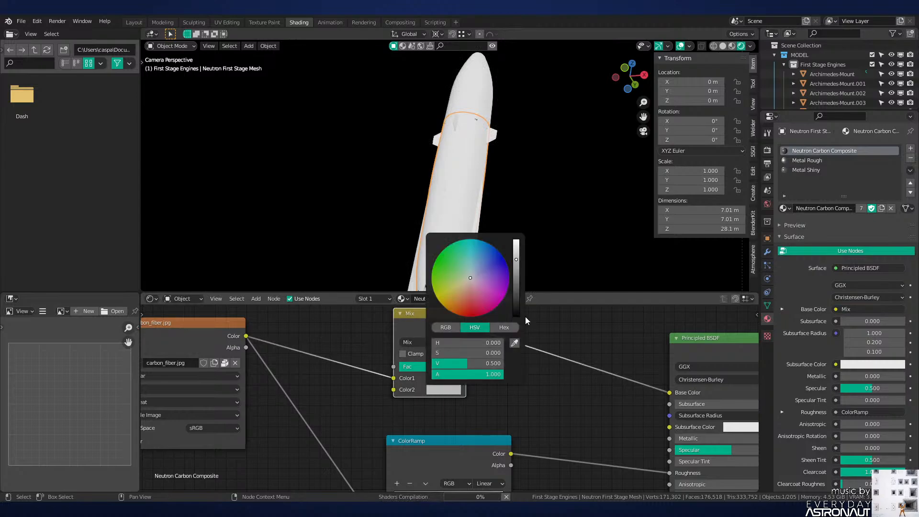
drag(517, 259, 517, 317)
click(518, 248)
shift+middle_drag(502, 233, 500, 196)
scroll(500, 196, down, 1)
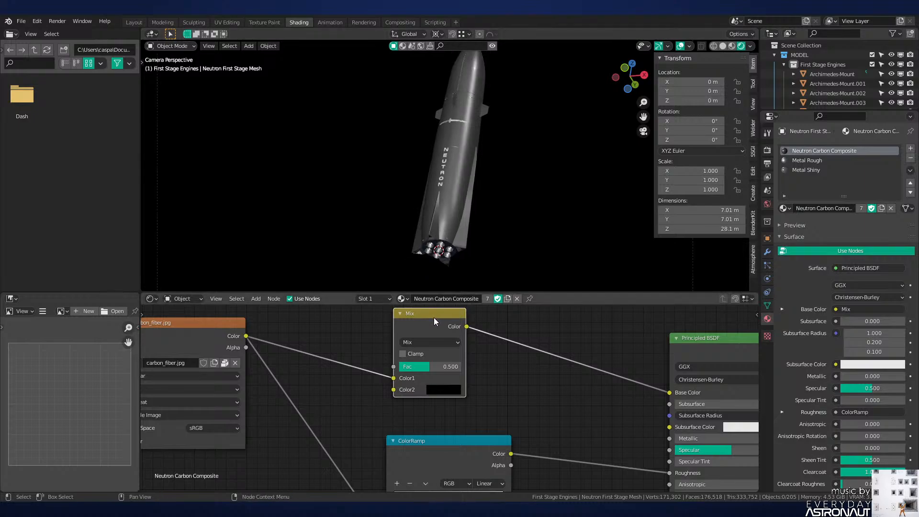
Step: Mute and unmute the Mix node to compare, set its factor to 0.650 and inspect the darkened hull
key(m)
key(m)
drag(442, 369, 451, 367)
scroll(458, 139, up, 7)
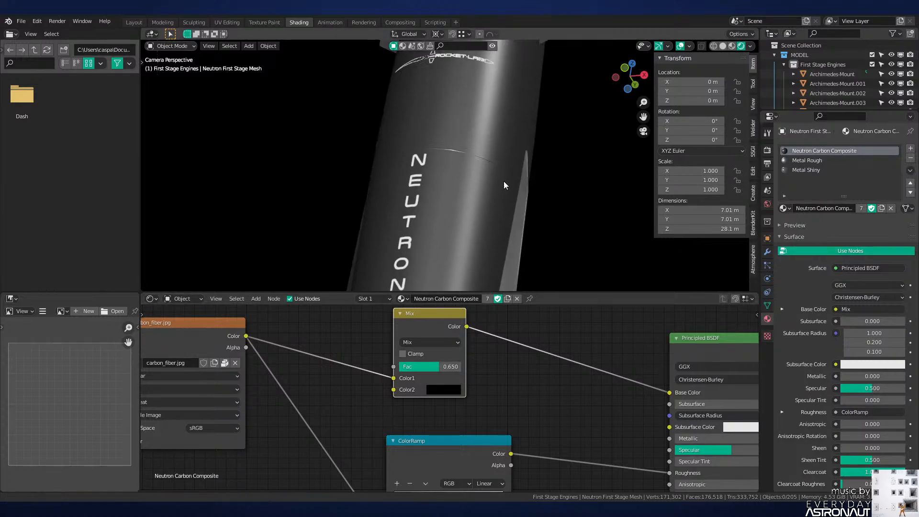
shift+middle_drag(501, 68, 469, 184)
scroll(465, 195, up, 8)
scroll(465, 201, down, 16)
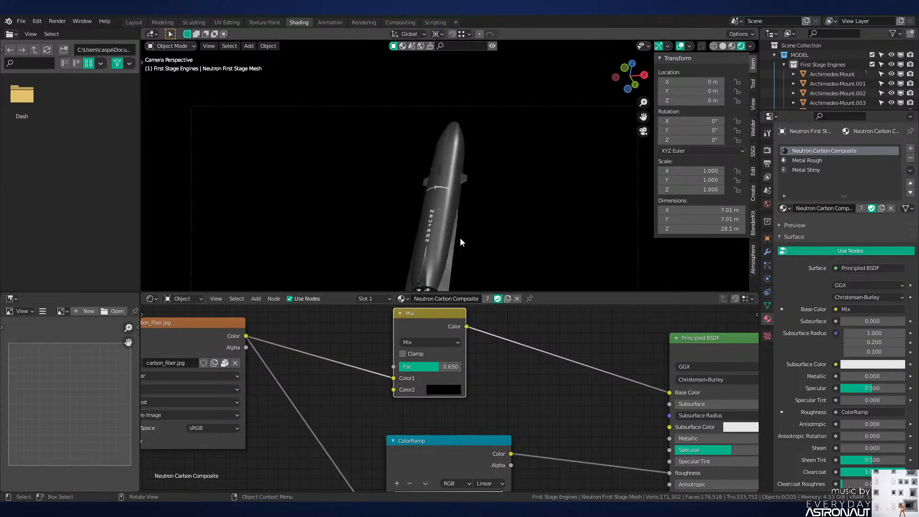
scroll(469, 184, up, 3)
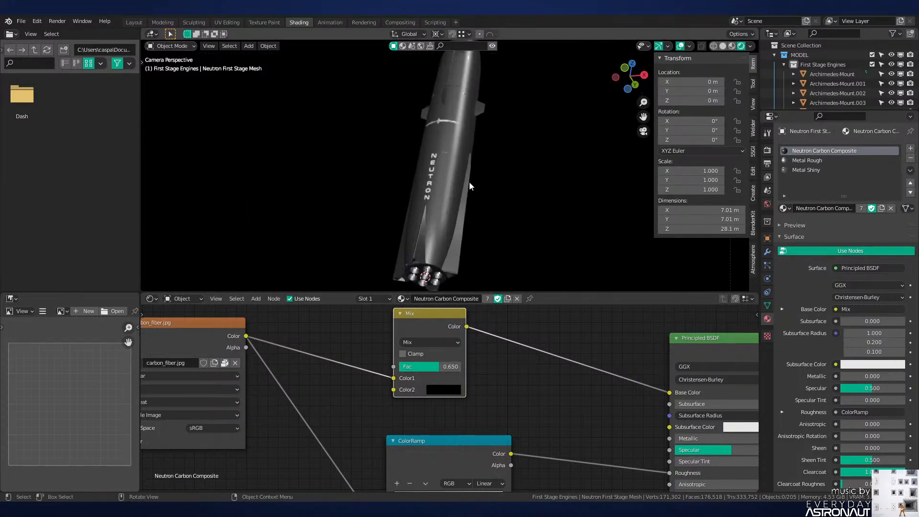
scroll(466, 229, down, 2)
Step: Set the Mix node's factor to 0.75, save the file and return the viewport to solid shading
double_click(444, 365)
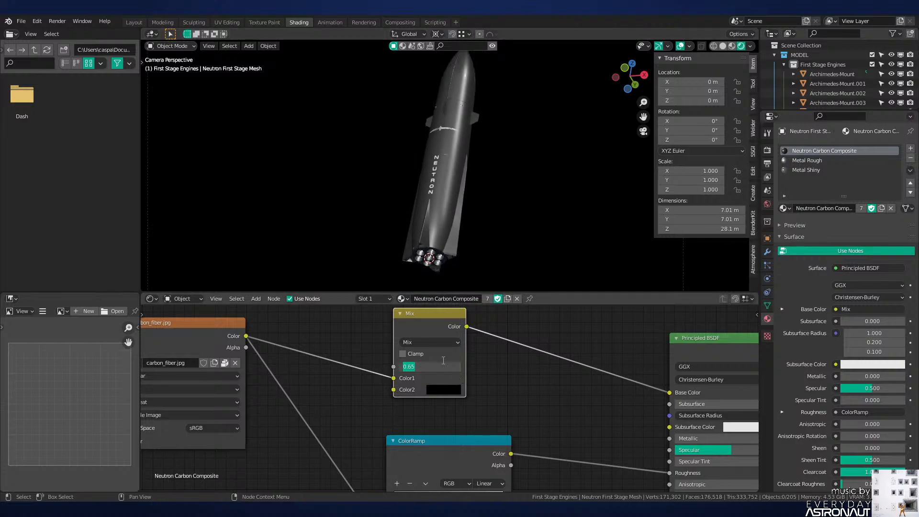
text(0.75)
key(Return)
key(ctrl+s)
key(z)
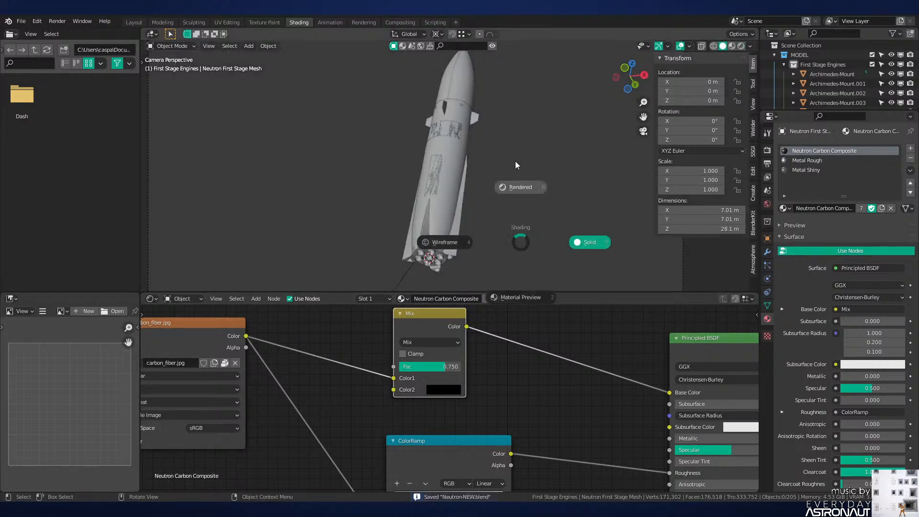
click(517, 141)
key(z)
click(461, 104)
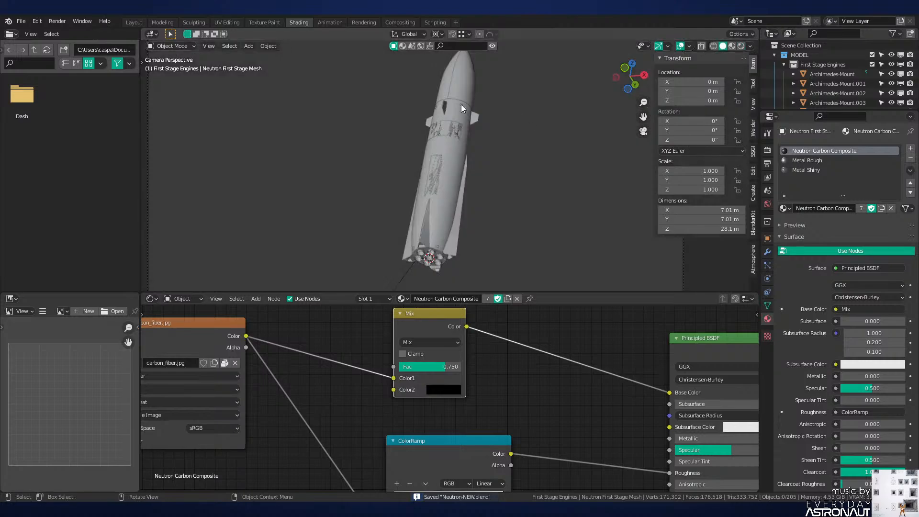
Step: Select the Neutron First Stage Mesh together with its whole hierarchy in the Layout workspace
click(134, 23)
middle_drag(364, 167, 483, 243)
scroll(484, 242, down, 4)
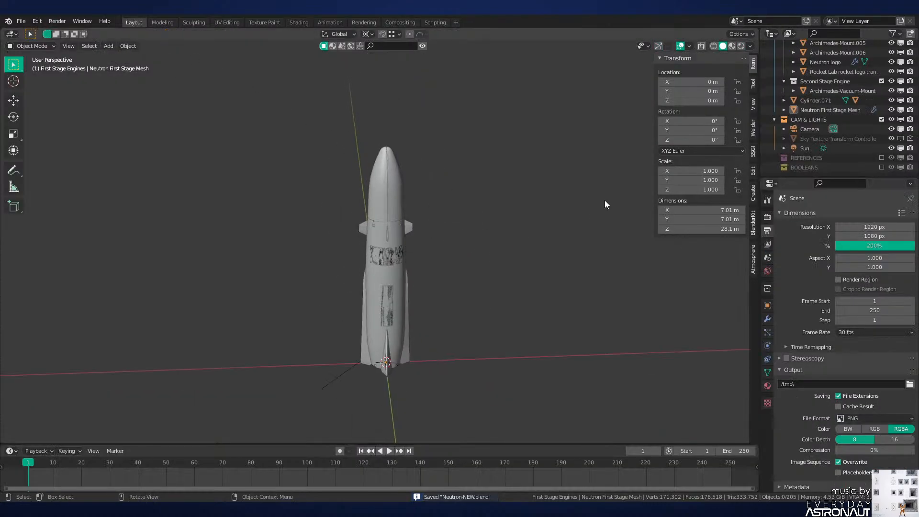
middle_drag(448, 206, 409, 260)
scroll(409, 260, up, 1)
click(395, 287)
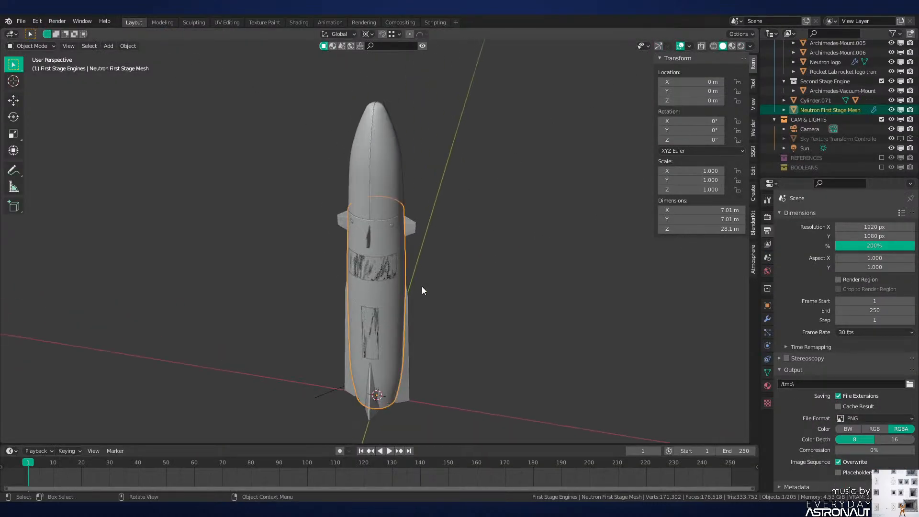
right_click(820, 110)
click(800, 156)
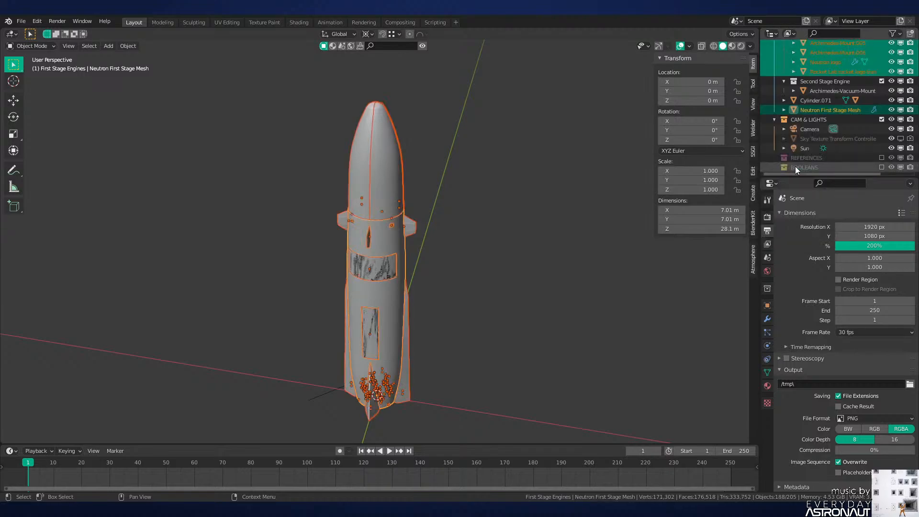
Step: Inspect the selected rocket parts in wireframe, cancel a trial move and return to solid shading
mouse_move(524, 249)
middle_down()
mouse_move(469, 249)
mouse_move(501, 254)
middle_up()
key(z)
click(416, 255)
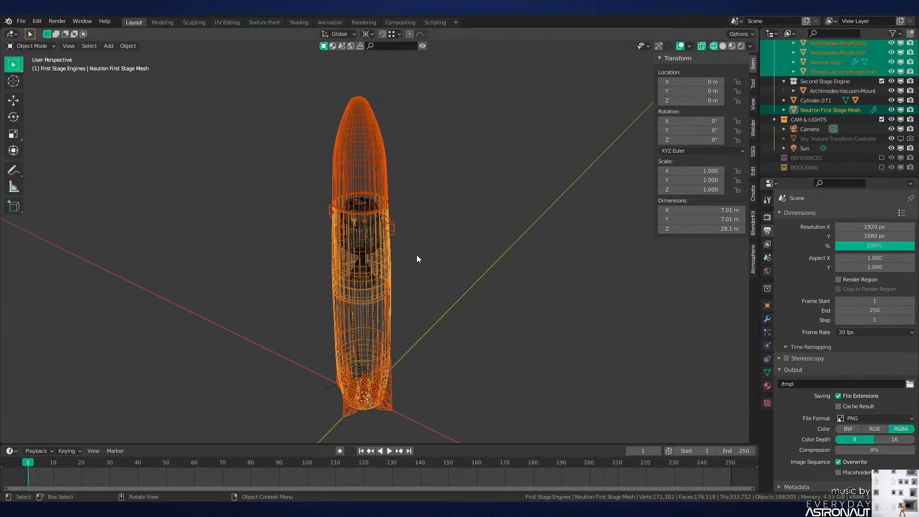
middle_drag(417, 255, 440, 266)
key(g)
right_click(479, 269)
key(z)
click(517, 264)
Step: Move the selected rocket parts into a new collection named First Stage inside the MODEL collection
key(m)
mouse_move(488, 269)
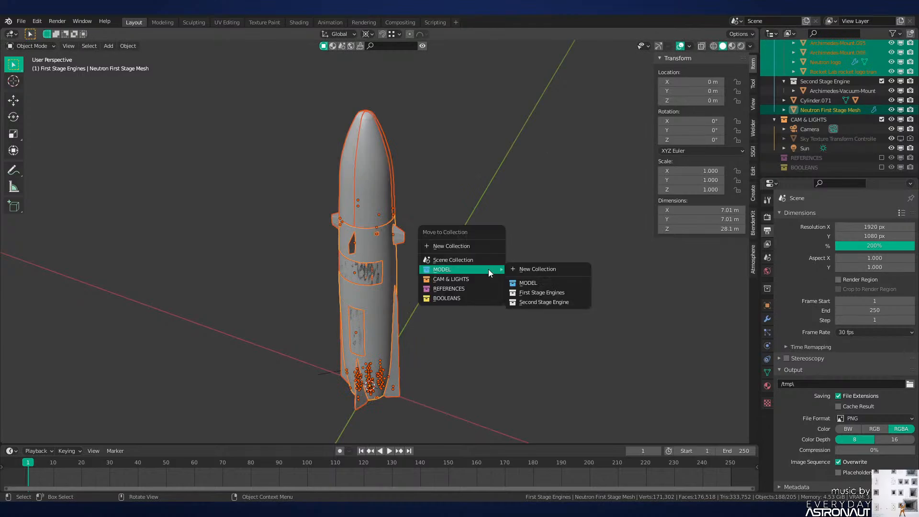
click(539, 271)
text(First Stage)
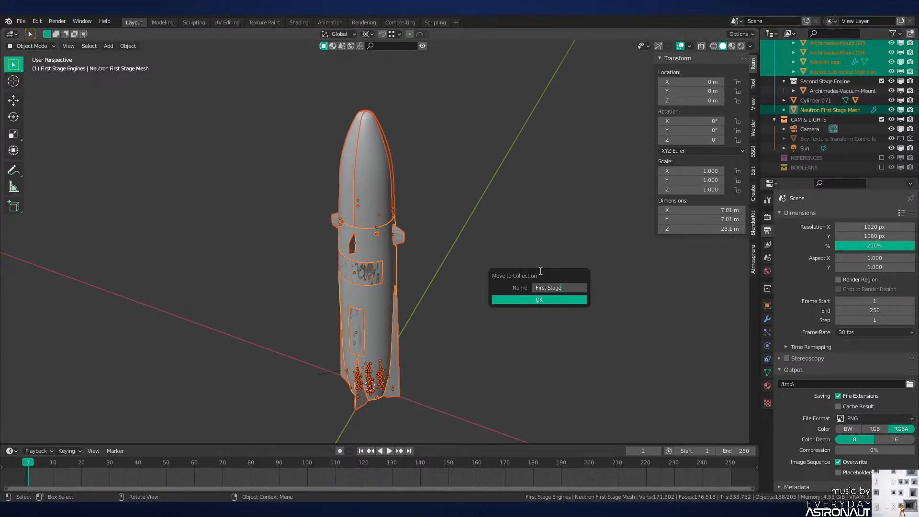
key(Return)
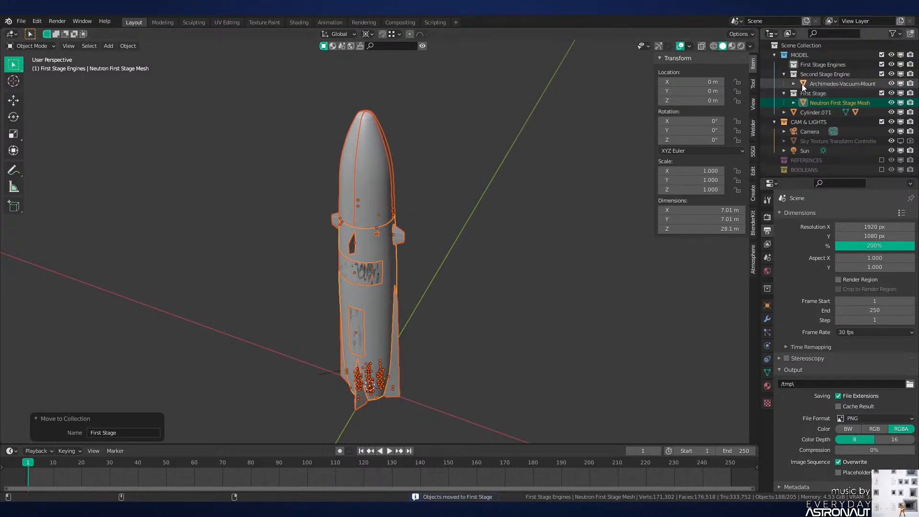
Step: Deselect everything and nest the First Stage Engines collection inside the First Stage collection
key(alt+a)
click(817, 64)
drag(818, 65, 813, 93)
Step: Select the Archimedes-Mount object with its hierarchy and move it into the First Stage Engines collection
click(794, 103)
scroll(816, 114, down, 2)
click(835, 94)
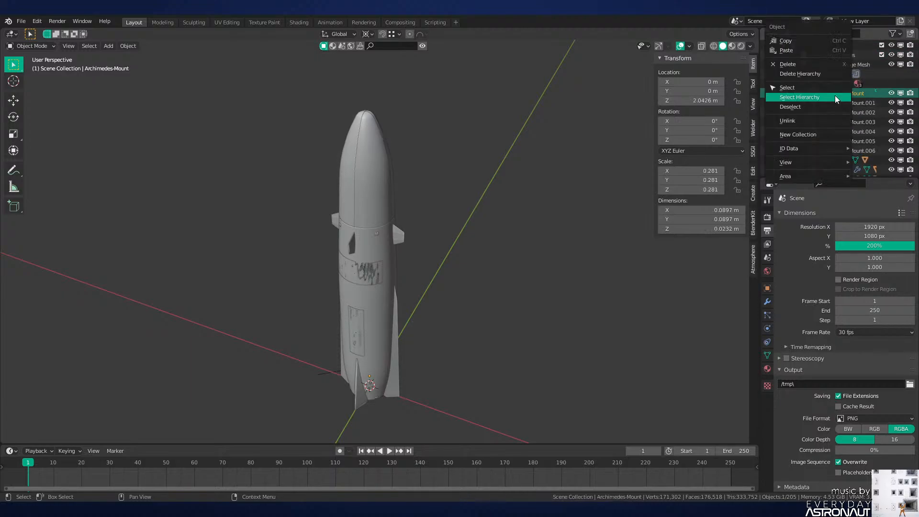
scroll(834, 96, up, 2)
key(m)
mouse_move(579, 222)
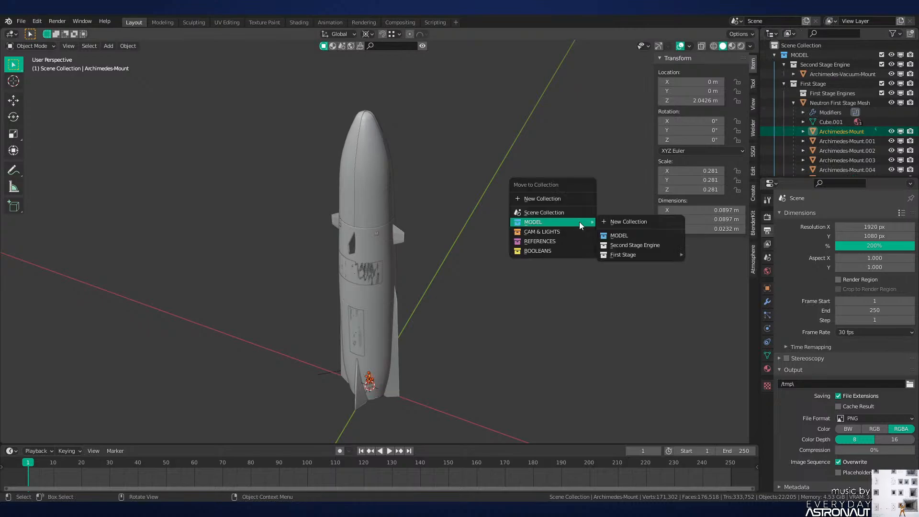
mouse_move(639, 255)
click(728, 278)
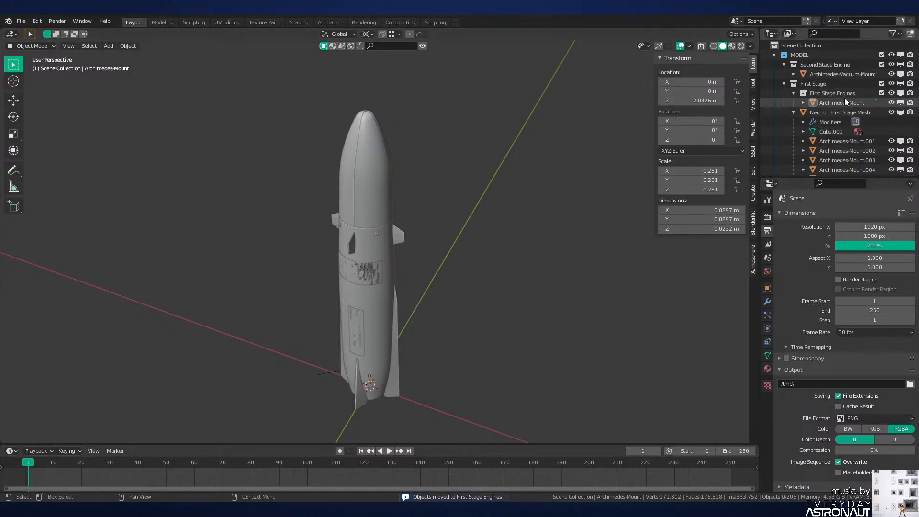
Step: Exclude the First Stage collection from the view layer to isolate the second stage, and save the file
click(882, 84)
middle_drag(481, 244, 490, 243)
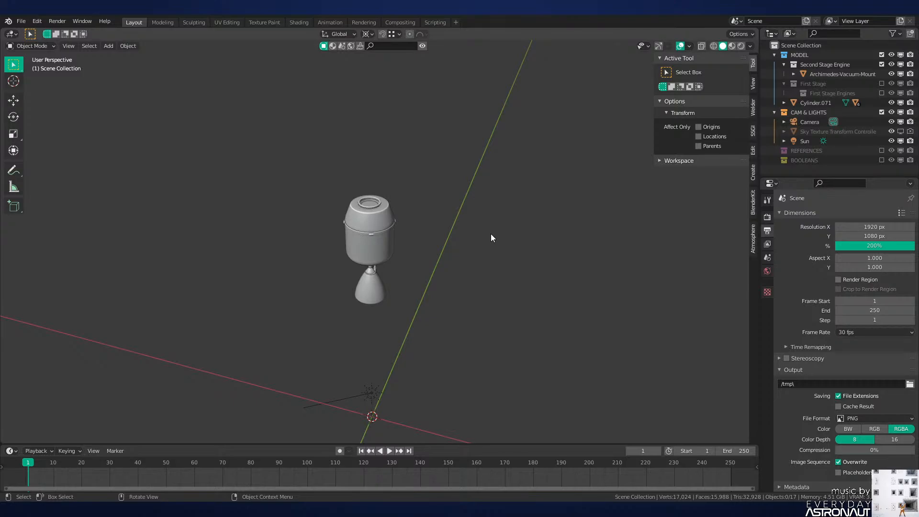
scroll(491, 237, up, 5)
key(ctrl+s)
middle_drag(443, 185, 446, 284)
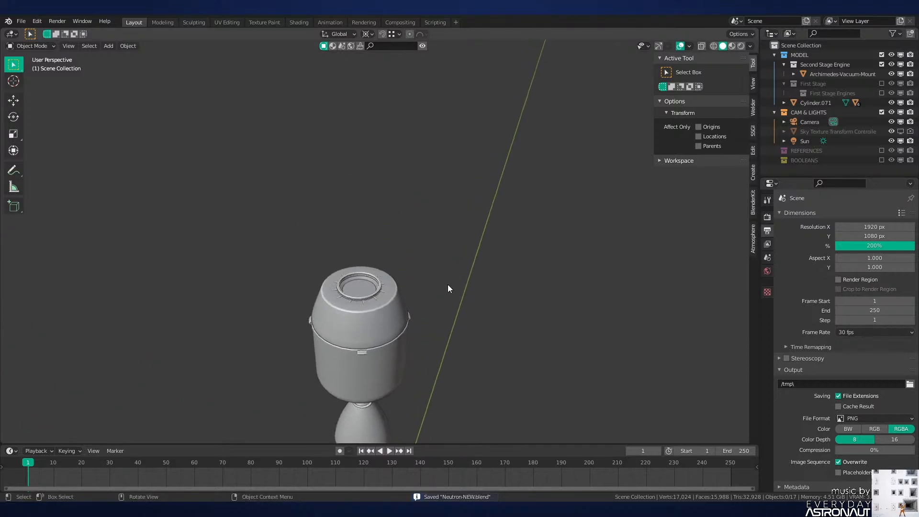
shift+middle_drag(404, 168, 399, 108)
Step: Paste the copied NEW HORIZONS spacecraft collection into the scene and raise it about 27.04 m along Z
click(22, 22)
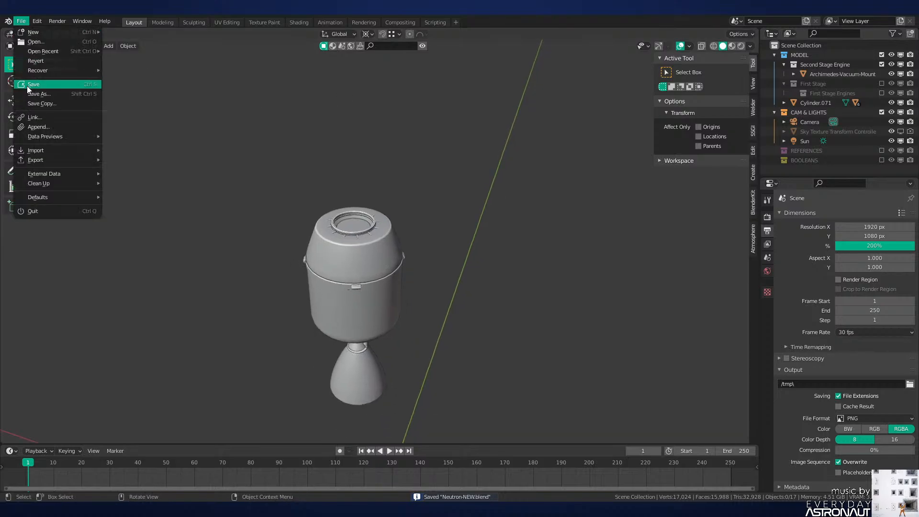
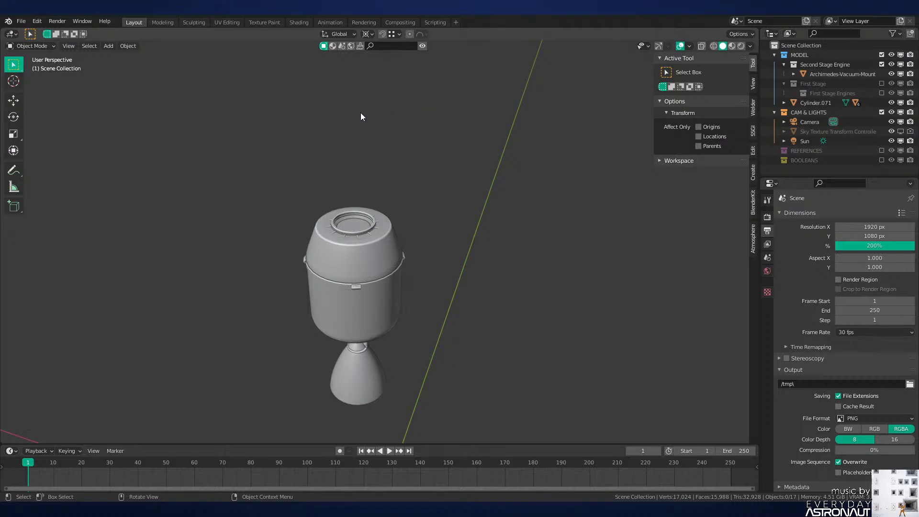
key(ctrl+v)
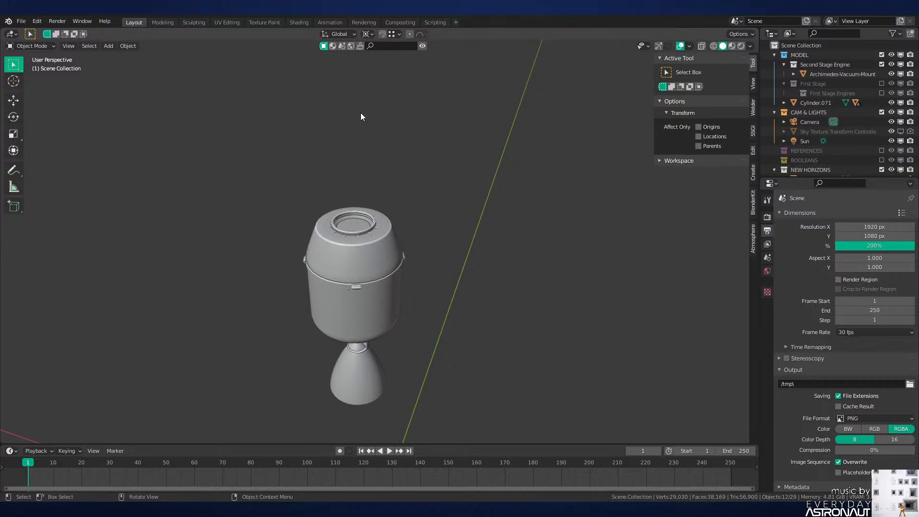
scroll(795, 139, down, 3)
scroll(421, 263, down, 5)
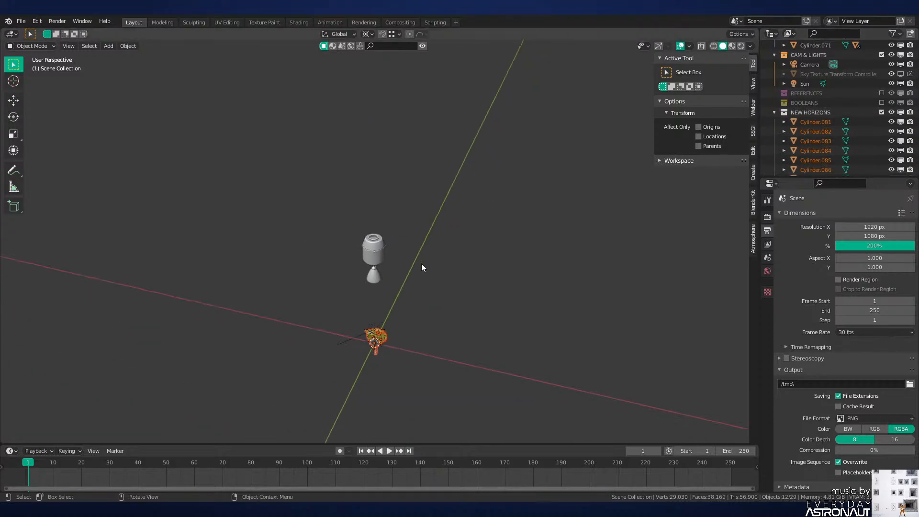
key(g)
key(z)
click(427, 216)
Step: Raise the New Horizons spacecraft another 4.34 m or so along Z, to just above the second stage
scroll(430, 213, up, 4)
scroll(429, 213, up, 3)
key(g)
key(z)
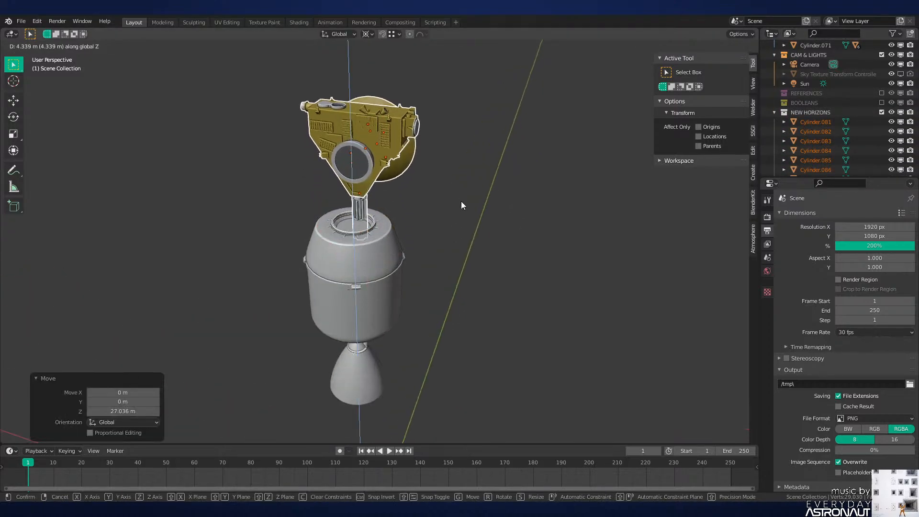
click(472, 228)
scroll(472, 228, up, 3)
scroll(503, 270, down, 3)
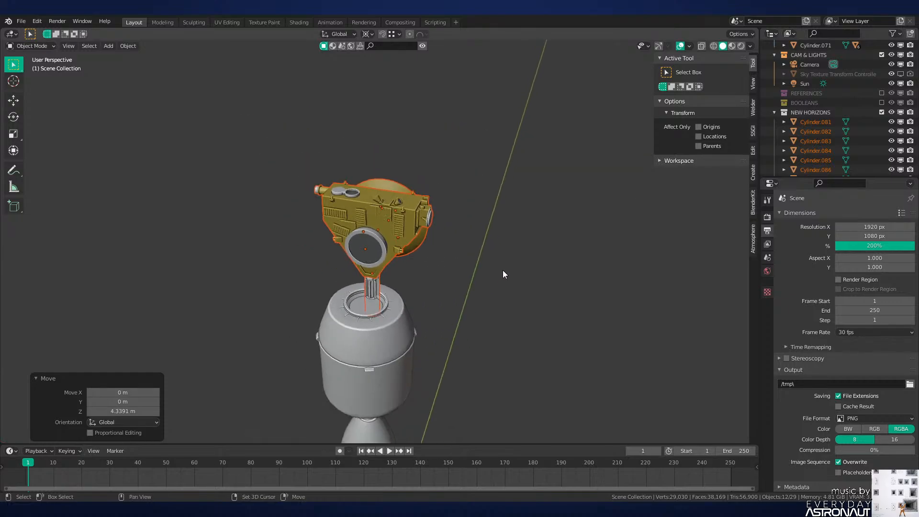
Step: Change the transform pivot point and rotate the New Horizons spacecraft 90° about the global X axis
middle_drag(502, 270, 480, 217)
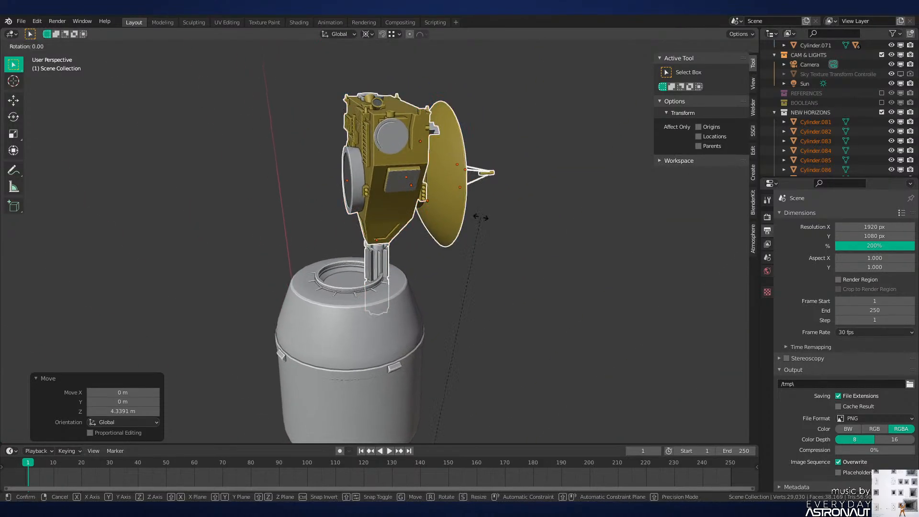
key(period)
click(477, 163)
key(r)
key(x)
key(9)
key(0)
key(Return)
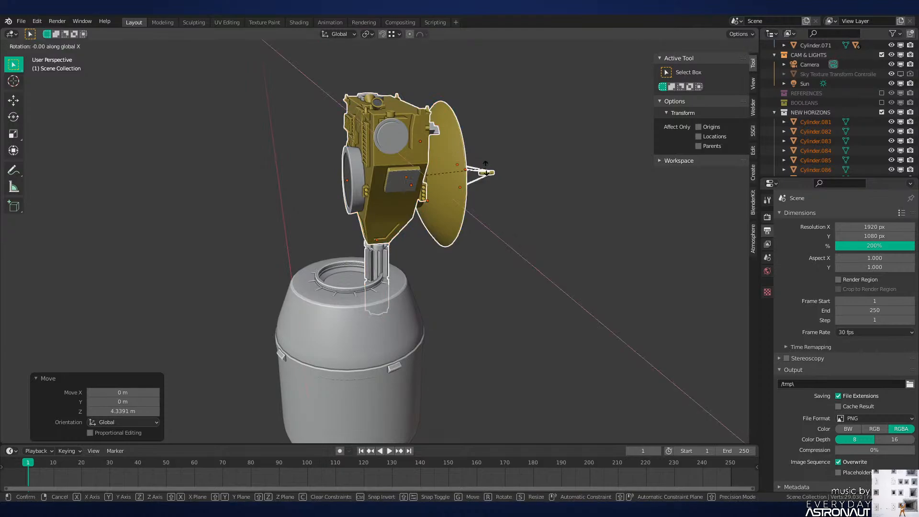
Step: Lower the spacecraft about 0.55 m along Z towards the second stage's top ring in front view
key(KP_1)
scroll(488, 170, up, 3)
shift+middle_drag(541, 212, 484, 203)
scroll(483, 203, up, 4)
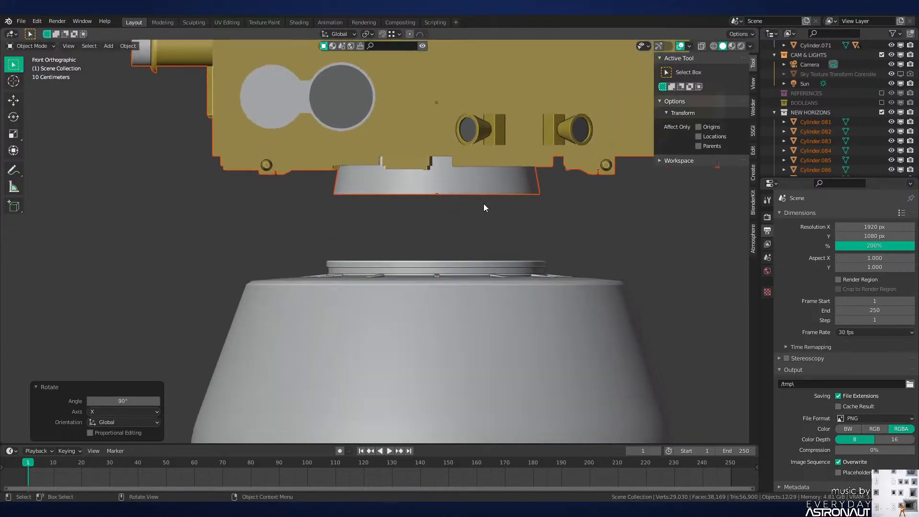
key(g)
key(z)
click(480, 267)
Step: Centre the spacecraft over the second stage's top ring in side view, moving it about -2.28 m along Y
key(KP_3)
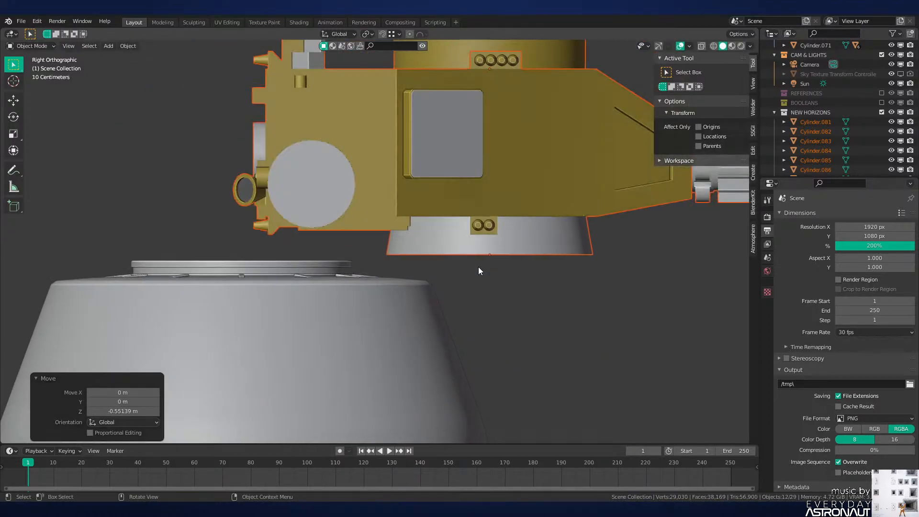
key(g)
key(y)
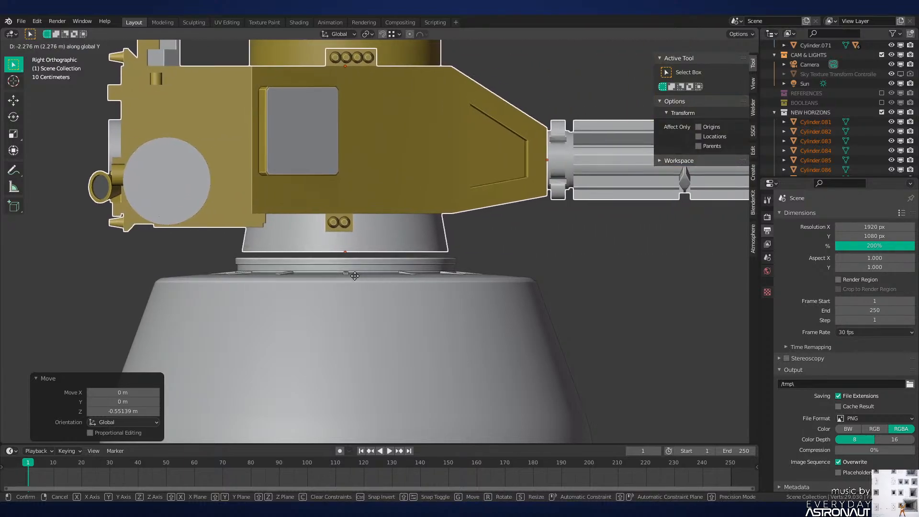
click(368, 275)
Step: Scale the spacecraft by about 1.072 and raise it about 0.114 m along Z to seat it on the ring
key(s)
click(404, 304)
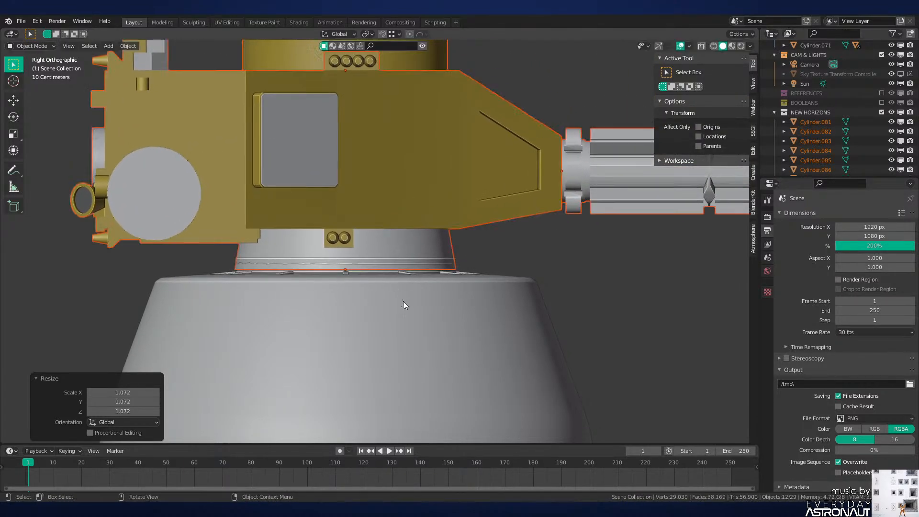
key(g)
key(z)
click(407, 288)
key(KP_1)
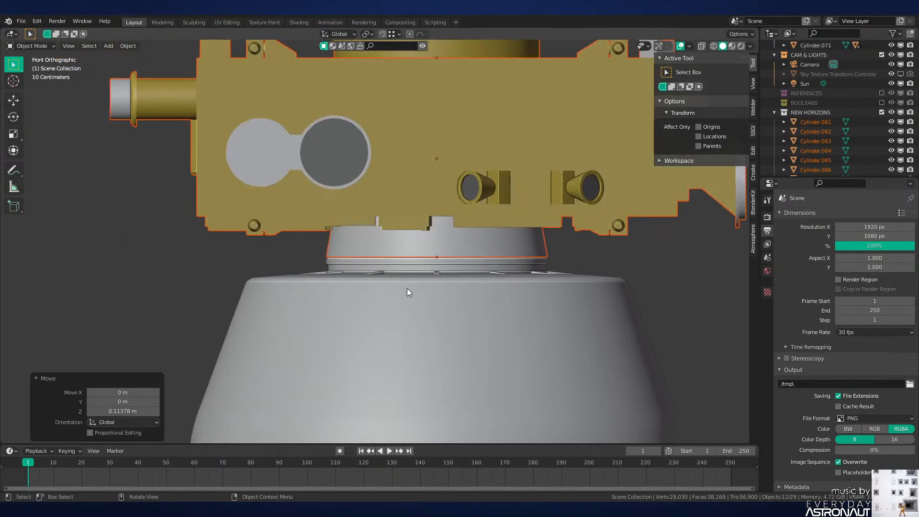
Step: Deselect the spacecraft, look over the payload and second stage assembly, and save the file
scroll(522, 286, down, 5)
click(522, 286)
middle_drag(522, 286, 363, 273)
scroll(387, 286, down, 4)
scroll(363, 274, up, 3)
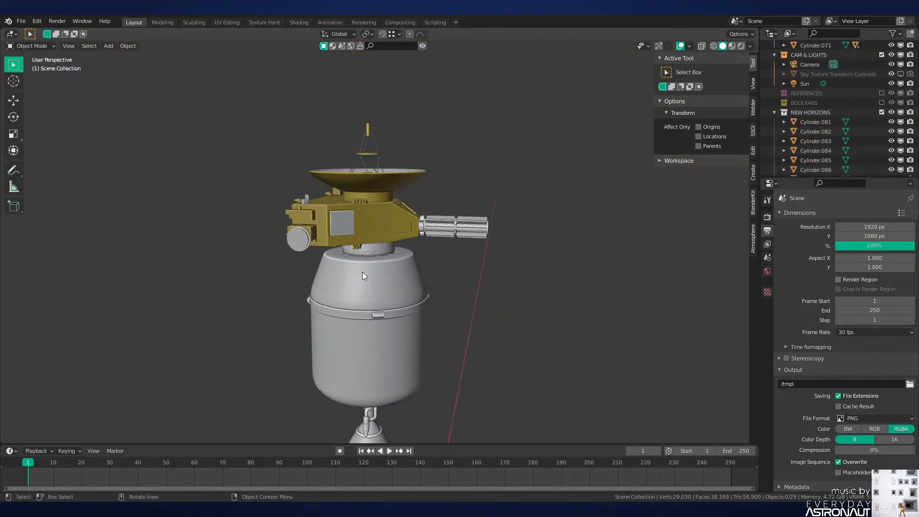
middle_drag(504, 285, 499, 308)
key(ctrl+s)
middle_drag(484, 341, 415, 340)
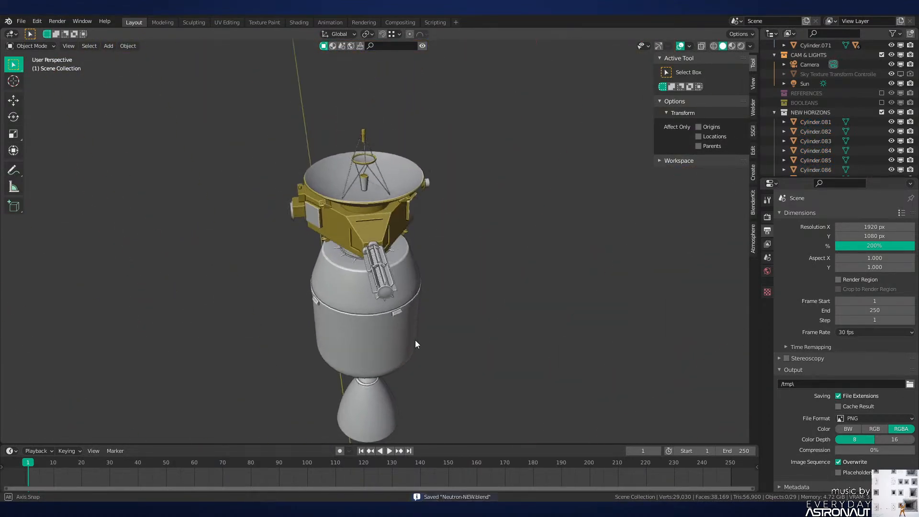
Step: Preview the payload assembly in rendered shading, also from the camera, and return to solid shading
key(z)
click(428, 205)
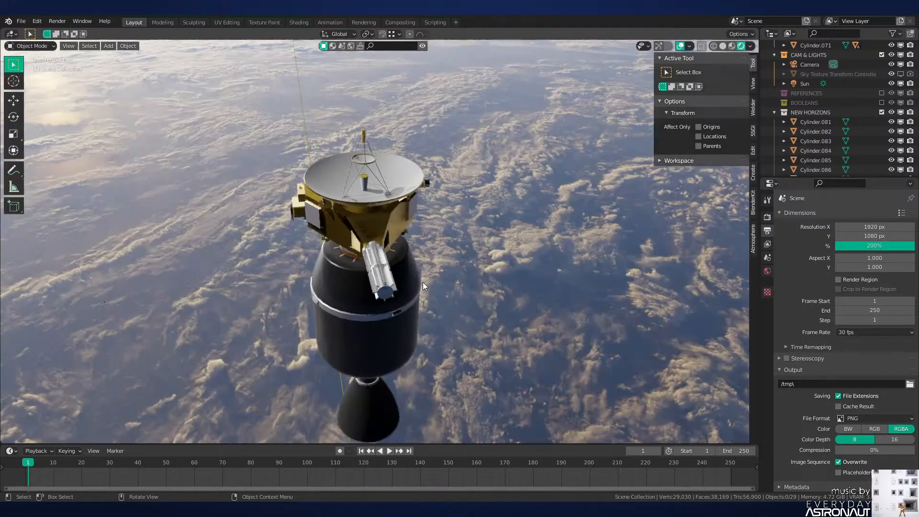
middle_drag(423, 283, 622, 253)
key(KP_0)
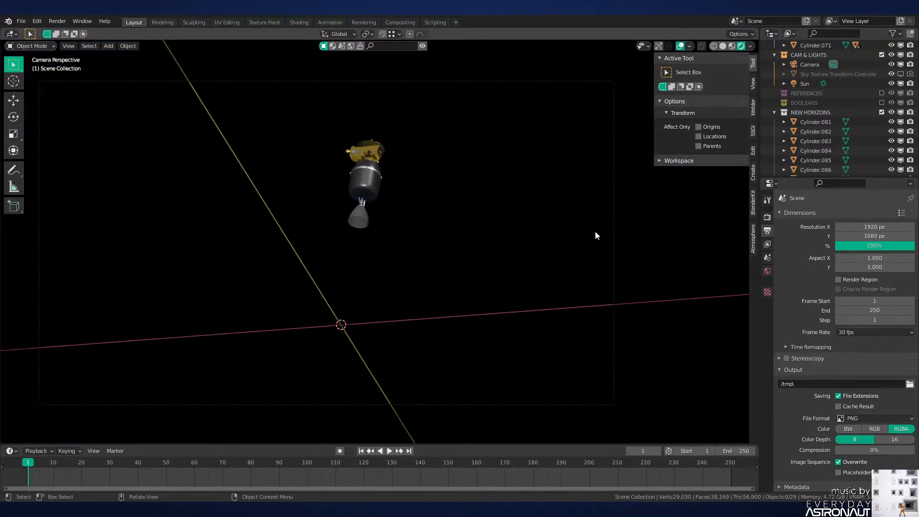
key(z)
click(508, 240)
key(KP_1)
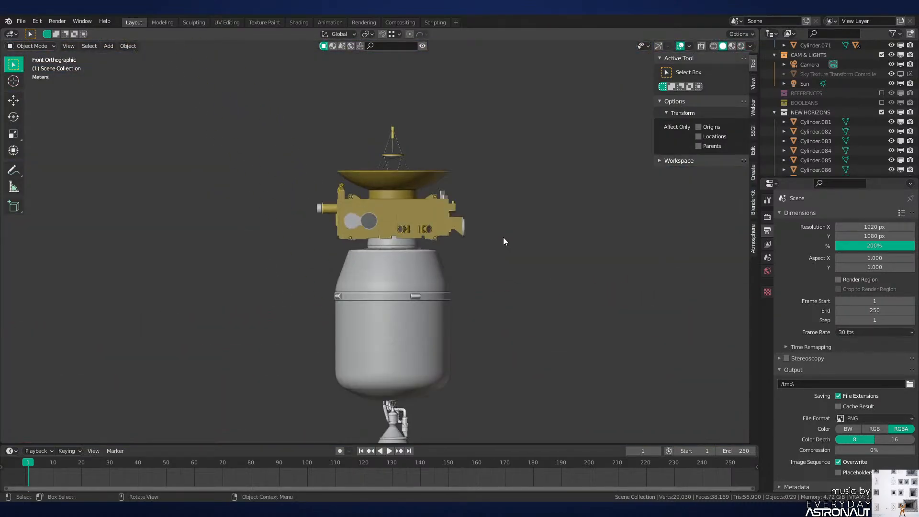
middle_drag(498, 236, 463, 257)
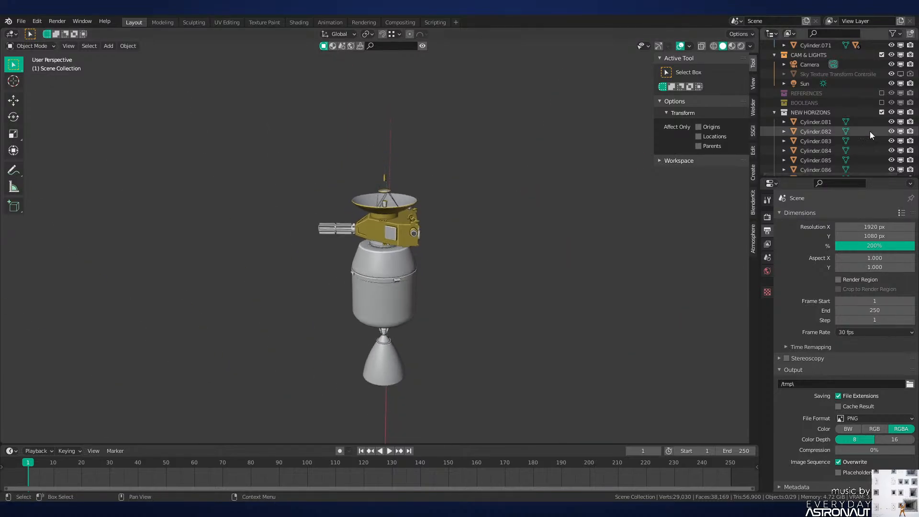
Step: Re-enable the First Stage collection temporarily to check how the spacecraft fits inside the fairing, and exclude it again
scroll(876, 76, up, 3)
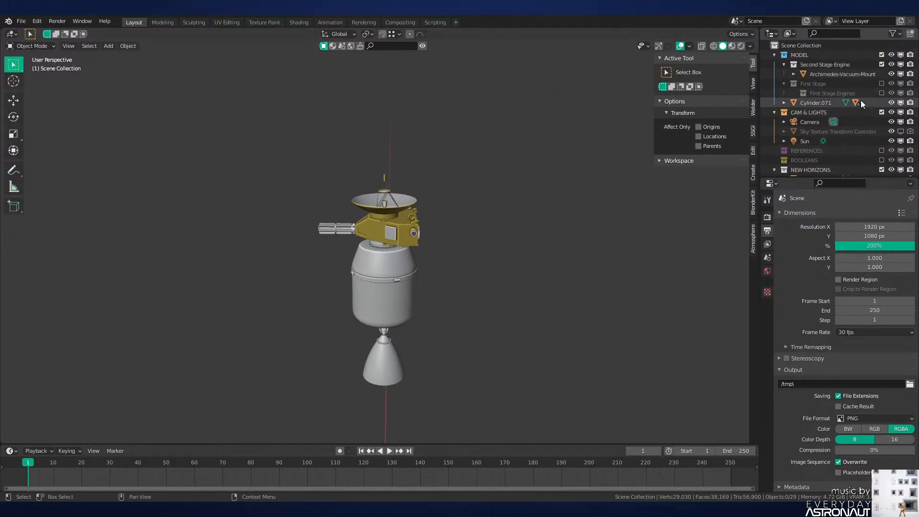
click(878, 84)
mouse_move(424, 199)
middle_down()
mouse_move(372, 263)
mouse_move(507, 259)
middle_up()
key(z)
click(438, 265)
middle_drag(407, 280, 335, 252)
key(z)
click(479, 256)
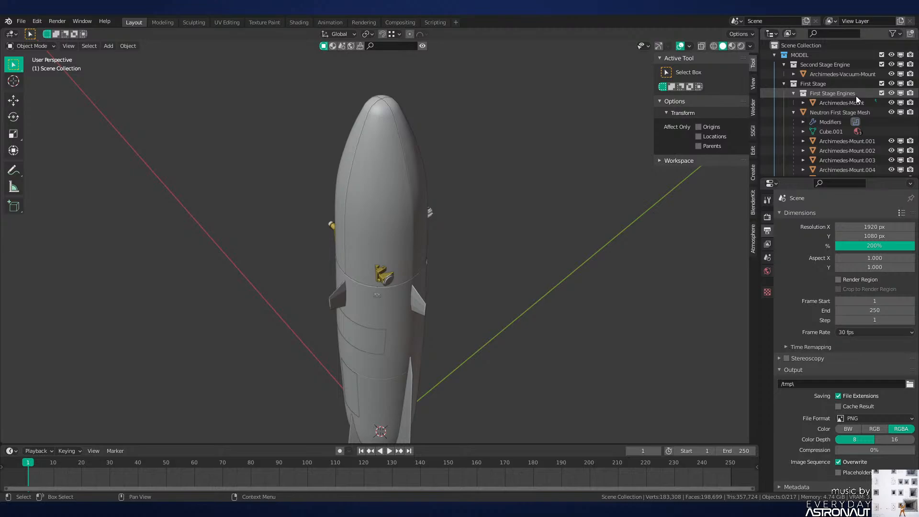
click(882, 84)
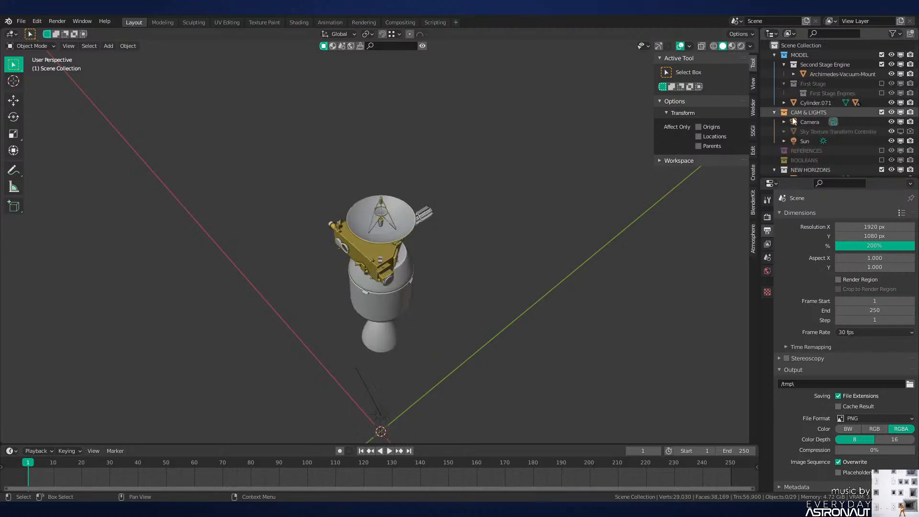
Step: Select all objects in the NEW HORIZONS collection and scale them down to about 0.610
scroll(454, 244, up, 4)
middle_drag(455, 243, 398, 234)
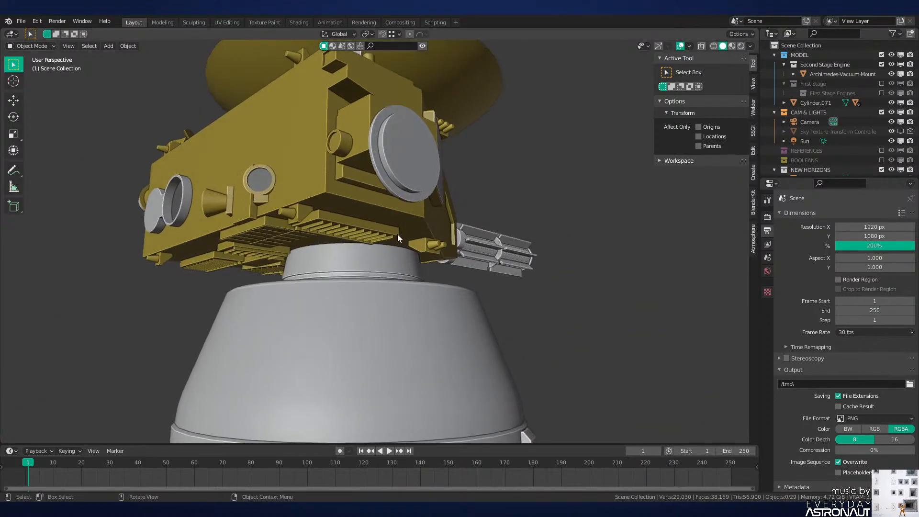
scroll(363, 194, down, 6)
middle_drag(363, 194, 493, 226)
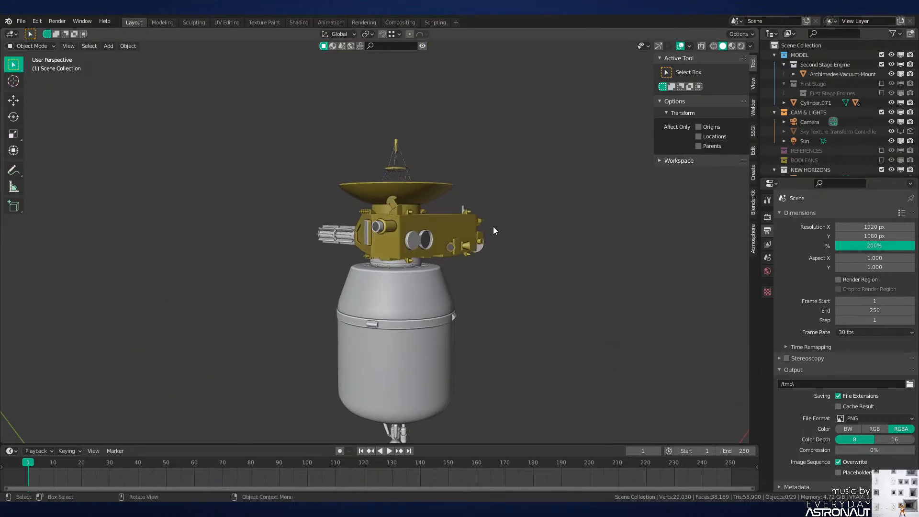
scroll(820, 151, down, 4)
click(818, 84)
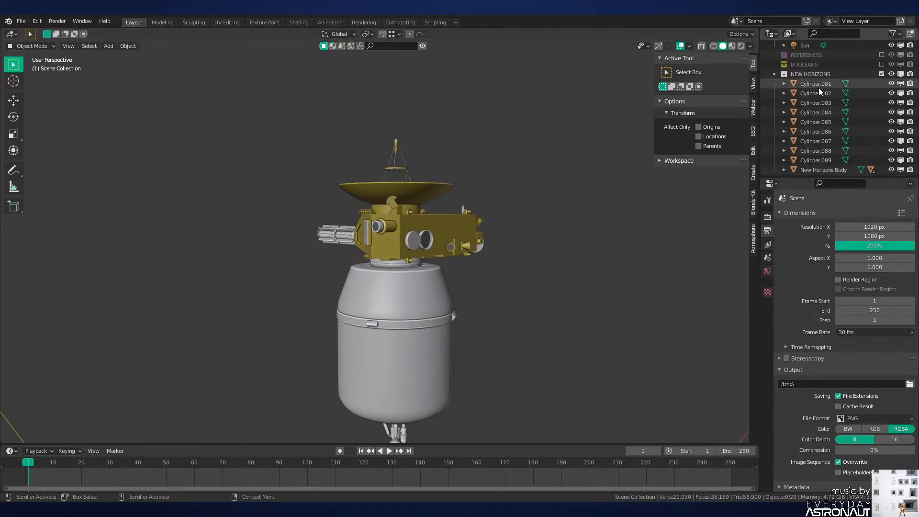
shift+click(814, 169)
scroll(530, 216, up, 2)
key(s)
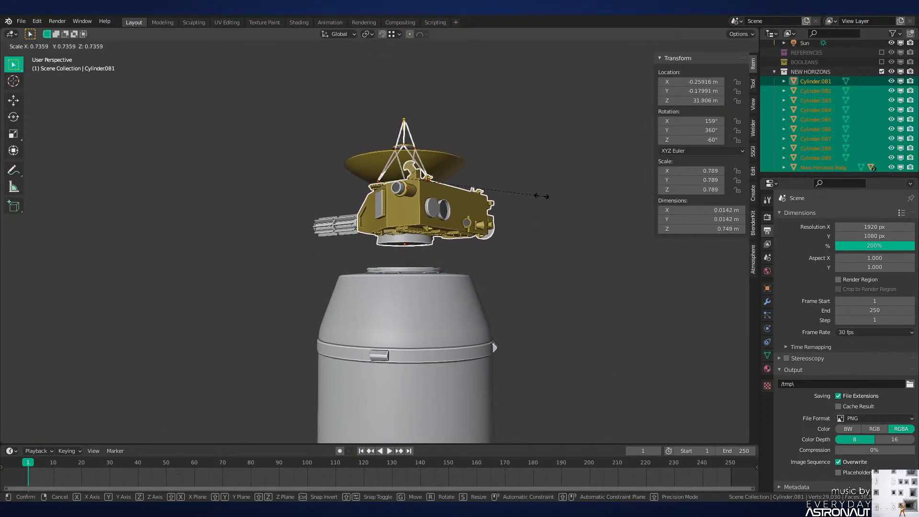
click(518, 193)
Step: Lower the selected spacecraft about 0.96 m along Z onto the second stage's payload adapter and check the seating from the side
key(KP_1)
scroll(516, 189, up, 5)
key(g)
key(z)
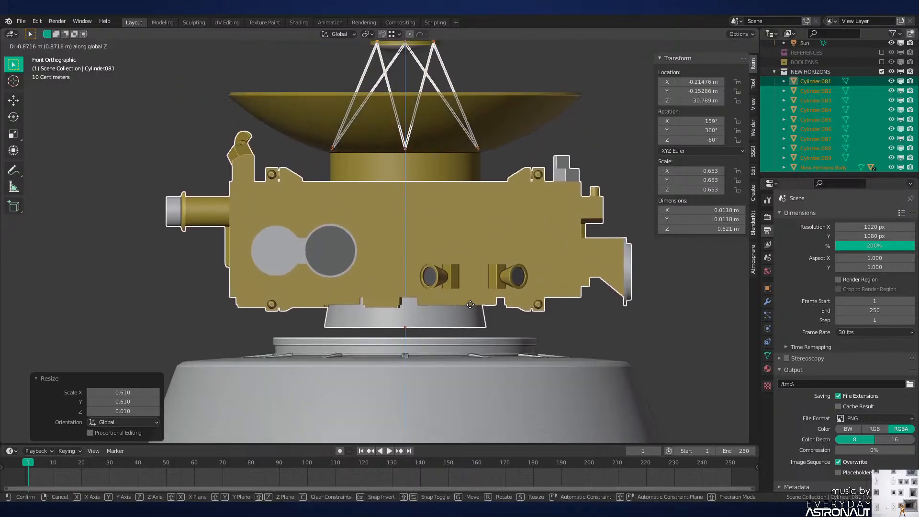
click(543, 329)
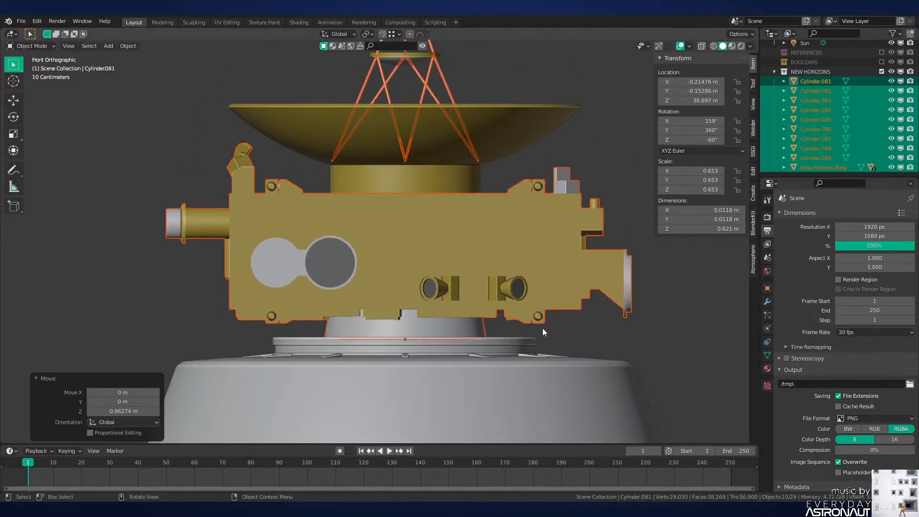
key(KP_3)
scroll(475, 307, down, 4)
click(475, 308)
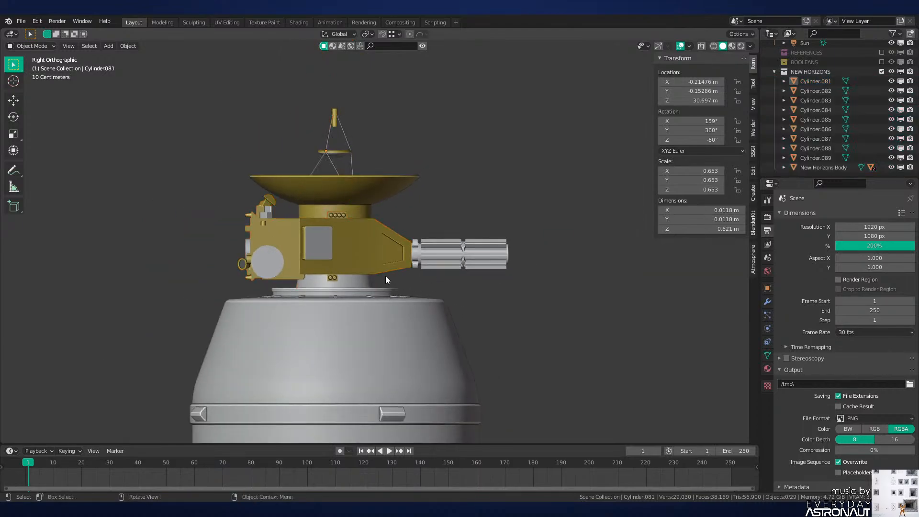
middle_drag(386, 276, 479, 286)
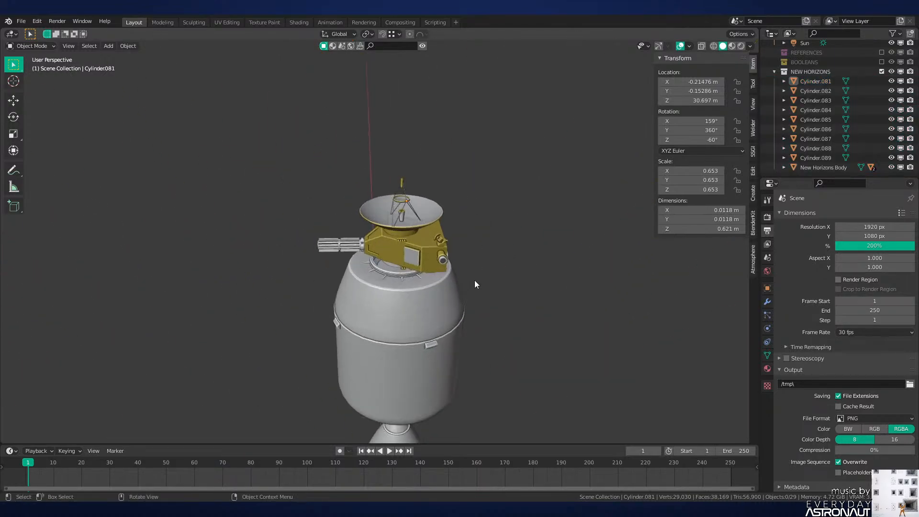
Step: Re-enable the First Stage collection briefly to check the lowered spacecraft inside the fairing, and exclude it again
scroll(871, 73, up, 2)
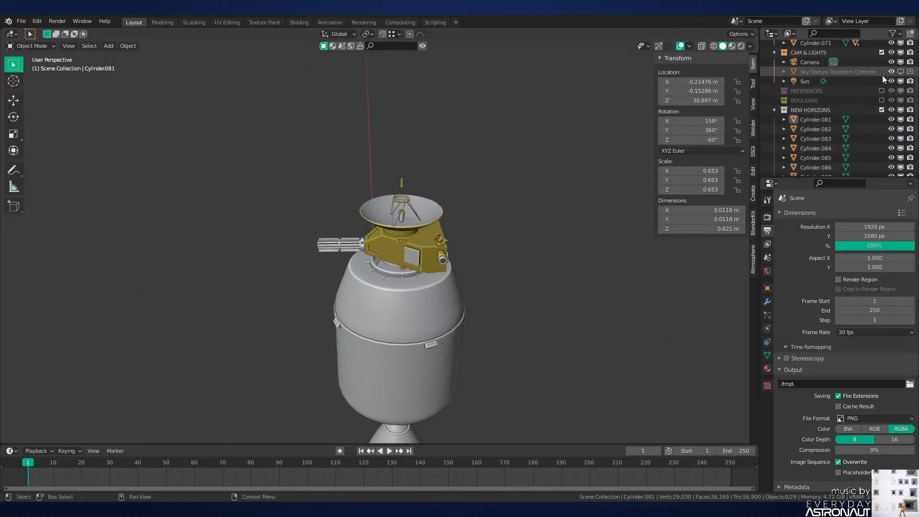
scroll(876, 96, up, 2)
click(882, 62)
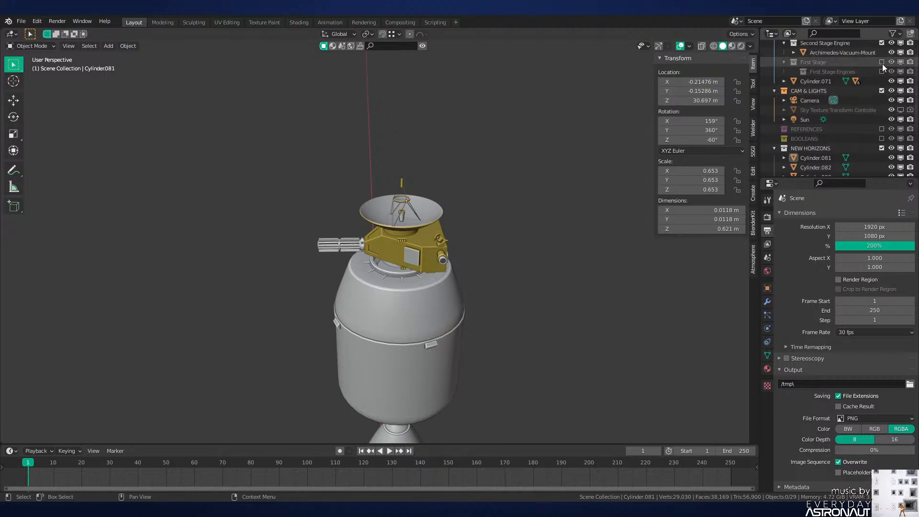
key(z)
key(z)
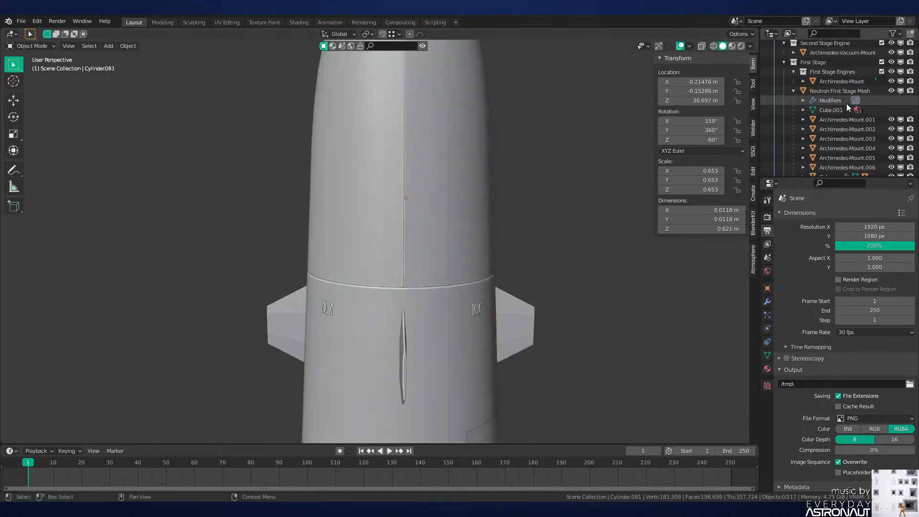
click(882, 62)
Step: Parent Cylinder.081 through Cylinder.089 to the New Horizons Body with Object (Keep Transform)
scroll(843, 144, down, 3)
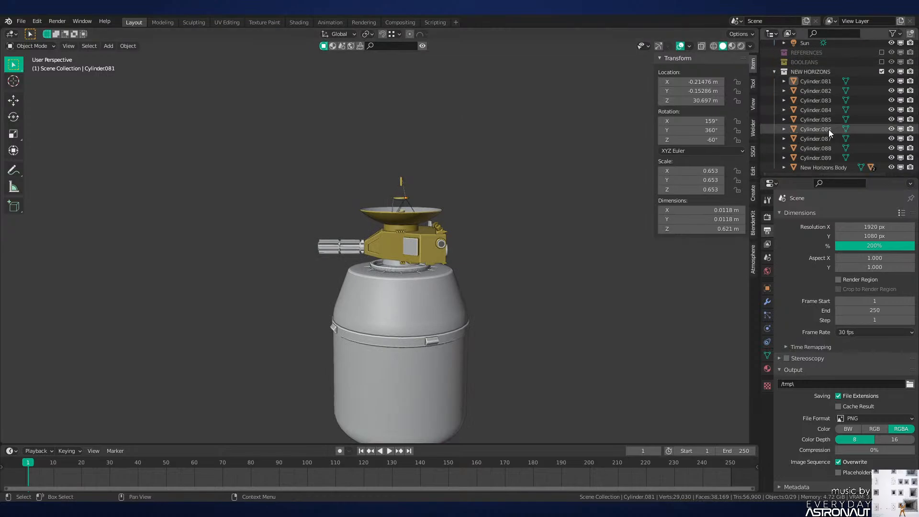
shift+click(814, 156)
scroll(478, 240, up, 3)
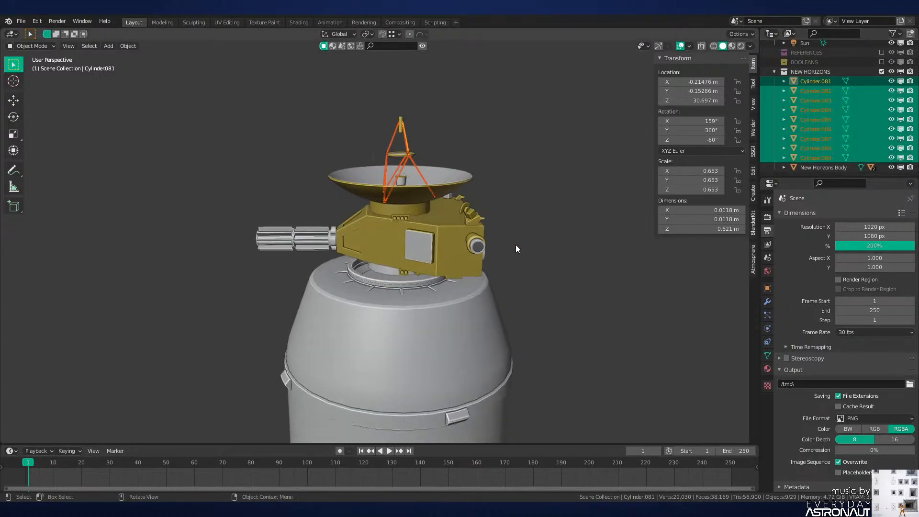
ctrl+click(815, 167)
key(ctrl+p)
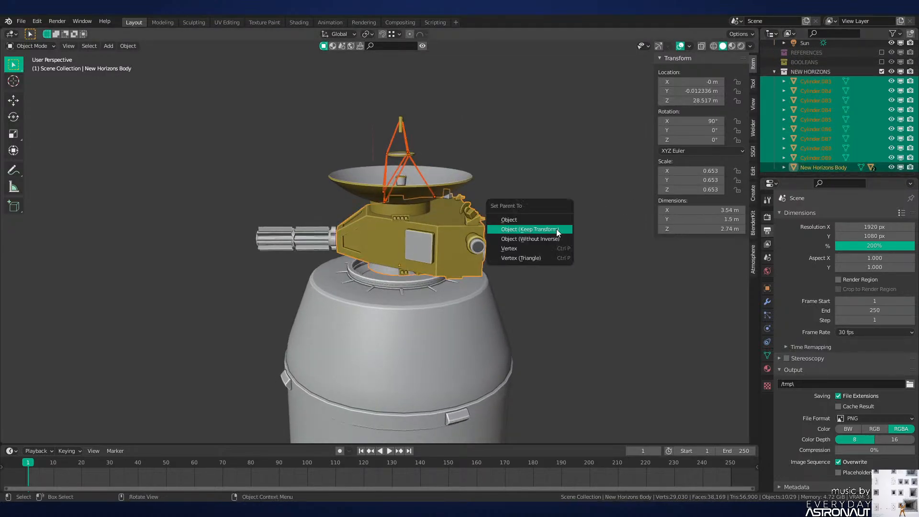
click(558, 227)
click(562, 228)
Step: Parent the New Horizons Body to the second stage tank Cylinder.071 and test the link with a cancelled move
scroll(807, 158, up, 5)
scroll(393, 291, down, 3)
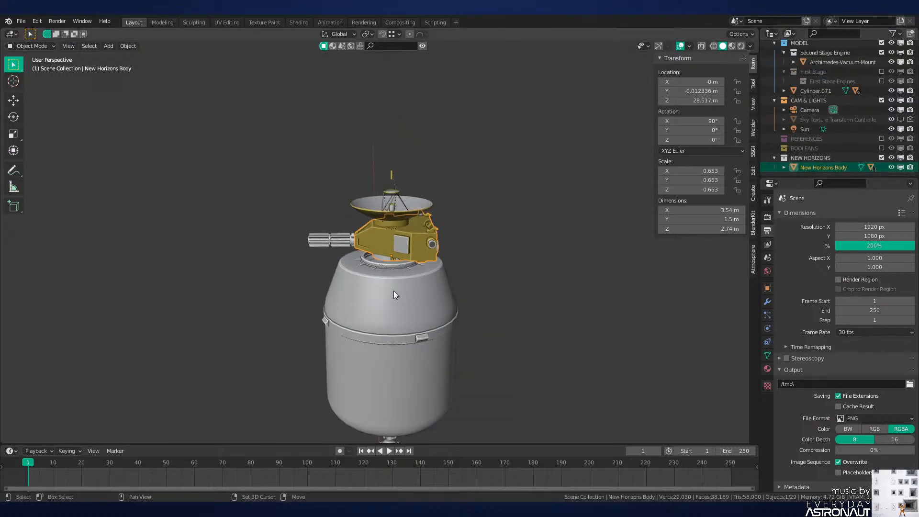
shift+click(393, 290)
key(ctrl+p)
click(392, 290)
key(alt+a)
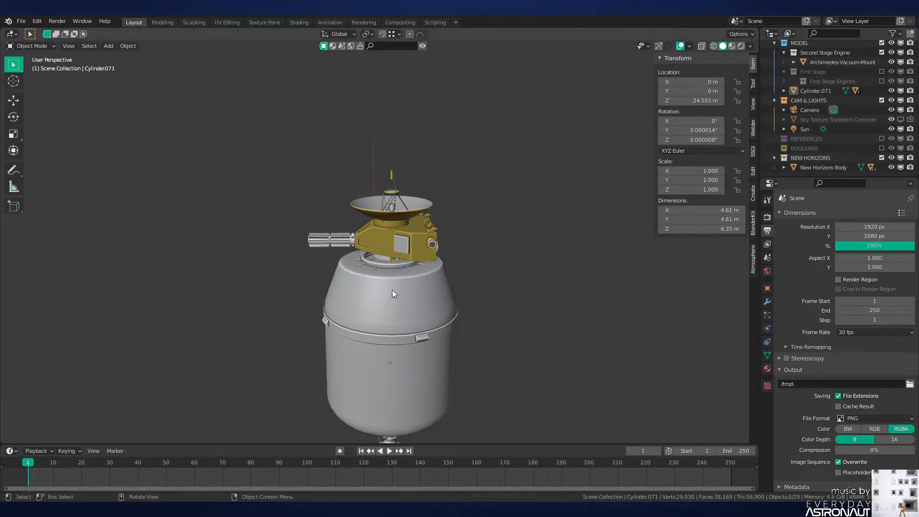
click(392, 290)
key(g)
right_click(373, 227)
Step: Preview the second stage and payload in rendered shading from the camera and from closer free angles above Earth
key(KP_0)
key(z)
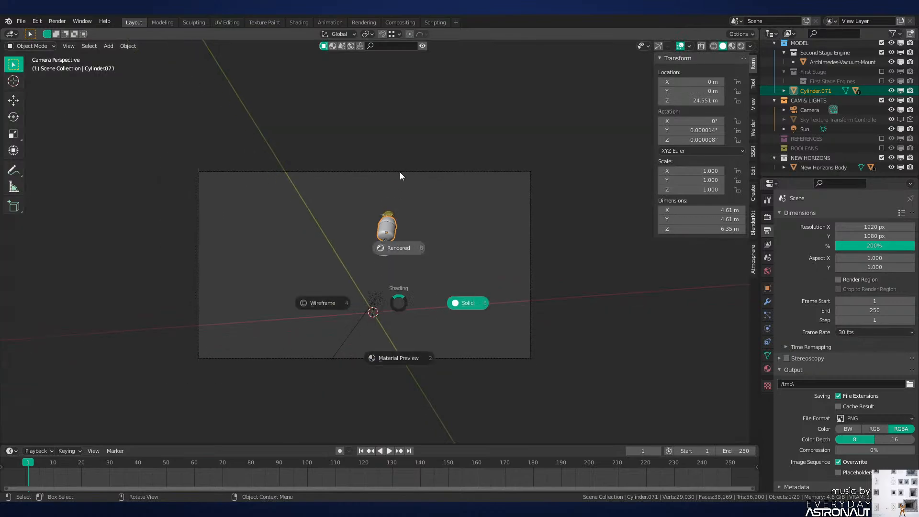
click(468, 304)
mouse_move(369, 267)
middle_down()
mouse_move(435, 300)
mouse_move(424, 310)
middle_up()
key(alt+a)
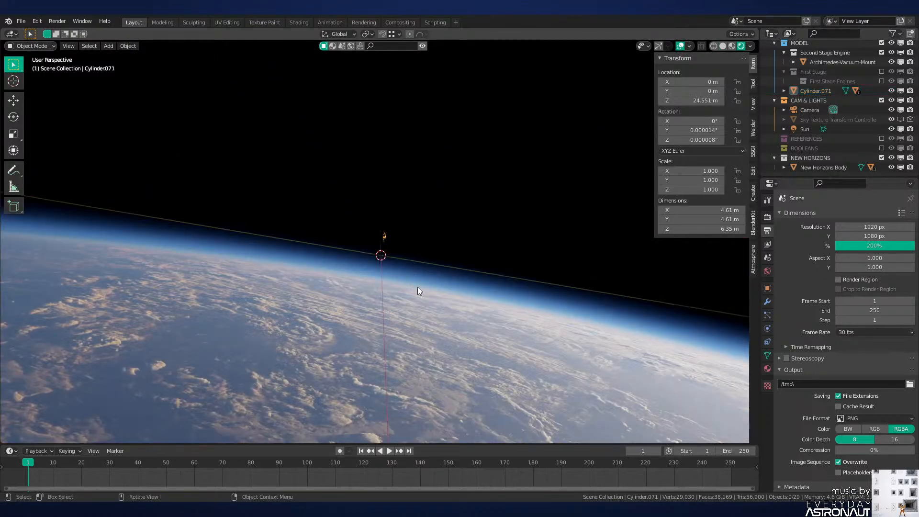
scroll(431, 289, up, 4)
middle_drag(442, 259, 523, 269)
scroll(433, 310, up, 4)
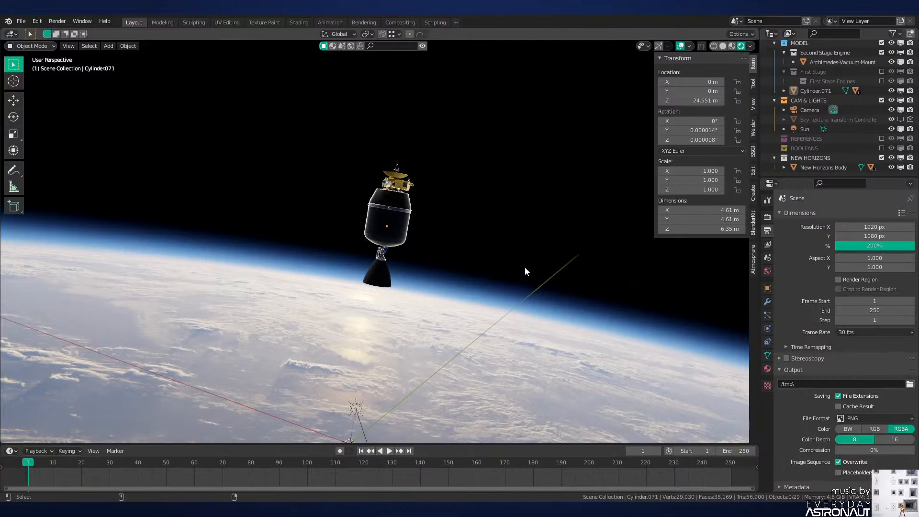
Step: Move the camera about 197.46 m back along its local Z axis and shift it slightly to reframe the second stage
key(KP_0)
click(442, 298)
key(g)
key(z)
key(z)
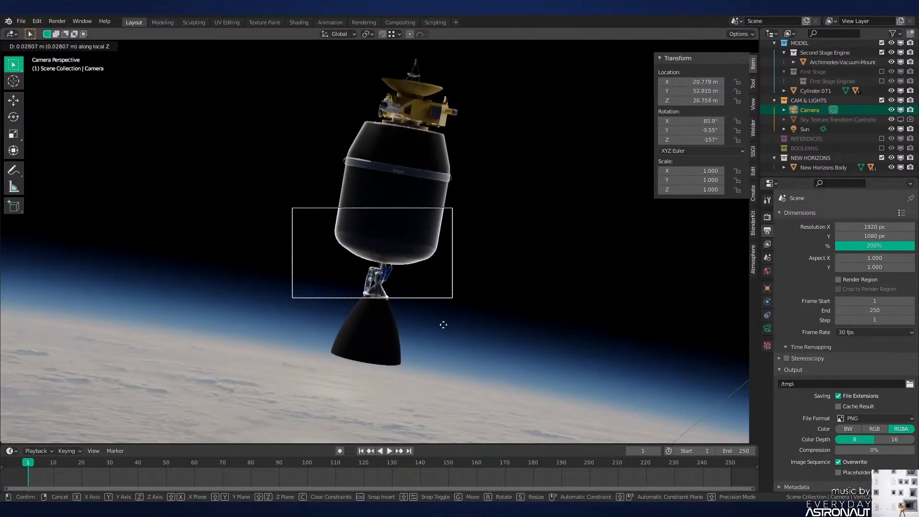
click(470, 185)
key(g)
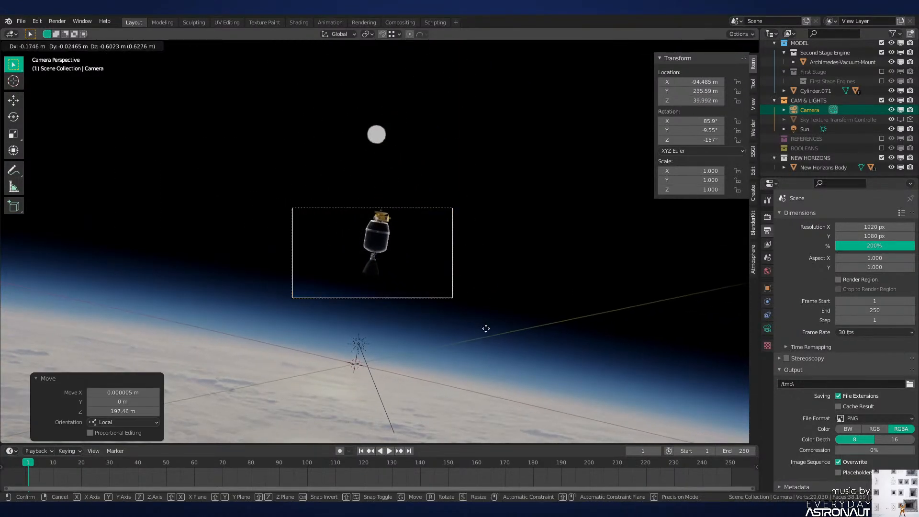
right_click(425, 296)
key(g)
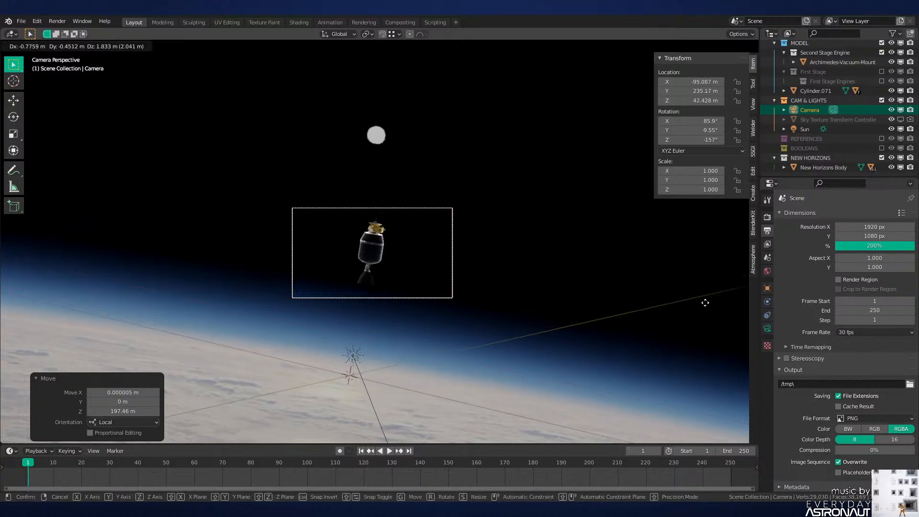
click(97, 137)
Step: Clear the camera's rotation and tilt it 80.7° about its local X axis
key(r)
key(Escape)
key(alt+r)
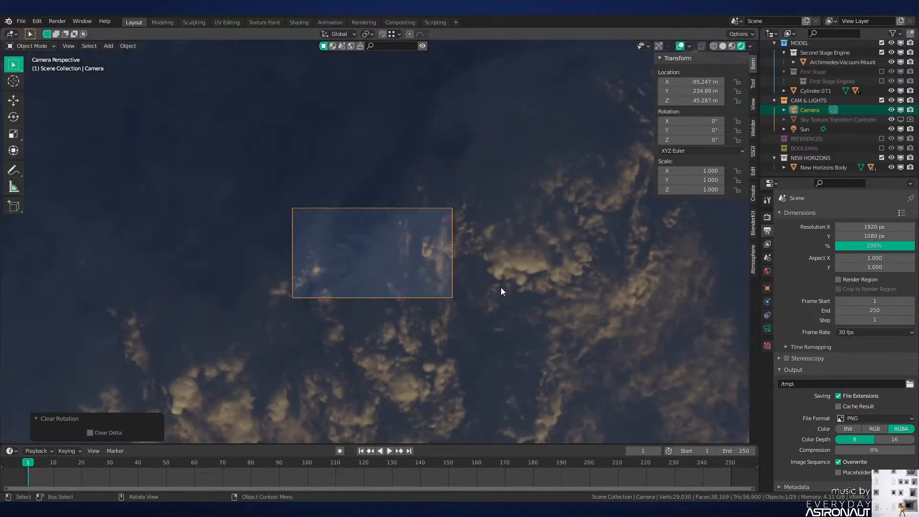
key(r)
key(x)
key(x)
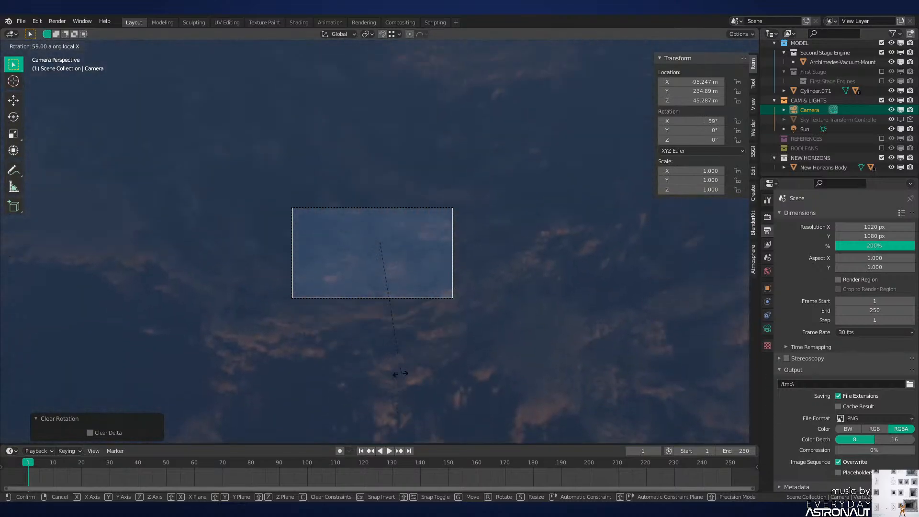
click(364, 377)
Step: Rotate the camera 180° and a further 21.9° about global Z to face the scene origin
key(r)
key(z)
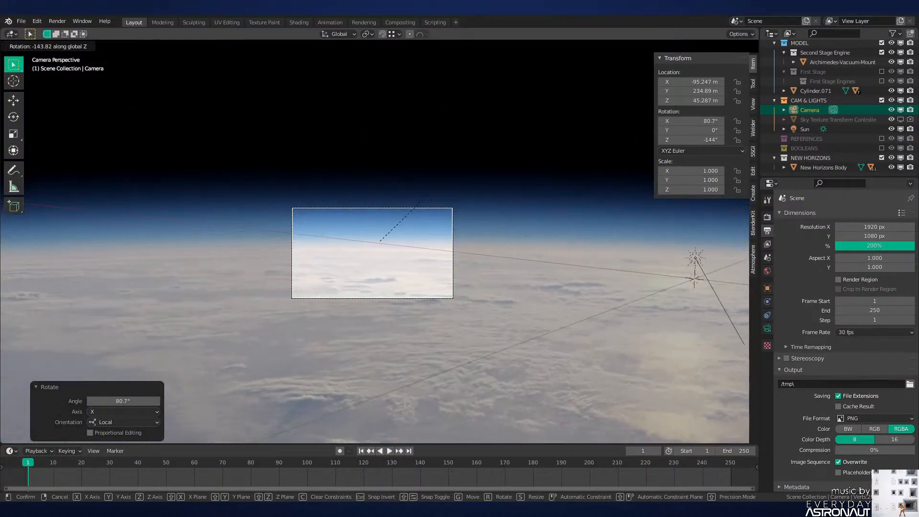
text(180)
key(Return)
key(r)
key(z)
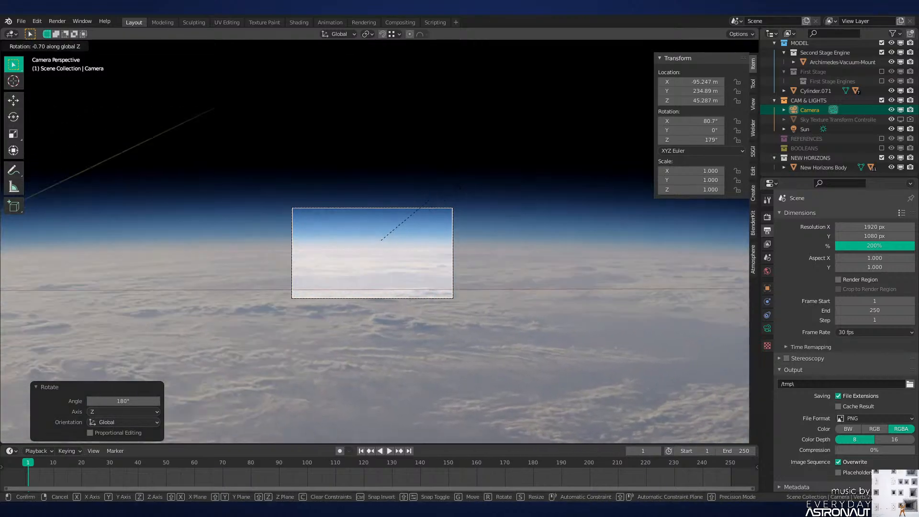
click(502, 270)
scroll(503, 272, up, 5)
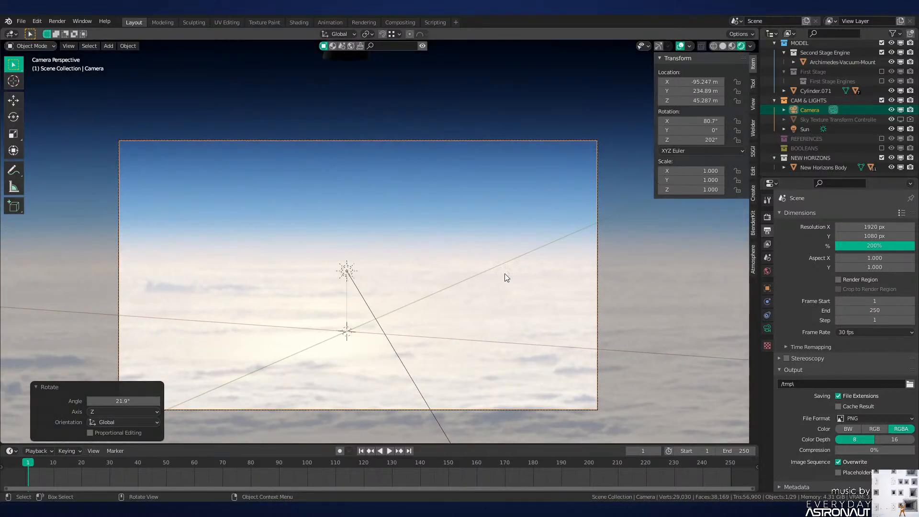
Step: Adjust the camera's tilt by 4.59° about global X and by 4.08° about its local X axis
scroll(512, 277, down, 4)
key(r)
key(x)
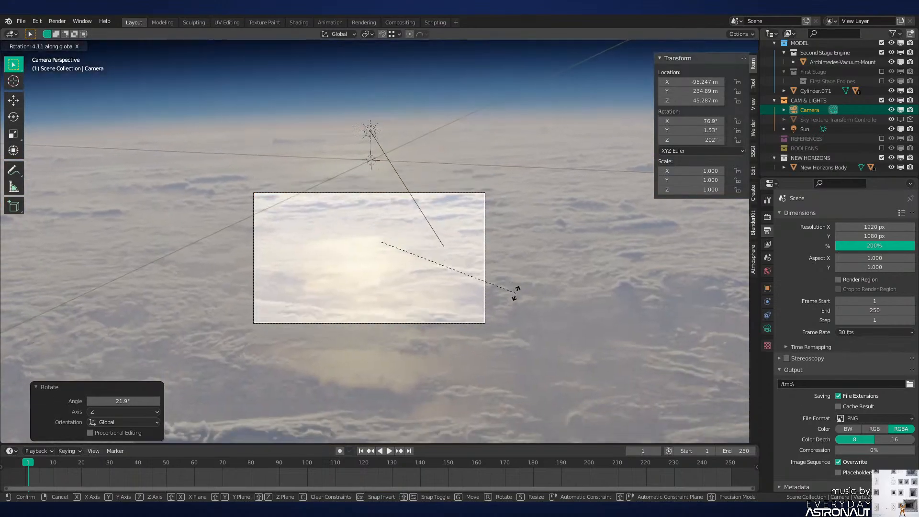
click(515, 295)
key(r)
key(z)
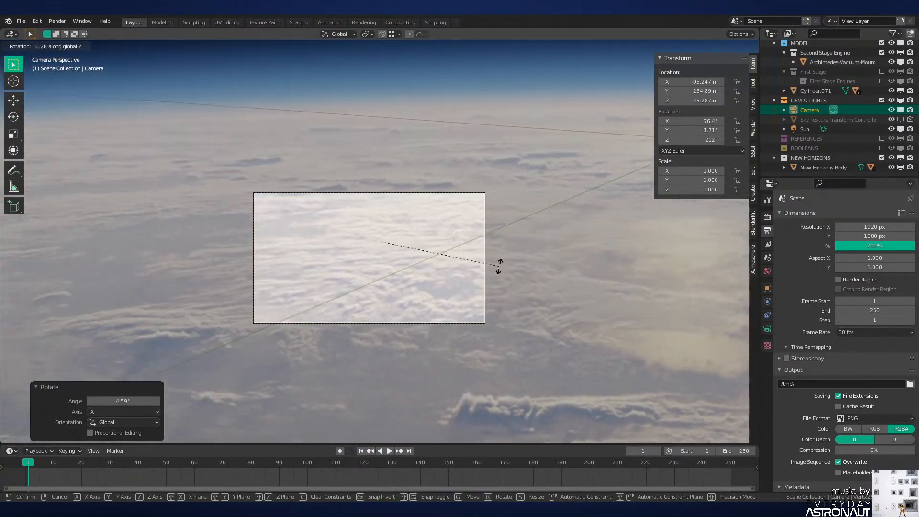
right_click(497, 277)
key(r)
key(x)
key(x)
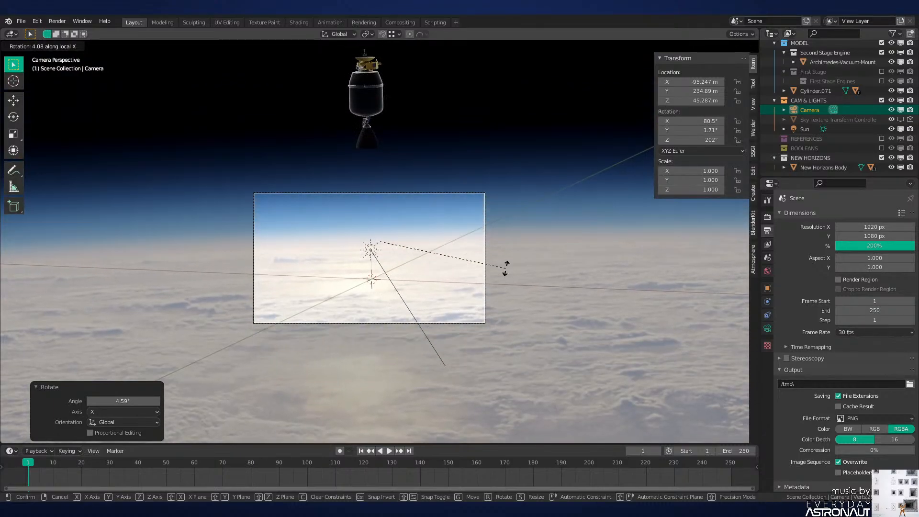
click(503, 269)
scroll(504, 268, up, 3)
scroll(443, 163, down, 3)
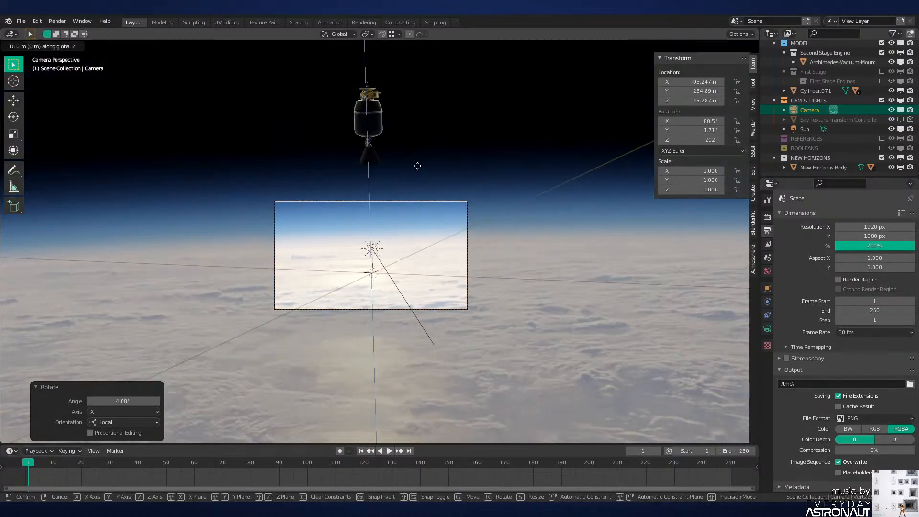
Step: Move the camera 491.7 m back along its local Z axis and bring it 33.832 m forward again
key(g)
key(z)
key(z)
click(592, 247)
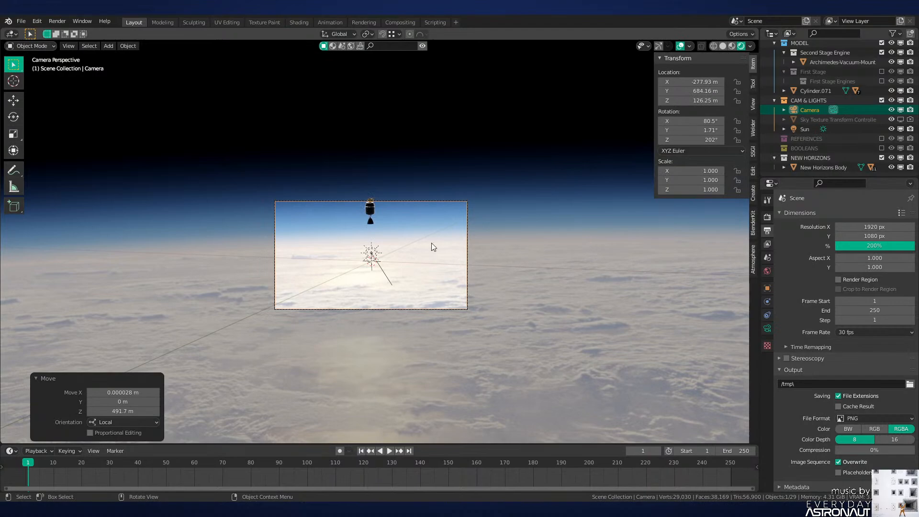
key(g)
key(z)
key(z)
click(450, 80)
scroll(446, 319, up, 5)
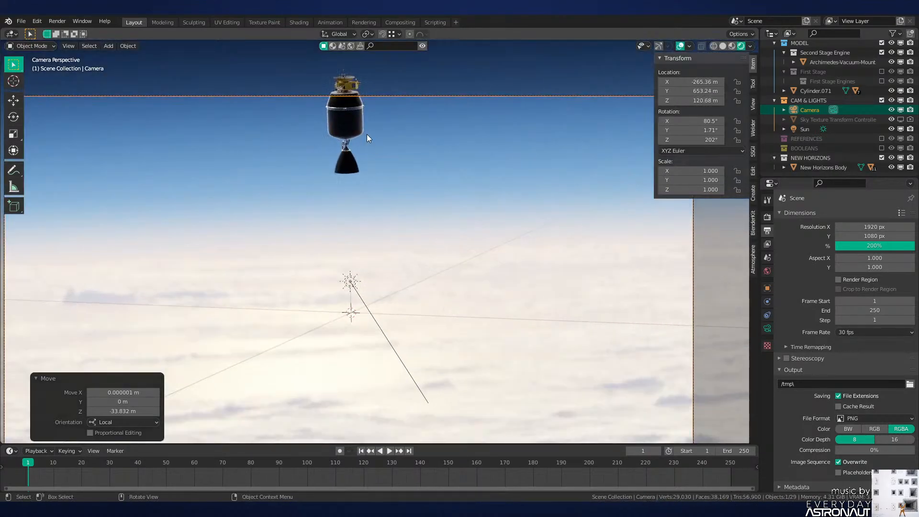
Step: Move the second stage assembly down into the middle of the camera frame and tilt it about 51° in the view plane
click(358, 129)
shift+middle_drag(386, 170, 401, 137)
key(g)
click(372, 265)
key(r)
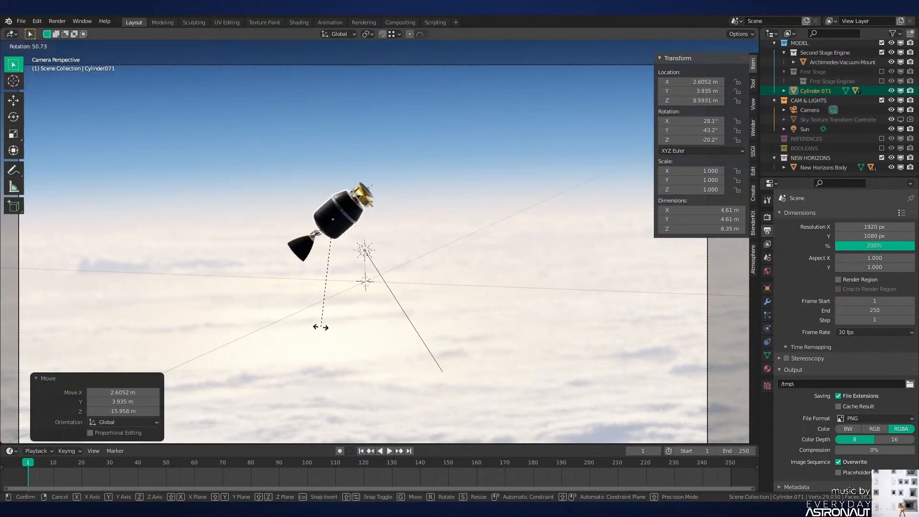
click(332, 232)
scroll(332, 232, down, 2)
key(g)
click(424, 261)
scroll(433, 264, up, 2)
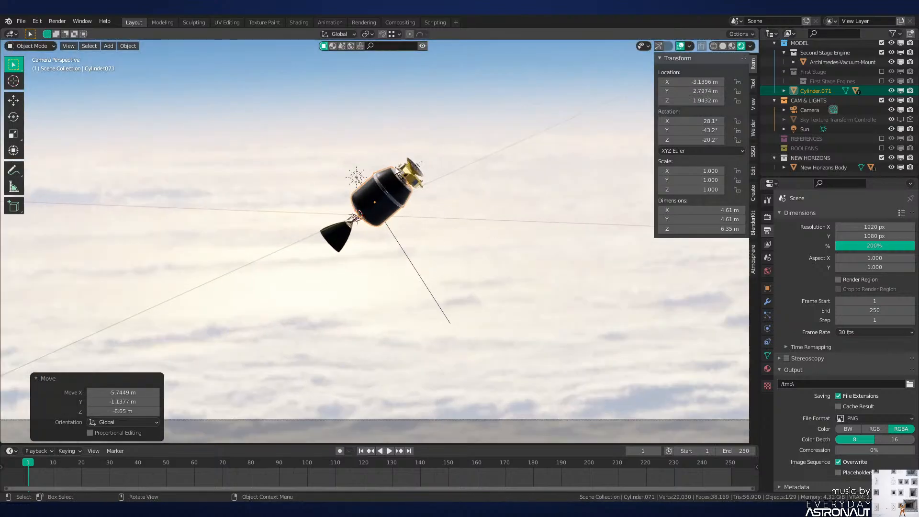
Step: Clear the second stage assembly's rotation and rotate it 90° about global X so it lies horizontally
key(r)
key(Escape)
text(0)
key(Return)
text(r)
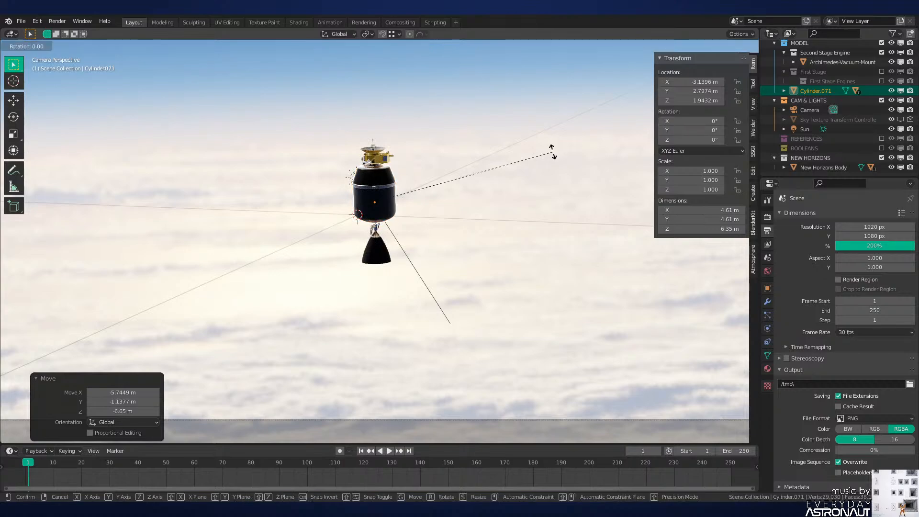
text(x90)
key(Return)
Step: Rotate the second stage assembly -45° about global Z and turn it back by 15° twice
text(rz-45)
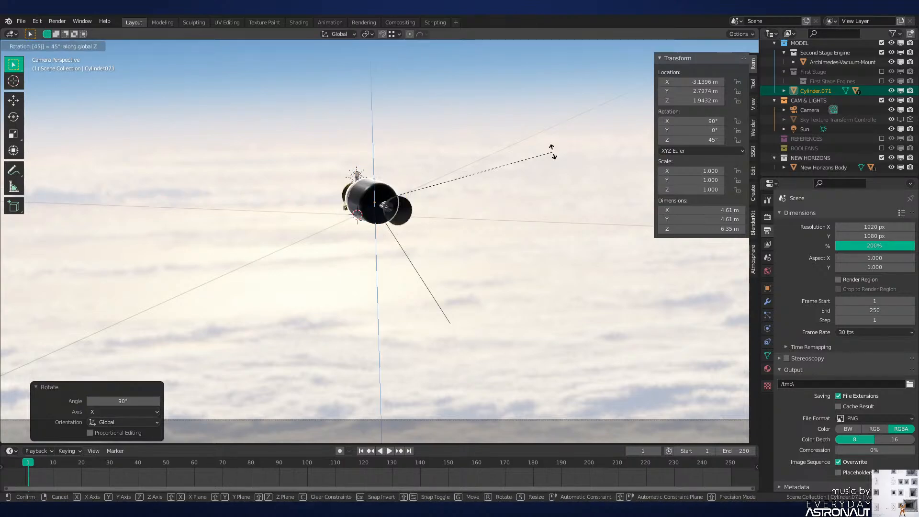
key(Return)
text(r)
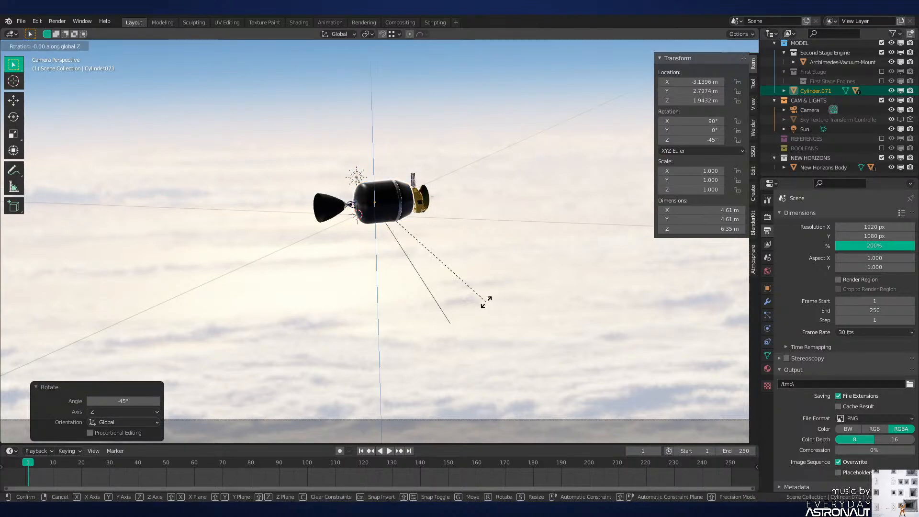
text(z15)
key(Return)
key(shift+r)
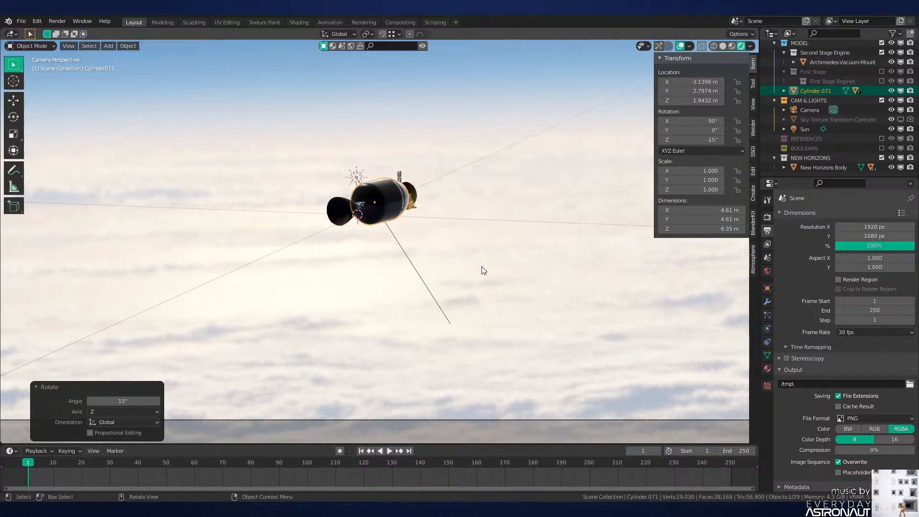
Step: Examine the composition of the second stage assembly within the camera frame
scroll(480, 267, down, 2)
scroll(402, 210, up, 7)
scroll(464, 246, down, 7)
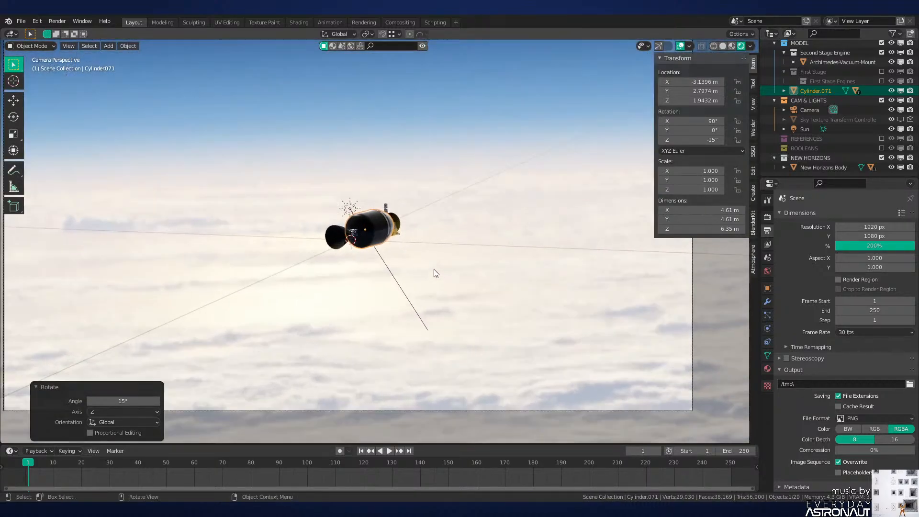
click(419, 264)
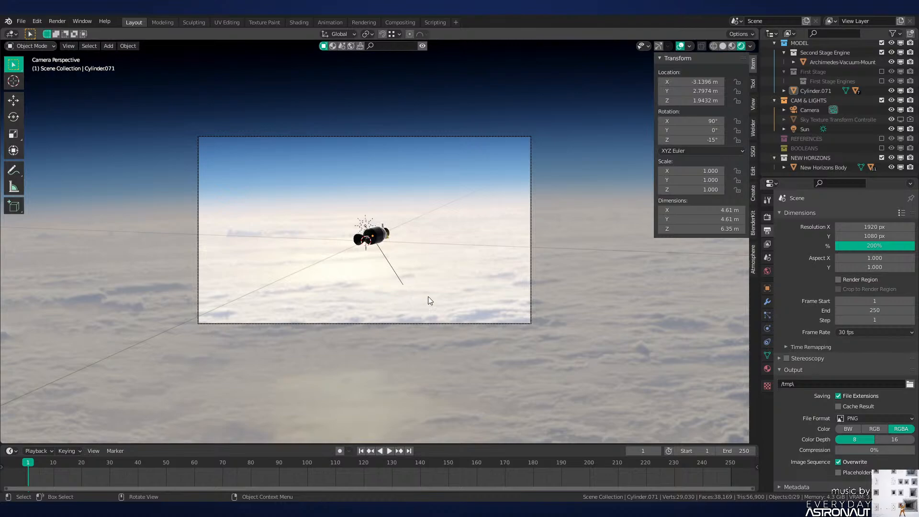
scroll(495, 198, up, 2)
shift+middle_drag(512, 221, 540, 260)
shift+middle_drag(622, 308, 602, 269)
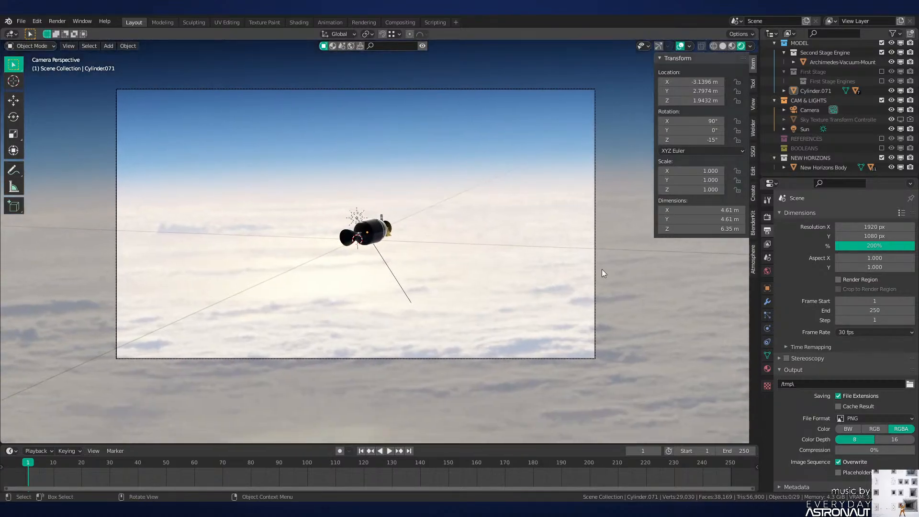
shift+middle_drag(492, 280, 492, 289)
shift+middle_drag(500, 353, 458, 265)
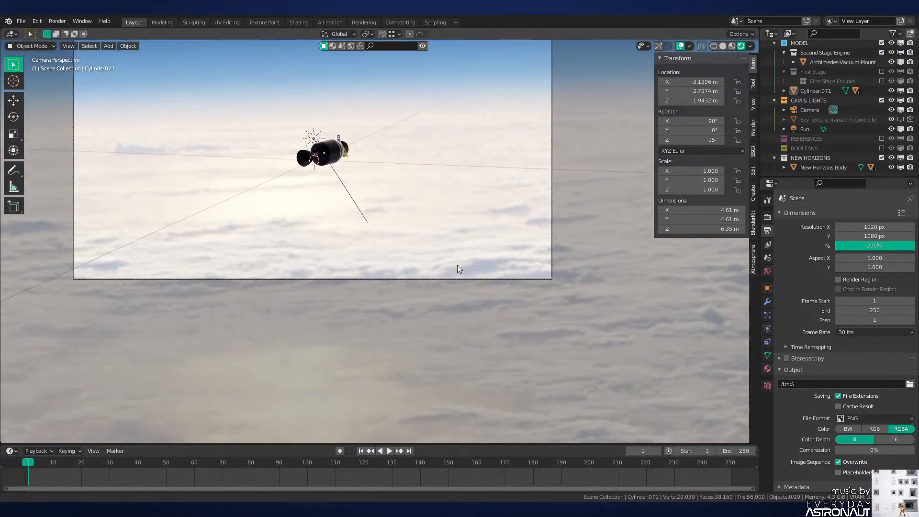
scroll(453, 234, down, 4)
shift+middle_drag(446, 198, 472, 228)
scroll(459, 229, up, 4)
Step: Save the file and open the Shading workspace with its viewport in Rendered shading
key(z)
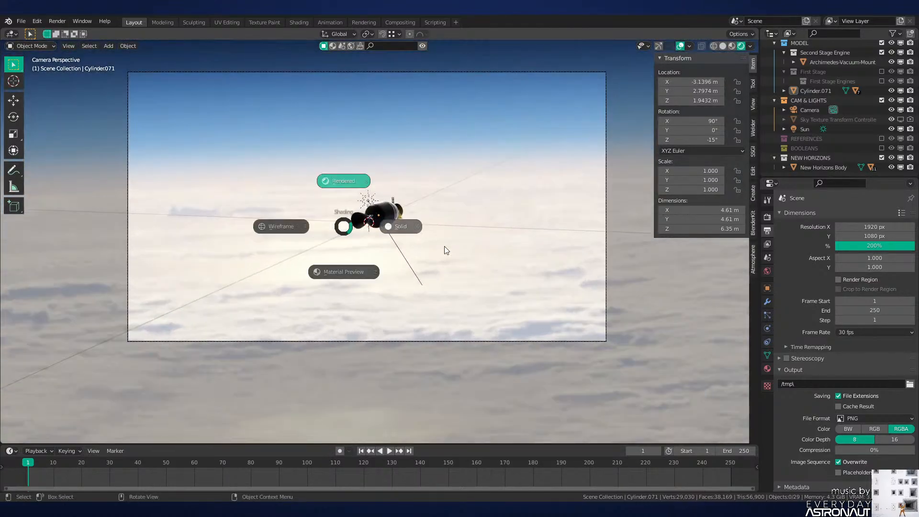
click(444, 246)
key(ctrl+s)
click(295, 23)
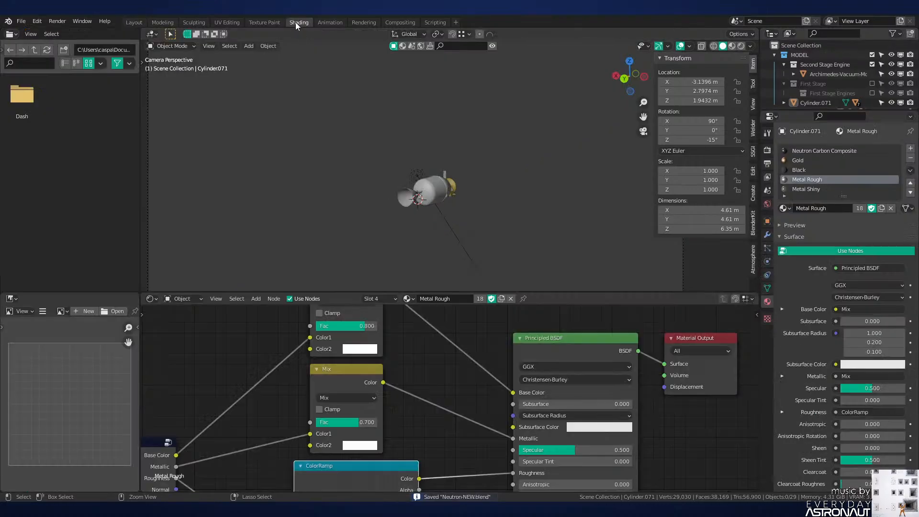
key(z)
click(408, 107)
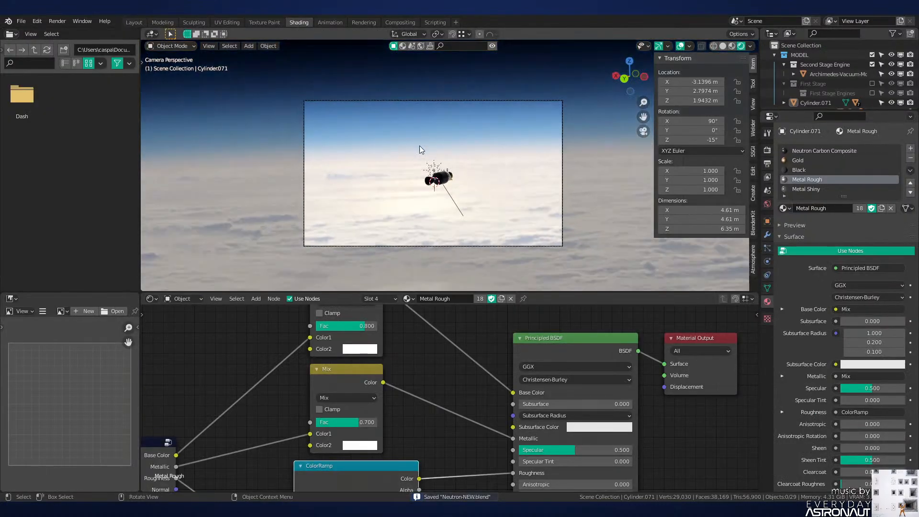
Step: Switch the node editor from the Metal Rough object material to the World shader nodes
middle_drag(344, 446, 634, 311)
middle_drag(199, 423, 384, 439)
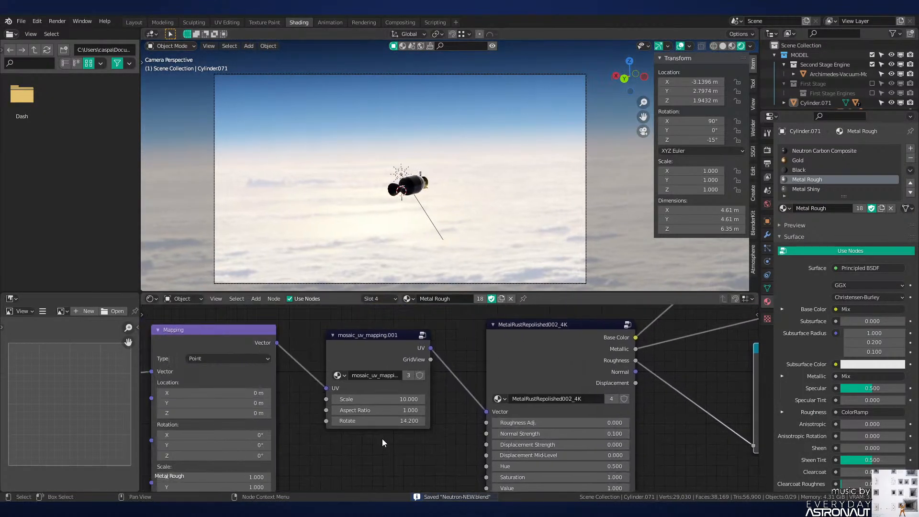
middle_drag(309, 465, 404, 422)
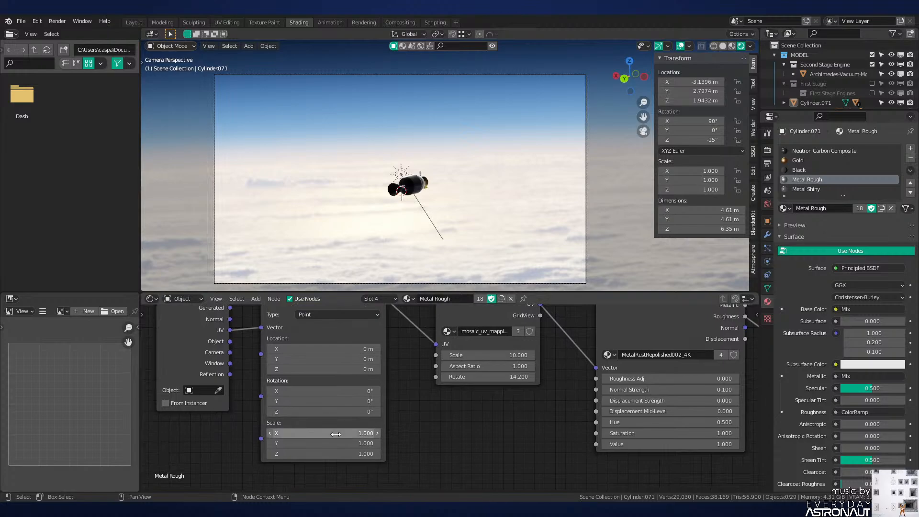
middle_drag(330, 368, 322, 383)
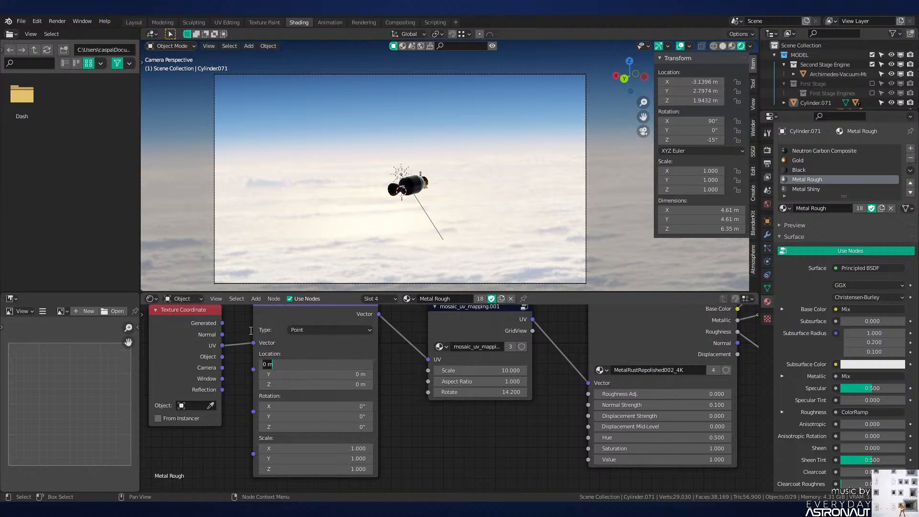
click(199, 300)
click(199, 318)
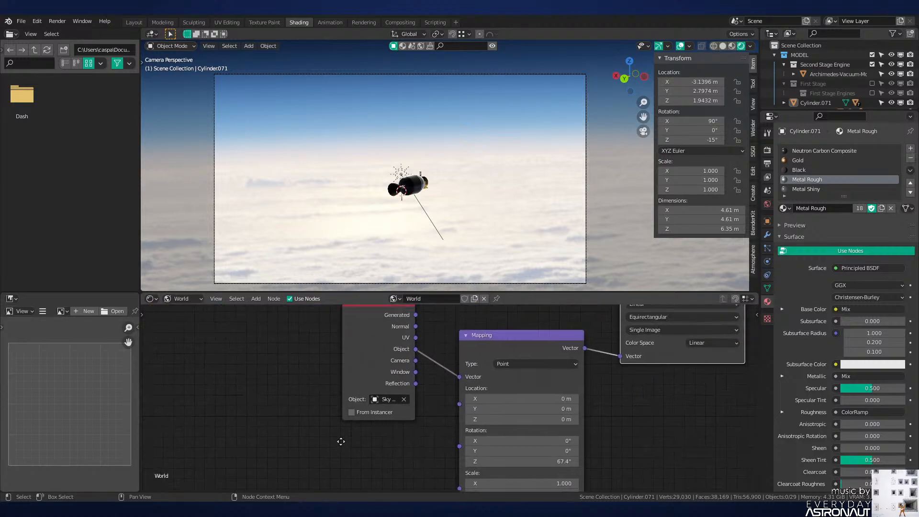
Step: Set the X location of the World Mapping node to -0.46 m
drag(375, 344, 329, 385)
middle_drag(551, 402, 357, 390)
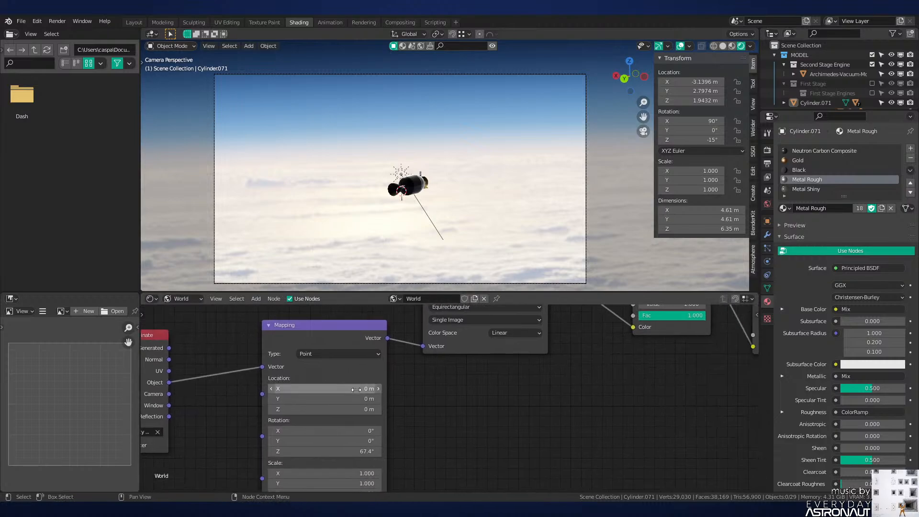
mouse_move(331, 389)
mouse_down()
mouse_move(341, 388)
mouse_move(285, 389)
mouse_move(318, 388)
mouse_up()
scroll(416, 257, down, 4)
scroll(481, 234, up, 5)
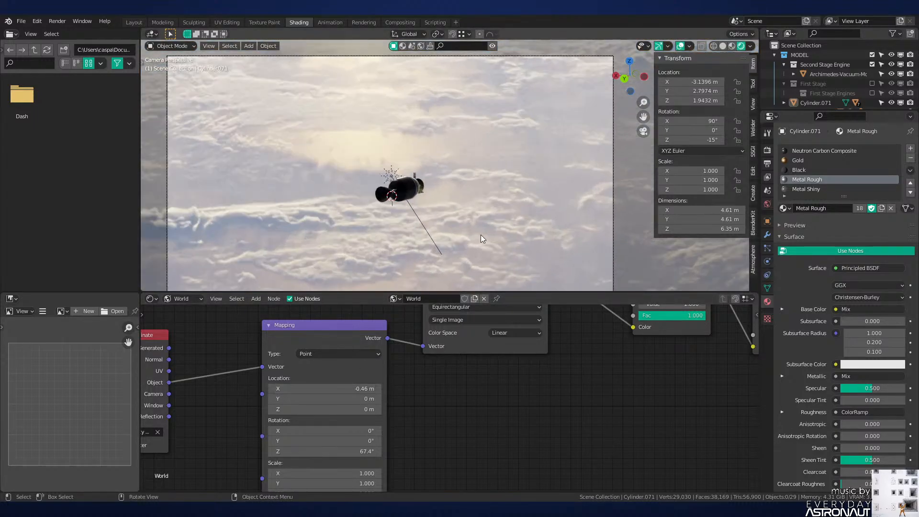
scroll(457, 237, down, 3)
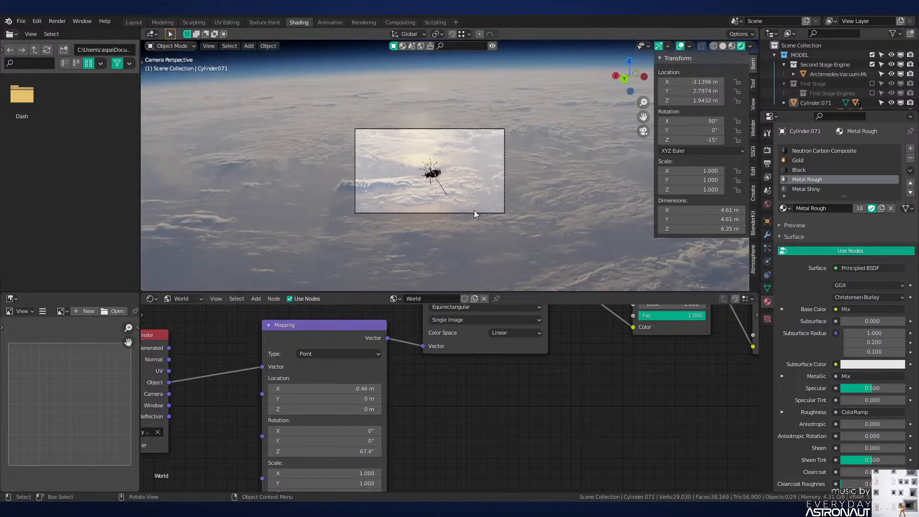
scroll(473, 211, down, 2)
Step: Lower the camera along global Z to about 90.9 m
click(472, 212)
key(g)
key(z)
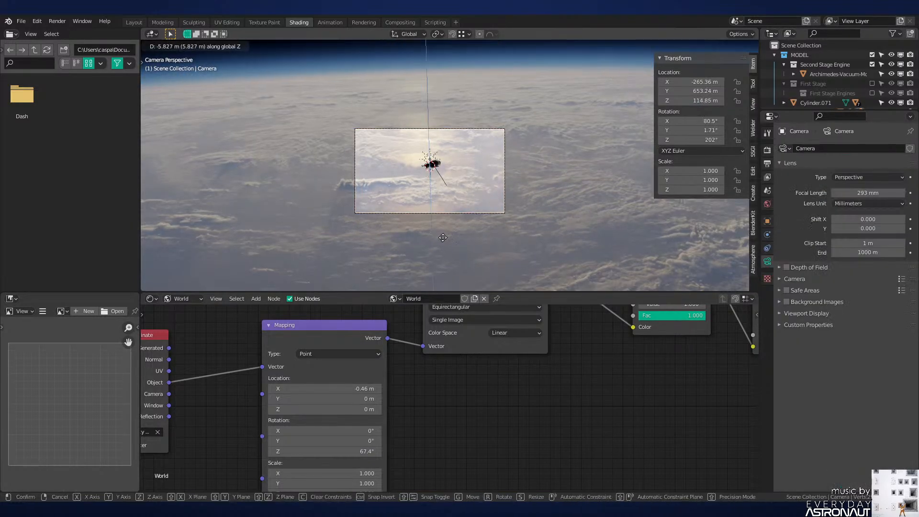
click(486, 223)
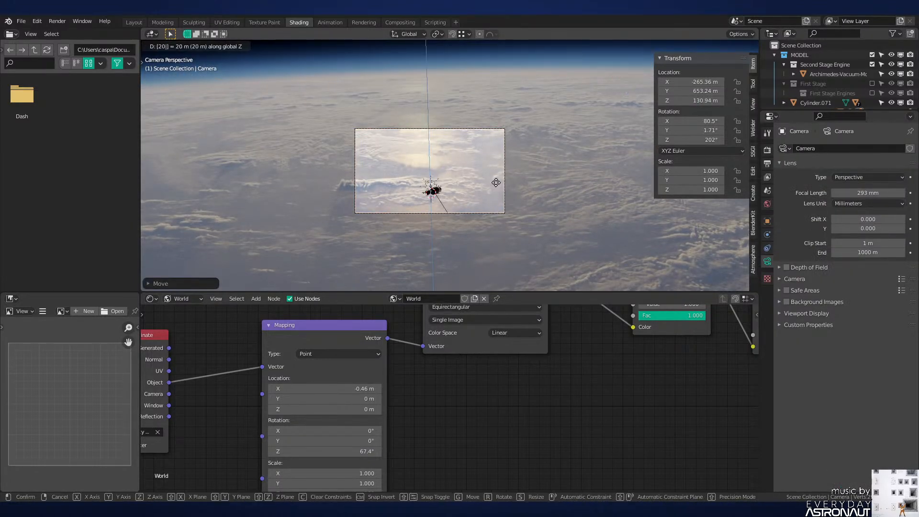
text(-)
key(Return)
Step: Tilt the camera up about its local X axis to 87.2° and lower it along global Z to 50.935 m
scroll(498, 185, up, 2)
key(r)
key(x)
key(x)
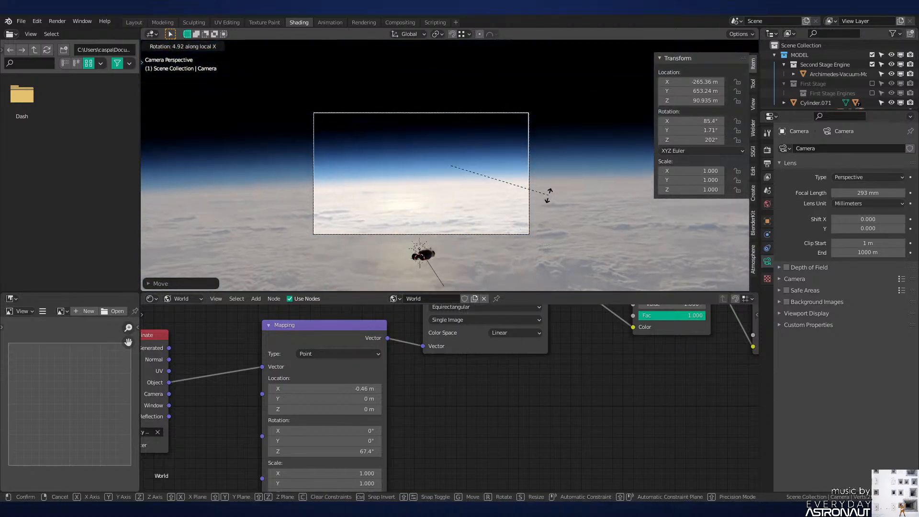
click(547, 197)
text(gz-20)
key(Return)
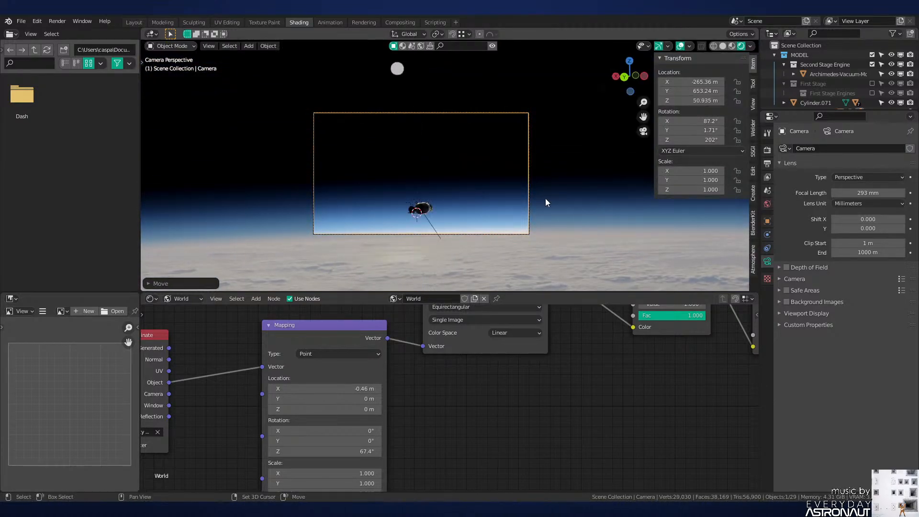
Step: Tilt the camera down about its local X axis to an X rotation of 85.7°
scroll(547, 203, up, 4)
scroll(550, 215, down, 3)
key(r)
key(x)
key(x)
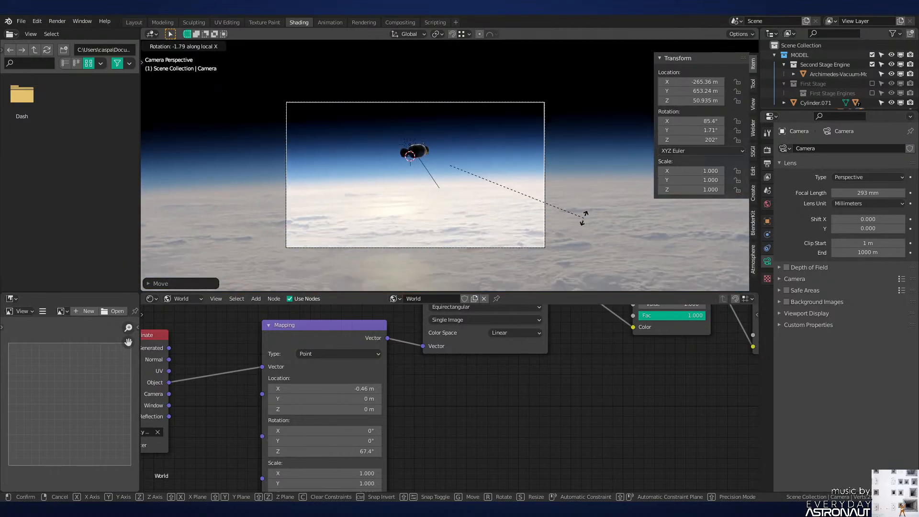
click(584, 217)
scroll(575, 216, up, 3)
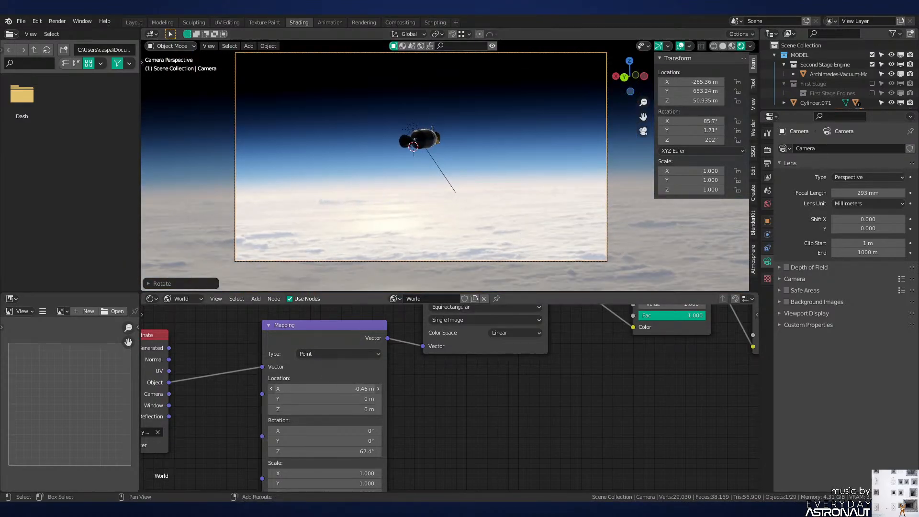
Step: Set the World Mapping node's location to -0.55 m in X and 0.02 m in Z
drag(326, 389, 317, 389)
middle_drag(394, 402, 356, 398)
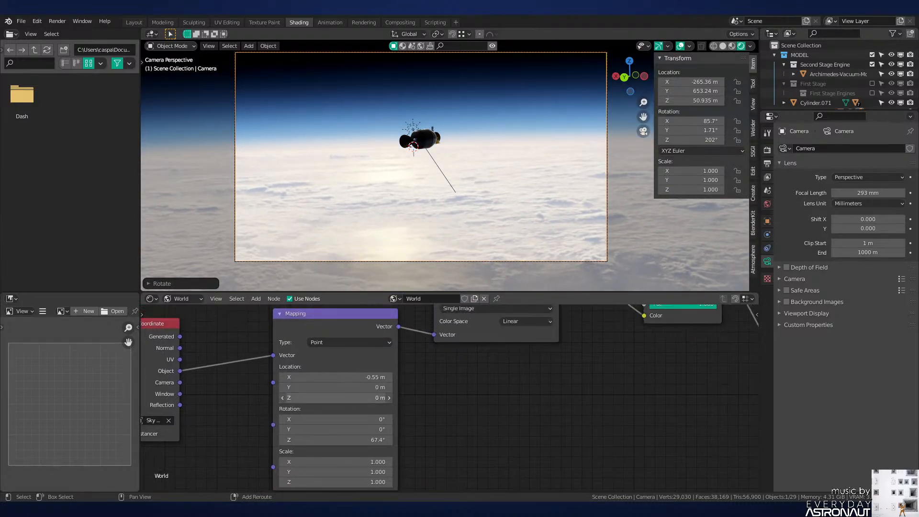
drag(335, 398, 343, 398)
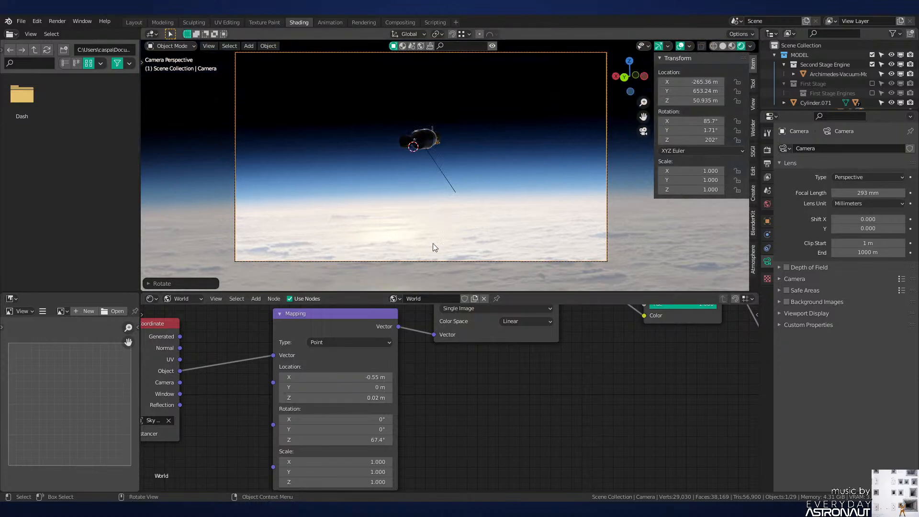
scroll(439, 206, down, 1)
scroll(438, 205, up, 1)
Step: Return to the Layout workspace, show the camera view in Rendered shading and save the file
click(438, 206)
key(z)
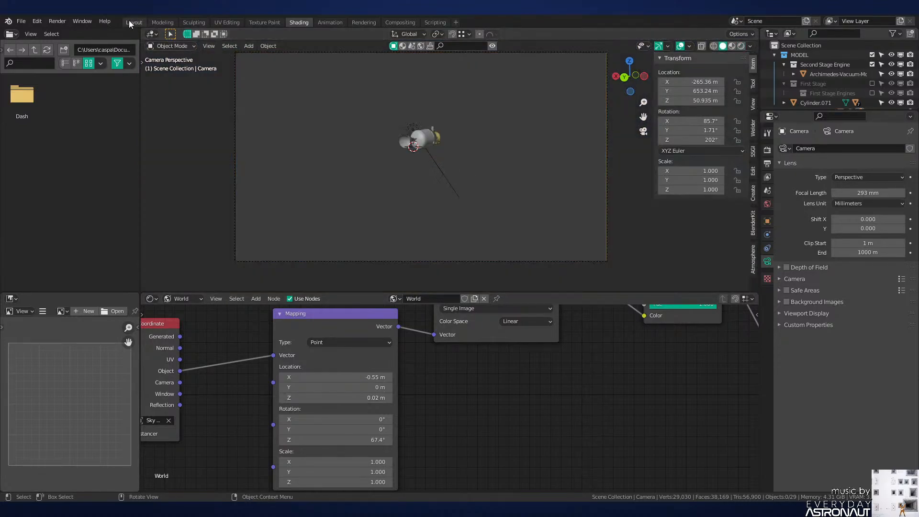
click(129, 22)
key(z)
mouse_move(421, 188)
shift+middle_down()
mouse_move(424, 237)
mouse_move(415, 221)
shift+middle_up()
scroll(423, 238, up, 2)
scroll(416, 220, down, 2)
key(z)
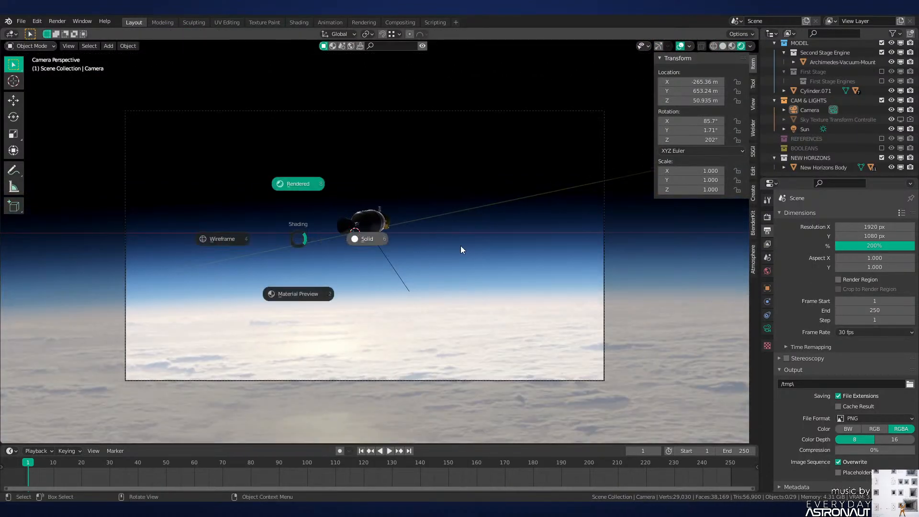
key(ctrl+s)
key(z)
scroll(545, 210, up, 1)
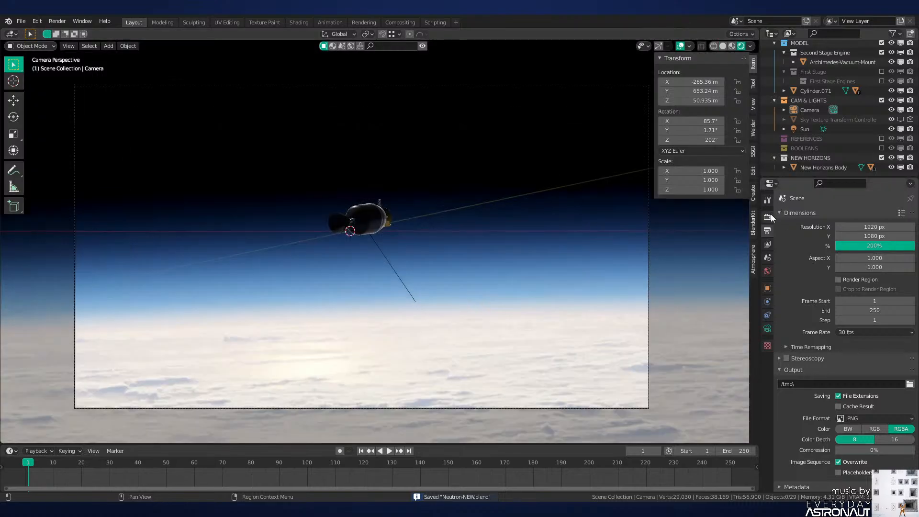
Step: Set the Color Management look to High Contrast in the render settings
click(768, 217)
scroll(843, 377, down, 2)
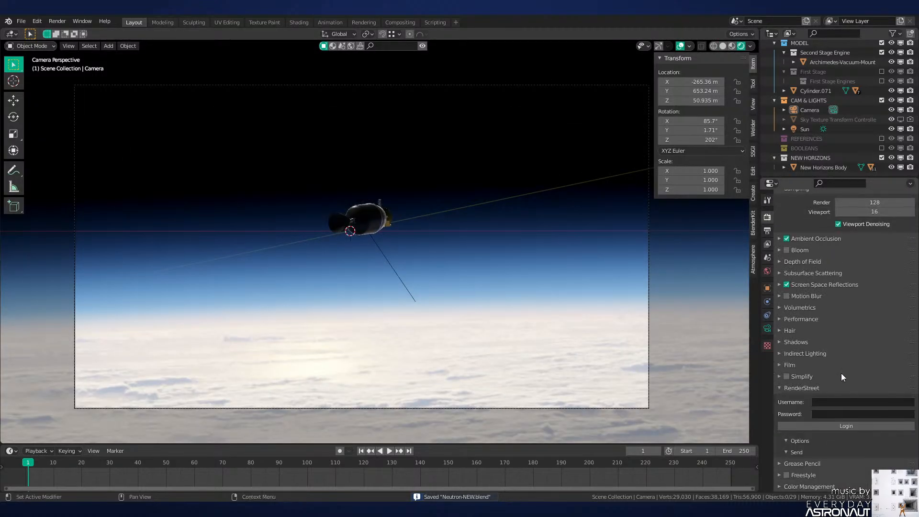
scroll(822, 479, up, 1)
click(823, 482)
scroll(822, 483, down, 2)
click(806, 443)
click(811, 486)
scroll(825, 450, down, 5)
click(861, 435)
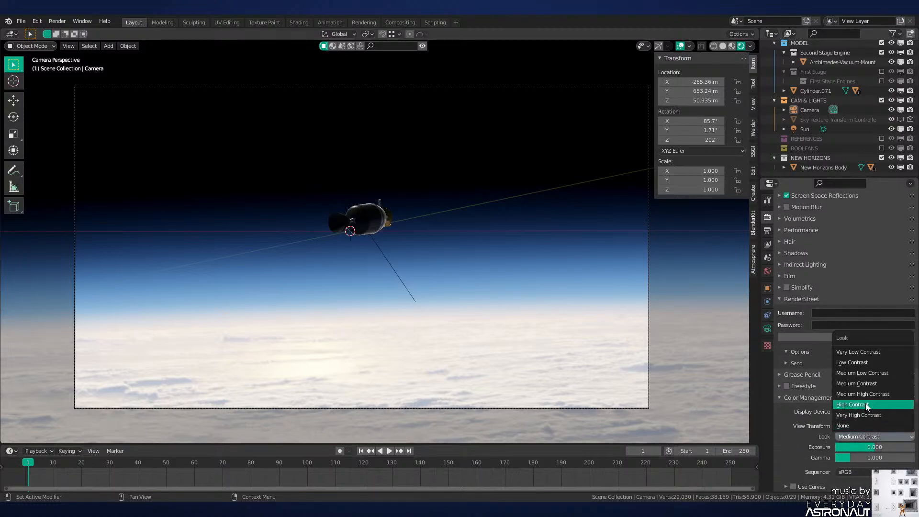
click(866, 403)
scroll(516, 293, up, 3)
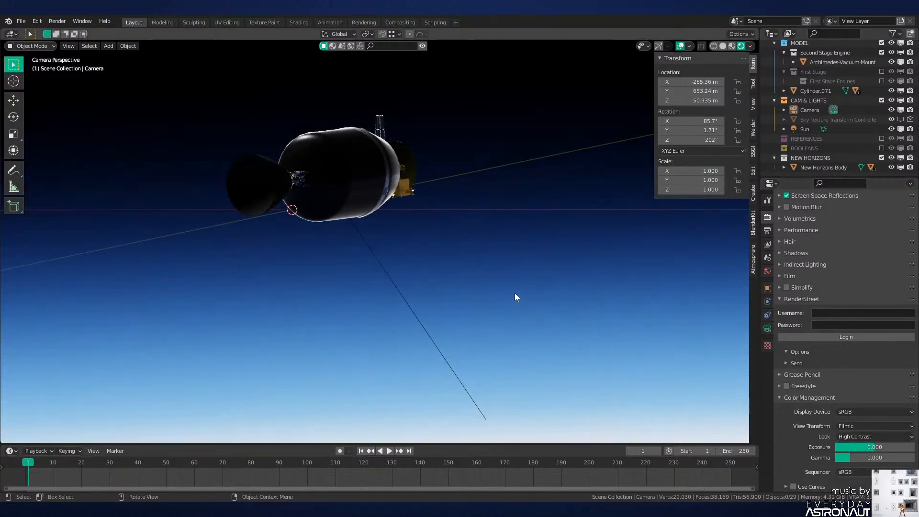
scroll(516, 293, down, 4)
Step: Rotate the Sun light freely with Trackball to about X 88.4°, Y -15.9°, Z 26.2°
click(806, 128)
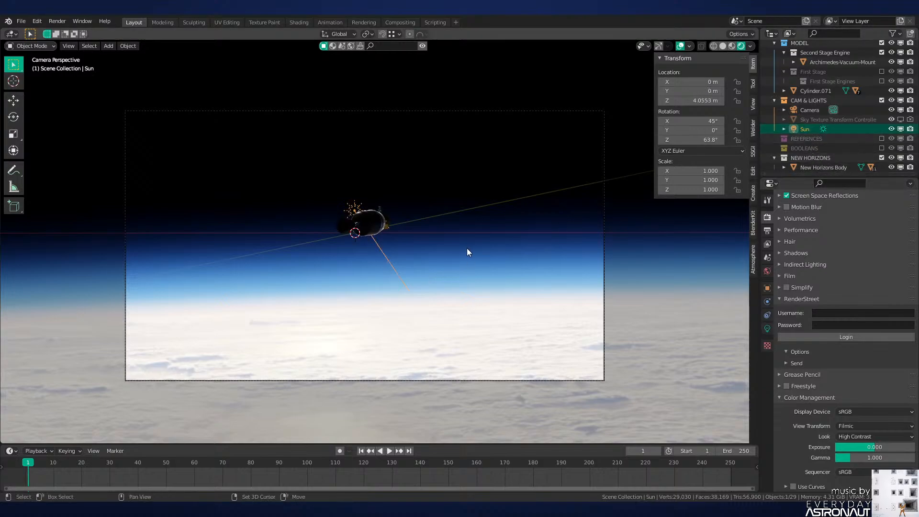
key(r)
key(r)
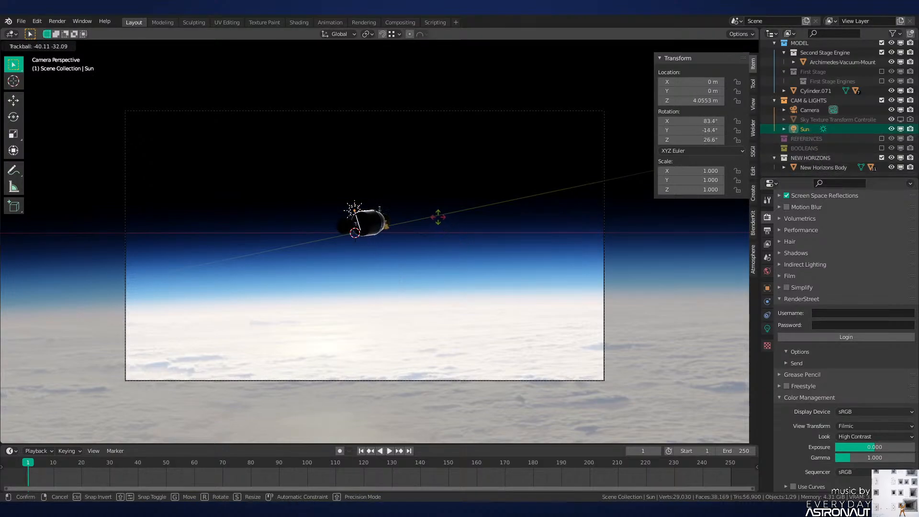
click(440, 218)
scroll(457, 274, up, 3)
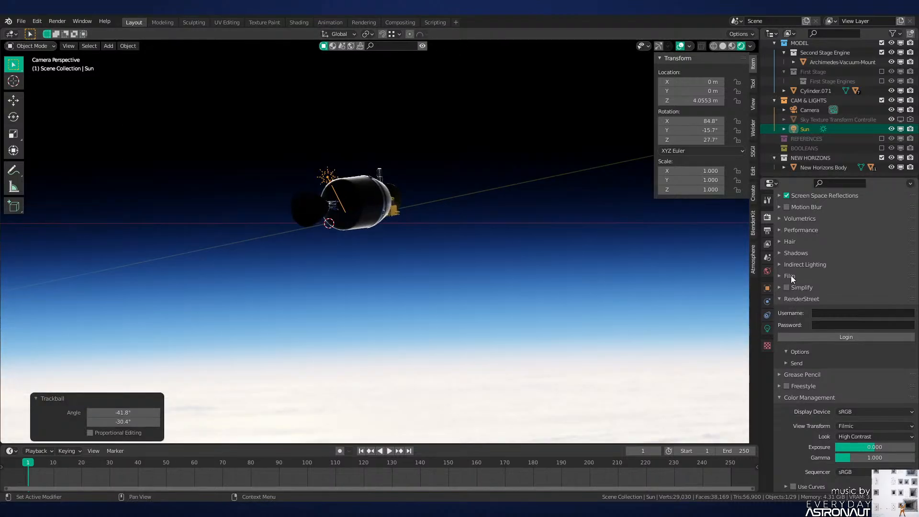
scroll(488, 249, down, 3)
key(r)
key(r)
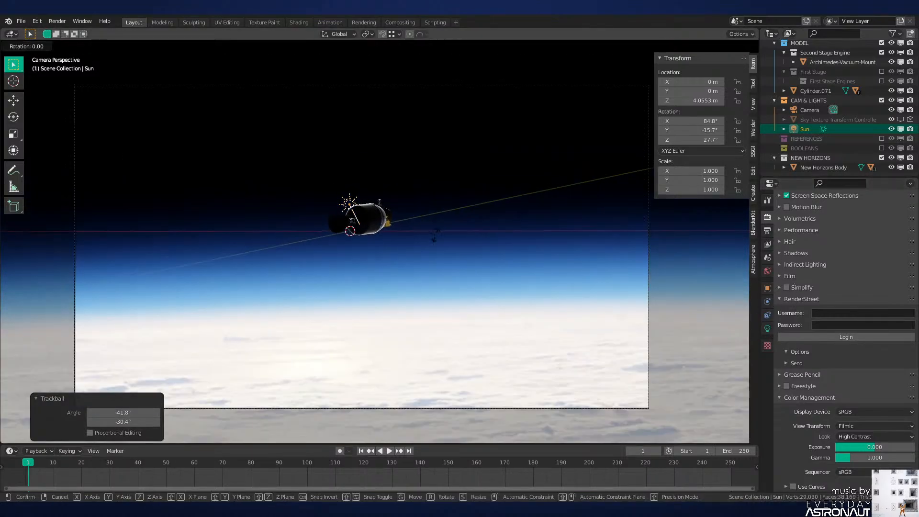
click(433, 230)
Step: Rotate the Sun light about global Z to a Z rotation of 22.7° and return to the camera view
key(KP_Decimal)
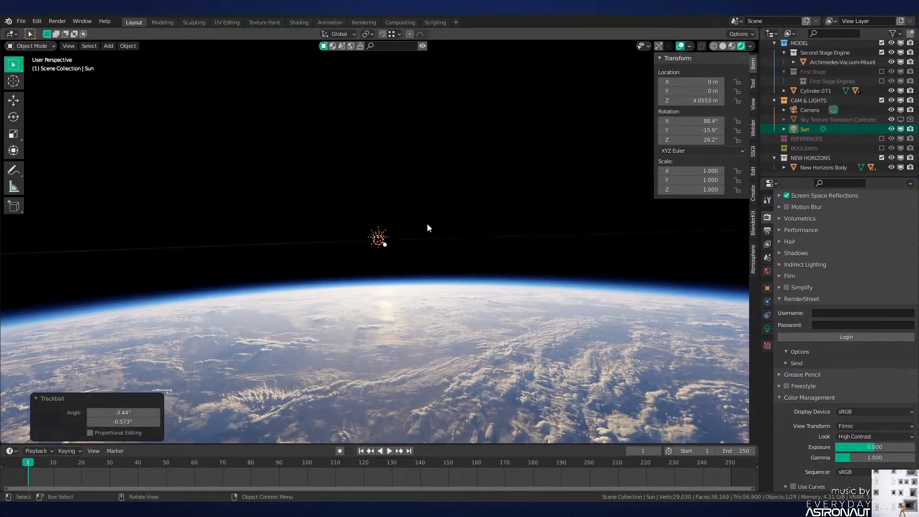
key(KP_1)
scroll(424, 224, up, 15)
shift+middle_drag(435, 235, 508, 323)
mouse_move(437, 318)
middle_down()
mouse_move(560, 316)
mouse_move(419, 318)
mouse_move(441, 314)
mouse_move(437, 322)
middle_up()
key(KP_5)
key(KP_5)
key(r)
key(z)
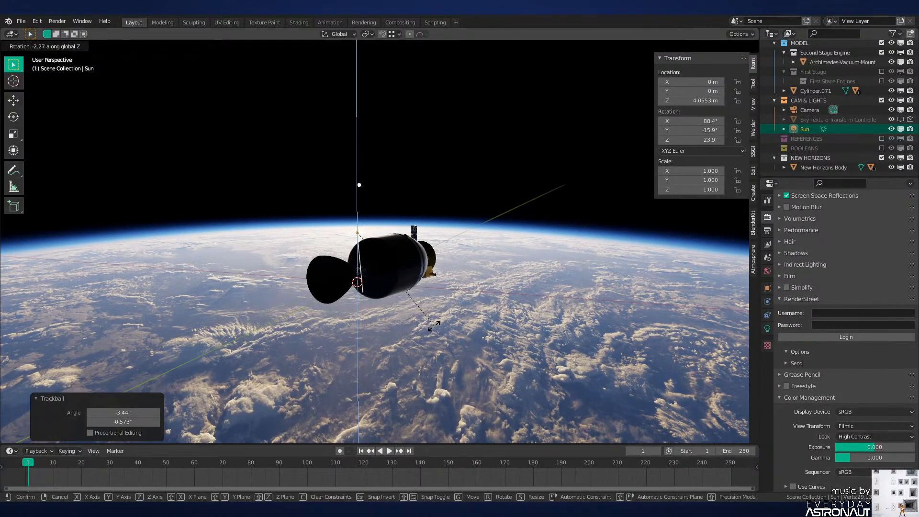
click(432, 327)
scroll(430, 332, down, 4)
key(KP_0)
click(413, 340)
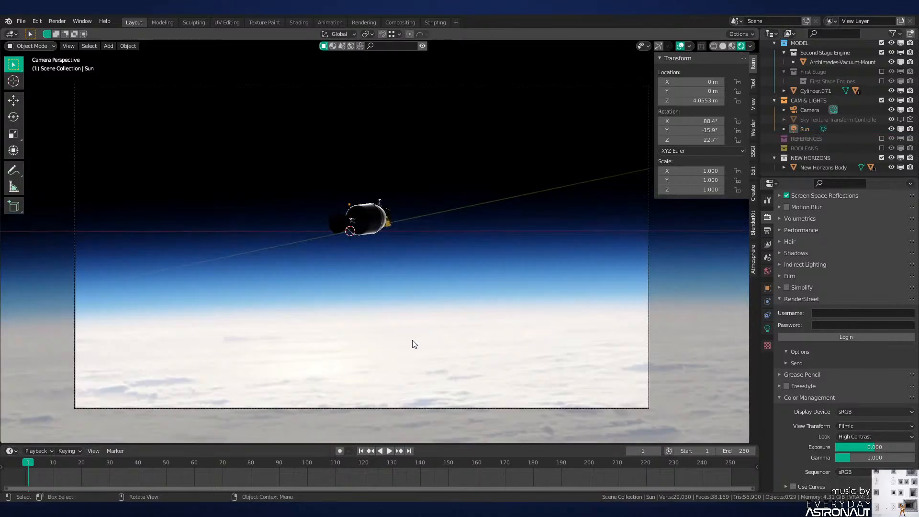
Step: Inspect the spacecraft up close in the camera view and set the camera's clip start to 10 m
shift+middle_drag(430, 297, 439, 326)
scroll(436, 330, up, 5)
scroll(435, 328, down, 3)
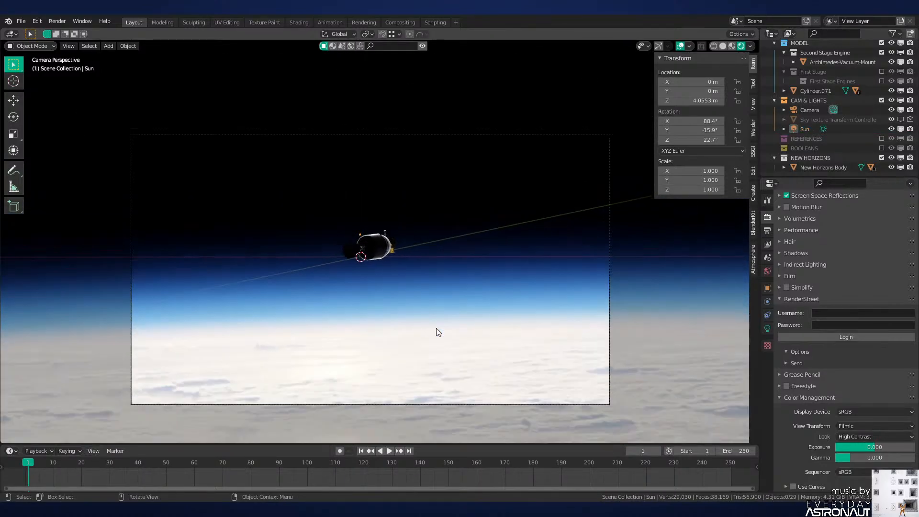
scroll(424, 339, up, 8)
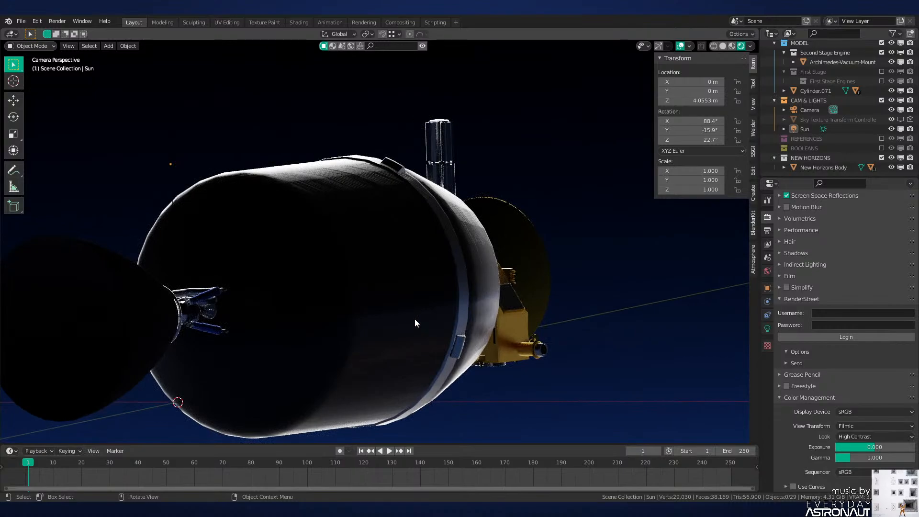
scroll(415, 317, down, 8)
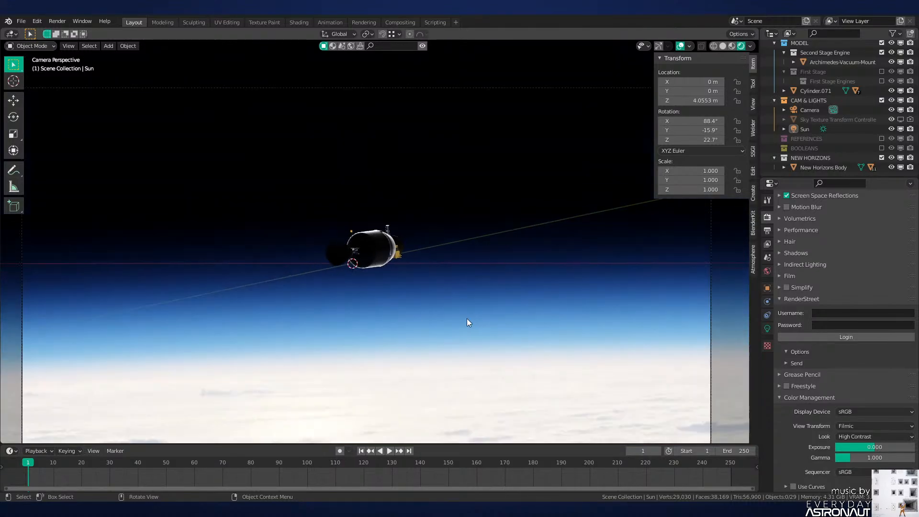
click(541, 280)
click(768, 328)
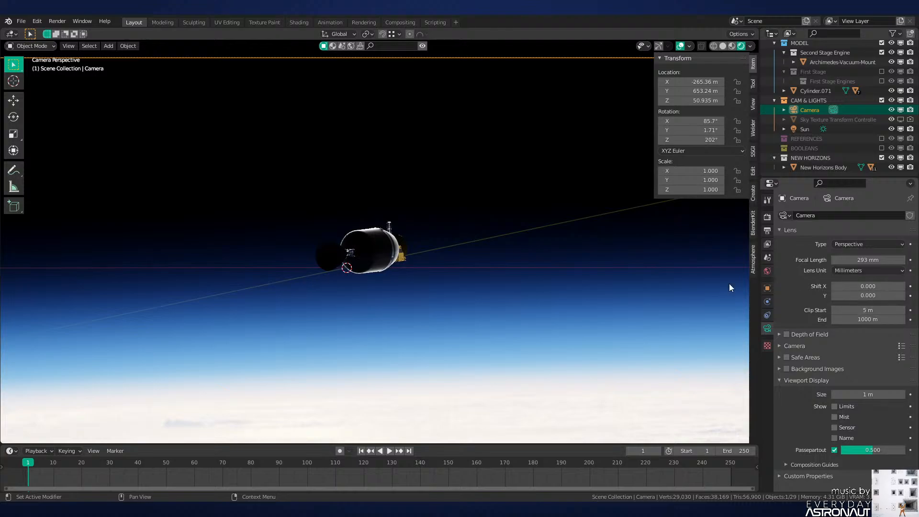
scroll(480, 229, up, 8)
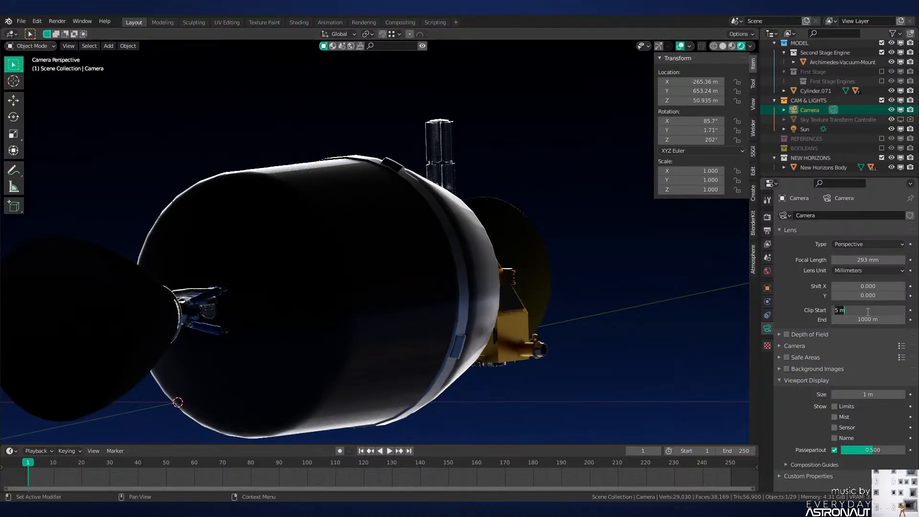
scroll(467, 316, down, 8)
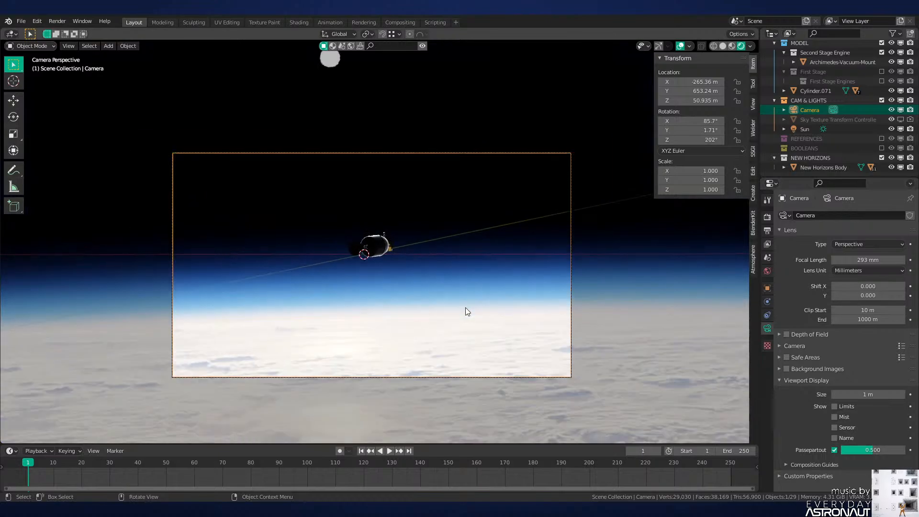
scroll(317, 301, up, 6)
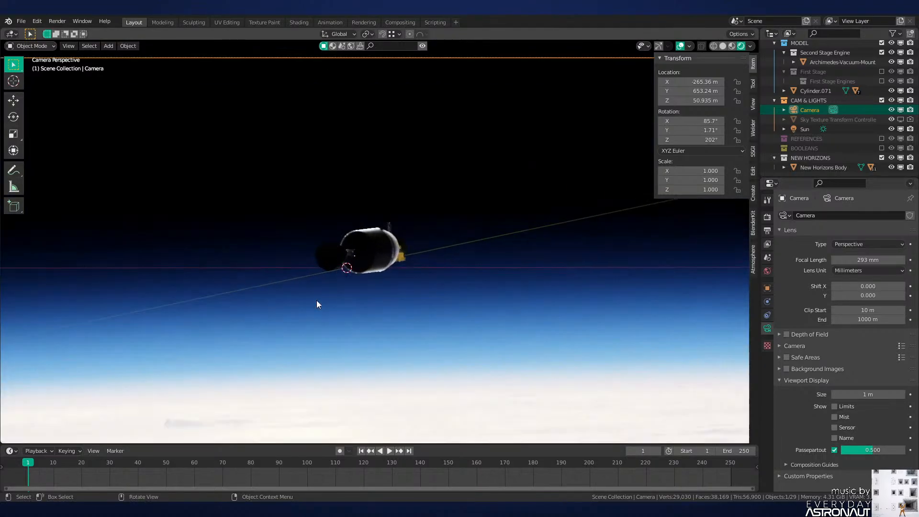
Step: Snap the 3D cursor to the centre of the engine nozzle's open rim
click(364, 254)
key(Tab)
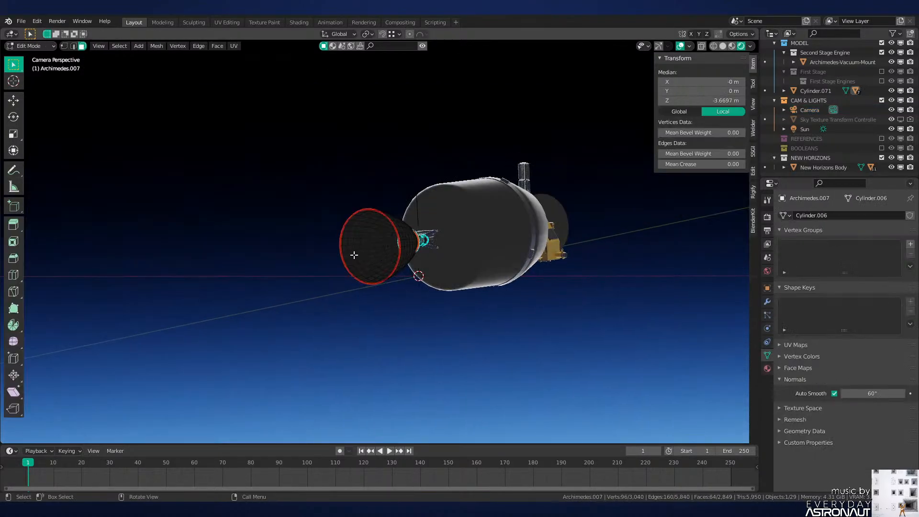
key(Tab)
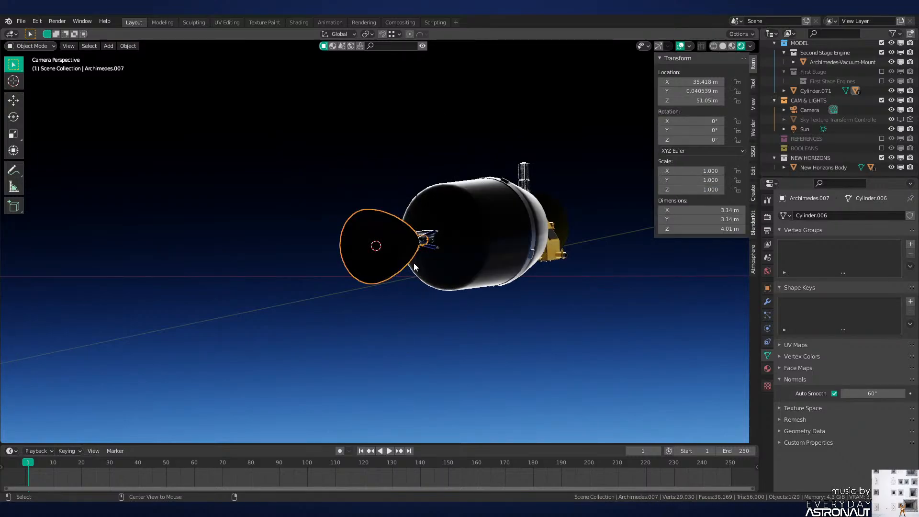
Step: Add a point light at the 3D cursor in the nozzle opening and raise its power to 118.4 W
key(alt+a)
key(shift+a)
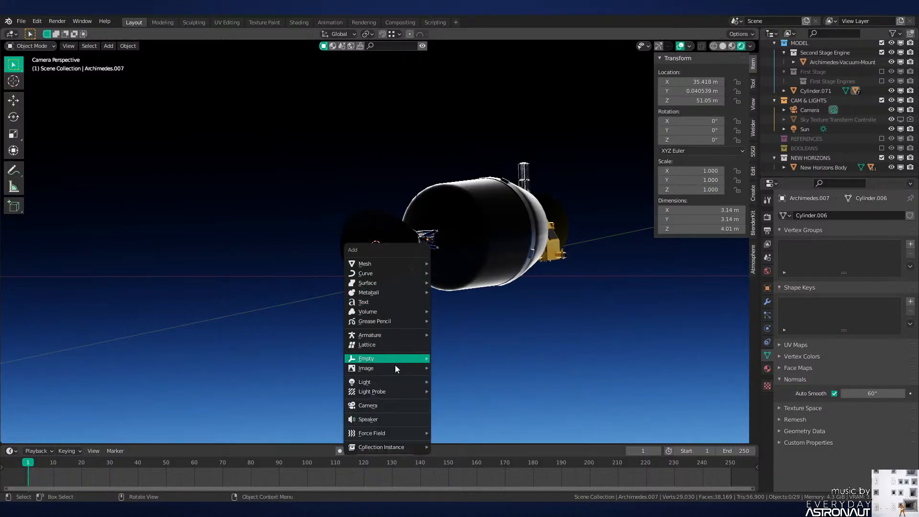
mouse_move(397, 369)
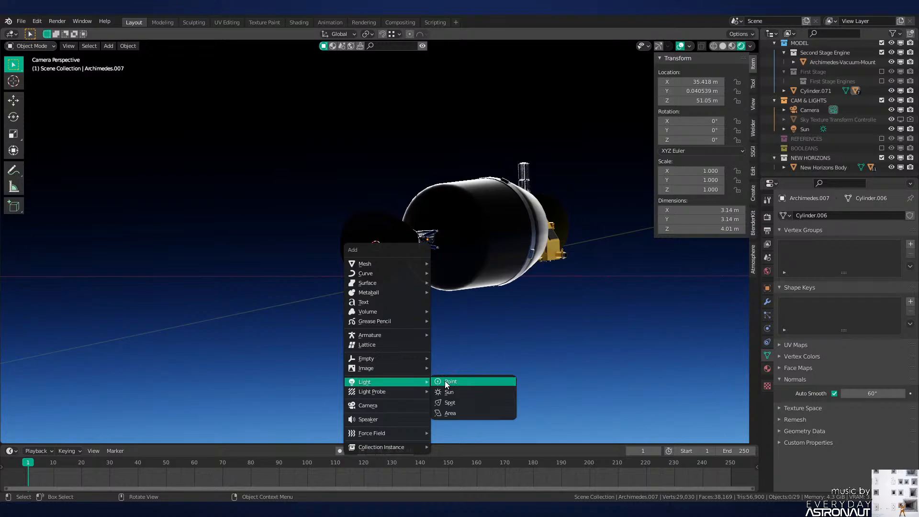
click(444, 381)
drag(880, 274, 902, 277)
scroll(491, 286, down, 4)
click(468, 281)
scroll(431, 301, up, 8)
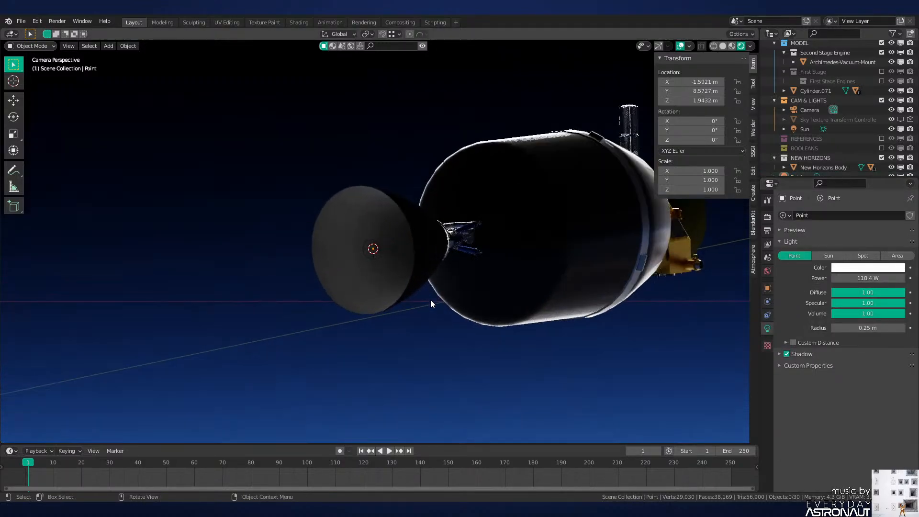
Step: Tint the nozzle point light's colour to a very pale warm white
click(877, 268)
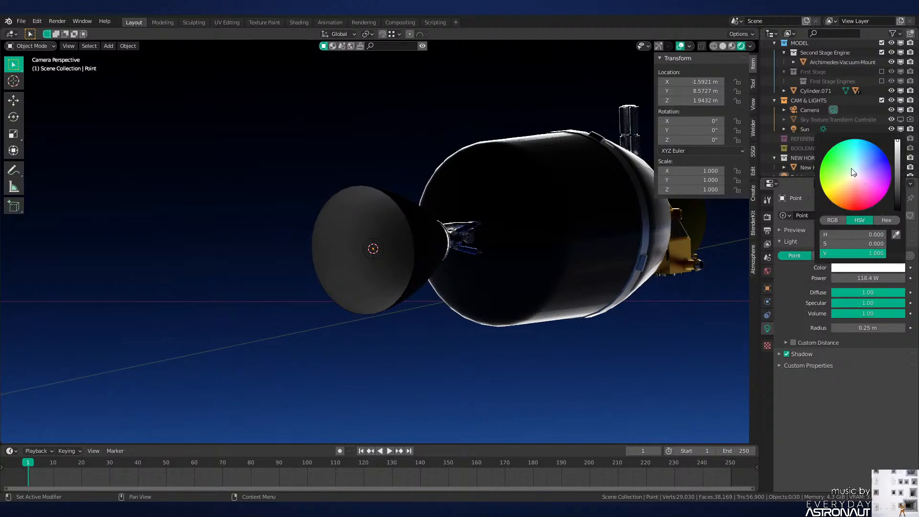
scroll(518, 268, down, 6)
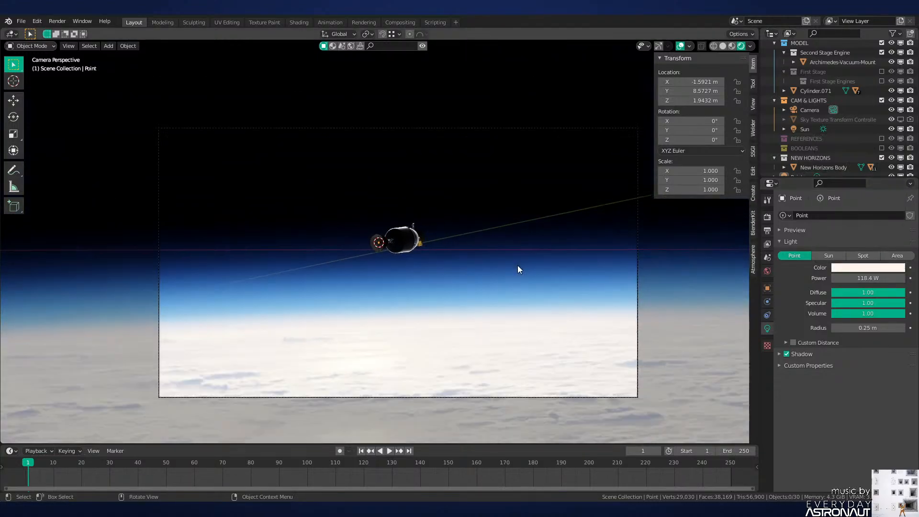
scroll(517, 265, up, 4)
scroll(397, 246, up, 3)
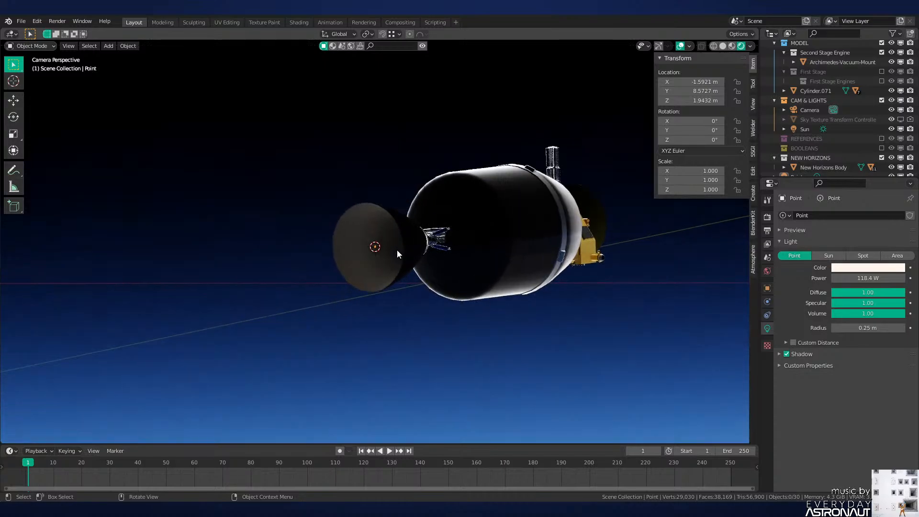
scroll(381, 251, down, 2)
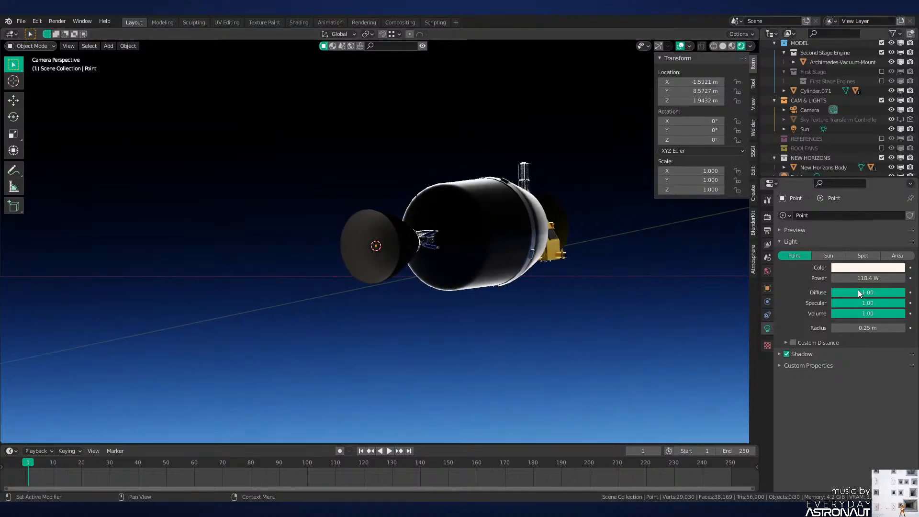
Step: Set the nozzle point light's power to 50 W
click(868, 278)
text(50)
key(Return)
scroll(563, 284, down, 8)
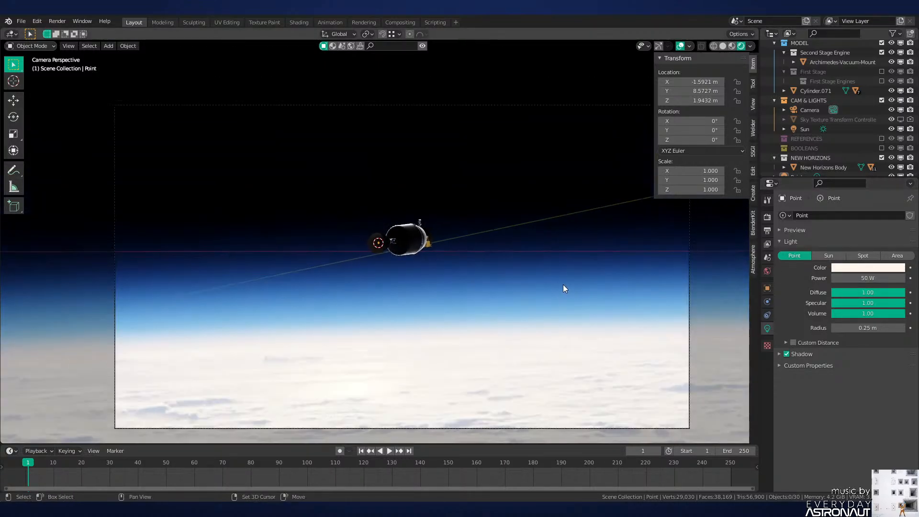
Step: Switch to Solid shading, save the file and return the camera view to Rendered shading
mouse_move(494, 277)
shift+middle_down()
mouse_move(444, 276)
mouse_move(458, 268)
shift+middle_up()
key(z)
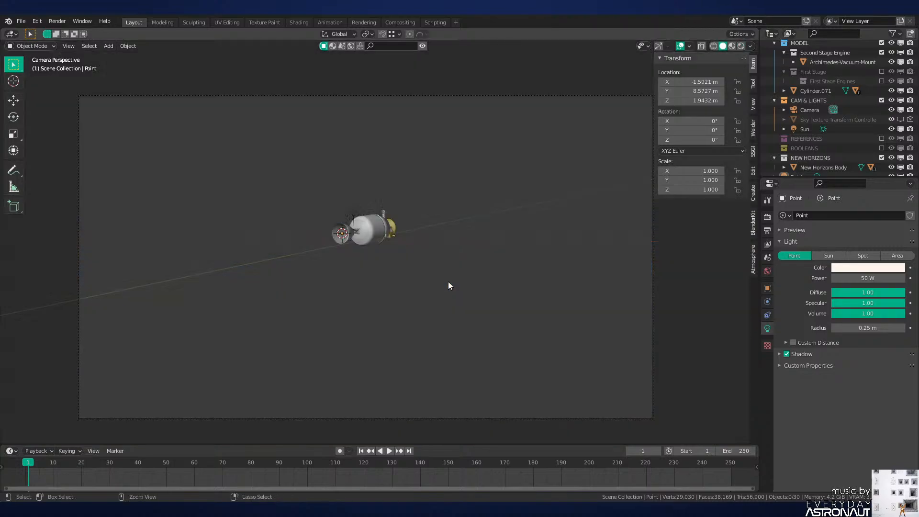
key(ctrl+s)
key(z)
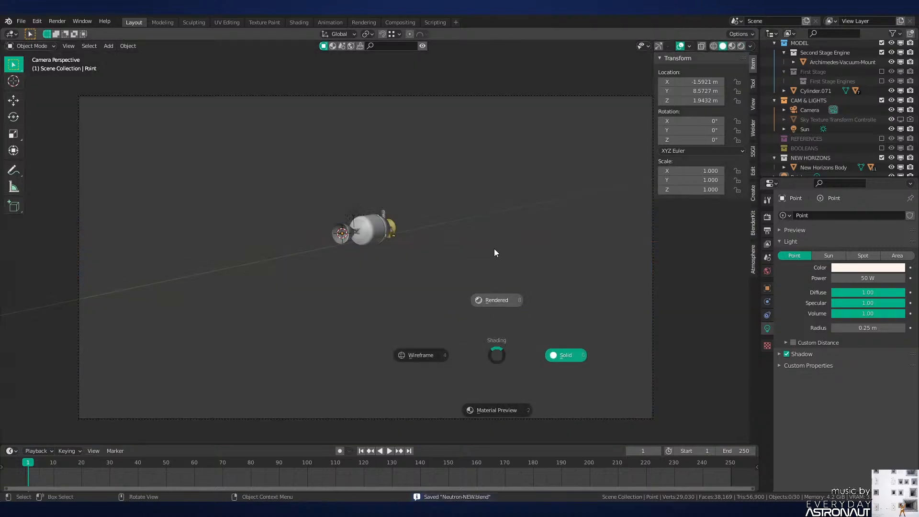
click(495, 244)
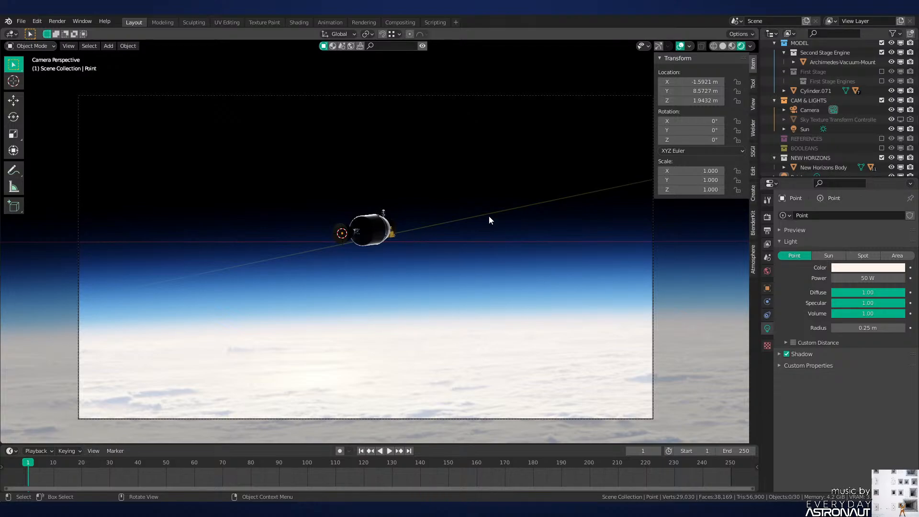
Step: Select the finned RTG cylinder on New Horizons and open its mesh in Edit Mode
click(356, 229)
key(KP_Decimal)
scroll(355, 229, down, 4)
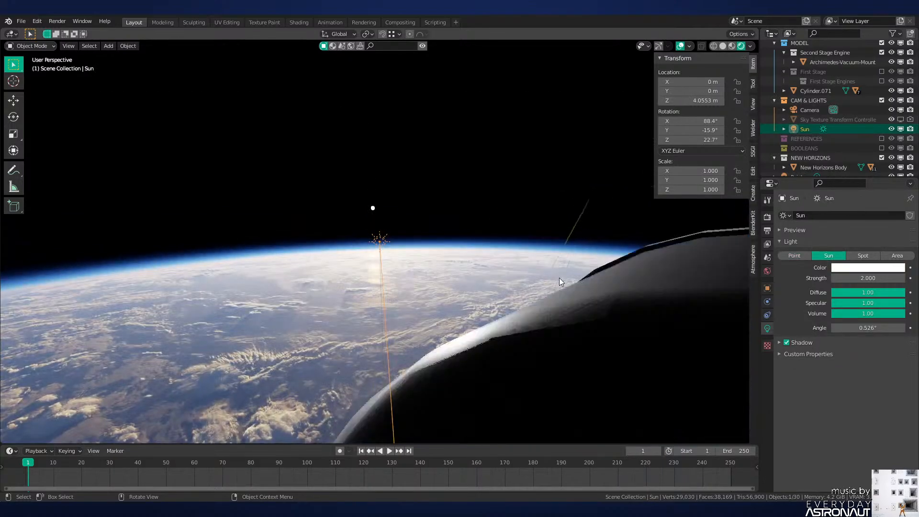
middle_drag(559, 278, 416, 280)
click(383, 245)
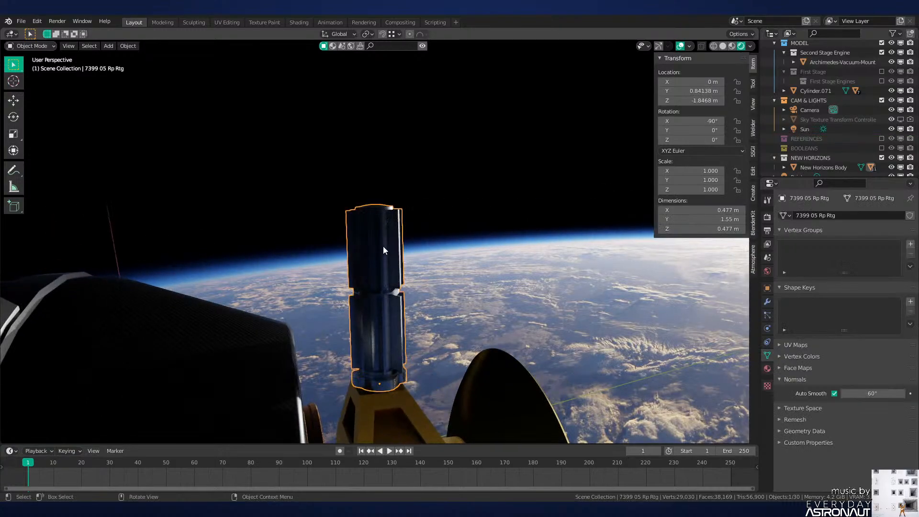
key(Tab)
Step: Select the RTG's whole upper segment in Solid shading, including hidden geometry, and delete its faces
scroll(380, 243, up, 2)
mouse_move(379, 244)
middle_down()
mouse_move(383, 232)
mouse_move(390, 270)
middle_up()
key(1)
key(z)
click(396, 238)
mouse_move(473, 75)
mouse_down()
mouse_move(215, 240)
mouse_move(229, 251)
mouse_up()
key(shift+z)
key(x)
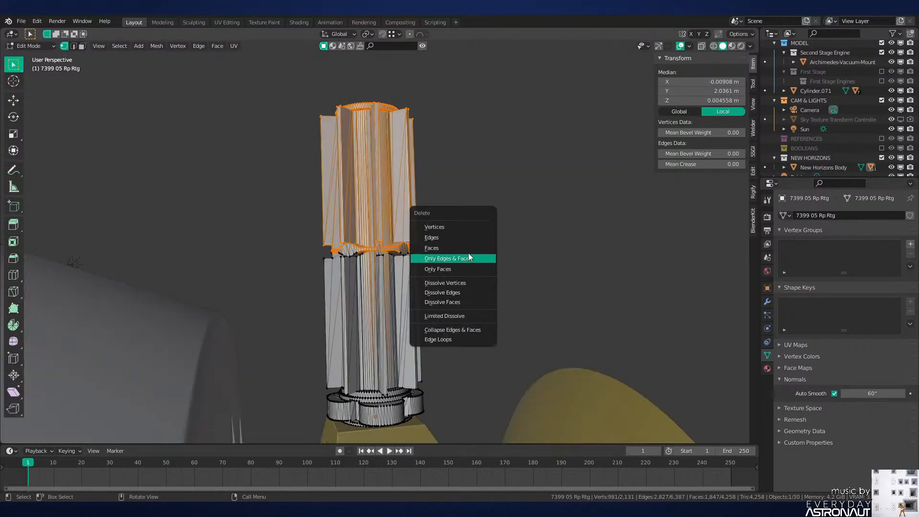
click(468, 250)
Step: Snap the 3D cursor to the centre of the remaining RTG segment's upper end
scroll(468, 269, up, 5)
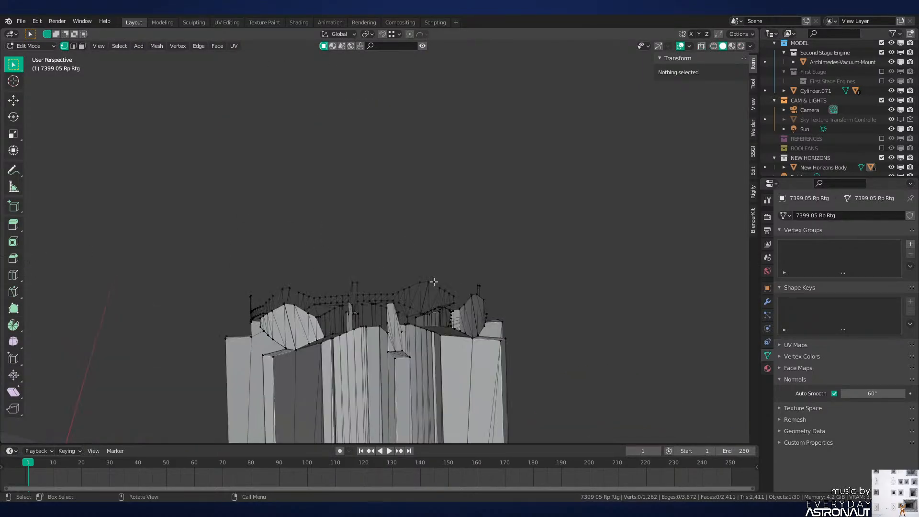
alt+click(370, 324)
scroll(438, 191, down, 4)
key(shift+s)
click(447, 239)
click(480, 293)
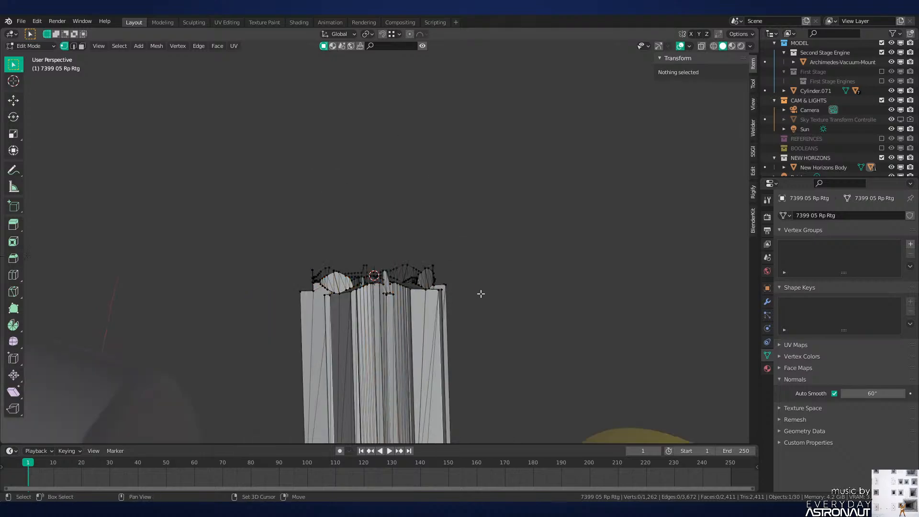
Step: Add a 16-vertex cylinder at the 3D cursor and scale it into a thin cap matching the RTG's width
key(shift+a)
click(441, 293)
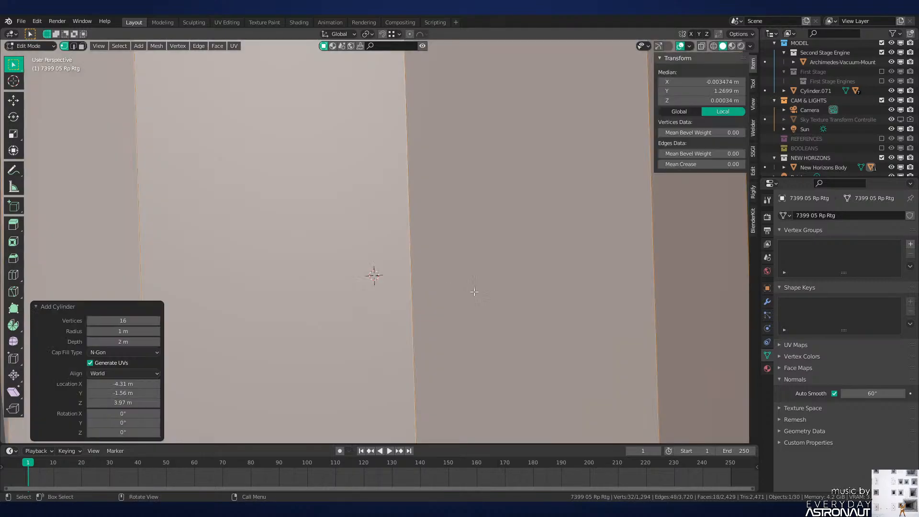
key(s)
click(488, 285)
key(s)
key(z)
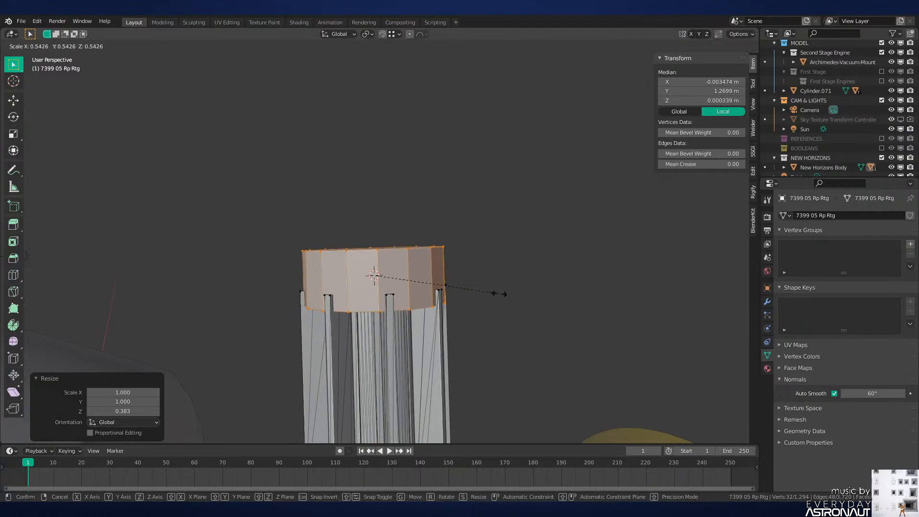
click(416, 280)
key(s)
key(z)
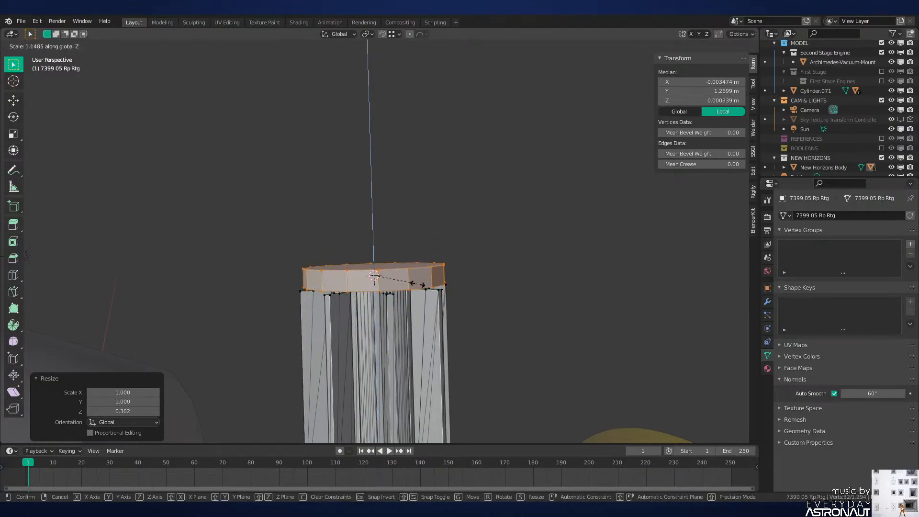
click(417, 284)
Step: Apply smooth shading to the RTG object and save the file from the camera view
key(Tab)
scroll(418, 284, down, 2)
right_click(418, 284)
click(419, 285)
scroll(418, 283, down, 3)
key(KP_0)
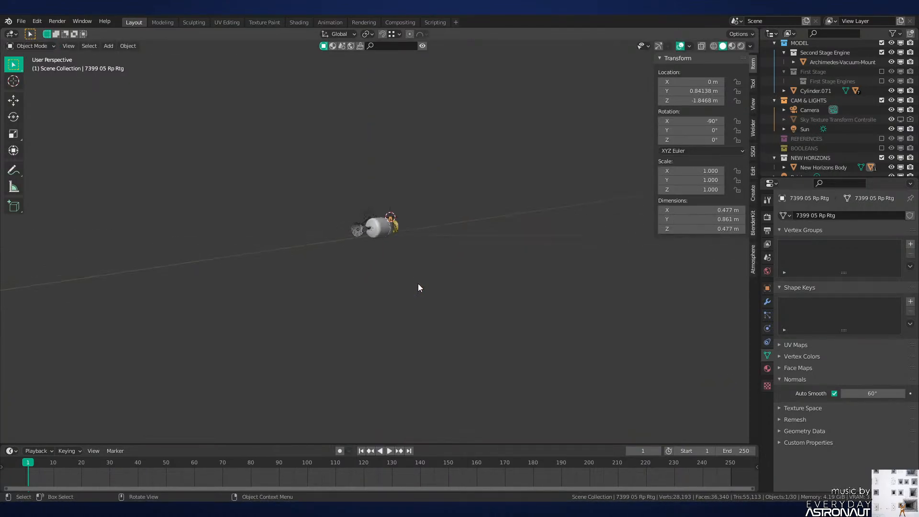
click(419, 283)
key(ctrl+s)
Step: Examine the capped RTG up close and within the whole shot in Rendered shading
scroll(438, 249, up, 8)
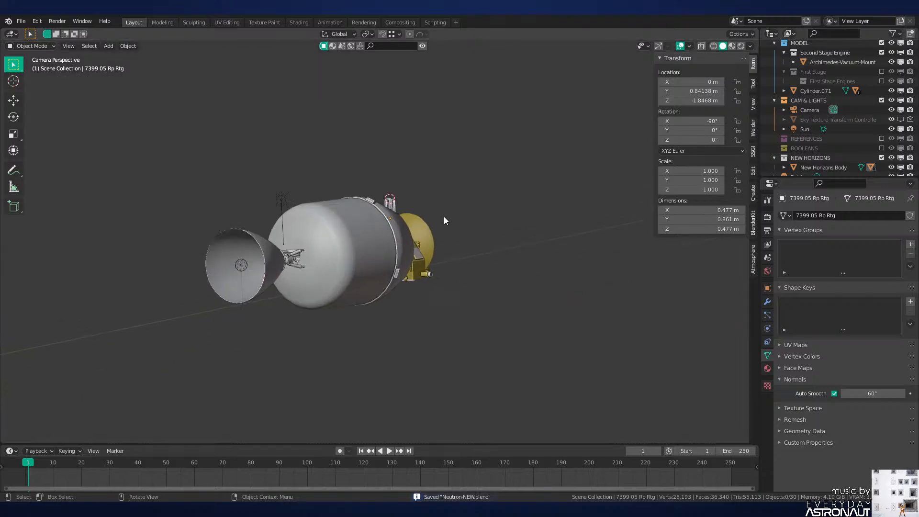
scroll(428, 224, up, 1)
key(z)
shift+middle_drag(436, 269, 424, 306)
scroll(424, 306, up, 4)
key(z)
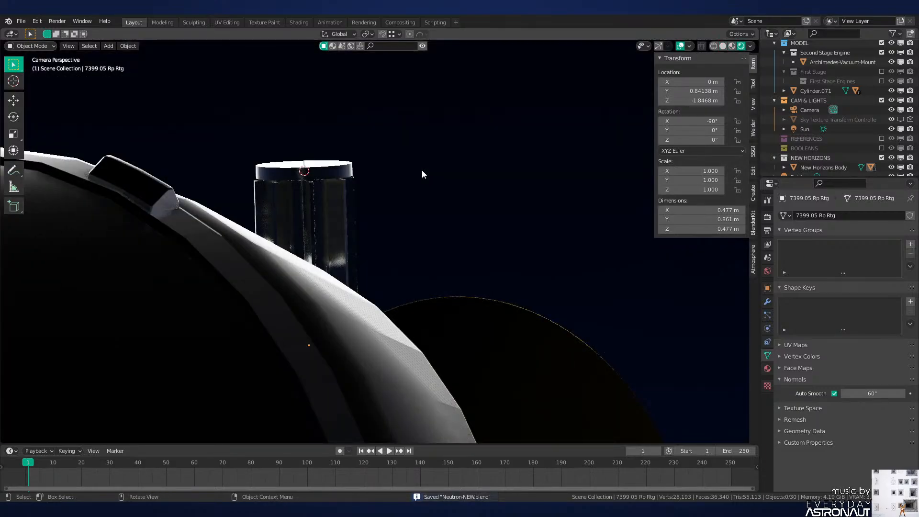
scroll(420, 194, down, 15)
scroll(421, 196, up, 10)
Step: Mark the edges of the RTG cap's upper face as sharp and bevel them slightly
key(Tab)
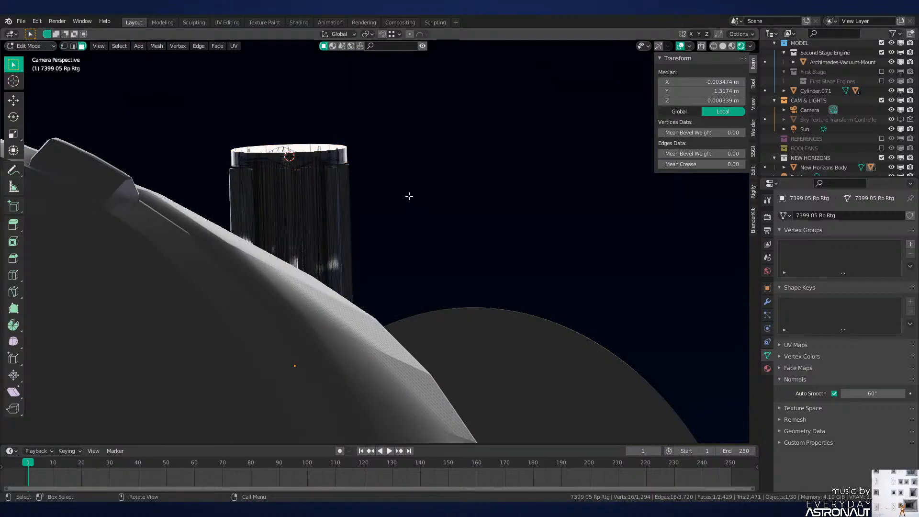
key(ctrl+e)
click(398, 217)
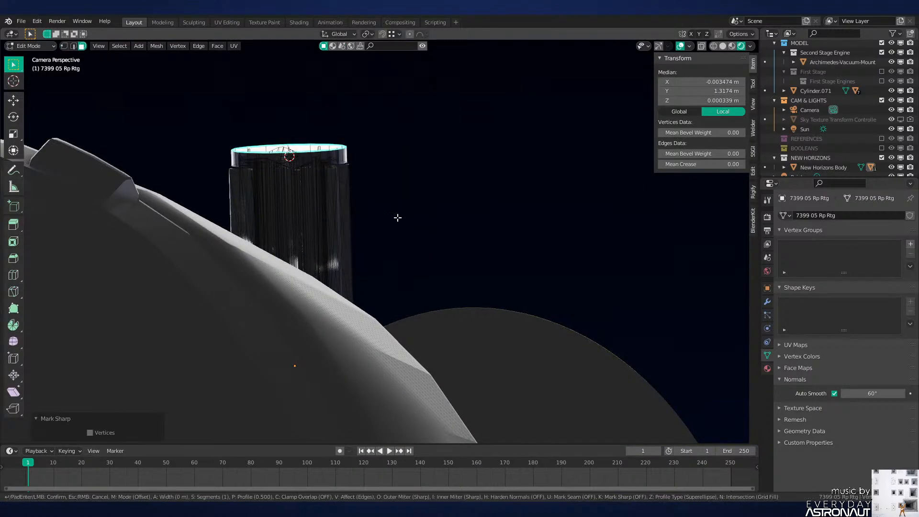
key(ctrl+b)
click(421, 229)
key(Tab)
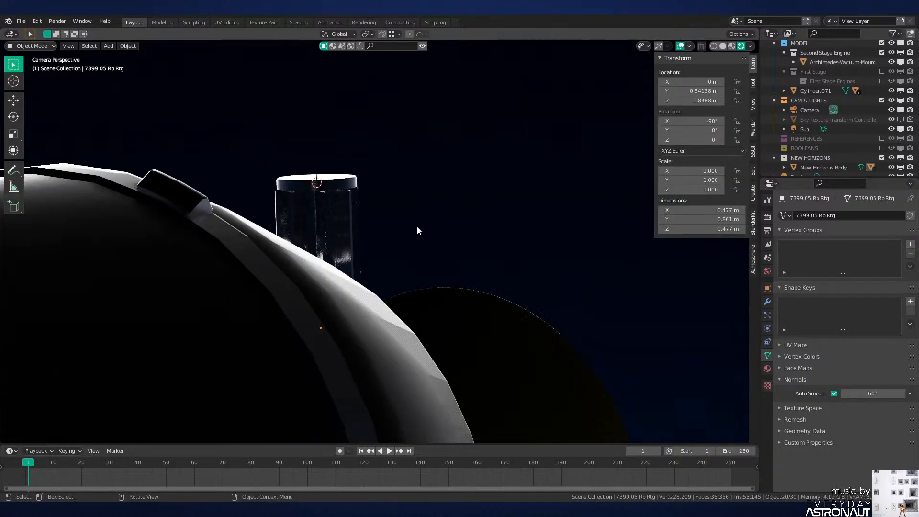
key(Tab)
scroll(354, 180, up, 1)
key(Tab)
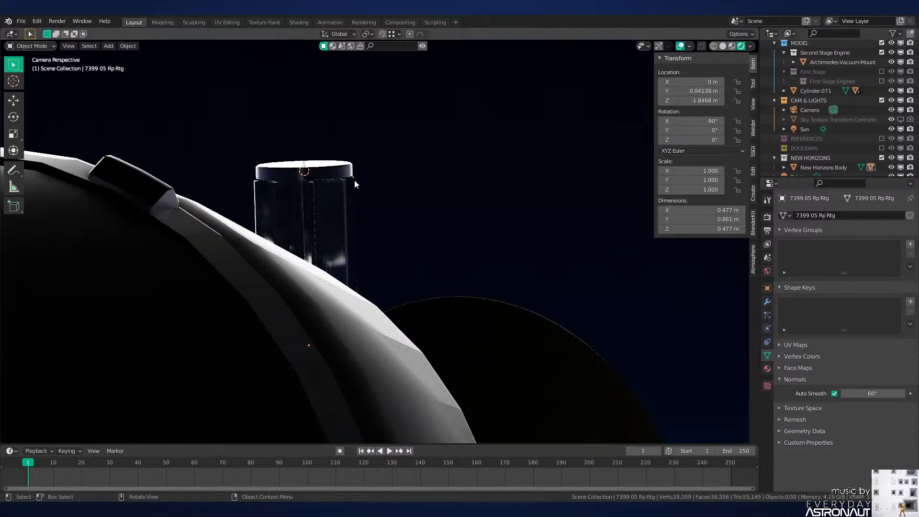
Step: Bevel the edge loop around the underside of the RTG cap by about 0.0134 m and mark its edges as sharp
key(Tab)
alt+click(347, 179)
key(ctrl+b)
click(383, 183)
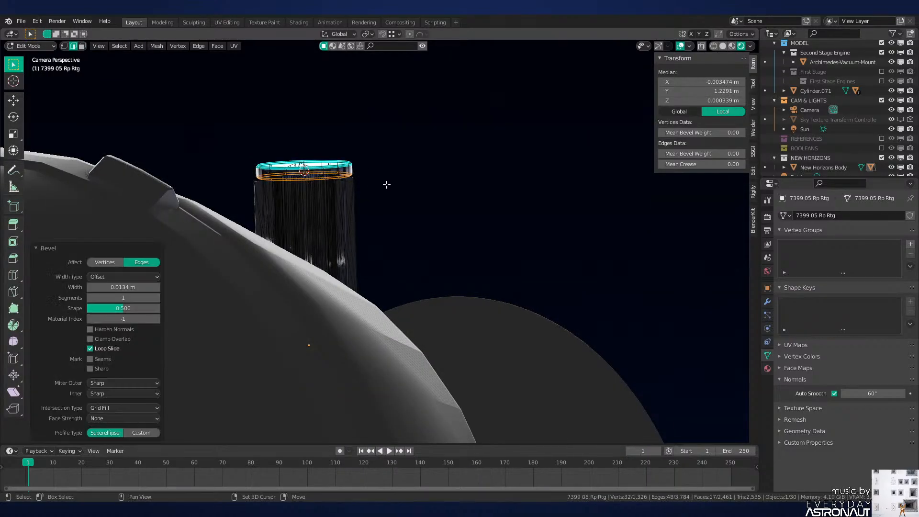
key(ctrl+e)
click(492, 206)
key(Tab)
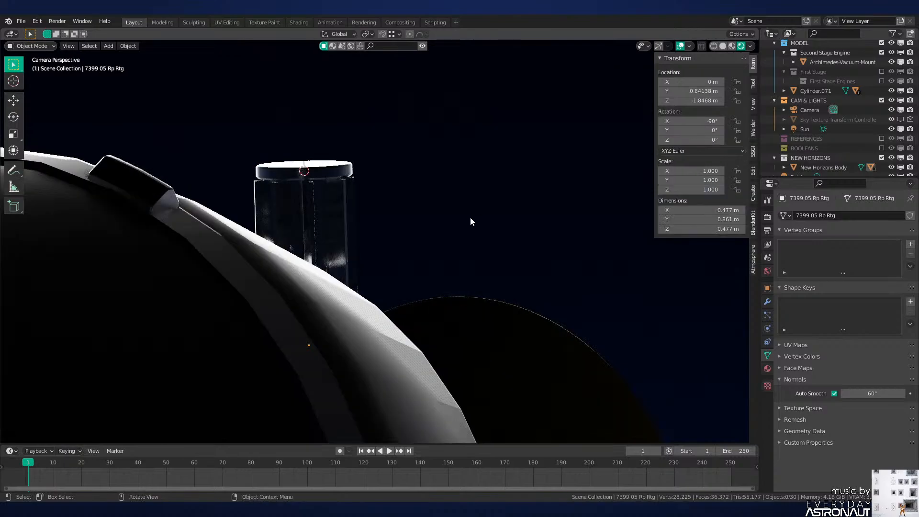
Step: Examine the whole camera framing of the second stage above the horizon with the sidebar hidden
scroll(467, 221, down, 3)
scroll(462, 225, down, 6)
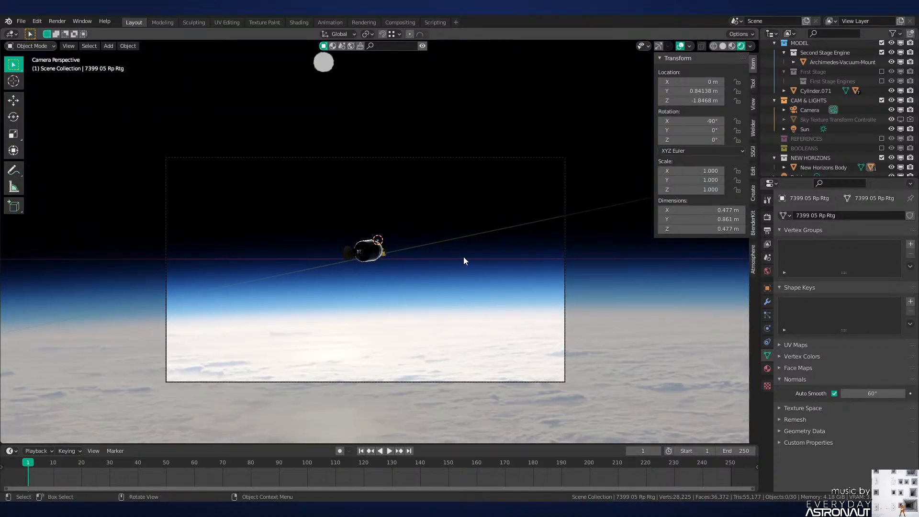
scroll(470, 263, up, 2)
shift+middle_drag(478, 268, 476, 245)
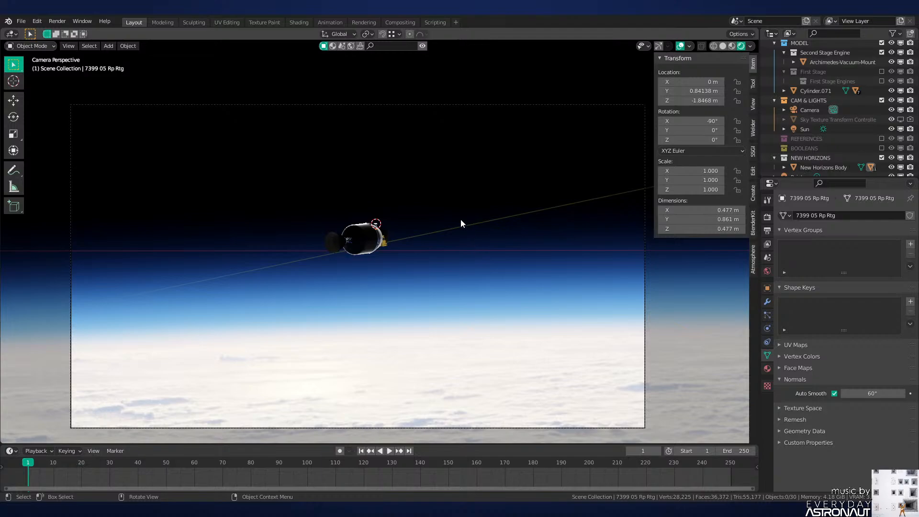
scroll(460, 222, down, 2)
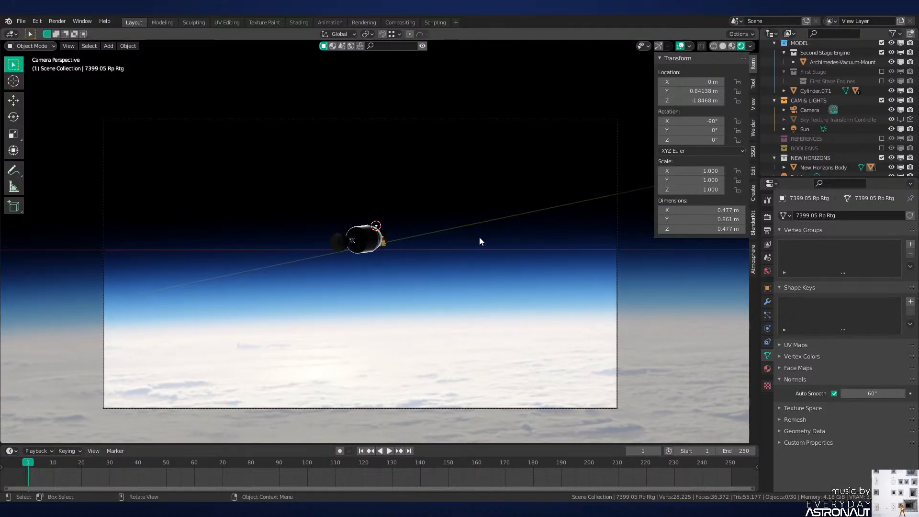
key(n)
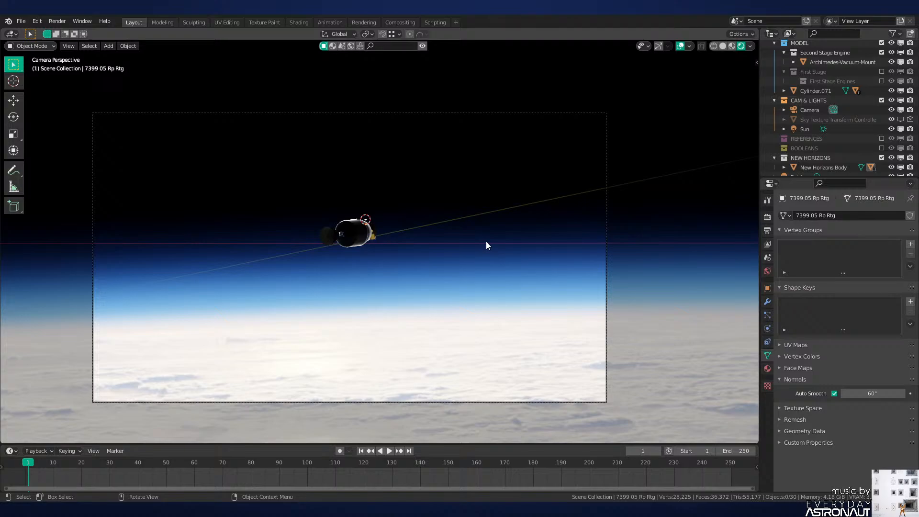
scroll(460, 273, up, 2)
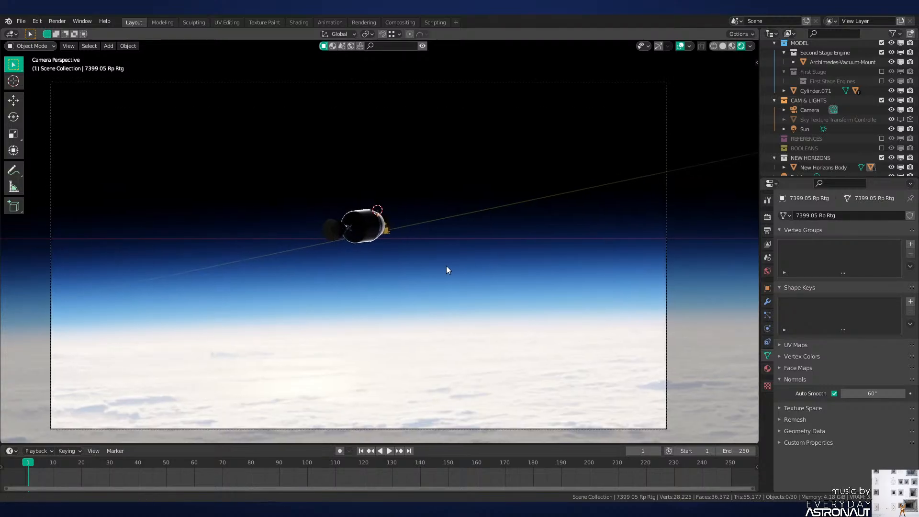
scroll(447, 266, down, 1)
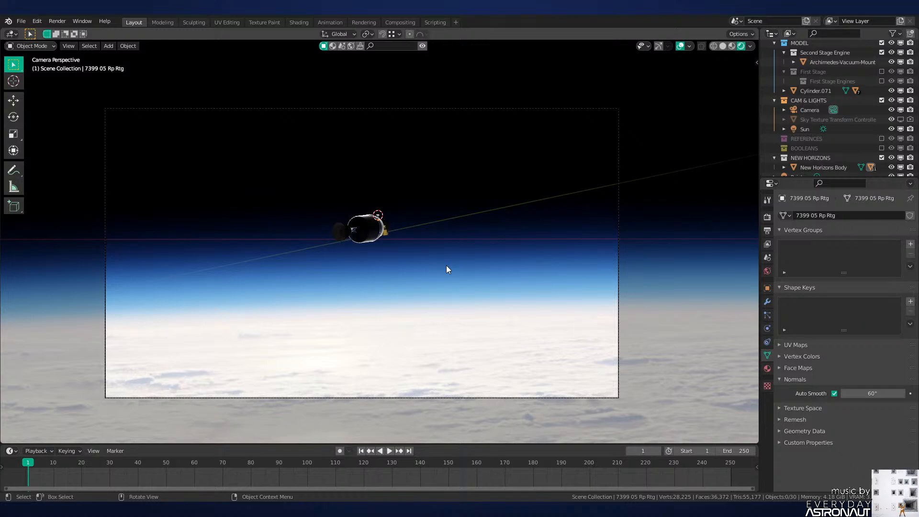
click(396, 398)
key(g)
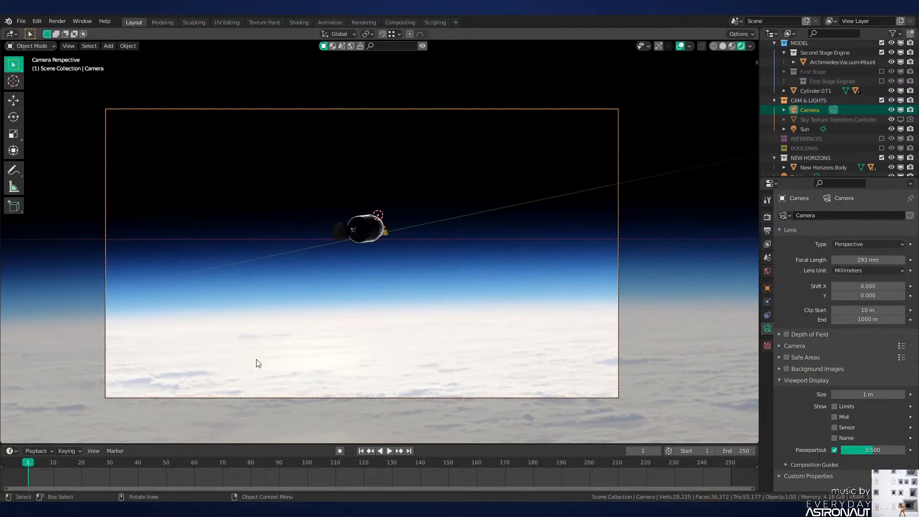
key(r)
key(r)
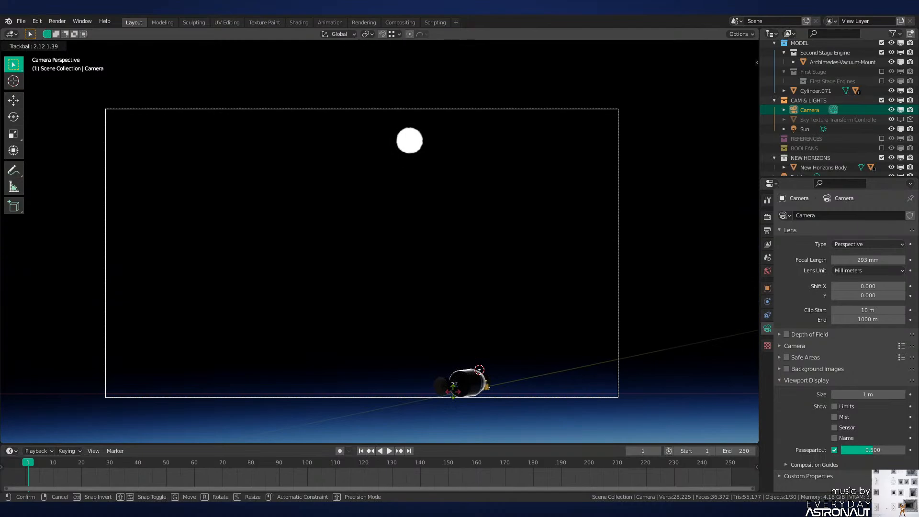
key(Escape)
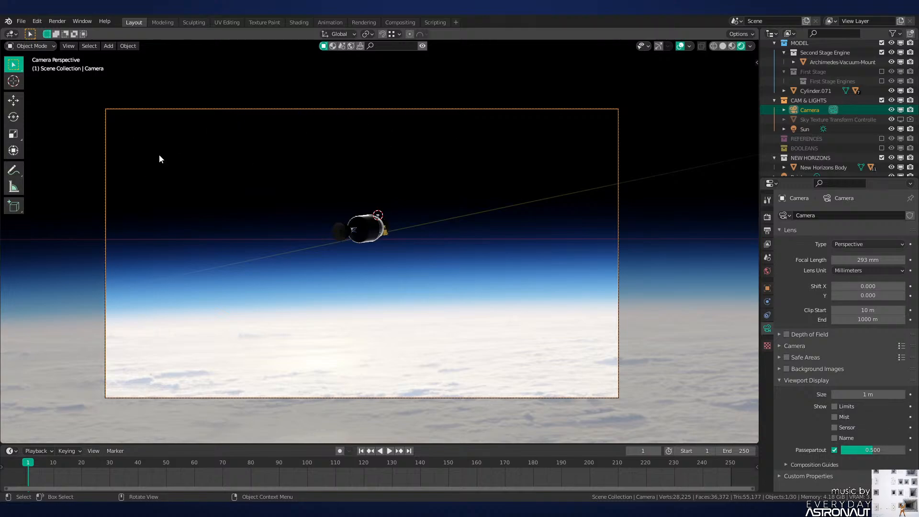
Step: Inspect the second stage and its payload up close and within the full camera frame
scroll(301, 183, up, 4)
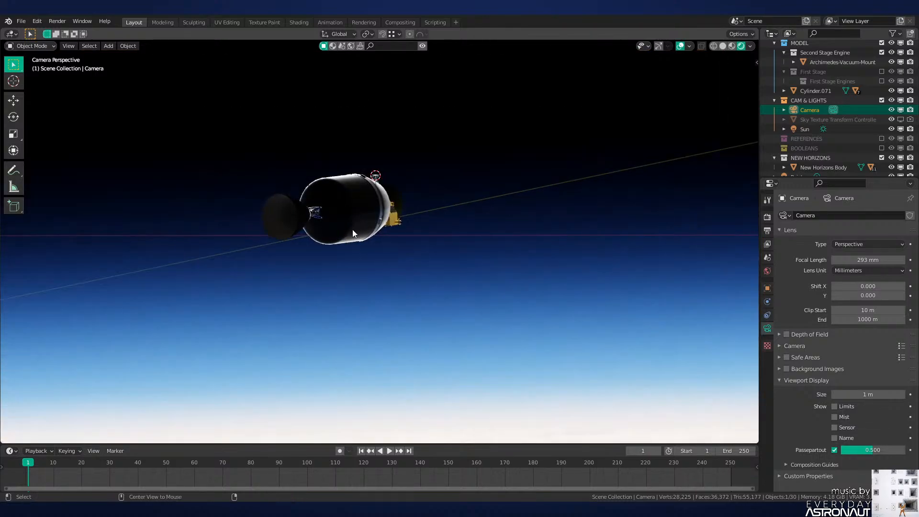
click(362, 181)
shift+middle_drag(363, 181, 380, 313)
scroll(380, 313, down, 5)
scroll(310, 213, up, 3)
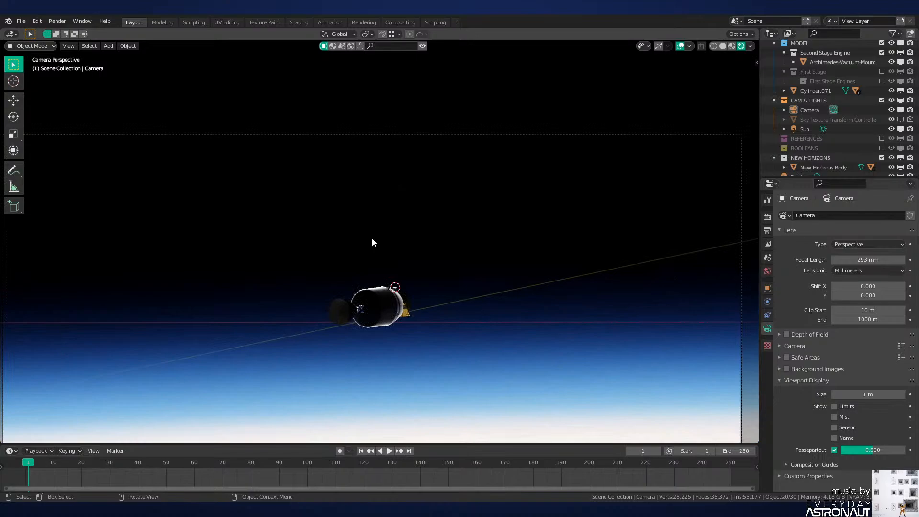
scroll(354, 285, up, 4)
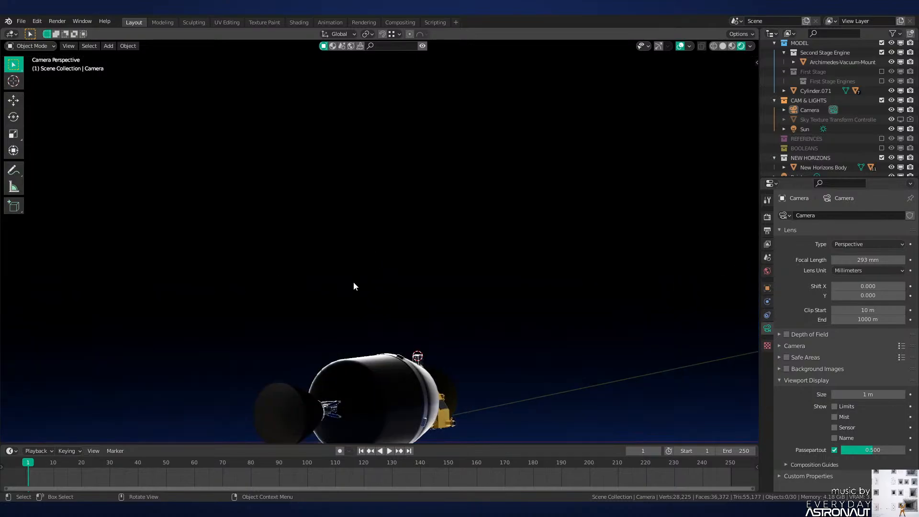
scroll(307, 234, down, 8)
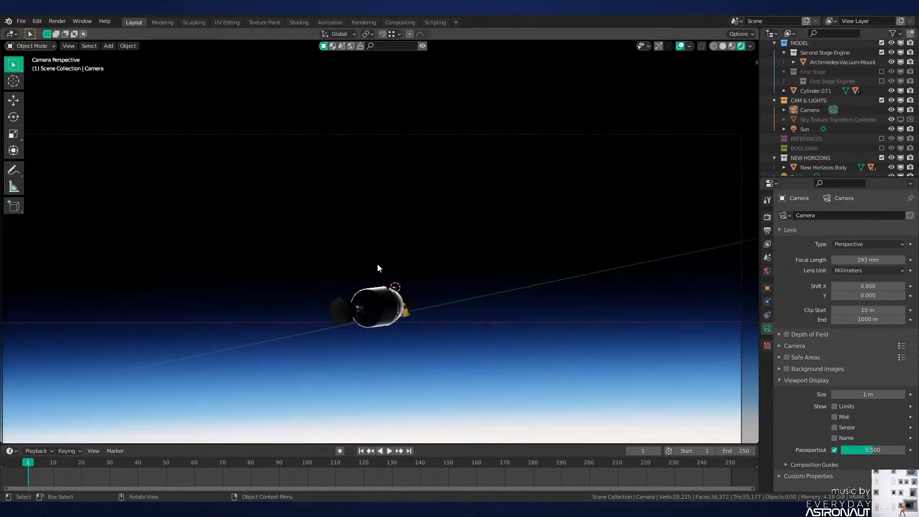
scroll(390, 267, up, 4)
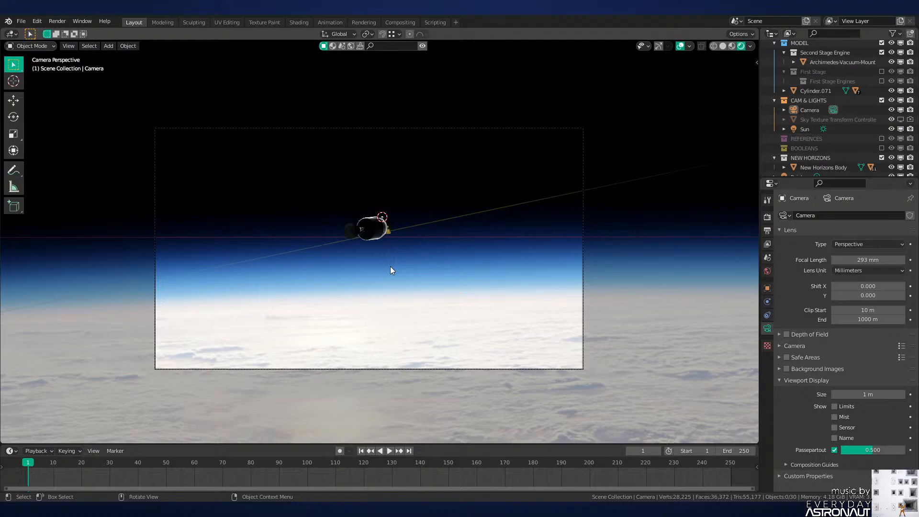
scroll(419, 269, up, 2)
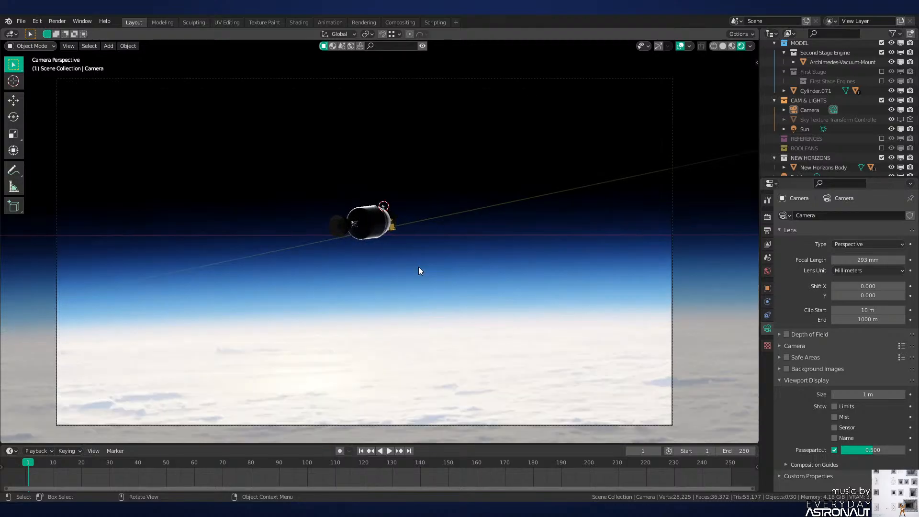
Step: Switch the viewport to Solid shading, save the file and render the image
key(z)
click(474, 264)
key(ctrl+s)
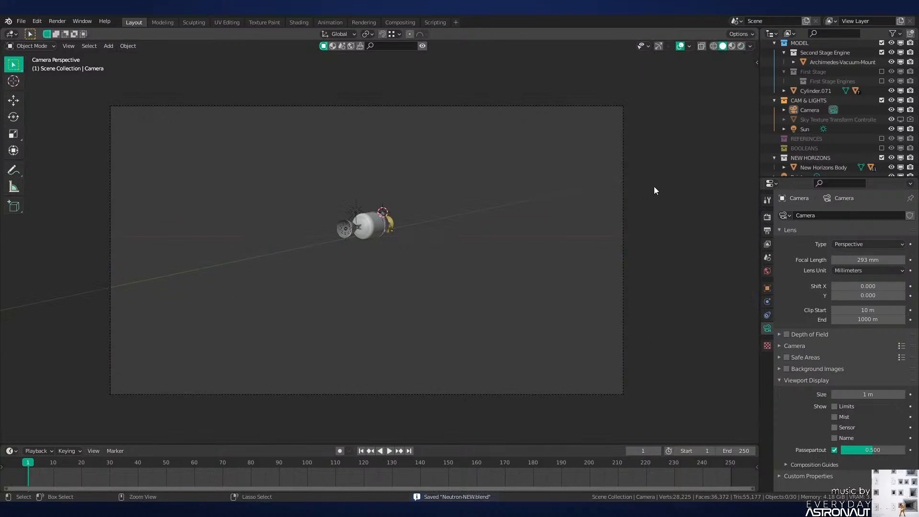
key(F12)
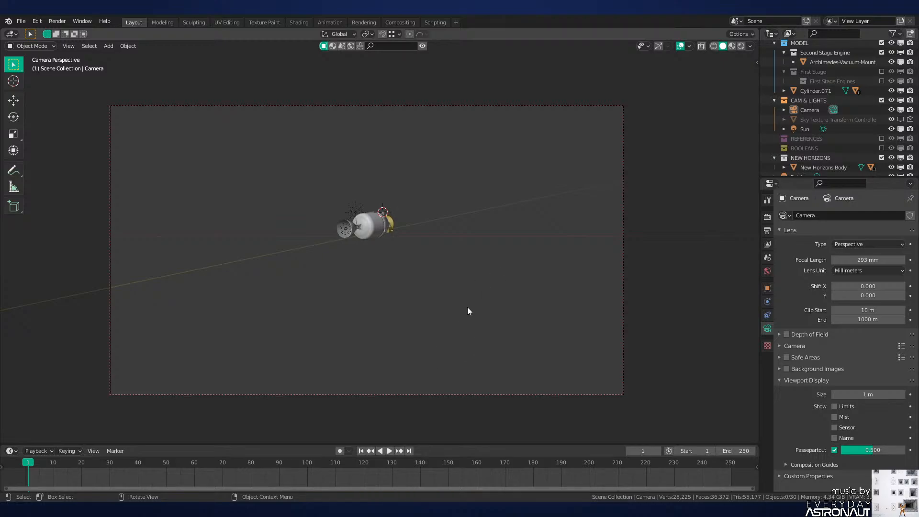
Step: In Rendered shading, rotate the camera about 0.743° around the global Z axis to reframe the second stage
click(473, 392)
key(z)
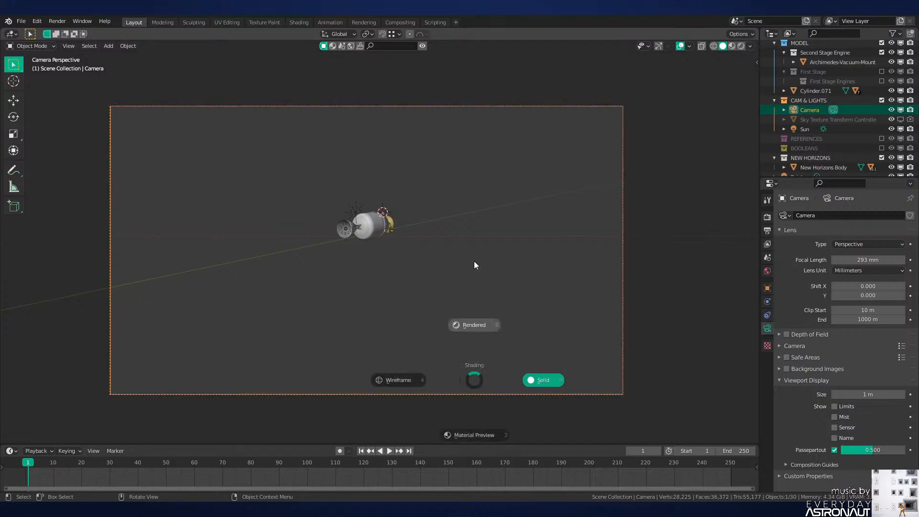
click(474, 262)
key(r)
key(z)
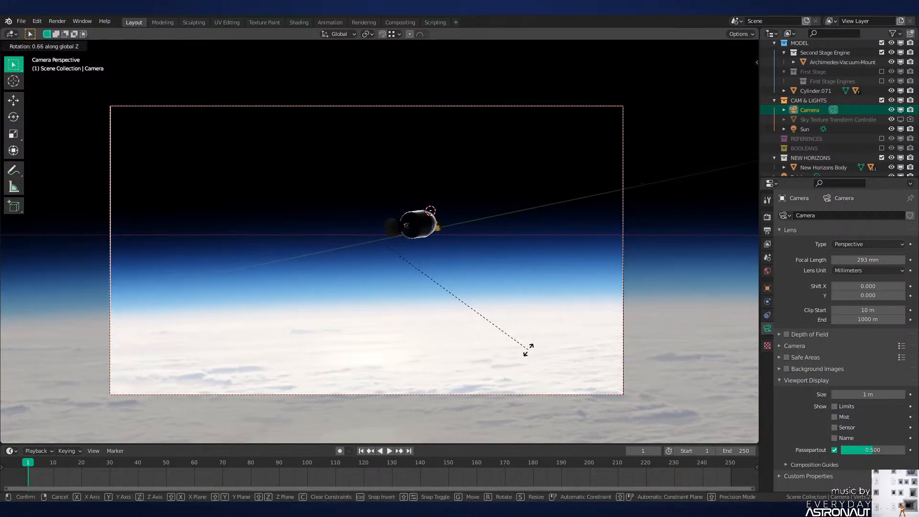
click(521, 355)
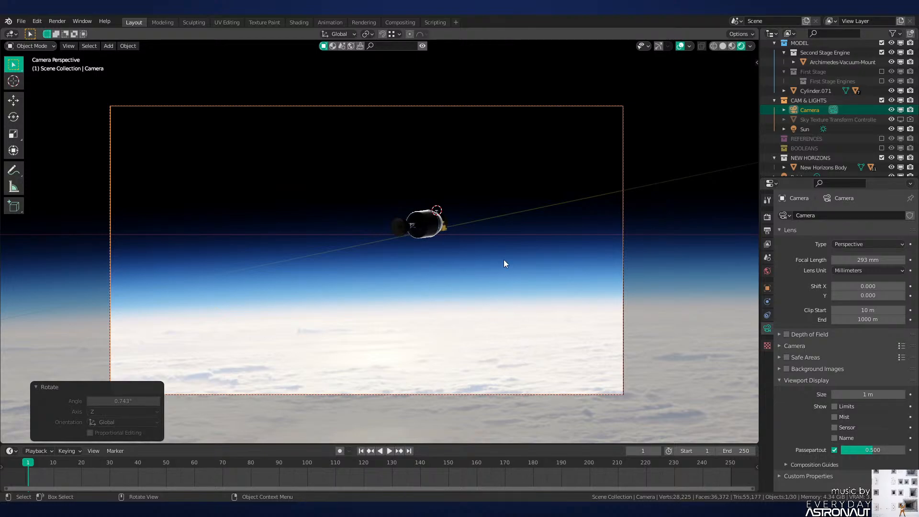
Step: In the Compositing workspace, insert a Glare node between Render Layers and the Composite and Viewer outputs
click(410, 23)
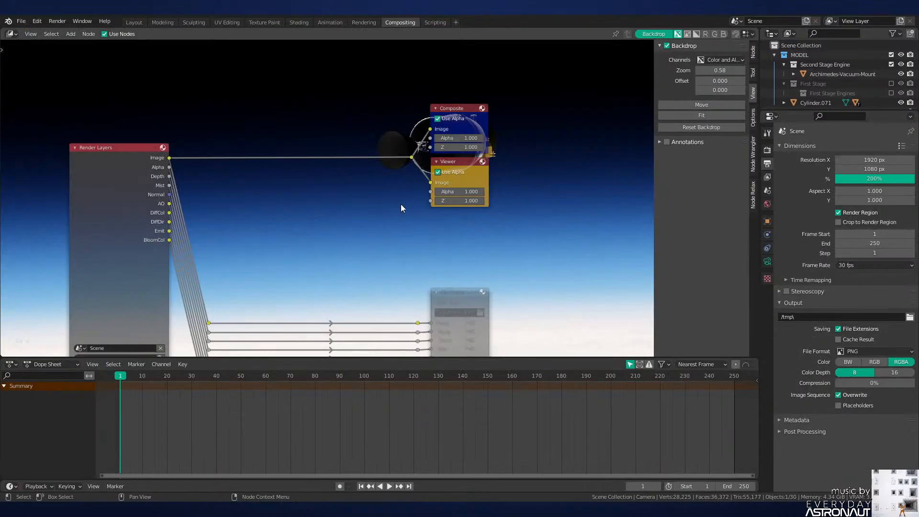
key(shift+a)
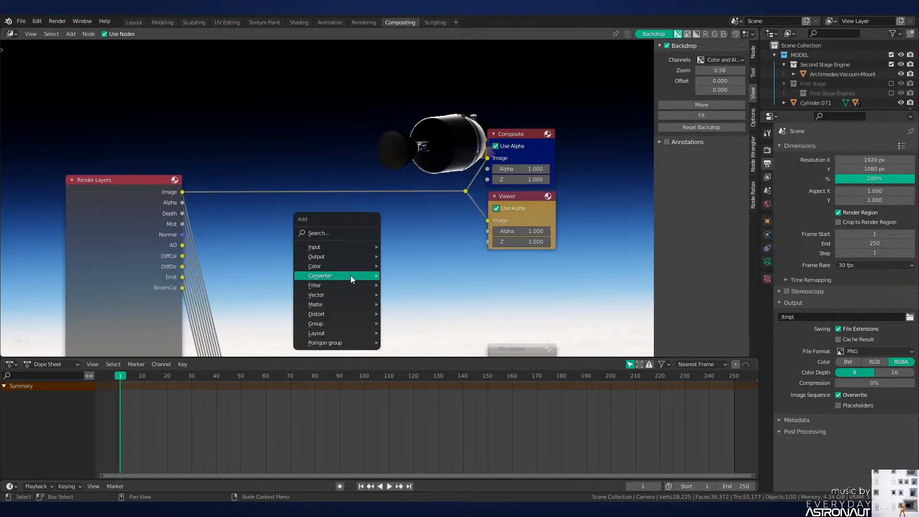
mouse_move(347, 286)
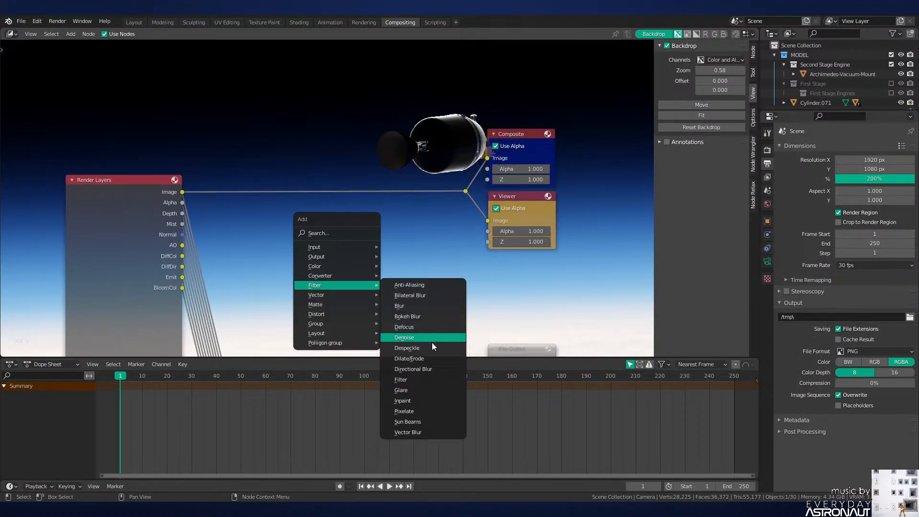
click(432, 390)
click(363, 144)
middle_drag(336, 202, 422, 225)
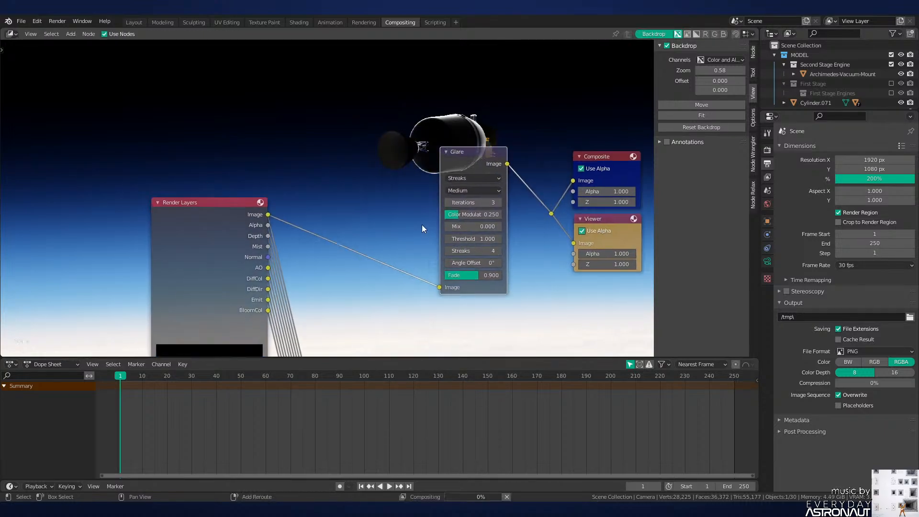
Step: Insert a Lens Distortion node between Render Layers and Glare, and fit the backdrop to the editor
key(shift+a)
mouse_move(418, 224)
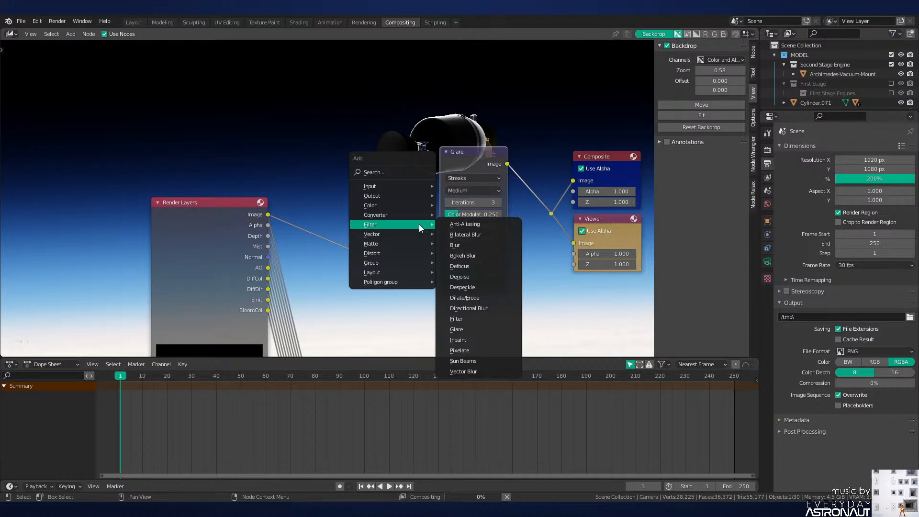
mouse_move(392, 254)
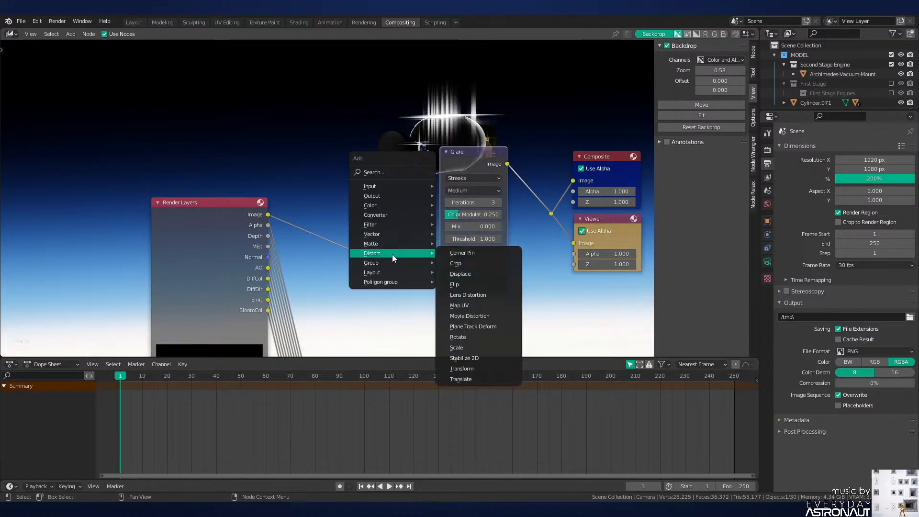
click(490, 296)
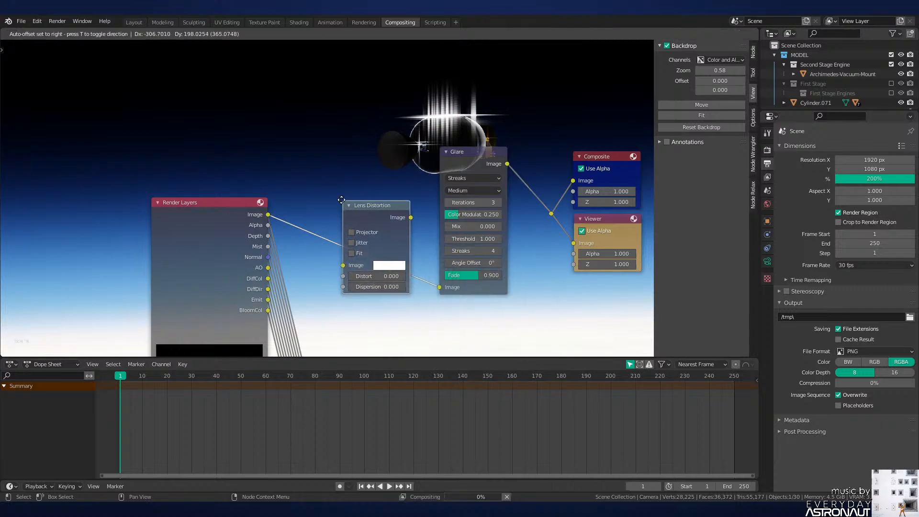
click(366, 248)
scroll(343, 254, up, 1)
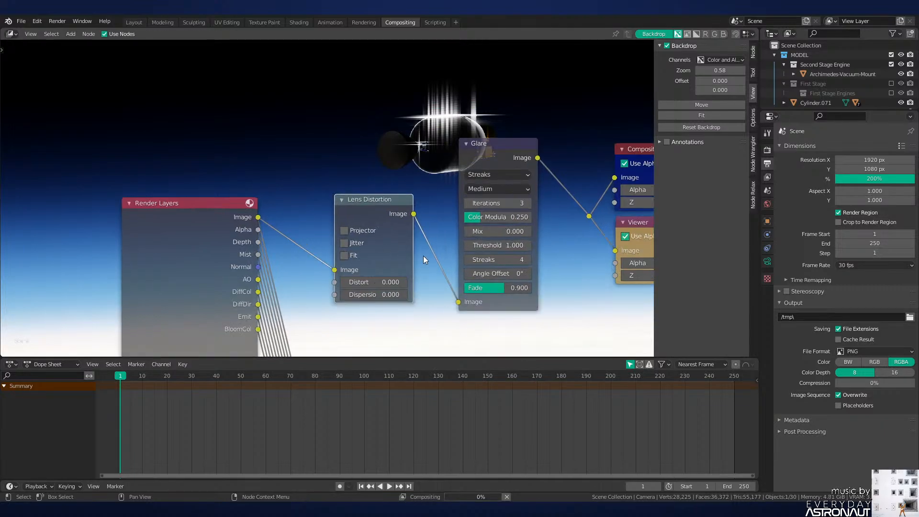
click(714, 114)
scroll(385, 280, up, 1)
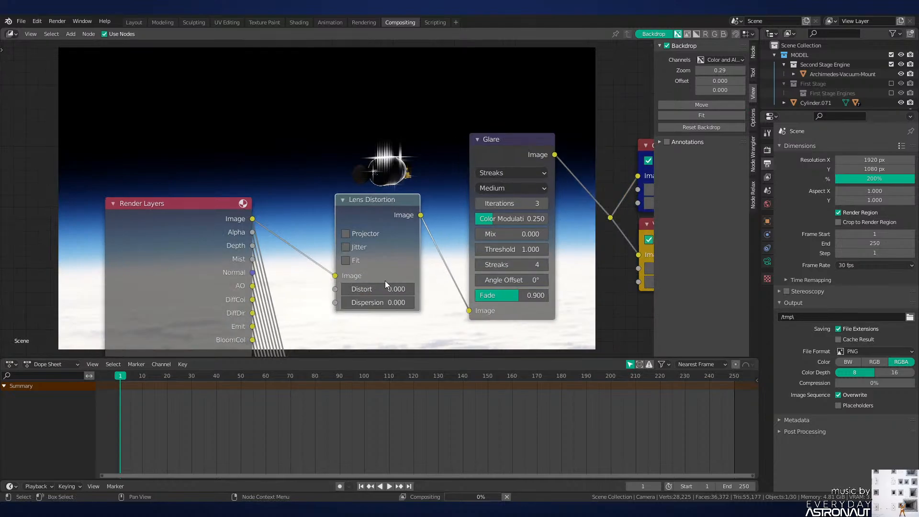
Step: Enable Fit on the Lens Distortion node and set its Dispersion to 0.001
click(349, 259)
double_click(378, 303)
text(.00)
key(Return)
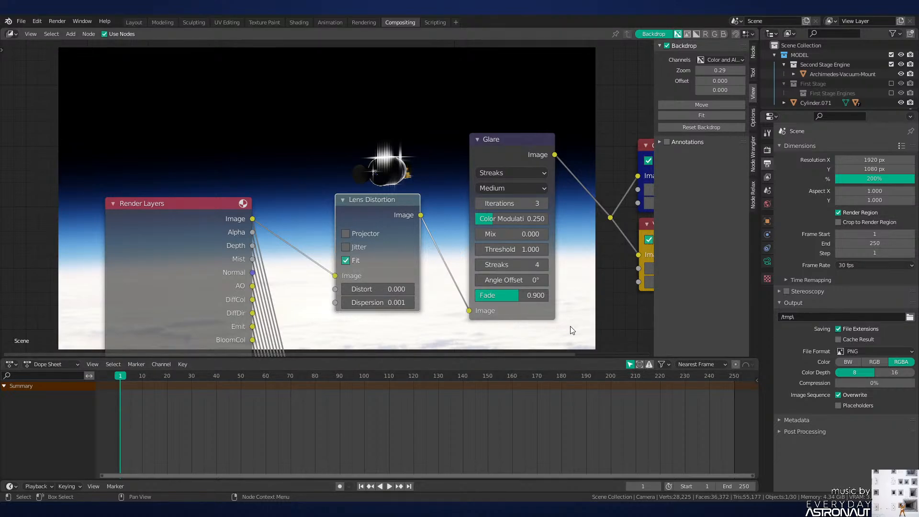
Step: Disable Fit on the Lens Distortion node and set its Dispersion to 0.2
click(346, 261)
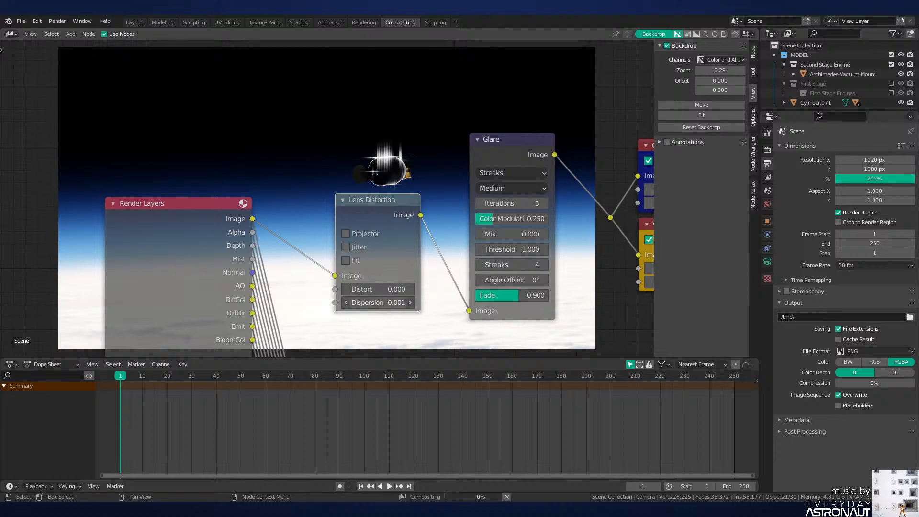
click(370, 301)
key(BackSpace)
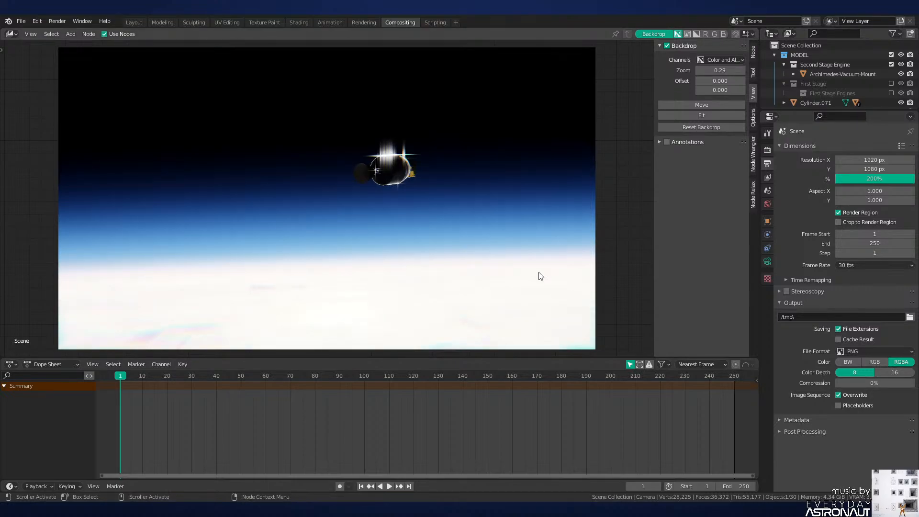
middle_drag(539, 273, 525, 231)
middle_drag(531, 341, 393, 177)
scroll(335, 189, down, 5)
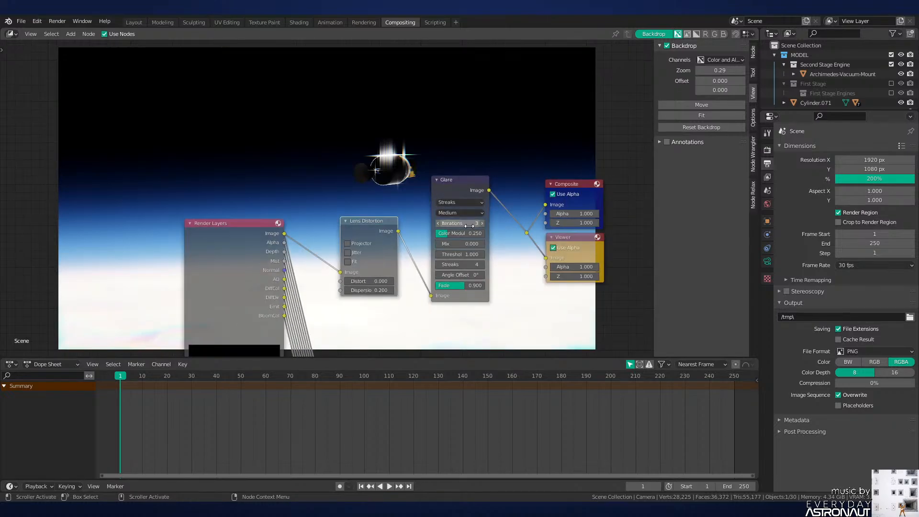
Step: Try a Dispersion of 0.1 on the Lens Distortion node and check the effect on the rendered backdrop
scroll(336, 189, up, 5)
click(411, 333)
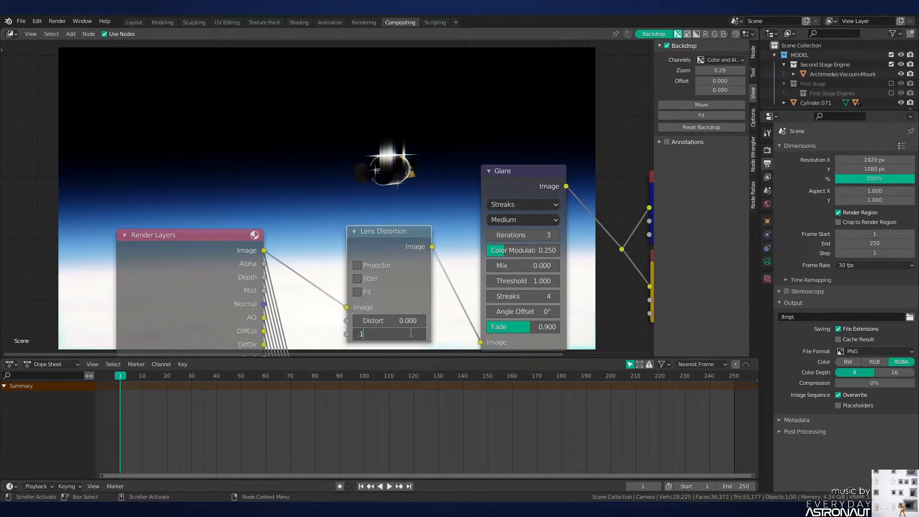
key(Return)
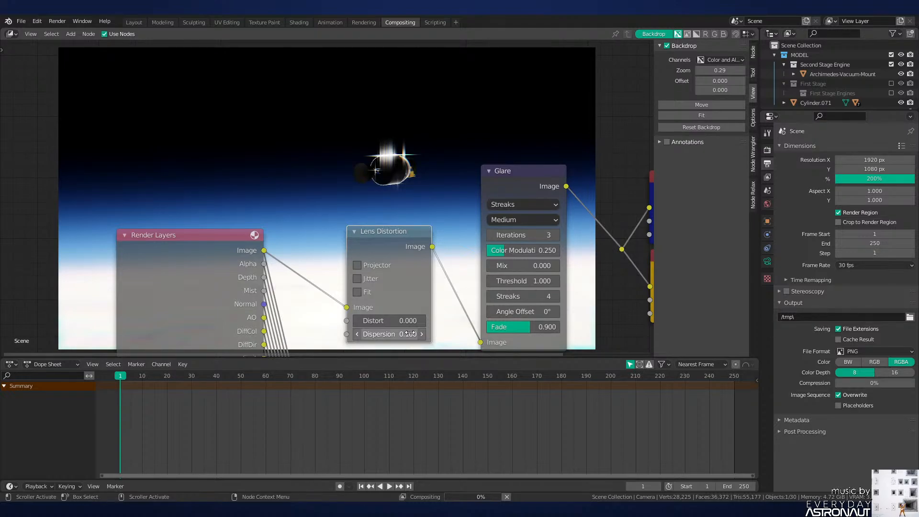
middle_drag(410, 95, 579, 277)
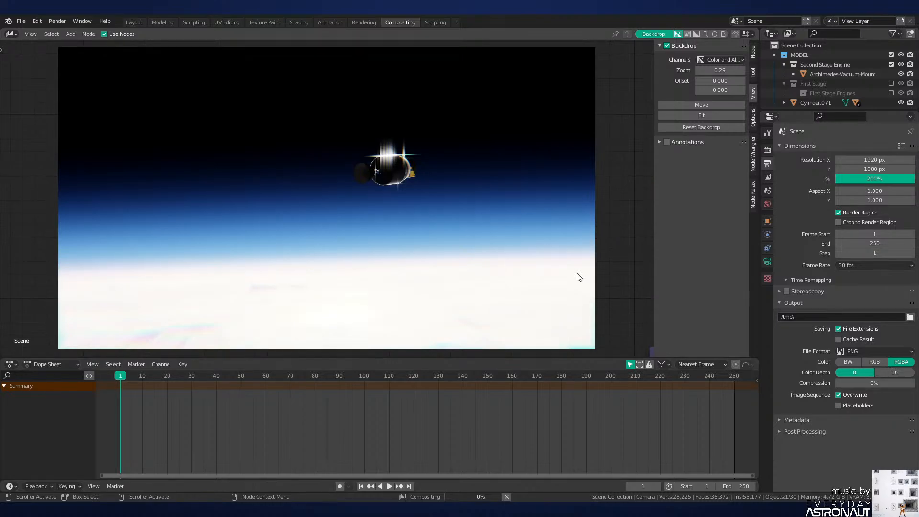
middle_drag(577, 277, 552, 267)
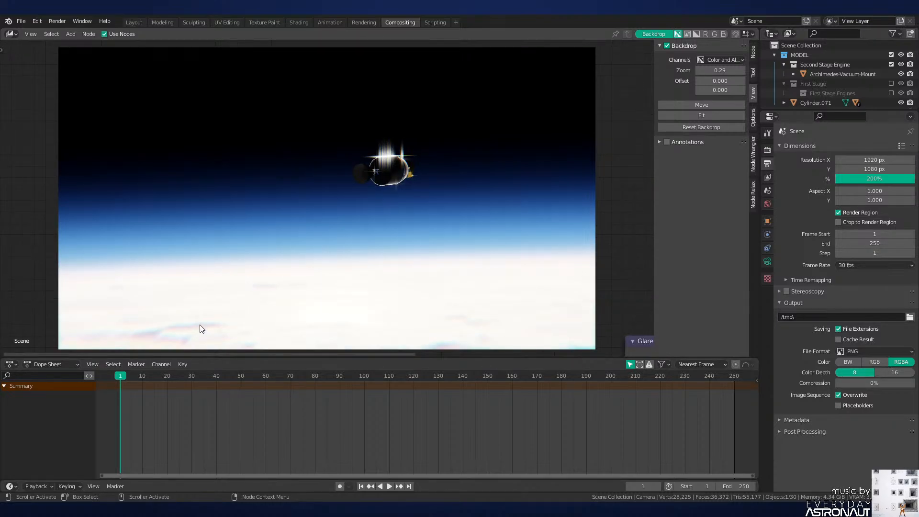
Step: Try a Dispersion of 0.05 on the Lens Distortion node and check the fringing in the clouds
middle_drag(201, 329, 96, 143)
click(463, 285)
text(.02)
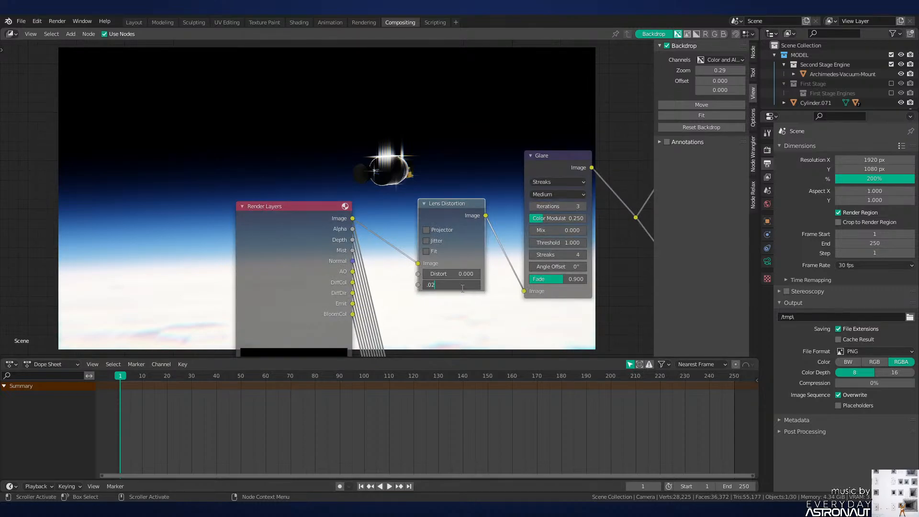
key(Return)
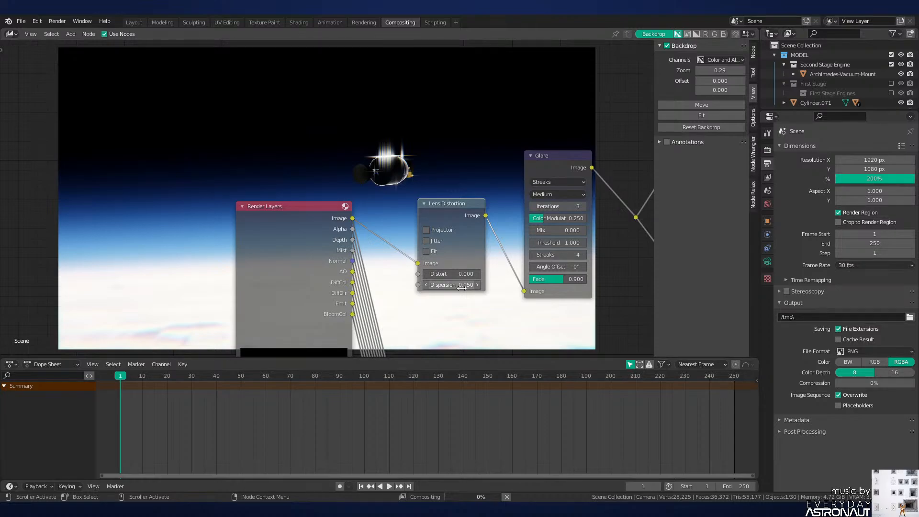
middle_drag(316, 142, 387, 294)
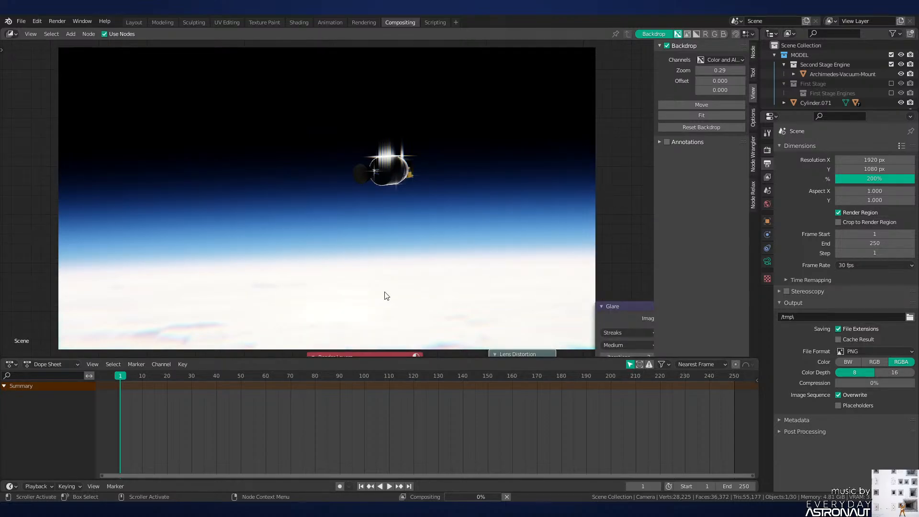
Step: Set the Lens Distortion node's Dispersion to 0.005 and enable Fit
middle_drag(505, 293, 437, 207)
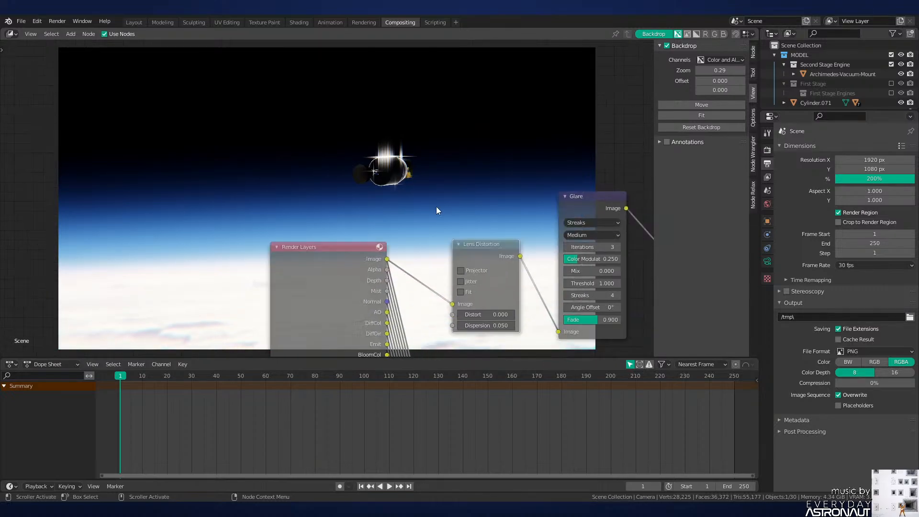
double_click(483, 326)
text(.005)
key(Return)
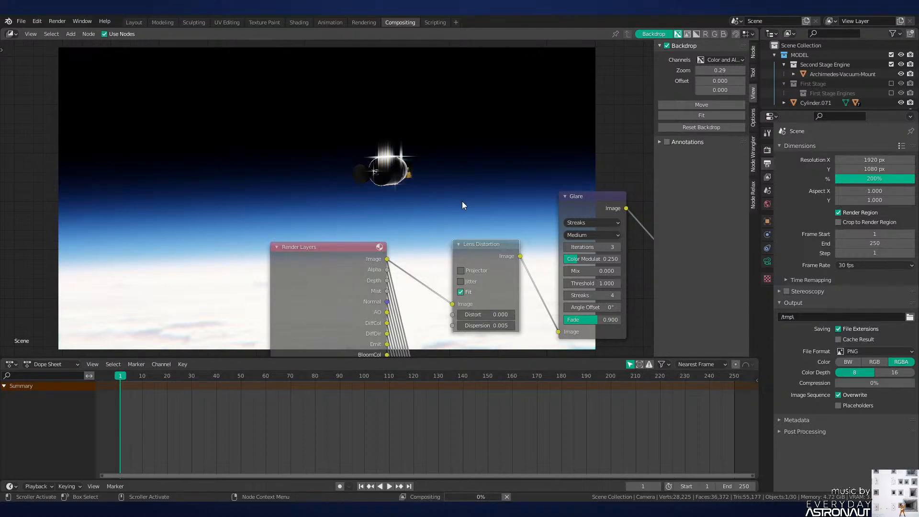
middle_drag(462, 205, 512, 263)
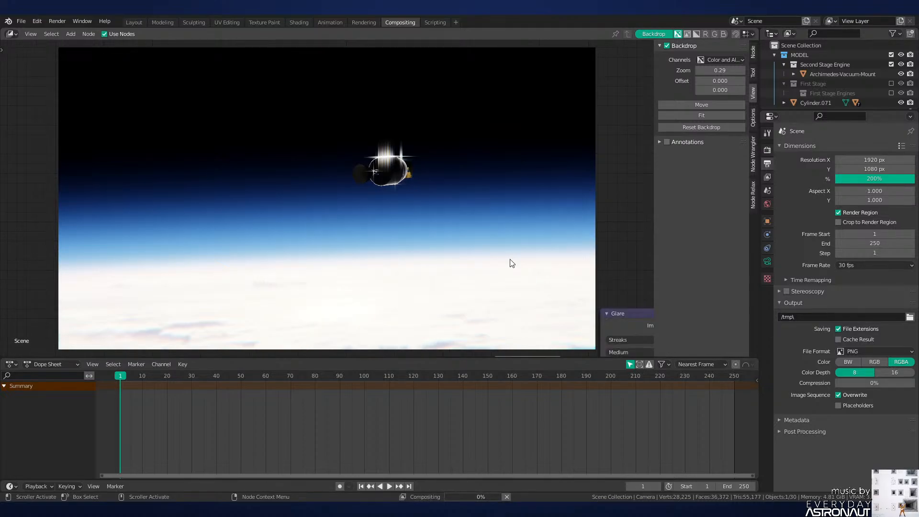
Step: Change the Glare node's type from Streaks to Fog Glow and set its Mix to 1
middle_drag(576, 286, 432, 206)
middle_drag(501, 165, 405, 129)
scroll(390, 229, up, 3)
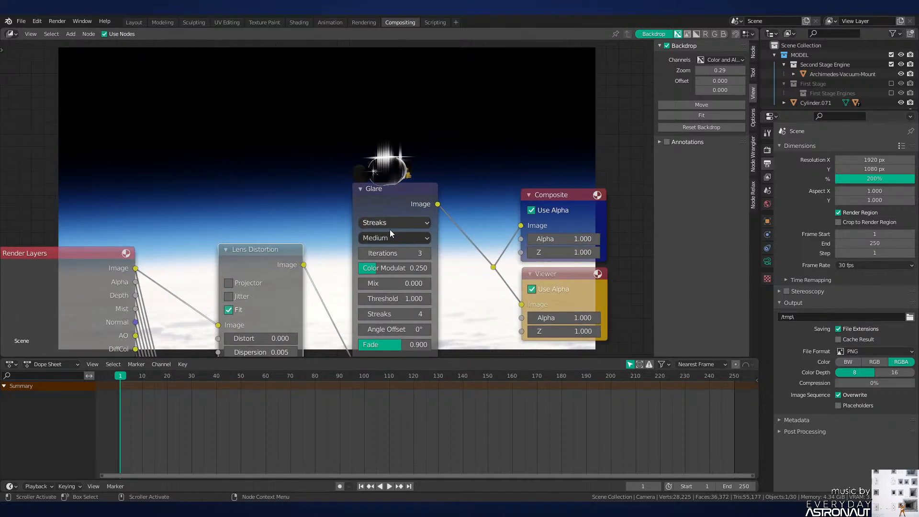
click(390, 228)
click(397, 264)
mouse_move(434, 272)
middle_down()
mouse_move(493, 250)
mouse_move(496, 261)
mouse_move(553, 291)
middle_up()
double_click(455, 234)
text(1)
key(Return)
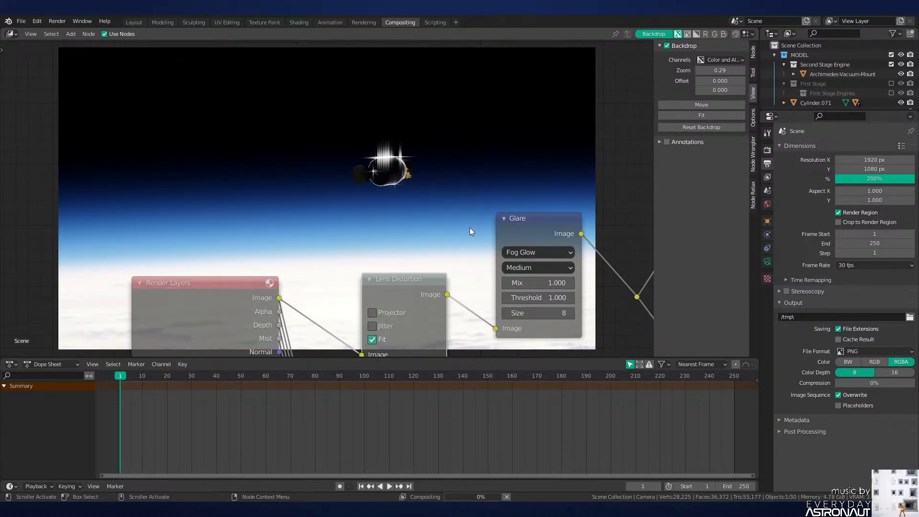
Step: Set the Glare node's Threshold to 5
mouse_move(449, 258)
middle_down()
mouse_move(459, 319)
mouse_move(438, 265)
middle_up()
double_click(548, 309)
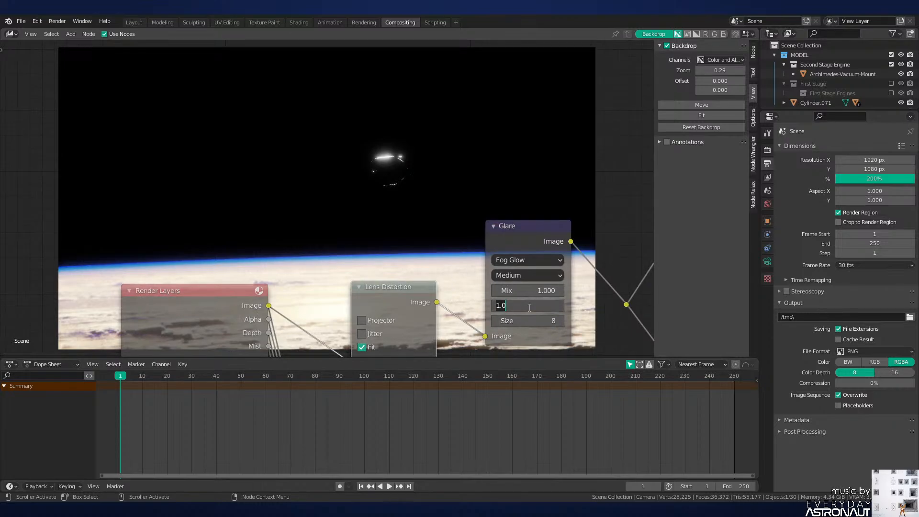
text(5)
key(Return)
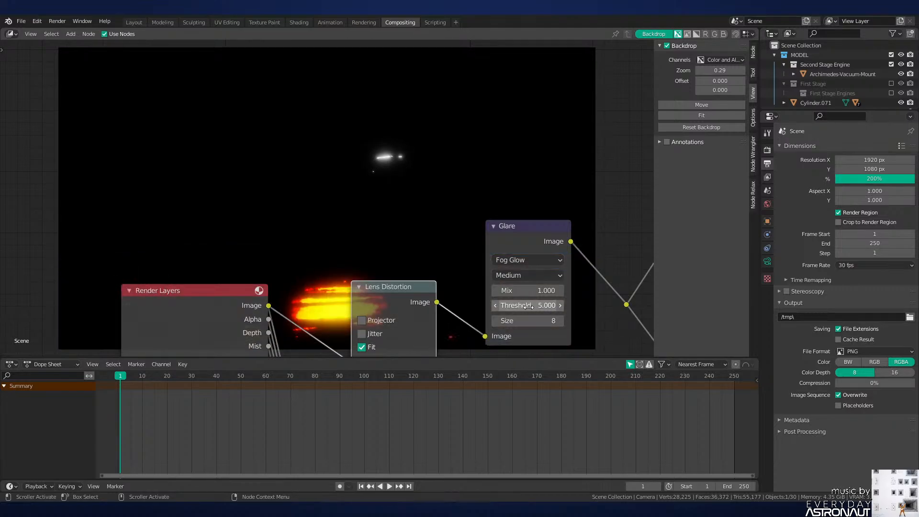
Step: Set the Glare node's Mix to -0.75
double_click(538, 290)
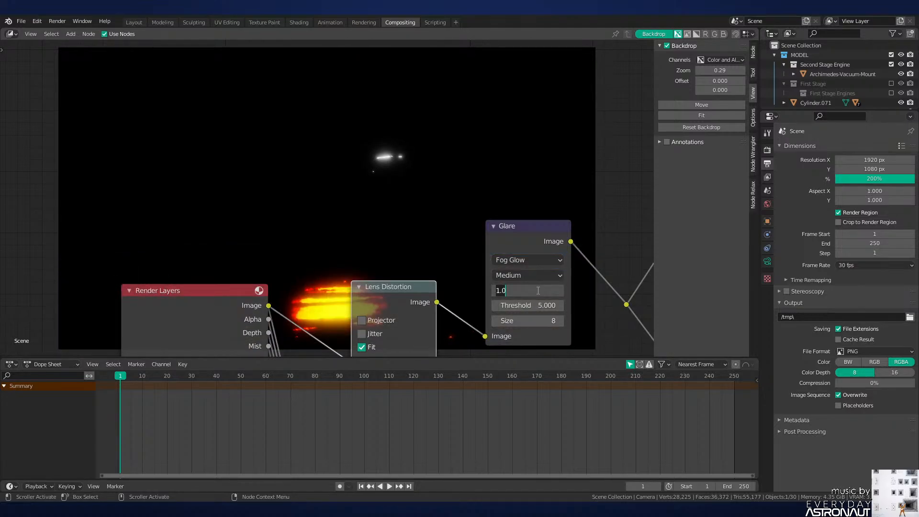
text(-0.75)
key(Return)
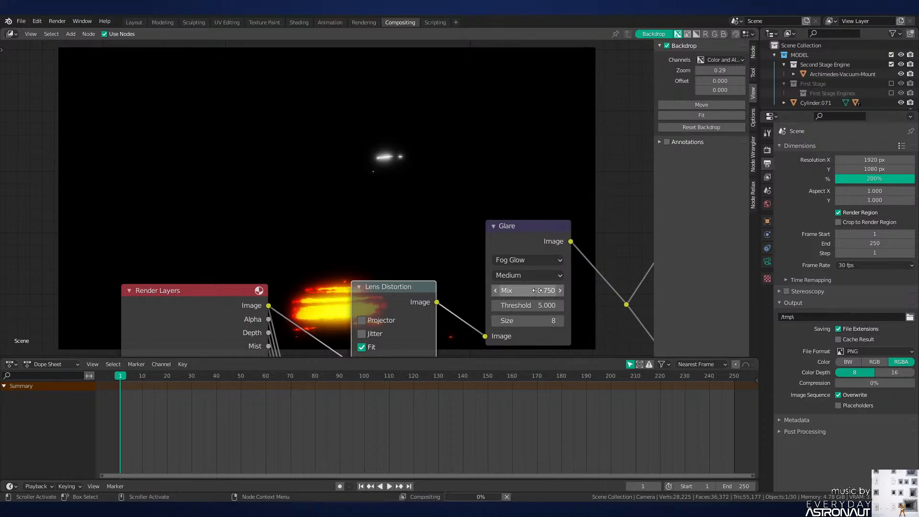
Step: Try Mix values of -0.8 and -1 on the Glare node
double_click(538, 291)
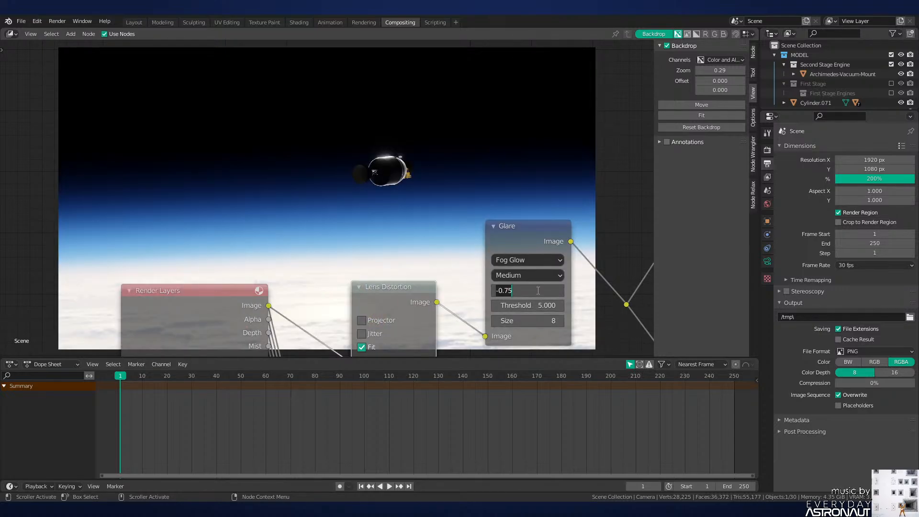
text(01)
key(BackSpace)
key(BackSpace)
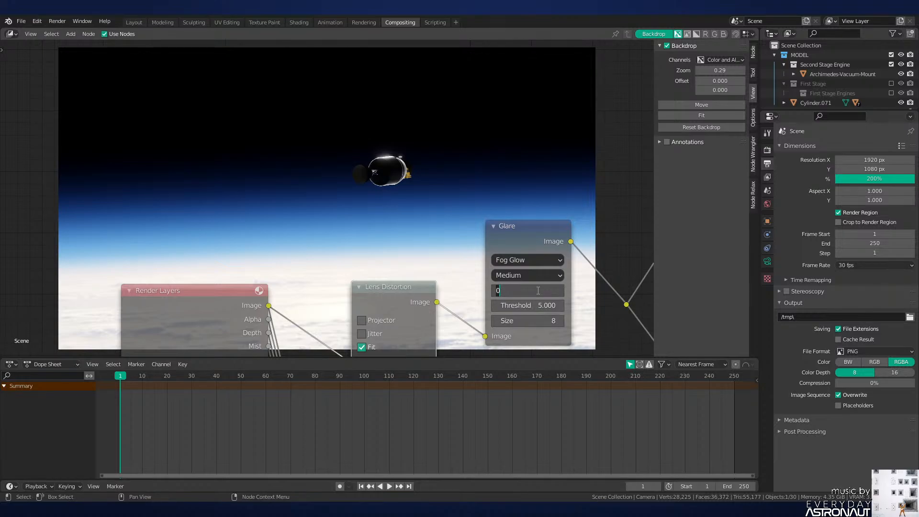
text(-0.)
text(8)
key(Return)
drag(534, 289, 503, 289)
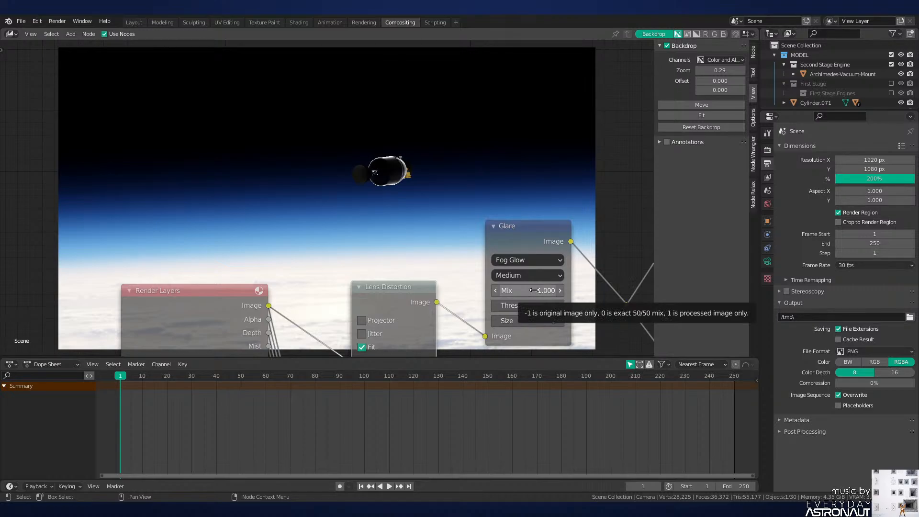
Step: Set the Glare node's Mix to -0.85
click(558, 291)
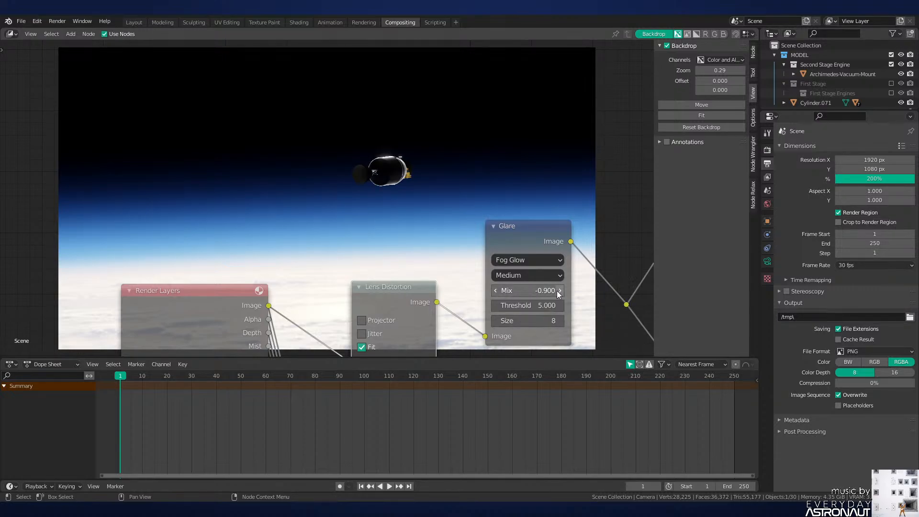
click(530, 289)
text(5)
key(Return)
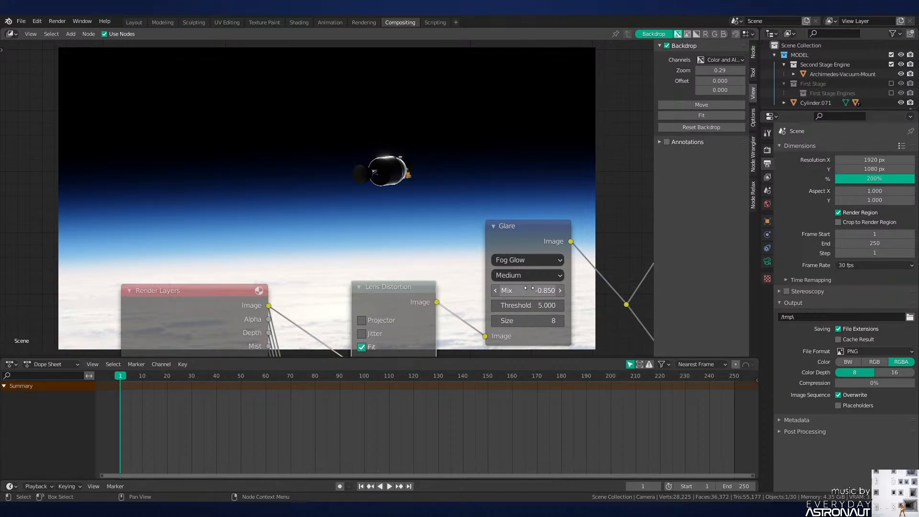
Step: Move the Composite and Viewer nodes and their reroute point away from Glare to make room for another node
scroll(524, 253, down, 2)
middle_drag(524, 254, 353, 225)
scroll(526, 241, up, 1)
scroll(353, 225, down, 1)
drag(413, 173, 580, 338)
middle_drag(324, 260, 230, 279)
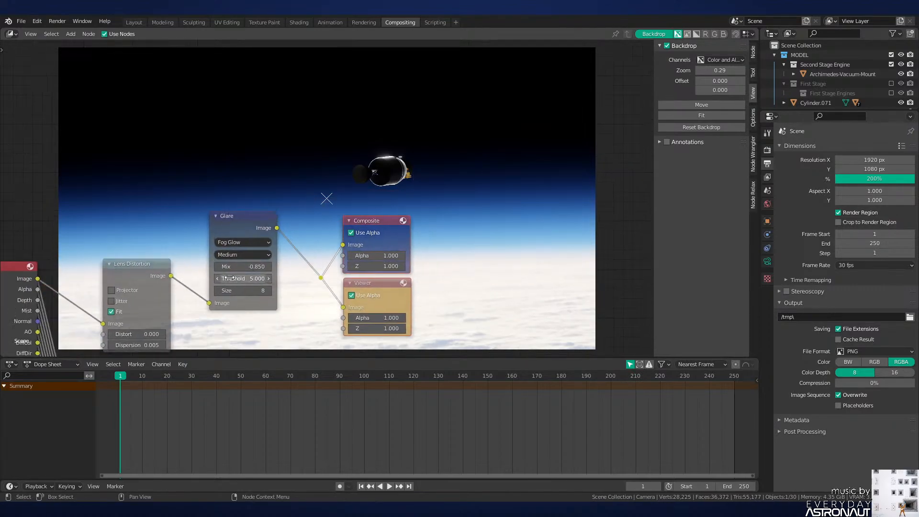
key(g)
click(482, 222)
key(g)
click(510, 231)
scroll(465, 232, up, 3)
middle_drag(464, 232, 385, 234)
click(422, 245)
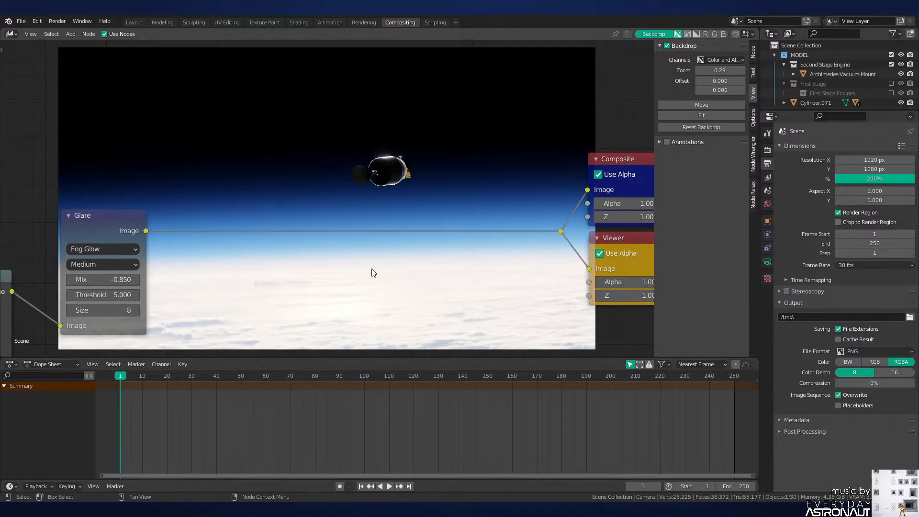
key(shift+a)
mouse_move(349, 286)
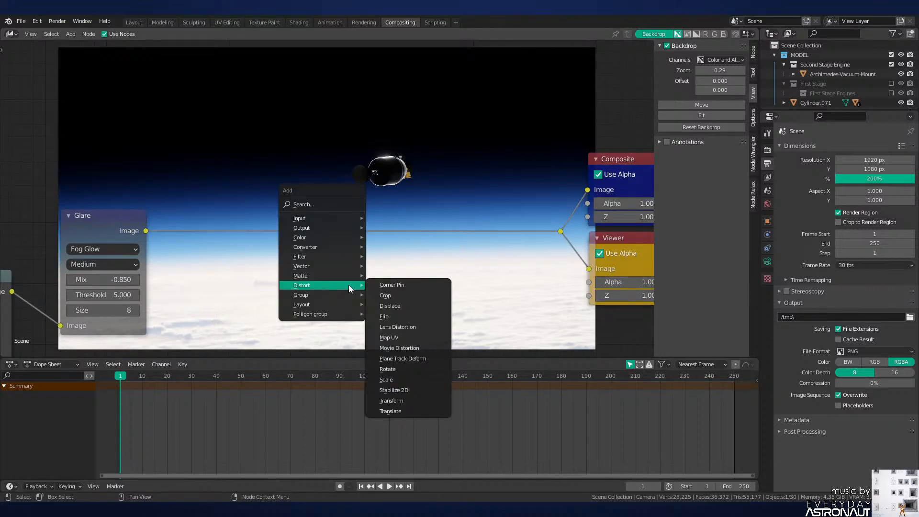
mouse_move(346, 237)
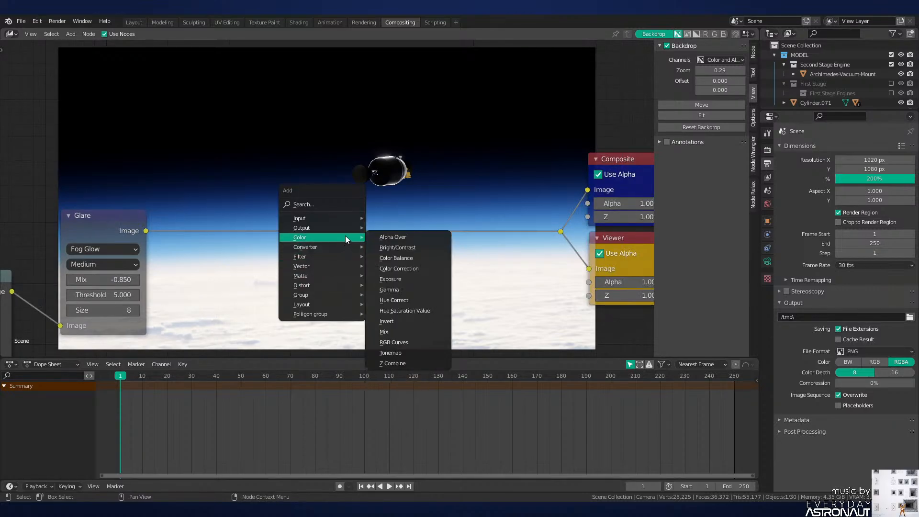
click(428, 269)
click(302, 266)
key(x)
Step: Insert a Color Balance node between Glare and the reroute to the Composite and Viewer outputs
key(shift+a)
mouse_move(314, 265)
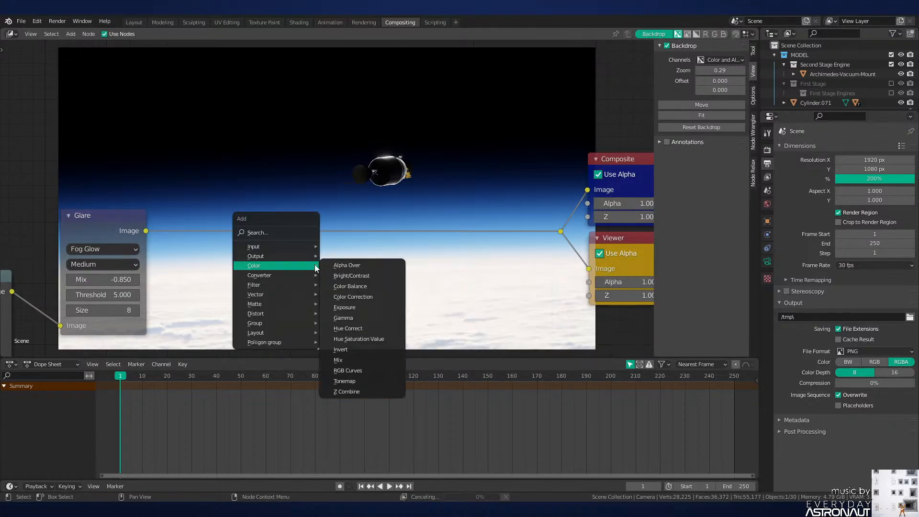
click(362, 285)
click(231, 146)
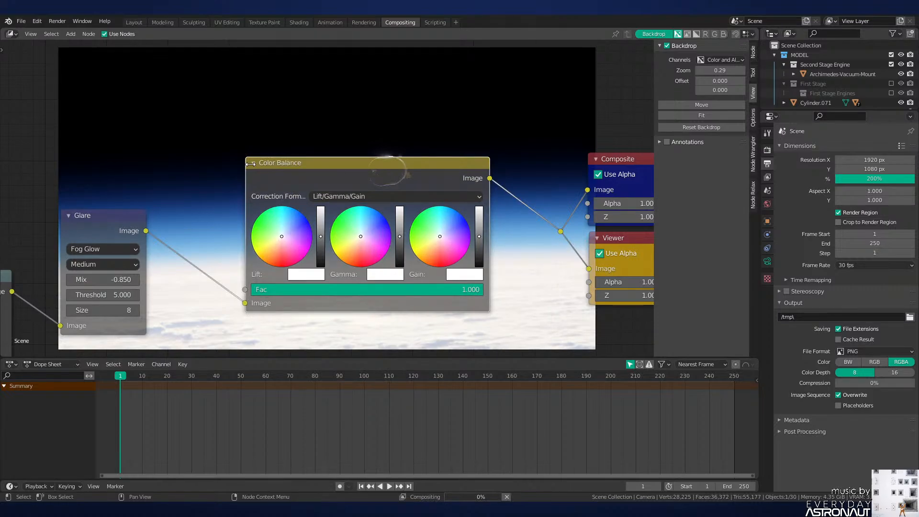
Step: Slightly raise the Lift brightness and fine-tune the Gamma brightness on the Color Balance node
middle_drag(319, 240, 483, 295)
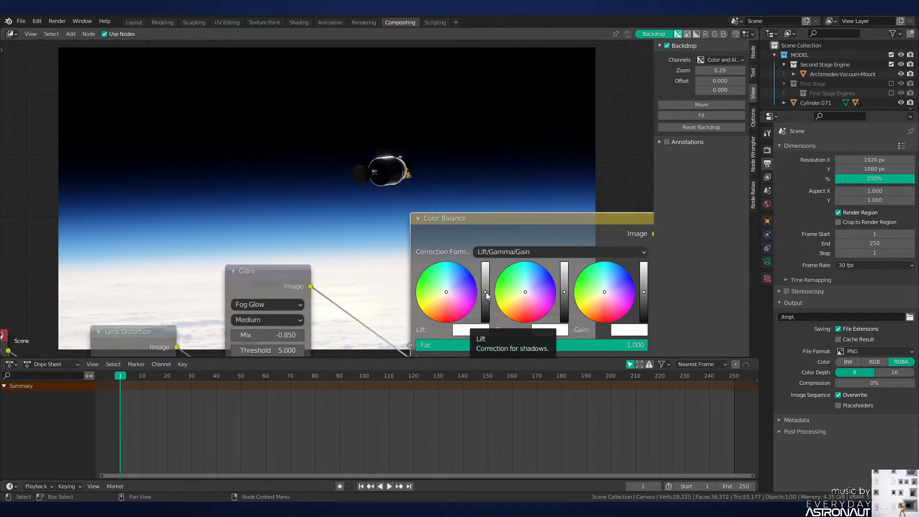
drag(486, 292, 486, 293)
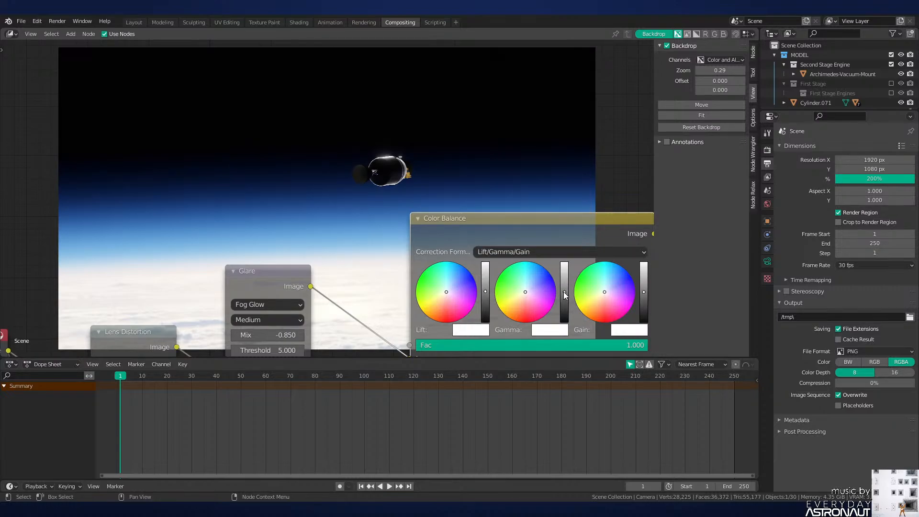
drag(564, 293, 564, 292)
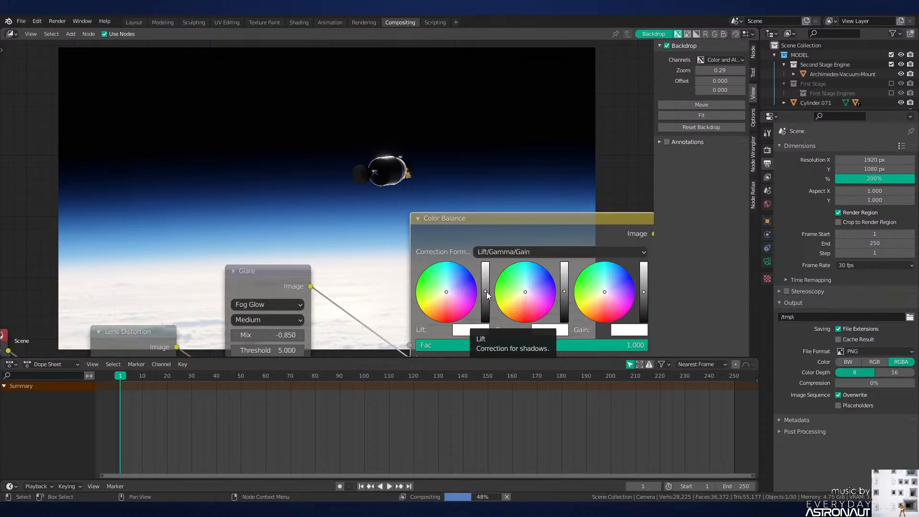
drag(486, 291, 486, 291)
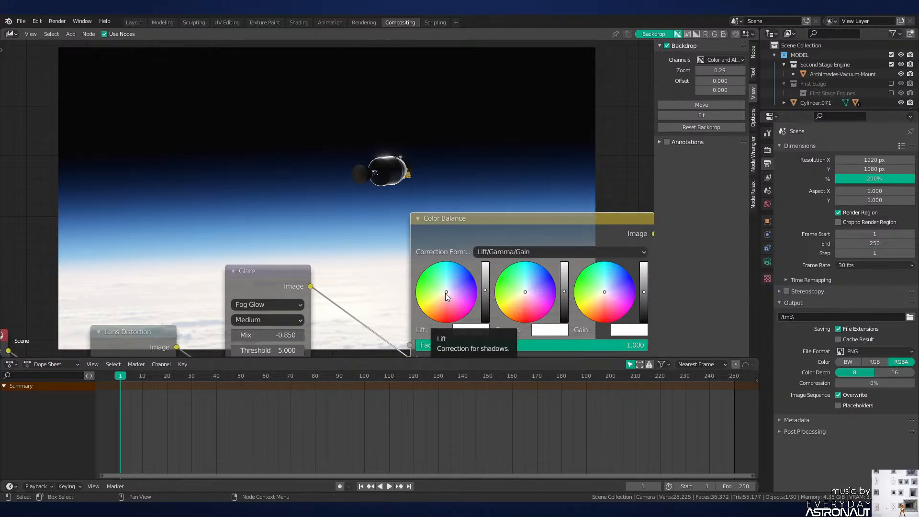
Step: Tint the Color Balance node's Lift slightly toward blue and its Gain slightly toward yellow
drag(445, 293, 445, 293)
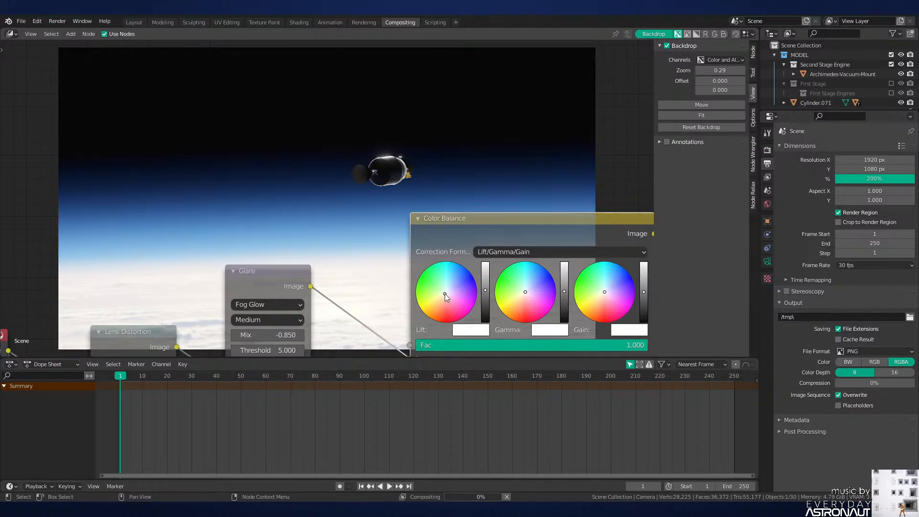
middle_drag(453, 275, 329, 277)
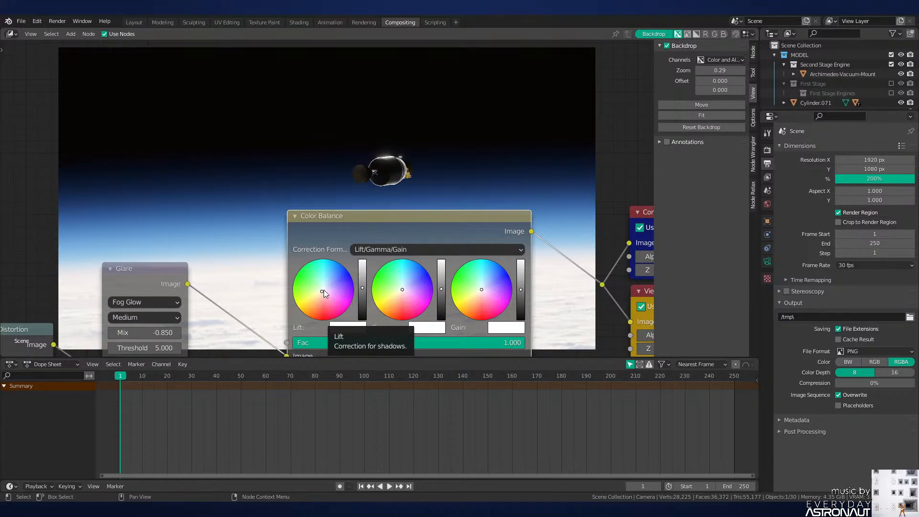
drag(323, 290, 323, 289)
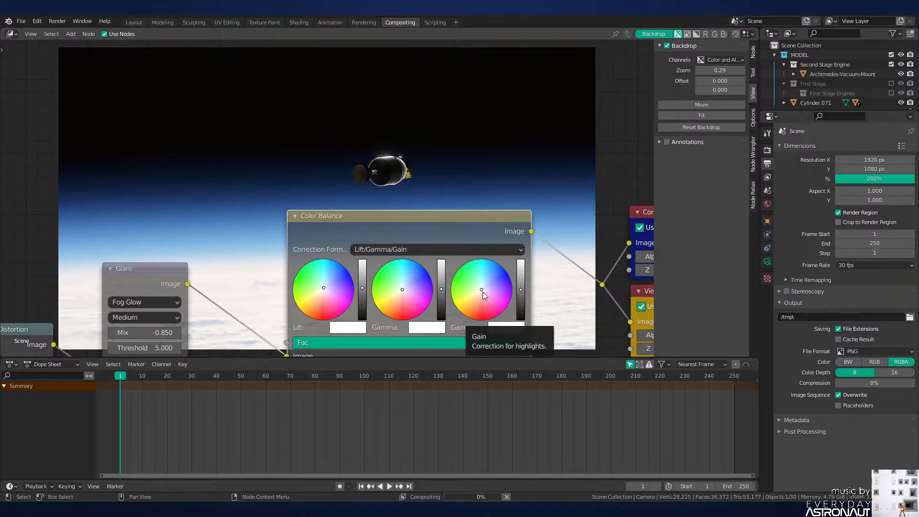
drag(483, 292, 481, 293)
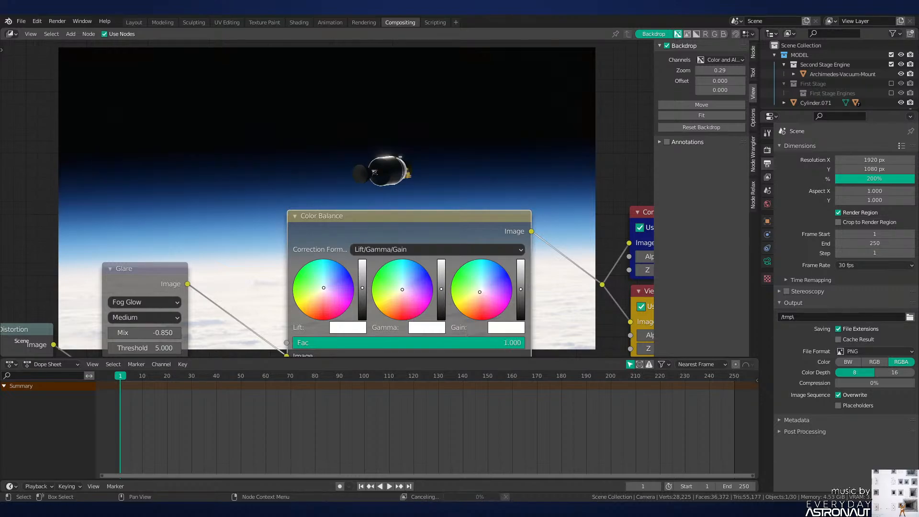
Step: Fine-tune the Gain and Gamma tints on the Color Balance node
click(480, 292)
click(402, 290)
scroll(400, 292, down, 3)
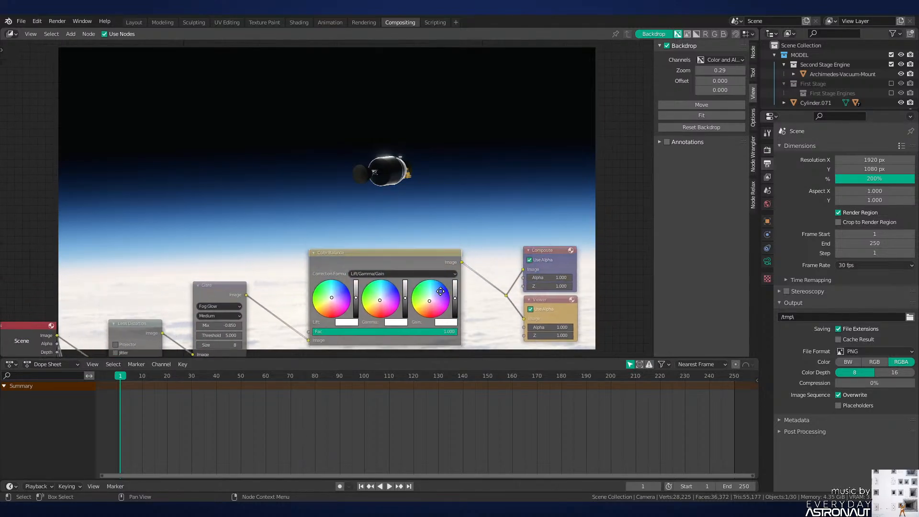
Step: Move the Composite and Viewer nodes with their reroute point farther away from the Color Balance node
middle_drag(440, 291, 349, 234)
scroll(374, 259, up, 2)
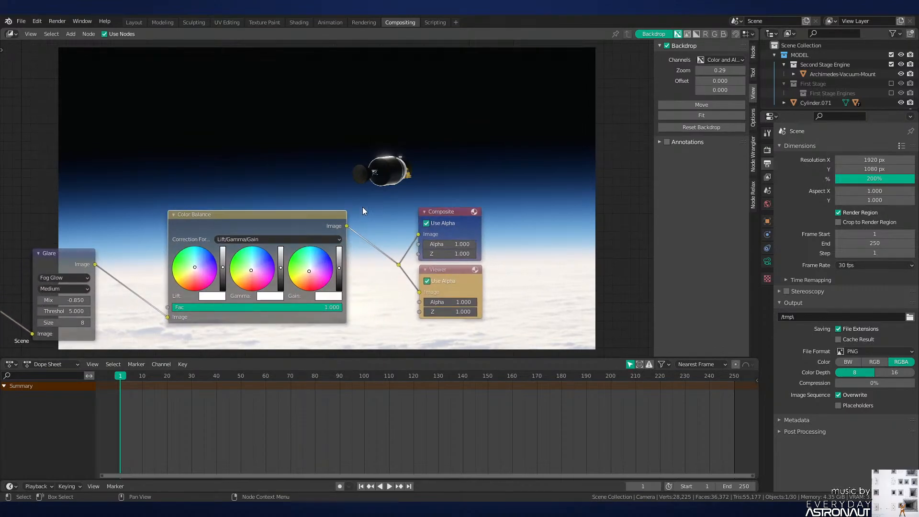
drag(363, 207, 517, 307)
key(g)
click(632, 268)
click(503, 264)
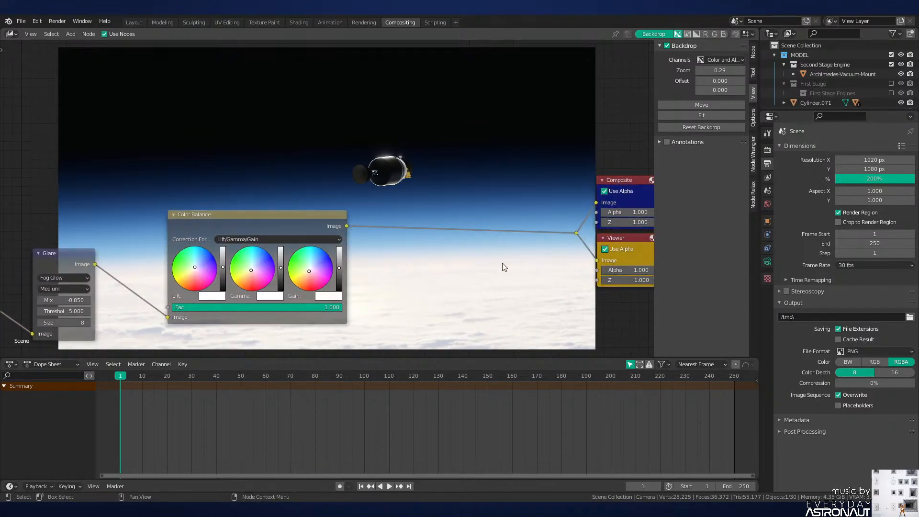
middle_drag(505, 267, 594, 235)
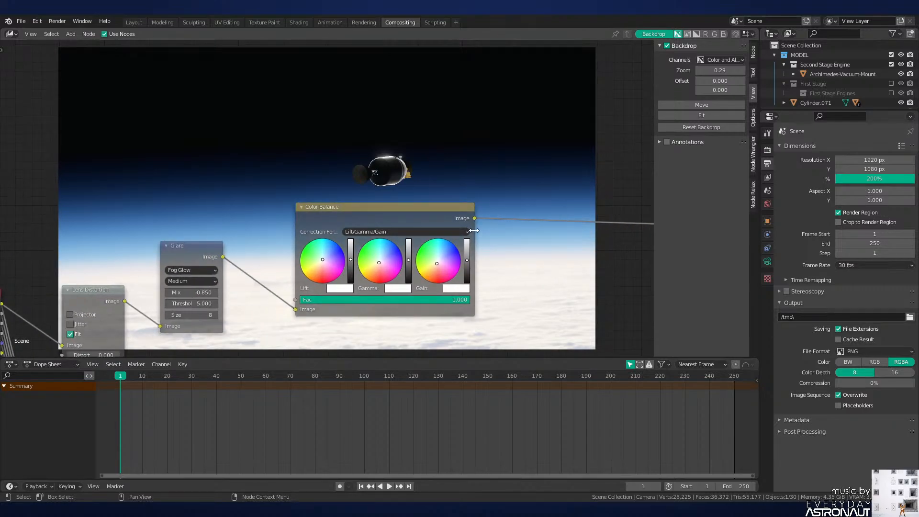
Step: Mute the Lens Distortion, Glare and Color Balance nodes to compare the image without them, and unmute them again
middle_drag(495, 244, 545, 216)
scroll(359, 216, down, 2)
middle_drag(282, 232, 321, 274)
click(217, 298)
shift+click(287, 263)
shift+click(412, 231)
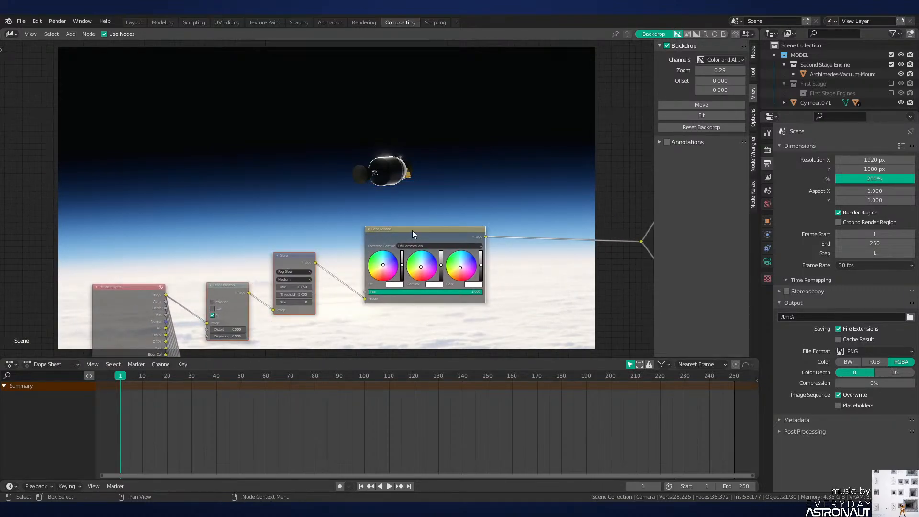
key(m)
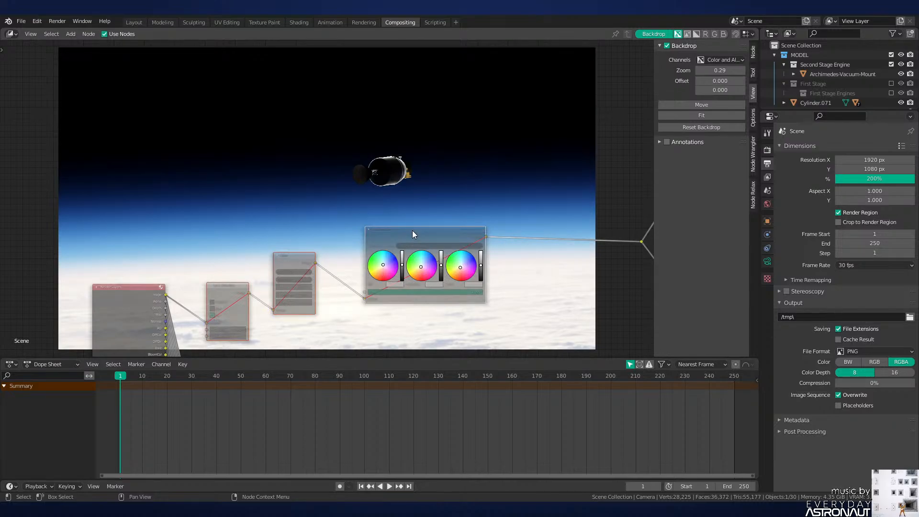
middle_drag(412, 231, 424, 291)
scroll(423, 290, up, 7)
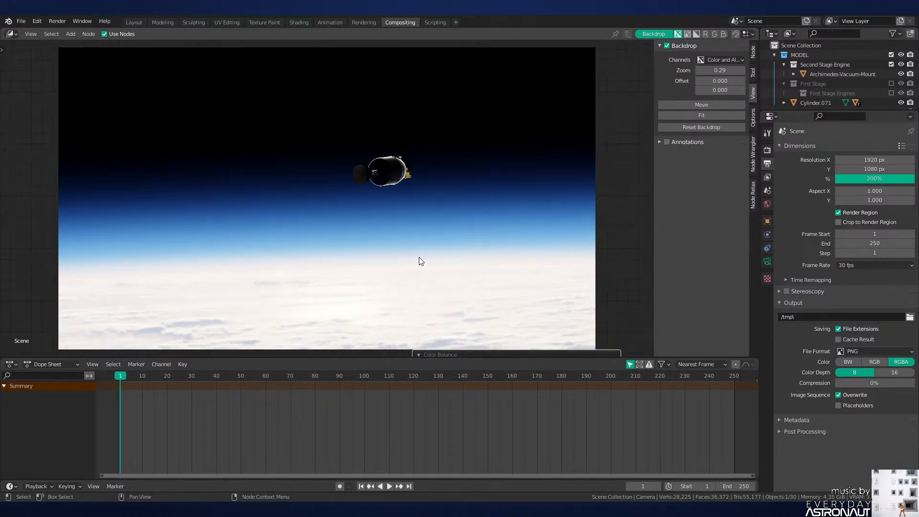
key(m)
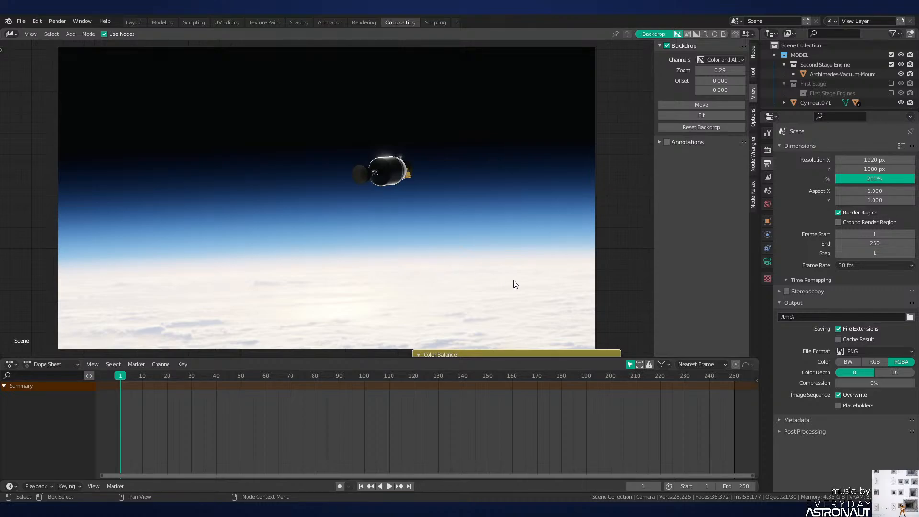
Step: Select the Viewer node and show its node properties with the Save This Image option
middle_drag(531, 271, 404, 198)
scroll(506, 238, down, 3)
middle_drag(499, 256, 290, 207)
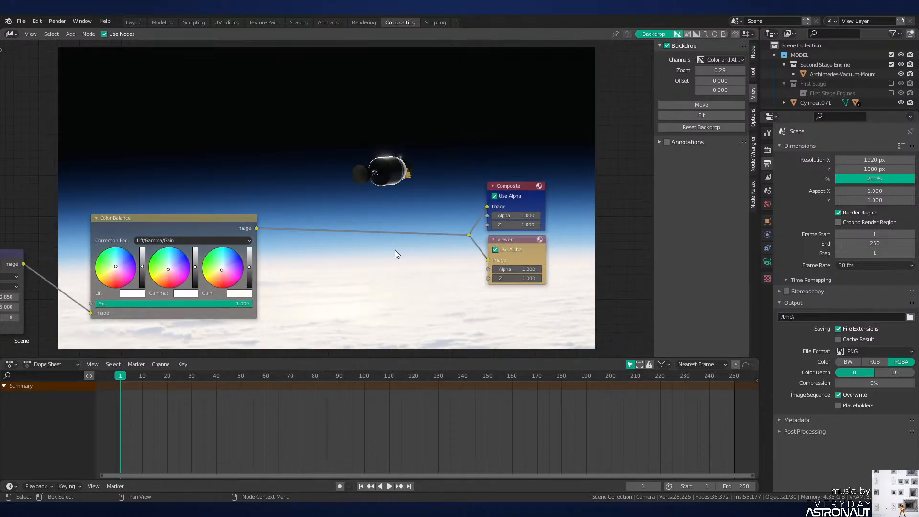
scroll(395, 249, up, 3)
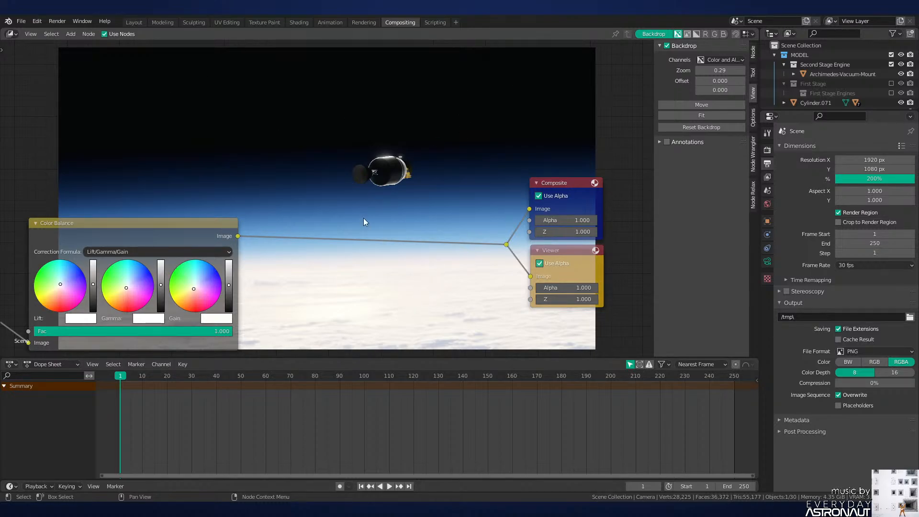
click(579, 252)
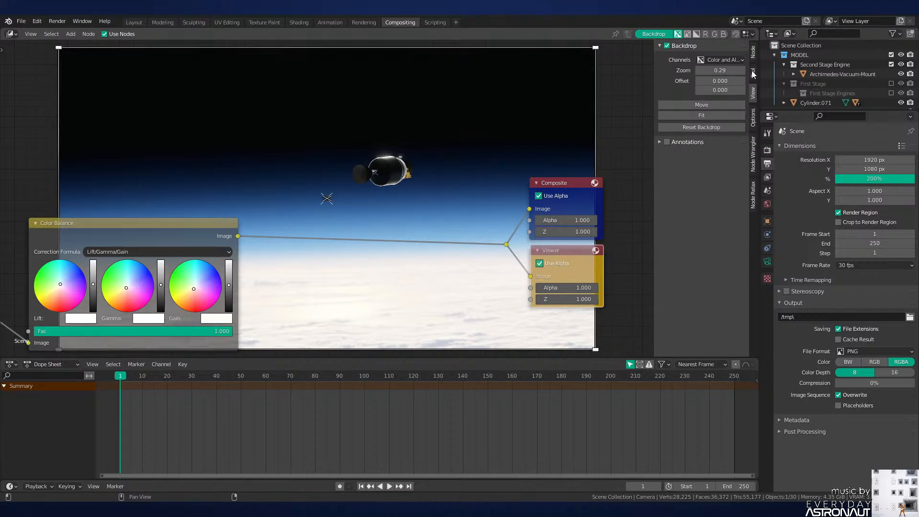
click(753, 53)
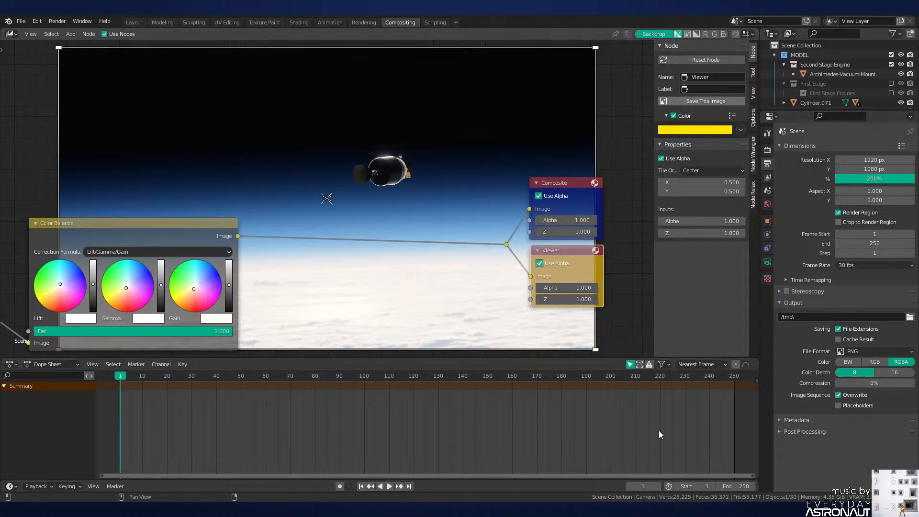
Step: Move the Composite, Viewer and reroute nodes horizontally closer to Color Balance, align them, and save the file
scroll(424, 207, down, 2)
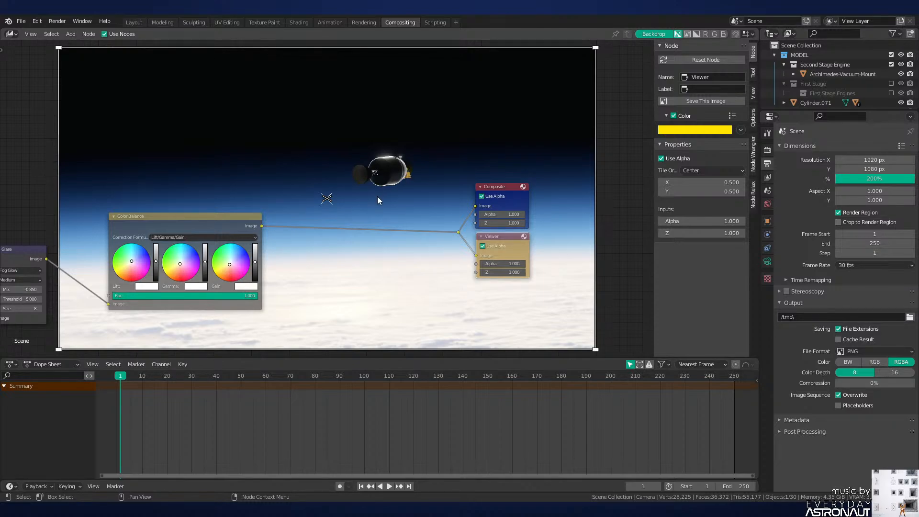
drag(397, 160, 551, 282)
scroll(550, 281, up, 1)
key(g)
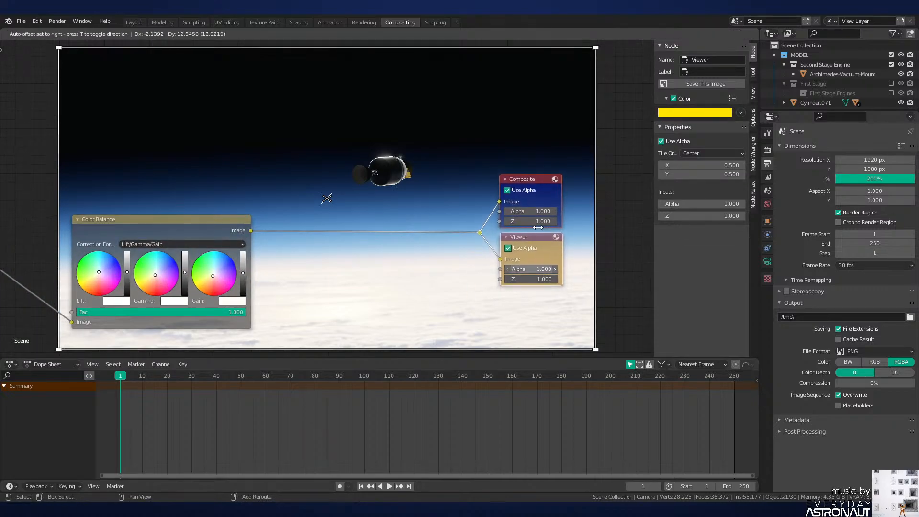
key(x)
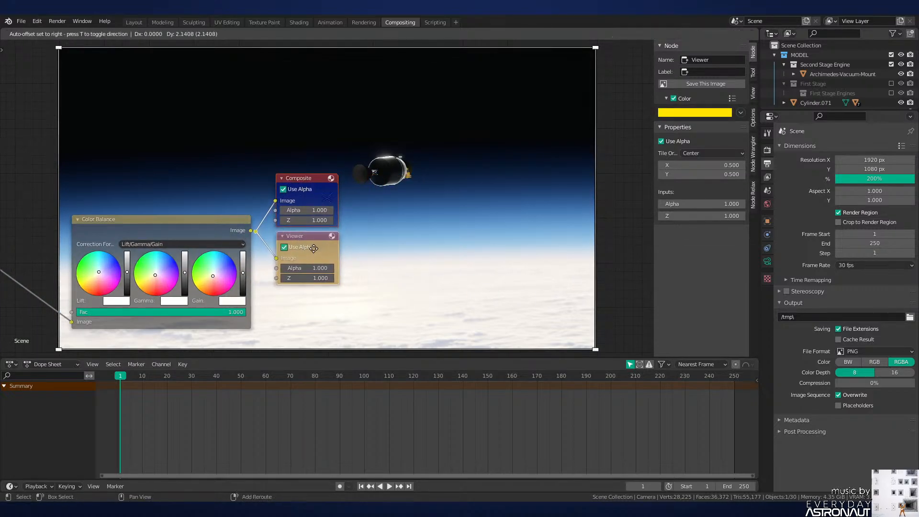
click(424, 249)
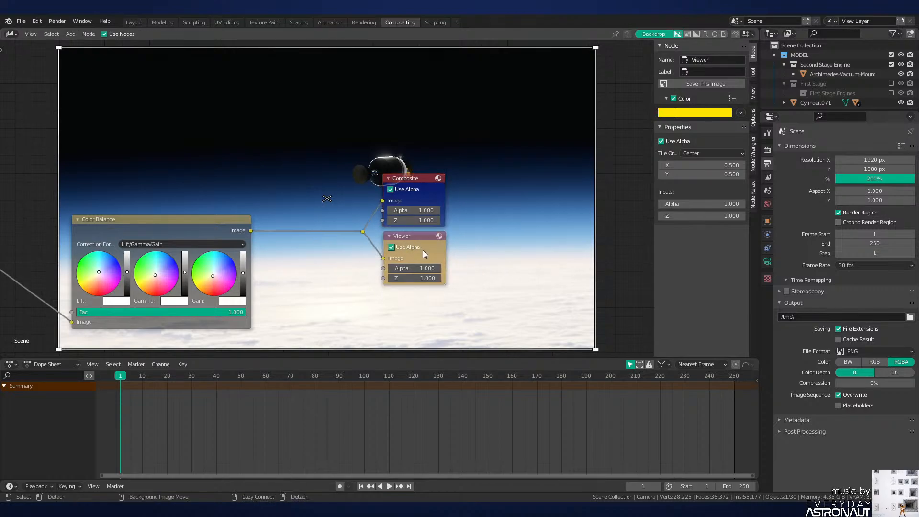
key(s)
key(x)
key(0)
click(421, 278)
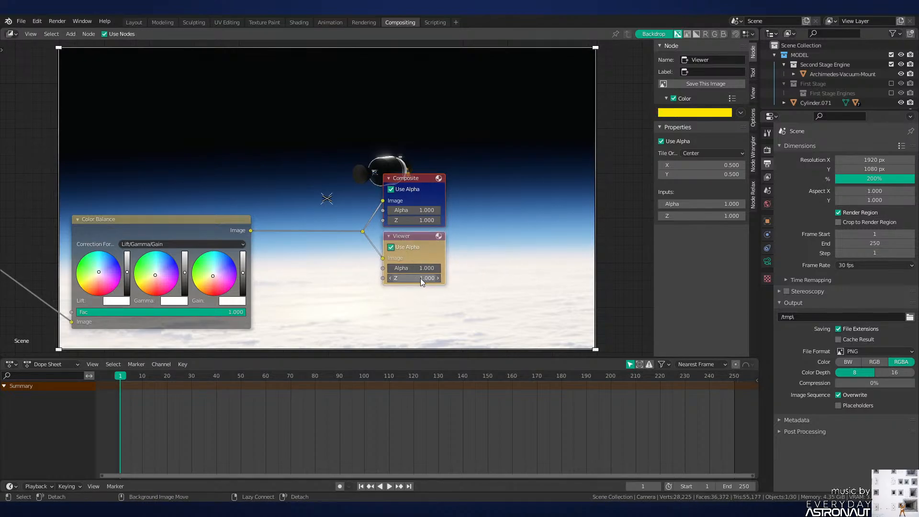
key(ctrl+s)
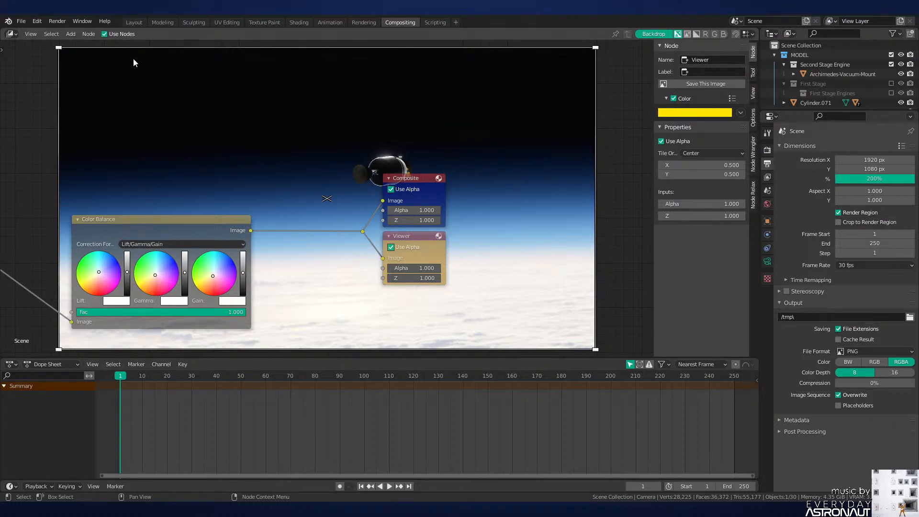
Step: Switch to the Layout workspace and view the spacecraft above Earth from outside the camera in rendered shading
click(132, 22)
key(z)
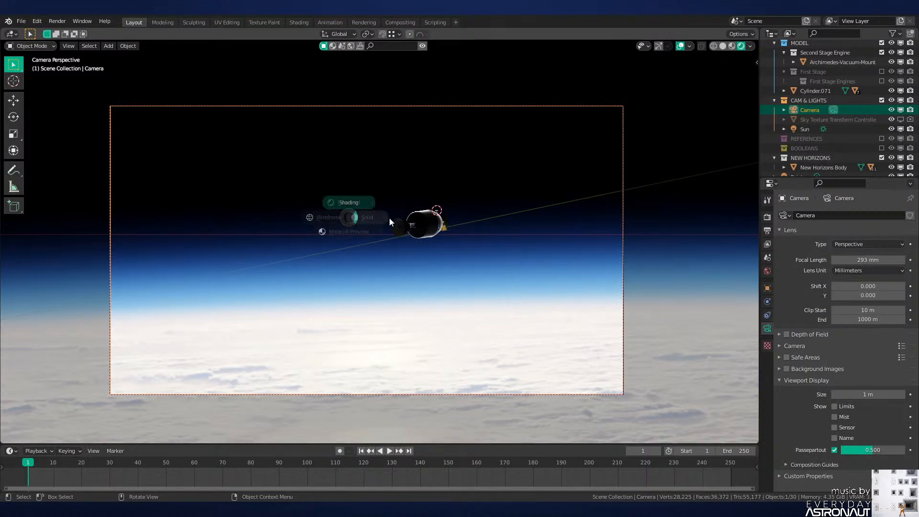
click(407, 218)
middle_drag(441, 223, 424, 243)
scroll(424, 242, up, 8)
middle_drag(489, 224, 455, 238)
key(z)
click(483, 177)
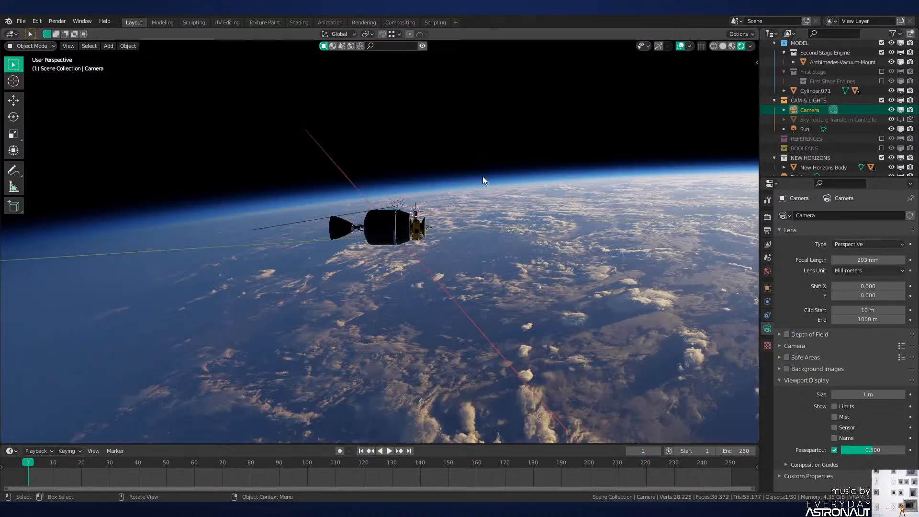
Step: Return the viewport to solid shading and inspect the second stage with its payload up close
scroll(484, 179, up, 4)
middle_drag(484, 179, 507, 220)
mouse_move(508, 220)
shift+middle_down()
mouse_move(430, 254)
mouse_move(459, 245)
mouse_move(477, 258)
mouse_move(323, 304)
mouse_move(445, 283)
mouse_move(463, 290)
mouse_move(468, 278)
mouse_move(346, 295)
shift+middle_up()
scroll(459, 244, up, 3)
scroll(348, 294, down, 5)
key(z)
click(462, 260)
middle_drag(370, 239, 426, 239)
scroll(427, 240, up, 2)
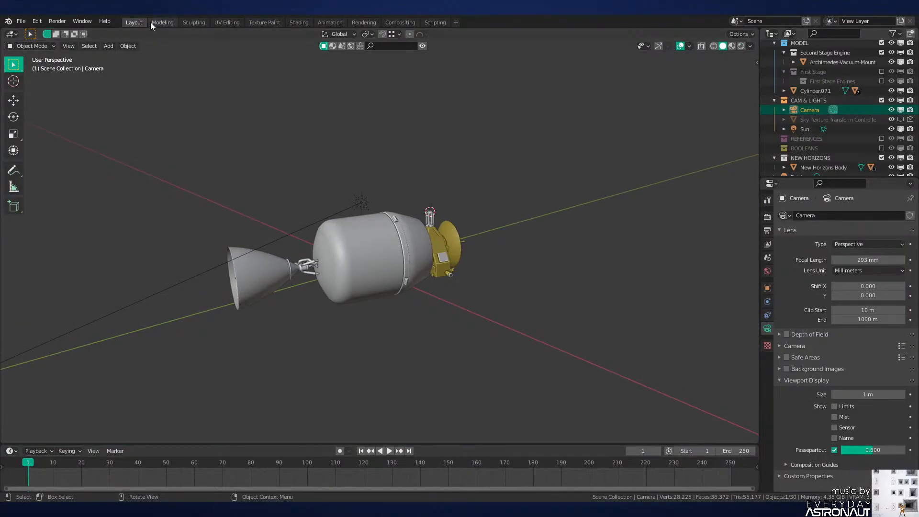
Step: Reset the Cylinder.071 second stage body to location 0 on all axes and clear its rotation
click(378, 270)
scroll(377, 269, up, 3)
scroll(493, 229, down, 8)
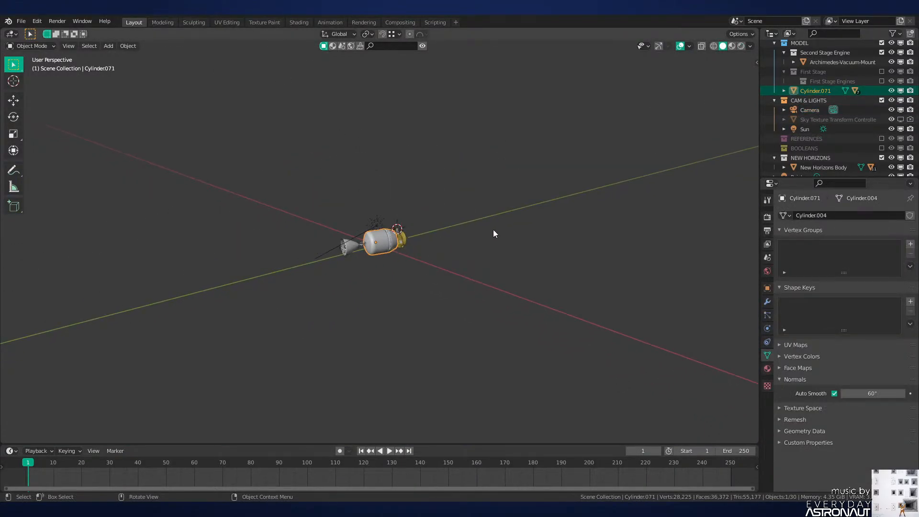
scroll(492, 234, up, 6)
scroll(532, 230, up, 1)
key(n)
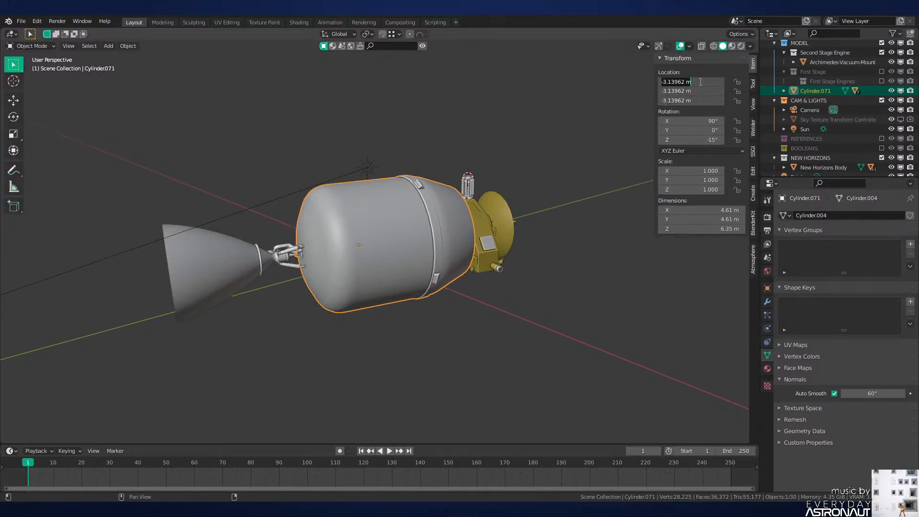
key(BackSpace)
key(alt+r)
scroll(546, 256, down, 3)
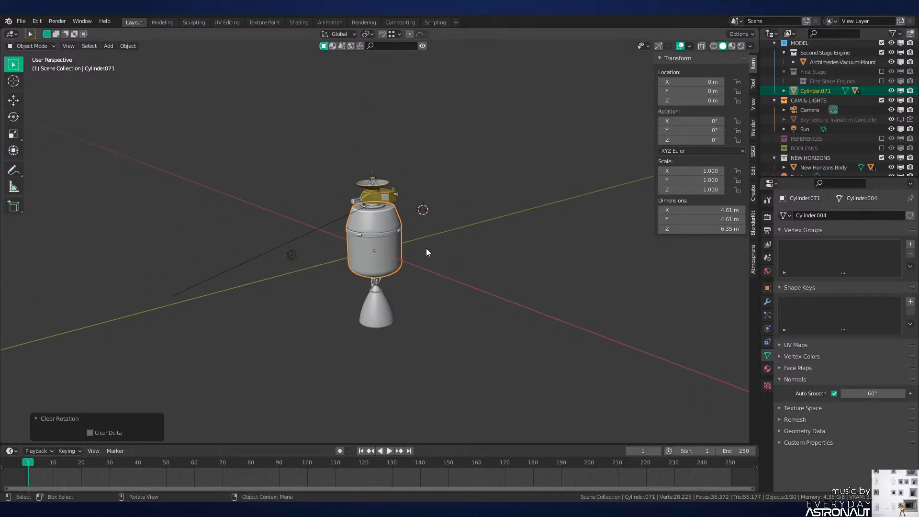
scroll(426, 249, up, 3)
Step: Exclude the NEW HORIZONS collection from the view layer and delete the Point light
click(882, 158)
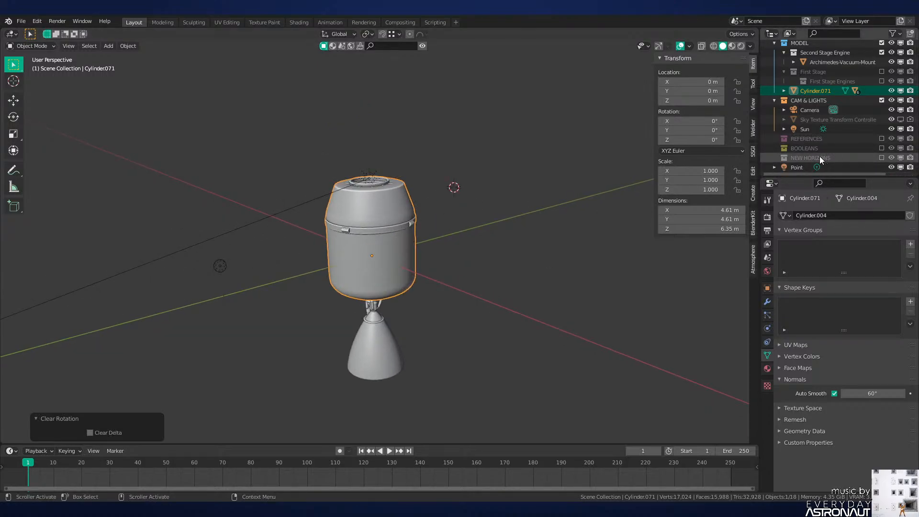
click(804, 167)
key(Delete)
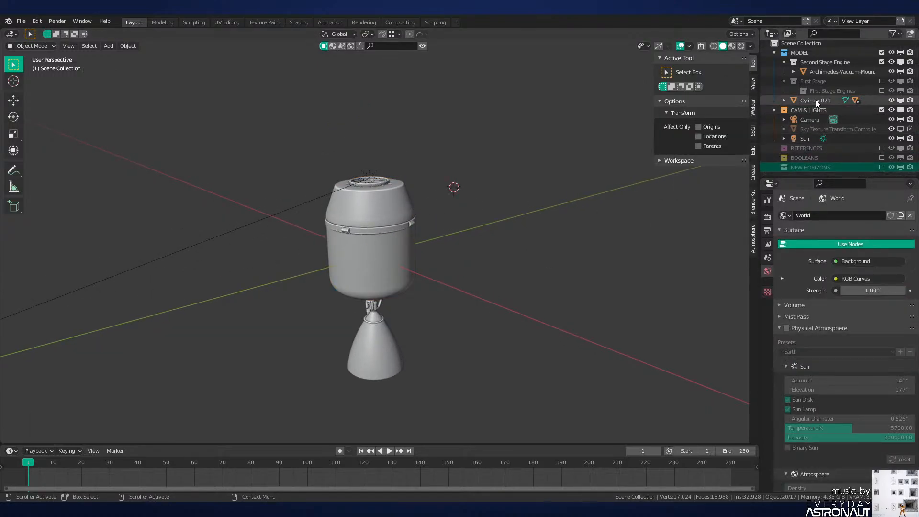
Step: Enable the First Stage collection and rename the Cylinder.071 object as Second Stage
click(881, 81)
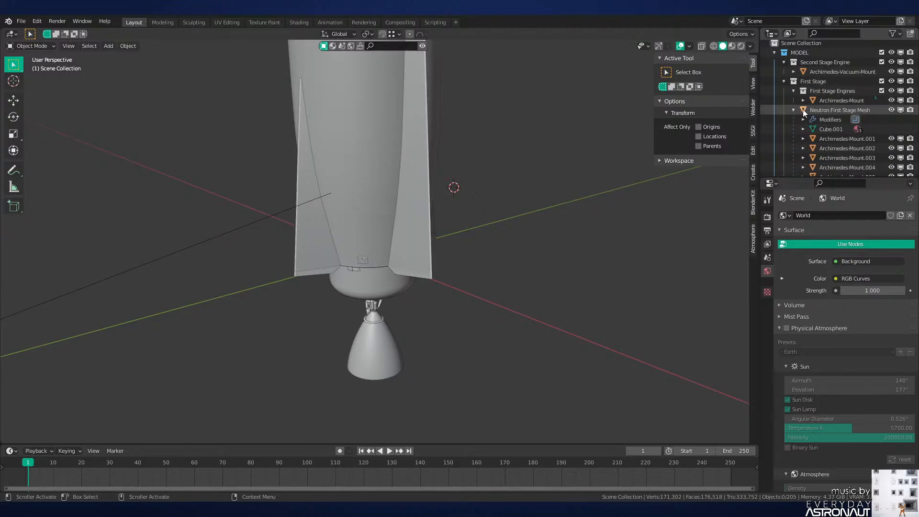
click(794, 110)
double_click(812, 118)
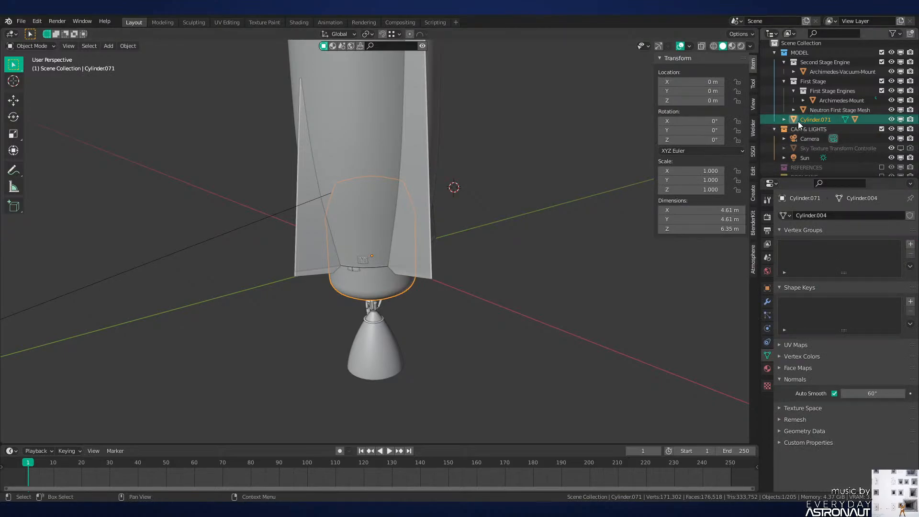
text(Second Stage)
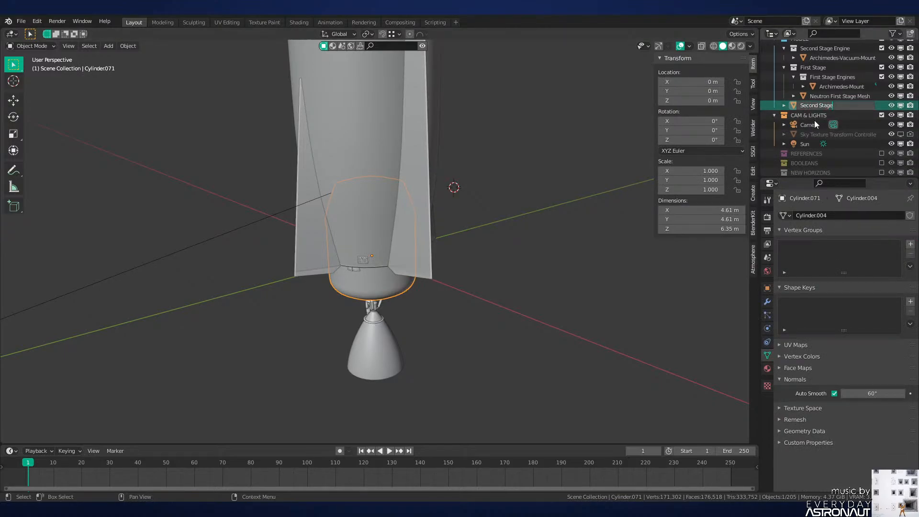
key(Return)
Step: Select the Second Stage object's whole hierarchy and move it into a new collection named Second Stage
right_click(812, 105)
click(812, 106)
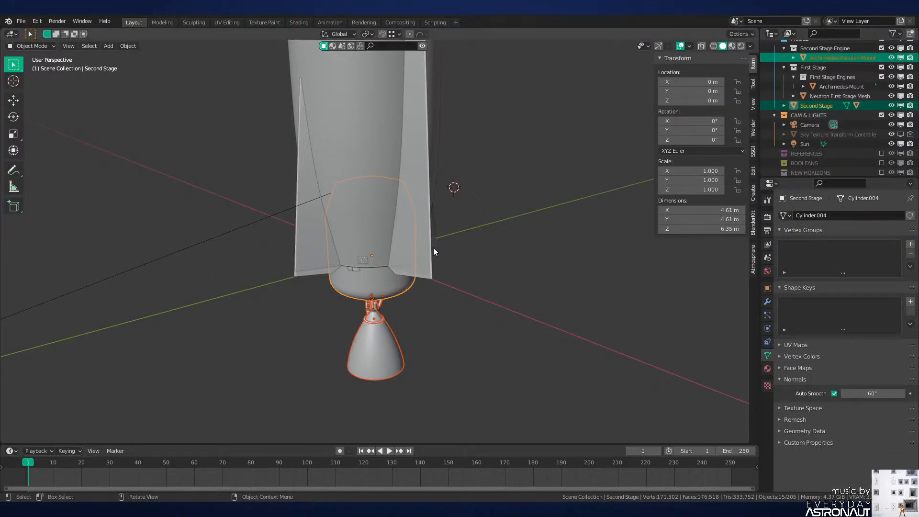
key(m)
mouse_move(433, 248)
click(488, 248)
text(Second Stavbe)
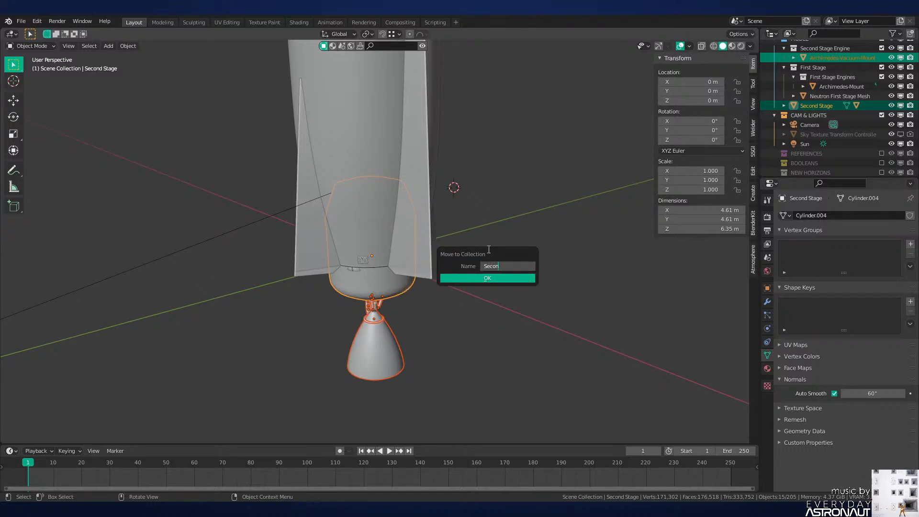
key(BackSpace)
key(BackSpace)
key(BackSpace)
text(ge)
key(Return)
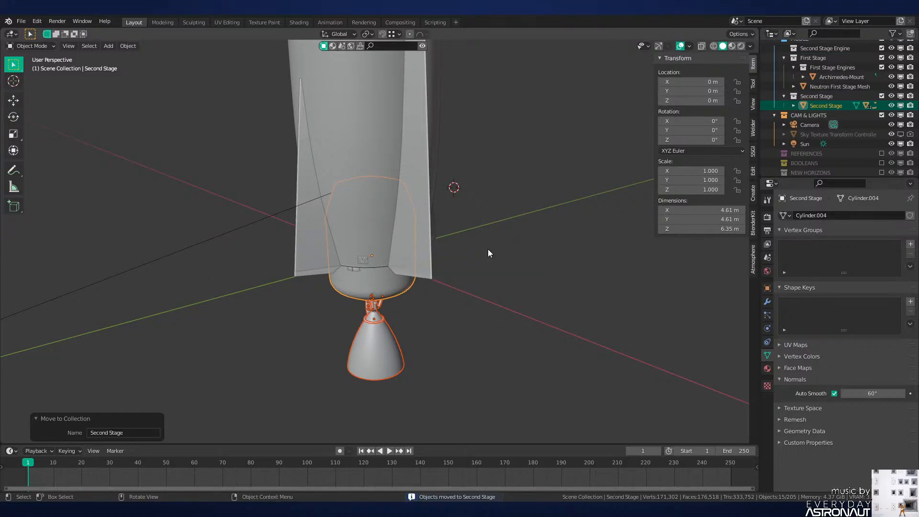
Step: Move the second stage up about 22 m along Z inside the first stage
scroll(481, 167, down, 2)
key(g)
key(z)
mouse_move(479, 163)
shift+middle_down()
mouse_move(491, 317)
mouse_move(486, 291)
shift+middle_up()
click(475, 153)
scroll(487, 291, up, 2)
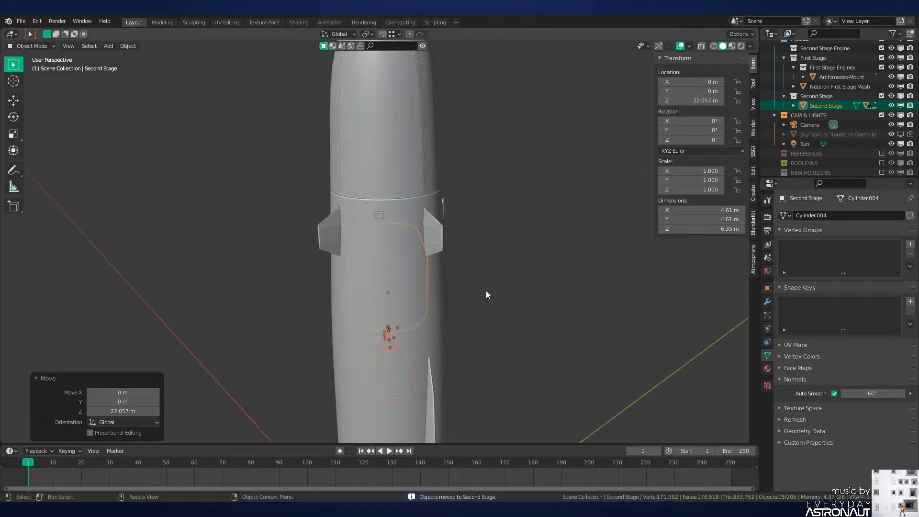
Step: In a front wireframe view, raise the second stage along Z toward the first stage's hanging support struts
key(KP_1)
scroll(486, 291, up, 5)
key(z)
click(531, 227)
shift+middle_drag(422, 270, 440, 389)
scroll(440, 389, up, 5)
key(g)
key(z)
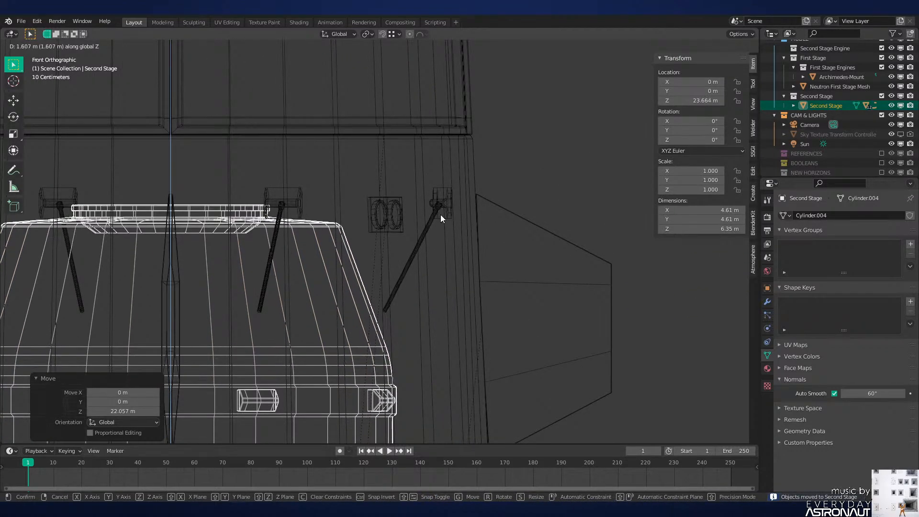
click(440, 213)
Step: Raise the second stage about 0.8 m along Z so its side brackets meet the strut ends
shift+middle_drag(438, 215, 419, 147)
scroll(407, 240, up, 4)
key(g)
key(z)
click(388, 238)
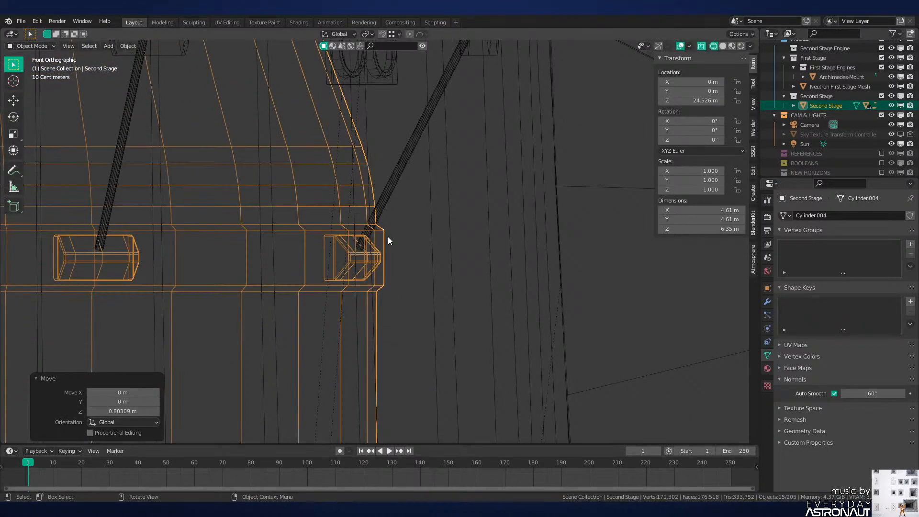
Step: In solid shading, nudge the second stage up about 0.015 m along Z so its side brackets seat against the strut ends
key(z)
click(455, 241)
mouse_move(479, 251)
middle_down()
mouse_move(576, 288)
mouse_move(540, 321)
mouse_move(458, 321)
mouse_move(423, 299)
mouse_move(362, 291)
mouse_move(422, 268)
mouse_move(444, 279)
mouse_move(571, 280)
mouse_move(552, 260)
middle_up()
key(g)
key(z)
click(551, 280)
key(g)
key(z)
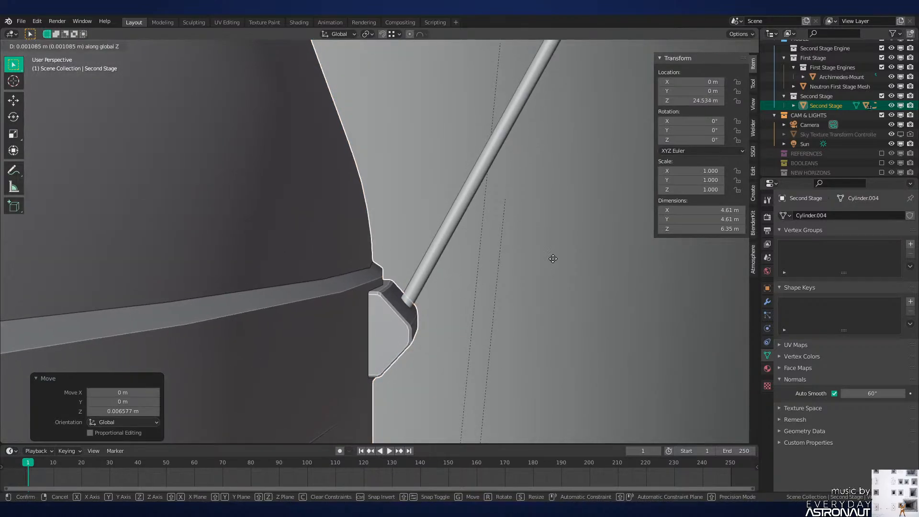
click(498, 263)
Step: Deselect everything, save the file and view the whole rocket in material preview
middle_drag(484, 265, 320, 276)
key(alt+a)
key(z)
scroll(383, 280, down, 8)
key(ctrl+s)
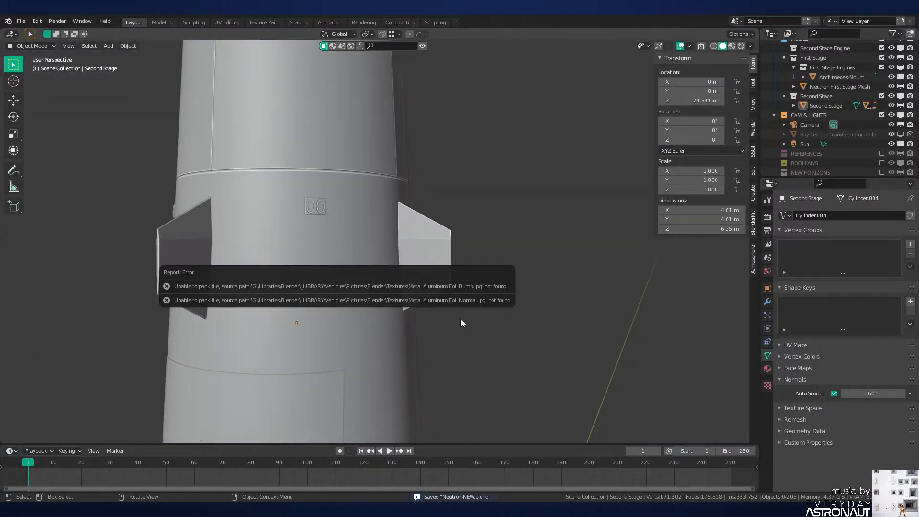
scroll(466, 325, down, 10)
mouse_move(469, 329)
middle_down()
mouse_move(487, 238)
mouse_move(456, 197)
middle_up()
key(z)
click(456, 280)
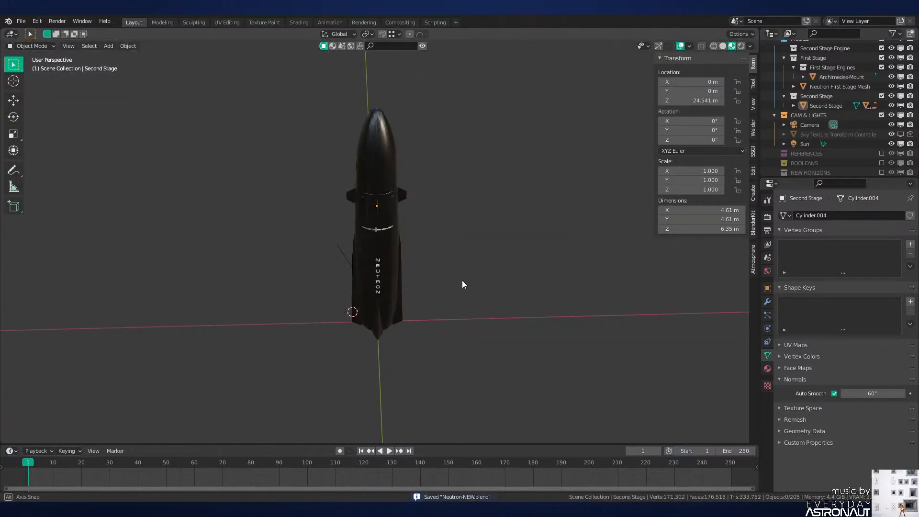
mouse_move(462, 280)
middle_down()
mouse_move(518, 240)
mouse_move(469, 250)
mouse_move(464, 304)
mouse_move(455, 251)
mouse_move(478, 263)
mouse_move(483, 227)
mouse_move(564, 242)
mouse_move(536, 227)
mouse_move(538, 246)
mouse_move(538, 236)
mouse_move(464, 278)
mouse_move(538, 288)
middle_up()
middle_drag(474, 224, 468, 244)
Step: Try to move the whole first stage away from the second stage
click(407, 236)
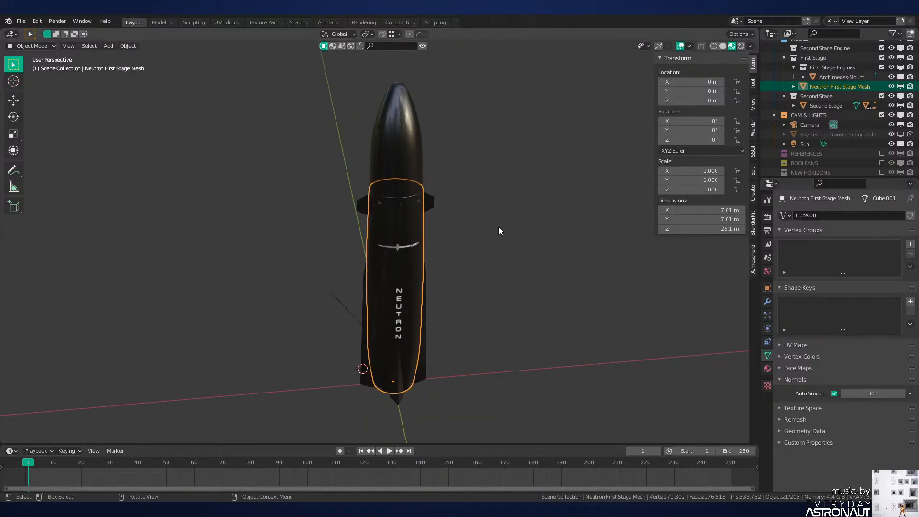
key(g)
click(395, 251)
Step: Try to open the four fairing quarters by rotating them about 17.8° on their local X axes around individual origins
click(292, 178)
shift+click(276, 180)
shift+middle_drag(310, 173, 407, 260)
shift+click(372, 280)
shift+click(352, 287)
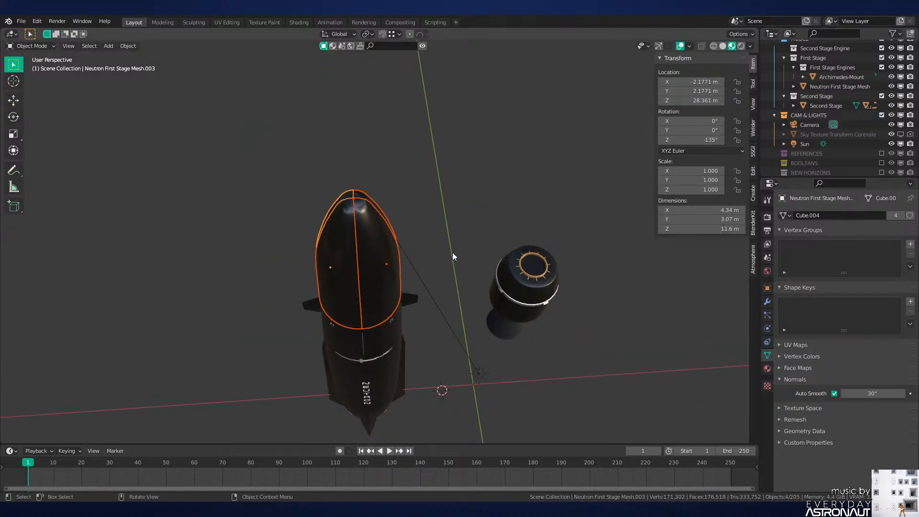
key(period)
click(452, 289)
key(r)
key(x)
key(x)
click(453, 322)
key(alt+a)
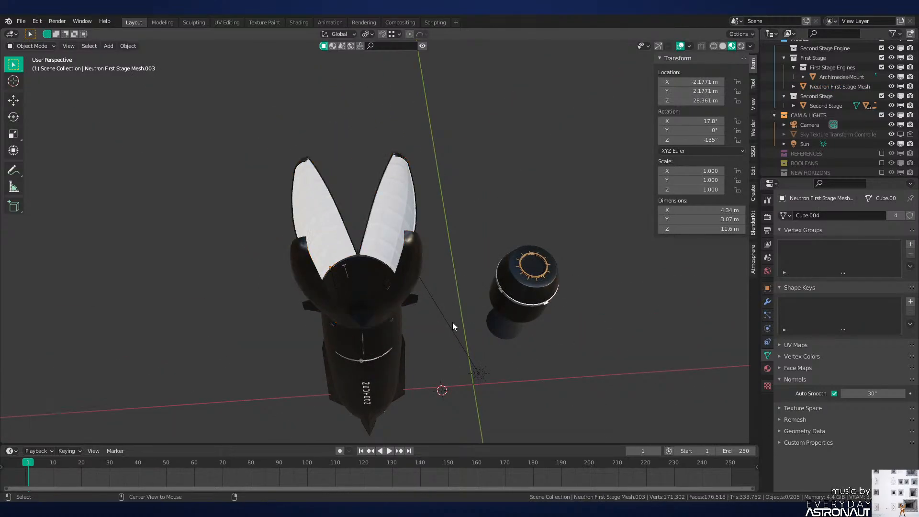
Step: Examine the opened fairing and the exposed second stage from several angles
mouse_move(452, 322)
middle_down()
mouse_move(476, 329)
mouse_move(441, 257)
mouse_move(461, 276)
mouse_move(464, 298)
mouse_move(424, 246)
mouse_move(423, 278)
mouse_move(455, 317)
middle_up()
scroll(461, 273, up, 4)
scroll(424, 247, down, 4)
scroll(455, 317, up, 3)
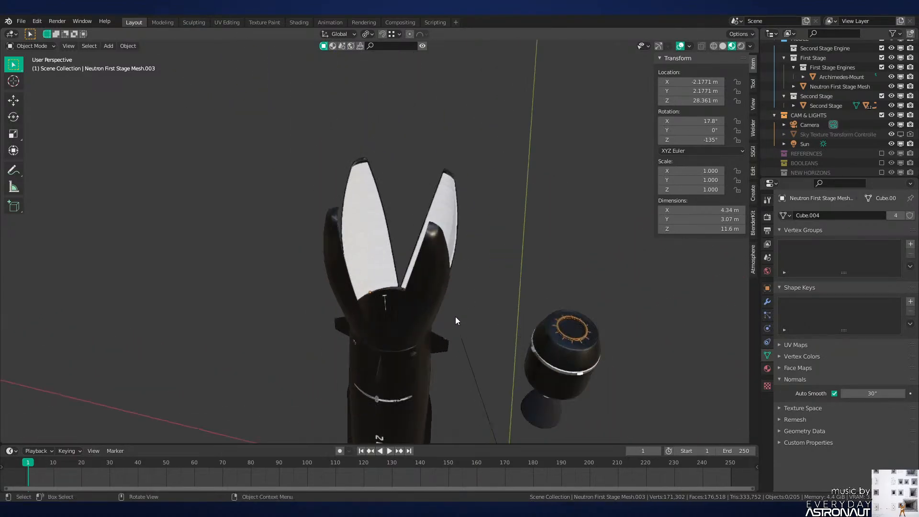
scroll(454, 315, up, 1)
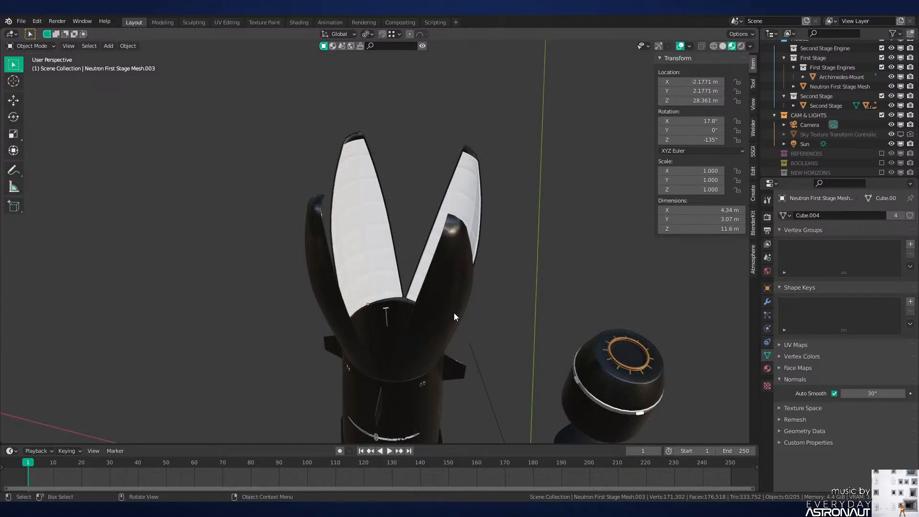
scroll(454, 311, down, 3)
middle_drag(454, 311, 486, 274)
shift+middle_drag(486, 273, 443, 225)
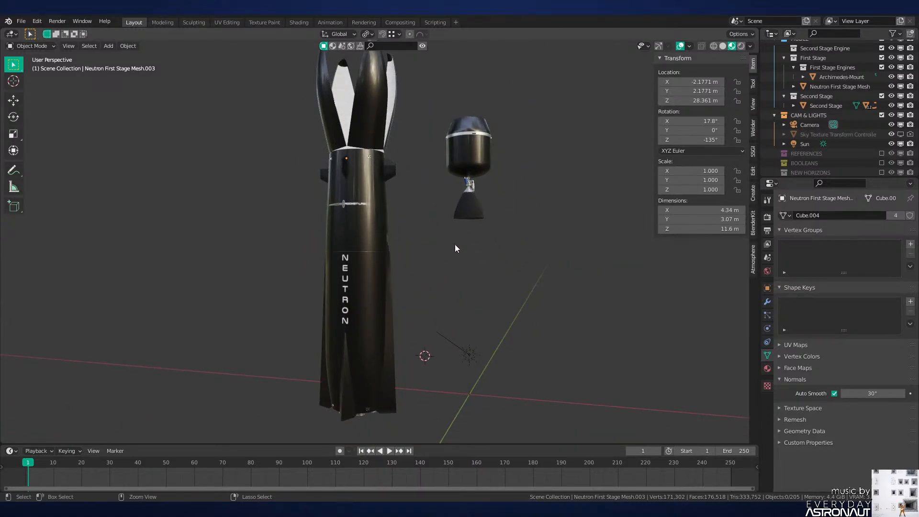
key(ctrl+z)
Step: Try to extend the four landing legs at the rocket's base about 1.5 m down along their local Z axes
middle_drag(468, 275, 411, 247)
scroll(382, 348, up, 5)
click(412, 243)
shift+click(287, 227)
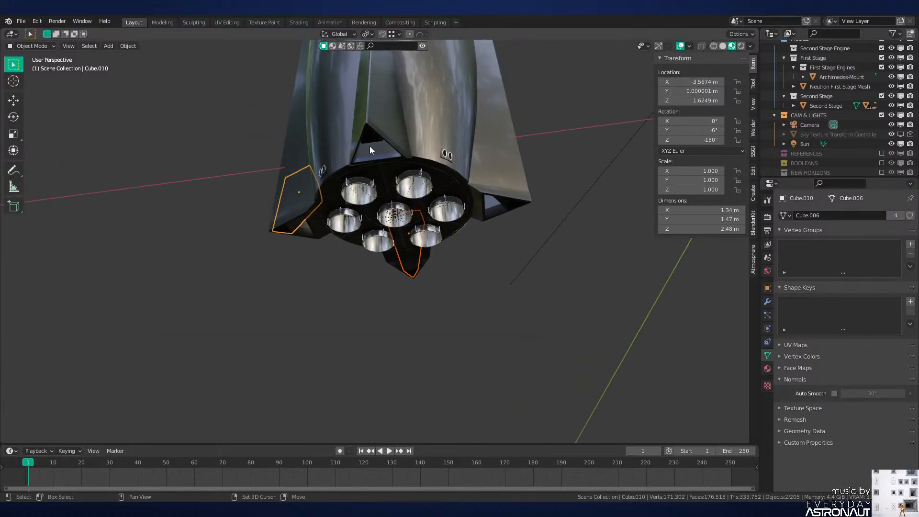
shift+click(370, 141)
shift+click(503, 203)
scroll(504, 191, down, 3)
key(g)
key(z)
key(z)
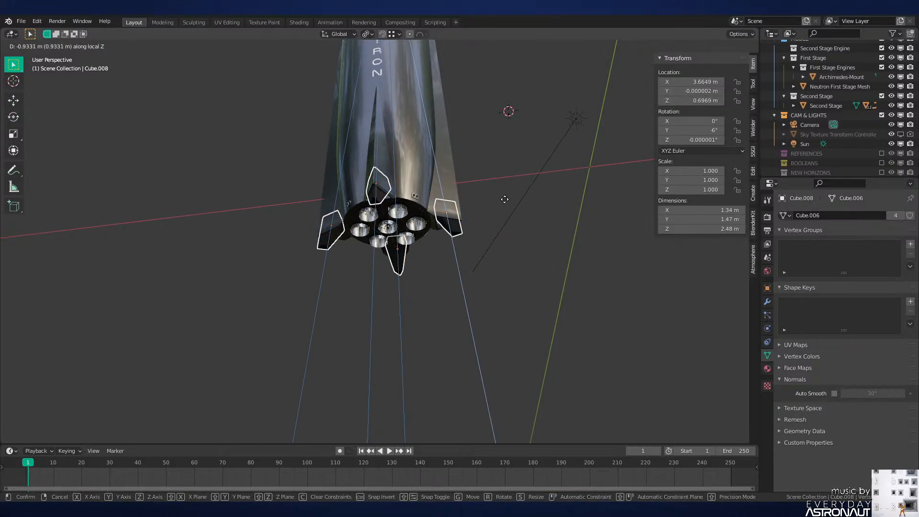
click(507, 206)
click(508, 211)
middle_drag(508, 210, 474, 234)
scroll(470, 245, down, 4)
middle_drag(407, 208, 444, 227)
Step: Undo the landing legs' extension and begin undoing their selection
key(ctrl+z)
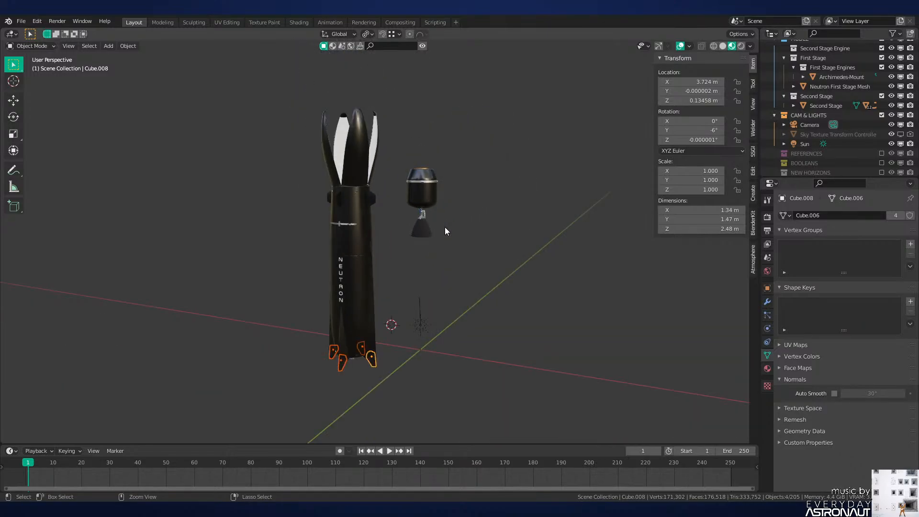
key(ctrl+z)
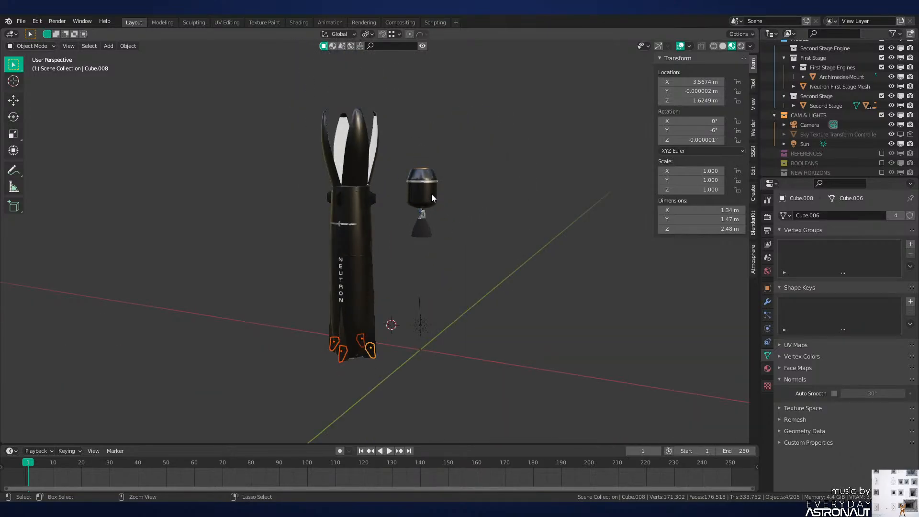
key(ctrl+z)
scroll(539, 195, up, 7)
scroll(539, 195, down, 6)
scroll(488, 94, up, 4)
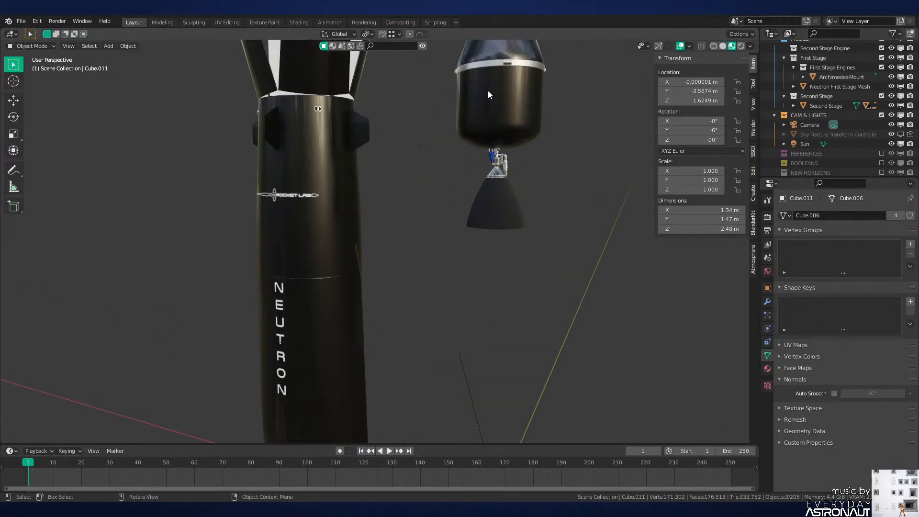
scroll(488, 95, down, 5)
key(ctrl+z)
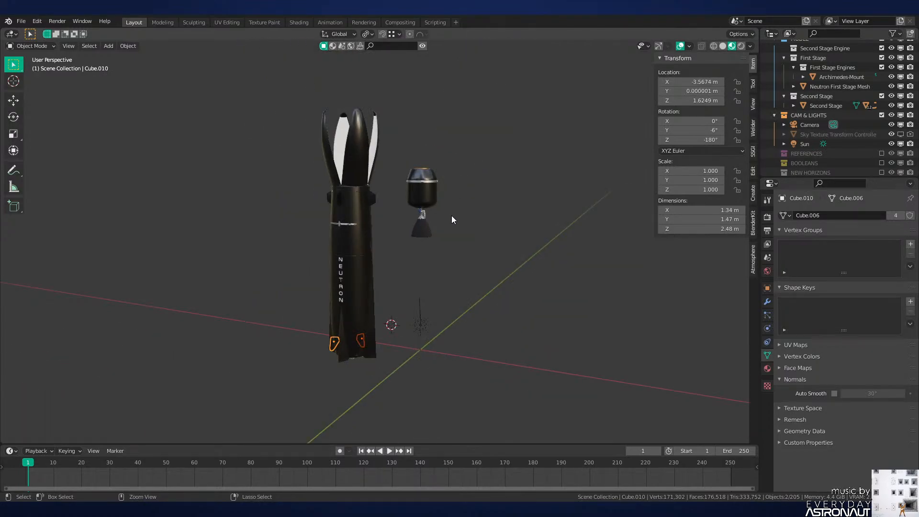
Step: Undo the rest of the leg selection and the rotation of the fairing quarters
key(ctrl+z)
key(ctrl+z)
key(ctrl+z)
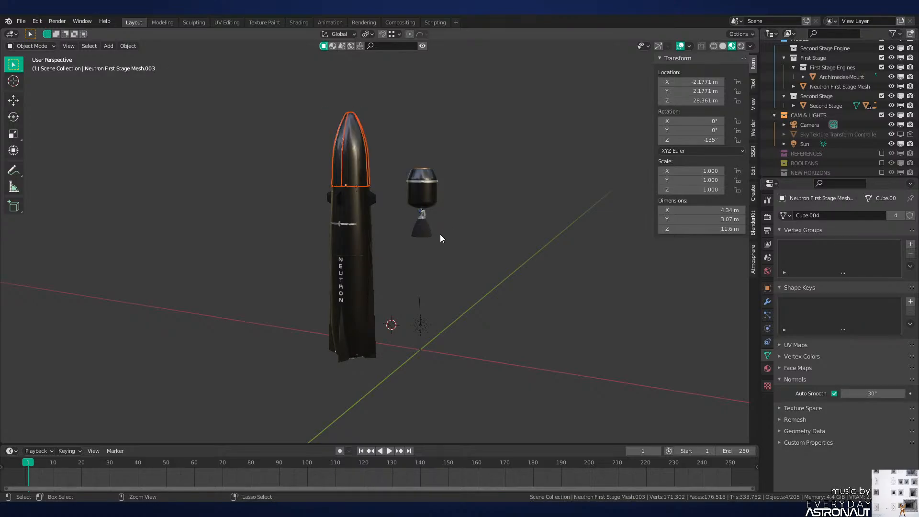
key(ctrl+z)
Step: Undo the fairing selection and the sideways move of the first stage
middle_drag(458, 272, 470, 301)
key(ctrl+z)
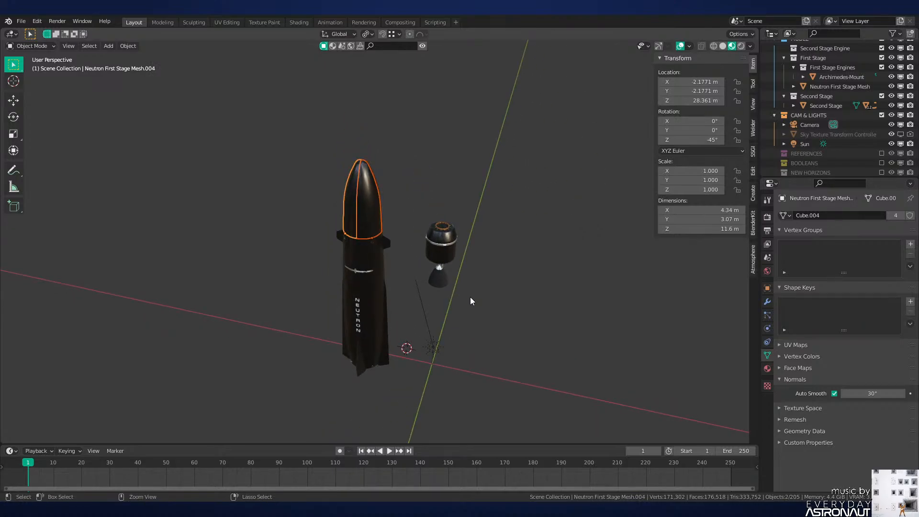
key(ctrl+z)
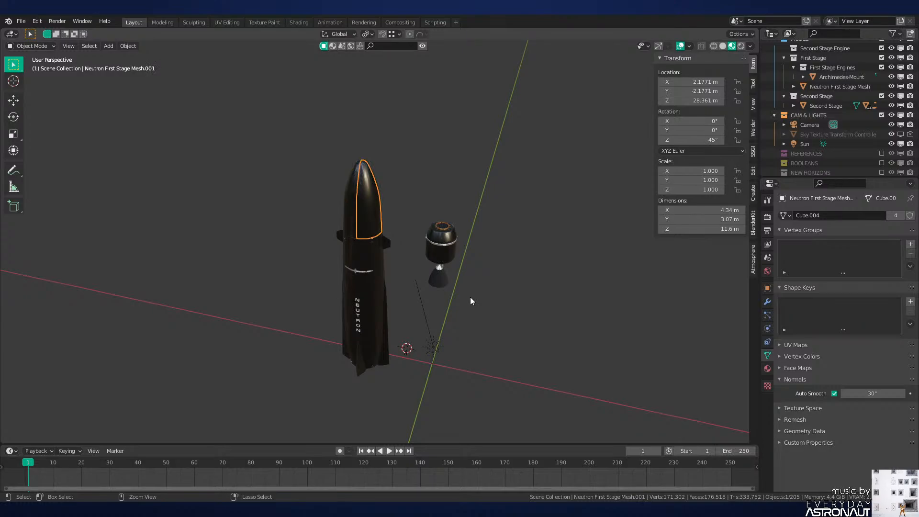
key(ctrl+z)
key(ctrl+z)
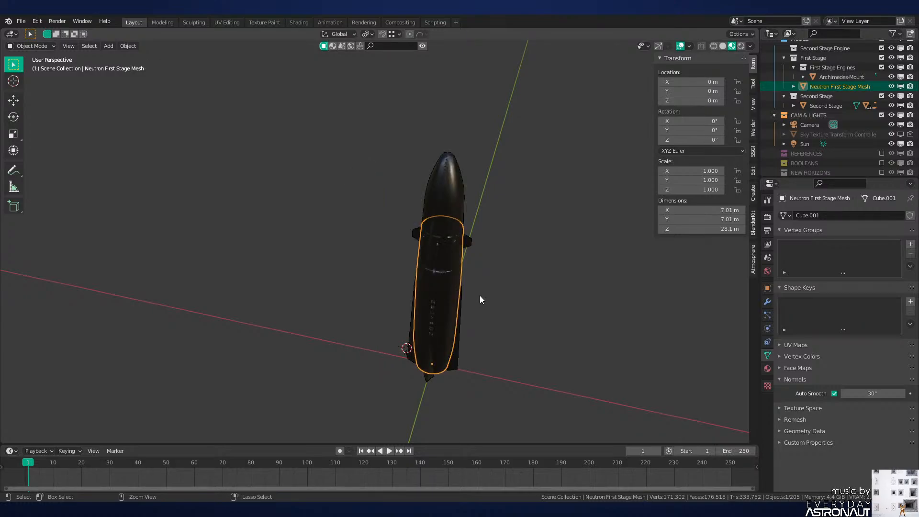
key(ctrl+z)
Step: Return to solid shading and save the file
key(z)
shift+middle_drag(608, 314, 536, 318)
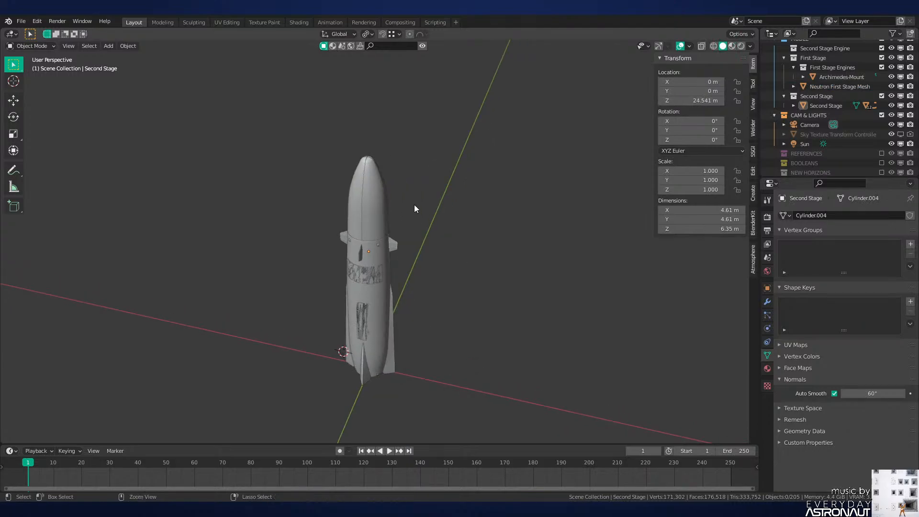
key(ctrl+s)
Step: Open the Shading workspace and bring the World node chain into view
click(294, 24)
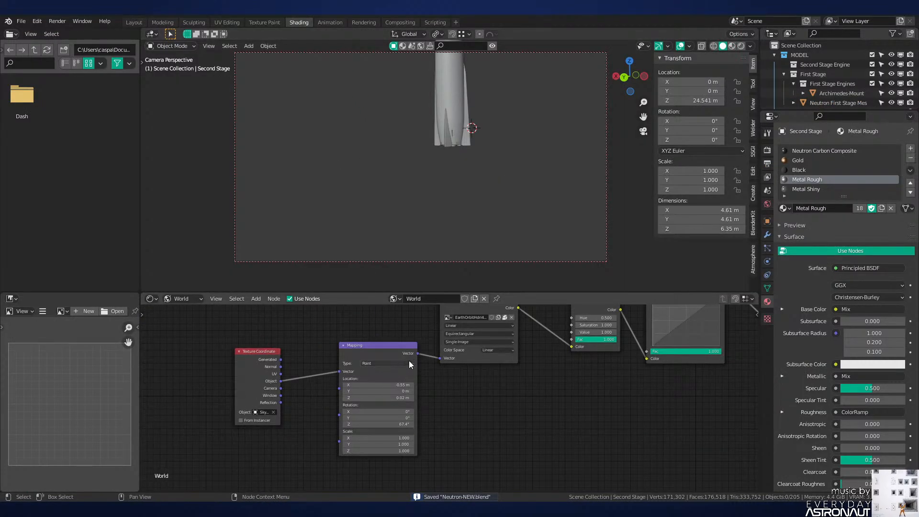
drag(168, 391, 203, 382)
click(253, 351)
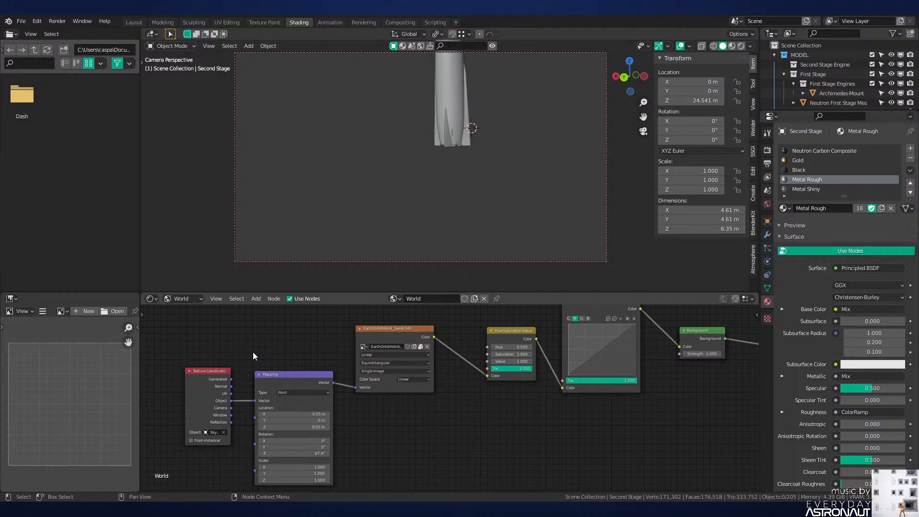
middle_drag(458, 359, 389, 406)
scroll(434, 188, down, 2)
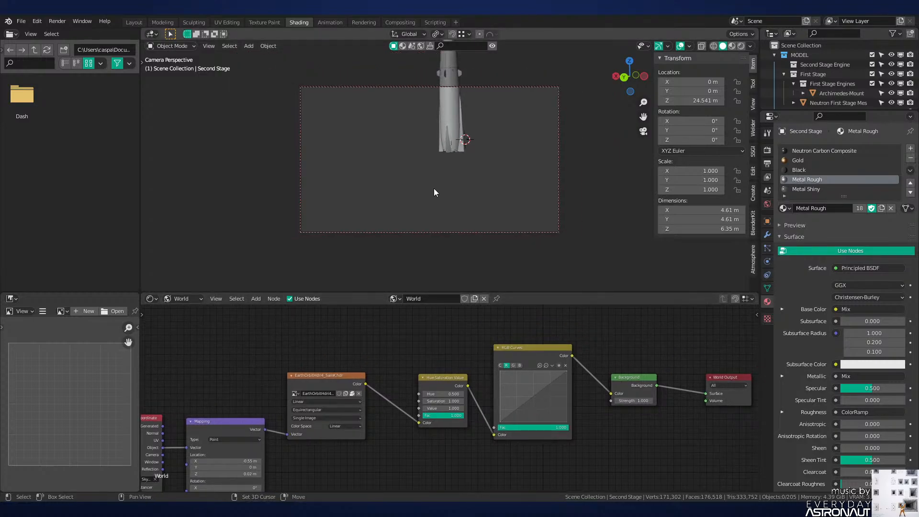
Step: Rotate the camera freely to about 87.4° on X and 202° on Z so the whole rocket fits in the frame
shift+middle_drag(434, 188, 423, 238)
scroll(454, 217, up, 1)
scroll(533, 196, down, 1)
click(547, 185)
key(g)
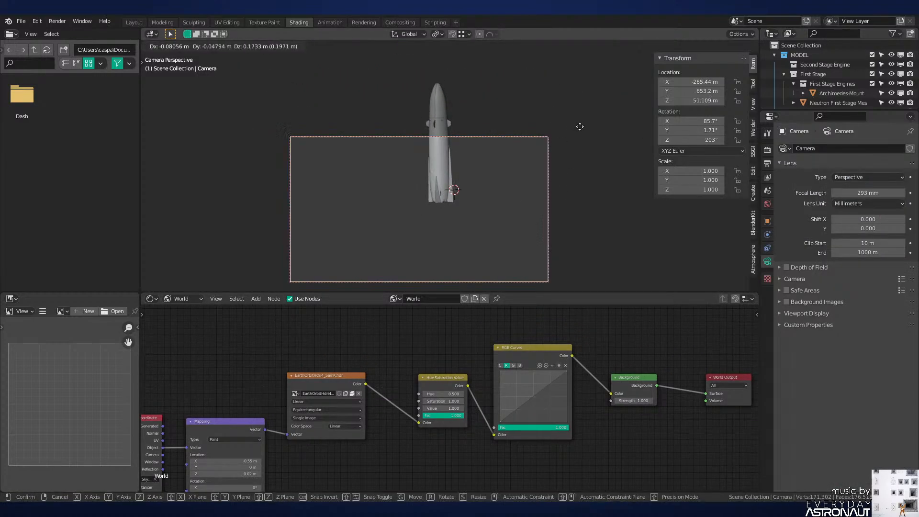
right_click(383, 220)
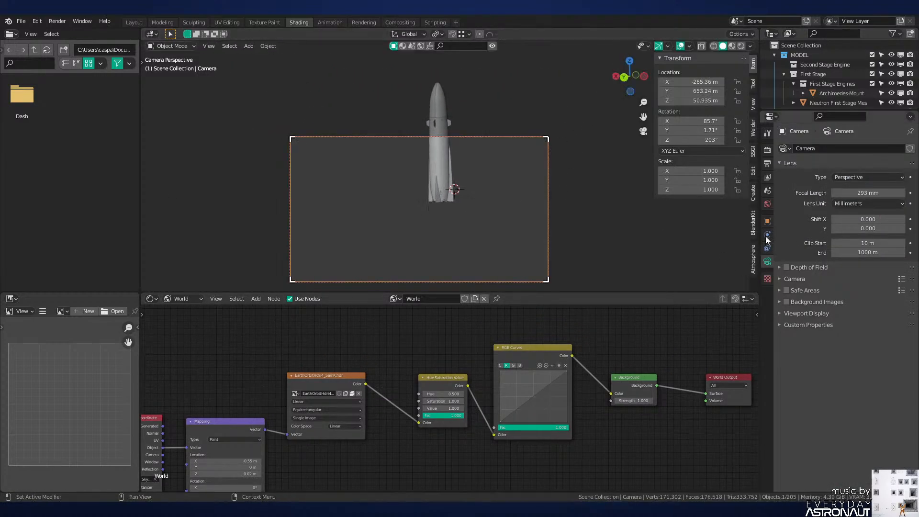
key(r)
key(r)
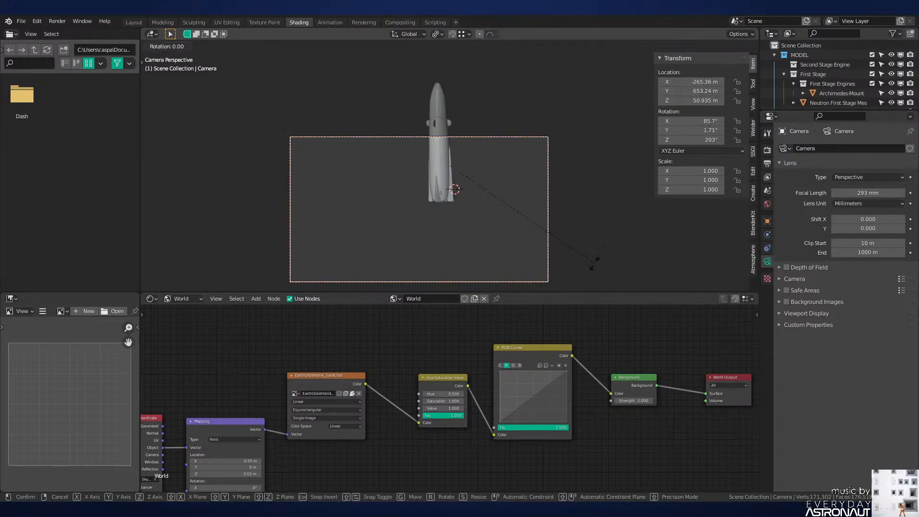
click(585, 62)
Step: Preview the camera view in rendered shading, return to solid shading and save the file
key(z)
click(521, 118)
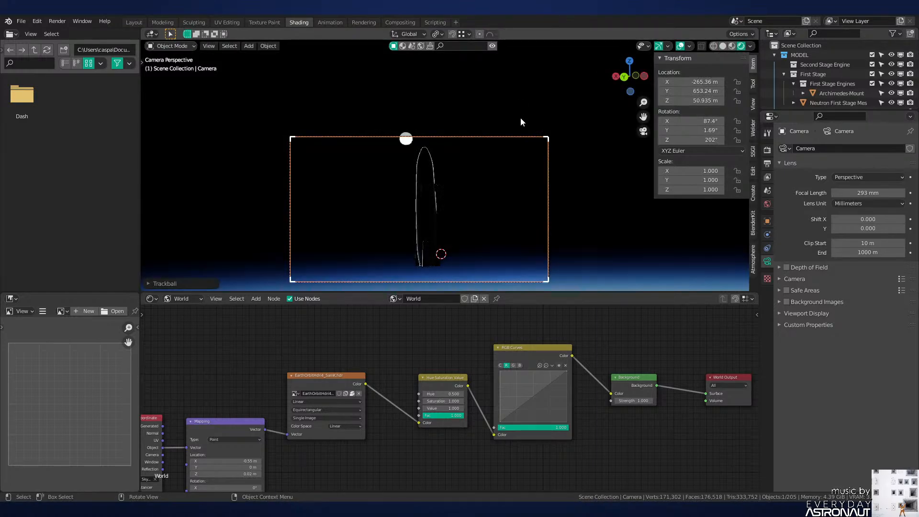
key(z)
click(533, 229)
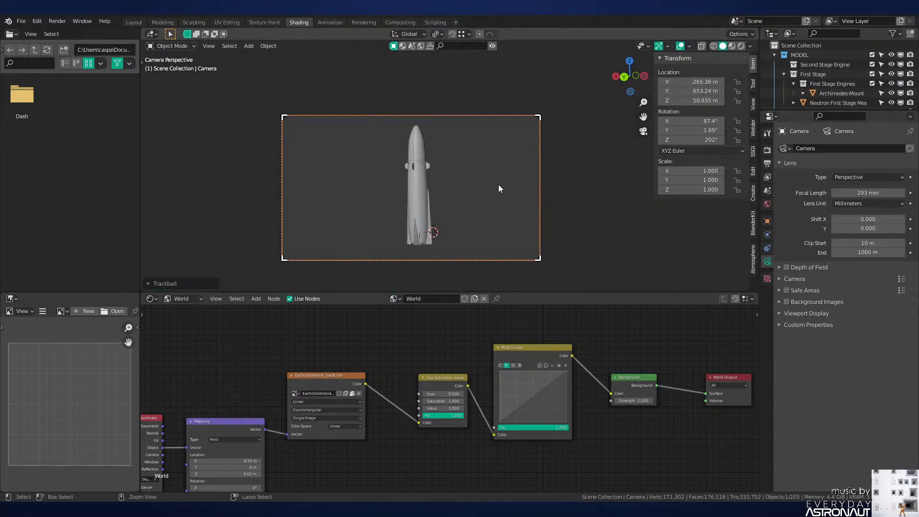
key(ctrl+s)
Step: Switch the World's environment texture node to a Sky Texture and set its sky type to Preetham in rendered shading
key(shift+s)
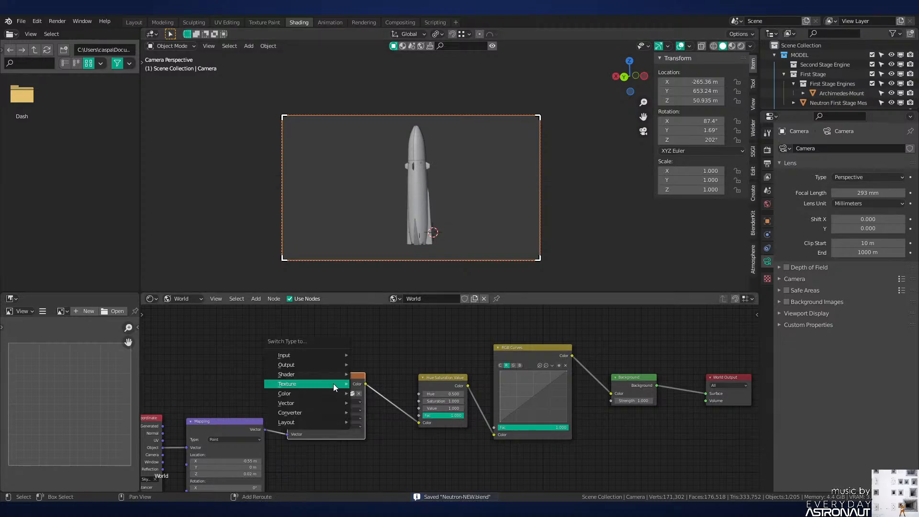
mouse_move(333, 384)
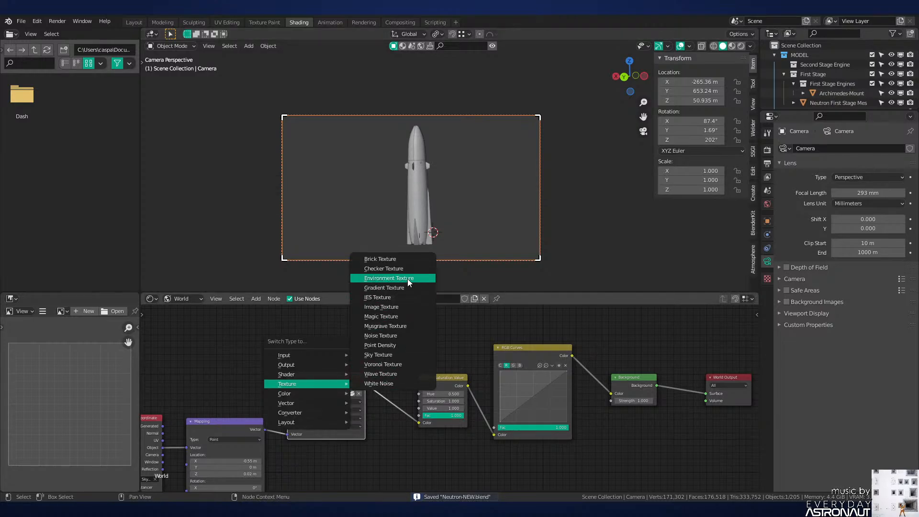
click(409, 355)
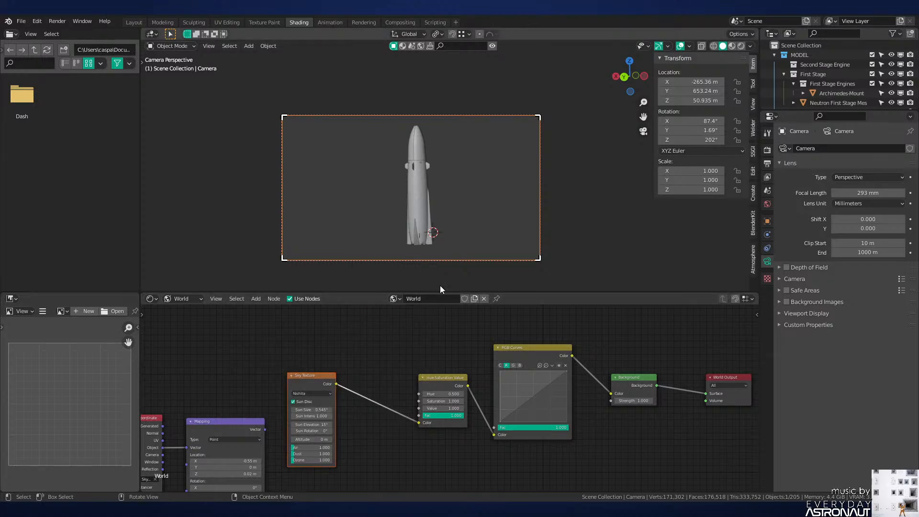
key(z)
click(449, 105)
click(324, 394)
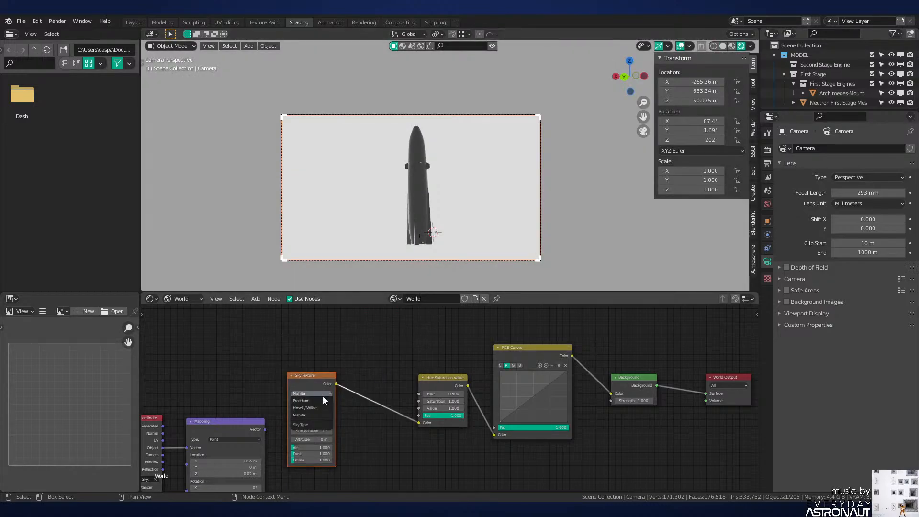
click(323, 401)
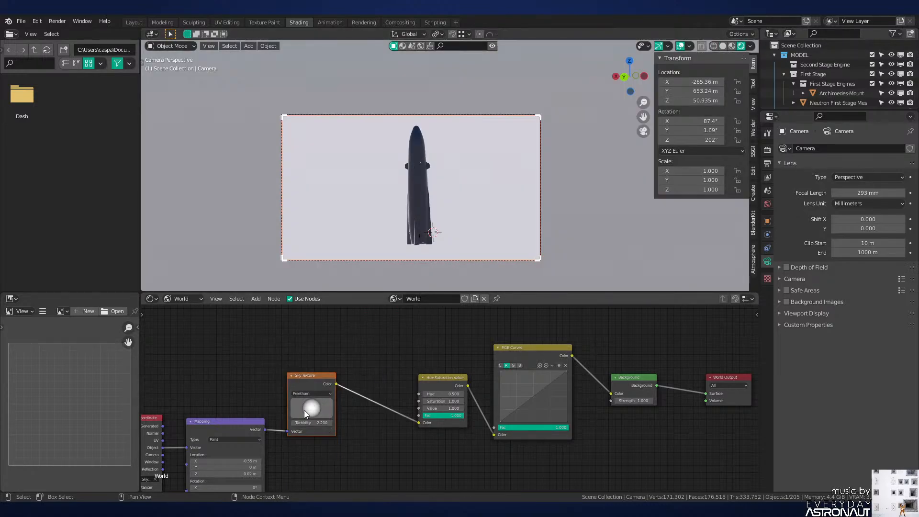
Step: Leave the camera view, save the file in solid shading and return to the Layout workspace
mouse_move(415, 170)
middle_down()
mouse_move(536, 182)
mouse_move(498, 166)
mouse_move(467, 193)
mouse_move(473, 202)
mouse_move(510, 142)
mouse_move(502, 165)
mouse_move(530, 197)
middle_up()
scroll(473, 202, down, 2)
key(z)
key(ctrl+s)
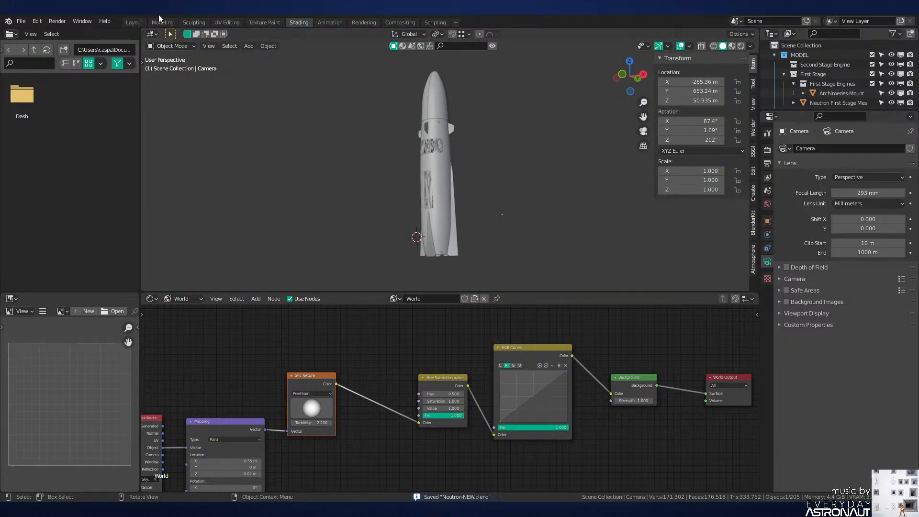
click(135, 23)
middle_drag(335, 192, 514, 291)
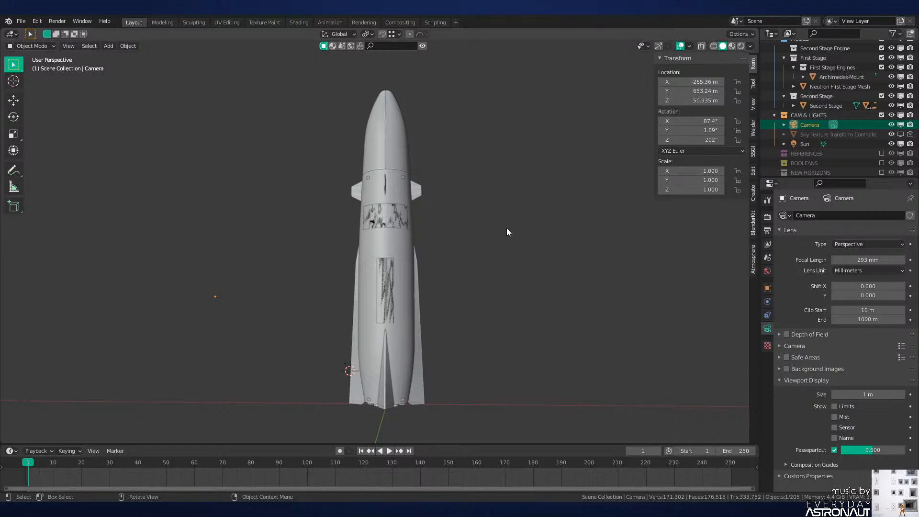
Step: Try rotating one of the upper fins about its local X axis to test its movement, and cancel the rotation
scroll(536, 271, up, 5)
click(486, 238)
scroll(477, 241, up, 2)
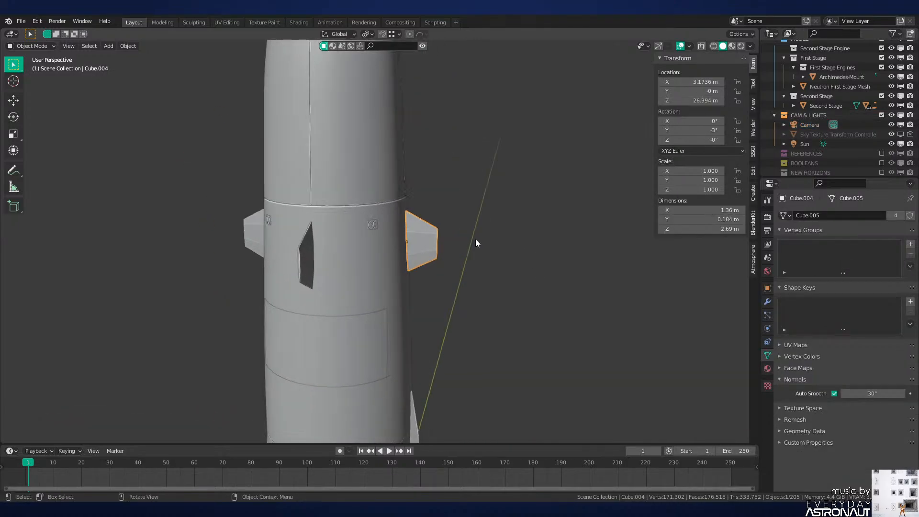
key(r)
key(x)
key(x)
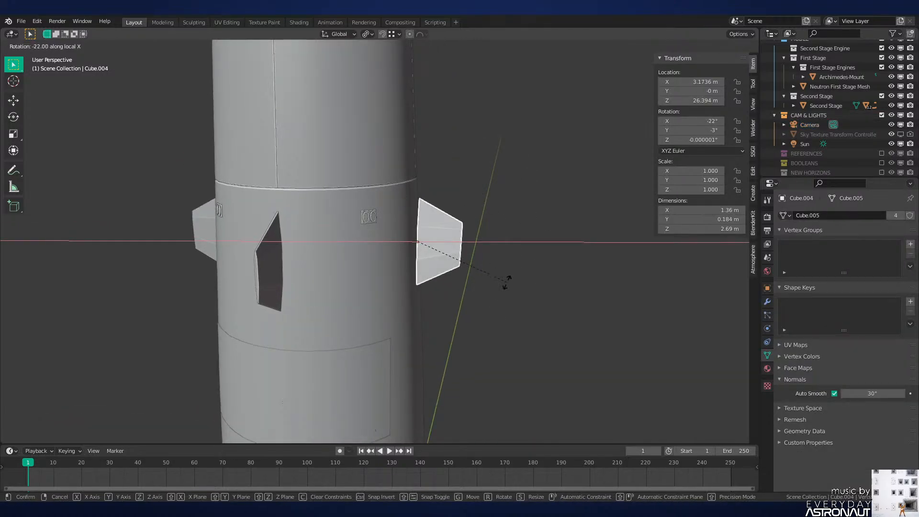
right_click(507, 280)
Step: Deselect the fin and save the file in solid shading
click(510, 249)
scroll(507, 254, down, 10)
key(z)
click(484, 326)
key(ctrl+s)
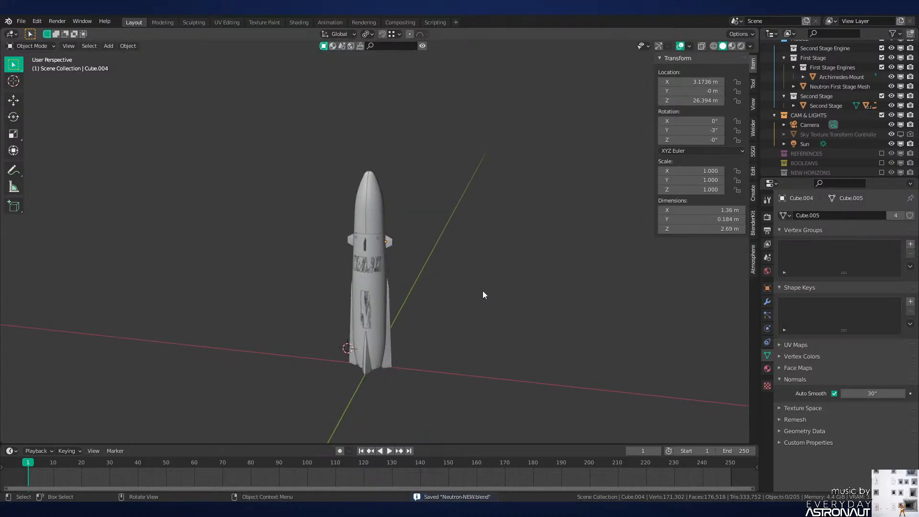
Step: Examine the Archimedes engine cluster under the first stage and the whole rocket from outside in rendered shading
key(z)
scroll(492, 259, up, 3)
mouse_move(496, 240)
middle_down()
mouse_move(500, 208)
mouse_move(449, 223)
mouse_move(454, 209)
mouse_move(481, 263)
mouse_move(499, 263)
mouse_move(501, 240)
middle_up()
scroll(500, 208, up, 1)
ctrl+shift+scroll(500, 208, up, 2)
scroll(505, 245, up, 1)
scroll(501, 241, down, 2)
scroll(498, 240, up, 2)
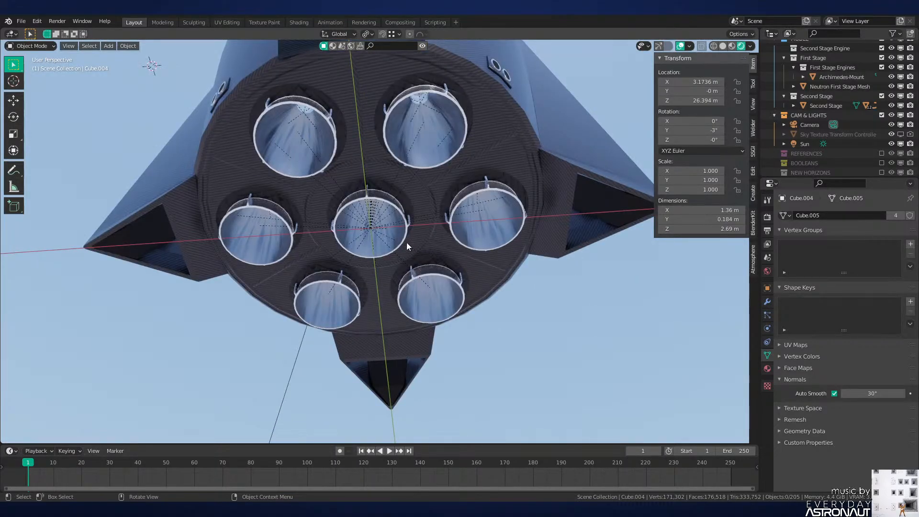
click(373, 231)
scroll(373, 231, up, 3)
scroll(387, 272, down, 1)
scroll(388, 272, down, 3)
middle_drag(431, 295, 465, 346)
scroll(446, 236, up, 4)
scroll(466, 346, down, 6)
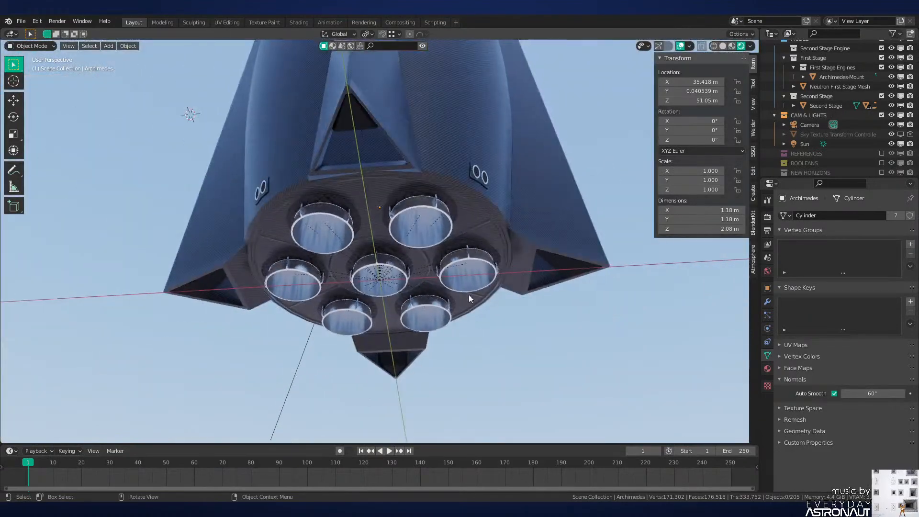
middle_drag(469, 295, 487, 368)
scroll(486, 363, down, 4)
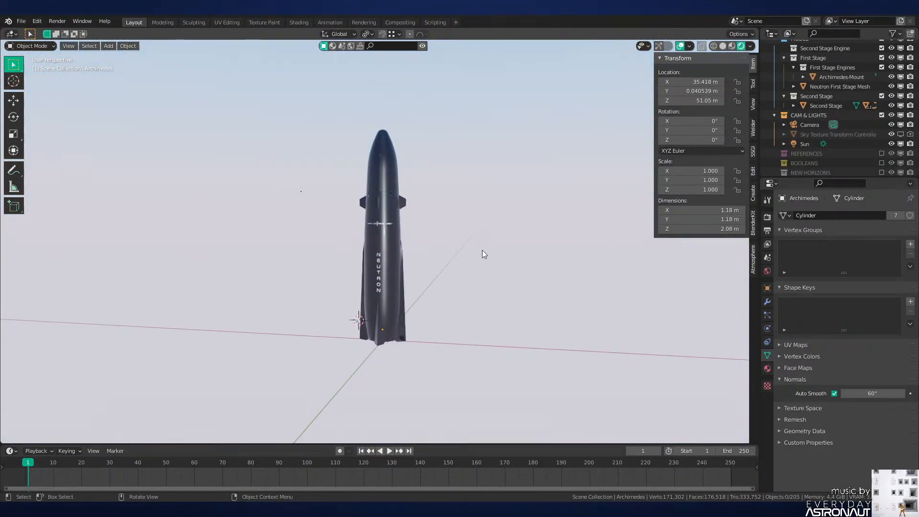
mouse_move(481, 250)
middle_down()
mouse_move(481, 321)
mouse_move(480, 239)
middle_up()
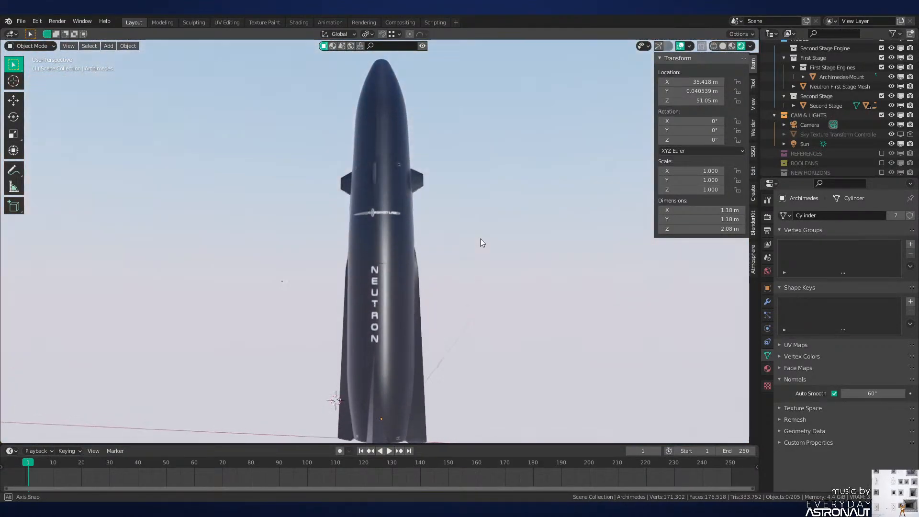
scroll(481, 253, down, 1)
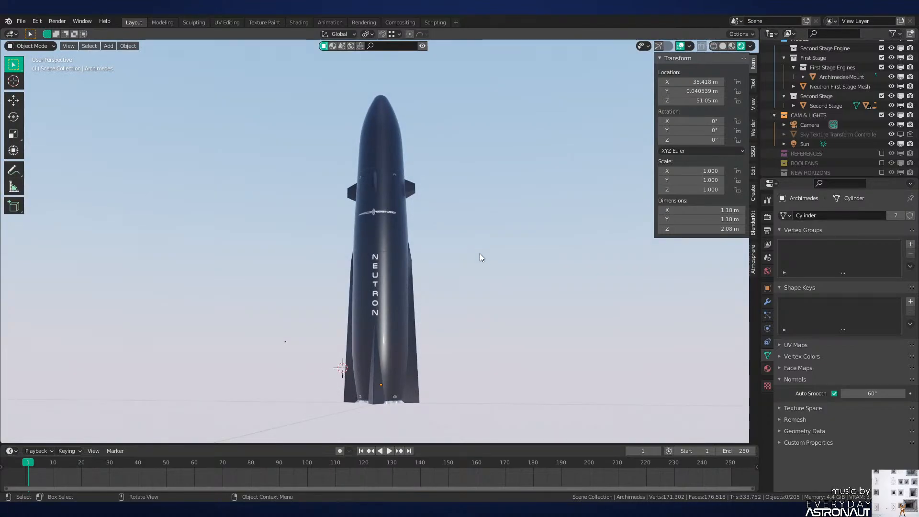
Step: Try moving the Rocket Lab logo plane freely over the hull, cancel the move and clear the selection
middle_drag(463, 244, 346, 225)
click(347, 224)
key(g)
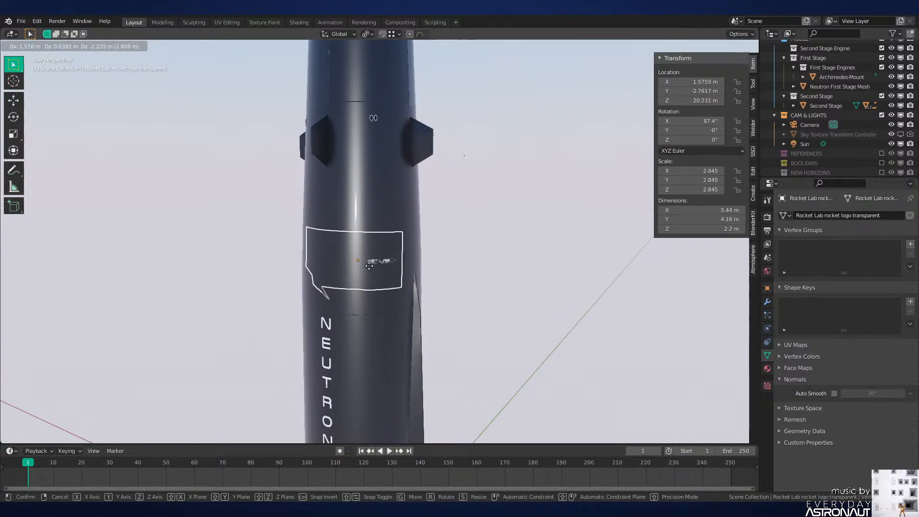
right_click(338, 242)
key(alt+a)
Step: Swing one fairing panel open 30.4° about its local X axis to look inside the nose, and undo the rotation
shift+middle_drag(405, 192, 416, 310)
scroll(416, 309, up, 3)
click(401, 199)
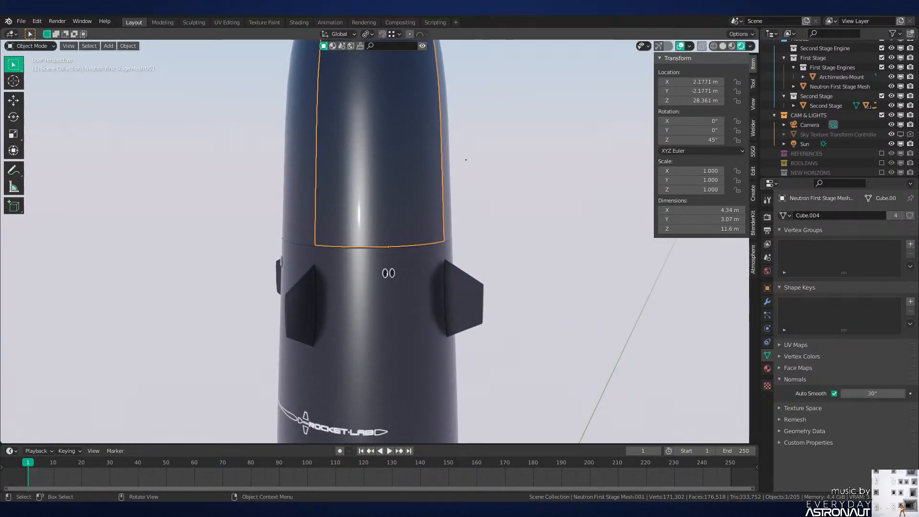
key(r)
key(x)
key(x)
click(407, 236)
middle_drag(407, 236, 420, 313)
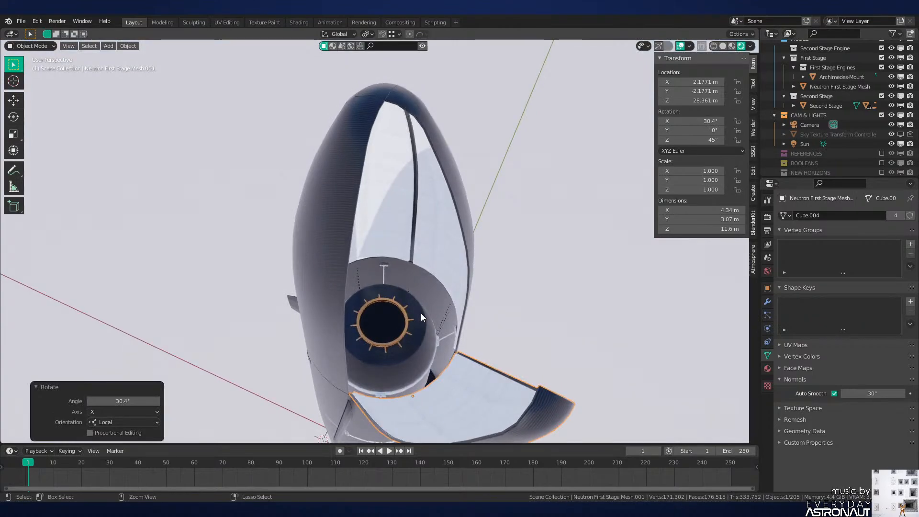
key(ctrl+z)
click(487, 317)
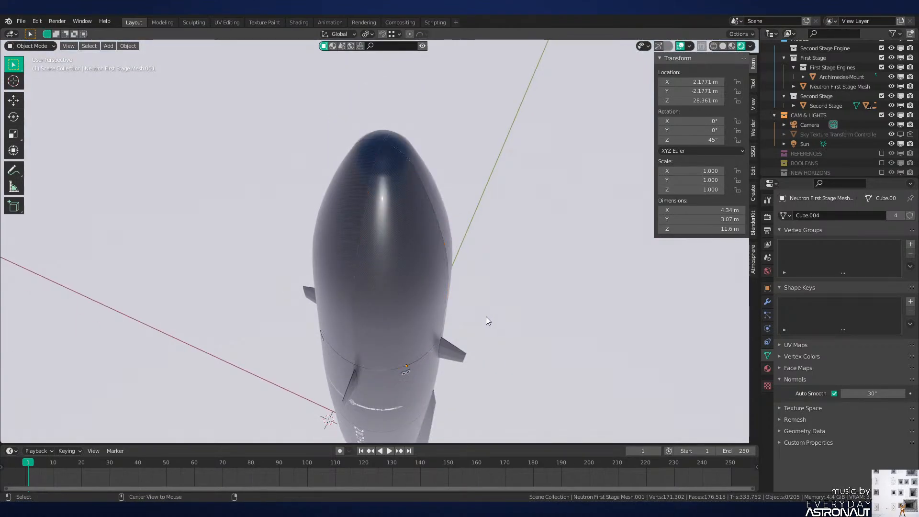
Step: Bring the whole rocket back into view in solid shading and save the file
scroll(486, 317, down, 4)
middle_drag(460, 369, 451, 317)
scroll(451, 317, down, 1)
shift+middle_drag(421, 363, 420, 260)
key(z)
key(ctrl+s)
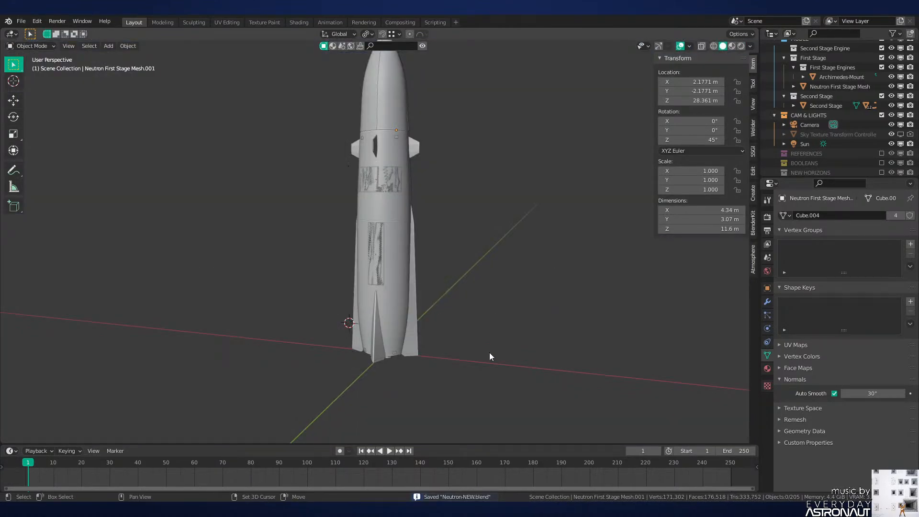
Step: Review the full rocket from a low angle in rendered shading
shift+middle_drag(506, 286, 501, 334)
key(z)
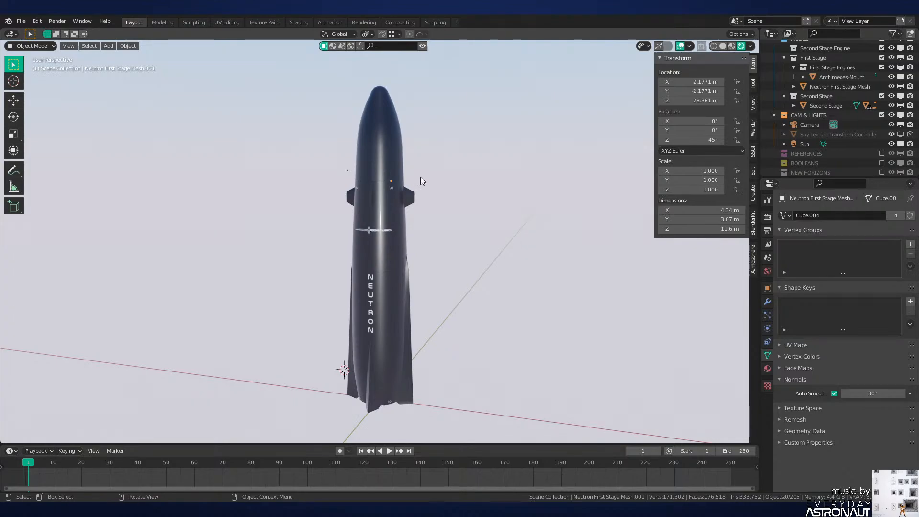
middle_drag(373, 311, 407, 291)
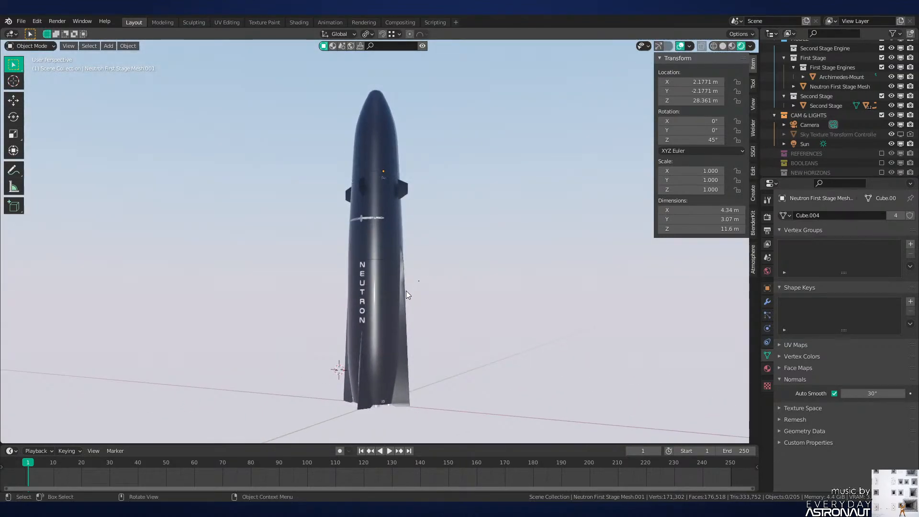